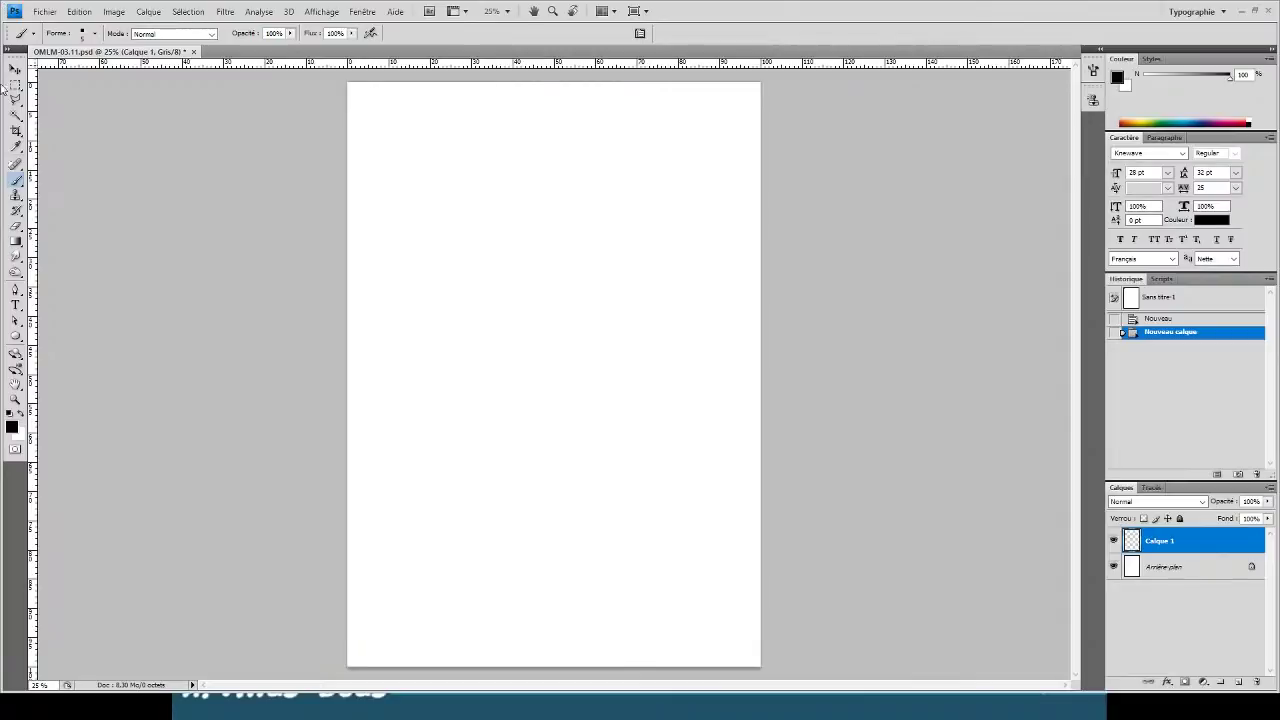
- Lightly sketch the brow line as a long stroke sloping down to the right, joined to a short nearly horizontal one
click(608, 307)
key(ctrl+z)
key(ctrl+plus)
key(ctrl+plus)
key(ctrl+plus)
key(ctrl+plus)
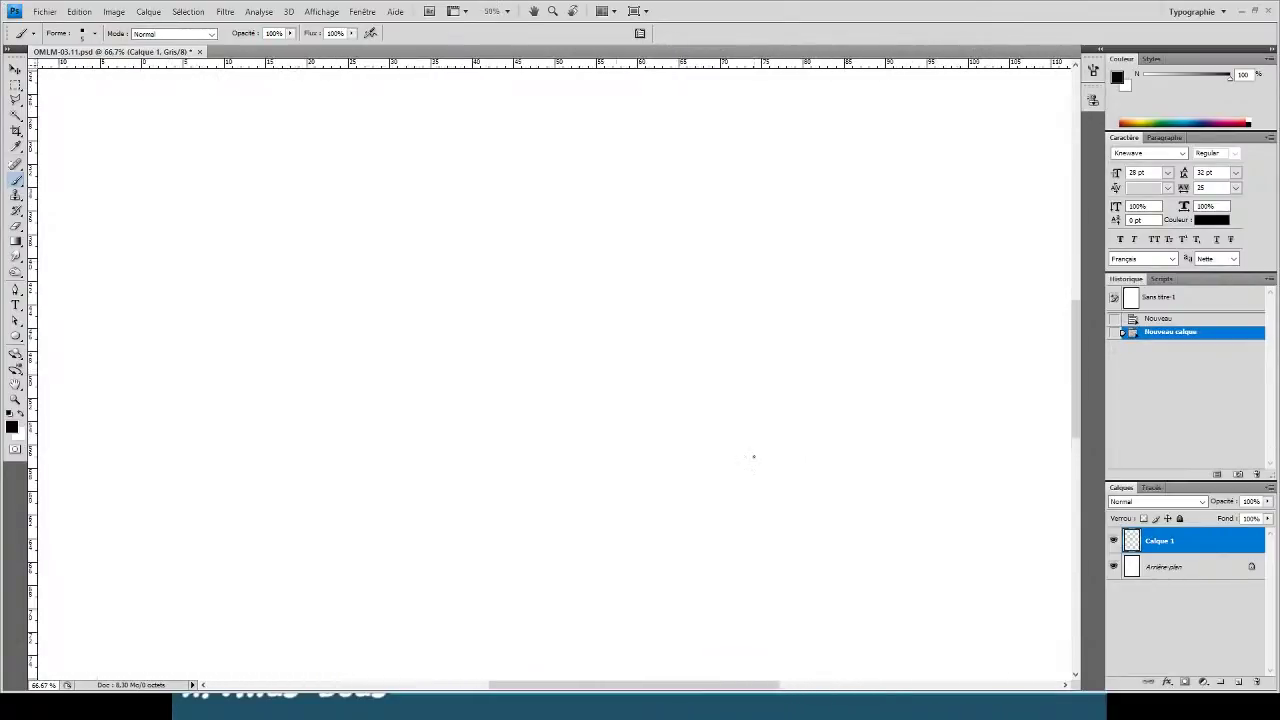
drag(542, 120, 489, 248)
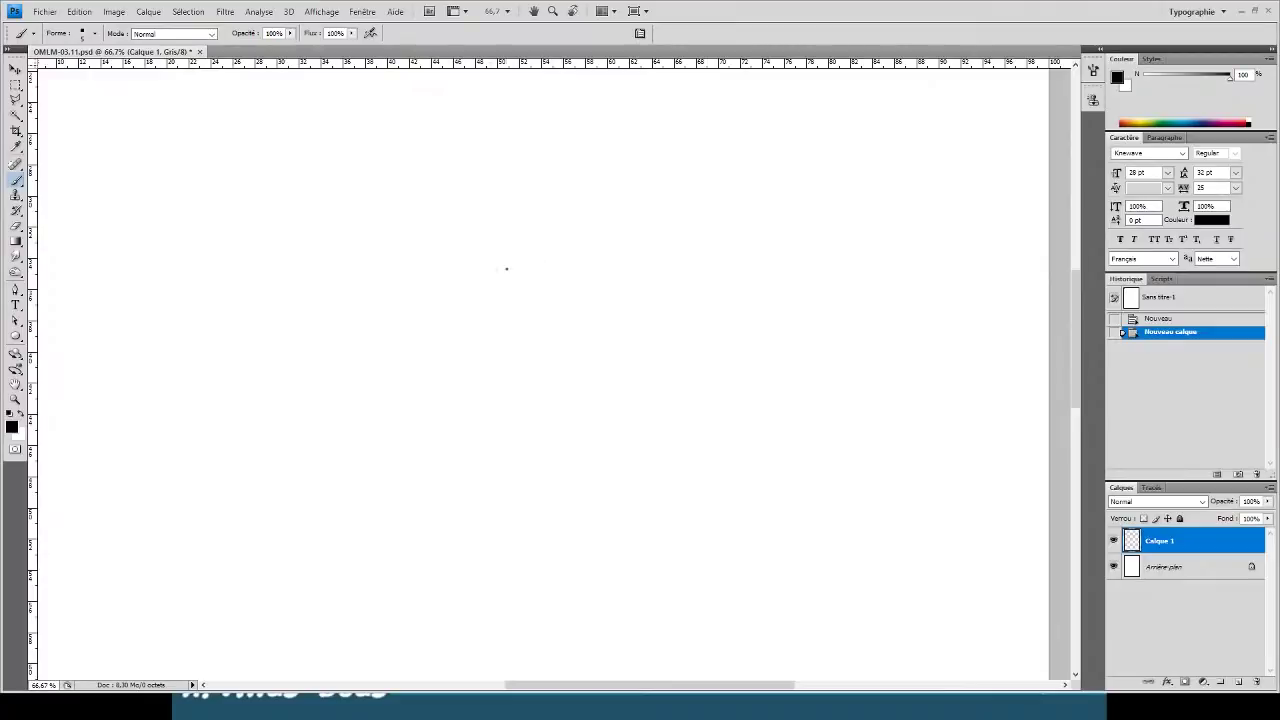
mouse_move(643, 305)
mouse_down()
mouse_move(555, 314)
mouse_move(446, 268)
mouse_move(470, 278)
mouse_up()
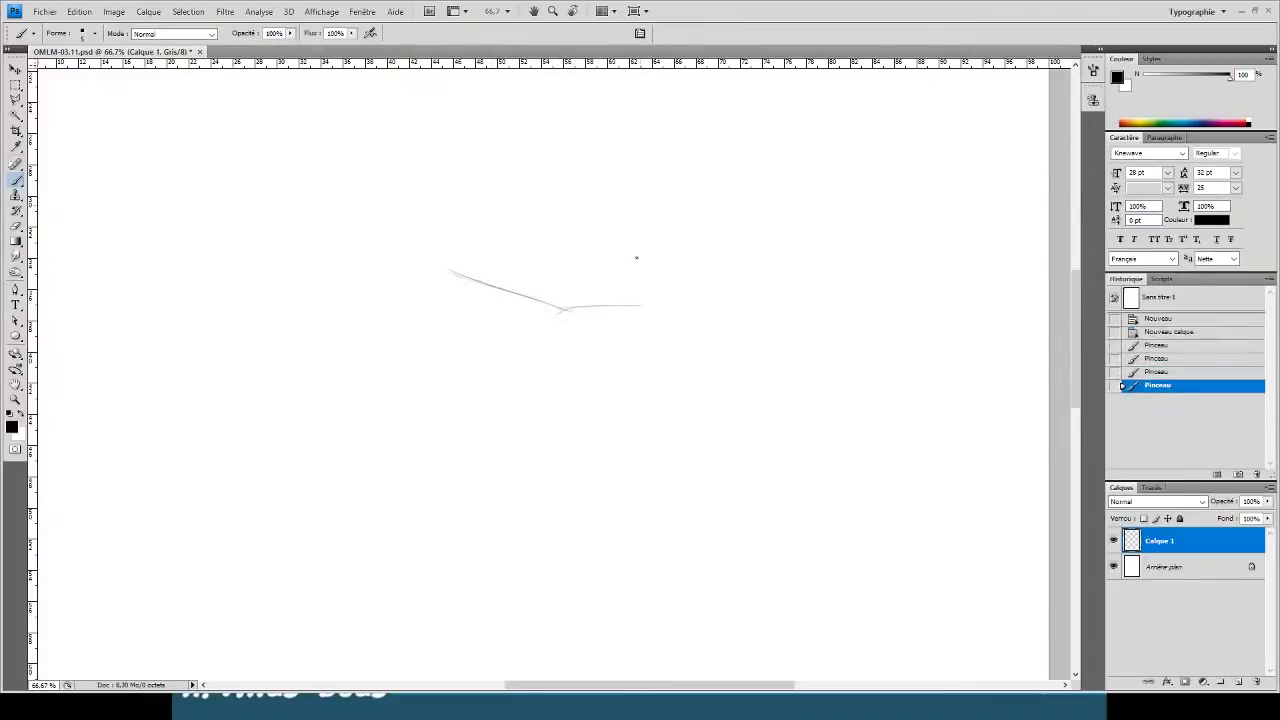
- Sketch the near-vertical temple edge with short strokes and join it to the right end of the brow line
mouse_move(637, 258)
mouse_down()
mouse_move(648, 210)
mouse_move(652, 250)
mouse_up()
drag(638, 212, 650, 291)
drag(646, 258, 650, 290)
drag(647, 270, 653, 292)
drag(640, 298, 651, 289)
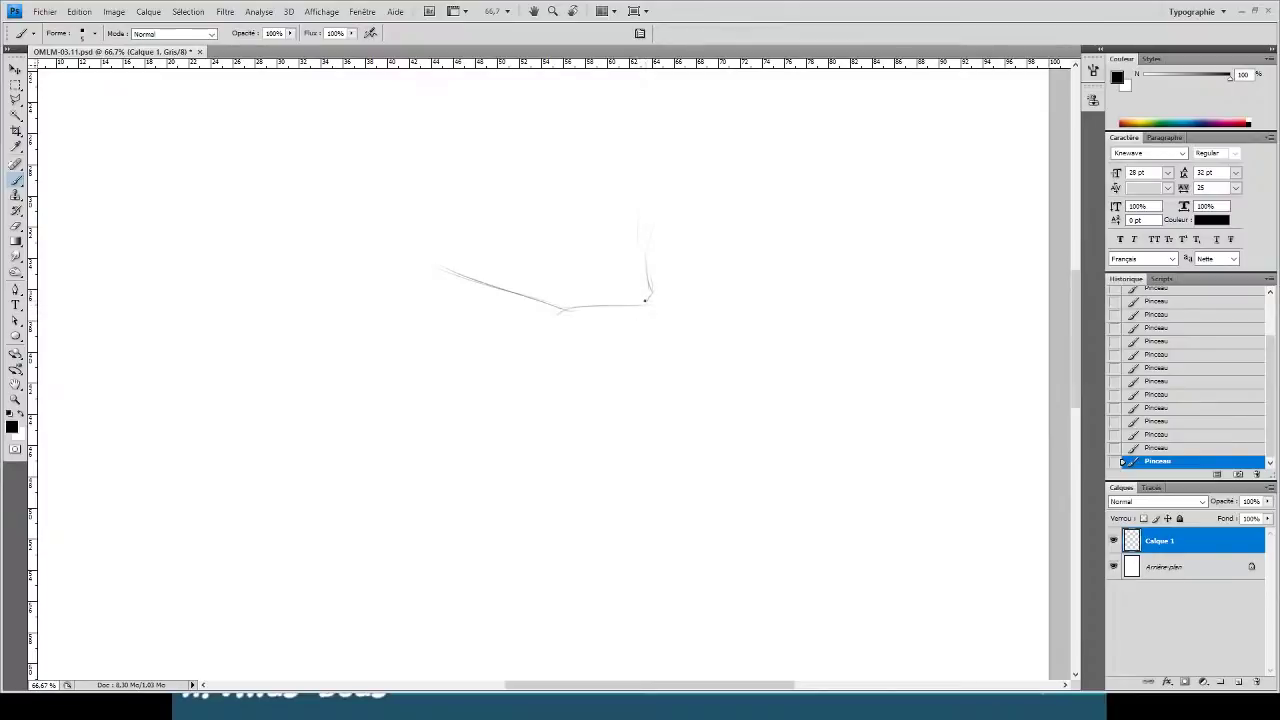
- Rough in the right cheek, the jaw, the left side of the face and the curved facial centre line with light strokes
drag(650, 290, 607, 377)
drag(594, 385, 589, 403)
drag(480, 386, 545, 404)
drag(419, 332, 398, 286)
mouse_move(573, 292)
mouse_down()
mouse_move(553, 350)
mouse_move(570, 288)
mouse_up()
key(ctrl+plus)
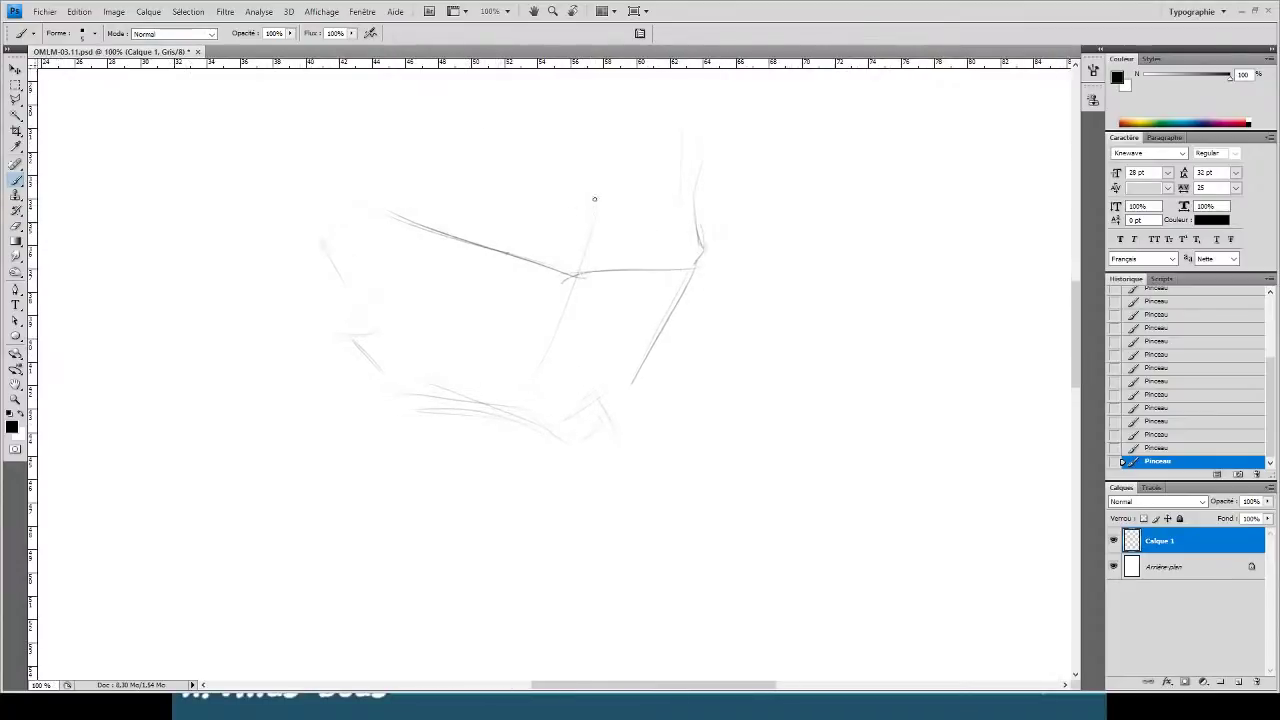
- Erase the horizontal right brow stroke with an enlarged eraser and redraw it rising toward the temple
key(e)
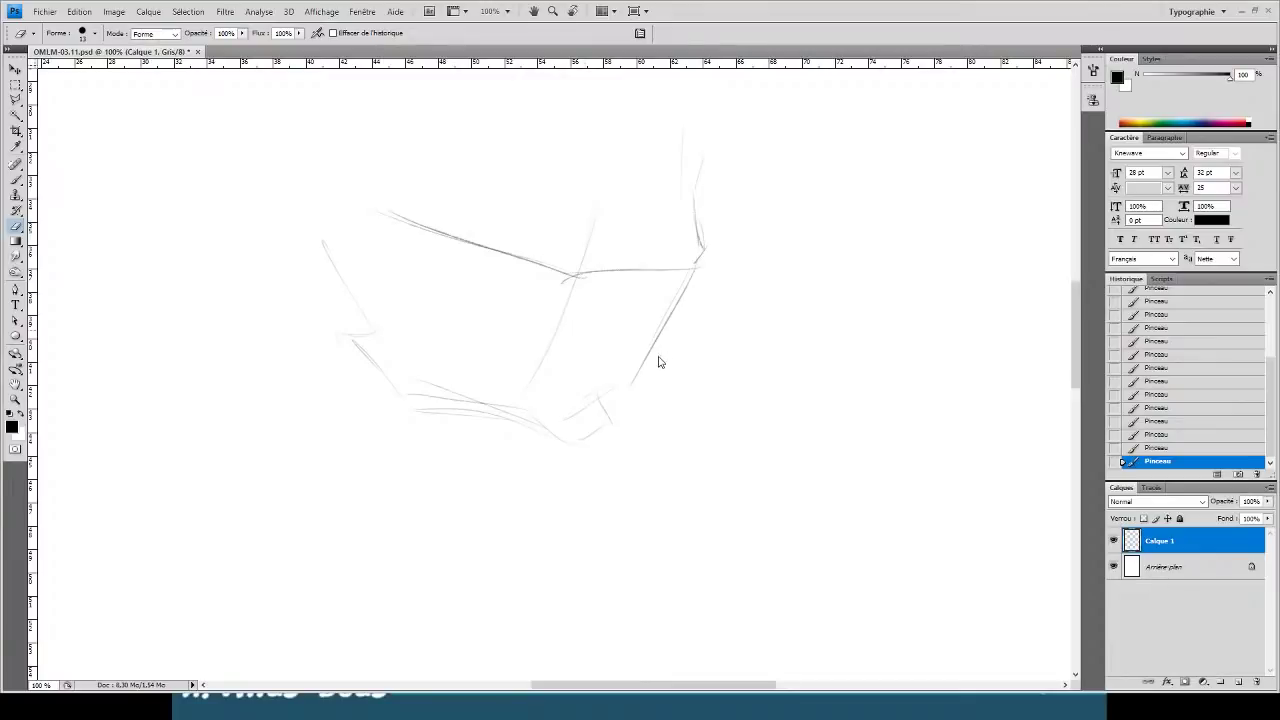
key(])
key(])
key(])
key(])
key(])
drag(598, 281, 695, 264)
key(b)
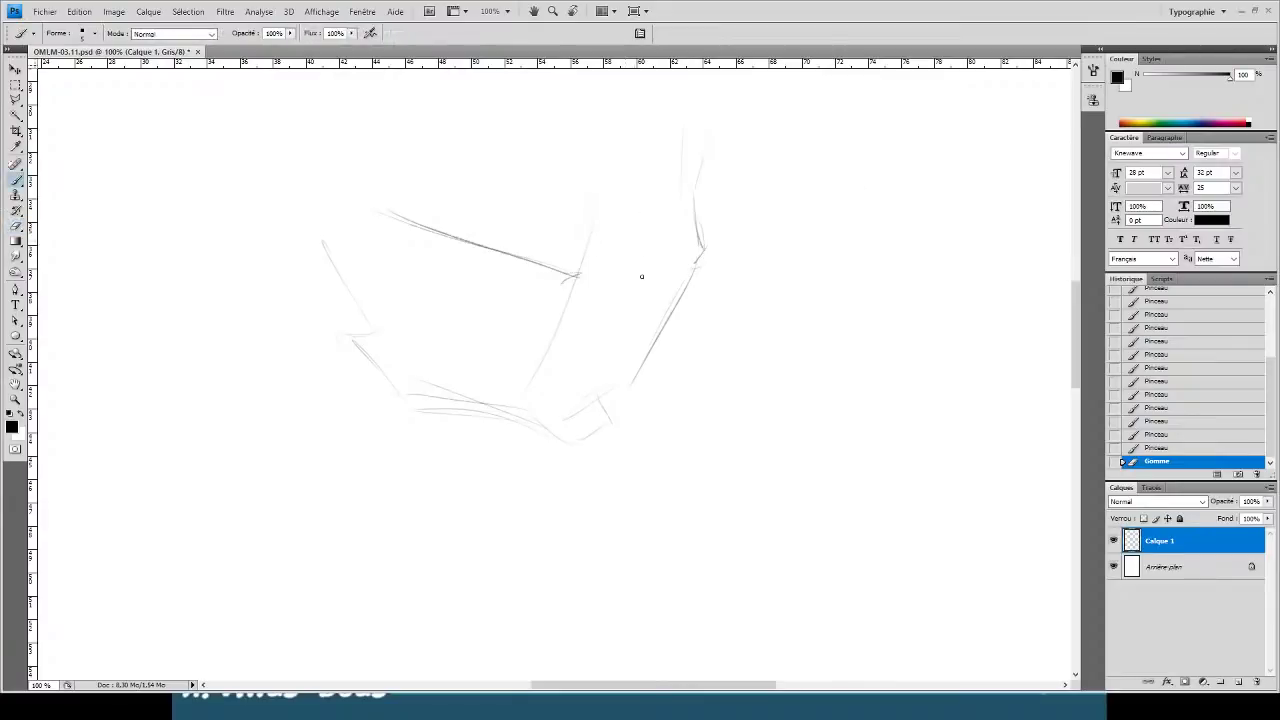
mouse_move(704, 249)
mouse_down()
mouse_move(698, 271)
mouse_move(593, 285)
mouse_move(606, 284)
mouse_up()
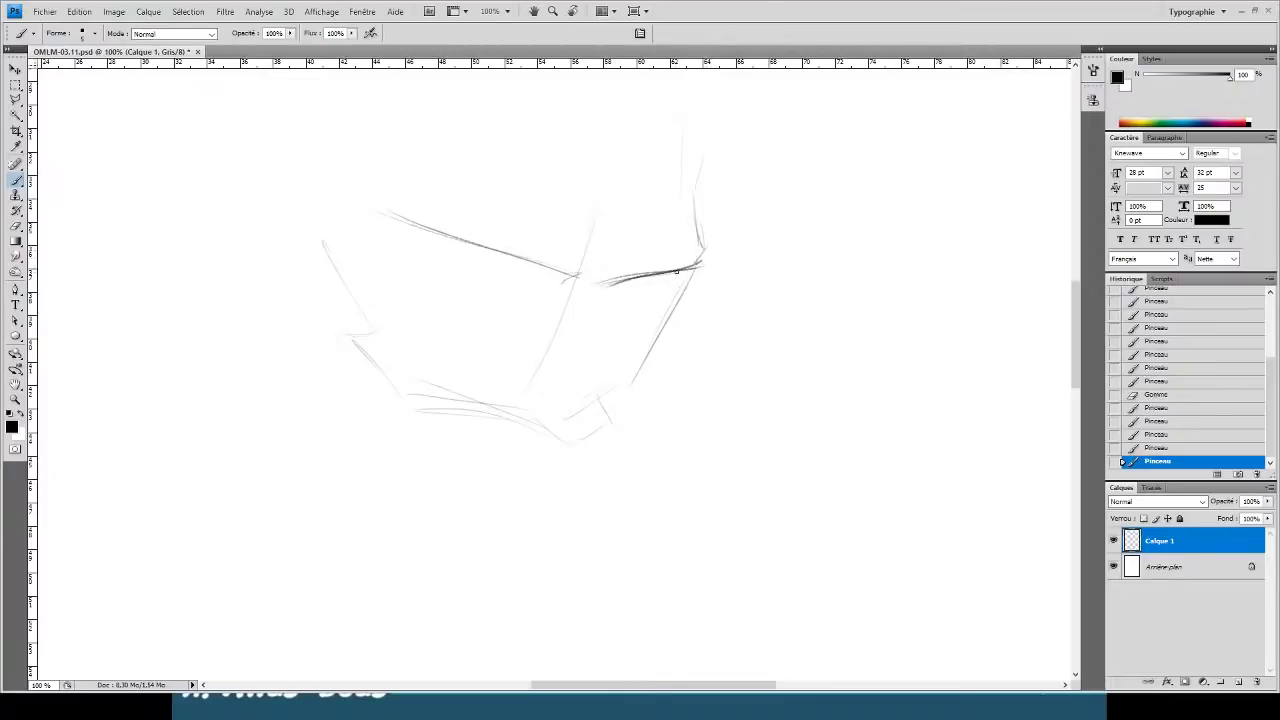
- Draw the narrow triangular outline of the right eye socket below the right brow
drag(678, 271, 628, 313)
key(ctrl+z)
drag(679, 270, 610, 338)
mouse_move(607, 289)
mouse_down()
mouse_move(595, 333)
mouse_move(605, 340)
mouse_move(678, 272)
mouse_up()
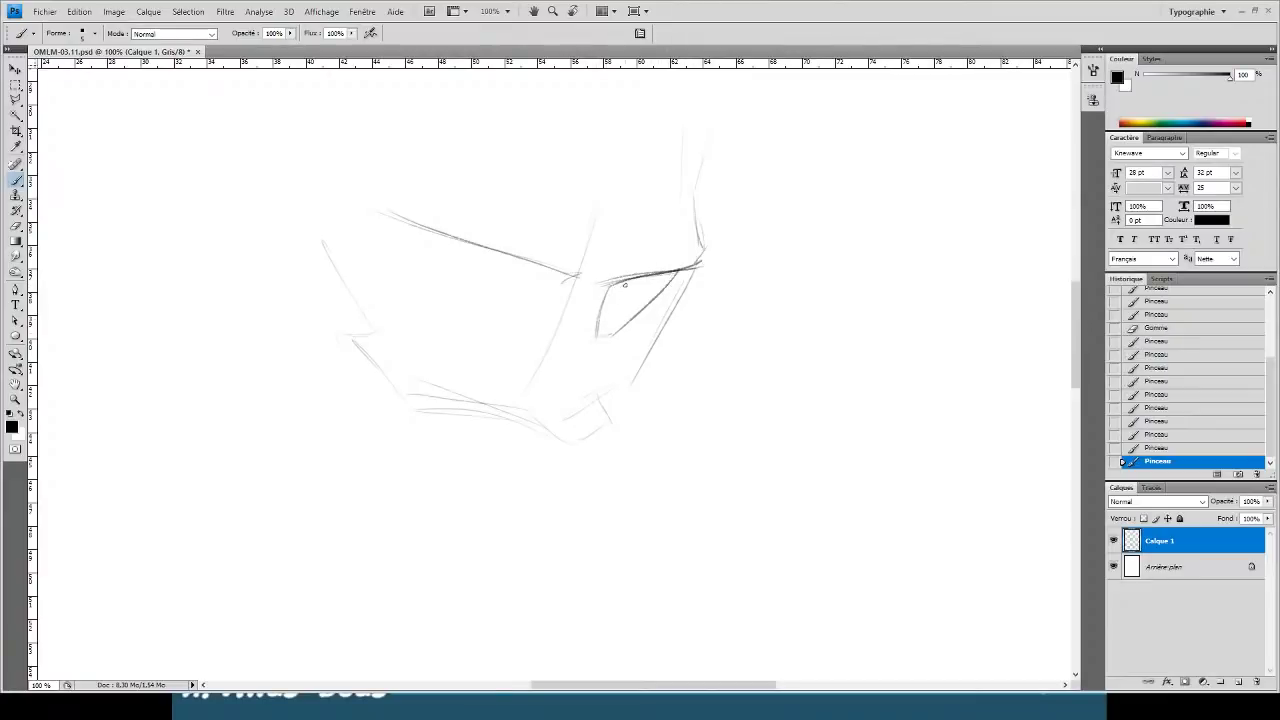
- Erase the rough right temple and cheek lines, and redraw the outer brow end as a rounded corner
key(e)
drag(708, 228, 712, 157)
mouse_move(683, 300)
mouse_down()
mouse_move(691, 286)
mouse_move(660, 347)
mouse_up()
key(b)
mouse_move(697, 219)
mouse_down()
mouse_move(697, 266)
mouse_move(704, 258)
mouse_up()
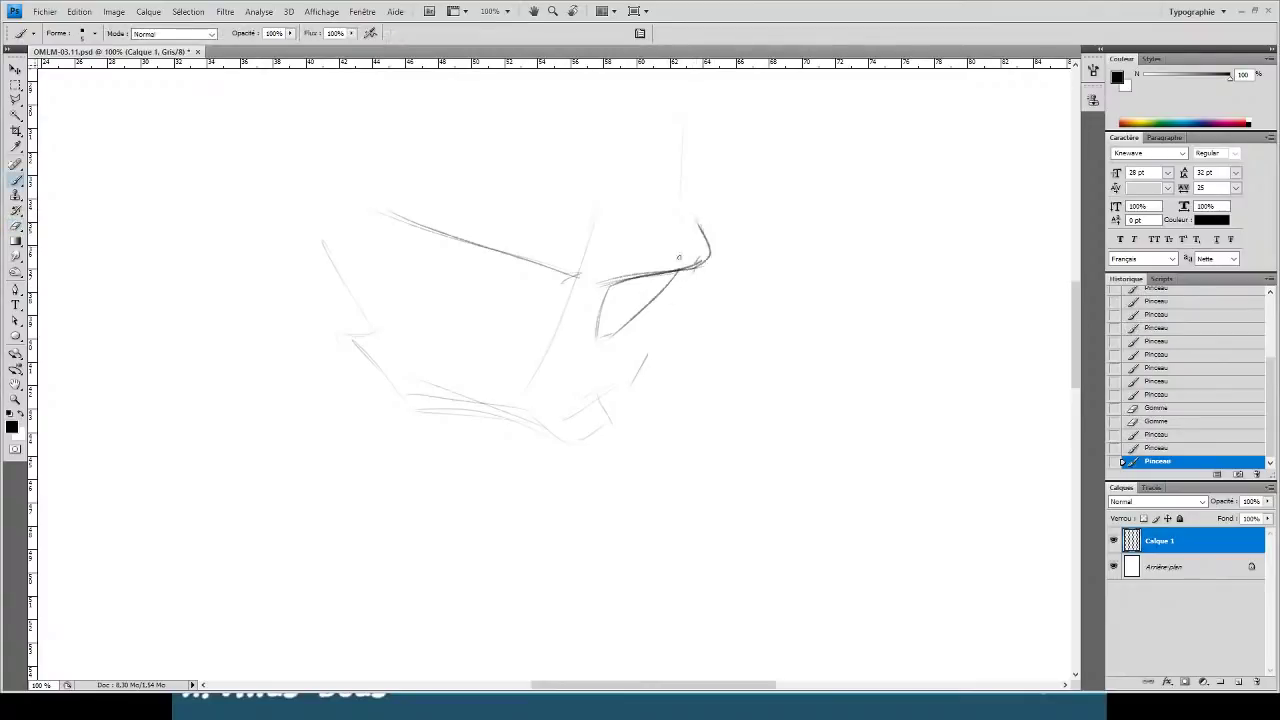
- Draw a slanted inner depth line across the right eye socket, undoing strokes until it fits
drag(598, 323, 658, 282)
key(ctrl+z)
drag(600, 320, 659, 282)
key(ctrl+z)
drag(600, 318, 656, 277)
- Draw the right cheek contour from the outer brow down to an angular notch at the upper jaw
mouse_move(641, 292)
mouse_down()
mouse_move(658, 275)
mouse_move(620, 350)
mouse_up()
key(ctrl+z)
mouse_move(696, 266)
mouse_down()
mouse_move(600, 373)
mouse_move(620, 382)
mouse_move(598, 396)
mouse_up()
key(e)
key(b)
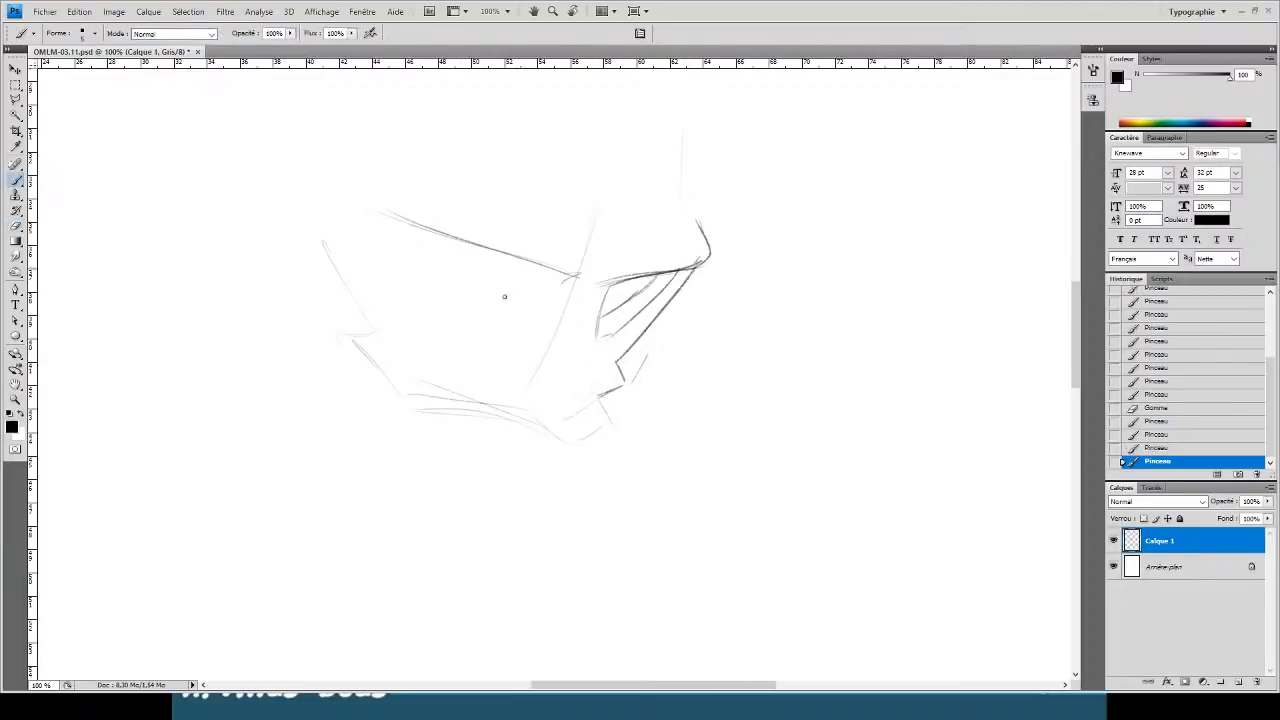
- Draw the large curved outline of the left eye socket beneath the sloping brow, retrying its lower right edge
mouse_move(441, 234)
mouse_down()
mouse_move(480, 322)
mouse_move(596, 278)
mouse_up()
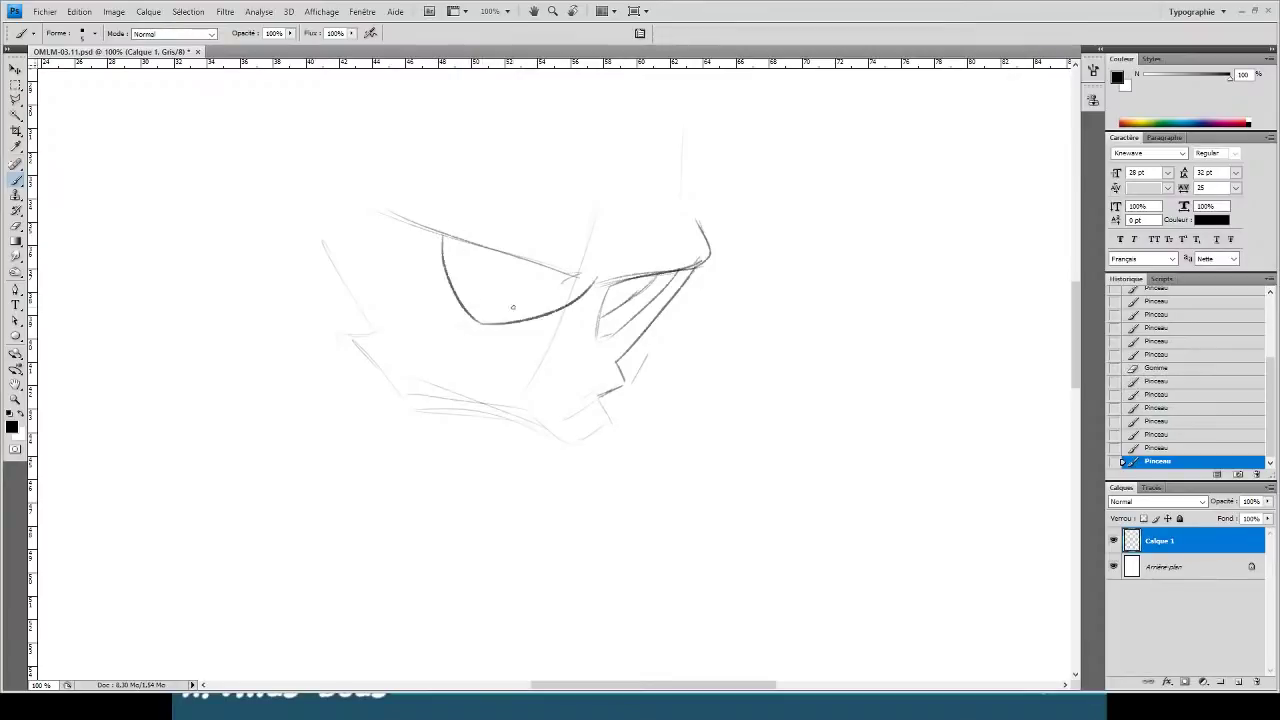
key(ctrl+z)
drag(482, 323, 578, 278)
key(ctrl+z)
mouse_move(484, 323)
mouse_down()
mouse_move(574, 275)
mouse_move(529, 274)
mouse_move(603, 263)
mouse_move(549, 178)
mouse_up()
- Draw the angled brow ridge above the nose, curving back to the inner end of the left brow
key(e)
key(b)
drag(602, 249, 550, 179)
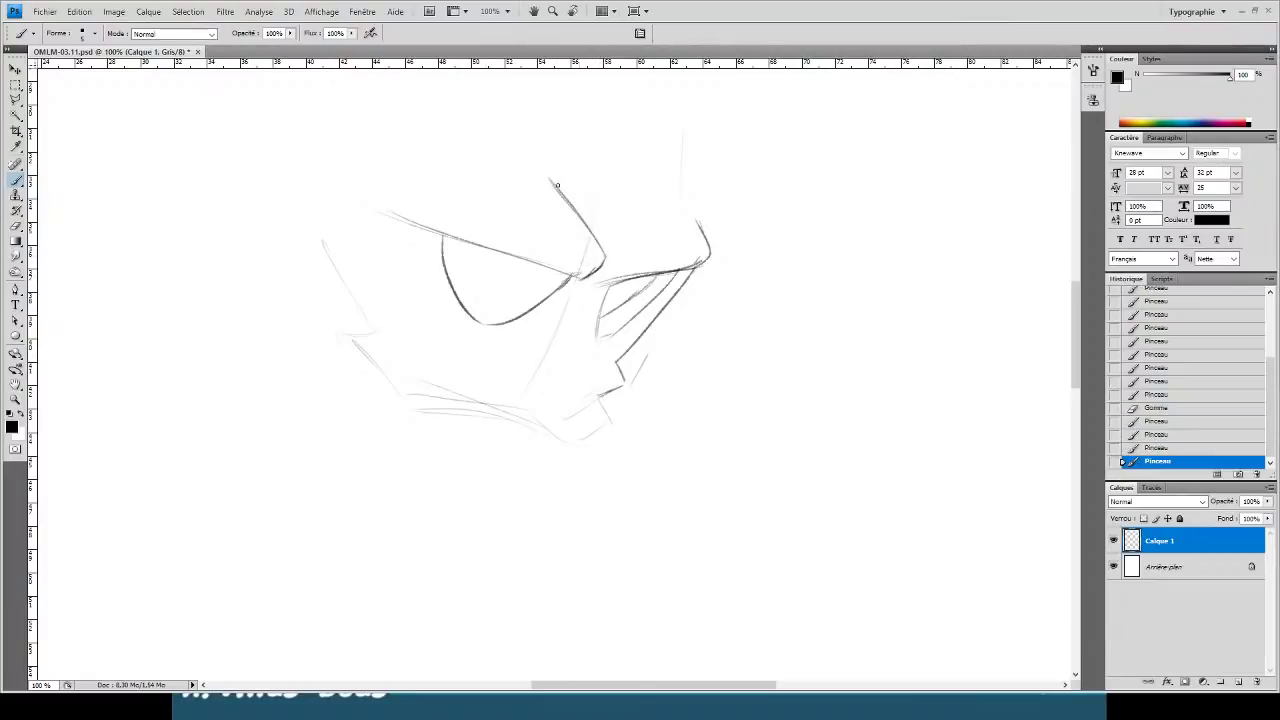
- Draw an inner depth curve along the left eye socket and darken the bottom edge of the right socket
key(ctrl+plus)
drag(475, 307, 566, 424)
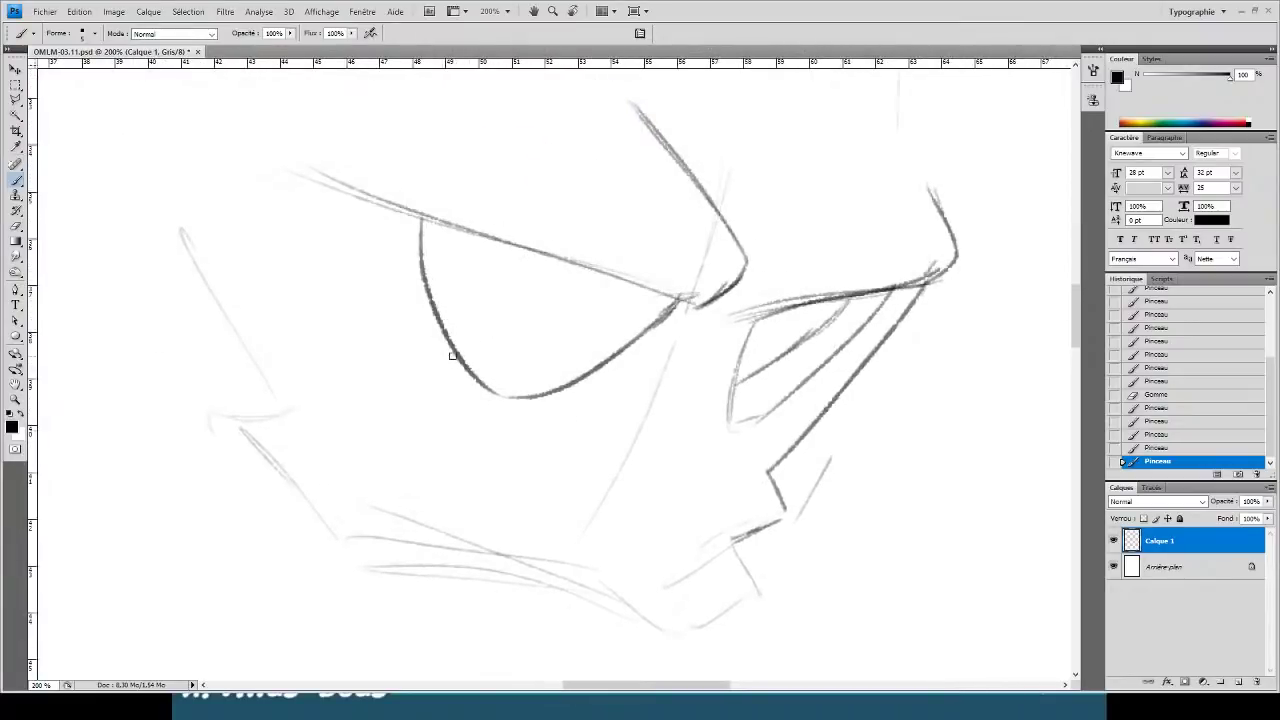
drag(475, 372, 628, 307)
key(ctrl+z)
mouse_move(468, 367)
mouse_down()
mouse_move(621, 311)
mouse_move(640, 289)
mouse_up()
drag(734, 423, 762, 415)
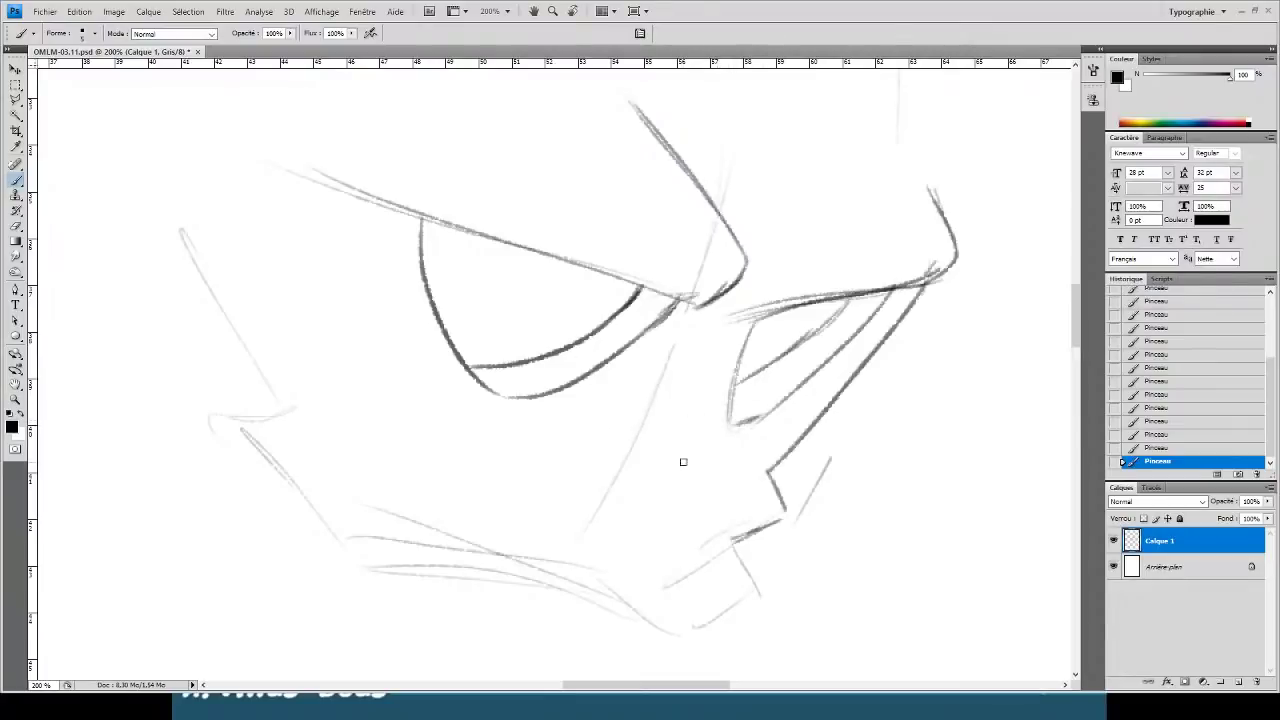
- Draw the angular, notched outline of the nose cavity between and below the eye sockets
drag(683, 421, 687, 470)
drag(672, 418, 576, 452)
key(ctrl+z)
mouse_move(676, 419)
mouse_down()
mouse_move(567, 461)
mouse_move(578, 455)
mouse_move(584, 493)
mouse_move(651, 481)
mouse_move(652, 509)
mouse_move(687, 500)
mouse_move(689, 455)
mouse_up()
key(ctrl+z)
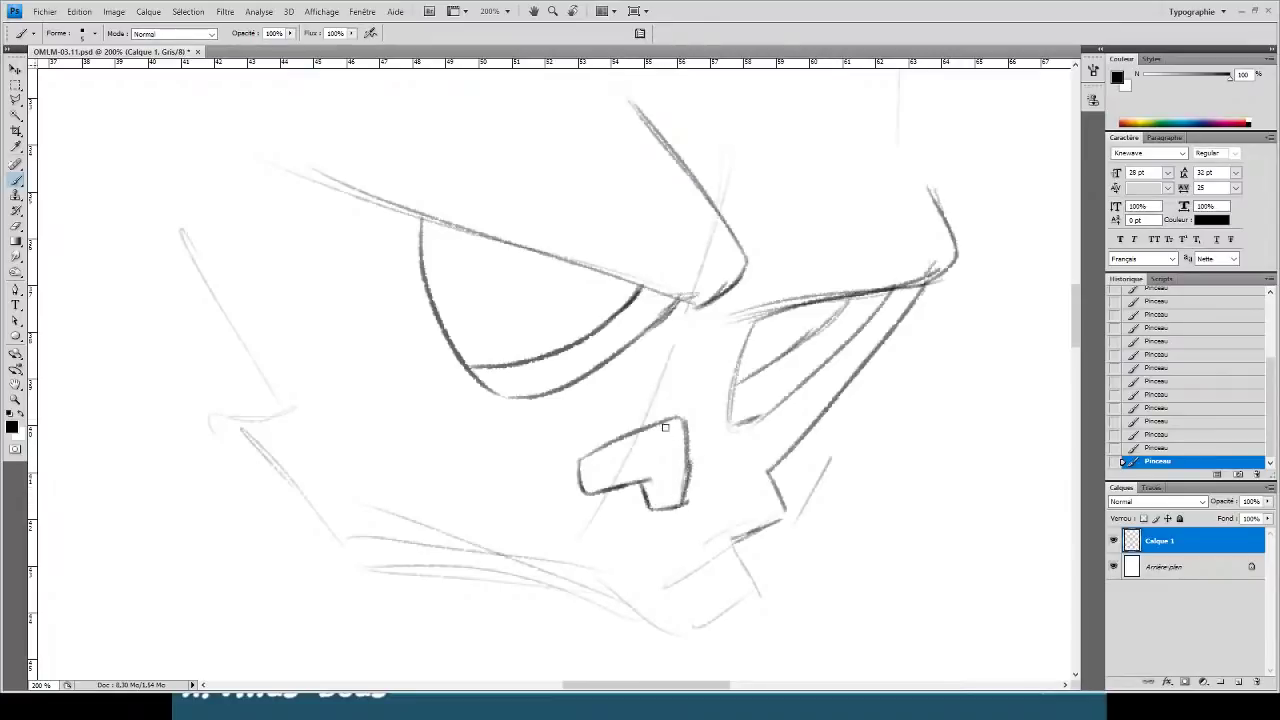
- Add inner depth lines to the nose cavity, erasing and reworking the lower left one
mouse_move(663, 422)
mouse_down()
mouse_move(646, 520)
mouse_move(656, 490)
mouse_move(586, 487)
mouse_move(629, 483)
mouse_move(573, 472)
mouse_move(559, 483)
mouse_move(668, 438)
mouse_move(629, 499)
mouse_up()
key(e)
key(ctrl+z)
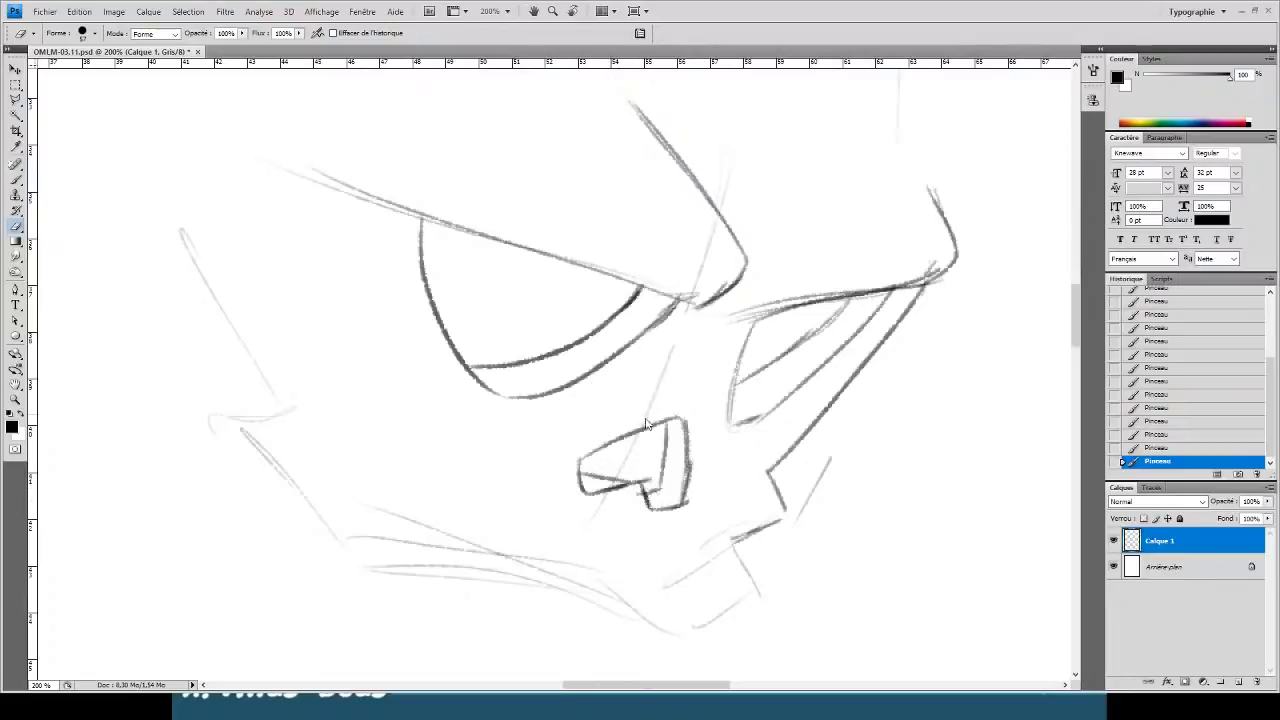
key(ctrl+z)
mouse_move(641, 475)
mouse_down()
mouse_move(627, 498)
mouse_move(588, 480)
mouse_move(625, 475)
mouse_move(580, 472)
mouse_move(598, 474)
mouse_up()
key(b)
key(e)
key(b)
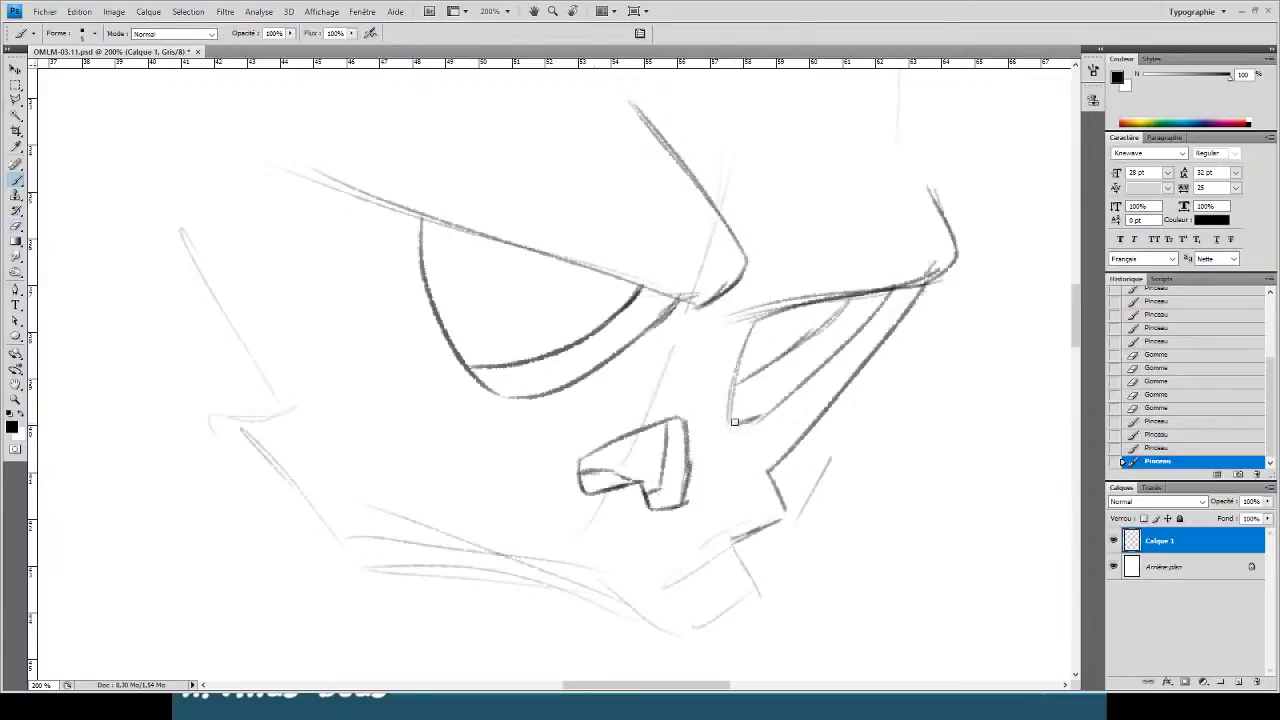
- Reinforce the bottom edge of the right eye socket and extend the right upper jaw line toward the centre
drag(732, 424, 786, 408)
drag(740, 422, 754, 418)
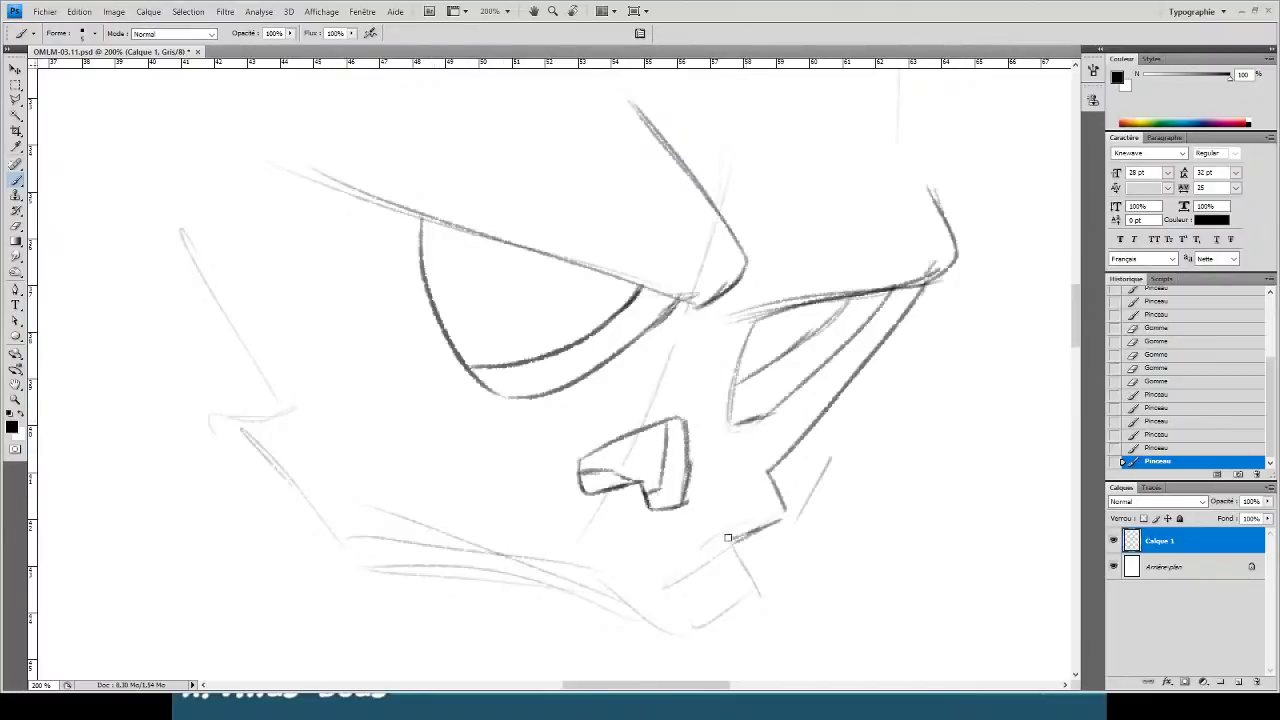
drag(731, 540, 678, 566)
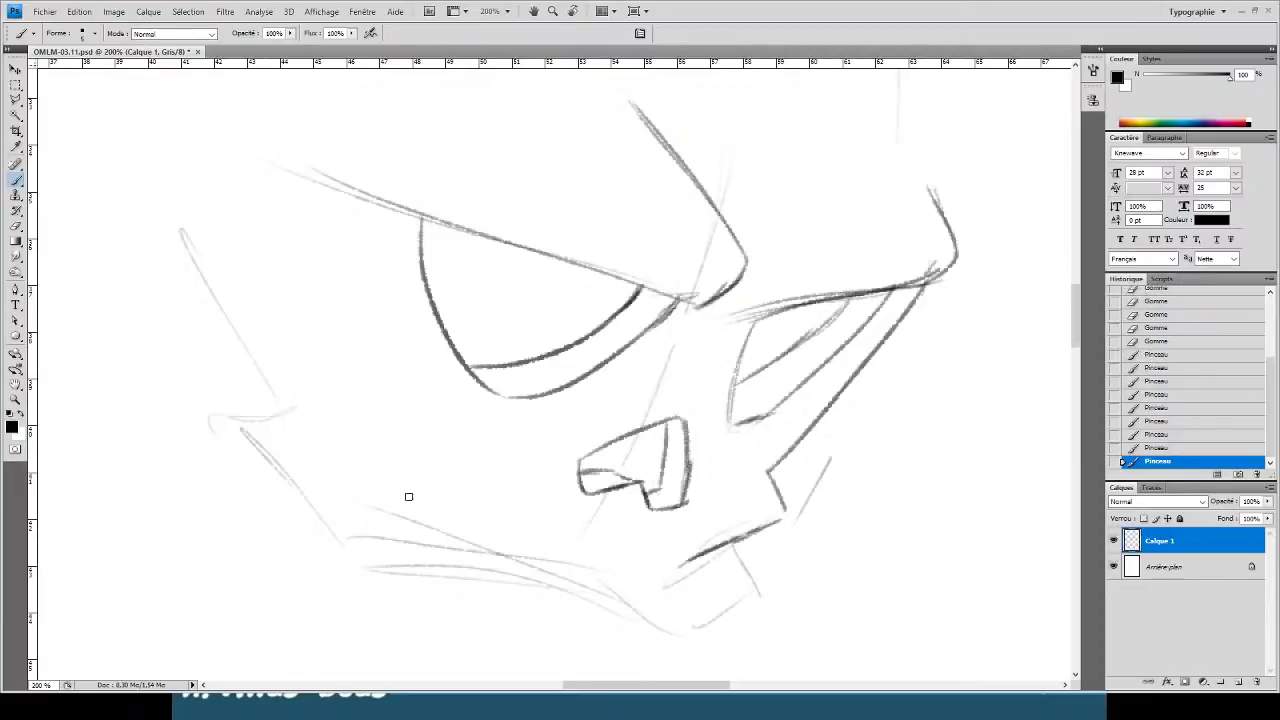
- Draw the left cheekbone as a line sloping down to the jaw, with a short upward hook at its outer end
mouse_move(414, 489)
mouse_down()
mouse_move(395, 453)
mouse_move(288, 371)
mouse_up()
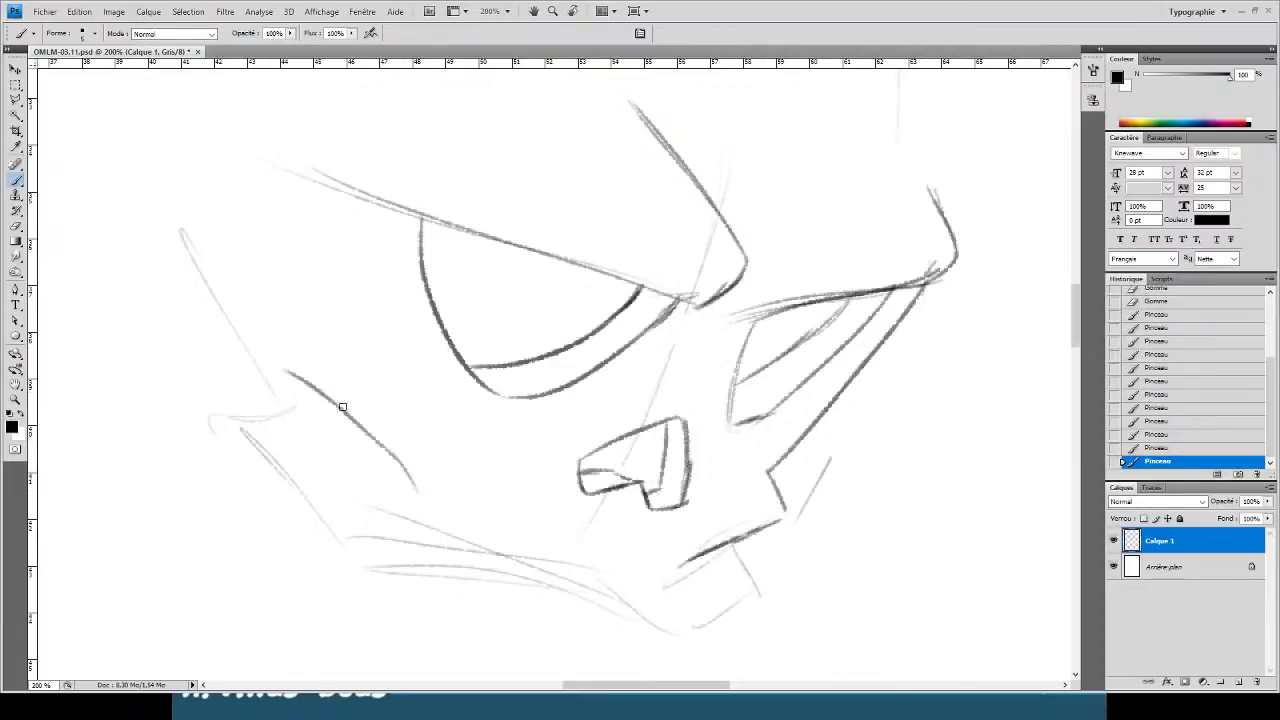
key(ctrl+z)
drag(402, 464, 279, 375)
key(ctrl+z)
drag(400, 460, 272, 378)
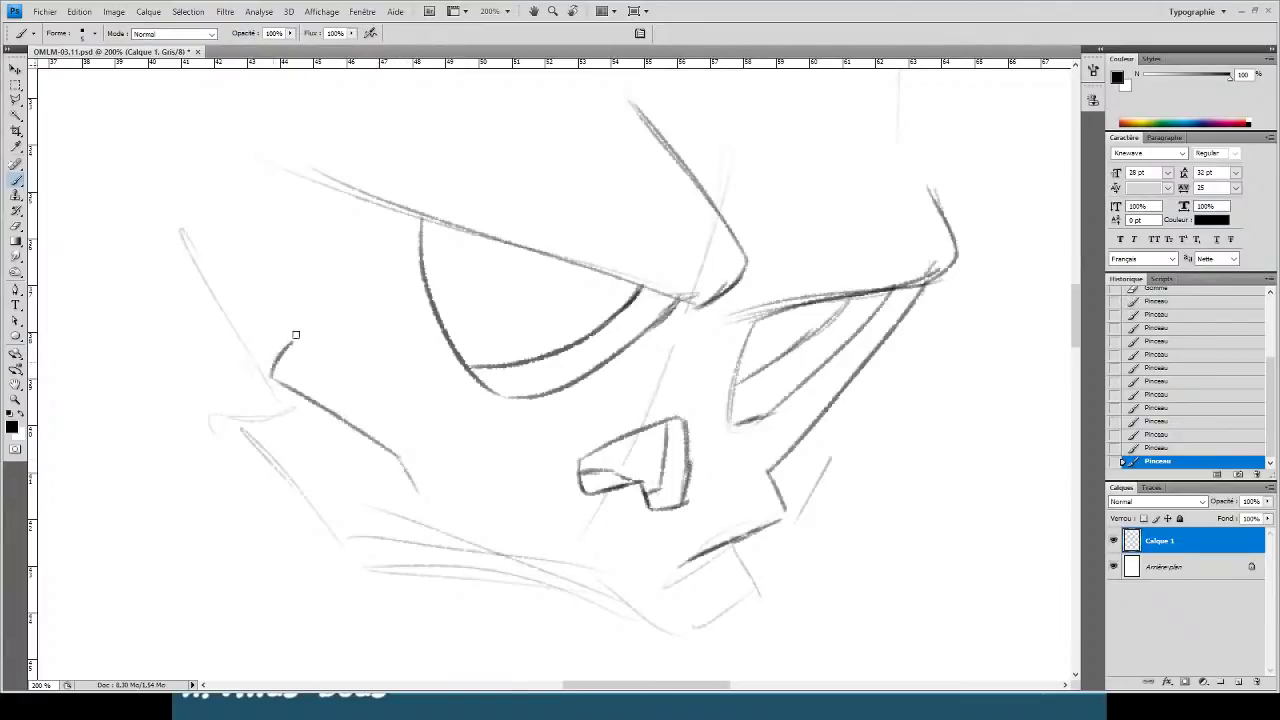
drag(298, 335, 275, 372)
- Erase the rough jaw guidelines and draw a single curved upper jaw line from the left cheekbone to the right jaw line
drag(621, 553, 524, 518)
key(e)
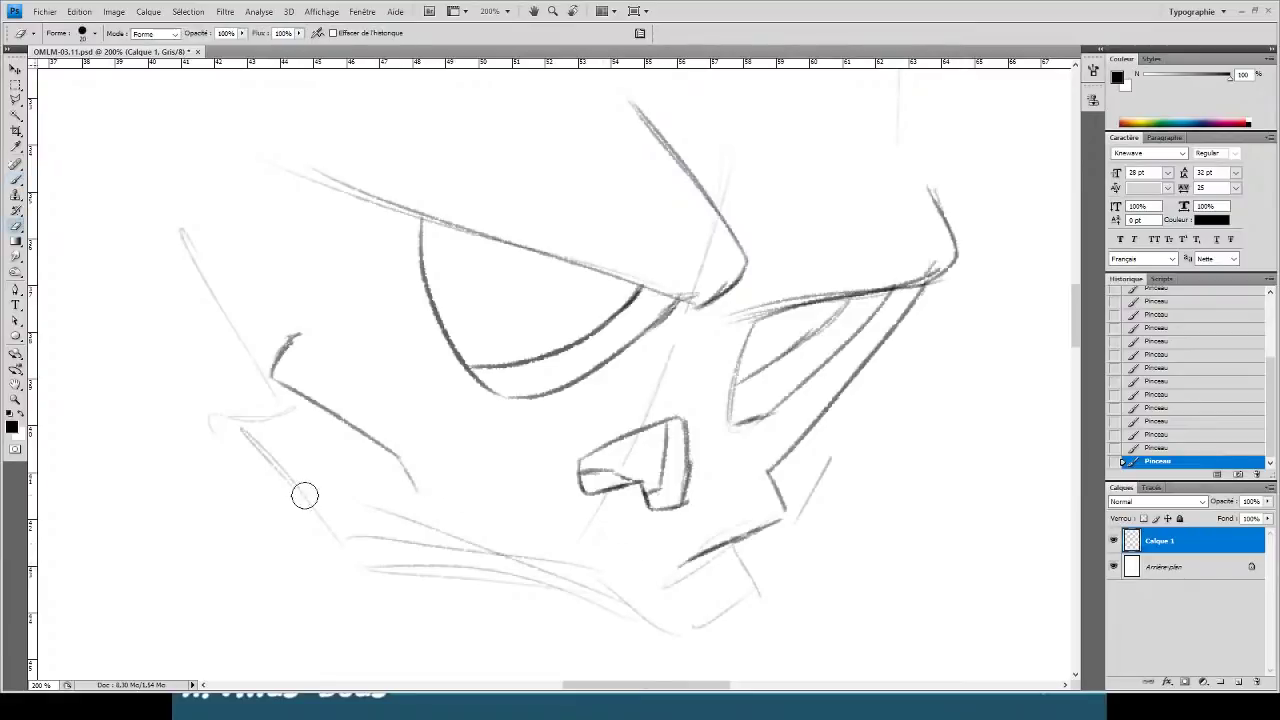
mouse_move(300, 494)
mouse_down()
mouse_move(543, 587)
mouse_move(448, 547)
mouse_move(550, 579)
mouse_move(738, 593)
mouse_move(529, 556)
mouse_up()
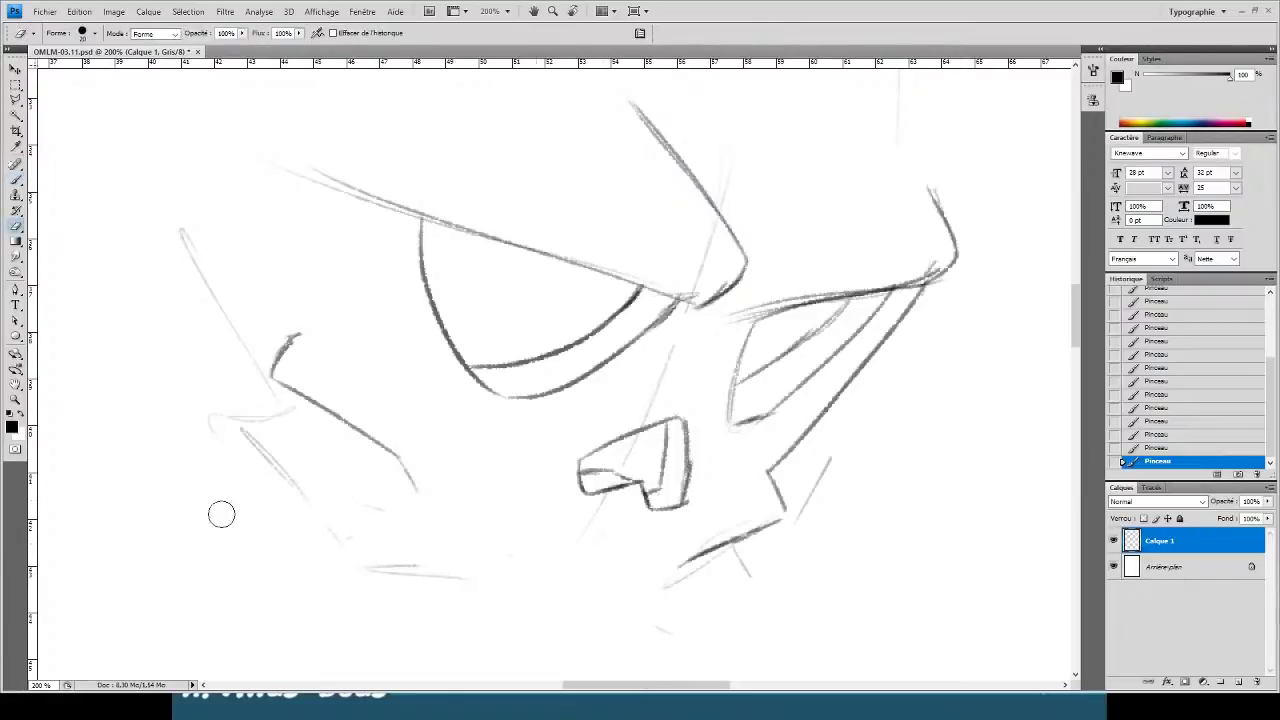
mouse_move(169, 360)
mouse_down()
mouse_move(271, 477)
mouse_move(462, 588)
mouse_up()
key(b)
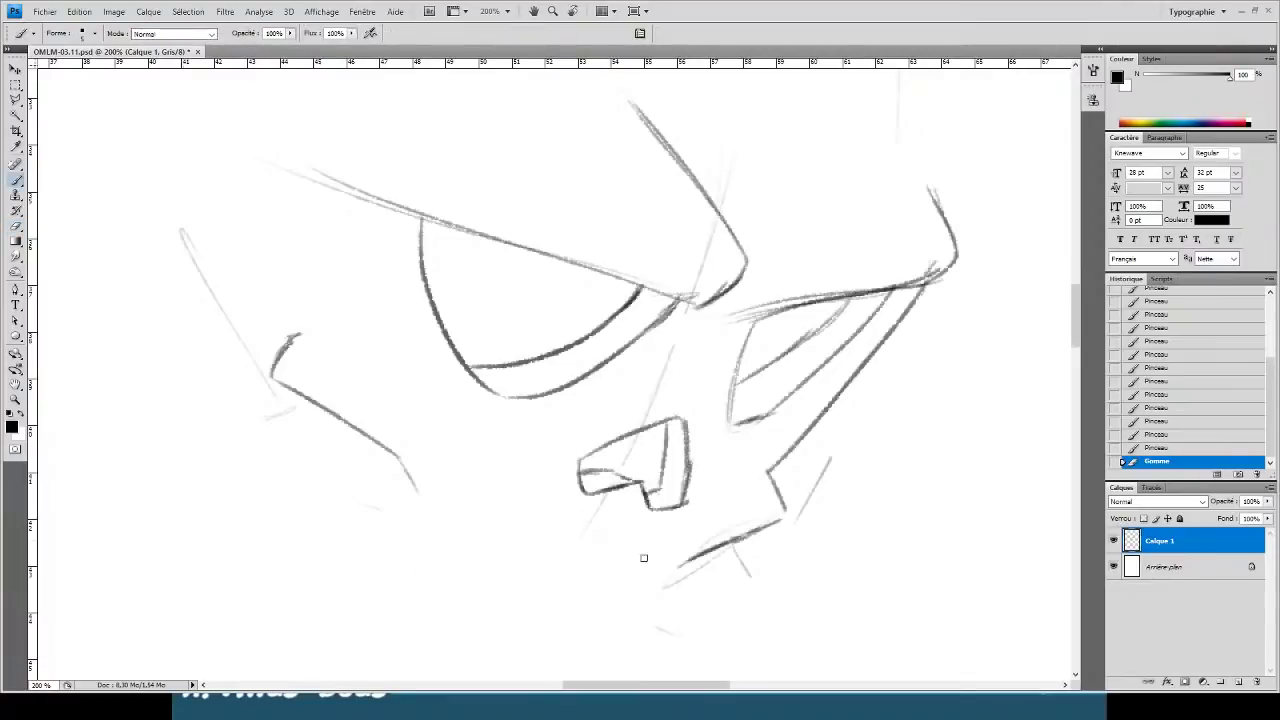
mouse_move(682, 556)
mouse_down()
mouse_move(376, 437)
mouse_move(658, 560)
mouse_up()
key(ctrl+z)
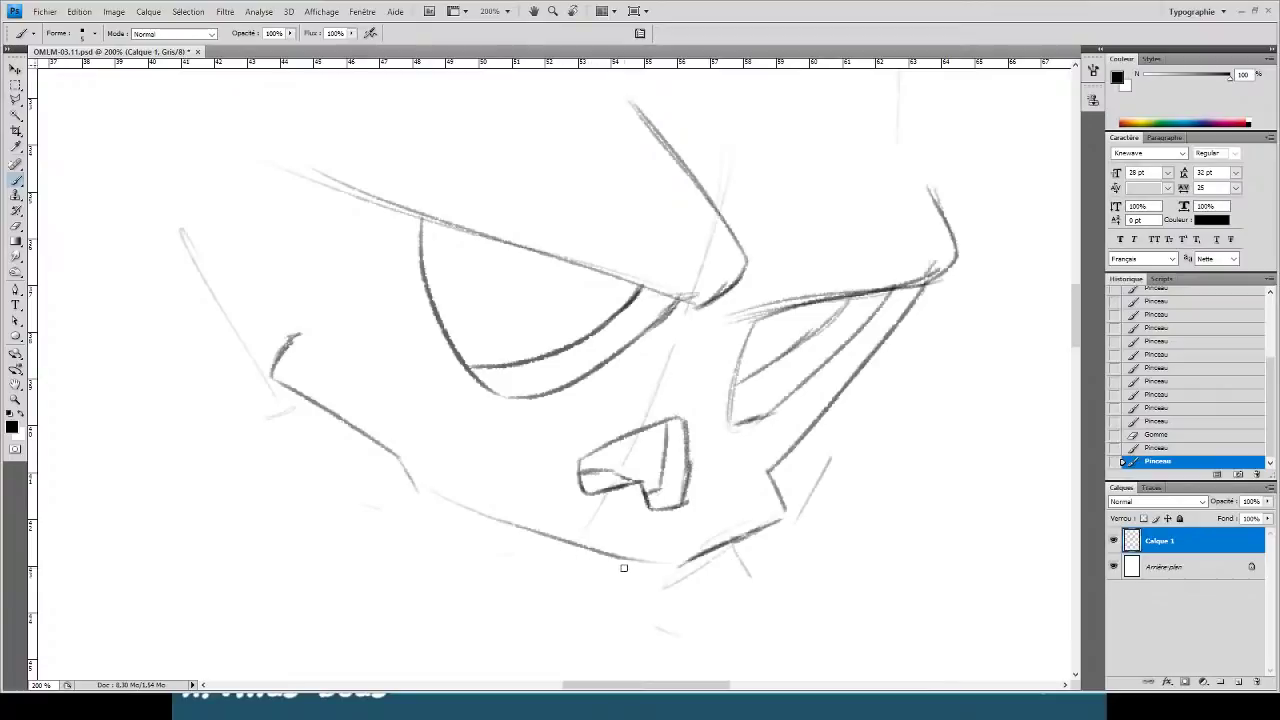
- Create a new layer and draw the scalloped gum line of the upper teeth along the jaw curve
click(1237, 683)
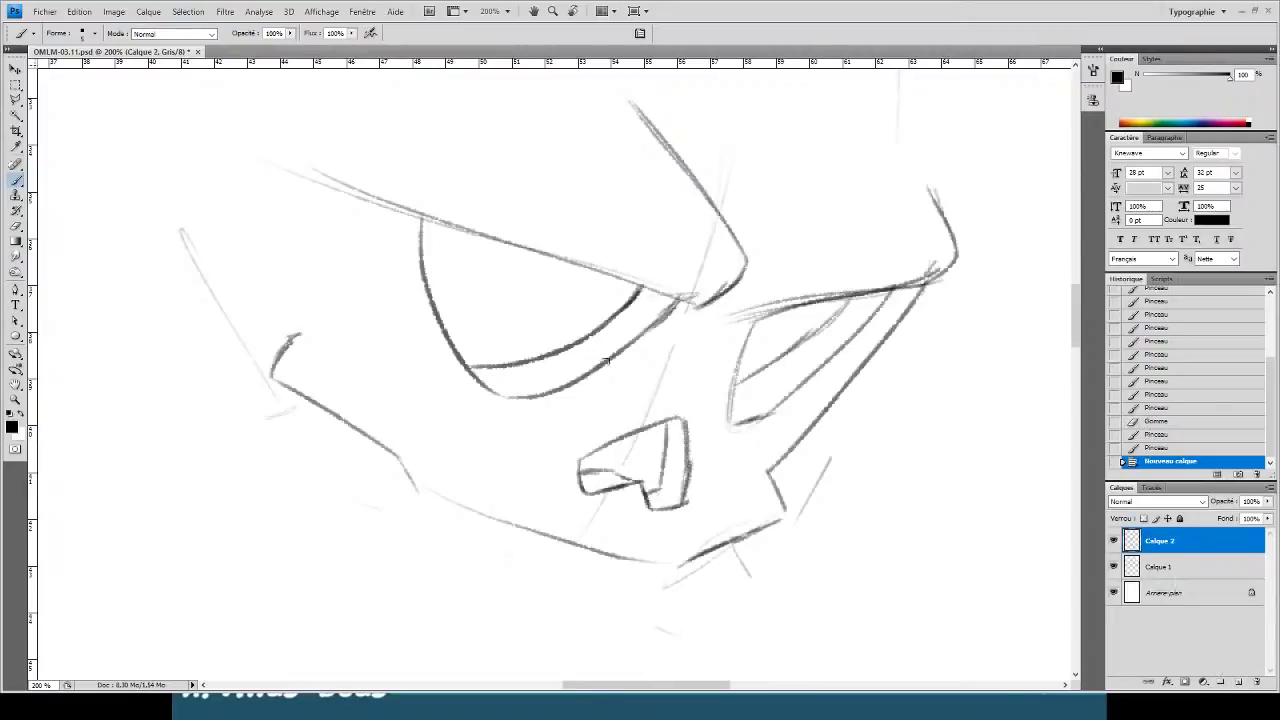
click(602, 549)
drag(548, 548, 599, 553)
key(ctrl+z)
mouse_move(525, 536)
mouse_down()
mouse_move(595, 556)
mouse_move(630, 550)
mouse_move(648, 566)
mouse_move(684, 553)
mouse_move(680, 567)
mouse_up()
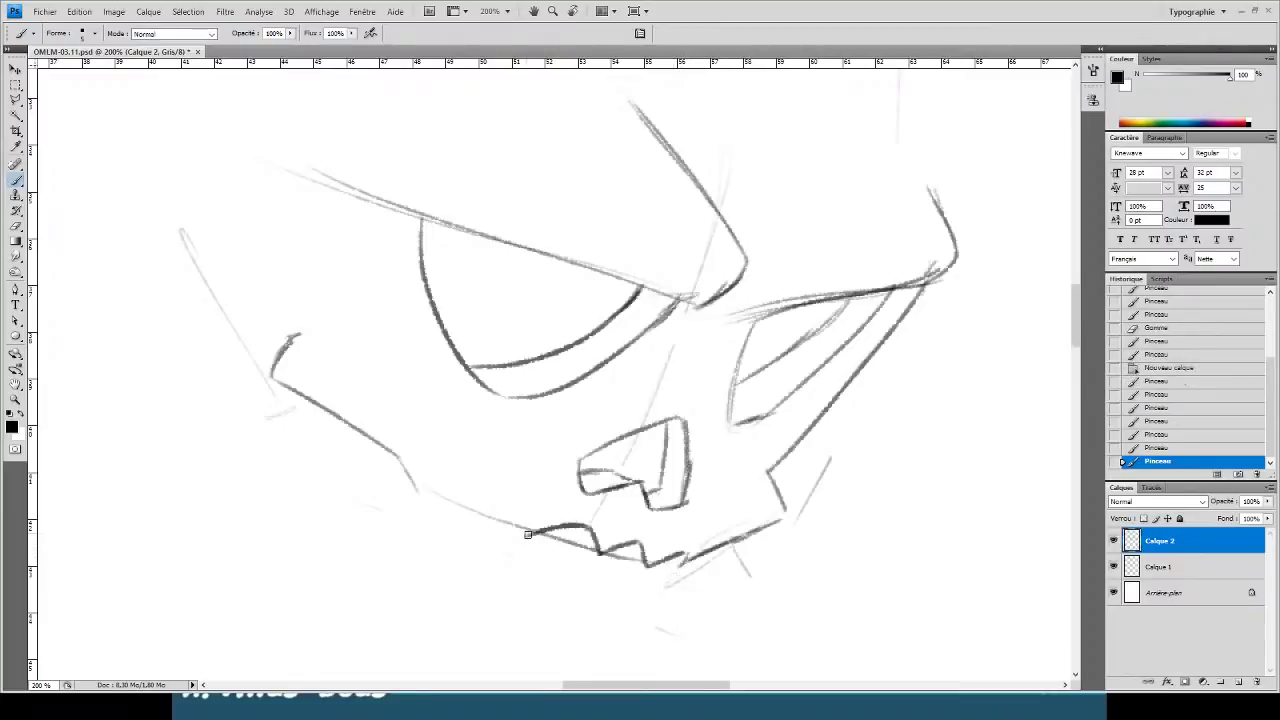
mouse_move(528, 535)
mouse_down()
mouse_move(502, 495)
mouse_move(462, 518)
mouse_move(435, 513)
mouse_move(468, 511)
mouse_move(410, 491)
mouse_up()
- Erase the jaw guideline under the scallops on Calque 1 and merge Calque 2 down into it
mouse_move(638, 503)
mouse_down()
mouse_move(656, 435)
mouse_move(698, 388)
mouse_up()
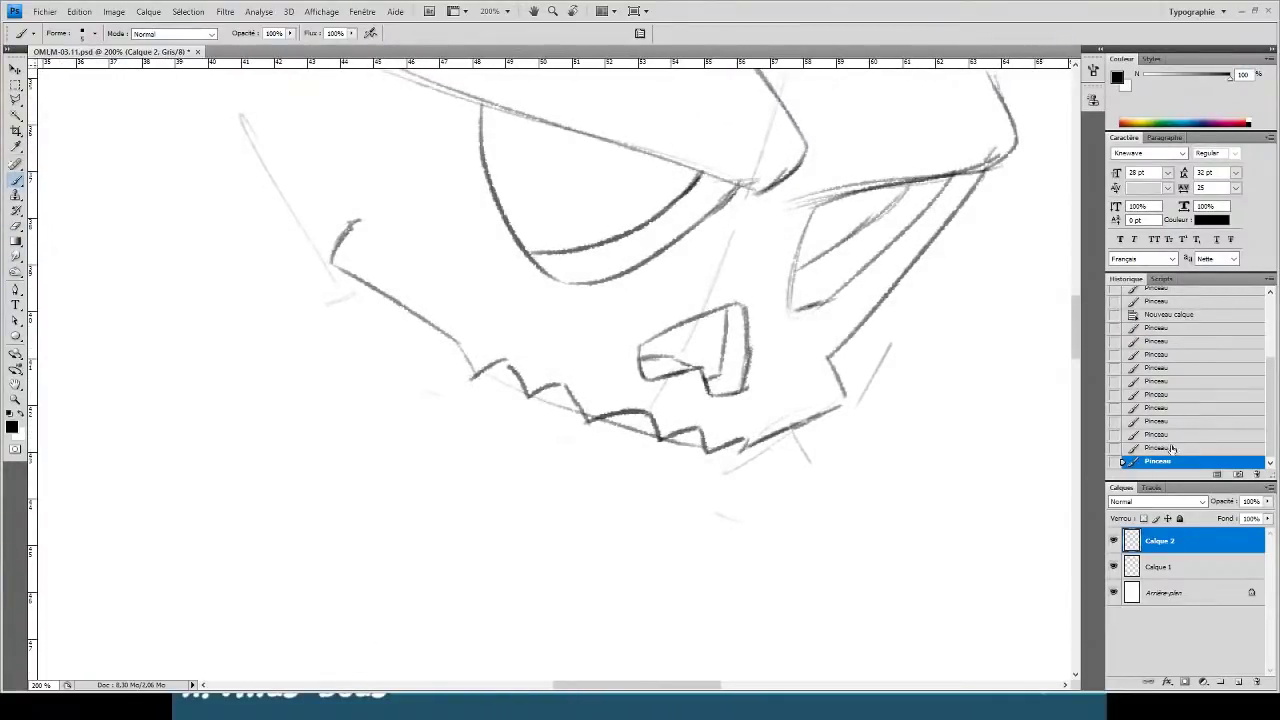
click(1152, 567)
key(e)
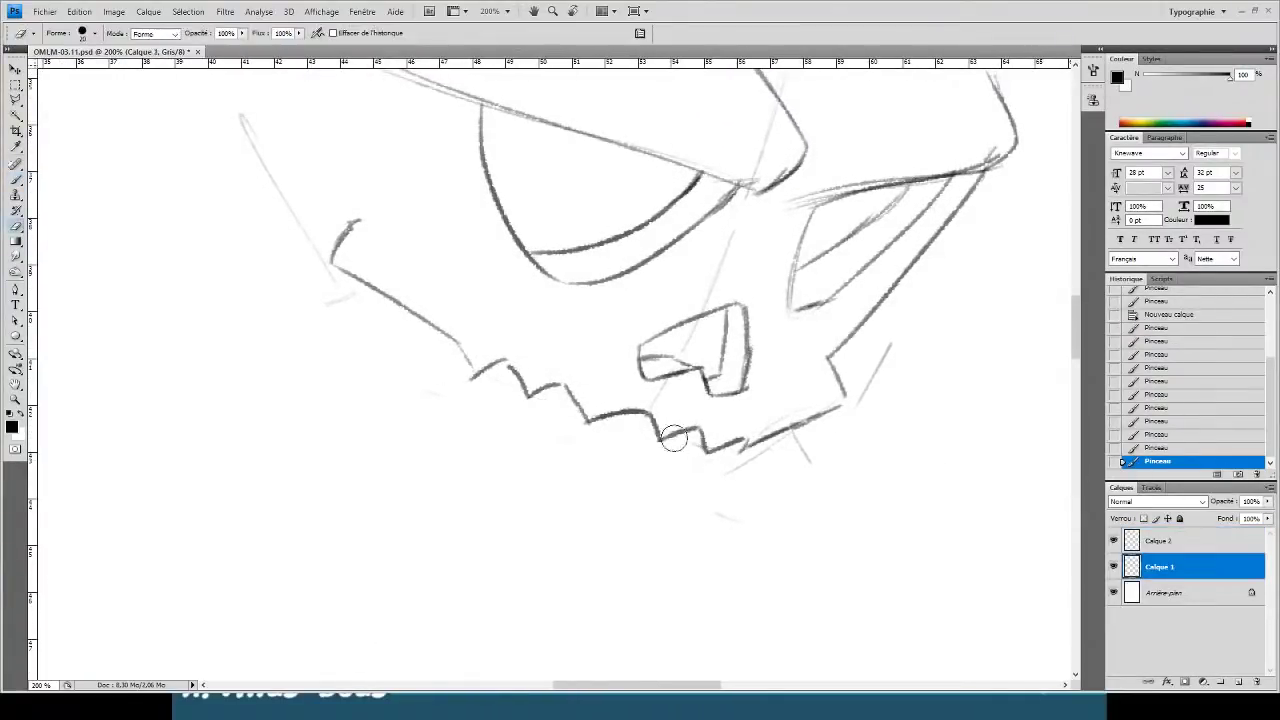
drag(676, 439, 727, 471)
click(1168, 541)
key(ctrl+e)
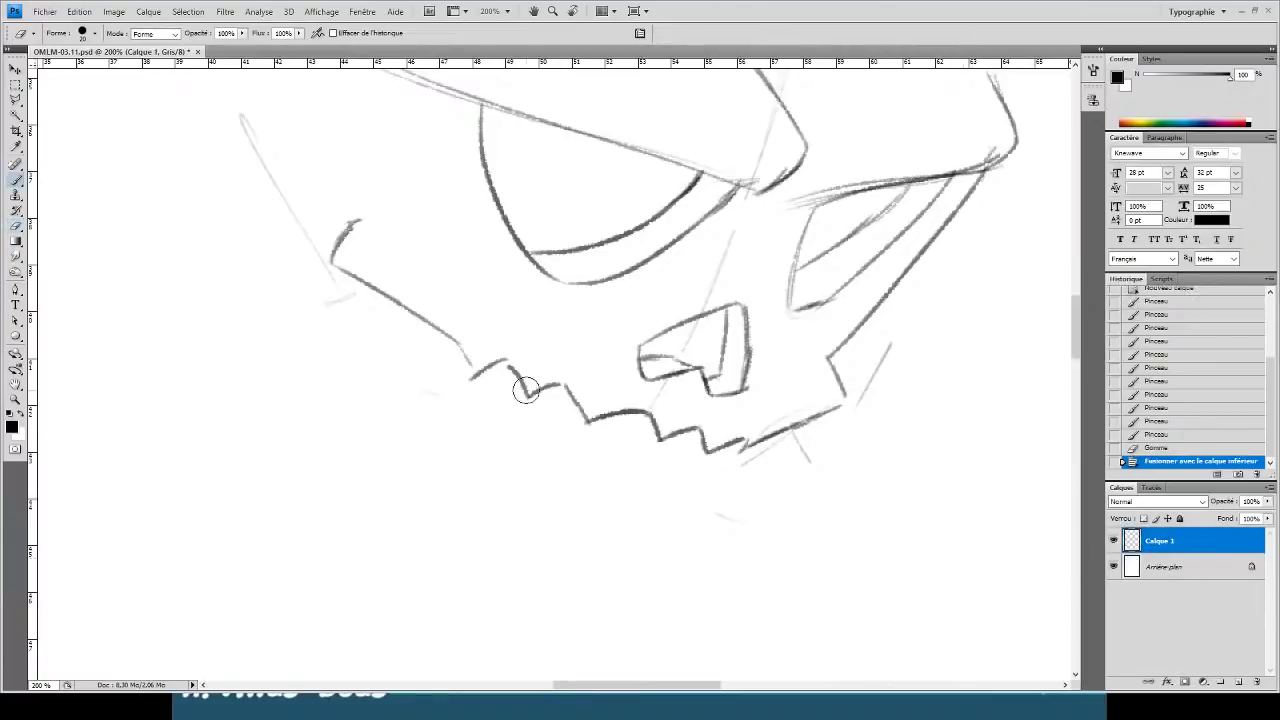
- Draw the large front tooth below the widest scallop and clean up its lower corner
key(b)
mouse_move(660, 440)
mouse_down()
mouse_move(616, 506)
mouse_move(658, 444)
mouse_move(610, 508)
mouse_move(615, 474)
mouse_move(555, 500)
mouse_move(608, 488)
mouse_move(589, 499)
mouse_move(607, 502)
mouse_move(540, 483)
mouse_up()
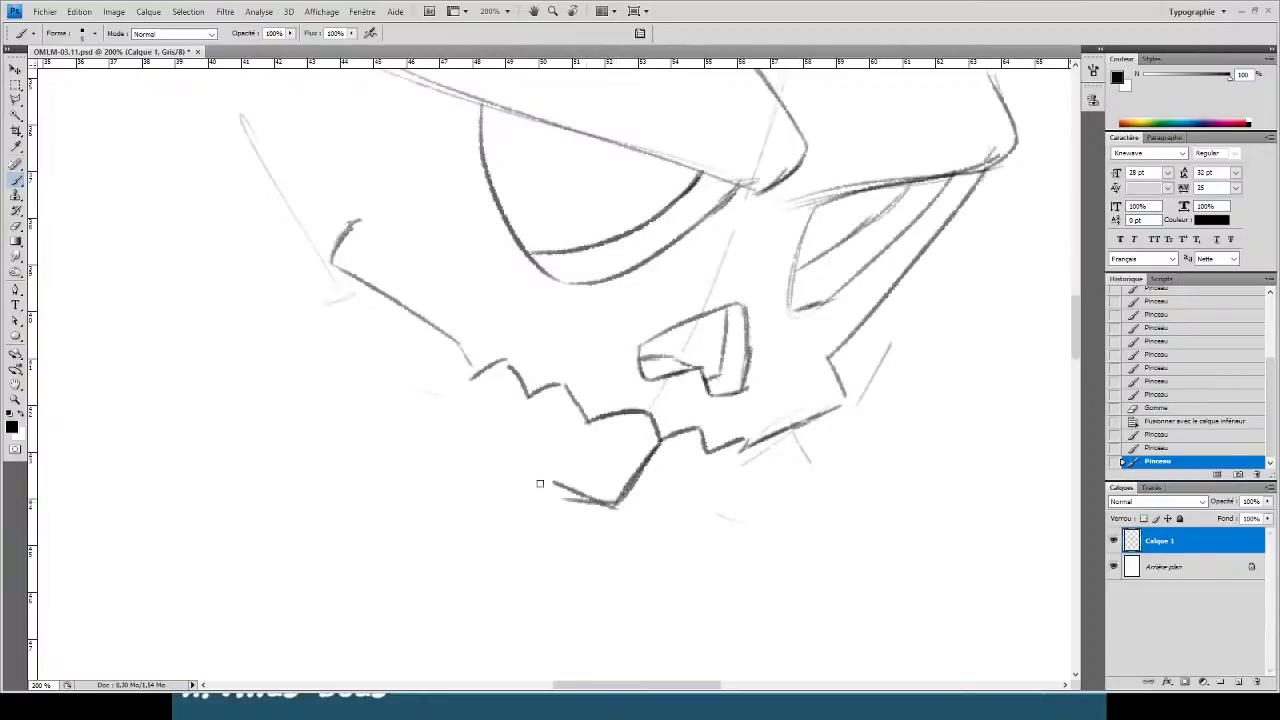
key(ctrl+z)
drag(612, 506, 556, 488)
mouse_move(588, 420)
mouse_down()
mouse_move(562, 490)
mouse_move(596, 522)
mouse_move(620, 519)
mouse_up()
key(e)
key(b)
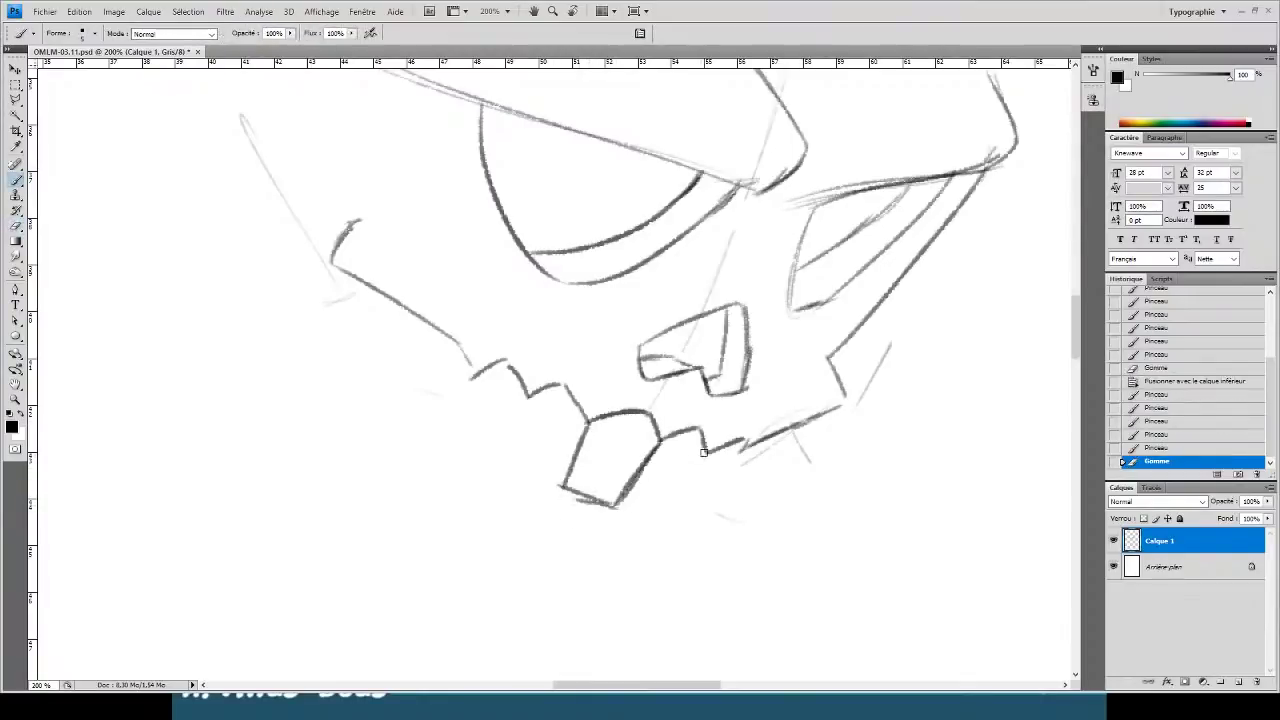
- Draw two narrower slanted teeth to the right of the large front tooth
mouse_move(703, 452)
mouse_down()
mouse_move(646, 526)
mouse_move(694, 464)
mouse_move(654, 515)
mouse_move(626, 501)
mouse_move(662, 510)
mouse_up()
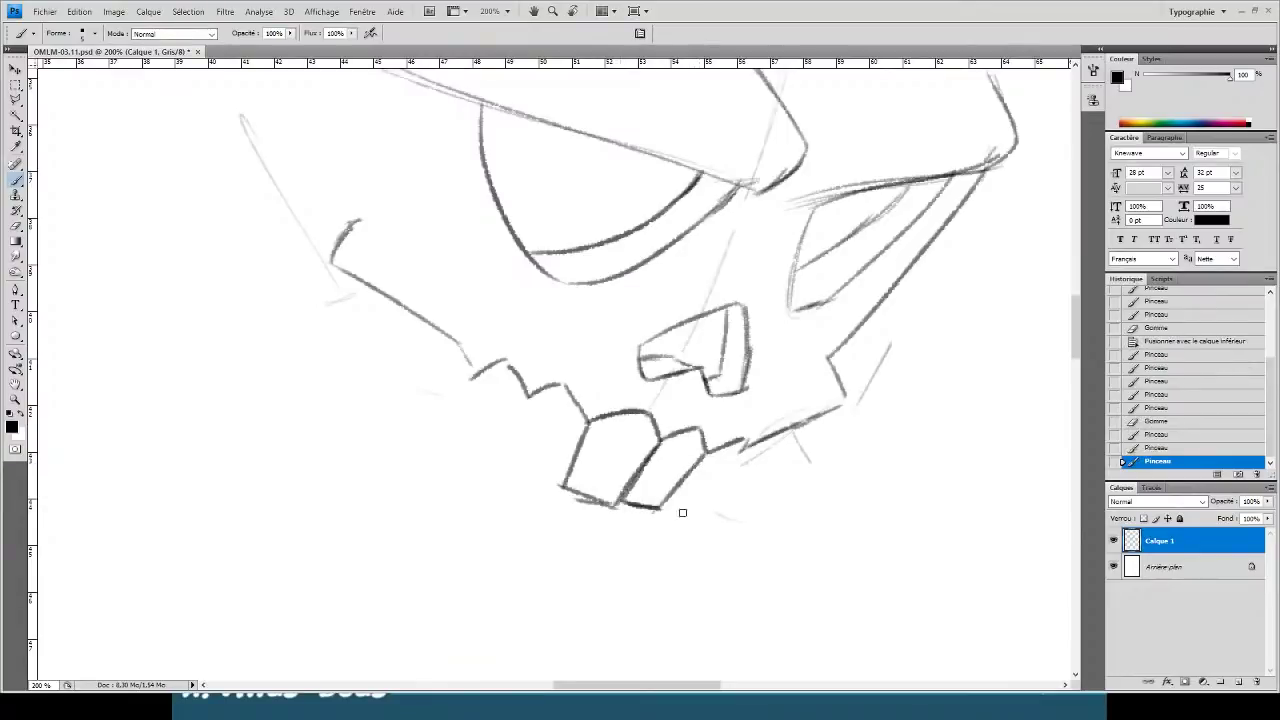
mouse_move(731, 451)
mouse_down()
mouse_move(673, 513)
mouse_move(706, 488)
mouse_up()
key(e)
key(b)
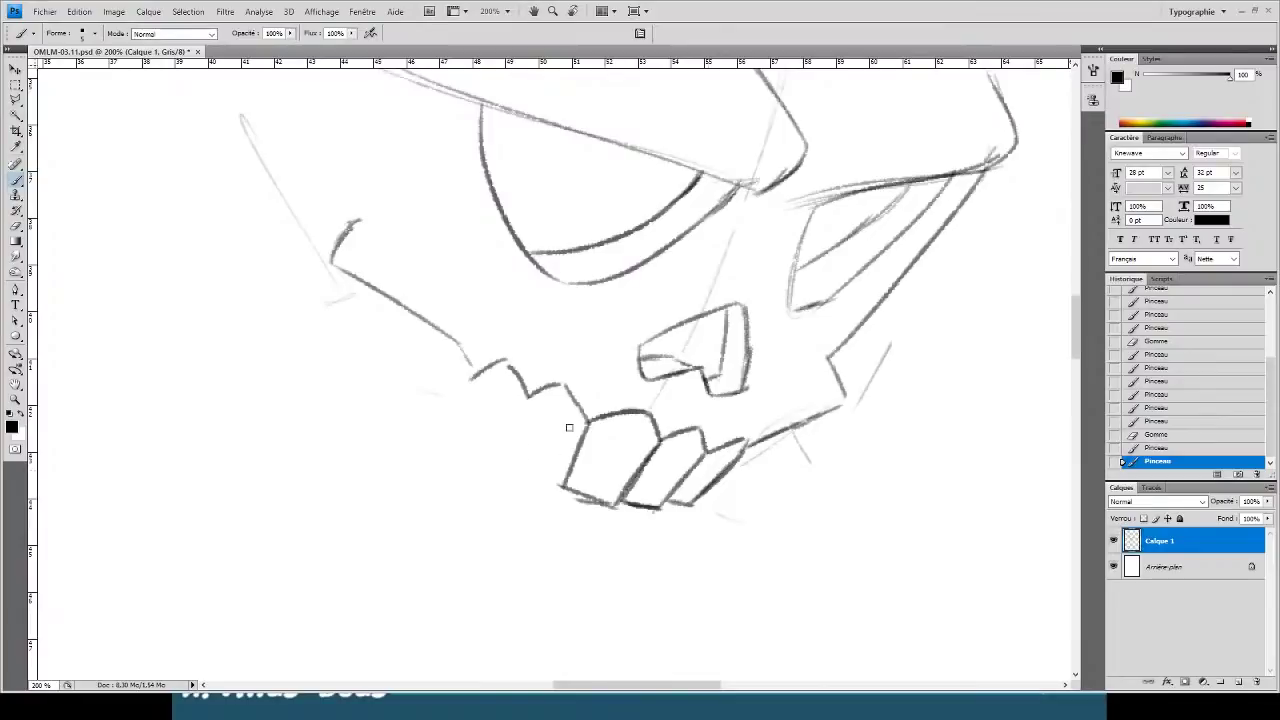
- Draw a pointed tooth on the left side of the large front tooth and redraw the rightmost tooth as a longer fang
mouse_move(528, 398)
mouse_down()
mouse_move(518, 473)
mouse_move(562, 461)
mouse_move(515, 466)
mouse_up()
key(ctrl+z)
key(e)
mouse_move(680, 506)
mouse_down()
mouse_move(718, 482)
mouse_move(686, 497)
mouse_up()
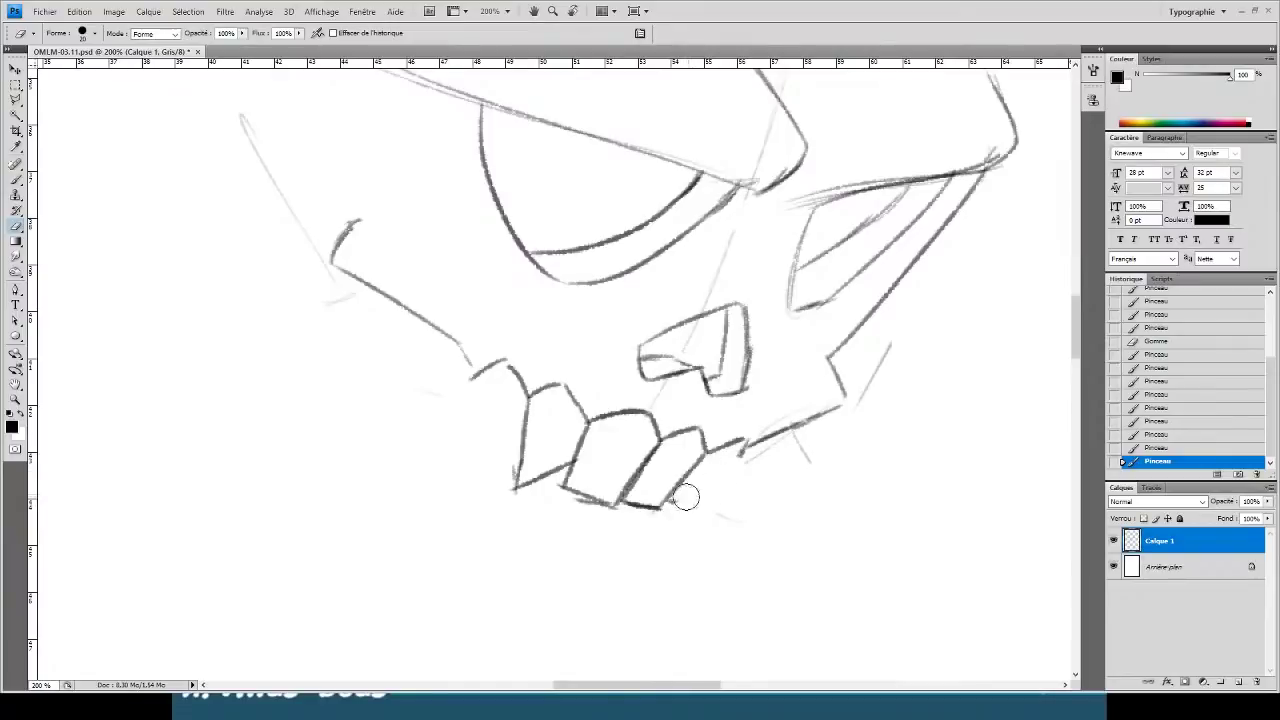
key(b)
drag(746, 446, 685, 530)
mouse_move(738, 468)
mouse_down()
mouse_move(672, 546)
mouse_move(674, 505)
mouse_up()
key(e)
drag(674, 510, 678, 487)
- Draw two narrow teeth at the left end of the gum line, closing the row against the cheekbone line
key(b)
drag(481, 426, 515, 460)
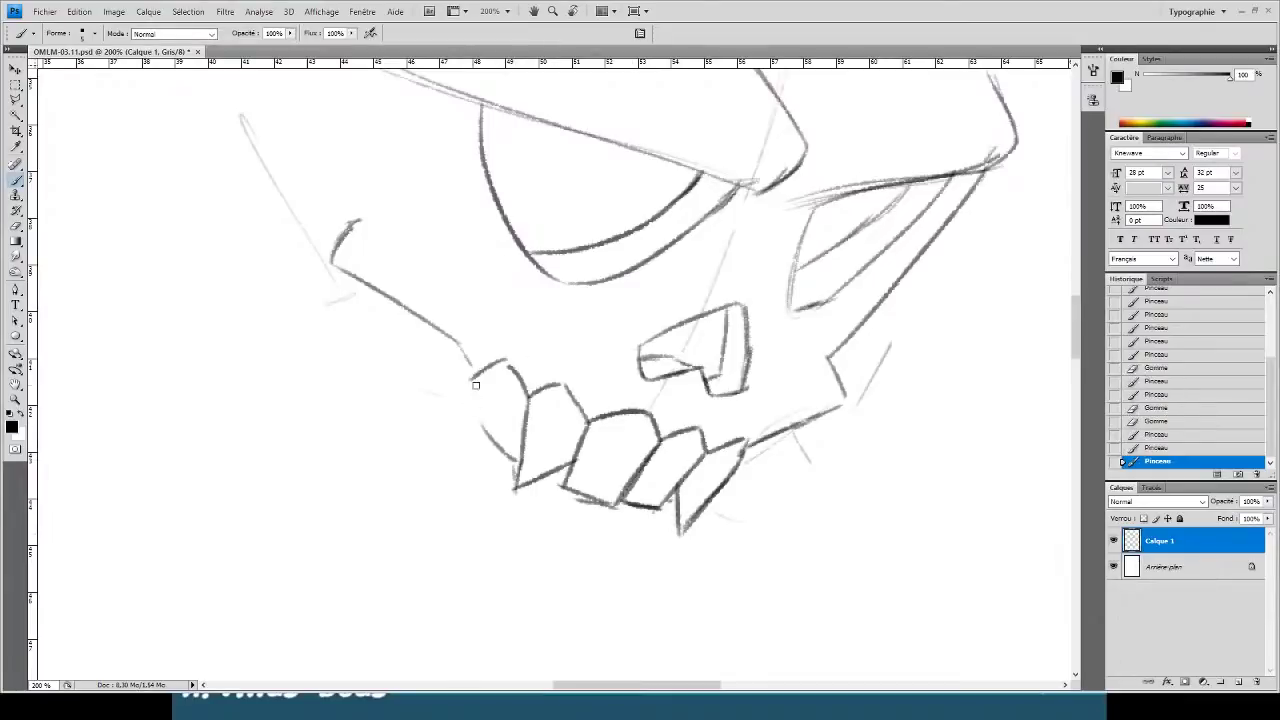
mouse_move(478, 374)
mouse_down()
mouse_move(452, 411)
mouse_move(474, 443)
mouse_up()
key(e)
key(b)
drag(458, 356, 466, 357)
mouse_move(457, 343)
mouse_down()
mouse_move(440, 381)
mouse_move(447, 353)
mouse_move(475, 418)
mouse_up()
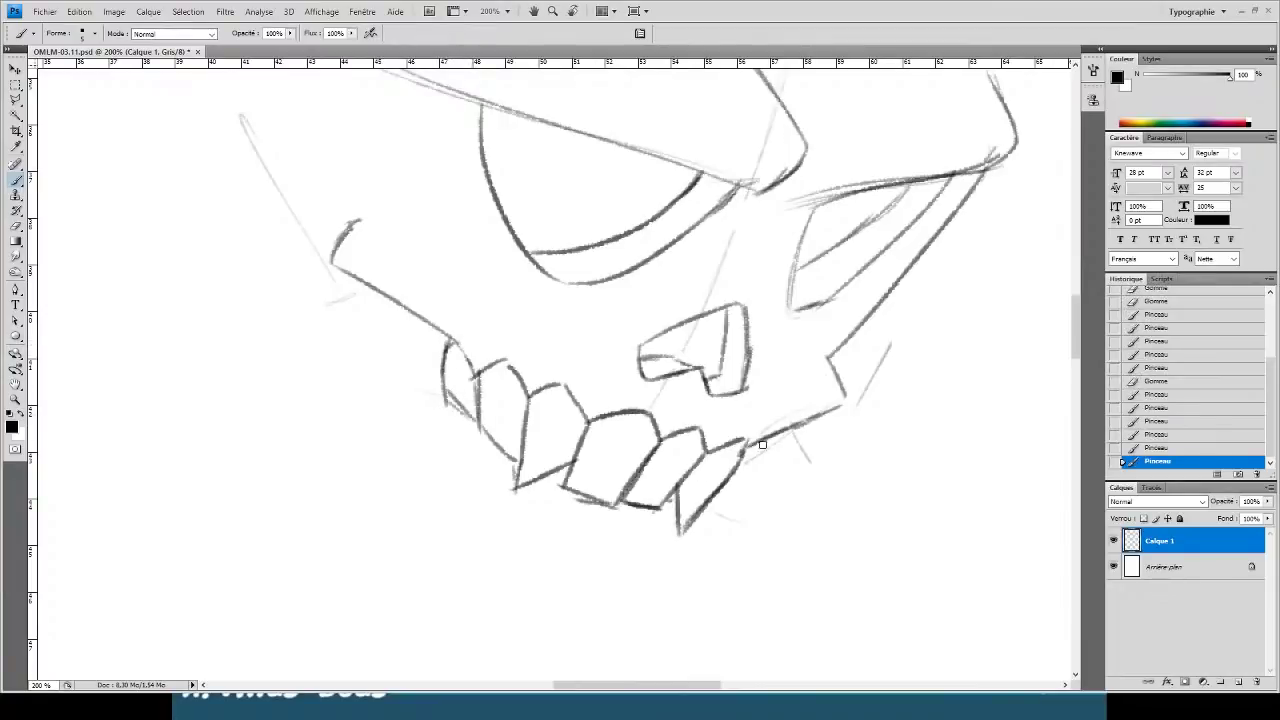
- Draw a narrow slanted back tooth directly to the right of the fang
drag(779, 437, 719, 500)
key(ctrl+z)
drag(770, 437, 737, 489)
drag(766, 441, 731, 498)
- Redraw the left cheekbone's lower edge as a darker line from the last tooth to the cheek corner, cleaning up the old line
drag(470, 370, 330, 262)
key(e)
key(b)
drag(448, 346, 309, 240)
key(e)
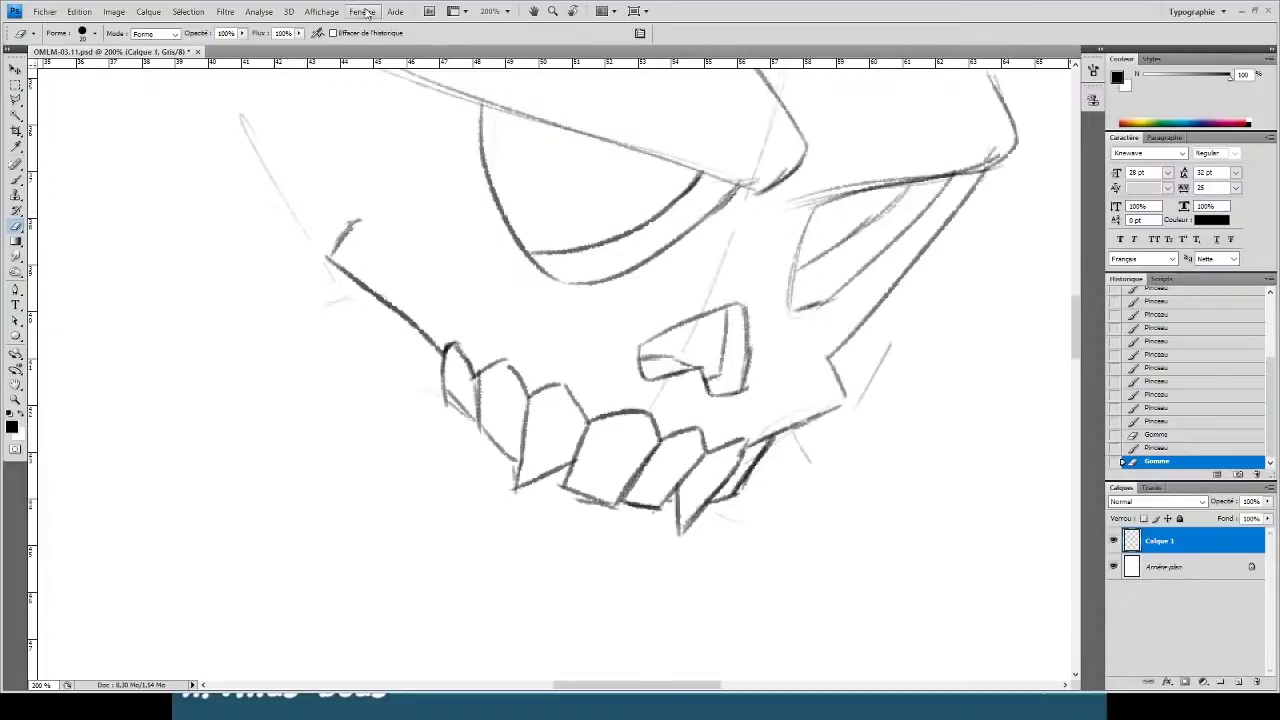
- Redraw the right eye socket's inner edge with a darker line and close its lower corner
drag(593, 321, 414, 401)
key(b)
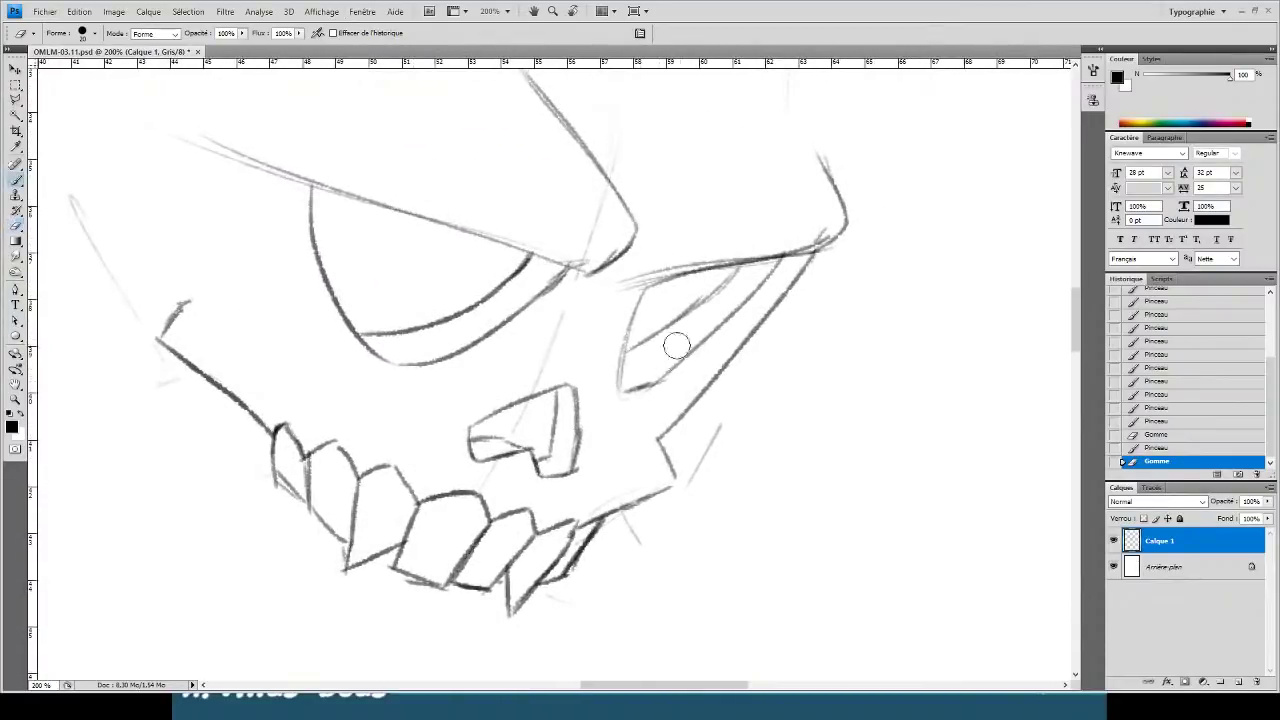
mouse_move(641, 289)
mouse_down()
mouse_move(618, 390)
mouse_move(643, 287)
mouse_up()
key(ctrl+z)
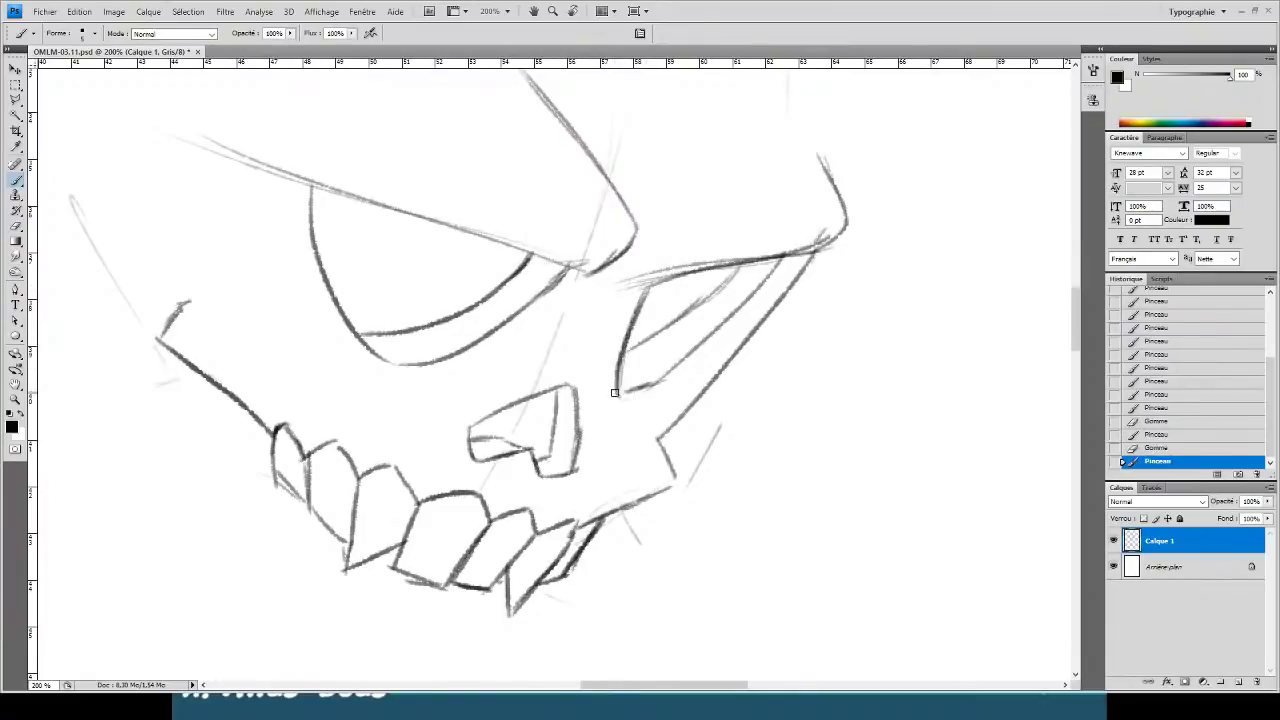
drag(615, 393, 682, 366)
key(e)
key(b)
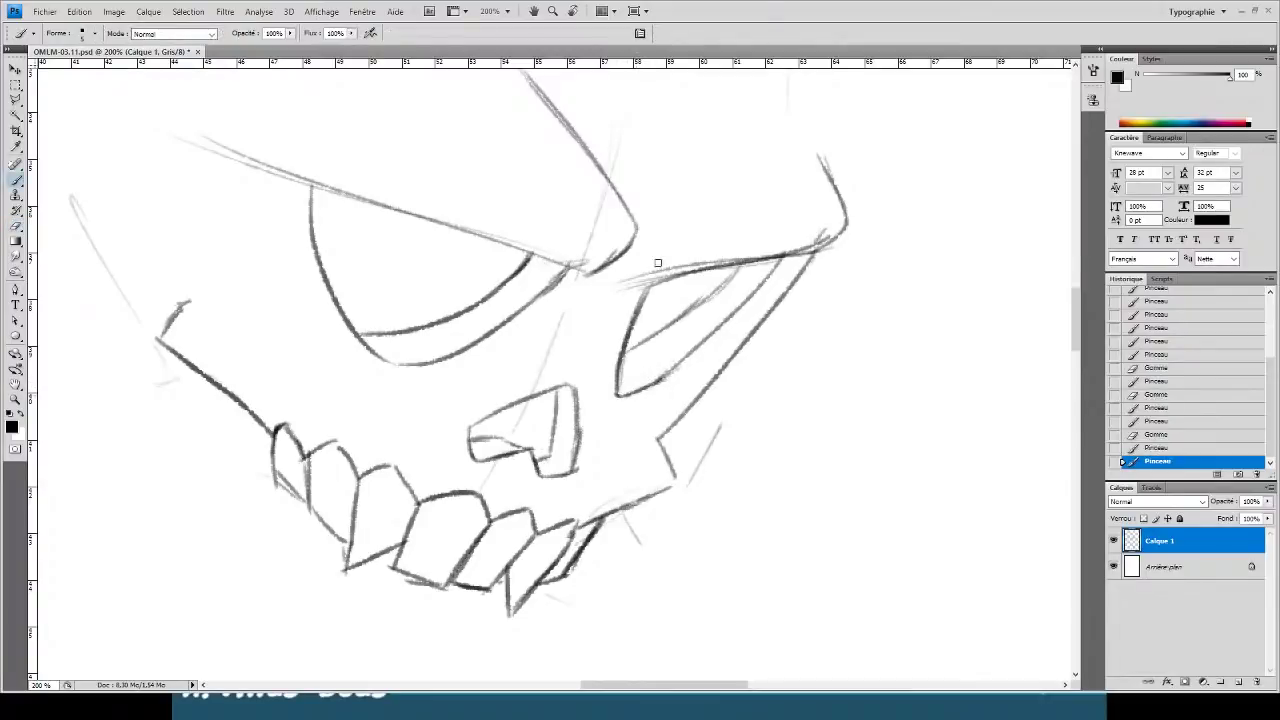
- Erase the stray lines at the right brow's inner end and add a small angular bridge line beside the nose cavity
key(e)
mouse_move(622, 293)
mouse_down()
mouse_move(649, 266)
mouse_move(632, 282)
mouse_up()
key(b)
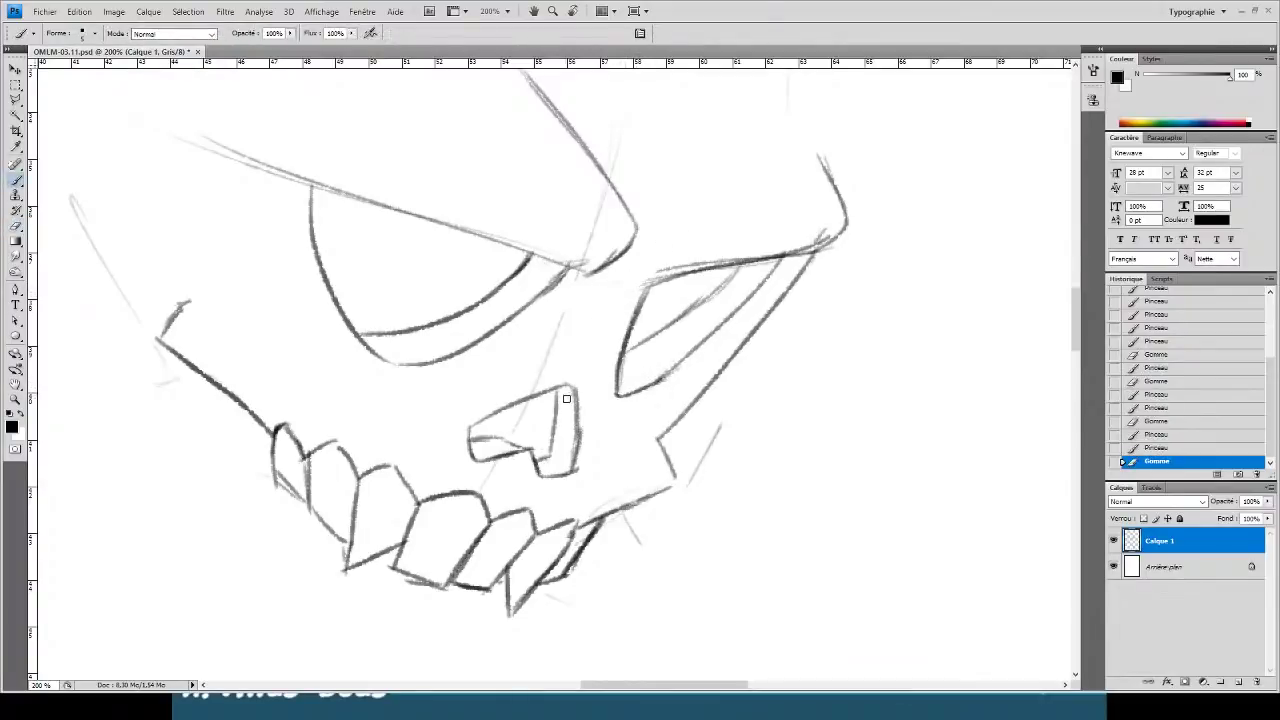
mouse_move(588, 391)
mouse_down()
mouse_move(574, 402)
mouse_move(591, 357)
mouse_move(572, 405)
mouse_move(550, 392)
mouse_up()
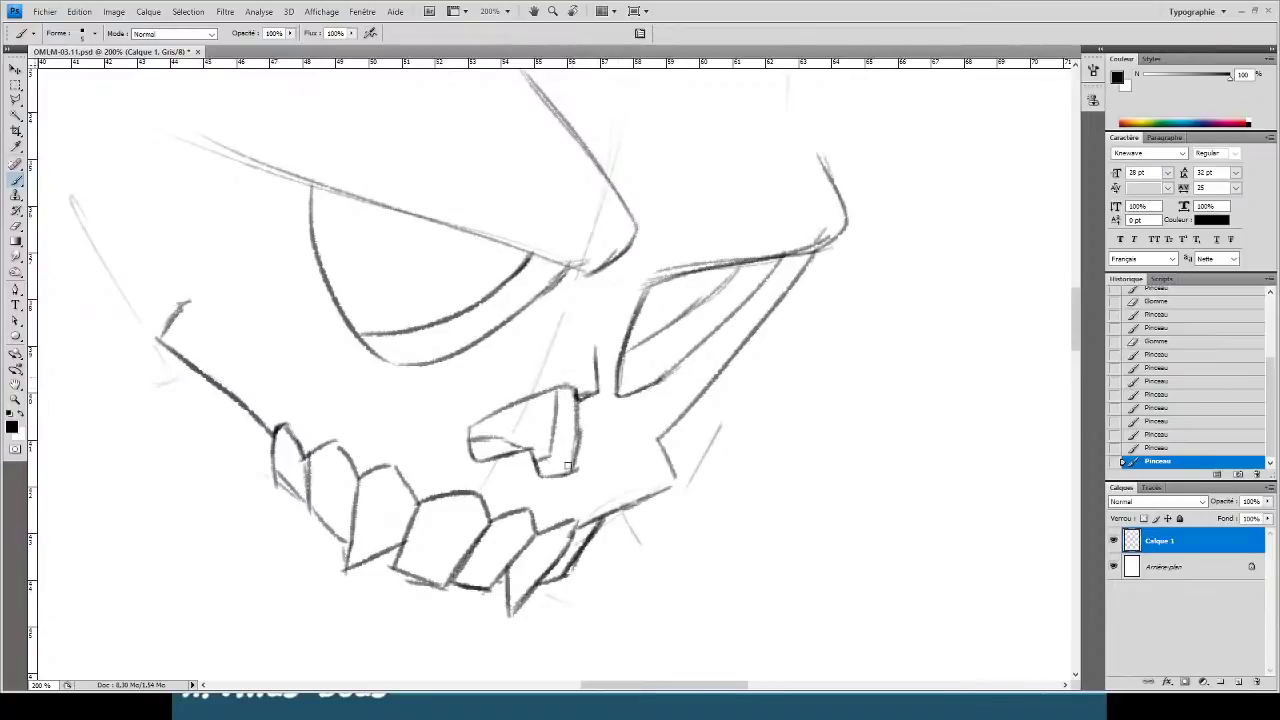
- Redraw the slanted lower edge of the left brow as one bold line across the top of the eye socket
mouse_move(294, 310)
mouse_down()
mouse_move(434, 386)
mouse_move(410, 435)
mouse_up()
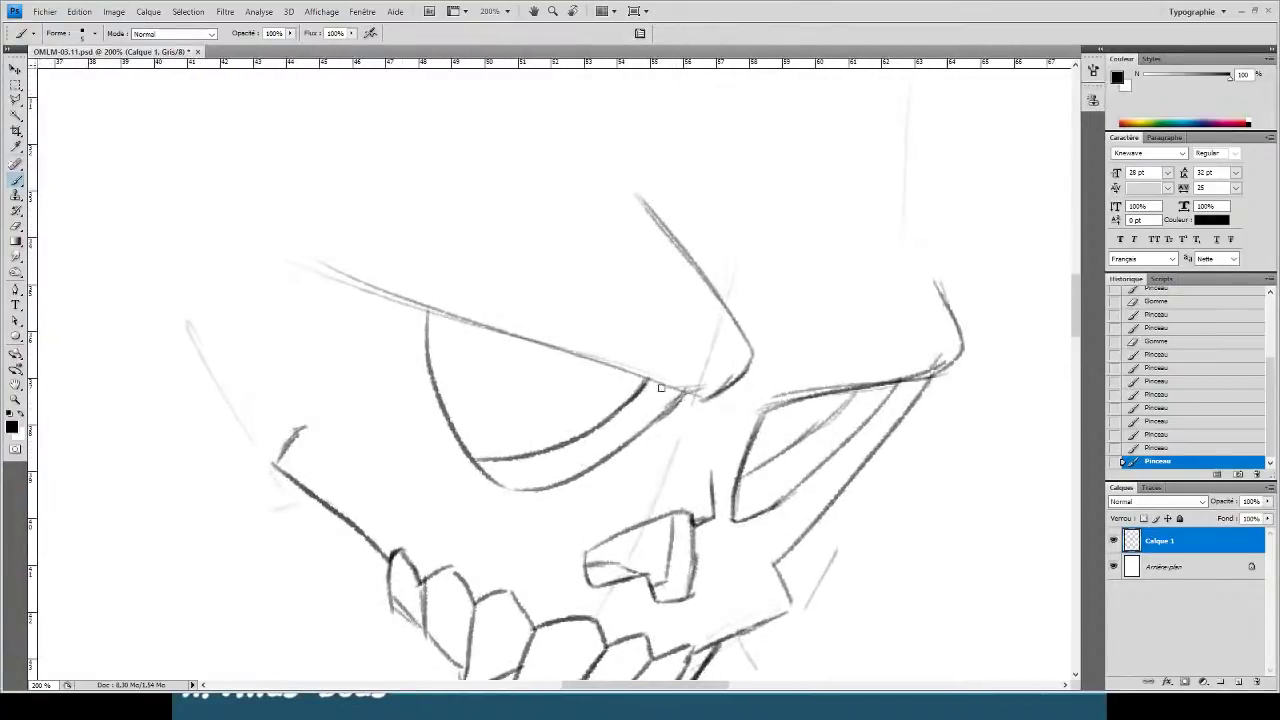
mouse_move(712, 399)
mouse_down()
mouse_move(340, 254)
mouse_move(260, 248)
mouse_up()
key(ctrl+z)
drag(696, 392, 228, 249)
key(ctrl+z)
mouse_move(690, 398)
mouse_down()
mouse_move(160, 242)
mouse_move(283, 255)
mouse_up()
key(e)
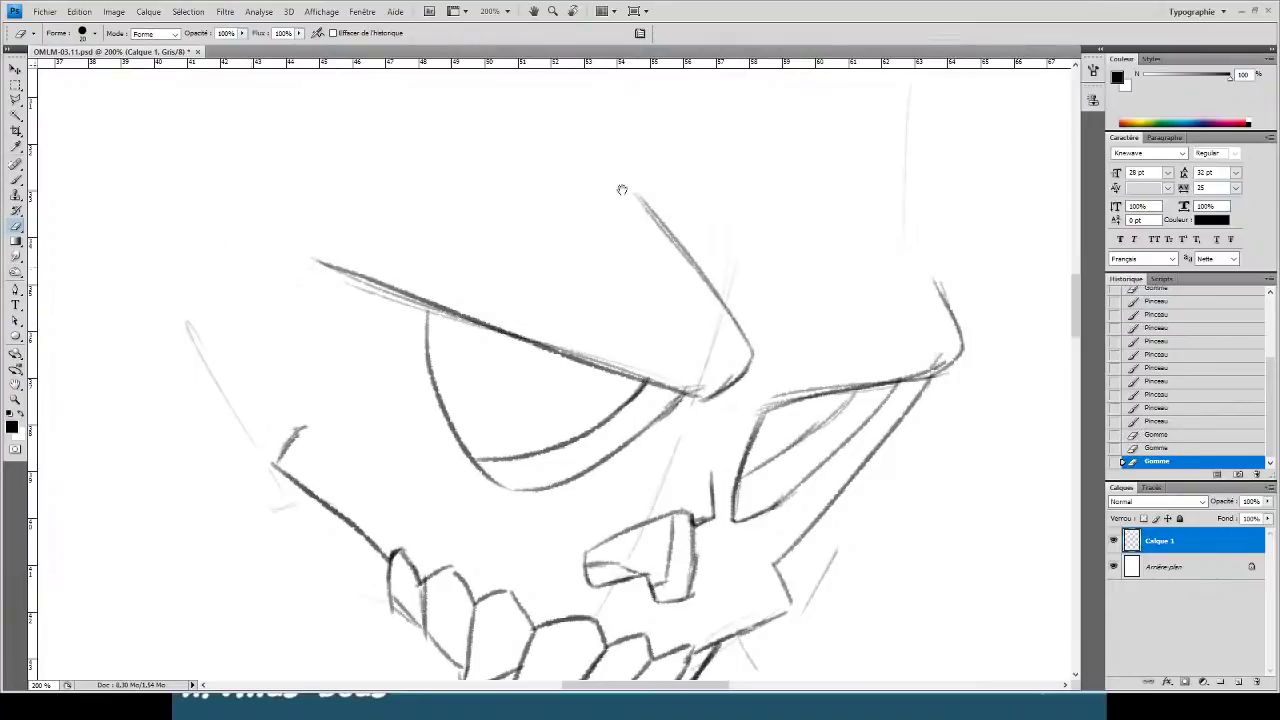
- Draw a long curved side contour from the left brow past the cheekbone, and erase the old cheek corner and overshooting brow end
drag(518, 256, 537, 81)
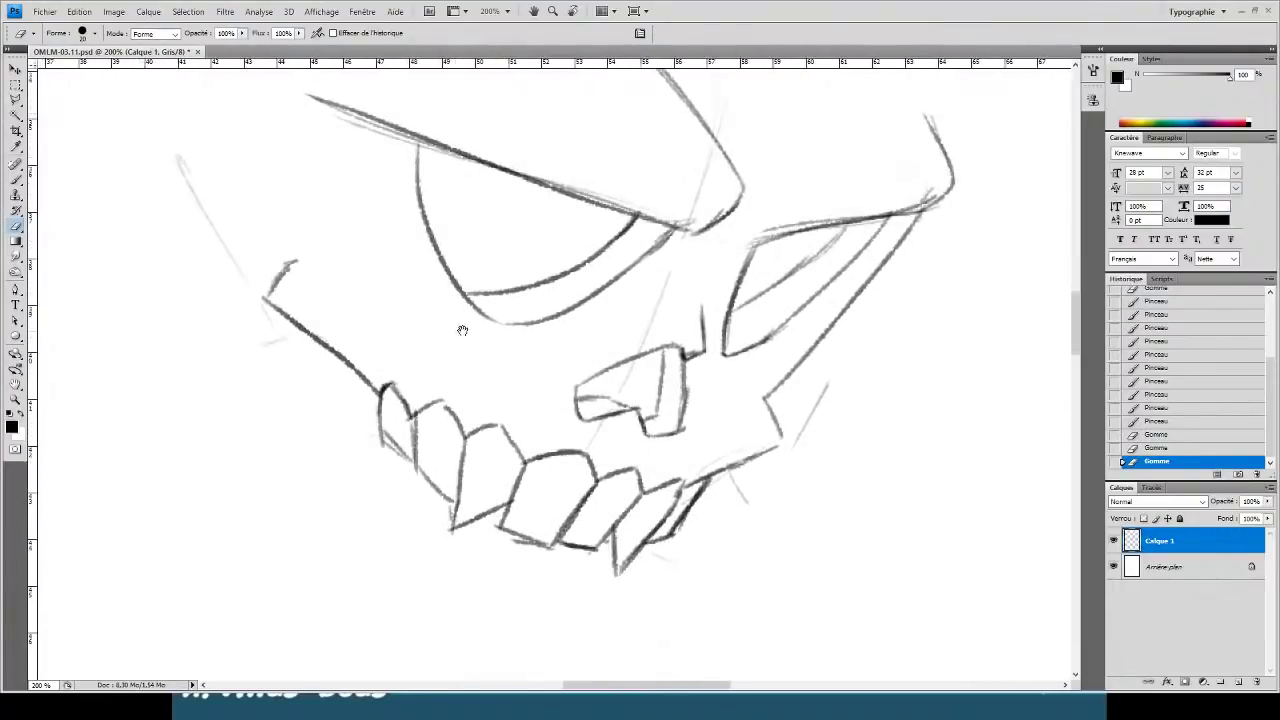
drag(462, 330, 490, 285)
key(b)
drag(518, 492, 530, 640)
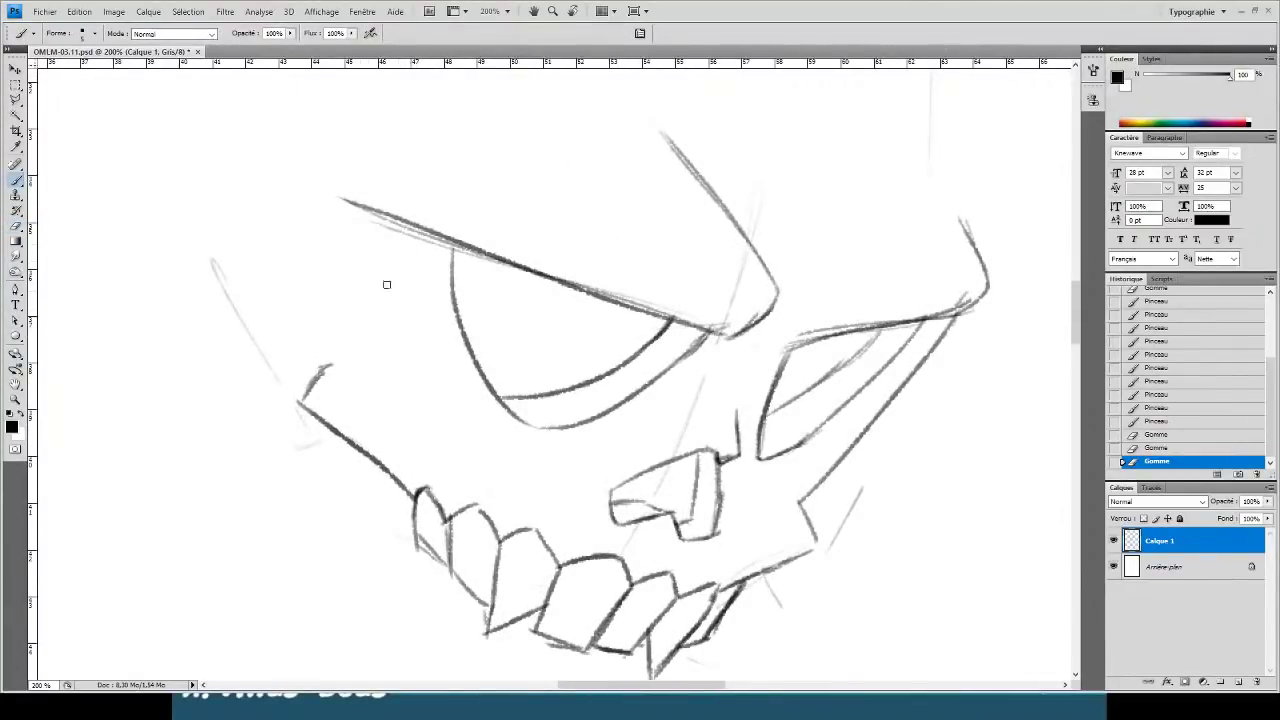
drag(478, 208, 248, 602)
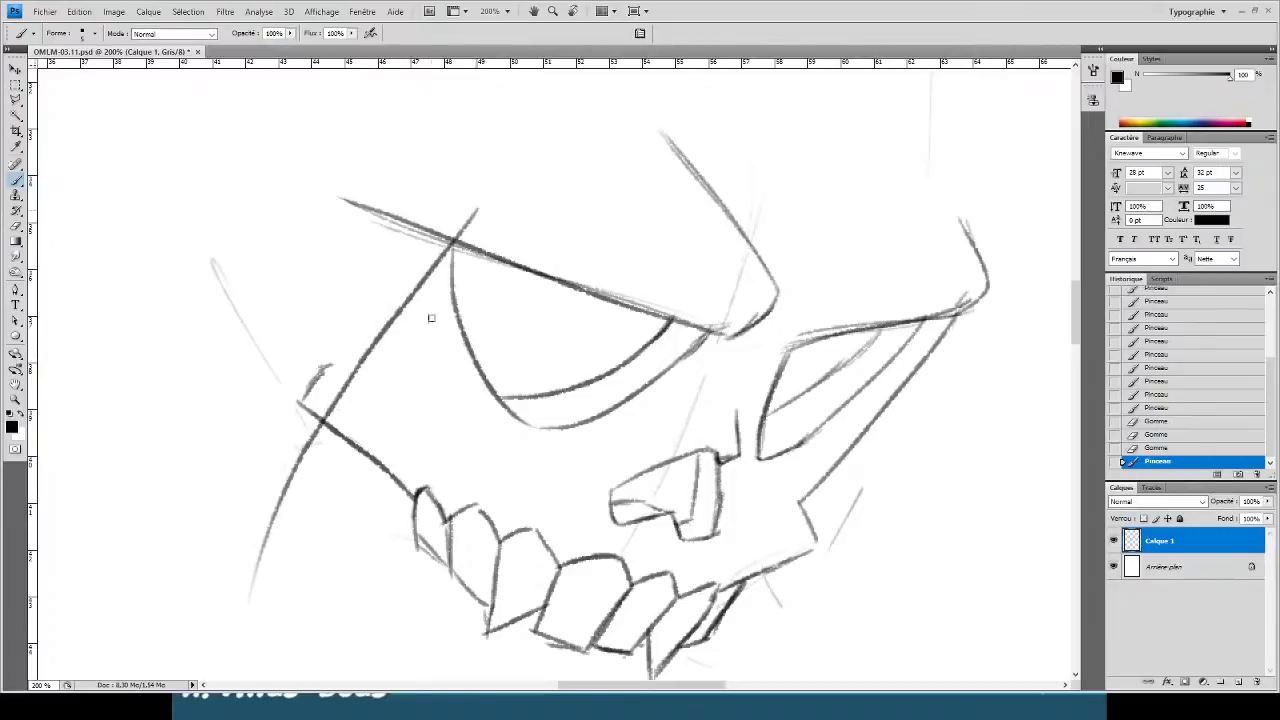
key(e)
drag(340, 350, 312, 400)
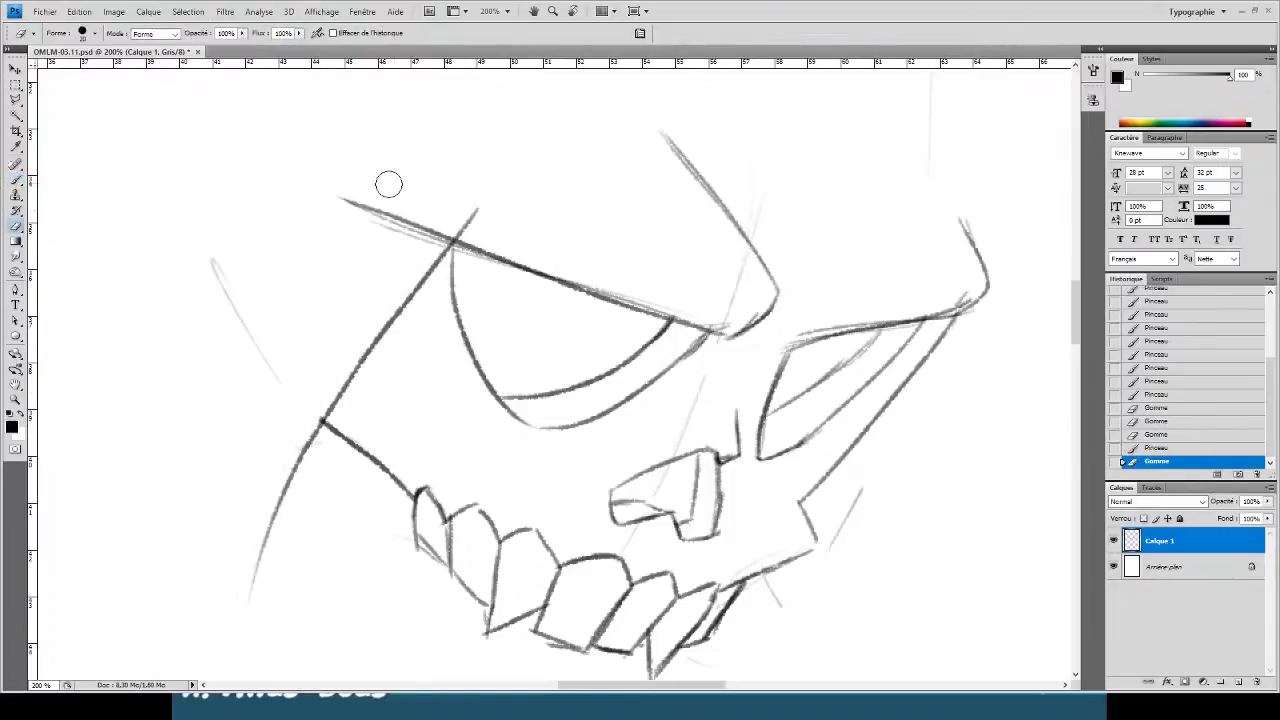
drag(345, 200, 438, 223)
- Draw a long arched contour from the left brow's outer corner across both brows and out past the right side of the skull
drag(388, 161, 313, 209)
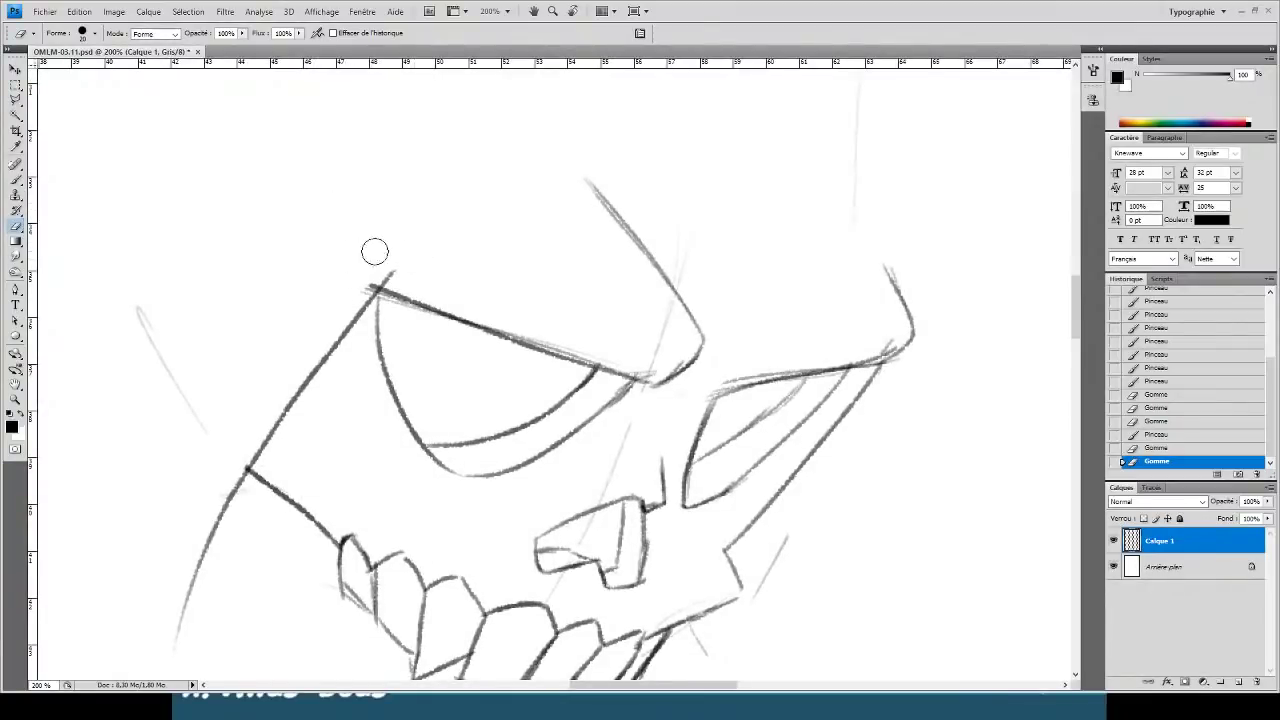
key(b)
drag(371, 251, 1018, 323)
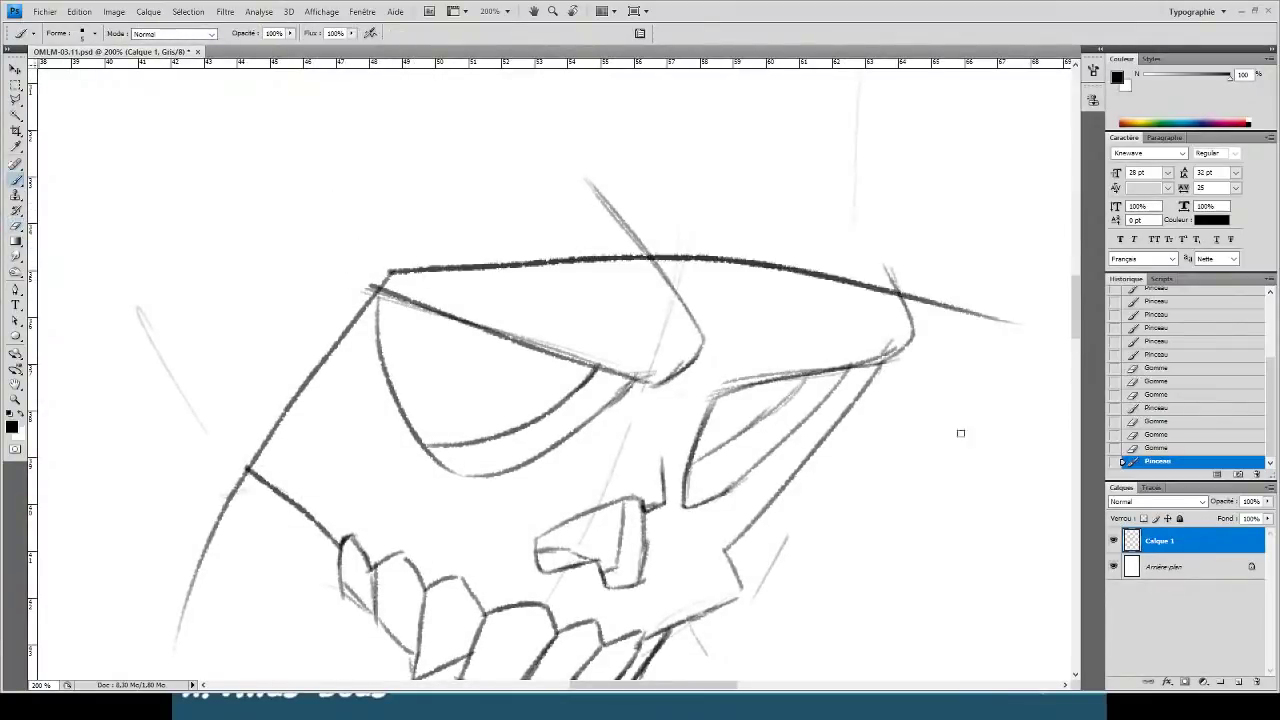
key(ctrl+z)
drag(388, 271, 1072, 335)
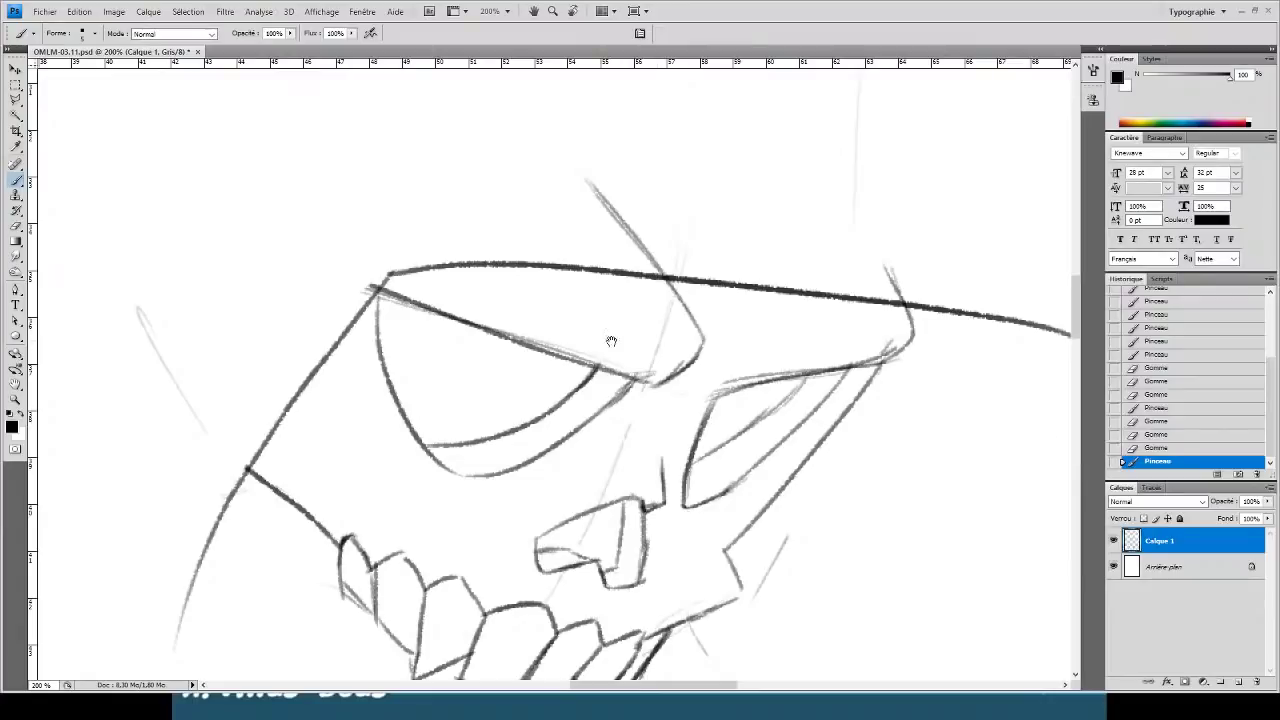
mouse_move(611, 341)
mouse_down()
mouse_move(500, 240)
mouse_move(374, 249)
mouse_move(325, 297)
mouse_up()
key(ctrl+z)
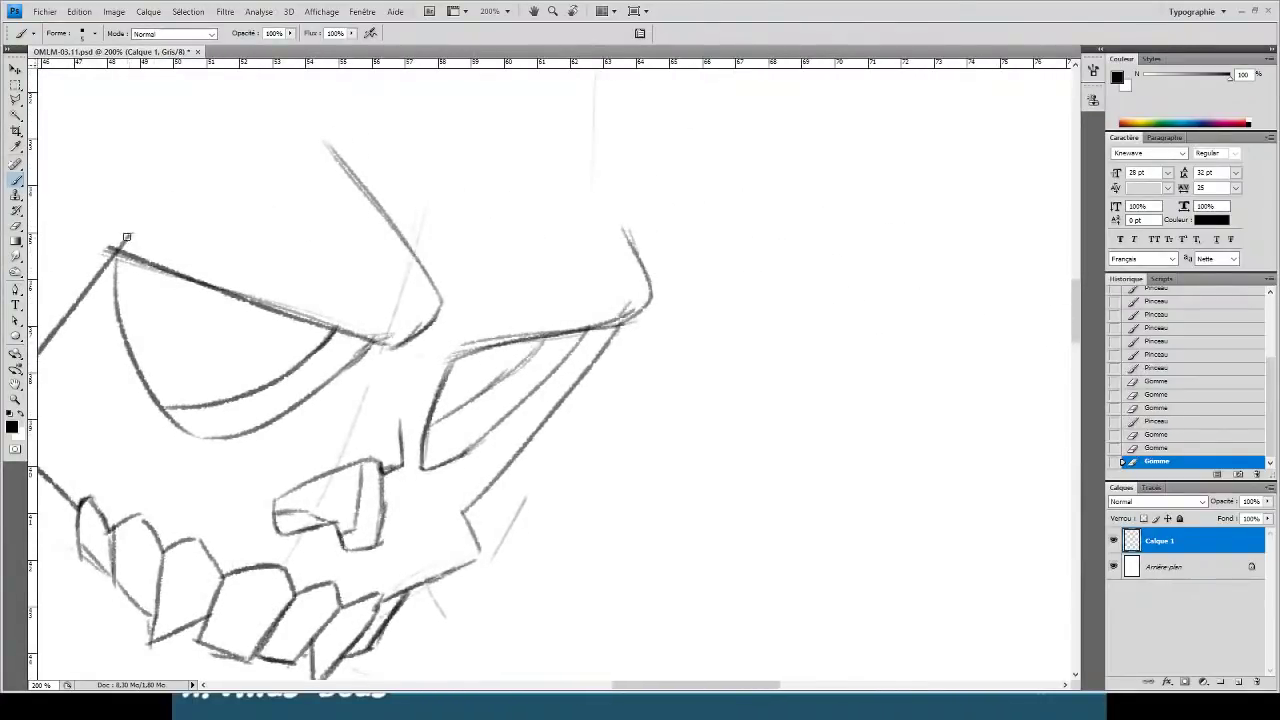
drag(126, 238, 836, 318)
key(ctrl+z)
drag(130, 236, 906, 326)
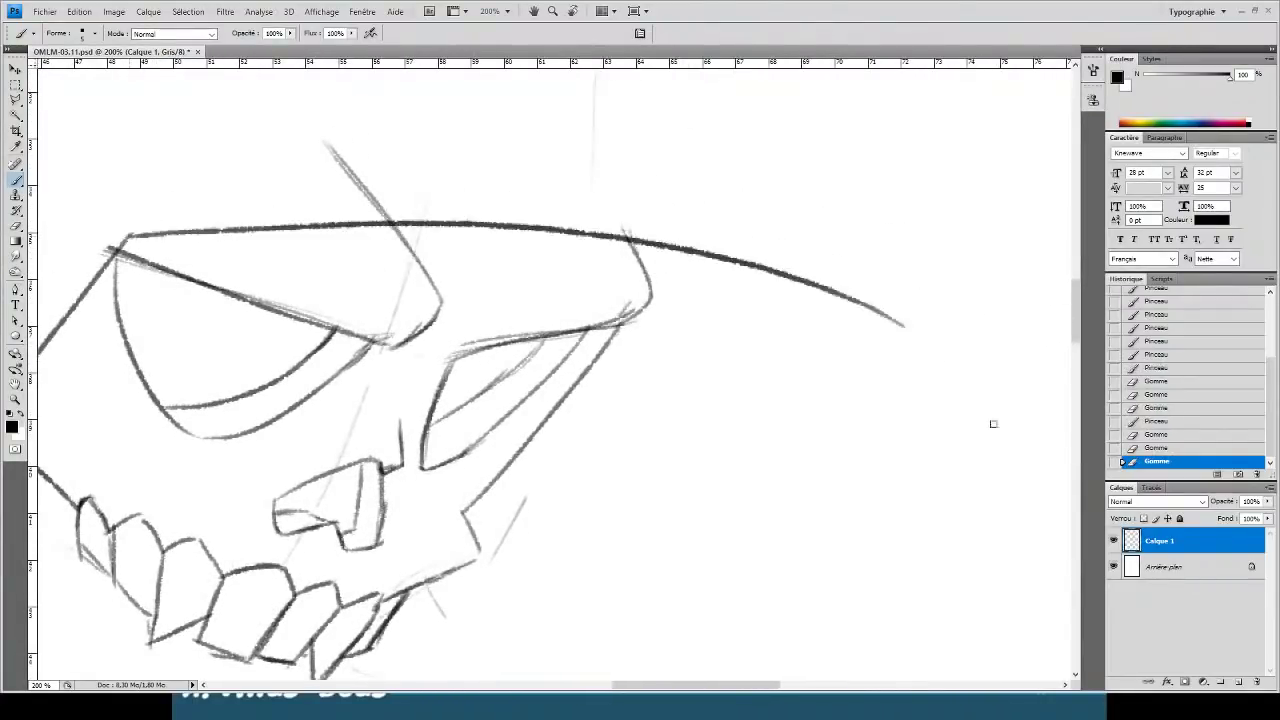
- Erase the brow ends protruding above the arched contour and the leftover guideline outside the skull's left side
drag(379, 235, 471, 257)
key(e)
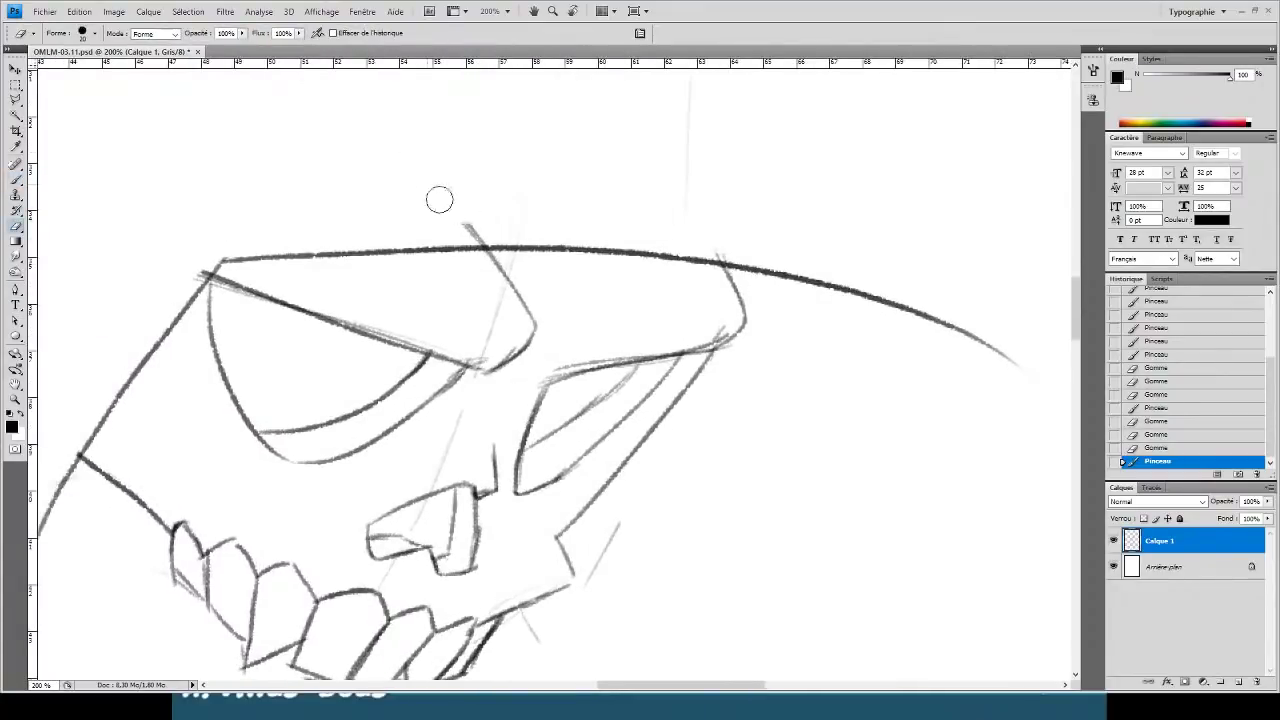
drag(440, 200, 486, 222)
drag(345, 201, 612, 233)
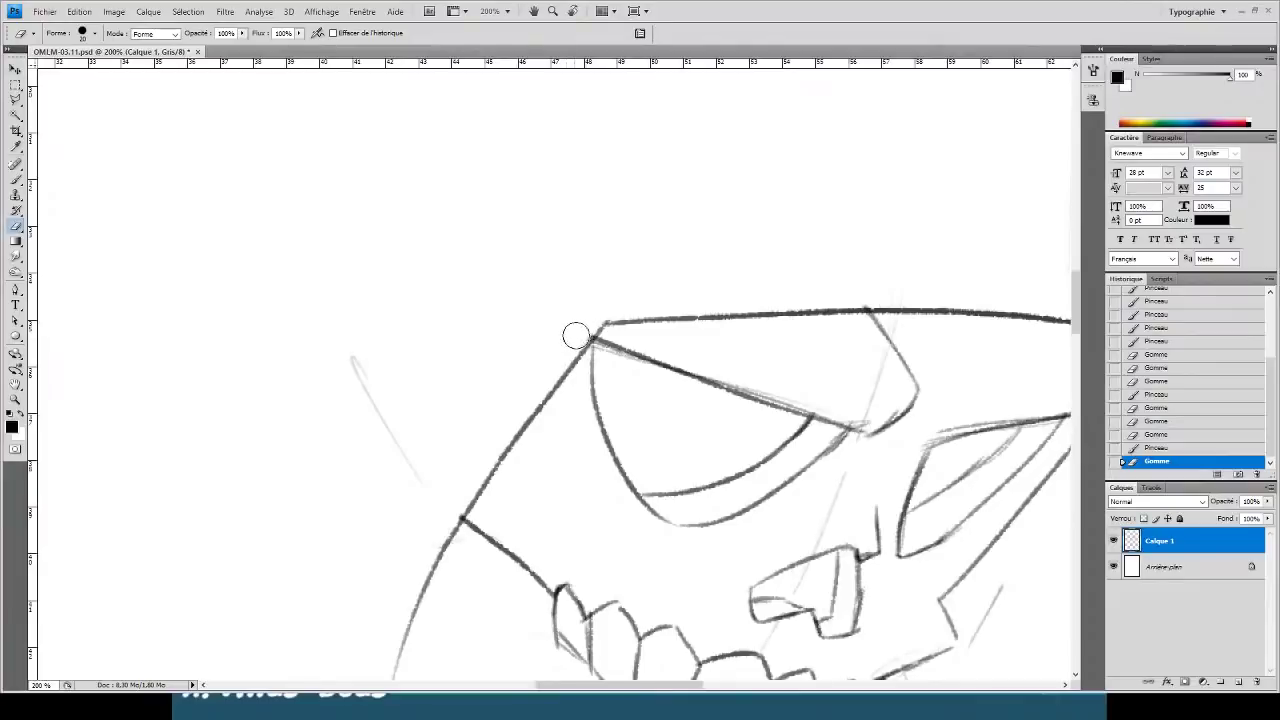
drag(346, 354, 420, 484)
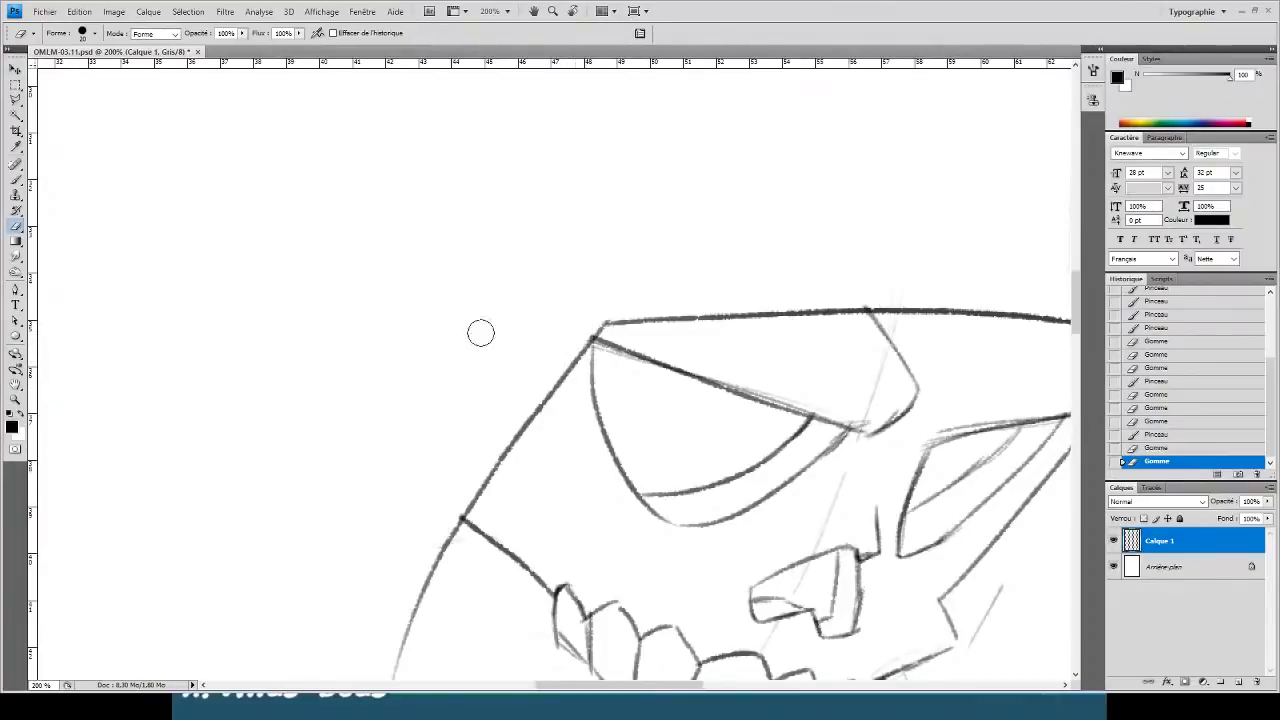
- Trim the side contour just below the left cheekbone and draw a curved lower jaw line from there down towards the chin
drag(394, 256, 260, 146)
drag(317, 422, 312, 330)
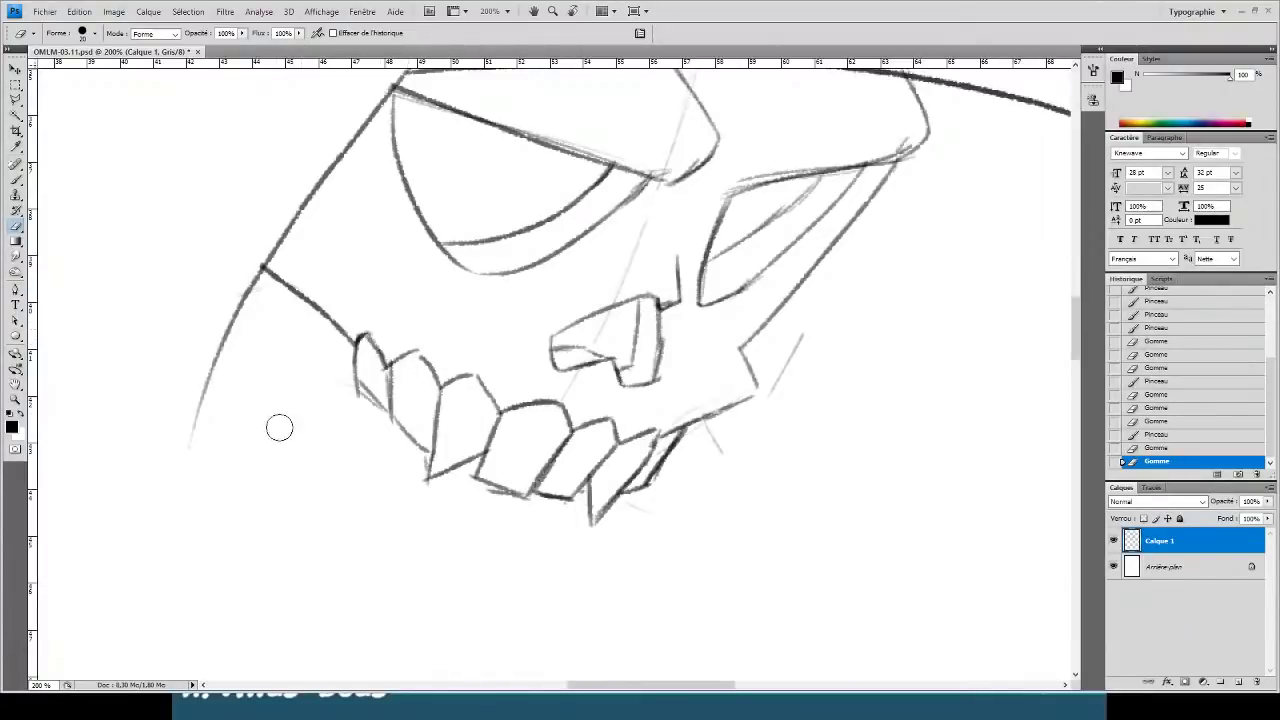
mouse_move(214, 329)
mouse_down()
mouse_move(189, 426)
mouse_move(171, 428)
mouse_up()
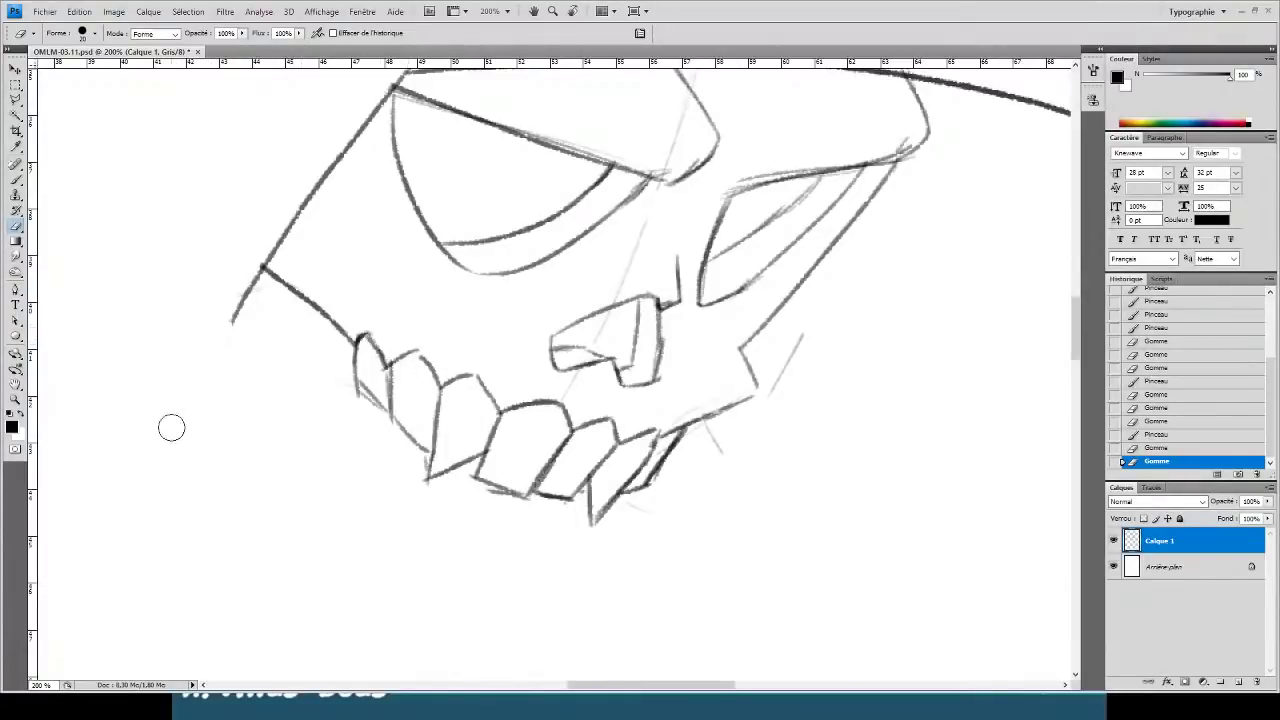
mouse_move(230, 315)
mouse_down()
mouse_move(226, 331)
mouse_move(334, 442)
mouse_move(500, 680)
mouse_up()
key(b)
key(e)
key(b)
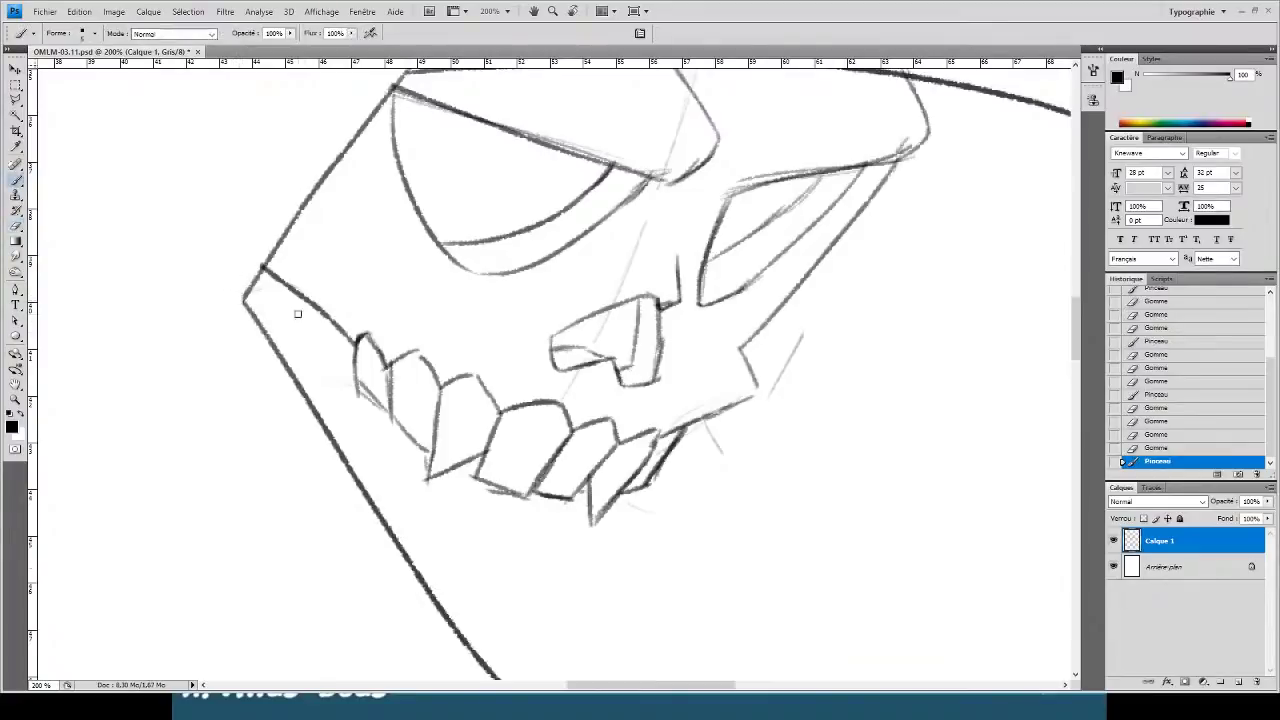
key(ctrl+z)
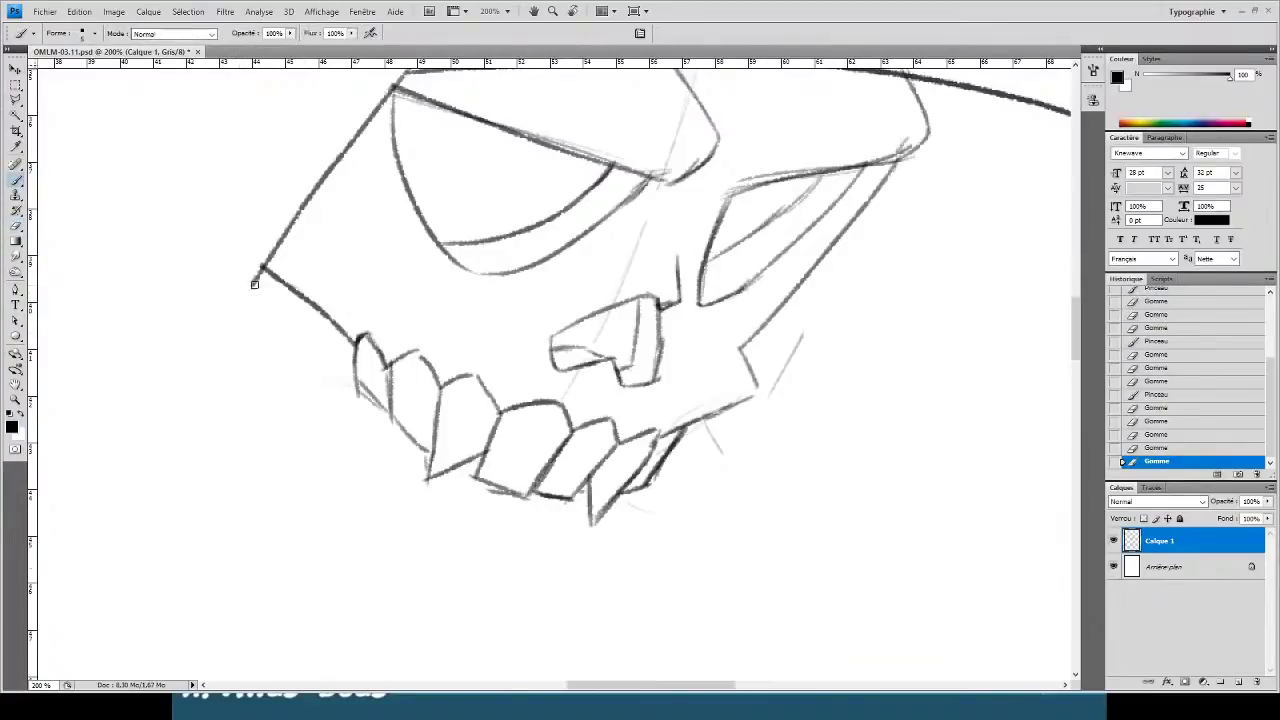
drag(254, 284, 598, 649)
- Clean up the lower tips of the upper teeth by erasing overshooting strokes and redrawing the pointed left tooth's corner
drag(310, 359, 263, 277)
key(e)
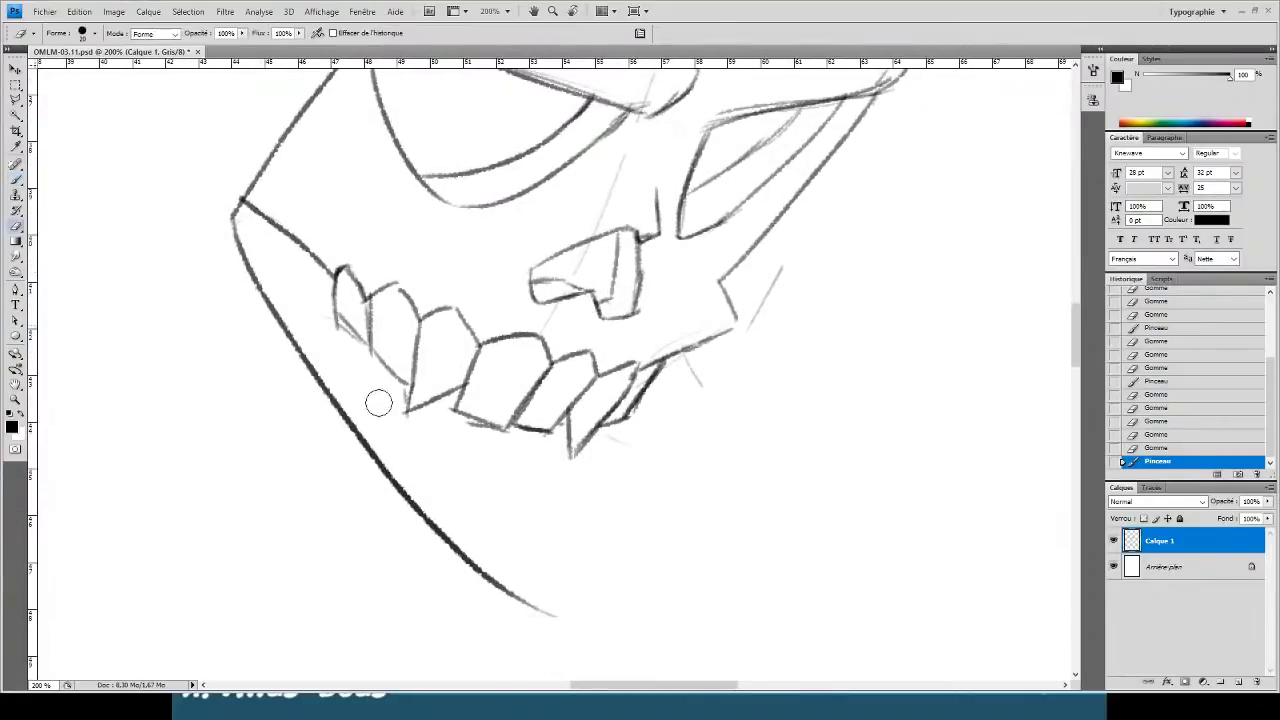
drag(410, 398, 413, 409)
key(b)
mouse_move(414, 386)
mouse_down()
mouse_move(414, 412)
mouse_move(415, 390)
mouse_up()
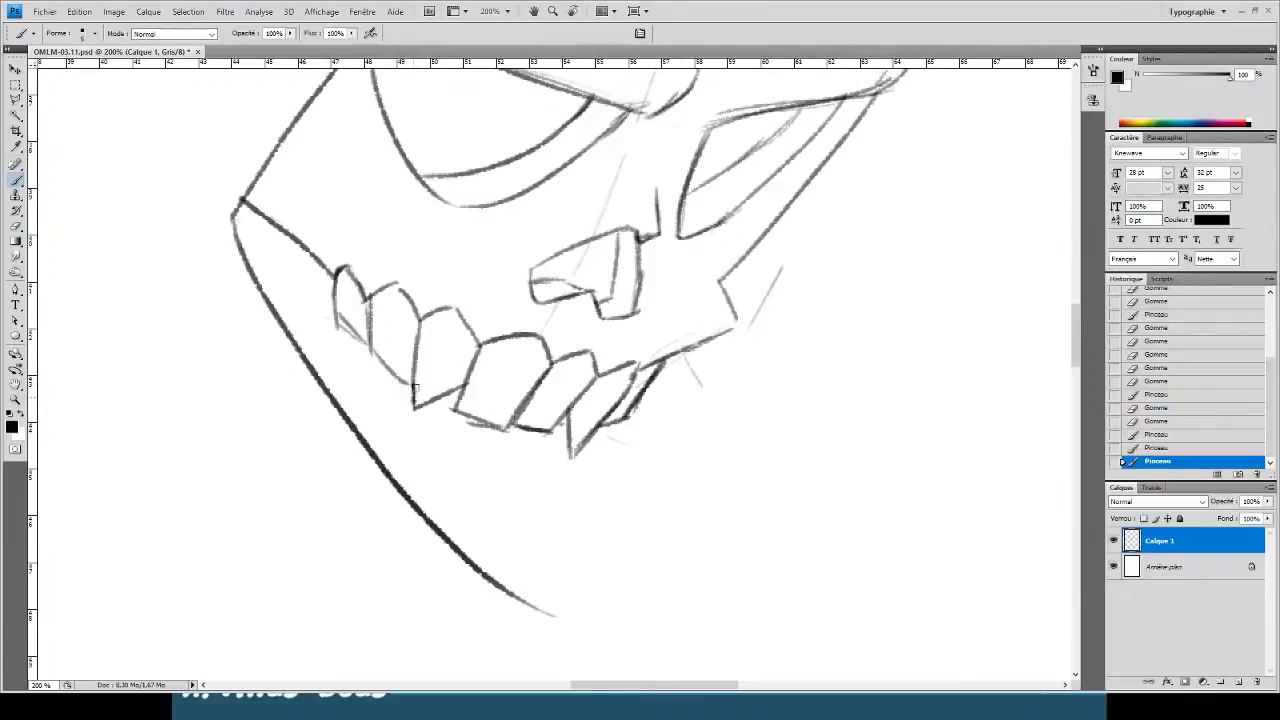
key(e)
drag(458, 428, 492, 437)
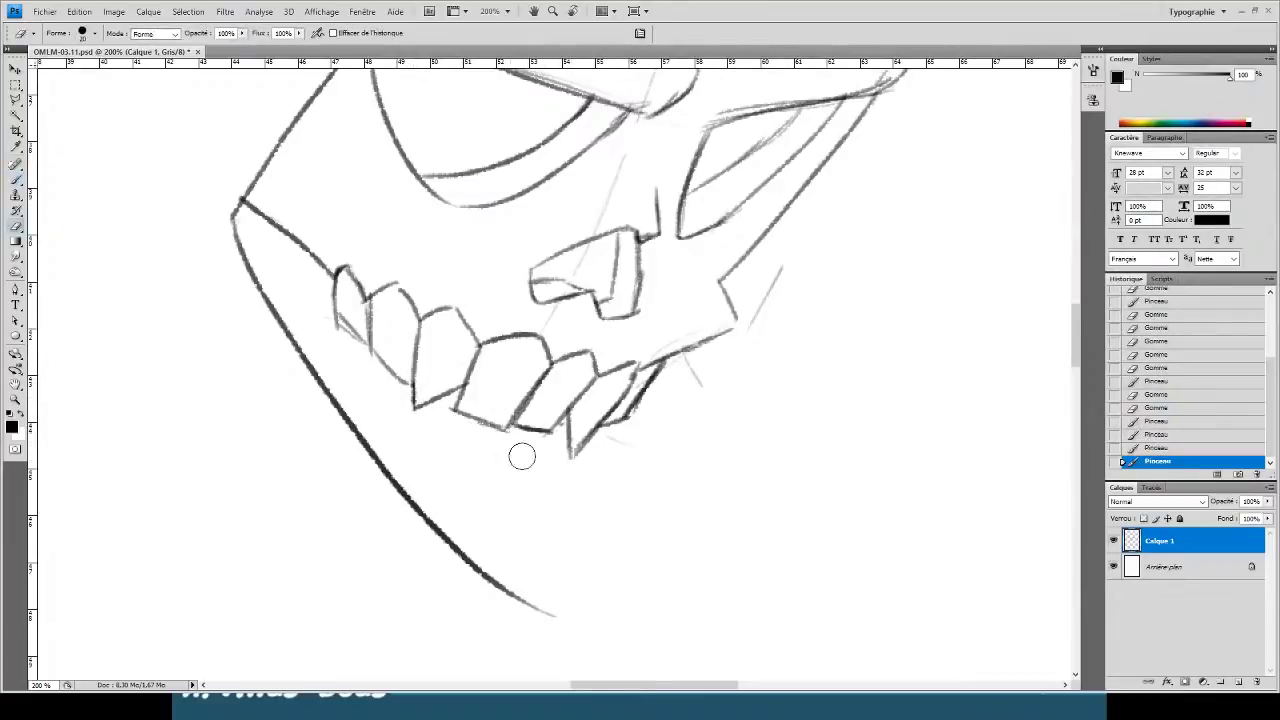
drag(475, 389, 468, 394)
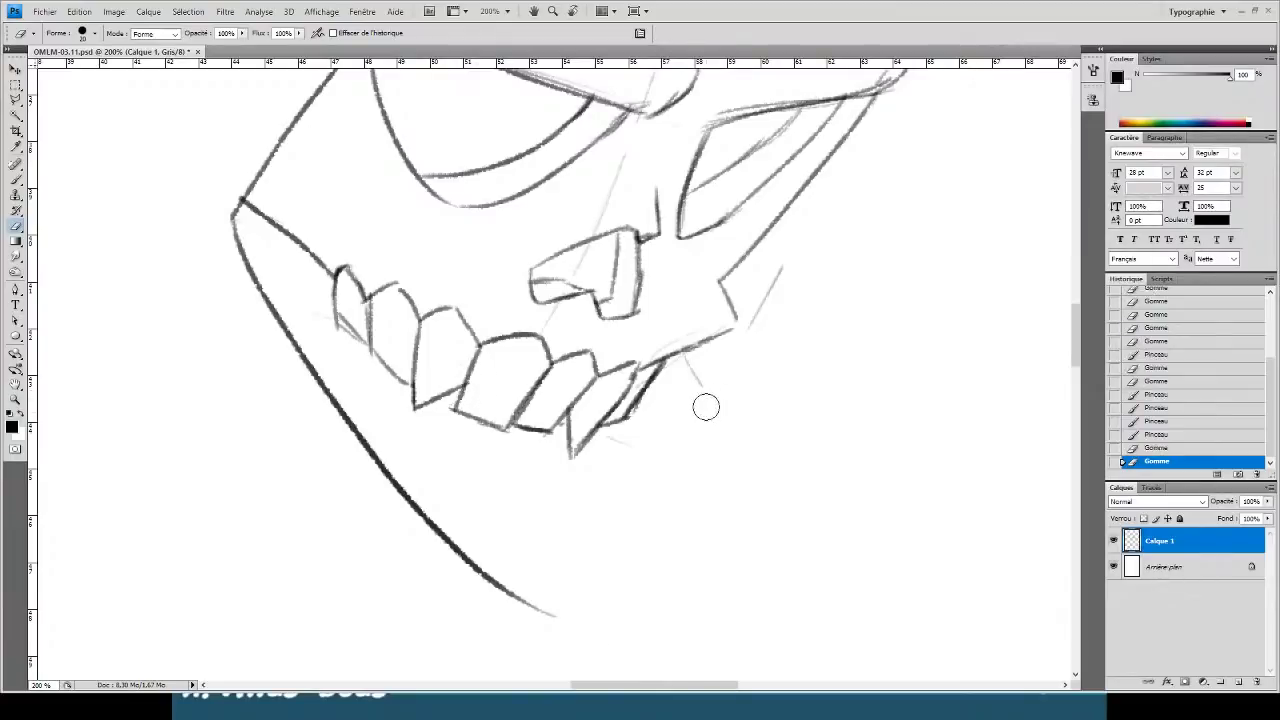
- Draw a curved mouth line below the upper teeth, running from the left jaw contour to beneath the fang
key(b)
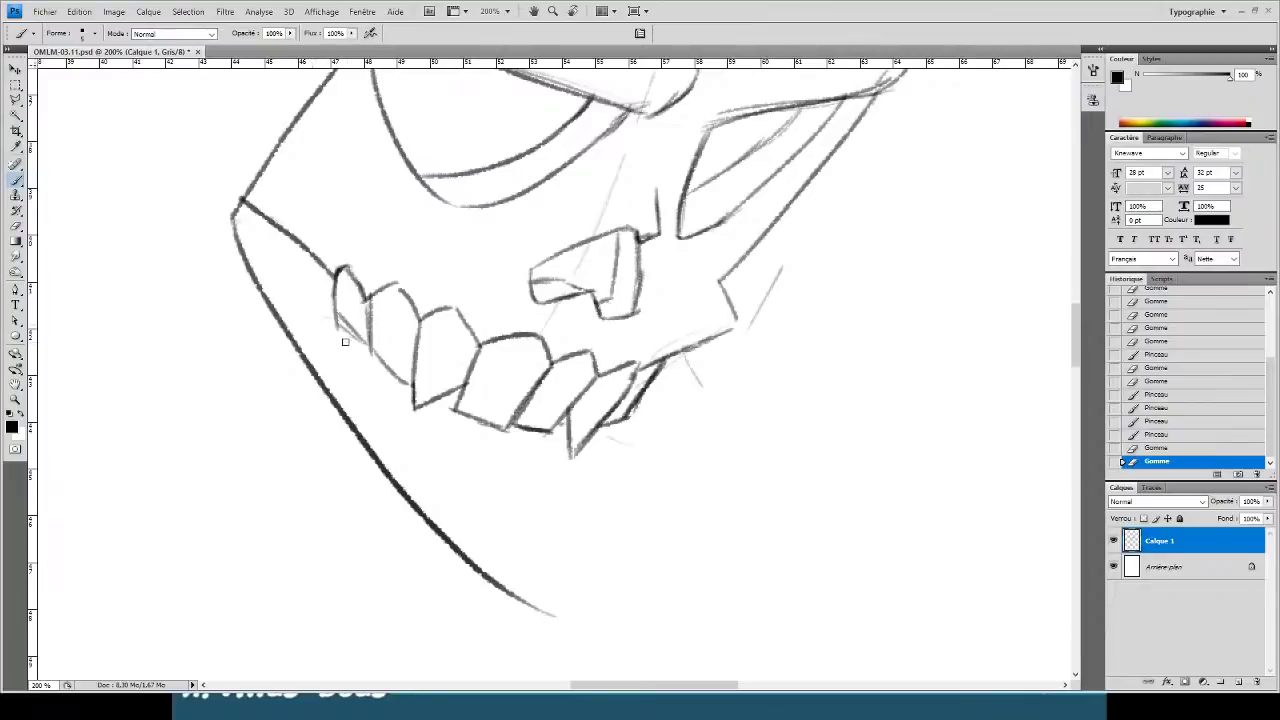
drag(338, 380, 650, 485)
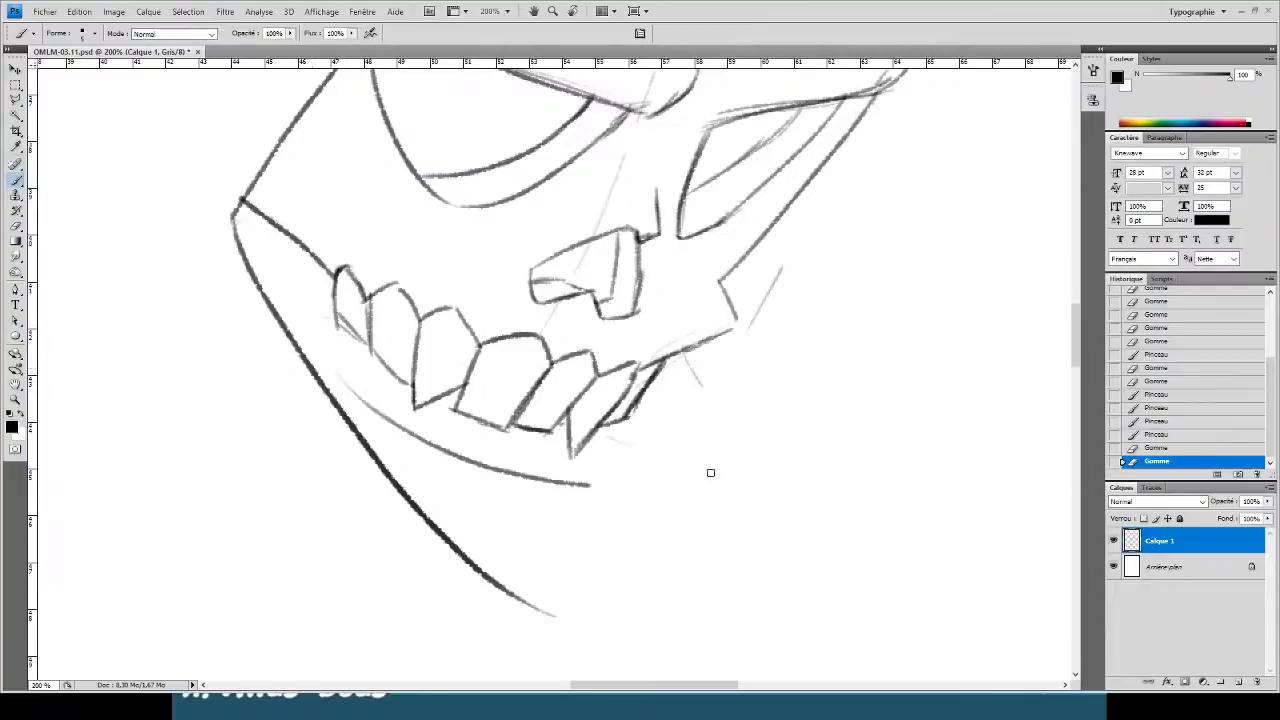
key(ctrl+z)
drag(338, 380, 608, 479)
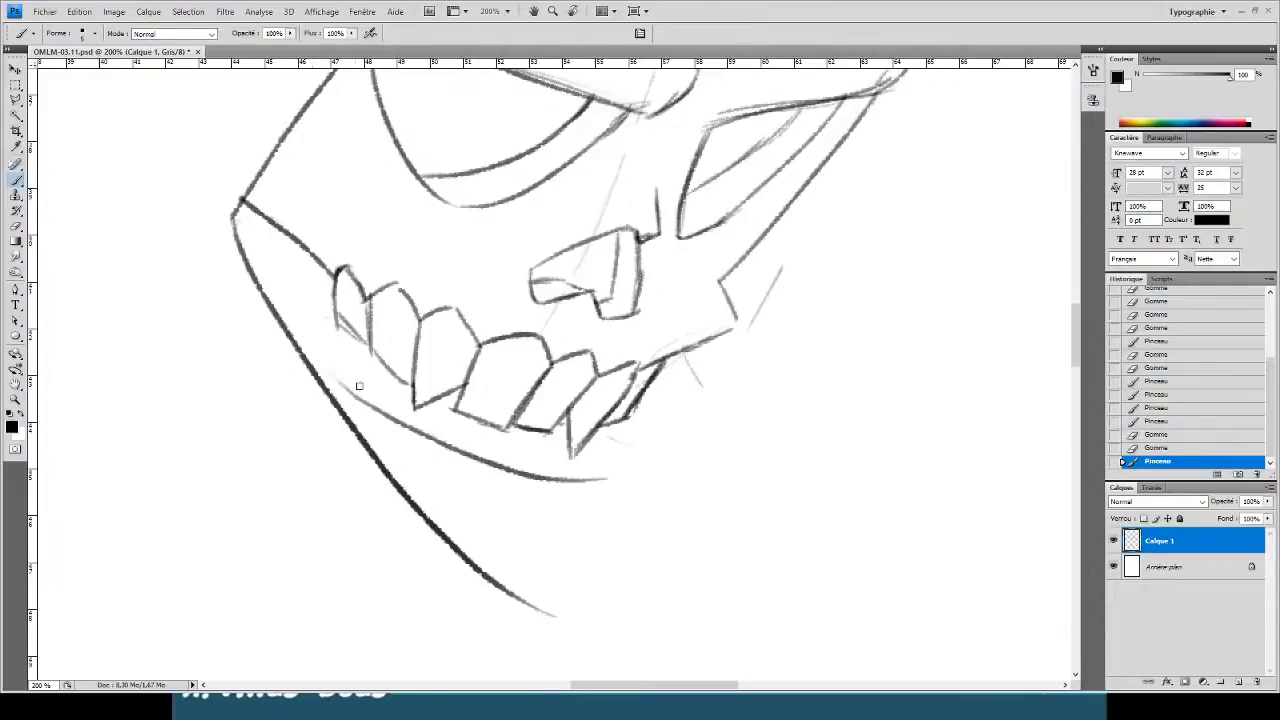
key(ctrl+z)
mouse_move(338, 378)
mouse_down()
mouse_move(628, 483)
mouse_move(597, 494)
mouse_up()
key(e)
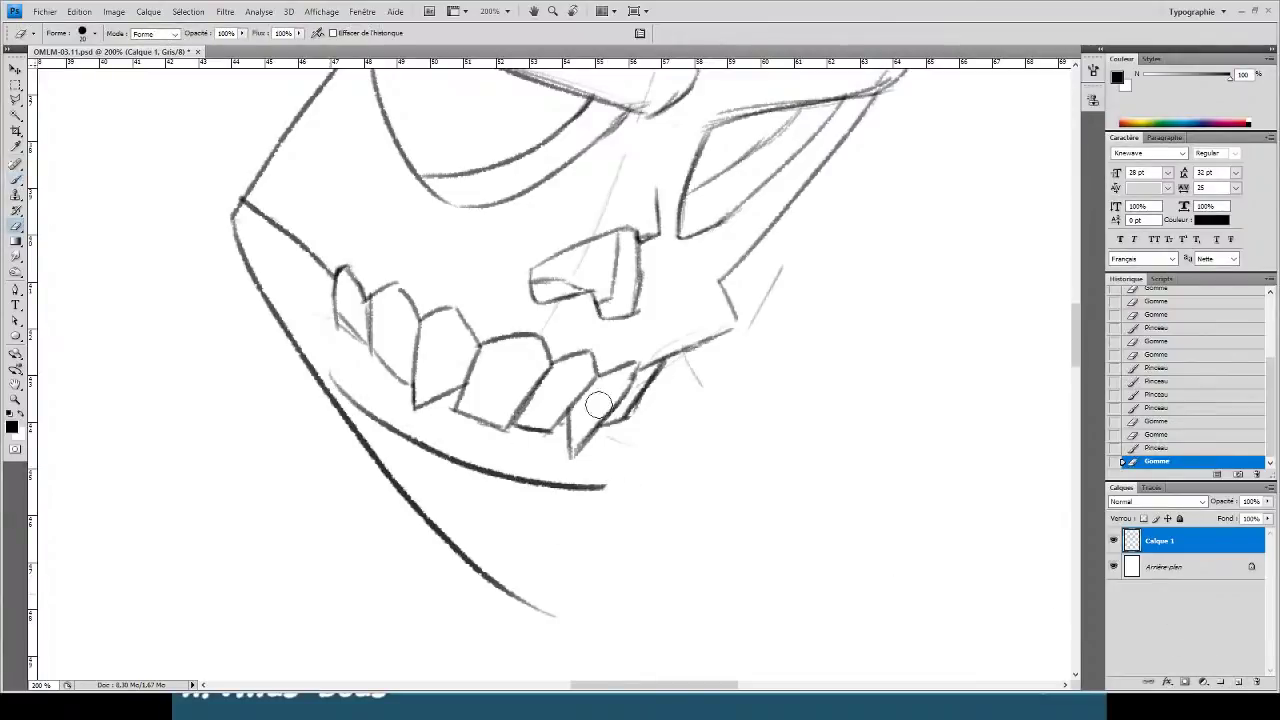
- Add a new layer, and on Calque 1 draw a light guide curve below the mouth line for the base of the lower teeth
click(1237, 684)
key(b)
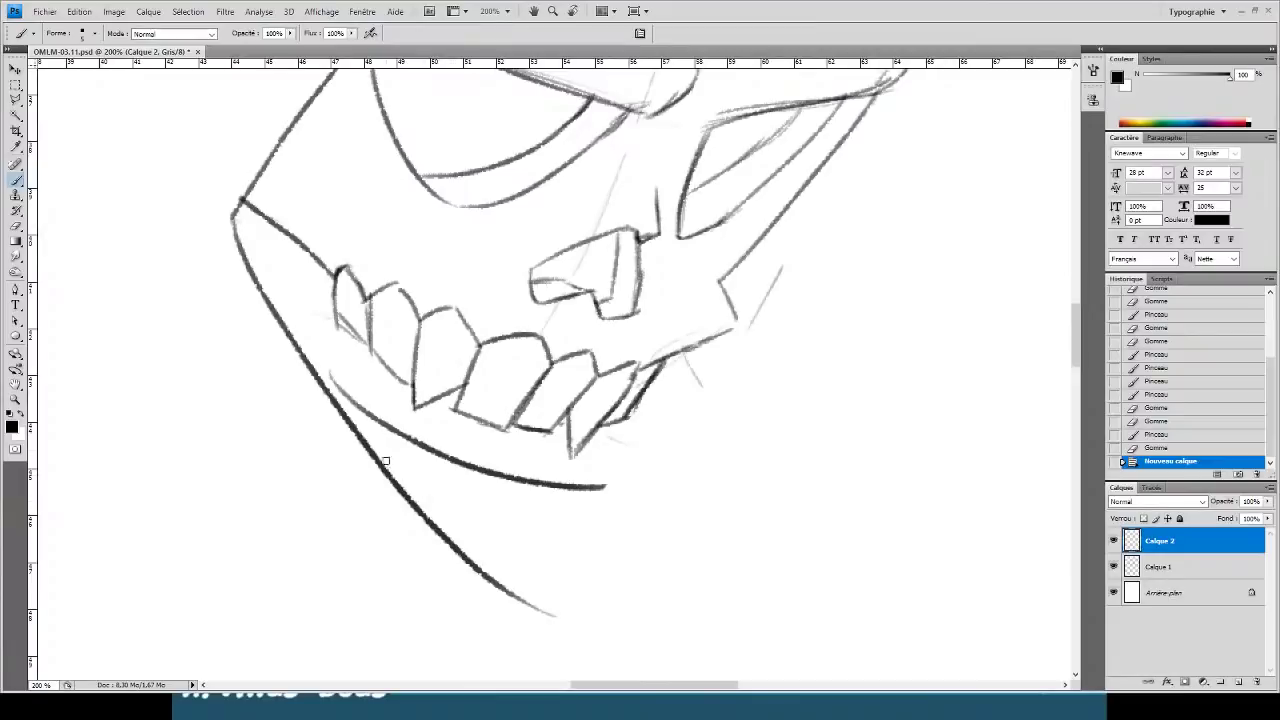
click(1156, 568)
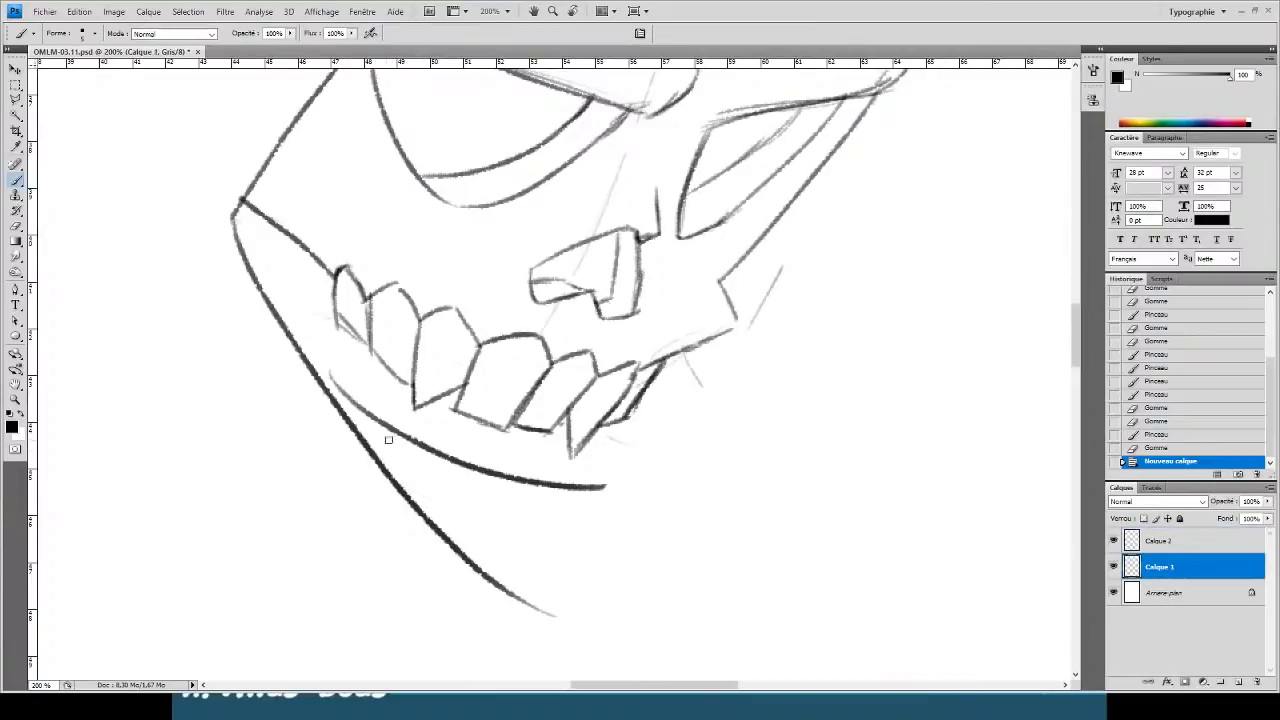
drag(388, 476, 646, 550)
key(ctrl+z)
mouse_move(377, 474)
mouse_down()
mouse_move(417, 498)
mouse_move(580, 524)
mouse_move(569, 516)
mouse_up()
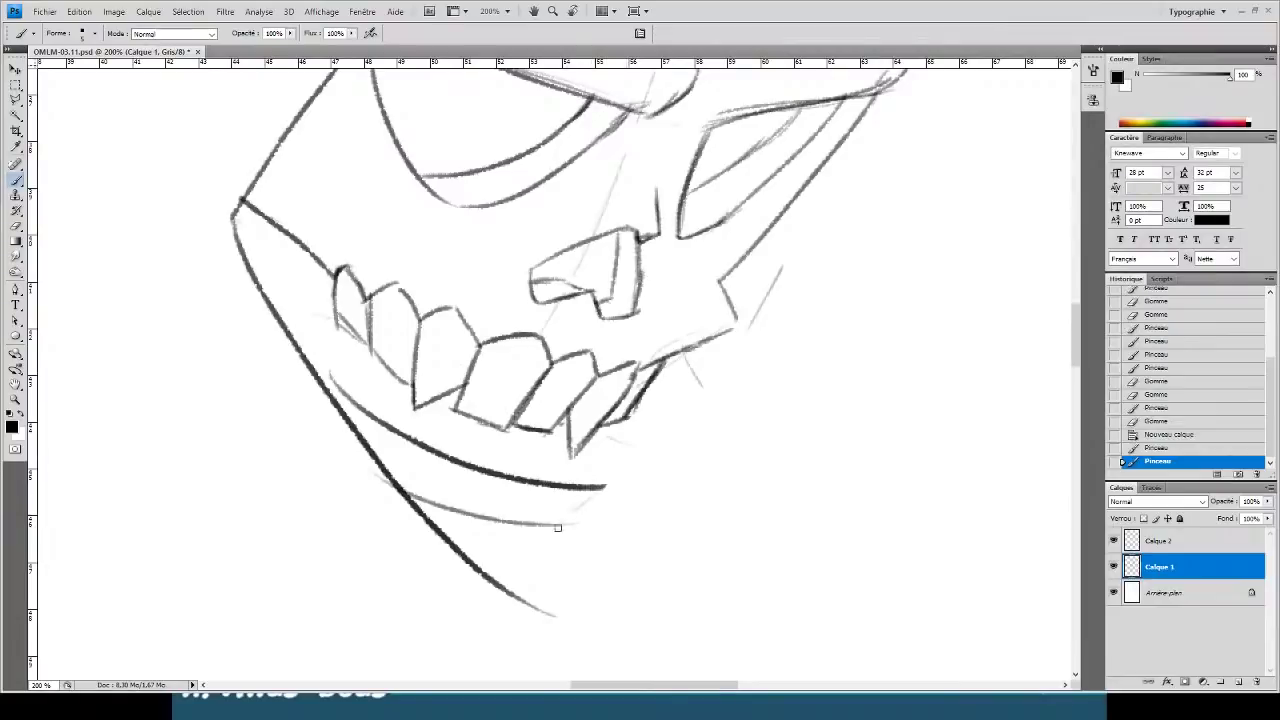
click(557, 526)
- On Calque 2, draw four lower teeth with rounded bases between the mouth line and the guide curve
click(1174, 542)
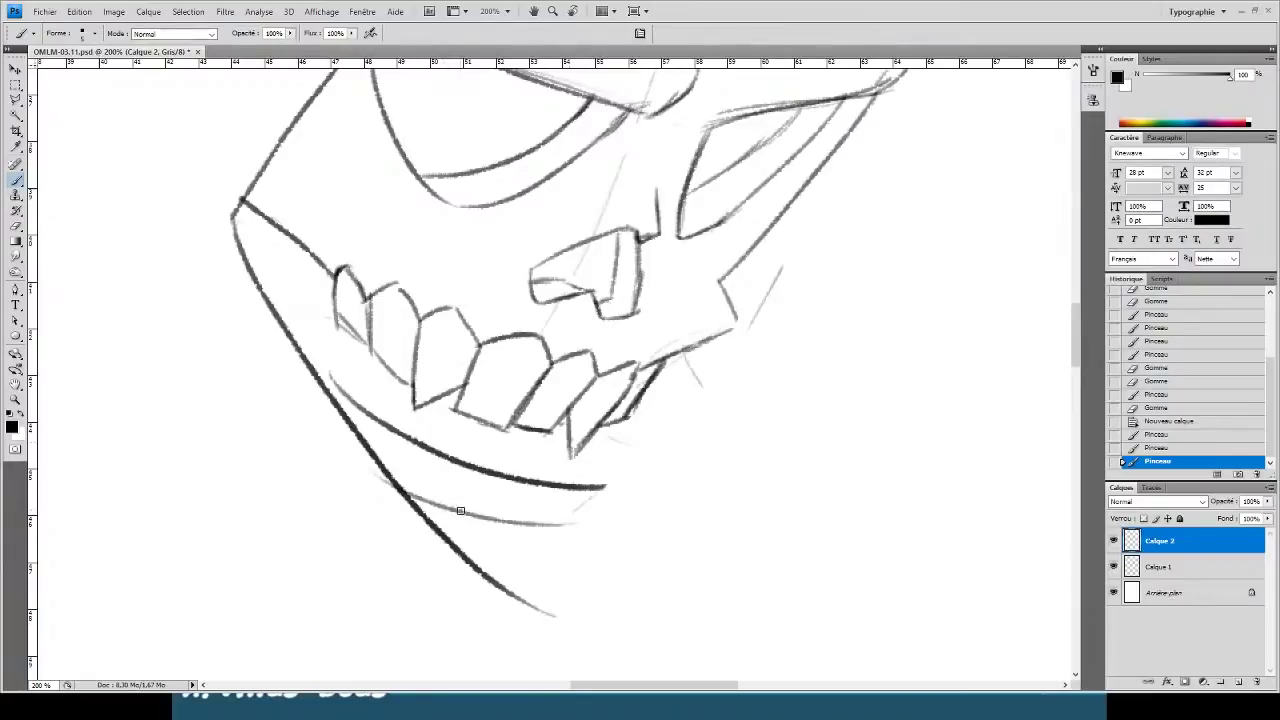
drag(472, 520, 575, 536)
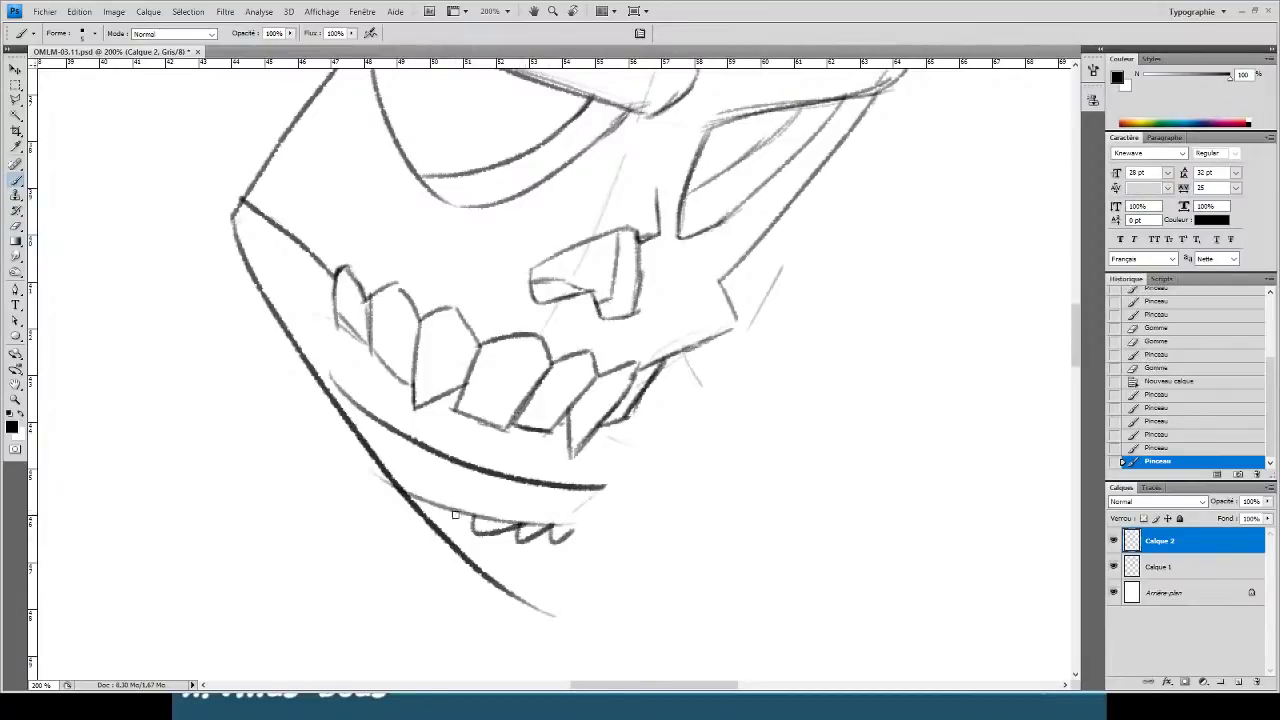
mouse_move(470, 520)
mouse_down()
mouse_move(435, 520)
mouse_move(419, 496)
mouse_move(431, 520)
mouse_move(420, 505)
mouse_move(483, 482)
mouse_move(455, 511)
mouse_move(471, 516)
mouse_move(492, 474)
mouse_move(432, 473)
mouse_move(451, 476)
mouse_move(429, 500)
mouse_move(448, 479)
mouse_move(435, 491)
mouse_move(517, 527)
mouse_move(547, 478)
mouse_move(536, 518)
mouse_move(558, 515)
mouse_move(557, 495)
mouse_move(584, 538)
mouse_up()
key(e)
key(b)
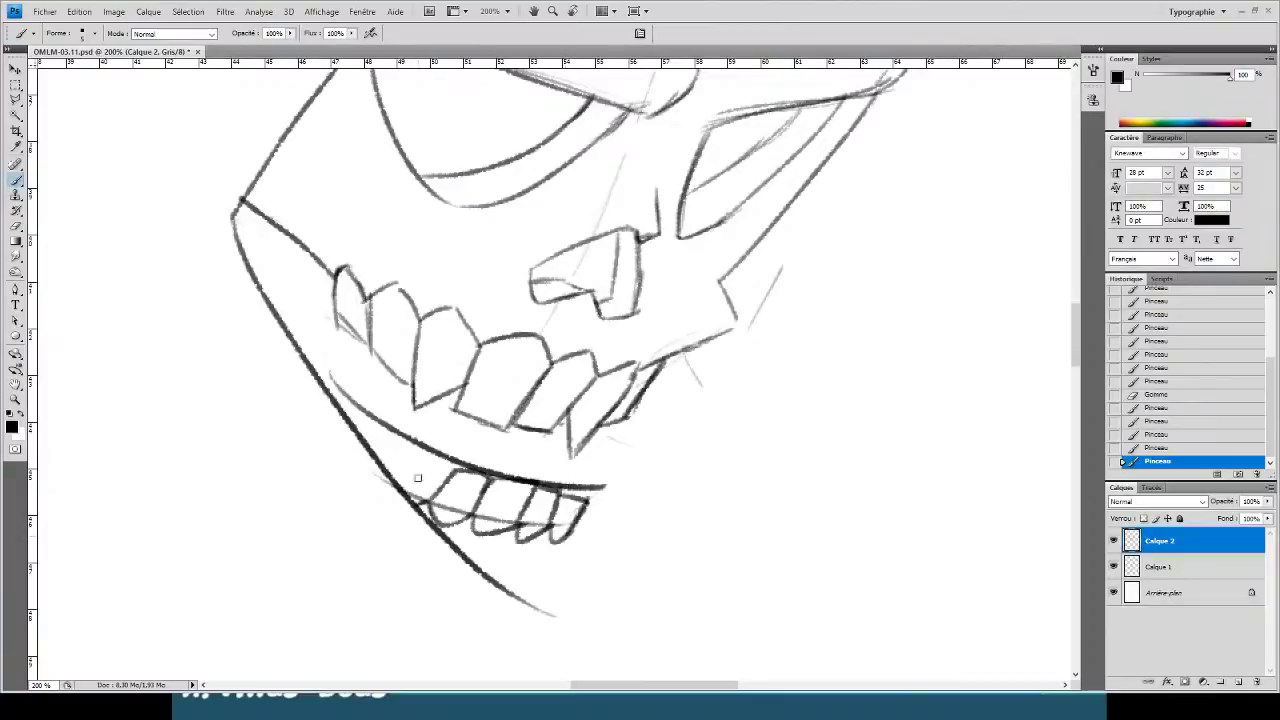
- Add three narrower lower teeth running up to the left jaw contour and reinforce the top edges of the rightmost teeth
mouse_move(441, 466)
mouse_down()
mouse_move(434, 496)
mouse_move(430, 475)
mouse_move(447, 458)
mouse_move(420, 445)
mouse_move(451, 454)
mouse_move(420, 447)
mouse_up()
key(ctrl+z)
key(e)
key(b)
mouse_move(405, 490)
mouse_down()
mouse_move(417, 449)
mouse_move(397, 496)
mouse_move(396, 450)
mouse_move(410, 463)
mouse_move(378, 441)
mouse_move(412, 452)
mouse_move(386, 431)
mouse_move(380, 453)
mouse_move(392, 435)
mouse_move(369, 432)
mouse_move(377, 445)
mouse_move(384, 432)
mouse_move(340, 412)
mouse_up()
key(ctrl+z)
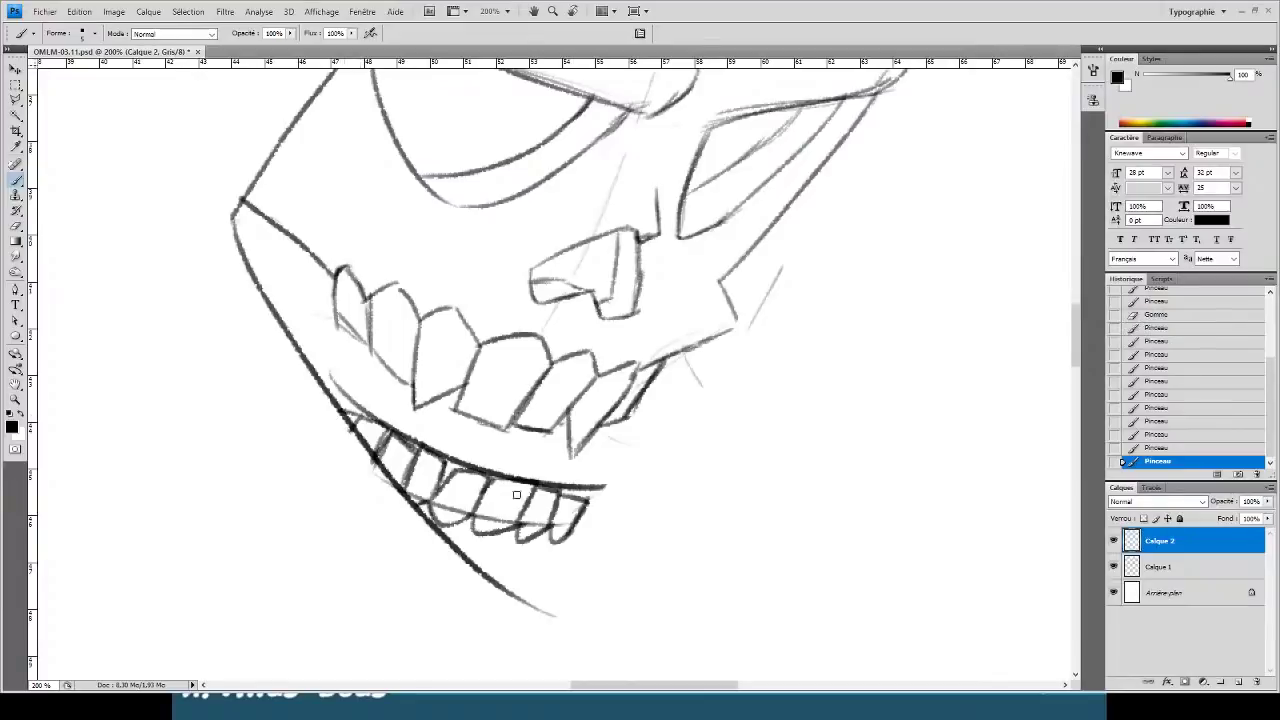
drag(556, 490, 578, 492)
- On Calque 1, erase the mouth line and guide curve around the lower teeth and redraw the damaged jaw contour beside them
key(e)
click(1136, 571)
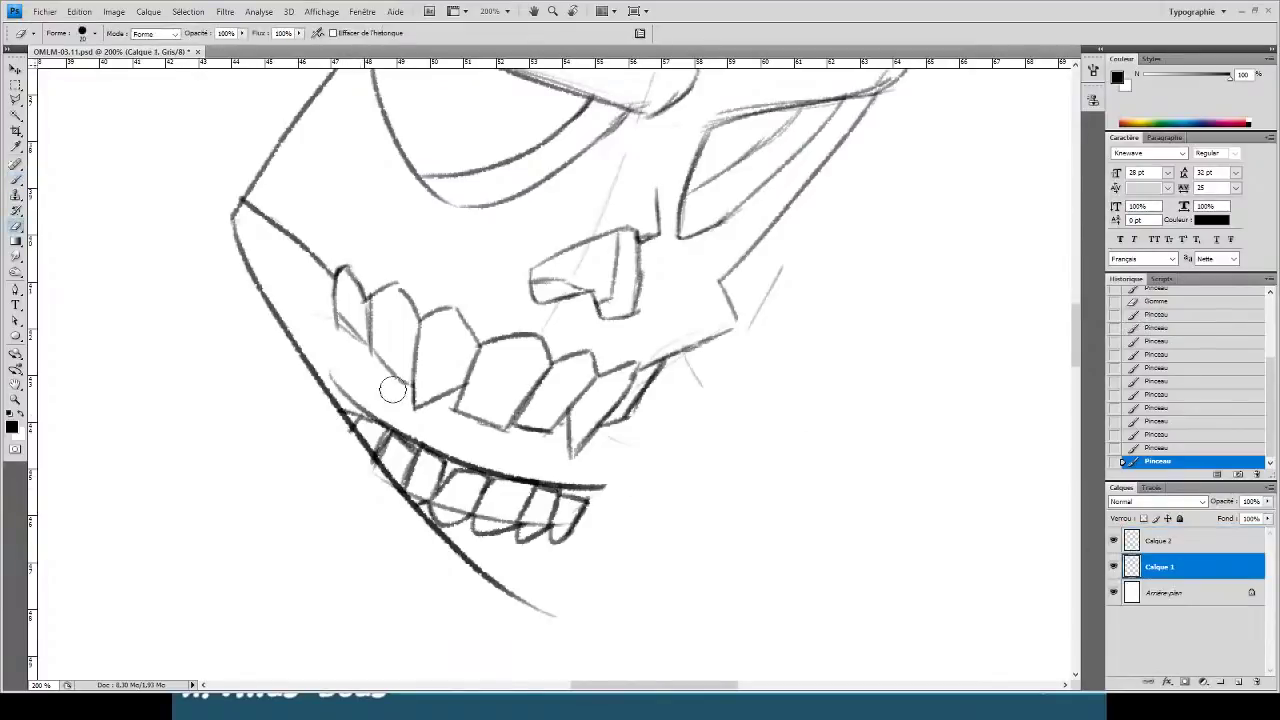
mouse_move(324, 380)
mouse_down()
mouse_move(440, 458)
mouse_move(559, 476)
mouse_move(567, 506)
mouse_move(405, 481)
mouse_move(554, 534)
mouse_move(376, 482)
mouse_move(391, 485)
mouse_move(384, 472)
mouse_move(415, 512)
mouse_up()
key(b)
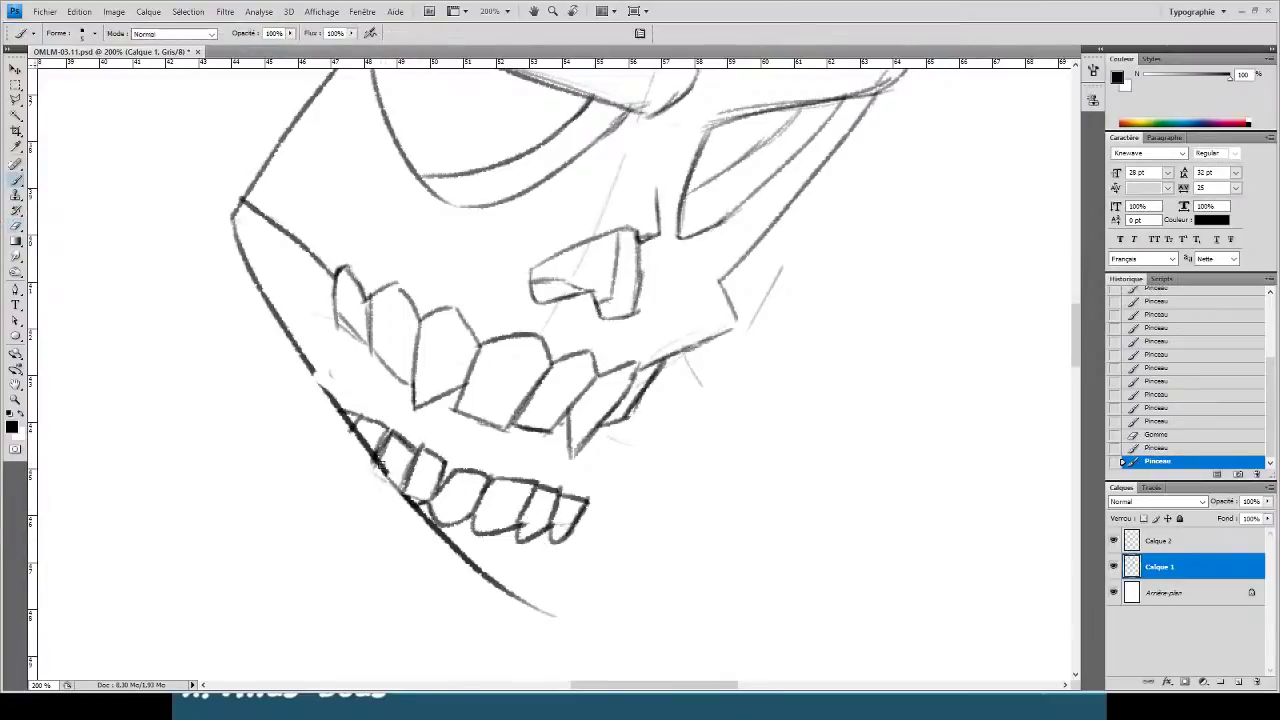
mouse_move(376, 460)
mouse_down()
mouse_move(410, 512)
mouse_move(430, 518)
mouse_up()
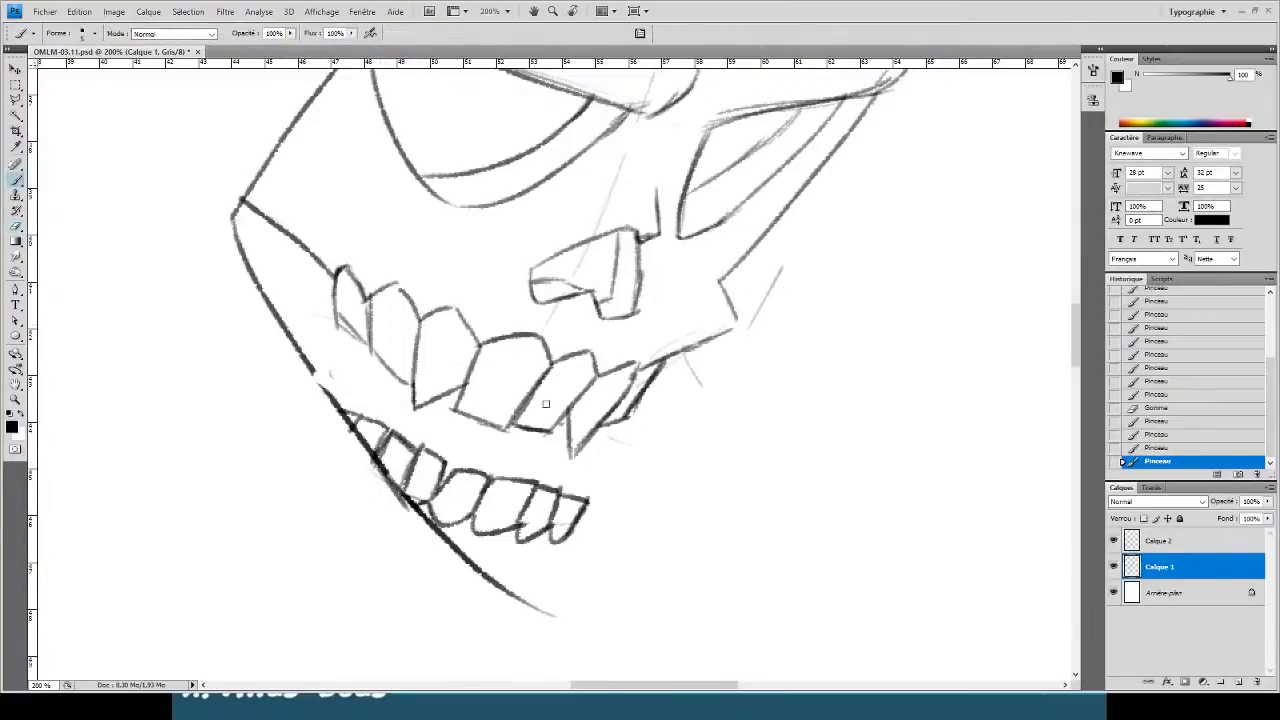
- Sketch the chin's angular strokes under the rightmost lower teeth, clean up their overlap and extend the gum shading beneath the teeth
drag(576, 524, 526, 602)
mouse_move(568, 562)
mouse_down()
mouse_move(534, 596)
mouse_move(598, 626)
mouse_up()
key(e)
mouse_move(550, 575)
mouse_down()
mouse_move(563, 571)
mouse_move(530, 604)
mouse_move(548, 567)
mouse_up()
key(b)
drag(456, 545, 480, 556)
- Redraw the left jaw contour across the gap above the lower teeth
key(space)
drag(414, 474, 515, 591)
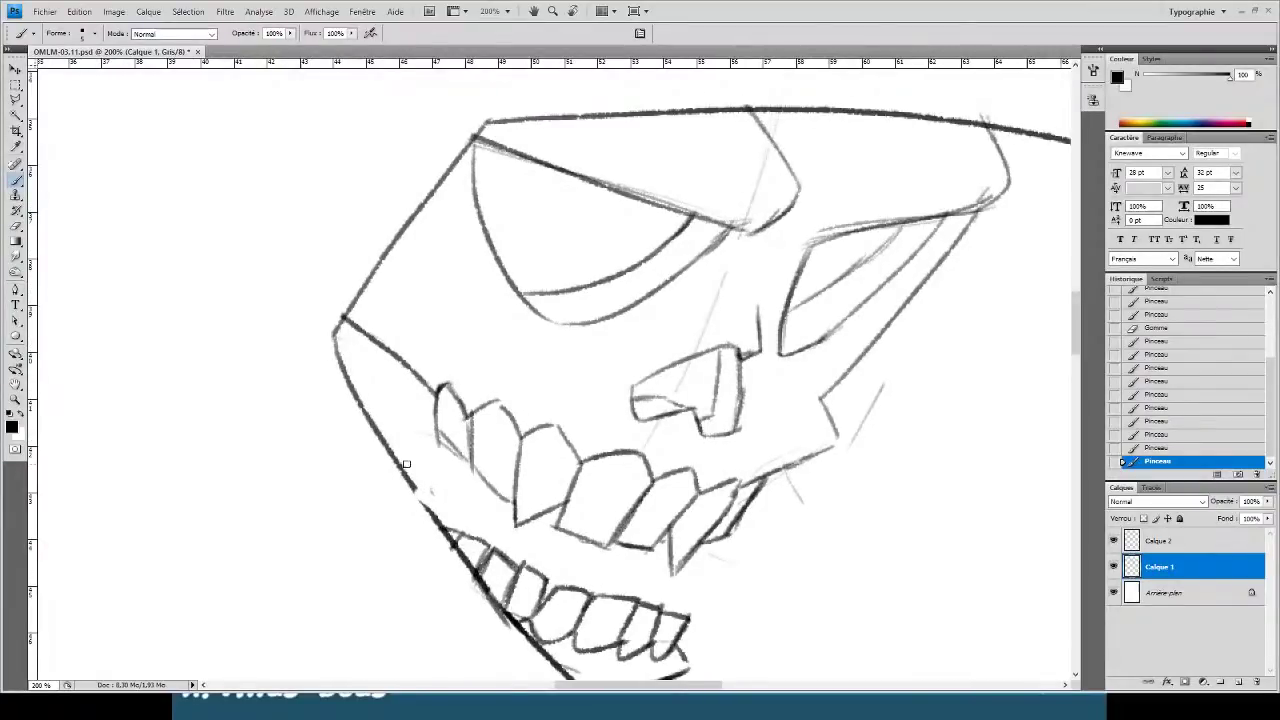
drag(404, 465, 456, 542)
- Draw a near-vertical line from the left cheekbone edge down to the jaw contour, redoing it once and trimming its upper end
drag(410, 370, 393, 484)
key(e)
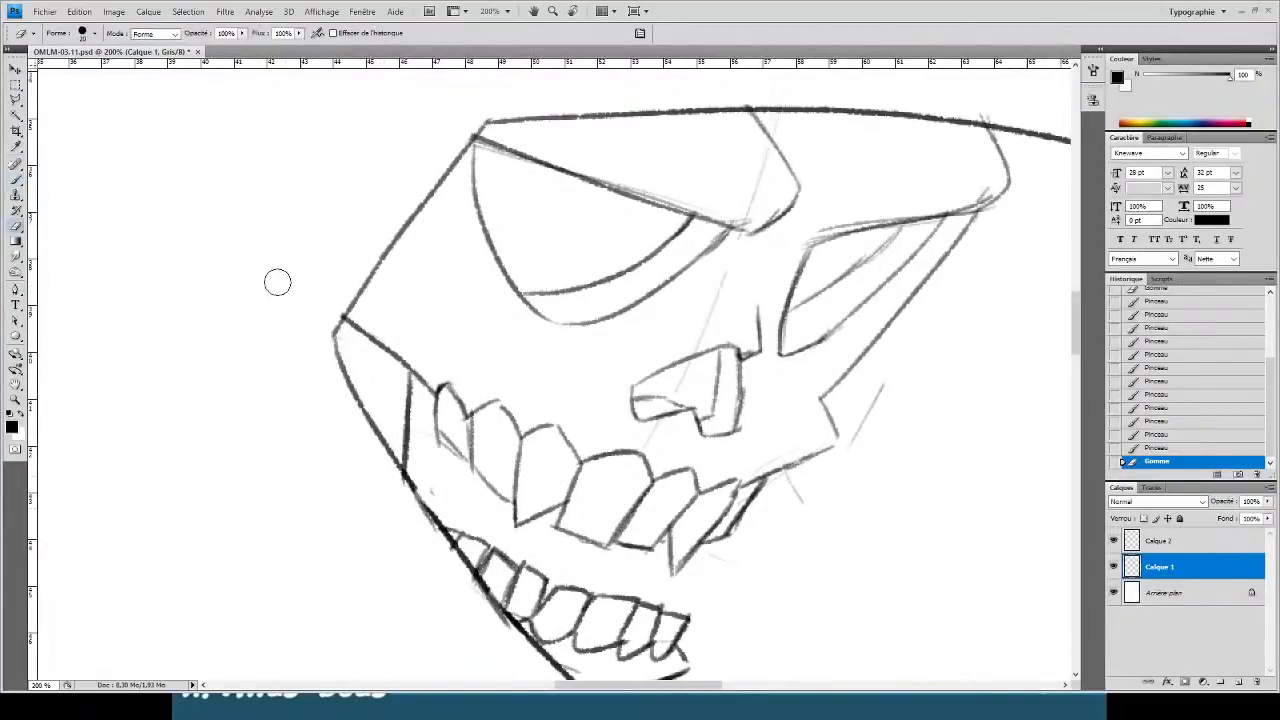
key(space)
drag(542, 442, 467, 333)
mouse_move(347, 268)
mouse_down()
mouse_move(335, 297)
mouse_move(324, 270)
mouse_move(330, 362)
mouse_up()
key(b)
drag(316, 228, 312, 342)
key(e)
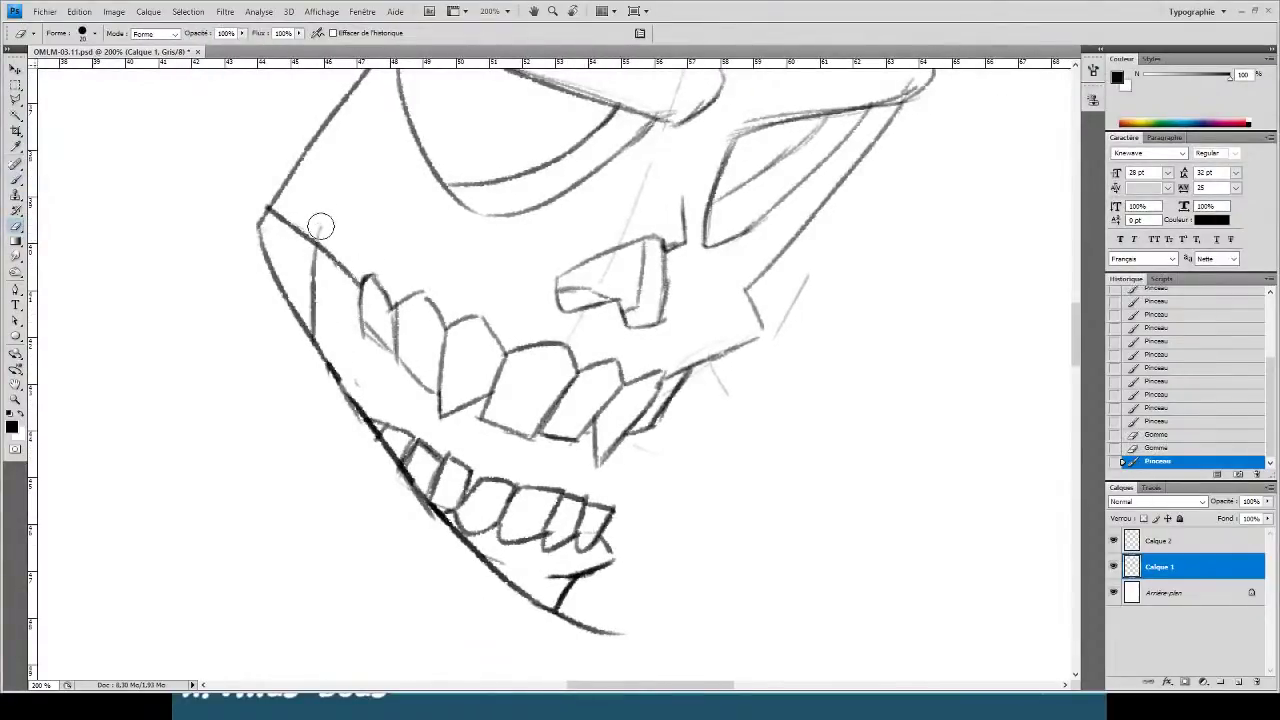
drag(320, 223, 318, 242)
- Draw two short vertical lines joining the upper teeth to the lower teeth
key(b)
mouse_move(520, 430)
mouse_down()
mouse_move(505, 470)
mouse_move(471, 468)
mouse_move(467, 405)
mouse_move(469, 466)
mouse_up()
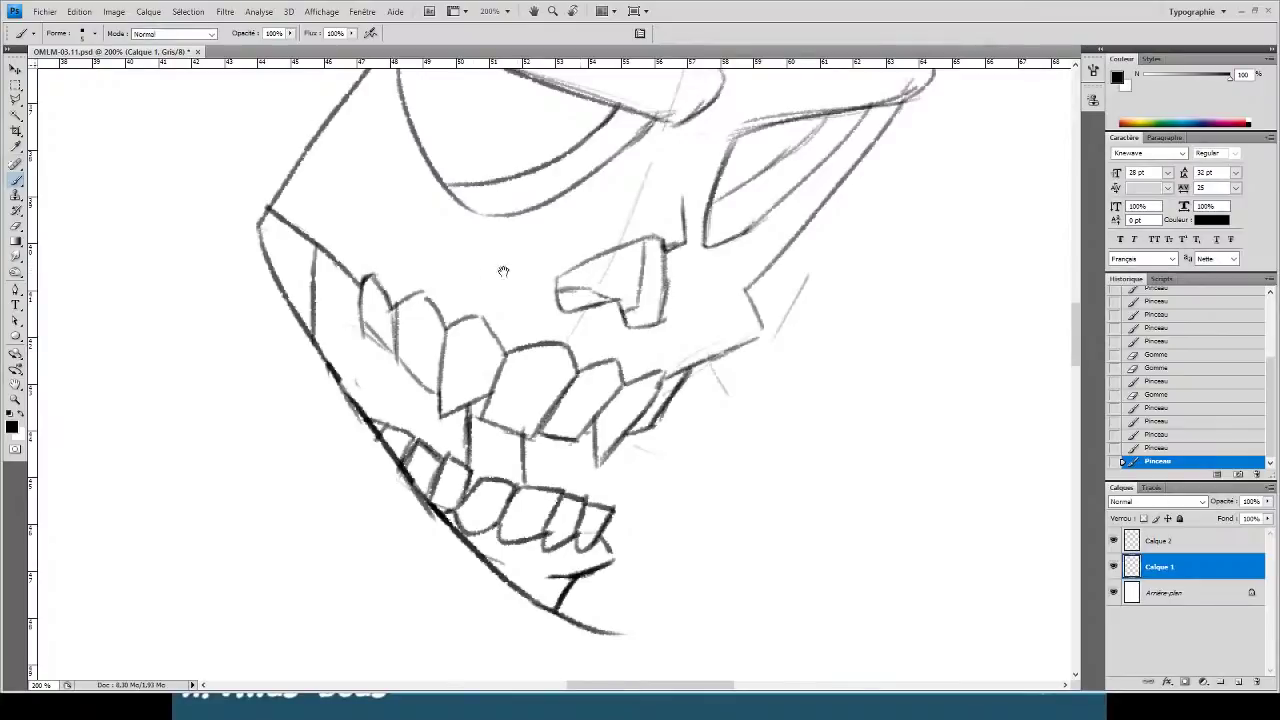
drag(503, 271, 433, 339)
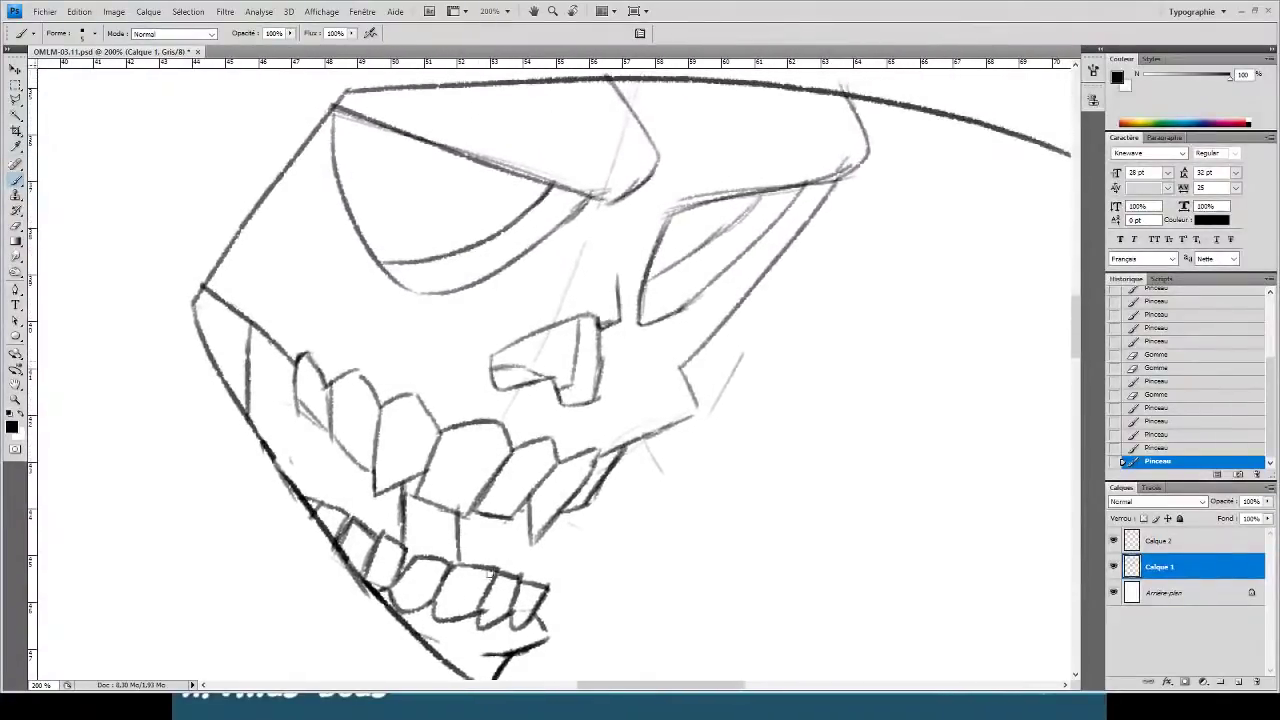
- Erase the leftover guide strokes inside the right lower teeth and merge Calque 2 down into Calque 1
key(e)
mouse_move(491, 597)
mouse_down()
mouse_move(626, 603)
mouse_move(430, 610)
mouse_move(477, 579)
mouse_move(475, 614)
mouse_move(520, 605)
mouse_up()
click(1150, 541)
key(ctrl+e)
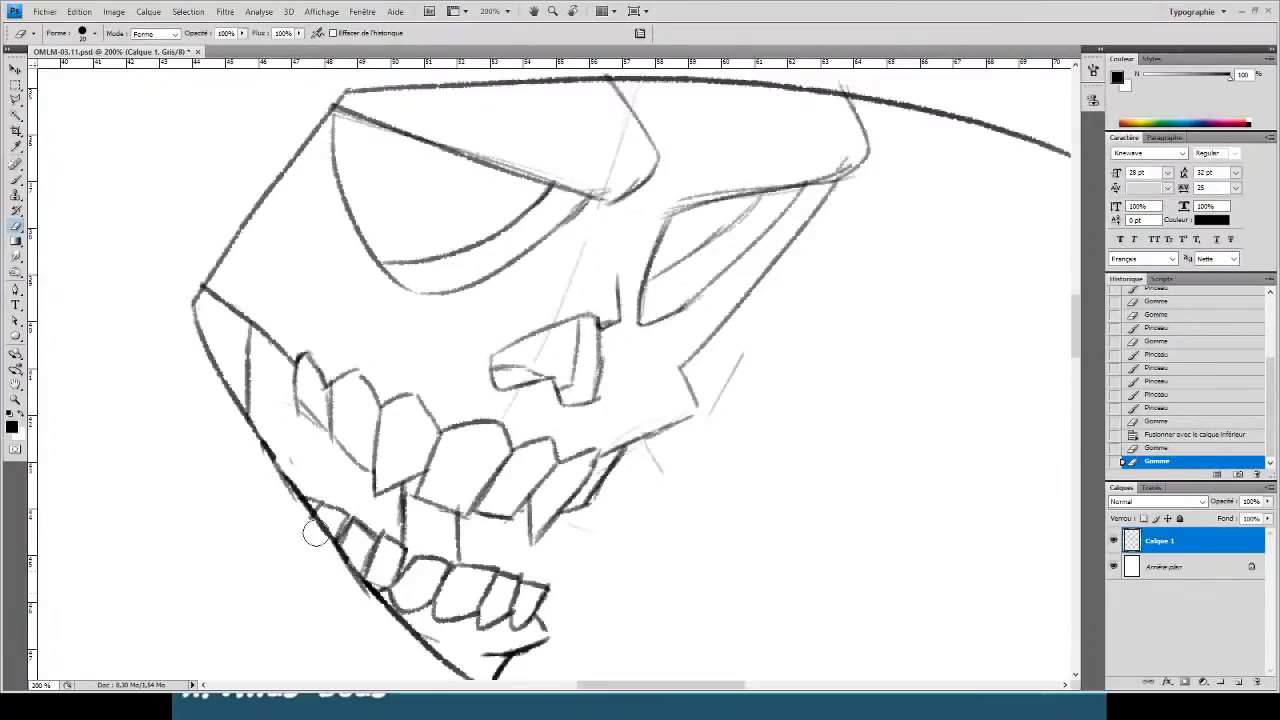
- Erase the stray strokes outside the left jaw and retrace the contour just above the lower teeth
drag(316, 533, 304, 519)
key(b)
drag(267, 456, 305, 498)
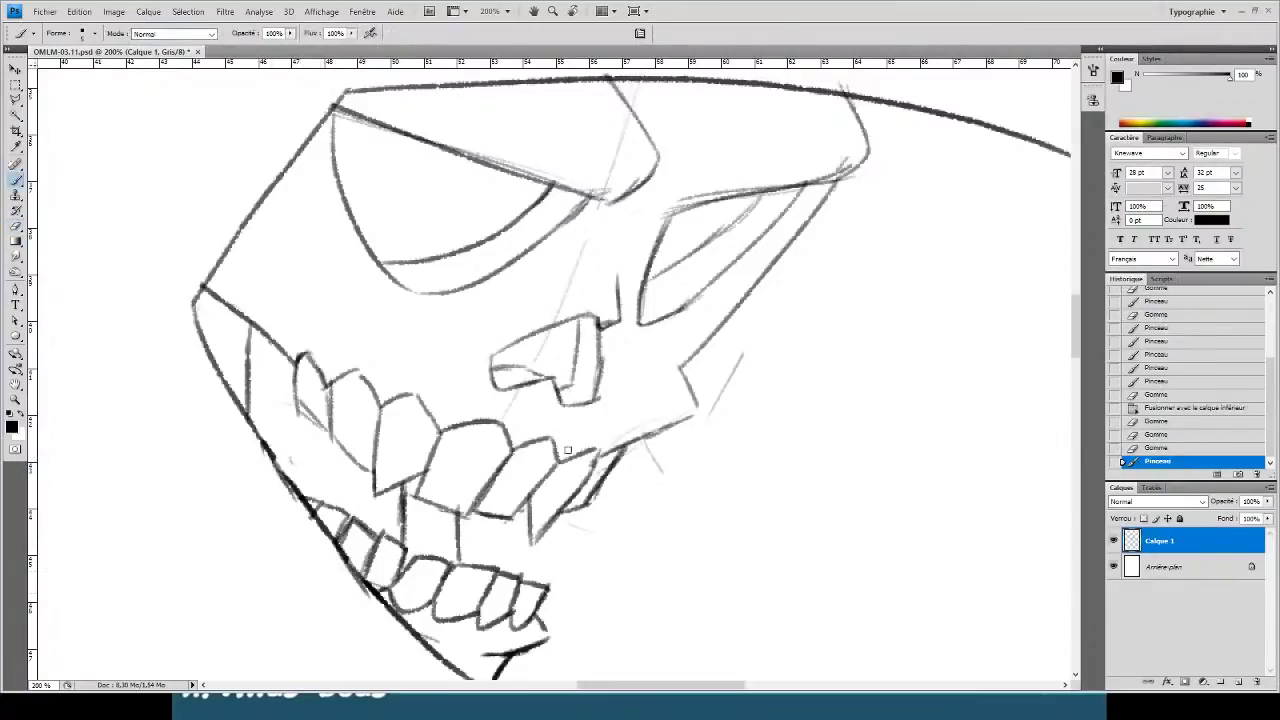
- Erase stray sketch strokes beside the right cheekbone, at the right eye socket's inner corner and around the nose cavity
key(e)
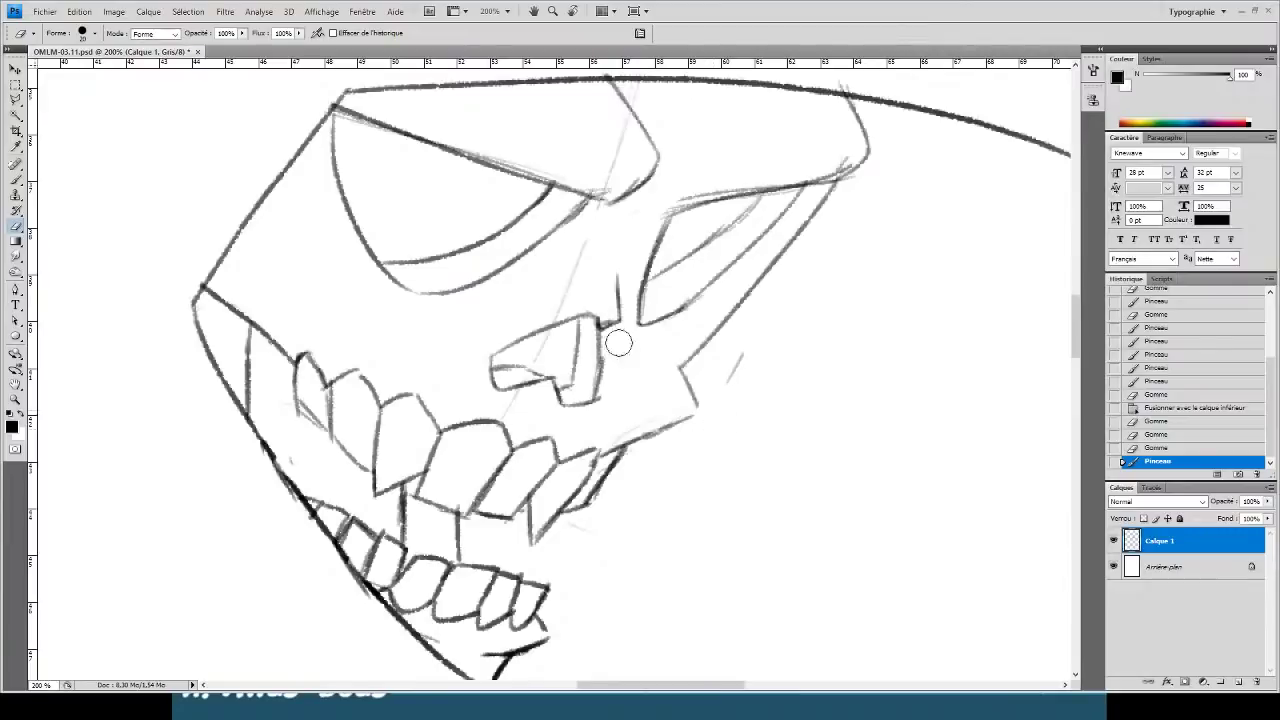
click(618, 343)
key(b)
mouse_move(320, 231)
mouse_down()
mouse_move(151, 412)
mouse_move(200, 321)
mouse_up()
key(e)
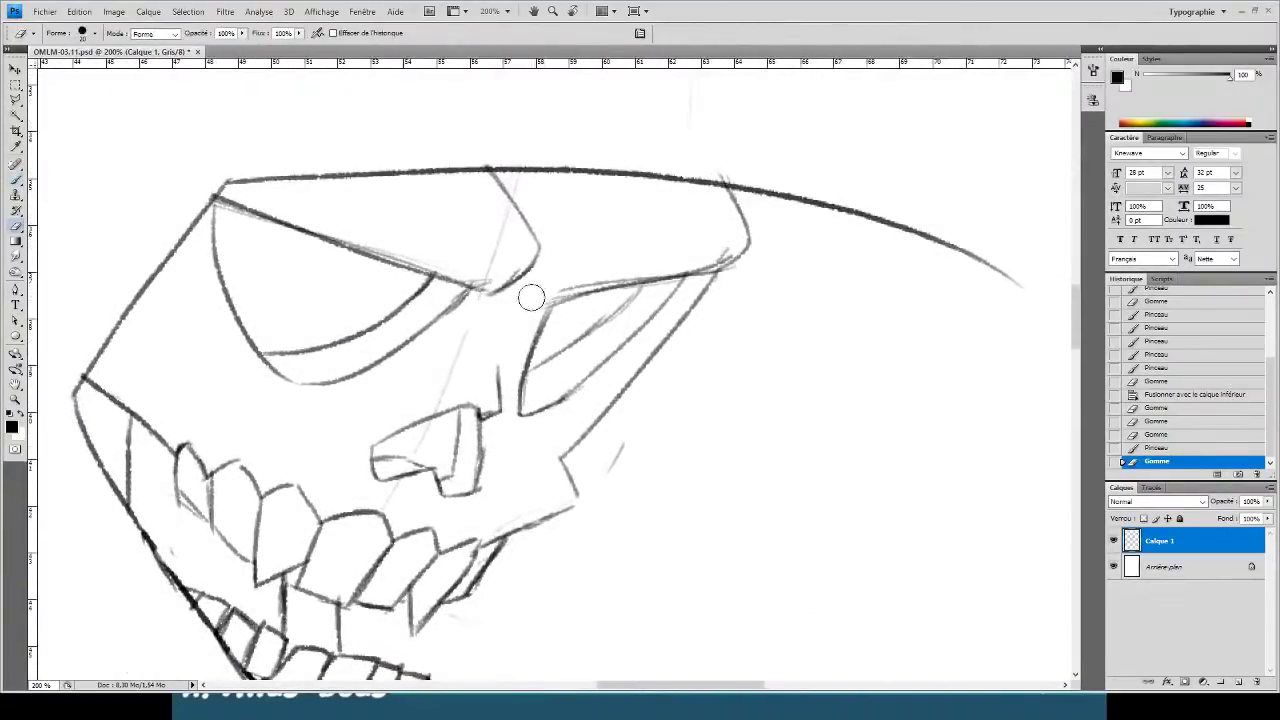
drag(543, 286, 556, 288)
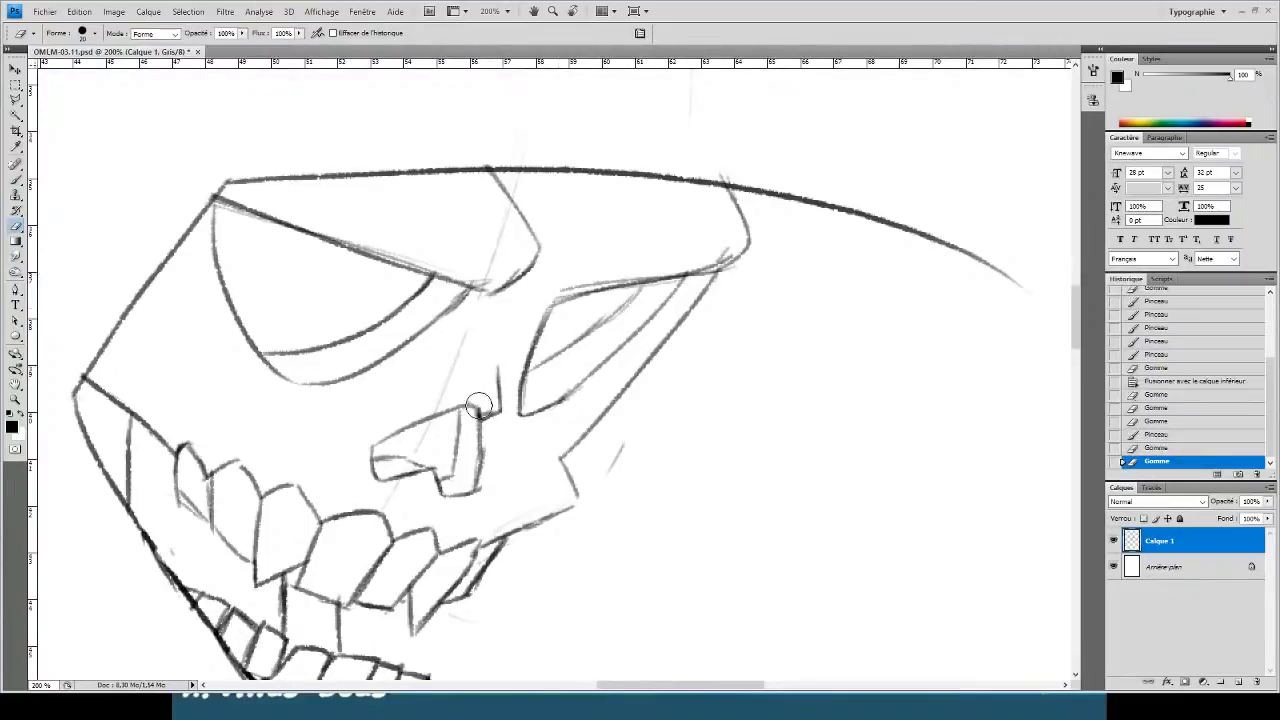
mouse_move(498, 402)
mouse_down()
mouse_move(478, 412)
mouse_move(500, 406)
mouse_up()
key(b)
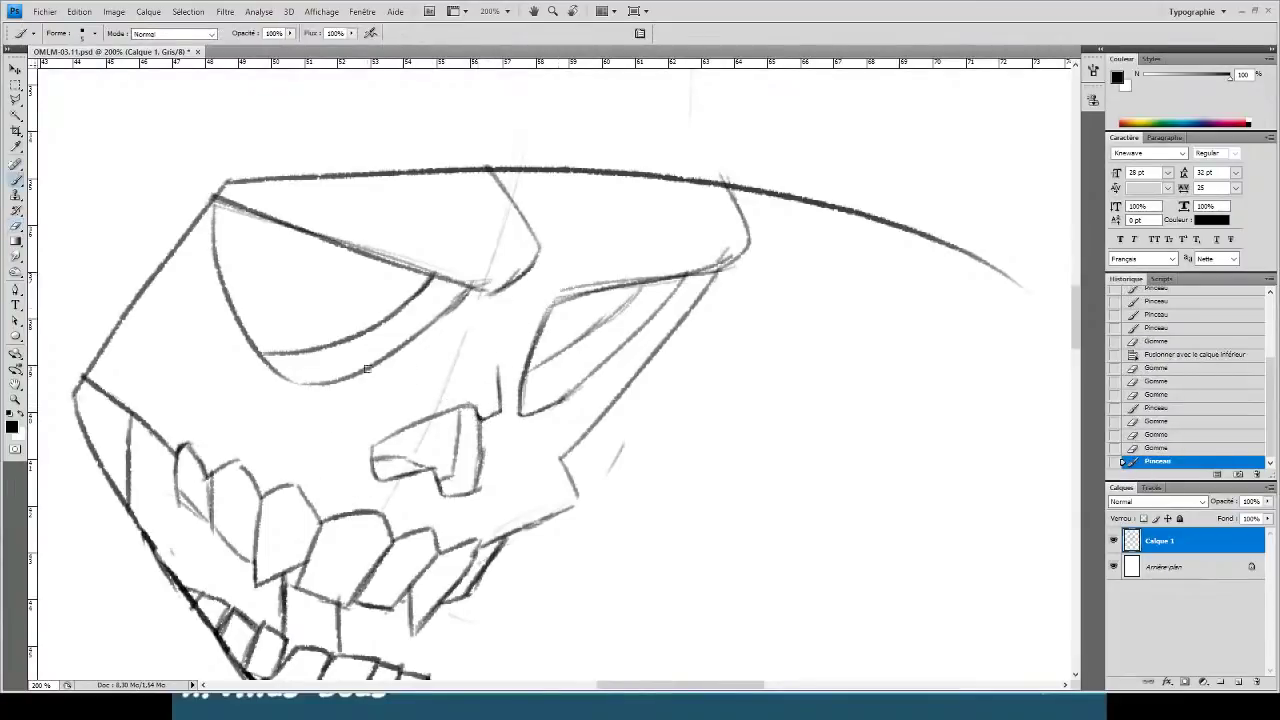
- Draw a long curve from the chin up to the cranium contour's right end, and erase the overshoots at both ends
key(ctrl+minus)
key(ctrl+minus)
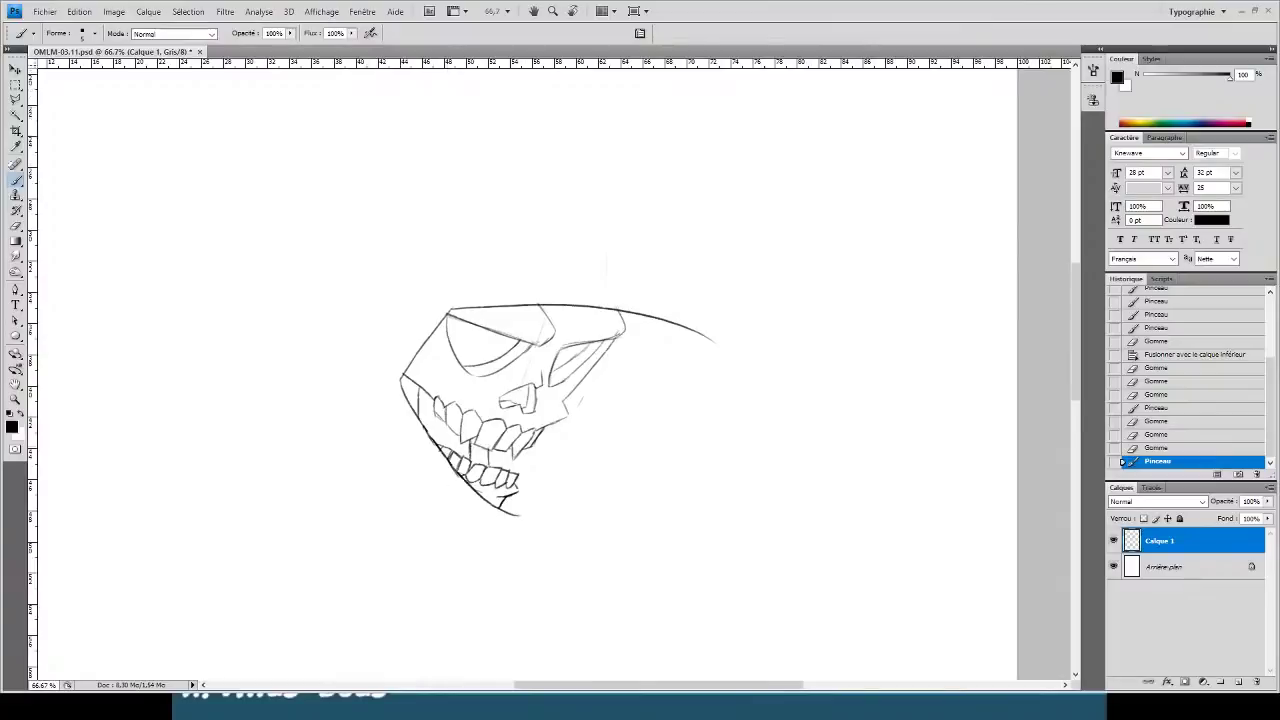
key(ctrl+plus)
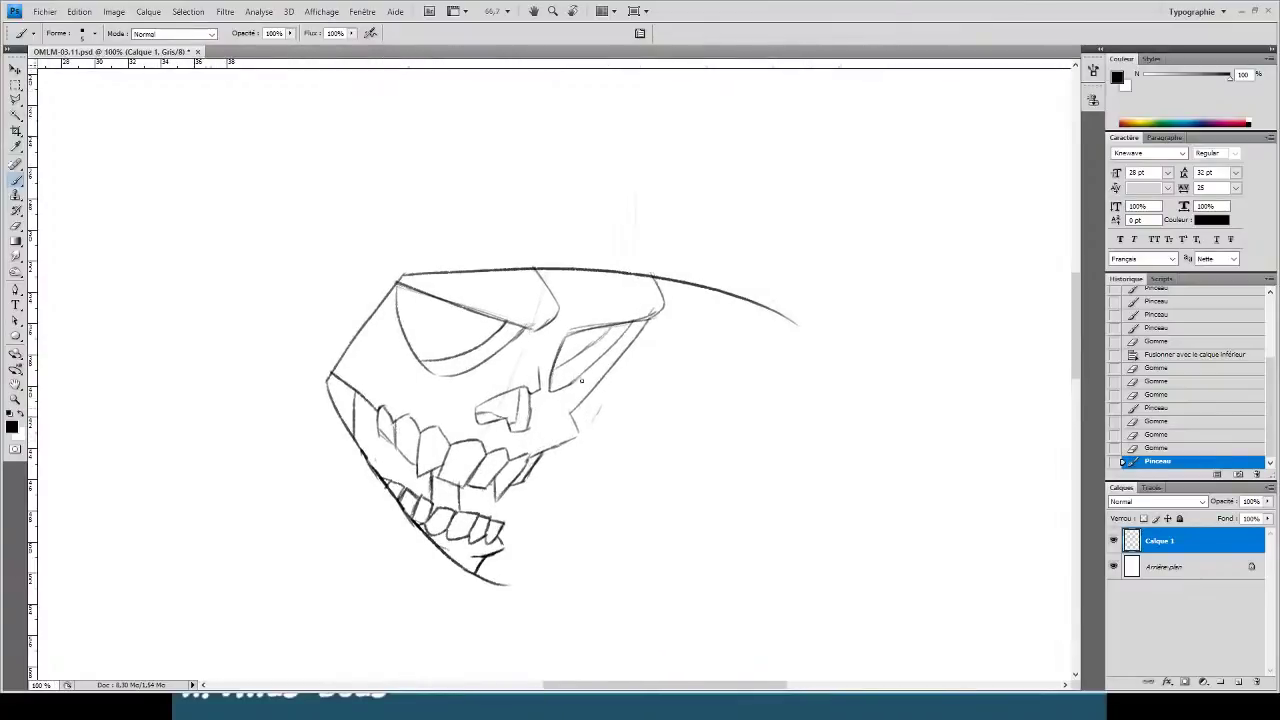
mouse_move(539, 503)
mouse_down()
mouse_move(482, 544)
mouse_move(875, 190)
mouse_up()
key(ctrl+z)
key(e)
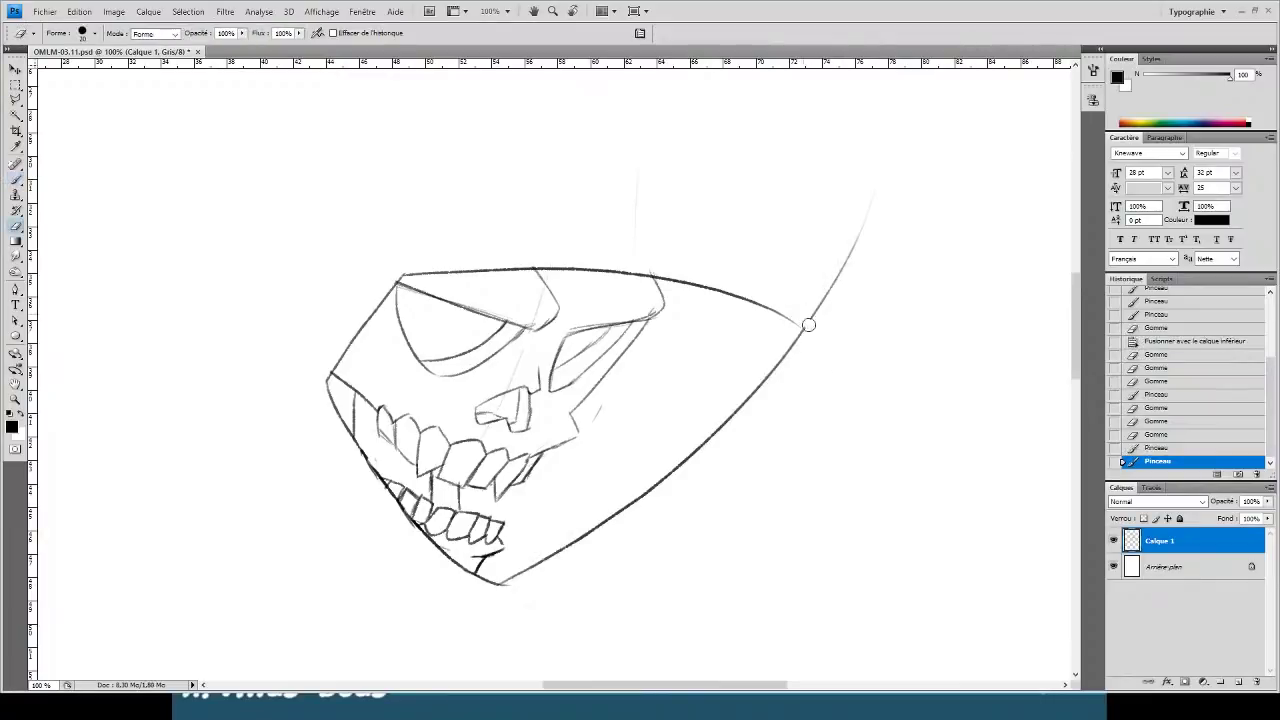
drag(806, 329, 866, 214)
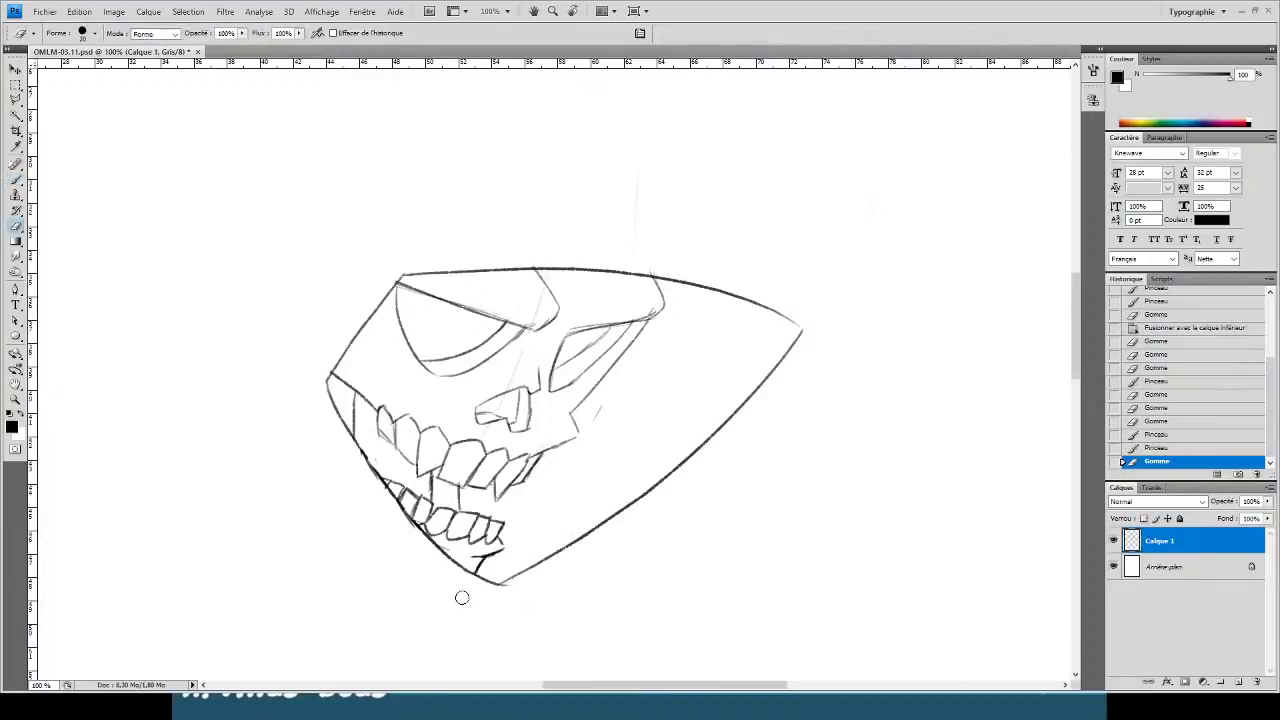
click(508, 592)
key(ctrl+plus)
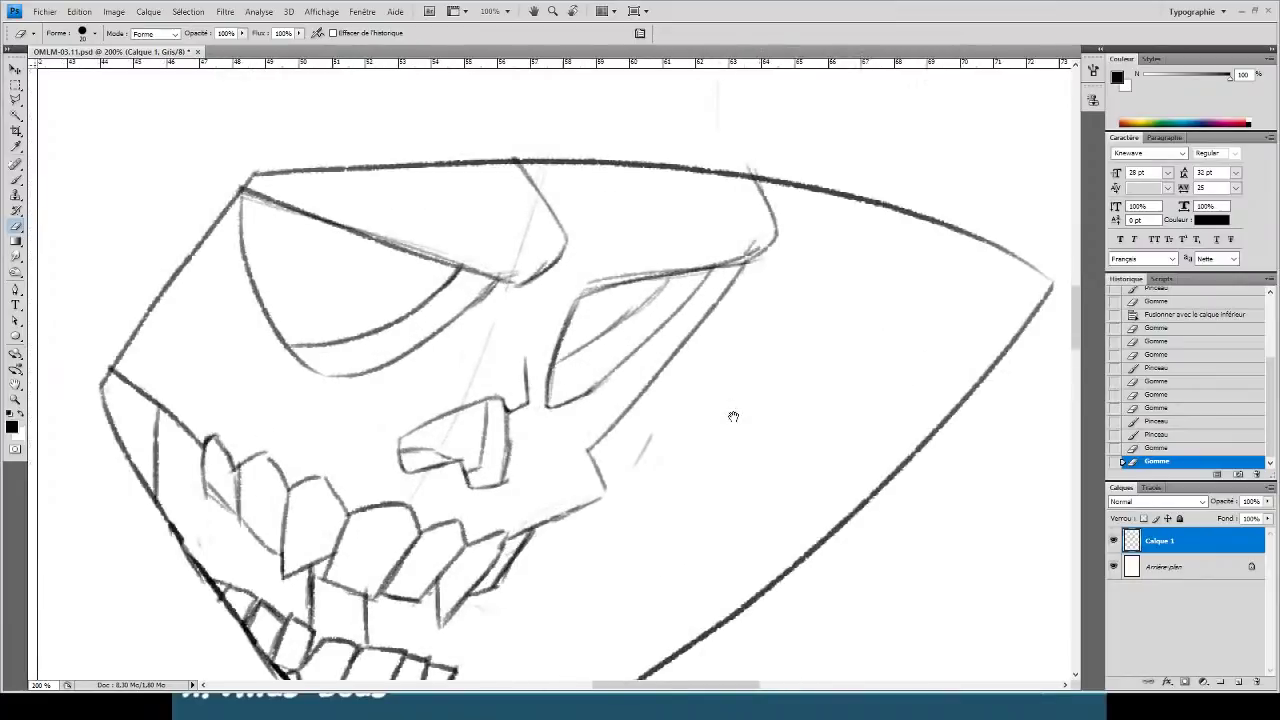
mouse_move(733, 416)
mouse_down()
mouse_move(561, 248)
mouse_move(426, 328)
mouse_up()
drag(666, 340, 734, 314)
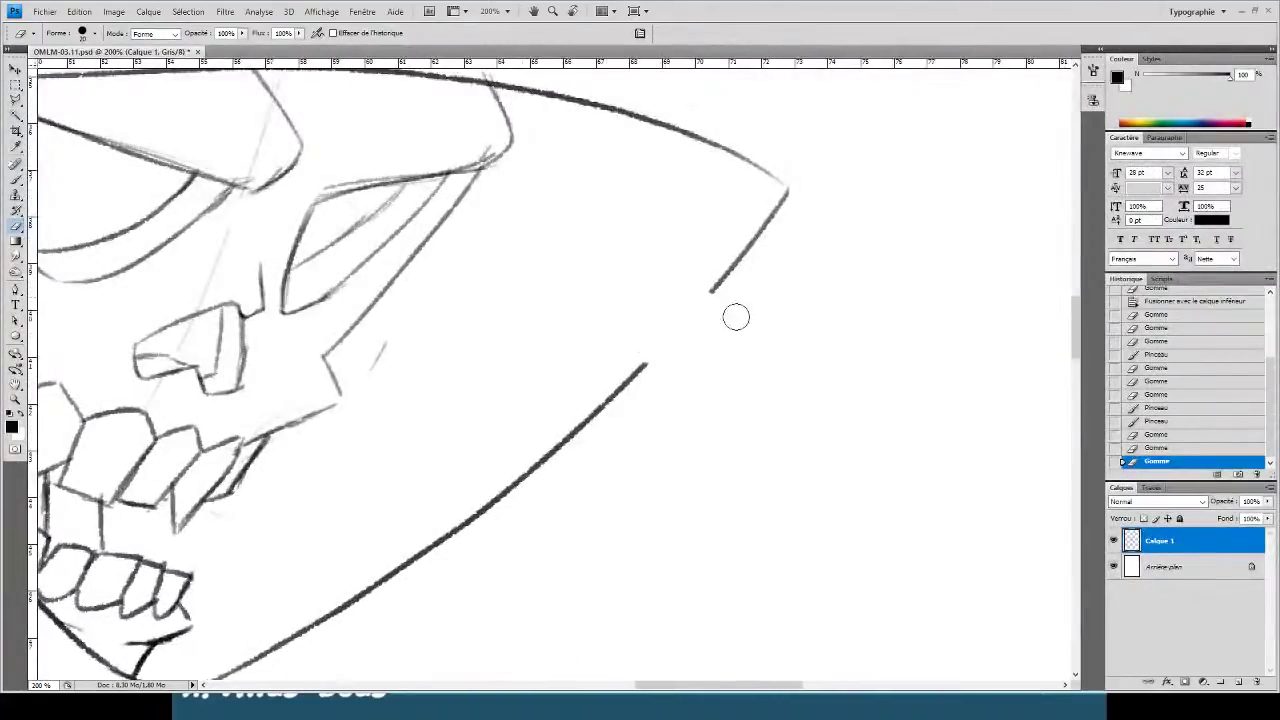
key(b)
key(ctrl+z)
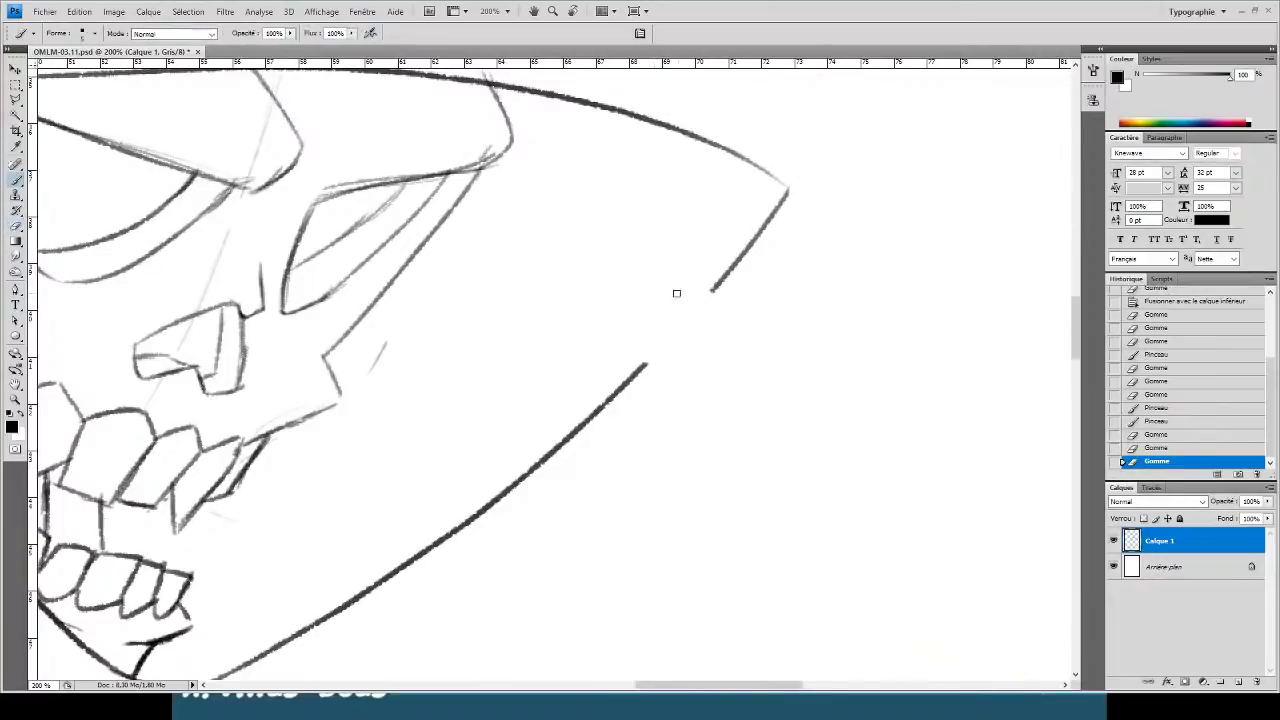
key(ctrl+z)
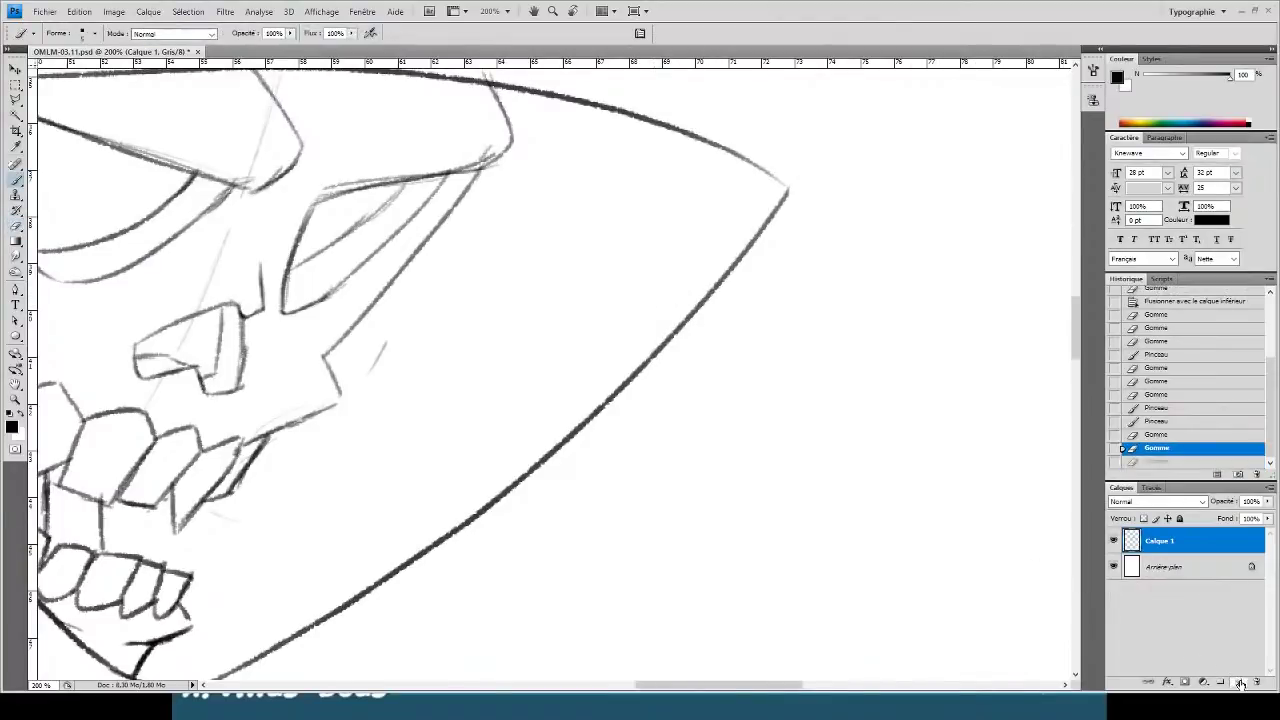
- Add a new layer above the sketch, reduce the opacity of Calque 1 to 39% and make Calque 2 active
click(1240, 683)
scroll(791, 340, right, 3)
scroll(791, 340, up, 1)
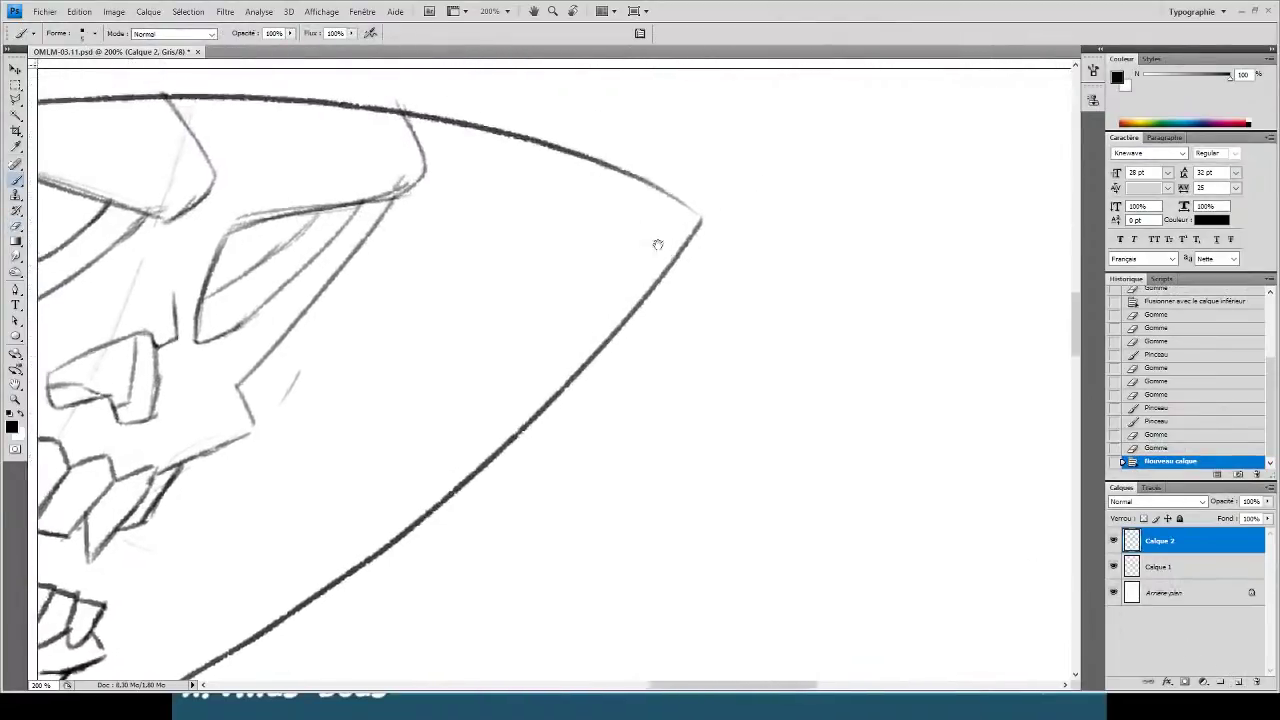
click(1177, 564)
click(1230, 519)
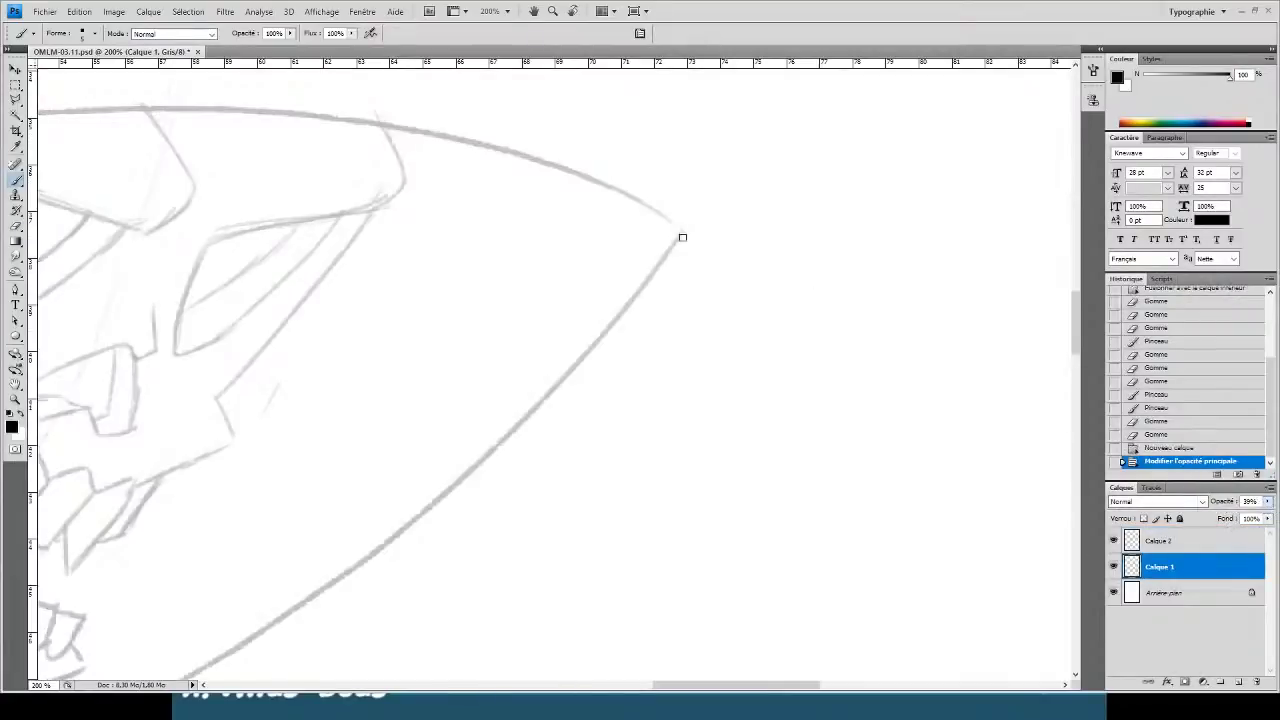
click(1155, 545)
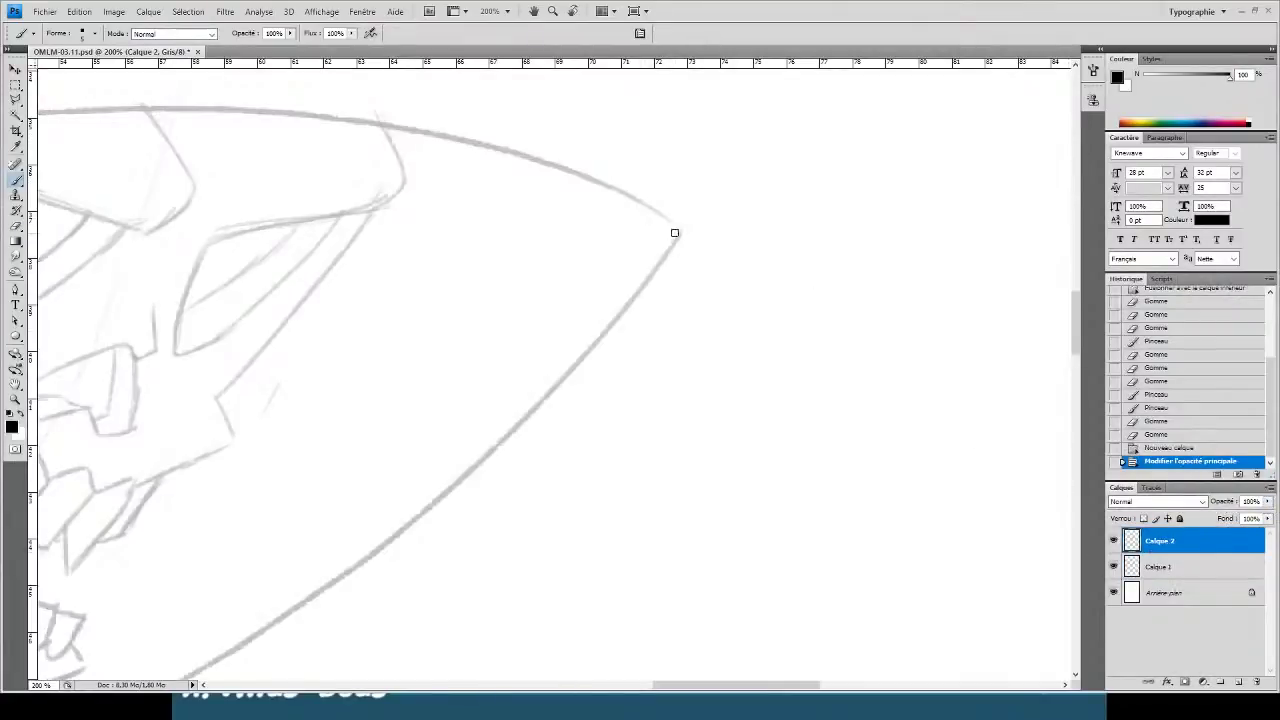
- Draw a jagged, torn edge along the faded guide curve from the cranium's right tip to the chin, then reselect Calque 1
mouse_move(665, 244)
mouse_down()
mouse_move(656, 282)
mouse_move(558, 313)
mouse_move(580, 368)
mouse_move(595, 364)
mouse_move(459, 403)
mouse_move(510, 410)
mouse_move(490, 392)
mouse_move(522, 438)
mouse_up()
mouse_move(522, 438)
mouse_down()
mouse_move(387, 504)
mouse_move(403, 483)
mouse_move(426, 495)
mouse_move(399, 507)
mouse_move(422, 550)
mouse_up()
mouse_move(417, 450)
mouse_down()
mouse_move(520, 286)
mouse_move(542, 281)
mouse_up()
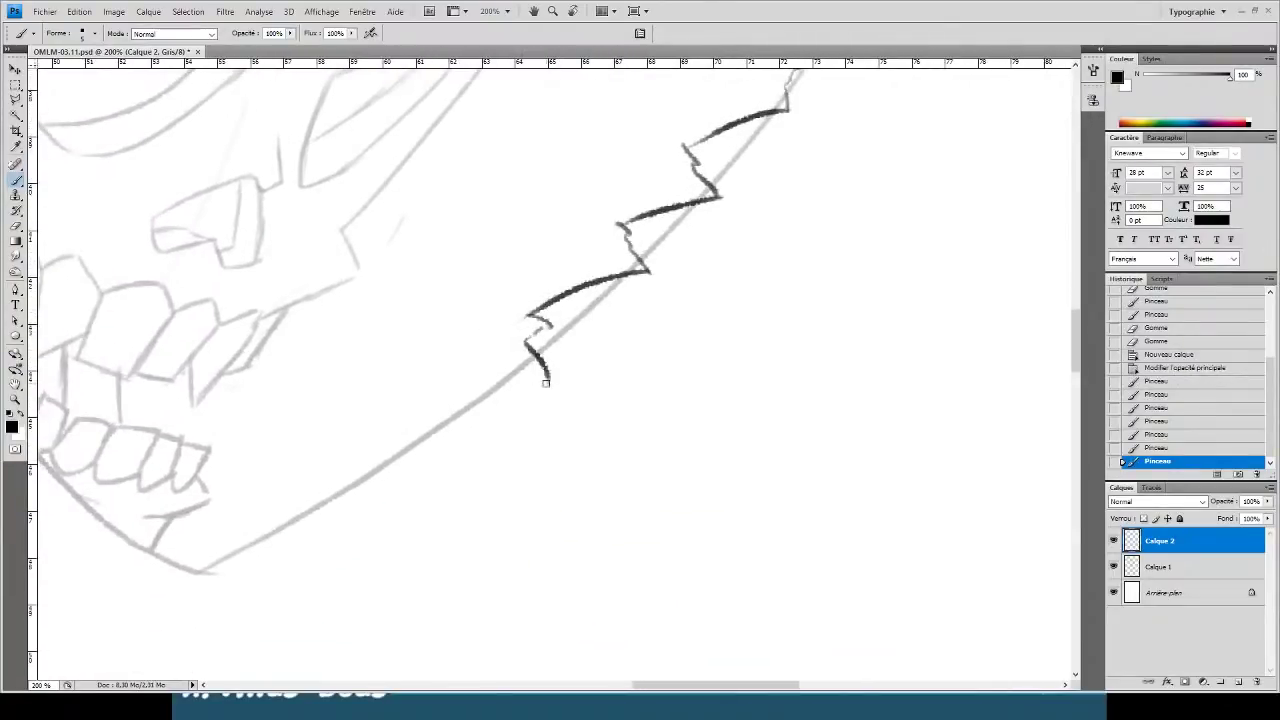
mouse_move(546, 383)
mouse_down()
mouse_move(385, 429)
mouse_move(405, 432)
mouse_move(400, 421)
mouse_move(405, 446)
mouse_move(373, 462)
mouse_move(376, 480)
mouse_move(246, 504)
mouse_move(322, 495)
mouse_move(254, 504)
mouse_move(266, 503)
mouse_move(263, 544)
mouse_move(191, 570)
mouse_up()
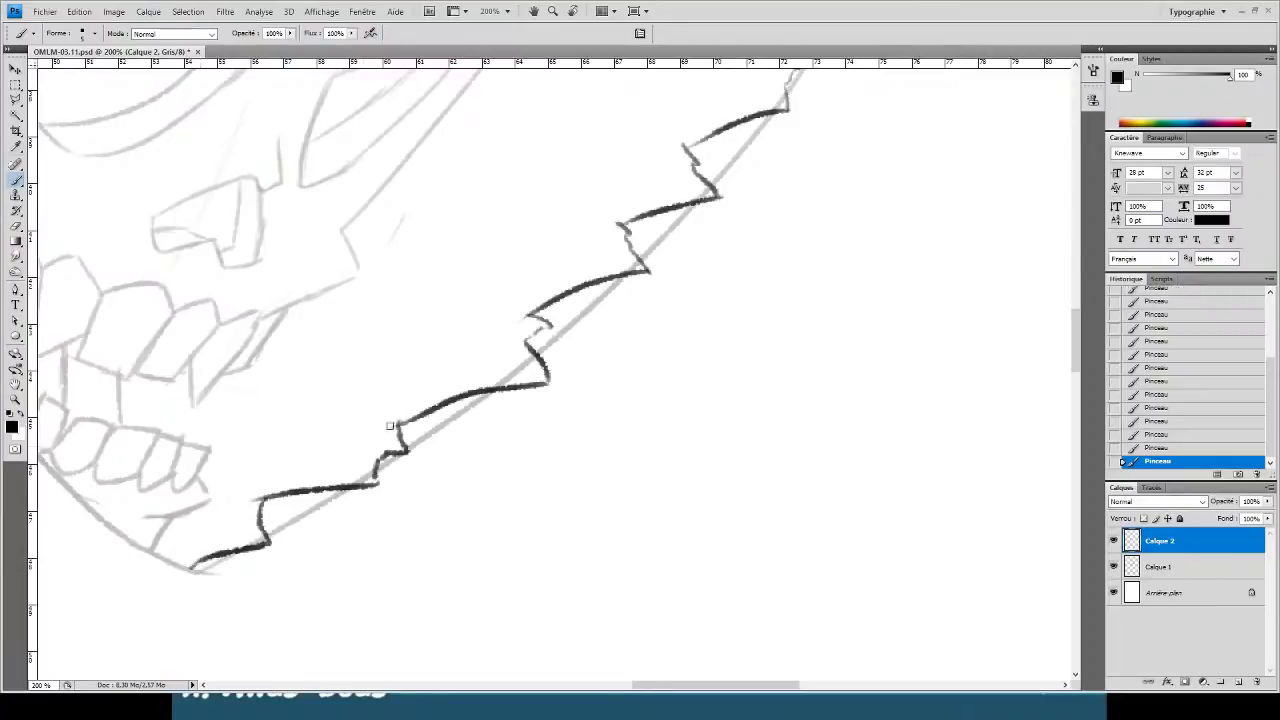
drag(417, 334, 317, 351)
click(1138, 571)
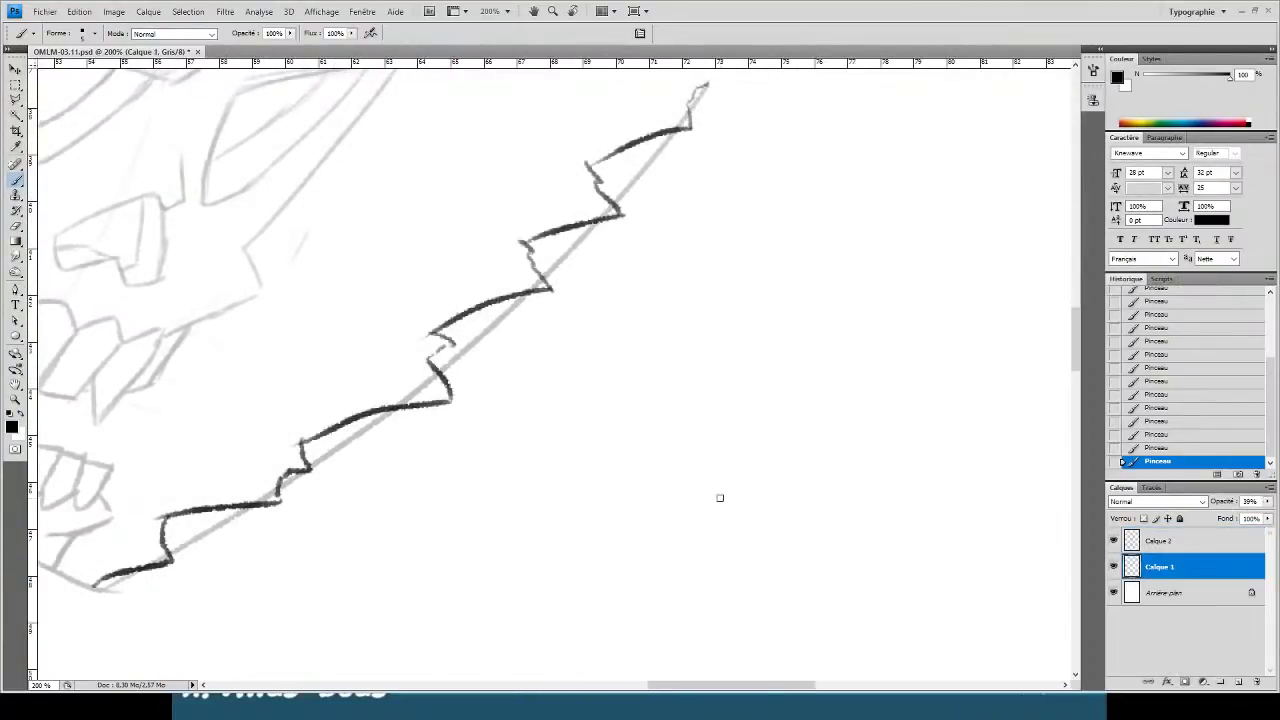
- Erase the faded guide curve running behind the jagged rear edge on Calque 1, between the chin and the cranium's tip
drag(383, 275, 494, 240)
key(e)
mouse_move(217, 538)
mouse_down()
mouse_move(477, 390)
mouse_move(640, 240)
mouse_up()
mouse_move(634, 194)
mouse_down()
mouse_move(417, 397)
mouse_move(429, 458)
mouse_move(496, 364)
mouse_up()
mouse_move(563, 303)
mouse_down()
mouse_move(573, 281)
mouse_move(503, 355)
mouse_up()
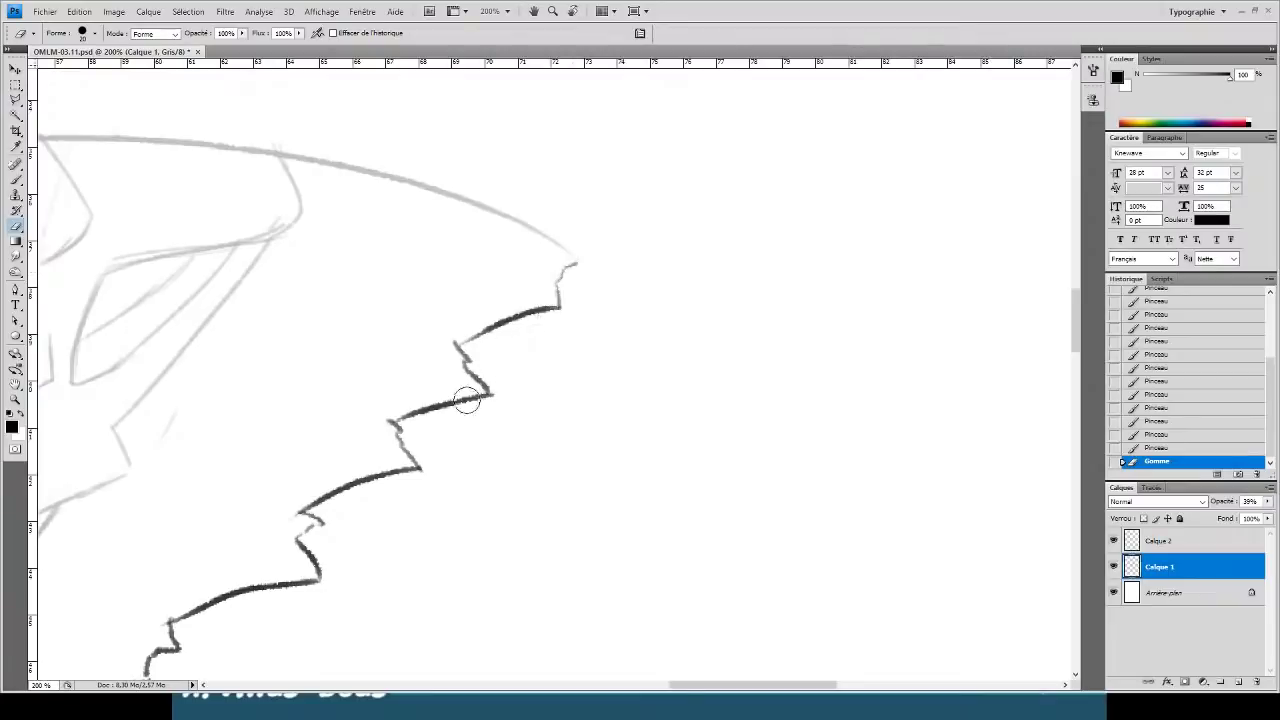
- Set the opacity of Calque 1 back to 100% and check the whole skull
click(1159, 541)
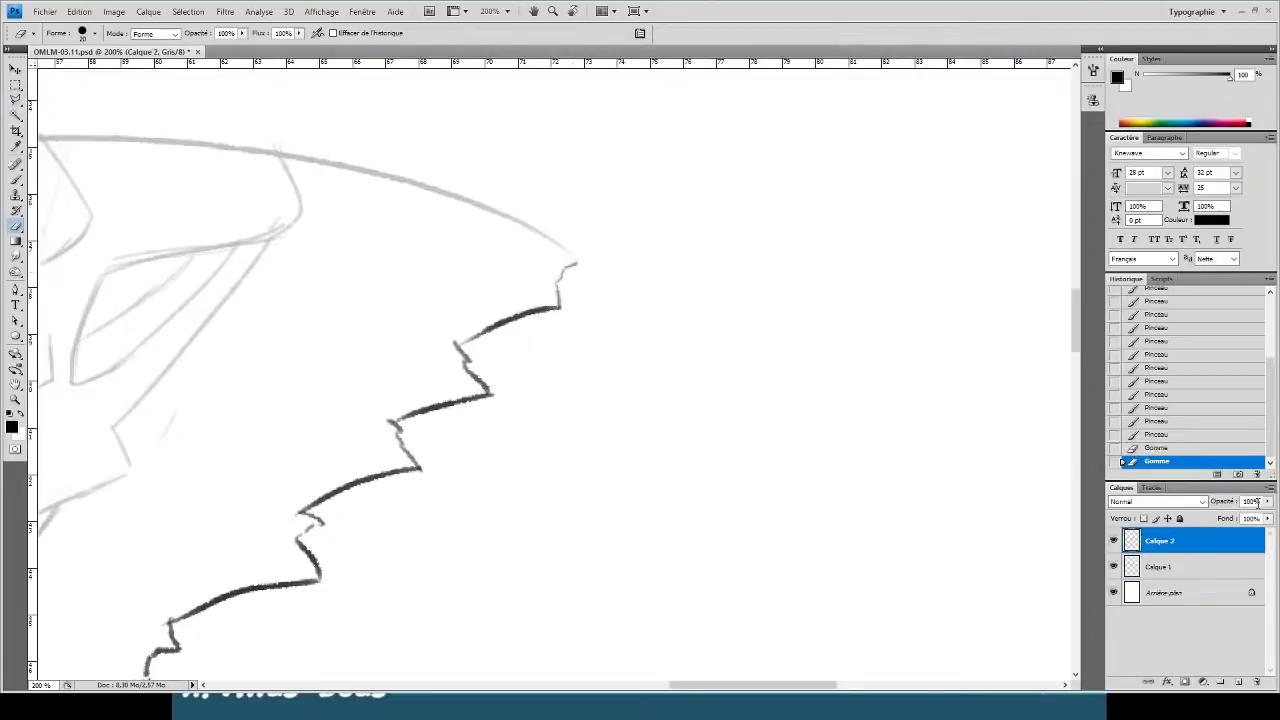
click(1199, 567)
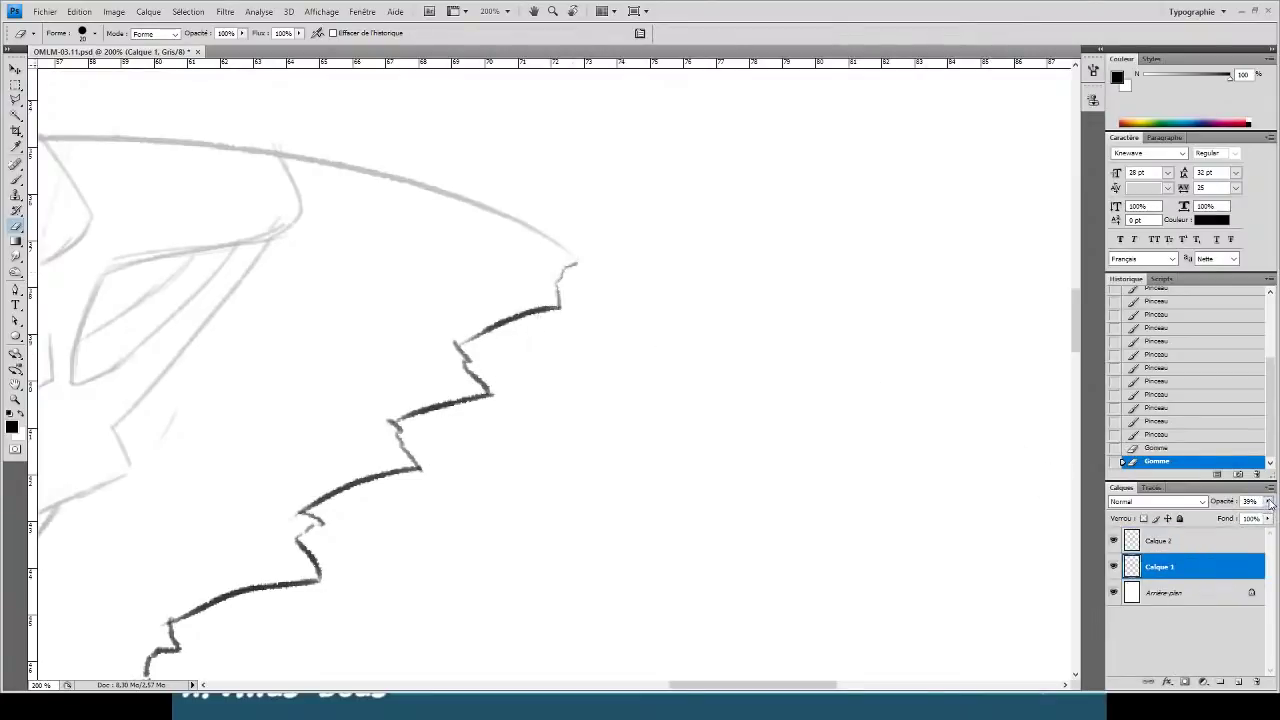
click(1255, 520)
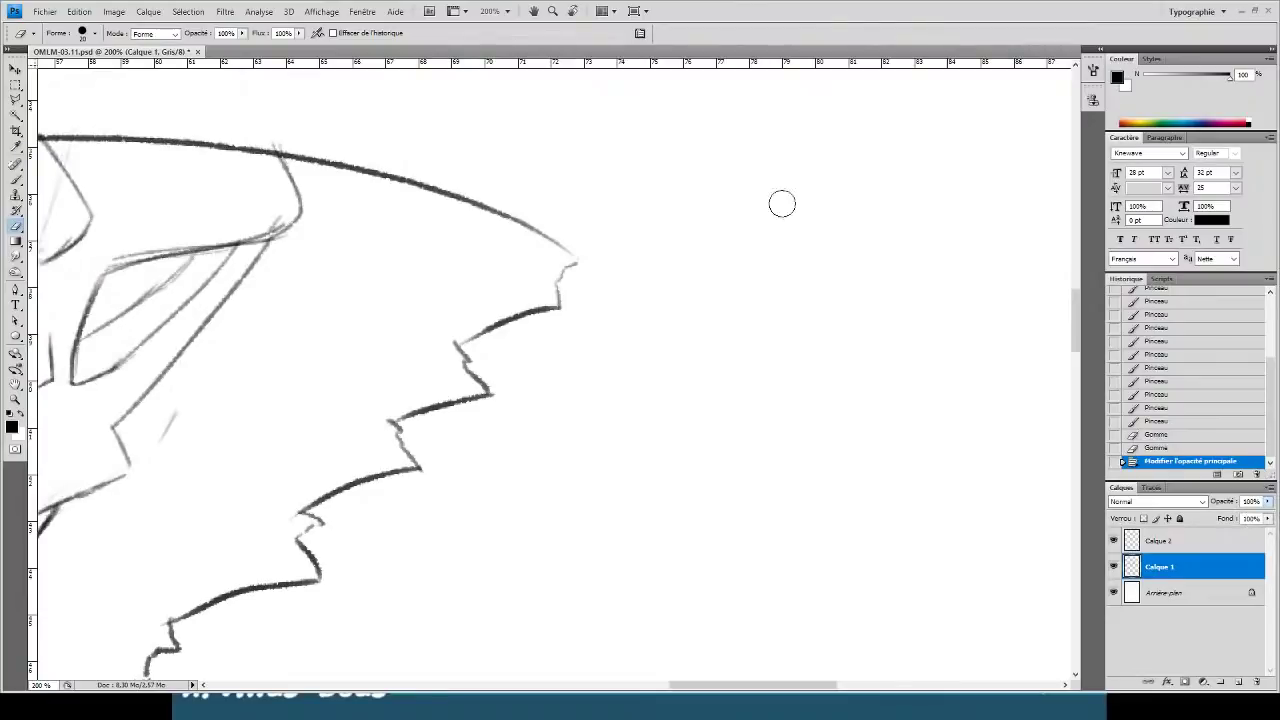
key(ctrl+minus)
key(ctrl+minus)
key(ctrl+plus)
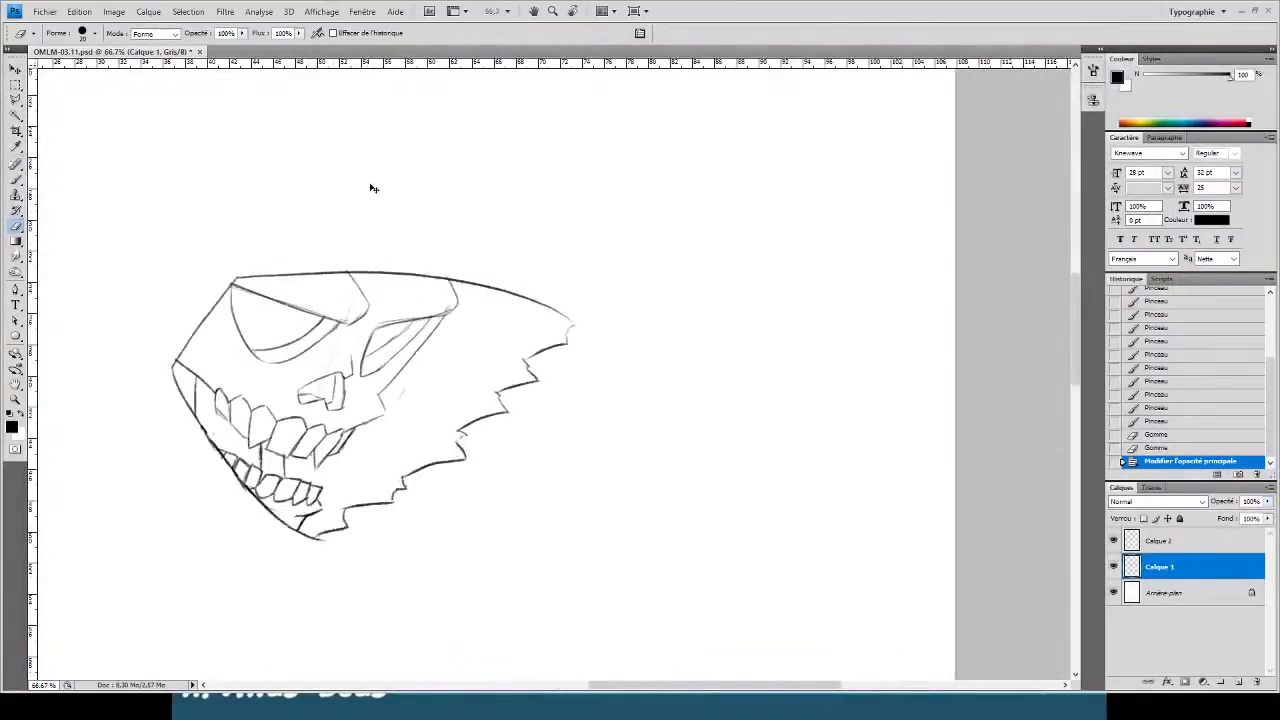
key(b)
key(ctrl+plus)
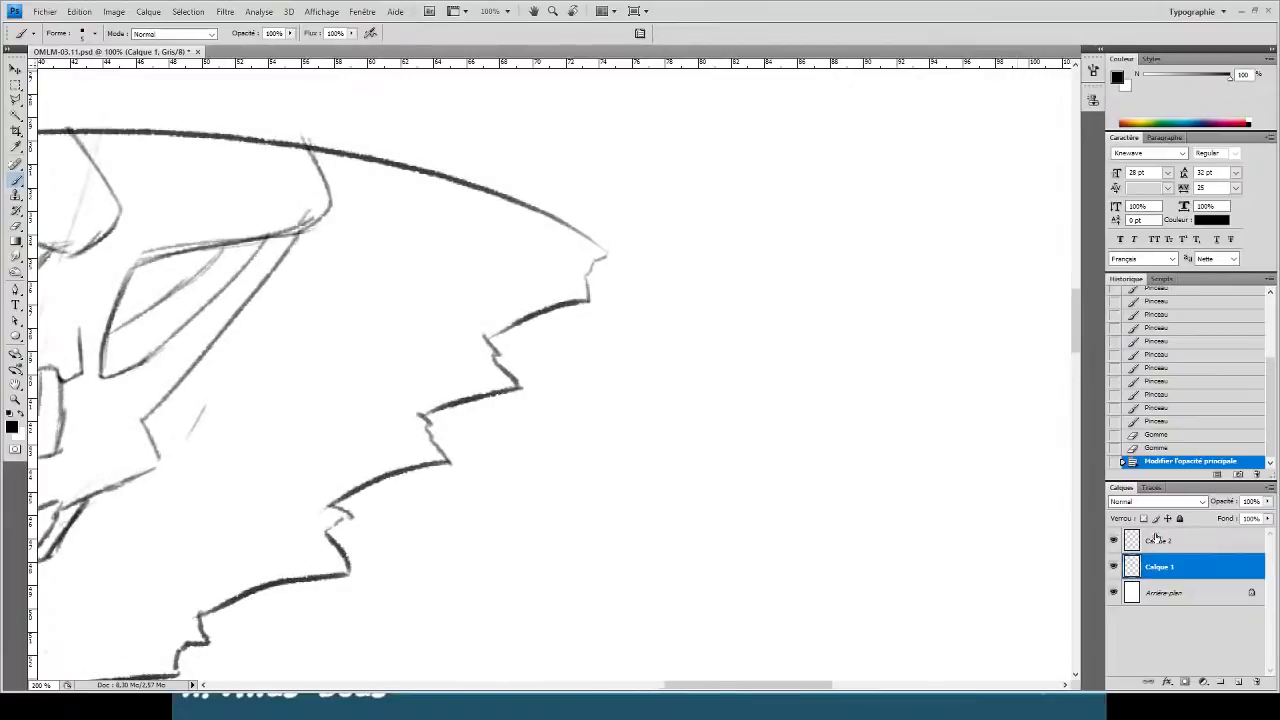
- Add a new layer above Calque 2 and set its opacity to 66%
click(1219, 545)
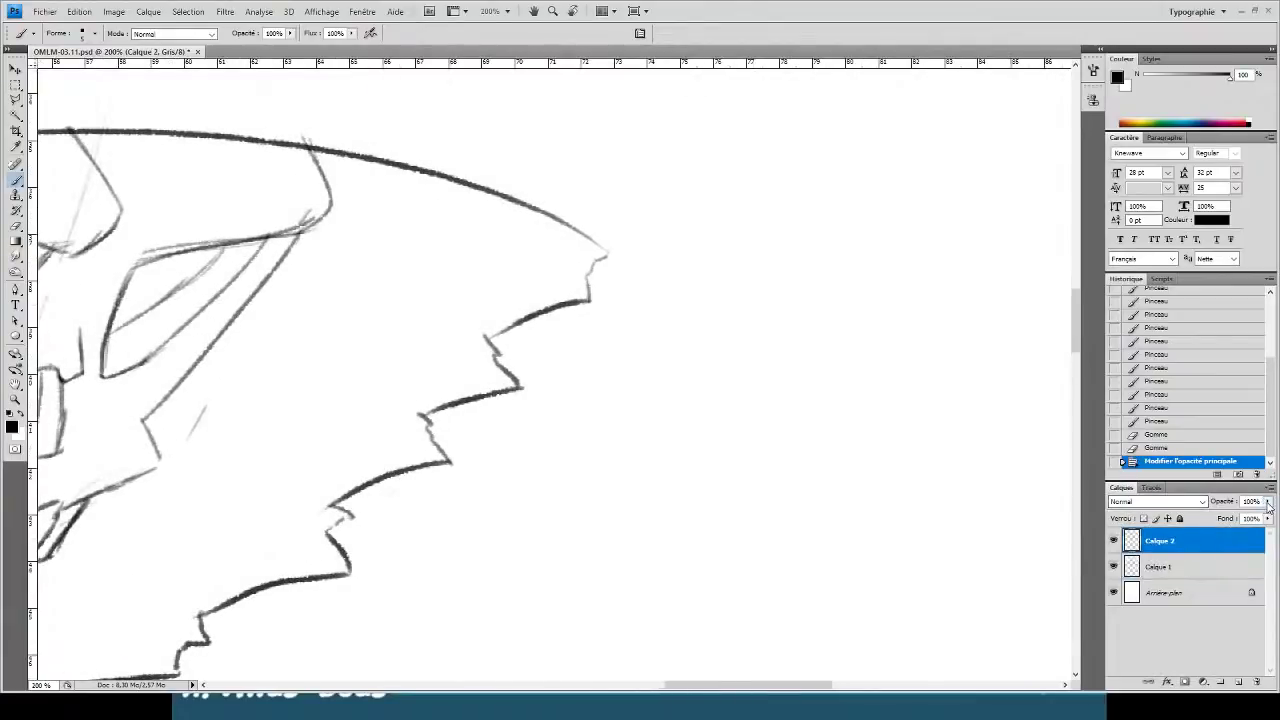
click(1238, 682)
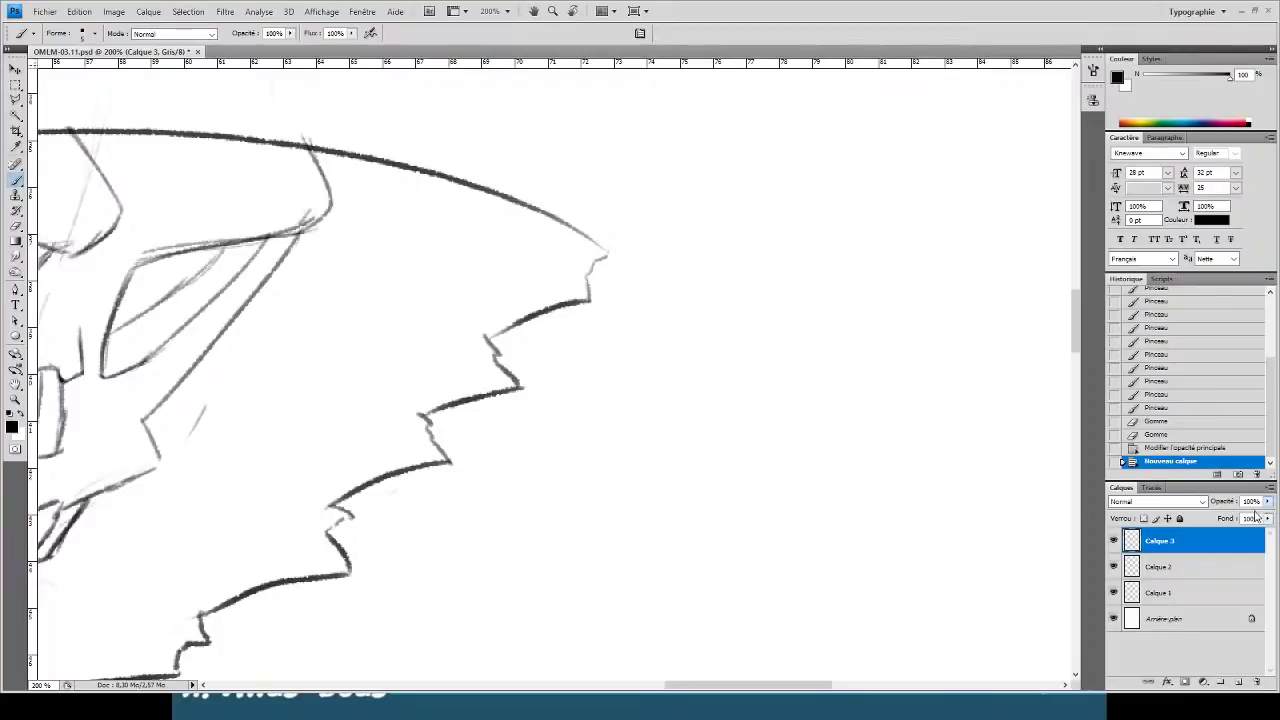
drag(1245, 514, 1245, 514)
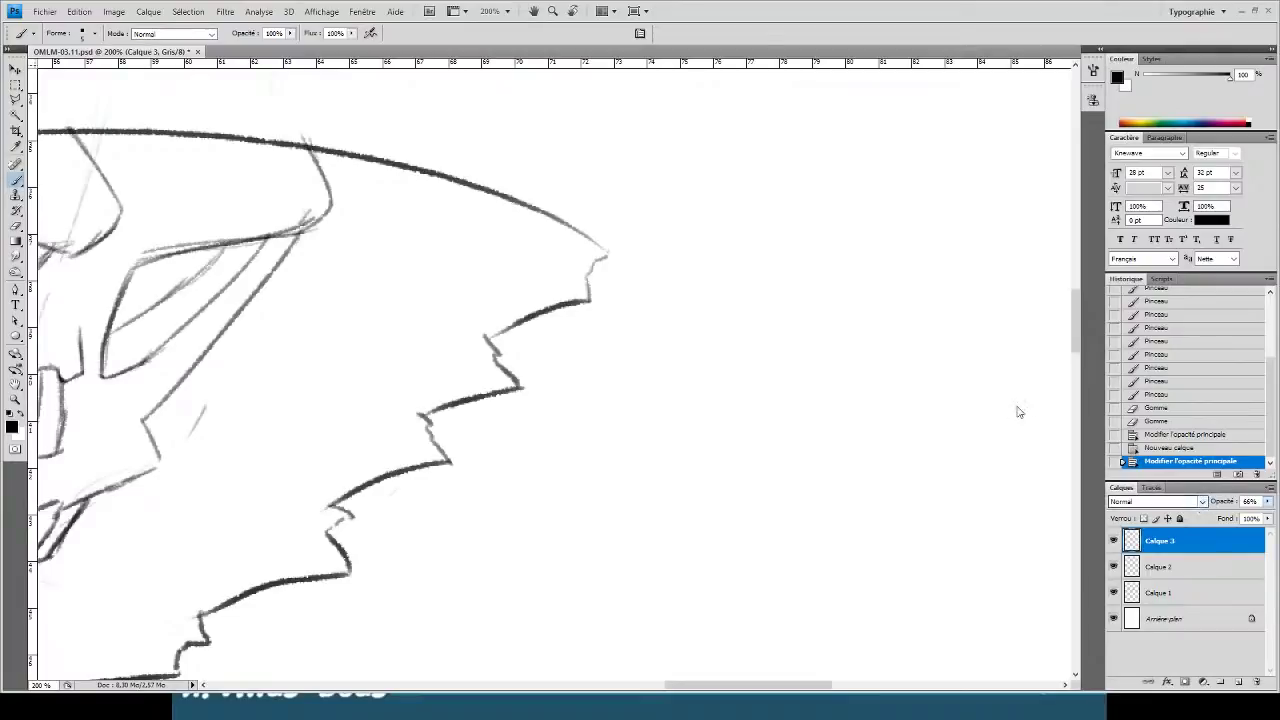
drag(422, 227, 599, 285)
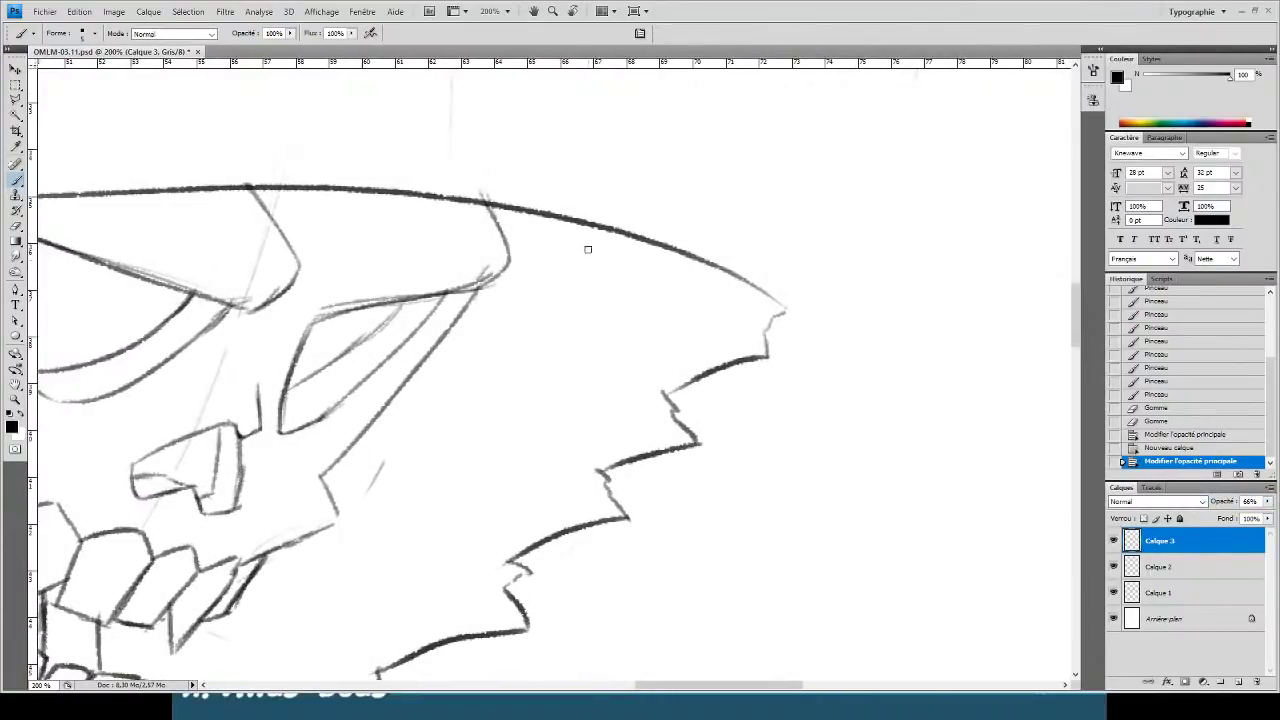
- Make Calque 1 active and reduce its opacity to 58%
click(1150, 567)
key(alt+bracketleft)
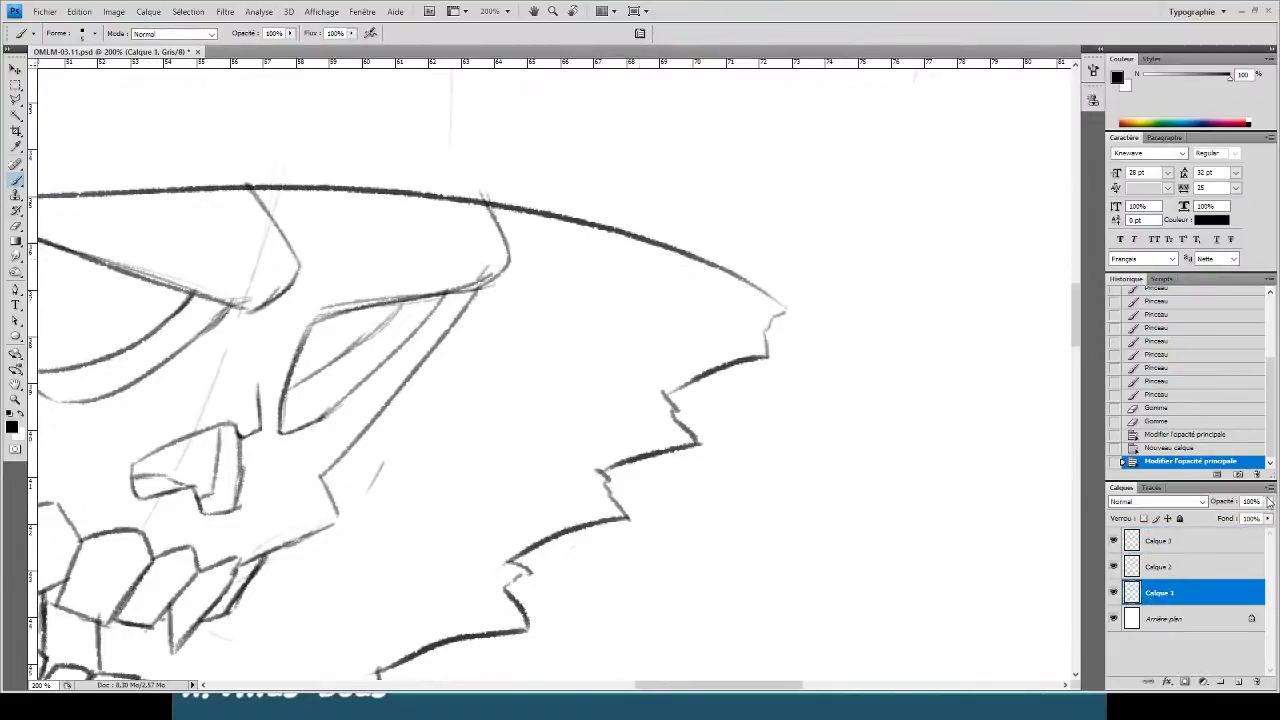
click(1242, 517)
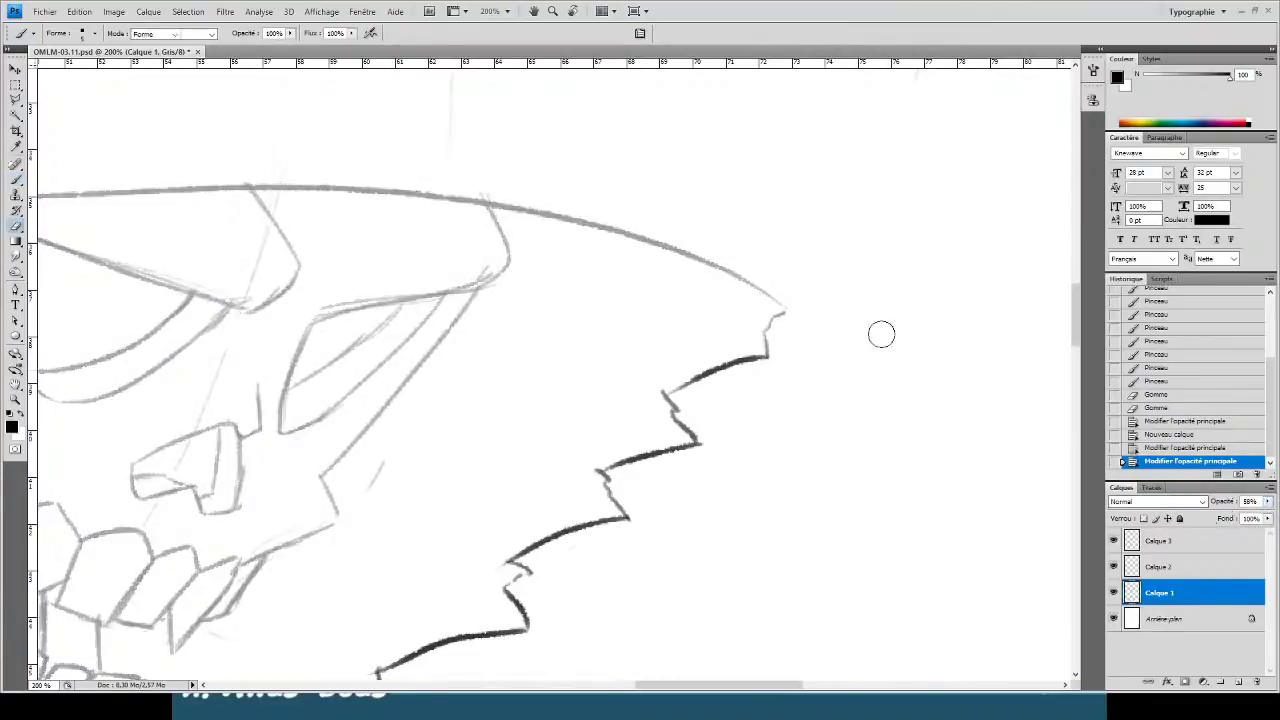
- Erase the far right end of the faded cranium contour on Calque 1, near the tip of the torn edge
key(e)
mouse_move(757, 277)
mouse_down()
mouse_move(658, 243)
mouse_move(692, 253)
mouse_up()
mouse_move(465, 171)
mouse_down()
mouse_move(694, 231)
mouse_move(771, 222)
mouse_up()
- Undo the trial stroke at the cranium contour's left end and set the opacity of Calque 3 to 100%
key(b)
drag(292, 251, 458, 242)
click(1176, 545)
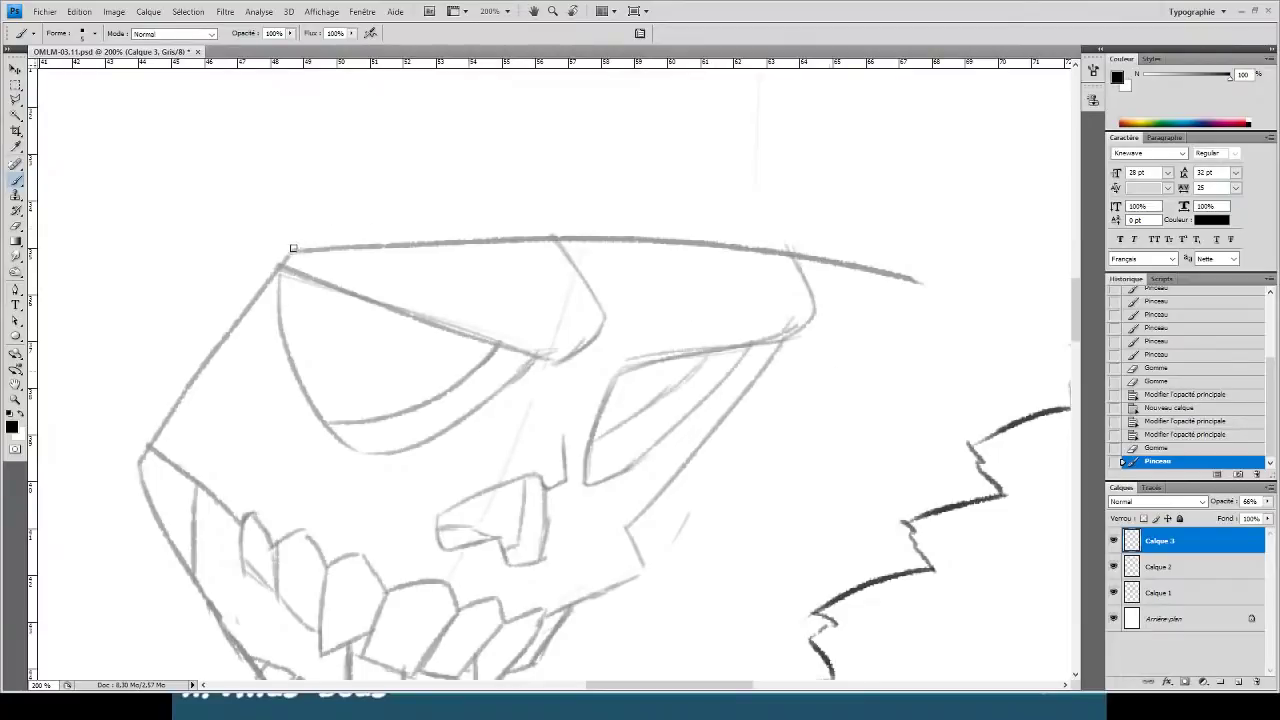
drag(293, 248, 448, 258)
key(ctrl+z)
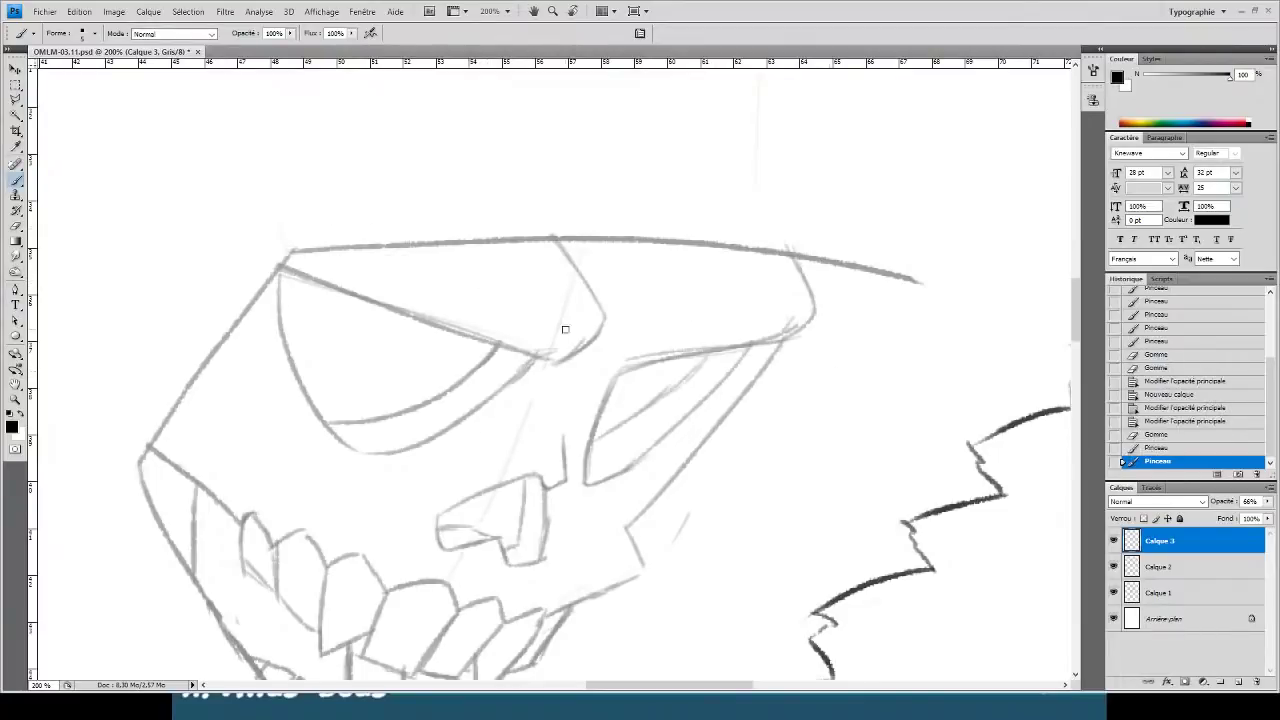
key(ctrl+alt+z)
click(1155, 540)
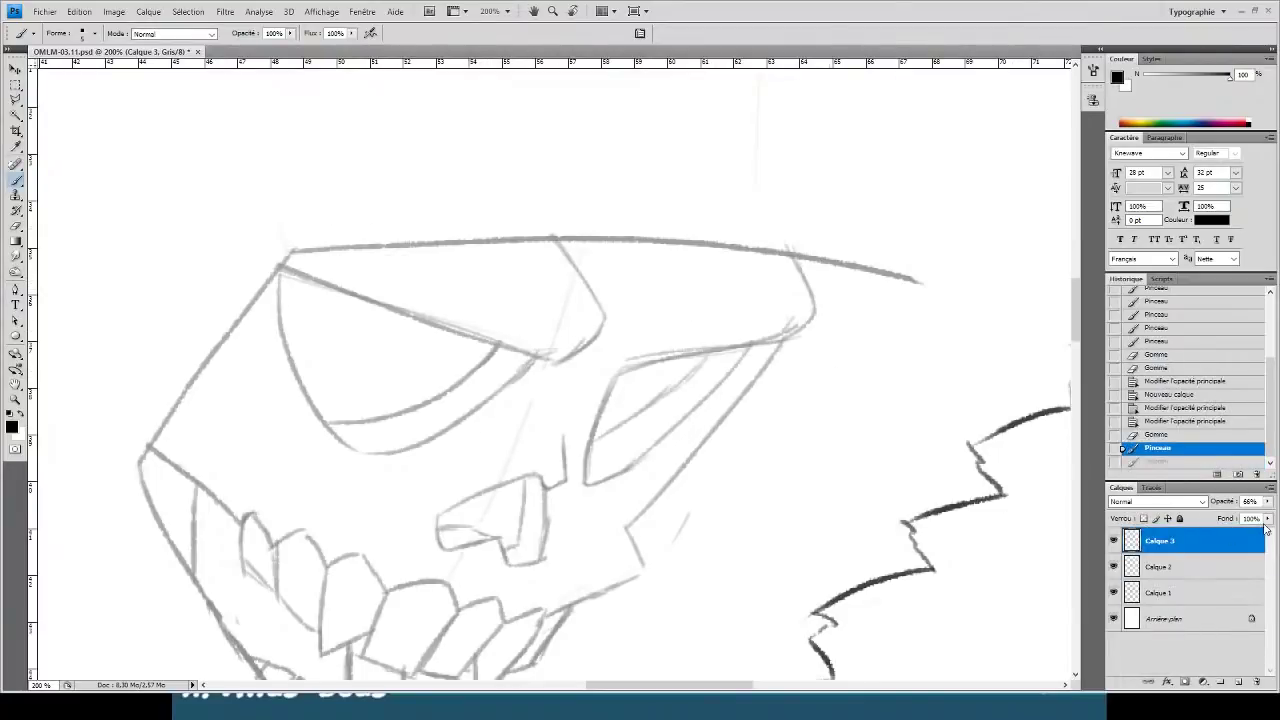
drag(1267, 501, 1272, 508)
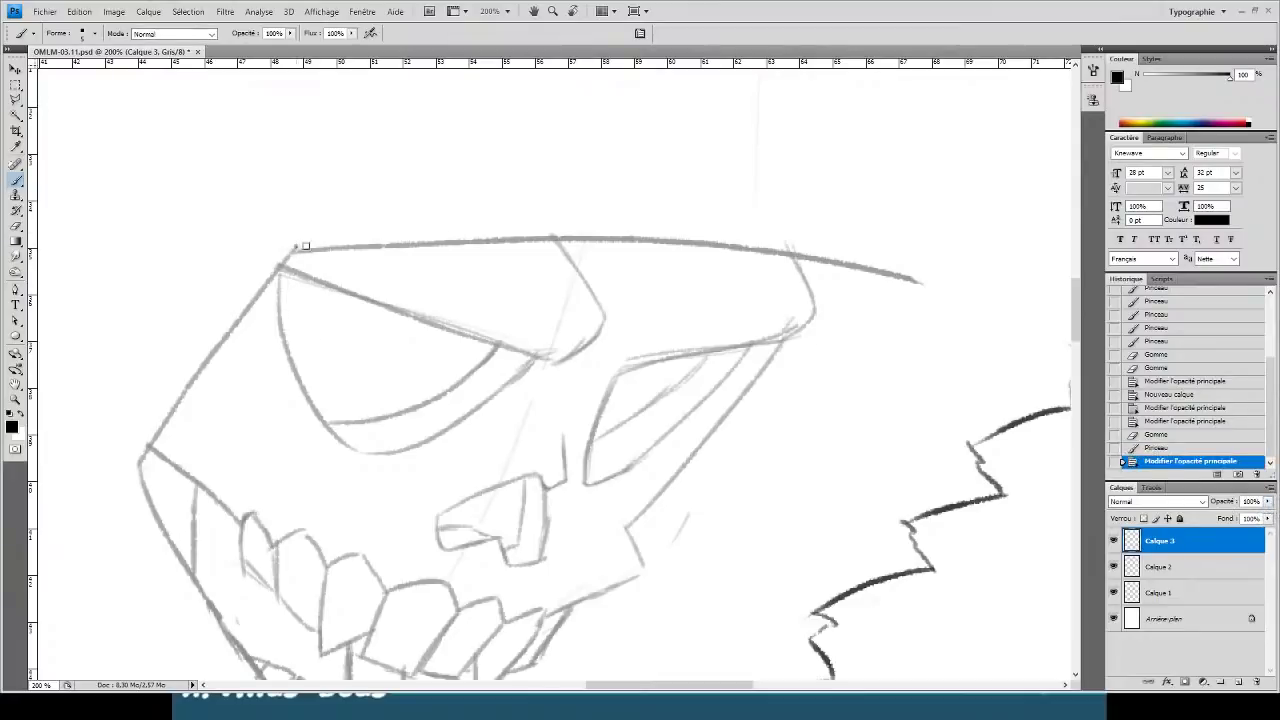
- Draw a jagged, torn edge with sharp splinters on Calque 3 along the cranium contour, from the left brow to the right tip
mouse_move(306, 245)
mouse_down()
mouse_move(630, 258)
mouse_move(576, 198)
mouse_move(711, 277)
mouse_move(784, 246)
mouse_move(860, 290)
mouse_move(908, 281)
mouse_move(625, 248)
mouse_up()
mouse_move(628, 222)
mouse_down()
mouse_move(701, 244)
mouse_move(806, 308)
mouse_move(786, 283)
mouse_move(806, 308)
mouse_up()
mouse_move(742, 255)
mouse_down()
mouse_move(773, 257)
mouse_move(915, 352)
mouse_up()
- Erase the smooth faded cranium contour on Calque 1 beneath the new jagged top edge
click(1140, 592)
key(e)
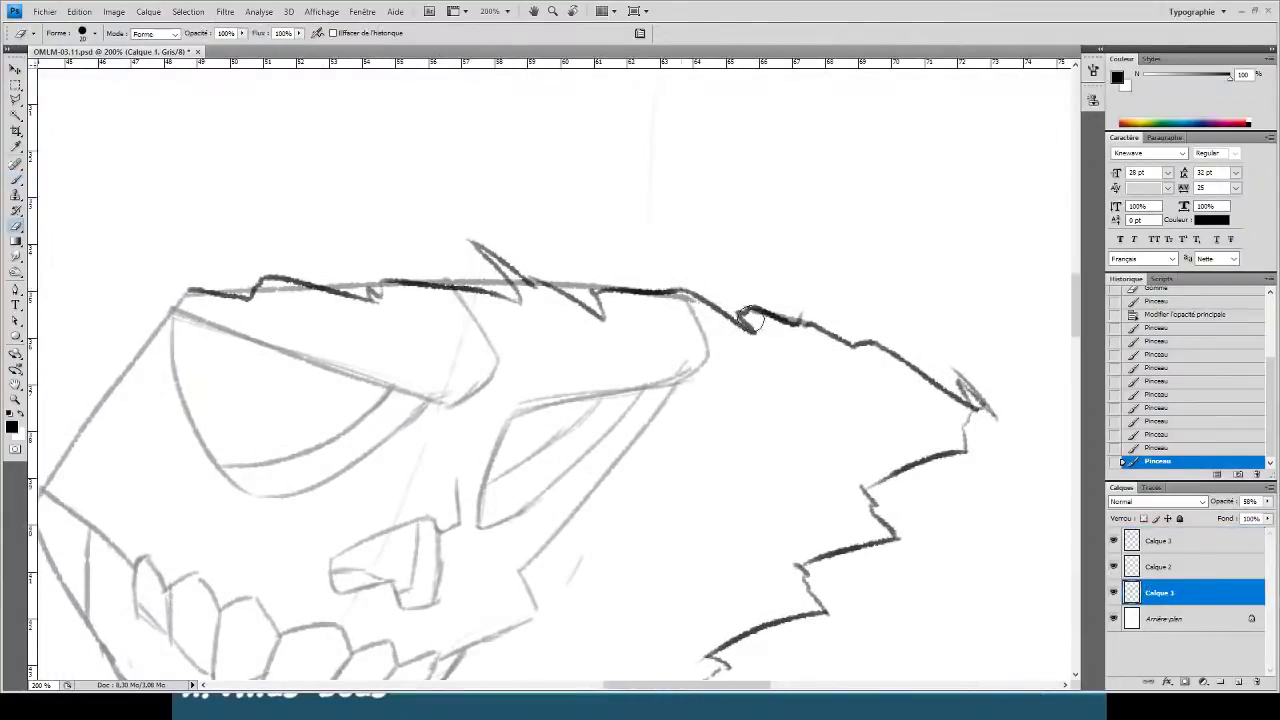
drag(778, 334, 808, 337)
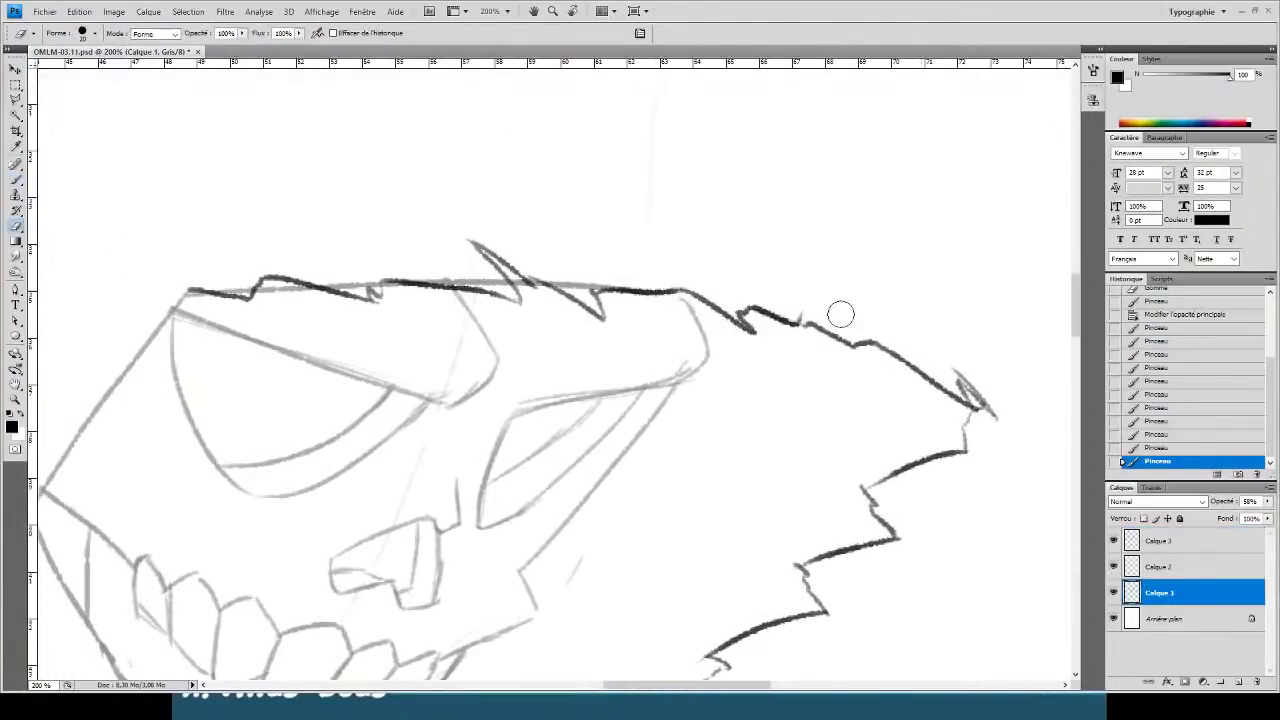
mouse_move(533, 285)
mouse_down()
mouse_move(581, 285)
mouse_move(557, 273)
mouse_move(612, 290)
mouse_up()
mouse_move(437, 269)
mouse_down()
mouse_move(352, 292)
mouse_move(414, 275)
mouse_move(190, 290)
mouse_up()
drag(311, 208, 520, 107)
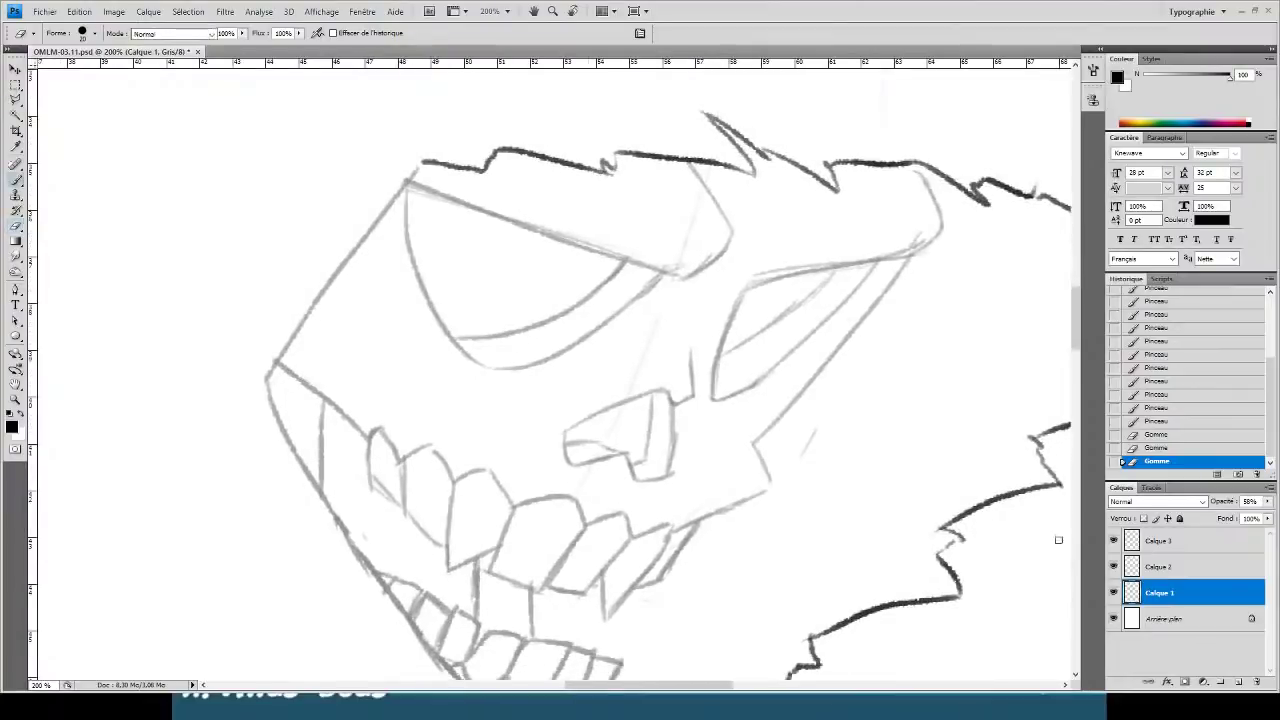
- Restore the opacity of Calque 1 to 100%
key(b)
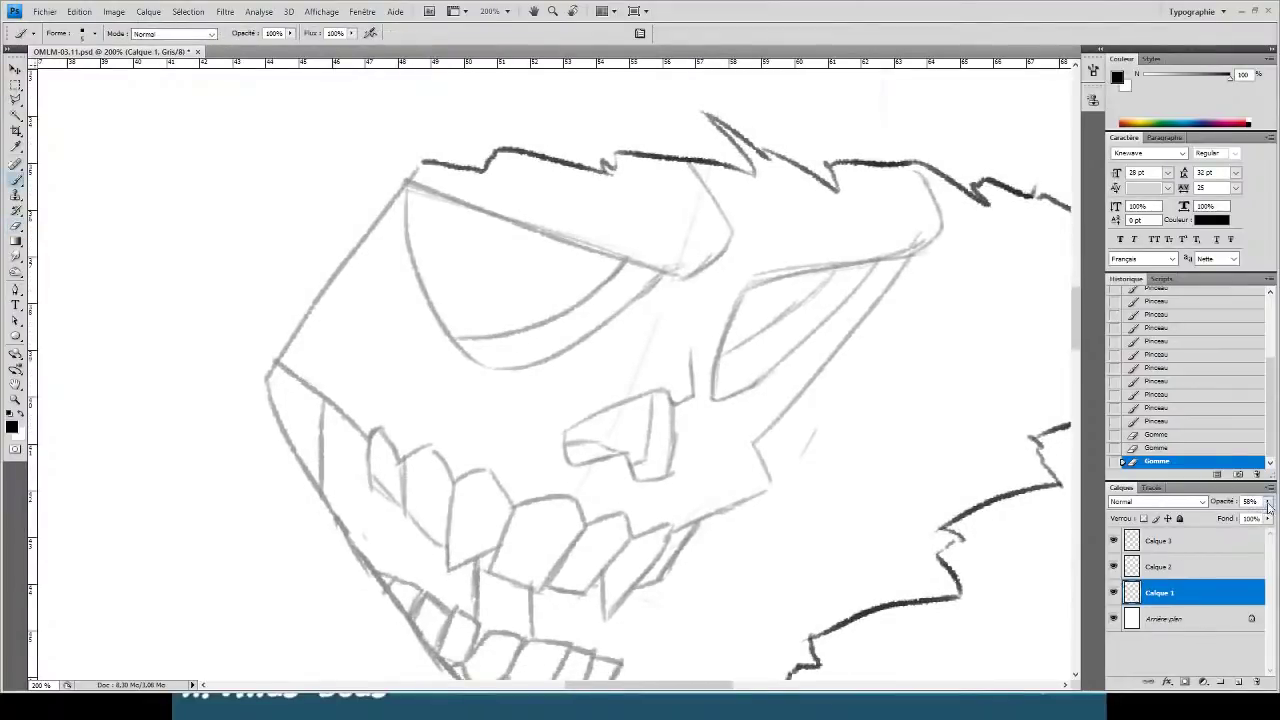
drag(1247, 521, 1251, 524)
key(ctrl+minus)
key(ctrl+minus)
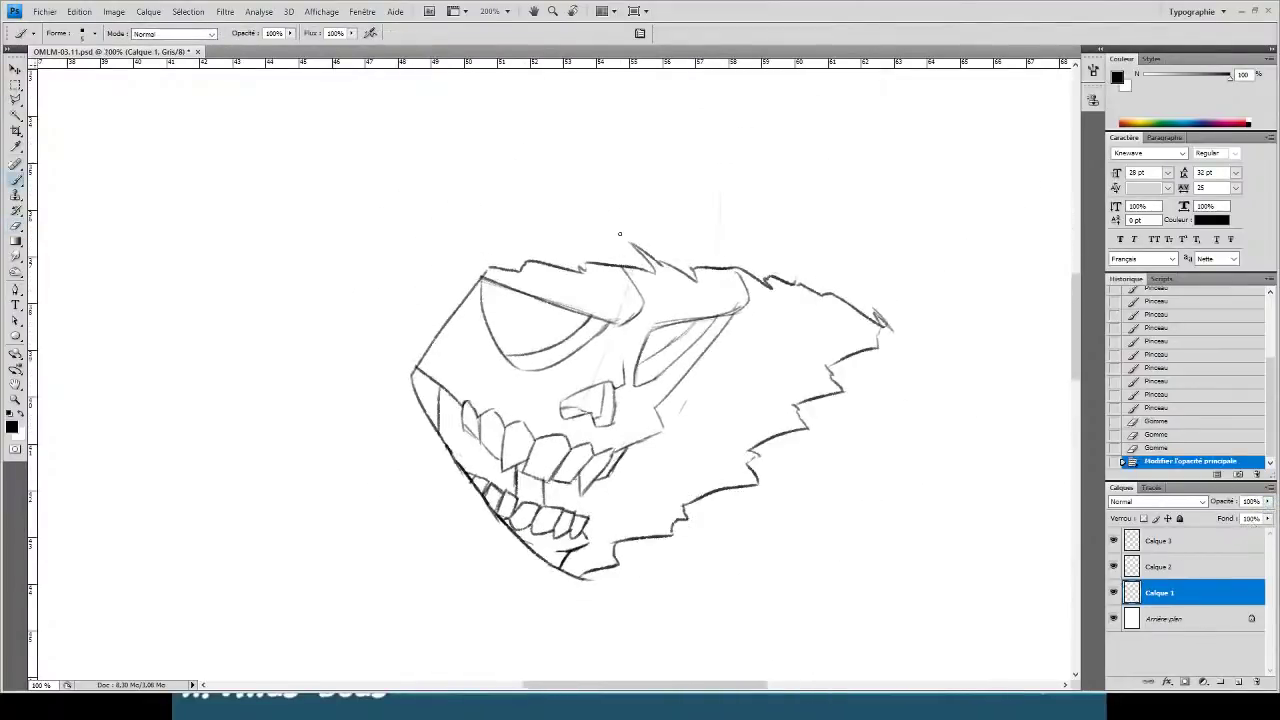
drag(577, 338, 552, 327)
- Draw a large dome-shaped curve rising from the skull's right tip and sweeping high above the head
key(ctrl+plus)
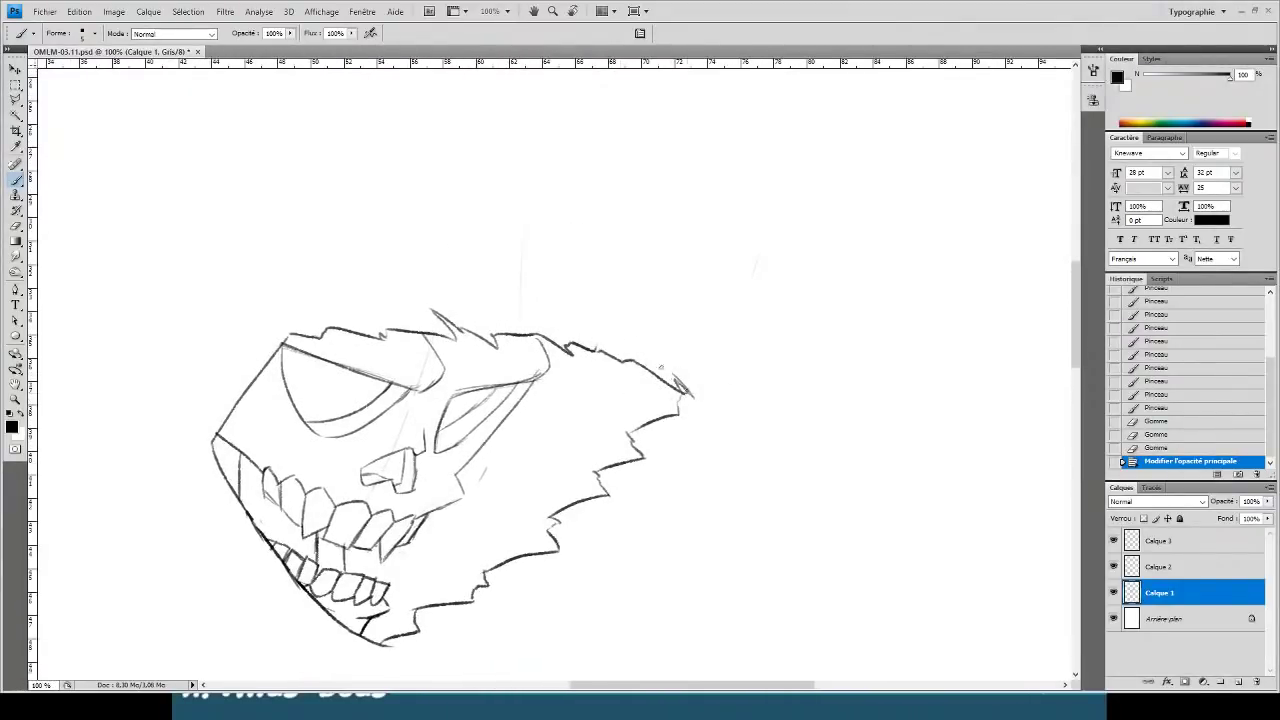
drag(688, 392, 212, 183)
key(ctrl+z)
mouse_move(680, 384)
mouse_down()
mouse_move(642, 325)
mouse_move(342, 126)
mouse_move(82, 115)
mouse_up()
mouse_move(143, 202)
mouse_down()
mouse_move(334, 174)
mouse_move(426, 189)
mouse_move(469, 520)
mouse_up()
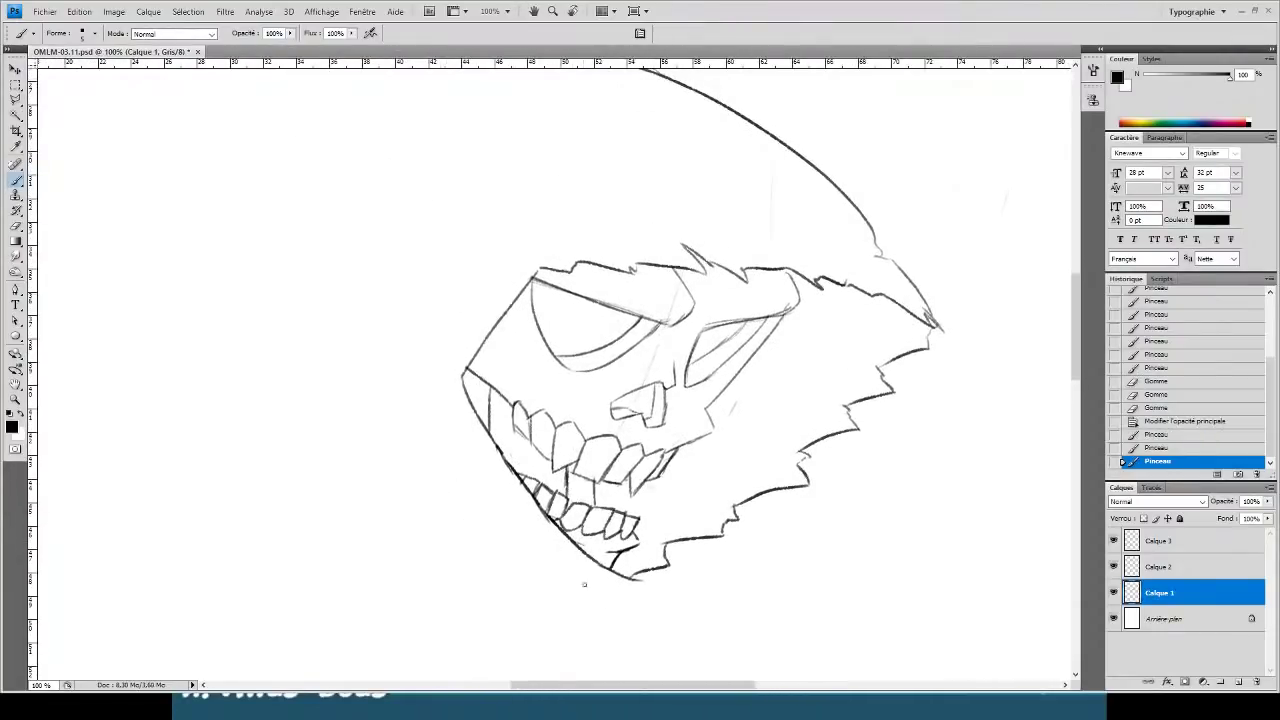
- Draw a tapering shape below the chin, with an upper curve descending to the right, a short end edge and a lower contour
mouse_move(707, 652)
mouse_down()
mouse_move(716, 668)
mouse_move(674, 580)
mouse_up()
key(ctrl+z)
mouse_move(596, 490)
mouse_down()
mouse_move(725, 607)
mouse_move(731, 597)
mouse_up()
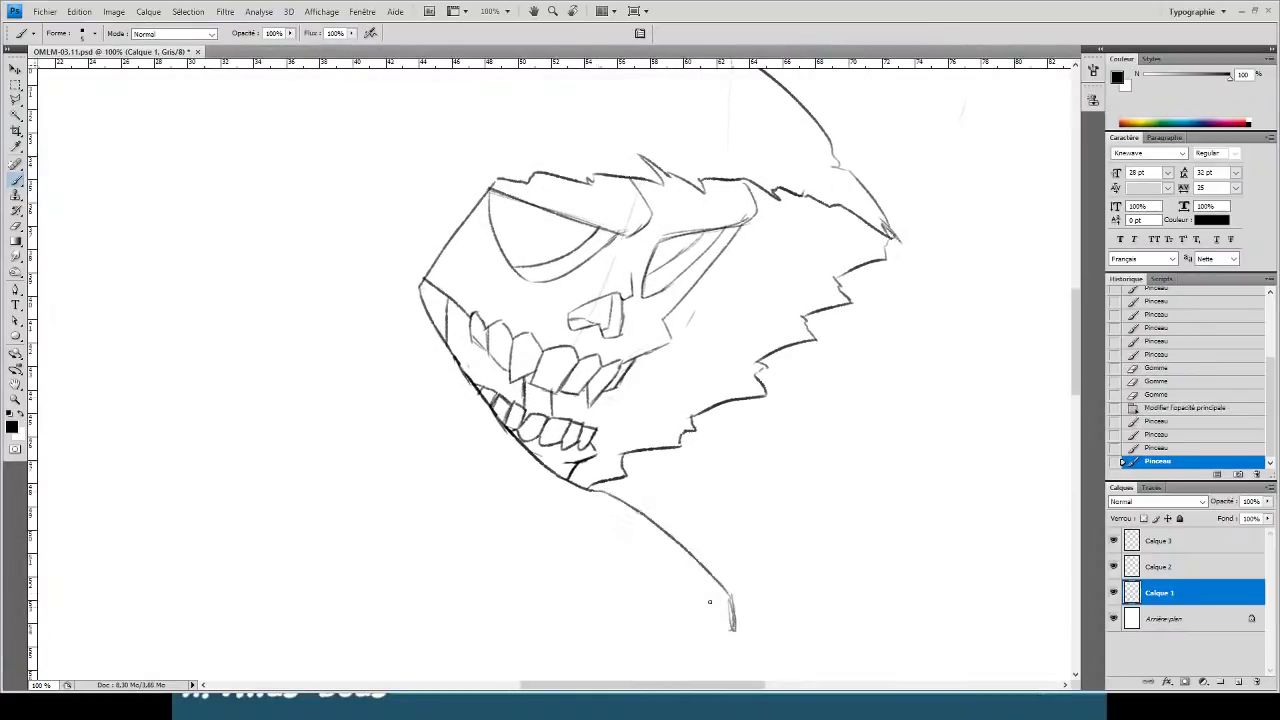
click(710, 601)
drag(746, 650, 455, 455)
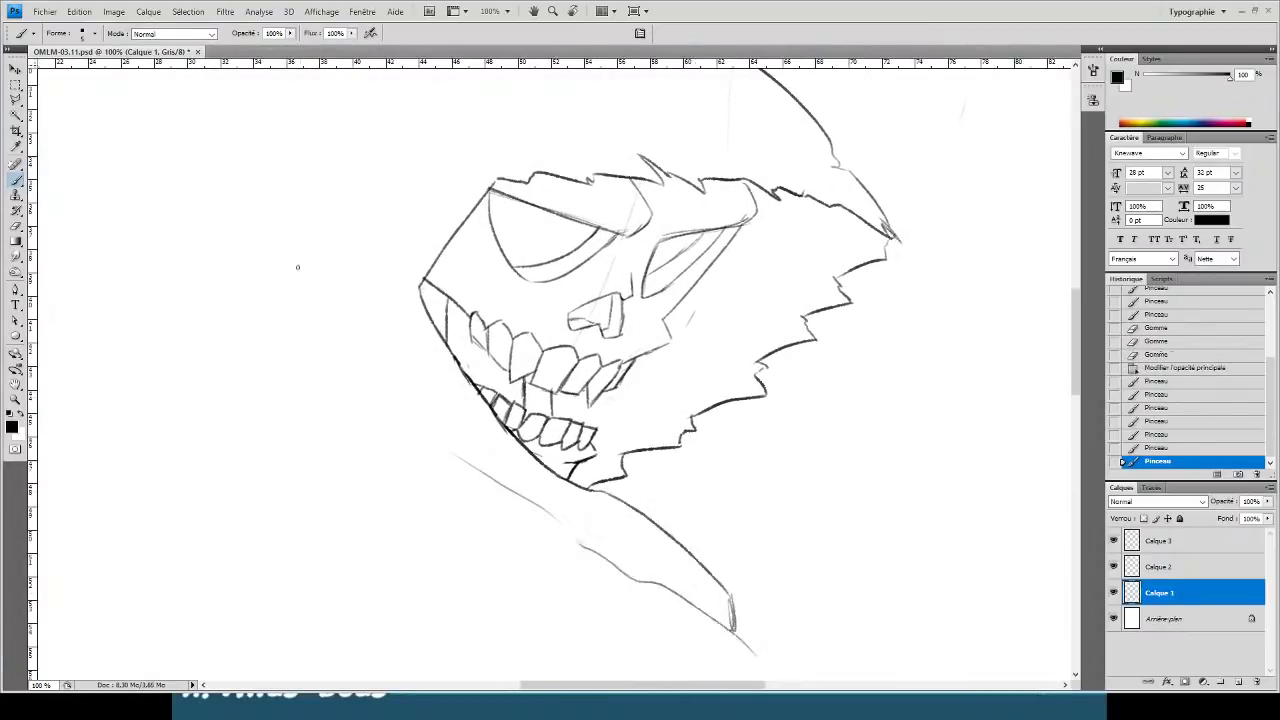
drag(287, 287, 318, 399)
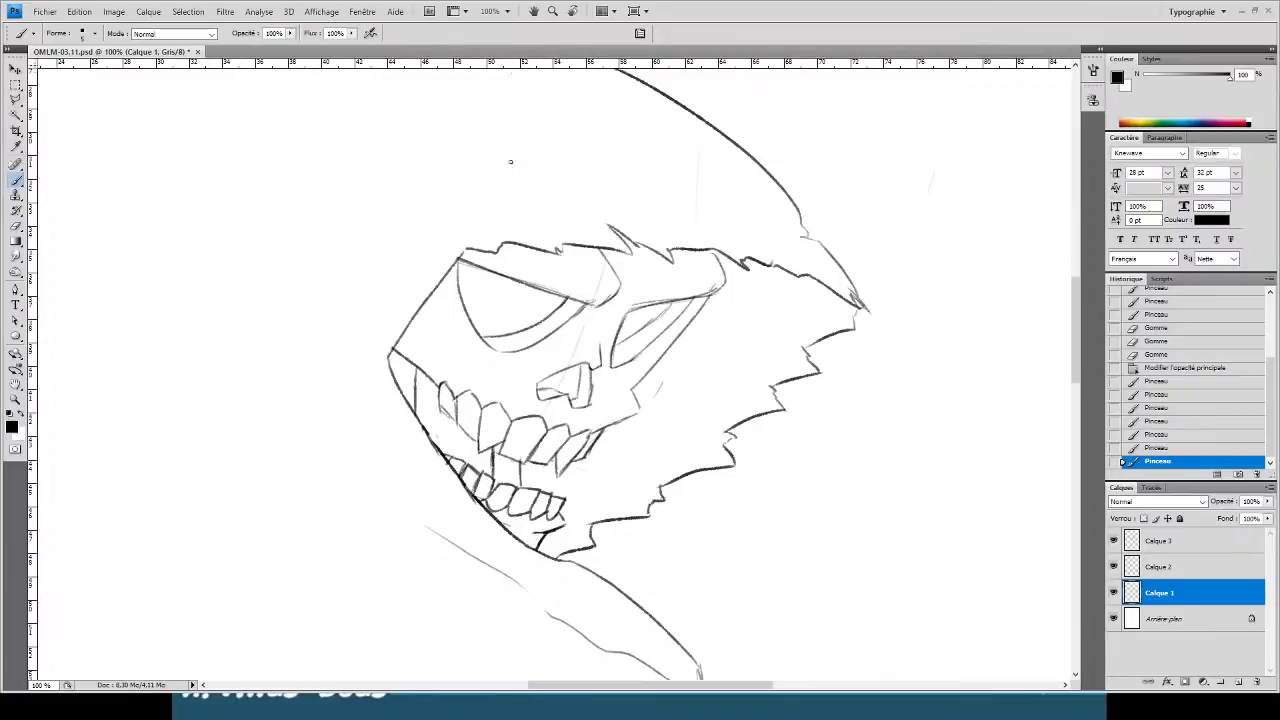
- Erase the stray stroke beside the right cheekbone and the hooked notch at the lower end of the large dome curve
key(ctrl+plus)
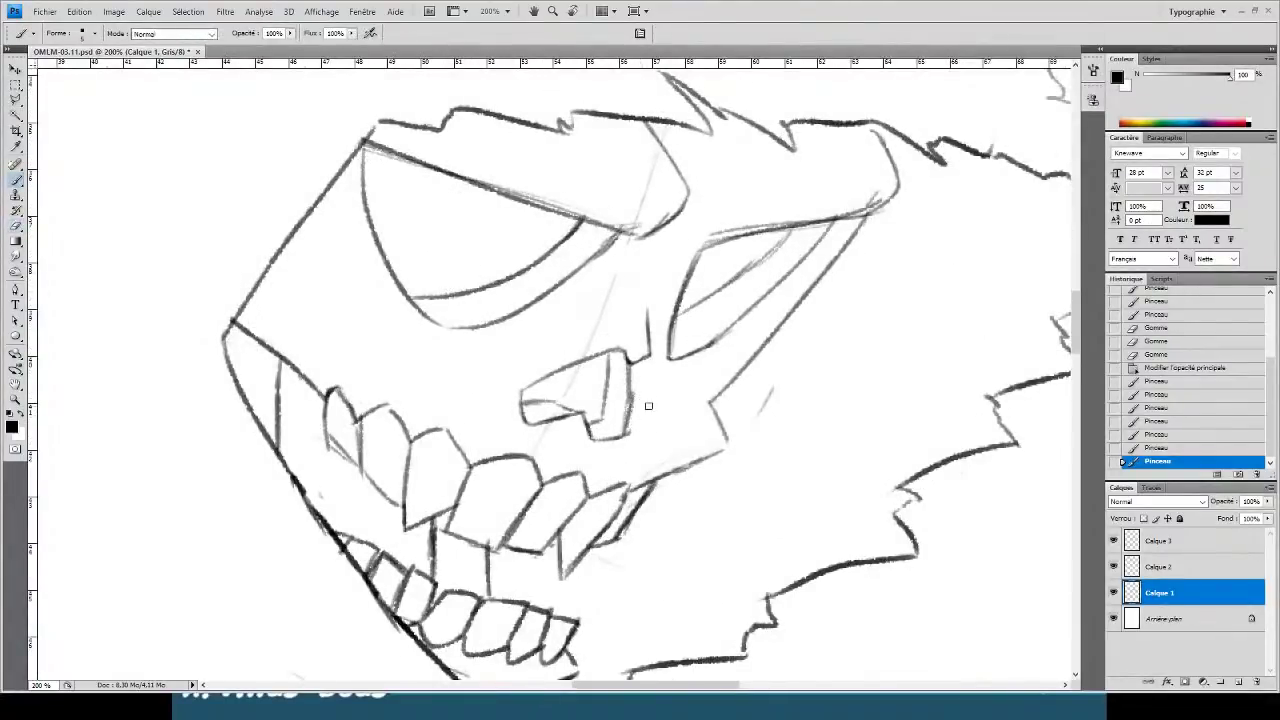
key(e)
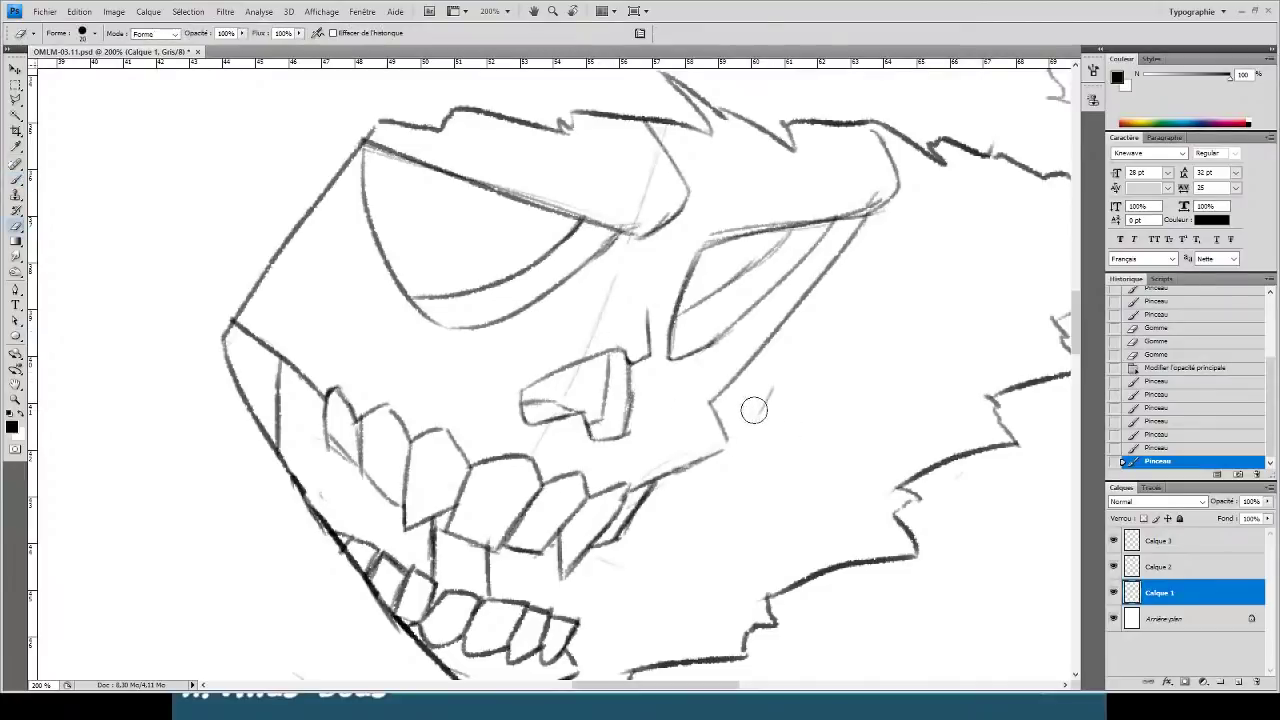
drag(751, 409, 771, 380)
key(ctrl+minus)
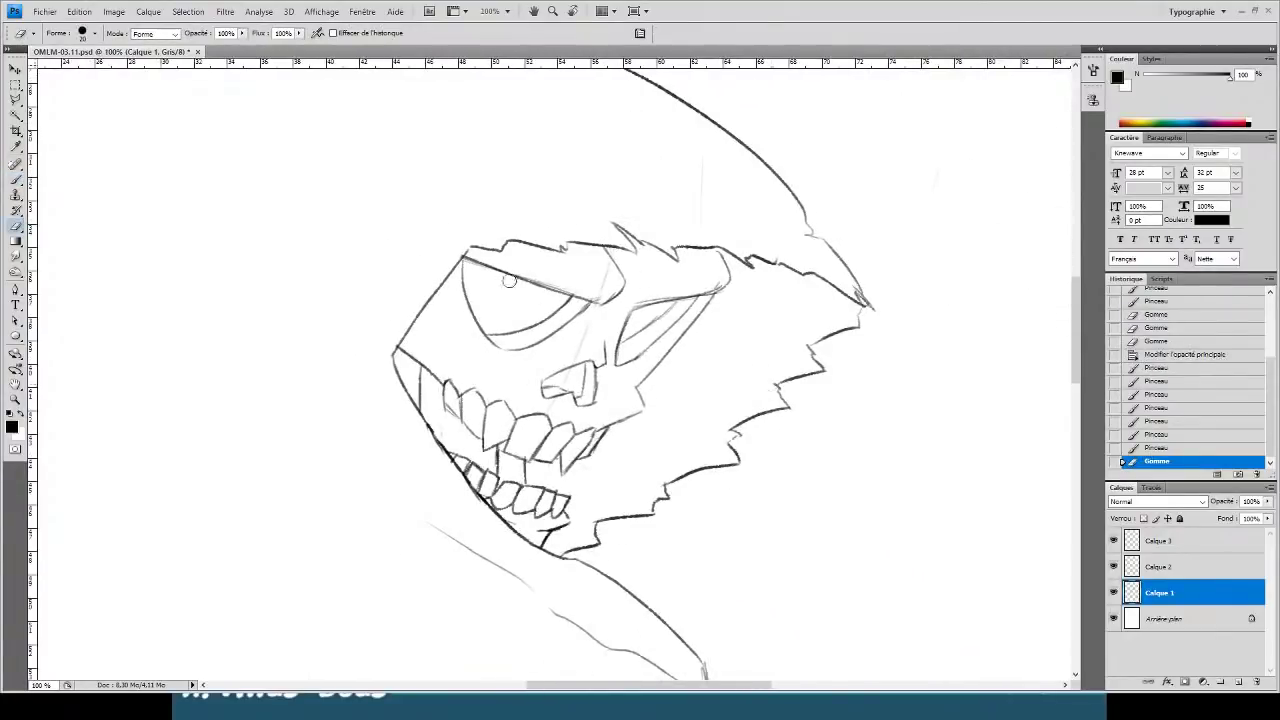
drag(463, 305, 142, 378)
key(ctrl+plus)
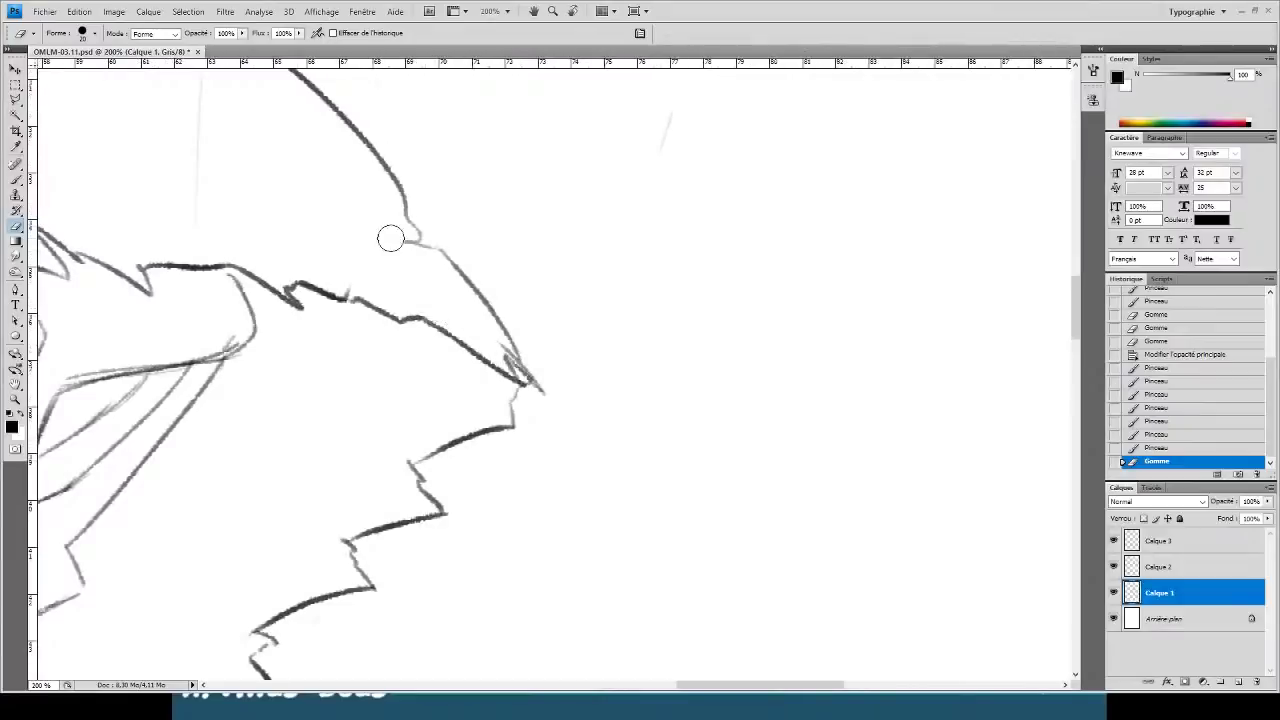
mouse_move(398, 223)
mouse_down()
mouse_move(423, 241)
mouse_move(512, 224)
mouse_up()
- Draw a long inner curve from the shape above the skull's right tip, arching left over the jagged top edge
key(b)
drag(573, 263, 166, 114)
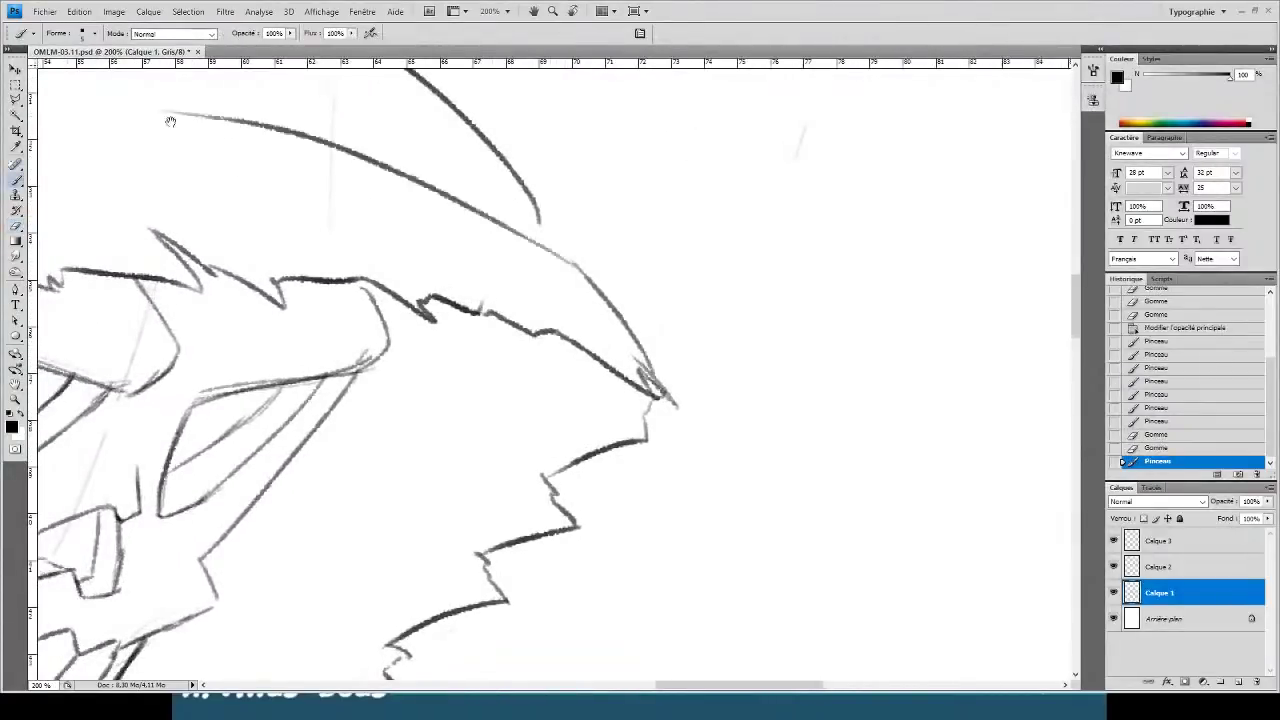
mouse_move(317, 200)
mouse_down()
mouse_move(460, 277)
mouse_move(449, 263)
mouse_up()
key(ctrl+z)
drag(708, 328, 126, 164)
drag(506, 240, 38, 163)
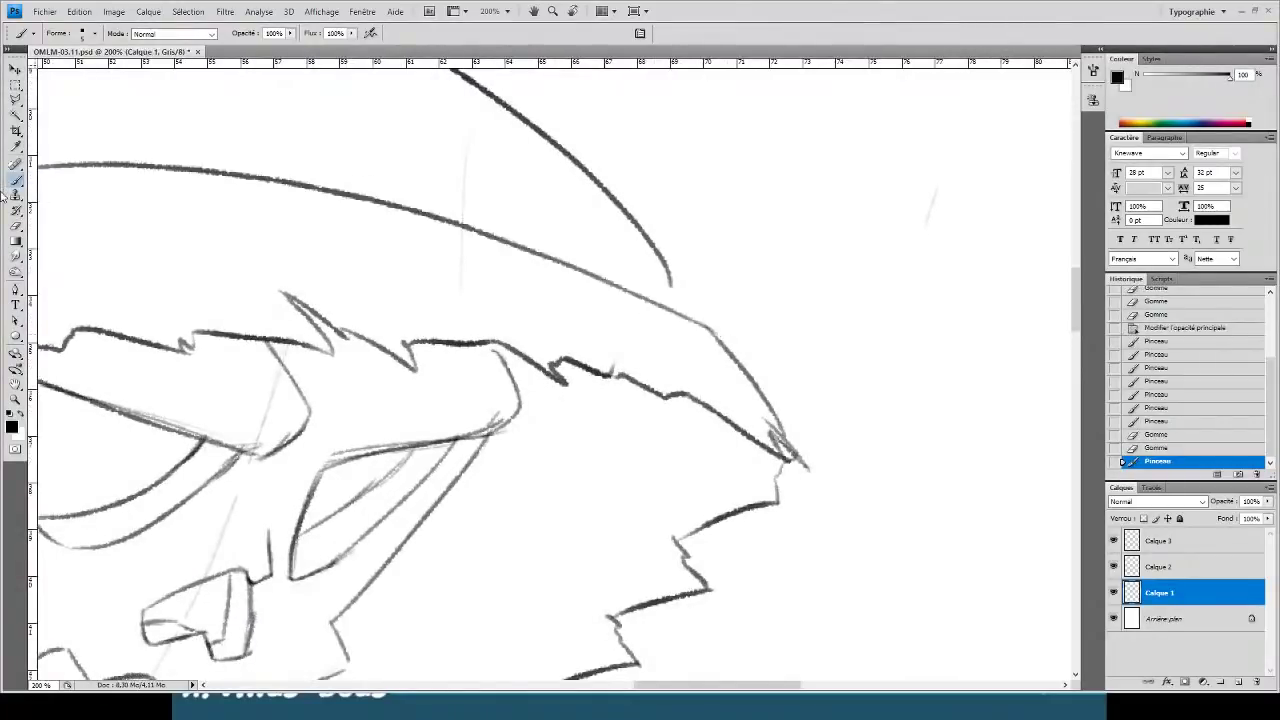
- Join the dome curve's lower end to the inner curve with a short stroke, and sketch a second arc just above the inner curve
drag(673, 288, 668, 306)
drag(673, 290, 668, 305)
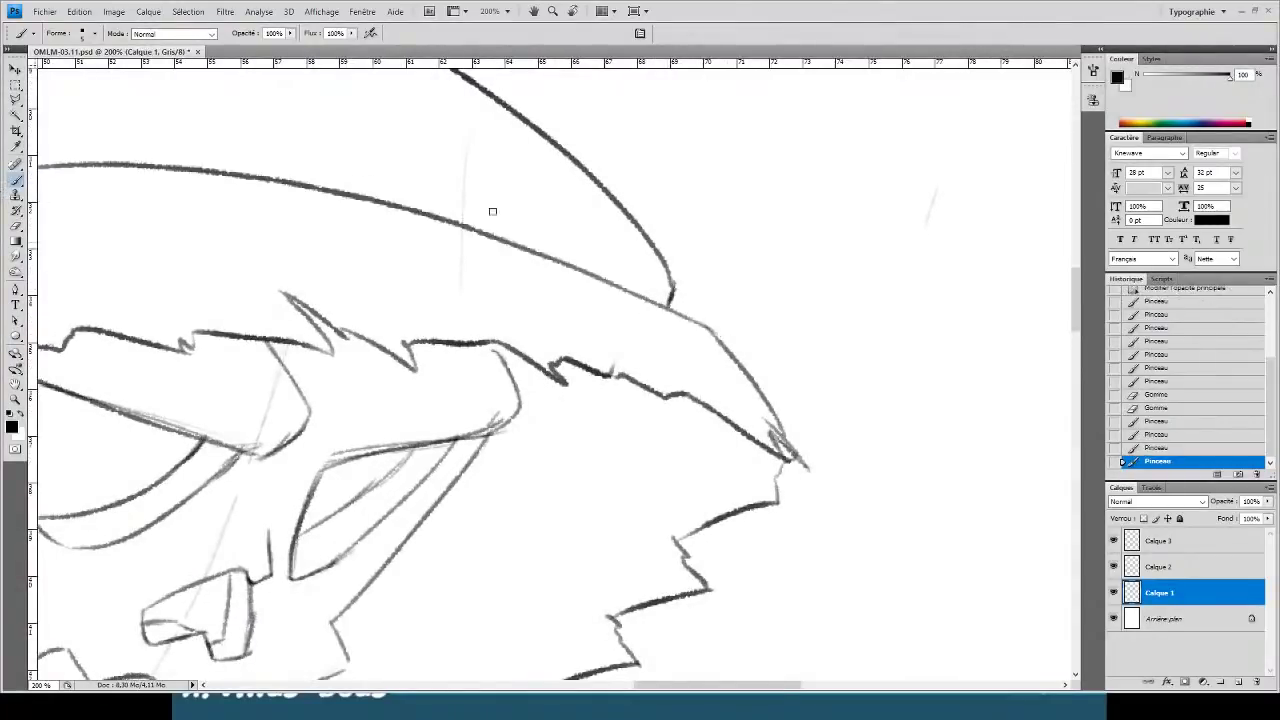
mouse_move(435, 163)
mouse_down()
mouse_move(583, 271)
mouse_move(713, 278)
mouse_up()
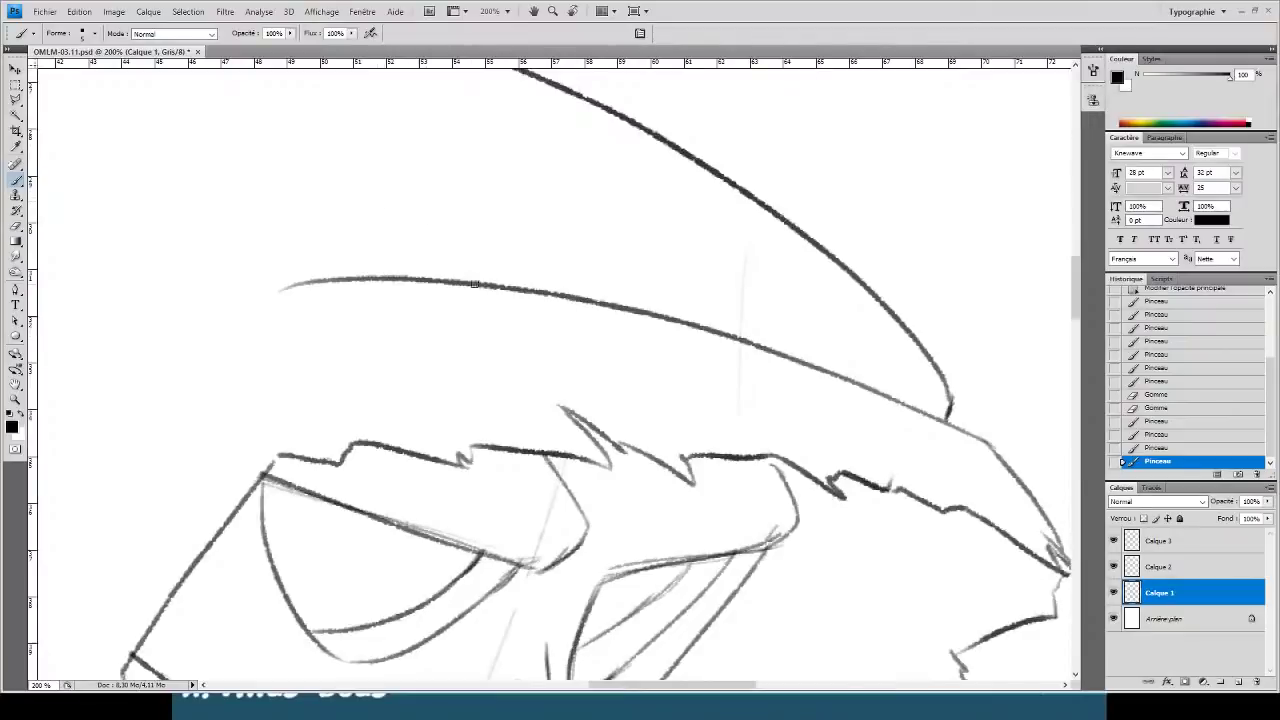
drag(358, 271, 801, 335)
mouse_move(517, 190)
mouse_down()
mouse_move(531, 260)
mouse_move(543, 260)
mouse_up()
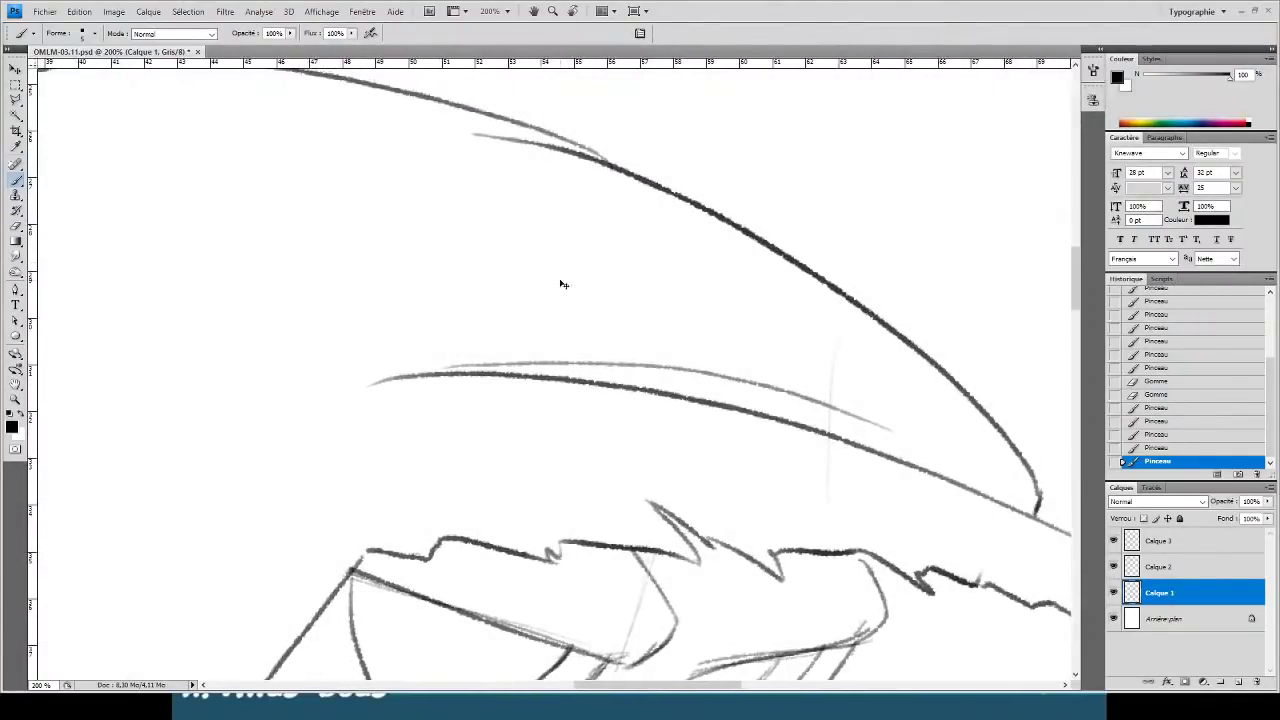
- Erase the second arc above the inner curve and the short stroke joining the dome curve's lower end to the inner curve
key(ctrl+minus)
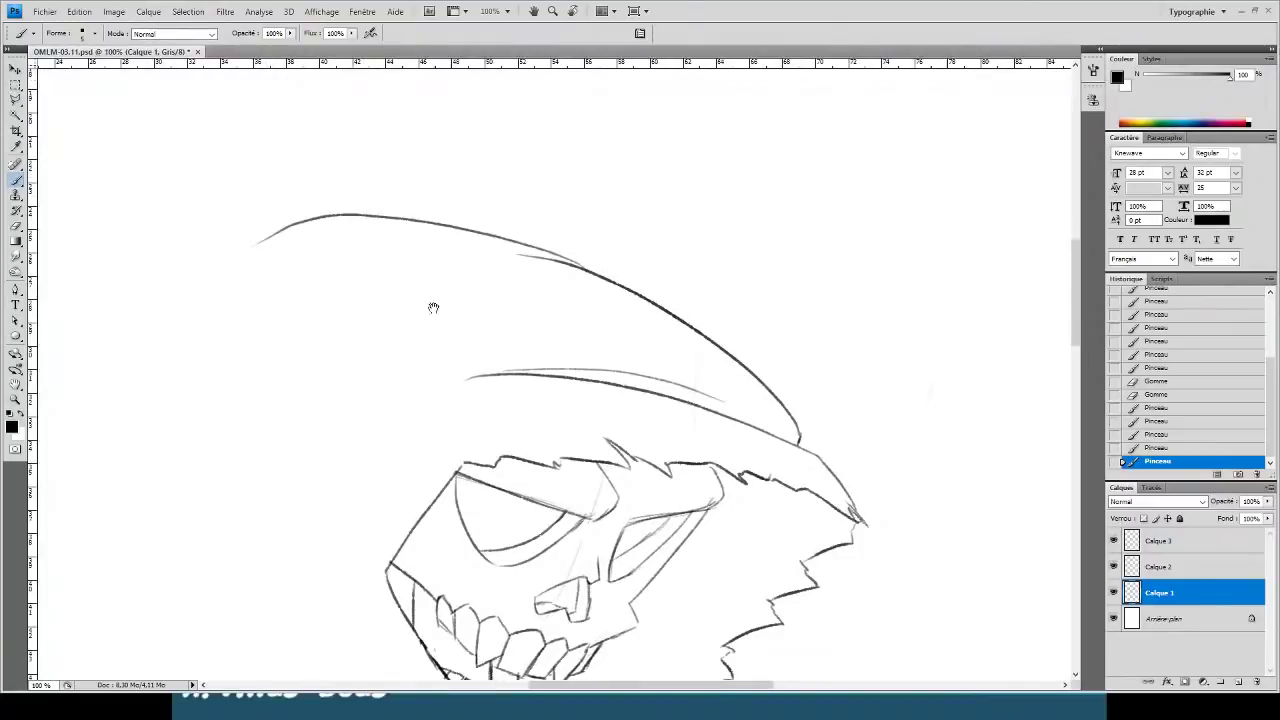
key(ctrl+plus)
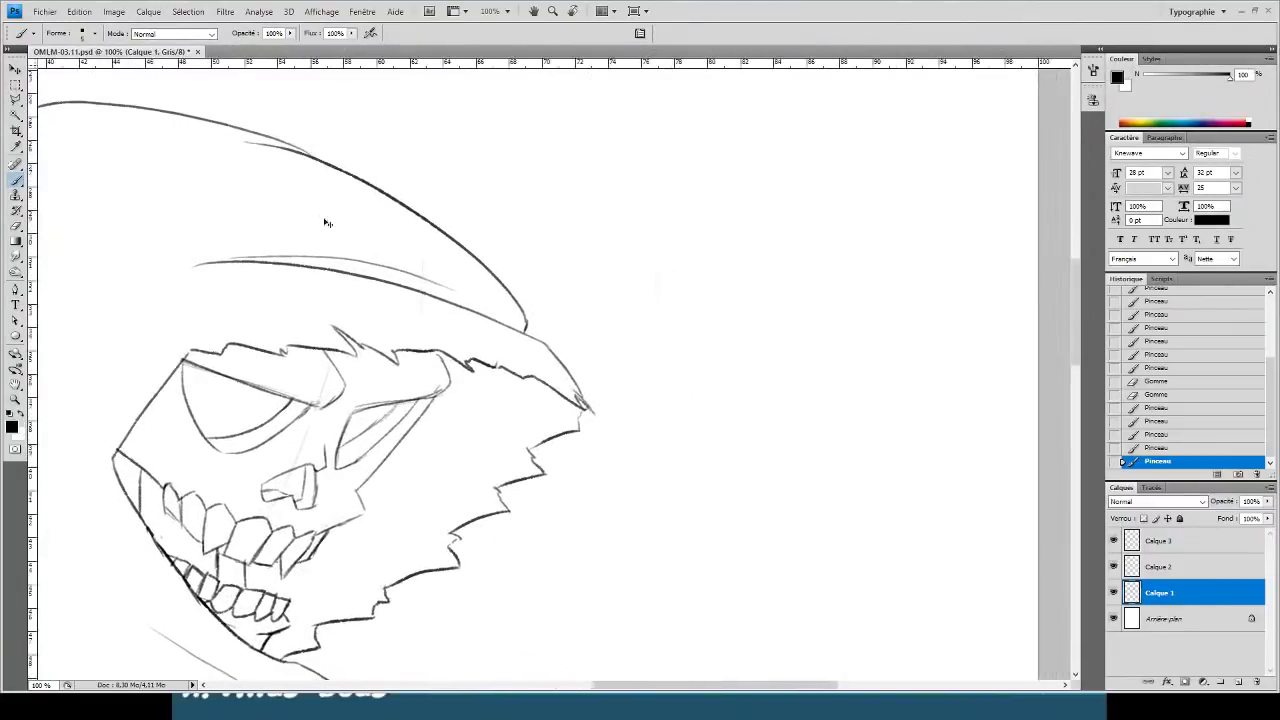
drag(309, 263, 483, 343)
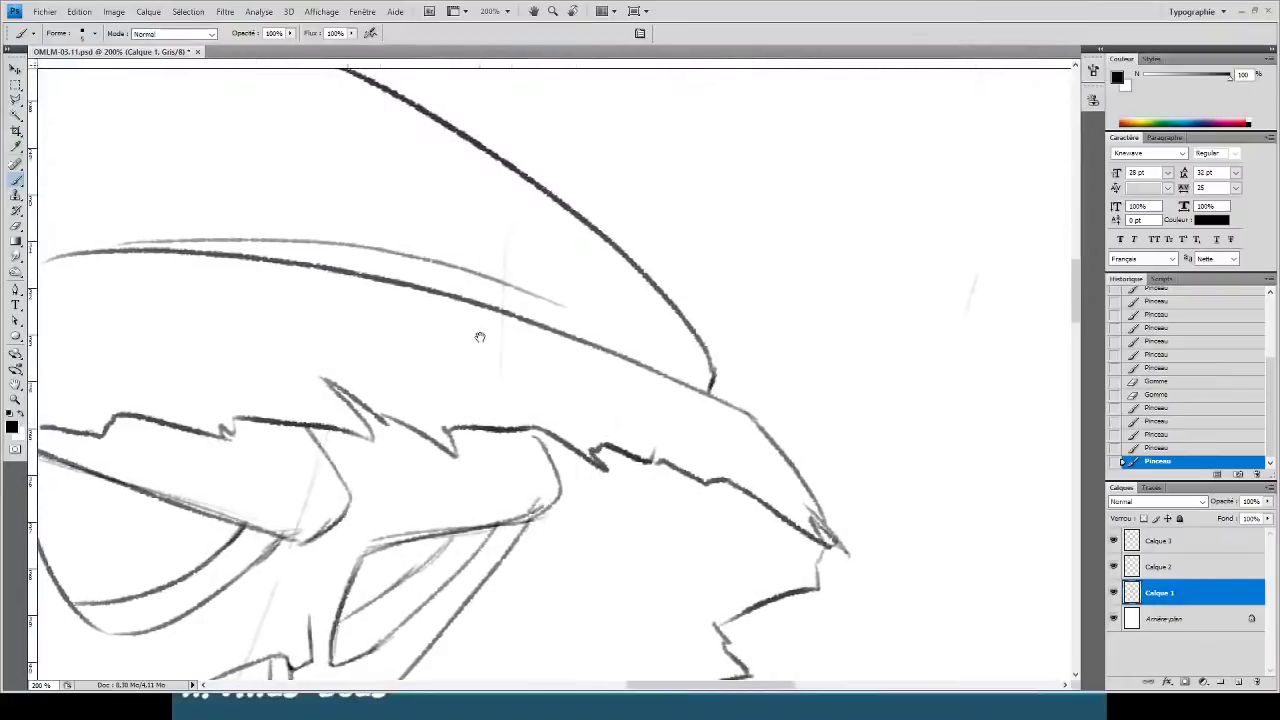
key(e)
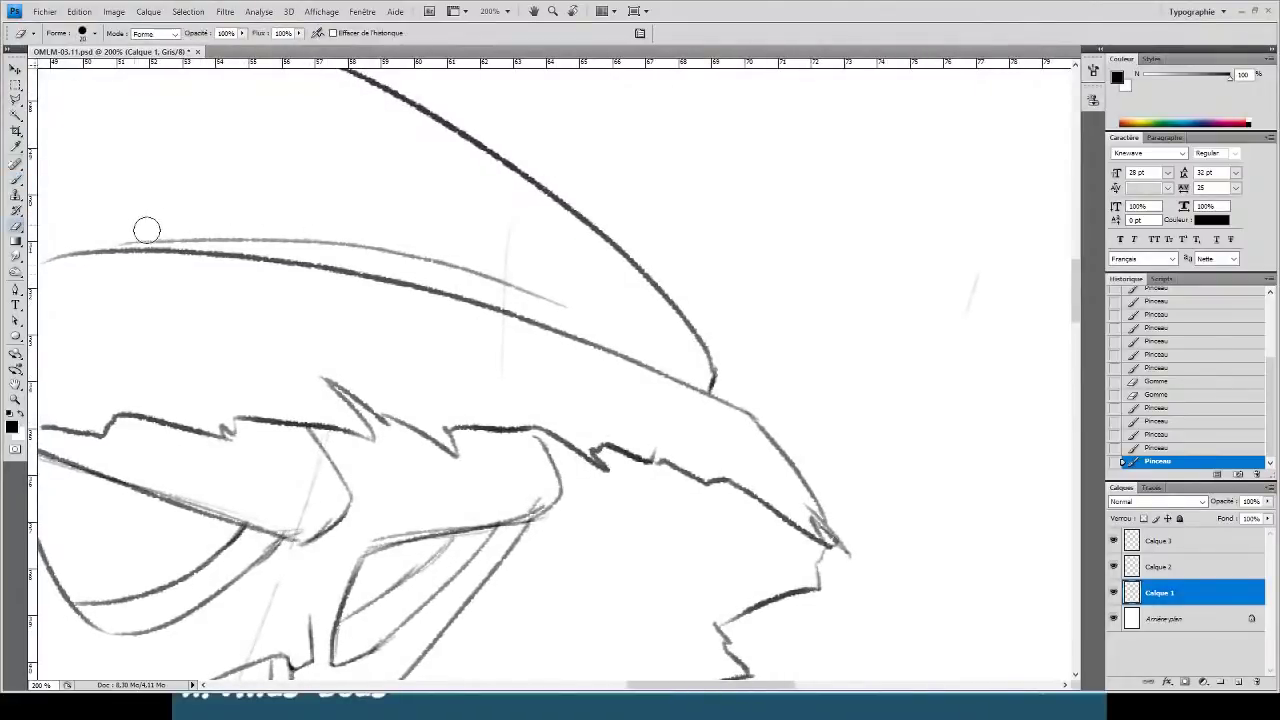
mouse_move(150, 232)
mouse_down()
mouse_move(345, 254)
mouse_move(557, 306)
mouse_up()
drag(663, 374, 714, 362)
- Draw a jagged torn edge from above the inner curve to the dome's lower end, with a short cross stroke and a ragged closing edge
key(b)
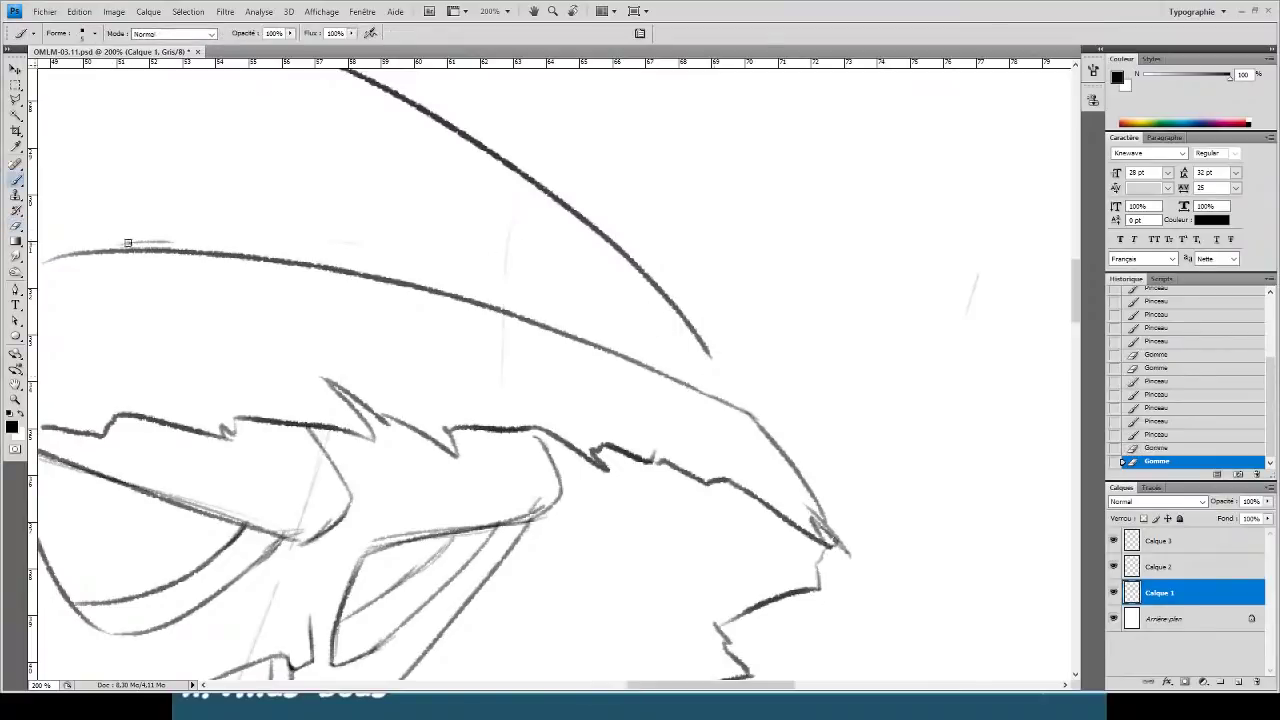
mouse_move(122, 242)
mouse_down()
mouse_move(290, 231)
mouse_move(479, 287)
mouse_move(477, 238)
mouse_move(462, 255)
mouse_move(480, 271)
mouse_move(724, 364)
mouse_up()
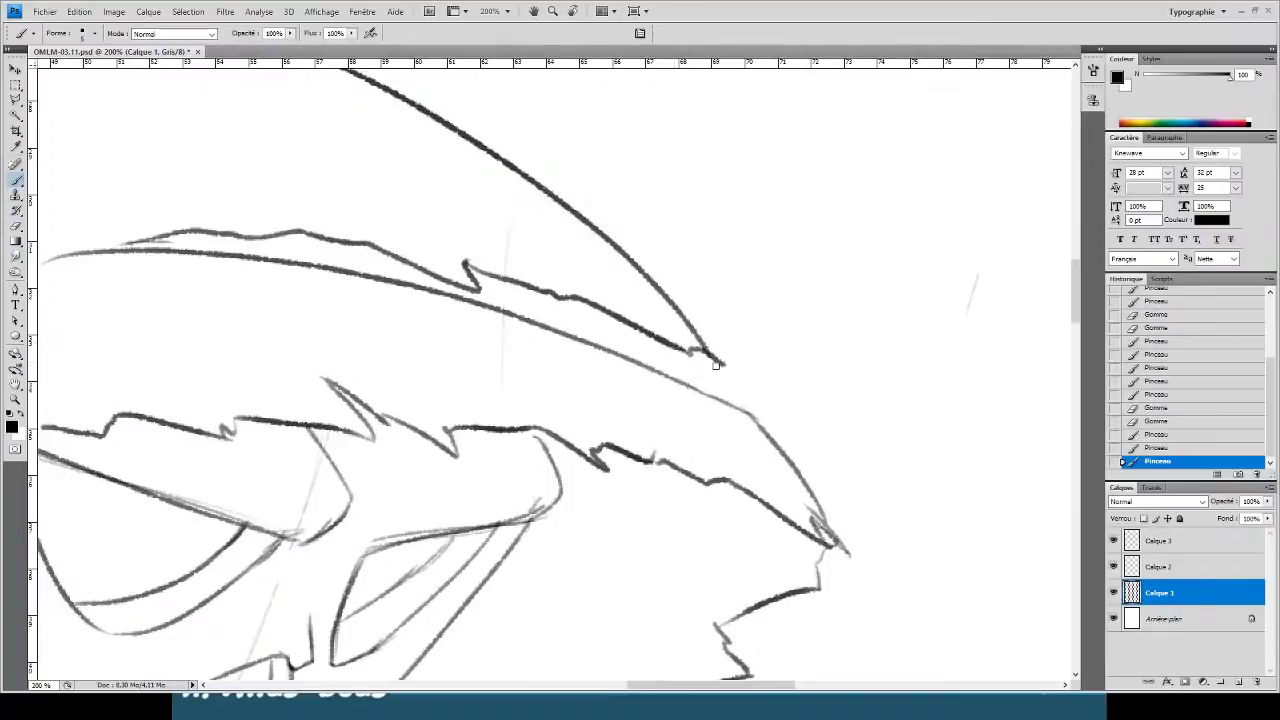
drag(508, 313, 498, 277)
key(ctrl+z)
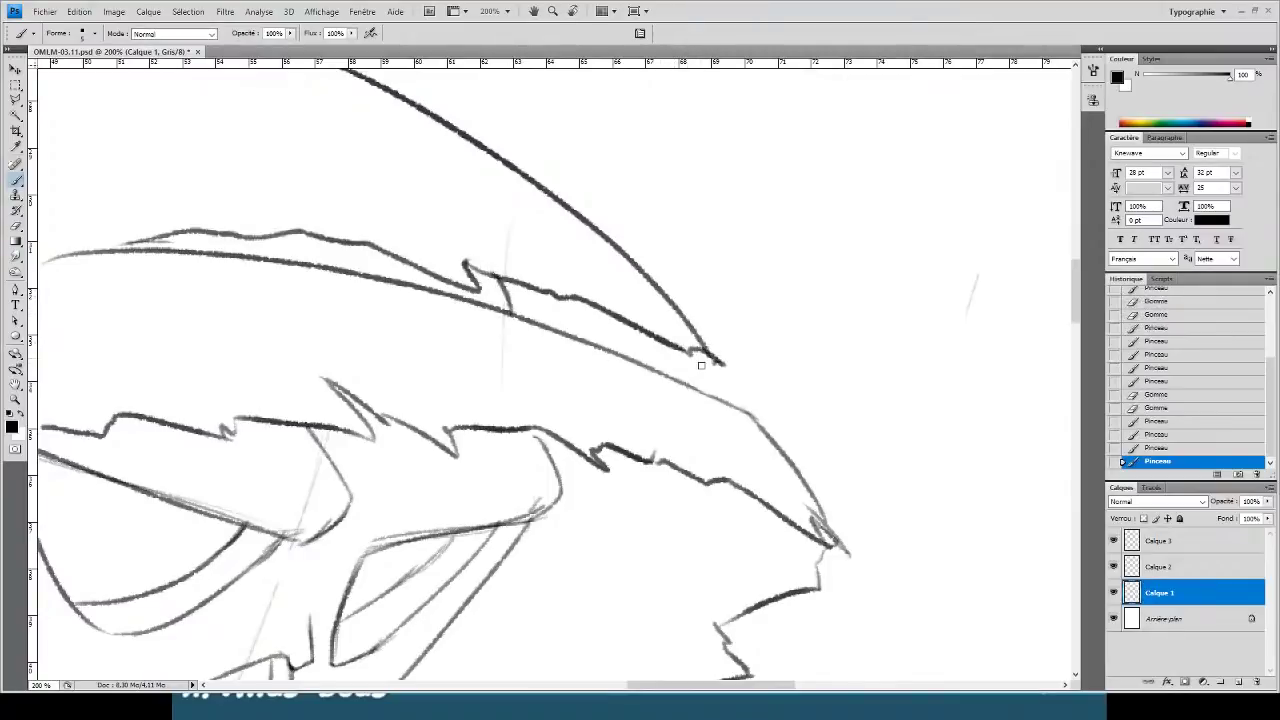
drag(670, 375, 690, 375)
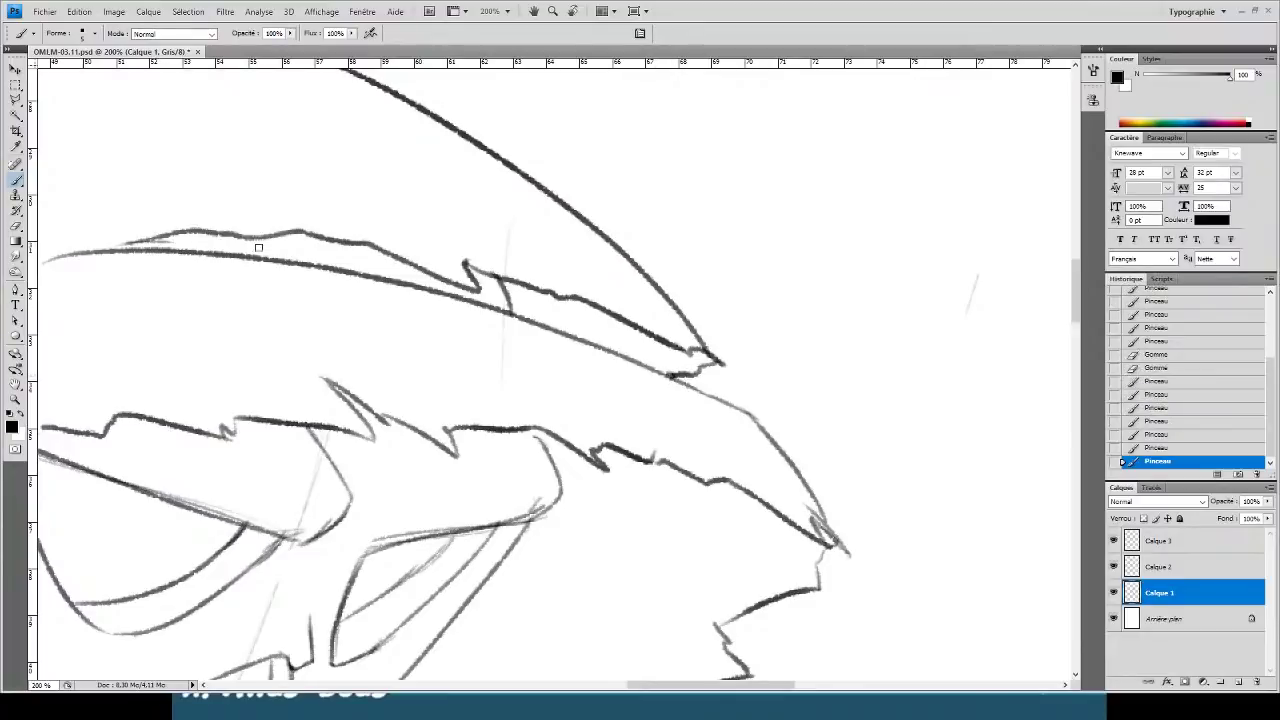
- Erase the middle stretch of the inner curve and redraw it as a jagged line with a notch below the torn edge's spike
drag(343, 273, 490, 316)
key(ctrl+z)
key(e)
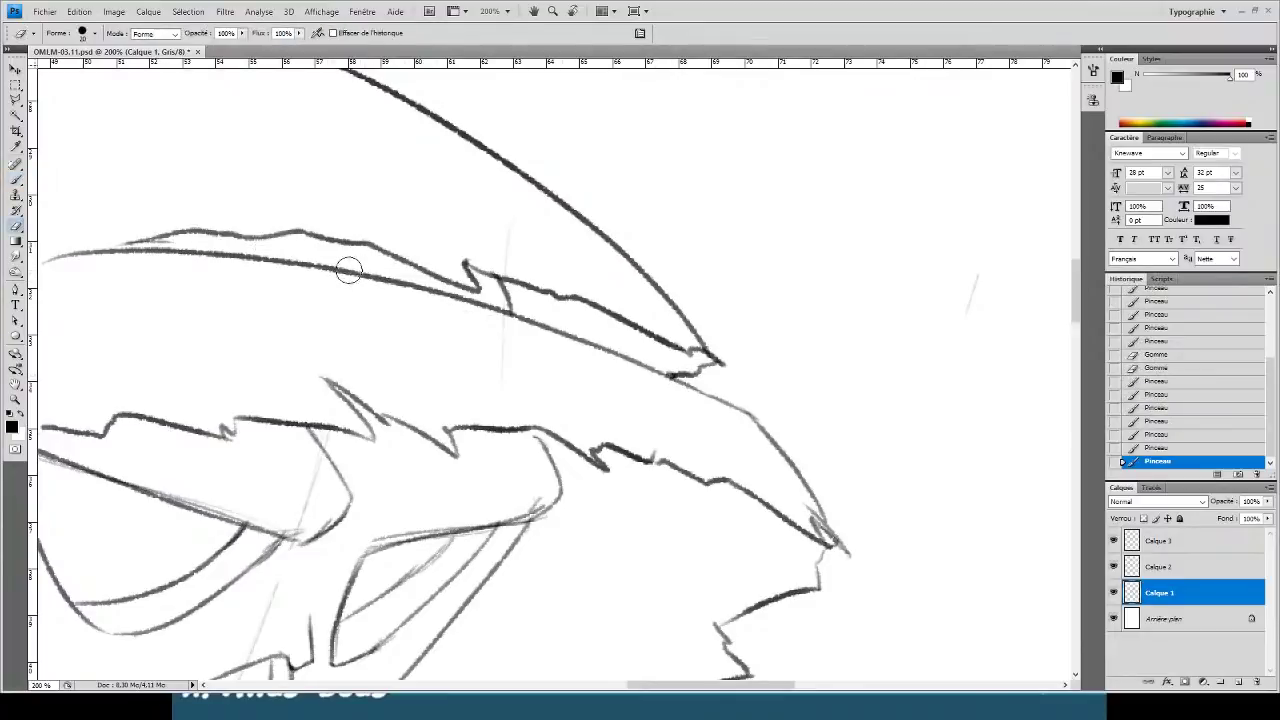
mouse_move(352, 271)
mouse_down()
mouse_move(544, 353)
mouse_move(572, 339)
mouse_move(640, 392)
mouse_up()
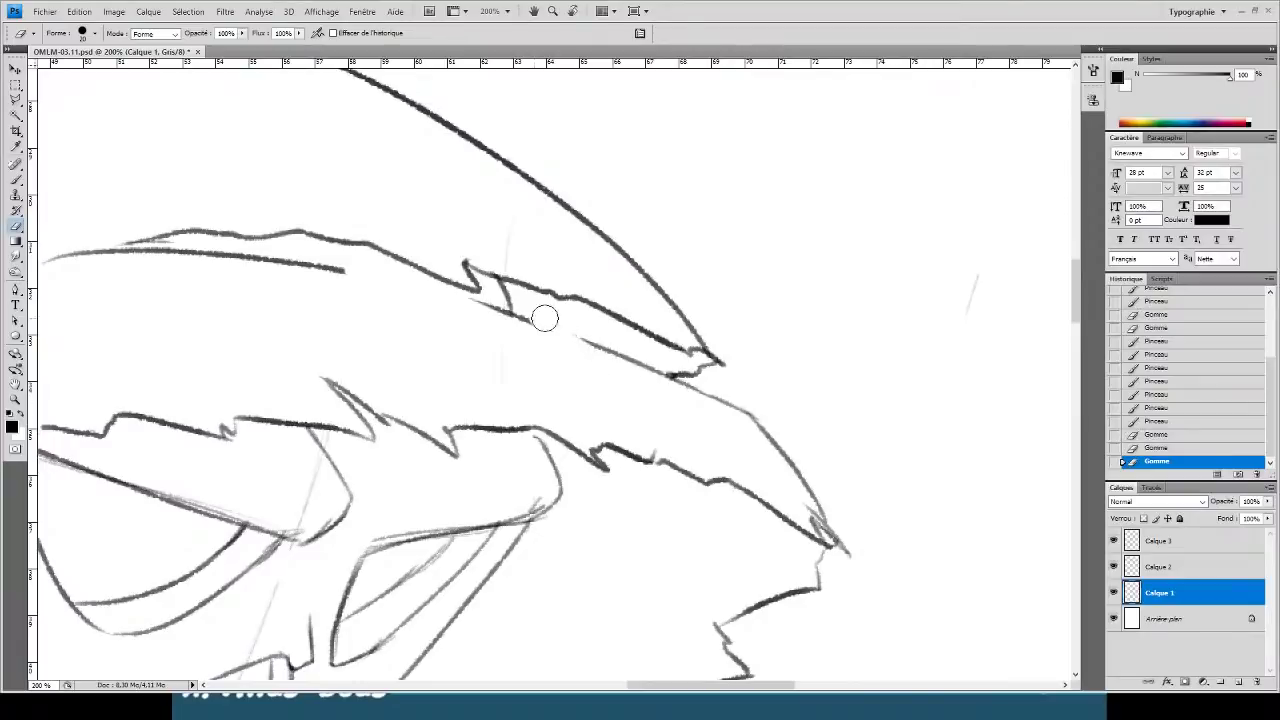
drag(545, 318, 604, 366)
key(b)
drag(338, 269, 612, 349)
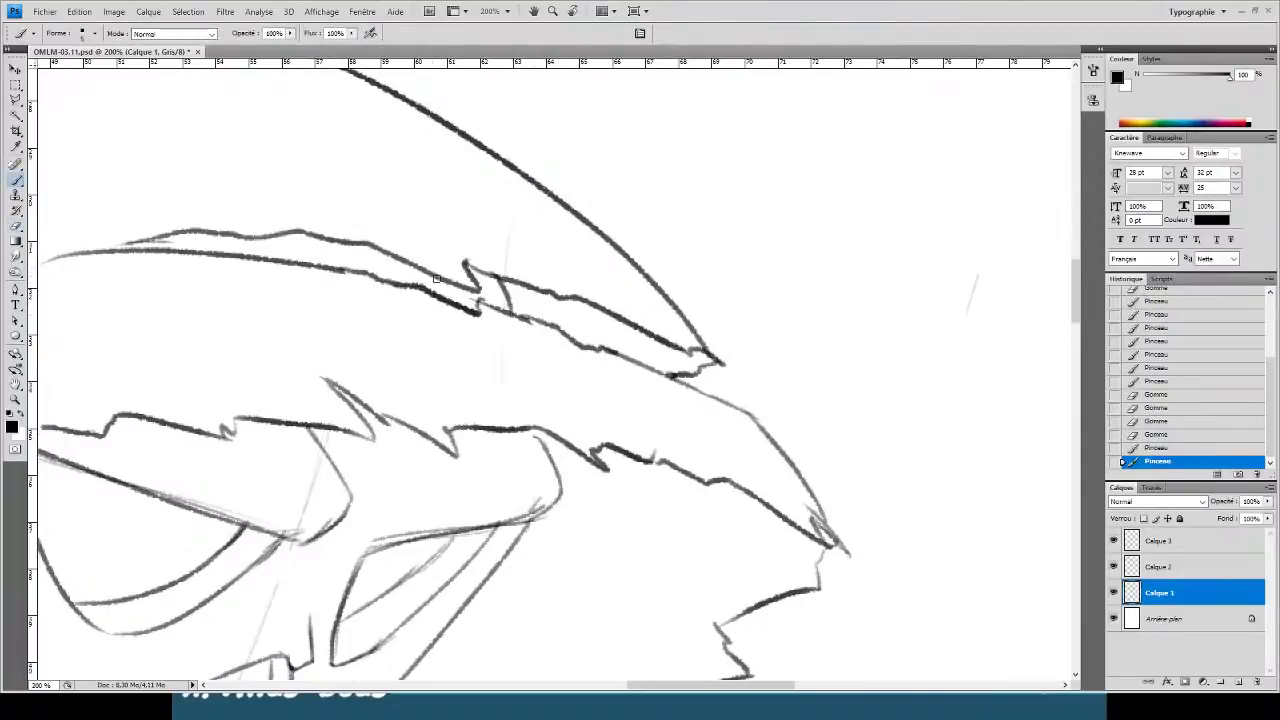
drag(478, 305, 550, 326)
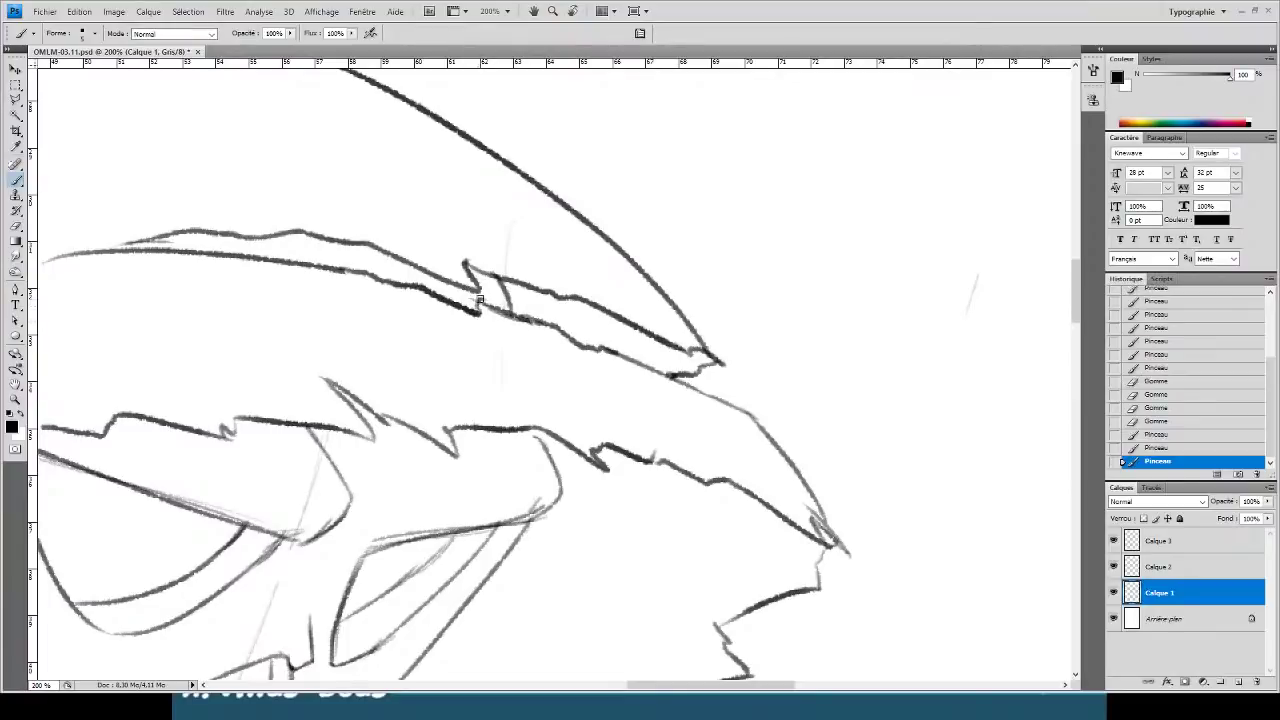
drag(479, 300, 512, 316)
- Erase the large dome curve above the jagged band
key(ctrl+minus)
key(ctrl+minus)
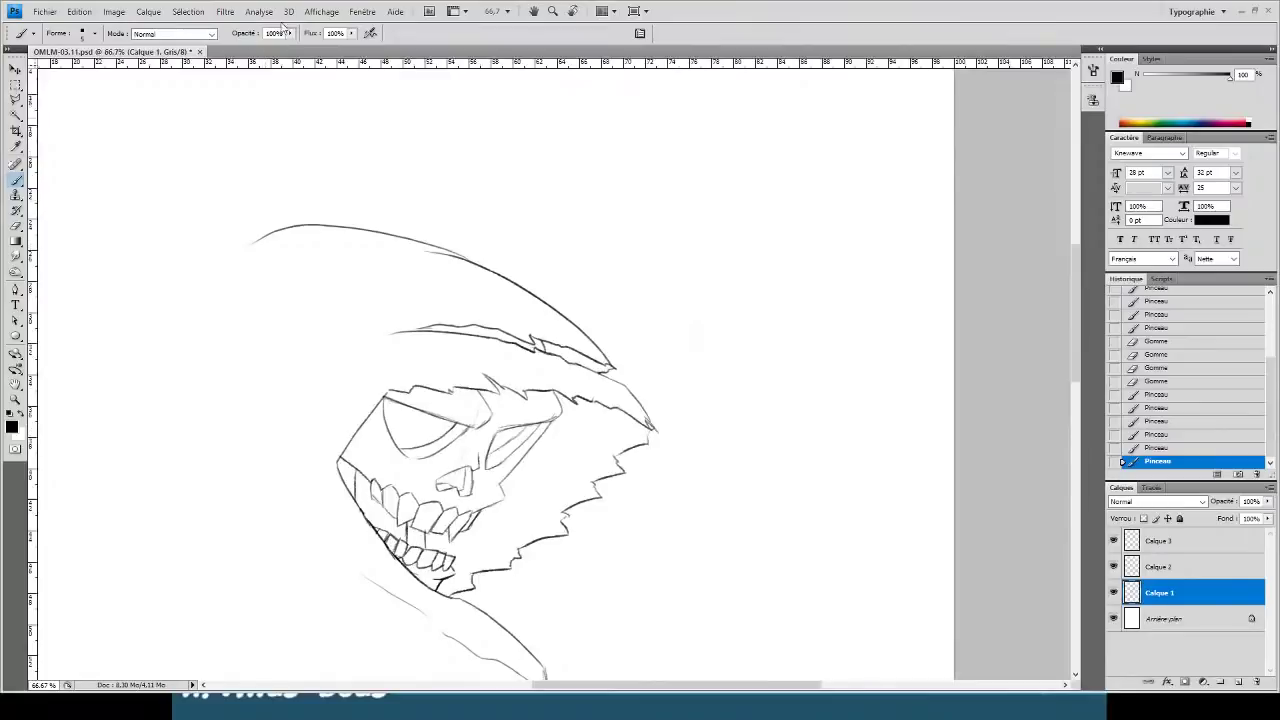
key(ctrl+plus)
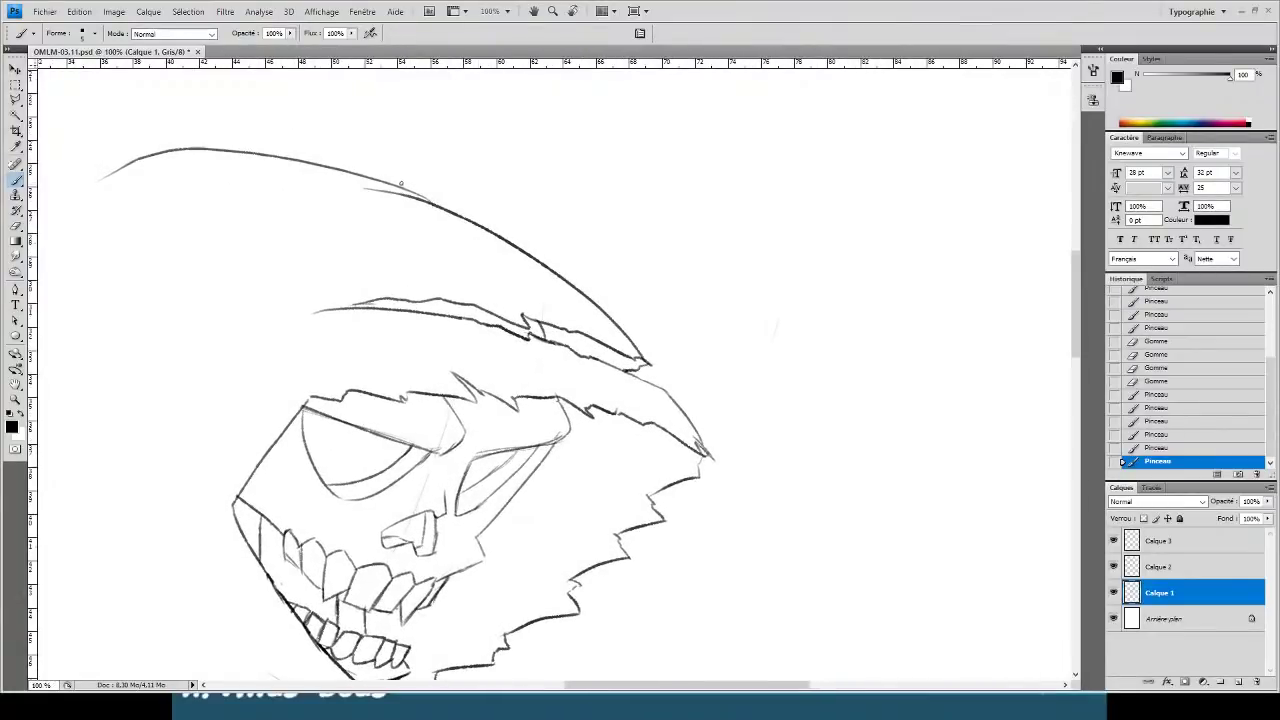
key(e)
mouse_move(487, 230)
mouse_down()
mouse_move(329, 172)
mouse_move(160, 150)
mouse_move(83, 187)
mouse_up()
mouse_move(520, 249)
mouse_down()
mouse_move(593, 302)
mouse_move(603, 280)
mouse_up()
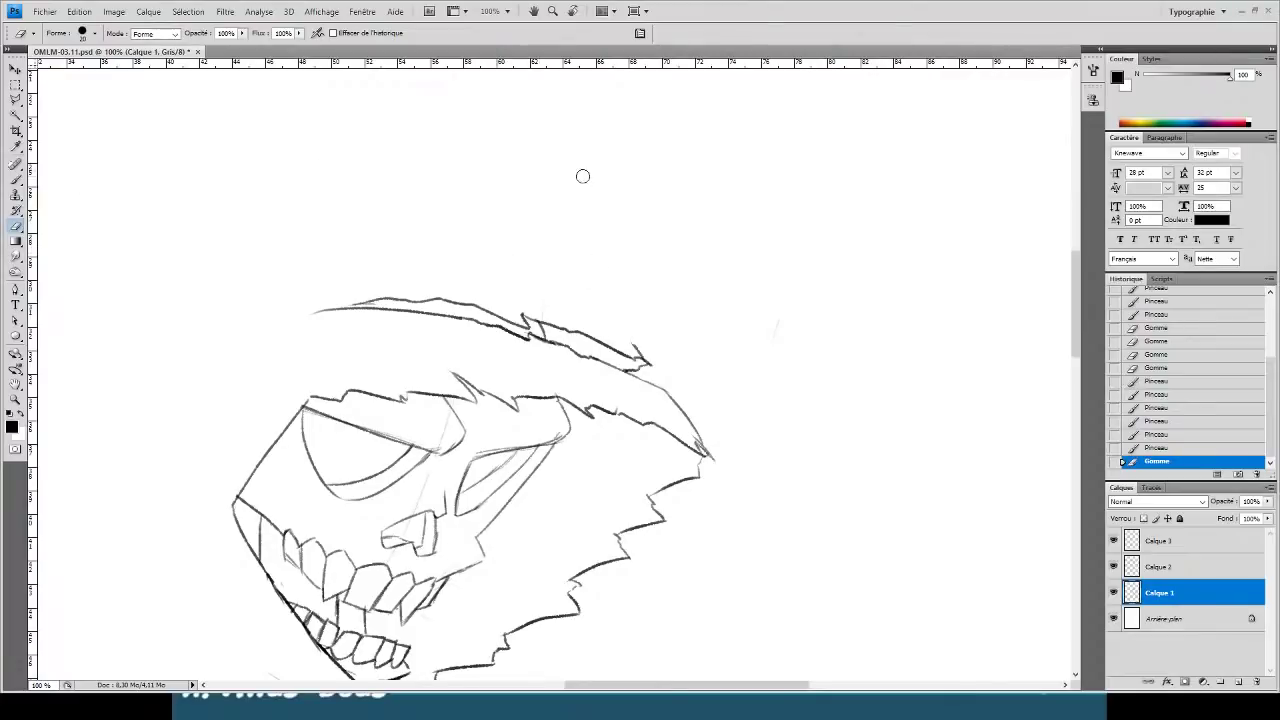
- Draw a new, taller dome outline rising steeply from the jagged band's right end and arching over to the left
key(b)
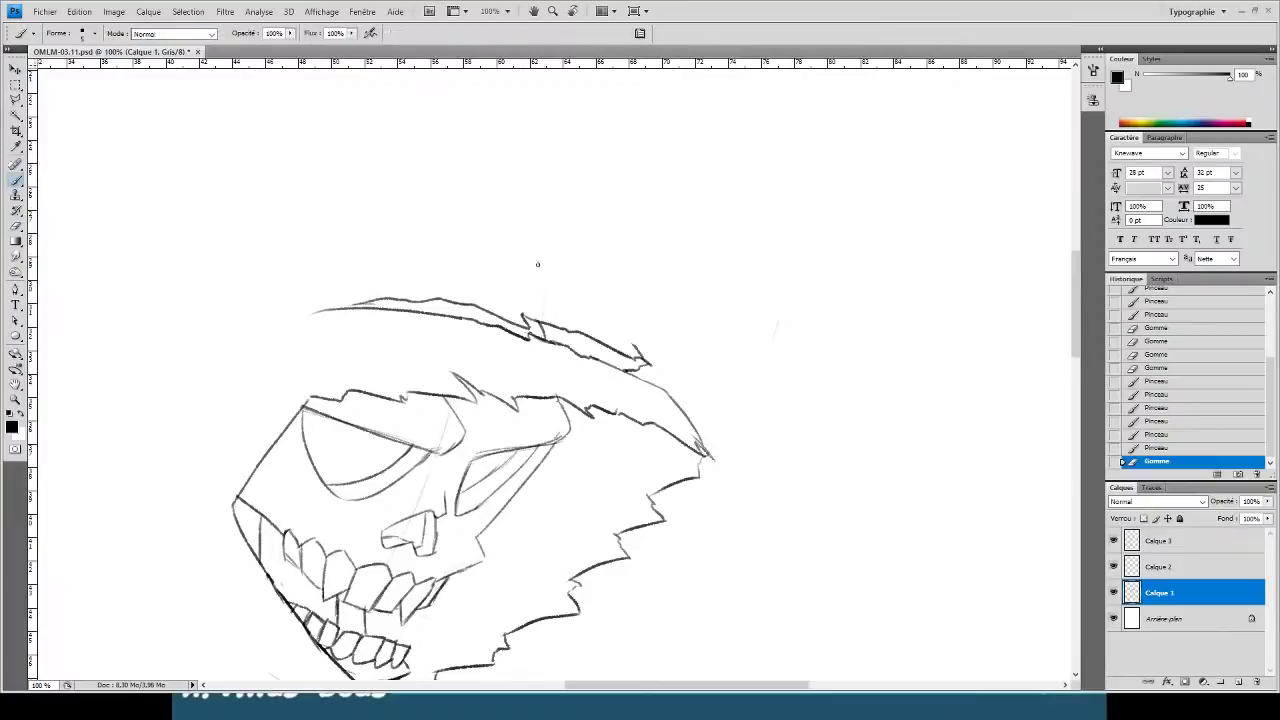
key(e)
key(b)
mouse_move(645, 362)
mouse_down()
mouse_move(512, 178)
mouse_move(148, 86)
mouse_up()
drag(382, 244, 540, 88)
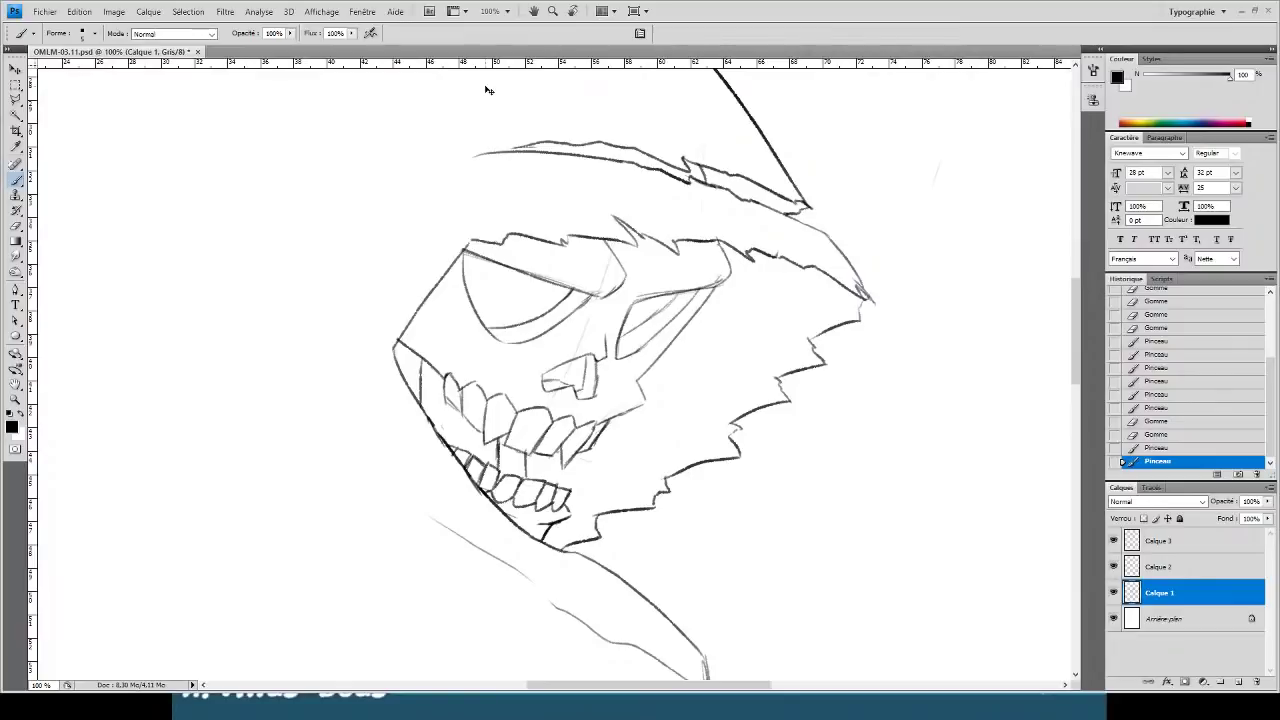
- Merge Calque 3 and Calque 2 down into Calque 1
click(1143, 540)
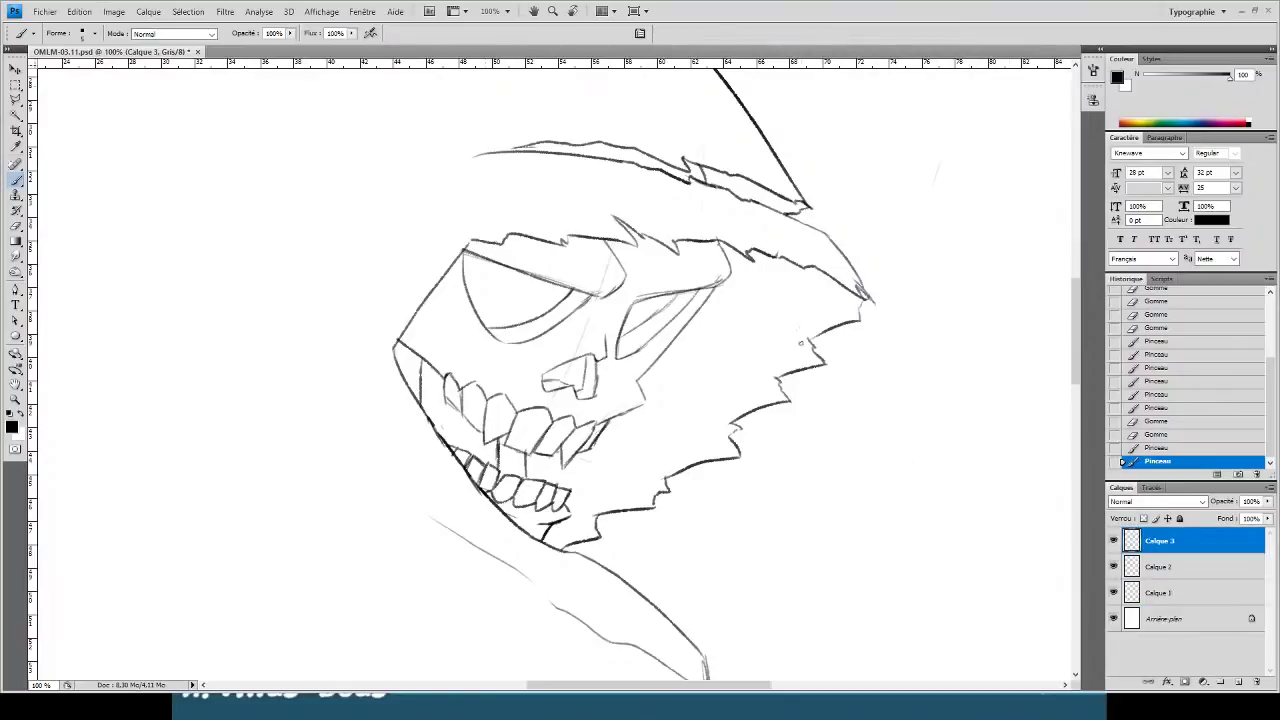
key(ctrl+e)
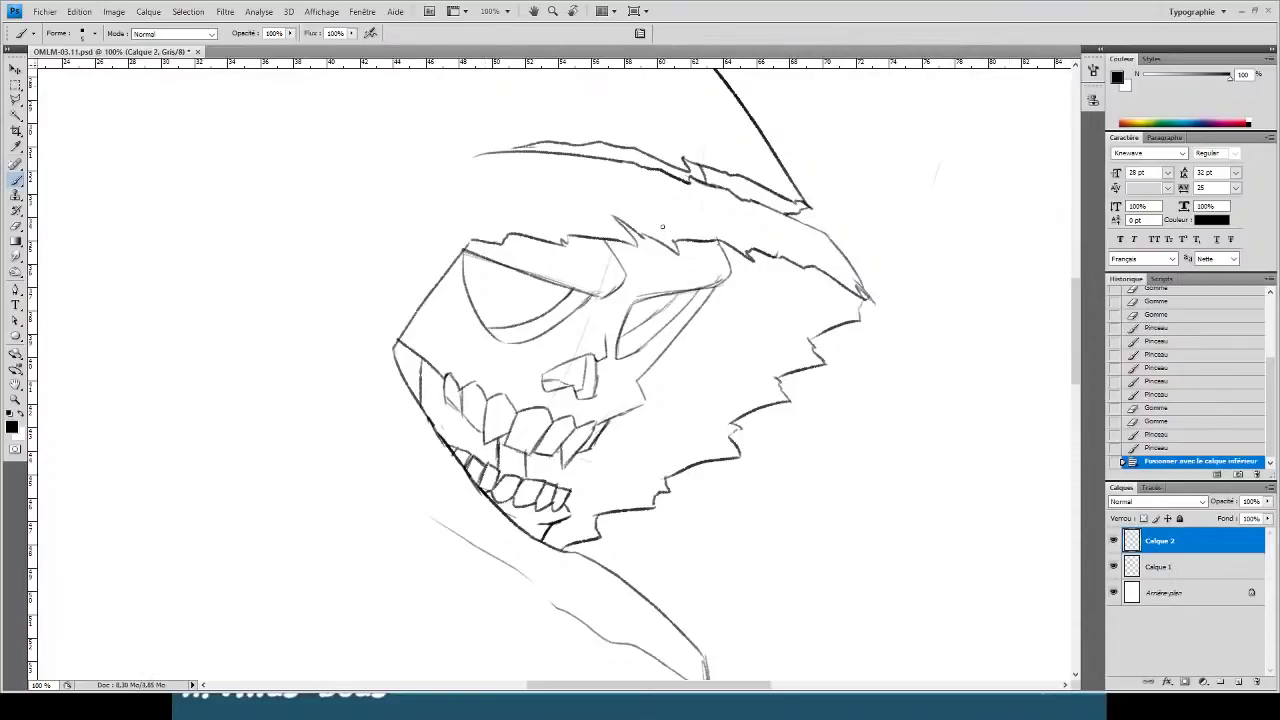
key(ctrl+e)
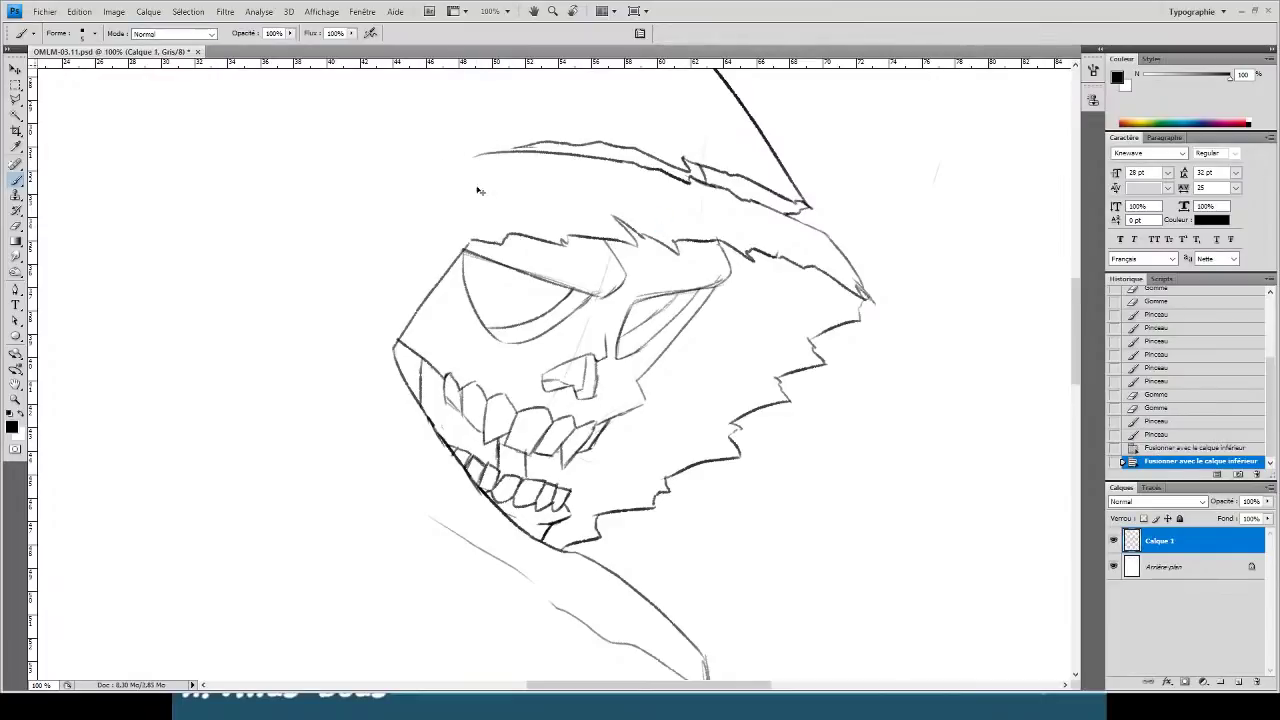
- Extend the torn edge's left end with a short stroke so it tapers into the tip of the inner curve
key(ctrl+plus)
mouse_move(480, 190)
mouse_down()
mouse_move(409, 517)
mouse_move(385, 567)
mouse_up()
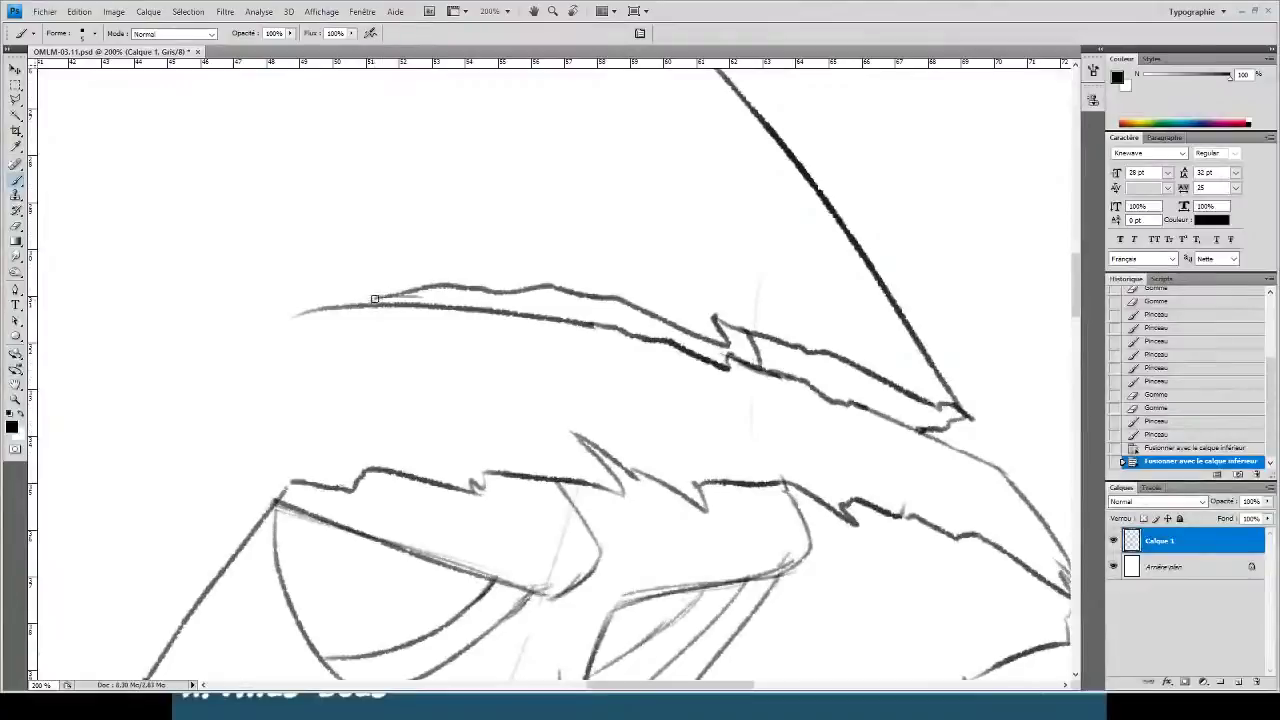
drag(374, 298, 310, 310)
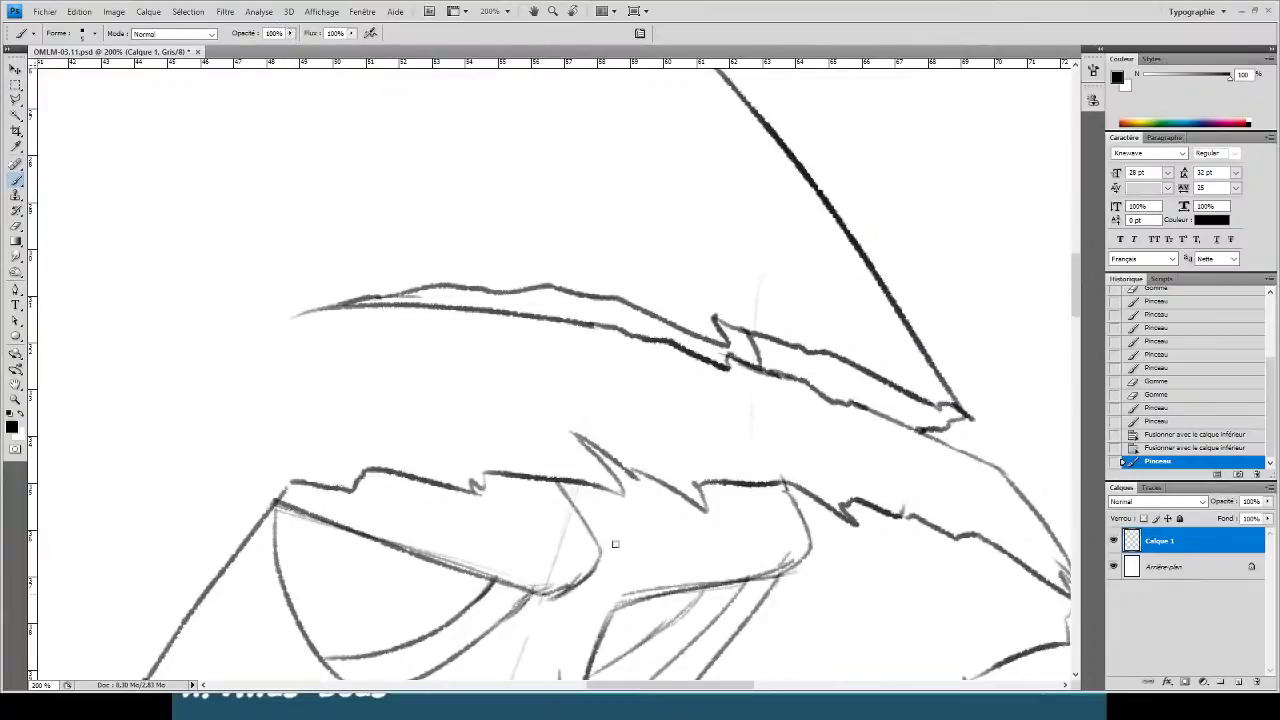
- Darken the lower inner corner of the left brow and redraw the right eye socket's upper edge as a firm, nearly straight line
drag(603, 556, 544, 598)
key(ctrl+z)
mouse_move(601, 560)
mouse_down()
mouse_move(556, 595)
mouse_move(842, 548)
mouse_up()
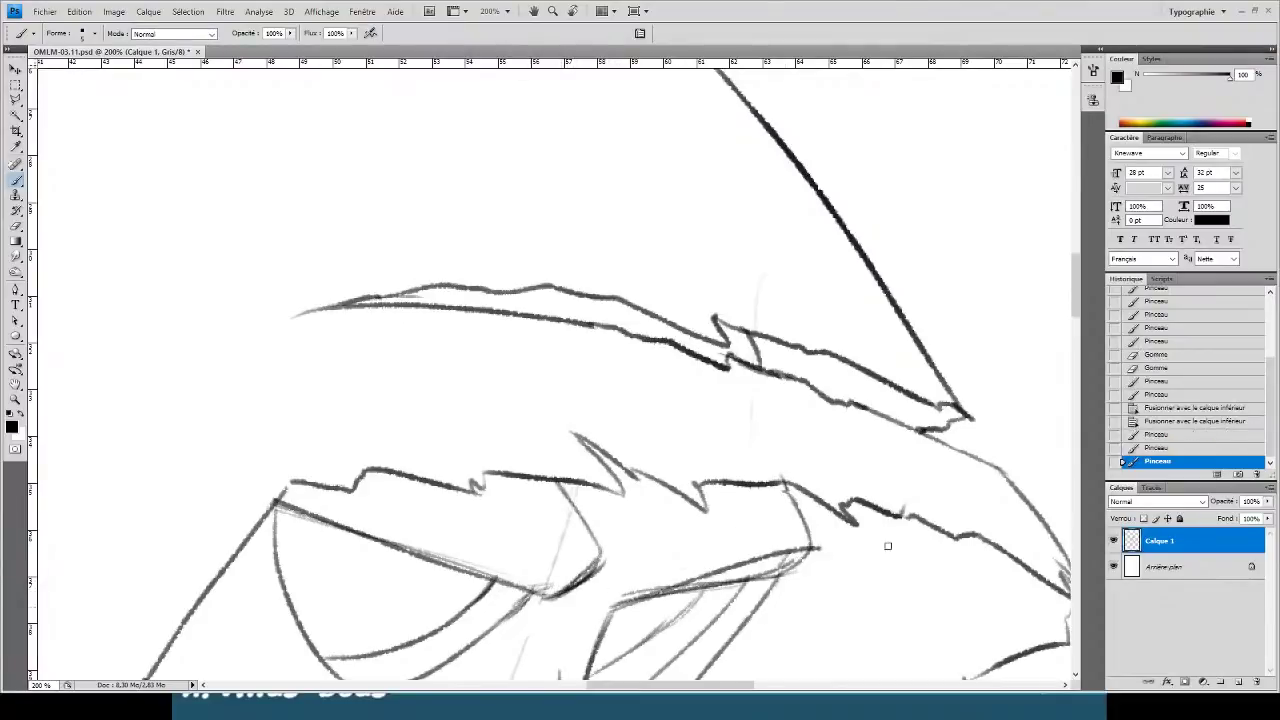
key(ctrl+z)
drag(610, 607, 846, 568)
key(ctrl+z)
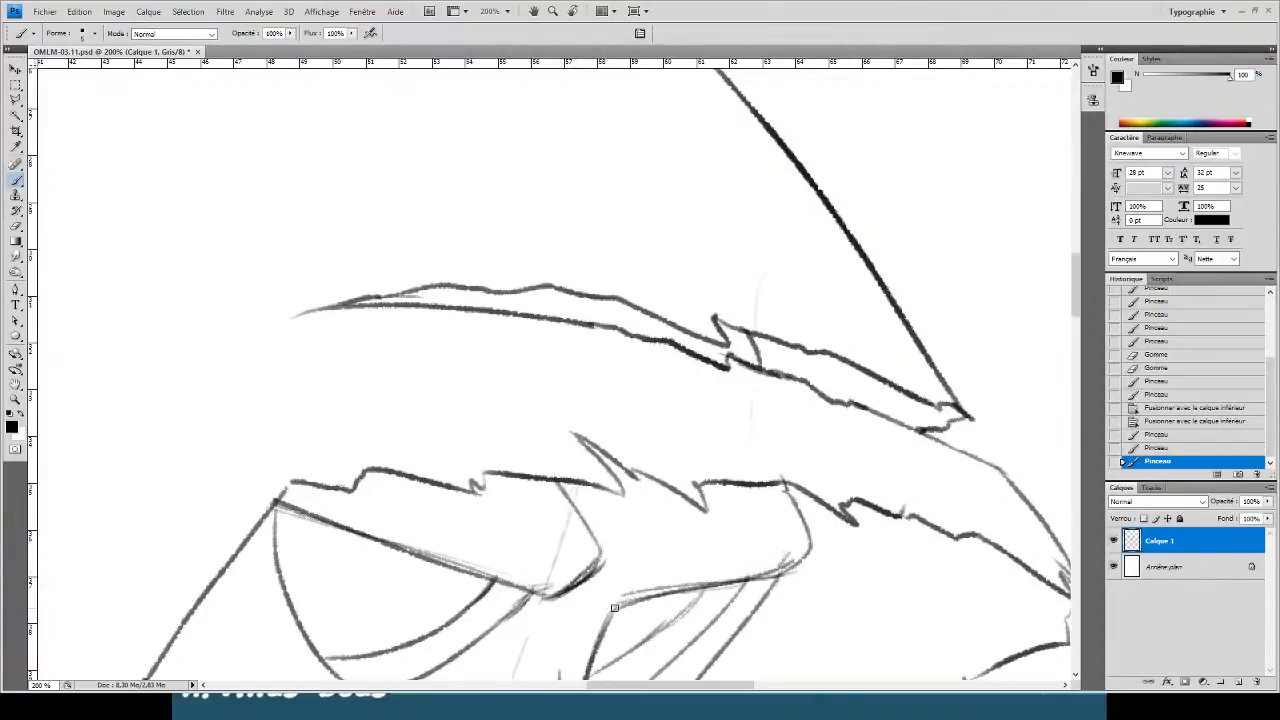
drag(608, 604, 845, 565)
key(ctrl+z)
drag(608, 605, 780, 571)
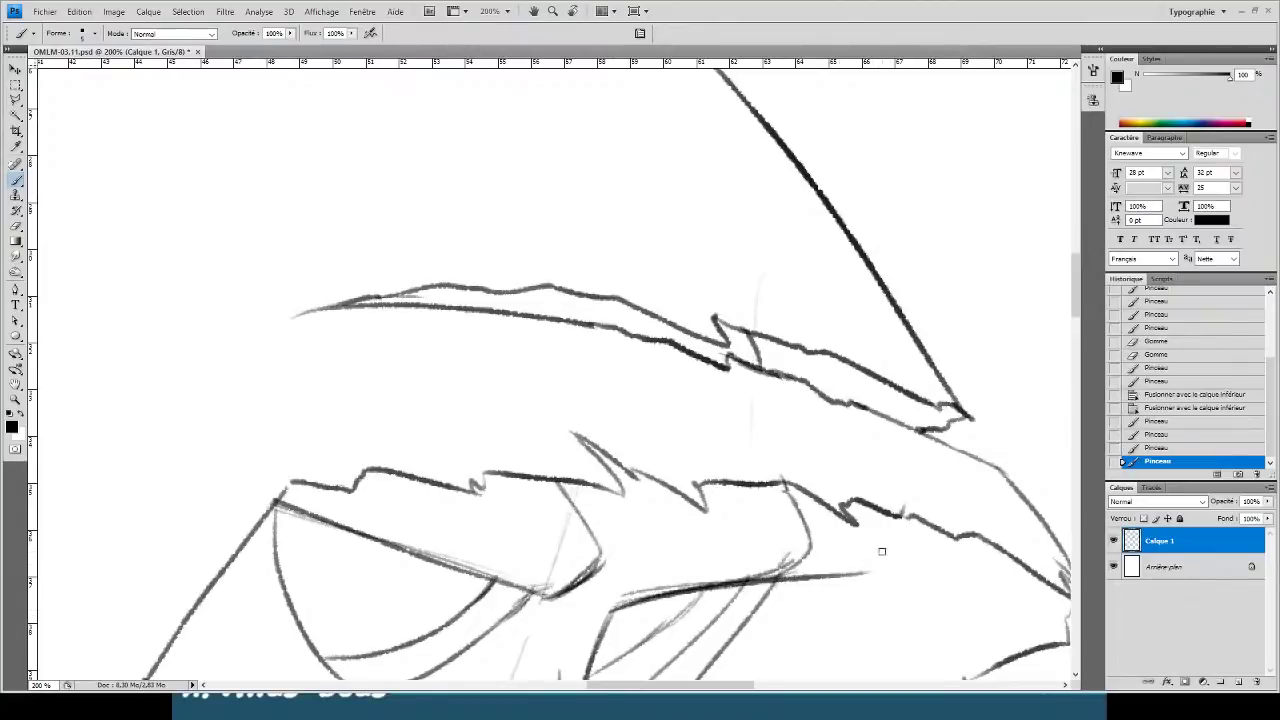
- Erase the right brow's curved outer edge and redraw it as an angular corner meeting the socket's upper edge
key(e)
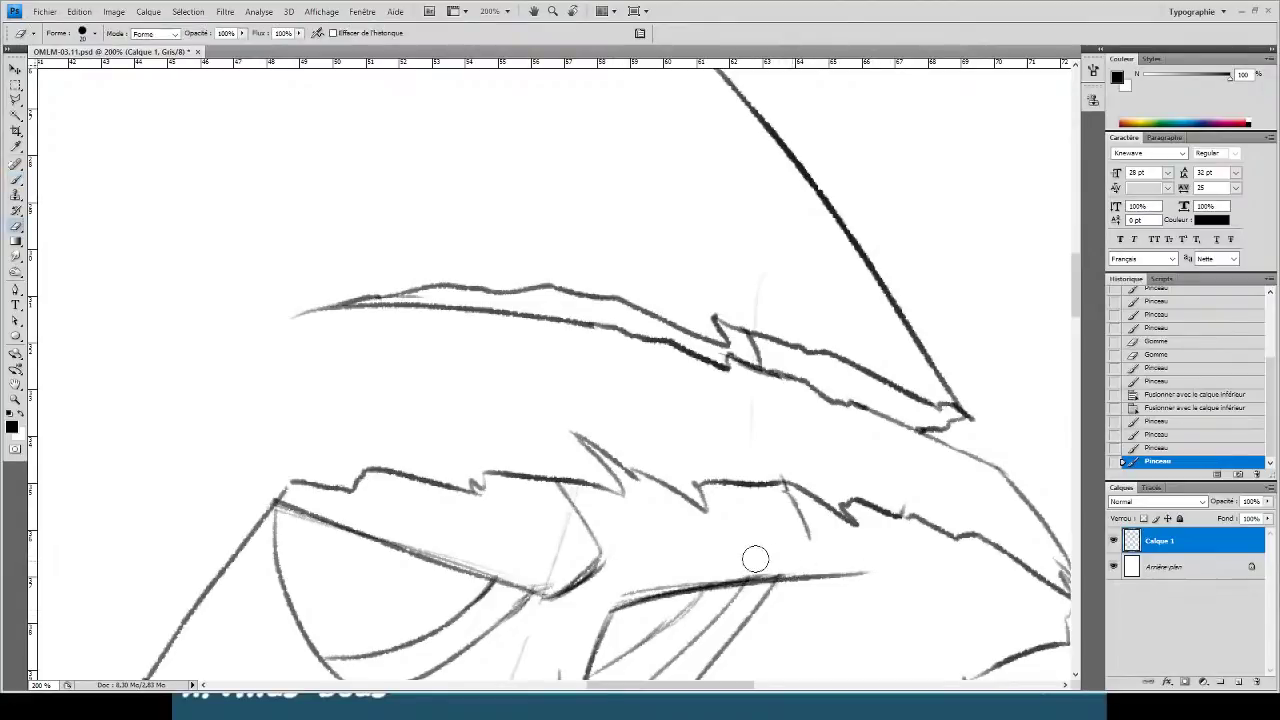
mouse_move(806, 540)
mouse_down()
mouse_move(780, 504)
mouse_move(851, 580)
mouse_move(808, 577)
mouse_move(821, 546)
mouse_move(794, 482)
mouse_up()
key(b)
key(ctrl+z)
drag(826, 535, 691, 367)
- Erase the old cheekbone line running from the right brow down to the cheek
key(e)
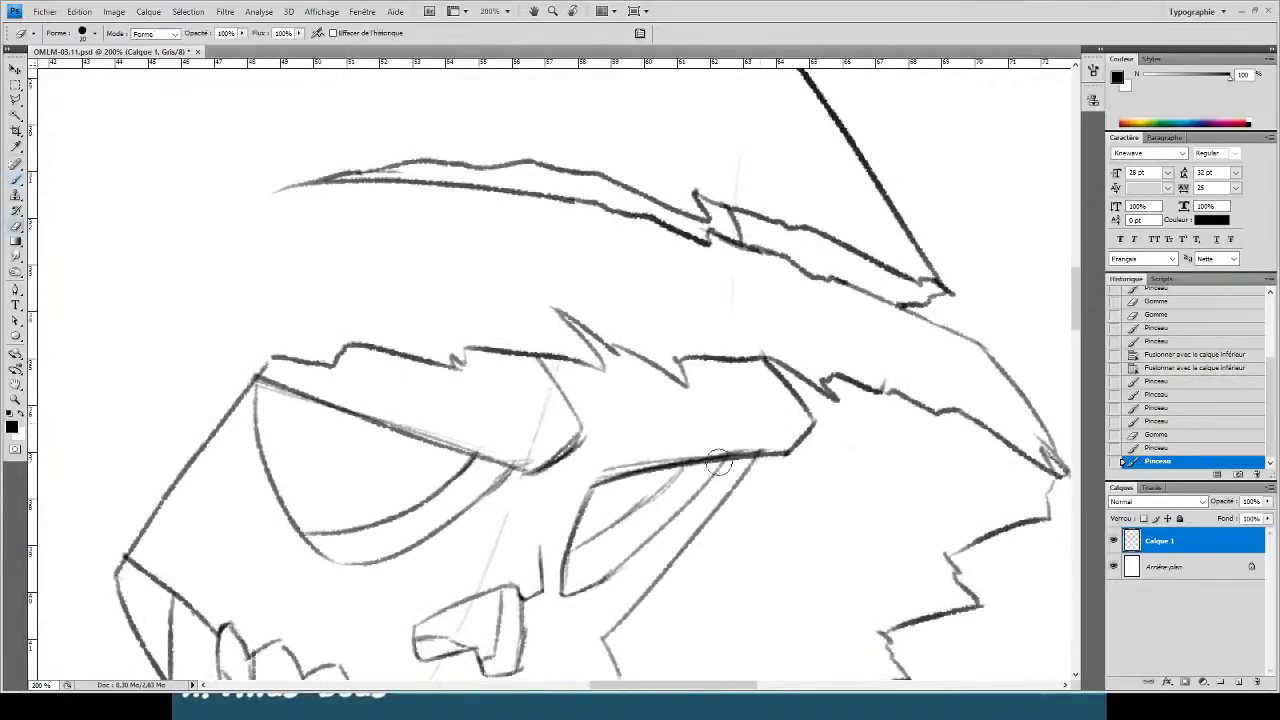
mouse_move(750, 476)
mouse_down()
mouse_move(697, 515)
mouse_move(718, 498)
mouse_up()
key(b)
click(769, 462)
mouse_move(772, 457)
mouse_down()
mouse_move(625, 598)
mouse_move(610, 632)
mouse_move(690, 545)
mouse_move(694, 464)
mouse_up()
key(ctrl+z)
key(e)
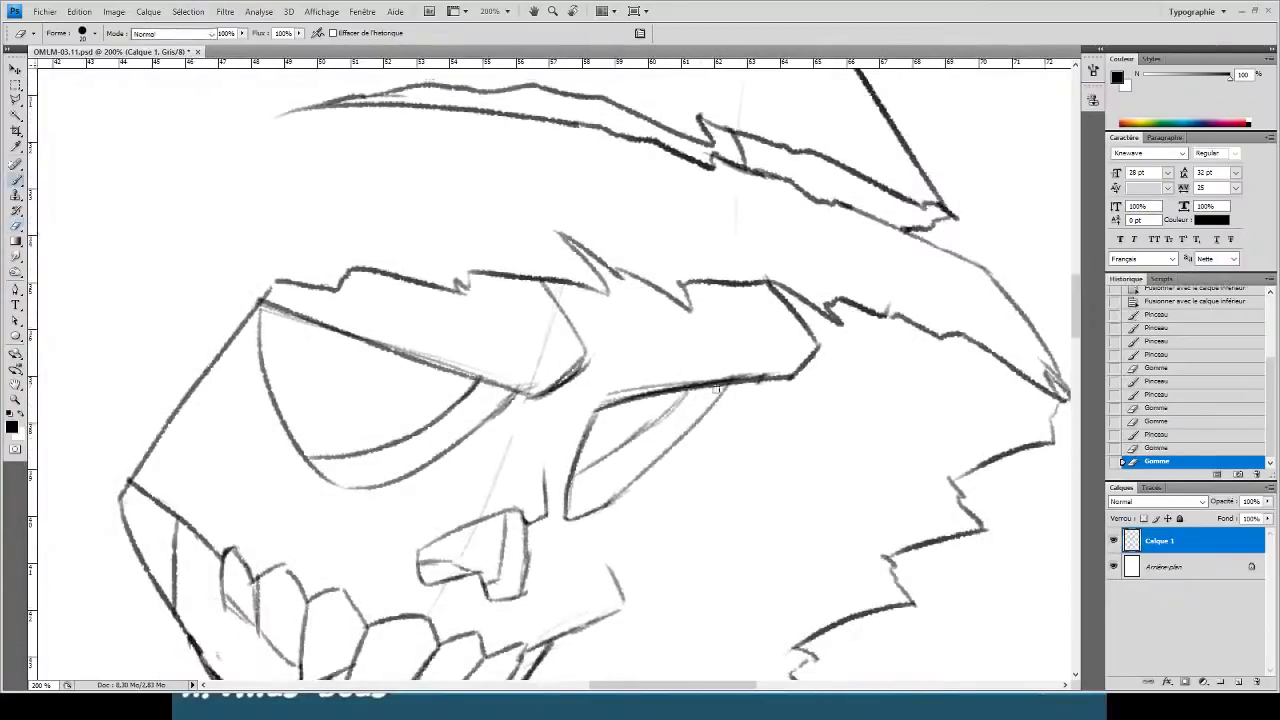
- Redraw the cheekbone line from the right brow's lower edge, sloping down and curving in to the cheek notch
key(b)
drag(782, 378, 636, 494)
key(ctrl+z)
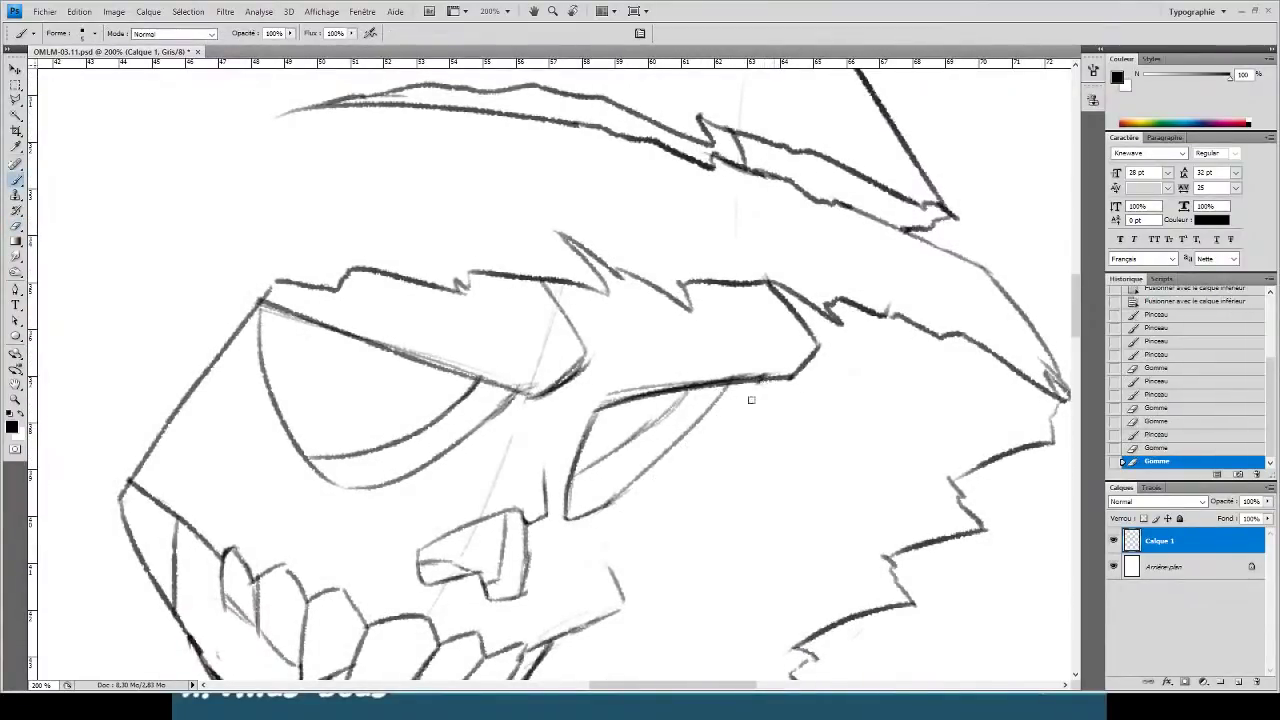
drag(777, 378, 632, 548)
key(ctrl+z)
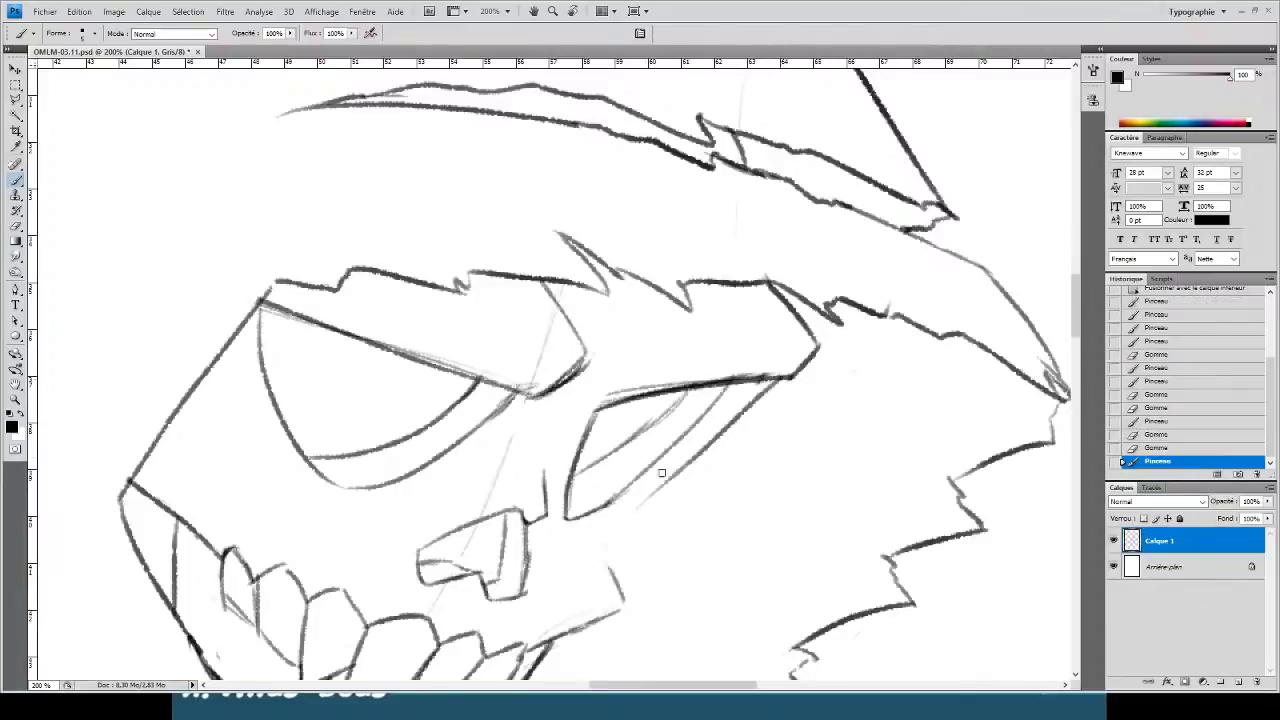
mouse_move(662, 487)
mouse_down()
mouse_move(591, 577)
mouse_move(576, 572)
mouse_up()
key(e)
- Strengthen the left jaw contour beside the teeth and erase the stray marks along its outer side
key(ctrl+minus)
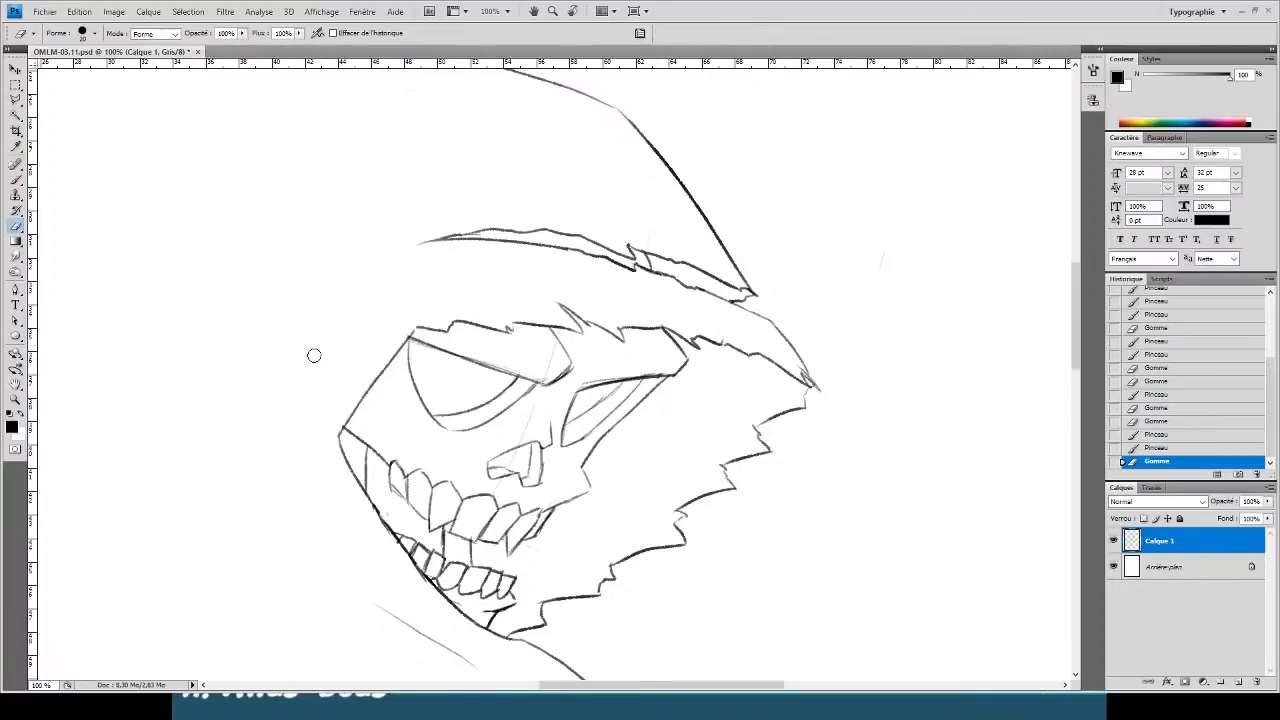
key(ctrl+plus)
mouse_move(385, 434)
mouse_down()
mouse_move(559, 260)
mouse_move(638, 206)
mouse_up()
key(b)
drag(474, 410, 510, 472)
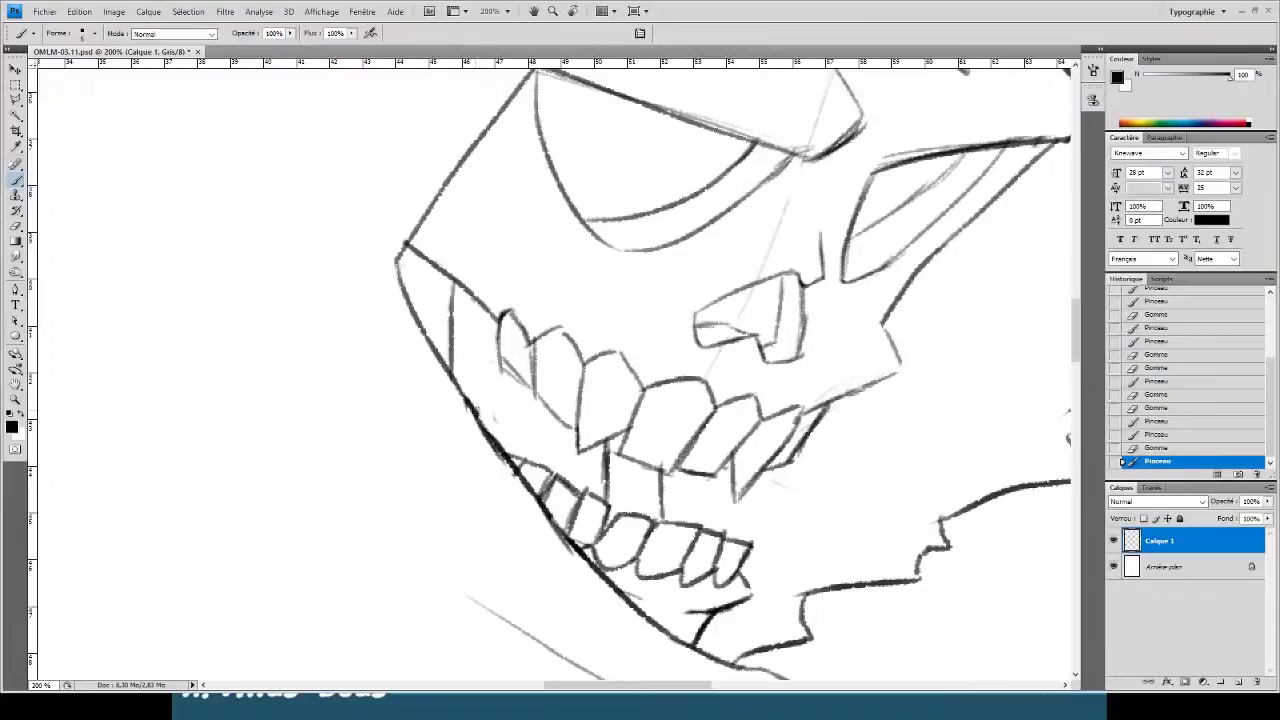
drag(472, 406, 516, 480)
key(e)
drag(457, 407, 468, 420)
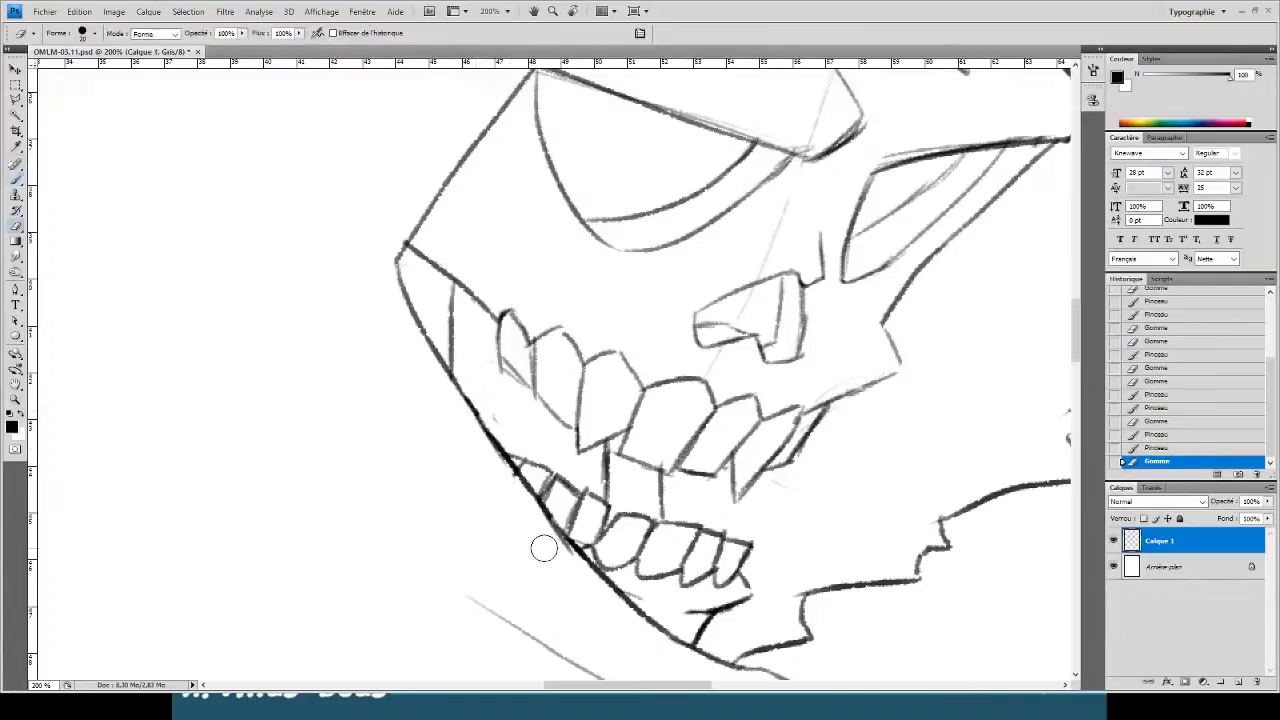
- Erase most of the stray diagonal guideline below the jaw
mouse_move(526, 520)
mouse_down()
mouse_move(508, 483)
mouse_move(289, 286)
mouse_move(226, 206)
mouse_move(210, 101)
mouse_up()
mouse_move(214, 289)
mouse_down()
mouse_move(448, 419)
mouse_move(520, 437)
mouse_up()
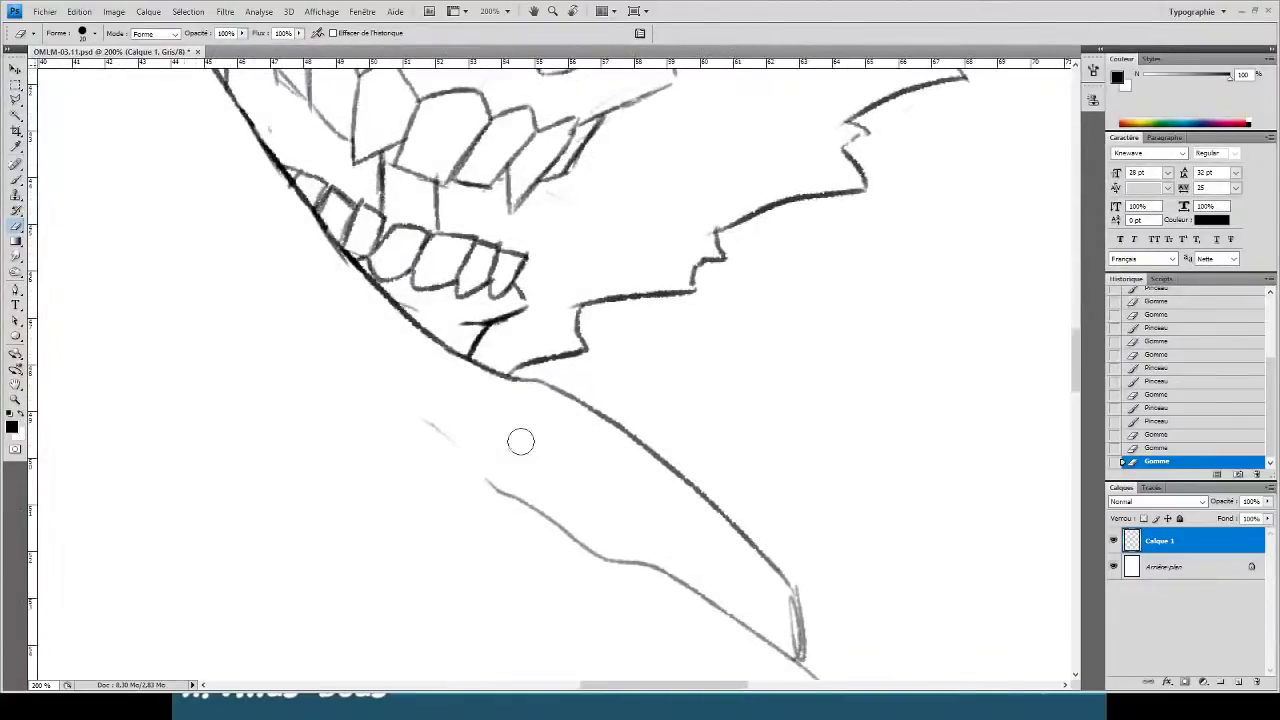
key(b)
- Clean up and darken the short edge closing the tapering shape below the chin, and strengthen its lower line down to the point
drag(634, 485, 511, 362)
key(e)
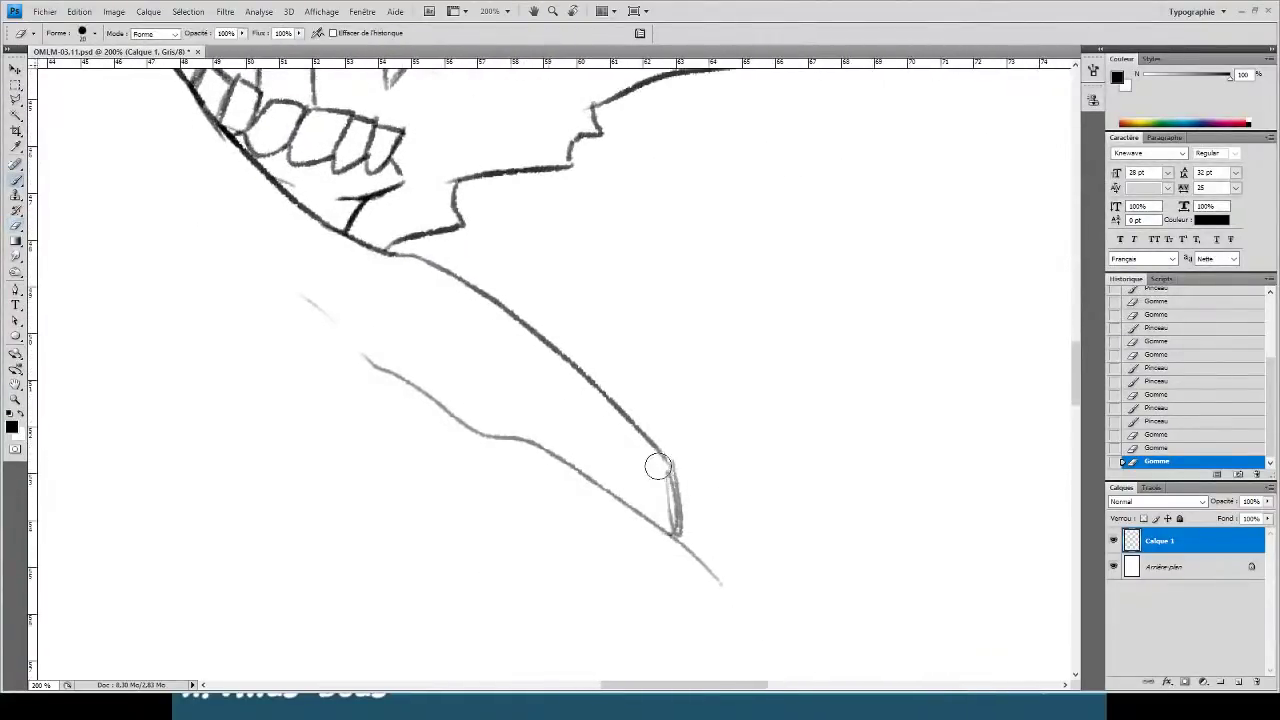
key(b)
mouse_move(672, 466)
mouse_down()
mouse_move(674, 557)
mouse_move(681, 534)
mouse_move(670, 557)
mouse_up()
key(e)
key(b)
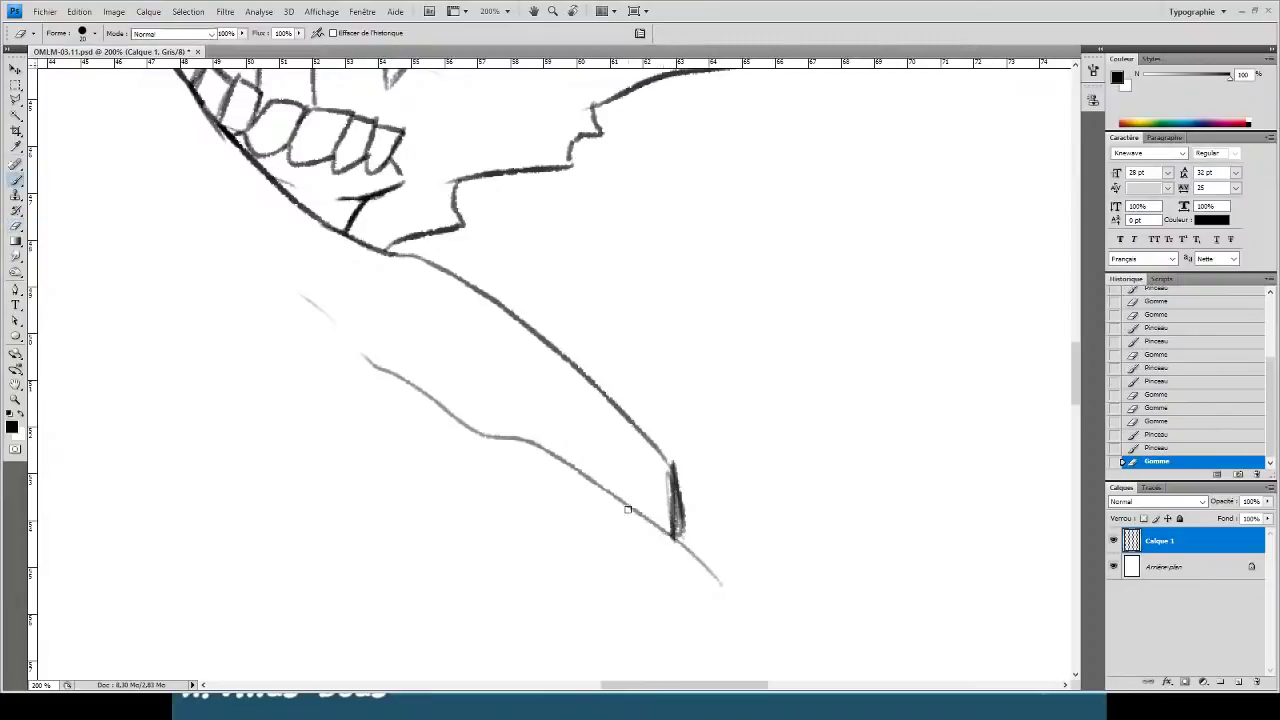
mouse_move(592, 484)
mouse_down()
mouse_move(740, 595)
mouse_move(763, 660)
mouse_up()
- Extend the hood's top outline backward in a gentle curve and erase its far end along with the short downward line
drag(273, 214, 414, 366)
key(ctrl+minus)
key(ctrl+minus)
key(ctrl+minus)
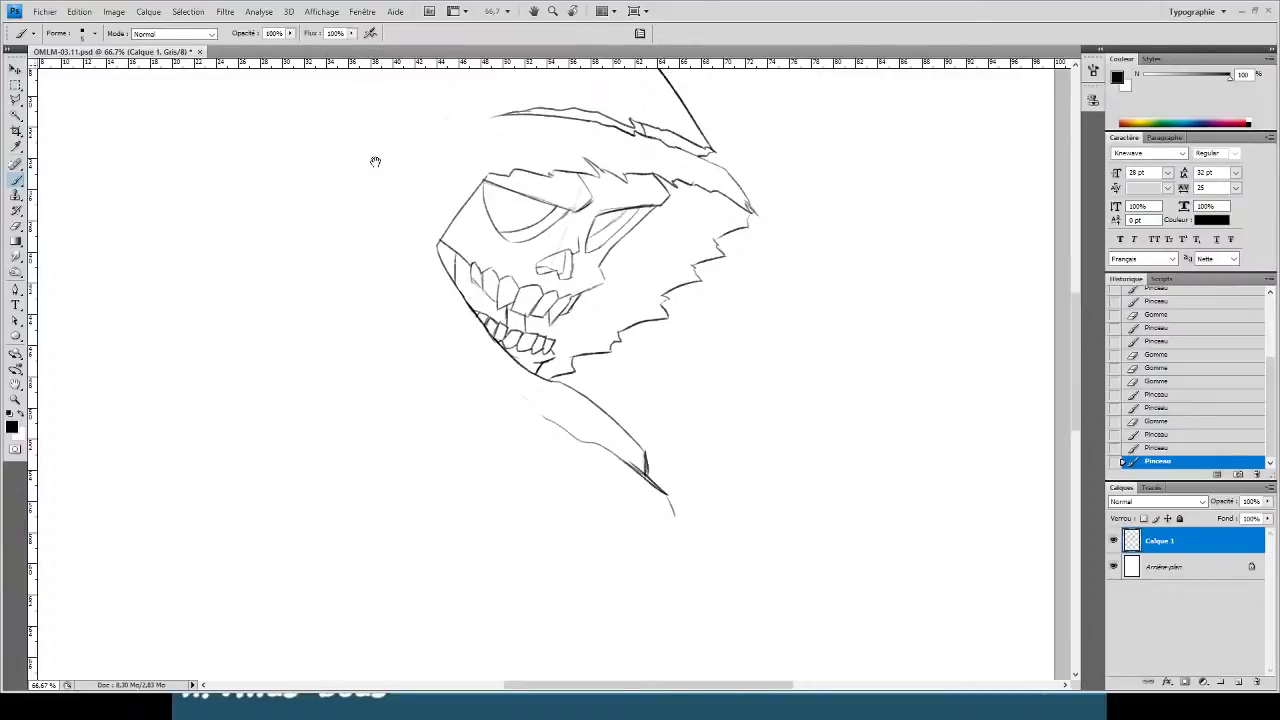
mouse_move(372, 207)
mouse_down()
mouse_move(346, 334)
mouse_move(352, 386)
mouse_up()
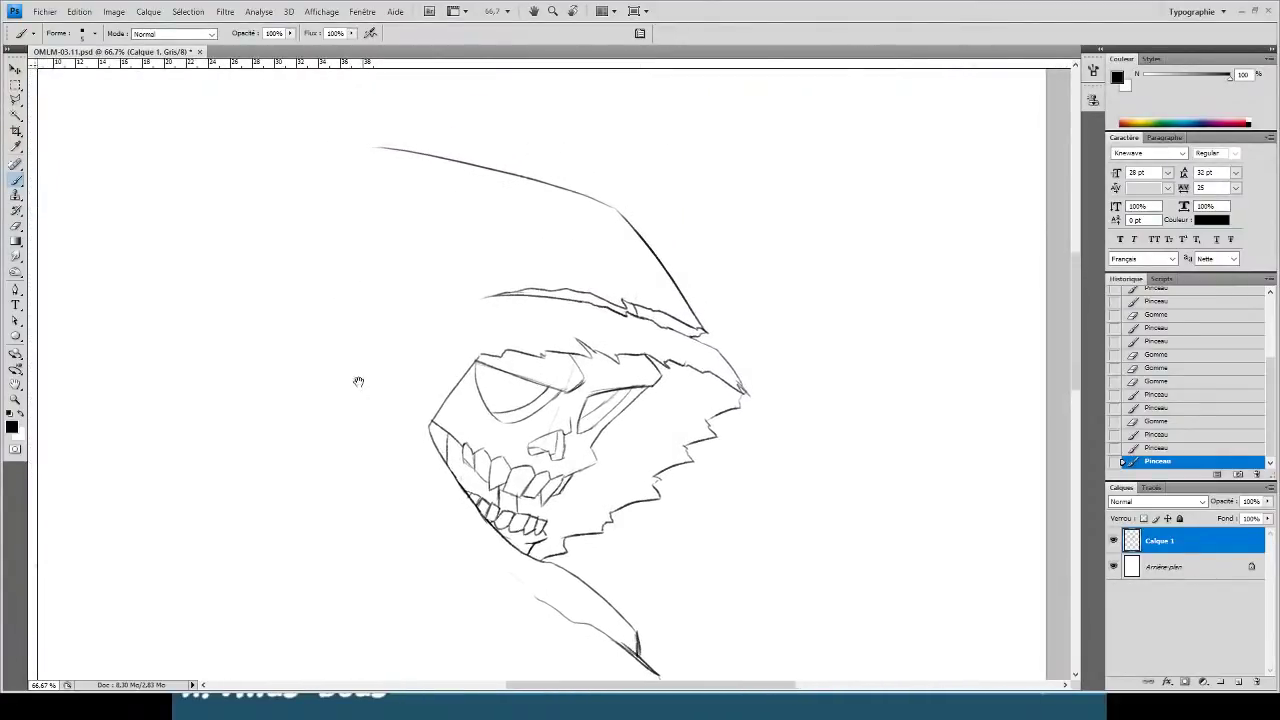
key(ctrl+plus)
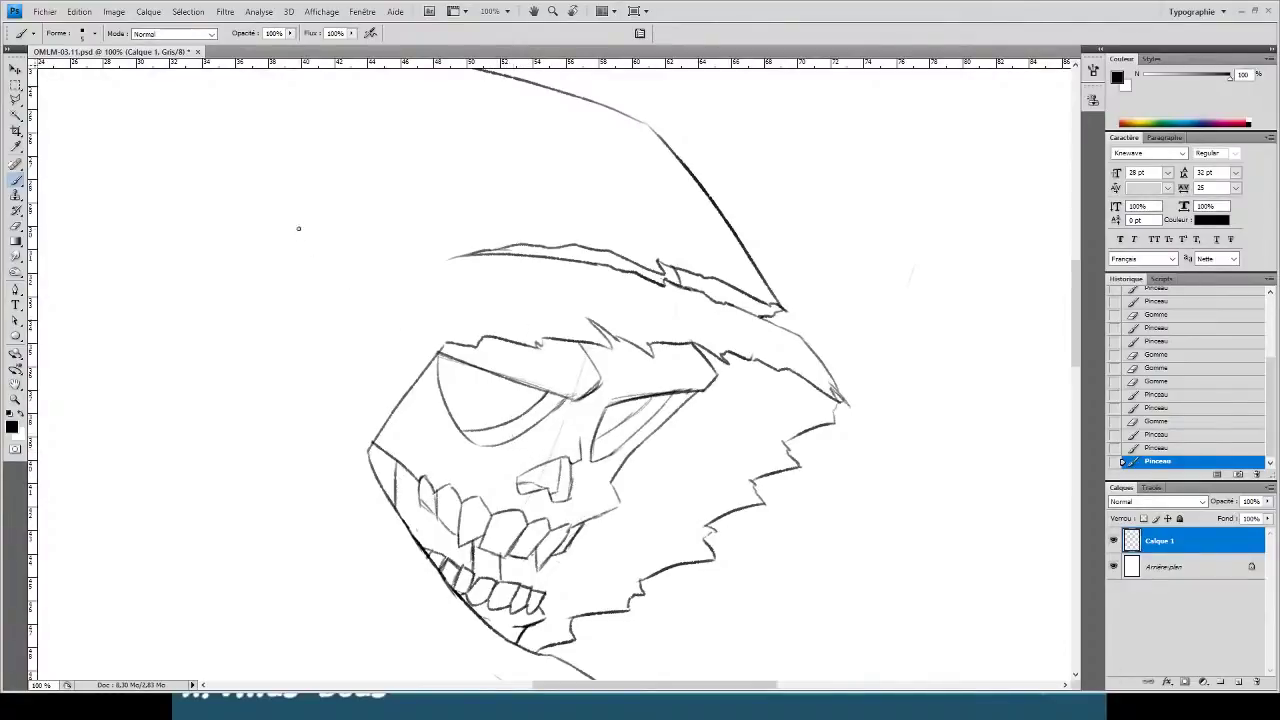
key(ctrl+minus)
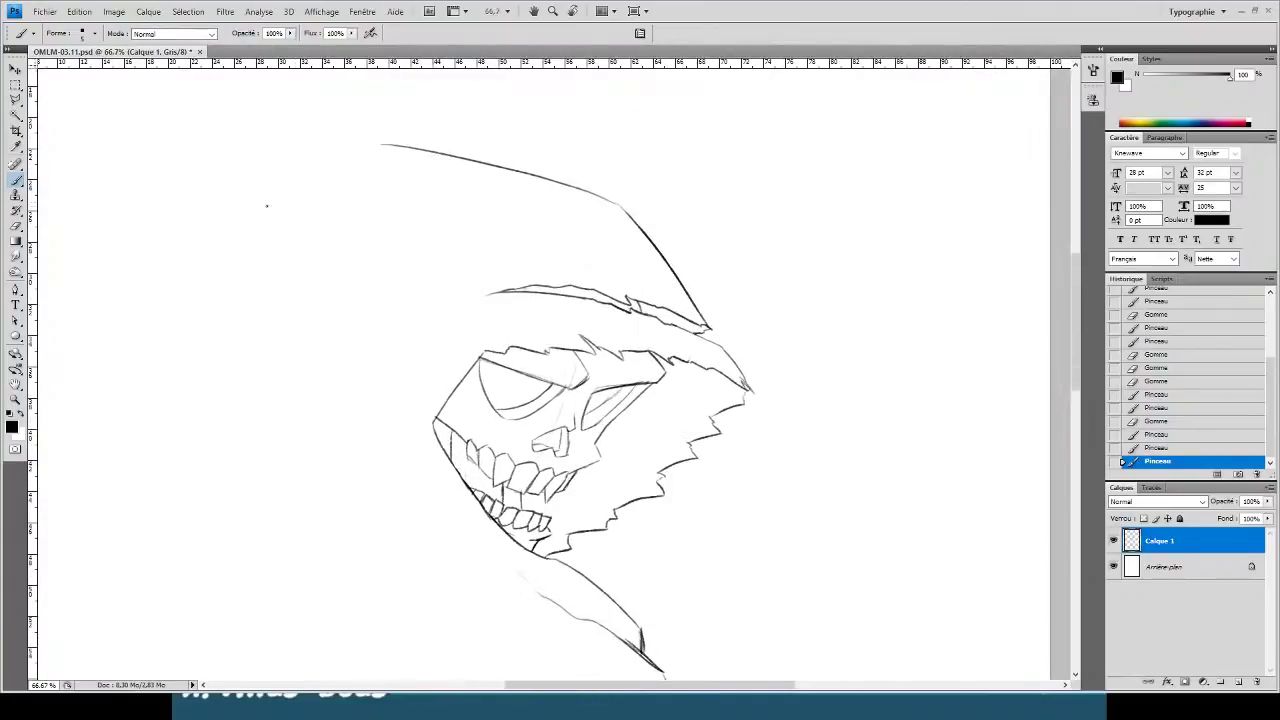
mouse_move(380, 140)
mouse_down()
mouse_move(118, 180)
mouse_move(125, 196)
mouse_move(119, 178)
mouse_move(150, 203)
mouse_move(140, 195)
mouse_move(162, 265)
mouse_up()
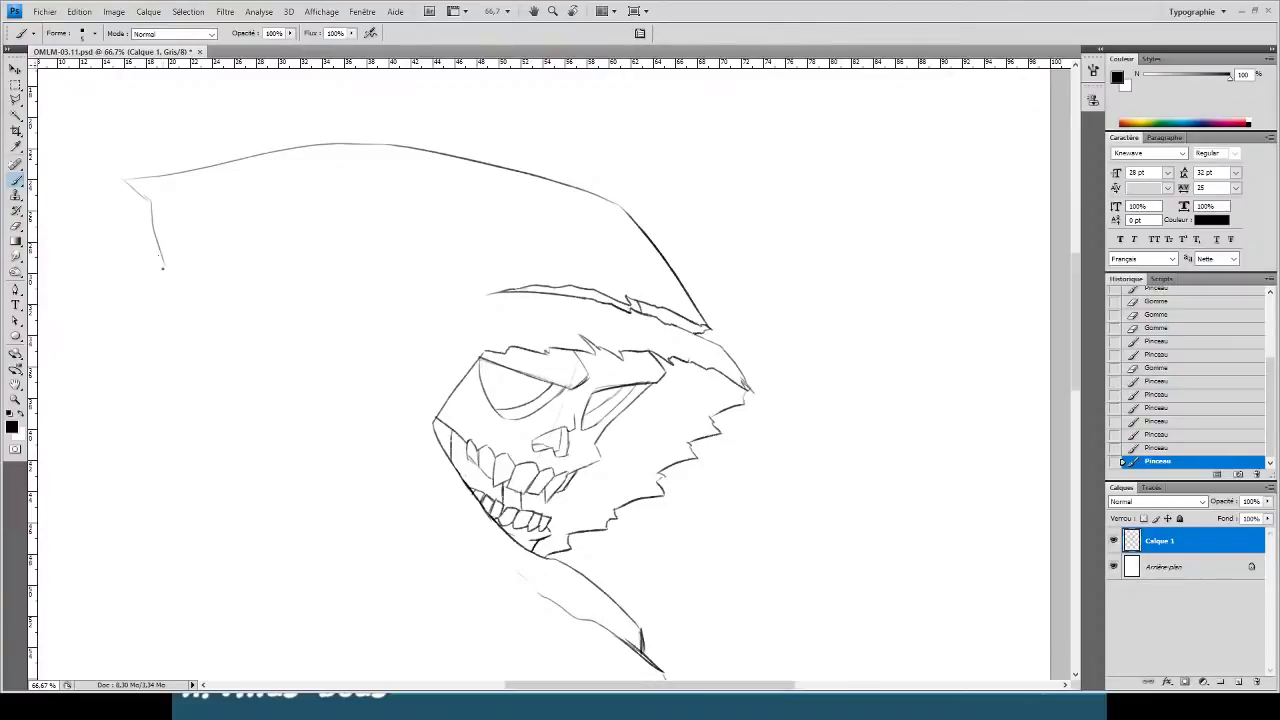
key(e)
mouse_move(127, 186)
mouse_down()
mouse_move(203, 162)
mouse_move(123, 185)
mouse_move(153, 252)
mouse_up()
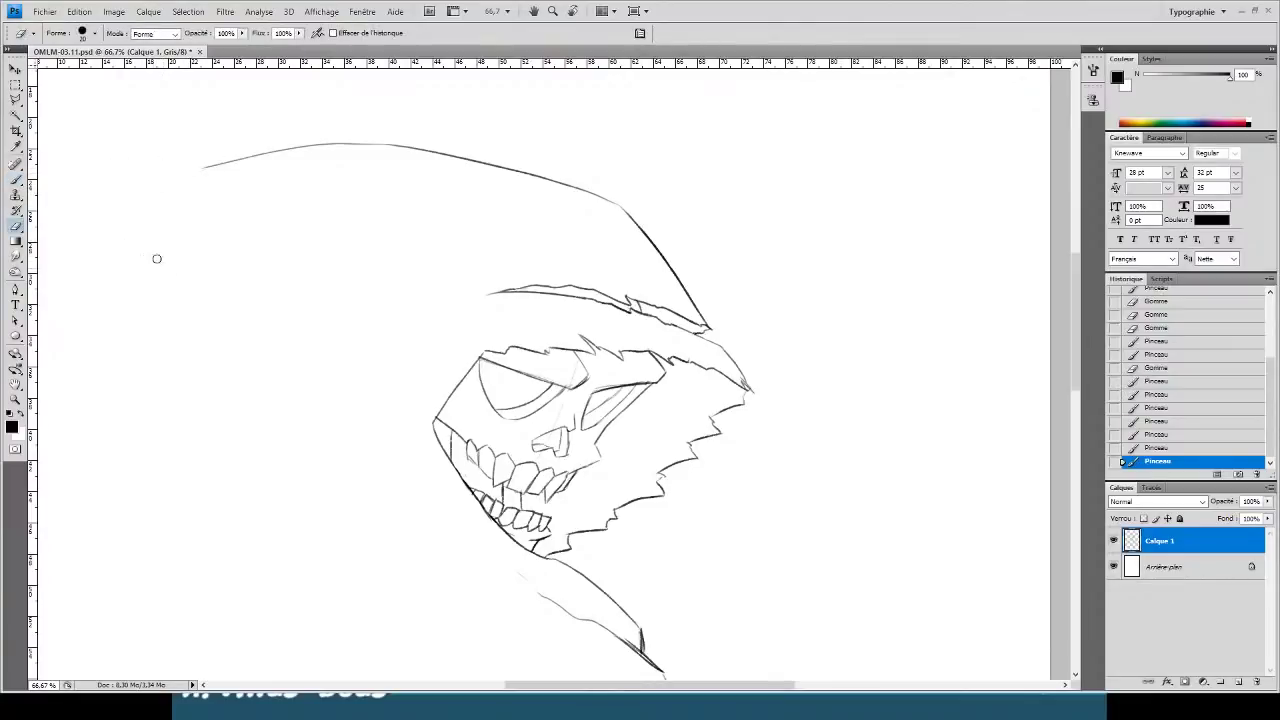
- Continue the hood's top outline backward, sloping down to a tip behind the head
key(b)
drag(251, 297, 466, 337)
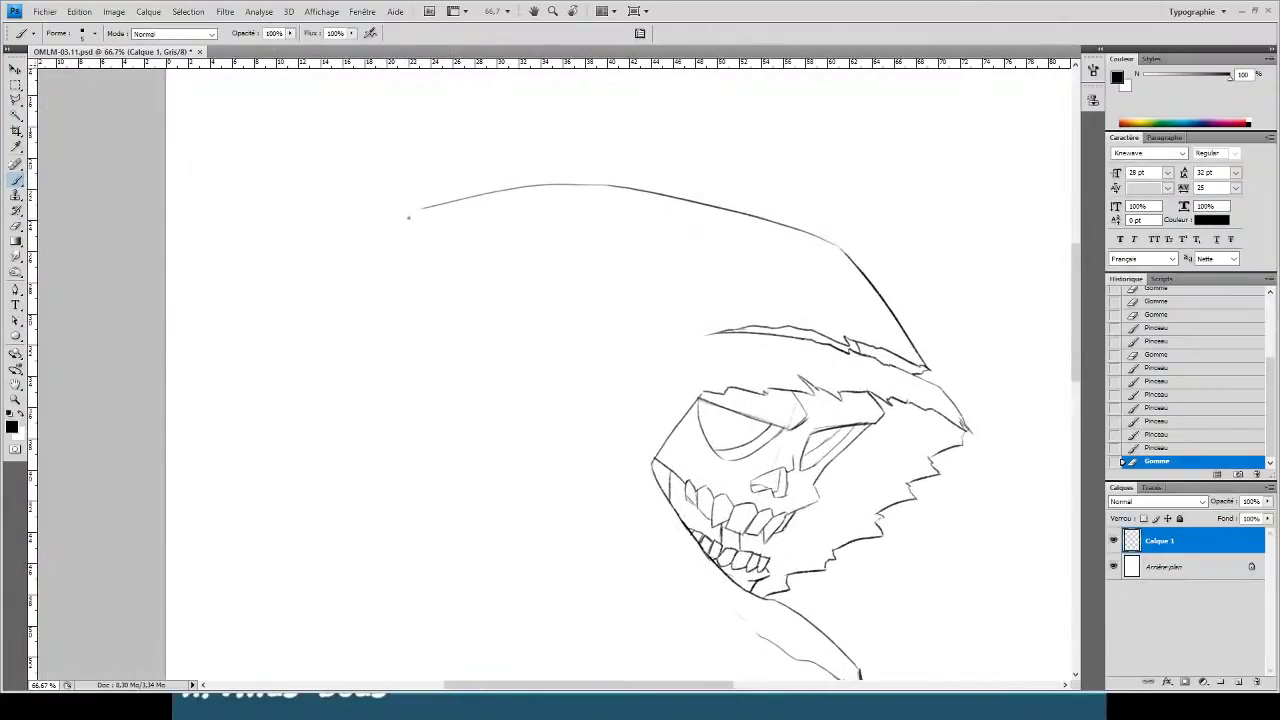
drag(418, 208, 325, 244)
key(ctrl+z)
drag(426, 208, 309, 249)
drag(322, 244, 310, 249)
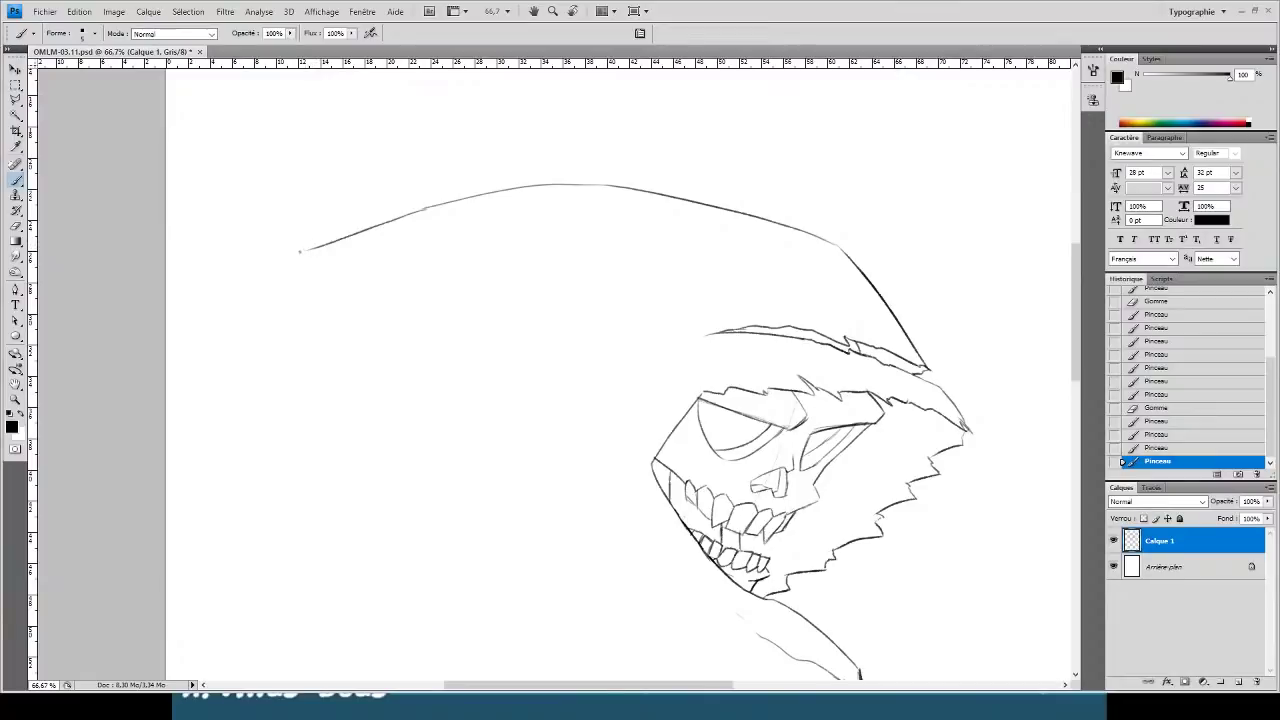
- Draw the hood's angular back contour from the rear tip down to the neck, and add a long shoulder line sloping away behind it
mouse_move(410, 266)
mouse_down()
mouse_move(458, 265)
mouse_move(525, 351)
mouse_move(519, 449)
mouse_move(492, 484)
mouse_move(544, 573)
mouse_up()
drag(488, 493, 346, 548)
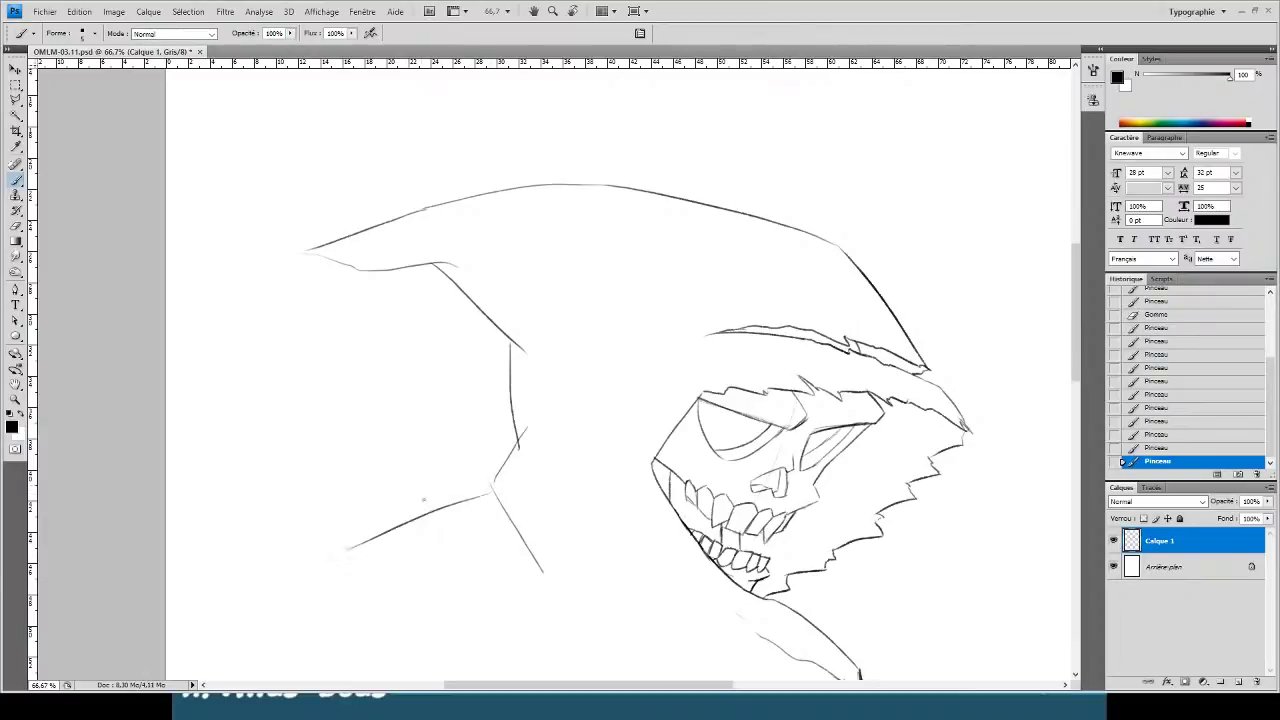
key(ctrl+z)
drag(500, 498, 310, 602)
drag(403, 388, 309, 198)
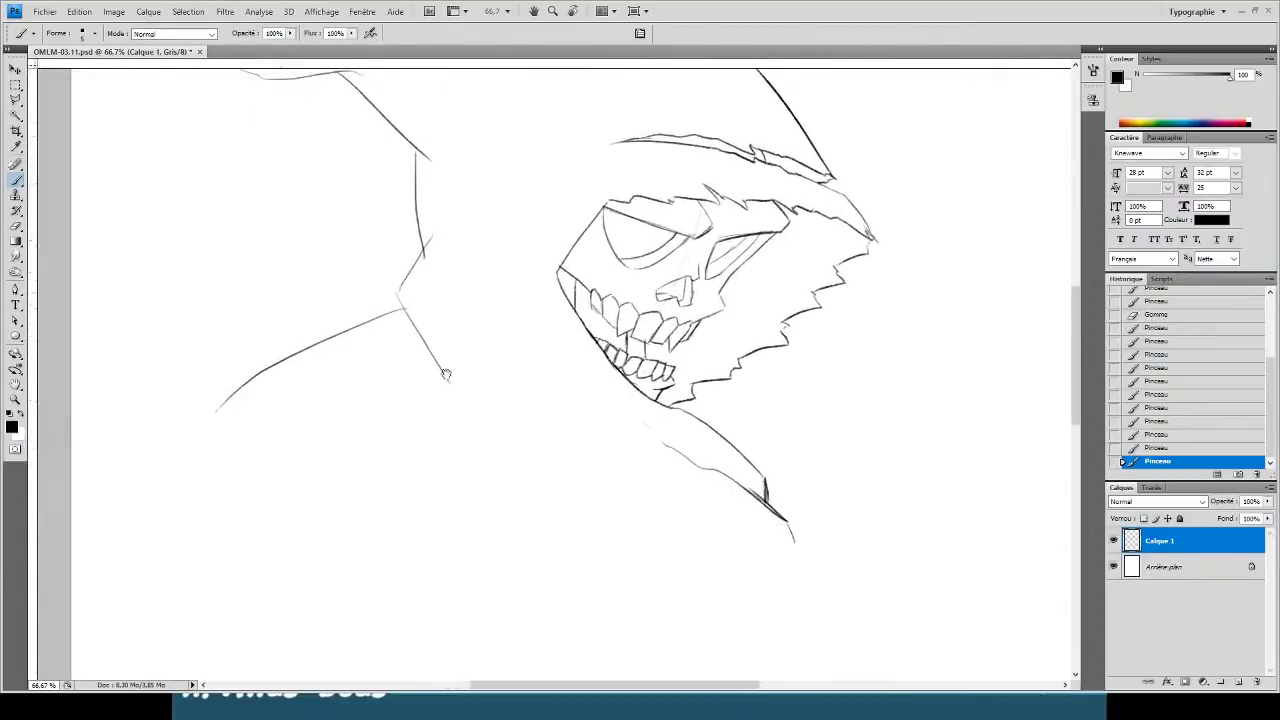
- Erase the short diagonal line below the neck and draw a front shoulder line sloping toward the jaw instead
key(e)
mouse_move(449, 382)
mouse_down()
mouse_move(400, 314)
mouse_move(428, 351)
mouse_move(408, 316)
mouse_move(563, 372)
mouse_up()
key(b)
- Erase the hood's lower back contour and draw a fold line above the rear shoulder, curving down to meet it
key(e)
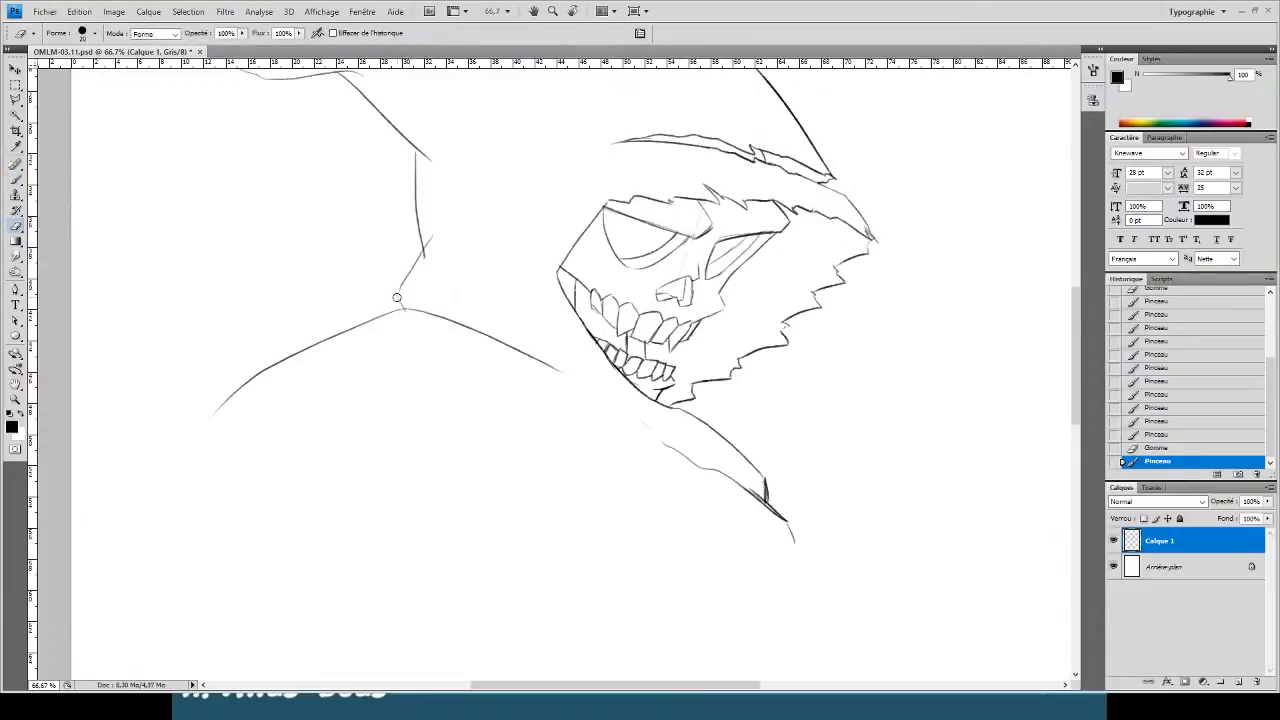
drag(415, 279, 425, 254)
mouse_move(385, 298)
mouse_down()
mouse_move(397, 286)
mouse_move(385, 288)
mouse_up()
key(b)
mouse_move(422, 249)
mouse_down()
mouse_move(310, 301)
mouse_move(275, 372)
mouse_up()
key(e)
mouse_move(424, 256)
mouse_down()
mouse_move(412, 158)
mouse_move(425, 240)
mouse_up()
key(b)
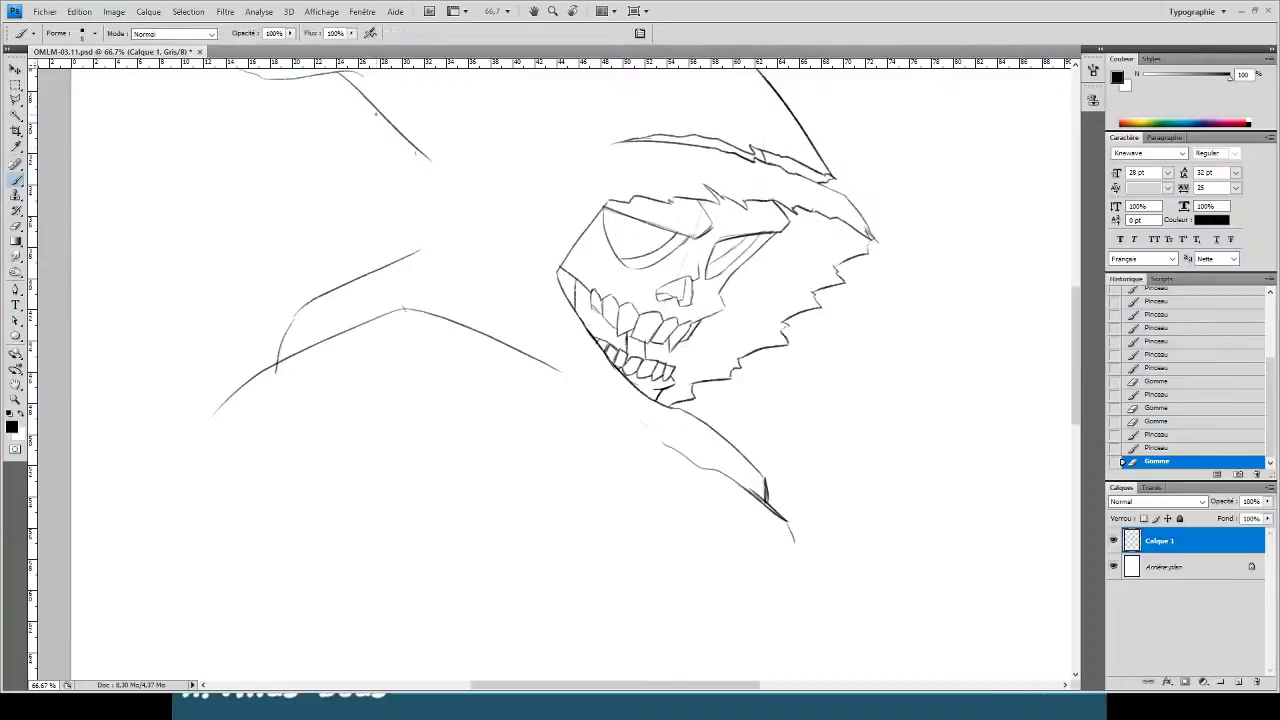
- Trim the end of the hood's rear diagonal and redraw the nape contour bending inward and down to the shoulder fold
key(e)
mouse_move(404, 135)
mouse_down()
mouse_move(429, 160)
mouse_move(422, 173)
mouse_up()
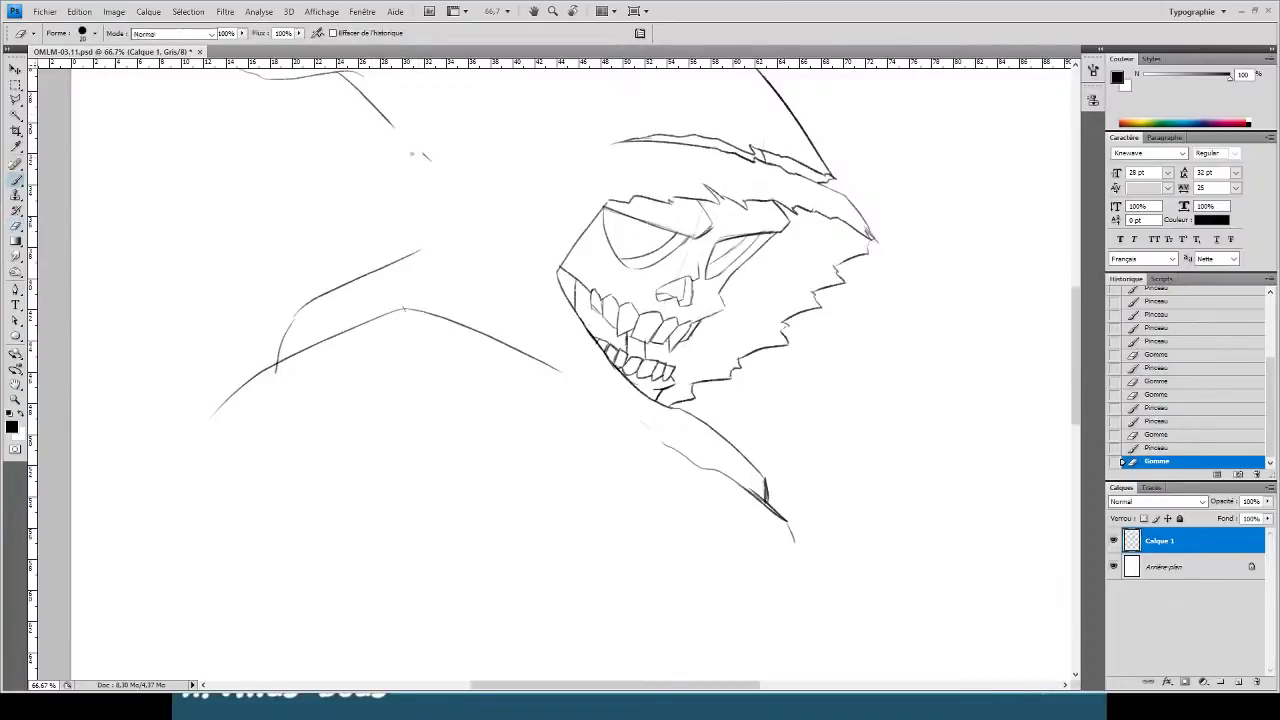
click(423, 152)
key(b)
drag(394, 131, 369, 298)
key(ctrl+z)
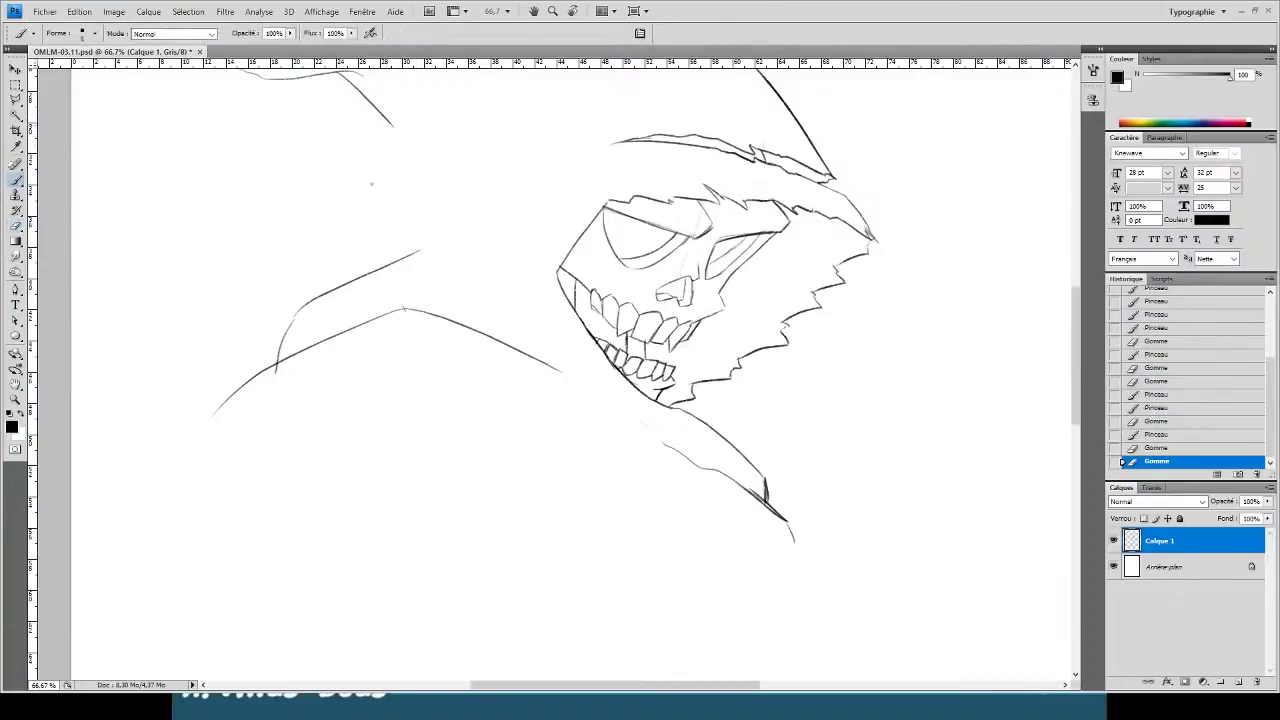
drag(390, 128, 365, 213)
key(ctrl+z)
mouse_move(390, 126)
mouse_down()
mouse_move(366, 210)
mouse_move(373, 243)
mouse_move(405, 254)
mouse_move(366, 258)
mouse_move(345, 284)
mouse_move(412, 250)
mouse_up()
key(e)
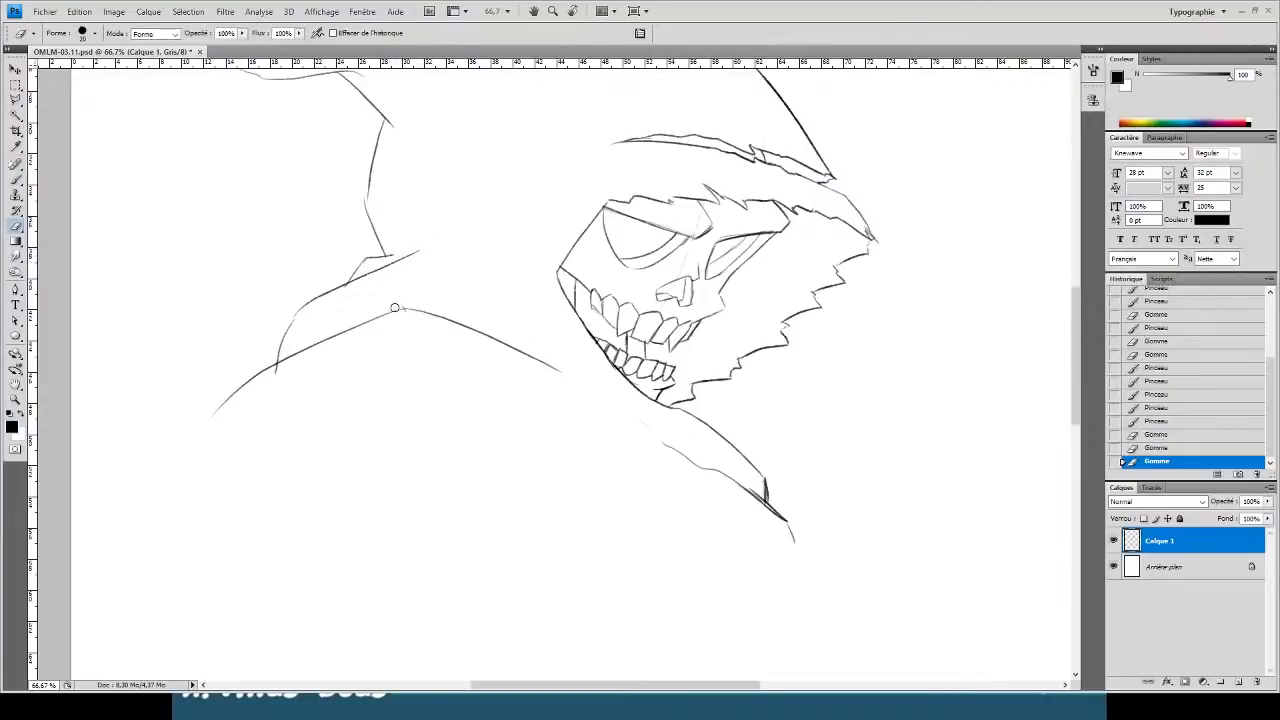
- Add a new layer and rough out the two upper fingers of a closed hand in front of the hood
drag(450, 203, 414, 260)
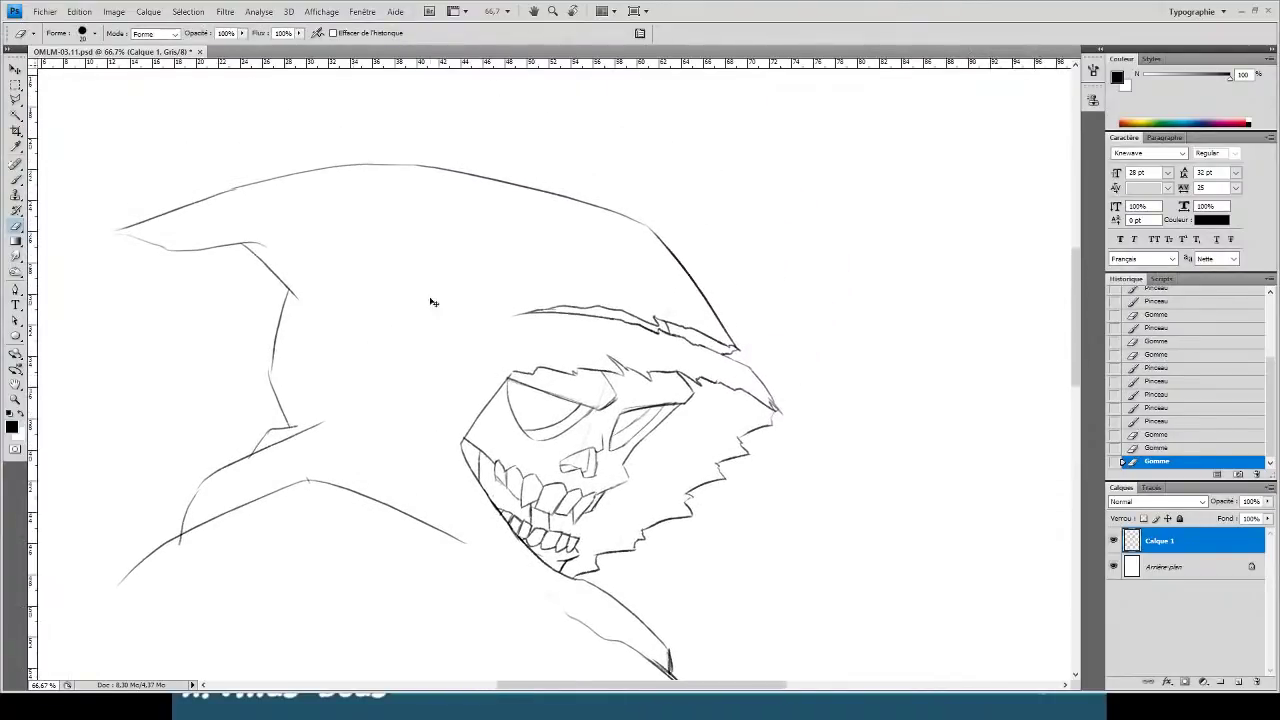
key(ctrl+minus)
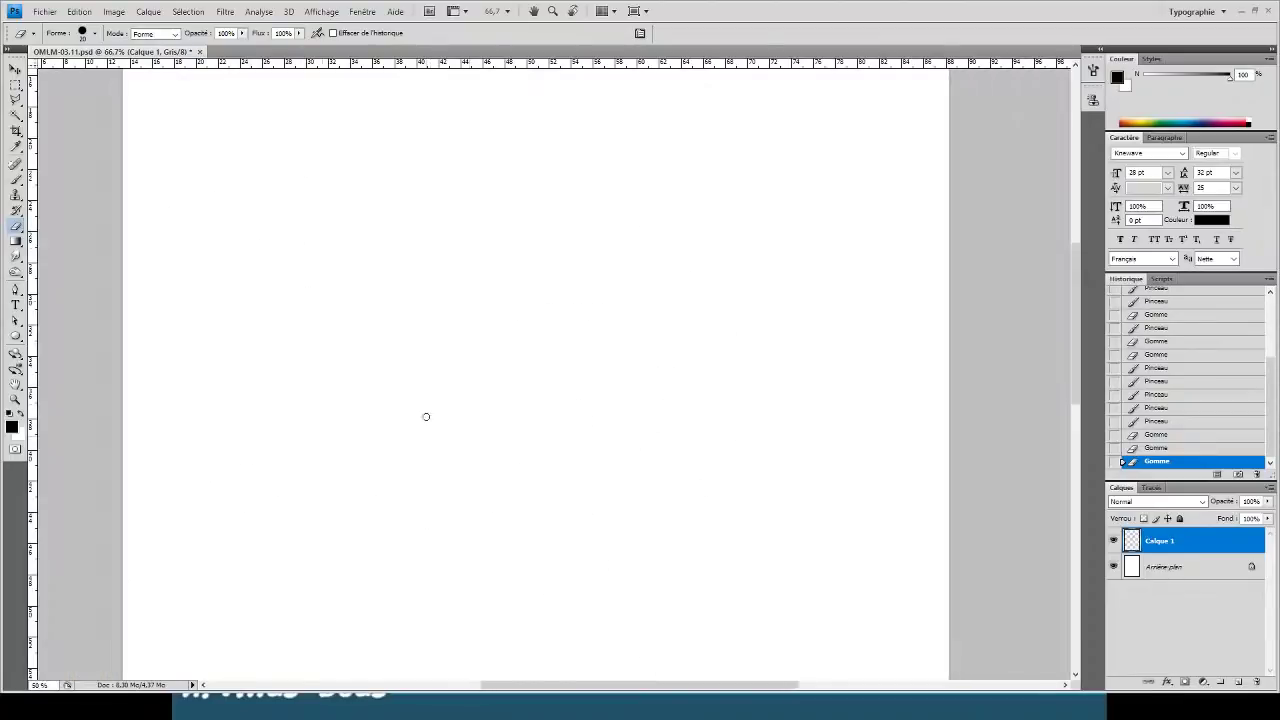
key(ctrl+plus)
drag(527, 446, 400, 275)
key(ctrl+plus)
key(b)
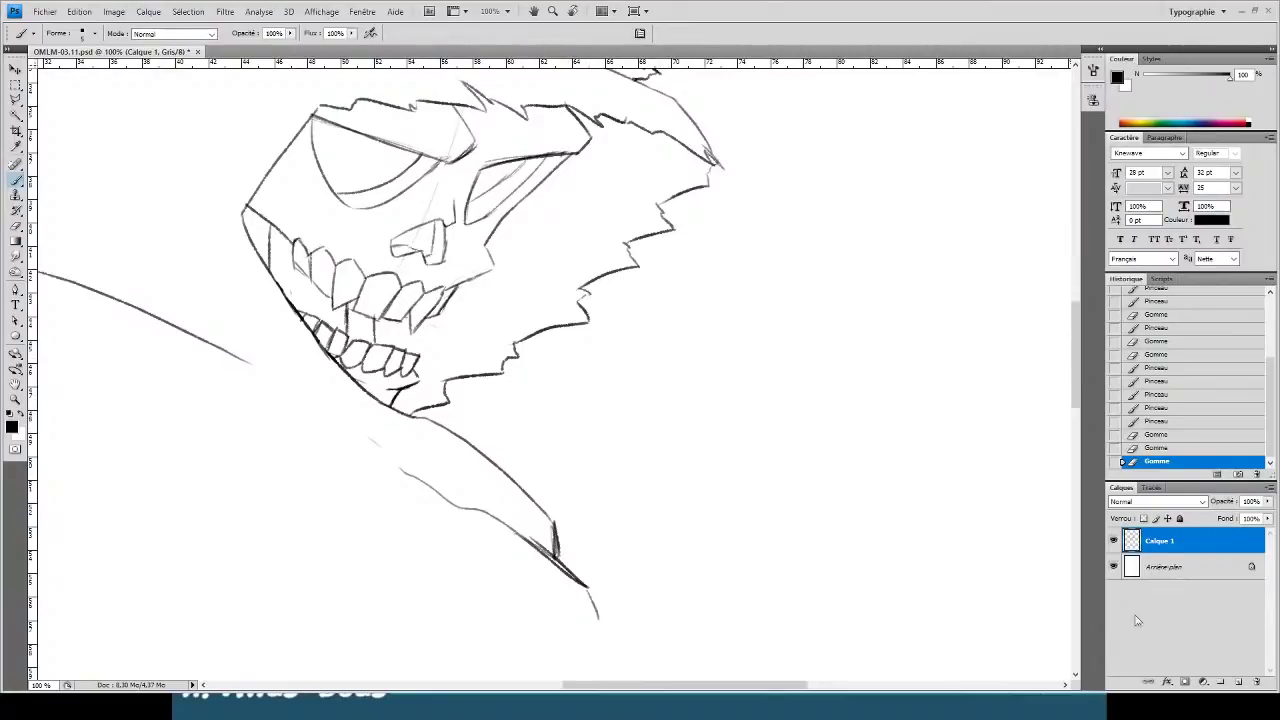
click(1238, 681)
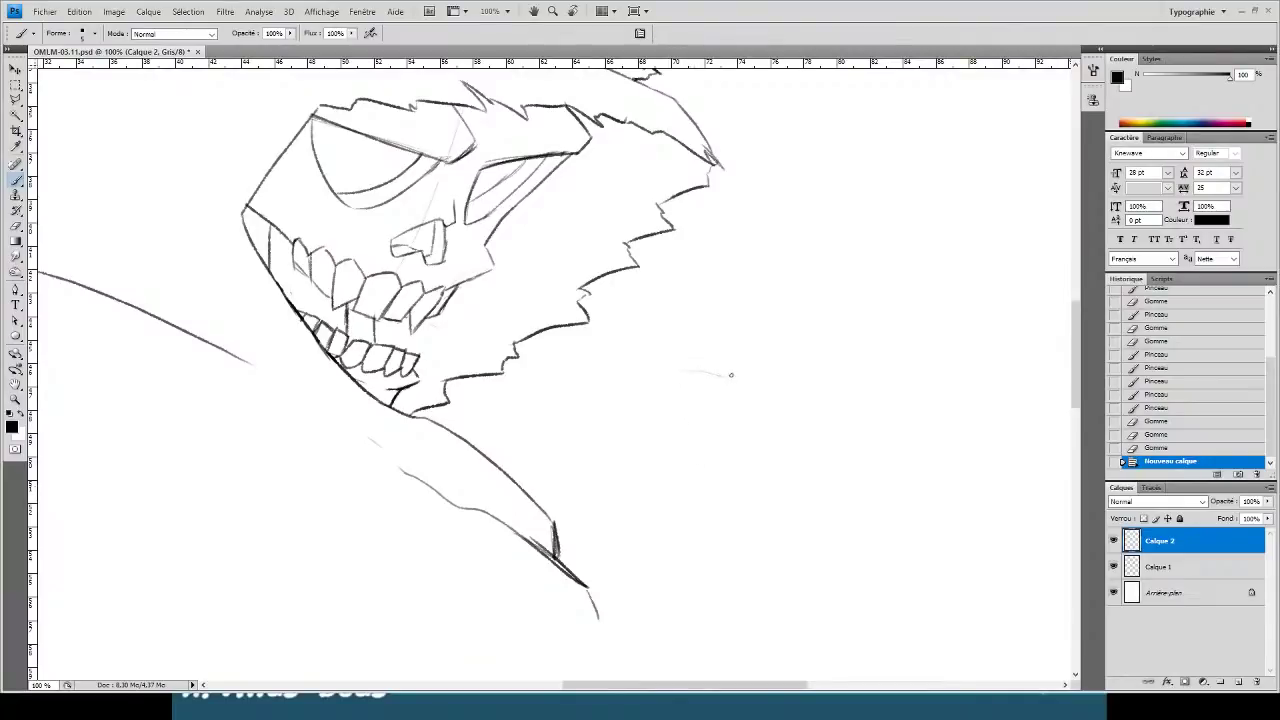
mouse_move(690, 372)
mouse_down()
mouse_move(732, 379)
mouse_move(790, 428)
mouse_move(774, 457)
mouse_move(711, 435)
mouse_move(664, 396)
mouse_move(765, 478)
mouse_move(641, 462)
mouse_up()
drag(639, 436, 738, 516)
drag(646, 406, 634, 426)
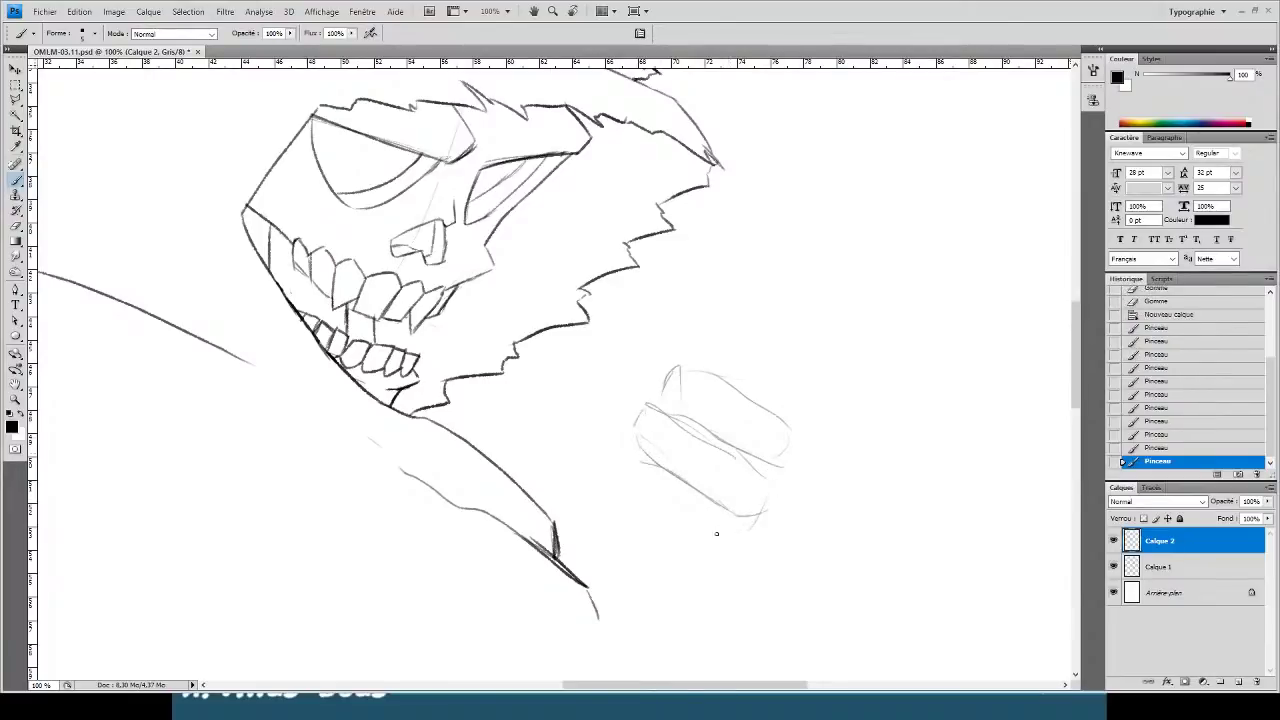
- Rough out the third and fourth fingers below the first two
drag(641, 512, 708, 546)
mouse_move(672, 538)
mouse_down()
mouse_move(614, 473)
mouse_move(682, 562)
mouse_move(645, 572)
mouse_up()
drag(600, 518, 624, 558)
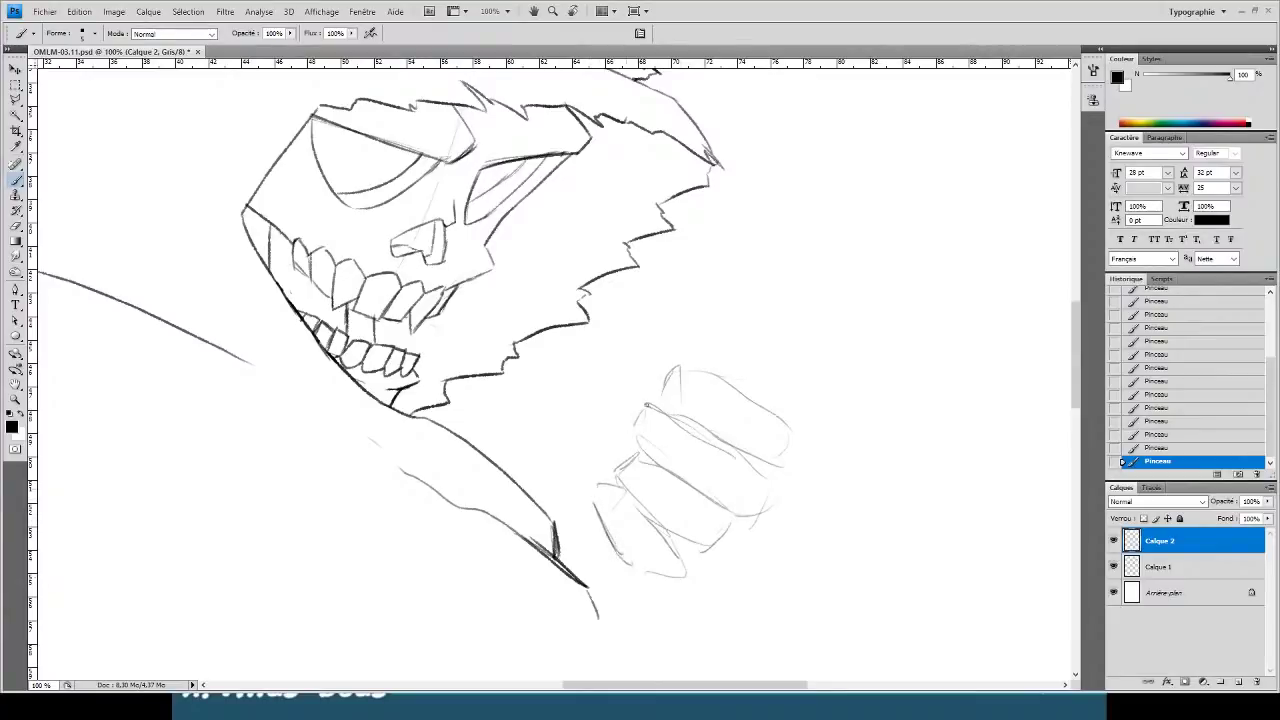
- Rough out the hand's upright thumb and the light contour lines of the palm behind the fingers
mouse_move(658, 403)
mouse_down()
mouse_move(651, 328)
mouse_move(621, 412)
mouse_up()
mouse_move(618, 385)
mouse_down()
mouse_move(610, 432)
mouse_move(653, 439)
mouse_up()
drag(652, 437, 671, 353)
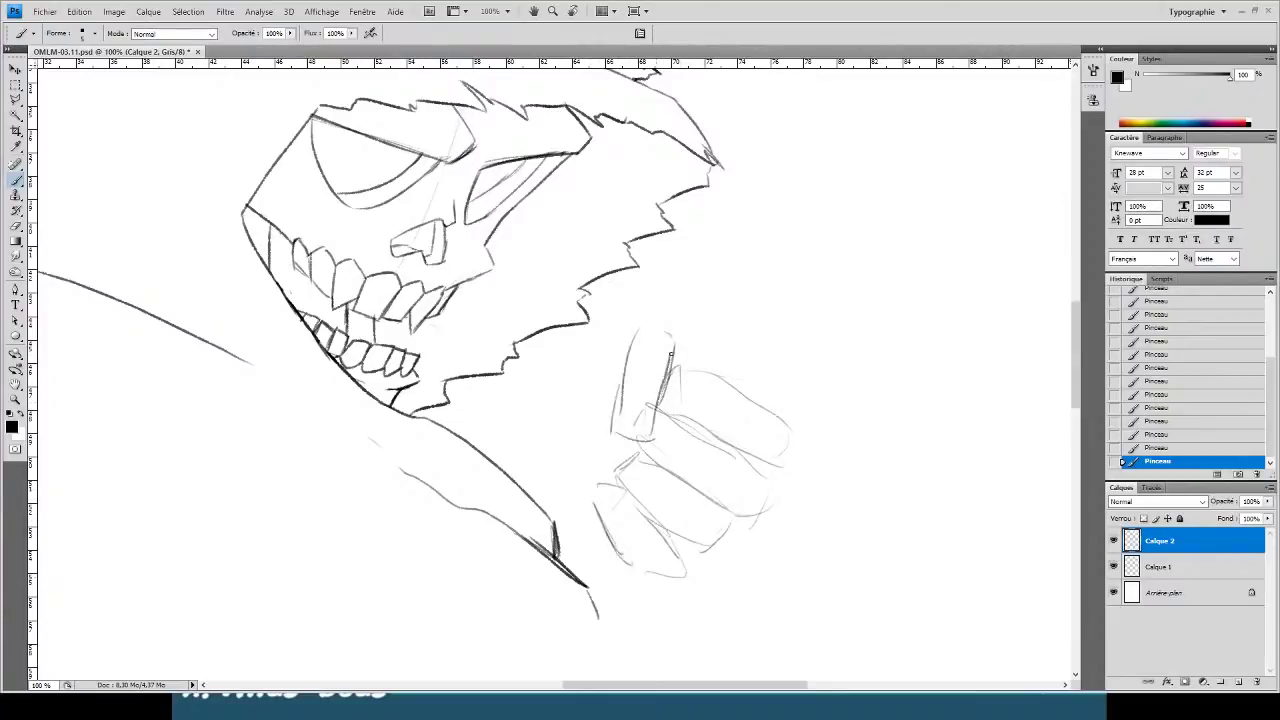
mouse_move(432, 406)
mouse_down()
mouse_move(277, 377)
mouse_move(307, 363)
mouse_up()
drag(505, 308, 489, 346)
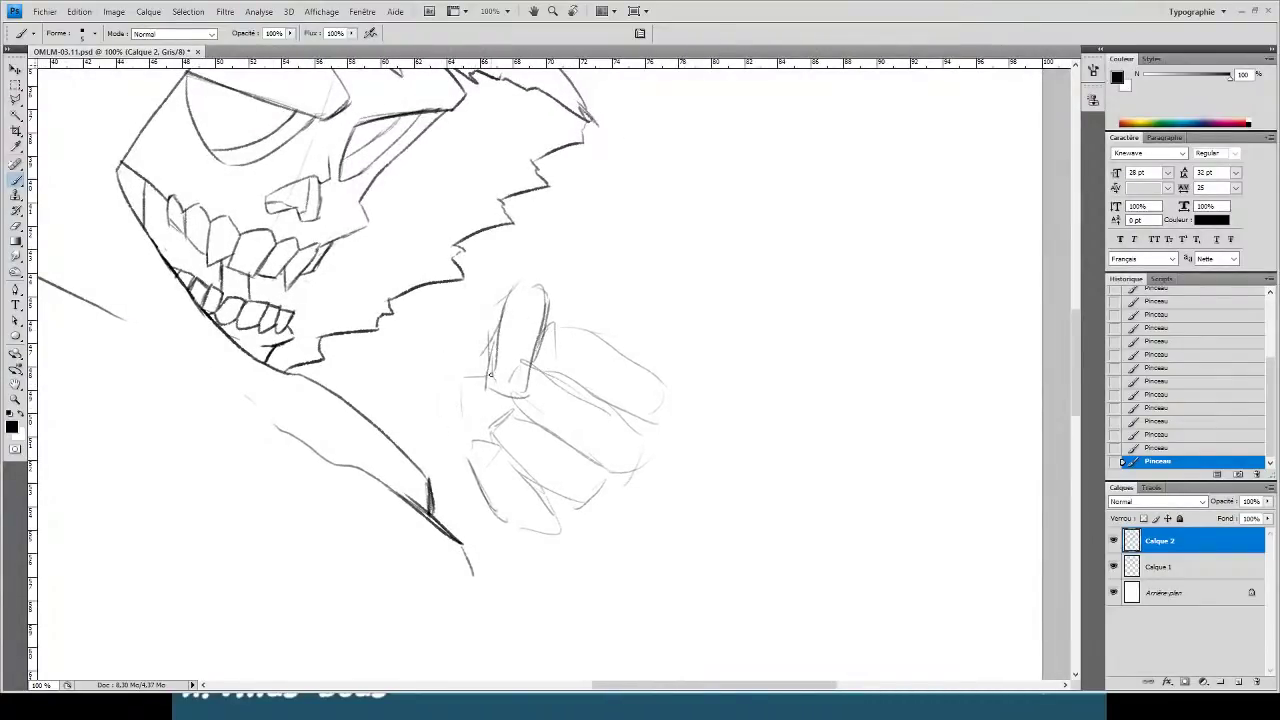
mouse_move(482, 387)
mouse_down()
mouse_move(443, 395)
mouse_move(434, 448)
mouse_up()
- Add another new layer and outline the uppermost finger over the rough sketch with dark, angular lines
click(1238, 681)
key(ctrl+plus)
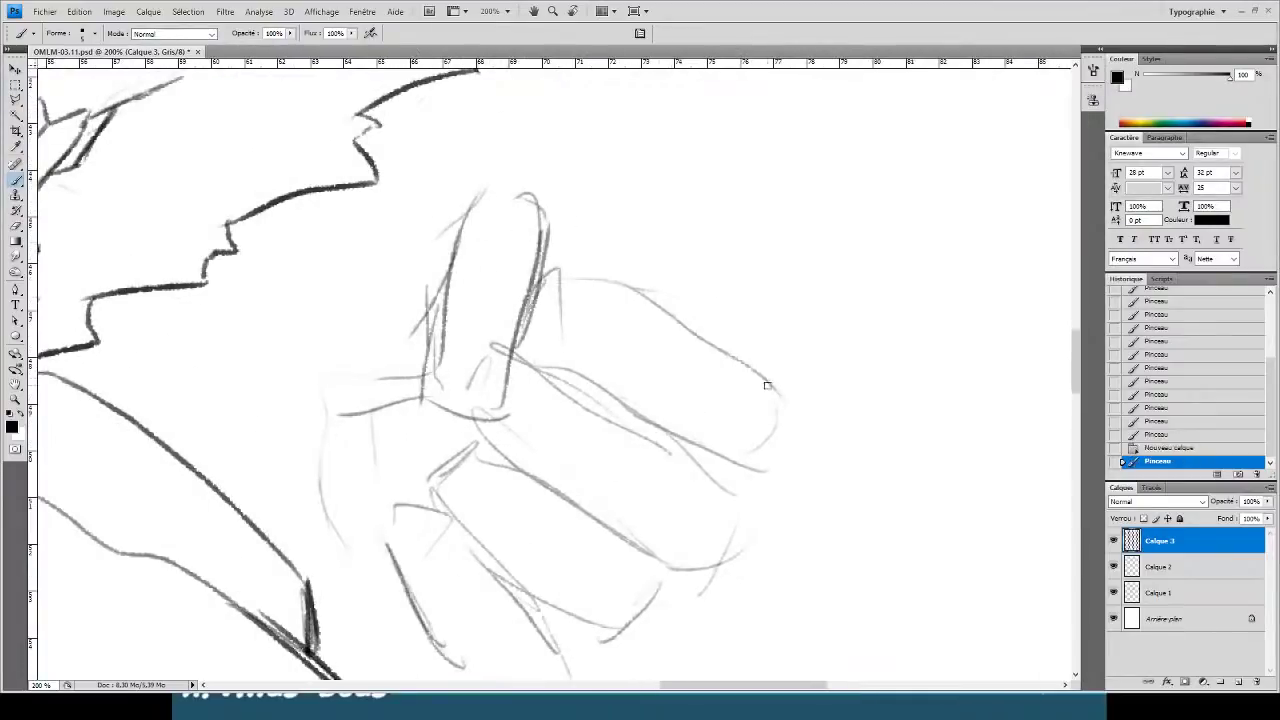
drag(772, 386, 588, 284)
drag(772, 384, 788, 426)
drag(737, 478, 789, 429)
mouse_move(790, 428)
mouse_down()
mouse_move(735, 479)
mouse_move(553, 347)
mouse_move(526, 352)
mouse_move(534, 302)
mouse_move(567, 276)
mouse_move(592, 279)
mouse_up()
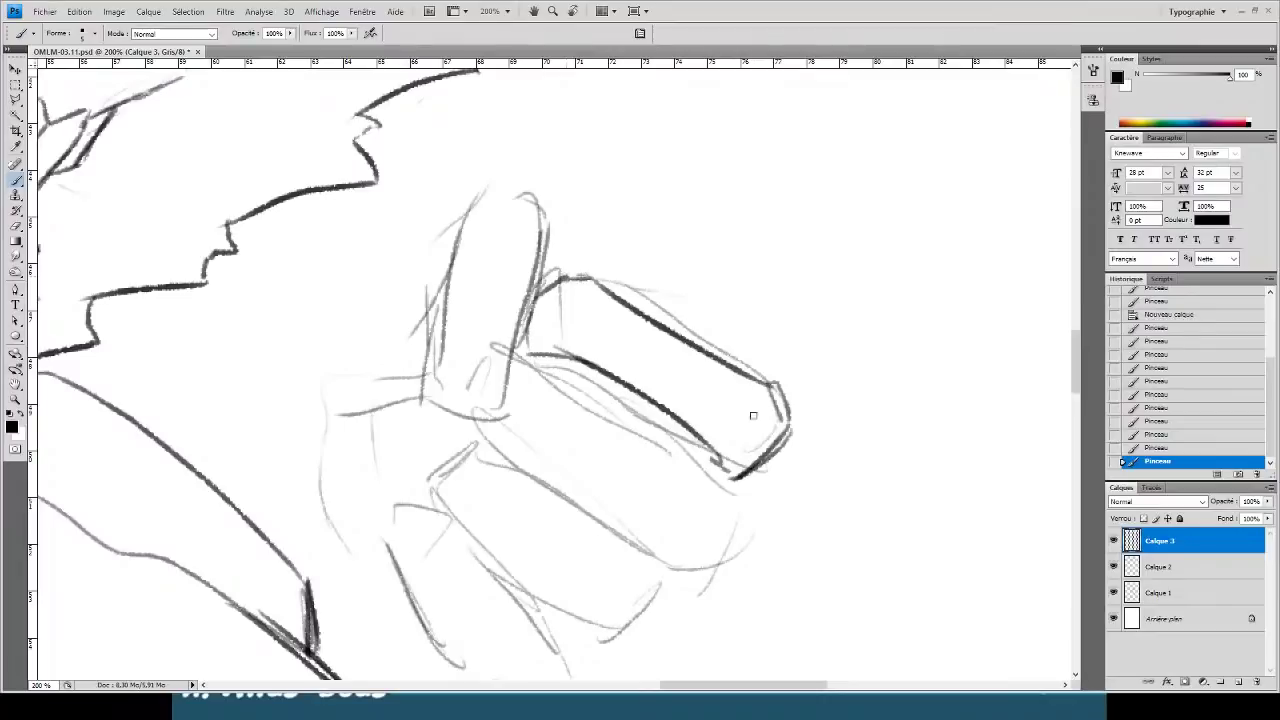
mouse_move(722, 364)
mouse_down()
mouse_move(780, 384)
mouse_move(790, 414)
mouse_up()
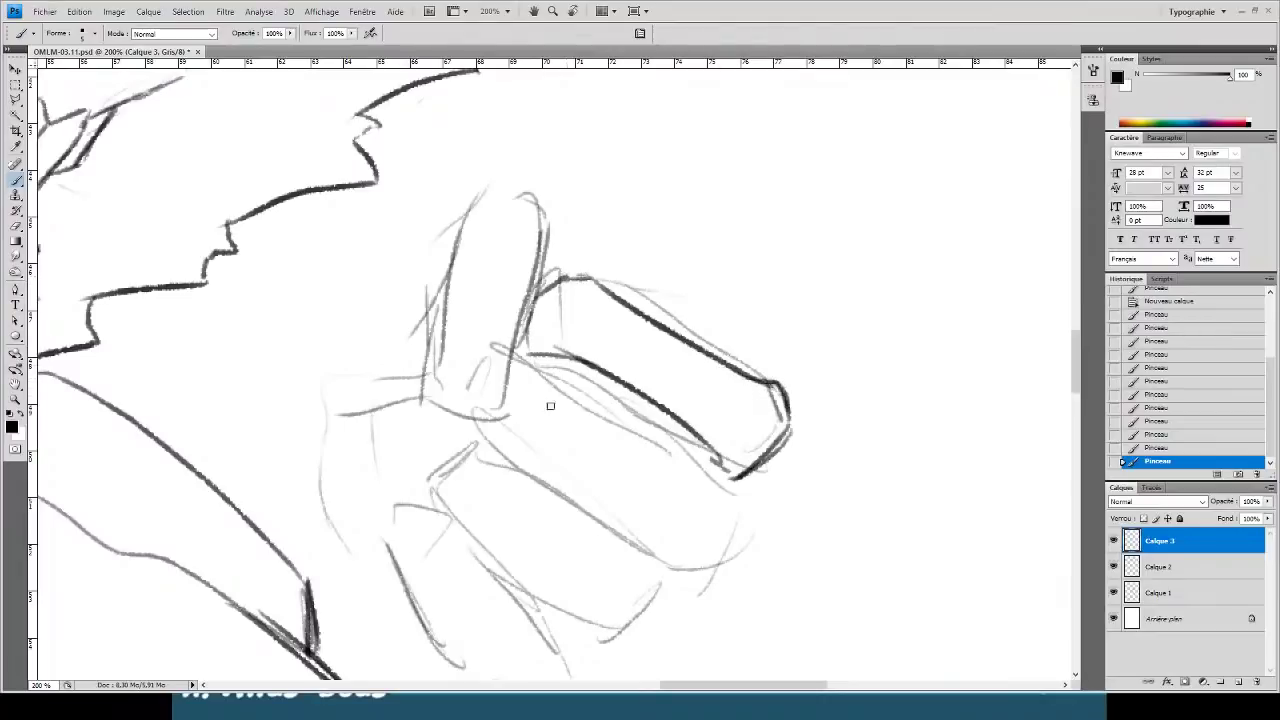
- Outline the second finger and the upright thumb over the rough sketch with dark, angular lines
drag(735, 497, 522, 356)
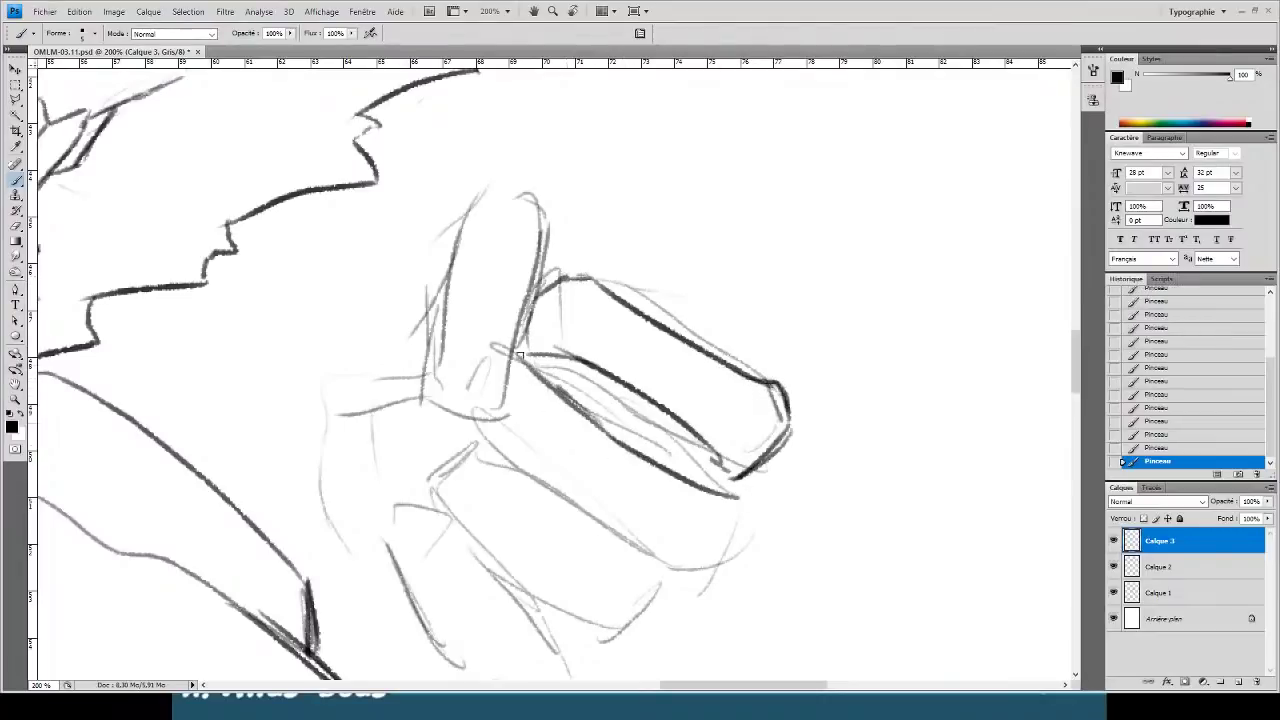
mouse_move(734, 503)
mouse_down()
mouse_move(738, 552)
mouse_move(662, 572)
mouse_move(662, 543)
mouse_move(483, 433)
mouse_up()
mouse_move(518, 357)
mouse_down()
mouse_move(478, 424)
mouse_move(442, 411)
mouse_move(425, 352)
mouse_move(445, 332)
mouse_up()
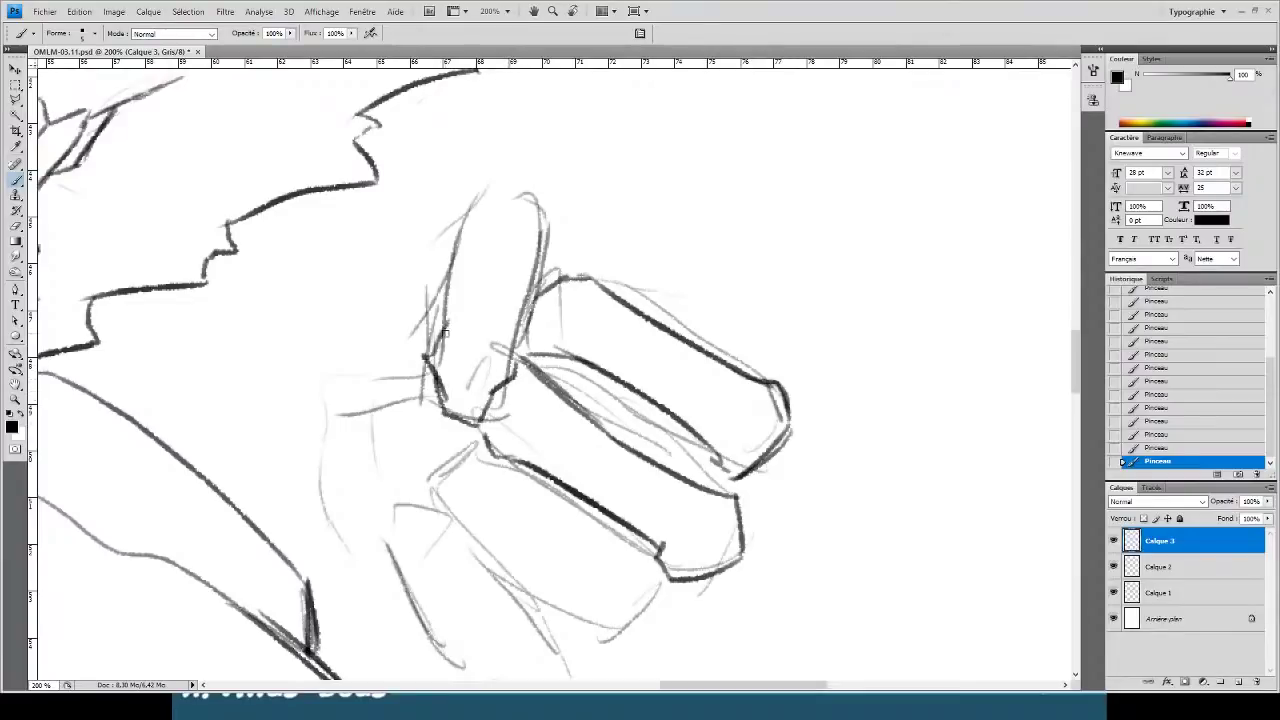
mouse_move(436, 383)
mouse_down()
mouse_move(478, 430)
mouse_move(492, 396)
mouse_up()
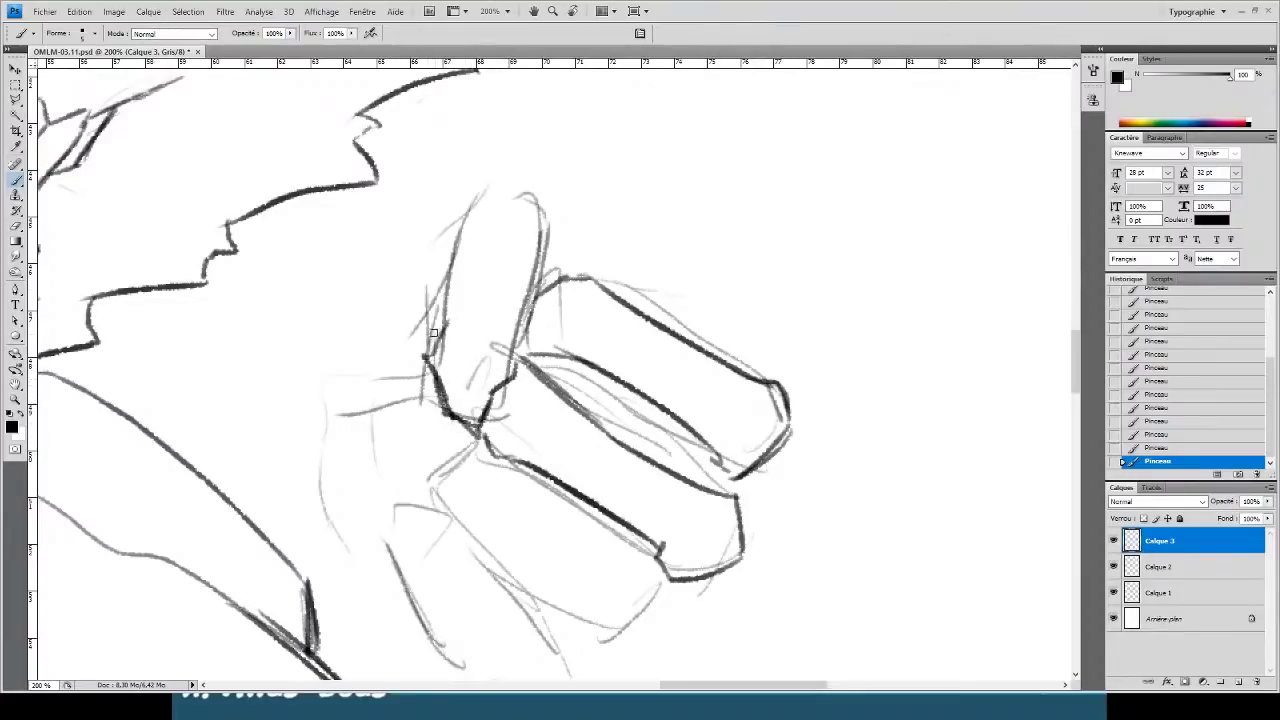
mouse_move(434, 333)
mouse_down()
mouse_move(467, 196)
mouse_move(537, 184)
mouse_move(565, 217)
mouse_move(534, 270)
mouse_move(515, 355)
mouse_move(478, 373)
mouse_up()
drag(433, 518, 413, 456)
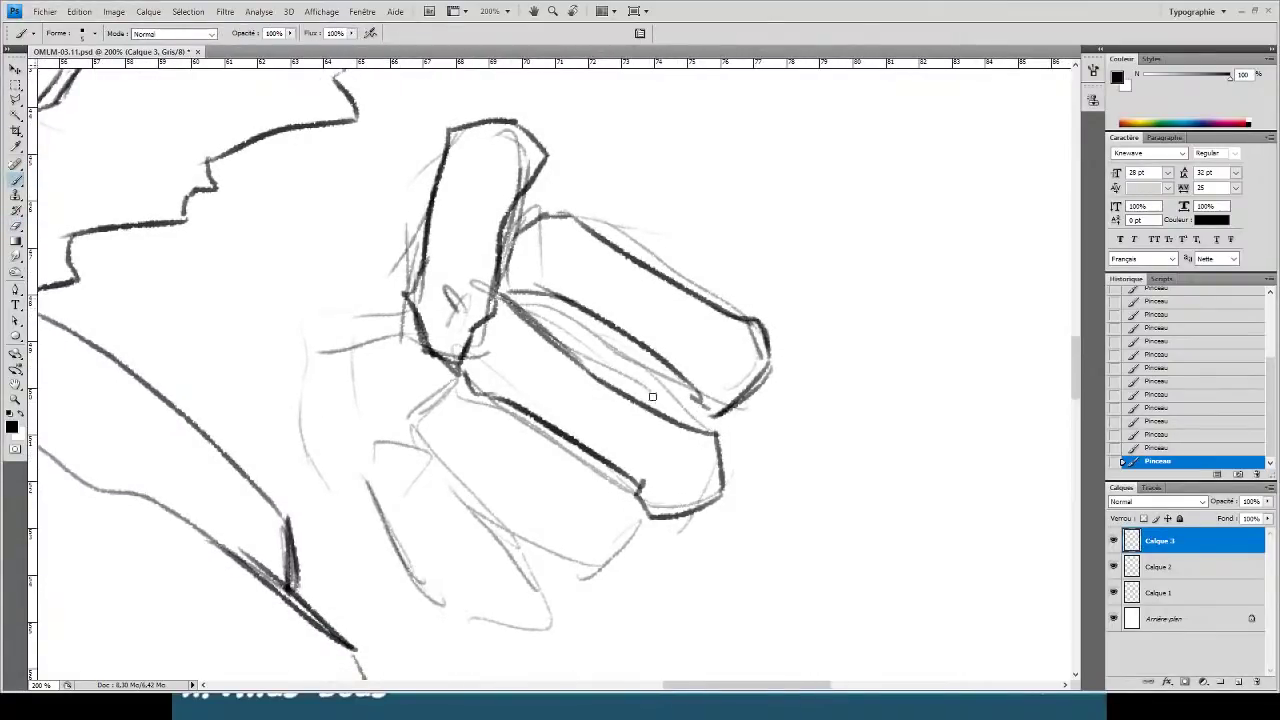
- Outline the third and fourth fingers in dark lines and add the small rounded knuckle shapes at their palm-side ends
drag(608, 515, 450, 382)
mouse_move(578, 494)
mouse_down()
mouse_move(624, 527)
mouse_move(631, 576)
mouse_move(545, 584)
mouse_move(540, 553)
mouse_move(483, 491)
mouse_move(410, 440)
mouse_move(408, 390)
mouse_move(460, 372)
mouse_up()
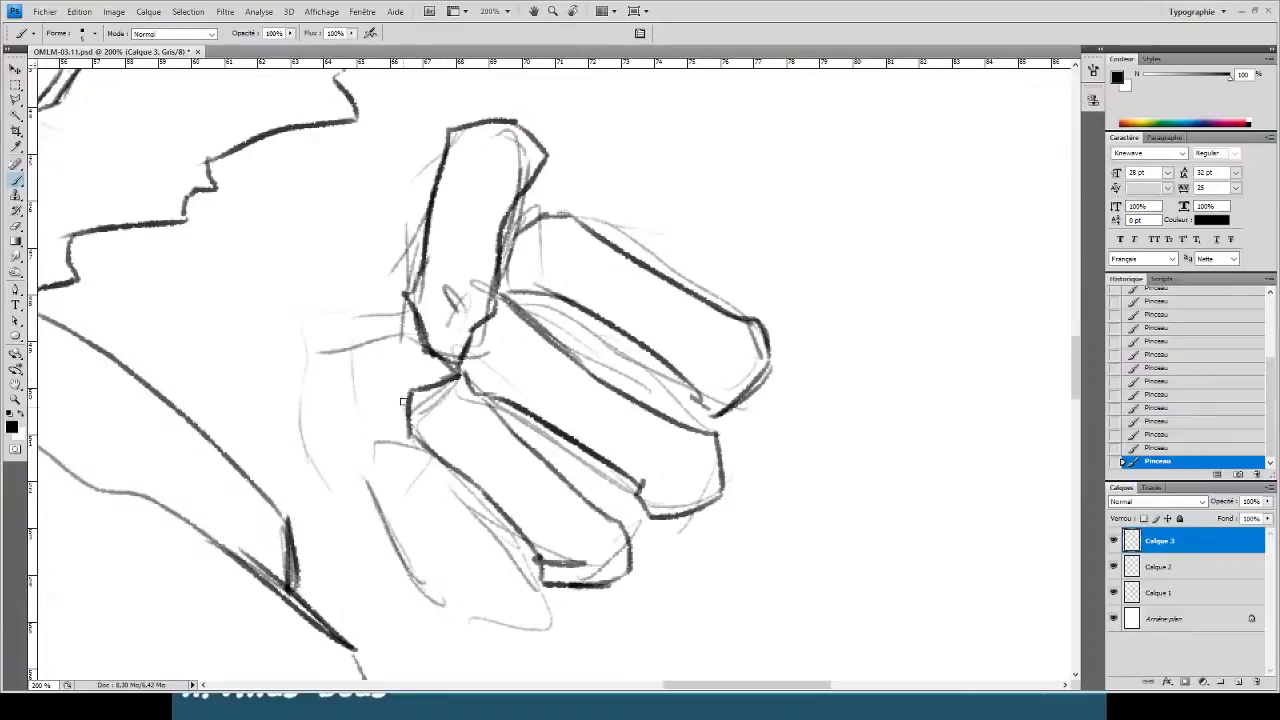
mouse_move(403, 401)
mouse_down()
mouse_move(439, 371)
mouse_move(457, 376)
mouse_move(387, 396)
mouse_move(427, 351)
mouse_move(392, 409)
mouse_up()
mouse_move(417, 484)
mouse_down()
mouse_move(424, 436)
mouse_move(374, 430)
mouse_move(538, 530)
mouse_move(479, 572)
mouse_move(450, 552)
mouse_move(394, 441)
mouse_move(369, 435)
mouse_move(412, 390)
mouse_move(398, 382)
mouse_move(416, 386)
mouse_up()
drag(433, 325, 413, 343)
drag(370, 412, 356, 407)
drag(356, 407, 377, 357)
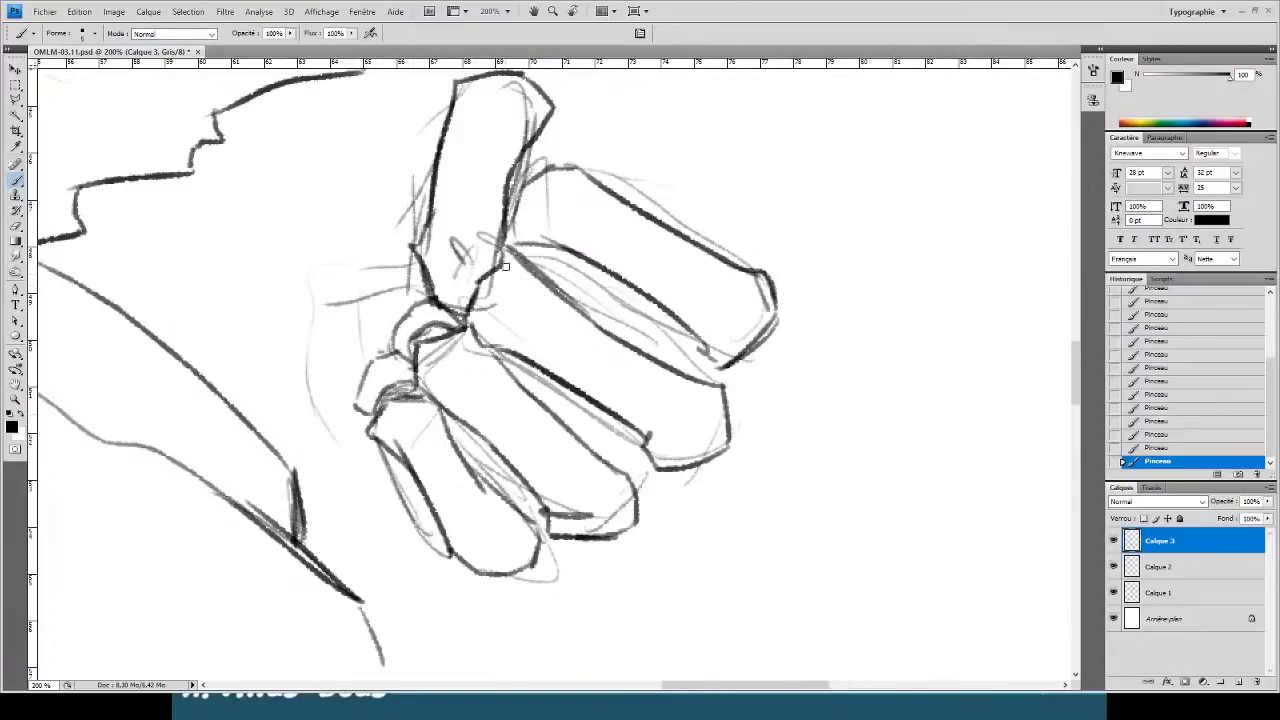
- Add small curved joint lines between the upright thumb and the palm-side end of the uppermost finger
mouse_move(525, 264)
mouse_down()
mouse_move(487, 279)
mouse_move(518, 267)
mouse_move(507, 258)
mouse_move(524, 212)
mouse_move(502, 256)
mouse_move(504, 244)
mouse_up()
mouse_move(544, 170)
mouse_down()
mouse_move(540, 150)
mouse_move(521, 170)
mouse_up()
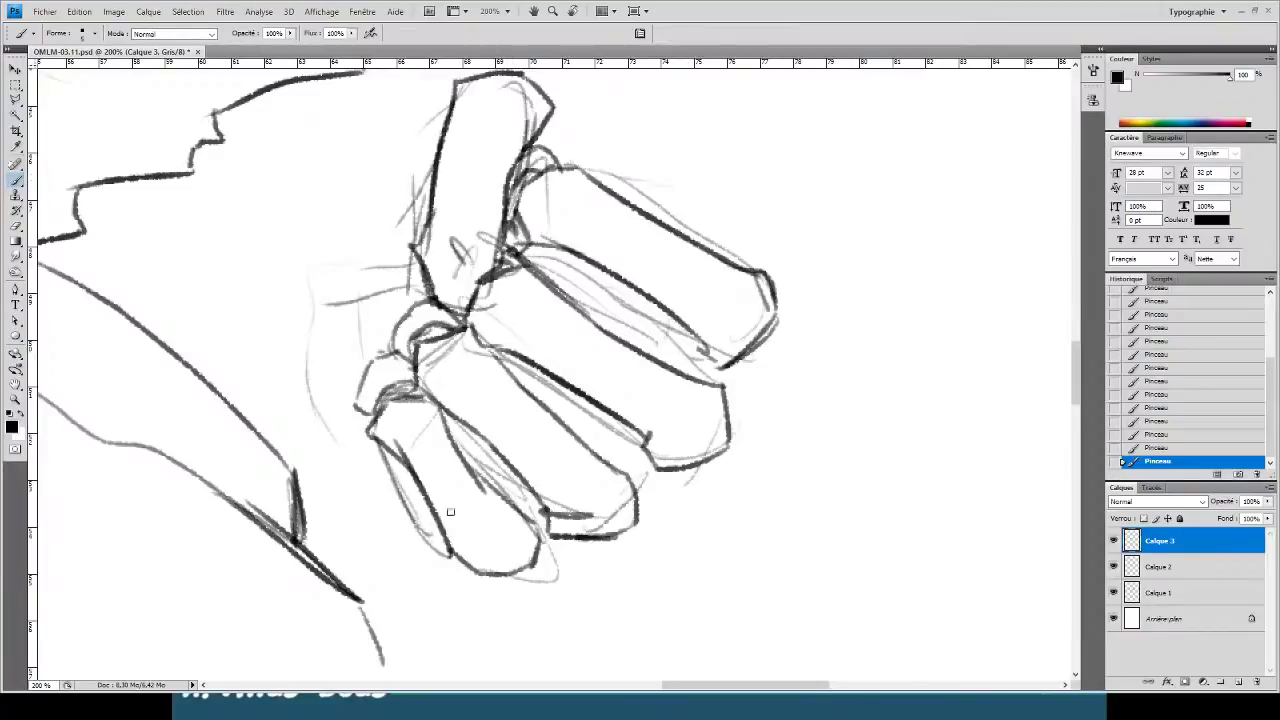
drag(478, 309, 483, 282)
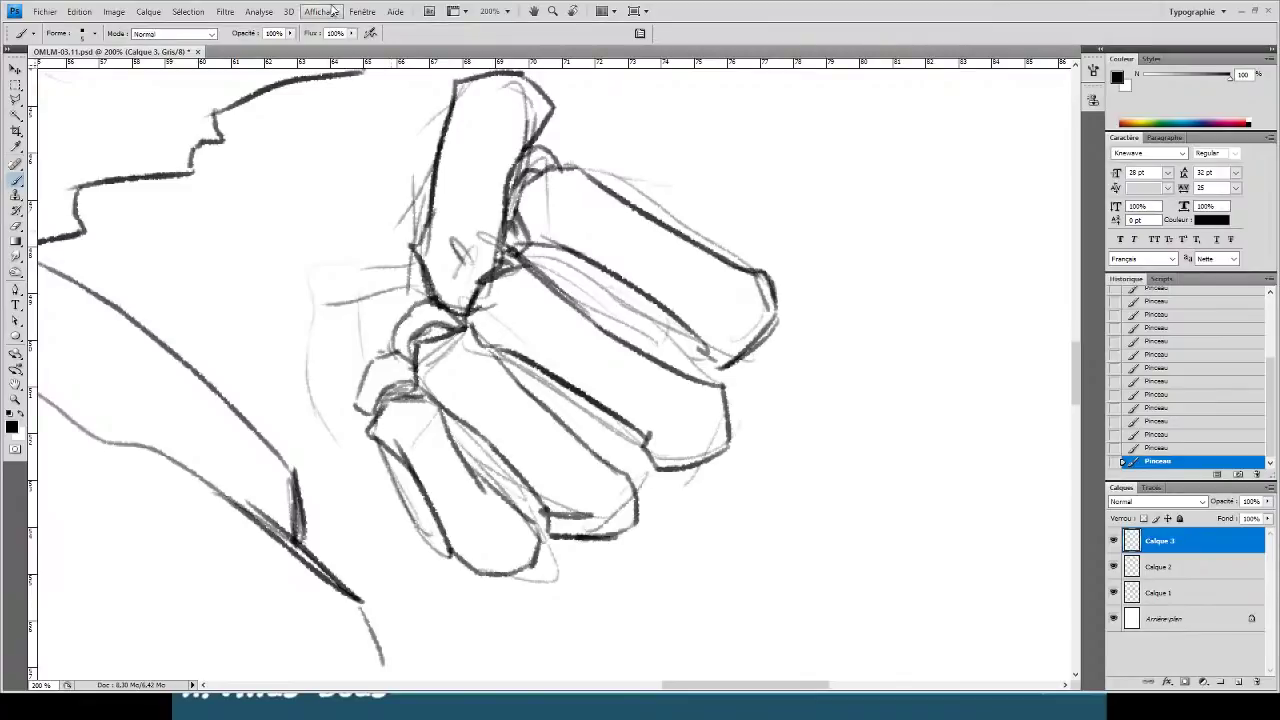
- Compare the hand outlines with and without the rough sketch layer Calque 2, and delete that layer
key(ctrl+minus)
key(ctrl+minus)
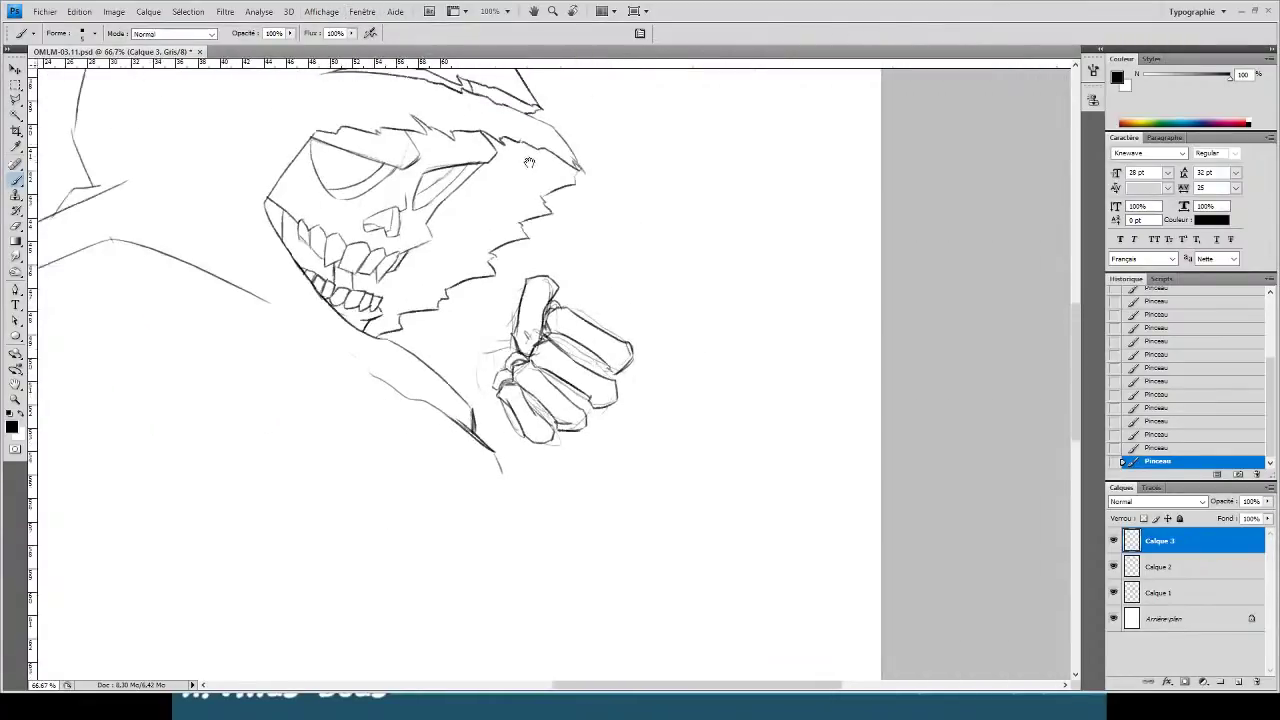
drag(520, 165, 487, 222)
key(ctrl+plus)
key(ctrl+plus)
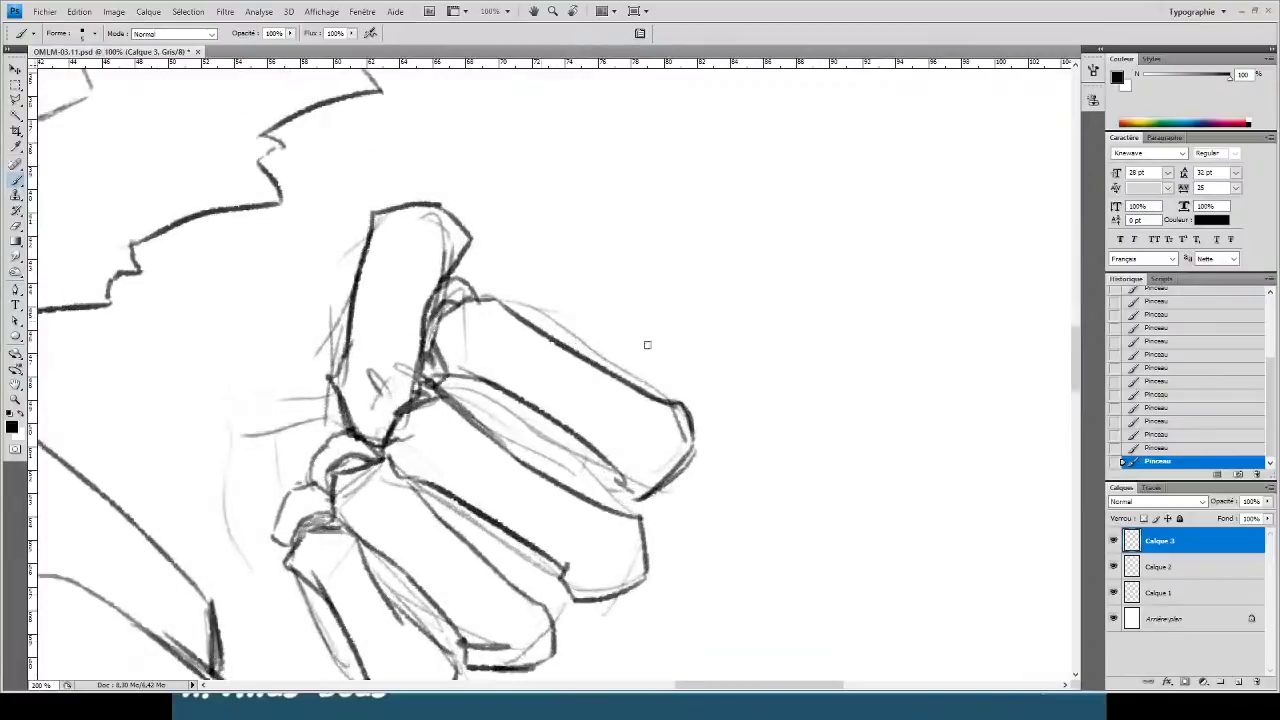
drag(998, 502, 985, 445)
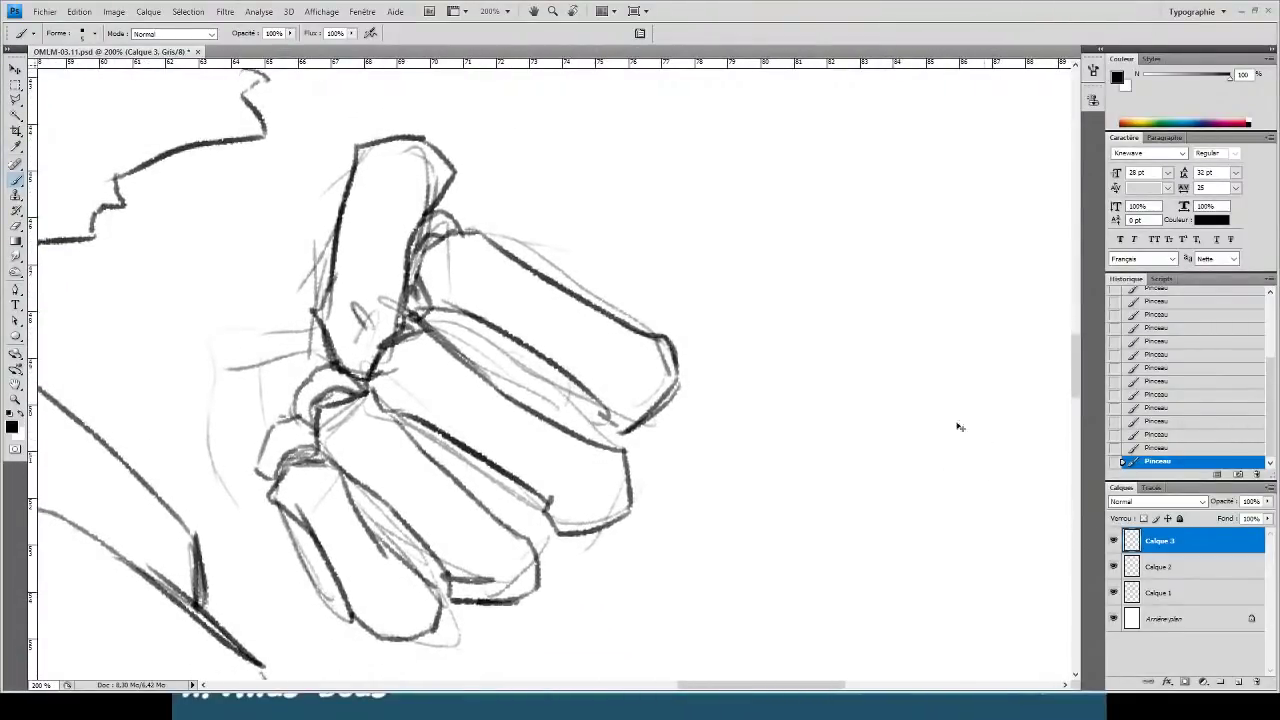
key(ctrl+minus)
key(ctrl+minus)
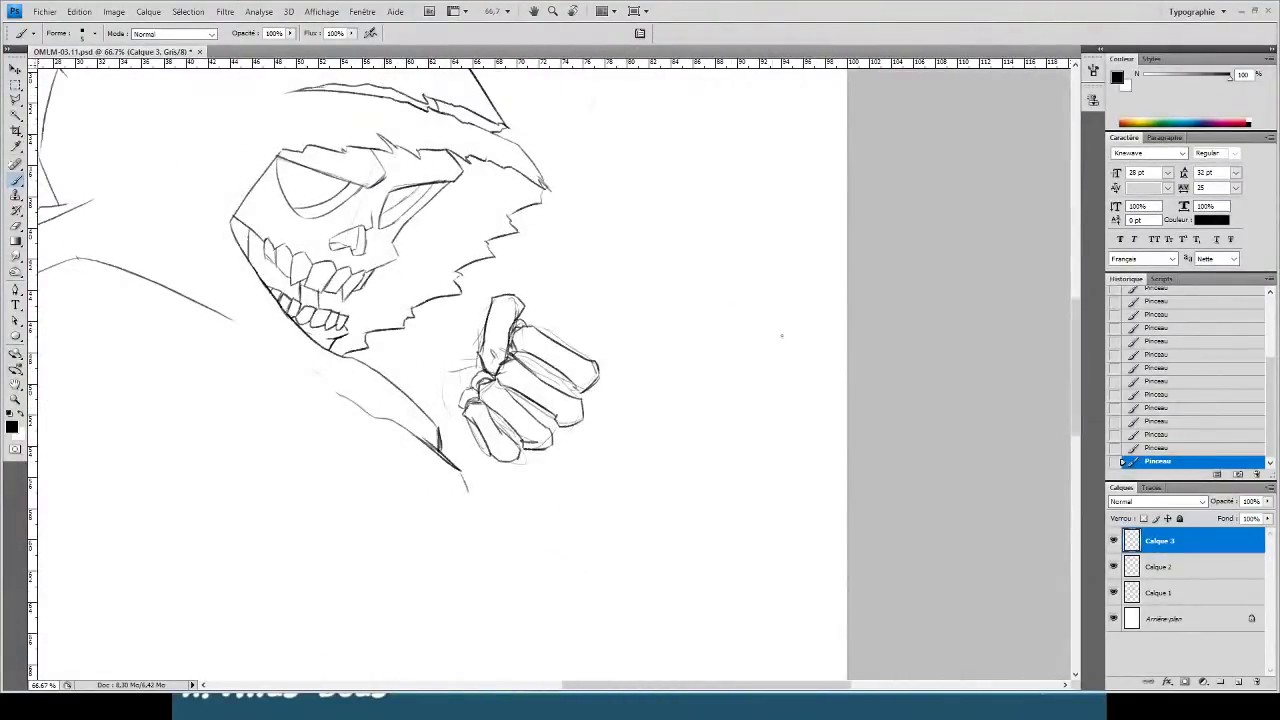
key(ctrl+plus)
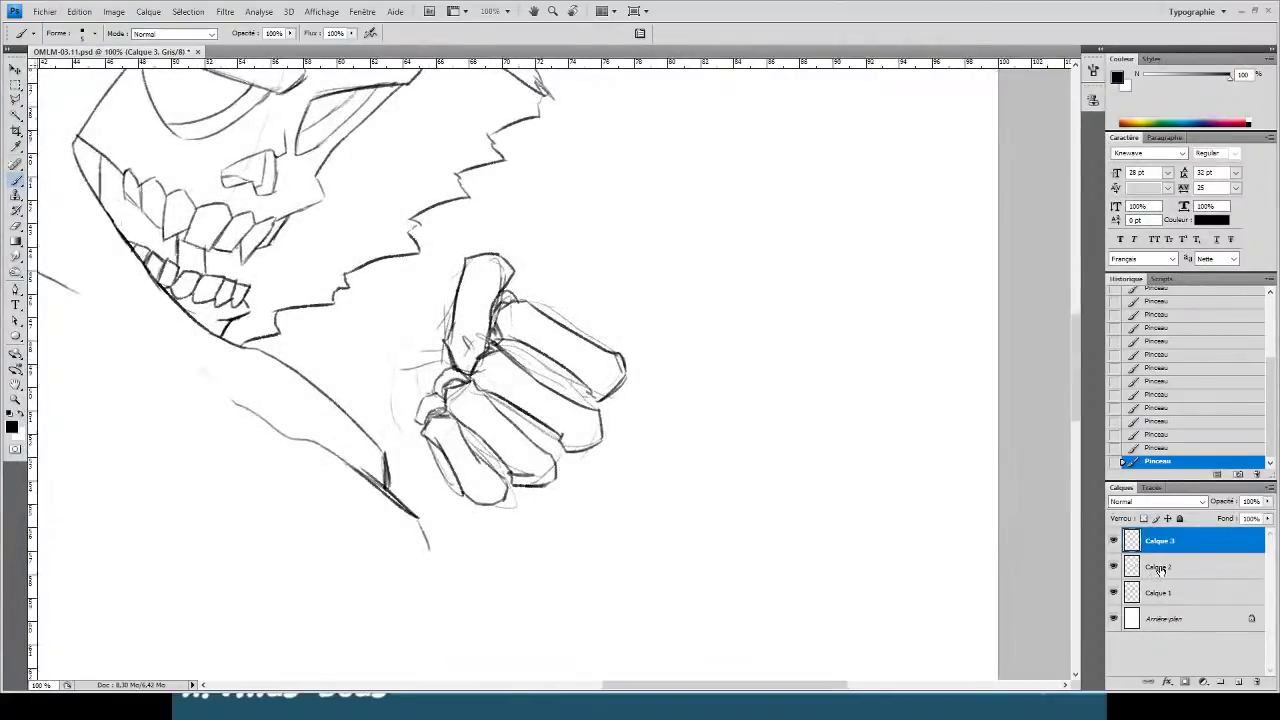
click(1113, 567)
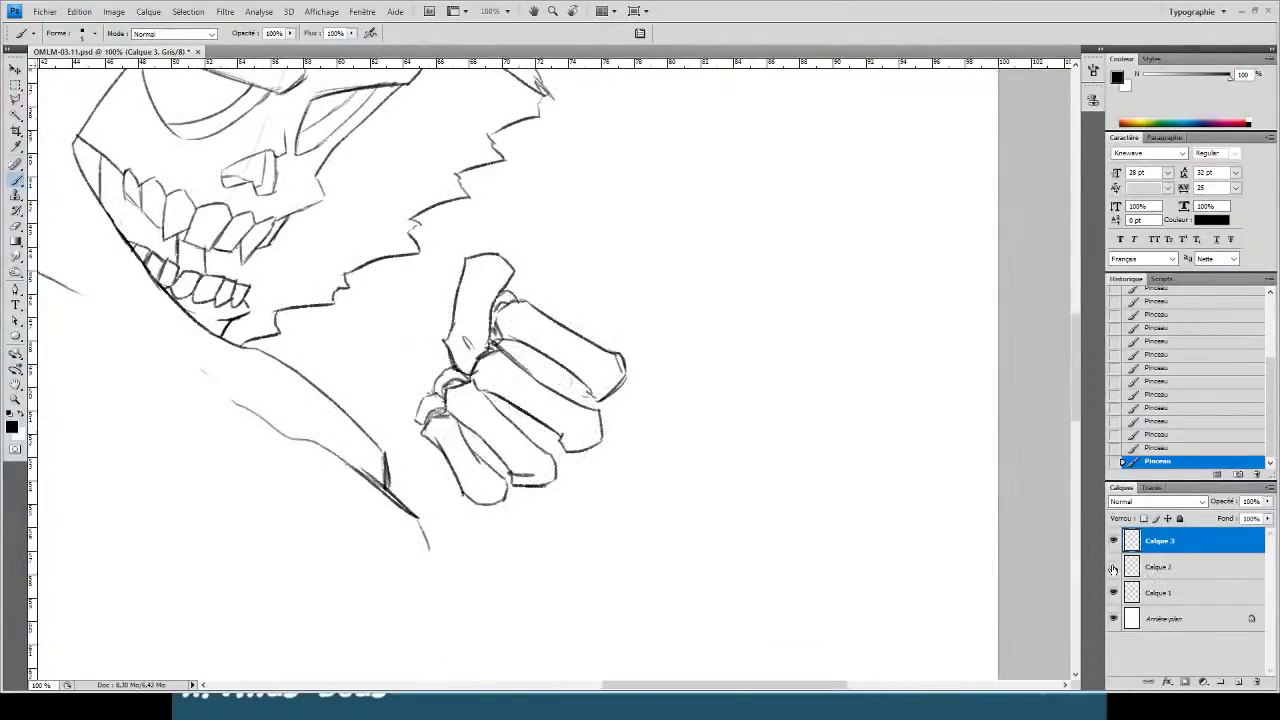
click(1113, 567)
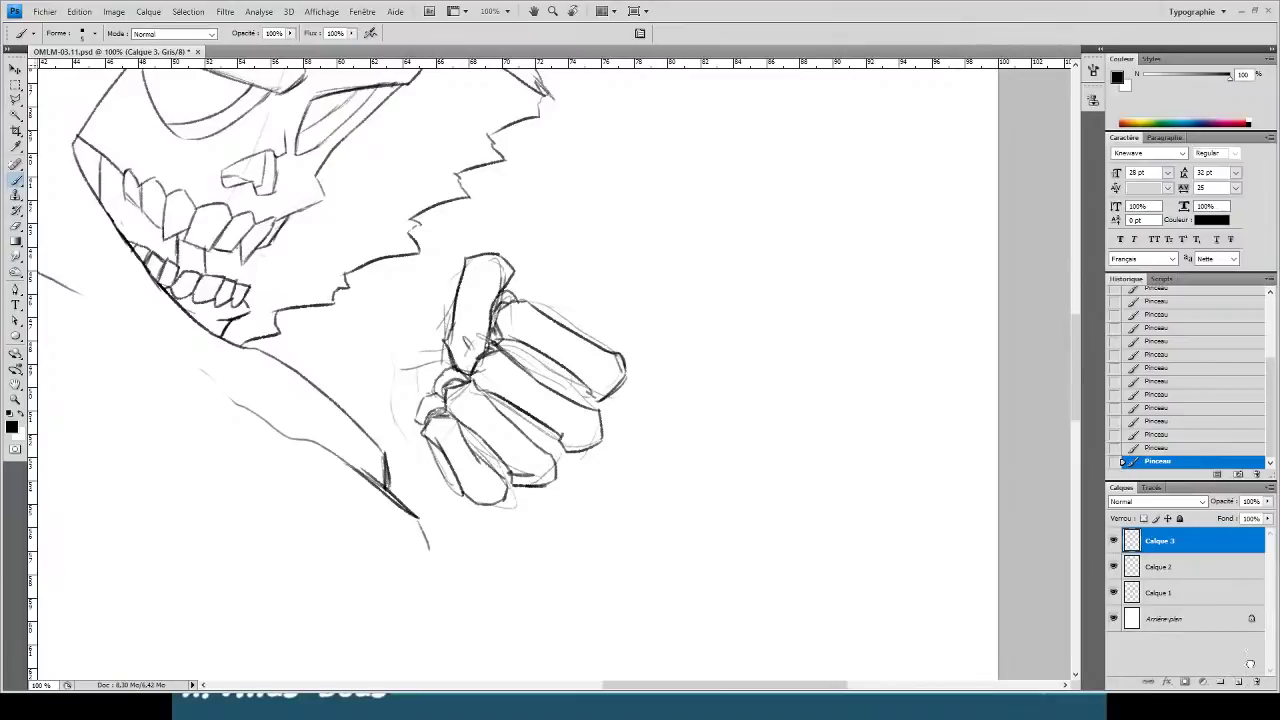
drag(1250, 664, 1257, 681)
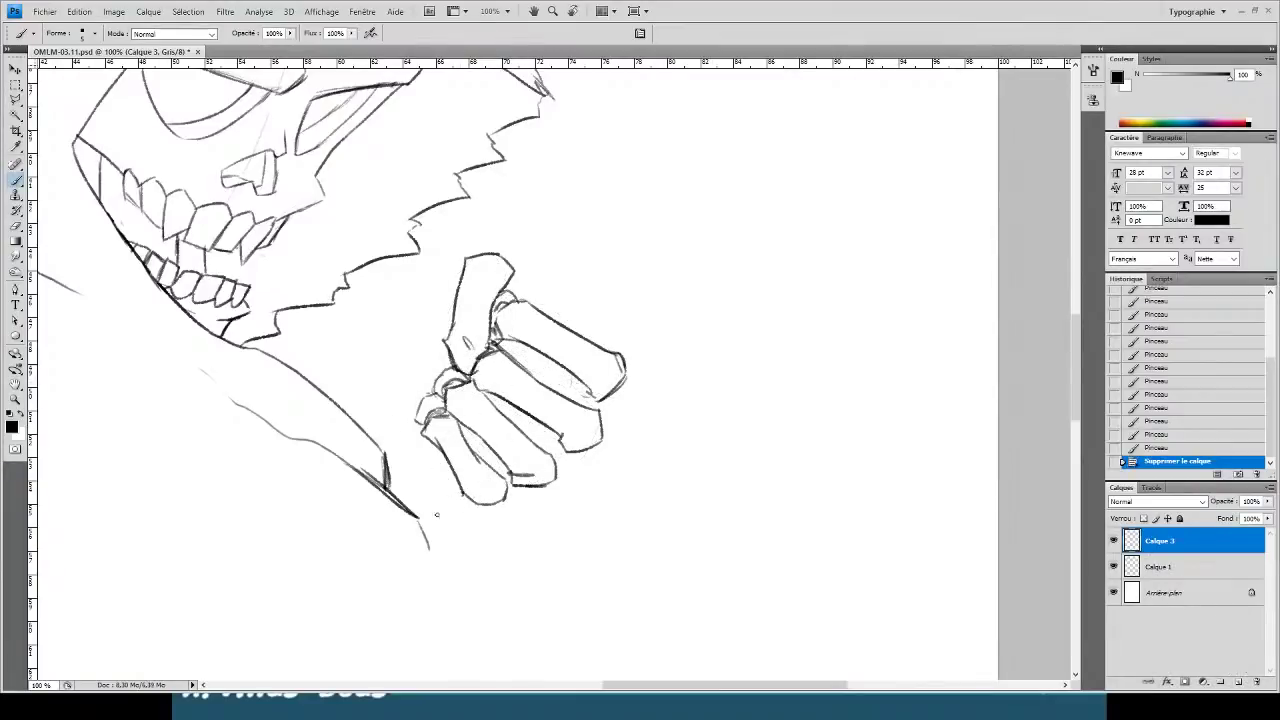
drag(399, 537, 694, 190)
key(ctrl+z)
drag(399, 537, 743, 160)
key(ctrl+z)
drag(410, 540, 740, 170)
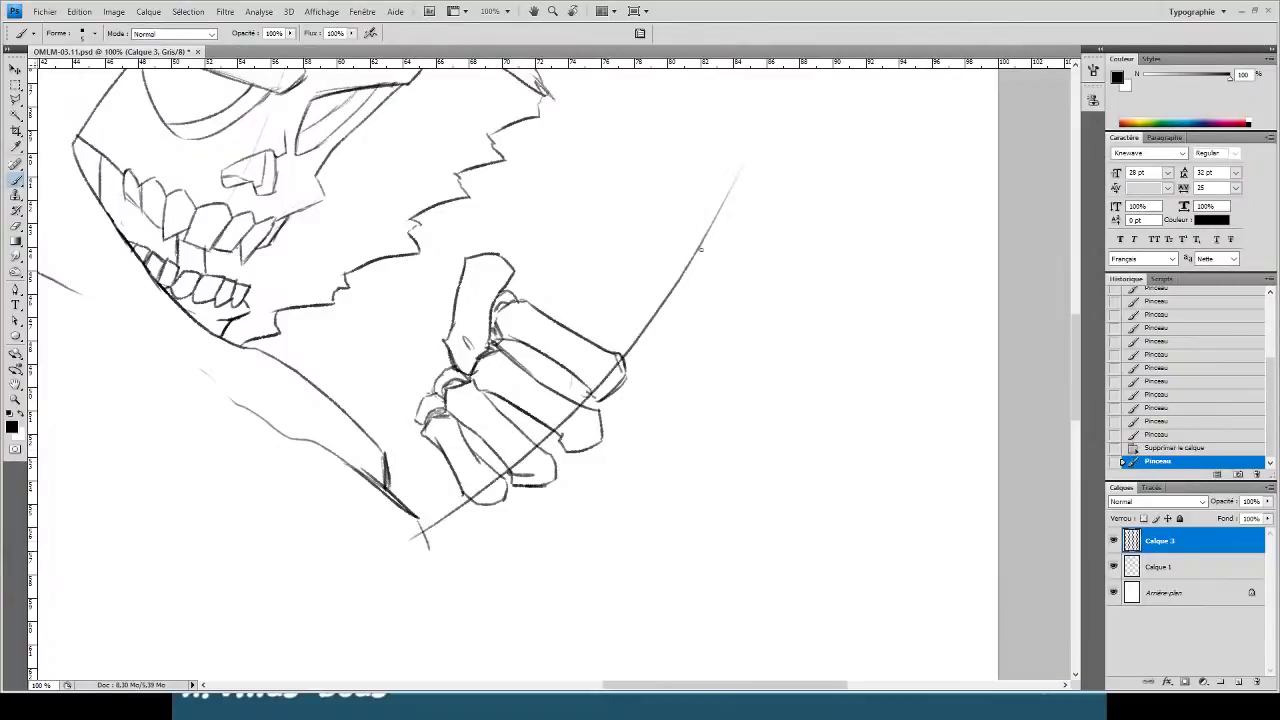
key(ctrl+z)
- Draw the two long curved edges of a shaft rising from the sleeve through the closed hand
drag(408, 538, 716, 78)
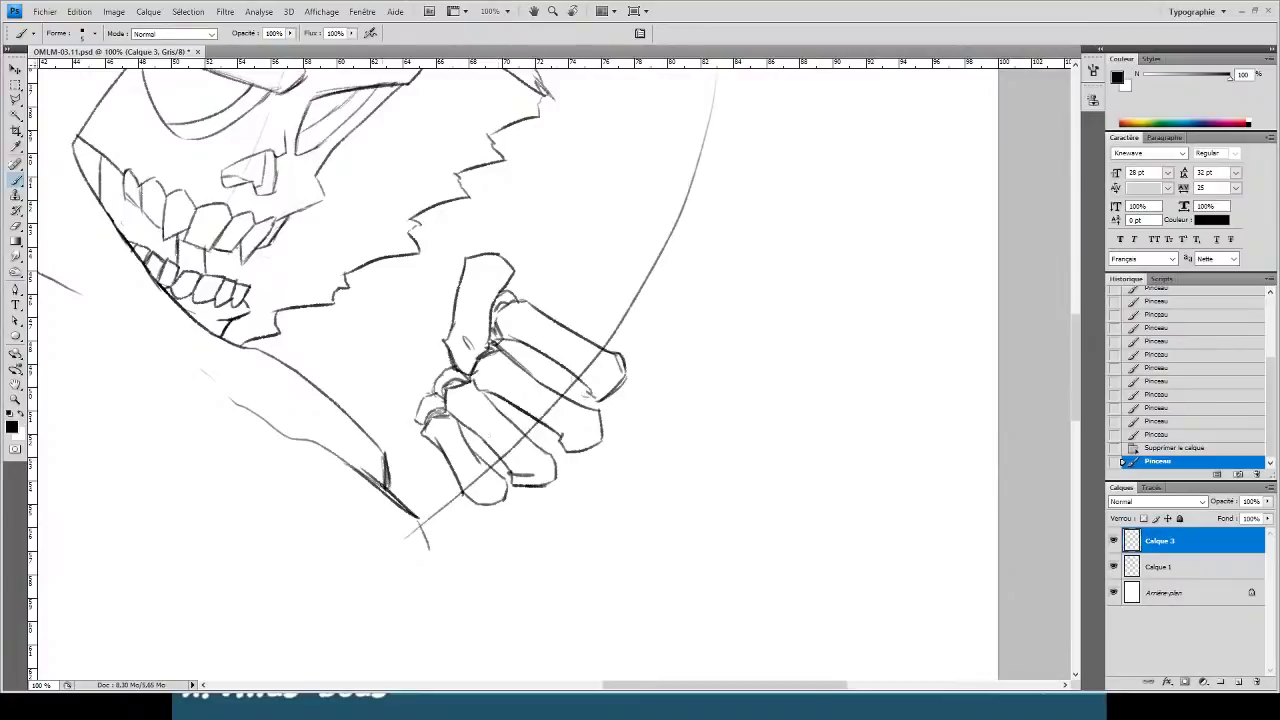
mouse_move(376, 486)
mouse_down()
mouse_move(534, 385)
mouse_move(676, 197)
mouse_move(504, 389)
mouse_move(630, 165)
mouse_up()
key(ctrl+z)
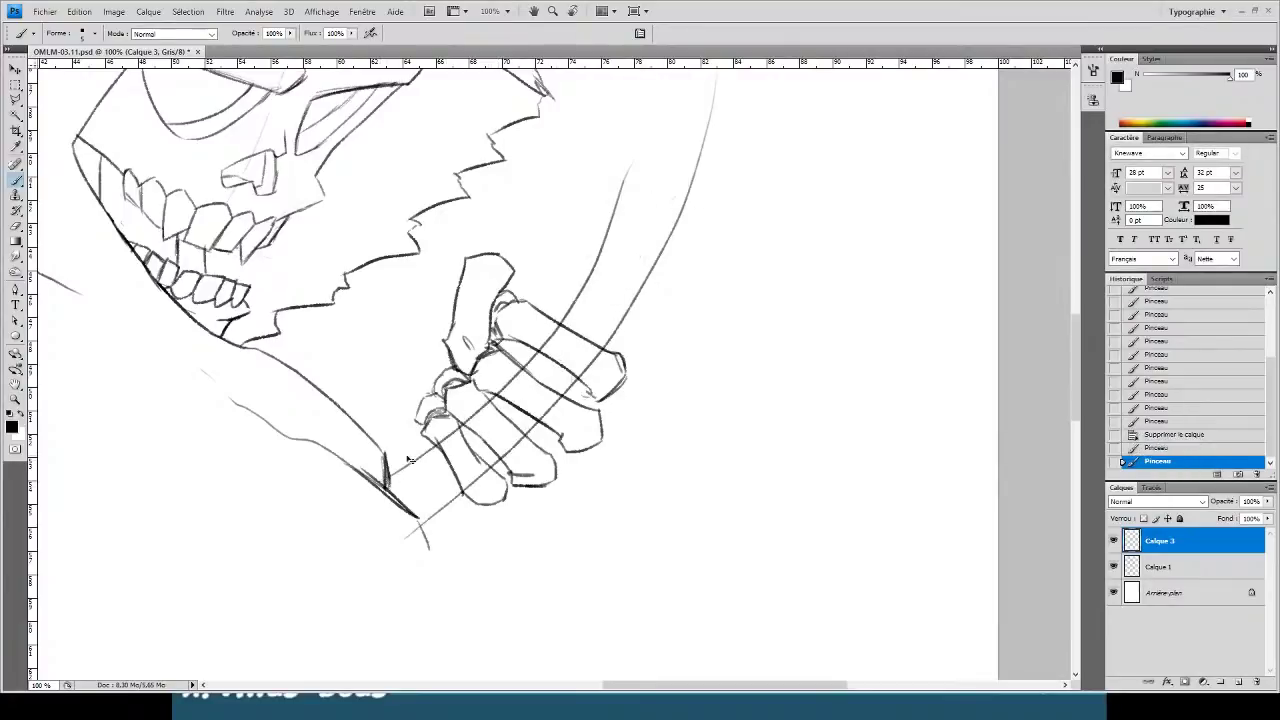
key(ctrl+z)
drag(388, 472, 648, 100)
- Trim the upper ends of the shaft's edges and erase the parts that cross the uppermost finger
drag(587, 249, 531, 341)
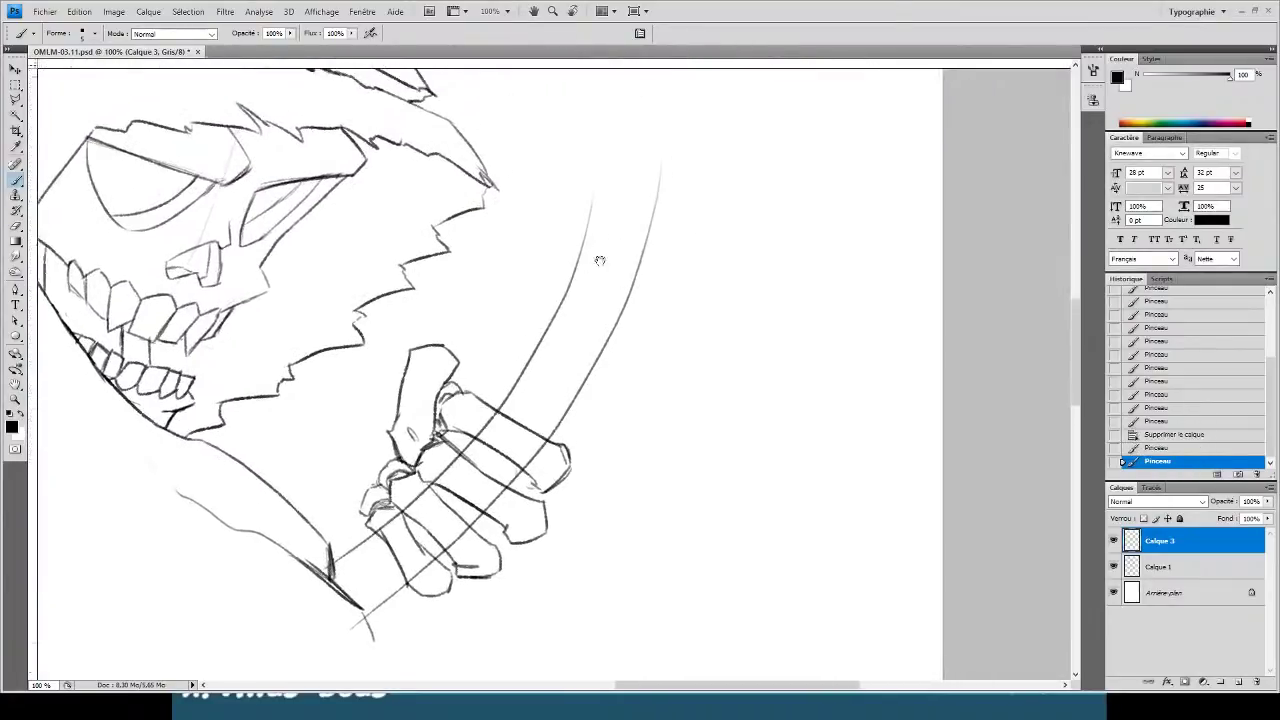
key(e)
drag(600, 188, 583, 218)
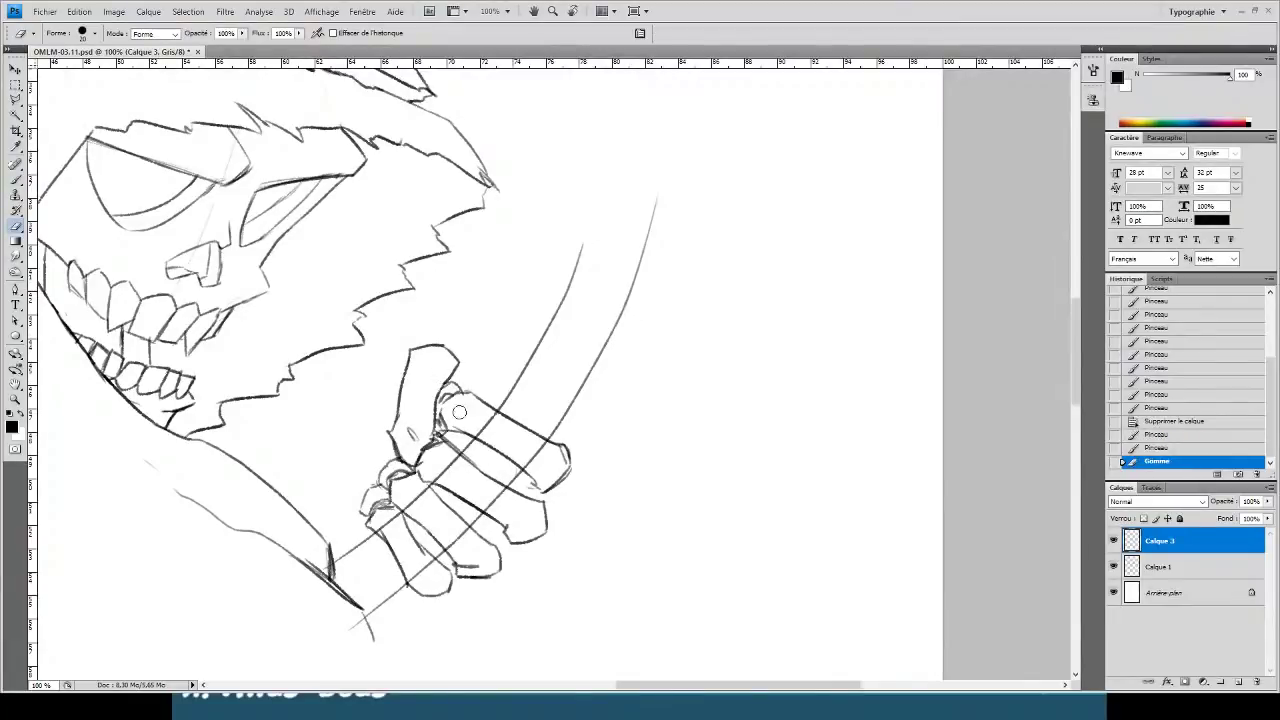
mouse_move(459, 412)
mouse_down()
mouse_move(426, 461)
mouse_move(445, 476)
mouse_move(437, 459)
mouse_move(399, 487)
mouse_move(440, 495)
mouse_up()
key(ctrl+plus)
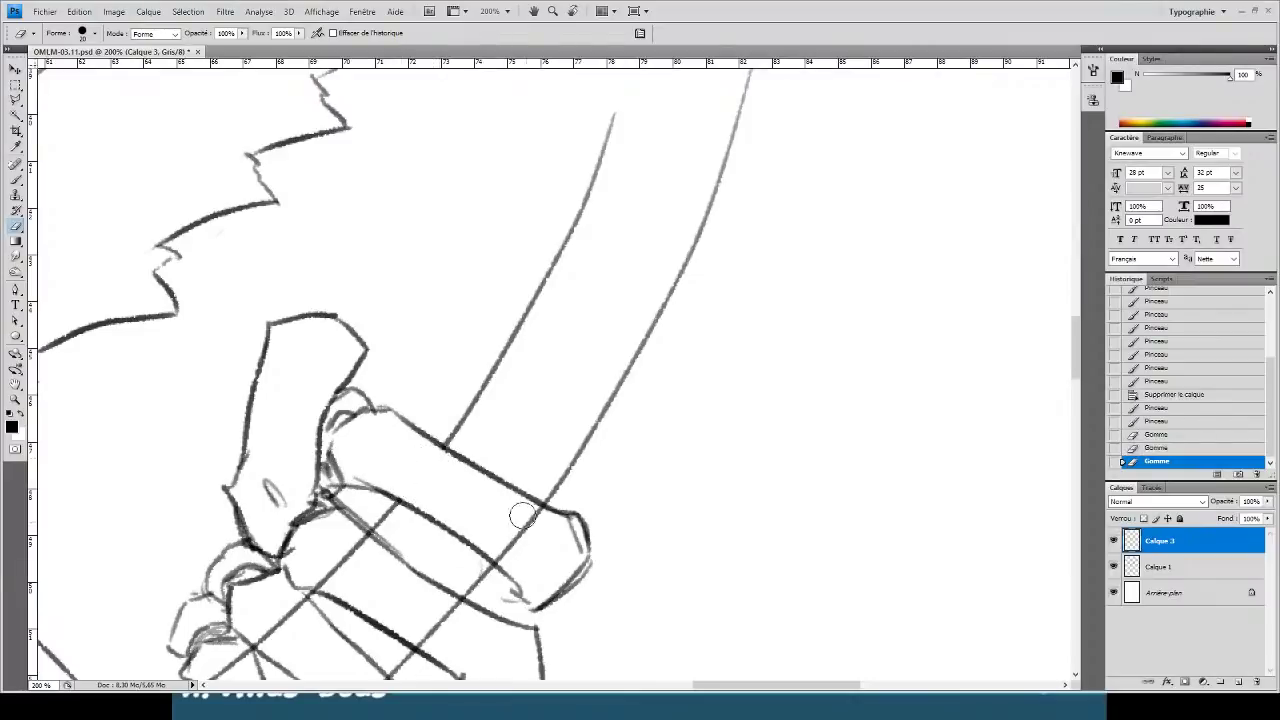
mouse_move(521, 515)
mouse_down()
mouse_move(537, 514)
mouse_move(484, 572)
mouse_move(503, 572)
mouse_up()
- Retouch the lines around the second finger and erase the shaft edges crossing the second and third fingers
key(b)
drag(493, 567, 420, 635)
key(e)
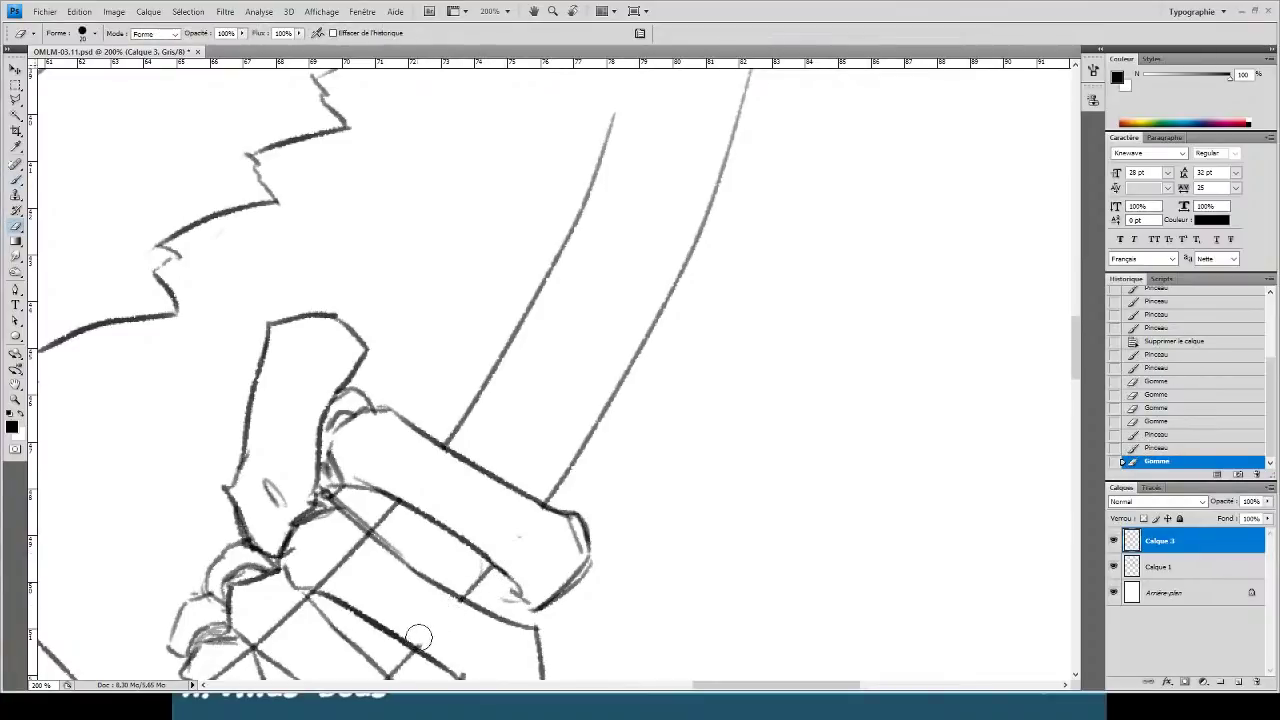
drag(320, 578, 360, 548)
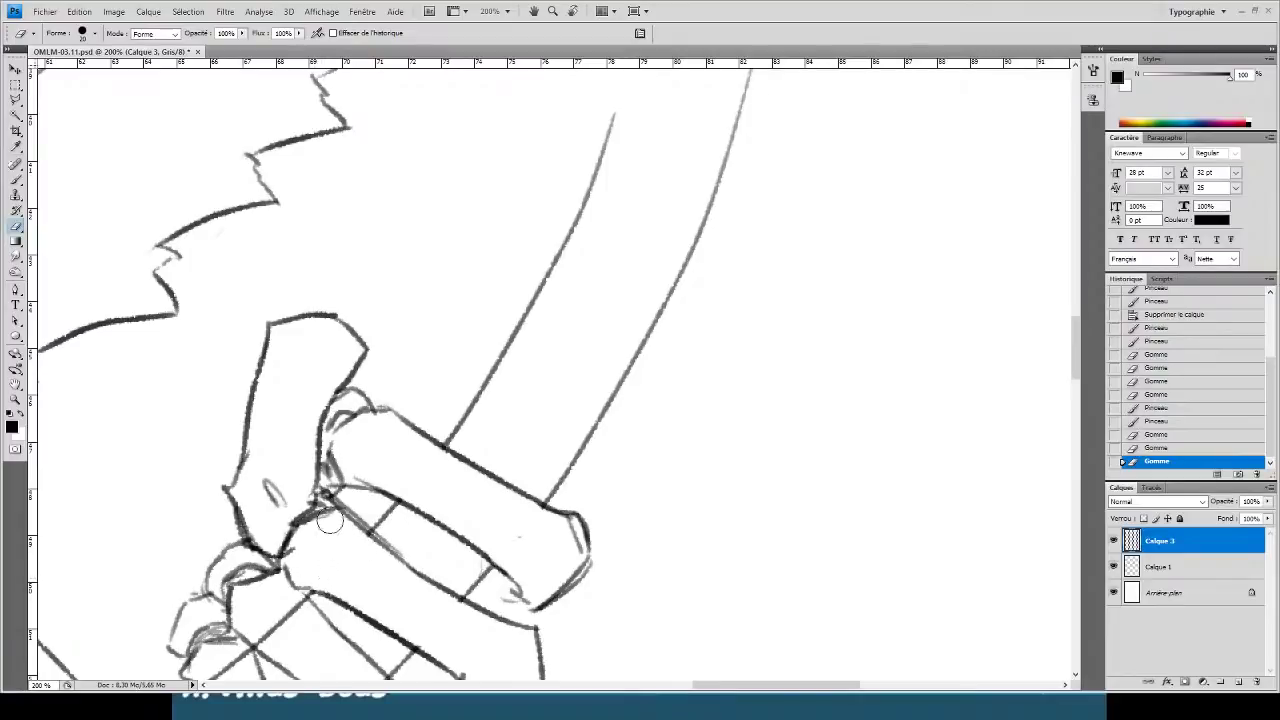
mouse_move(365, 460)
mouse_down()
mouse_move(432, 302)
mouse_move(364, 442)
mouse_move(325, 478)
mouse_move(343, 463)
mouse_up()
mouse_move(422, 560)
mouse_down()
mouse_move(413, 550)
mouse_move(442, 538)
mouse_move(435, 523)
mouse_move(446, 530)
mouse_up()
- Retouch the outlines of the two lower fingers and erase the shaft edges that cross the lowest finger
key(b)
drag(424, 592, 328, 491)
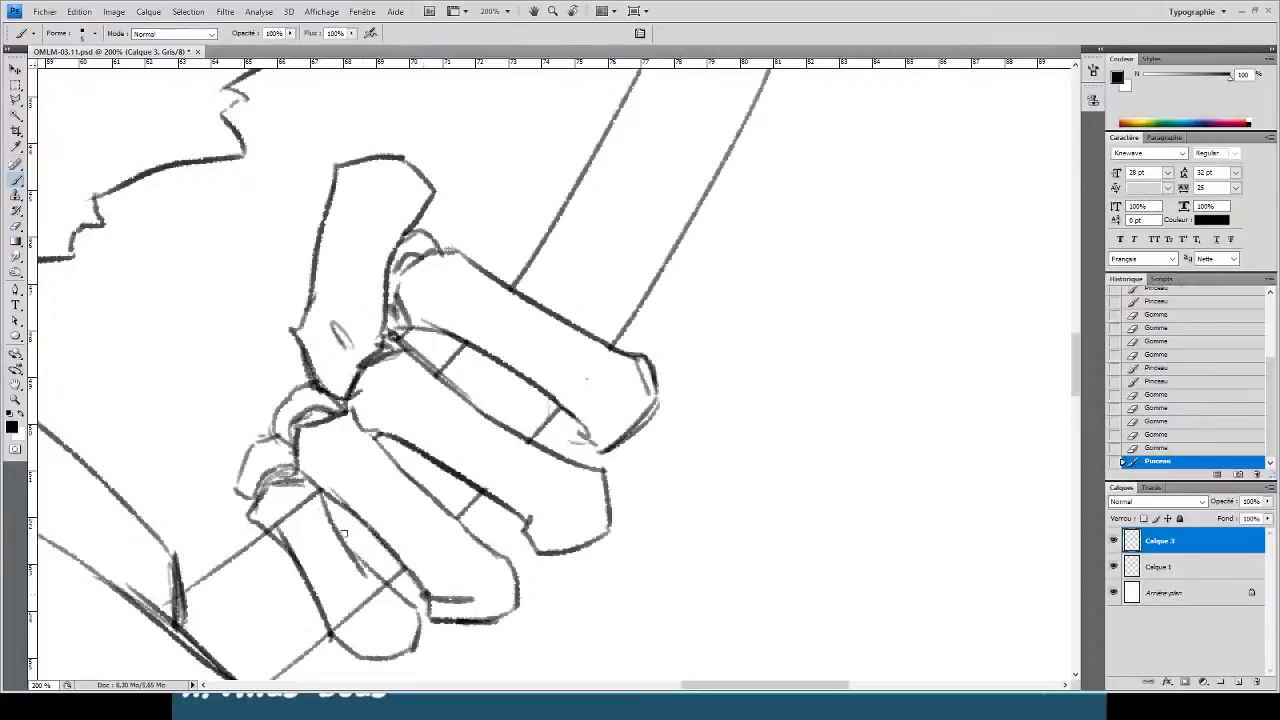
mouse_move(423, 590)
mouse_down()
mouse_move(333, 492)
mouse_move(308, 486)
mouse_move(302, 507)
mouse_move(276, 517)
mouse_move(286, 530)
mouse_up()
key(e)
mouse_move(357, 591)
mouse_down()
mouse_move(371, 589)
mouse_move(346, 592)
mouse_move(338, 618)
mouse_move(351, 594)
mouse_up()
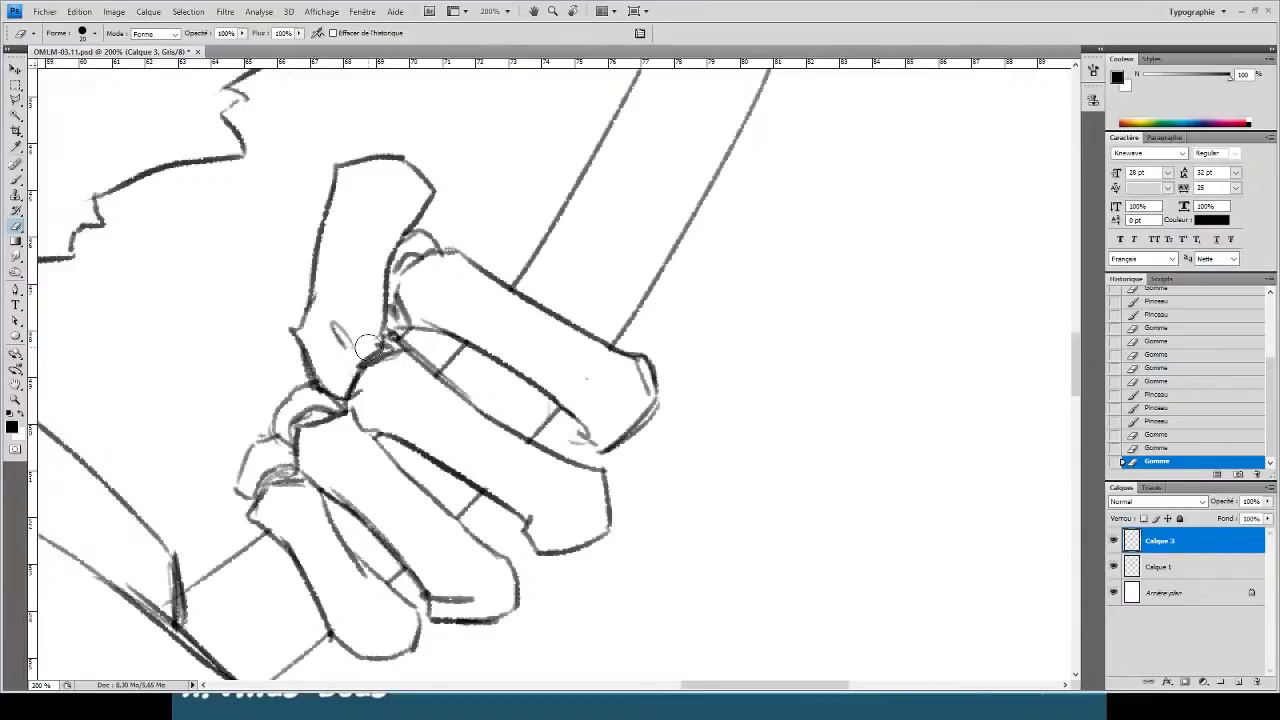
- Sketch small rounded joint shapes under the outer ends of the fingers, darkening the gap below the uppermost one
key(b)
drag(574, 424, 576, 452)
mouse_move(551, 434)
mouse_down()
mouse_move(540, 444)
mouse_move(561, 456)
mouse_move(588, 450)
mouse_up()
drag(574, 434, 590, 448)
drag(568, 453, 597, 450)
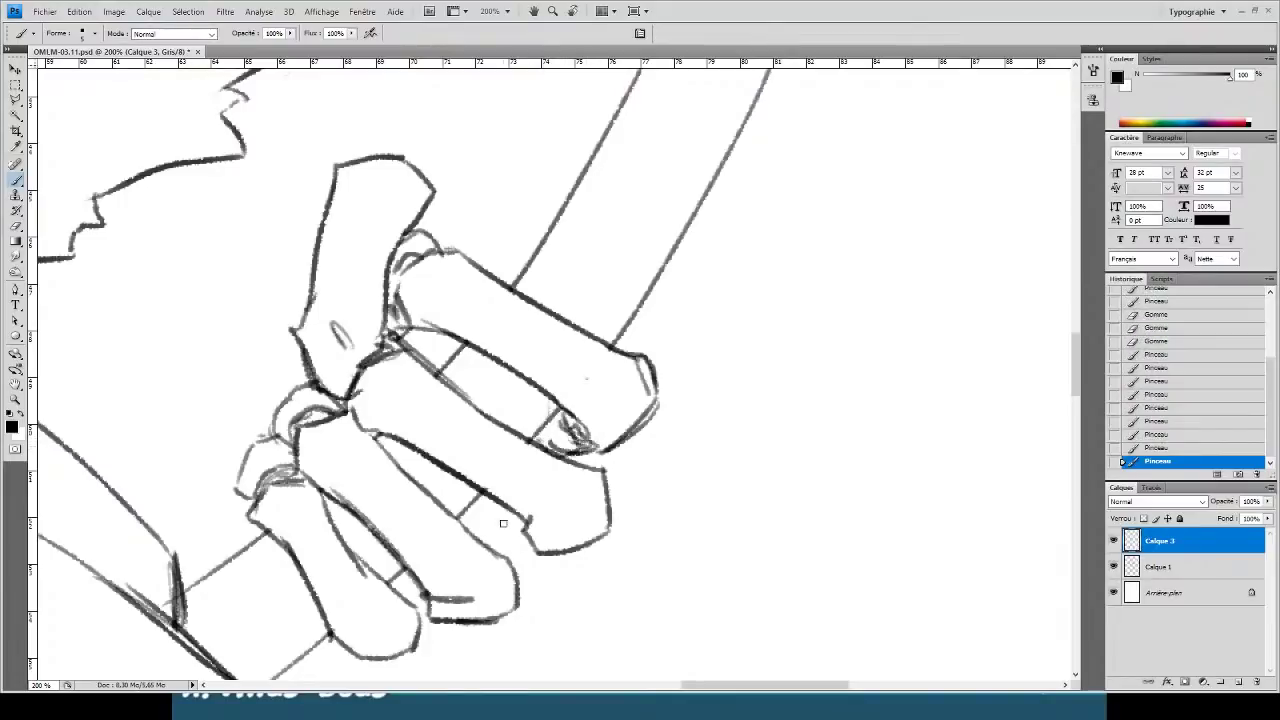
drag(562, 554, 516, 567)
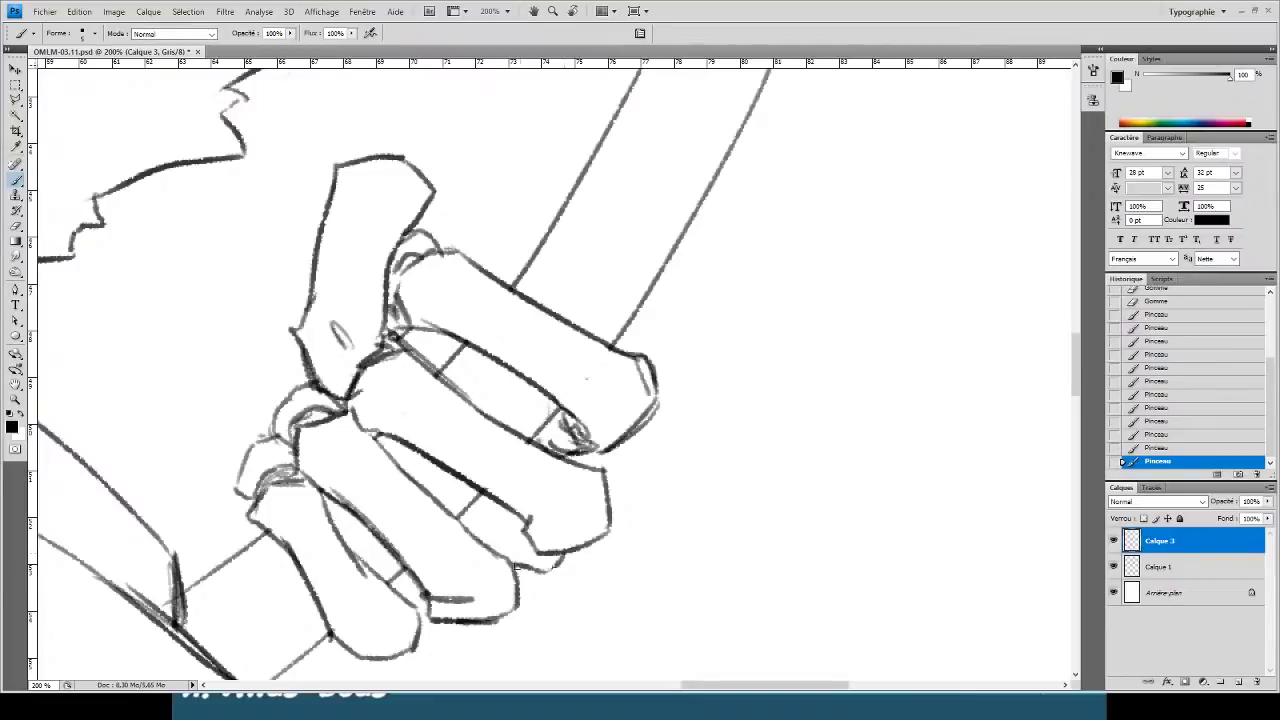
drag(508, 510, 535, 540)
drag(465, 622, 424, 619)
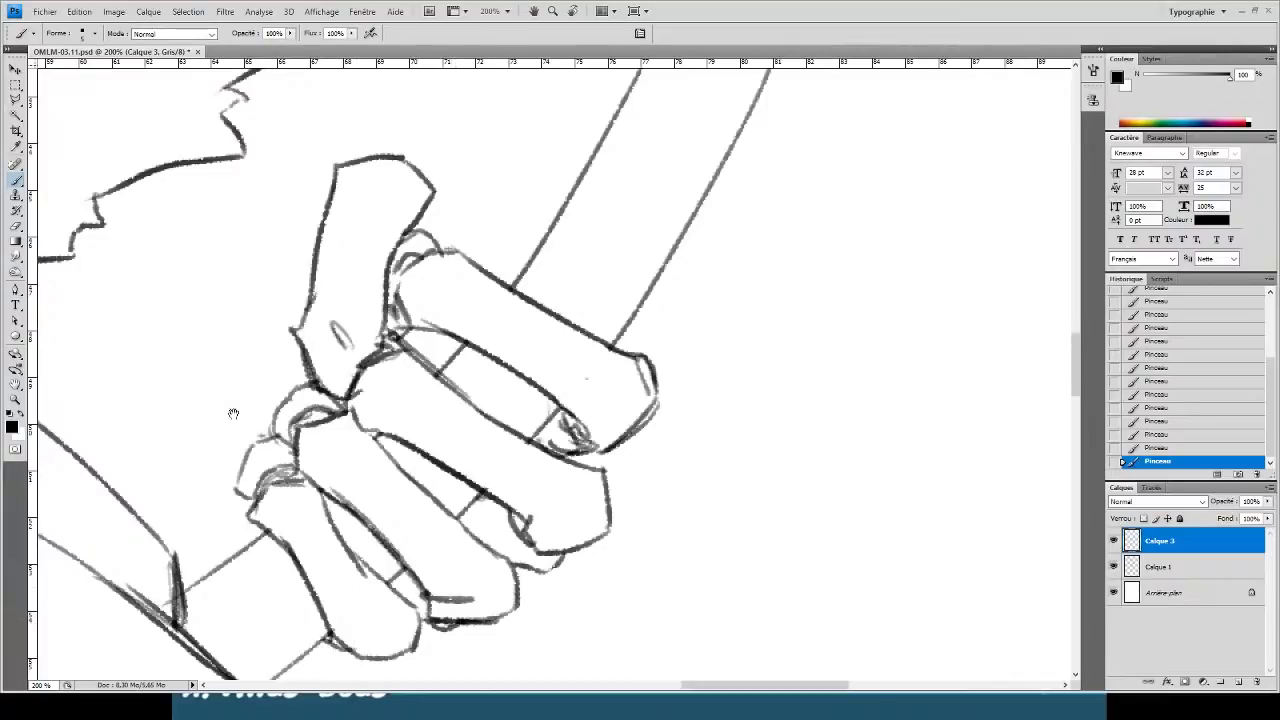
- Erase the stray marks at the uppermost finger's palm-side end and redraw its outline as a clean curve
drag(233, 413, 273, 443)
key(e)
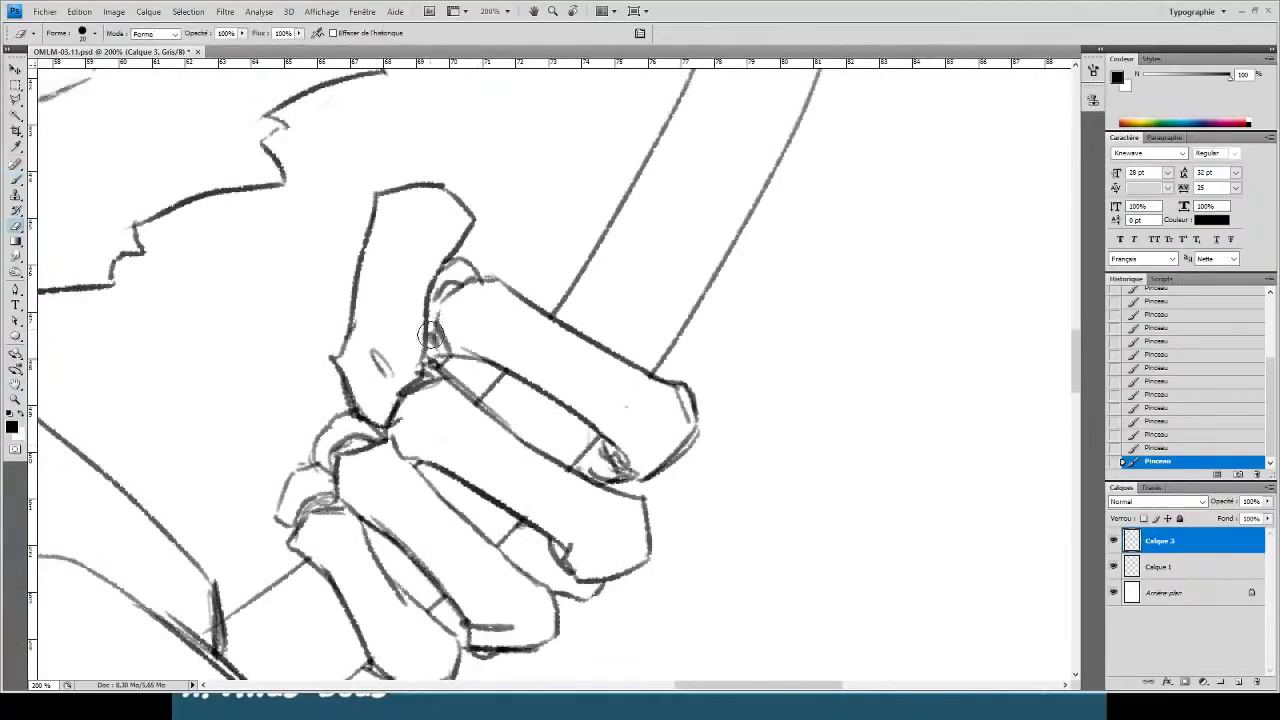
drag(434, 330, 466, 360)
key(b)
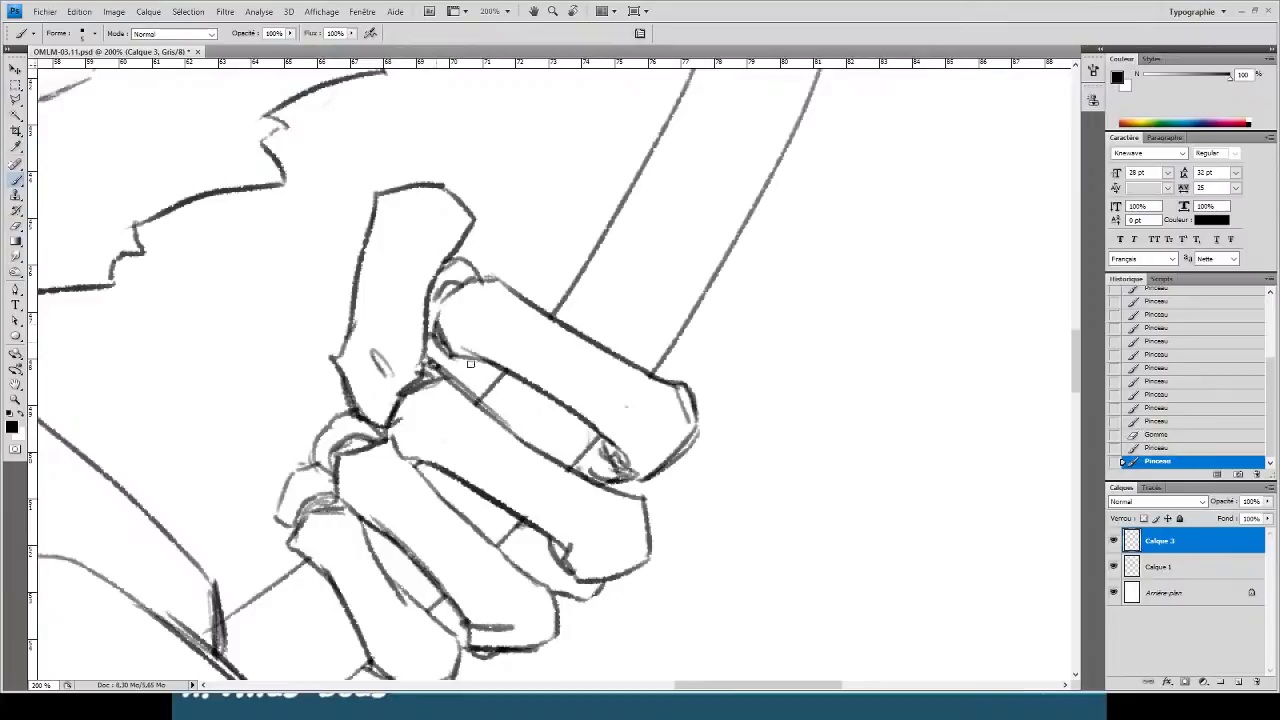
- Erase the small arcs between thumb and uppermost finger, and redraw the thumb's inner edge and the finger's knuckle
key(e)
mouse_move(472, 282)
mouse_down()
mouse_move(466, 263)
mouse_move(428, 296)
mouse_move(454, 271)
mouse_move(441, 281)
mouse_up()
drag(442, 268, 435, 302)
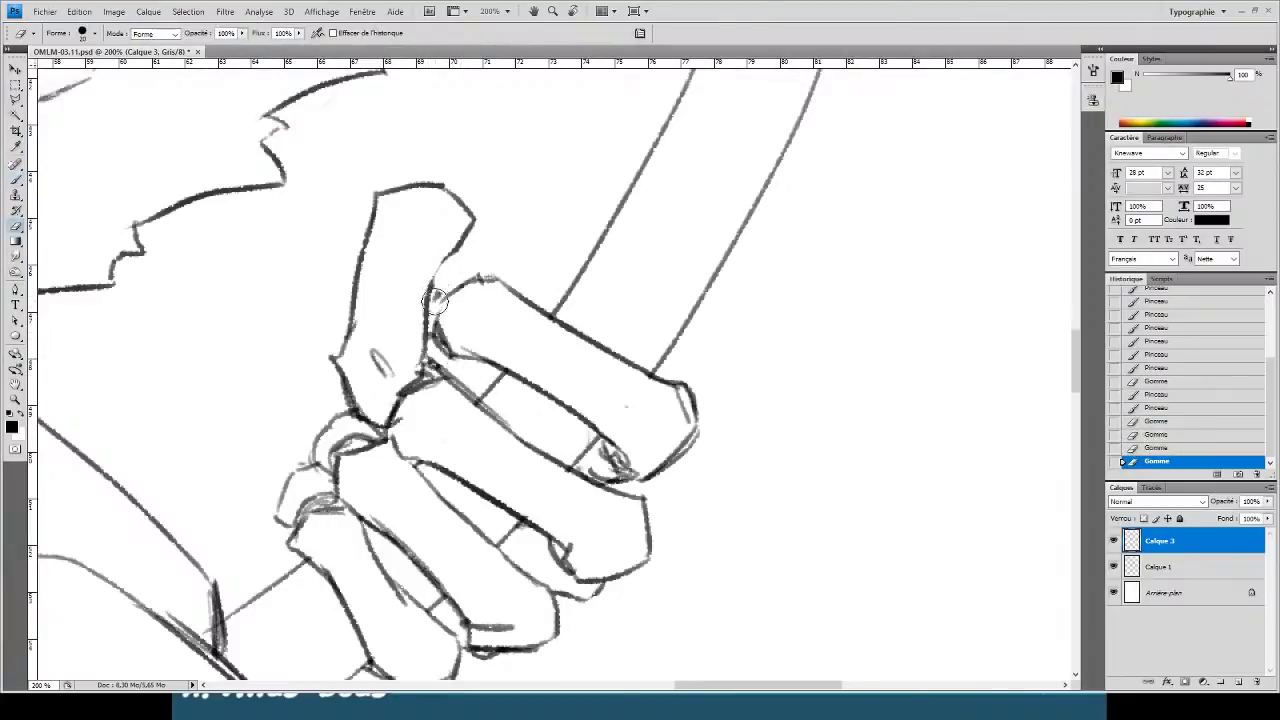
key(b)
mouse_move(461, 245)
mouse_down()
mouse_move(433, 303)
mouse_move(469, 275)
mouse_move(431, 316)
mouse_up()
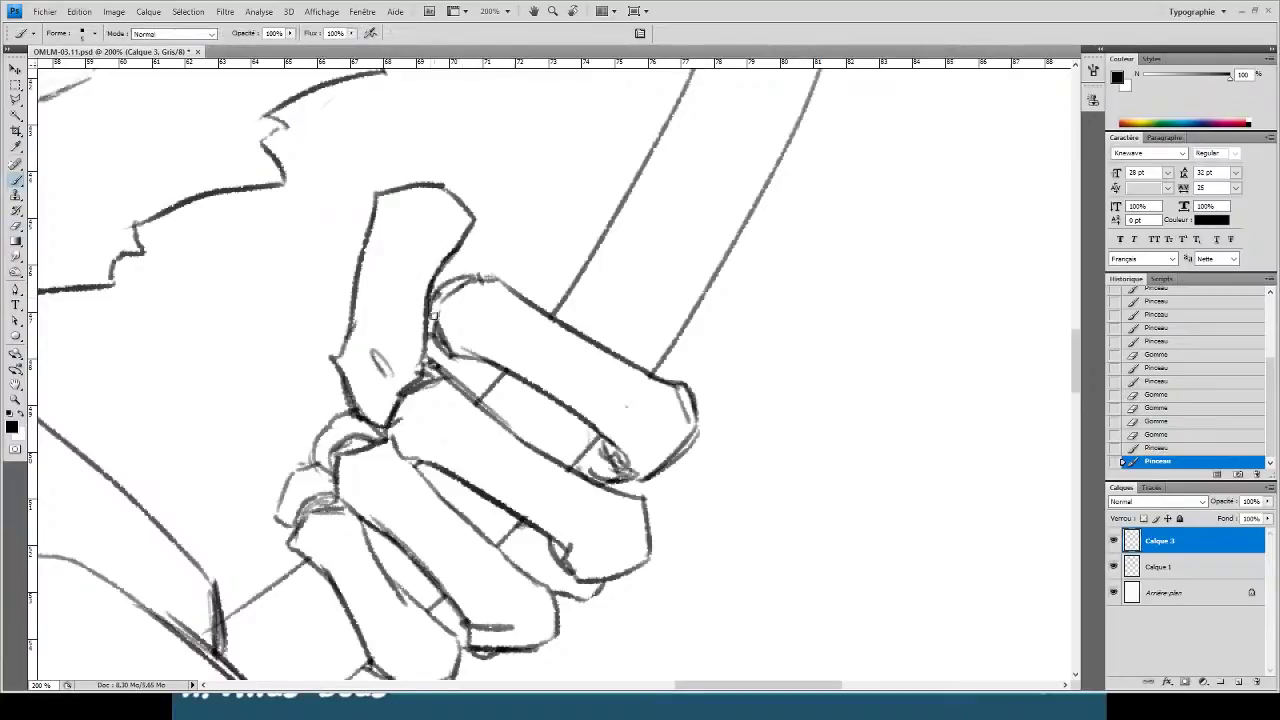
mouse_move(478, 276)
mouse_down()
mouse_move(434, 298)
mouse_move(481, 276)
mouse_up()
- Add a small joint below the uppermost finger's base and darken the rounded knuckle below the thumb
drag(479, 358, 473, 388)
drag(474, 387, 454, 380)
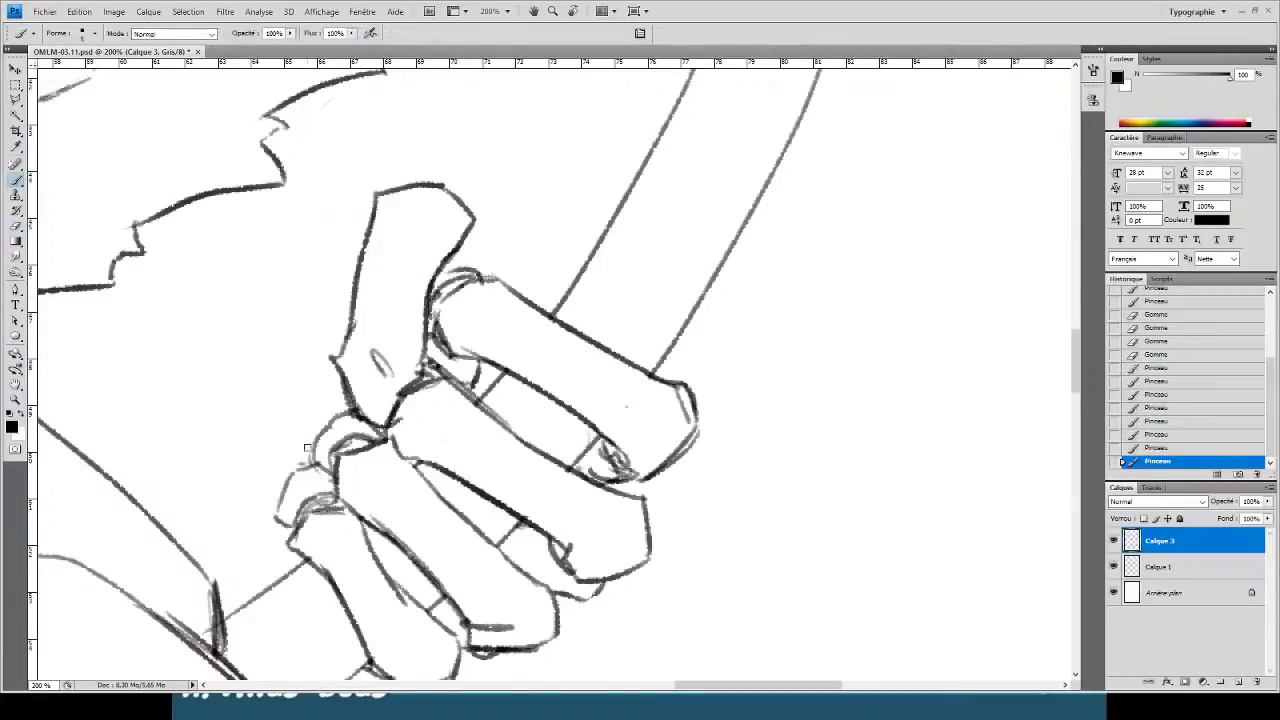
drag(336, 413, 306, 456)
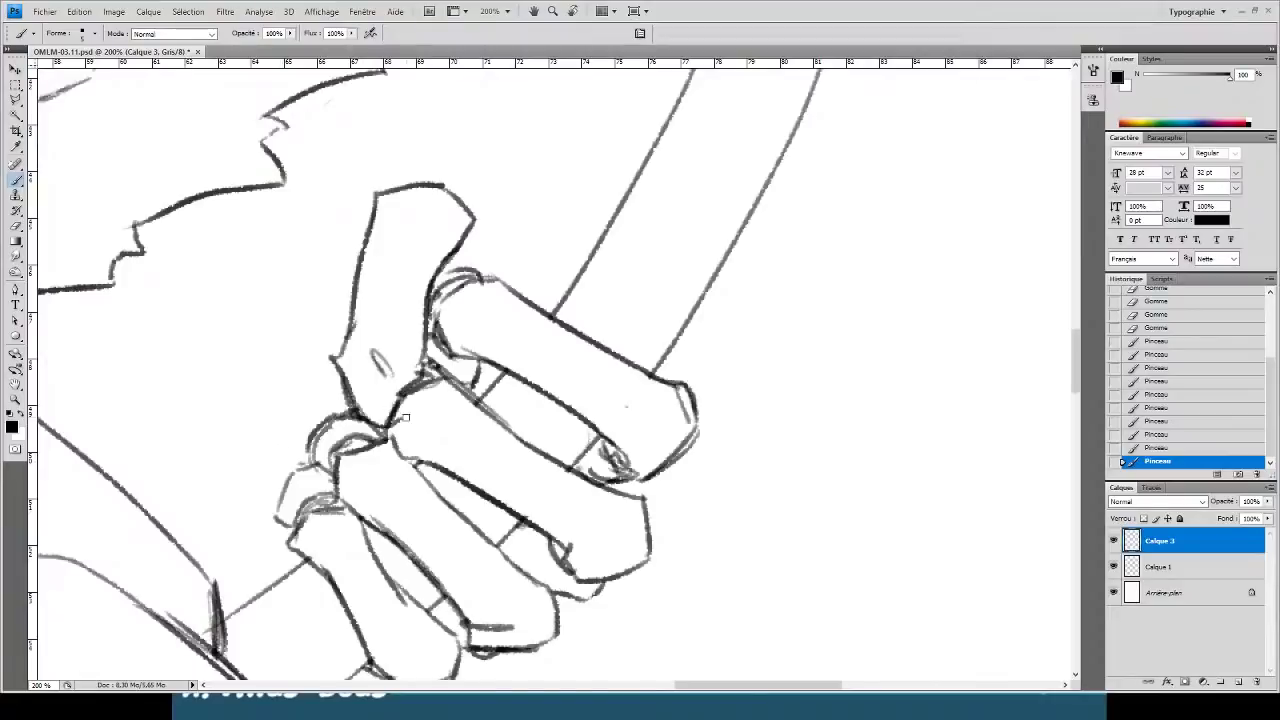
- Retouch the sleeve line below the hand and extend both edges of the curved shaft farther upward
key(ctrl+minus)
drag(360, 341, 327, 378)
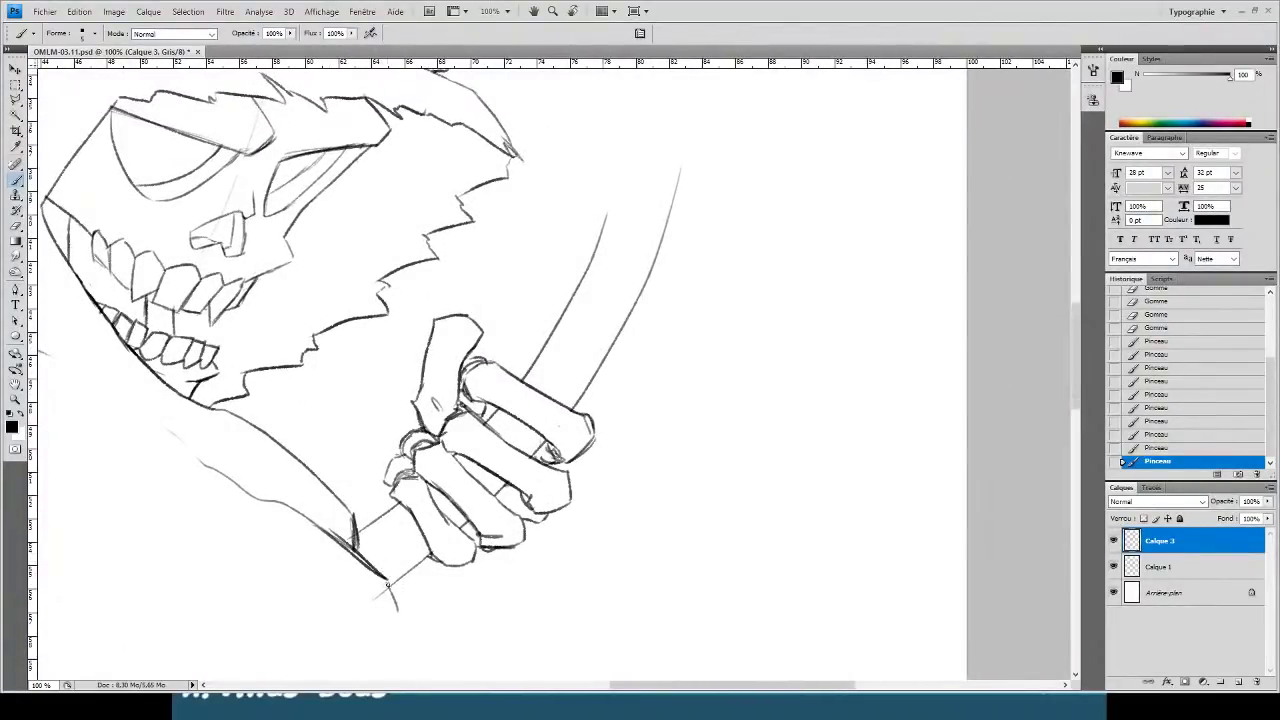
drag(388, 585, 405, 620)
drag(575, 317, 552, 411)
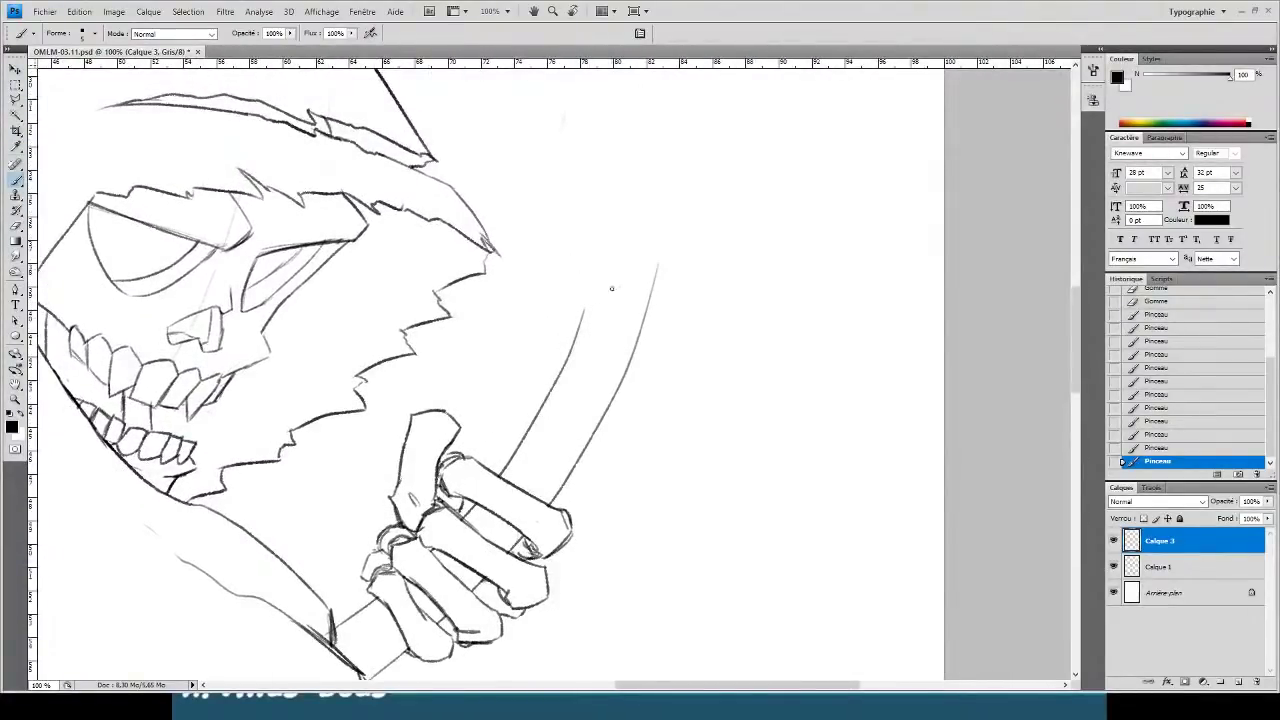
drag(576, 327, 621, 215)
mouse_move(633, 346)
mouse_down()
mouse_move(680, 213)
mouse_move(672, 242)
mouse_up()
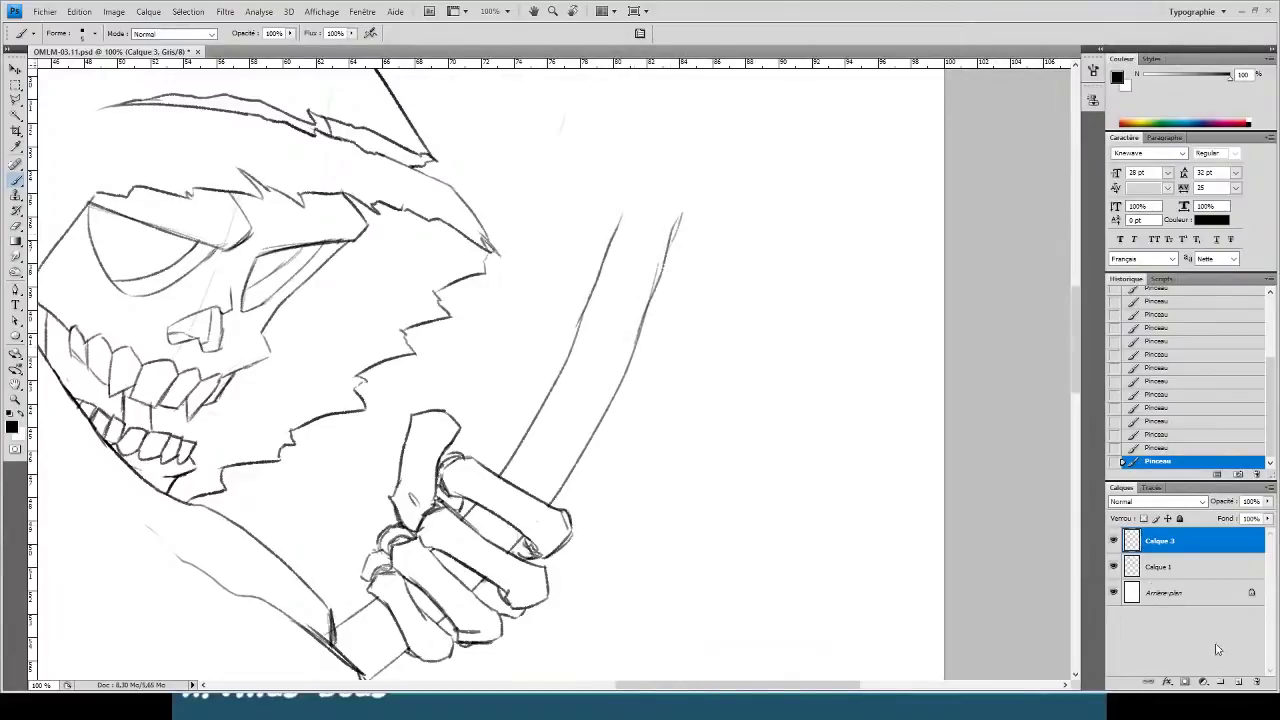
- Add a new layer above the hand drawing and check the hand layer by hiding and showing it
click(1238, 683)
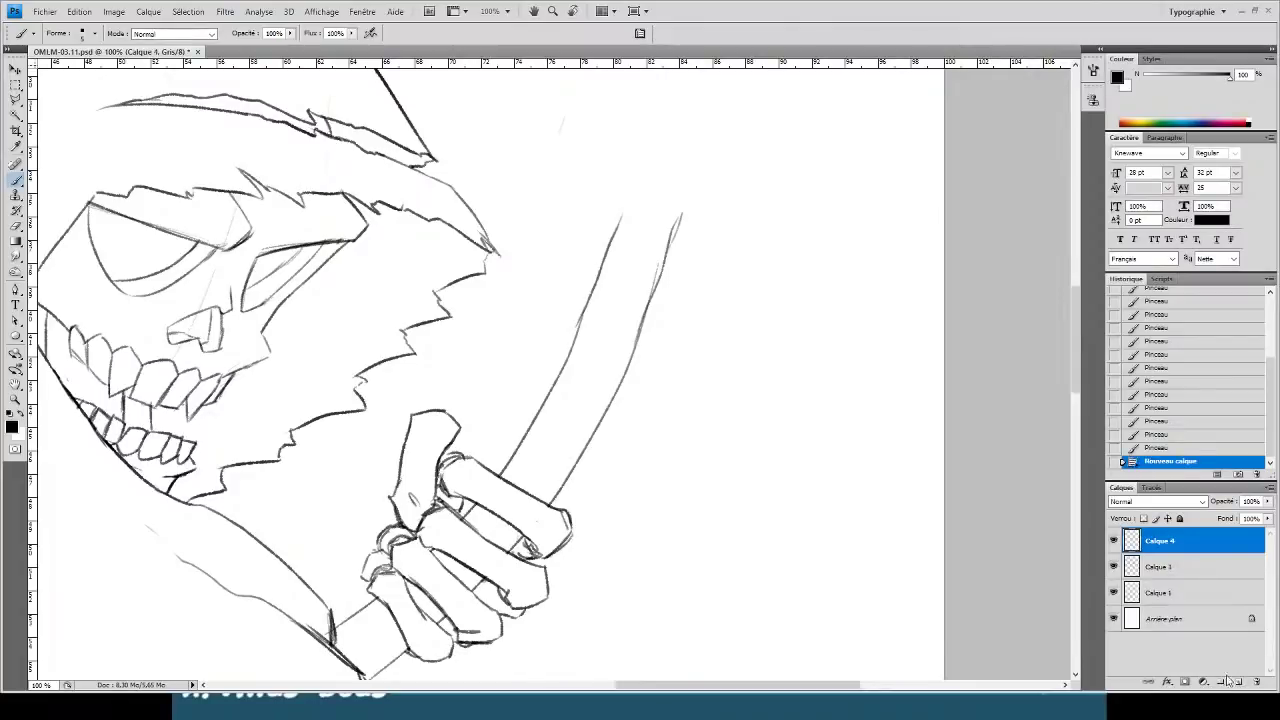
click(1113, 566)
click(1113, 566)
key(e)
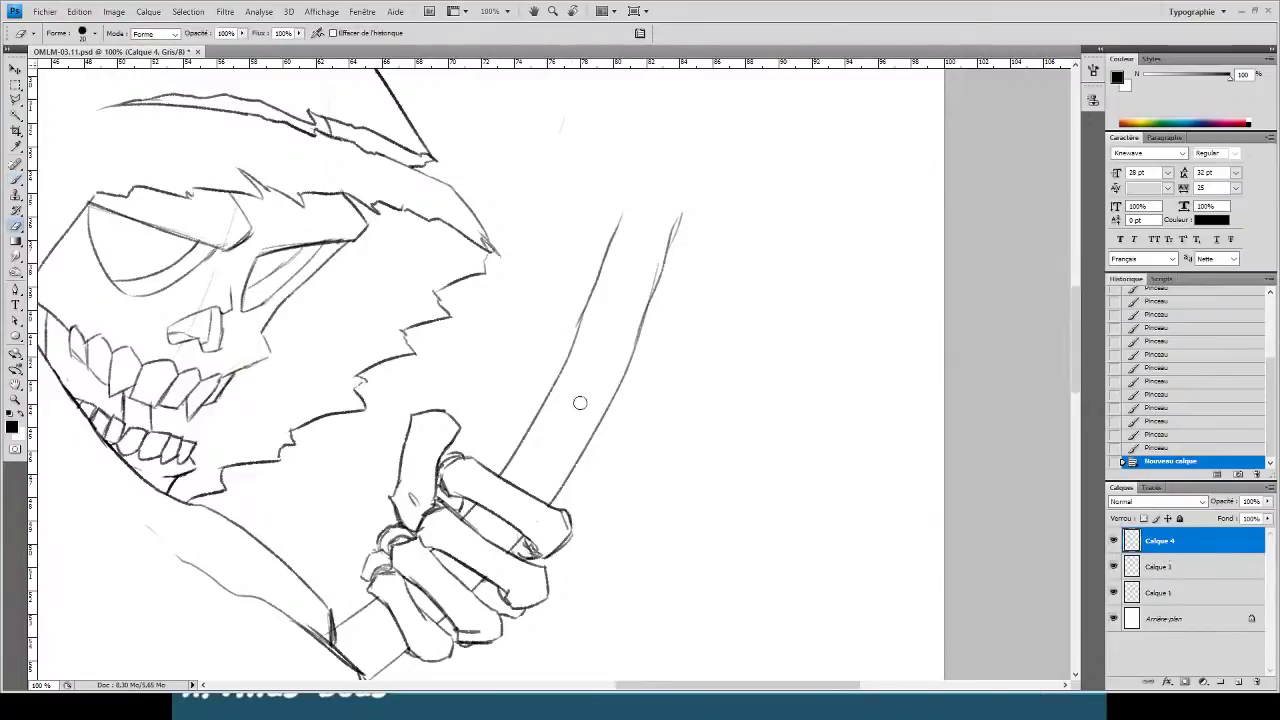
key(b)
key(ctrl+plus)
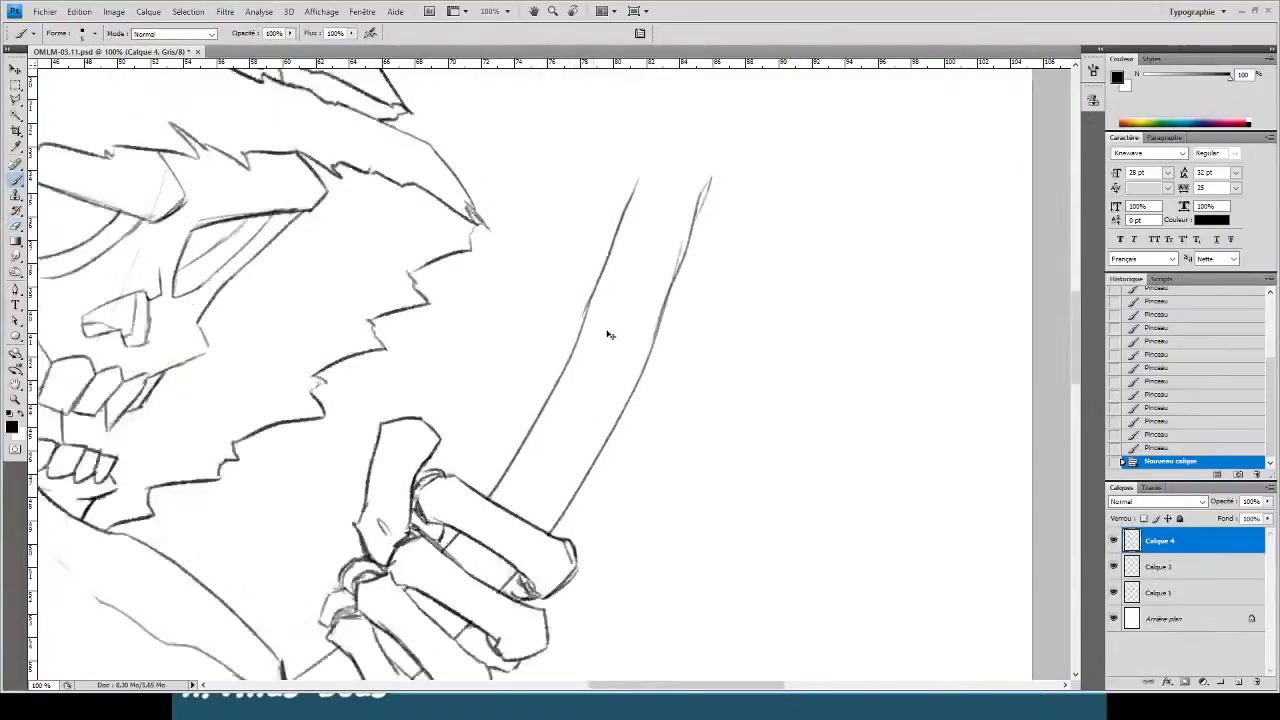
- Draw a rounded, faceted segment around the shaft just above the hand, with an inner ridge and a lower opening
drag(497, 301, 412, 199)
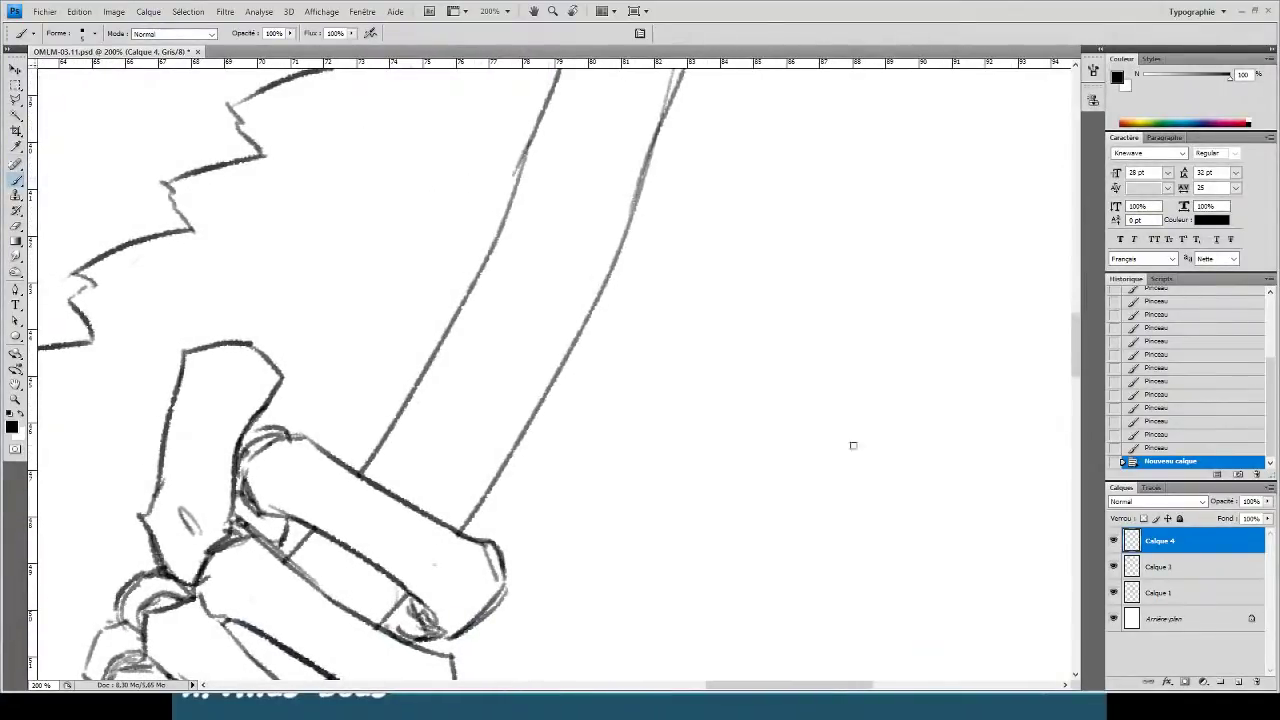
mouse_move(428, 296)
mouse_down()
mouse_move(470, 296)
mouse_move(608, 403)
mouse_move(618, 428)
mouse_move(610, 500)
mouse_move(558, 518)
mouse_move(482, 497)
mouse_up()
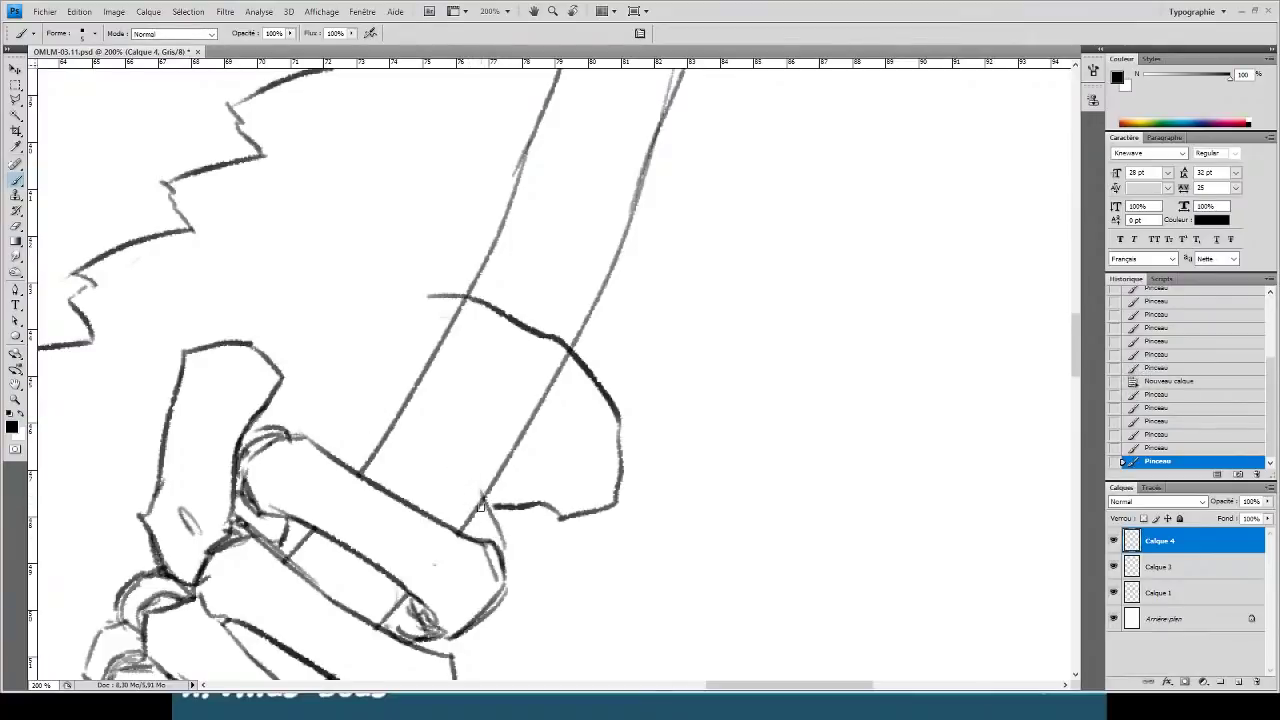
key(e)
drag(475, 494, 503, 536)
key(b)
mouse_move(475, 495)
mouse_down()
mouse_move(444, 437)
mouse_move(395, 420)
mouse_up()
drag(556, 514, 447, 387)
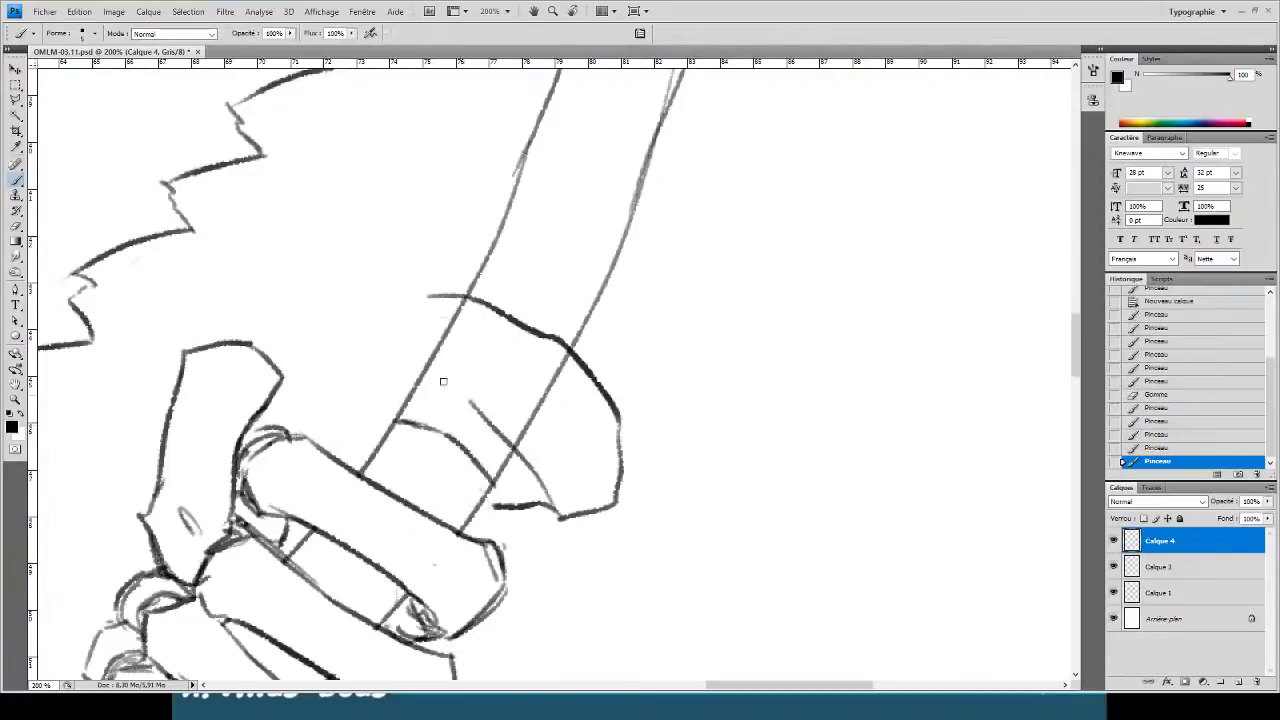
drag(346, 376, 450, 390)
mouse_move(428, 296)
mouse_down()
mouse_move(306, 346)
mouse_move(304, 408)
mouse_move(360, 471)
mouse_up()
- Erase the shaft's edges where they cross the new segment, working on layer Calque 3
click(1142, 563)
key(e)
mouse_move(374, 427)
mouse_down()
mouse_move(383, 436)
mouse_move(388, 402)
mouse_move(426, 381)
mouse_move(420, 351)
mouse_move(457, 309)
mouse_move(446, 314)
mouse_up()
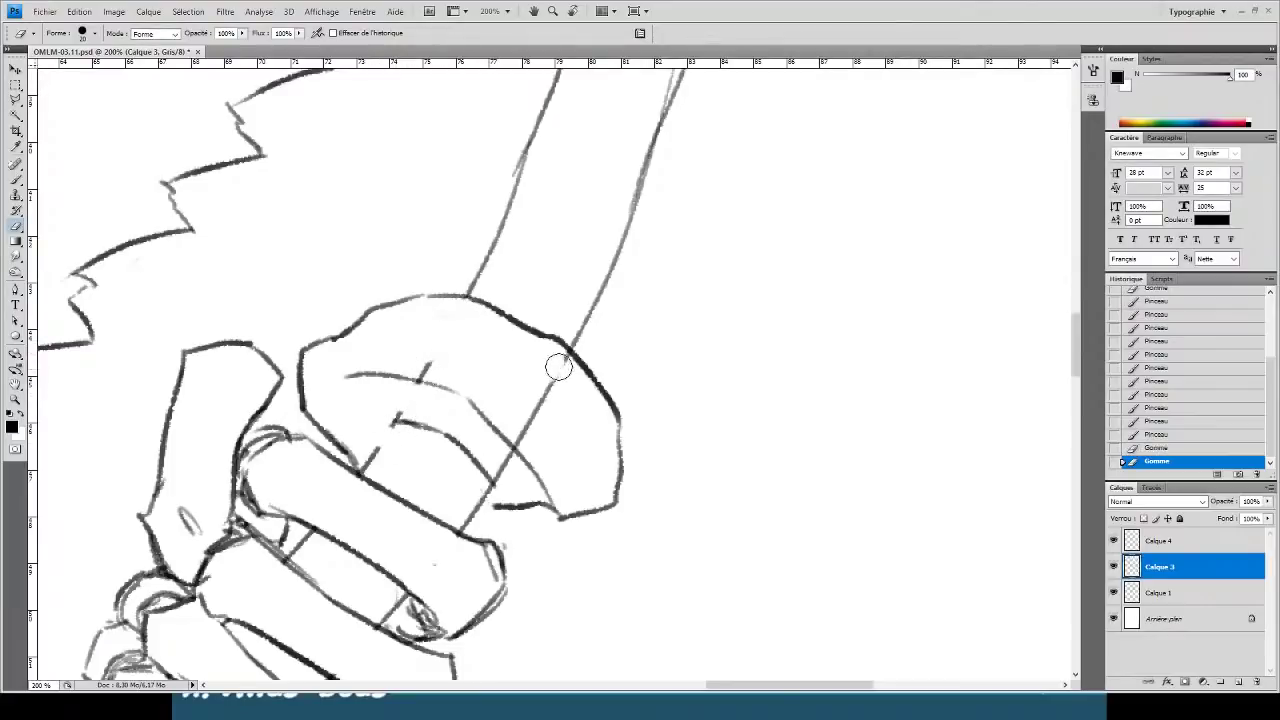
drag(558, 367, 443, 371)
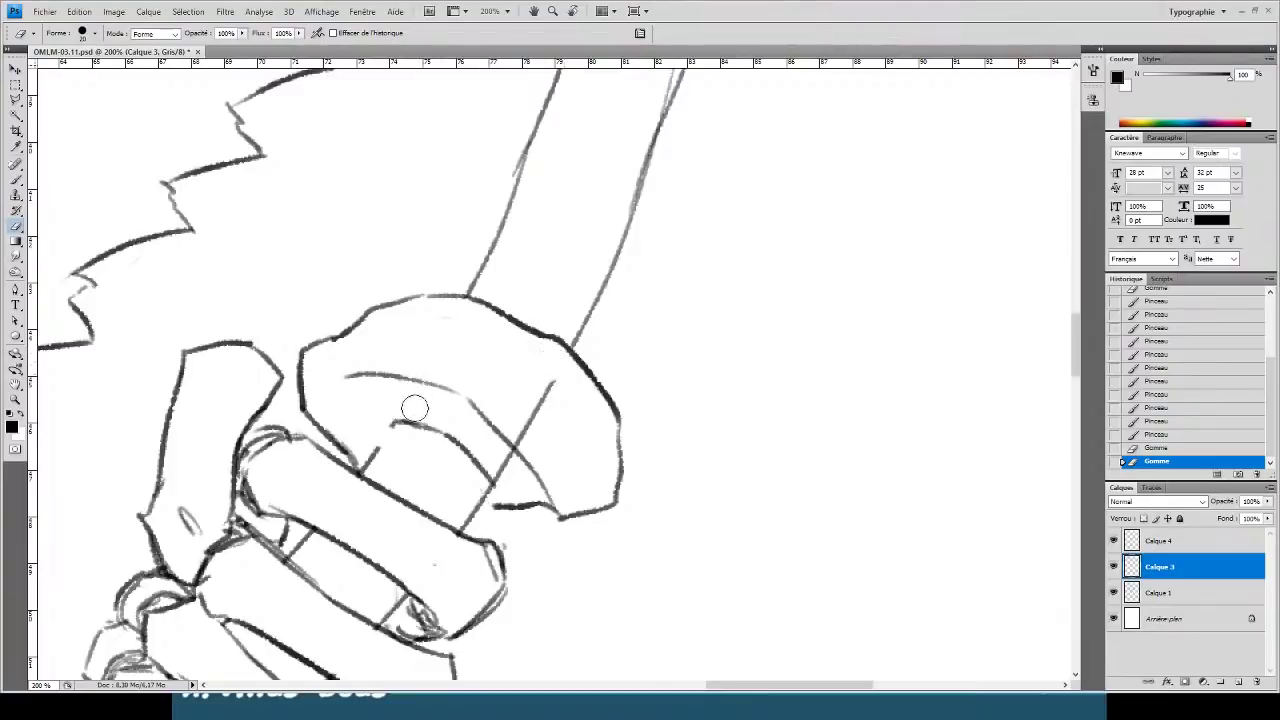
mouse_move(523, 391)
mouse_down()
mouse_move(528, 371)
mouse_move(503, 469)
mouse_up()
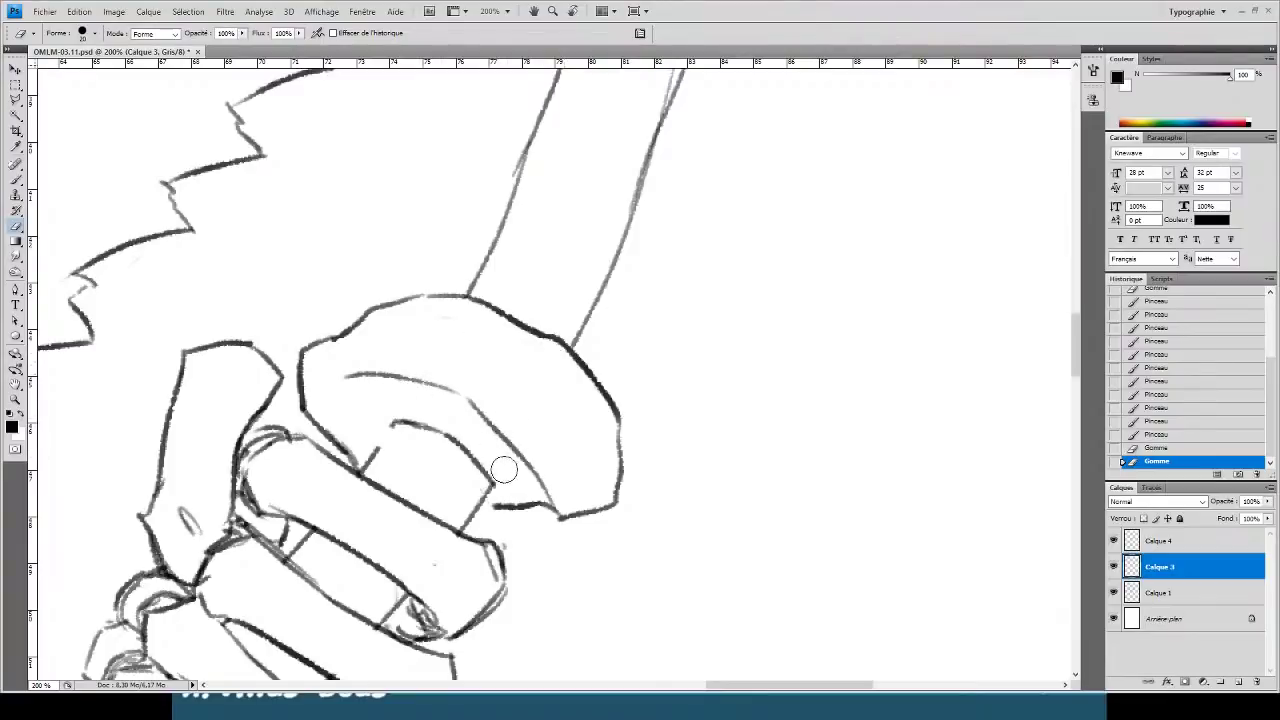
- Add short crease strokes from the ridge corner to the upper edge of the segment above the hand
key(b)
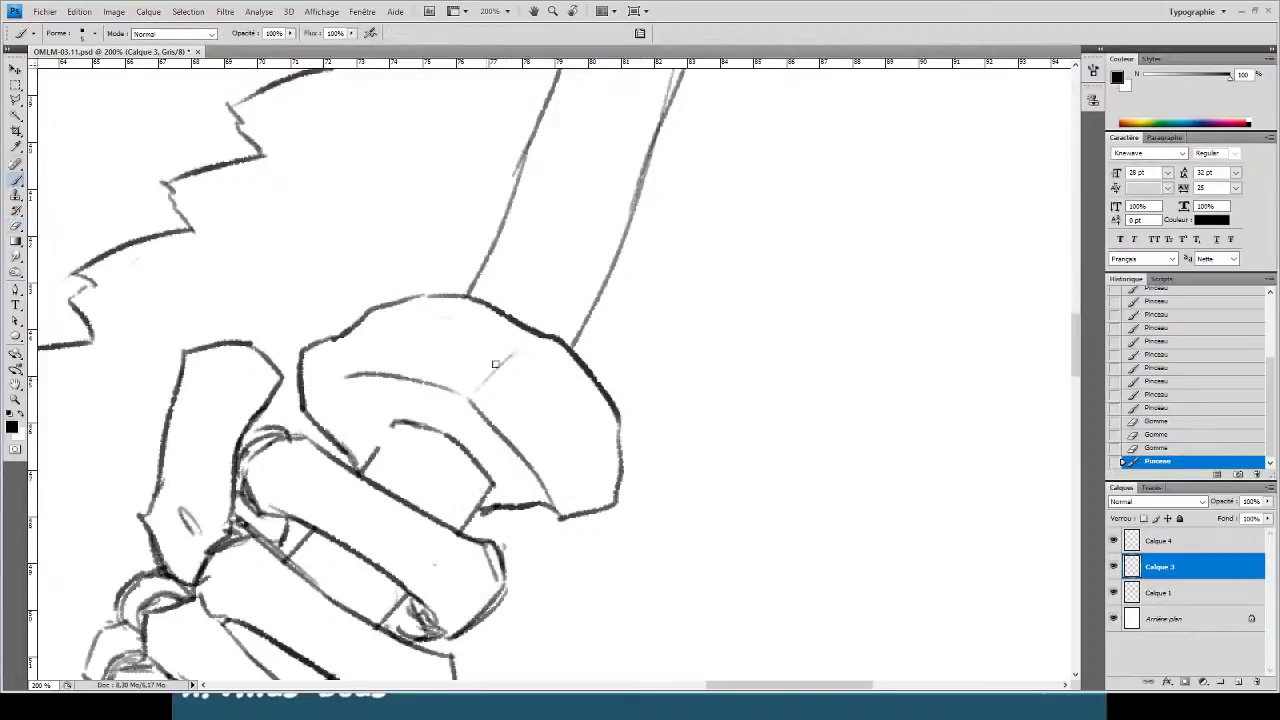
drag(515, 350, 470, 392)
drag(505, 353, 472, 388)
drag(310, 371, 312, 380)
drag(494, 307, 442, 361)
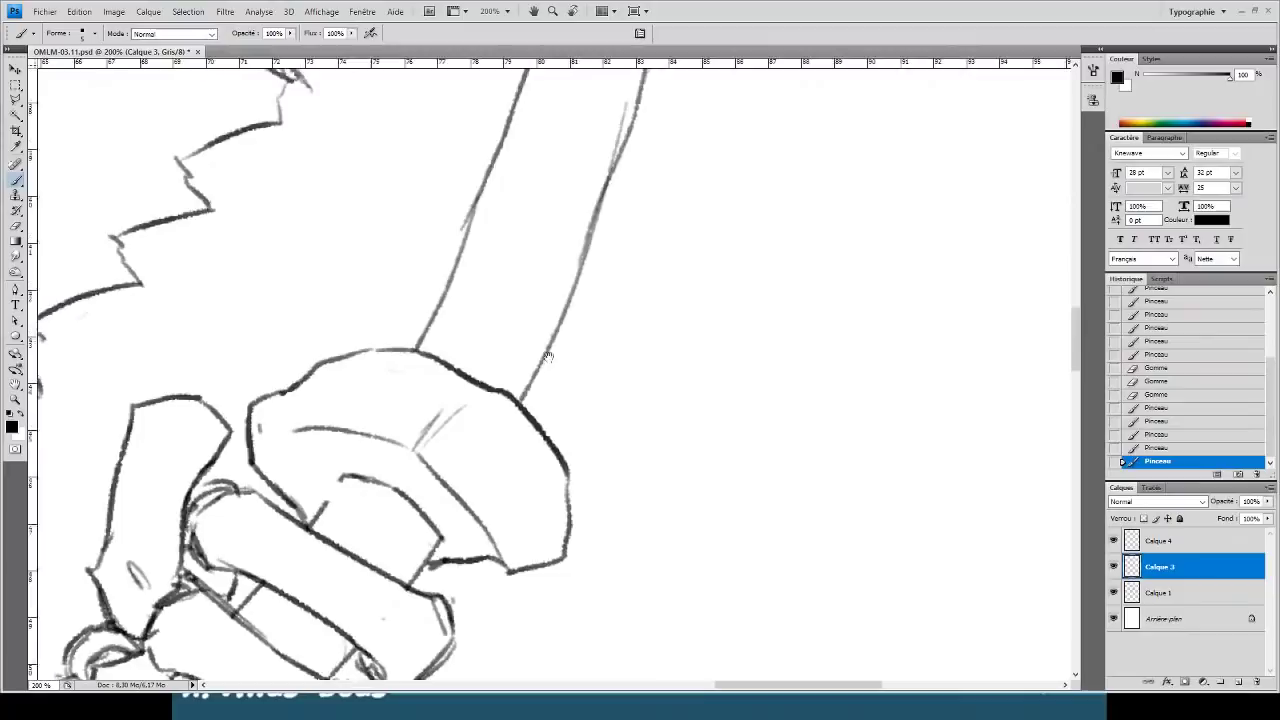
- On layer Calque 4, draw a second curved segment above the first, with a bent ridge line and corner creases
click(1140, 539)
drag(627, 416, 615, 484)
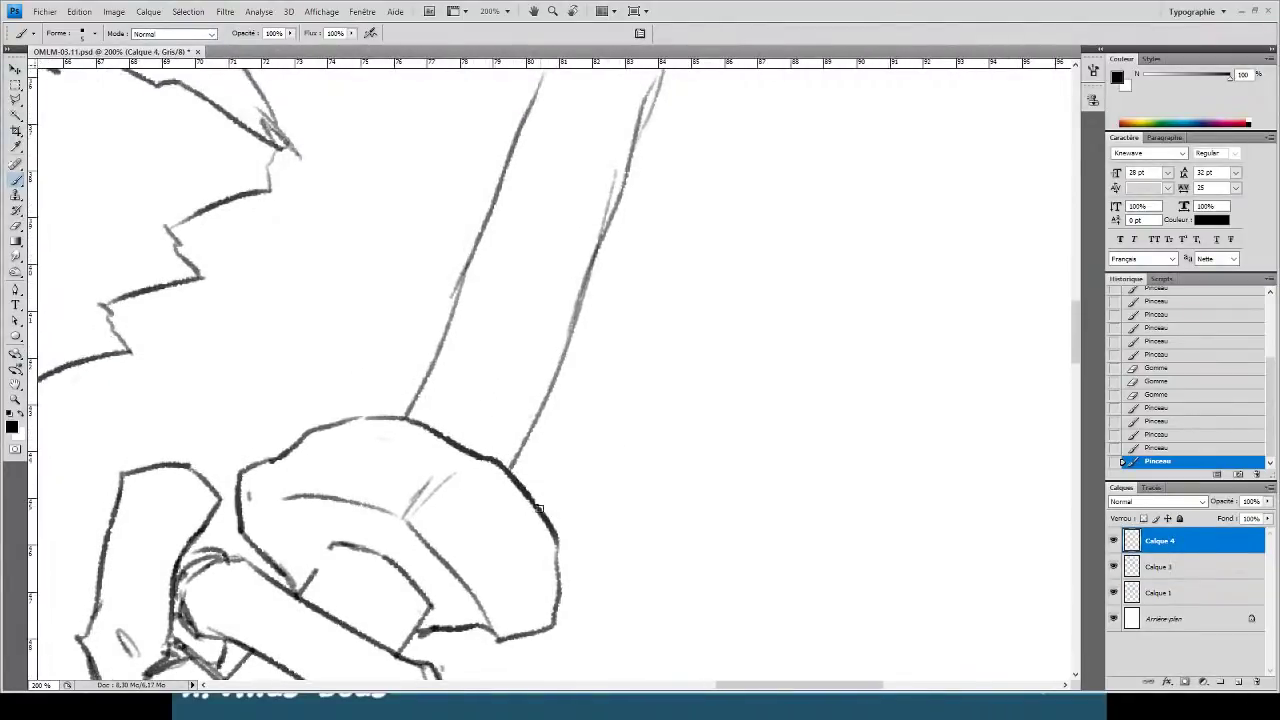
mouse_move(541, 521)
mouse_down()
mouse_move(637, 443)
mouse_move(609, 377)
mouse_move(530, 287)
mouse_move(308, 281)
mouse_move(243, 366)
mouse_move(275, 437)
mouse_up()
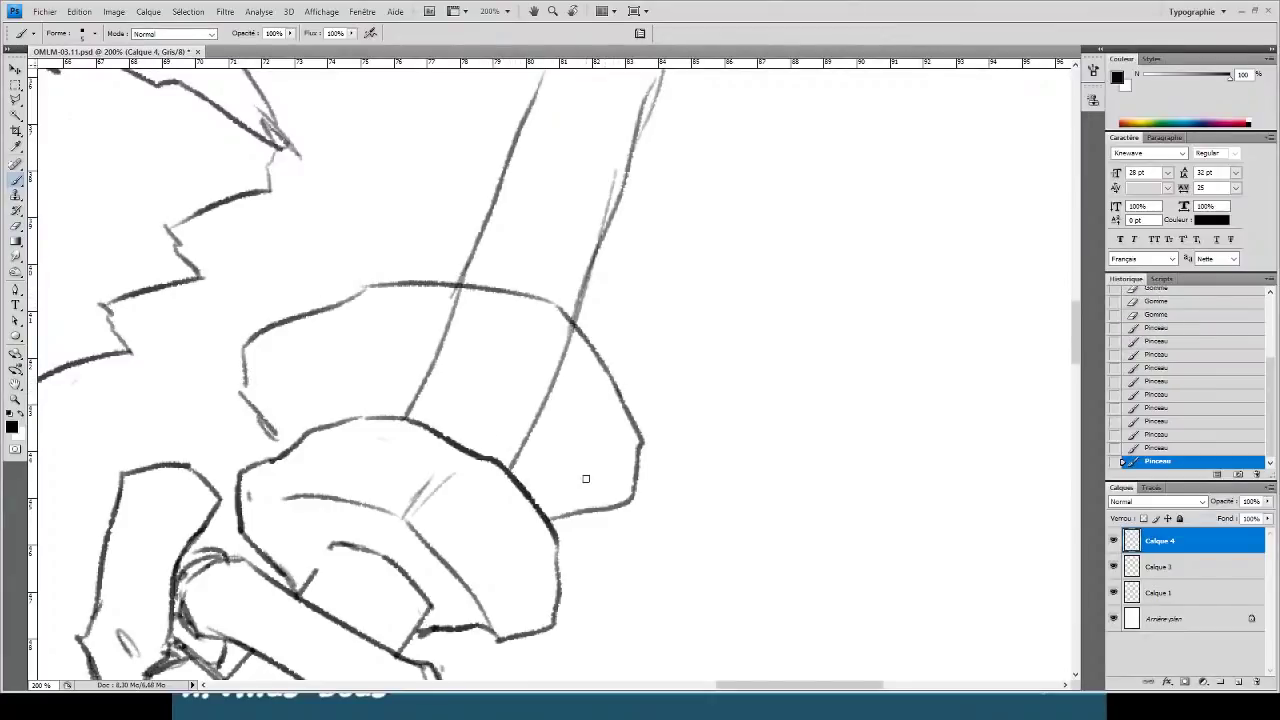
drag(594, 492, 440, 346)
drag(272, 370, 478, 347)
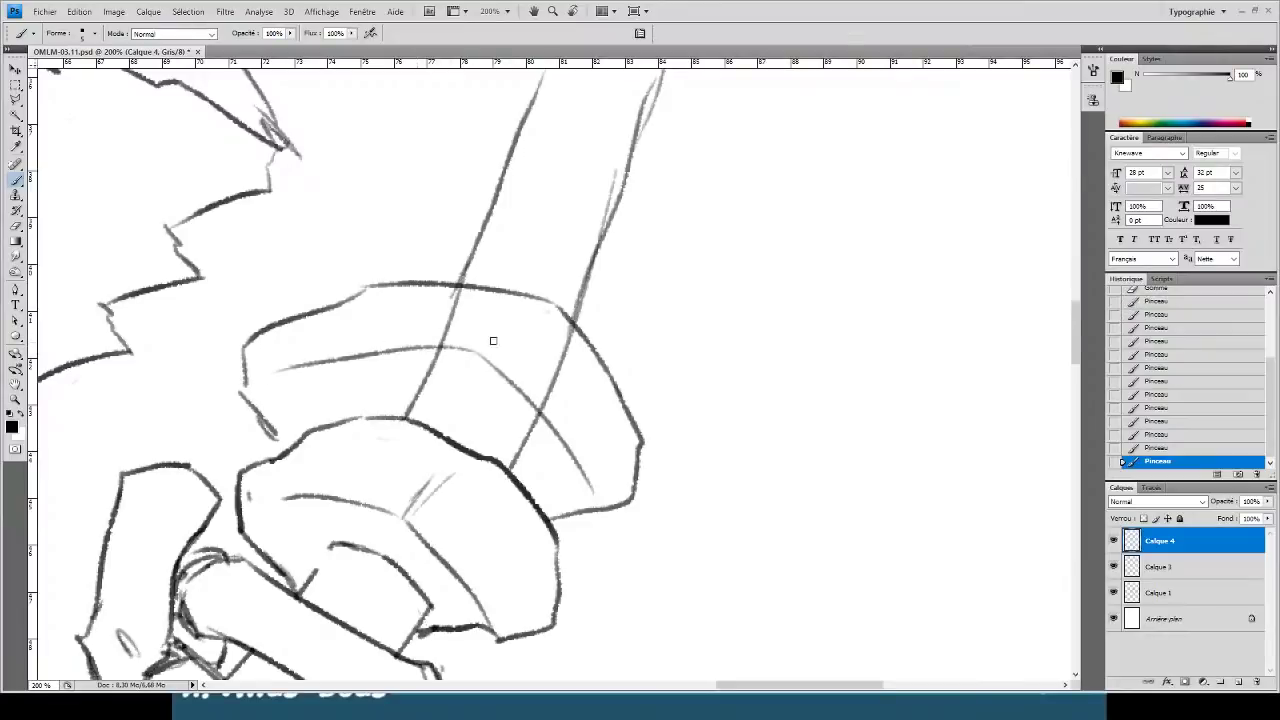
drag(546, 312, 490, 338)
drag(526, 318, 481, 341)
- Erase the shaft edges inside the second segment on layer Calque 3 and extend that segment's lower inner end
click(1122, 565)
key(e)
mouse_move(400, 371)
mouse_down()
mouse_move(443, 400)
mouse_move(466, 323)
mouse_move(443, 337)
mouse_move(543, 320)
mouse_move(437, 377)
mouse_move(560, 371)
mouse_move(529, 457)
mouse_up()
key(b)
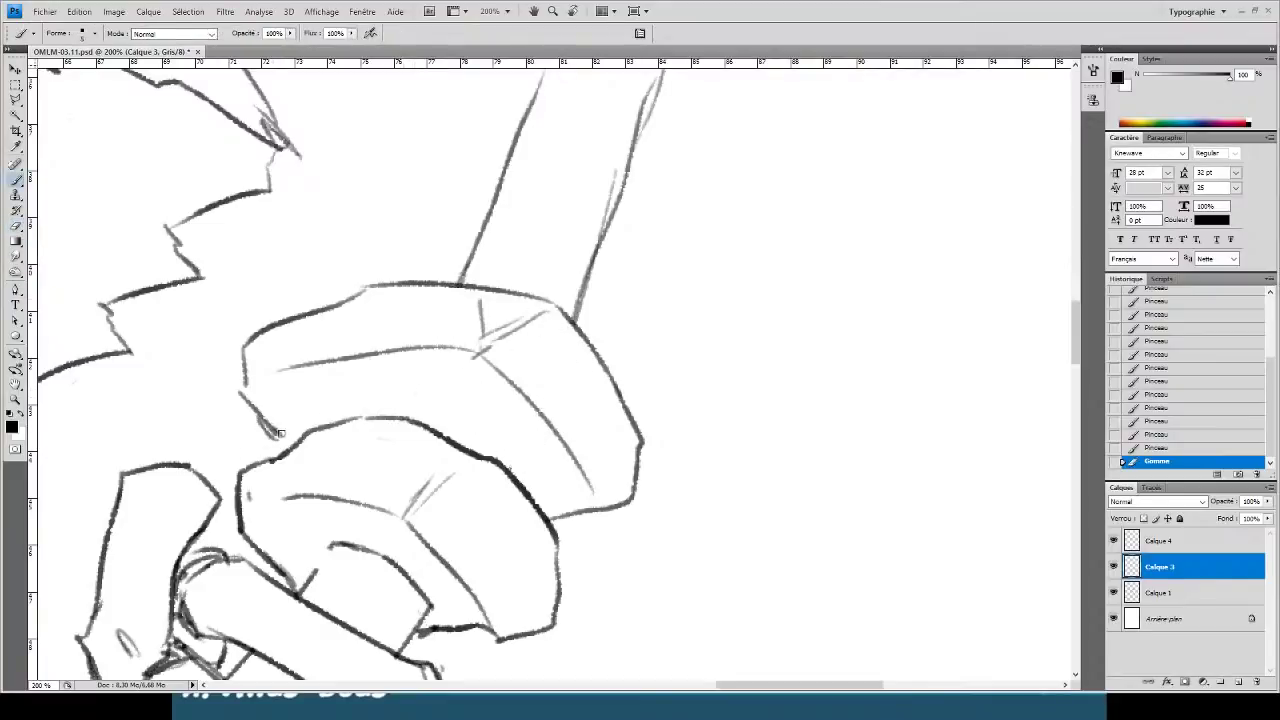
drag(279, 432, 299, 445)
- Draw a third, larger segment above the second on layer Calque 4, with a bent ridge line and a corner crease
drag(571, 278, 502, 430)
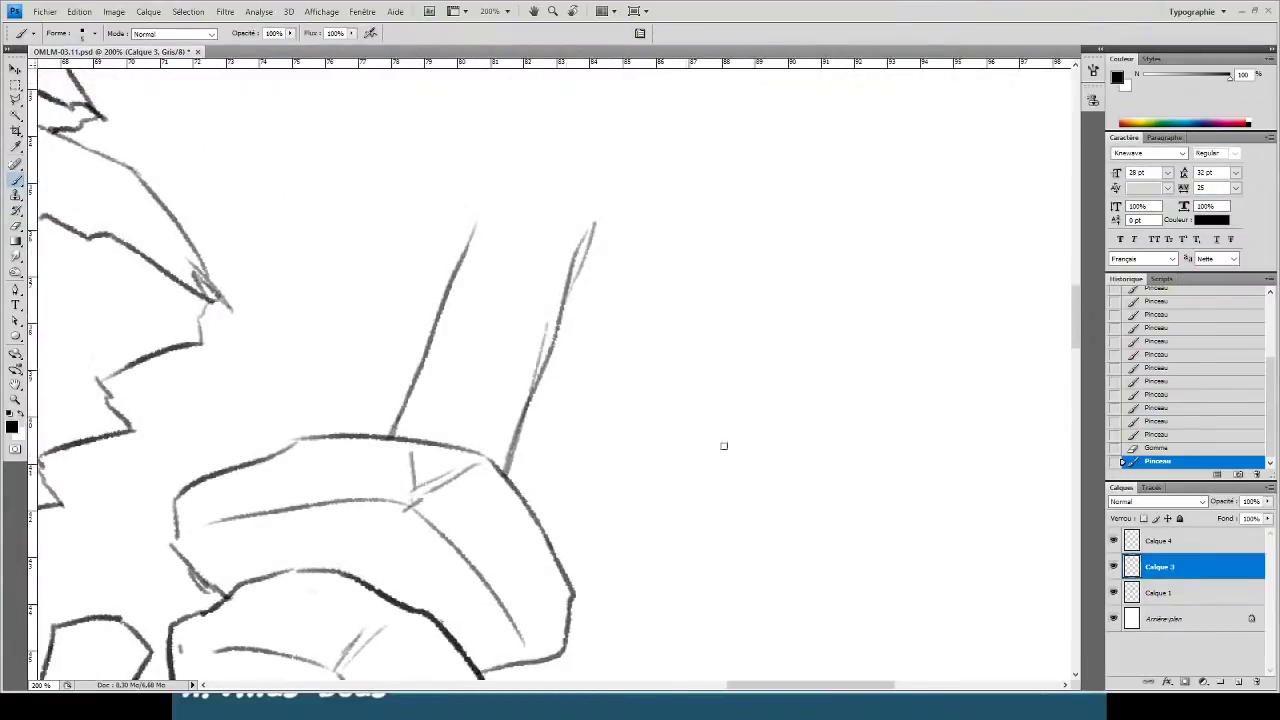
click(1158, 545)
drag(549, 521, 610, 466)
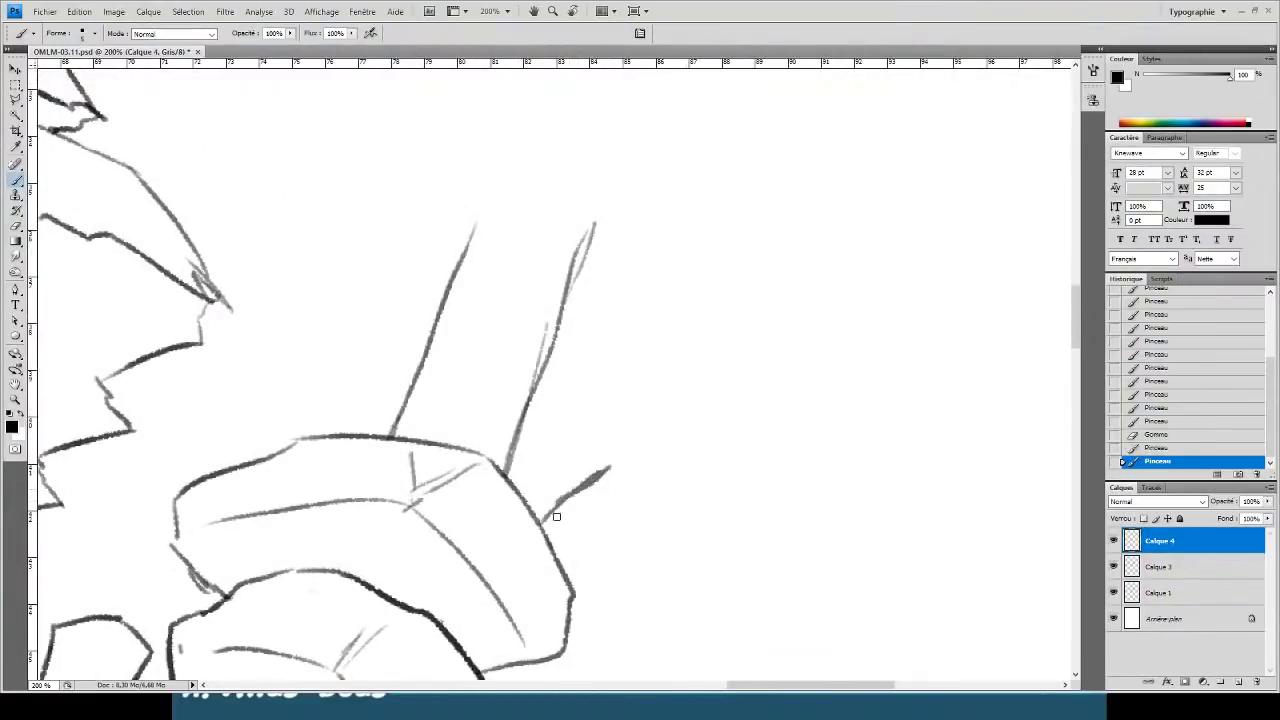
key(ctrl+z)
mouse_move(553, 542)
mouse_down()
mouse_move(643, 496)
mouse_move(652, 443)
mouse_move(470, 252)
mouse_move(217, 380)
mouse_move(199, 454)
mouse_move(215, 466)
mouse_up()
drag(181, 420, 210, 458)
mouse_move(626, 499)
mouse_down()
mouse_move(456, 362)
mouse_move(228, 424)
mouse_up()
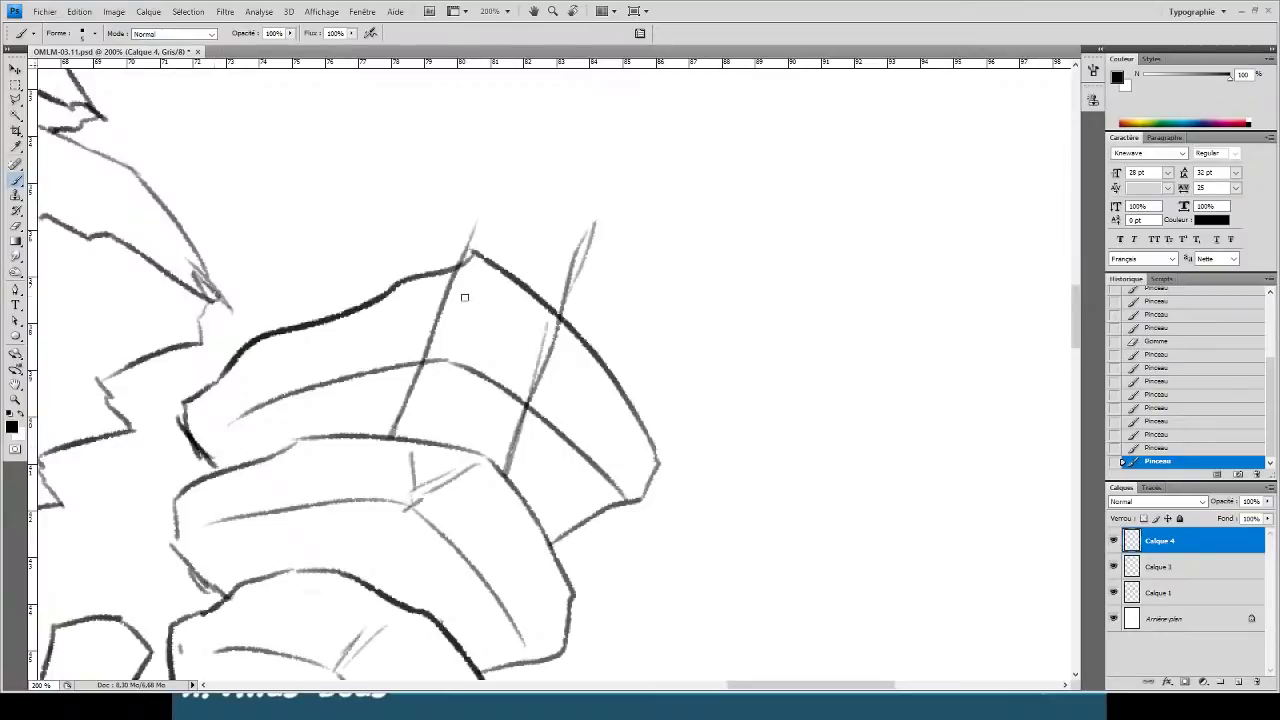
drag(477, 266, 446, 350)
- Erase the remaining shaft edges inside and above the third segment on layer Calque 3
key(e)
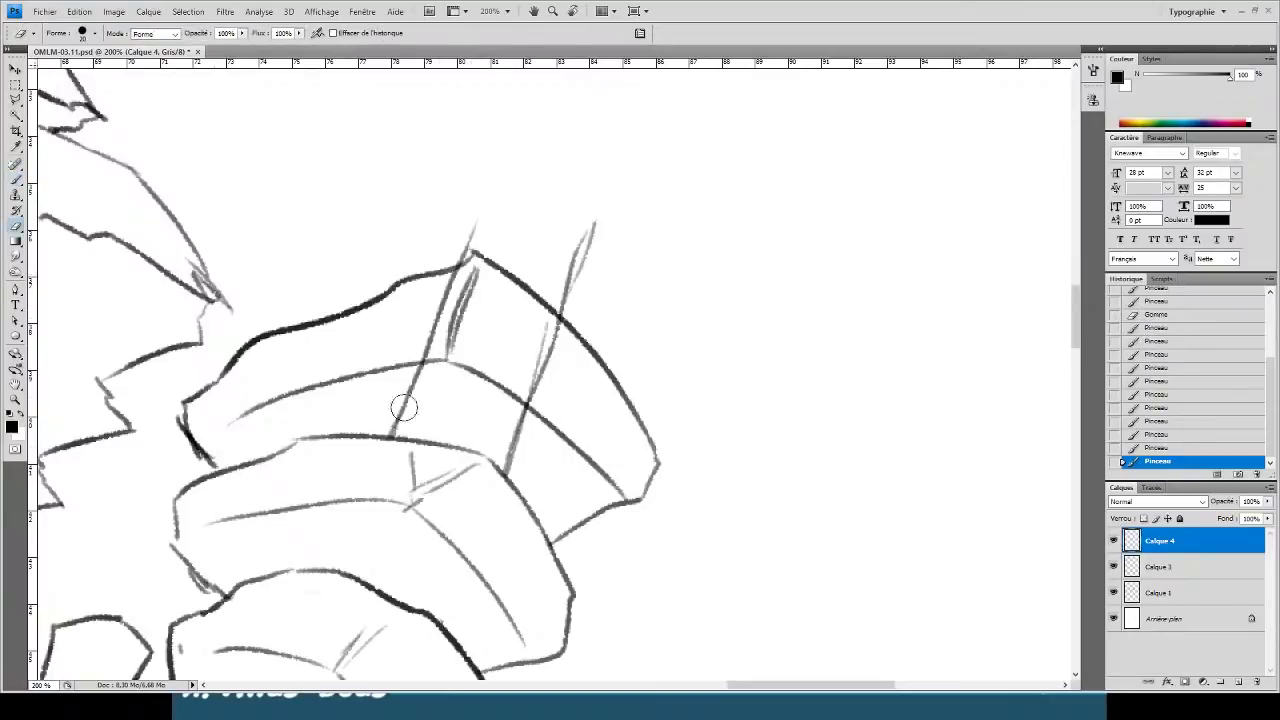
click(1132, 567)
mouse_move(456, 290)
mouse_down()
mouse_move(389, 409)
mouse_move(481, 395)
mouse_move(514, 451)
mouse_move(551, 331)
mouse_move(520, 449)
mouse_move(588, 230)
mouse_up()
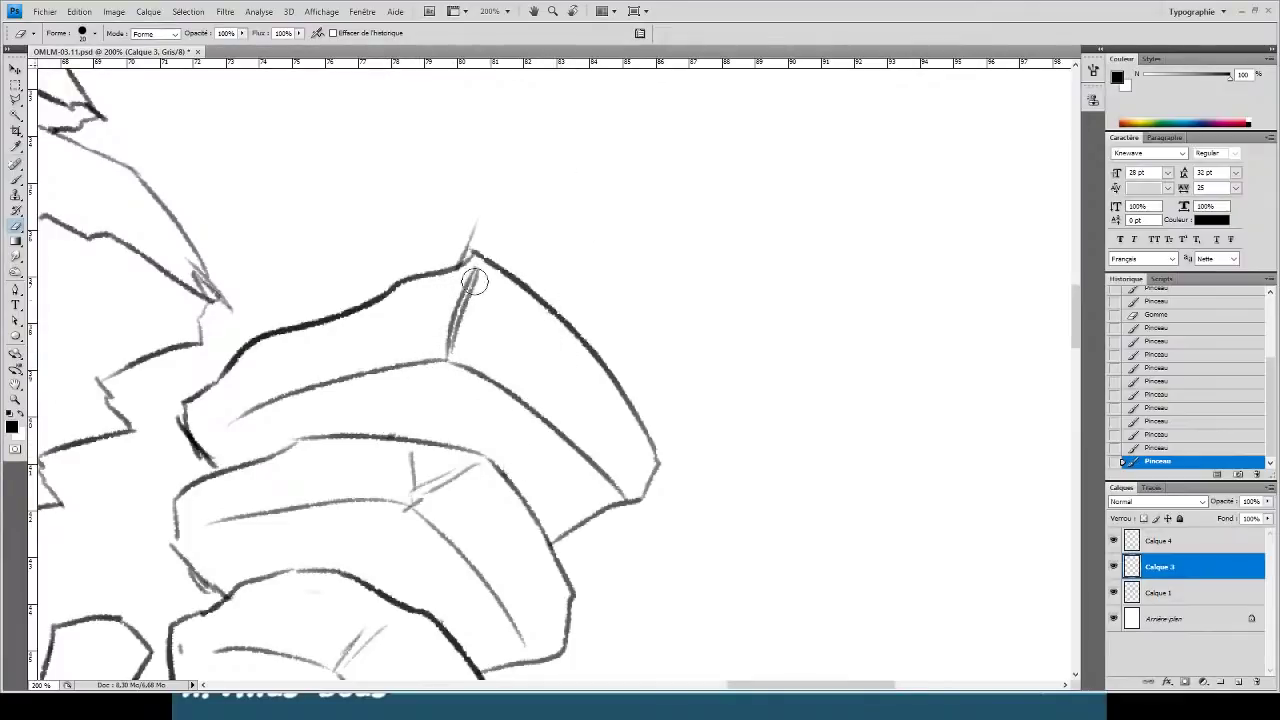
drag(475, 224, 457, 254)
- On layer Calque 4, add a small arc between the upper two segments and short crease strokes at their corners and ends
click(1142, 545)
key(b)
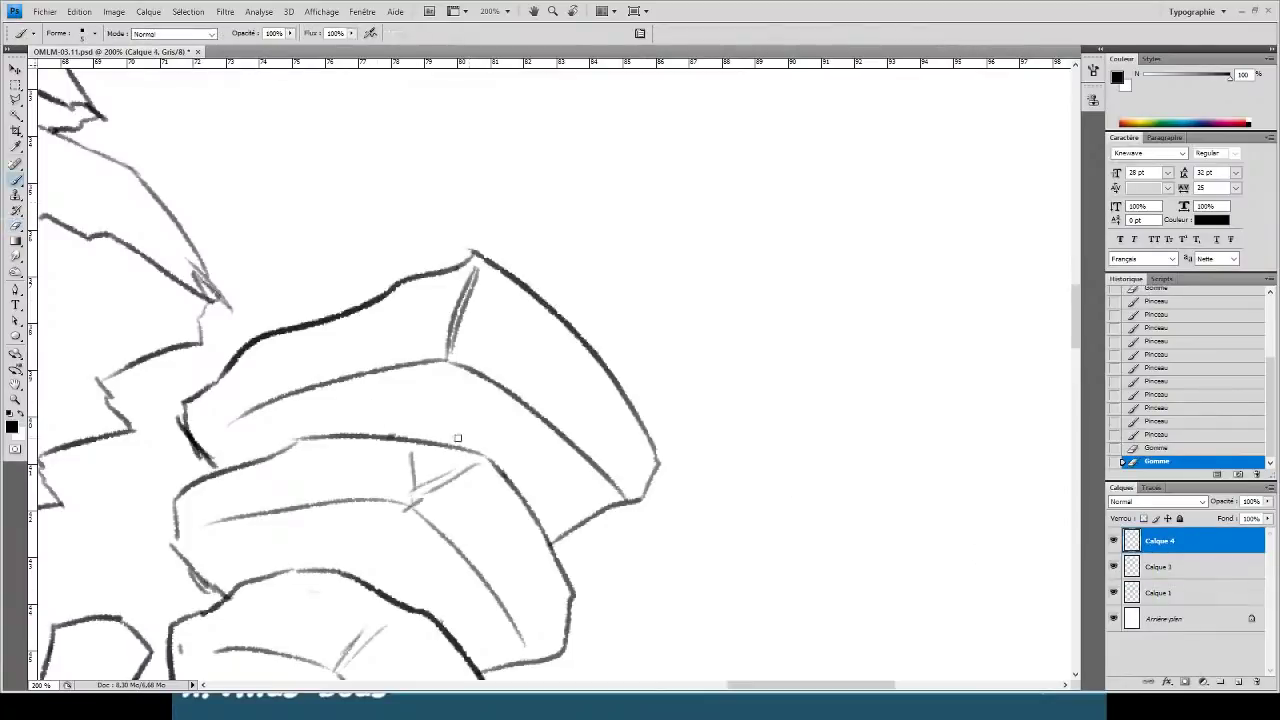
mouse_move(459, 448)
mouse_down()
mouse_move(429, 431)
mouse_move(365, 435)
mouse_move(454, 445)
mouse_up()
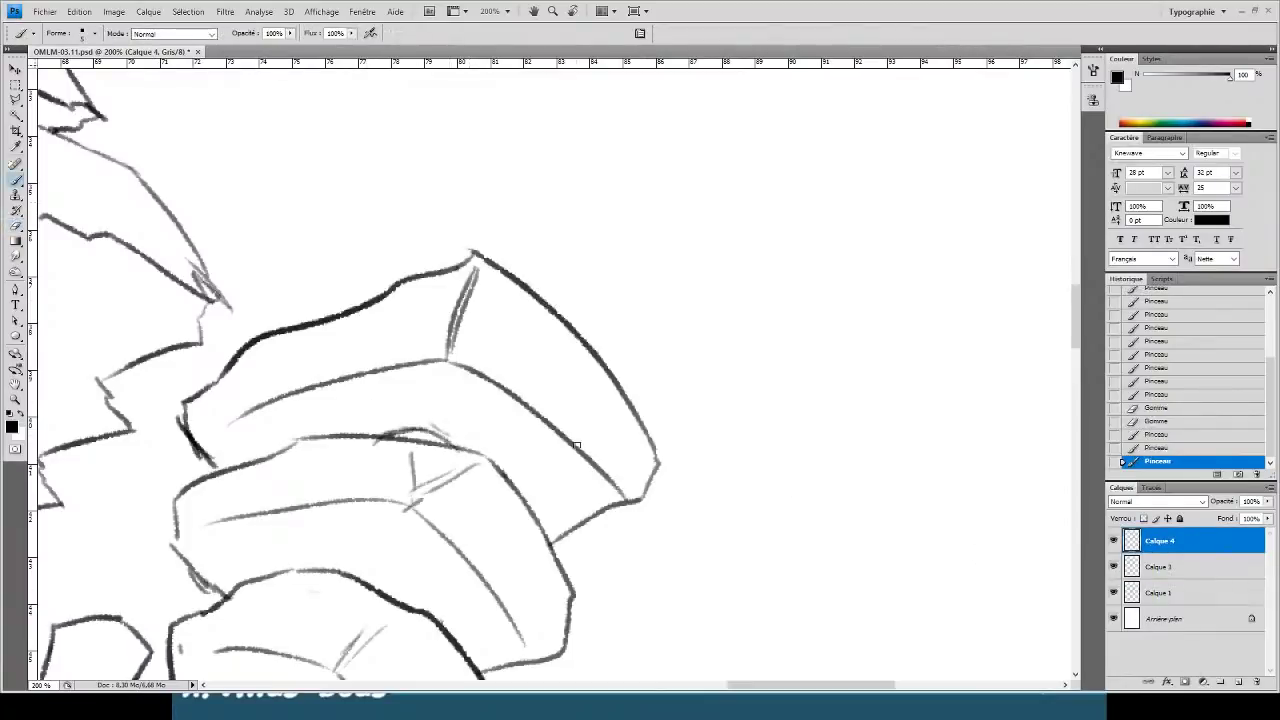
drag(545, 520, 572, 520)
mouse_move(530, 292)
mouse_down()
mouse_move(493, 333)
mouse_move(491, 360)
mouse_up()
mouse_move(278, 335)
mouse_down()
mouse_move(248, 344)
mouse_move(270, 370)
mouse_up()
drag(258, 358, 270, 378)
drag(253, 371, 266, 388)
drag(213, 489, 213, 476)
mouse_move(218, 492)
mouse_down()
mouse_move(205, 520)
mouse_move(181, 522)
mouse_up()
- Hatch the second segment's underside, add a small crease at its ridge corner, and close the lowest segment's opening
key(ctrl+minus)
mouse_move(320, 497)
mouse_down()
mouse_move(325, 421)
mouse_move(314, 423)
mouse_up()
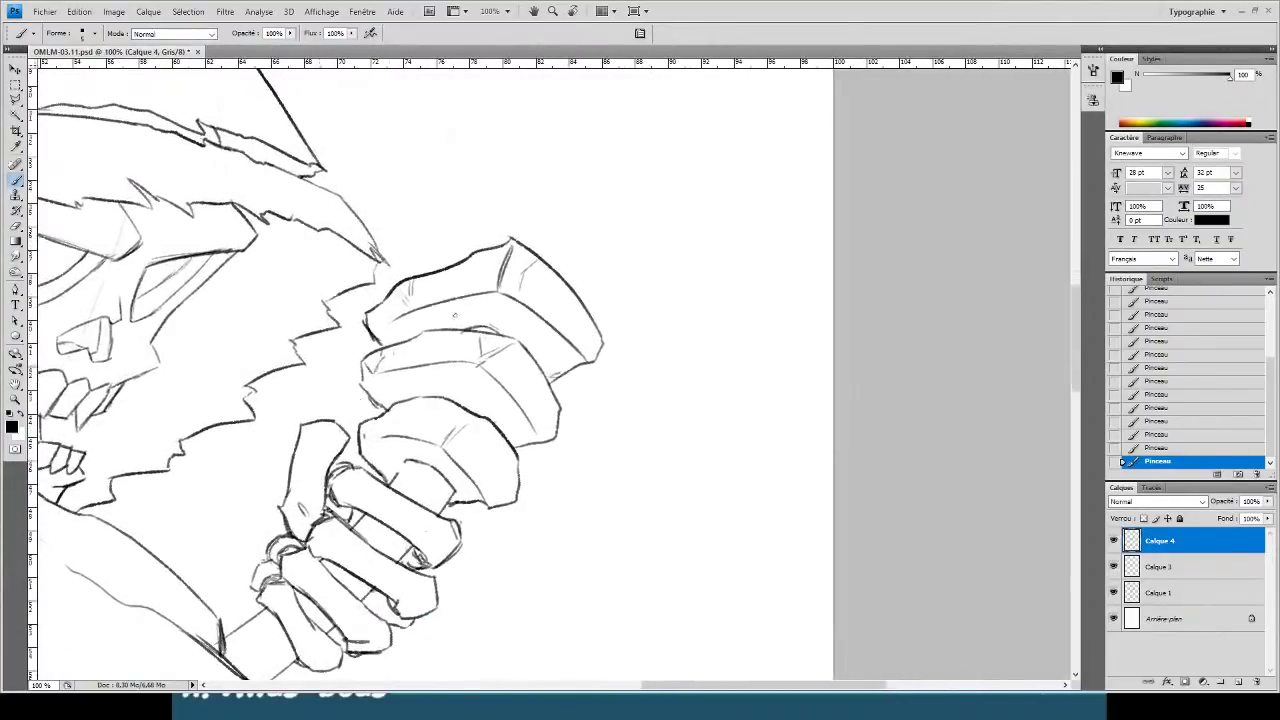
key(ctrl+plus)
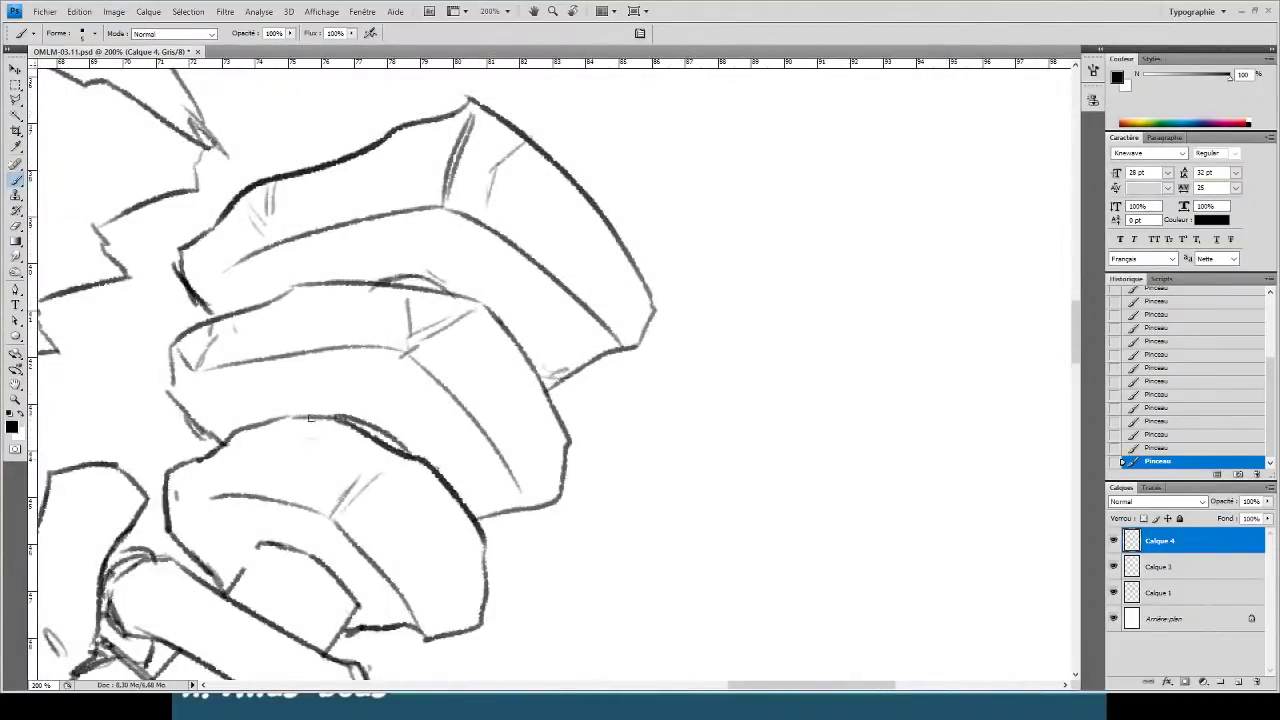
drag(401, 355, 388, 384)
drag(240, 382, 248, 418)
drag(250, 378, 272, 416)
drag(268, 392, 290, 418)
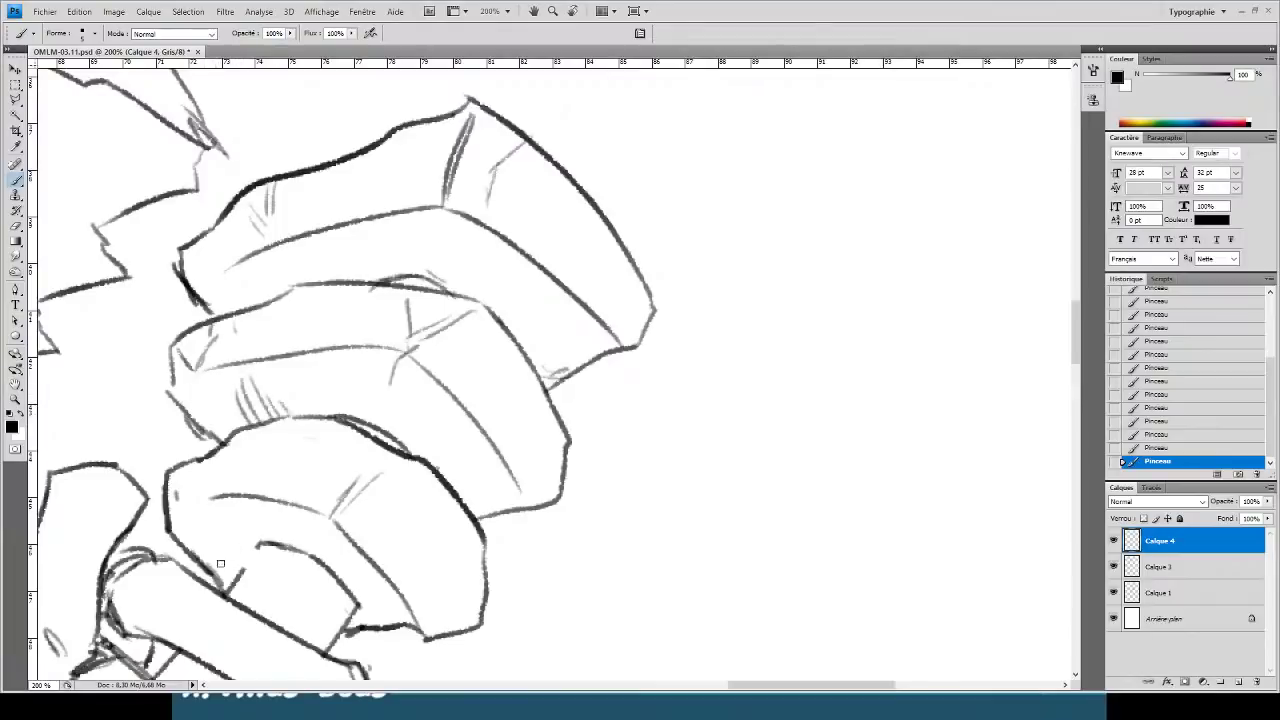
drag(260, 546, 229, 590)
drag(316, 418, 346, 376)
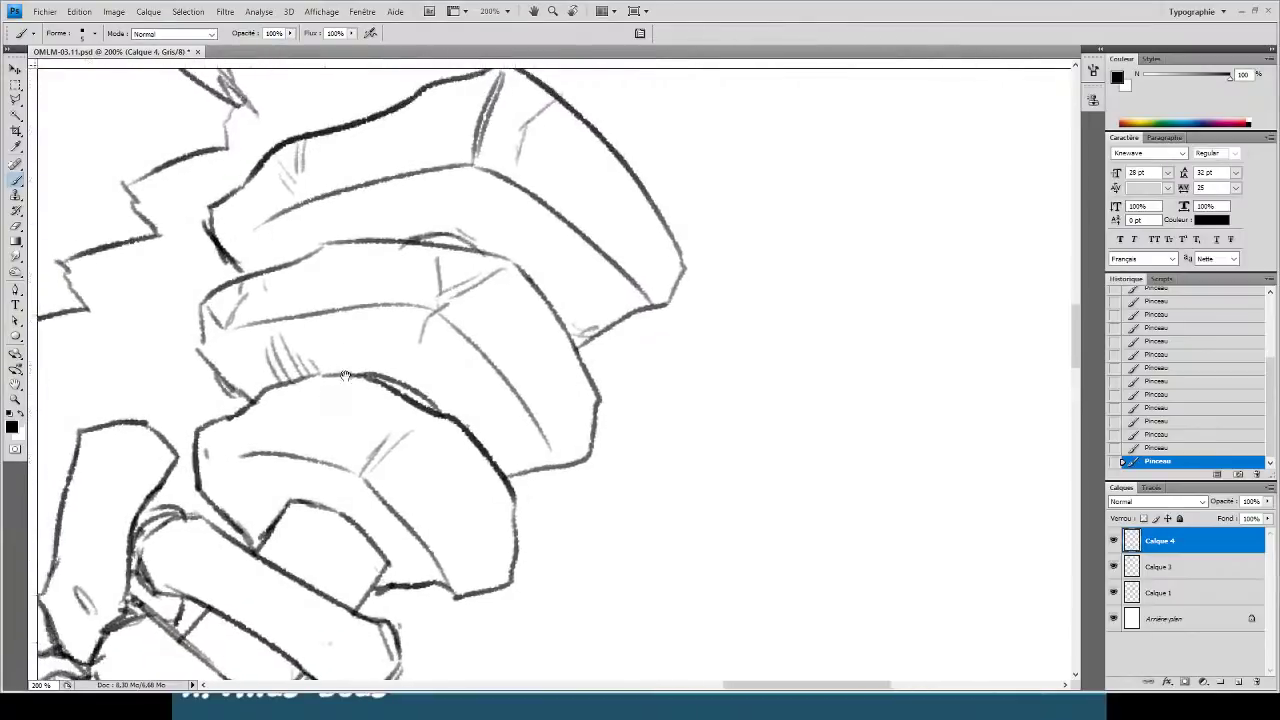
- Draw a curved segment around the shaft below the hand, running along the sleeve edge
key(ctrl+r)
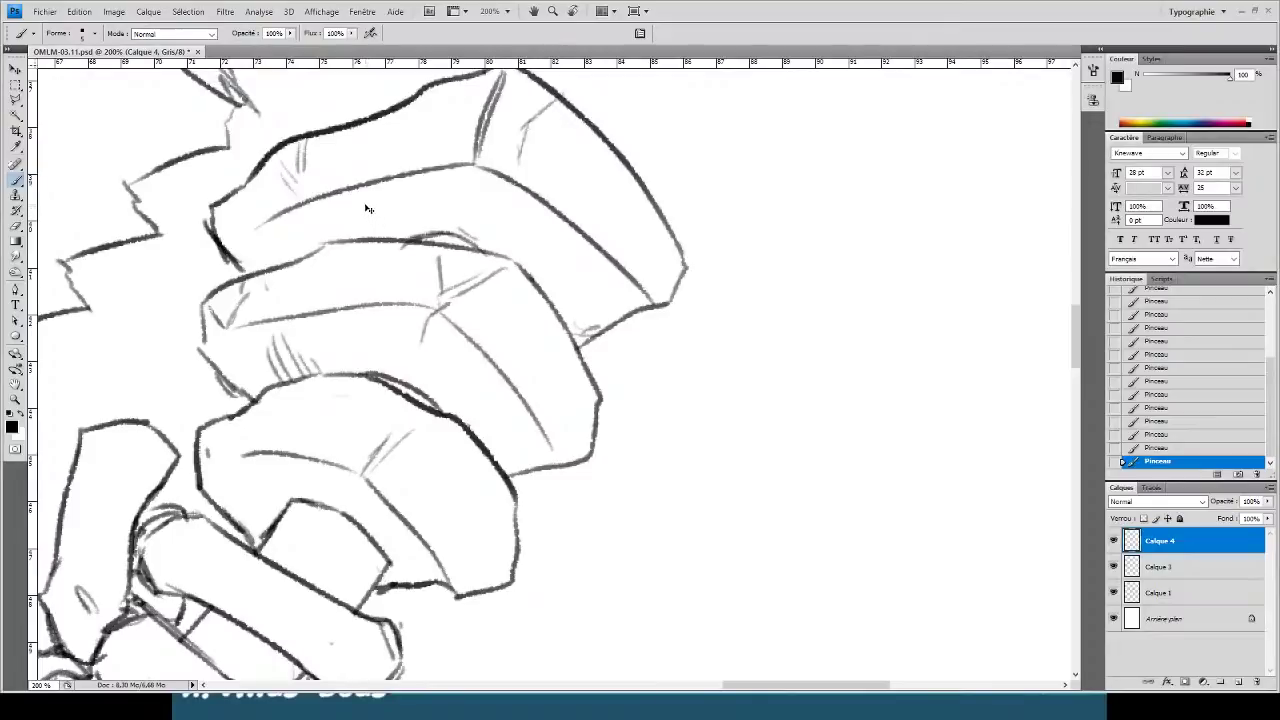
key(ctrl+minus)
key(ctrl+minus)
drag(285, 384, 296, 348)
key(ctrl+plus)
drag(269, 466, 334, 362)
key(ctrl+plus)
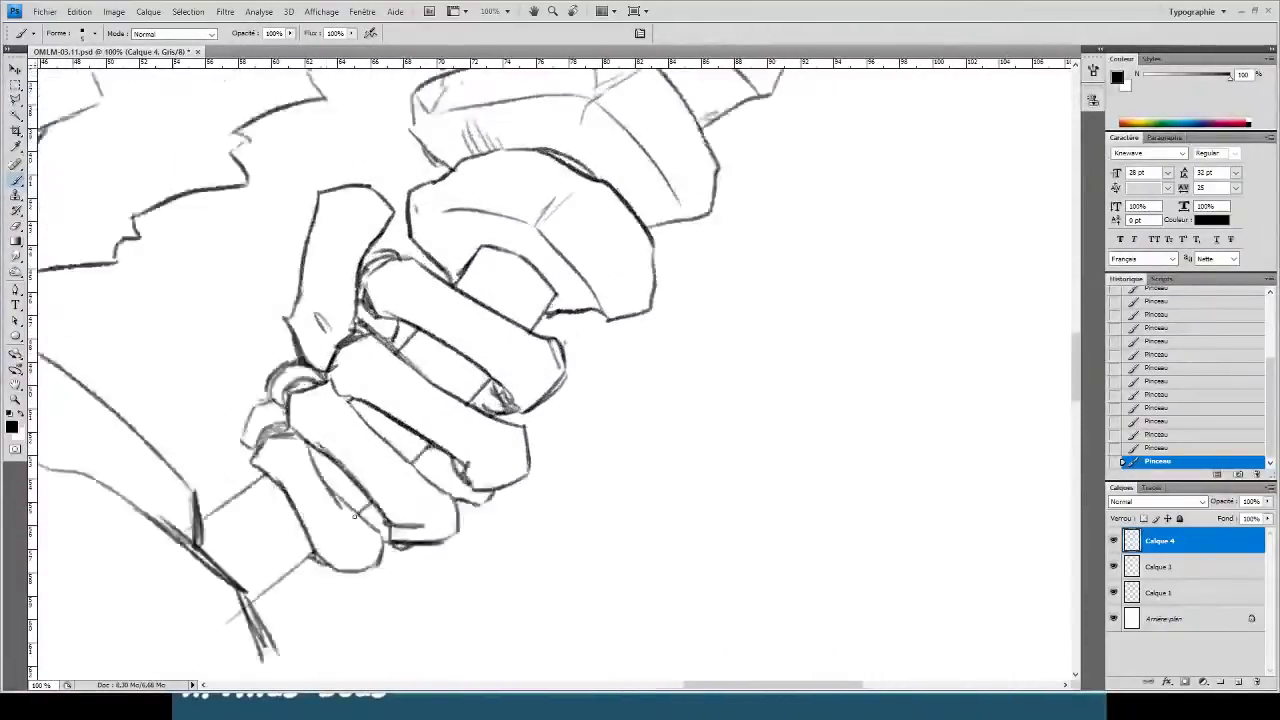
scroll(354, 515, up, 3)
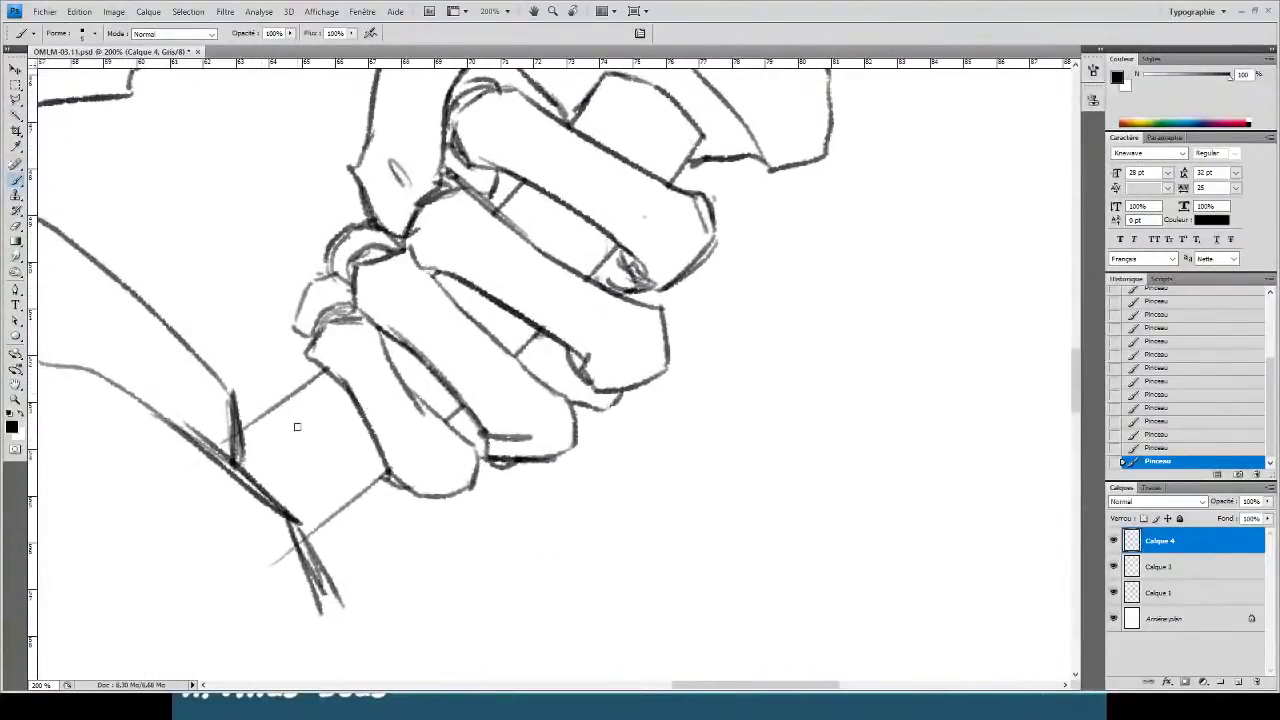
mouse_move(255, 386)
mouse_down()
mouse_move(361, 519)
mouse_move(372, 600)
mouse_move(335, 622)
mouse_up()
mouse_move(285, 410)
mouse_down()
mouse_move(219, 364)
mouse_move(227, 395)
mouse_move(178, 333)
mouse_move(283, 427)
mouse_move(241, 370)
mouse_move(303, 428)
mouse_move(272, 392)
mouse_move(367, 494)
mouse_move(339, 467)
mouse_move(313, 496)
mouse_move(333, 508)
mouse_move(328, 520)
mouse_move(266, 566)
mouse_up()
- Erase the shaft lines inside the segment below the hand on layer Calque 3 and redraw the sleeve edge beside it
click(1152, 570)
key(e)
mouse_move(257, 451)
mouse_down()
mouse_move(250, 426)
mouse_move(266, 415)
mouse_up()
key(b)
drag(289, 518, 325, 582)
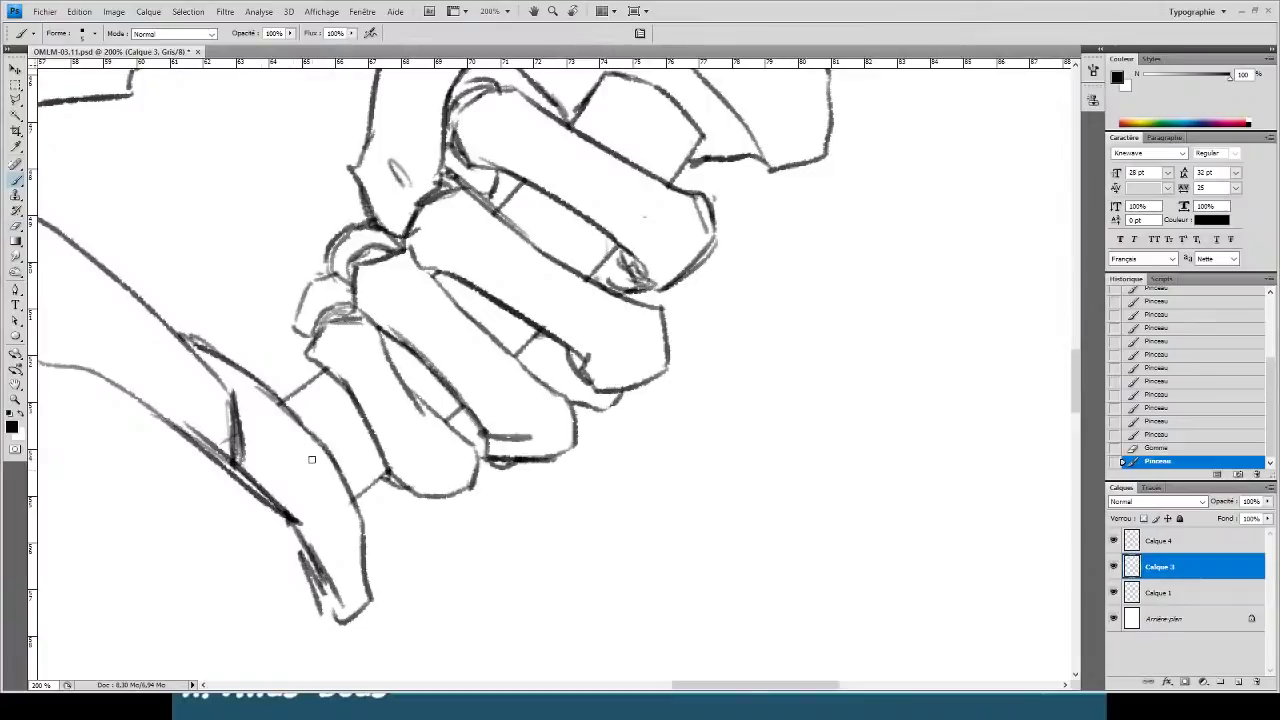
- Add short crease strokes across the segment below the hand
drag(270, 487, 318, 462)
drag(262, 488, 312, 478)
drag(361, 532, 328, 539)
drag(253, 396, 242, 407)
- Erase part of the line where the lower segment meets the sleeve and darken the sleeve edge below it
key(e)
drag(190, 332, 234, 361)
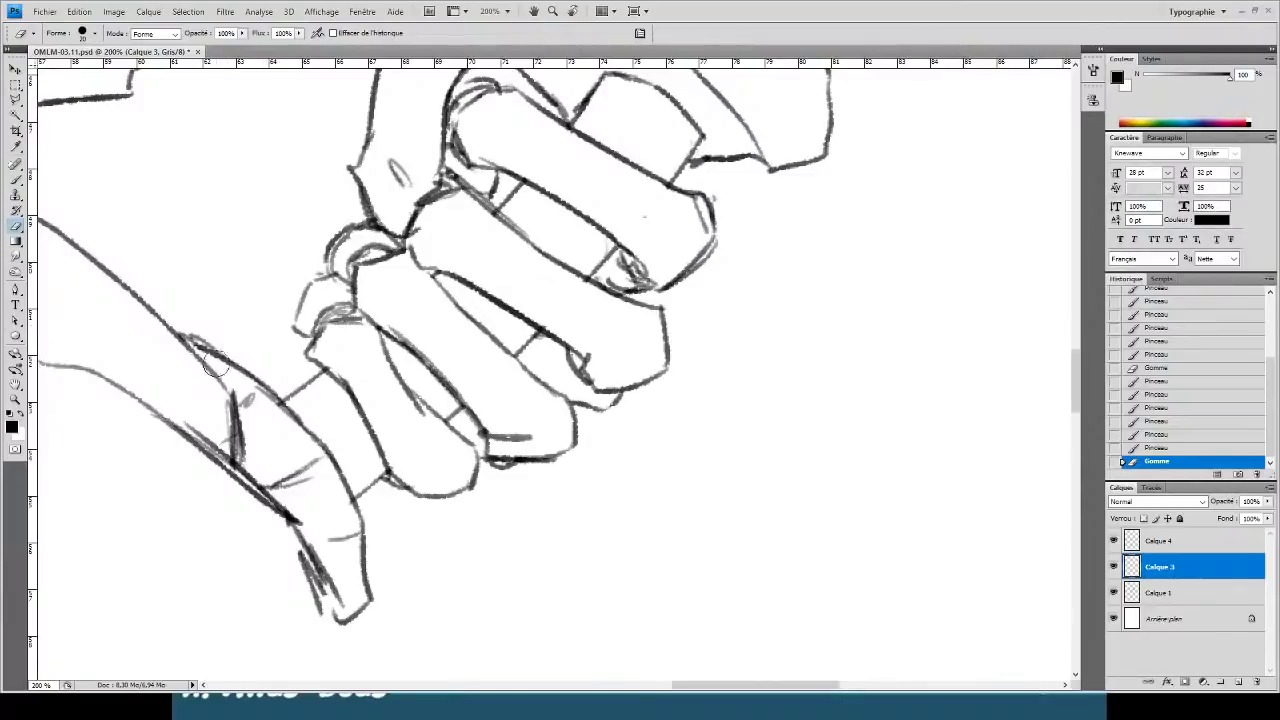
key(b)
mouse_move(308, 560)
mouse_down()
mouse_move(352, 652)
mouse_move(345, 638)
mouse_up()
drag(306, 556, 285, 521)
- Add a new layer and draw the scythe head's notched lower outline from the topmost shaft segment out to the page edge
key(ctrl+minus)
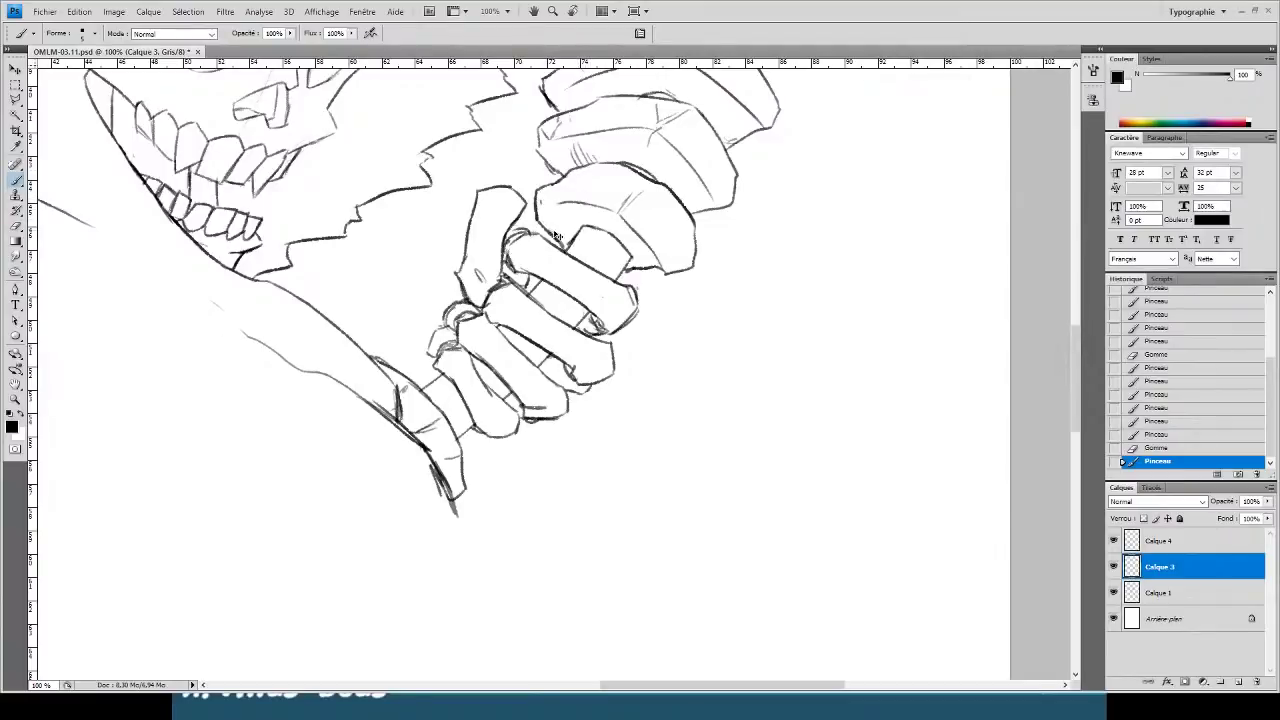
key(ctrl+plus)
drag(577, 303, 310, 625)
key(ctrl+minus)
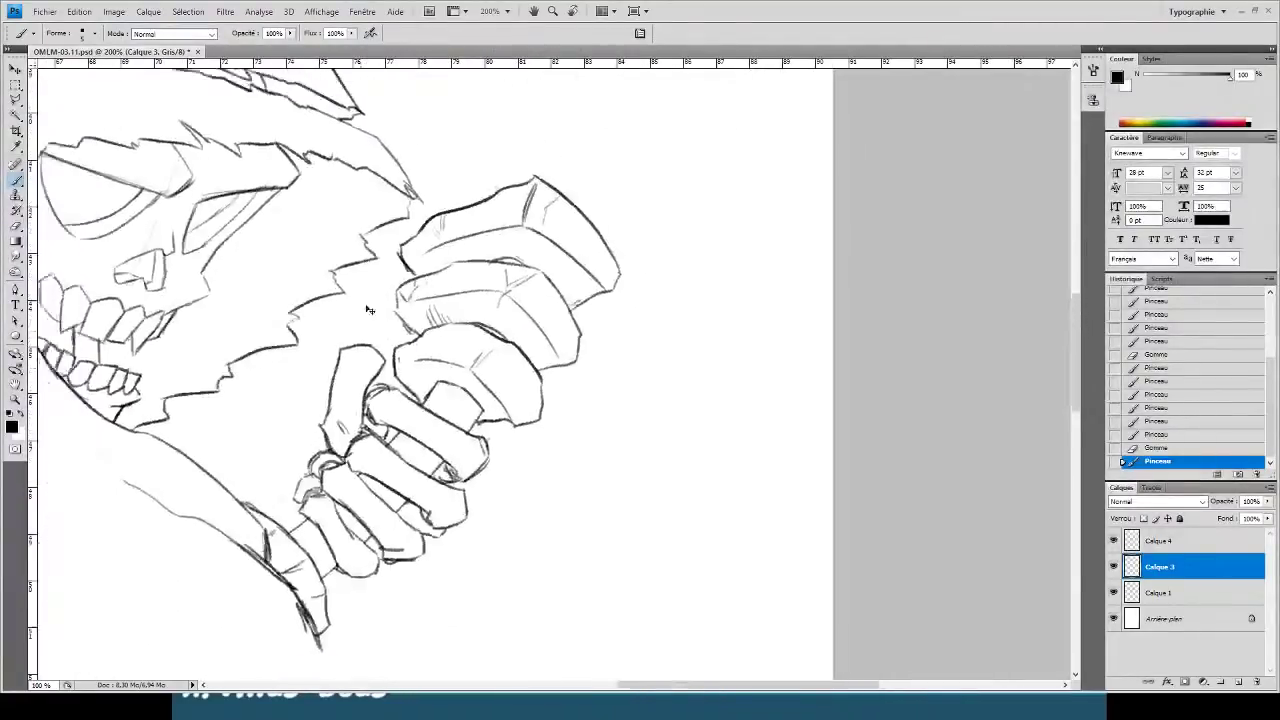
key(ctrl+minus)
drag(367, 309, 308, 420)
key(ctrl+plus)
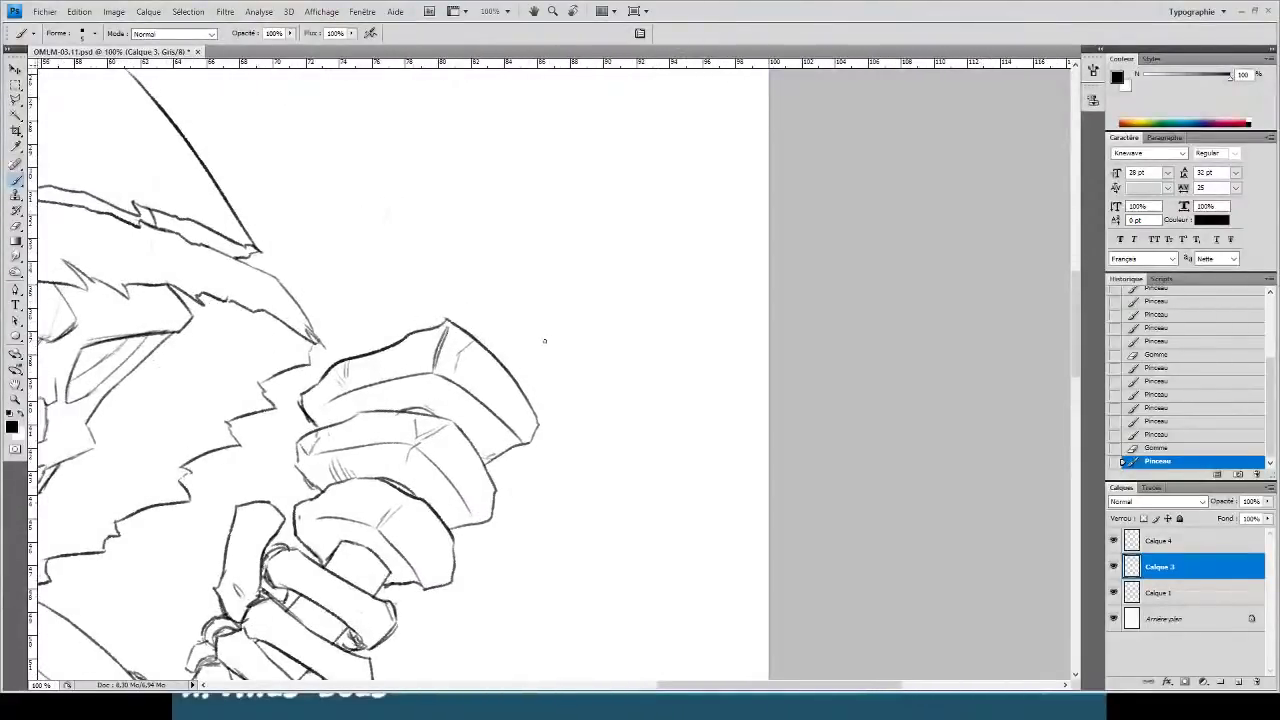
click(1238, 681)
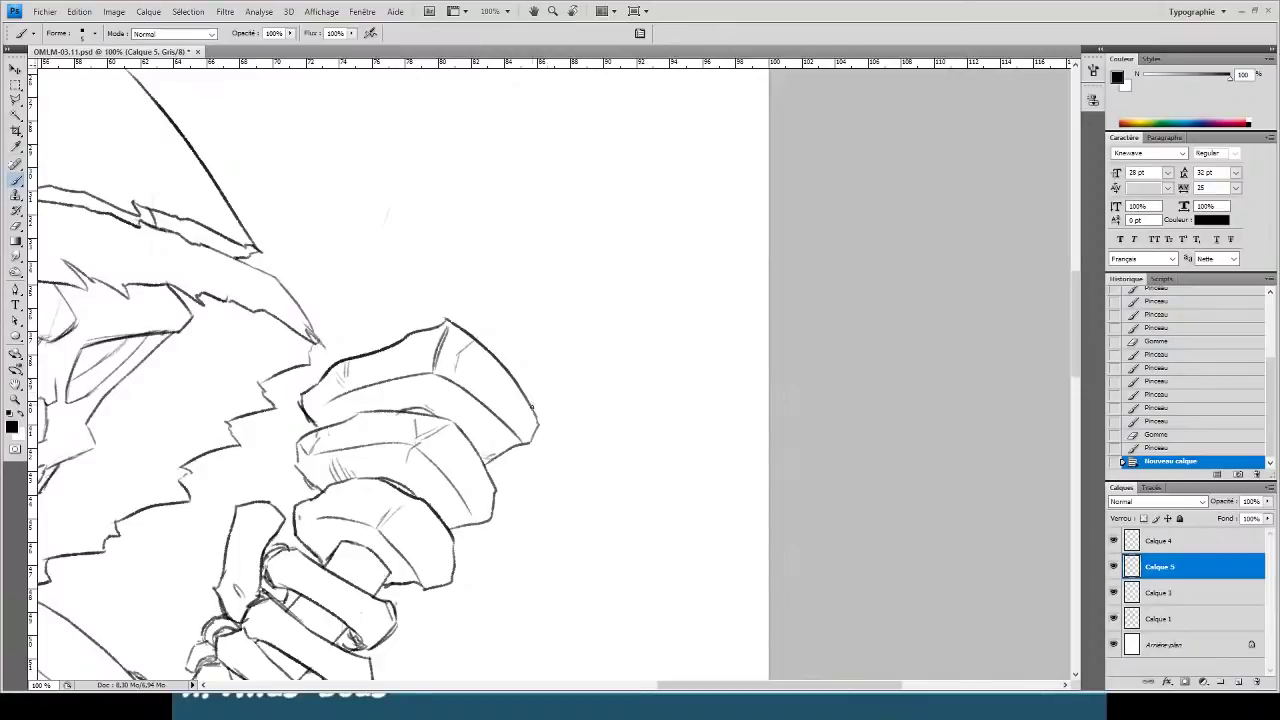
drag(537, 404, 576, 404)
mouse_move(596, 351)
mouse_down()
mouse_move(595, 294)
mouse_move(643, 240)
mouse_move(748, 212)
mouse_up()
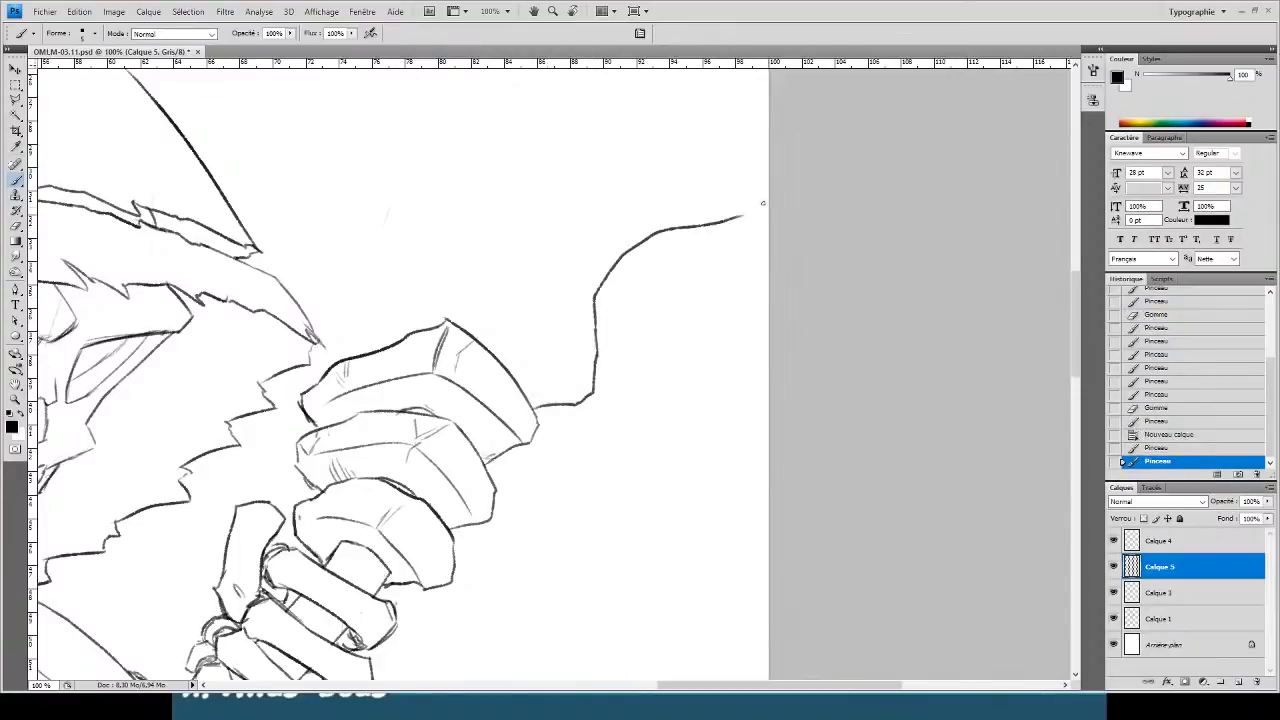
drag(743, 161, 720, 130)
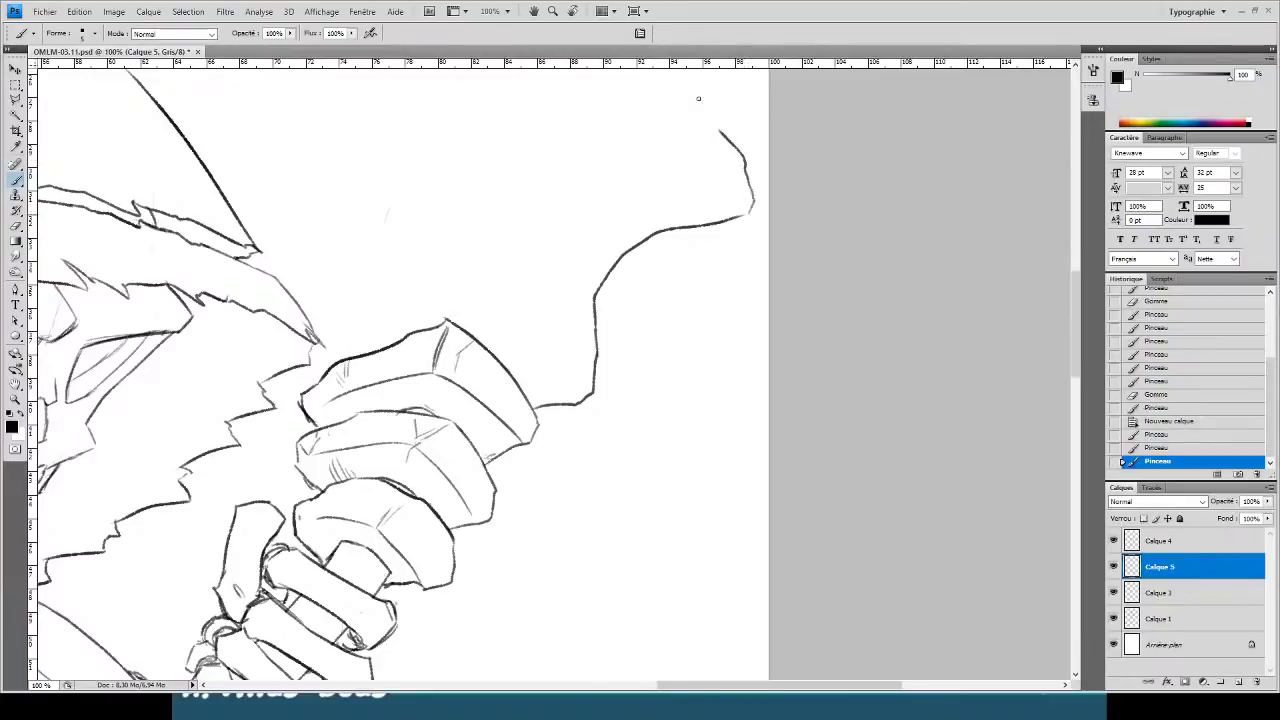
key(ctrl+minus)
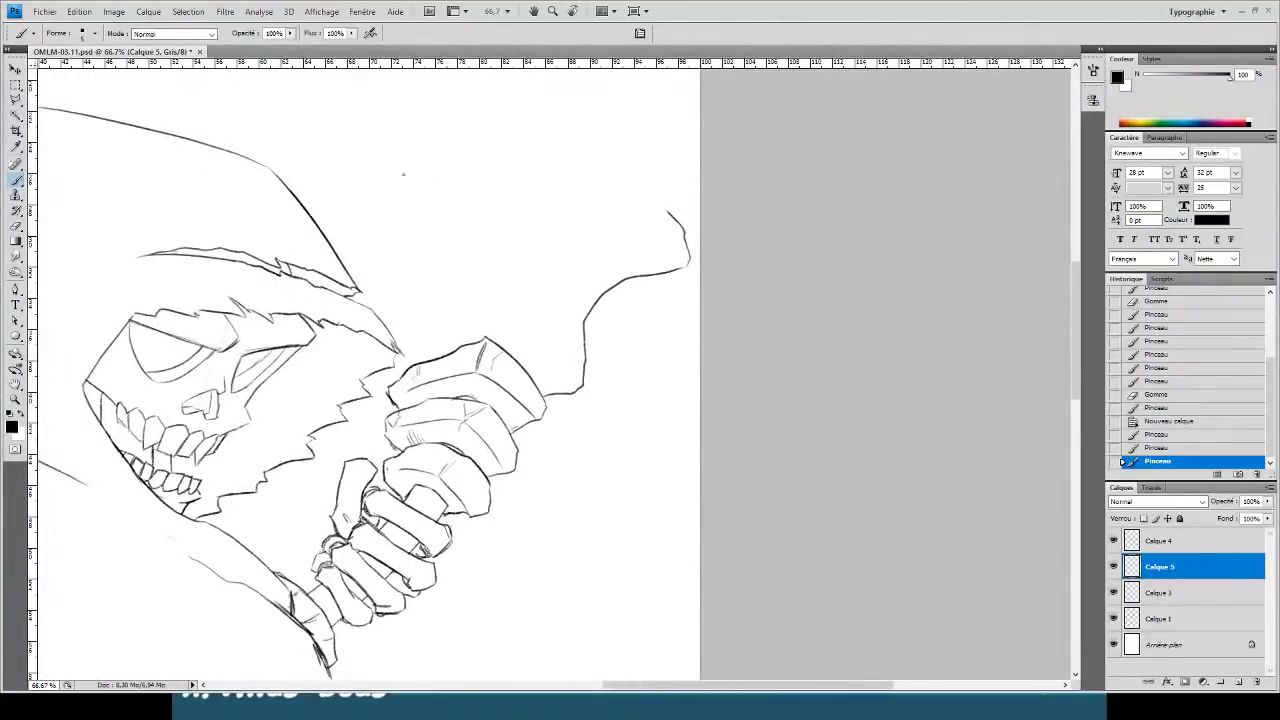
key(ctrl+minus)
key(ctrl+minus)
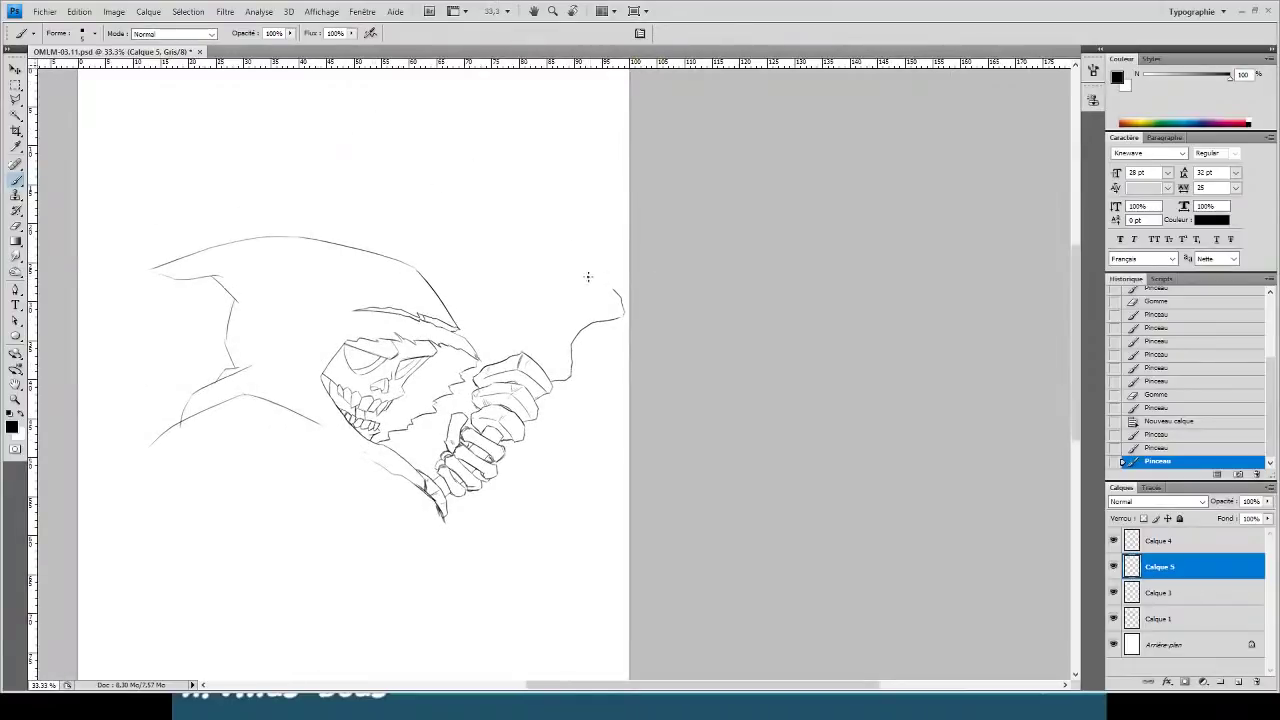
drag(605, 287, 212, 238)
key(ctrl+z)
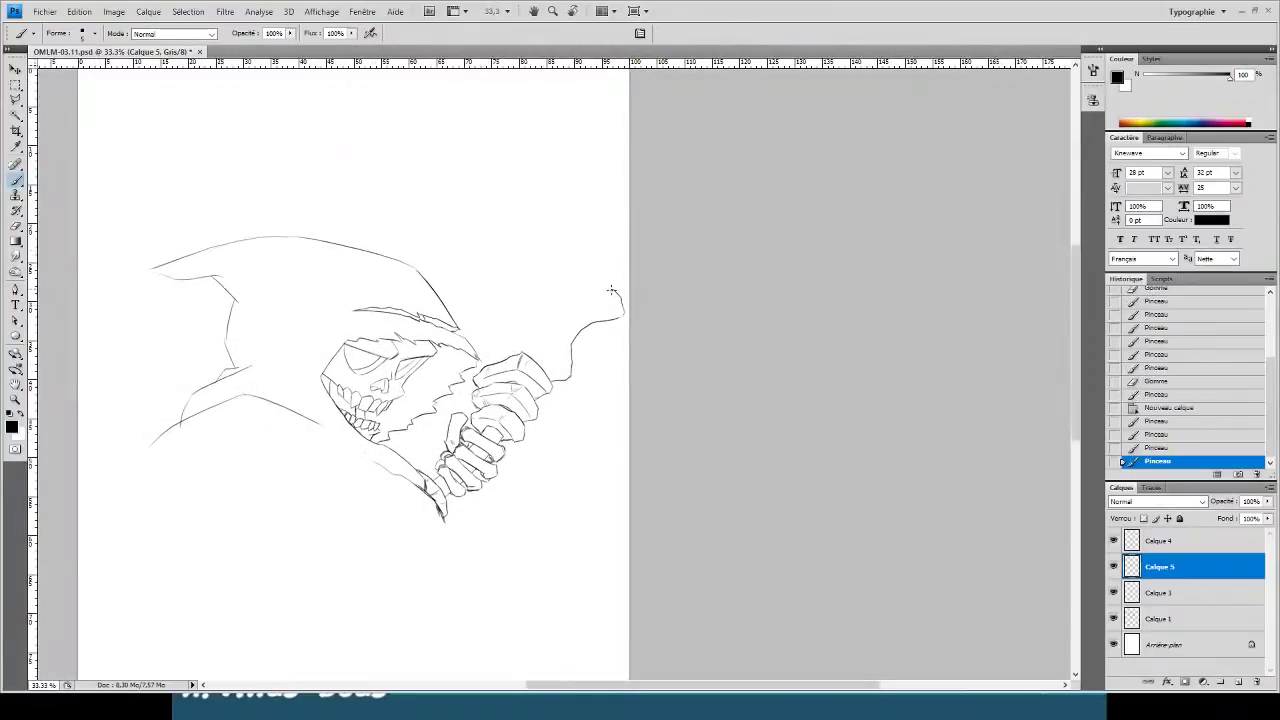
drag(610, 288, 80, 345)
key(ctrl+z)
- Draw the blade's outer edge as a long arc from the outline's outer end up and over towards the back of the hood
mouse_move(621, 304)
mouse_down()
mouse_move(528, 213)
mouse_move(622, 306)
mouse_up()
drag(520, 211, 538, 227)
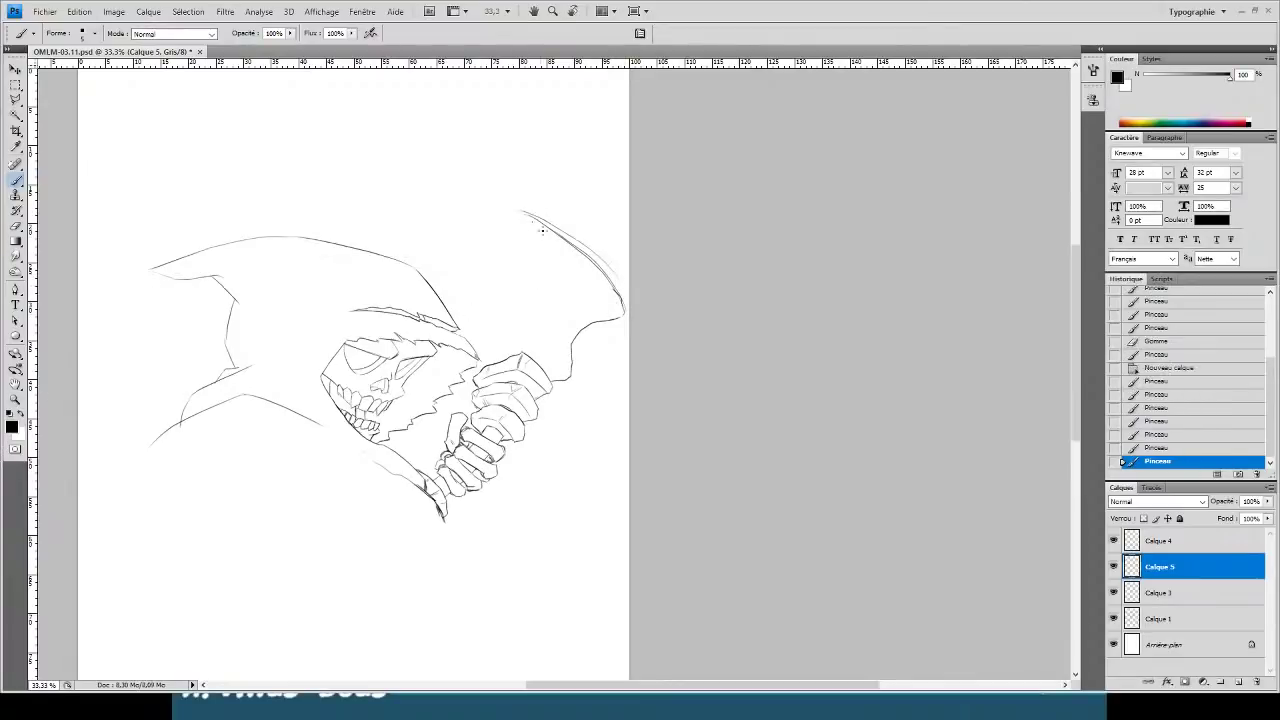
key(r)
mouse_move(417, 197)
mouse_down()
mouse_move(623, 168)
mouse_move(643, 257)
mouse_move(677, 289)
mouse_move(575, 113)
mouse_move(593, 258)
mouse_up()
key(b)
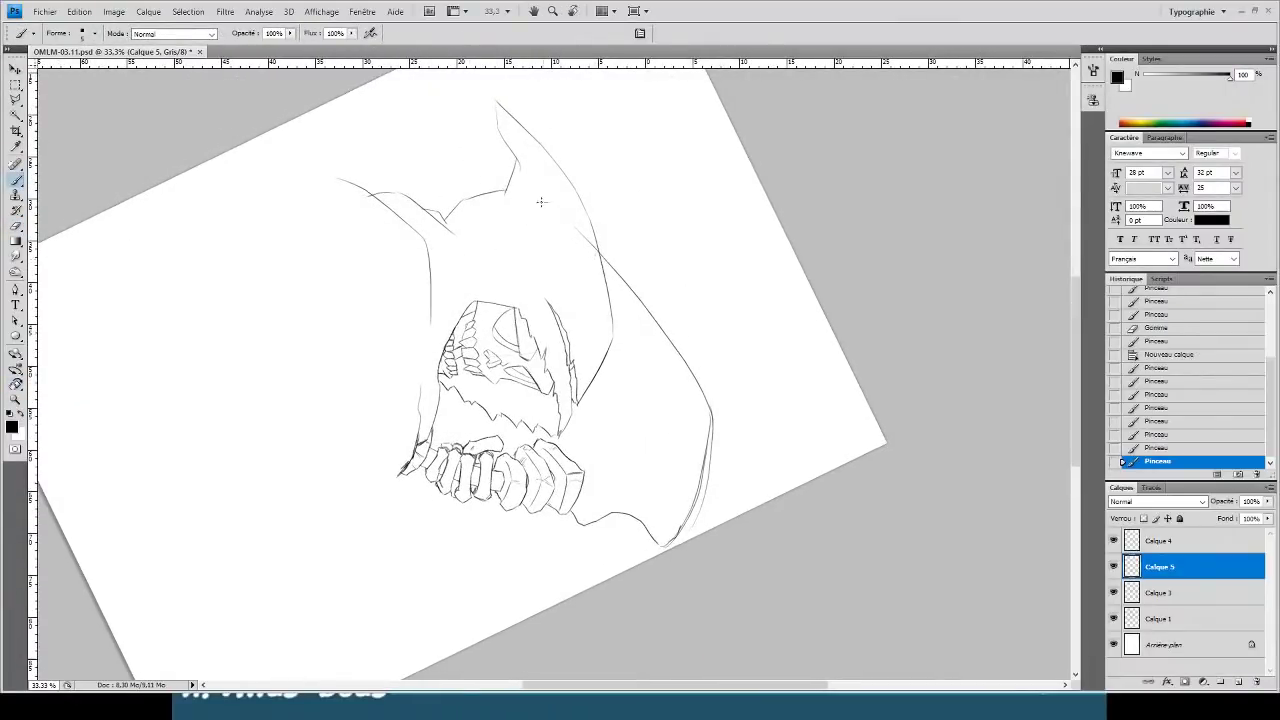
- Draw the blade's tapering point emerging behind the hood, with its inner edge curving back towards the hand
mouse_move(518, 182)
mouse_down()
mouse_move(328, 104)
mouse_move(376, 140)
mouse_move(354, 112)
mouse_up()
key(e)
key(b)
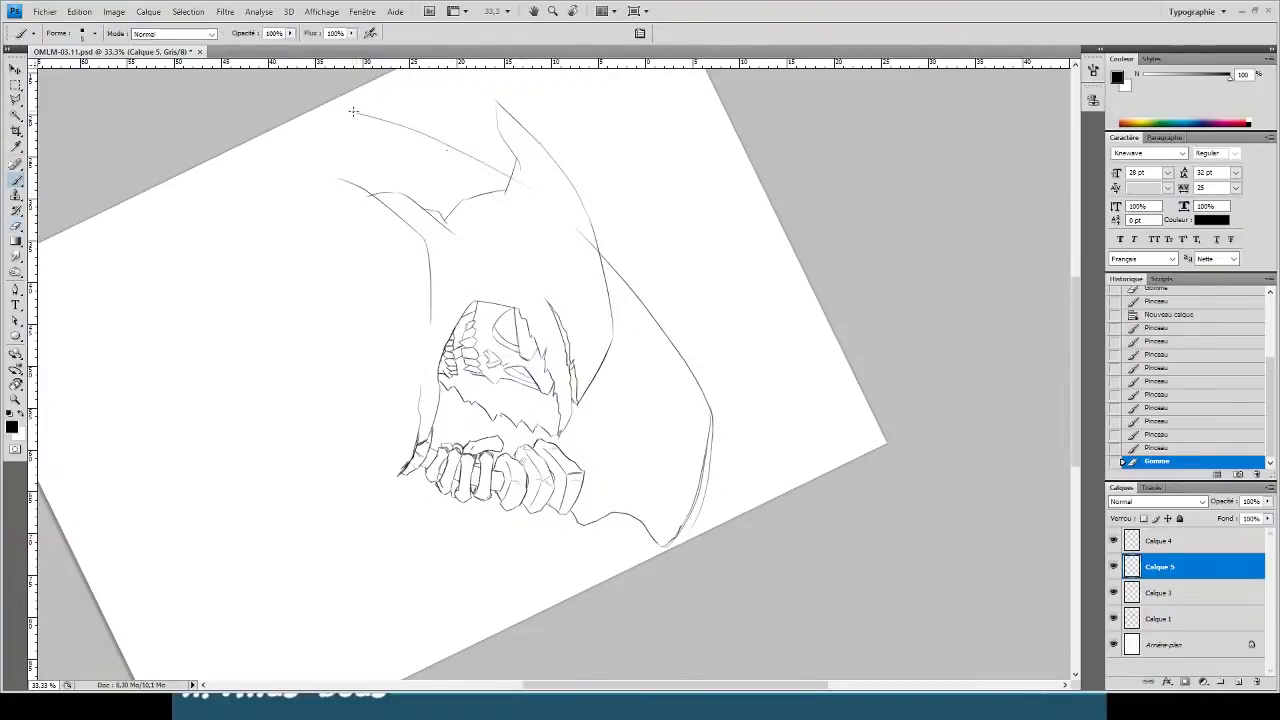
mouse_move(580, 457)
mouse_down()
mouse_move(472, 206)
mouse_move(378, 113)
mouse_move(599, 444)
mouse_up()
key(ctrl+z)
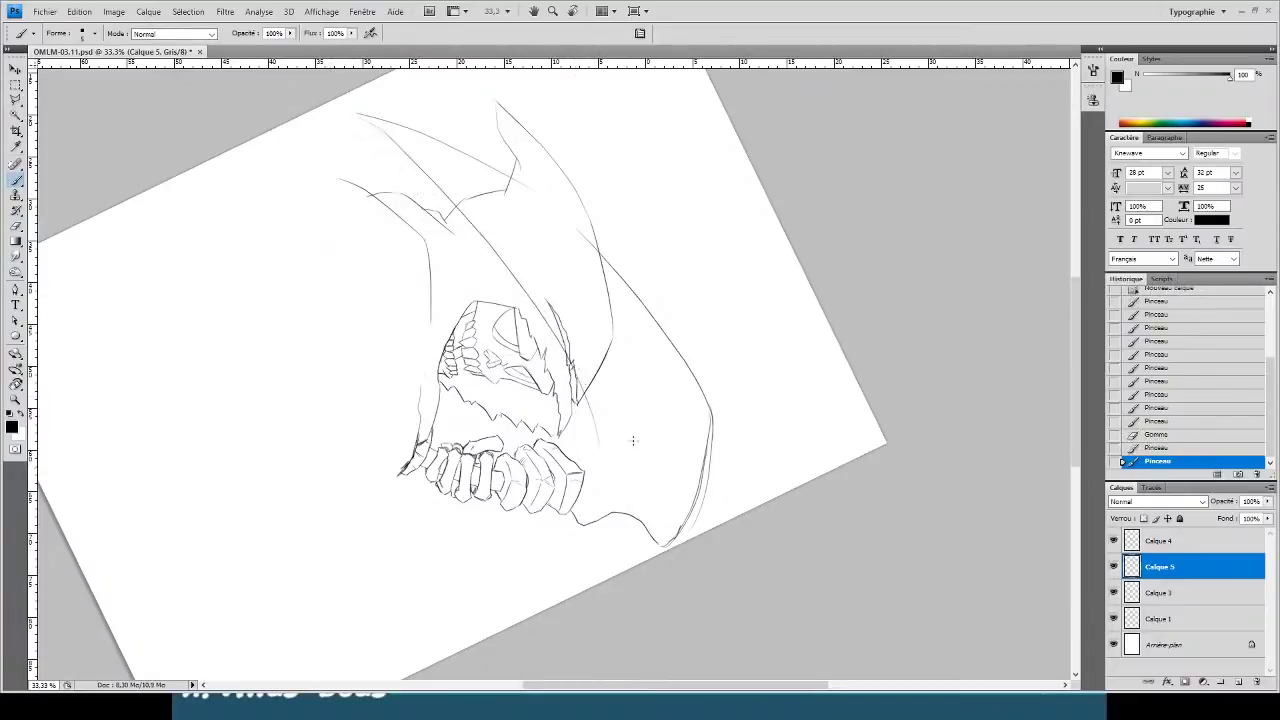
- Erase the blade lines that overlap the hood so the blade passes behind it
key(e)
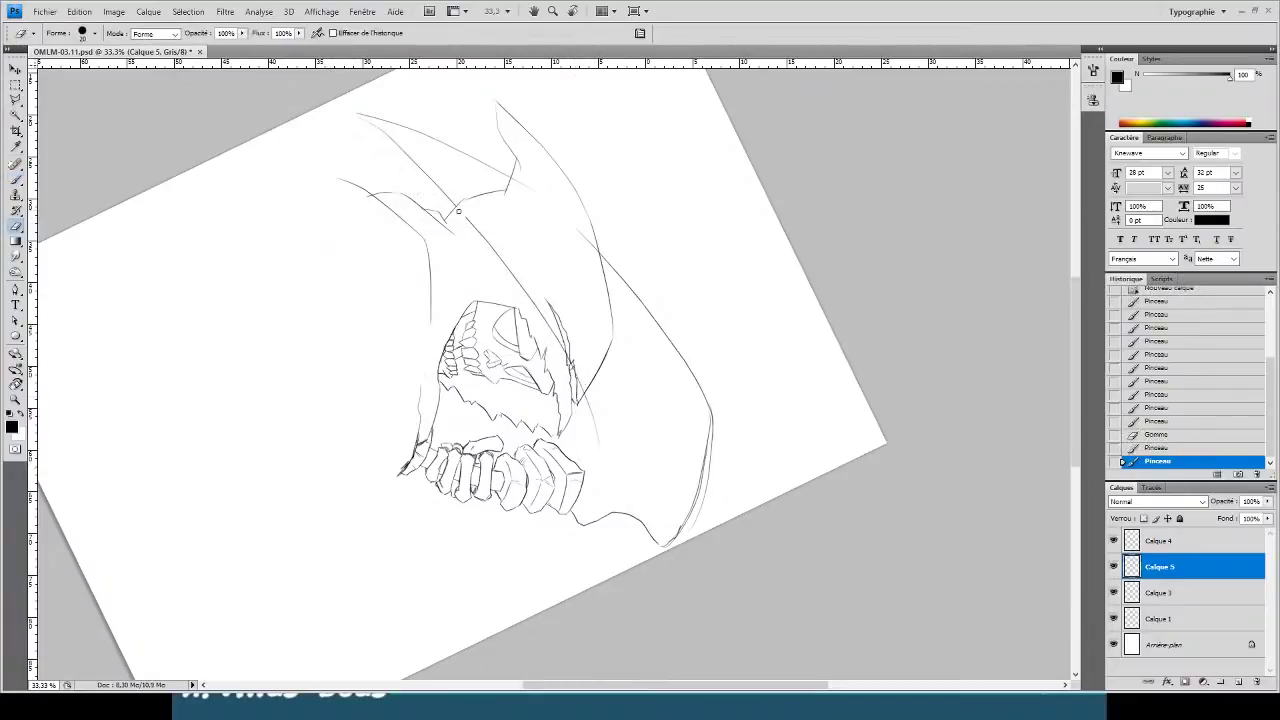
drag(458, 211, 518, 272)
drag(496, 184, 514, 193)
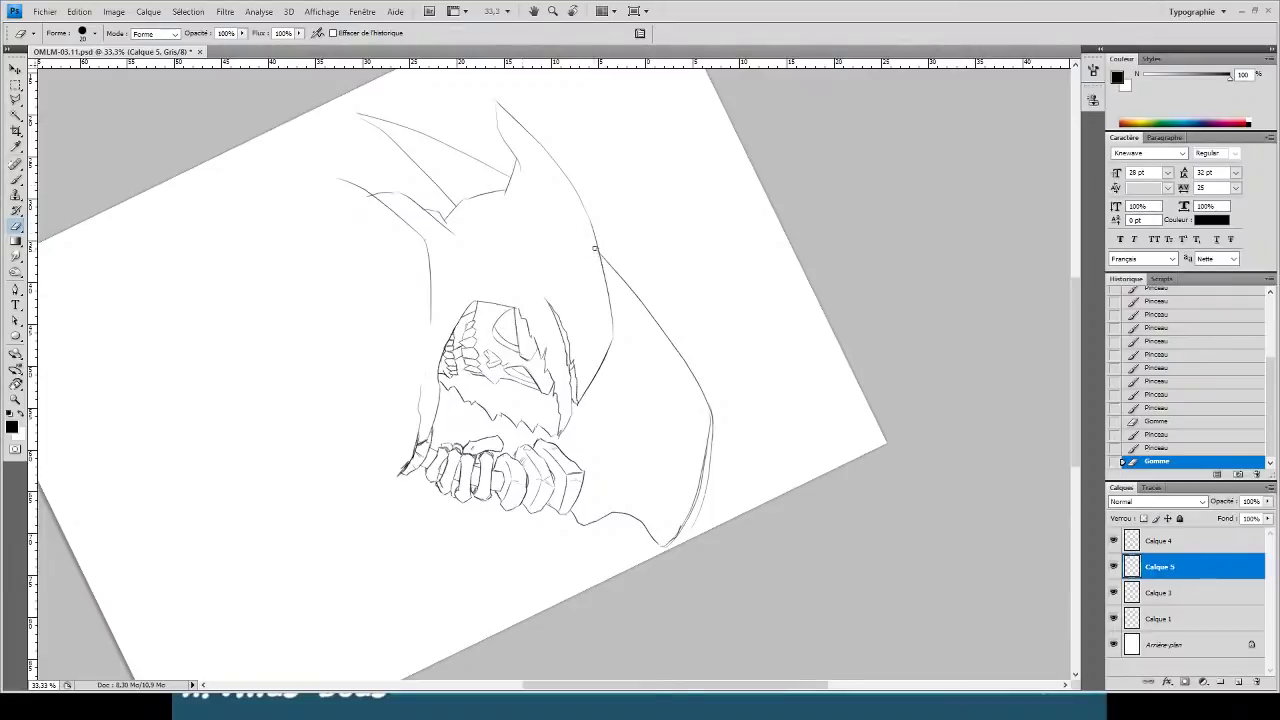
drag(594, 248, 598, 256)
key(ctrl+plus)
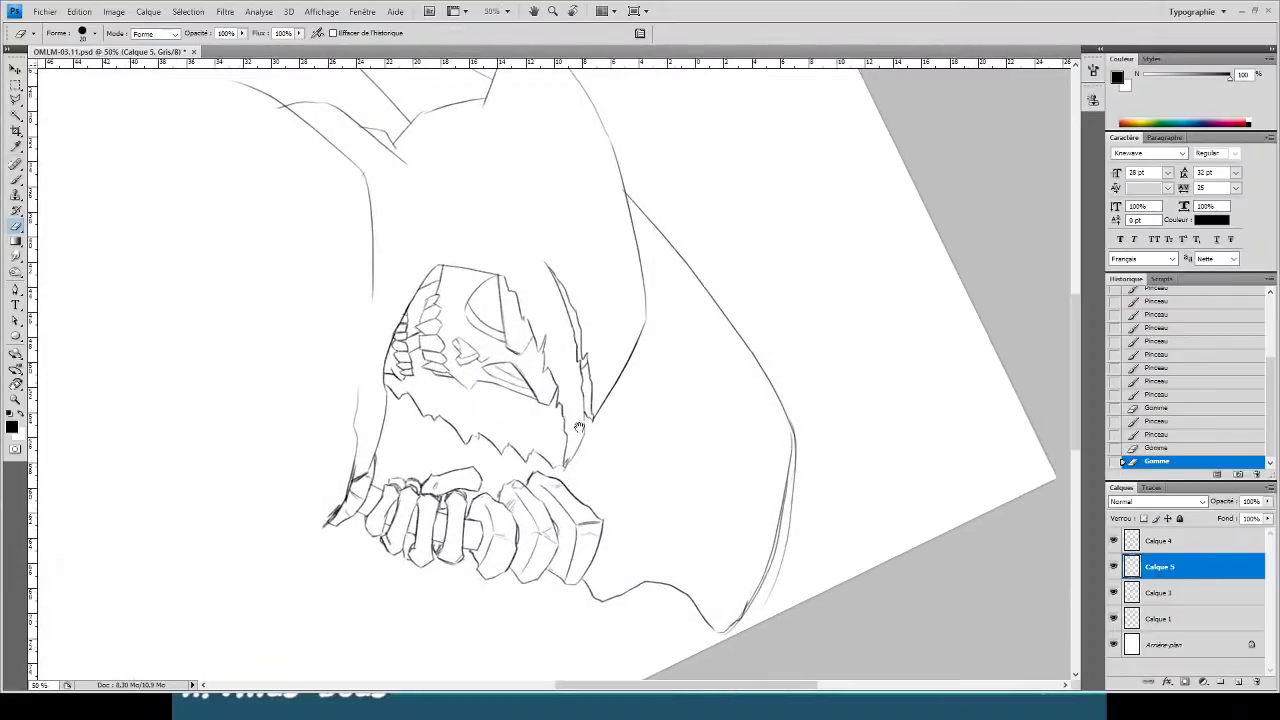
drag(575, 425, 546, 386)
- Rough in light guide lines inside the blade's wide end and a short inner edge between the hood and the hand
key(b)
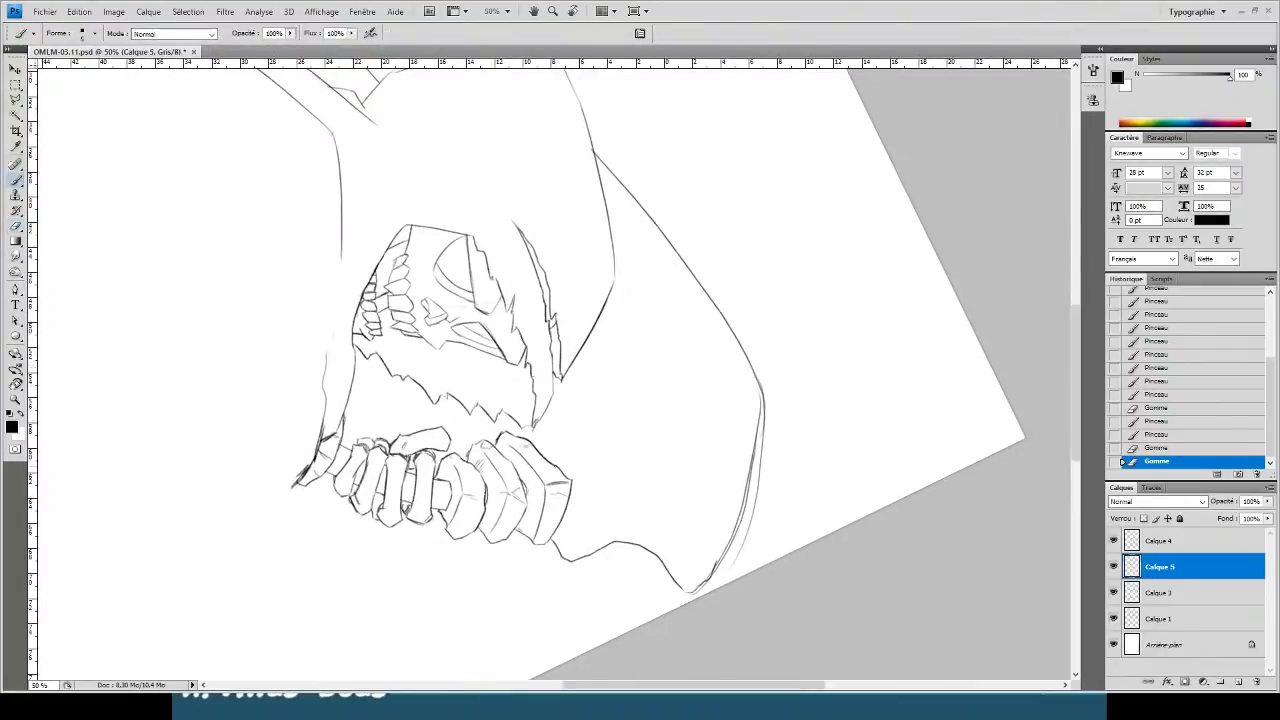
drag(526, 454, 528, 457)
drag(429, 160, 486, 260)
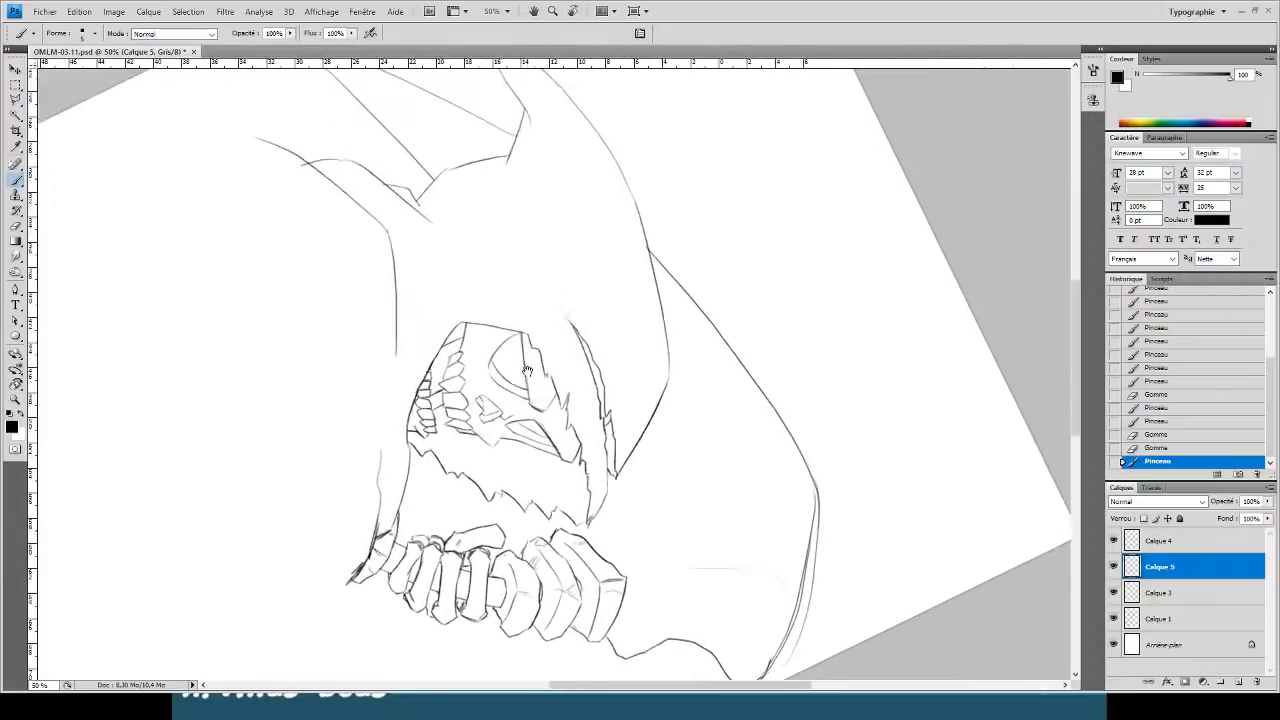
mouse_move(609, 492)
mouse_down()
mouse_move(602, 556)
mouse_move(606, 488)
mouse_move(606, 514)
mouse_move(640, 541)
mouse_up()
key(ctrl+alt+z)
key(ctrl+alt+z)
key(e)
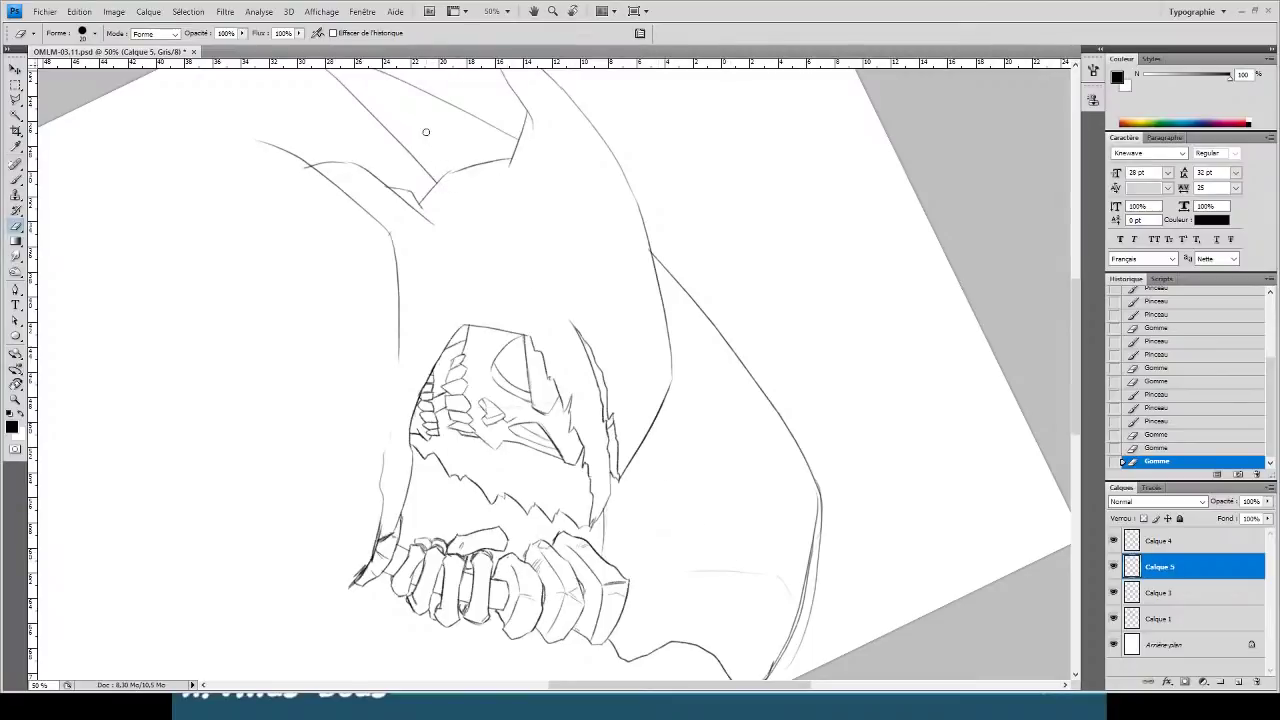
- Reset the canvas rotation, draw the angular inner contour from the blade's outer edge to the topmost segment, and erase the faint guide line
key(r)
click(189, 32)
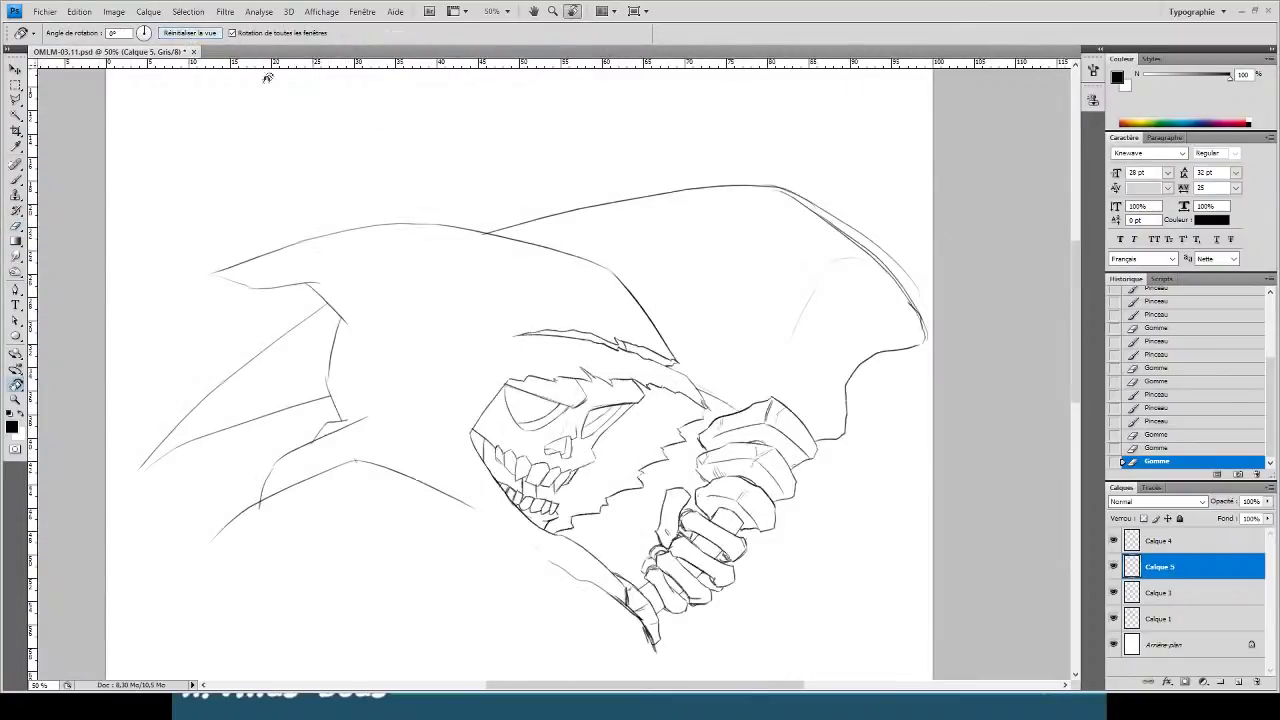
key(ctrl+plus)
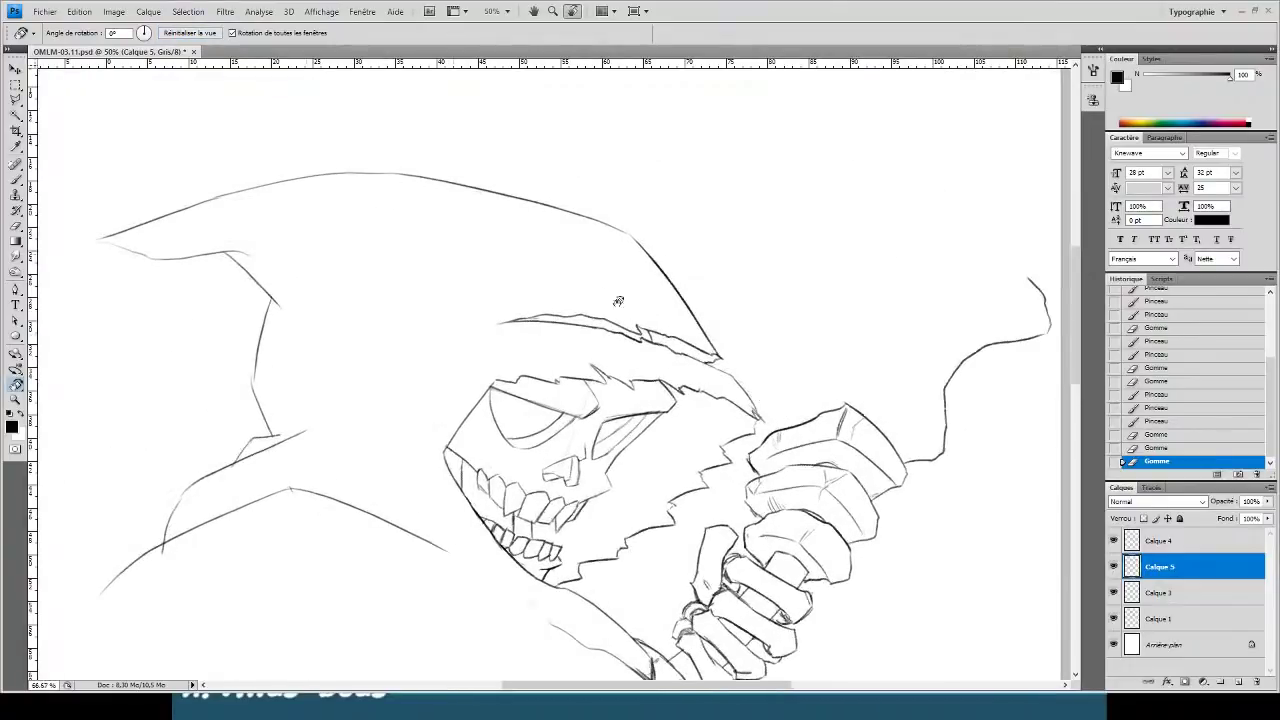
key(b)
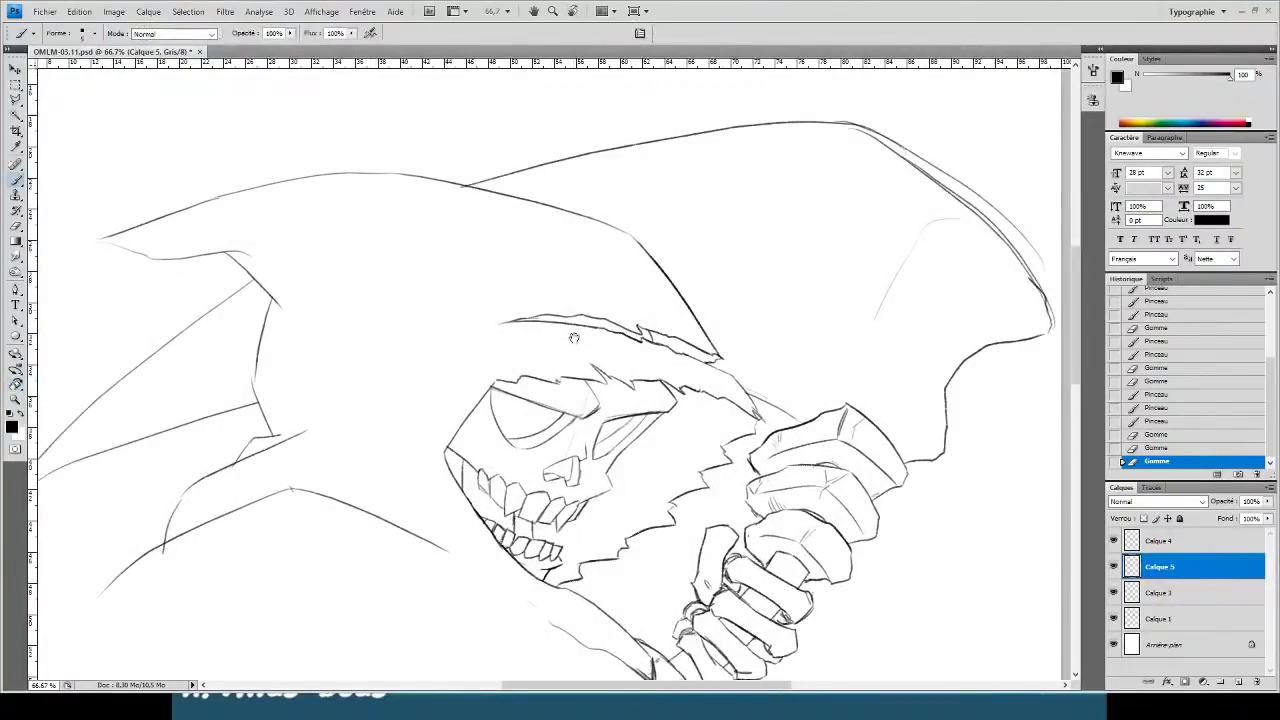
key(ctrl+plus)
drag(548, 272, 120, 314)
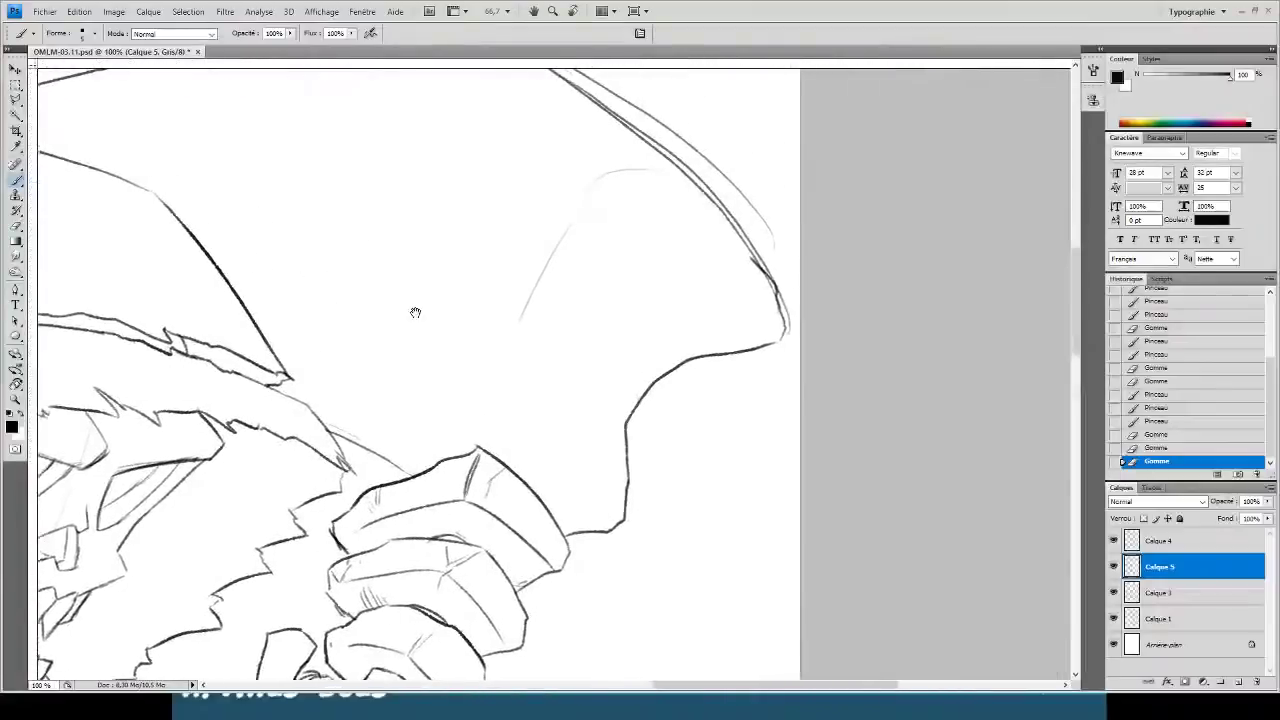
mouse_move(415, 313)
mouse_down()
mouse_move(383, 351)
mouse_move(383, 394)
mouse_up()
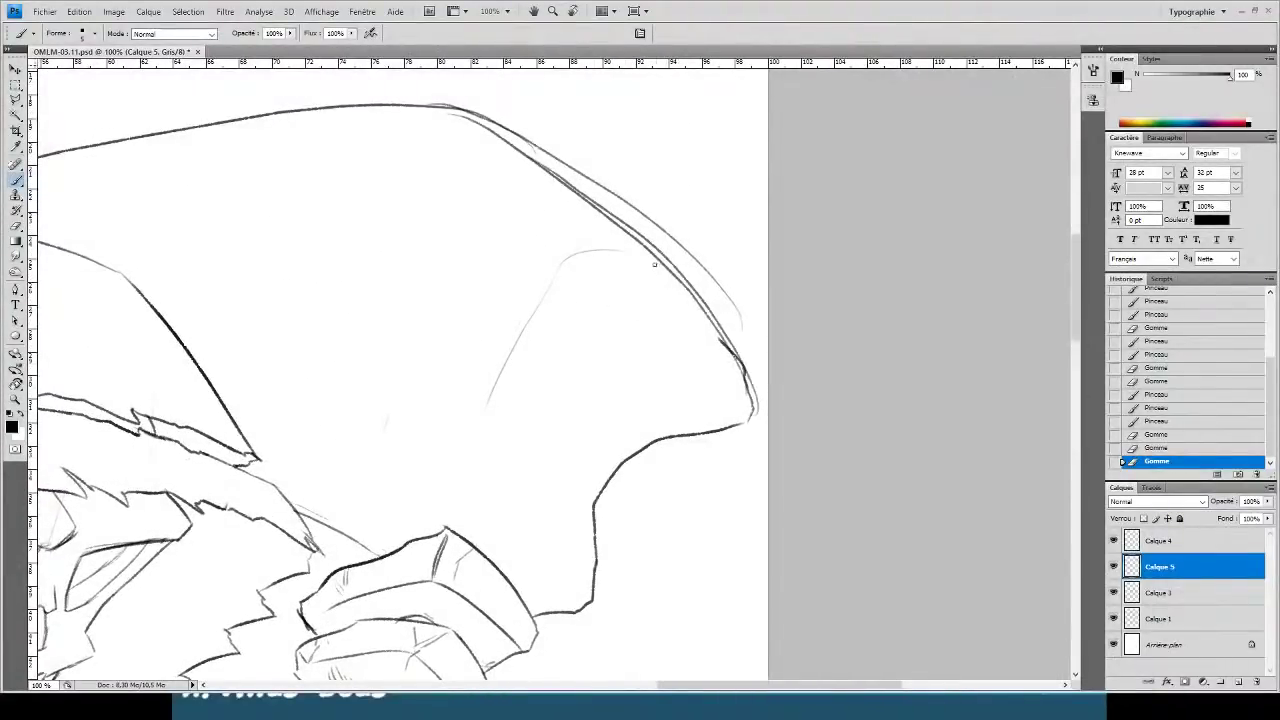
mouse_move(677, 279)
mouse_down()
mouse_move(510, 254)
mouse_move(610, 257)
mouse_move(510, 253)
mouse_move(391, 545)
mouse_up()
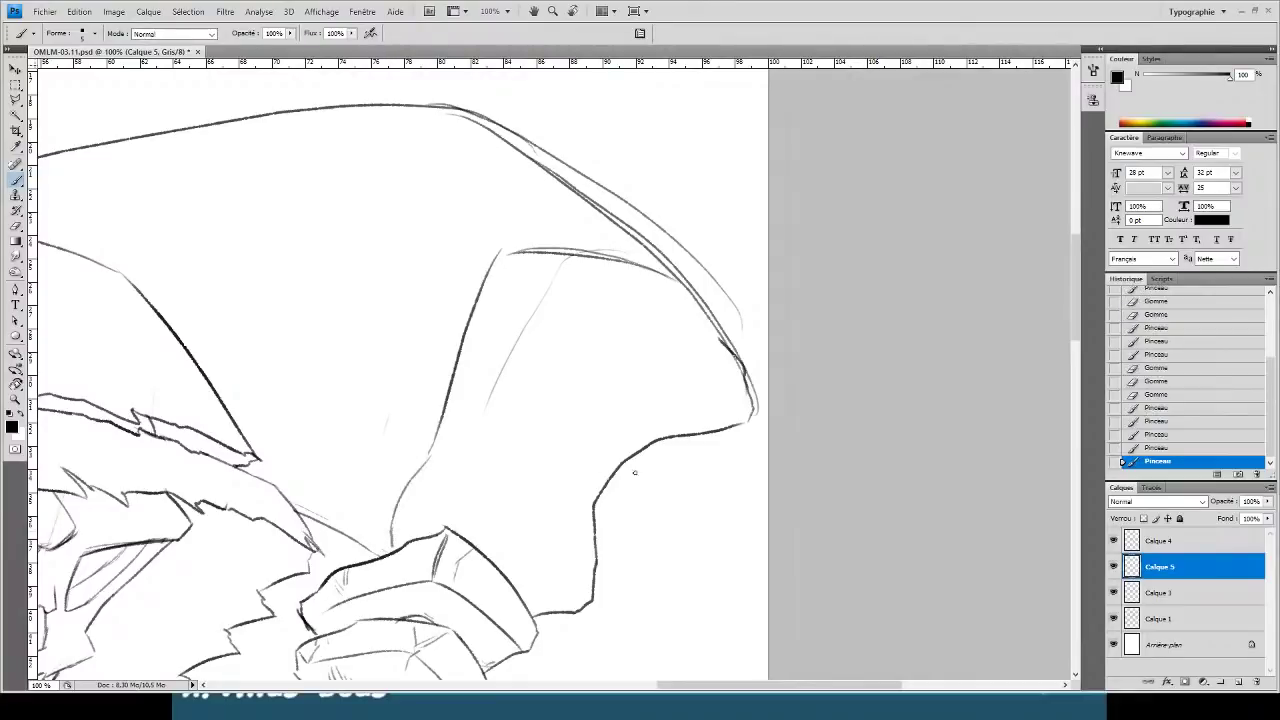
key(e)
drag(563, 263, 489, 397)
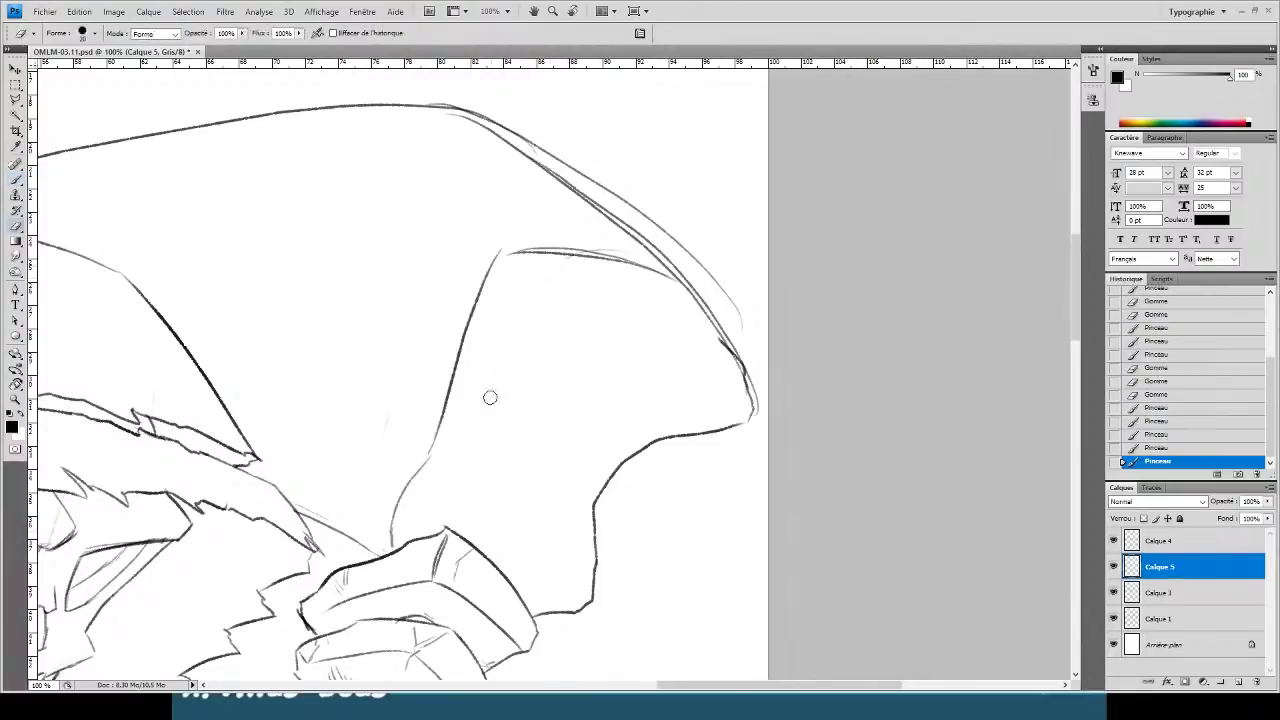
mouse_move(262, 363)
mouse_down()
mouse_move(689, 156)
mouse_move(330, 676)
mouse_up()
key(b)
mouse_move(475, 678)
mouse_down()
mouse_move(217, 320)
mouse_move(320, 640)
mouse_up()
drag(735, 200, 790, 676)
drag(736, 330, 386, 386)
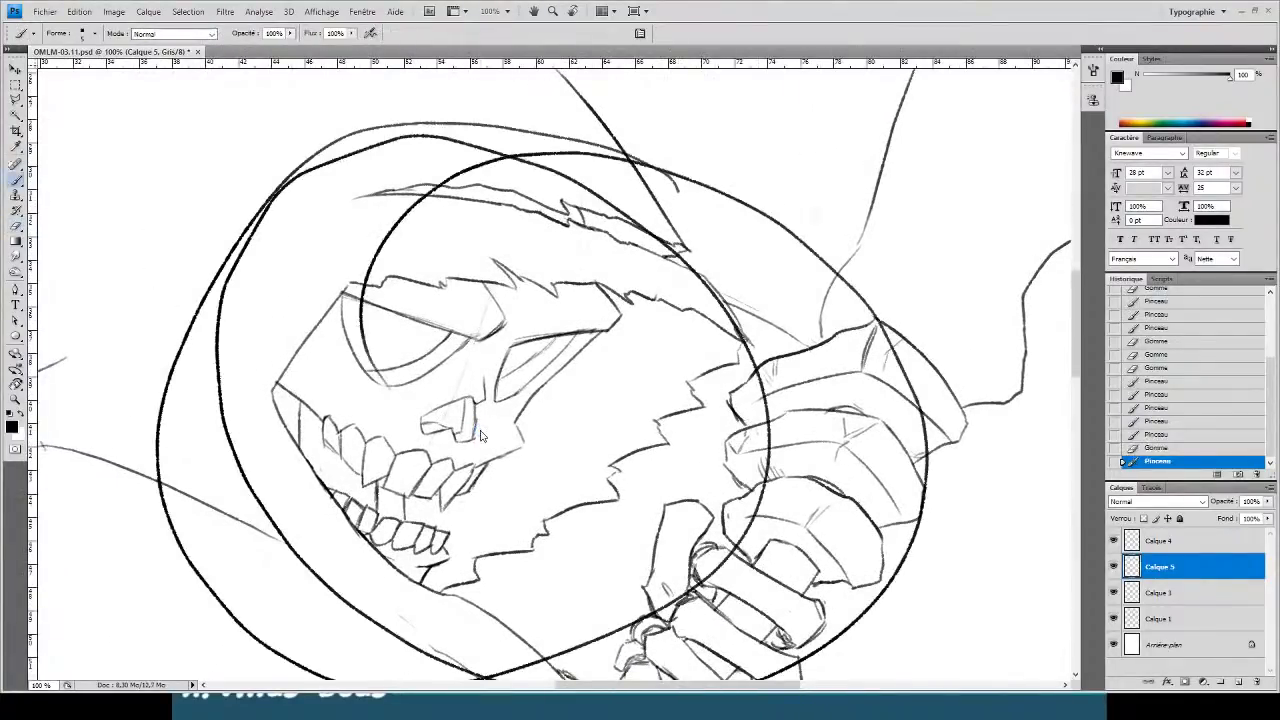
key(ctrl+alt+z)
key(ctrl+alt+z)
key(ctrl+alt+z)
key(ctrl+alt+z)
key(ctrl+alt+z)
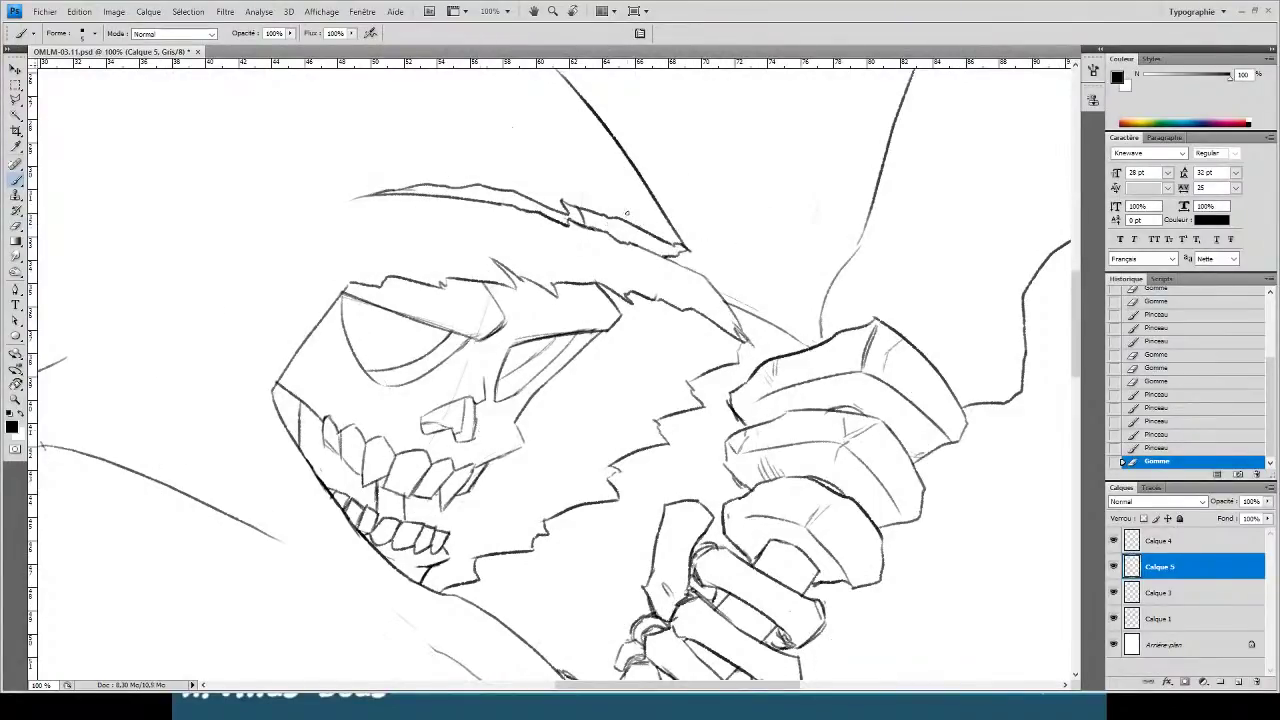
- Add light crease strokes from the inner contour's corner across the blade, plus a small crack beside the notch in the lower outline
drag(572, 258, 415, 317)
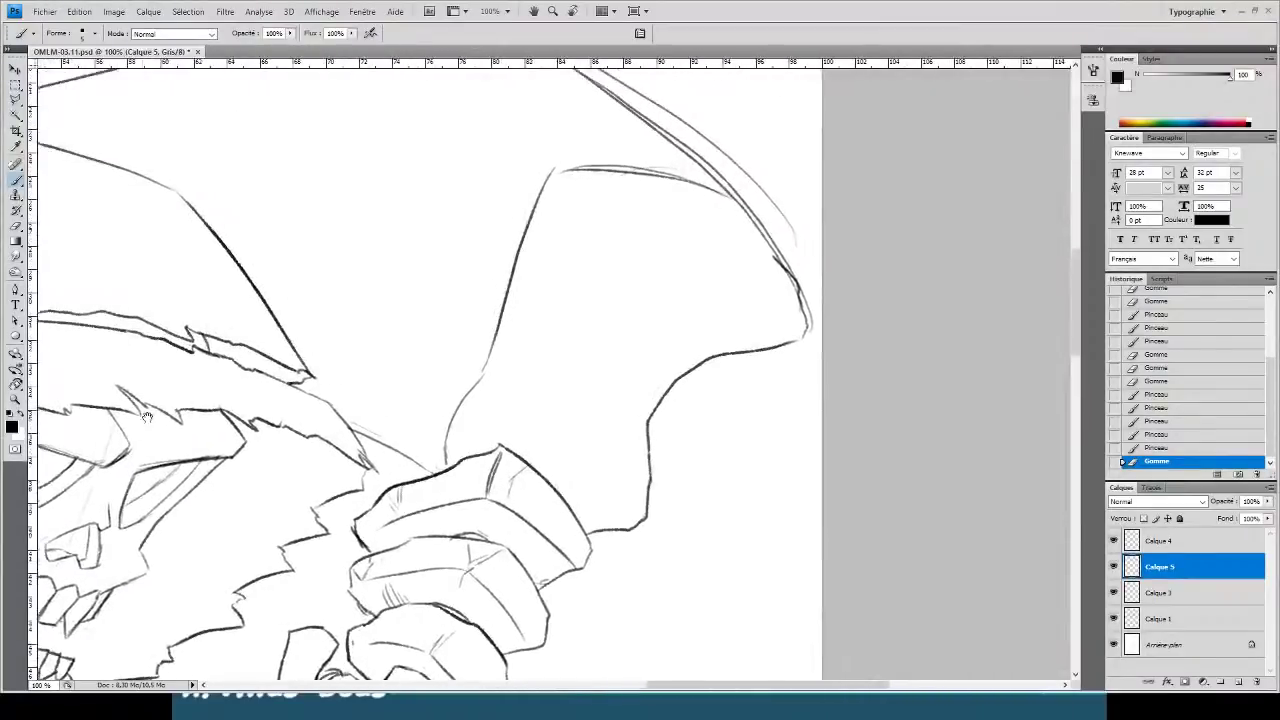
key(ctrl+plus)
drag(411, 154, 394, 271)
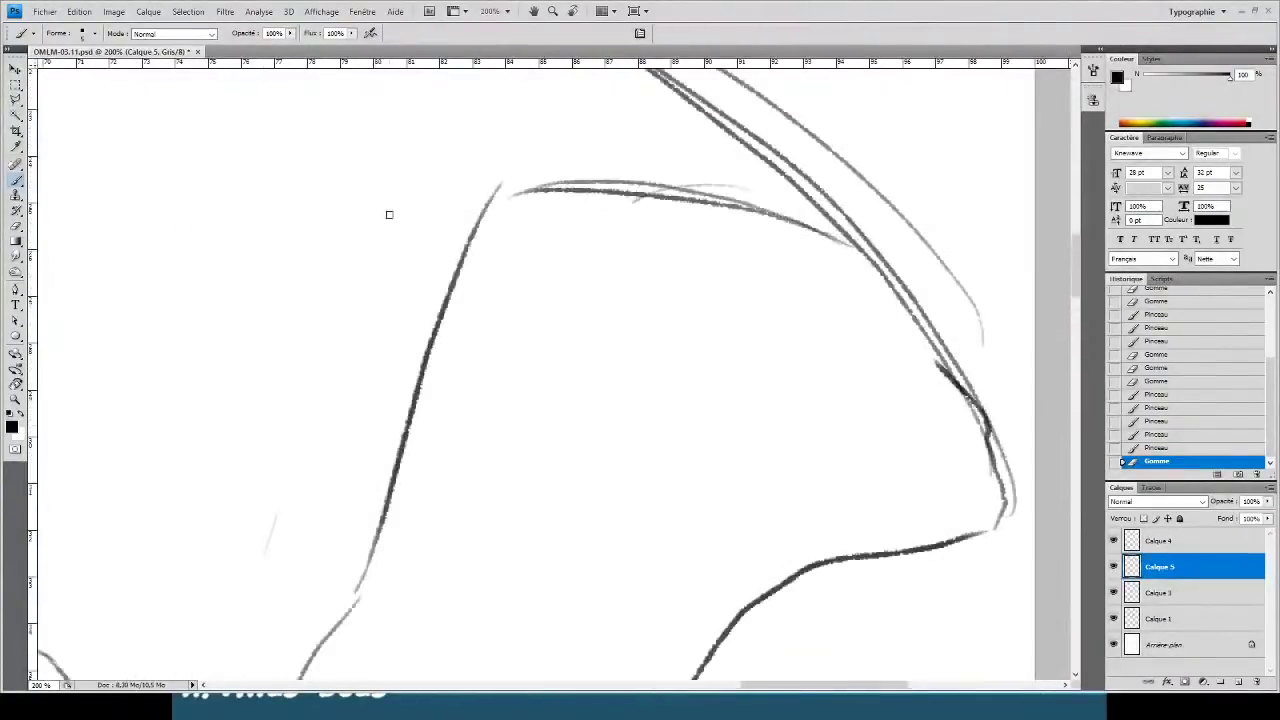
key(ctrl+minus)
scroll(432, 136, down, 1)
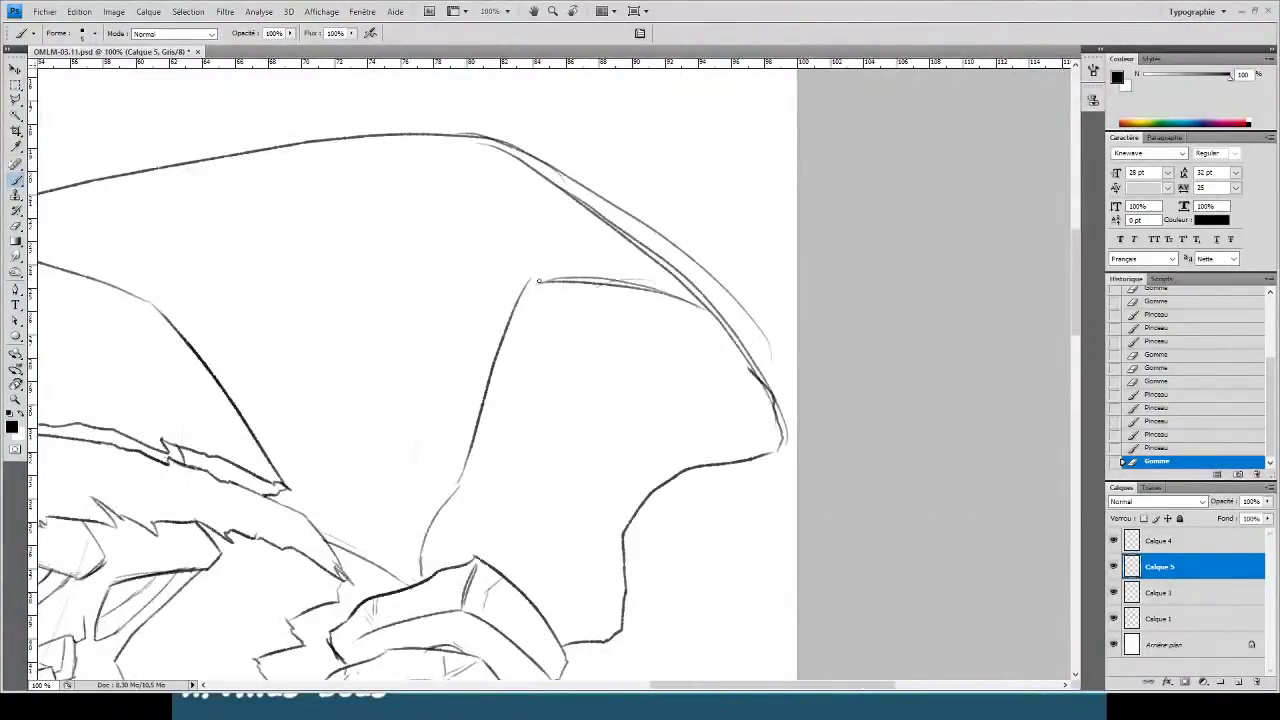
drag(538, 281, 451, 226)
mouse_move(530, 279)
mouse_down()
mouse_move(456, 230)
mouse_move(334, 197)
mouse_up()
mouse_move(306, 268)
mouse_down()
mouse_move(228, 289)
mouse_move(261, 303)
mouse_up()
drag(211, 250, 233, 253)
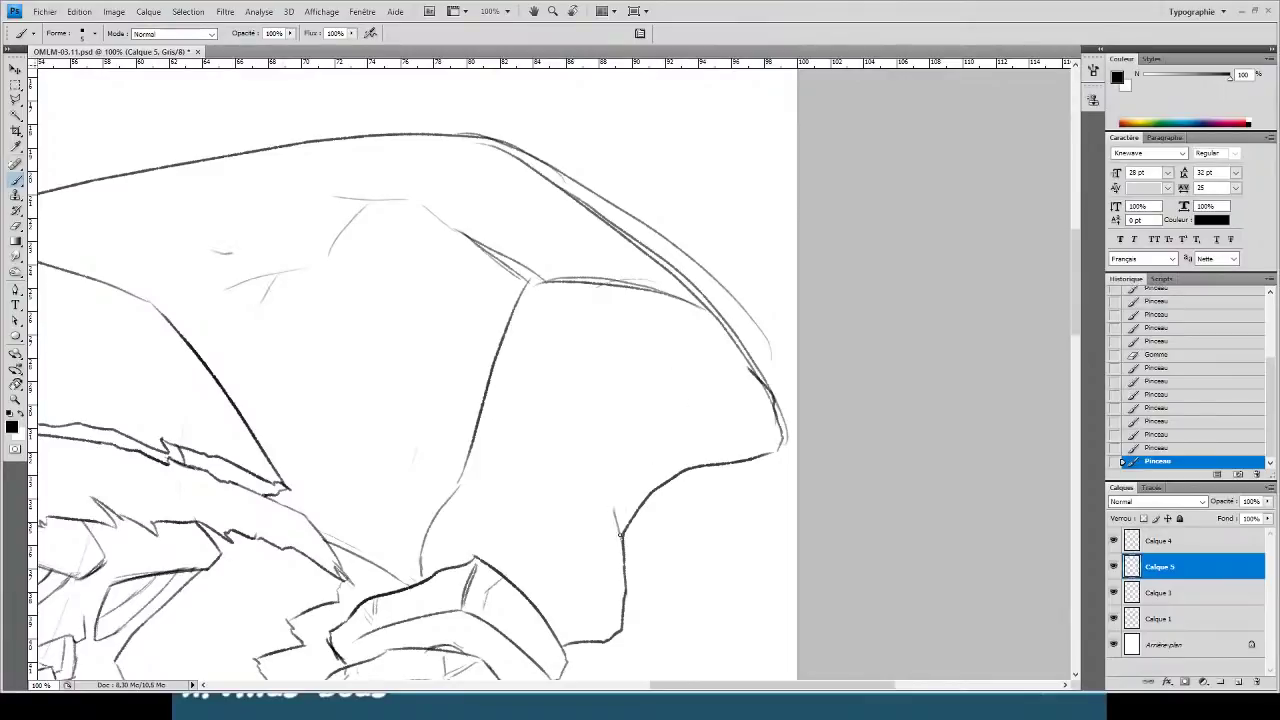
mouse_move(597, 500)
mouse_down()
mouse_move(614, 509)
mouse_move(625, 484)
mouse_up()
- Reinforce the inner contour where it meets the blade's outer edge and erase the stray outermost line there
drag(683, 292, 715, 316)
key(e)
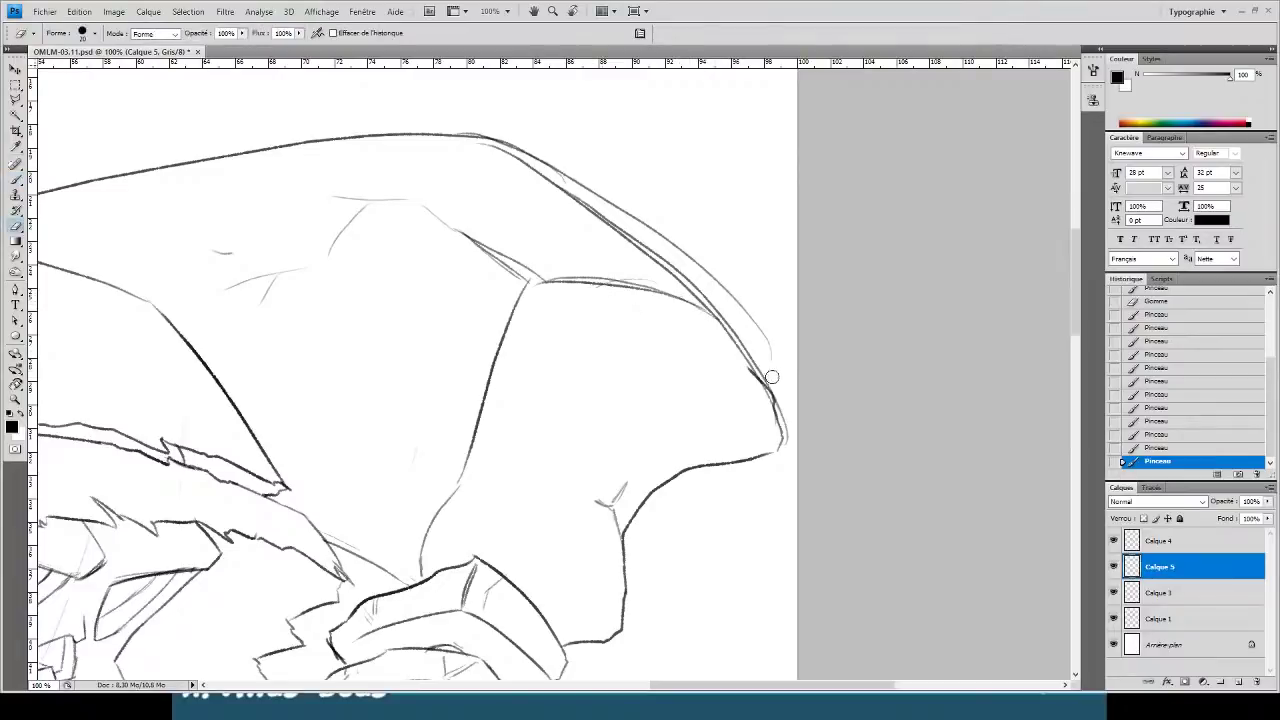
mouse_move(771, 371)
mouse_down()
mouse_move(749, 320)
mouse_move(646, 208)
mouse_up()
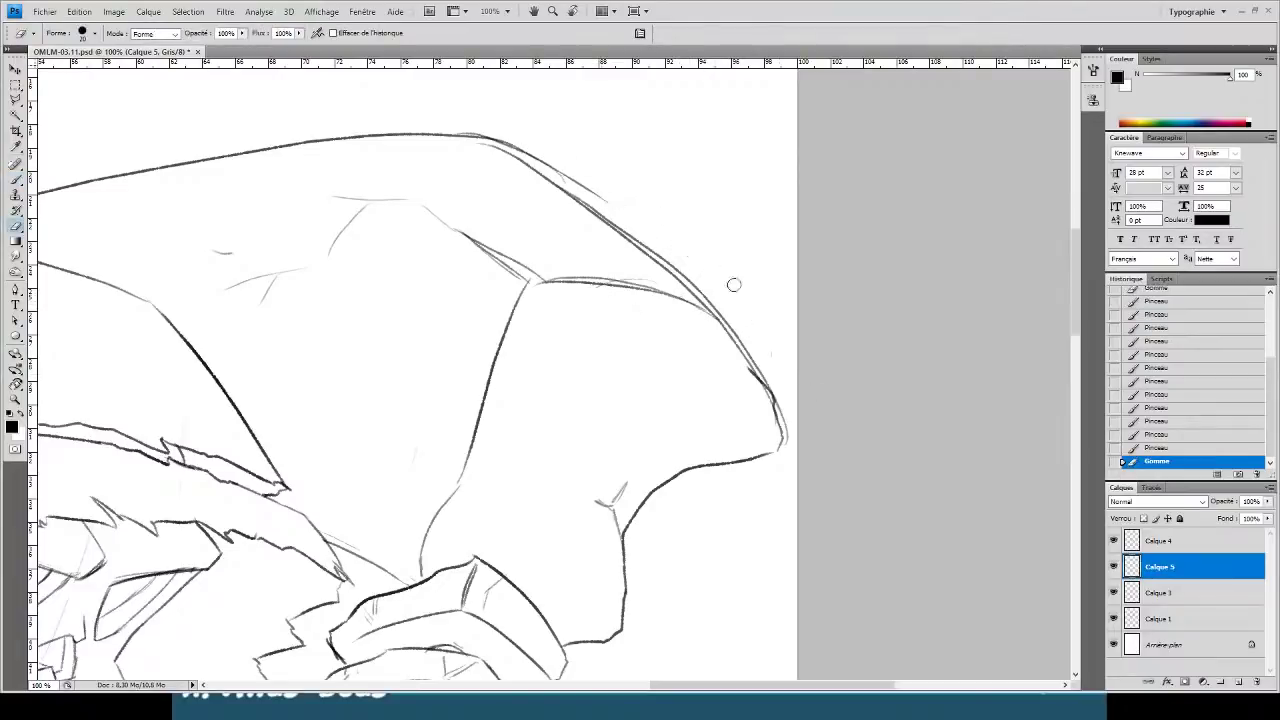
- Add short strokes along the bend in the blade's upper edge
key(b)
mouse_move(480, 137)
mouse_down()
mouse_move(467, 138)
mouse_move(487, 138)
mouse_move(484, 150)
mouse_up()
key(b)
drag(467, 144, 452, 154)
drag(456, 147, 428, 157)
drag(438, 148, 424, 158)
mouse_move(393, 354)
mouse_down()
mouse_move(403, 331)
mouse_move(520, 283)
mouse_move(523, 294)
mouse_up()
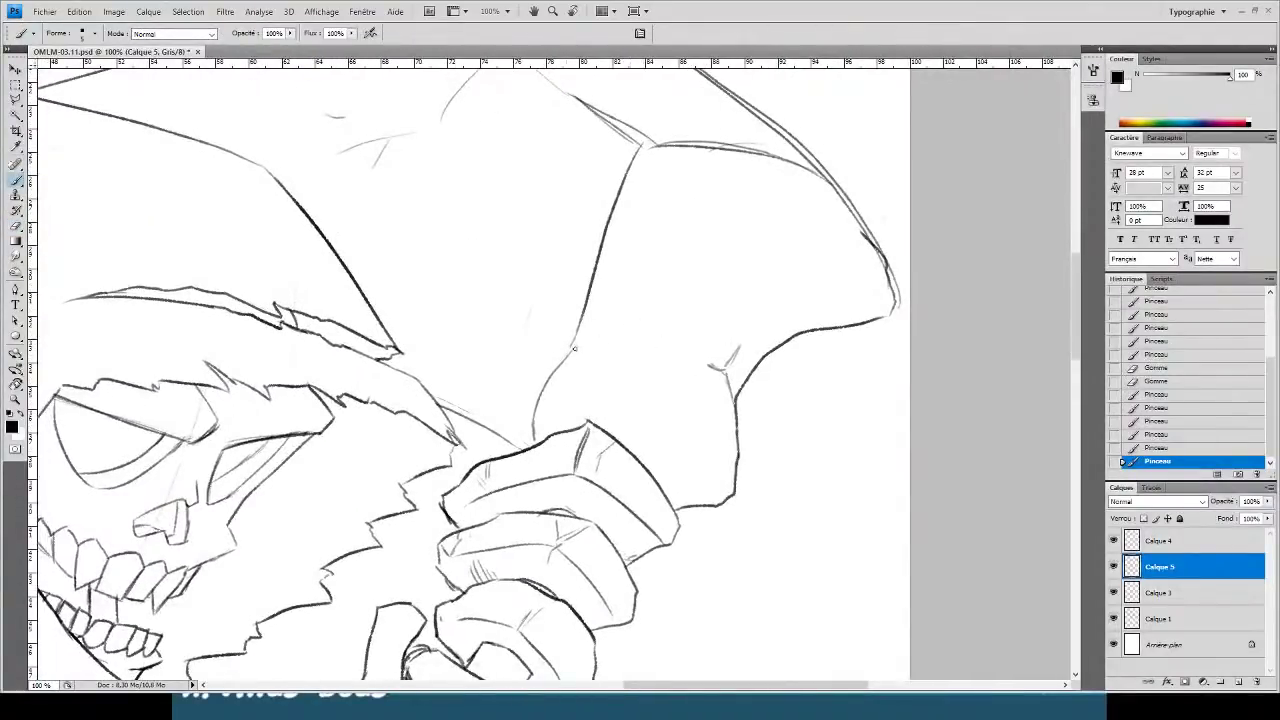
- Add short sketchy strokes at the lower bend of the blade's inner contour, above the topmost finger
drag(574, 348, 566, 352)
drag(582, 305, 573, 350)
drag(579, 322, 577, 358)
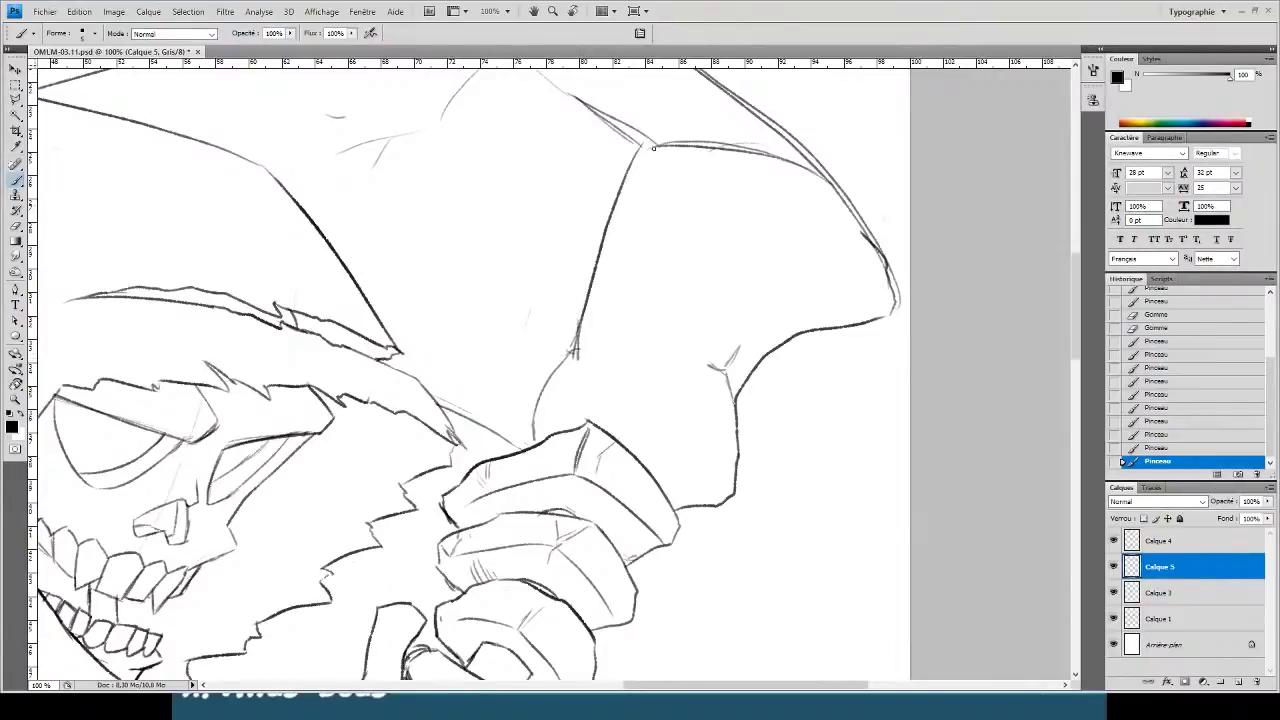
- Draw light crease strokes from the inner contour's corner down the blade toward the hand, plus short marks between the hood and the fingers
mouse_move(650, 147)
mouse_down()
mouse_move(623, 196)
mouse_move(656, 270)
mouse_up()
mouse_move(653, 312)
mouse_down()
mouse_move(622, 393)
mouse_move(641, 439)
mouse_up()
drag(511, 424, 549, 363)
drag(606, 421, 600, 447)
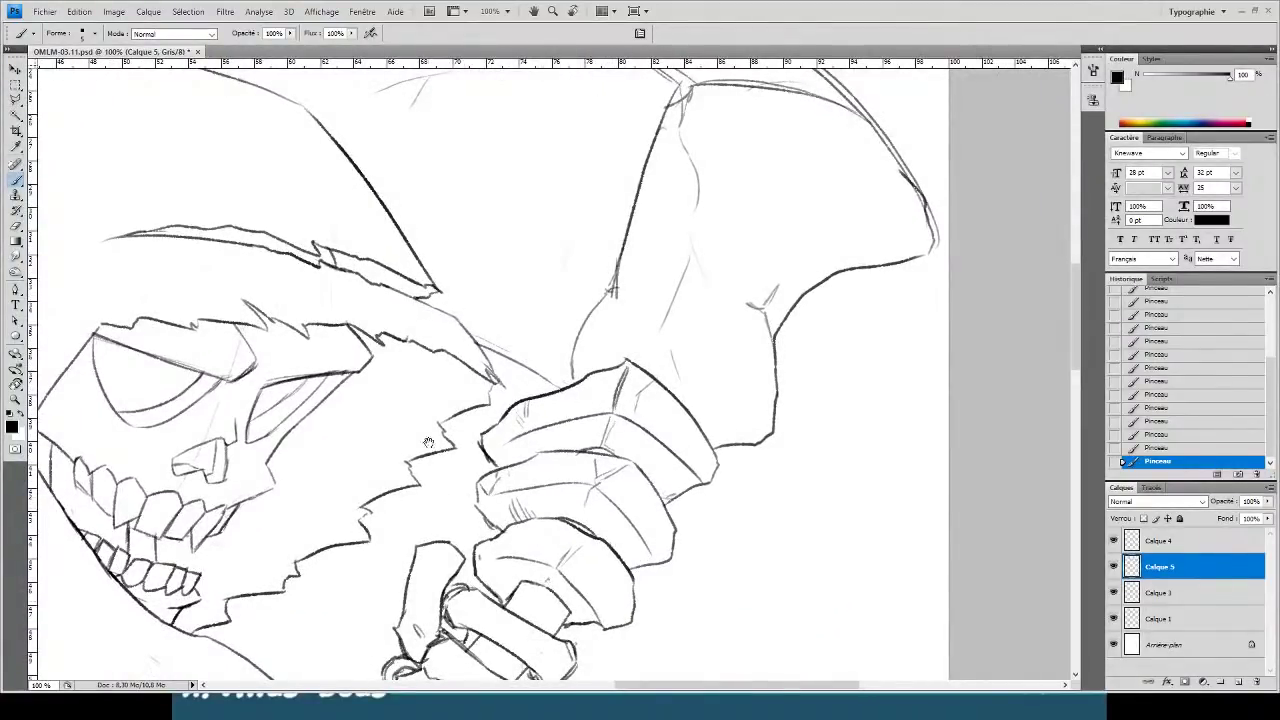
drag(401, 400, 431, 428)
mouse_move(572, 410)
mouse_down()
mouse_move(560, 383)
mouse_move(542, 384)
mouse_up()
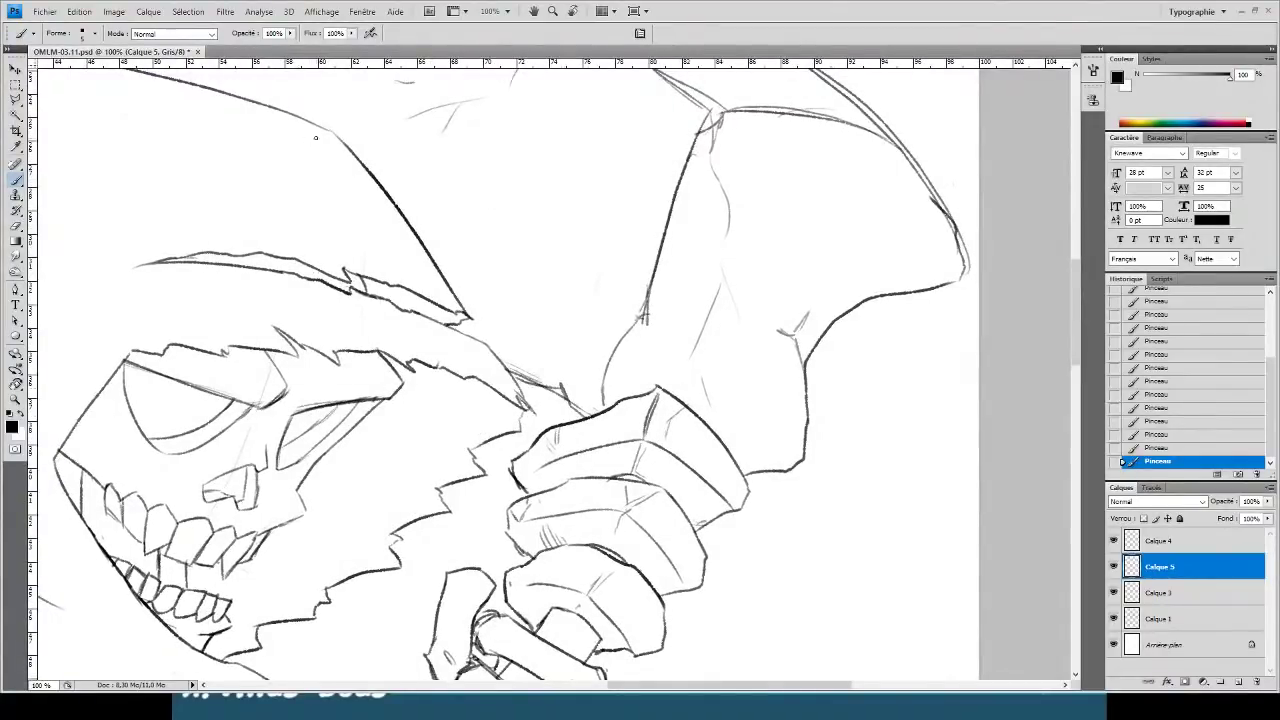
- Erase the blade's outer end, including its rounded tip and the upper part of the inner contour with its corner
key(ctrl+minus)
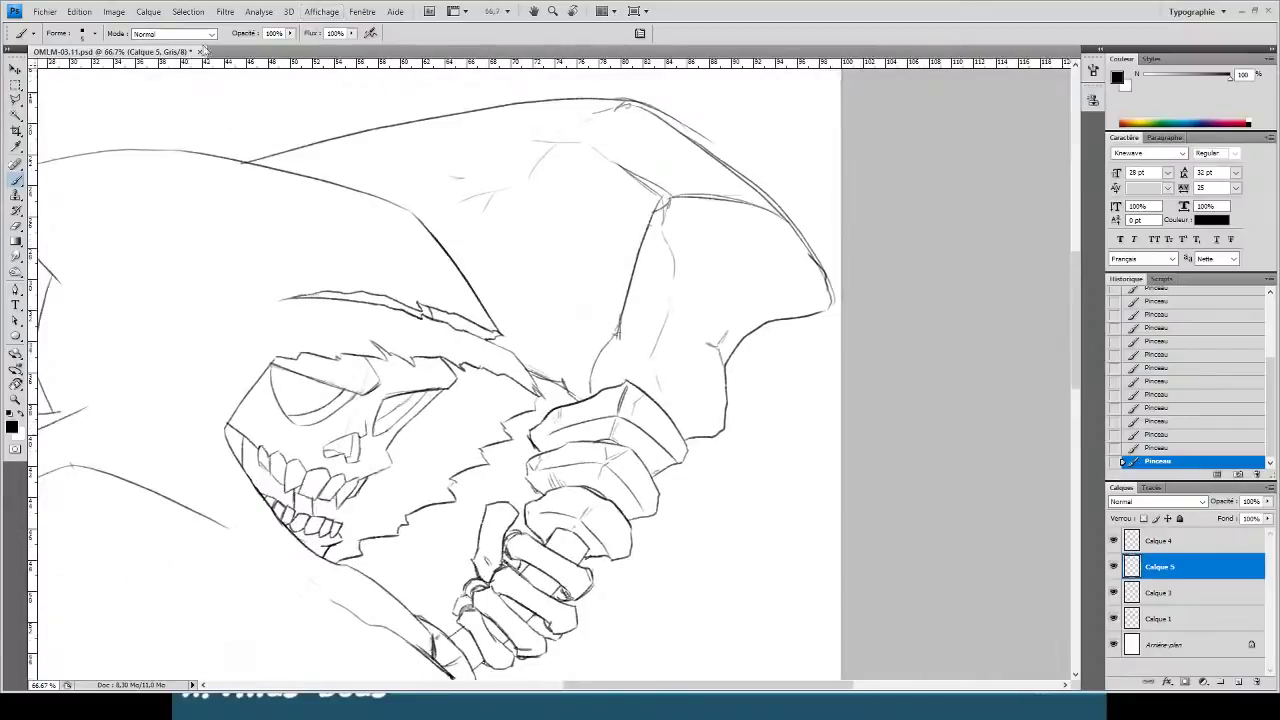
drag(233, 182, 534, 203)
drag(202, 214, 276, 208)
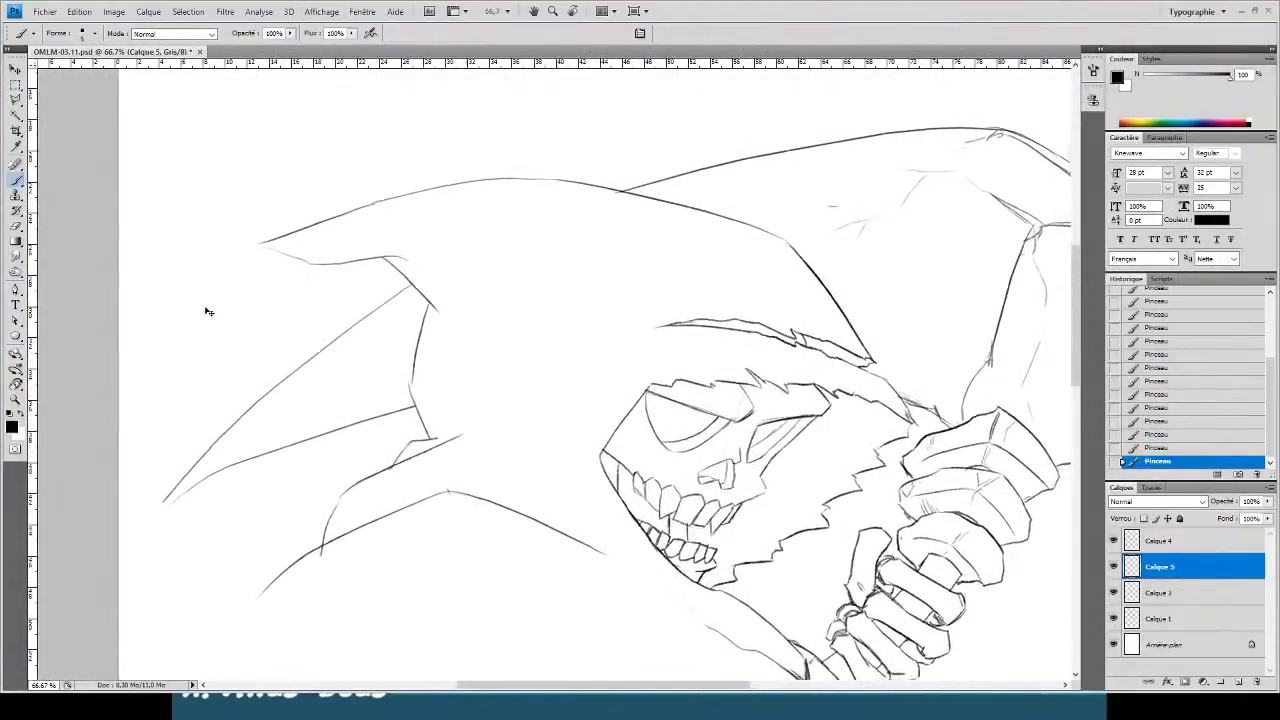
key(ctrl+minus)
drag(390, 456, 133, 466)
key(ctrl+plus)
drag(601, 502, 562, 518)
key(ctrl+plus)
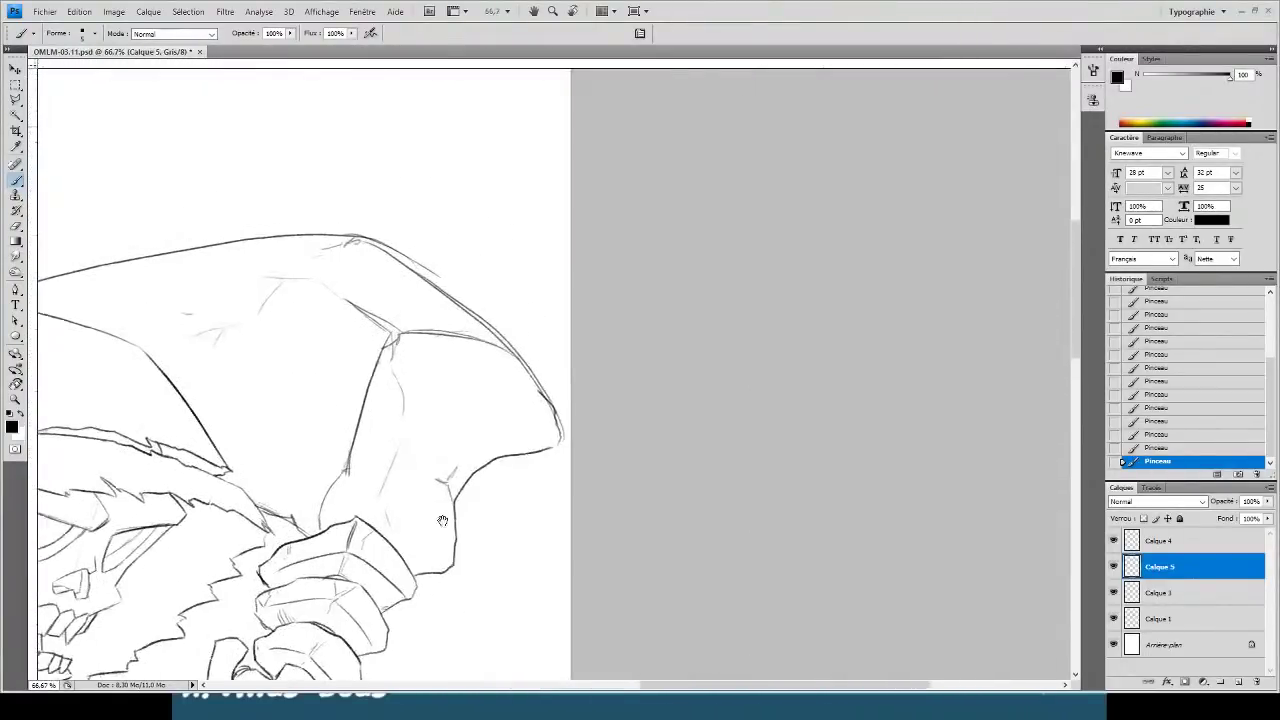
key(e)
mouse_move(505, 382)
mouse_down()
mouse_move(526, 406)
mouse_move(390, 325)
mouse_move(414, 327)
mouse_move(331, 318)
mouse_move(278, 330)
mouse_move(293, 318)
mouse_move(247, 386)
mouse_move(278, 355)
mouse_move(349, 336)
mouse_move(508, 406)
mouse_move(537, 441)
mouse_move(437, 500)
mouse_move(511, 497)
mouse_move(519, 385)
mouse_move(528, 400)
mouse_move(469, 412)
mouse_move(440, 284)
mouse_move(533, 466)
mouse_move(486, 426)
mouse_move(529, 472)
mouse_move(249, 271)
mouse_move(274, 324)
mouse_move(330, 383)
mouse_up()
- Redraw the blade's outer end with an angular tip and jagged underside, undoing the curved inner edge and restarting it as a straighter line
key(b)
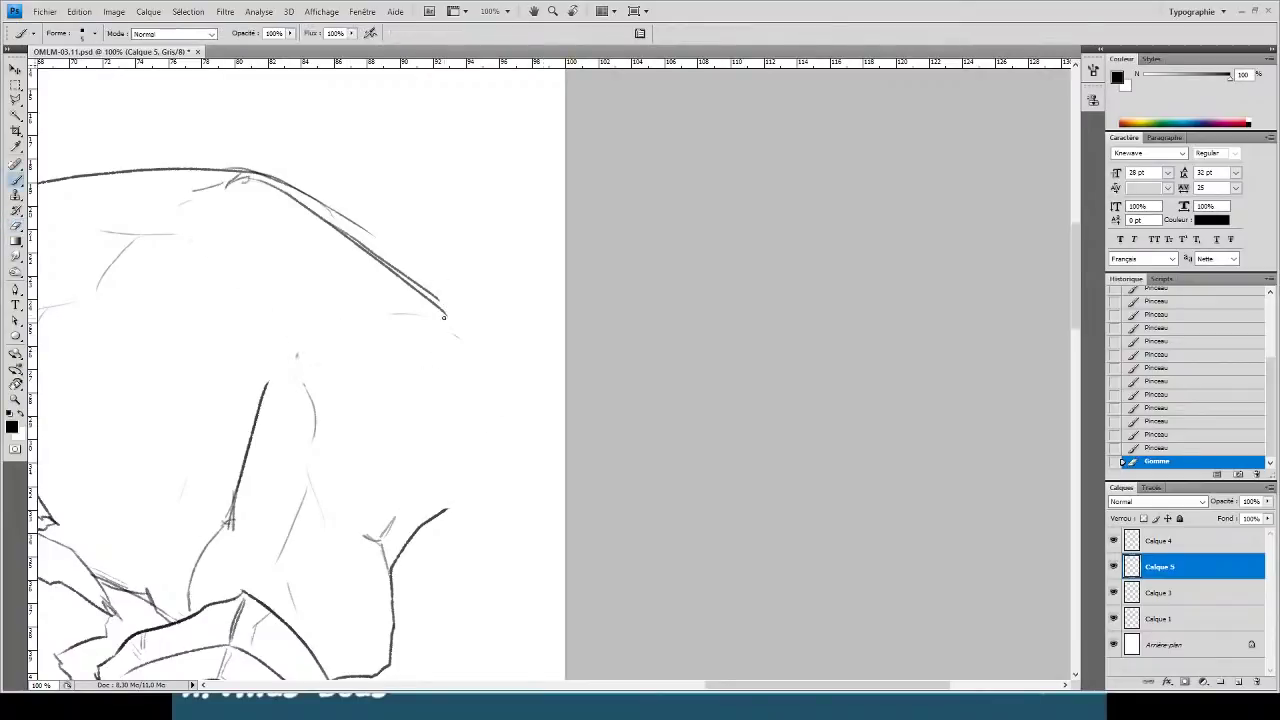
mouse_move(440, 308)
mouse_down()
mouse_move(555, 481)
mouse_move(536, 499)
mouse_move(553, 487)
mouse_move(541, 530)
mouse_move(484, 524)
mouse_move(388, 473)
mouse_move(246, 456)
mouse_up()
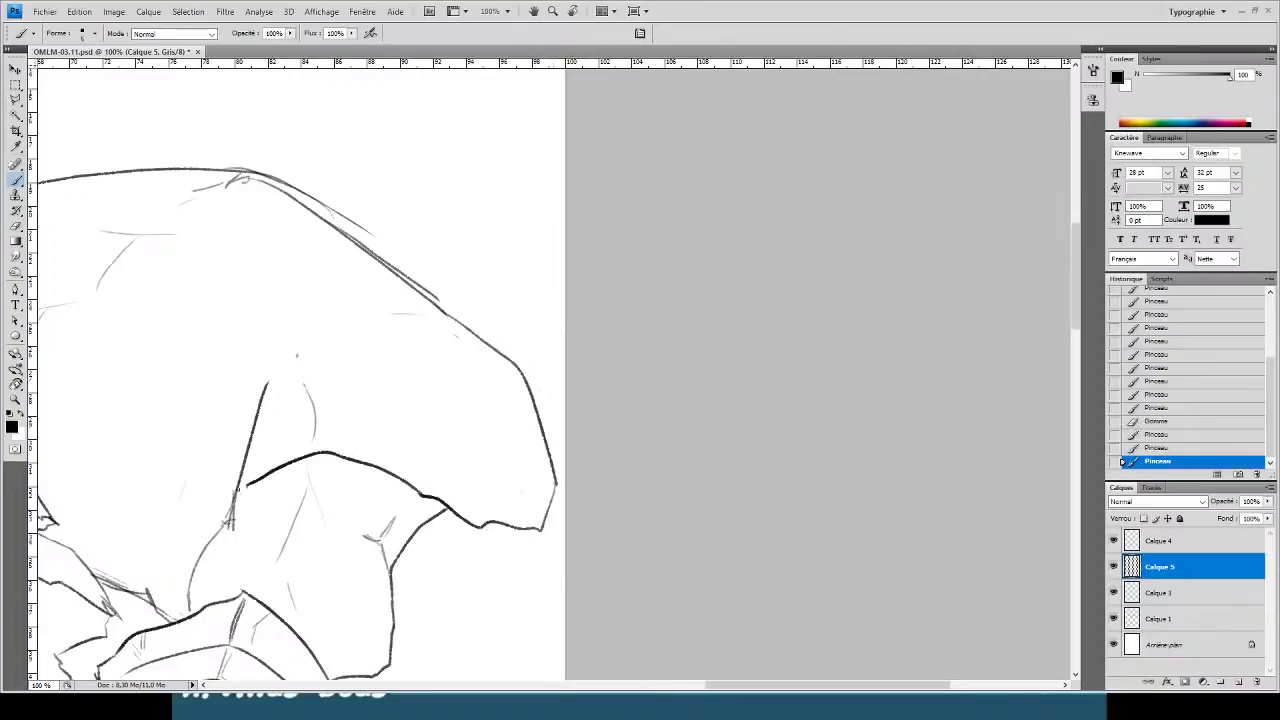
key(ctrl+z)
drag(420, 494, 340, 453)
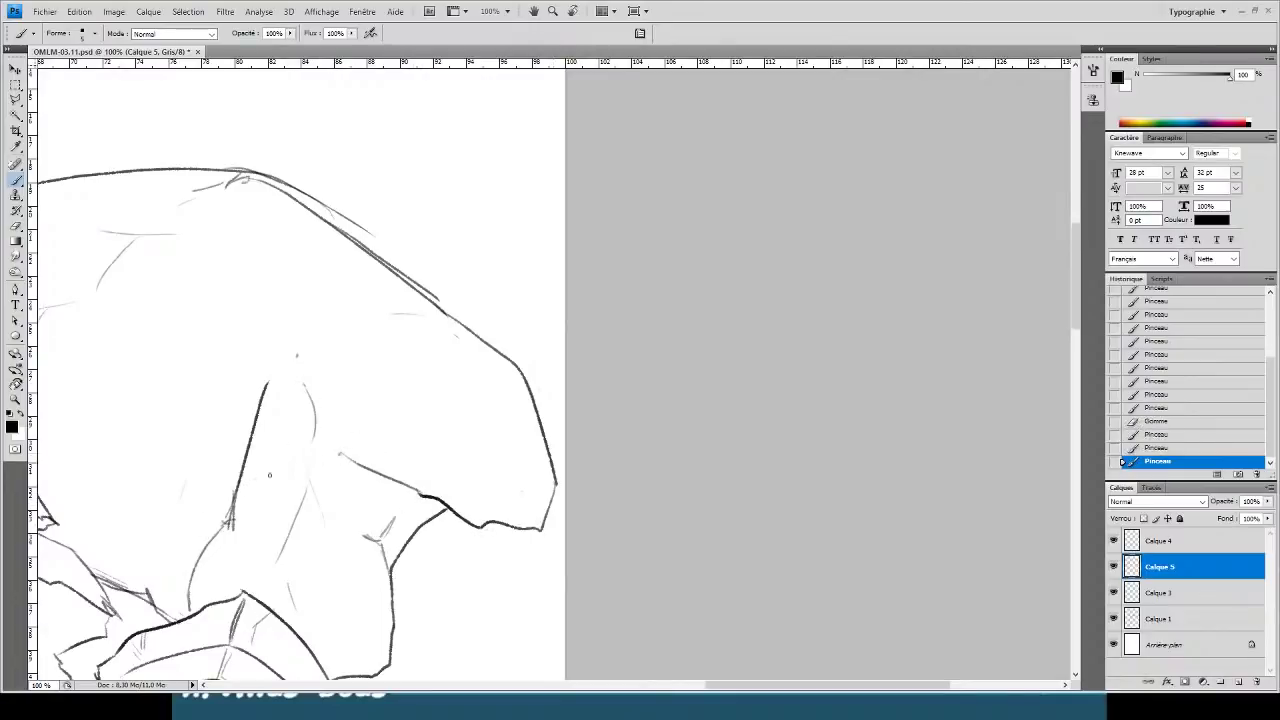
- Extend the sleeve's lower edge above the fist and erase the old steep line crossing the sleeve
drag(269, 474, 237, 482)
key(e)
mouse_move(262, 402)
mouse_down()
mouse_move(270, 392)
mouse_move(244, 470)
mouse_up()
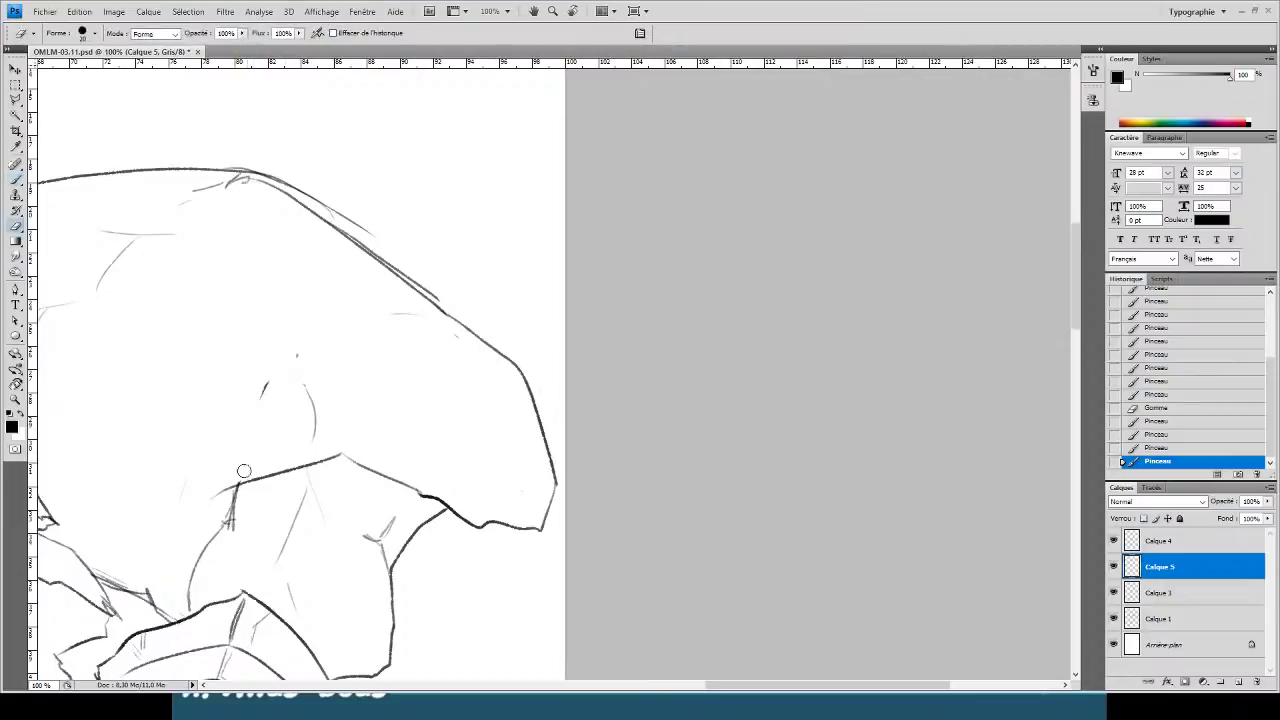
mouse_move(268, 390)
mouse_down()
mouse_move(341, 398)
mouse_move(296, 363)
mouse_move(318, 440)
mouse_move(292, 378)
mouse_up()
drag(160, 271, 420, 174)
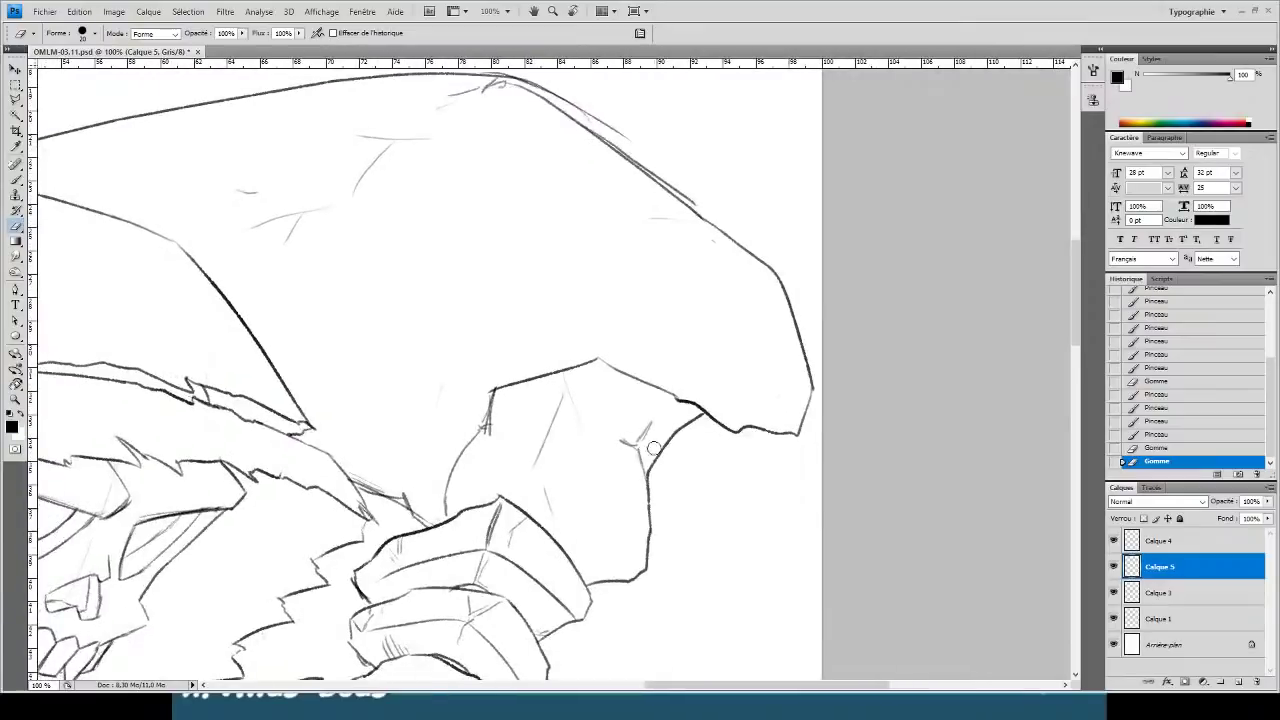
- Erase the old outer wrist outline below the sleeve and sketch the cuff fold inside the sleeve's outer end
mouse_move(650, 478)
mouse_down()
mouse_move(628, 440)
mouse_move(659, 454)
mouse_move(636, 549)
mouse_move(651, 564)
mouse_up()
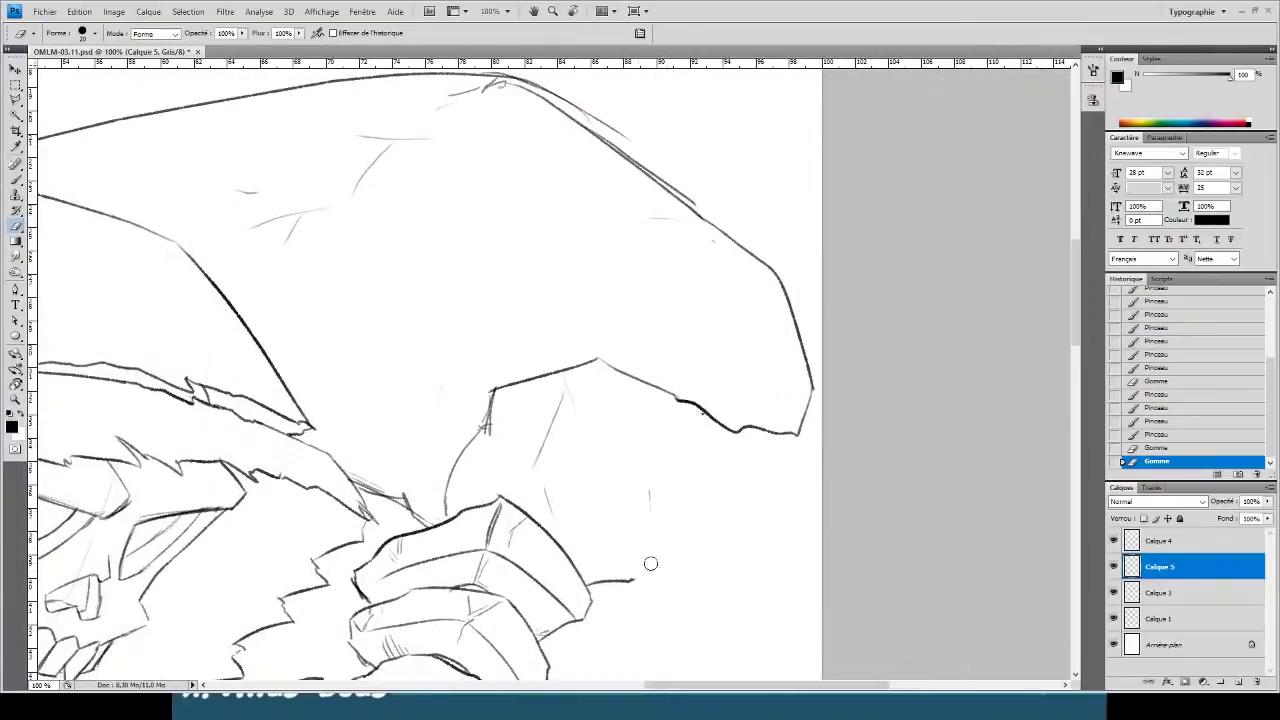
drag(650, 510, 646, 480)
key(b)
mouse_move(780, 290)
mouse_down()
mouse_move(704, 256)
mouse_move(666, 268)
mouse_move(636, 310)
mouse_up()
mouse_move(629, 366)
mouse_down()
mouse_move(627, 326)
mouse_move(615, 338)
mouse_move(630, 320)
mouse_up()
drag(634, 315, 625, 358)
drag(627, 347, 624, 373)
drag(737, 427, 758, 432)
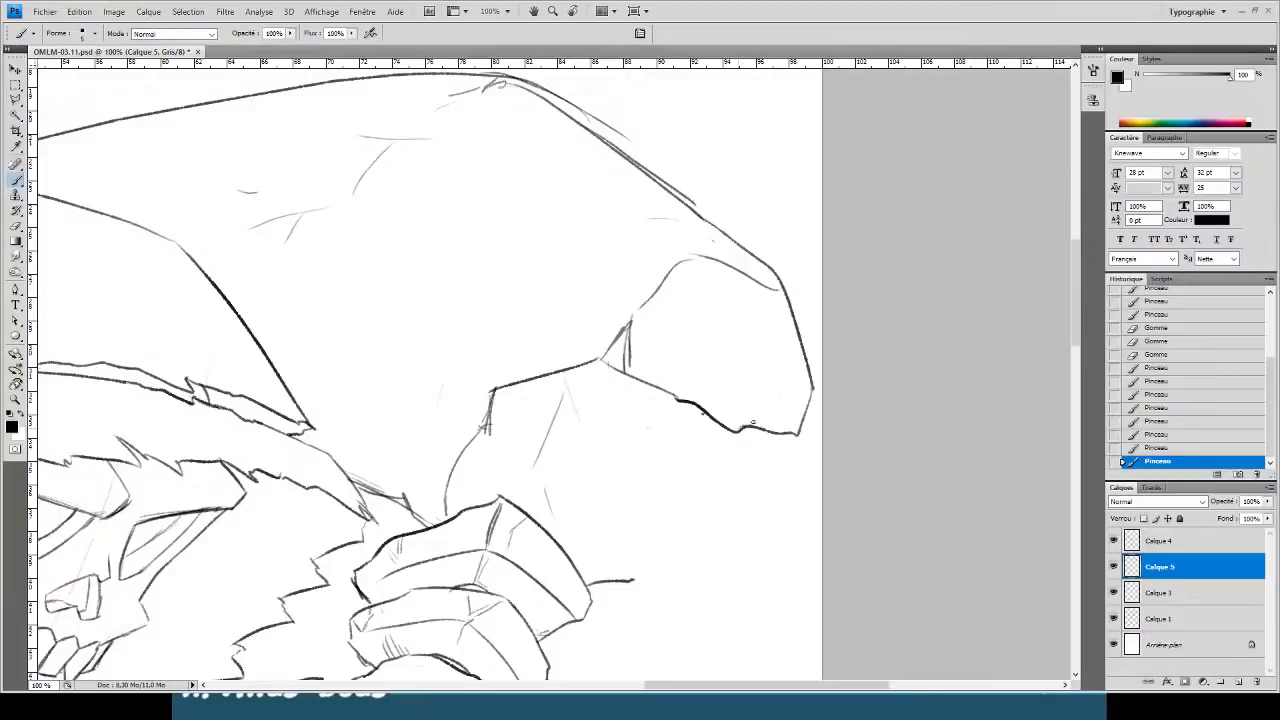
- Erase the leftover wrist stub beside the fist and redraw a narrower outer wrist contour from the sleeve to the hand
key(e)
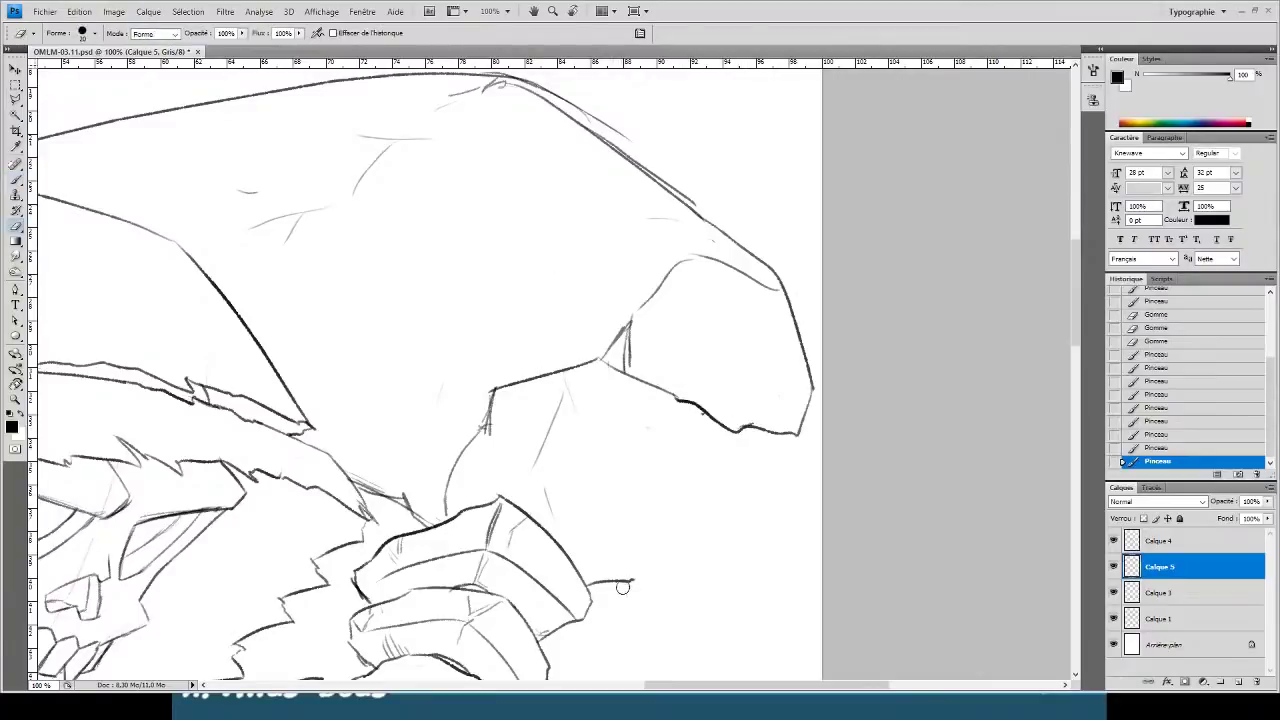
mouse_move(622, 587)
mouse_down()
mouse_move(626, 602)
mouse_move(601, 569)
mouse_move(596, 588)
mouse_up()
click(630, 579)
key(b)
mouse_move(678, 403)
mouse_down()
mouse_move(557, 477)
mouse_move(600, 440)
mouse_move(573, 457)
mouse_up()
mouse_move(574, 456)
mouse_down()
mouse_move(604, 555)
mouse_move(585, 582)
mouse_up()
- Sketch the inner wrist contour and short bone detail strokes between the sleeve opening and the fist
mouse_move(525, 487)
mouse_down()
mouse_move(602, 544)
mouse_move(481, 438)
mouse_up()
mouse_move(481, 438)
mouse_down()
mouse_move(491, 460)
mouse_move(441, 497)
mouse_up()
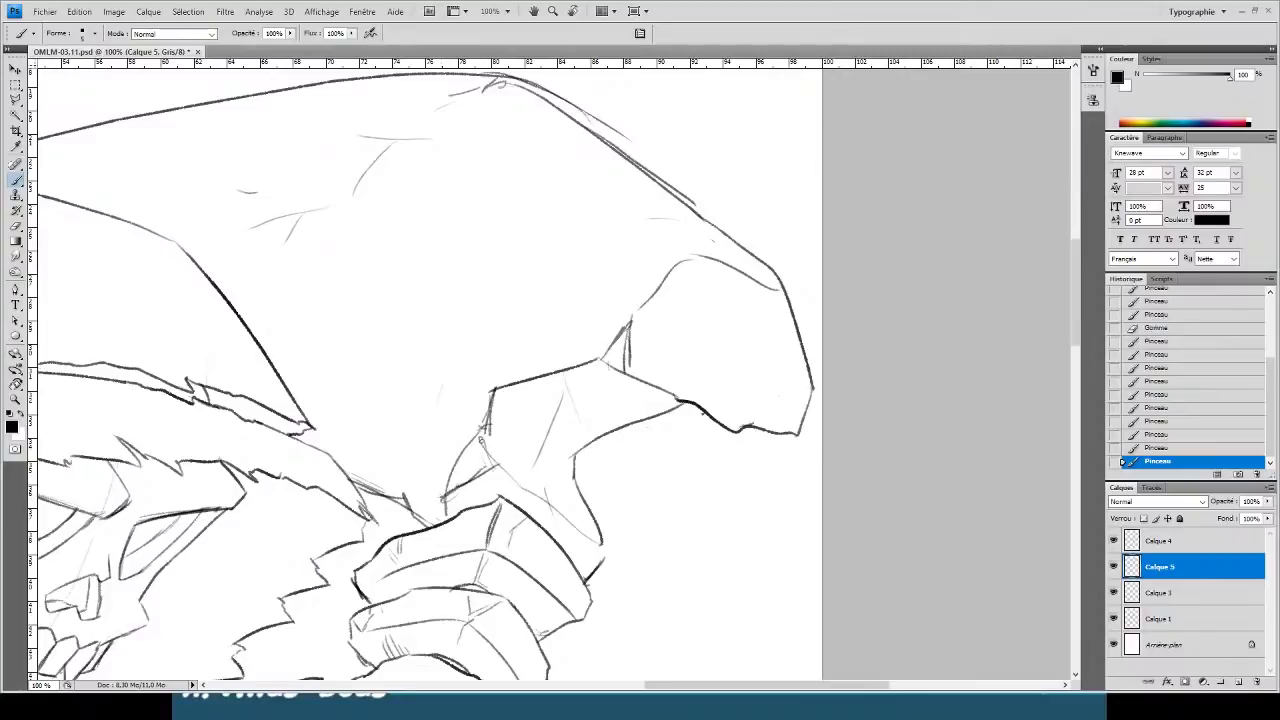
drag(490, 427, 479, 467)
drag(485, 421, 467, 443)
drag(540, 414, 574, 460)
drag(566, 449, 565, 479)
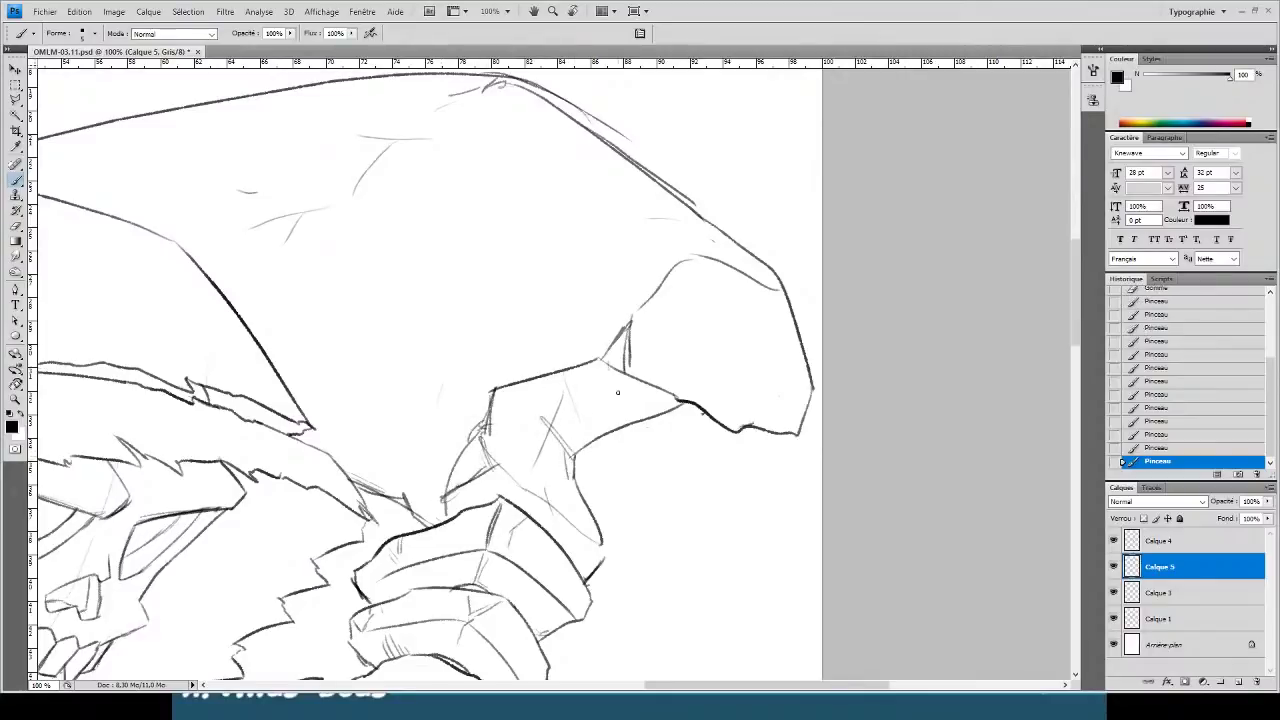
- Erase a short section of the sleeve opening's lower edge and add a light crease at the cuff's outer edge
key(e)
mouse_move(610, 370)
mouse_down()
mouse_move(671, 383)
mouse_move(609, 383)
mouse_move(645, 381)
mouse_up()
key(b)
drag(808, 369, 752, 354)
- Erase the sharp corner of the sleeve's lower edge above the wrist and sketch crease lines running from it towards the hood
key(ctrl+minus)
key(ctrl+minus)
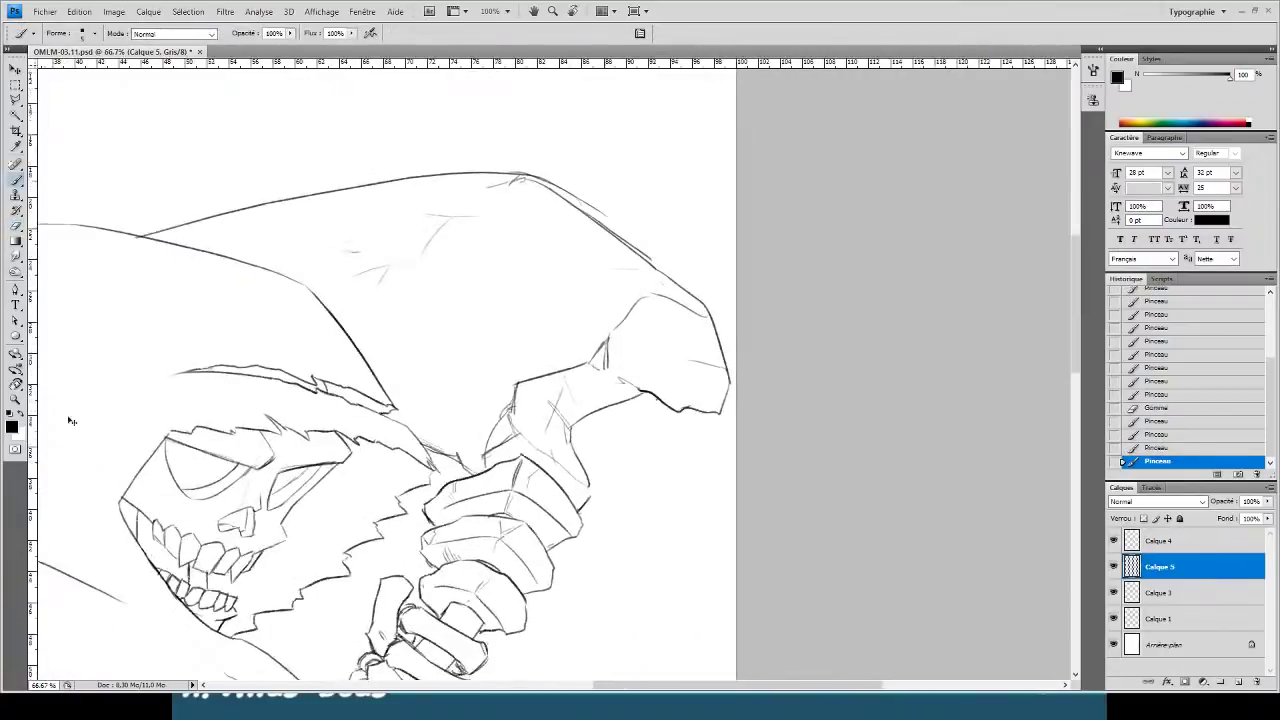
drag(464, 325, 469, 318)
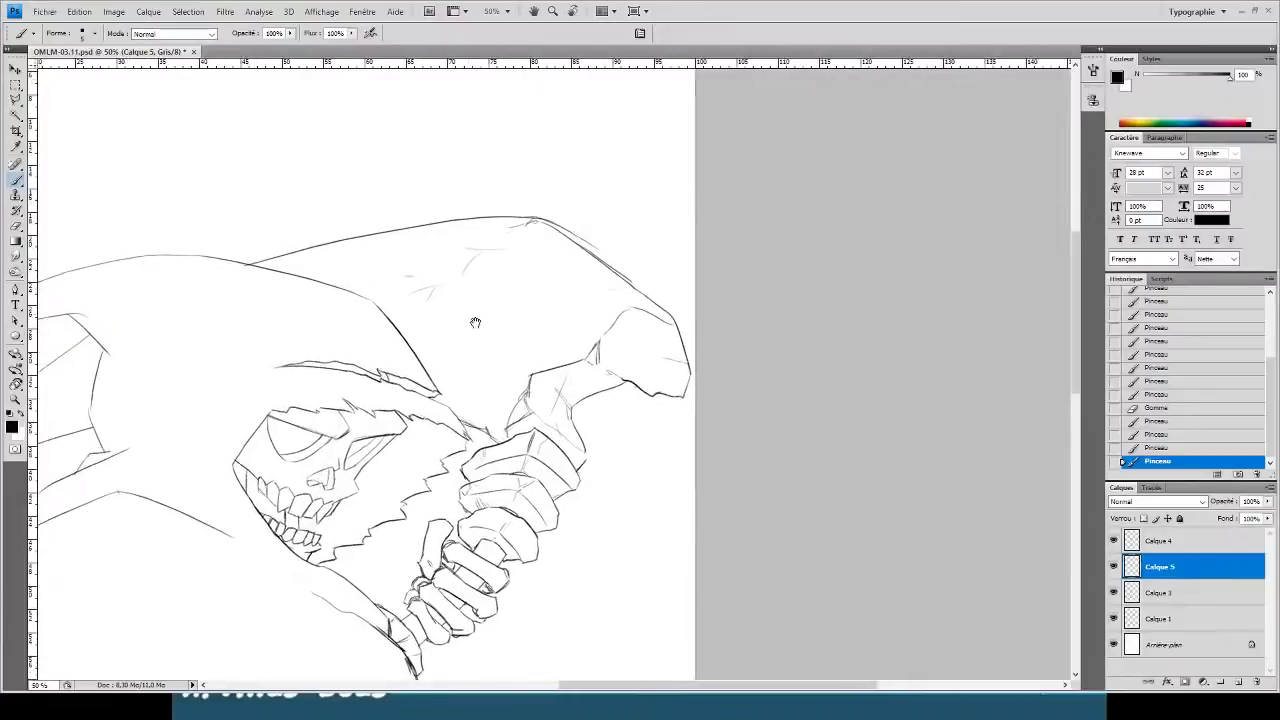
key(ctrl+plus)
key(ctrl+plus)
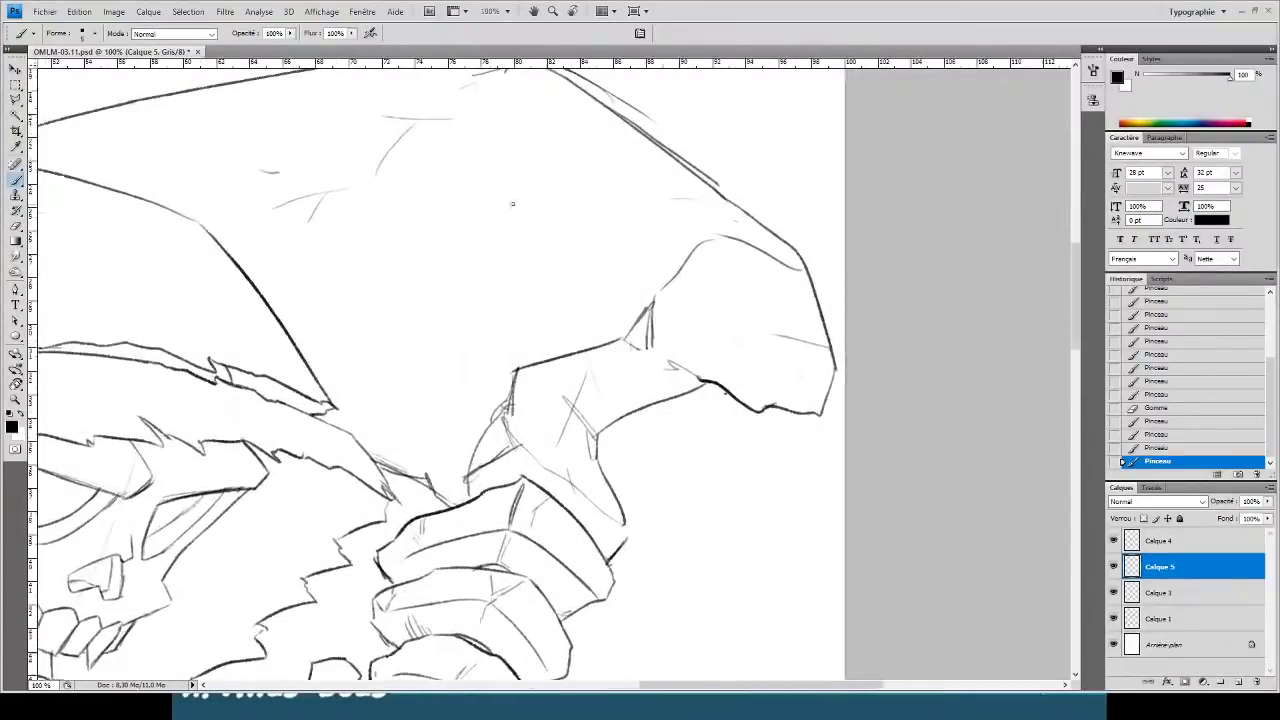
key(e)
drag(506, 369, 525, 366)
key(b)
mouse_move(468, 332)
mouse_down()
mouse_move(515, 379)
mouse_move(441, 306)
mouse_move(324, 272)
mouse_move(379, 292)
mouse_move(306, 304)
mouse_up()
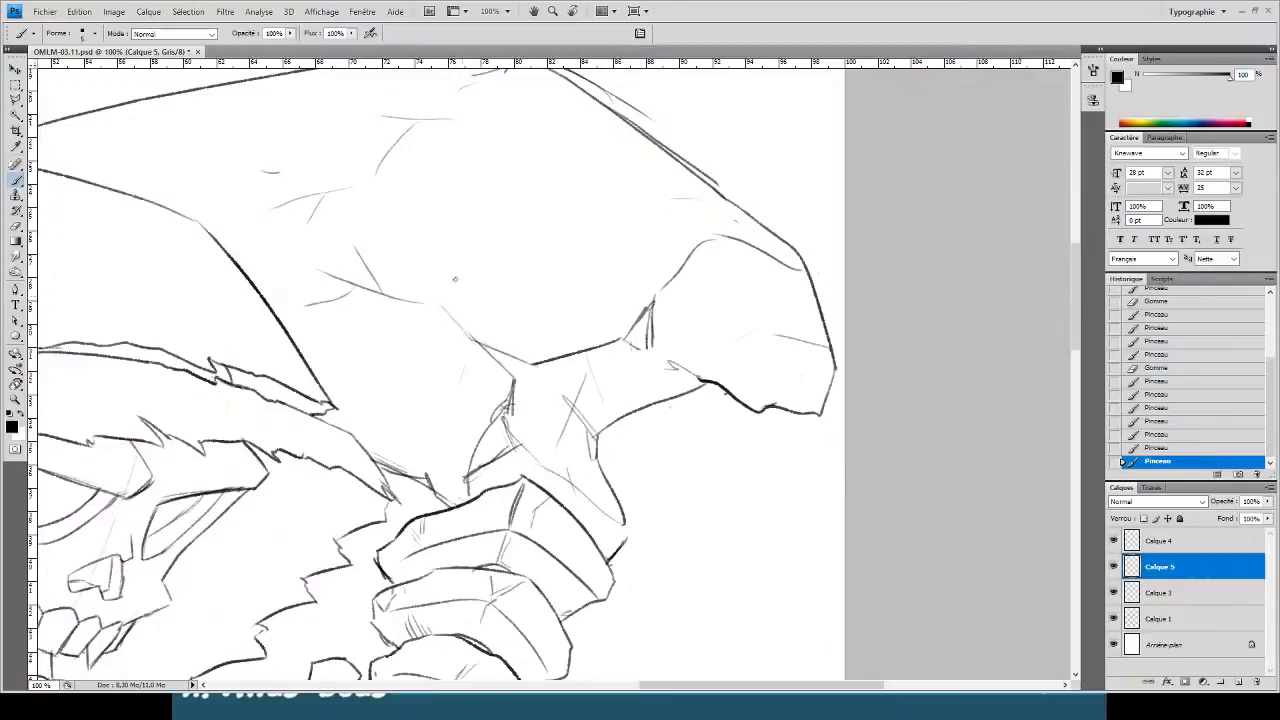
- Erase the faint old creases in the middle of the sleeve and draw angular folds leading into the cuff
key(e)
mouse_move(353, 247)
mouse_down()
mouse_move(273, 215)
mouse_move(381, 204)
mouse_move(365, 188)
mouse_move(370, 170)
mouse_move(474, 129)
mouse_move(382, 146)
mouse_move(394, 180)
mouse_move(389, 143)
mouse_up()
key(b)
mouse_move(646, 281)
mouse_down()
mouse_move(665, 301)
mouse_move(574, 223)
mouse_move(604, 194)
mouse_move(550, 130)
mouse_up()
key(ctrl+z)
key(e)
key(b)
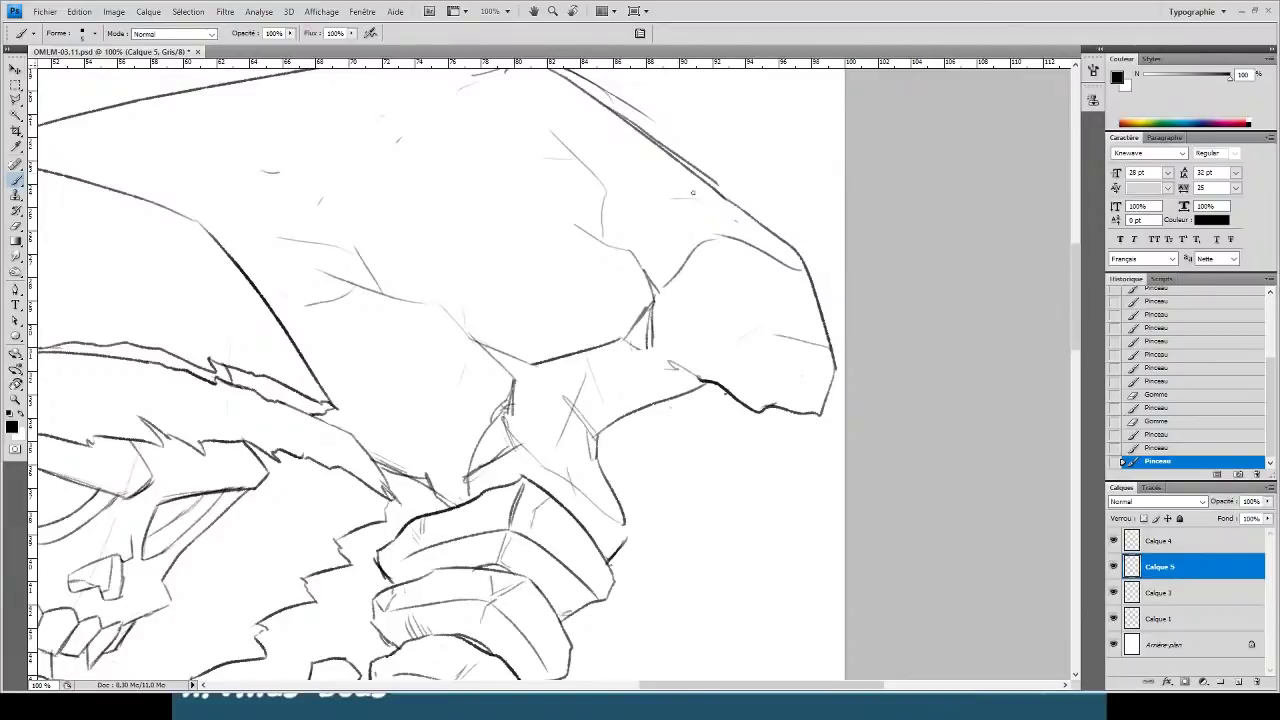
- Erase a short gap in the sleeve's upper outline just behind the hood
scroll(514, 234, down, 1)
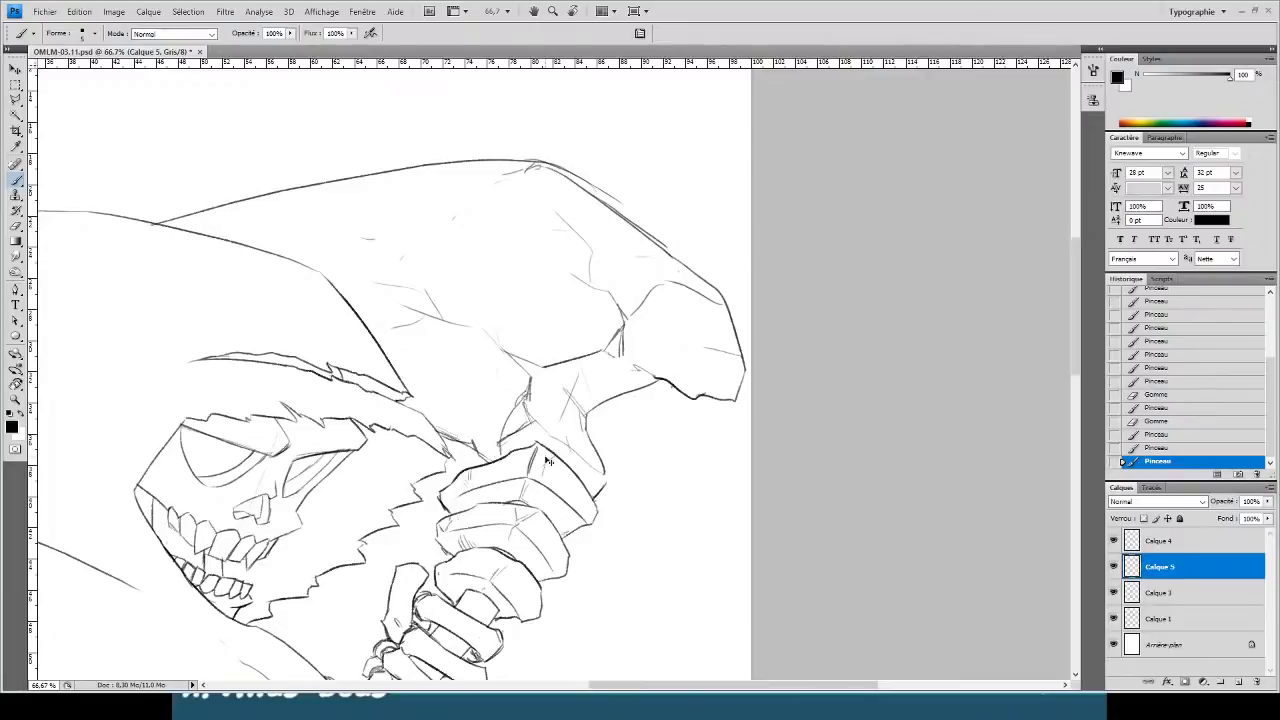
key(ctrl+minus)
key(ctrl+minus)
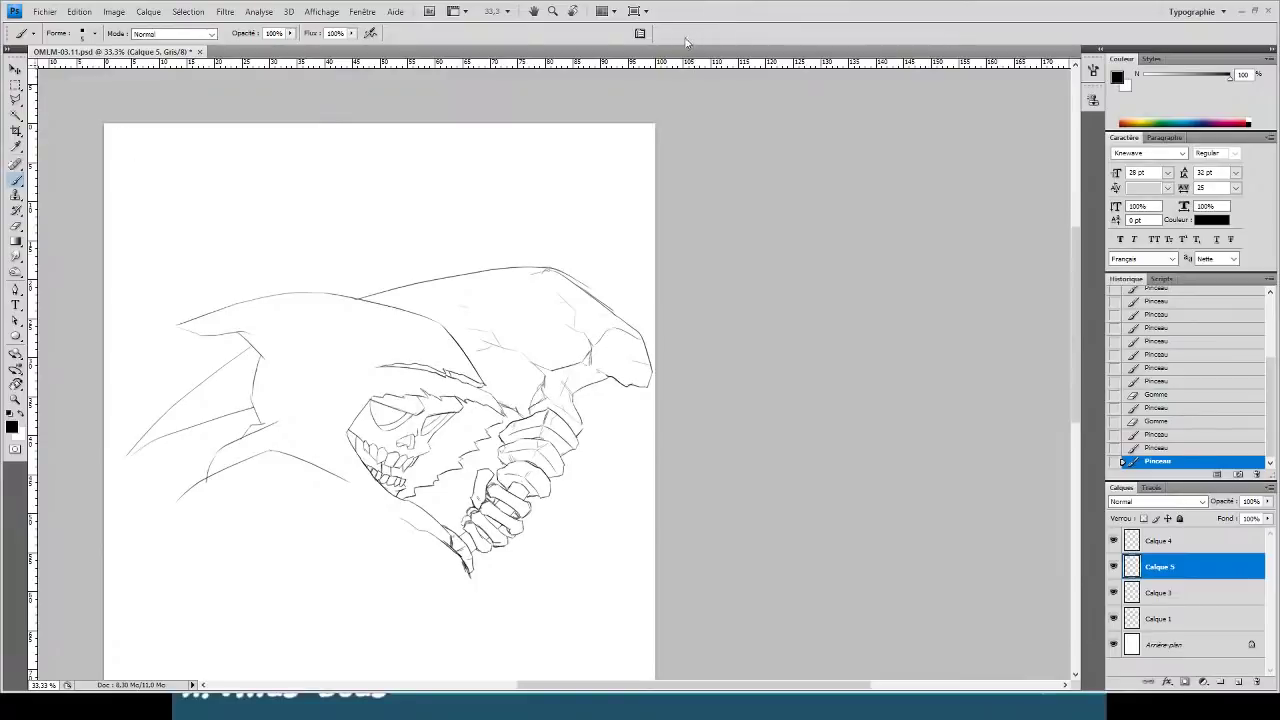
key(ctrl+plus)
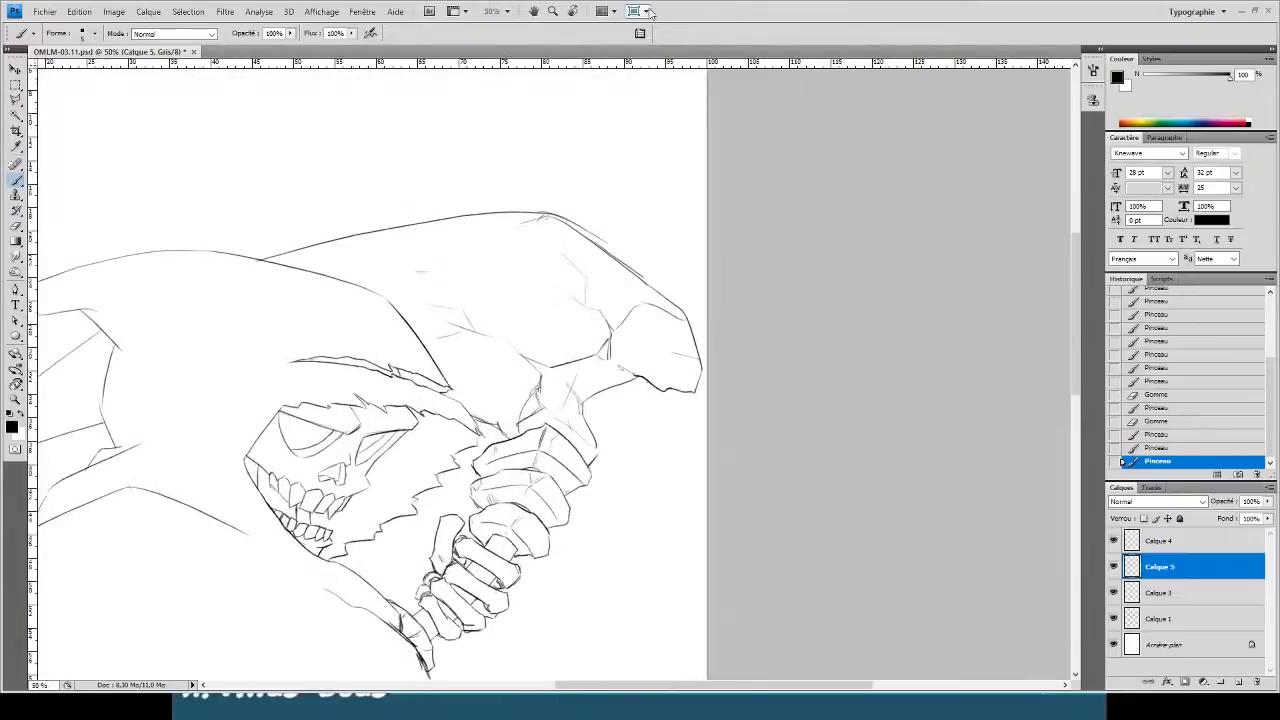
key(ctrl+plus)
key(ctrl+plus)
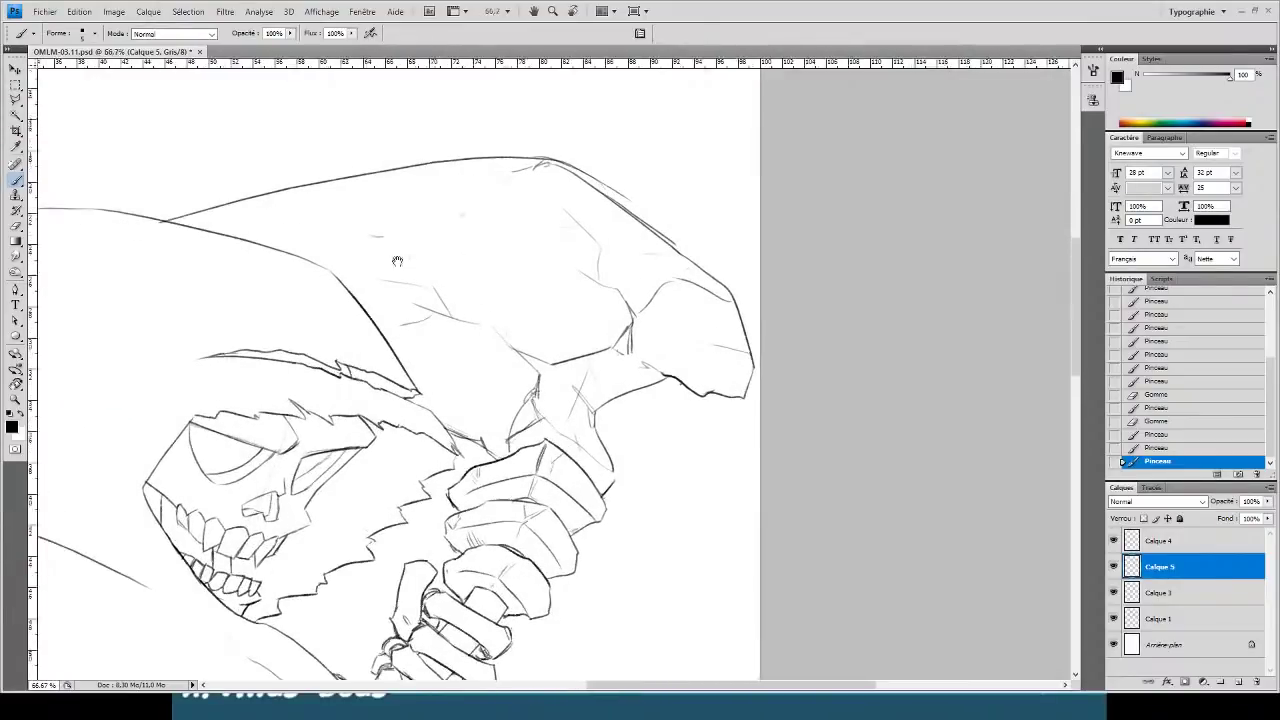
key(e)
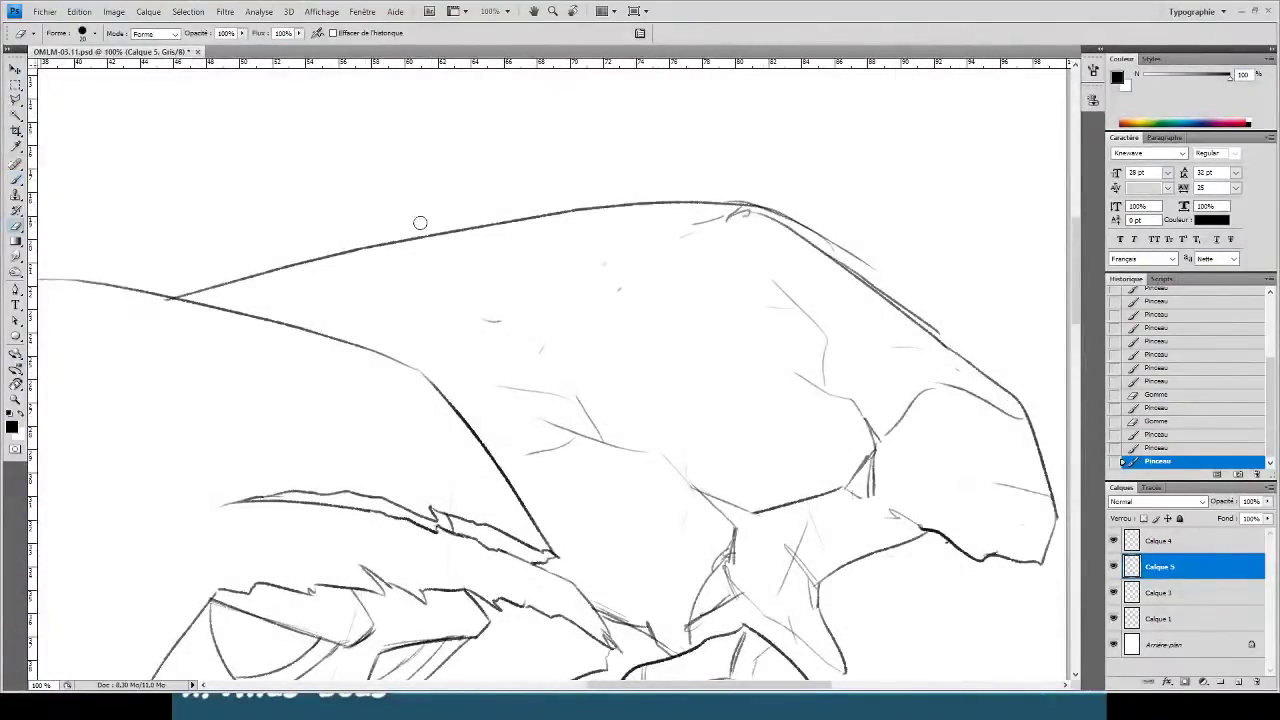
drag(418, 238, 394, 246)
key(ctrl+plus)
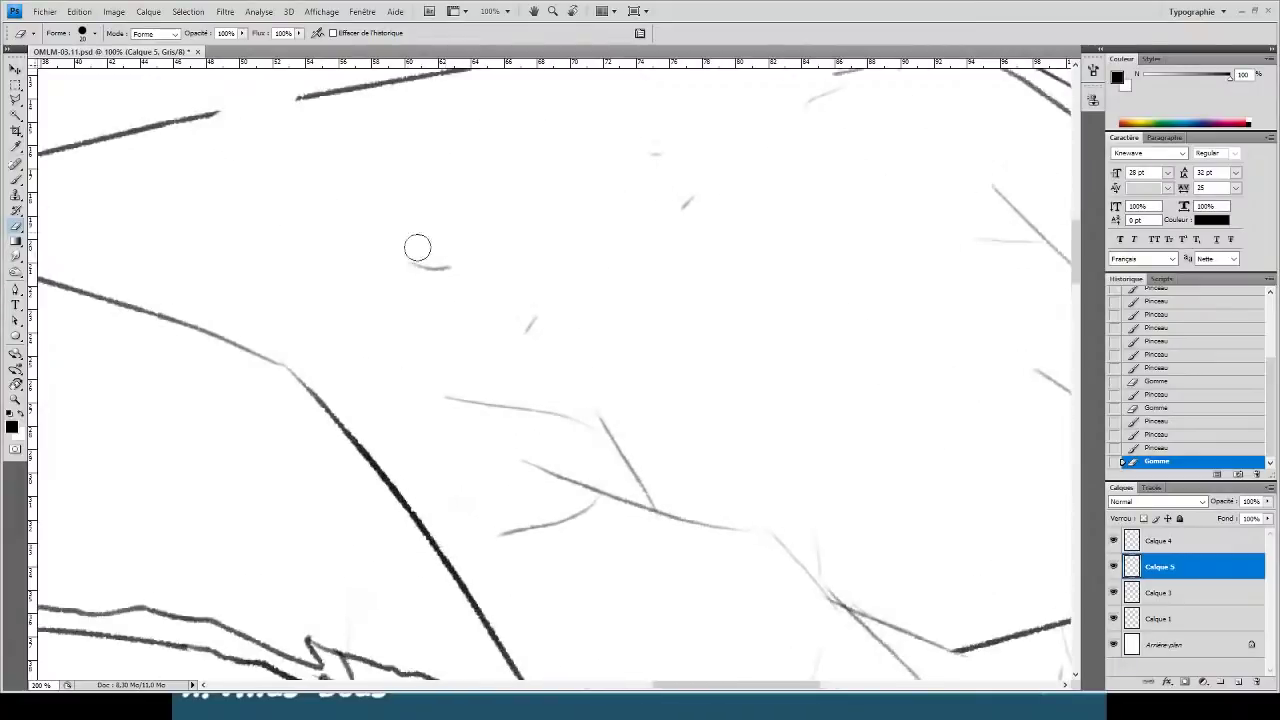
- Draw a torn, folded notch across the gap in the sleeve's upper outline
key(b)
drag(294, 140, 515, 281)
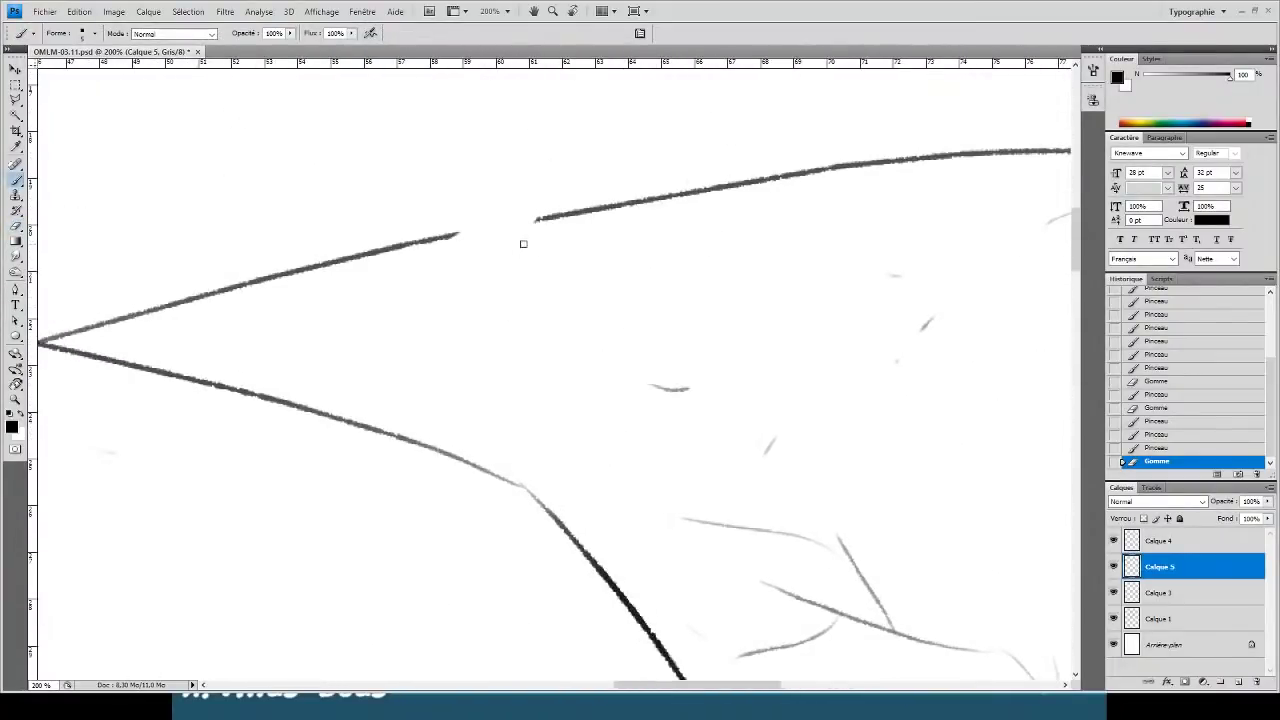
mouse_move(535, 218)
mouse_down()
mouse_move(504, 266)
mouse_move(400, 325)
mouse_up()
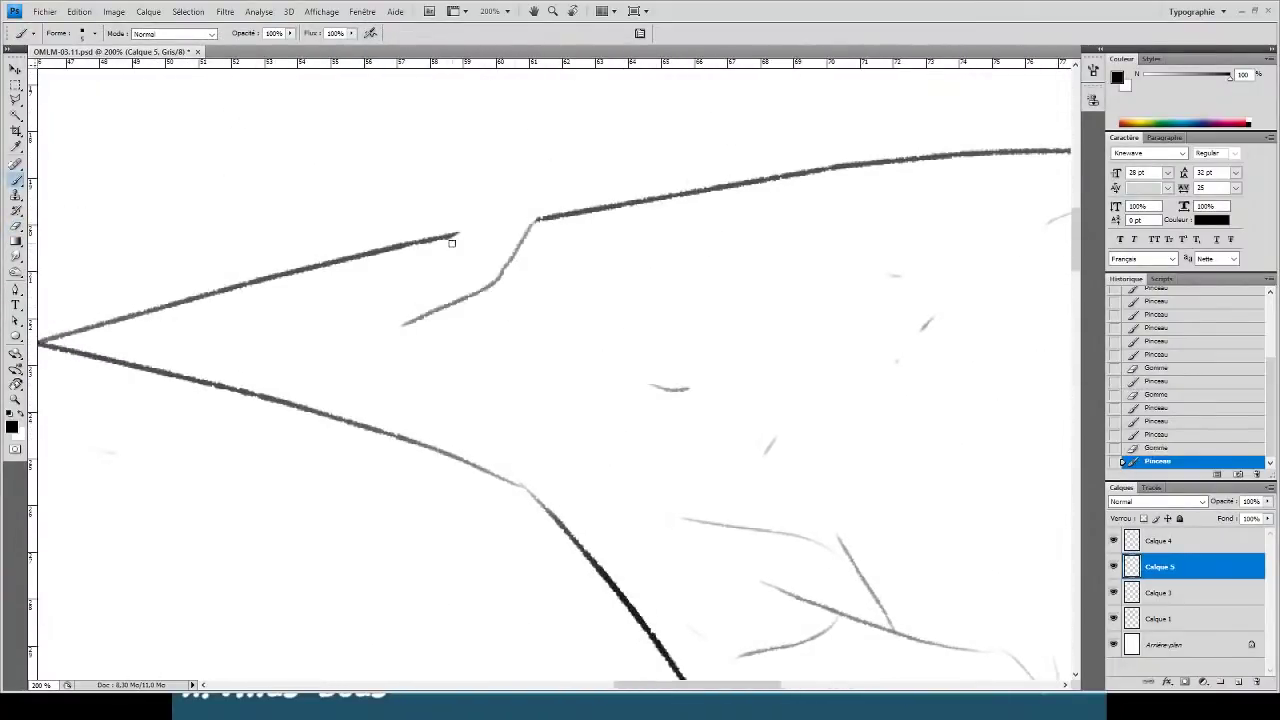
drag(457, 236, 397, 328)
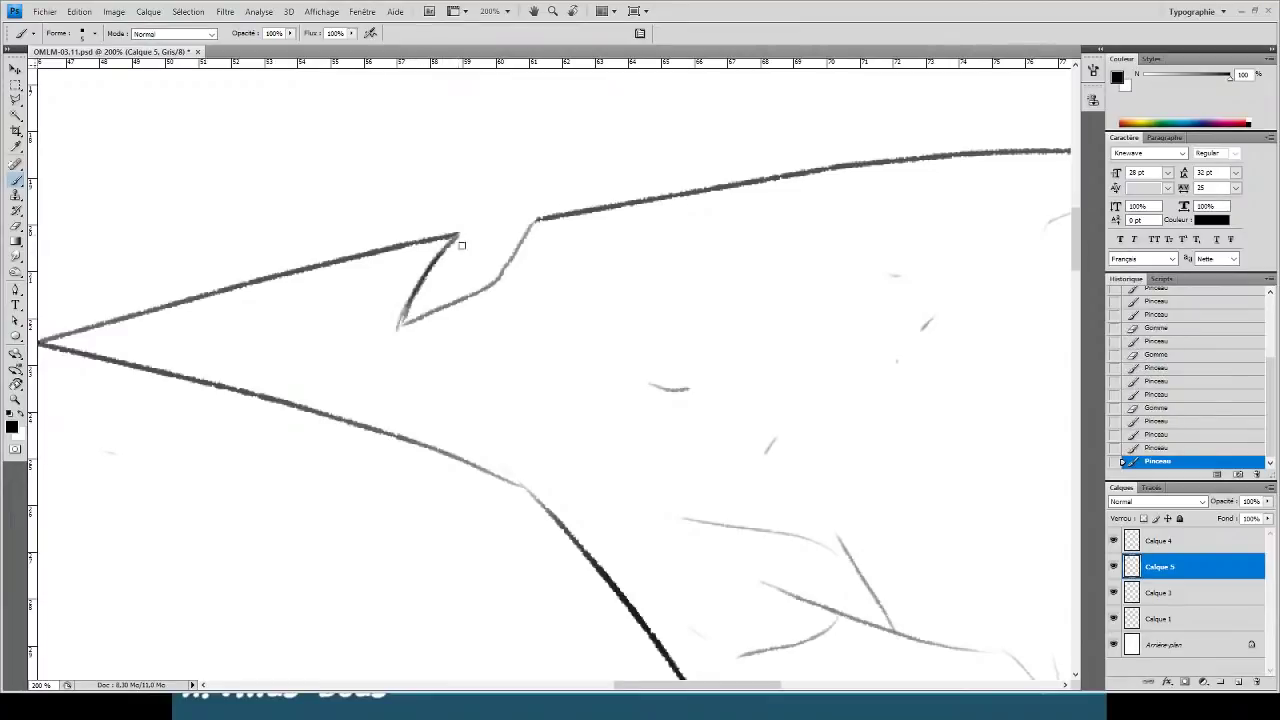
drag(459, 230, 476, 296)
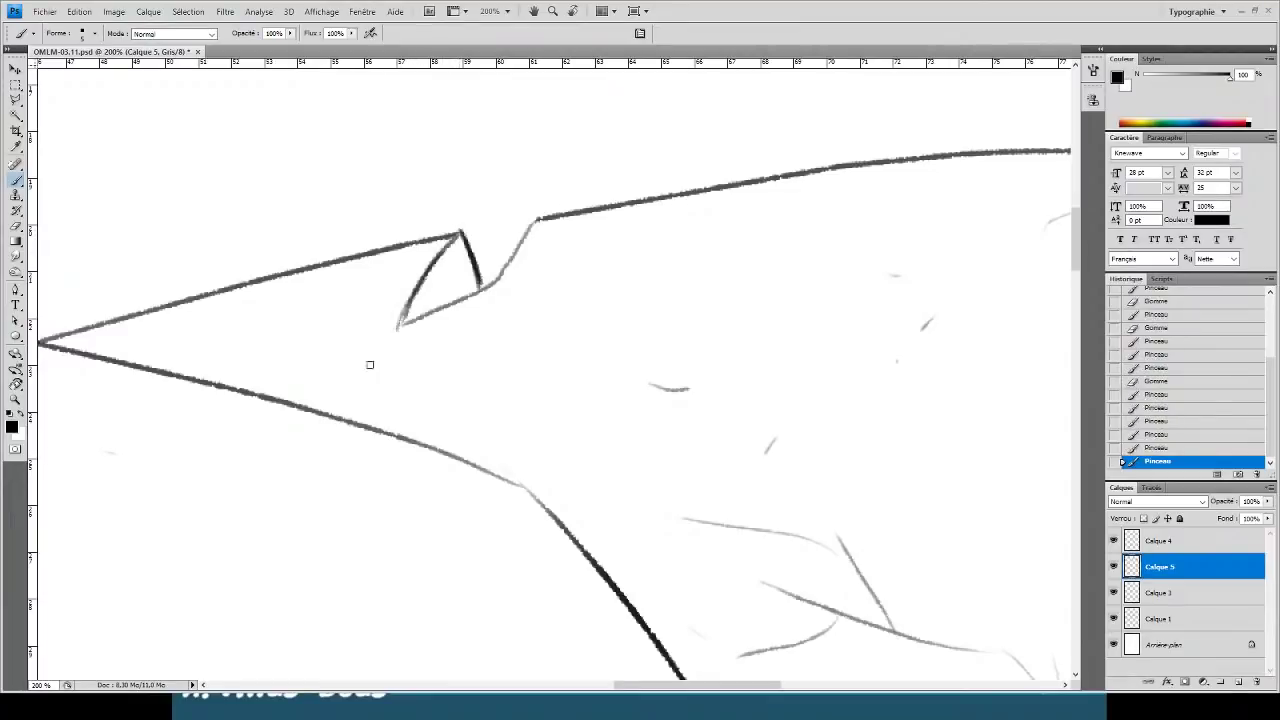
- Draw a fold from the notch down to the hood outline and add small creases in the narrow end of the sleeve
mouse_move(400, 325)
mouse_down()
mouse_move(345, 425)
mouse_move(296, 402)
mouse_up()
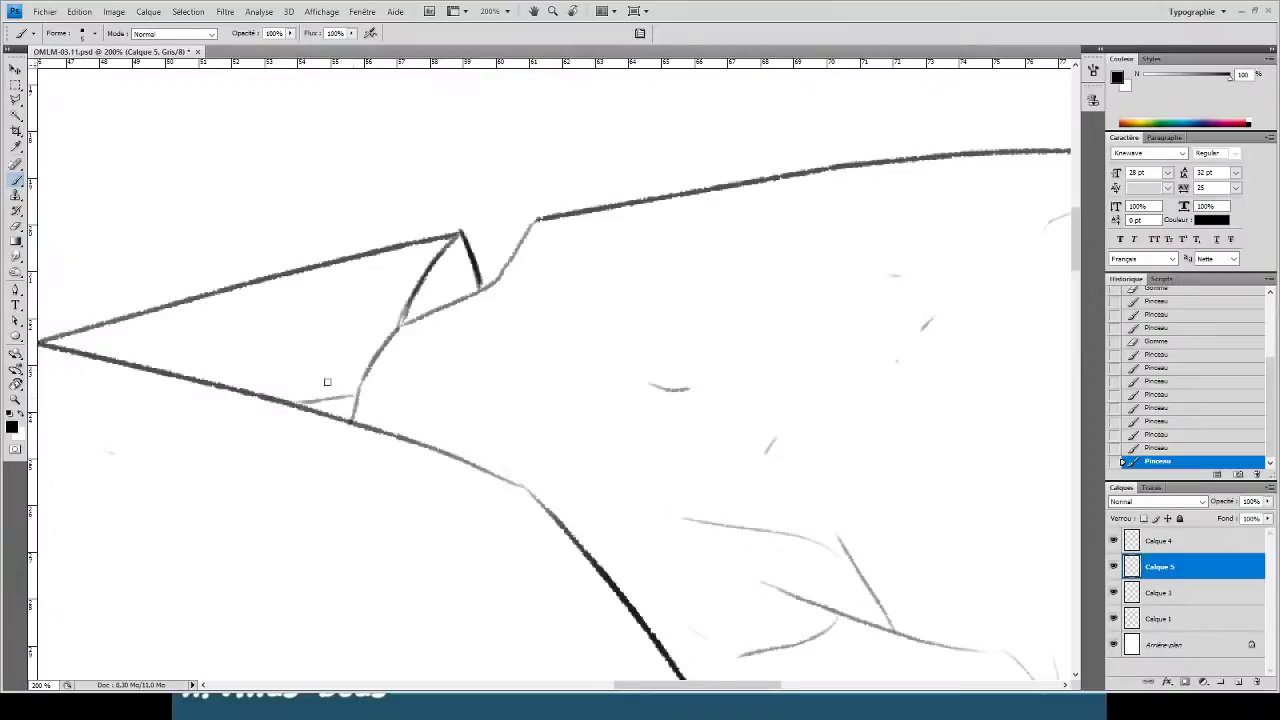
mouse_move(371, 353)
mouse_down()
mouse_move(291, 340)
mouse_move(195, 390)
mouse_move(201, 352)
mouse_move(238, 360)
mouse_move(137, 341)
mouse_up()
drag(479, 285, 480, 289)
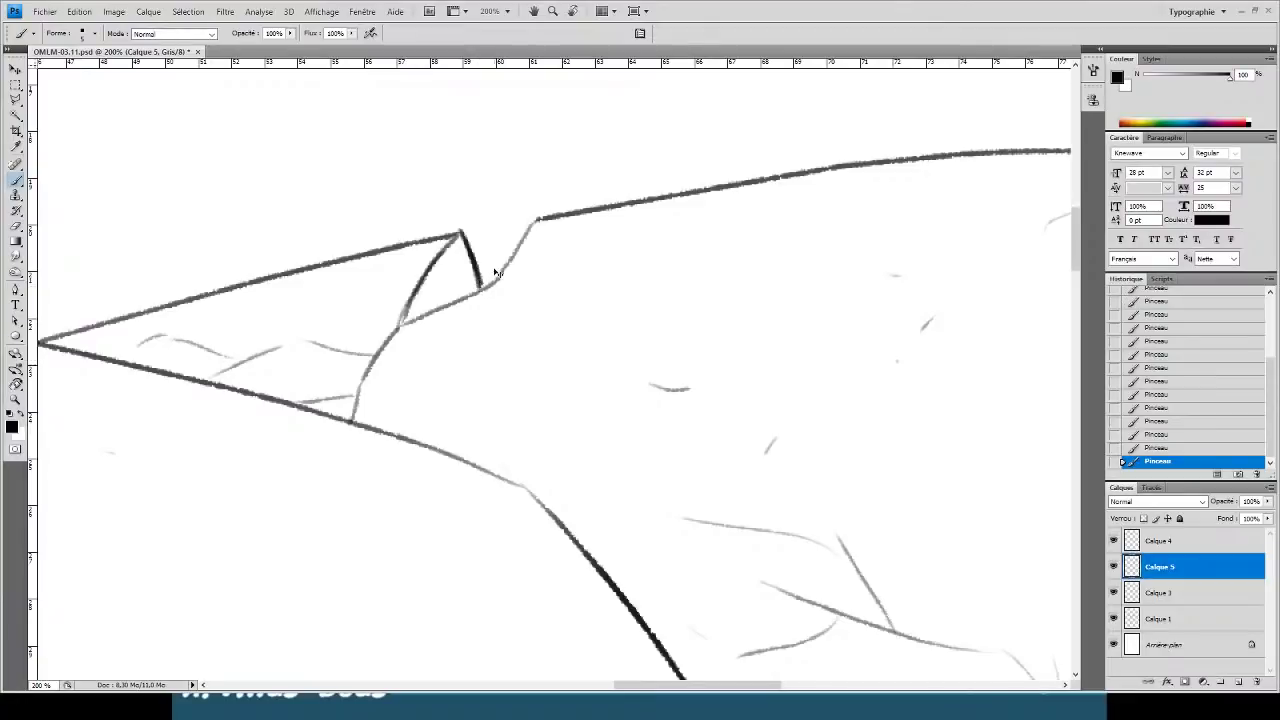
- Erase the doubled strokes at the sleeve's upper bend and redraw the contour there
key(ctrl+minus)
key(ctrl+minus)
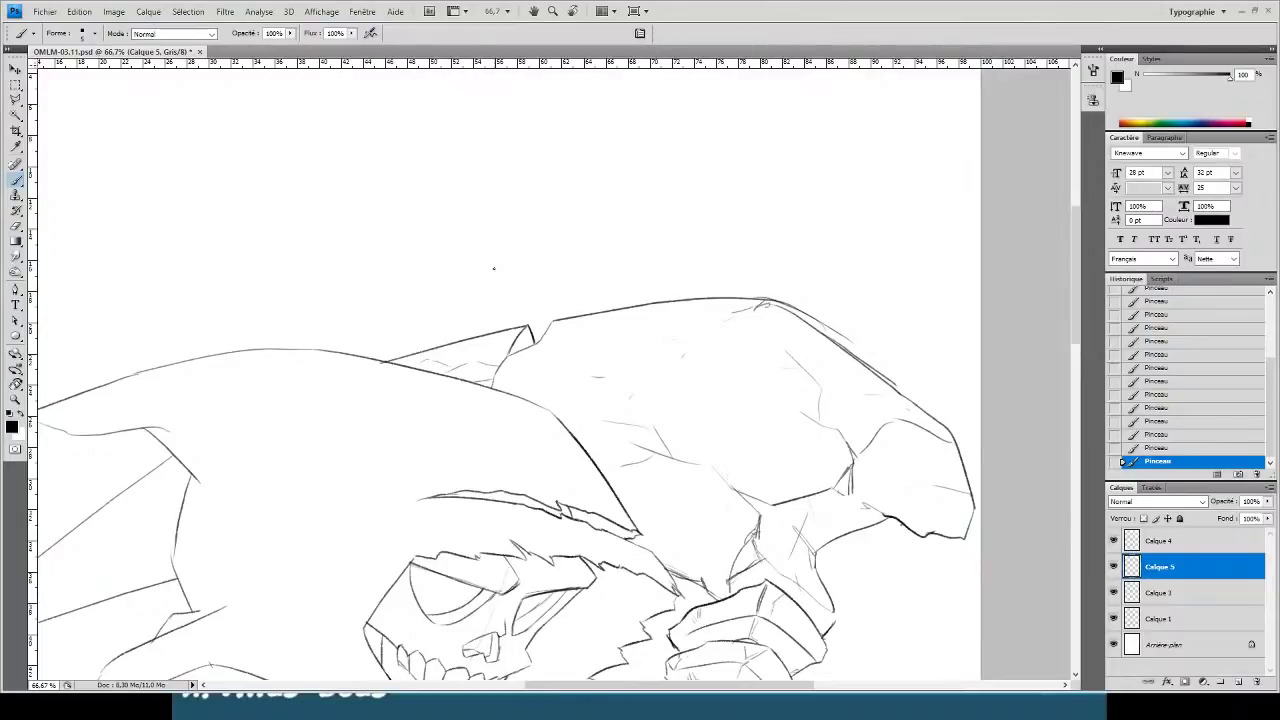
drag(654, 251, 530, 330)
key(e)
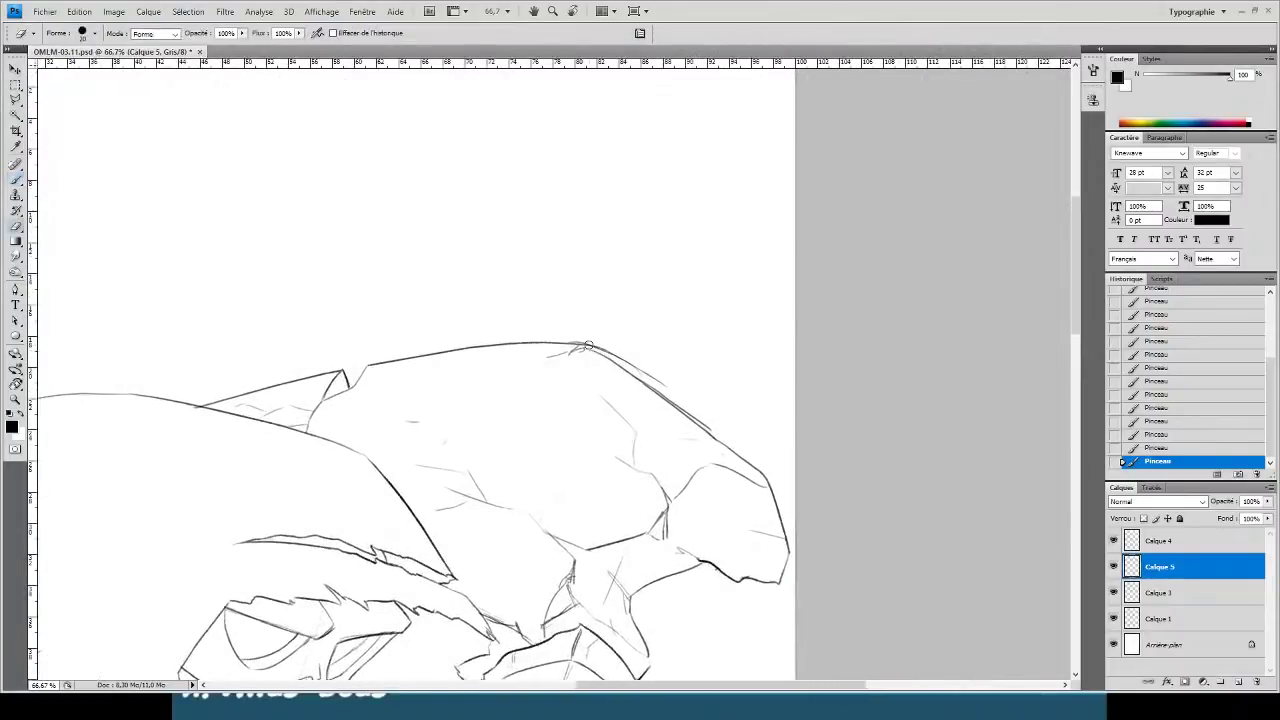
mouse_move(615, 355)
mouse_down()
mouse_move(566, 338)
mouse_move(631, 367)
mouse_move(632, 384)
mouse_up()
key(b)
key(ctrl+z)
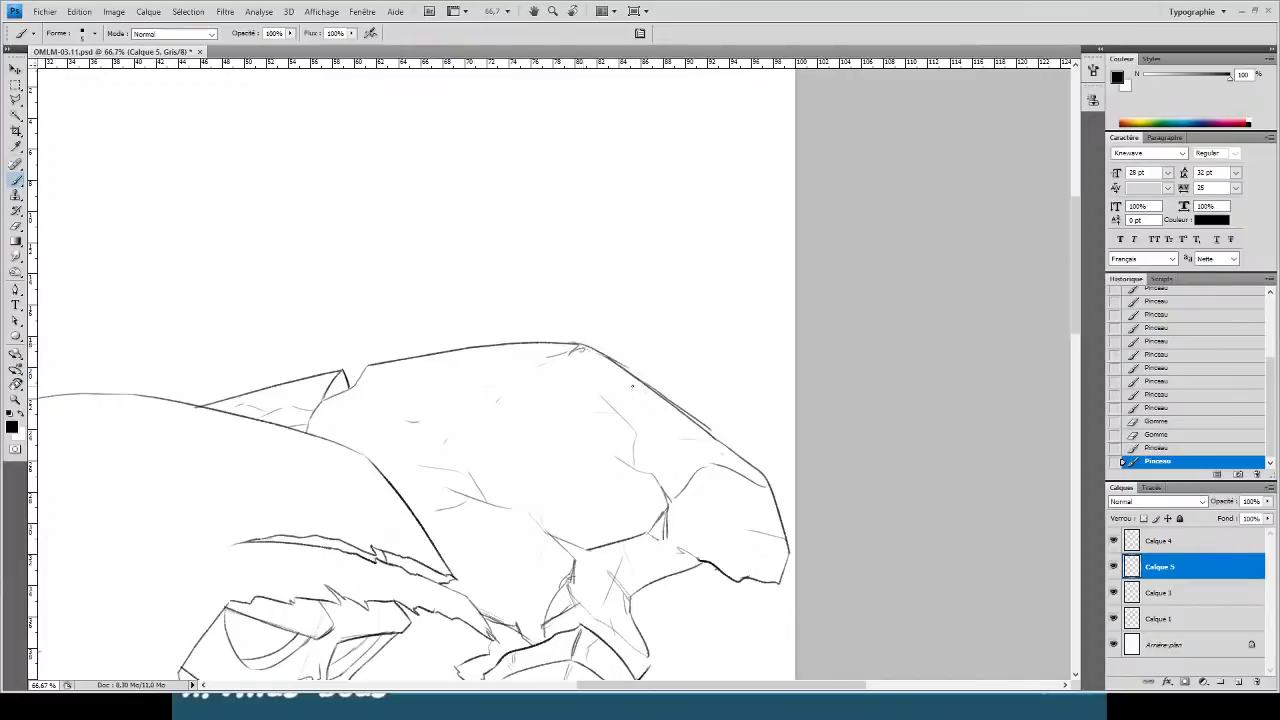
- Erase a gap in the lower edge of the pointed cloth tail trailing behind the hood
key(ctrl+minus)
key(ctrl+minus)
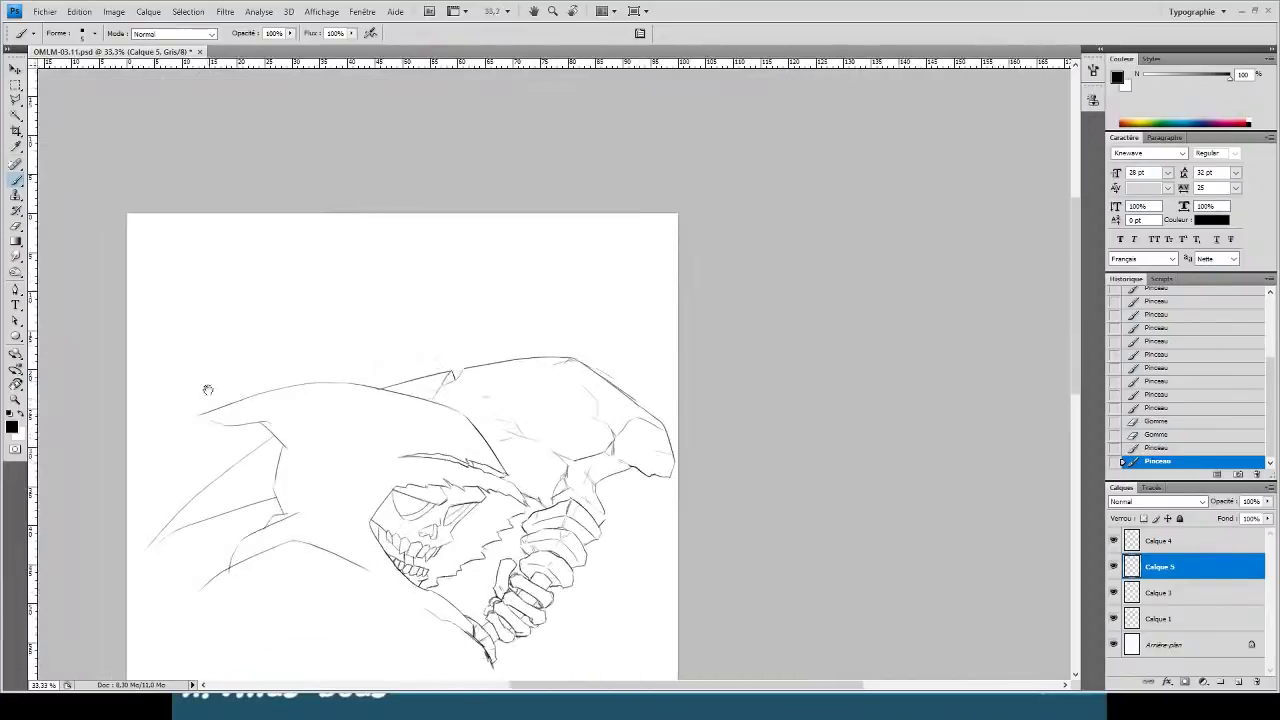
drag(208, 386, 444, 313)
key(ctrl+plus)
key(ctrl+plus)
key(ctrl+plus)
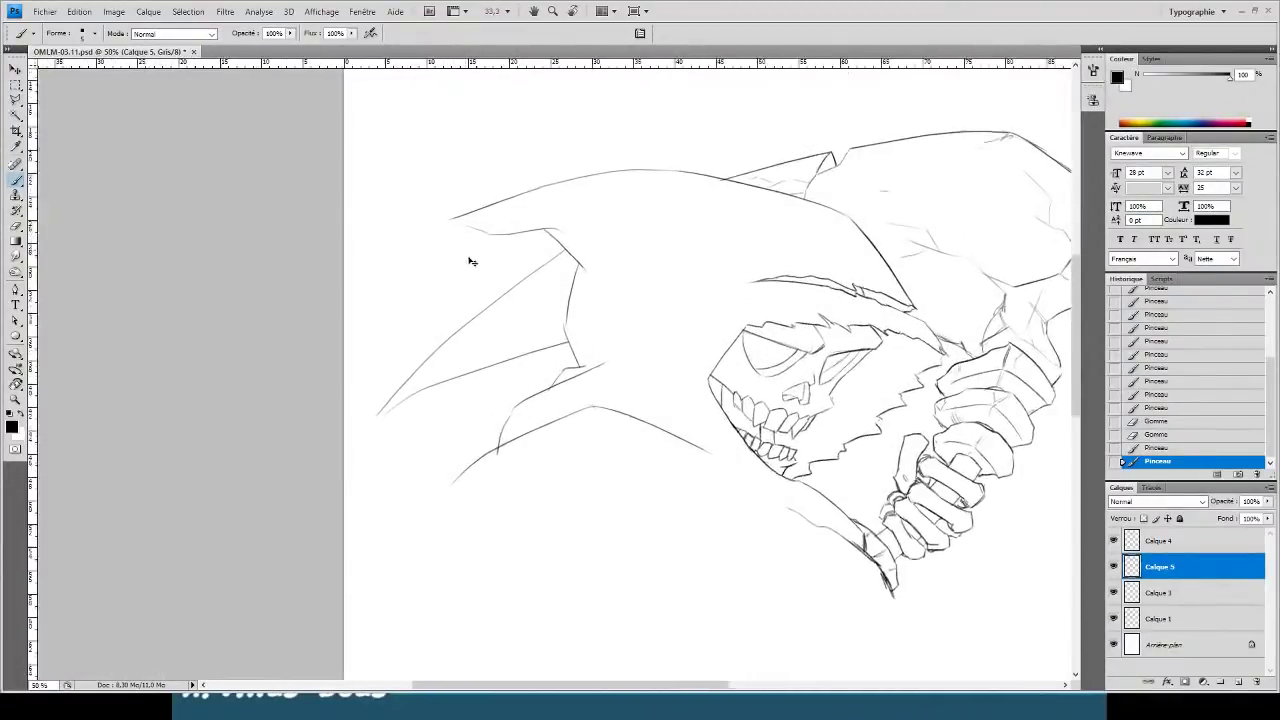
key(e)
mouse_move(512, 328)
mouse_down()
mouse_move(523, 311)
mouse_move(527, 340)
mouse_move(500, 326)
mouse_up()
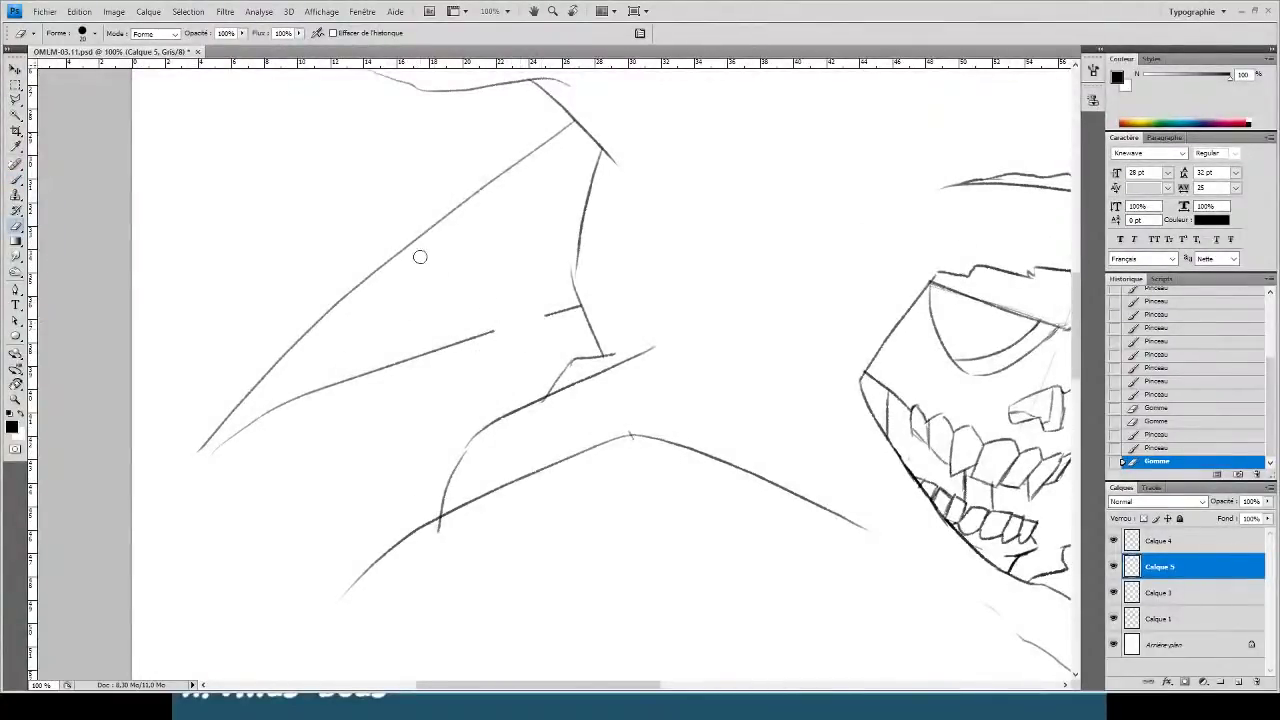
- Draw a pointed tear rising from the gap in the cloth tail's lower edge
key(ctrl+plus)
mouse_move(427, 299)
mouse_down()
mouse_move(449, 422)
mouse_move(457, 264)
mouse_up()
key(b)
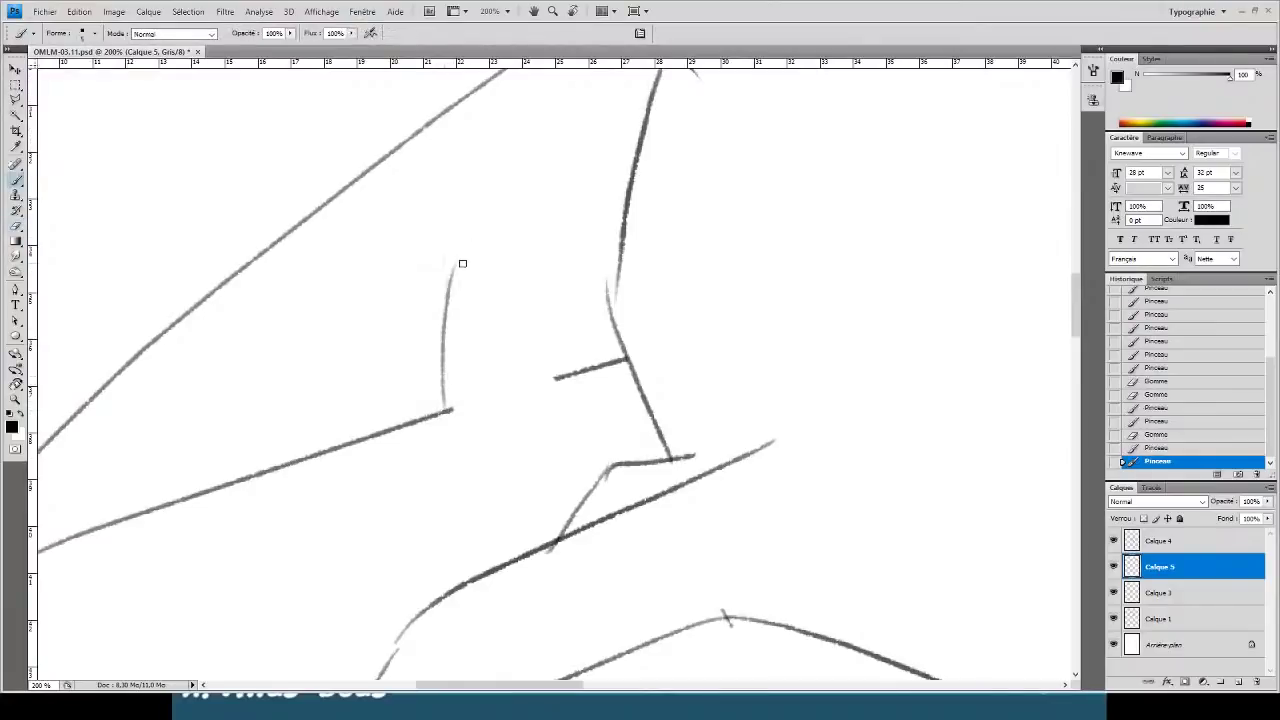
mouse_move(556, 382)
mouse_down()
mouse_move(525, 351)
mouse_move(501, 239)
mouse_move(477, 226)
mouse_move(499, 225)
mouse_move(450, 290)
mouse_up()
mouse_move(500, 218)
mouse_down()
mouse_move(439, 305)
mouse_move(460, 411)
mouse_up()
key(ctrl+z)
drag(448, 290, 437, 378)
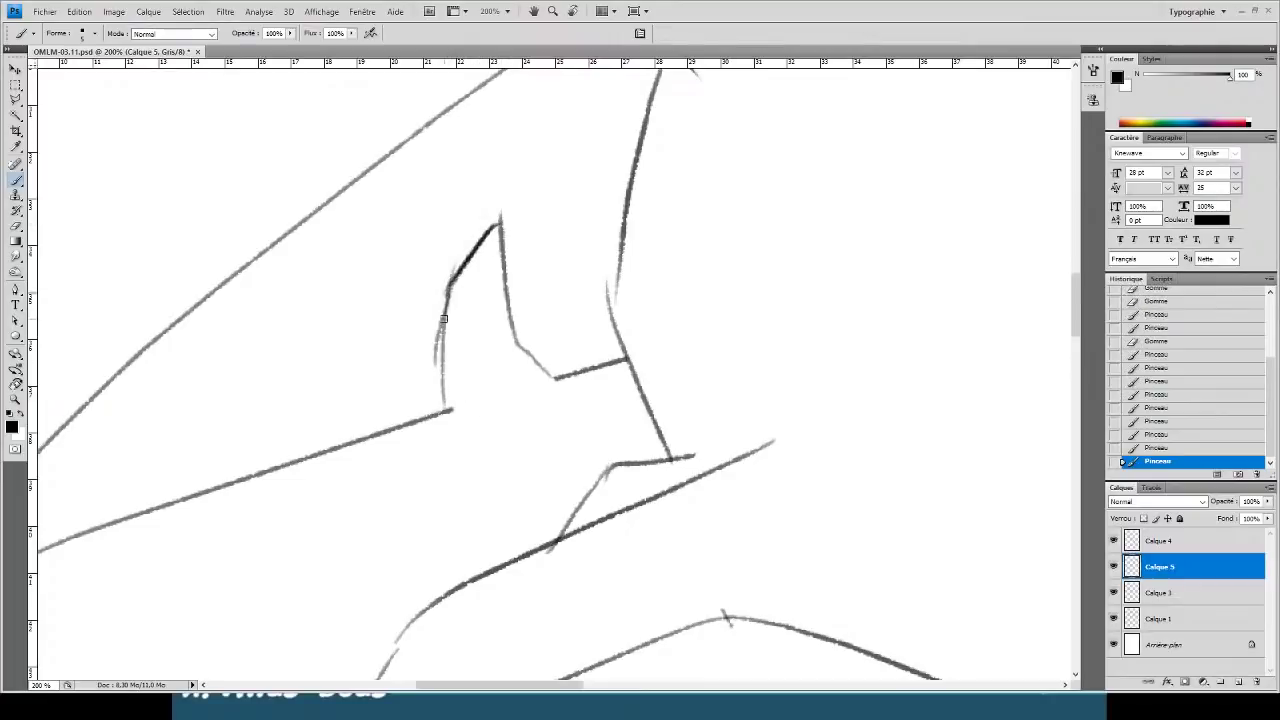
mouse_move(446, 314)
mouse_down()
mouse_move(440, 400)
mouse_move(462, 282)
mouse_up()
- Erase the tear's outer side and redraw it as a slanted edge hooking back to the cloth tail's lower edge
key(e)
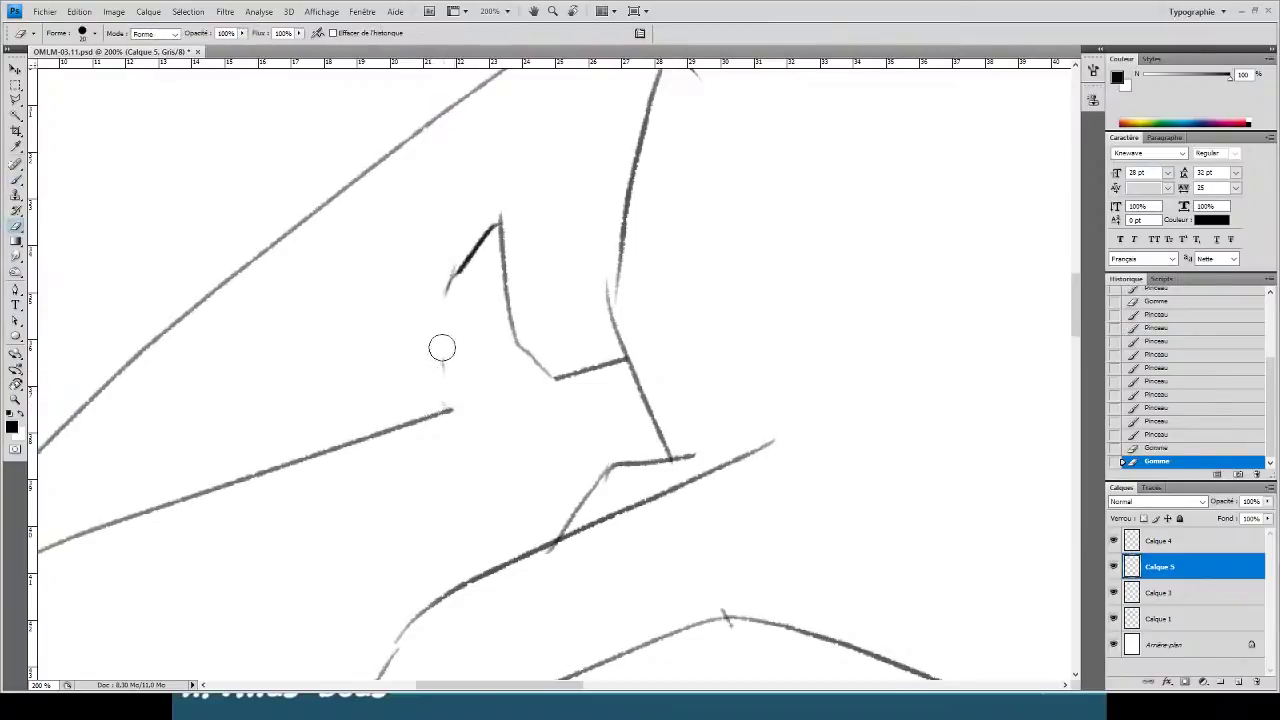
mouse_move(444, 356)
mouse_down()
mouse_move(457, 291)
mouse_move(446, 288)
mouse_move(406, 392)
mouse_up()
key(b)
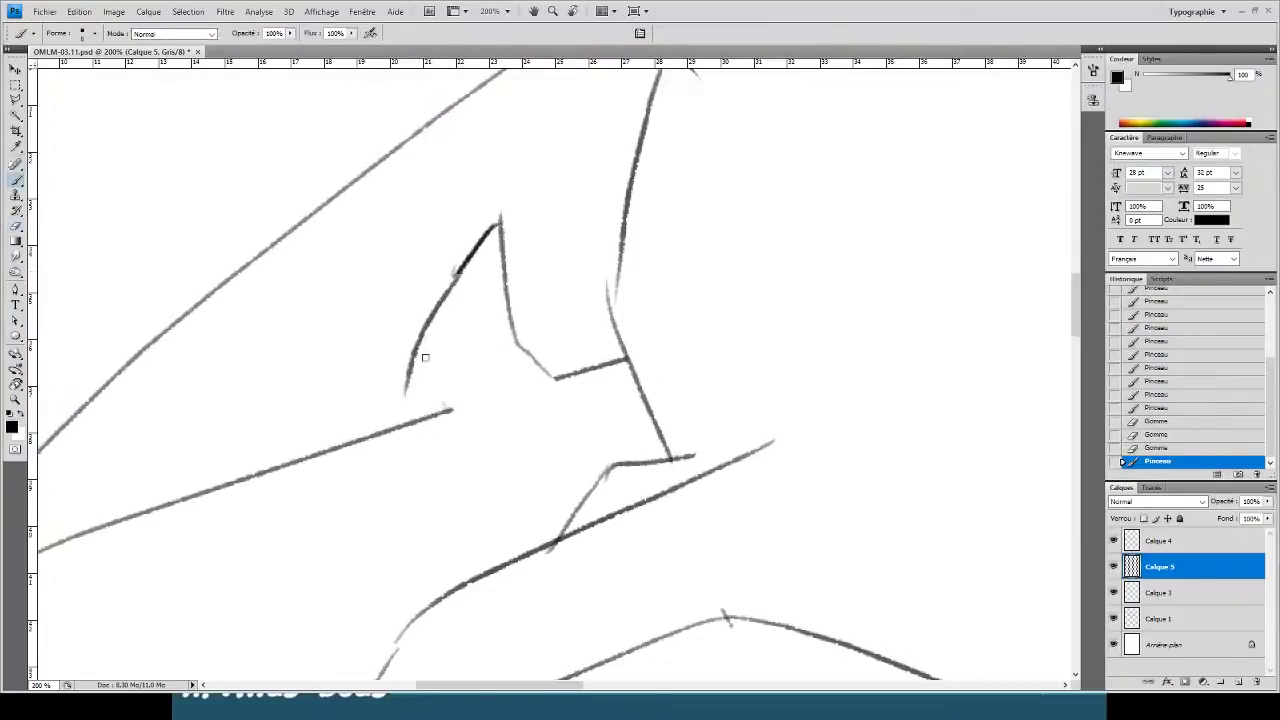
key(ctrl+z)
mouse_move(456, 272)
mouse_down()
mouse_move(412, 357)
mouse_move(447, 295)
mouse_move(418, 345)
mouse_move(414, 389)
mouse_move(410, 361)
mouse_move(448, 405)
mouse_up()
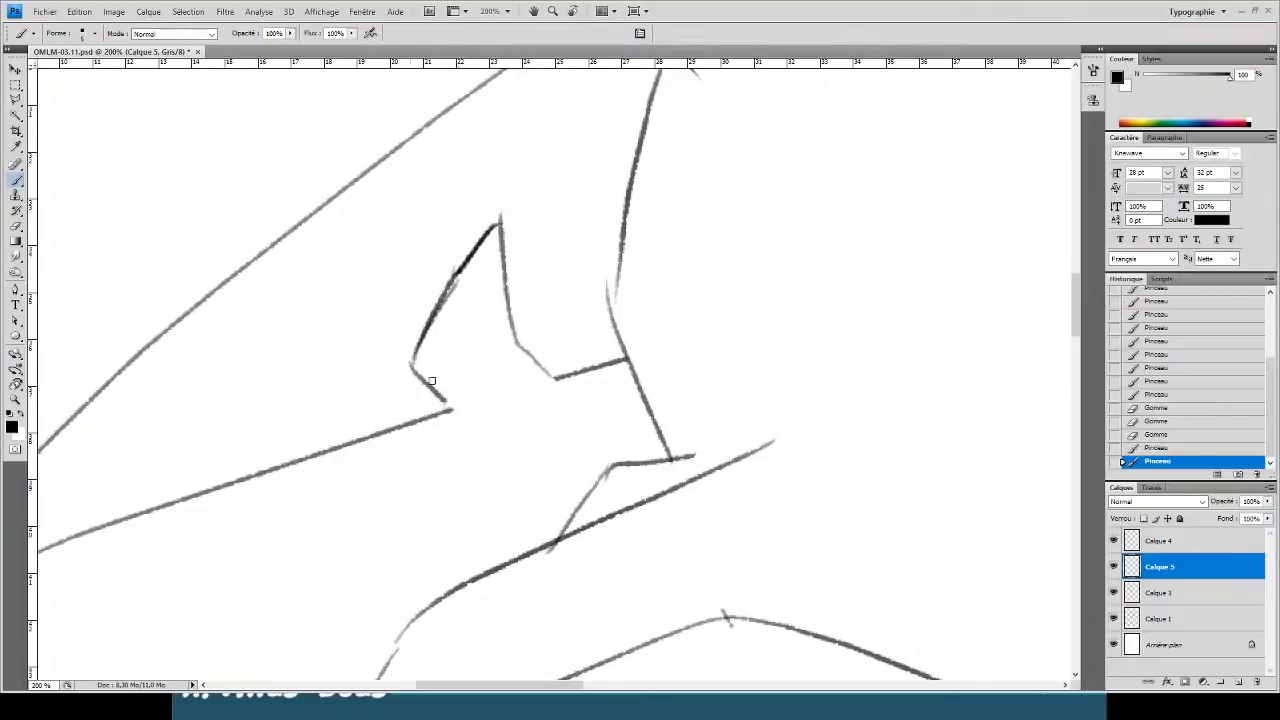
- Draw a curved stroke from the cloth tail's lower edge up to the tear's inner side, closing the tear
mouse_move(414, 362)
mouse_down()
mouse_move(451, 411)
mouse_move(525, 345)
mouse_up()
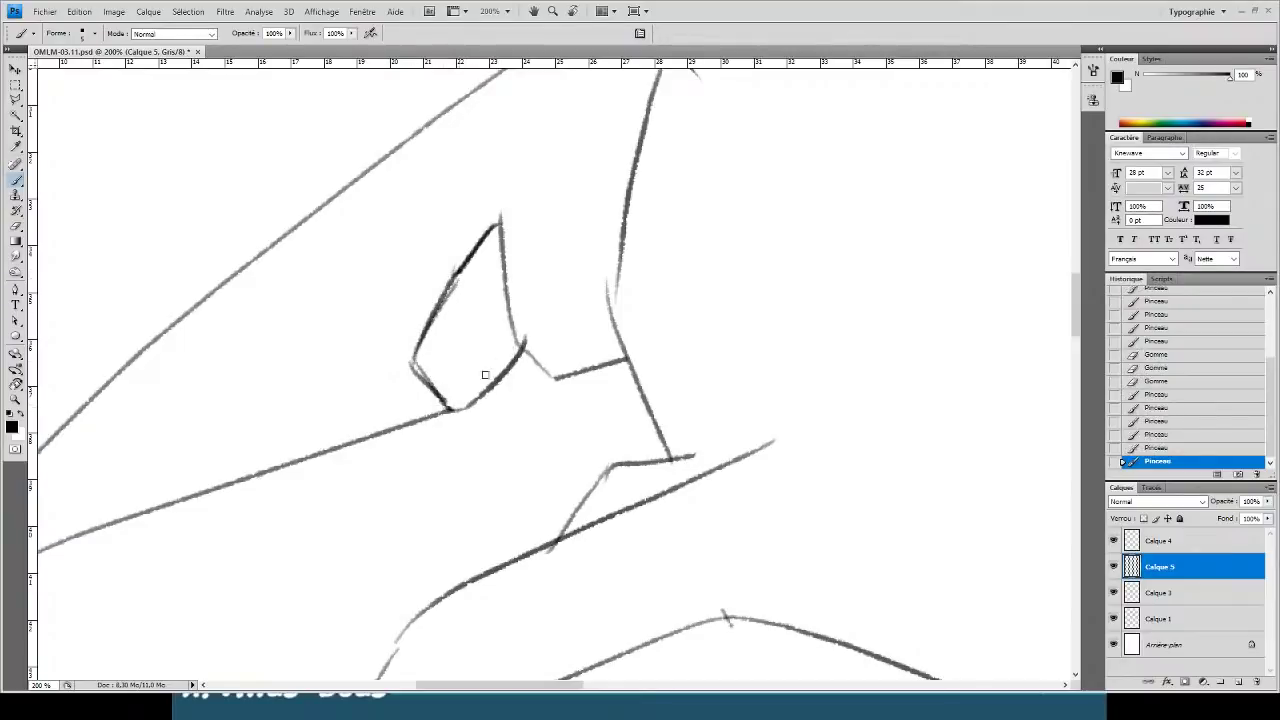
key(ctrl+z)
drag(455, 410, 509, 308)
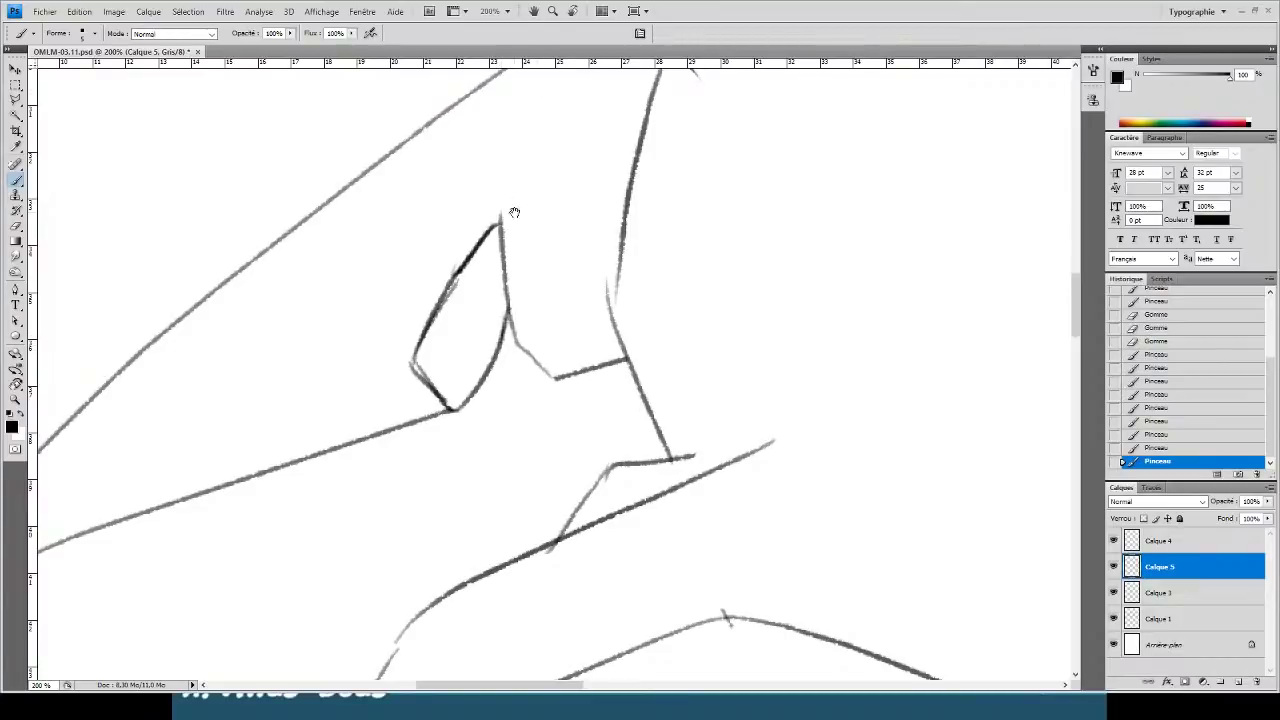
- Draw a fold line rising from the tear's tip, with two thin branches reaching toward the hood
mouse_move(507, 219)
mouse_down()
mouse_move(451, 265)
mouse_move(518, 140)
mouse_up()
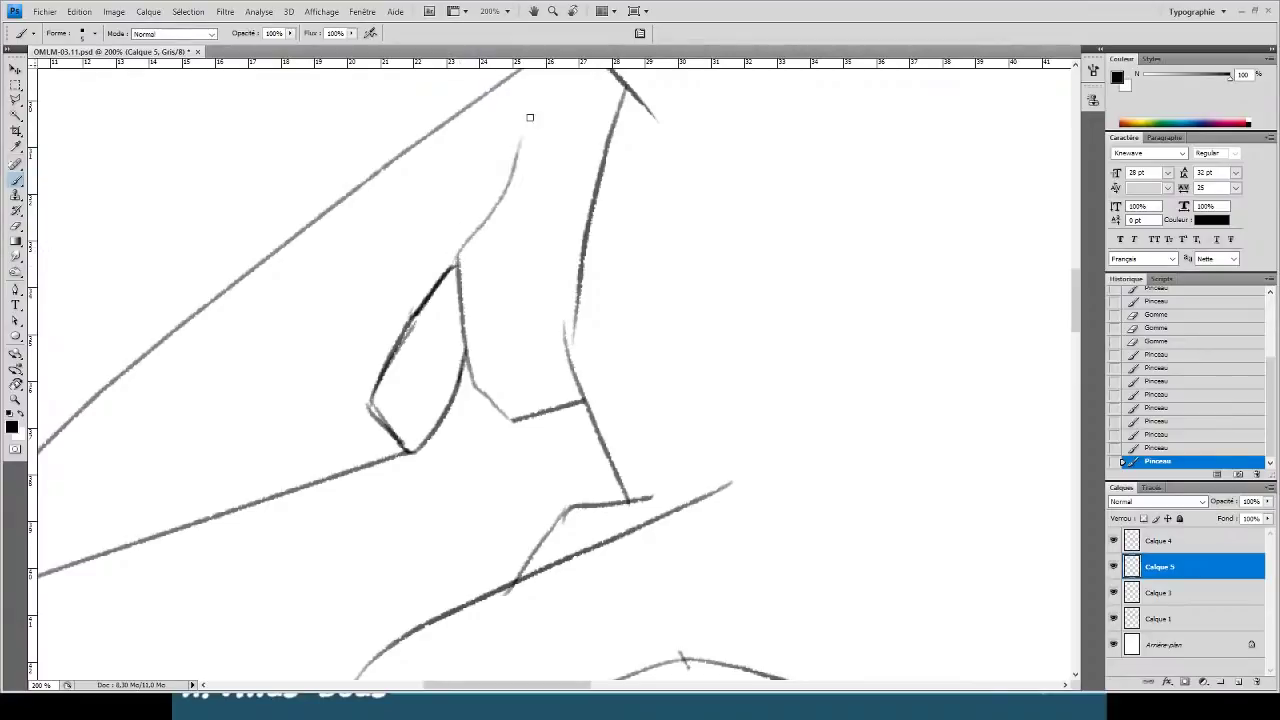
drag(506, 186, 600, 127)
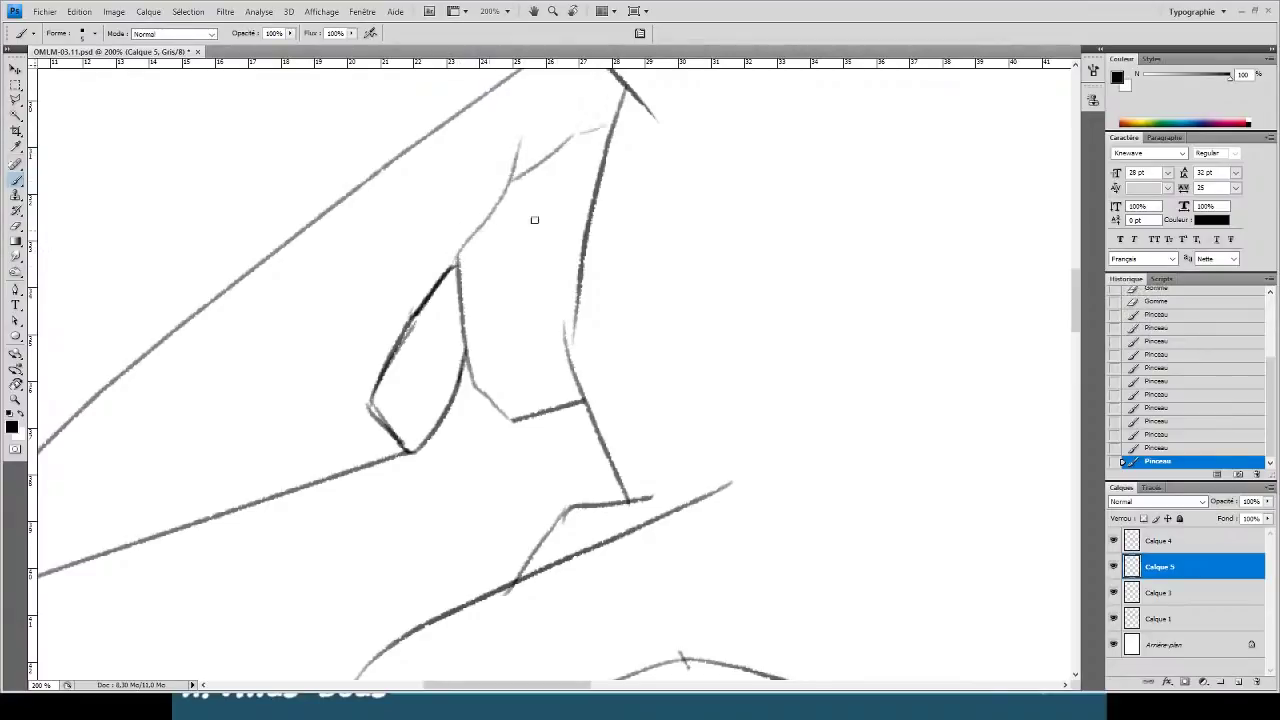
drag(534, 219, 480, 230)
key(ctrl+minus)
key(ctrl+minus)
drag(369, 331, 263, 326)
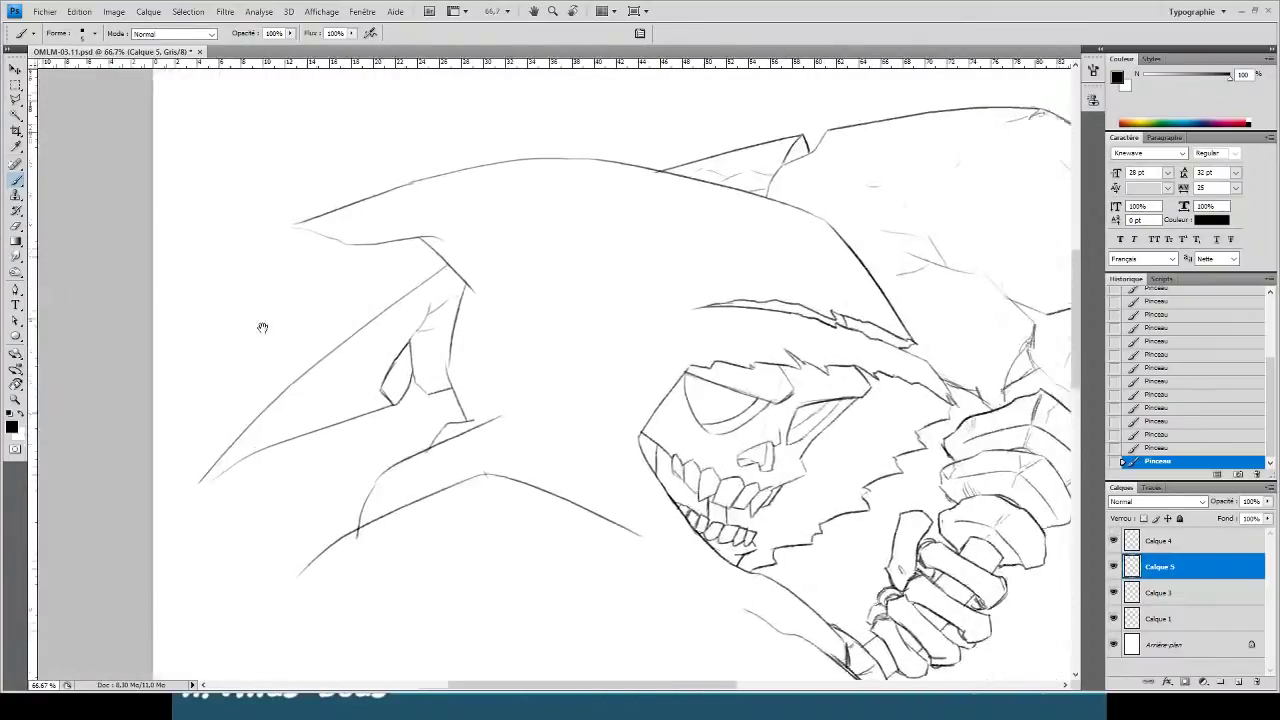
- Erase a small gap in the upper edge of the pointed cloth tail
key(ctrl+plus)
scroll(288, 331, up, 2)
key(e)
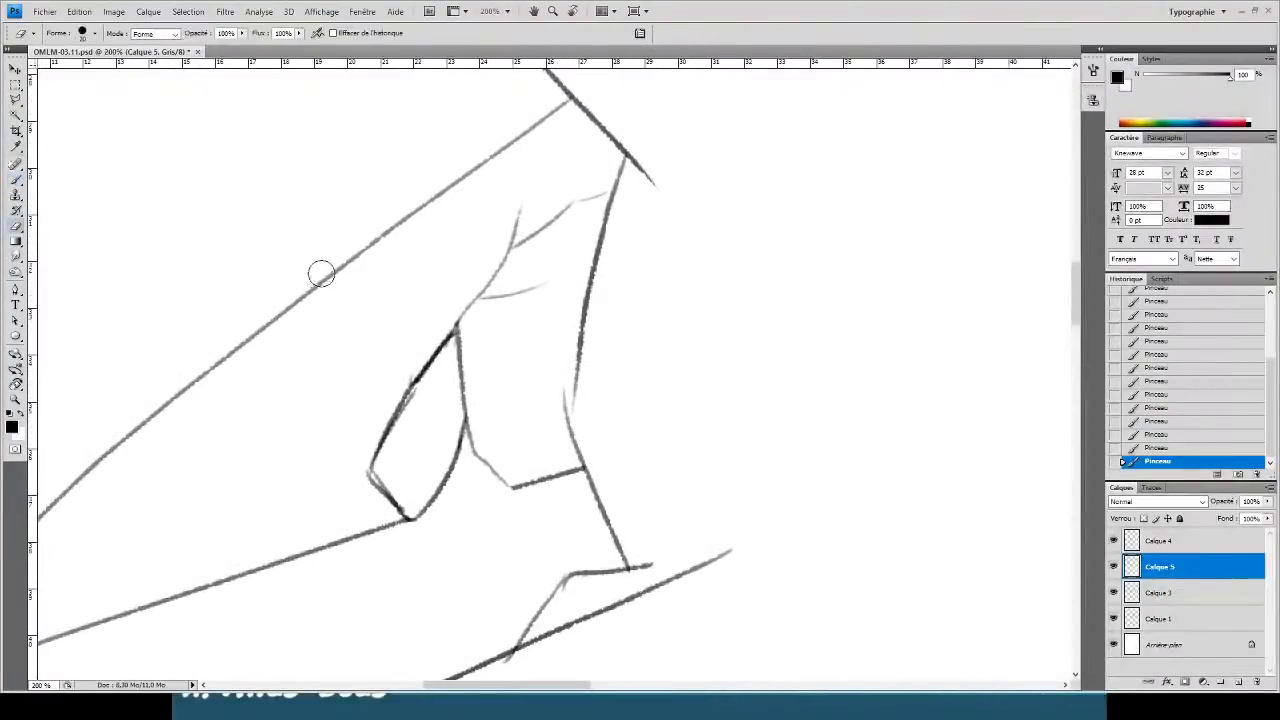
mouse_move(324, 272)
mouse_down()
mouse_move(295, 431)
mouse_move(294, 407)
mouse_move(259, 428)
mouse_move(245, 484)
mouse_up()
- Draw a narrow notch at the gap in the upper edge, with jagged creases running down inside the cloth tail
key(b)
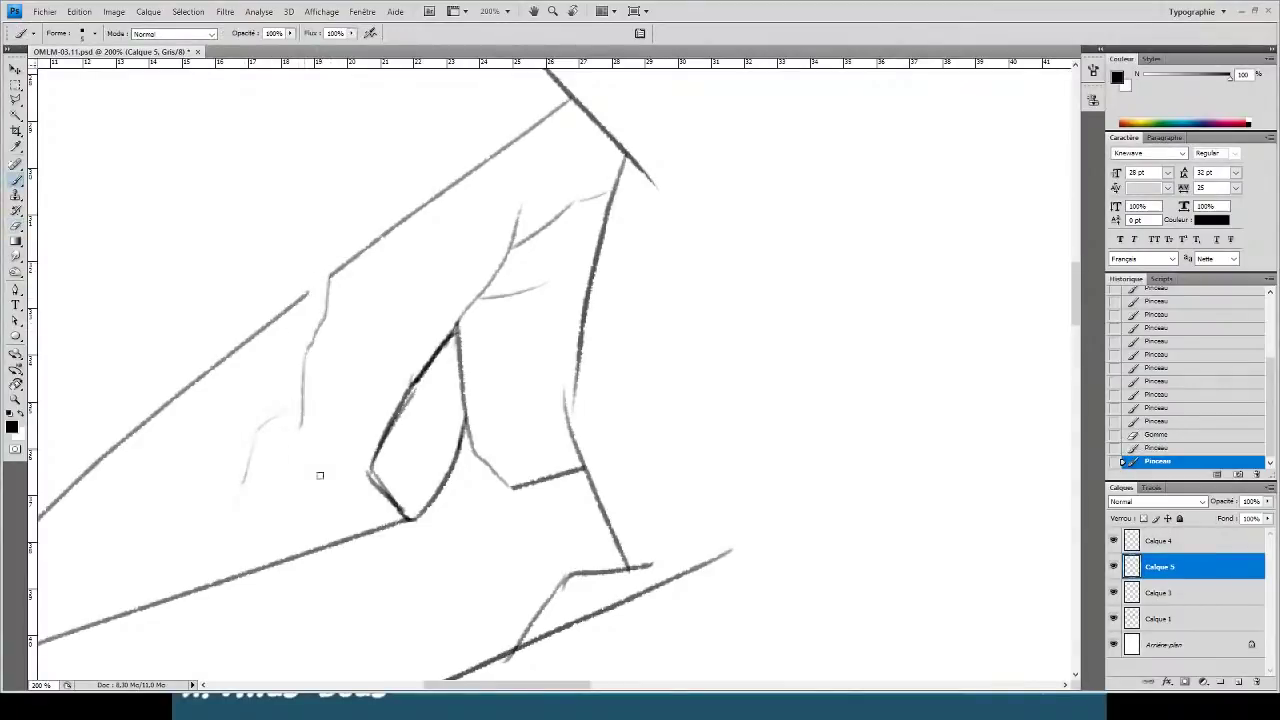
mouse_move(304, 450)
mouse_down()
mouse_move(321, 483)
mouse_move(357, 500)
mouse_up()
drag(307, 296, 317, 345)
key(ctrl+z)
drag(308, 293, 309, 357)
mouse_move(309, 292)
mouse_down()
mouse_move(326, 303)
mouse_move(307, 356)
mouse_up()
key(ctrl+minus)
key(ctrl+minus)
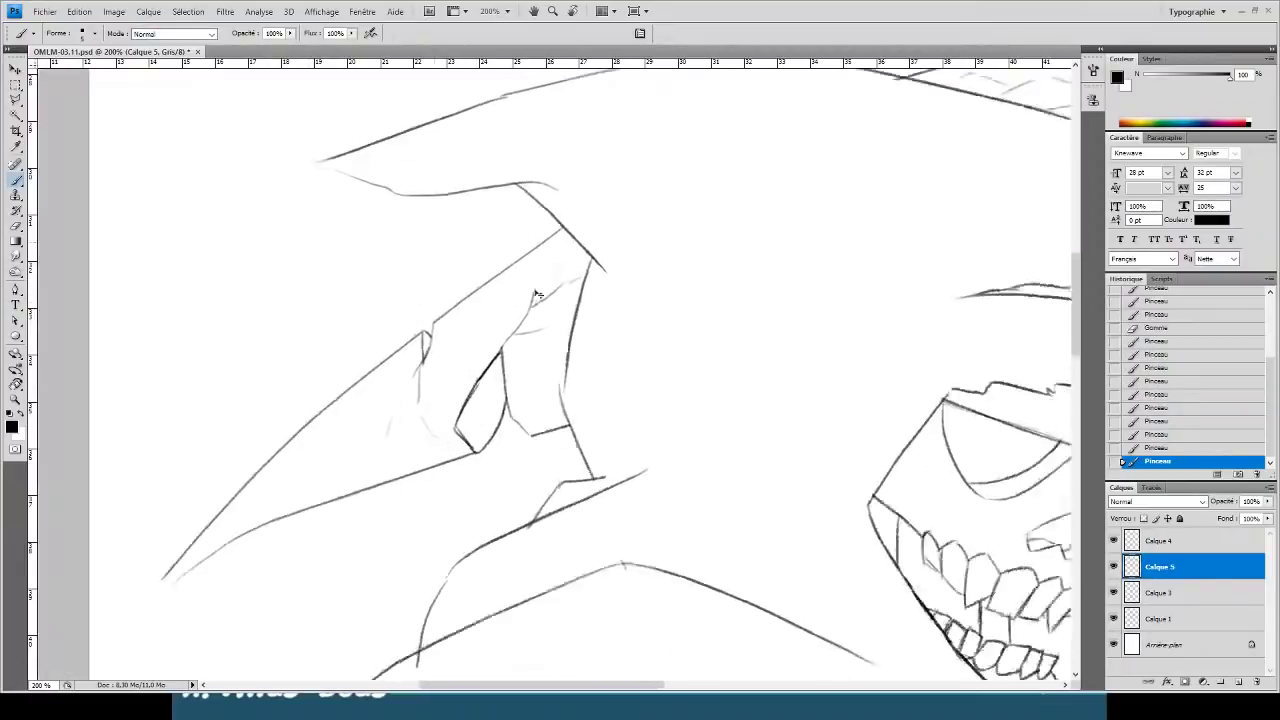
- Draw the sleeve's underside as two long curves, one from the shoulder and one from the wrist, crossing beneath the arm
drag(595, 304, 208, 330)
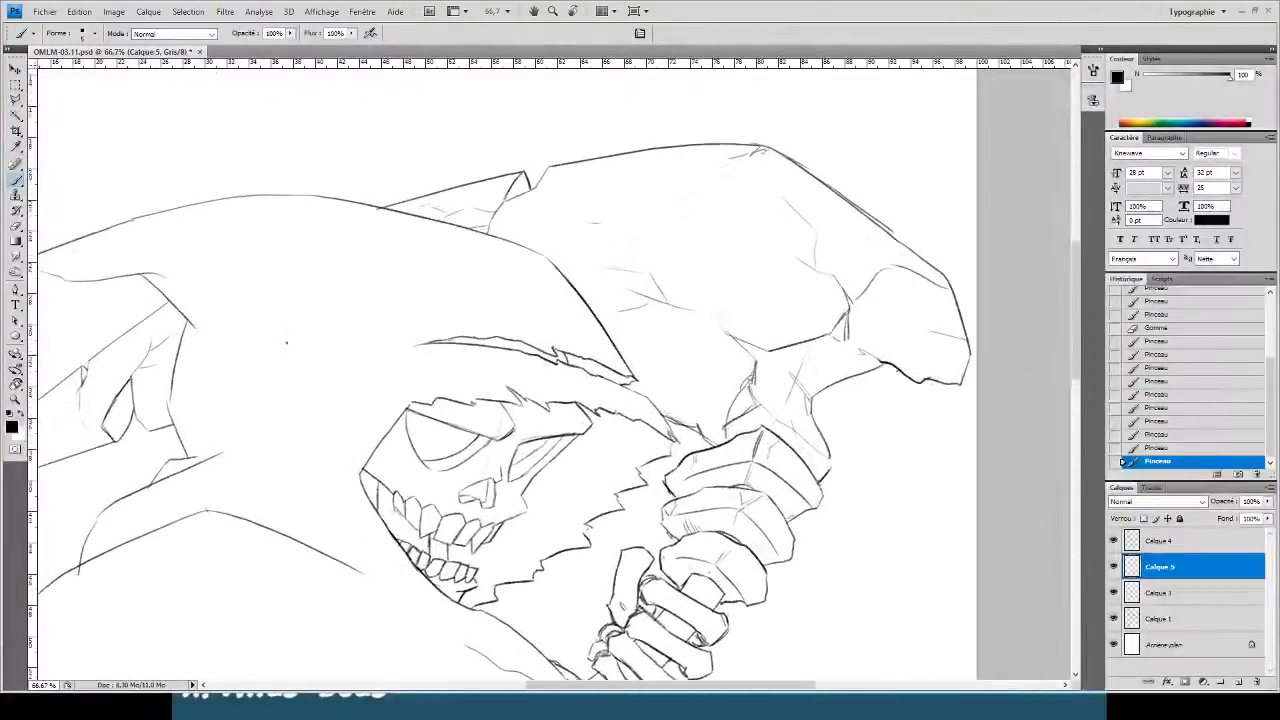
drag(528, 303, 505, 298)
key(ctrl+minus)
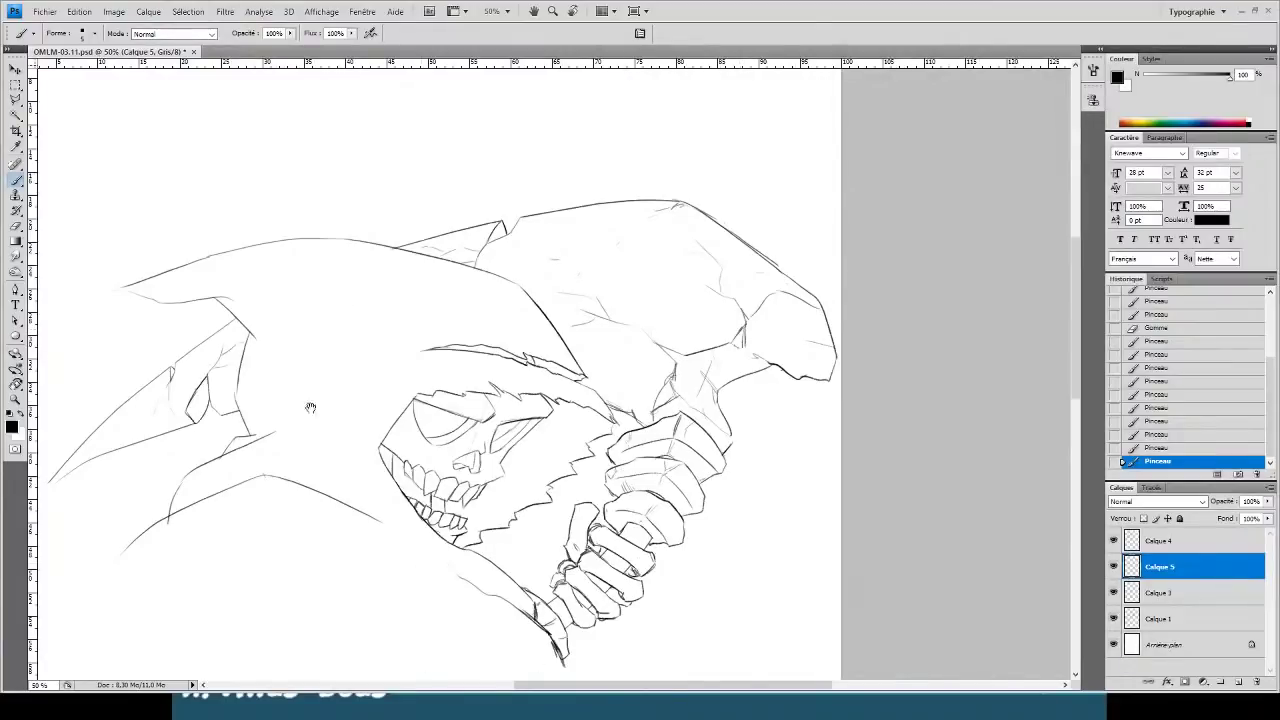
drag(309, 403, 408, 322)
mouse_move(224, 455)
mouse_down()
mouse_move(437, 580)
mouse_move(660, 555)
mouse_up()
key(ctrl+z)
drag(210, 485, 598, 608)
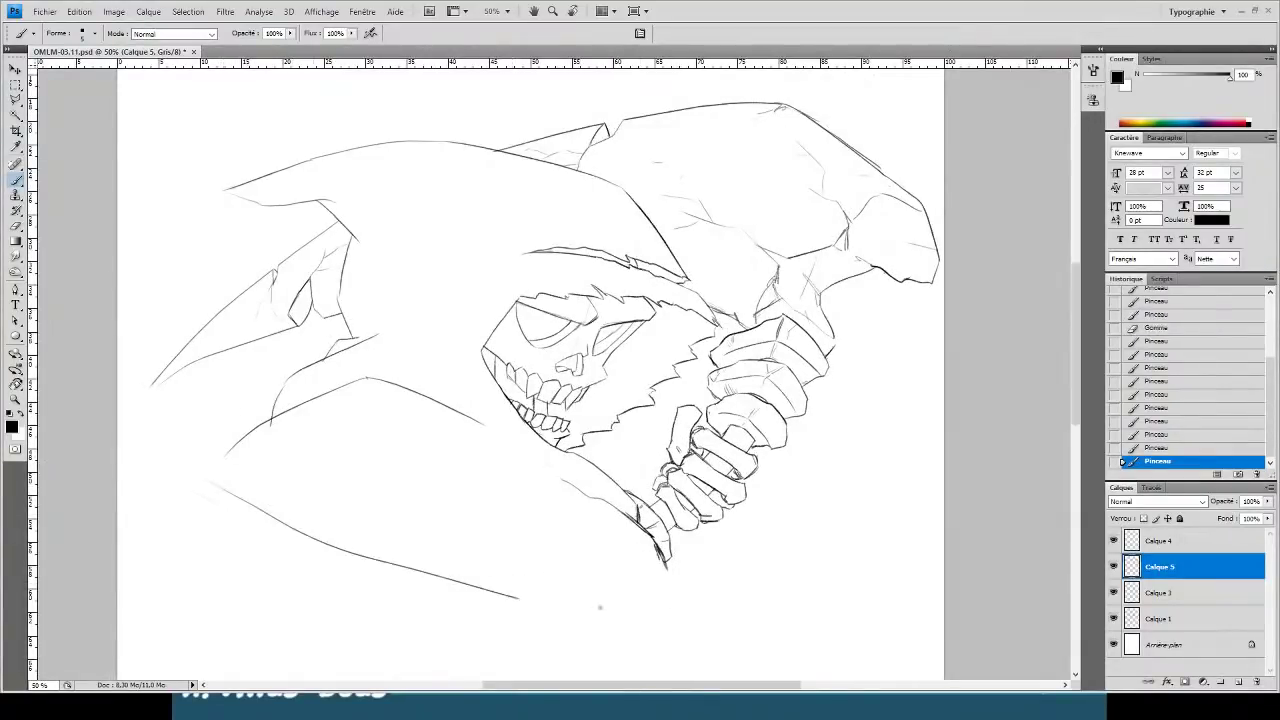
drag(672, 570, 466, 602)
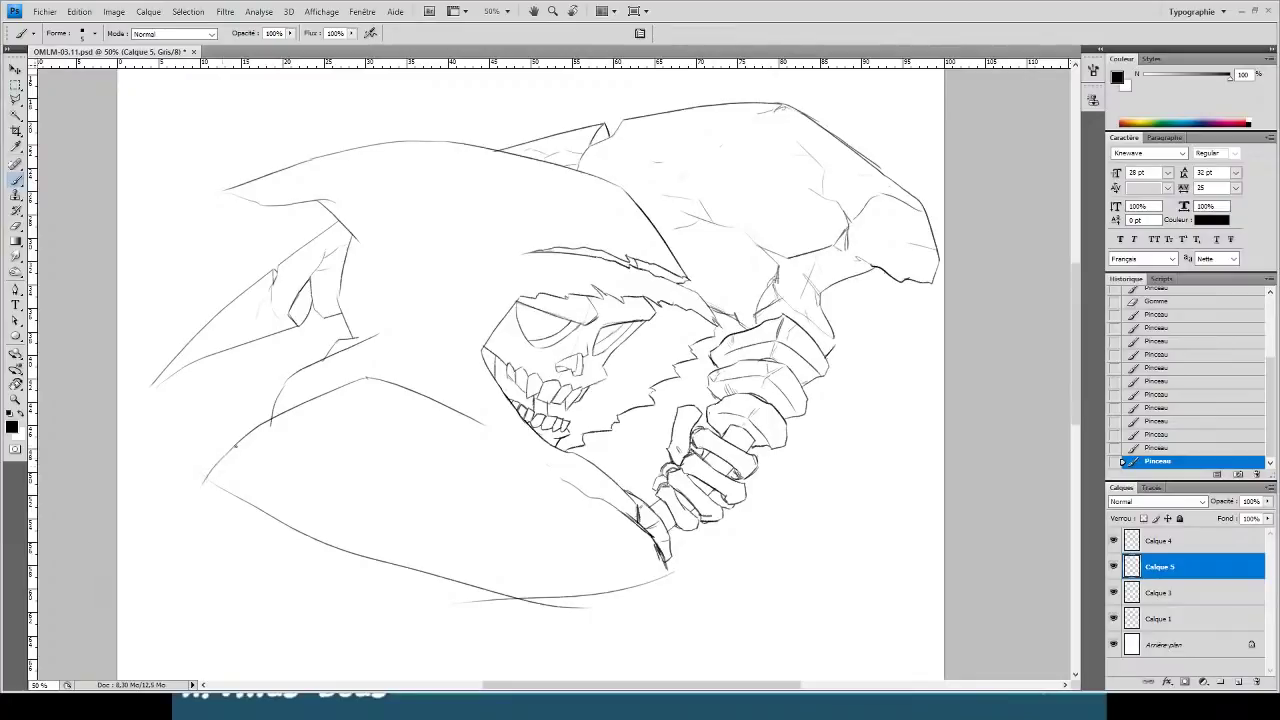
- Merge the layers Calque 4, Calque 5 and Calque 3 down into Calque 1
drag(490, 338, 340, 383)
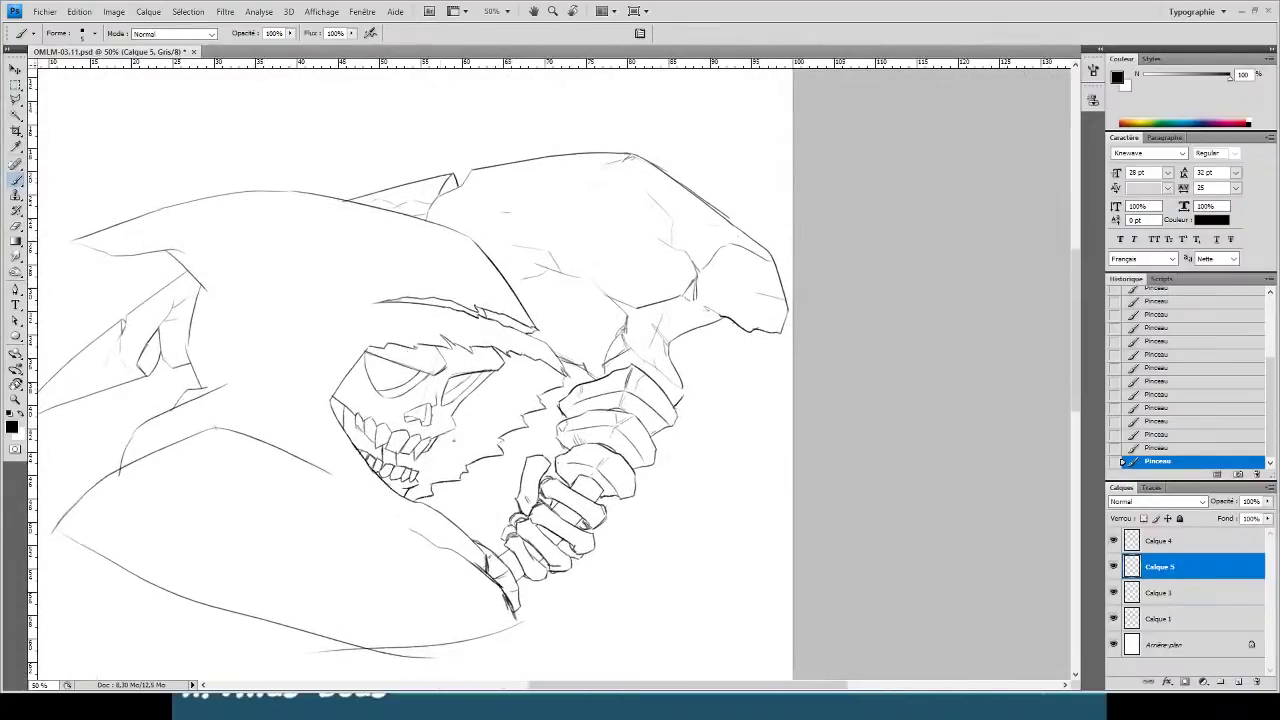
click(1172, 548)
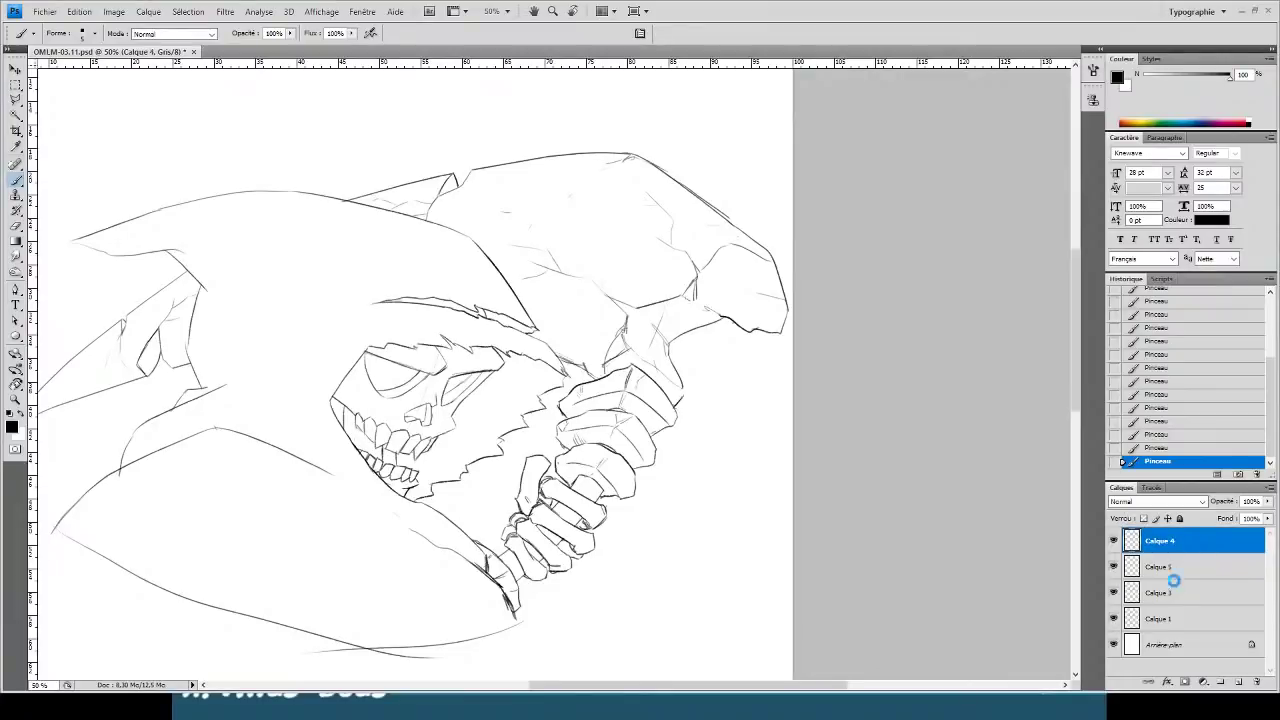
key(ctrl+e)
key(ctrl+e)
key(ctrl+e)
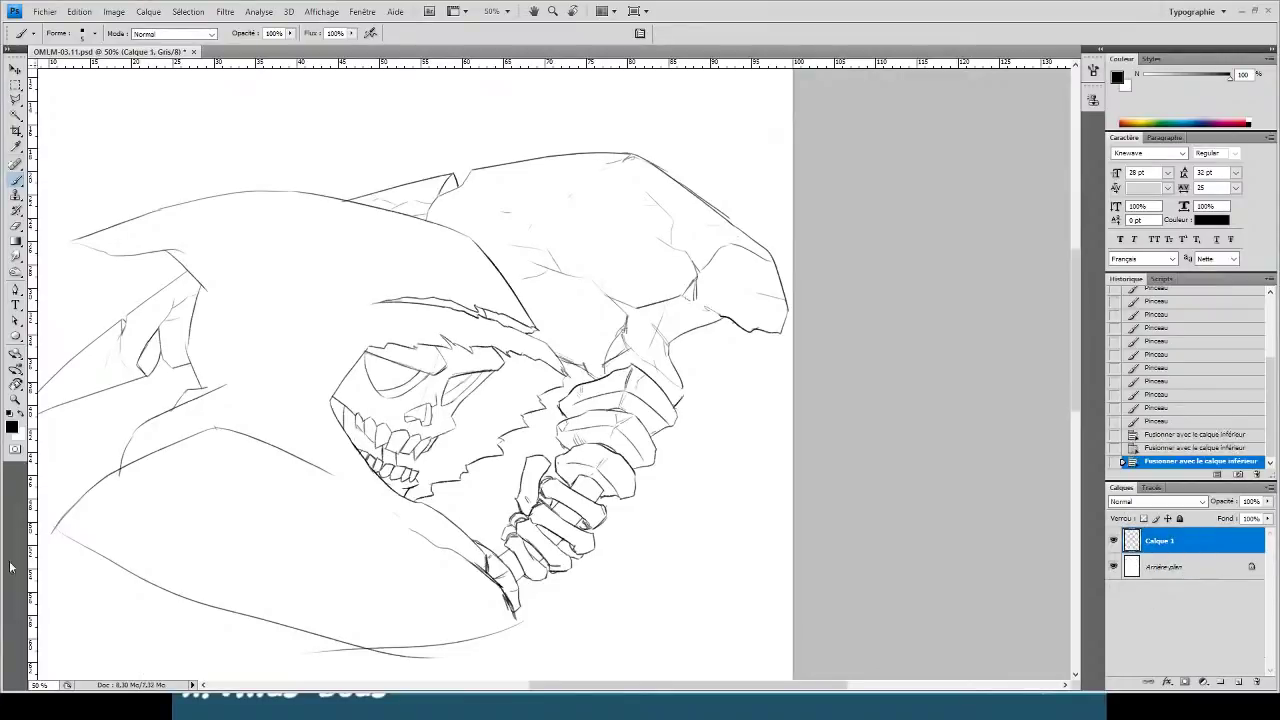
- Lock the transparent pixels of Calque 1 and try filling its lines with 65% grey
key(i)
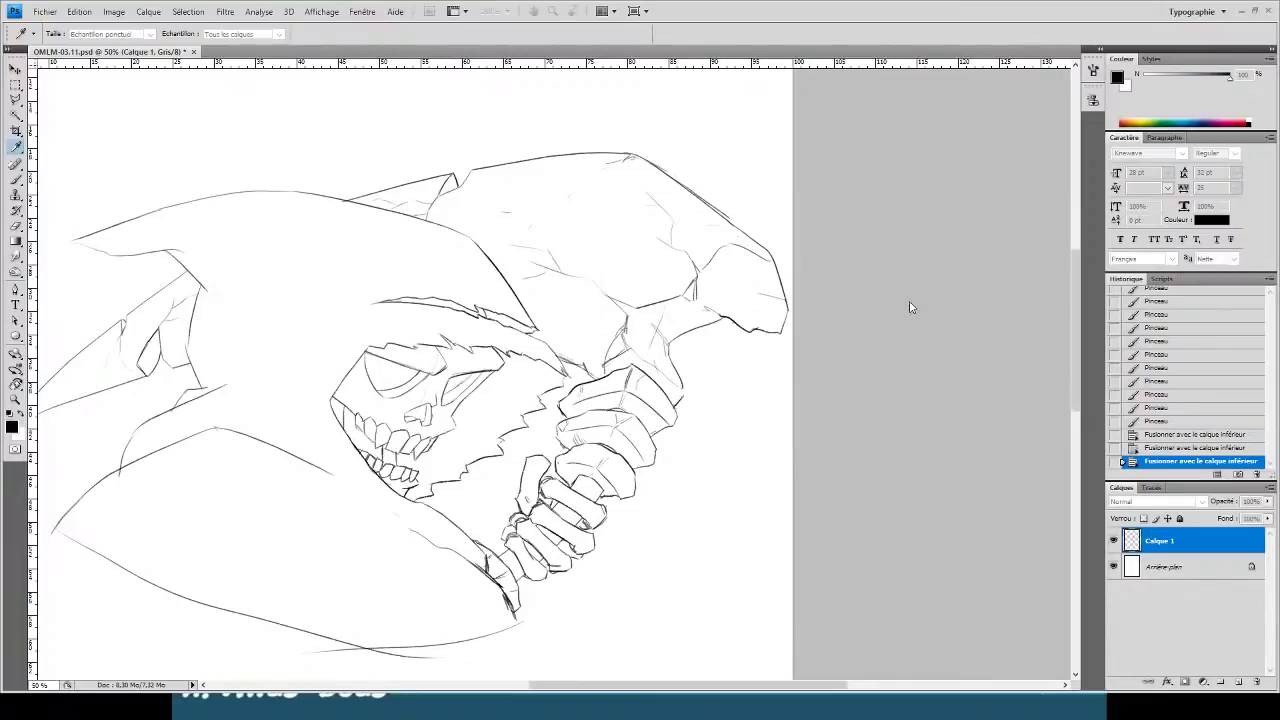
key(b)
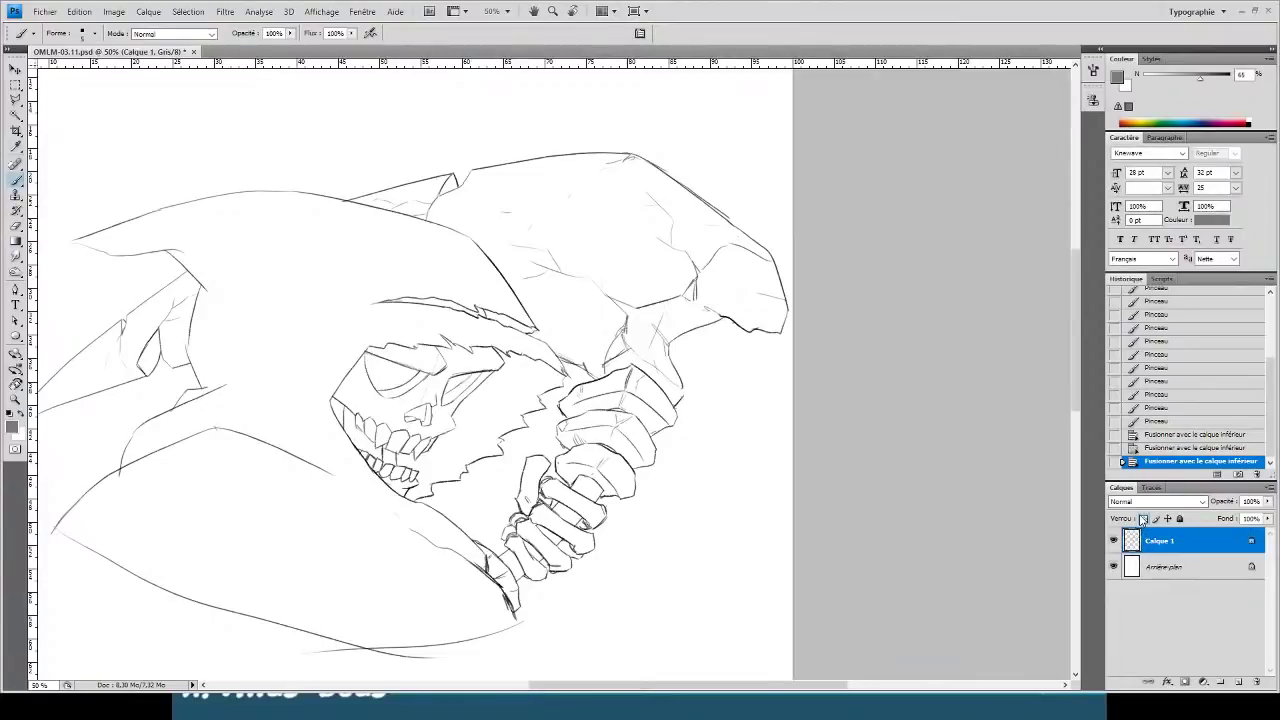
key(alt+BackSpace)
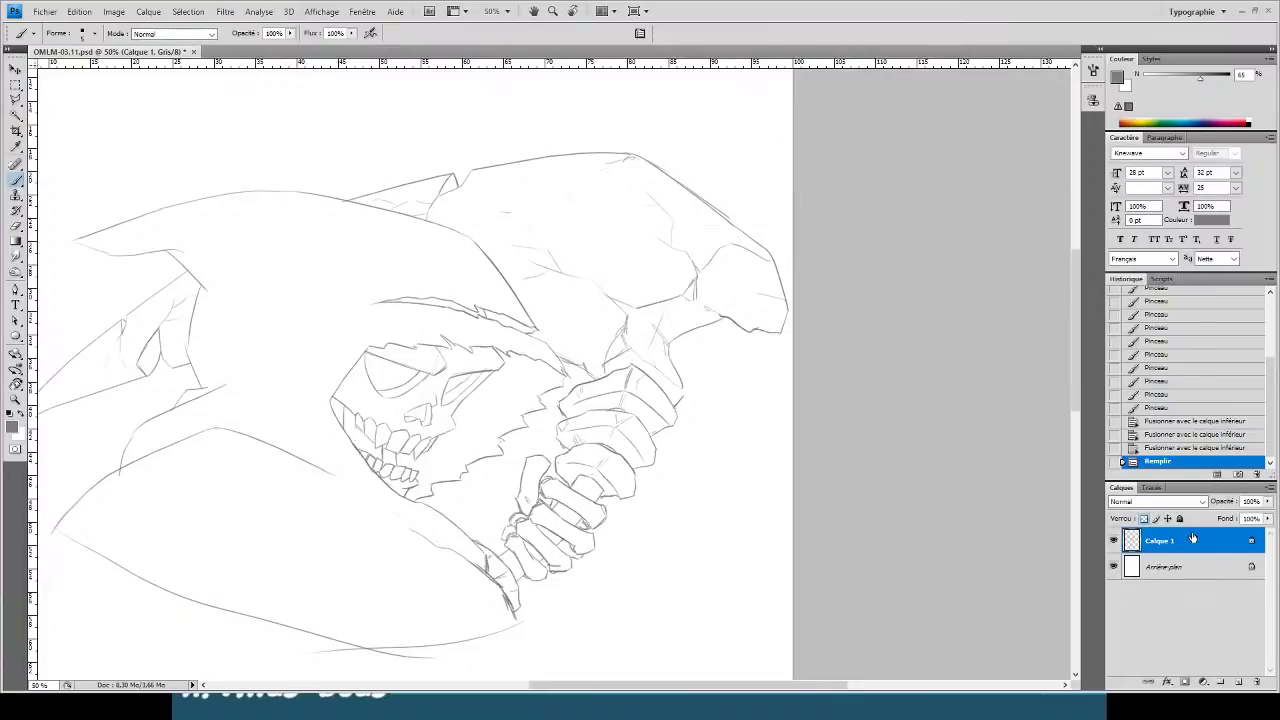
key(ctrl+z)
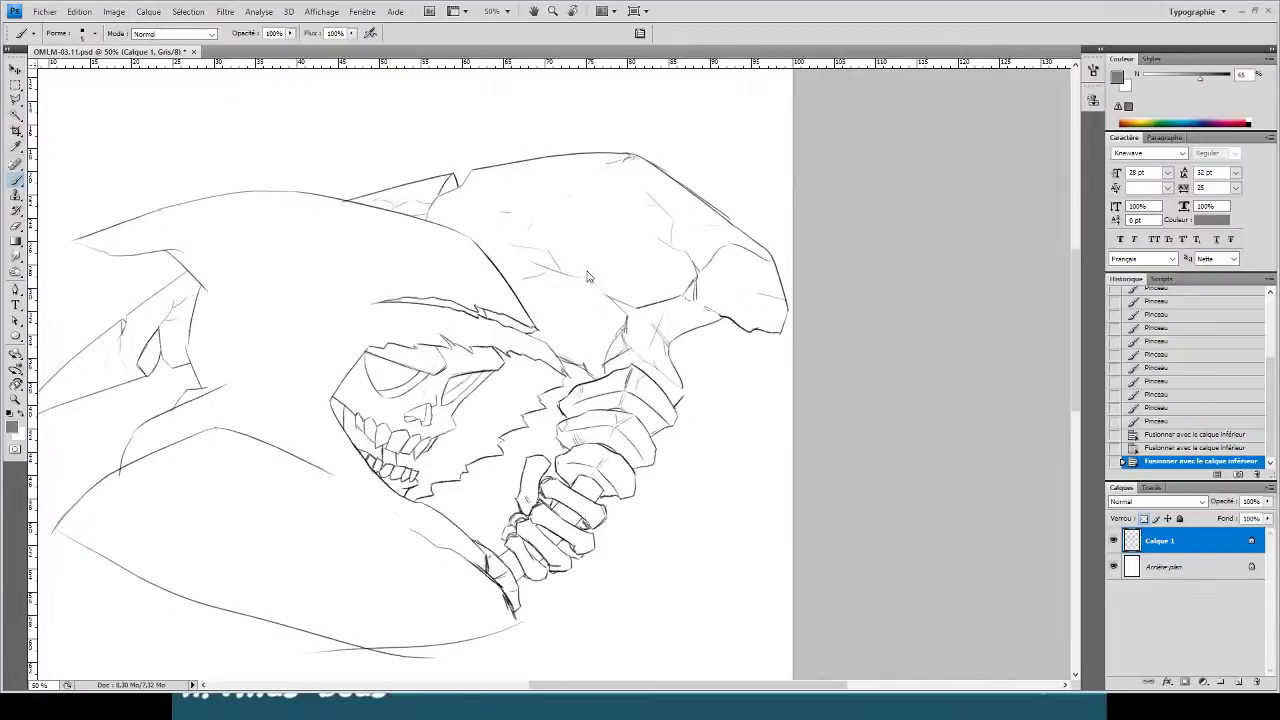
- Convert the image to RGB and recolour the lines of Calque 1 blue (0, 128, 237) at 37% opacity
click(694, 268)
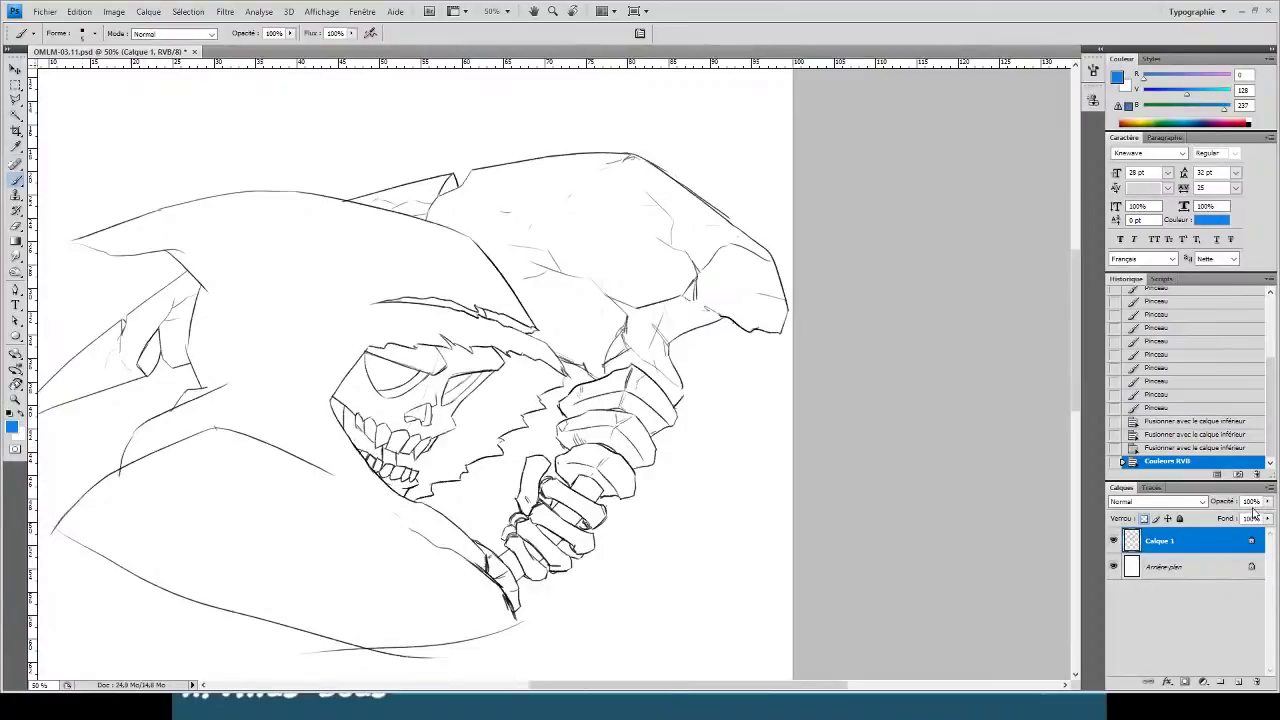
key(shift+alt+BackSpace)
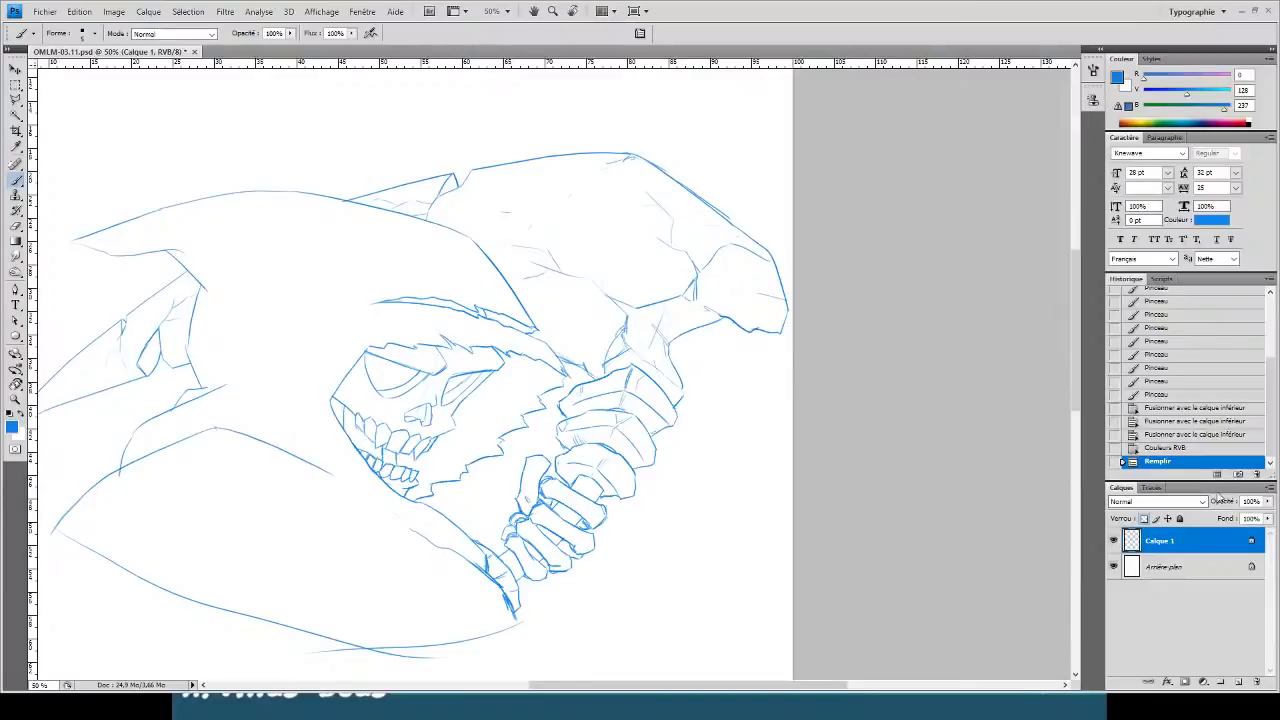
drag(1266, 503, 1227, 520)
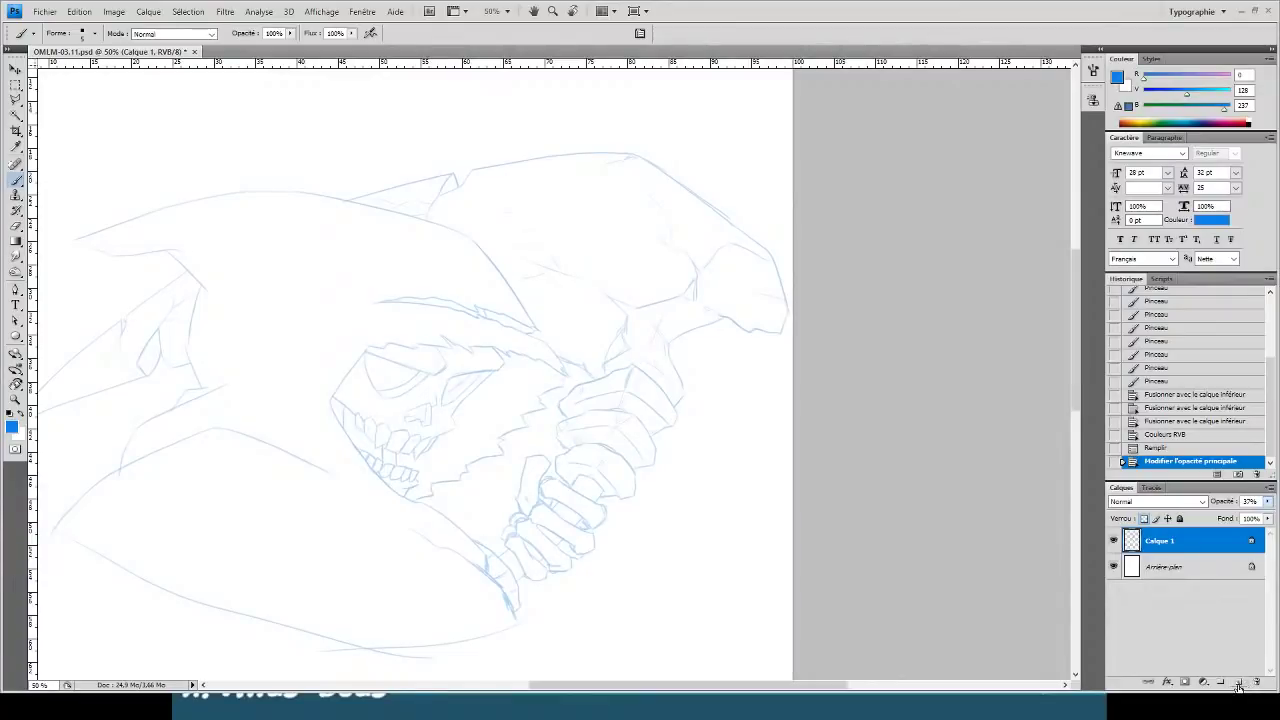
- Create a new layer above Calque 1 and reset the foreground colour to black
click(1239, 686)
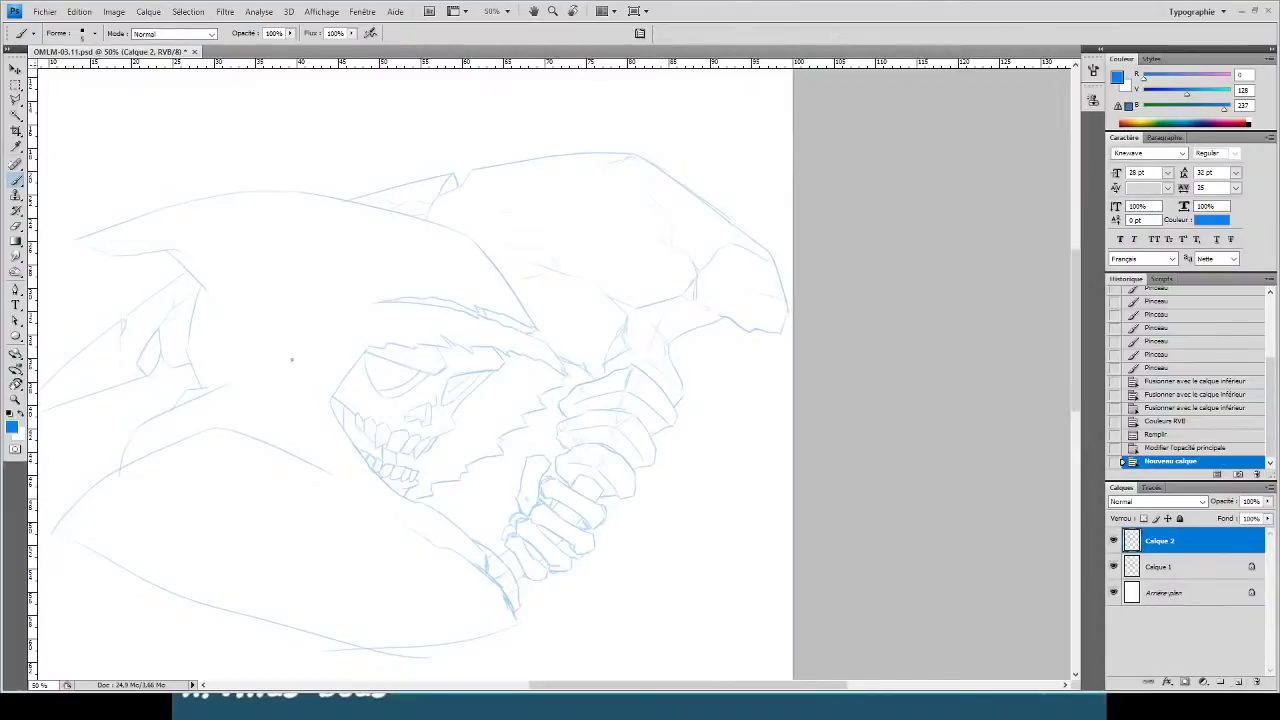
click(9, 413)
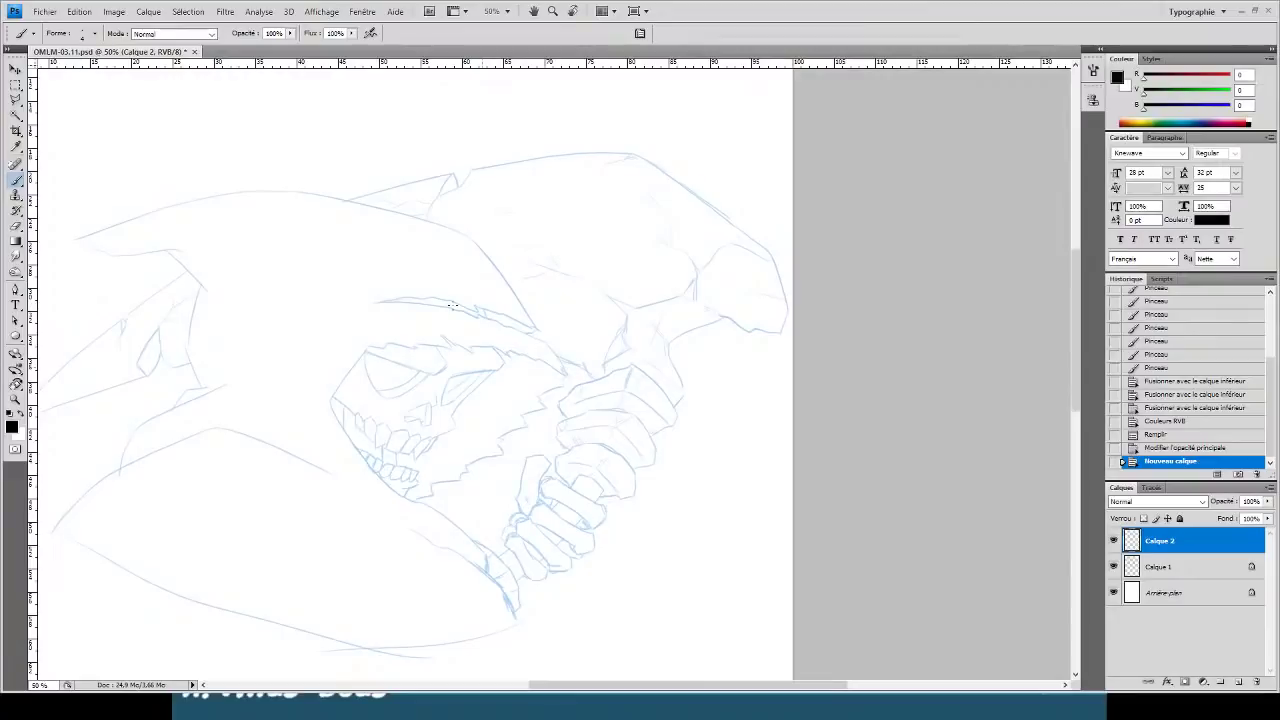
- Ink the lower edge of the hood's slit in black, as one tapering curve from its pointed end to the notch
scroll(453, 308, up, 3)
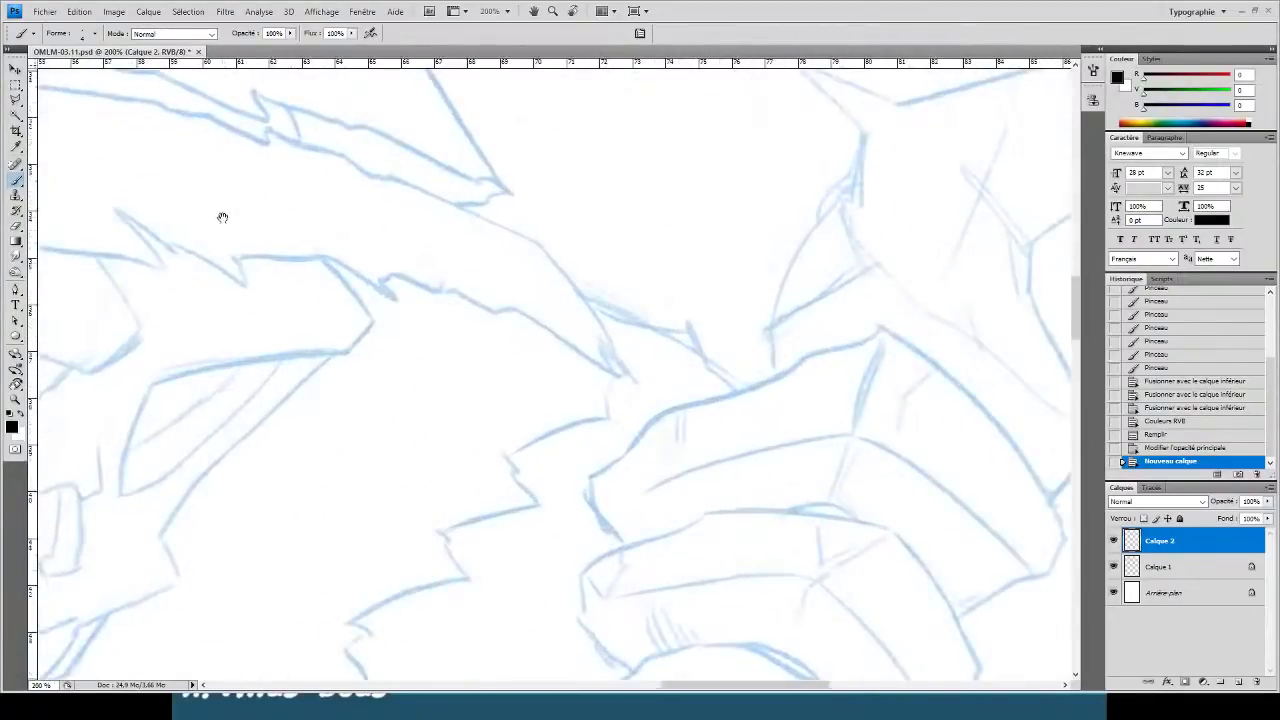
mouse_move(220, 214)
mouse_down()
mouse_move(392, 438)
mouse_move(581, 457)
mouse_up()
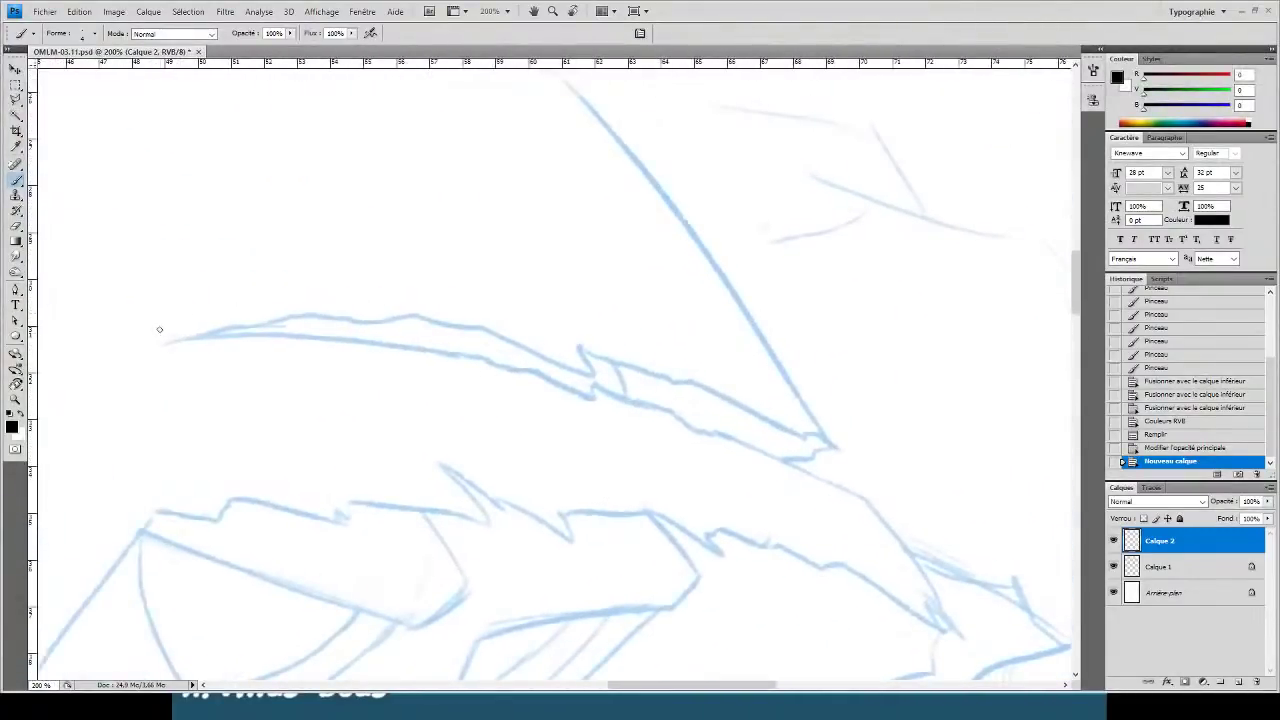
key(r)
drag(266, 229, 448, 118)
key(b)
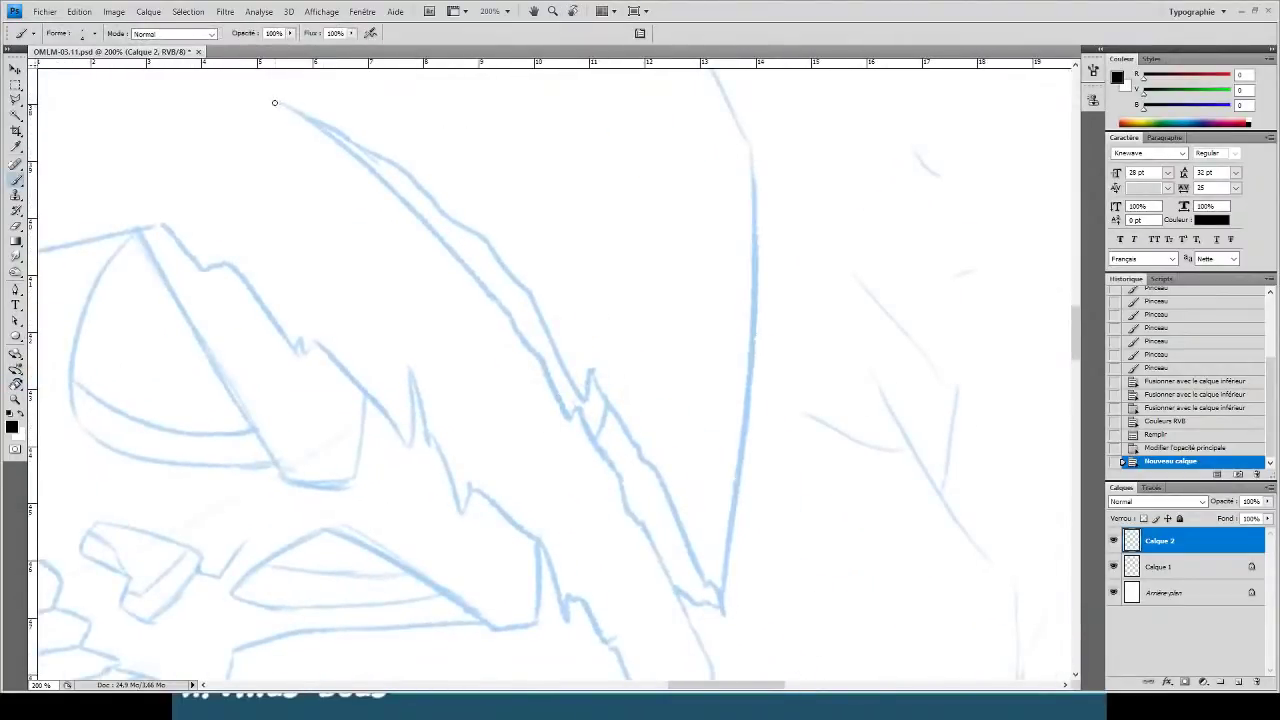
drag(274, 102, 580, 445)
key(ctrl+z)
drag(265, 96, 528, 385)
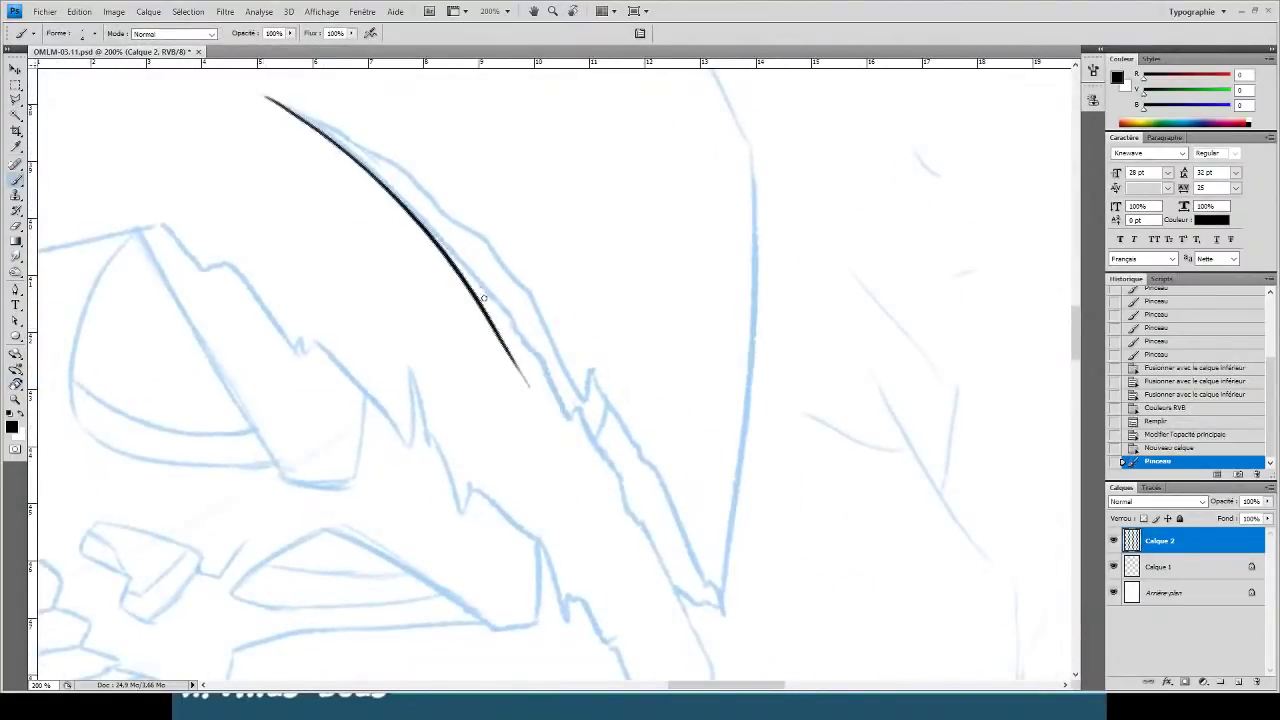
key(ctrl+z)
drag(258, 90, 588, 415)
- Trim the inked curve's end and continue the slit's lower edge with small torn notches to the hood's front
key(e)
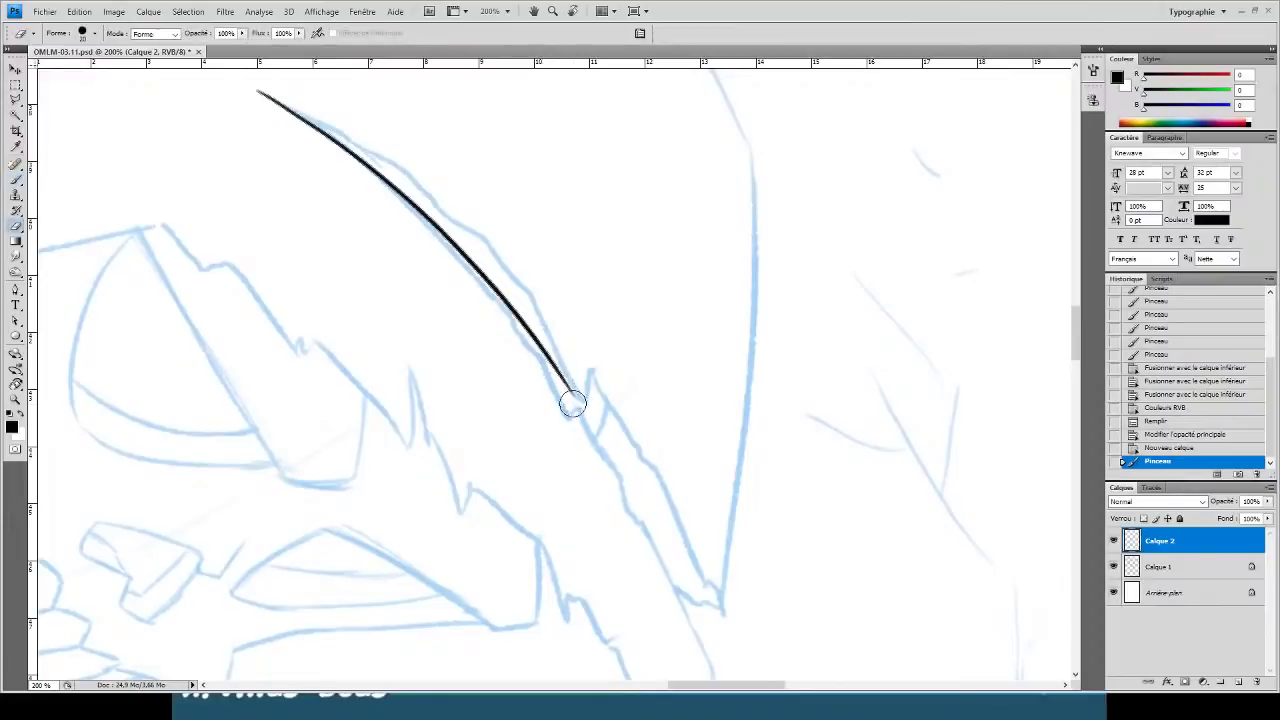
mouse_move(571, 400)
mouse_down()
mouse_move(550, 360)
mouse_move(566, 422)
mouse_move(635, 500)
mouse_up()
key(b)
drag(620, 440, 574, 349)
key(ctrl+plus)
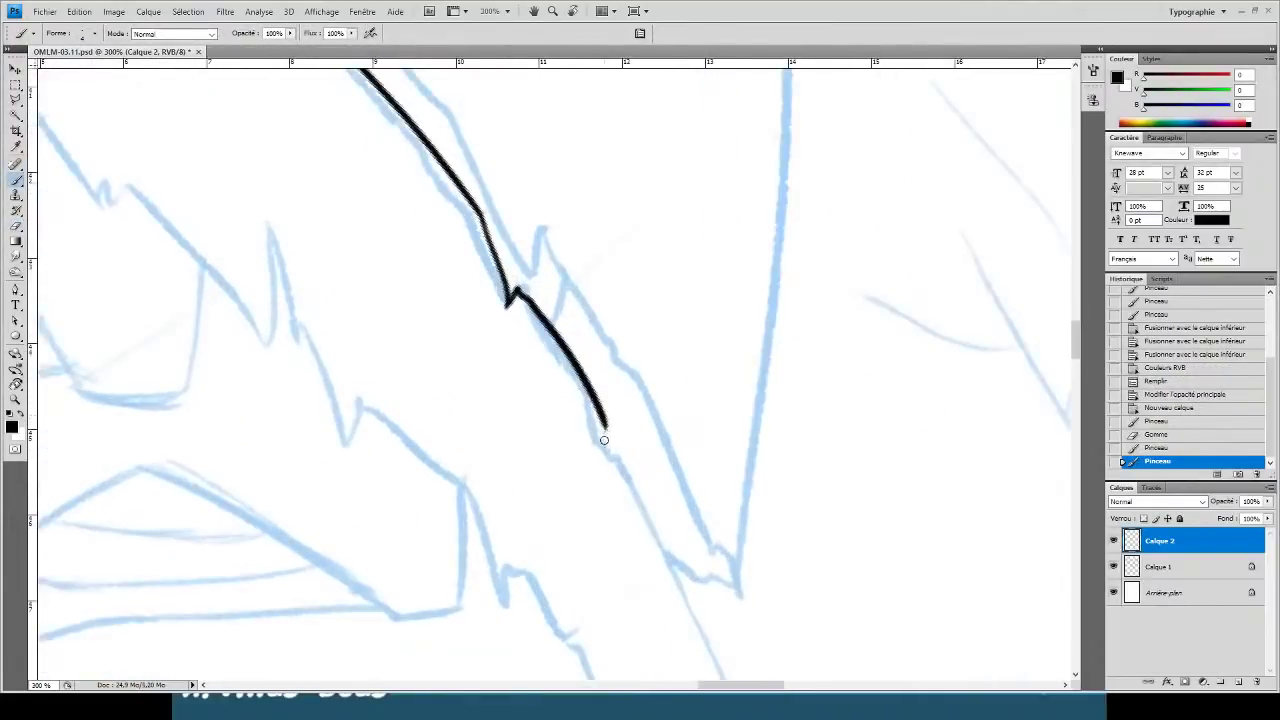
drag(606, 428, 672, 631)
drag(555, 376, 451, 189)
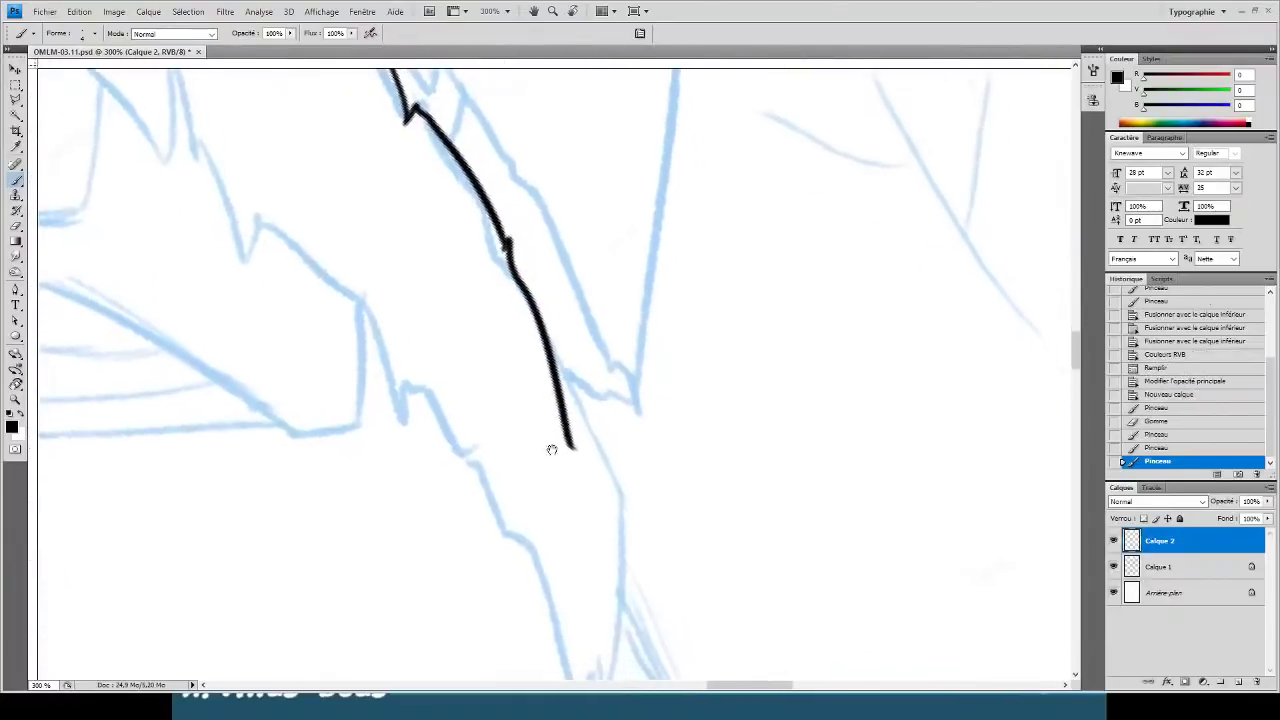
- Ink the hood's front edge from a small notch down toward the fist and erase the overshooting end
mouse_move(580, 422)
mouse_down()
mouse_move(617, 512)
mouse_move(598, 352)
mouse_move(600, 605)
mouse_up()
key(space)
key(ctrl+z)
drag(627, 370, 533, 717)
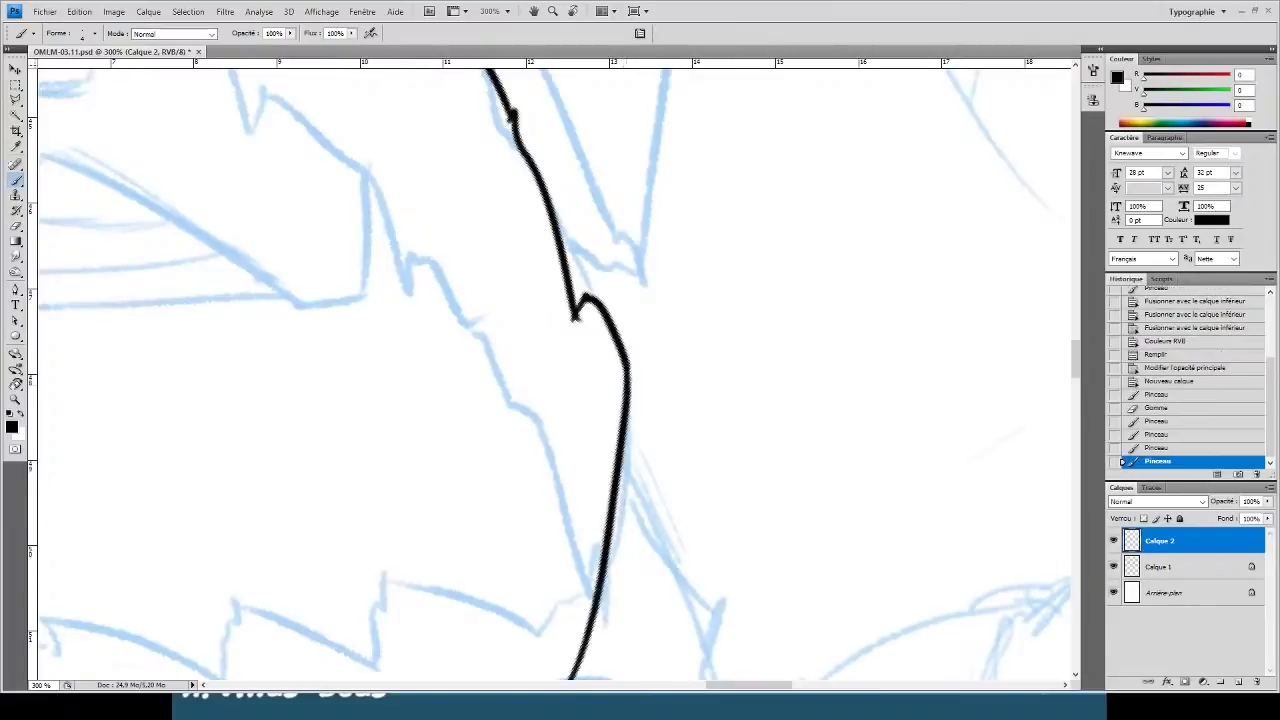
key(space)
key(e)
mouse_move(594, 531)
mouse_down()
mouse_move(558, 460)
mouse_move(557, 575)
mouse_move(529, 629)
mouse_up()
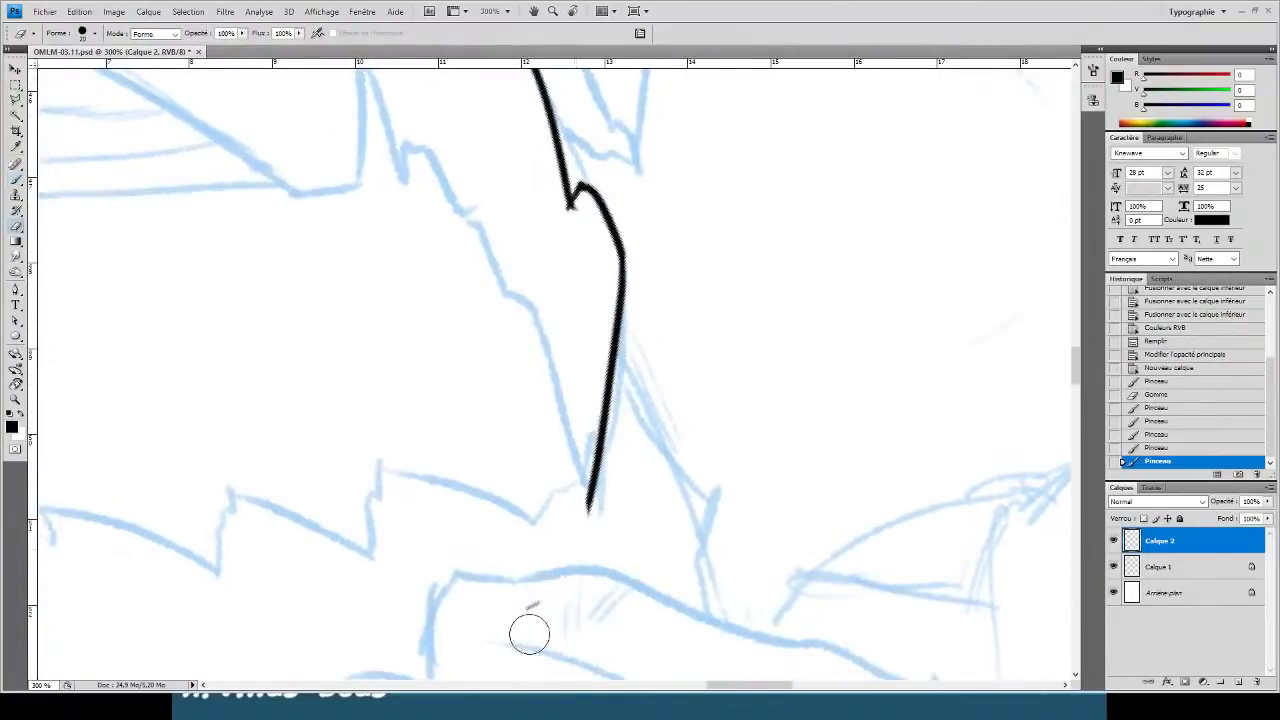
- Ink the jagged inner edge of the hood opening from the front up to the pointed tear above the eyes
key(space)
mouse_move(523, 477)
mouse_down()
mouse_move(597, 594)
mouse_move(555, 421)
mouse_move(377, 156)
mouse_up()
key(b)
key(space)
mouse_move(384, 232)
mouse_down()
mouse_move(484, 348)
mouse_move(428, 338)
mouse_move(323, 97)
mouse_move(341, 235)
mouse_up()
key(space)
drag(382, 314, 487, 422)
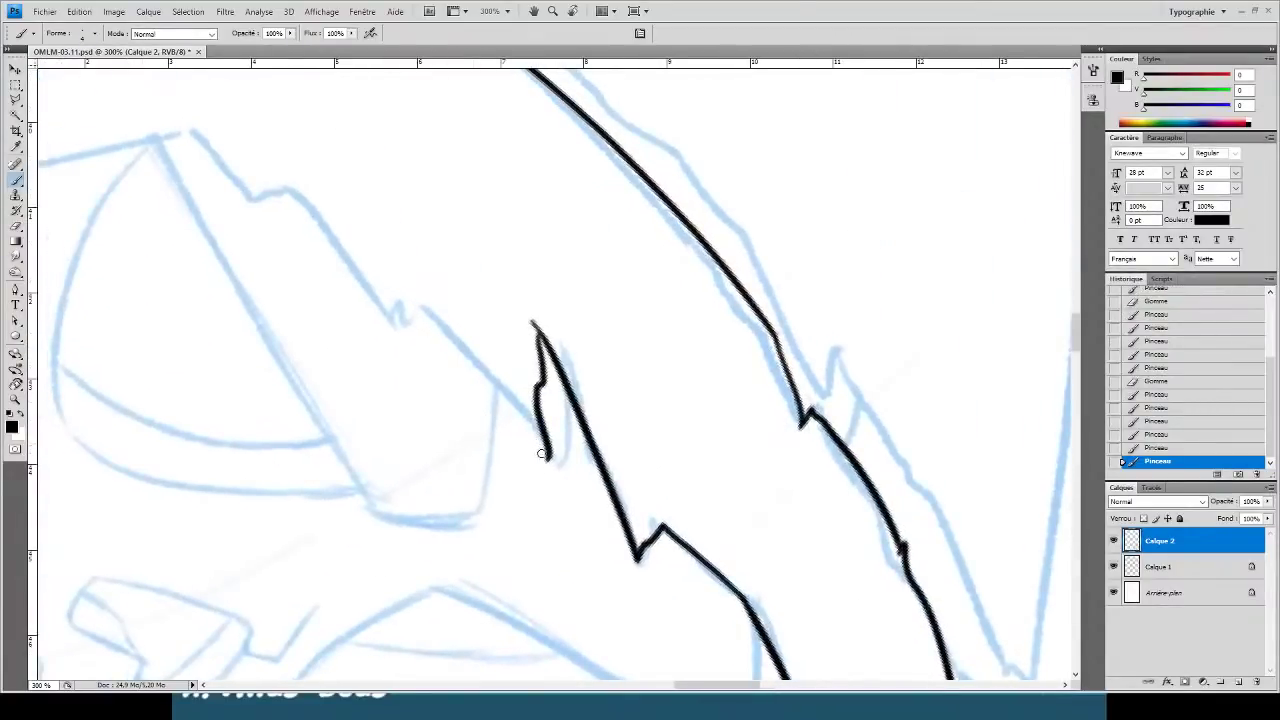
- Ink the remaining jagged hood edge from the pointed tear to the corner of the skull's brow
mouse_move(541, 454)
mouse_down()
mouse_move(434, 319)
mouse_move(388, 322)
mouse_move(396, 288)
mouse_move(447, 299)
mouse_move(430, 339)
mouse_move(329, 243)
mouse_up()
key(space)
key(e)
key(b)
key(b)
mouse_move(229, 194)
mouse_down()
mouse_move(414, 216)
mouse_move(480, 240)
mouse_up()
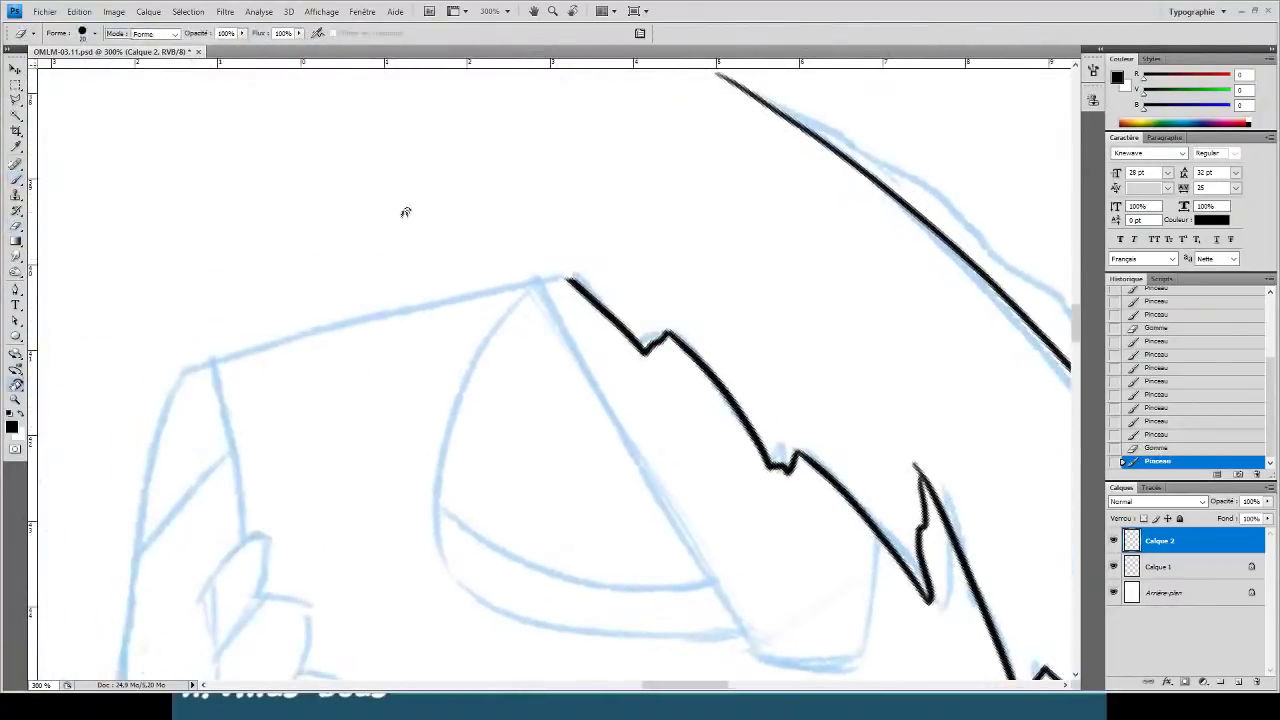
- Ink the jagged inner hood edge from the skull's brow corner past the eye socket down to the cheek
key(r)
mouse_move(405, 212)
mouse_down()
mouse_move(520, 149)
mouse_move(622, 194)
mouse_up()
key(b)
drag(650, 372, 615, 272)
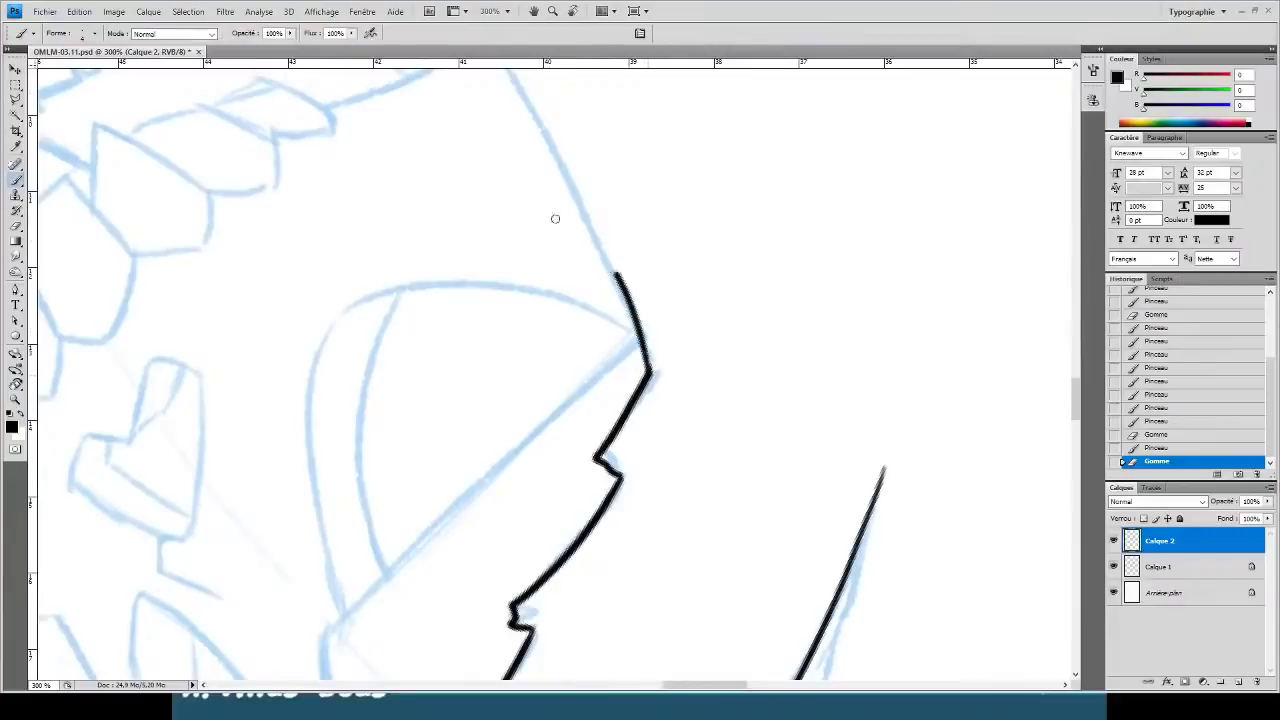
drag(555, 218, 520, 198)
key(space)
drag(462, 246, 482, 374)
mouse_move(540, 322)
mouse_down()
mouse_move(545, 232)
mouse_move(495, 160)
mouse_up()
- Ink the face-side contour from the cheek along the upper and lower teeth down to the chin
key(r)
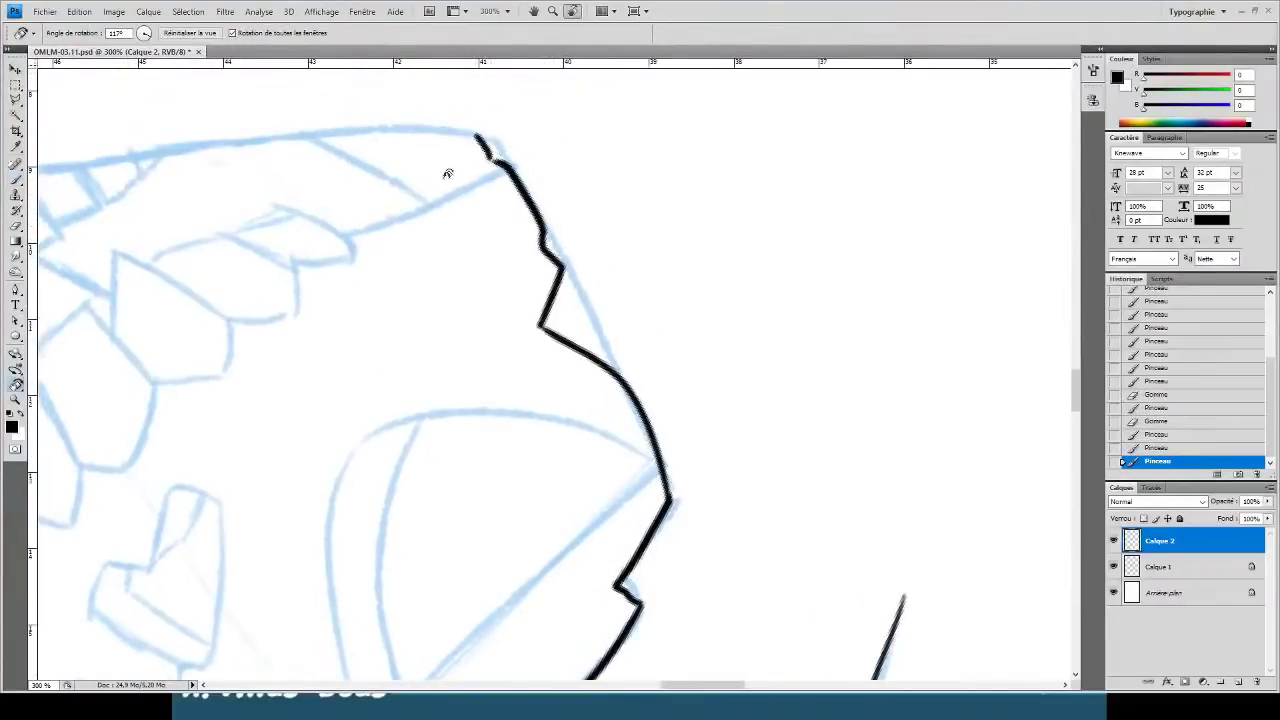
mouse_move(400, 100)
mouse_down()
mouse_move(643, 114)
mouse_move(575, 479)
mouse_move(543, 557)
mouse_up()
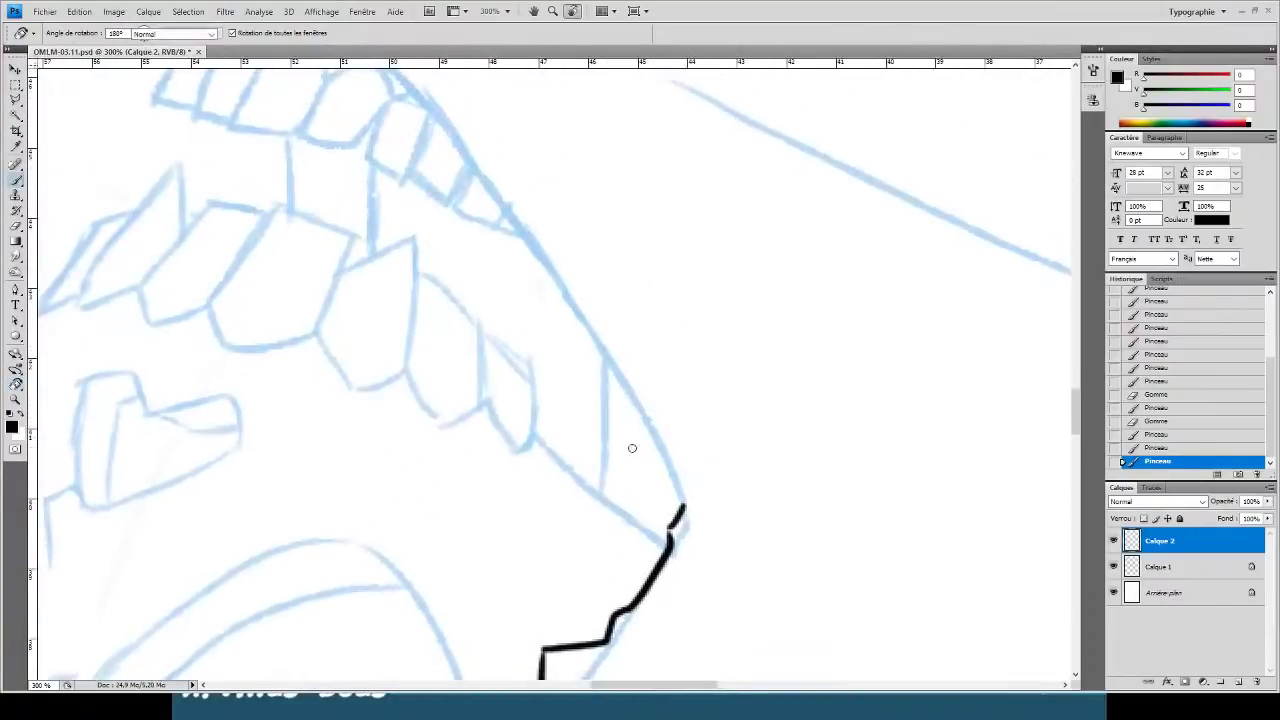
key(b)
mouse_move(682, 503)
mouse_down()
mouse_move(665, 451)
mouse_move(609, 366)
mouse_move(465, 217)
mouse_move(503, 244)
mouse_move(511, 208)
mouse_move(437, 139)
mouse_move(424, 130)
mouse_move(427, 302)
mouse_move(436, 290)
mouse_move(375, 211)
mouse_move(302, 182)
mouse_move(186, 90)
mouse_up()
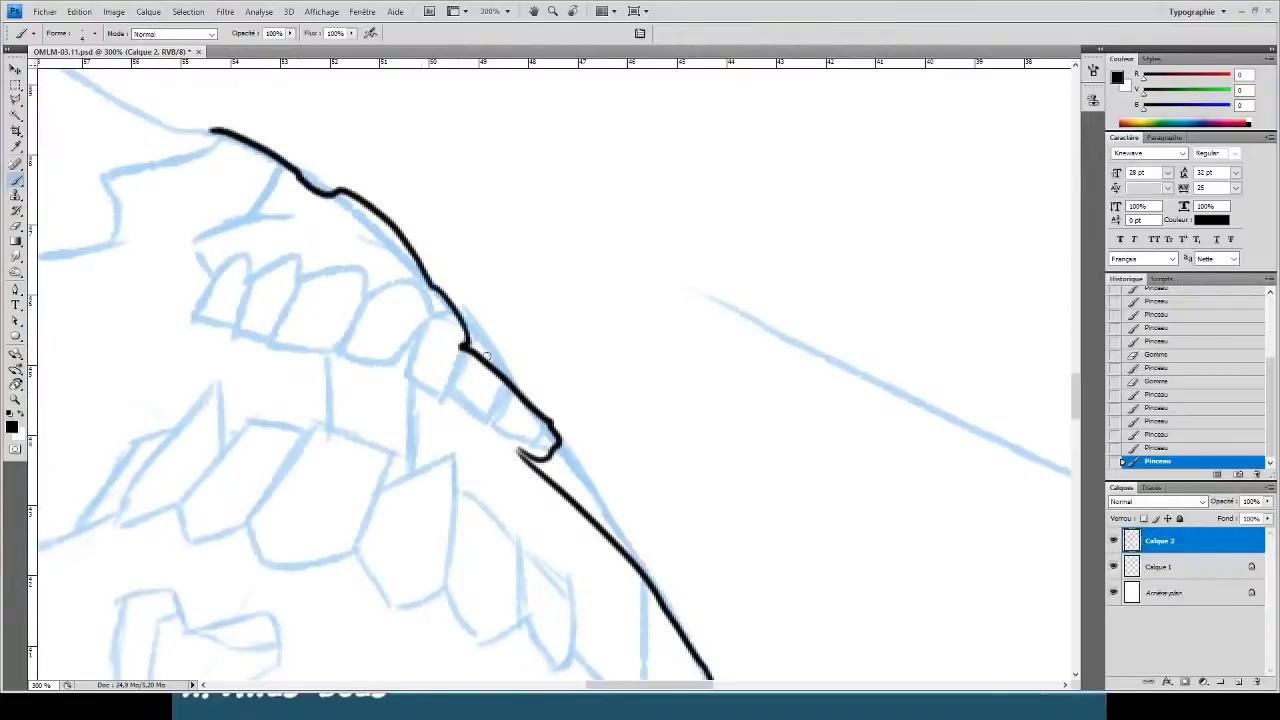
- Clean up the notch in the inked contour beside the lower teeth, erasing overshooting ends and undoing the overlapping stroke
key(r)
mouse_move(289, 375)
mouse_down()
mouse_move(294, 434)
mouse_move(371, 500)
mouse_move(520, 510)
mouse_move(659, 347)
mouse_move(591, 271)
mouse_move(558, 293)
mouse_move(592, 310)
mouse_move(515, 270)
mouse_move(578, 312)
mouse_up()
key(b)
click(560, 292)
key(e)
key(b)
key(e)
key(b)
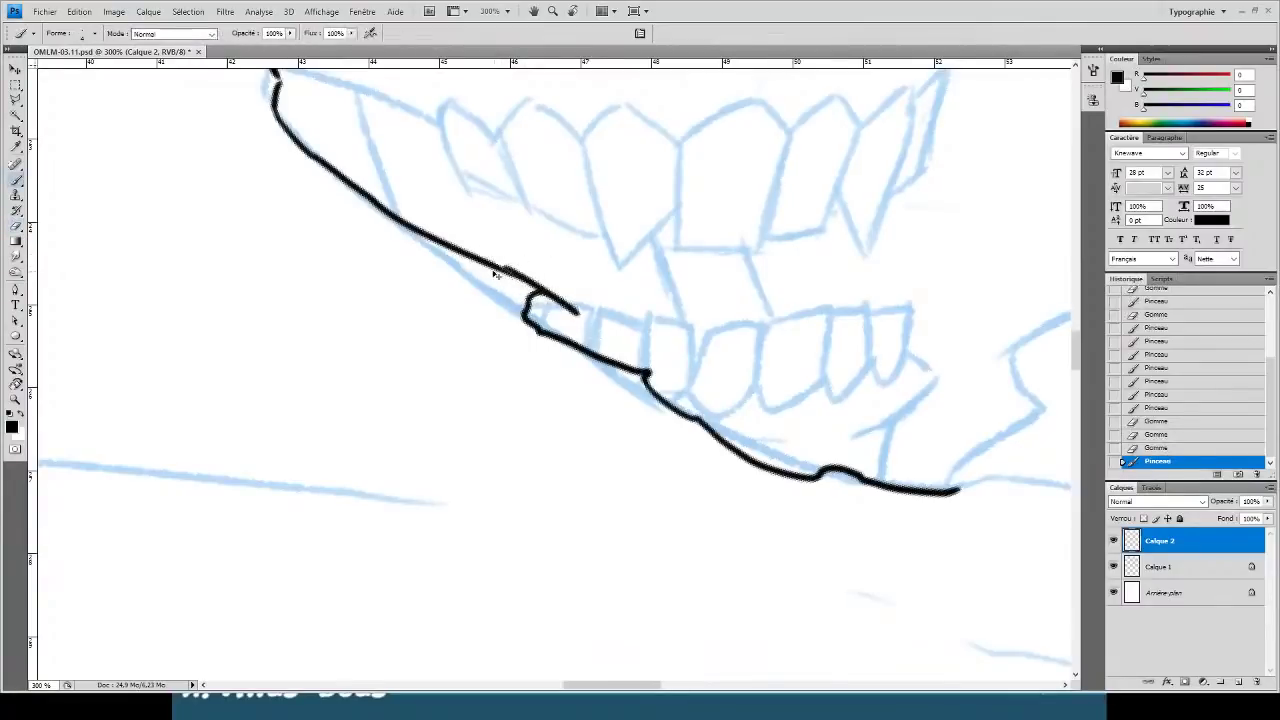
key(ctrl+z)
mouse_move(502, 268)
mouse_down()
mouse_move(598, 326)
mouse_move(646, 320)
mouse_move(345, 245)
mouse_up()
key(e)
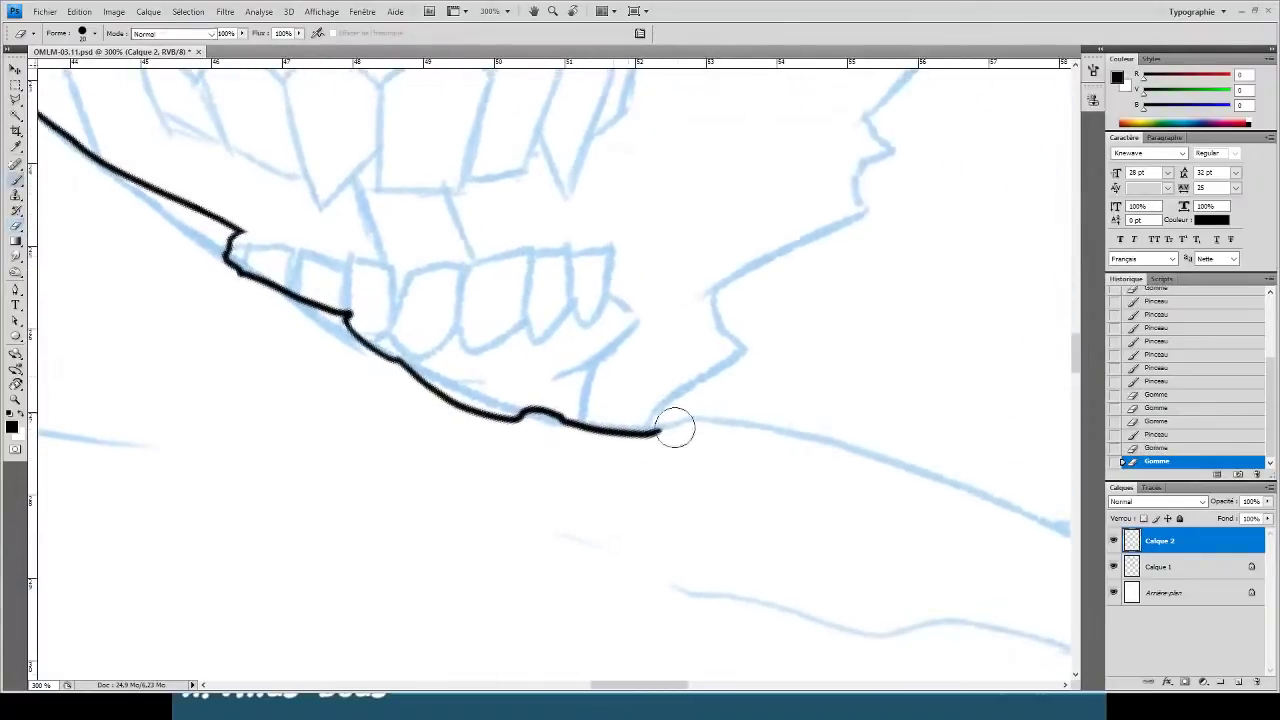
- Ink the fabric edge from the chin toward the wrist below the fist and trim its end
key(b)
mouse_move(654, 428)
mouse_down()
mouse_move(734, 417)
mouse_move(369, 188)
mouse_up()
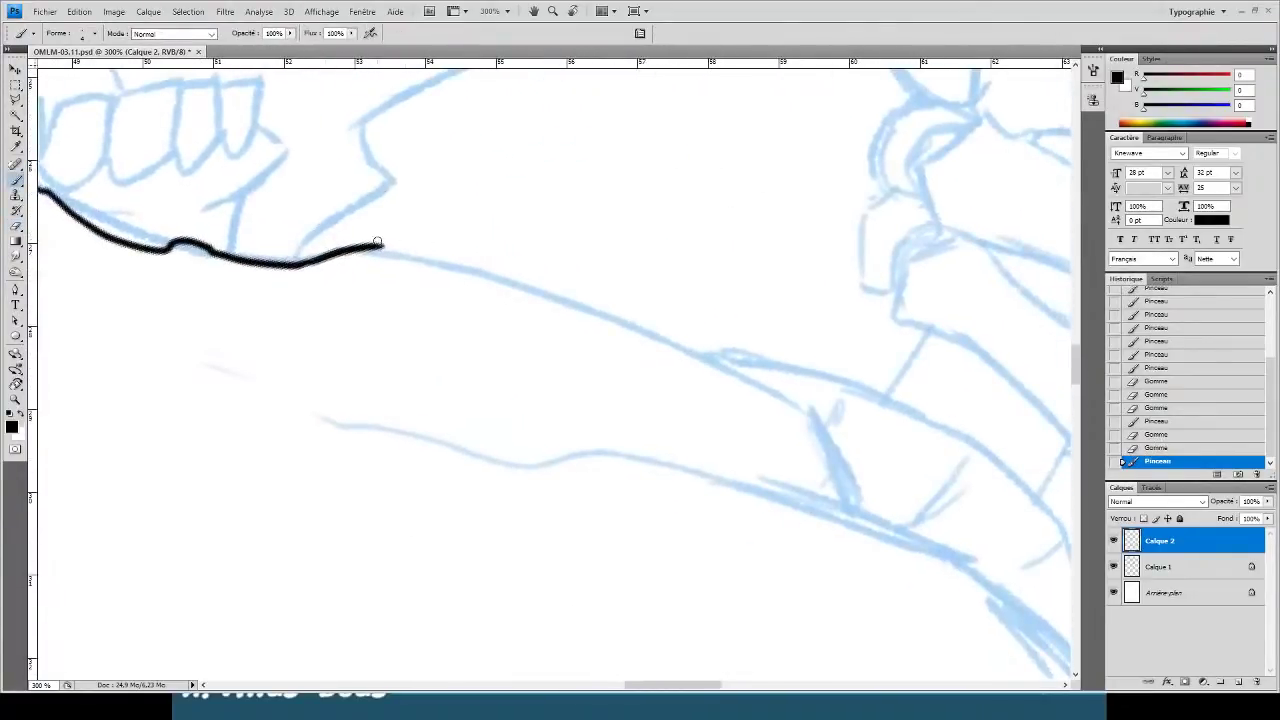
drag(384, 245, 879, 430)
key(e)
mouse_move(803, 404)
mouse_down()
mouse_move(901, 485)
mouse_move(896, 453)
mouse_up()
drag(504, 365, 317, 237)
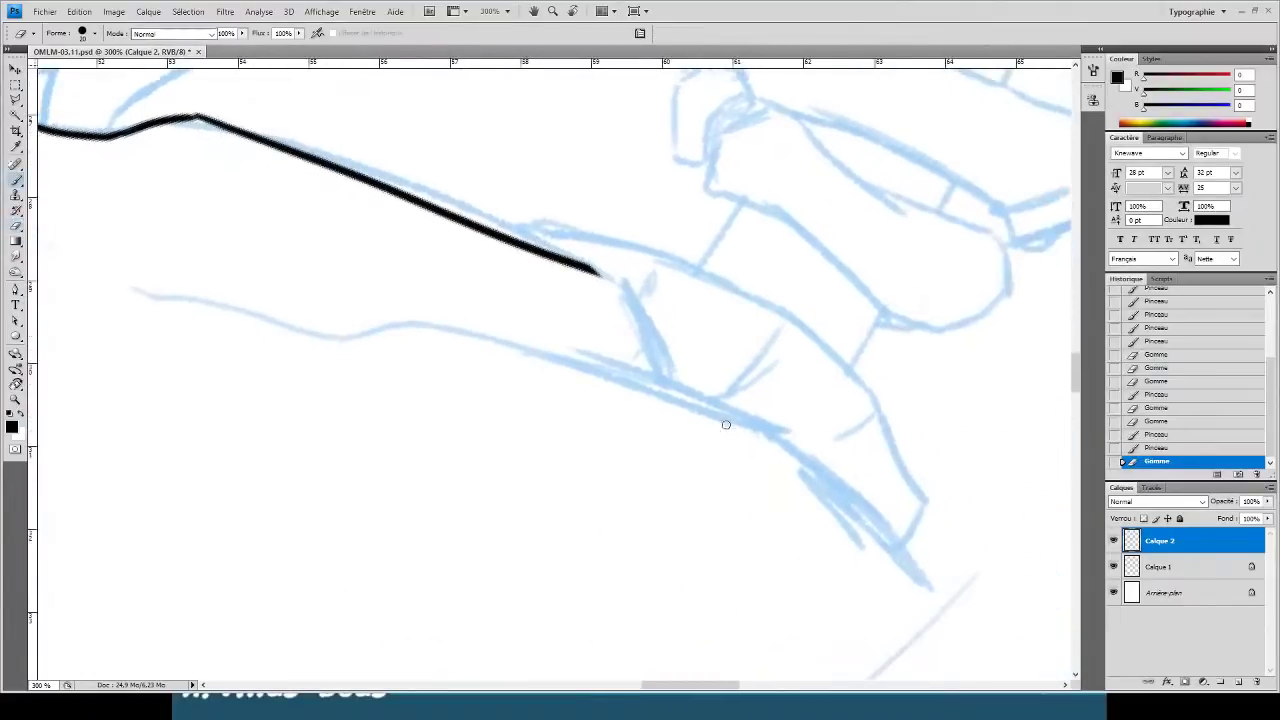
- Ink the long lower fabric fold beneath the wrist as two joined curves, redoing unsatisfactory strokes and trimming the overshoot
key(b)
drag(785, 442, 258, 300)
key(ctrl+z)
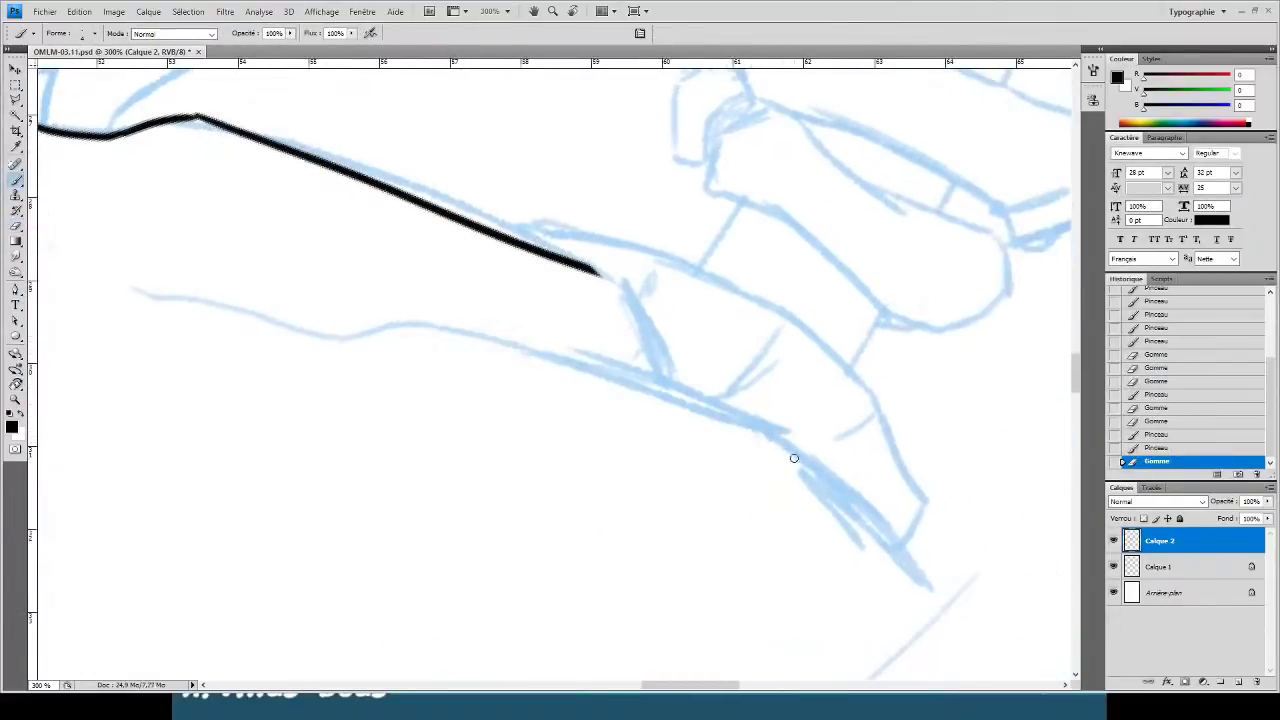
drag(815, 470, 320, 298)
drag(817, 473, 934, 623)
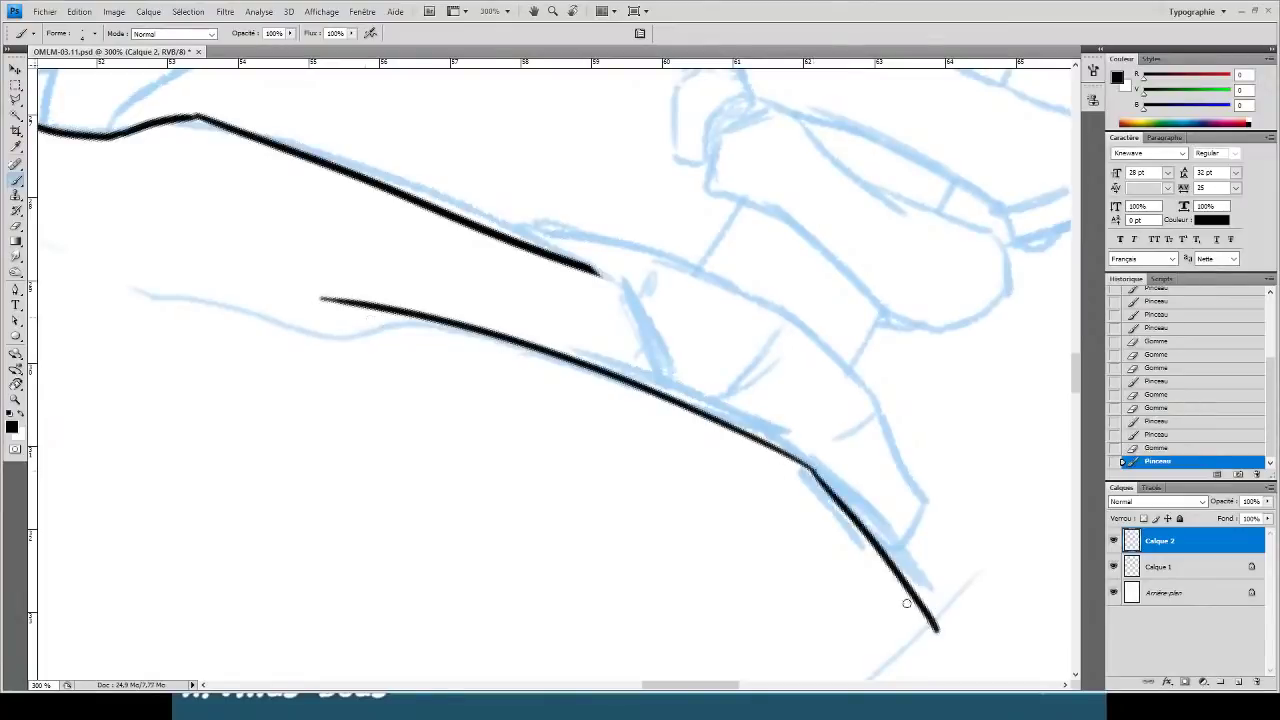
key(ctrl+z)
mouse_move(810, 470)
mouse_down()
mouse_move(962, 676)
mouse_move(956, 637)
mouse_up()
key(e)
drag(976, 517, 904, 392)
drag(883, 469, 877, 606)
- Ink a short curve connecting the end of the chin's fabric edge to the lower fold and erase the excess
key(b)
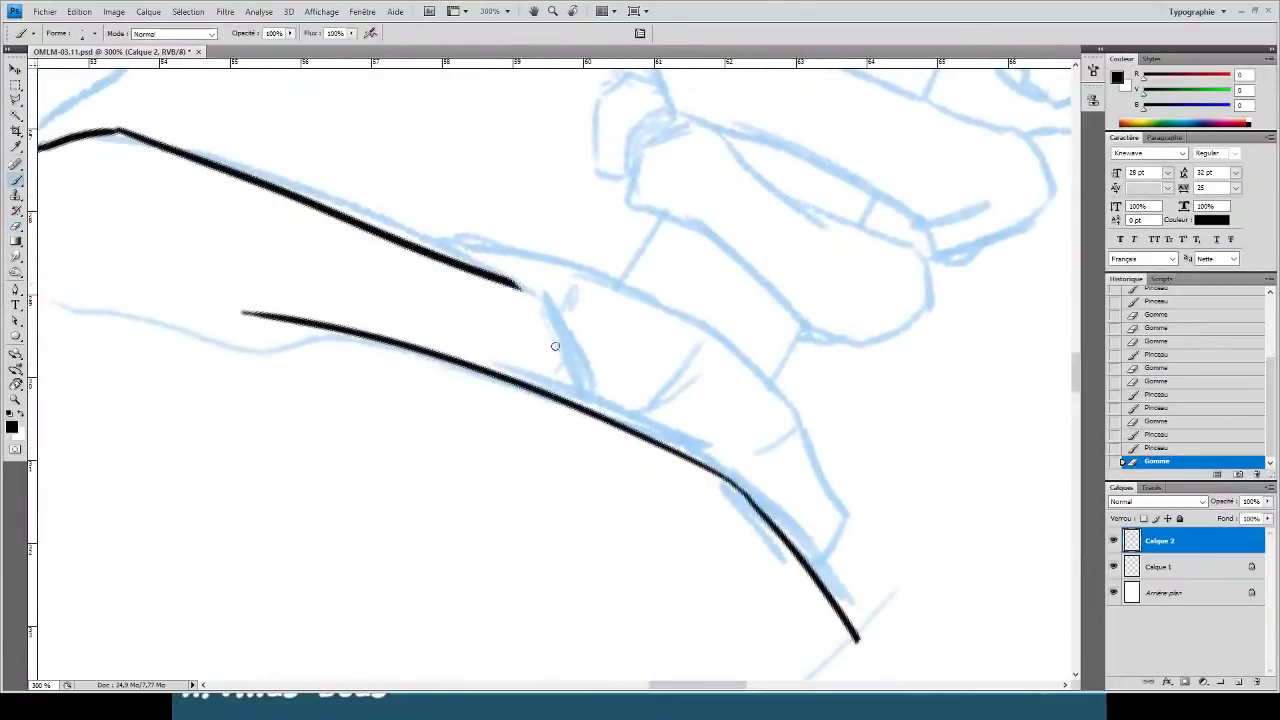
mouse_move(601, 412)
mouse_down()
mouse_move(509, 262)
mouse_move(640, 362)
mouse_move(581, 306)
mouse_move(587, 332)
mouse_move(522, 237)
mouse_move(651, 369)
mouse_up()
key(e)
key(b)
key(e)
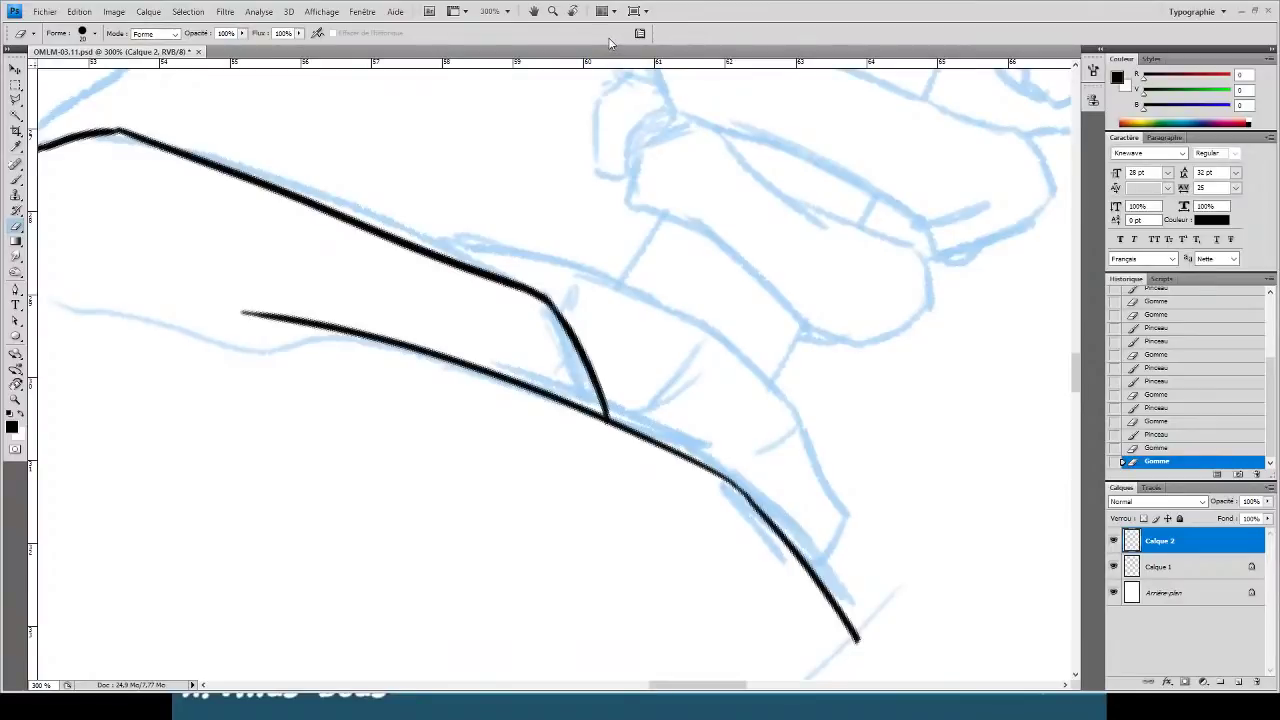
- Ink the jagged far edge of the hood opening from the hood's front tip down to the chin
key(ctrl+minus)
key(ctrl+minus)
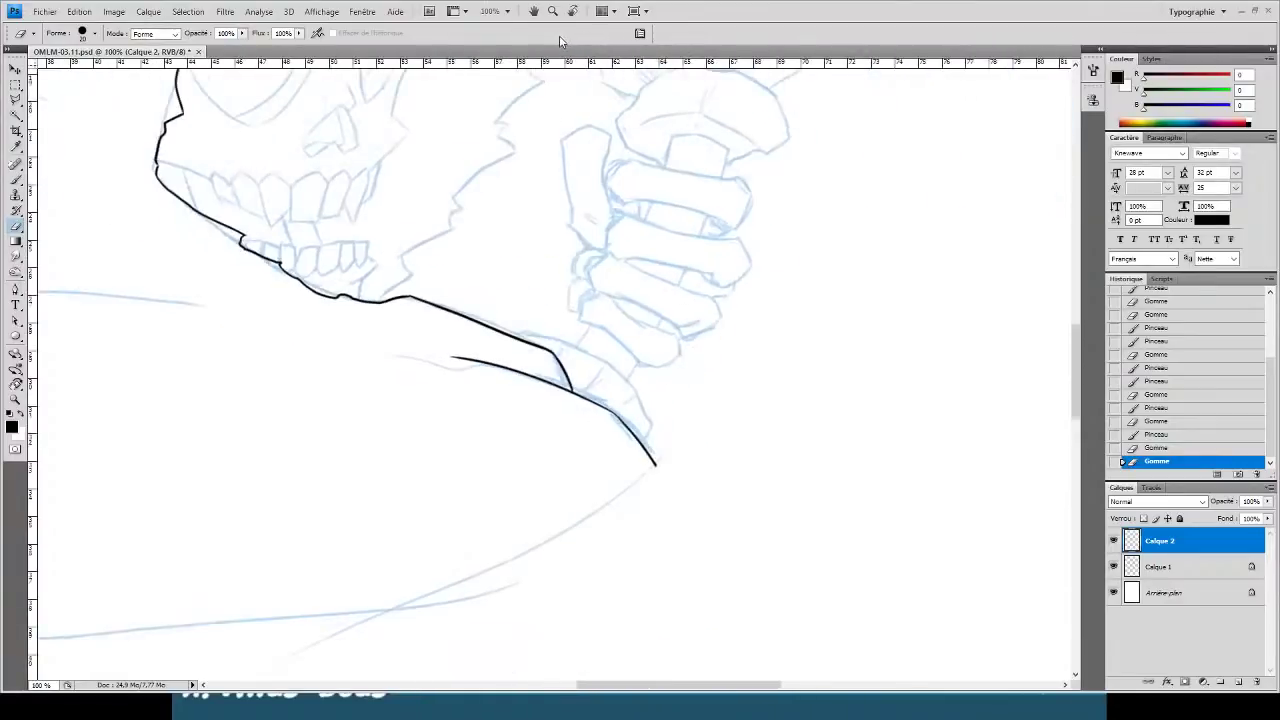
drag(543, 220, 629, 349)
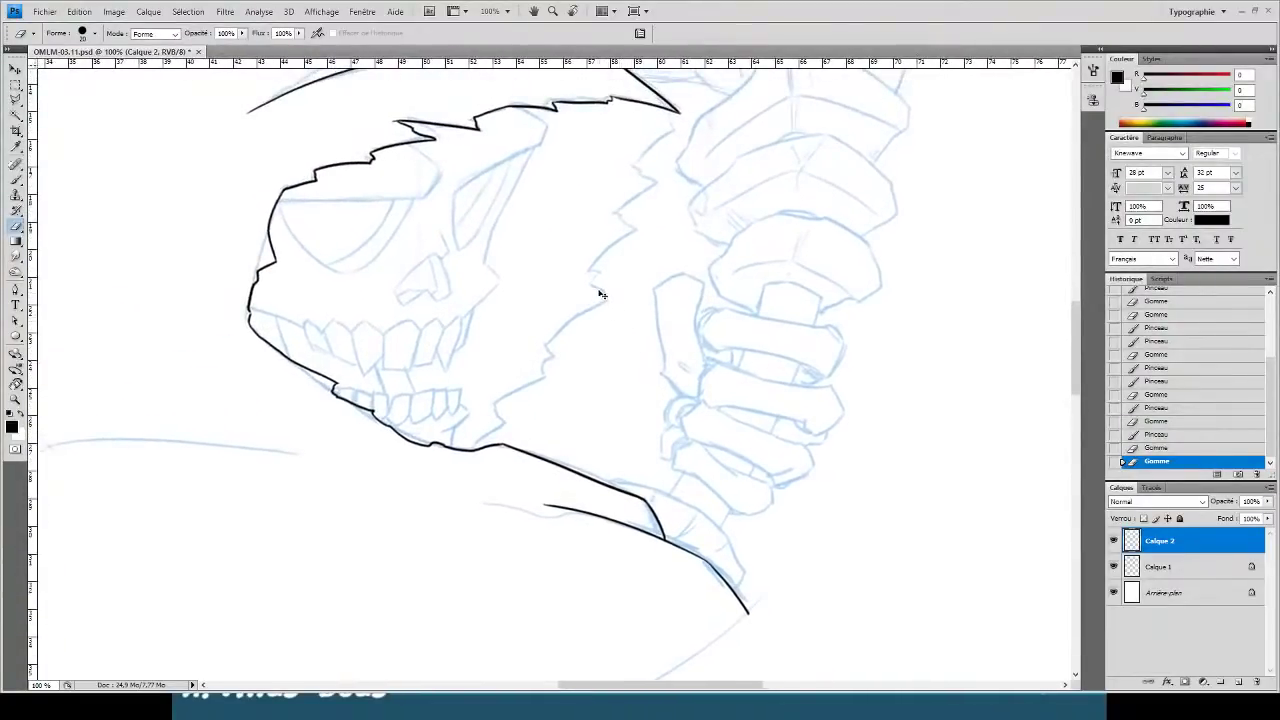
key(ctrl+plus)
mouse_move(330, 173)
mouse_down()
mouse_move(466, 280)
mouse_move(212, 471)
mouse_up()
drag(450, 195, 433, 210)
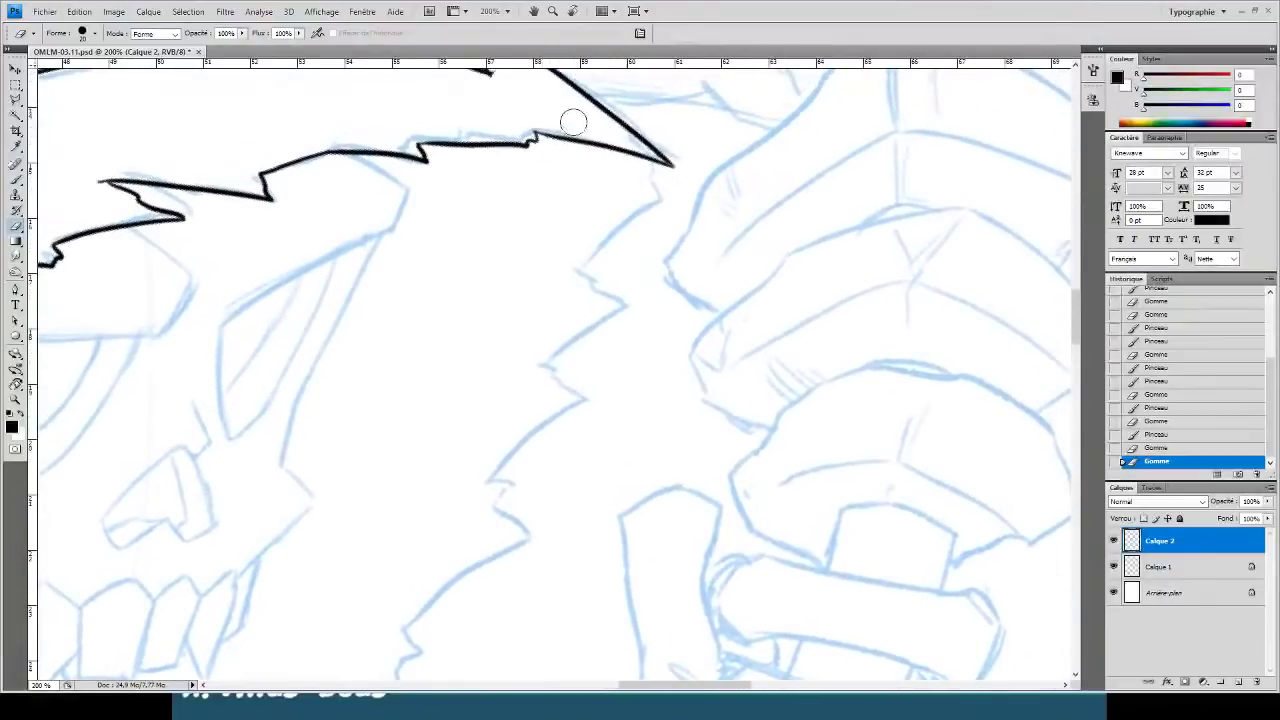
key(b)
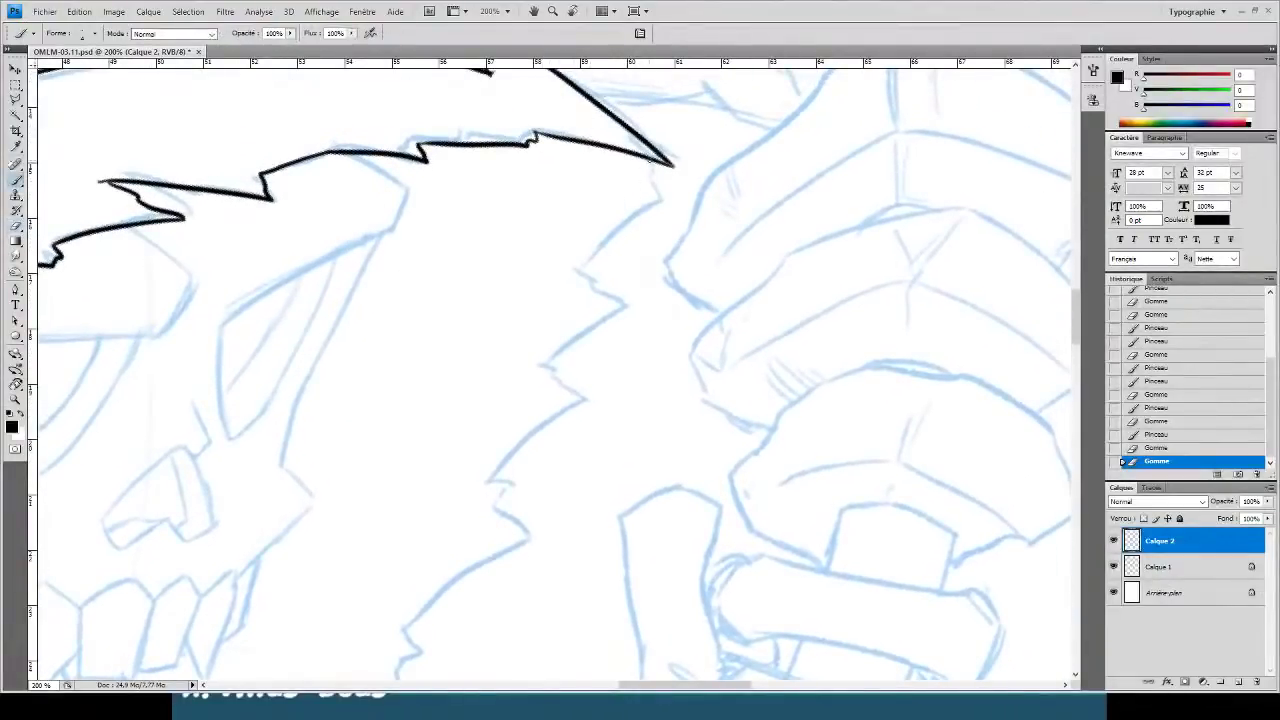
drag(672, 164, 592, 174)
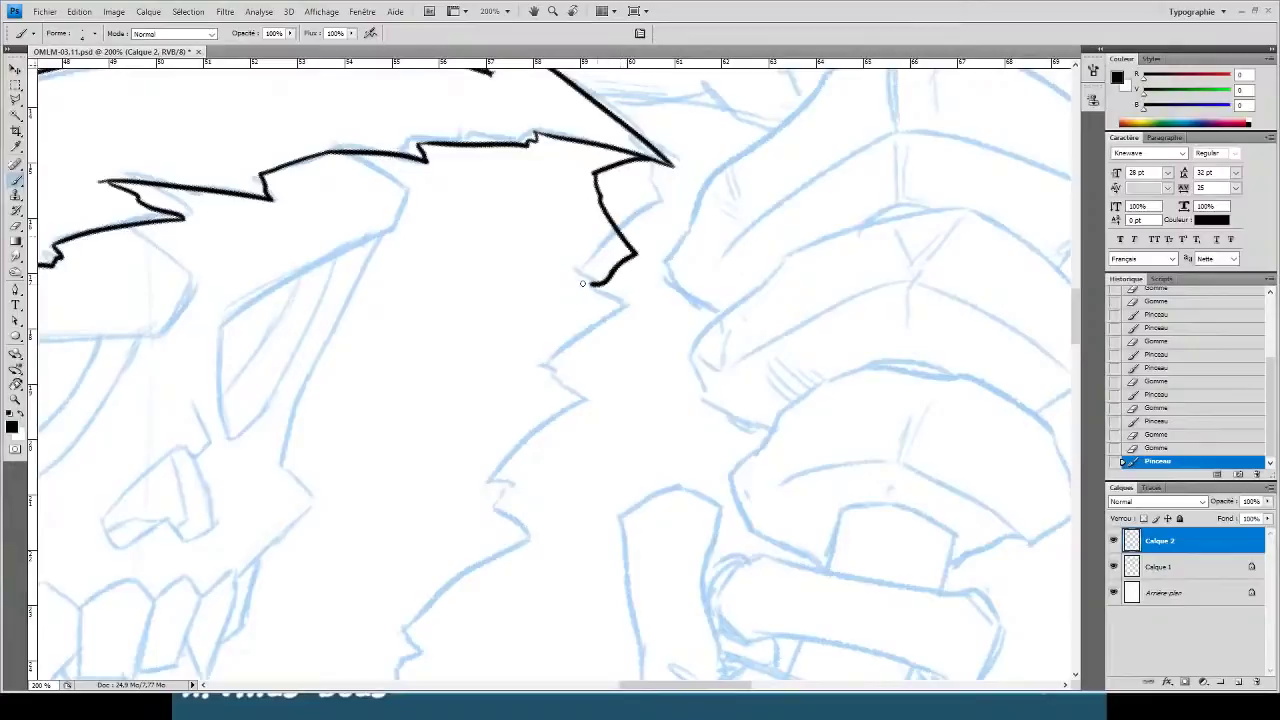
drag(582, 283, 586, 374)
drag(513, 420, 520, 494)
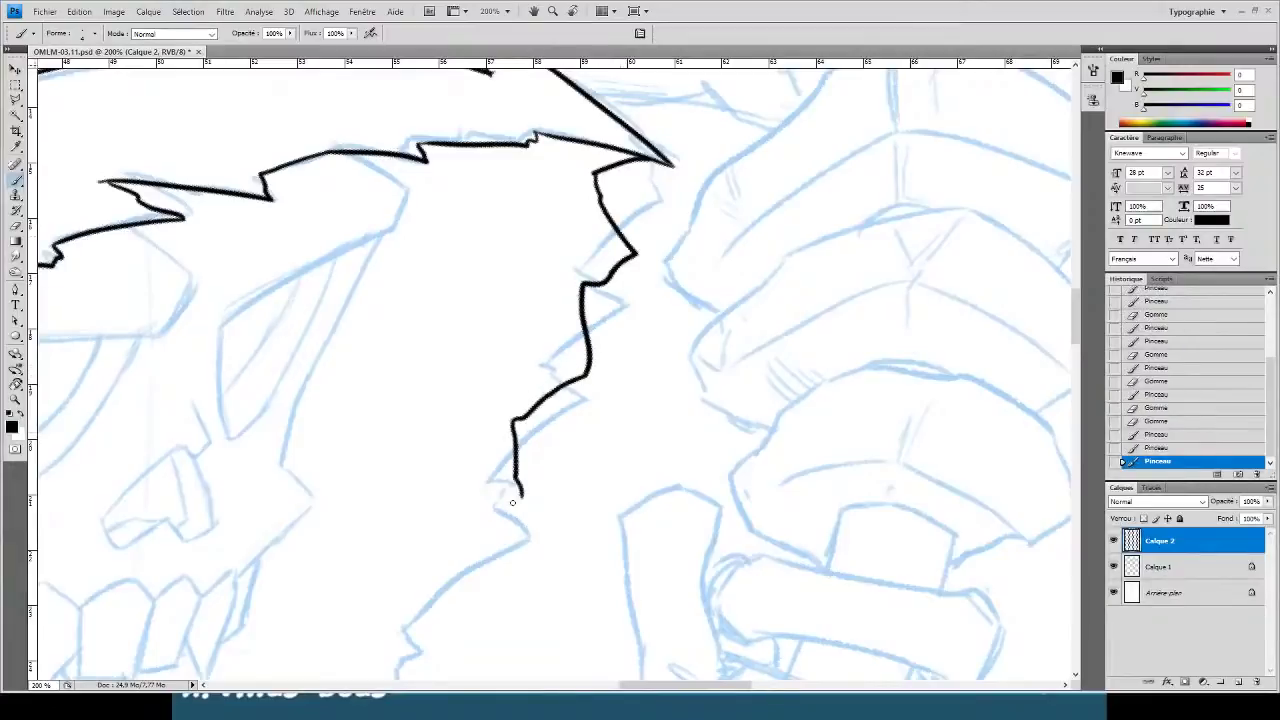
mouse_move(460, 568)
mouse_down()
mouse_move(520, 338)
mouse_move(363, 546)
mouse_up()
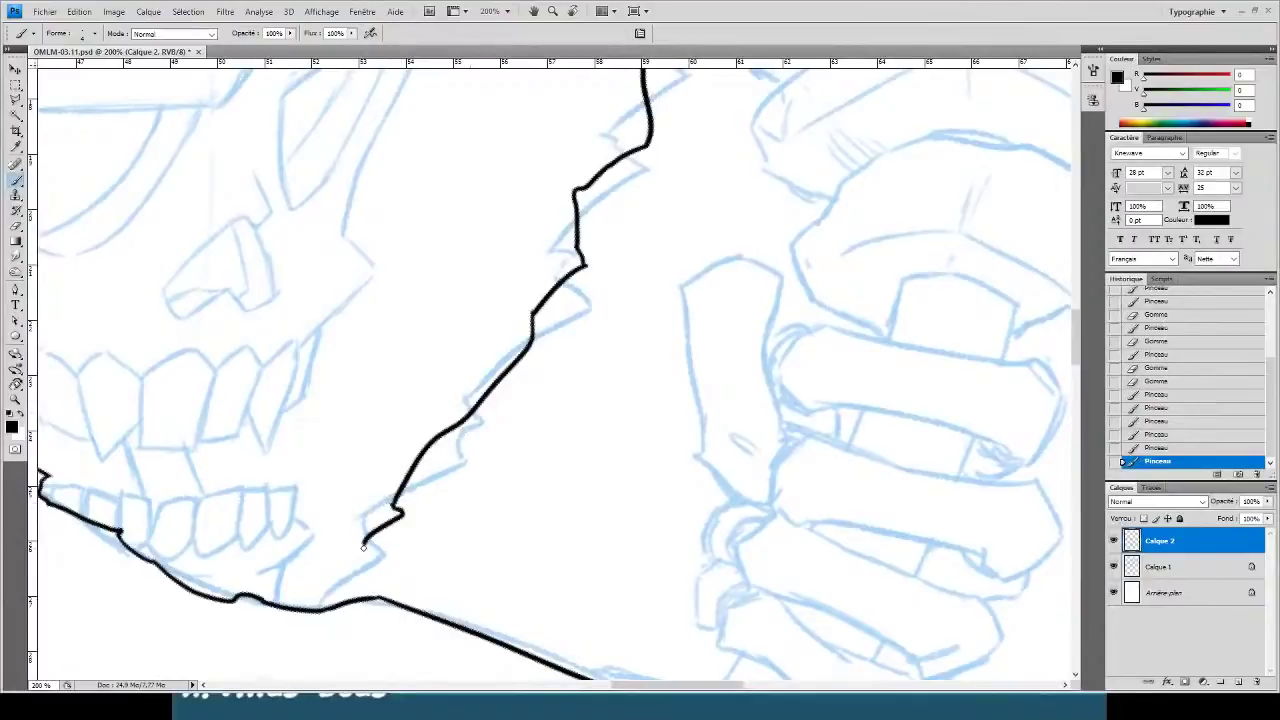
drag(330, 596, 316, 608)
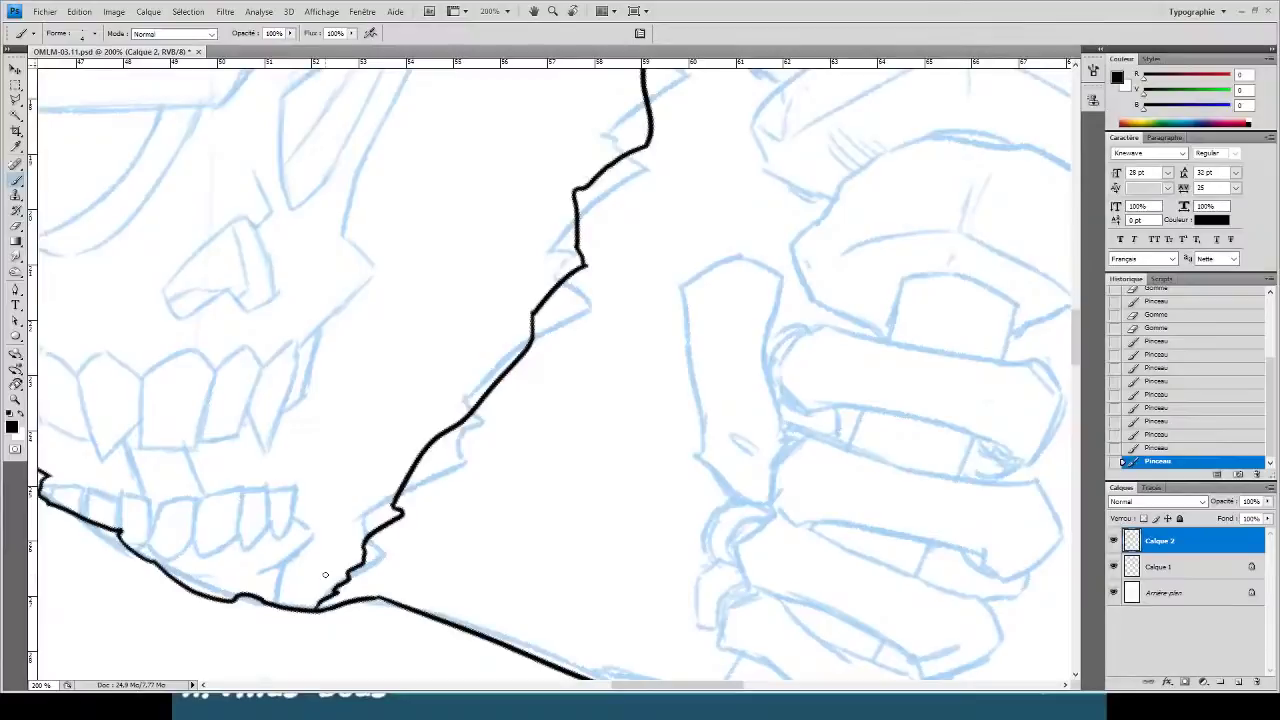
- Ink the start of the slit's upper edge, branching from the tapered end of its lower edge, and erase the overshoot
key(ctrl+minus)
key(ctrl+minus)
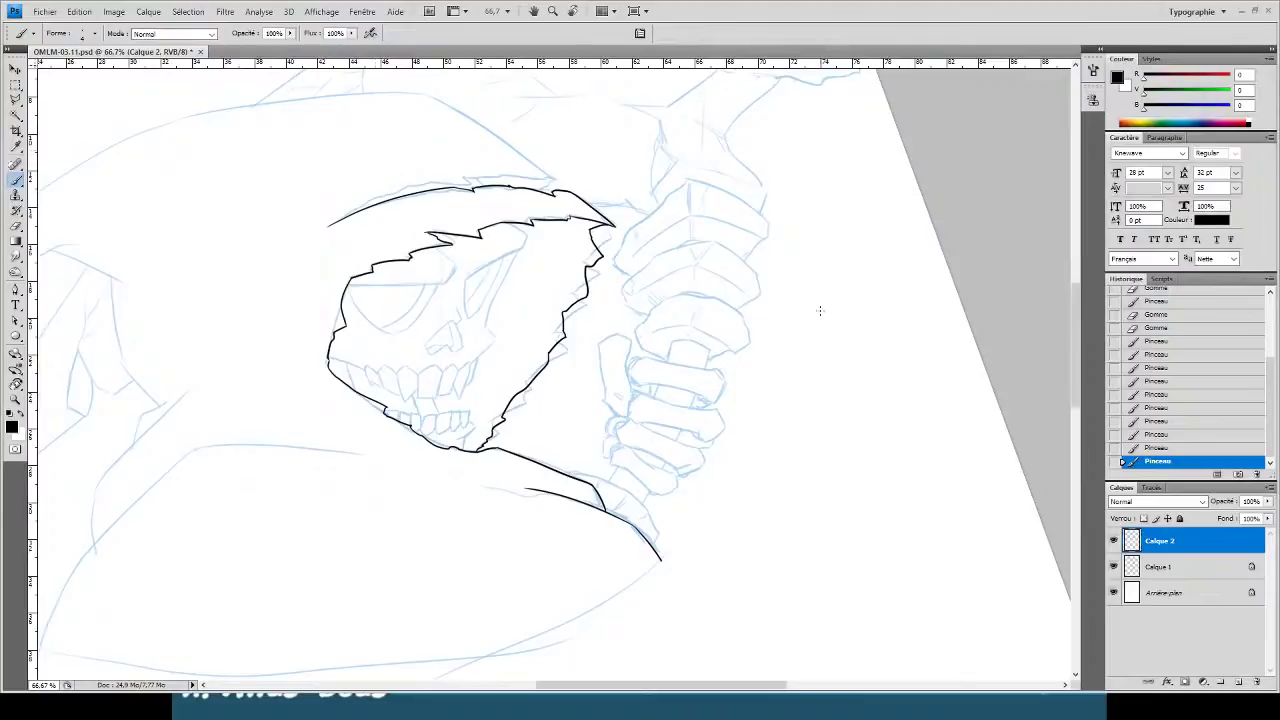
key(e)
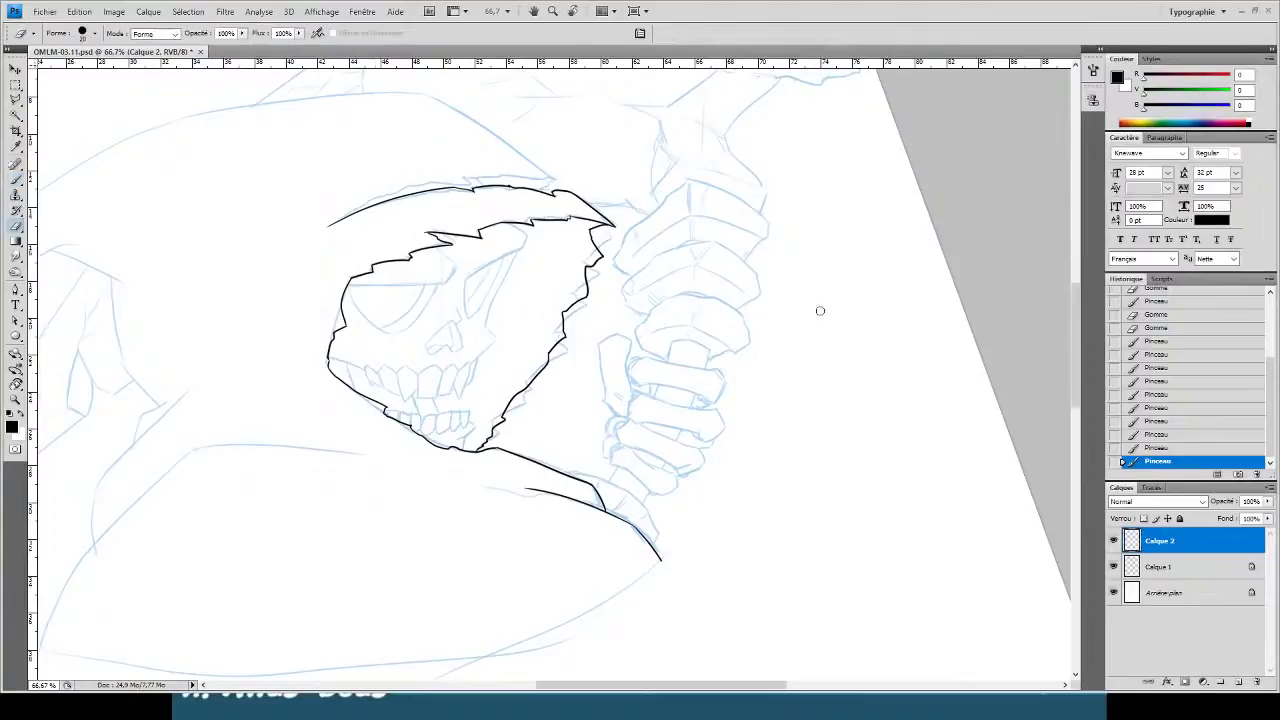
click(326, 125)
key(r)
mouse_move(306, 126)
mouse_down()
mouse_move(493, 85)
mouse_move(589, 149)
mouse_move(475, 286)
mouse_up()
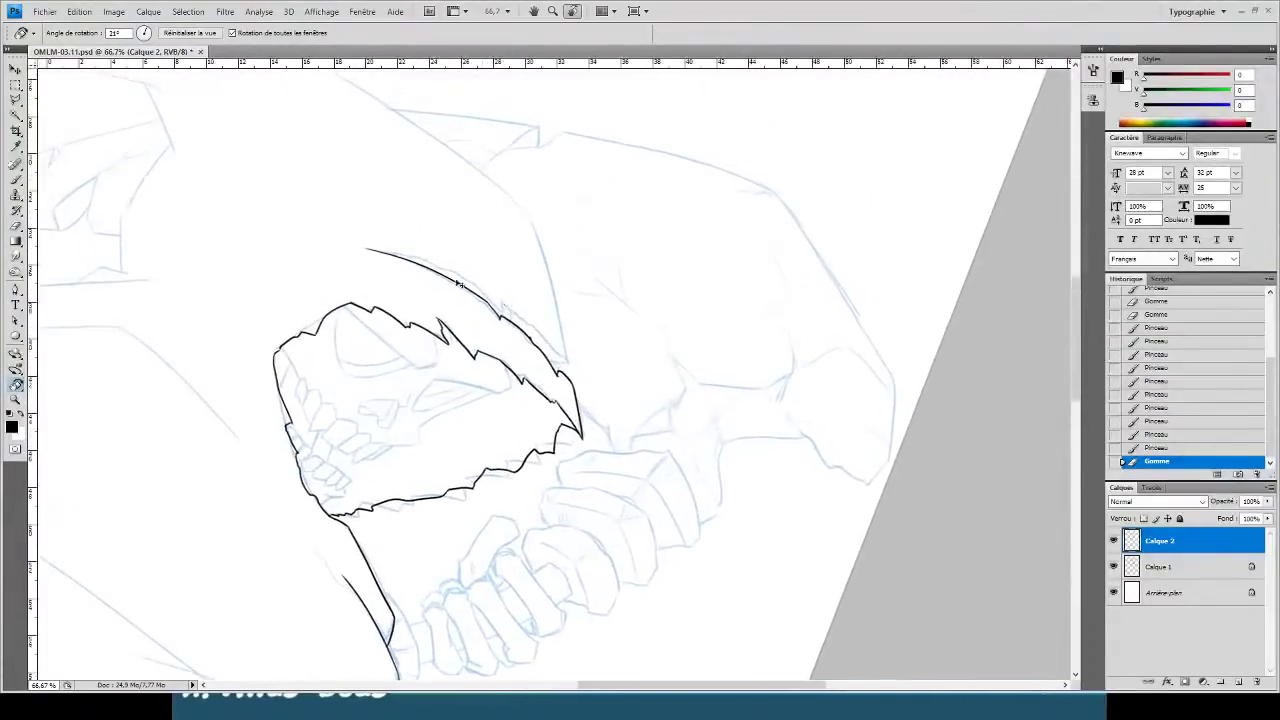
key(ctrl+plus)
key(ctrl+plus)
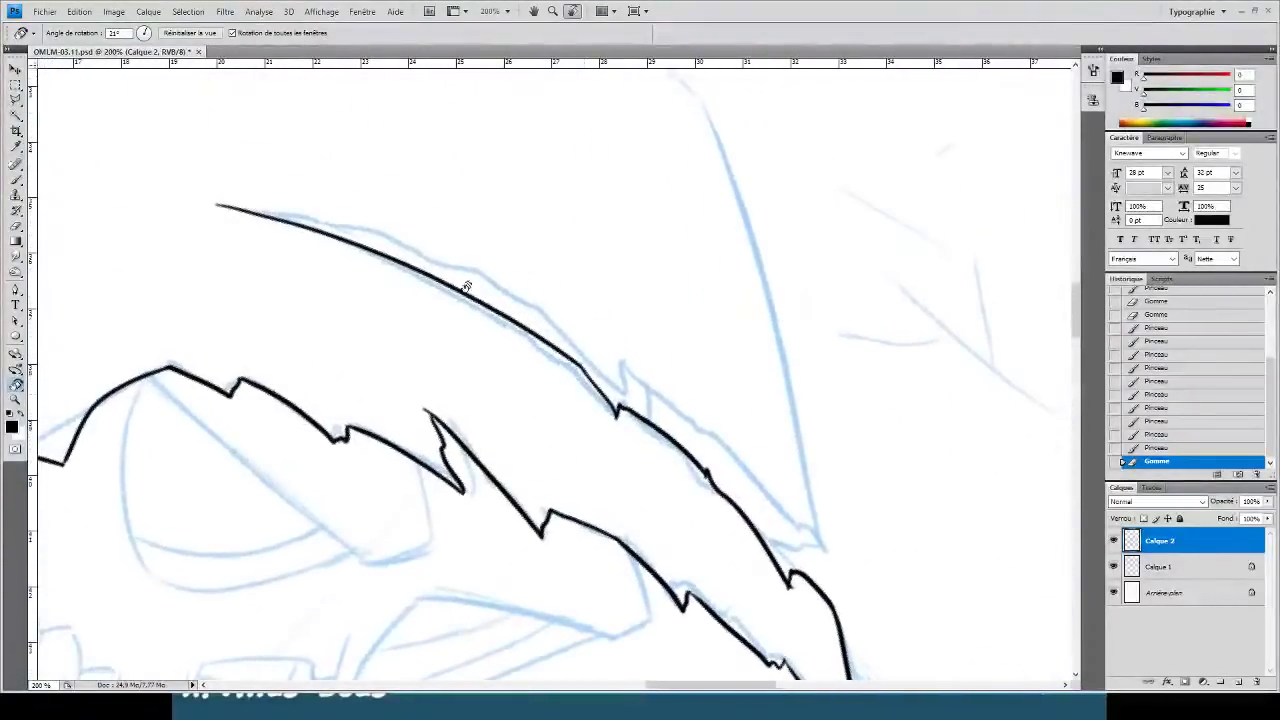
drag(397, 230, 440, 143)
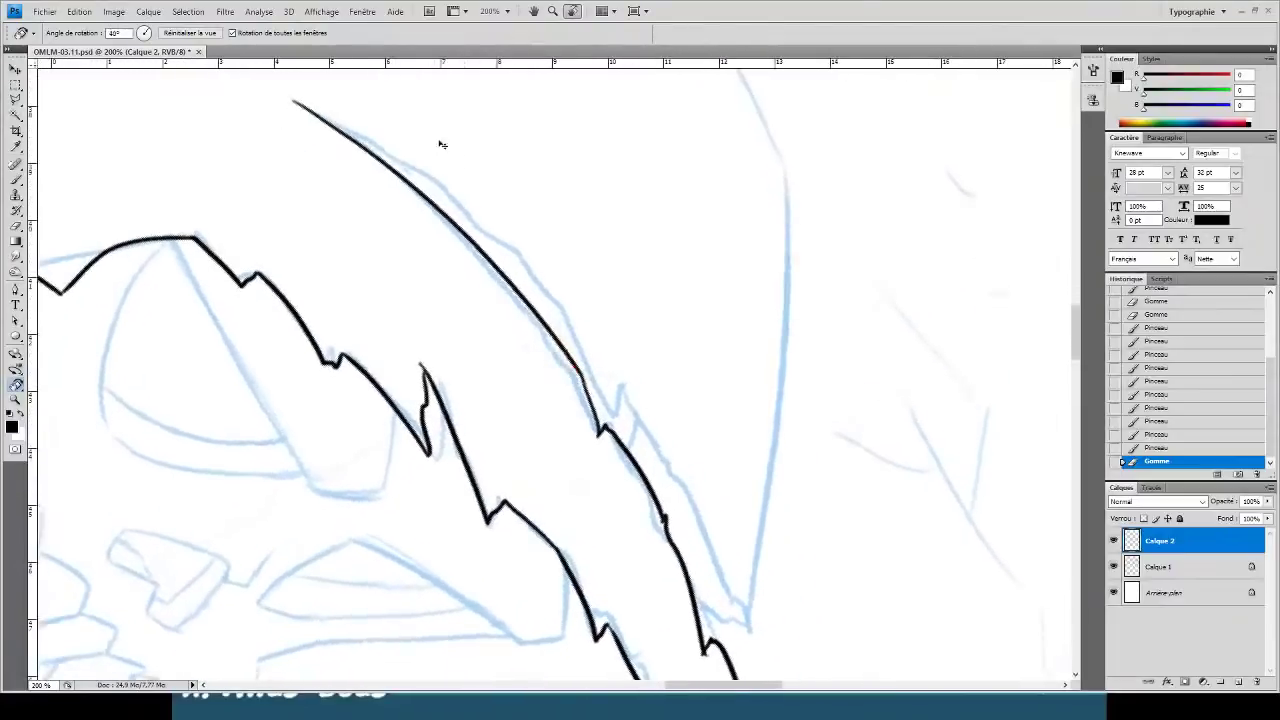
key(ctrl+plus)
key(b)
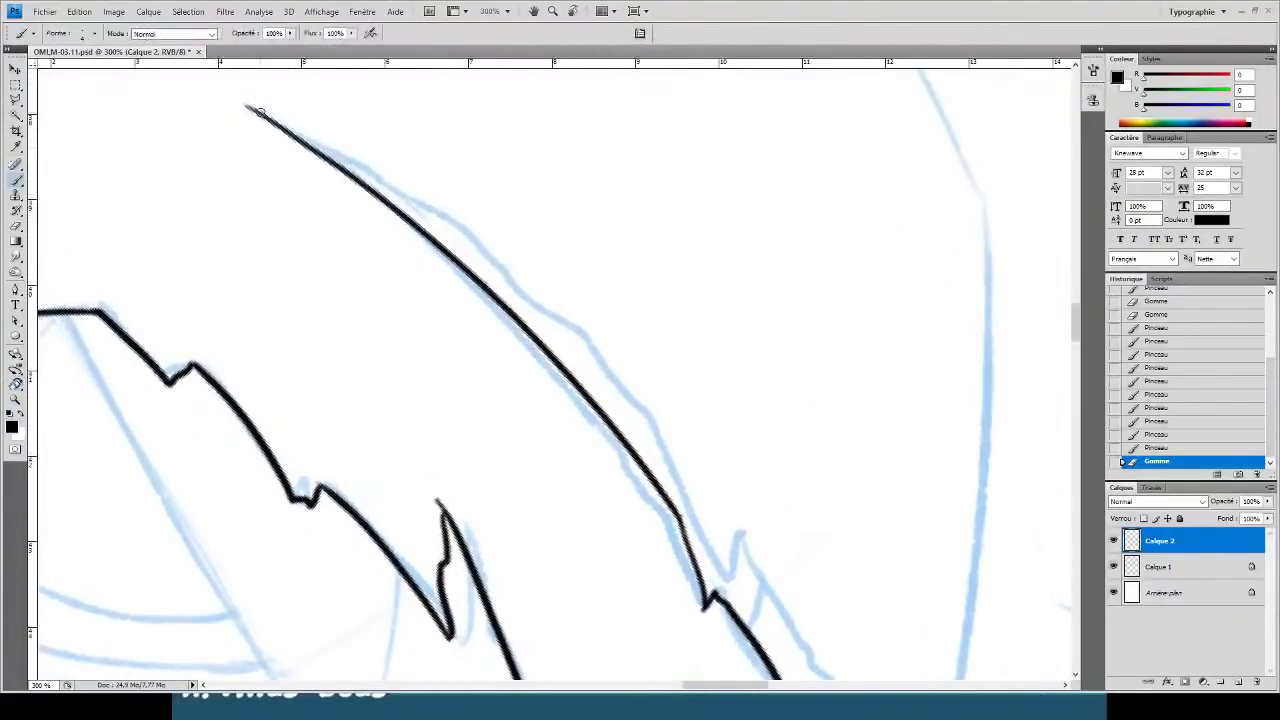
drag(256, 112, 656, 362)
key(ctrl+z)
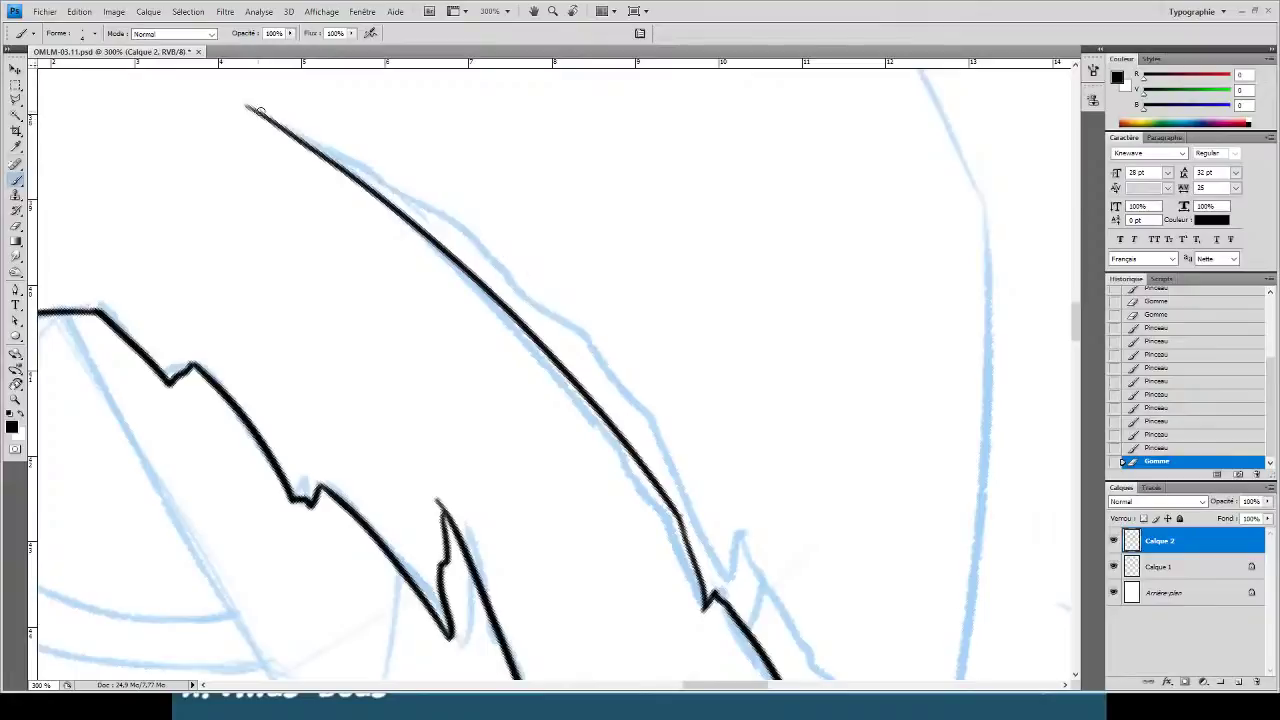
drag(256, 112, 618, 356)
key(ctrl+z)
drag(250, 108, 658, 356)
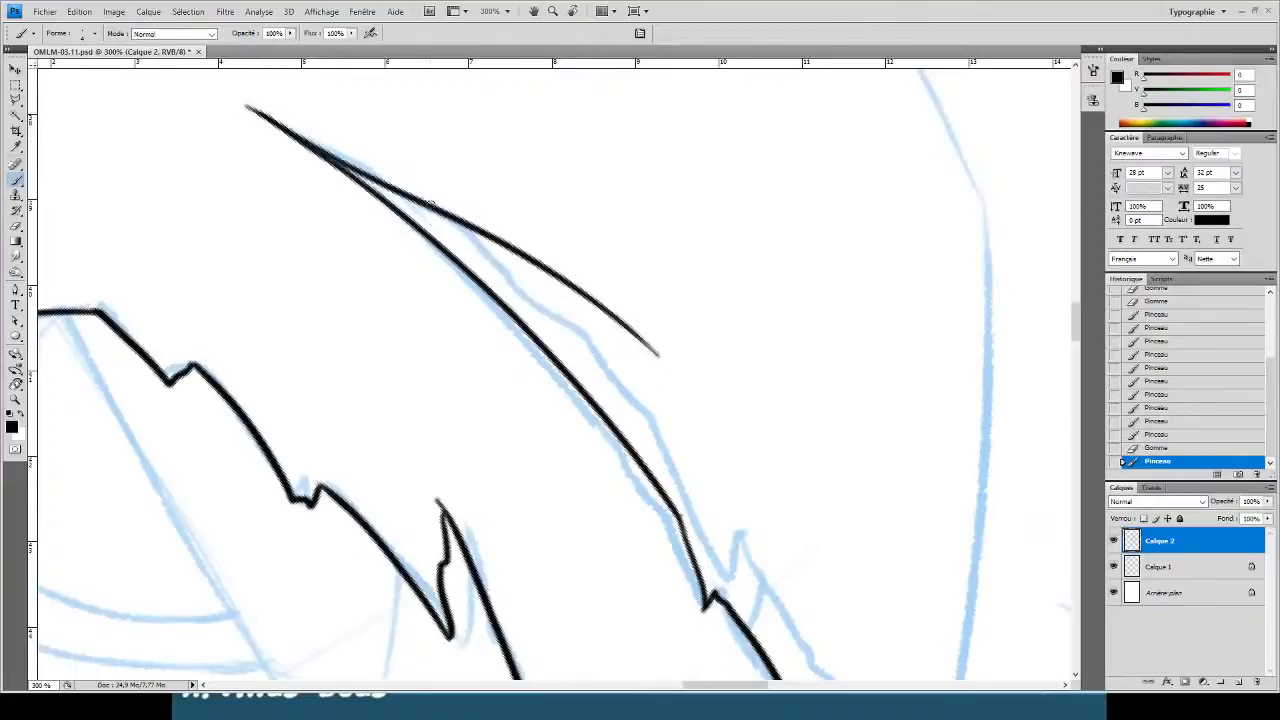
key(e)
mouse_move(431, 204)
mouse_down()
mouse_move(606, 314)
mouse_move(683, 389)
mouse_up()
key(b)
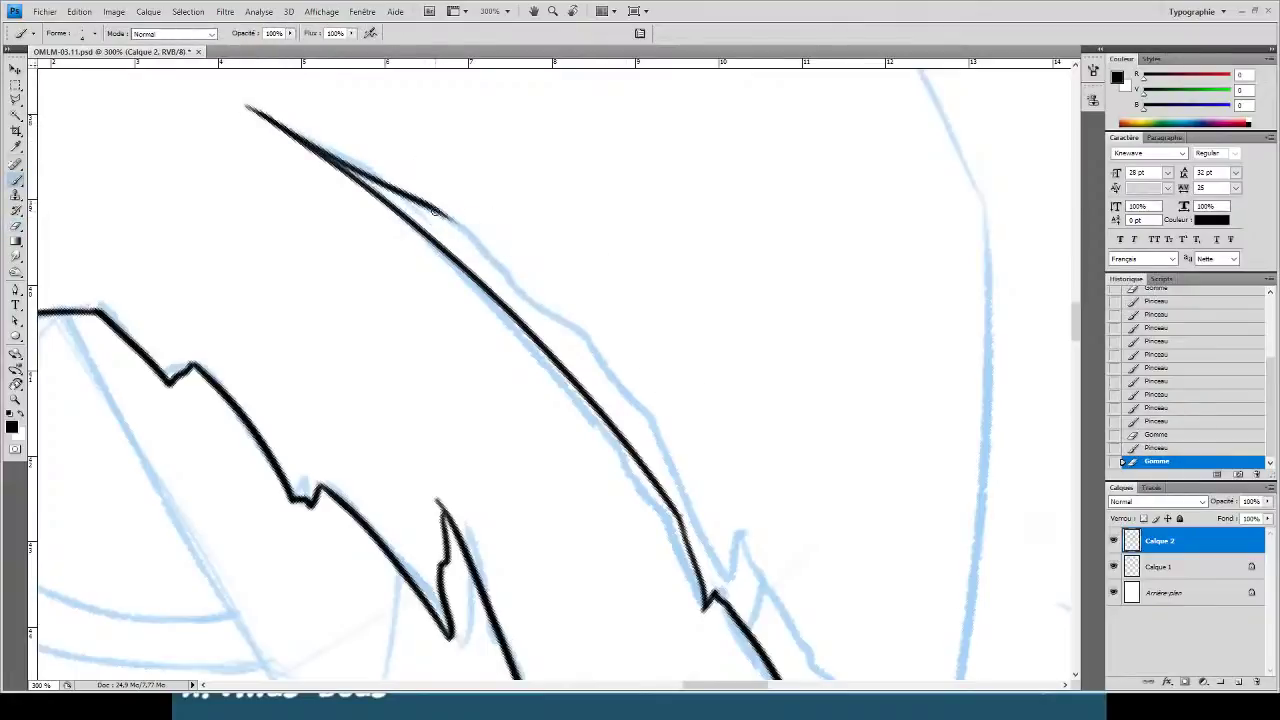
- Continue inking the slit's upper edge along the hood with small torn notches, following the blue sketch
drag(435, 210, 564, 324)
key(ctrl+z)
drag(424, 204, 555, 310)
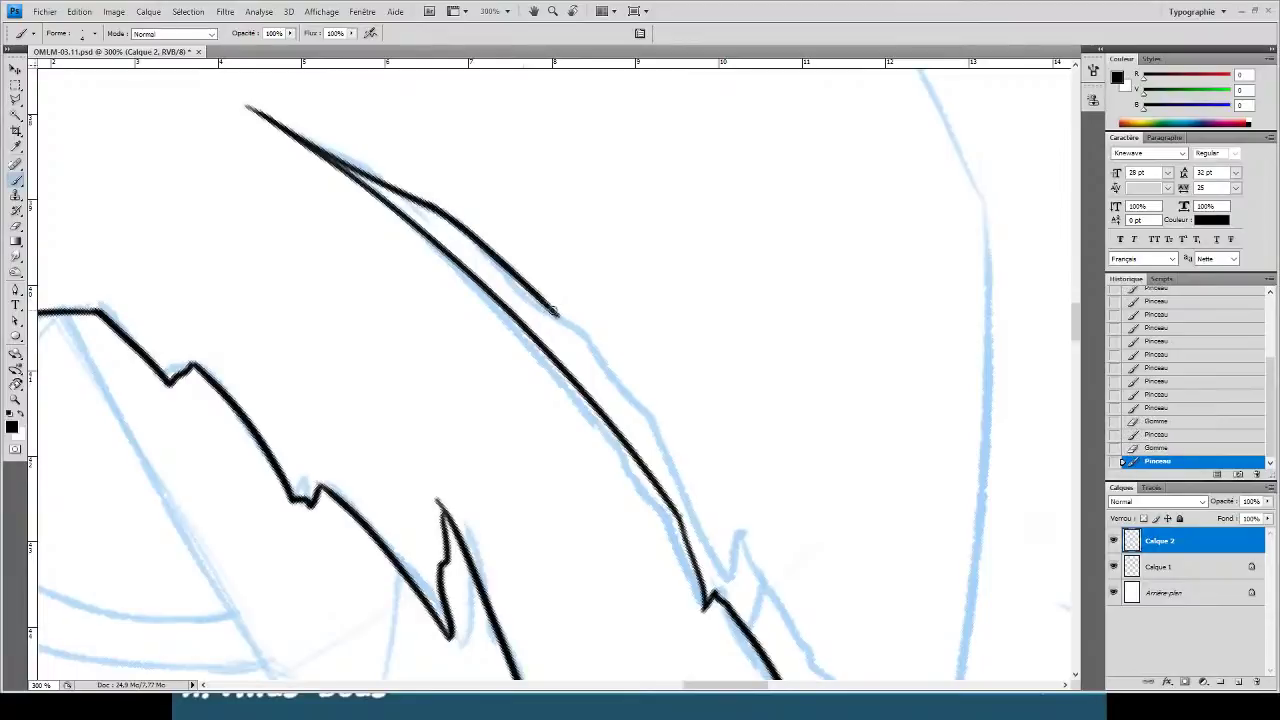
drag(600, 349, 661, 461)
key(space)
drag(649, 368, 614, 226)
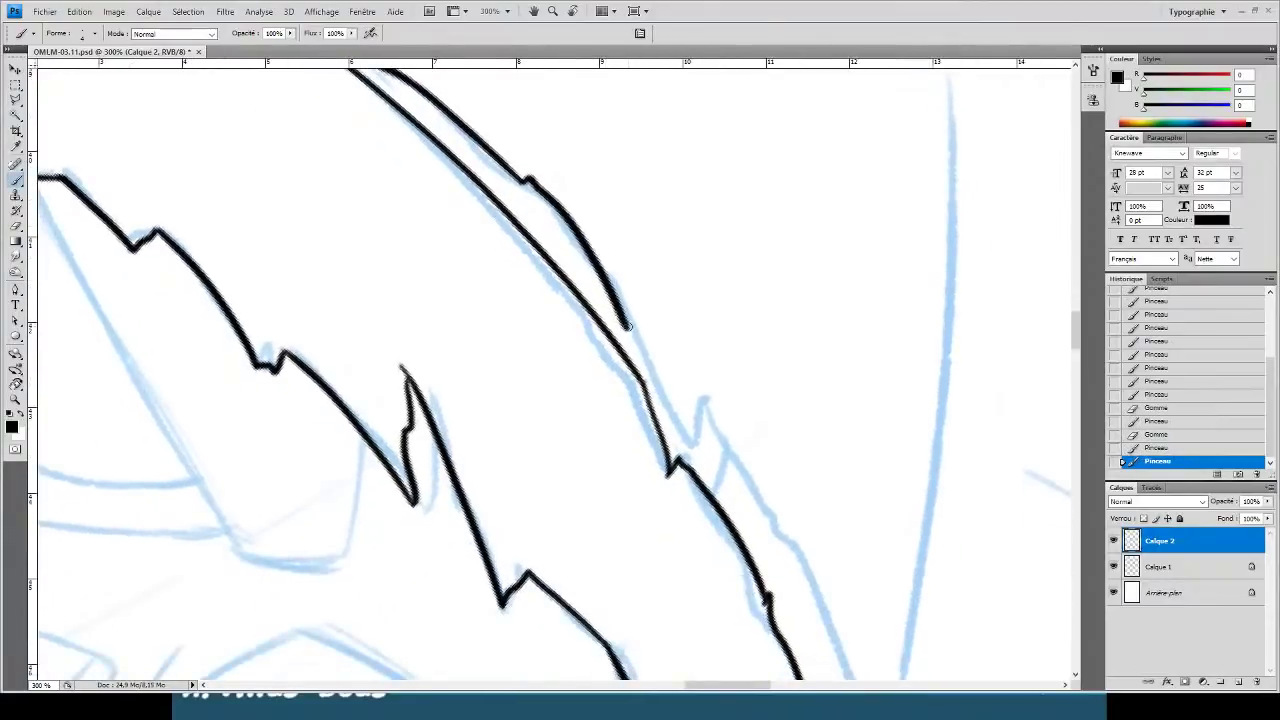
drag(626, 328, 810, 582)
shift+click(711, 440)
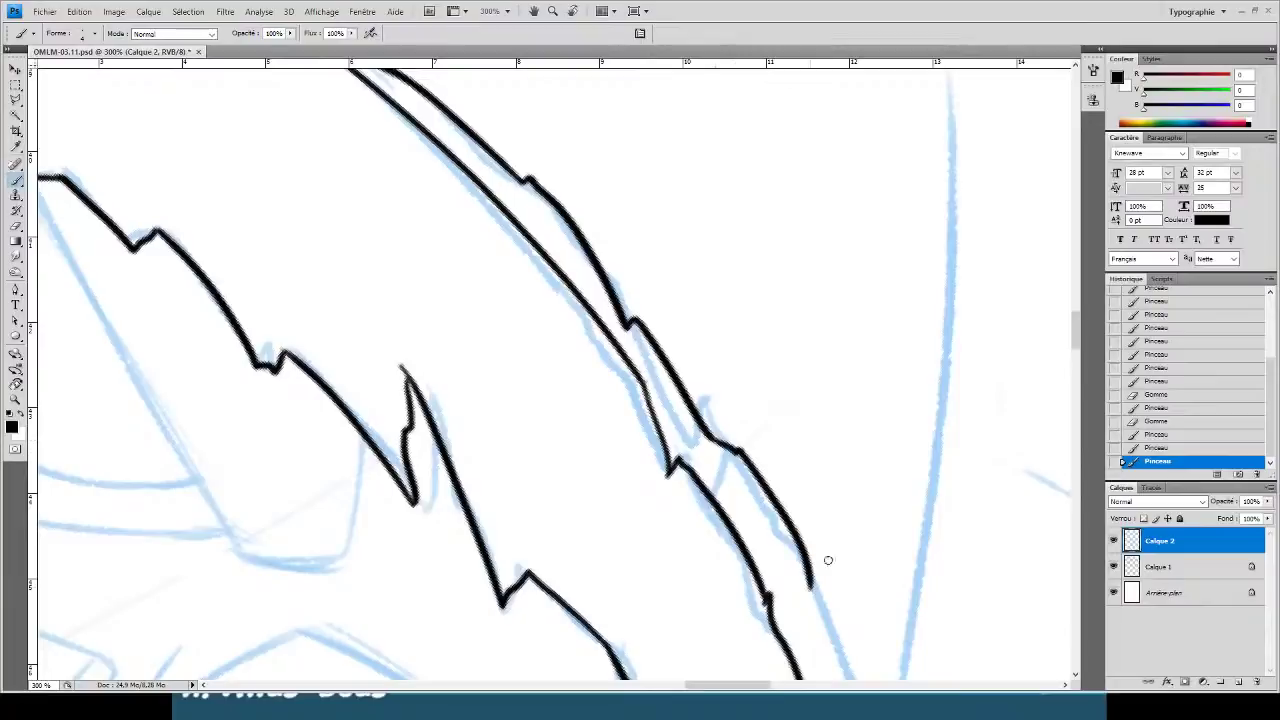
- Ink the pointed front end of the slit's upper edge, join it to the lower edge, and trim the tip
drag(792, 419, 697, 224)
drag(716, 395, 810, 582)
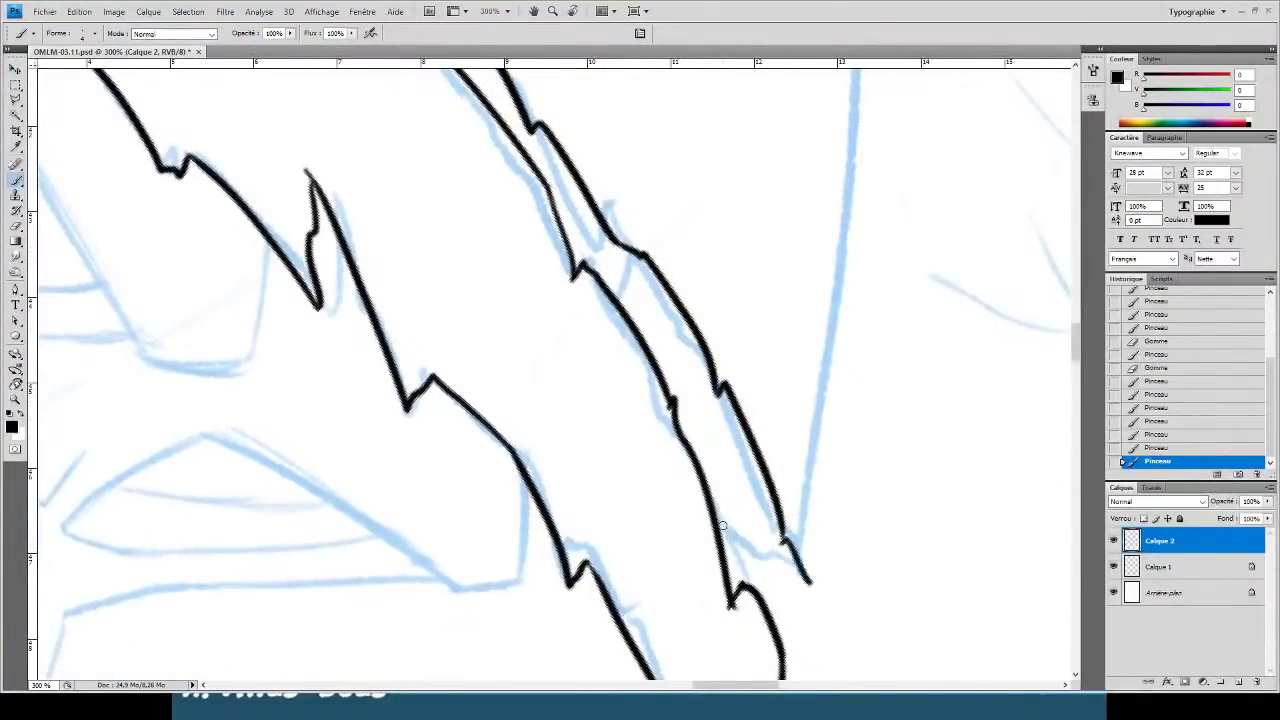
key(e)
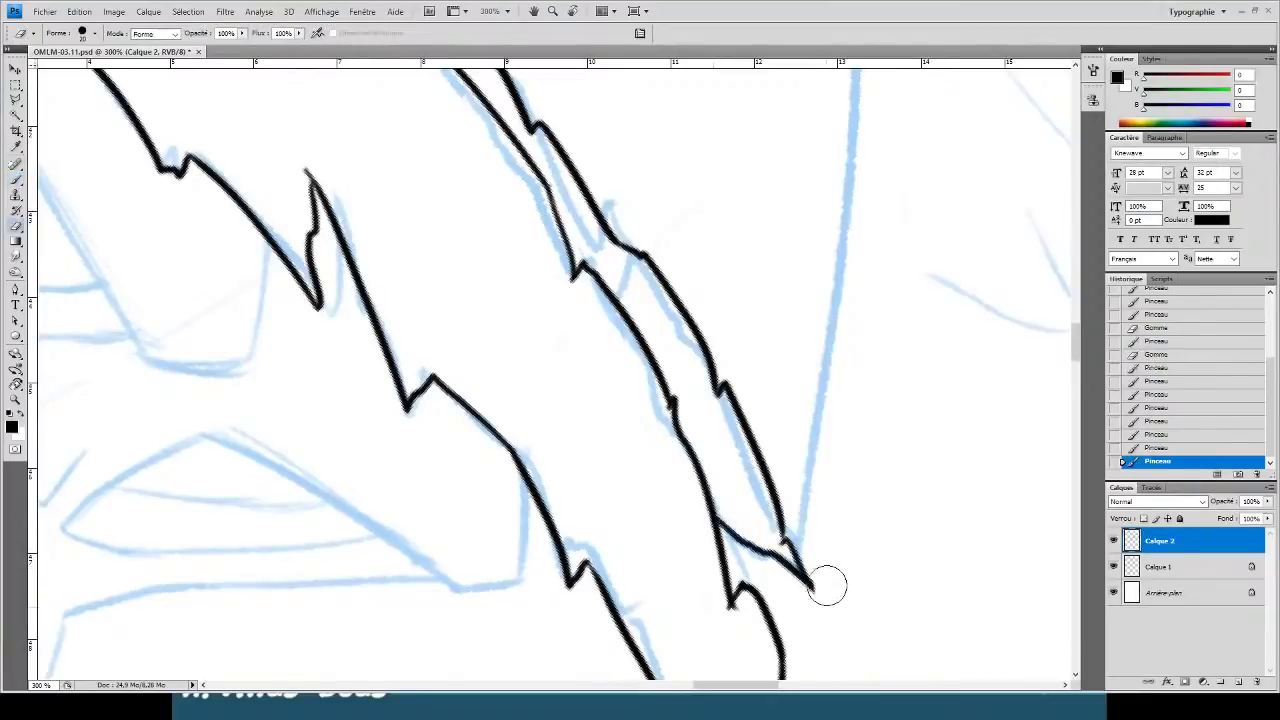
drag(818, 553, 779, 518)
key(b)
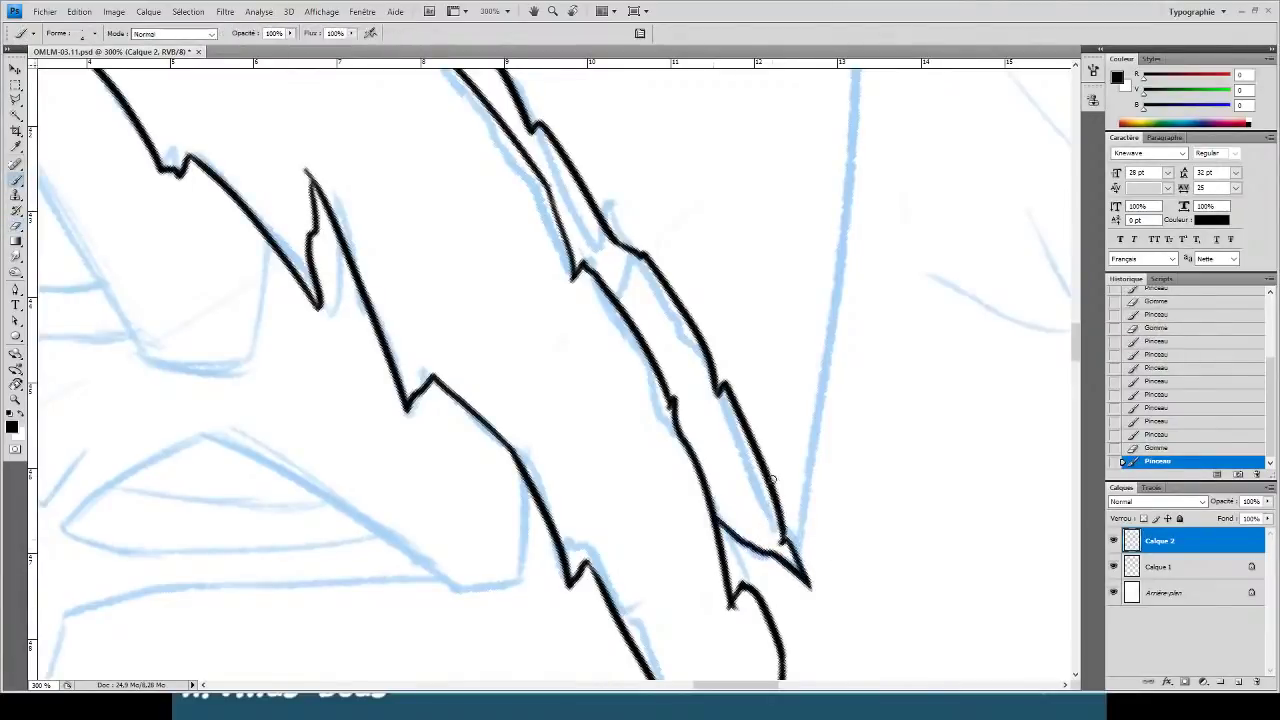
- Ink the hood's outer contour as one smooth curve rising from the slit's pointed front end, close to the blue sketch
key(r)
drag(900, 454, 662, 119)
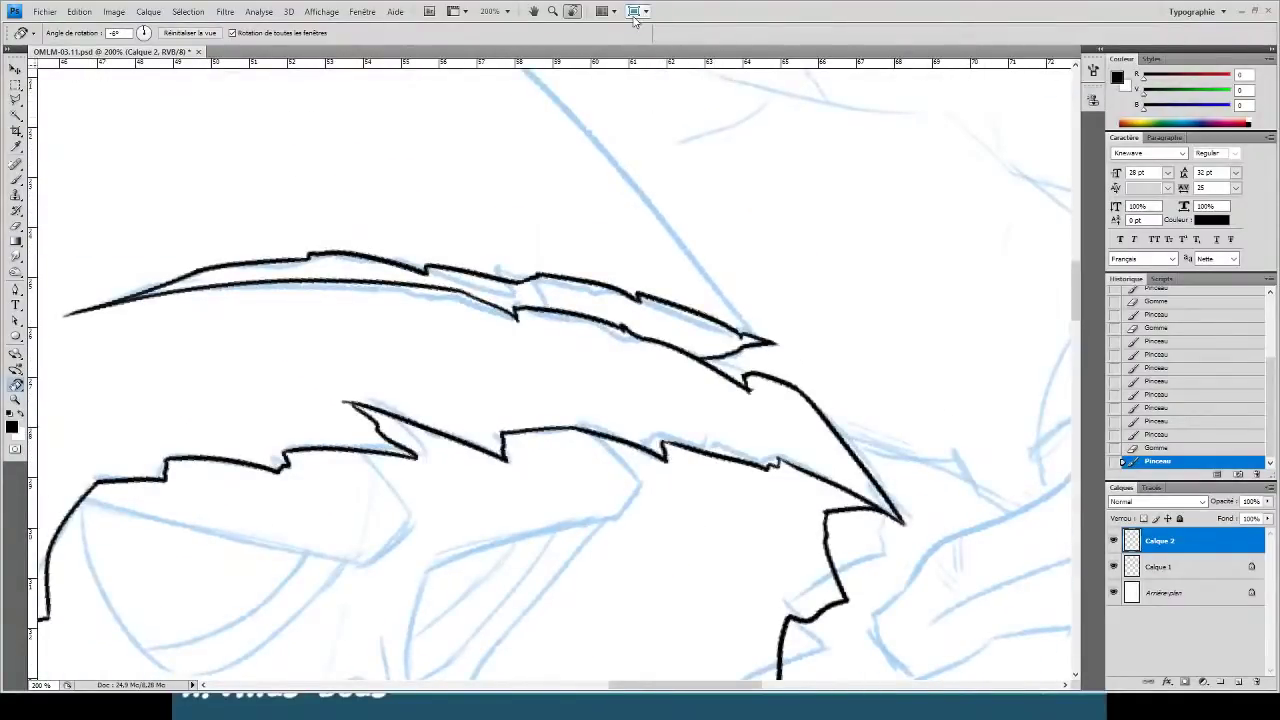
key(ctrl+minus)
key(ctrl+plus)
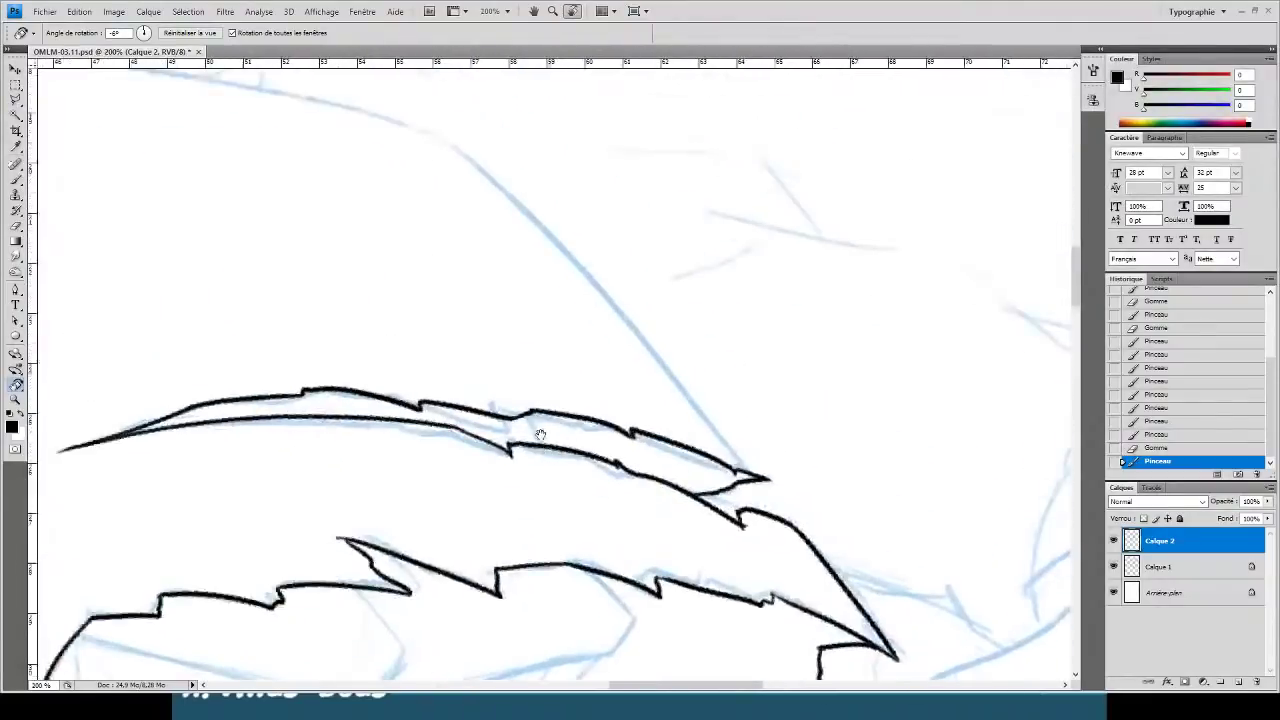
key(b)
mouse_move(755, 508)
mouse_down()
mouse_move(563, 249)
mouse_move(337, 71)
mouse_up()
key(ctrl+z)
drag(755, 508, 380, 68)
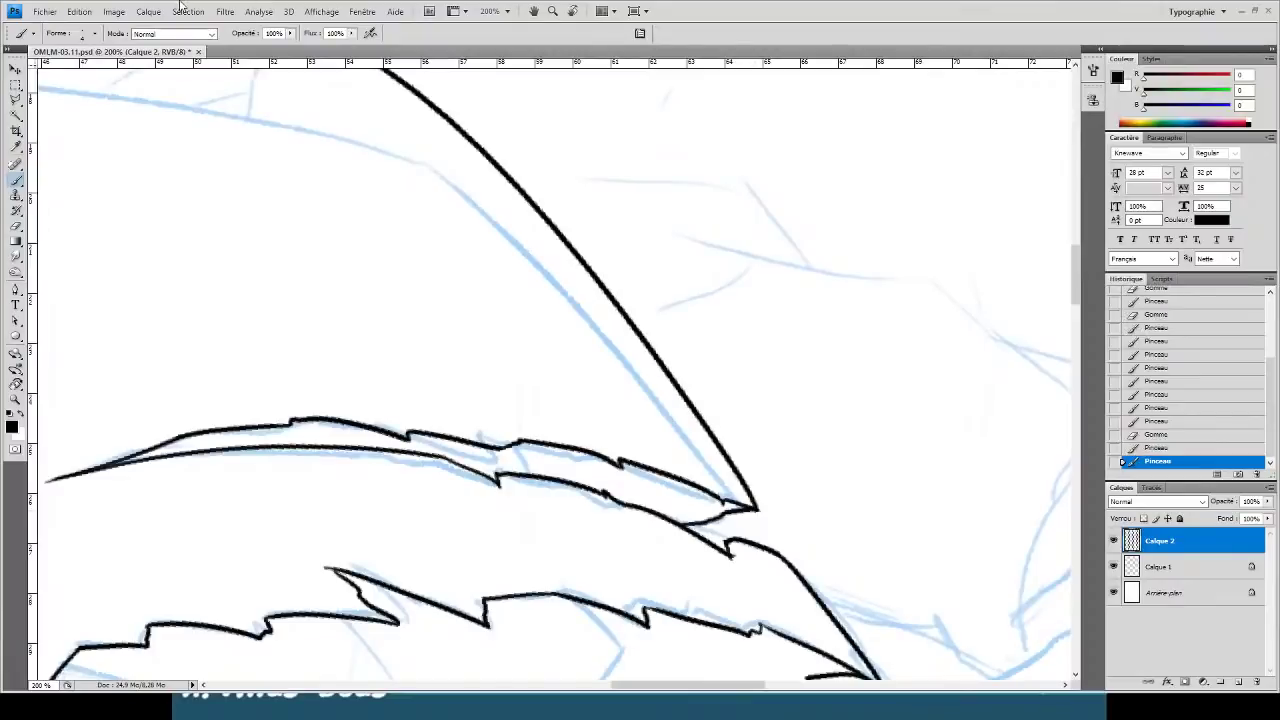
key(ctrl+z)
drag(755, 508, 290, 68)
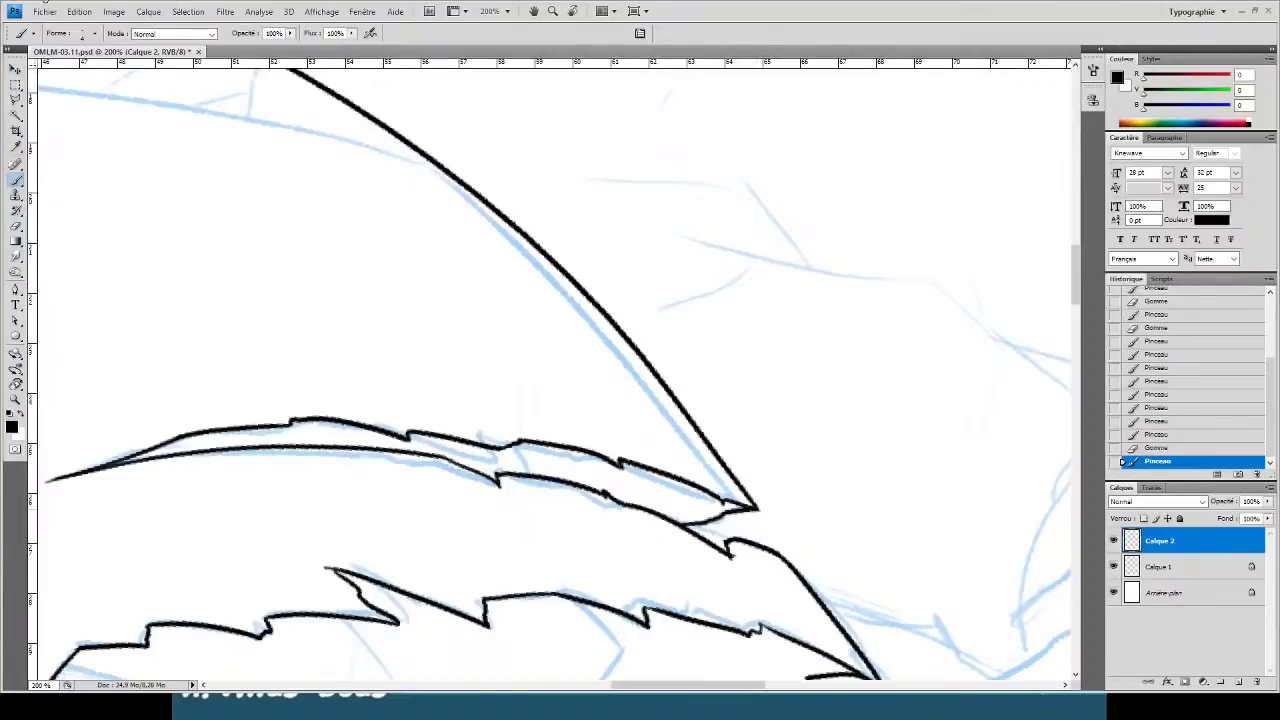
- Erase the part of the new hood contour that extends beyond the bend in the blue sketch
key(e)
drag(370, 118, 435, 158)
drag(612, 211, 320, 97)
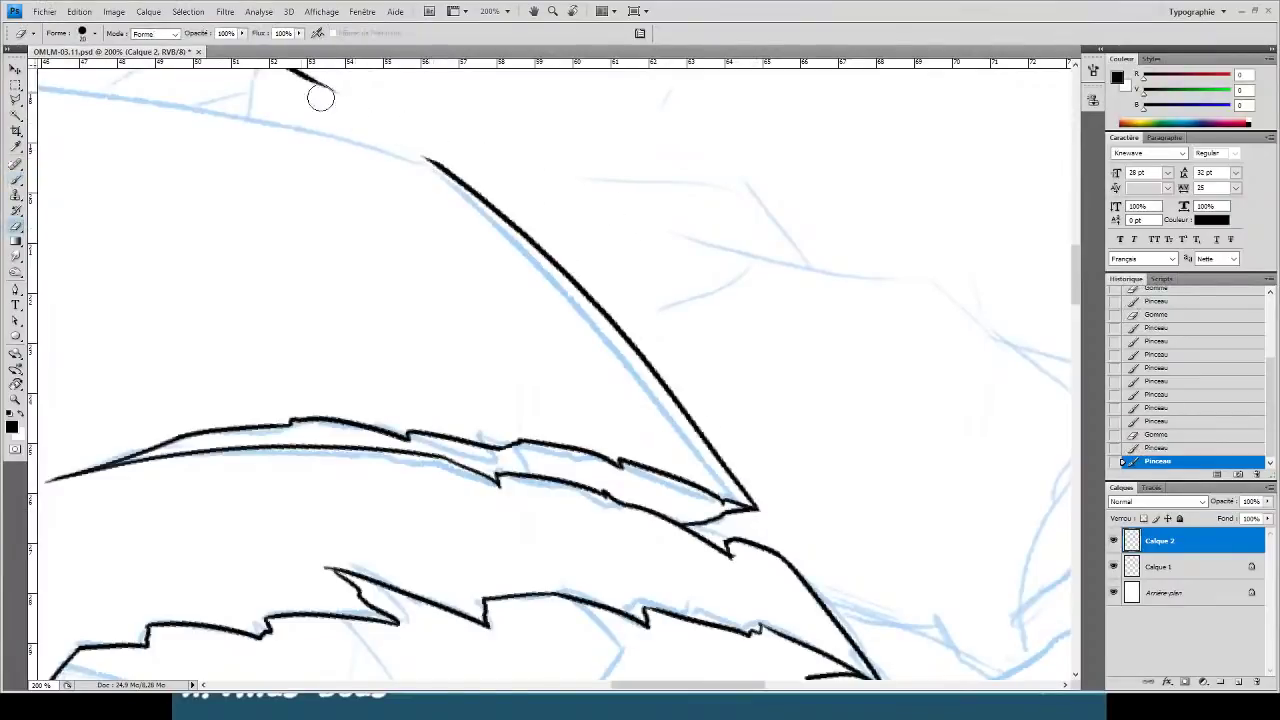
- Extend the hood's outer contour from its trimmed end in one long curve over the back toward the peak
key(space)
drag(263, 153, 305, 264)
mouse_move(149, 93)
mouse_down()
mouse_move(274, 143)
mouse_move(486, 114)
mouse_move(449, 160)
mouse_move(570, 391)
mouse_move(611, 415)
mouse_up()
key(r)
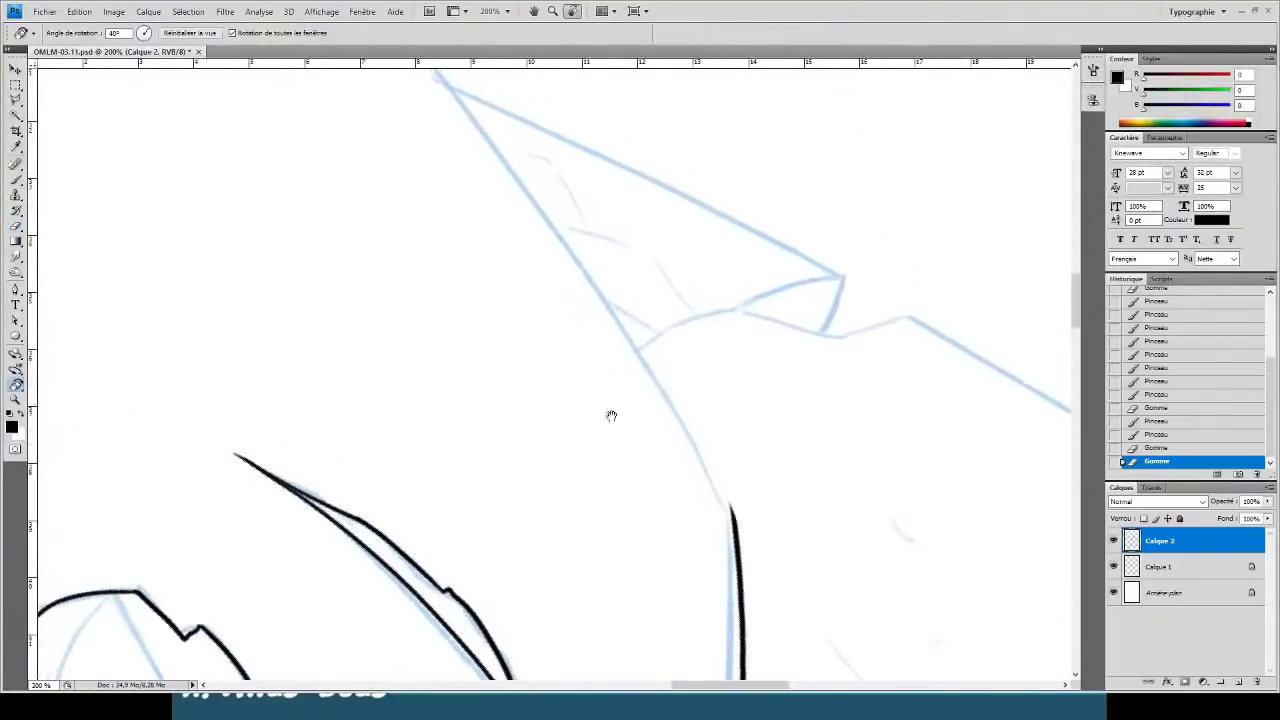
key(ctrl+minus)
drag(528, 343, 555, 416)
key(b)
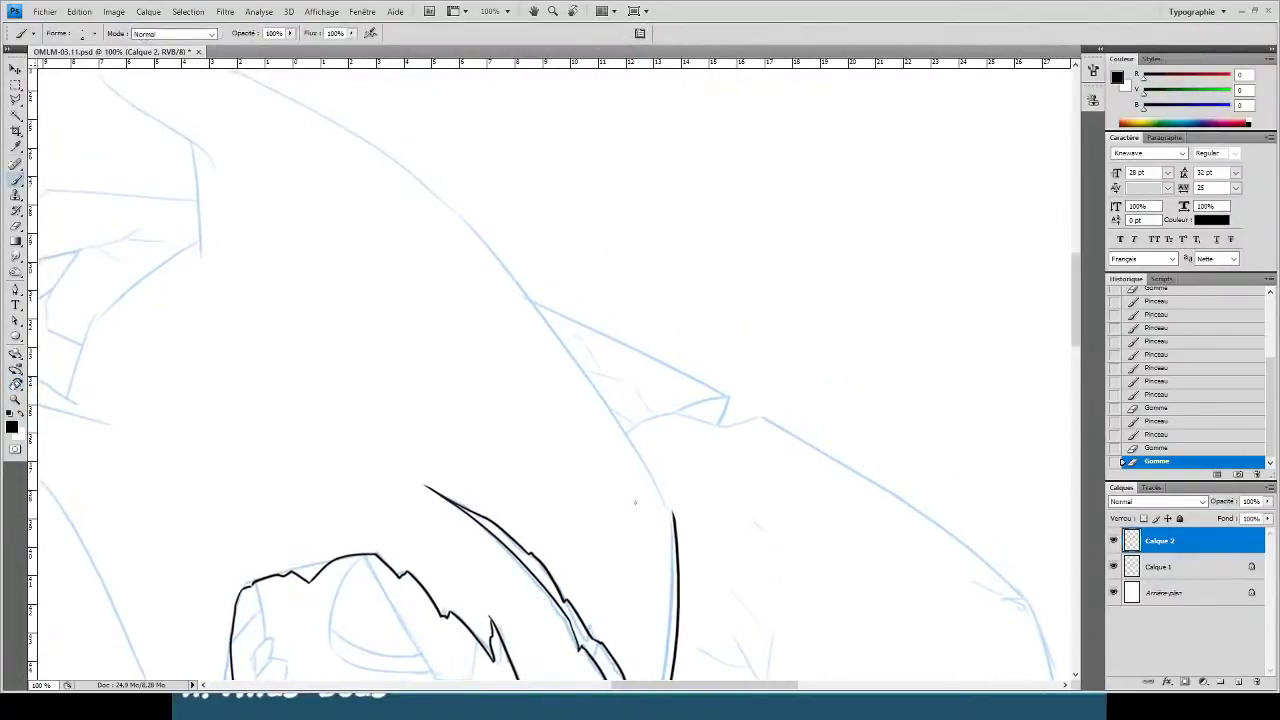
mouse_move(672, 514)
mouse_down()
mouse_move(428, 194)
mouse_move(250, 84)
mouse_up()
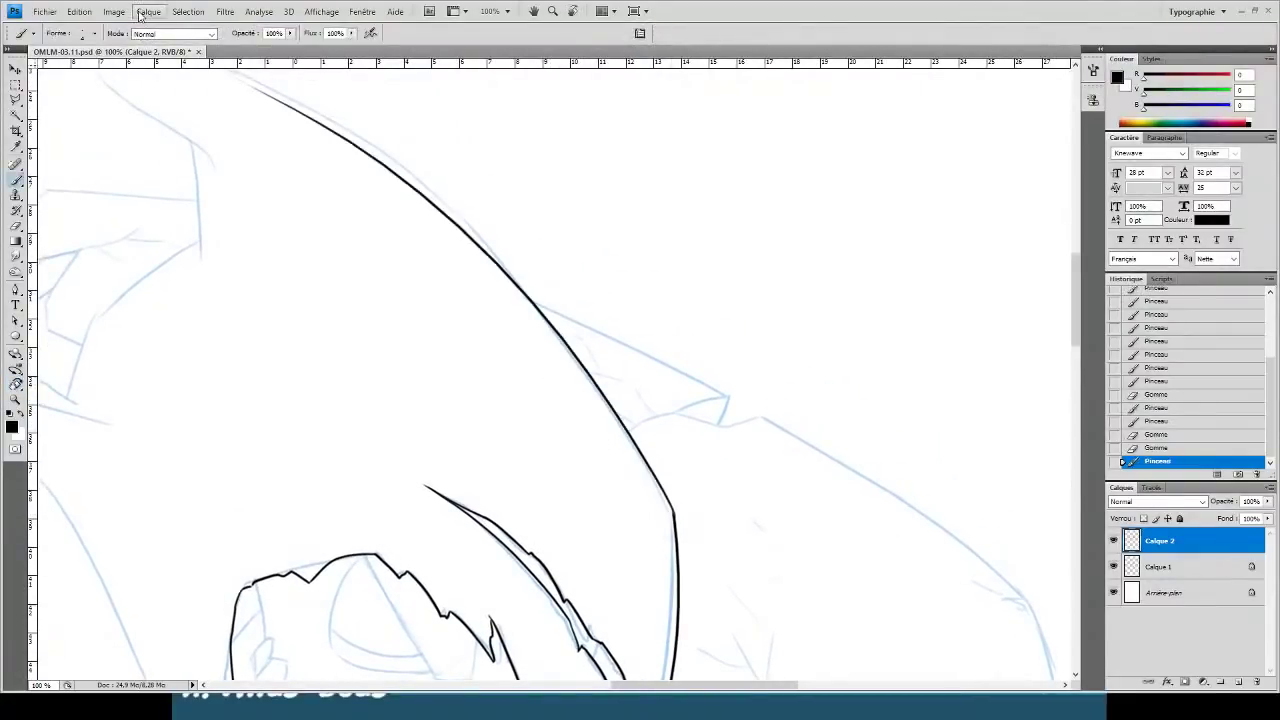
- Clean up the junction between the two outer contour strokes of the hood with the eraser
key(e)
key(ctrl+plus)
drag(580, 463, 486, 323)
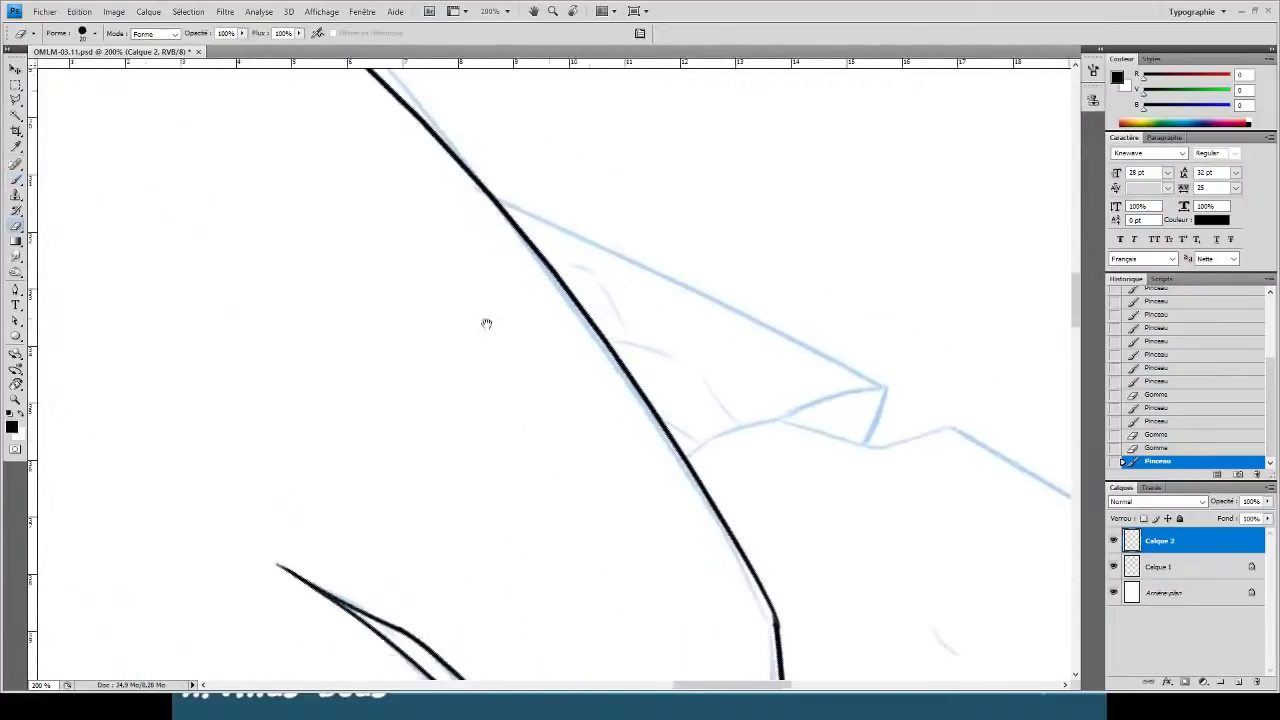
drag(584, 394, 521, 284)
key(b)
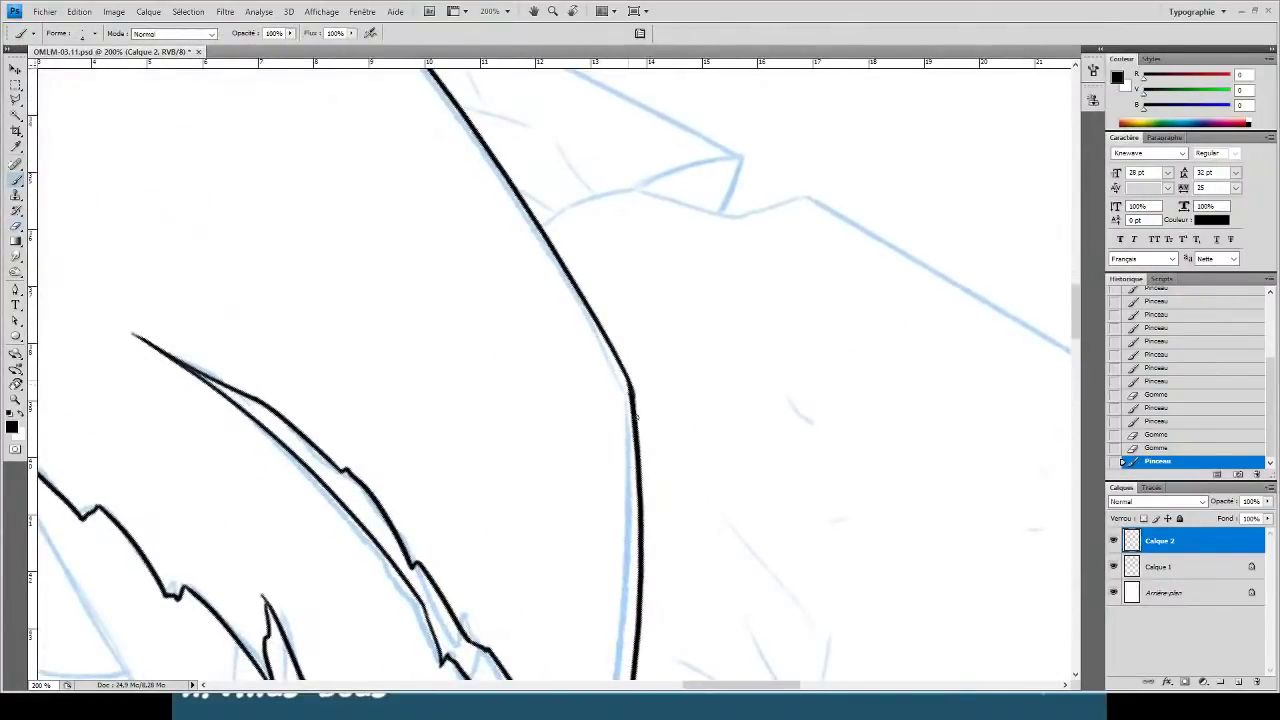
key(e)
mouse_move(635, 416)
mouse_down()
mouse_move(637, 428)
mouse_move(640, 365)
mouse_up()
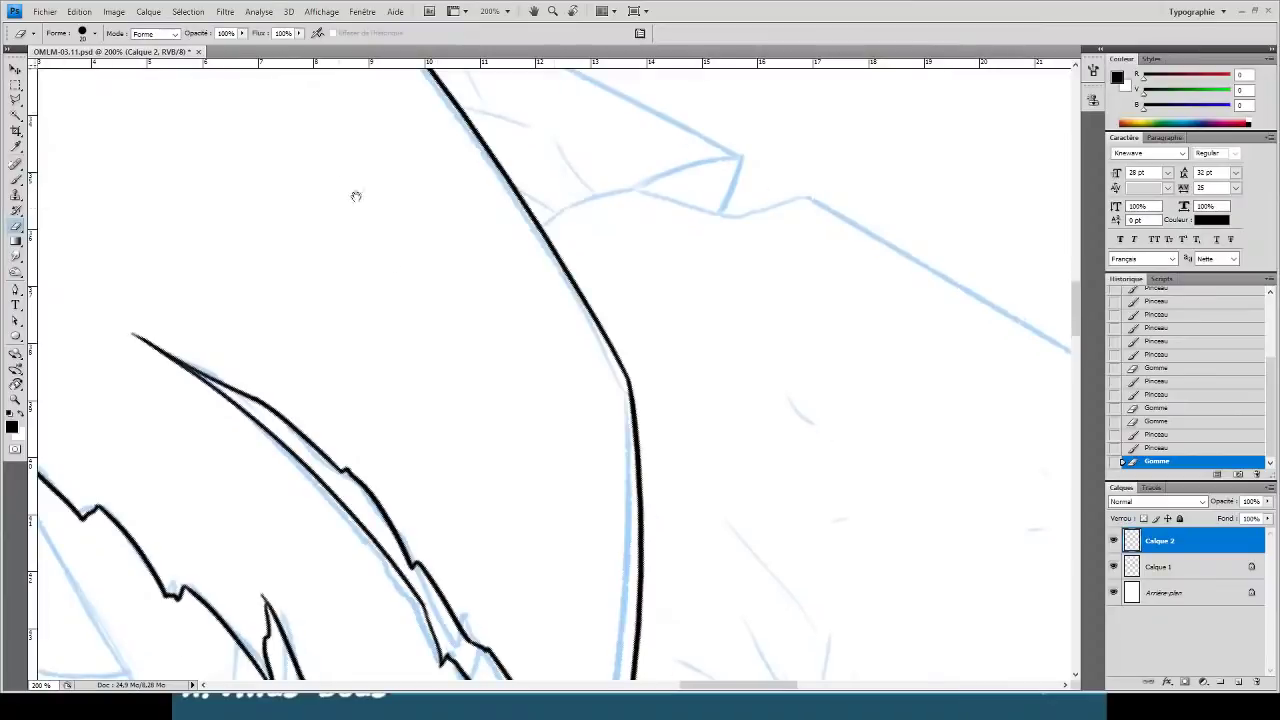
- Erase the thin tapered end of the long hood contour near the peak, leaving a full-width end to continue from
drag(355, 196, 483, 437)
drag(349, 286, 447, 419)
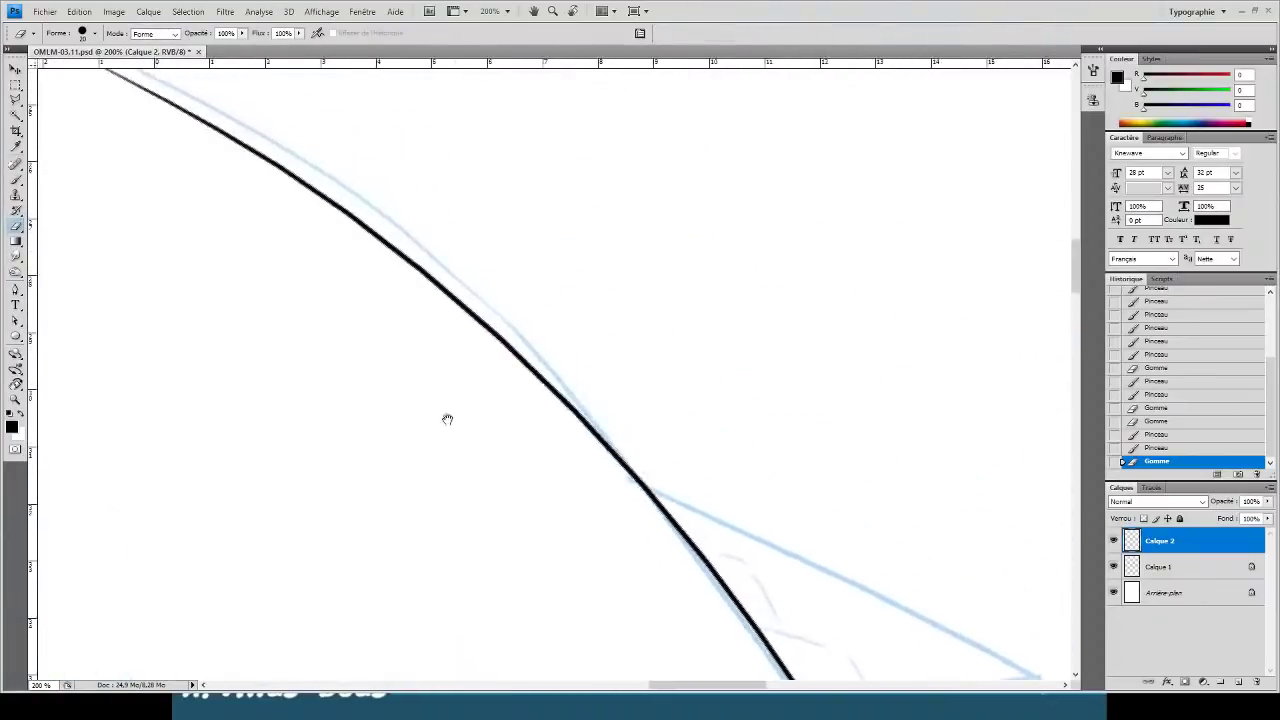
key(r)
key(ctrl+minus)
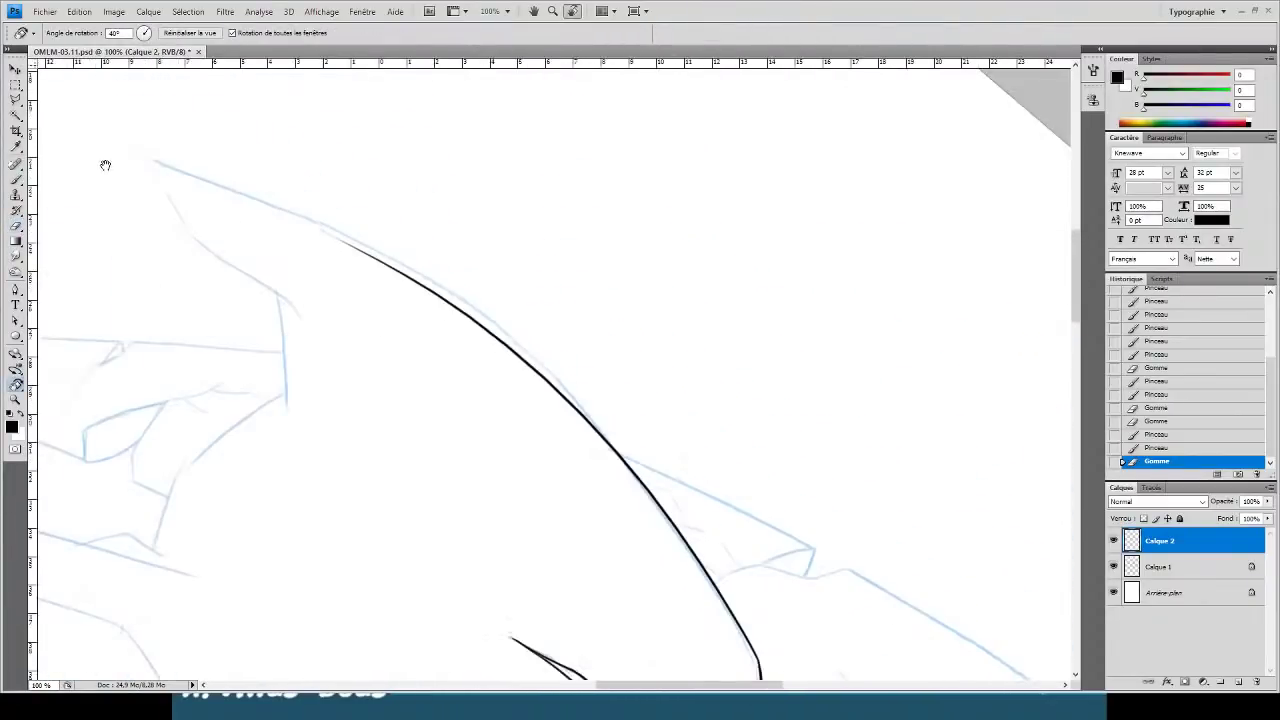
drag(106, 163, 242, 143)
key(ctrl+plus)
key(ctrl+plus)
mouse_move(234, 240)
mouse_down()
mouse_move(415, 430)
mouse_move(465, 460)
mouse_up()
key(e)
mouse_move(313, 177)
mouse_down()
mouse_move(456, 320)
mouse_move(420, 338)
mouse_up()
mouse_move(514, 364)
mouse_down()
mouse_move(537, 359)
mouse_move(596, 556)
mouse_up()
drag(505, 405, 342, 213)
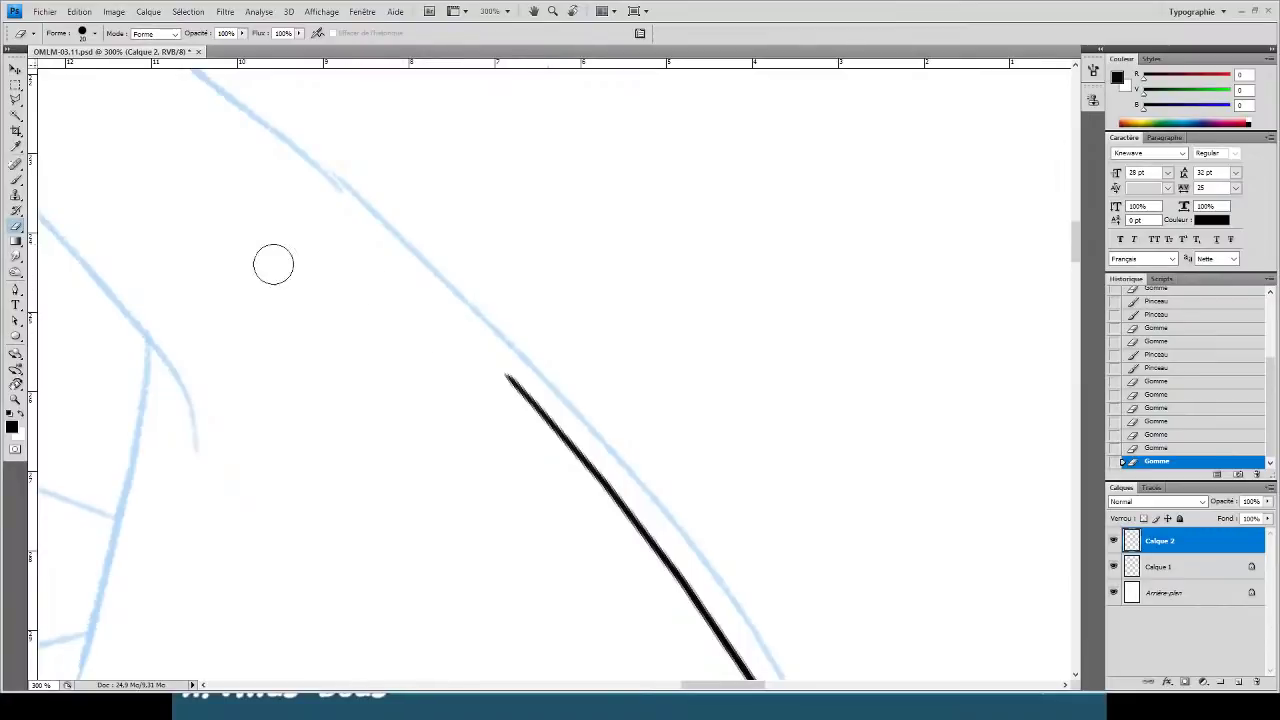
- Ink the hood's pointed peak, carrying the outer contour to the tip and the underside edge down to the folds
key(ctrl+minus)
drag(228, 228, 312, 288)
key(b)
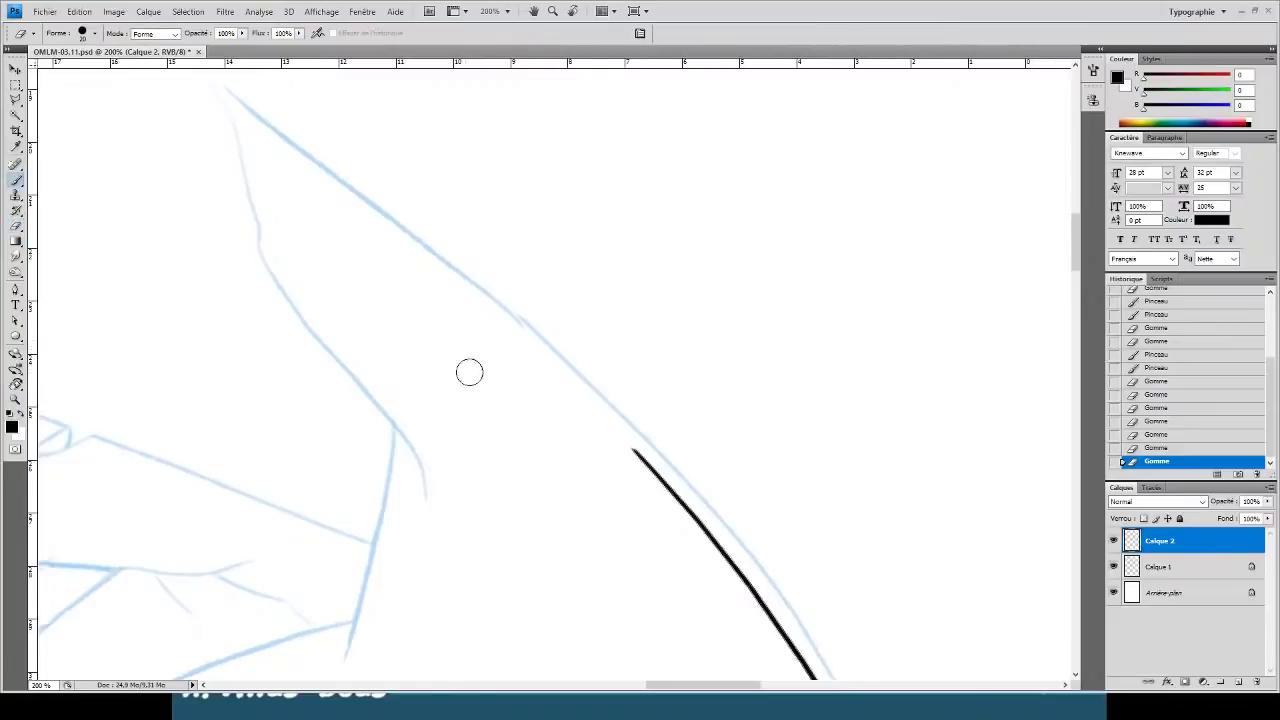
mouse_move(632, 453)
mouse_down()
mouse_move(200, 93)
mouse_move(263, 289)
mouse_move(421, 509)
mouse_move(438, 645)
mouse_up()
key(e)
key(b)
key(e)
key(b)
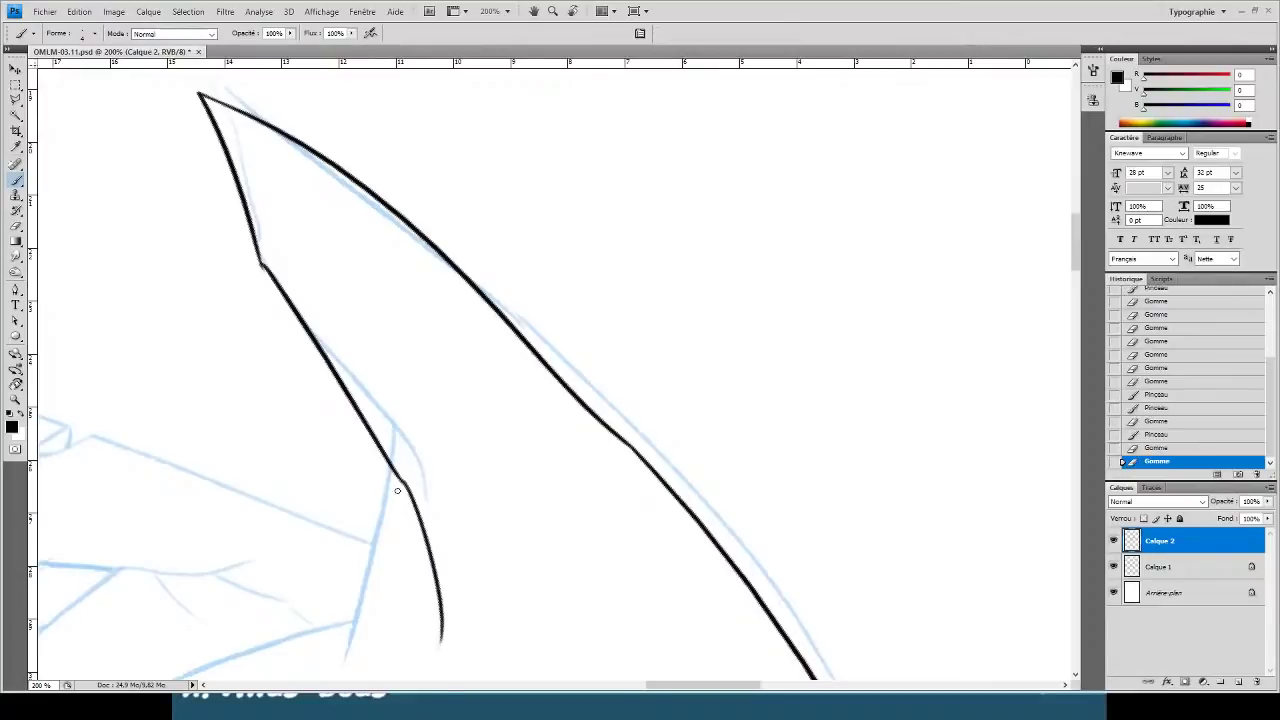
- Redraw the curved fold line at the lower end of the peak's underside edge as a longer stroke and trim its tip
key(ctrl+z)
drag(400, 481, 434, 615)
key(ctrl+z)
drag(400, 480, 424, 704)
key(space)
drag(473, 388, 552, 255)
key(e)
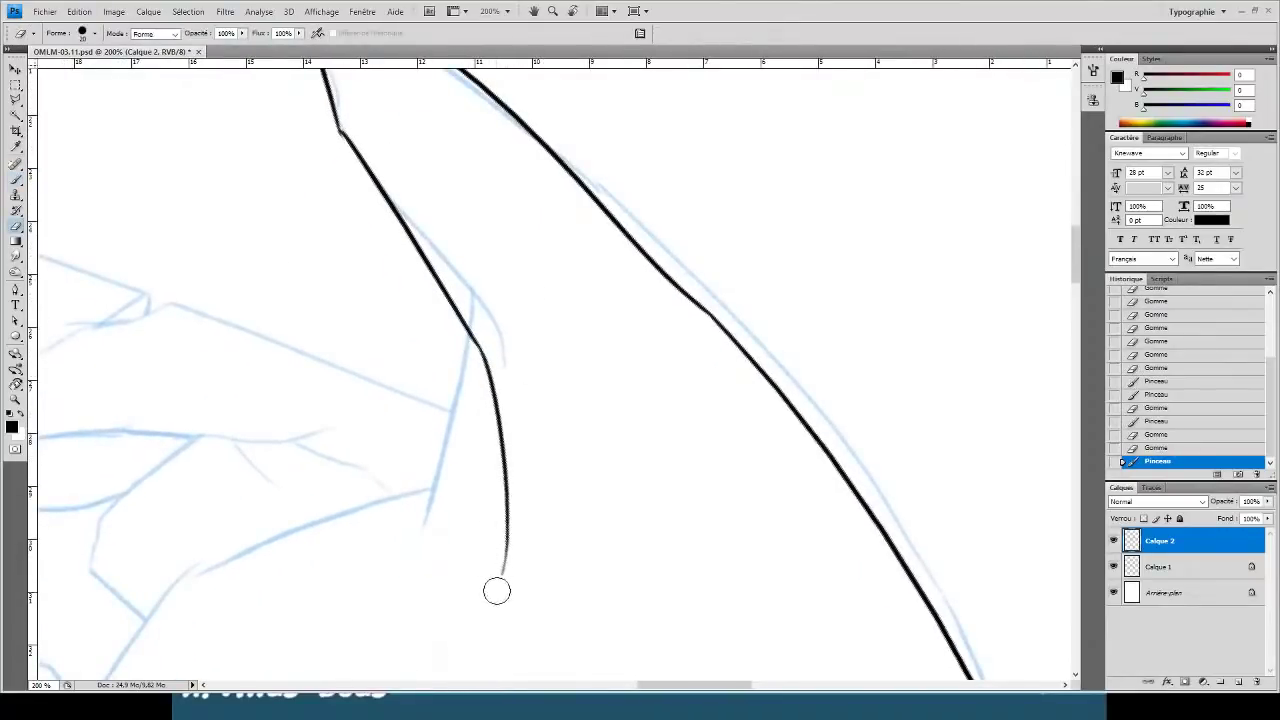
click(494, 588)
- Ink a second fold line branching from the peak's underside edge along the blue sketch and erase its excess length
key(b)
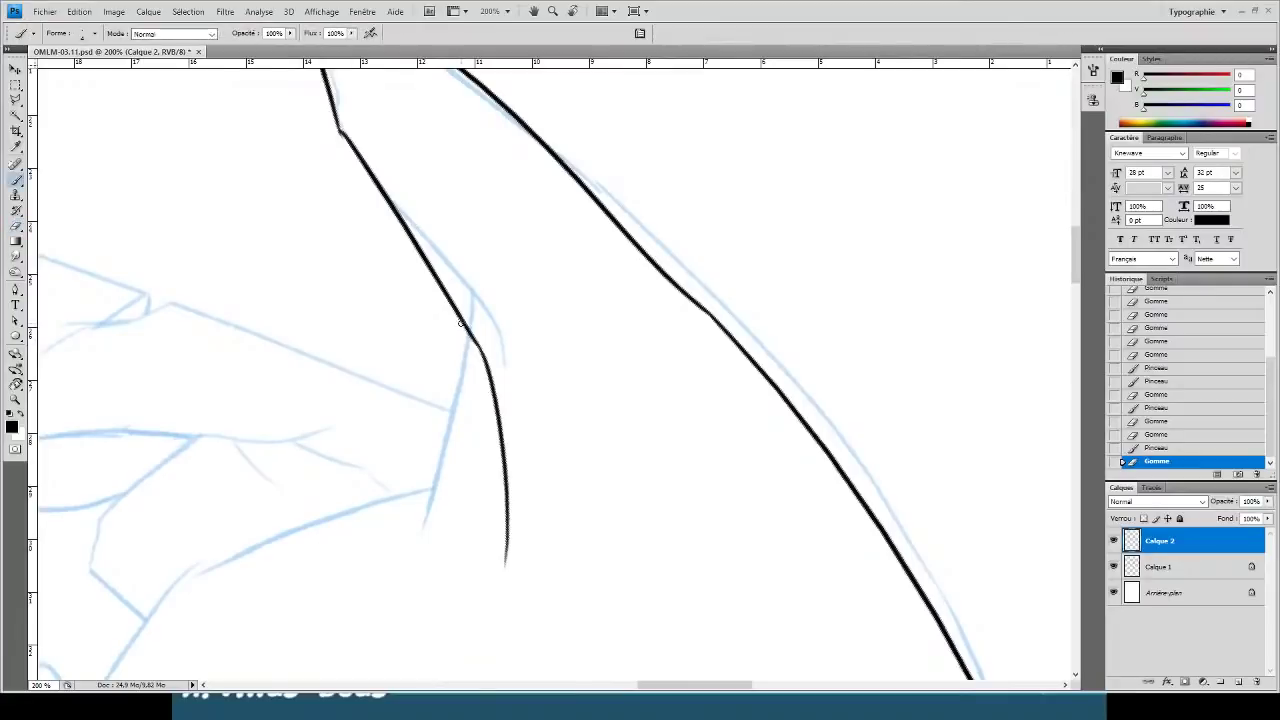
drag(462, 323, 397, 679)
key(ctrl+z)
mouse_move(464, 320)
mouse_down()
mouse_move(456, 468)
mouse_move(389, 657)
mouse_up()
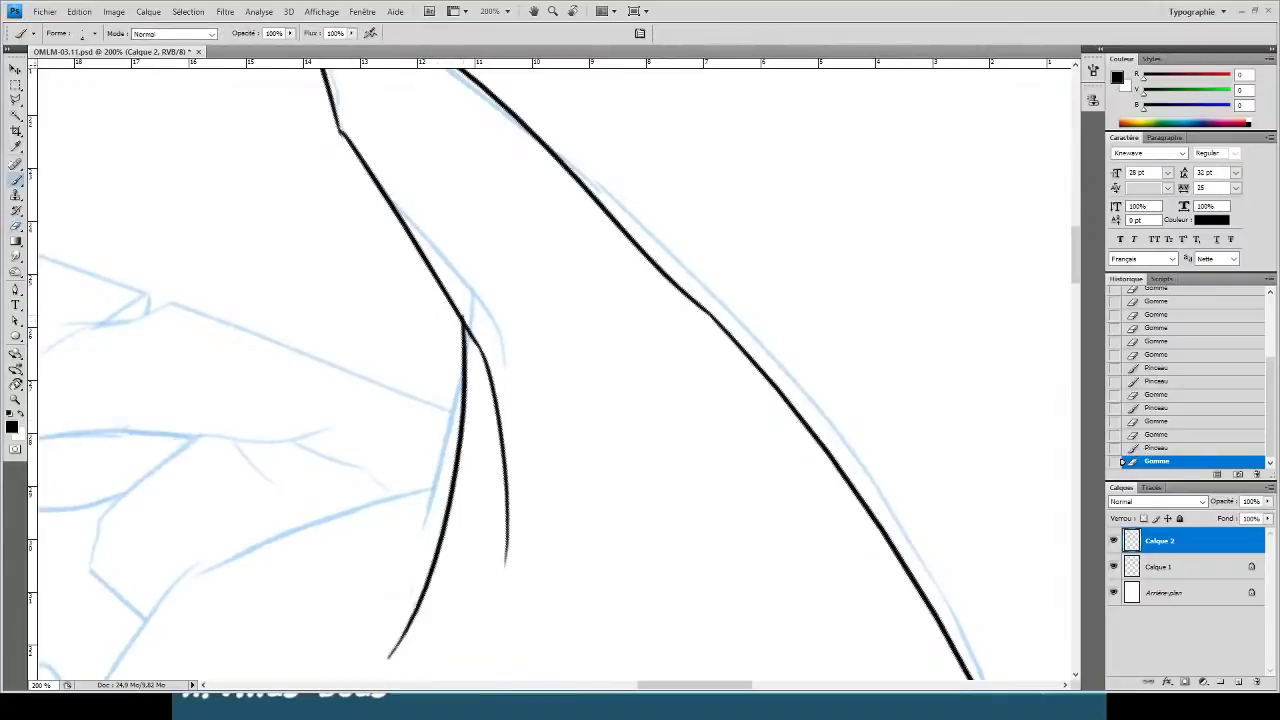
key(ctrl+z)
mouse_move(463, 322)
mouse_down()
mouse_move(386, 606)
mouse_move(368, 628)
mouse_up()
key(e)
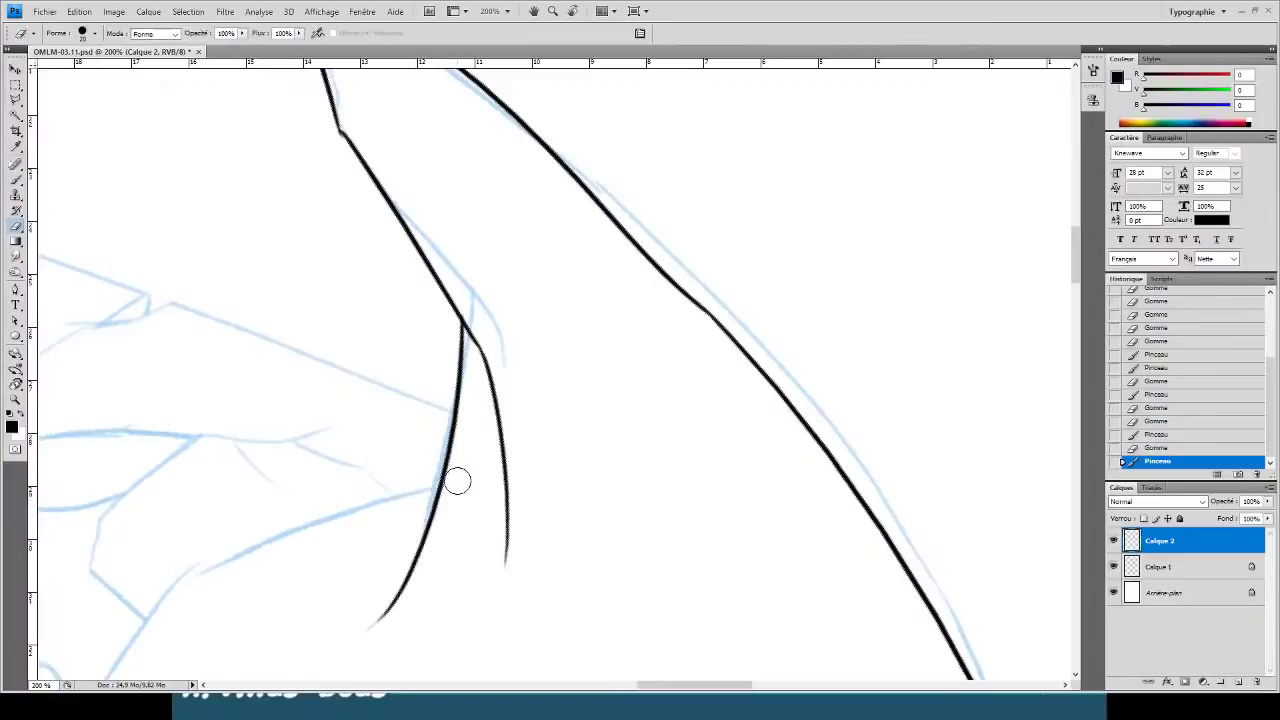
mouse_move(457, 481)
mouse_down()
mouse_move(358, 607)
mouse_move(411, 559)
mouse_move(420, 513)
mouse_move(404, 584)
mouse_move(369, 640)
mouse_up()
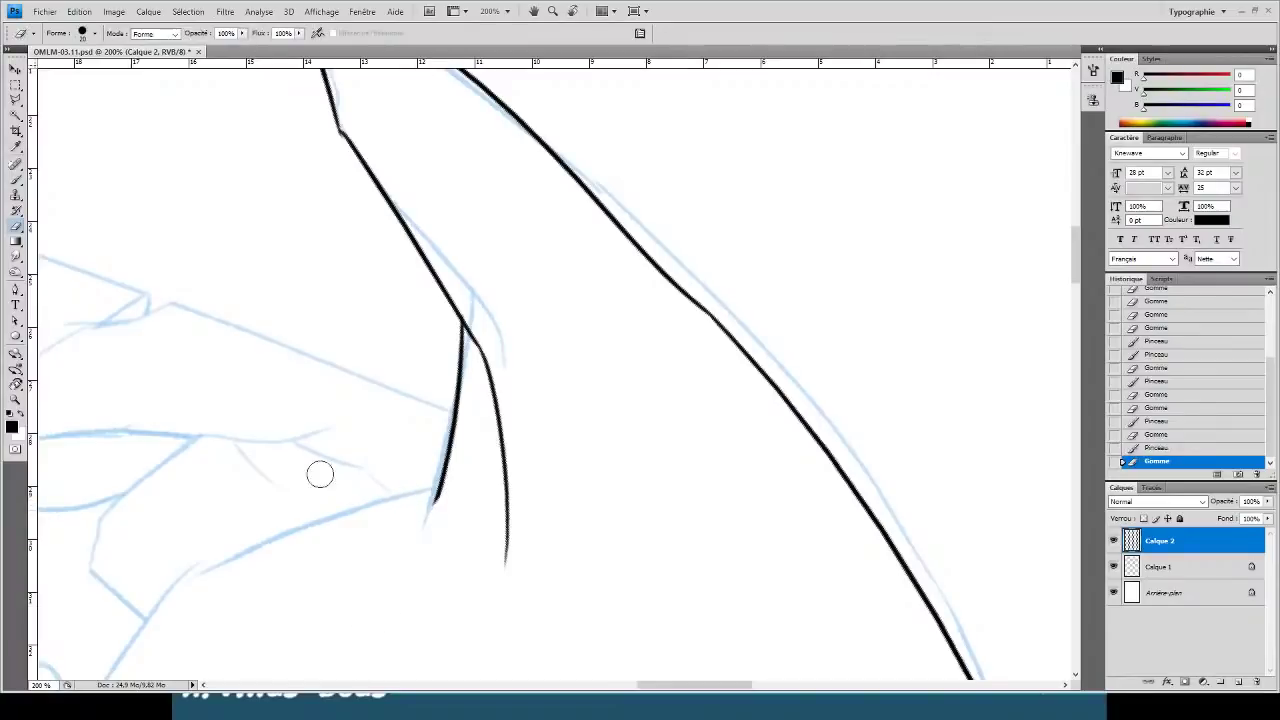
- Ink the cloth edge from the end of the short fold line up to the sketched bend, erasing the overshoot
key(r)
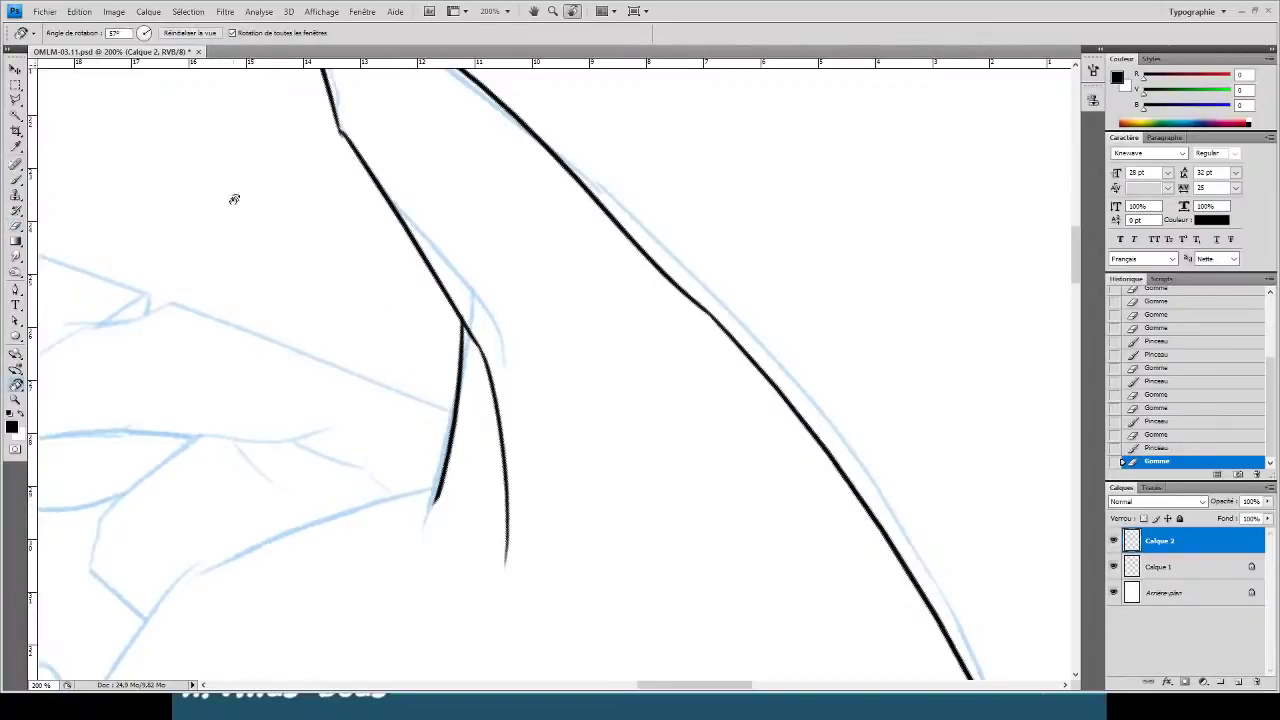
mouse_move(234, 199)
mouse_down()
mouse_move(351, 103)
mouse_move(434, 274)
mouse_move(374, 163)
mouse_move(434, 126)
mouse_move(427, 286)
mouse_move(480, 389)
mouse_up()
key(b)
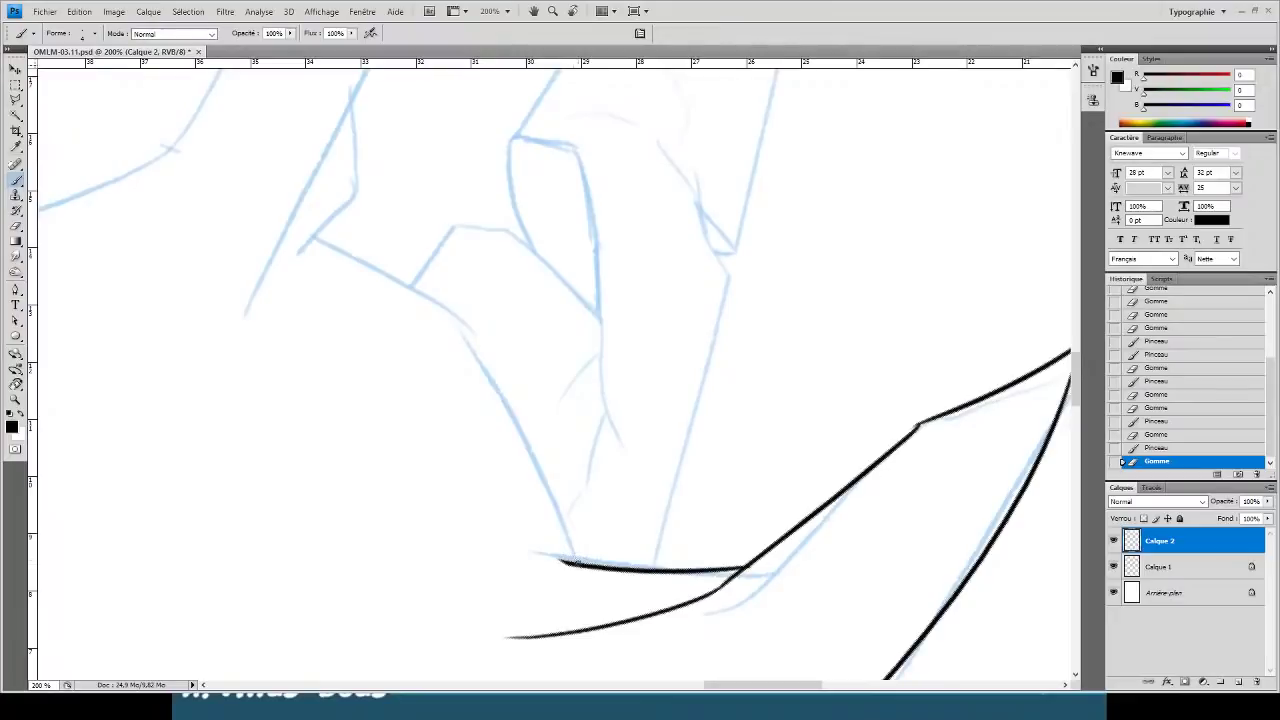
drag(575, 560, 378, 178)
key(e)
mouse_move(471, 314)
mouse_down()
mouse_move(386, 237)
mouse_move(403, 219)
mouse_move(423, 240)
mouse_up()
- Continue the cloth edge from the bend to the short sketched cross line and erase everything past it
key(r)
mouse_move(503, 323)
mouse_down()
mouse_move(427, 223)
mouse_move(500, 185)
mouse_up()
key(b)
drag(510, 290, 356, 66)
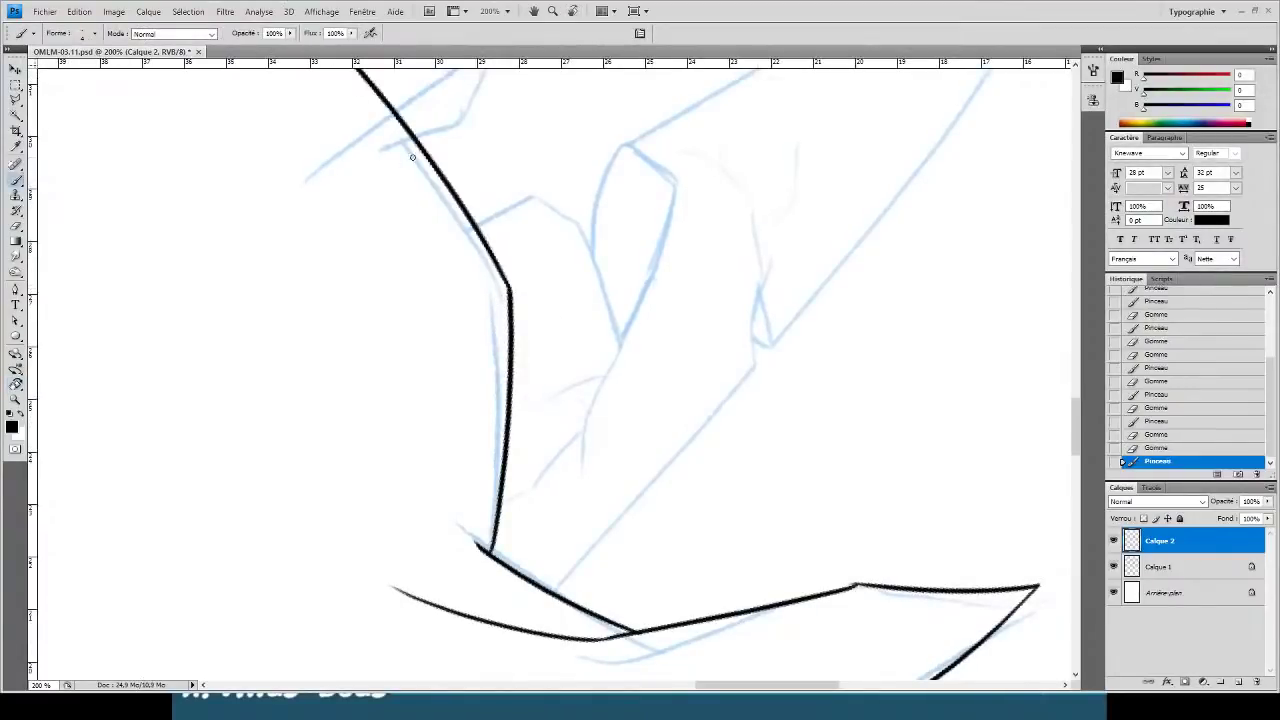
key(space)
drag(365, 214, 470, 417)
key(e)
mouse_move(397, 226)
mouse_down()
mouse_move(450, 251)
mouse_move(494, 322)
mouse_move(529, 309)
mouse_up()
- Ink the short cross stroke over the end of the cloth edge, following the blue sketch
key(r)
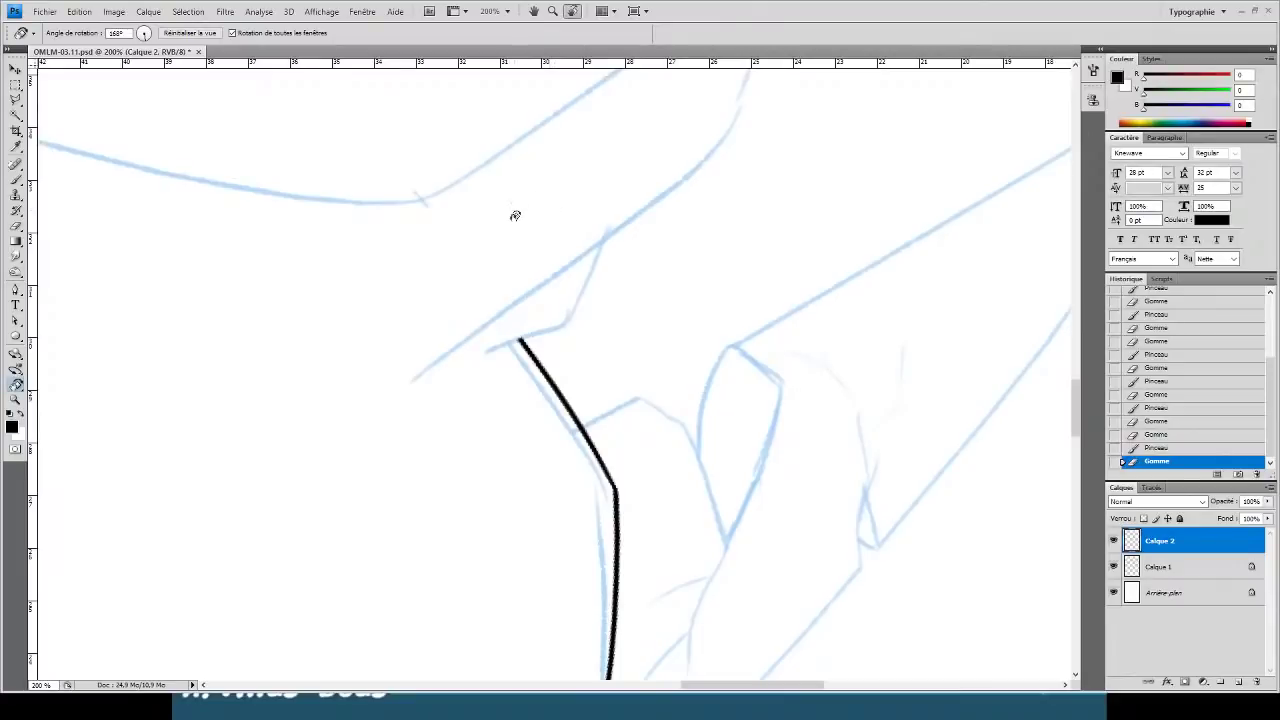
click(184, 36)
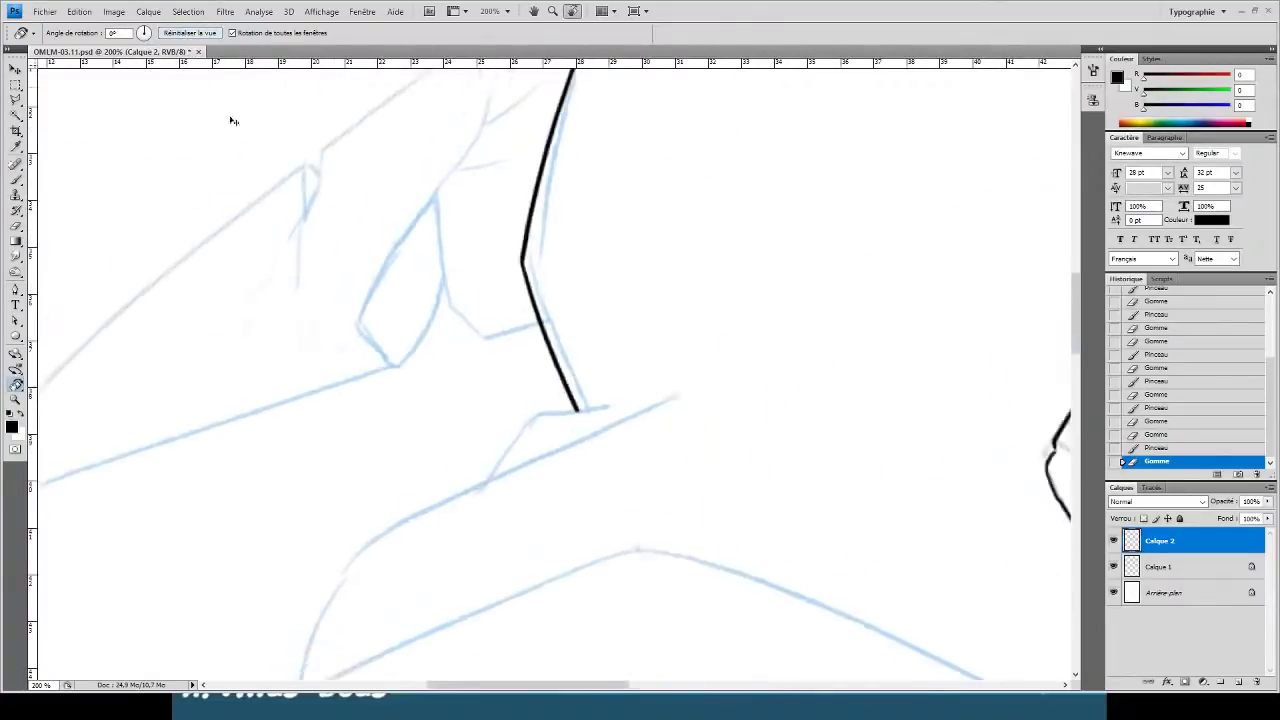
key(ctrl+minus)
key(ctrl+minus)
key(ctrl+plus)
key(ctrl+plus)
key(ctrl+plus)
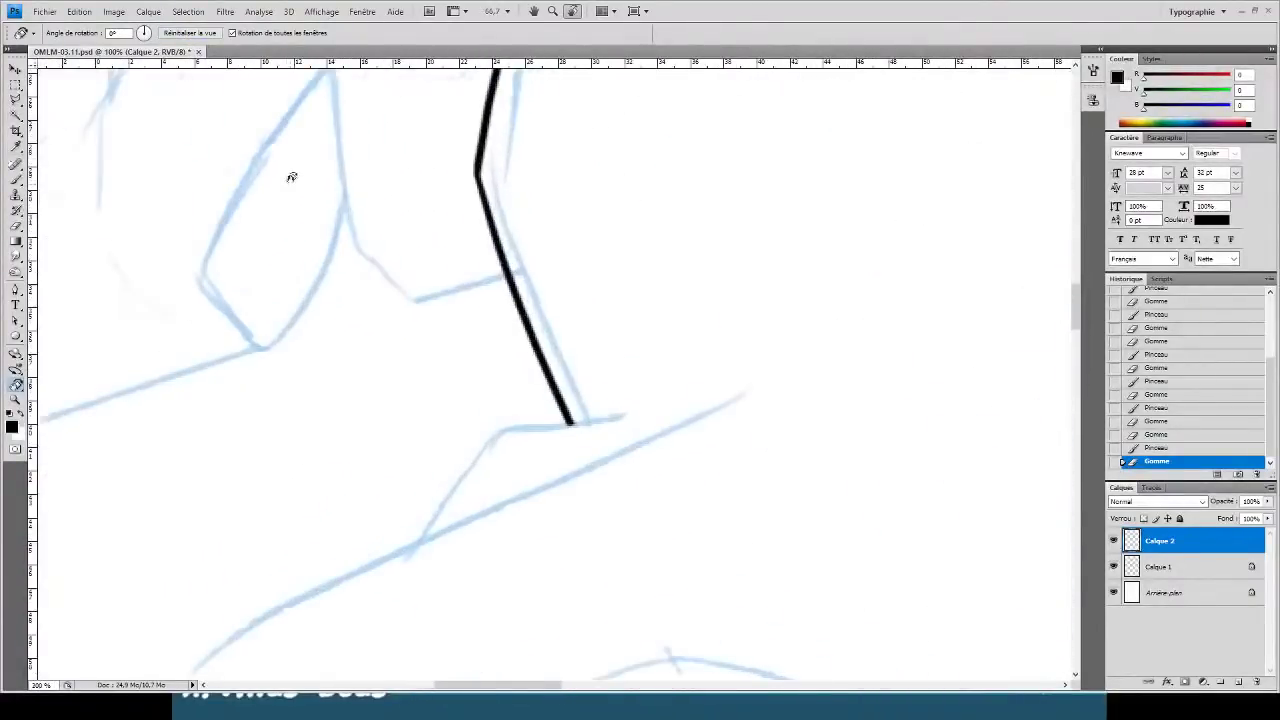
click(355, 130)
drag(355, 130, 528, 157)
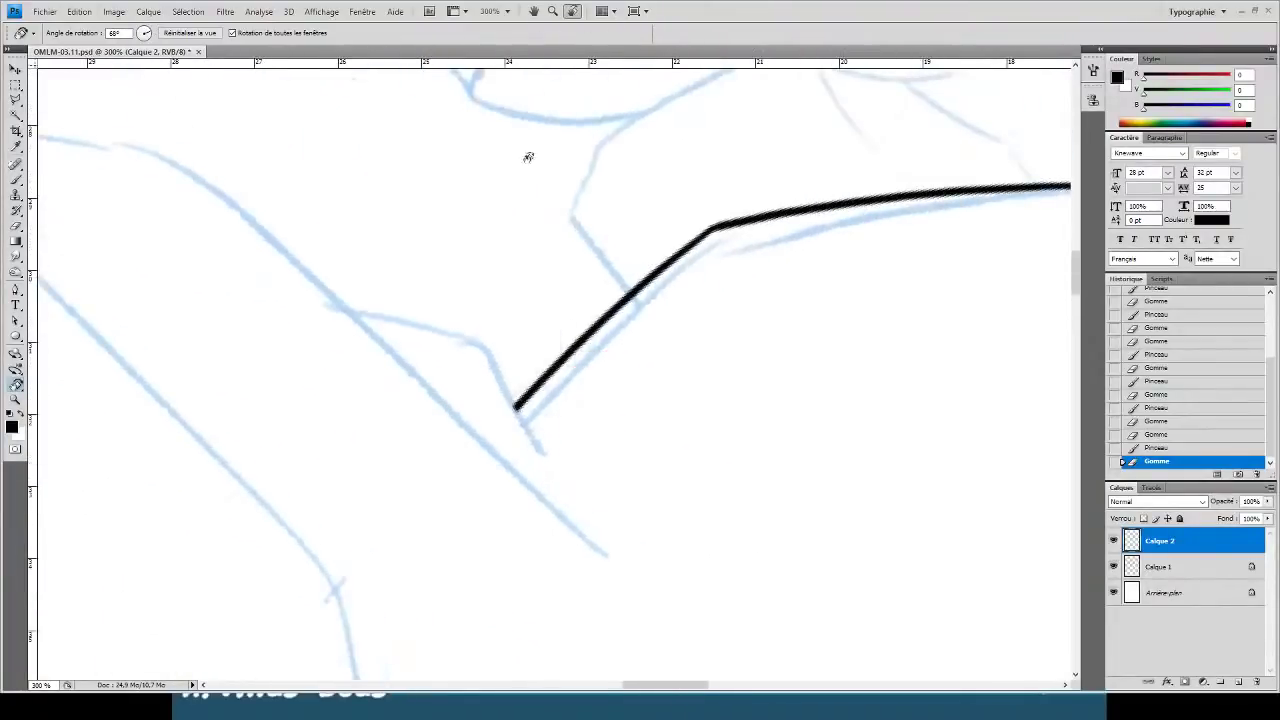
key(b)
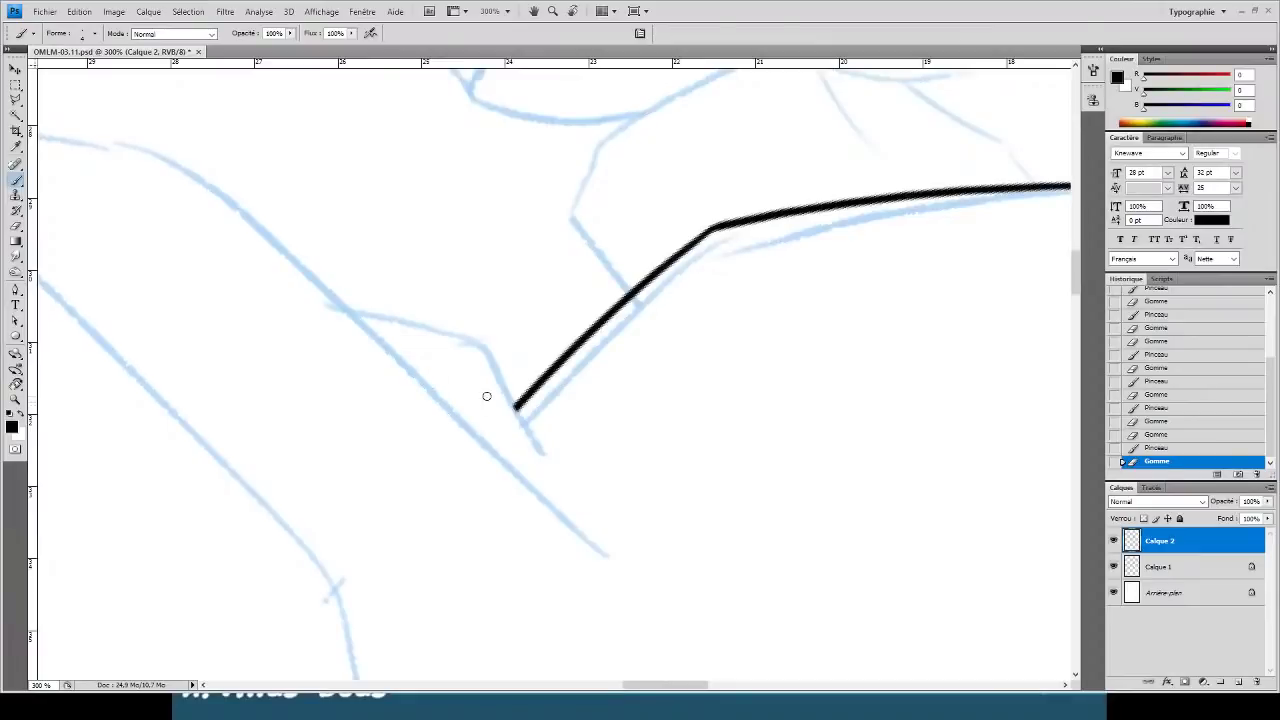
mouse_move(507, 398)
mouse_down()
mouse_move(477, 297)
mouse_move(500, 320)
mouse_move(463, 309)
mouse_move(492, 315)
mouse_up()
key(e)
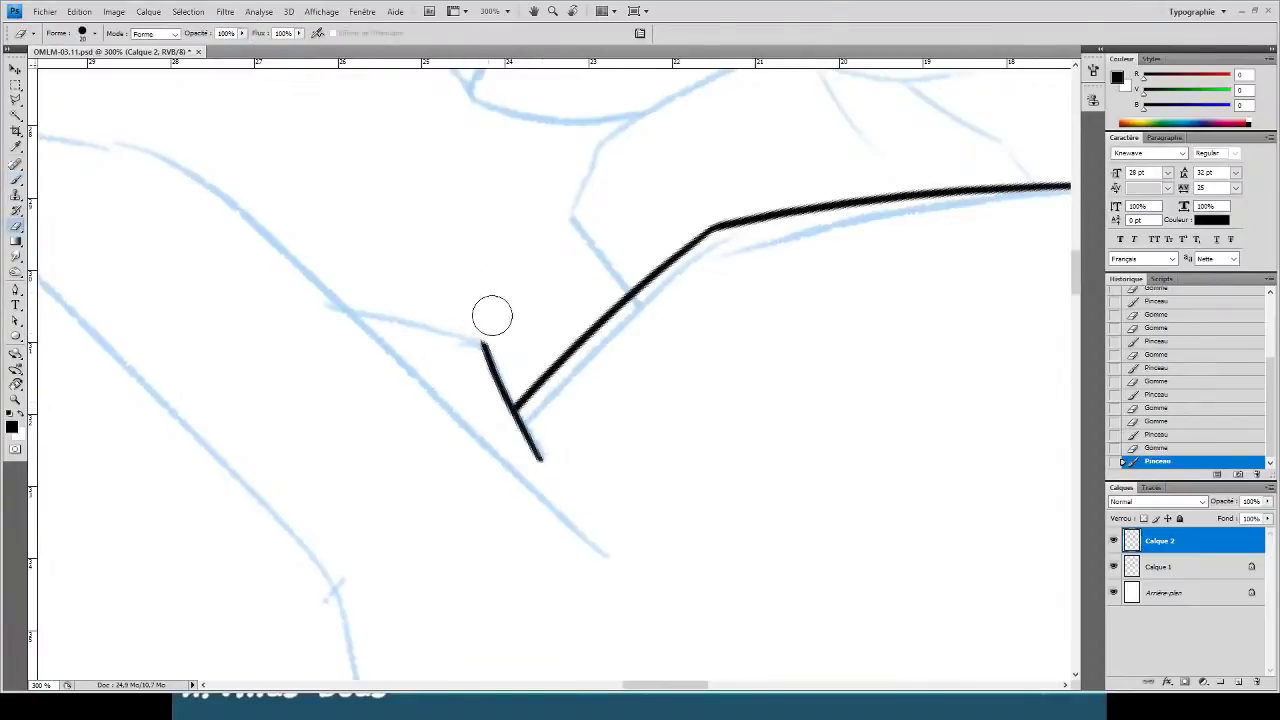
- Trim the outer end of the short cross stroke to a clean tip with the eraser
drag(551, 450, 571, 500)
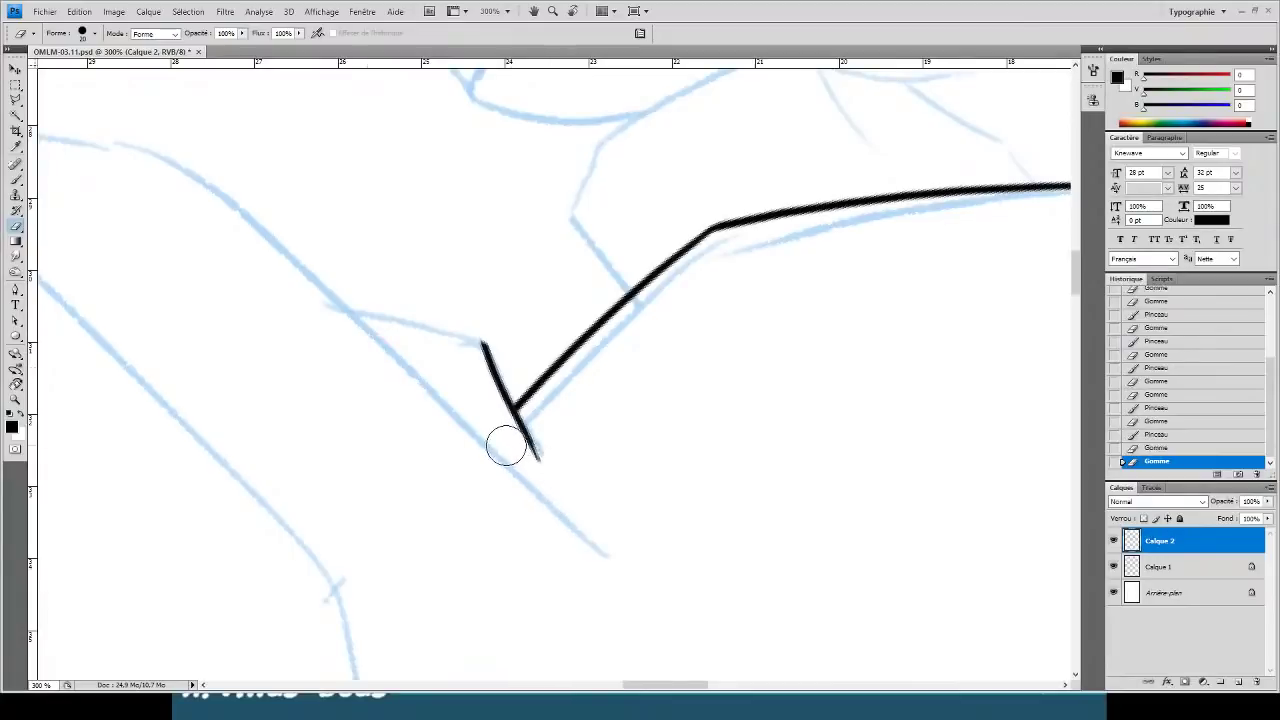
key(b)
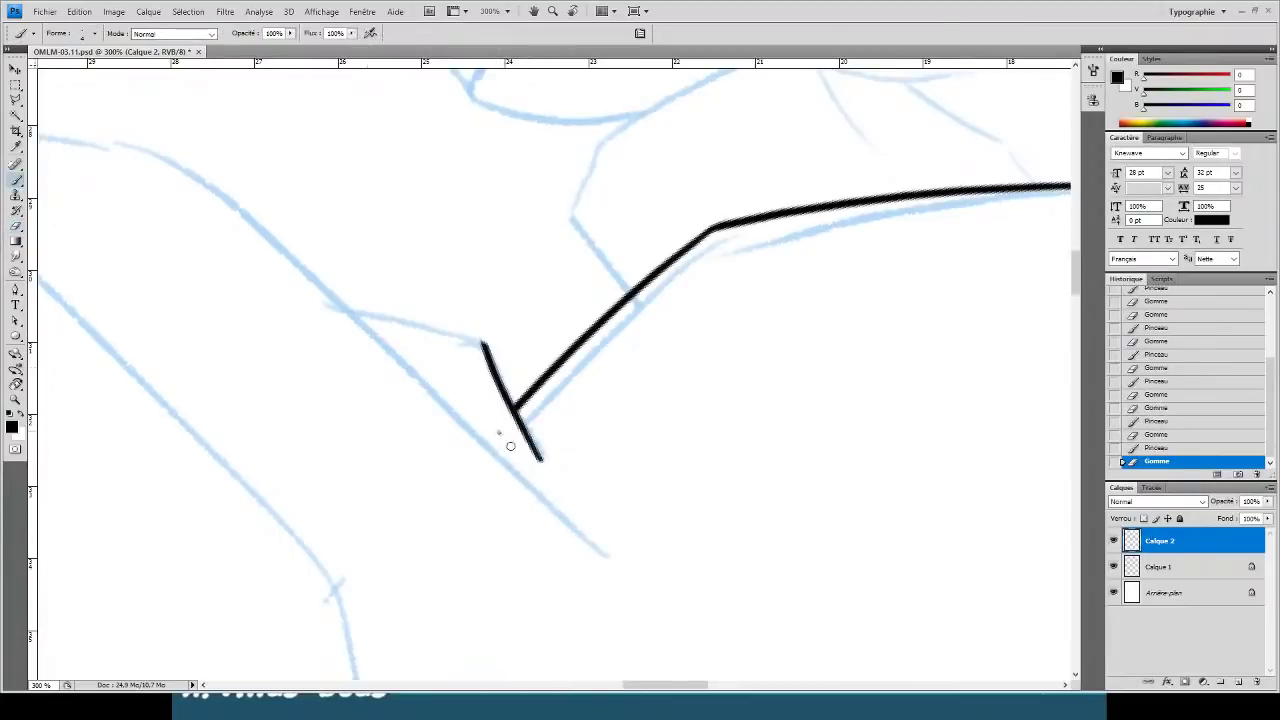
drag(501, 435, 590, 529)
key(ctrl+z)
key(e)
drag(498, 432, 571, 507)
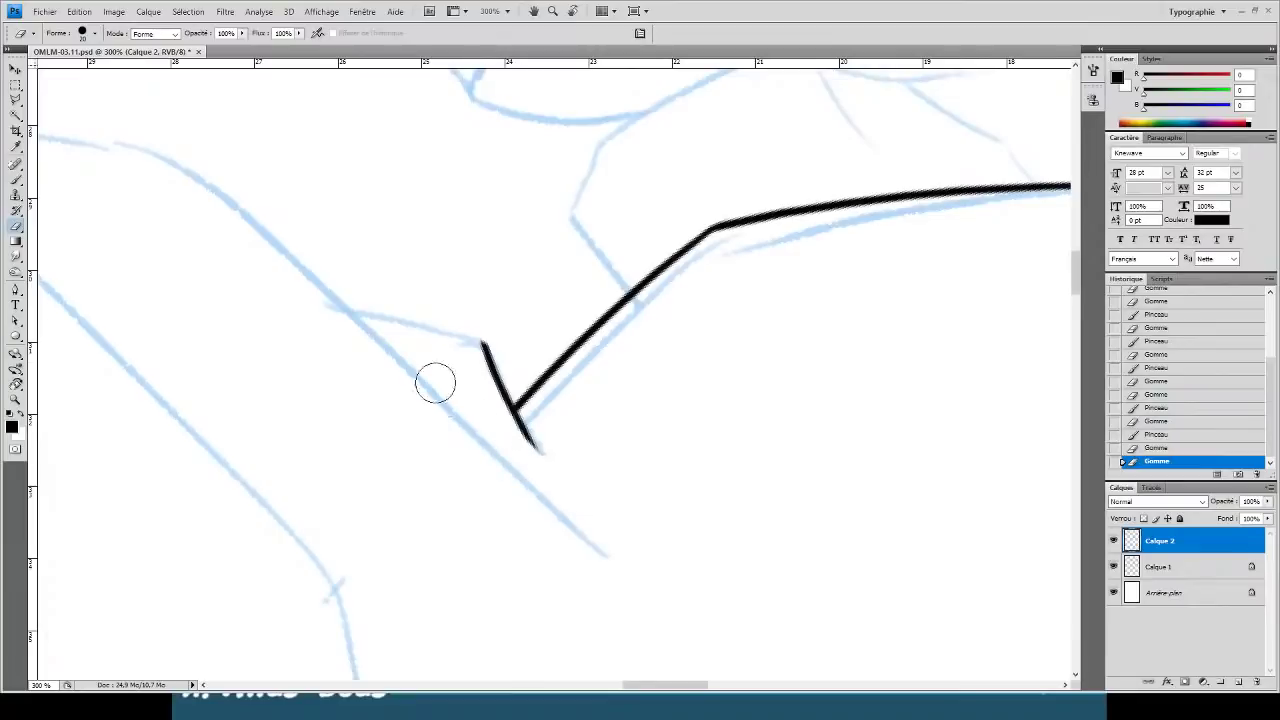
- Ink the arched edge at the start of the neighbouring sketched shape and trim it where the long diagonal begins
key(b)
key(ctrl+minus)
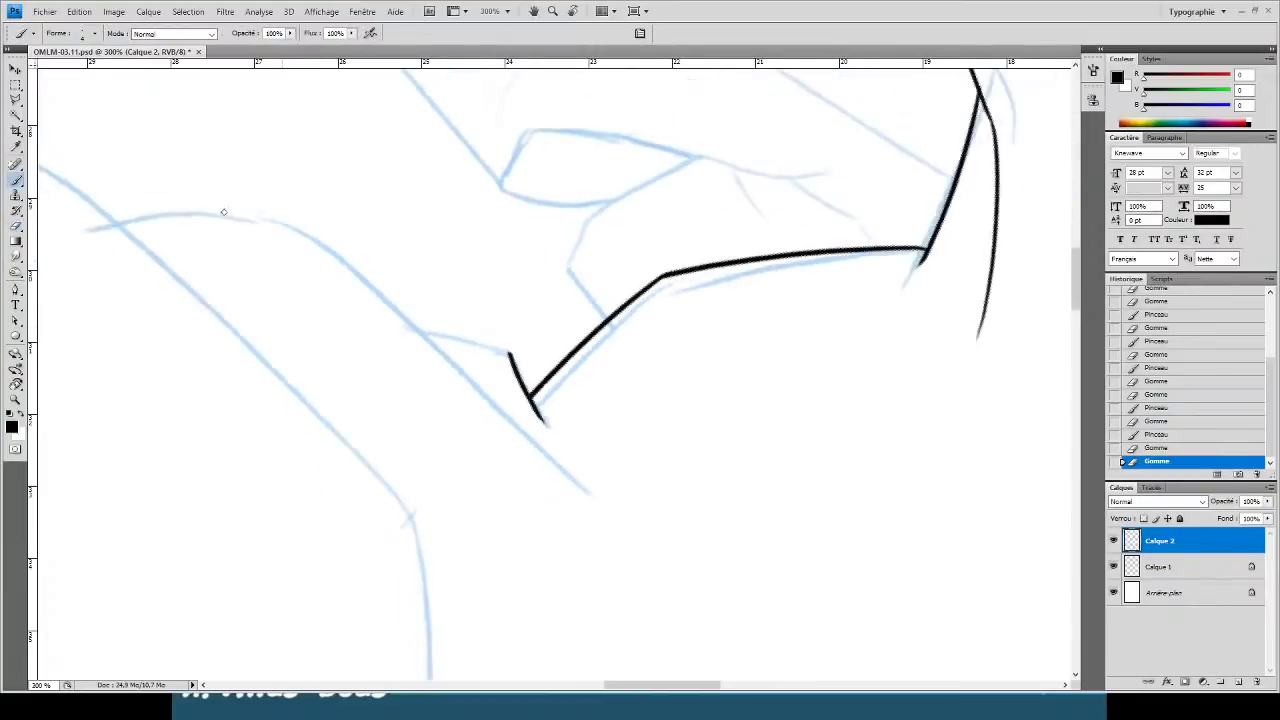
mouse_move(110, 222)
mouse_down()
mouse_move(266, 223)
mouse_move(324, 269)
mouse_move(366, 265)
mouse_move(440, 312)
mouse_up()
key(e)
key(ctrl+z)
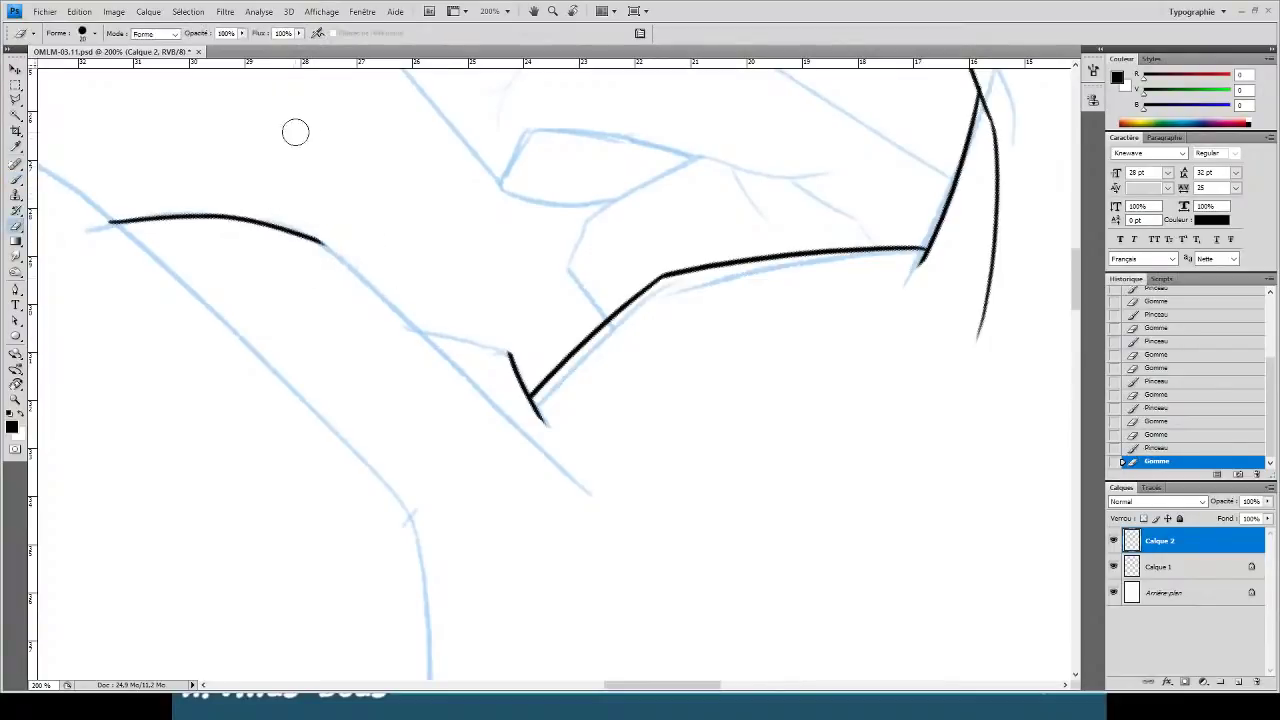
- Ink the long diagonal fold line from the end of the arched edge along the blue sketch and trim its lower tip
key(b)
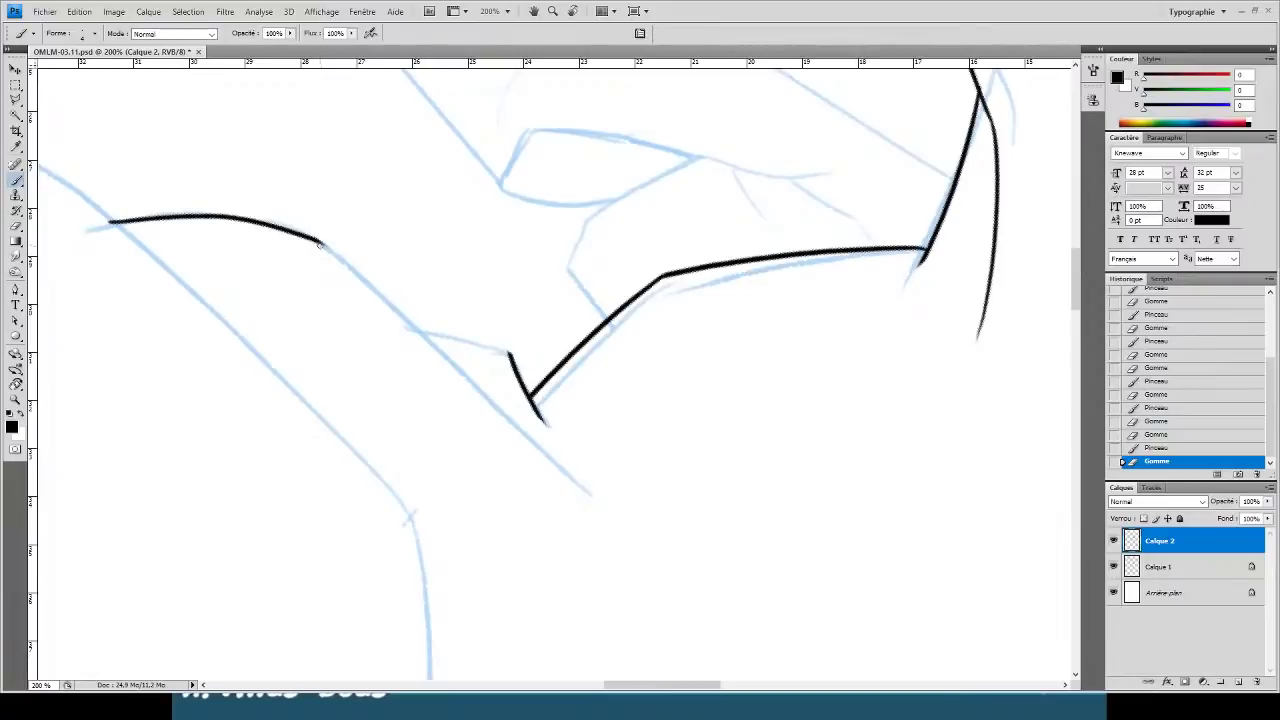
drag(322, 242, 680, 630)
key(ctrl+z)
mouse_move(320, 240)
mouse_down()
mouse_move(650, 546)
mouse_move(490, 458)
mouse_up()
key(e)
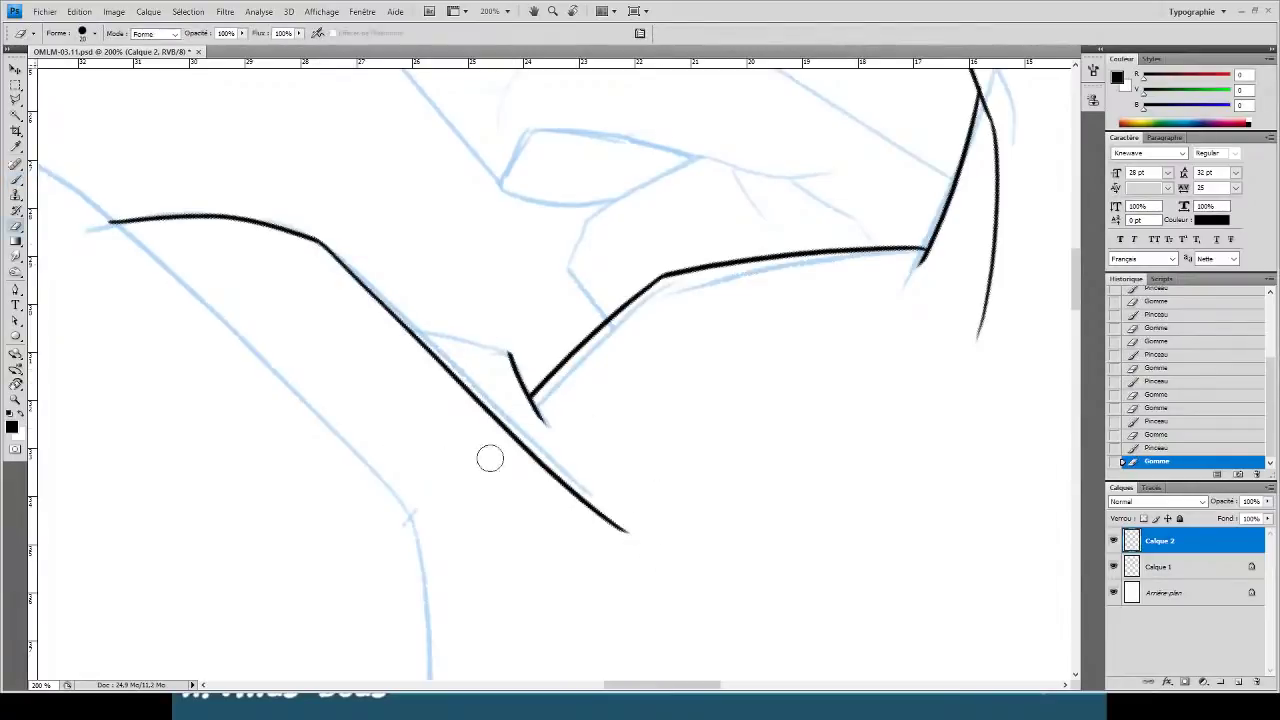
mouse_move(604, 489)
mouse_down()
mouse_move(646, 541)
mouse_move(598, 512)
mouse_up()
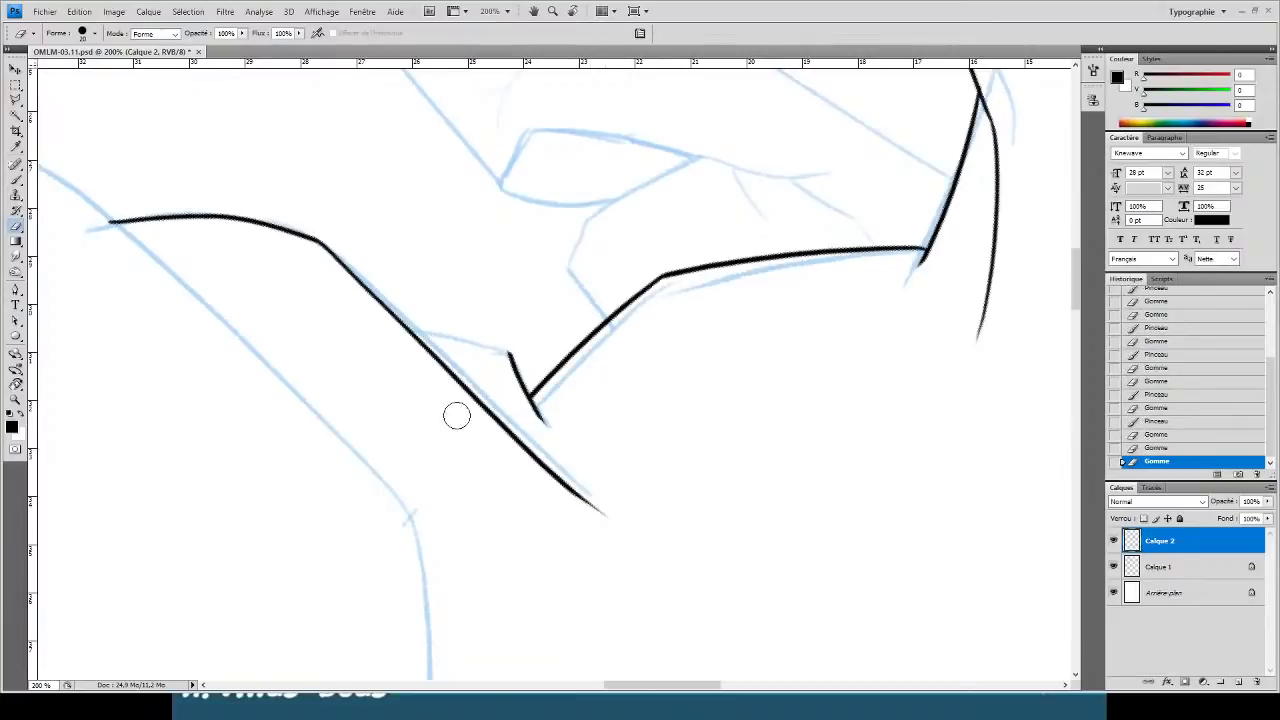
- Ink a short arched edge joining the long diagonal to the upper end of the short cross stroke and erase the overshoot
key(ctrl+plus)
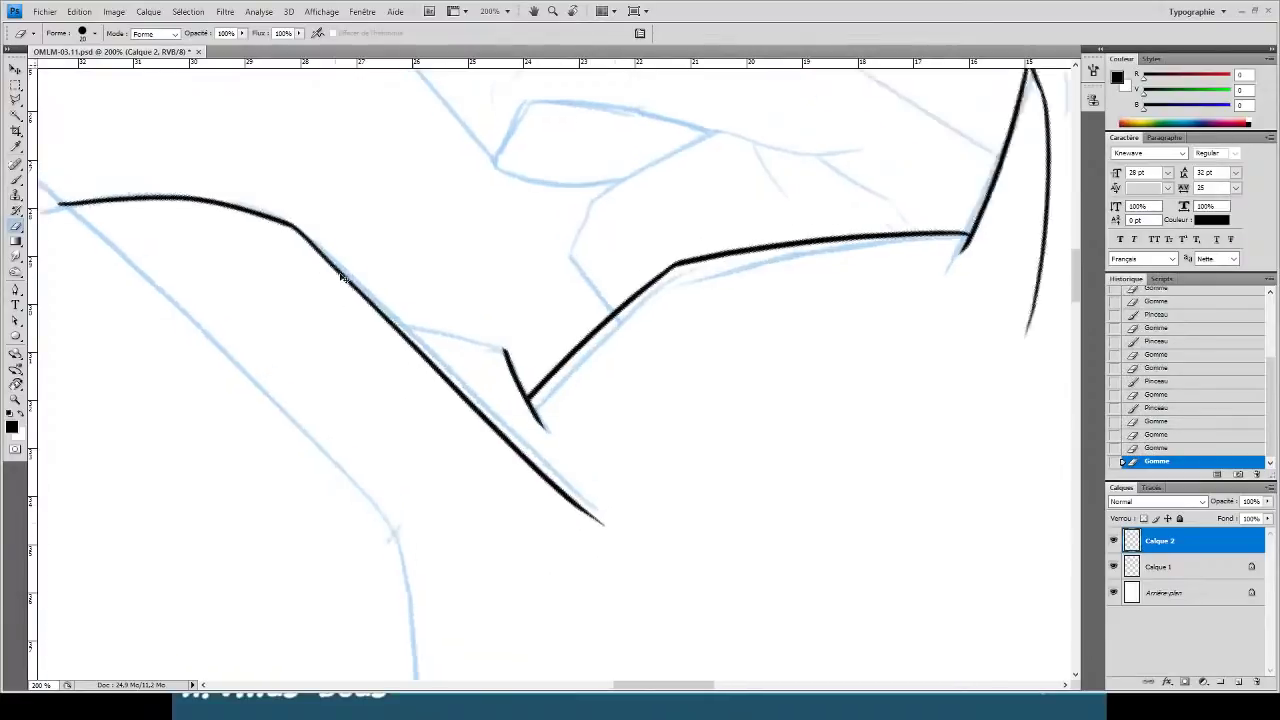
key(b)
drag(340, 309, 558, 356)
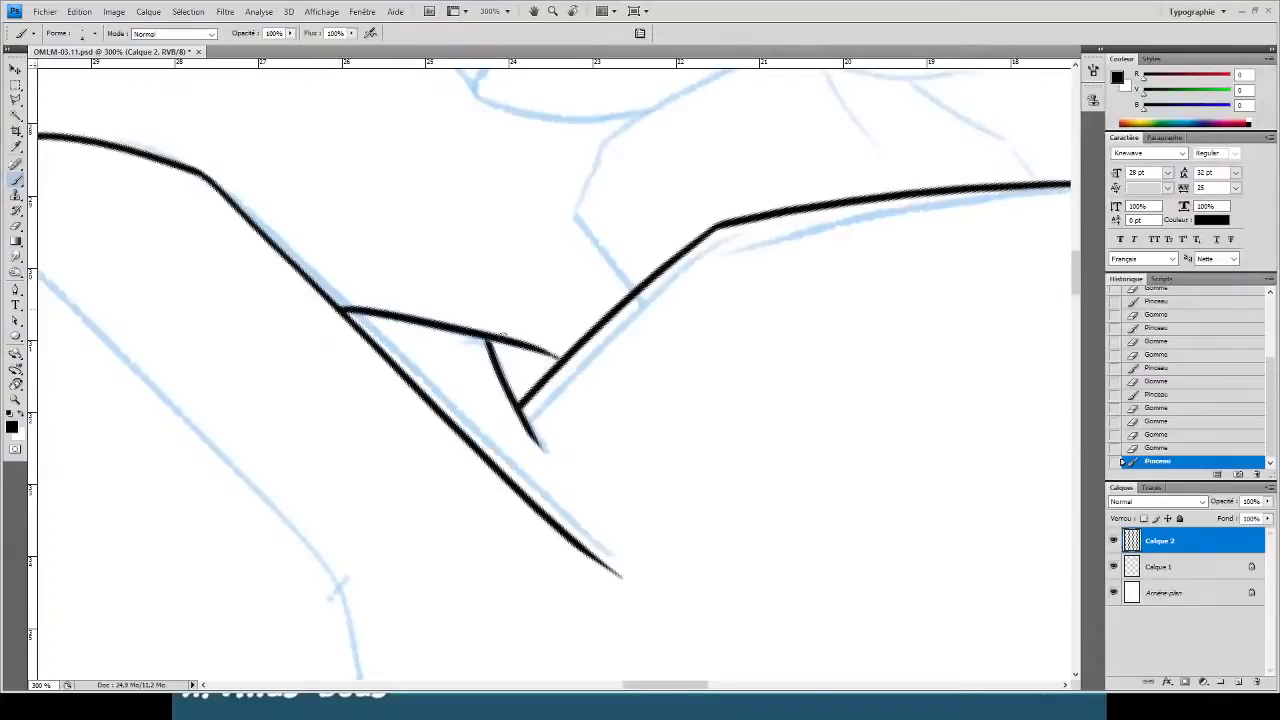
key(ctrl+z)
drag(346, 311, 520, 348)
key(ctrl+z)
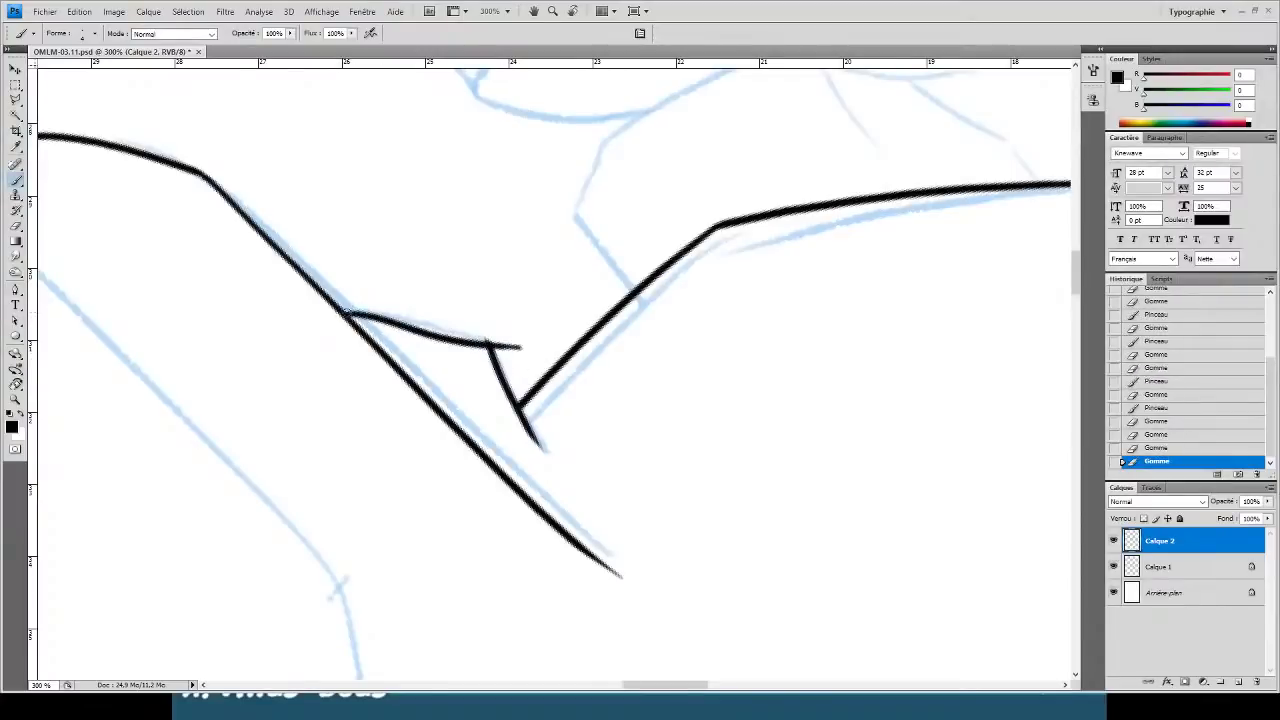
mouse_move(350, 318)
mouse_down()
mouse_move(542, 363)
mouse_move(514, 350)
mouse_up()
key(e)
drag(479, 285, 466, 306)
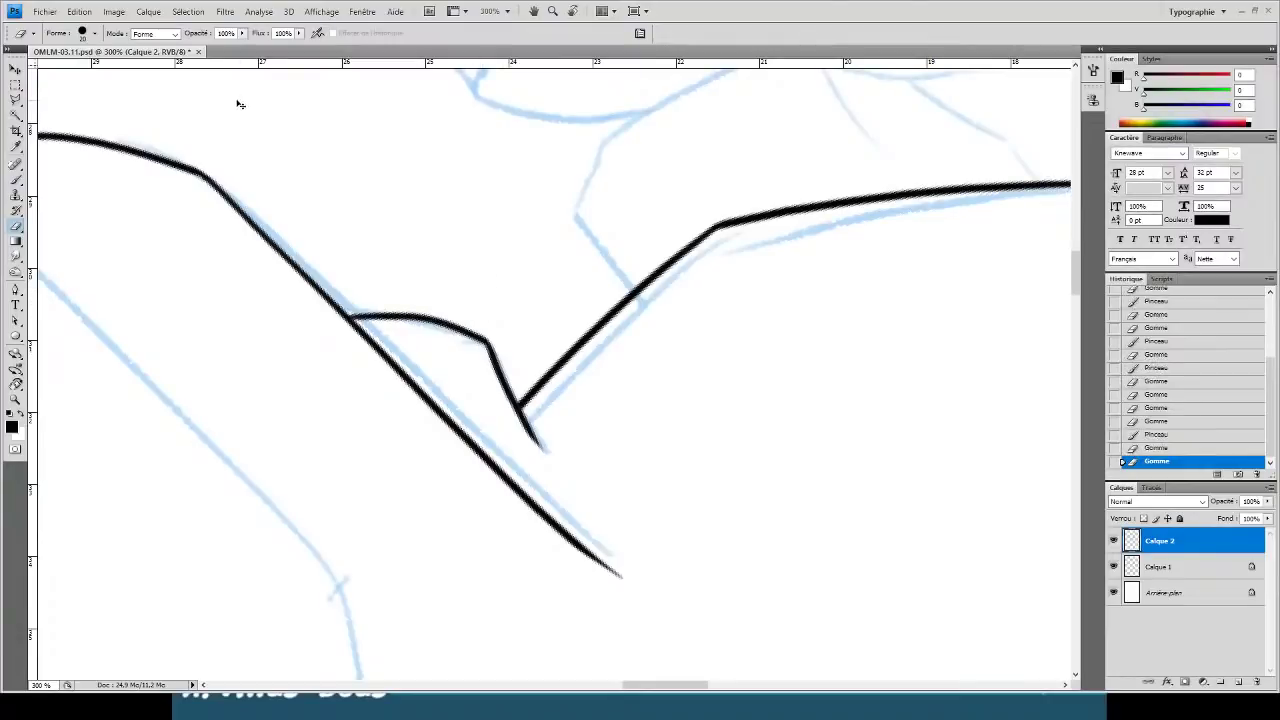
- Create a new layer above the inked lines for the large pointed cloth shape
key(ctrl+minus)
key(ctrl+minus)
mouse_move(238, 245)
mouse_down()
mouse_move(317, 283)
mouse_move(480, 271)
mouse_move(349, 209)
mouse_move(331, 129)
mouse_move(378, 253)
mouse_up()
key(ctrl+plus)
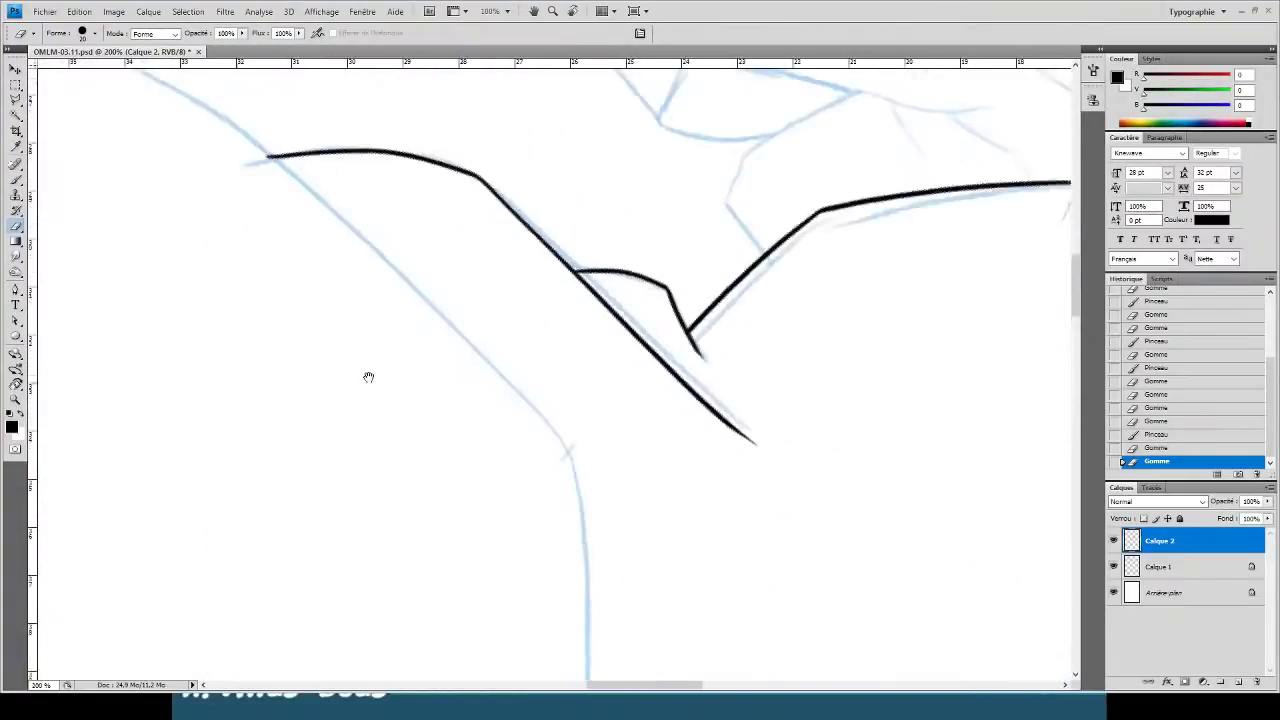
key(b)
click(1239, 681)
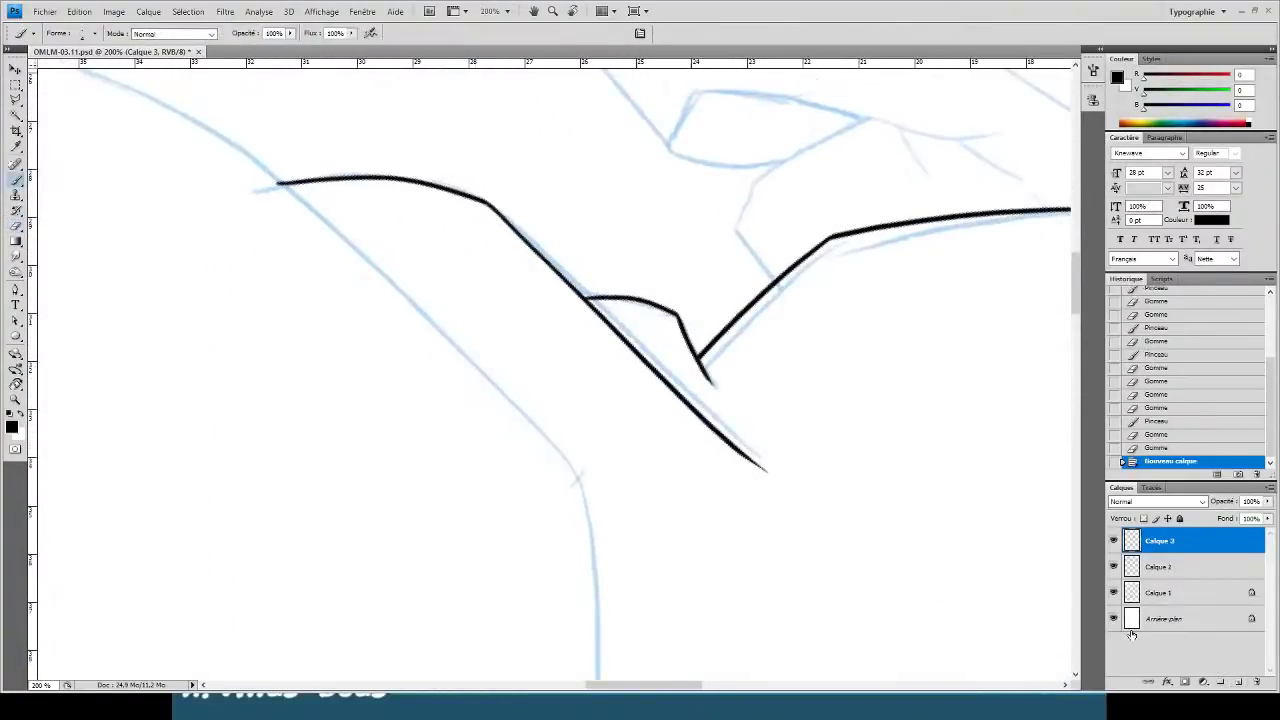
- Ink the long upper edge of the large cloth shape from its top bend toward the outer tip and clean up the stroke ends
drag(571, 474, 124, 59)
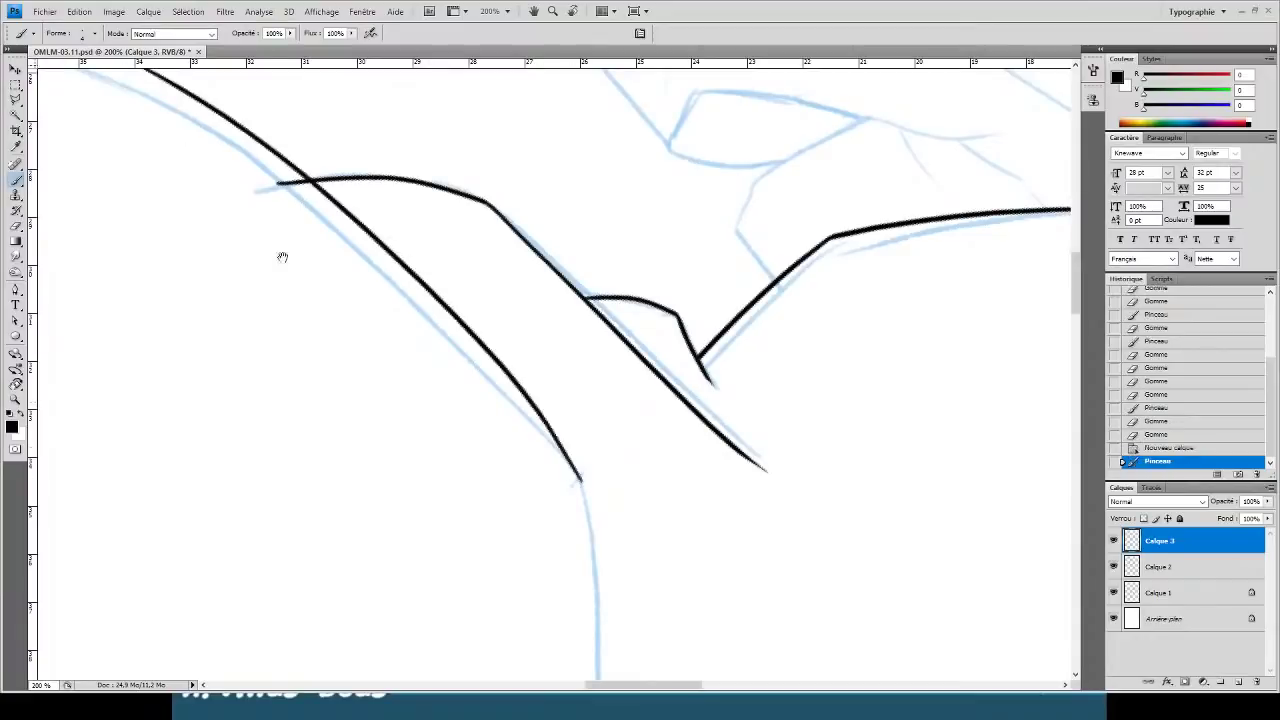
drag(280, 257, 446, 420)
key(ctrl+z)
drag(688, 592, 165, 172)
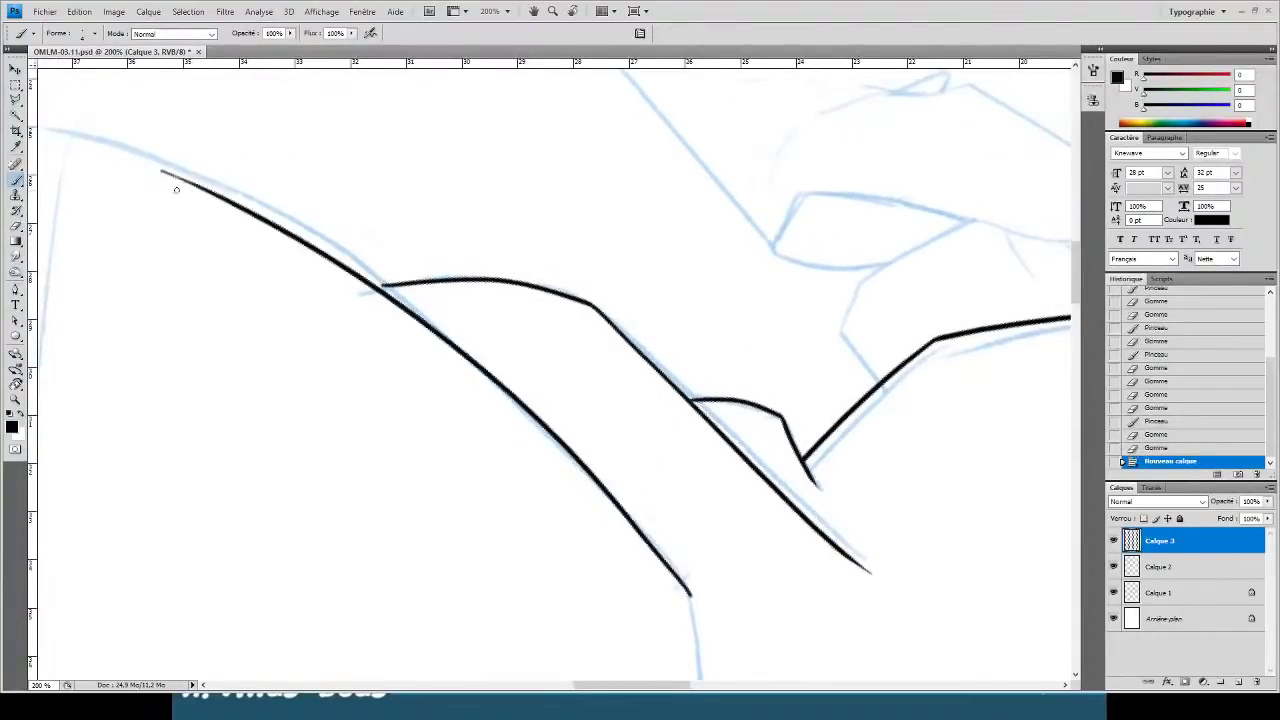
key(ctrl+z)
drag(689, 596, 136, 118)
key(e)
drag(536, 526, 525, 339)
drag(645, 350, 646, 263)
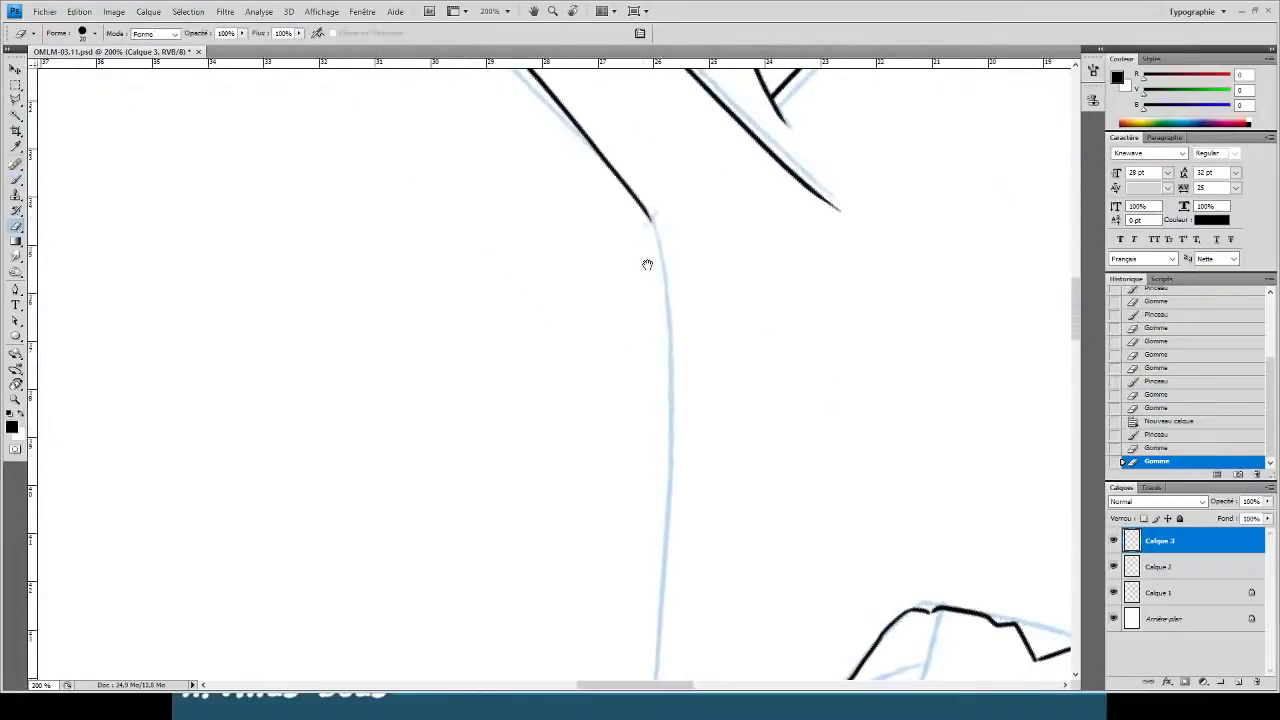
- Ink the cloth edge descending from the top bend toward the skull and trim its free end to a fine taper
key(r)
mouse_move(771, 354)
mouse_down()
mouse_move(811, 263)
mouse_move(780, 188)
mouse_up()
key(b)
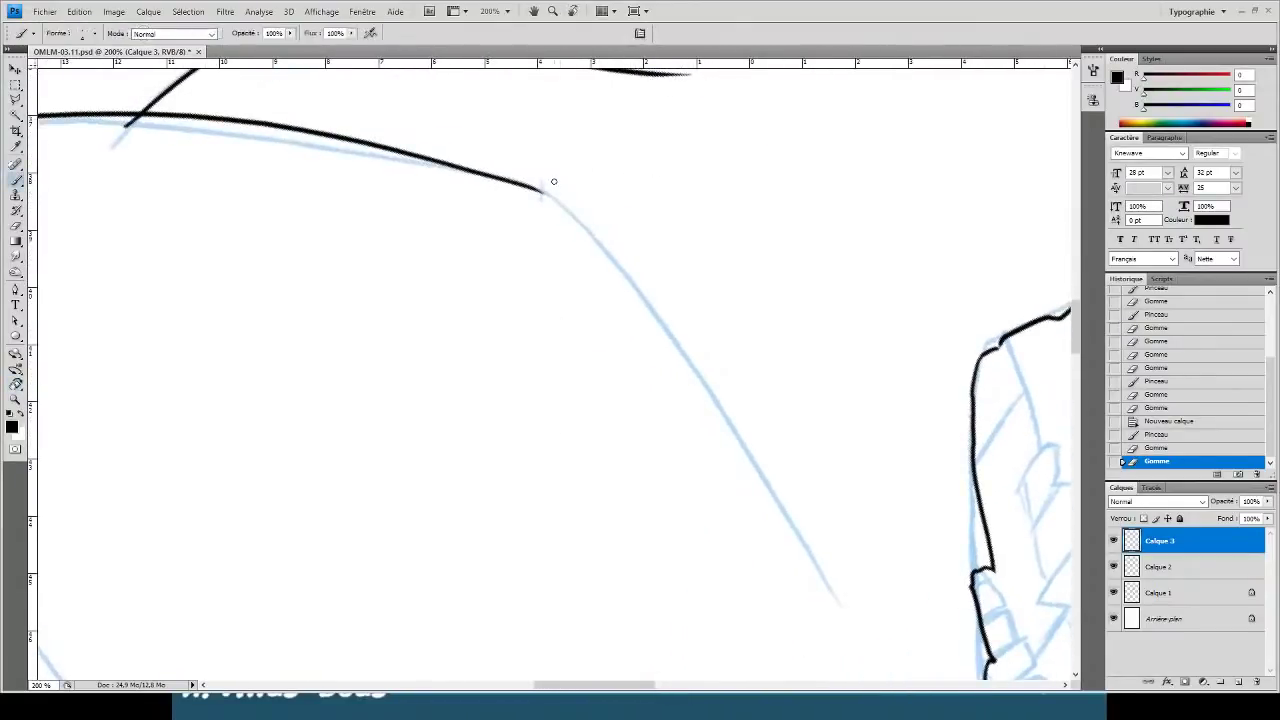
mouse_move(538, 189)
mouse_down()
mouse_move(857, 522)
mouse_move(891, 678)
mouse_up()
key(ctrl+z)
mouse_move(537, 191)
mouse_down()
mouse_move(745, 493)
mouse_move(818, 674)
mouse_up()
drag(646, 354, 571, 204)
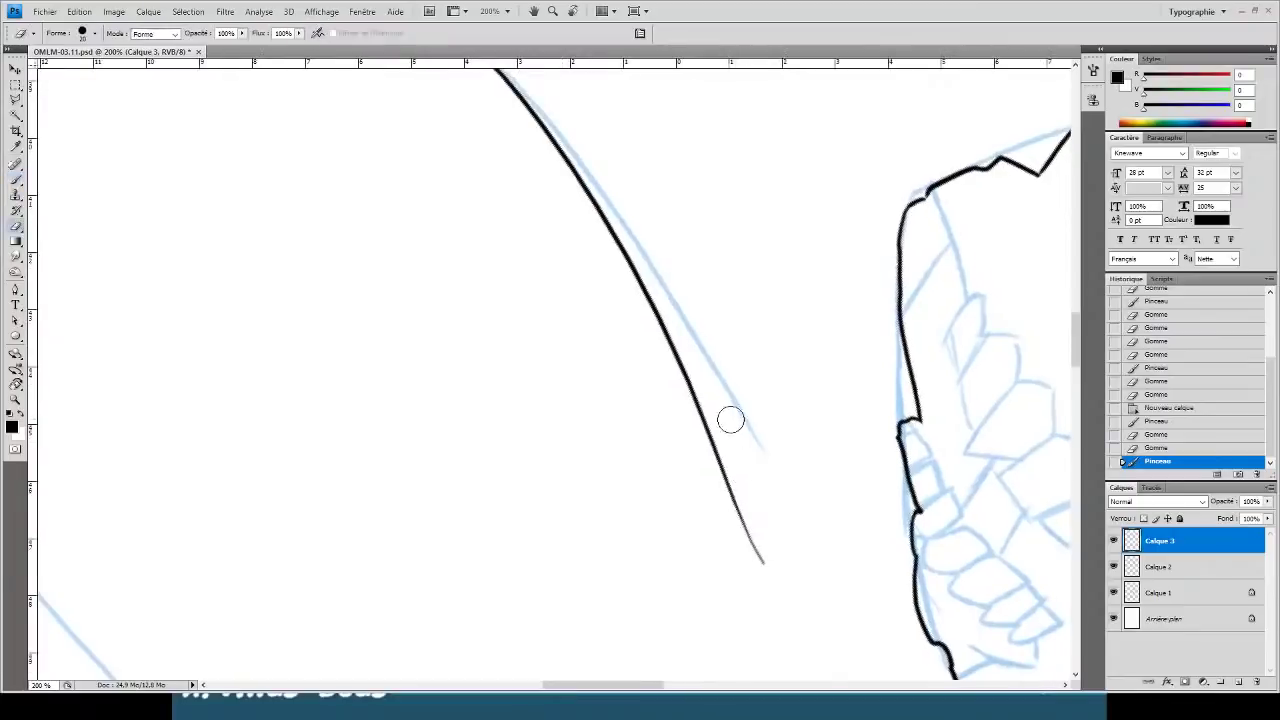
drag(714, 340, 759, 670)
- Extend the long upper edge to the cloth shape's outer tip and erase the excess beyond the tip
mouse_move(339, 187)
mouse_down()
mouse_move(490, 406)
mouse_move(594, 504)
mouse_move(803, 583)
mouse_up()
mouse_move(299, 340)
mouse_down()
mouse_move(545, 457)
mouse_move(366, 528)
mouse_up()
key(b)
key(e)
key(b)
key(e)
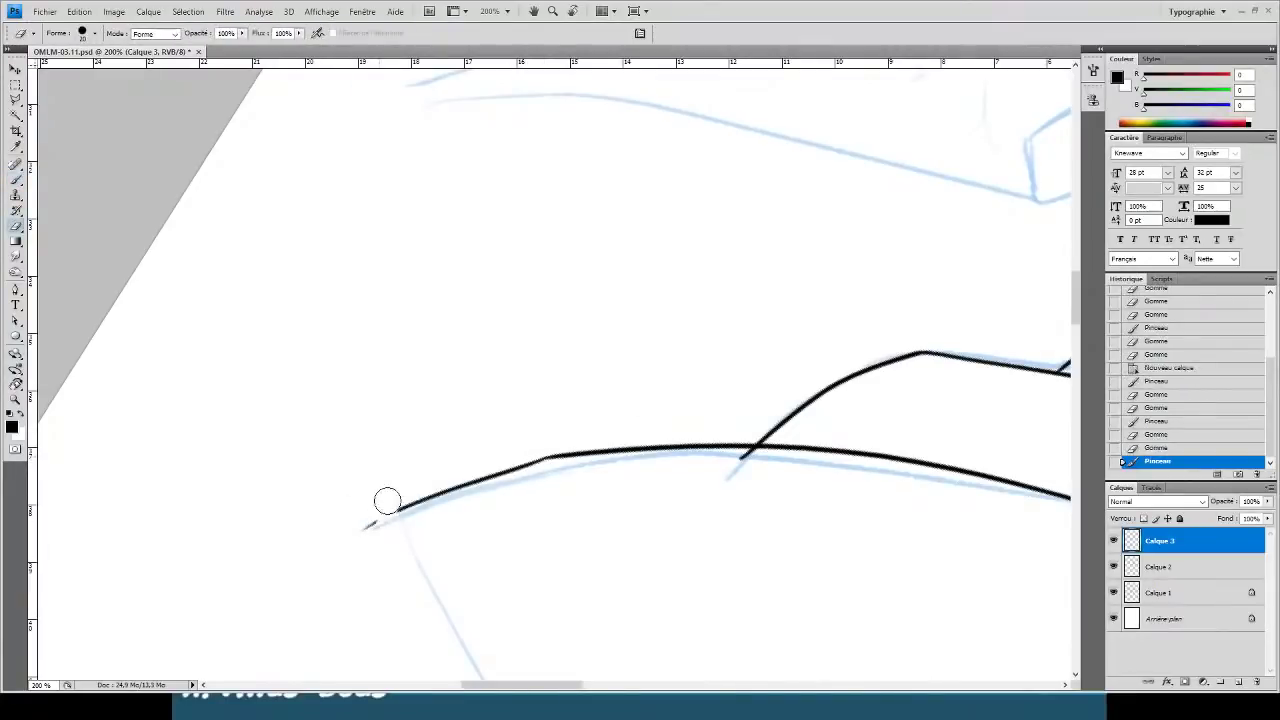
click(366, 532)
- Ink the long lower edge of the cloth shape from its outer tip, clean the tip, and erase the line past the lower bend
key(r)
mouse_move(412, 273)
mouse_down()
mouse_move(466, 220)
mouse_move(661, 161)
mouse_move(823, 203)
mouse_move(909, 271)
mouse_move(949, 460)
mouse_move(890, 418)
mouse_up()
key(ctrl+minus)
key(ctrl+minus)
drag(380, 192, 395, 303)
key(b)
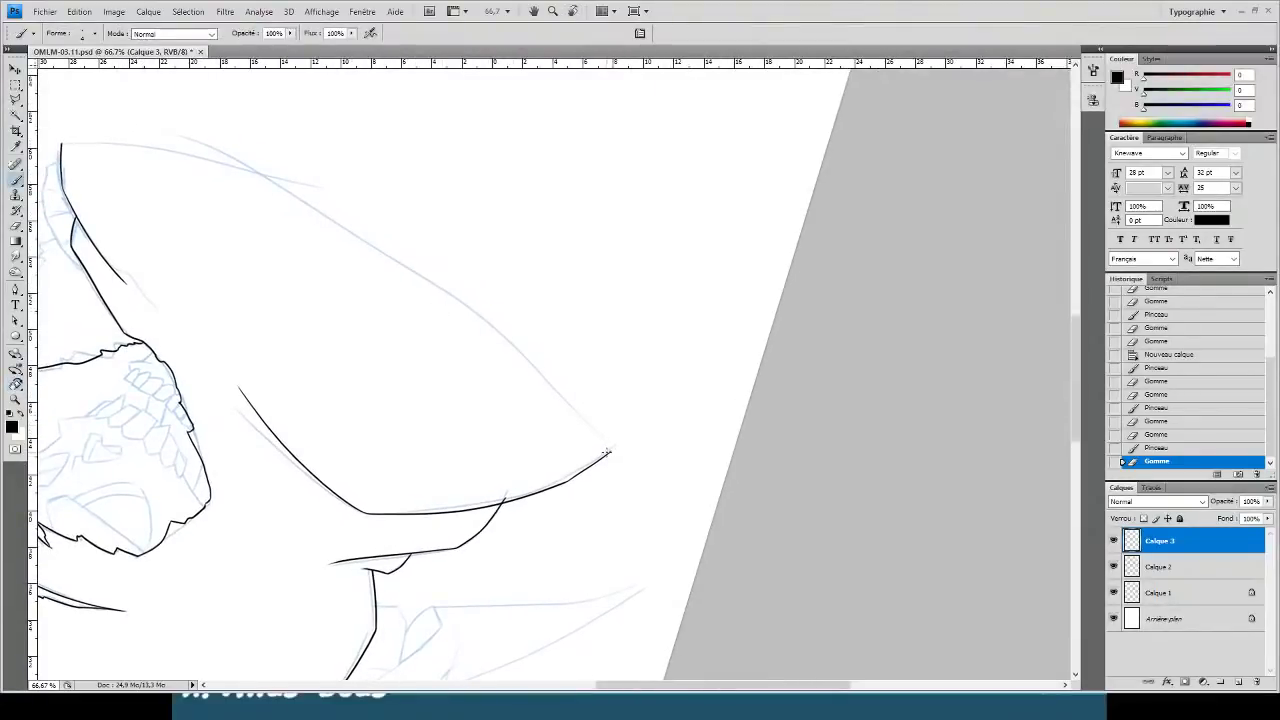
mouse_move(608, 453)
mouse_down()
mouse_move(306, 172)
mouse_move(80, 70)
mouse_up()
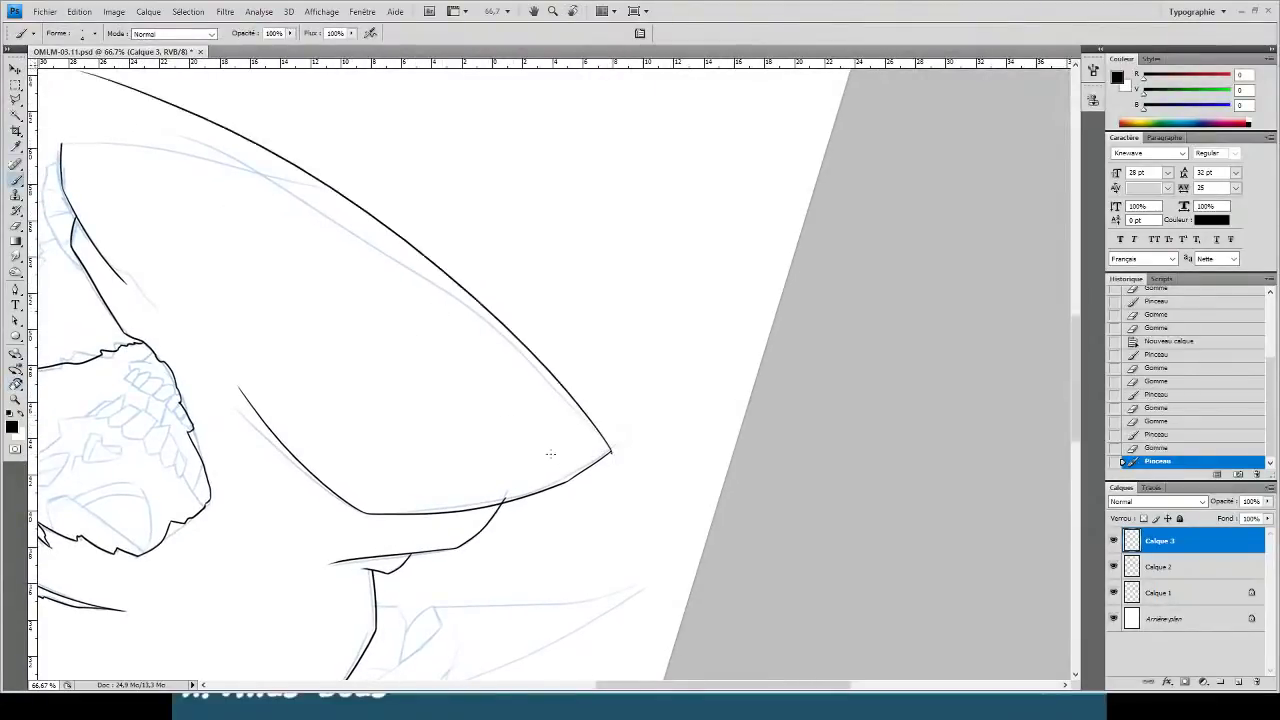
key(e)
click(610, 459)
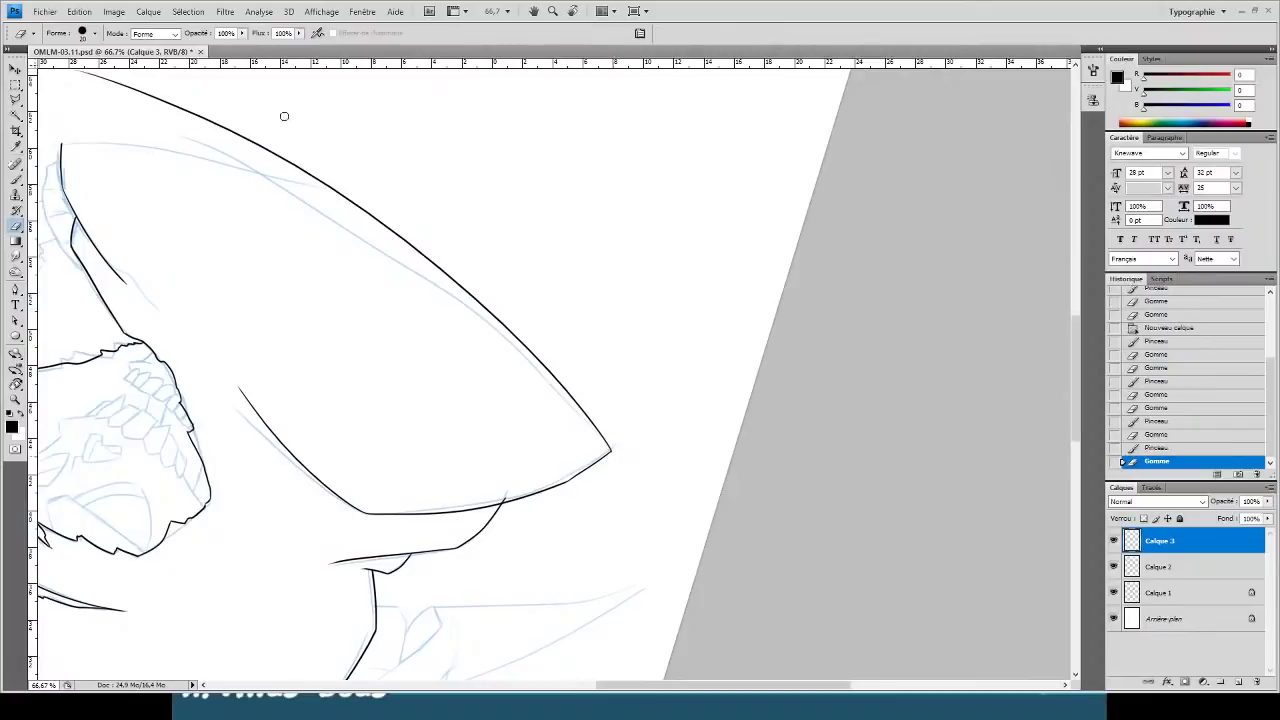
mouse_move(177, 119)
mouse_down()
mouse_move(141, 107)
mouse_move(166, 158)
mouse_up()
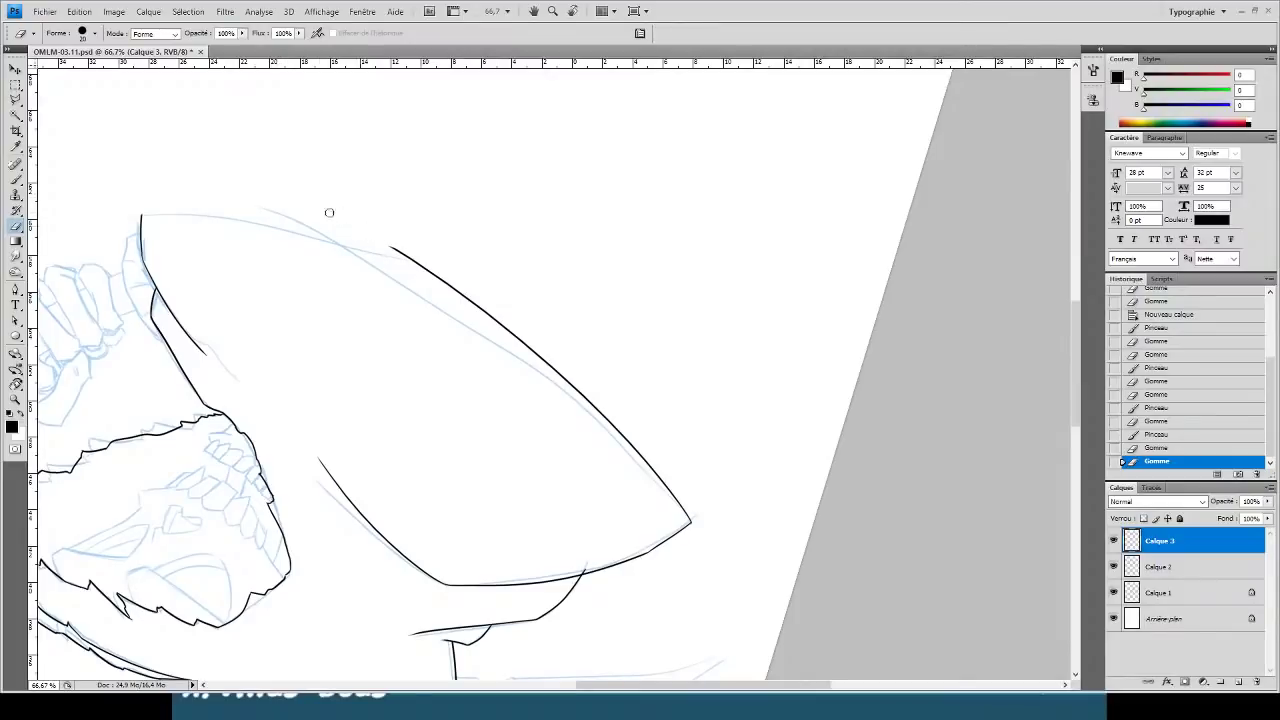
- Ink the remaining lower edge from the bend up to the pointed corner beside the skeletal hand
key(r)
drag(286, 186, 620, 317)
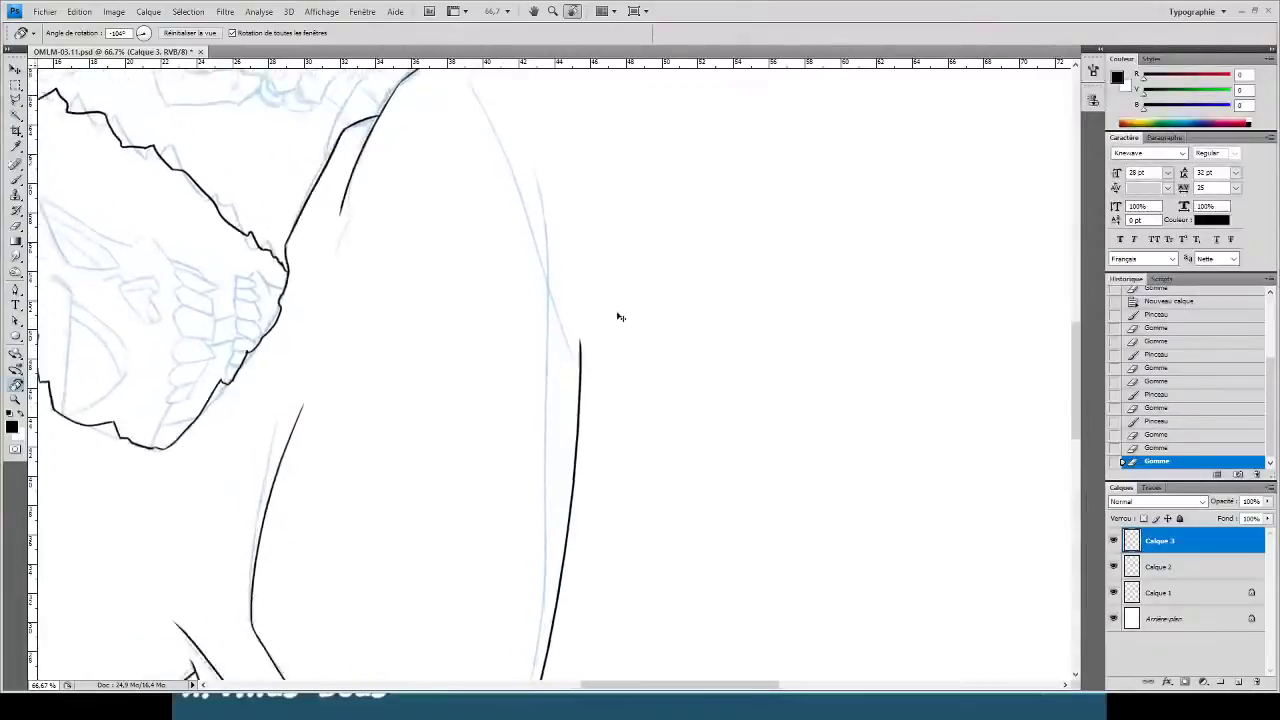
key(ctrl+plus)
mouse_move(680, 263)
mouse_down()
mouse_move(686, 240)
mouse_move(640, 234)
mouse_move(573, 187)
mouse_move(569, 263)
mouse_up()
key(b)
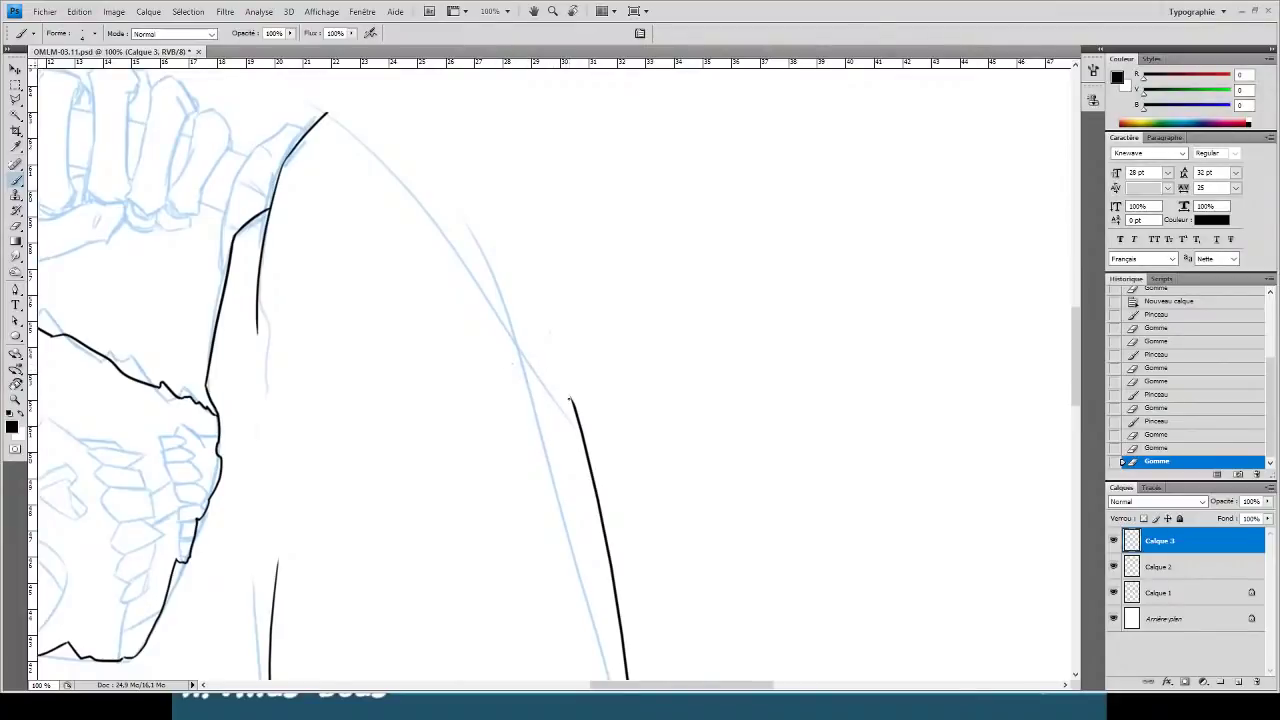
drag(572, 400, 256, 68)
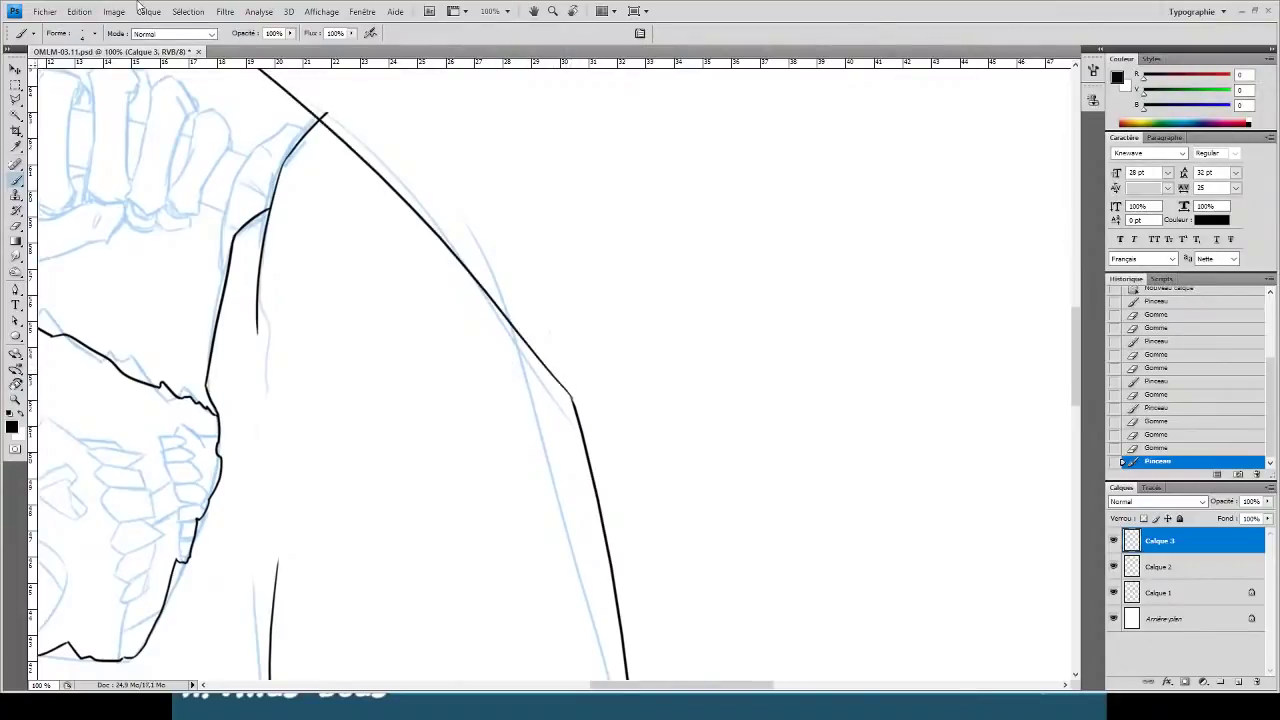
key(ctrl+z)
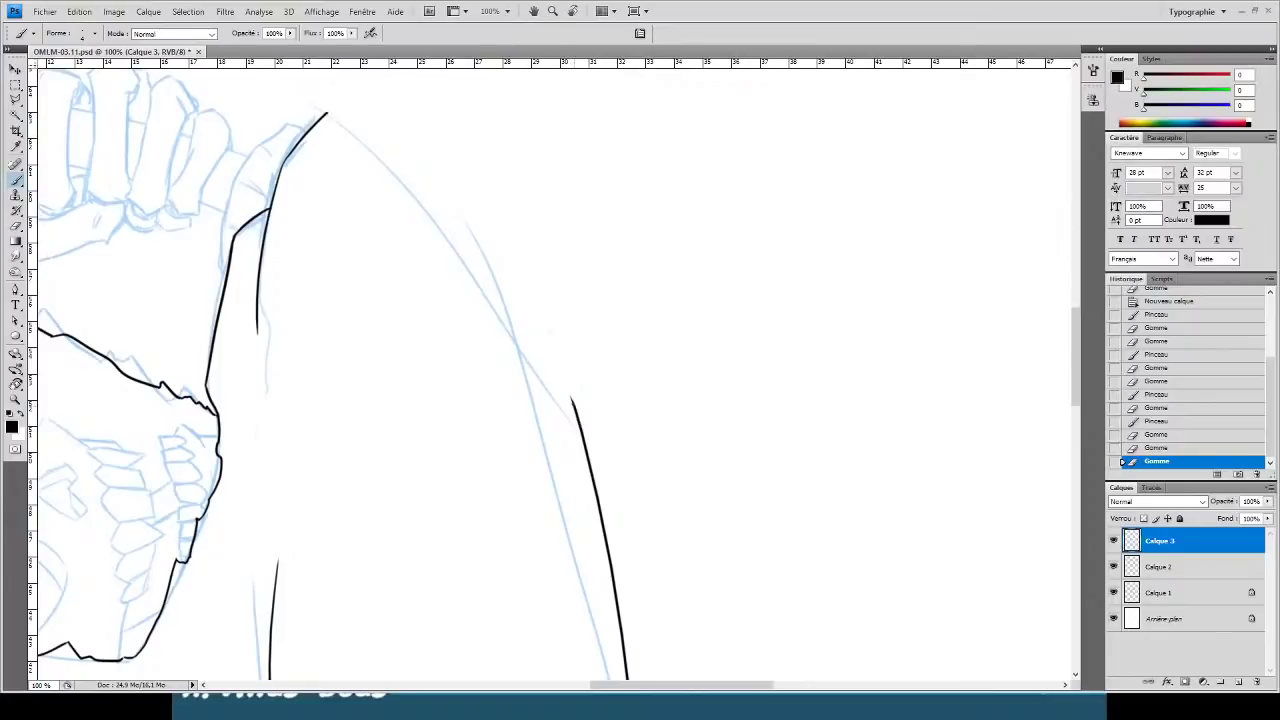
drag(572, 400, 268, 64)
- Erase the overshoot beyond the pointed corner beside the hand, including the leftover specks
drag(476, 387, 583, 515)
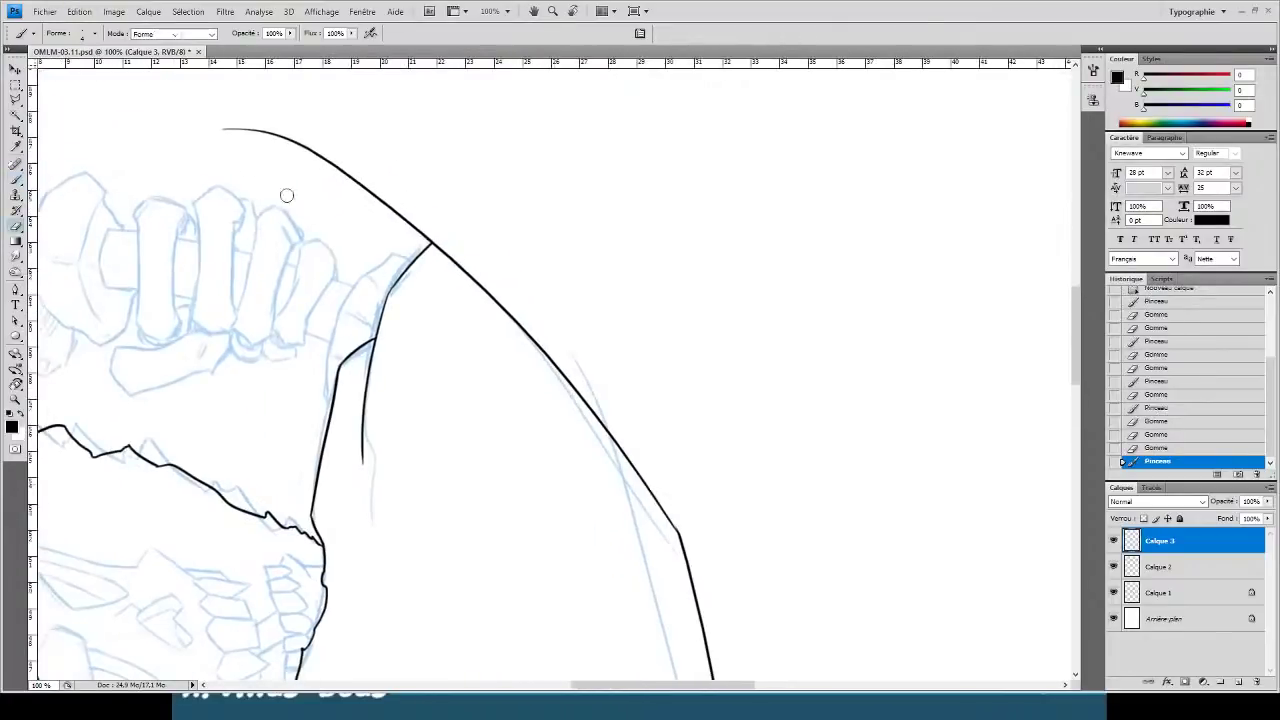
key(e)
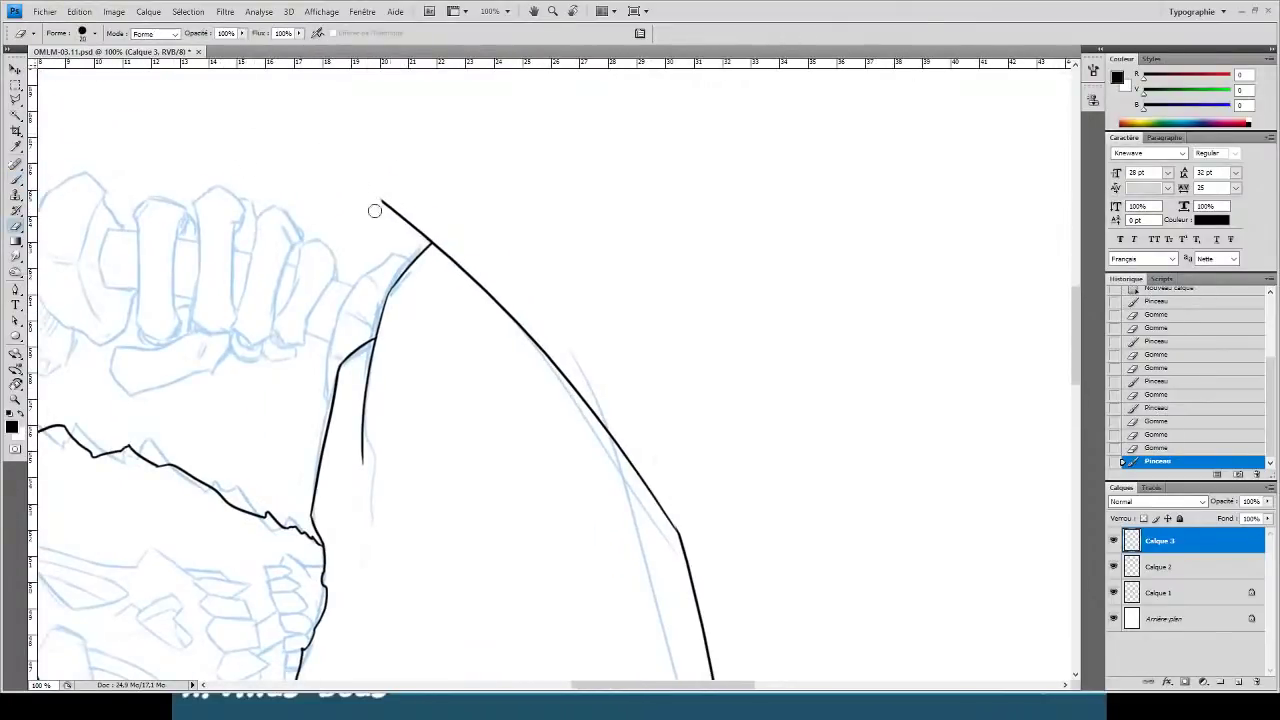
drag(382, 216, 394, 237)
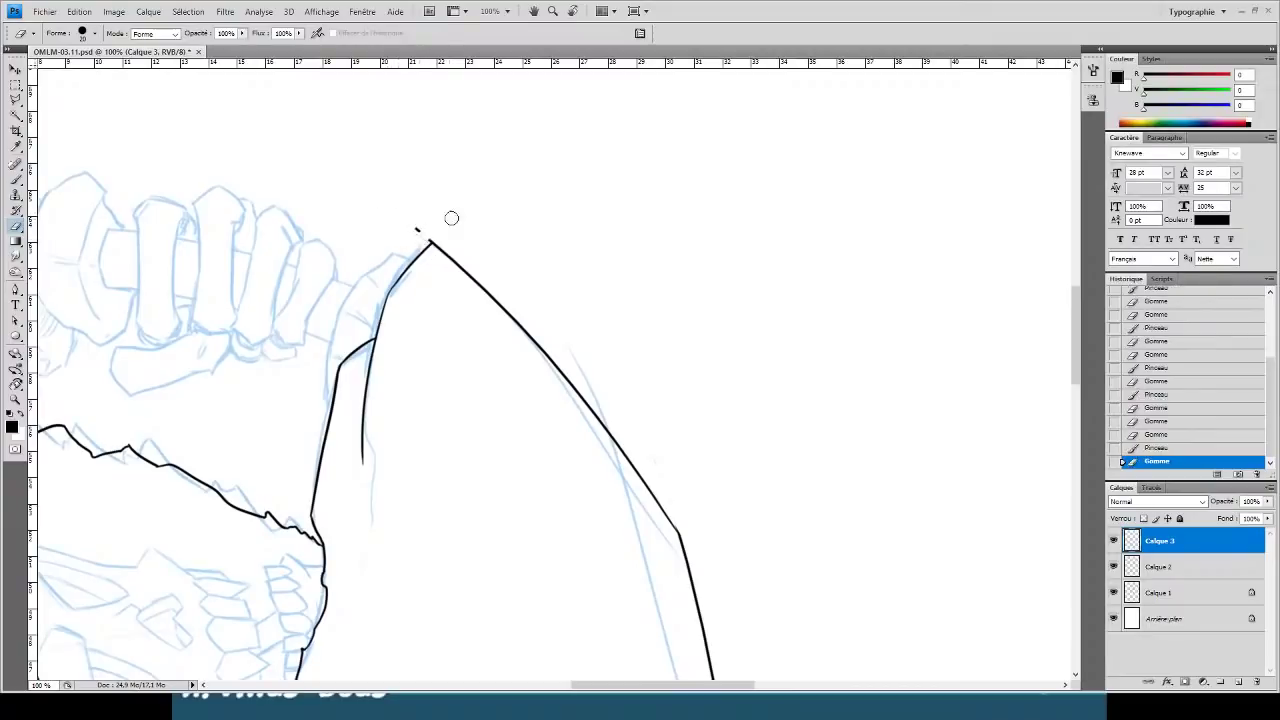
click(418, 238)
click(478, 212)
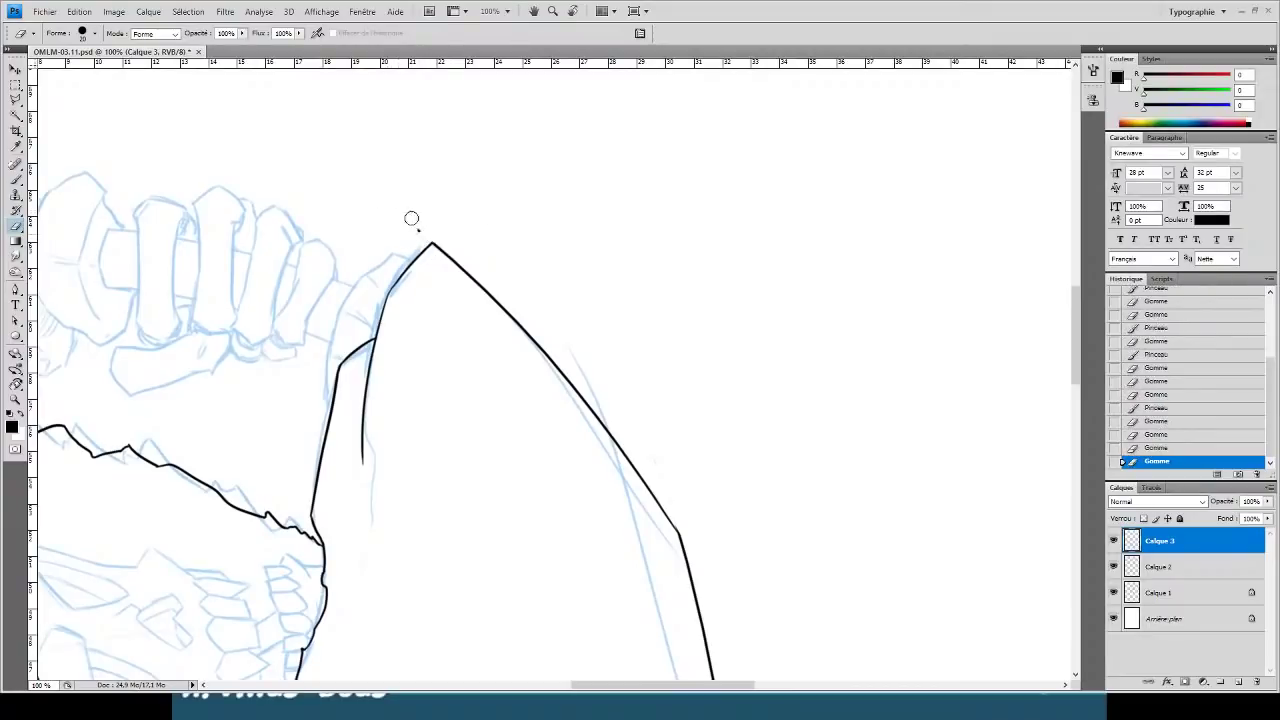
click(414, 229)
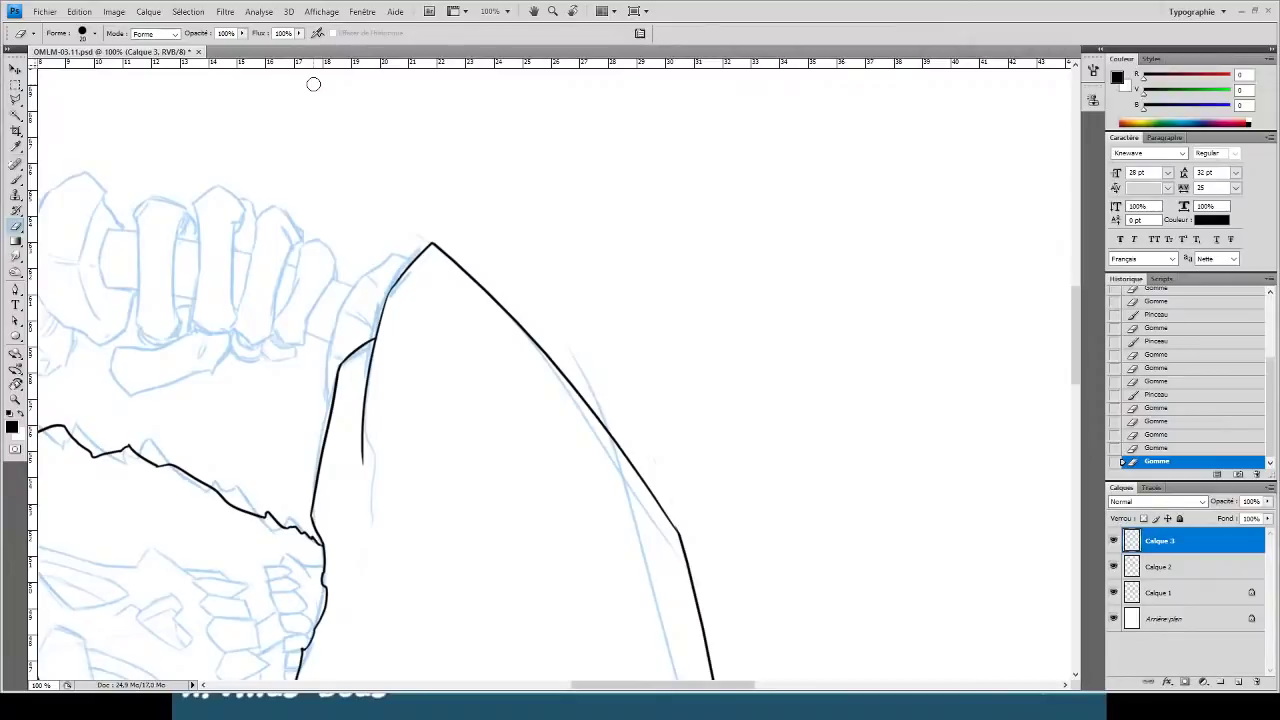
- Reset the canvas rotation and review the whole inked cloth shape against the rest of the figure
key(r)
click(182, 33)
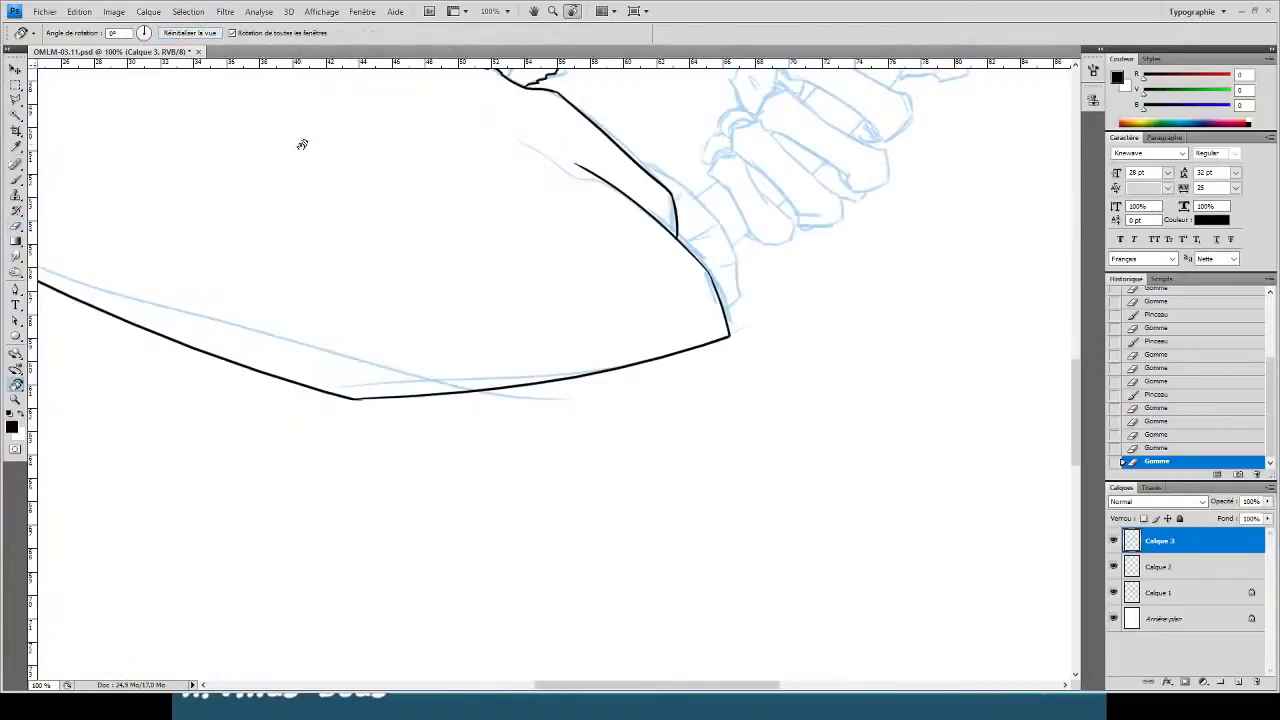
key(ctrl+minus)
key(ctrl+minus)
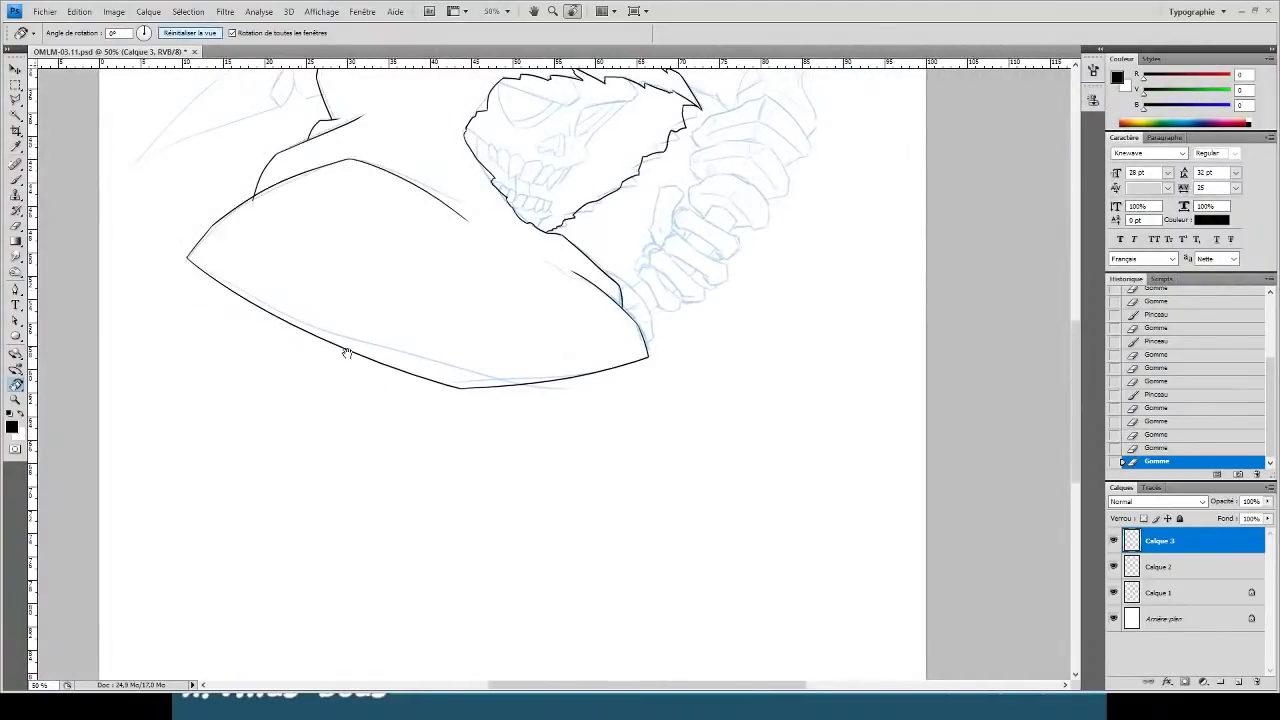
key(ctrl+plus)
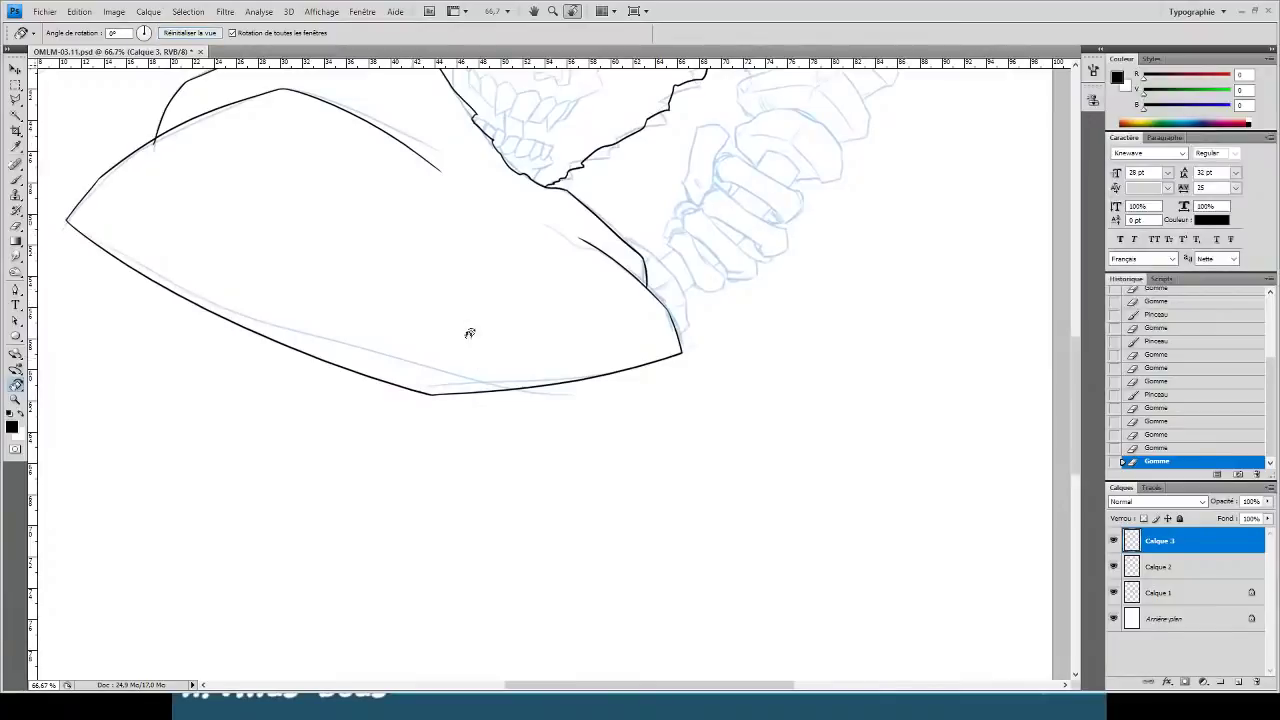
key(b)
drag(471, 268, 422, 436)
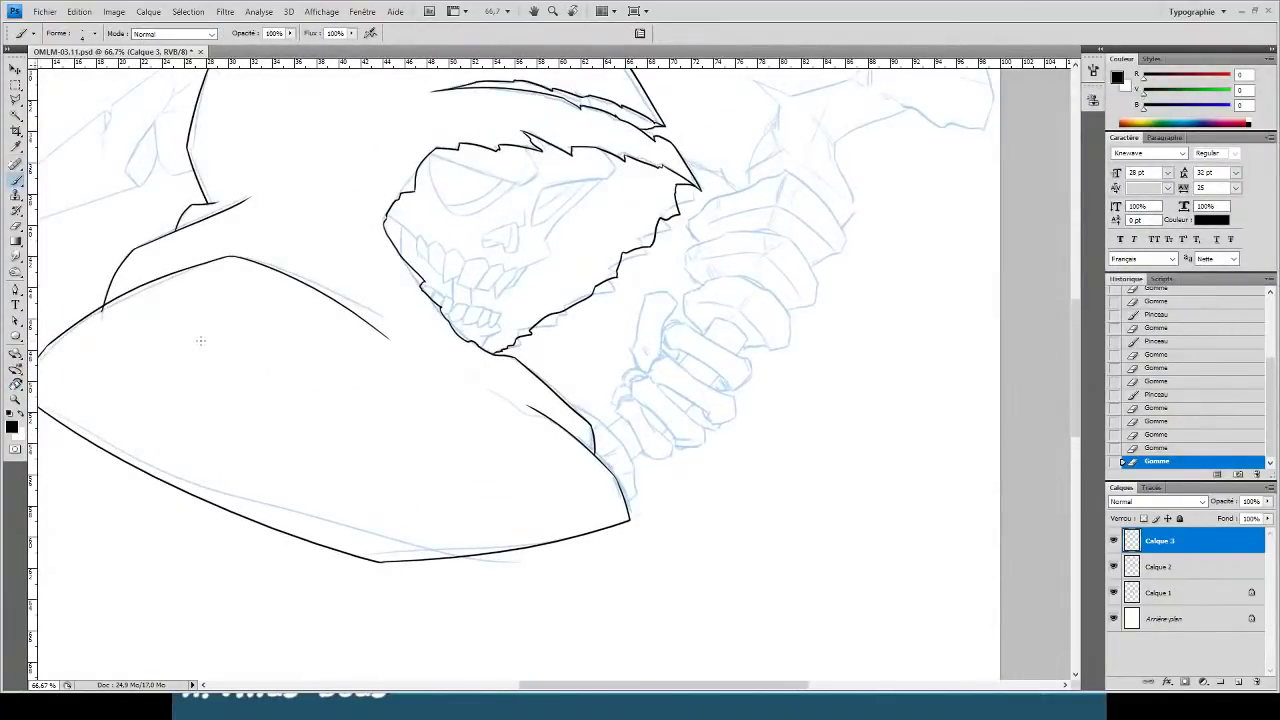
mouse_move(356, 273)
mouse_down()
mouse_move(531, 371)
mouse_move(626, 357)
mouse_move(648, 377)
mouse_up()
- Erase the hood line's overshoot on Calque 2 where it crosses the large cloth shape's upper edge
key(ctrl+plus)
key(ctrl+plus)
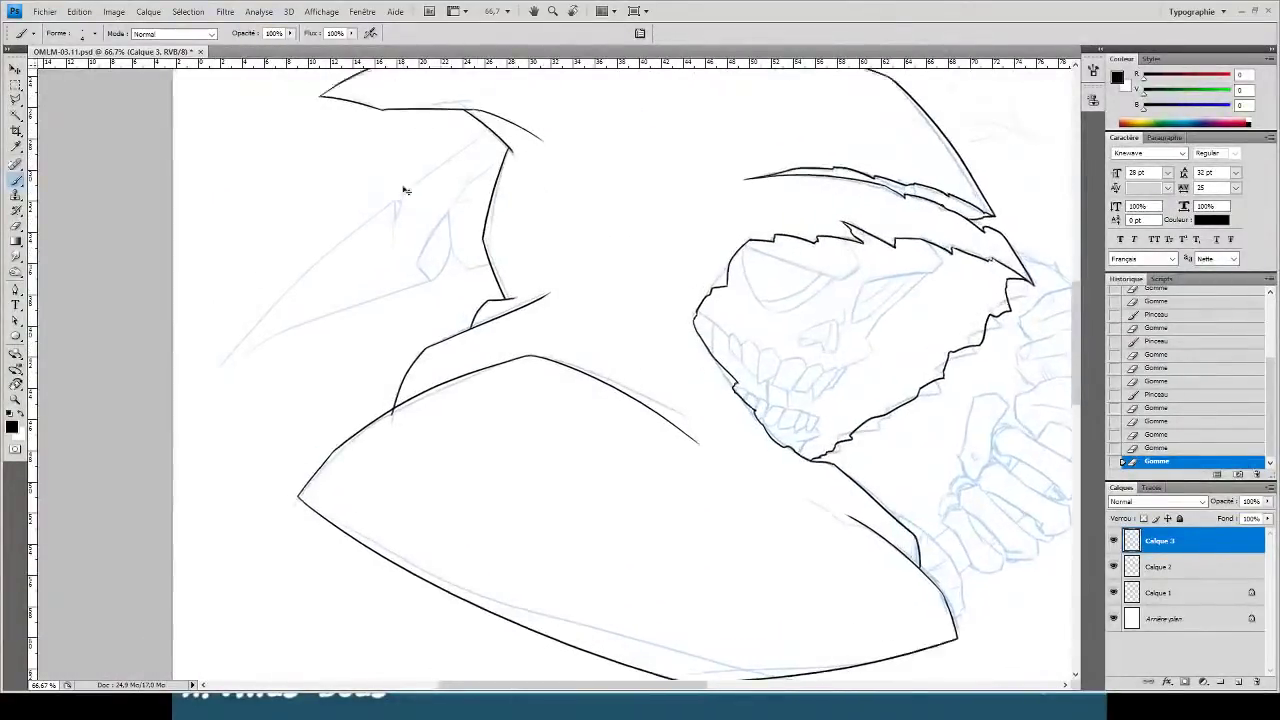
drag(385, 424, 750, 296)
scroll(335, 423, up, 1)
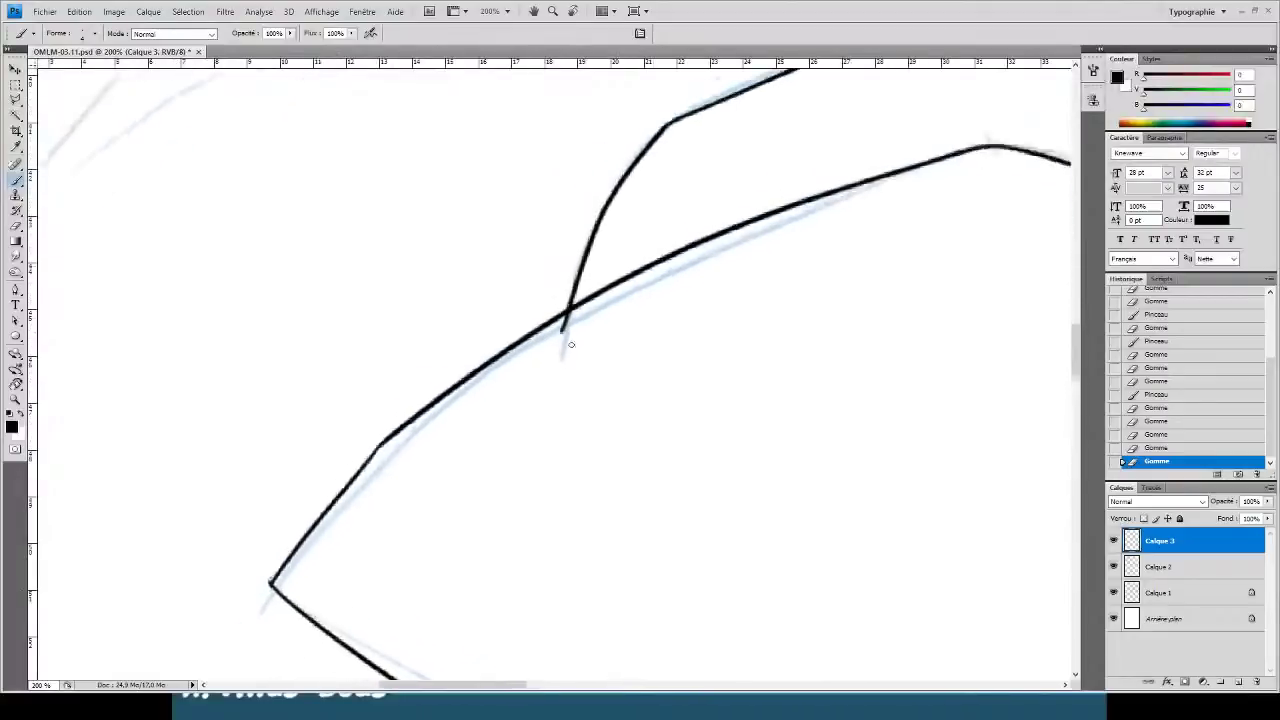
key(e)
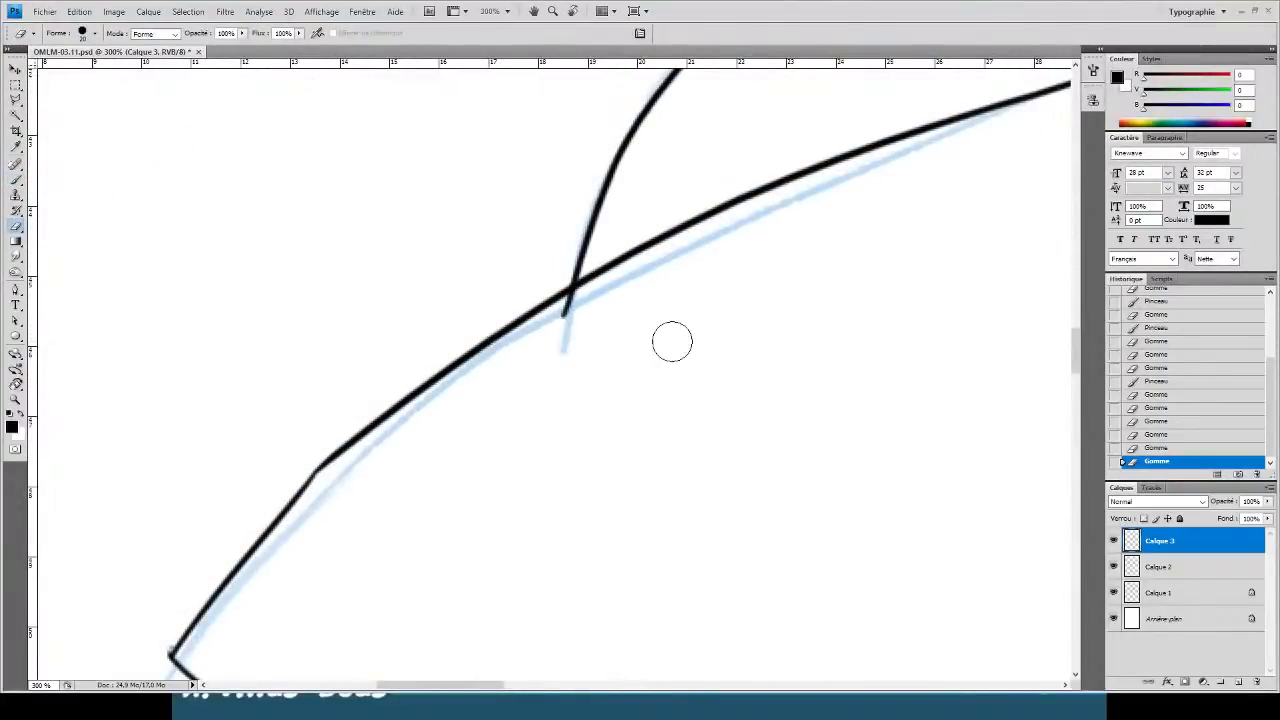
key(ctrl+e)
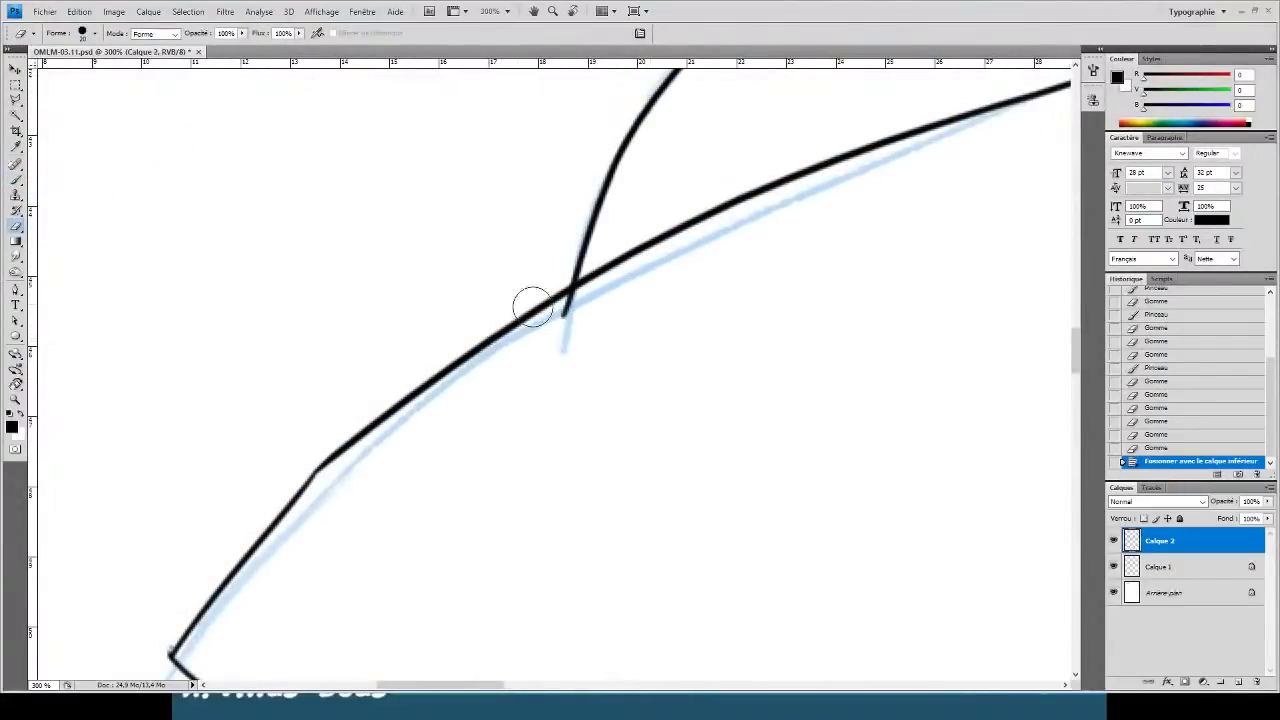
key(ctrl+z)
click(1132, 566)
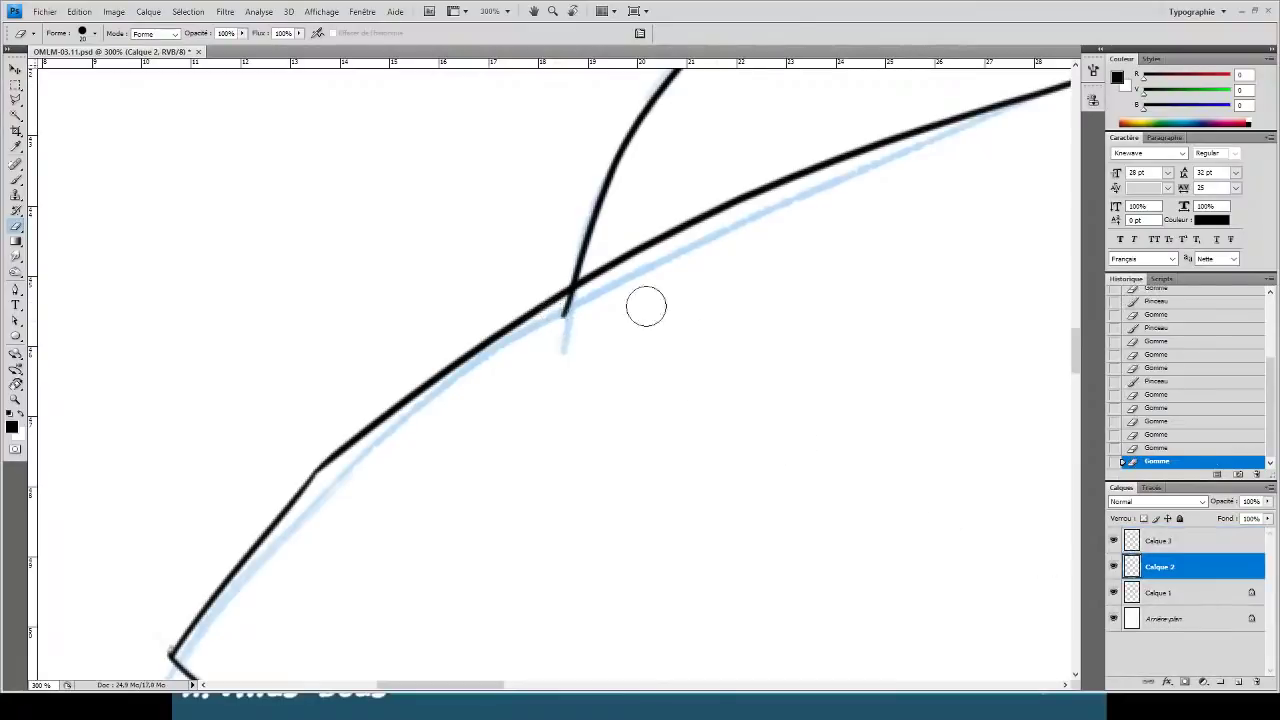
drag(566, 310, 580, 294)
- Merge Calque 3 into the layer below it and rename the merged layer Capuche
click(1131, 540)
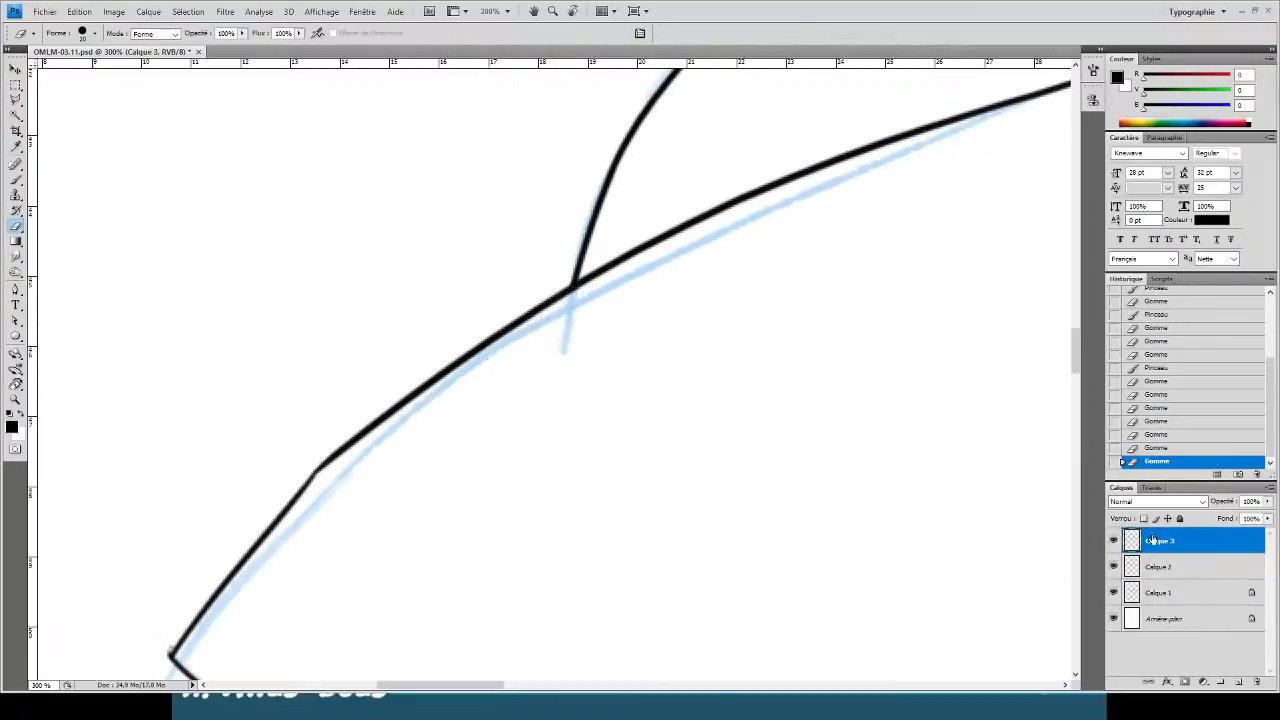
key(ctrl+e)
key(ctrl+minus)
key(ctrl+minus)
key(ctrl+minus)
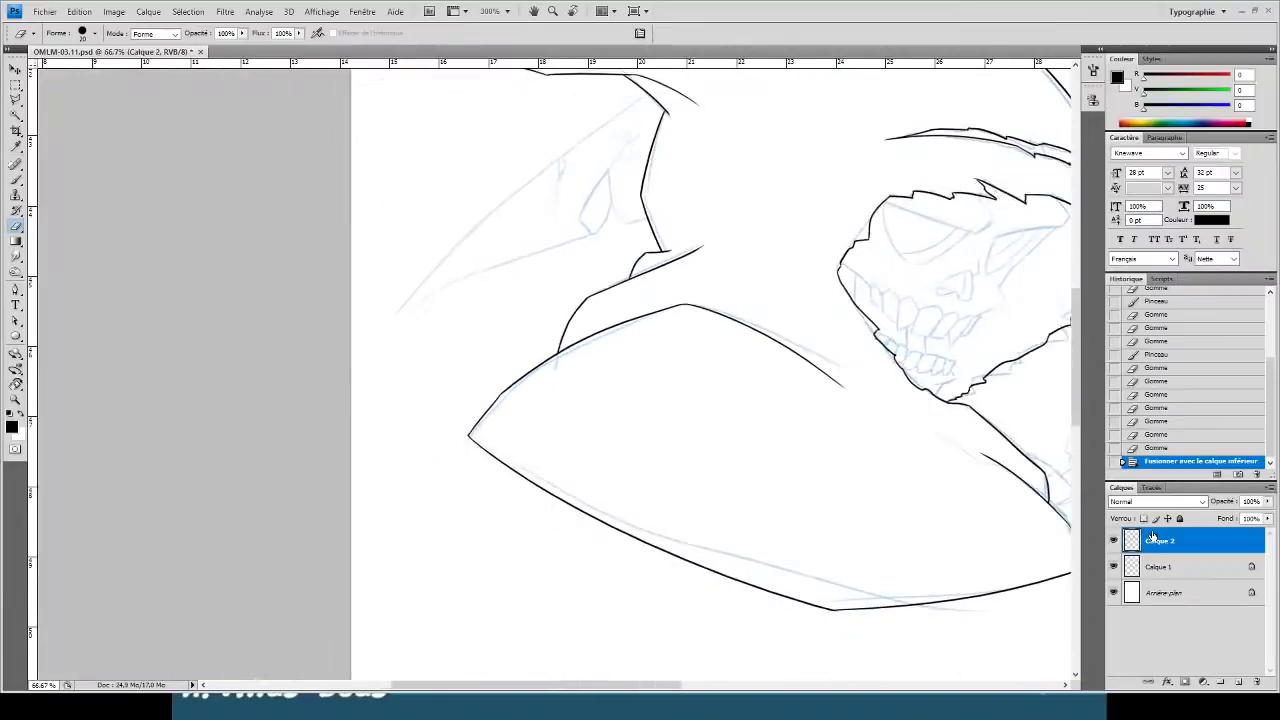
drag(612, 298, 398, 361)
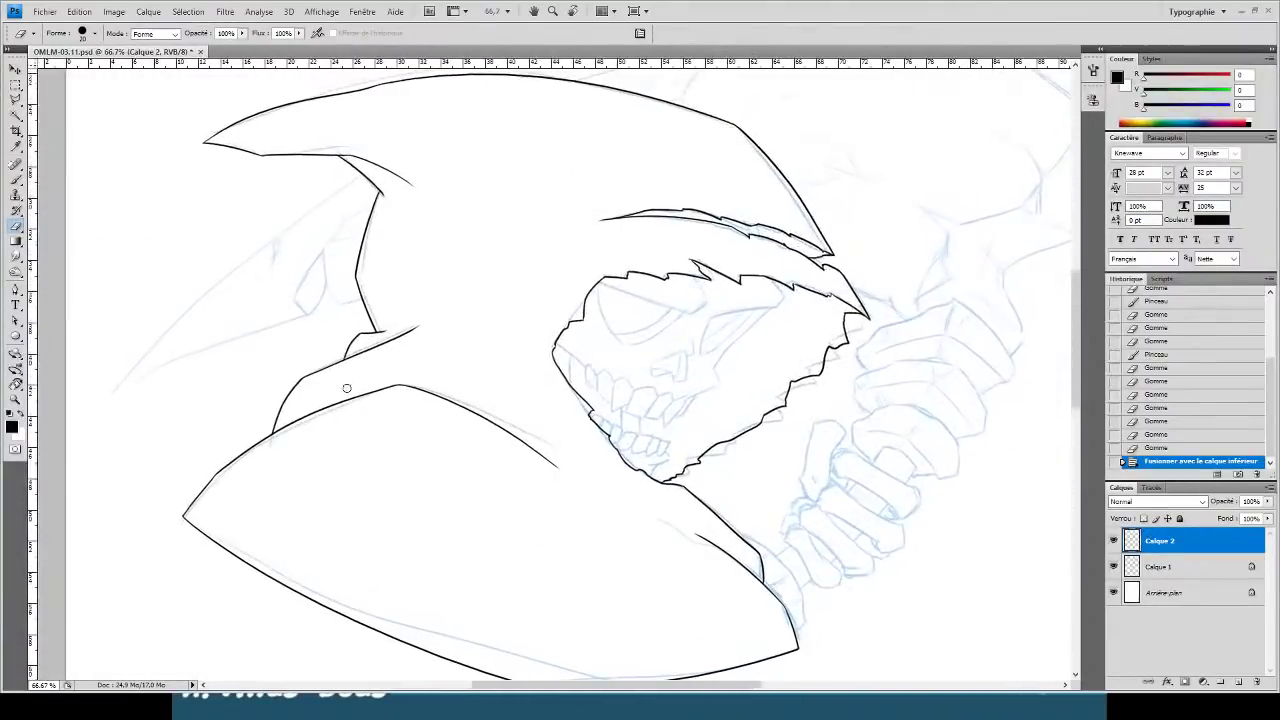
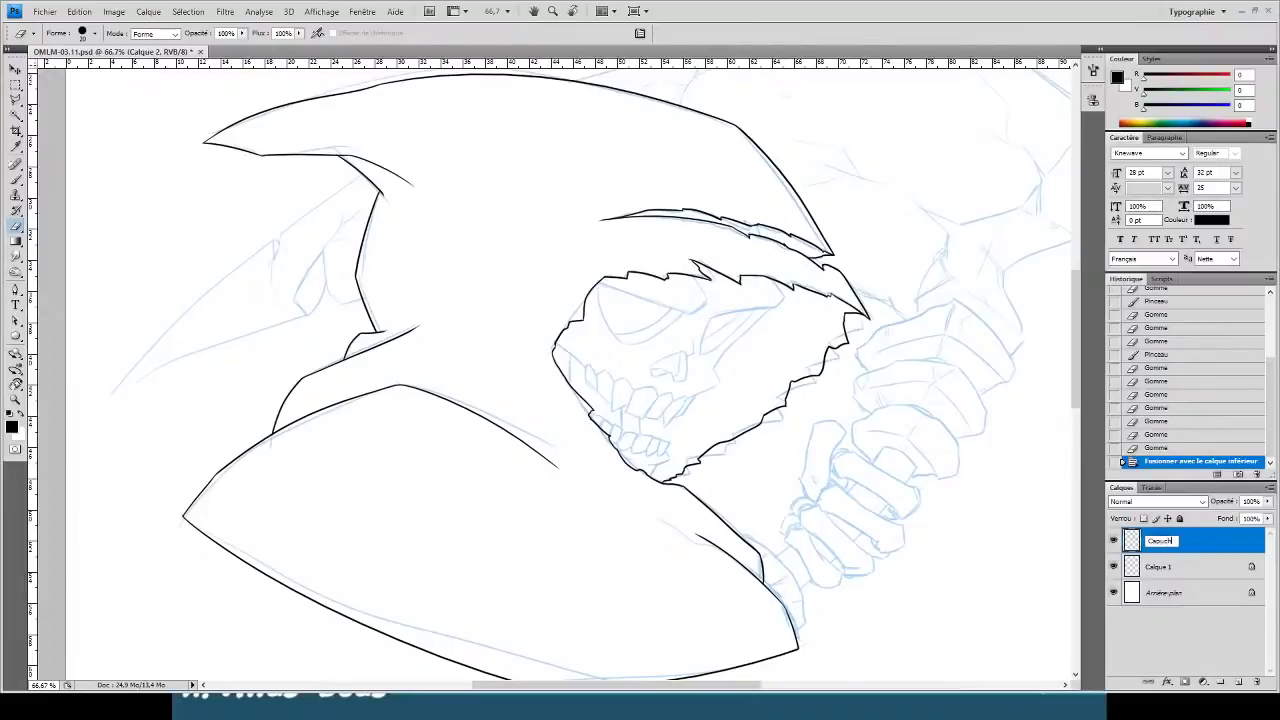
text(e)
key(Return)
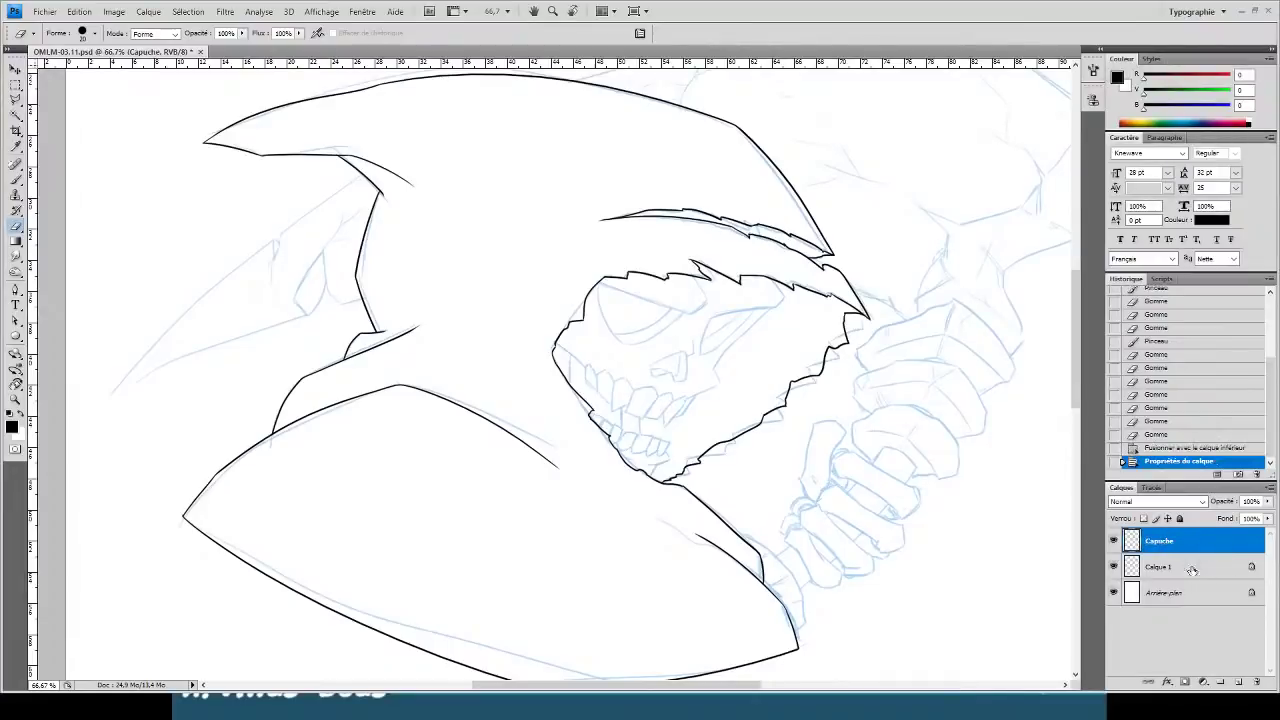
- Create a new layer directly above Calque 1 and name it Crâne
click(1192, 568)
click(1238, 681)
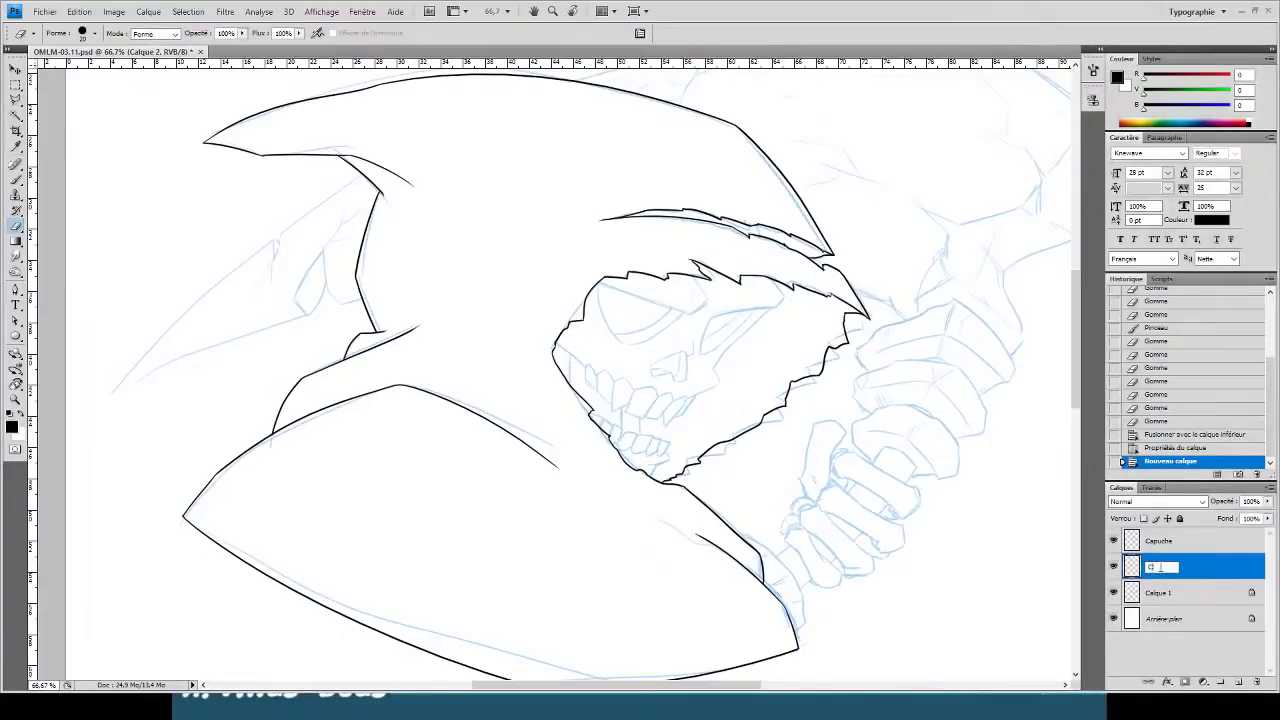
key(Return)
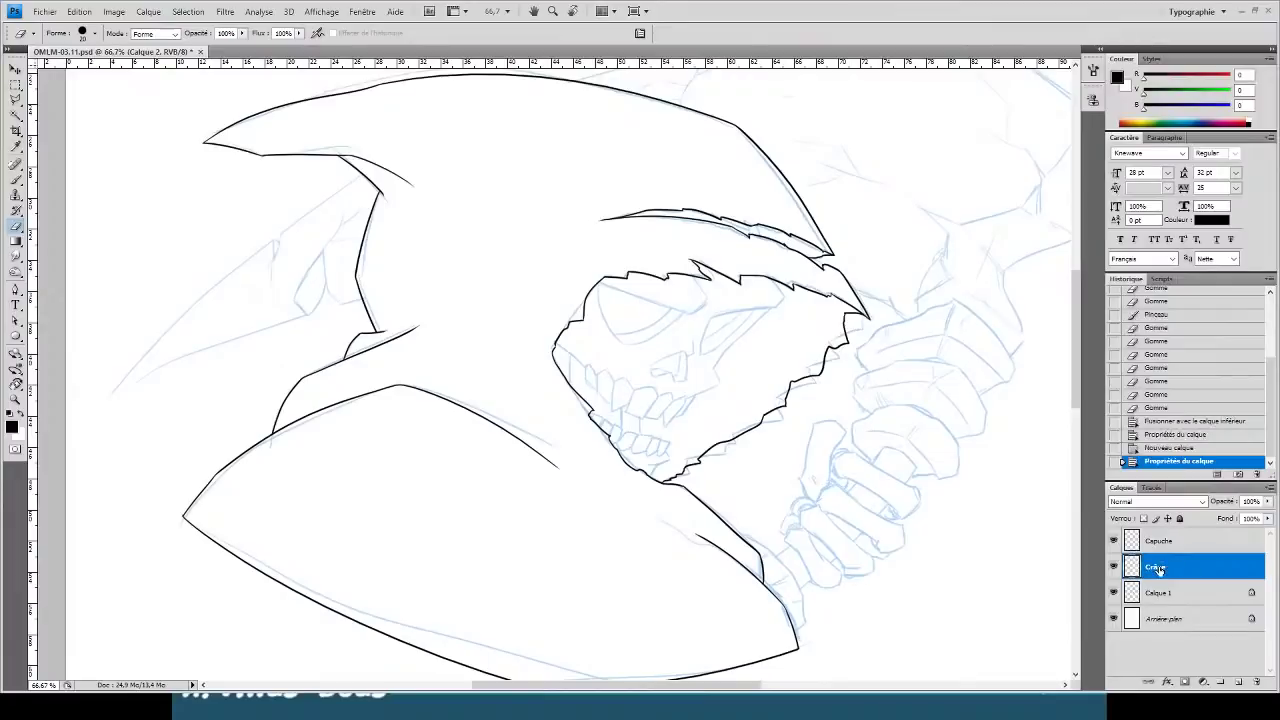
- Ink the brow edge above the skull's narrow eye socket beside the nose hole, and erase the excess at both ends
key(ctrl+plus)
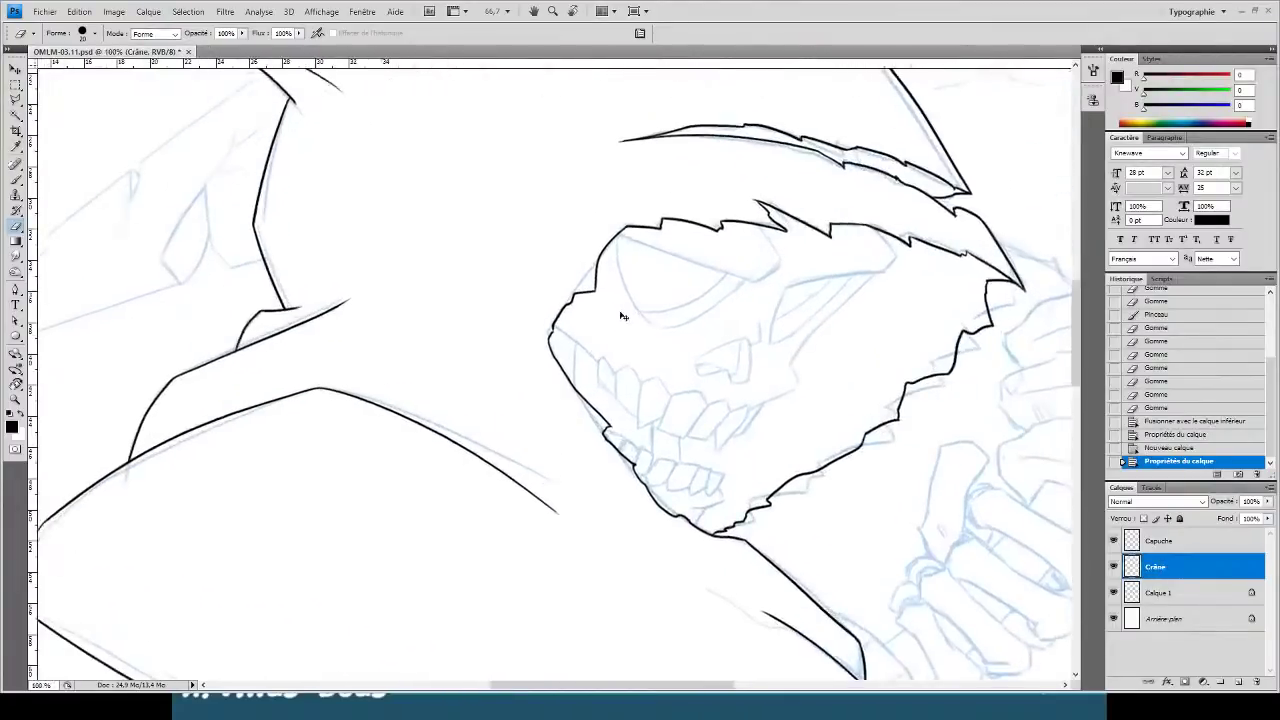
key(ctrl+plus)
drag(694, 414, 326, 471)
drag(528, 435, 378, 505)
scroll(378, 504, up, 2)
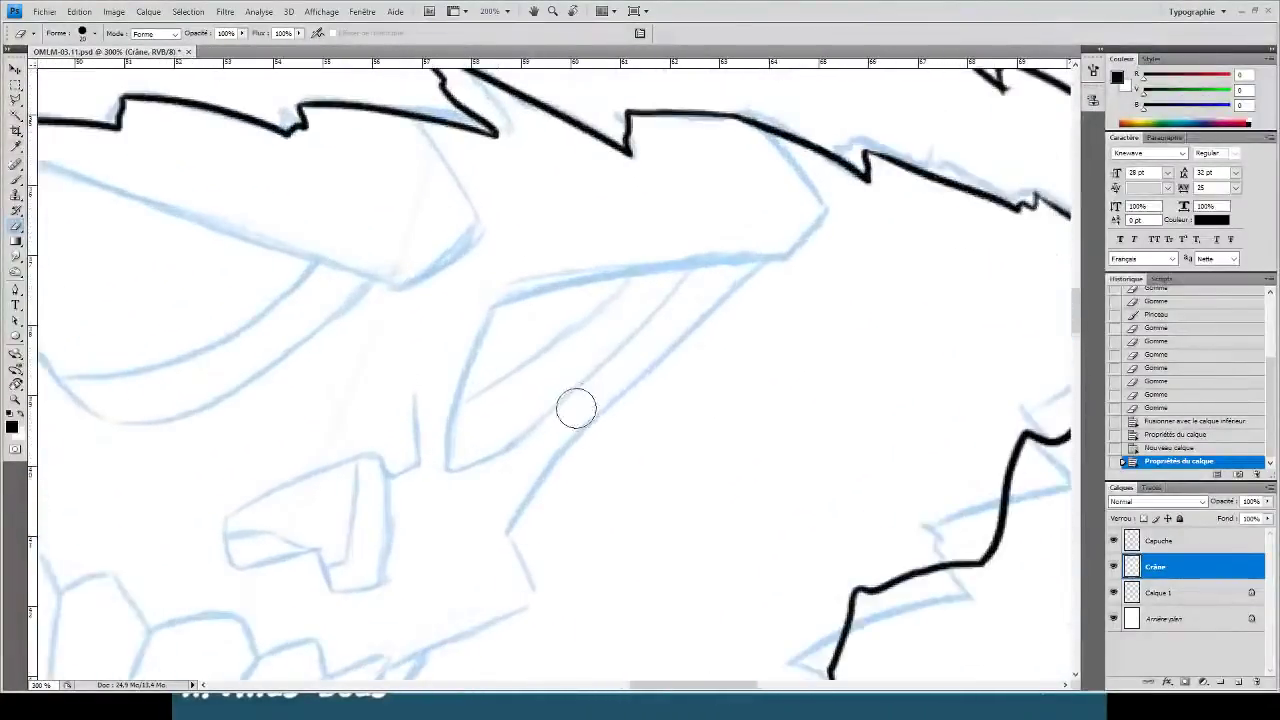
key(b)
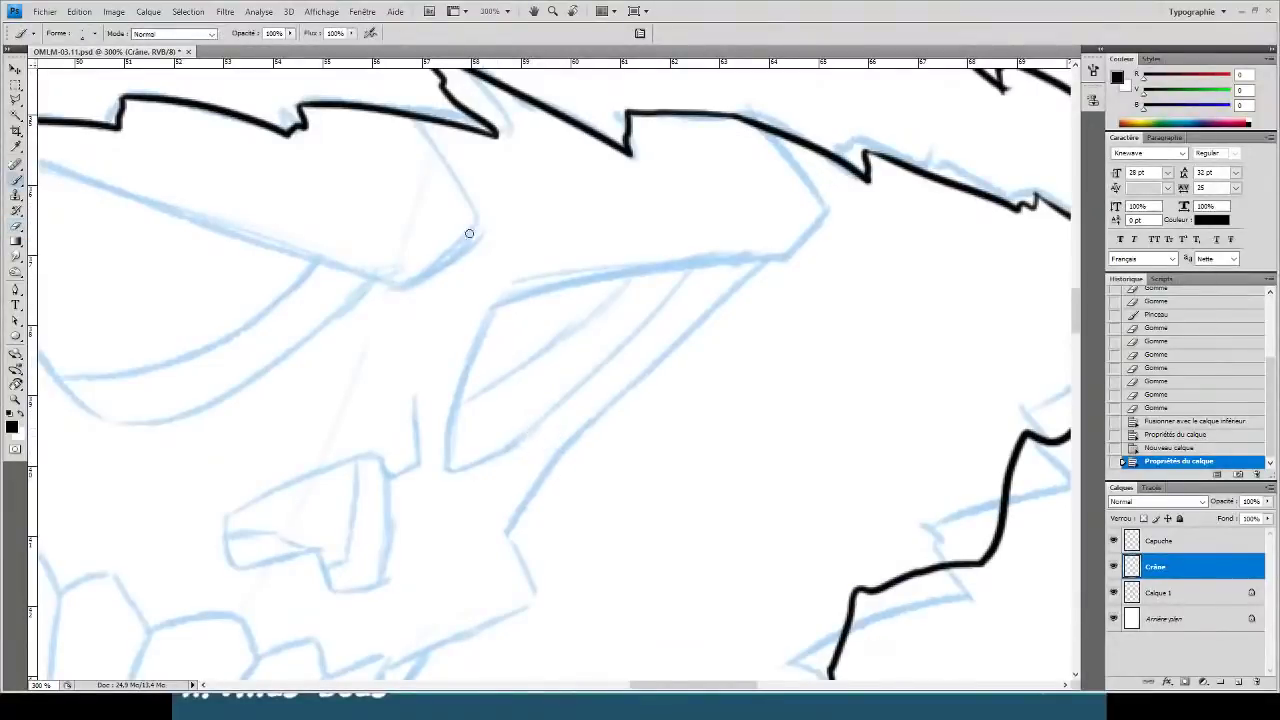
key(r)
drag(457, 223, 662, 155)
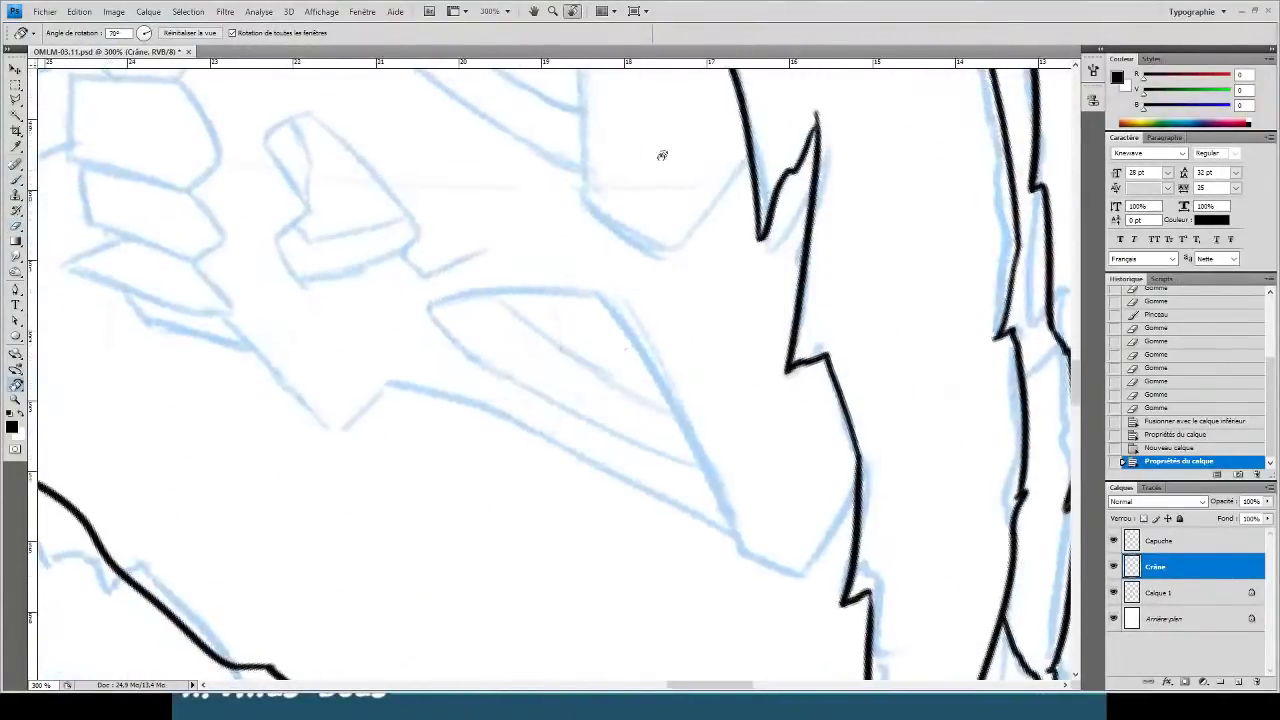
key(b)
drag(745, 561, 543, 214)
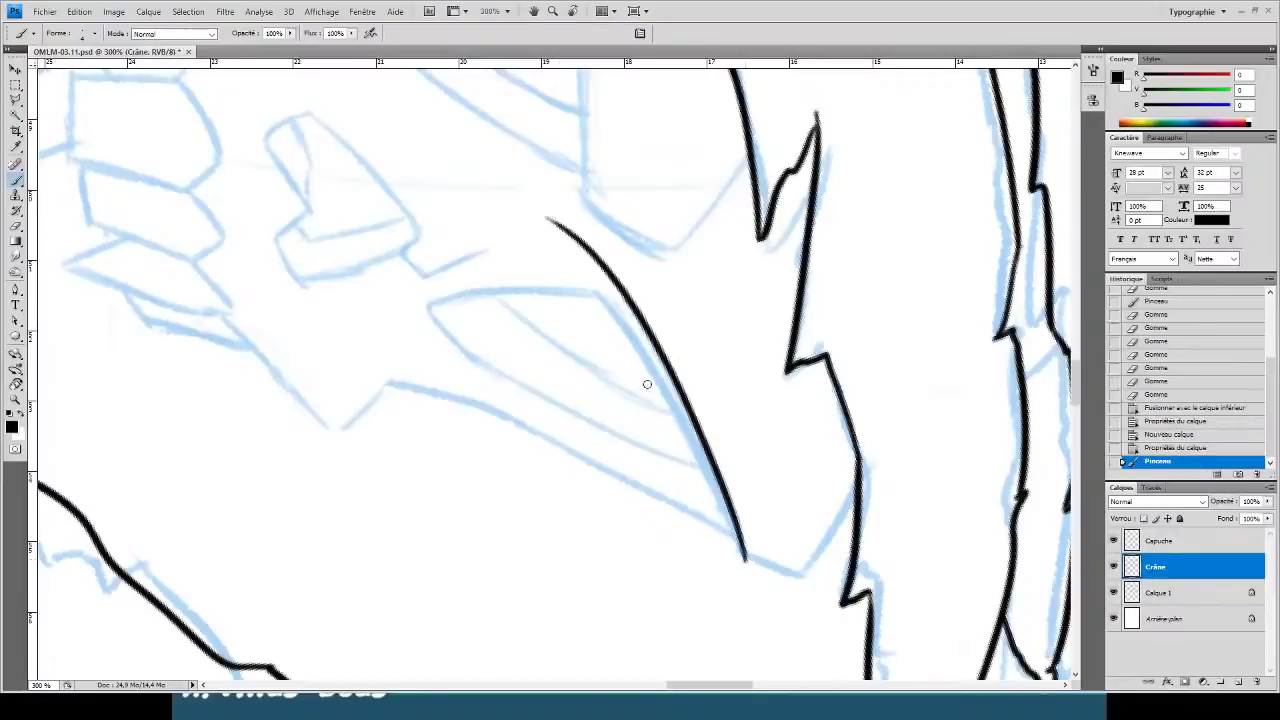
key(ctrl+z)
drag(737, 551, 522, 227)
key(e)
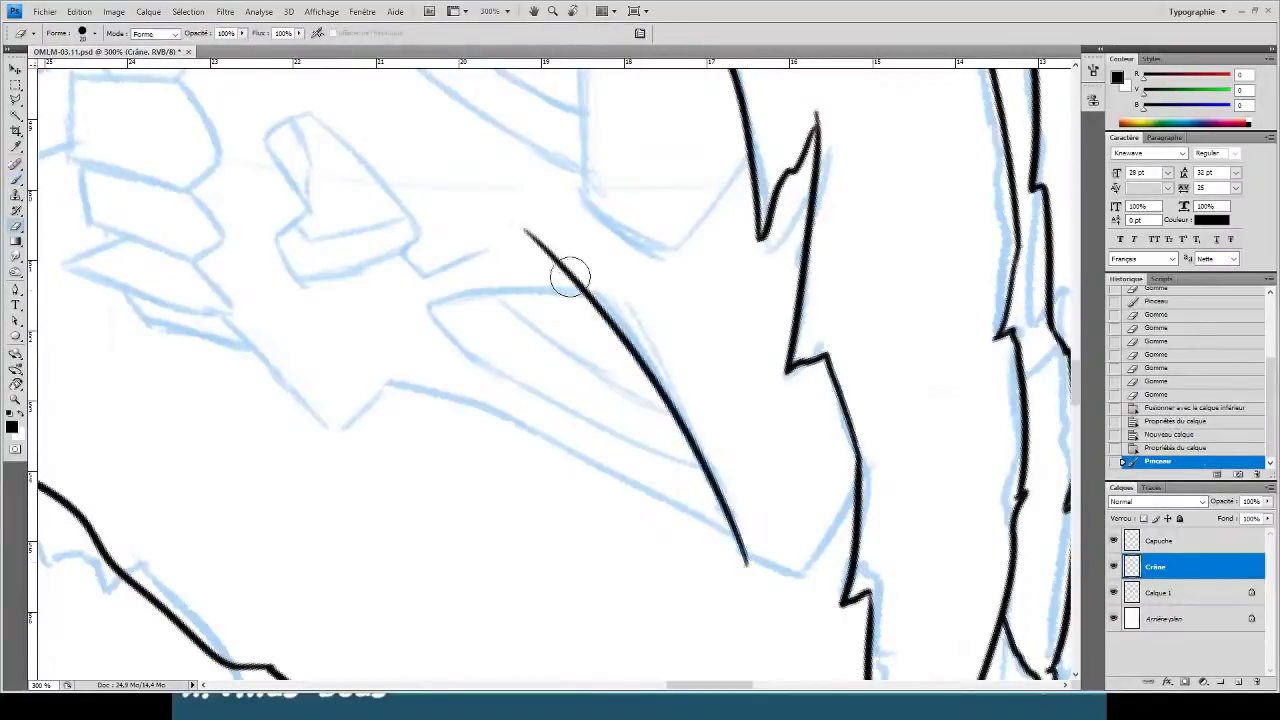
mouse_move(566, 271)
mouse_down()
mouse_move(618, 278)
mouse_move(509, 230)
mouse_move(574, 292)
mouse_up()
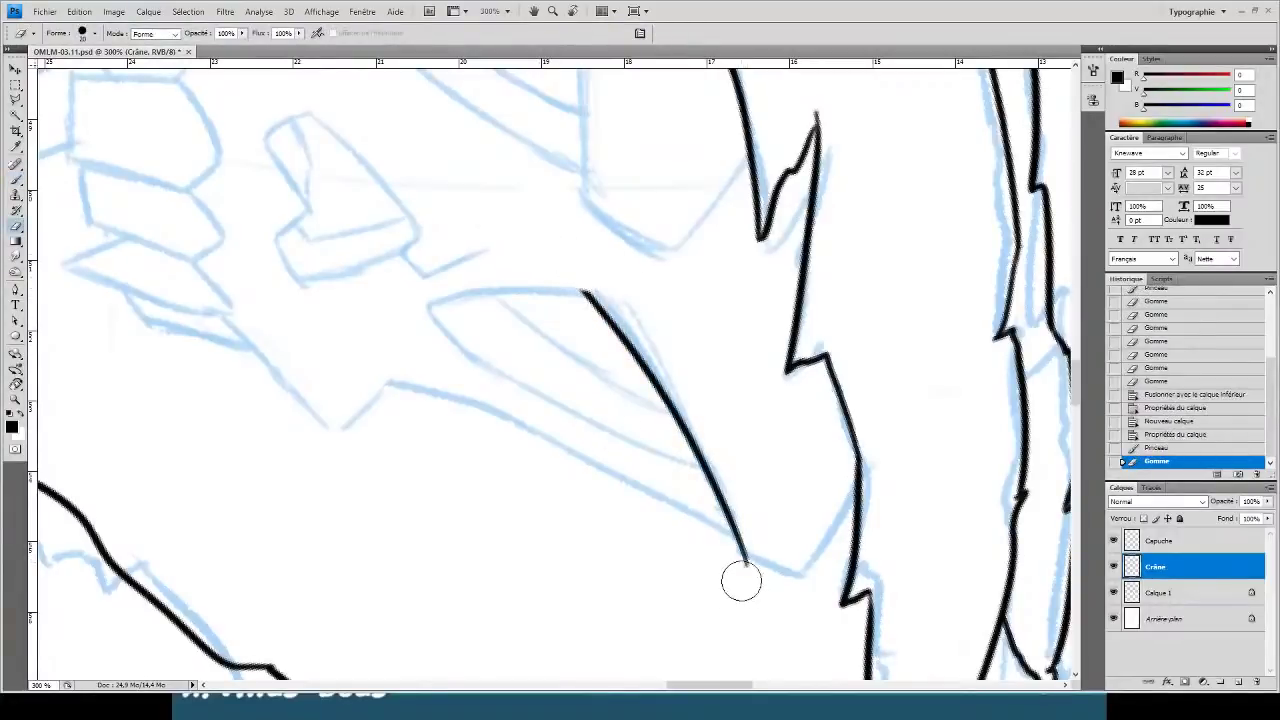
drag(743, 580, 748, 575)
- Ink the short angled line rising from the brow's outer end and trim it at the next sketch corner
key(r)
mouse_move(829, 521)
mouse_down()
mouse_move(749, 234)
mouse_move(657, 443)
mouse_move(735, 318)
mouse_move(745, 322)
mouse_up()
key(b)
key(e)
mouse_move(731, 374)
mouse_down()
mouse_move(745, 343)
mouse_move(747, 426)
mouse_up()
- Ink the temple line from the brow's outer corner up to the jagged hood edge and erase the part crossing the hood
key(b)
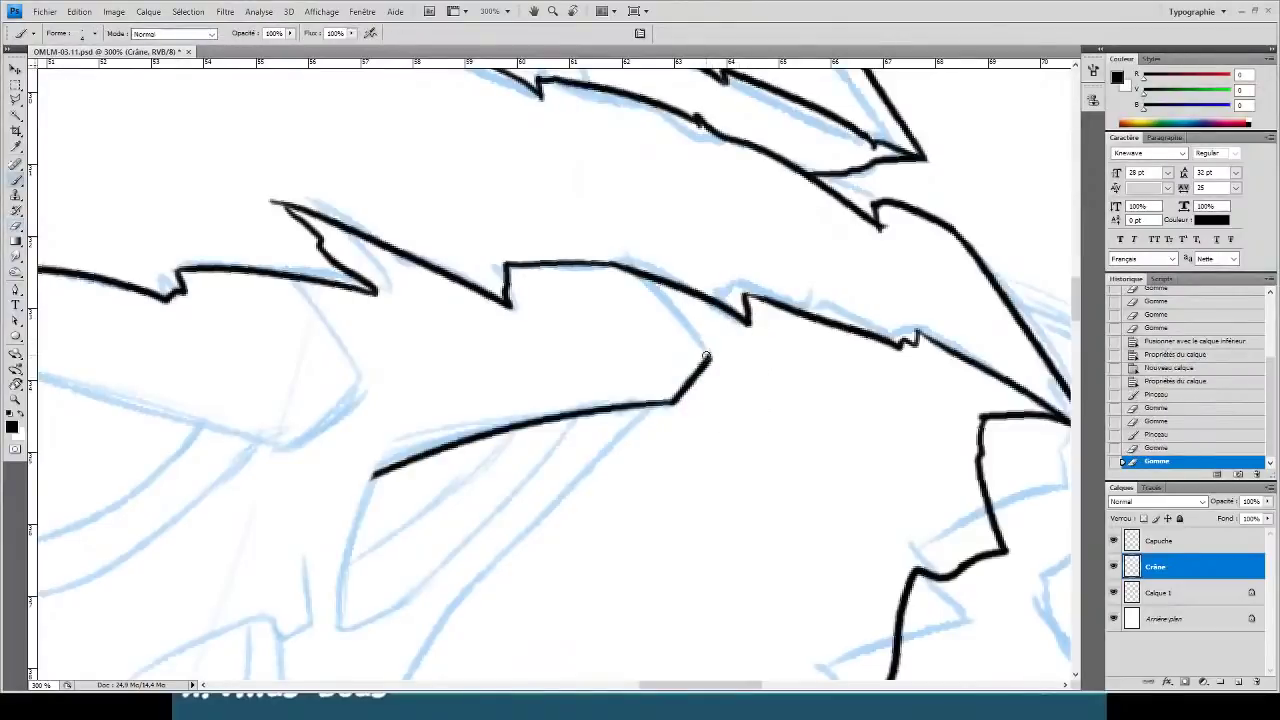
drag(708, 362, 527, 155)
key(e)
drag(640, 258, 581, 201)
drag(565, 232, 587, 356)
- Ink the skull line visible in the gap between the two jagged hood edges and erase its excess ends
key(b)
key(b)
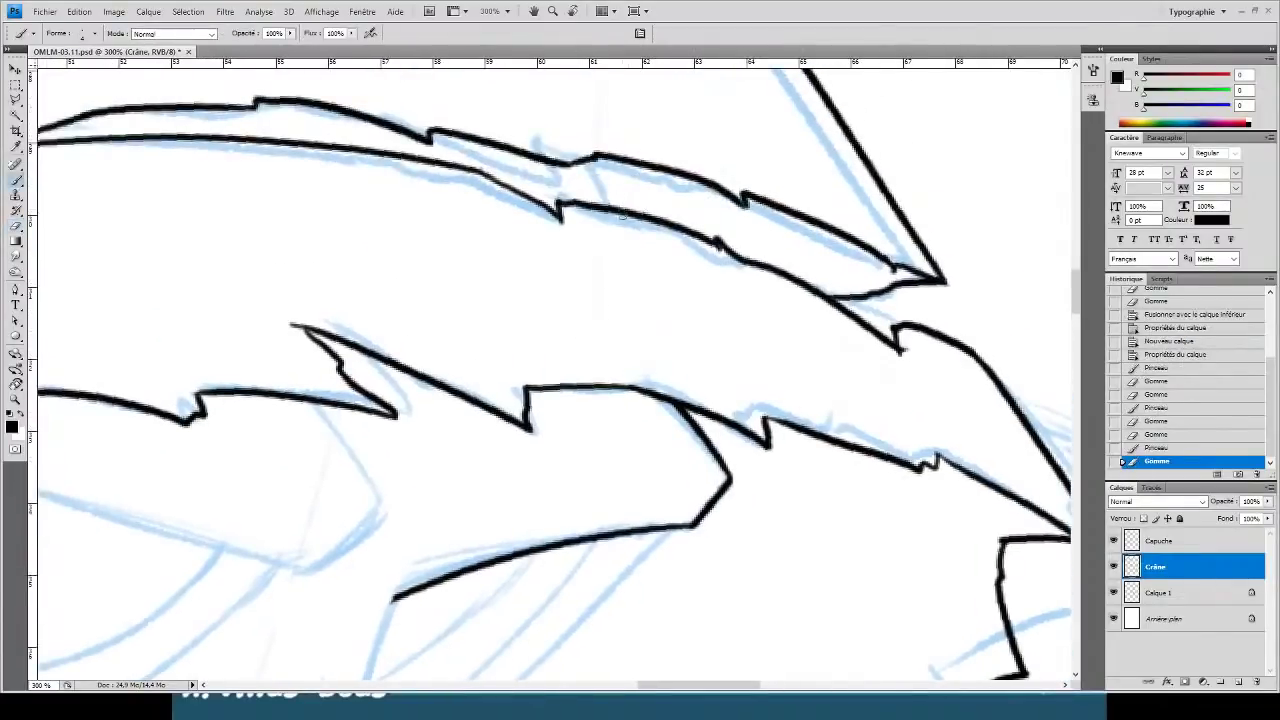
drag(613, 183, 548, 66)
key(e)
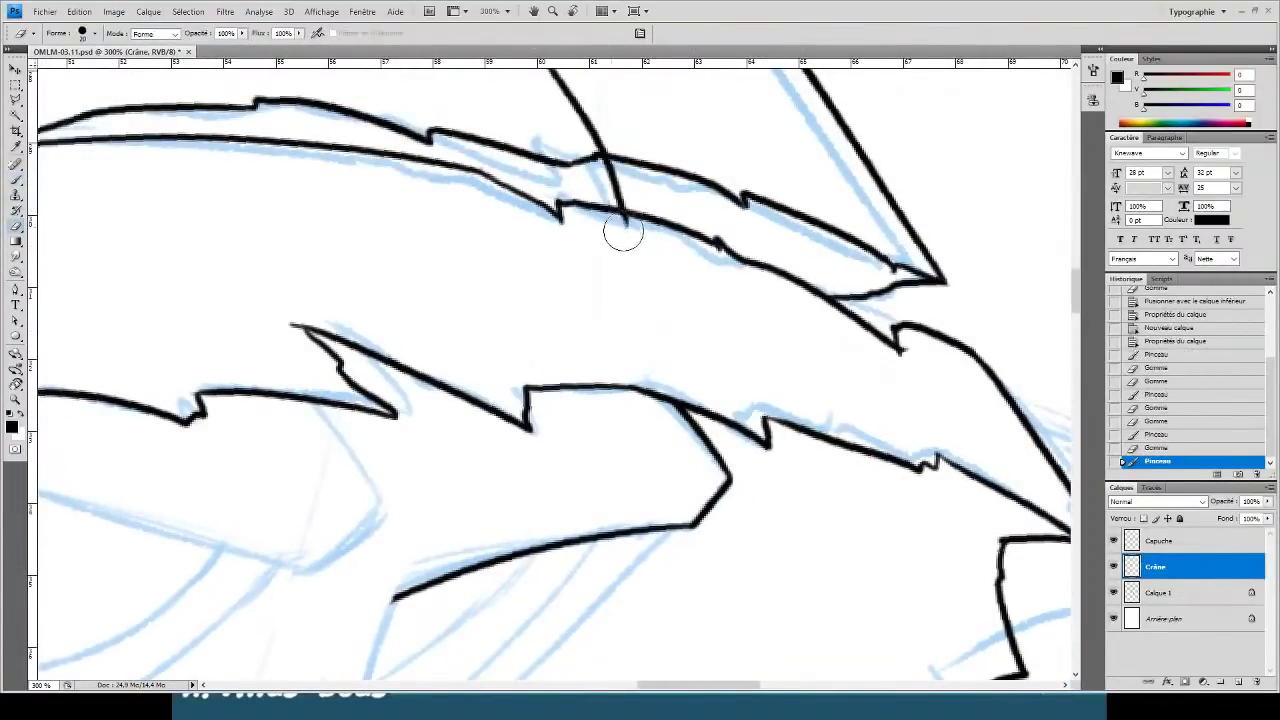
mouse_move(625, 235)
mouse_down()
mouse_move(613, 352)
mouse_move(632, 246)
mouse_move(603, 218)
mouse_up()
drag(475, 193, 562, 20)
key(b)
drag(565, 373, 527, 610)
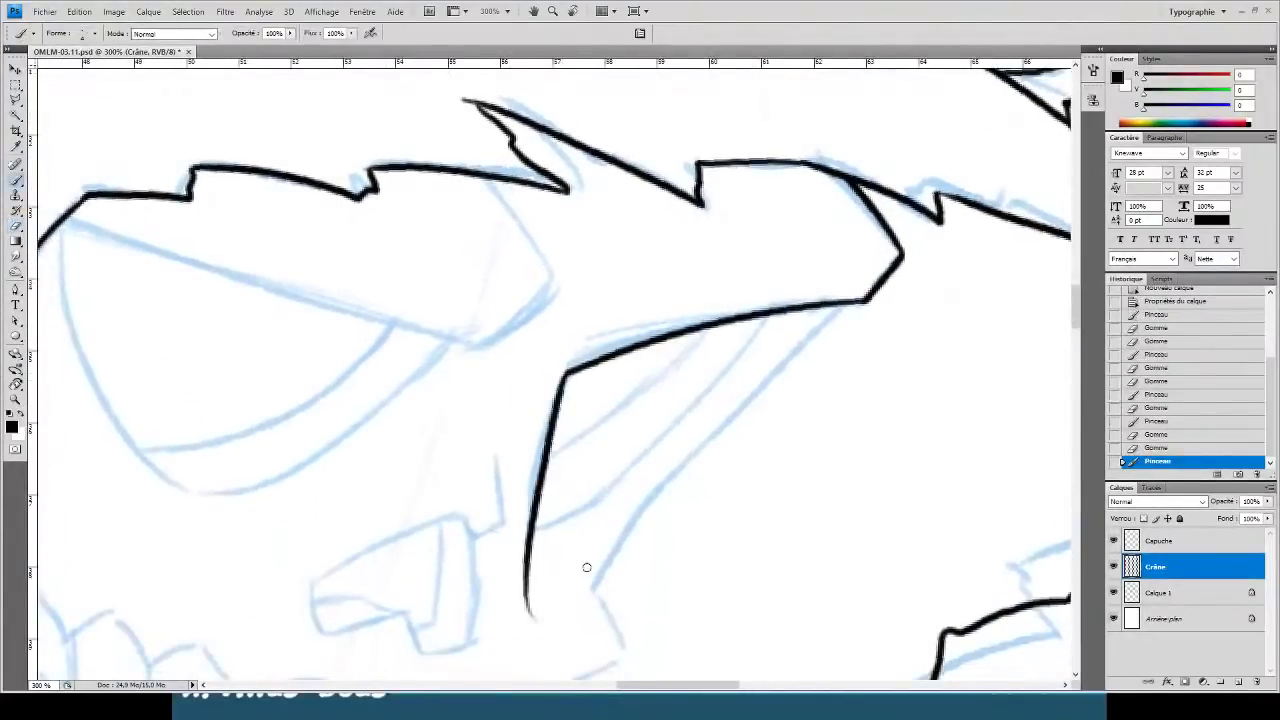
key(ctrl+z)
drag(566, 373, 563, 638)
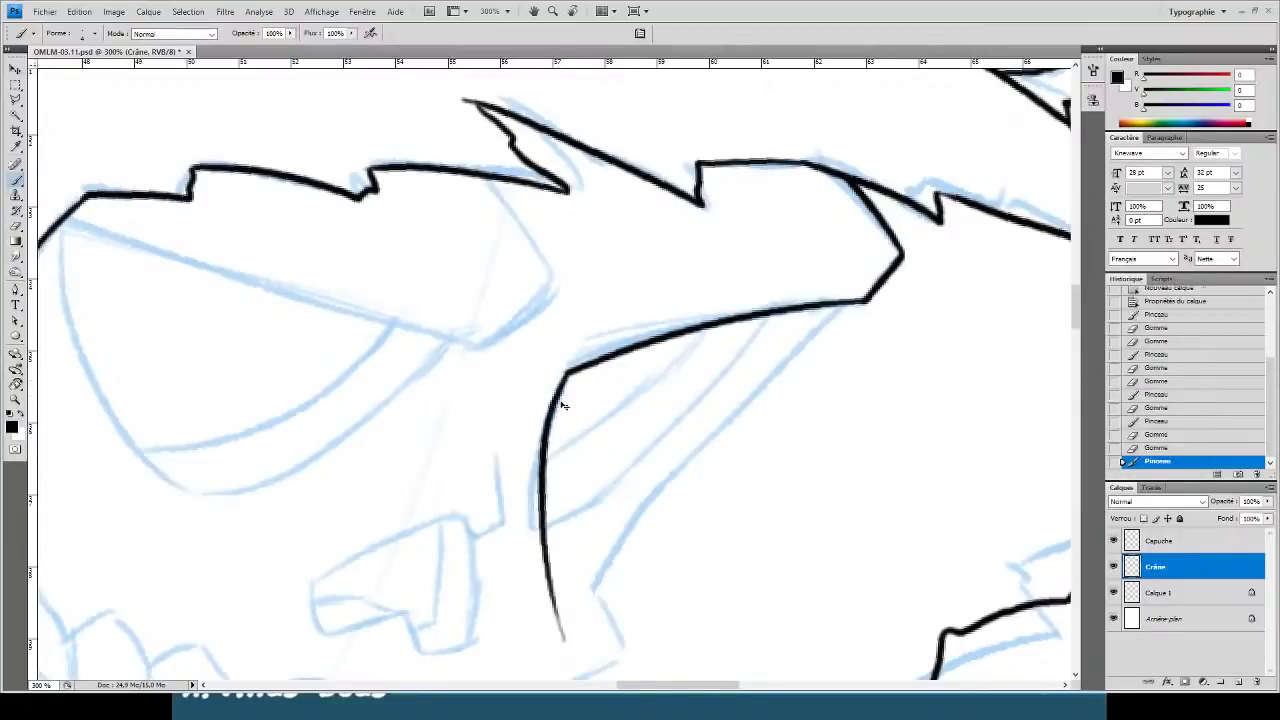
key(ctrl+z)
mouse_move(566, 373)
mouse_down()
mouse_move(539, 446)
mouse_move(536, 678)
mouse_up()
key(ctrl+z)
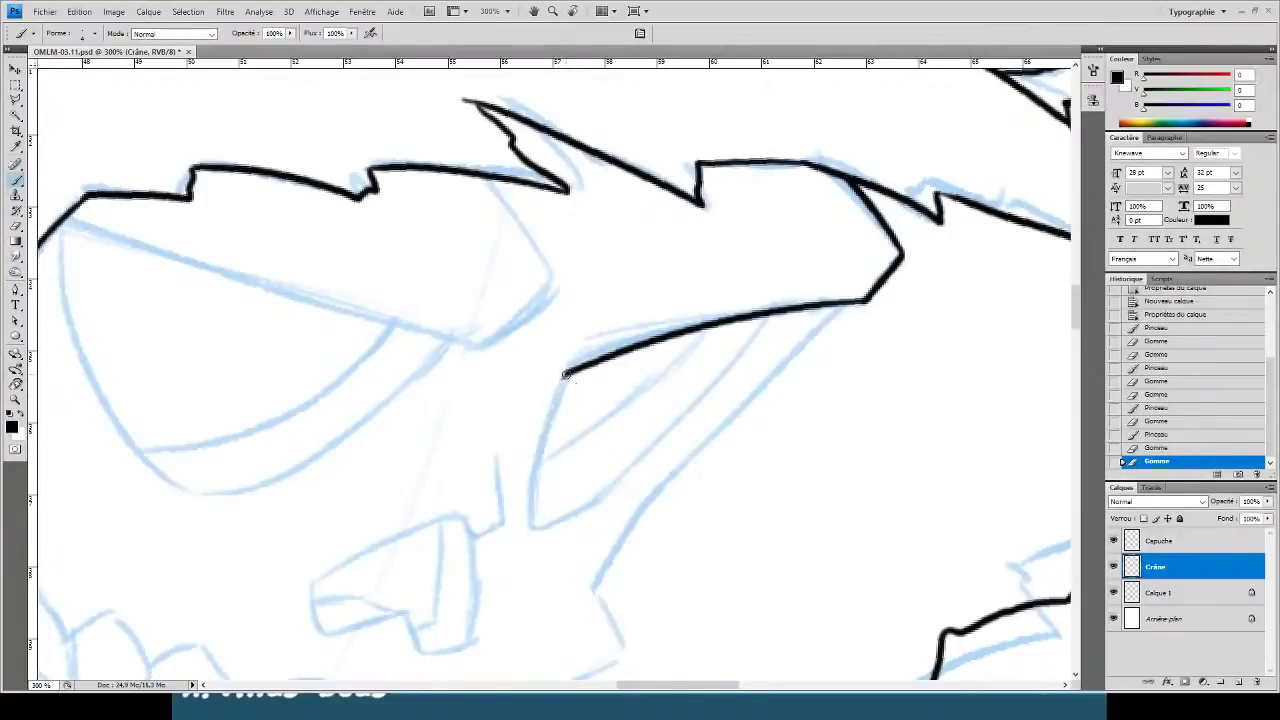
- Ink the narrow eye socket's nose-side edge down from the brow's inner end and trim it at the lower corner
mouse_move(566, 374)
mouse_down()
mouse_move(543, 444)
mouse_move(537, 612)
mouse_up()
key(e)
mouse_move(514, 560)
mouse_down()
mouse_move(554, 546)
mouse_move(507, 531)
mouse_move(547, 547)
mouse_move(545, 562)
mouse_move(531, 553)
mouse_move(540, 606)
mouse_up()
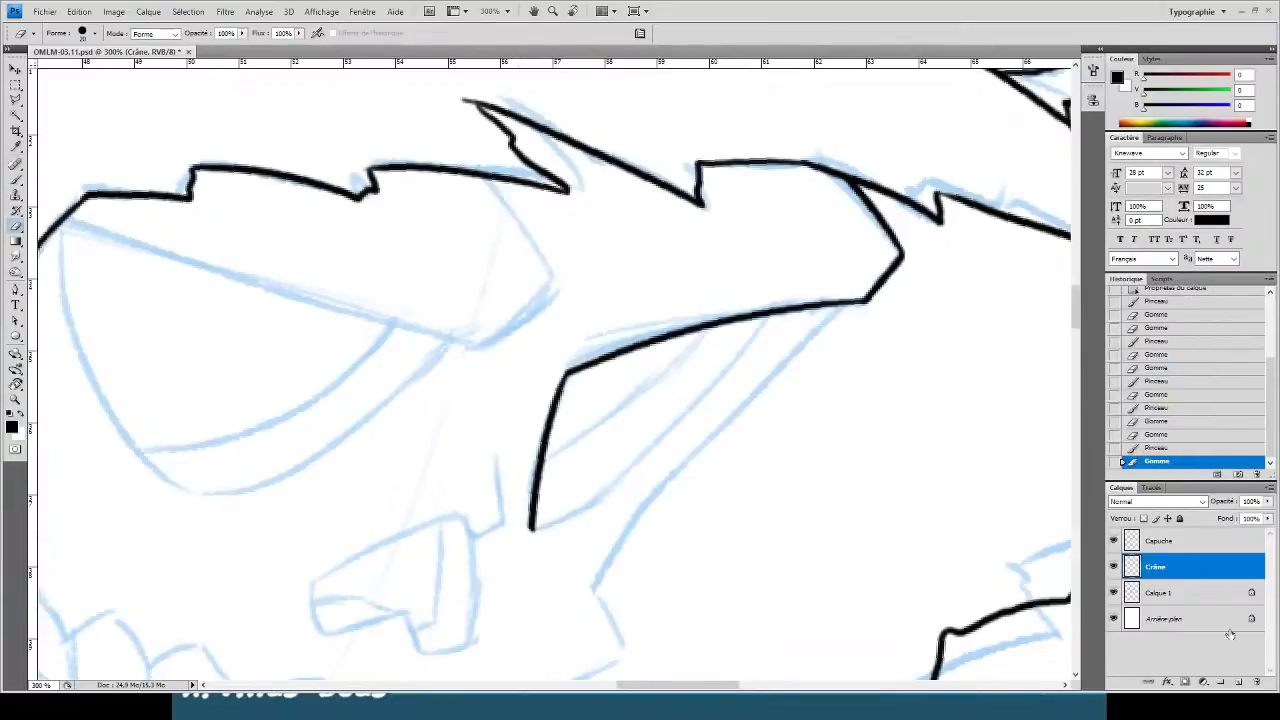
- On a new layer above Crâne, ink the eye socket's curved lower edge up to the brow and erase the overshoot past it
click(1236, 682)
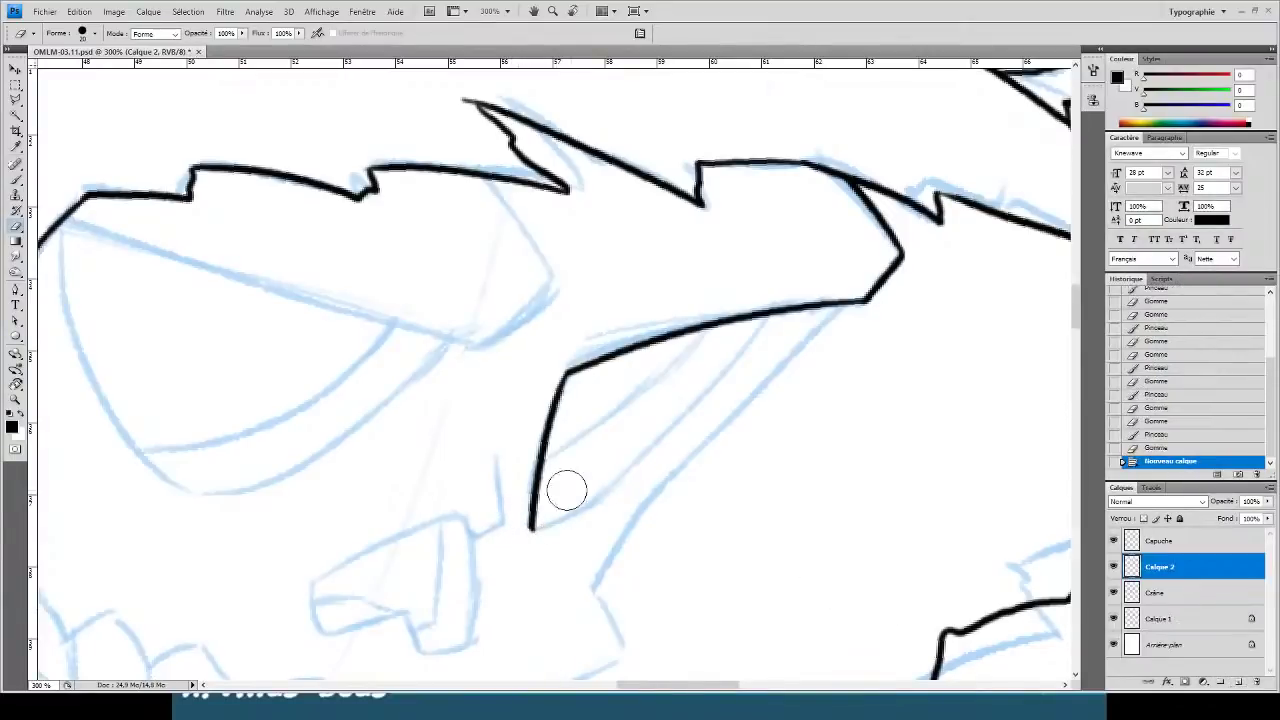
key(b)
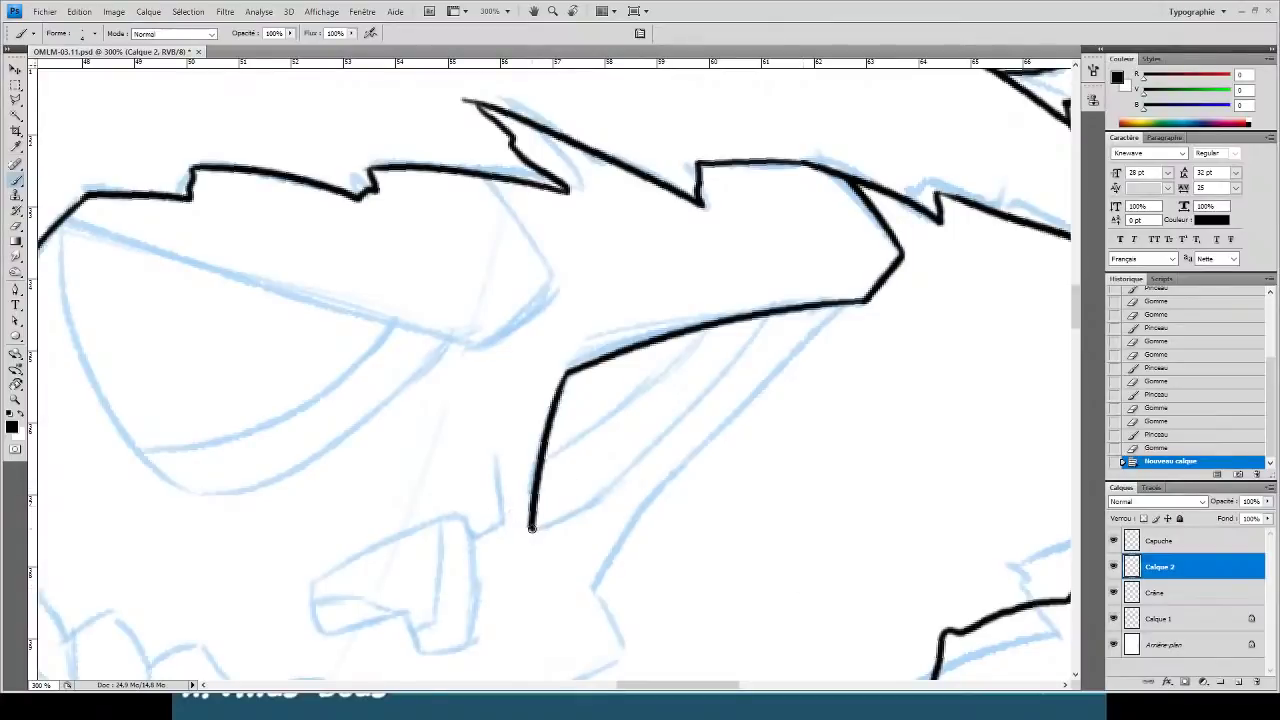
drag(531, 528, 808, 218)
key(ctrl+z)
drag(530, 528, 812, 262)
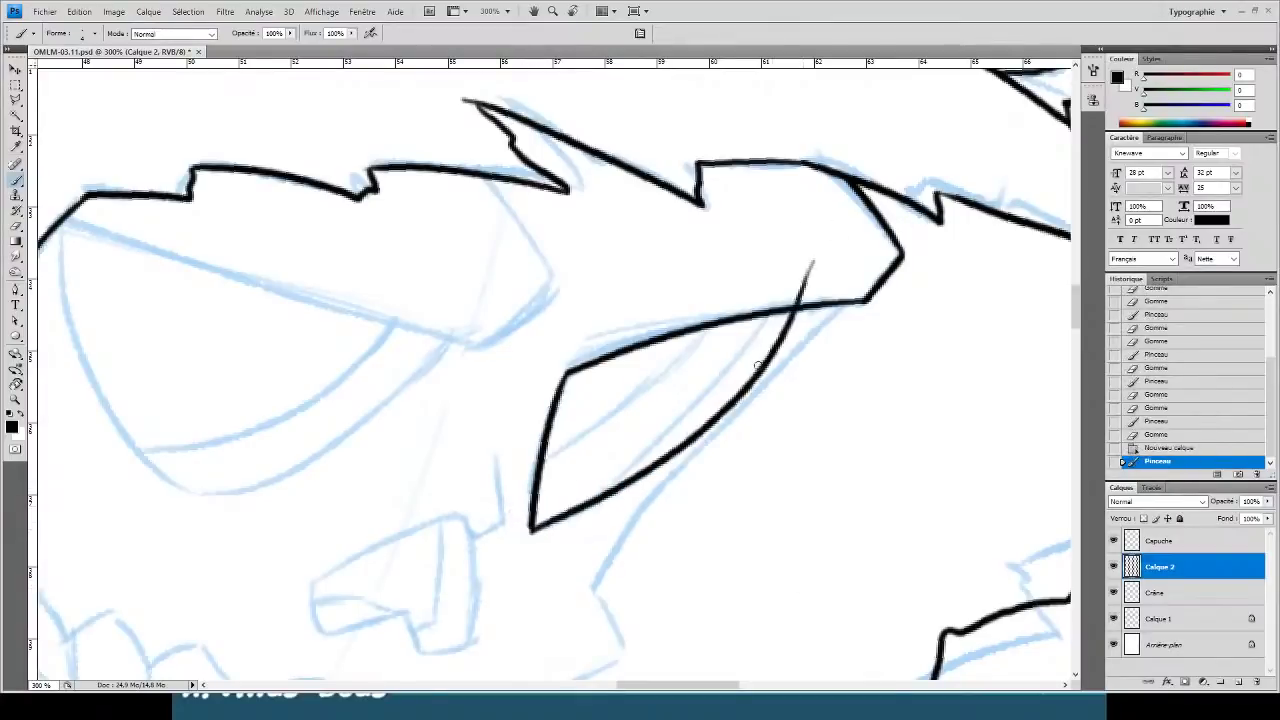
key(ctrl+z)
drag(531, 528, 818, 214)
key(e)
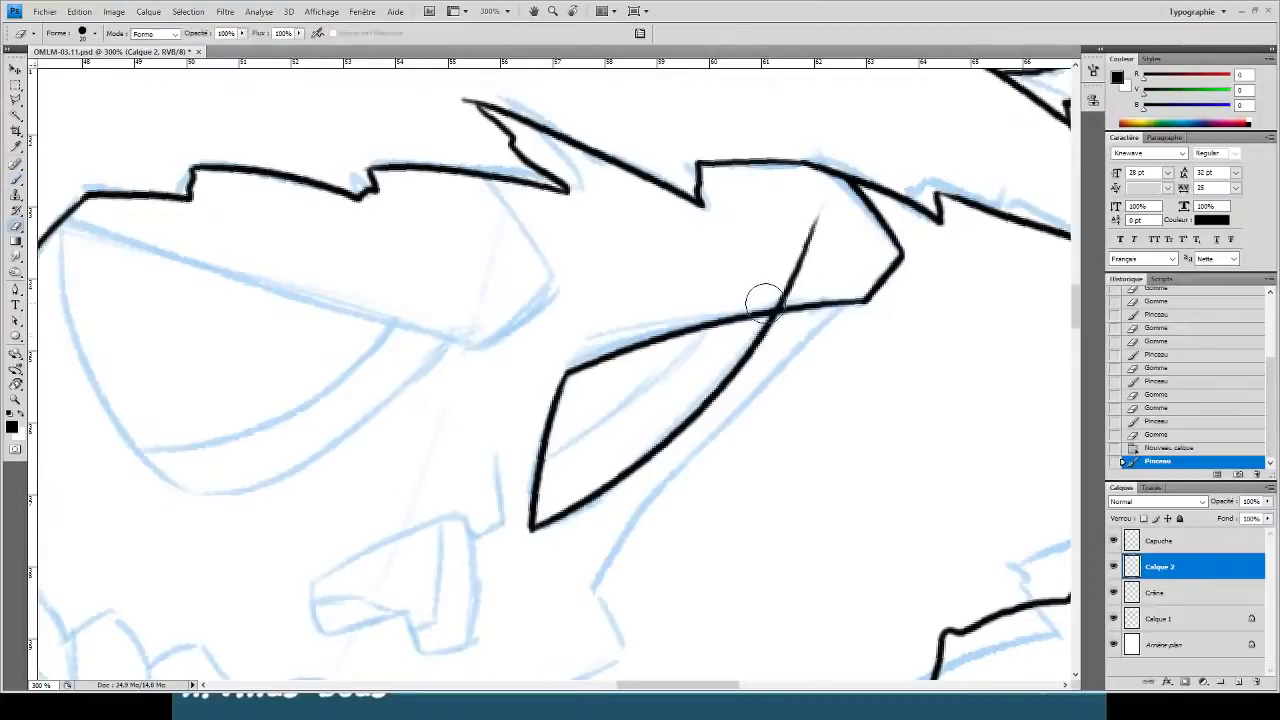
drag(765, 302, 822, 207)
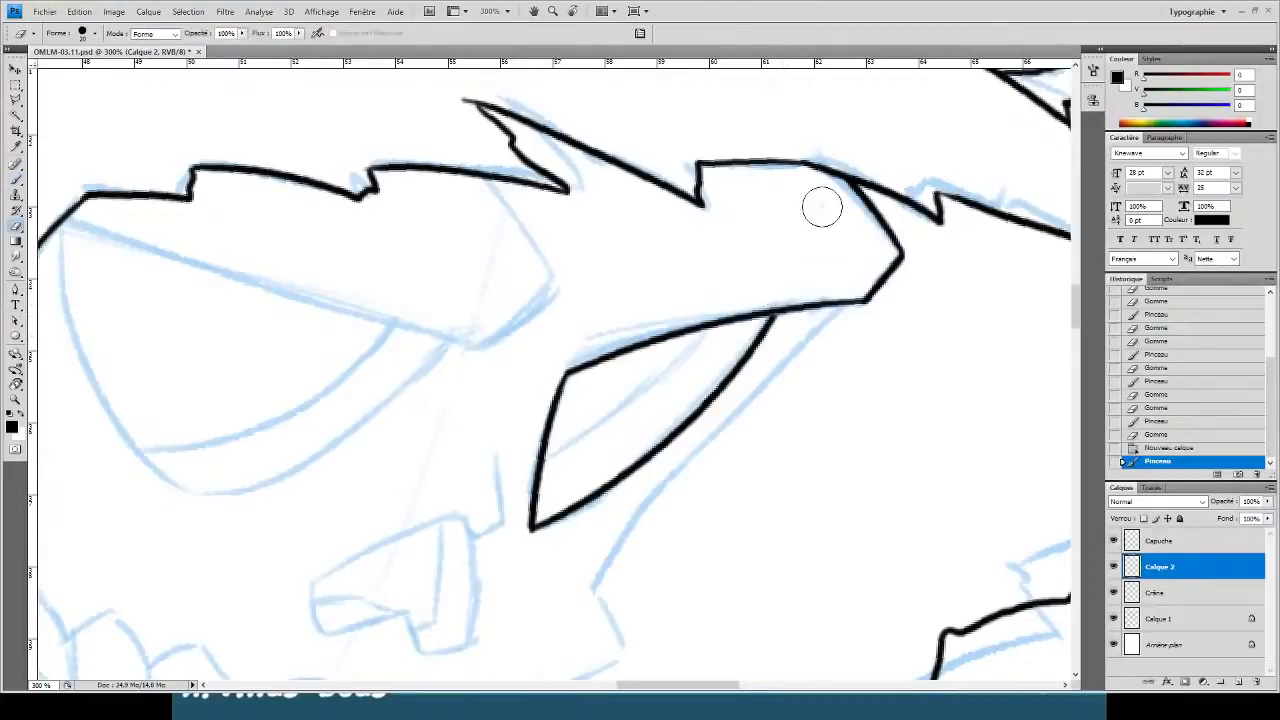
key(ctrl+z)
mouse_move(761, 292)
mouse_down()
mouse_move(791, 289)
mouse_move(817, 221)
mouse_up()
- Ink the inner curve across the narrow eye socket, erase its overshoot past the brow, and merge the layer into Crâne
key(b)
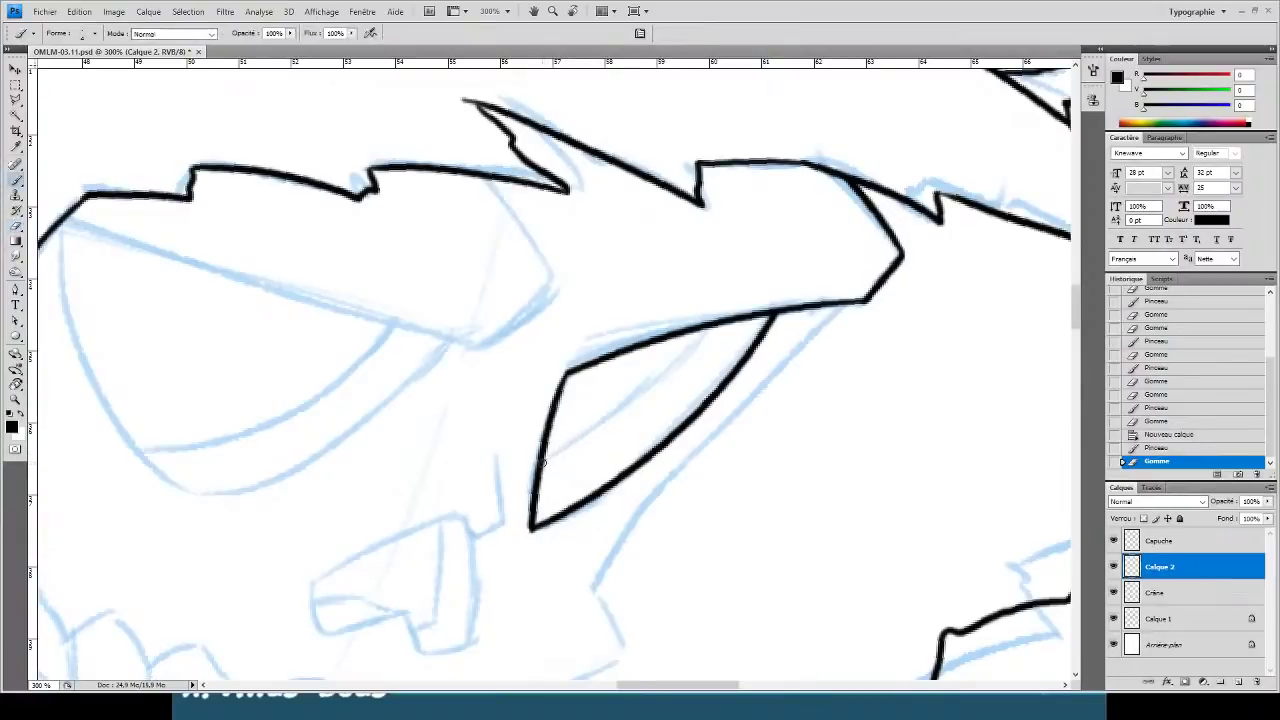
drag(543, 462, 740, 247)
key(e)
mouse_move(680, 306)
mouse_down()
mouse_move(717, 302)
mouse_move(688, 308)
mouse_move(739, 261)
mouse_move(694, 309)
mouse_up()
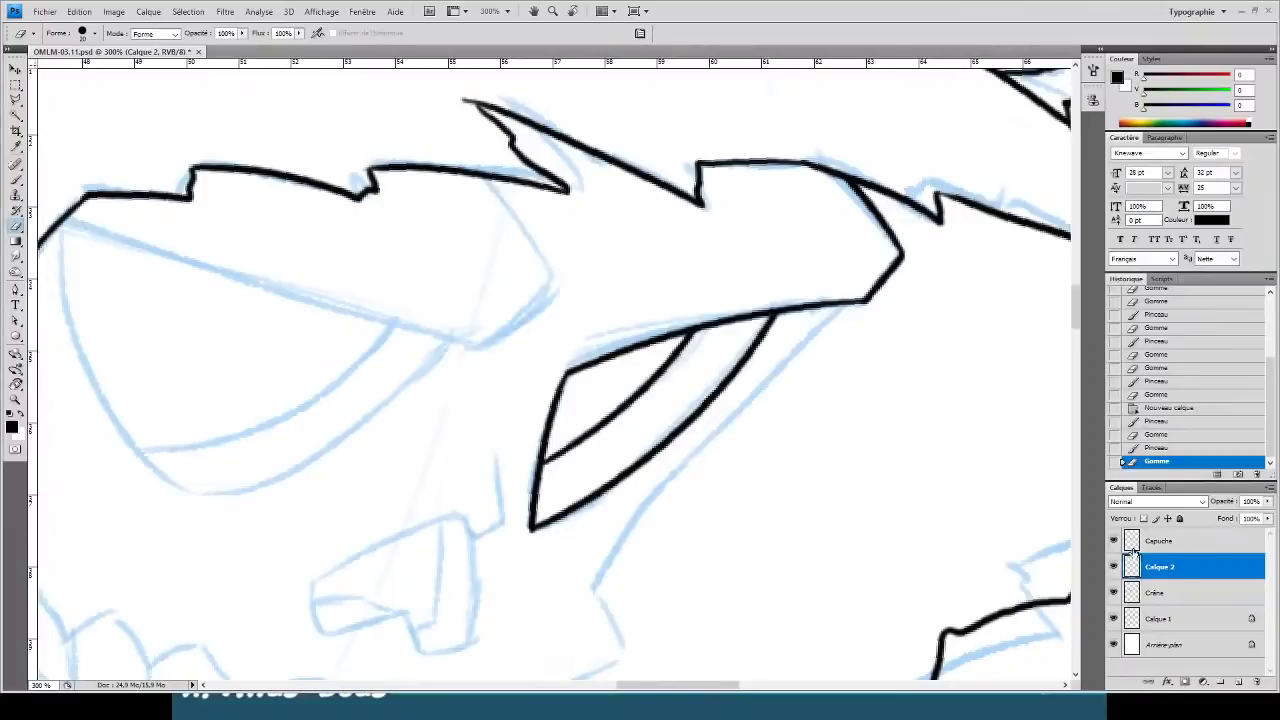
key(ctrl+e)
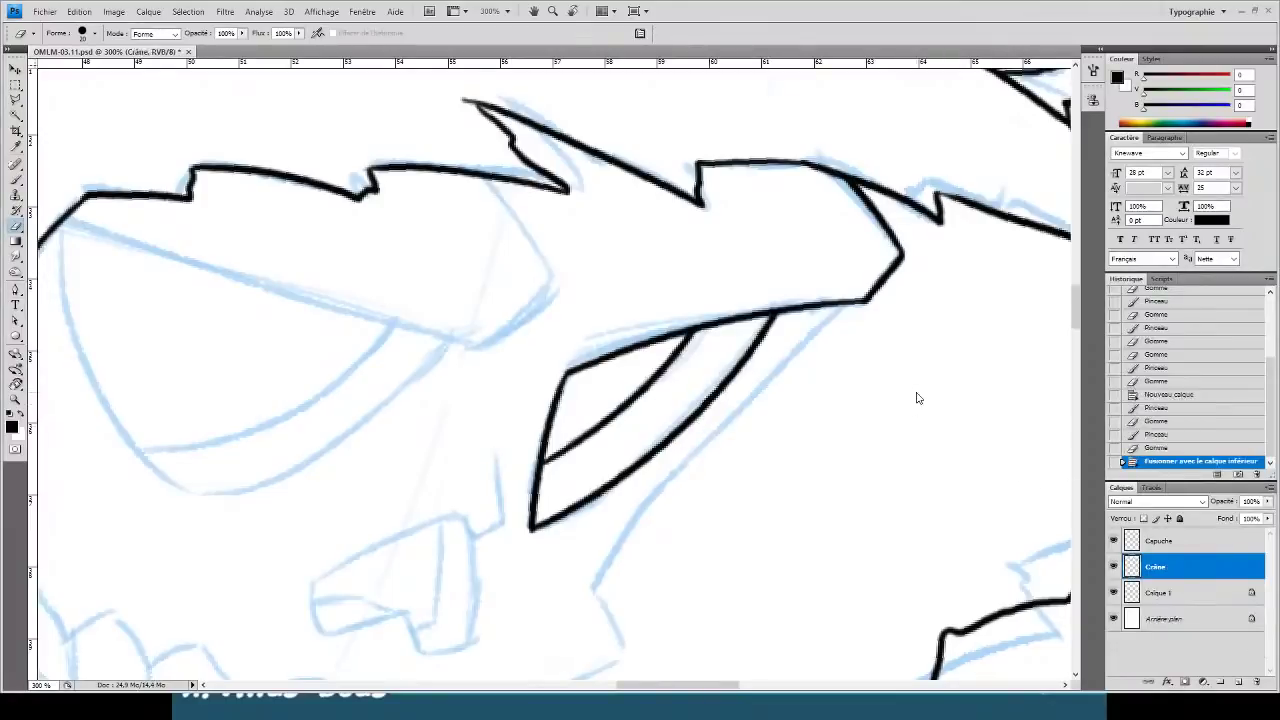
key(r)
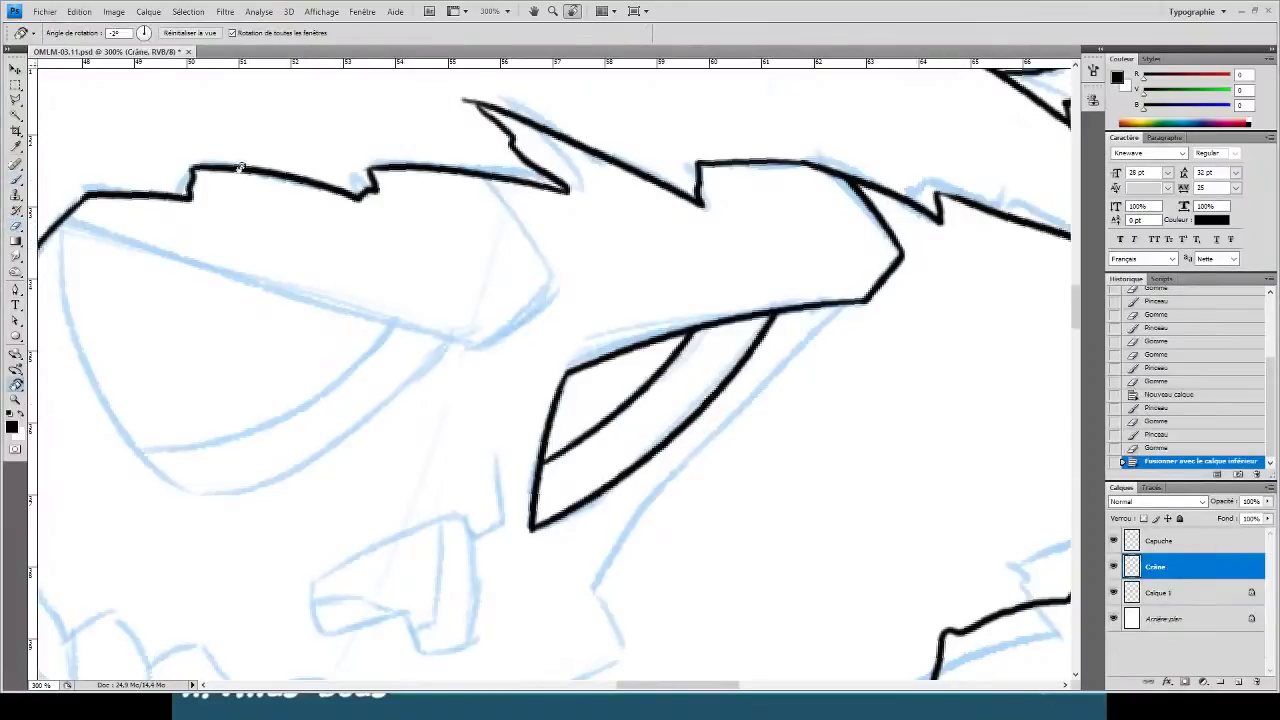
mouse_move(240, 167)
mouse_down()
mouse_move(330, 300)
mouse_move(421, 326)
mouse_up()
key(b)
drag(498, 352, 24, 112)
drag(297, 265, 414, 283)
key(ctrl+z)
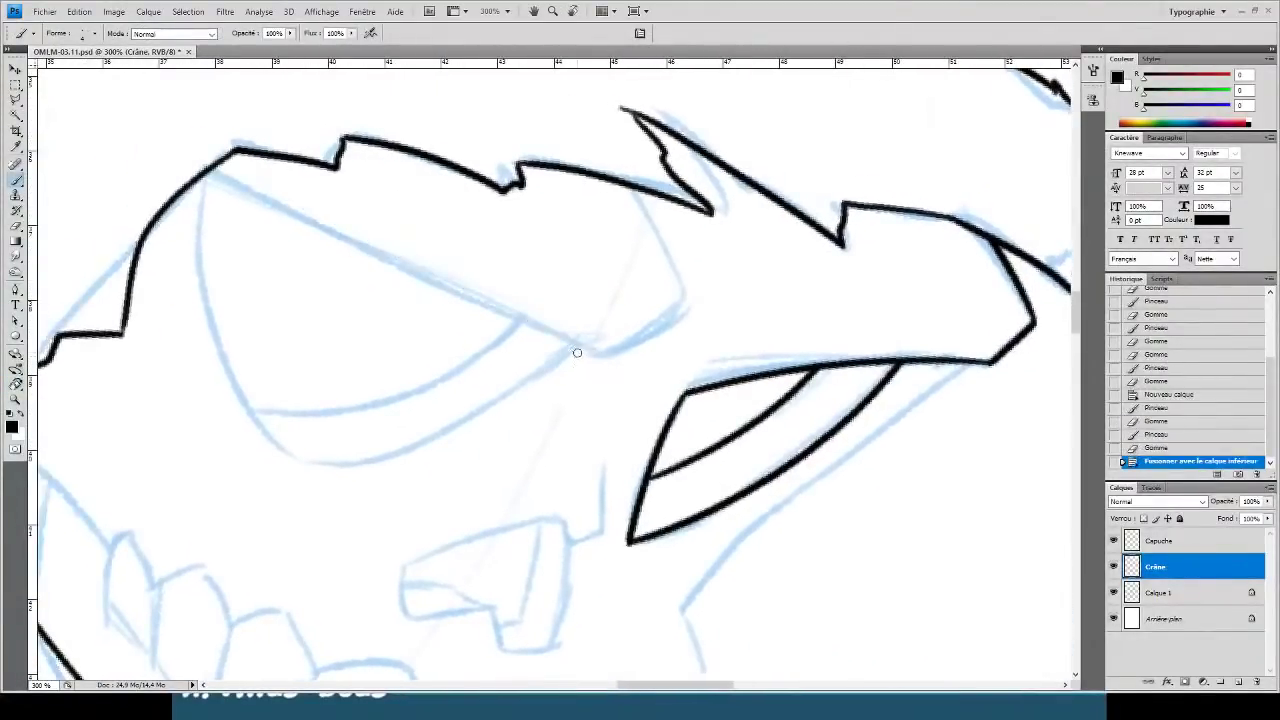
drag(599, 358, 110, 114)
key(ctrl+z)
drag(603, 364, 50, 83)
key(ctrl+z)
- Ink the long straight brow edge above the large eye socket and erase its overshoot past the hood line
key(r)
mouse_move(471, 277)
mouse_down()
mouse_move(523, 234)
mouse_move(541, 357)
mouse_move(590, 384)
mouse_up()
drag(685, 432, 190, 3)
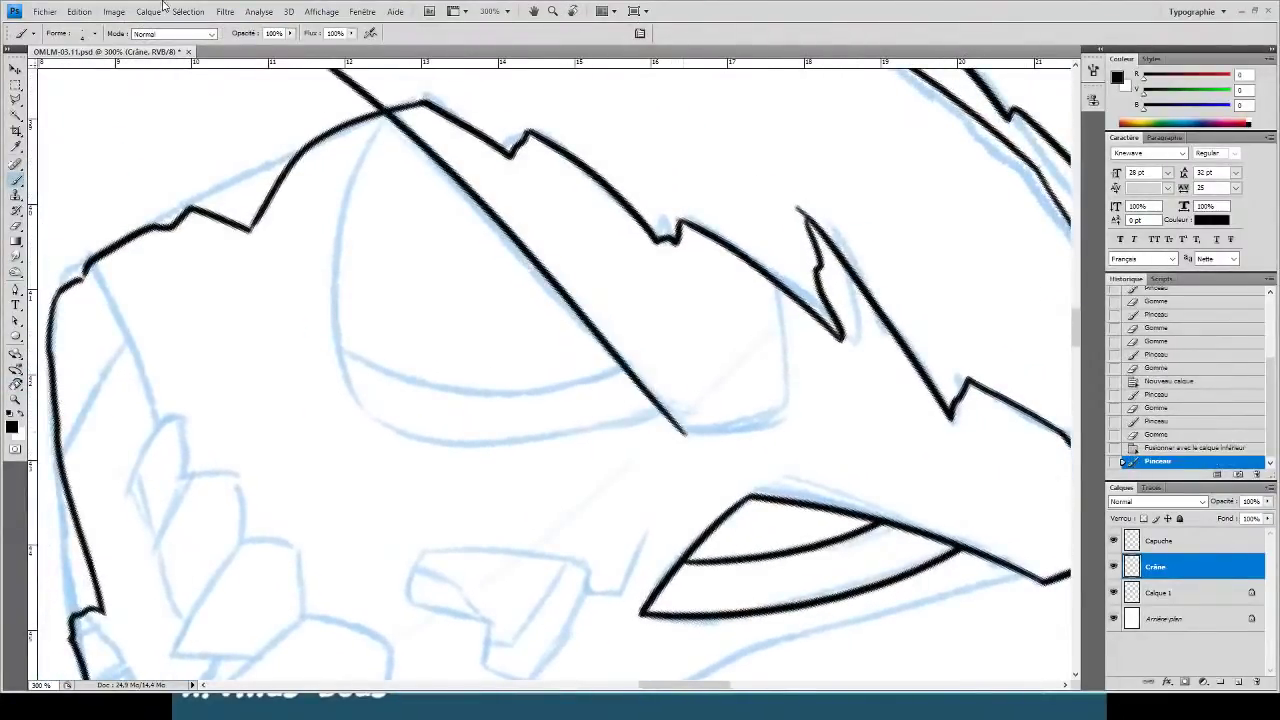
drag(503, 338, 530, 440)
key(e)
mouse_move(399, 200)
mouse_down()
mouse_move(411, 193)
mouse_move(288, 131)
mouse_move(254, 140)
mouse_up()
- Ink the rounded lower corner at the inner end of the large socket's brow and trim its excess tip
key(r)
drag(920, 452, 640, 162)
mouse_move(714, 180)
mouse_down()
mouse_move(572, 248)
mouse_move(512, 337)
mouse_up()
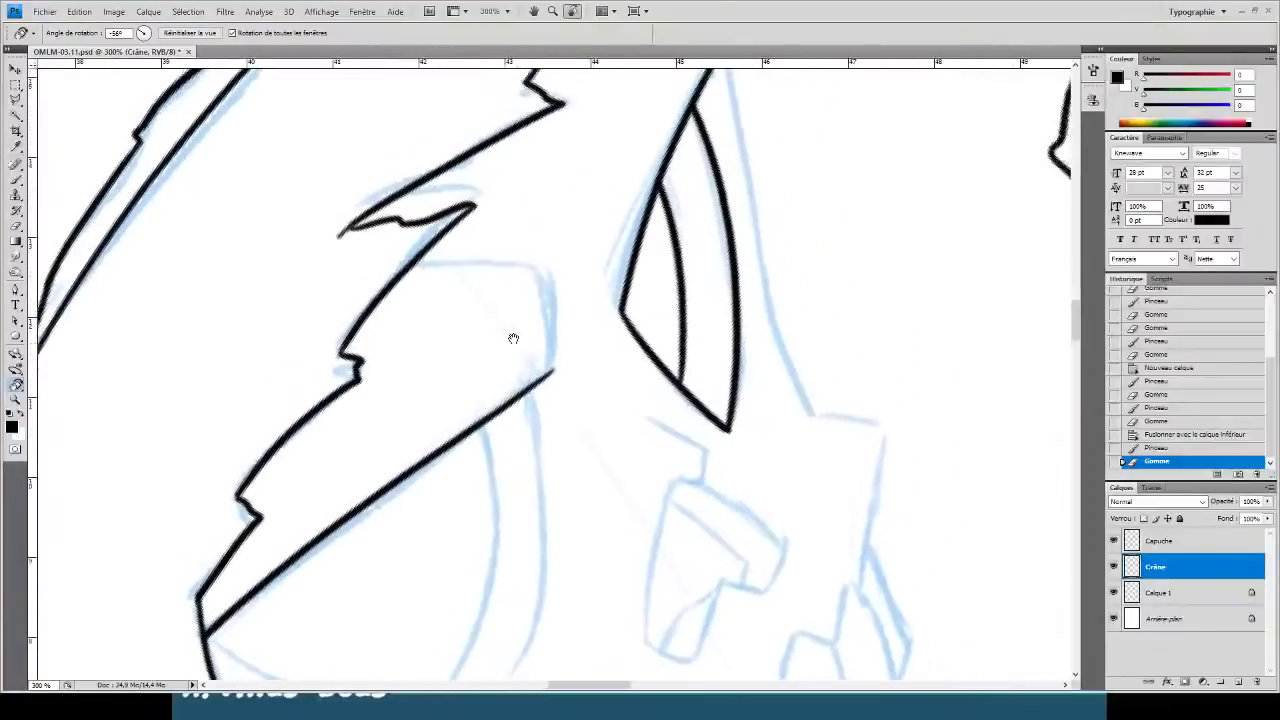
key(b)
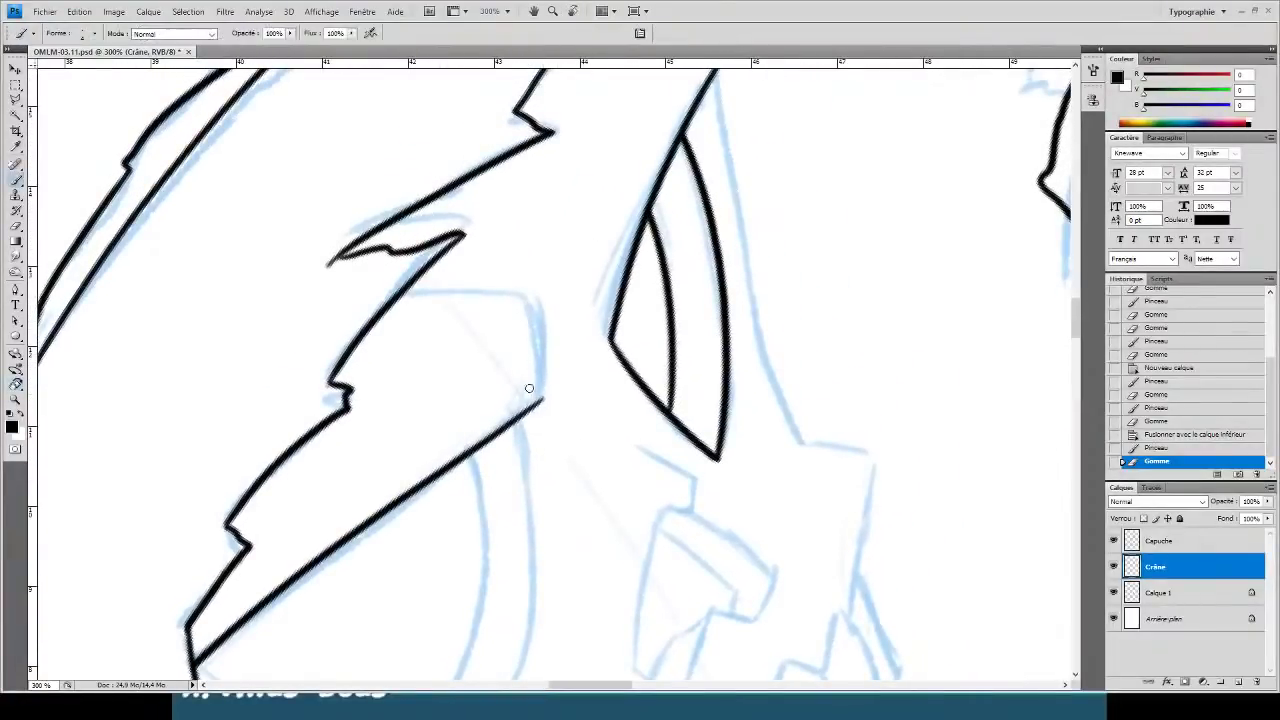
drag(528, 236, 545, 352)
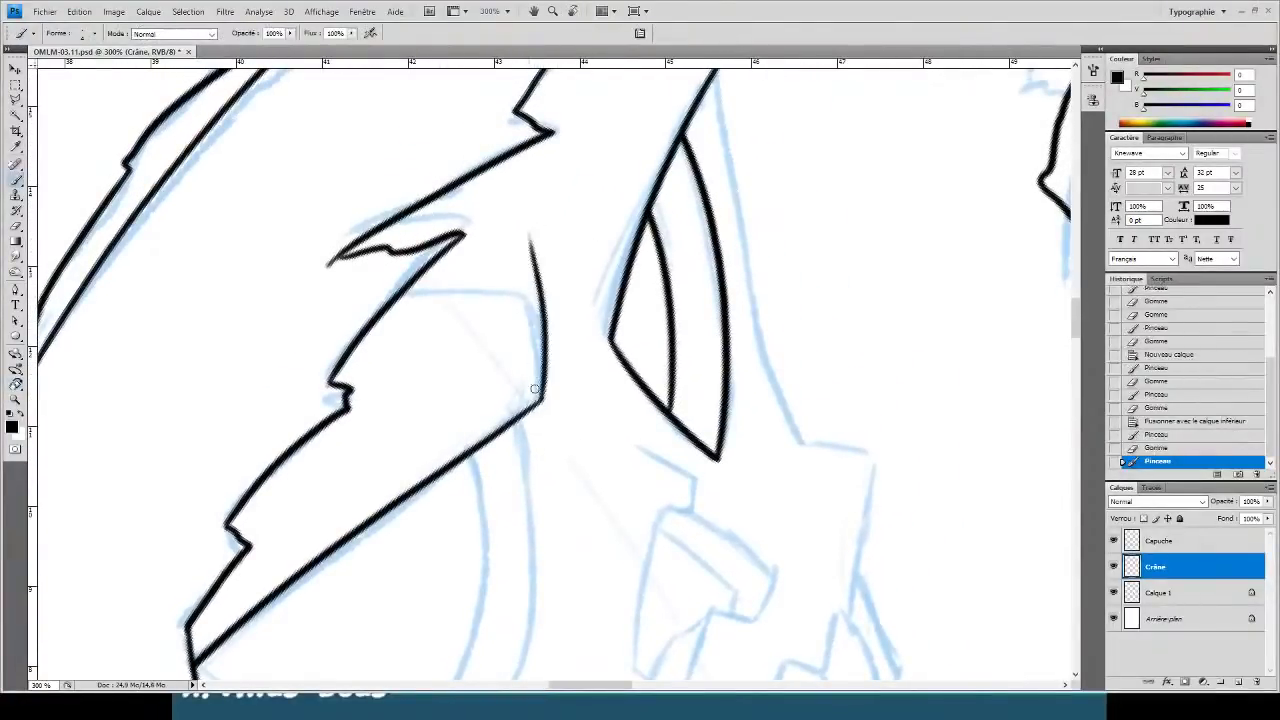
key(ctrl+z)
drag(540, 398, 506, 214)
key(ctrl+z)
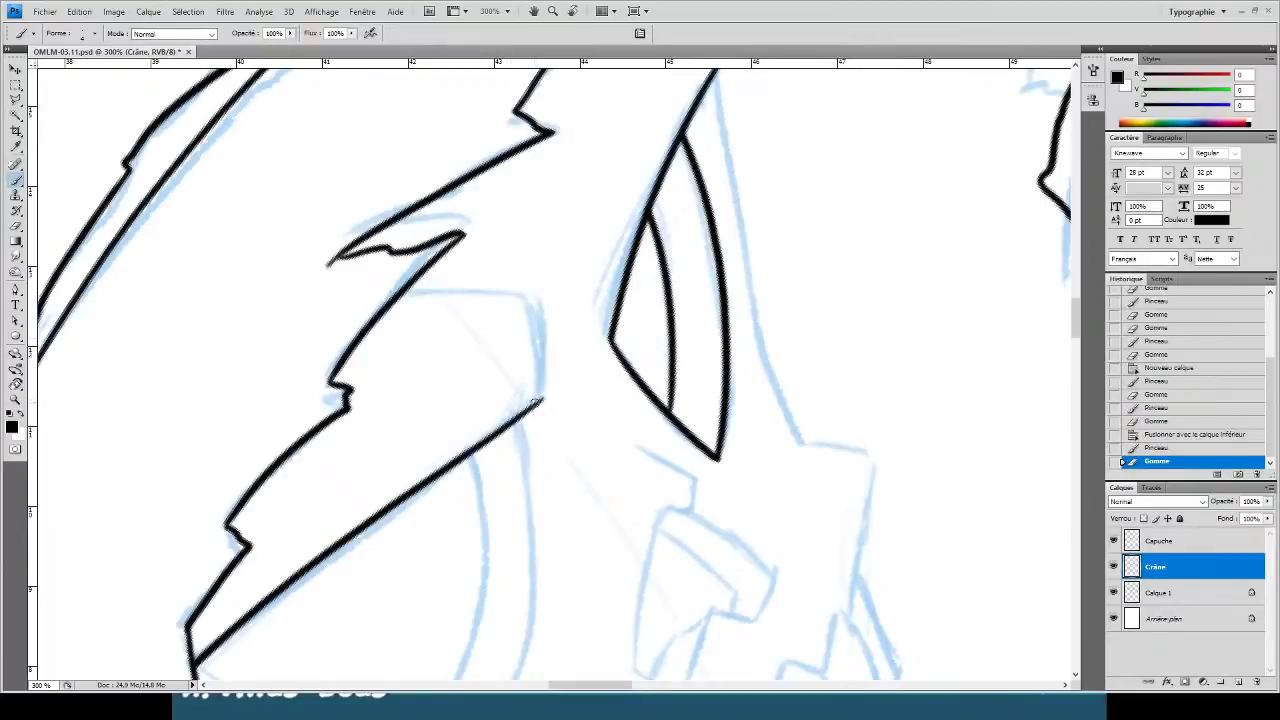
mouse_move(541, 400)
mouse_down()
mouse_move(549, 346)
mouse_move(512, 260)
mouse_move(567, 285)
mouse_up()
key(e)
click(523, 257)
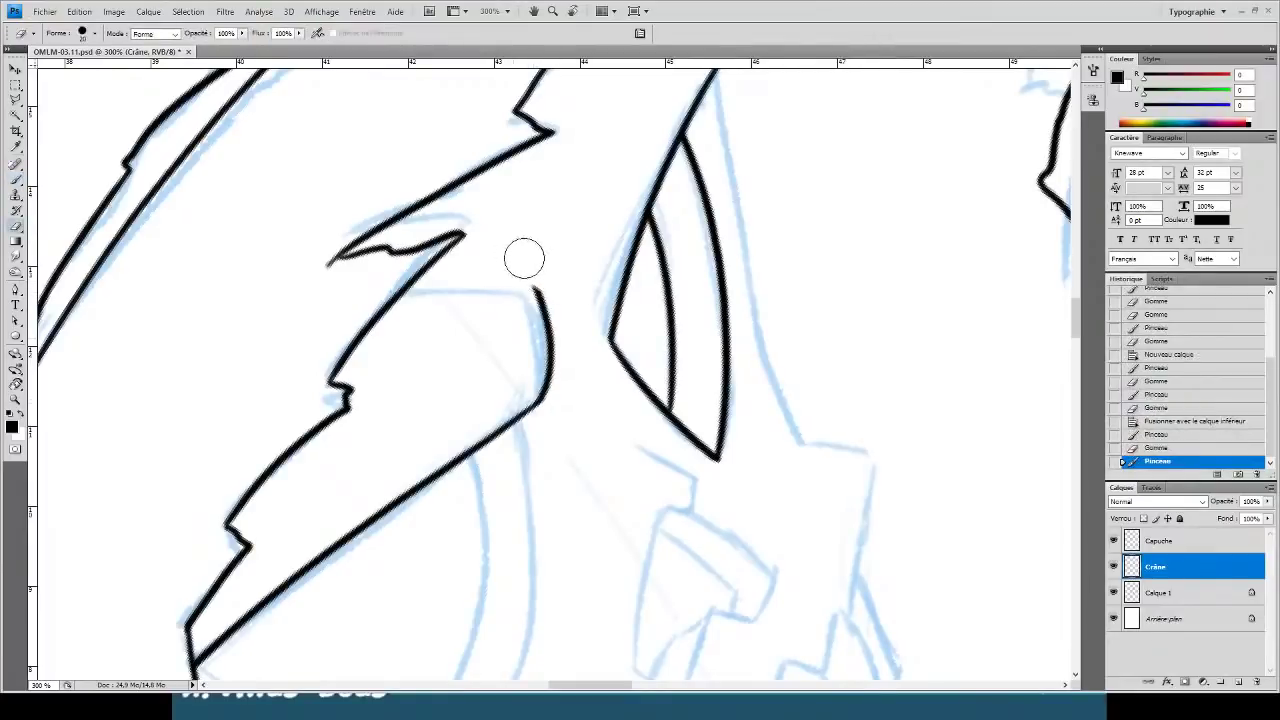
click(536, 276)
- Ink the brow's inner end up to the jagged hood edge and erase the overshoot beyond the hood
key(r)
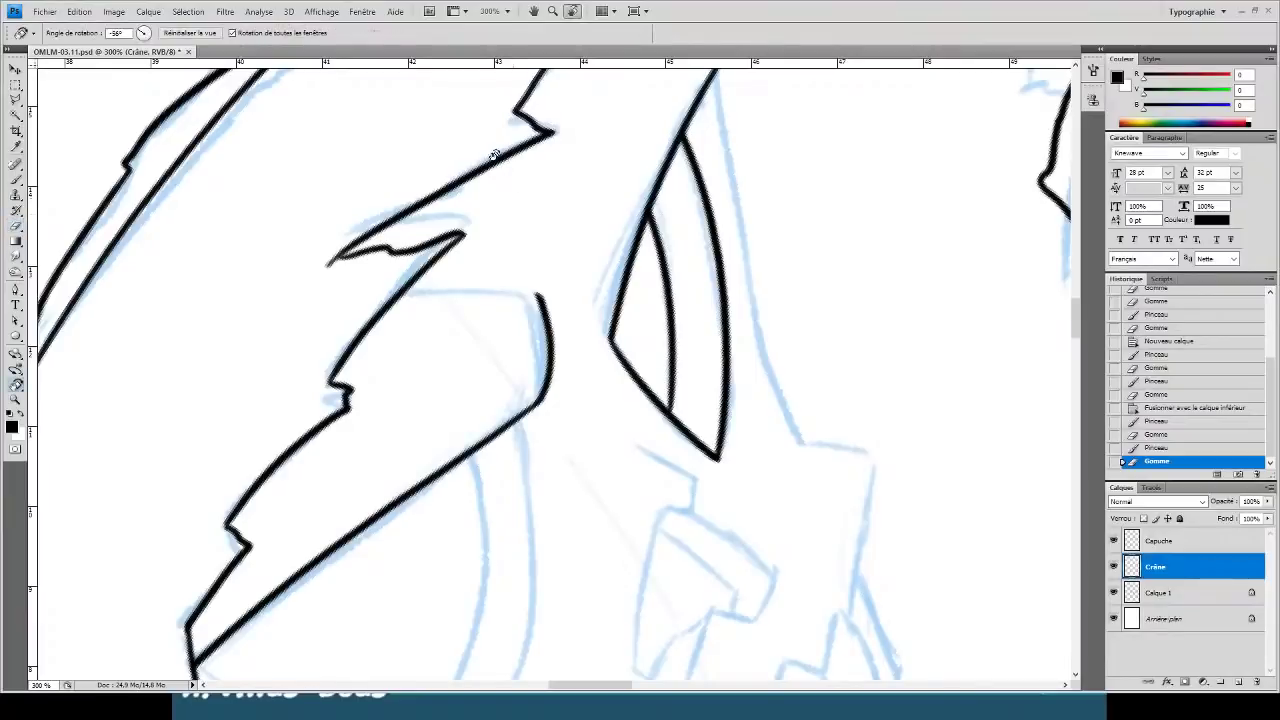
drag(449, 202, 634, 183)
key(e)
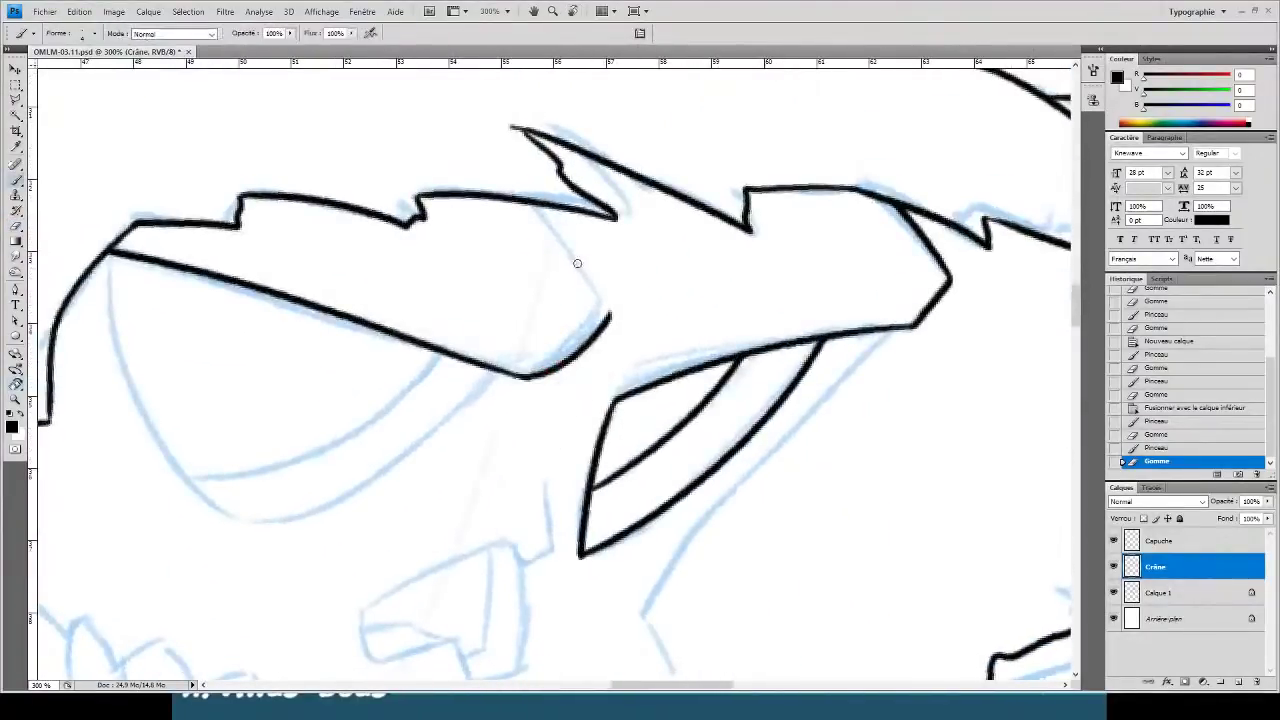
mouse_move(614, 299)
mouse_down()
mouse_move(613, 313)
mouse_move(417, 103)
mouse_up()
key(b)
key(e)
drag(508, 178, 540, 186)
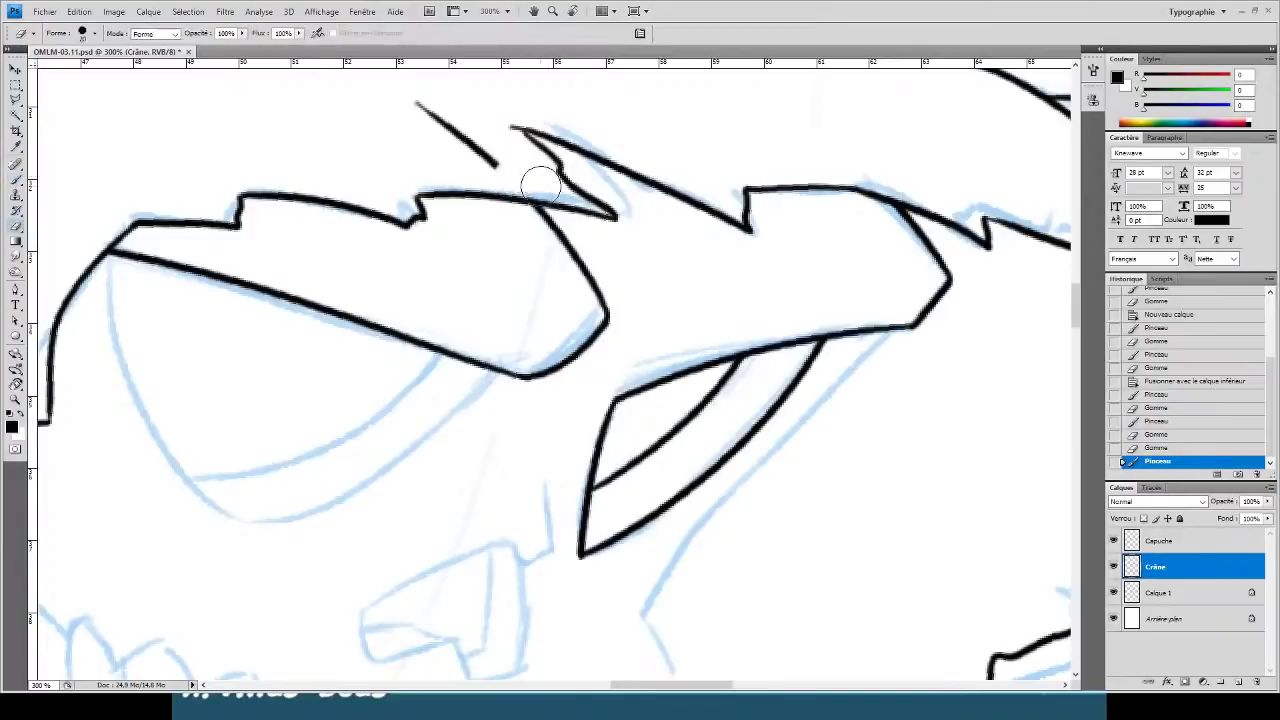
drag(486, 149, 409, 97)
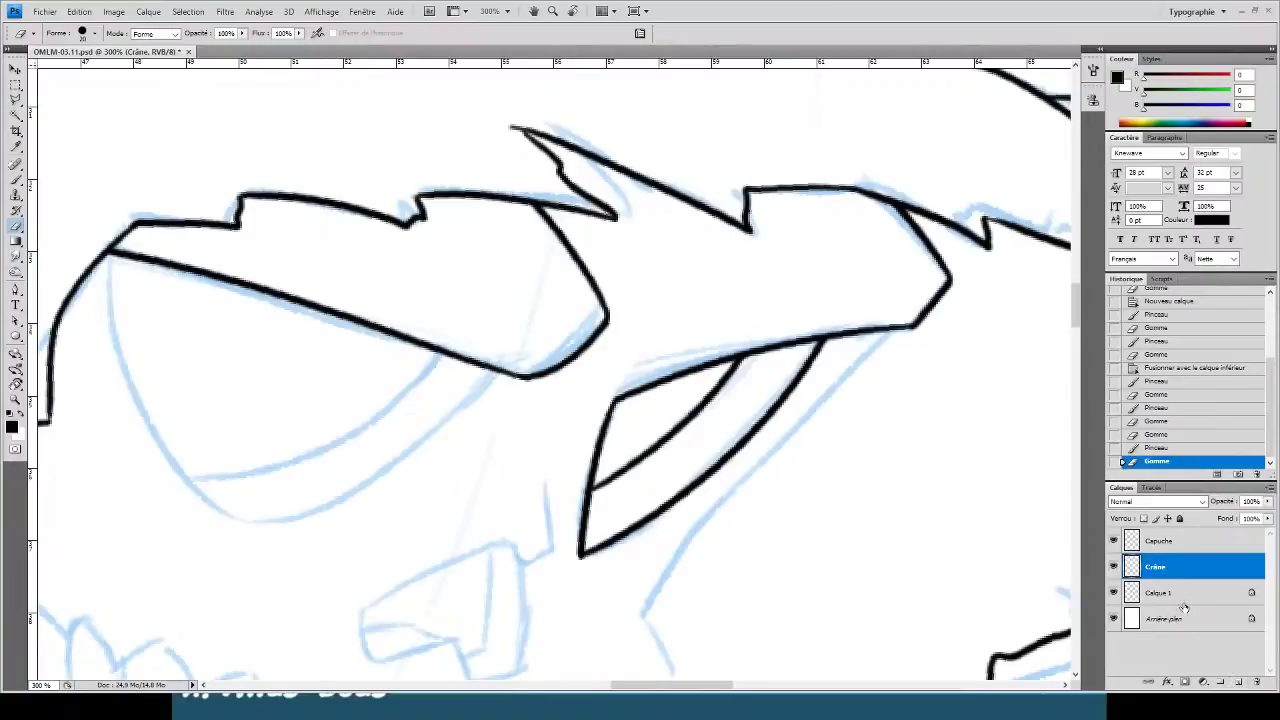
- On a new layer above Crâne, ink the large eye socket's nose-side lower edge up to the brow and erase its overshoot
click(1238, 684)
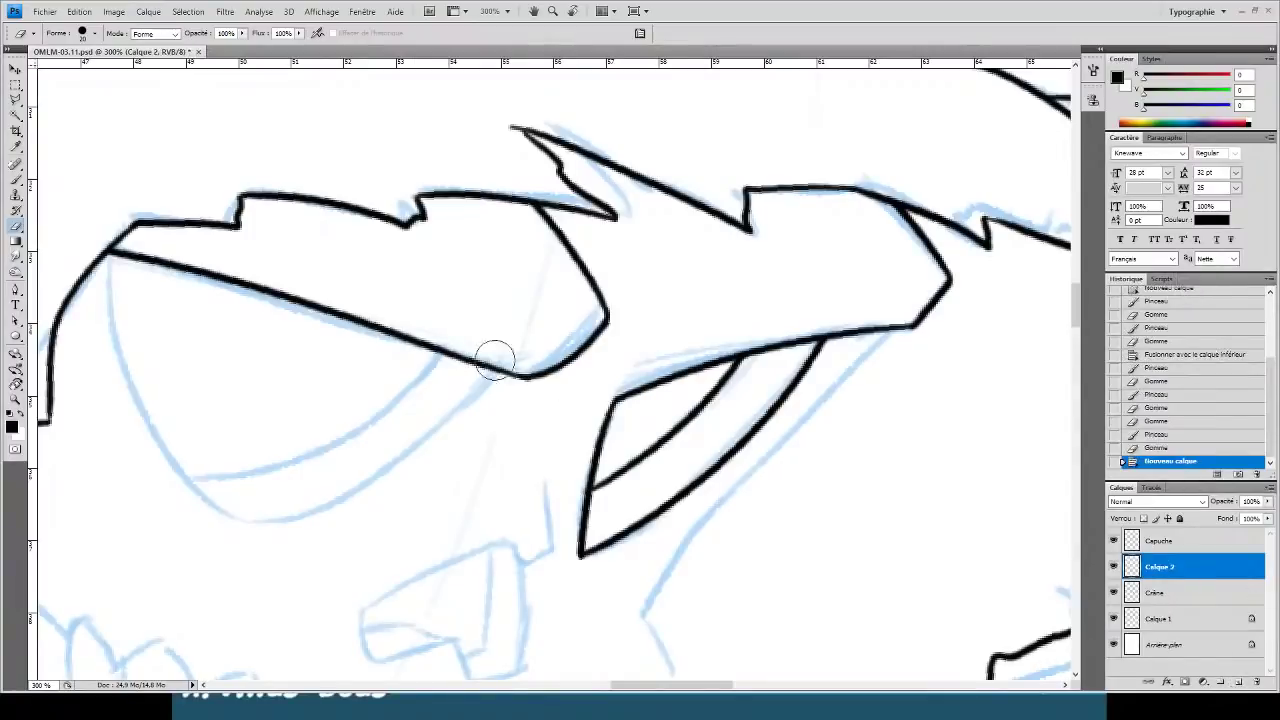
key(r)
mouse_move(367, 506)
mouse_down()
mouse_move(451, 474)
mouse_move(559, 404)
mouse_move(646, 414)
mouse_move(609, 420)
mouse_move(551, 280)
mouse_move(556, 310)
mouse_up()
key(b)
drag(597, 571, 360, 188)
key(ctrl+z)
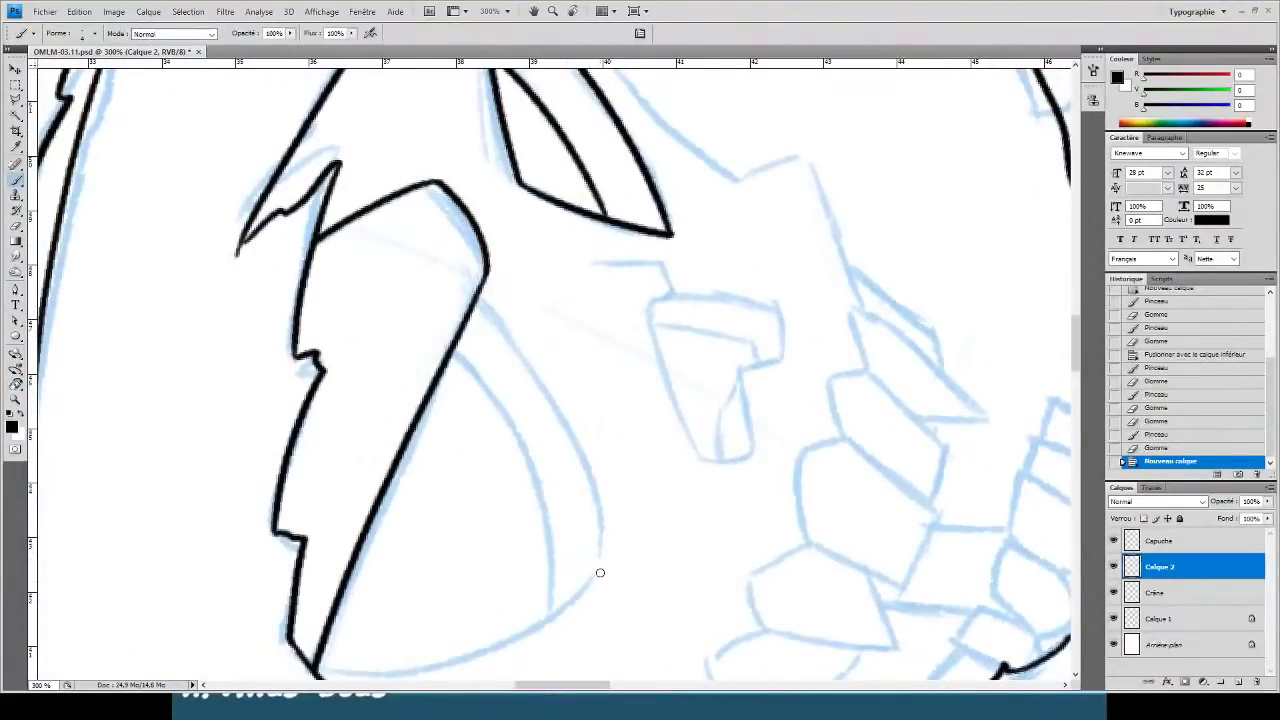
drag(600, 571, 357, 187)
key(e)
mouse_move(469, 273)
mouse_down()
mouse_move(457, 280)
mouse_move(357, 166)
mouse_move(380, 200)
mouse_up()
- Ink the large eye socket's outer edge from the brow's outer end to the lower corner and trim the excess
key(r)
mouse_move(684, 535)
mouse_down()
mouse_move(714, 443)
mouse_move(689, 343)
mouse_move(757, 352)
mouse_move(727, 262)
mouse_up()
key(b)
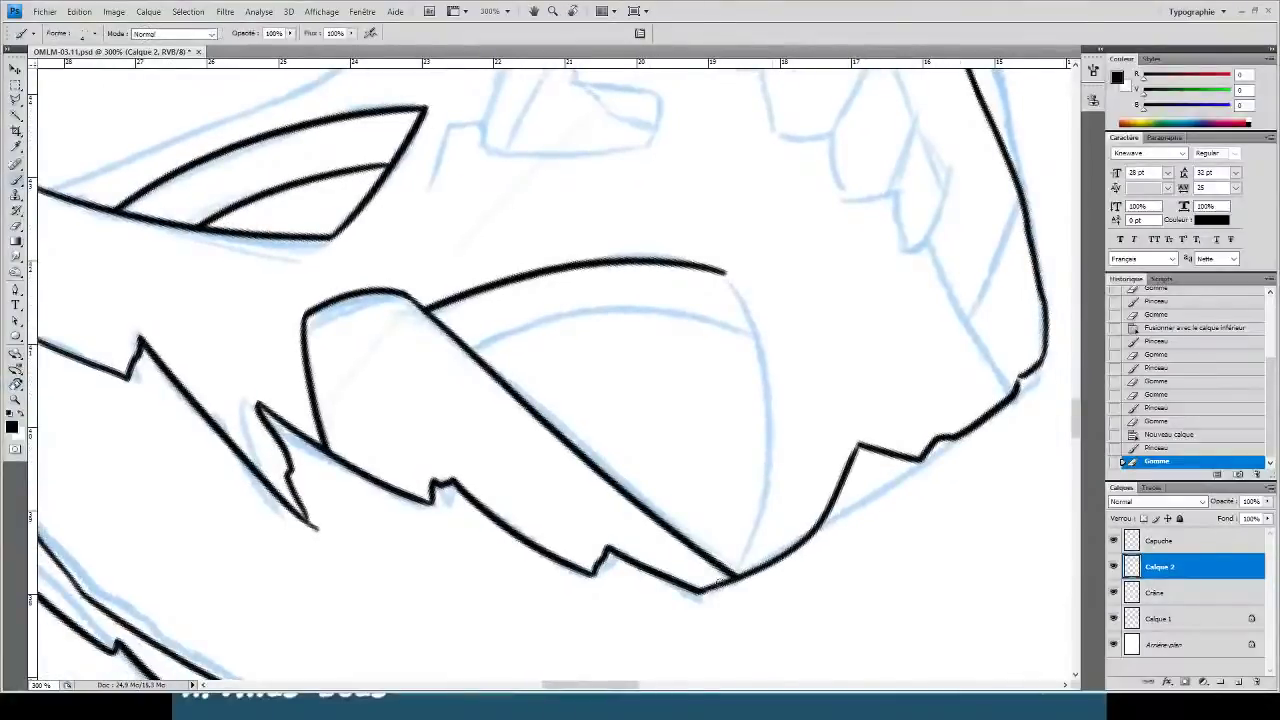
drag(736, 573, 664, 185)
key(ctrl+z)
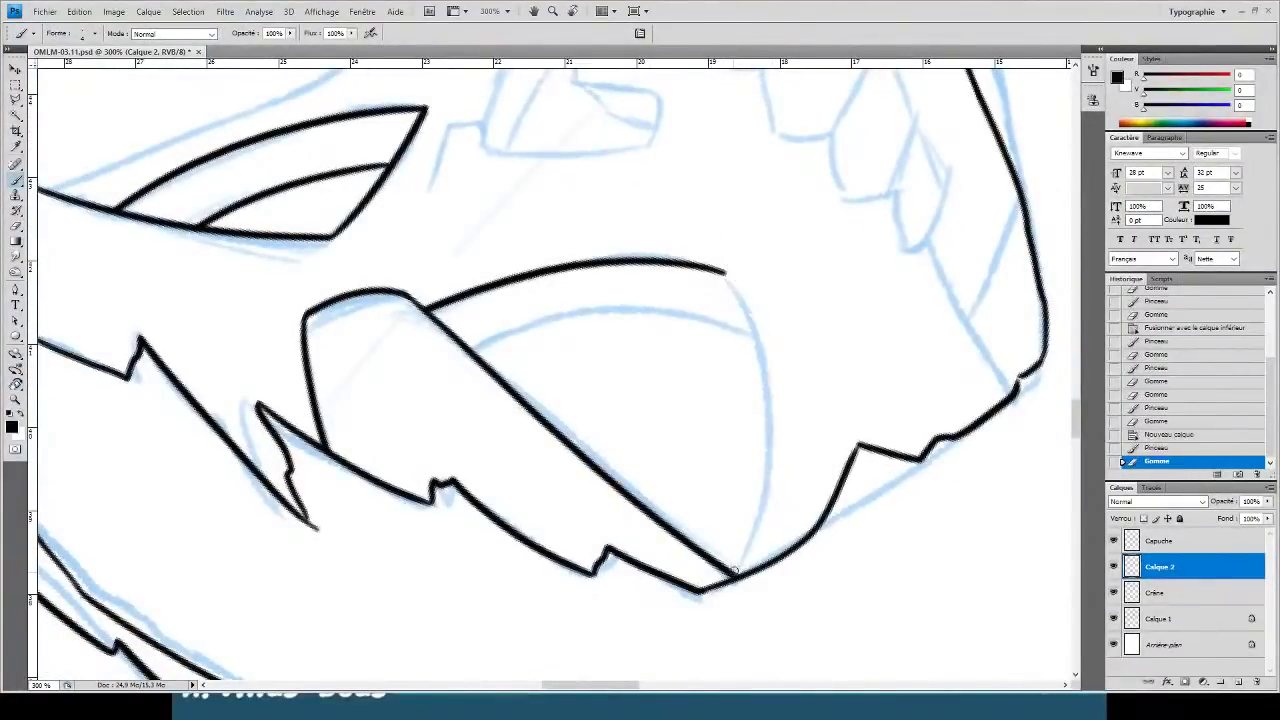
mouse_move(735, 571)
mouse_down()
mouse_move(641, 177)
mouse_move(737, 254)
mouse_move(700, 240)
mouse_move(720, 248)
mouse_move(680, 191)
mouse_up()
key(e)
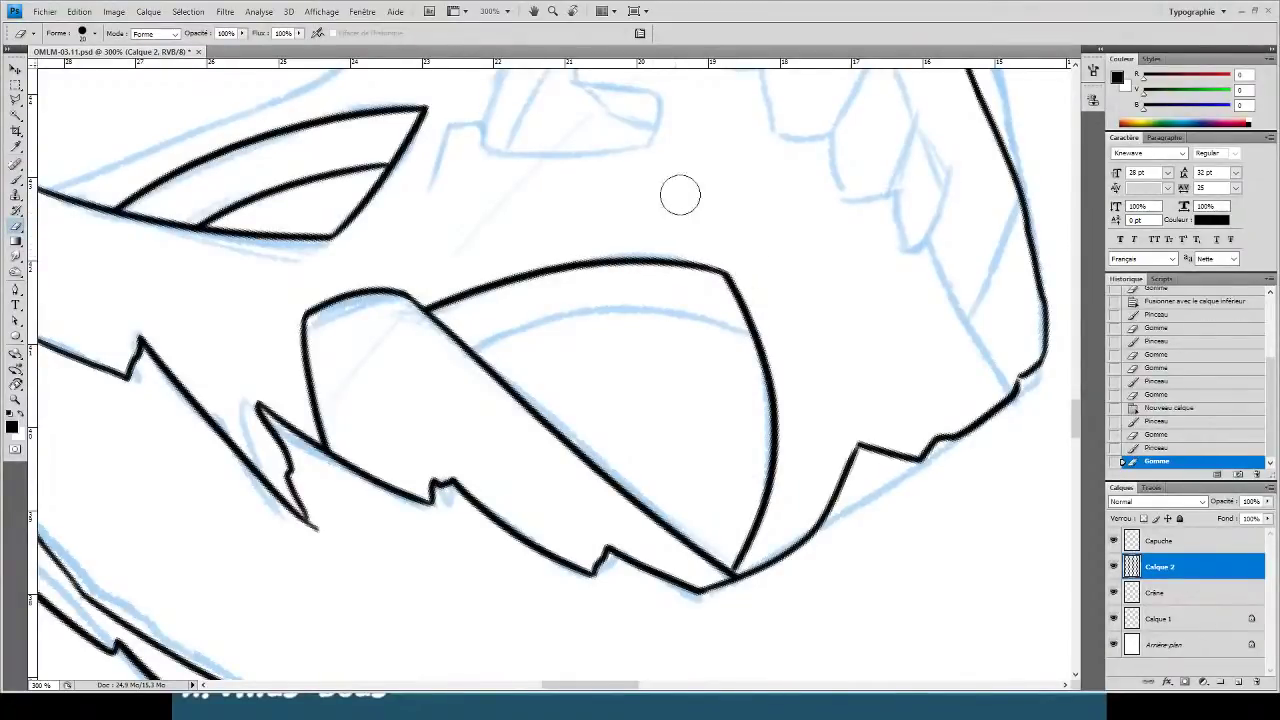
- Ink the inner curve across the large eye socket and erase its overshoot past the brow
key(r)
mouse_move(500, 194)
mouse_down()
mouse_move(560, 230)
mouse_move(609, 297)
mouse_up()
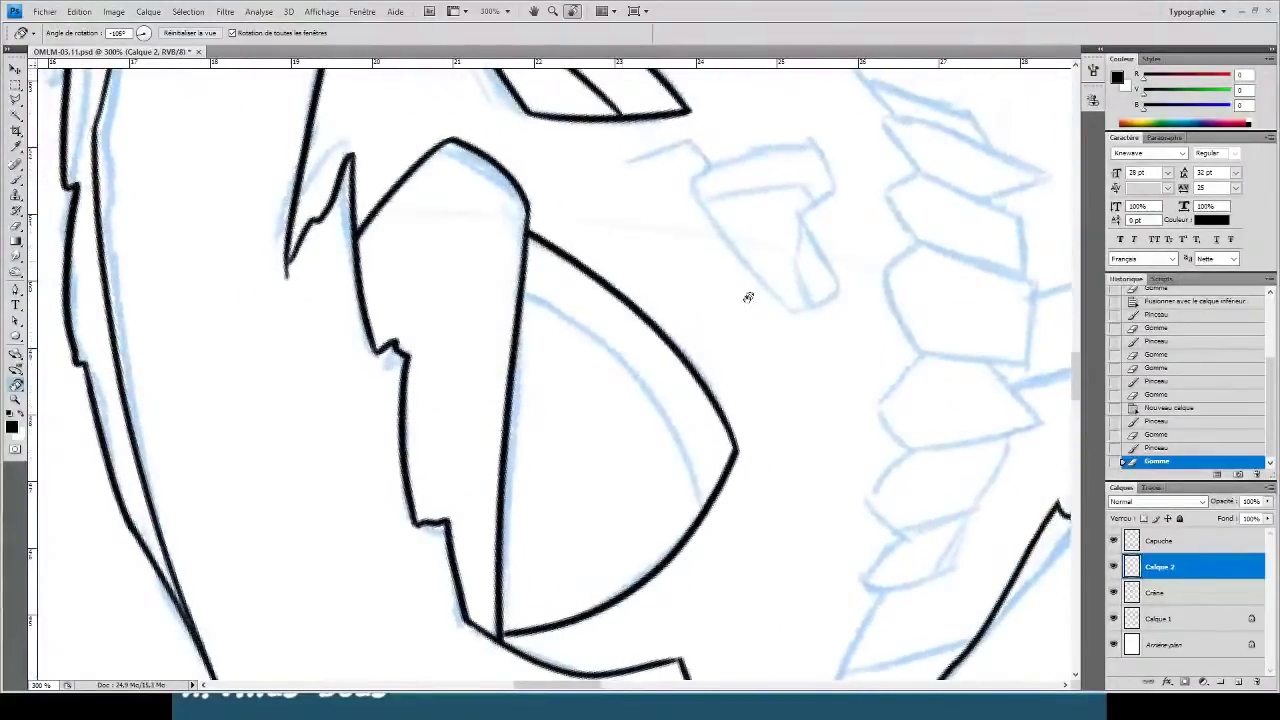
drag(748, 297, 740, 330)
key(b)
drag(686, 527, 434, 243)
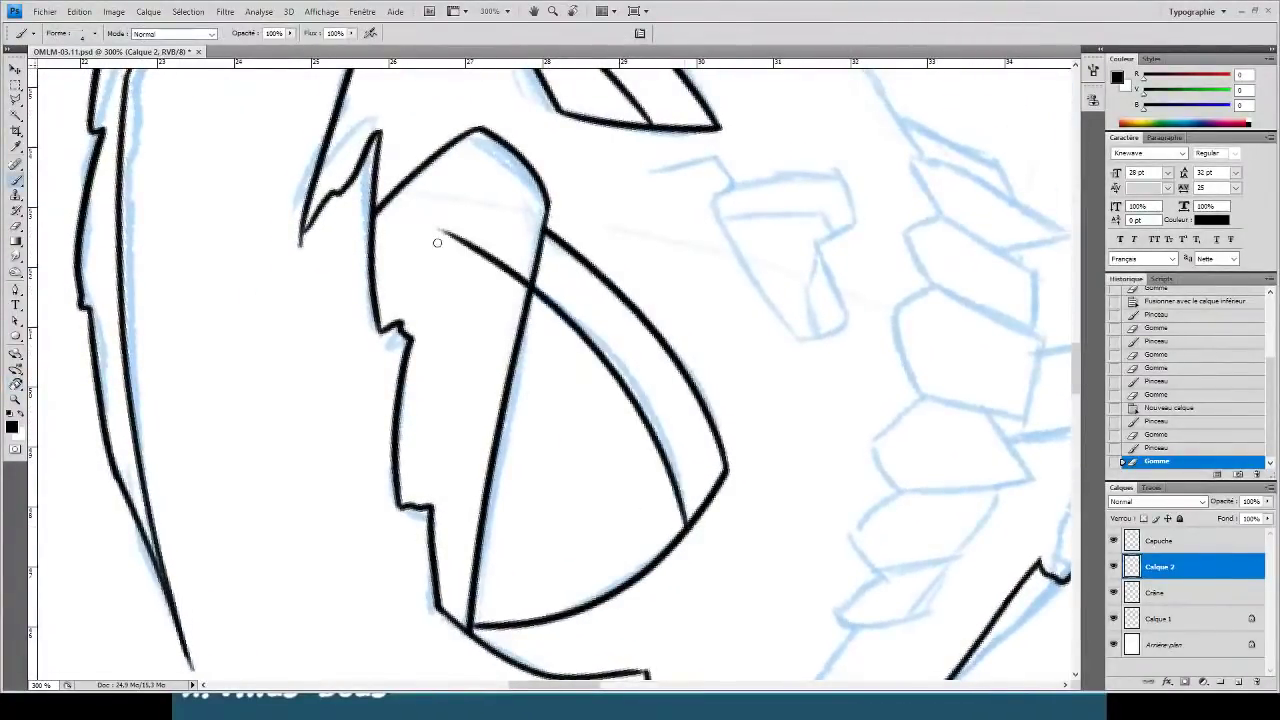
key(e)
mouse_move(500, 277)
mouse_down()
mouse_move(514, 274)
mouse_move(471, 265)
mouse_up()
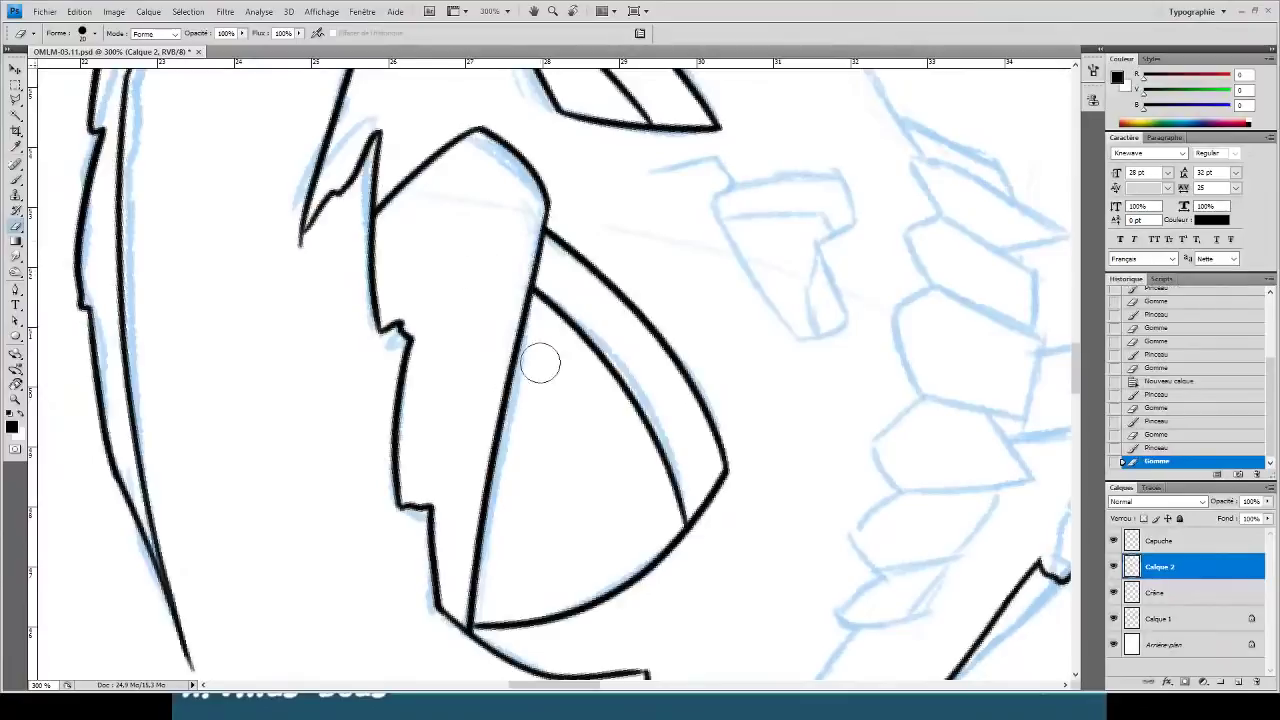
- Ink the nose cavity's long sloping edge facing the large eye socket and trim its lower end
drag(770, 328, 484, 431)
key(b)
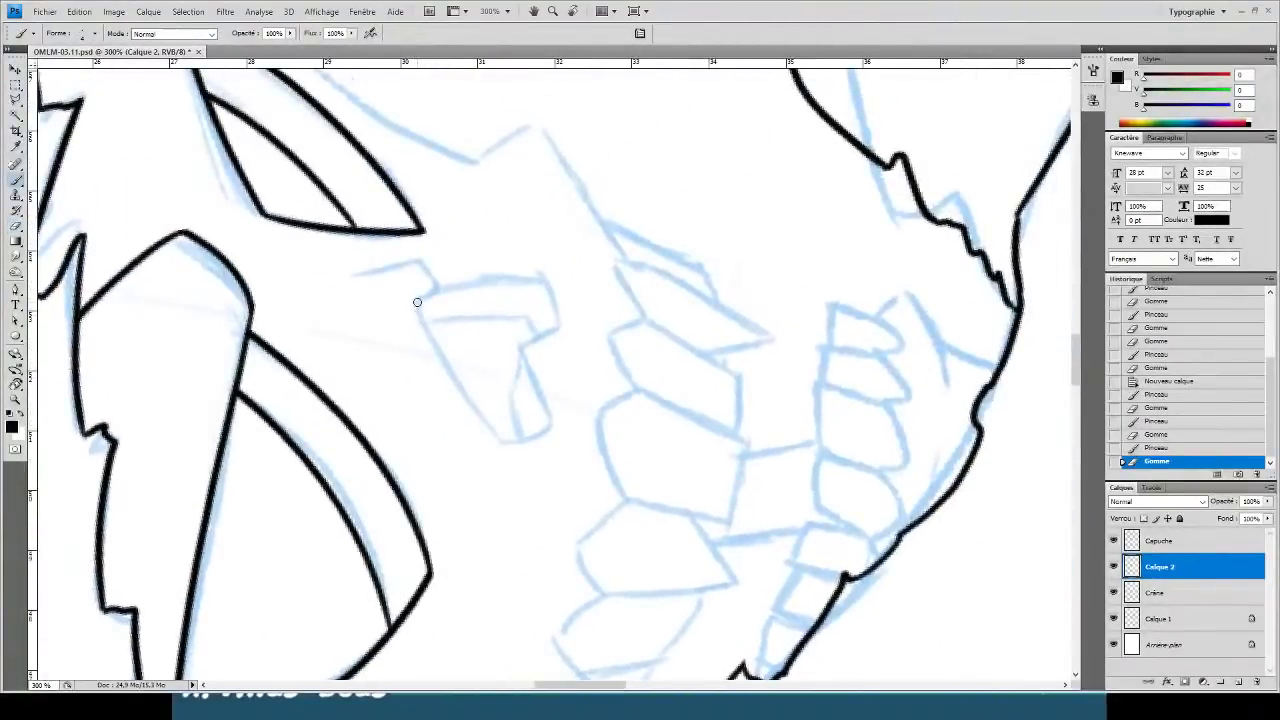
mouse_move(417, 302)
mouse_down()
mouse_move(548, 468)
mouse_move(488, 472)
mouse_up()
key(e)
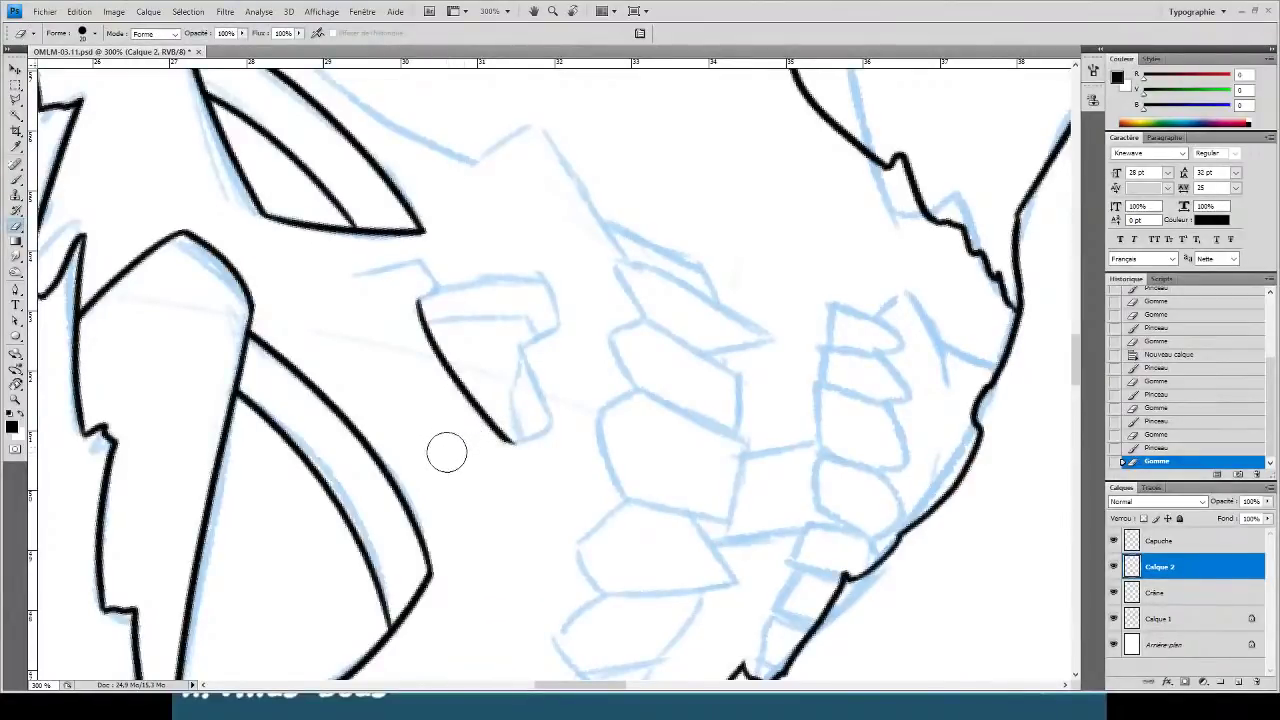
key(r)
key(e)
click(522, 447)
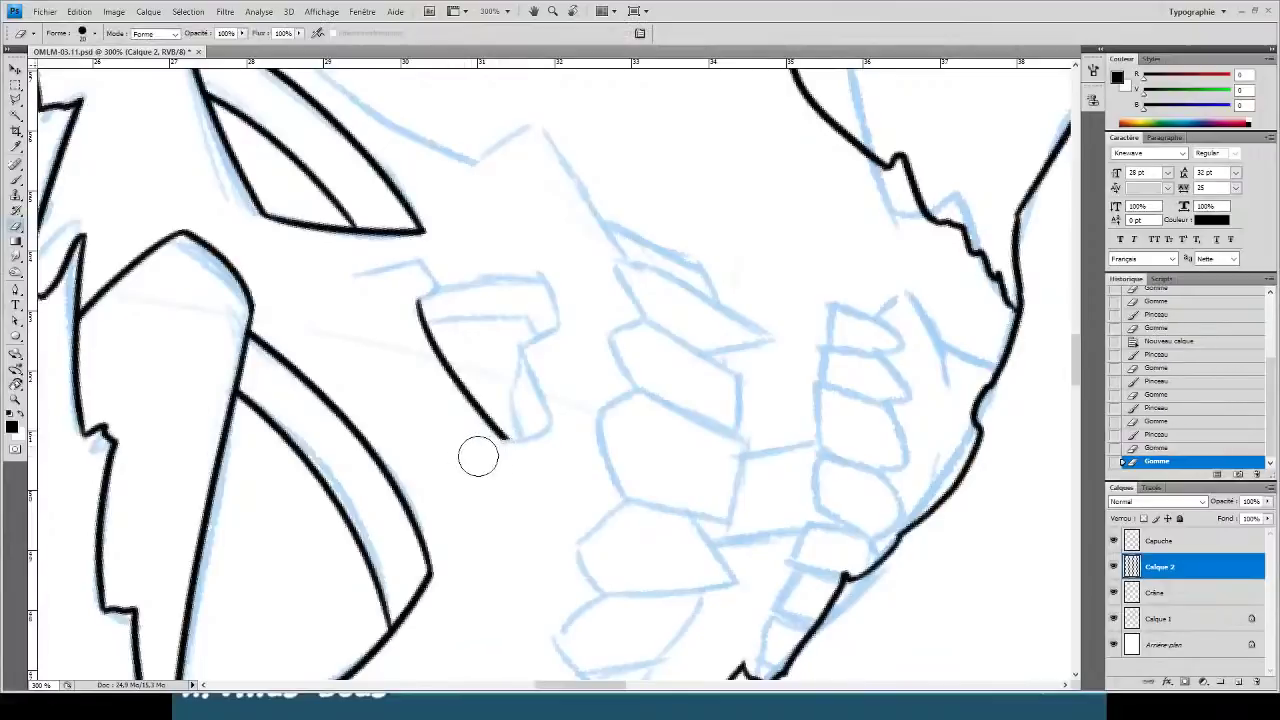
- Ink the nose cavity's lower tip and the edge running back to its central notch, erasing the excess ends
key(b)
drag(504, 437, 584, 416)
key(e)
click(505, 454)
key(b)
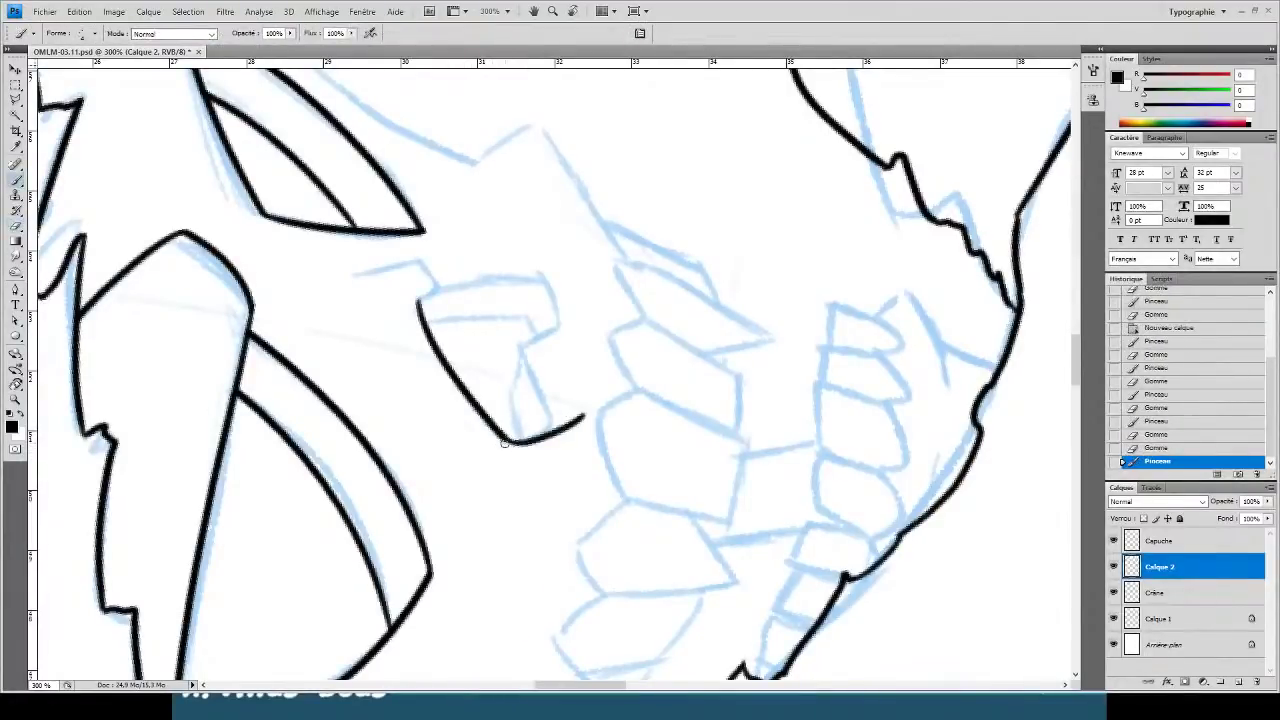
key(ctrl+z)
mouse_move(504, 439)
mouse_down()
mouse_move(579, 405)
mouse_move(513, 338)
mouse_move(574, 309)
mouse_up()
key(e)
click(567, 414)
key(b)
key(e)
click(508, 337)
- Ink the nose cavity's edge from the central notch toward the lobe nearer the narrow eye socket
key(b)
key(e)
key(e)
drag(517, 343, 565, 300)
key(b)
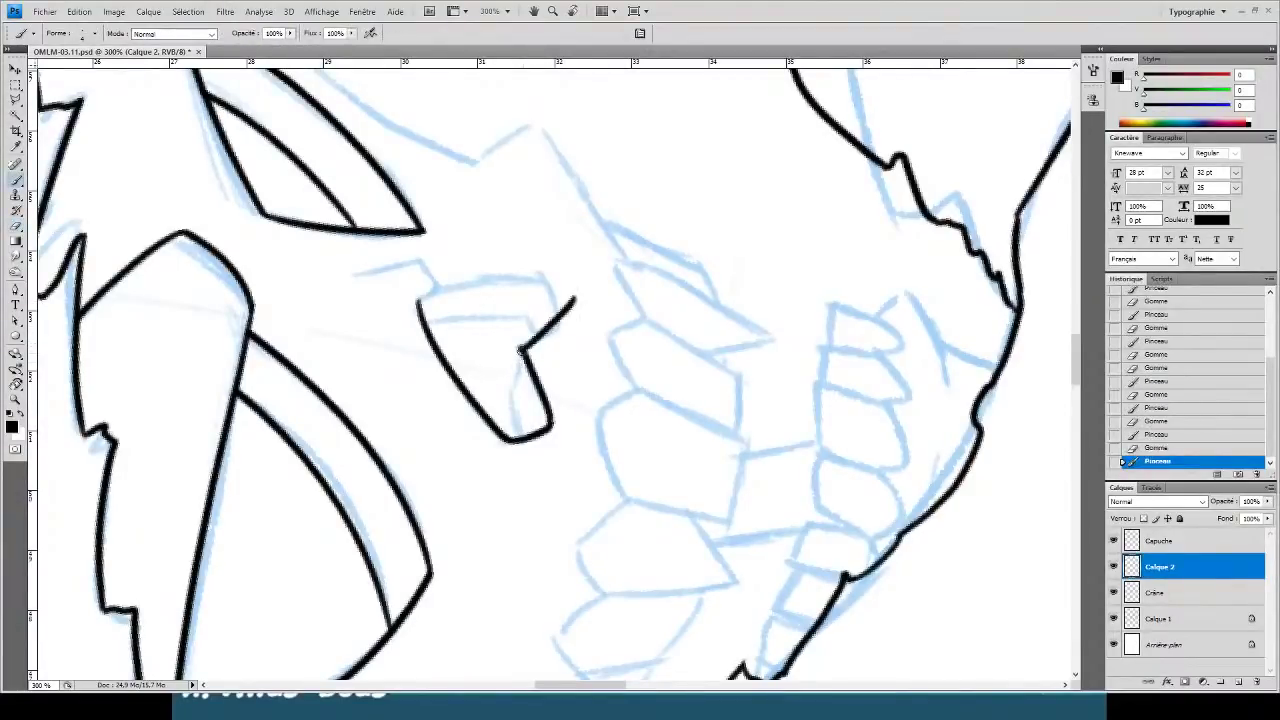
key(ctrl+z)
drag(522, 346, 565, 300)
key(ctrl+z)
mouse_move(522, 347)
mouse_down()
mouse_move(575, 304)
mouse_move(577, 330)
mouse_move(523, 242)
mouse_move(589, 177)
mouse_move(716, 219)
mouse_up()
key(e)
- Close the nose cavity outline with its side edge from the second lobe to the top and erase the overshoot
key(b)
key(r)
key(b)
key(b)
drag(644, 345, 550, 165)
key(e)
mouse_move(583, 211)
mouse_down()
mouse_move(623, 197)
mouse_move(552, 172)
mouse_up()
- Ink the curved nose bridge line with its small hook beside the cavity's top and clean up its upper end
mouse_move(599, 208)
mouse_down()
mouse_move(612, 238)
mouse_move(631, 212)
mouse_up()
key(b)
drag(628, 221, 585, 124)
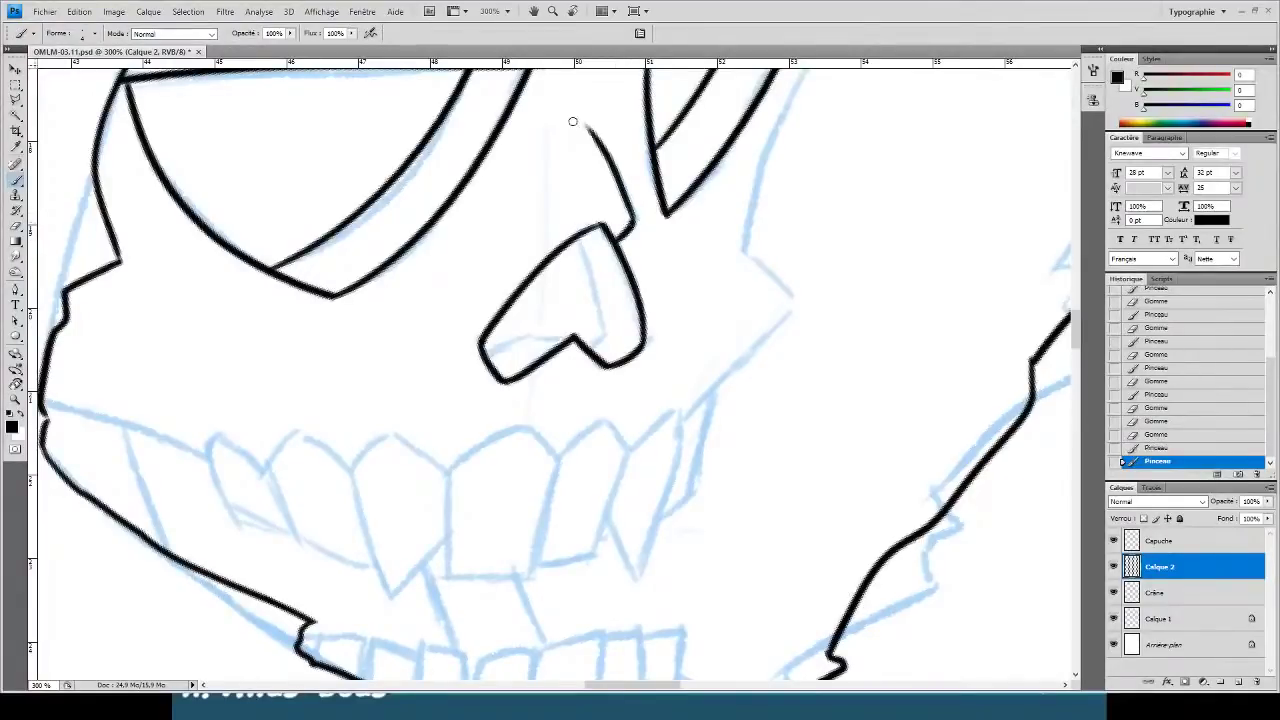
key(ctrl+z)
mouse_move(630, 224)
mouse_down()
mouse_move(577, 117)
mouse_move(590, 192)
mouse_up()
key(e)
key(ctrl+z)
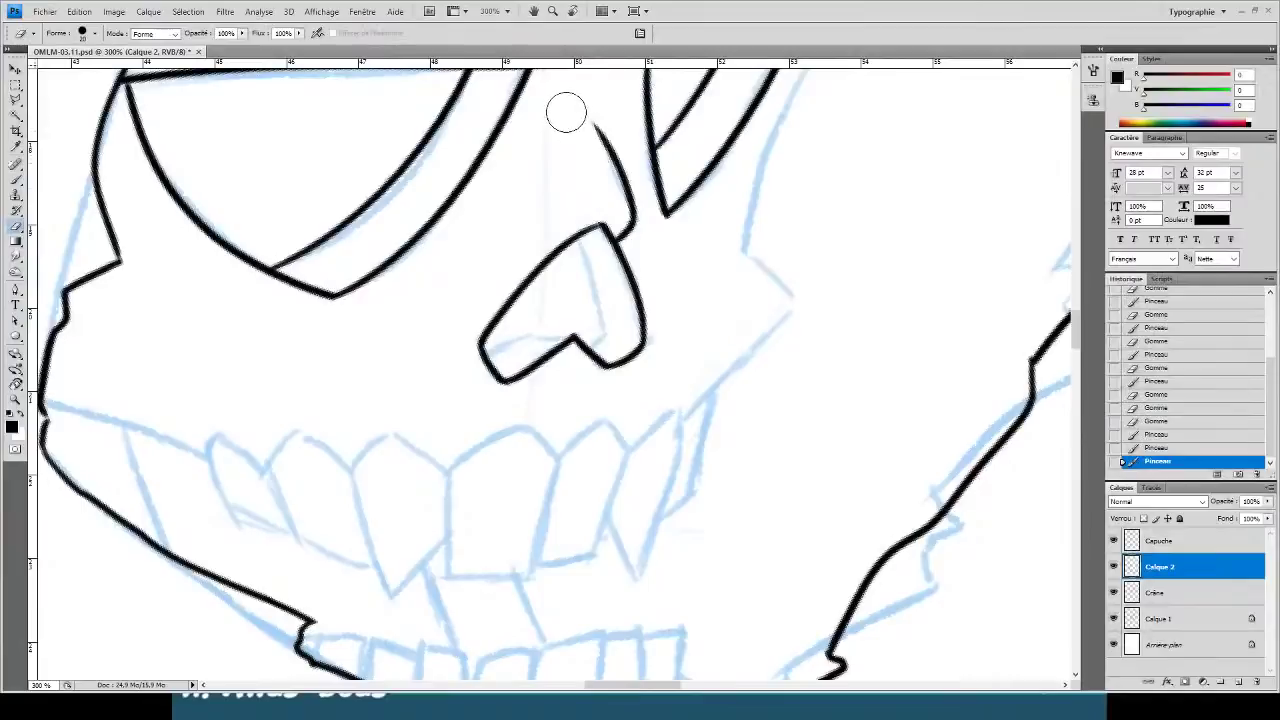
drag(566, 112, 578, 133)
click(577, 125)
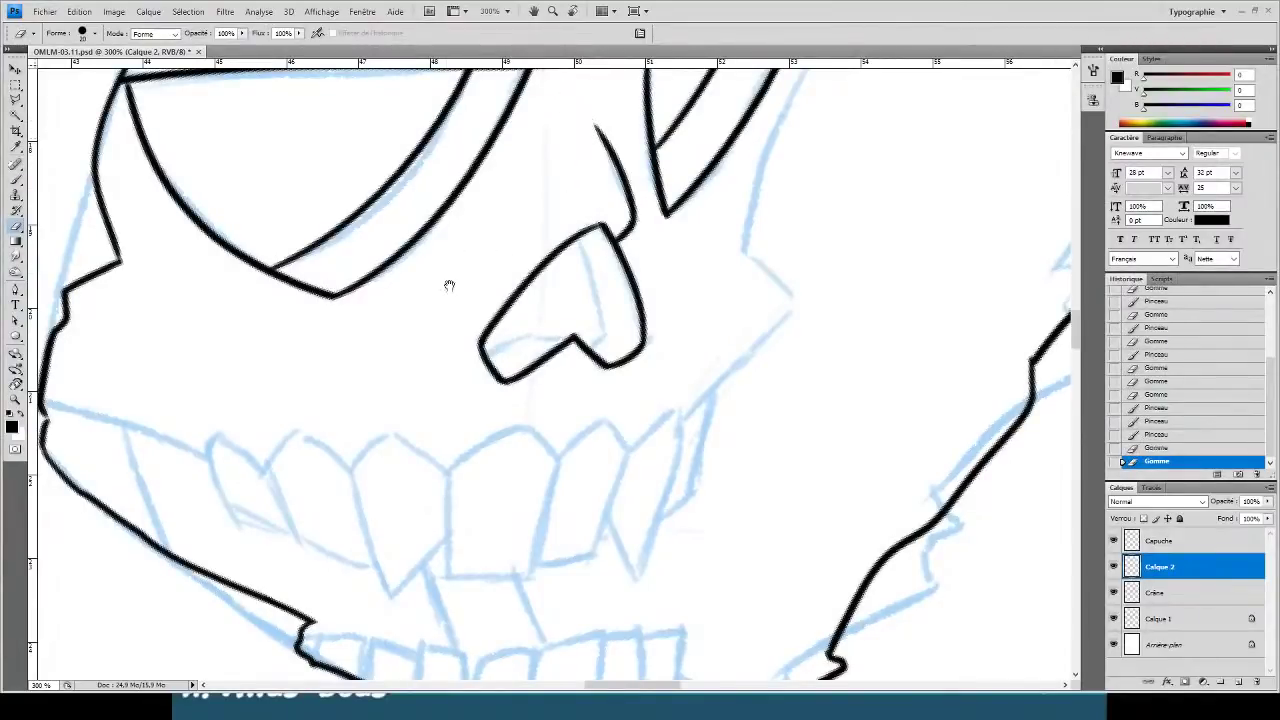
- Merge the eye socket and nose lines into Crâne and add a new layer above it
key(b)
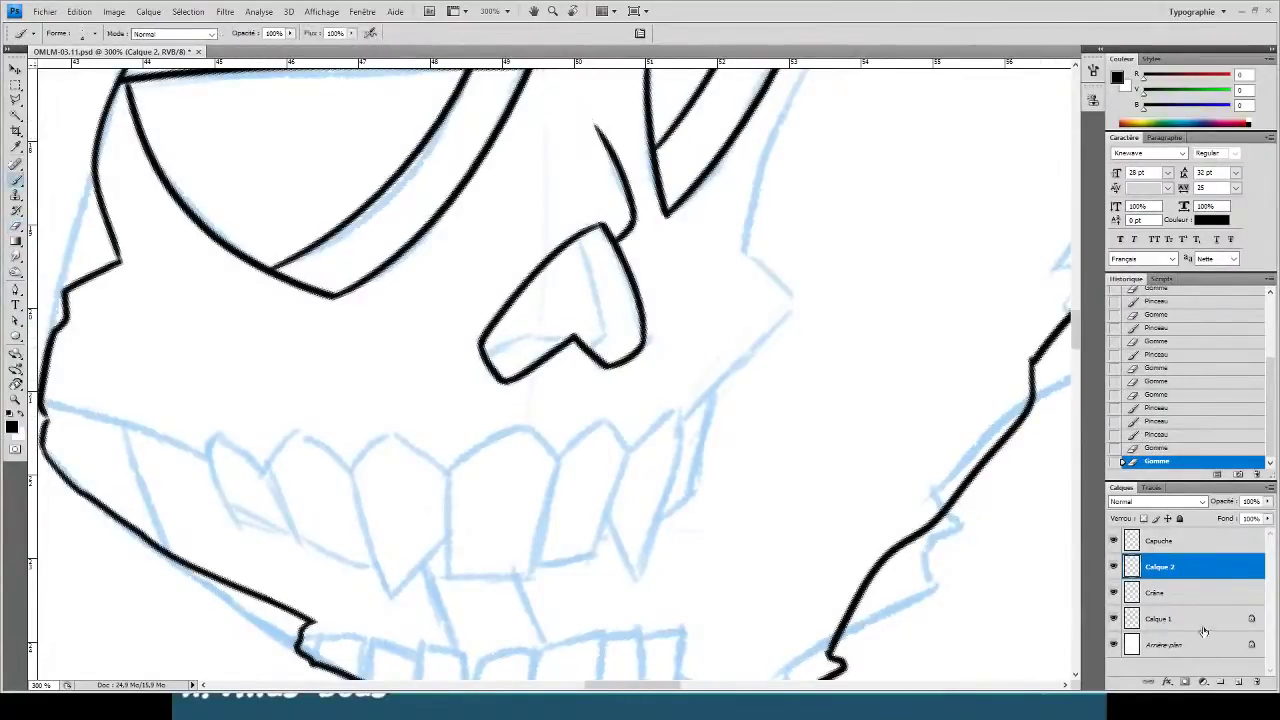
key(ctrl+e)
click(1238, 682)
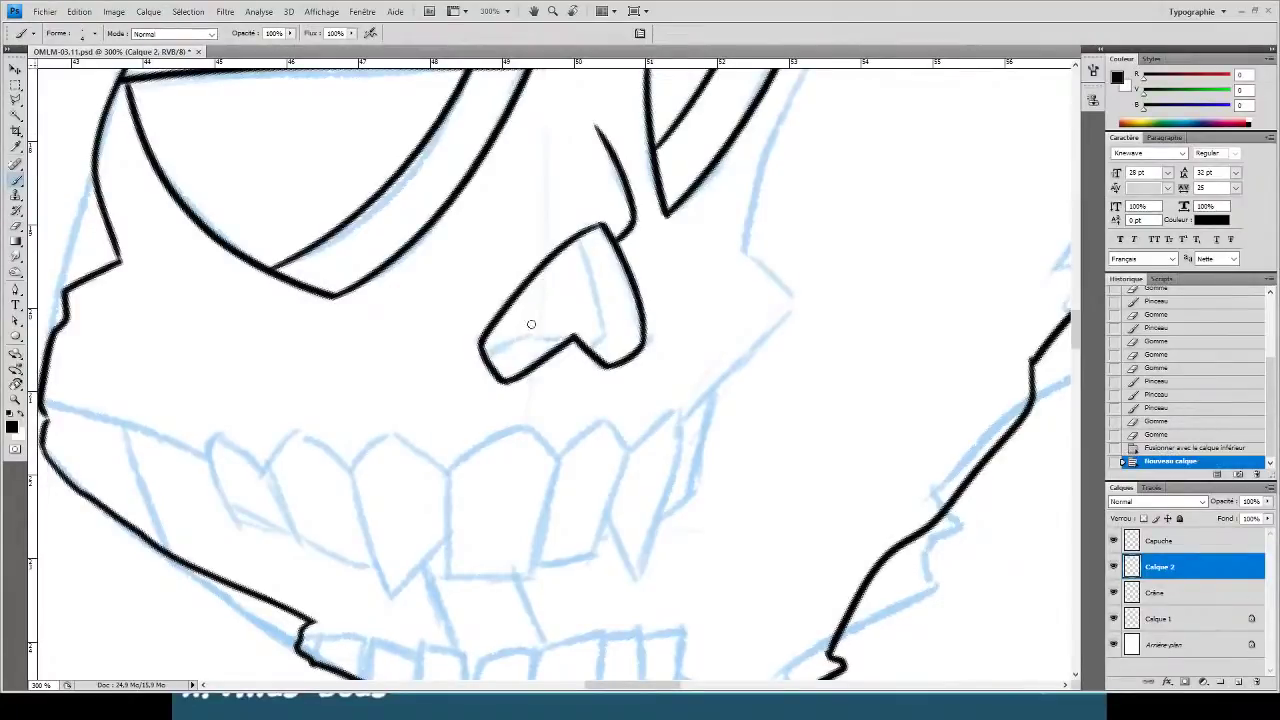
- Ink the inner depth lines along the nose cavity's side and lower edge, trimming their ends at the outline
mouse_move(591, 347)
mouse_down()
mouse_move(606, 330)
mouse_move(547, 191)
mouse_move(564, 222)
mouse_move(552, 224)
mouse_up()
key(ctrl+z)
key(e)
key(b)
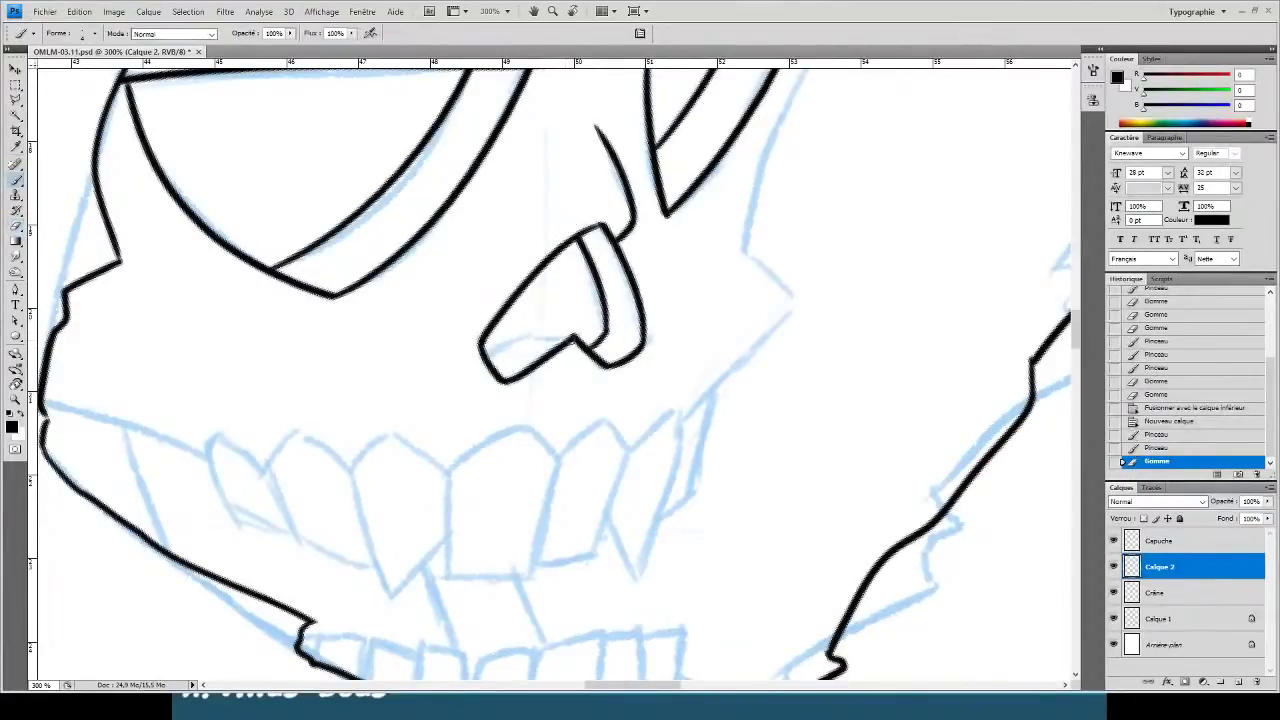
mouse_move(571, 336)
mouse_down()
mouse_move(500, 343)
mouse_move(515, 335)
mouse_move(528, 333)
mouse_move(437, 363)
mouse_move(497, 342)
mouse_up()
key(e)
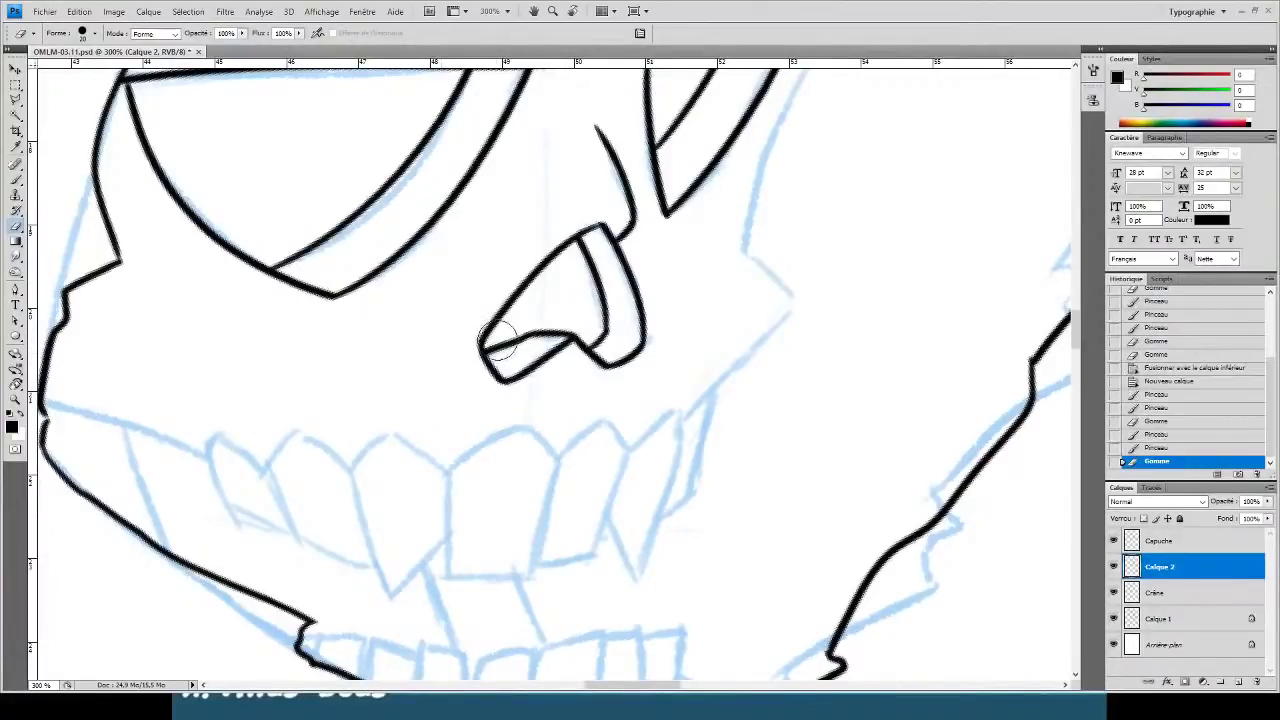
- Ink the cheekbone's lower edge from the last upper teeth up to its outer point and erase the overshoot
mouse_move(608, 358)
mouse_down()
mouse_move(519, 378)
mouse_move(508, 398)
mouse_up()
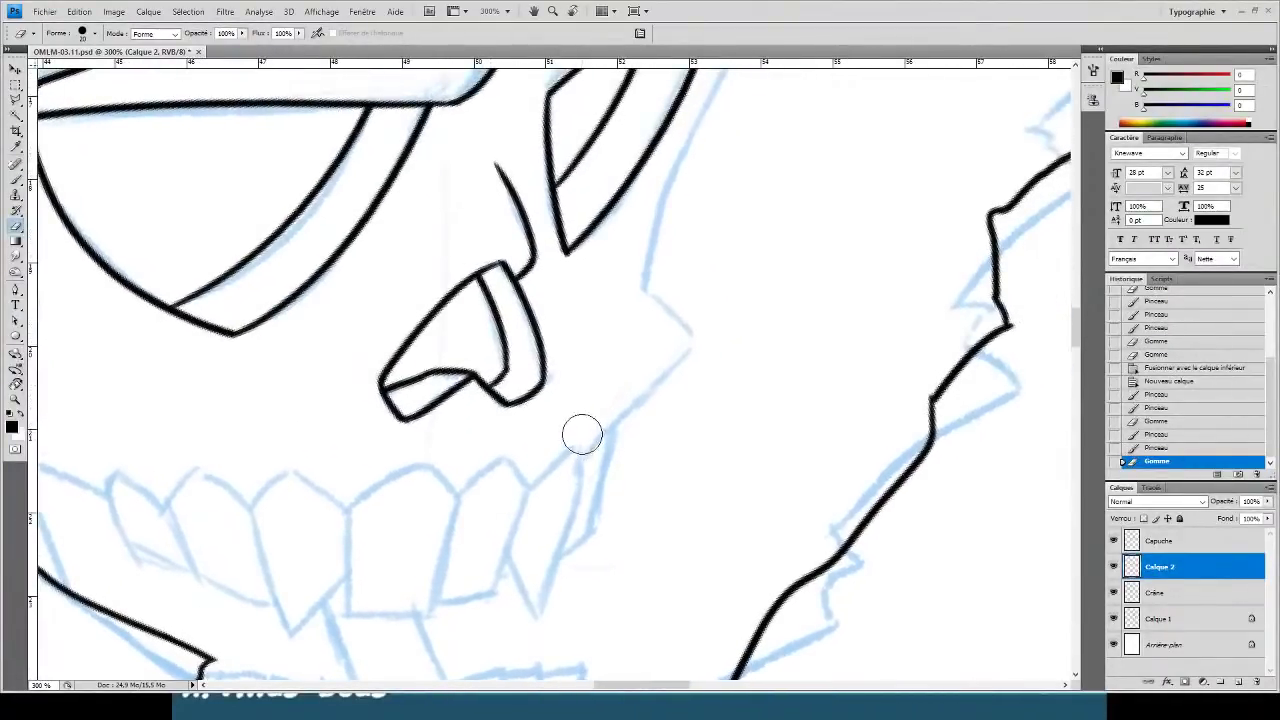
key(b)
drag(578, 469, 737, 310)
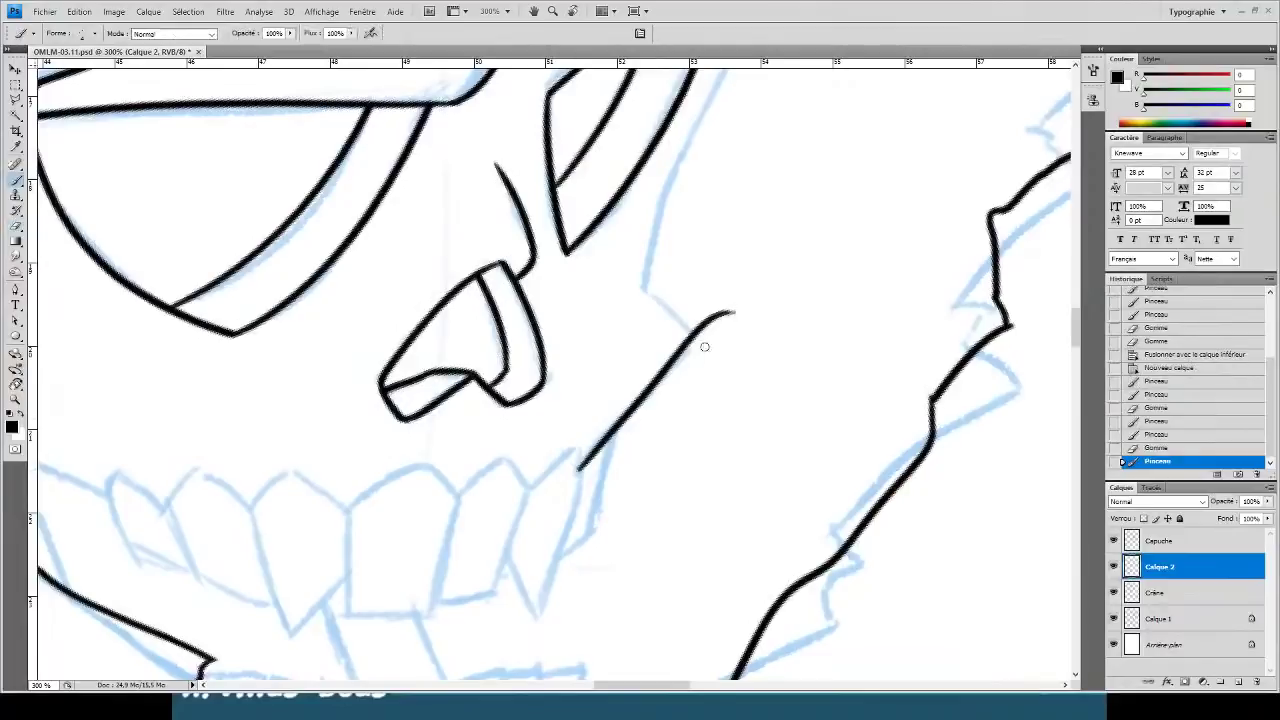
key(ctrl+z)
drag(580, 462, 737, 274)
key(e)
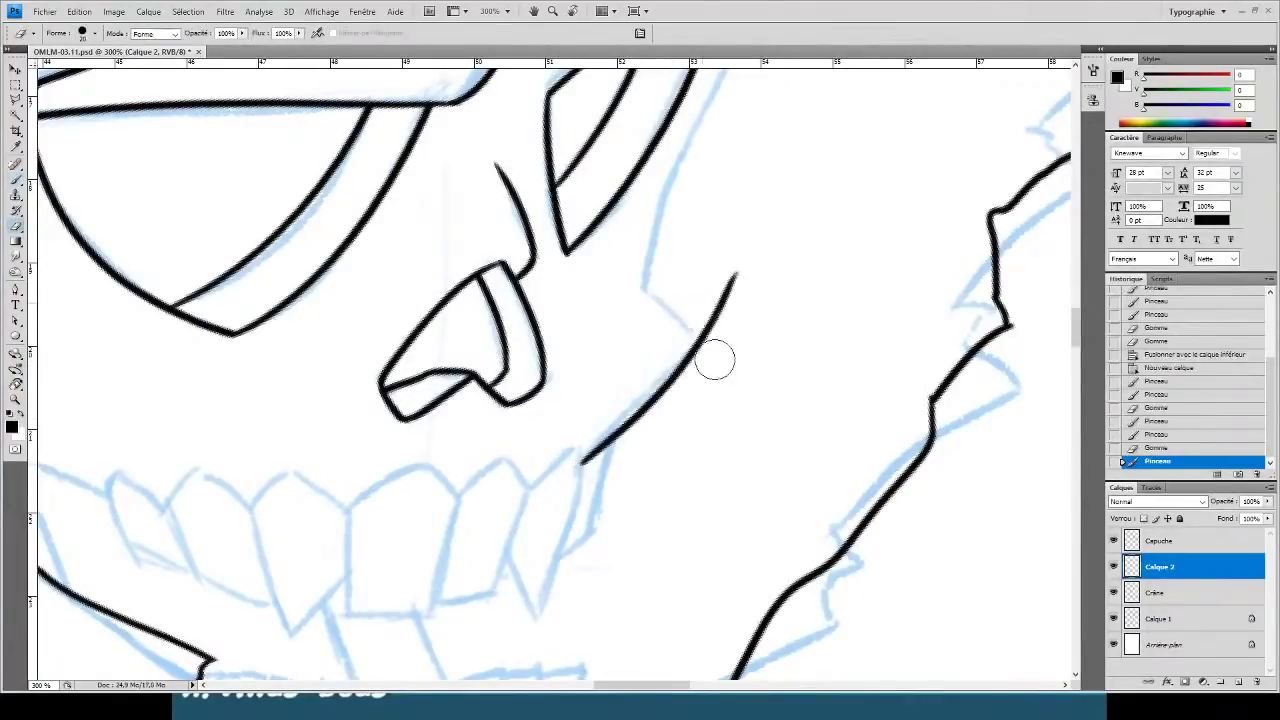
drag(709, 357, 713, 328)
mouse_move(741, 261)
mouse_down()
mouse_move(726, 258)
mouse_move(714, 295)
mouse_up()
key(b)
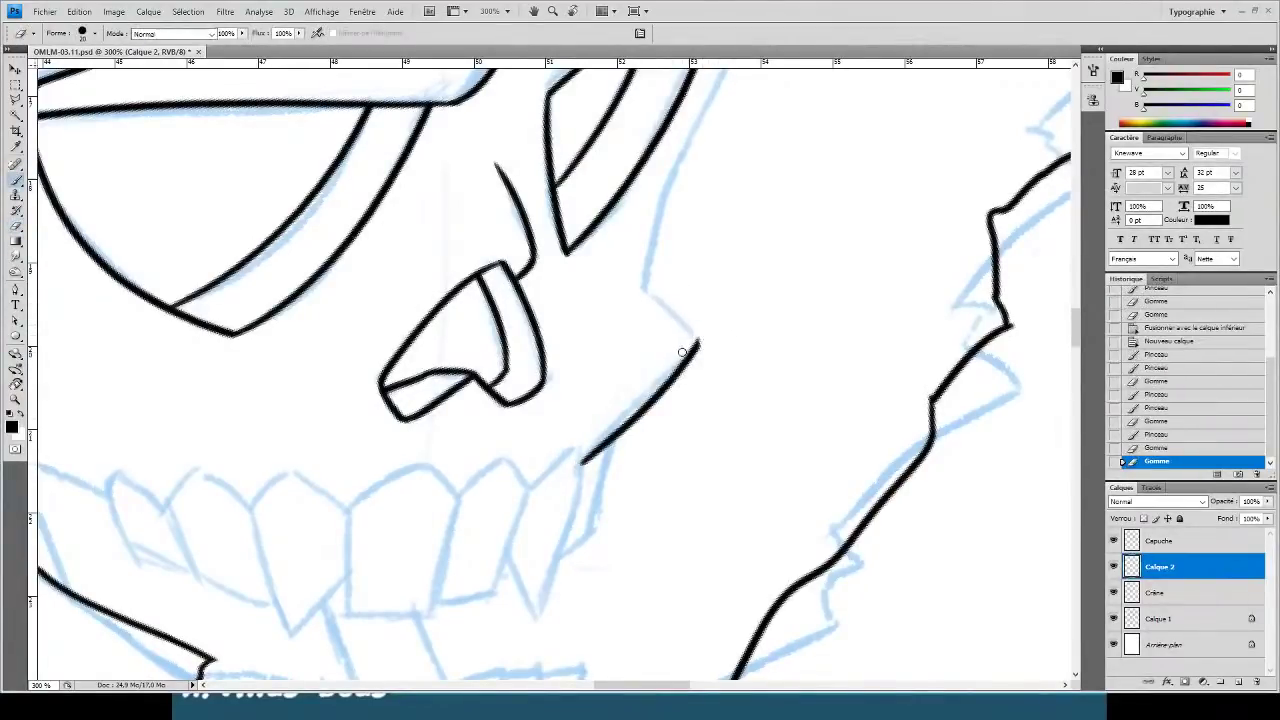
- Ink the cheekbone's short upper edge from its outer point inward to the temple and trim the overshoot
mouse_move(698, 344)
mouse_down()
mouse_move(629, 287)
mouse_move(577, 318)
mouse_move(512, 442)
mouse_up()
key(e)
key(b)
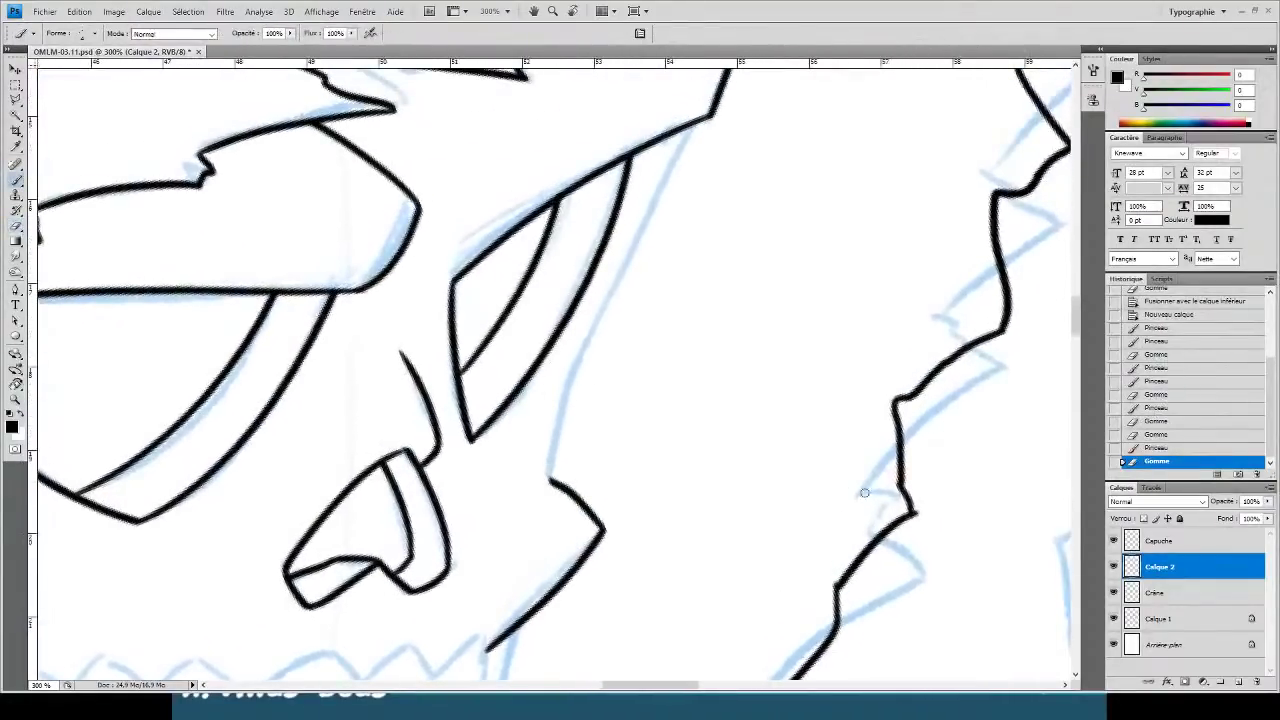
- Add a new layer and ink the temple's edge from the hood down to the cheekbone, erasing the overshoot at both ends
click(1238, 682)
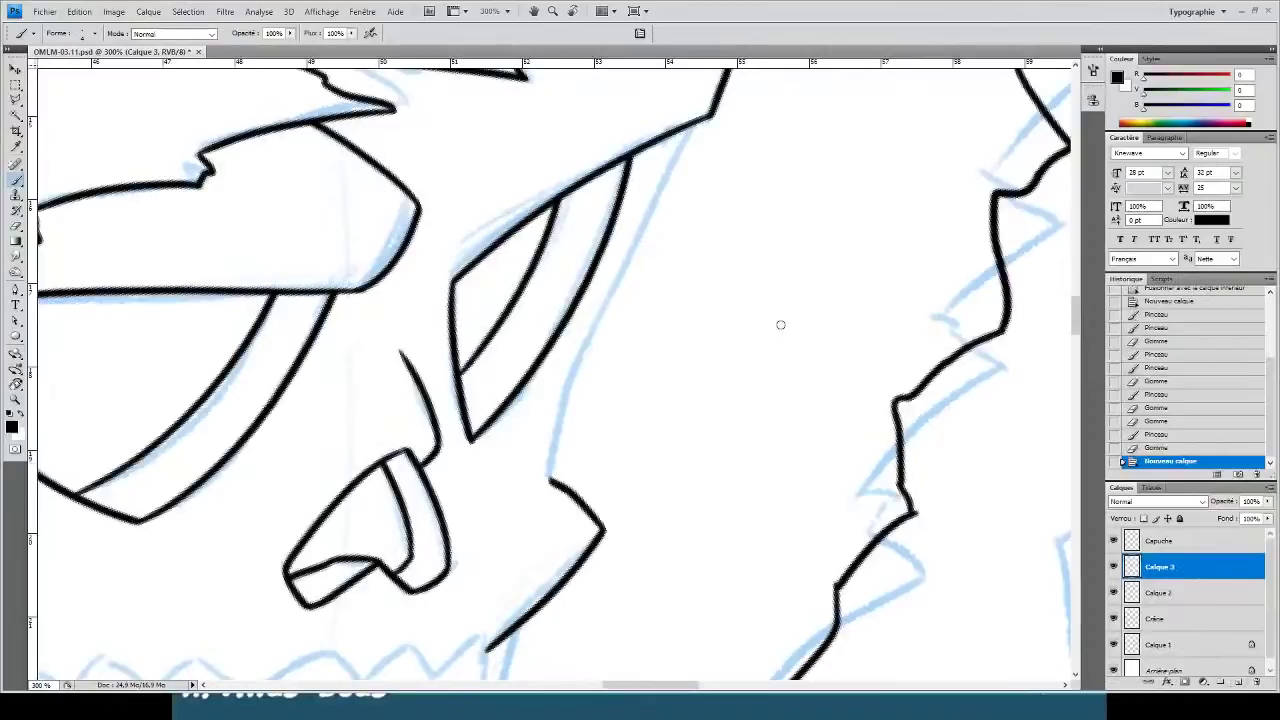
key(r)
mouse_move(452, 165)
mouse_down()
mouse_move(566, 134)
mouse_move(855, 287)
mouse_move(832, 374)
mouse_move(691, 603)
mouse_up()
key(b)
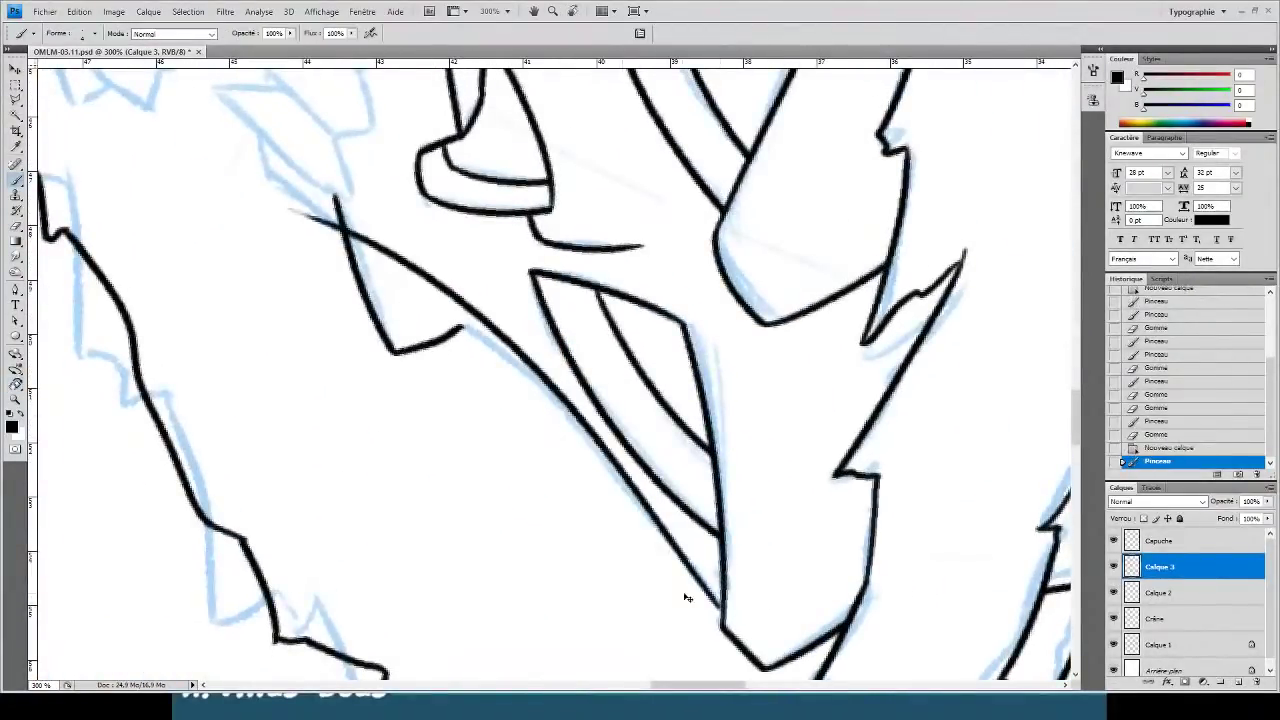
key(ctrl+z)
mouse_move(347, 289)
mouse_down()
mouse_move(724, 612)
mouse_move(356, 259)
mouse_up()
key(ctrl+z)
key(ctrl+z)
mouse_move(722, 612)
mouse_down()
mouse_move(399, 290)
mouse_move(356, 260)
mouse_up()
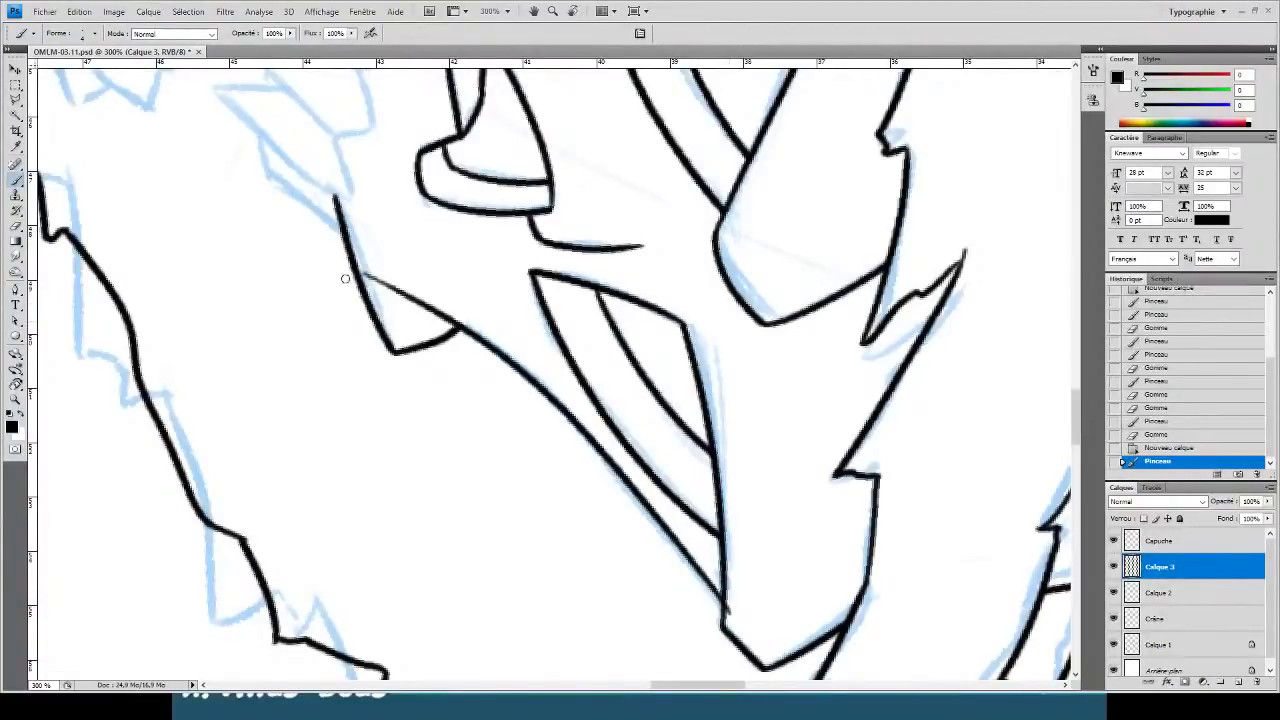
key(e)
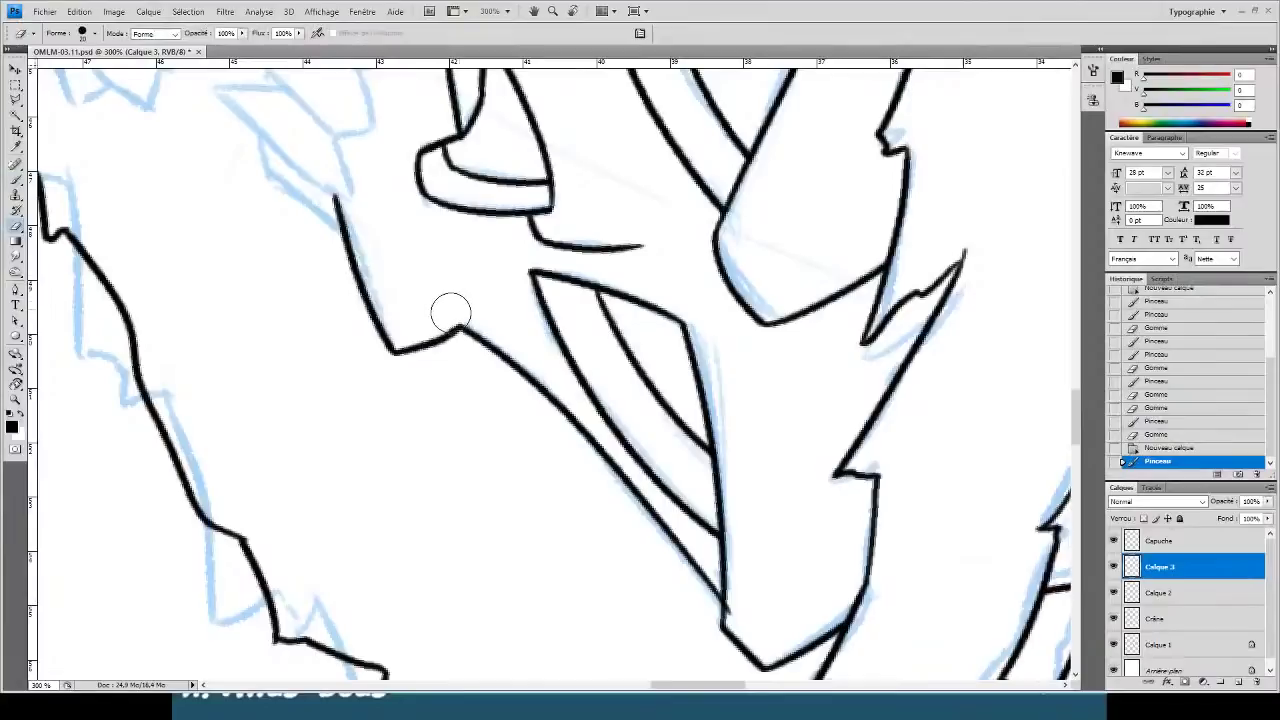
mouse_move(450, 313)
mouse_down()
mouse_move(470, 322)
mouse_move(531, 483)
mouse_up()
click(741, 611)
drag(521, 403, 643, 448)
- Ink the outer side and gum edge of the pointed upper tooth beside the cheekbone and trim their ends
key(b)
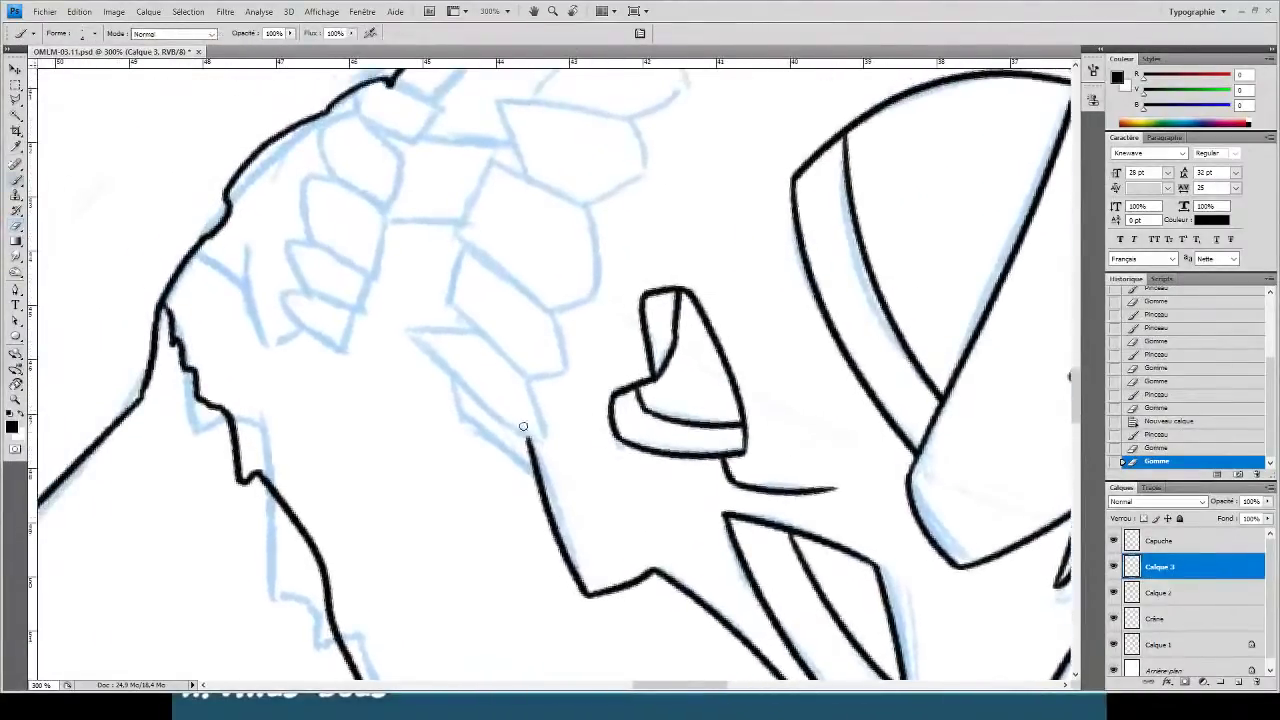
drag(413, 335, 572, 458)
key(ctrl+z)
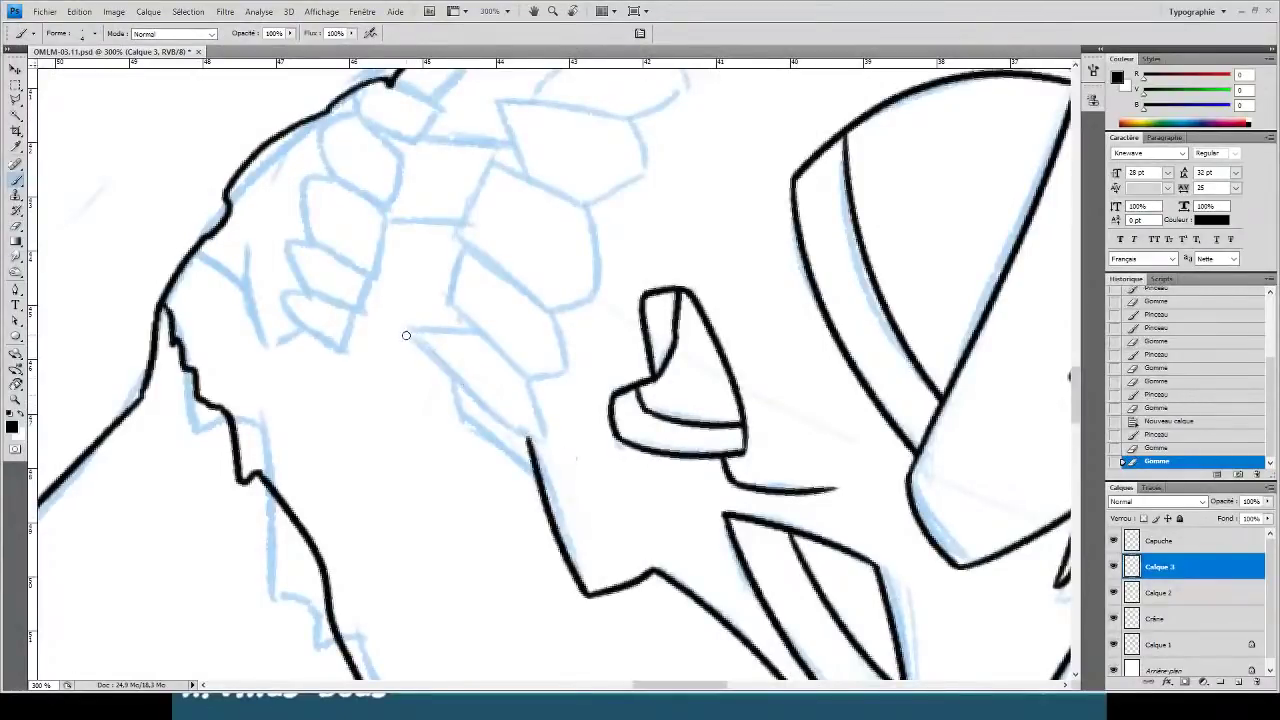
drag(406, 334, 585, 458)
key(e)
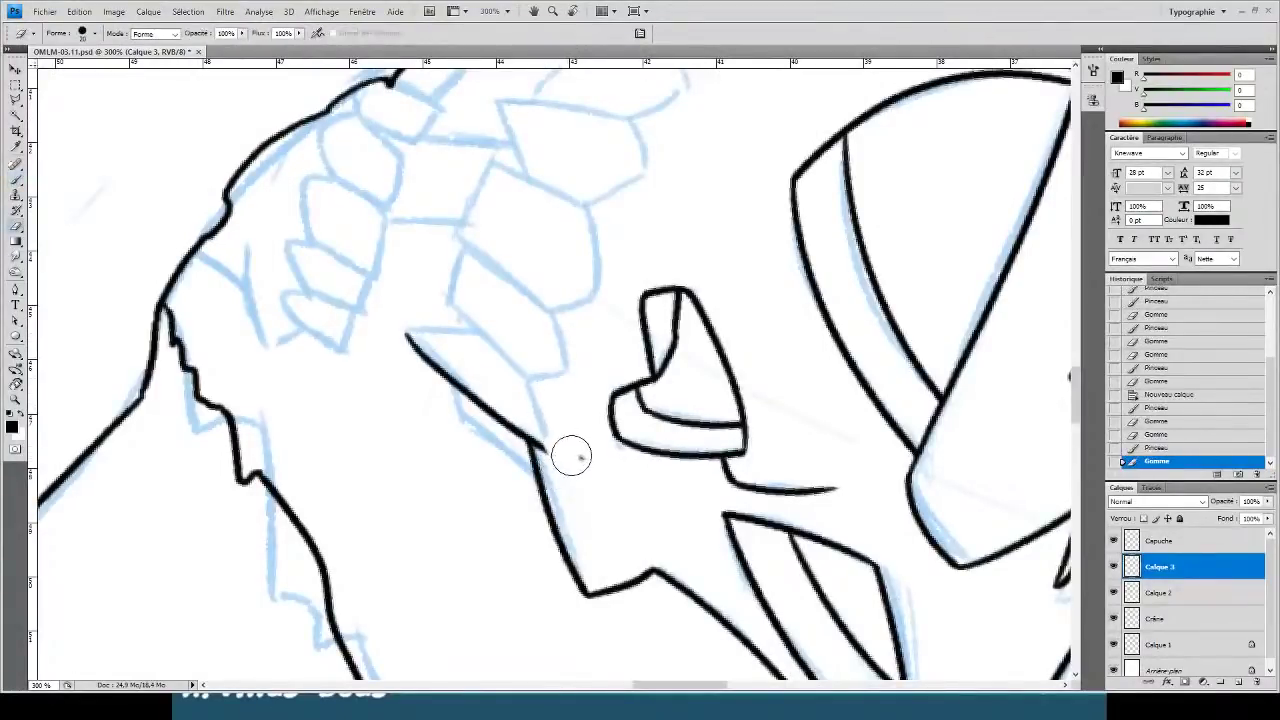
key(b)
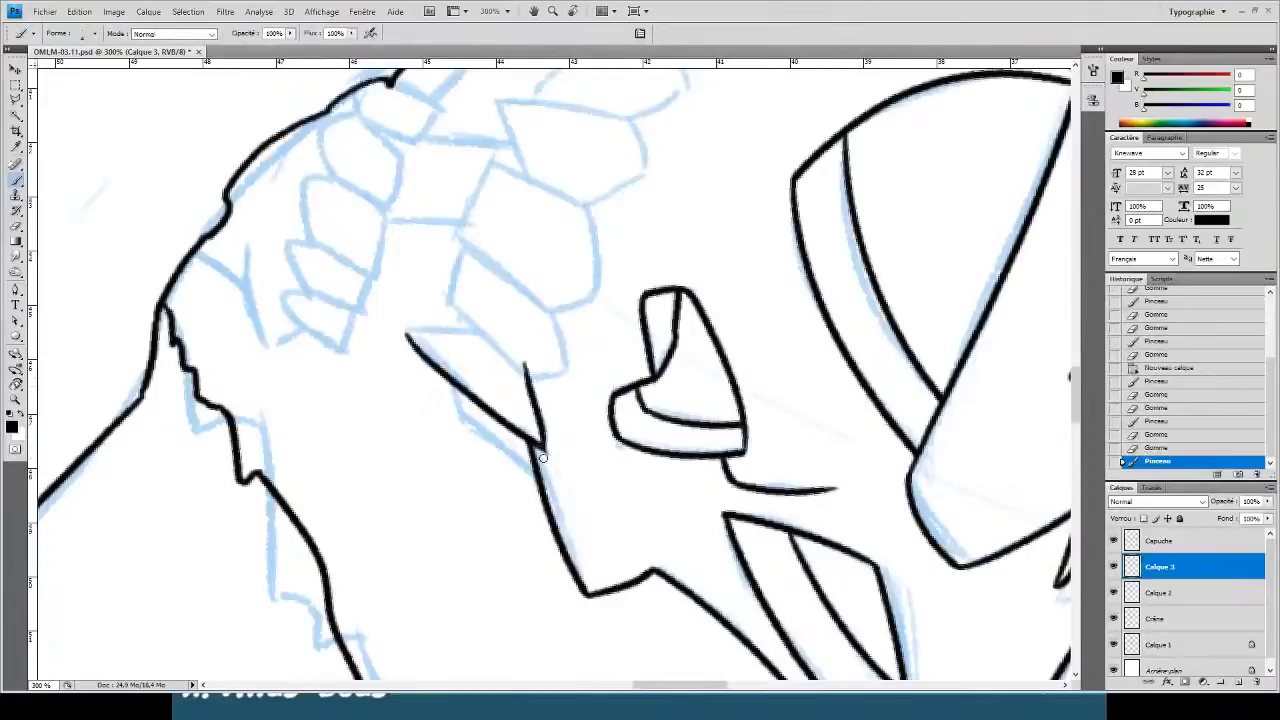
key(e)
drag(554, 460, 560, 453)
mouse_move(534, 357)
mouse_down()
mouse_move(512, 355)
mouse_move(525, 377)
mouse_up()
- Ink the second upper tooth's gum edge and the start of the third's, cleaning up the corners
key(b)
mouse_move(457, 319)
mouse_down()
mouse_move(577, 371)
mouse_move(550, 304)
mouse_move(610, 284)
mouse_move(611, 306)
mouse_move(577, 184)
mouse_up()
key(ctrl+z)
key(e)
key(b)
key(e)
key(b)
key(e)
key(b)
key(ctrl+z)
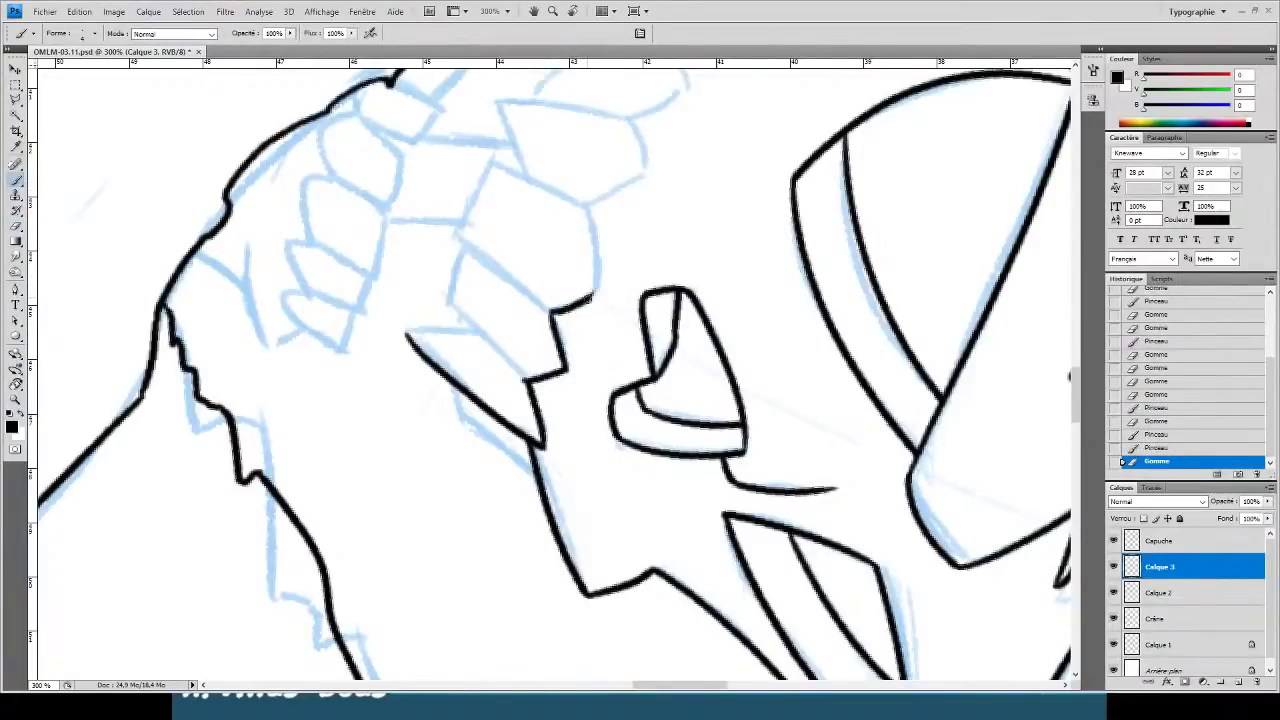
- Continue the gum line around the third and fourth upper teeth and erase the stroke's excess end
mouse_move(590, 298)
mouse_down()
mouse_move(577, 186)
mouse_move(562, 195)
mouse_move(654, 163)
mouse_move(645, 171)
mouse_move(618, 116)
mouse_up()
key(e)
key(b)
key(e)
key(b)
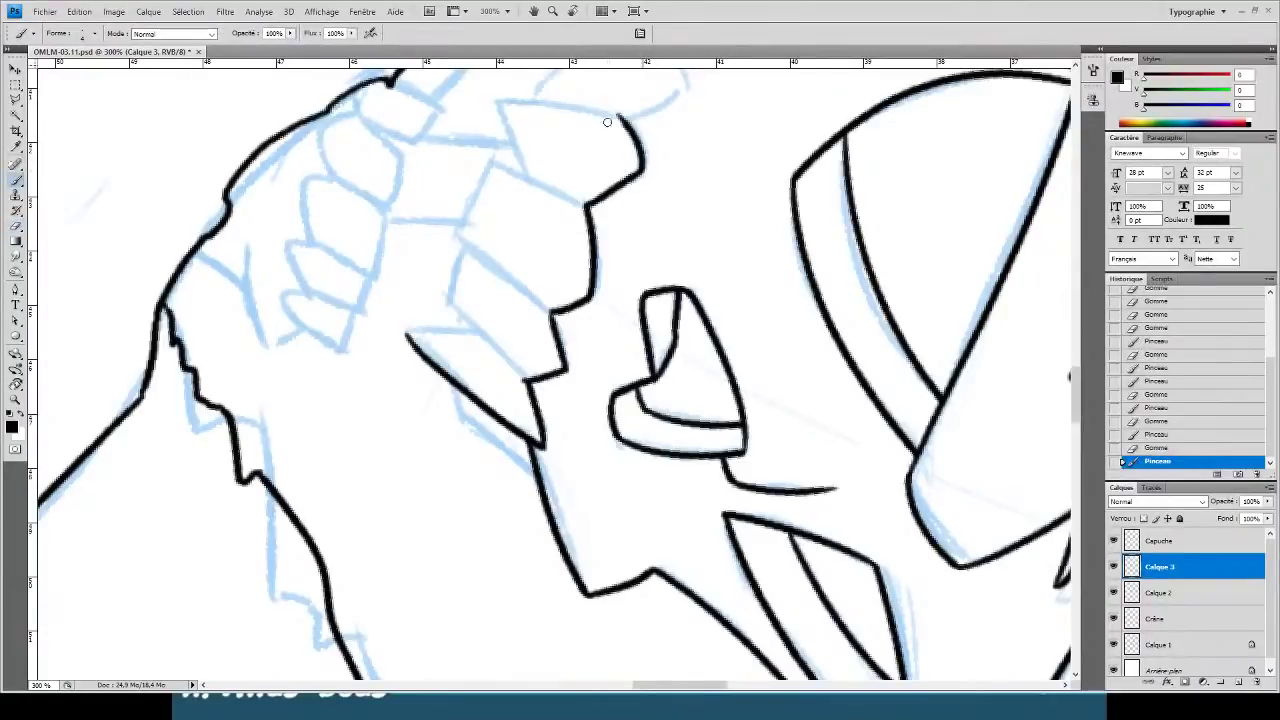
key(ctrl+plus)
drag(501, 265, 410, 406)
key(e)
mouse_move(529, 177)
mouse_down()
mouse_move(594, 149)
mouse_move(592, 125)
mouse_up()
key(b)
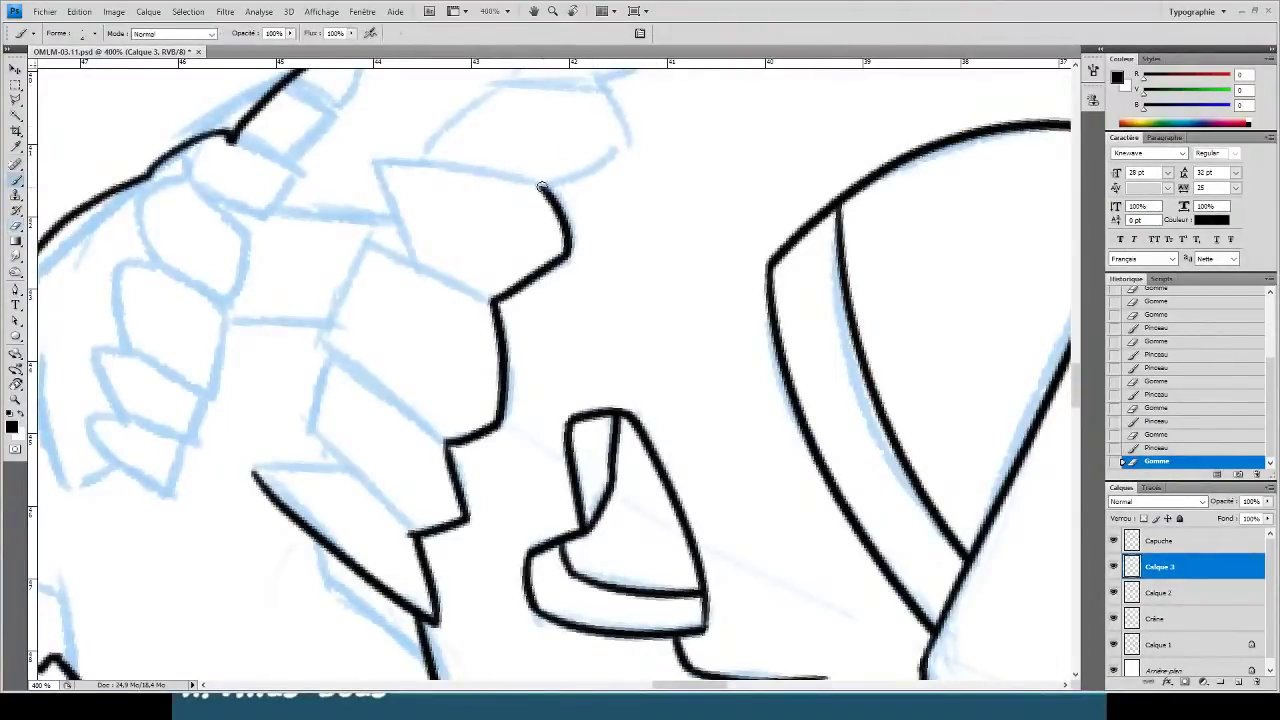
- Ink the gum edges of the fifth and sixth upper teeth and trim the line's end
mouse_move(542, 187)
mouse_down()
mouse_move(637, 120)
mouse_move(478, 224)
mouse_move(537, 262)
mouse_move(500, 170)
mouse_move(566, 123)
mouse_up()
key(e)
key(b)
key(e)
key(b)
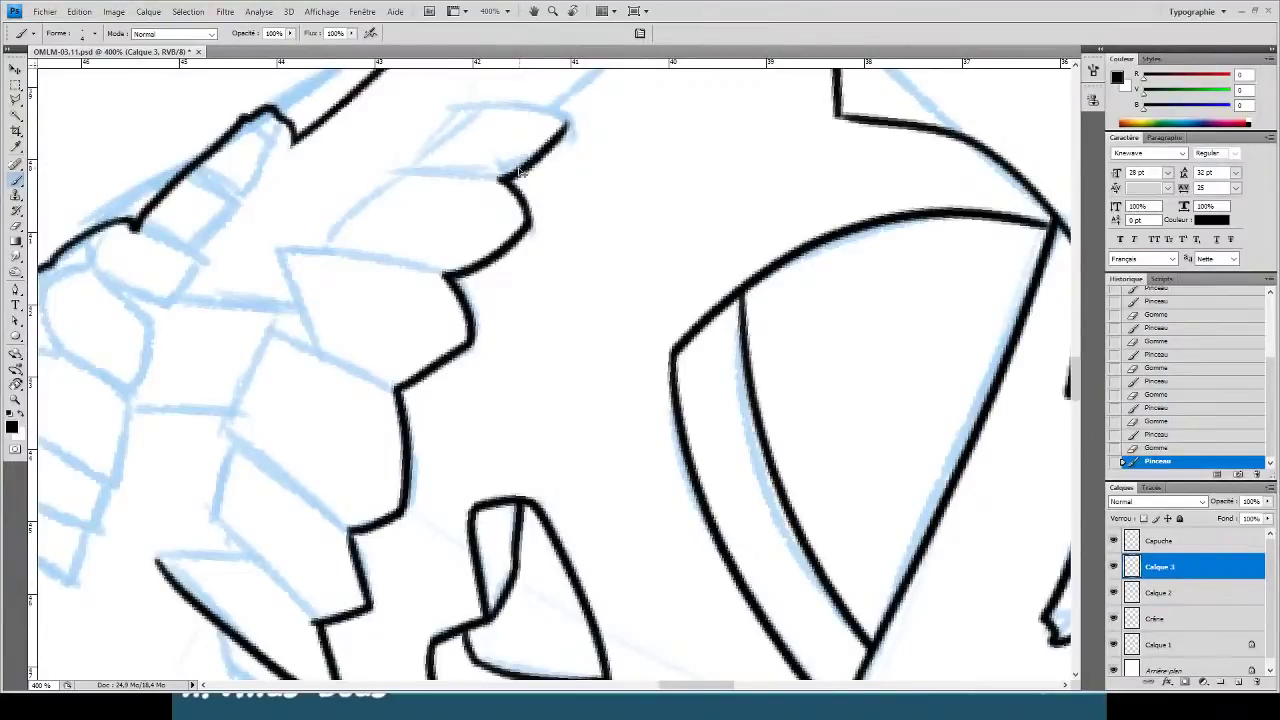
key(e)
mouse_move(566, 124)
mouse_down()
mouse_move(521, 150)
mouse_move(577, 131)
mouse_up()
key(e)
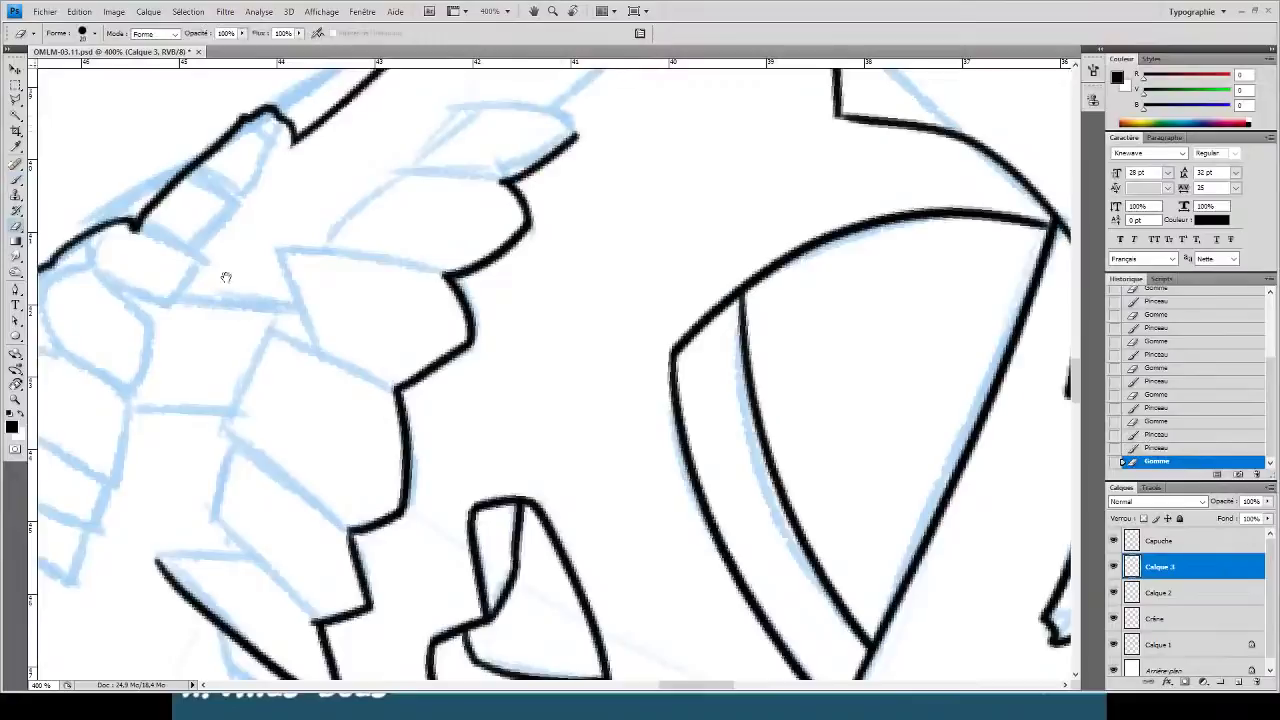
- Ink the dividing line between the first and second upper teeth from the gum notch and trim its tip
drag(226, 277, 318, 165)
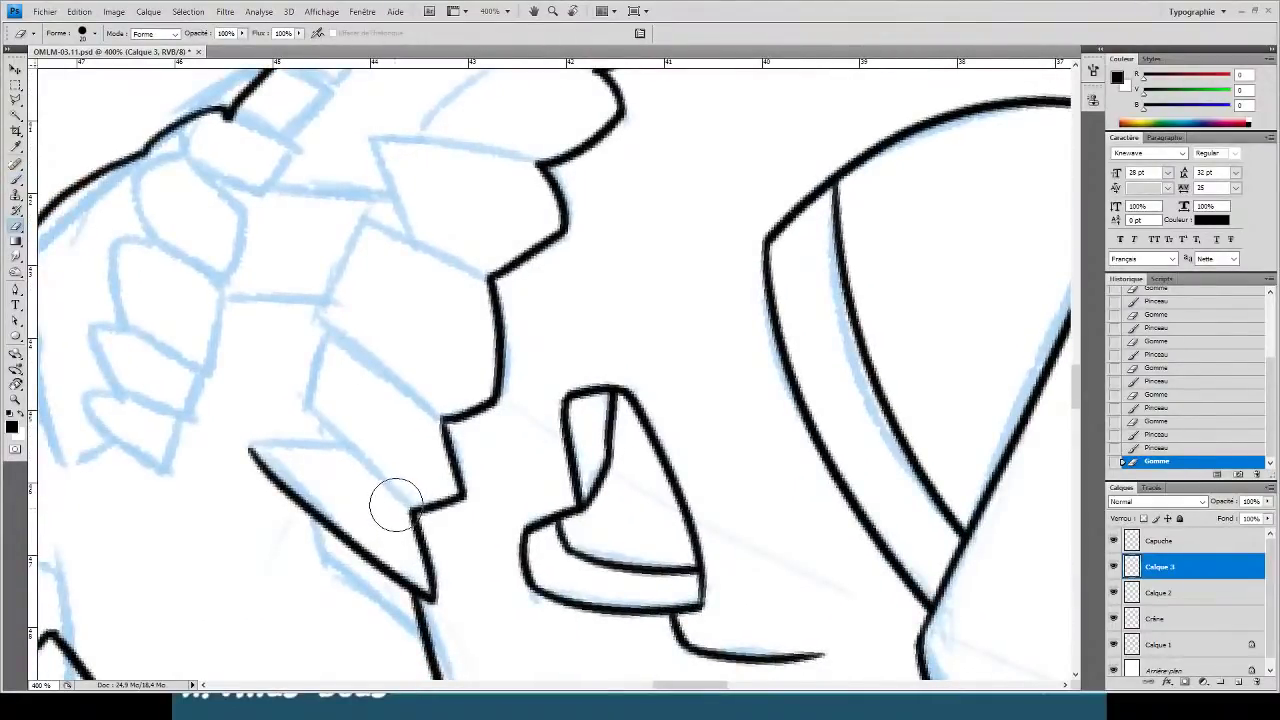
key(b)
drag(410, 510, 298, 402)
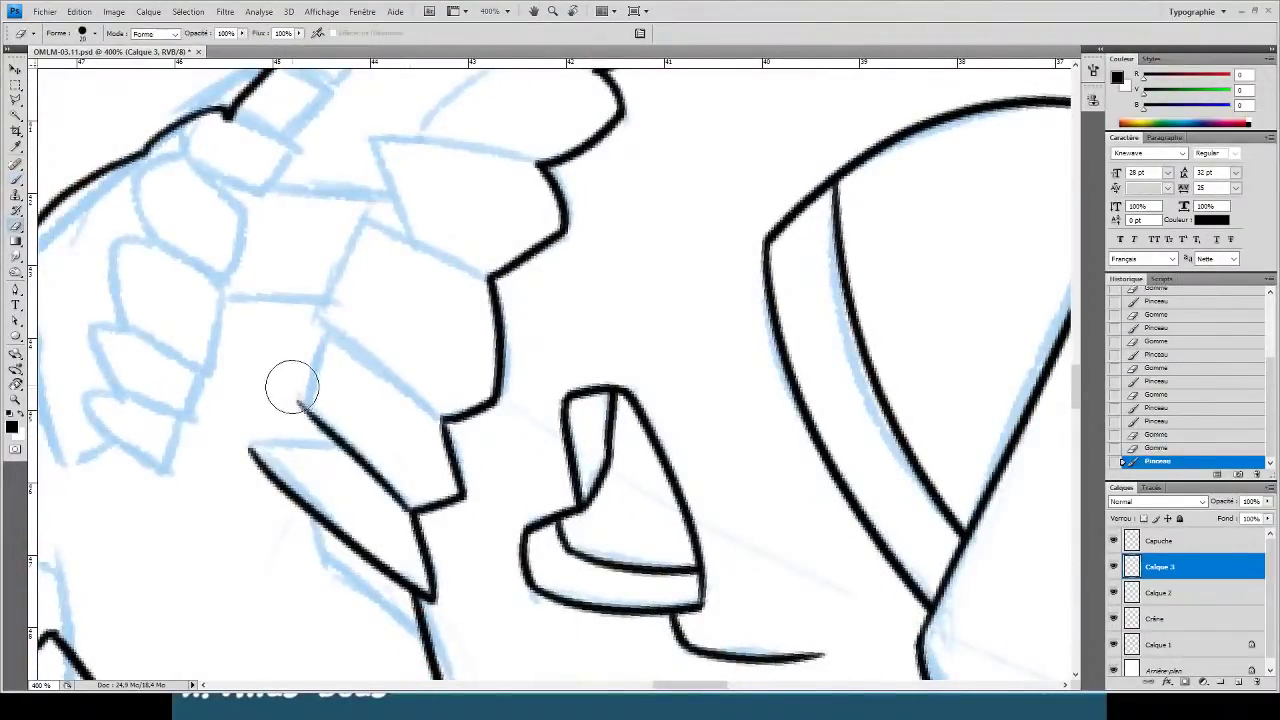
key(b)
- Ink both sides and the biting edge of the large third upper tooth, erasing the overshoots at its corners
drag(440, 420, 305, 308)
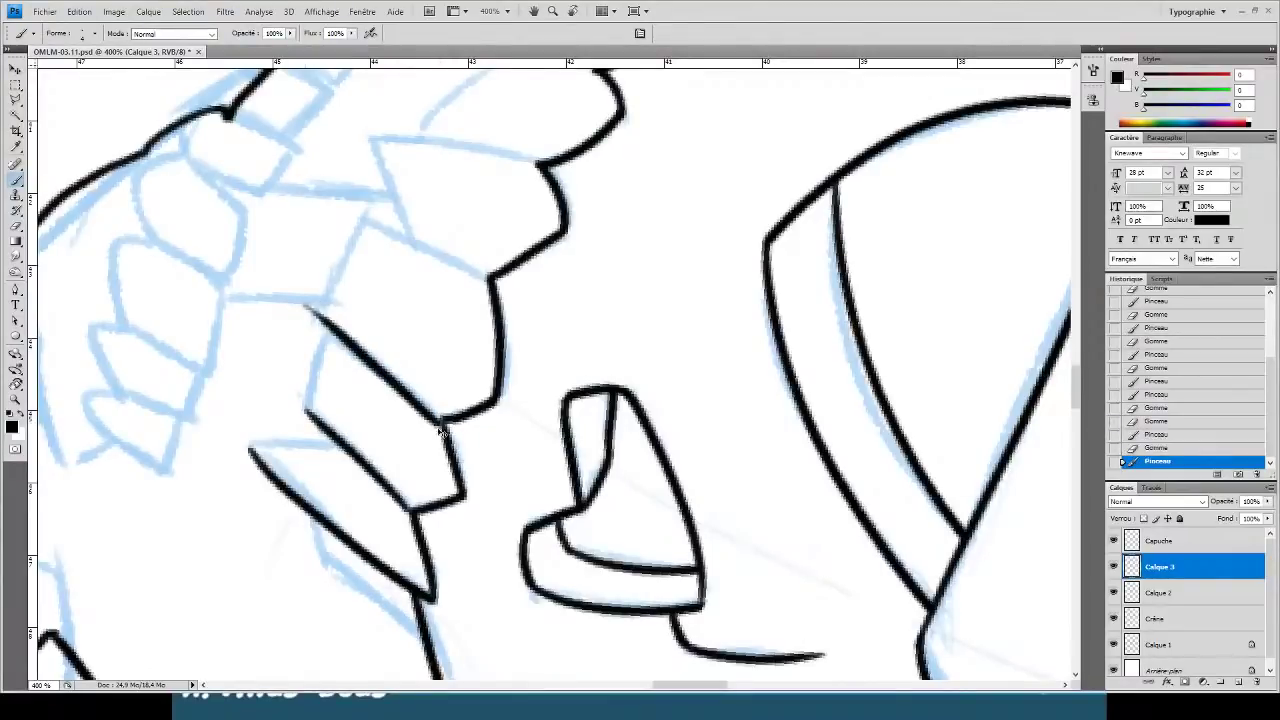
key(ctrl+z)
mouse_move(441, 420)
mouse_down()
mouse_move(297, 315)
mouse_move(296, 340)
mouse_move(285, 317)
mouse_move(304, 322)
mouse_move(368, 210)
mouse_up()
key(e)
key(ctrl+z)
key(b)
key(e)
key(b)
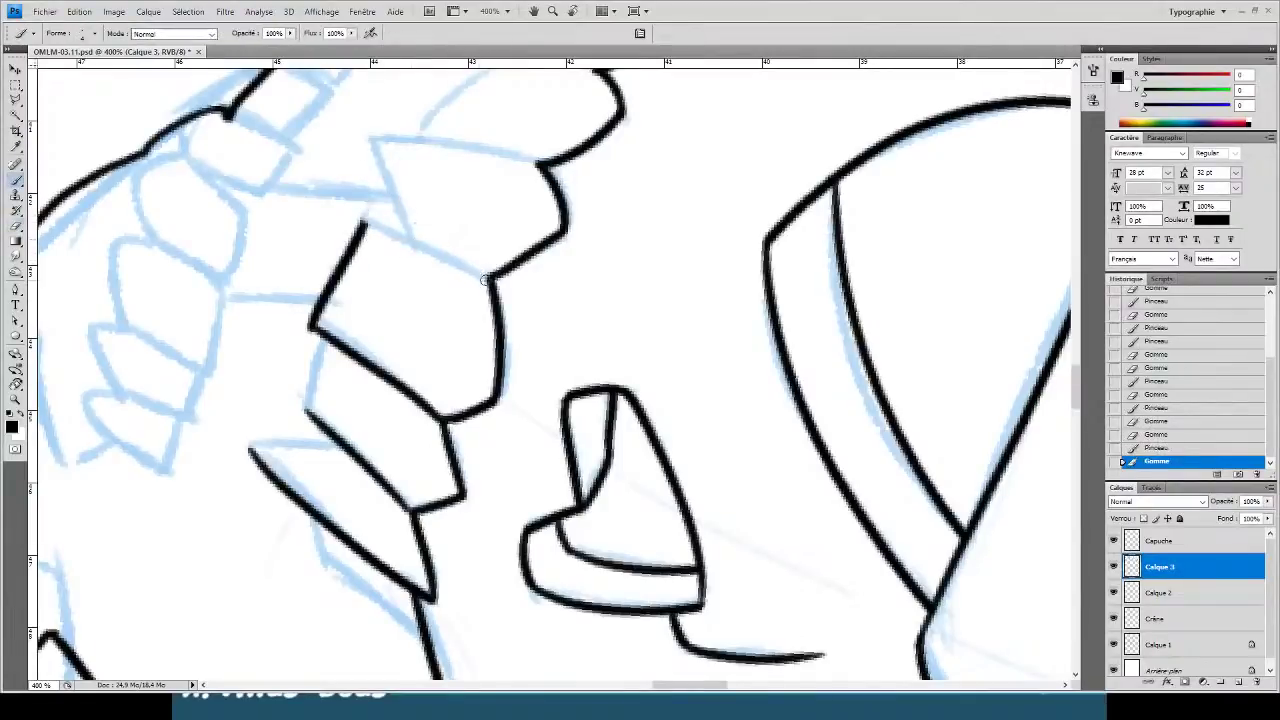
mouse_move(490, 275)
mouse_down()
mouse_move(311, 186)
mouse_move(277, 172)
mouse_up()
key(e)
mouse_move(343, 206)
mouse_down()
mouse_move(351, 194)
mouse_move(268, 170)
mouse_up()
key(b)
- Ink the second upper tooth's biting edge from the third tooth's side and erase the overshoot
drag(326, 342, 289, 419)
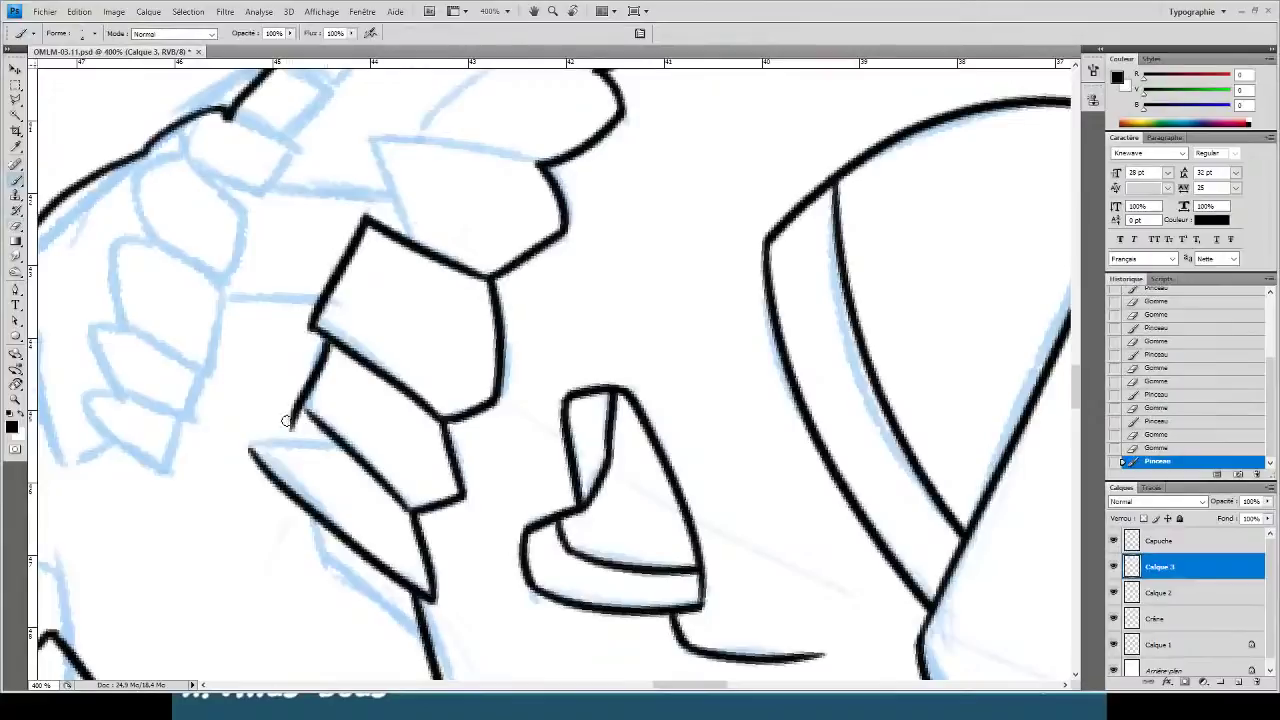
key(ctrl+z)
drag(331, 342, 296, 434)
key(e)
- Close the first pointed upper tooth with a slanted edge from its tip to the second tooth's side
key(r)
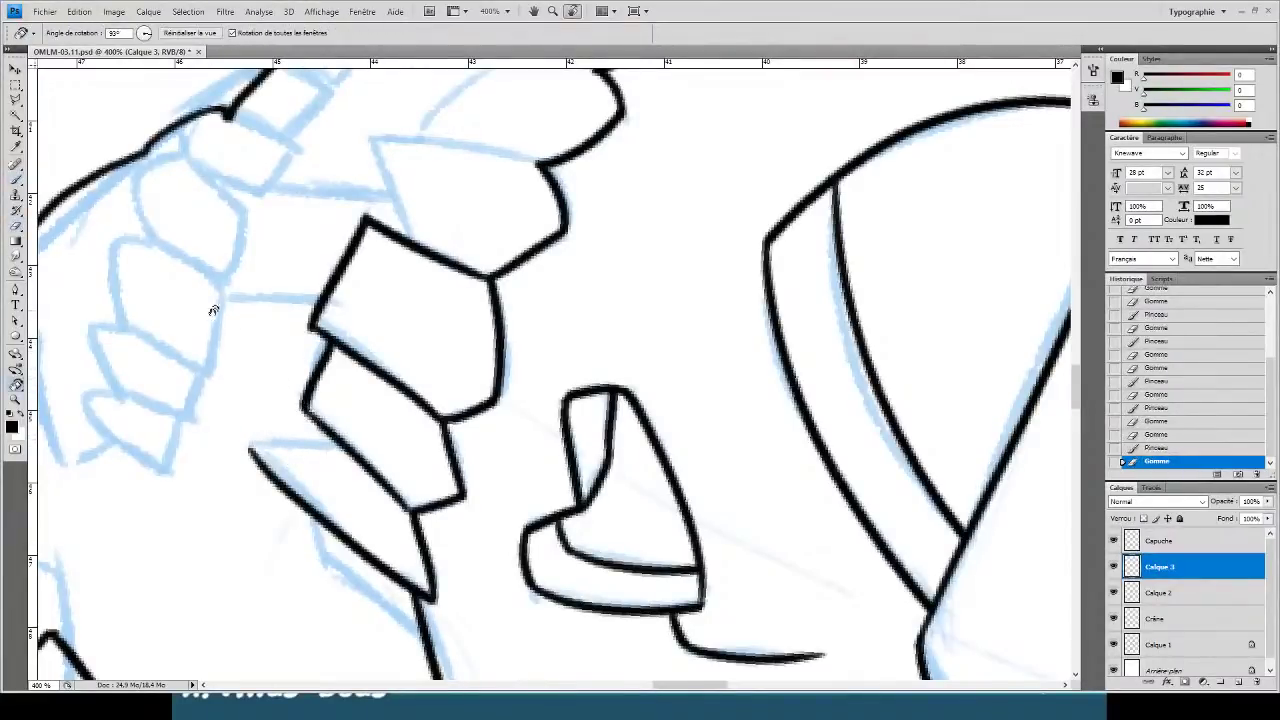
drag(211, 306, 450, 156)
key(b)
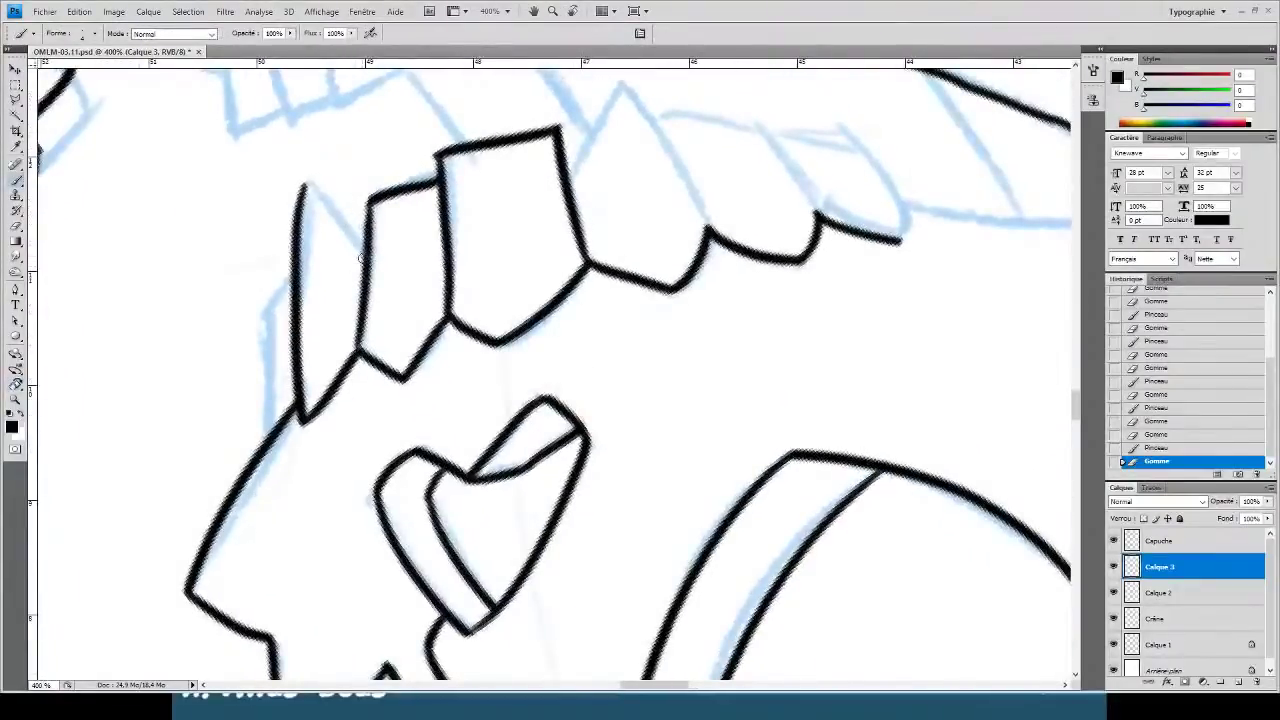
mouse_move(362, 258)
mouse_down()
mouse_move(277, 139)
mouse_move(261, 140)
mouse_move(284, 149)
mouse_move(270, 190)
mouse_move(277, 157)
mouse_up()
key(e)
key(b)
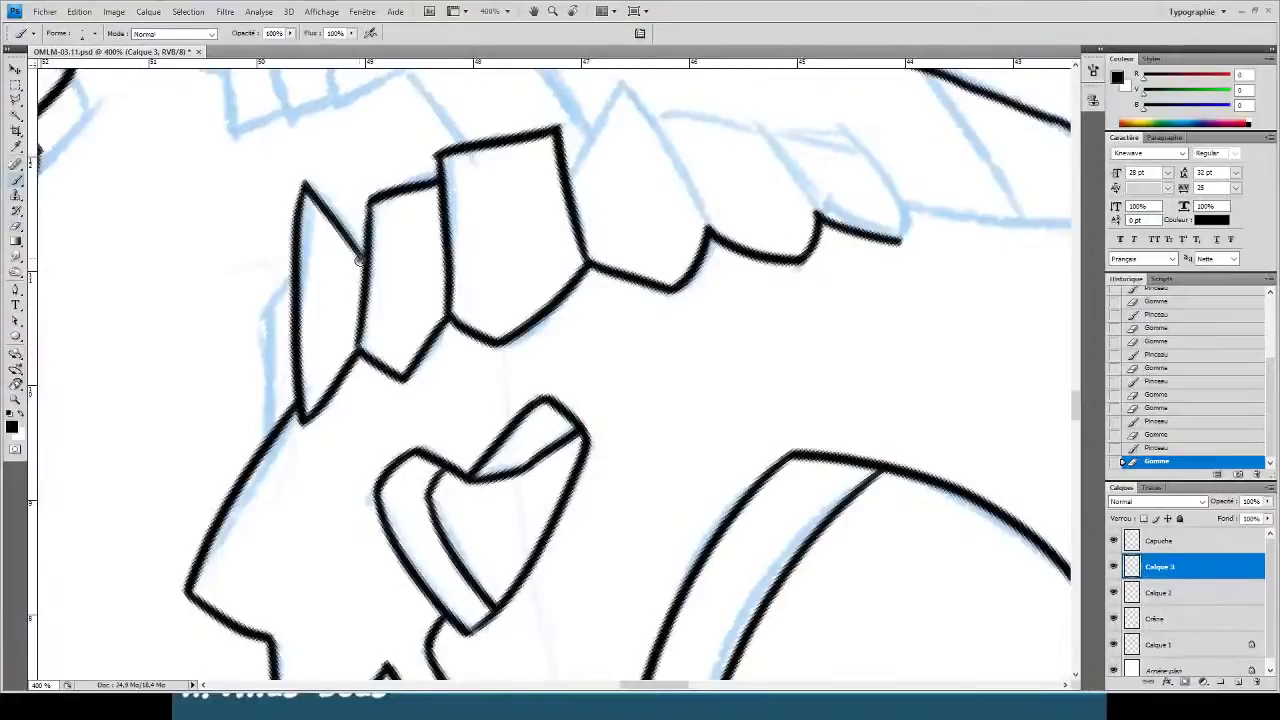
drag(348, 240, 362, 266)
key(e)
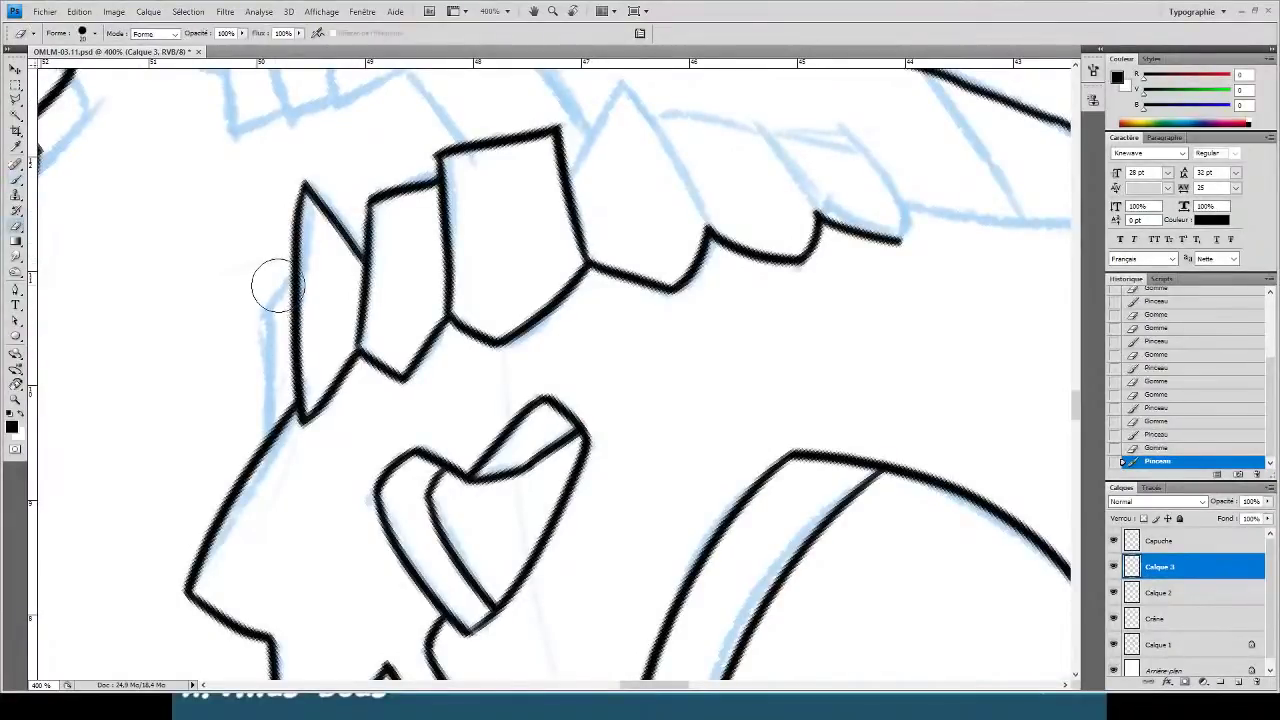
- Ink the partly hidden back tooth behind the first pointed tooth, with its outer side and short slanted tip edge
key(b)
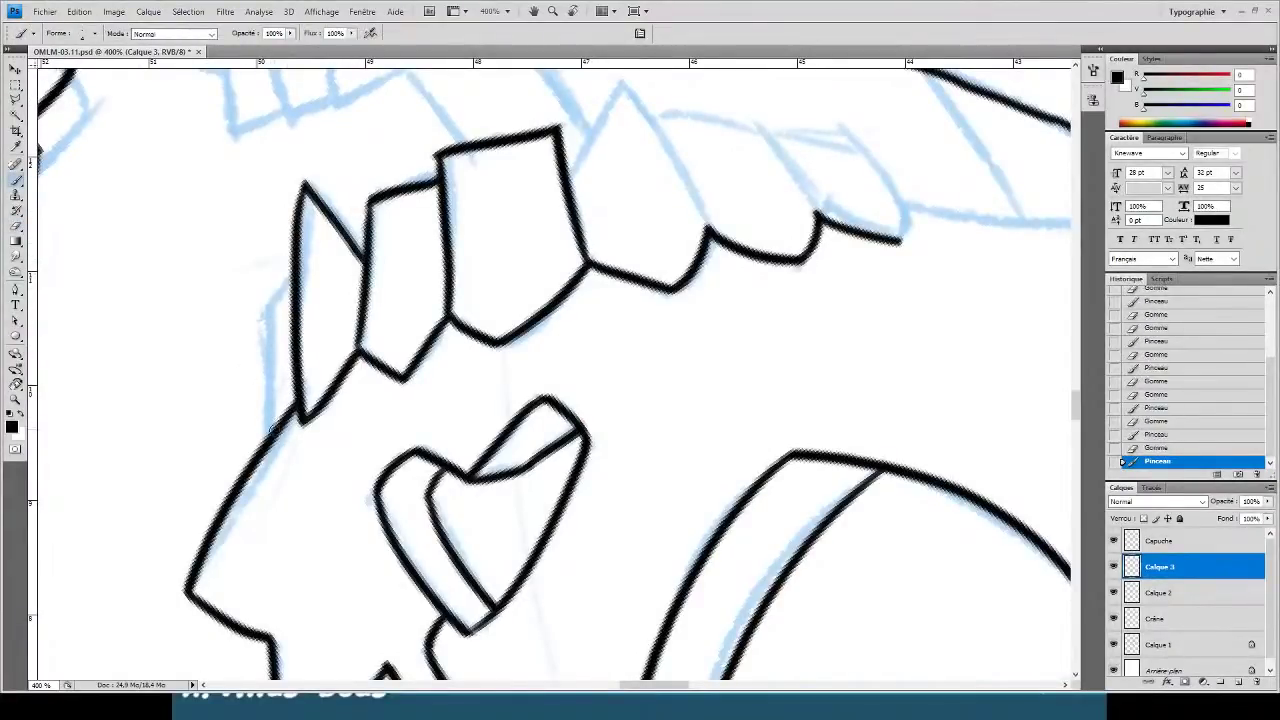
drag(272, 427, 254, 282)
key(ctrl+z)
key(ctrl+z)
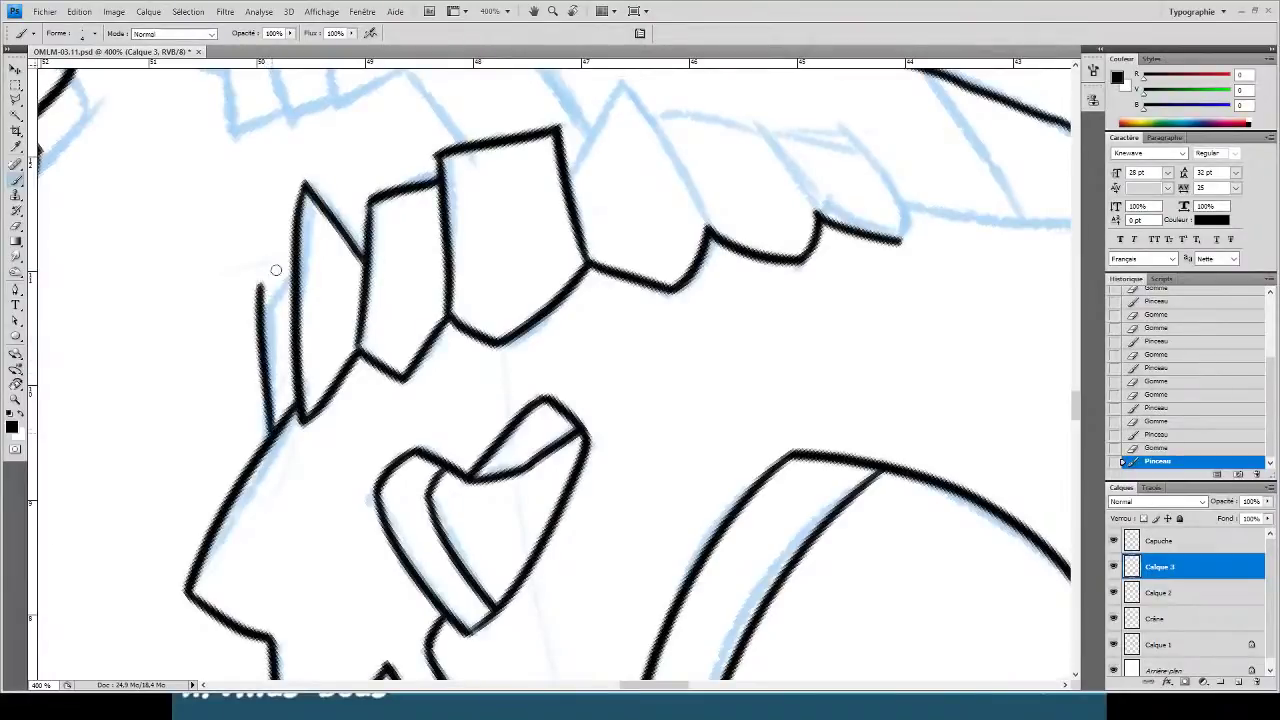
key(ctrl+z)
mouse_move(272, 432)
mouse_down()
mouse_move(267, 296)
mouse_move(236, 333)
mouse_up()
key(e)
click(269, 284)
key(b)
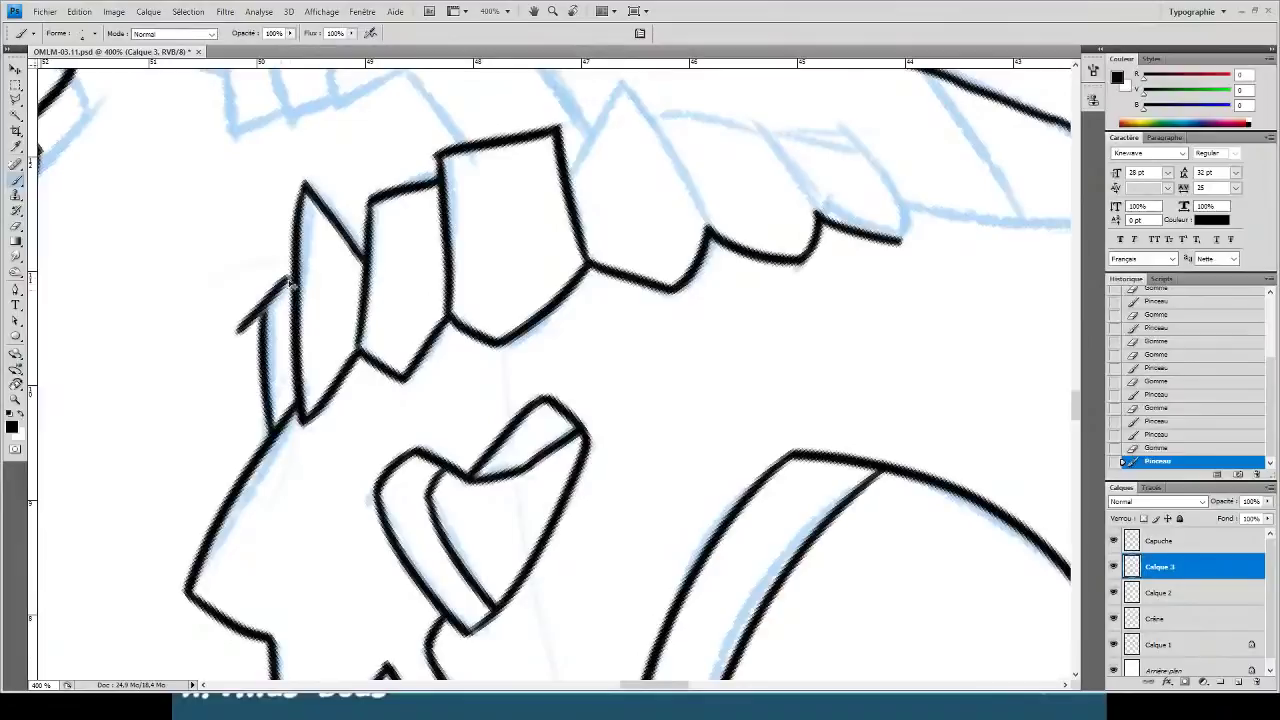
key(ctrl+z)
mouse_move(290, 281)
mouse_down()
mouse_move(239, 331)
mouse_move(236, 298)
mouse_up()
key(e)
- Ink the two converging edges of the fourth upper tooth down to its sharp tip and clean the point
drag(195, 249, 54, 383)
key(b)
drag(430, 312, 480, 217)
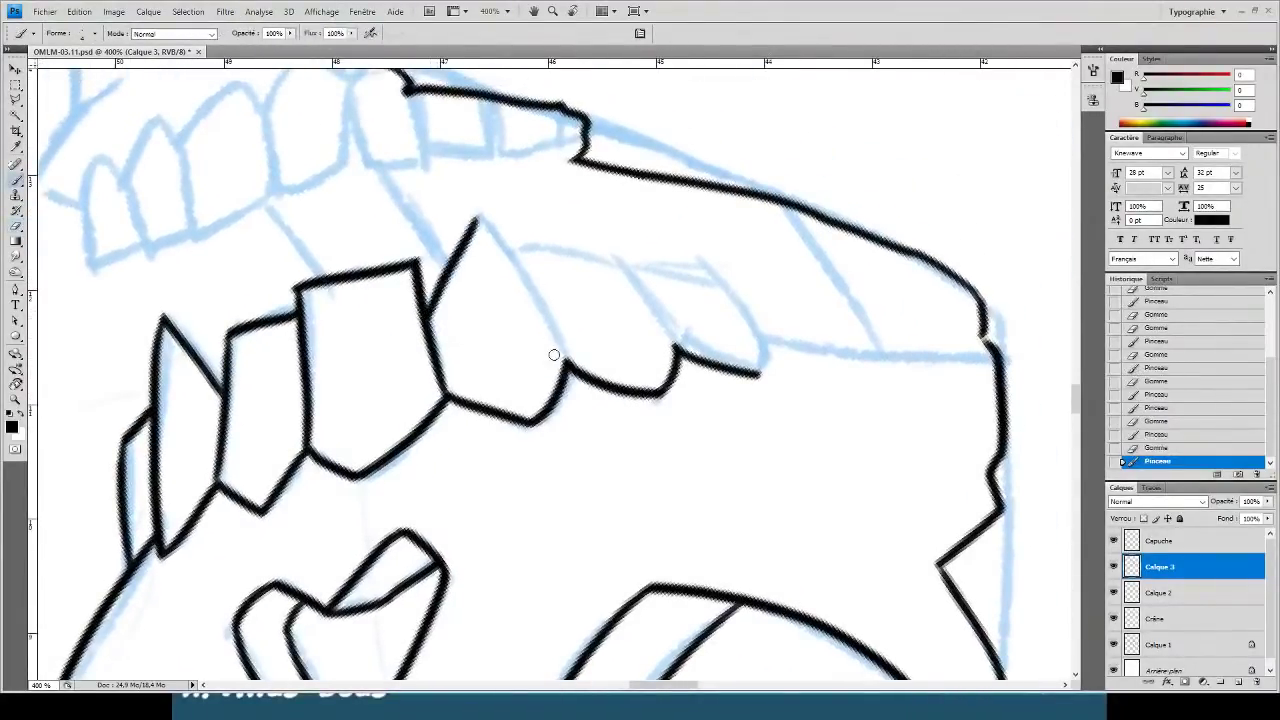
drag(562, 362, 474, 212)
key(e)
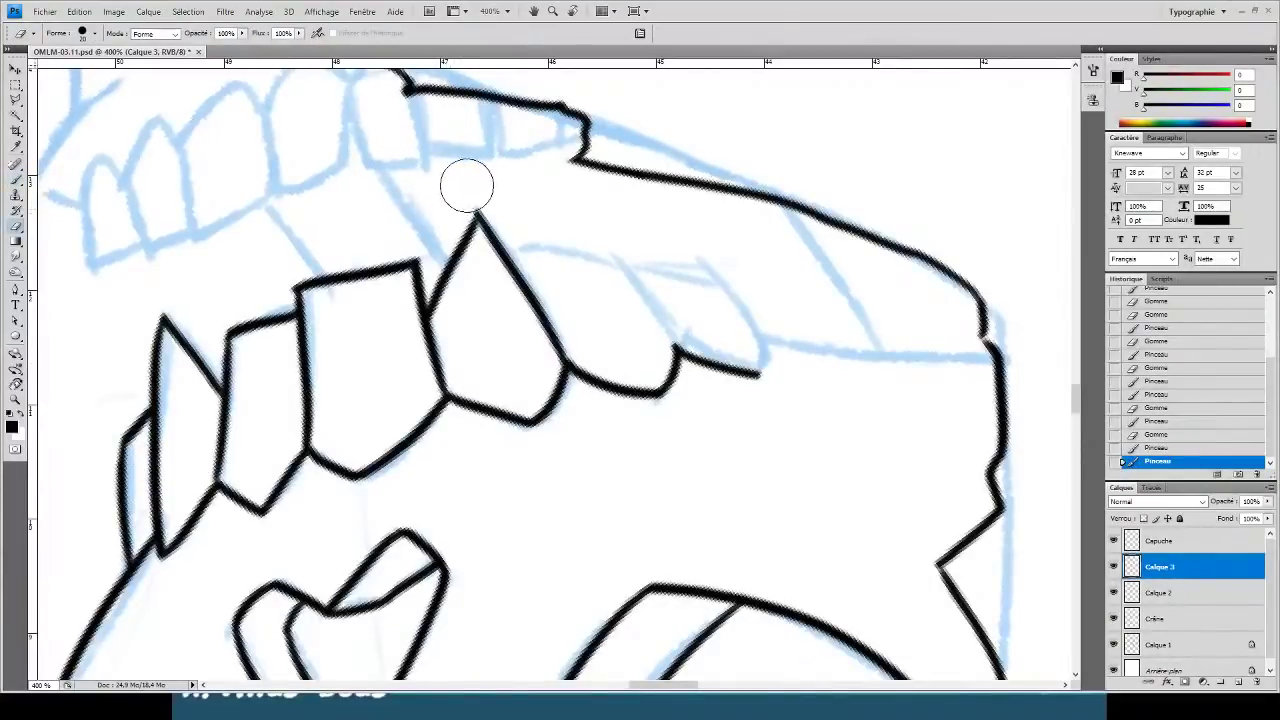
- Ink the fifth upper tooth's sides and biting edge and erase the overshoots at its corners
key(b)
drag(675, 350, 563, 209)
key(e)
key(b)
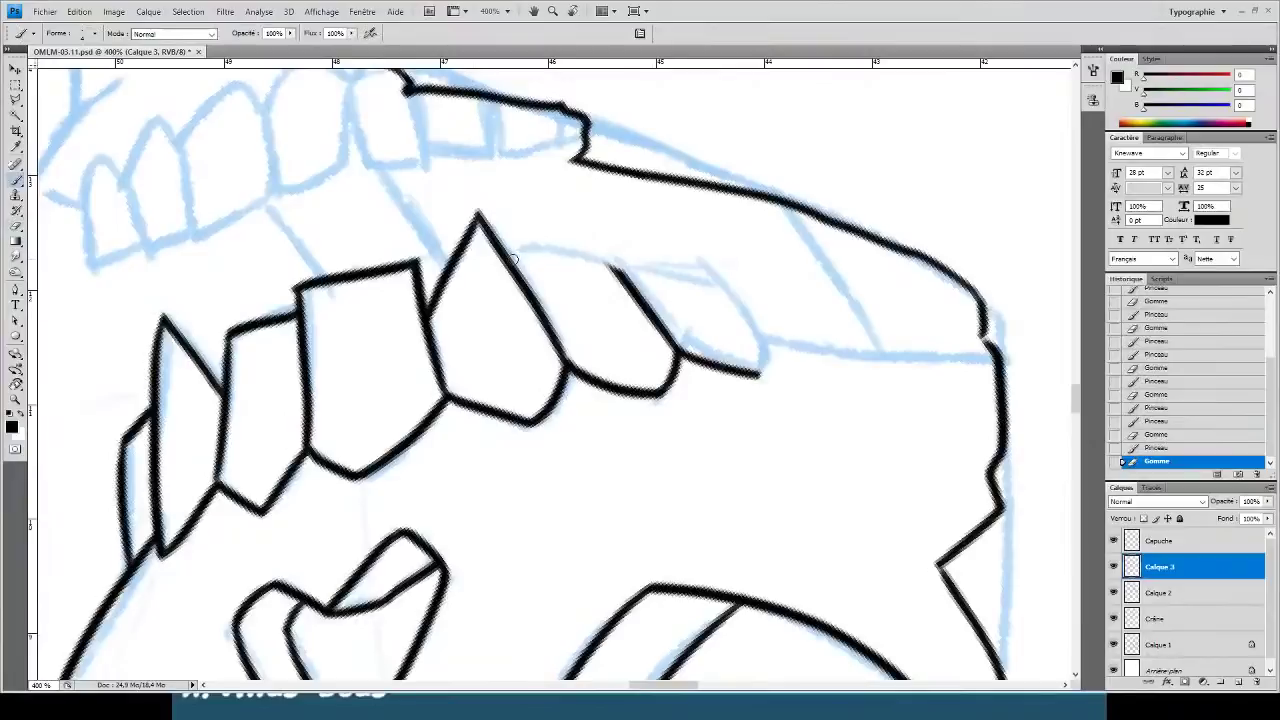
mouse_move(566, 361)
mouse_down()
mouse_move(514, 206)
mouse_move(555, 232)
mouse_move(563, 258)
mouse_move(667, 276)
mouse_move(668, 293)
mouse_up()
key(e)
key(b)
key(e)
drag(598, 208, 654, 281)
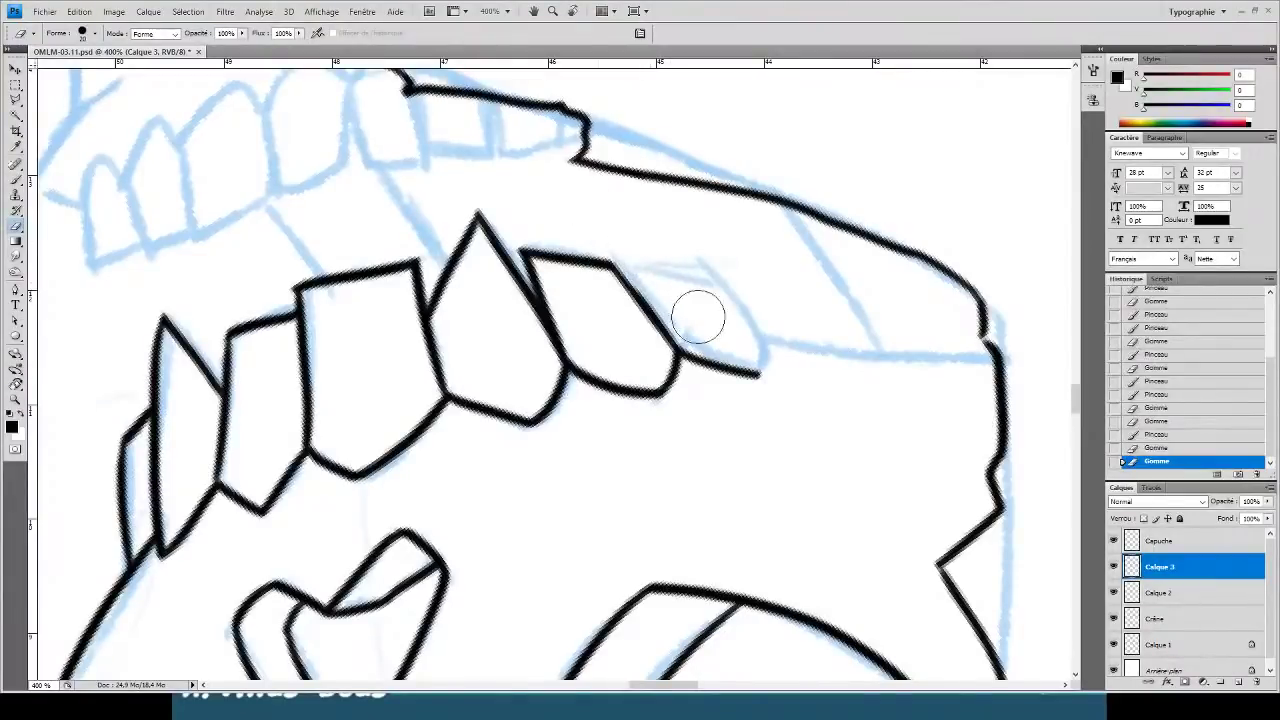
- Ink the sixth upper tooth's outer side and biting edge and trim the ends at its corner
key(b)
drag(762, 338, 718, 275)
key(ctrl+z)
mouse_move(621, 273)
mouse_down()
mouse_move(752, 273)
mouse_move(708, 231)
mouse_up()
key(e)
drag(748, 283, 694, 217)
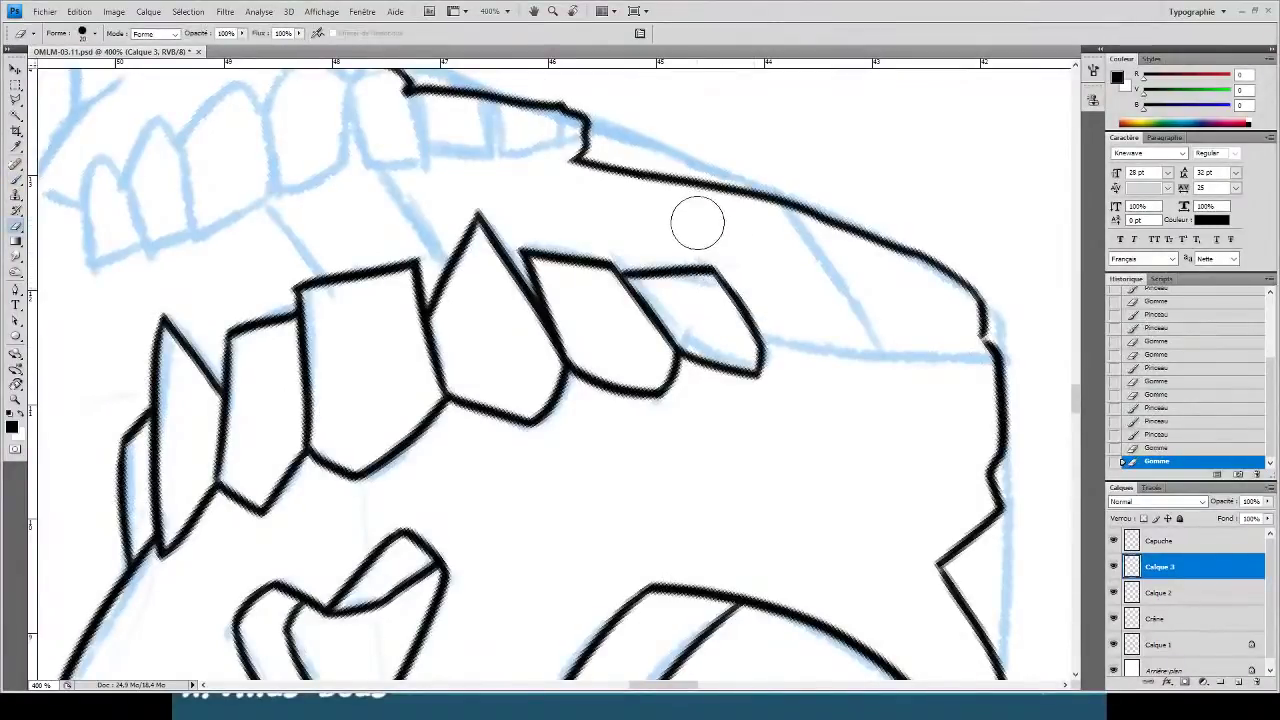
- Ink the curved cheek line from the sixth tooth to the hood's edge and merge both working layers into Crâne
key(r)
mouse_move(540, 220)
mouse_down()
mouse_move(700, 194)
mouse_move(752, 337)
mouse_move(623, 151)
mouse_up()
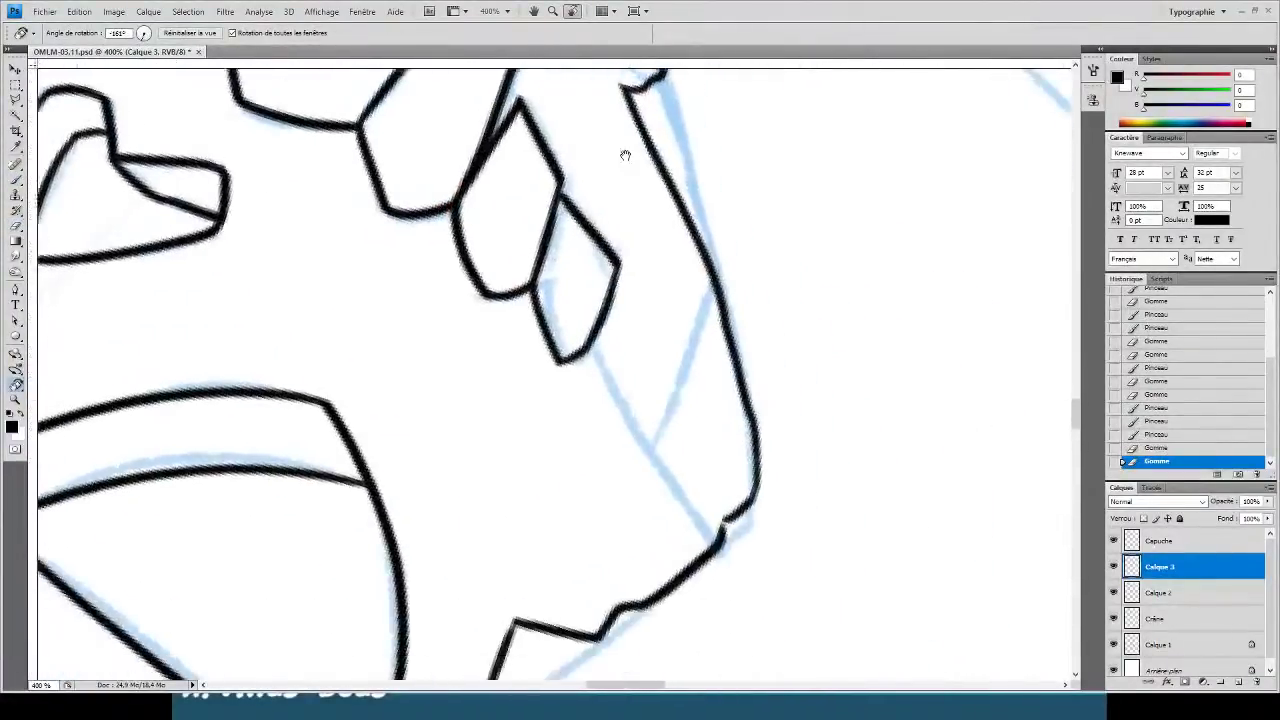
key(b)
drag(577, 330, 728, 571)
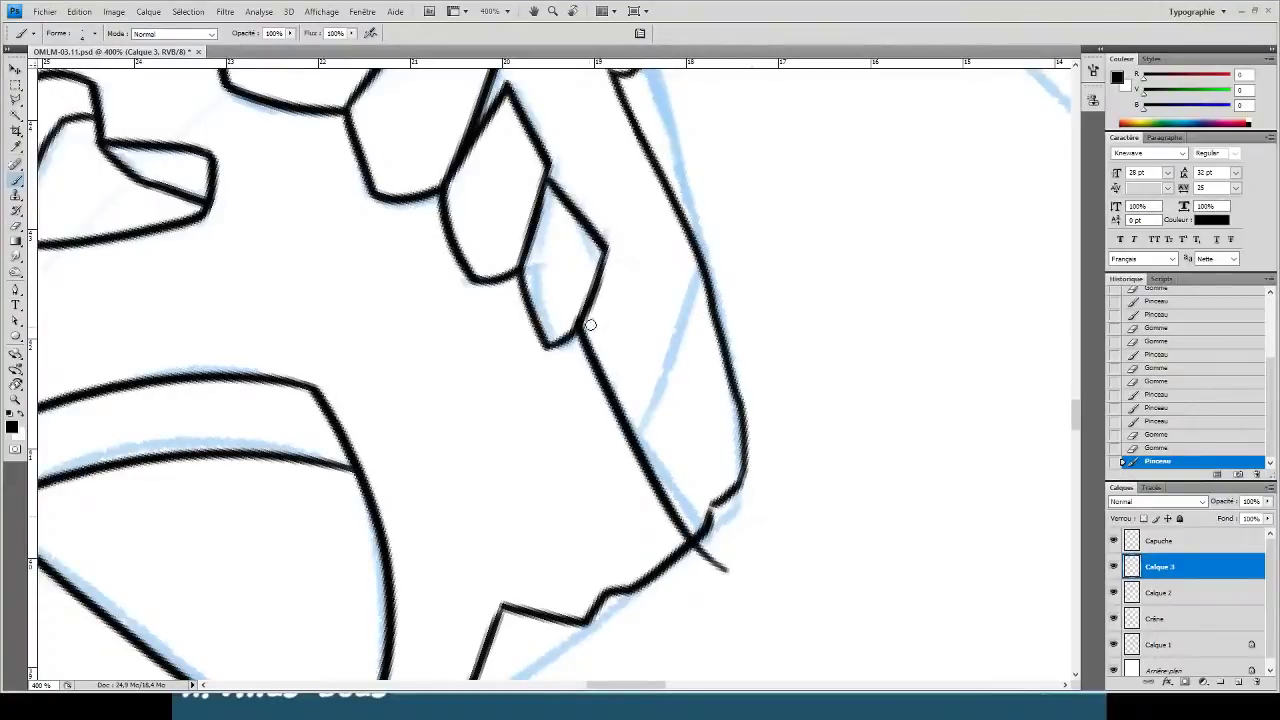
key(ctrl+z)
mouse_move(580, 332)
mouse_down()
mouse_move(742, 502)
mouse_move(722, 442)
mouse_up()
key(e)
key(ctrl+e)
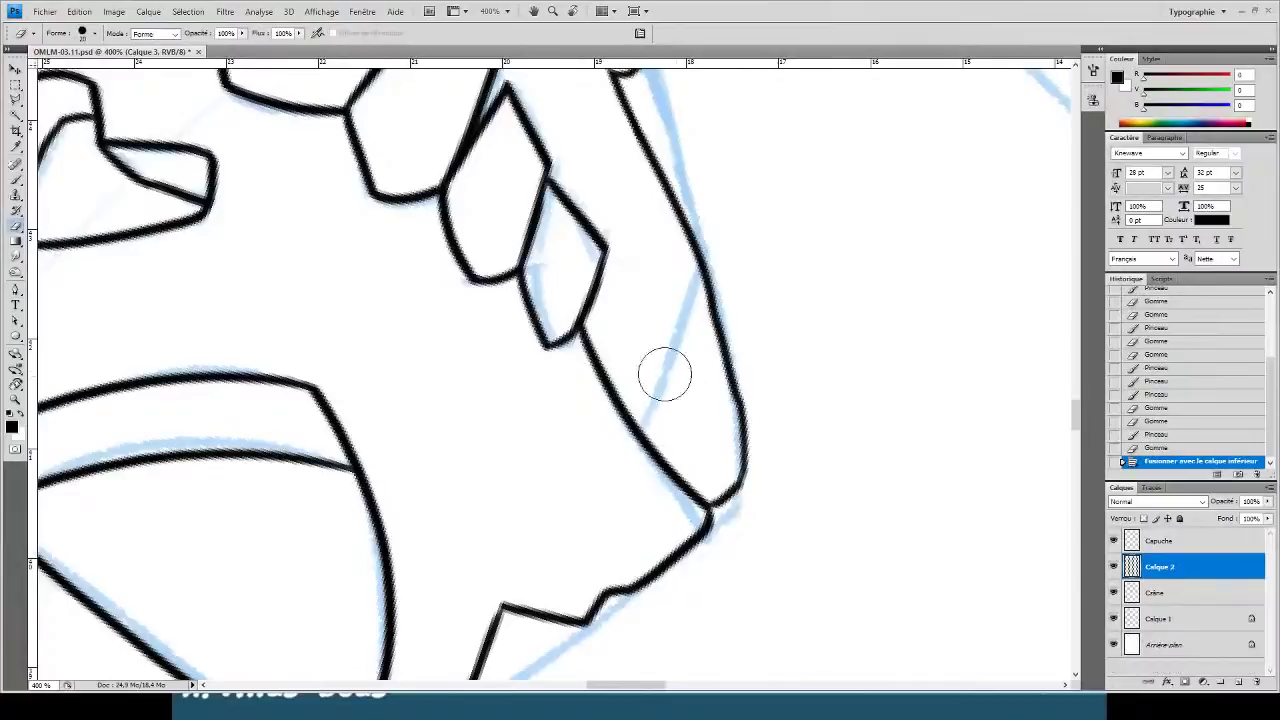
key(ctrl+e)
- Ink the short jaw line from the cheek curve to the hood's edge and erase the part crossing the hood
key(b)
drag(644, 428, 718, 170)
key(e)
mouse_move(737, 289)
mouse_down()
mouse_move(740, 307)
mouse_move(731, 246)
mouse_up()
mouse_move(670, 162)
mouse_down()
mouse_move(886, 457)
mouse_move(670, 628)
mouse_up()
key(r)
drag(457, 173, 754, 118)
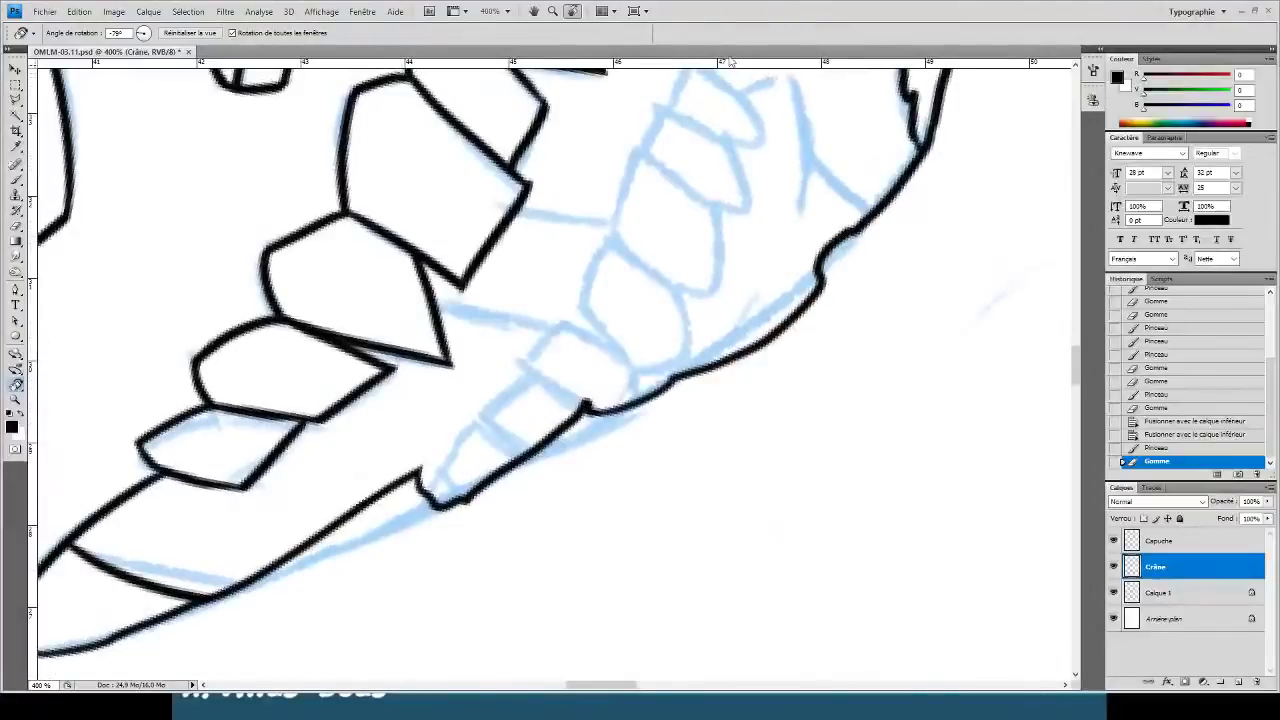
- Ink the scalloped gum line beneath the four front lower teeth on the Crâne layer and clean up its corners
key(b)
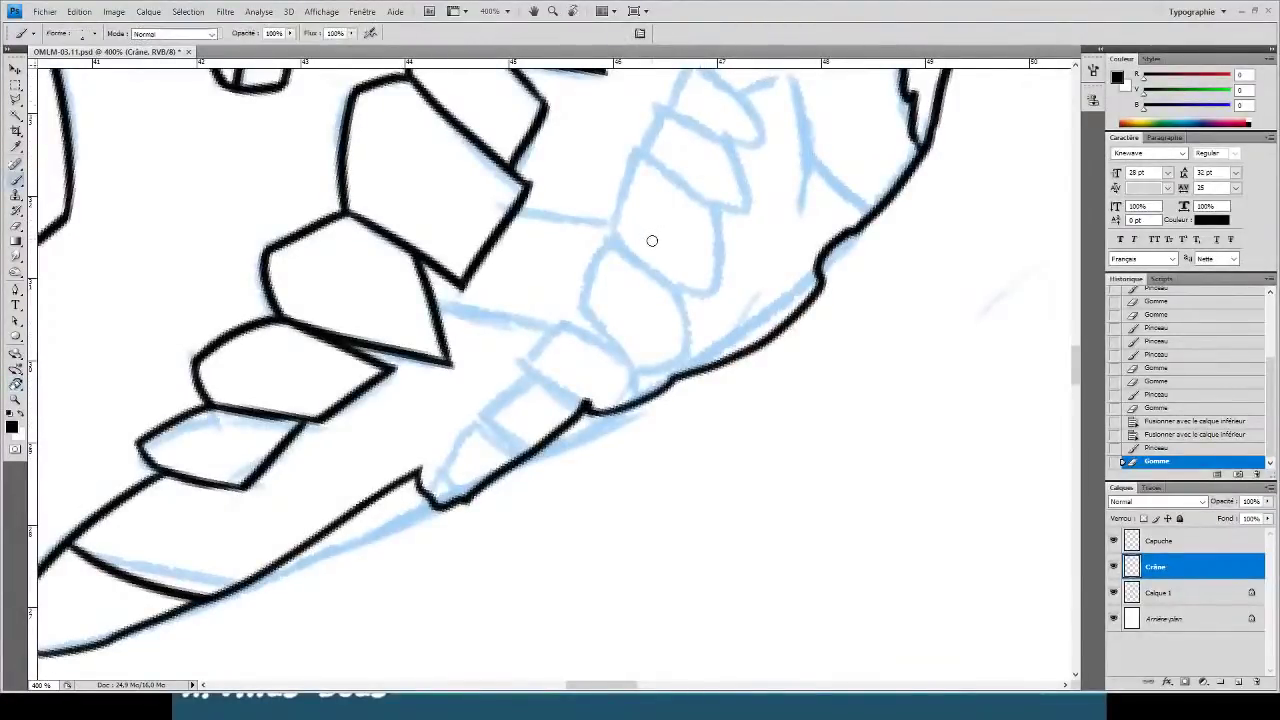
mouse_move(634, 371)
mouse_down()
mouse_move(687, 290)
mouse_move(703, 194)
mouse_move(688, 188)
mouse_move(722, 114)
mouse_move(743, 129)
mouse_move(752, 98)
mouse_up()
key(e)
key(b)
key(e)
key(b)
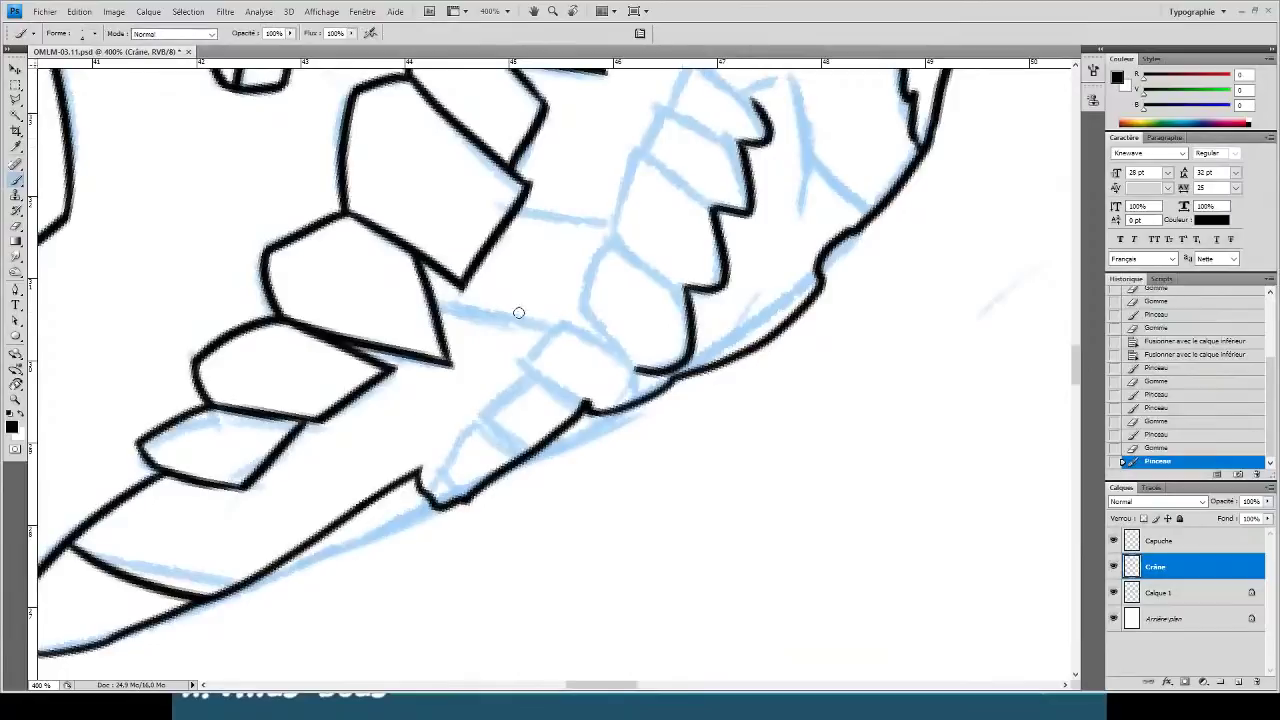
- Rotate the canvas and ink one side and the biting edge of the large middle lower tooth, trimming the overshoots
key(r)
drag(512, 303, 584, 249)
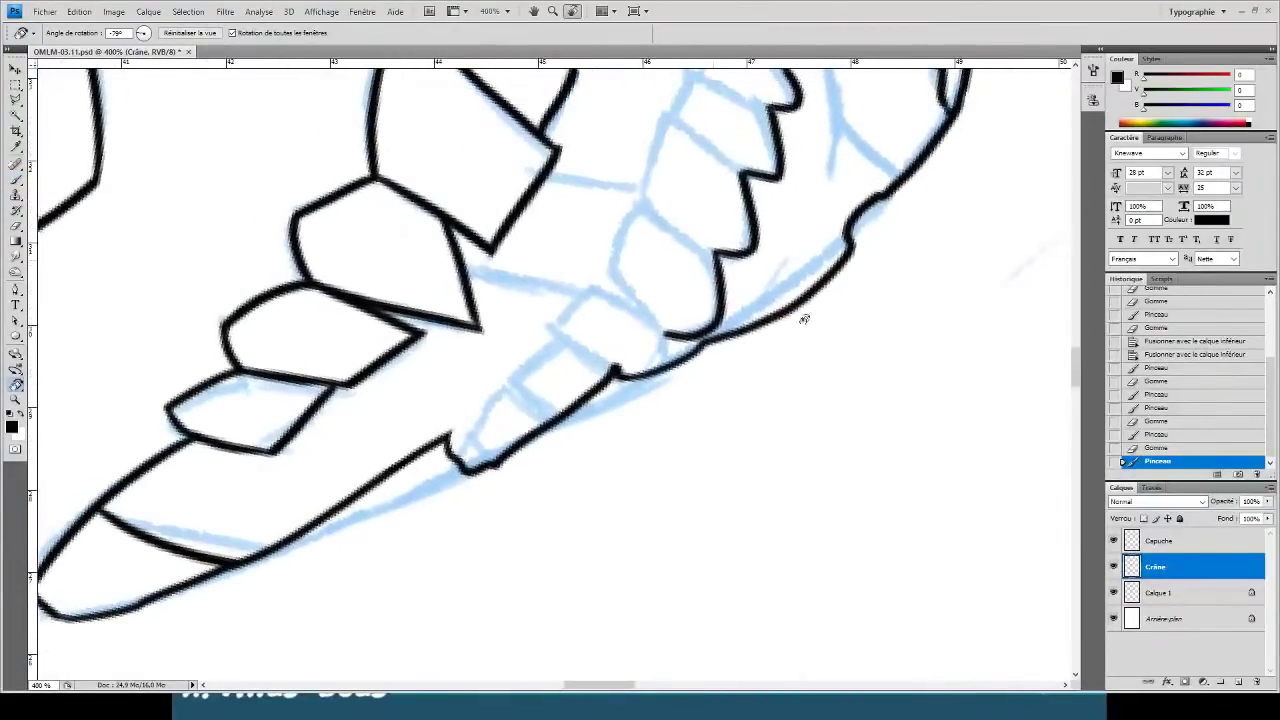
mouse_move(804, 318)
mouse_down()
mouse_move(694, 420)
mouse_move(715, 469)
mouse_move(752, 346)
mouse_move(706, 374)
mouse_move(871, 366)
mouse_move(858, 368)
mouse_up()
key(b)
key(e)
key(b)
key(e)
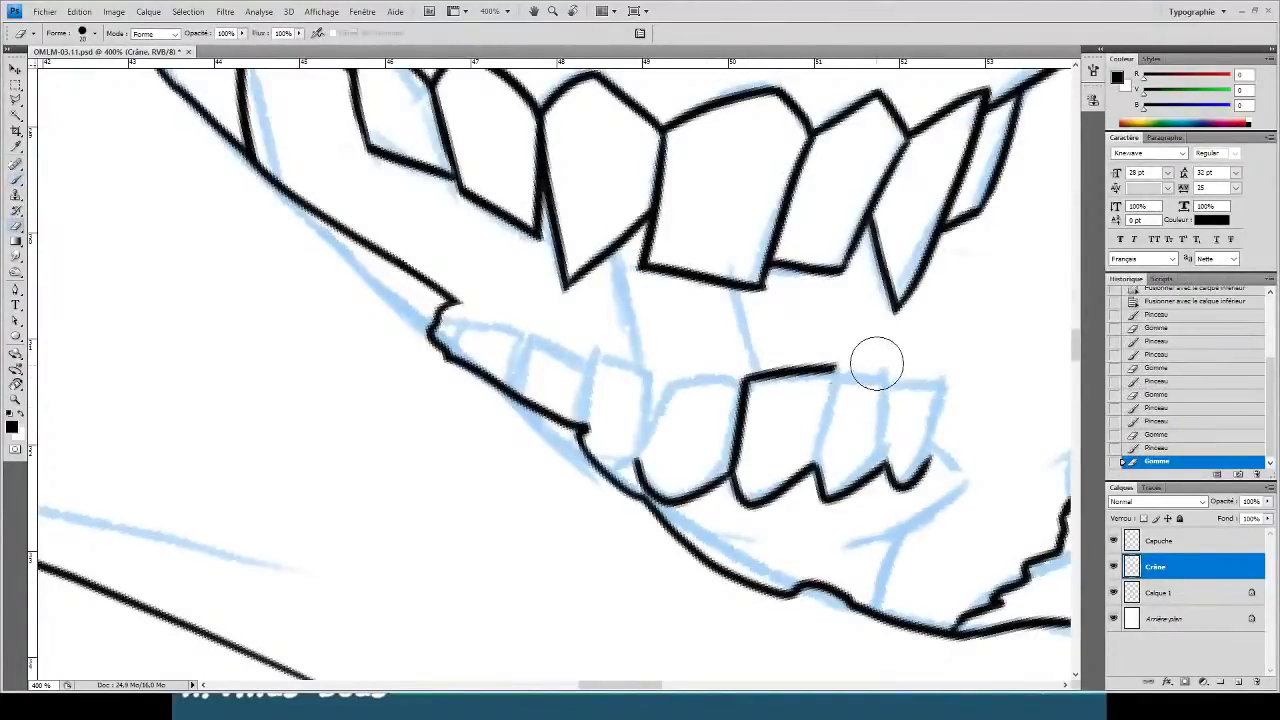
- Ink the middle lower tooth's other side and the neighbouring tooth's biting edge, erasing the overshoots
key(b)
key(e)
mouse_move(821, 432)
mouse_down()
mouse_move(840, 337)
mouse_move(907, 382)
mouse_up()
key(b)
key(e)
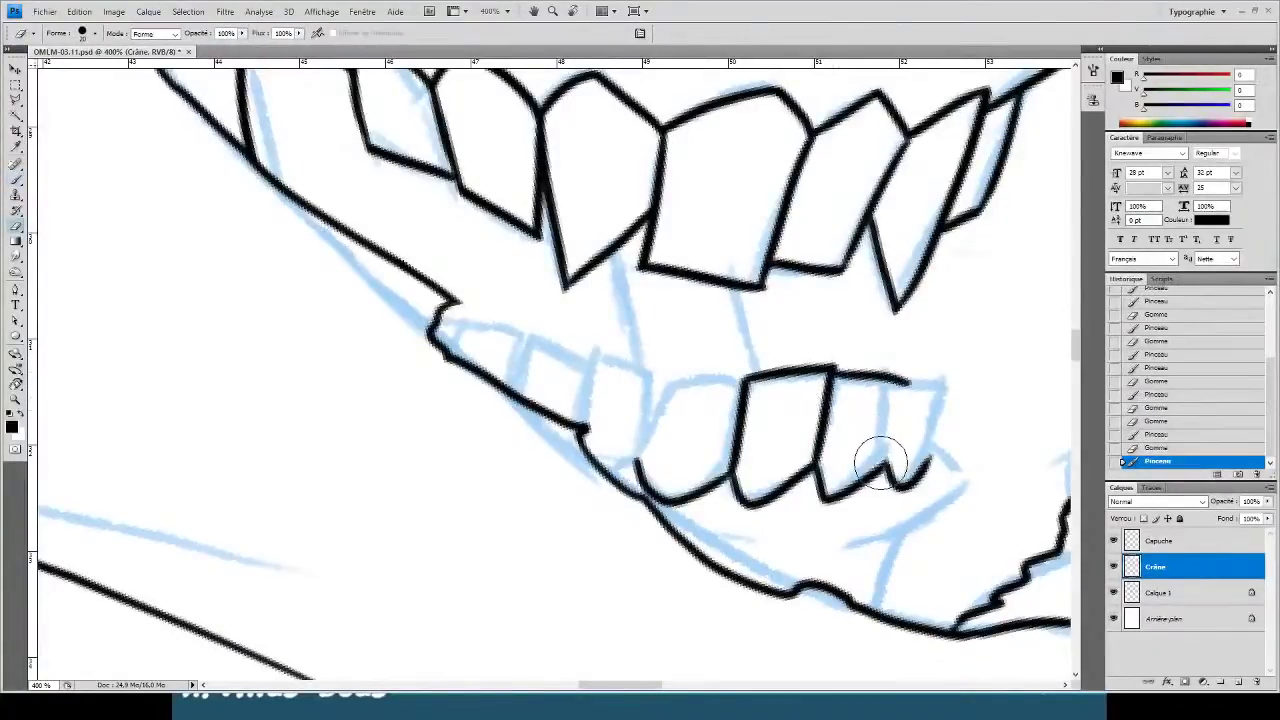
- Ink the remaining sides and biting edge of the last two lower teeth at the open end of the row and trim their corners
key(b)
drag(886, 463, 908, 340)
key(e)
mouse_move(903, 392)
mouse_down()
mouse_move(926, 349)
mouse_move(886, 354)
mouse_move(914, 346)
mouse_up()
key(b)
mouse_move(922, 460)
mouse_down()
mouse_move(943, 380)
mouse_move(962, 374)
mouse_move(958, 342)
mouse_up()
key(e)
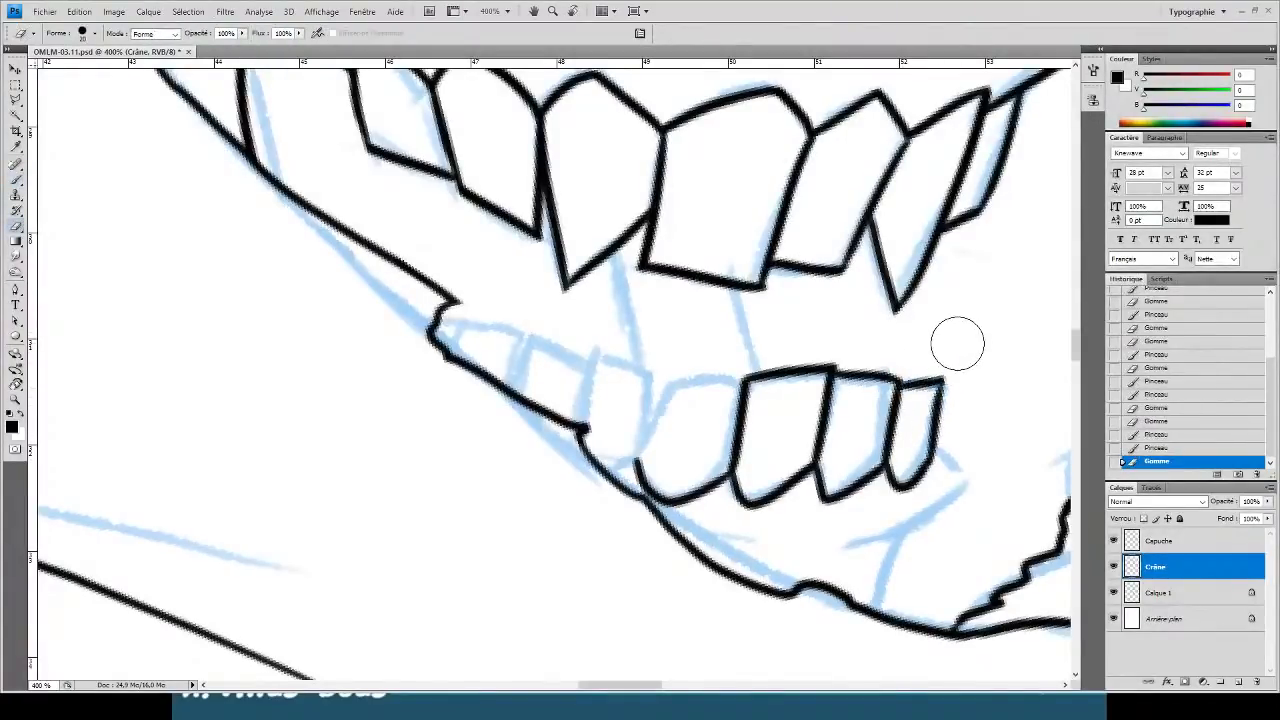
- Ink the biting edge and slanted side of the lower tooth between the large middle tooth and the jaw outline
key(b)
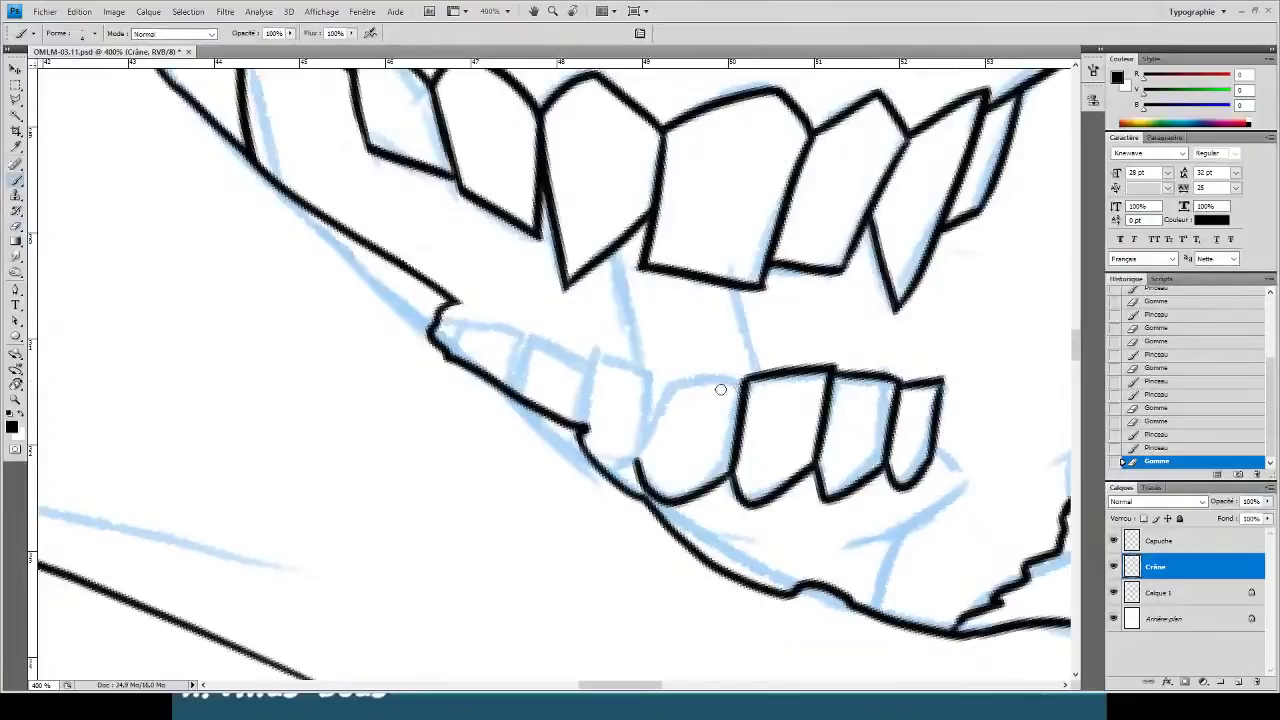
drag(742, 380, 666, 385)
mouse_move(635, 461)
mouse_down()
mouse_move(675, 362)
mouse_move(659, 382)
mouse_move(660, 357)
mouse_move(695, 365)
mouse_up()
key(e)
- Ink the narrow lower tooth overlapping the jaw outline and erase the ends crossing its corner and the outline
key(b)
mouse_move(638, 453)
mouse_down()
mouse_move(661, 352)
mouse_move(599, 352)
mouse_move(578, 430)
mouse_move(557, 443)
mouse_up()
key(e)
key(b)
key(e)
key(b)
drag(635, 457, 583, 480)
key(e)
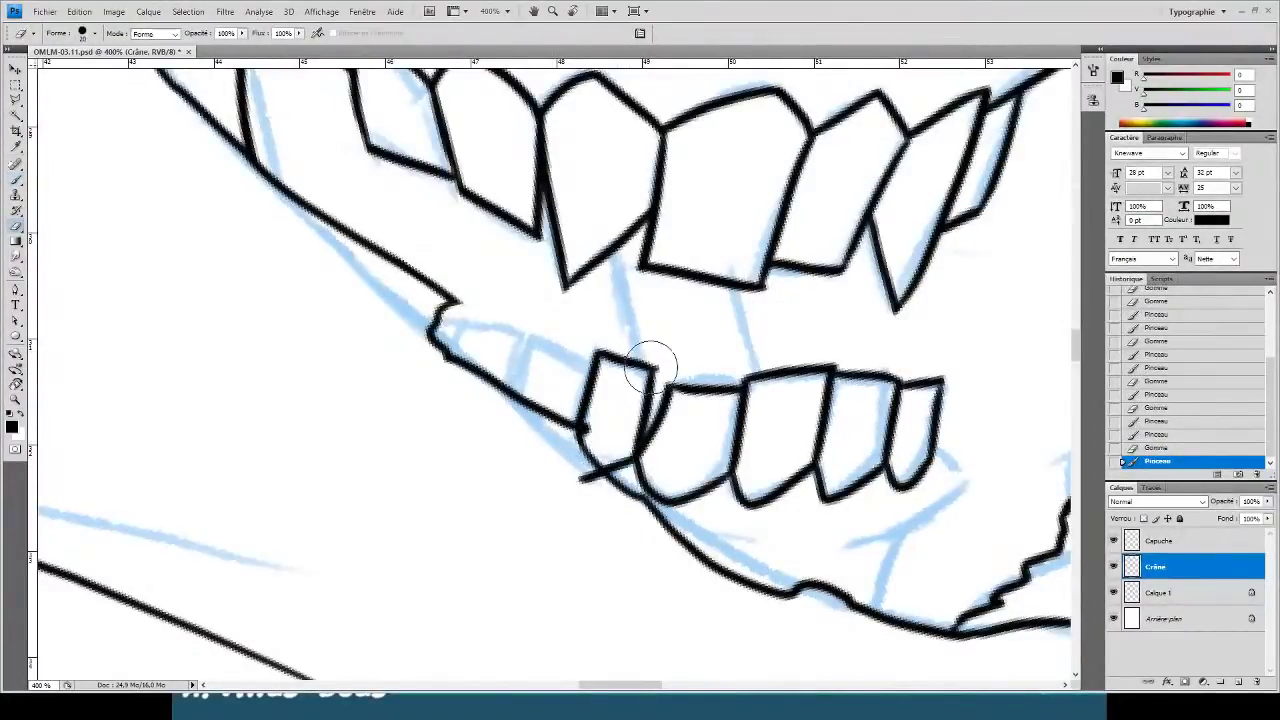
drag(668, 362, 668, 365)
drag(590, 450, 580, 478)
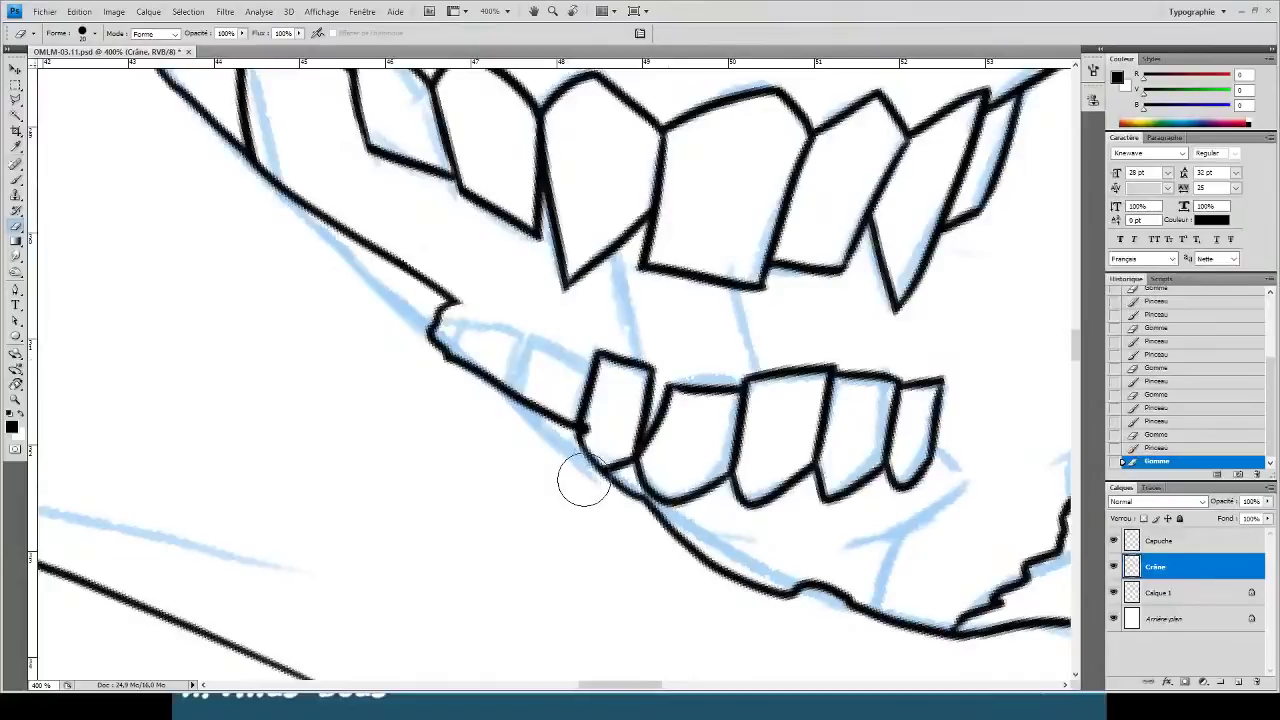
- Ink the small back lower teeth along the jaw outline with their biting edges and dividing lines
key(b)
mouse_move(590, 360)
mouse_down()
mouse_move(516, 333)
mouse_move(510, 383)
mouse_up()
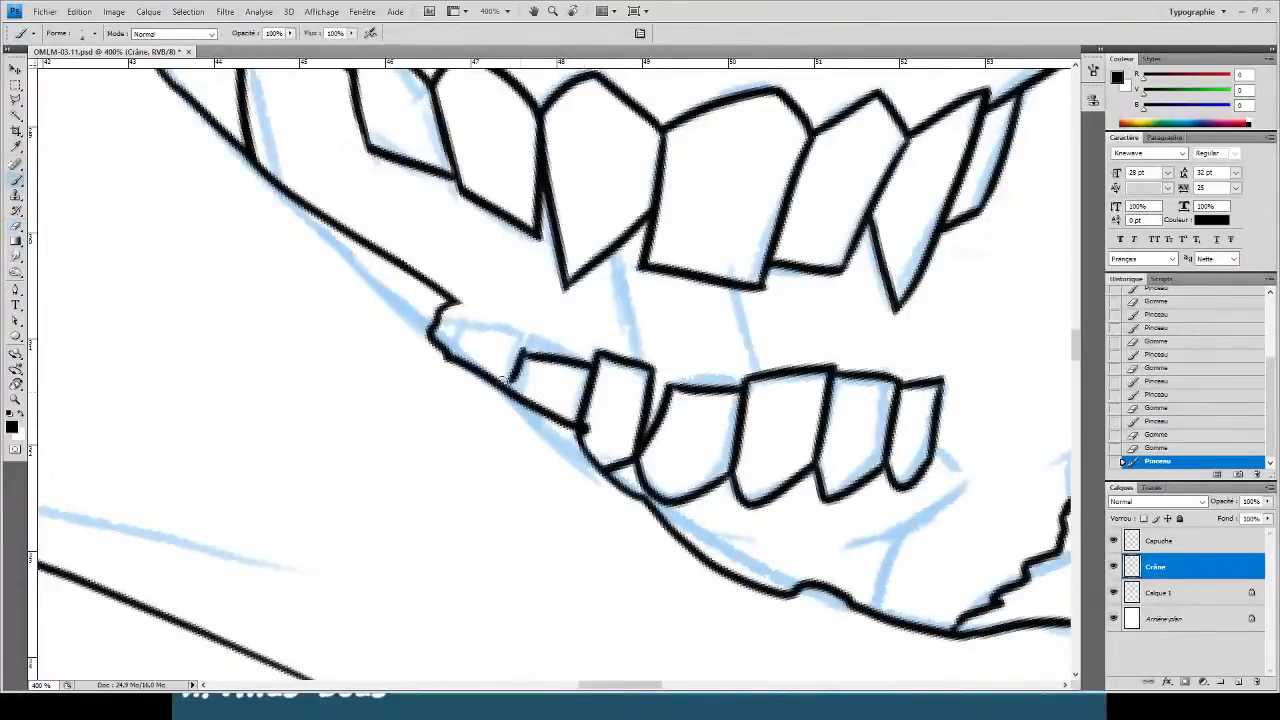
mouse_move(461, 330)
mouse_down()
mouse_move(518, 350)
mouse_move(454, 356)
mouse_move(432, 339)
mouse_up()
key(e)
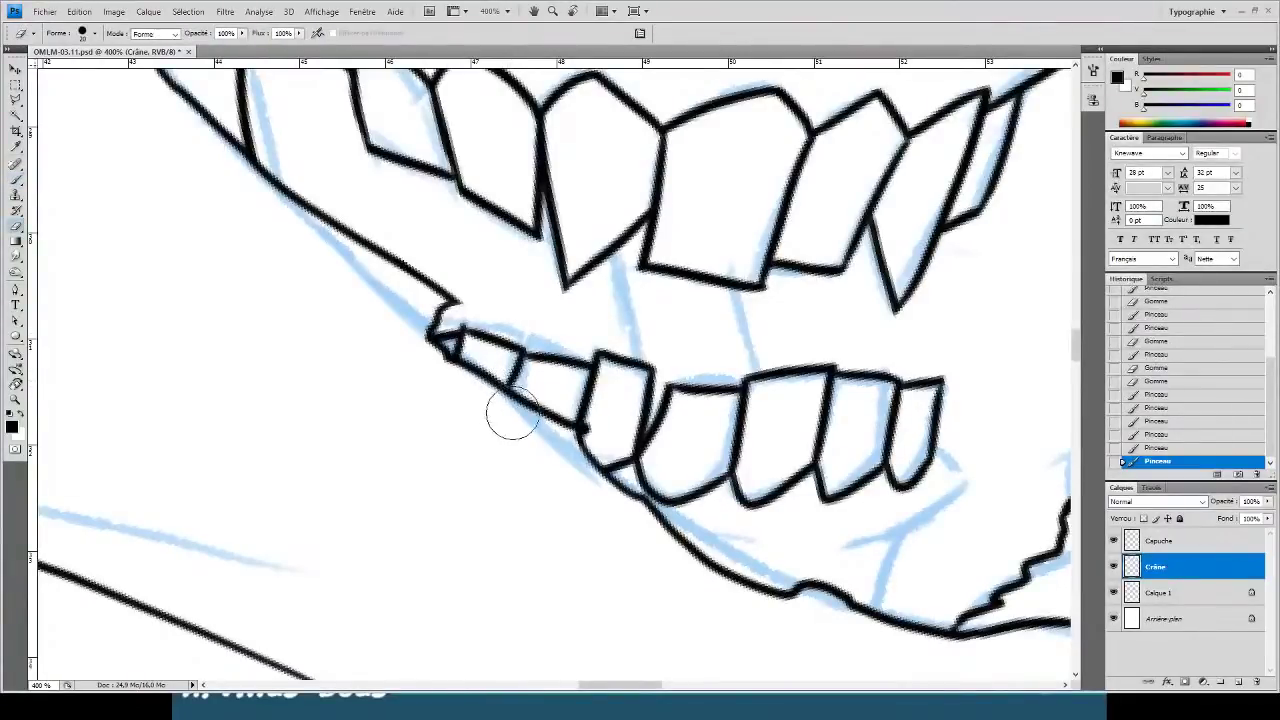
- Ink the angular chin line behind the last lower tooth and the short line down to the jaw outline, trimming overshoots
drag(433, 190, 246, 200)
key(b)
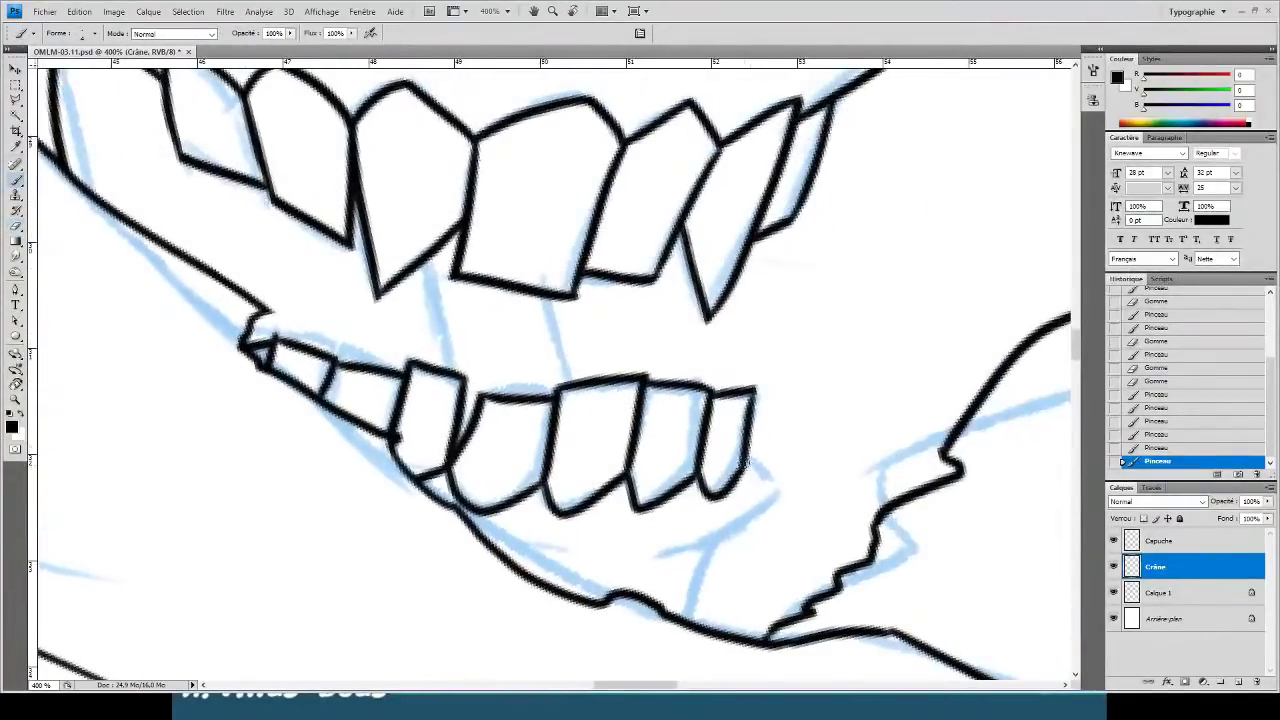
mouse_move(745, 462)
mouse_down()
mouse_move(795, 502)
mouse_move(632, 551)
mouse_up()
key(e)
key(b)
drag(721, 544, 657, 680)
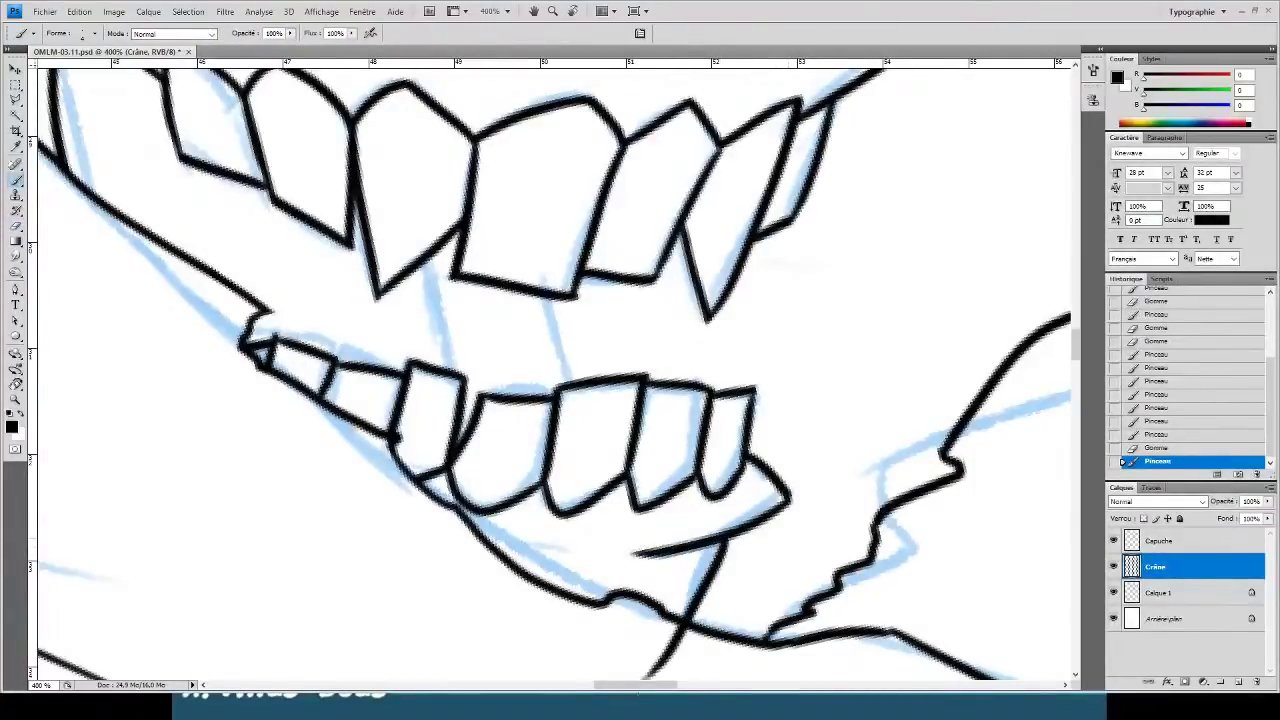
key(ctrl+z)
mouse_move(721, 543)
mouse_down()
mouse_move(653, 650)
mouse_move(668, 648)
mouse_up()
key(e)
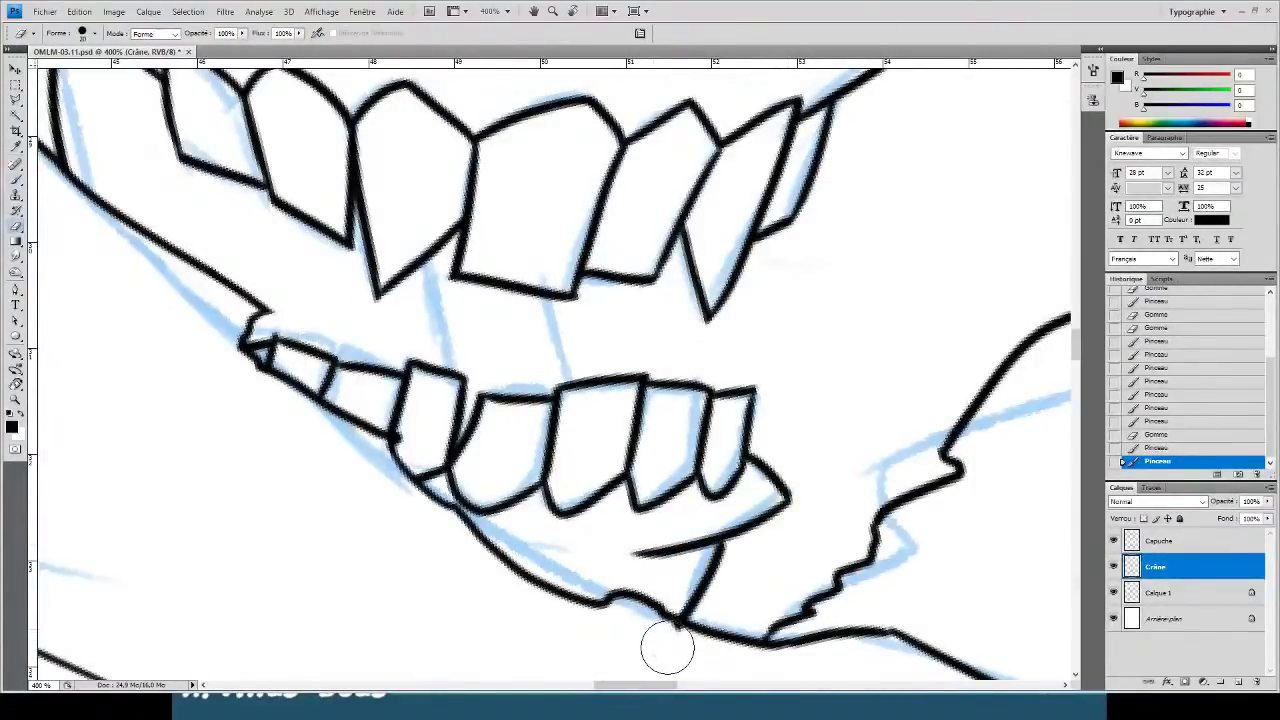
key(b)
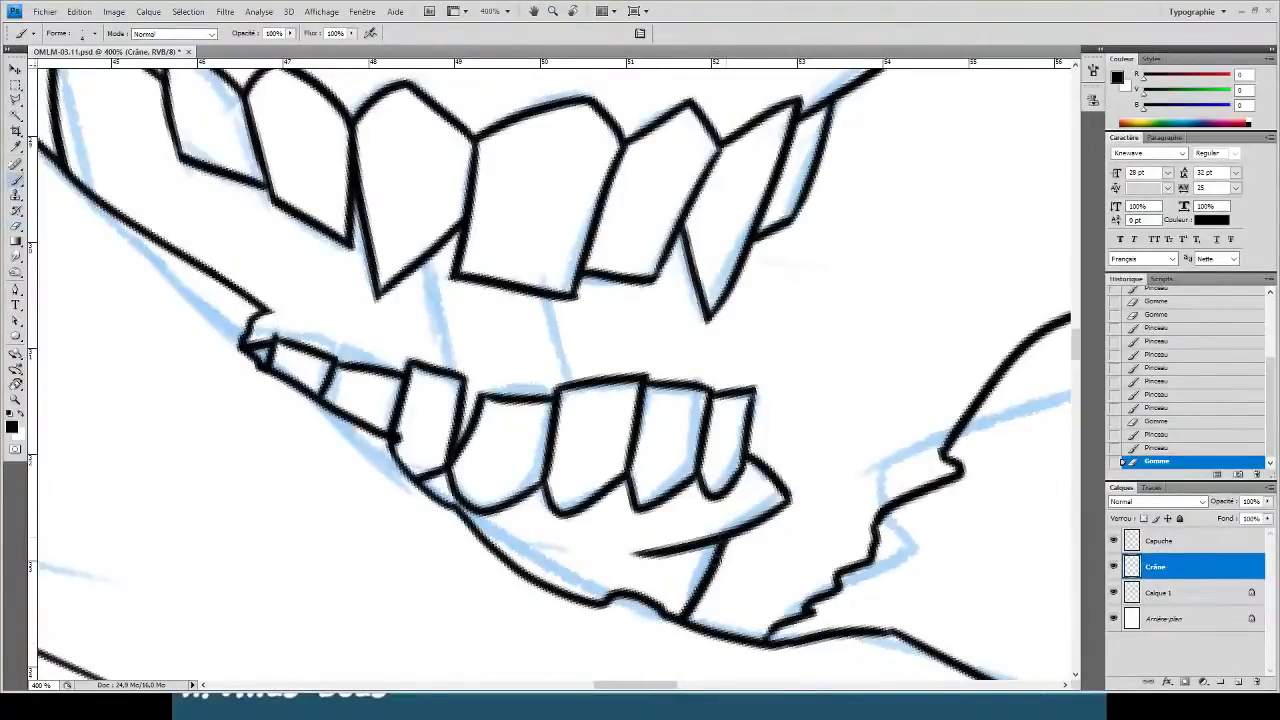
- On a new layer, ink two lines joining the upper and lower teeth, trim their ends and merge them into Crâne
click(706, 462)
drag(551, 340, 586, 420)
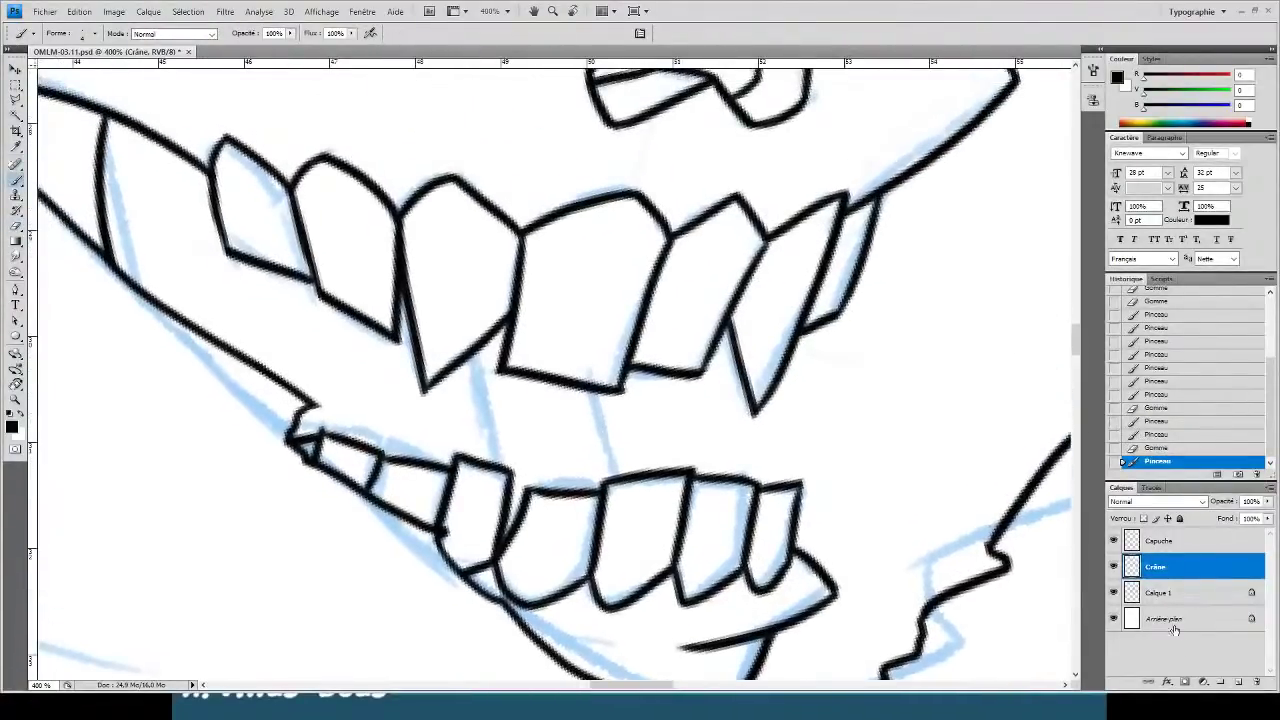
click(1238, 683)
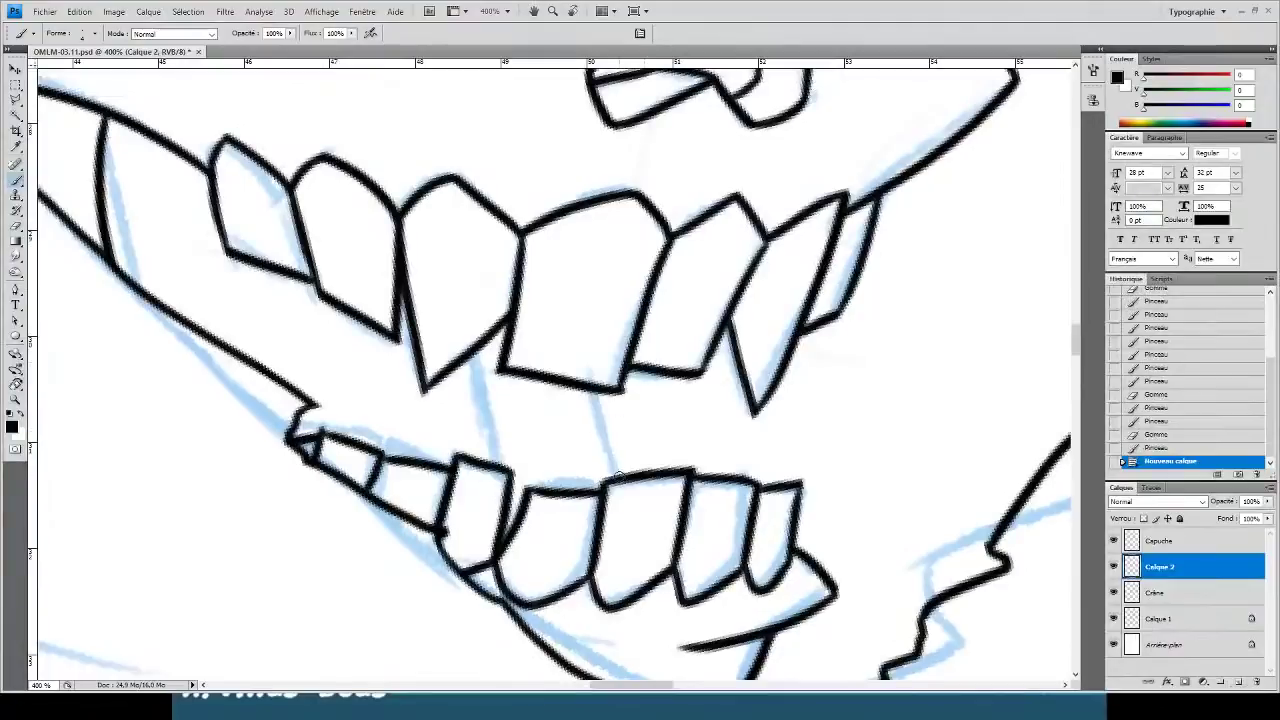
drag(619, 477, 577, 326)
key(ctrl+z)
drag(627, 488, 591, 330)
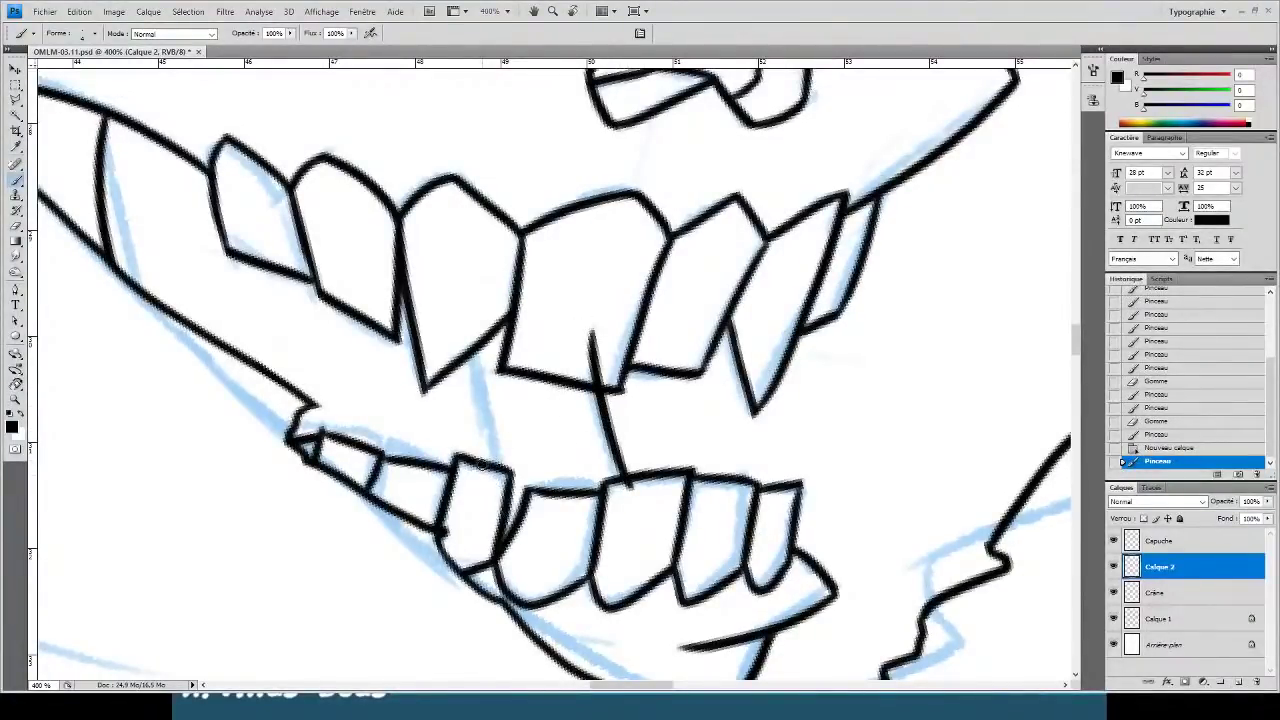
mouse_move(490, 468)
mouse_down()
mouse_move(464, 288)
mouse_move(449, 337)
mouse_move(478, 300)
mouse_up()
key(e)
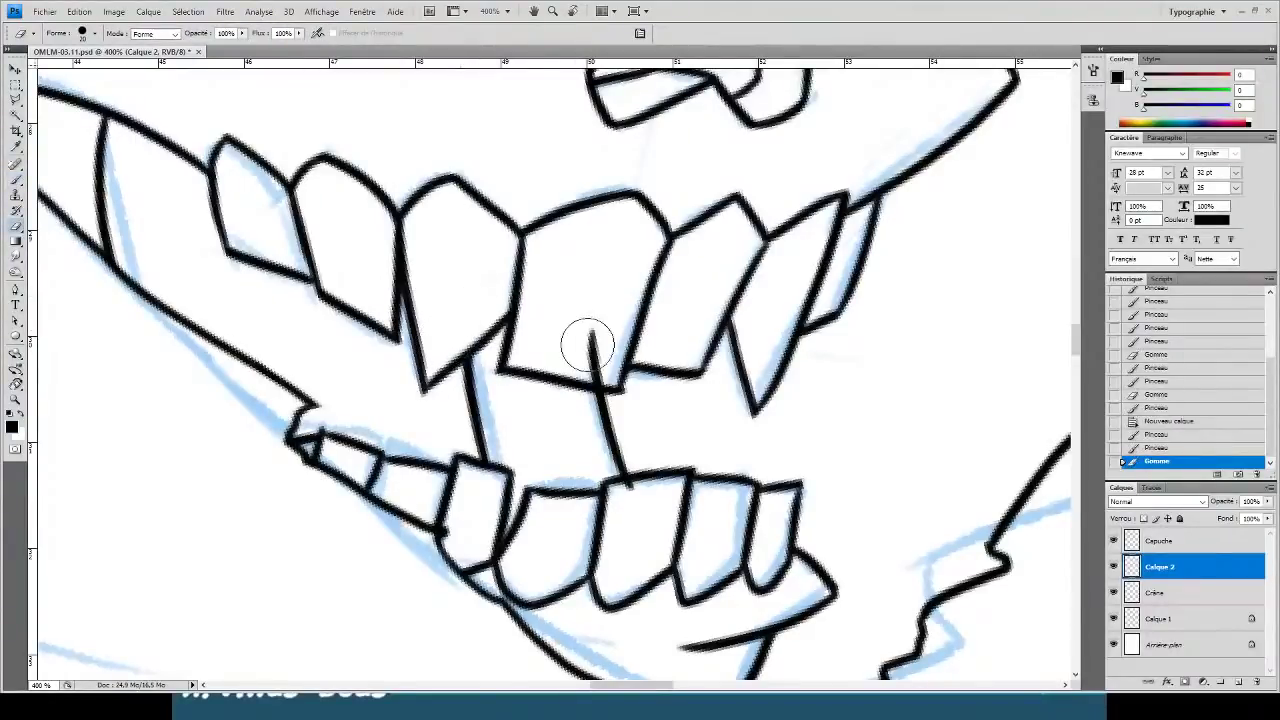
mouse_move(588, 345)
mouse_down()
mouse_move(586, 357)
mouse_move(589, 317)
mouse_move(603, 375)
mouse_up()
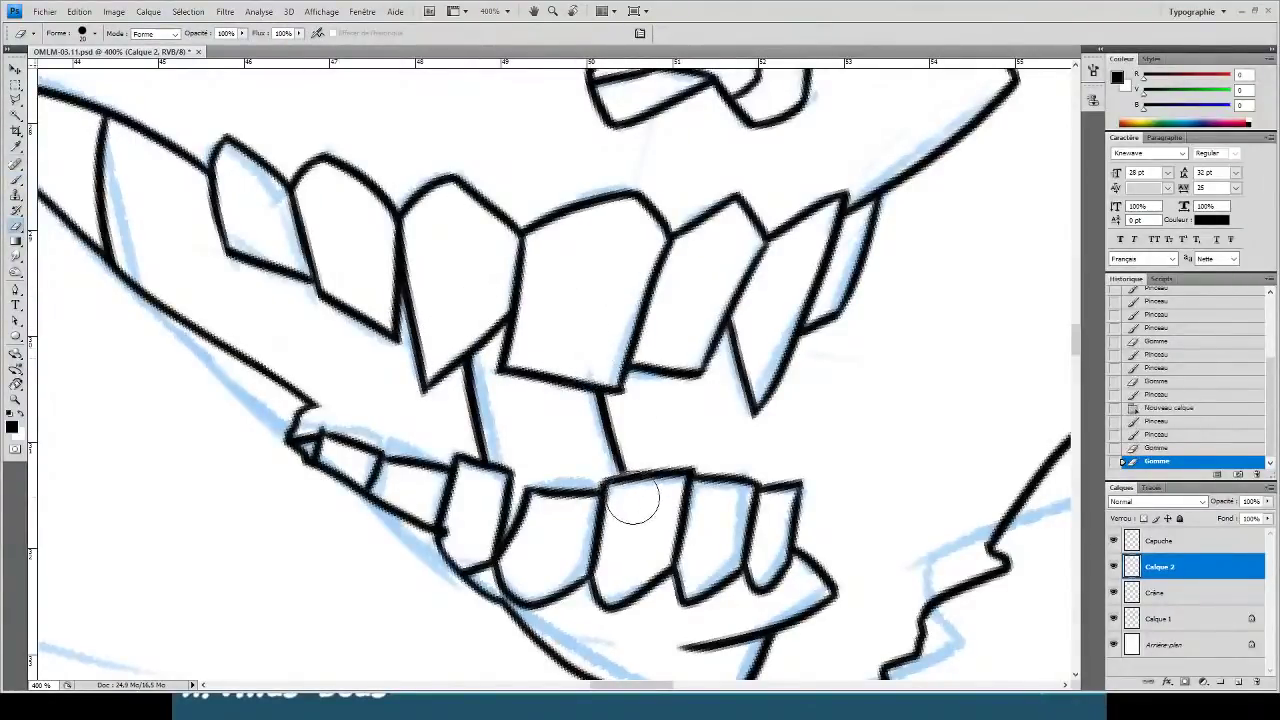
mouse_move(633, 497)
mouse_down()
mouse_move(595, 455)
mouse_move(624, 476)
mouse_up()
key(b)
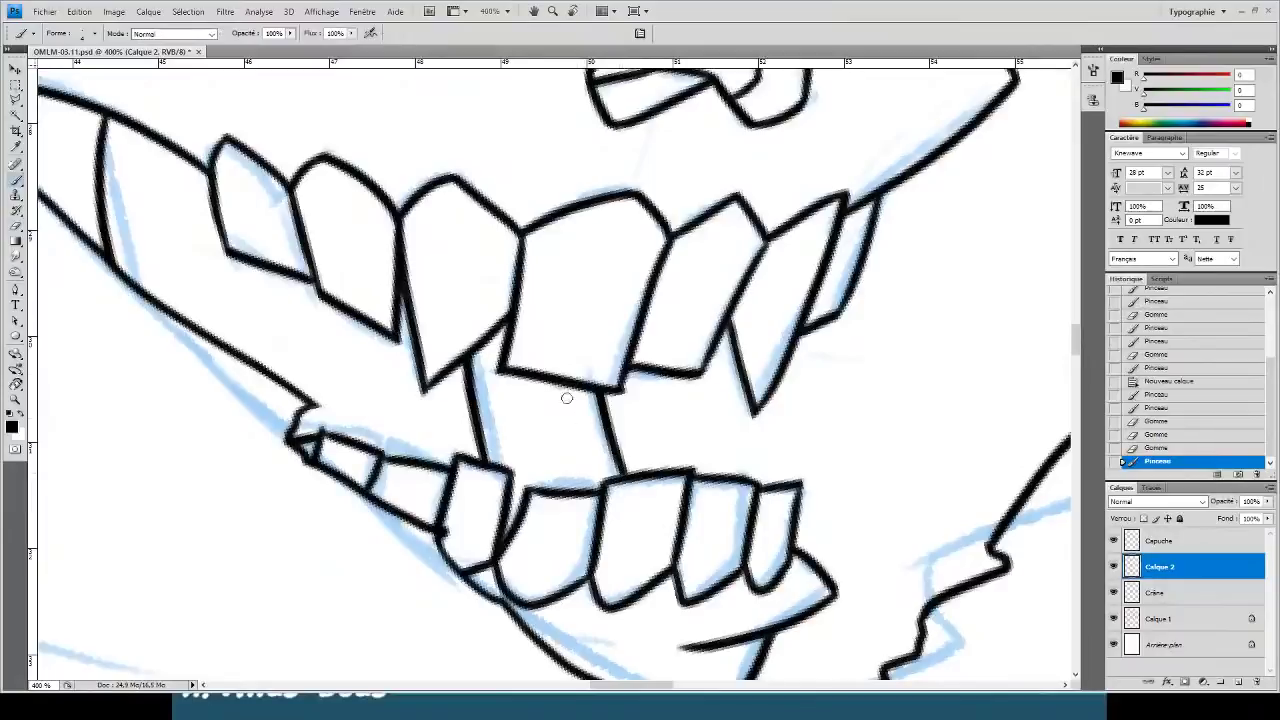
key(ctrl+e)
- Erase the short jaw line below the cheek curve, redraw it closer to the sketch and trim it at the jaw outline
mouse_move(266, 227)
mouse_down()
mouse_move(563, 400)
mouse_move(417, 317)
mouse_up()
key(e)
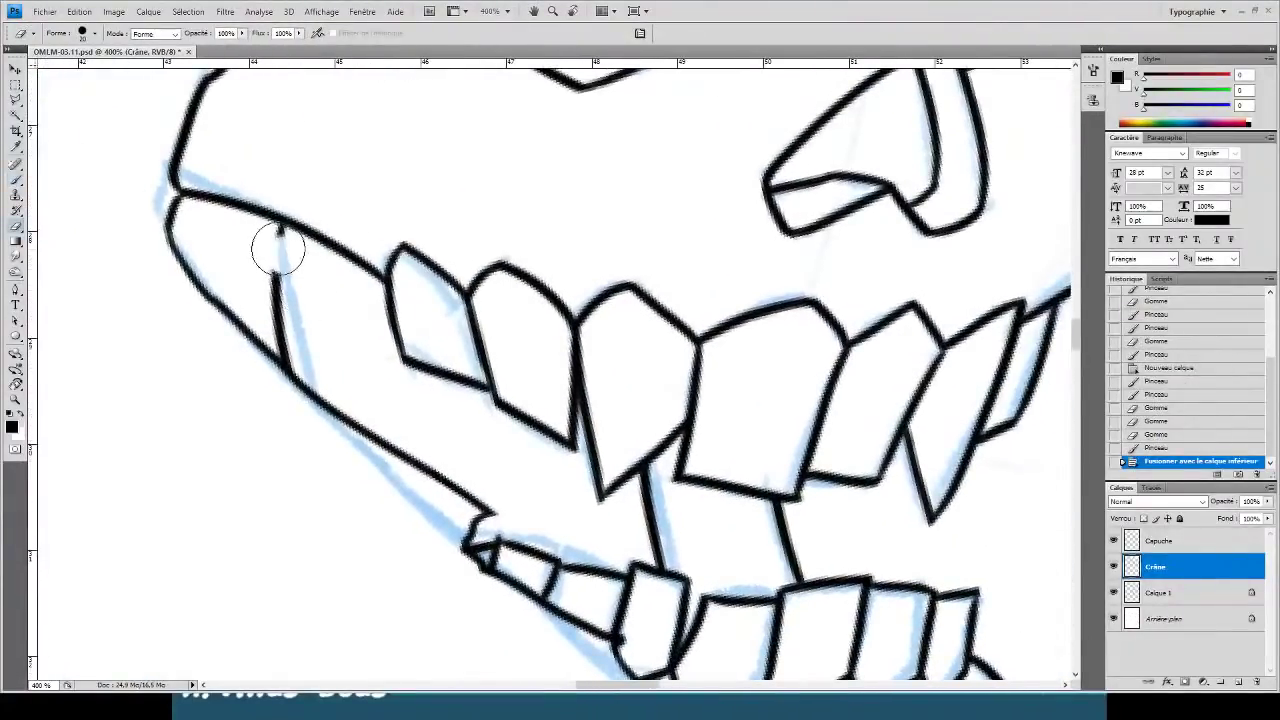
drag(274, 246, 289, 380)
key(b)
drag(280, 229, 322, 510)
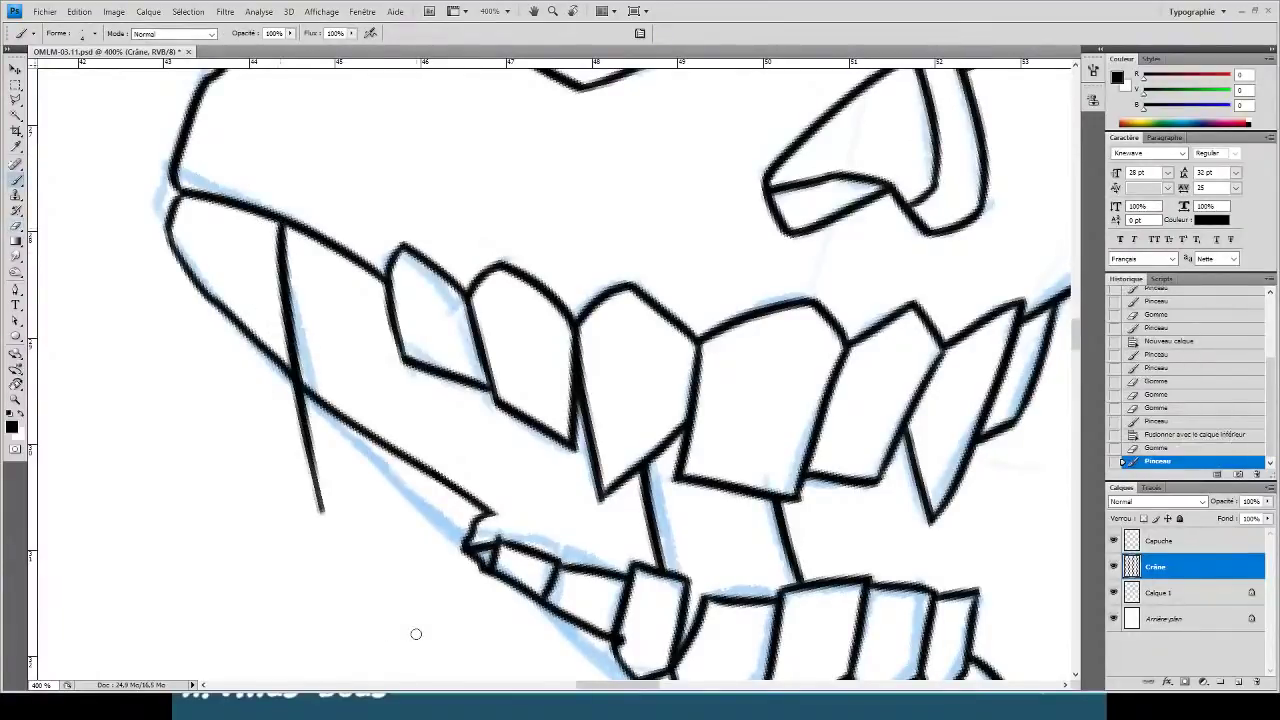
key(ctrl+z)
drag(272, 222, 357, 540)
key(ctrl+z)
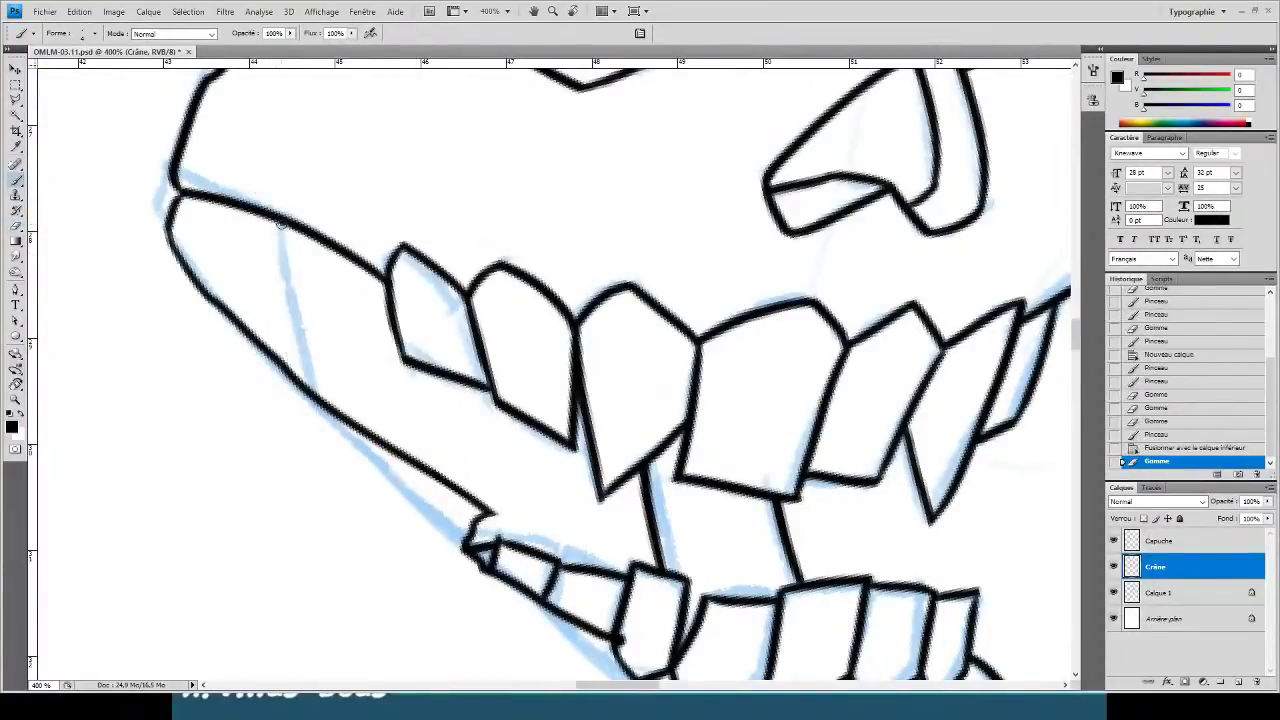
drag(278, 224, 390, 570)
key(e)
mouse_move(300, 400)
mouse_down()
mouse_move(337, 461)
mouse_move(357, 560)
mouse_move(400, 590)
mouse_up()
- Examine the inked skull and hood at reduced zoom with the canvas rotation set back to 0°
key(ctrl+minus)
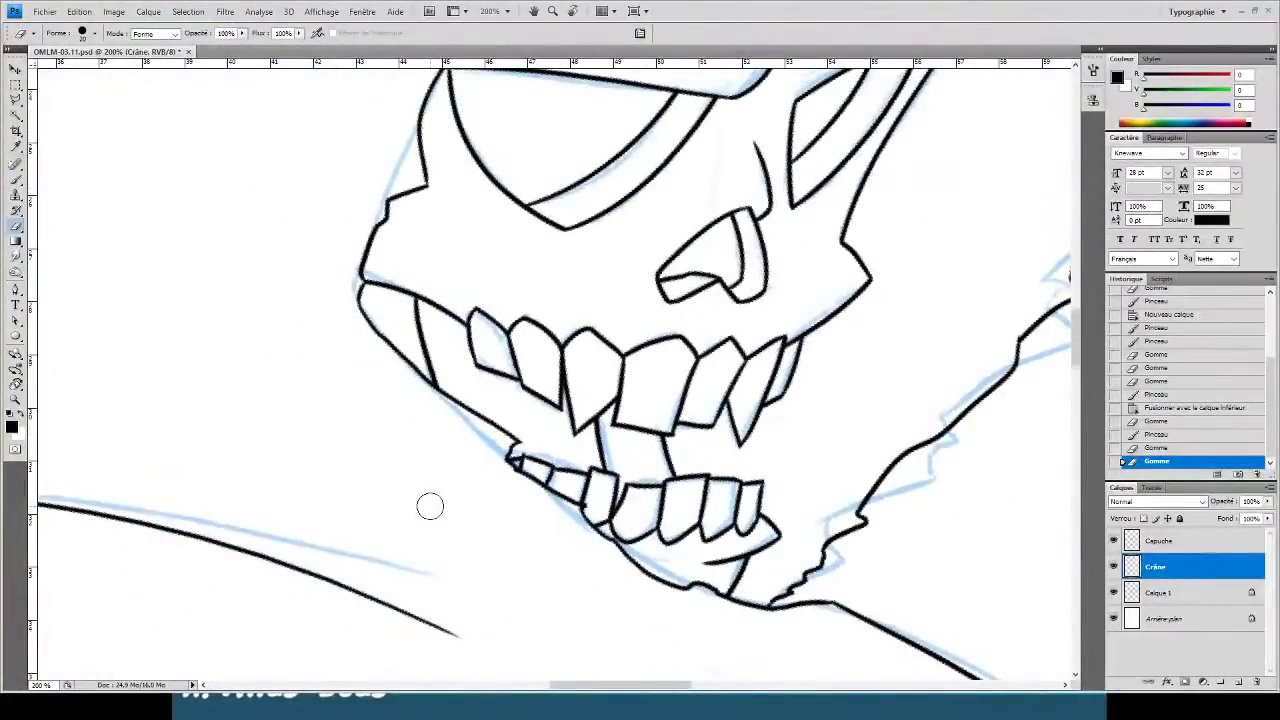
key(ctrl+minus)
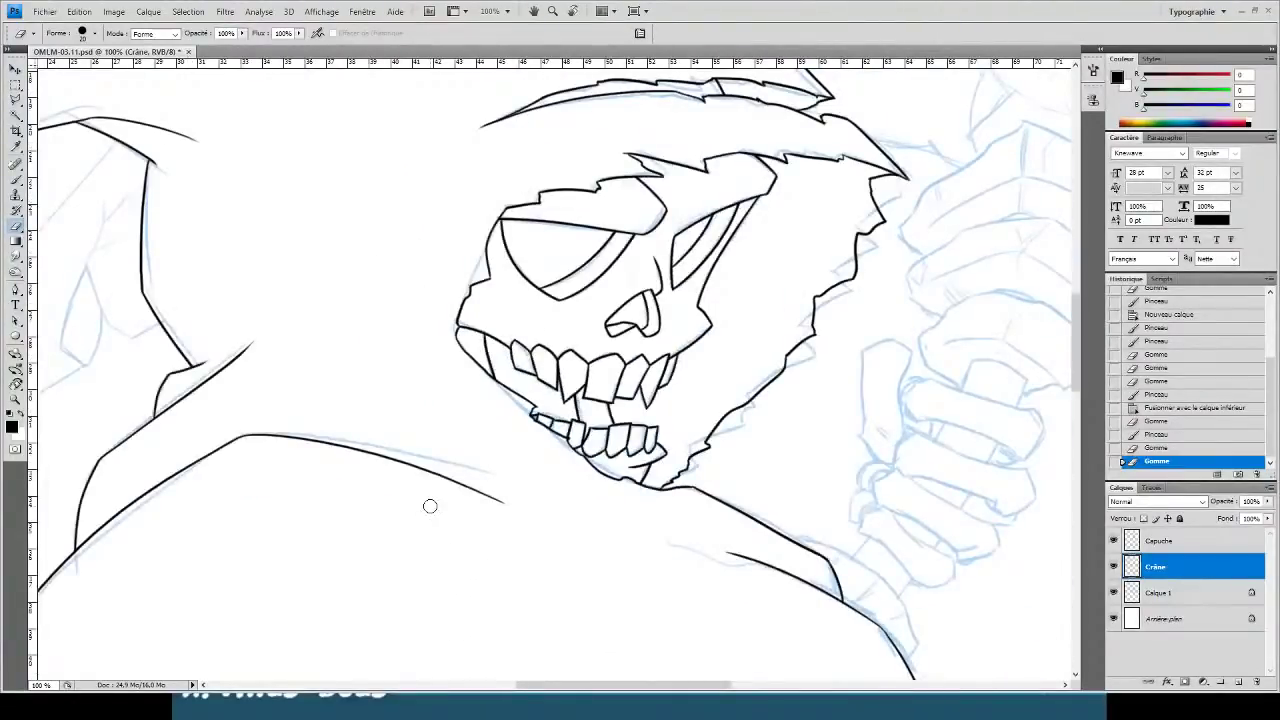
key(r)
drag(370, 175, 305, 125)
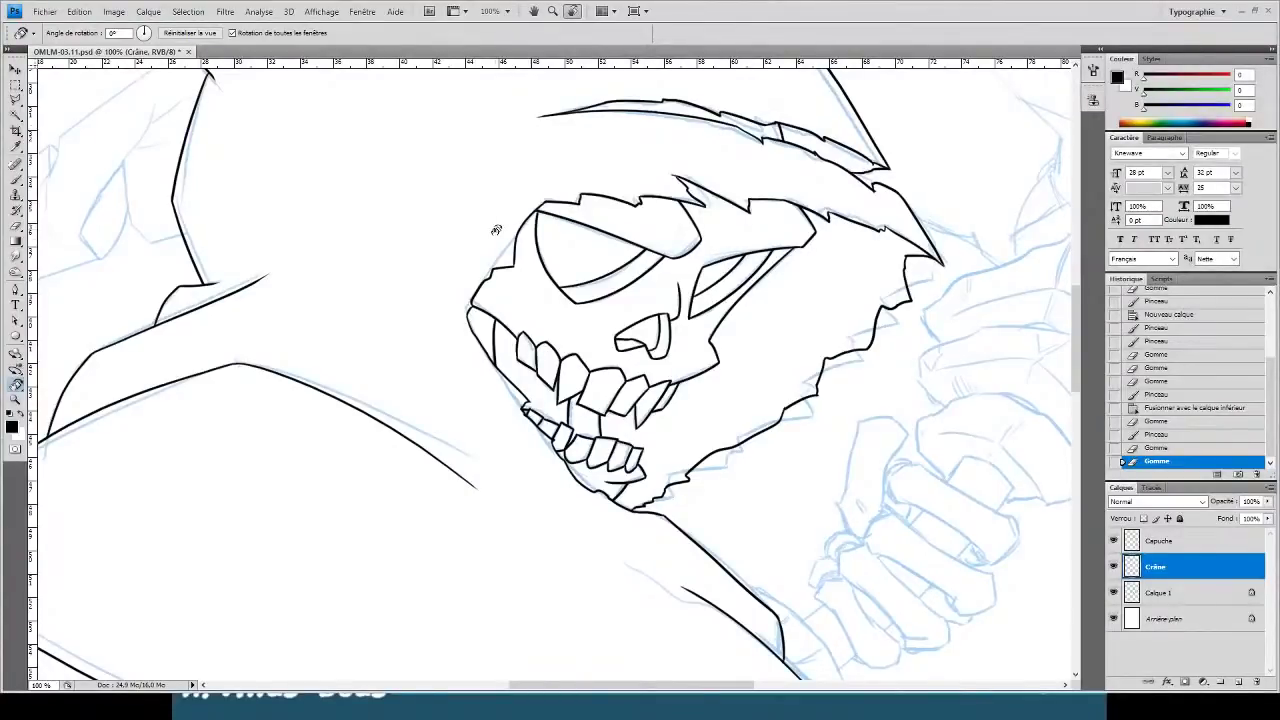
key(ctrl+minus)
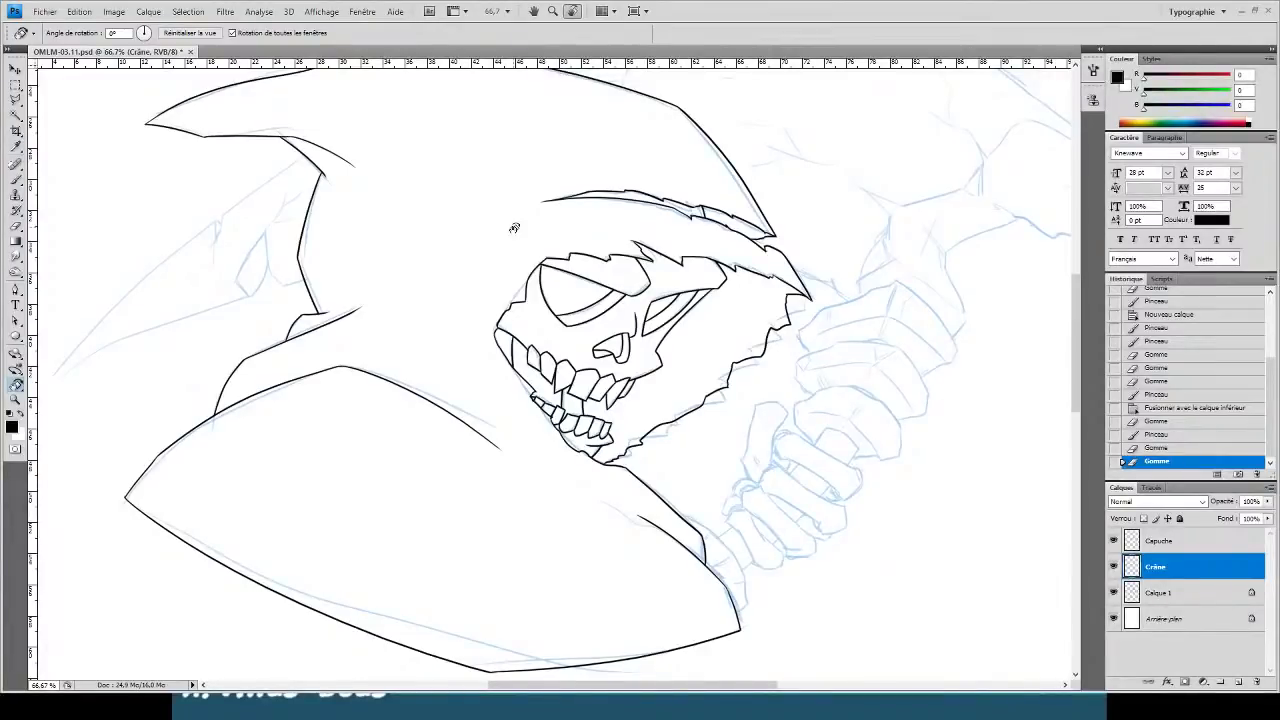
key(ctrl+1)
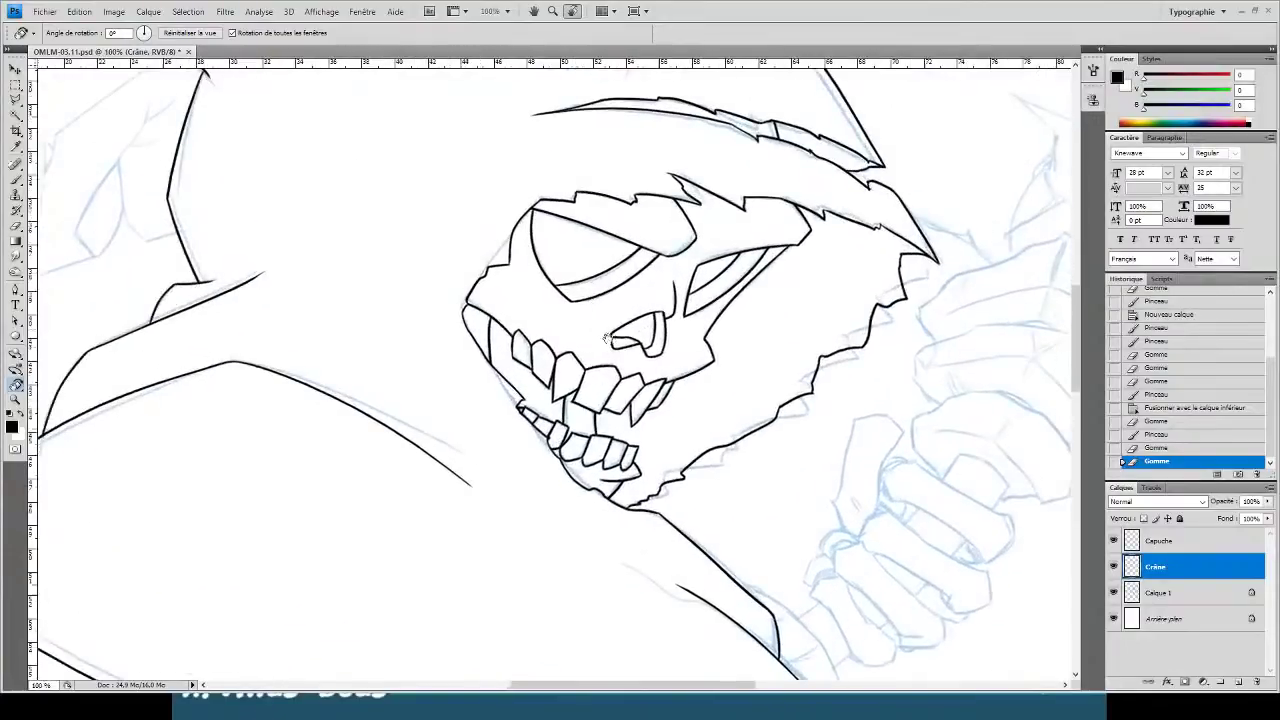
key(ctrl+plus)
- Ink the outline of the uppermost long finger bone of the gripping hand, redoing its lower edge
key(b)
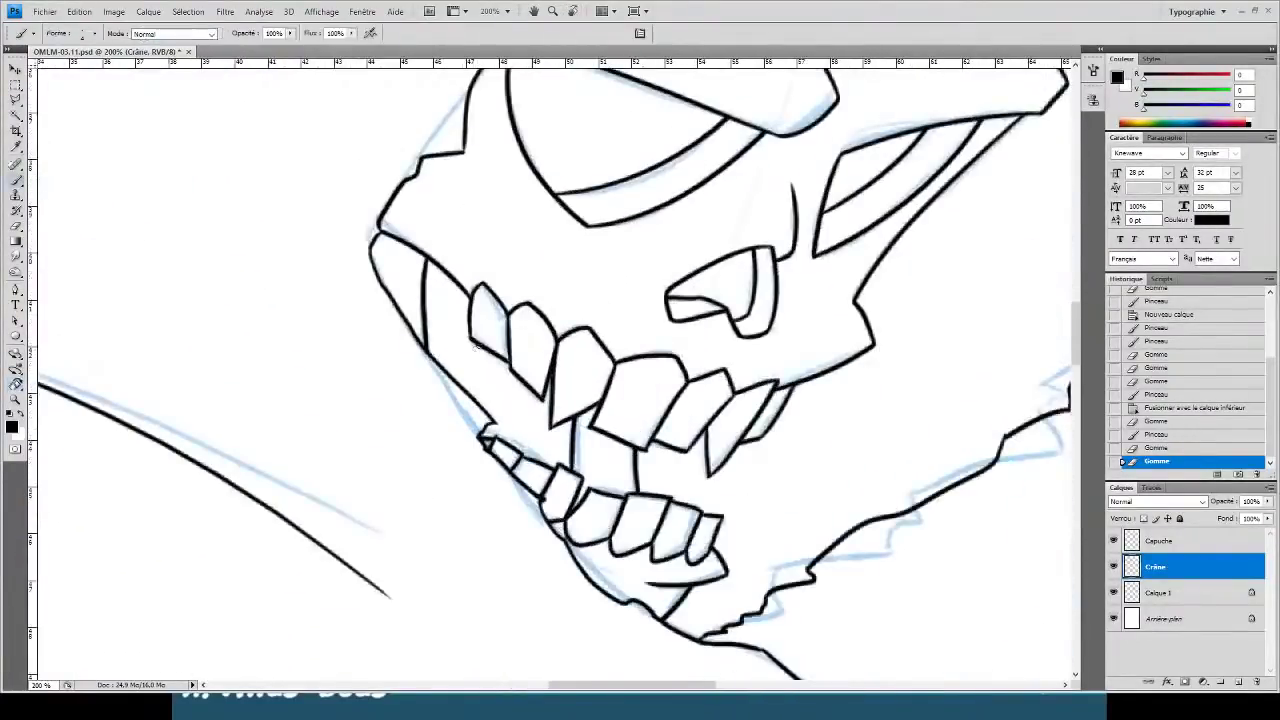
mouse_move(352, 355)
mouse_down()
mouse_move(185, 255)
mouse_move(140, 266)
mouse_up()
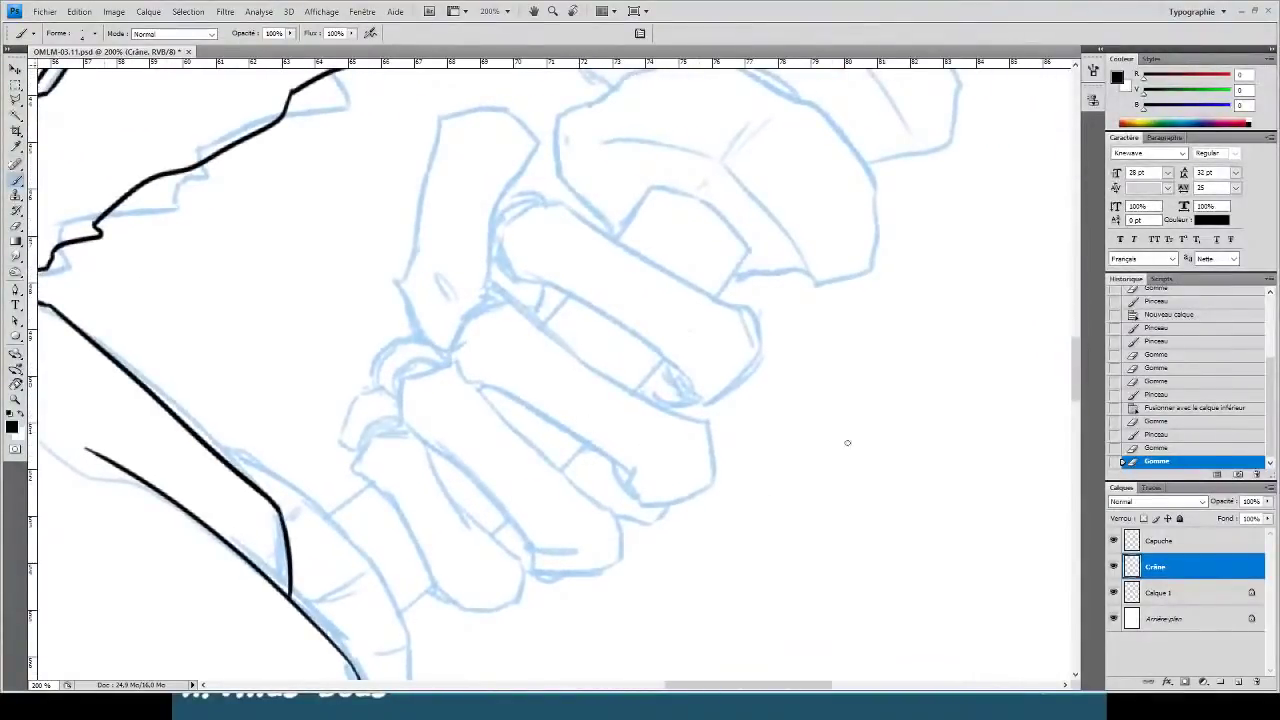
key(ctrl+plus)
mouse_move(477, 337)
mouse_down()
mouse_move(377, 480)
mouse_move(271, 480)
mouse_up()
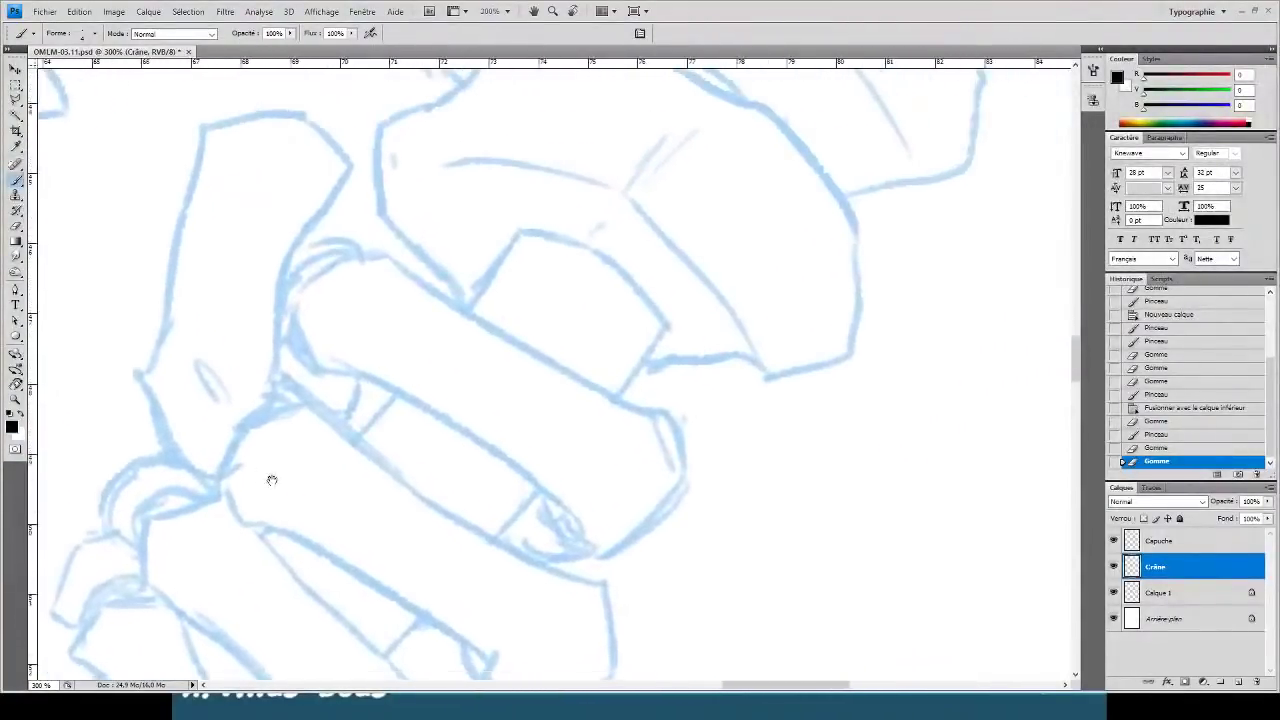
mouse_move(606, 378)
mouse_down()
mouse_move(350, 225)
mouse_move(246, 306)
mouse_move(260, 338)
mouse_move(333, 347)
mouse_up()
key(ctrl+z)
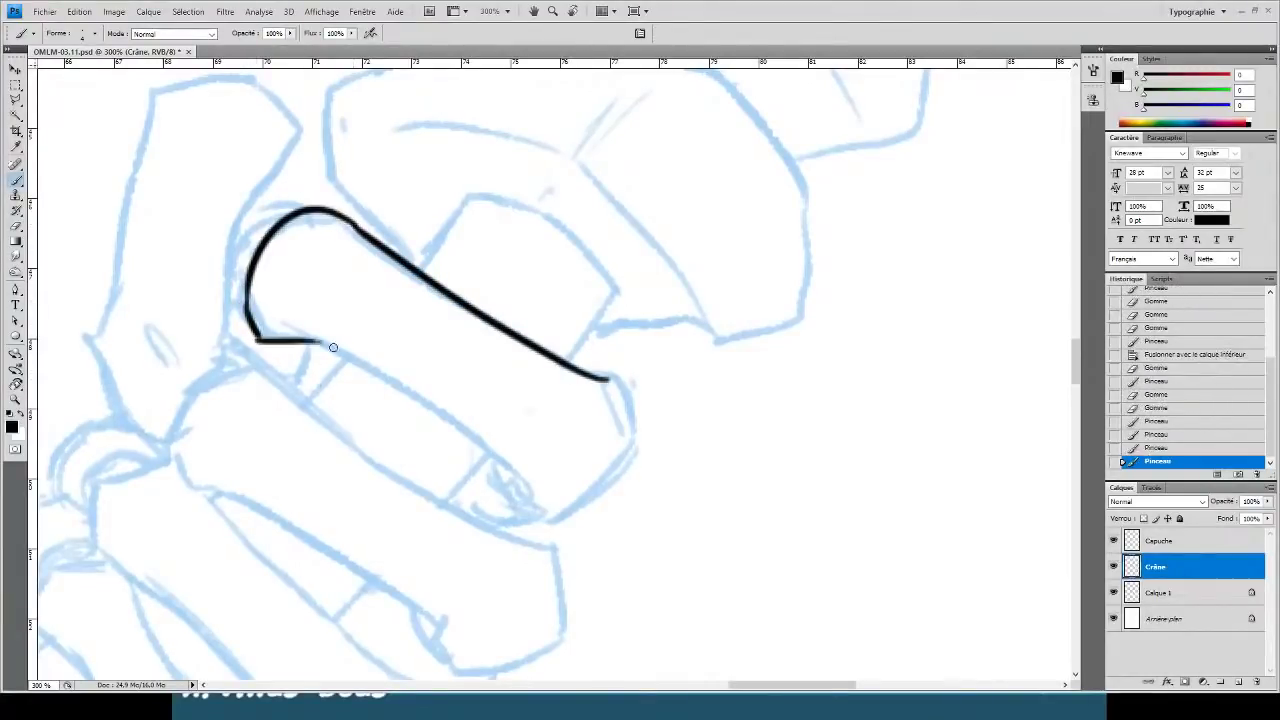
drag(256, 334, 538, 522)
key(ctrl+z)
mouse_move(306, 336)
mouse_down()
mouse_move(576, 518)
mouse_move(551, 471)
mouse_move(524, 497)
mouse_move(548, 518)
mouse_move(642, 437)
mouse_move(619, 375)
mouse_move(575, 477)
mouse_up()
key(e)
key(b)
- Ink the outline of the second long finger bone below the first, redoing strokes that miss the sketch
mouse_move(384, 412)
mouse_down()
mouse_move(399, 319)
mouse_move(412, 320)
mouse_up()
mouse_move(282, 272)
mouse_down()
mouse_move(548, 453)
mouse_move(538, 460)
mouse_move(602, 542)
mouse_up()
key(ctrl+z)
key(ctrl+z)
mouse_move(575, 460)
mouse_down()
mouse_move(584, 541)
mouse_move(472, 578)
mouse_up()
key(ctrl+z)
mouse_move(596, 540)
mouse_down()
mouse_move(486, 581)
mouse_move(365, 451)
mouse_move(194, 364)
mouse_up()
key(ctrl+z)
mouse_move(466, 536)
mouse_down()
mouse_move(303, 414)
mouse_move(207, 370)
mouse_move(286, 364)
mouse_move(212, 370)
mouse_move(220, 298)
mouse_move(294, 273)
mouse_move(277, 255)
mouse_move(288, 292)
mouse_move(418, 350)
mouse_up()
key(e)
key(b)
- Erase the second finger bone's upper corner, redraw it as a rounded curve and ink the thumb bone's inner side
key(e)
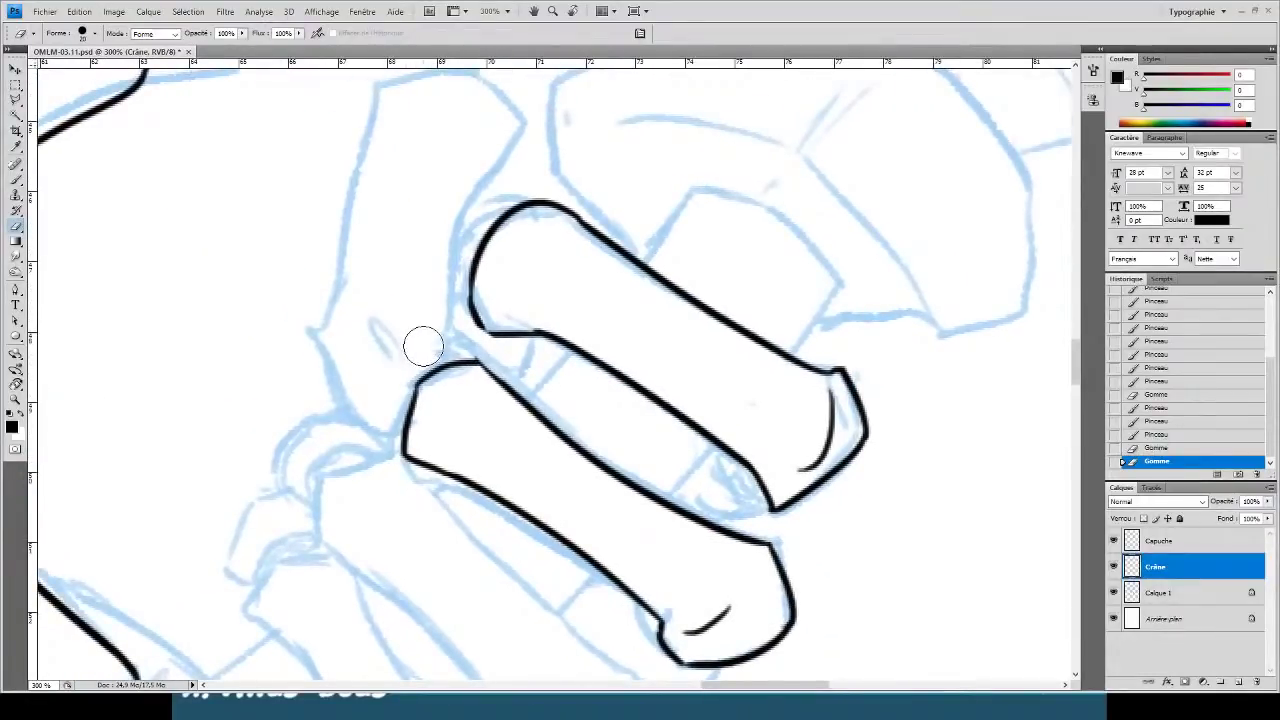
mouse_move(414, 366)
mouse_down()
mouse_move(404, 417)
mouse_move(425, 375)
mouse_up()
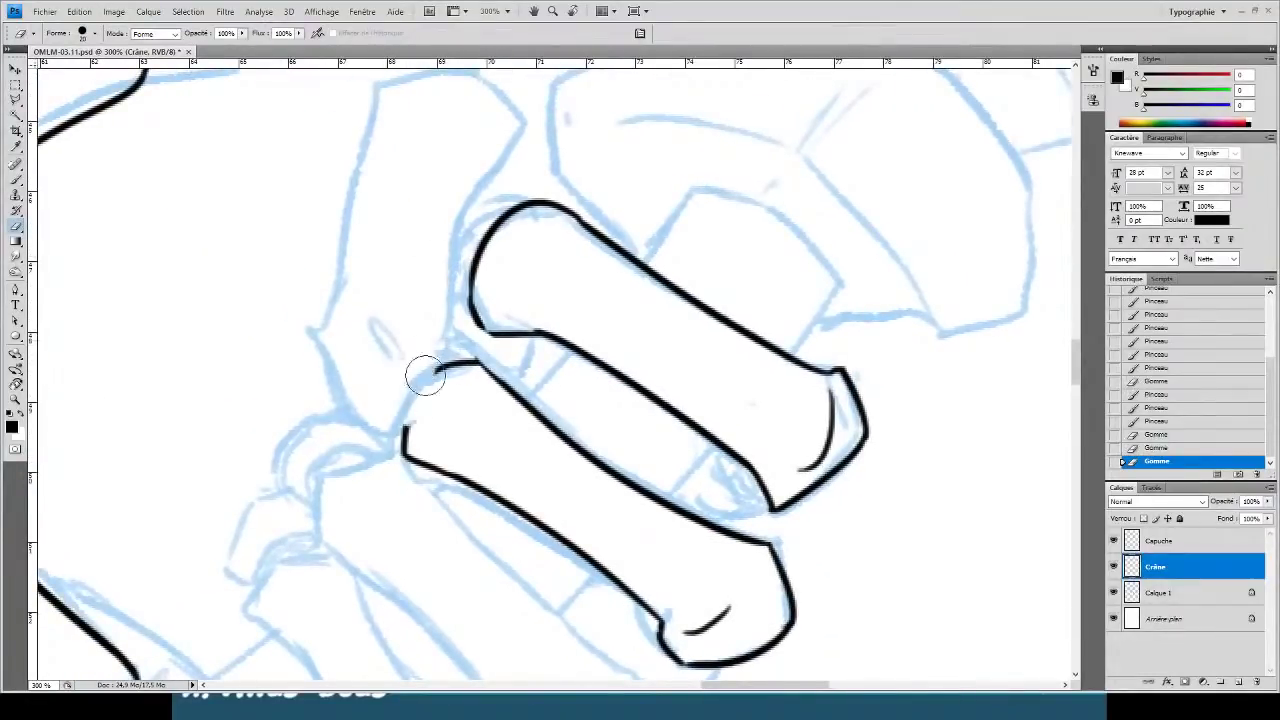
key(b)
drag(390, 430, 440, 362)
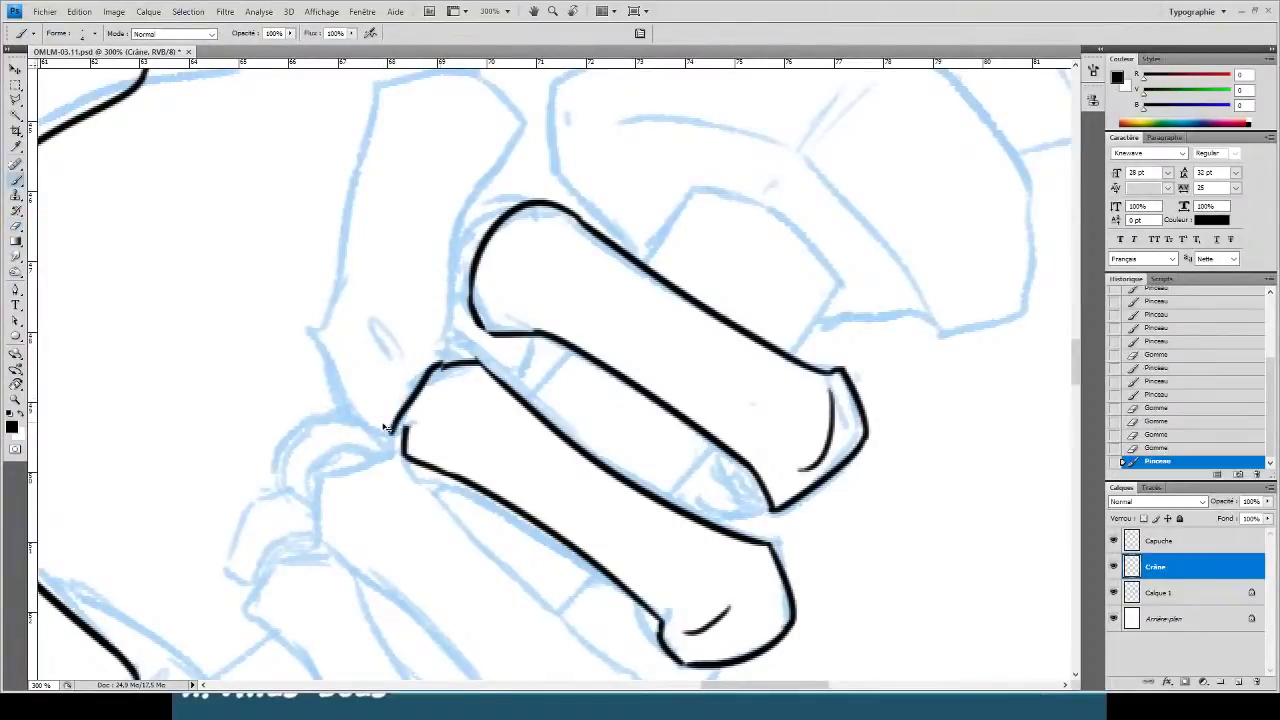
key(ctrl+z)
mouse_move(390, 430)
mouse_down()
mouse_move(452, 361)
mouse_move(462, 168)
mouse_move(455, 250)
mouse_move(522, 104)
mouse_move(528, 120)
mouse_up()
key(e)
key(b)
key(e)
key(b)
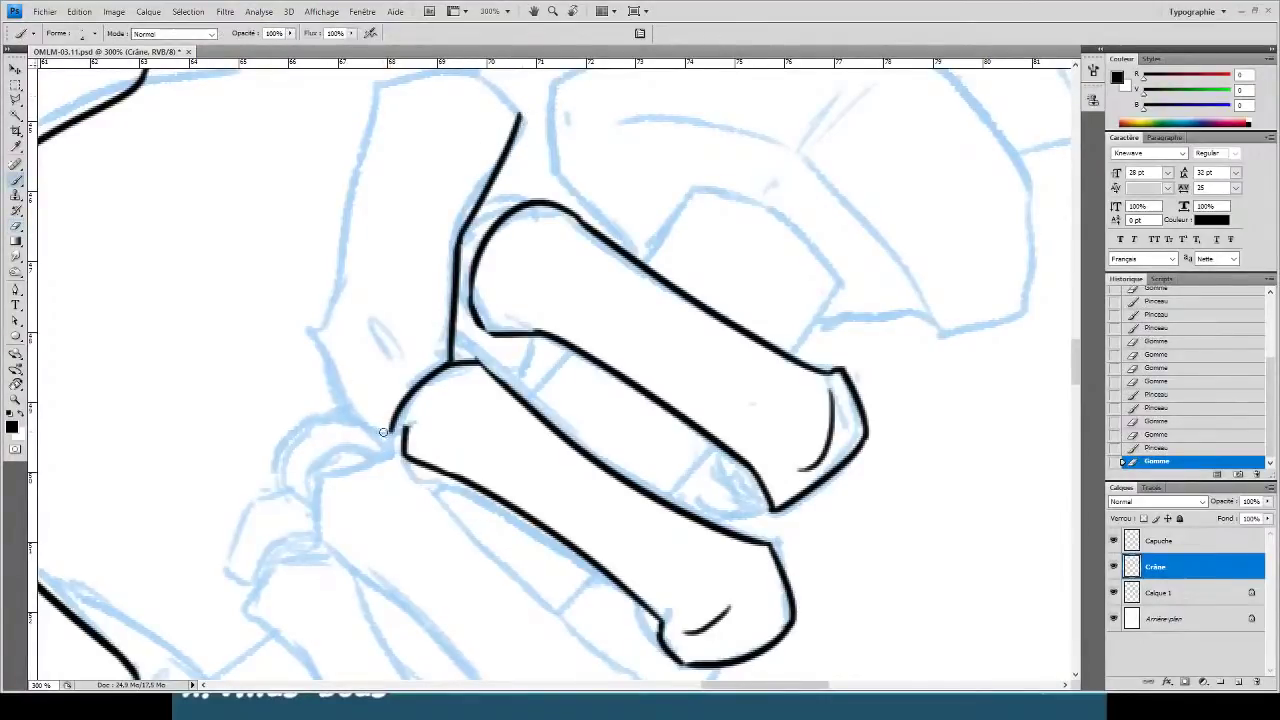
- Ink the thumb bone's lower end and the start of its outer side over the sketch
mouse_move(388, 432)
mouse_down()
mouse_move(331, 403)
mouse_move(308, 311)
mouse_move(316, 331)
mouse_move(345, 279)
mouse_up()
key(b)
drag(374, 365, 425, 486)
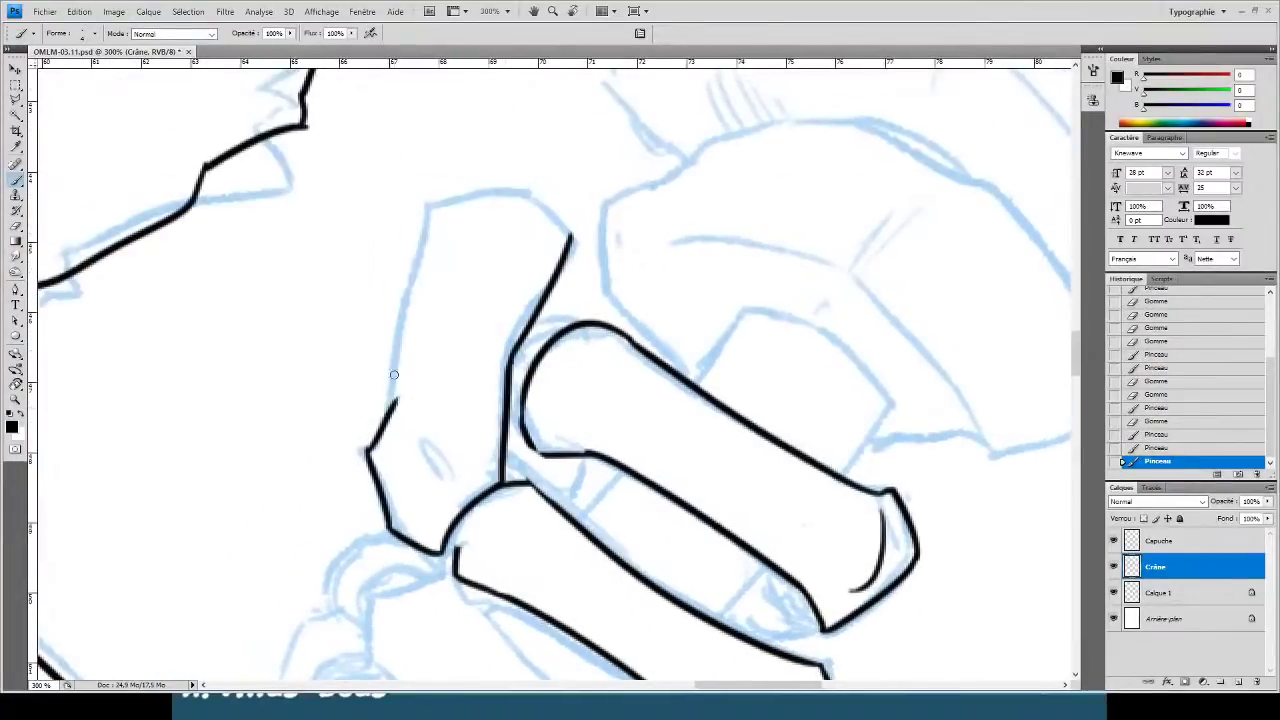
- Ink the open left edge and top of the upright thumb bone over the blue sketch, erasing stray line ends
mouse_move(397, 402)
mouse_down()
mouse_move(441, 196)
mouse_move(423, 197)
mouse_move(546, 184)
mouse_move(590, 252)
mouse_move(531, 162)
mouse_move(567, 171)
mouse_up()
key(e)
key(b)
key(ctrl+z)
key(e)
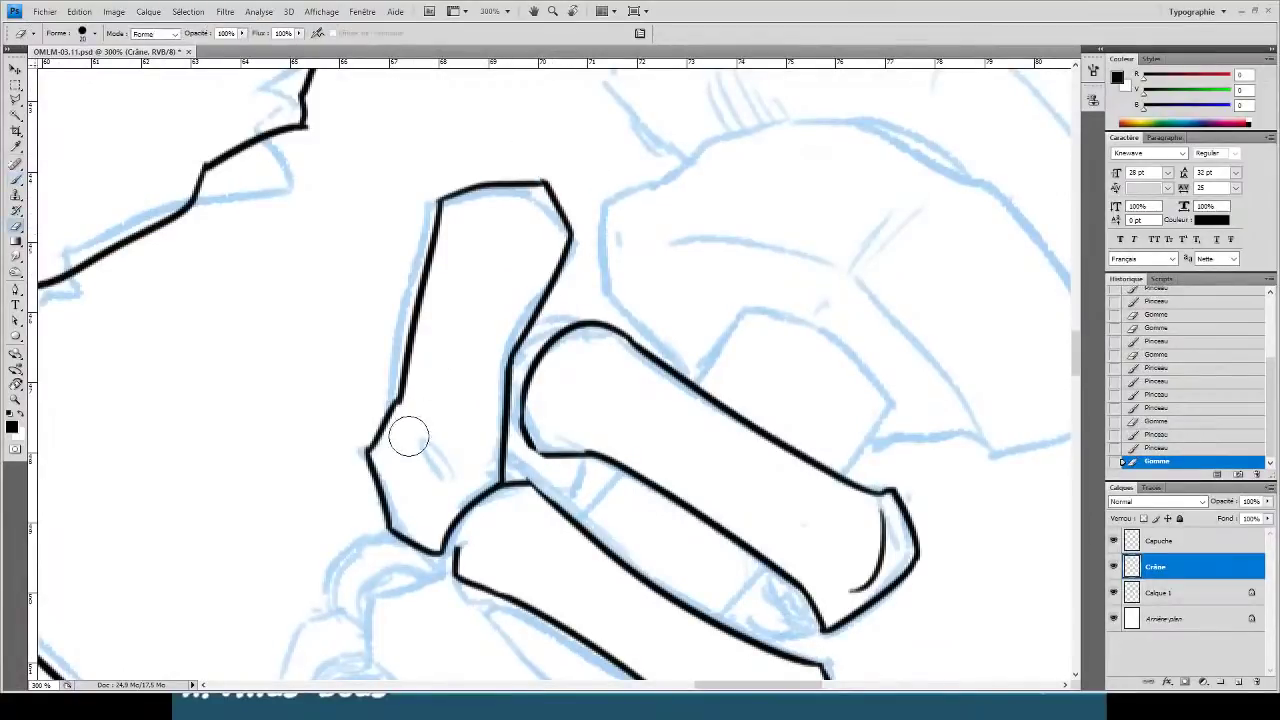
- Add short shading strokes near the thumb bone's lower end and a second curve around the rounded base of the index finger bone
key(b)
drag(372, 446, 423, 485)
drag(413, 452, 442, 491)
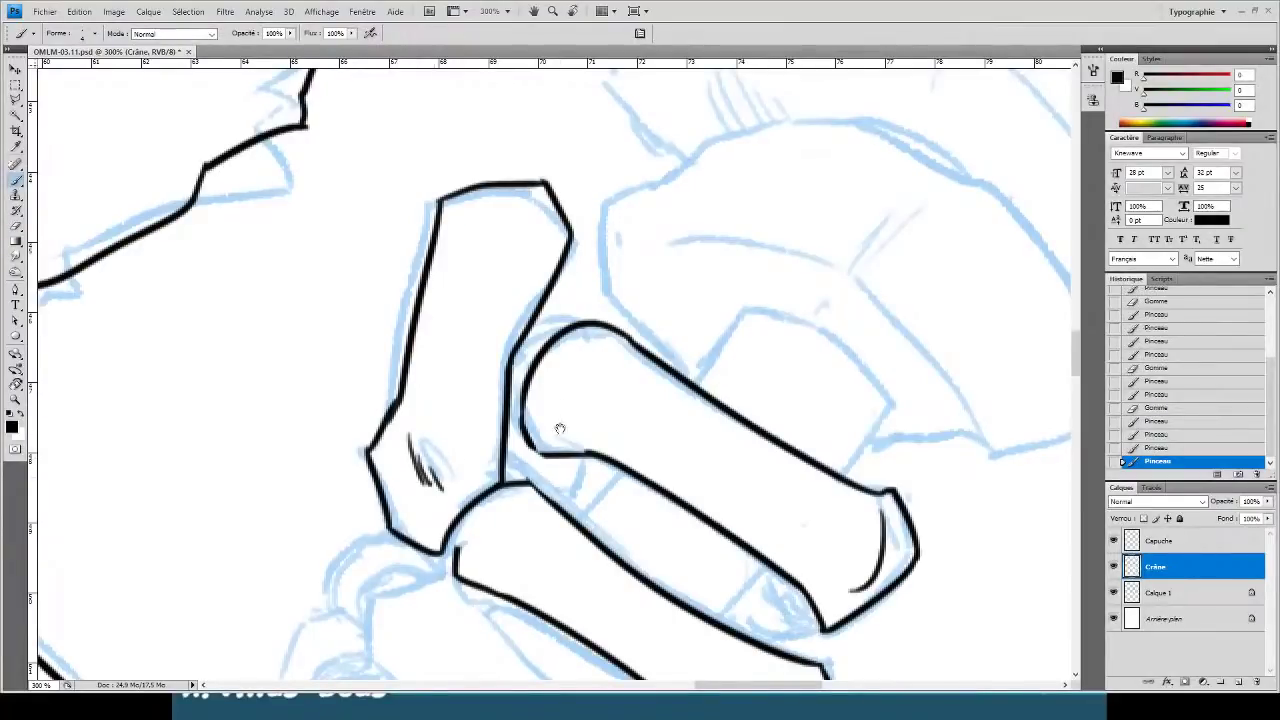
mouse_move(560, 428)
mouse_down()
mouse_move(308, 328)
mouse_move(270, 390)
mouse_move(280, 446)
mouse_up()
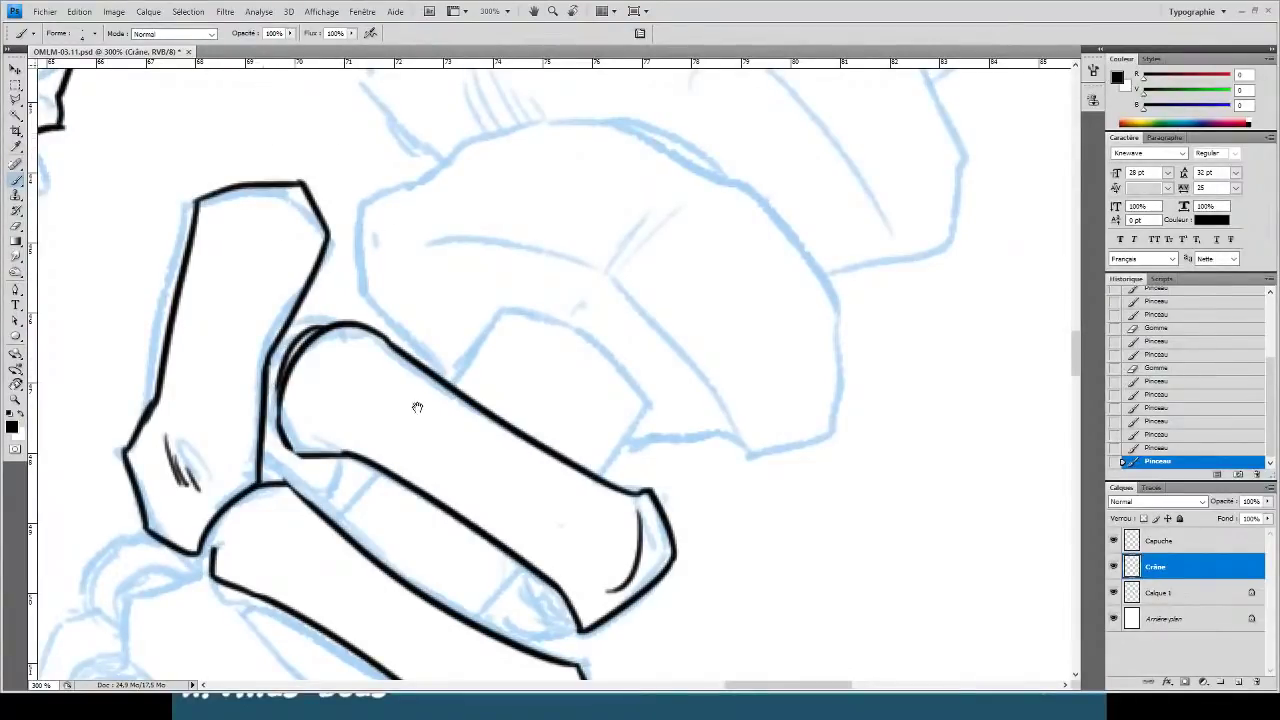
- Ink the ring finger bone below the two finished fingers, with both long edges, its angular tip and a small crease line
drag(422, 358, 566, 104)
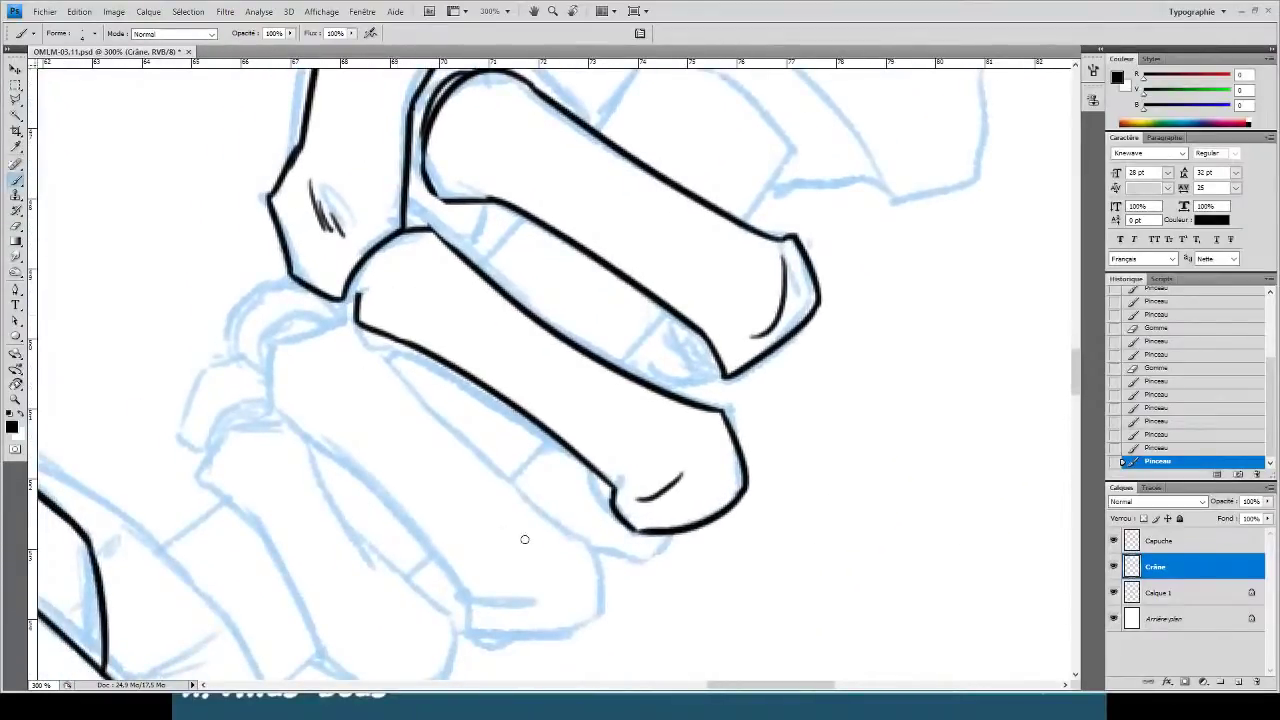
mouse_move(592, 543)
mouse_down()
mouse_move(356, 324)
mouse_move(220, 375)
mouse_up()
key(ctrl+z)
mouse_move(356, 323)
mouse_down()
mouse_move(282, 350)
mouse_move(272, 425)
mouse_move(508, 665)
mouse_up()
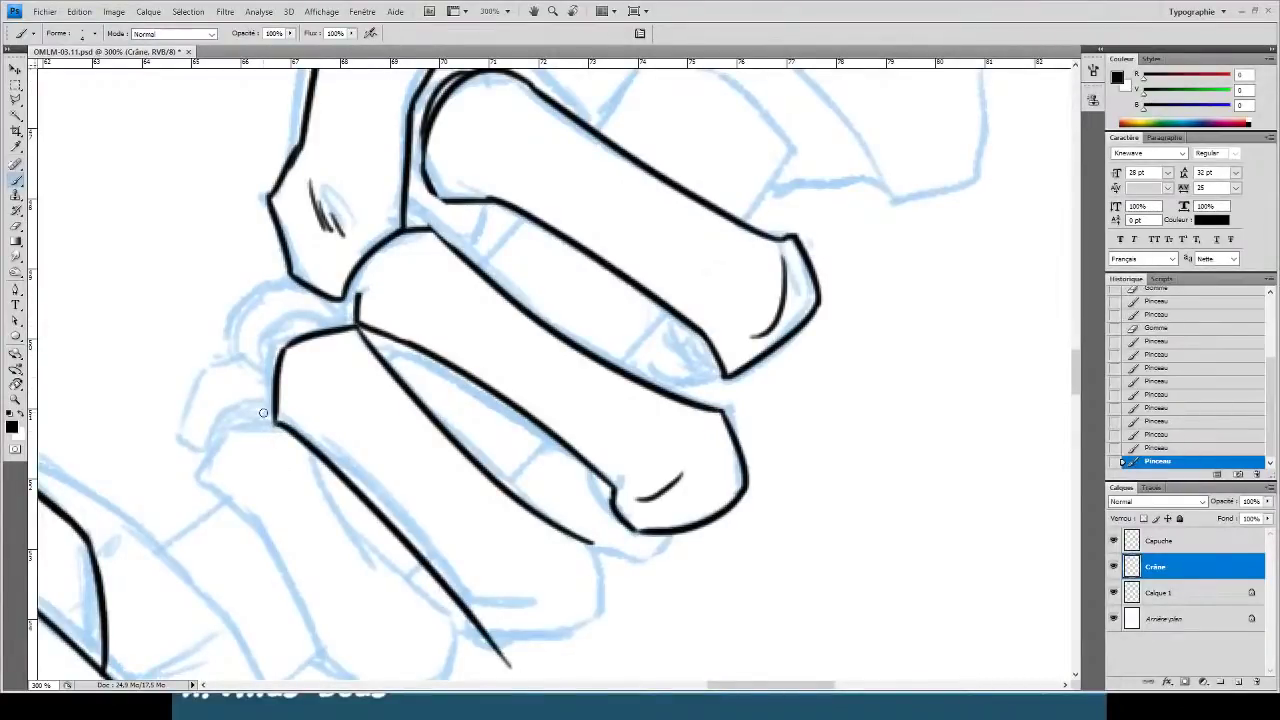
key(ctrl+z)
mouse_move(273, 421)
mouse_down()
mouse_move(491, 586)
mouse_move(484, 636)
mouse_move(608, 610)
mouse_up()
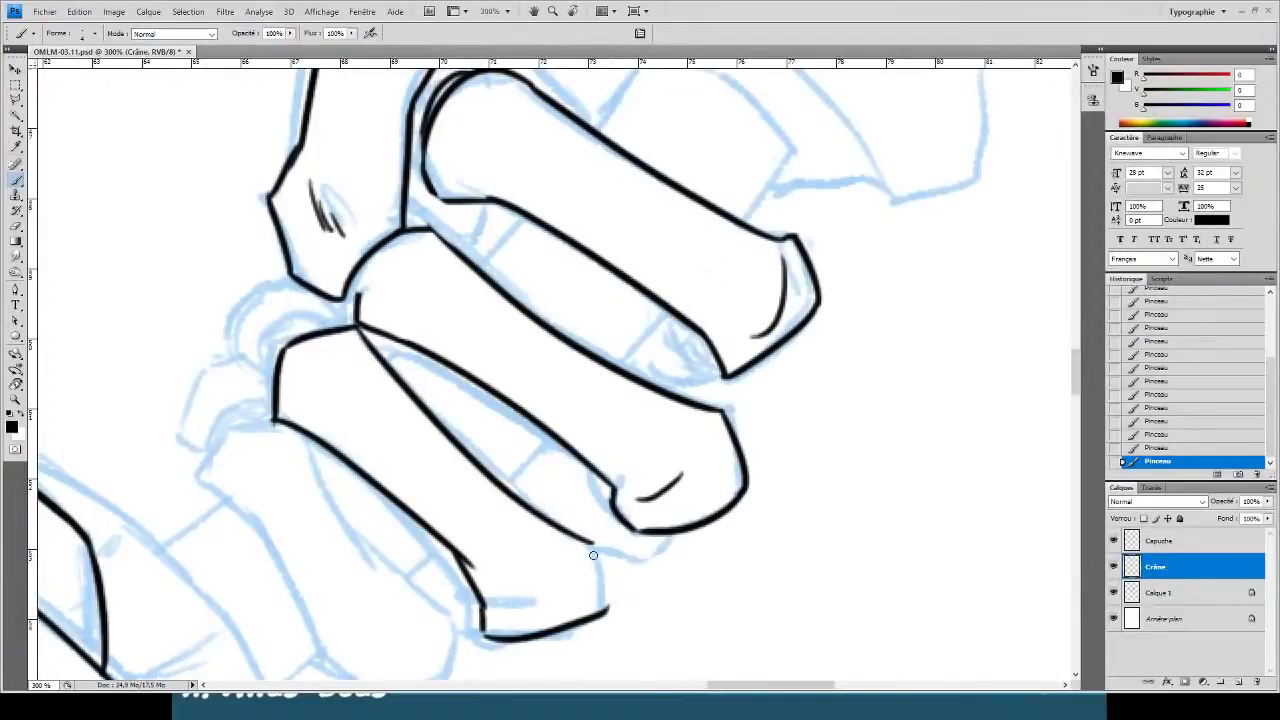
drag(595, 543, 618, 626)
key(e)
key(b)
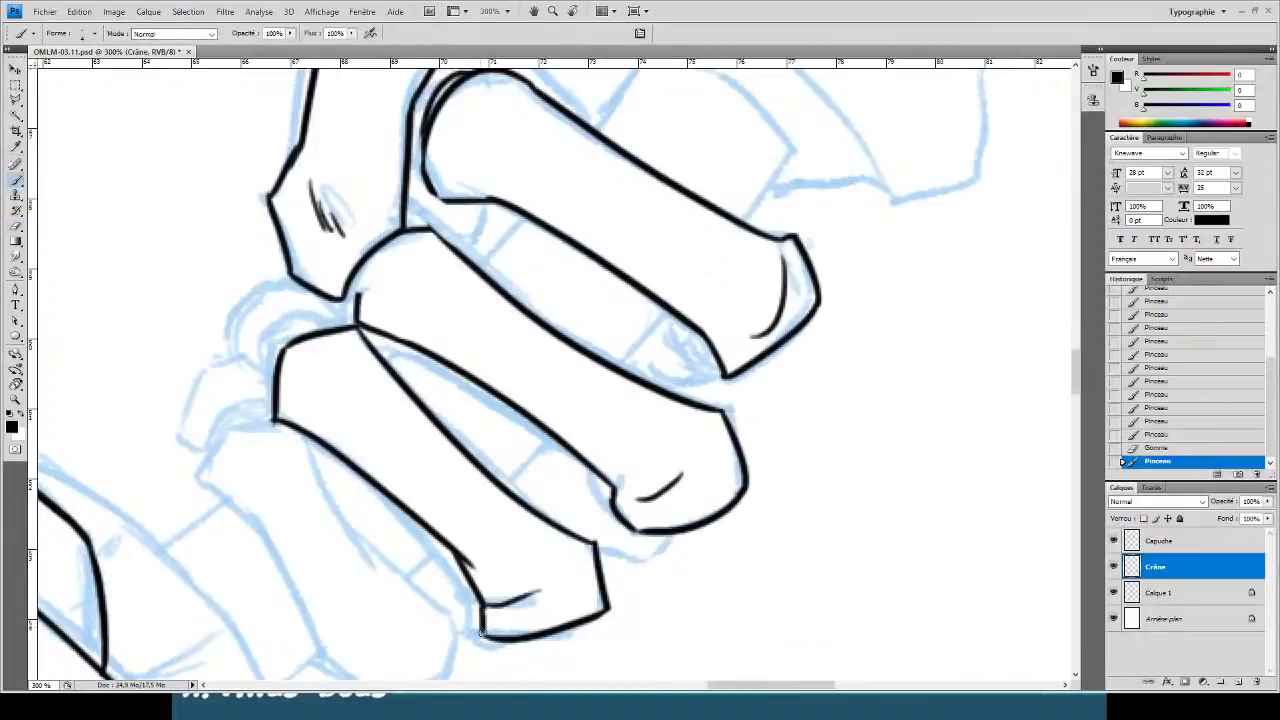
drag(482, 632, 485, 638)
- Ink the long edges and rounded tip of the little finger bone along the blue sketch
mouse_move(306, 411)
mouse_down()
mouse_move(353, 328)
mouse_move(444, 516)
mouse_move(412, 482)
mouse_move(488, 527)
mouse_move(460, 606)
mouse_move(320, 551)
mouse_up()
key(e)
key(b)
key(e)
key(b)
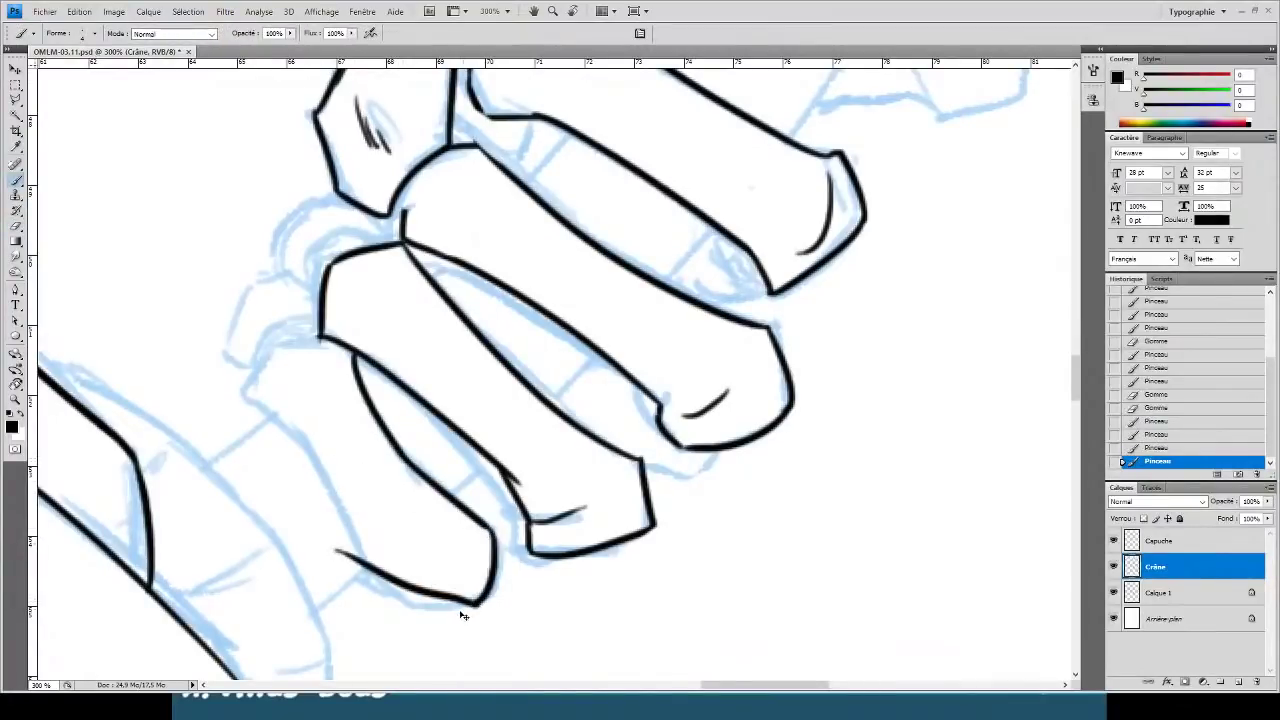
key(ctrl+z)
mouse_move(462, 605)
mouse_down()
mouse_move(337, 565)
mouse_move(355, 562)
mouse_move(318, 461)
mouse_move(291, 418)
mouse_move(230, 381)
mouse_move(252, 366)
mouse_move(250, 420)
mouse_up()
- Close the base of the little finger bone with short strokes and erase the overshooting line ends there
key(e)
key(b)
key(e)
key(b)
key(e)
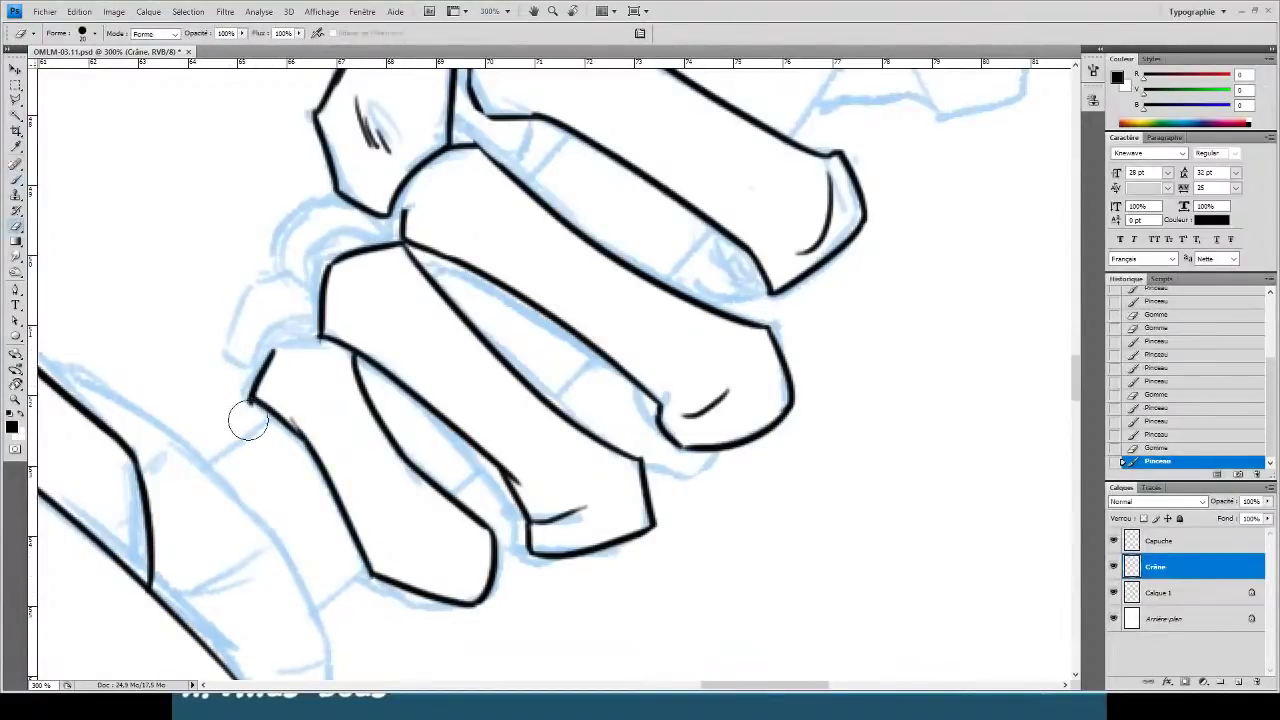
key(b)
key(e)
mouse_move(268, 350)
mouse_down()
mouse_move(257, 358)
mouse_move(276, 325)
mouse_move(253, 395)
mouse_up()
key(b)
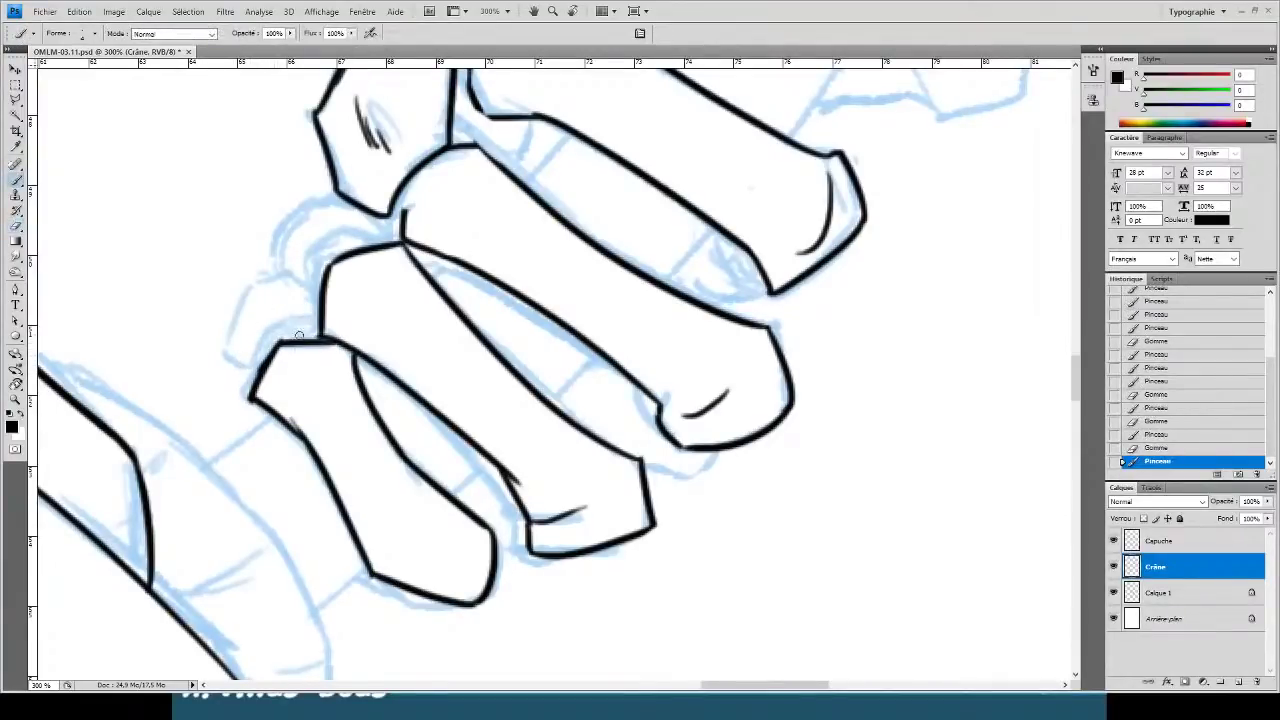
- Ink a small curved knuckle line just behind the base of the little finger bone
drag(316, 335, 246, 374)
key(ctrl+z)
mouse_move(319, 332)
mouse_down()
mouse_move(264, 349)
mouse_move(260, 384)
mouse_move(260, 366)
mouse_up()
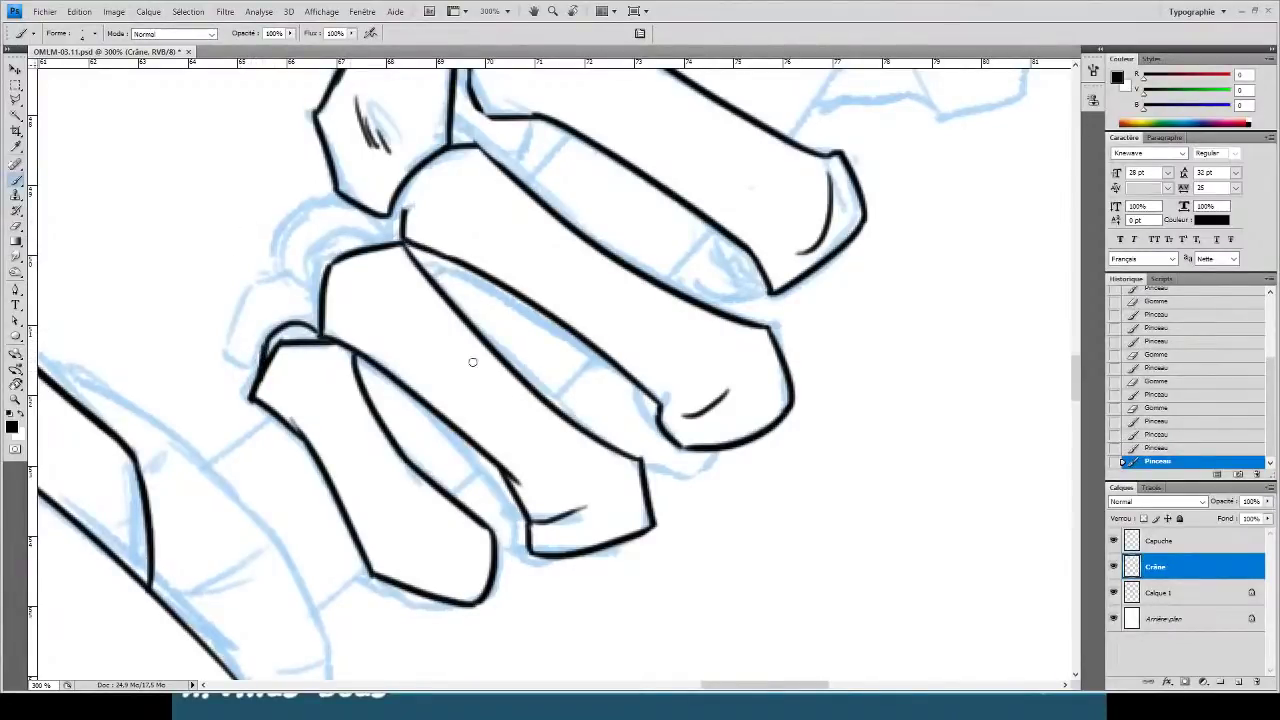
- Erase the loose line end at the base of the middle finger bone and redraw it joined to the thumb outline
key(e)
mouse_move(413, 204)
mouse_down()
mouse_move(406, 184)
mouse_move(398, 226)
mouse_up()
key(b)
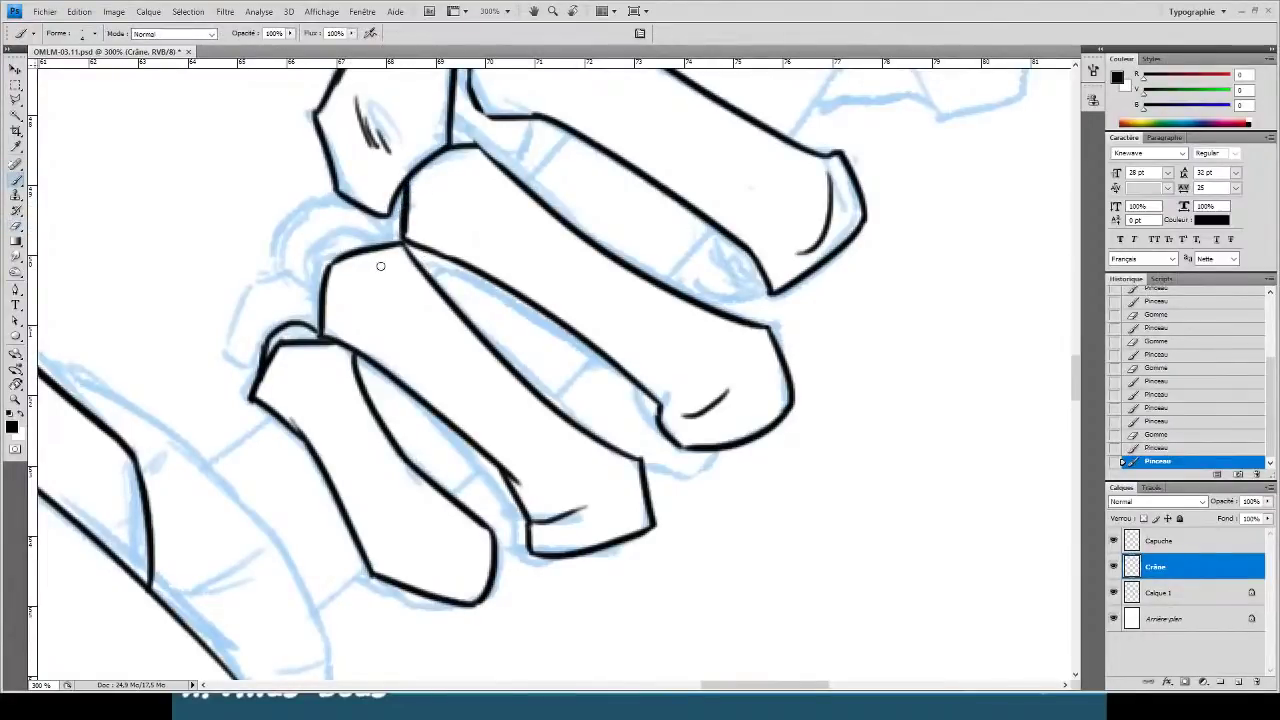
- Create a new layer named Manche directly above the sketch layer Calque 1
key(ctrl+minus)
key(ctrl+minus)
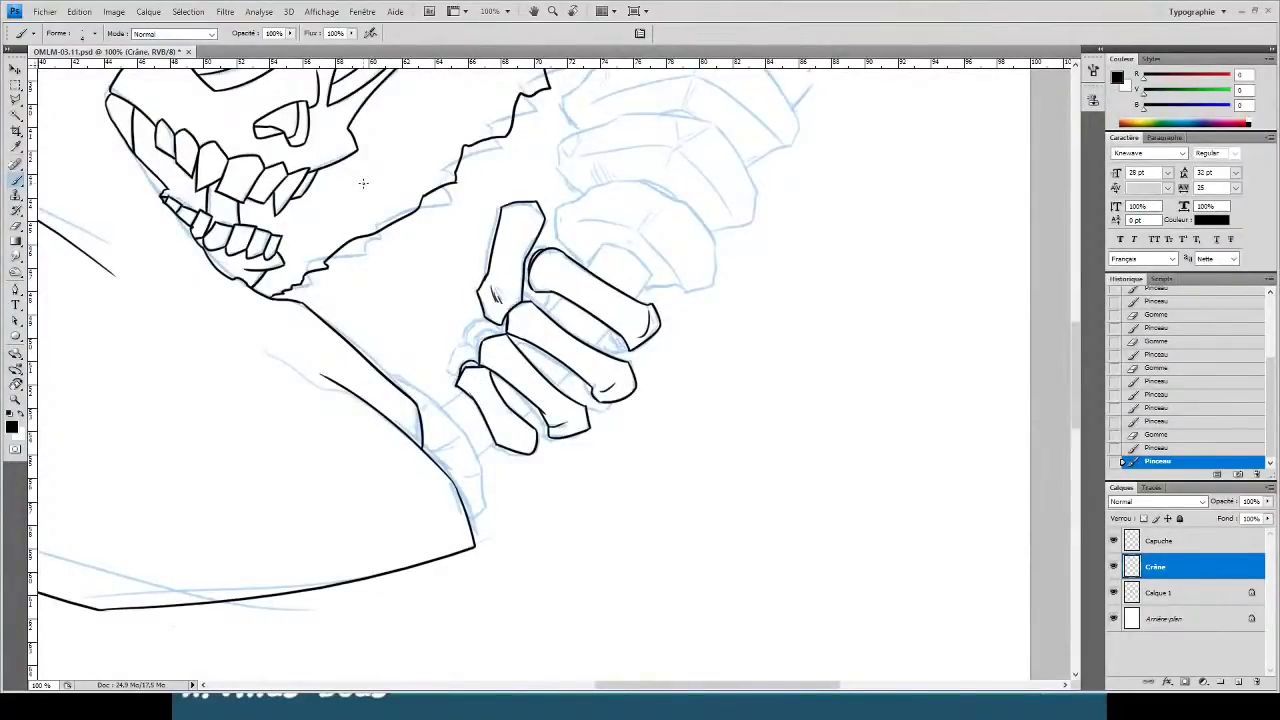
key(t)
key(r)
drag(607, 261, 400, 140)
click(1178, 590)
key(ctrl+shift+alt+n)
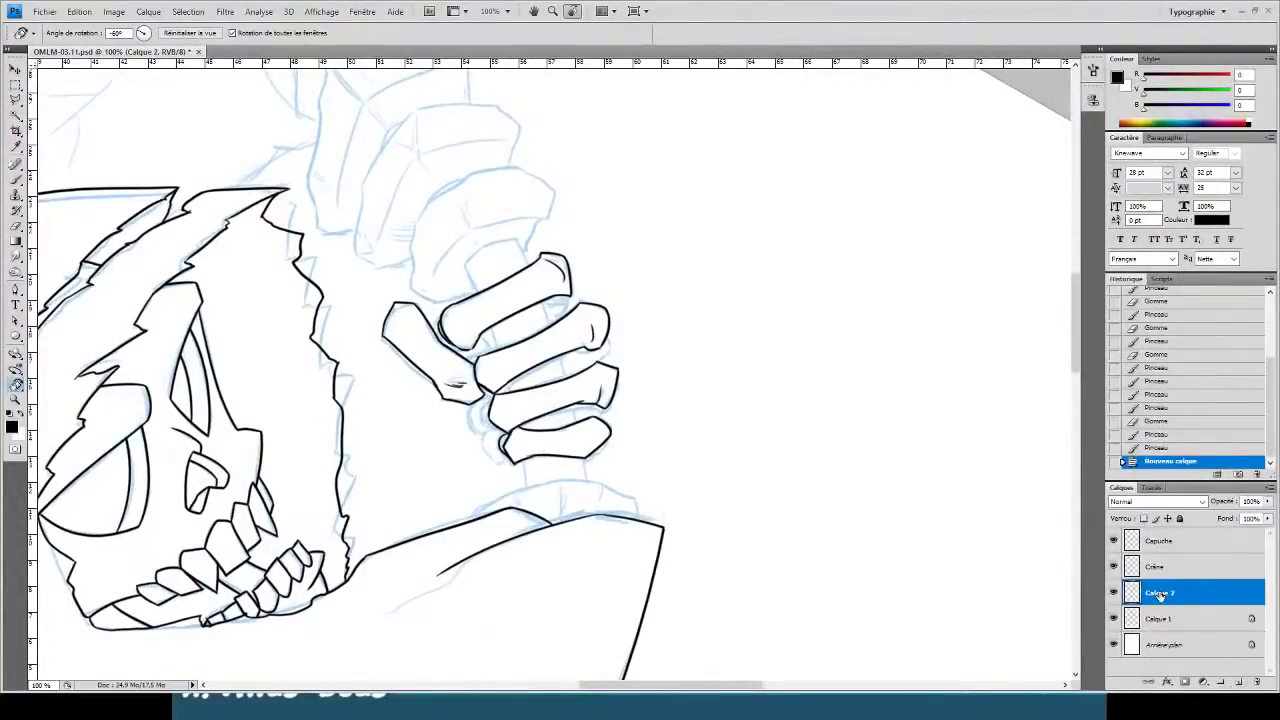
key(h)
key(r)
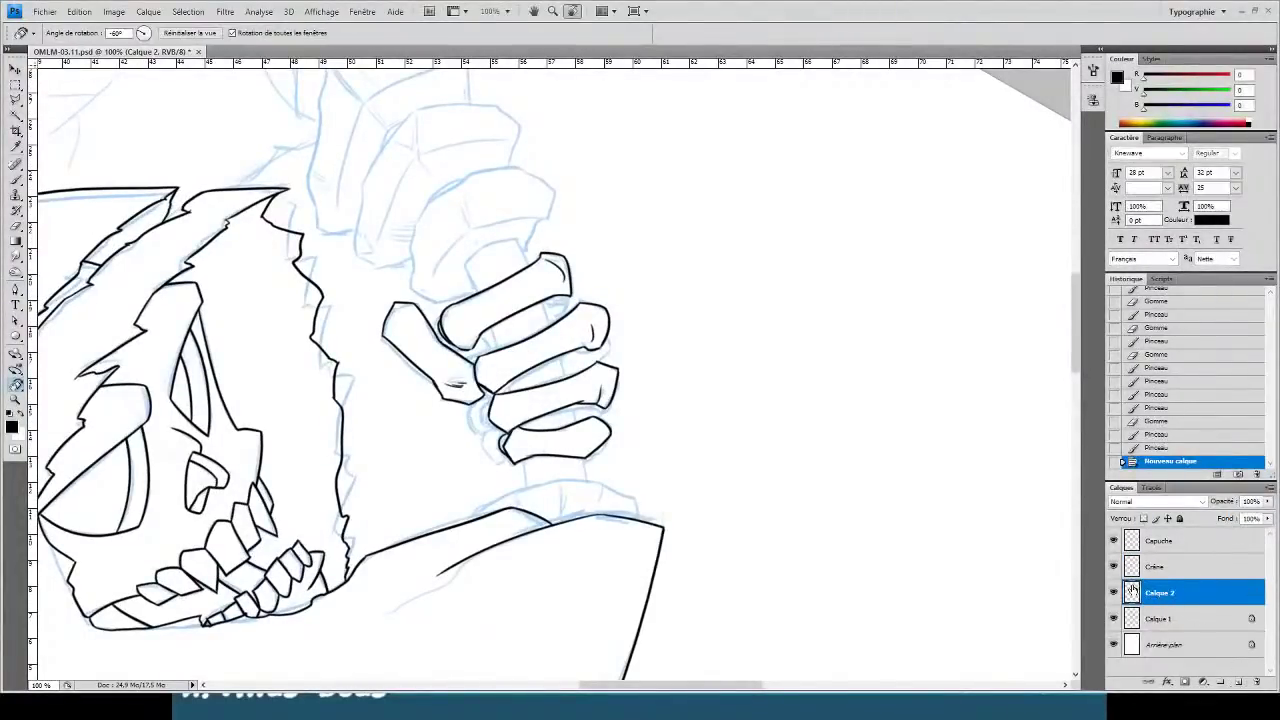
double_click(1160, 593)
text(M)
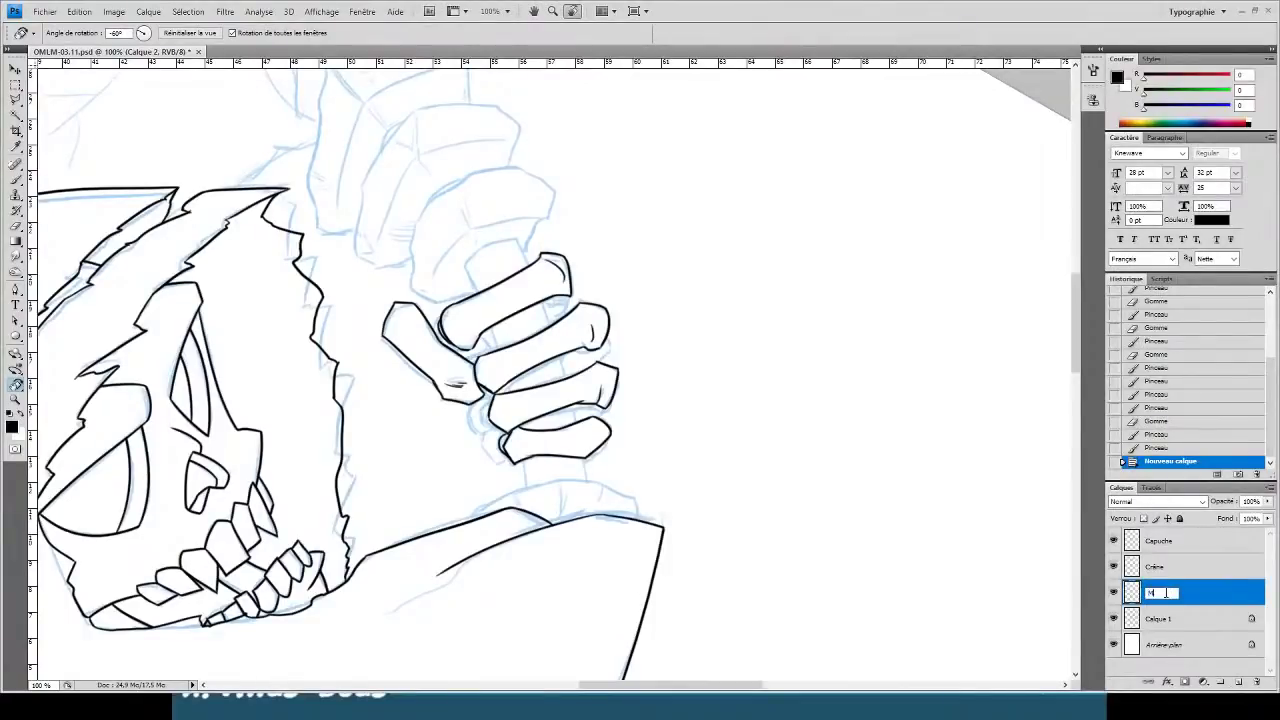
text(anche)
key(Return)
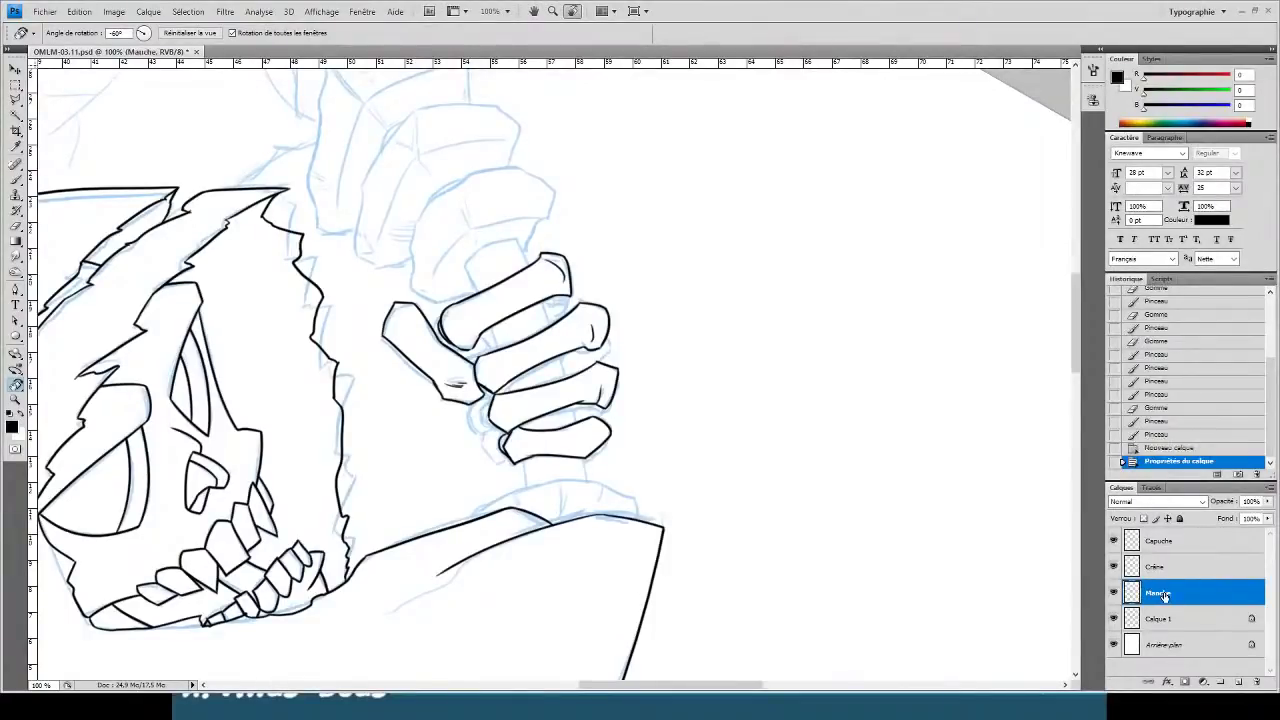
- Ink the two long curved edges of the handle through the skeletal fist on the Manche layer, redoing uneven strokes
key(b)
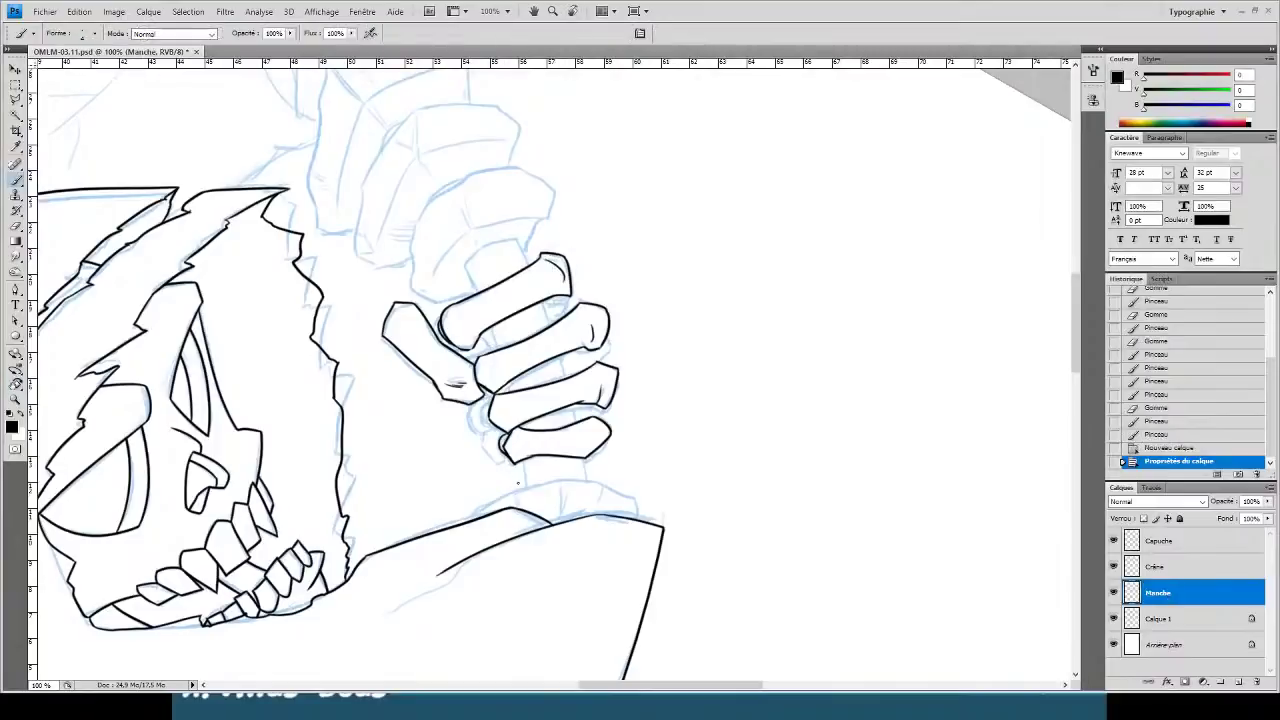
mouse_move(430, 183)
mouse_down()
mouse_move(527, 490)
mouse_move(428, 129)
mouse_up()
key(ctrl+z)
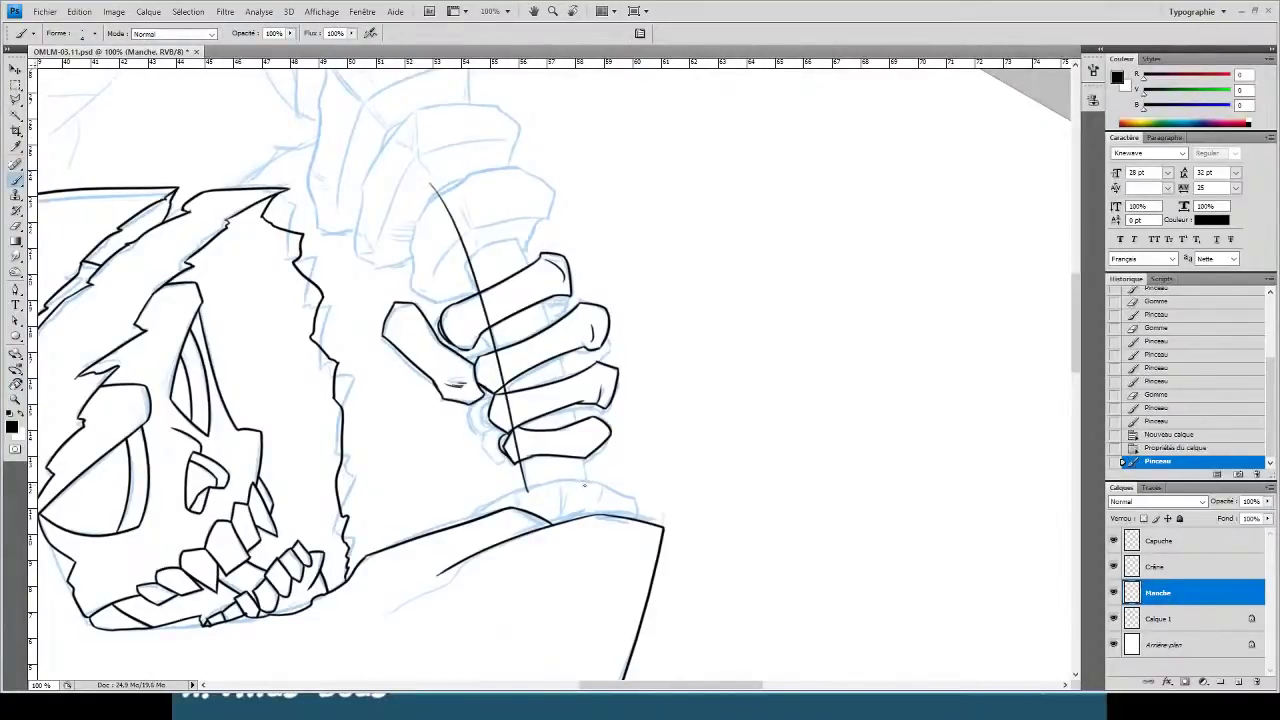
drag(592, 494, 380, 98)
key(ctrl+z)
drag(590, 490, 478, 150)
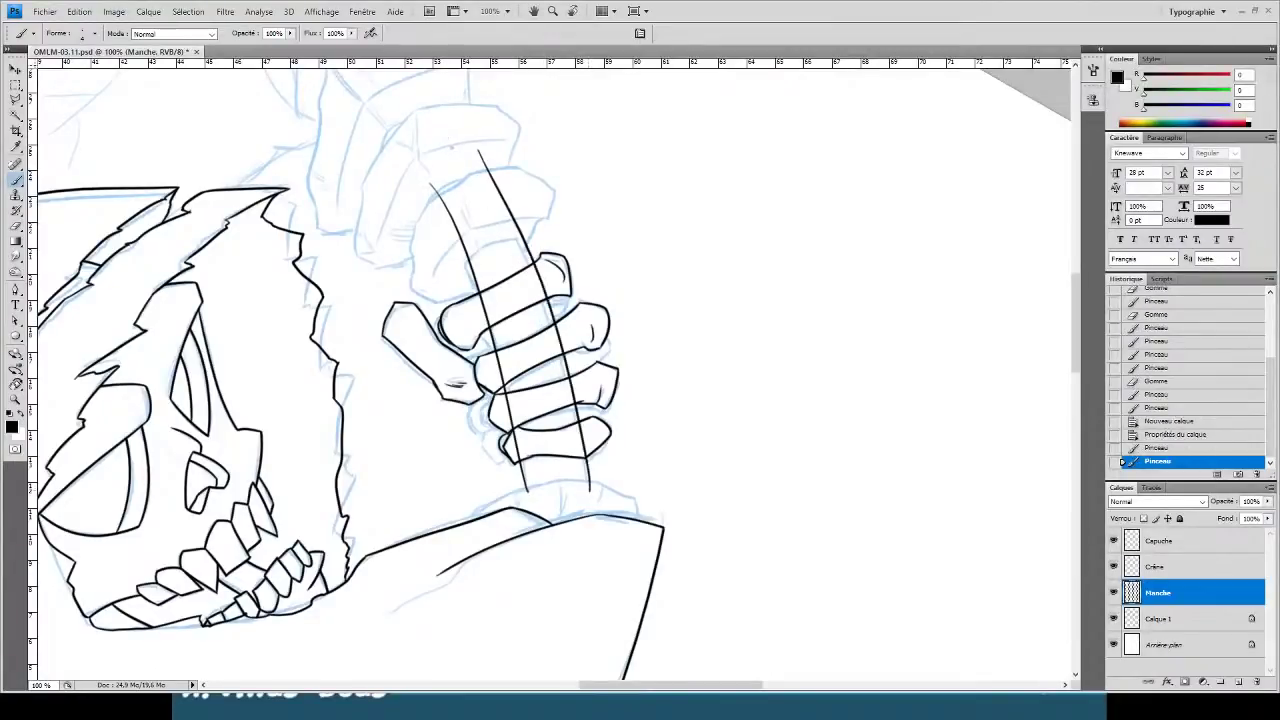
key(ctrl+z)
drag(590, 490, 448, 148)
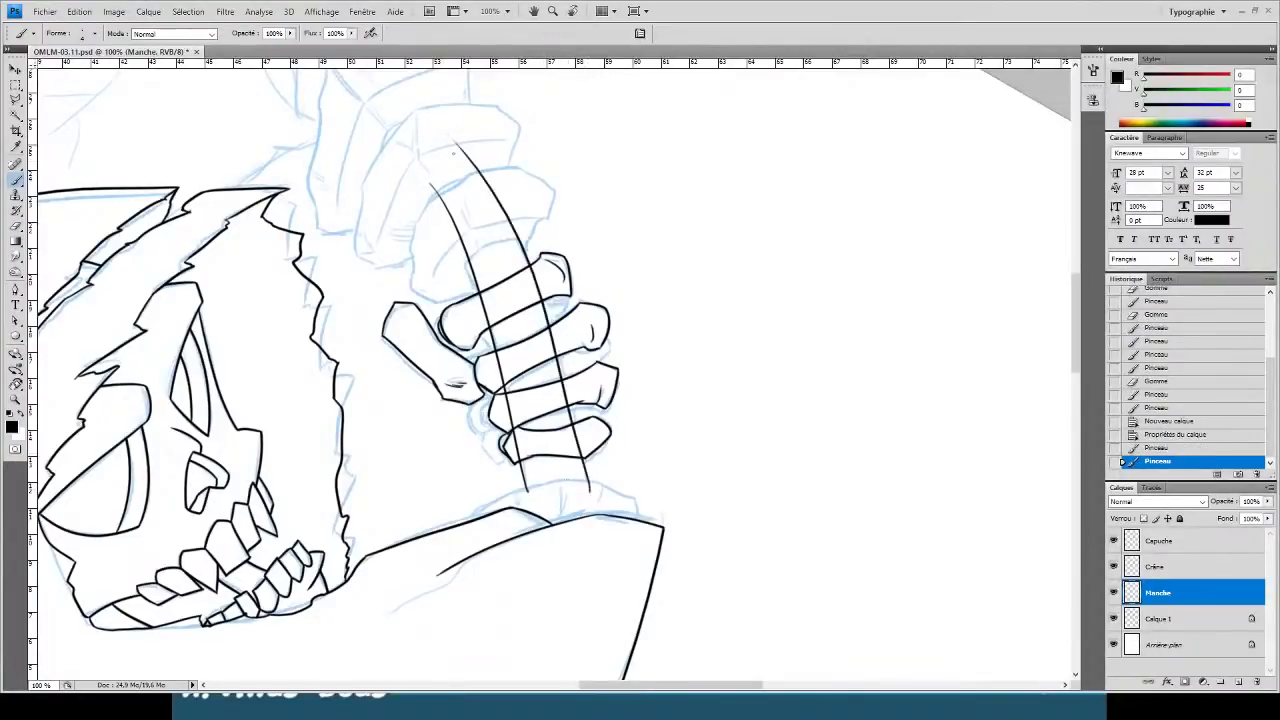
- Erase the handle lines above the sketched grip end and where they cross the index finger bone
key(ctrl+plus)
drag(488, 272, 564, 412)
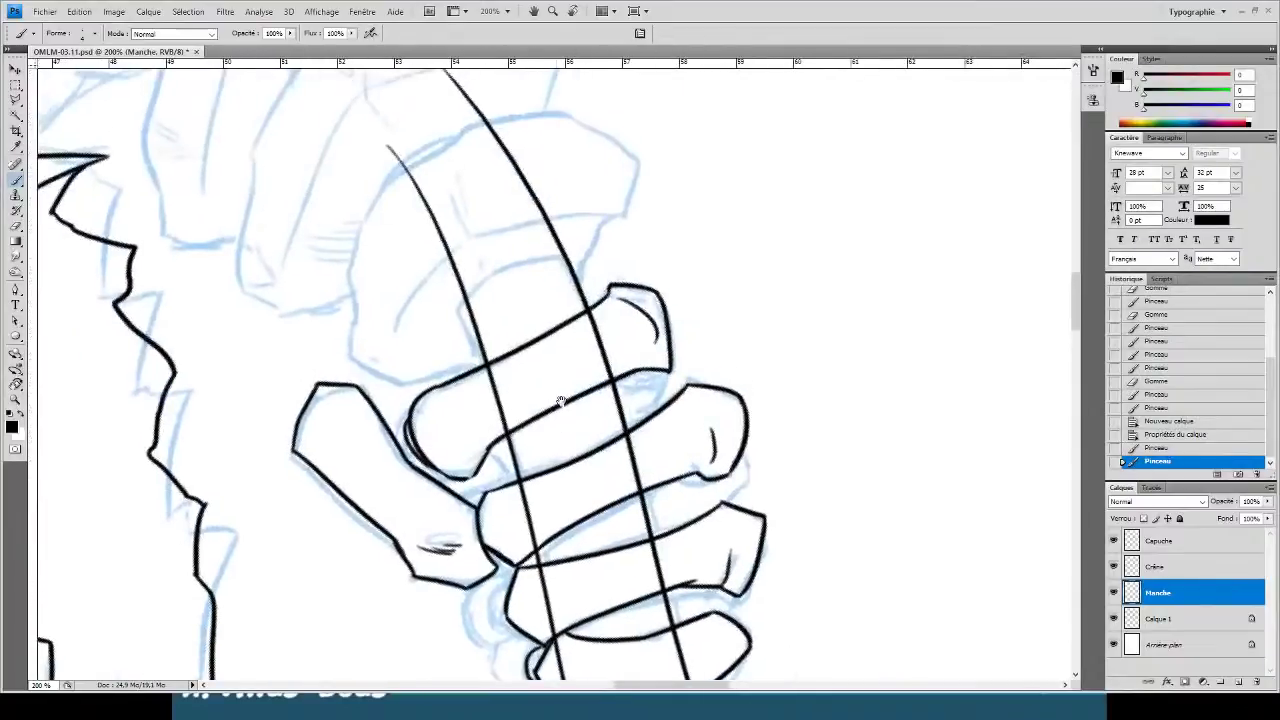
key(e)
mouse_move(462, 282)
mouse_down()
mouse_move(369, 132)
mouse_move(449, 207)
mouse_move(542, 246)
mouse_move(576, 310)
mouse_up()
scroll(425, 97, up, 2)
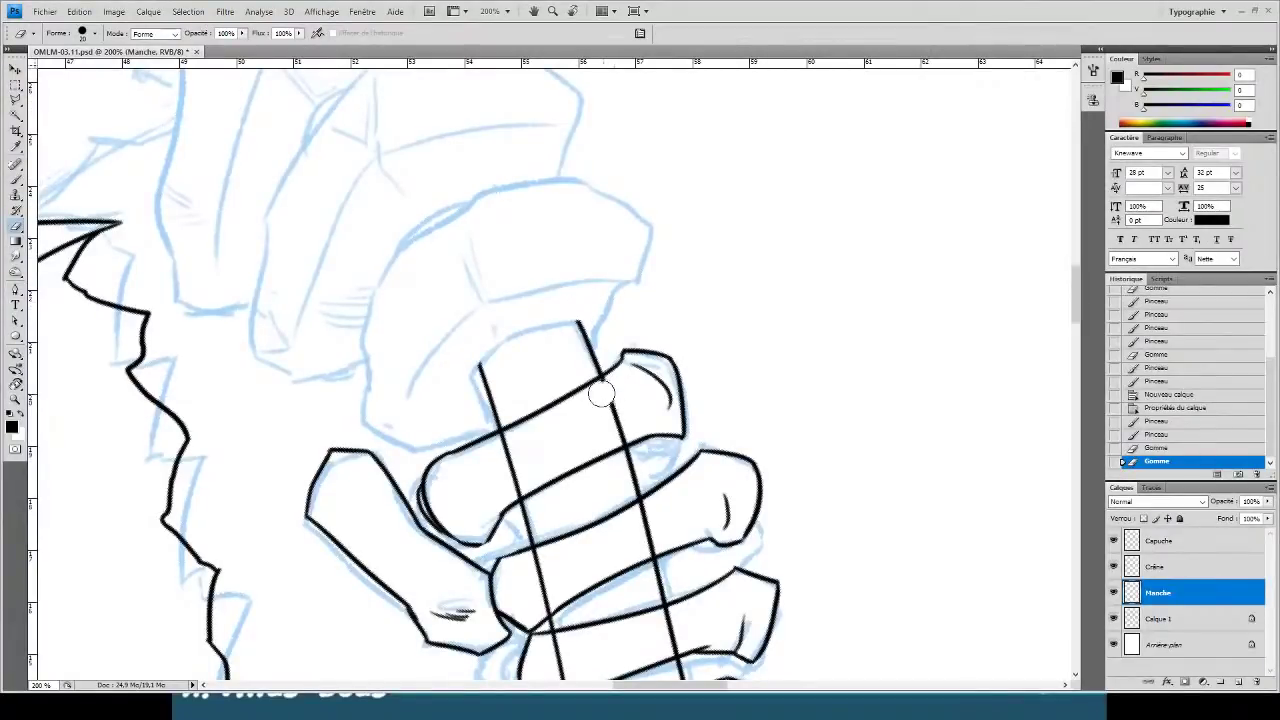
drag(605, 391, 620, 444)
mouse_move(484, 455)
mouse_down()
mouse_move(517, 461)
mouse_move(514, 492)
mouse_up()
- Erase the handle lines crossing the middle, ring and little finger bones, and trim their lower ends at the sketched collar
drag(524, 443, 551, 286)
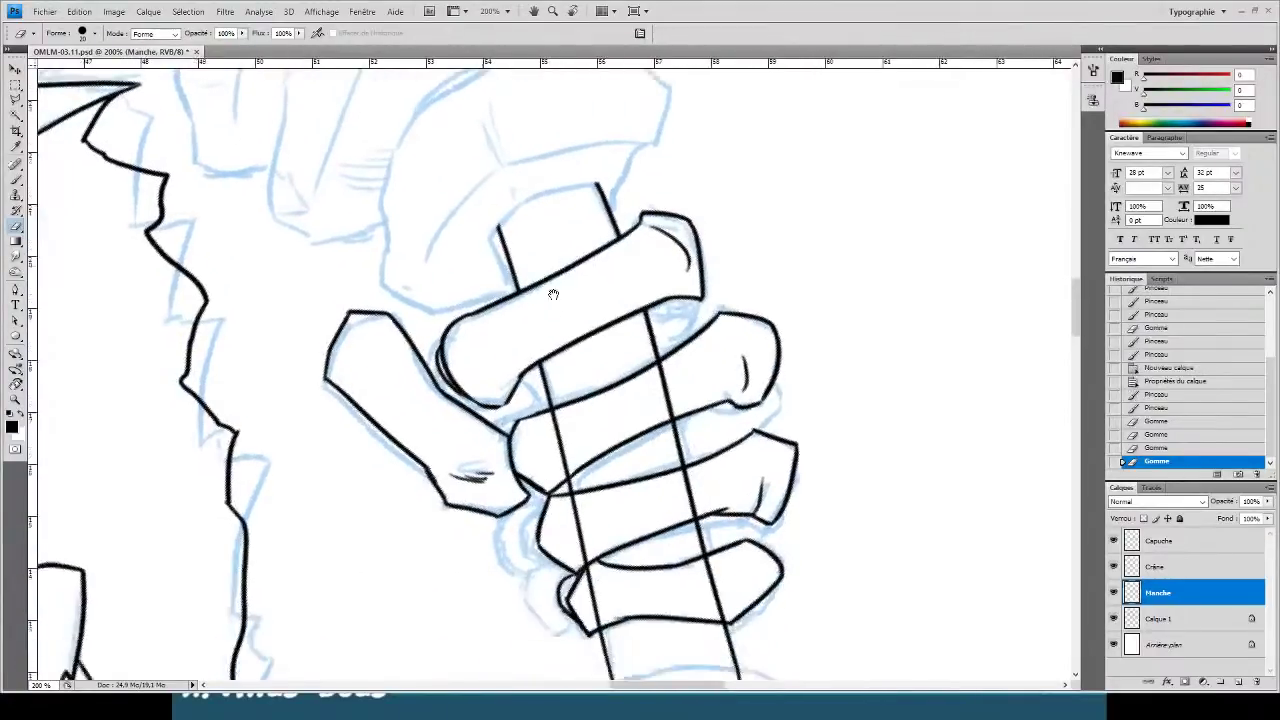
mouse_move(561, 427)
mouse_down()
mouse_move(551, 412)
mouse_move(557, 465)
mouse_move(570, 459)
mouse_up()
drag(666, 366, 681, 404)
scroll(641, 414, down, 2)
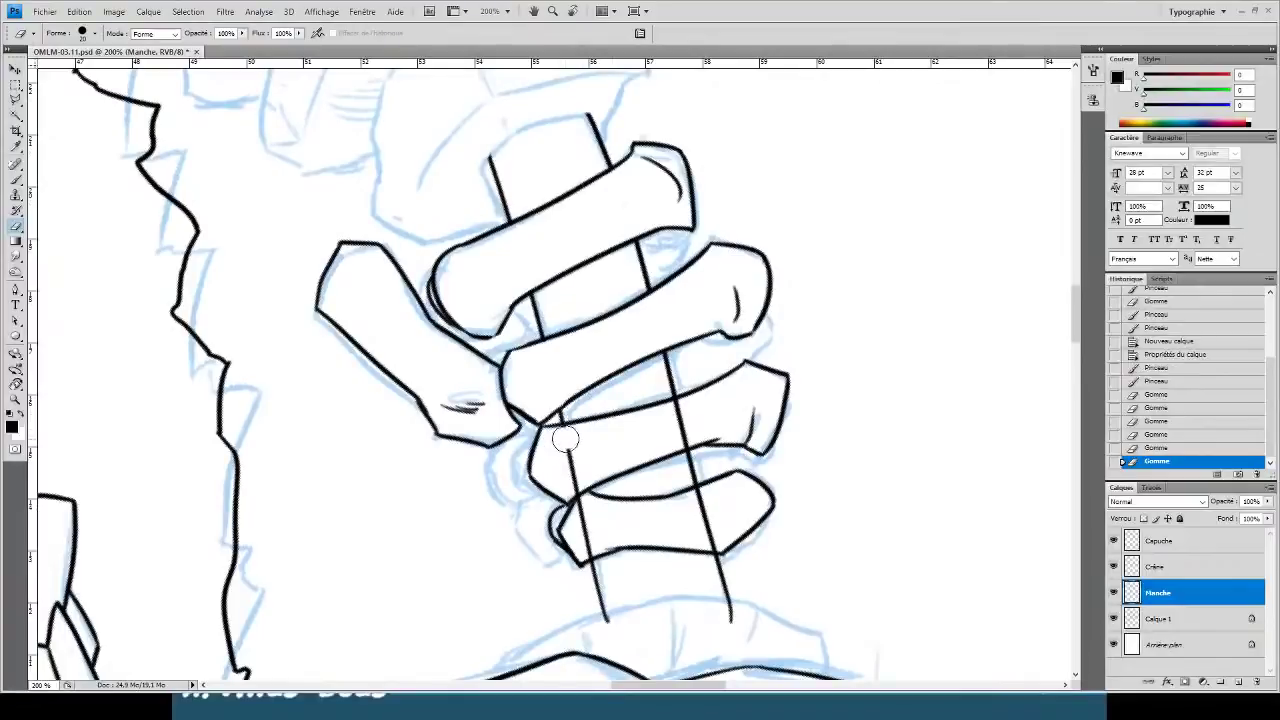
mouse_move(563, 436)
mouse_down()
mouse_move(580, 463)
mouse_move(570, 488)
mouse_up()
drag(680, 408, 682, 448)
mouse_move(582, 523)
mouse_down()
mouse_move(573, 491)
mouse_move(594, 542)
mouse_up()
mouse_move(685, 518)
mouse_down()
mouse_move(693, 488)
mouse_move(714, 548)
mouse_up()
mouse_move(712, 622)
mouse_down()
mouse_move(714, 608)
mouse_move(691, 617)
mouse_up()
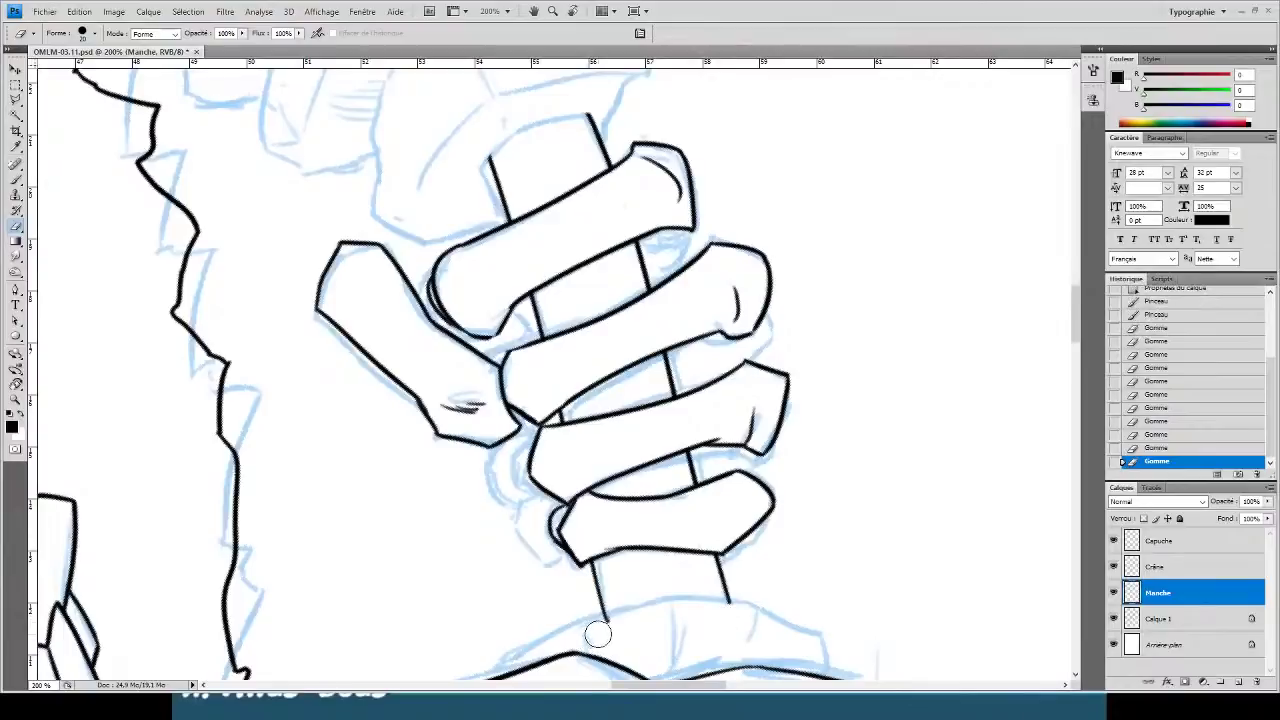
drag(605, 637, 607, 633)
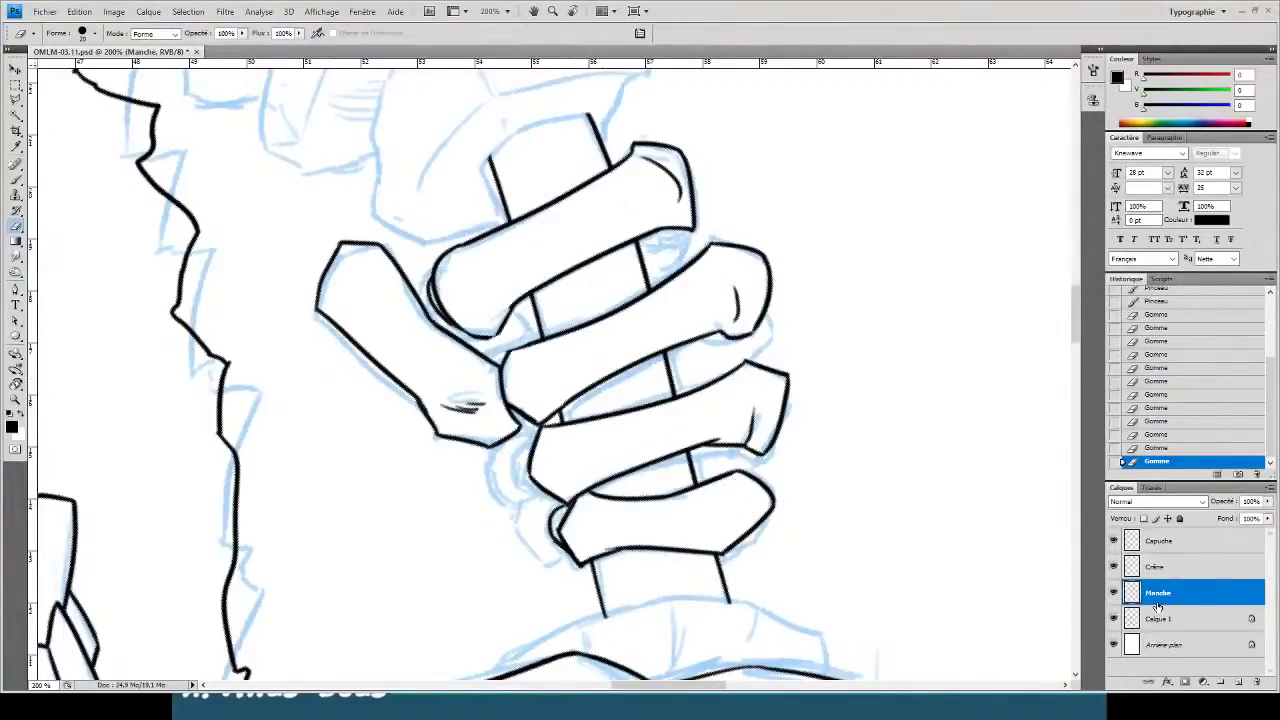
- Add a new layer directly above the Crâne layer
key(b)
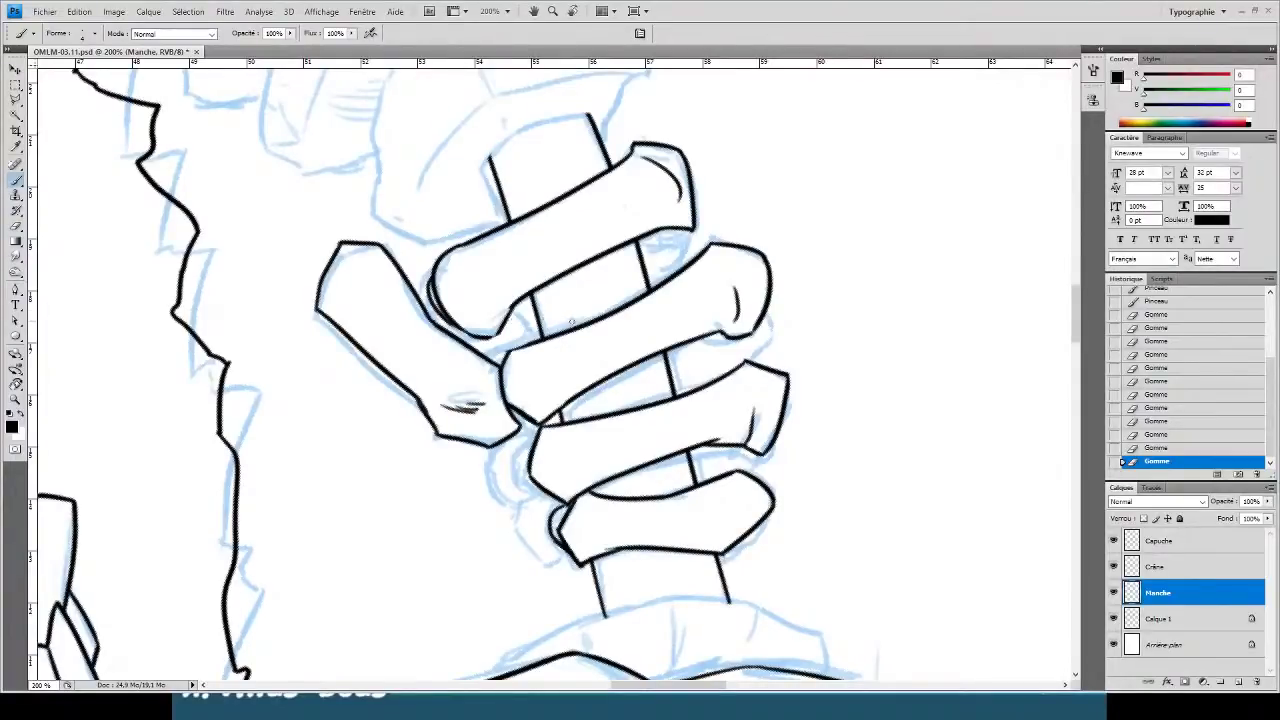
drag(567, 305, 481, 260)
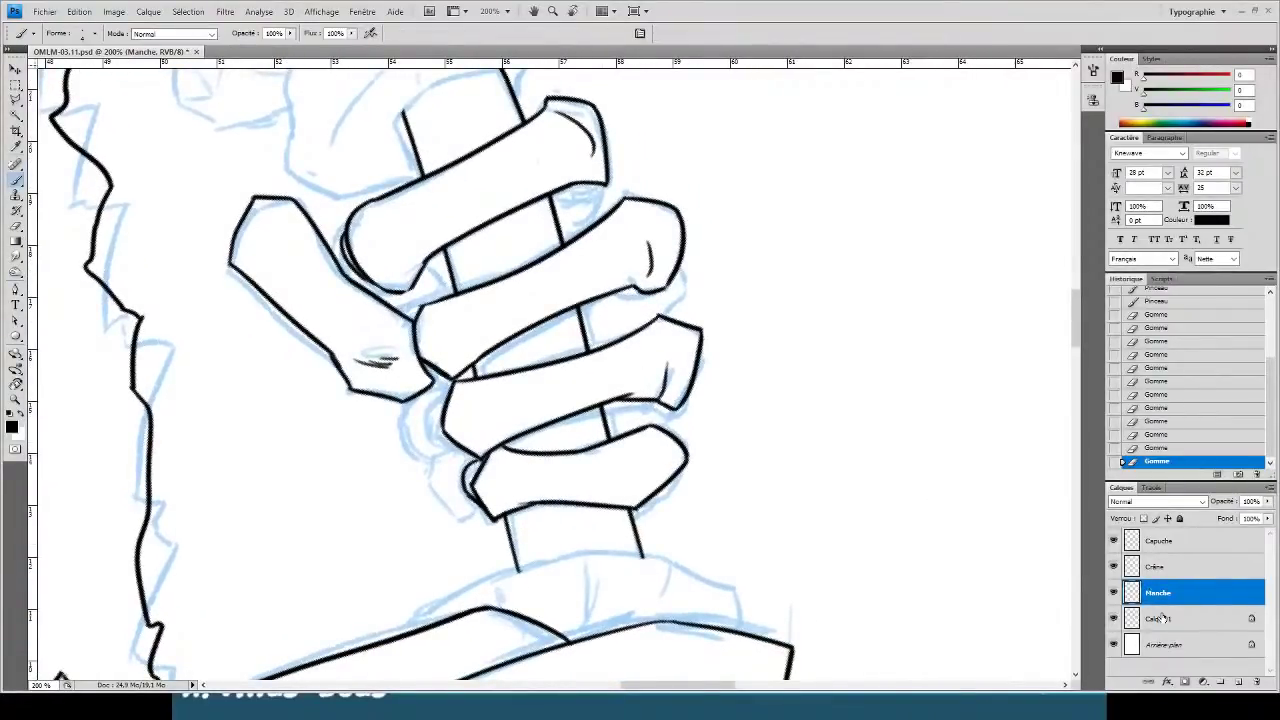
click(1158, 567)
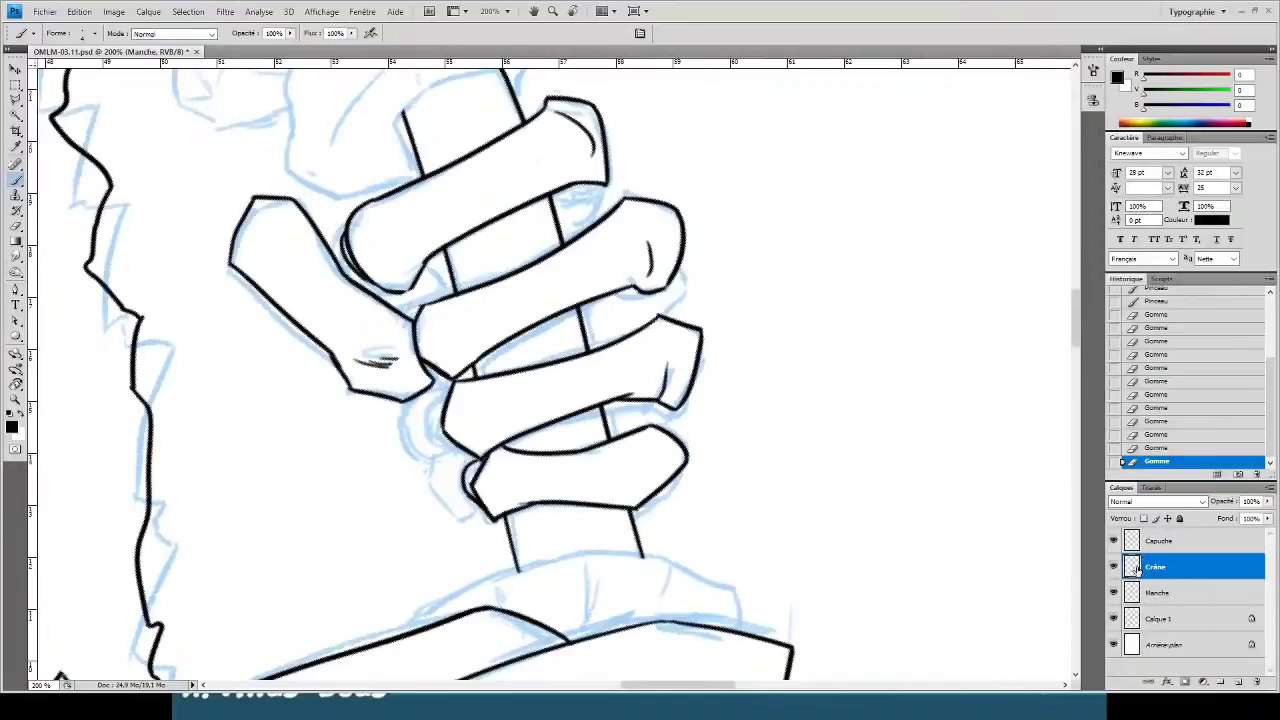
click(1237, 681)
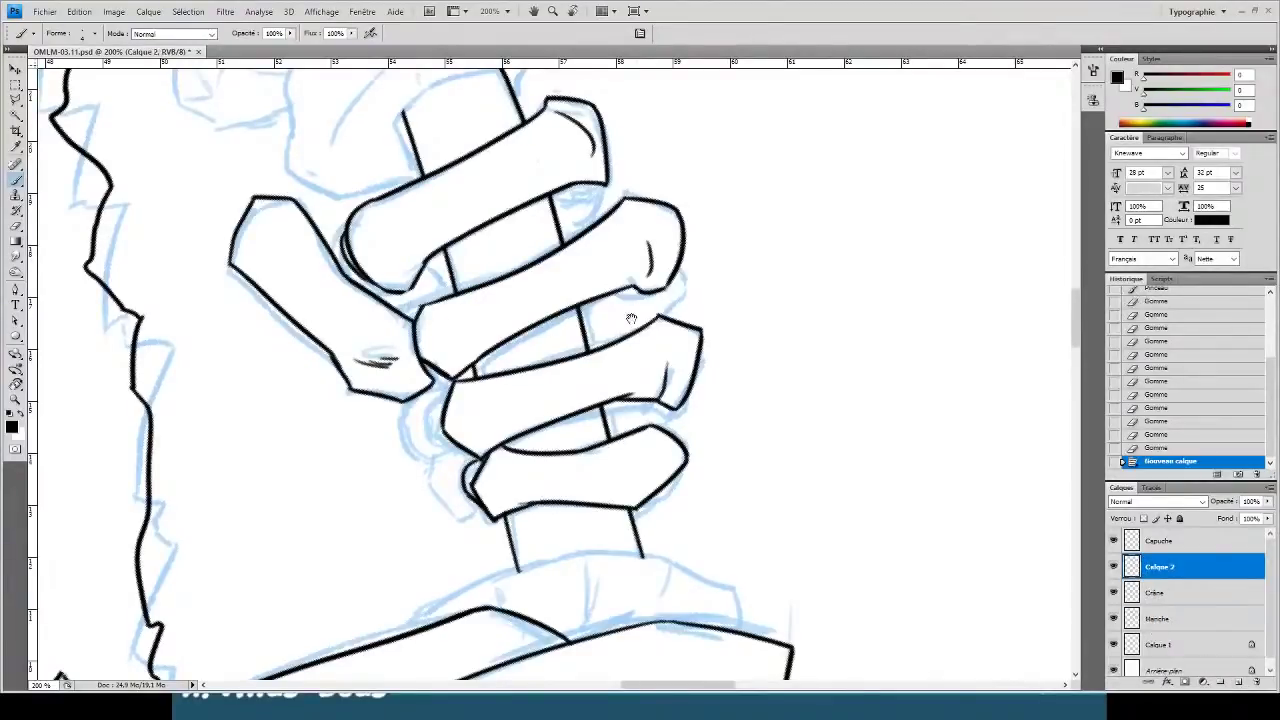
- Ink the folded joint behind the index finger bone's tip on the new layer, including its outer curve and inner creases
drag(631, 319, 558, 415)
key(ctrl+plus)
drag(537, 346, 551, 433)
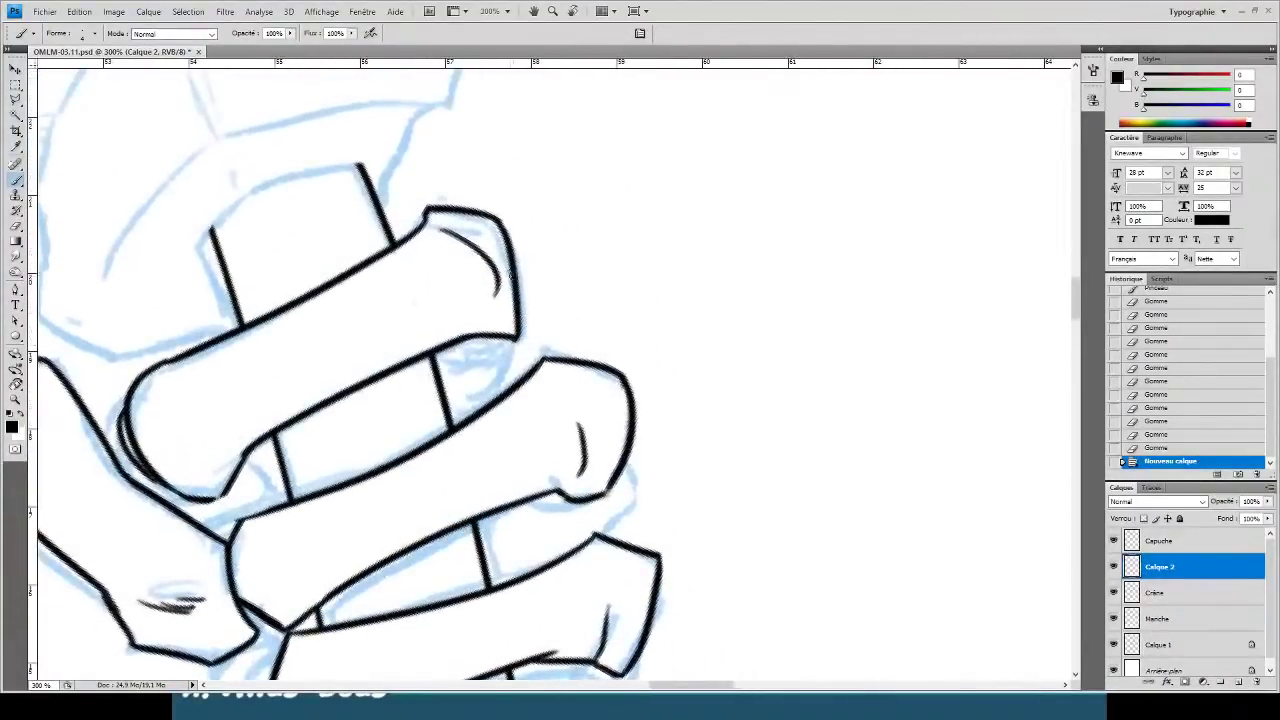
drag(516, 261, 510, 312)
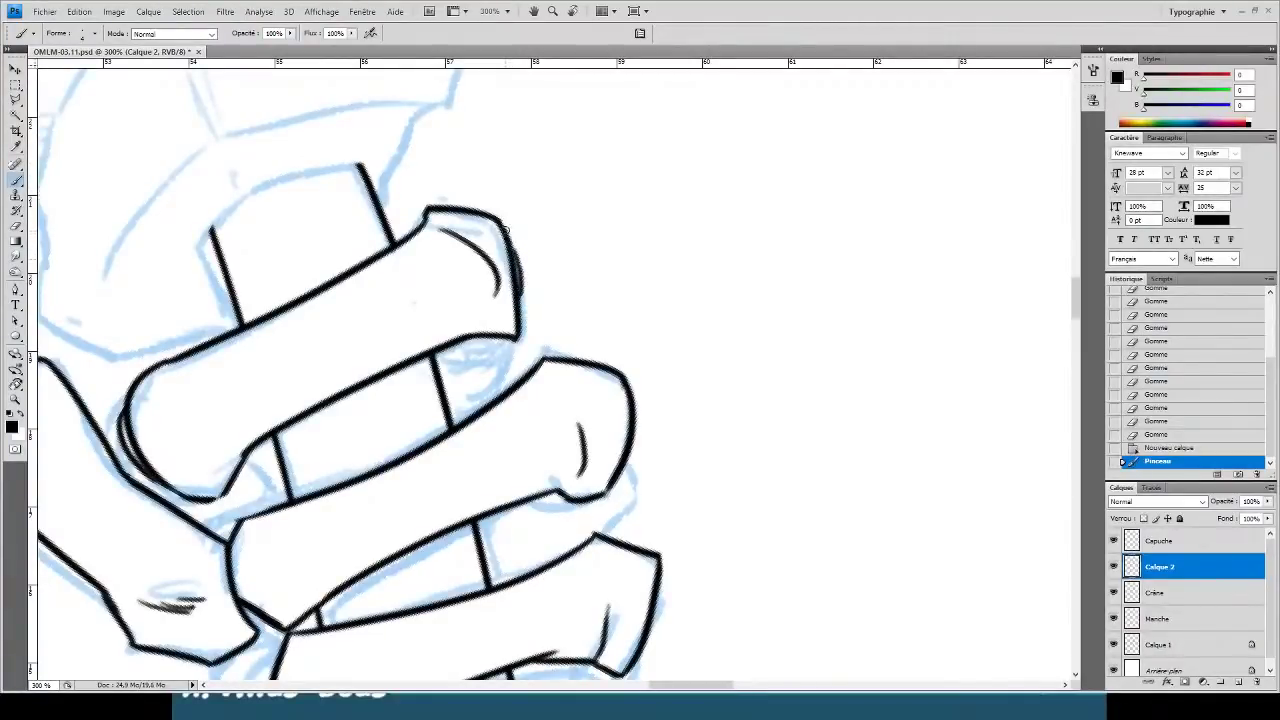
mouse_move(505, 229)
mouse_down()
mouse_move(538, 268)
mouse_move(513, 381)
mouse_move(465, 398)
mouse_move(484, 350)
mouse_up()
mouse_move(476, 347)
mouse_down()
mouse_move(501, 342)
mouse_move(476, 376)
mouse_move(446, 378)
mouse_up()
- Ink the folded joint behind the middle finger bone's tip, with its outer corner and short inner crease lines
drag(626, 456, 634, 490)
drag(635, 493, 583, 549)
key(e)
key(b)
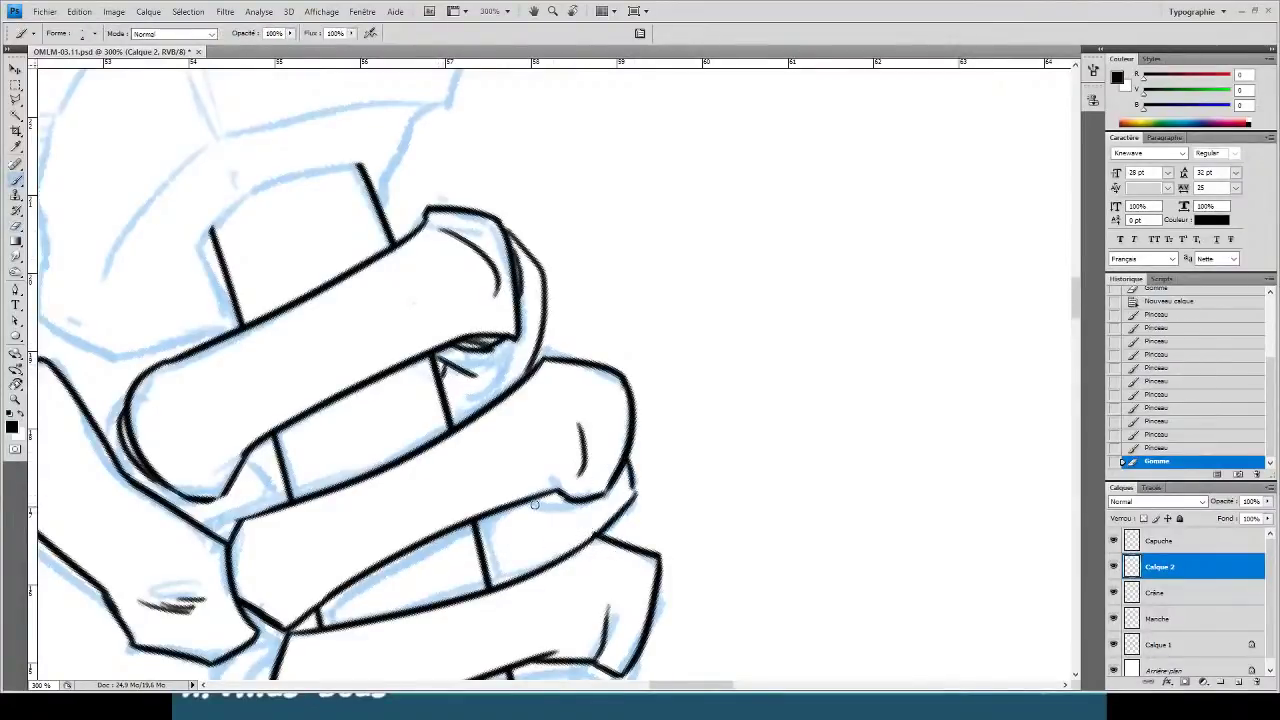
drag(538, 500, 588, 496)
mouse_move(502, 504)
mouse_down()
mouse_move(544, 530)
mouse_move(465, 490)
mouse_up()
scroll(466, 491, down, 4)
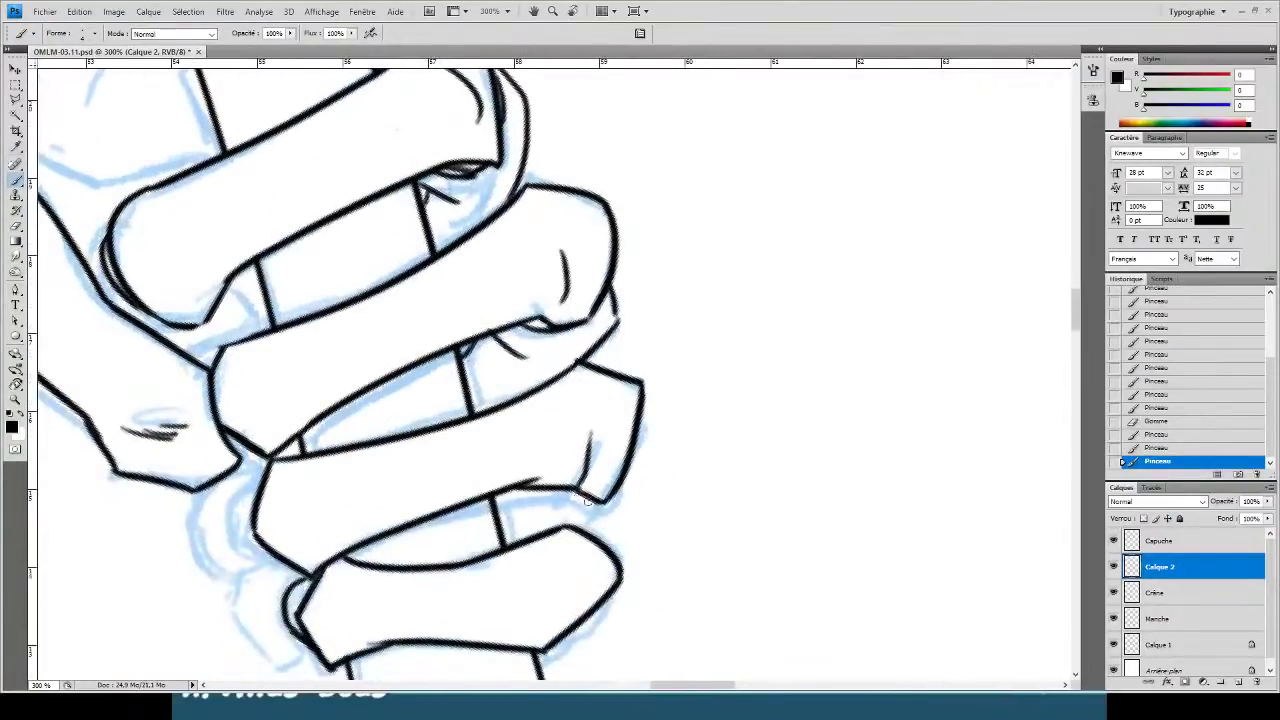
- Ink the folded joint behind the ring finger bone's tip and the layered knuckle curves at the bases of the ring and little finger bones
mouse_move(596, 495)
mouse_down()
mouse_move(554, 530)
mouse_move(550, 491)
mouse_move(560, 496)
mouse_move(528, 502)
mouse_up()
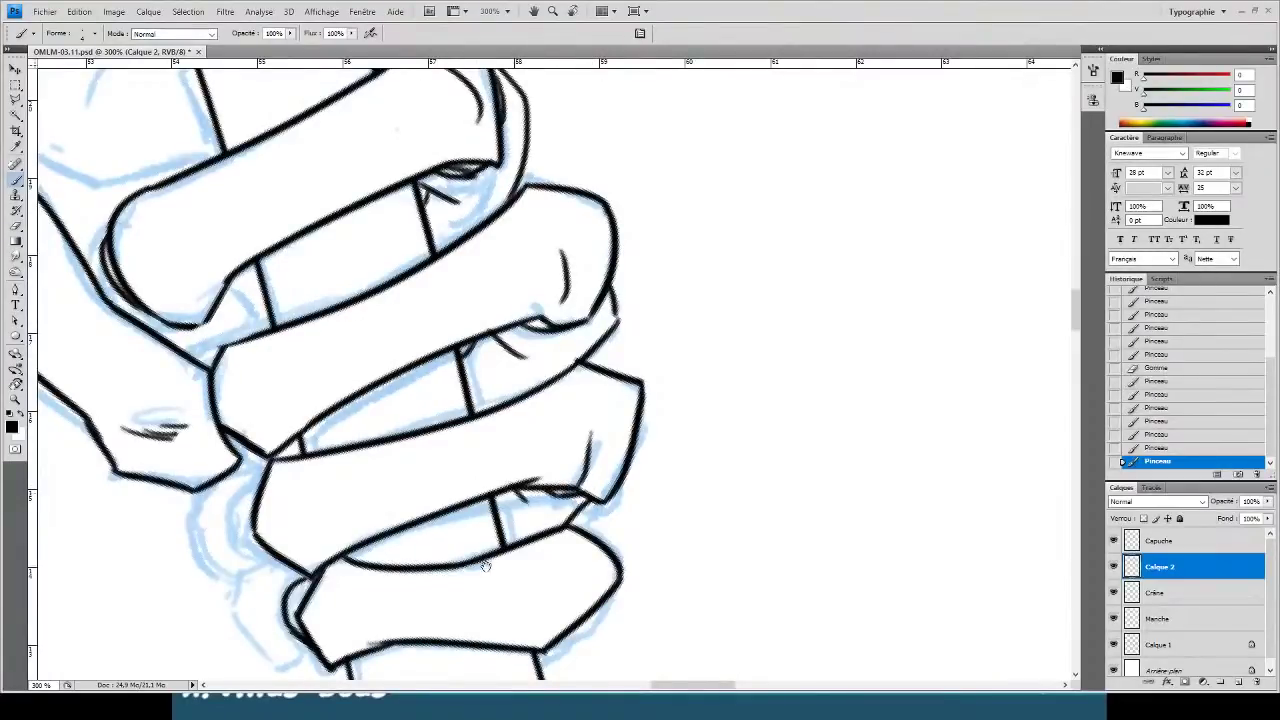
drag(485, 566, 516, 492)
drag(420, 403, 640, 385)
mouse_move(491, 379)
mouse_down()
mouse_move(496, 451)
mouse_move(479, 437)
mouse_move(523, 463)
mouse_up()
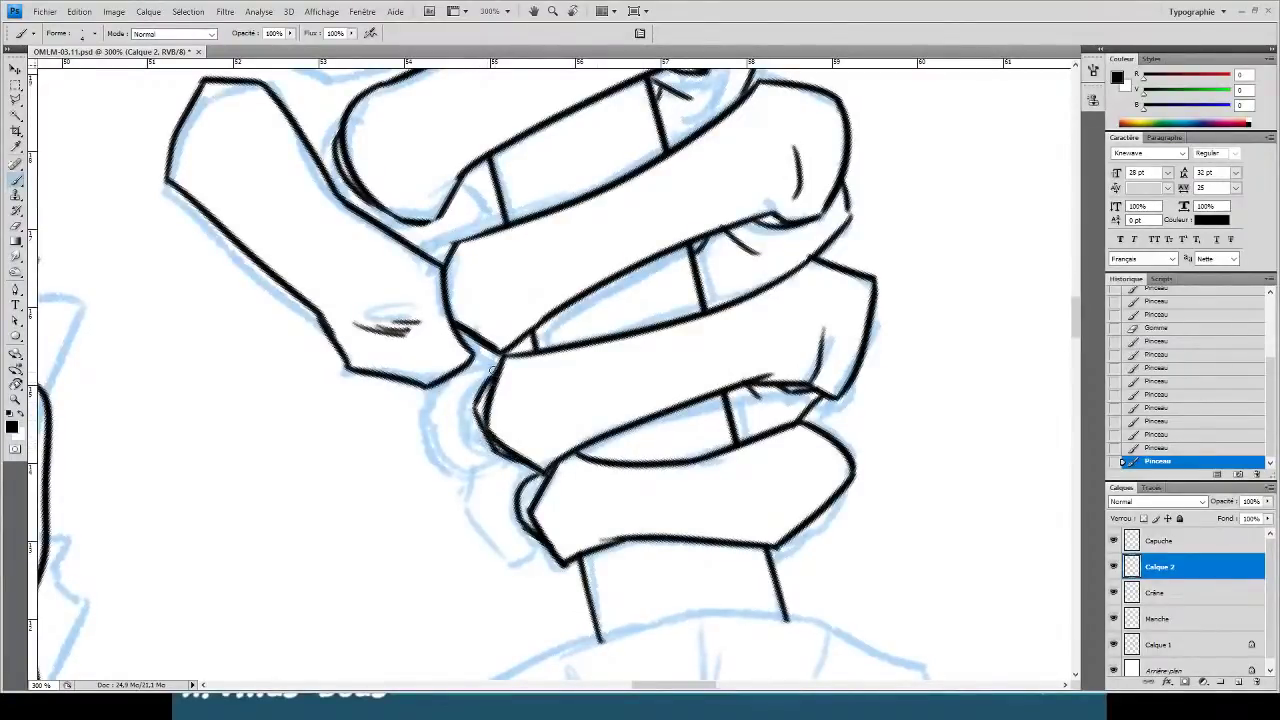
mouse_move(497, 356)
mouse_down()
mouse_move(476, 470)
mouse_move(512, 483)
mouse_move(497, 490)
mouse_move(523, 468)
mouse_move(493, 488)
mouse_move(534, 546)
mouse_up()
key(e)
key(b)
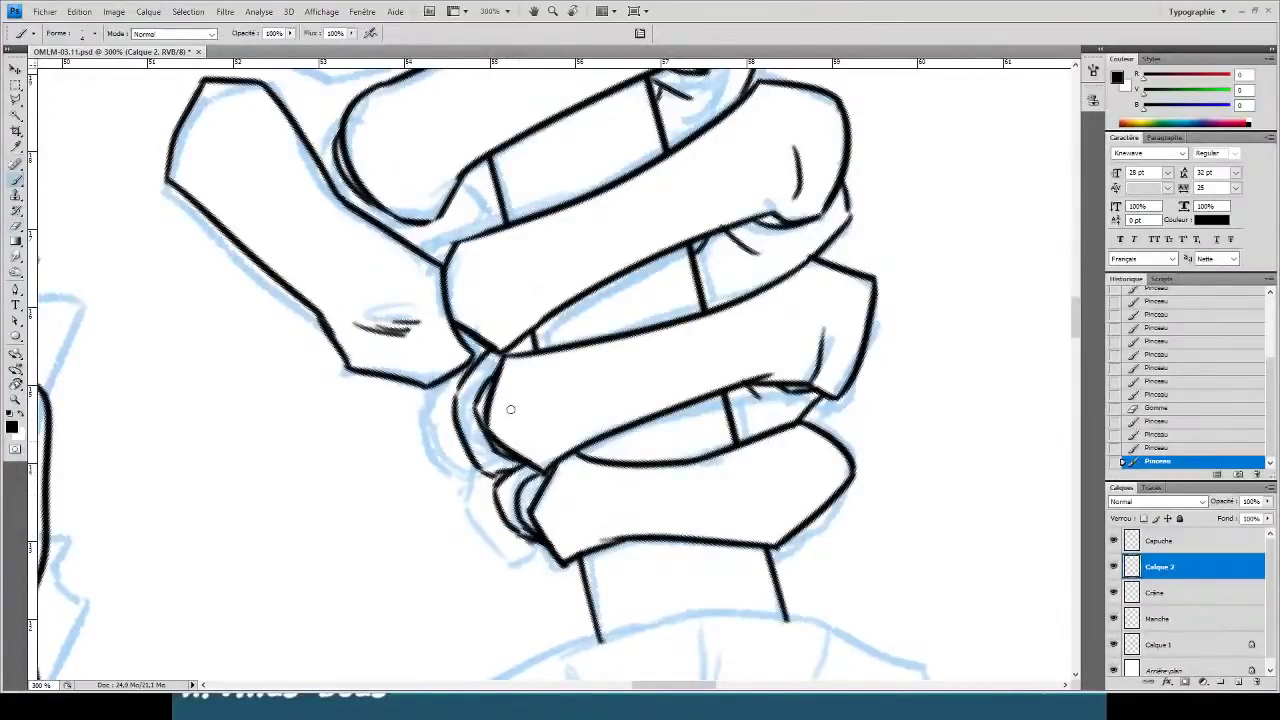
- Ink the small joint lines in the gaps beside the handle, at the bases of the index, middle and ring finger bones
drag(526, 332, 537, 349)
drag(530, 334, 520, 346)
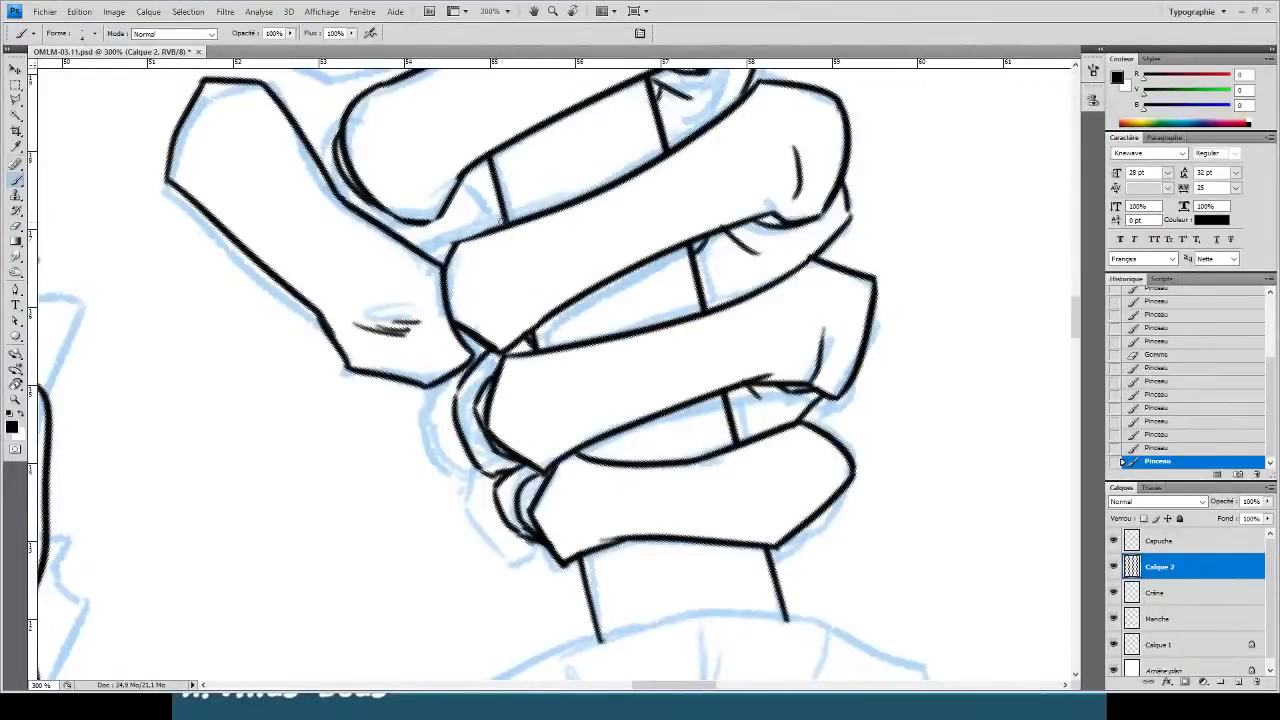
mouse_move(465, 175)
mouse_down()
mouse_move(487, 200)
mouse_move(432, 253)
mouse_up()
key(ctrl+z)
drag(476, 210, 498, 230)
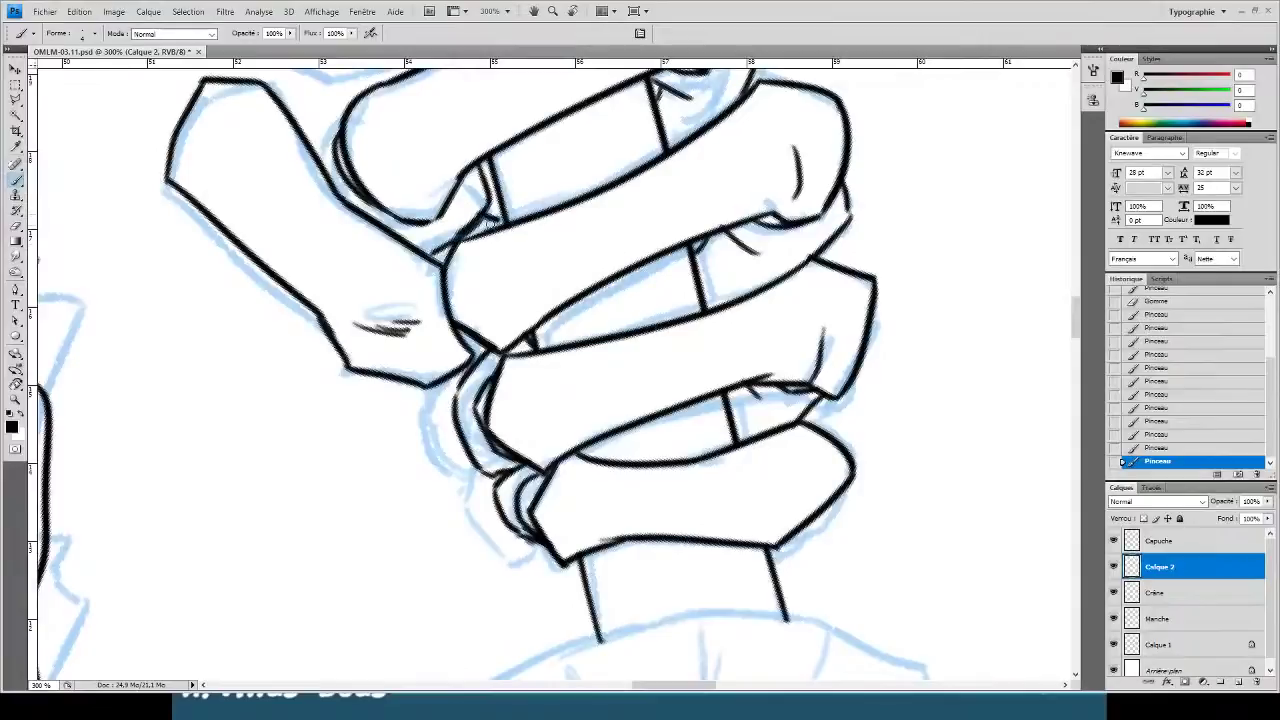
- Ink the joint lines linking the thumb bone's tip to the base of the index finger bone
drag(340, 116, 320, 153)
key(ctrl+minus)
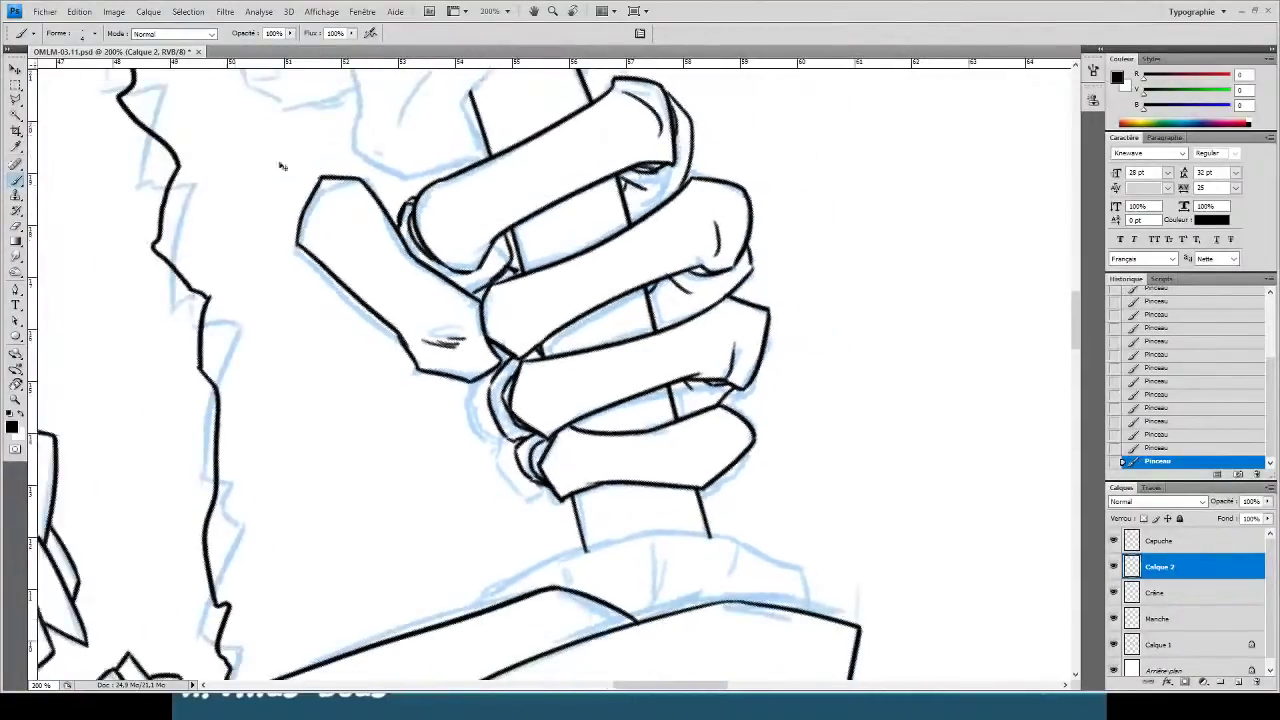
key(ctrl+plus)
drag(319, 199, 423, 410)
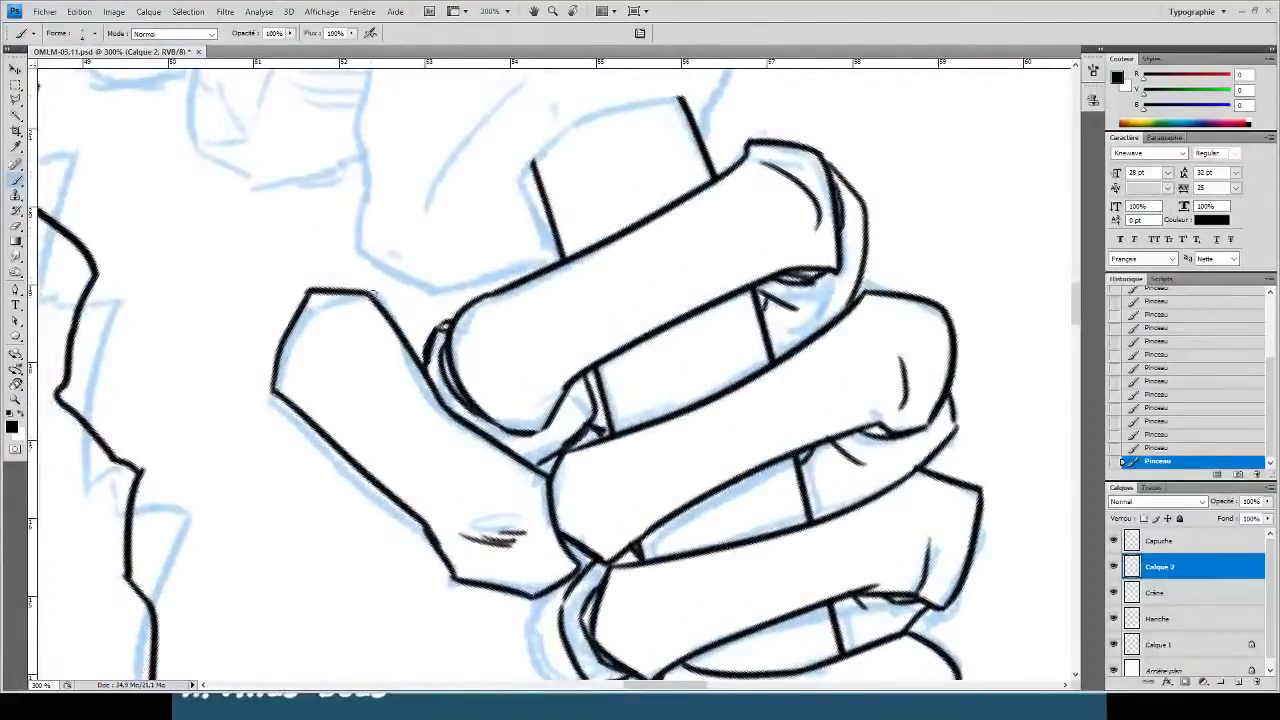
mouse_move(374, 293)
mouse_down()
mouse_move(447, 326)
mouse_move(404, 332)
mouse_up()
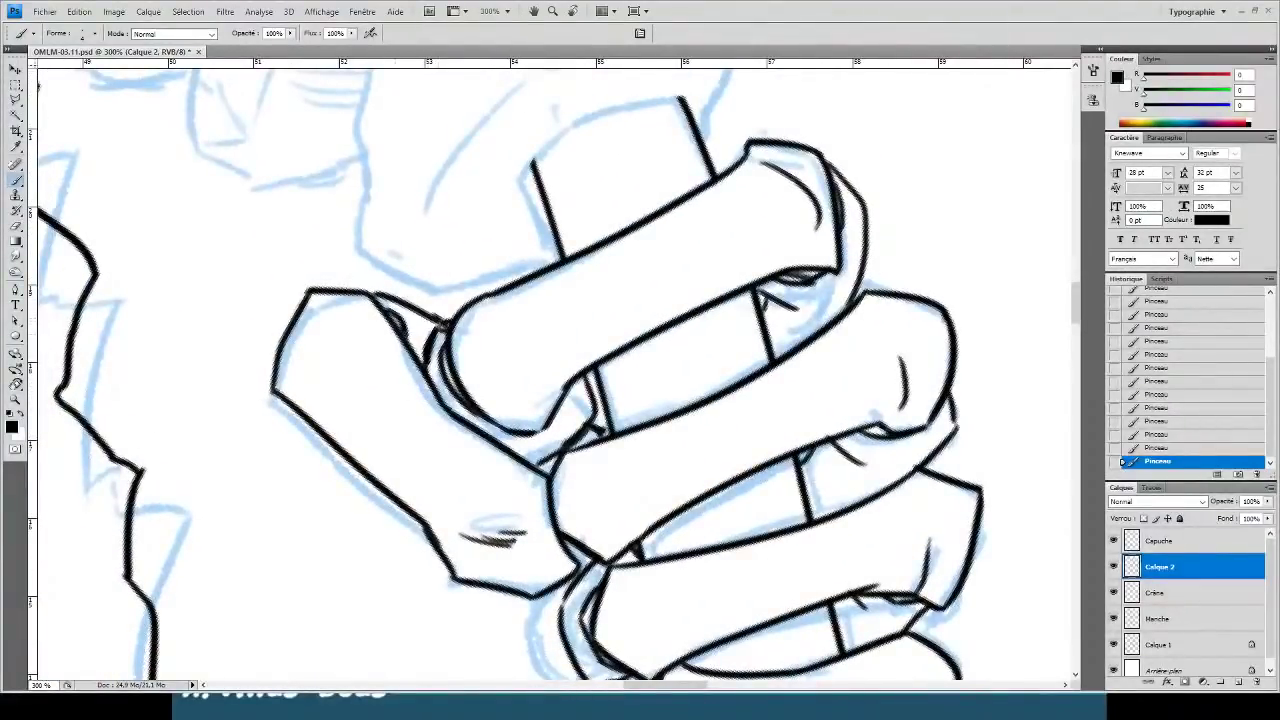
- Ink the folded joint behind the little finger bone's tip with a short angled outline
scroll(560, 400, down, 3)
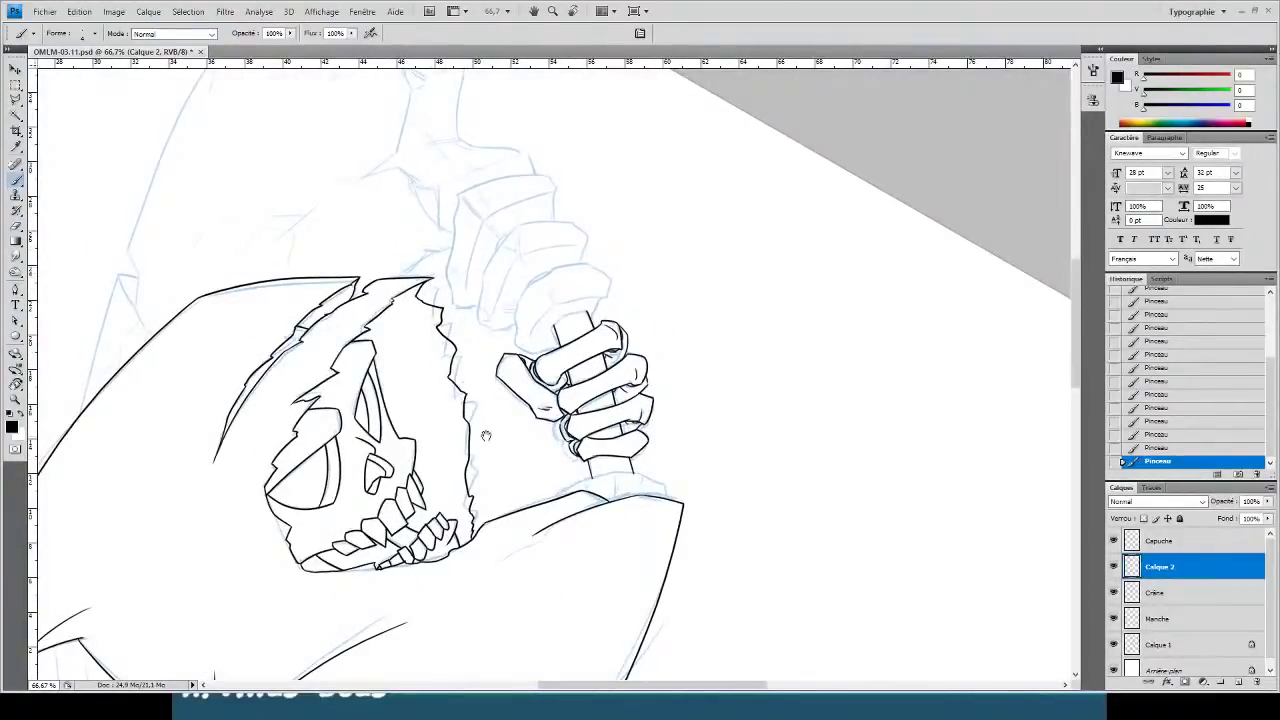
scroll(628, 425, up, 3)
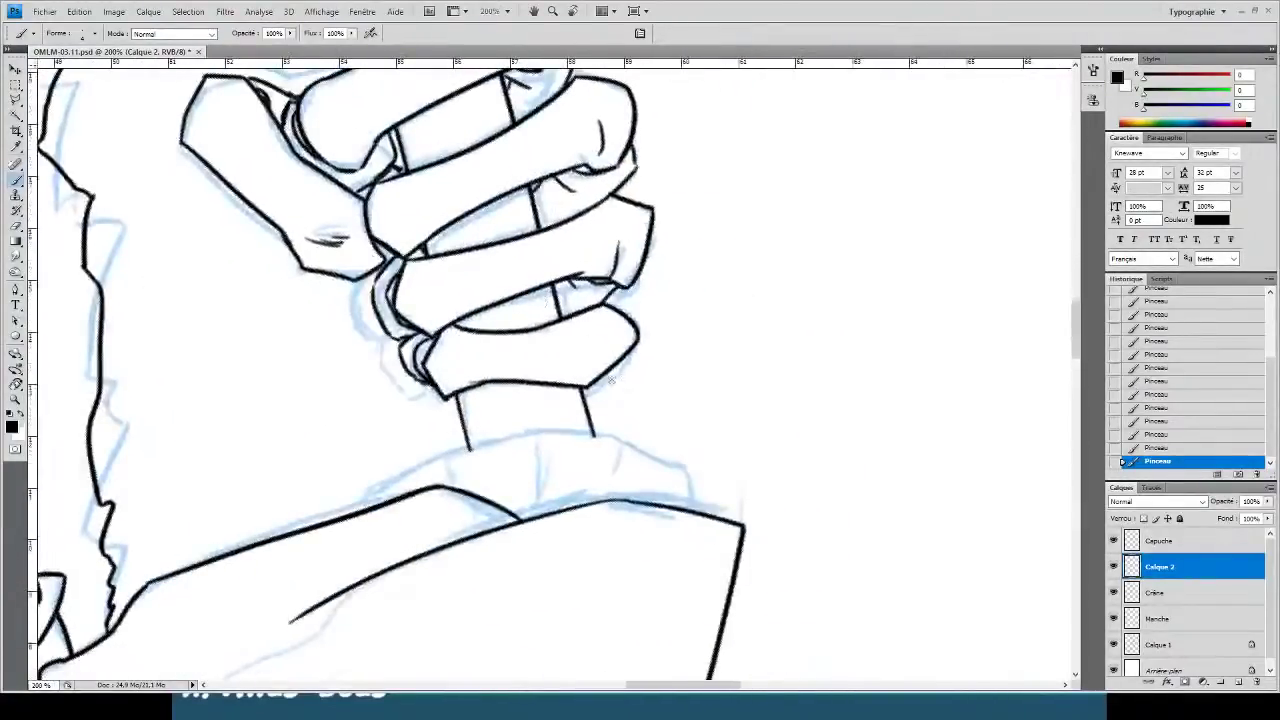
mouse_move(632, 348)
mouse_down()
mouse_move(619, 380)
mouse_move(584, 398)
mouse_up()
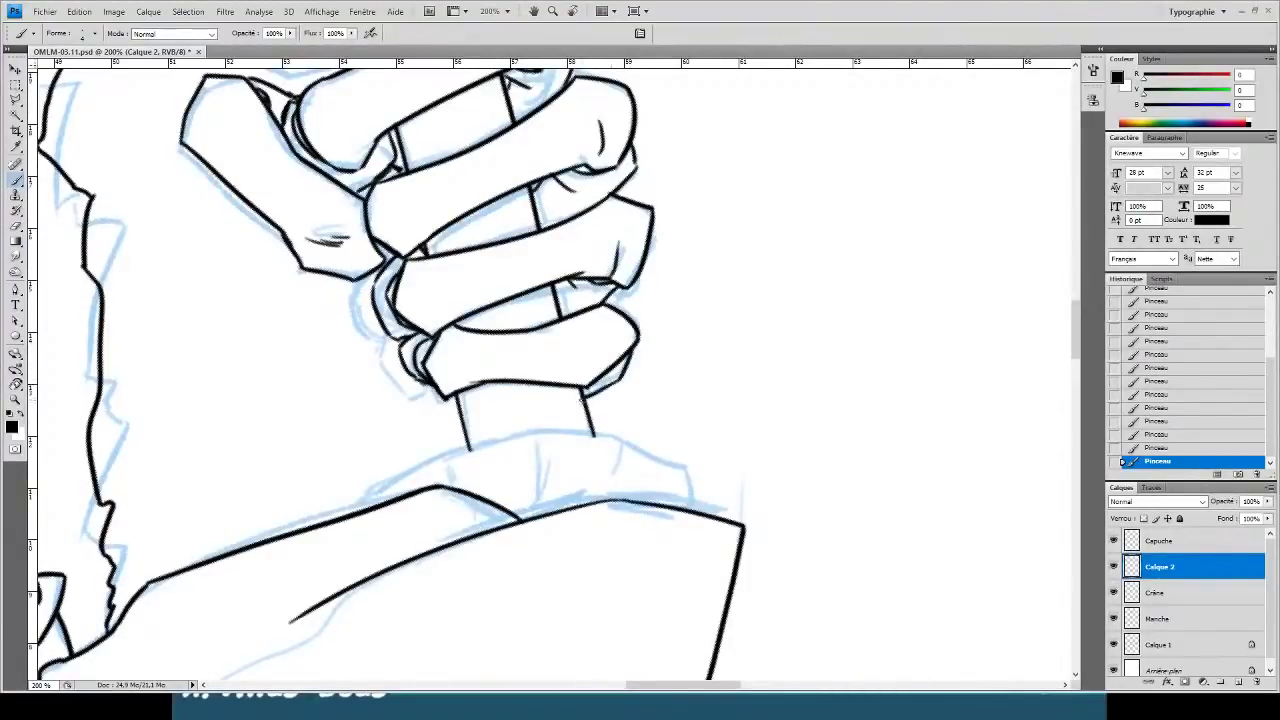
scroll(814, 557, down, 2)
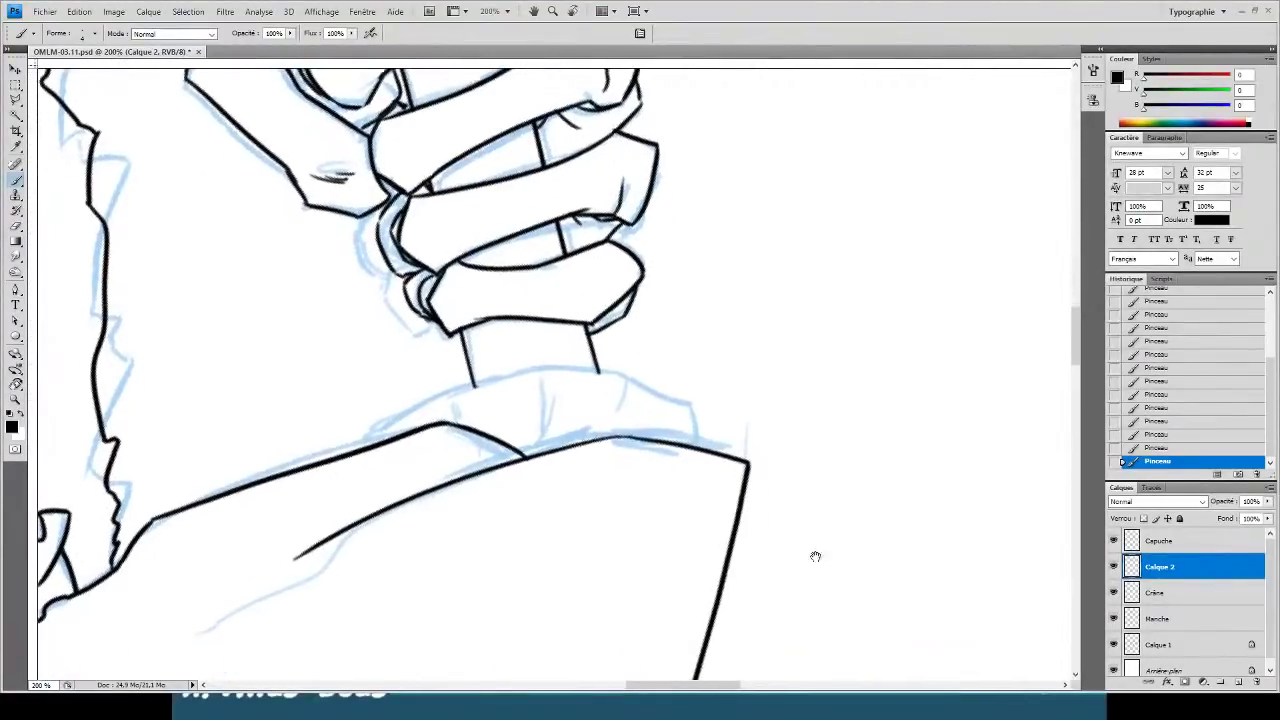
- Merge the joint detail layer into the Crâne layer, and add a new layer above it named Os
key(ctrl+e)
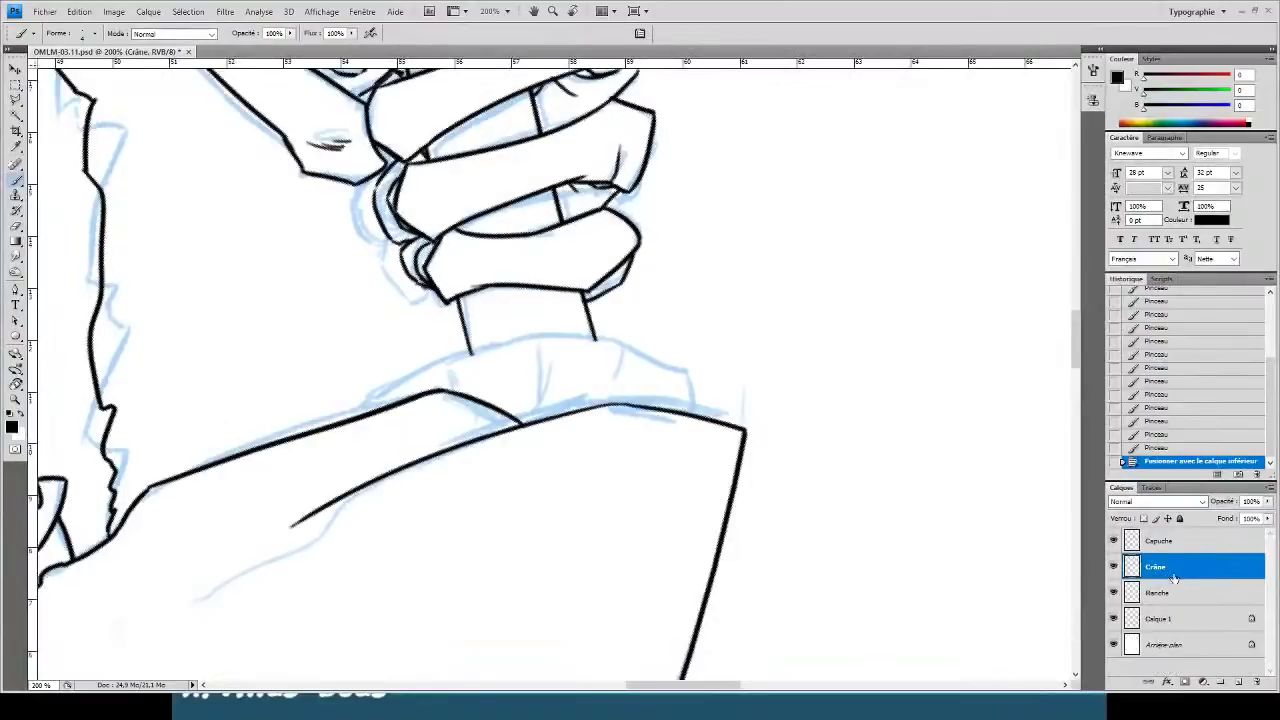
click(1238, 682)
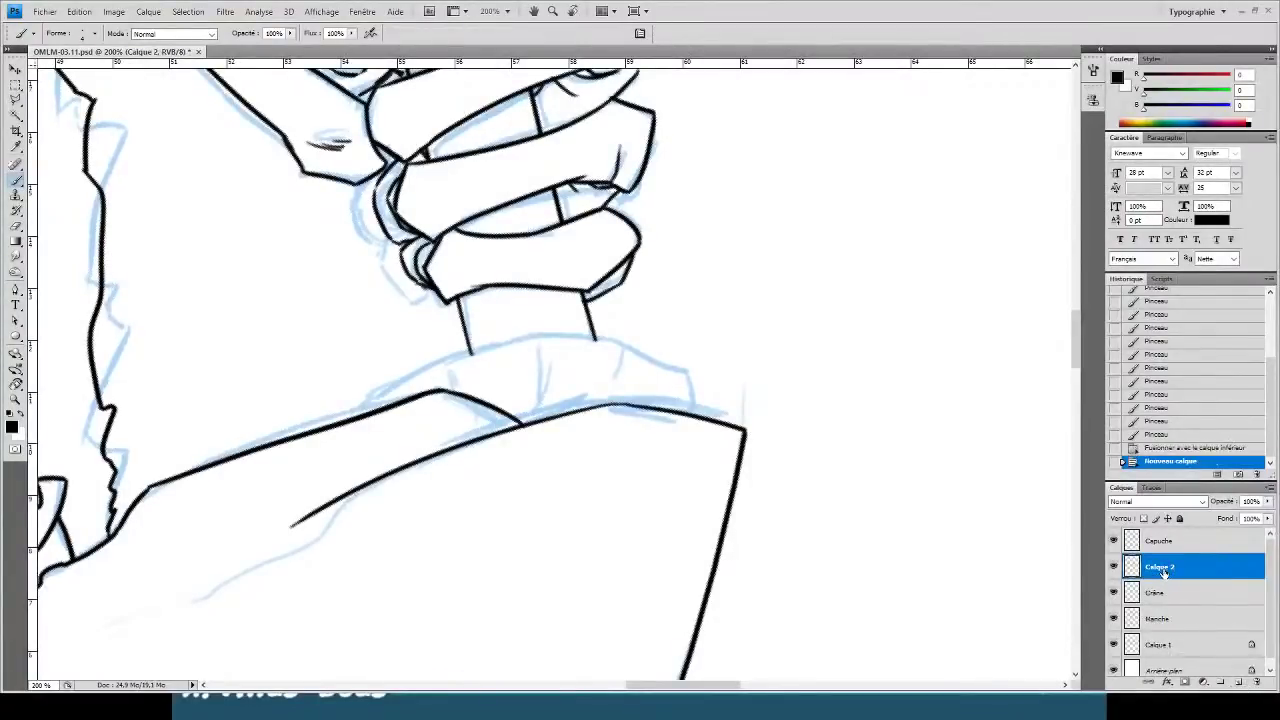
double_click(1160, 567)
text(Os)
key(Return)
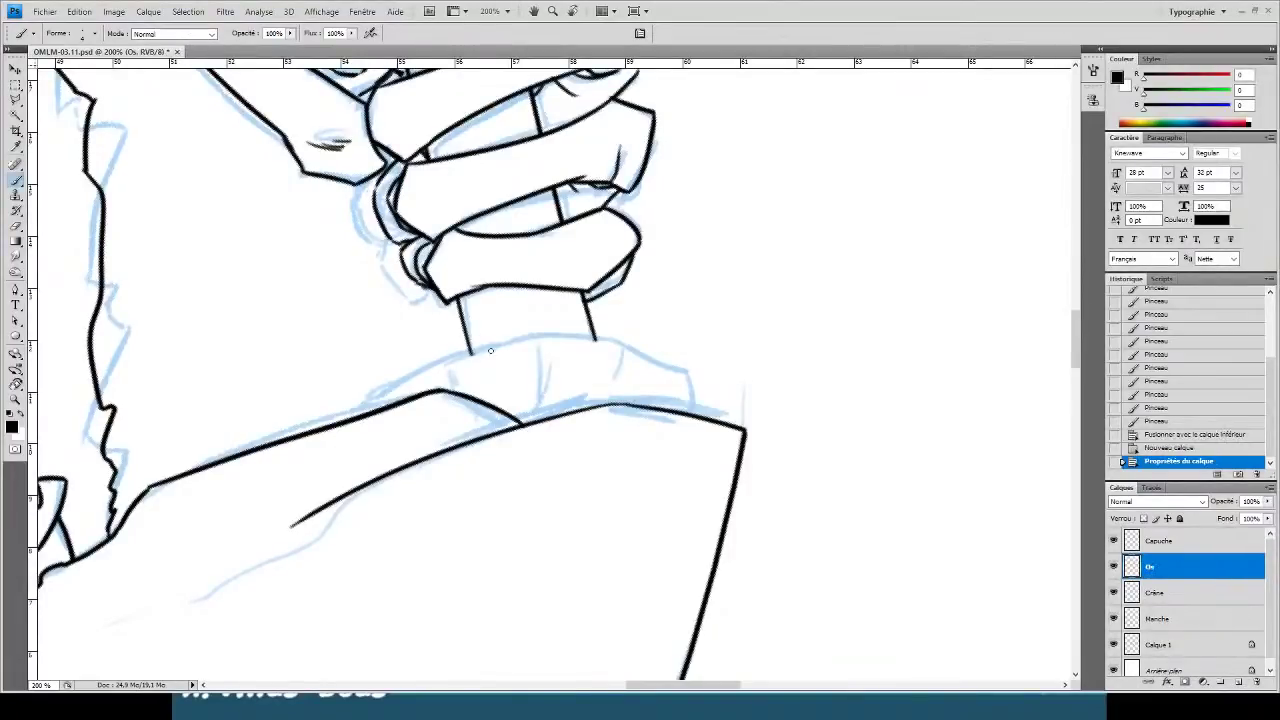
- Ink the collar's upper edge on the Os layer, from the shoulder outline up and across the base of the handle
mouse_move(540, 336)
mouse_down()
mouse_move(360, 400)
mouse_move(361, 438)
mouse_move(387, 424)
mouse_up()
key(e)
key(b)
key(e)
key(b)
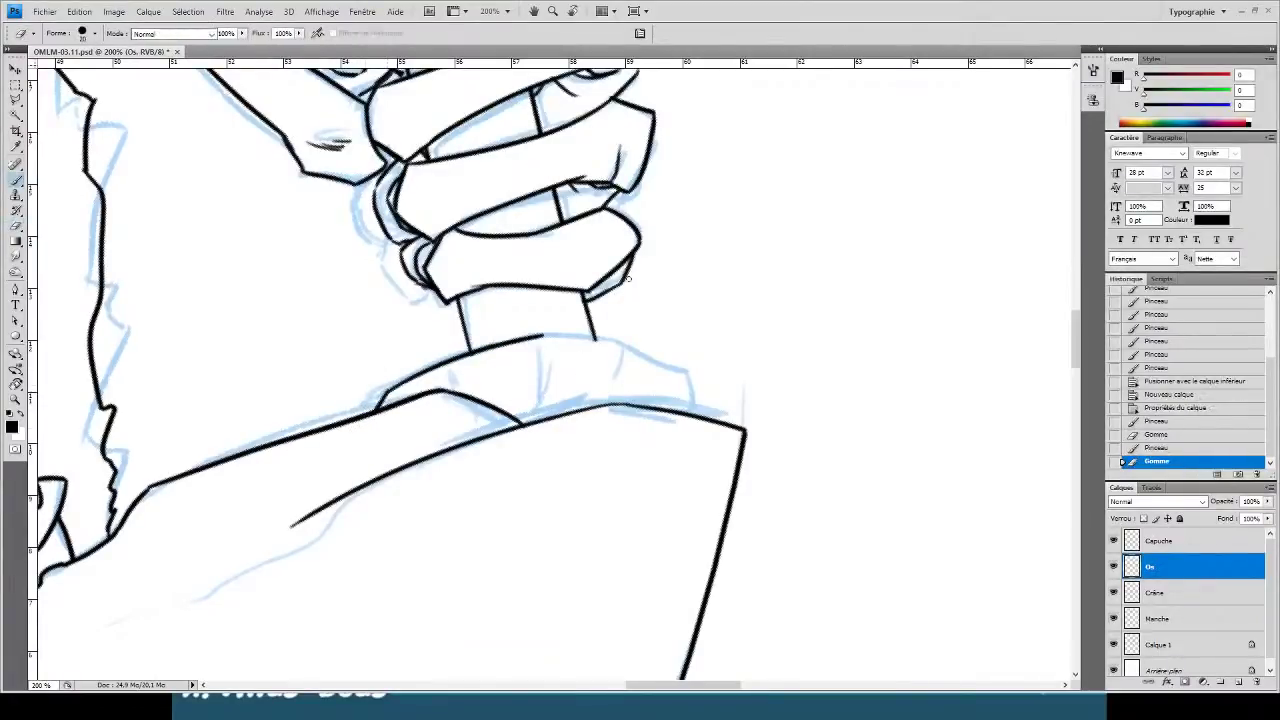
key(b)
drag(543, 337, 684, 362)
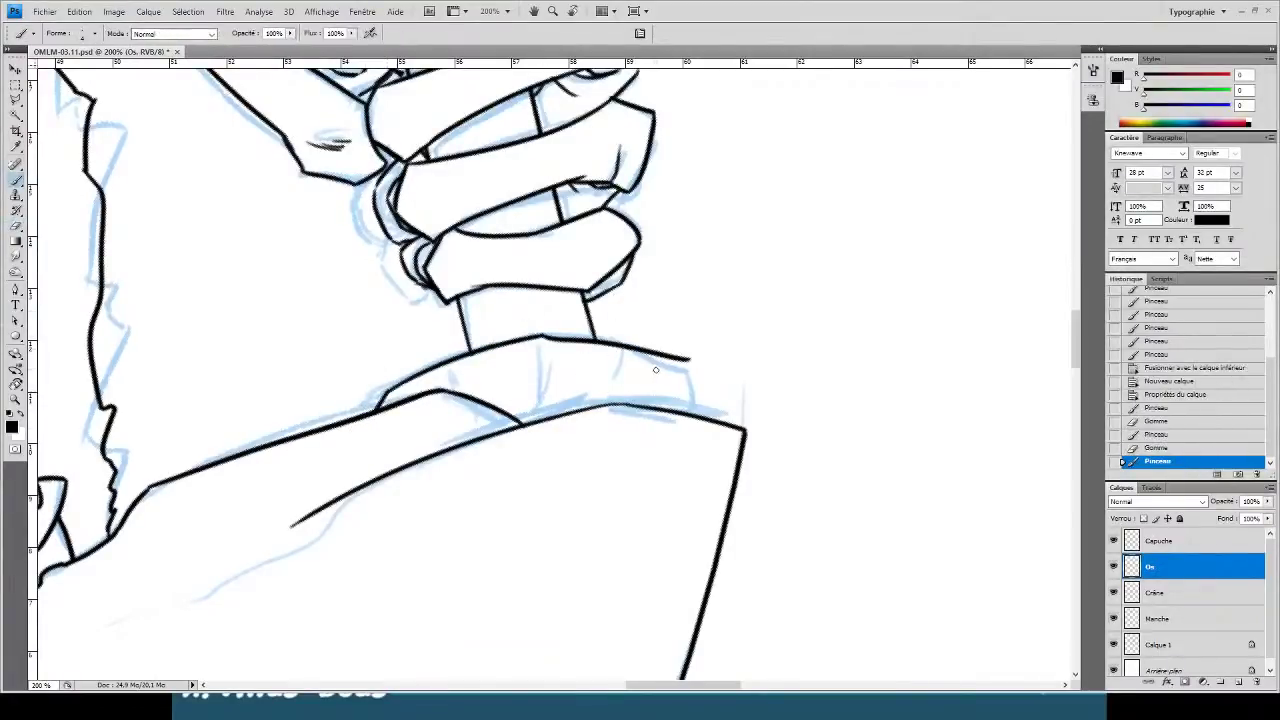
- Rework the collar's far end with an angled edge down to the shoulder outline, erasing the overshooting line ends
key(e)
mouse_move(623, 331)
mouse_down()
mouse_move(684, 360)
mouse_move(702, 411)
mouse_up()
key(b)
key(e)
key(b)
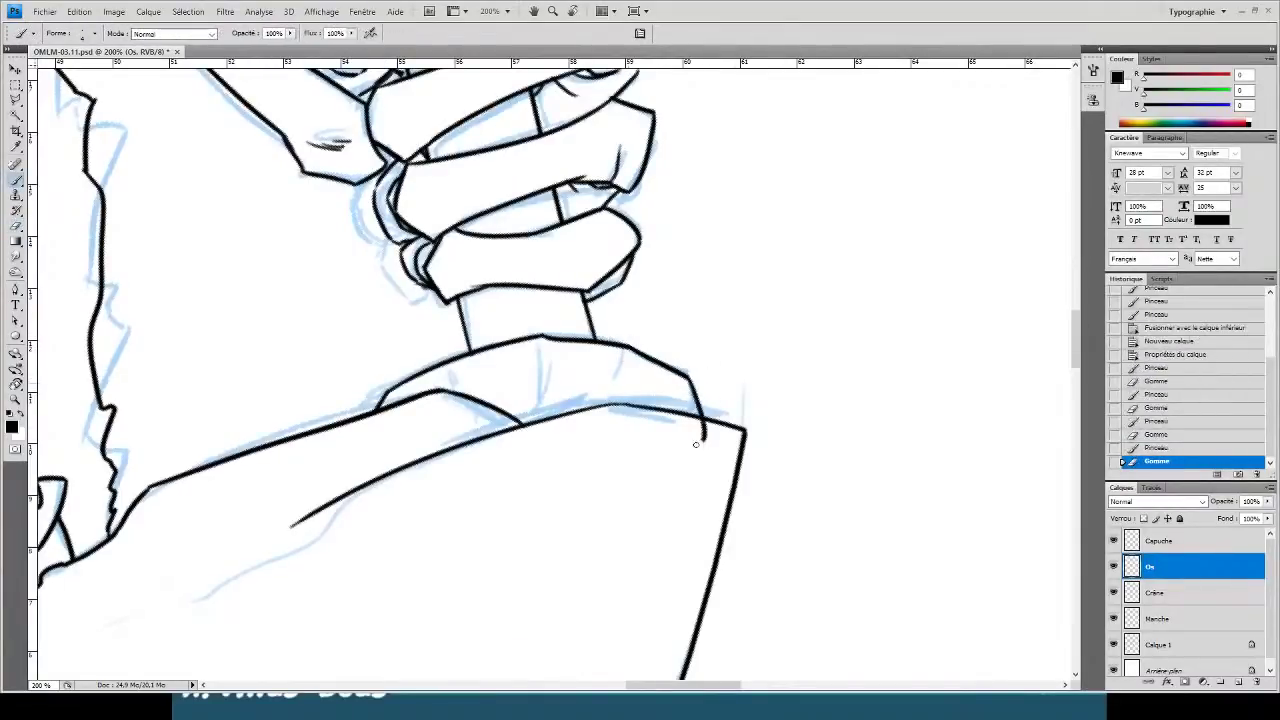
key(e)
click(710, 431)
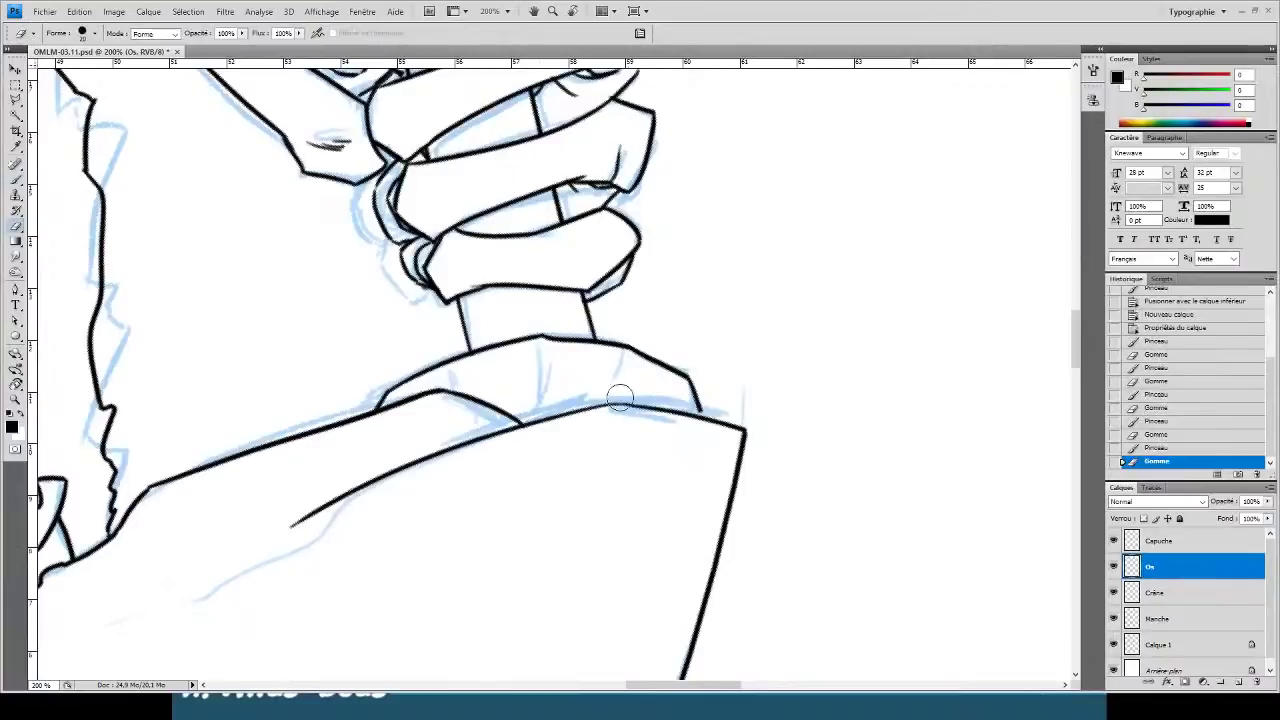
- Ink the fold lines inside the collar: long creases at its peak and far corner, and a short mark near its other end
key(ctrl+plus)
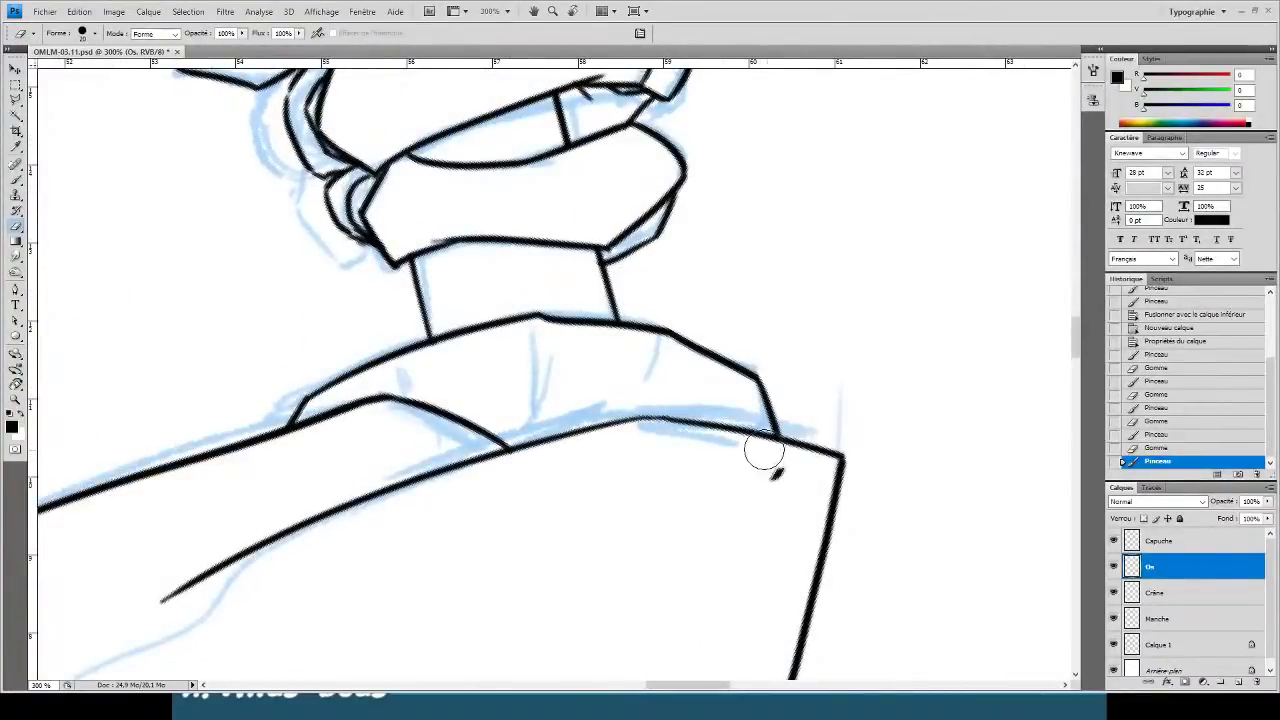
key(b)
mouse_move(537, 320)
mouse_down()
mouse_move(531, 438)
mouse_move(553, 426)
mouse_up()
drag(668, 336, 645, 420)
drag(655, 362, 648, 398)
drag(396, 373, 398, 390)
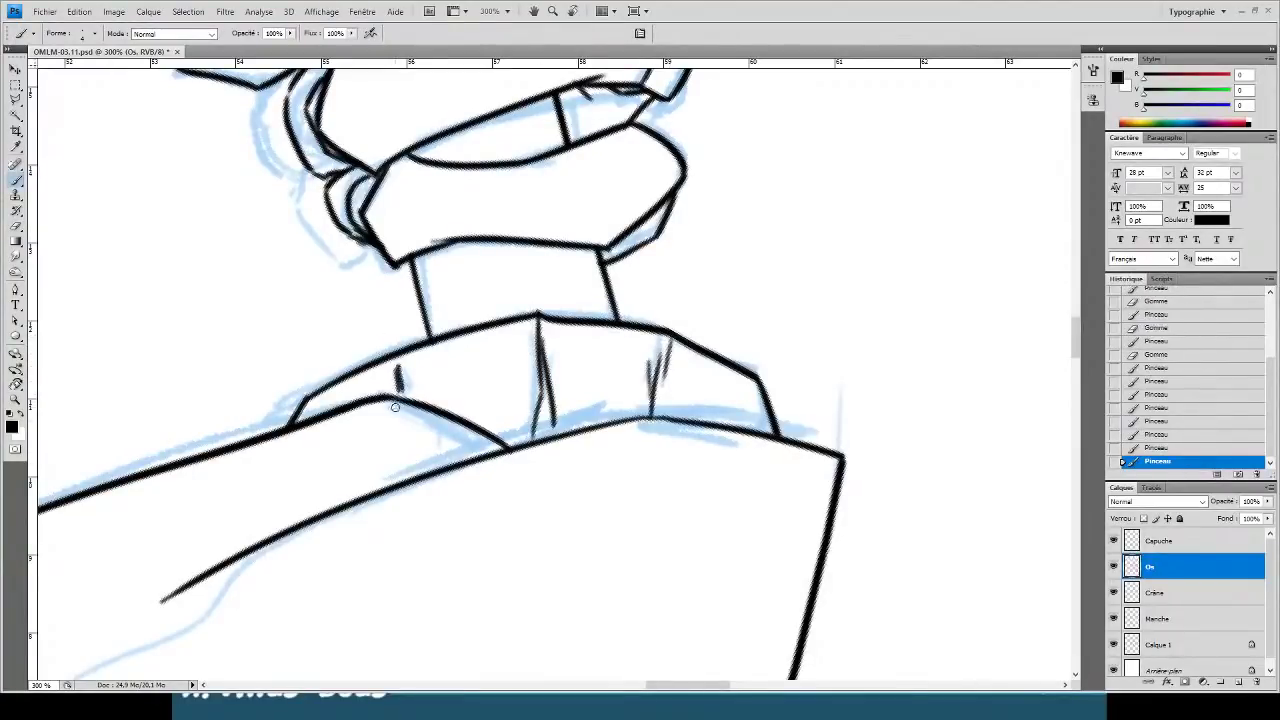
- Ink the outer side and angled upper corner of the lowest bone segment above the hand, starting beside the handle
drag(473, 274, 675, 568)
mouse_move(682, 300)
mouse_down()
mouse_move(749, 190)
mouse_move(770, 100)
mouse_up()
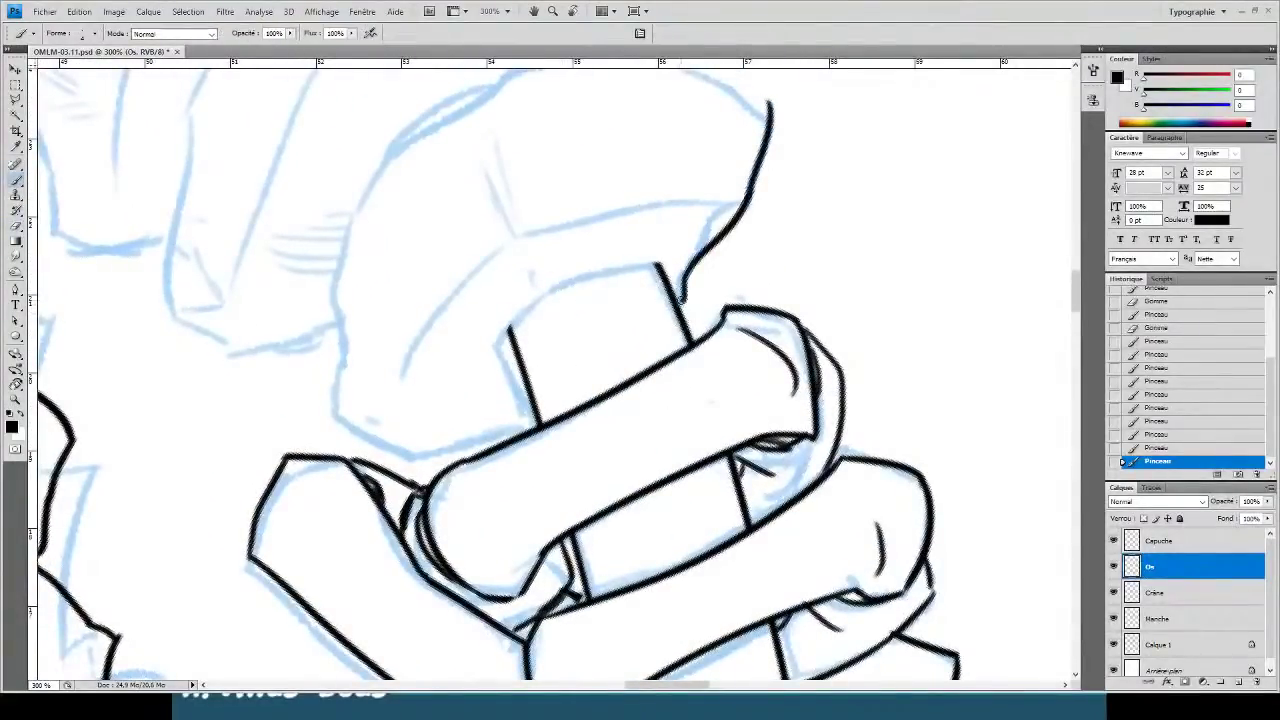
drag(634, 142, 484, 292)
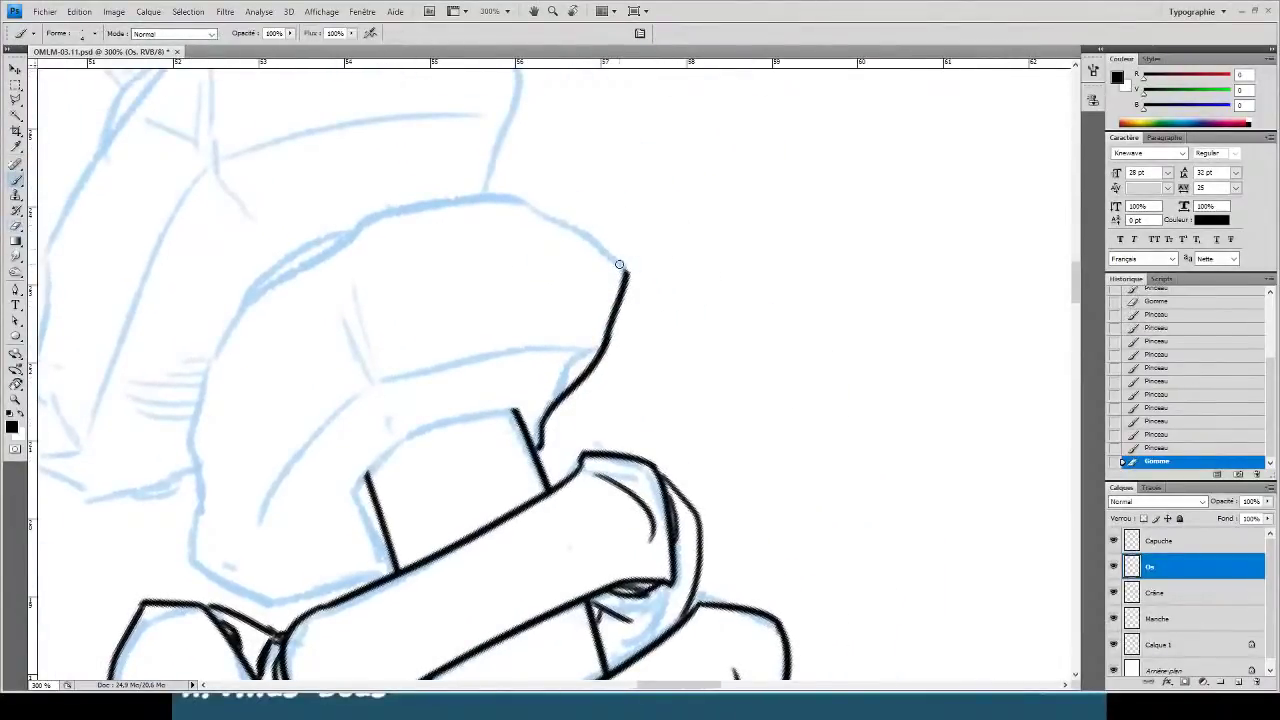
mouse_move(630, 268)
mouse_down()
mouse_move(470, 166)
mouse_move(522, 180)
mouse_up()
key(e)
- Rotate the canvas and ink the bone segment's long curved edge facing away from the hand, trimming the line end
key(r)
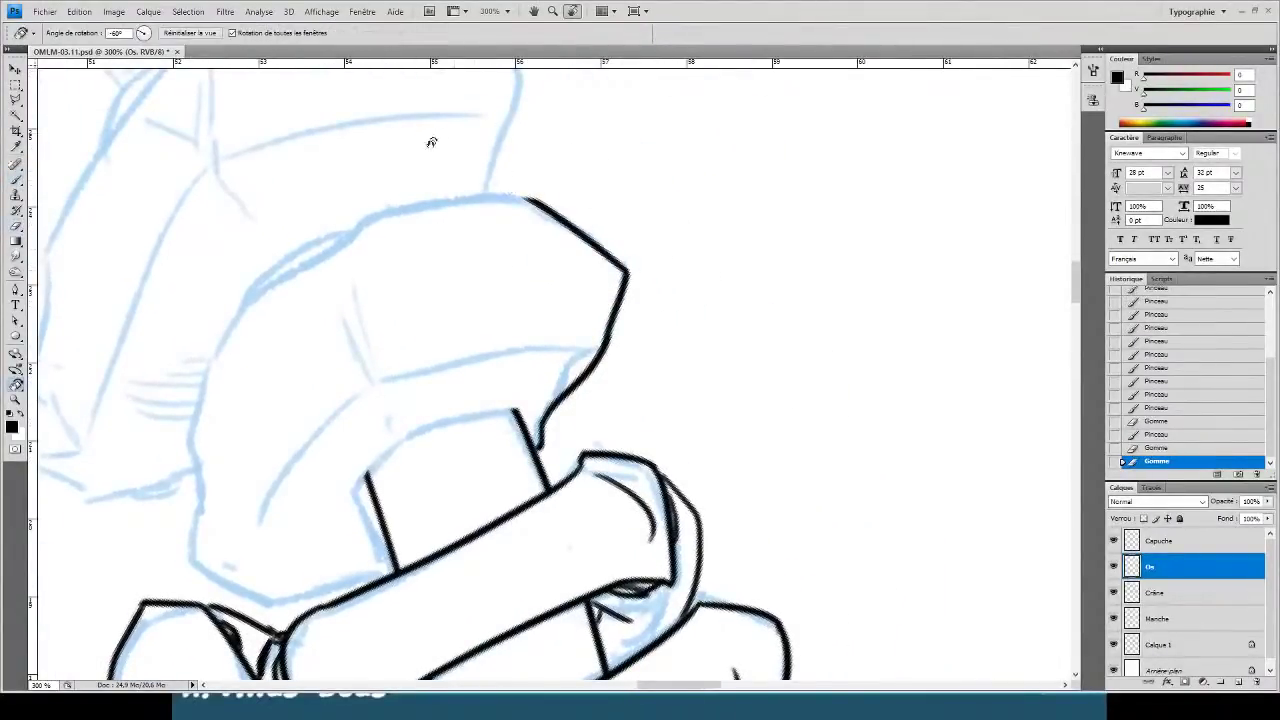
mouse_move(431, 140)
mouse_down()
mouse_move(608, 107)
mouse_move(652, 184)
mouse_up()
key(b)
mouse_move(692, 270)
mouse_down()
mouse_move(630, 164)
mouse_move(570, 130)
mouse_up()
drag(437, 114, 449, 178)
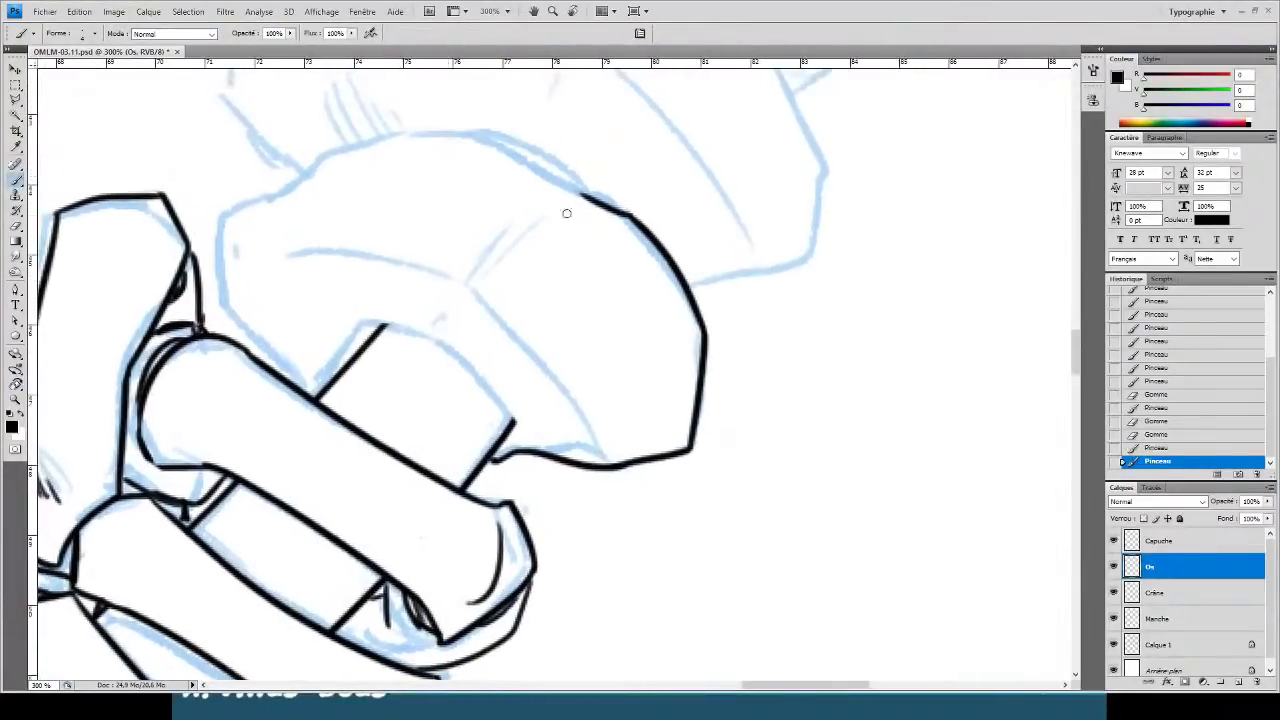
mouse_move(582, 197)
mouse_down()
mouse_move(440, 118)
mouse_move(503, 117)
mouse_up()
key(e)
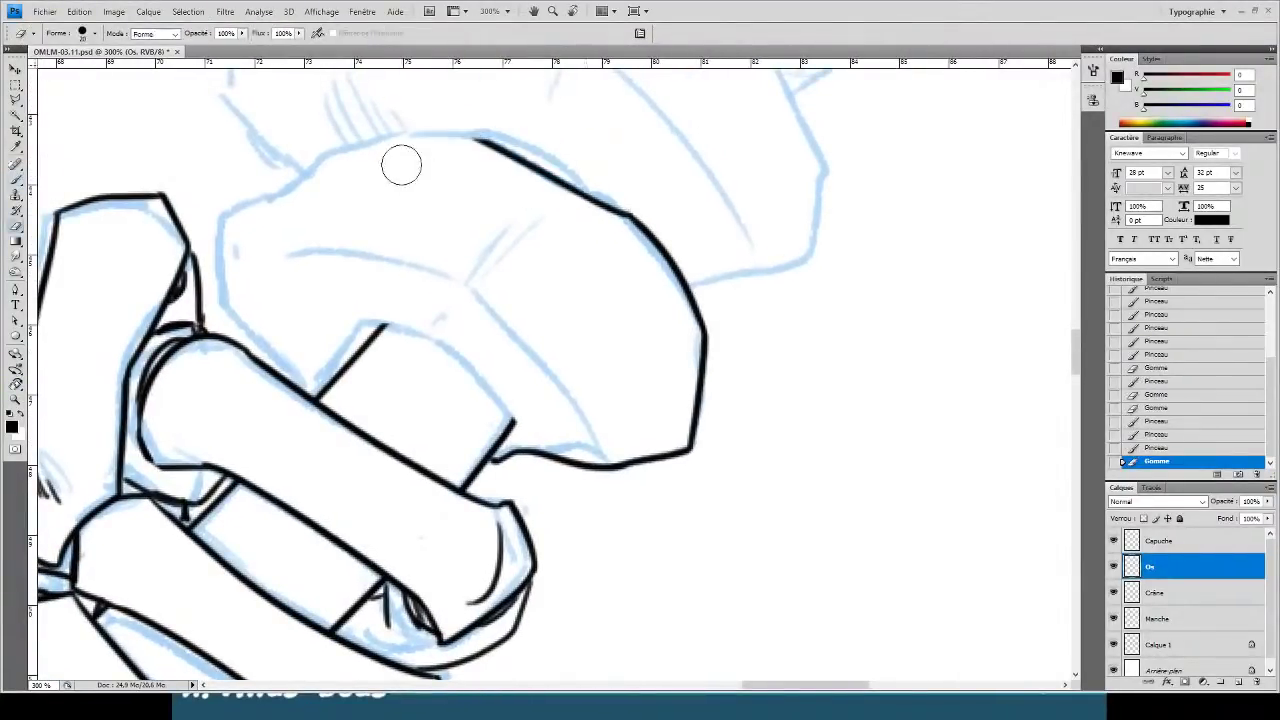
- Rotate the canvas further and ink the bone segment's remaining outline around its peak and back to the index finger bone
key(r)
mouse_move(333, 109)
mouse_down()
mouse_move(620, 197)
mouse_move(660, 280)
mouse_move(619, 196)
mouse_move(552, 148)
mouse_move(569, 123)
mouse_move(479, 100)
mouse_move(399, 172)
mouse_move(370, 284)
mouse_up()
key(b)
key(e)
key(b)
- Ink the curved edge where the handle enters the bone segment, redrawing the stroke until it follows the sketch
drag(459, 462, 471, 270)
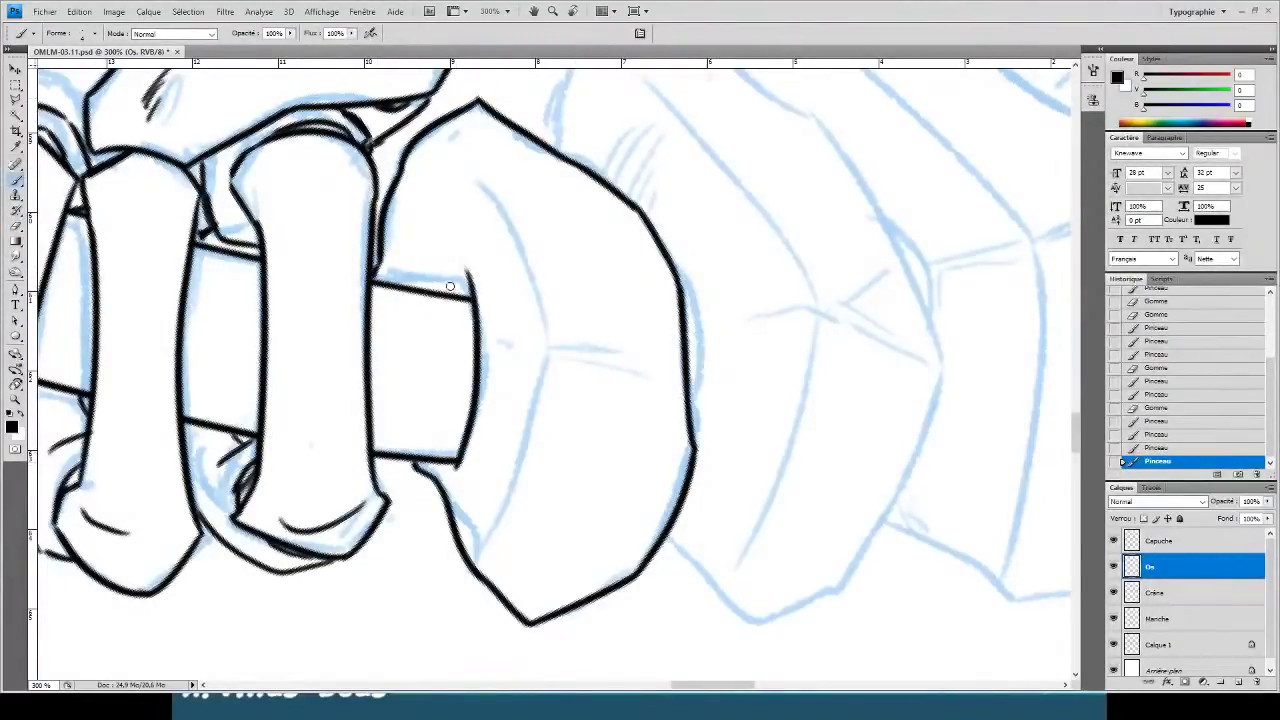
key(ctrl+z)
mouse_move(458, 464)
mouse_down()
mouse_move(472, 356)
mouse_move(457, 268)
mouse_up()
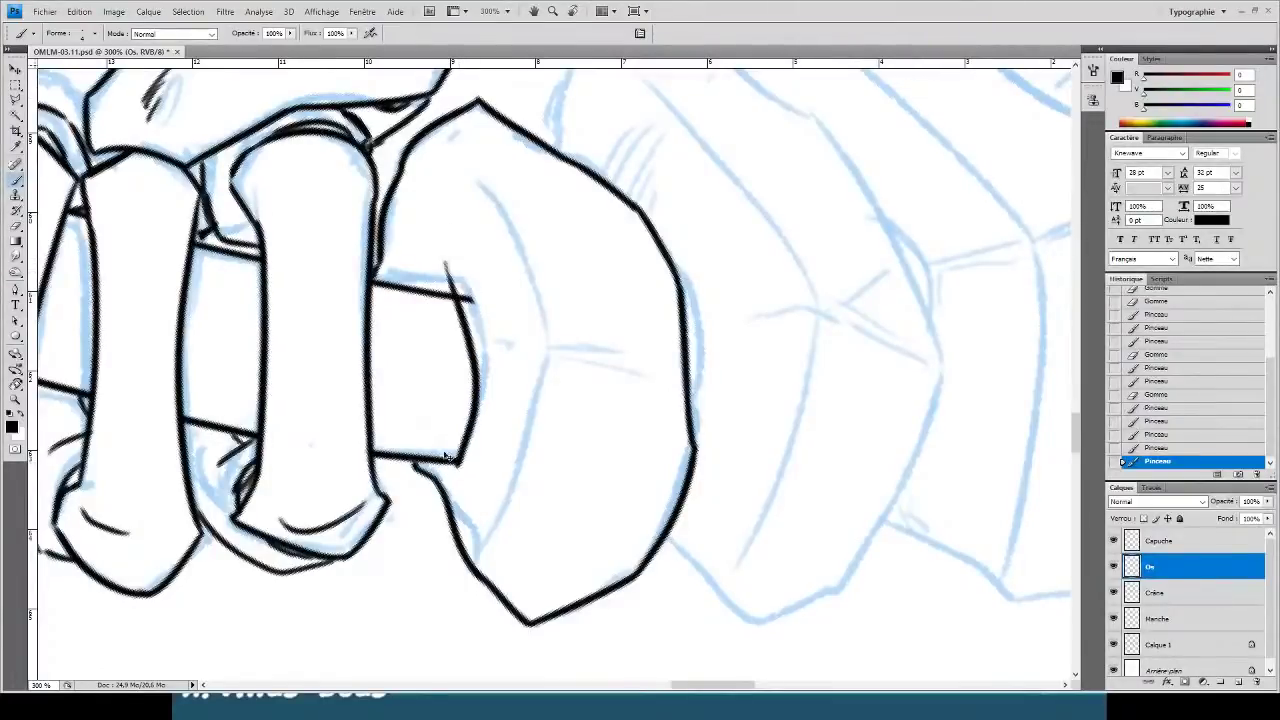
key(ctrl+z)
drag(458, 464, 463, 272)
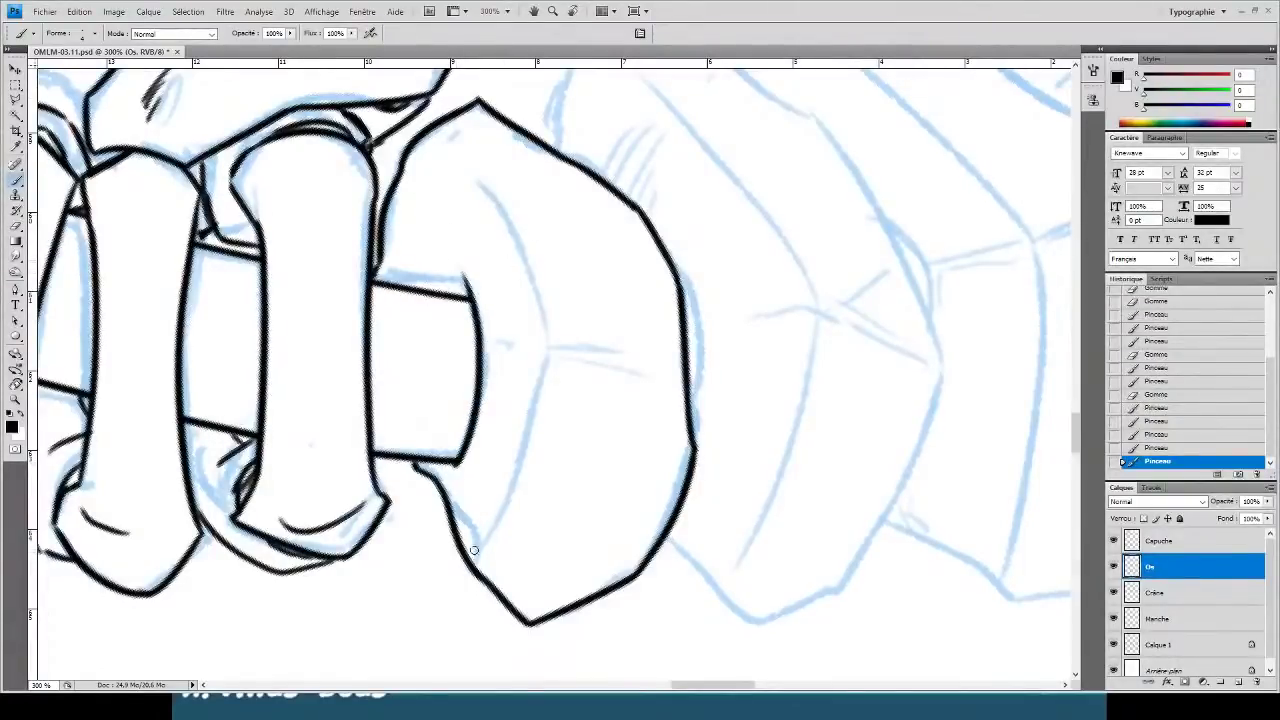
- Ink the bone segment's long angled inner ridge from its lower outline up toward the peak
drag(468, 558, 544, 364)
key(ctrl+z)
mouse_move(462, 560)
mouse_down()
mouse_move(554, 336)
mouse_move(556, 356)
mouse_move(455, 148)
mouse_up()
key(e)
key(b)
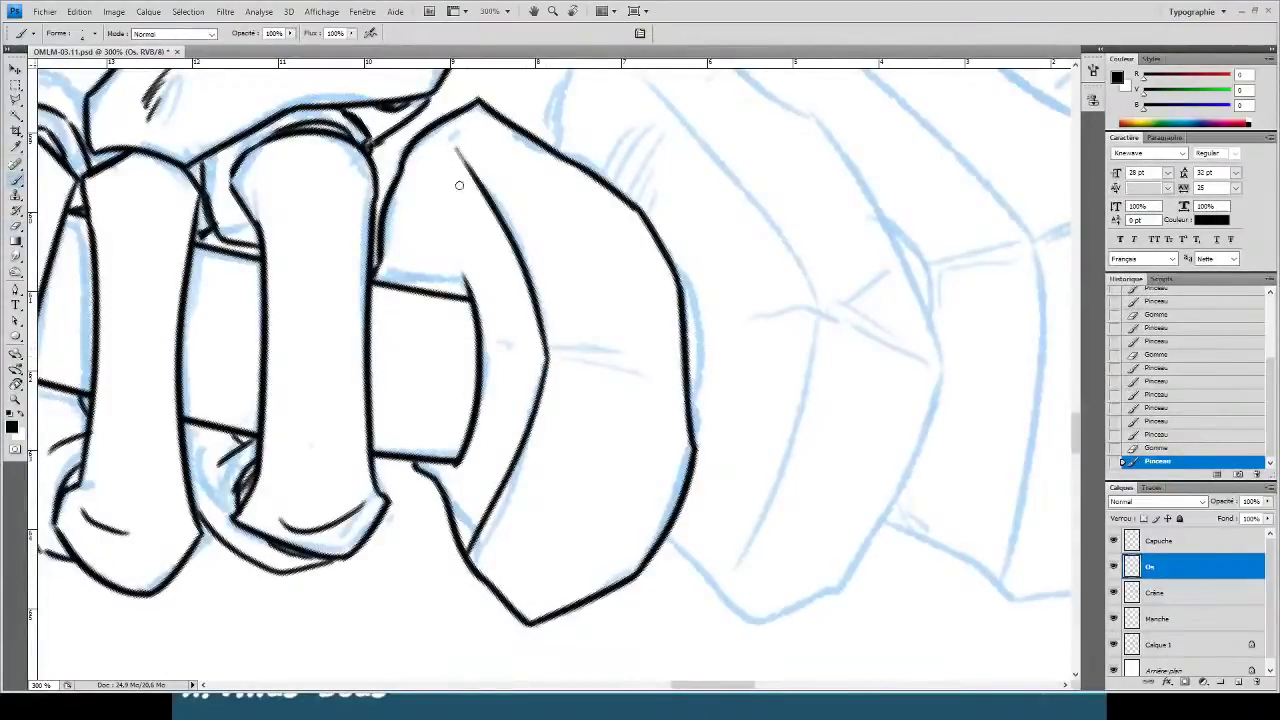
- Ink the creases between the bone segment's ridge and outer edge, plus a short line closing the outline beside the handle
mouse_move(548, 351)
mouse_down()
mouse_move(687, 406)
mouse_move(684, 384)
mouse_up()
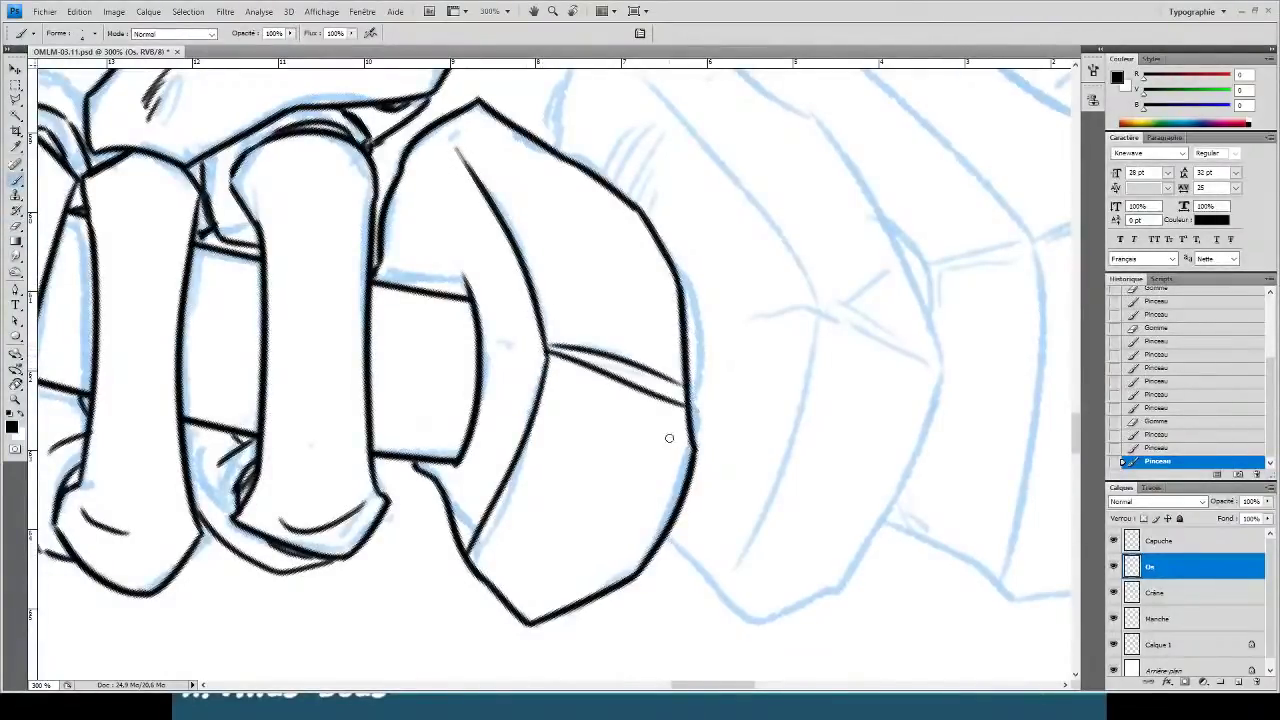
drag(694, 448, 635, 374)
drag(590, 277, 590, 280)
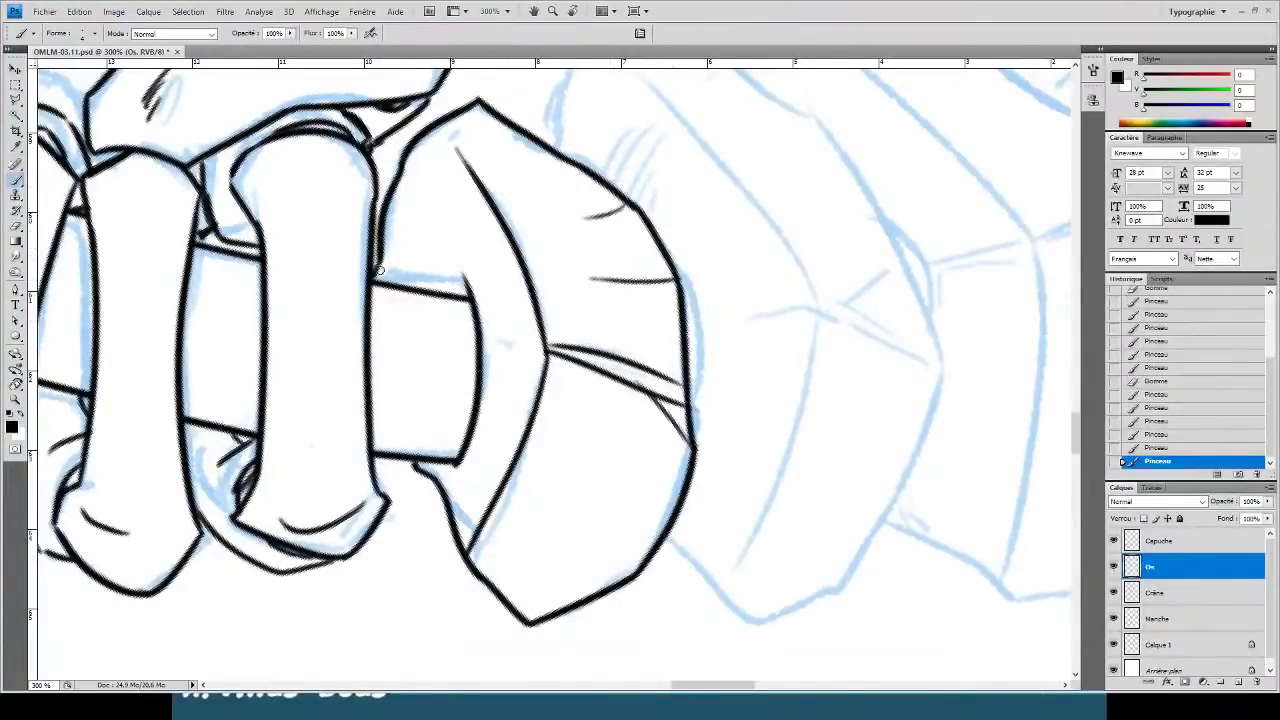
mouse_move(380, 264)
mouse_down()
mouse_move(400, 277)
mouse_move(423, 417)
mouse_up()
- Ink the second bone segment's outline from behind the first segment over its peak and down its outer edge, redoing the last stroke
mouse_move(480, 296)
mouse_down()
mouse_move(508, 190)
mouse_move(592, 147)
mouse_move(588, 168)
mouse_move(725, 261)
mouse_move(876, 614)
mouse_up()
key(e)
key(b)
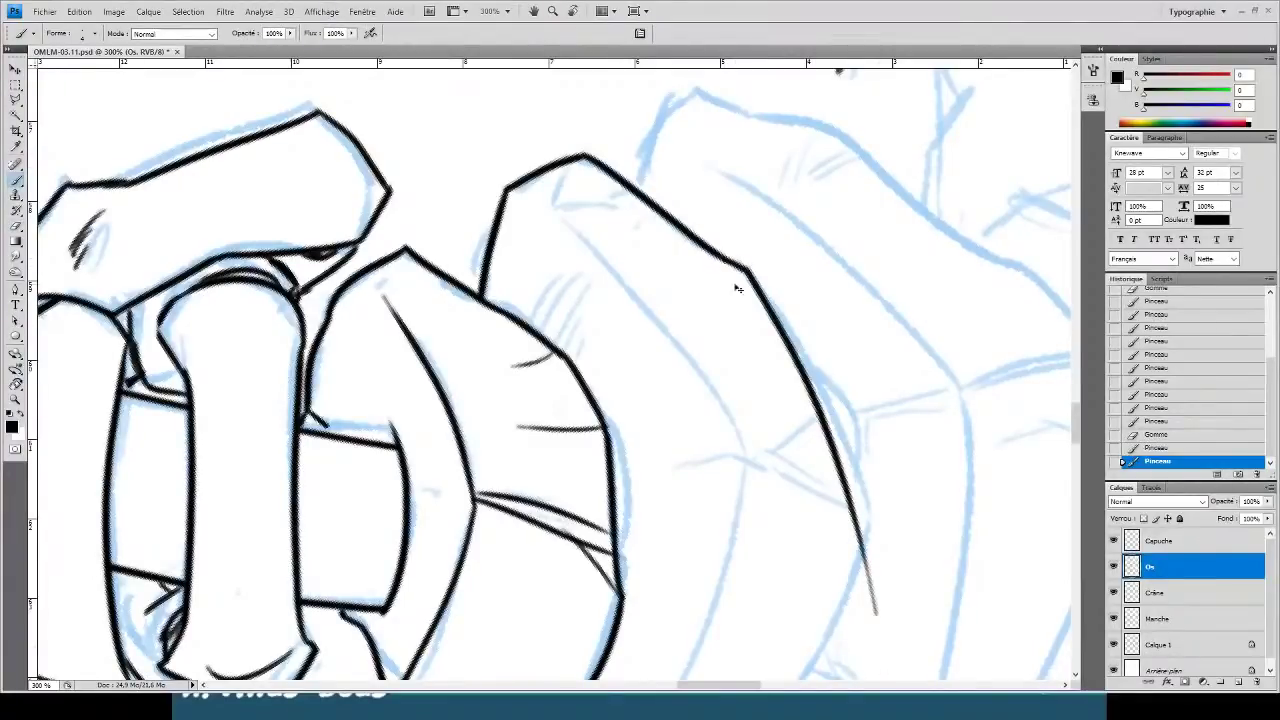
key(ctrl+z)
mouse_move(750, 276)
mouse_down()
mouse_move(892, 598)
mouse_move(889, 549)
mouse_up()
key(e)
- Ink the lower outer edge of the second bone segment down to its lower corner, redoing the stroke and erasing the overshoot
mouse_move(932, 457)
mouse_down()
mouse_move(766, 163)
mouse_move(691, 106)
mouse_up()
key(b)
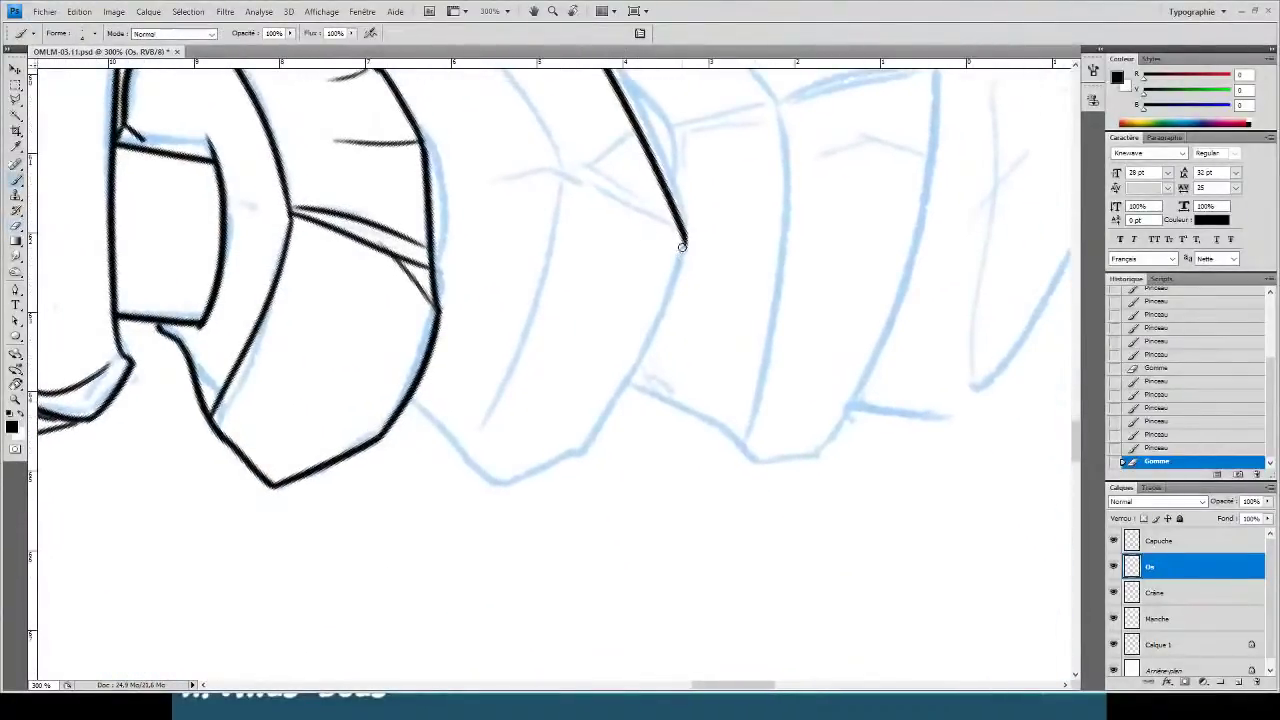
drag(682, 246, 513, 551)
key(ctrl+z)
drag(683, 248, 532, 565)
key(e)
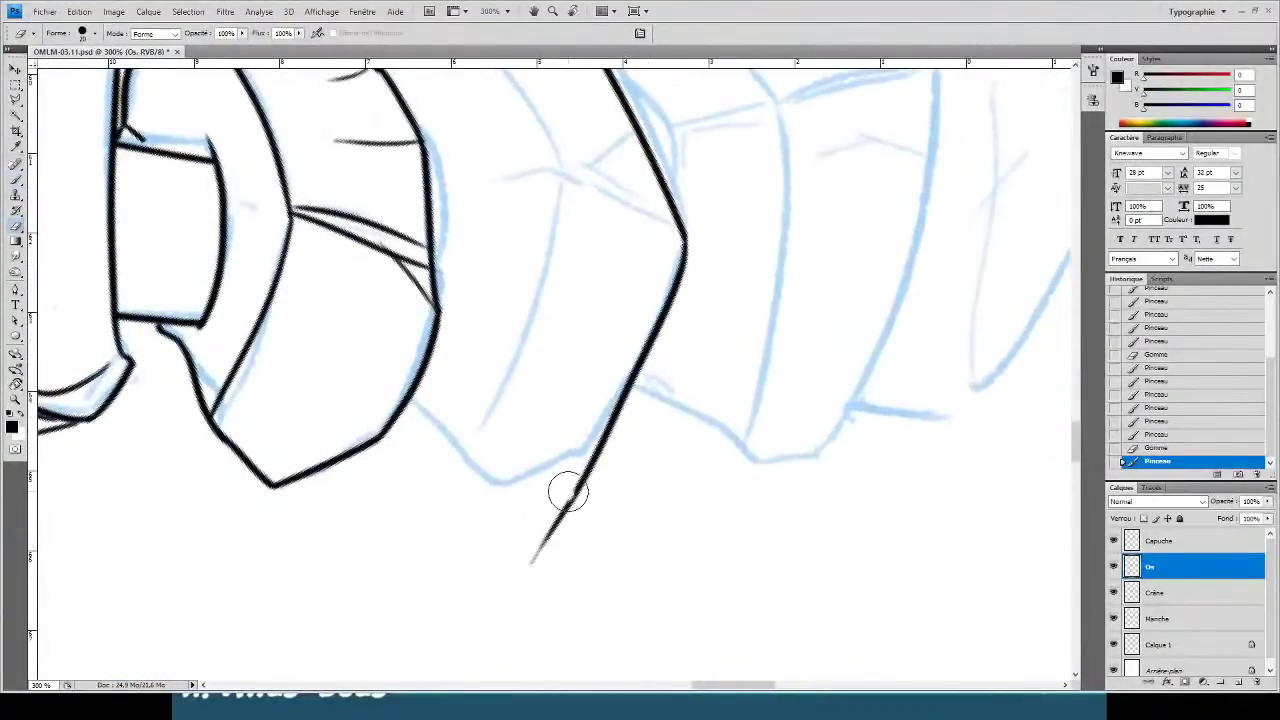
drag(569, 491, 518, 565)
- Ink the second bone segment's bottom outline, from the outer corner through the lowest point to the first segment
key(b)
drag(593, 460, 489, 489)
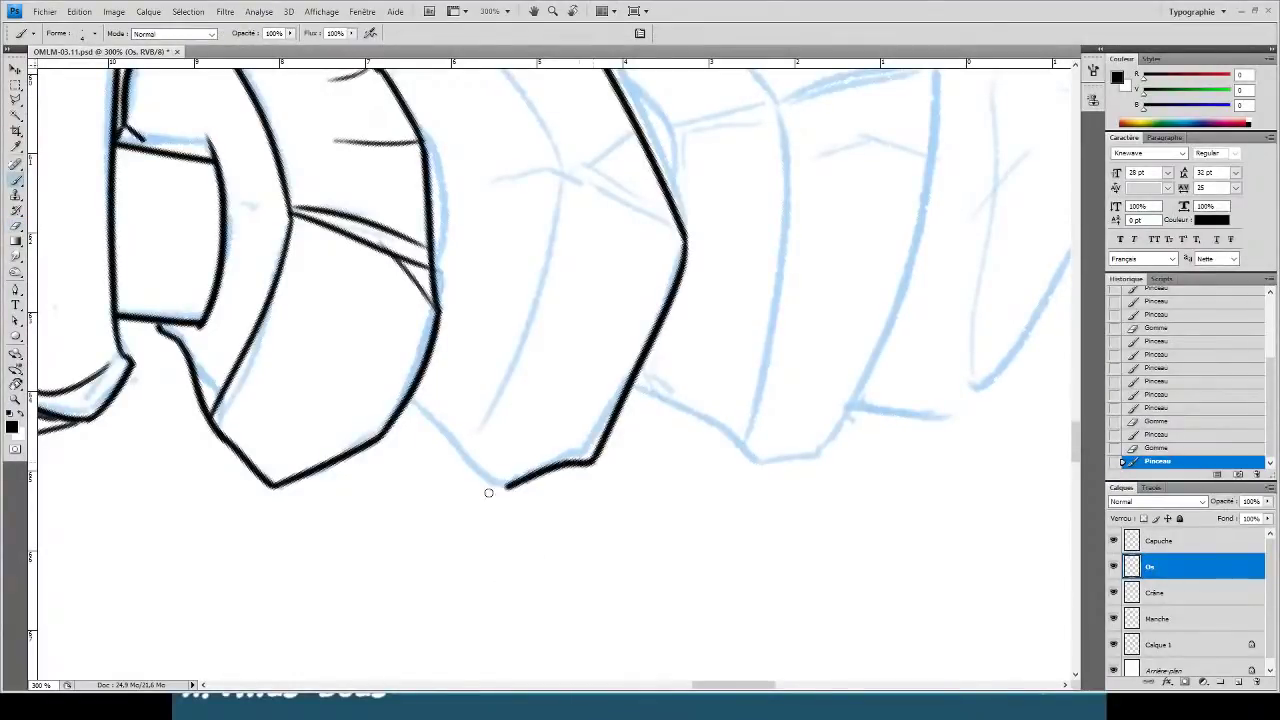
key(e)
key(b)
drag(410, 400, 515, 487)
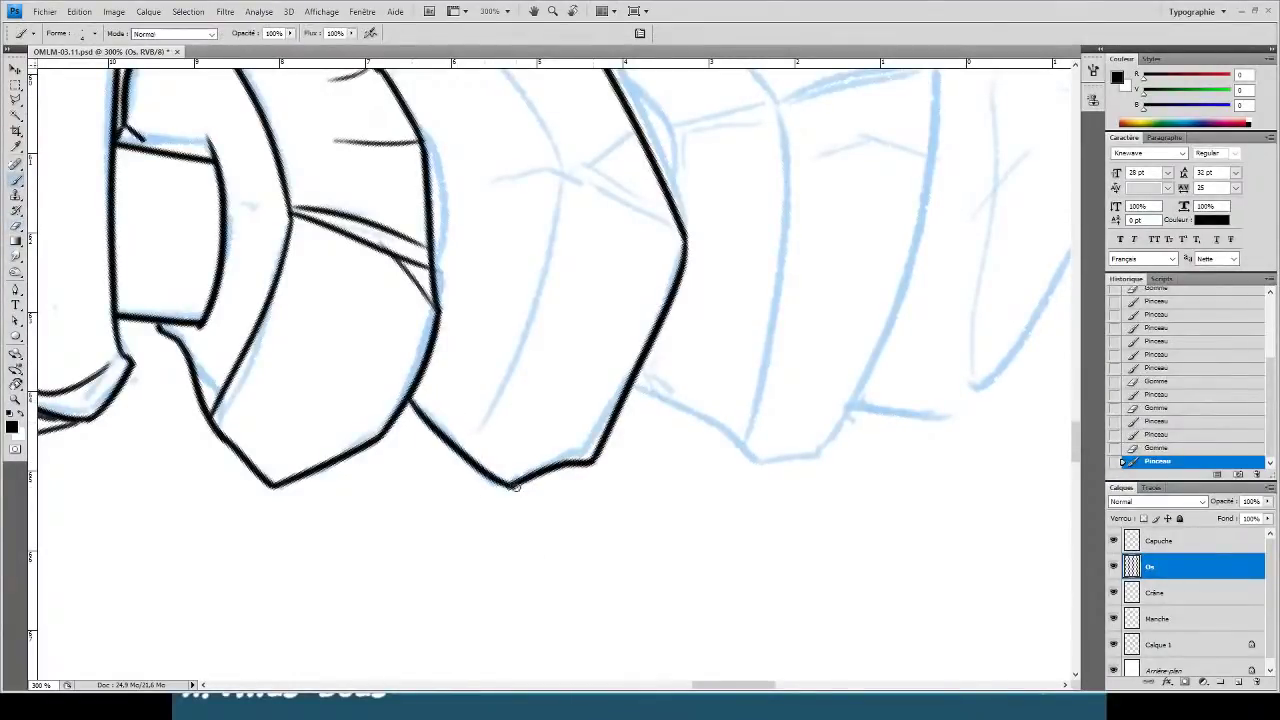
- Ink the second bone segment's long inner ridge in two strokes, from its lower outline to near the peak, cleaning the joint
drag(505, 356, 506, 489)
mouse_move(485, 571)
mouse_down()
mouse_move(570, 251)
mouse_move(565, 271)
mouse_move(545, 257)
mouse_up()
key(e)
drag(468, 162, 434, 229)
key(b)
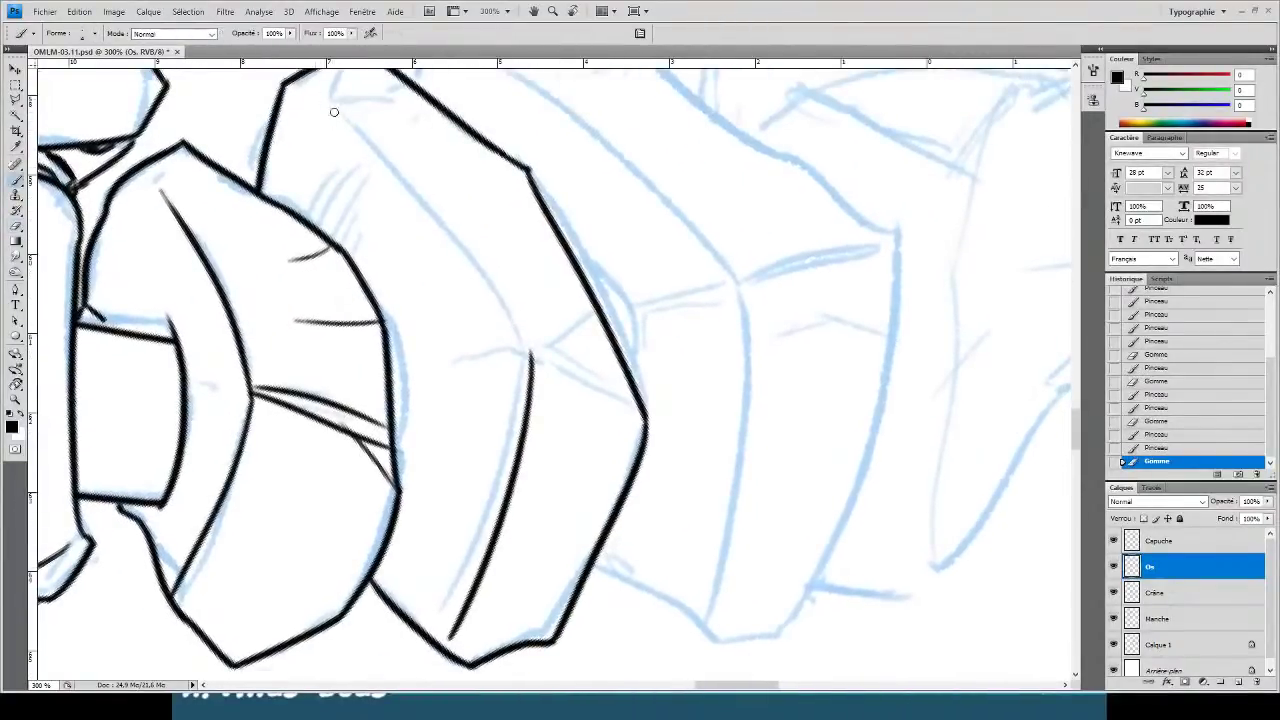
mouse_move(310, 90)
mouse_down()
mouse_move(550, 387)
mouse_move(534, 296)
mouse_up()
key(e)
key(b)
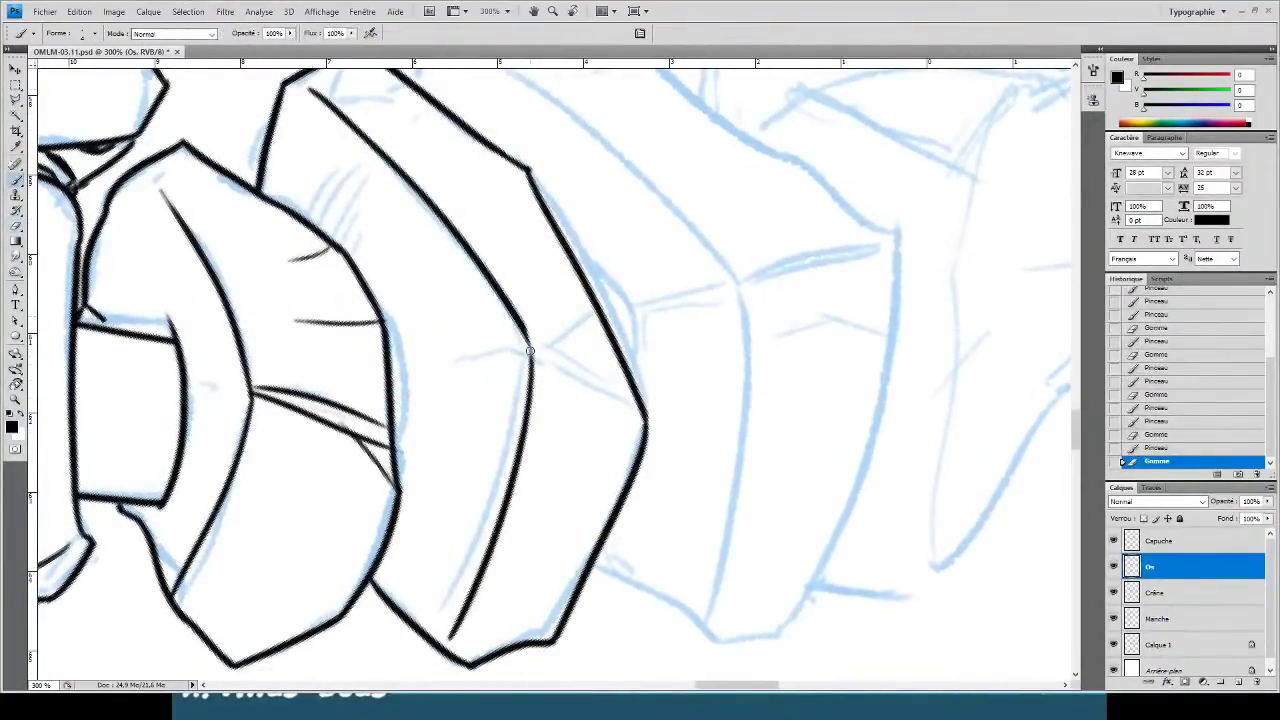
- Ink the creases and small crack lines on the second bone segment, plus a short curve bulging along its outer edge
mouse_move(645, 422)
mouse_down()
mouse_move(531, 340)
mouse_move(529, 303)
mouse_up()
drag(458, 198, 526, 172)
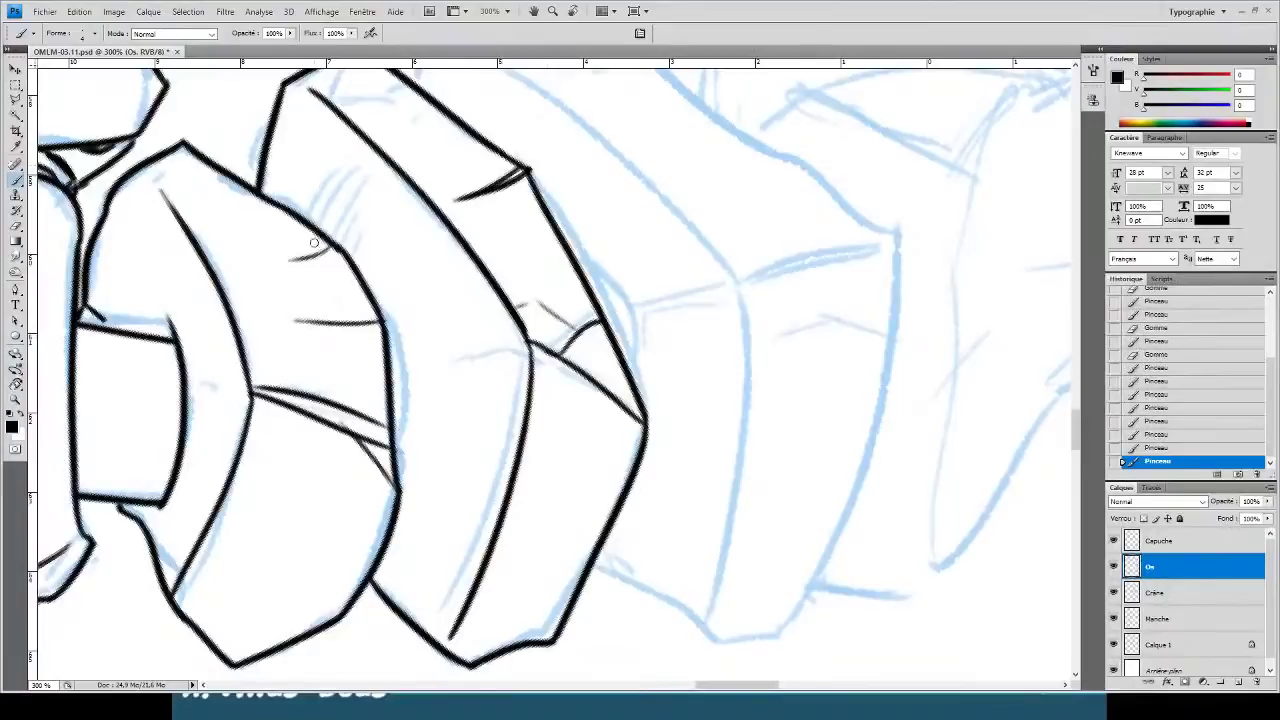
mouse_move(526, 345)
mouse_down()
mouse_move(464, 384)
mouse_move(410, 358)
mouse_up()
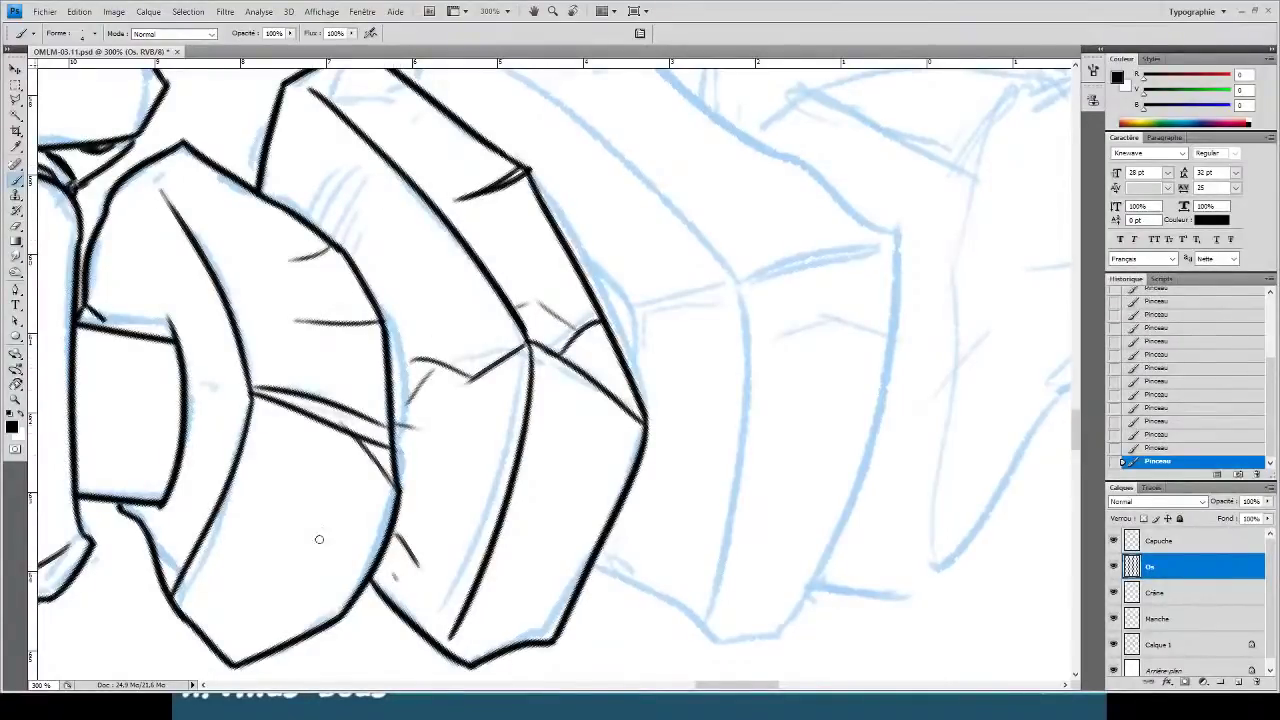
drag(345, 605, 252, 581)
mouse_move(368, 268)
mouse_down()
mouse_move(366, 429)
mouse_move(346, 433)
mouse_up()
drag(604, 541, 553, 429)
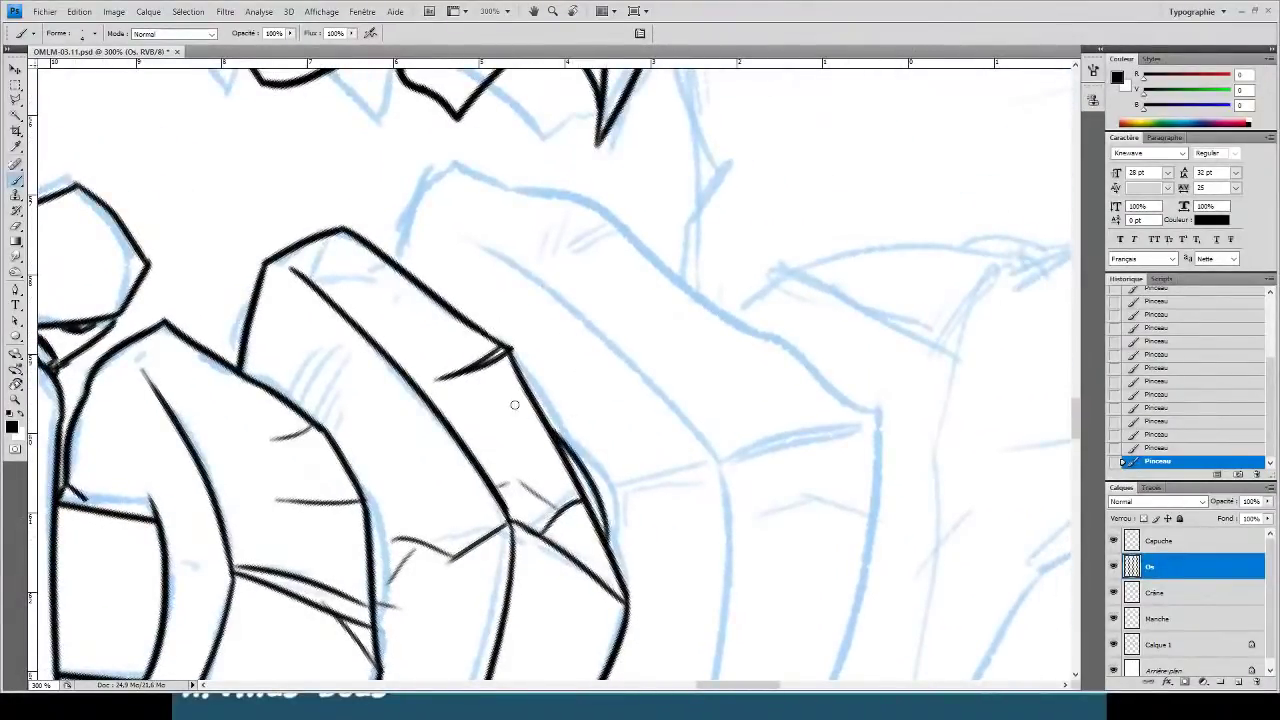
- Ink the third bone segment's upper outline from behind the second segment over its peak toward the outer corner
mouse_move(399, 262)
mouse_down()
mouse_move(437, 171)
mouse_move(592, 207)
mouse_move(818, 408)
mouse_move(701, 354)
mouse_move(818, 414)
mouse_move(697, 346)
mouse_move(866, 380)
mouse_up()
key(e)
key(b)
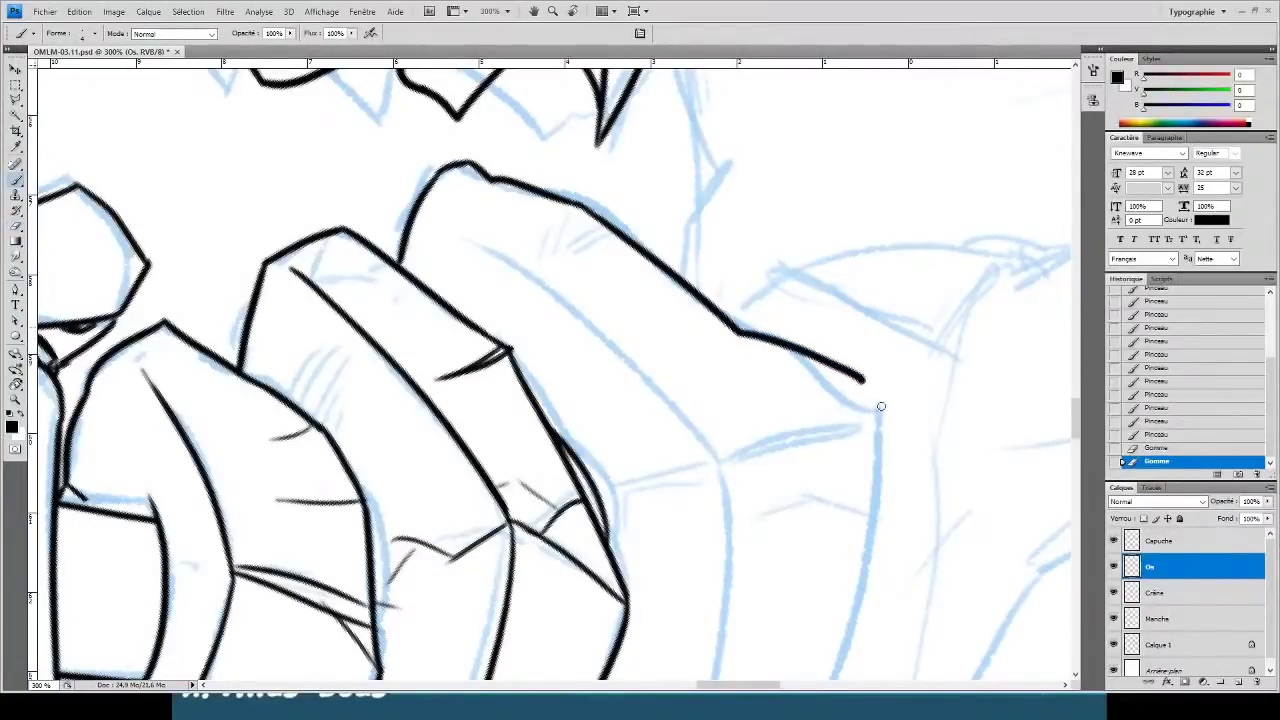
- Ink the third bone segment's outer corner and long outer edge down to its base, erasing the excess ends
mouse_move(834, 423)
mouse_down()
mouse_move(708, 261)
mouse_move(620, 680)
mouse_up()
key(e)
click(777, 250)
key(b)
drag(624, 506, 642, 390)
key(e)
drag(678, 553, 606, 589)
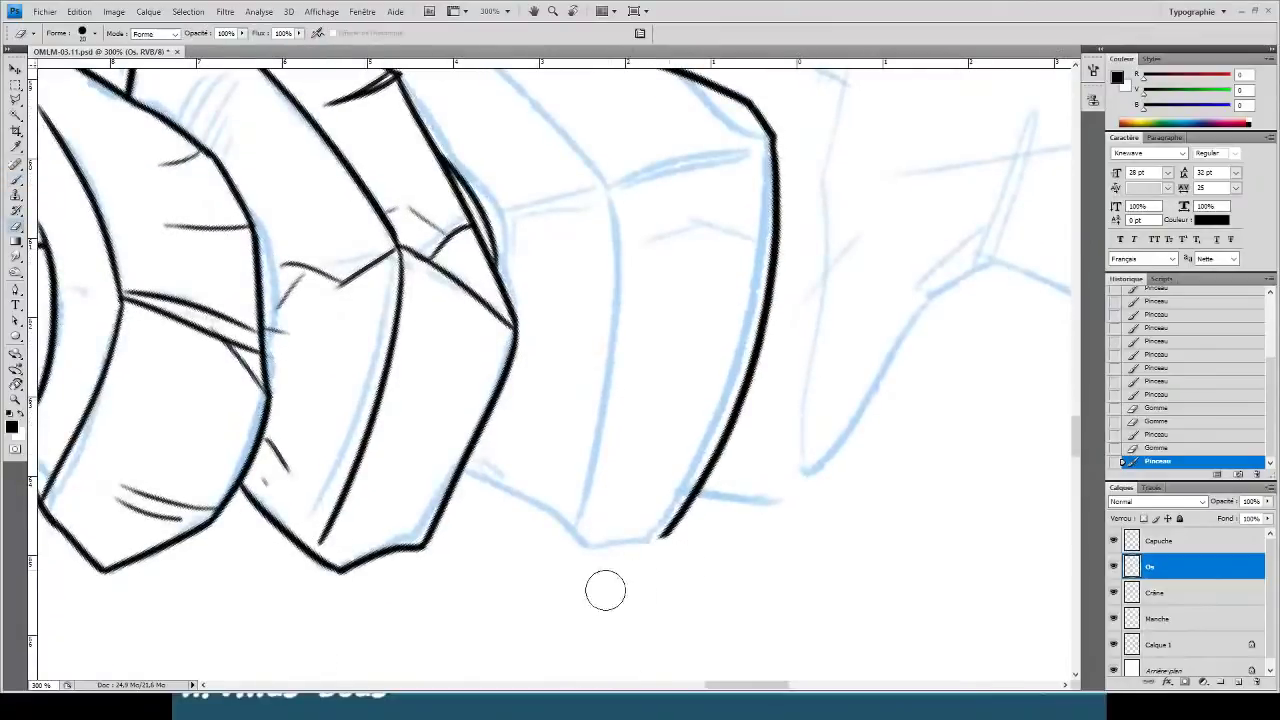
- Ink the third bone segment's bottom outline back to the second segment, redoing the connecting stroke until it follows the sketch
key(b)
key(b)
drag(660, 535, 578, 541)
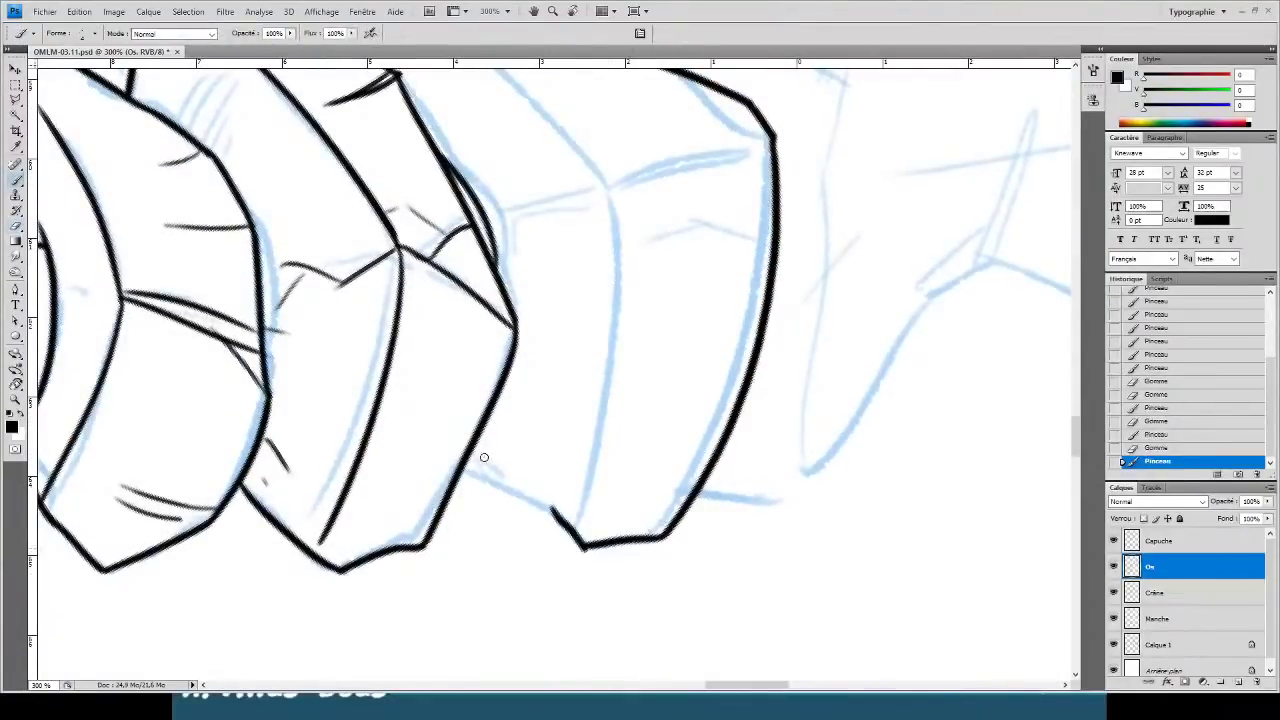
key(ctrl+z)
drag(464, 472, 580, 510)
key(ctrl+z)
mouse_move(458, 477)
mouse_down()
mouse_move(576, 522)
mouse_move(562, 526)
mouse_up()
key(e)
key(b)
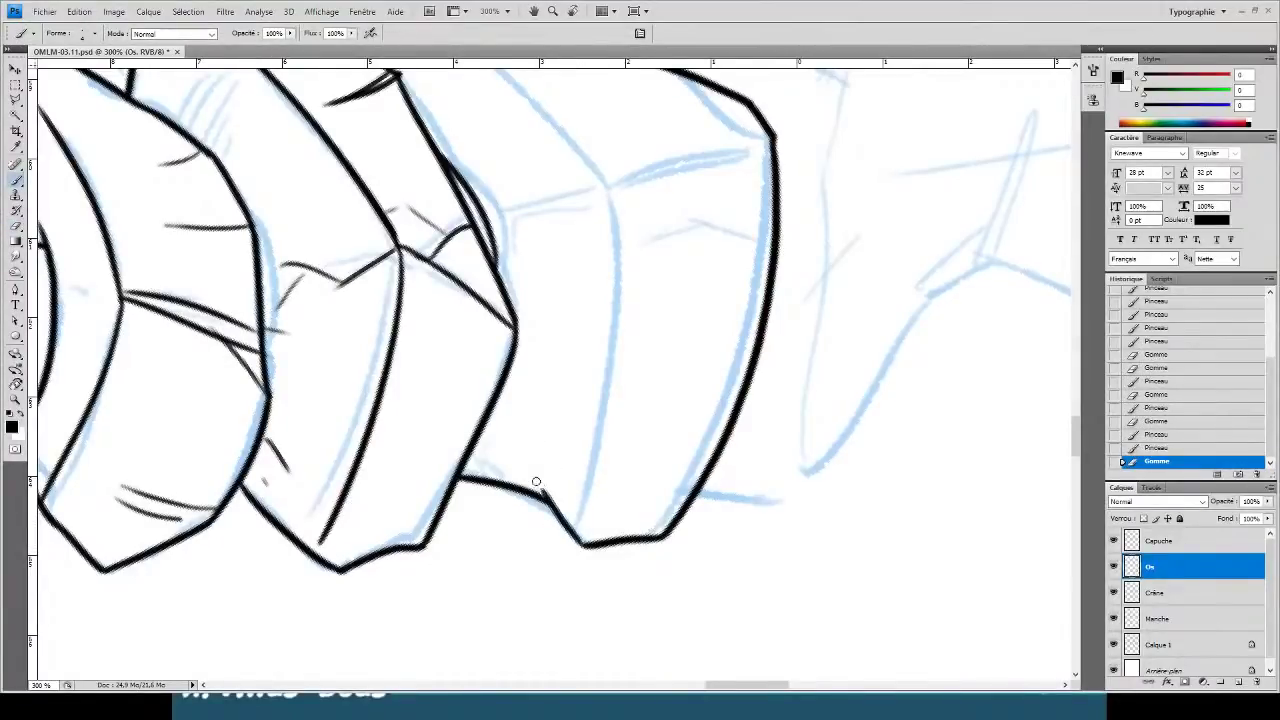
- Ink the third bone segment's inner ridge from its lowest corner up toward the peak, redoing the upper stroke
mouse_move(536, 482)
mouse_down()
mouse_move(566, 540)
mouse_move(592, 136)
mouse_up()
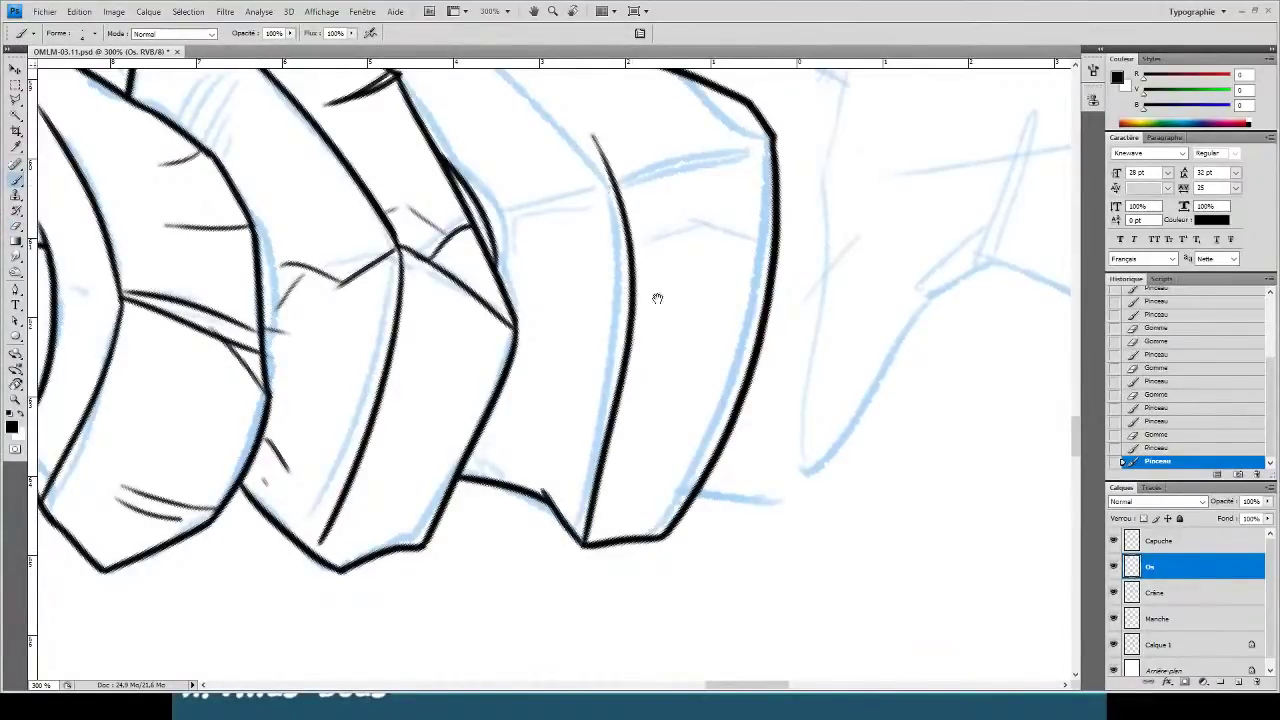
drag(657, 298, 651, 384)
key(e)
drag(582, 222, 600, 256)
drag(502, 183, 518, 251)
key(b)
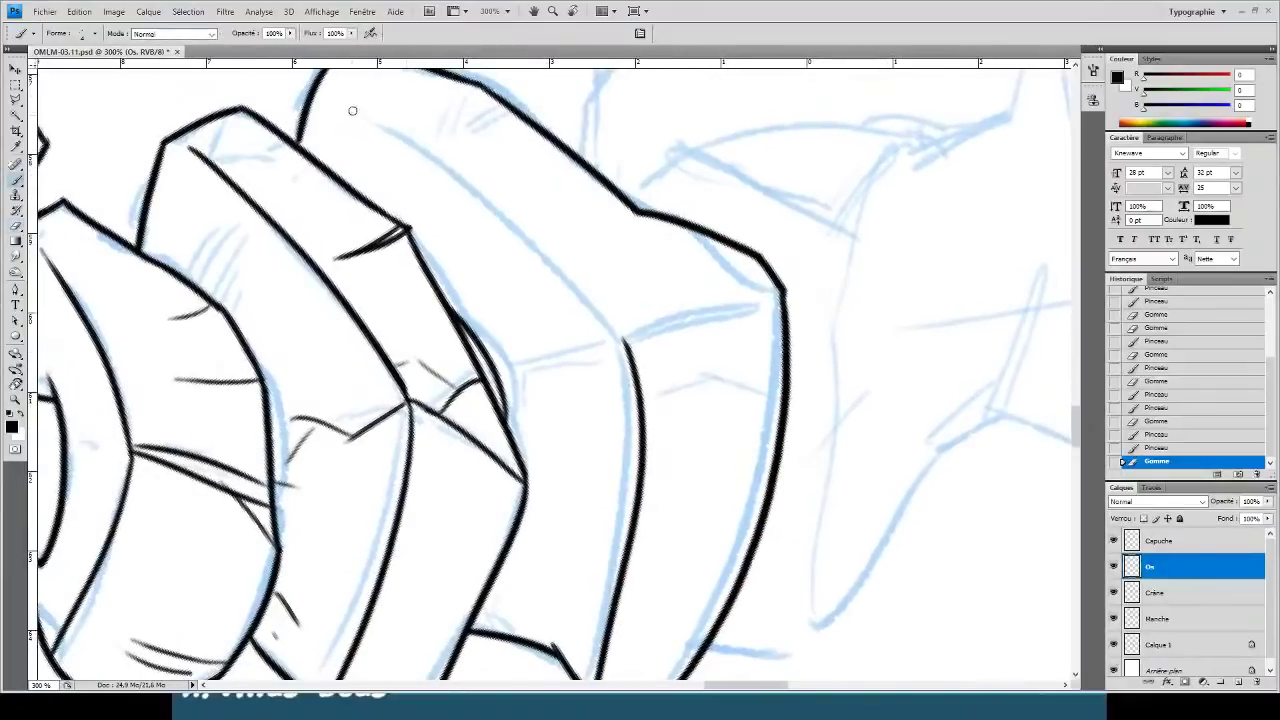
drag(627, 345, 385, 146)
key(ctrl+z)
drag(627, 347, 382, 117)
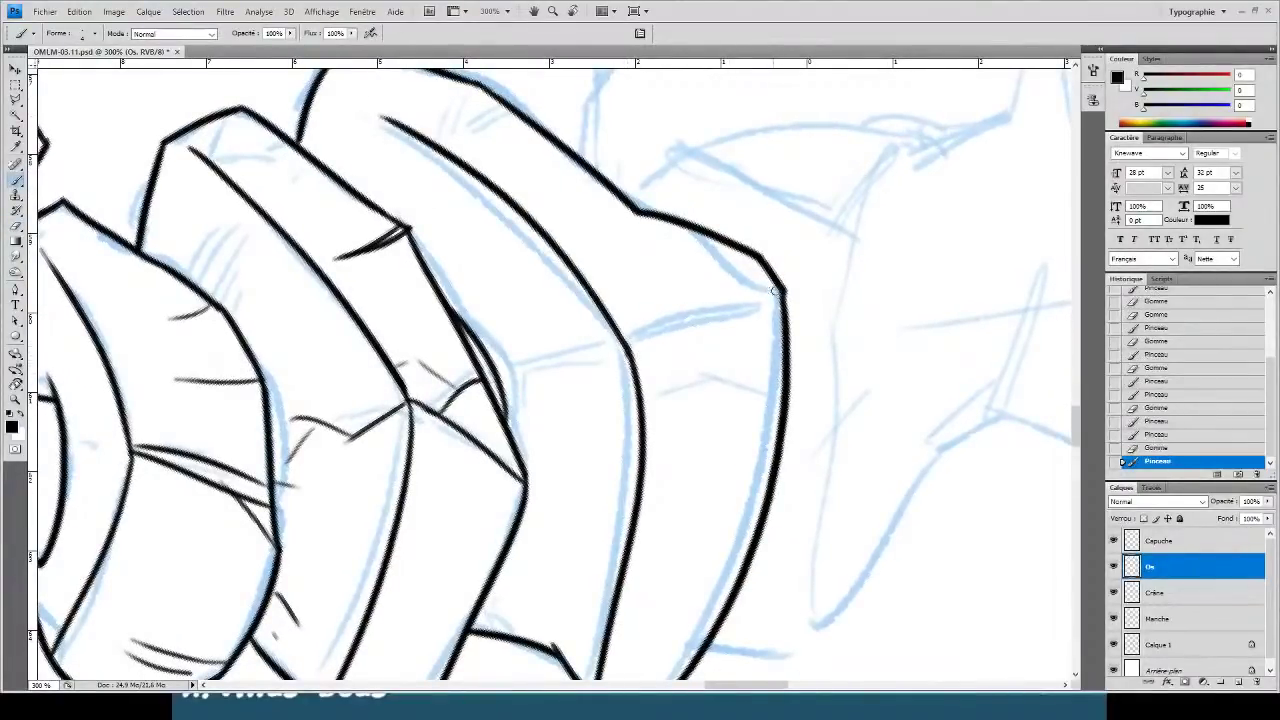
- Ink the creases from the third bone segment's outer corner across the ridge, plus short crack lines on its faces
drag(773, 290, 636, 347)
drag(757, 262, 652, 335)
mouse_move(708, 290)
mouse_down()
mouse_move(623, 341)
mouse_move(482, 392)
mouse_up()
drag(620, 557, 720, 563)
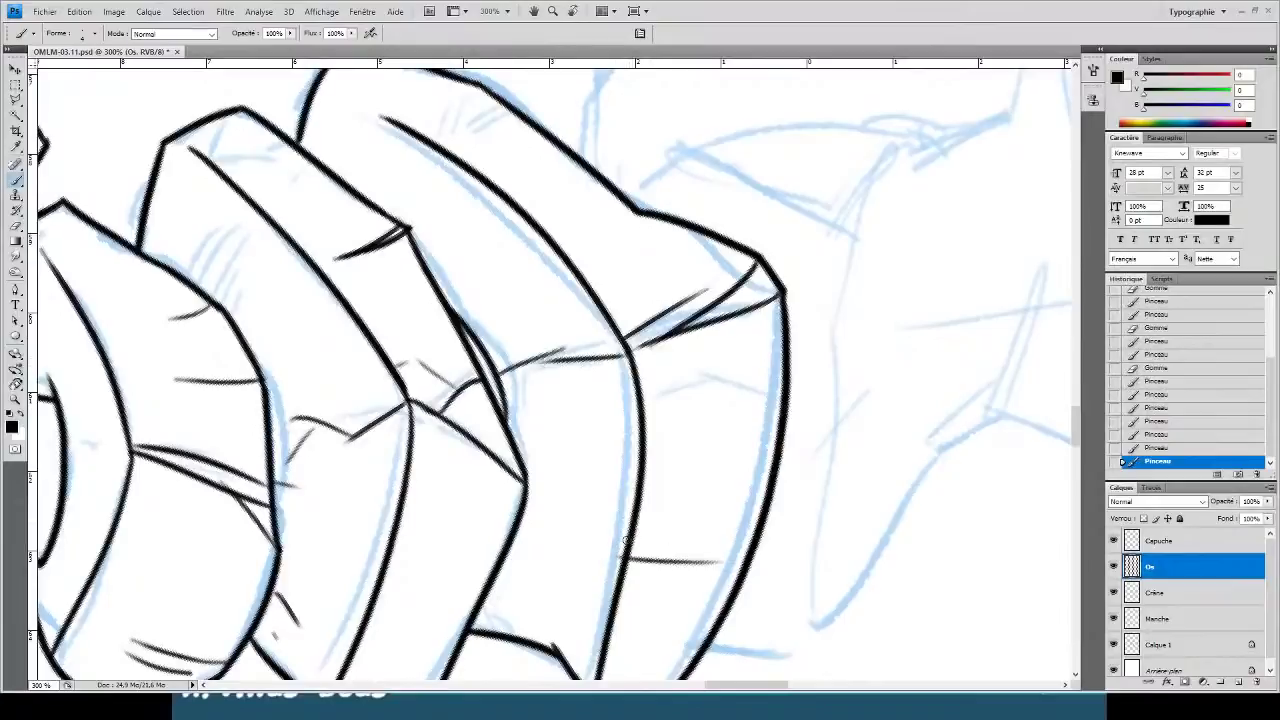
drag(642, 535, 697, 531)
drag(630, 214, 590, 240)
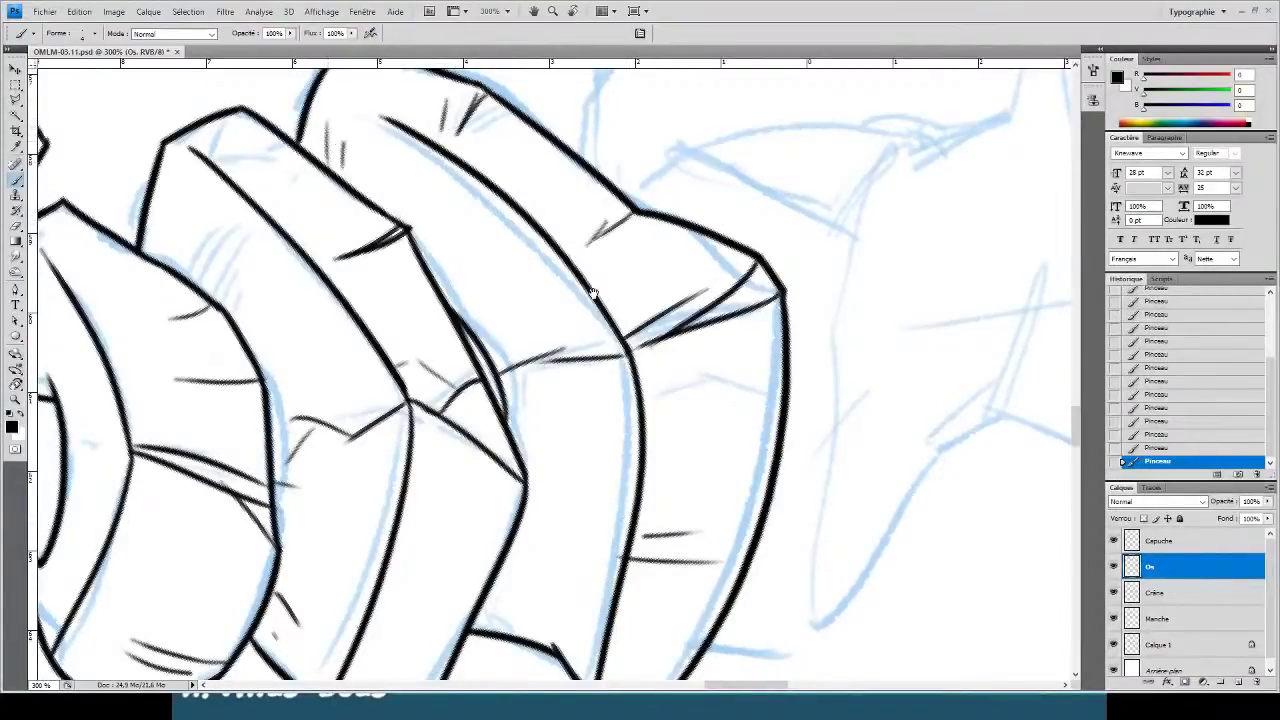
- Reset the canvas rotation to 0° and reframe at 300% on the sketched bone above the third segment
mouse_move(593, 293)
mouse_down()
mouse_move(297, 394)
mouse_move(299, 440)
mouse_up()
key(r)
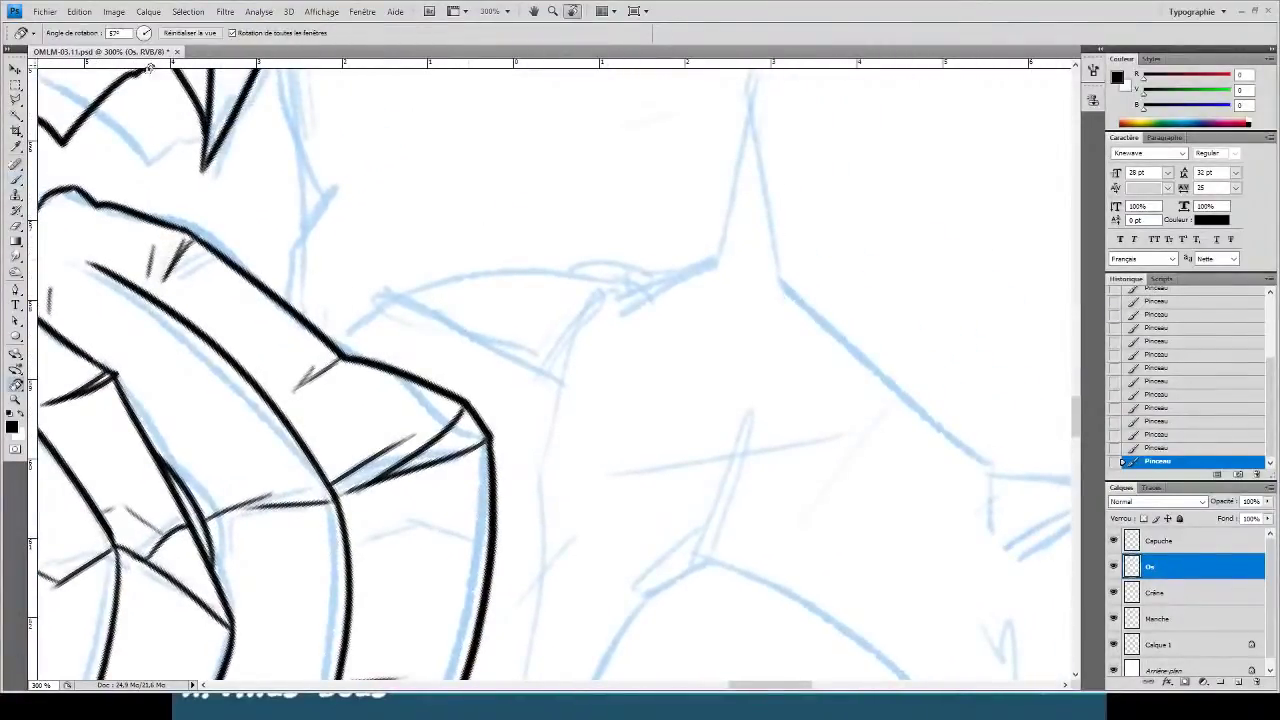
click(207, 35)
key(ctrl+minus)
key(ctrl+minus)
key(ctrl+minus)
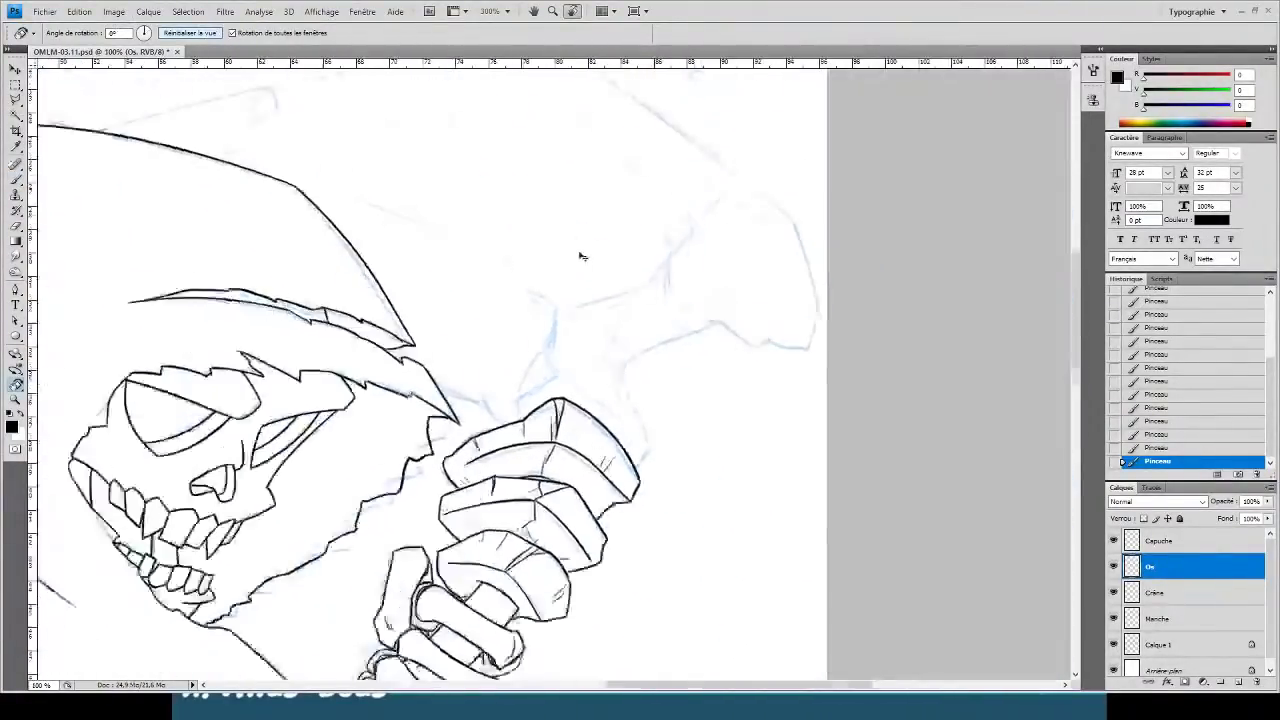
key(ctrl+plus)
key(ctrl+plus)
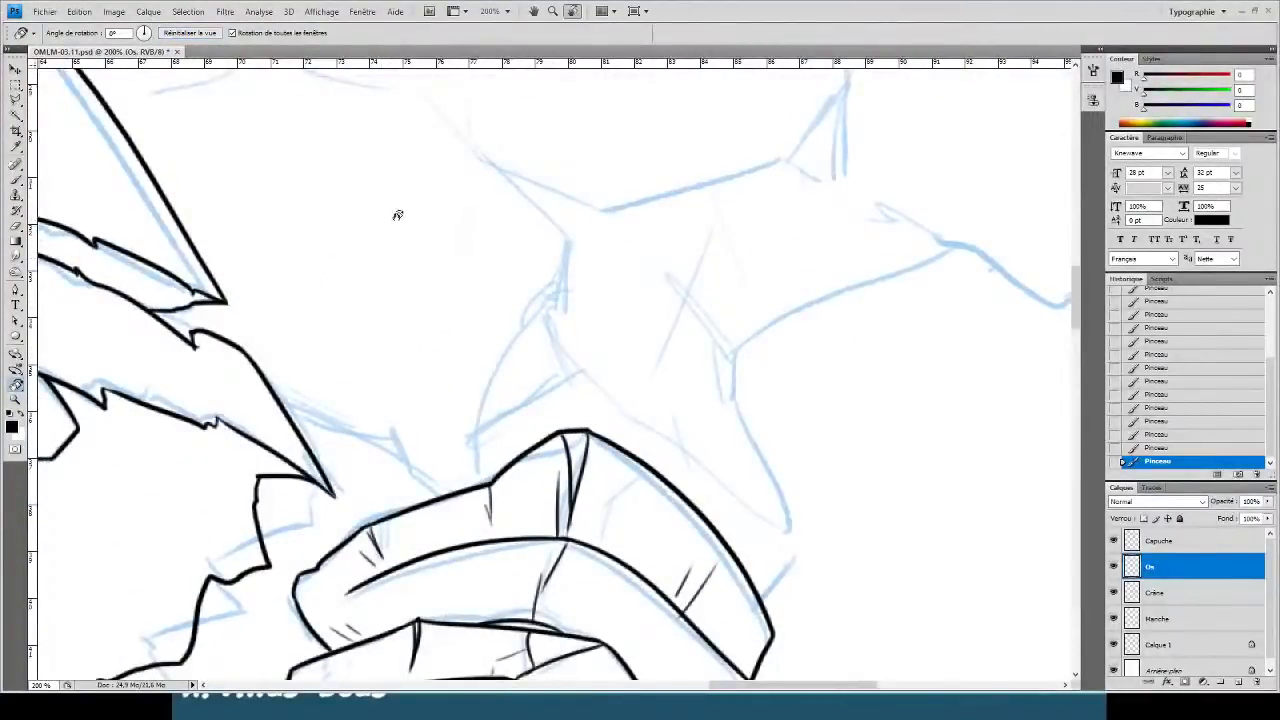
key(b)
drag(538, 297, 429, 226)
key(ctrl+plus)
drag(573, 392, 491, 357)
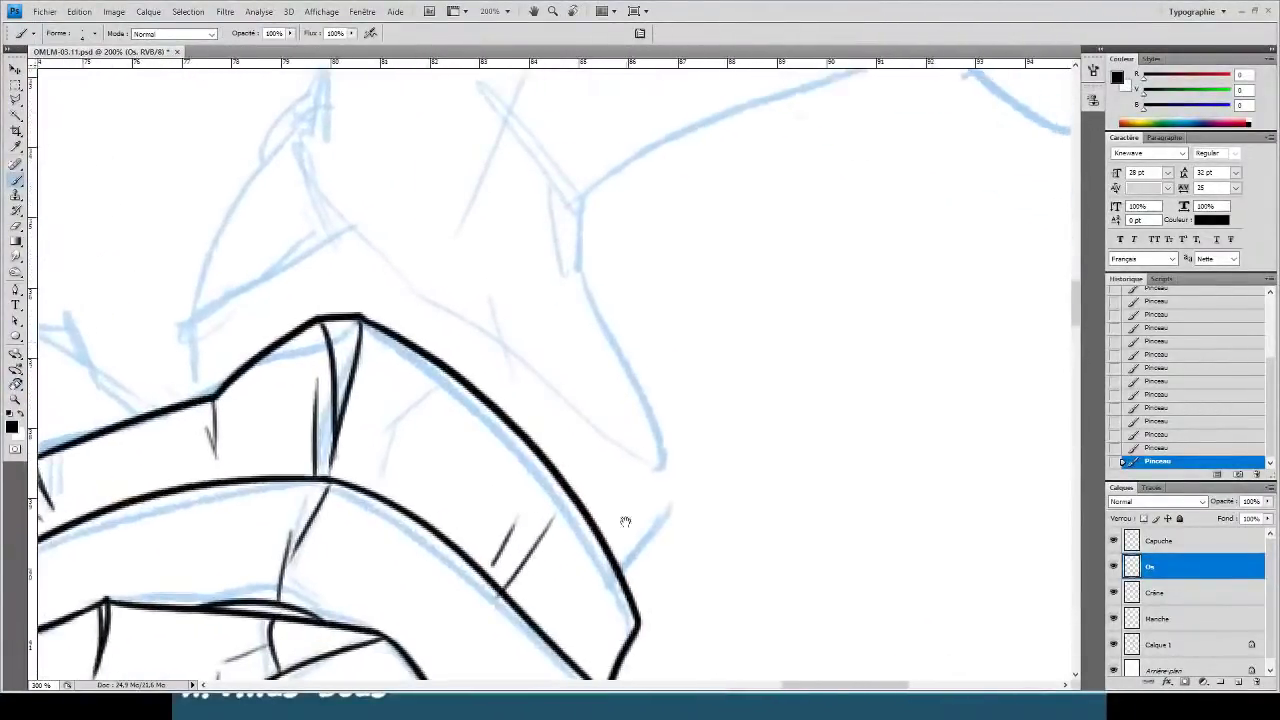
- Ink the large bone's outer edge from behind the third segment up to the sketched notch, redoing strokes until they fit
mouse_move(617, 566)
mouse_down()
mouse_move(684, 418)
mouse_move(685, 456)
mouse_move(560, 121)
mouse_up()
key(e)
key(b)
key(ctrl+z)
drag(663, 484, 576, 190)
key(ctrl+z)
mouse_move(665, 486)
mouse_down()
mouse_move(569, 226)
mouse_move(575, 186)
mouse_up()
key(e)
key(b)
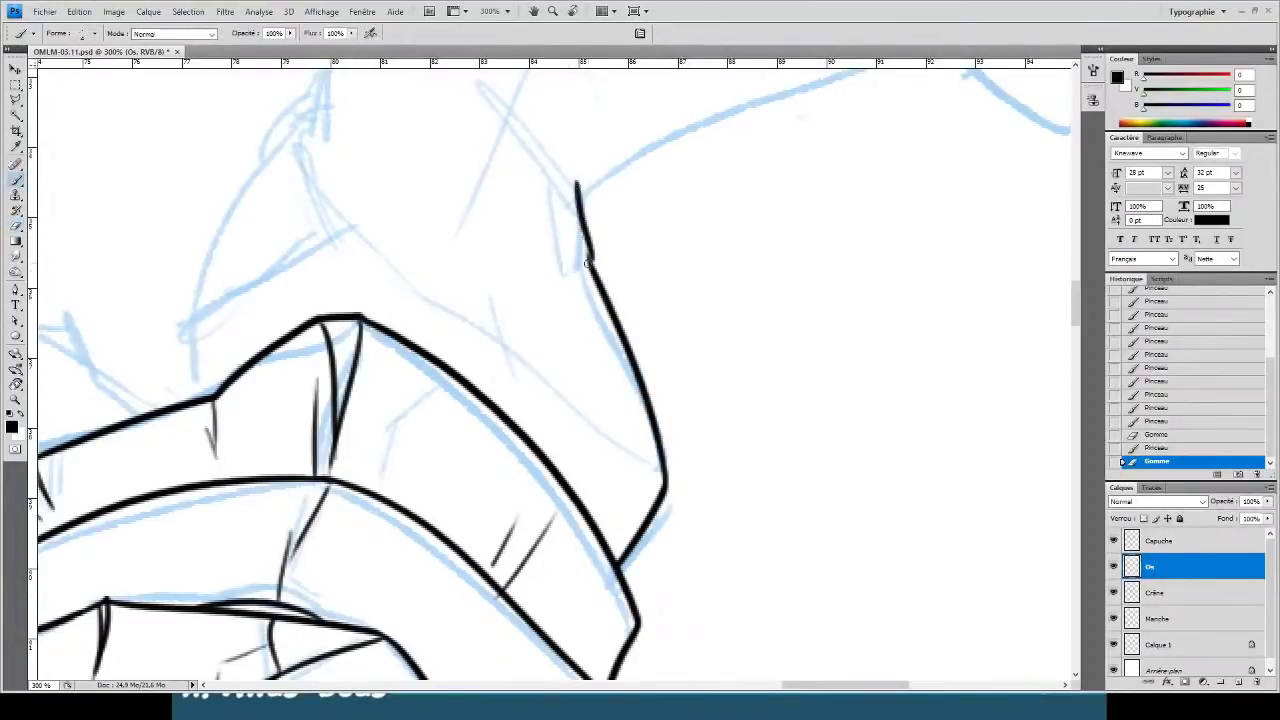
key(ctrl+z)
mouse_move(588, 263)
mouse_down()
mouse_move(586, 187)
mouse_move(565, 195)
mouse_up()
key(e)
- Ink the large bone's short inner side above the third segment and the diagonal edge rising from it, trimming the end
mouse_move(407, 182)
mouse_down()
mouse_move(573, 250)
mouse_move(620, 323)
mouse_move(632, 392)
mouse_up()
key(b)
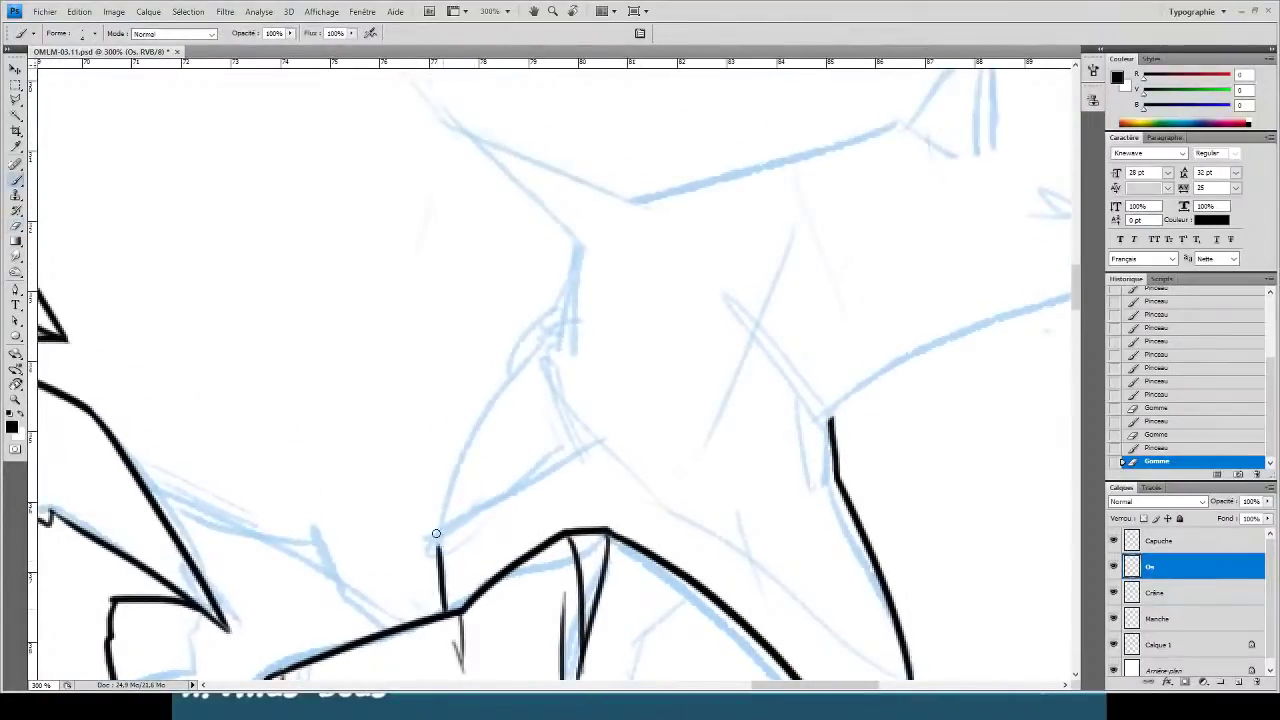
mouse_move(439, 546)
mouse_down()
mouse_move(614, 420)
mouse_move(601, 406)
mouse_up()
key(e)
key(b)
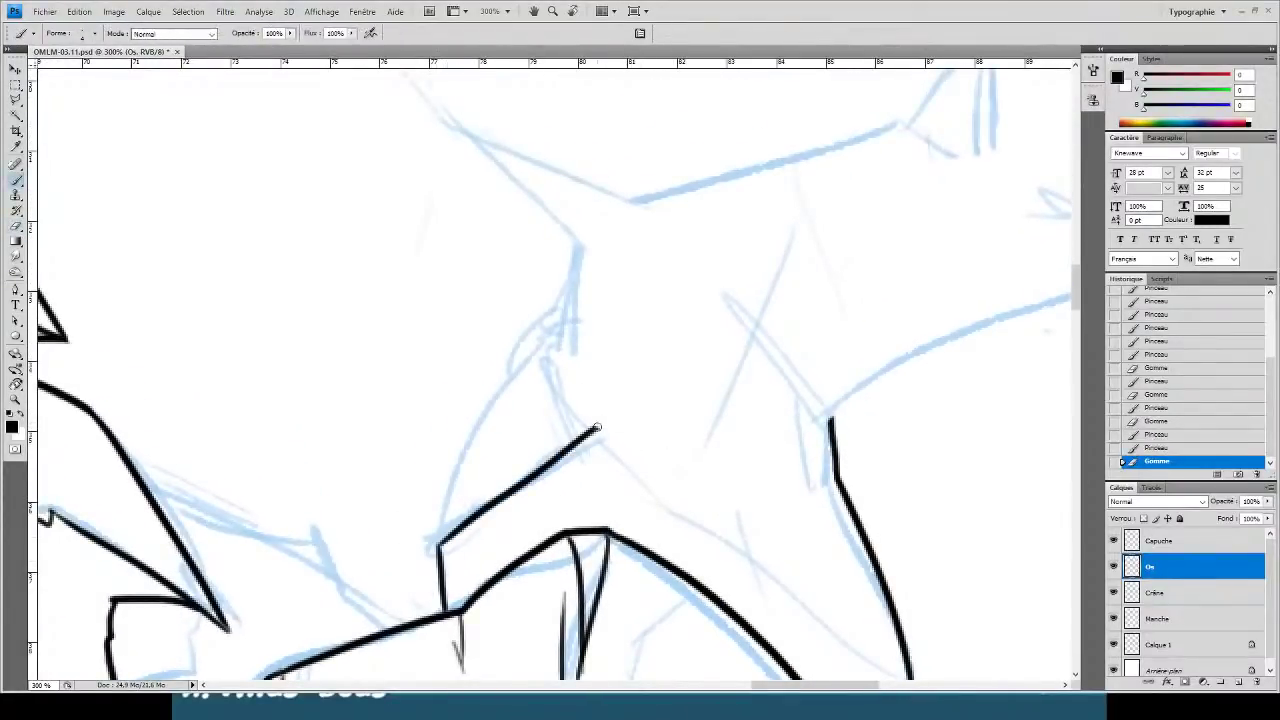
- Ink the ridge line running from the top of the diagonal edge down to the large bone's outer edge
drag(658, 500, 865, 649)
drag(706, 485, 609, 347)
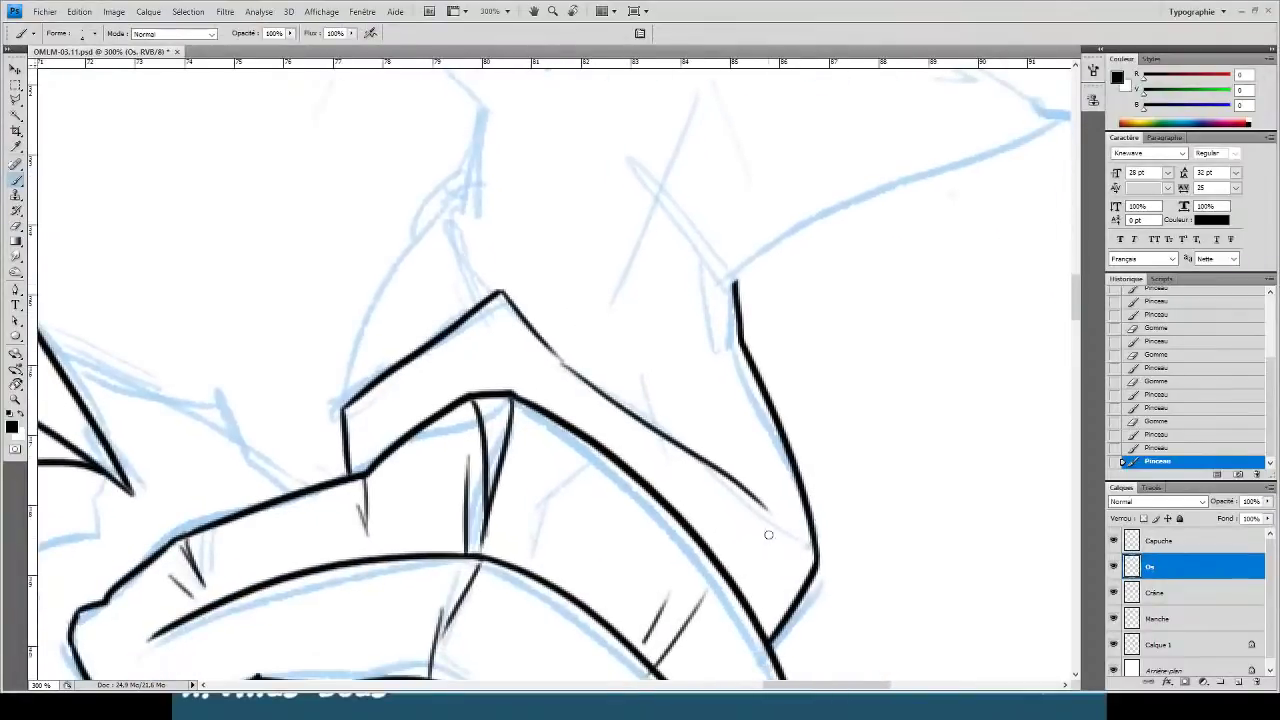
drag(775, 512, 794, 533)
drag(785, 521, 798, 539)
- Ink the large bone's jagged inner contour upward from the ridge's peak, with a line crossing its upper corner toward the hood
mouse_move(576, 337)
mouse_down()
mouse_move(629, 471)
mouse_move(625, 493)
mouse_up()
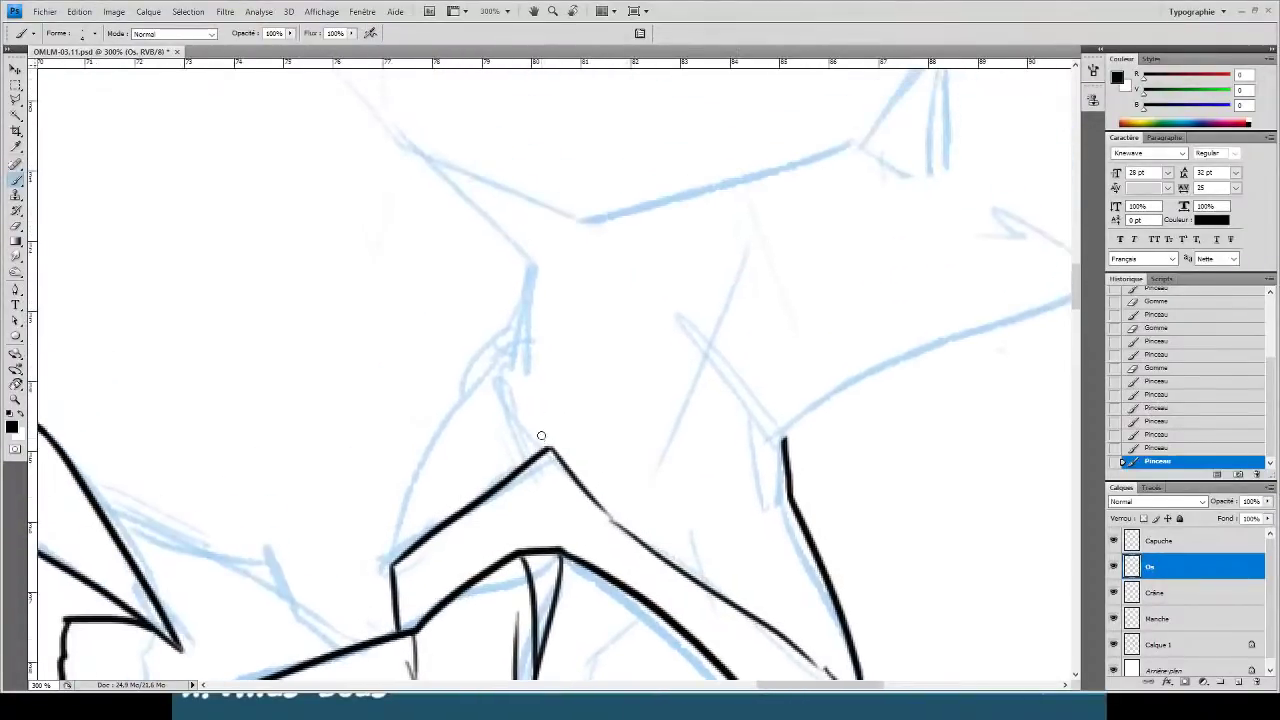
mouse_move(540, 441)
mouse_down()
mouse_move(506, 364)
mouse_move(536, 272)
mouse_move(425, 158)
mouse_move(607, 237)
mouse_up()
drag(432, 164, 120, 98)
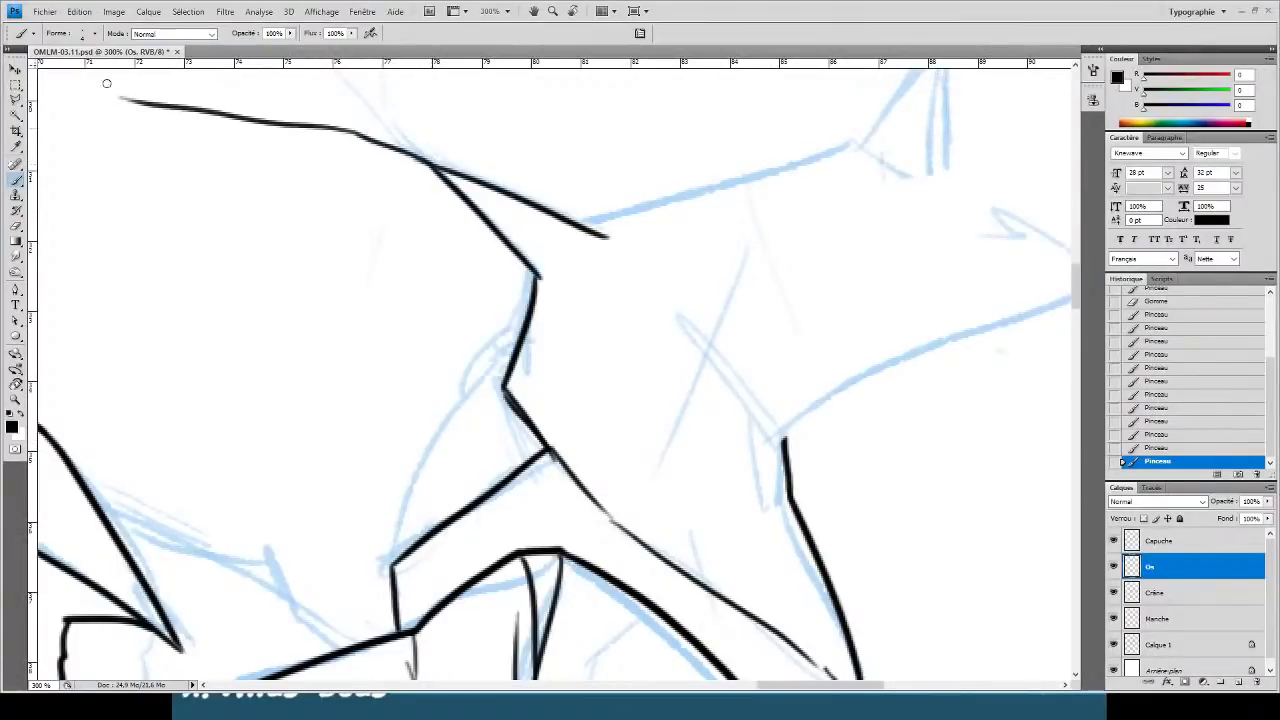
- Ink the angled line rising from the crossing contour, its branch toward the hood, and short detail marks beside them
drag(331, 249, 551, 474)
drag(522, 352, 458, 238)
drag(424, 197, 220, 131)
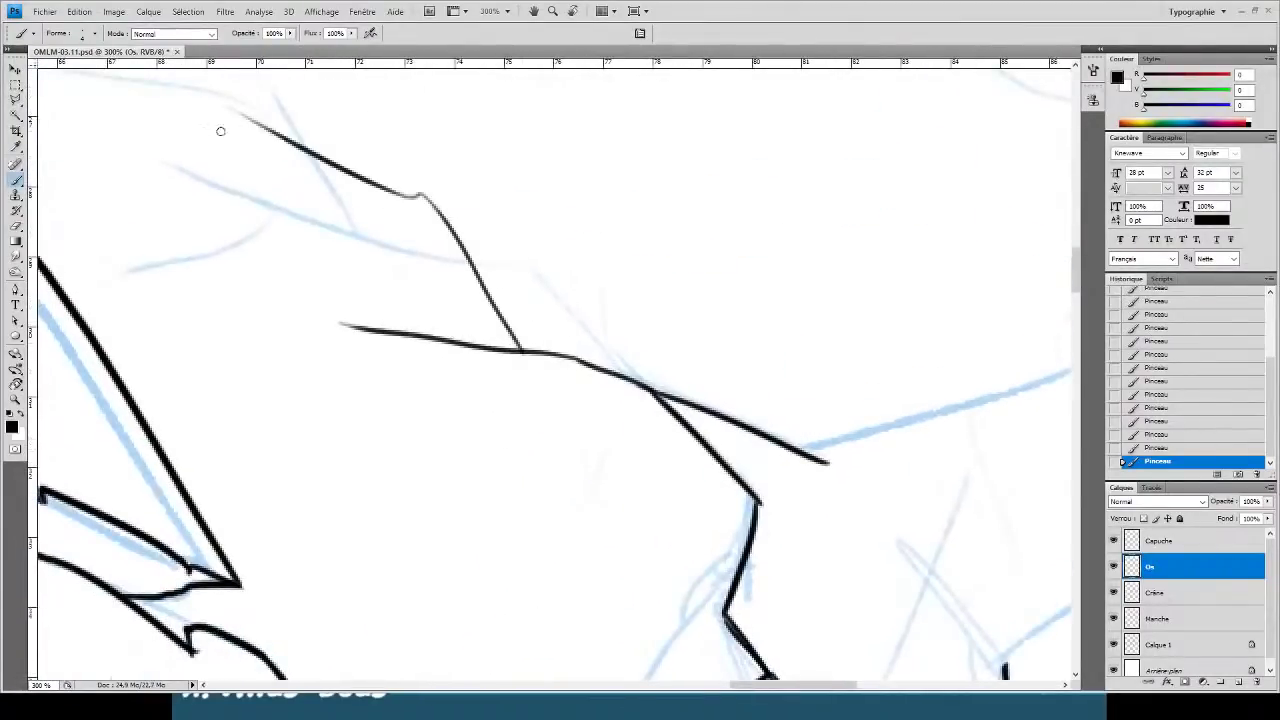
drag(310, 155, 135, 185)
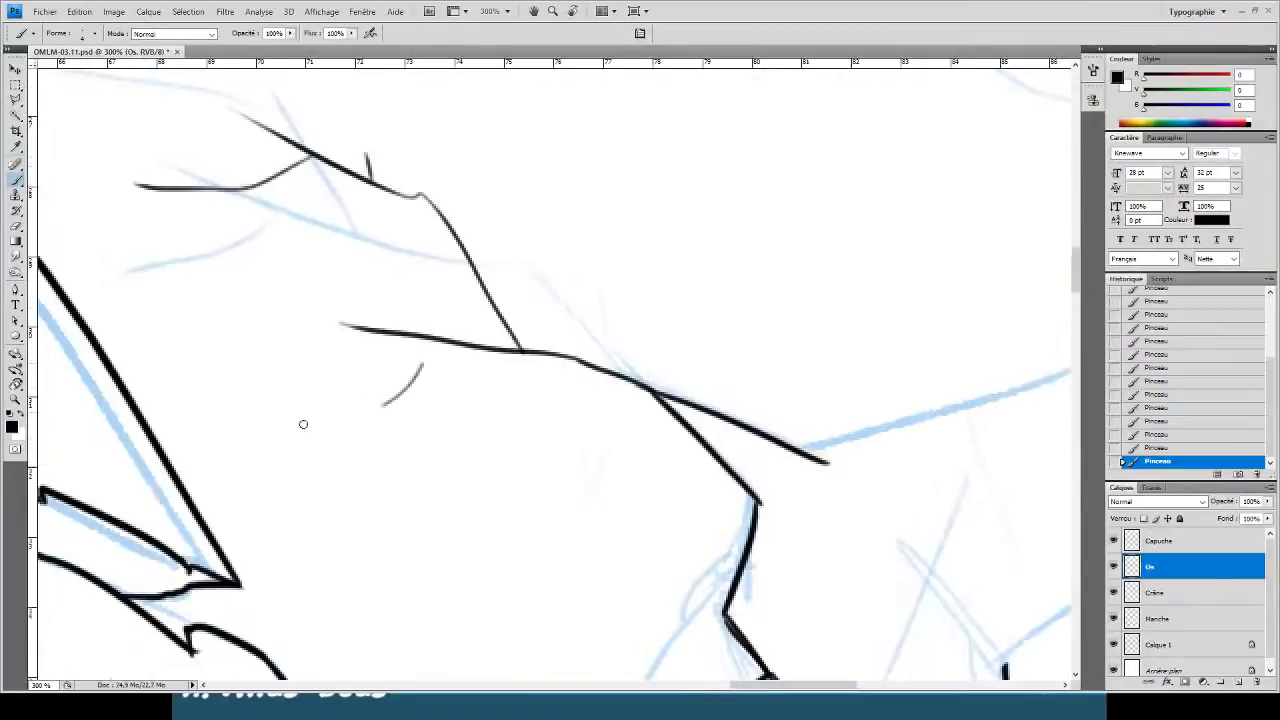
- Ink the large bone's upper shaft edge from the end of the crossing contour outward, erasing the stroke's excess tip
drag(638, 395, 471, 320)
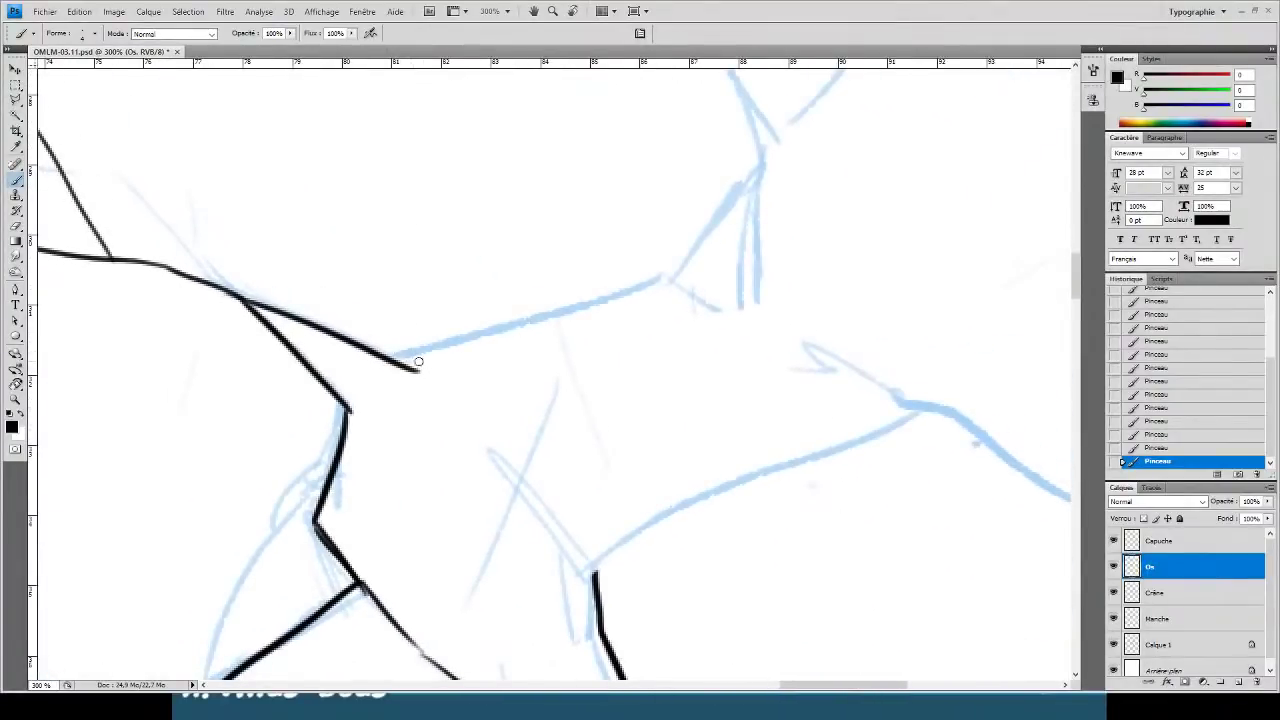
drag(416, 371, 692, 256)
key(e)
click(684, 258)
- Ink the narrow pointed notch at the top of the large bone's outer edge and close its corner with a short stroke
mouse_move(578, 350)
mouse_down()
mouse_move(517, 223)
mouse_move(555, 175)
mouse_up()
key(b)
mouse_move(572, 400)
mouse_down()
mouse_move(440, 268)
mouse_move(516, 334)
mouse_move(440, 268)
mouse_move(482, 345)
mouse_up()
key(e)
key(b)
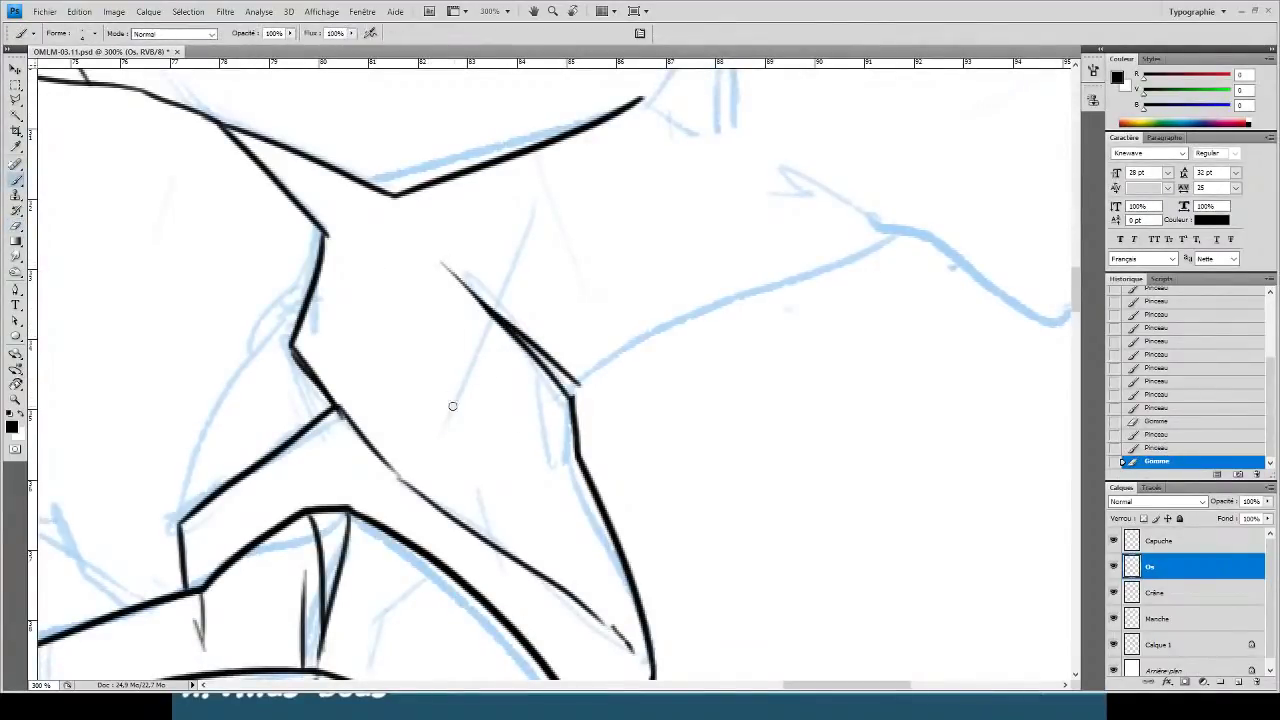
key(e)
drag(380, 477, 432, 508)
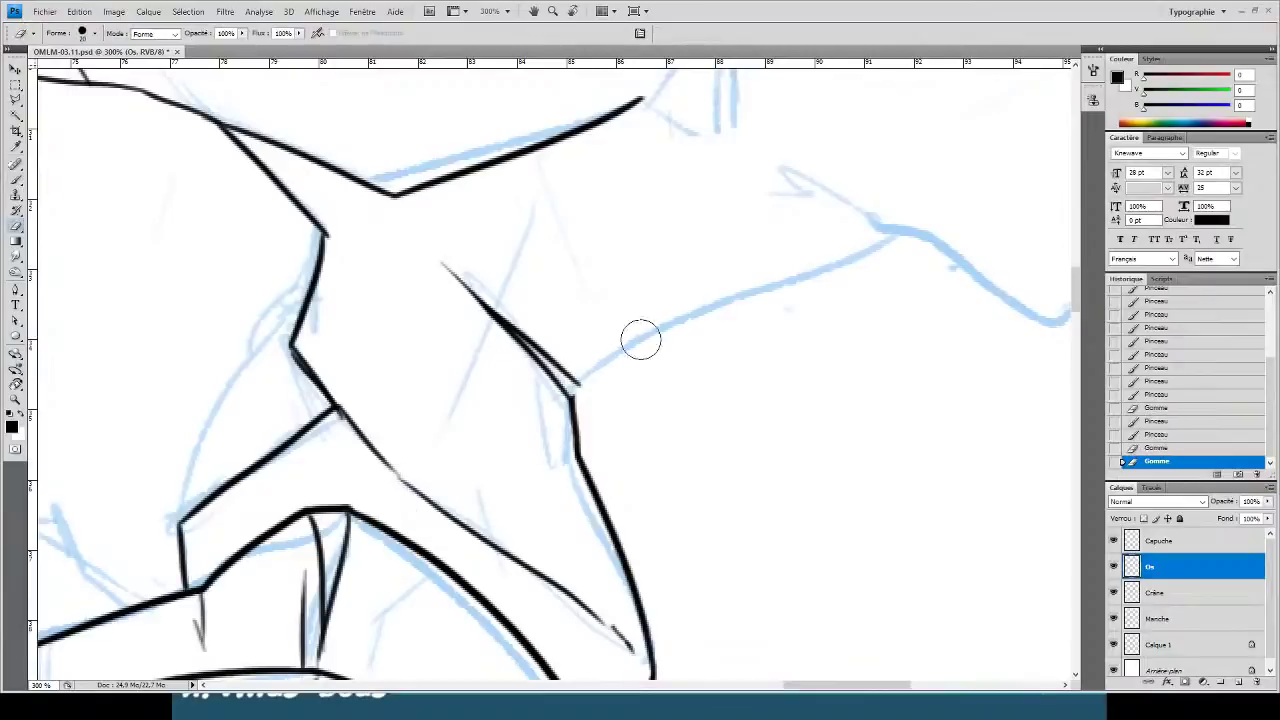
key(b)
drag(568, 394, 578, 384)
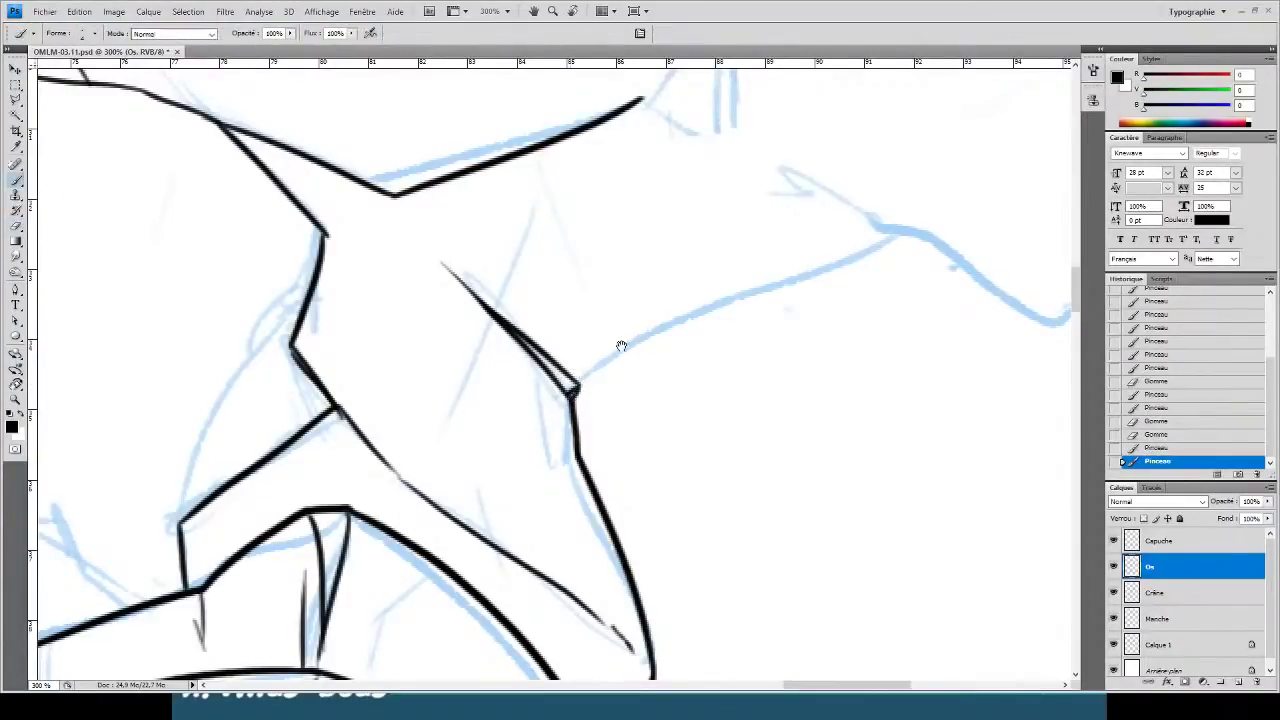
- Ink the large bone's lower shaft edge out to its flared end, and curve the upper edge upward along the sketch
drag(621, 345, 566, 380)
drag(458, 445, 817, 299)
mouse_move(470, 212)
mouse_down()
mouse_move(324, 263)
mouse_move(382, 188)
mouse_move(352, 76)
mouse_up()
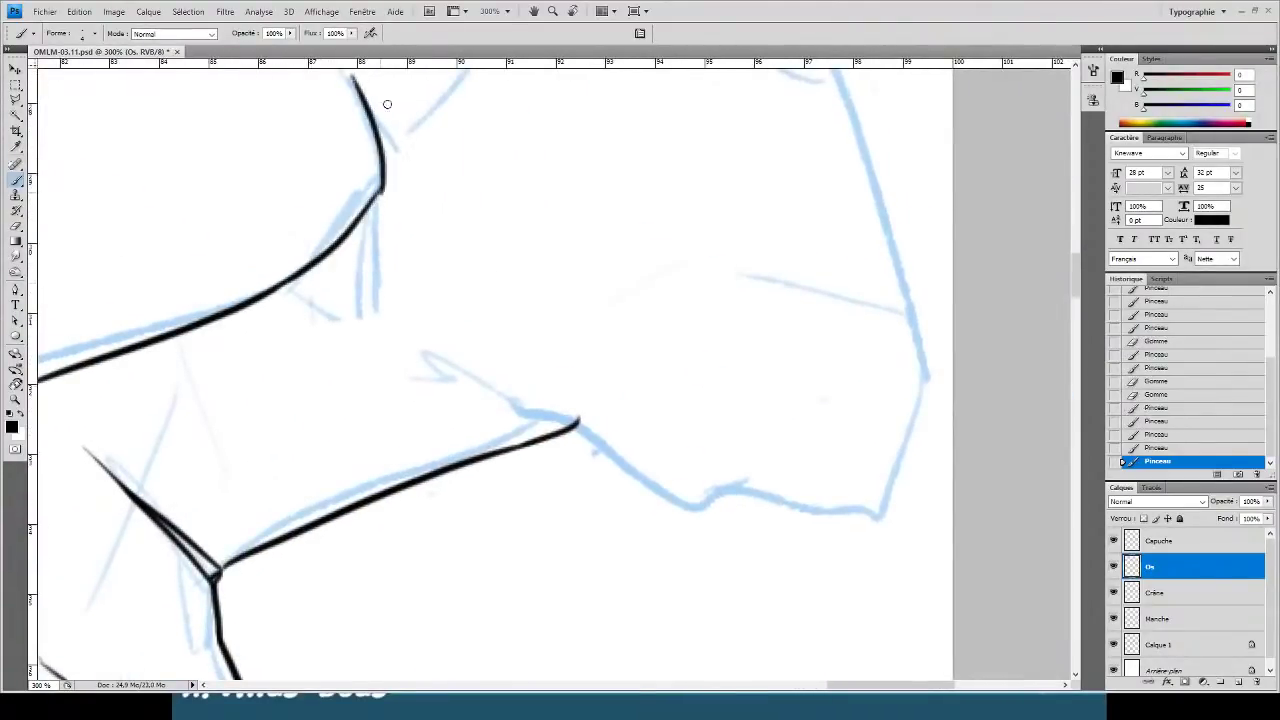
- Ink the large bone's flared end along its lower contour and up around the outer corner
key(e)
mouse_move(540, 406)
mouse_down()
mouse_move(650, 434)
mouse_move(701, 512)
mouse_move(680, 523)
mouse_move(740, 506)
mouse_move(903, 500)
mouse_move(890, 524)
mouse_move(943, 355)
mouse_up()
key(b)
key(e)
key(e)
key(b)
key(e)
key(b)
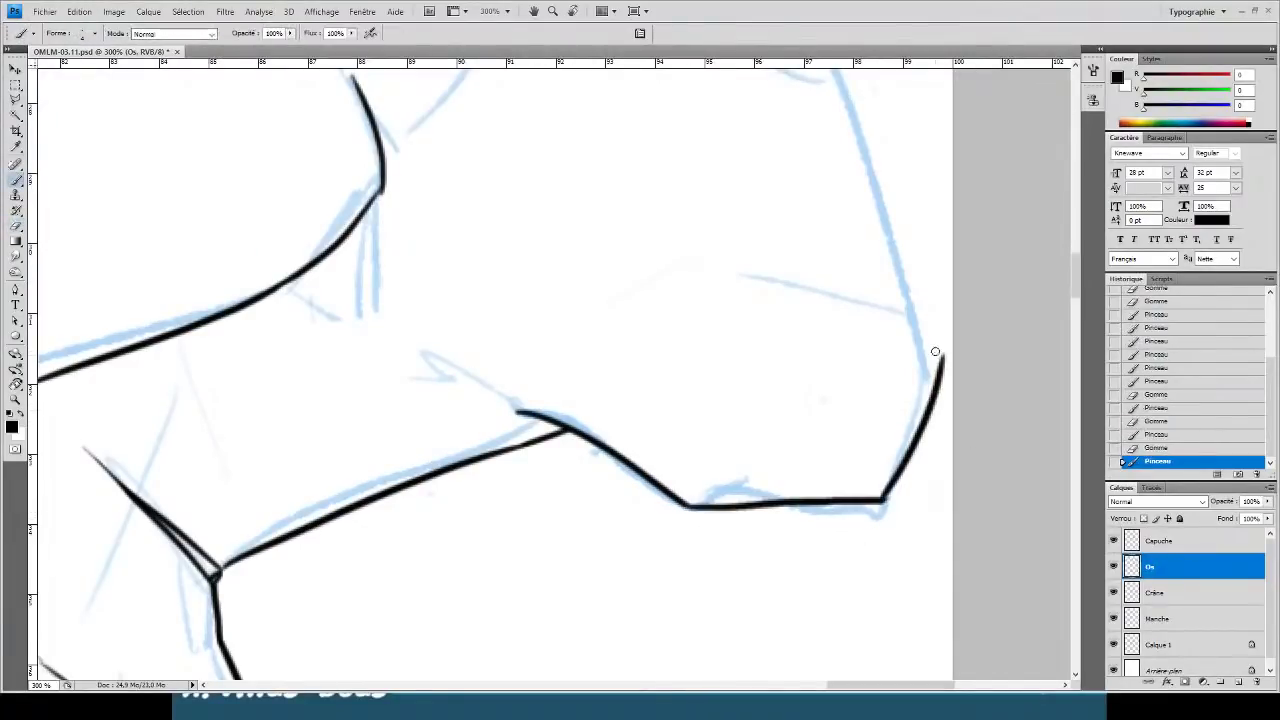
- Ink the flared end's long curved outer edge with its excess tip erased, and add two thin crease lines inside
key(space)
drag(848, 457, 832, 482)
drag(840, 529, 591, 81)
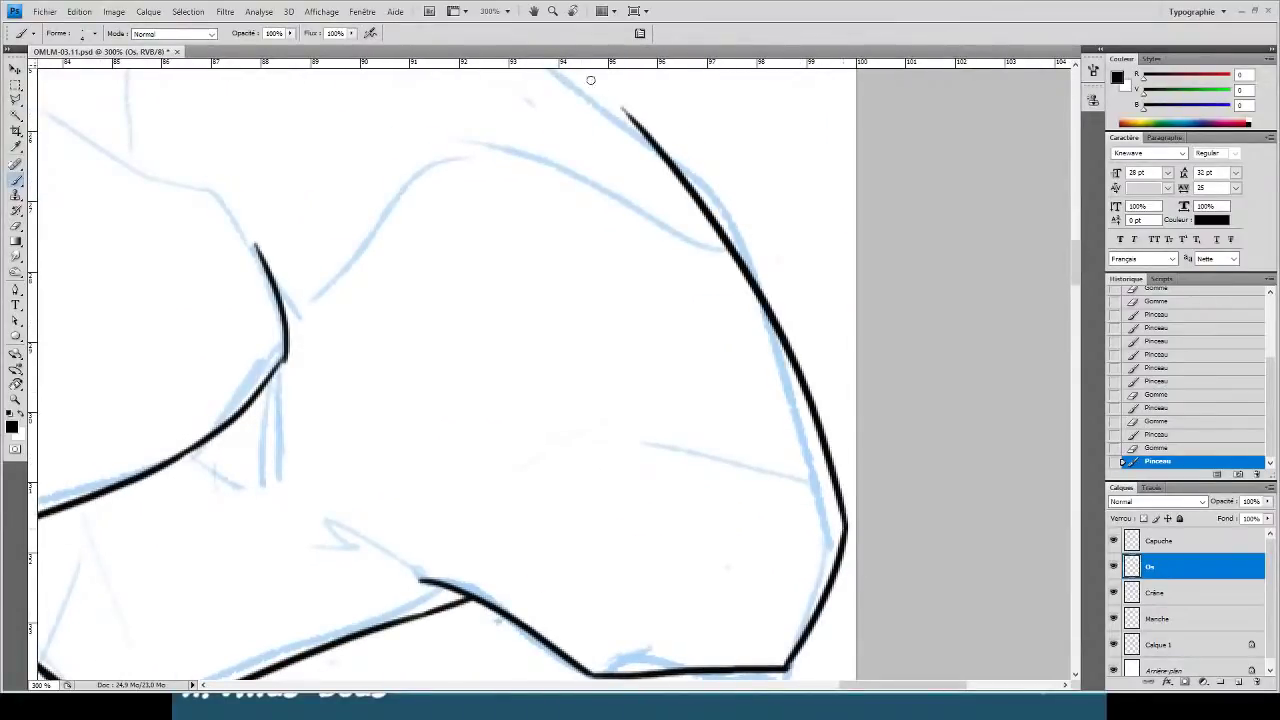
key(e)
drag(706, 171, 568, 75)
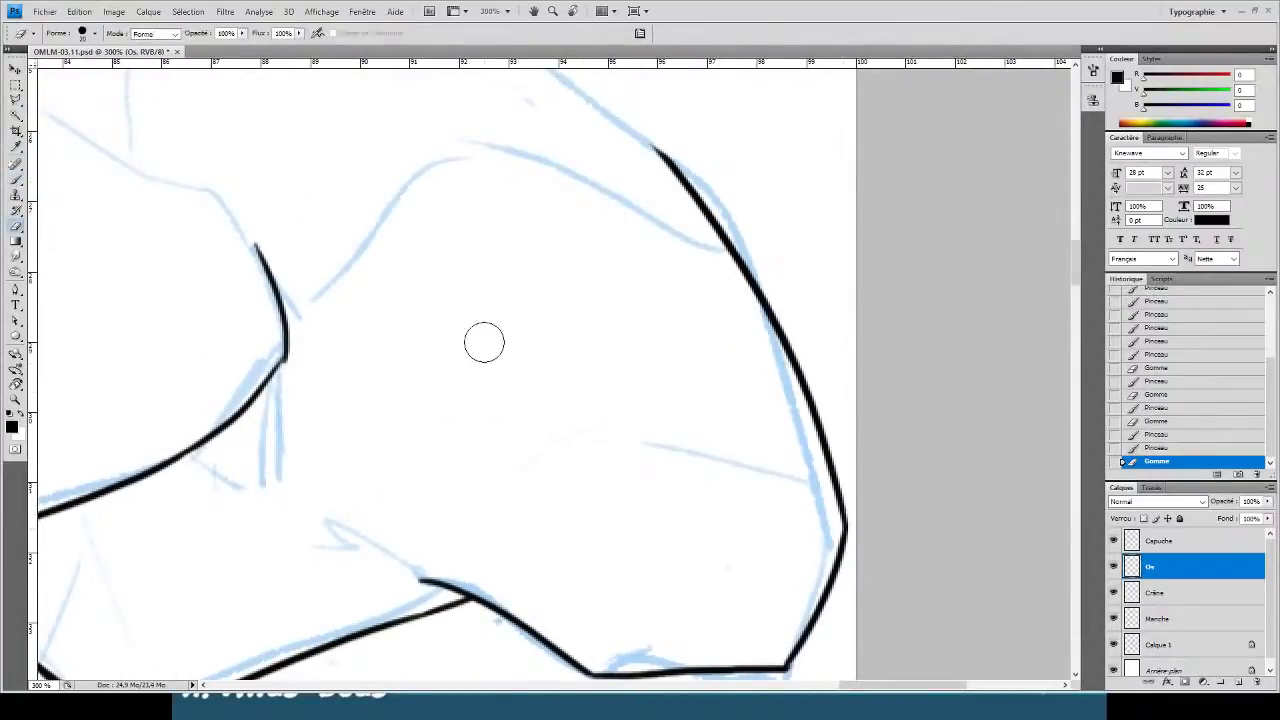
key(b)
mouse_move(490, 370)
mouse_down()
mouse_move(757, 480)
mouse_move(428, 353)
mouse_up()
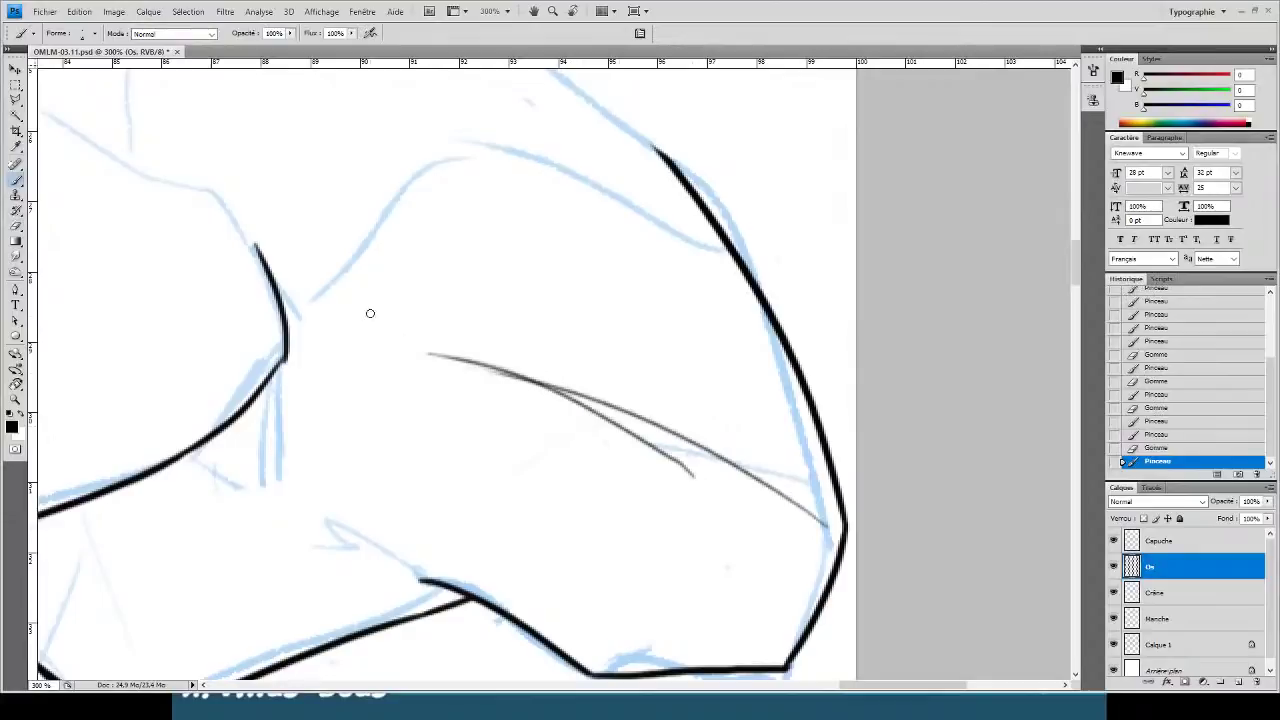
drag(520, 234, 521, 366)
mouse_move(522, 270)
mouse_down()
mouse_move(646, 460)
mouse_move(343, 228)
mouse_move(200, 182)
mouse_up()
key(ctrl+minus)
key(ctrl+minus)
key(ctrl+minus)
key(ctrl+z)
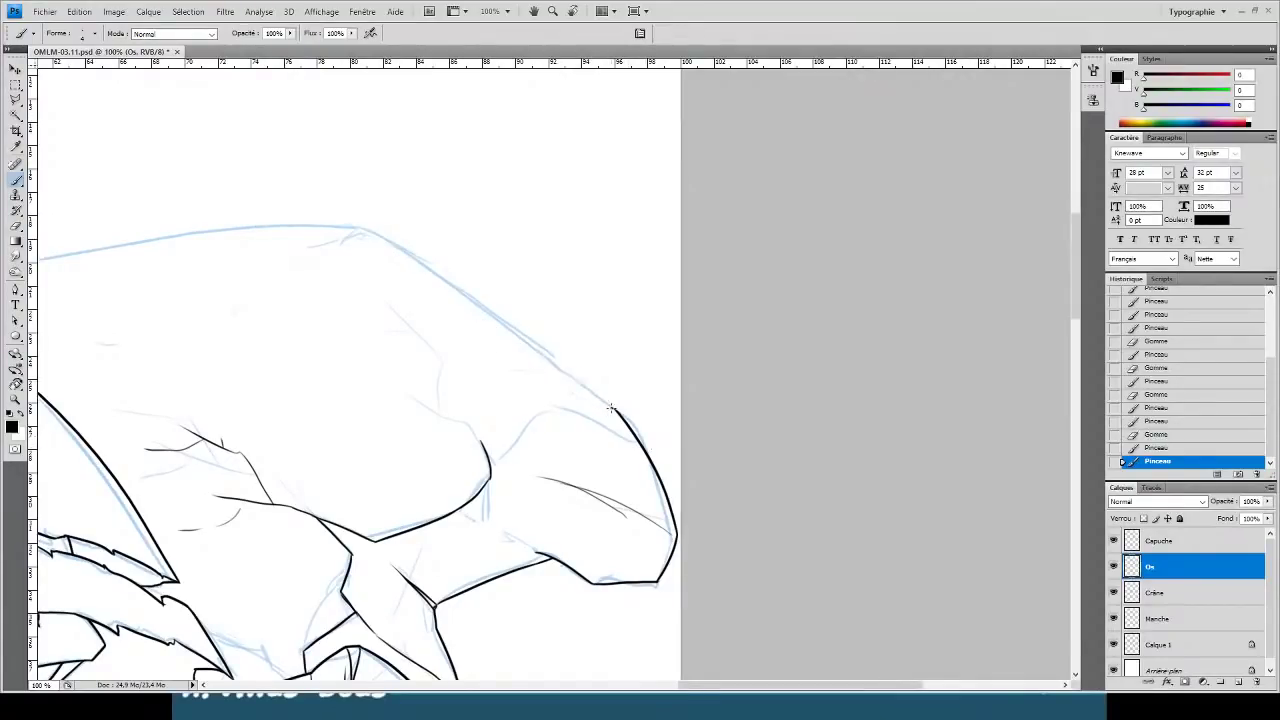
drag(600, 393, 269, 196)
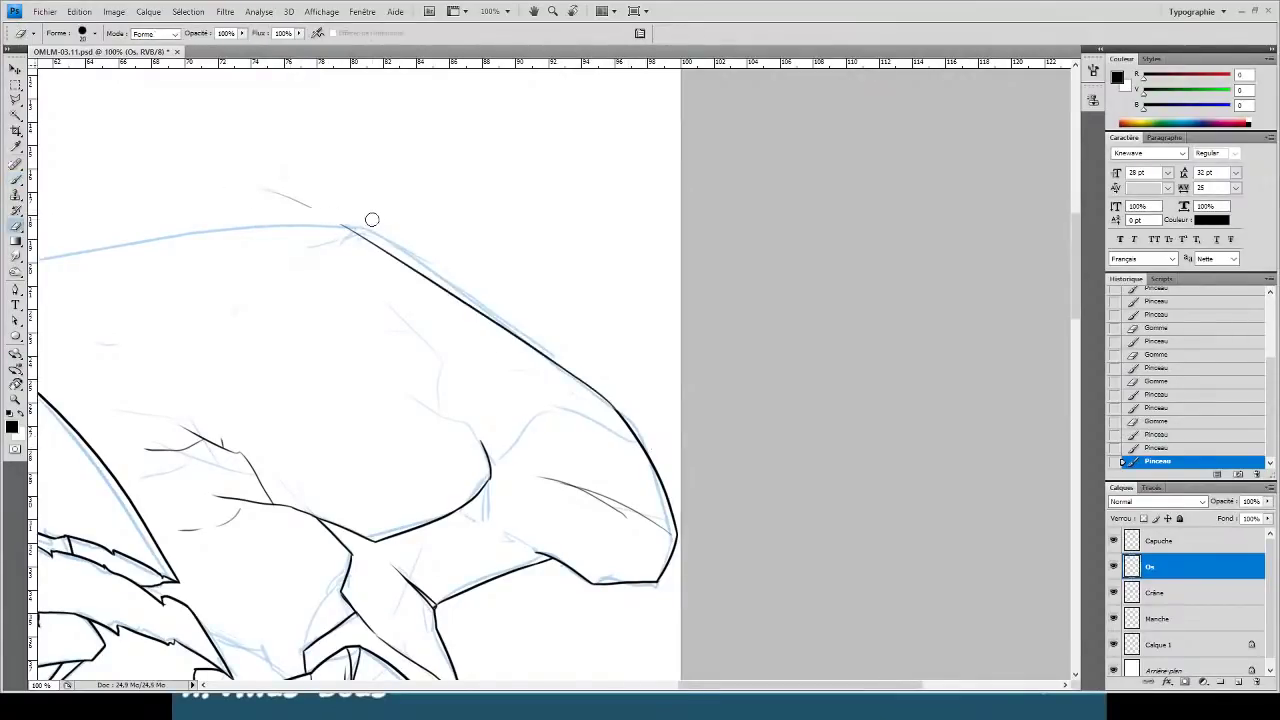
key(ctrl+z)
- Ink the long, nearly straight edge from the top of the flared end's curve past the next sketched corner, cleaning up the joint
key(ctrl+plus)
key(ctrl+plus)
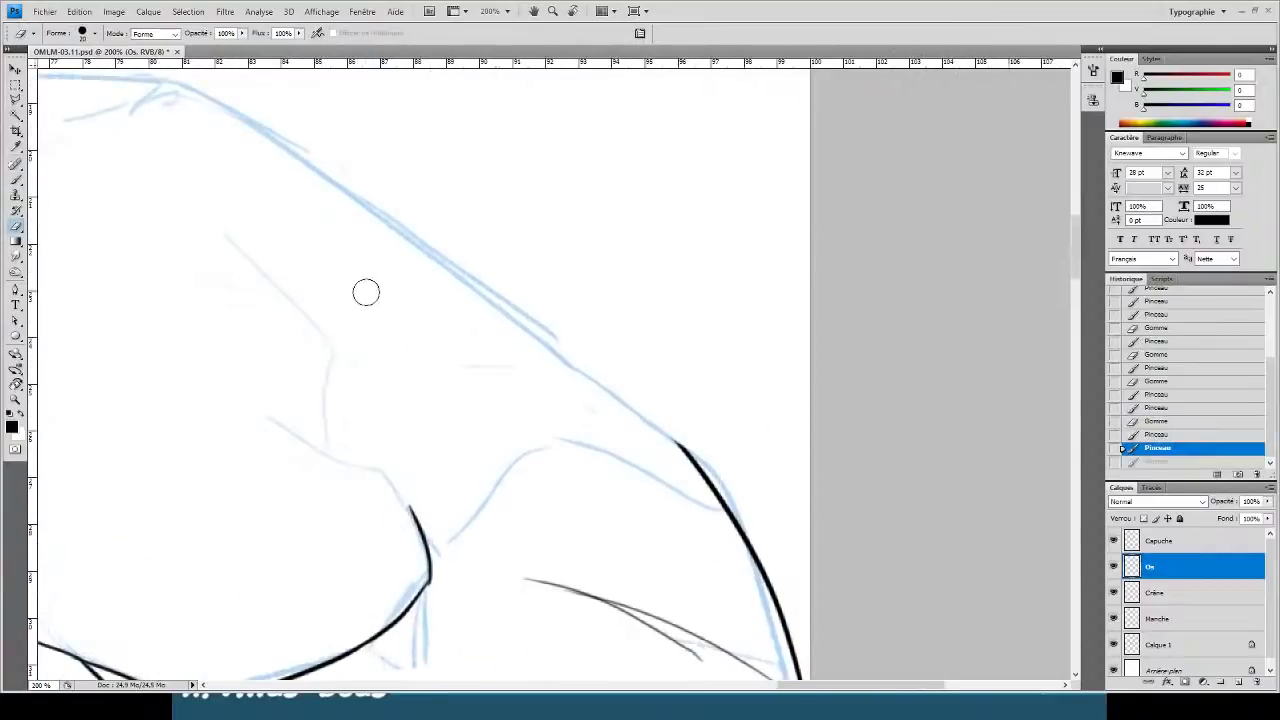
key(r)
mouse_move(314, 246)
mouse_down()
mouse_move(323, 231)
mouse_move(379, 287)
mouse_move(520, 371)
mouse_up()
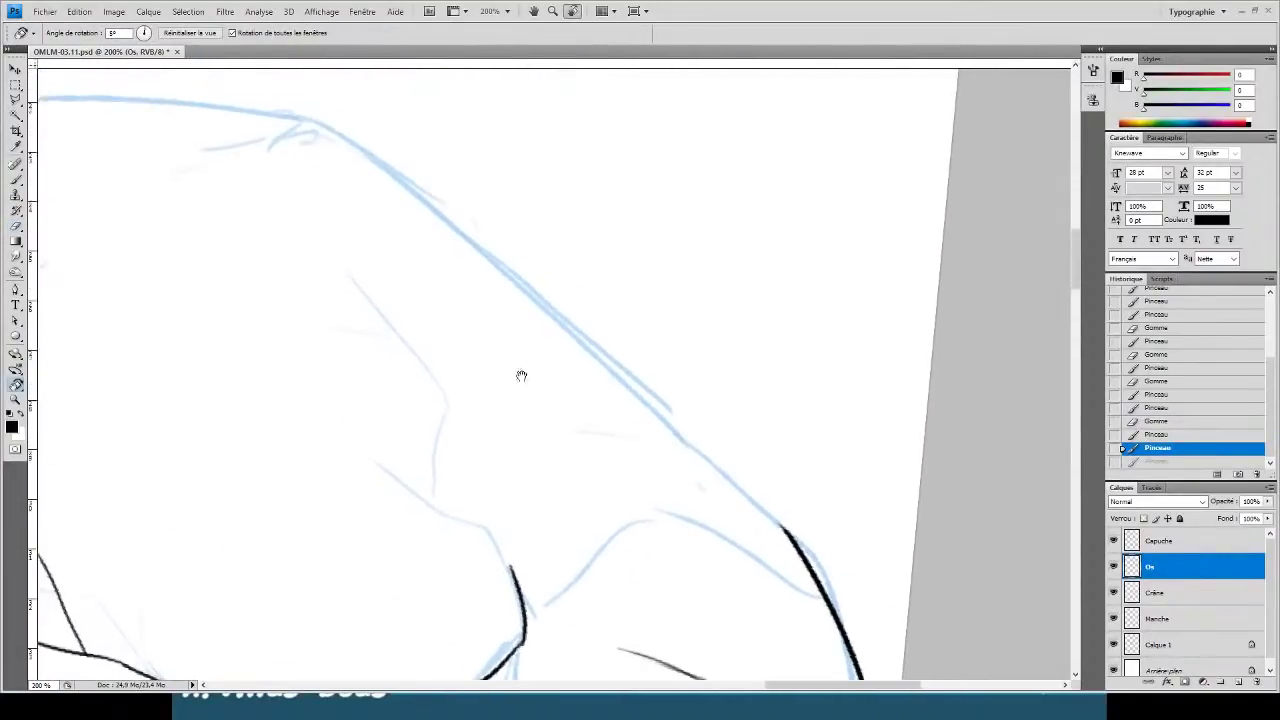
key(b)
drag(777, 524, 195, 88)
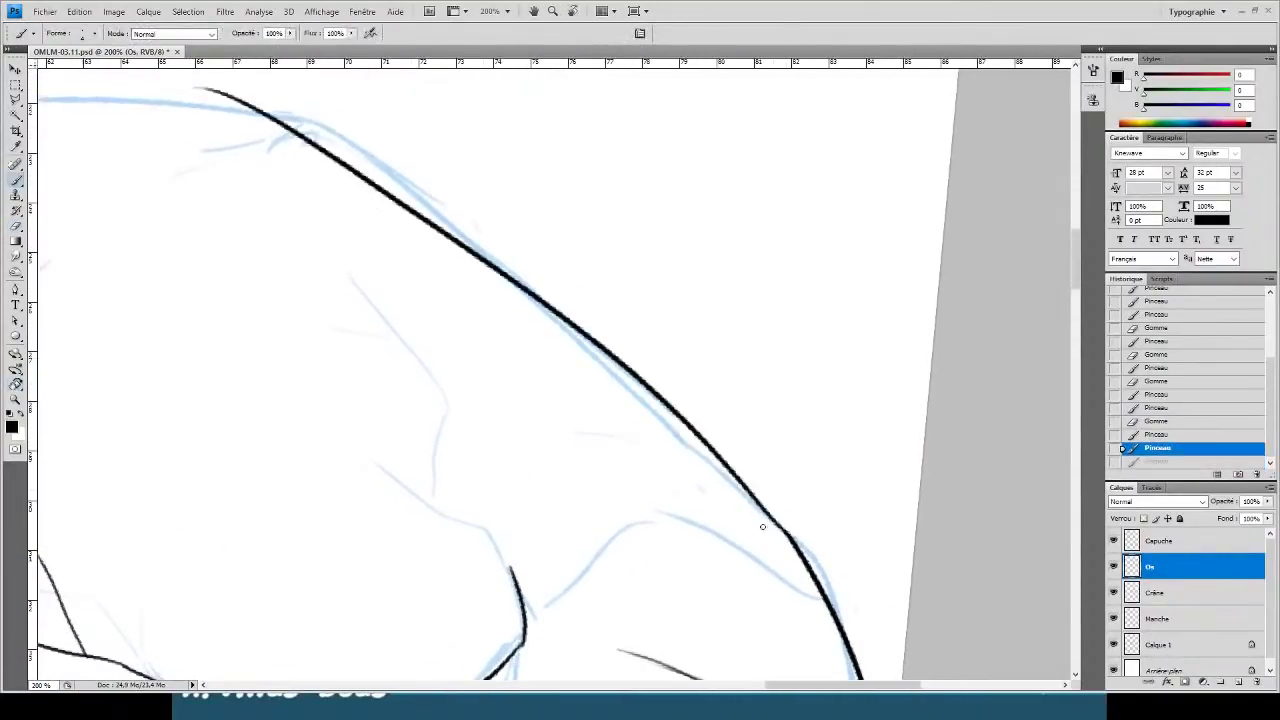
key(ctrl+z)
drag(785, 530, 450, 200)
key(ctrl+z)
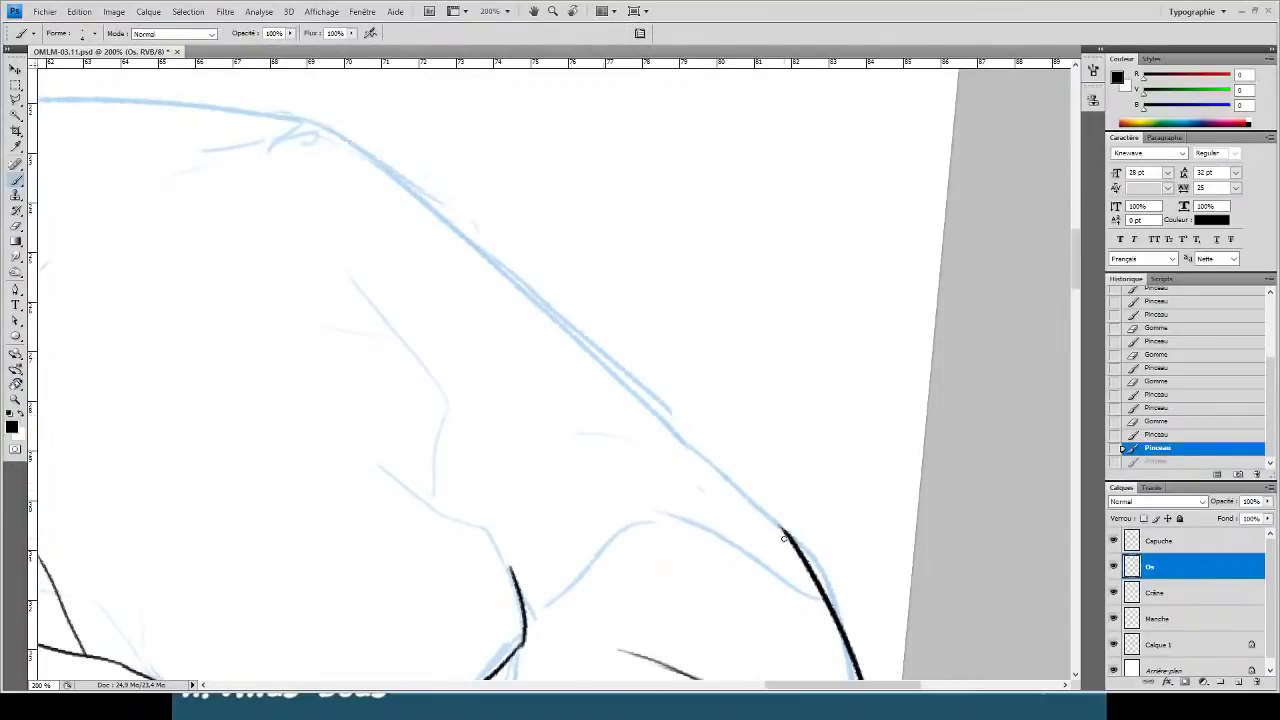
key(ctrl+z)
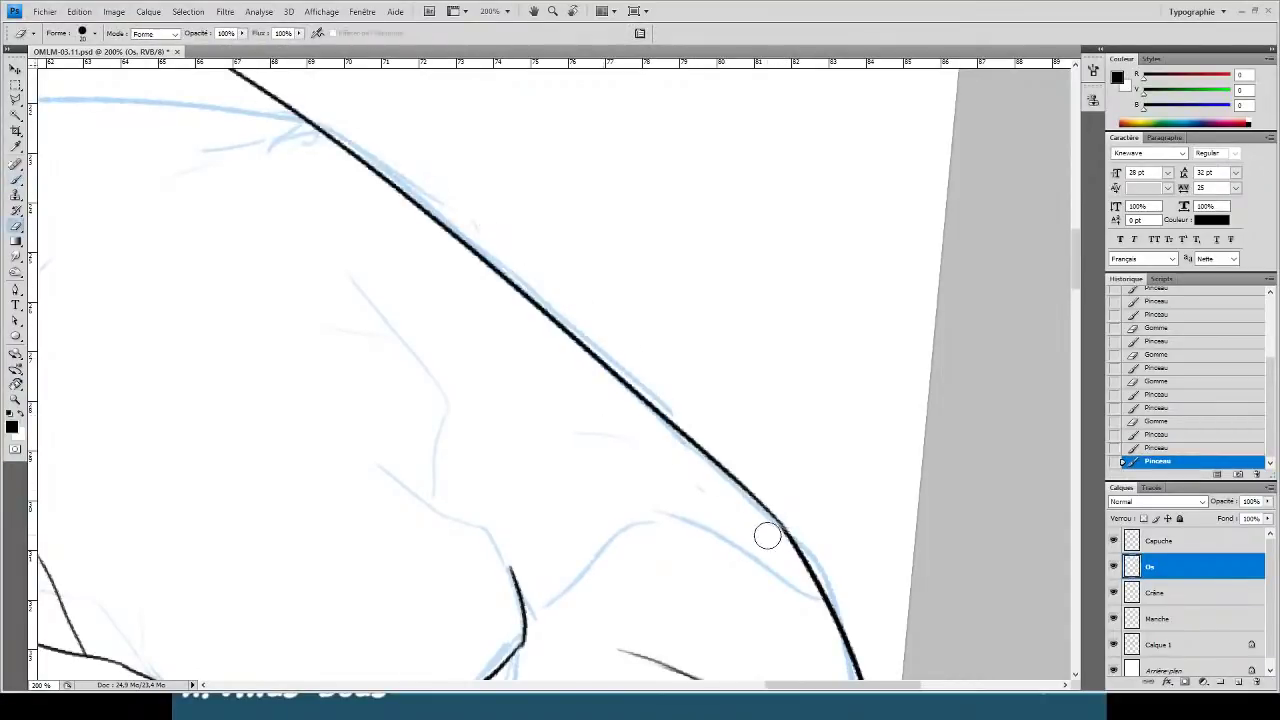
click(781, 523)
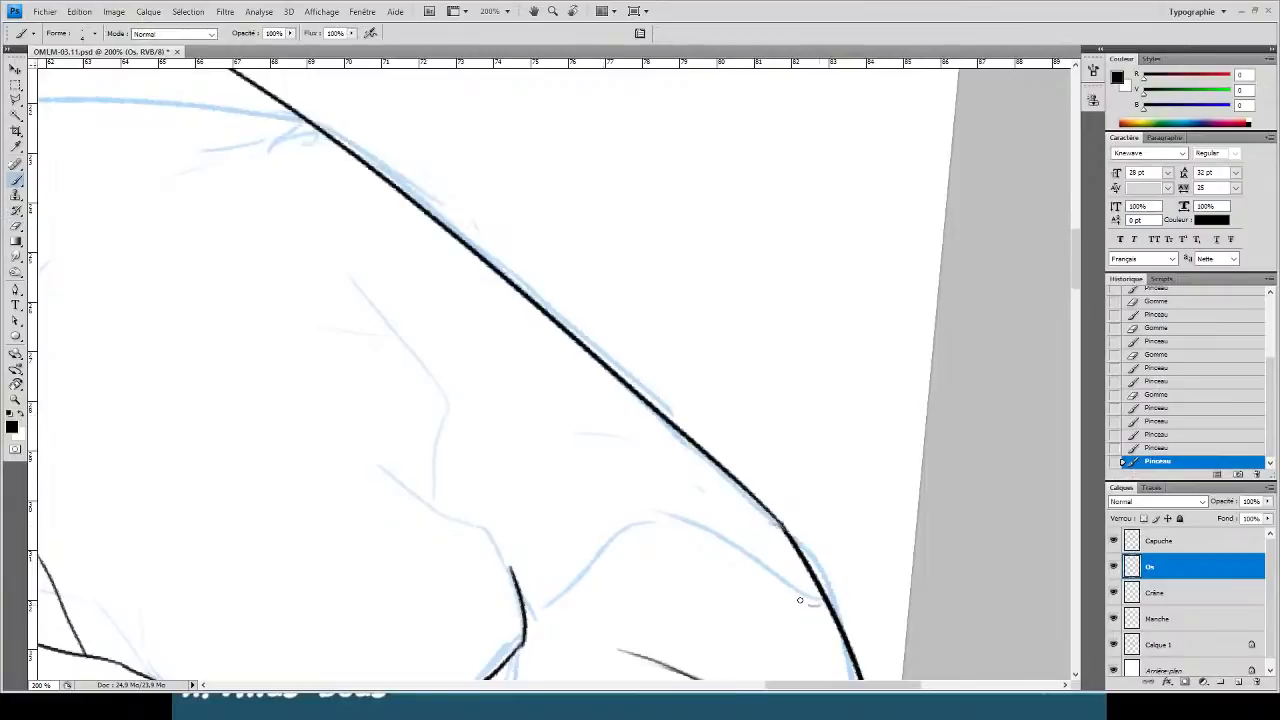
- Ink the wavy contour inside the flared end and the thin branching crack lines above the inner curve
mouse_move(800, 600)
mouse_down()
mouse_move(672, 516)
mouse_move(546, 612)
mouse_up()
drag(505, 565, 310, 419)
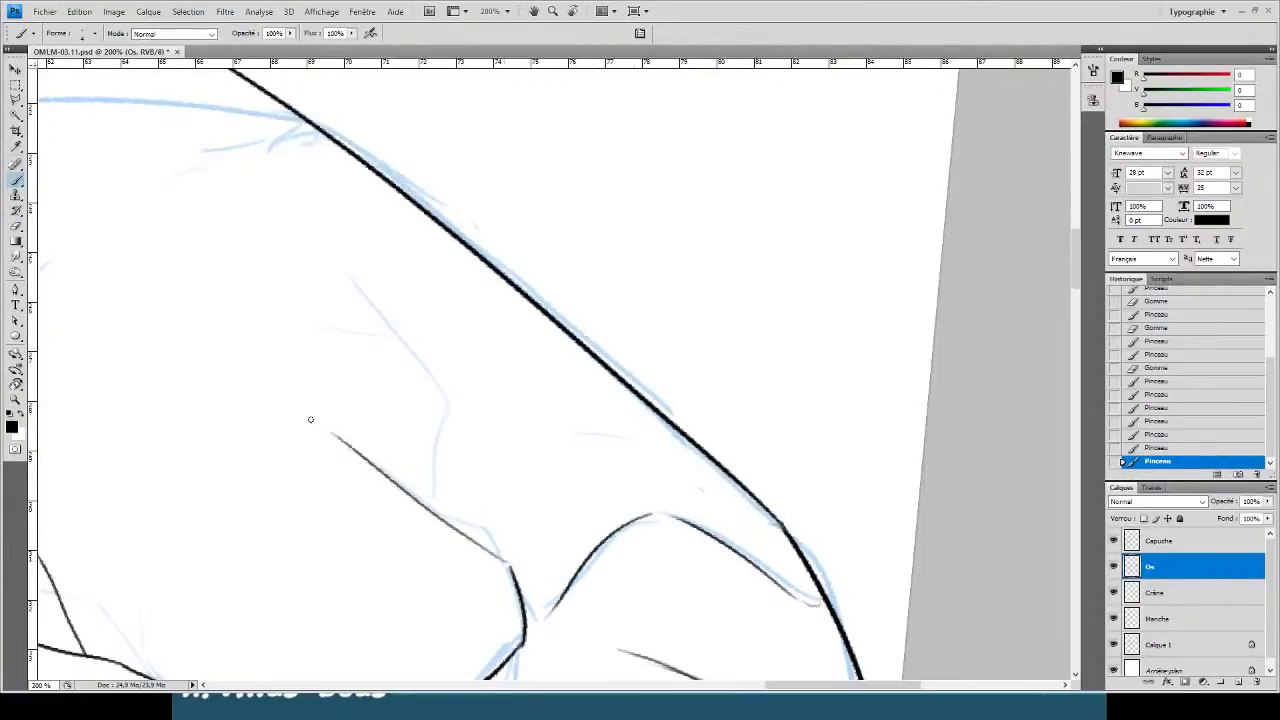
drag(420, 503, 340, 242)
drag(385, 318, 296, 293)
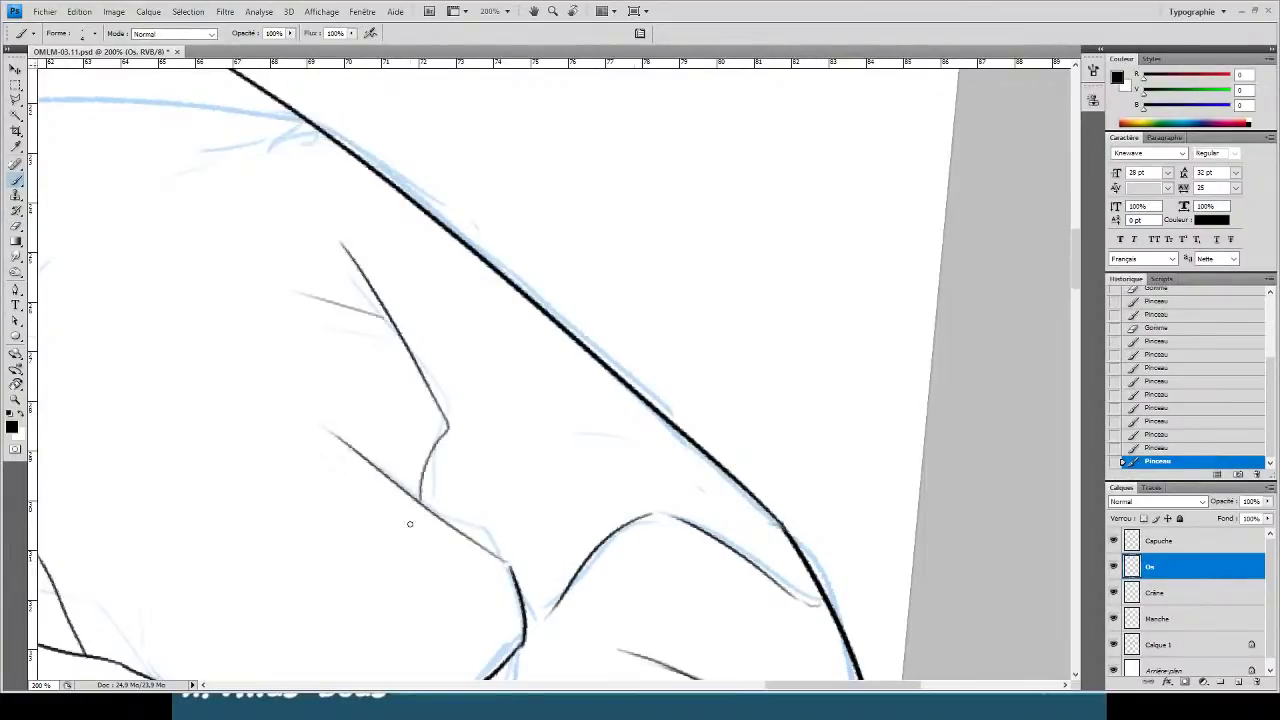
- Erase the long edge's overshoot past the corner and ink the adjoining top edge toward the hood
scroll(280, 454, up, 5)
scroll(280, 454, left, 2)
key(e)
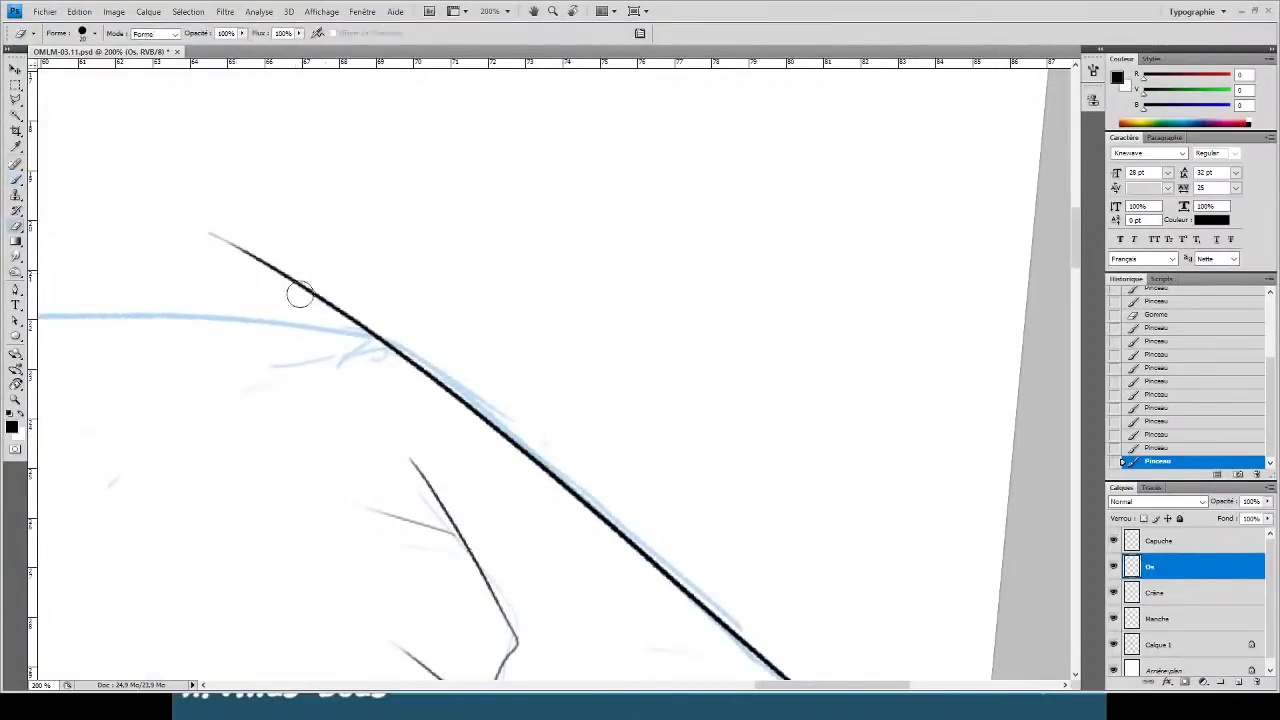
drag(283, 299, 229, 237)
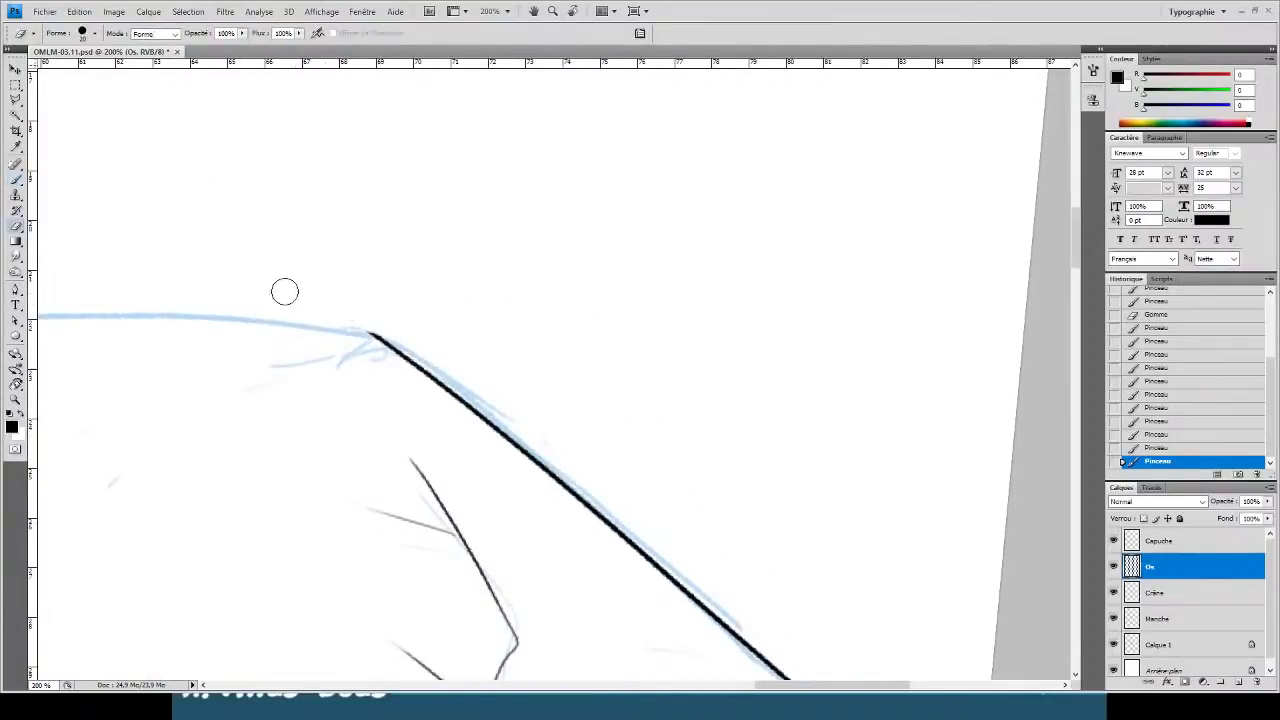
key(r)
drag(164, 172, 345, 27)
drag(197, 131, 538, 352)
key(b)
drag(759, 467, 66, 117)
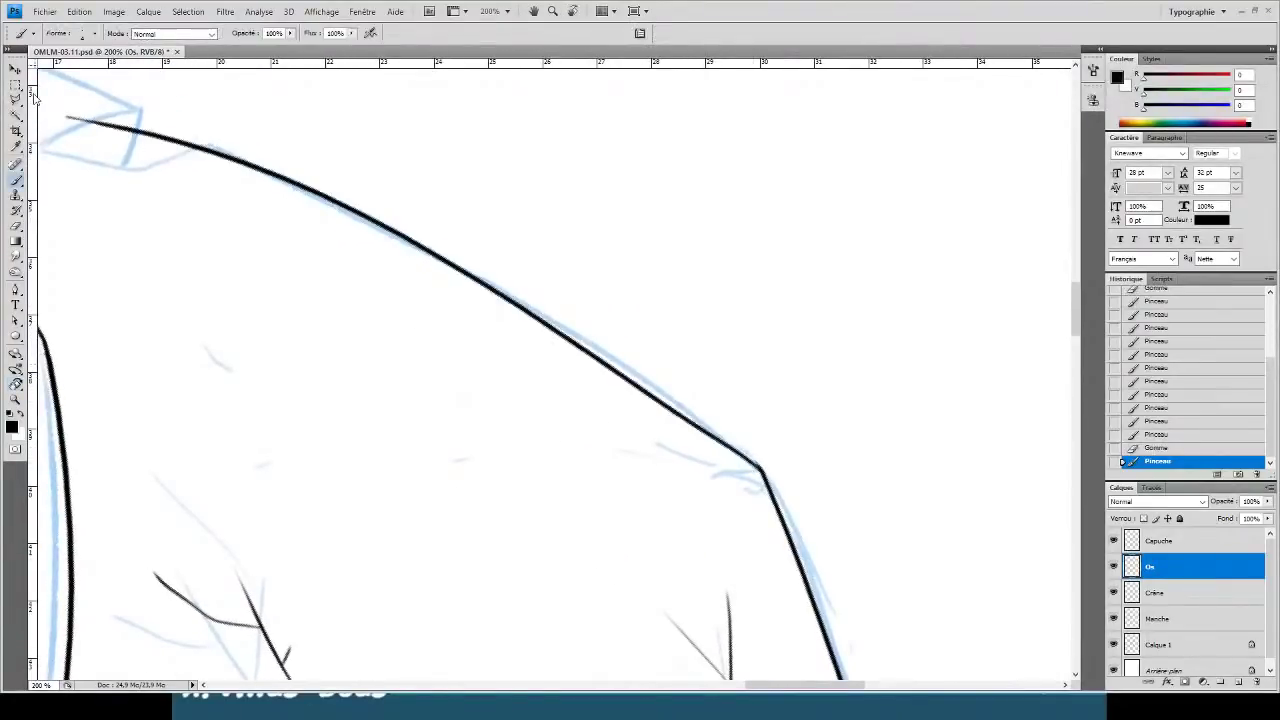
- Trim the top edge's excess end and ink the short angled segment that leads to the small flap
drag(322, 286, 542, 443)
key(e)
mouse_move(386, 300)
mouse_down()
mouse_move(291, 278)
mouse_move(234, 206)
mouse_move(640, 189)
mouse_move(605, 402)
mouse_move(589, 392)
mouse_move(567, 316)
mouse_move(579, 202)
mouse_up()
key(r)
key(b)
key(ctrl+z)
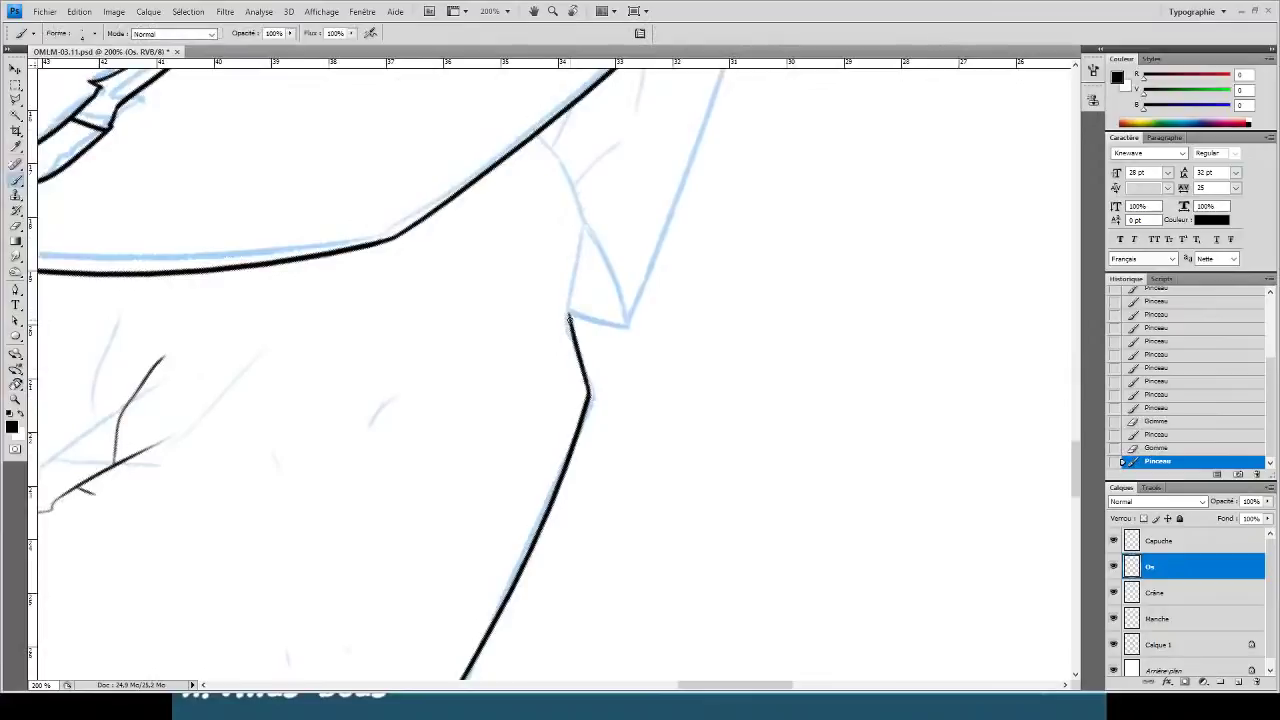
- Ink the jagged edge up to the hood outline, with thin crack lines branching beside it
mouse_move(570, 318)
mouse_down()
mouse_move(600, 190)
mouse_move(584, 236)
mouse_move(552, 148)
mouse_up()
key(e)
key(b)
drag(572, 190, 615, 112)
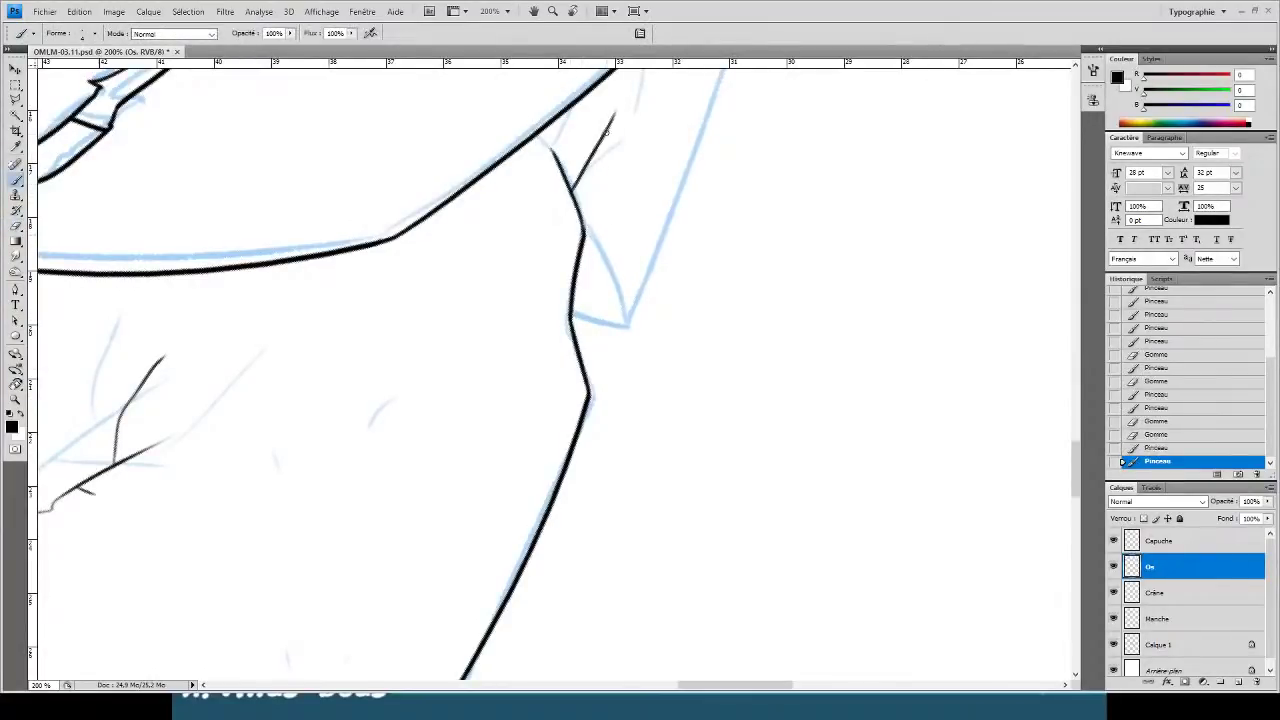
key(e)
scroll(573, 175, up, 3)
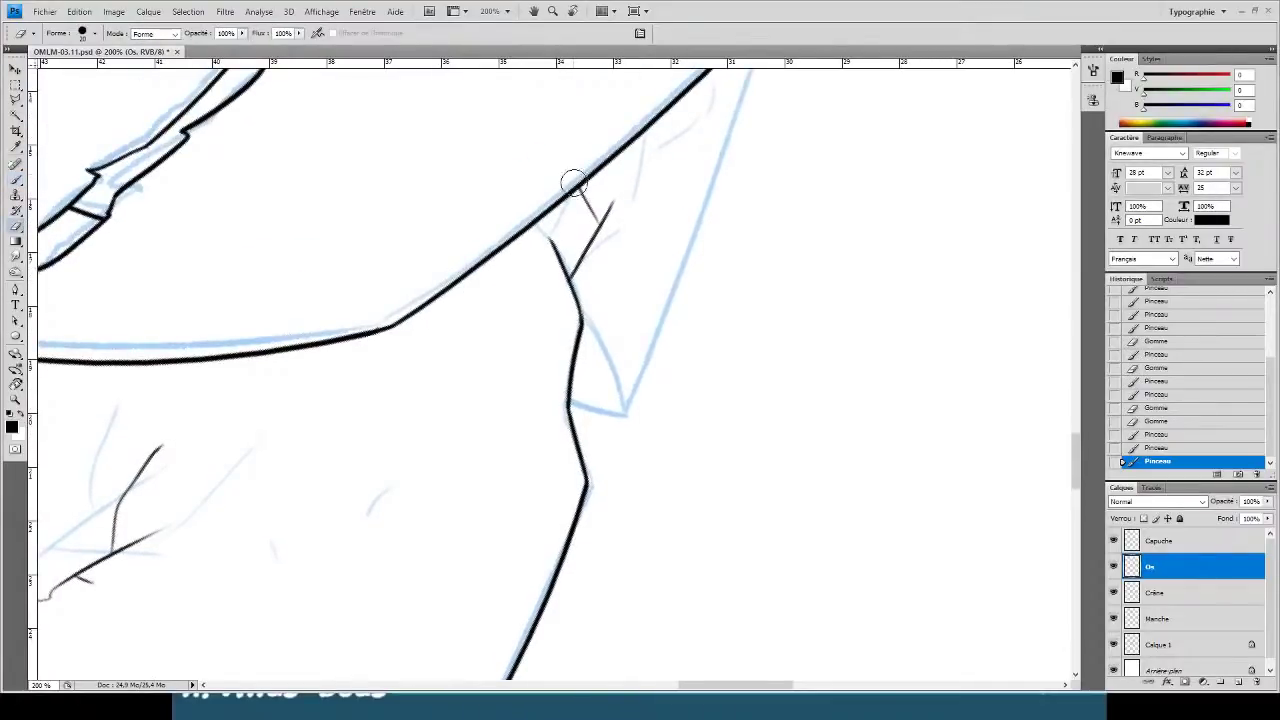
key(b)
mouse_move(573, 183)
mouse_down()
mouse_move(578, 195)
mouse_move(540, 222)
mouse_up()
- Ink the small pointed flap's curved edge and short closing edge, erasing the strokes' excess tips
key(e)
key(b)
drag(581, 318, 618, 412)
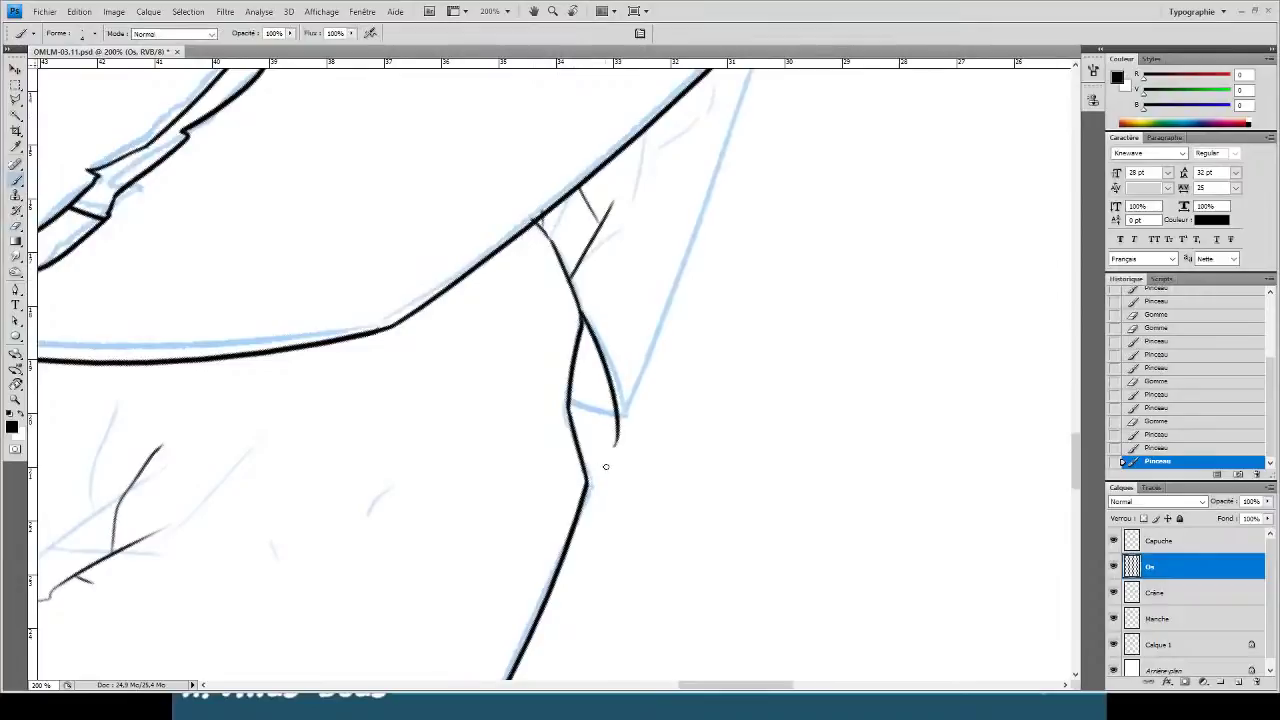
key(e)
drag(618, 456, 624, 447)
key(r)
drag(776, 383, 783, 232)
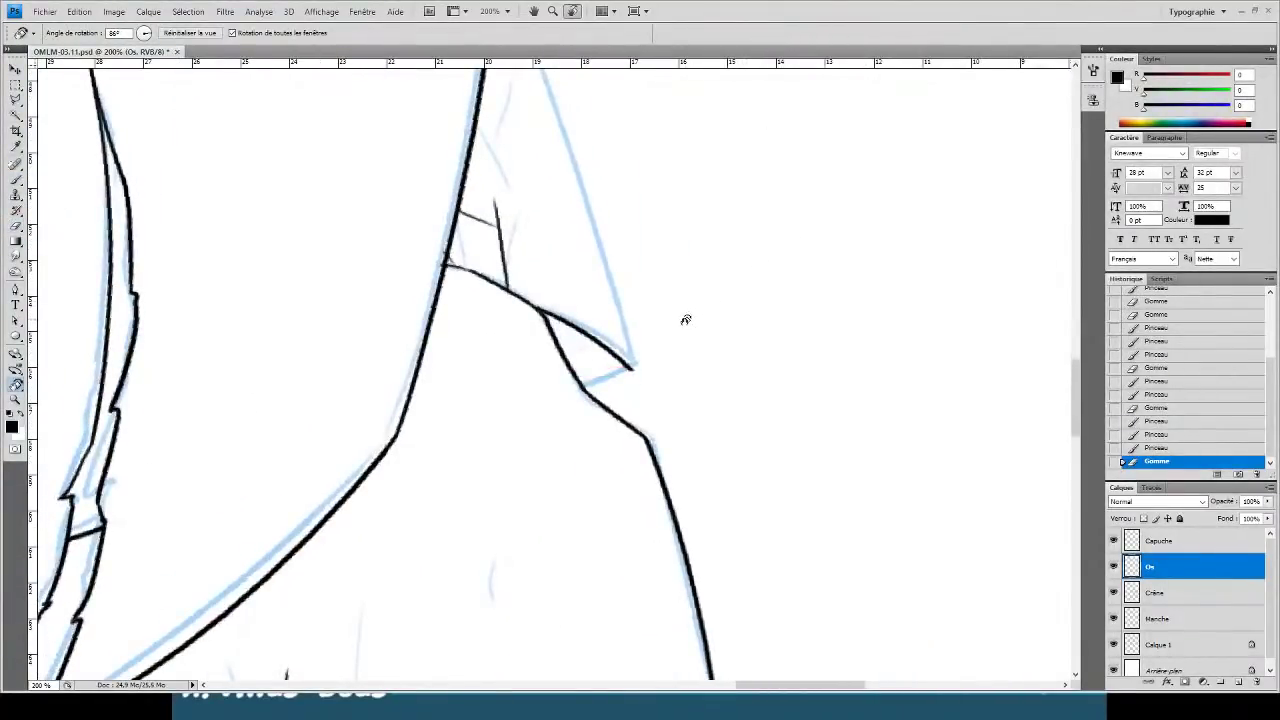
key(b)
drag(585, 387, 659, 345)
key(e)
- Ink the long curved outer edge from the flap's point to the hood outline and erase the overlap
key(space)
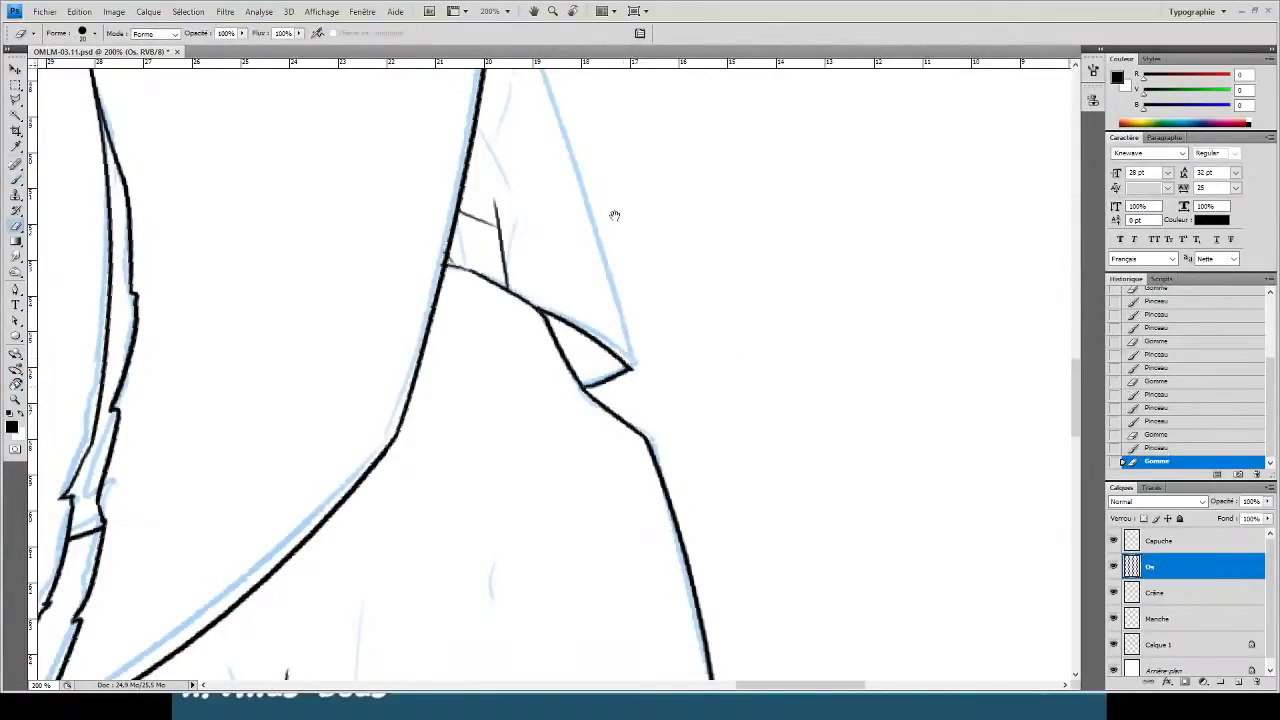
drag(614, 214, 703, 415)
key(b)
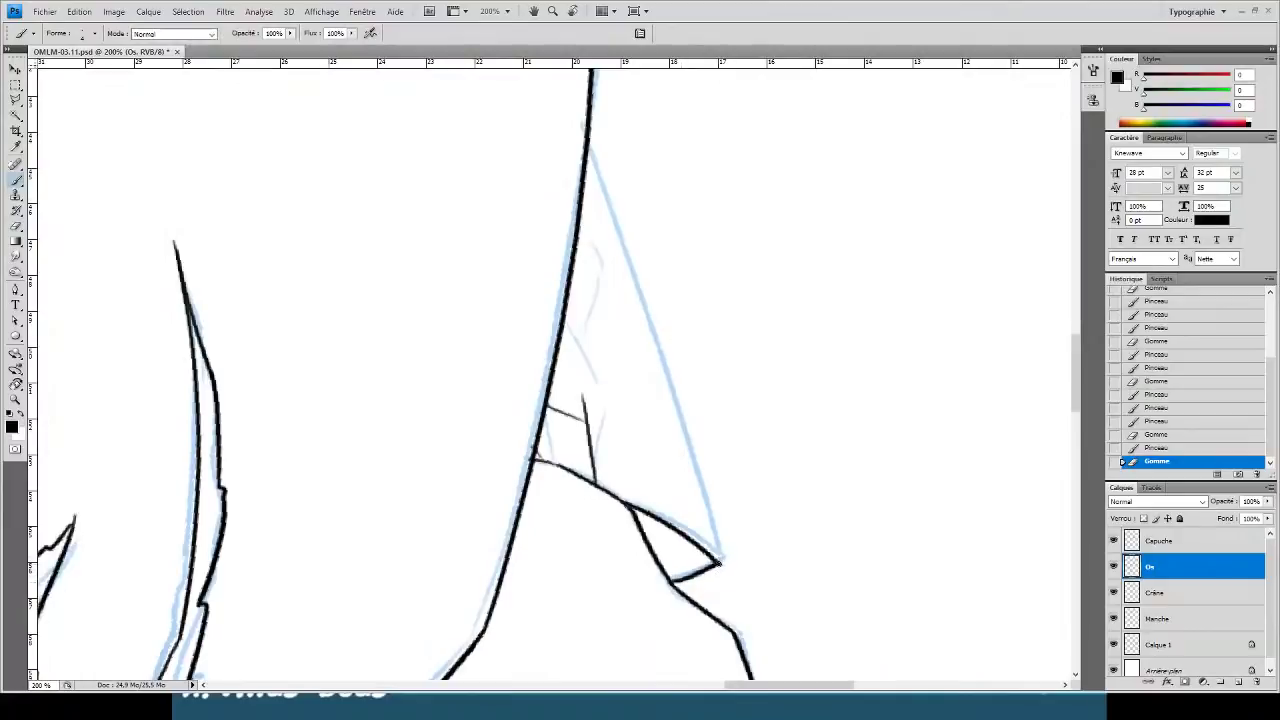
mouse_move(719, 562)
mouse_down()
mouse_move(628, 229)
mouse_move(537, 66)
mouse_up()
mouse_move(514, 246)
mouse_down()
mouse_move(565, 242)
mouse_move(474, 86)
mouse_move(543, 217)
mouse_up()
key(e)
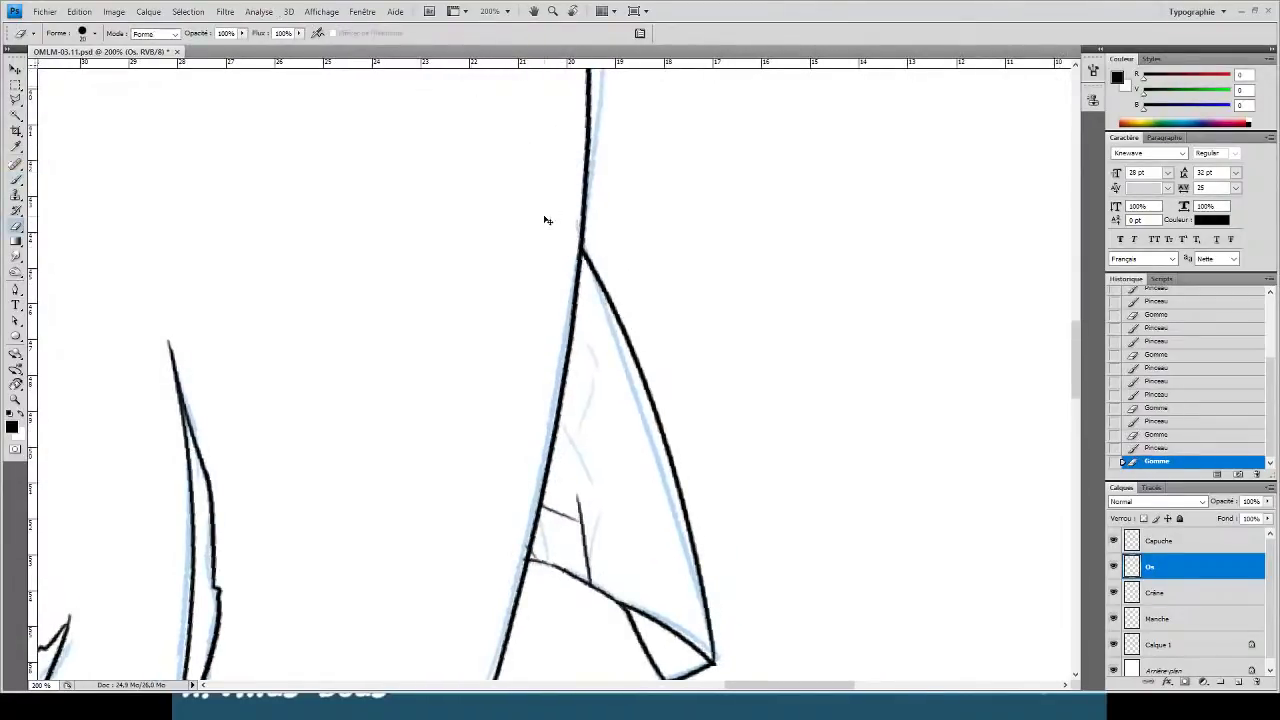
key(ctrl+minus)
key(ctrl+minus)
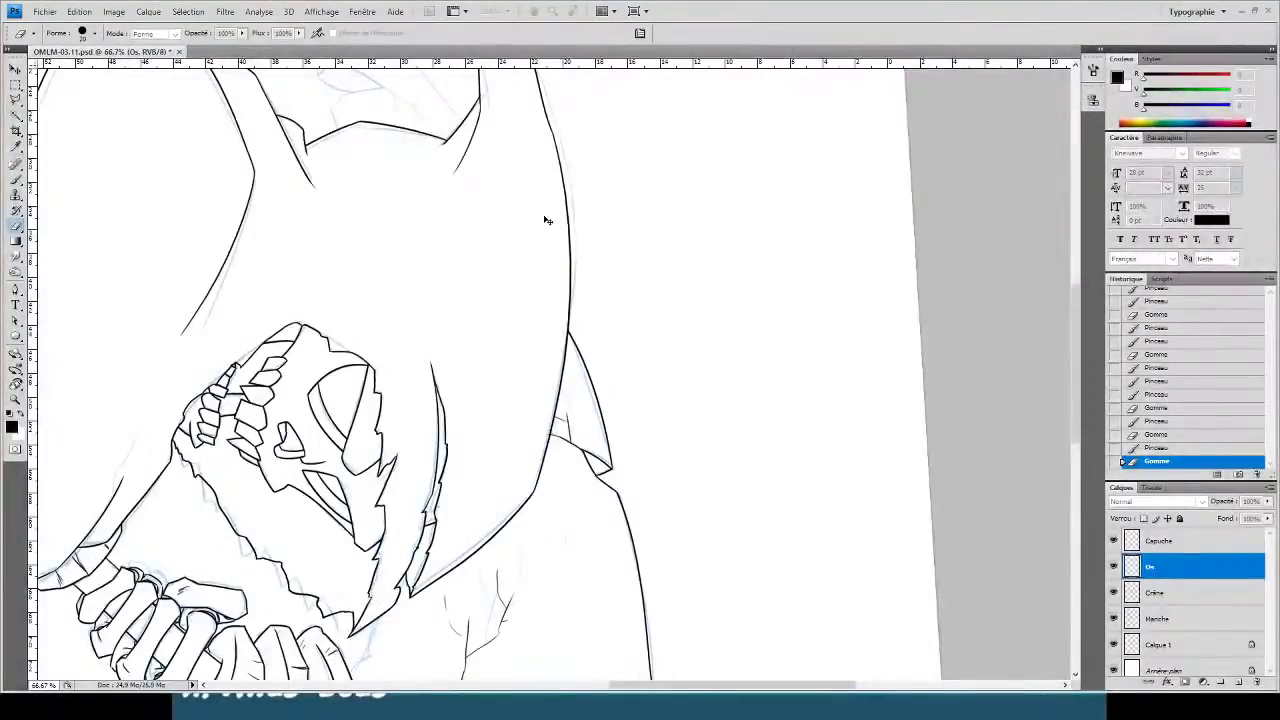
- Ink the long straight bone edge rising from the hood's rim between the two horns, erasing its excess tip
drag(208, 261, 294, 374)
key(ctrl+plus)
key(ctrl+plus)
drag(401, 279, 552, 240)
key(ctrl+plus)
key(b)
drag(752, 474, 392, 70)
drag(534, 274, 589, 477)
key(e)
mouse_move(464, 253)
mouse_down()
mouse_move(429, 203)
mouse_move(337, 134)
mouse_up()
key(b)
drag(376, 432, 429, 283)
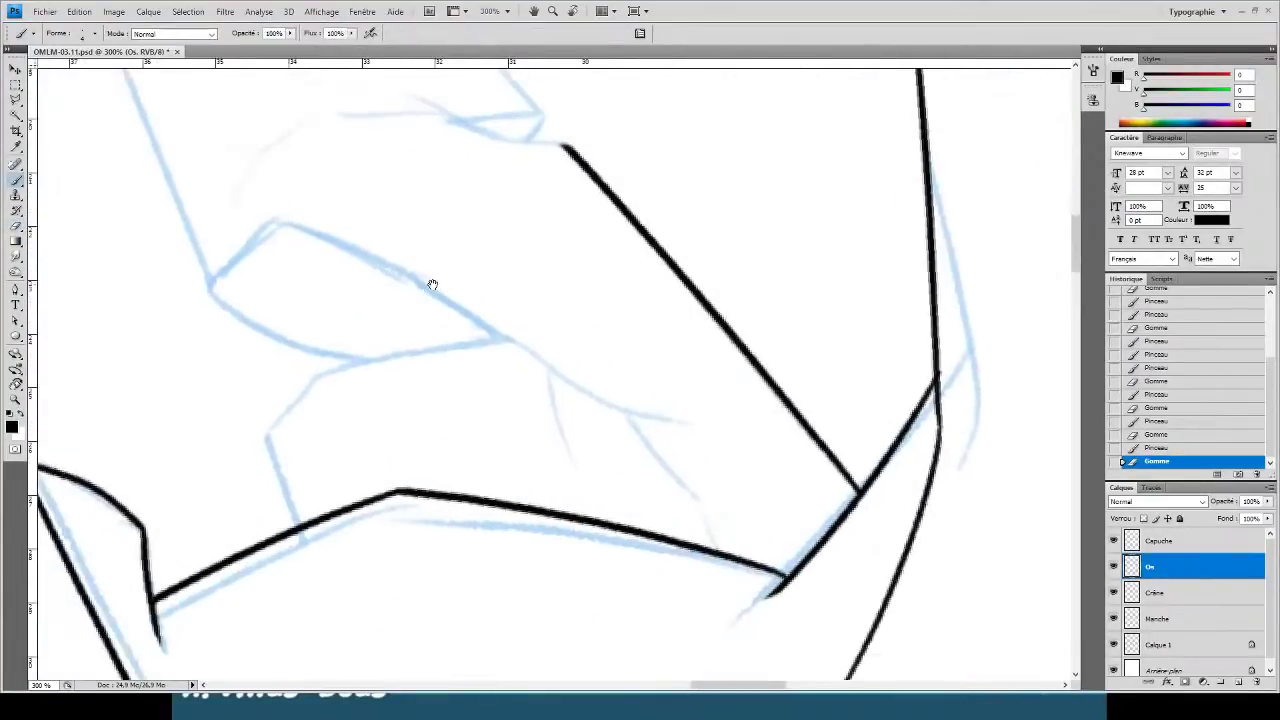
- Ink the angled contour rising from the hood's rim to the rounded facet's lower point, erasing the overshoot
mouse_move(298, 532)
mouse_down()
mouse_move(263, 405)
mouse_move(243, 437)
mouse_move(343, 343)
mouse_move(300, 370)
mouse_up()
key(e)
key(e)
key(r)
mouse_move(335, 300)
mouse_down()
mouse_move(351, 246)
mouse_move(494, 189)
mouse_move(620, 391)
mouse_up()
key(b)
key(e)
drag(591, 345, 583, 295)
key(space)
drag(588, 404, 603, 524)
- Ink the long side of the rounded facet up from its lower point and erase the overshooting tip
key(b)
drag(577, 420, 533, 113)
key(e)
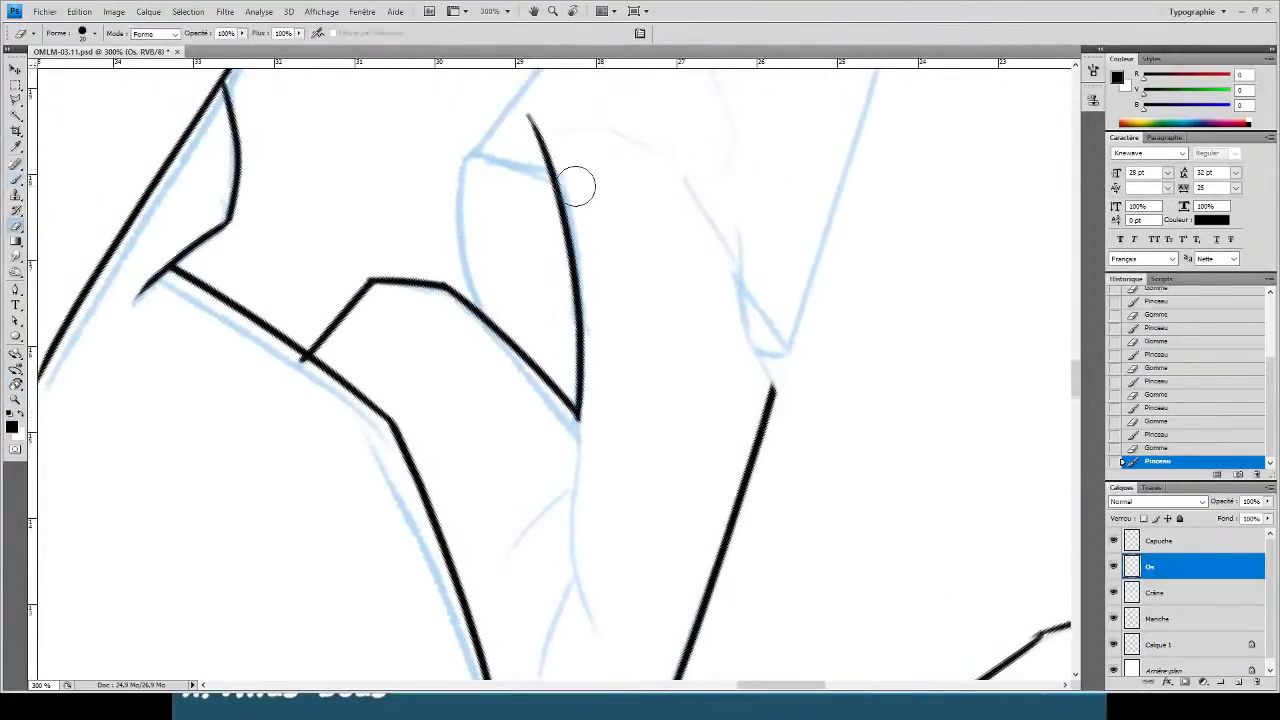
drag(574, 186, 480, 86)
- Ink the rounded facet's short curved end, redrawing it closer to the sketch and trimming its tip
key(b)
drag(546, 173, 430, 250)
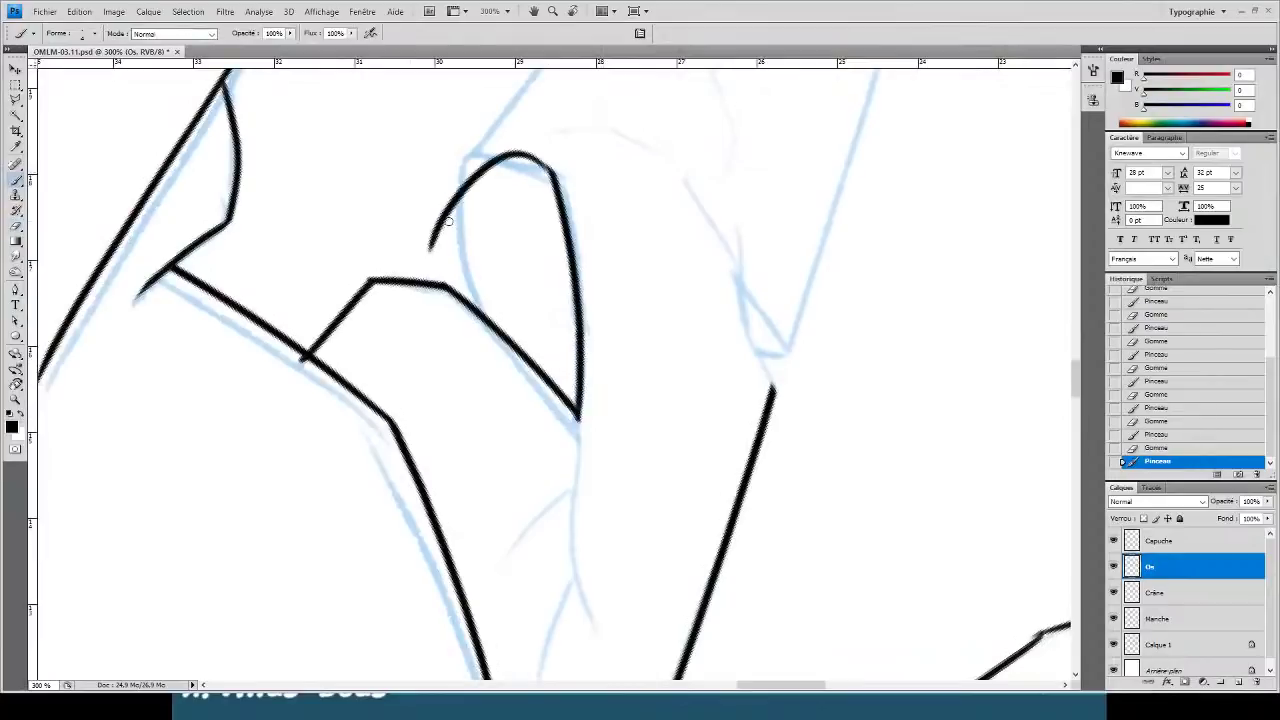
key(ctrl+z)
key(e)
key(b)
mouse_move(550, 178)
mouse_down()
mouse_move(420, 146)
mouse_move(420, 163)
mouse_up()
key(e)
mouse_move(476, 126)
mouse_down()
mouse_move(437, 157)
mouse_move(438, 177)
mouse_up()
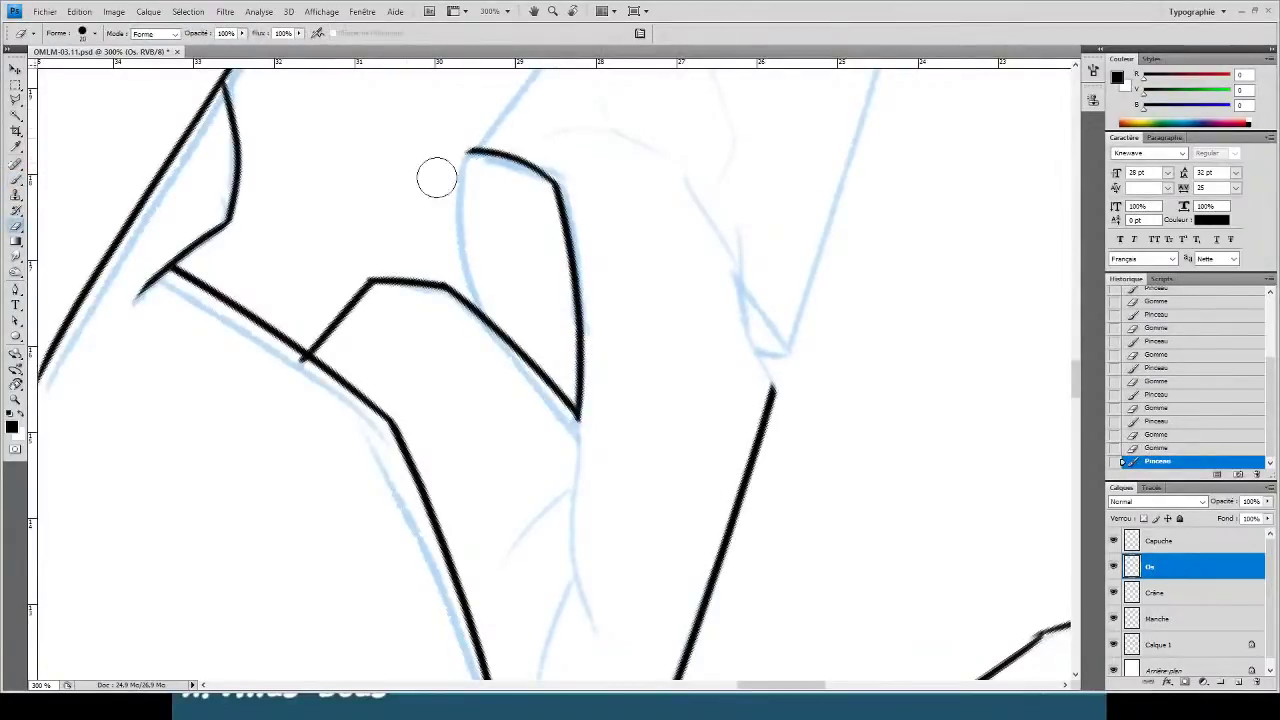
- Close the rounded facet with a curved inner side and erase the stroke tip beyond its corner
key(b)
drag(479, 311, 481, 143)
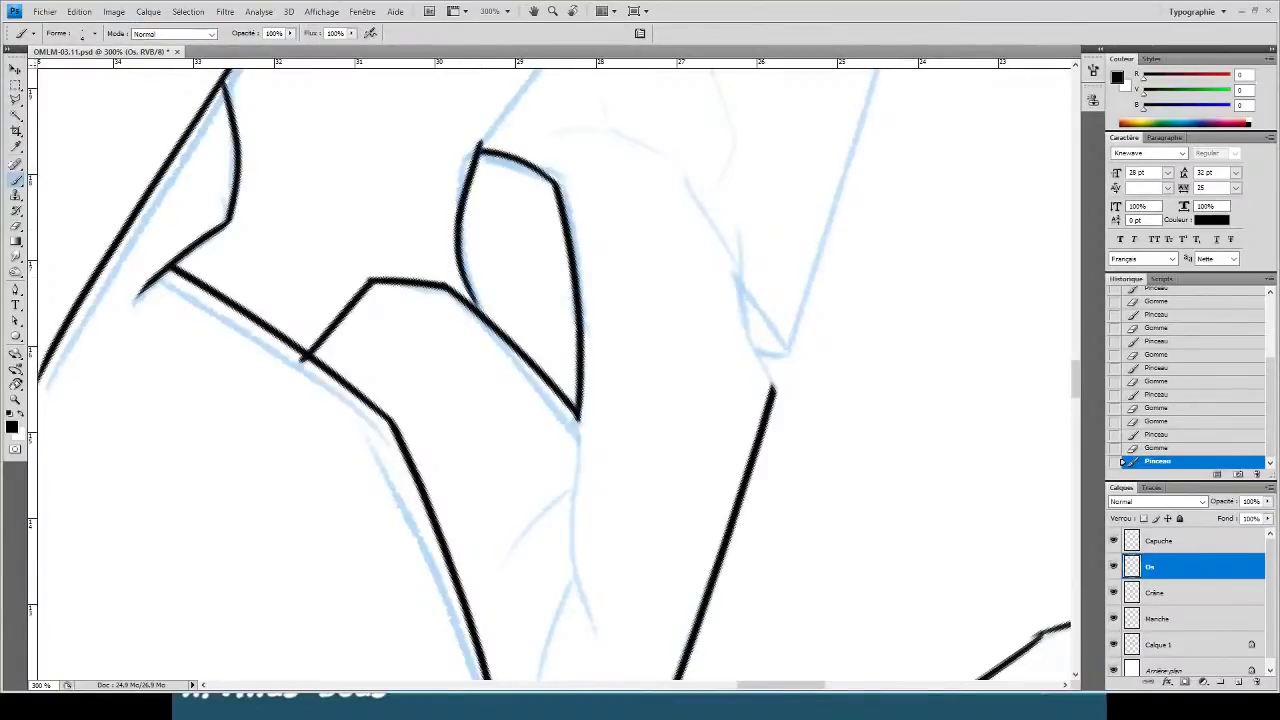
drag(471, 297, 486, 315)
key(e)
drag(482, 131, 459, 153)
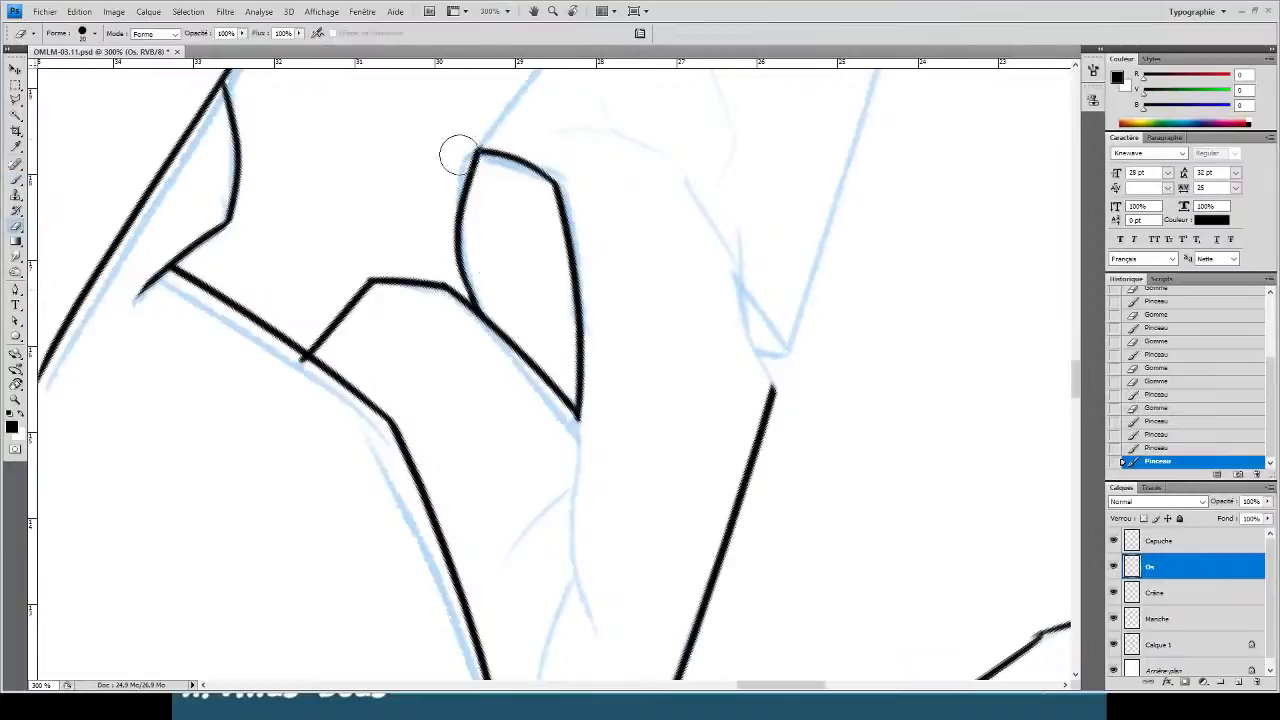
- Ink the crack running down from the facet's lower point, with thin branches on both sides
key(b)
drag(579, 416, 563, 580)
drag(571, 372, 584, 270)
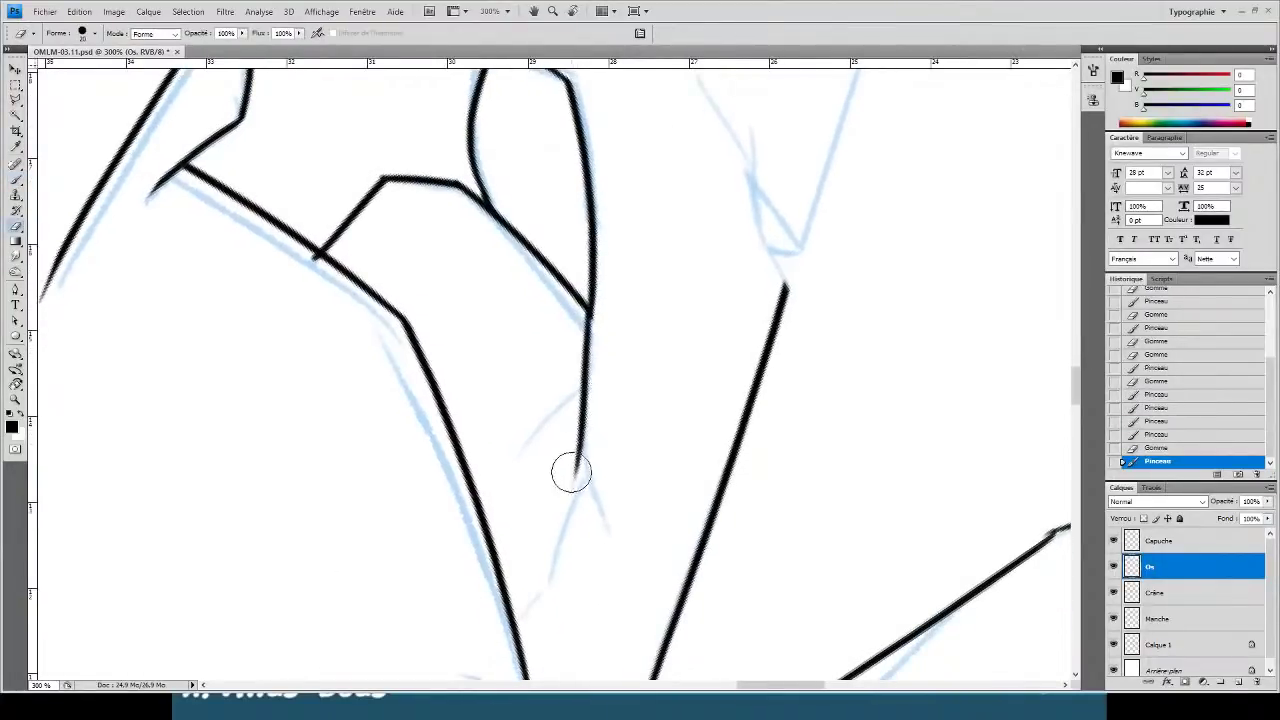
drag(572, 472, 604, 600)
drag(592, 547, 527, 614)
drag(582, 386, 508, 446)
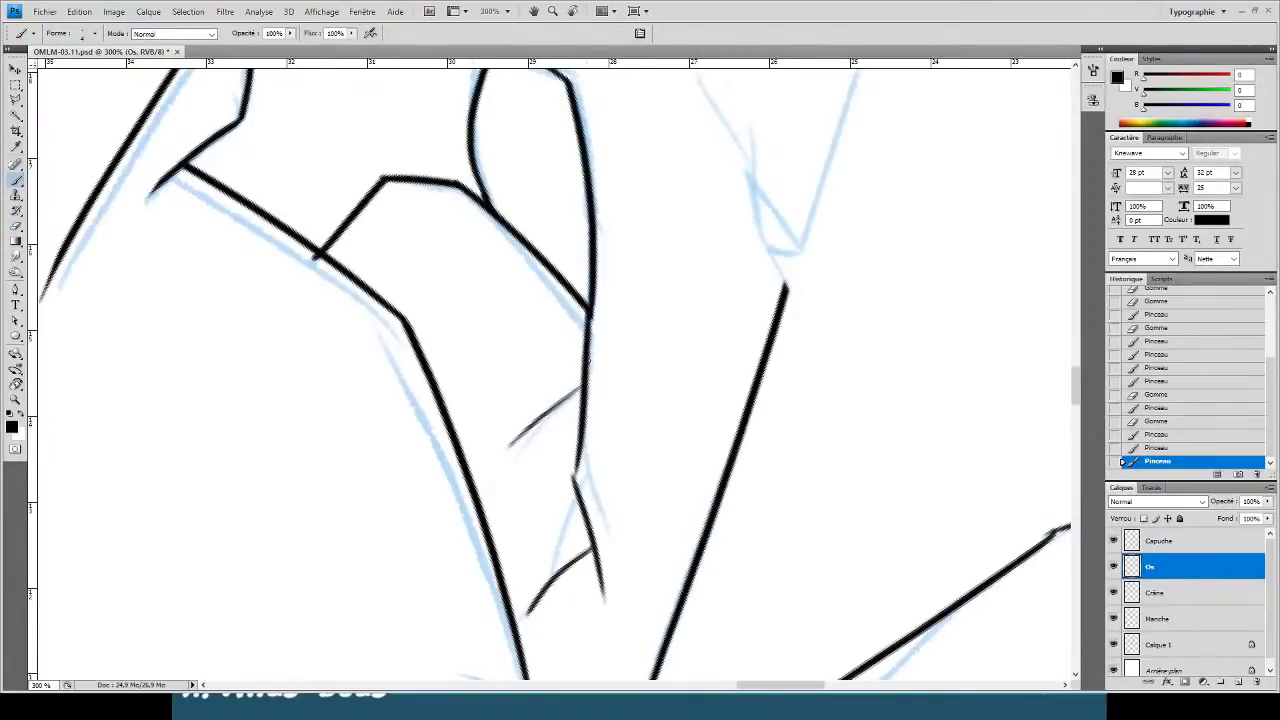
key(ctrl+z)
mouse_move(598, 565)
mouse_down()
mouse_move(615, 608)
mouse_move(586, 669)
mouse_up()
mouse_move(647, 249)
mouse_down()
mouse_move(634, 277)
mouse_move(660, 148)
mouse_up()
key(ctrl+z)
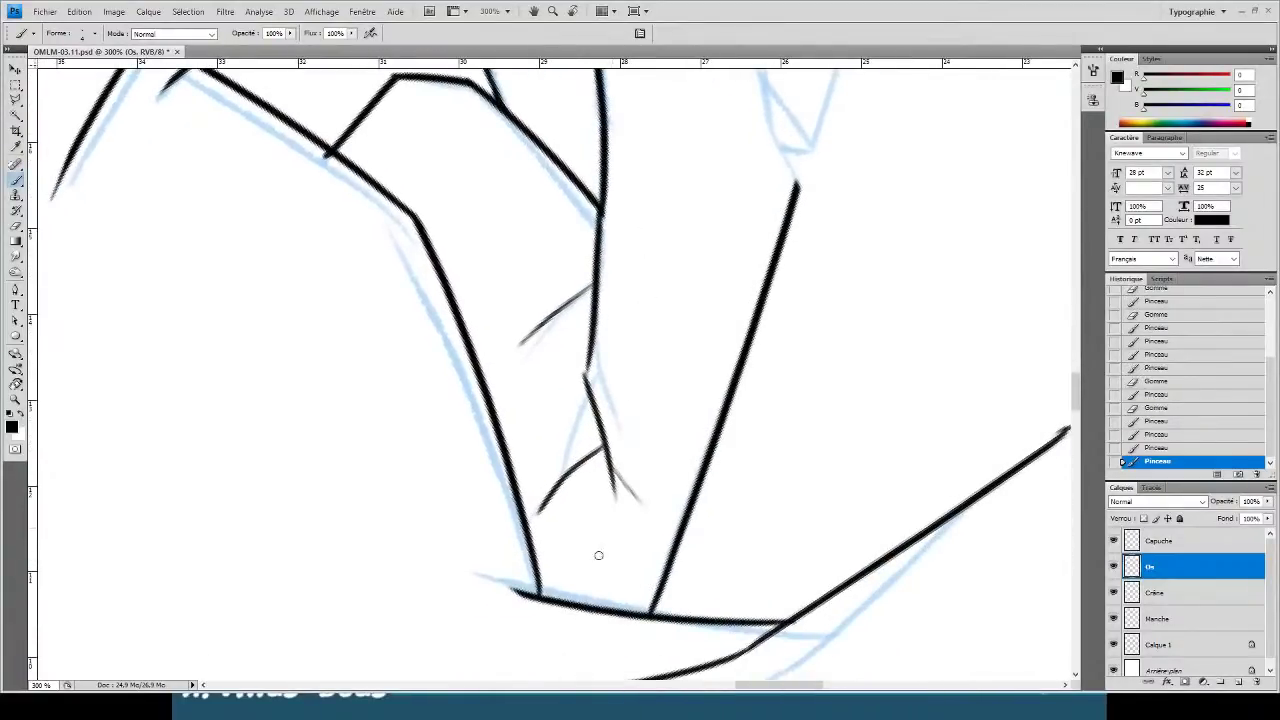
- Ink the broken edge continuing up from the long side's upper end into a crack with thin branches
drag(610, 522, 590, 584)
mouse_move(683, 204)
mouse_down()
mouse_move(511, 506)
mouse_move(517, 540)
mouse_up()
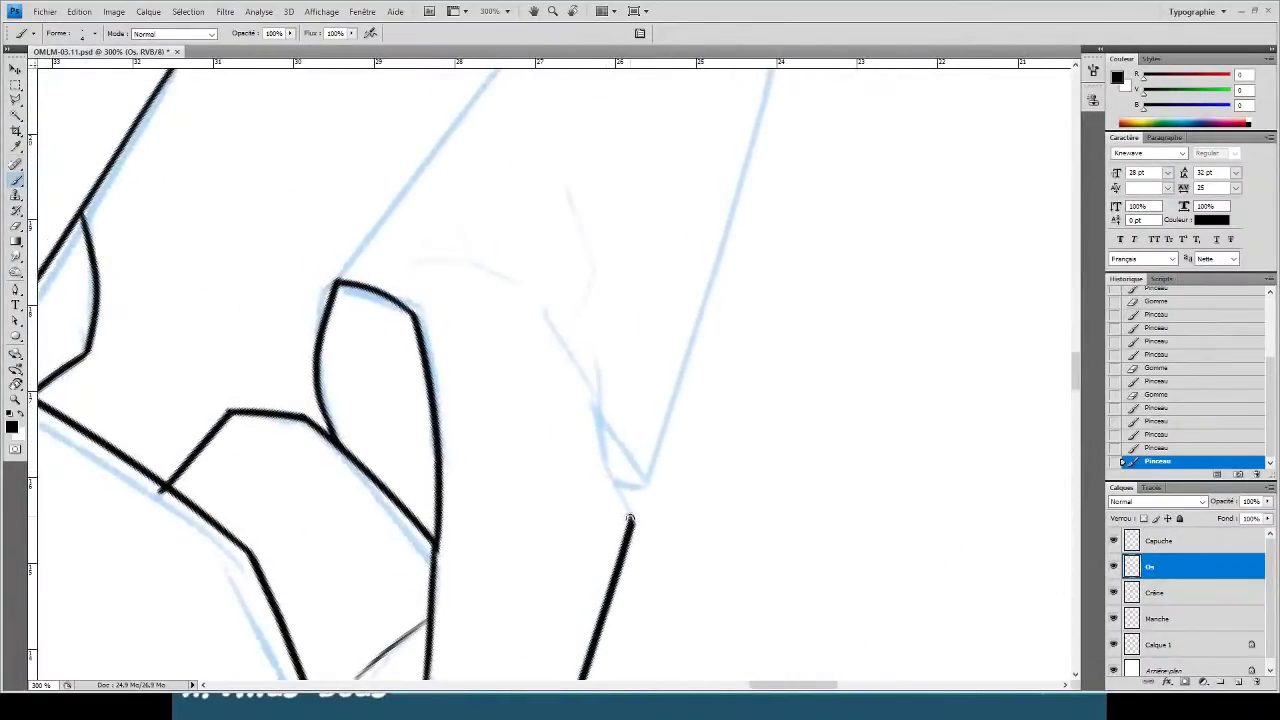
mouse_move(630, 518)
mouse_down()
mouse_move(600, 393)
mouse_move(551, 329)
mouse_move(544, 258)
mouse_up()
key(e)
key(b)
drag(570, 374, 514, 354)
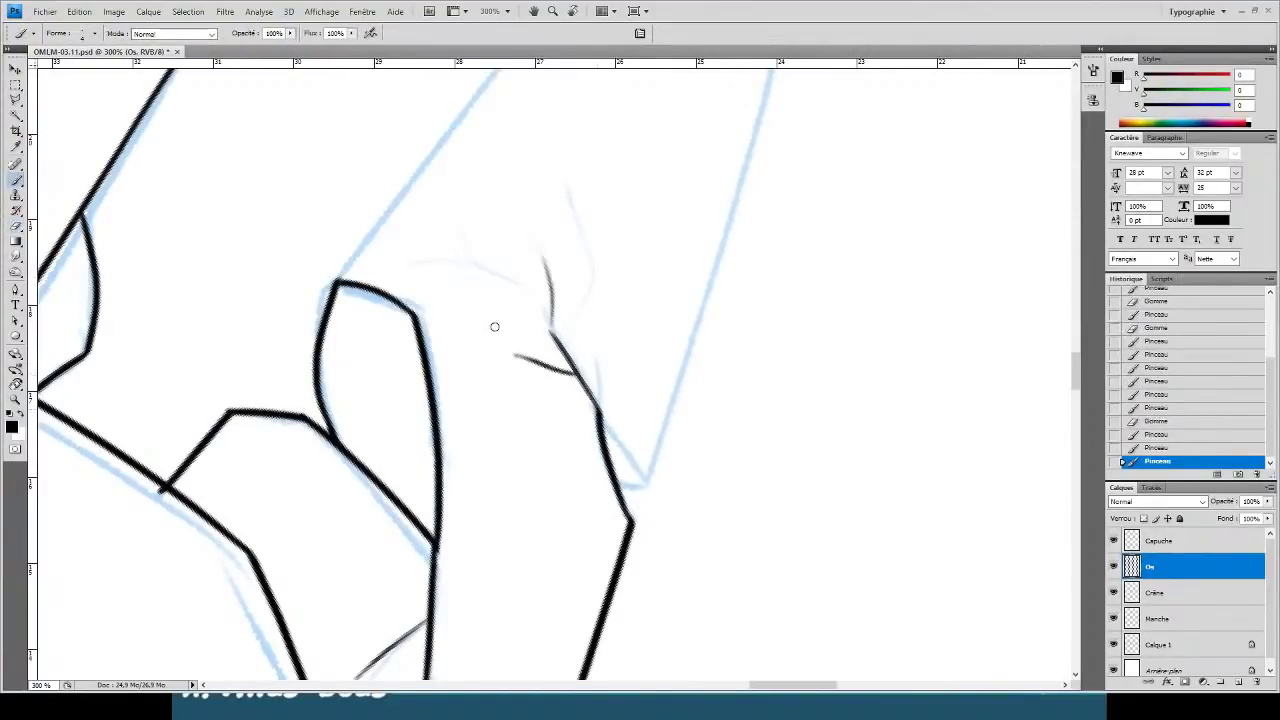
- Ink a small pointed chip beside the crack, redrawing its outer side closer to the sketch, and erase the overshoot
drag(597, 407, 646, 518)
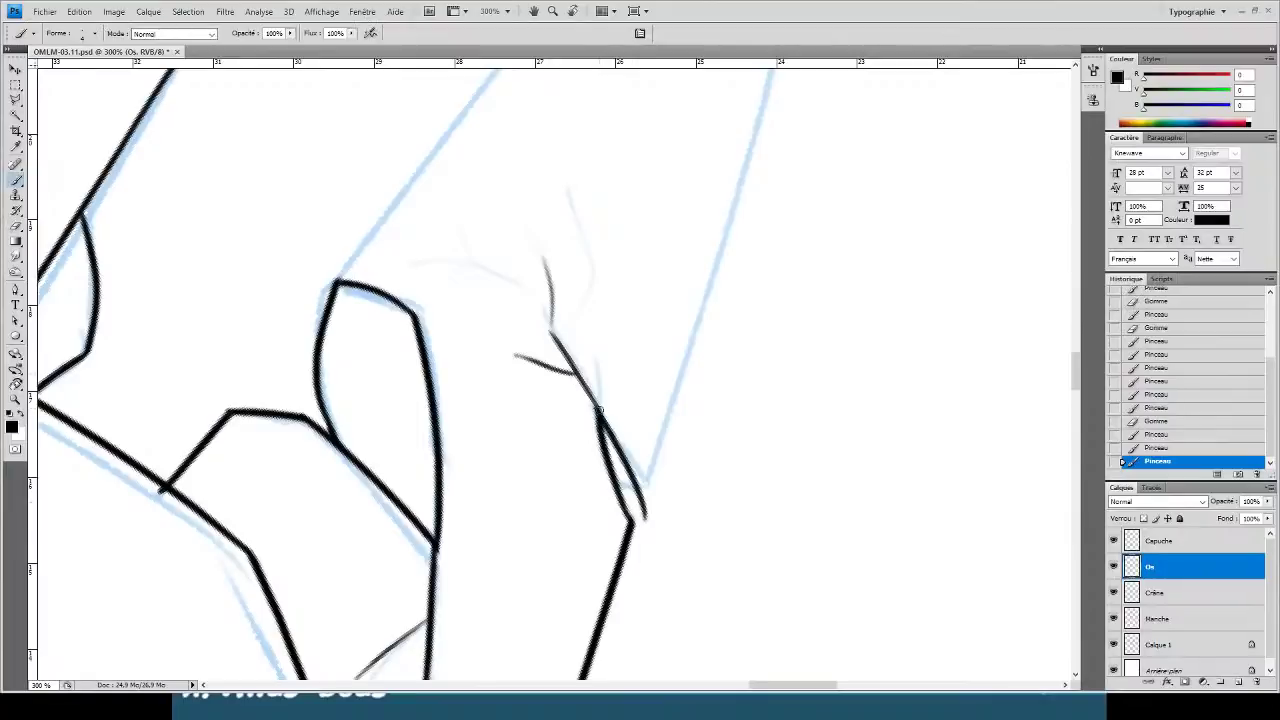
key(ctrl+z)
mouse_move(597, 407)
mouse_down()
mouse_move(653, 501)
mouse_move(614, 486)
mouse_move(645, 482)
mouse_up()
key(e)
key(b)
key(e)
- Ink the spike's long outer edge from the chip to its tip, redrawing it to match the sketch, and erase the faded end
key(r)
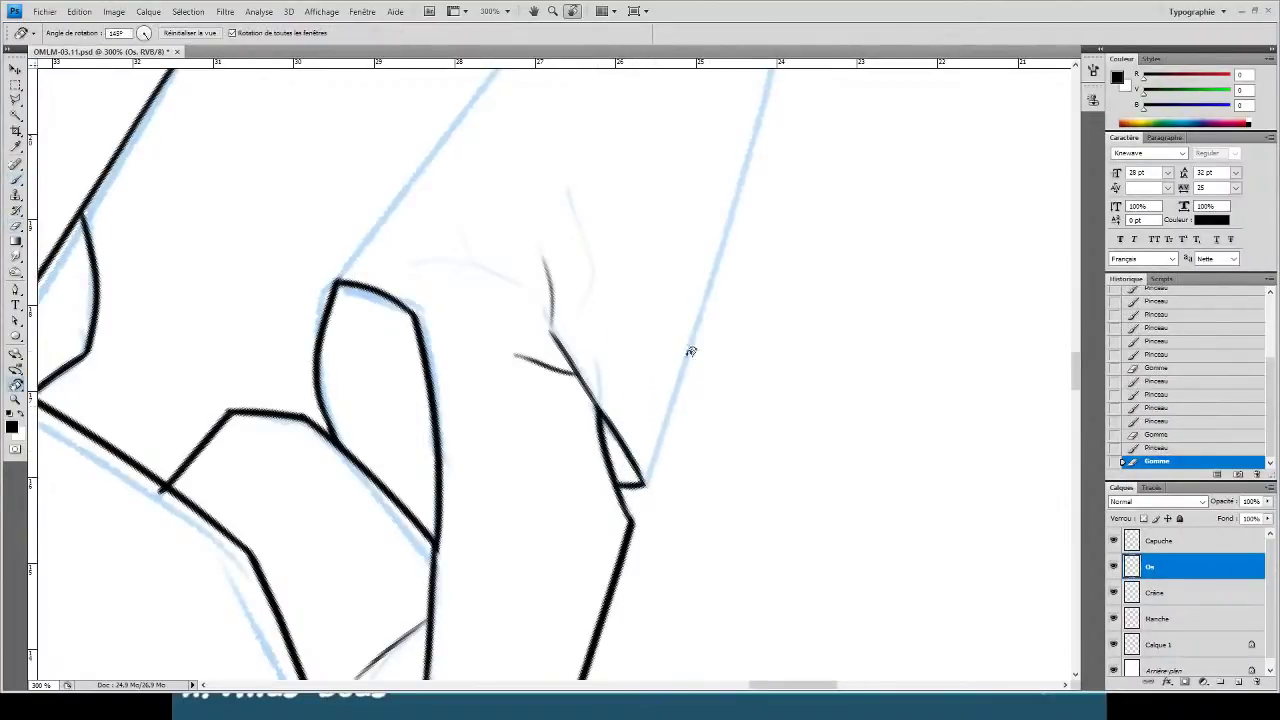
drag(689, 349, 606, 137)
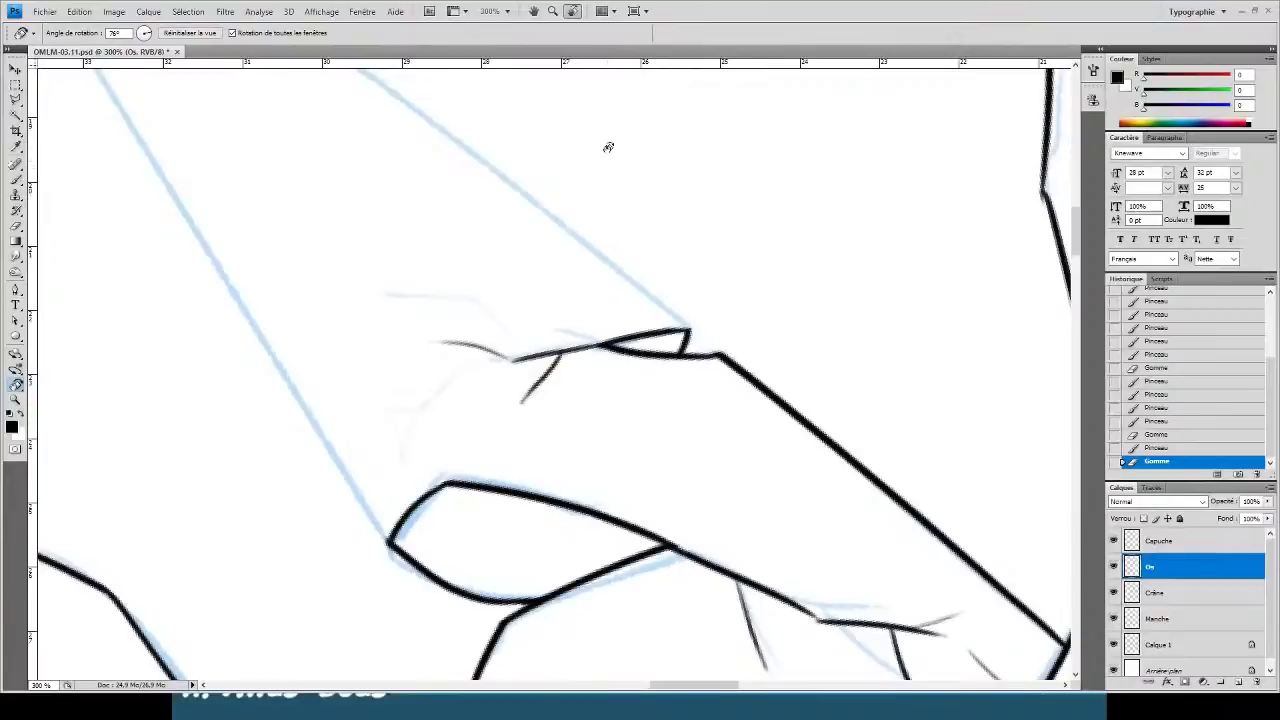
key(b)
mouse_move(493, 199)
mouse_down()
mouse_move(571, 343)
mouse_move(604, 333)
mouse_up()
key(ctrl+minus)
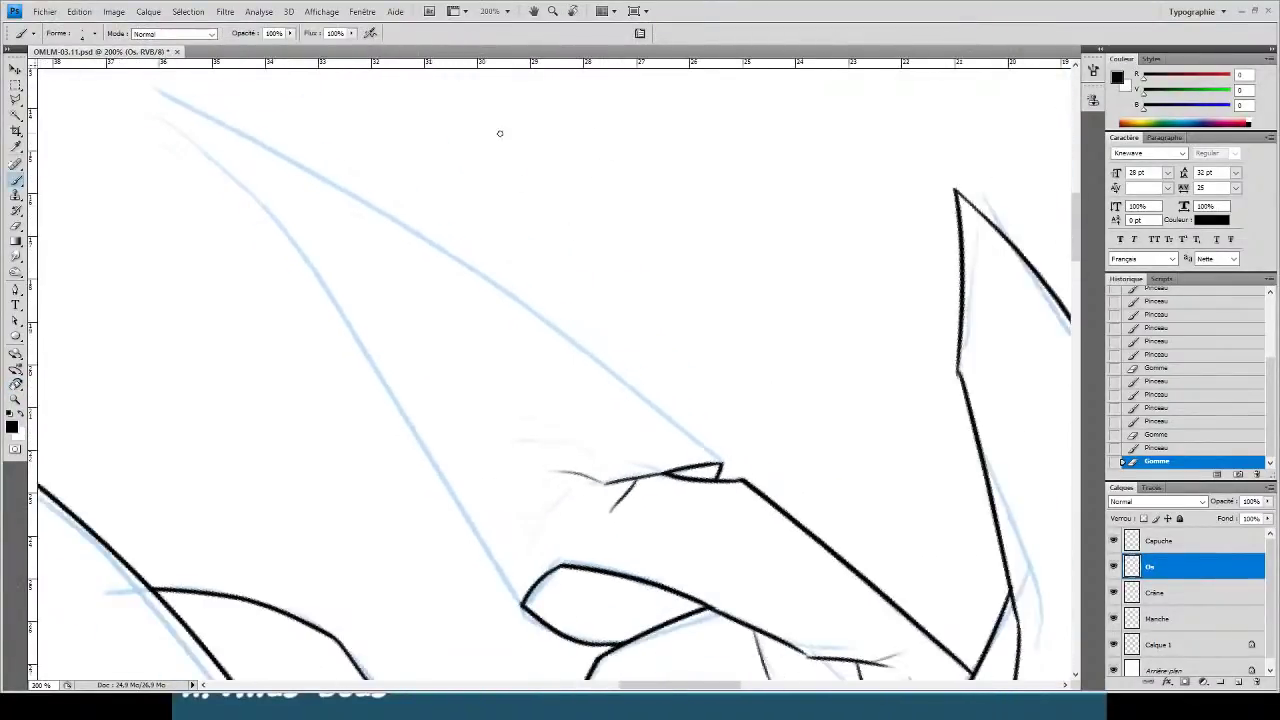
key(r)
drag(534, 206, 594, 271)
key(b)
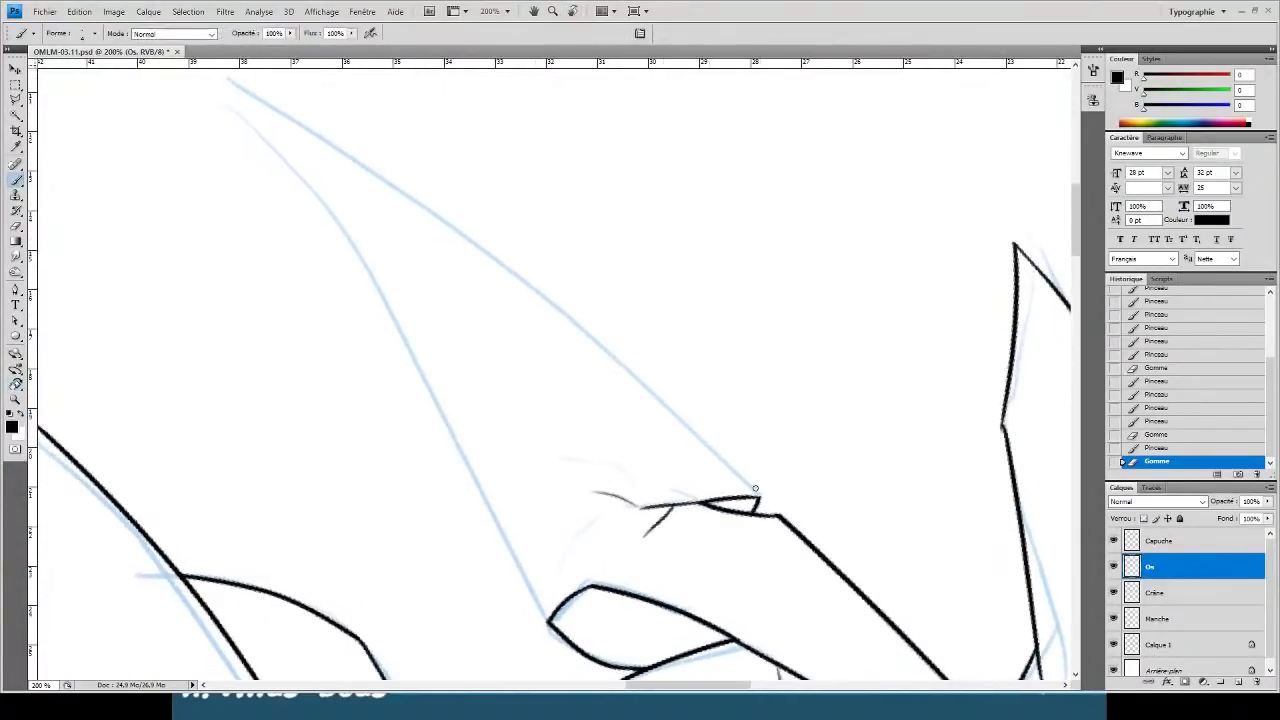
mouse_move(755, 497)
mouse_down()
mouse_move(583, 306)
mouse_move(228, 69)
mouse_up()
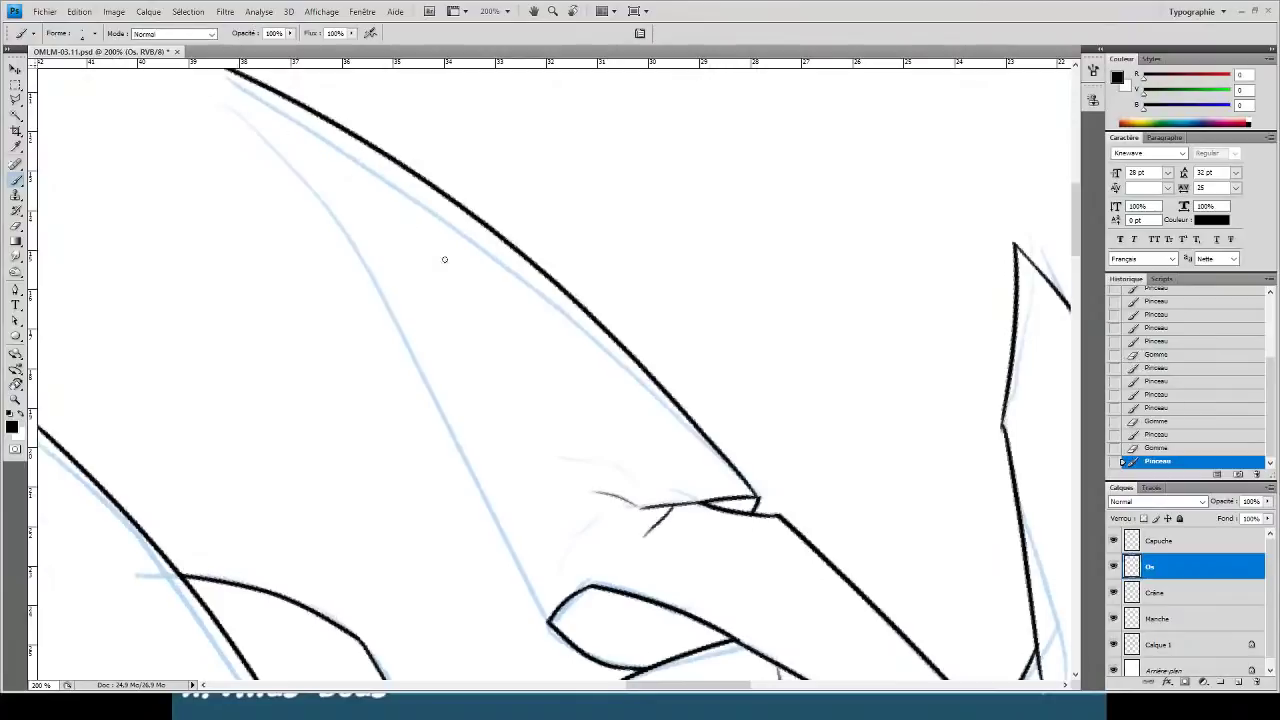
key(ctrl+z)
mouse_move(757, 497)
mouse_down()
mouse_move(234, 90)
mouse_move(182, 68)
mouse_up()
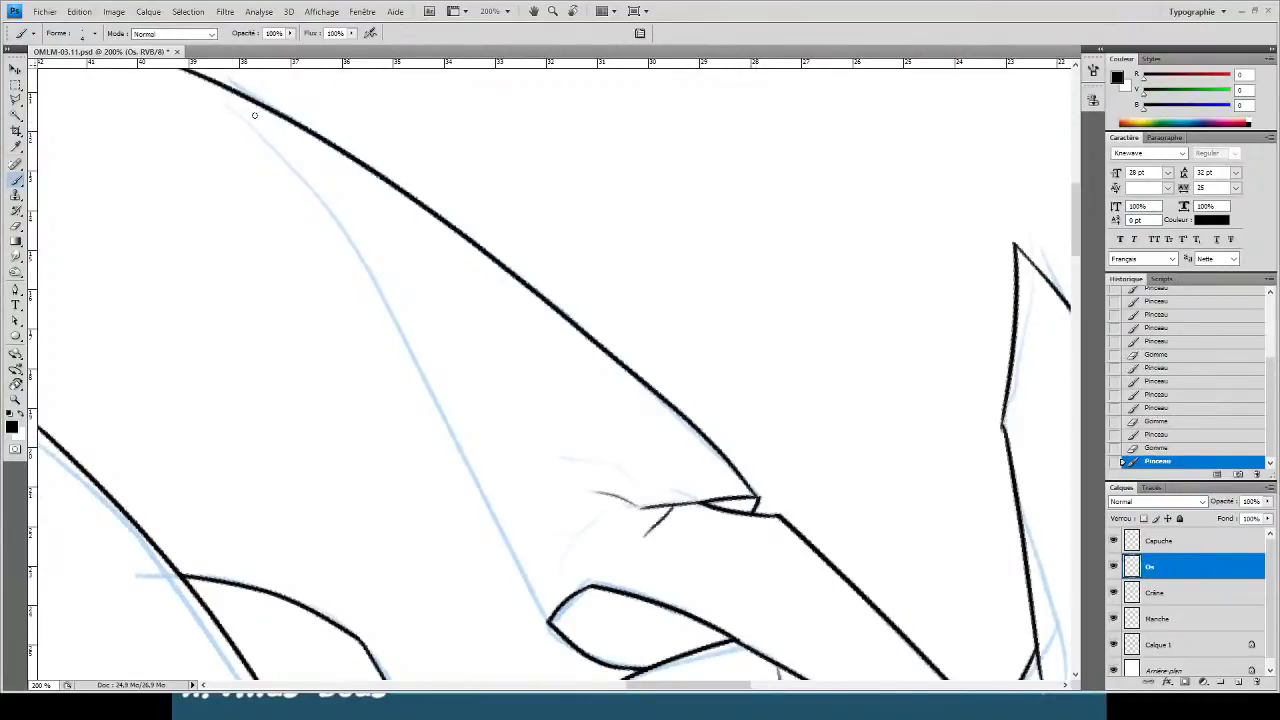
drag(372, 232, 480, 329)
key(e)
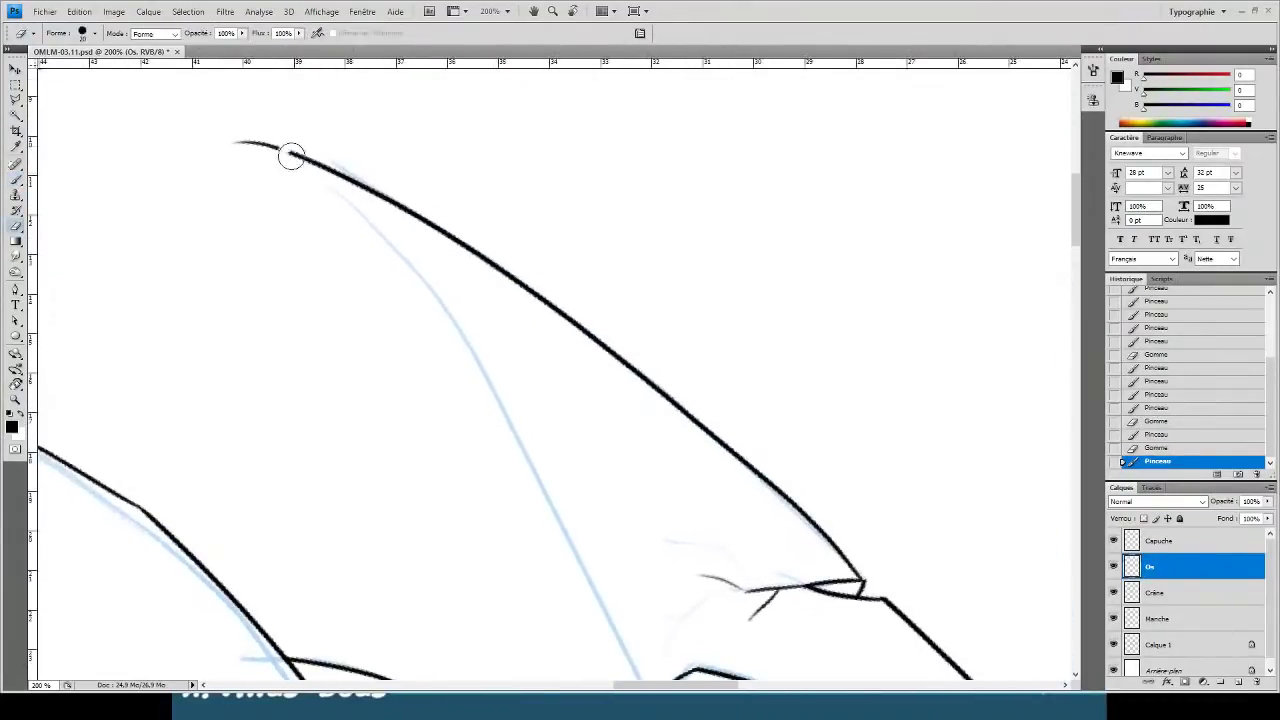
drag(291, 156, 232, 138)
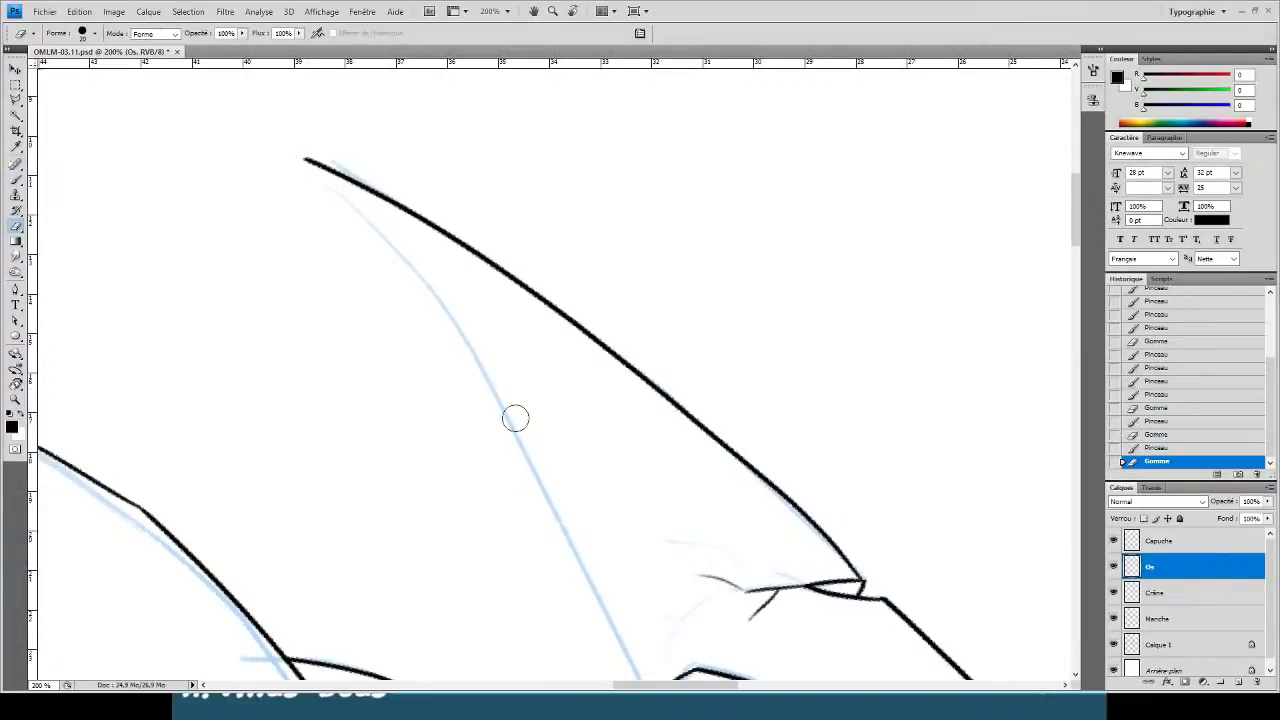
- Ink the spike's other long side from the rounded facet to the tip and erase the stroke beyond the point
drag(682, 490, 656, 418)
key(b)
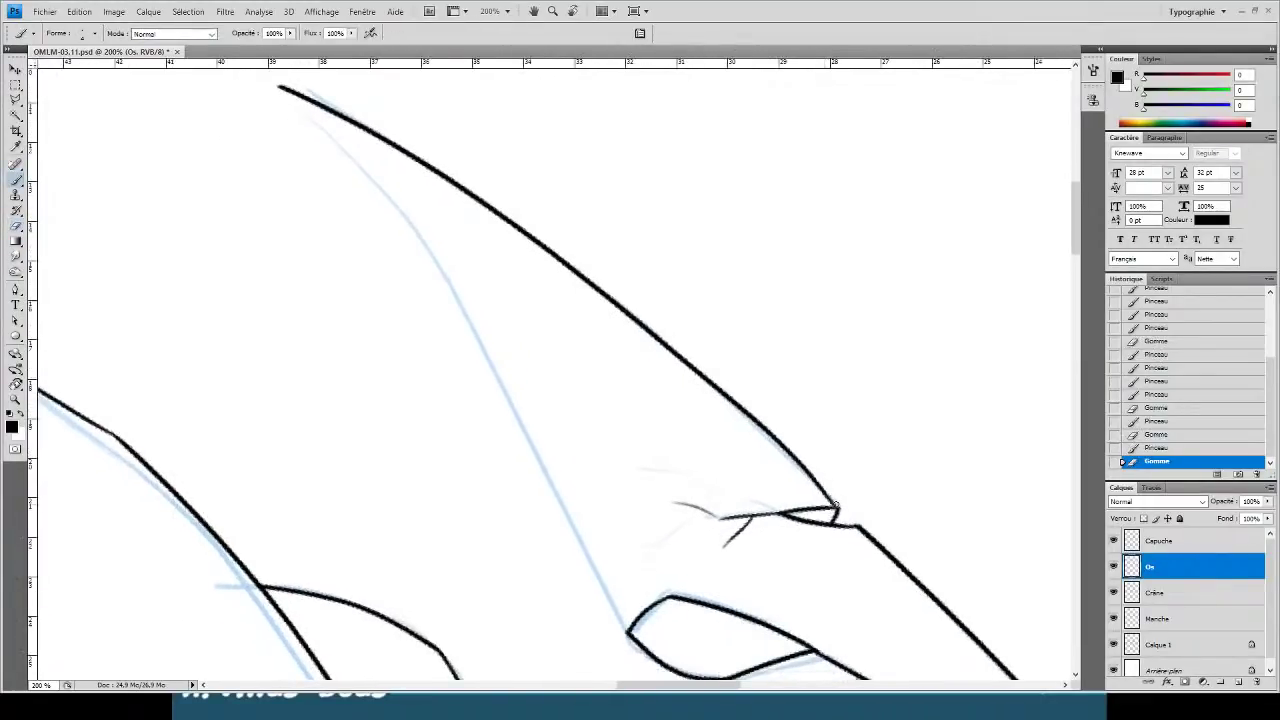
drag(838, 509, 815, 478)
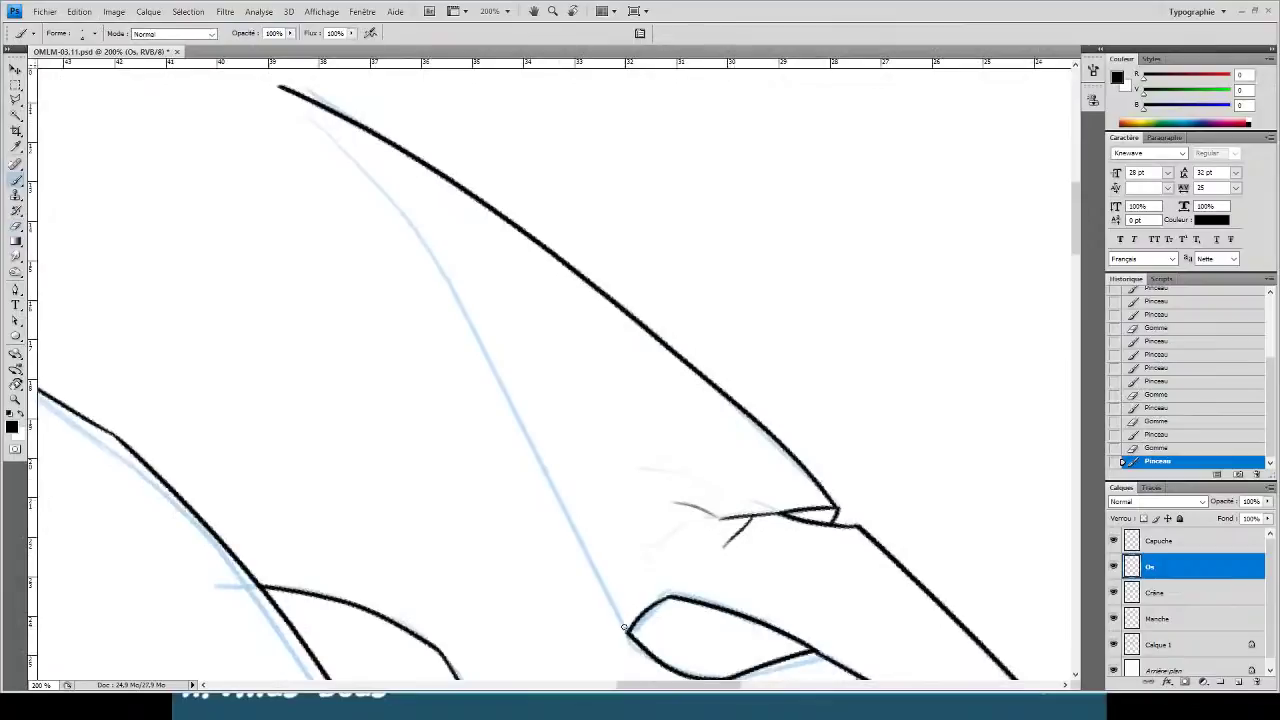
drag(626, 630, 258, 72)
drag(370, 269, 440, 409)
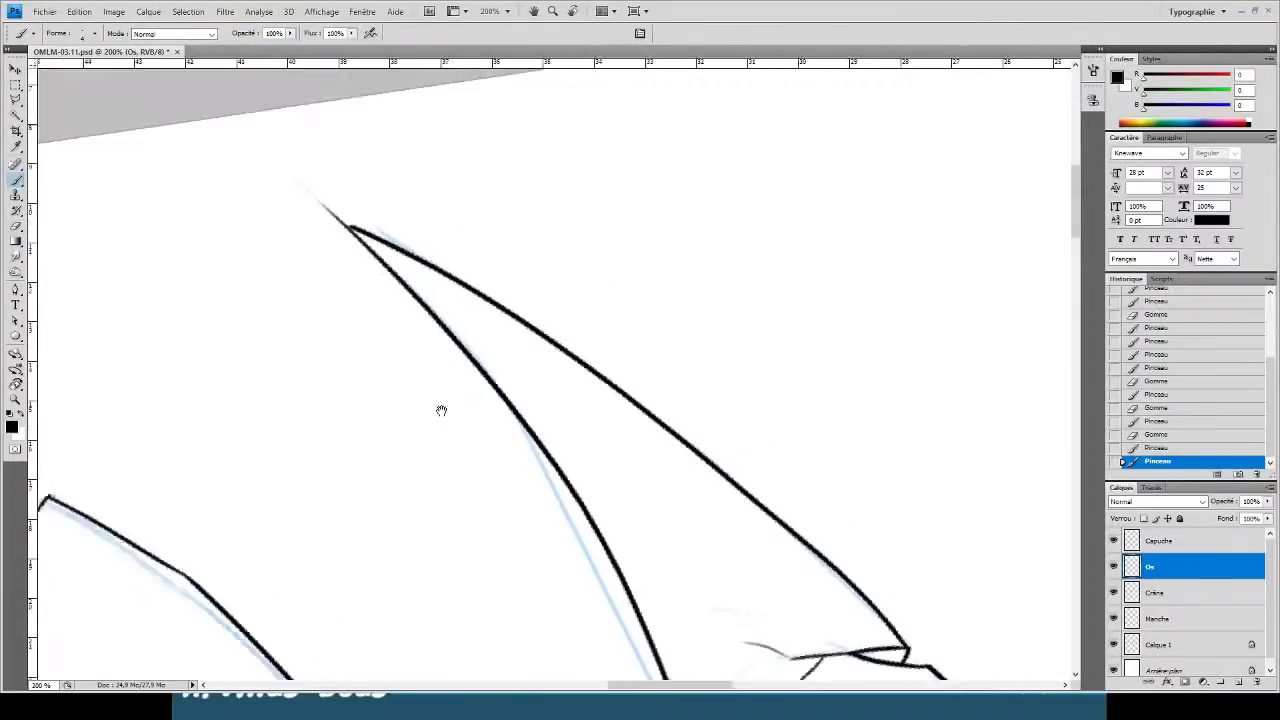
mouse_move(312, 193)
mouse_down()
mouse_move(348, 263)
mouse_move(217, 118)
mouse_move(331, 183)
mouse_move(466, 292)
mouse_up()
key(e)
key(r)
key(Escape)
key(ctrl+minus)
key(ctrl+minus)
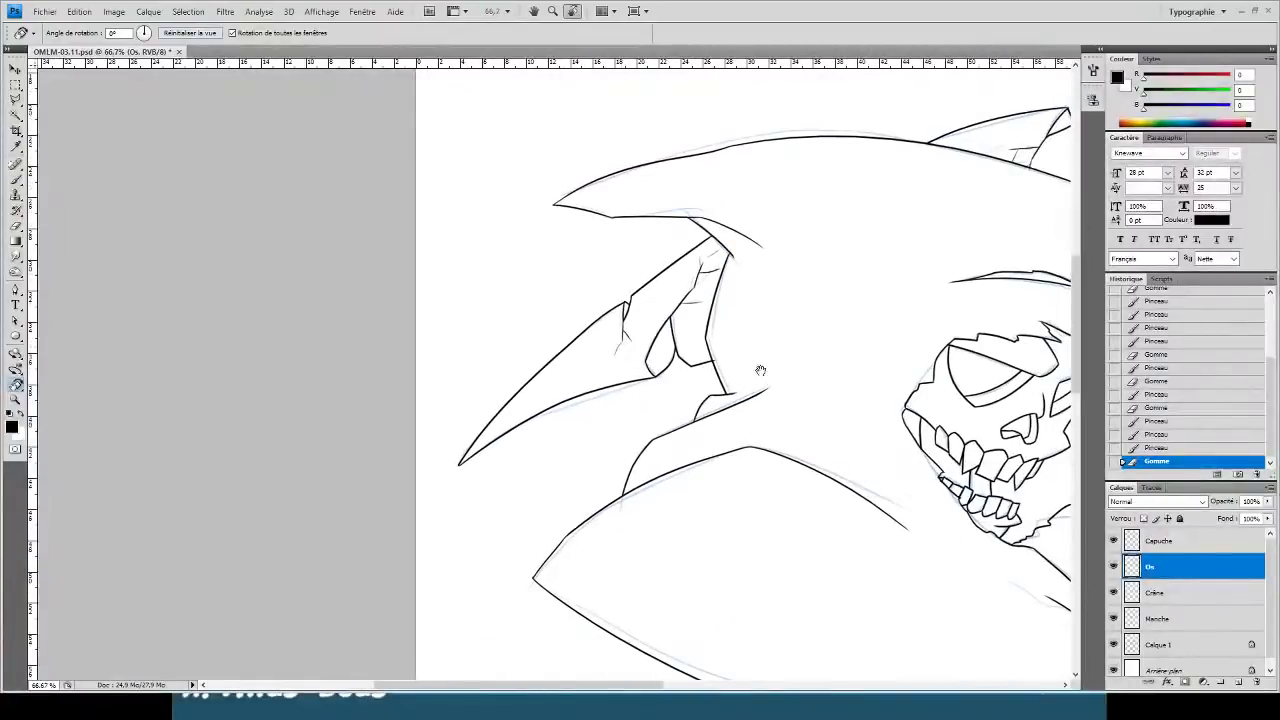
- Ink the large bone's short angular edge between the top ring and the hood's pointed fringe, erasing the overshooting ends
key(b)
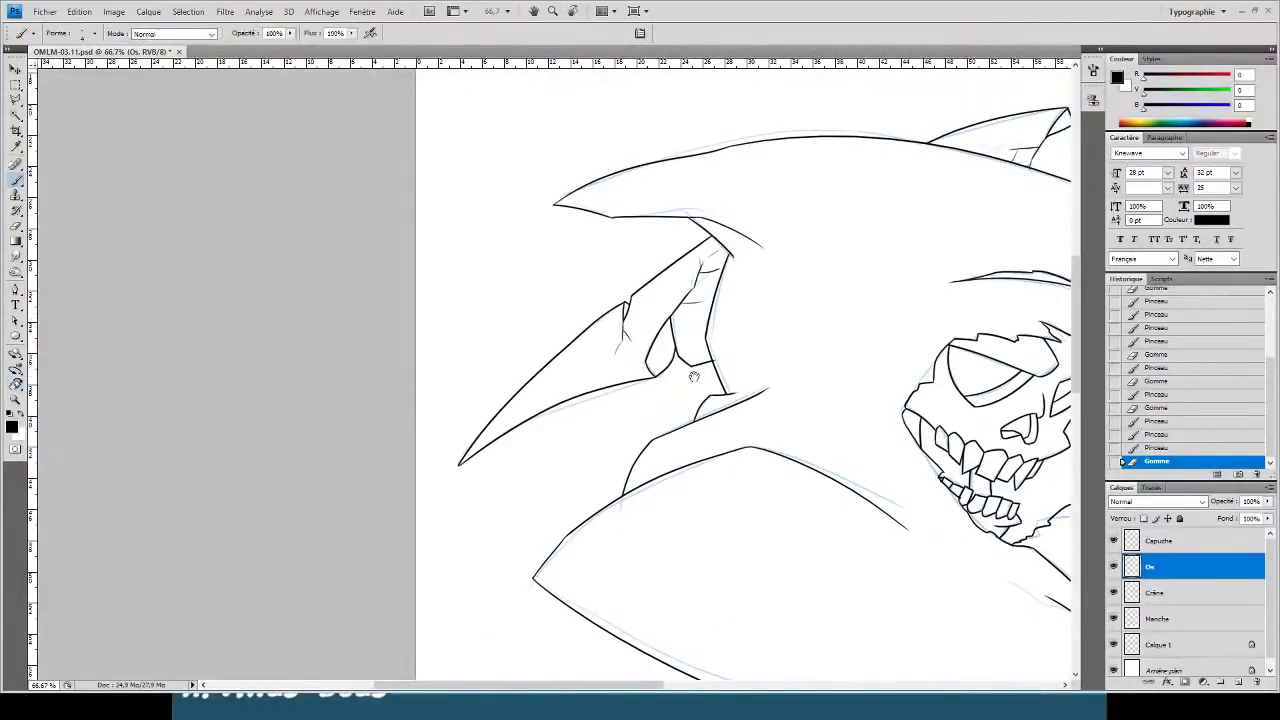
mouse_move(694, 323)
mouse_down()
mouse_move(270, 277)
mouse_move(342, 377)
mouse_up()
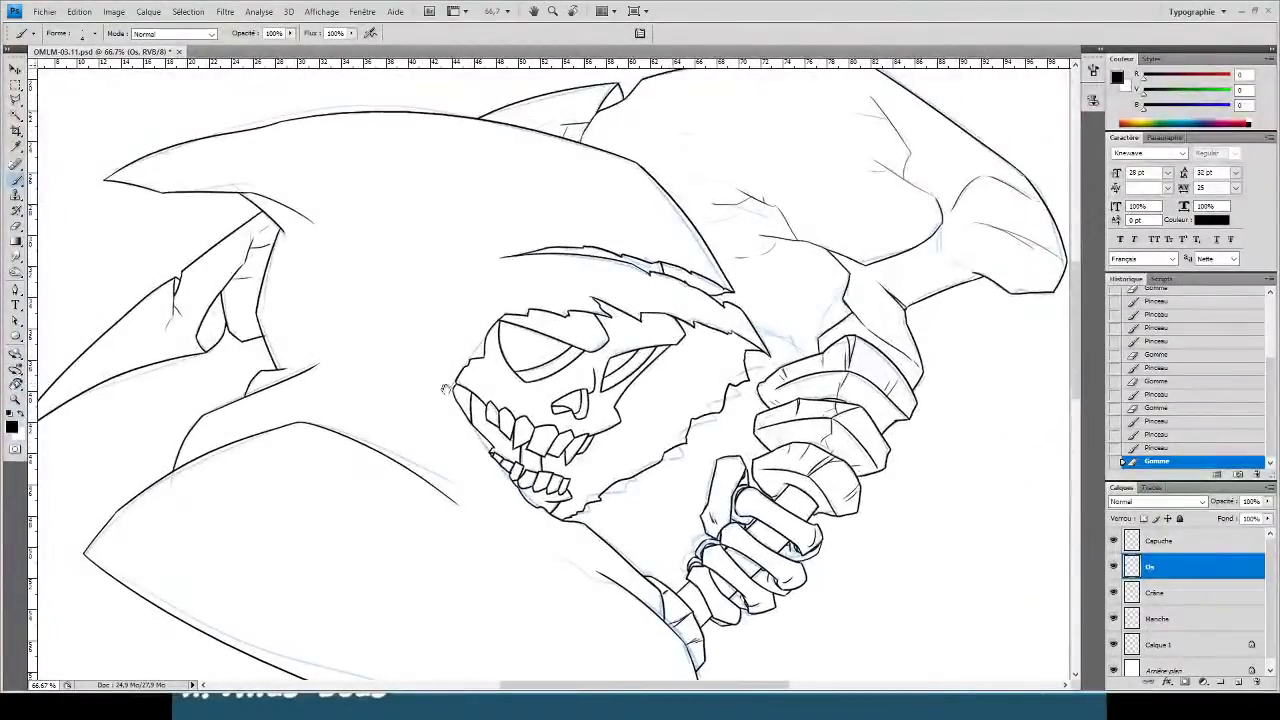
drag(448, 360, 249, 392)
key(ctrl+plus)
key(ctrl+plus)
key(ctrl+plus)
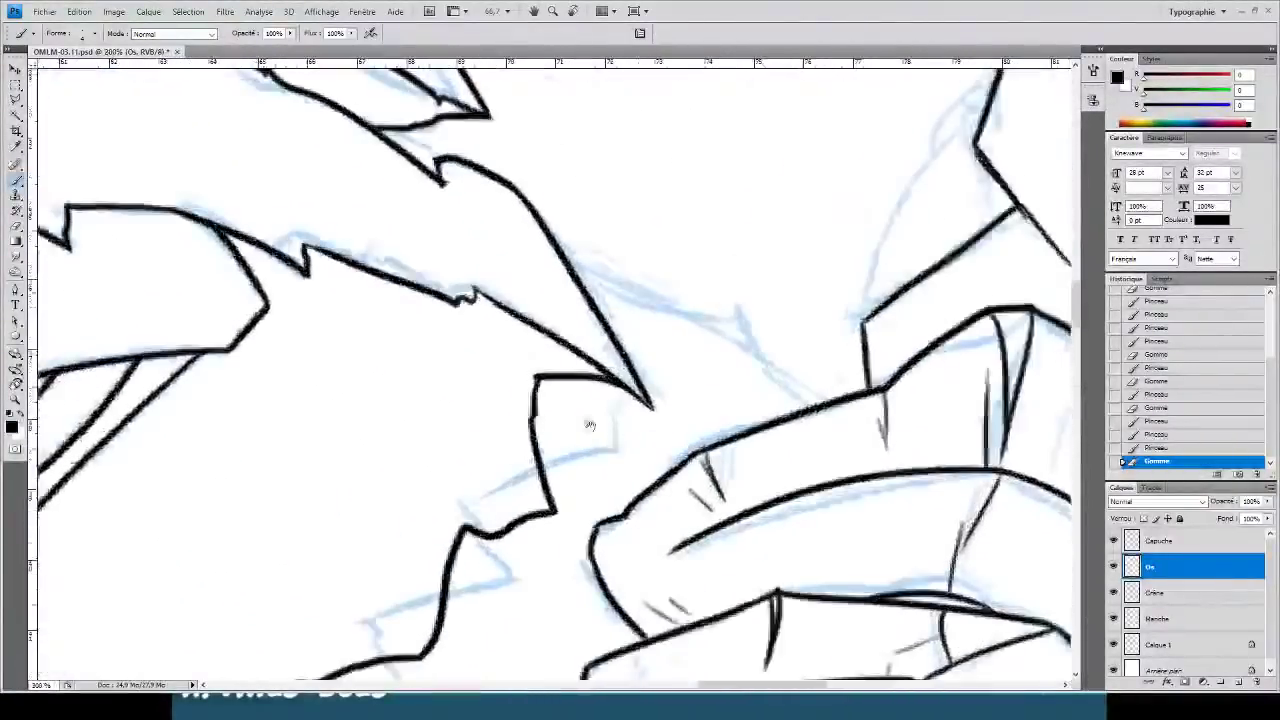
drag(590, 425, 456, 429)
drag(668, 413, 600, 302)
key(r)
drag(268, 175, 380, 94)
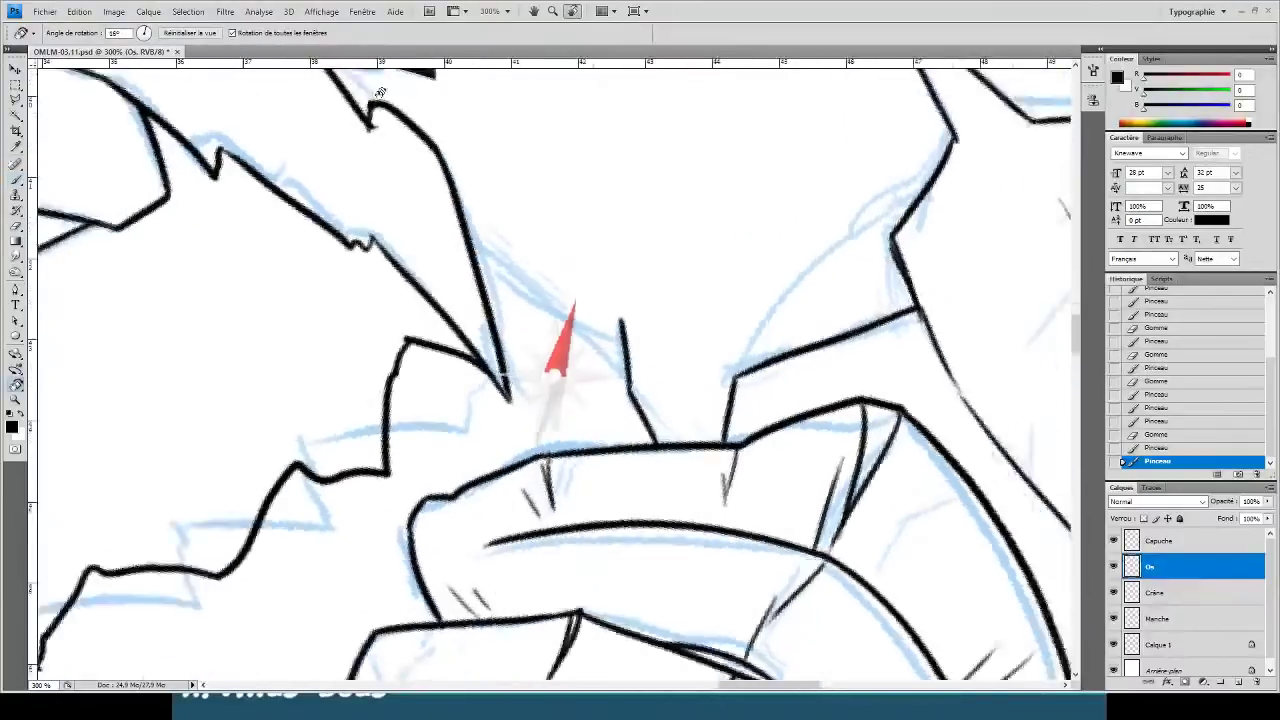
key(b)
mouse_move(615, 332)
mouse_down()
mouse_move(440, 155)
mouse_move(460, 166)
mouse_move(470, 205)
mouse_up()
key(e)
key(r)
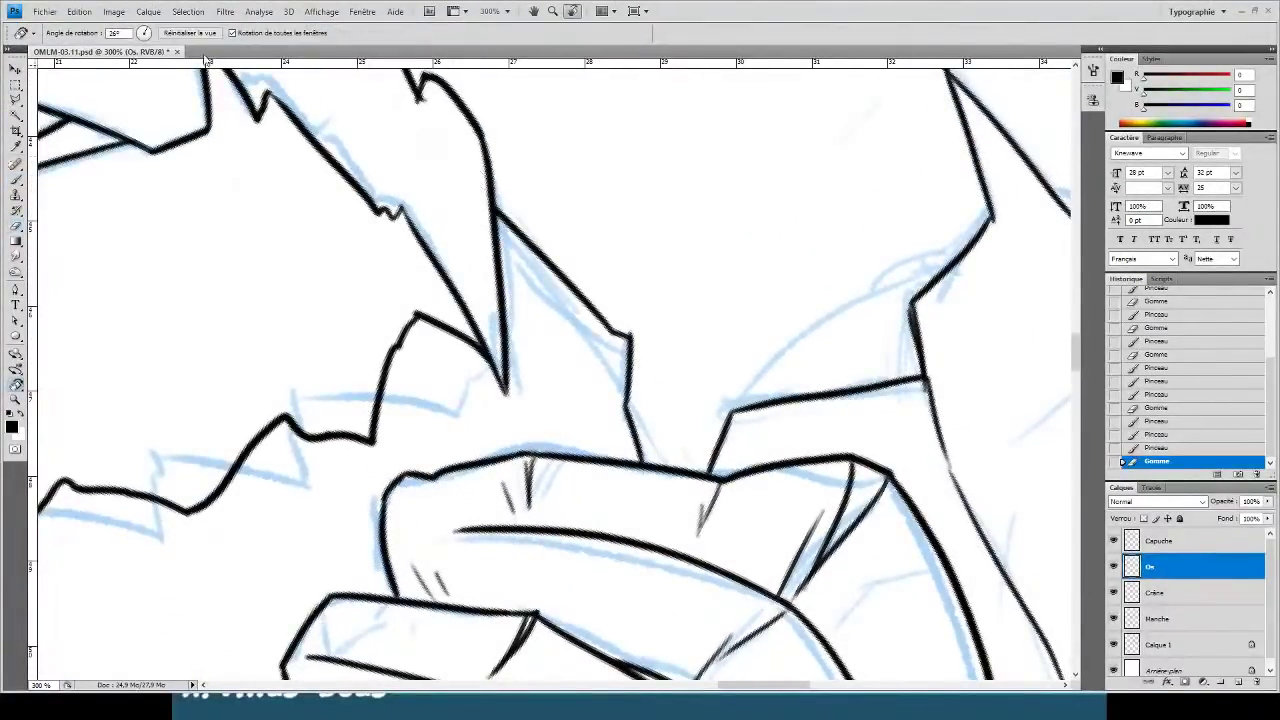
click(192, 36)
key(ctrl+minus)
key(ctrl+minus)
key(ctrl+minus)
key(ctrl+minus)
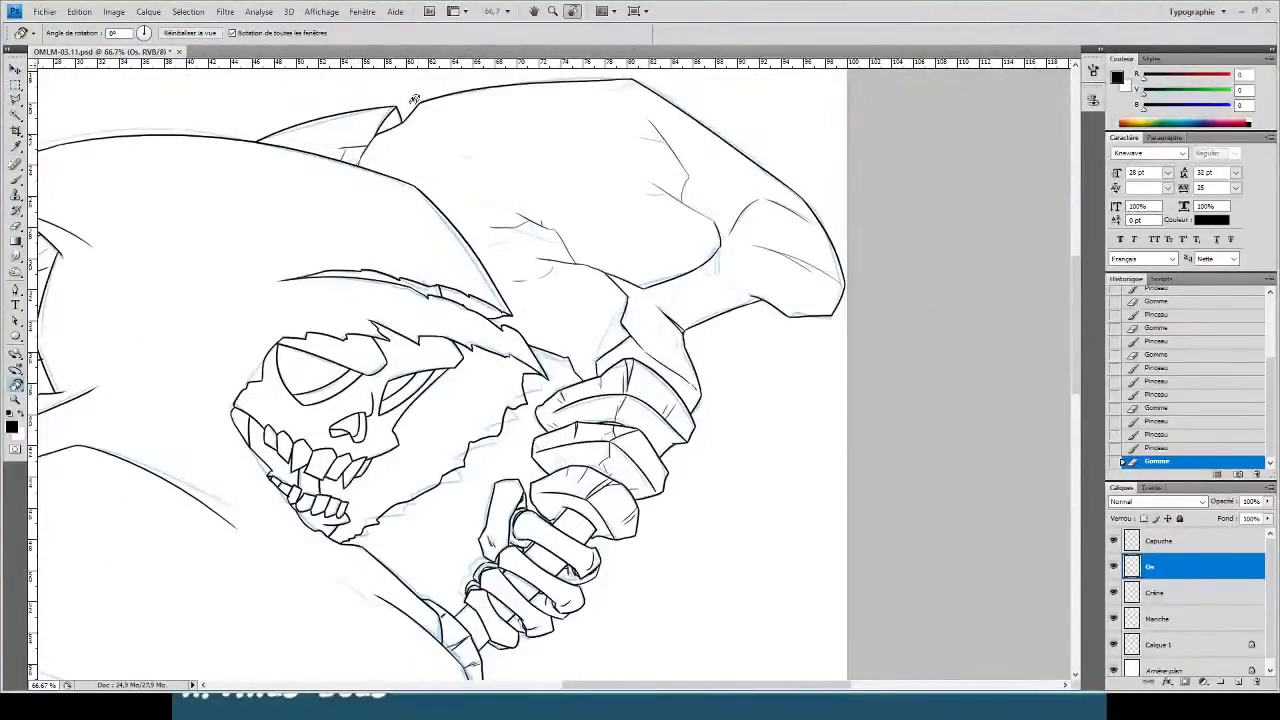
- Ink thin branching cracks on the large bone, starting from the hood's curved edge and extending across its surface
key(ctrl+plus)
key(ctrl+plus)
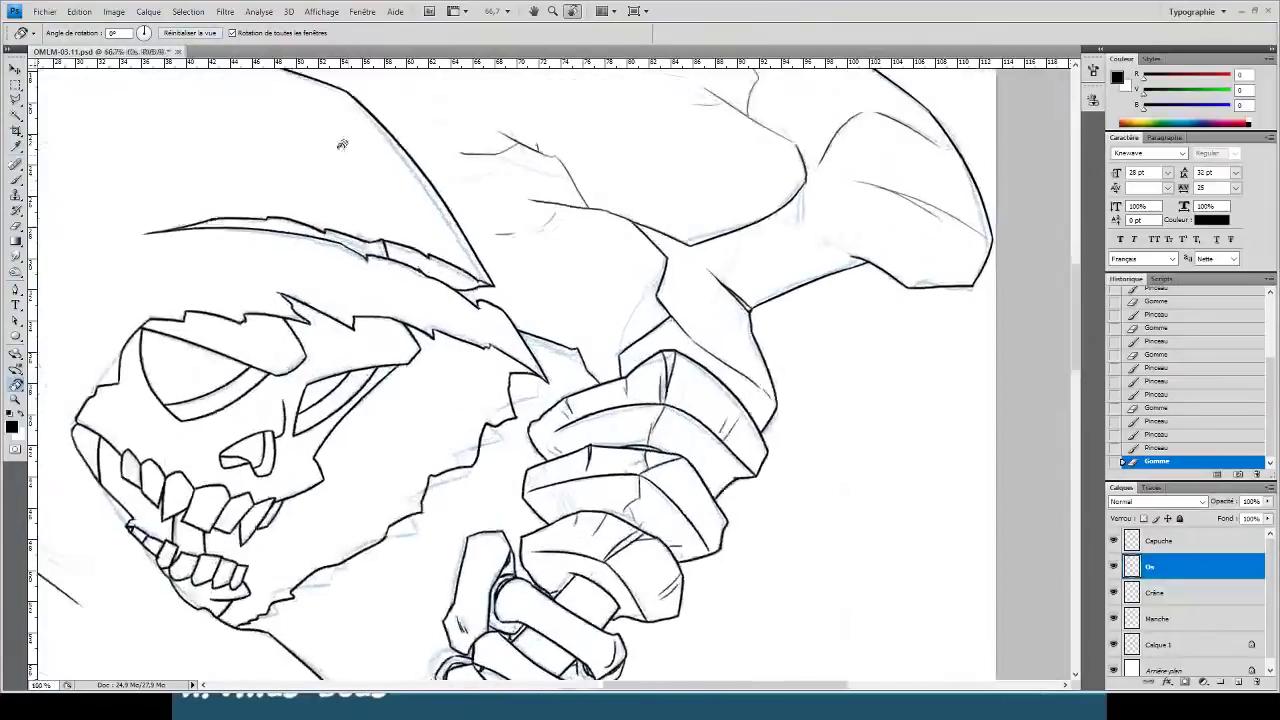
drag(358, 269, 620, 678)
drag(557, 328, 600, 398)
key(b)
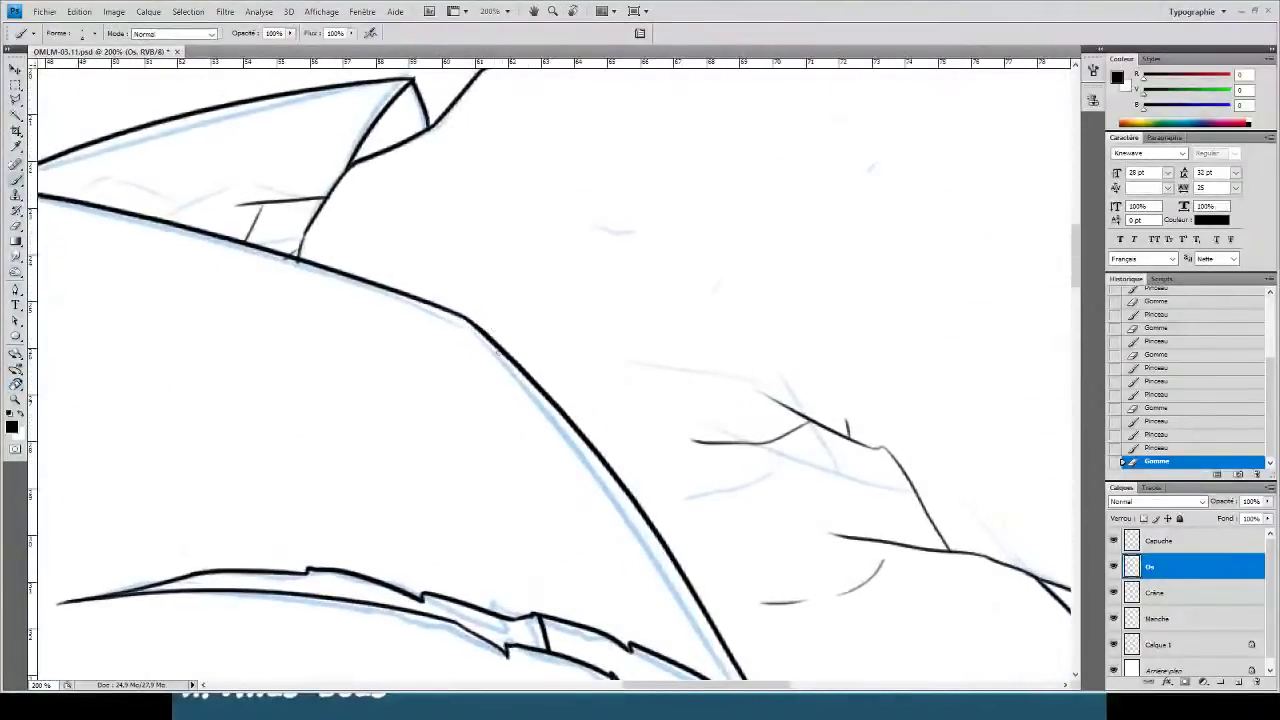
drag(499, 346, 757, 217)
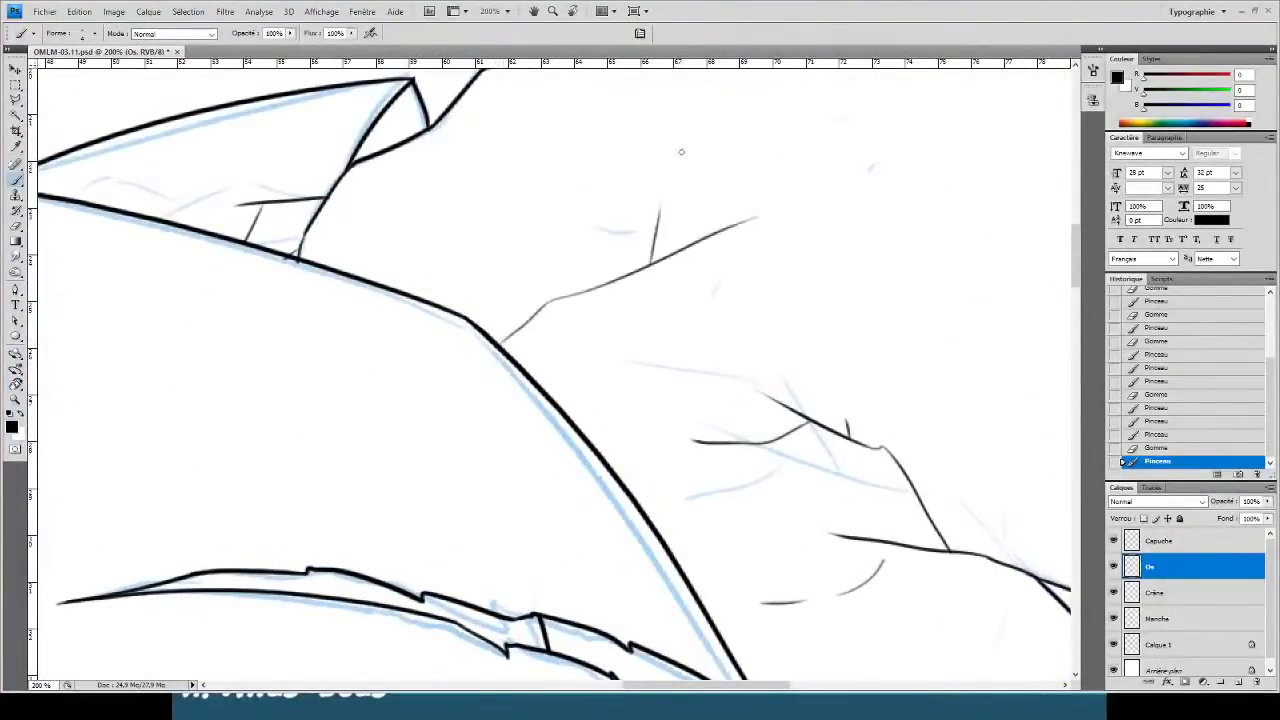
drag(651, 263, 662, 197)
mouse_move(522, 324)
mouse_down()
mouse_move(523, 239)
mouse_move(522, 286)
mouse_up()
drag(752, 267, 977, 263)
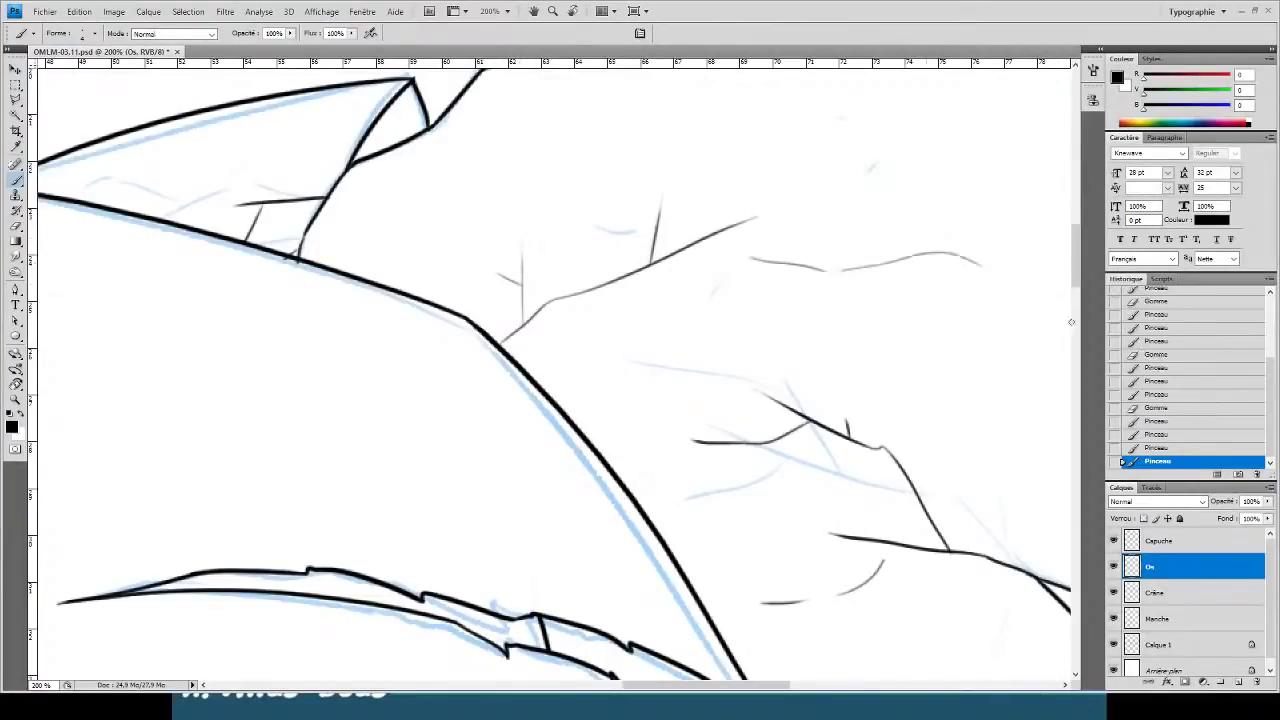
- Save the document with the finished bone linework
key(Return)
key(ctrl+minus)
key(ctrl+minus)
key(ctrl+minus)
key(ctrl+minus)
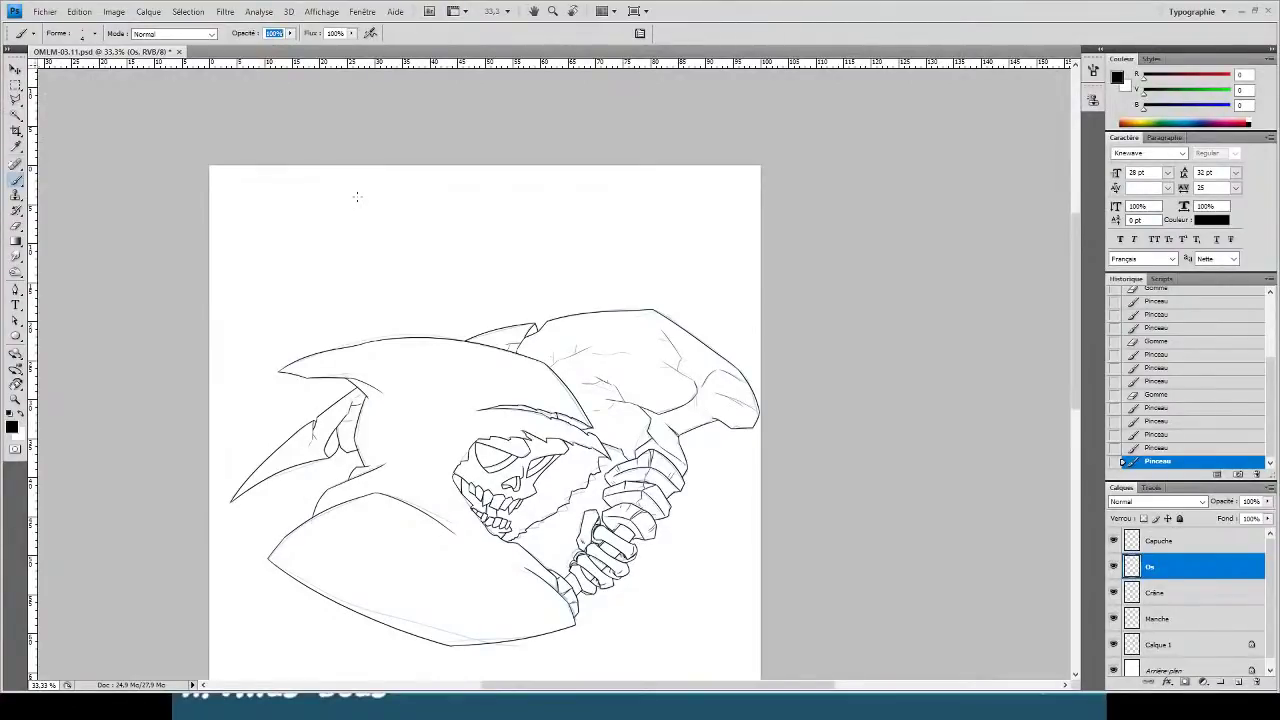
key(ctrl+s)
- Add a new layer and place it between the Manche layer and Calque 1
key(ctrl+plus)
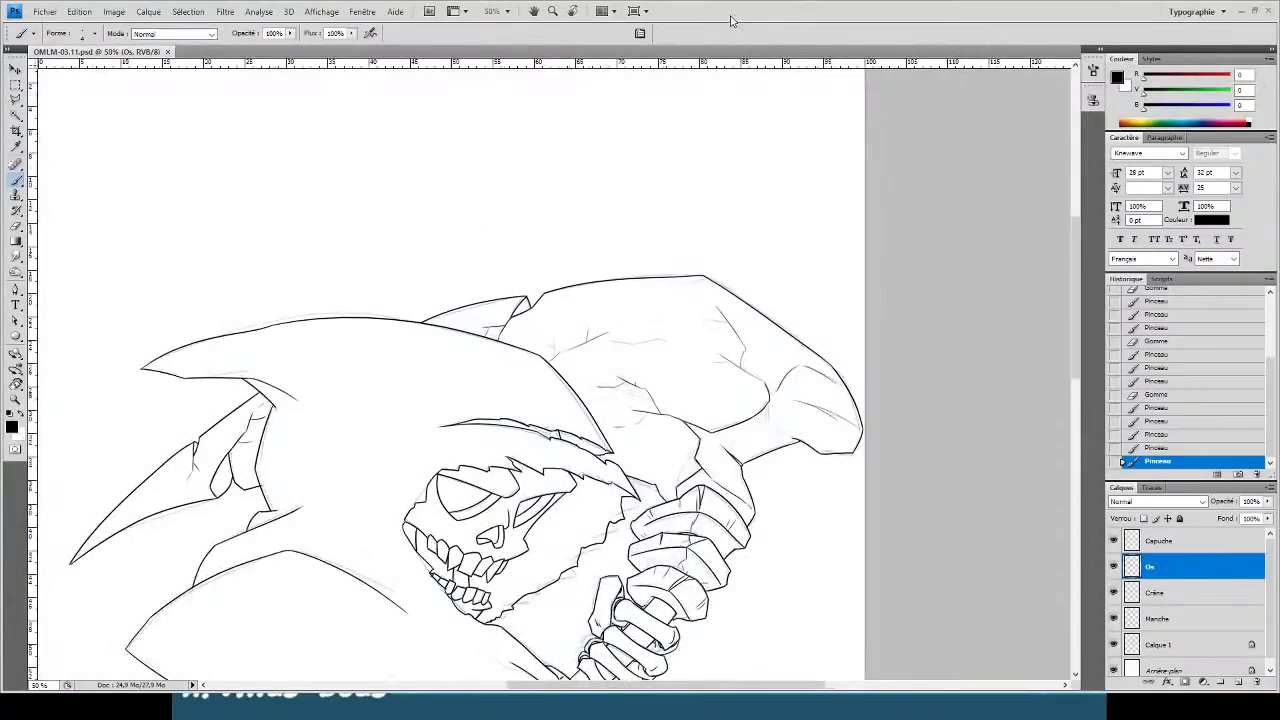
drag(245, 311, 229, 208)
key(ctrl+plus)
key(ctrl+plus)
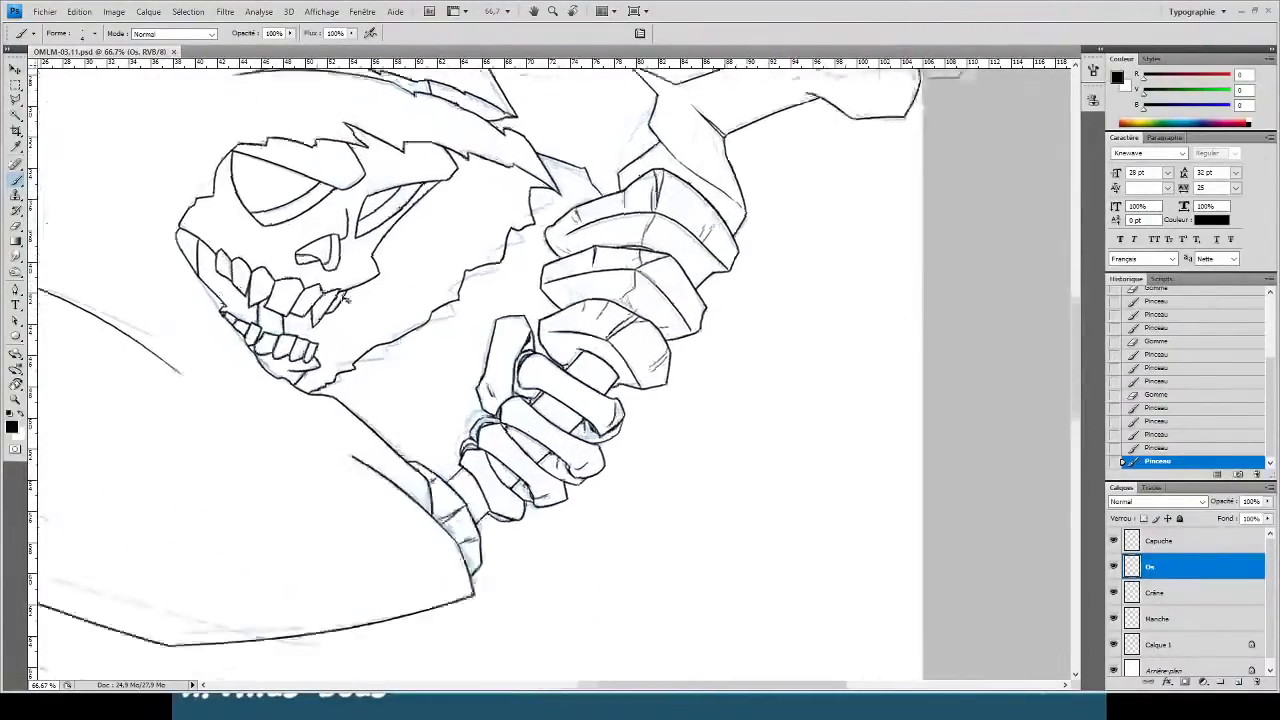
drag(368, 507, 418, 514)
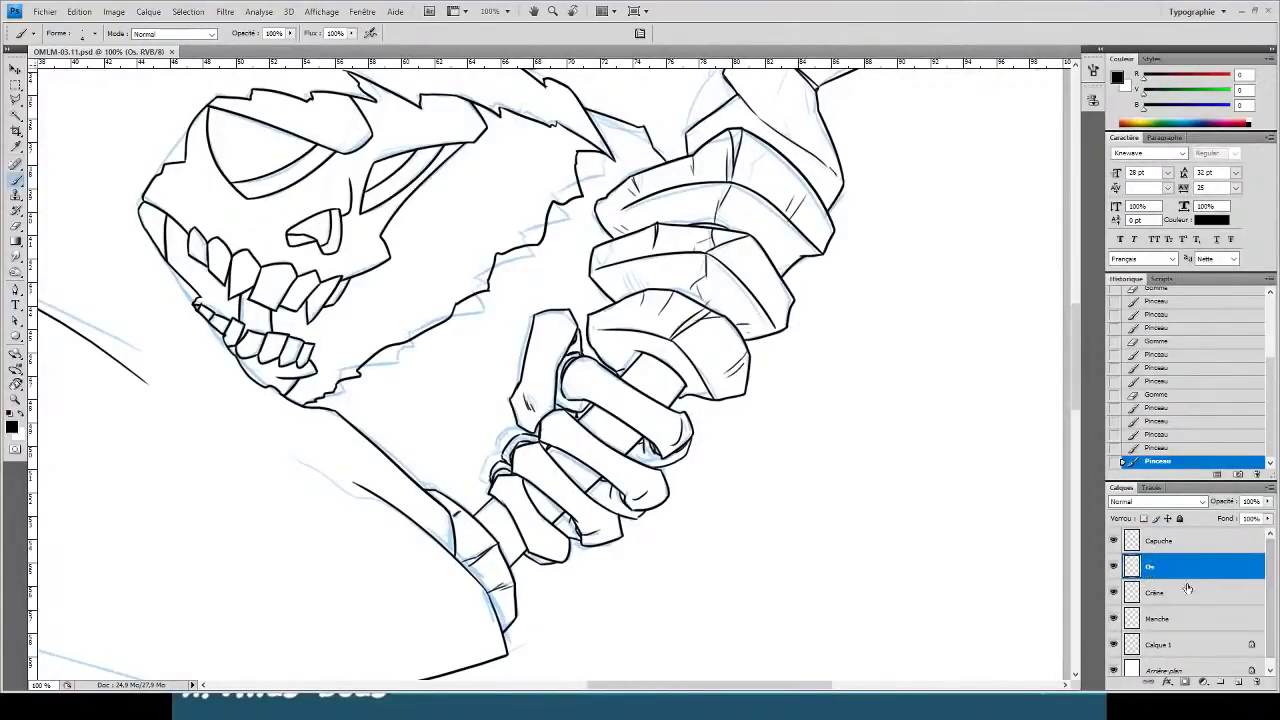
click(1163, 548)
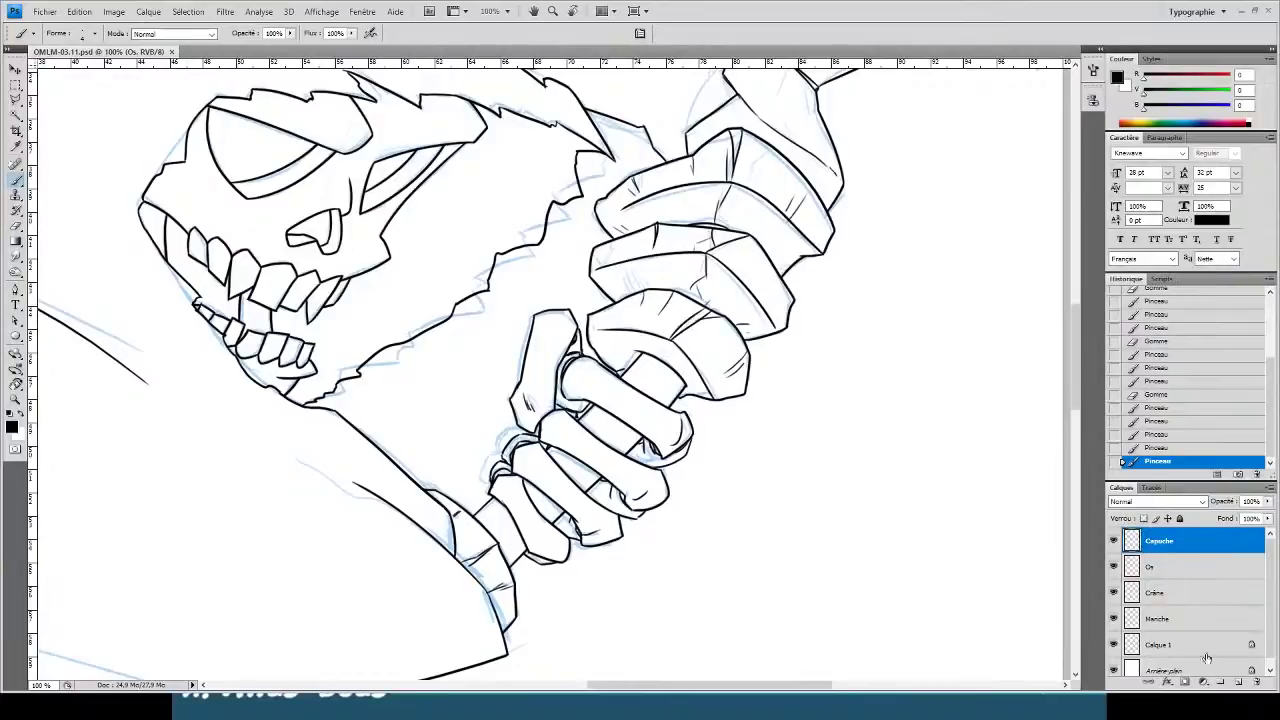
click(1238, 681)
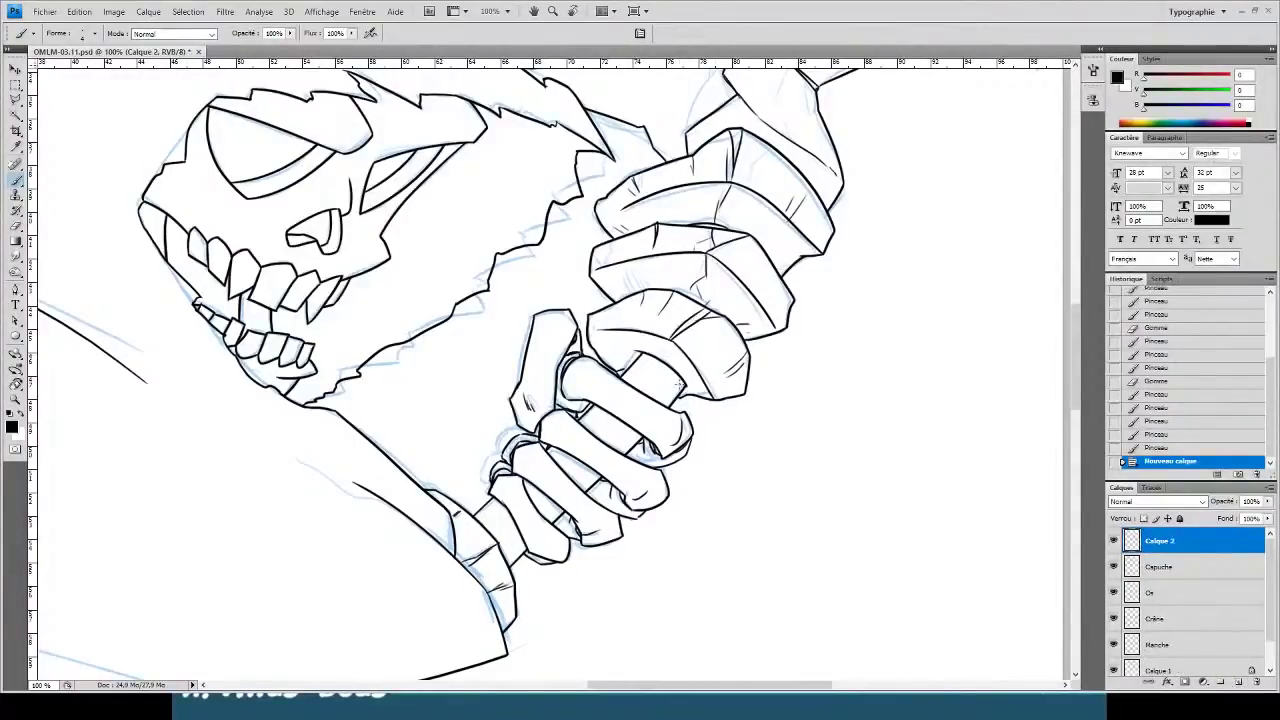
drag(702, 483, 637, 395)
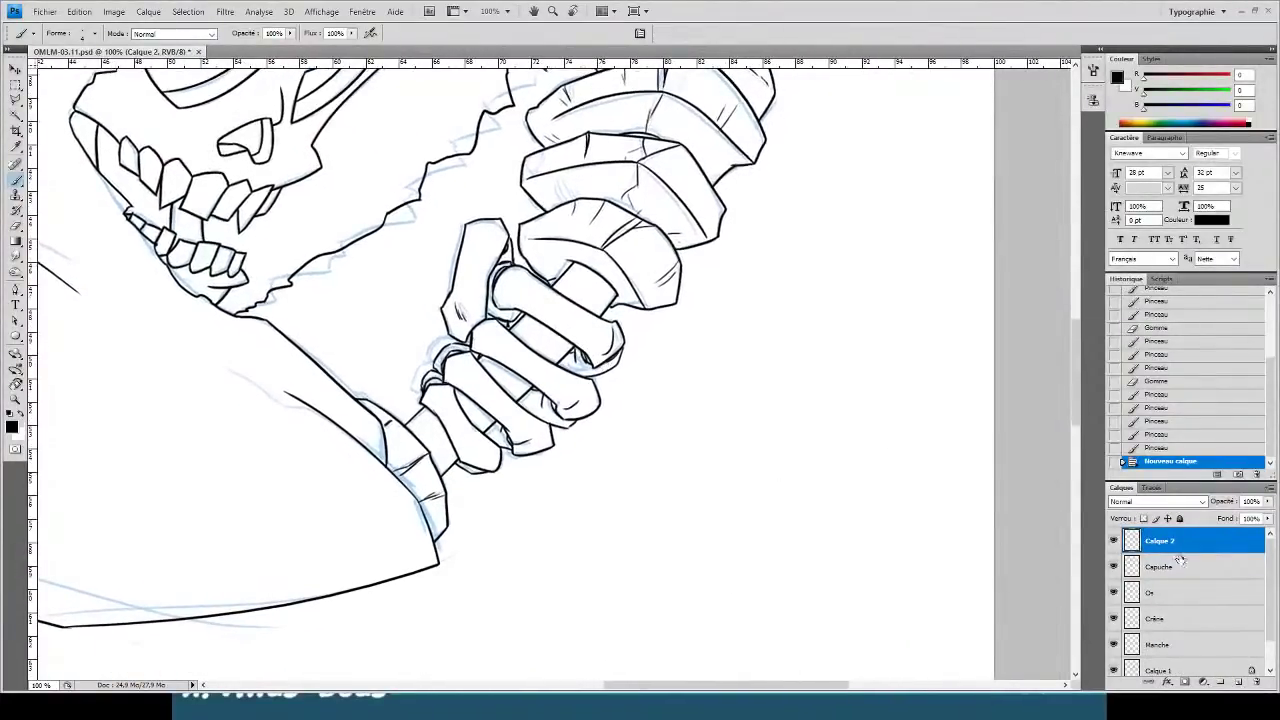
drag(1170, 567, 1141, 649)
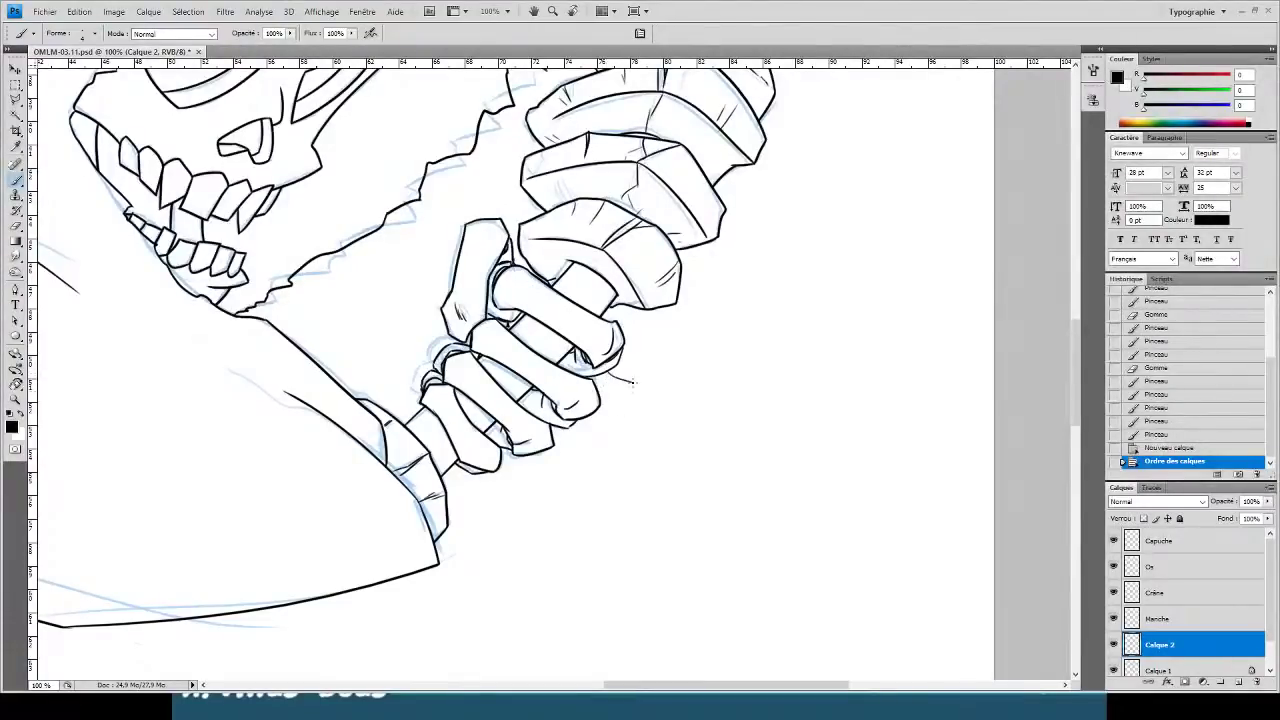
mouse_move(621, 400)
mouse_down()
mouse_move(627, 445)
mouse_move(565, 510)
mouse_move(466, 546)
mouse_up()
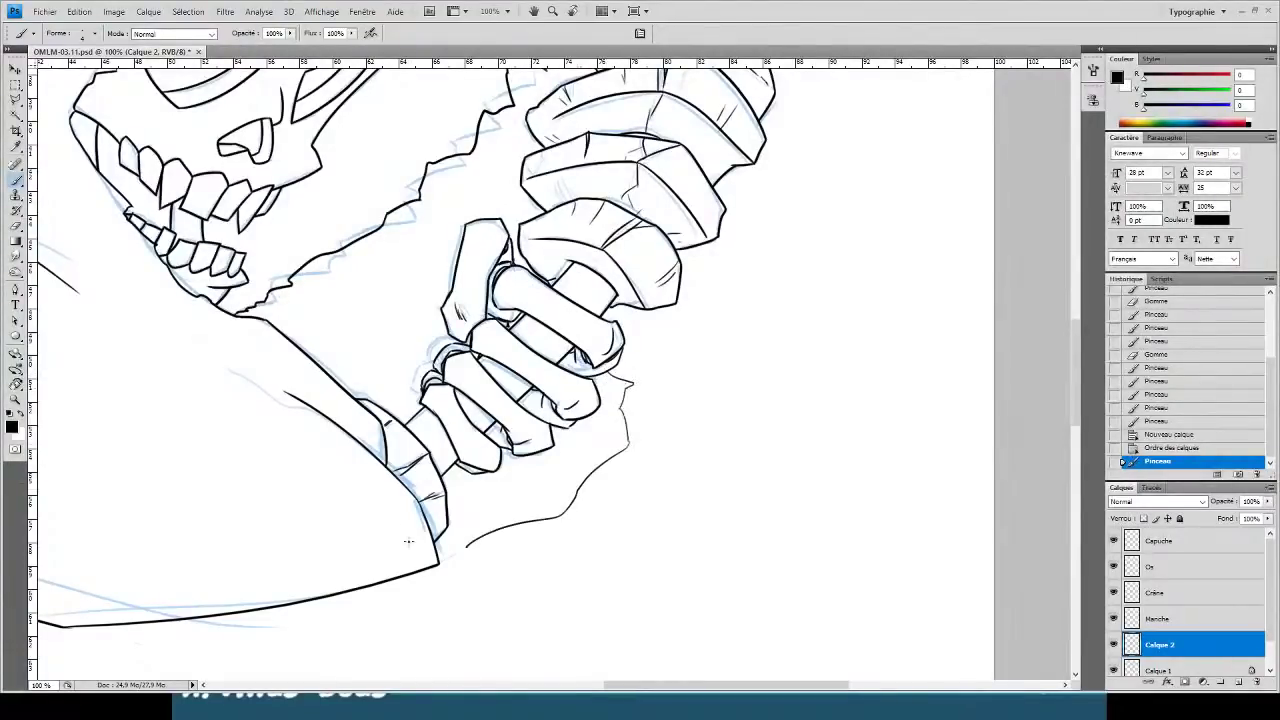
mouse_move(596, 422)
mouse_down()
mouse_move(449, 524)
mouse_move(437, 551)
mouse_up()
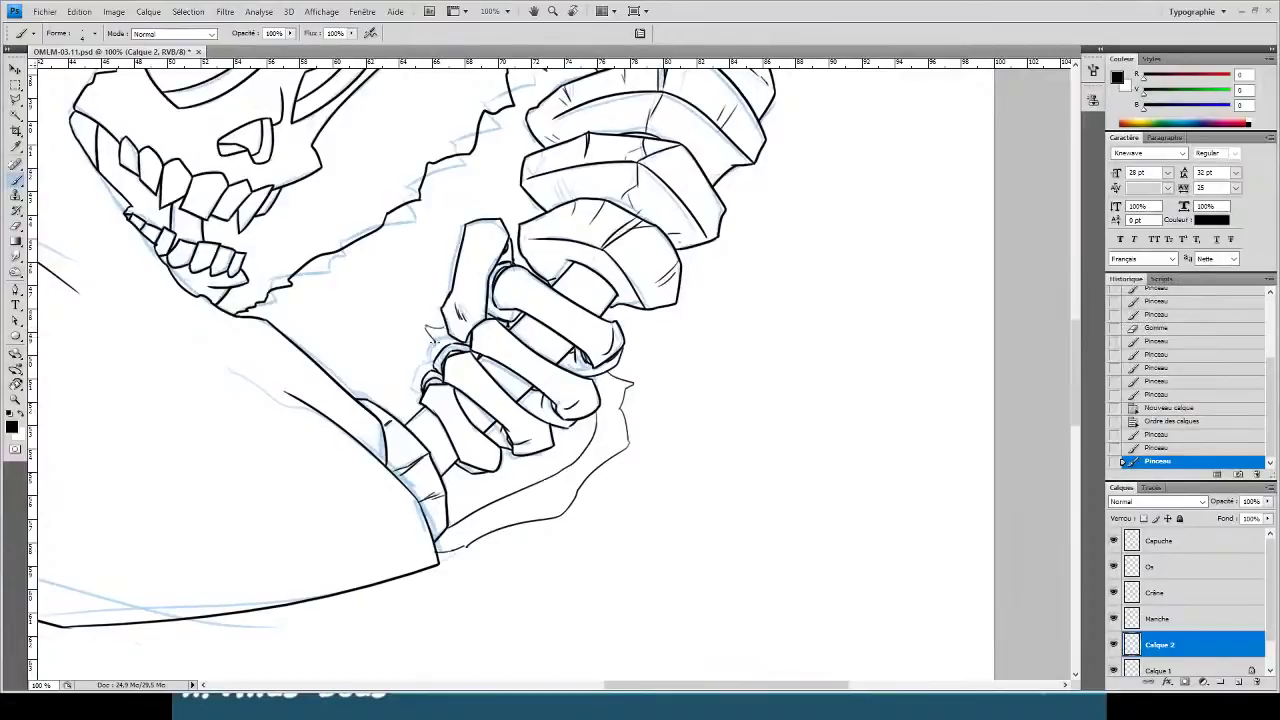
drag(432, 342, 353, 400)
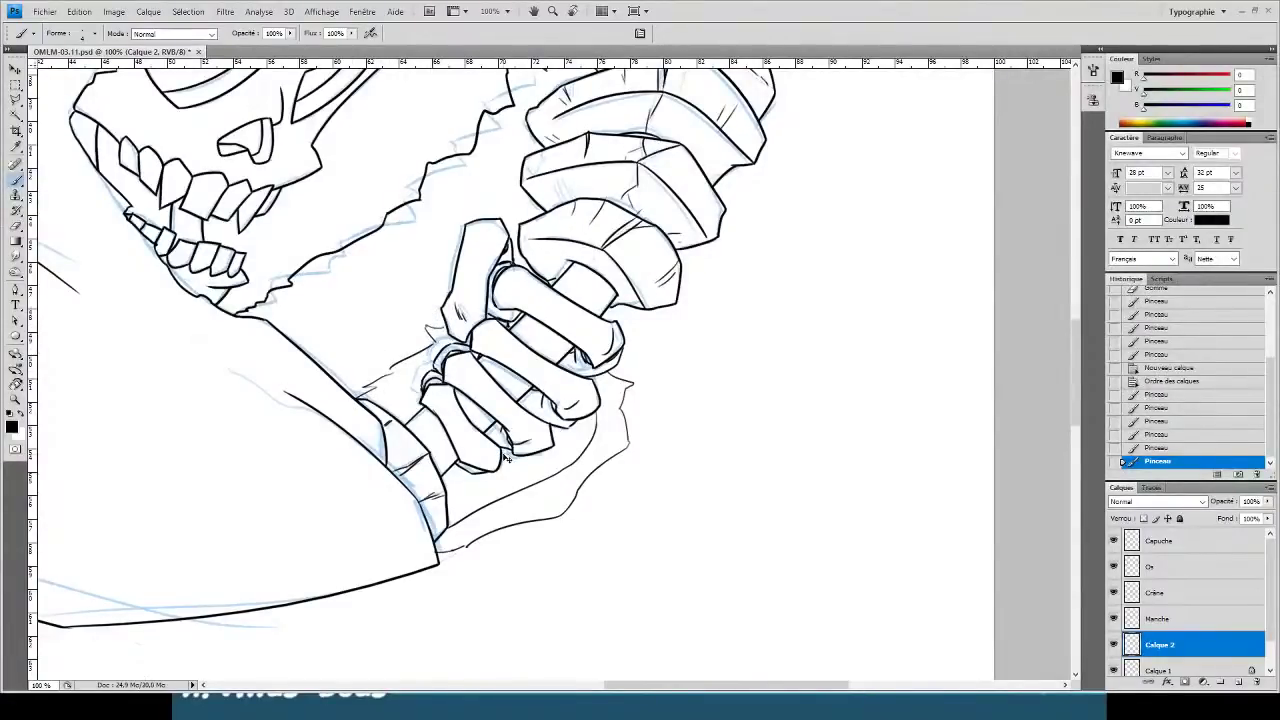
key(ctrl+a)
key(Delete)
key(ctrl+d)
- Hide the blue sketch layer Calque 1 so only the black linework shows
key(ctrl+minus)
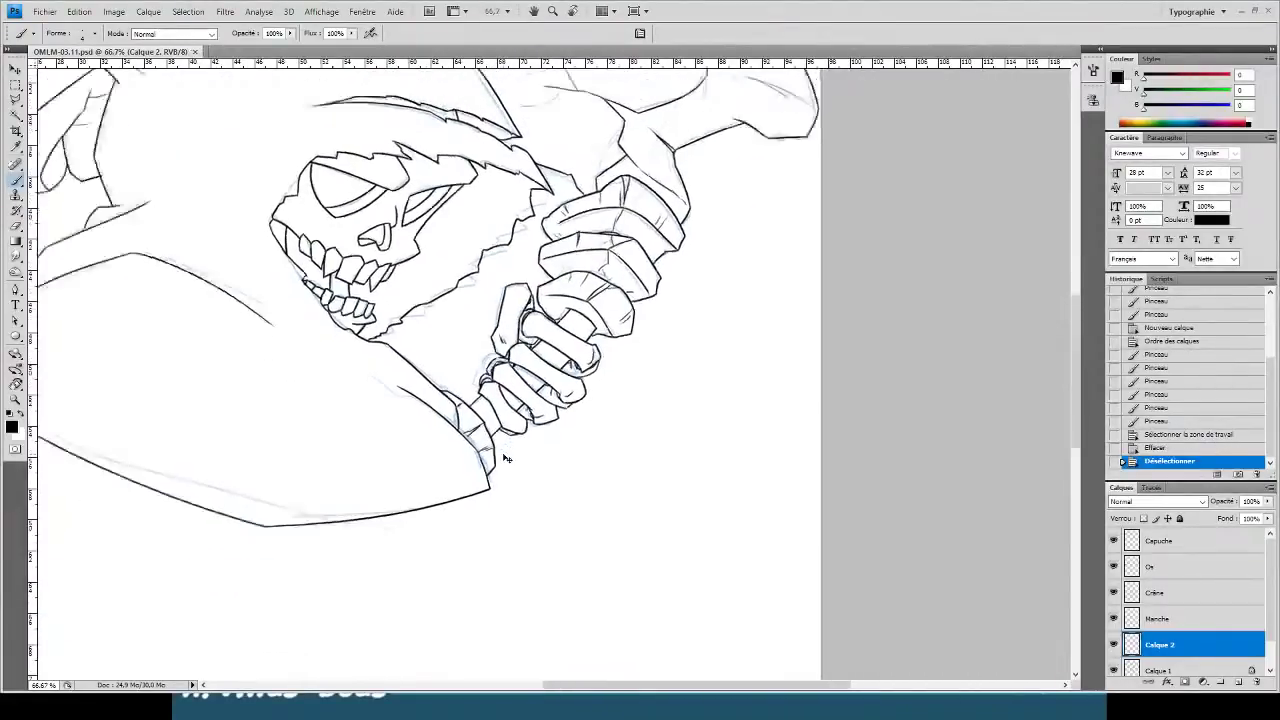
key(ctrl+minus)
key(ctrl+minus)
scroll(1138, 640, down, 1)
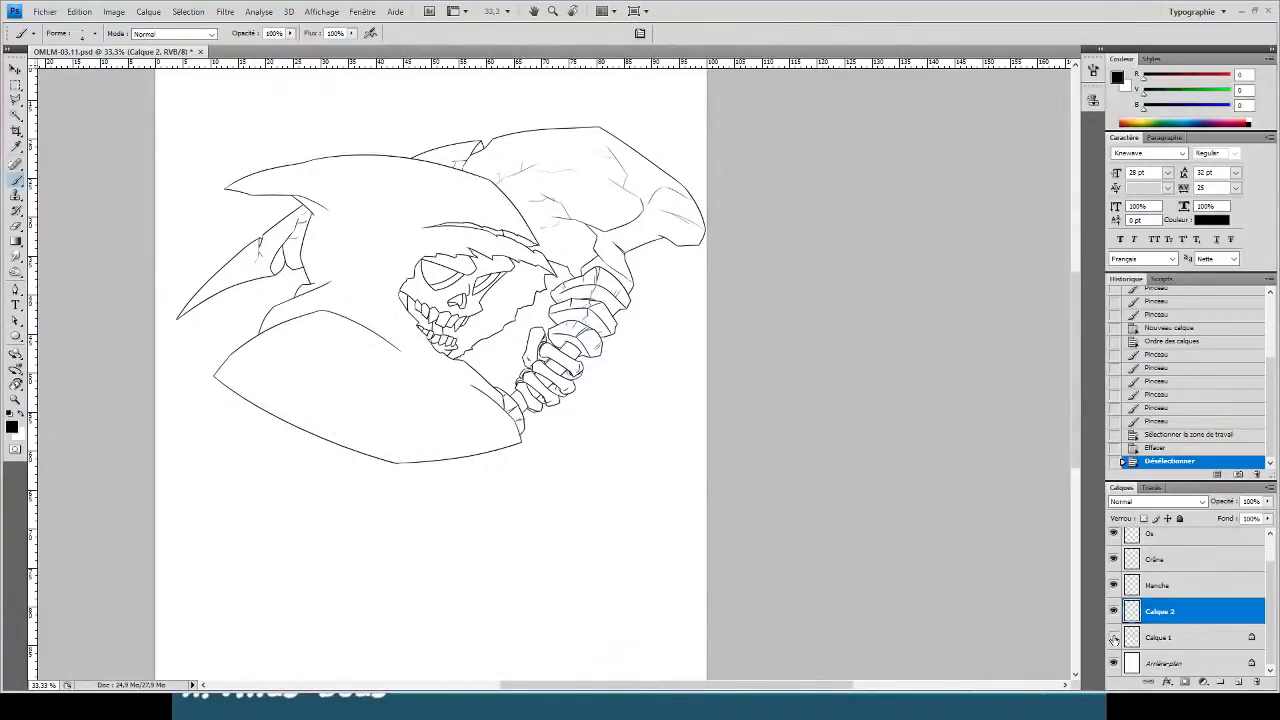
key(ctrl+plus)
key(ctrl+plus)
click(1113, 637)
scroll(194, 491, up, 3)
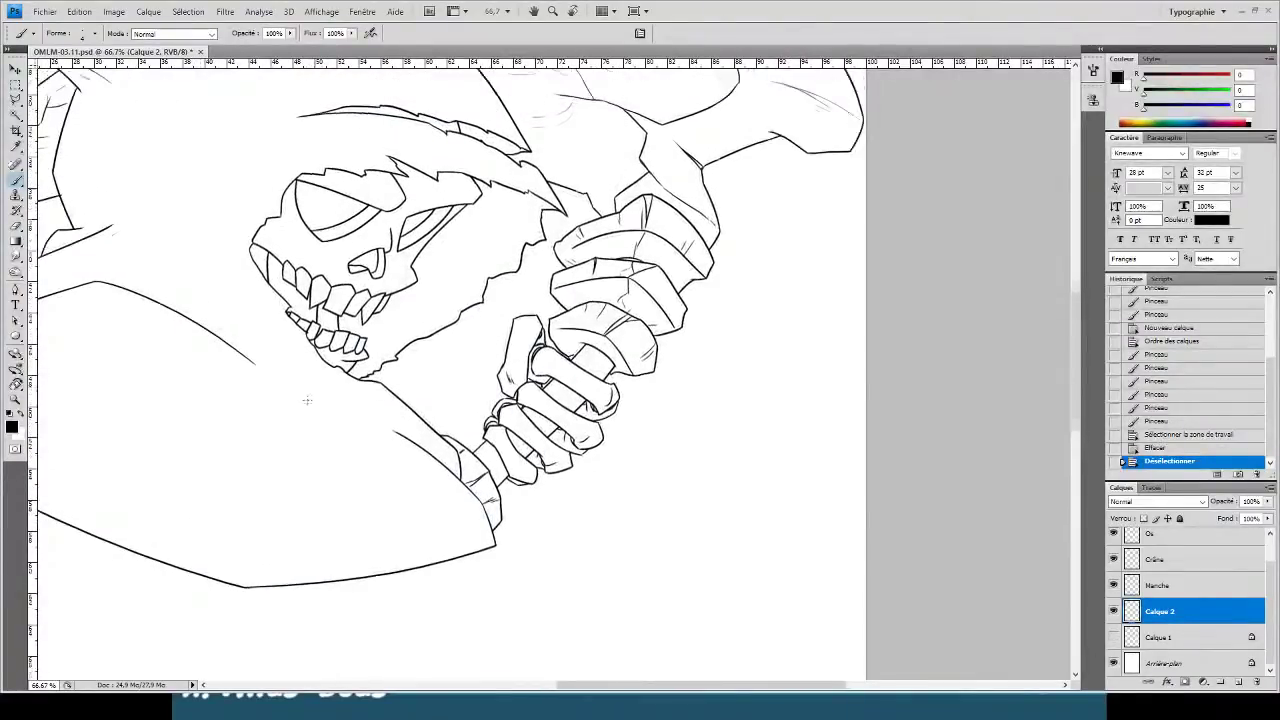
drag(636, 686, 605, 689)
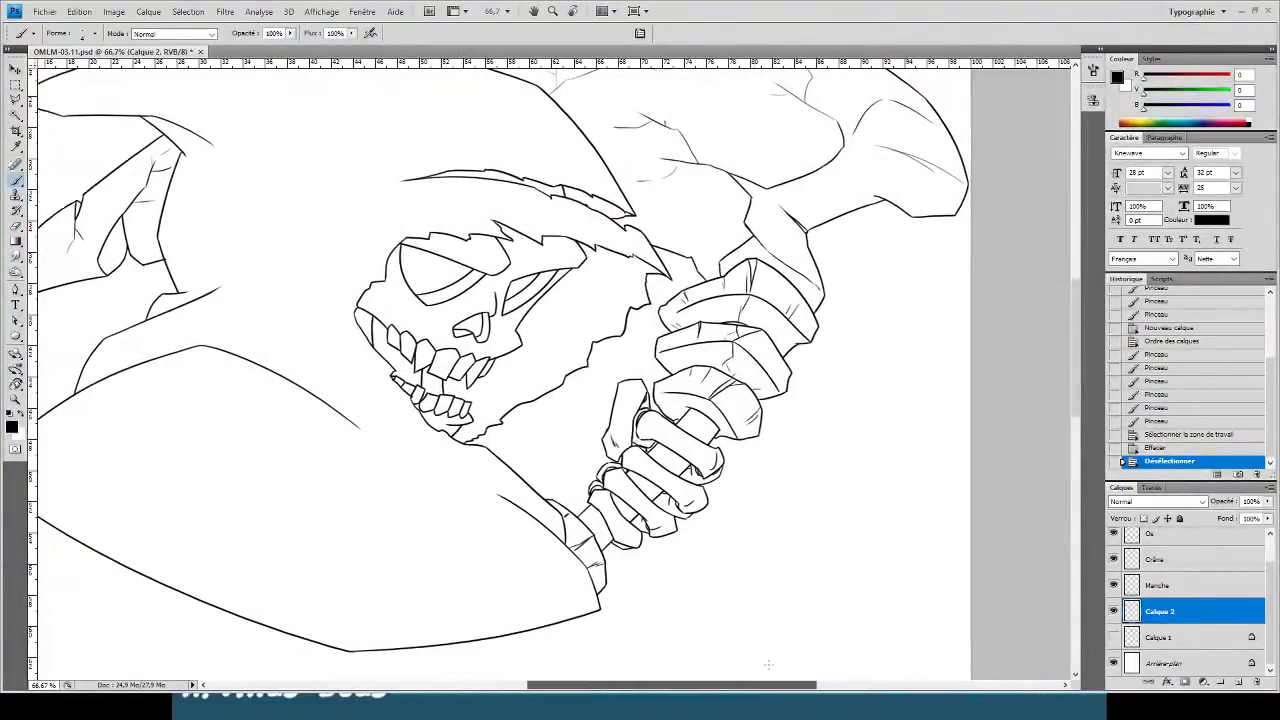
- Create a layer group directly above Calque 1 and name it Colo
click(1193, 640)
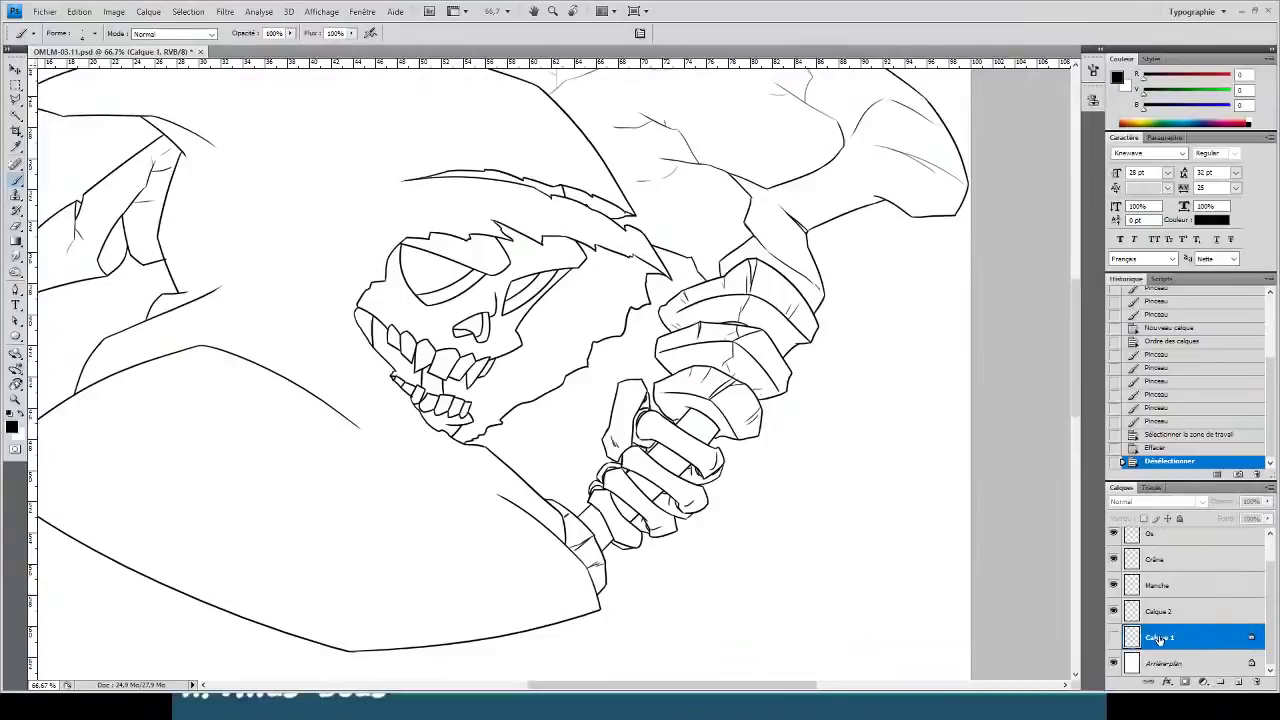
click(1219, 684)
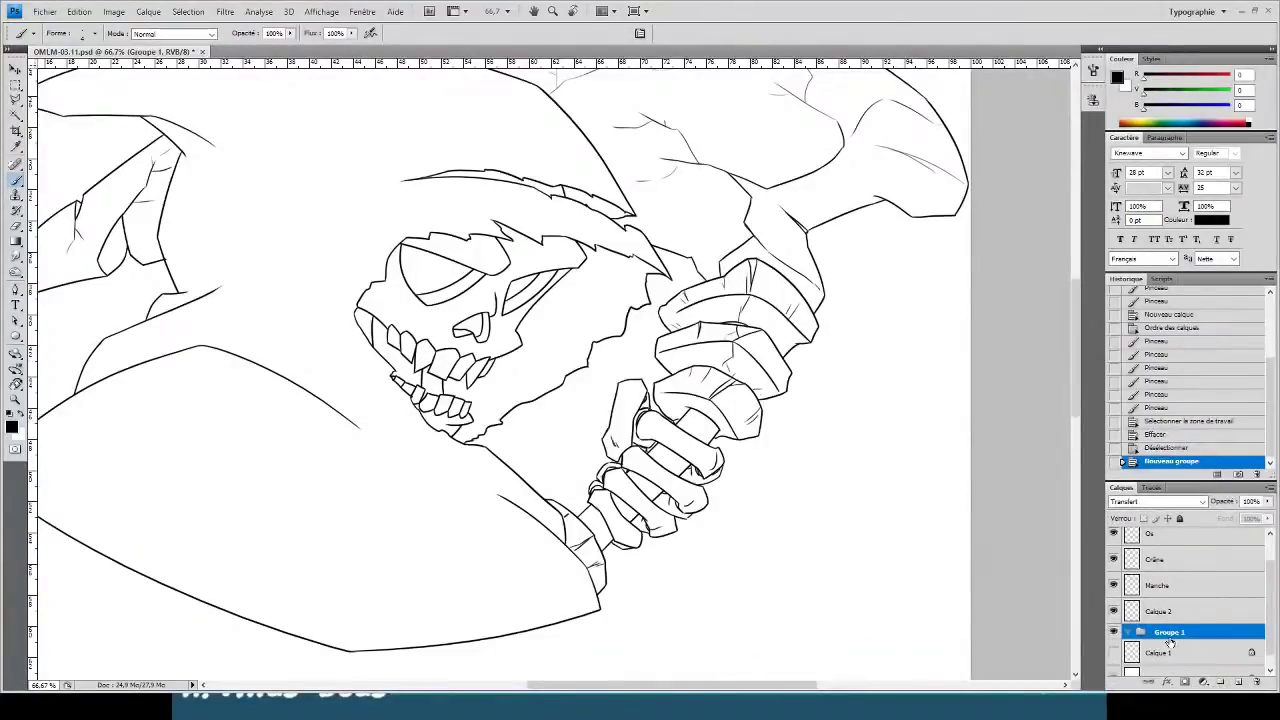
double_click(1172, 633)
text(Colo)
key(Return)
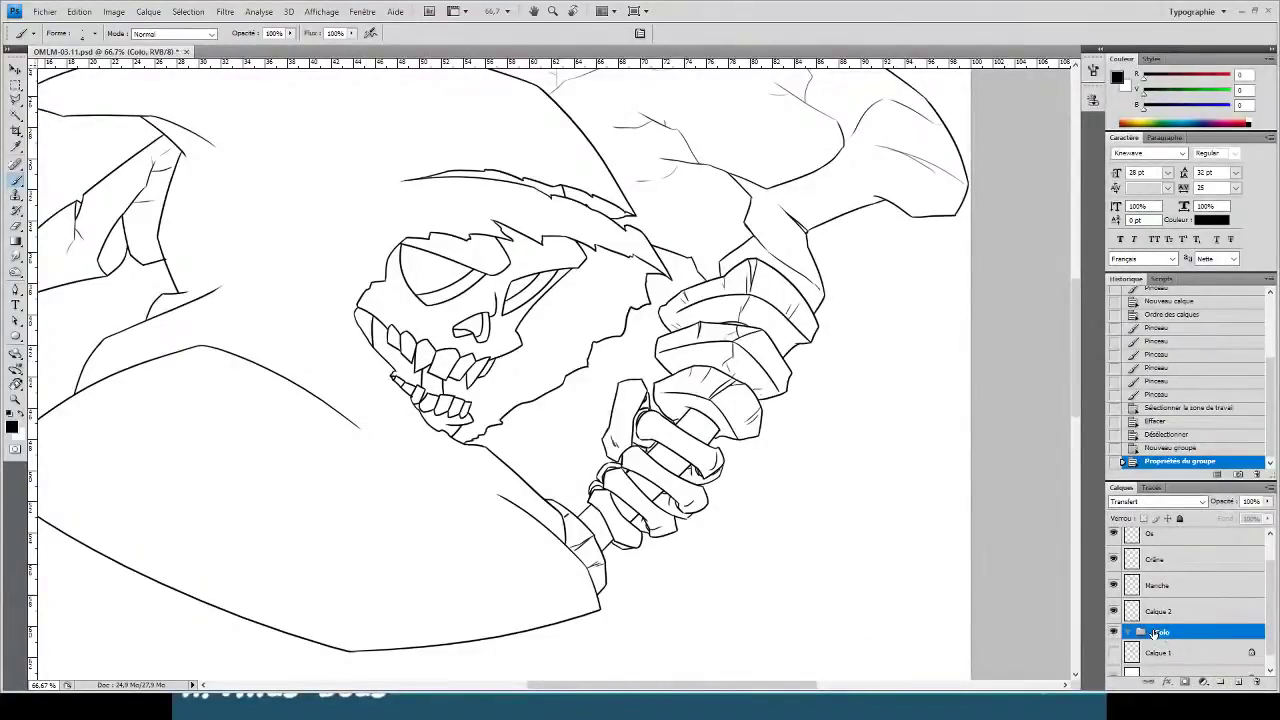
- Add four empty layers inside the Colo group
click(1239, 682)
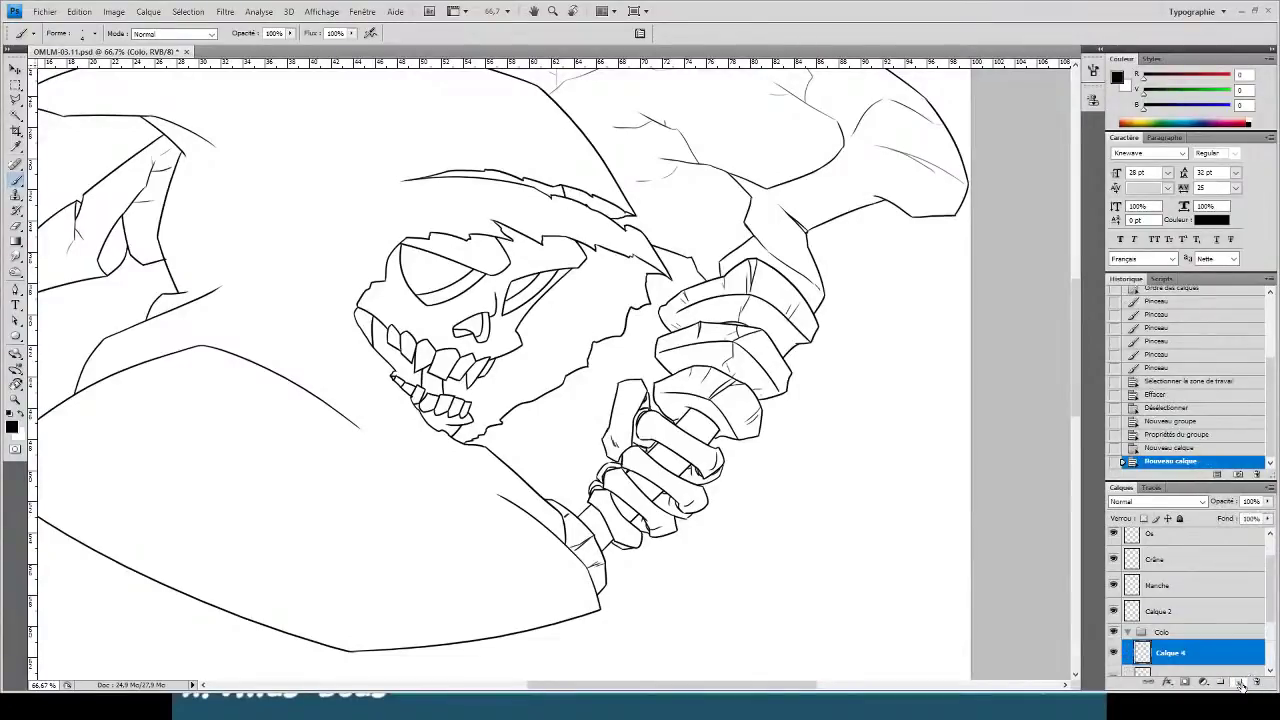
click(1239, 682)
click(1239, 682)
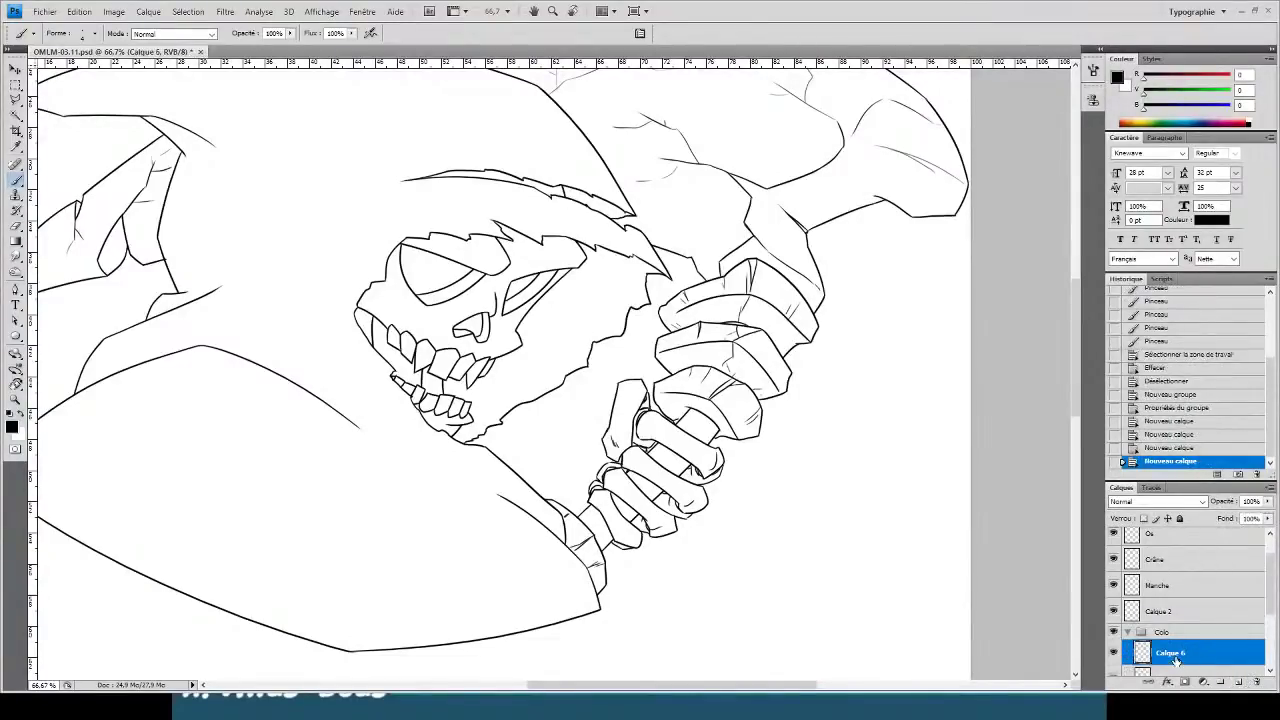
- Select the hood and cloak area with the Magic Wand and expand the selection under the linework
key(ctrl+minus)
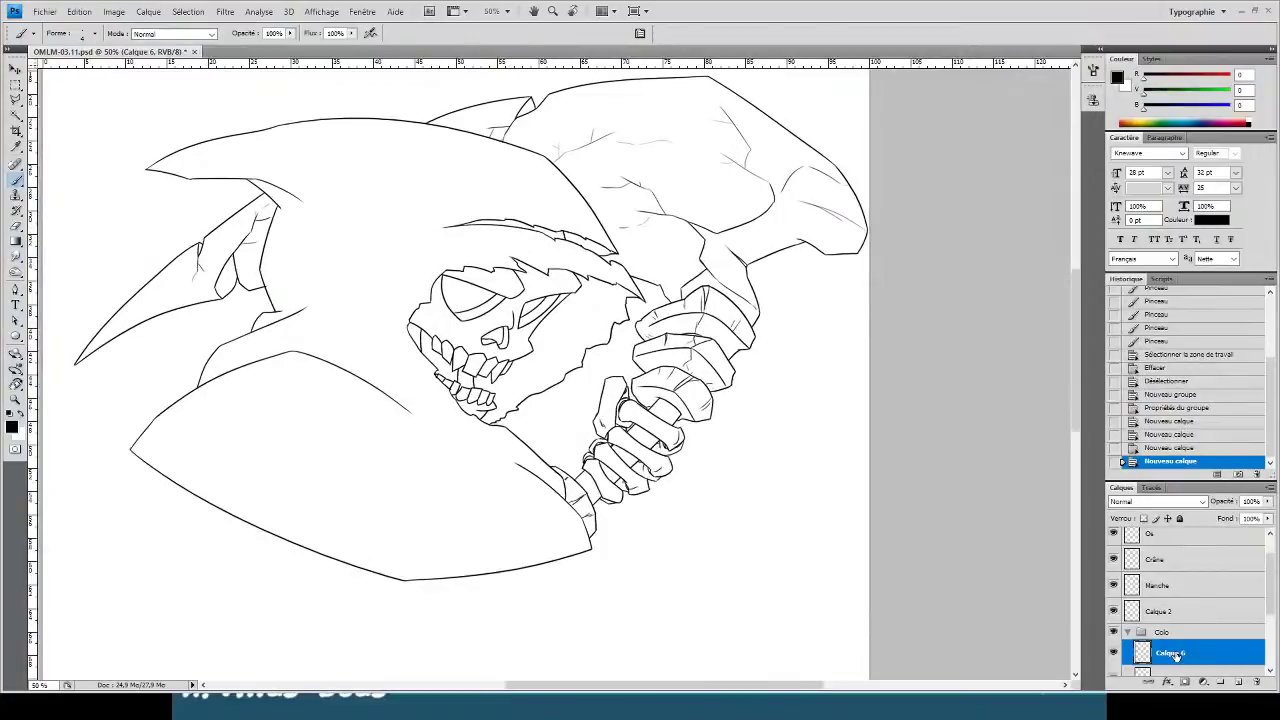
key(w)
click(354, 245)
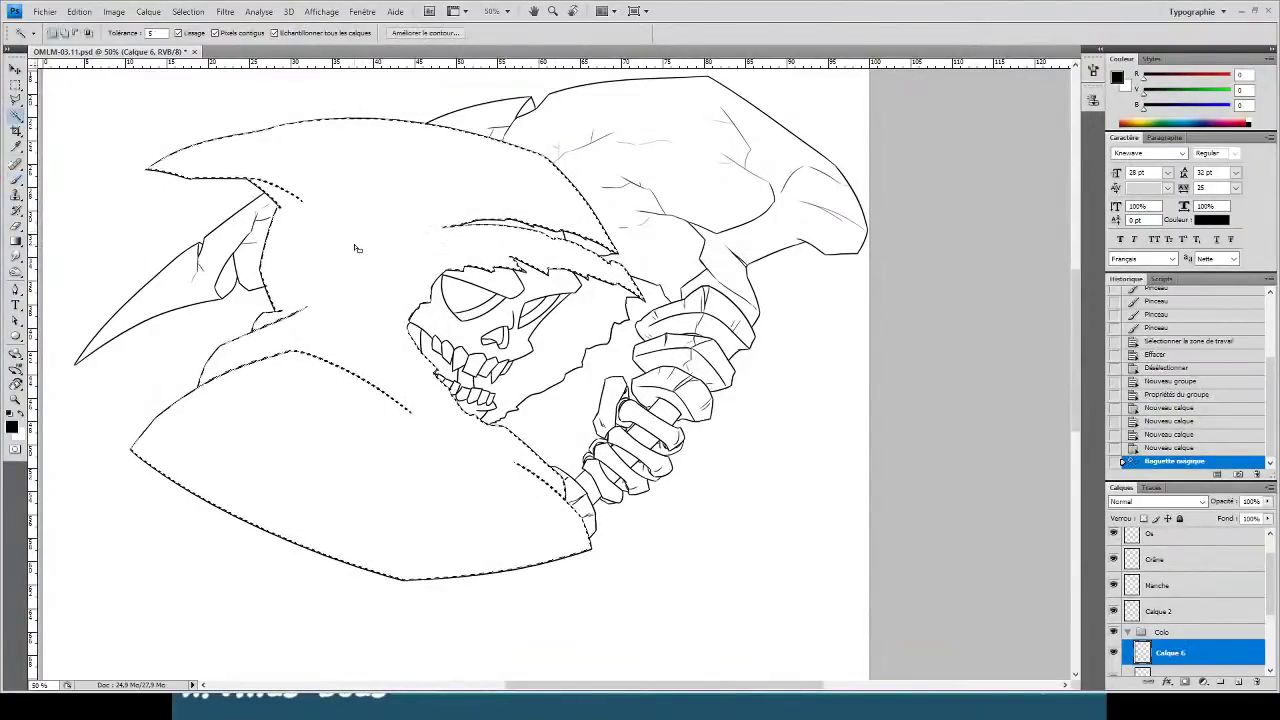
key(F2)
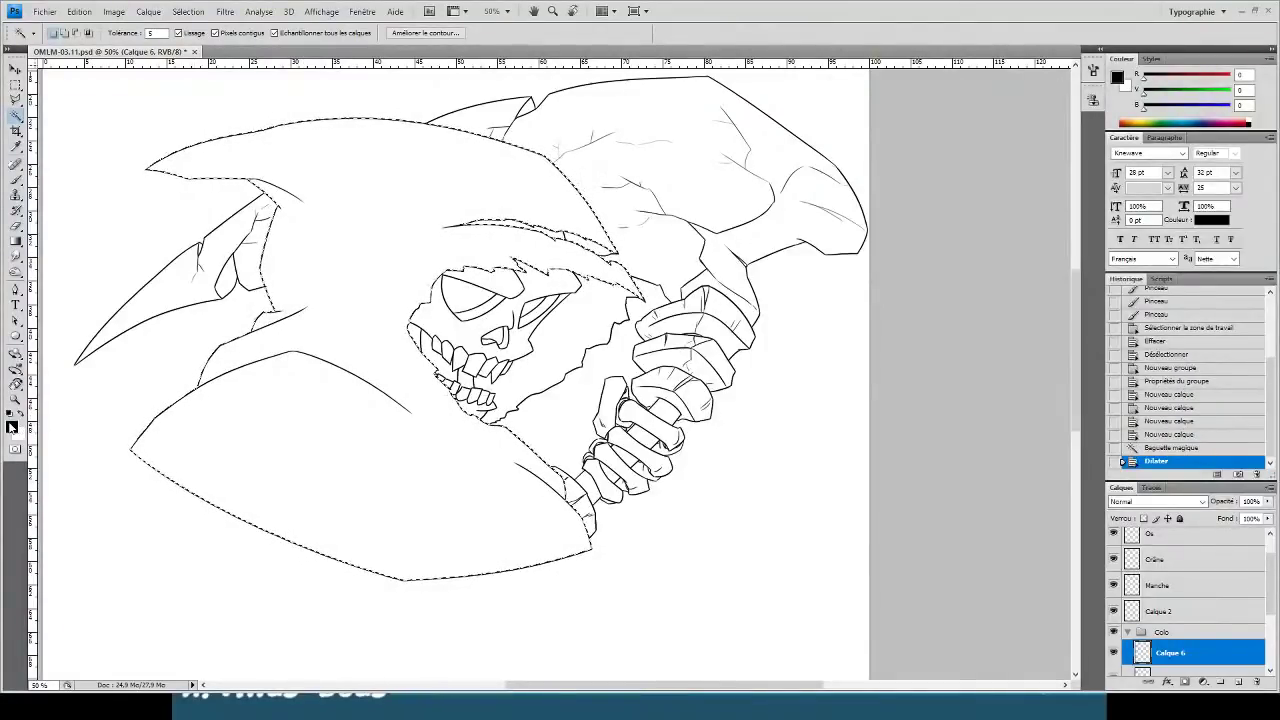
- Fill the selected hood and cloak on Calque 6 with dark grey-brown (RGB 53, 46, 46) and deselect
key(i)
click(10, 428)
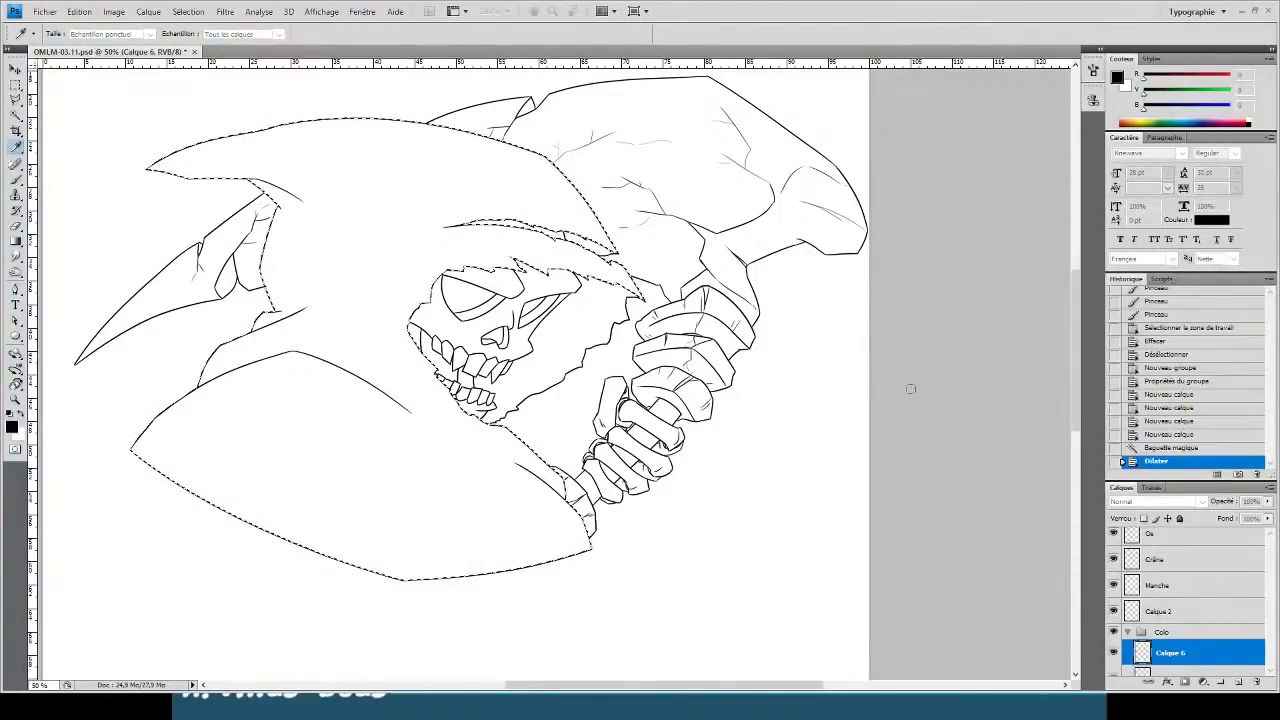
click(1056, 298)
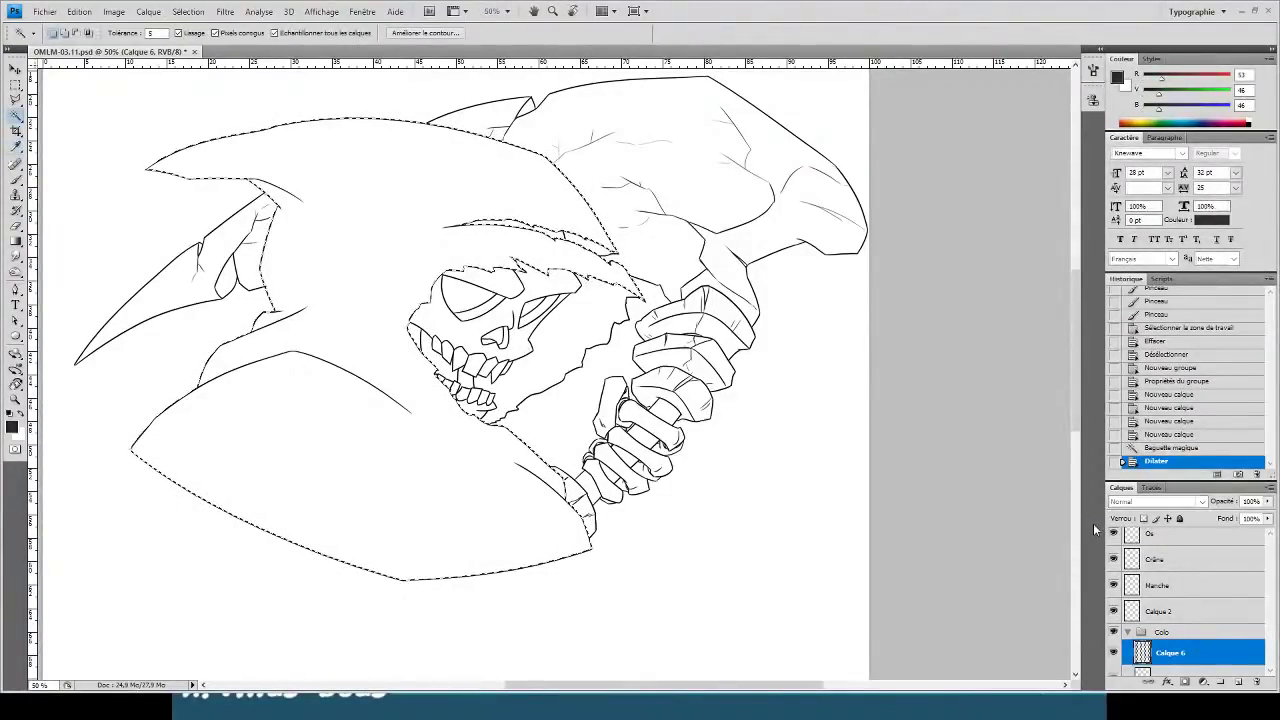
key(alt+BackSpace)
key(ctrl+d)
- Brush the dark fill colour into the unfilled corners along the hood's pointed tips and the cloak's shoulder edge
key(ctrl+plus)
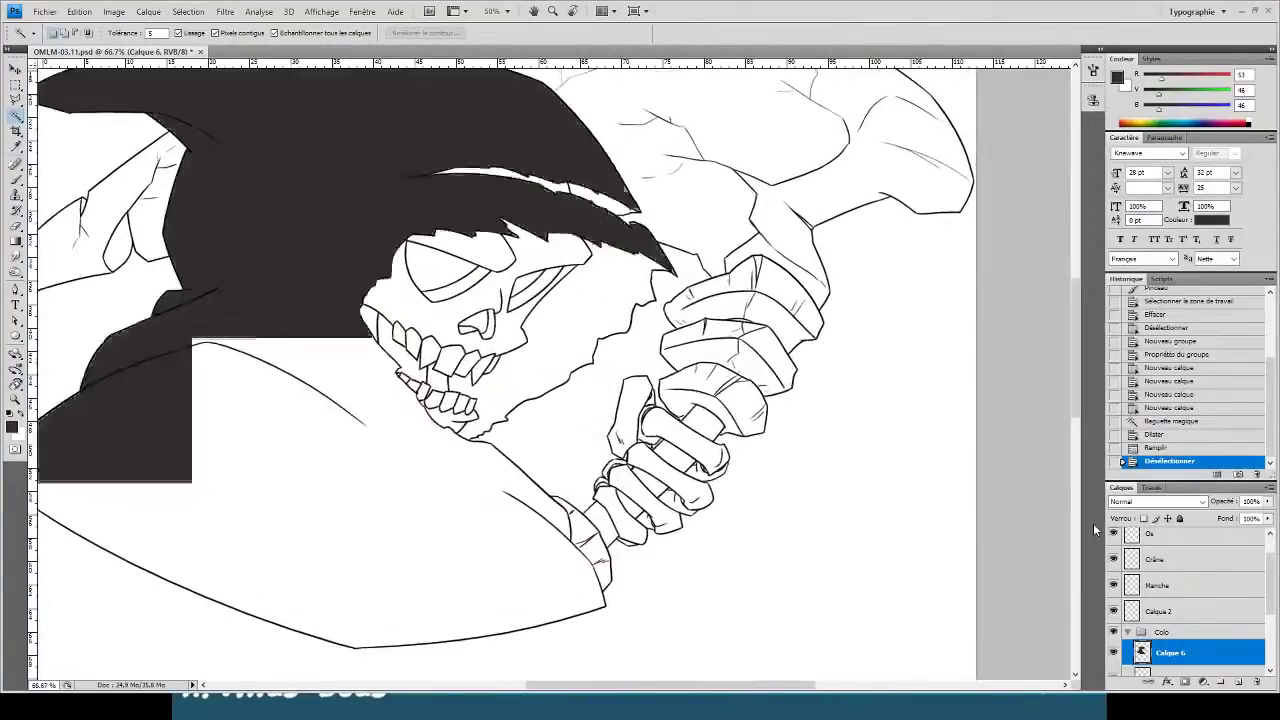
key(ctrl+plus)
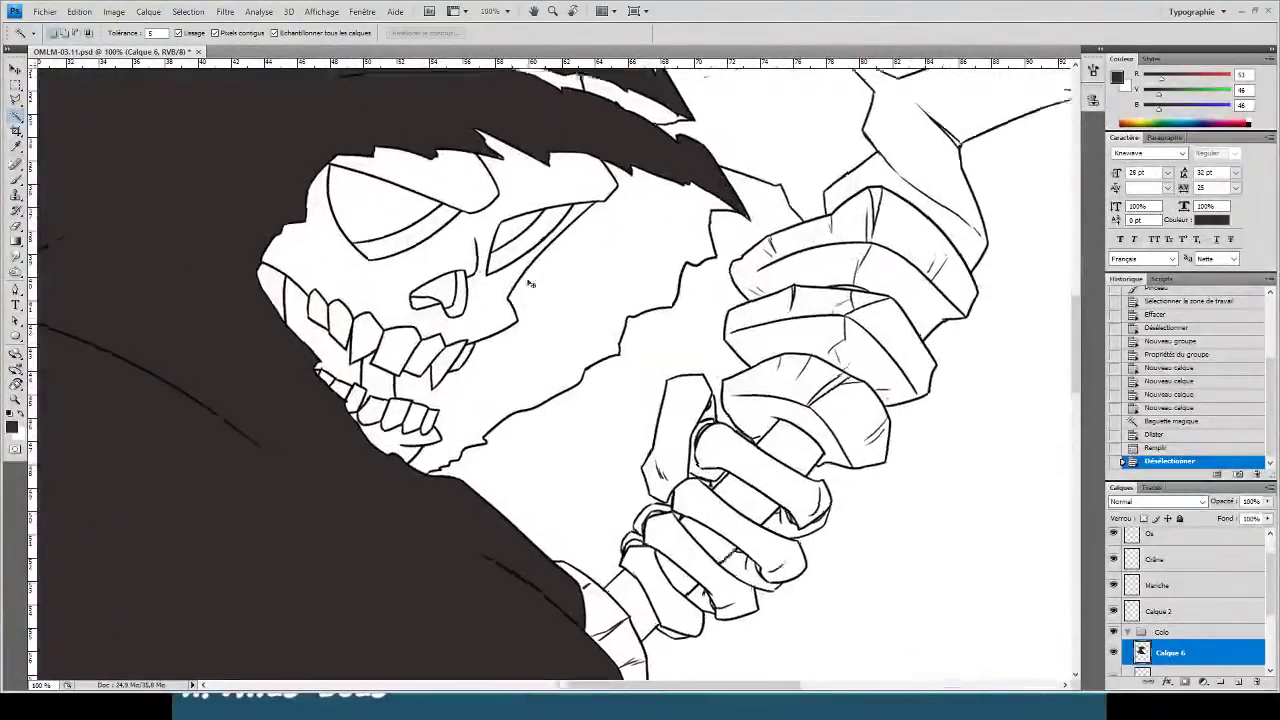
key(ctrl+plus)
key(b)
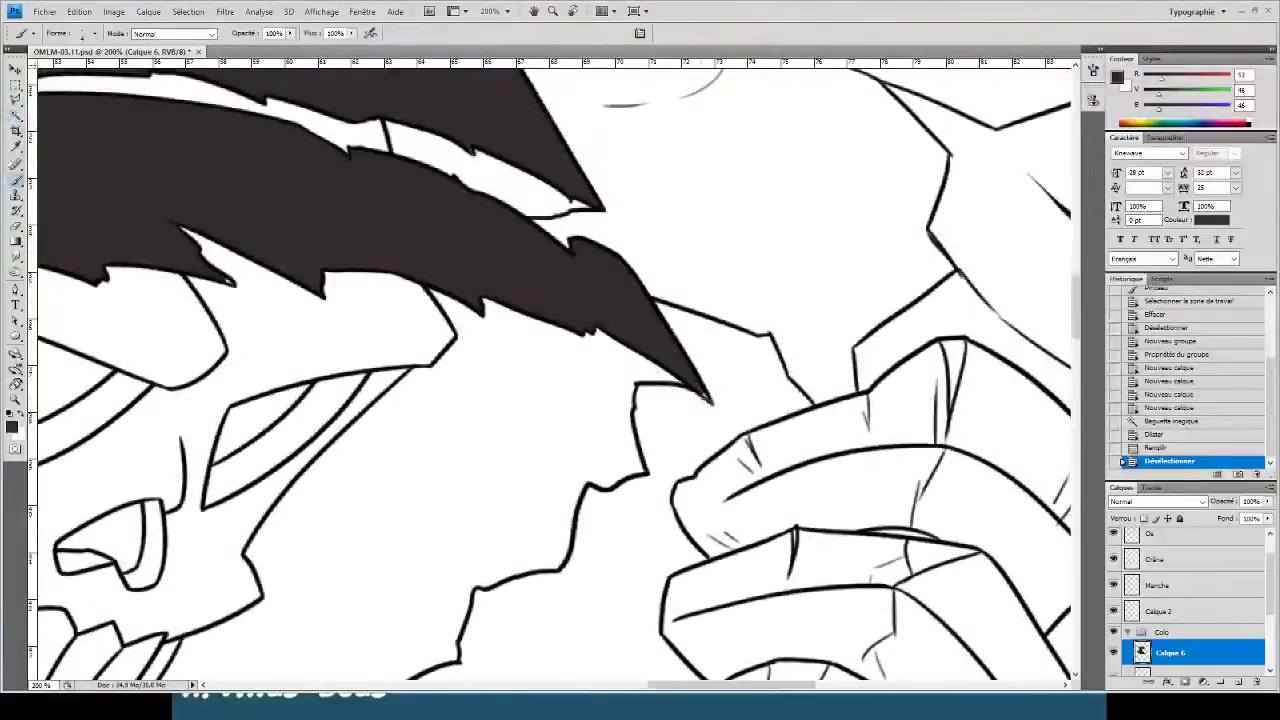
drag(683, 368, 709, 399)
drag(660, 347, 711, 404)
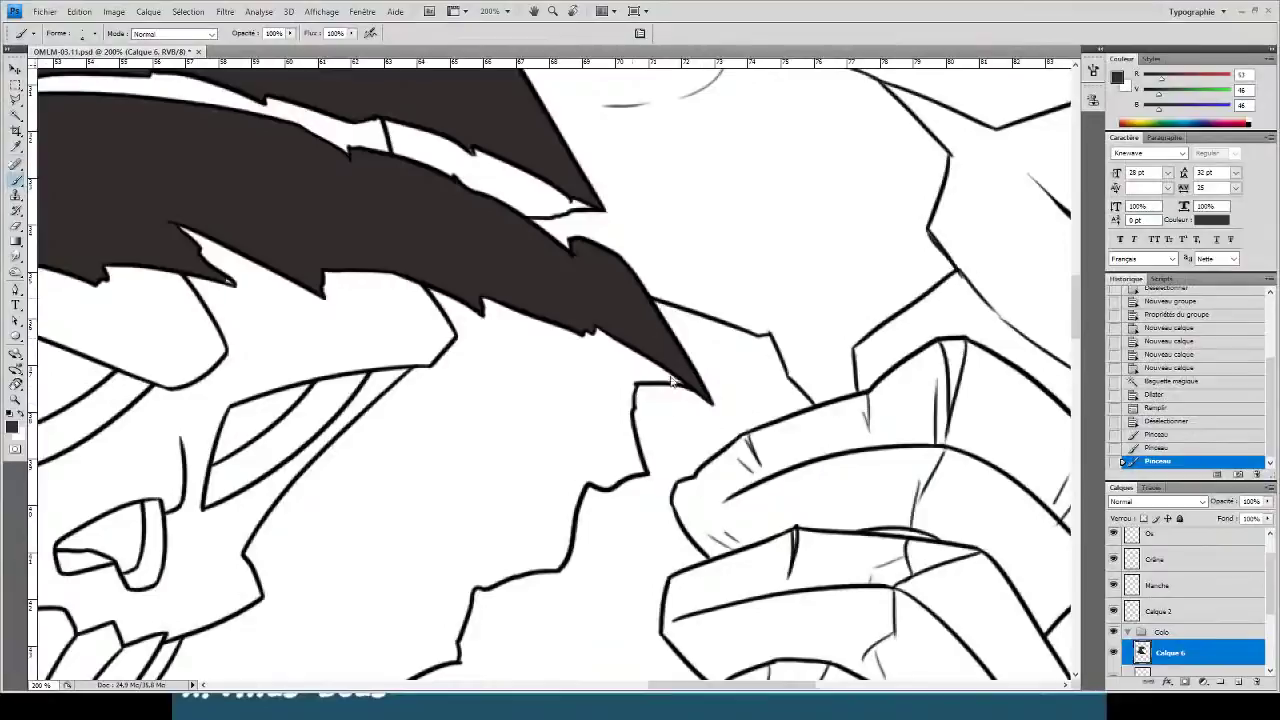
drag(396, 214, 634, 509)
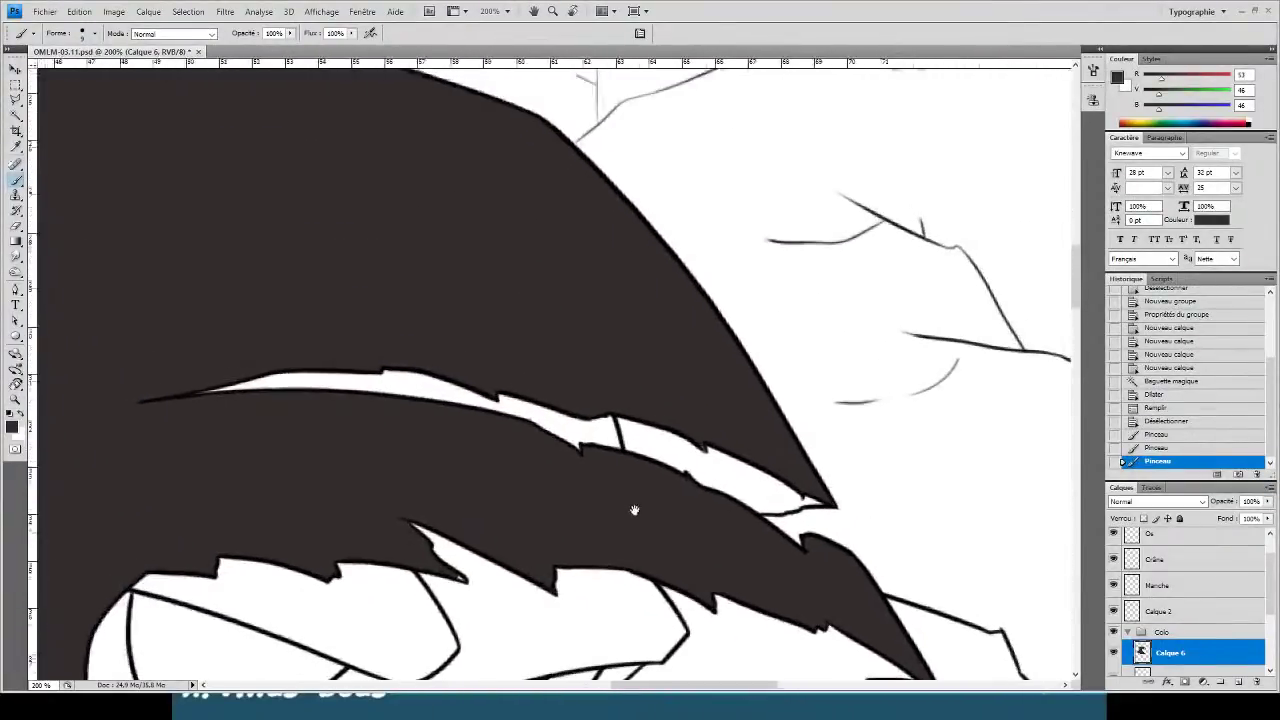
drag(349, 247, 792, 531)
drag(105, 404, 860, 222)
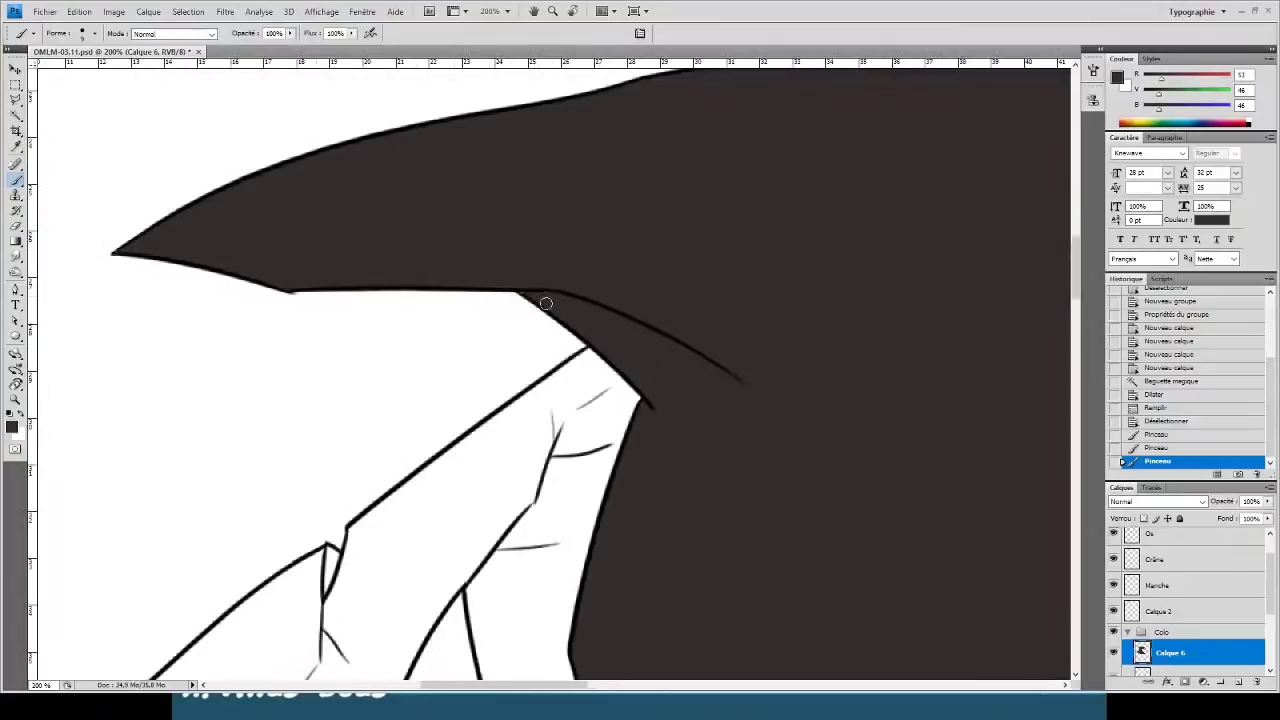
mouse_move(546, 303)
mouse_down()
mouse_move(515, 280)
mouse_move(528, 292)
mouse_up()
drag(545, 600, 485, 170)
drag(580, 433, 608, 298)
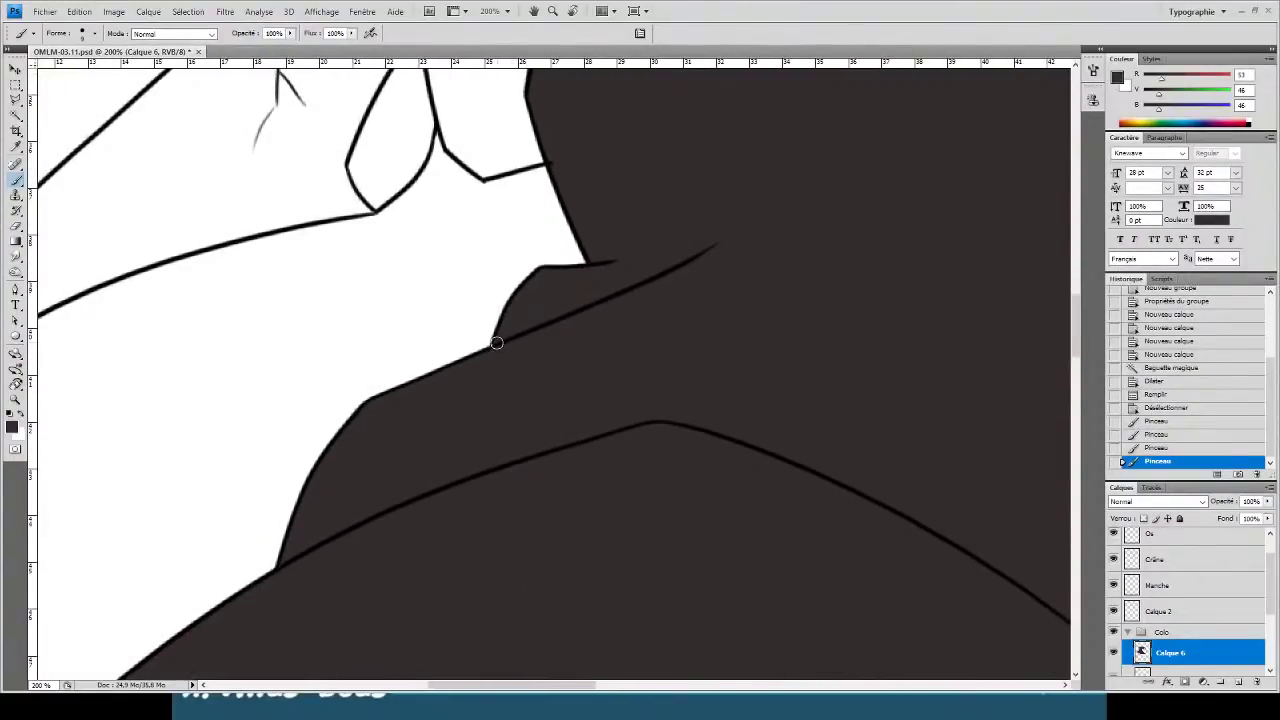
click(497, 342)
mouse_move(466, 431)
mouse_down()
mouse_move(400, 357)
mouse_move(460, 233)
mouse_move(460, 269)
mouse_move(386, 223)
mouse_move(209, 163)
mouse_move(322, 288)
mouse_move(194, 396)
mouse_up()
drag(464, 236, 217, 429)
key(ctrl+minus)
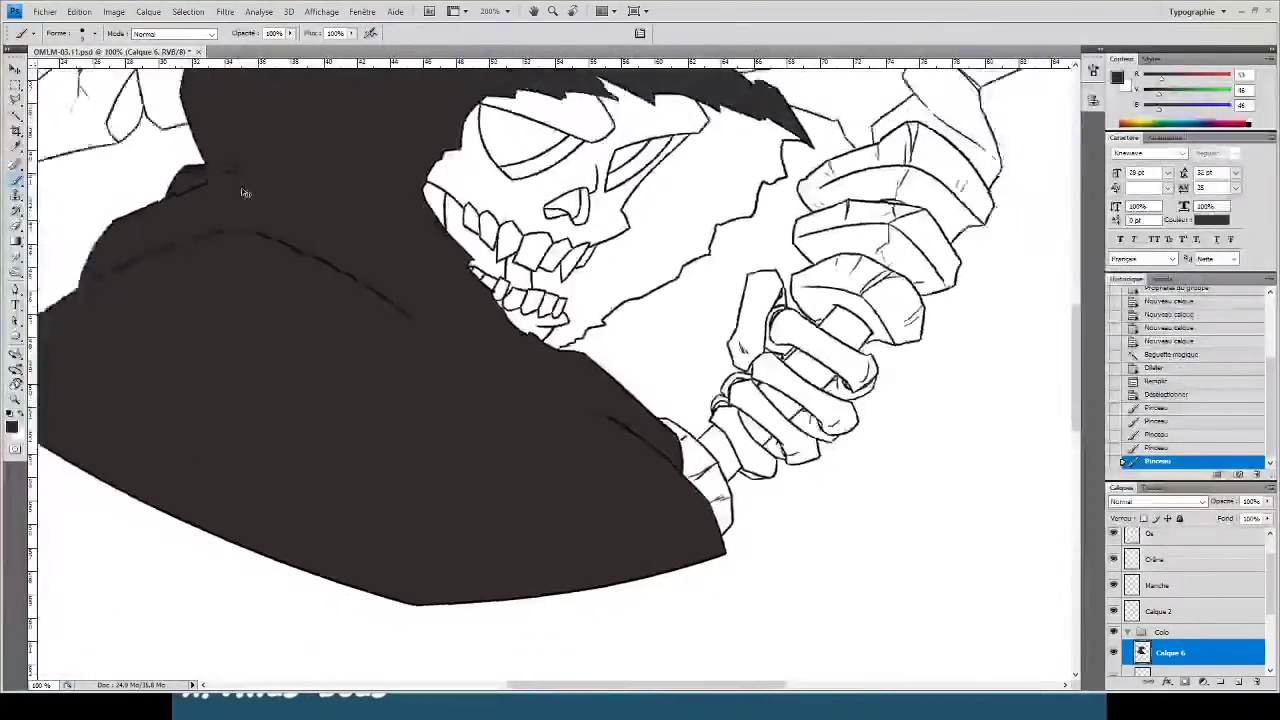
scroll(241, 193, down, 2)
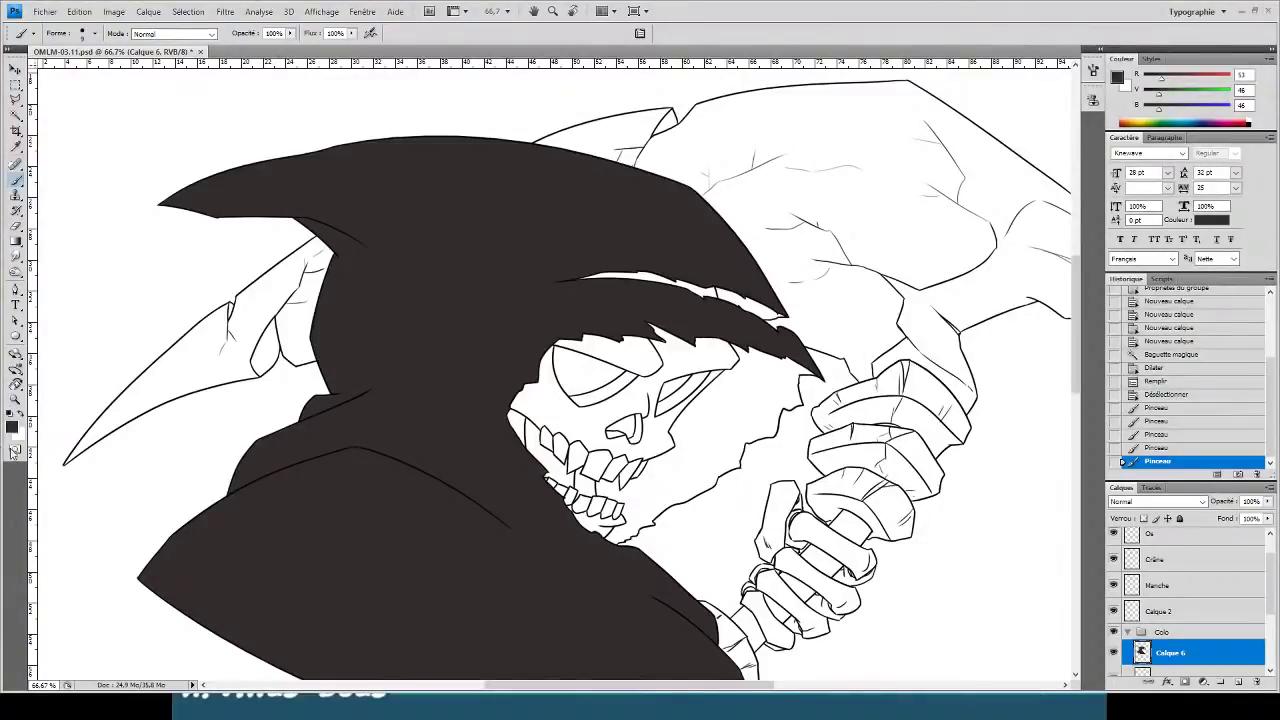
- Choose a darker shade (RGB 36, 27, 27), add a layer above Calque 6 and load the hood fill as a selection
key(i)
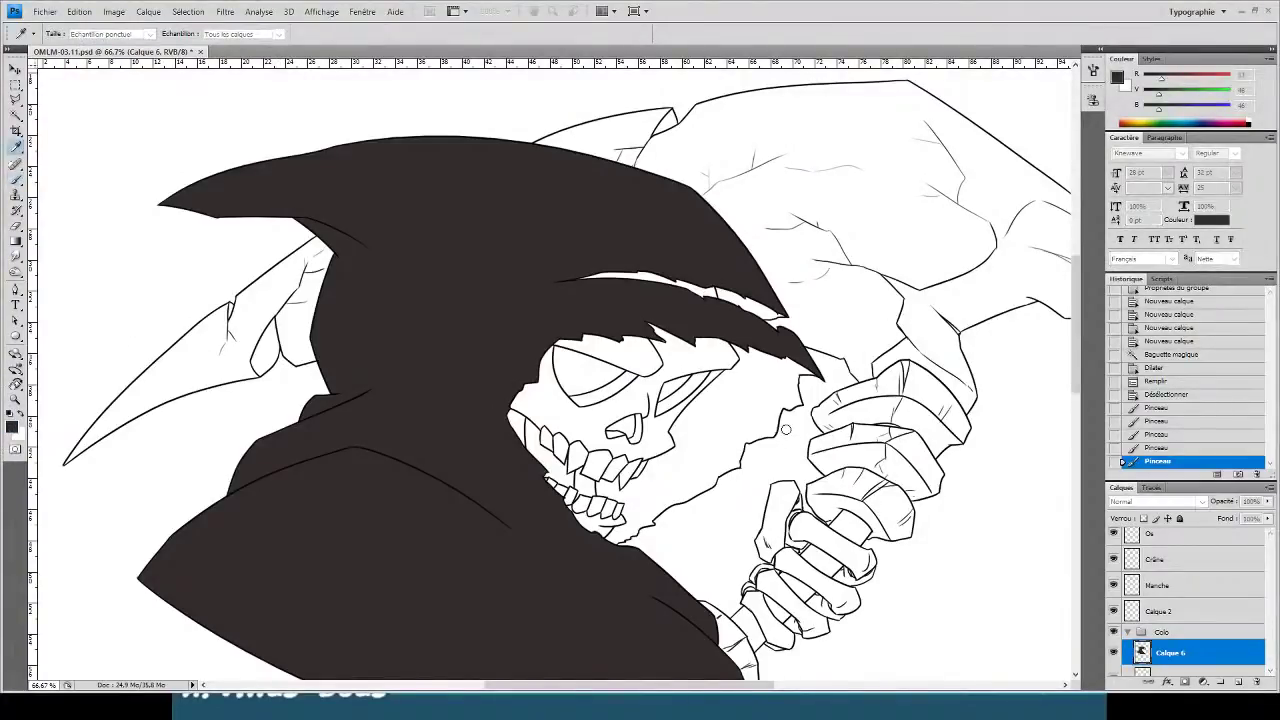
key(b)
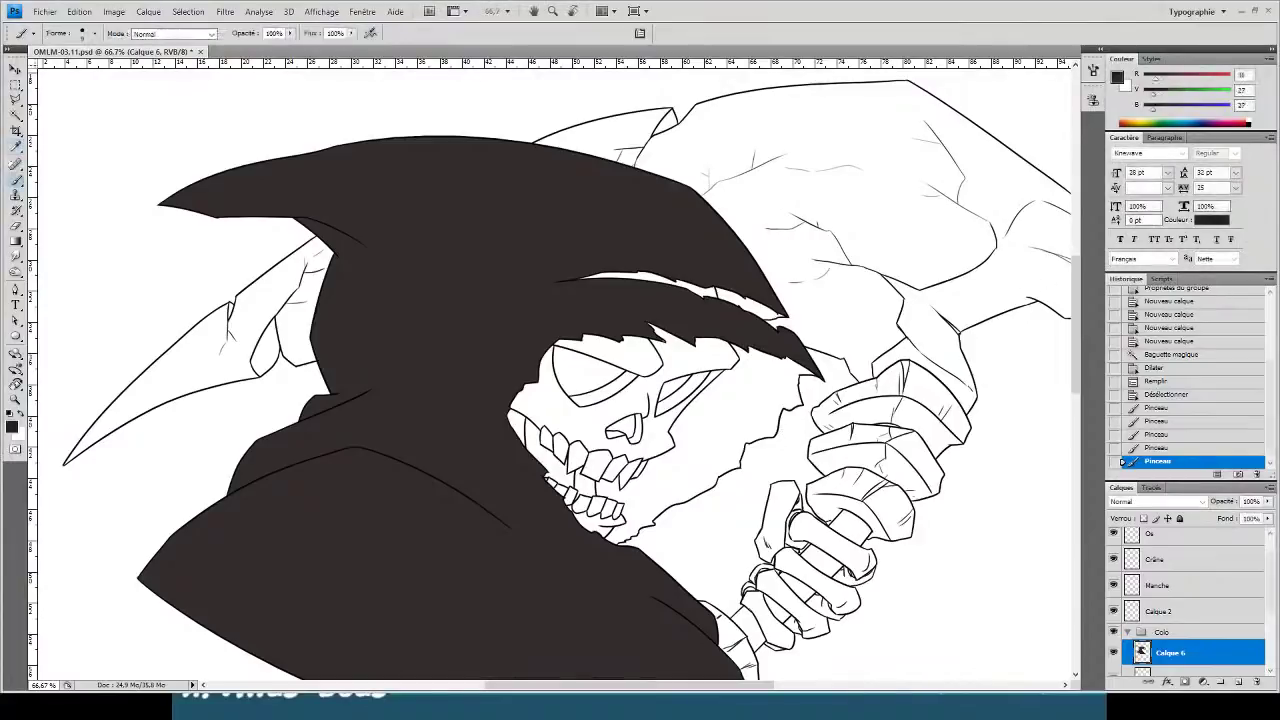
click(1238, 682)
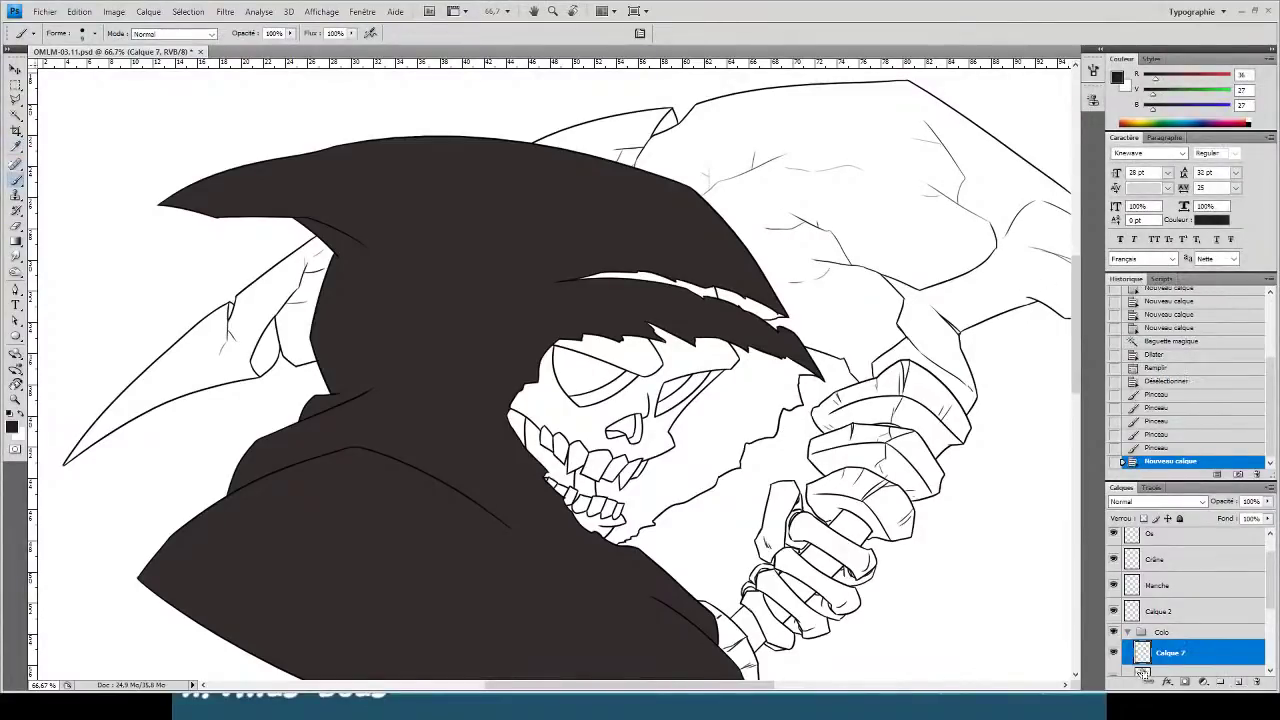
key(ctrl+shift+d)
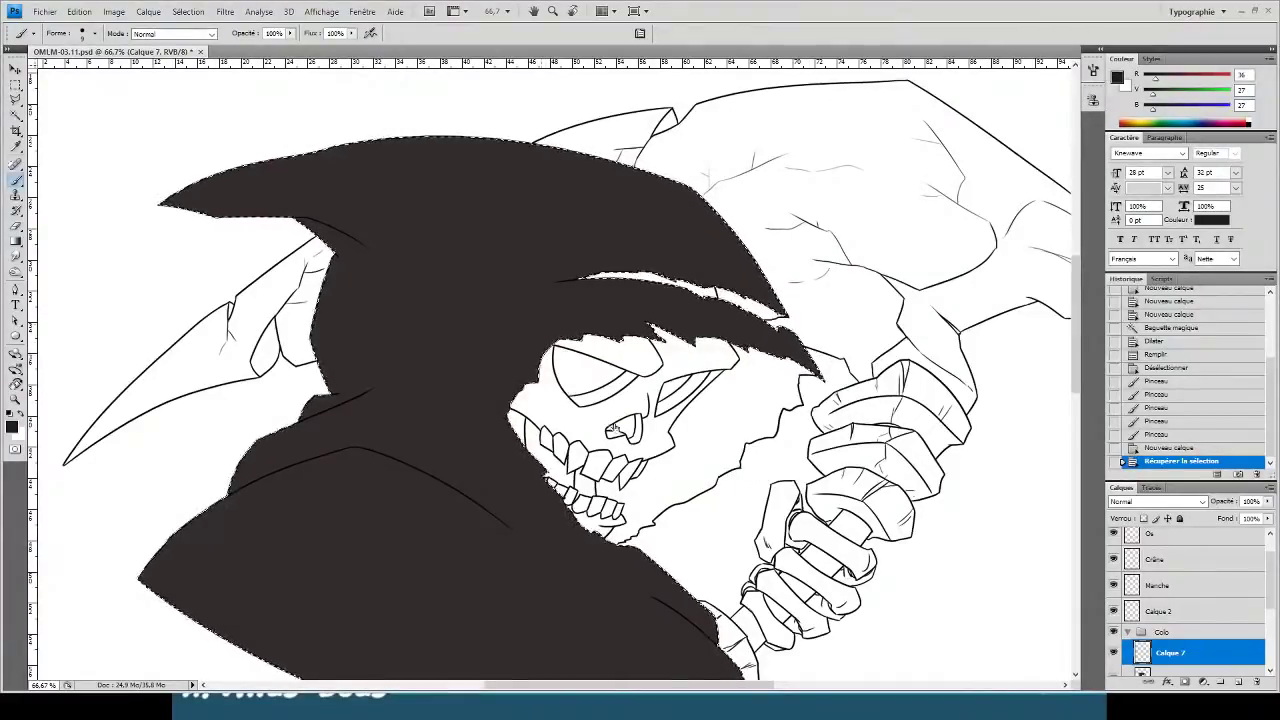
- Draw the shadow boundary line across the hood, from its rear tip down to the face opening
key(ctrl+plus)
drag(503, 273, 650, 452)
key(r)
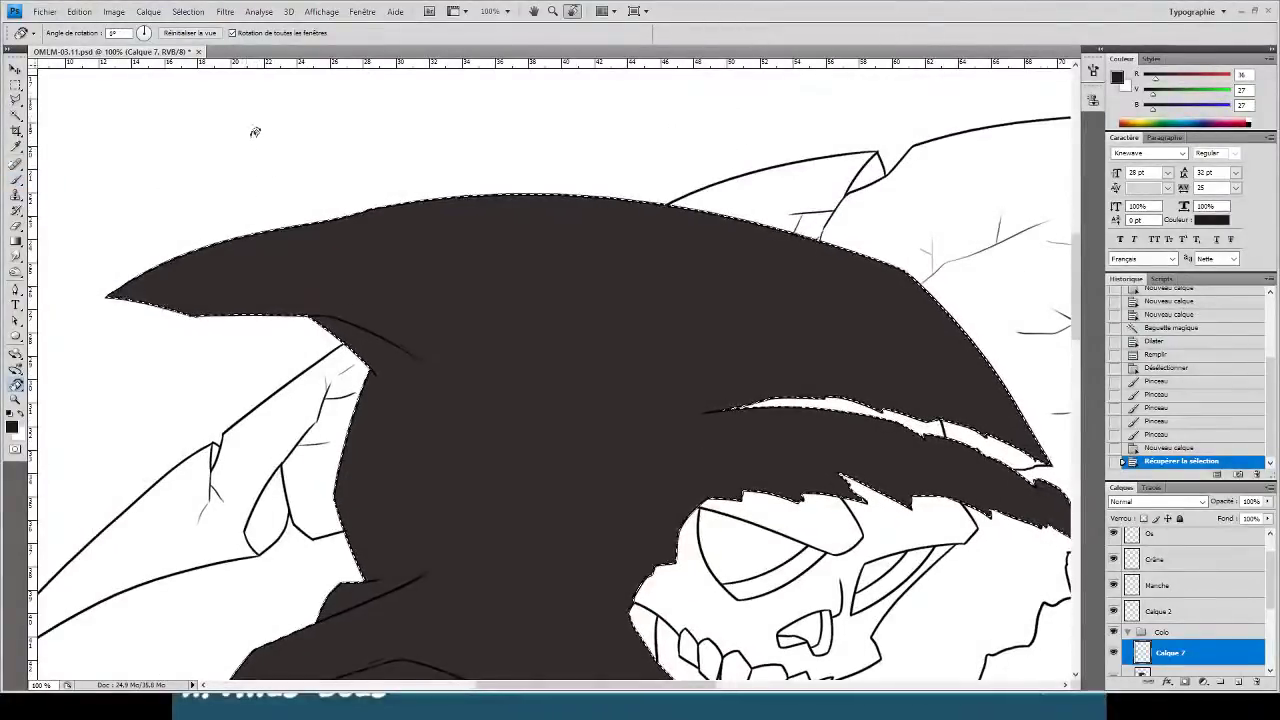
drag(251, 129, 308, 58)
key(b)
mouse_move(195, 163)
mouse_down()
mouse_move(395, 208)
mouse_move(607, 348)
mouse_move(617, 558)
mouse_up()
key(space)
mouse_move(543, 490)
mouse_down()
mouse_move(523, 257)
mouse_move(543, 163)
mouse_move(631, 206)
mouse_move(583, 283)
mouse_up()
- Draw the shadow boundary line on the cloak, from below the jaw down to the bottom hem near the wrist
key(ctrl+minus)
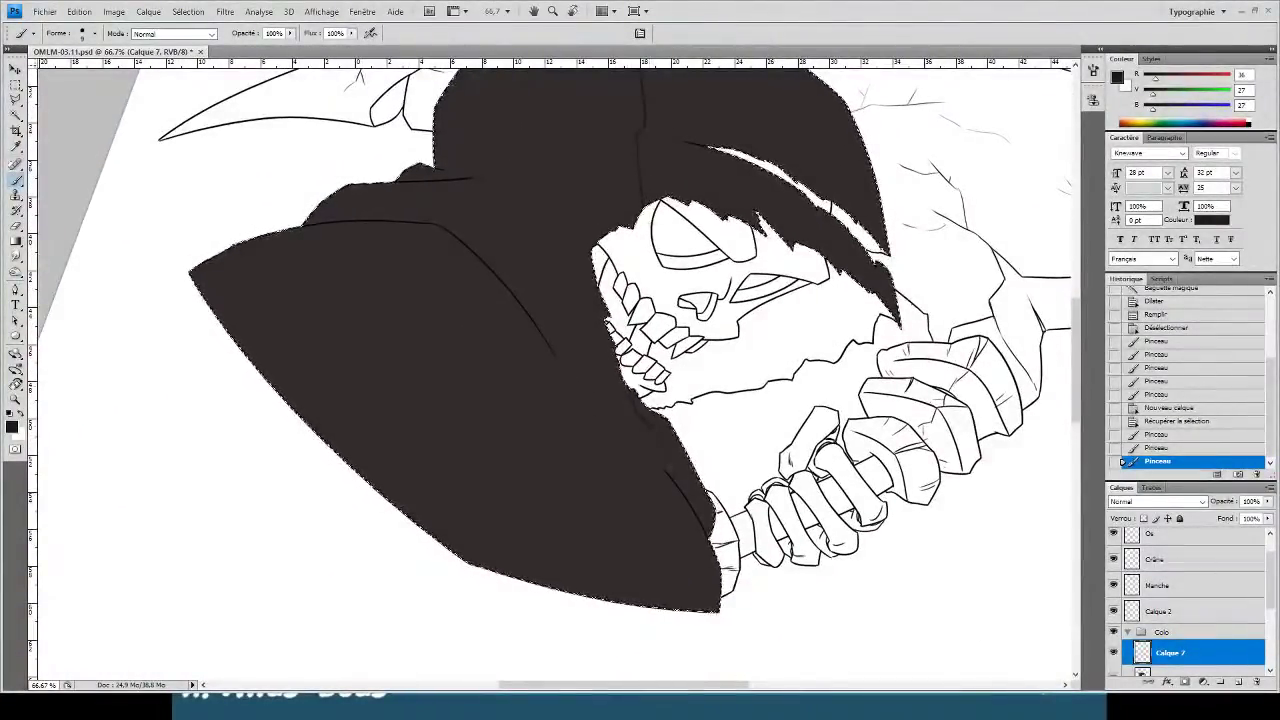
mouse_move(634, 394)
mouse_down()
mouse_move(684, 492)
mouse_move(644, 598)
mouse_up()
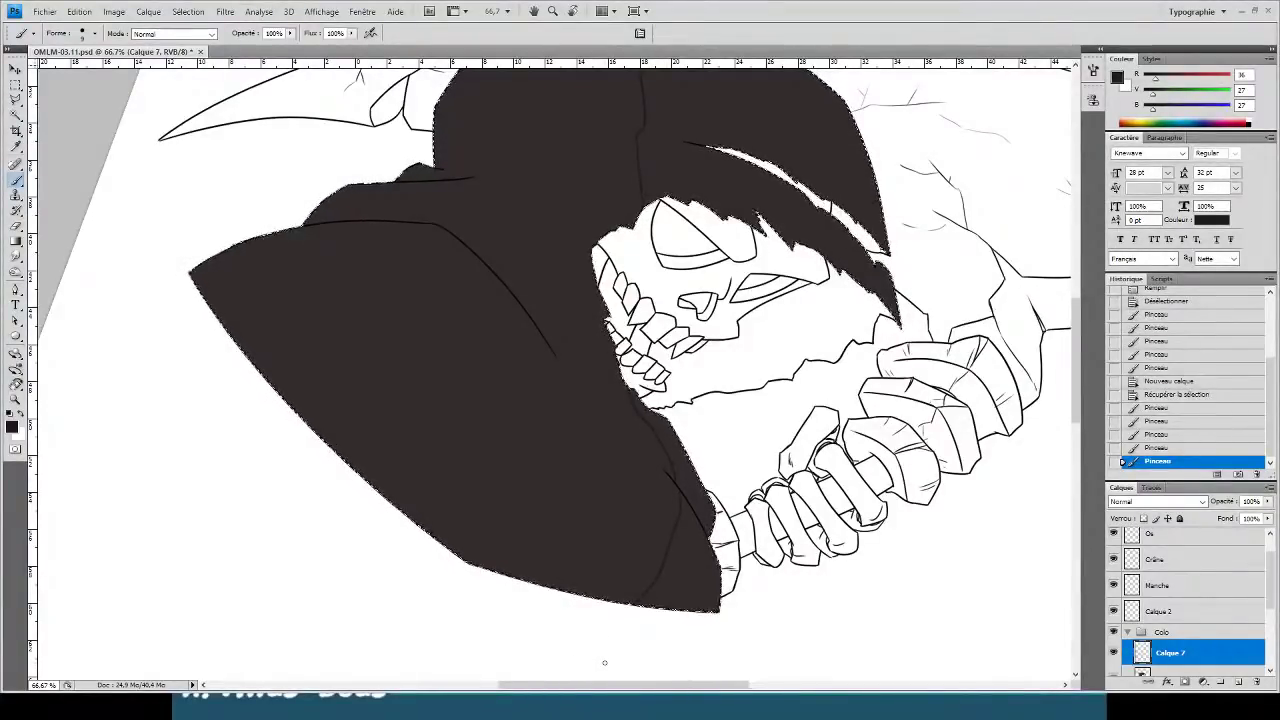
key(r)
click(190, 33)
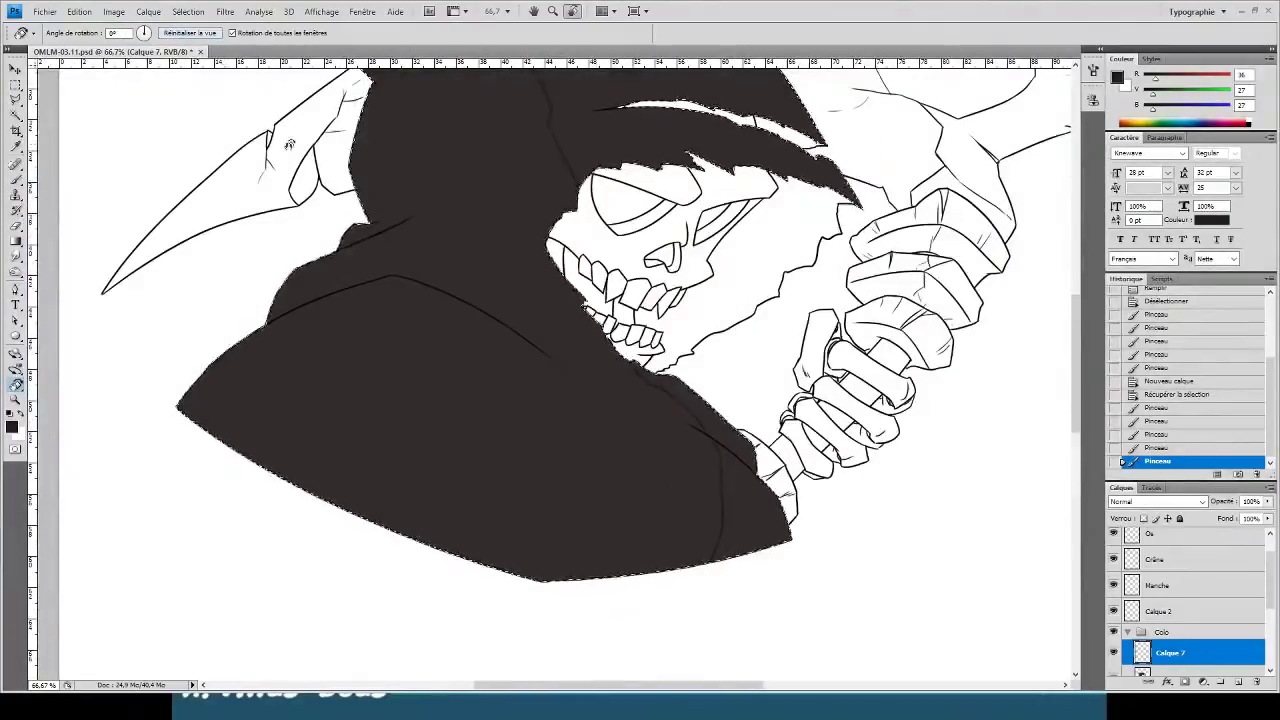
scroll(487, 221, up, 2)
key(w)
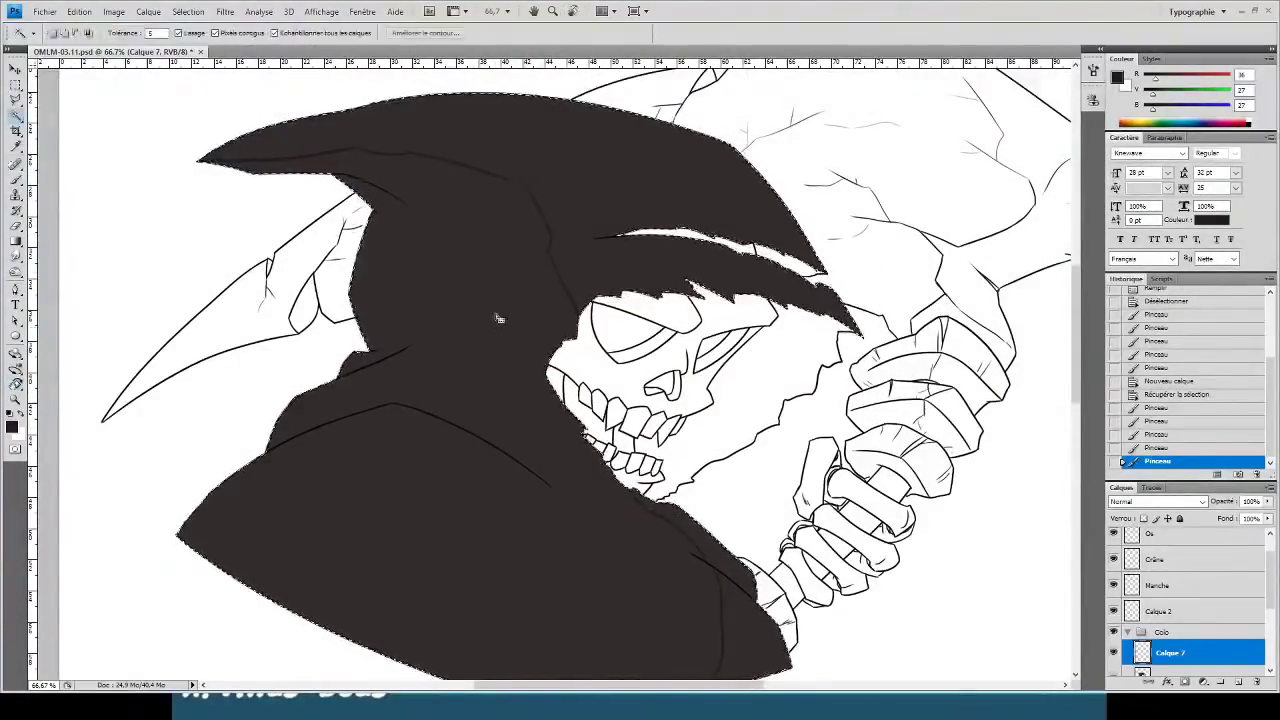
- Select the shadow side of the hood and cloak with the Magic Wand, expand the selection, fill it with the darker shade and deselect
key(ctrl+d)
click(474, 240)
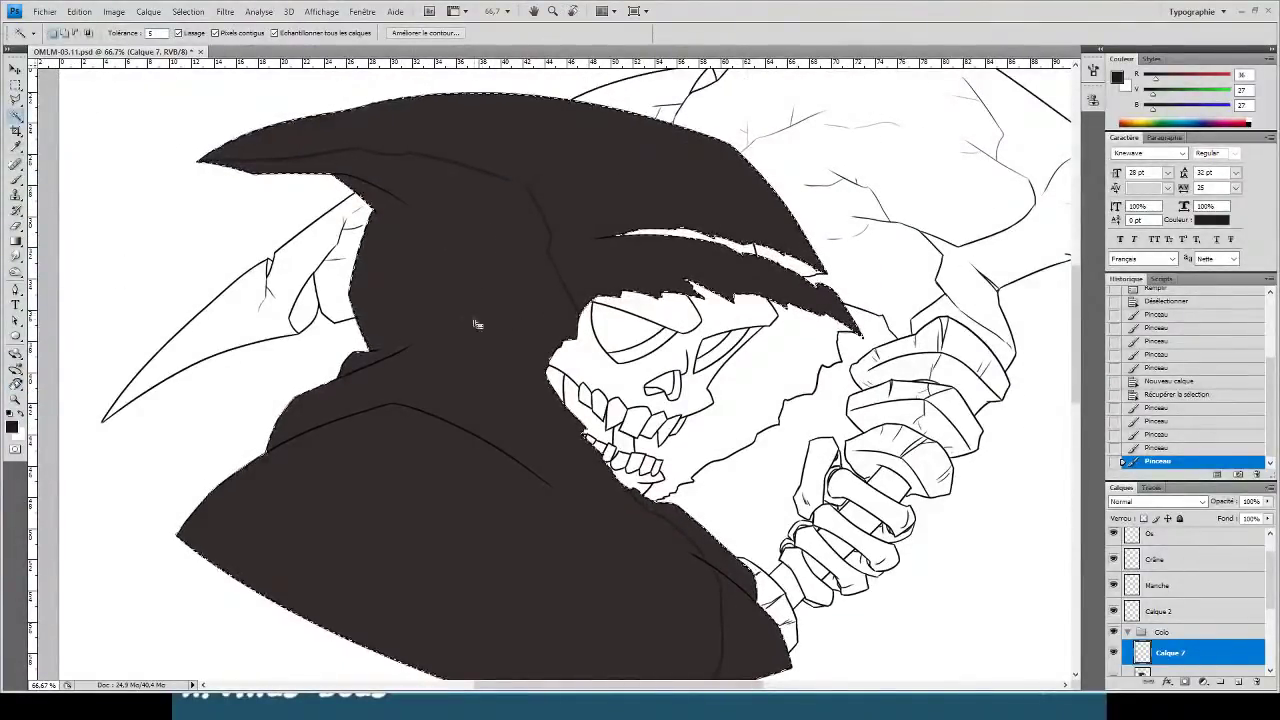
click(478, 319)
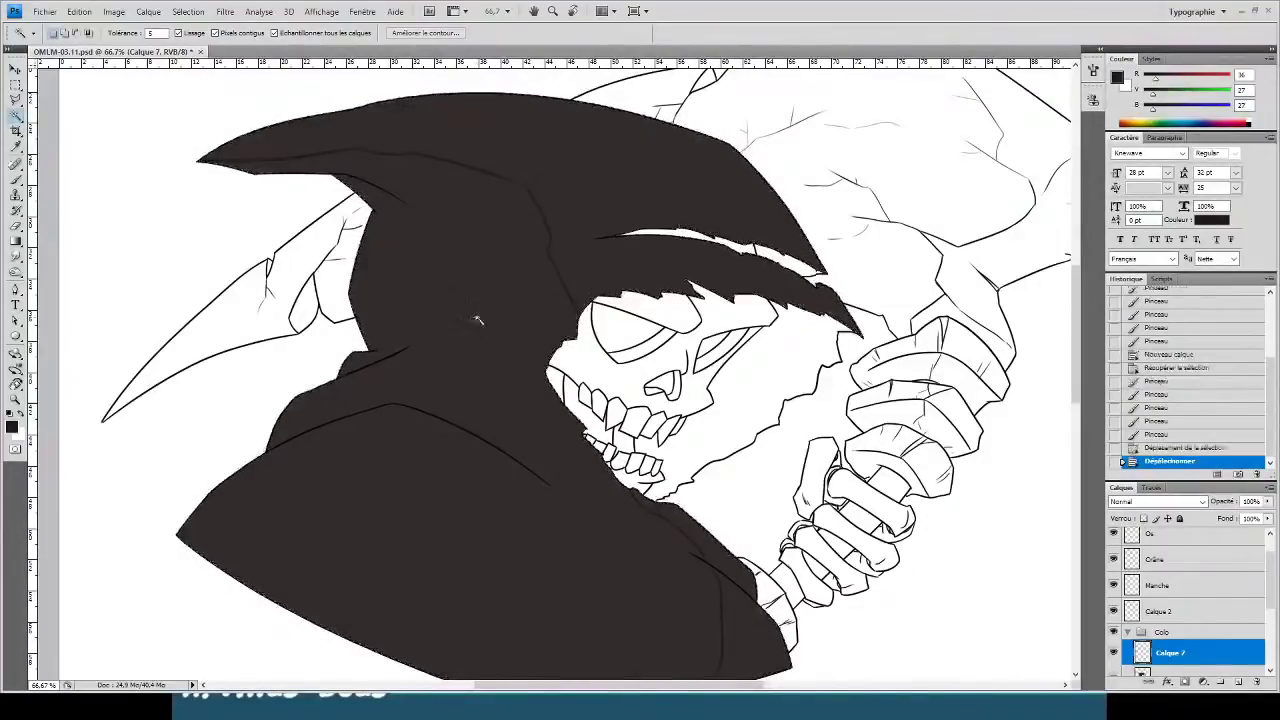
click(477, 317)
key(F2)
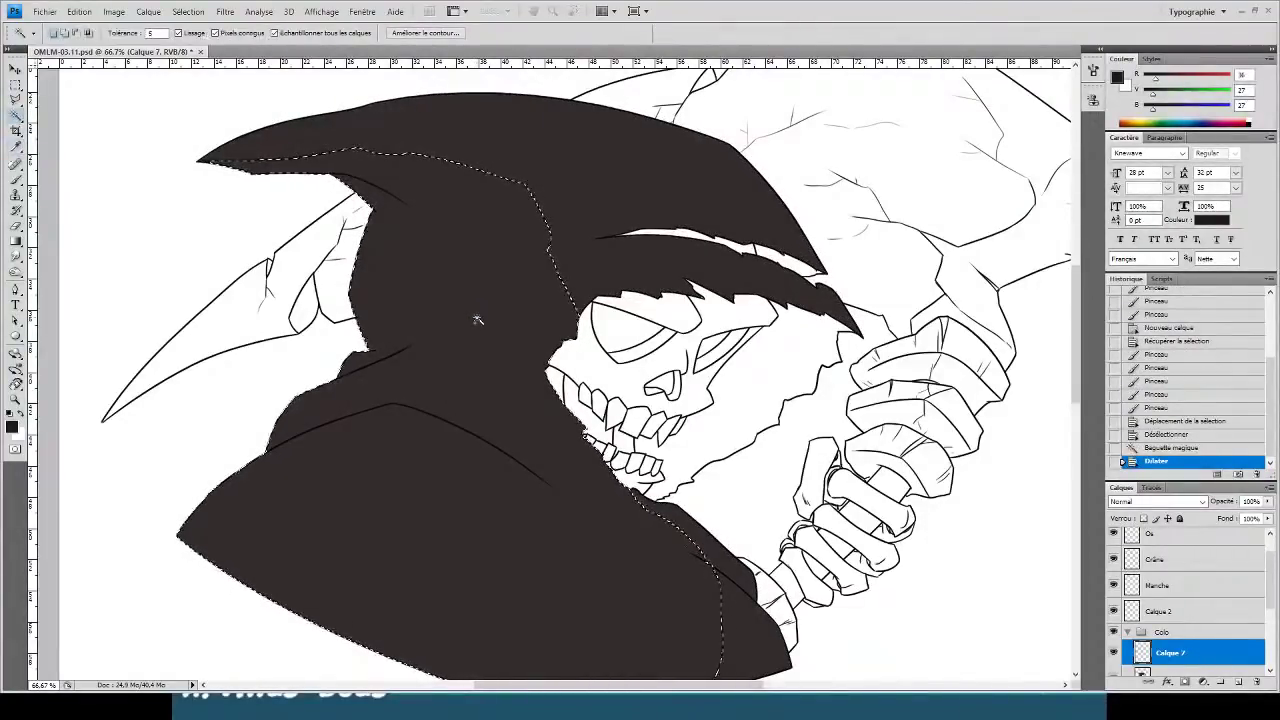
key(alt+BackSpace)
key(ctrl+d)
key(ctrl+minus)
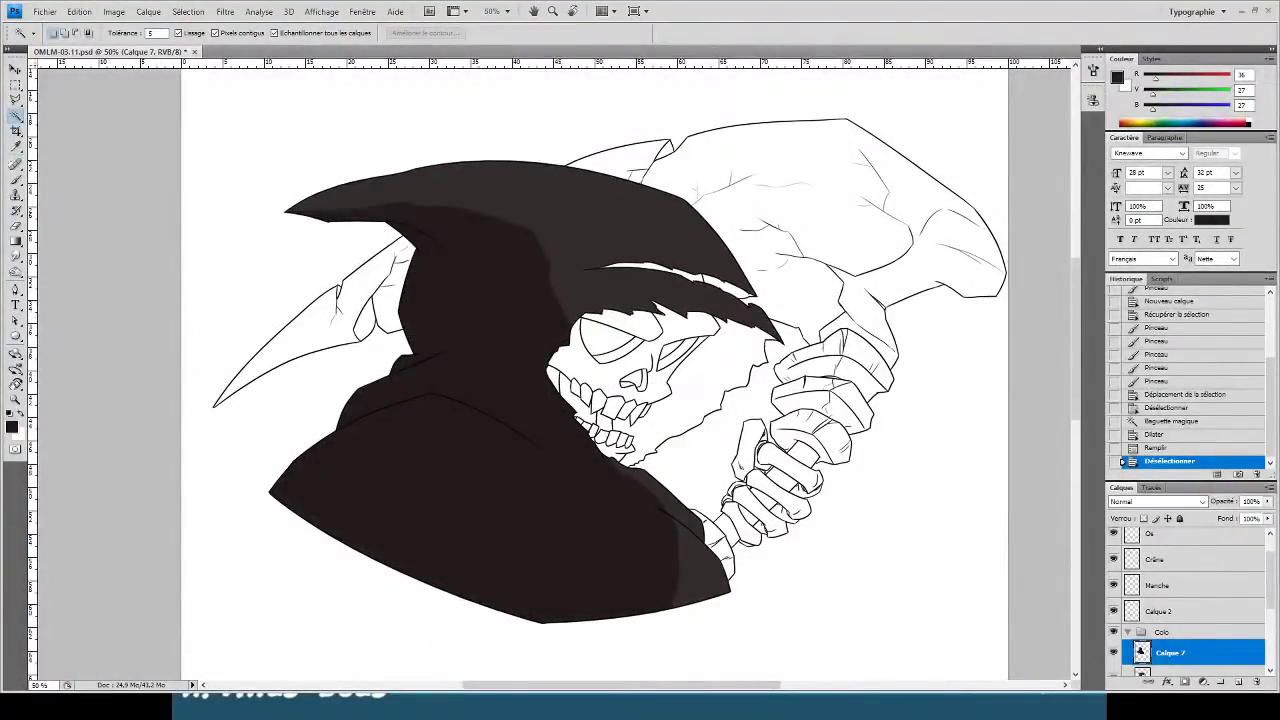
- Reload the hood and cloak selection and brush the dark shade along the shadow edge on the shoulder below the jaw
key(ctrl+plus)
key(ctrl+plus)
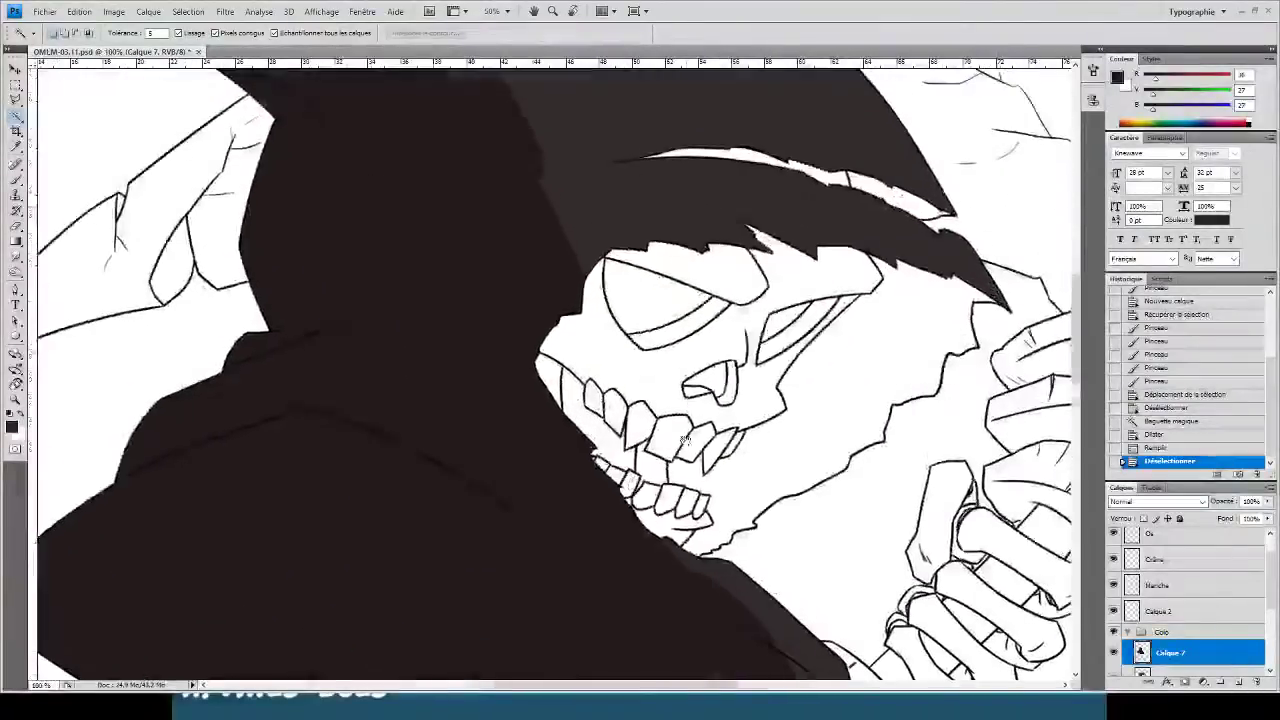
drag(780, 600, 550, 360)
key(ctrl+plus)
key(ctrl+shift+d)
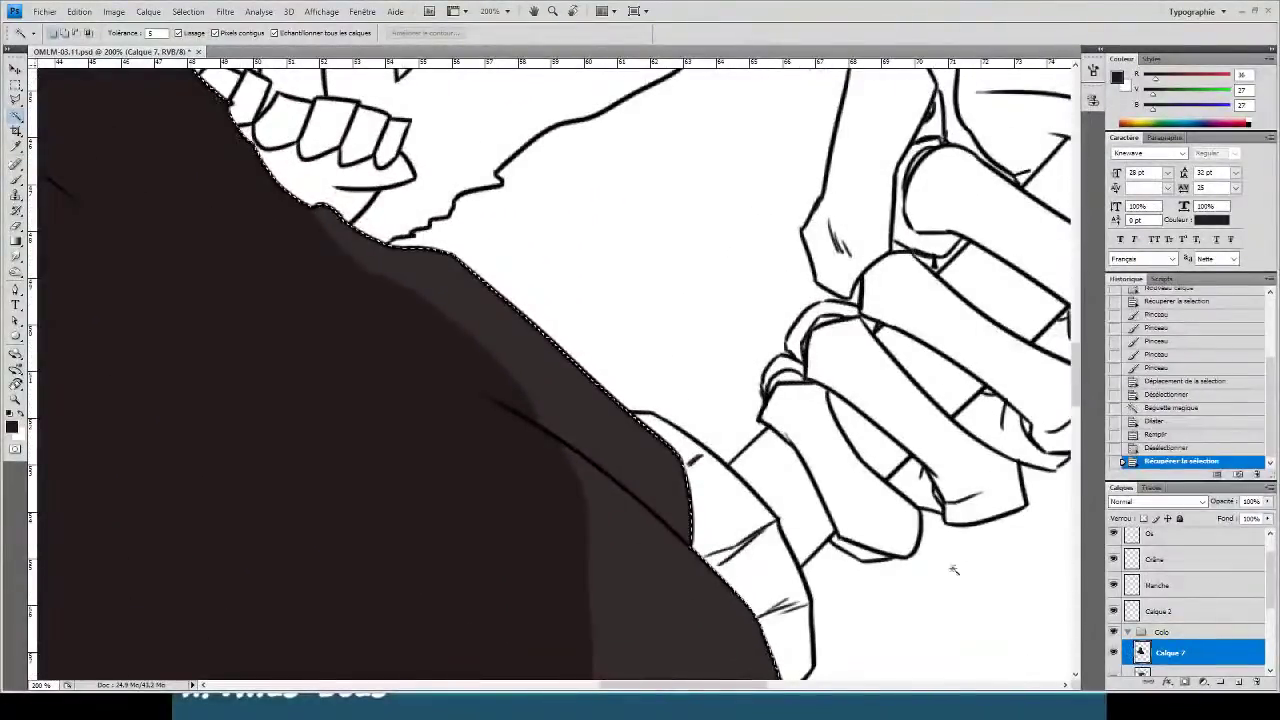
key(b)
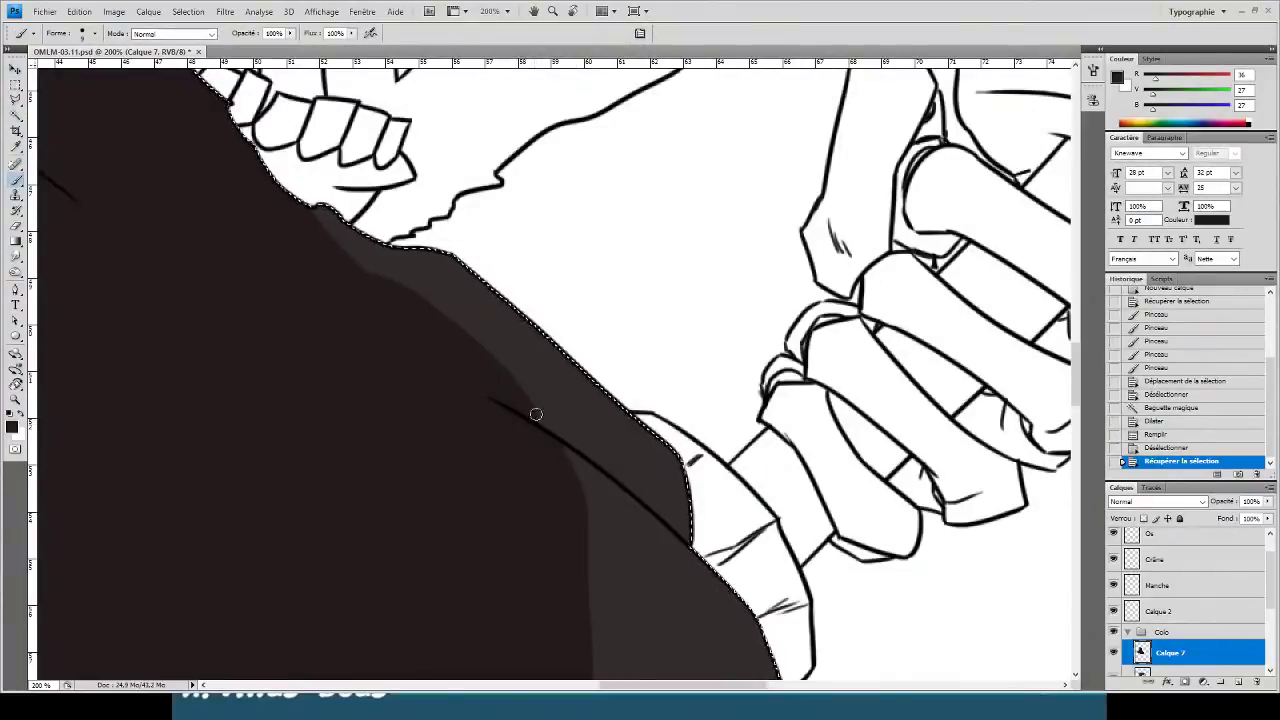
mouse_move(512, 305)
mouse_down()
mouse_move(518, 378)
mouse_move(502, 300)
mouse_up()
key(ctrl+z)
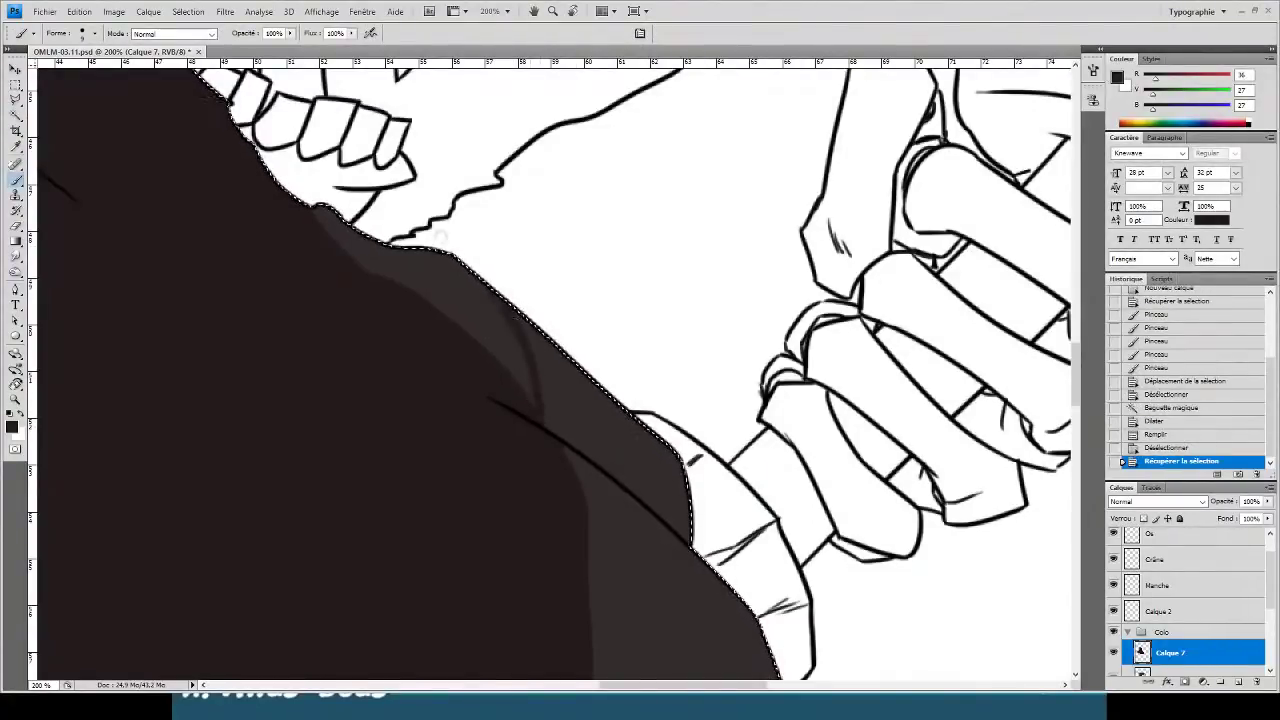
drag(508, 352, 477, 308)
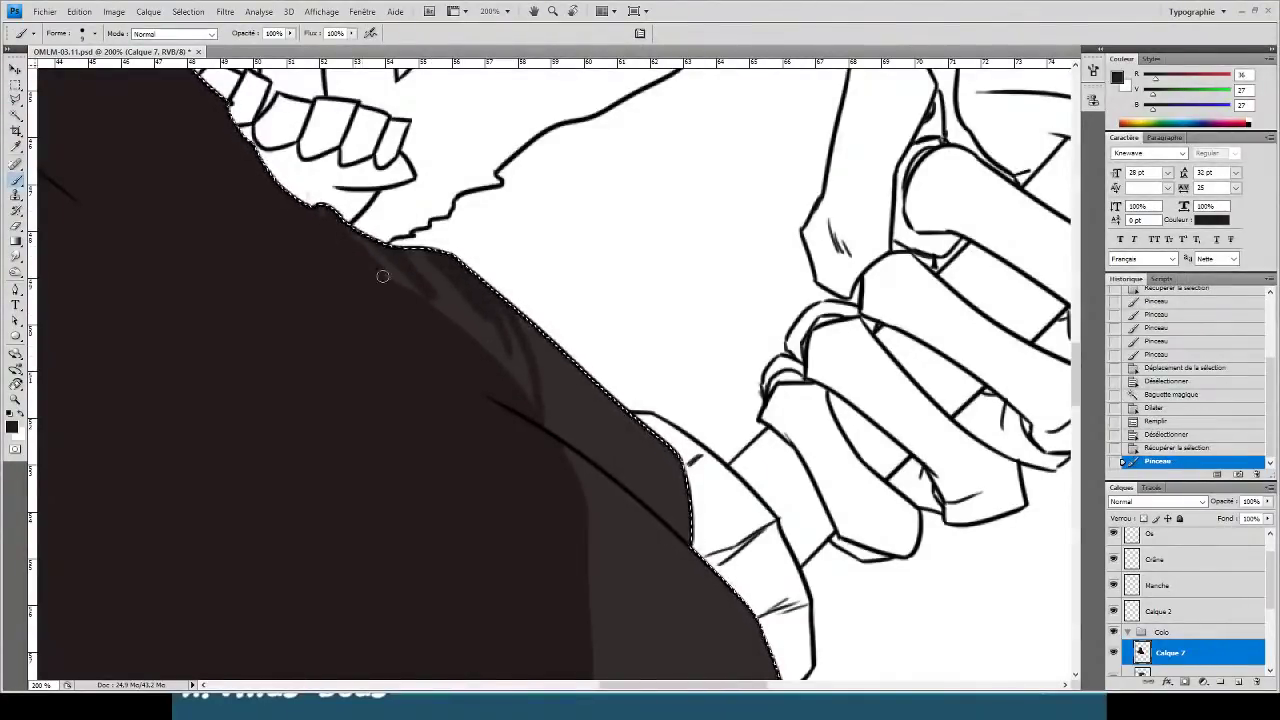
mouse_move(383, 276)
mouse_down()
mouse_move(421, 301)
mouse_move(396, 227)
mouse_move(438, 259)
mouse_move(443, 294)
mouse_move(502, 356)
mouse_move(494, 334)
mouse_move(520, 381)
mouse_move(467, 271)
mouse_move(497, 391)
mouse_up()
- Set the foreground colour to RGB 24, 22, 22, lock Calque 7's transparent pixels and refill its shadow shape
key(ctrl+minus)
key(ctrl+minus)
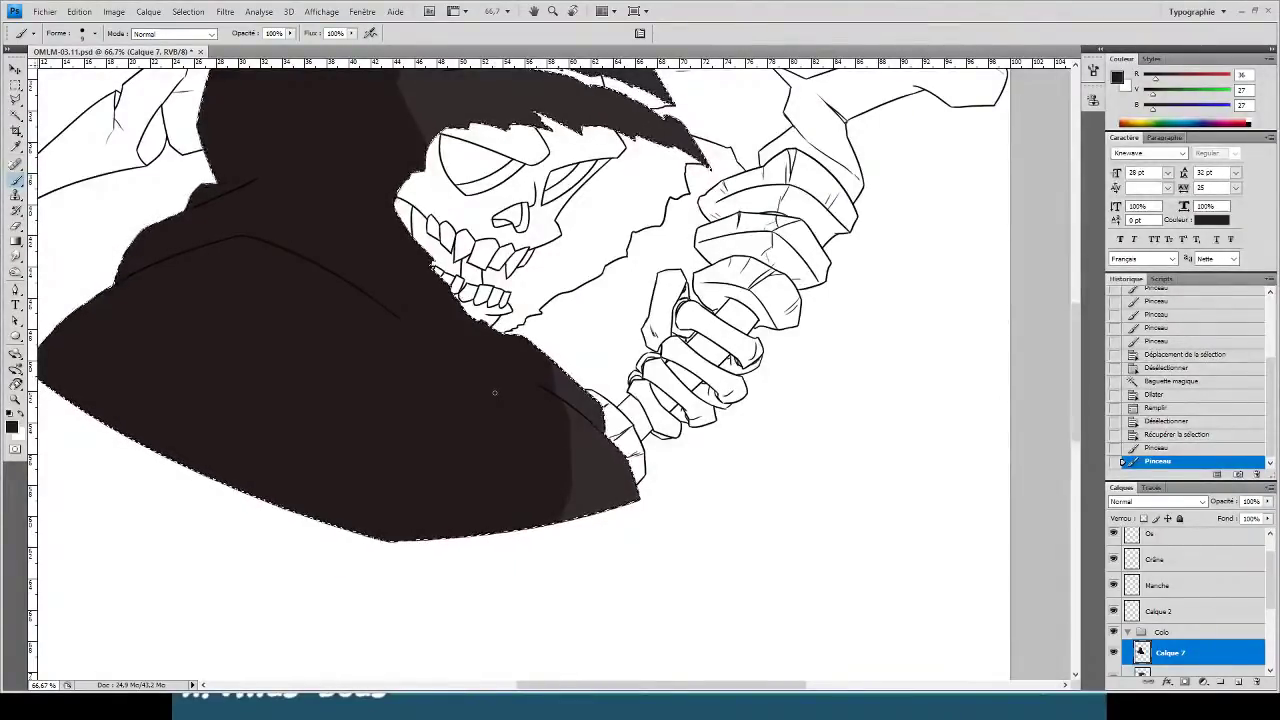
key(ctrl+minus)
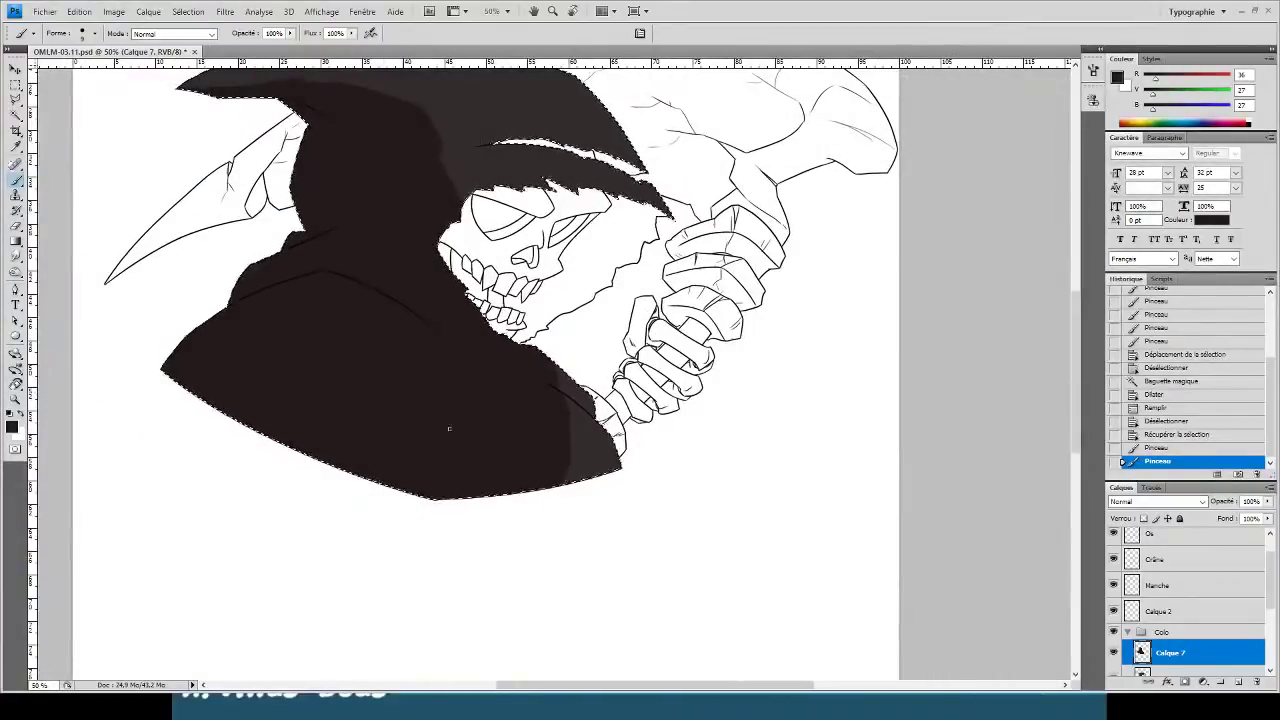
click(12, 427)
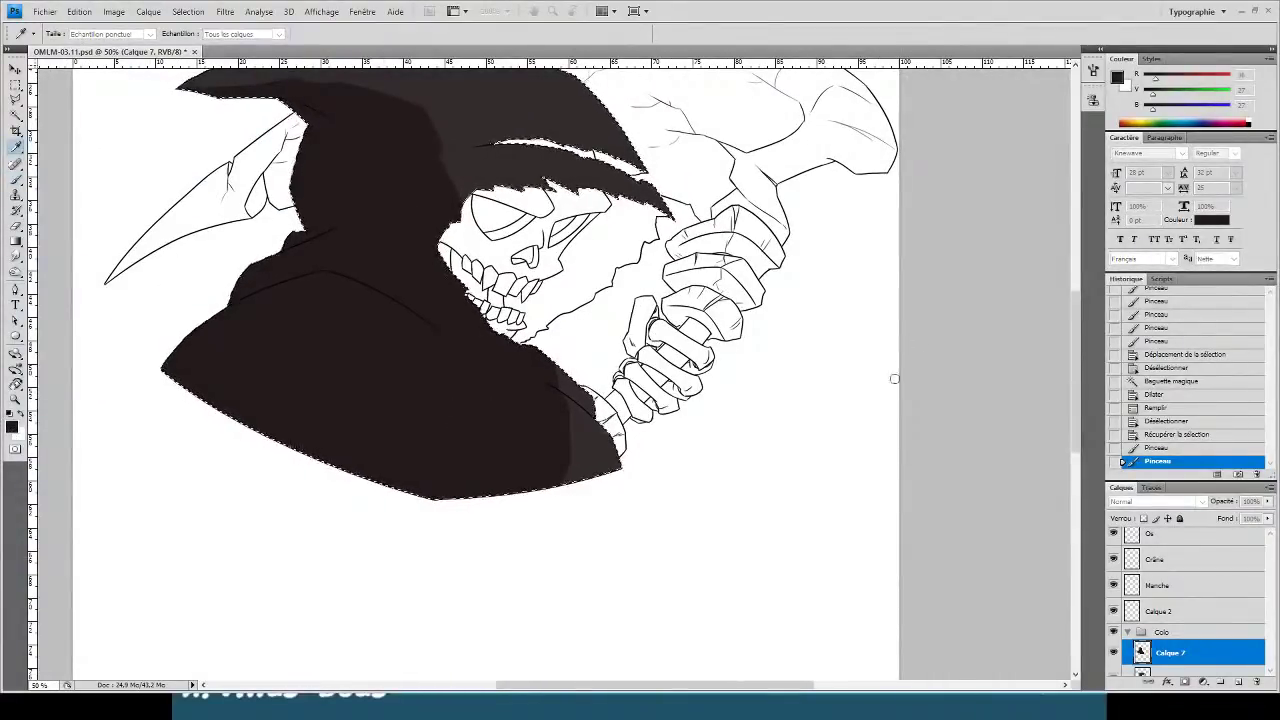
click(1029, 287)
click(1143, 520)
key(alt+BackSpace)
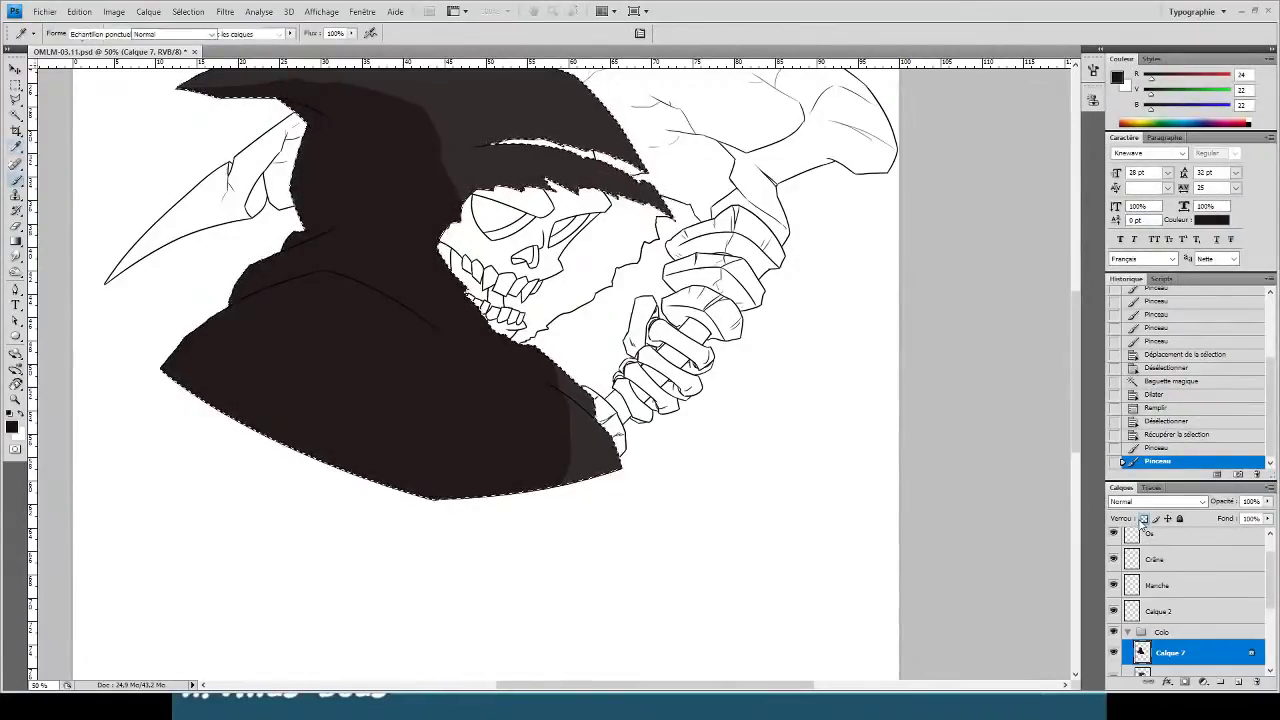
key(ctrl+minus)
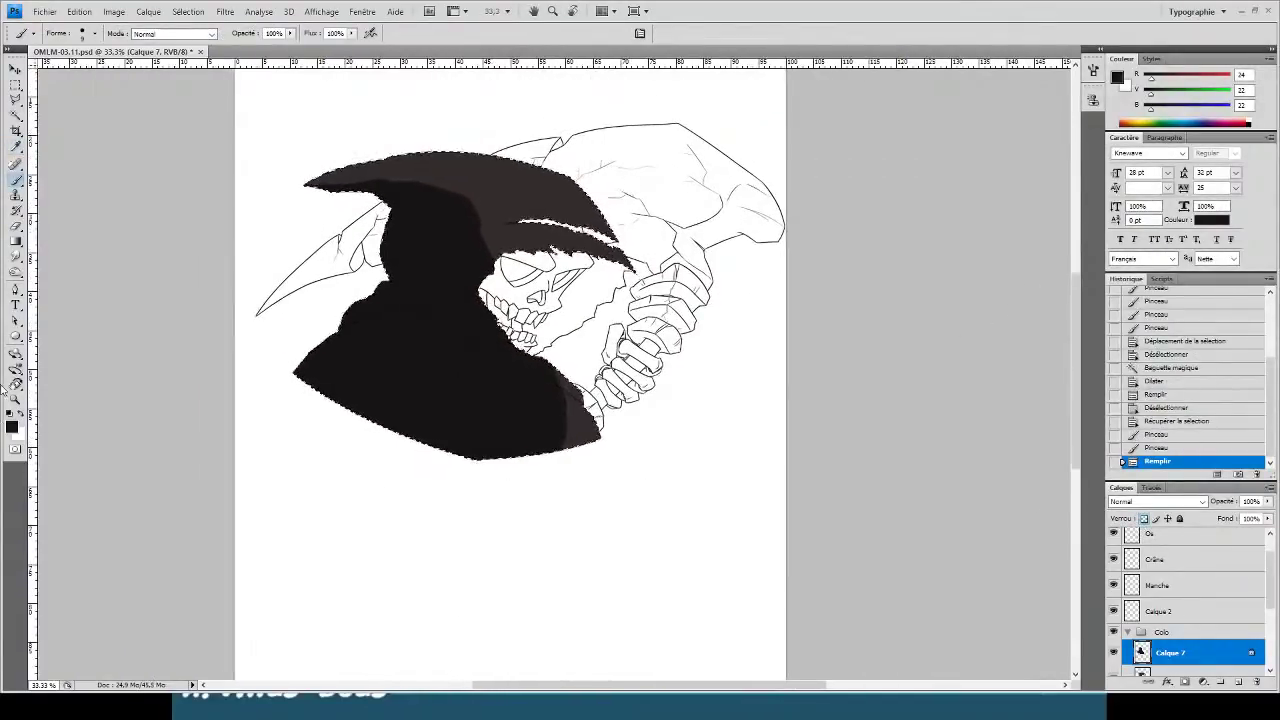
- Set the foreground colour to RGB 43, 42, 42, lock Calque 6's transparent pixels, refill its base tone and deselect
key(i)
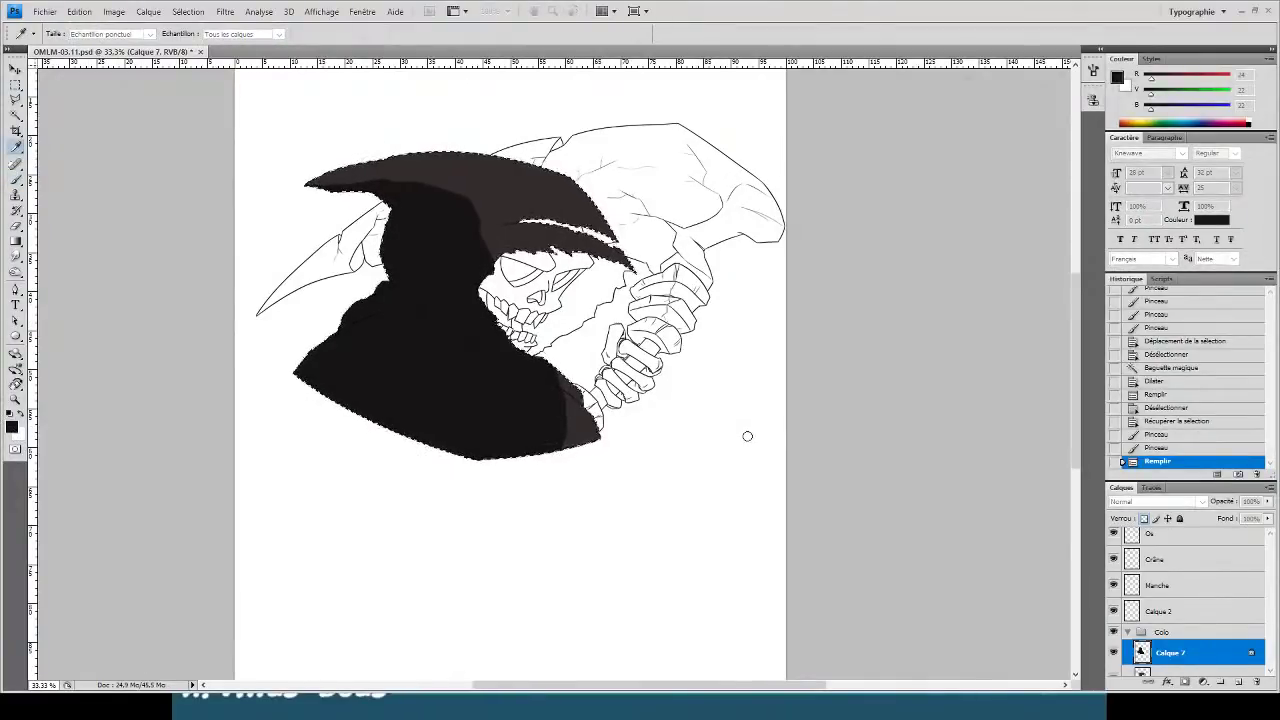
click(1050, 284)
scroll(1211, 634, down, 2)
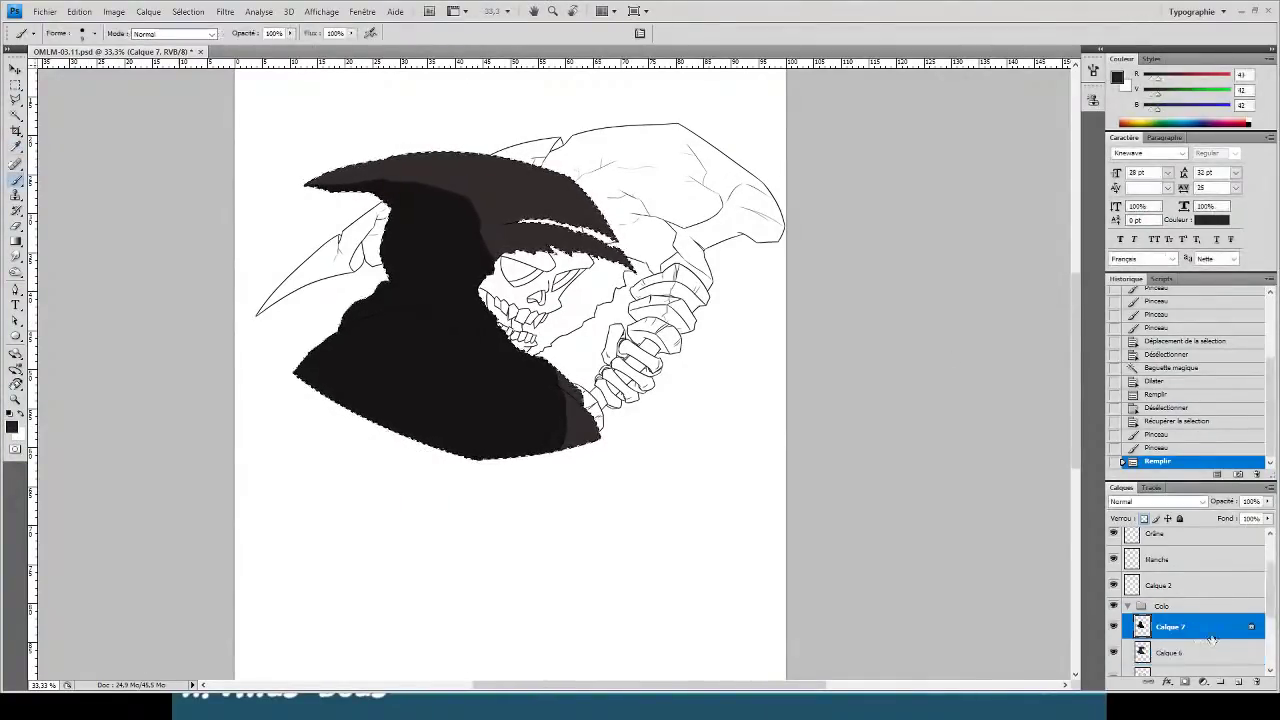
click(1157, 626)
click(1148, 520)
key(alt+BackSpace)
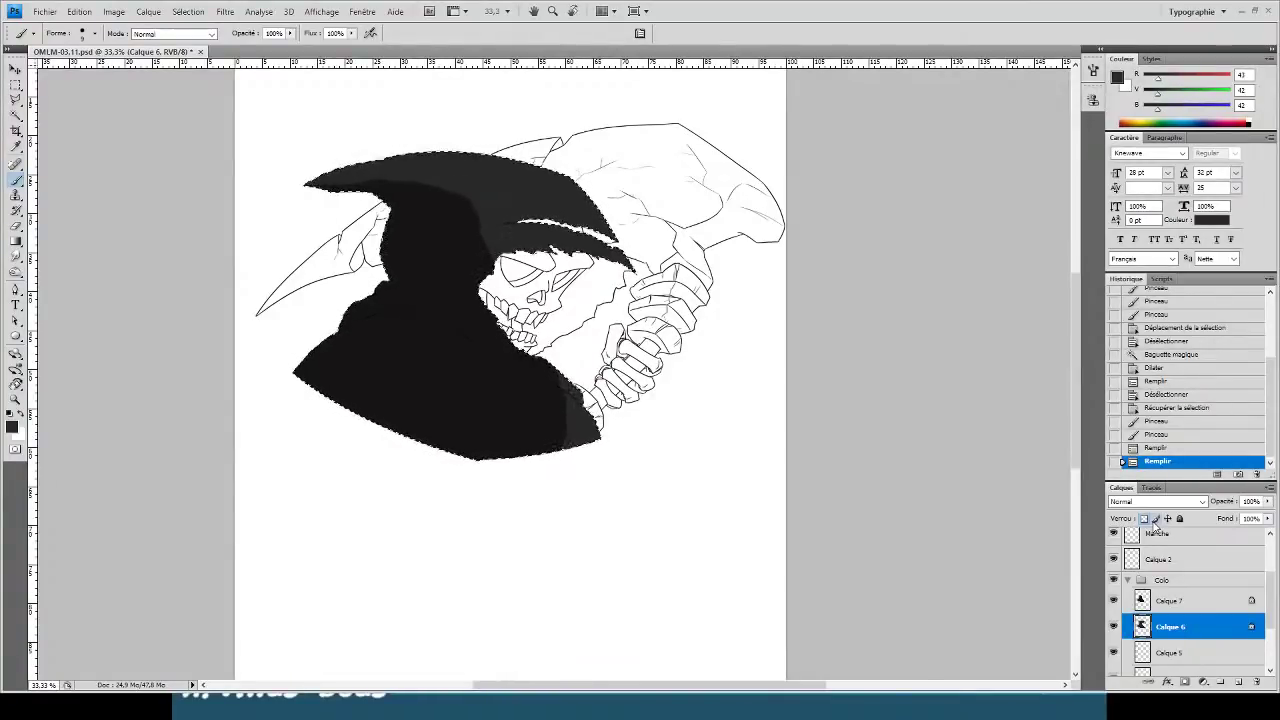
key(ctrl+d)
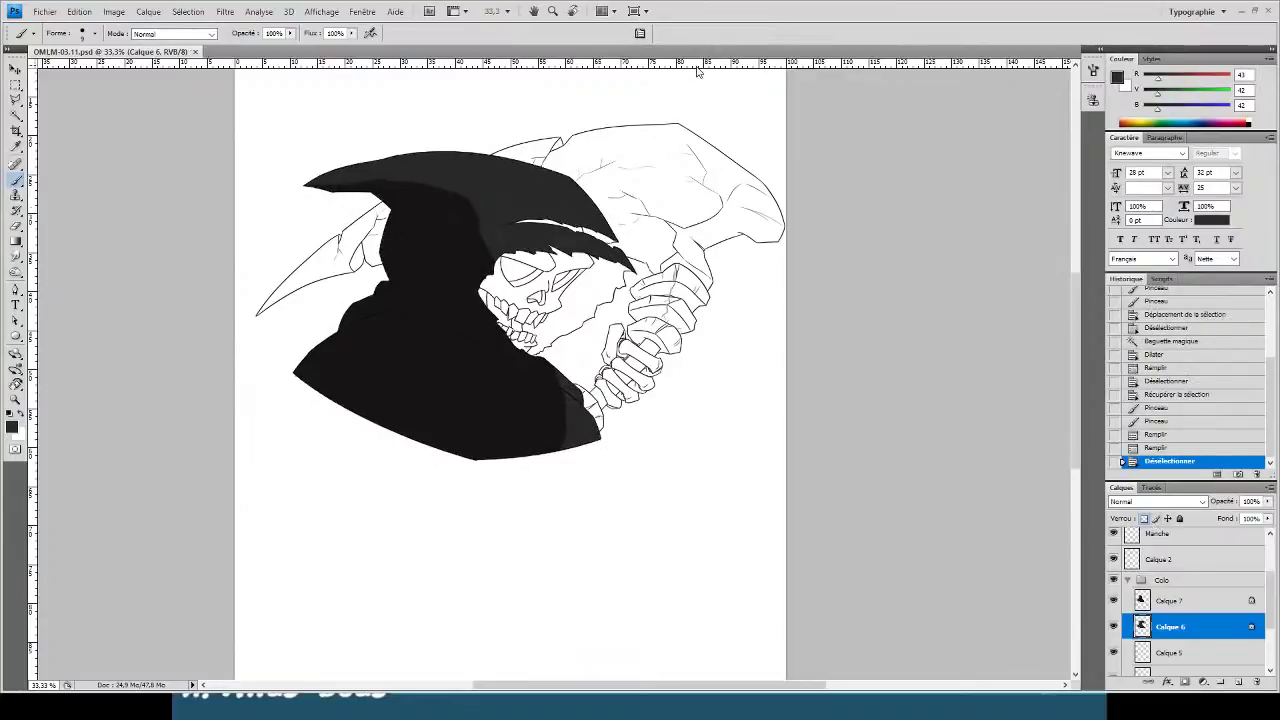
- Rename the layer Calque 5 as Crane
key(ctrl+plus)
key(ctrl+plus)
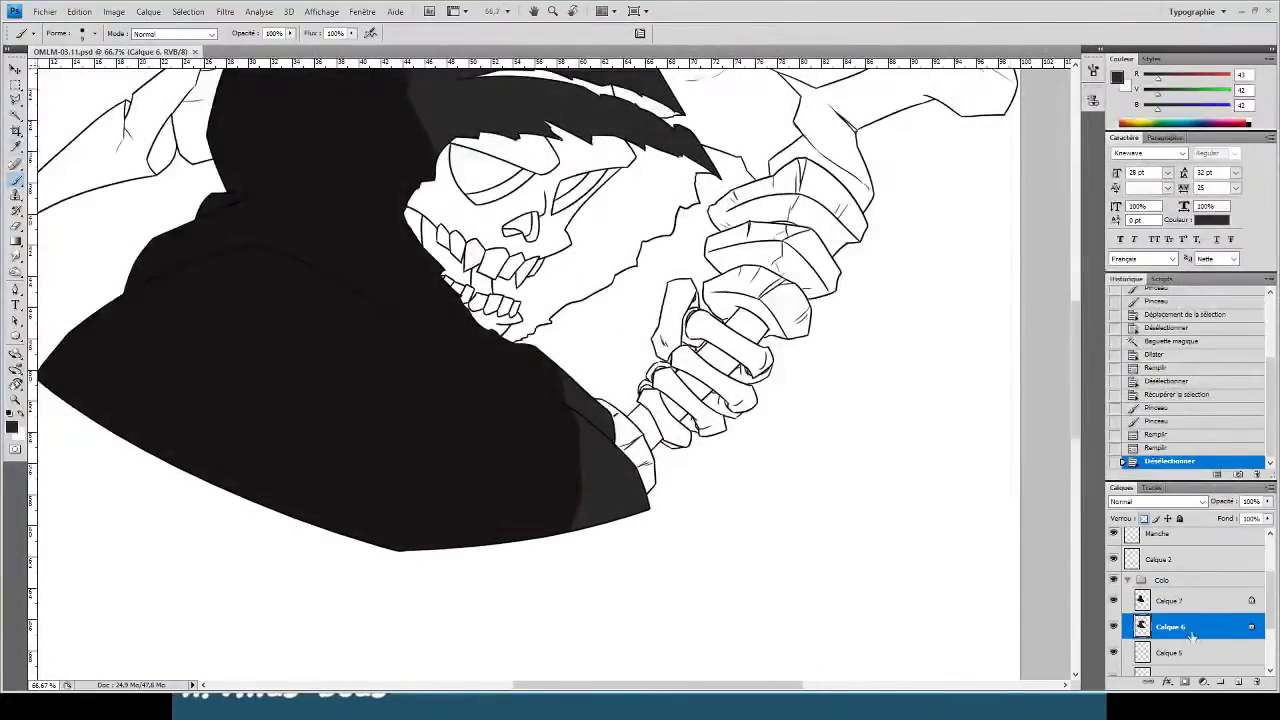
scroll(1192, 636, down, 1)
double_click(1169, 601)
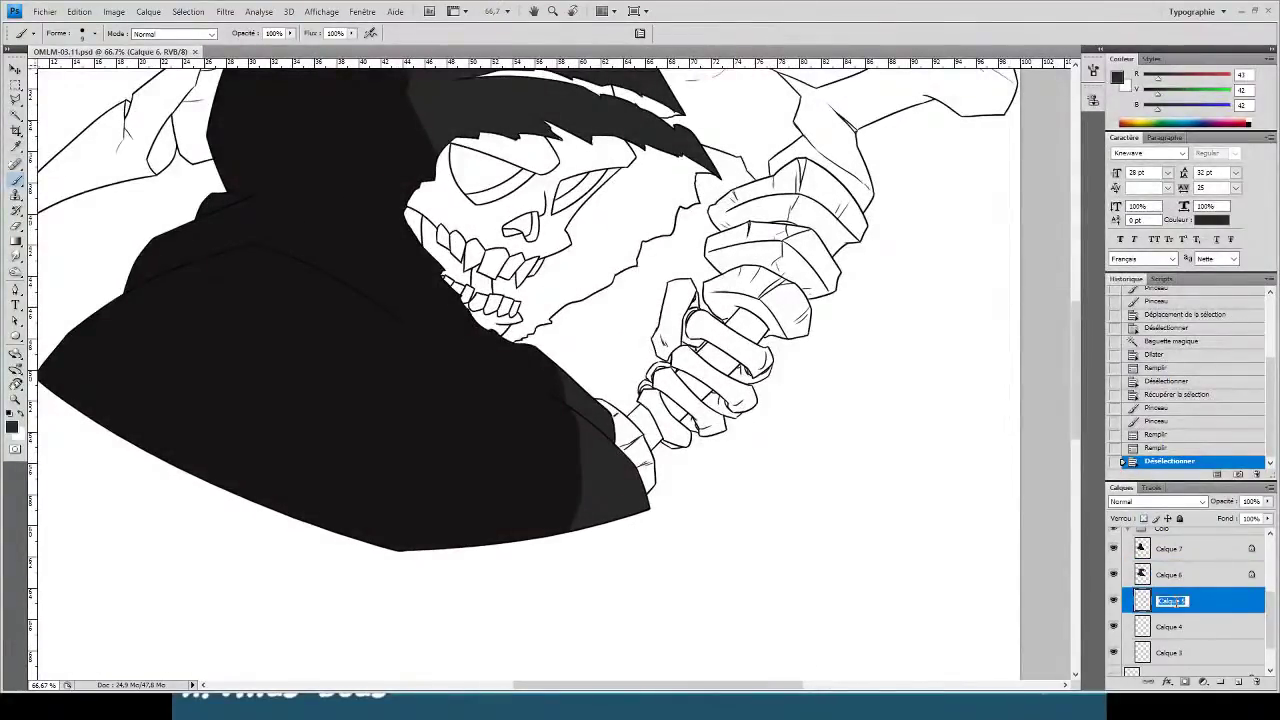
text(Crane)
key(Return)
- Select the skull's face, its brow area and the slit in the hood with the Magic Wand
key(w)
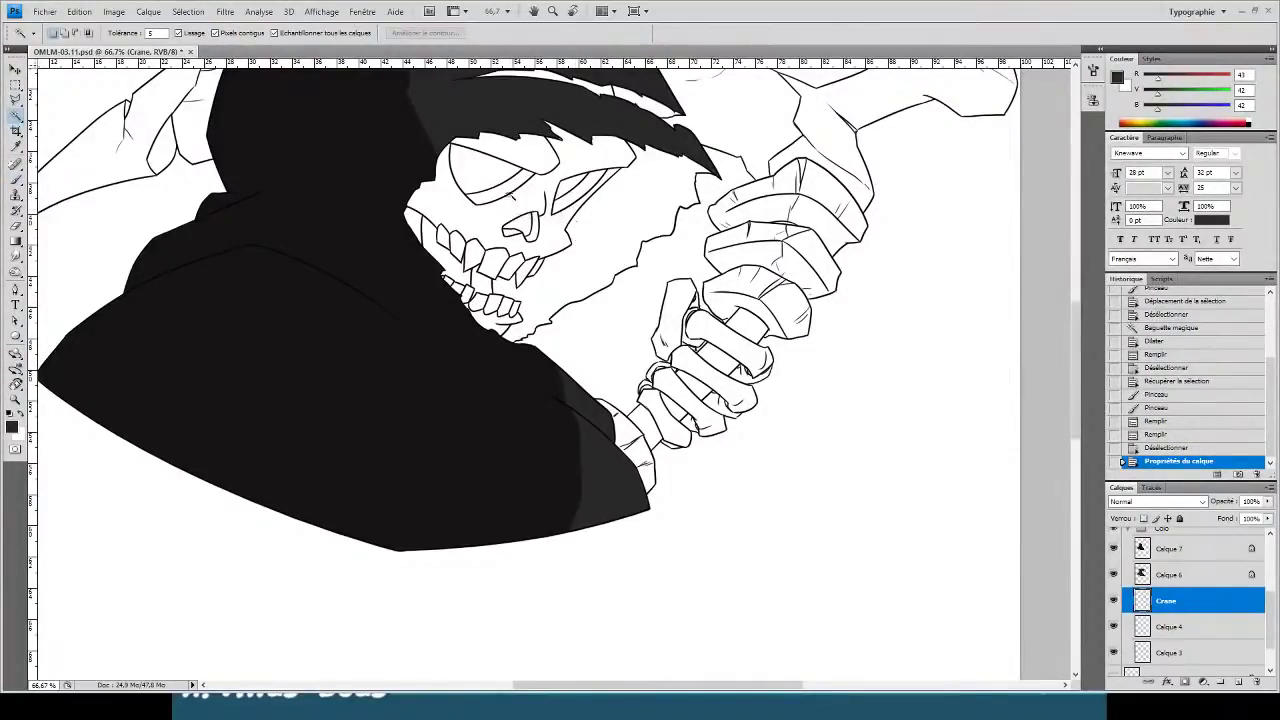
click(517, 204)
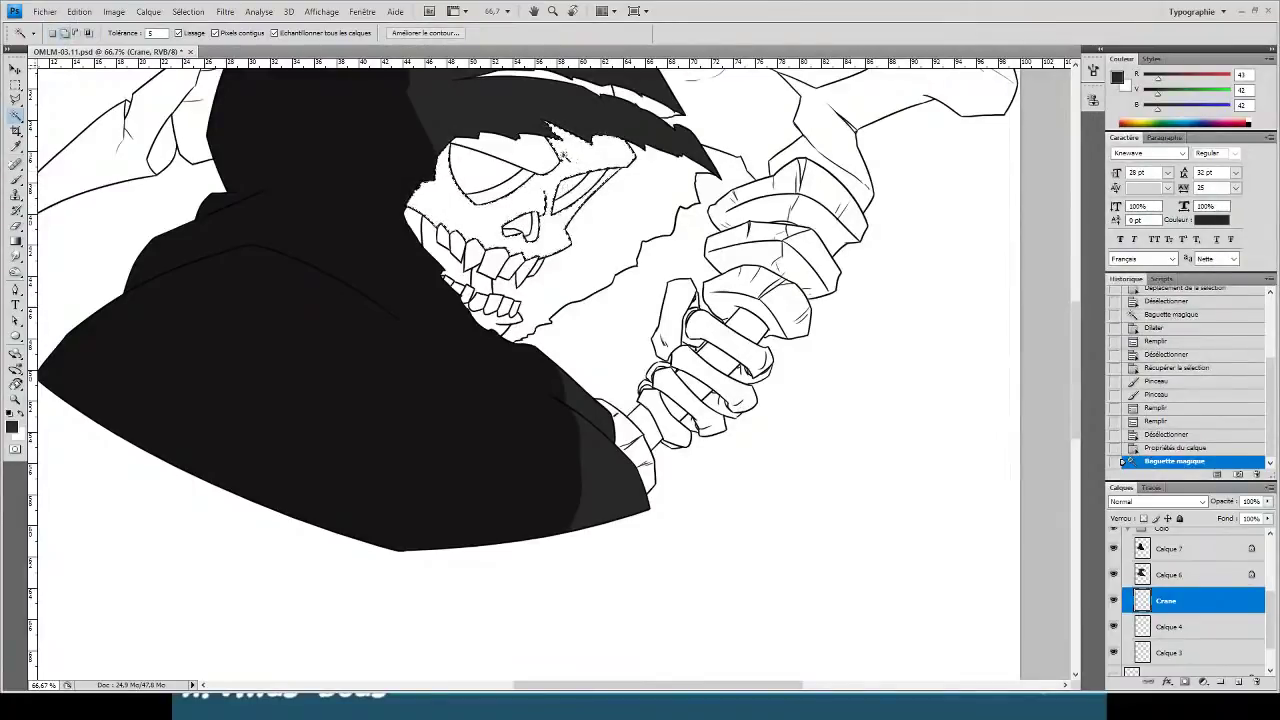
shift+click(543, 155)
shift+click(524, 72)
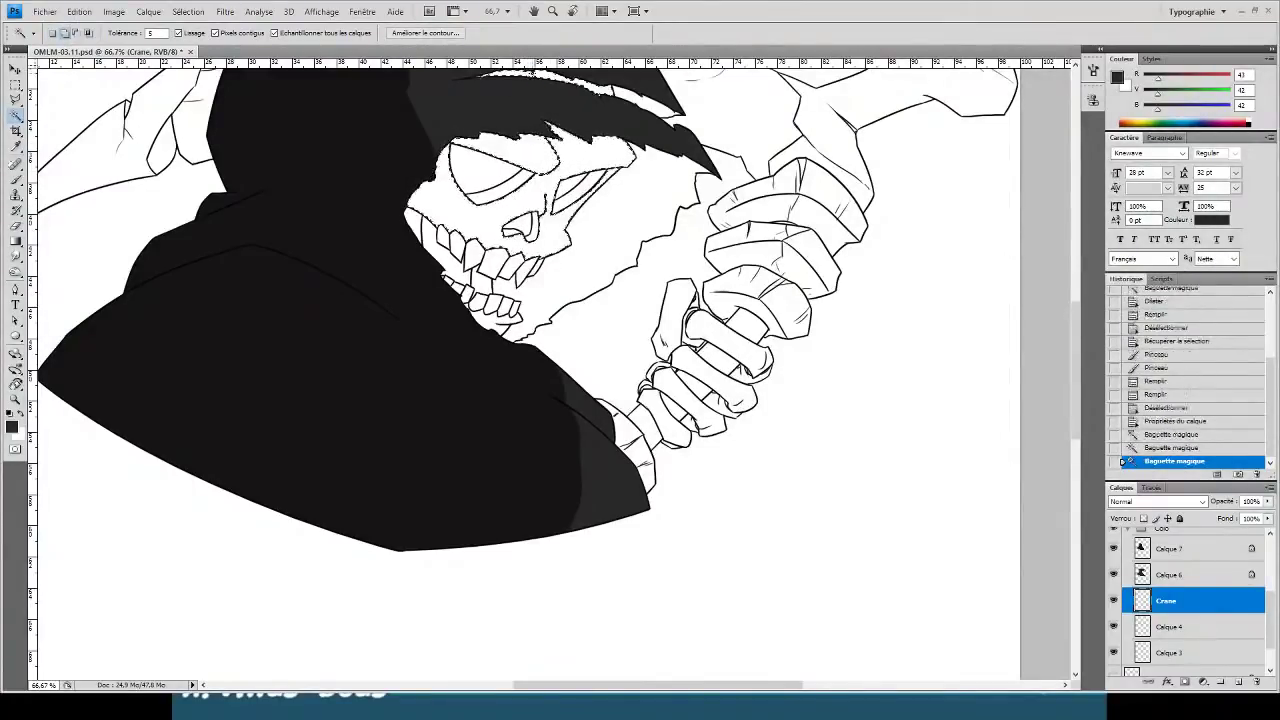
- Add the skull's upper teeth and the side of the jaw to the selection
shift+click(430, 239)
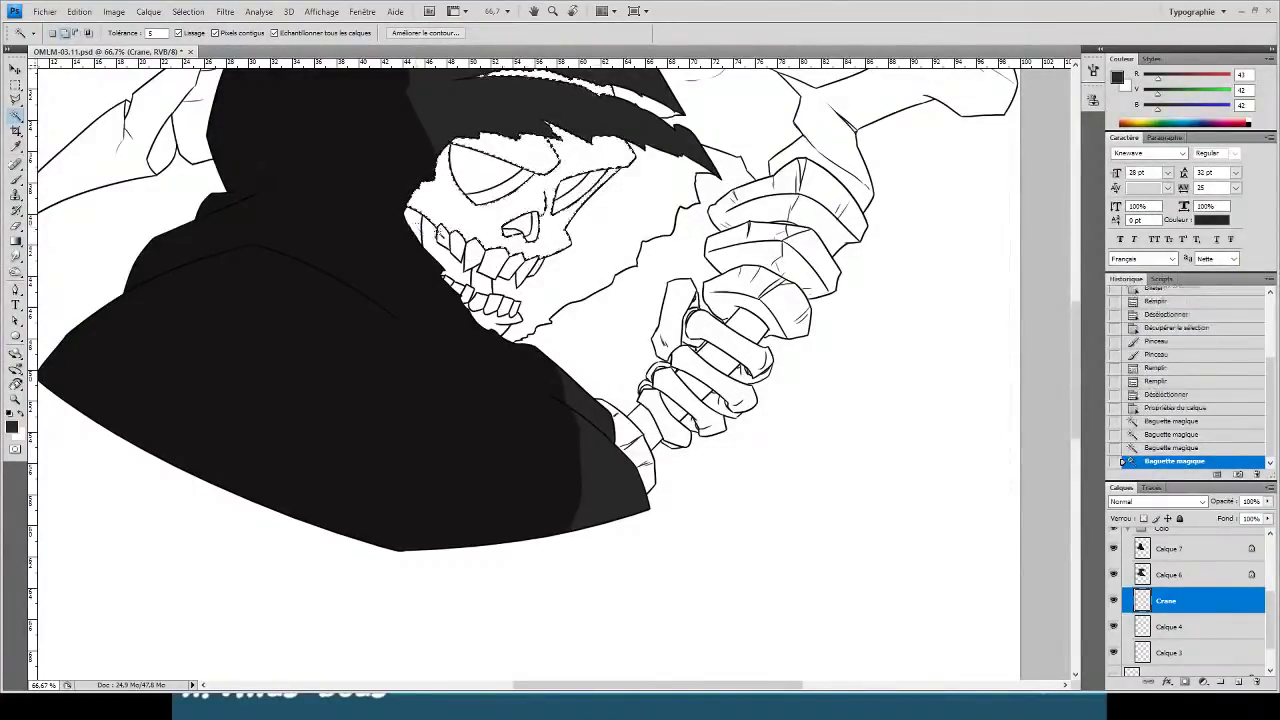
shift+click(443, 236)
shift+click(457, 246)
shift+click(473, 252)
shift+click(496, 265)
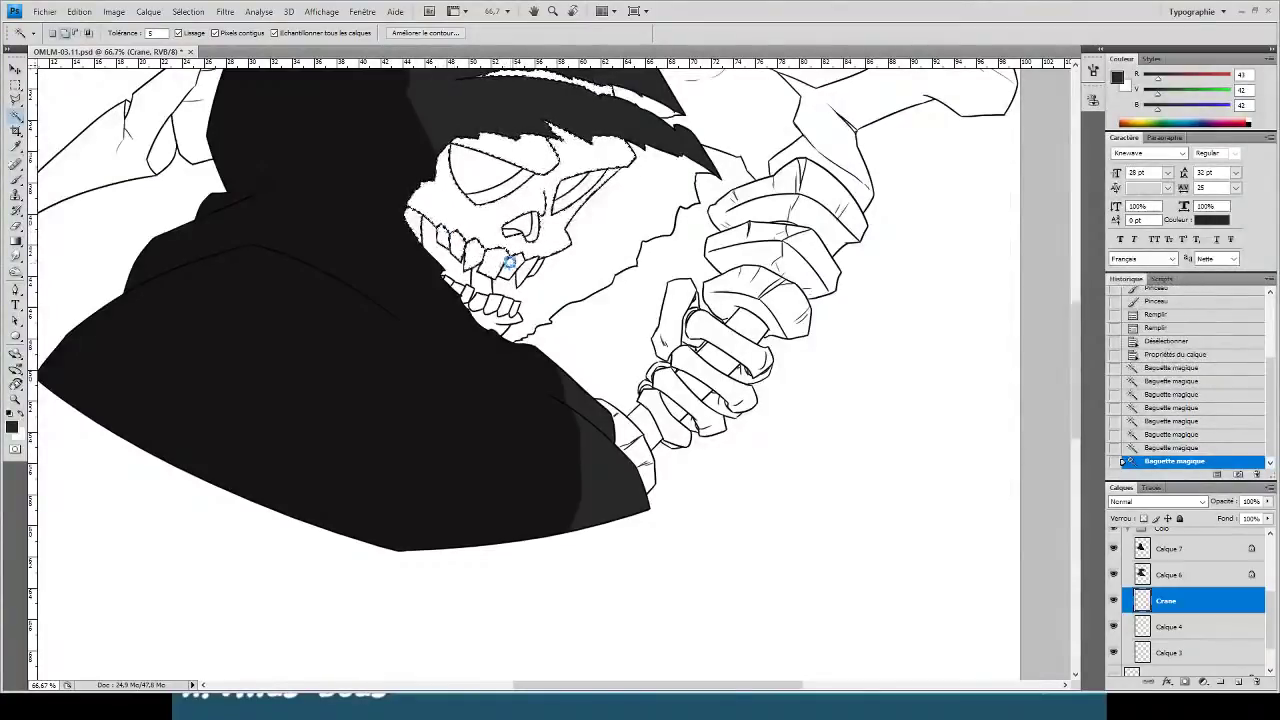
shift+click(514, 268)
shift+click(531, 272)
shift+click(530, 274)
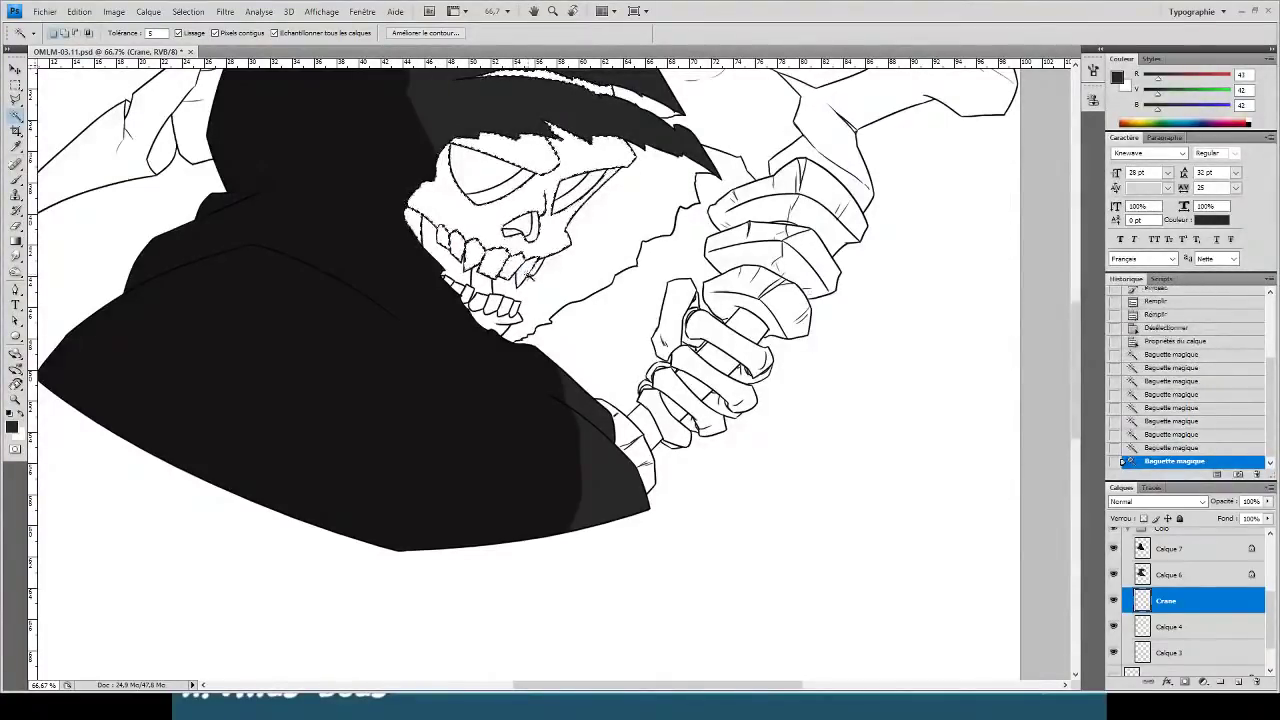
shift+click(540, 267)
- Add the skull's lower teeth to the selection
shift+click(500, 302)
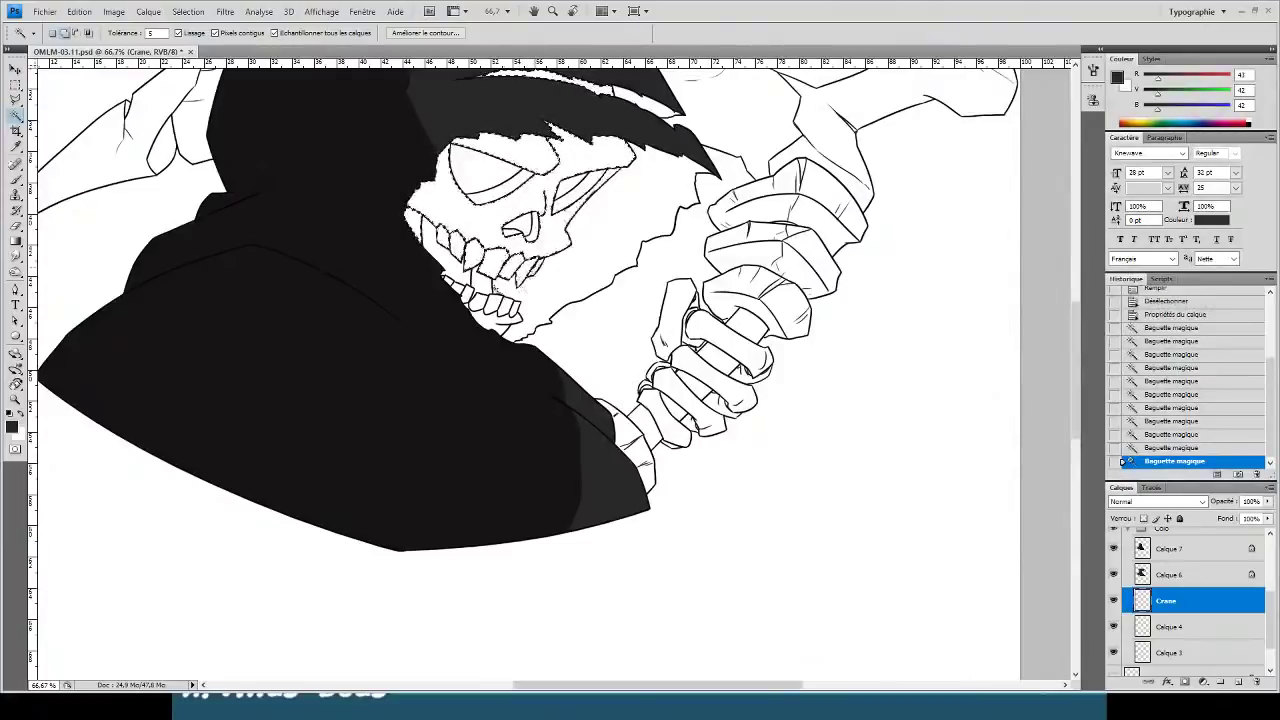
shift+click(480, 300)
shift+click(460, 289)
shift+click(458, 289)
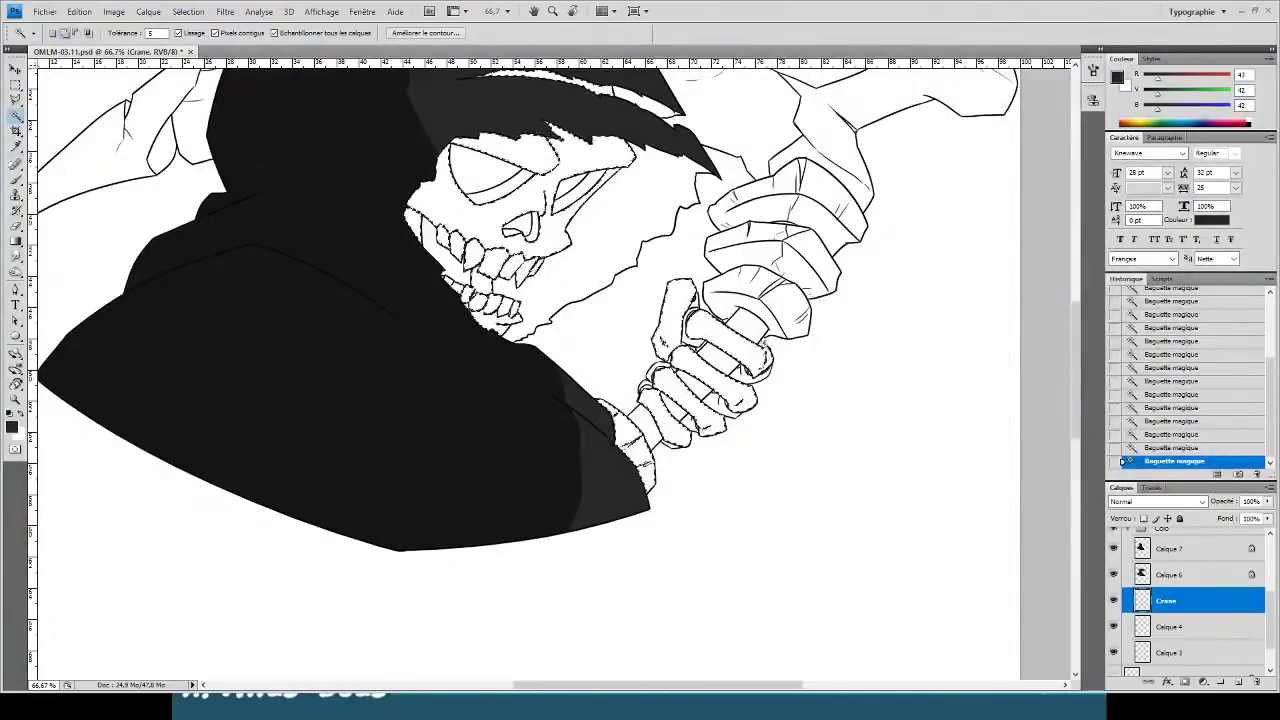
- Add the upper finger bones of the gripping hand and the scythe blade above it to the selection
click(746, 257)
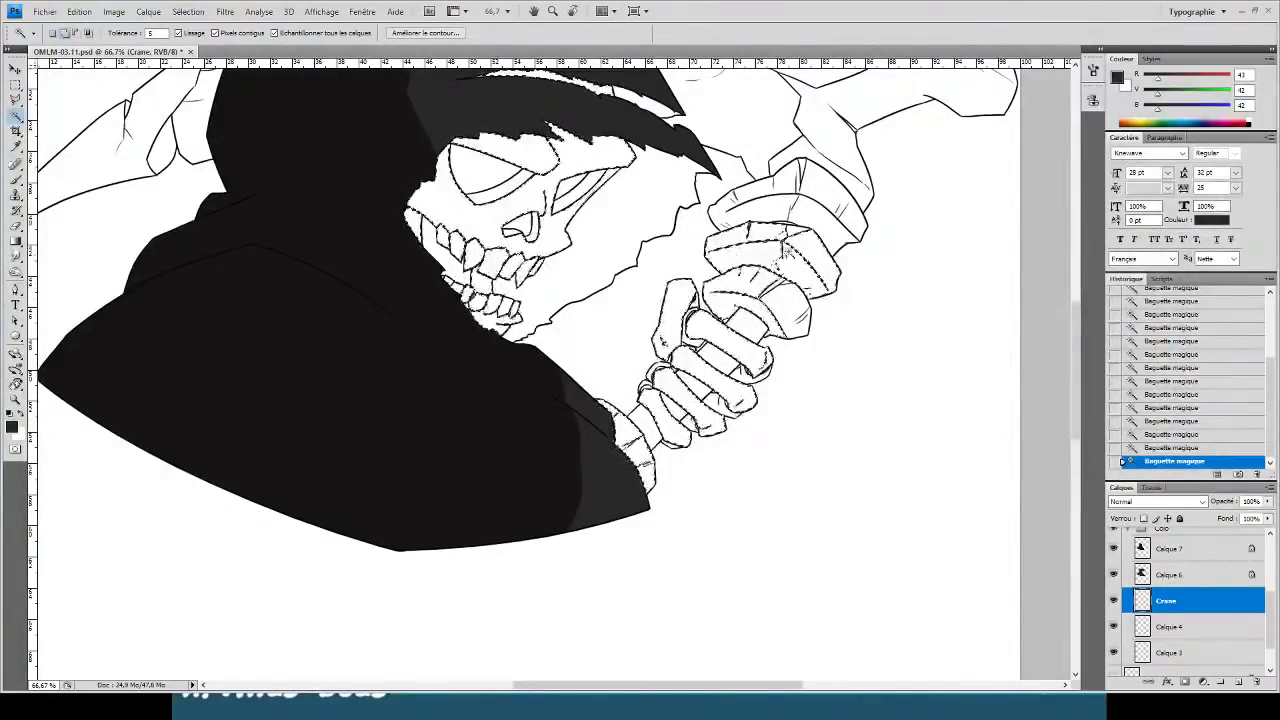
click(776, 236)
click(766, 209)
click(784, 183)
shift+click(800, 143)
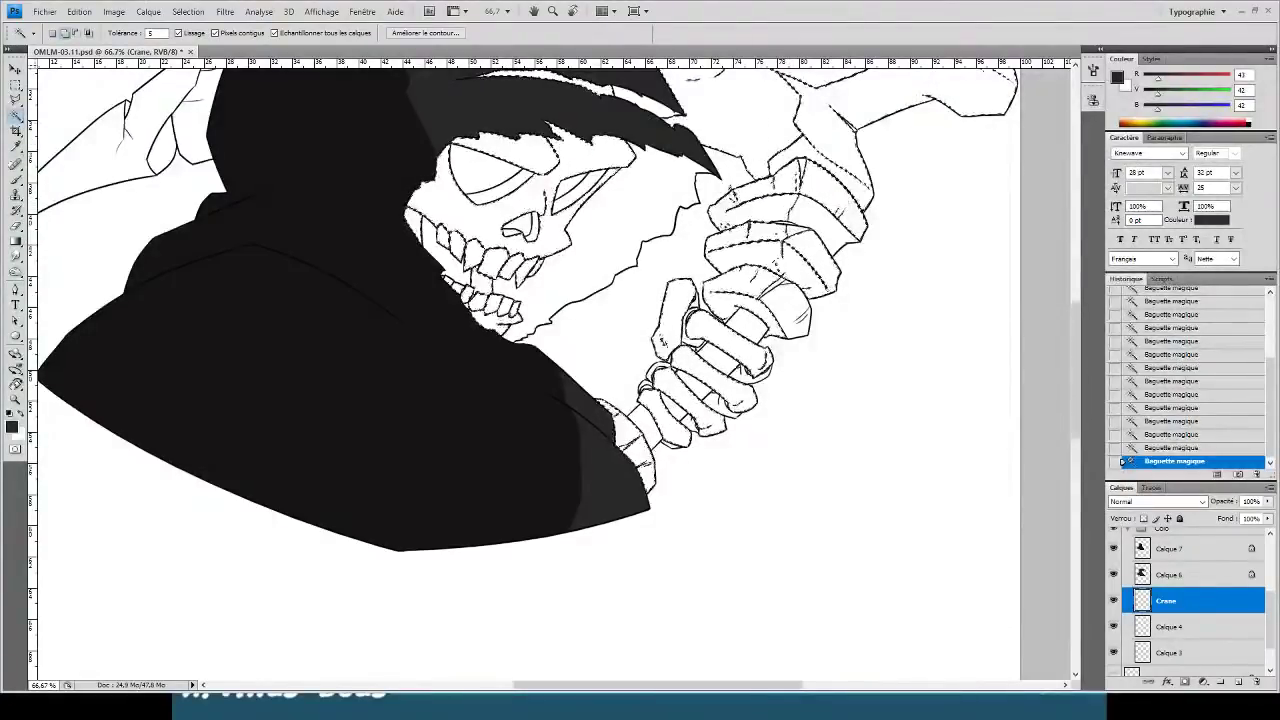
scroll(715, 205, up, 5)
scroll(657, 285, up, 1)
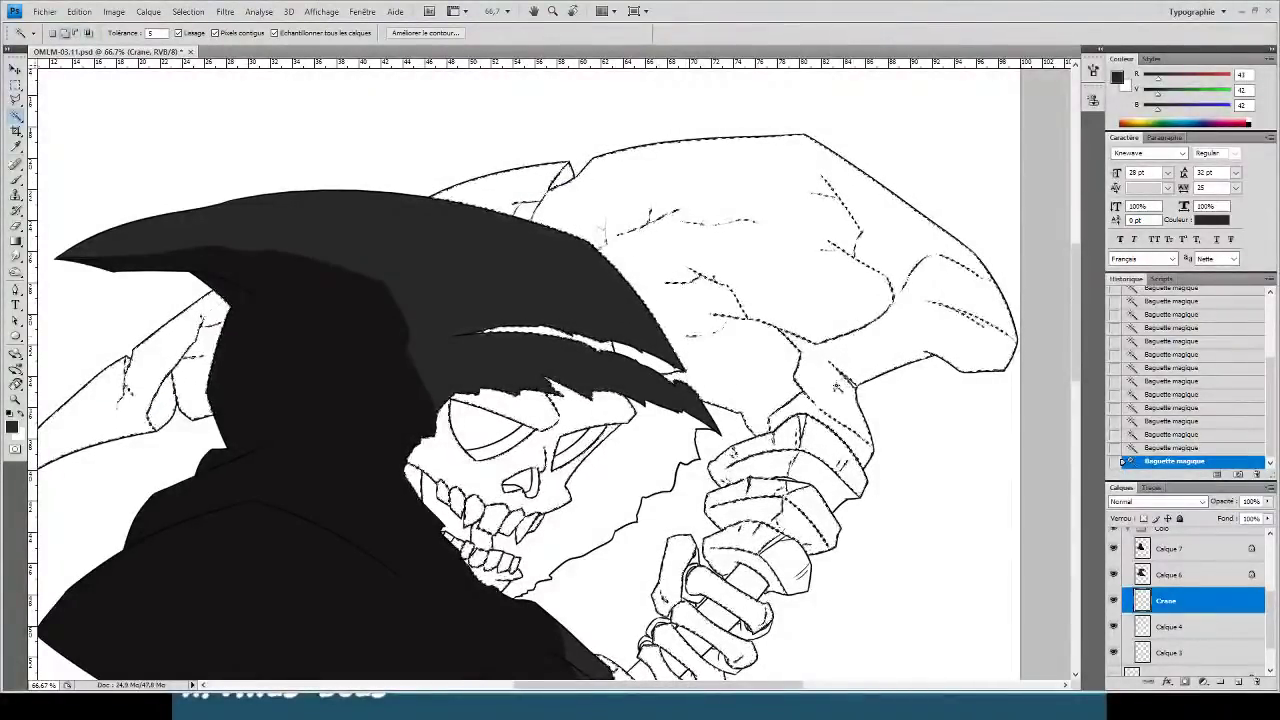
- Fill the selected areas with white on the Crane layer, deselect, and make the Arrière-plan layer active
scroll(1183, 591, down, 3)
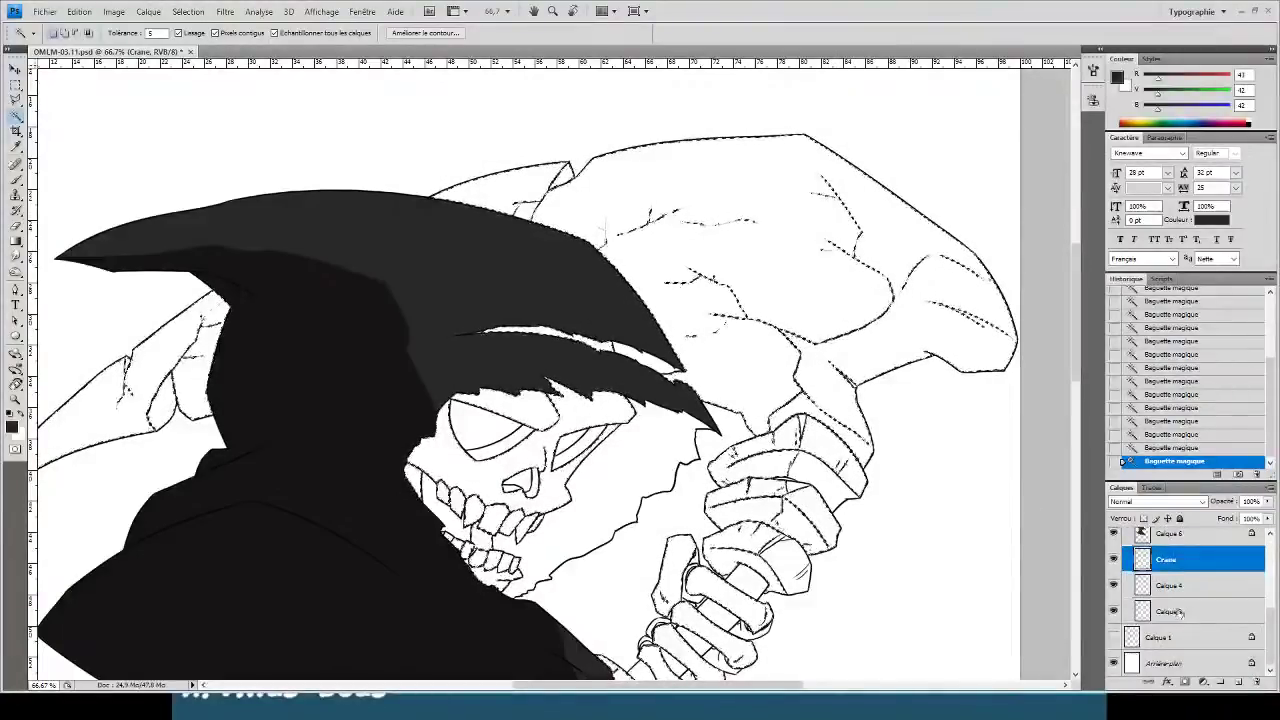
click(19, 414)
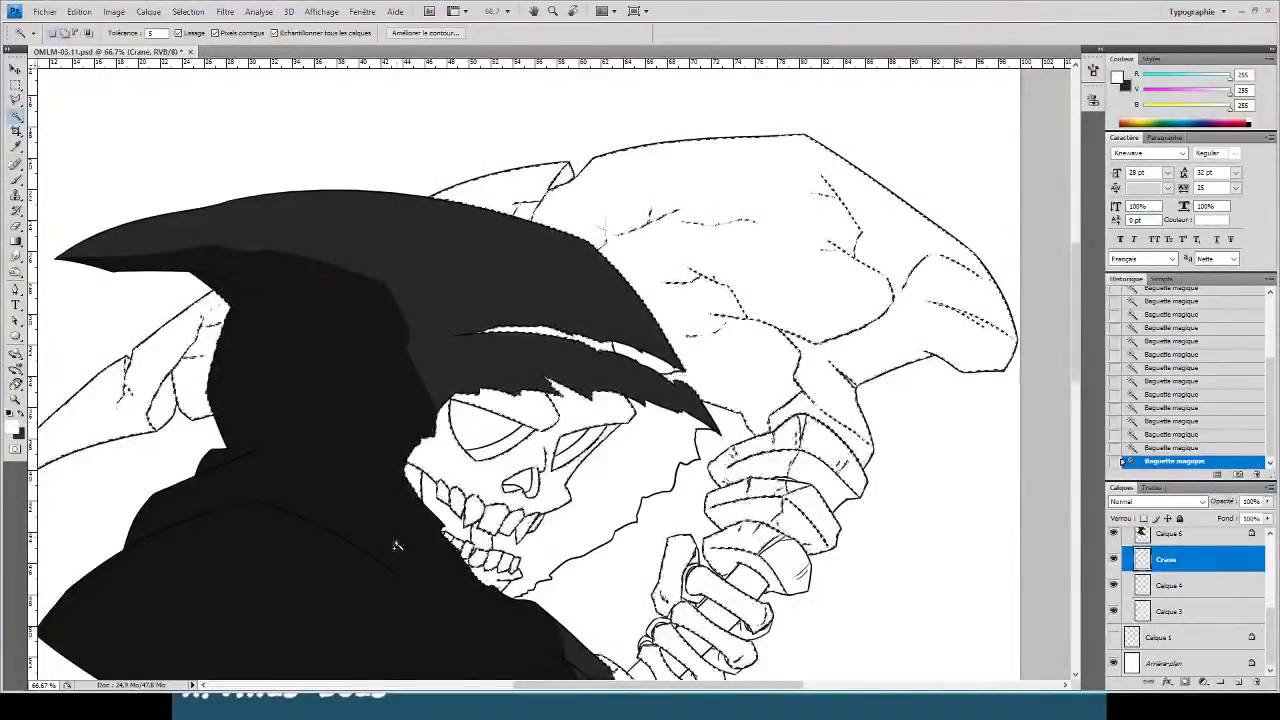
key(i)
key(w)
key(alt+BackSpace)
key(ctrl+d)
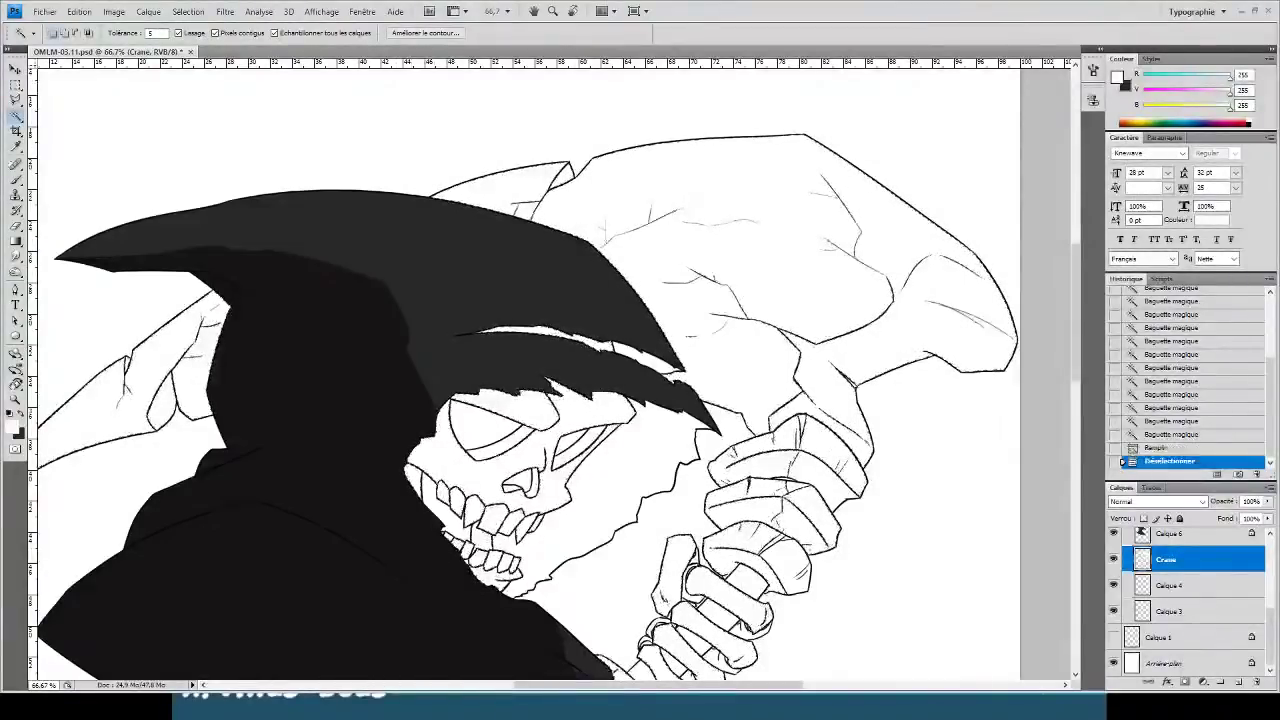
click(1182, 672)
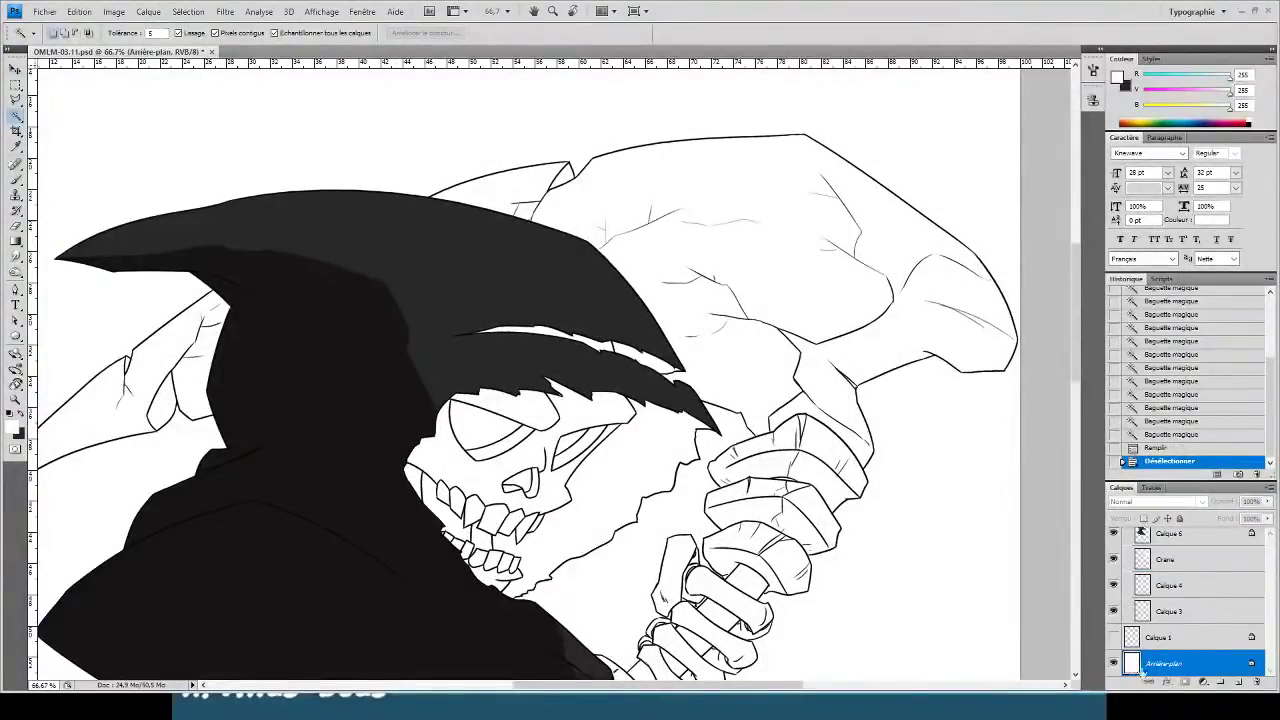
- Fill the Arrière-plan layer with mid grey (RGB 139, 139, 139)
key(i)
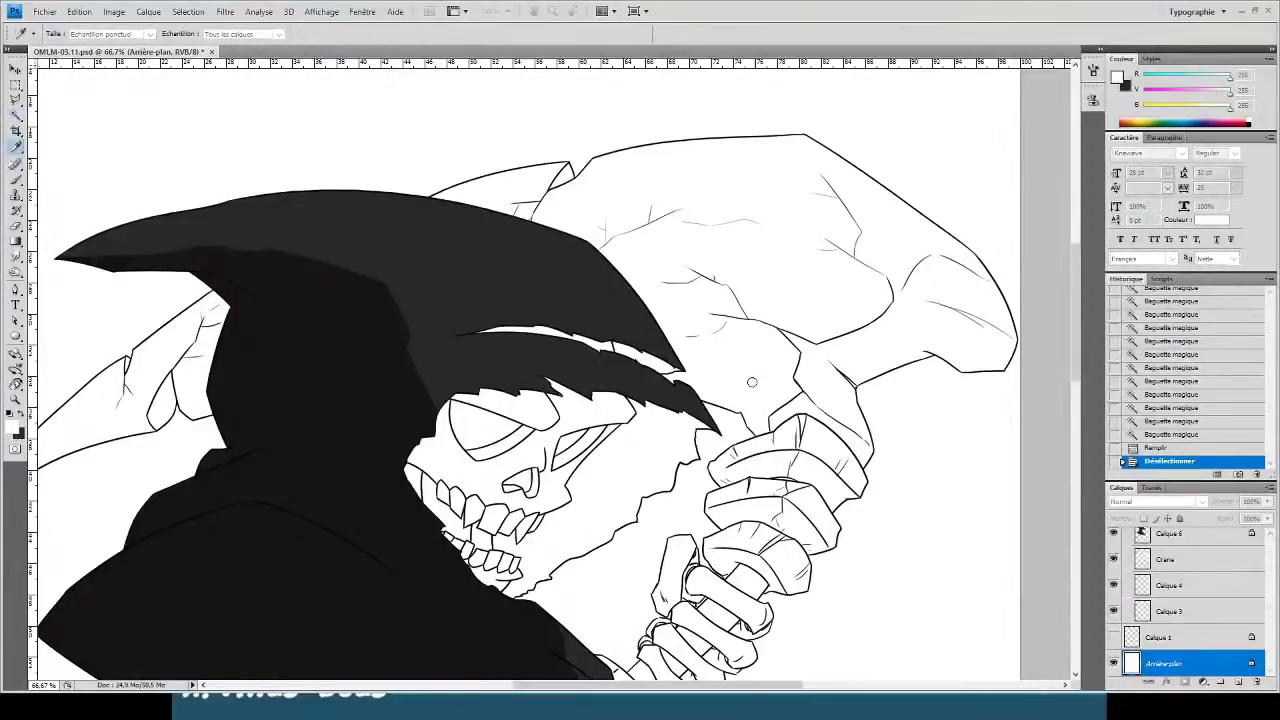
drag(844, 333, 1063, 320)
key(w)
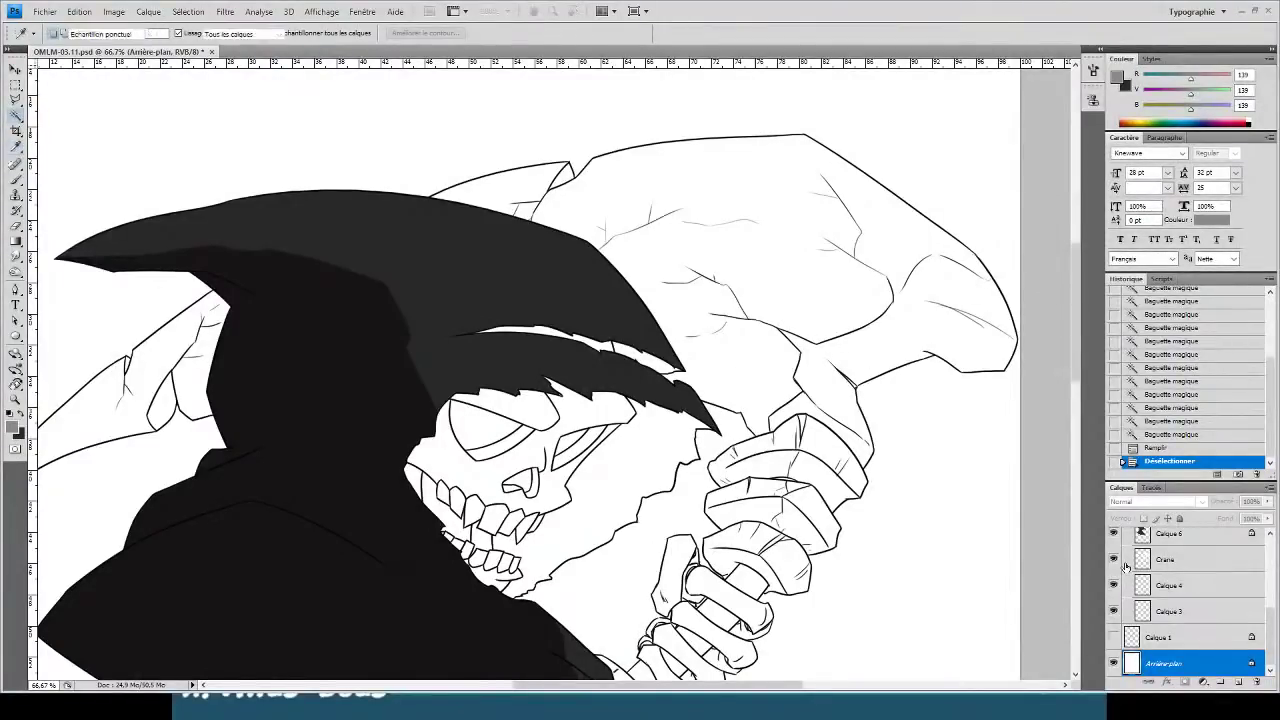
key(alt+BackSpace)
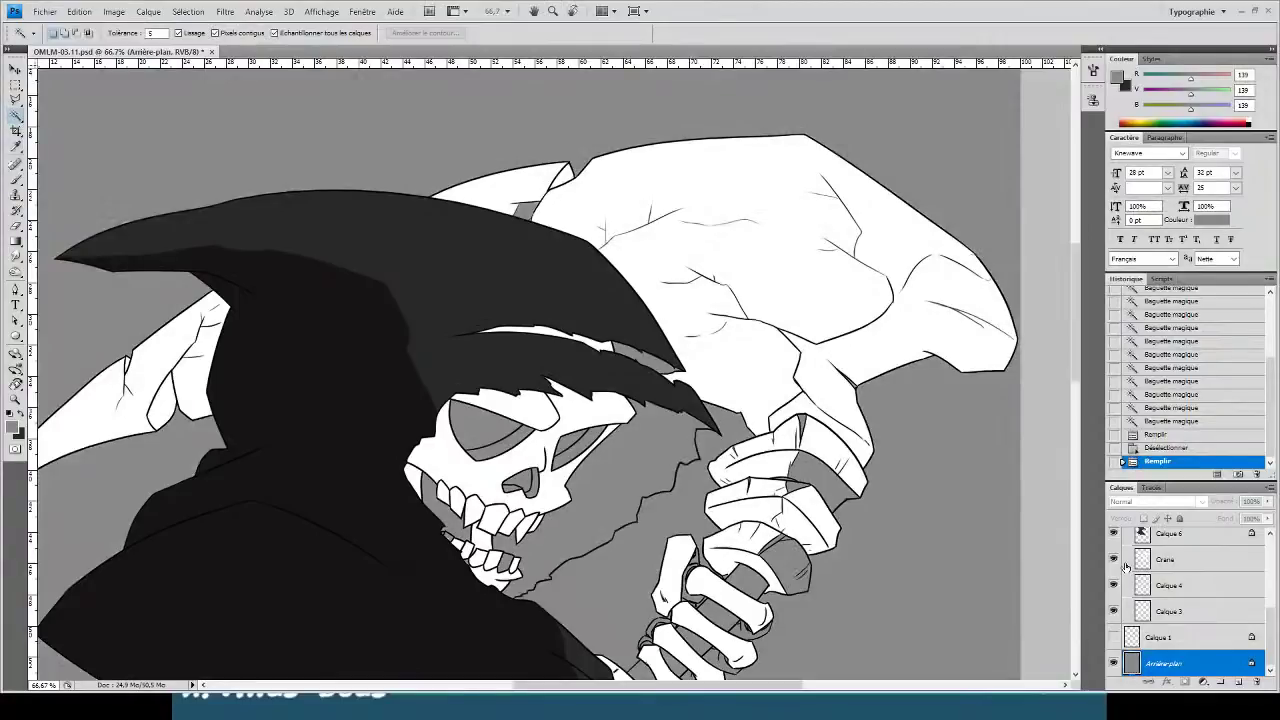
- Select the unfilled areas in the upper fingers, scythe blade notch, eye socket rims, lower teeth and jaw edge with the Magic Wand
click(815, 470)
shift+click(793, 570)
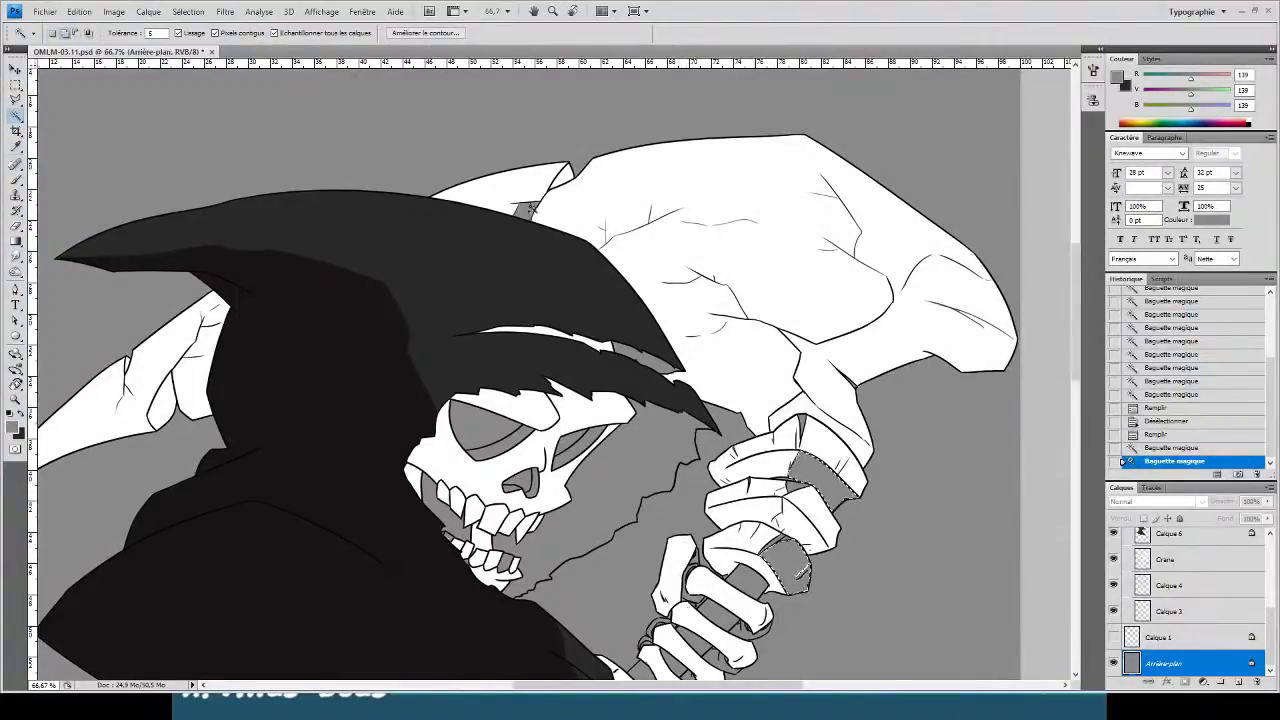
shift+click(526, 208)
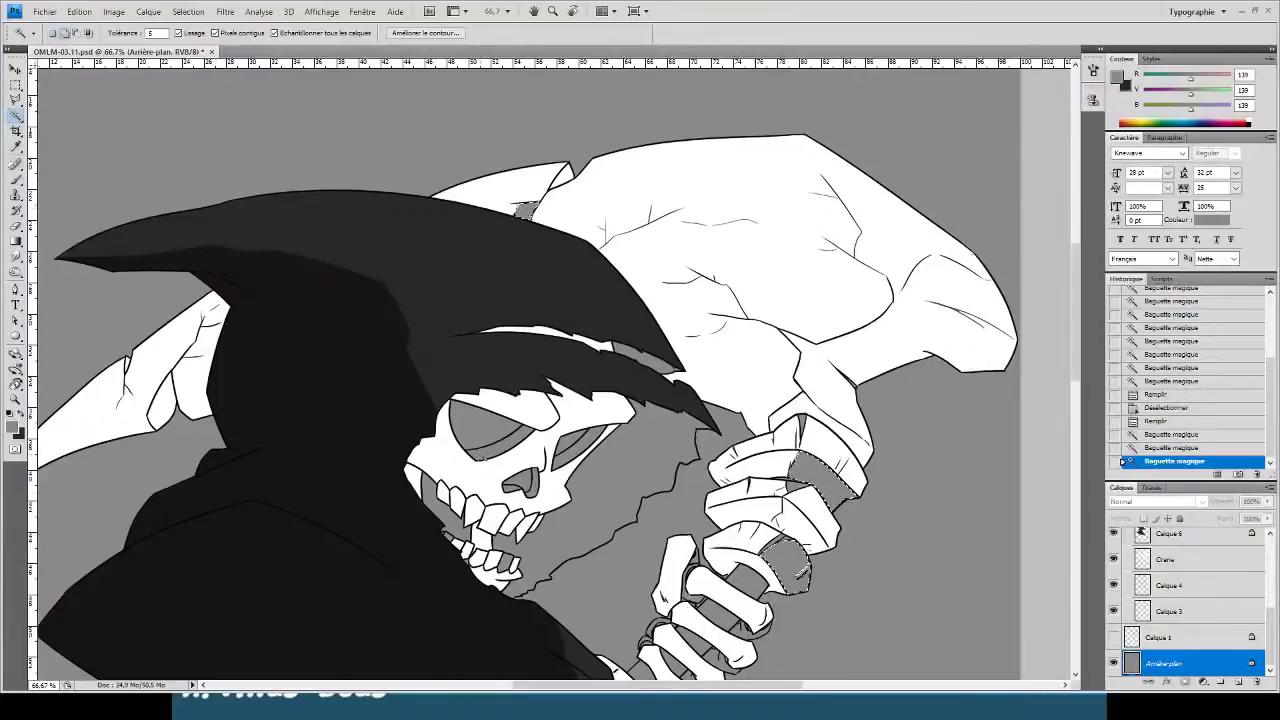
shift+click(483, 458)
shift+click(576, 451)
shift+click(508, 564)
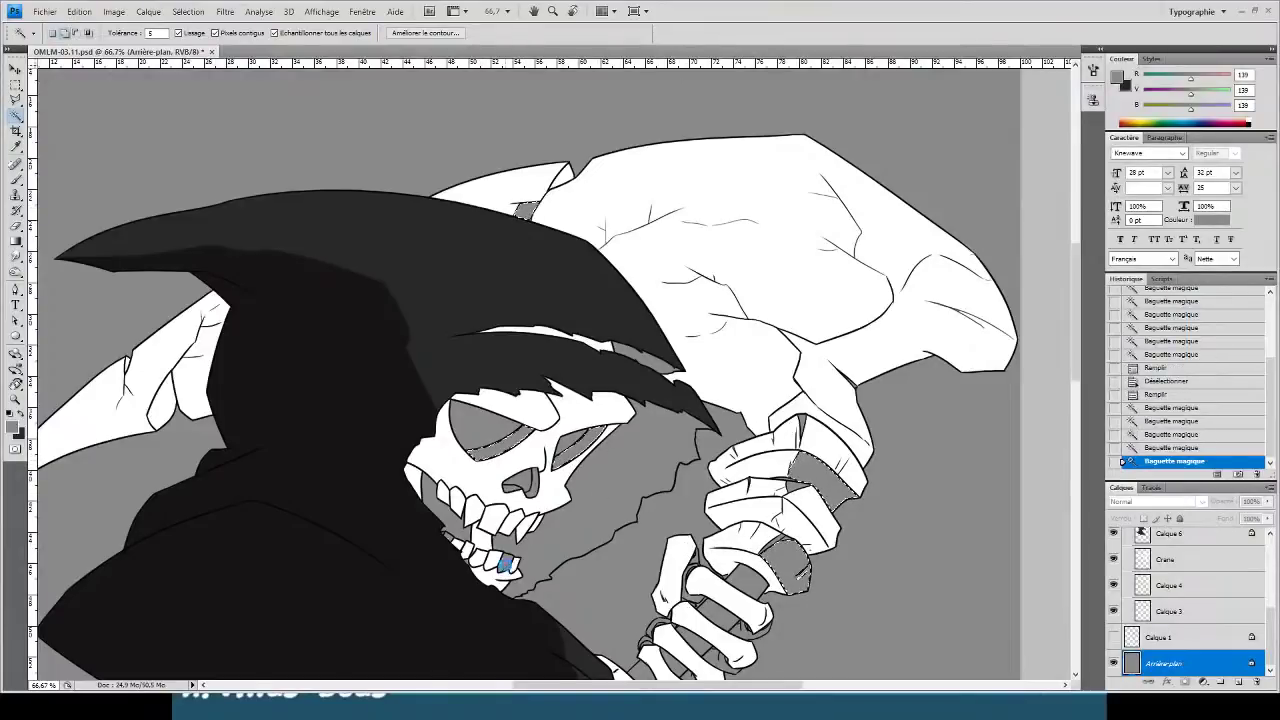
shift+click(441, 541)
- Add the small gaps between the lower fingertips to the selection, then expand the selection with the Crane layer active
scroll(444, 520, down, 2)
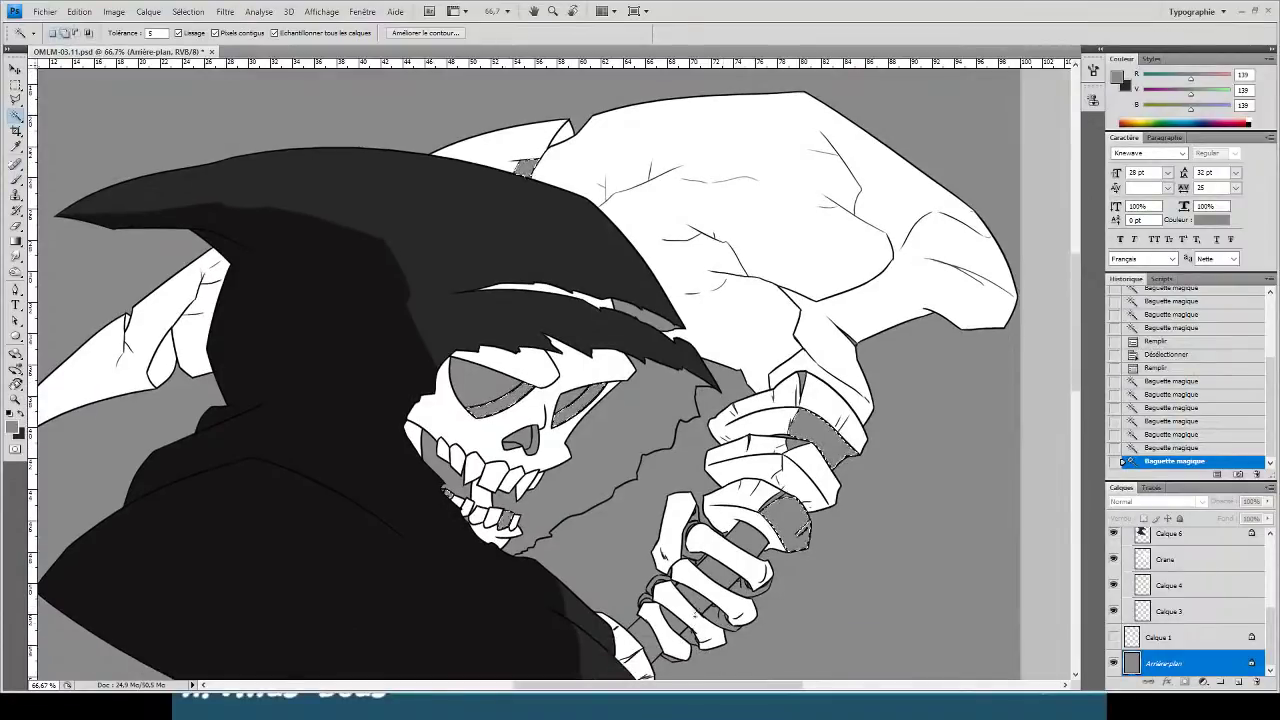
shift+click(689, 633)
shift+click(714, 614)
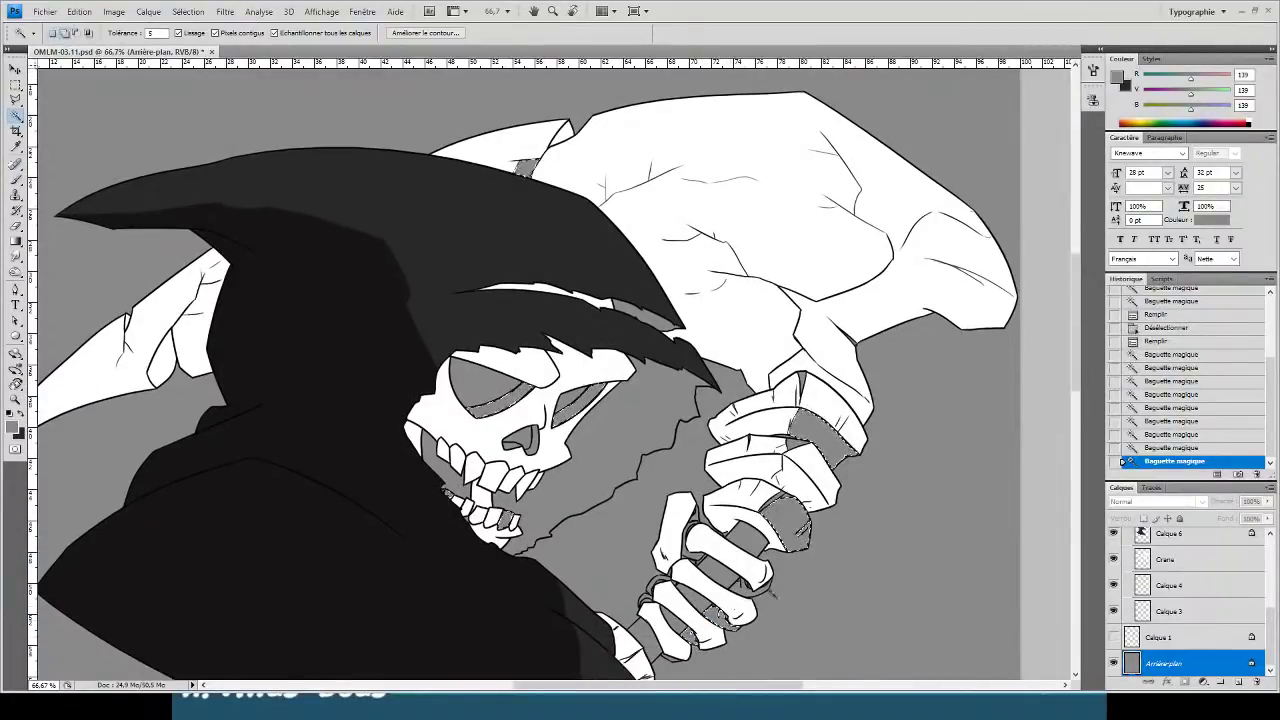
scroll(1185, 600, up, 2)
click(1166, 611)
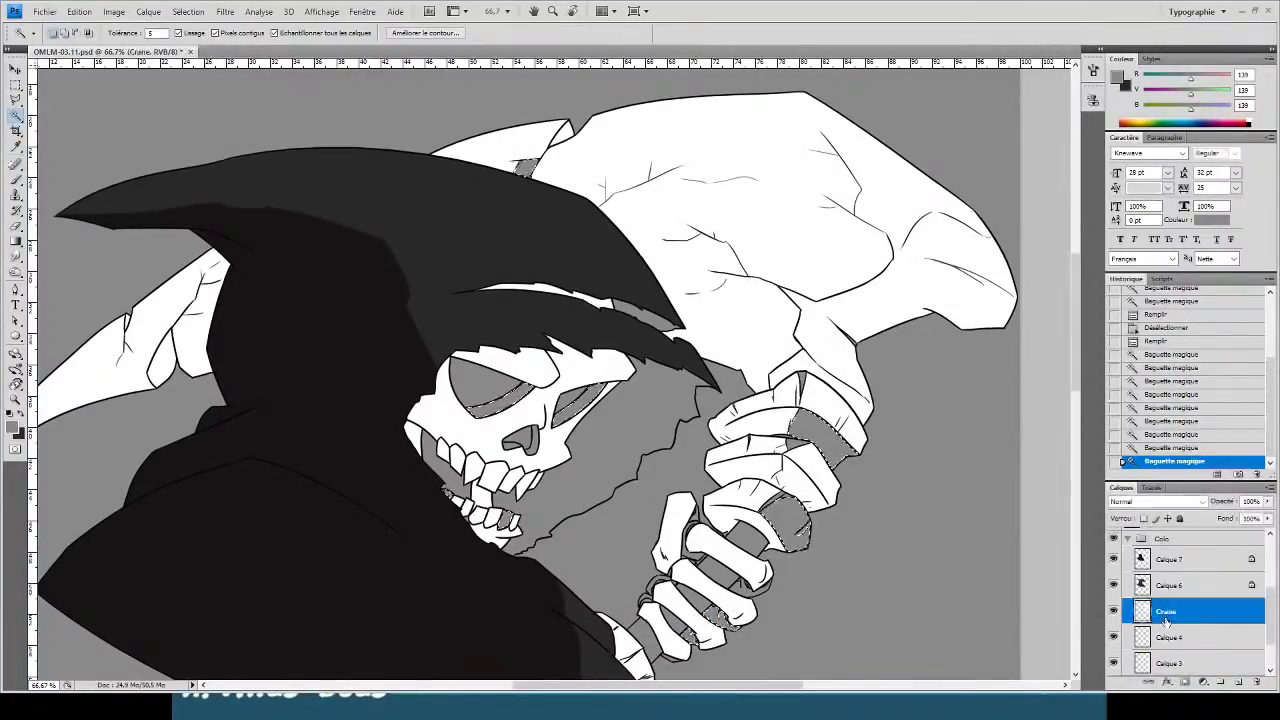
key(F2)
key(i)
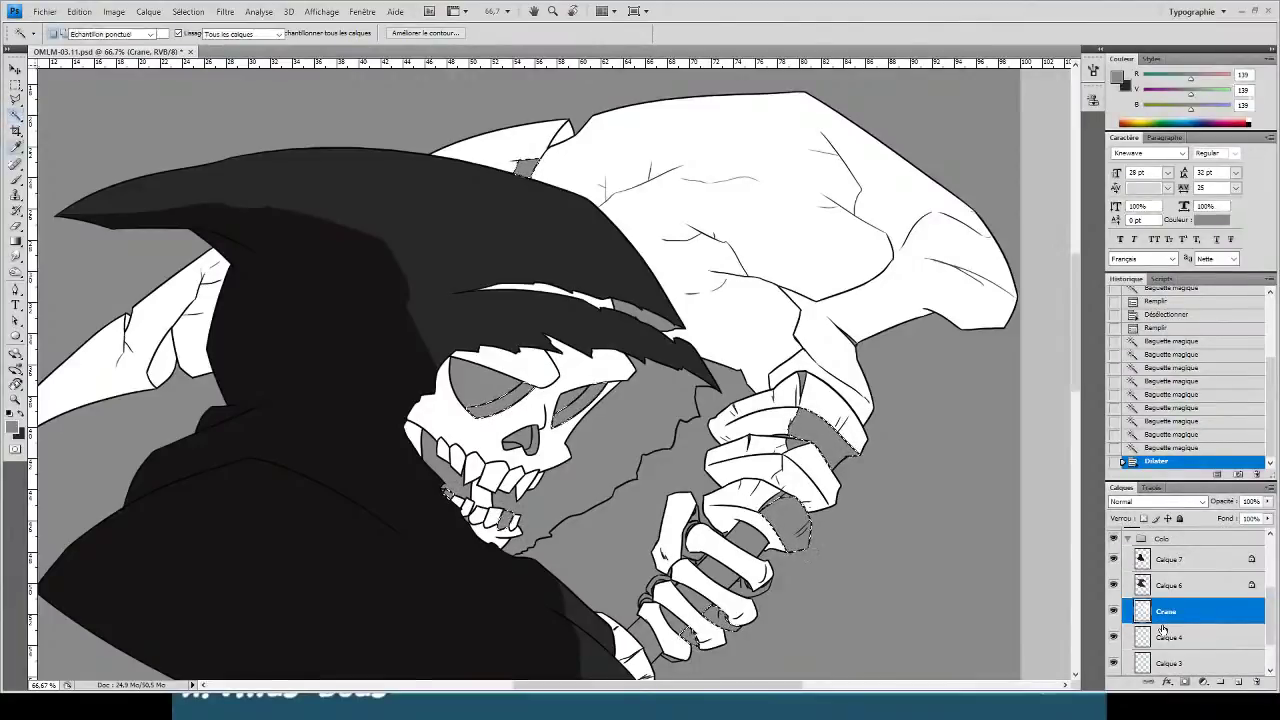
key(alt+BackSpace)
key(w)
key(ctrl+d)
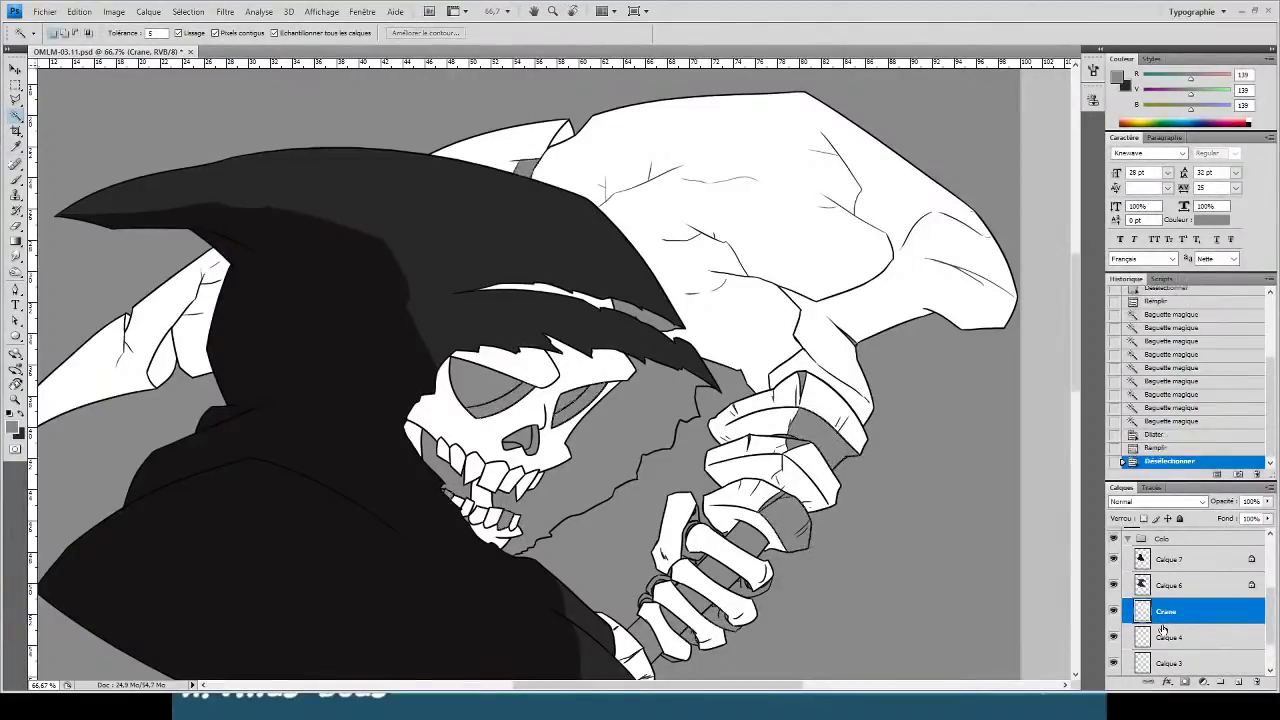
key(ctrl+plus)
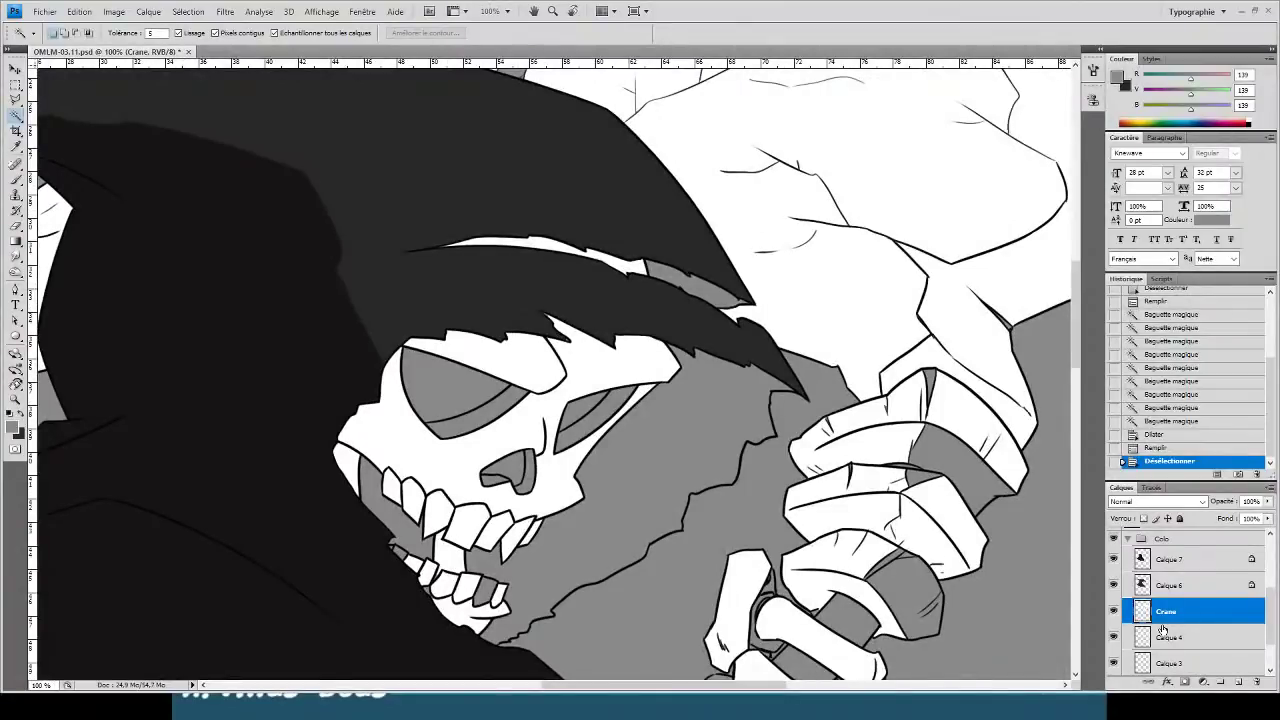
key(ctrl+minus)
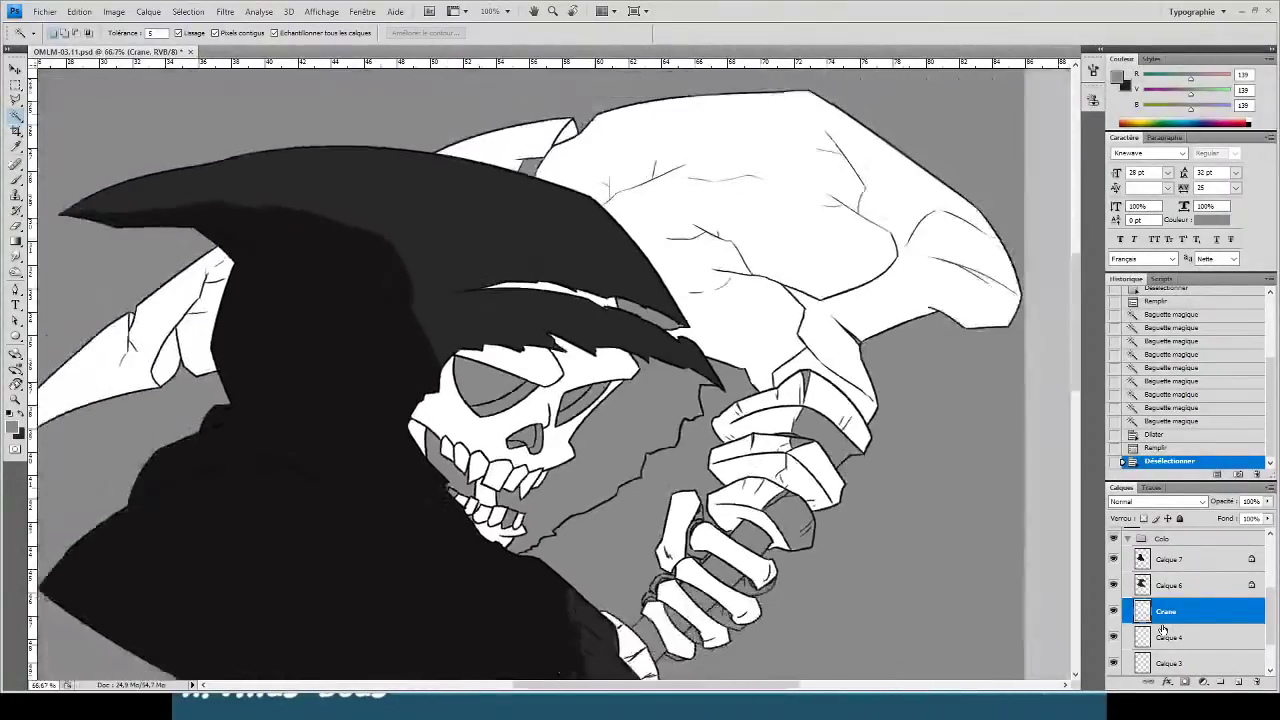
key(ctrl+minus)
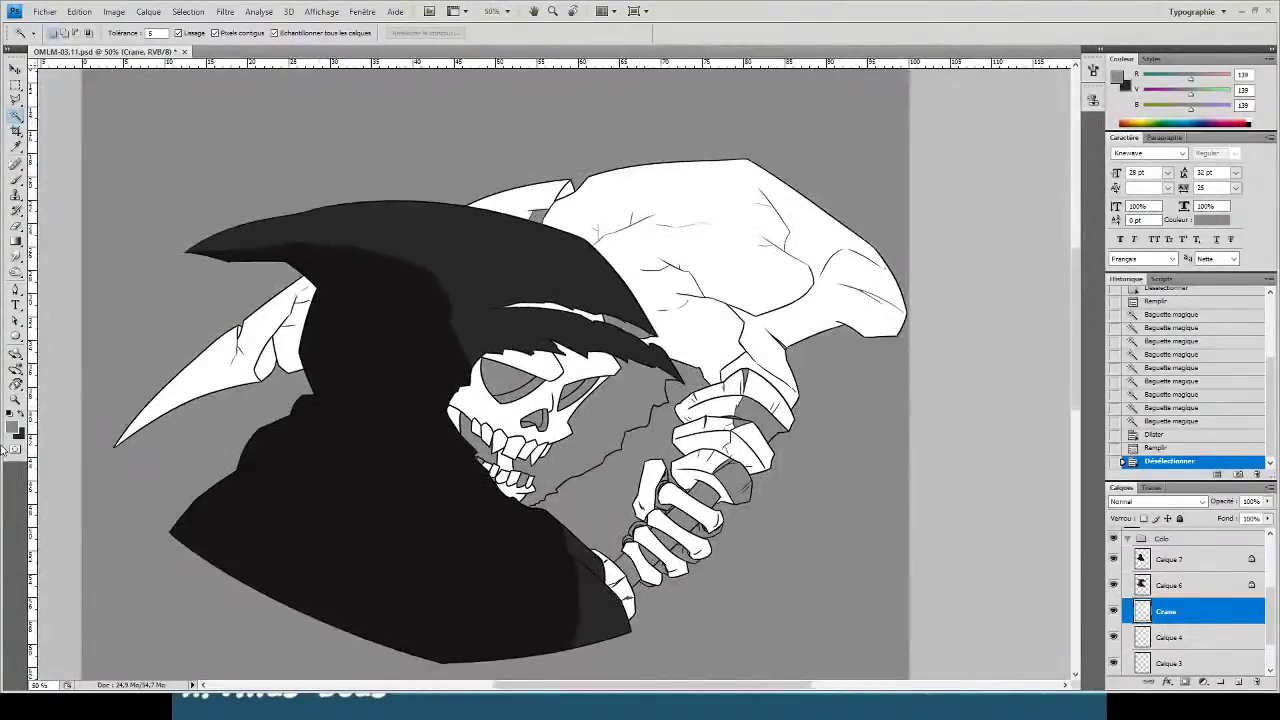
key(ctrl+z)
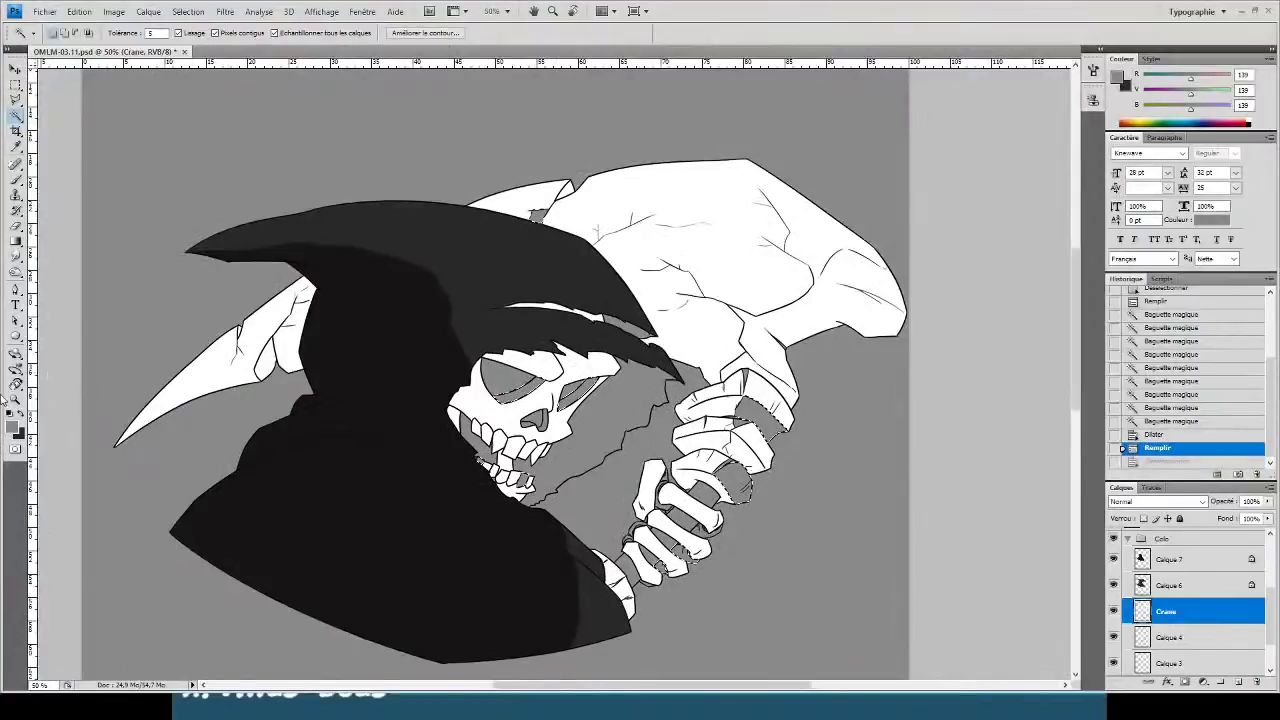
key(ctrl+alt+z)
- Make white the foreground colour, fill the selected areas on the Crane layer with it, and deselect
click(11, 426)
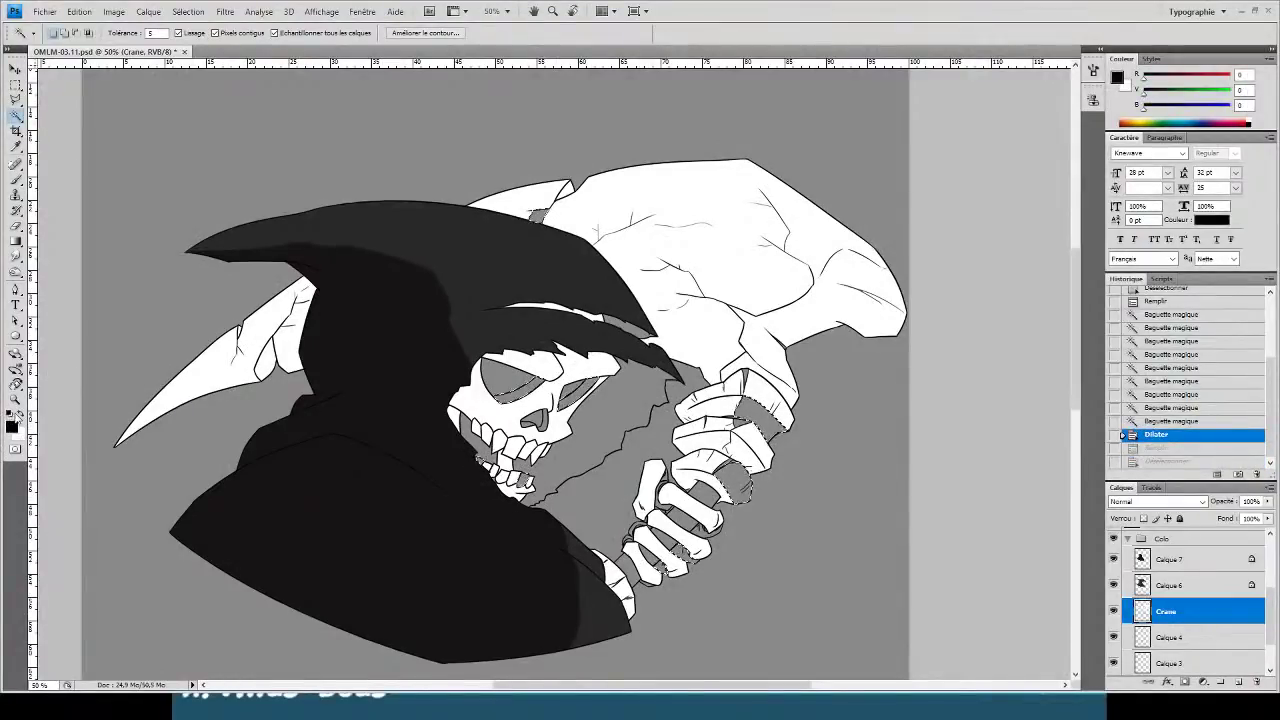
click(20, 413)
key(alt+BackSpace)
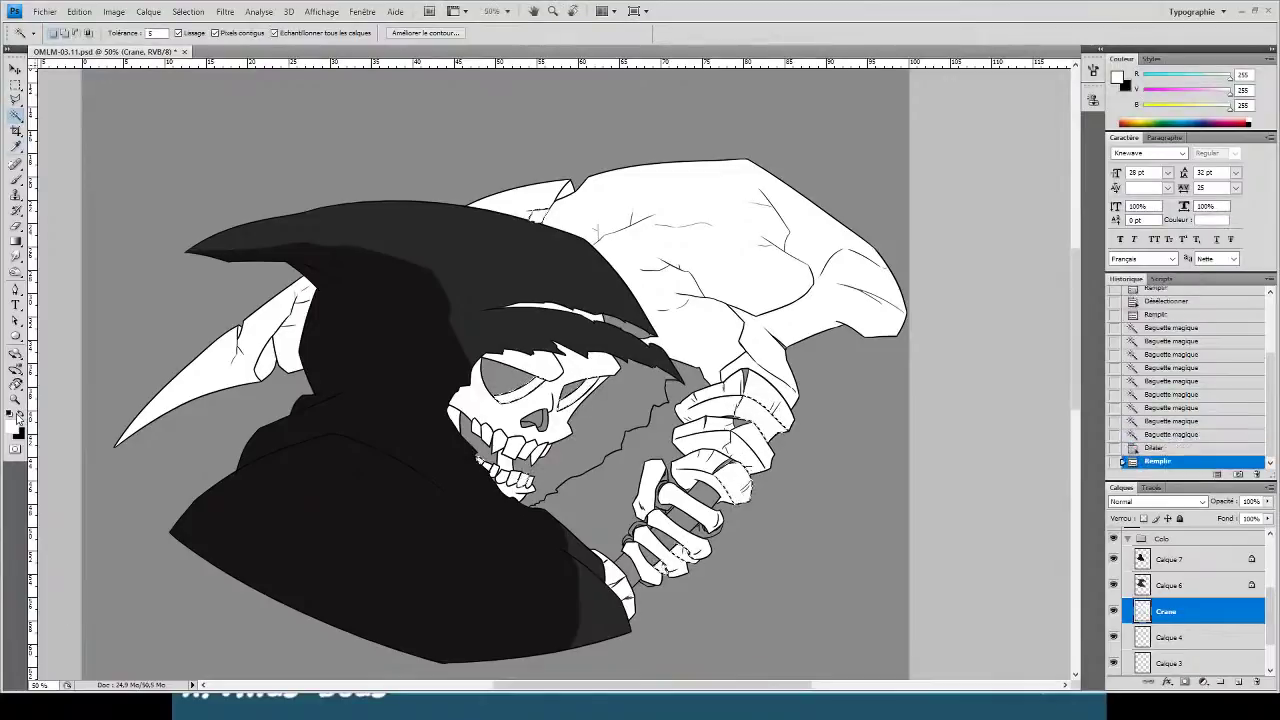
key(ctrl+d)
- Brush white over the small leftover gaps along the skull's jaw and teeth
key(ctrl+plus)
key(ctrl+plus)
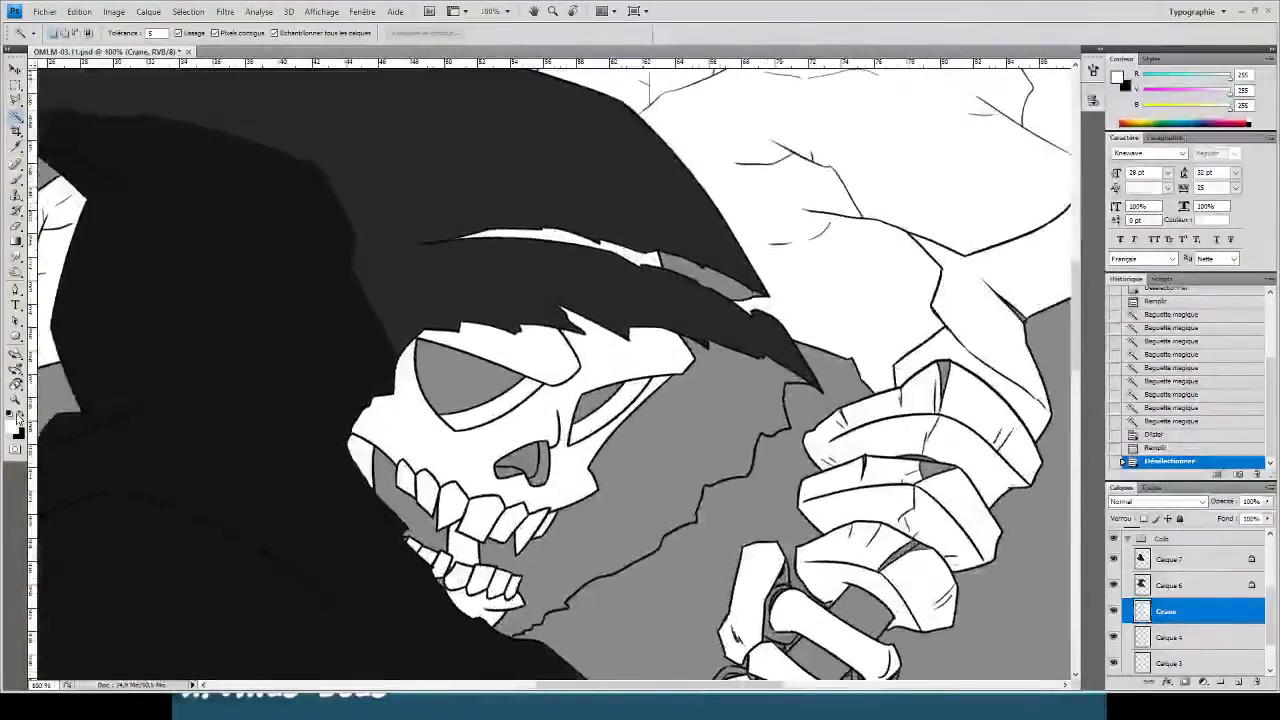
key(b)
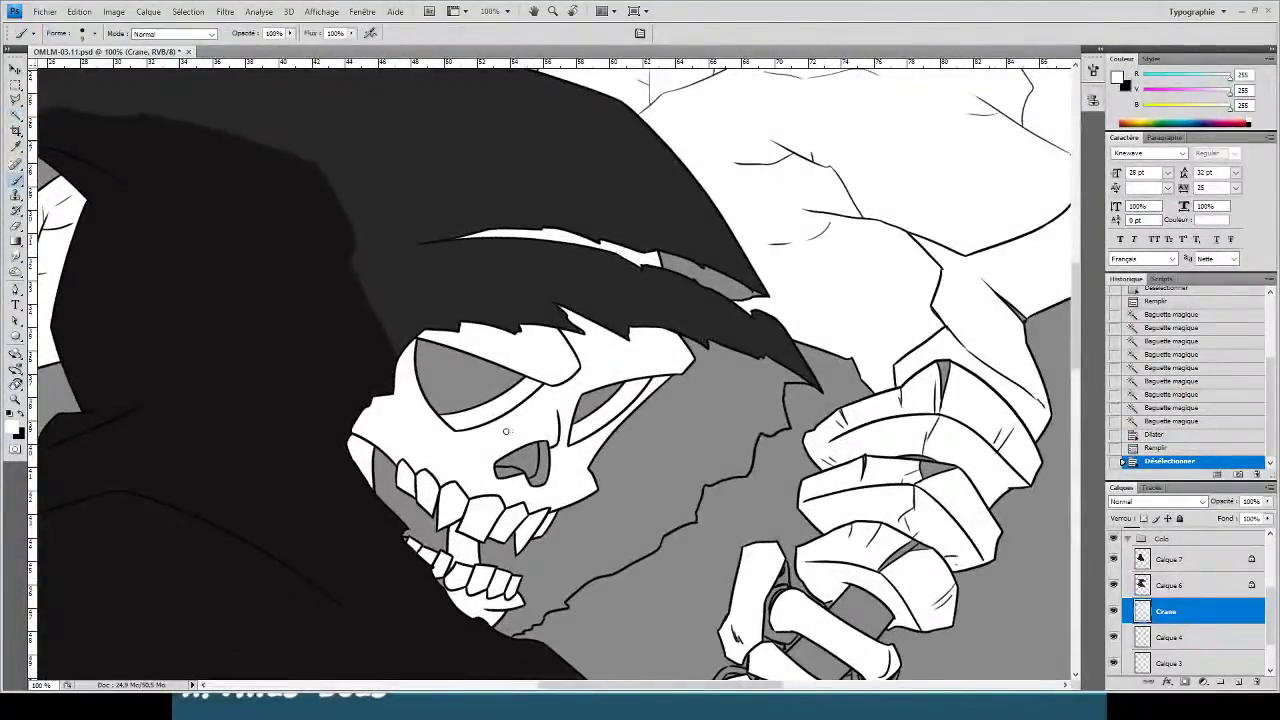
key(ctrl+plus)
mouse_move(493, 463)
mouse_down()
mouse_move(579, 345)
mouse_move(591, 250)
mouse_up()
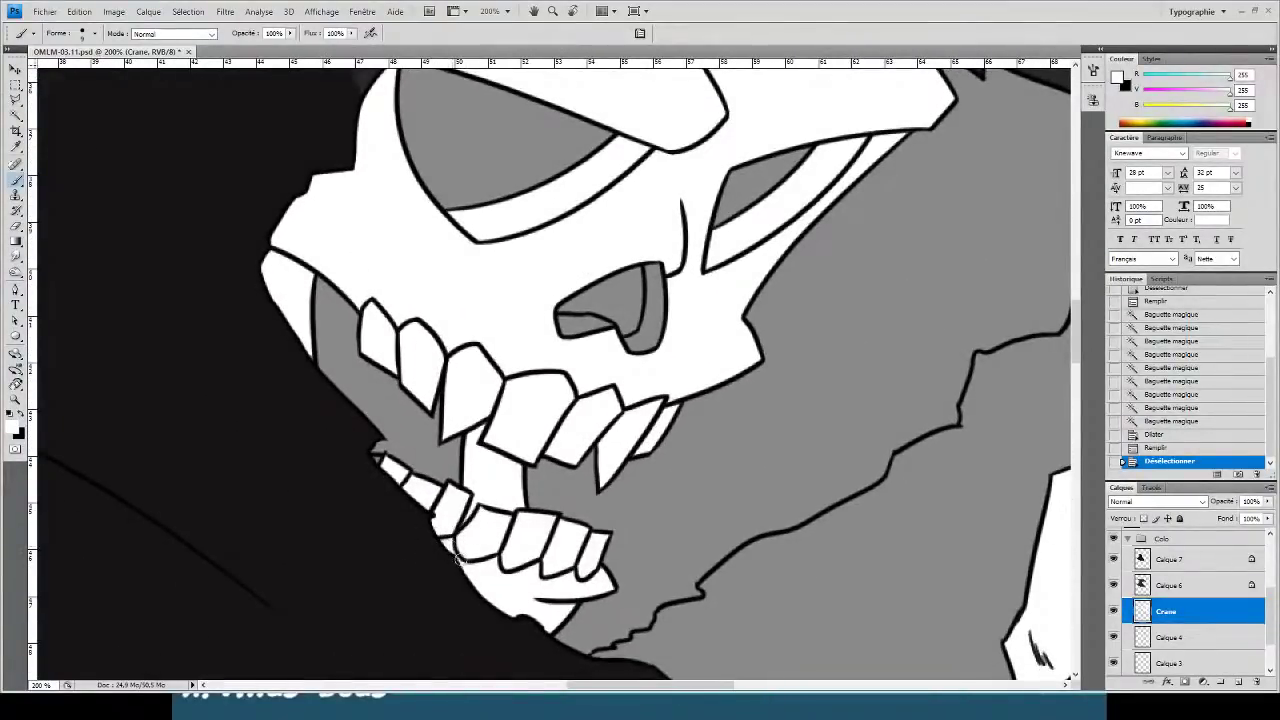
mouse_move(462, 560)
mouse_down()
mouse_move(392, 487)
mouse_move(310, 355)
mouse_move(313, 368)
mouse_up()
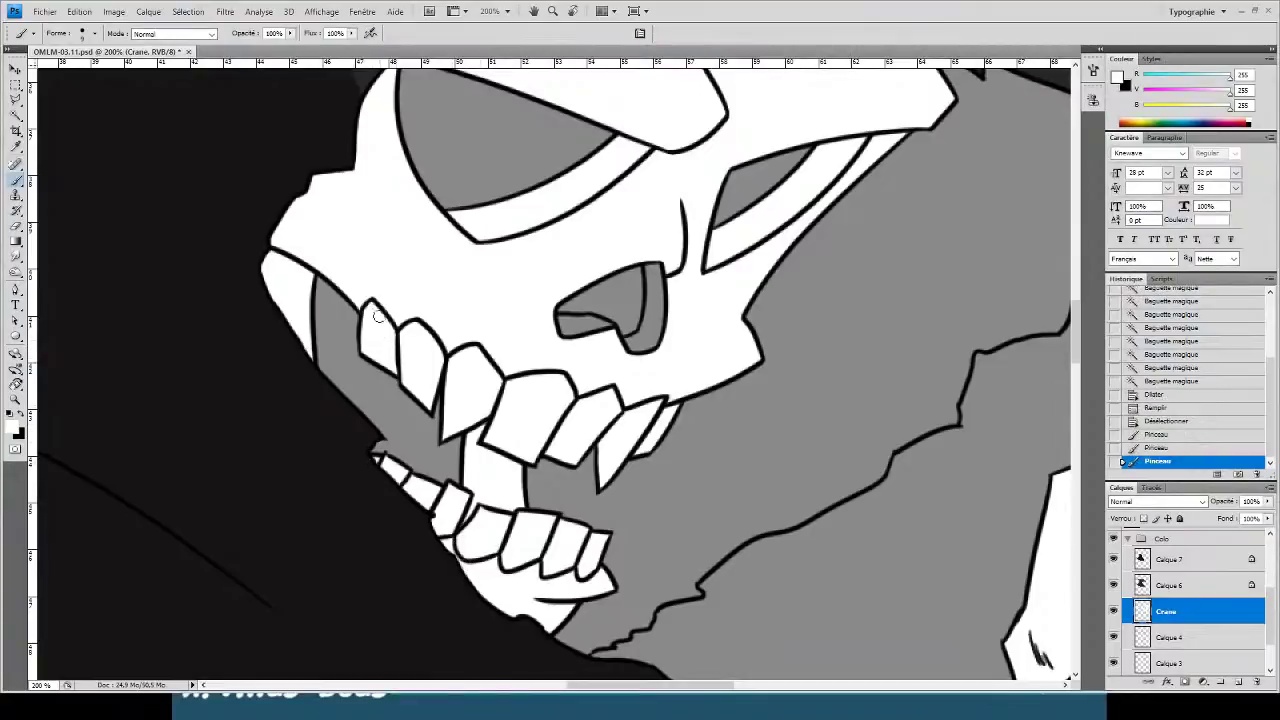
- Select the two inner rims of the nose cavity, expand the selection, fill it with white, and deselect
key(w)
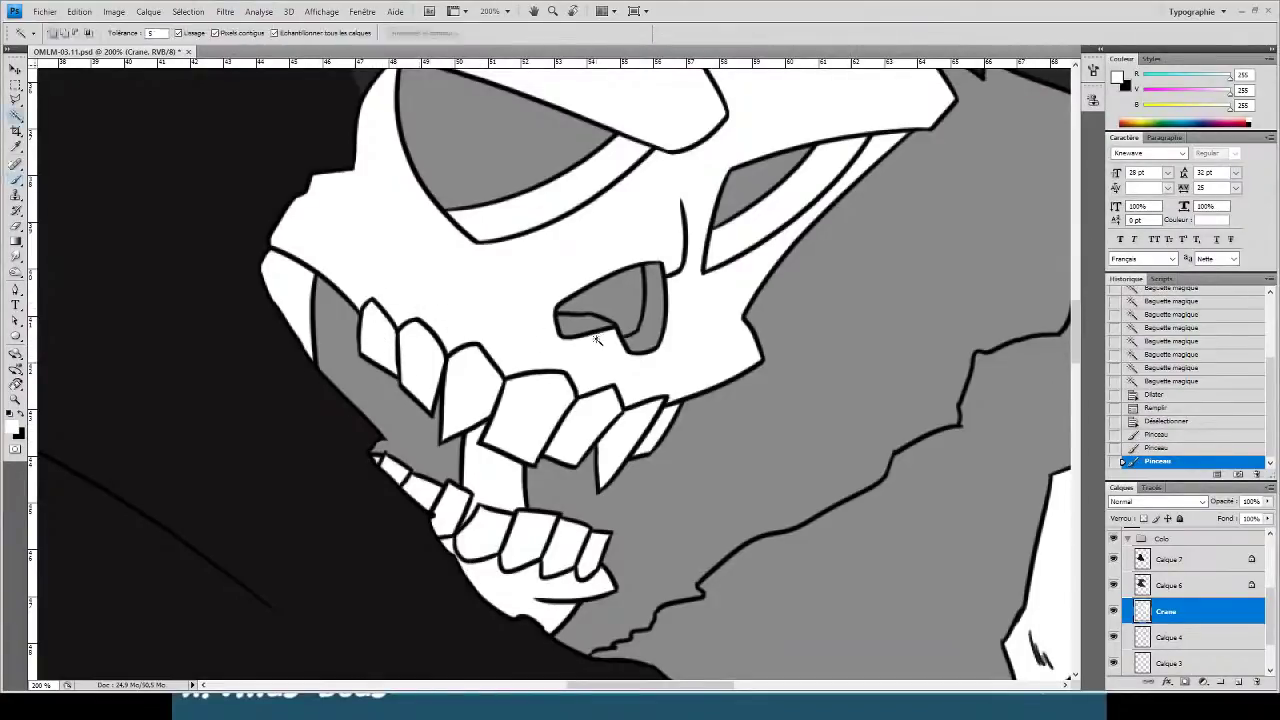
click(577, 329)
shift+click(652, 343)
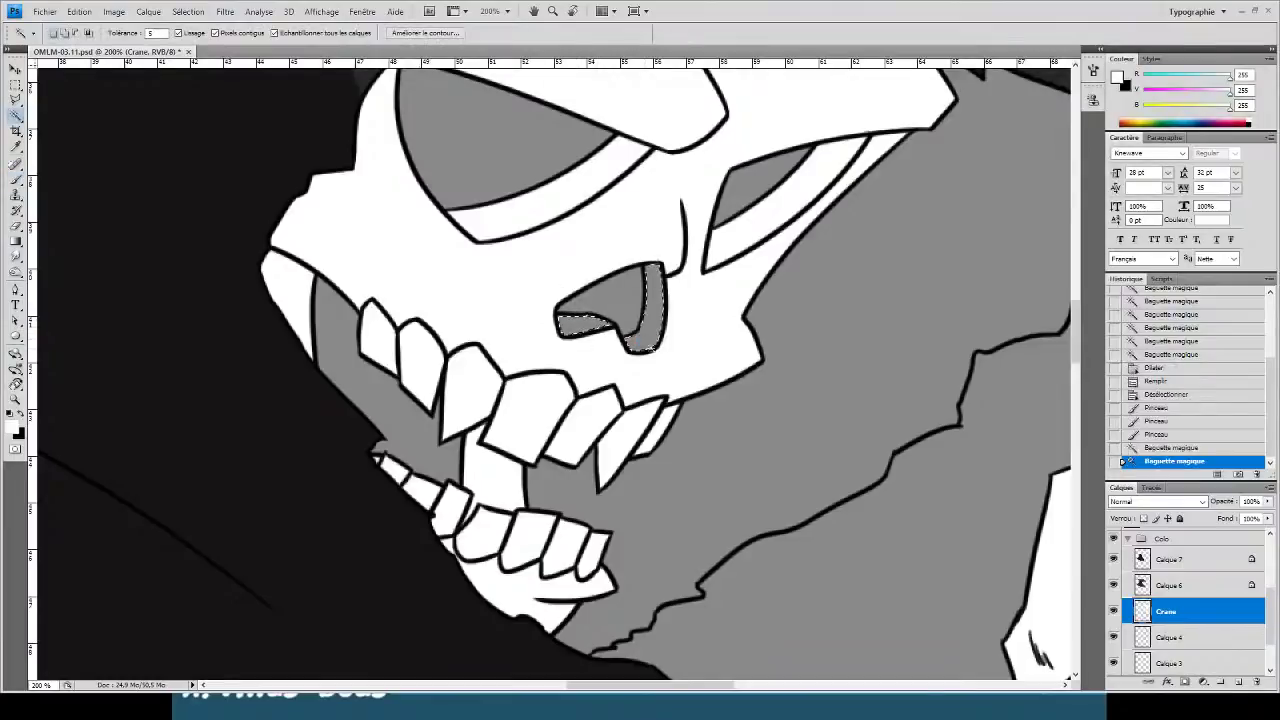
key(F2)
key(alt+BackSpace)
key(ctrl+d)
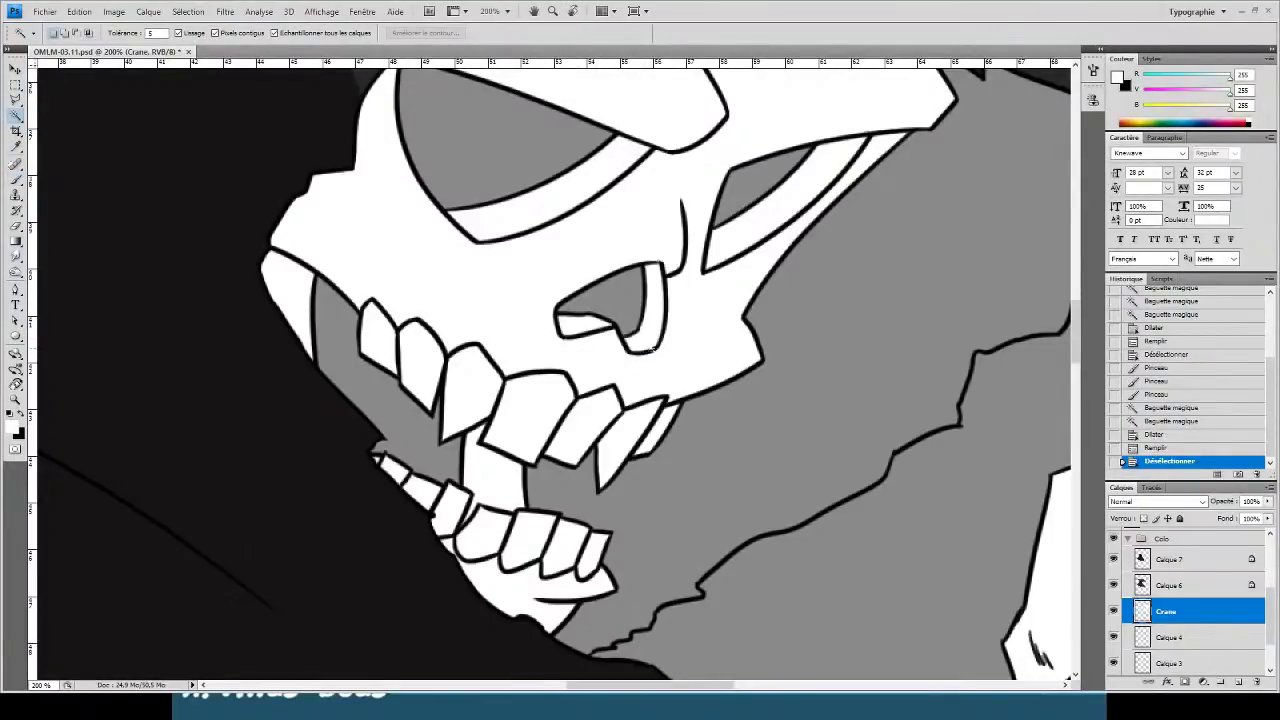
- Paint the fingertip behind the end of the hand's upper long finger bone white, up to its outline
key(b)
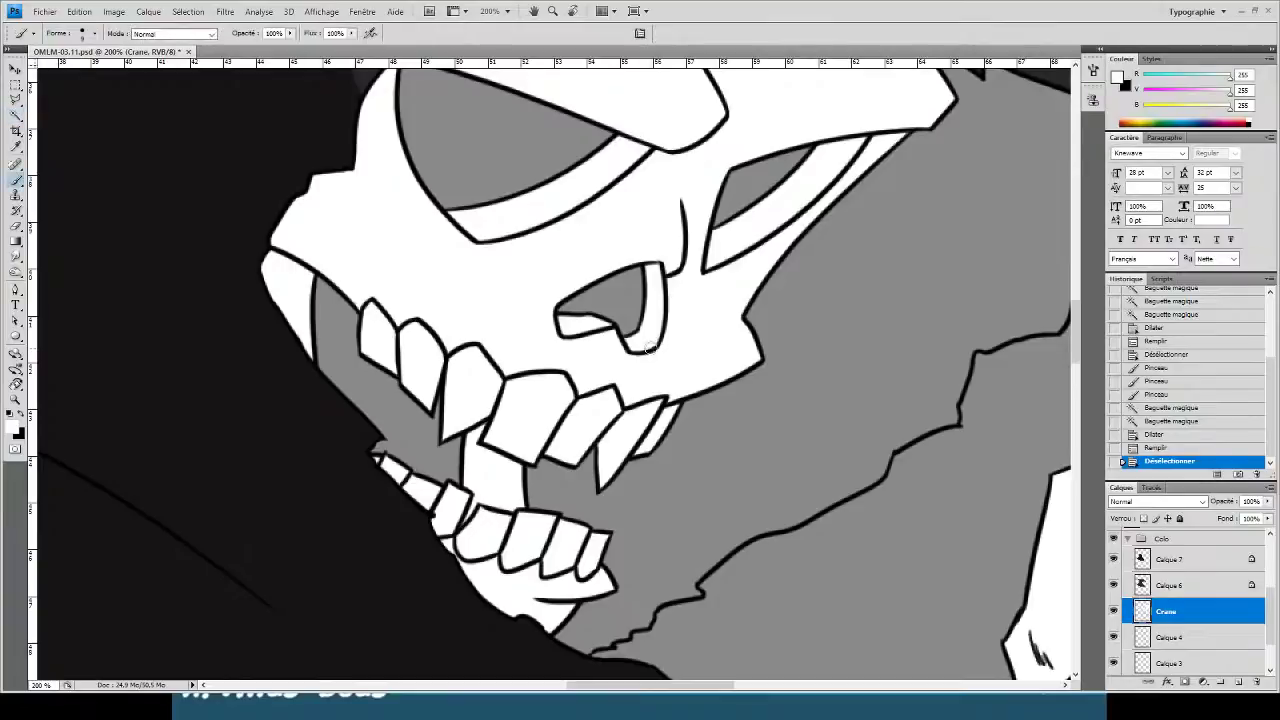
drag(565, 464, 209, 261)
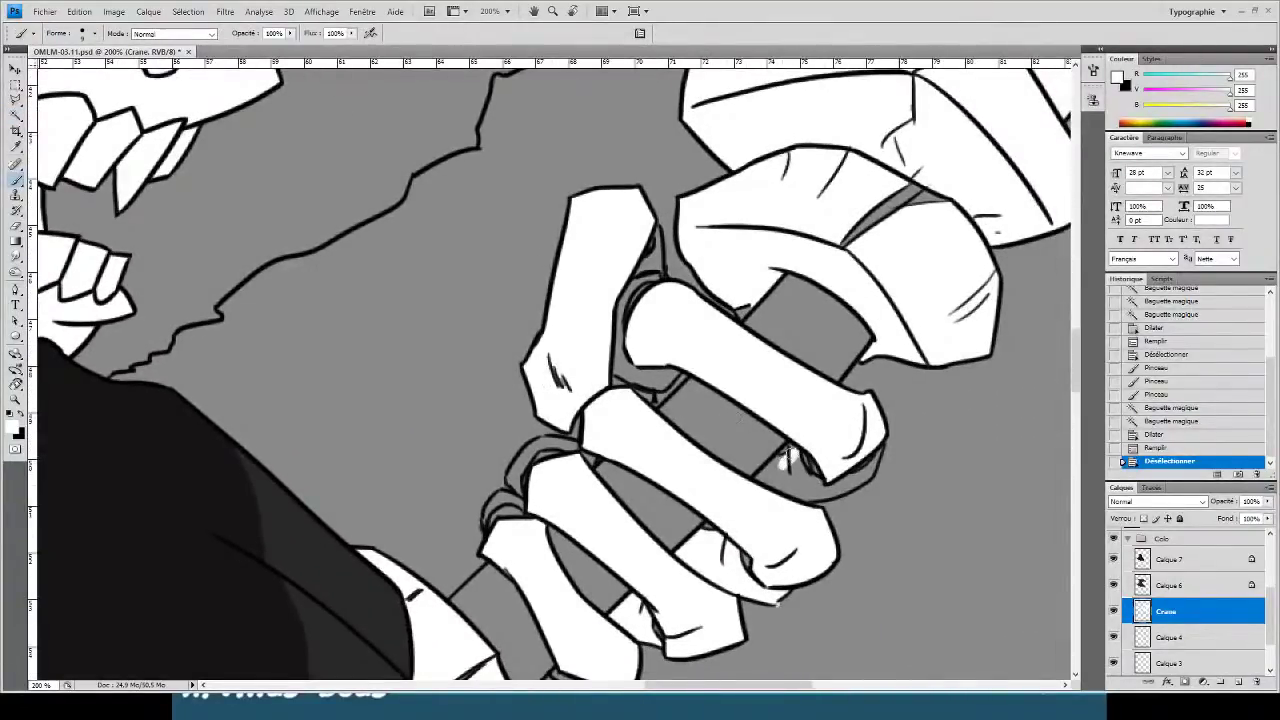
mouse_move(762, 478)
mouse_down()
mouse_move(783, 459)
mouse_move(808, 474)
mouse_move(834, 457)
mouse_up()
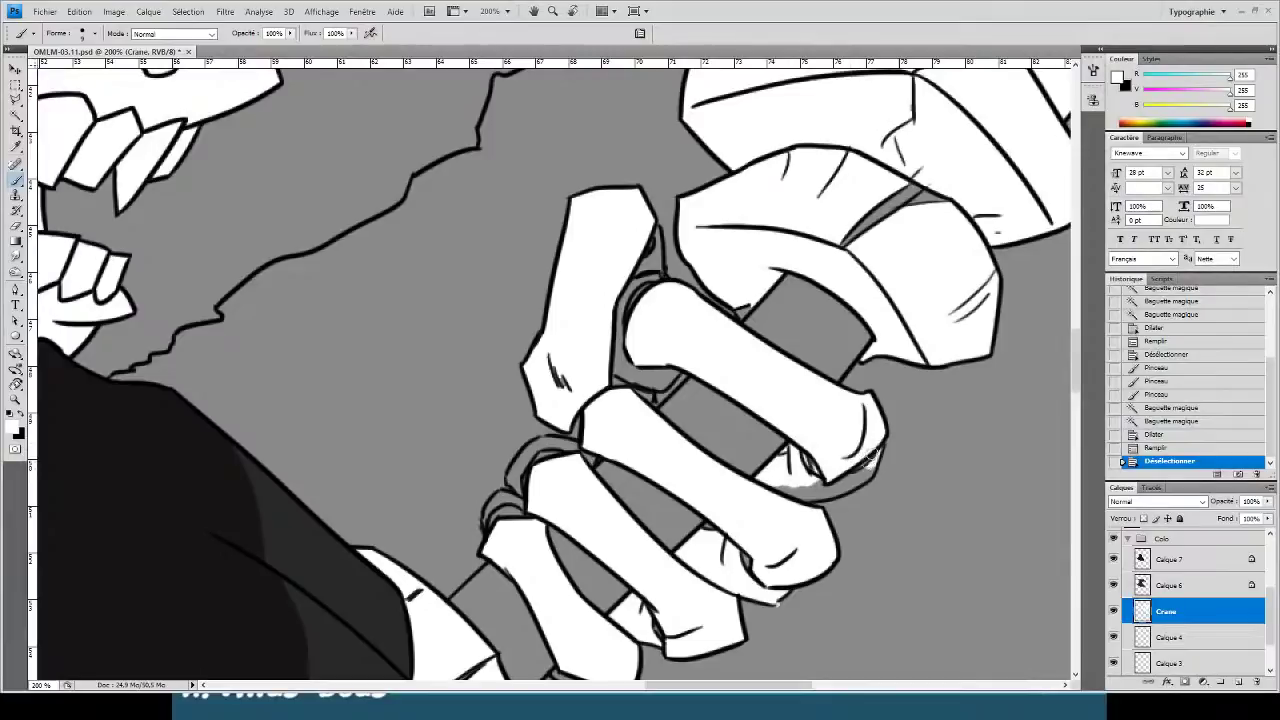
mouse_move(864, 470)
mouse_down()
mouse_move(810, 493)
mouse_move(849, 480)
mouse_up()
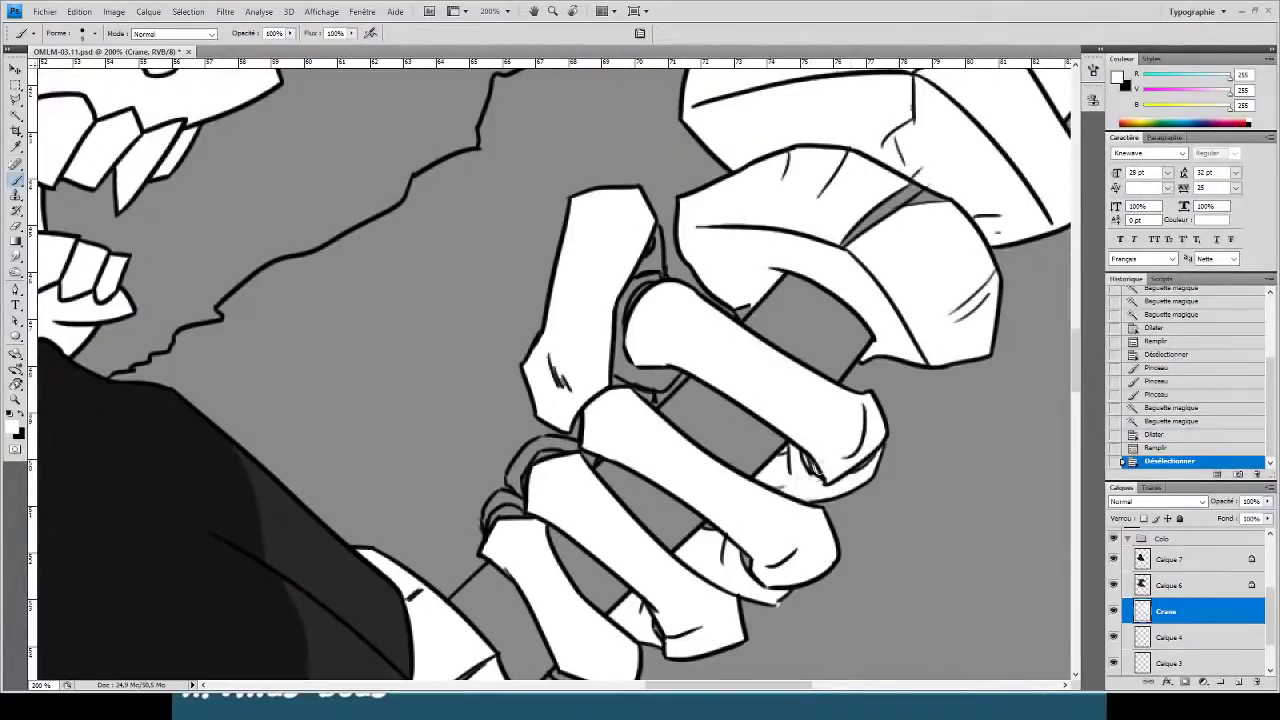
drag(850, 470, 776, 488)
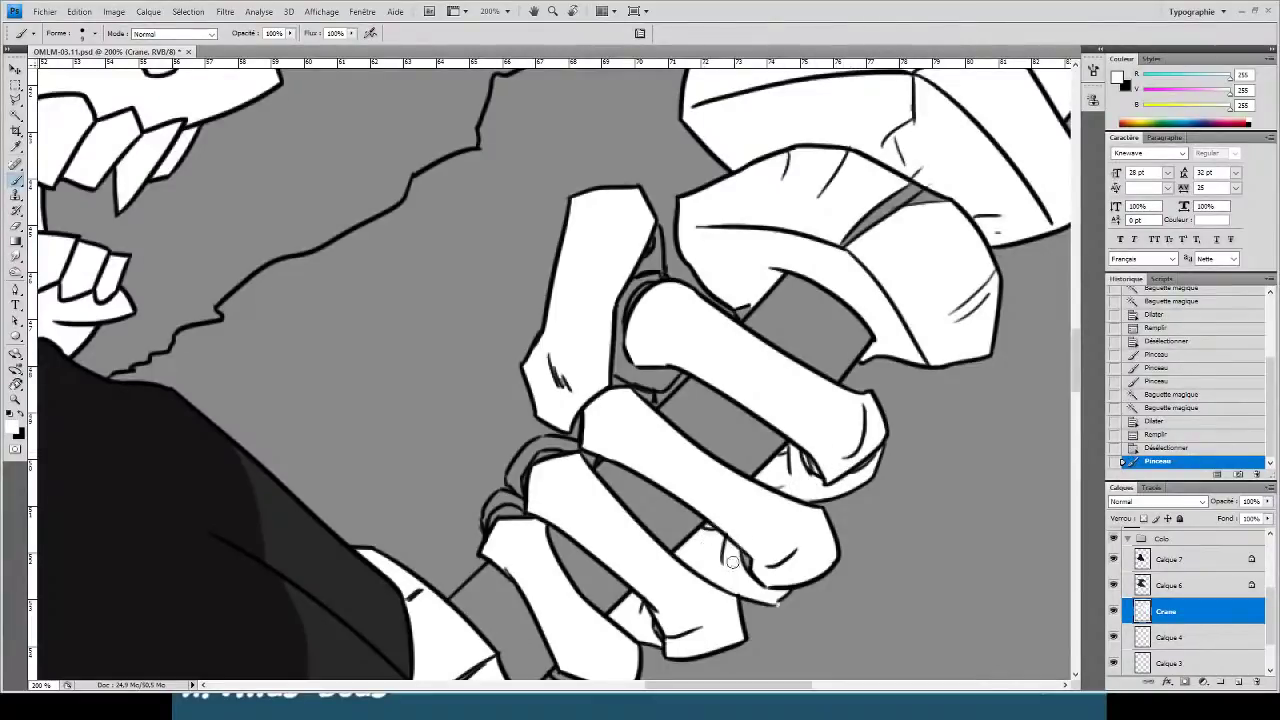
- Erase the white spill outside the middle fingertip and touch up the fingertip below it with white
key(e)
drag(755, 567, 777, 612)
key(b)
drag(656, 624, 659, 636)
- Paint the knuckle joints behind the two lower finger bones white
drag(543, 537, 505, 505)
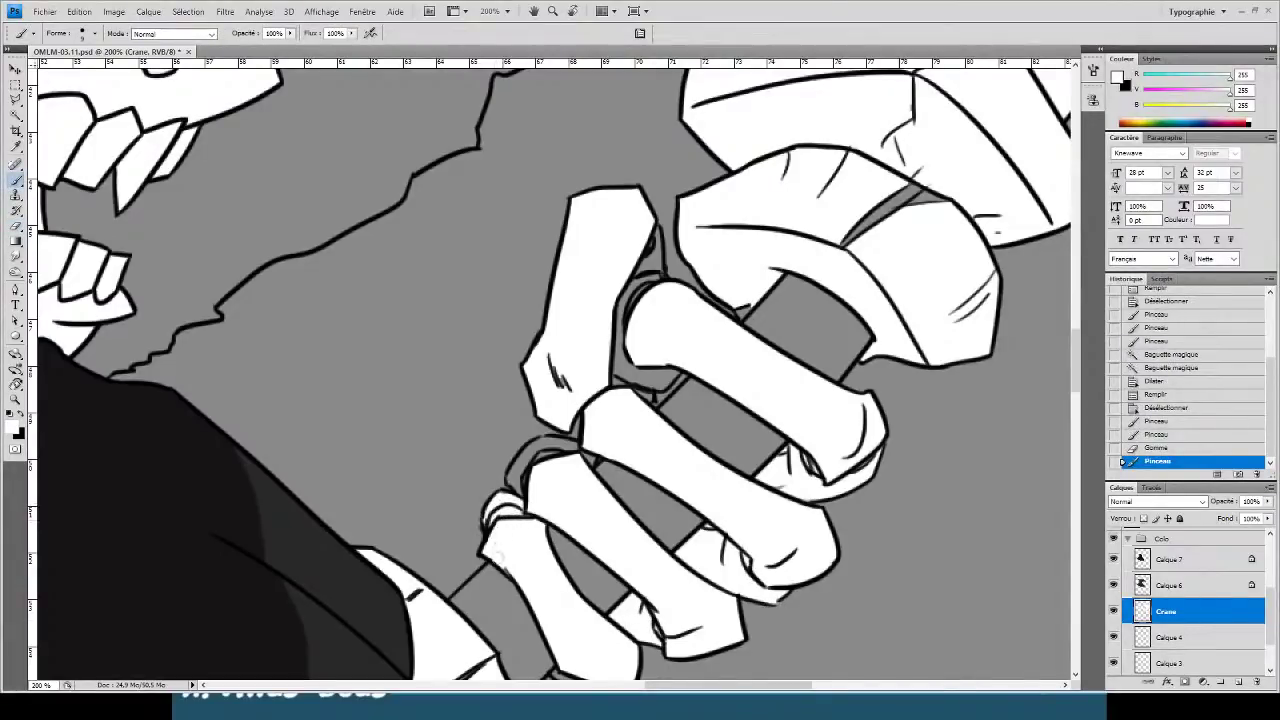
drag(500, 557, 513, 571)
drag(530, 461, 538, 447)
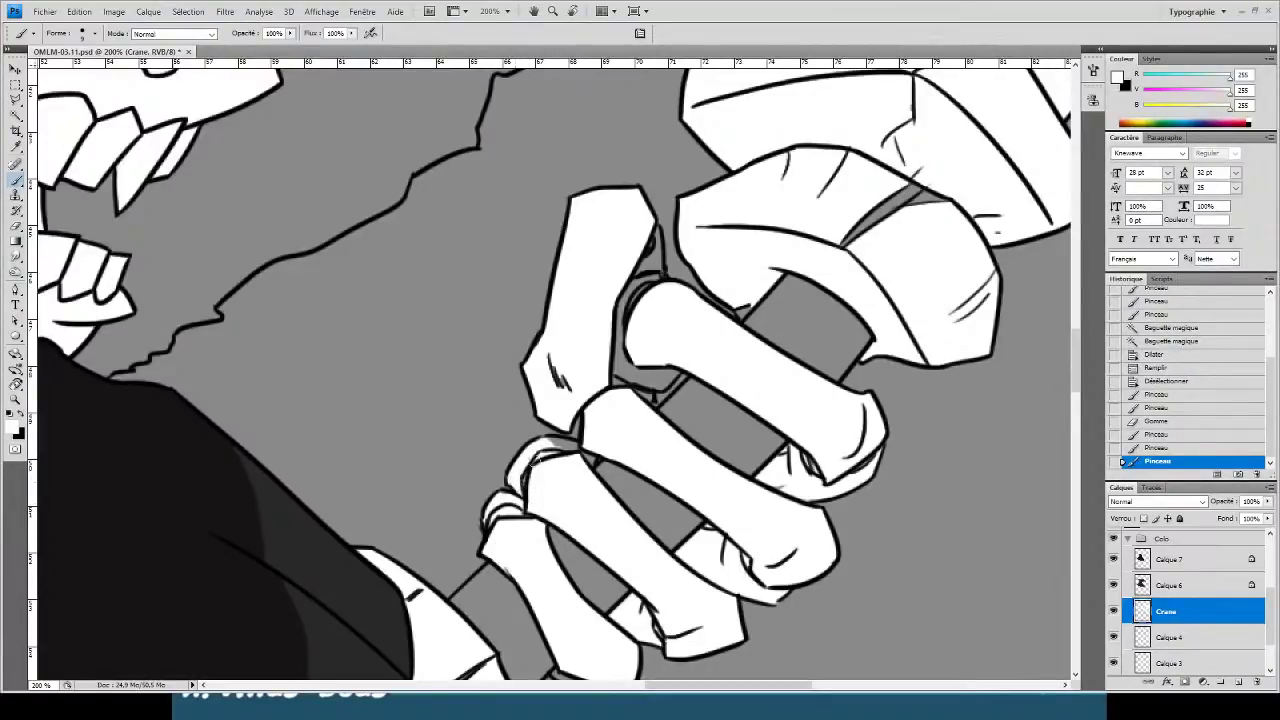
drag(566, 451, 591, 462)
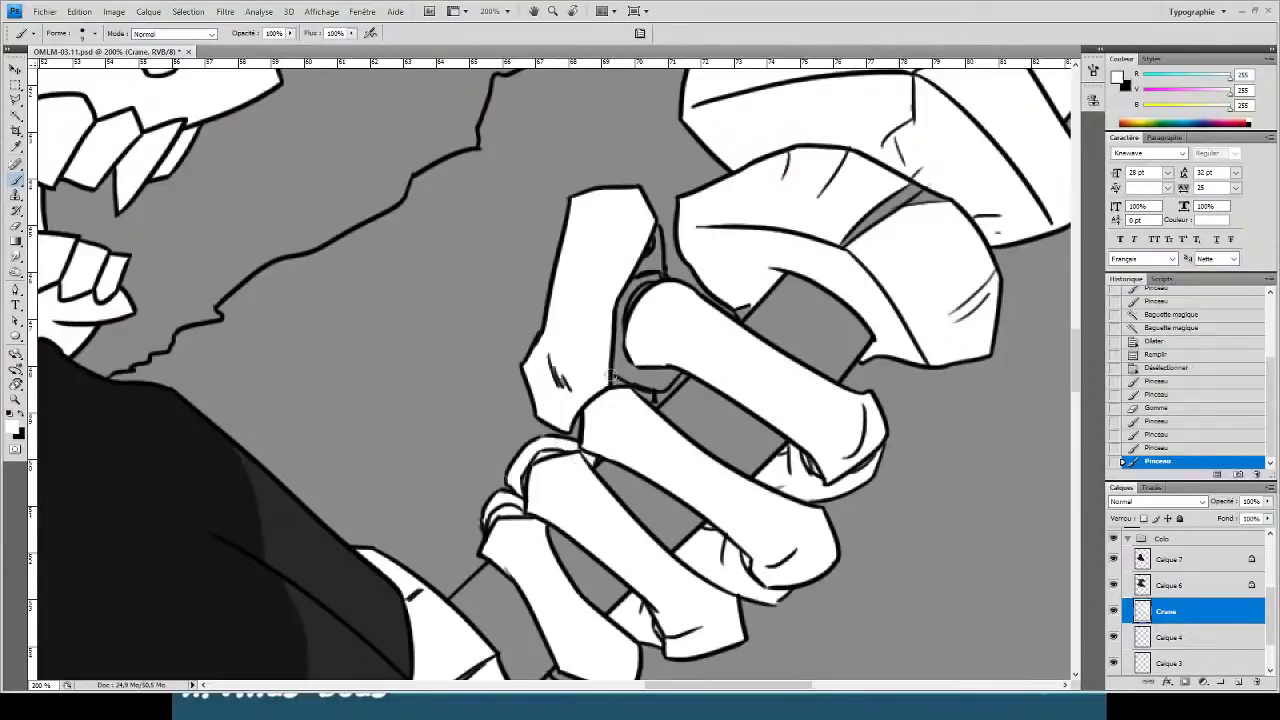
- Paint the joint areas around the base of the upper long finger bone, next to the thumb, white
mouse_move(641, 386)
mouse_down()
mouse_move(668, 362)
mouse_move(628, 330)
mouse_up()
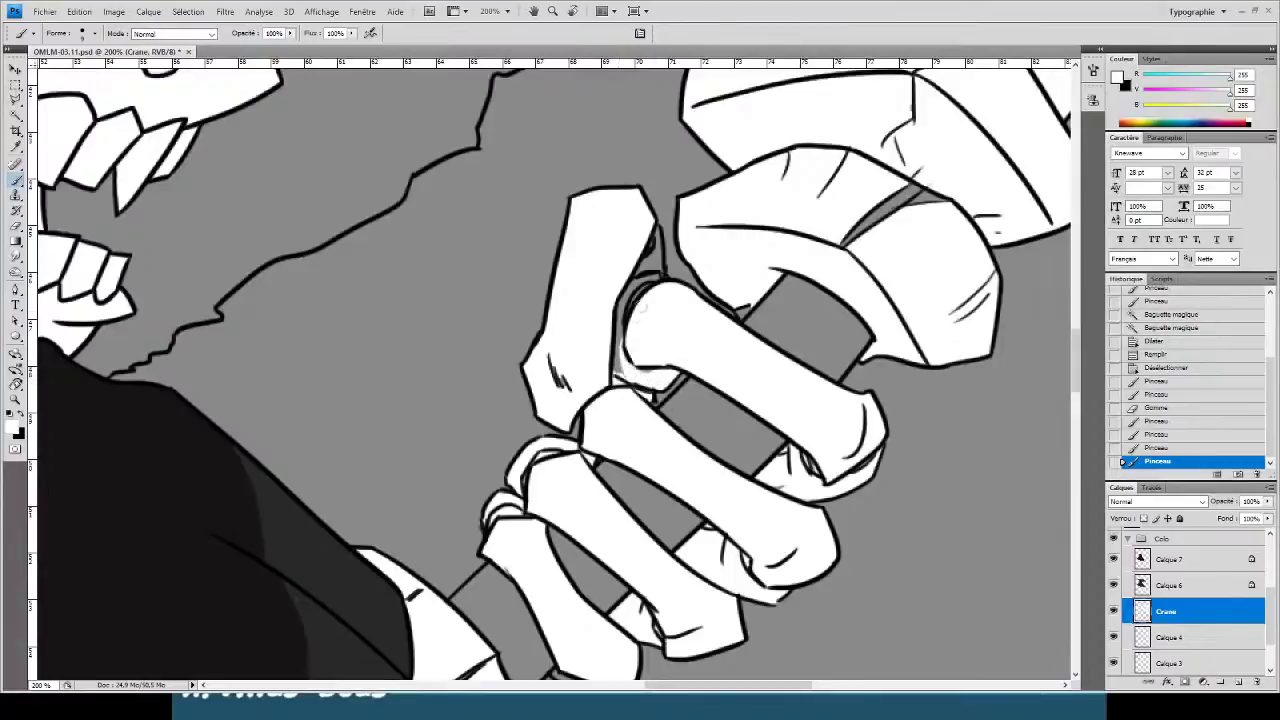
mouse_move(656, 282)
mouse_down()
mouse_move(622, 330)
mouse_move(620, 300)
mouse_move(612, 338)
mouse_move(647, 340)
mouse_move(650, 238)
mouse_up()
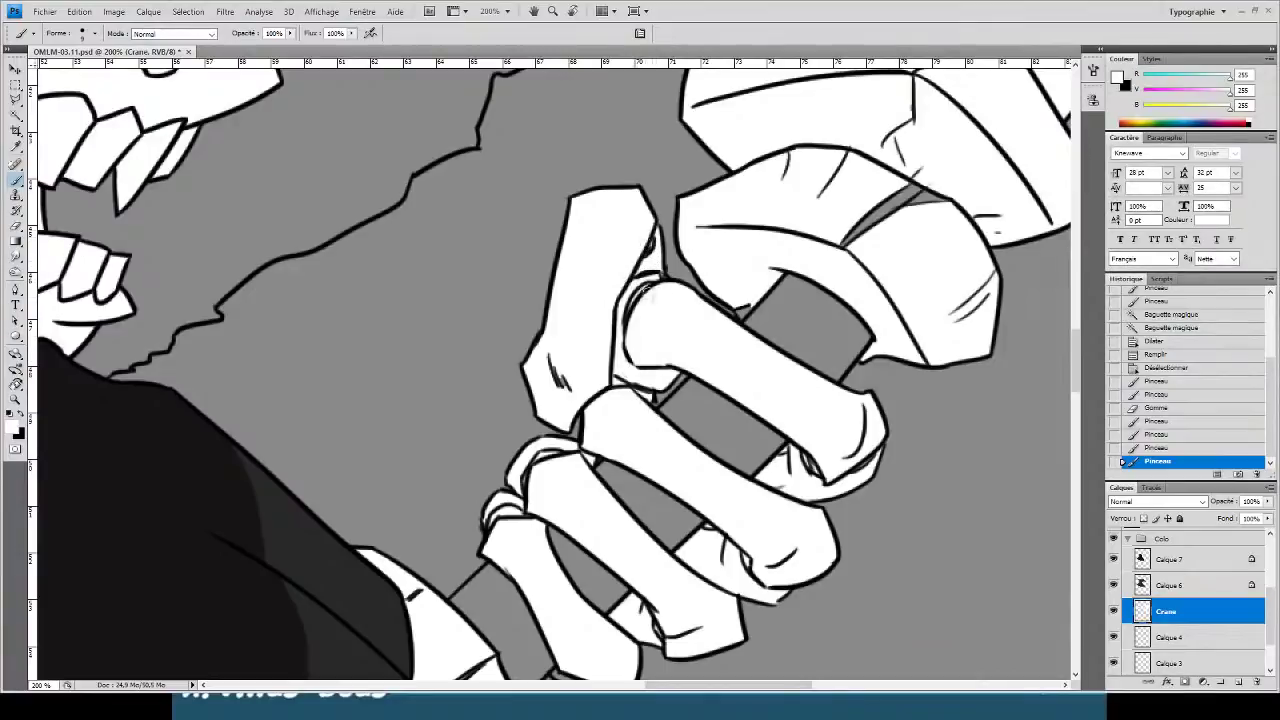
drag(716, 320, 744, 311)
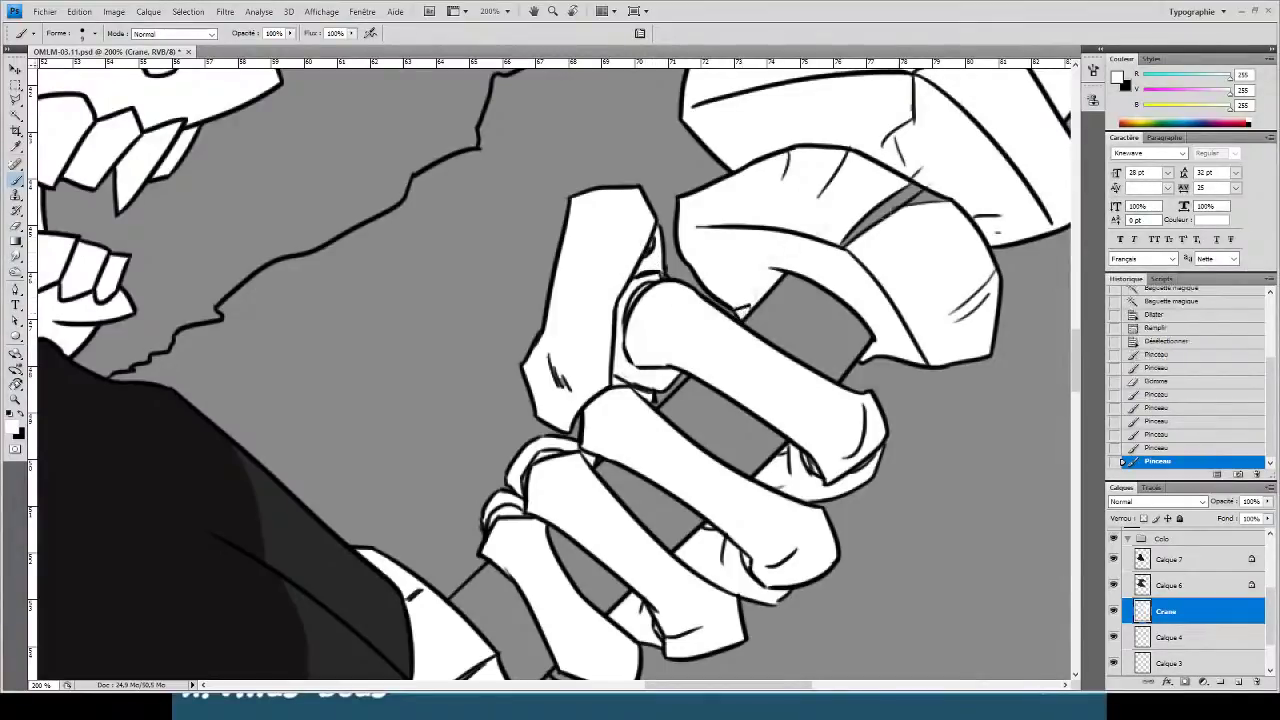
- Paint the grey gap in the ridged bone segment just above the hand and the crack gaps in the wrist bone white
mouse_move(888, 211)
mouse_down()
mouse_move(912, 188)
mouse_move(920, 201)
mouse_move(851, 230)
mouse_up()
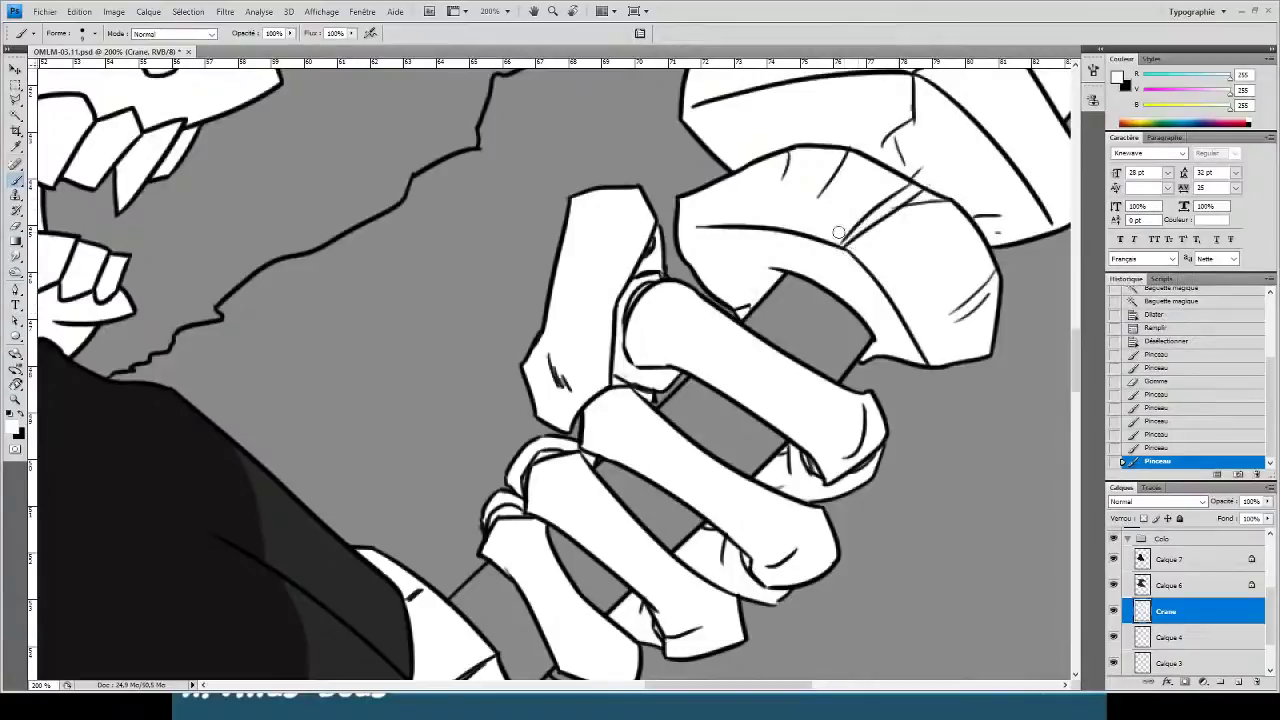
drag(953, 200, 923, 199)
scroll(605, 375, down, 4)
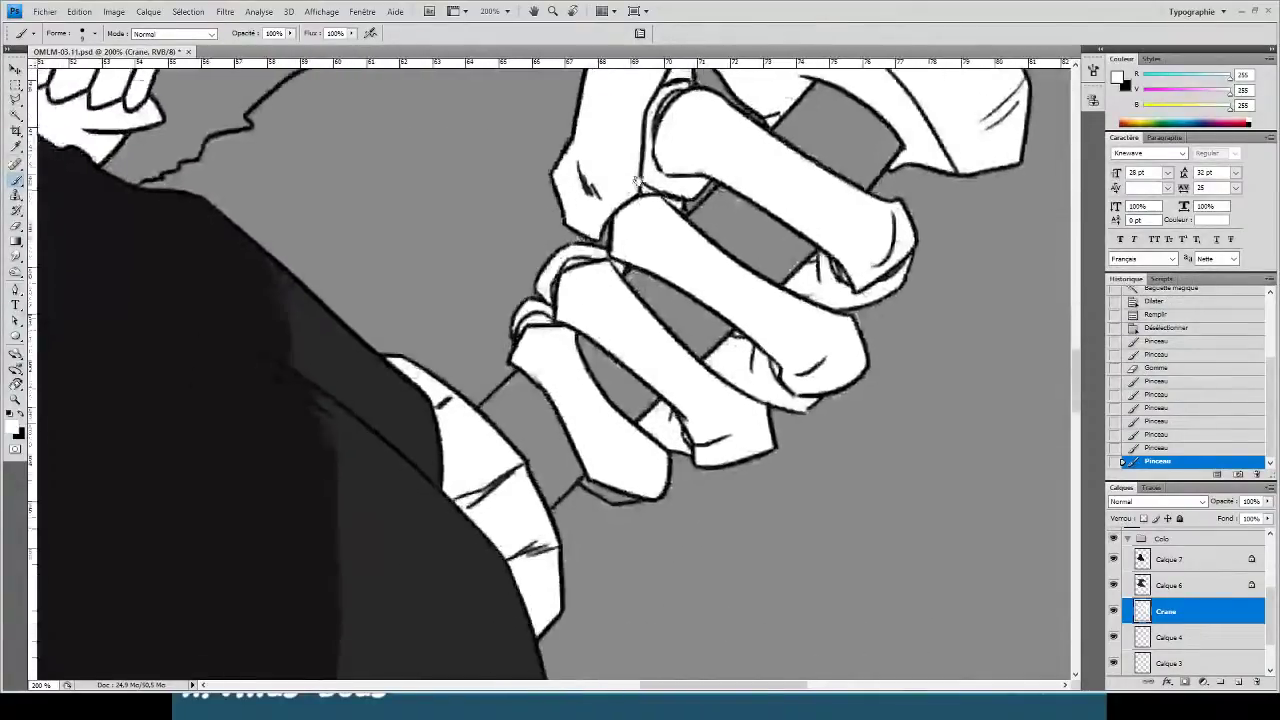
drag(490, 492, 484, 482)
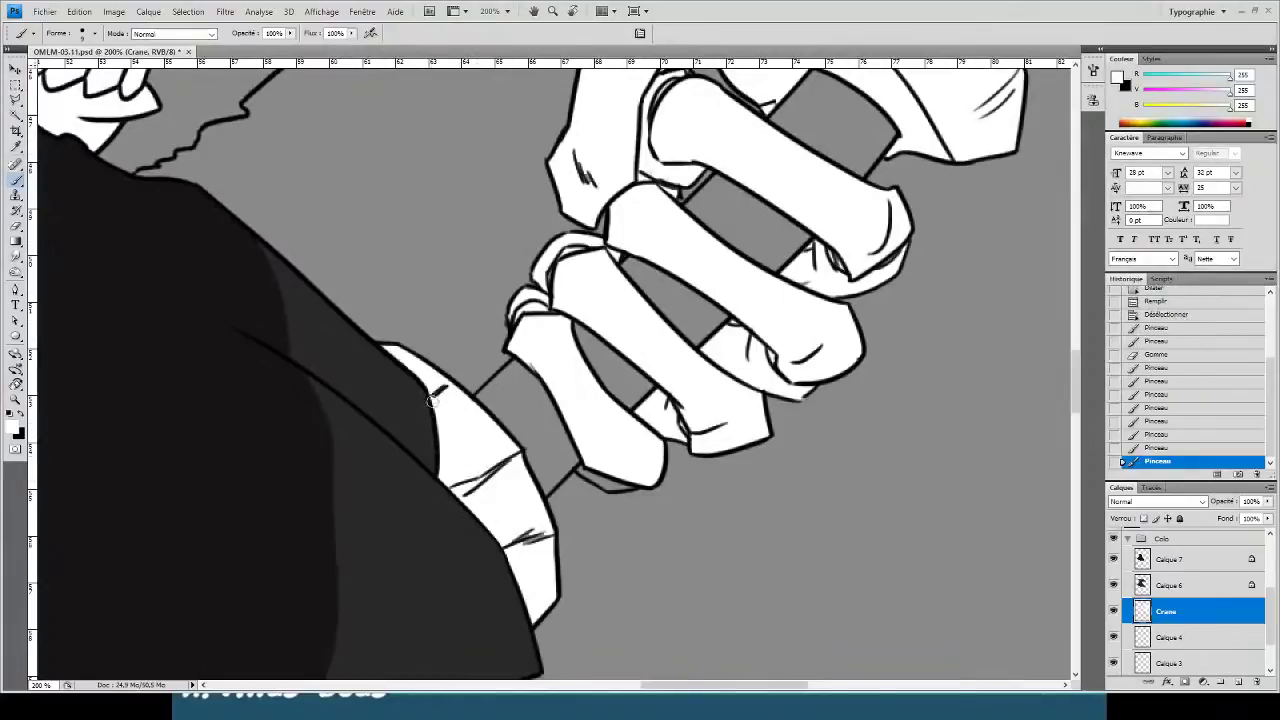
click(447, 398)
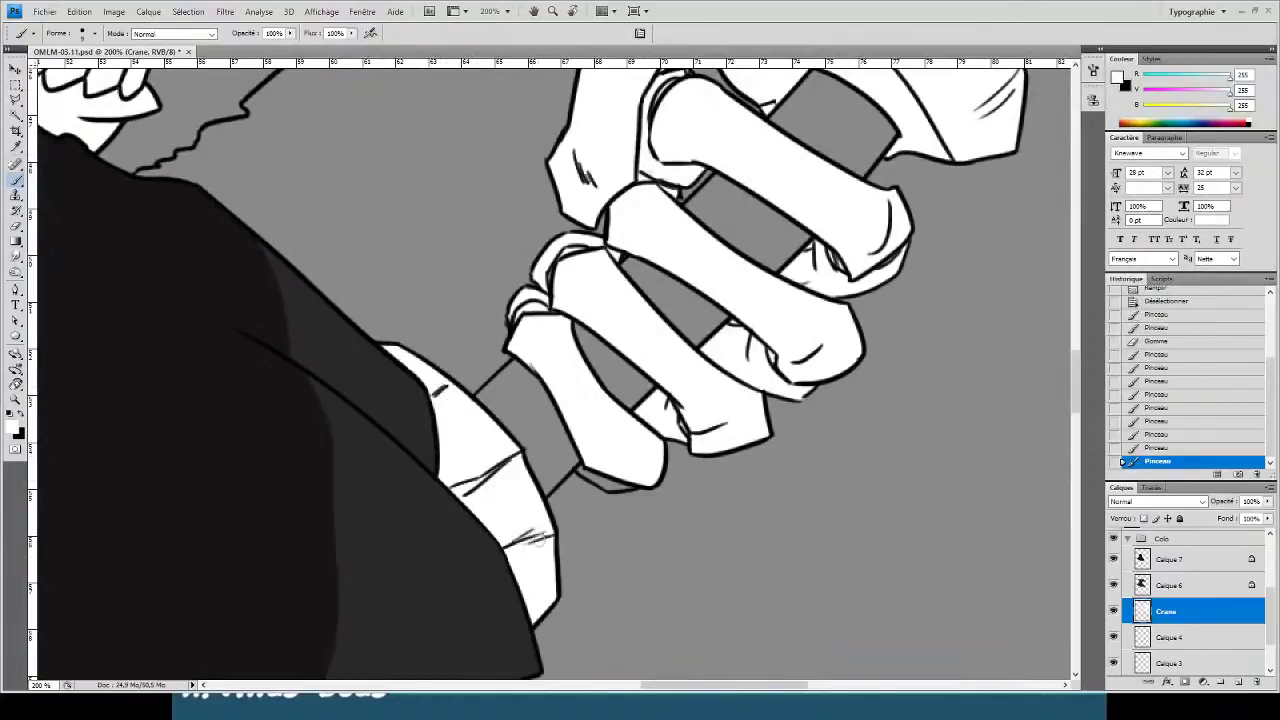
click(536, 500)
- Paint the grey slivers along the upper edge and cracks of the middle ridged bone segment white
drag(590, 318, 444, 427)
drag(556, 300, 318, 521)
drag(603, 168, 595, 170)
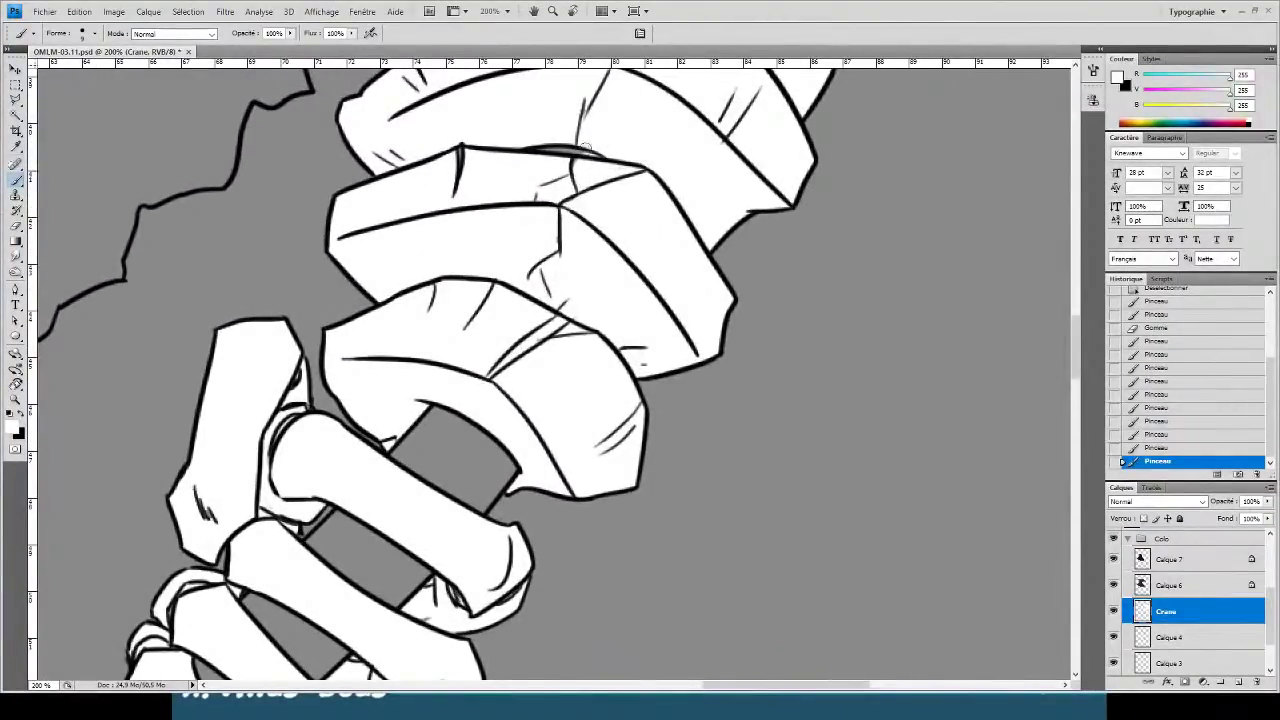
drag(586, 150, 552, 156)
drag(466, 133, 457, 168)
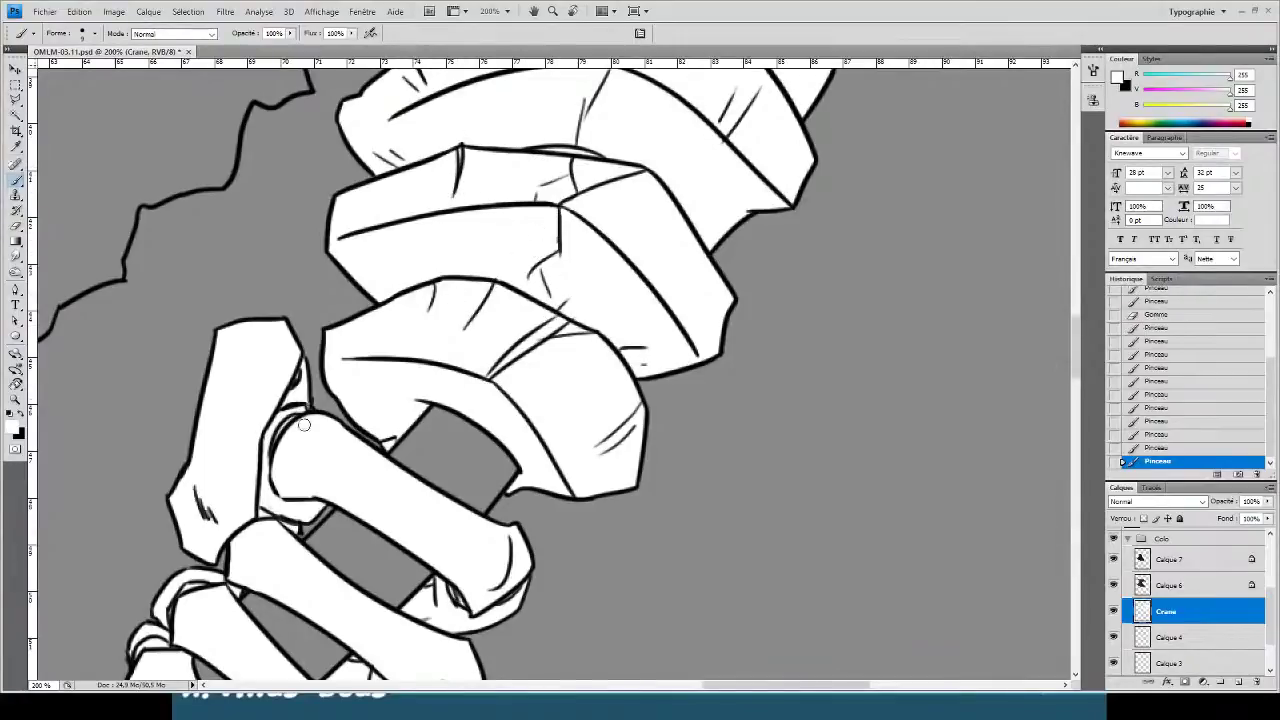
- Fill the crack gaps in the uppermost ridged bone segment and along the creases of the bone above it with white
mouse_move(616, 303)
mouse_down()
mouse_move(491, 403)
mouse_move(436, 595)
mouse_up()
drag(428, 262, 447, 330)
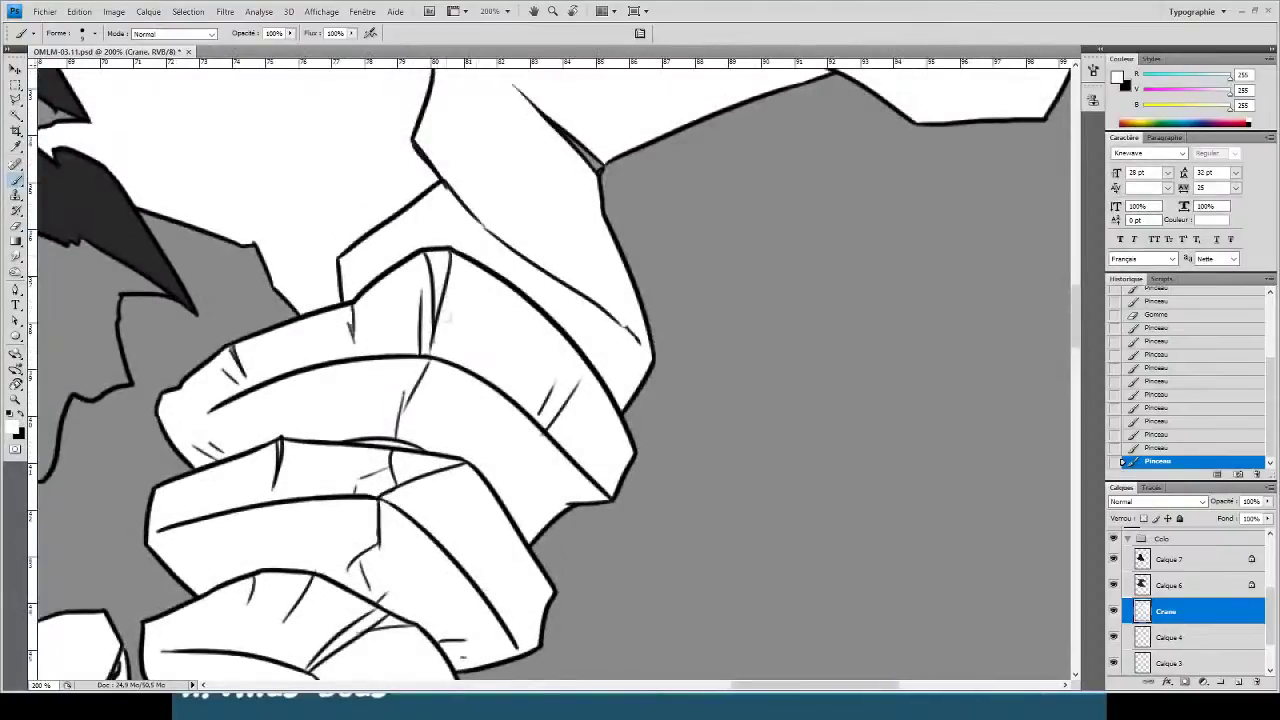
drag(352, 312, 356, 340)
drag(230, 346, 232, 355)
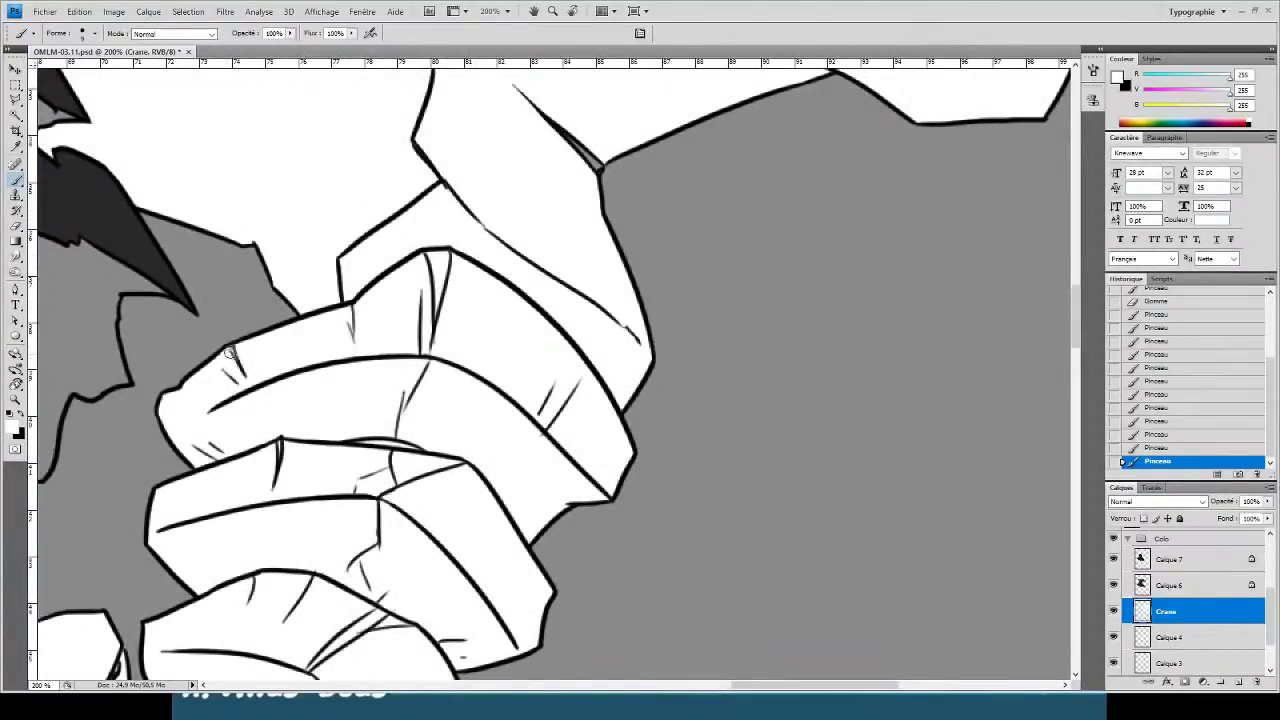
drag(448, 185, 488, 228)
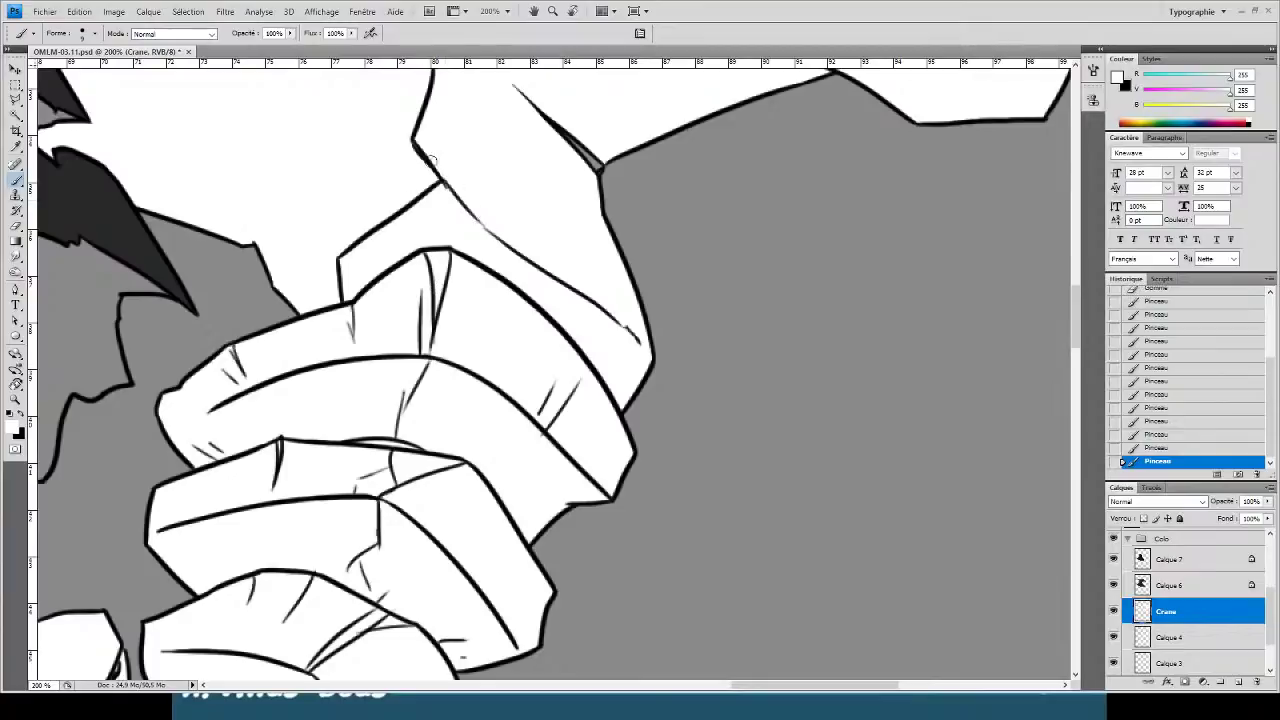
drag(533, 114, 597, 172)
- Touch up the slivers along the crack lines of the scythe's large bone head with white
mouse_move(480, 308)
mouse_down()
mouse_move(337, 466)
mouse_move(267, 517)
mouse_up()
mouse_move(470, 264)
mouse_down()
mouse_move(363, 374)
mouse_move(373, 382)
mouse_up()
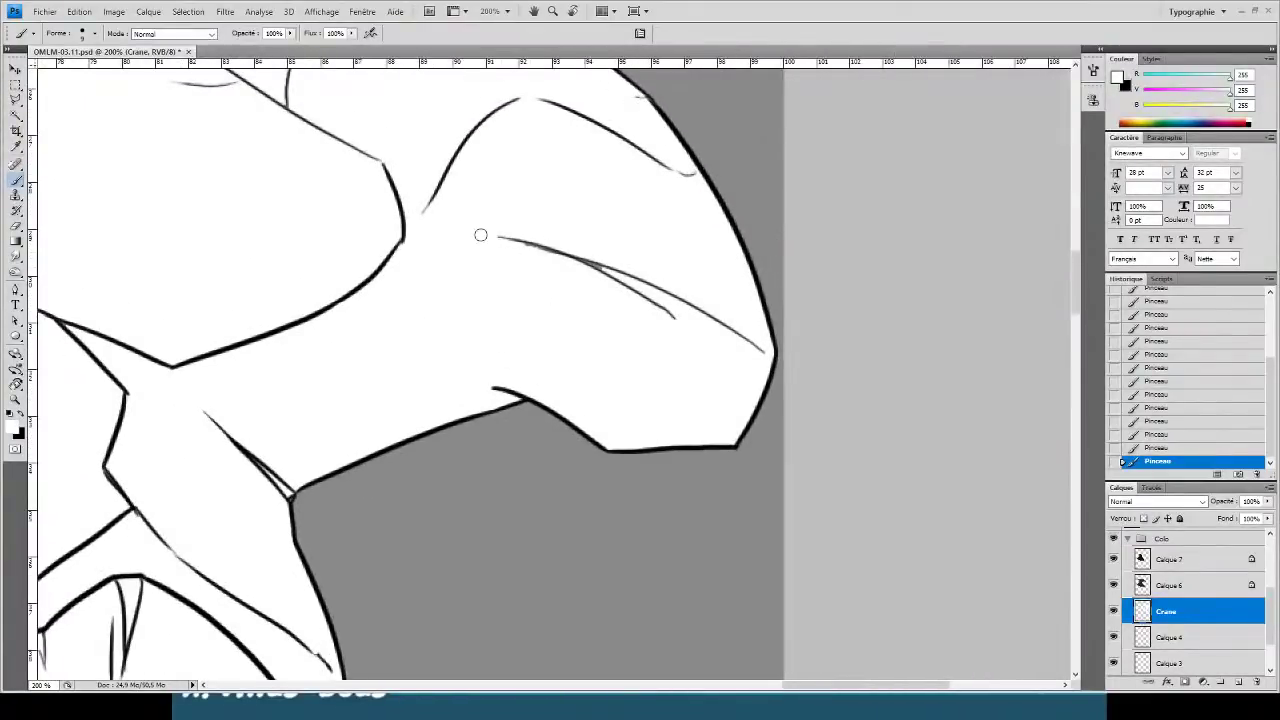
drag(482, 237, 624, 284)
mouse_move(414, 220)
mouse_down()
mouse_move(454, 174)
mouse_move(470, 368)
mouse_up()
drag(603, 277, 620, 346)
drag(303, 276, 529, 417)
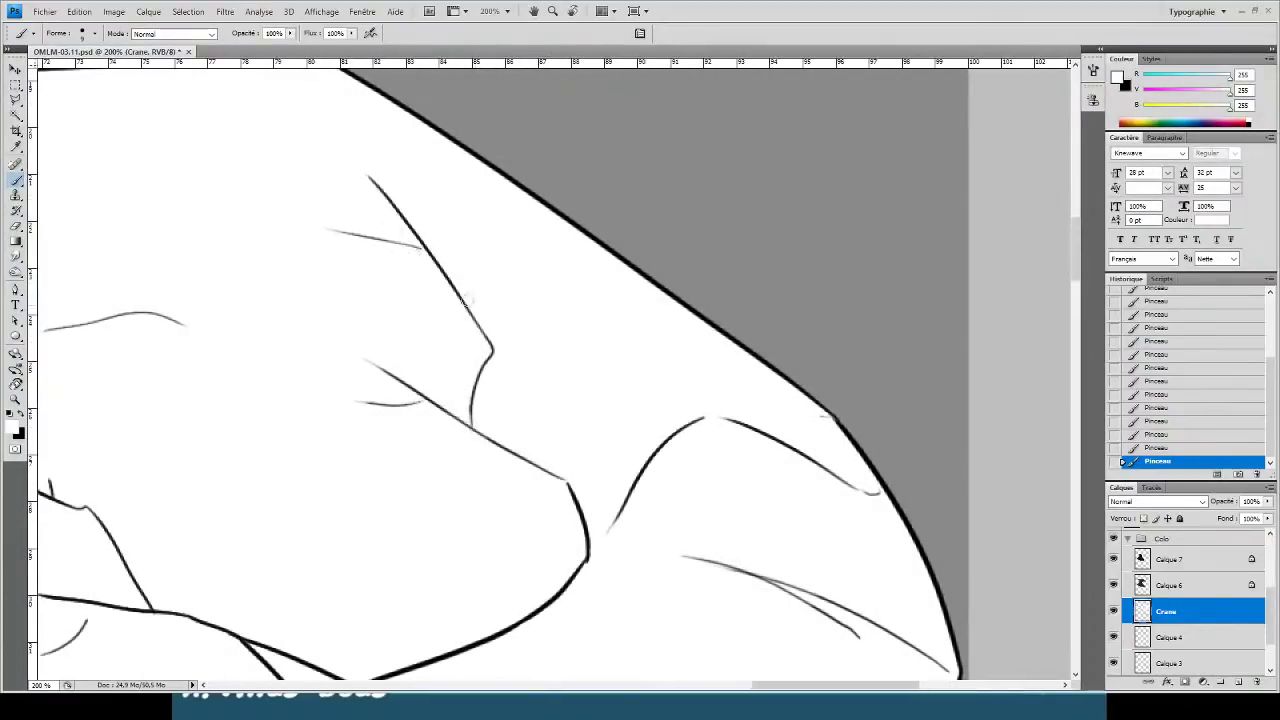
drag(309, 230, 391, 231)
mouse_move(228, 240)
mouse_down()
mouse_move(420, 251)
mouse_move(594, 236)
mouse_up()
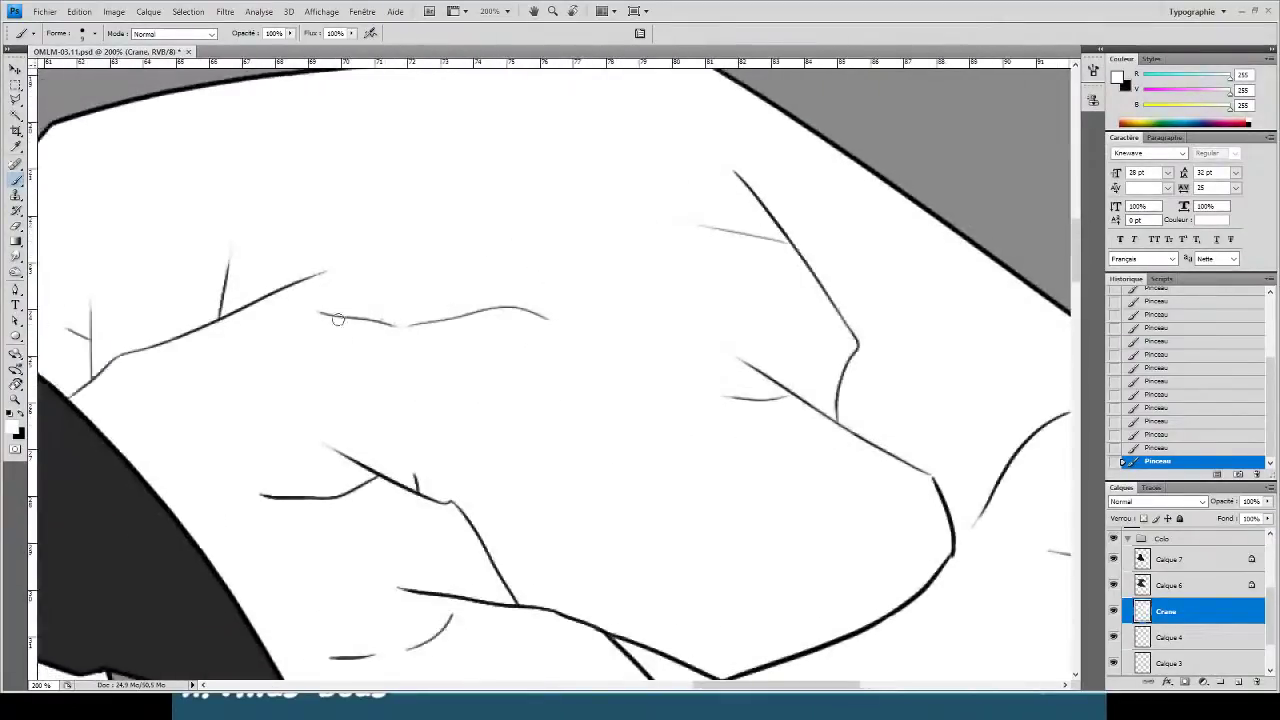
drag(412, 331, 330, 319)
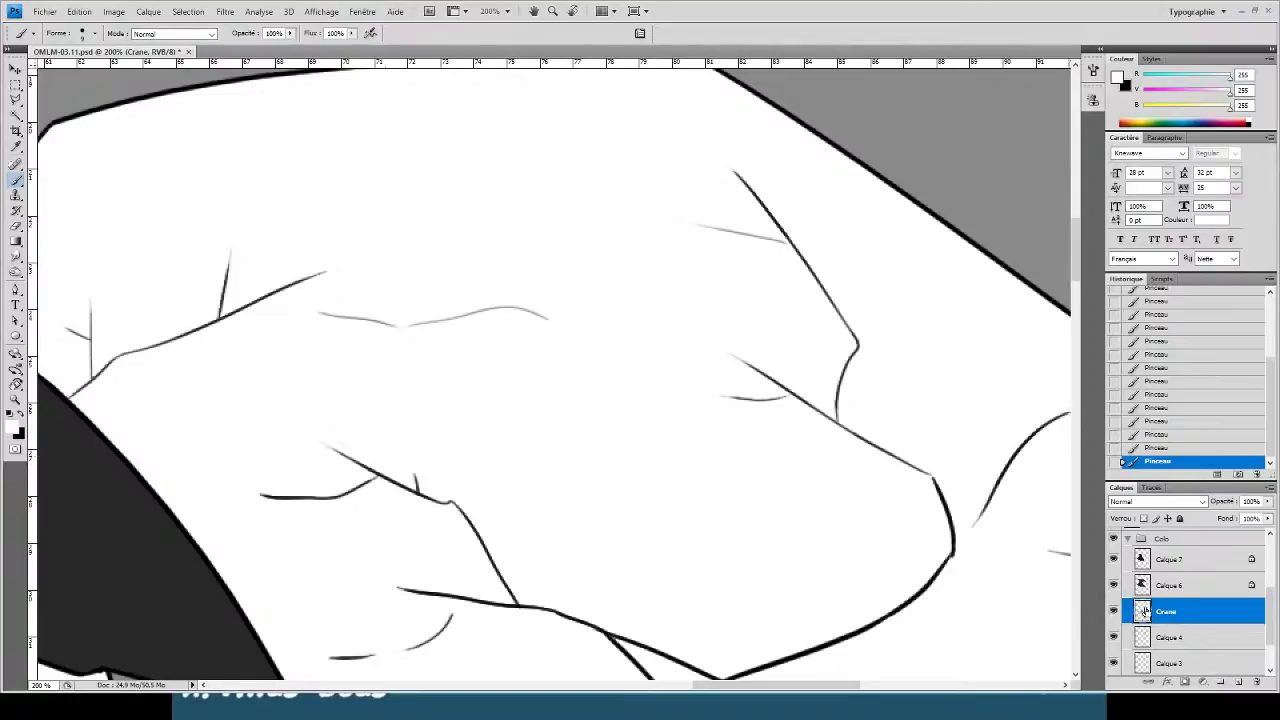
- Load the Crane layer's contents as a selection, expand it, fill it with white and deselect
ctrl+click(1141, 611)
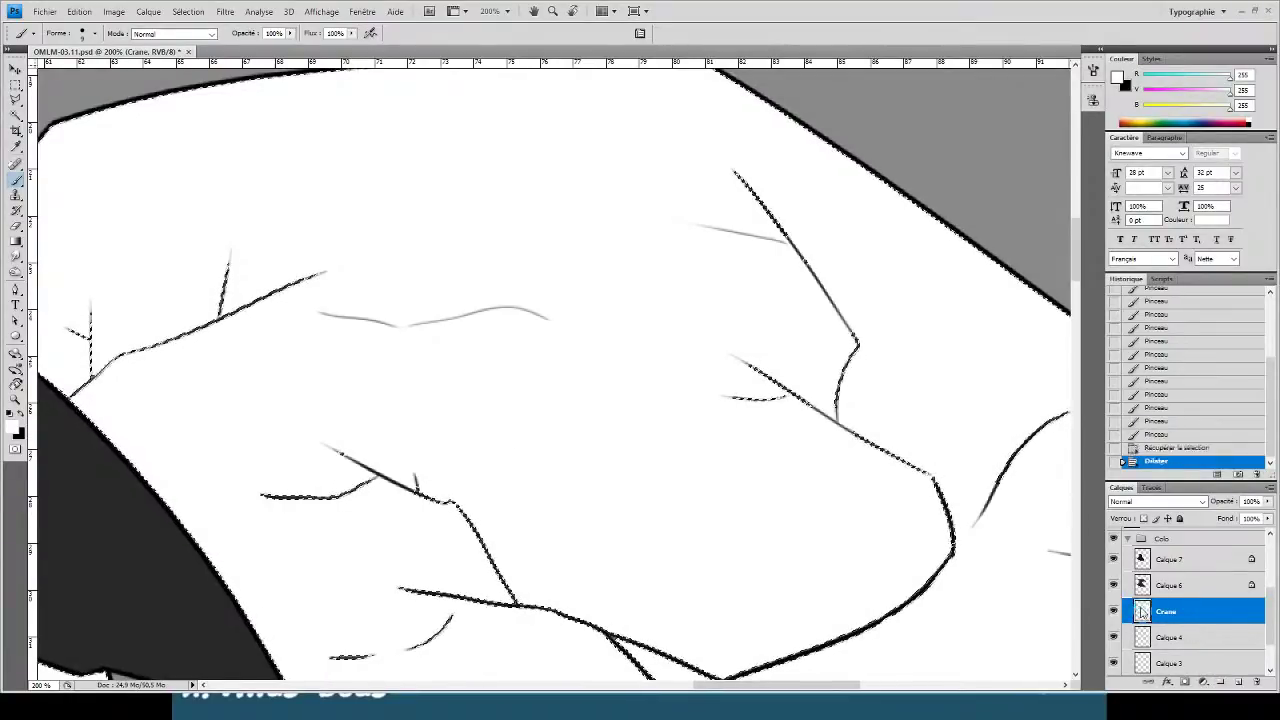
key(ctrl+BackSpace)
key(ctrl+d)
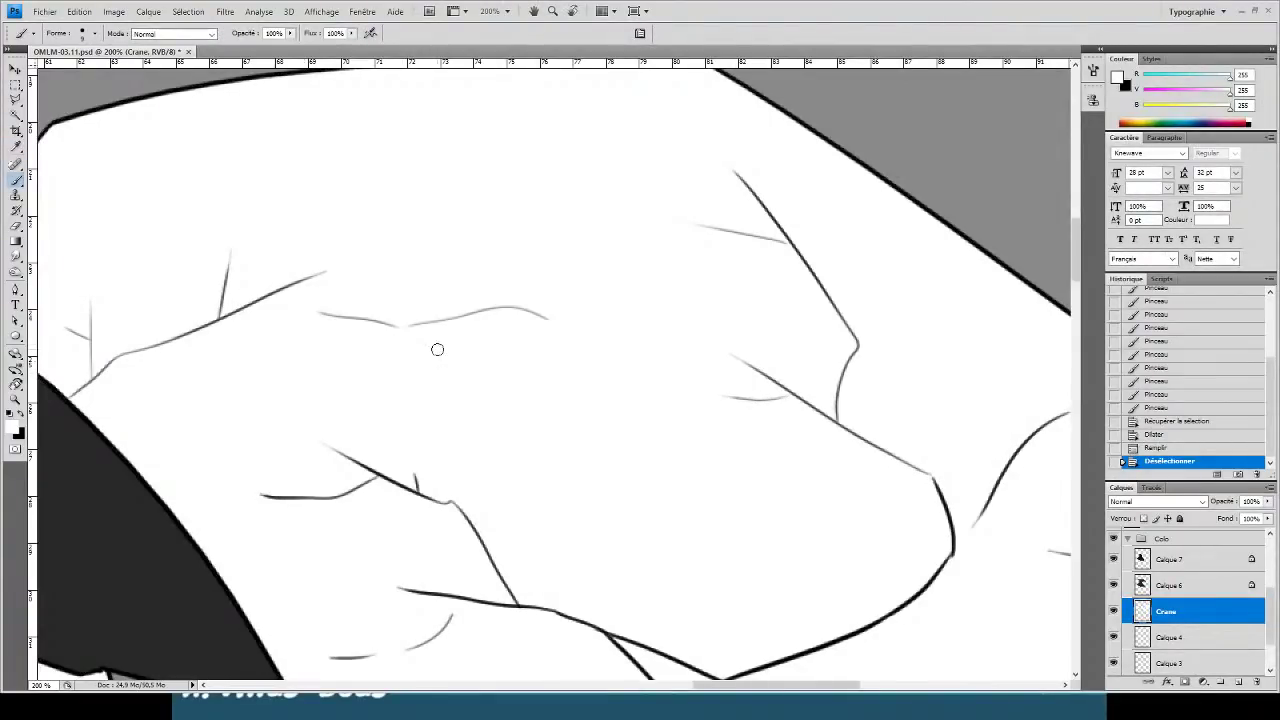
drag(158, 320, 985, 361)
drag(75, 282, 304, 306)
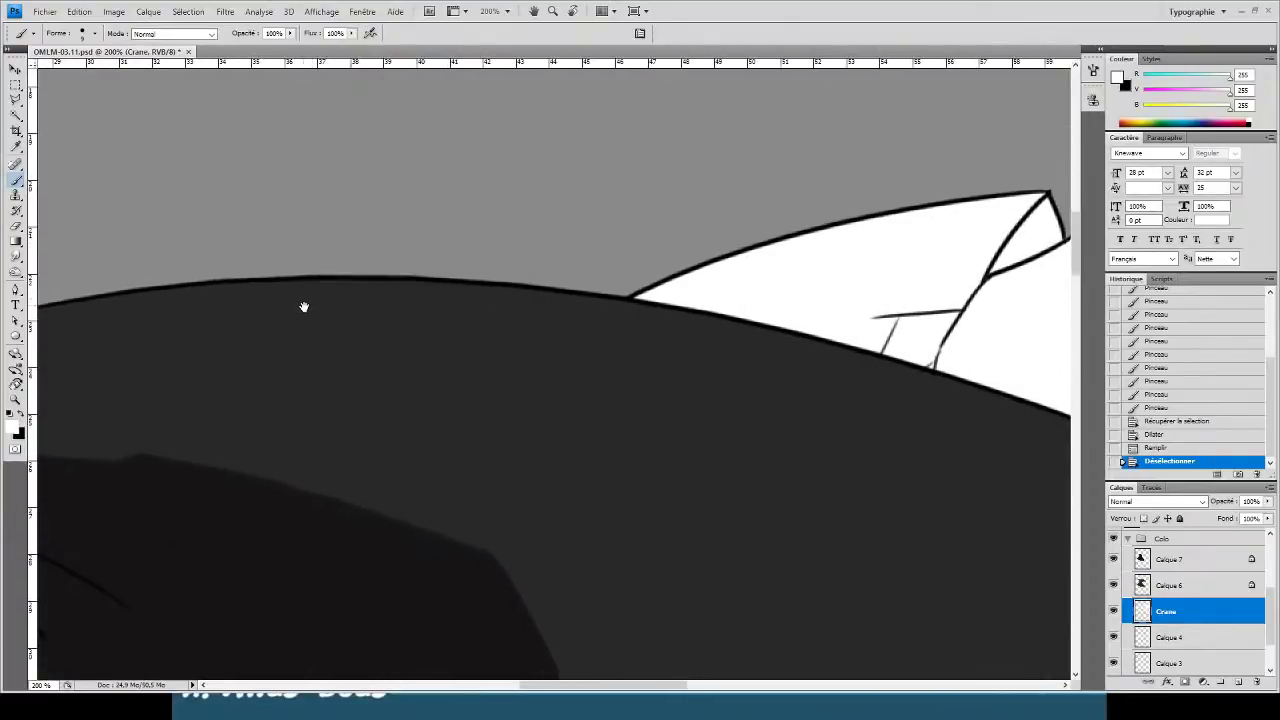
key(v)
drag(965, 279, 967, 292)
key(ctrl+a)
key(b)
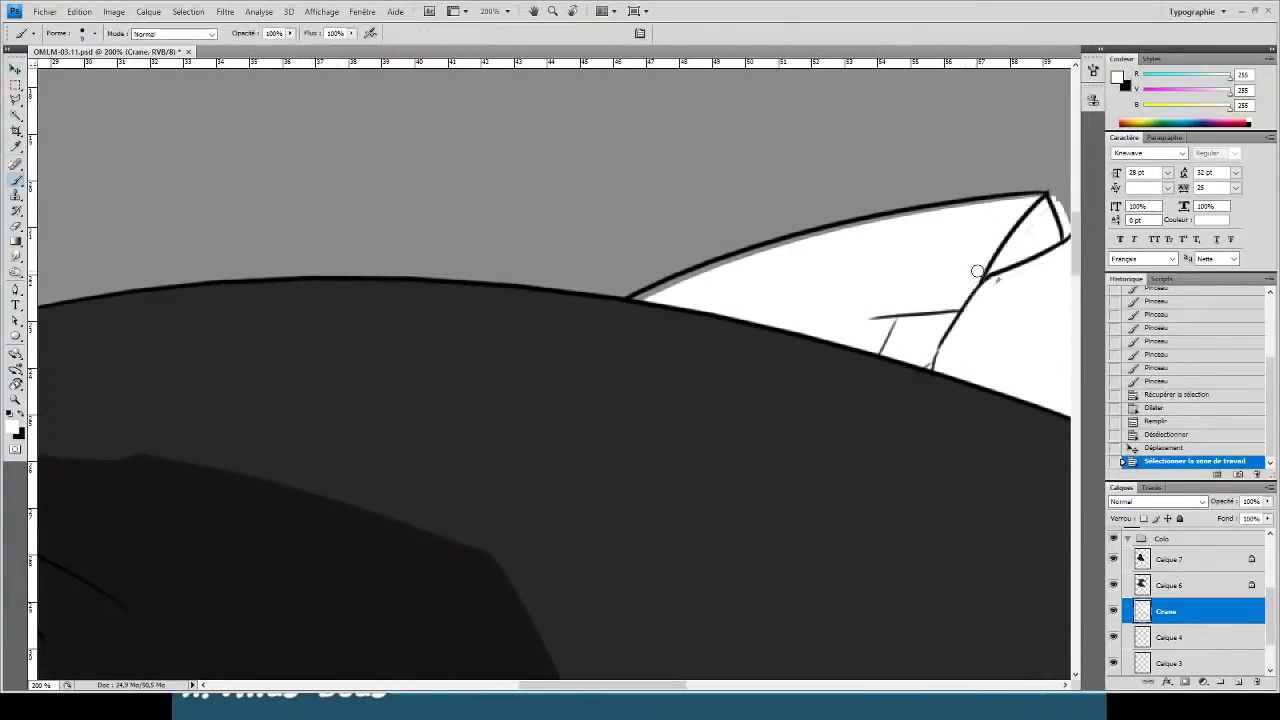
key(ctrl+z)
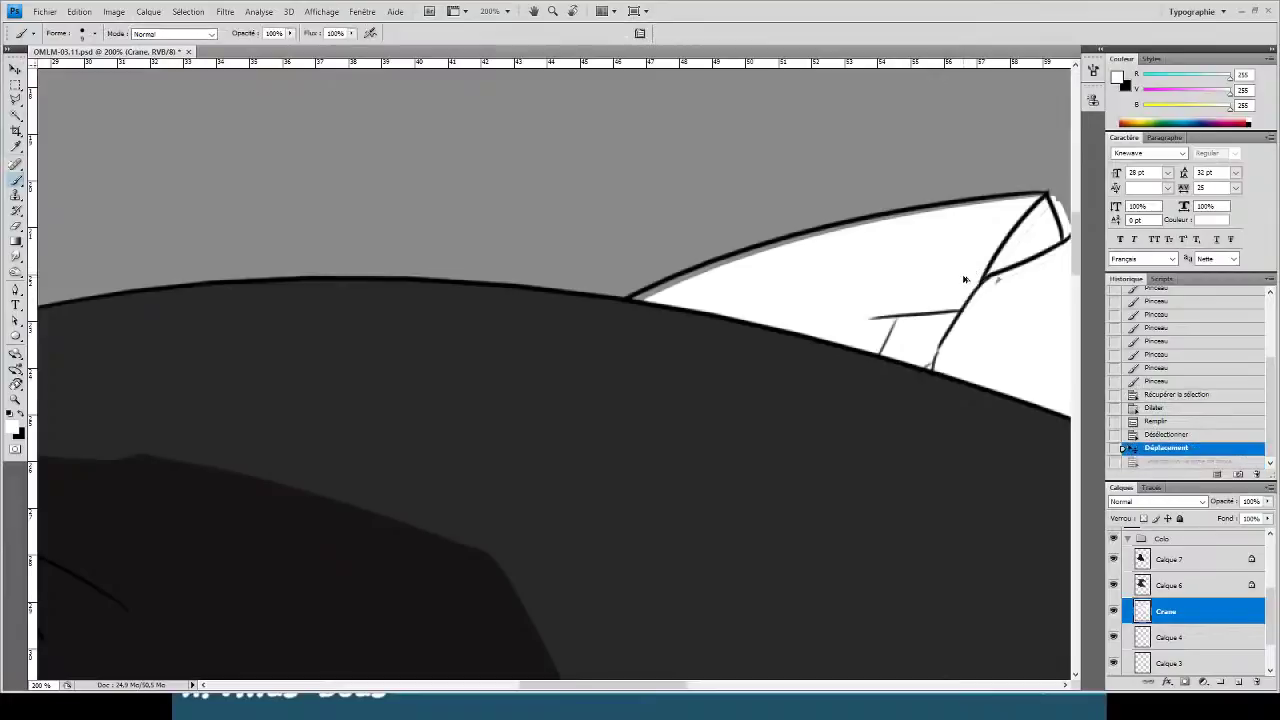
key(ctrl+alt+z)
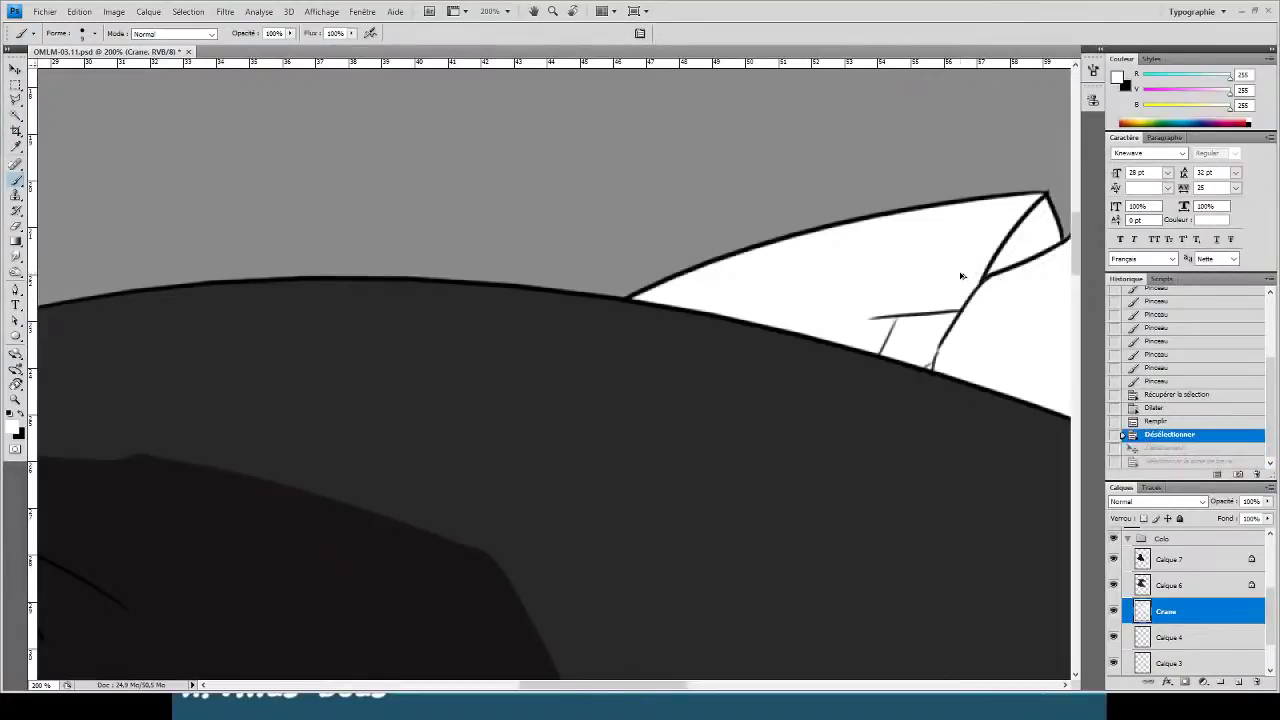
- Touch up the crease junctions on the scythe blade on both sides of the hood, and the blade's pointed tip, with white
click(988, 280)
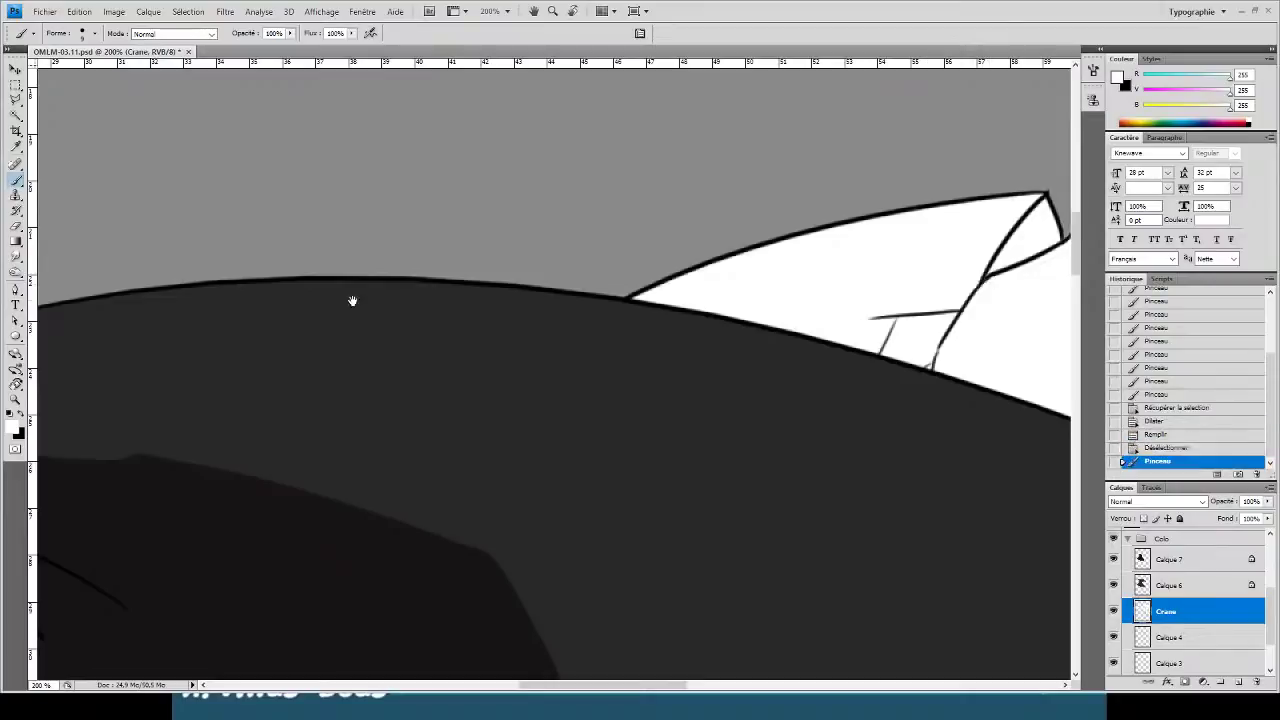
drag(248, 339, 590, 208)
drag(350, 320, 810, 150)
mouse_move(520, 399)
mouse_down()
mouse_move(551, 371)
mouse_move(578, 214)
mouse_up()
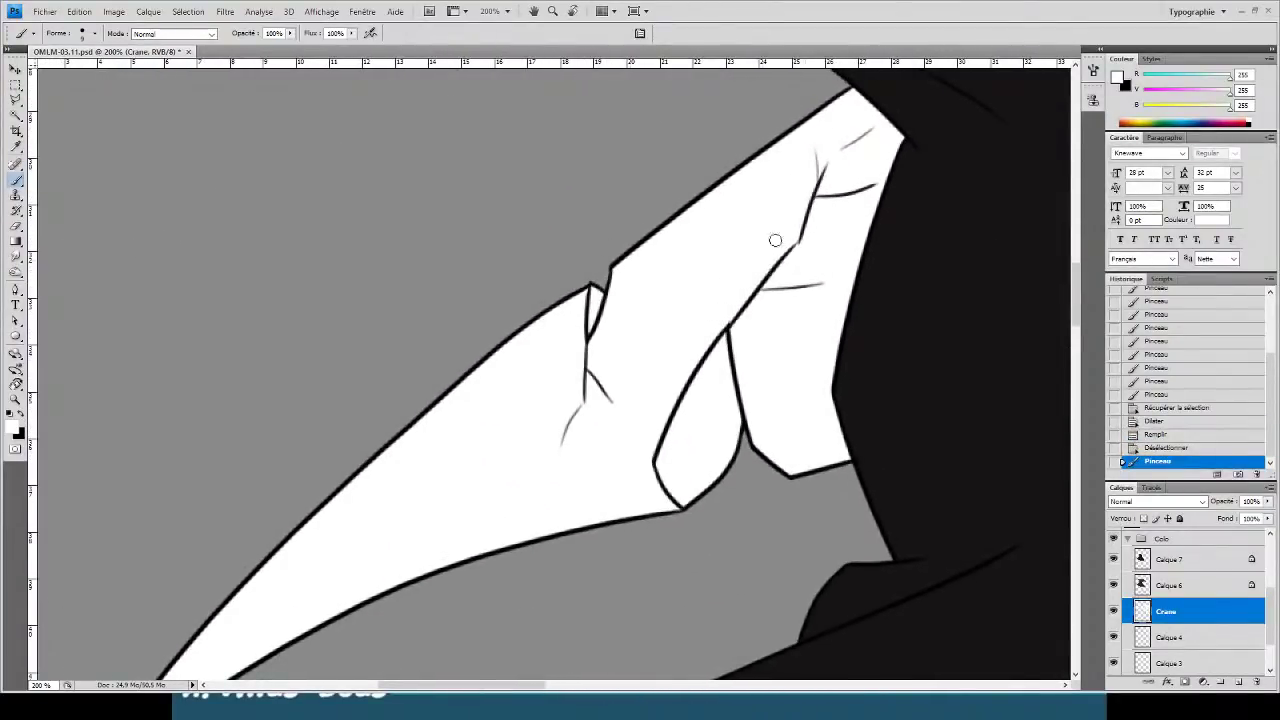
drag(738, 322, 692, 341)
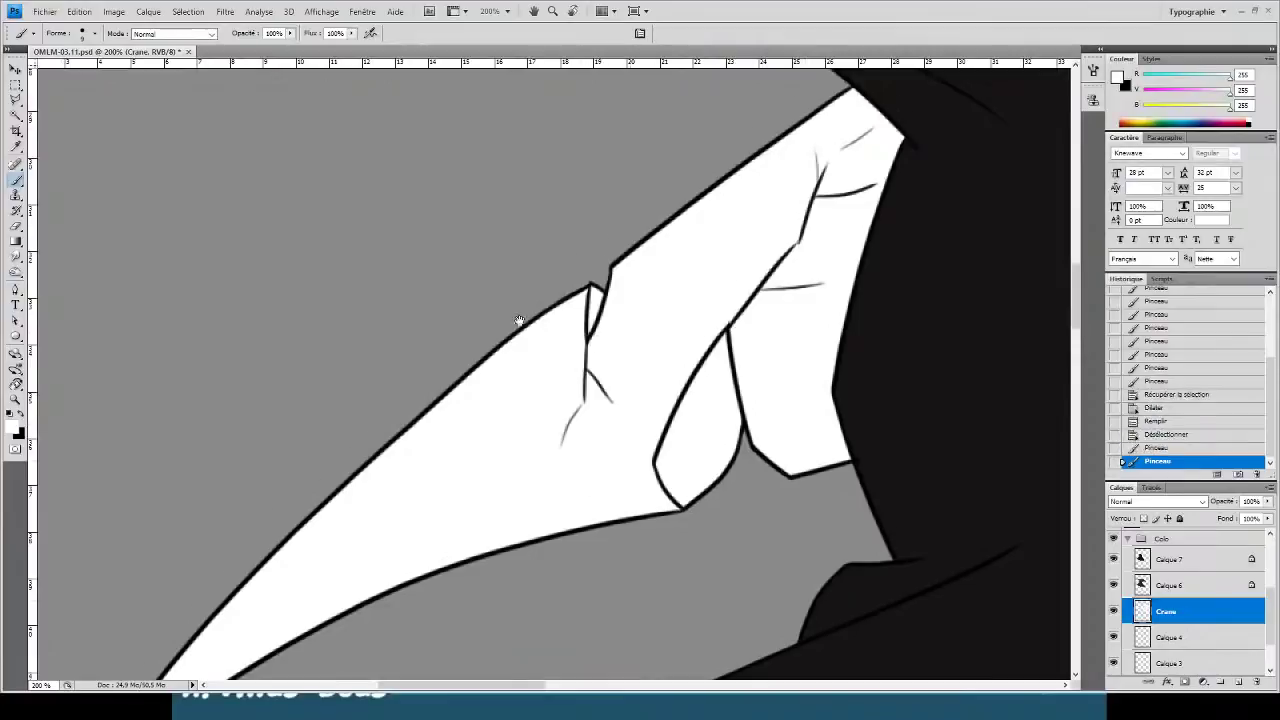
drag(504, 385, 651, 163)
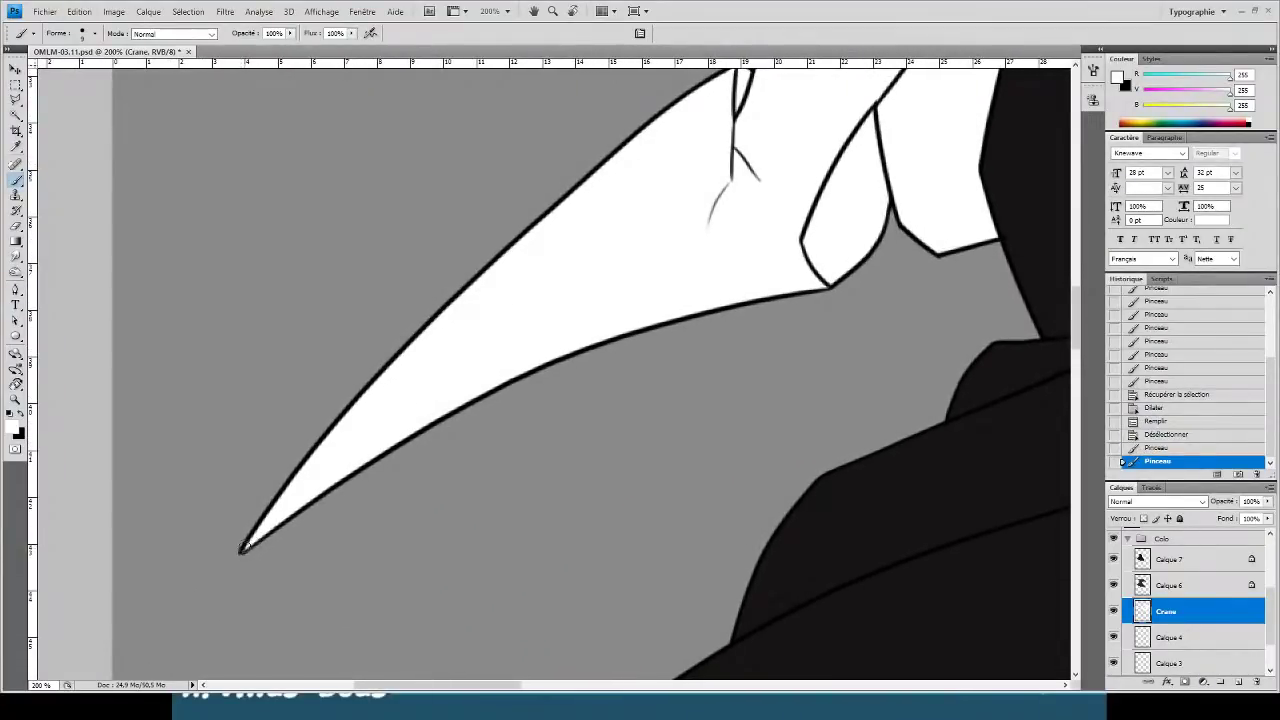
click(241, 551)
- Erase the white fill from the whole skull, teeth and hood slit using an eraser enlarged to 125
drag(514, 302, 143, 283)
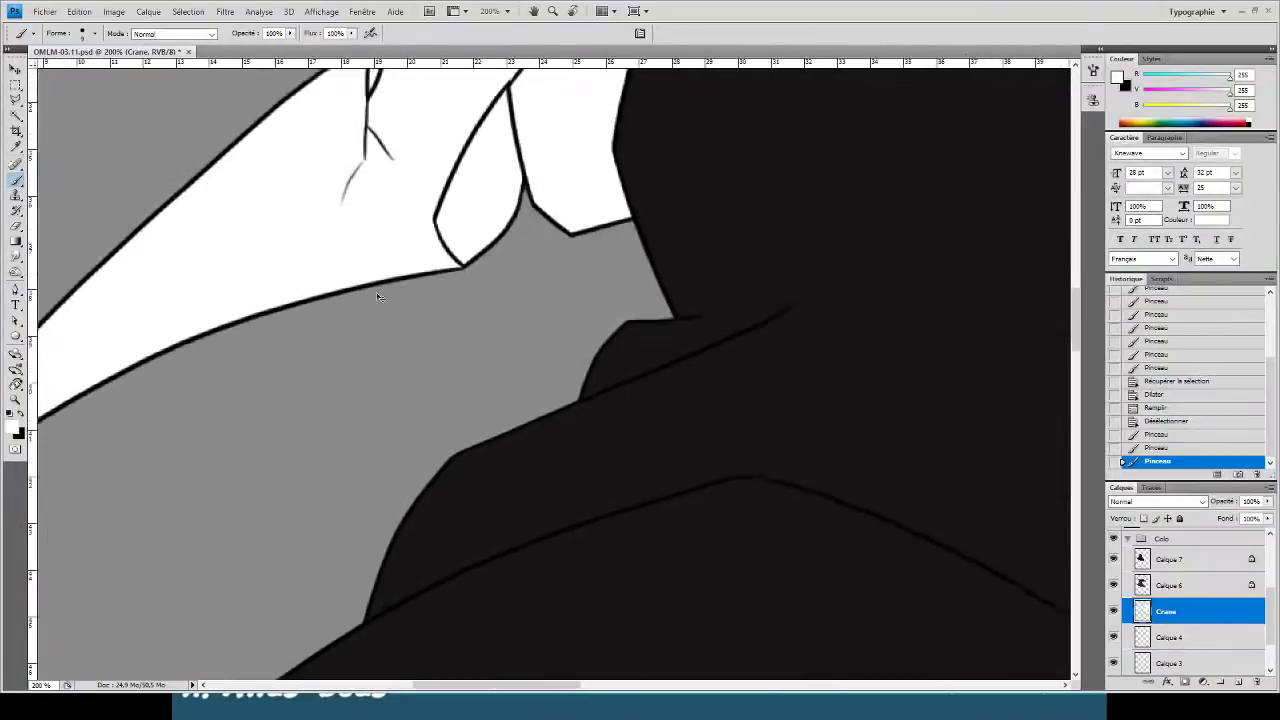
key(ctrl+minus)
key(ctrl+minus)
drag(557, 346, 274, 344)
scroll(272, 343, up, 2)
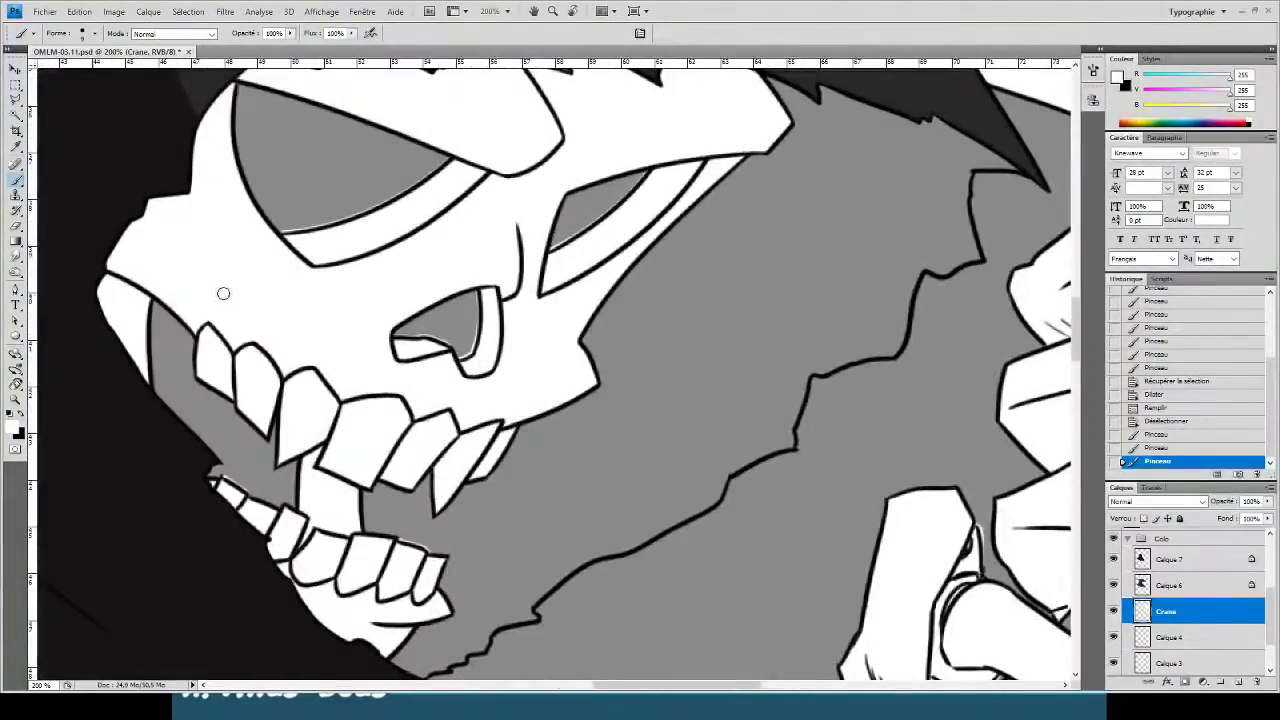
scroll(301, 333, down, 1)
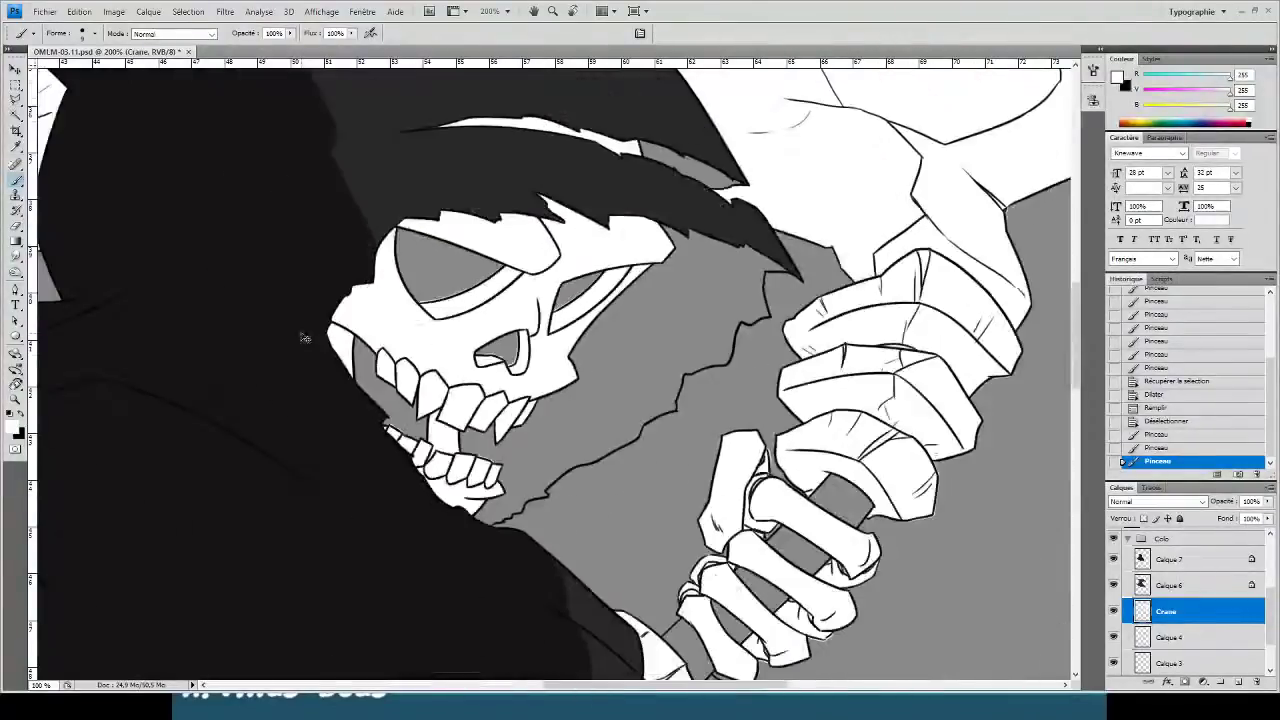
key(e)
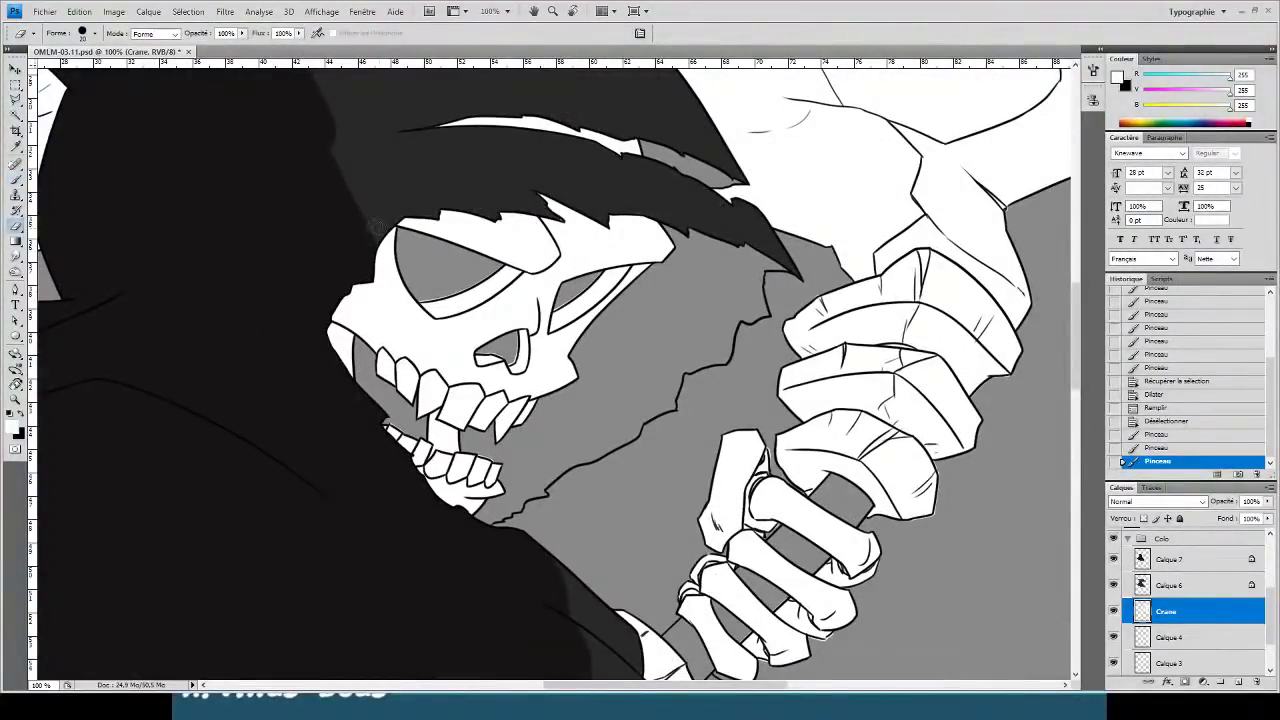
key(bracketright)
key(bracketright)
key(bracketright)
key(bracketright)
key(bracketright)
key(bracketright)
key(bracketright)
key(bracketright)
key(bracketright)
mouse_move(614, 129)
mouse_down()
mouse_move(533, 127)
mouse_move(414, 138)
mouse_move(457, 174)
mouse_move(569, 197)
mouse_move(629, 237)
mouse_move(637, 258)
mouse_move(289, 239)
mouse_move(531, 240)
mouse_move(466, 192)
mouse_move(512, 285)
mouse_move(358, 412)
mouse_move(401, 250)
mouse_move(344, 325)
mouse_move(358, 370)
mouse_move(551, 310)
mouse_move(501, 345)
mouse_move(468, 470)
mouse_move(521, 415)
mouse_move(484, 341)
mouse_up()
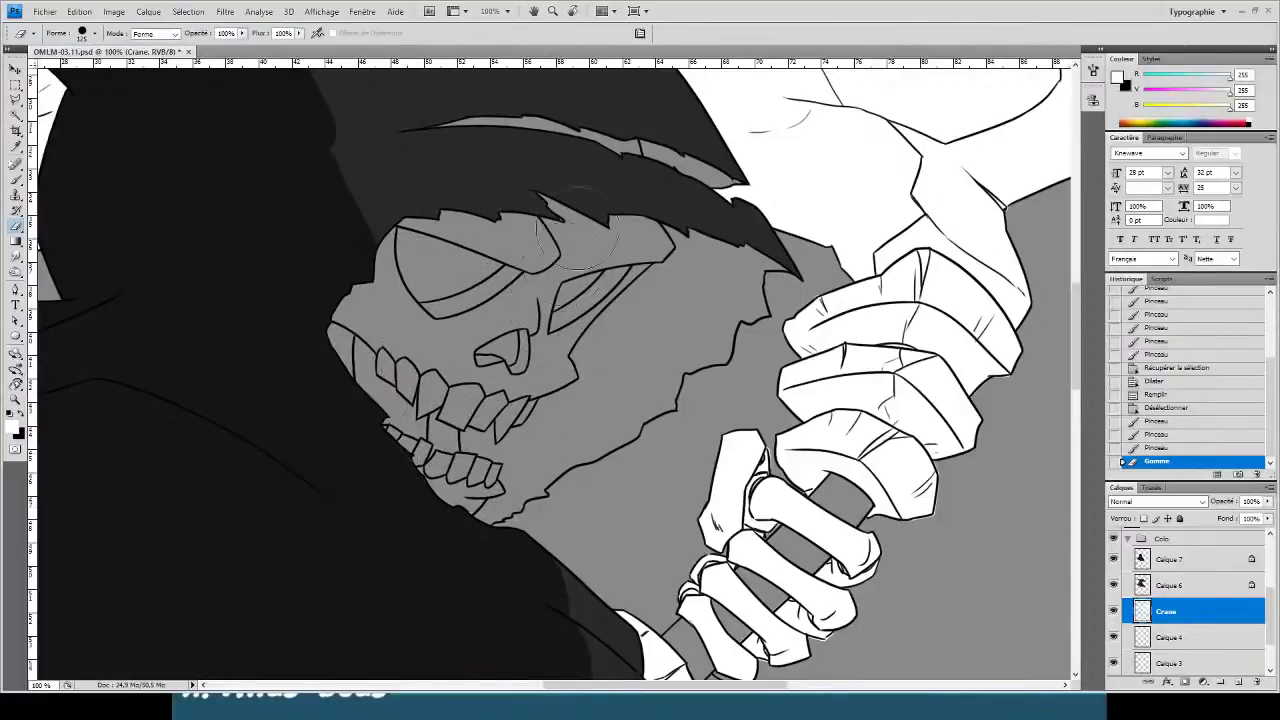
drag(578, 228, 566, 240)
- Select the skull's face, brow, eye socket rims and nose pieces plus the bone in the hood slit with the Magic Wand
key(w)
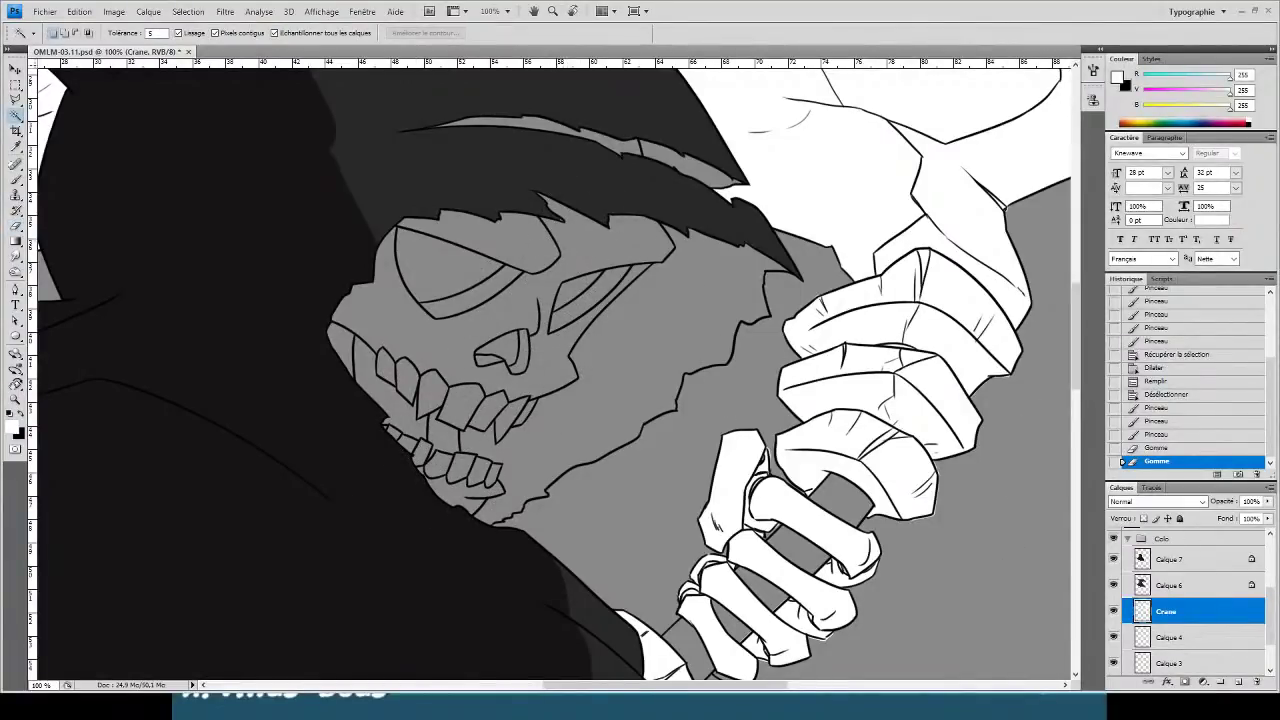
click(458, 335)
shift+click(510, 238)
shift+click(562, 132)
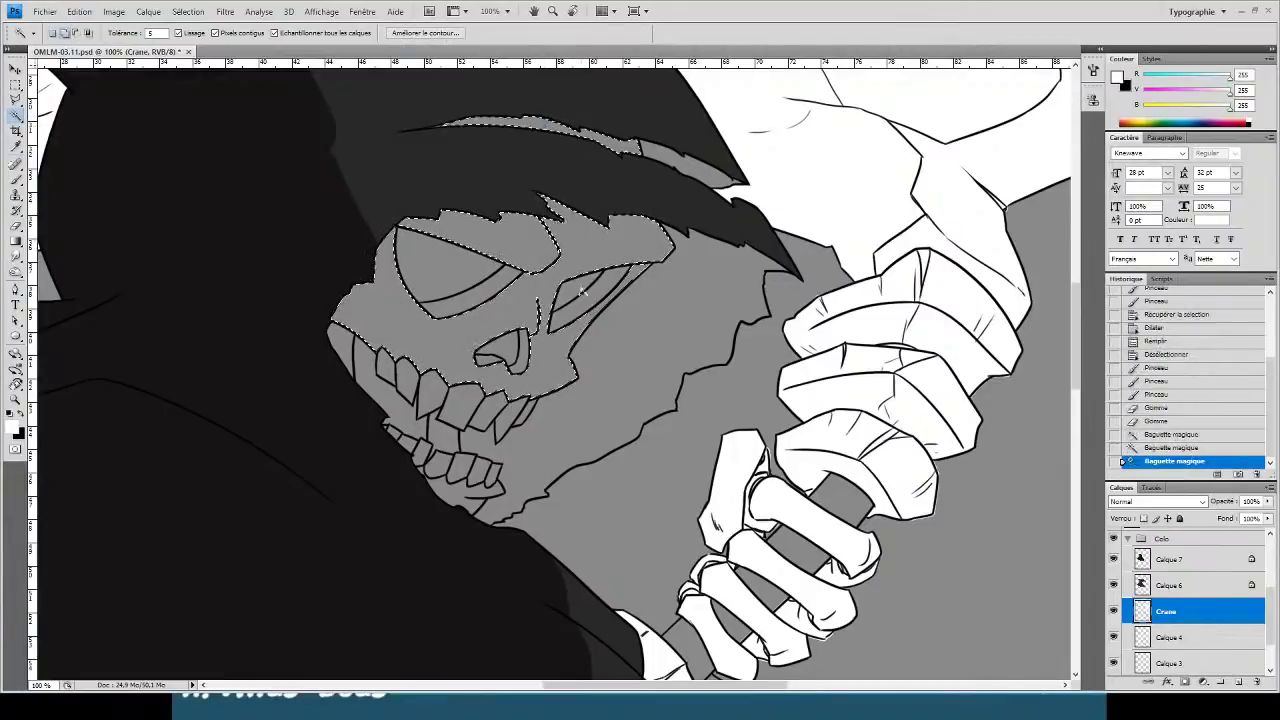
shift+click(582, 292)
shift+click(478, 299)
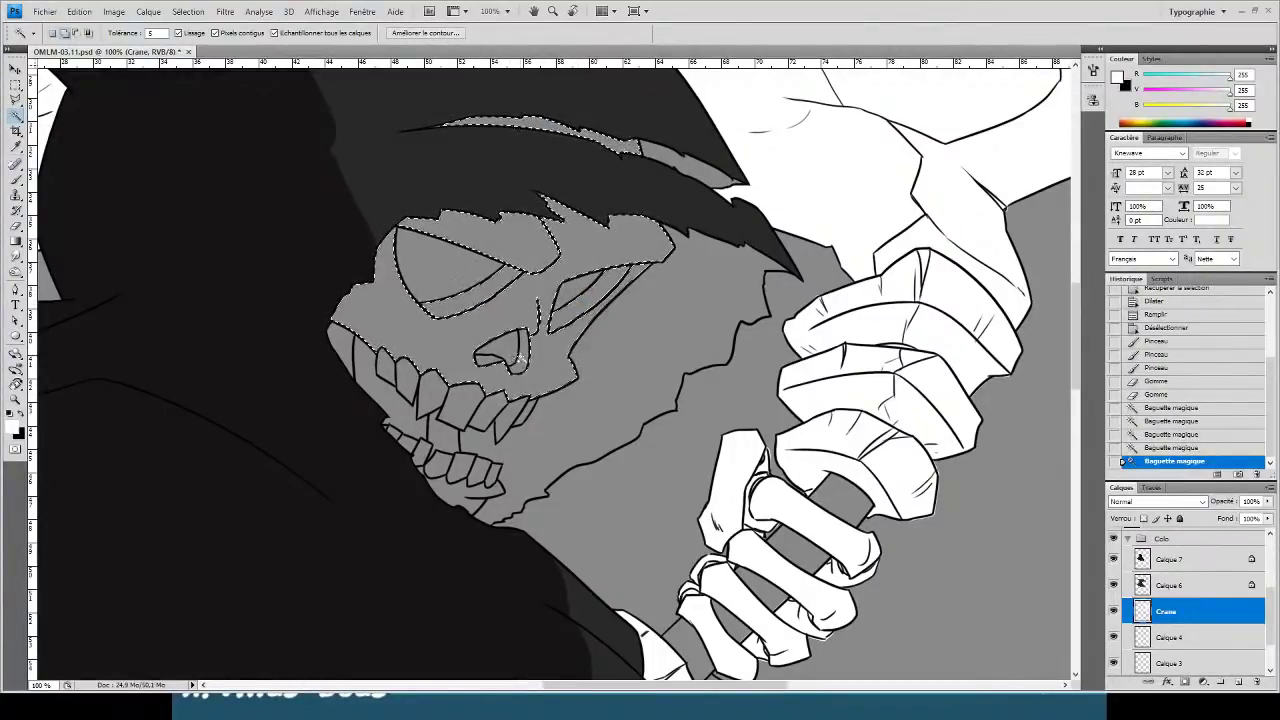
shift+click(521, 357)
shift+click(490, 360)
- Add the upper and lower teeth, the cheek and the jaw bone areas to the selection
shift+click(386, 368)
shift+click(412, 378)
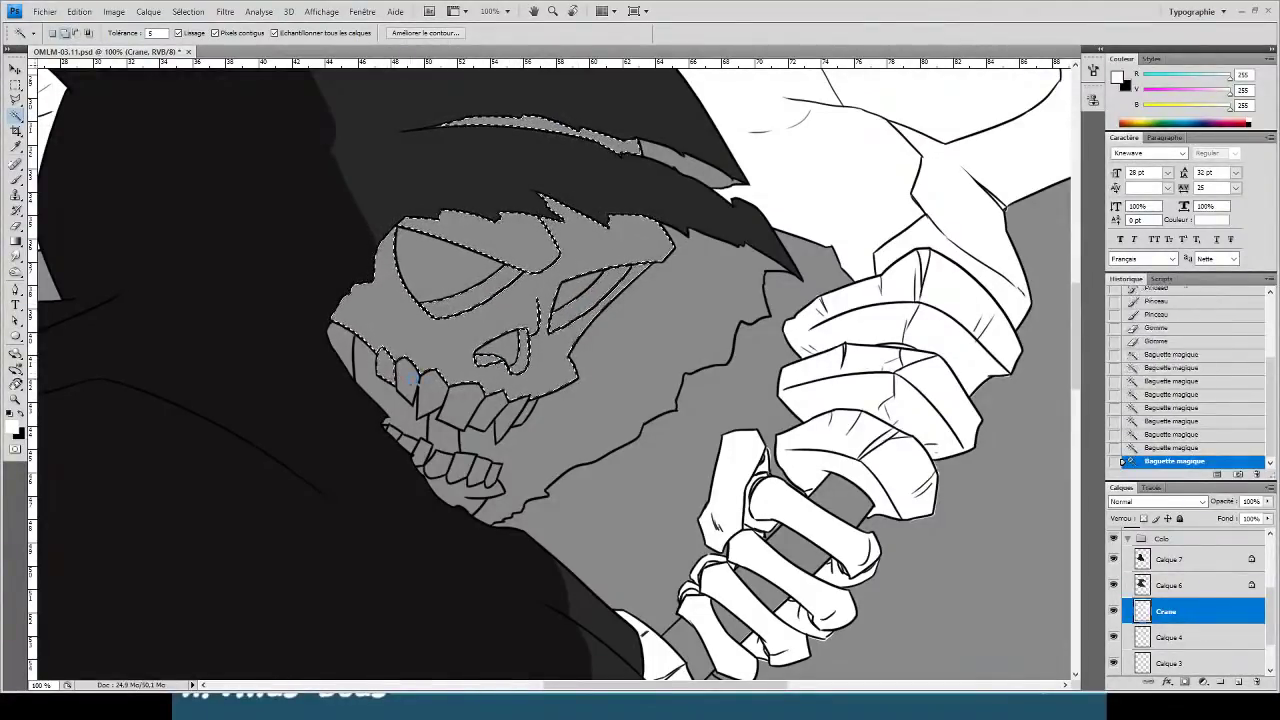
shift+click(424, 398)
shift+click(437, 432)
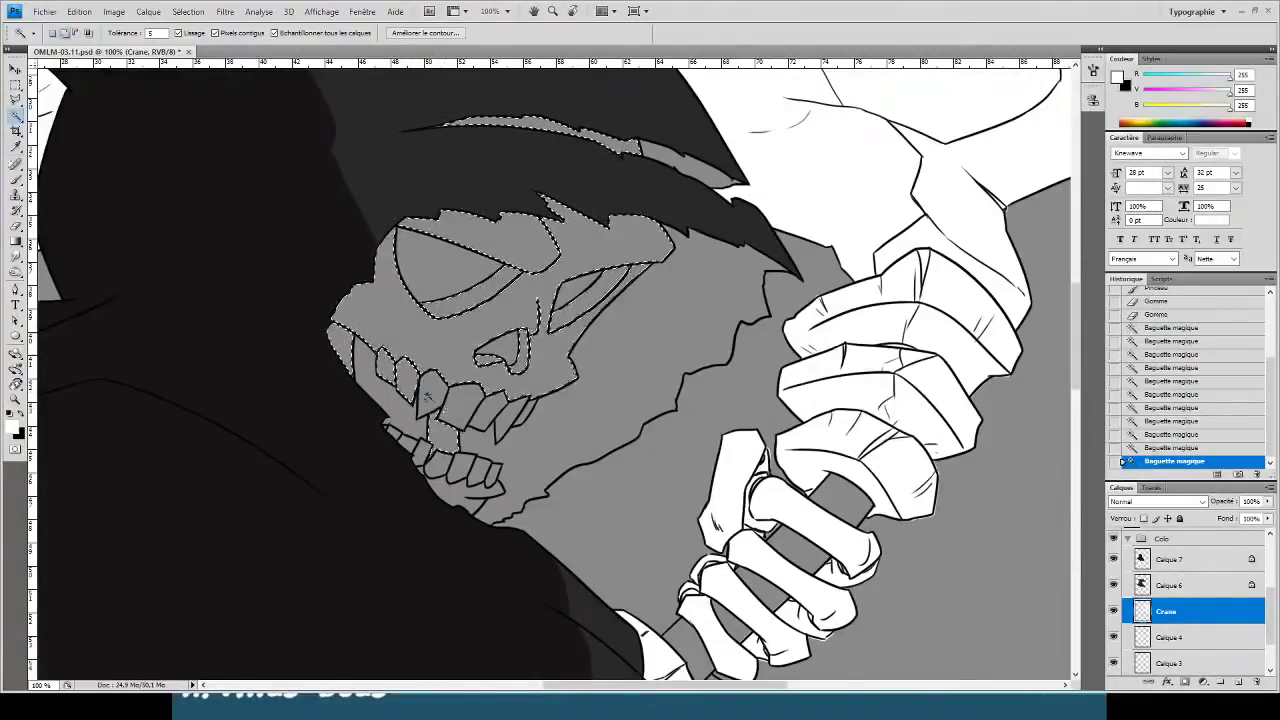
shift+click(445, 405)
shift+click(468, 410)
shift+click(505, 414)
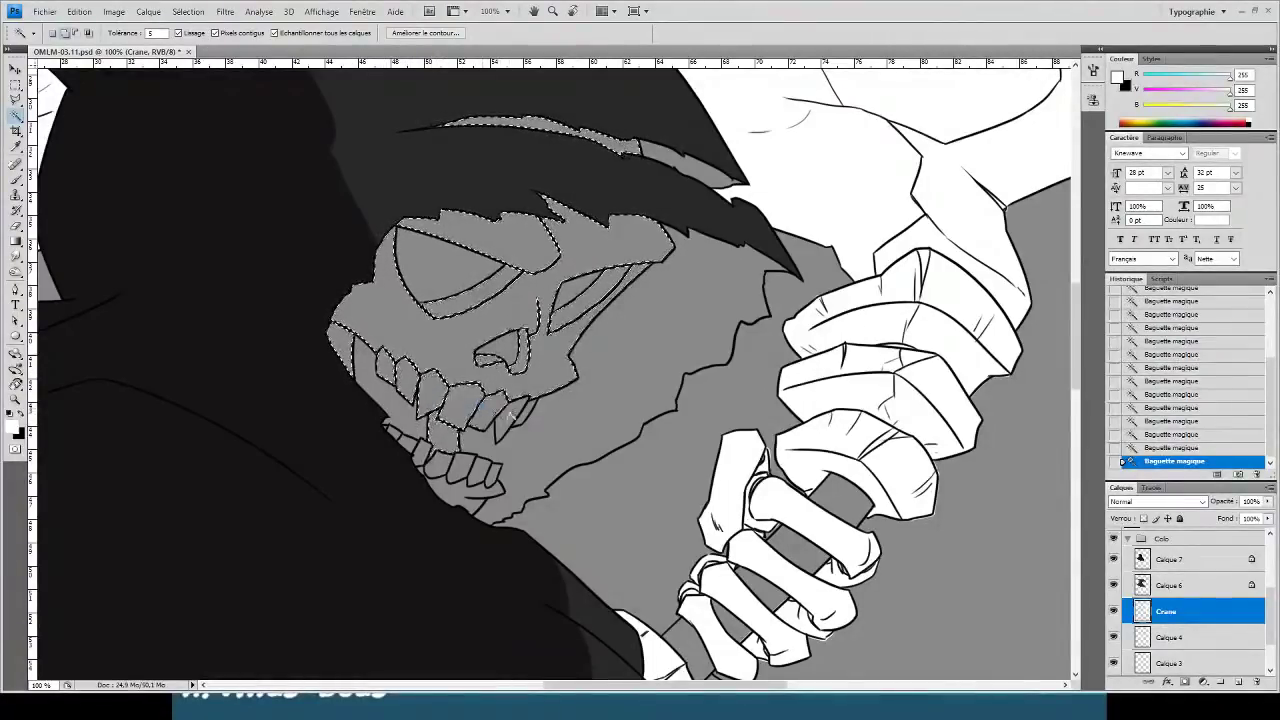
shift+click(525, 408)
shift+click(495, 474)
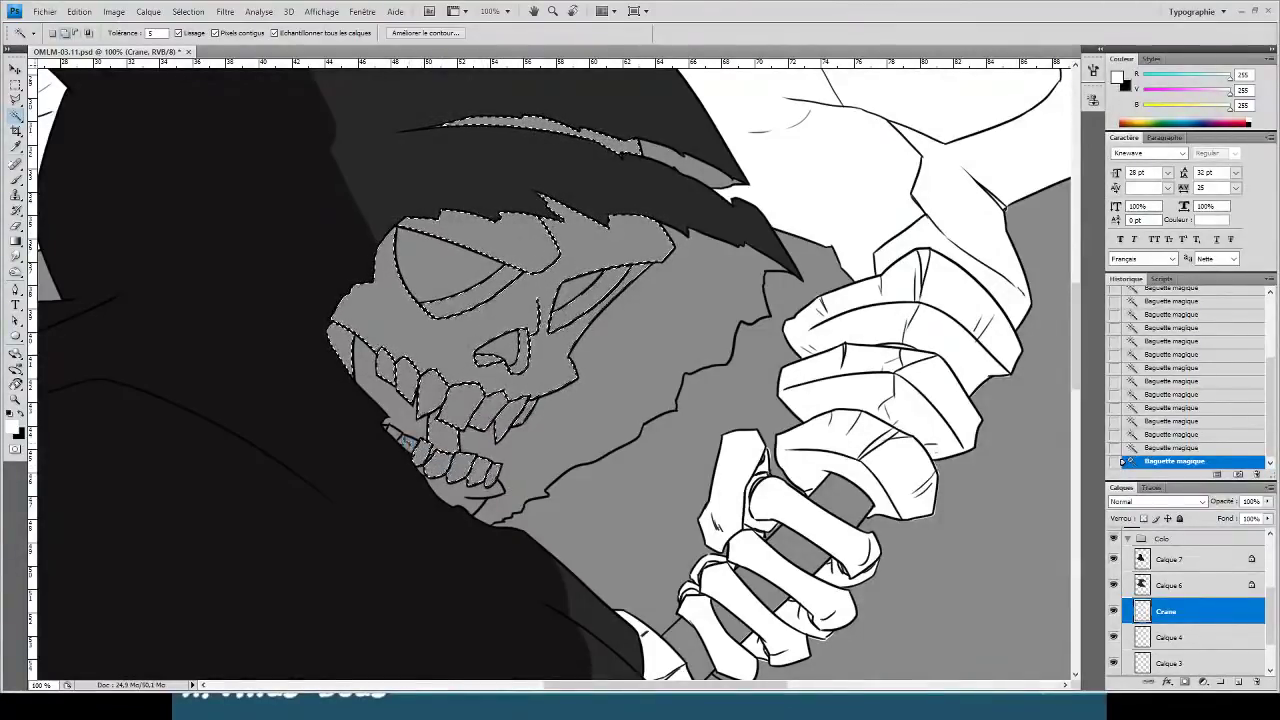
shift+click(451, 490)
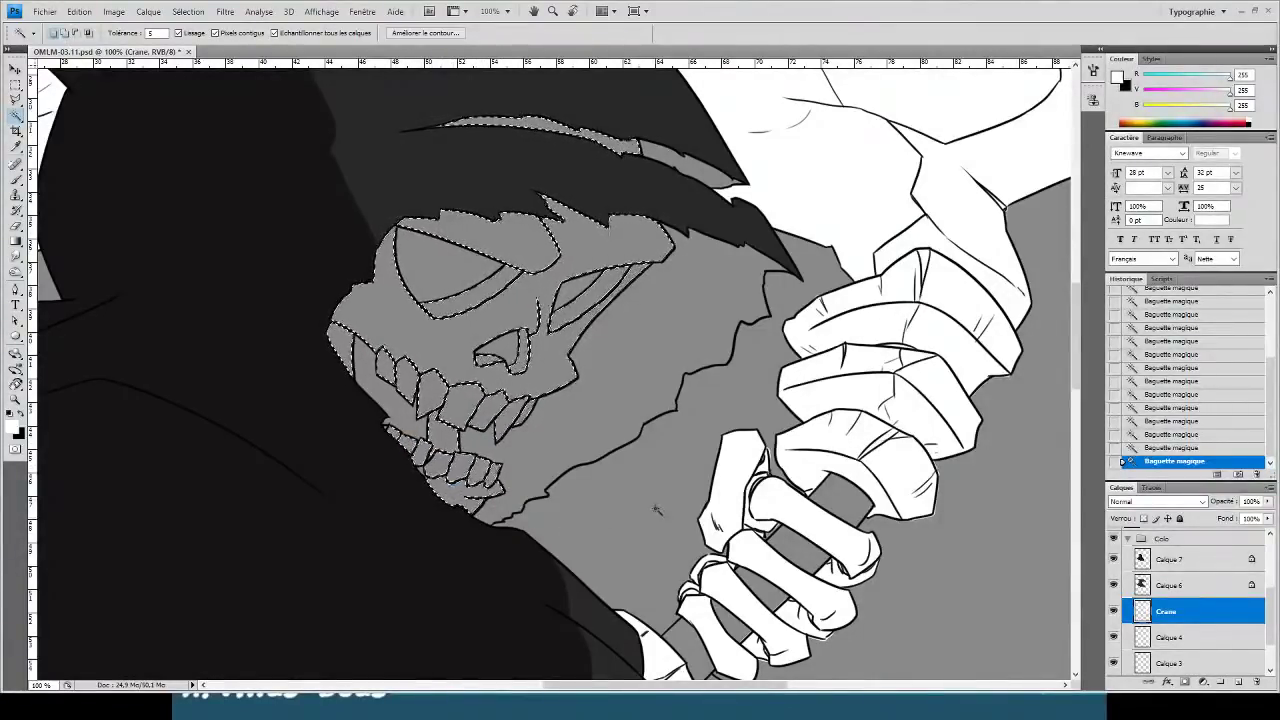
- Expand the skull selection, fill it with white and deselect
key(F2)
key(alt+BackSpace)
key(ctrl+d)
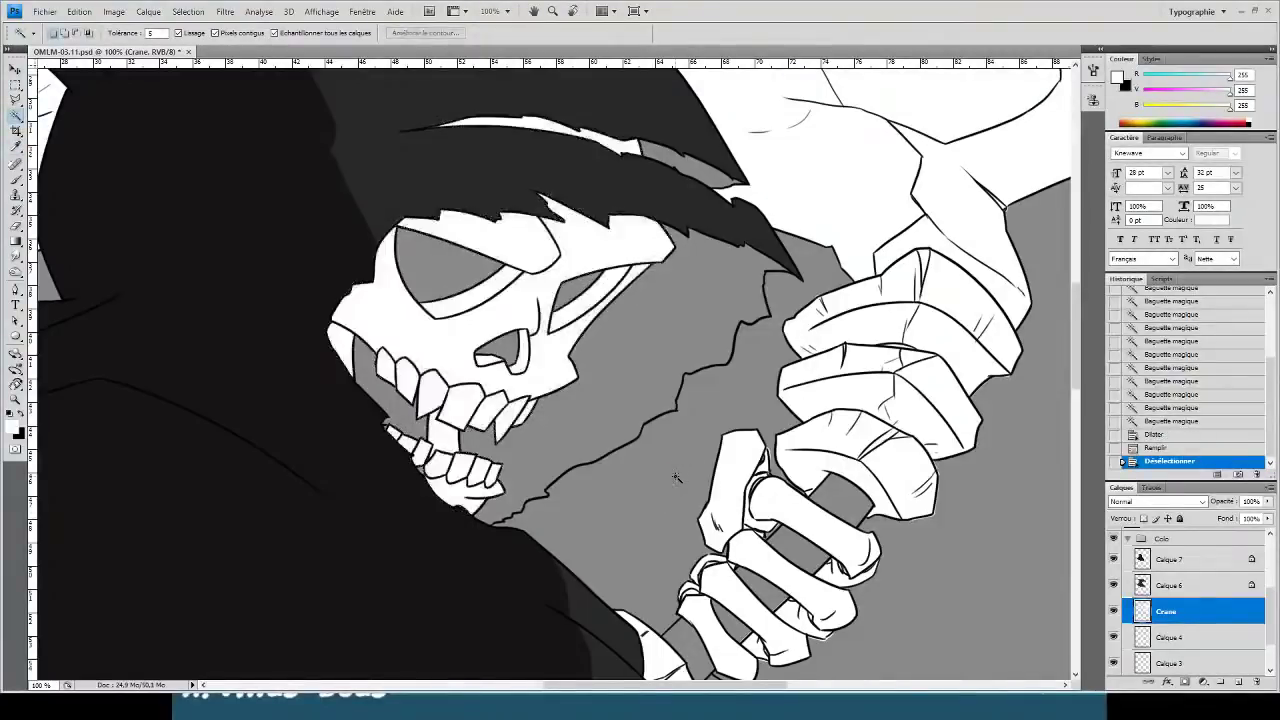
- Touch up the thin gaps around the outlines of the skull's teeth with white brush strokes
key(ctrl+plus)
key(b)
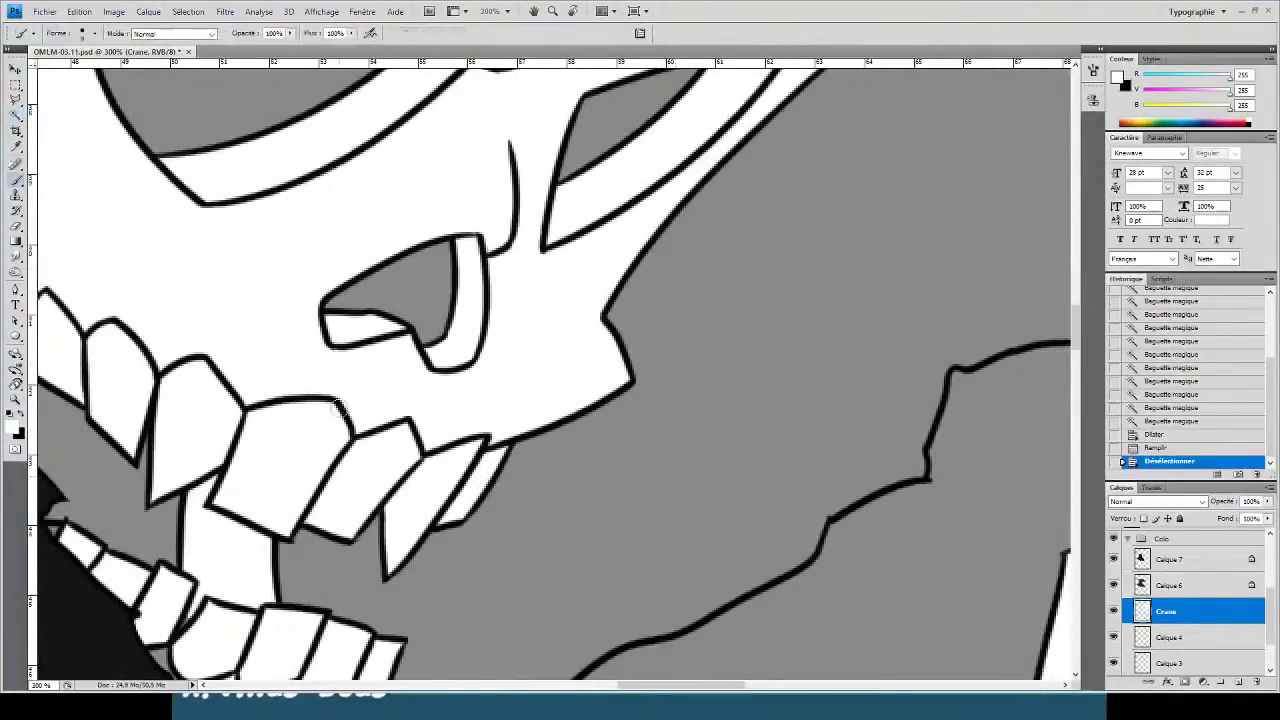
mouse_move(213, 353)
mouse_down()
mouse_move(274, 311)
mouse_move(492, 242)
mouse_up()
drag(329, 424, 332, 416)
mouse_move(450, 531)
mouse_down()
mouse_move(416, 556)
mouse_move(427, 529)
mouse_move(446, 557)
mouse_up()
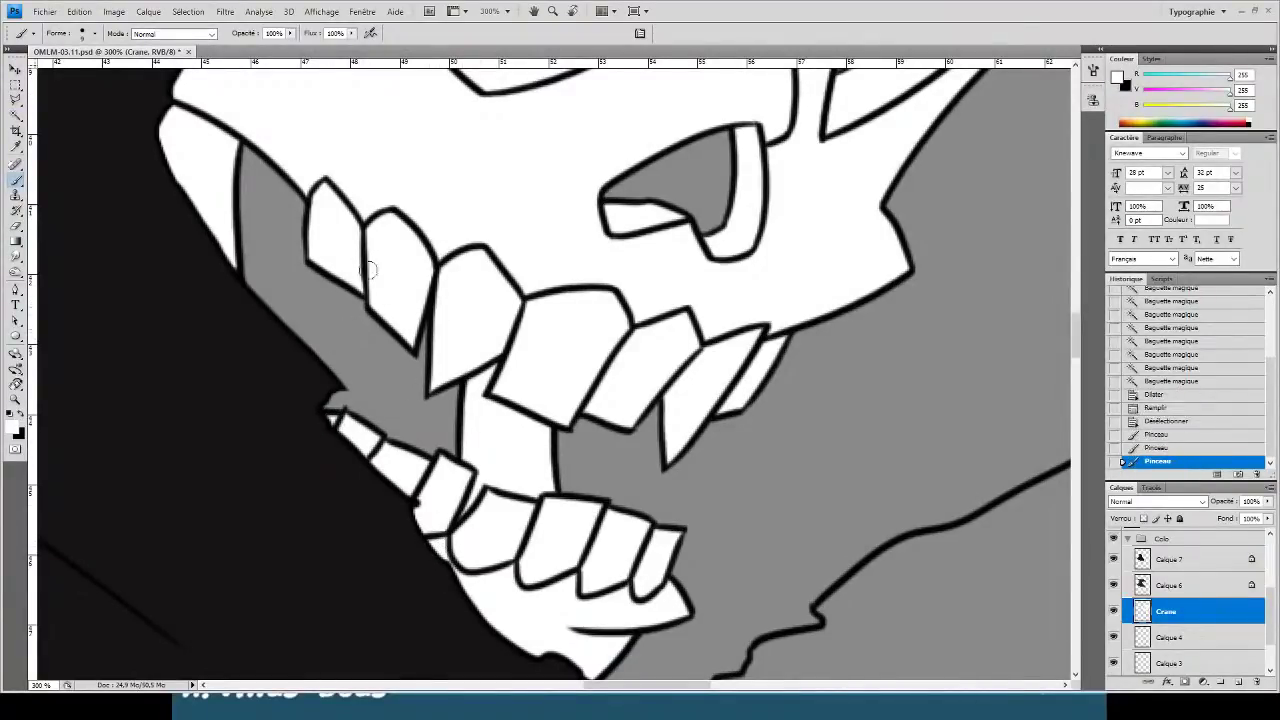
key(ctrl+minus)
key(ctrl+minus)
key(ctrl+minus)
drag(478, 298, 412, 367)
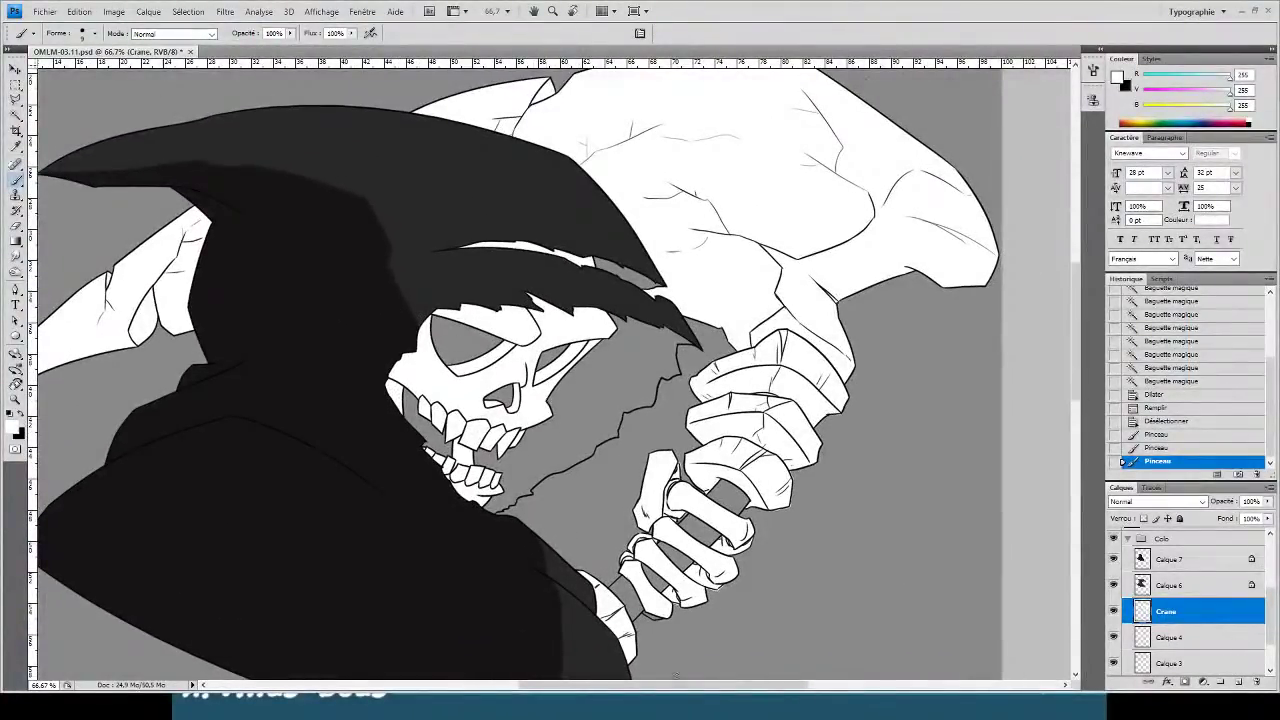
- On the Crane layer, select the small uncoloured area at the hand's lowest finger, expand the selection, fill it white and deselect
key(w)
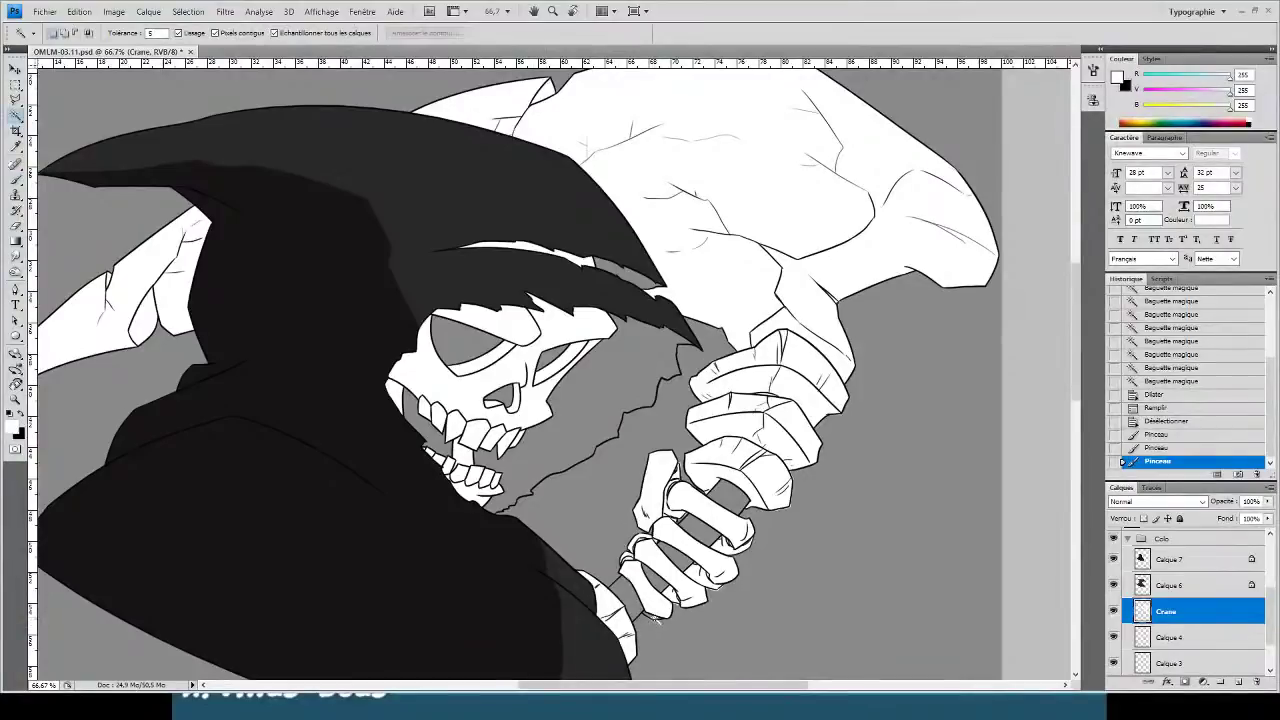
click(653, 618)
key(F2)
key(i)
key(w)
key(alt+BackSpace)
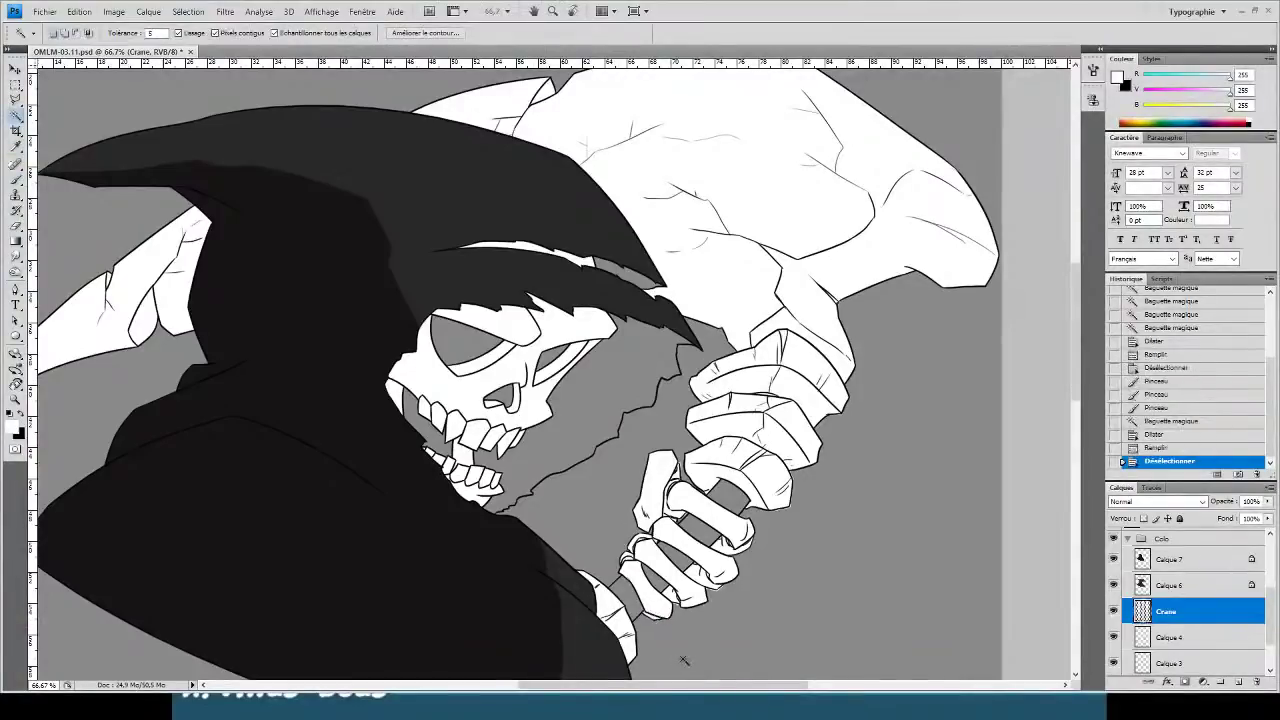
key(ctrl+d)
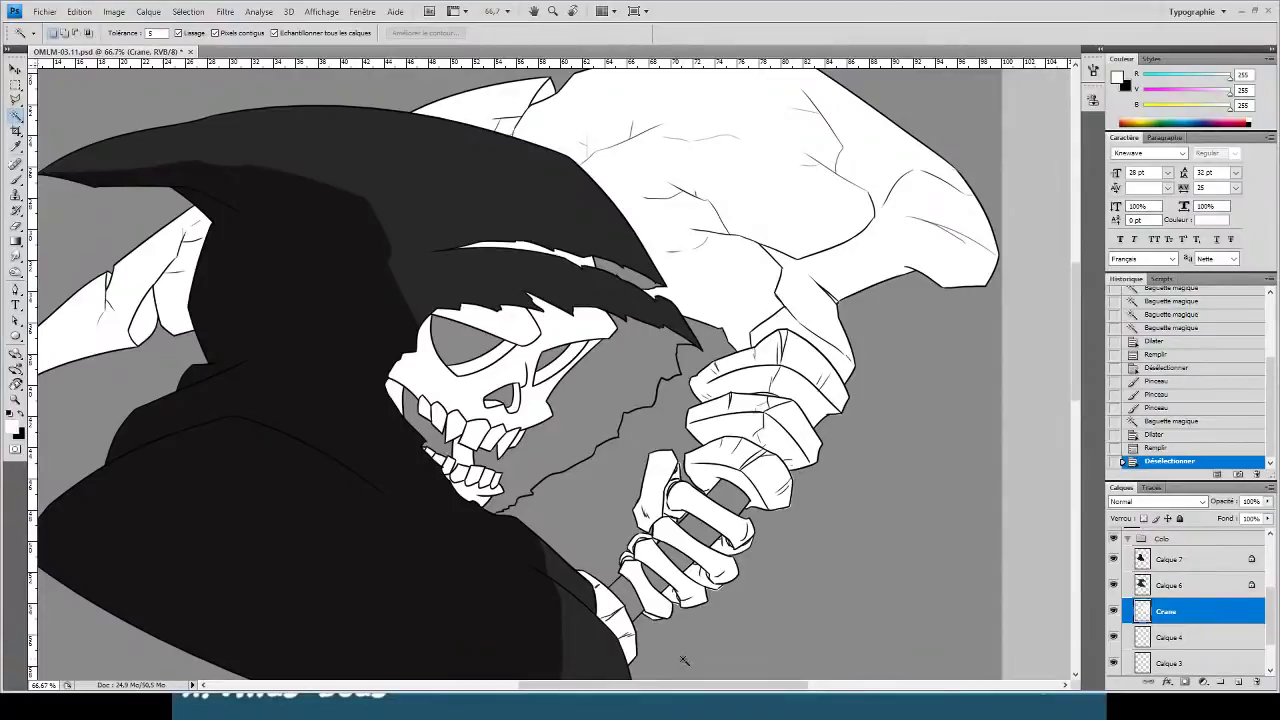
- Paint white into the narrow inner tip of the long tear in the hood on the Crane layer
key(ctrl+plus)
key(ctrl+plus)
drag(388, 275, 507, 508)
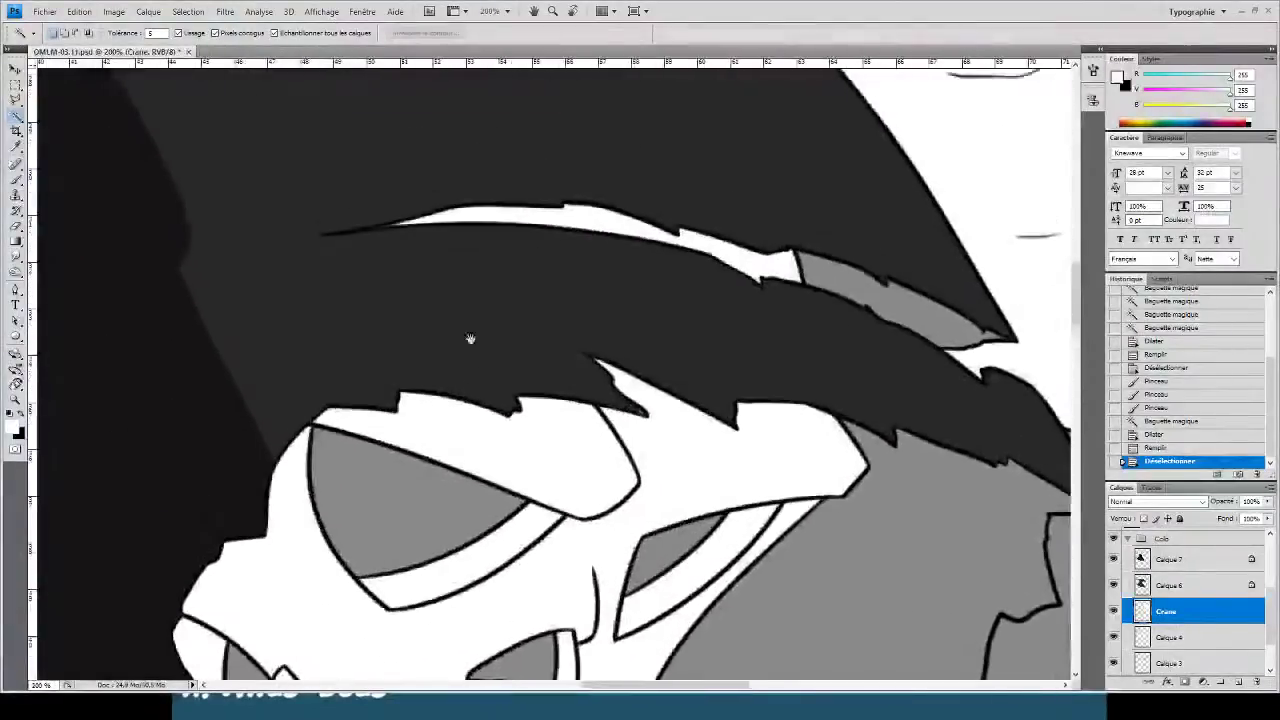
key(b)
drag(356, 231, 390, 226)
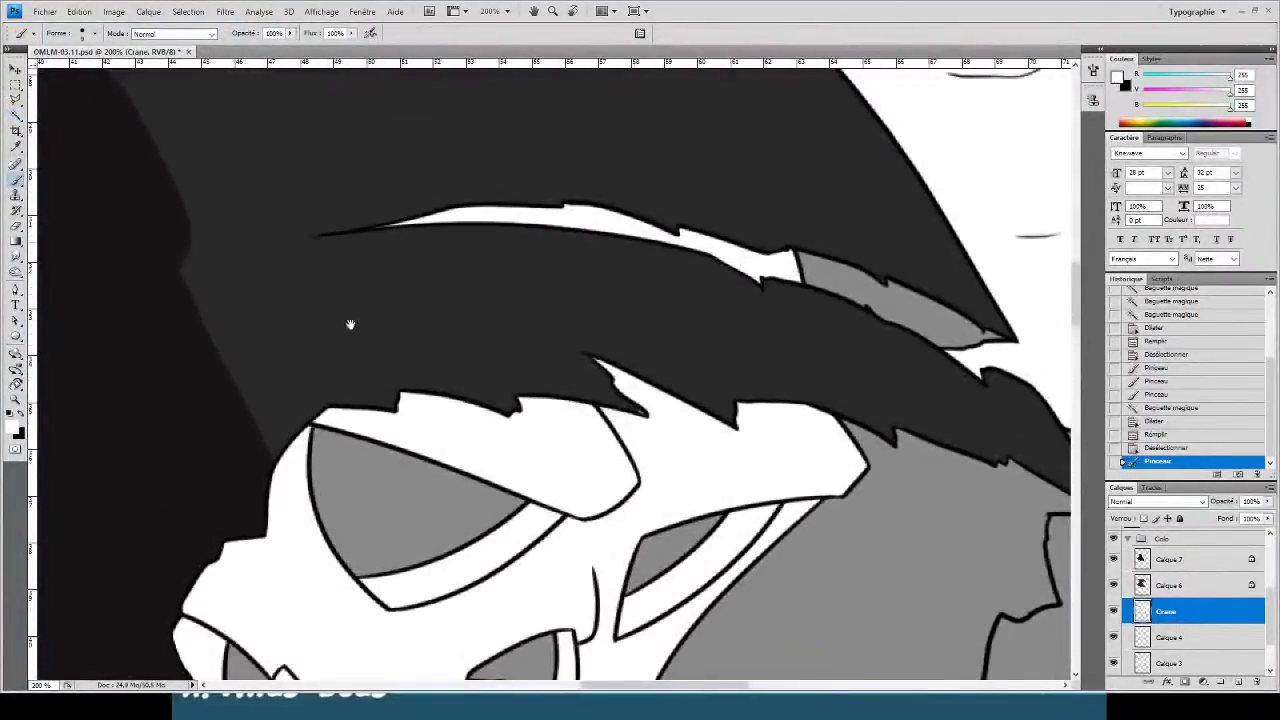
- On layer Calque 6, touch up the hood's ragged edge above the skull's brow with the hood's sampled dark grey
drag(393, 368, 481, 169)
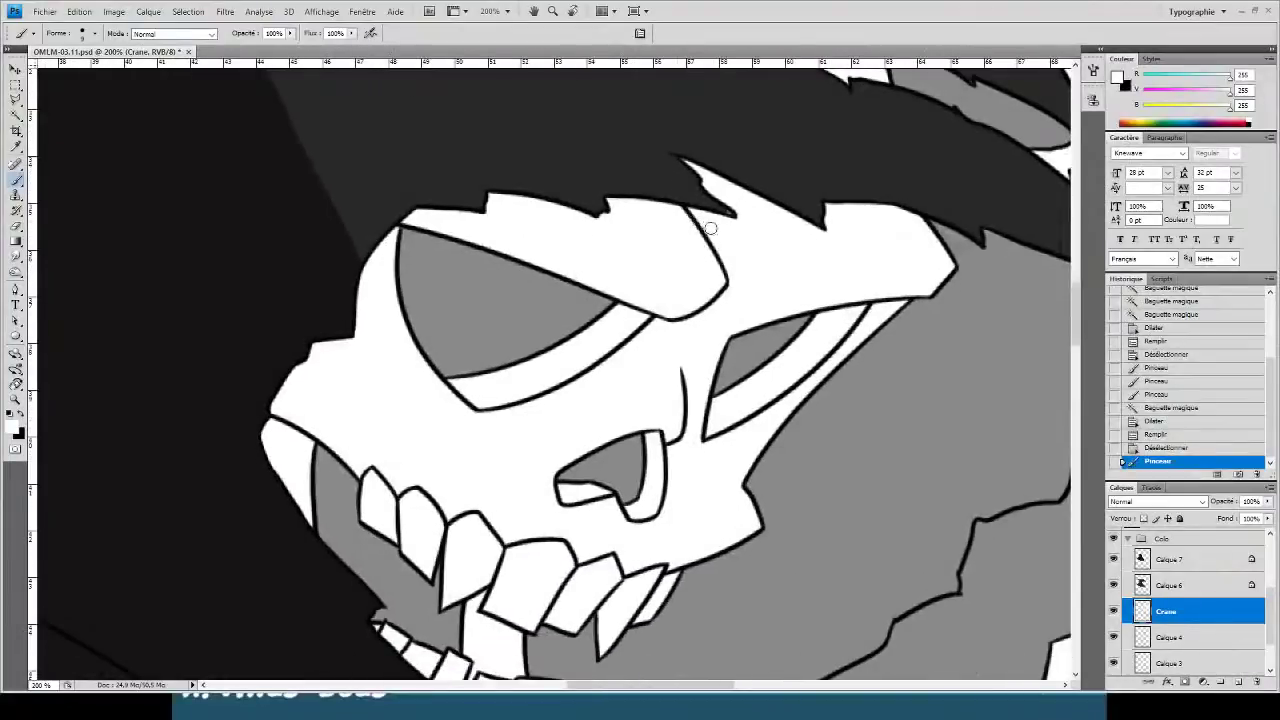
click(1168, 585)
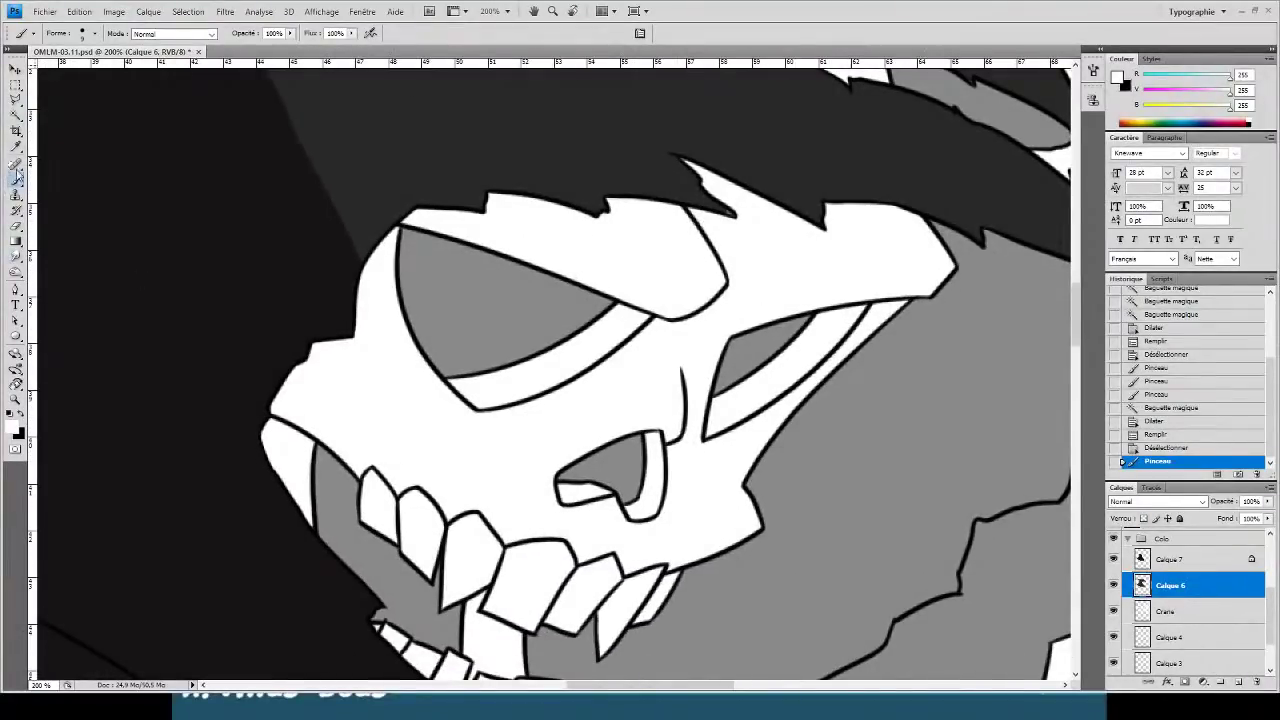
key(i)
click(187, 153)
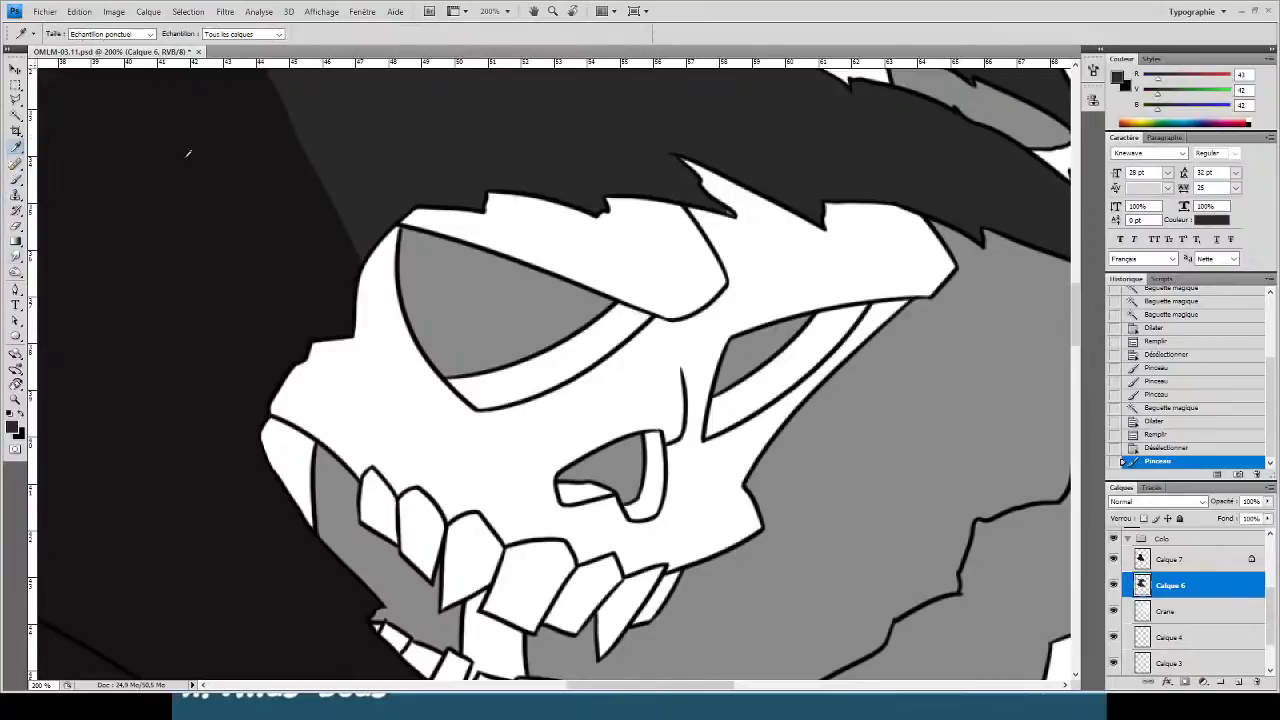
click(15, 180)
mouse_move(731, 212)
mouse_down()
mouse_move(699, 202)
mouse_move(728, 213)
mouse_up()
drag(664, 188, 627, 196)
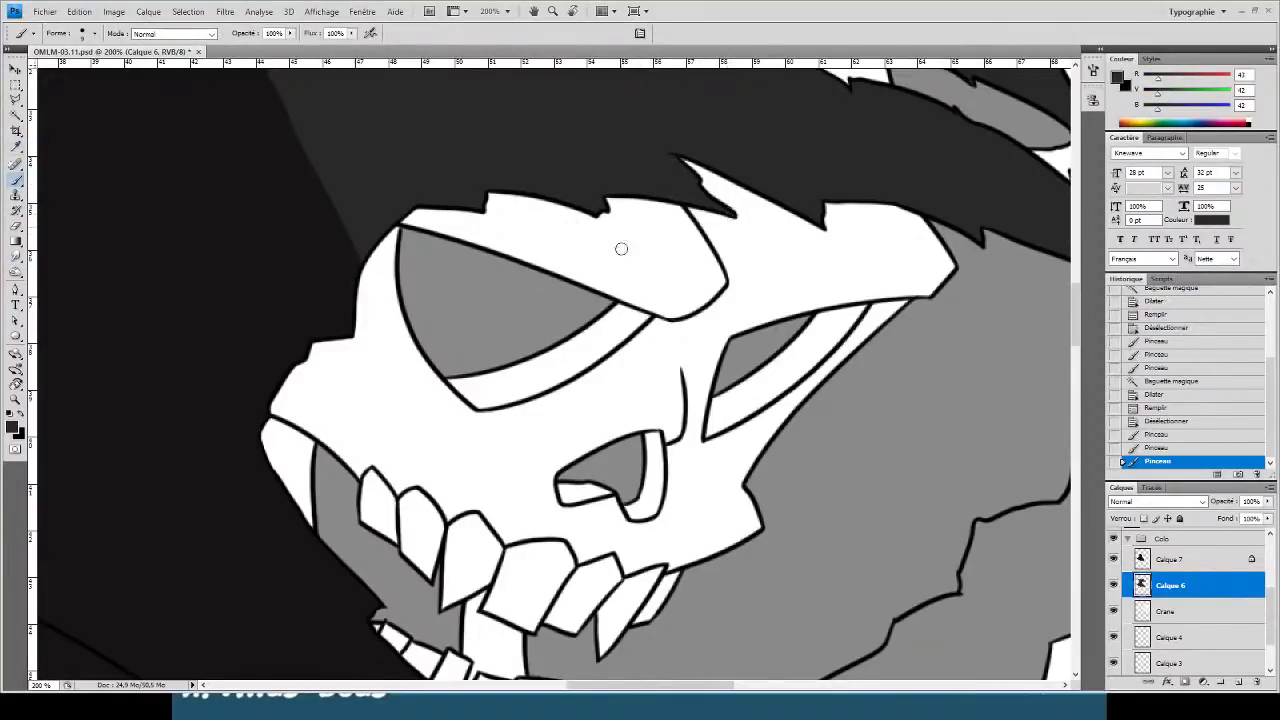
- Sample the skull's white and brush it into the notch of the hood's edge above the brow on the Crane layer
alt+click(432, 402)
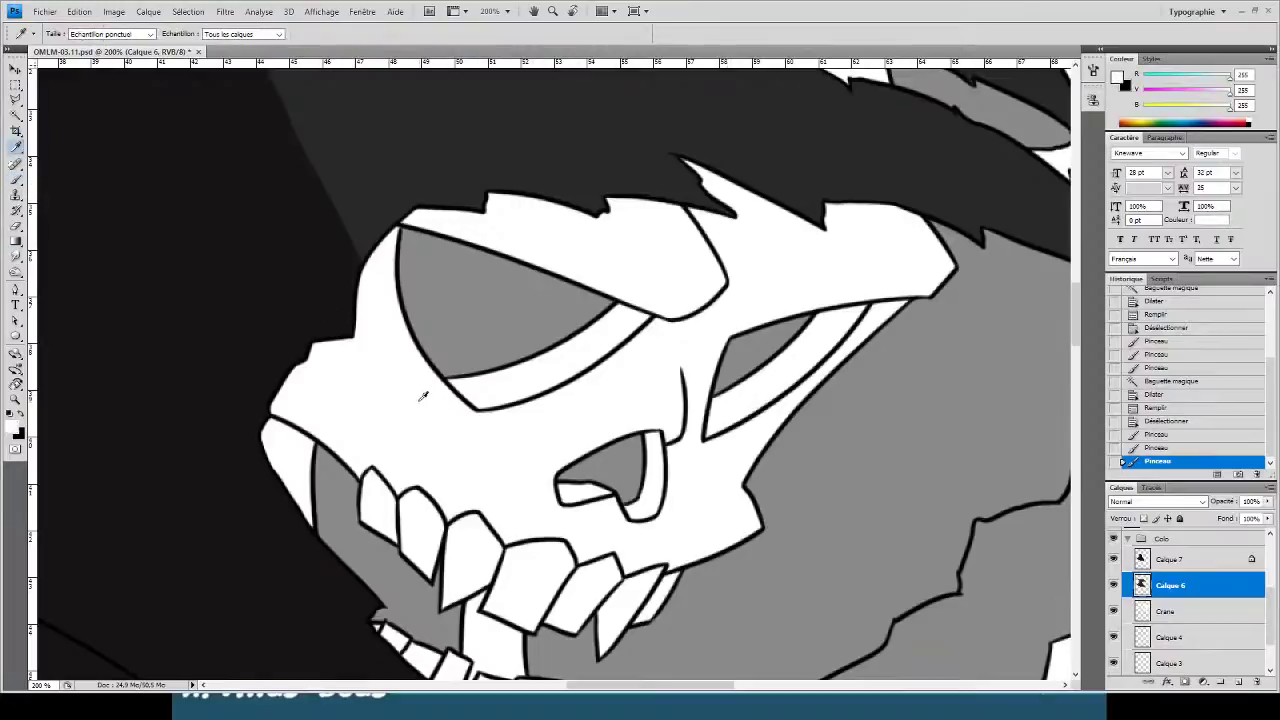
click(1165, 611)
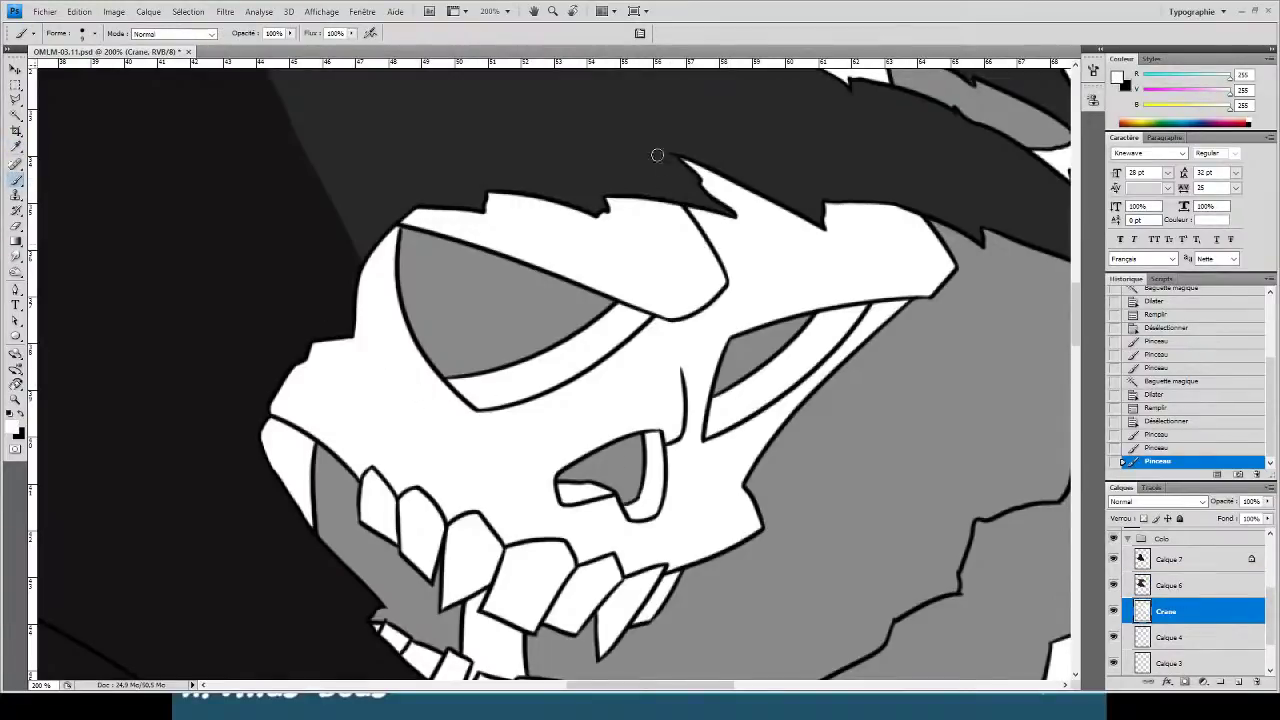
drag(657, 155, 700, 172)
key(ctrl+minus)
key(ctrl+minus)
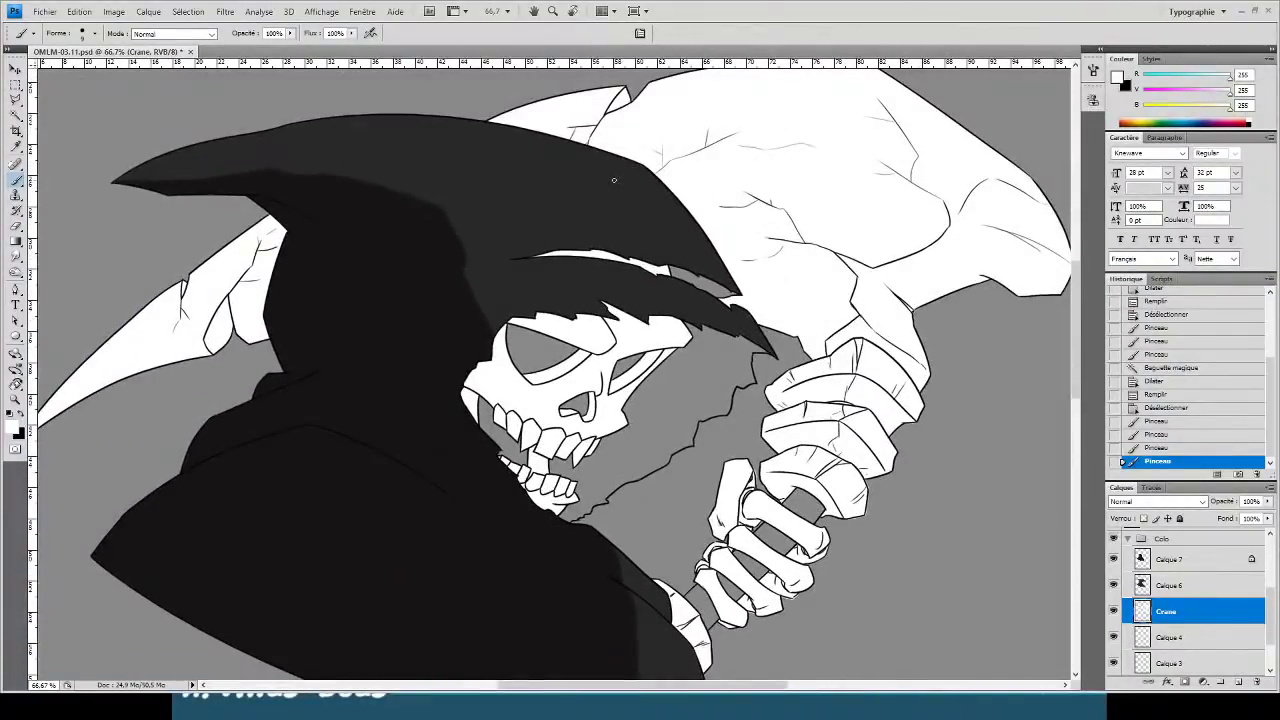
key(ctrl+minus)
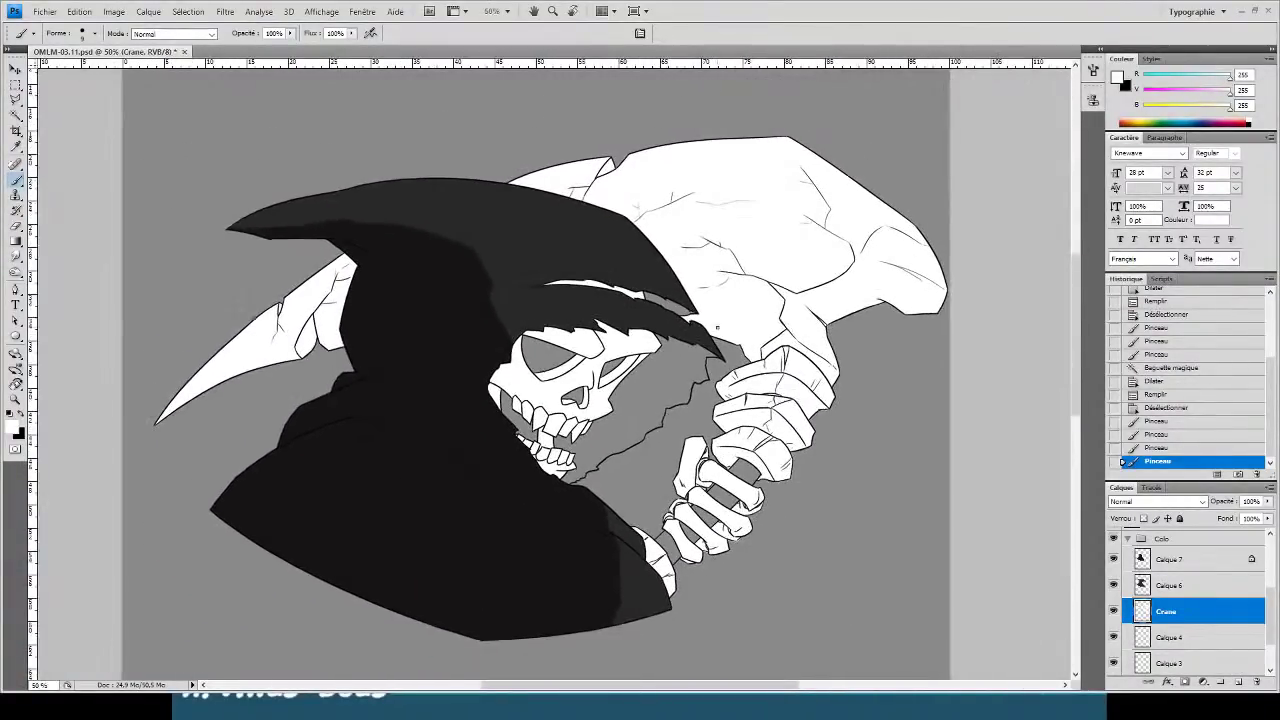
- Set the foreground colour to light grey (190, 187, 187) and add a new layer above Crane
key(i)
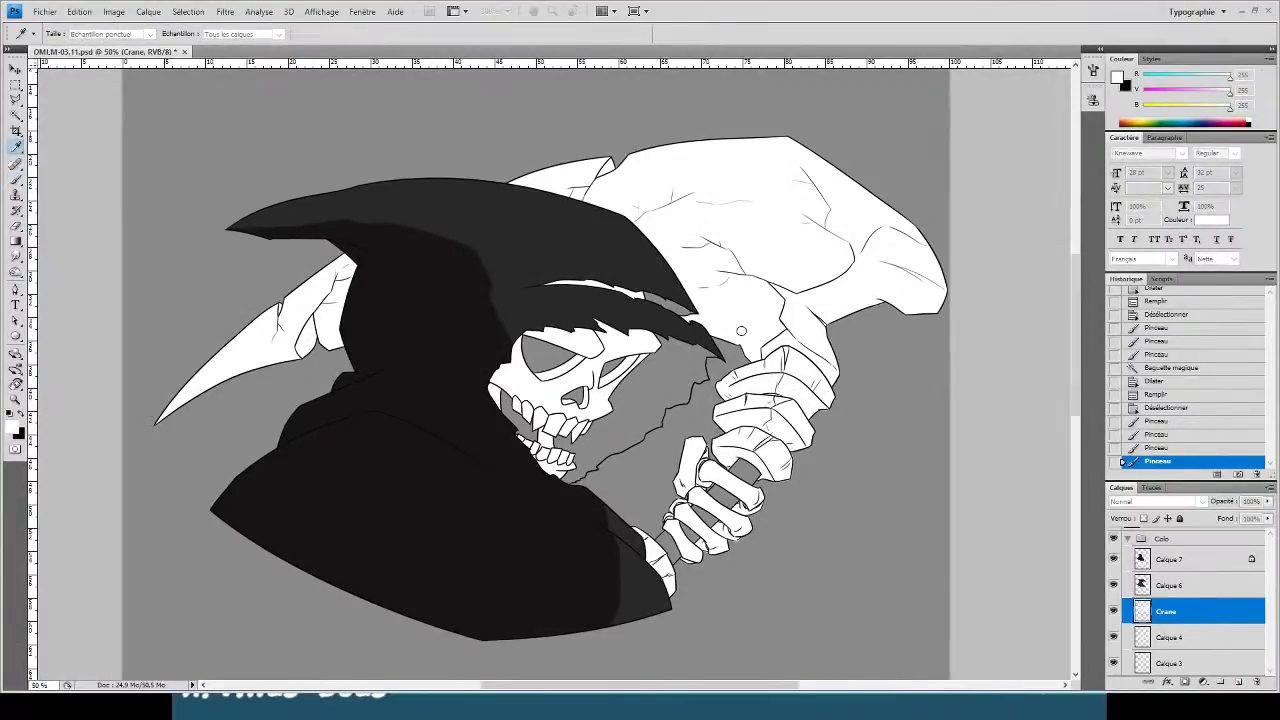
click(1057, 289)
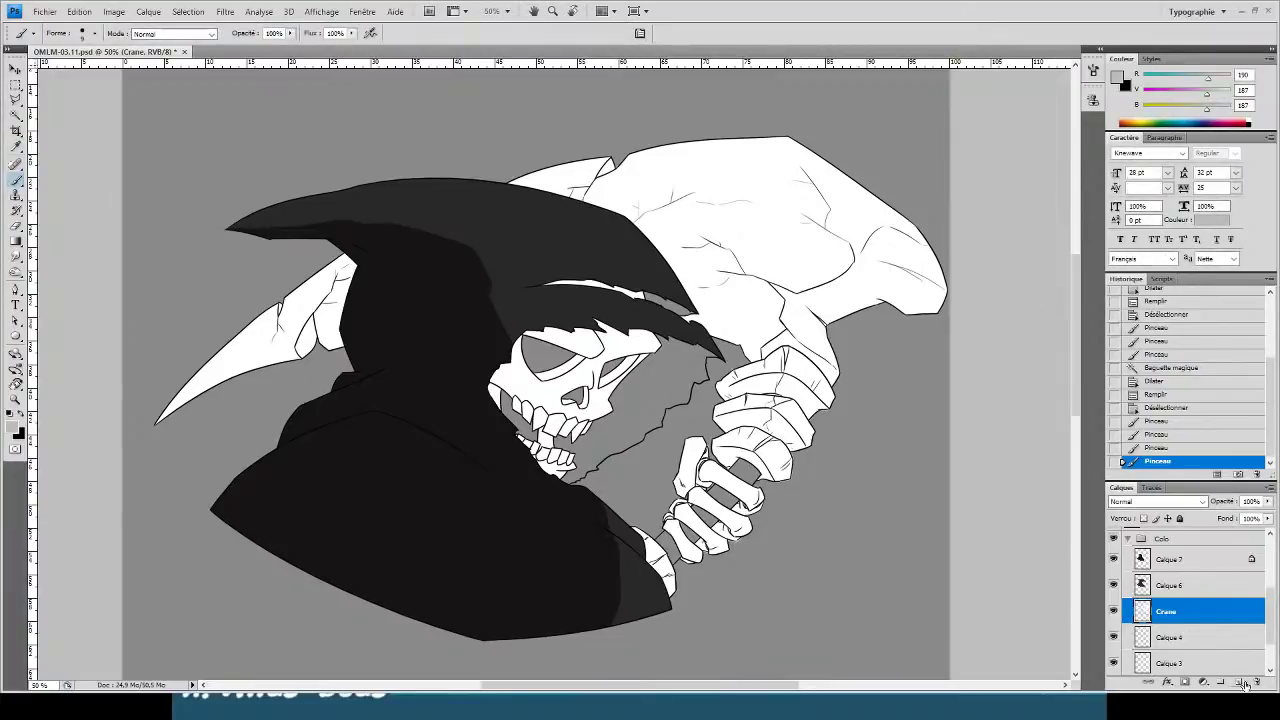
click(1239, 682)
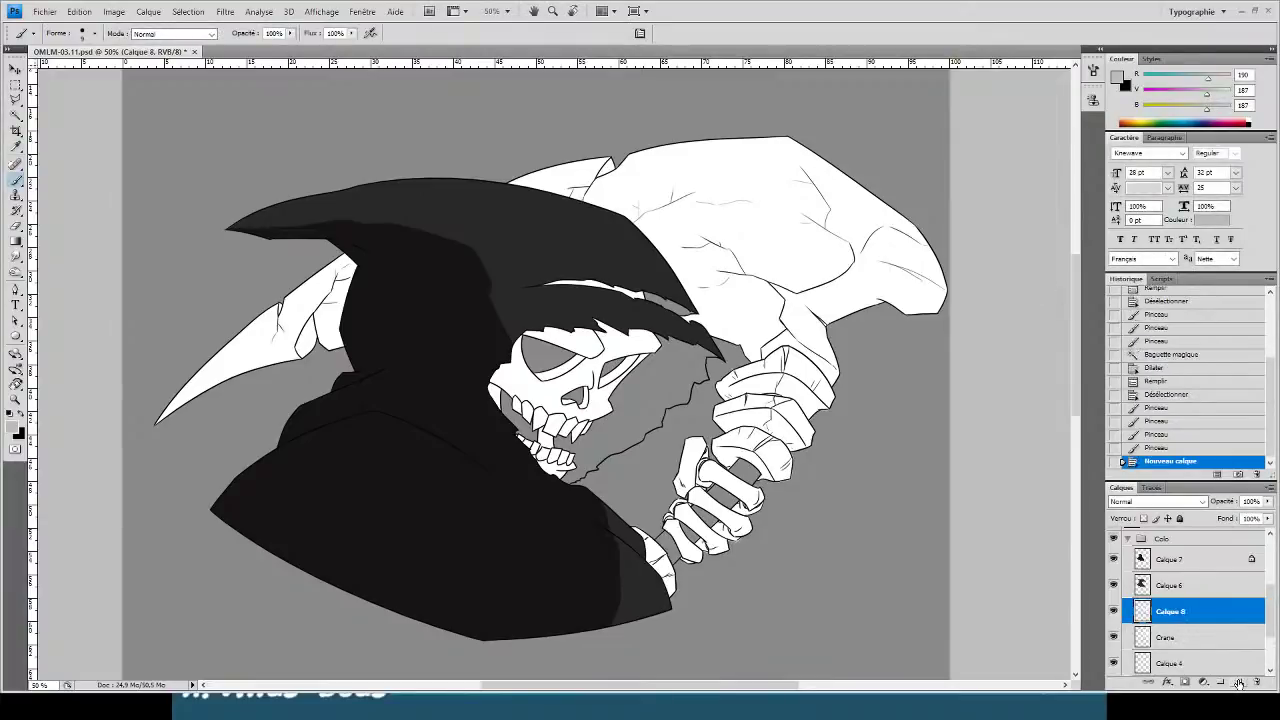
ctrl+click(1142, 636)
key(ctrl+plus)
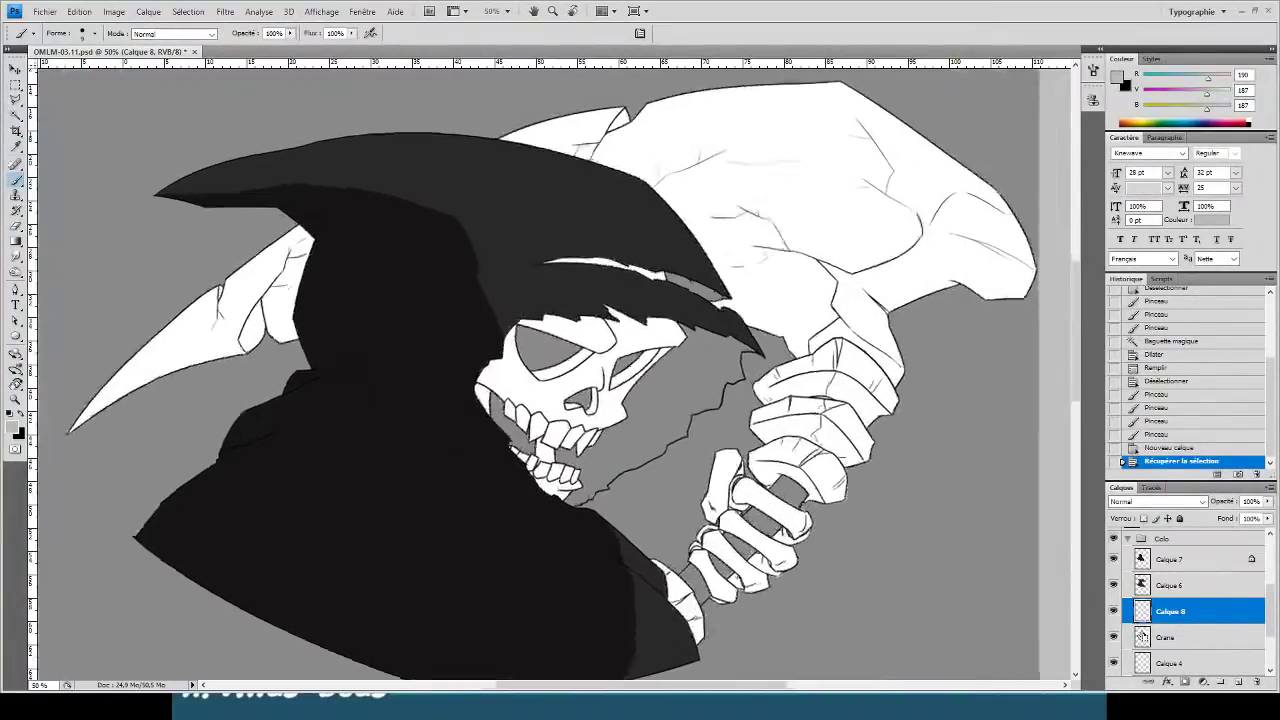
key(ctrl+plus)
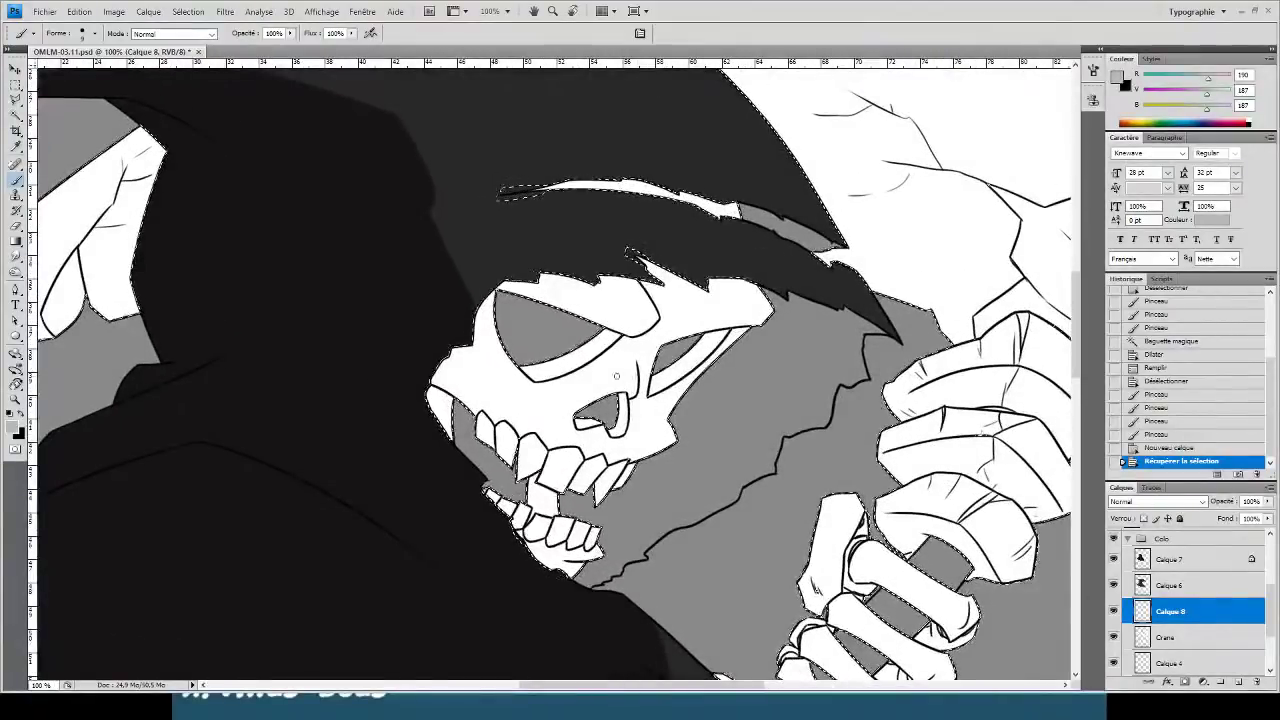
key(w)
key(ctrl+d)
- Select the inner rims of both eye sockets and the nose cavity, expand the selection, fill it with light grey and deselect
click(568, 367)
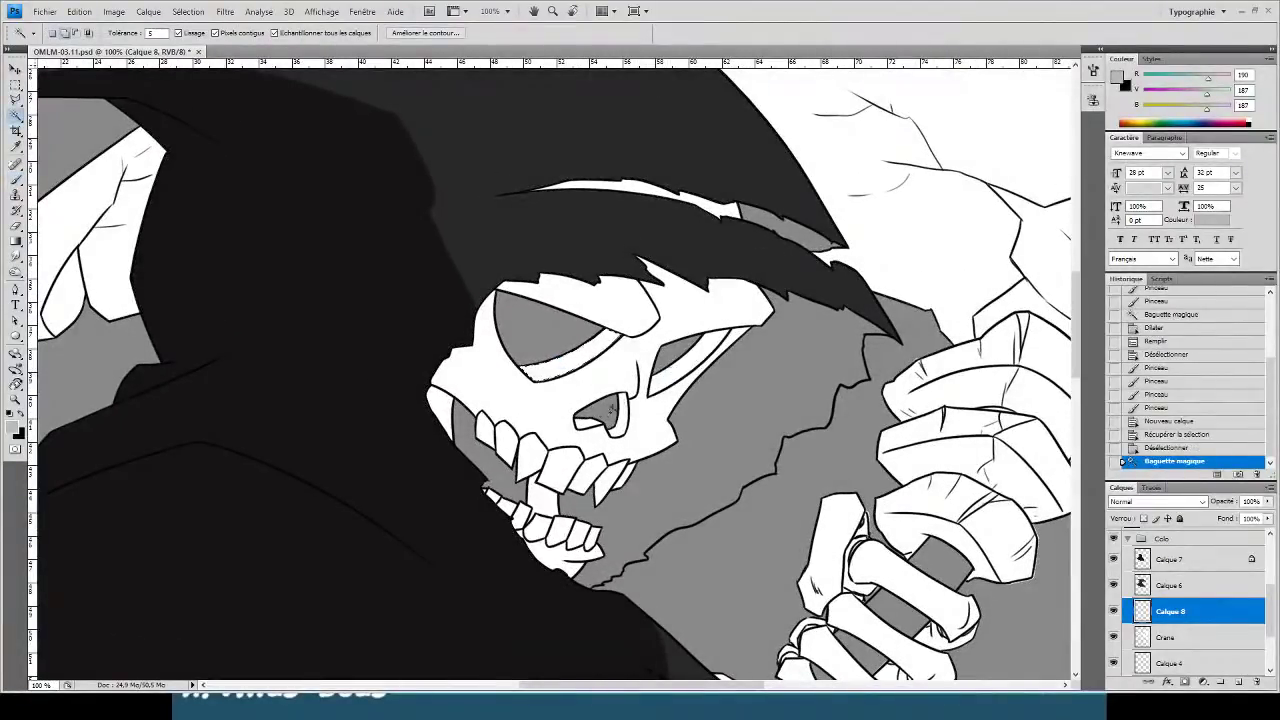
shift+click(671, 374)
shift+click(587, 427)
shift+click(622, 416)
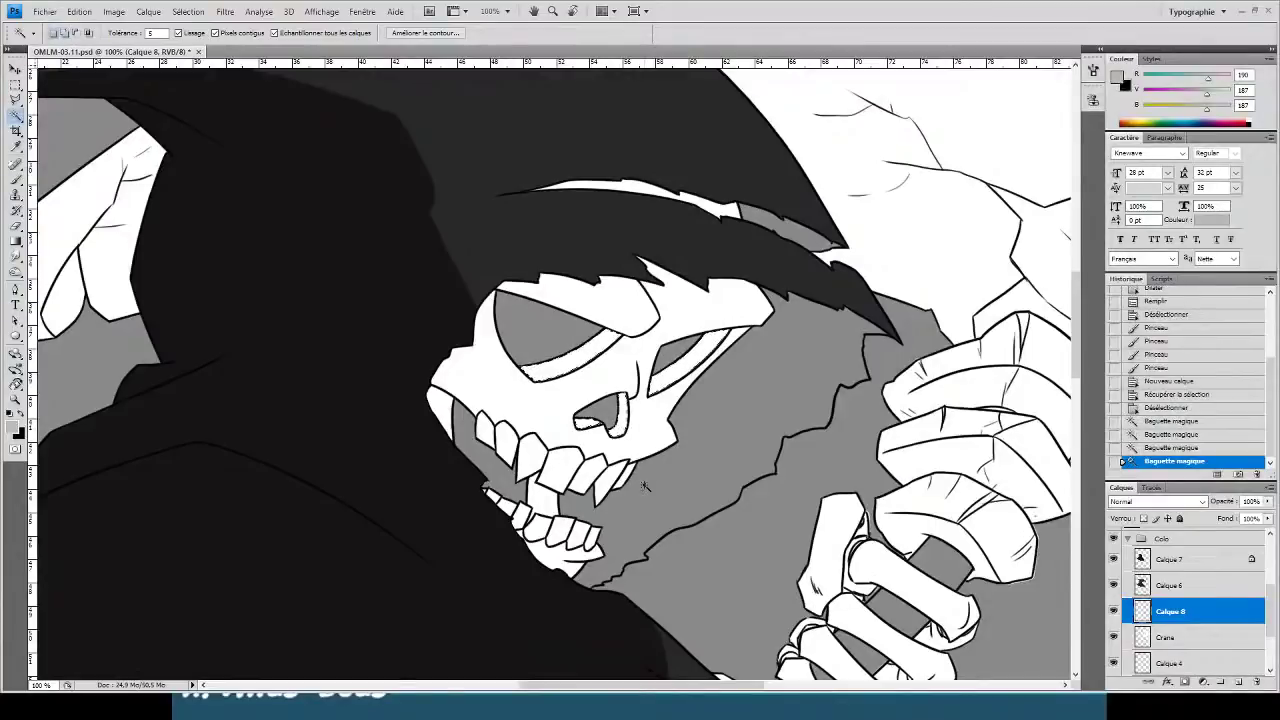
key(F2)
key(i)
key(alt+BackSpace)
key(ctrl+d)
key(w)
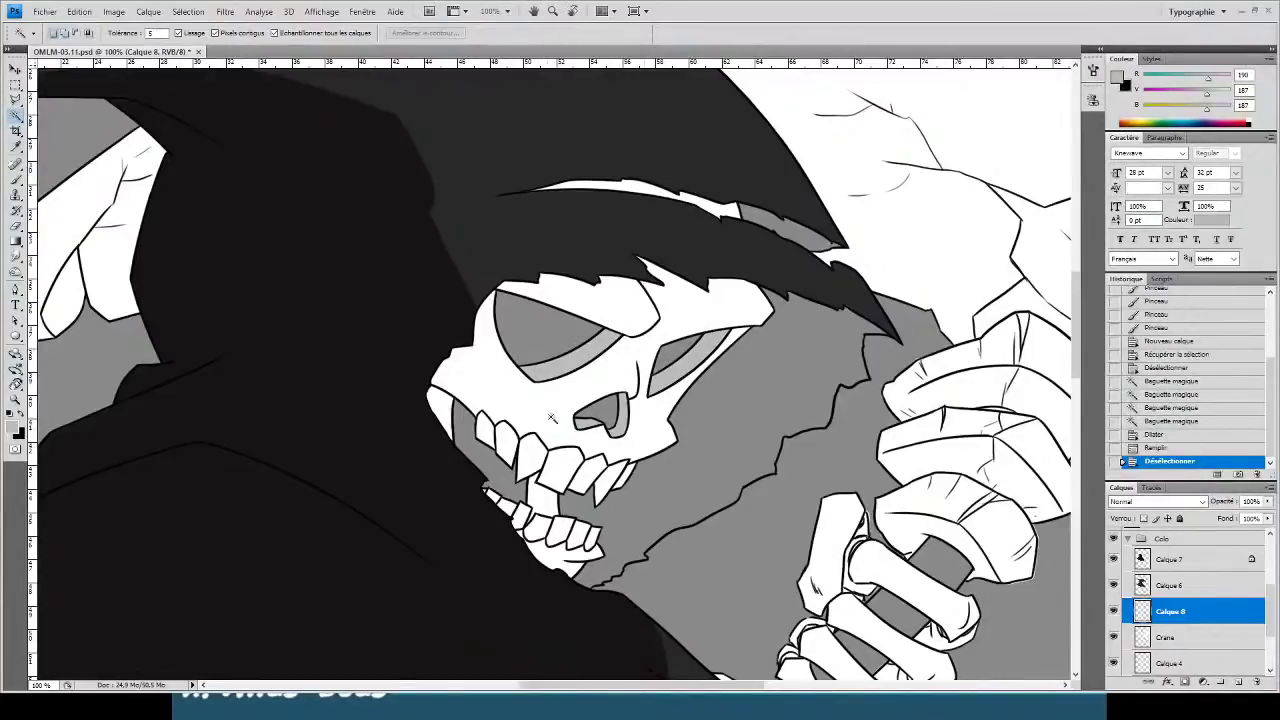
- Reset the colours to white foreground and fill the Arrière-plan layer with white
scroll(1211, 638, down, 3)
click(1138, 664)
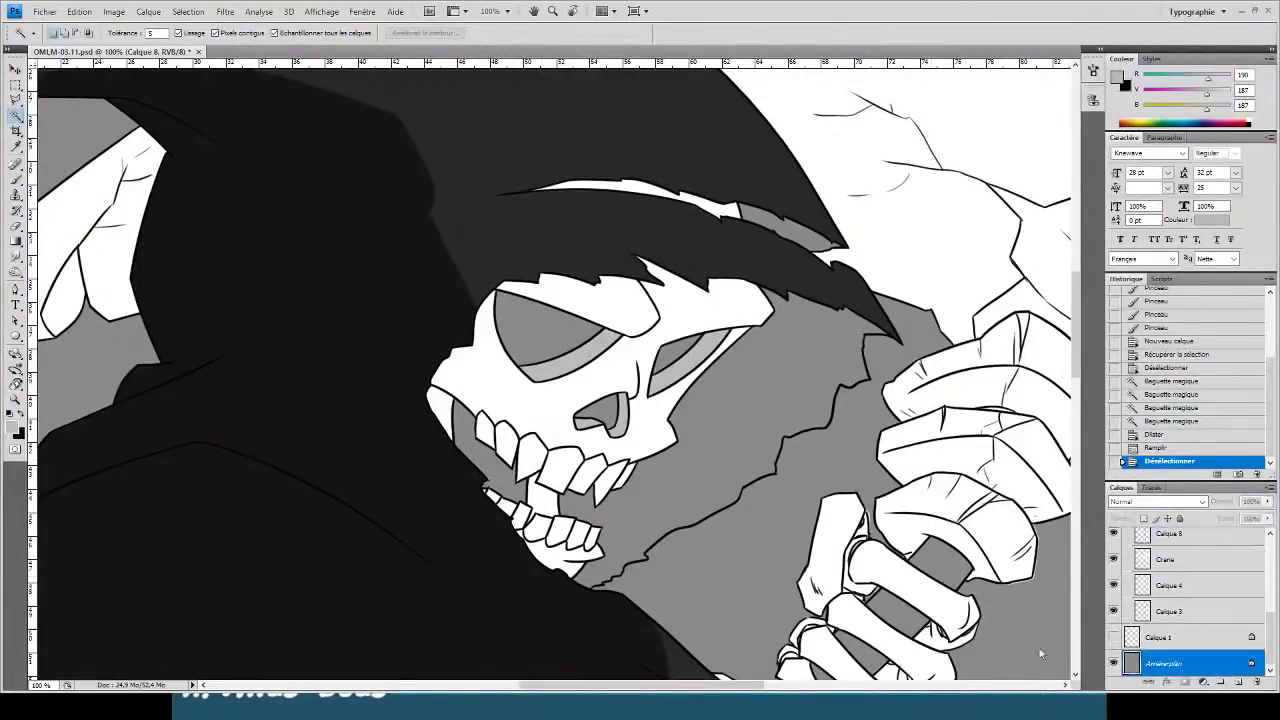
click(9, 414)
click(22, 414)
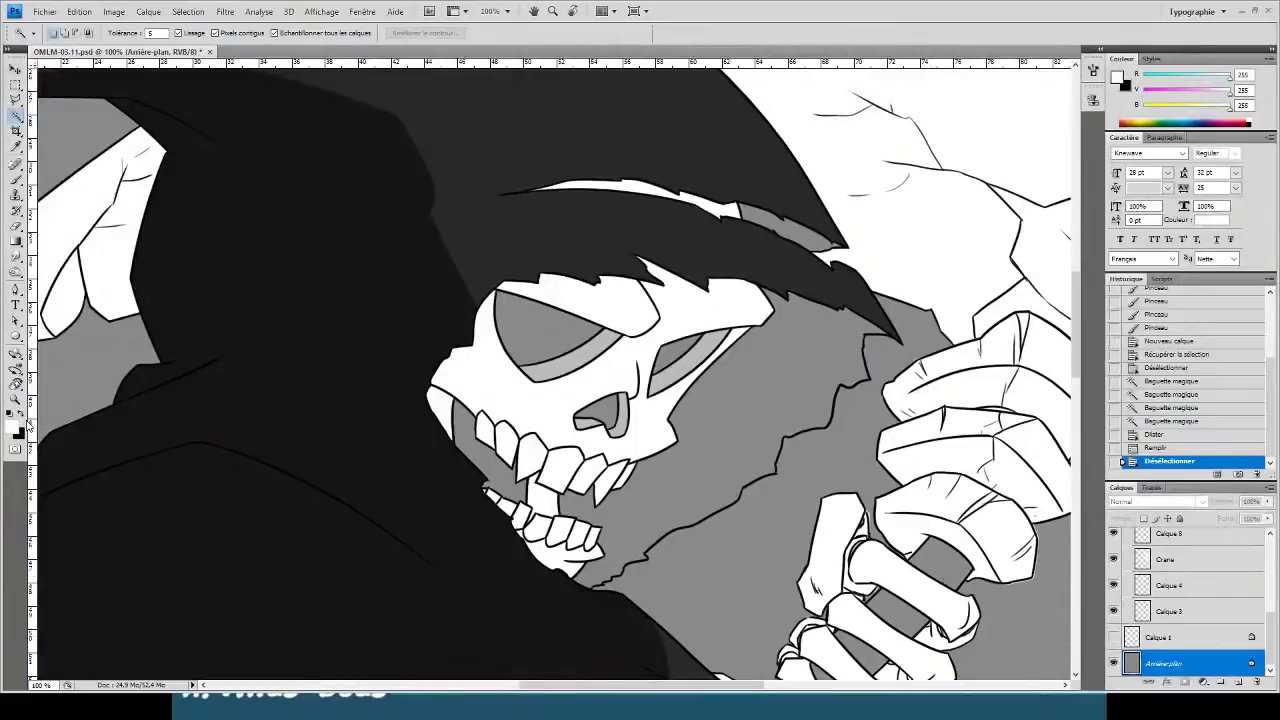
key(alt+BackSpace)
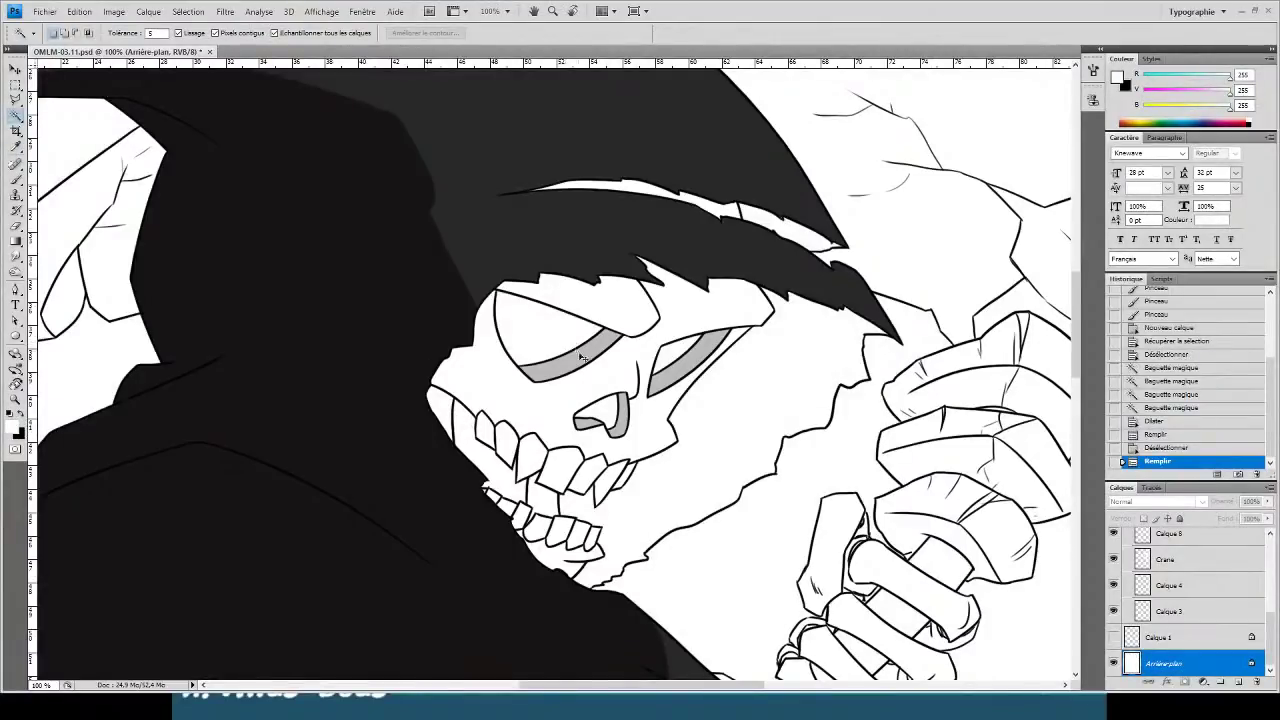
- Lock transparency on layer Calque 8 and recolour its rim shading with darker grey (149, 145, 145)
ctrl+click(616, 386)
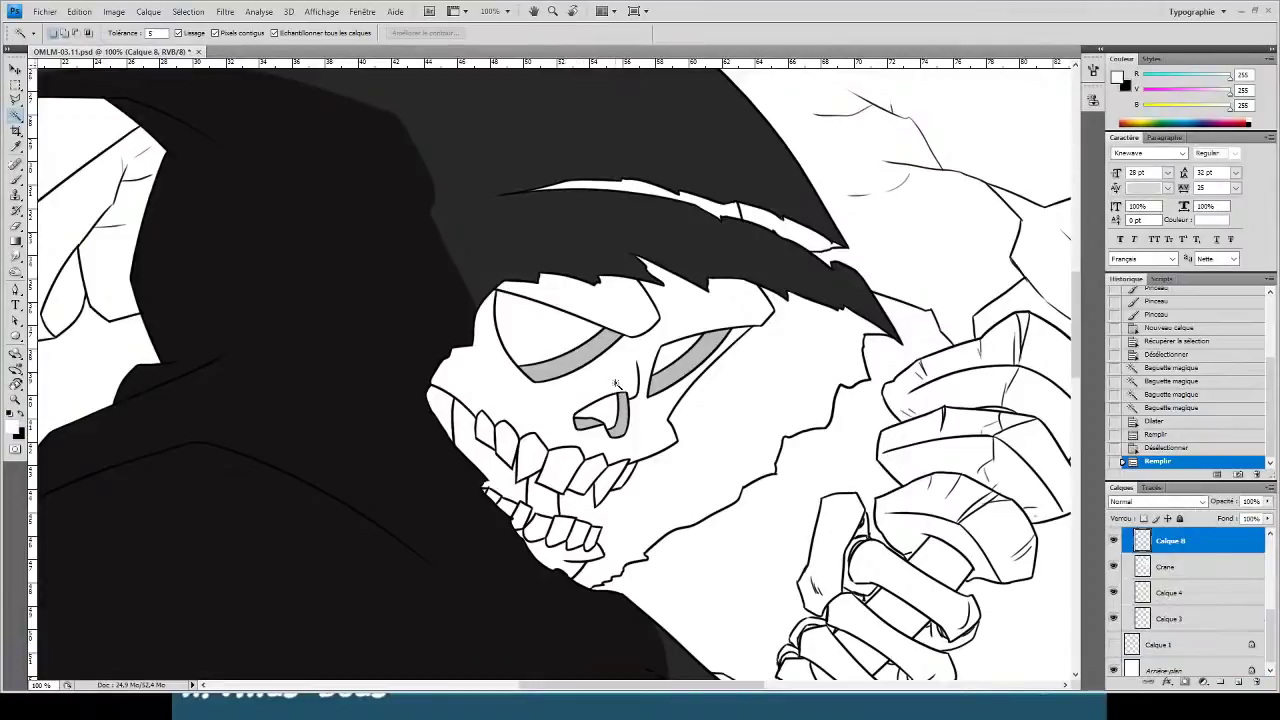
key(i)
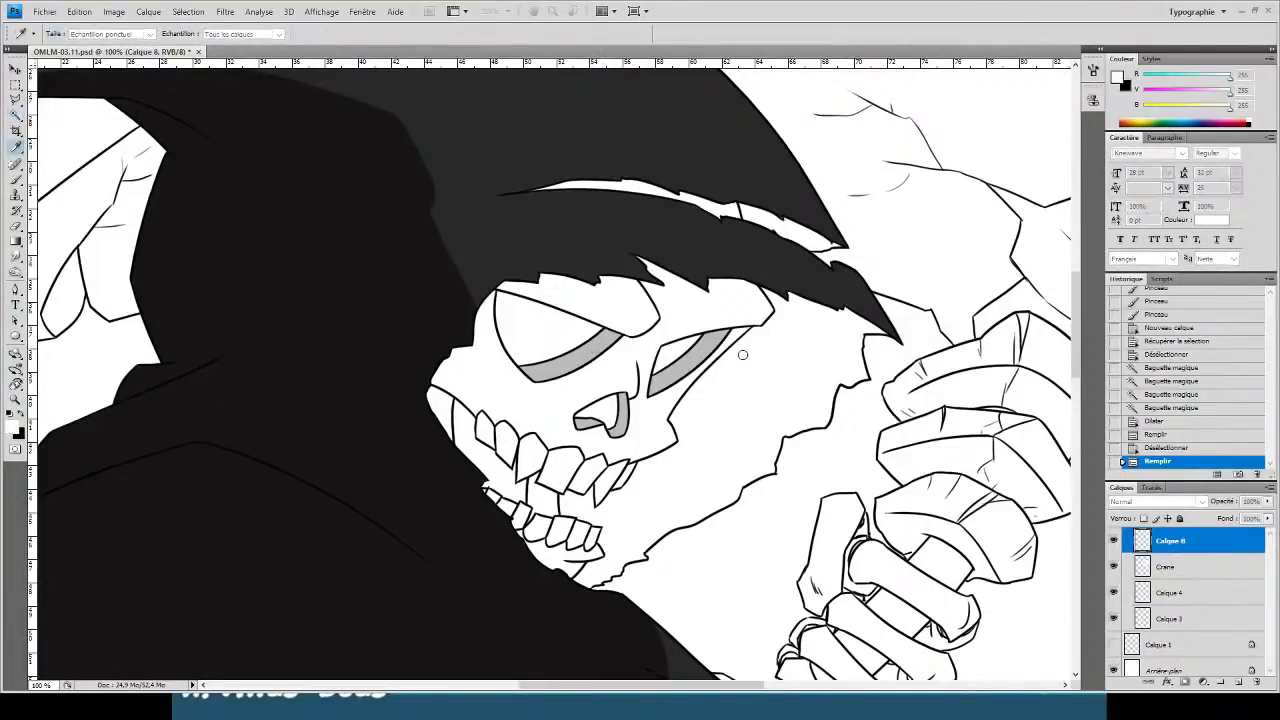
click(1036, 284)
key(w)
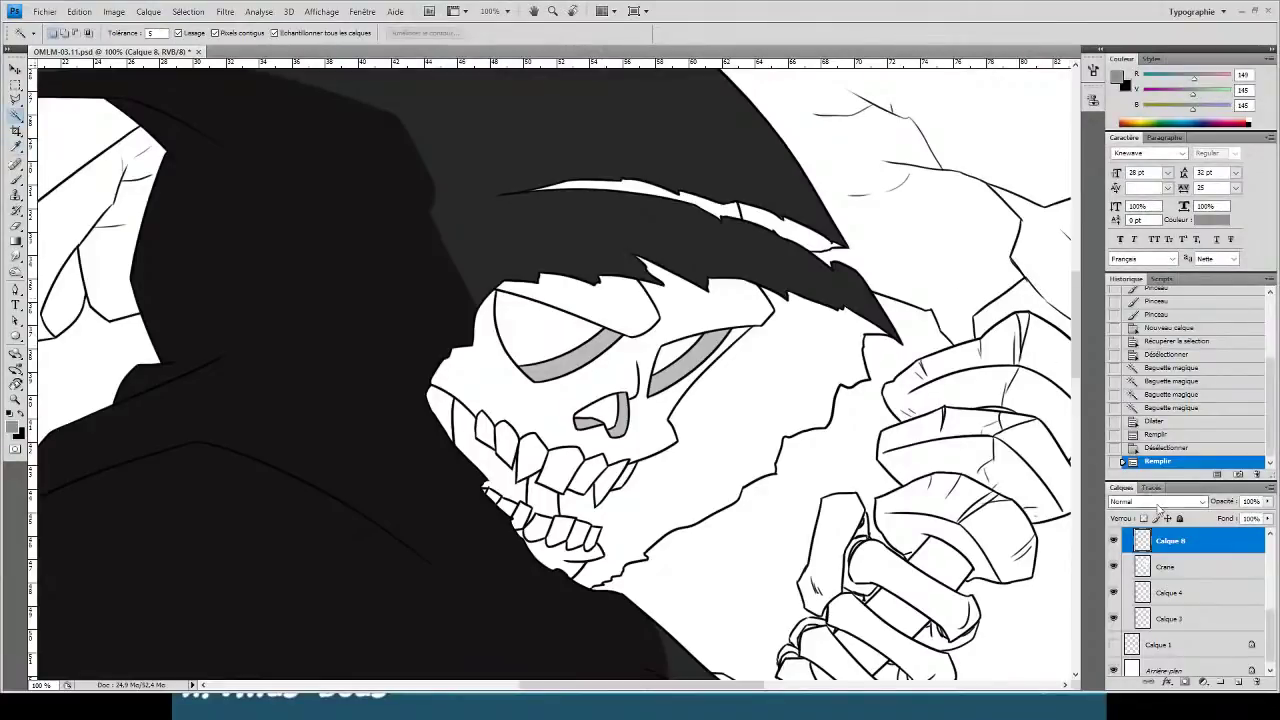
scroll(1146, 546, up, 1)
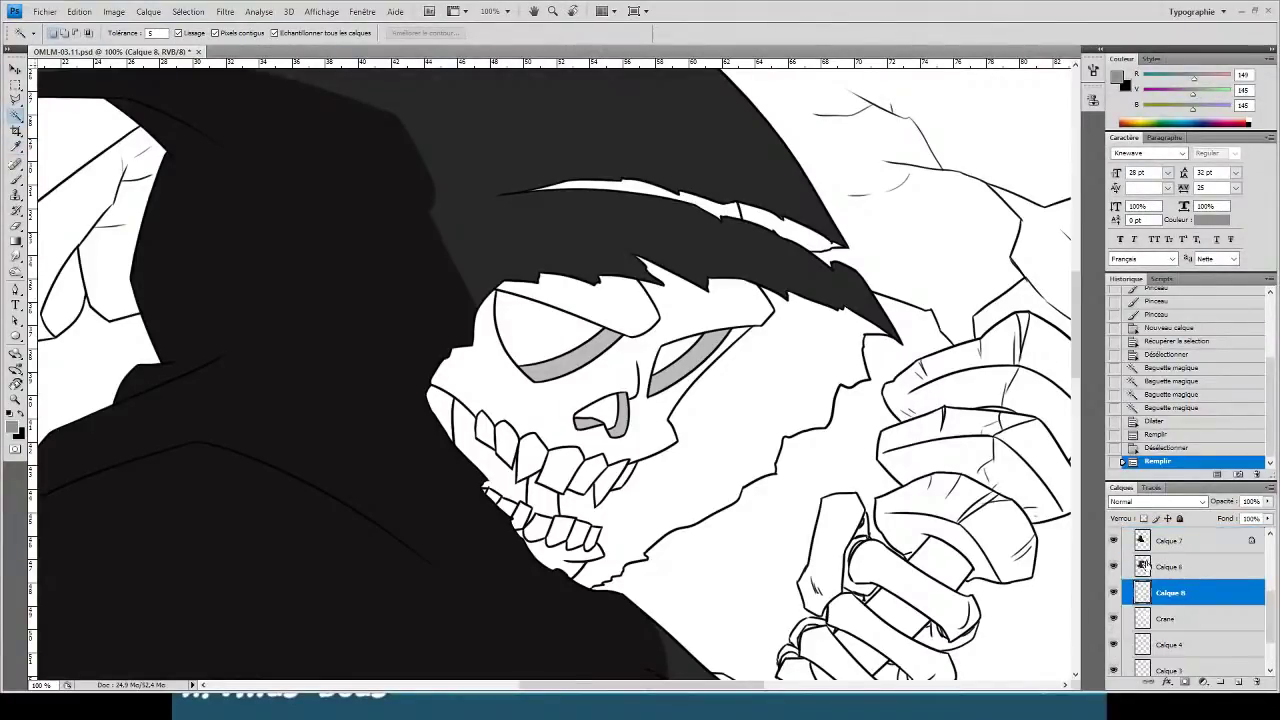
click(1143, 518)
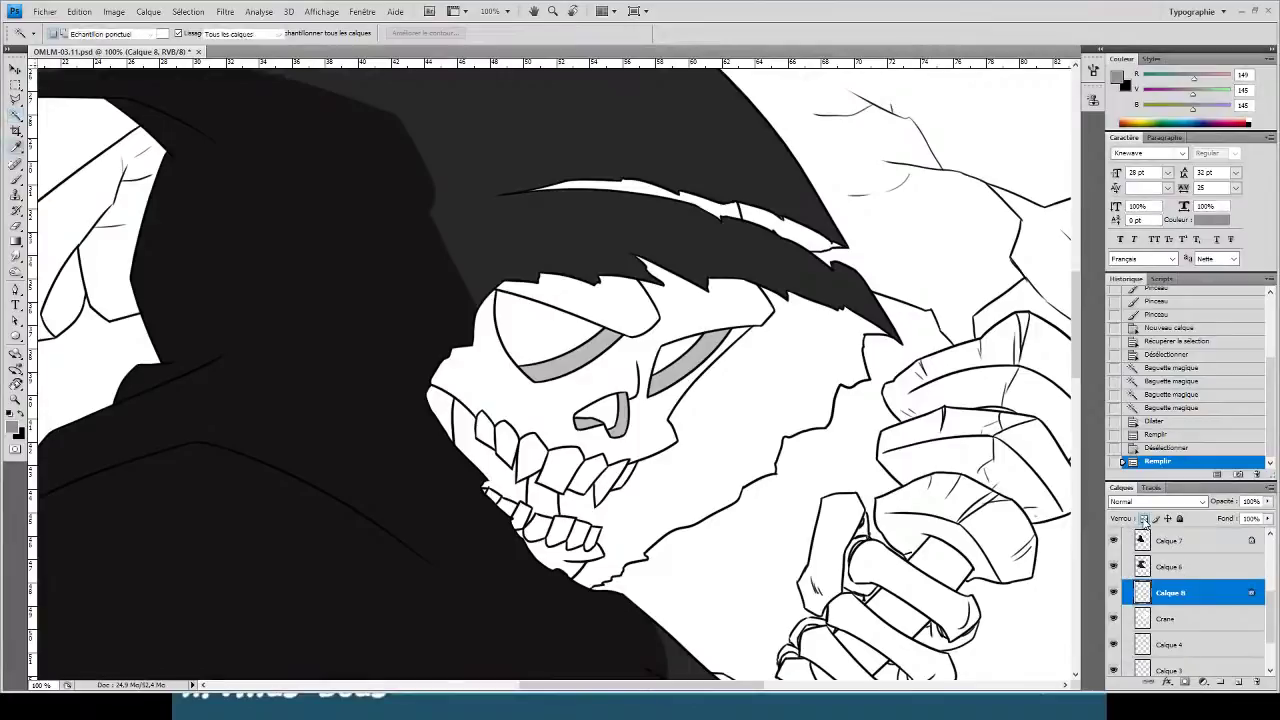
key(alt+BackSpace)
- Unlock transparency on layer Calque 8 and load the outline of layer Crane as a selection for brush shading
key(ctrl+plus)
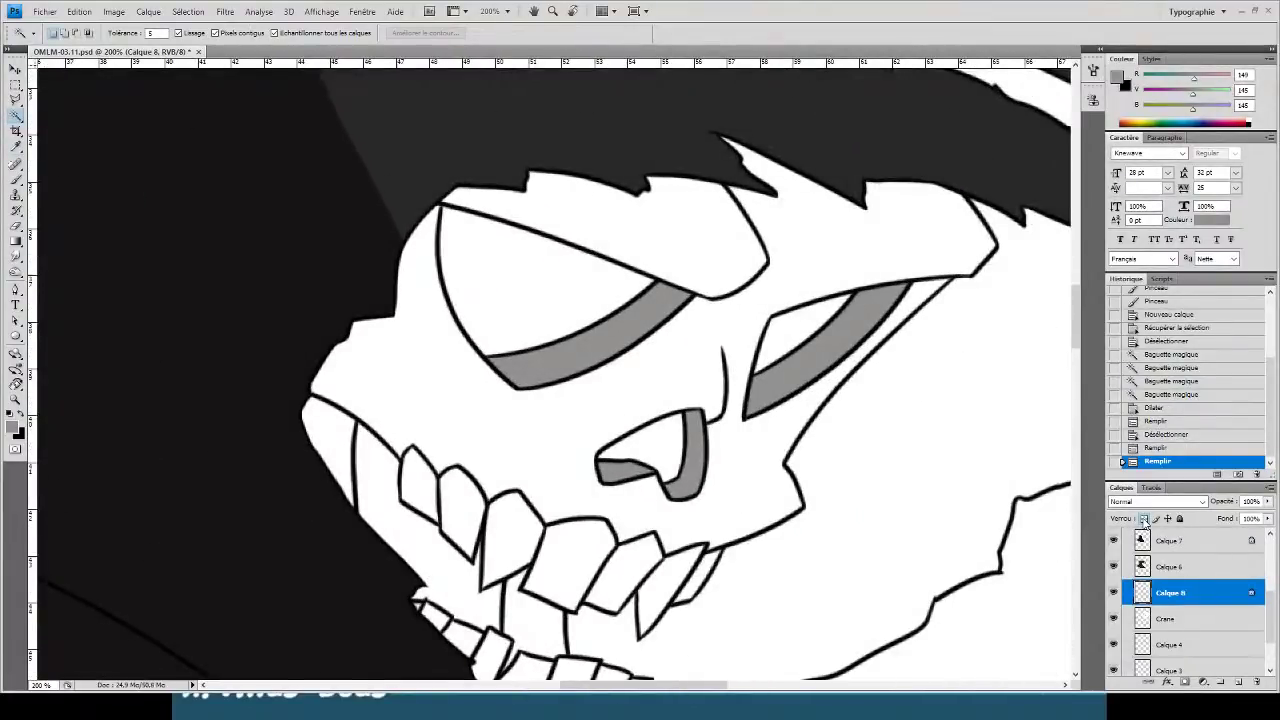
key(b)
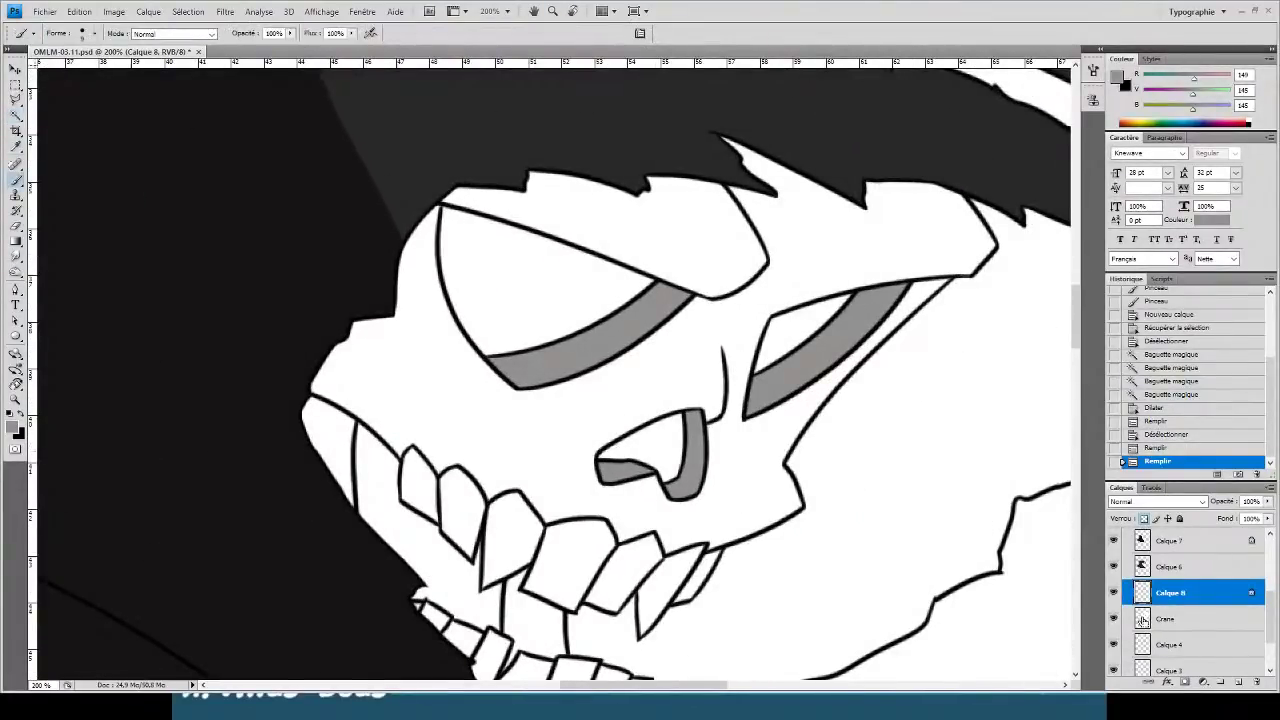
click(1144, 519)
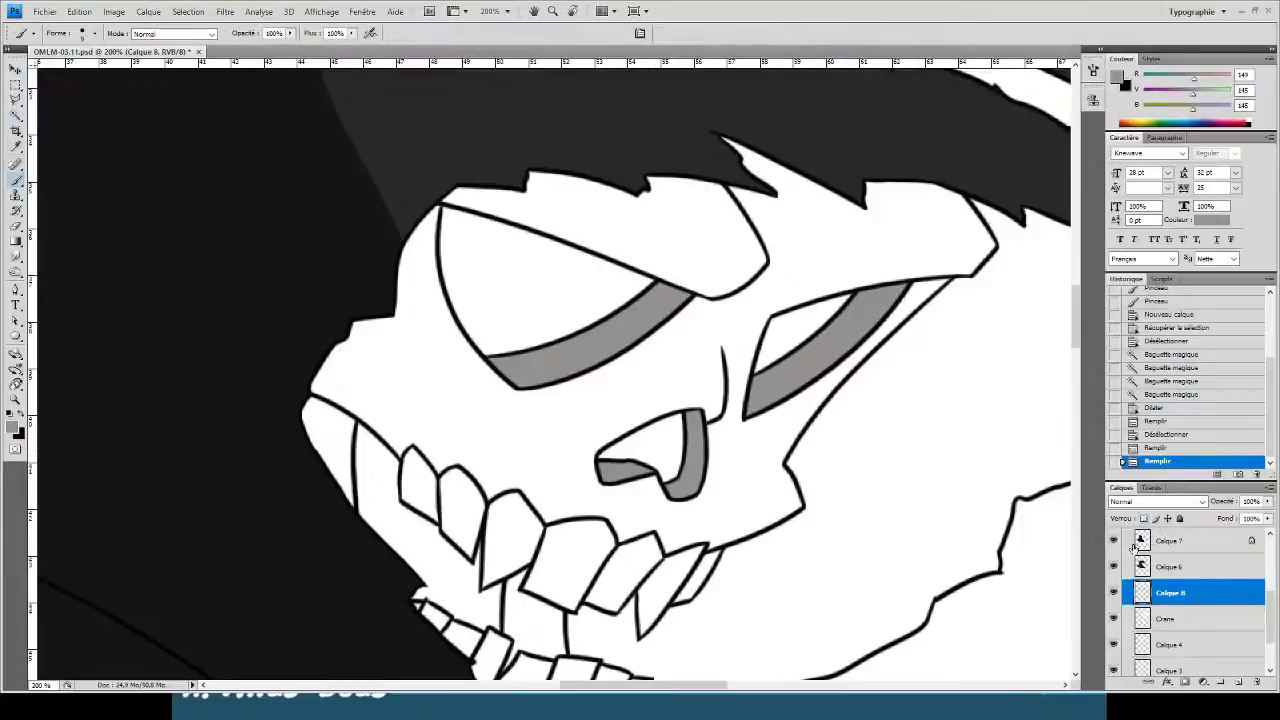
ctrl+click(1143, 620)
drag(458, 357, 489, 452)
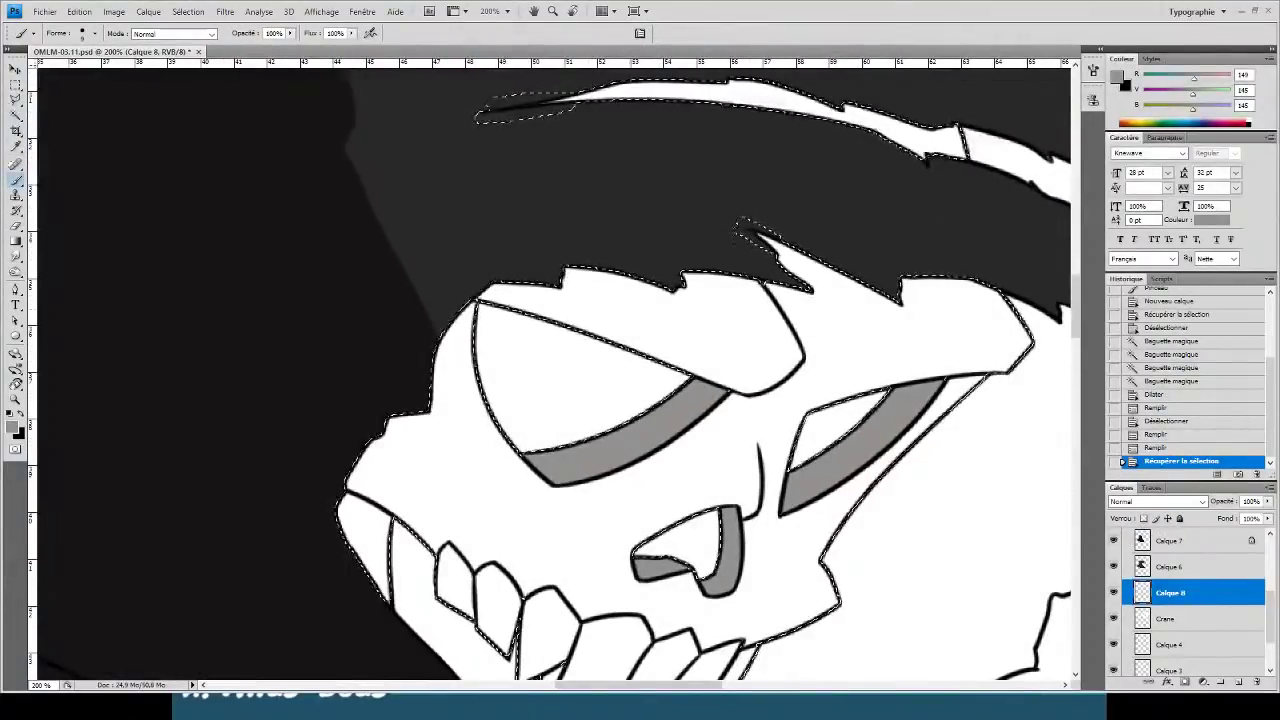
- Paint a wavy grey shadow edge across the skull's brow and fill the shadow under the hood above the far eye socket
mouse_move(549, 292)
mouse_down()
mouse_move(667, 317)
mouse_move(774, 291)
mouse_move(1025, 318)
mouse_up()
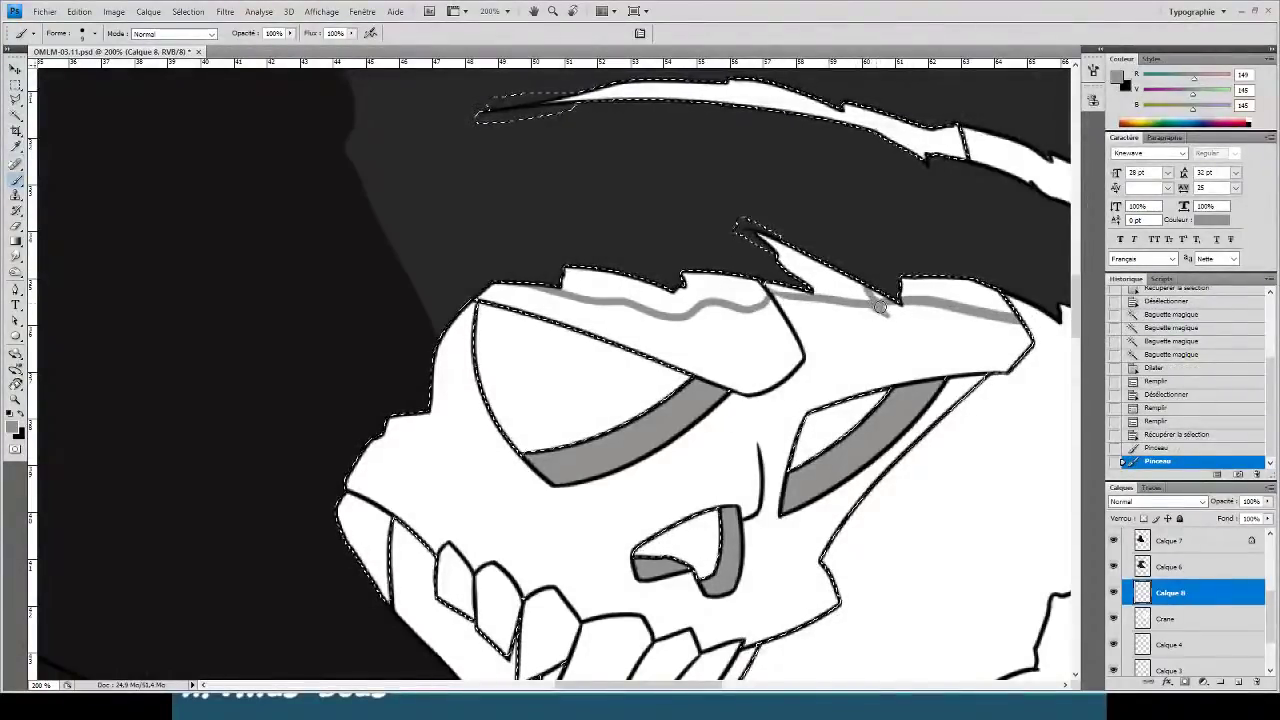
drag(887, 315, 855, 293)
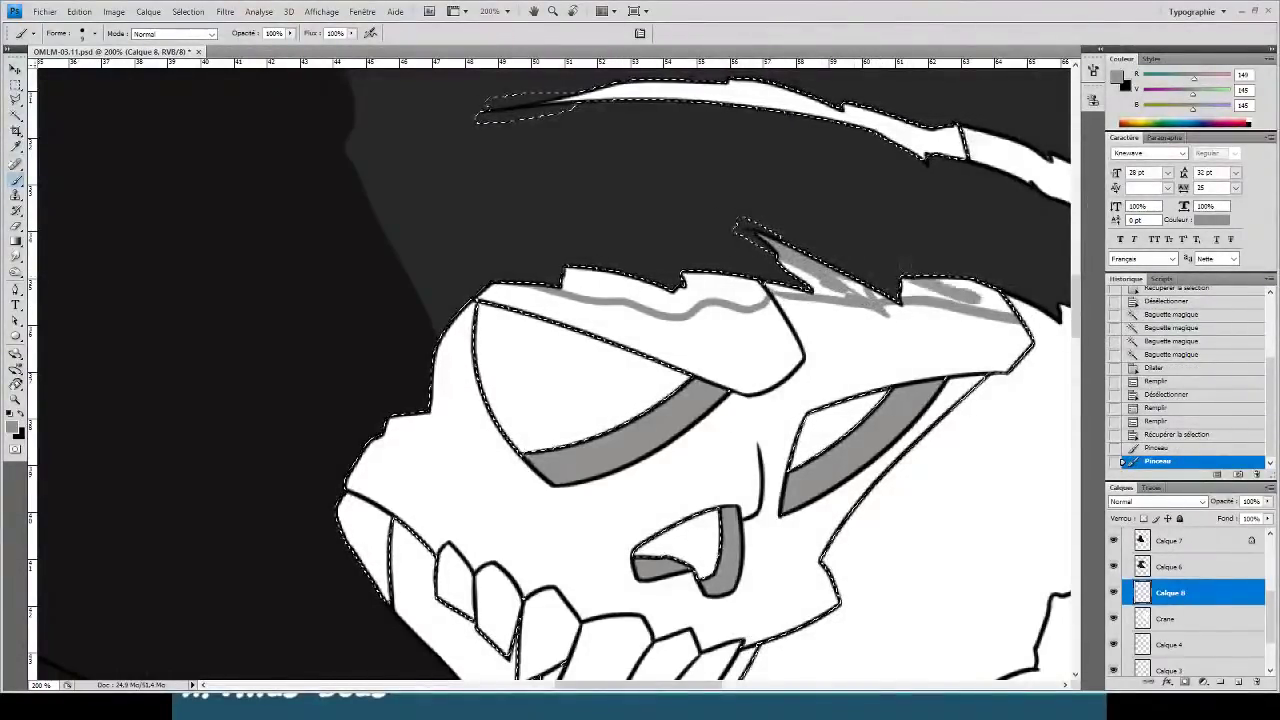
drag(952, 298, 969, 296)
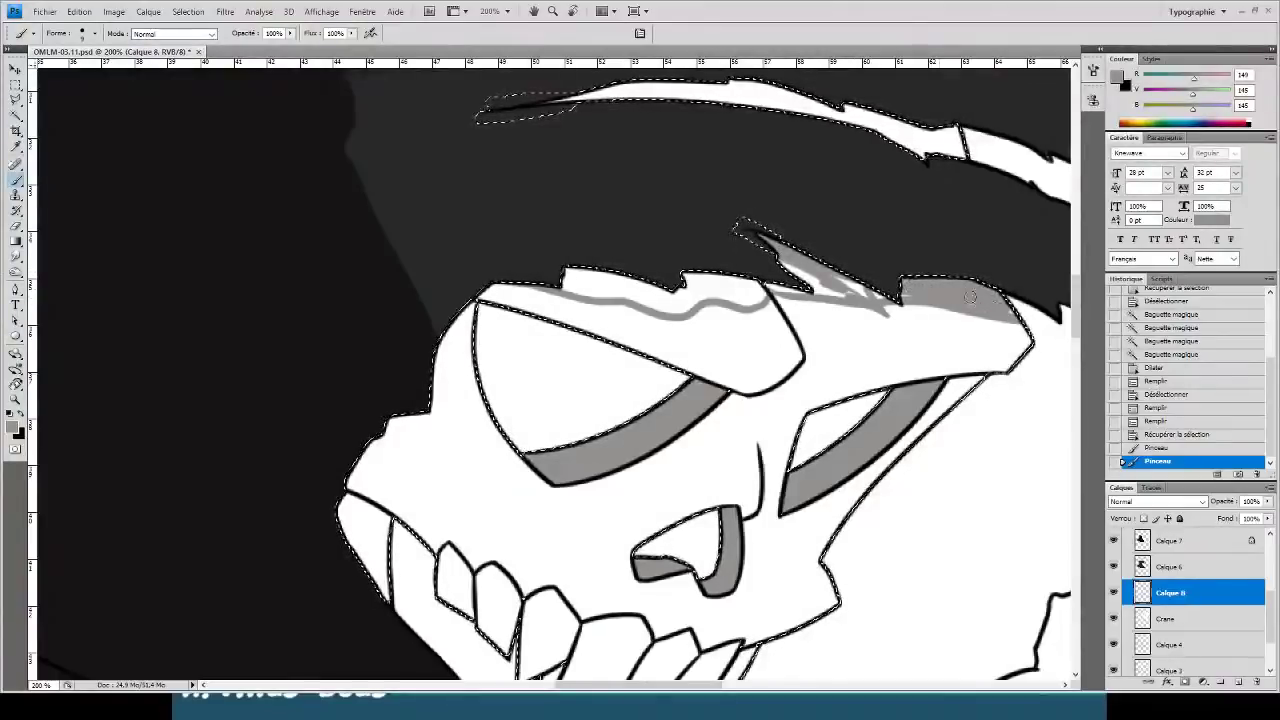
mouse_move(870, 291)
mouse_down()
mouse_move(796, 266)
mouse_move(832, 289)
mouse_move(782, 292)
mouse_move(780, 320)
mouse_move(802, 340)
mouse_up()
- Erase stray grey beside the brow crease and fill the shadow between the hood edge and the nearer eye socket
key(z)
key(e)
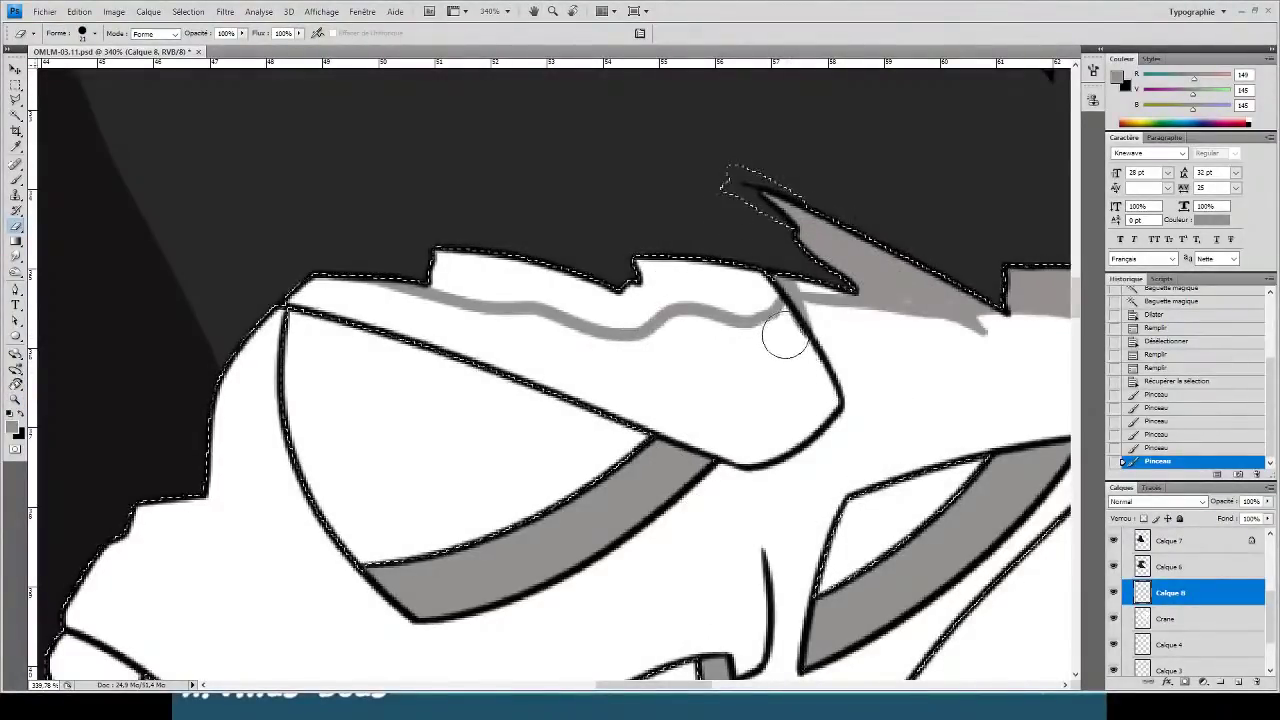
mouse_move(802, 358)
mouse_down()
mouse_move(791, 357)
mouse_move(794, 309)
mouse_up()
key(b)
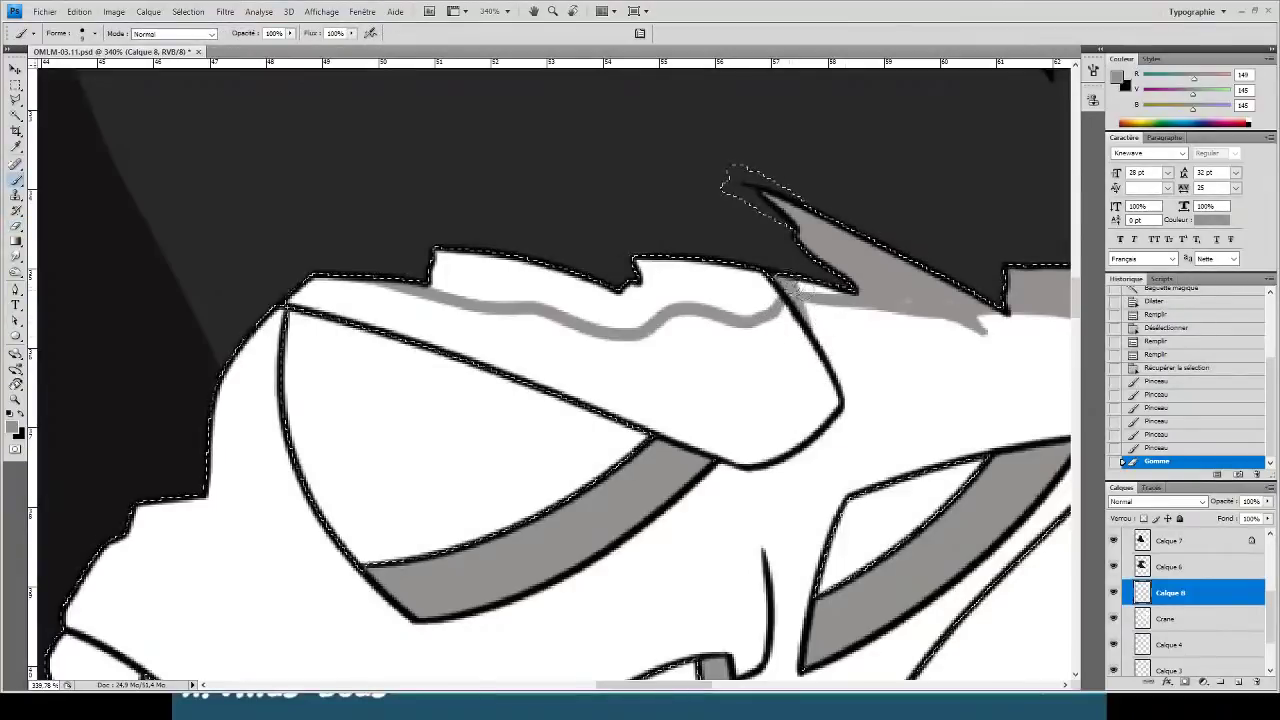
drag(955, 300, 800, 290)
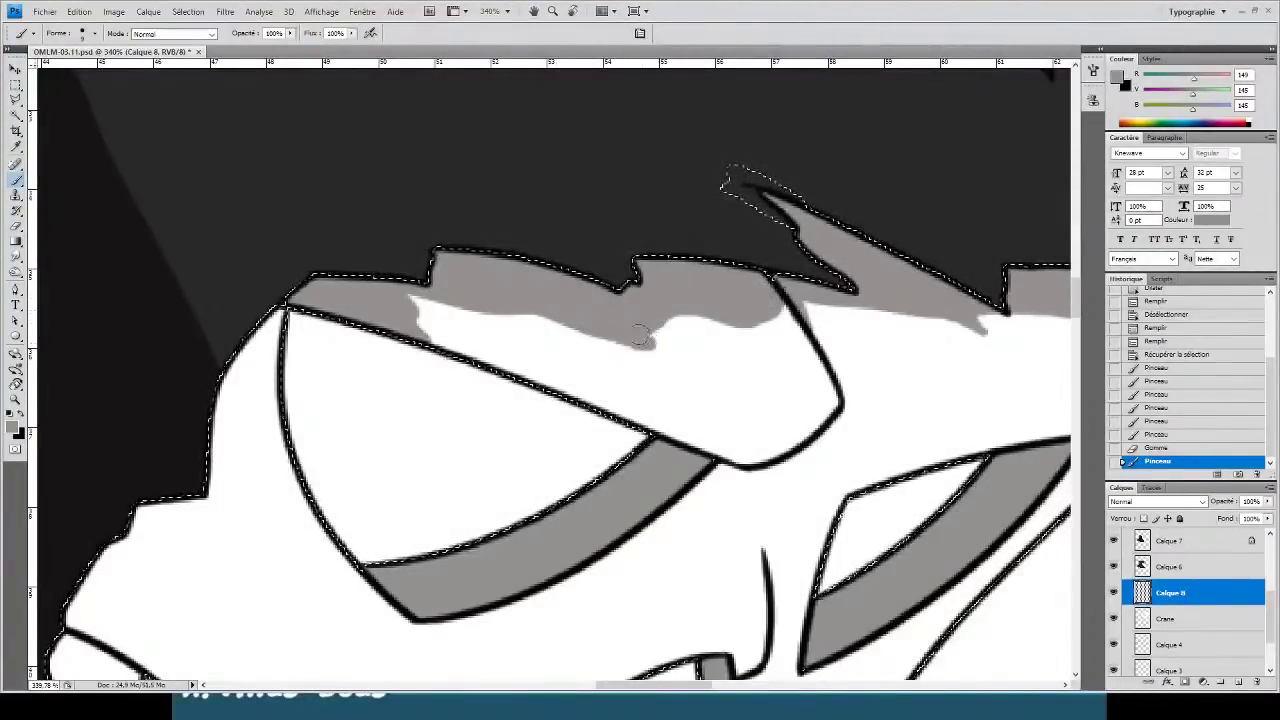
drag(640, 338, 739, 288)
mouse_move(592, 317)
mouse_down()
mouse_move(650, 346)
mouse_move(610, 325)
mouse_up()
key(ctrl+minus)
key(ctrl+minus)
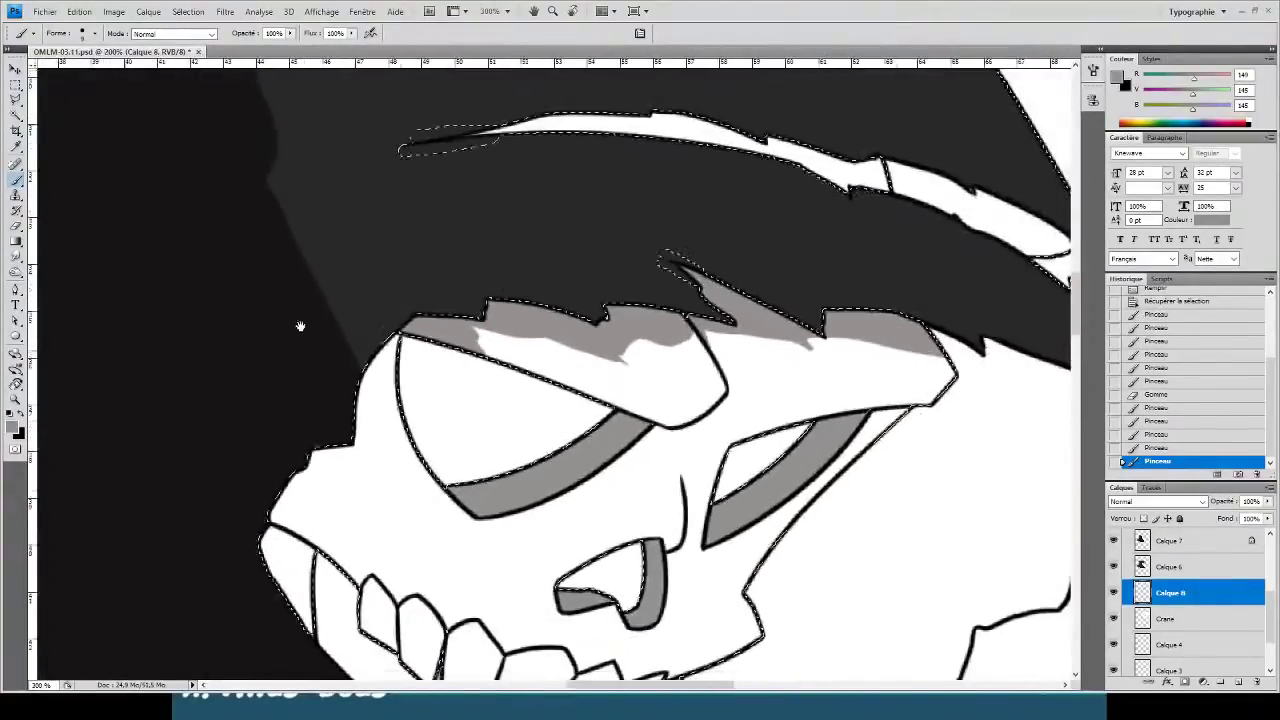
- Draw a grey shadow boundary from the large eye socket down the cheek and shade the side of the first upper tooth
drag(335, 332, 430, 280)
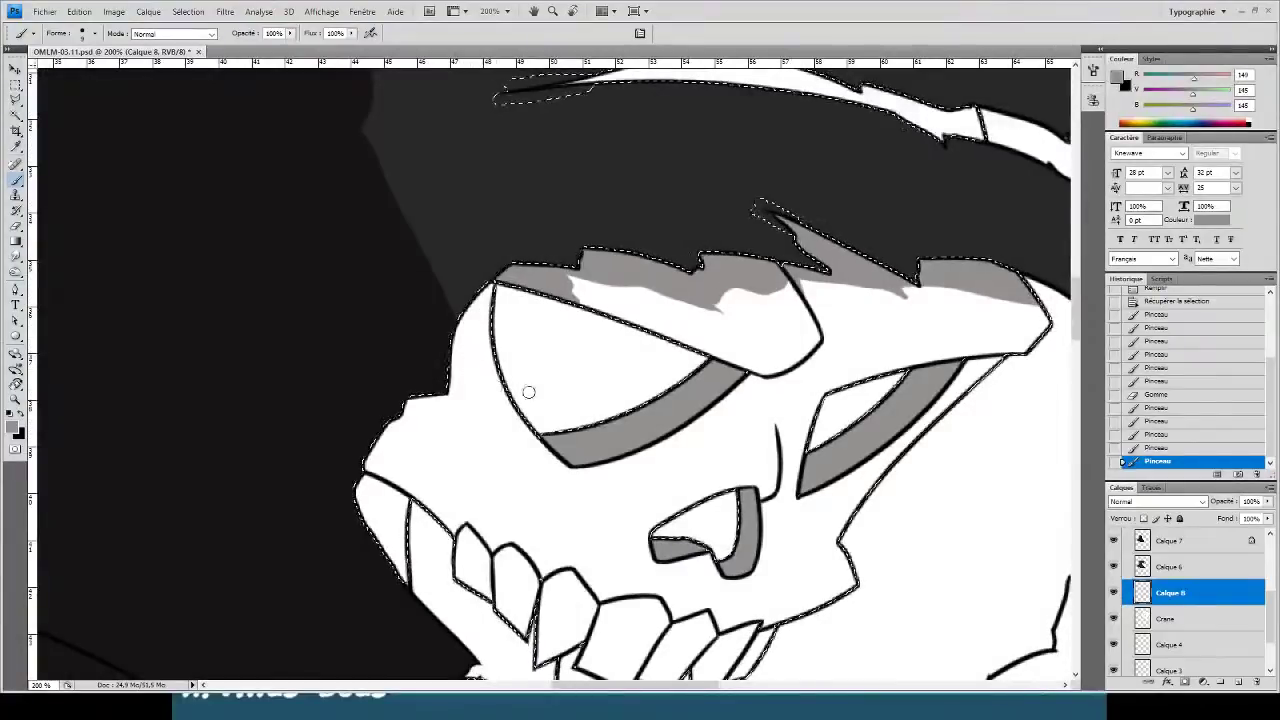
mouse_move(500, 392)
mouse_down()
mouse_move(500, 423)
mouse_move(452, 480)
mouse_move(485, 578)
mouse_move(483, 520)
mouse_move(463, 614)
mouse_move(466, 535)
mouse_up()
key(e)
key(b)
key(space)
mouse_move(463, 606)
mouse_down()
mouse_move(467, 463)
mouse_move(386, 377)
mouse_up()
drag(436, 427, 440, 441)
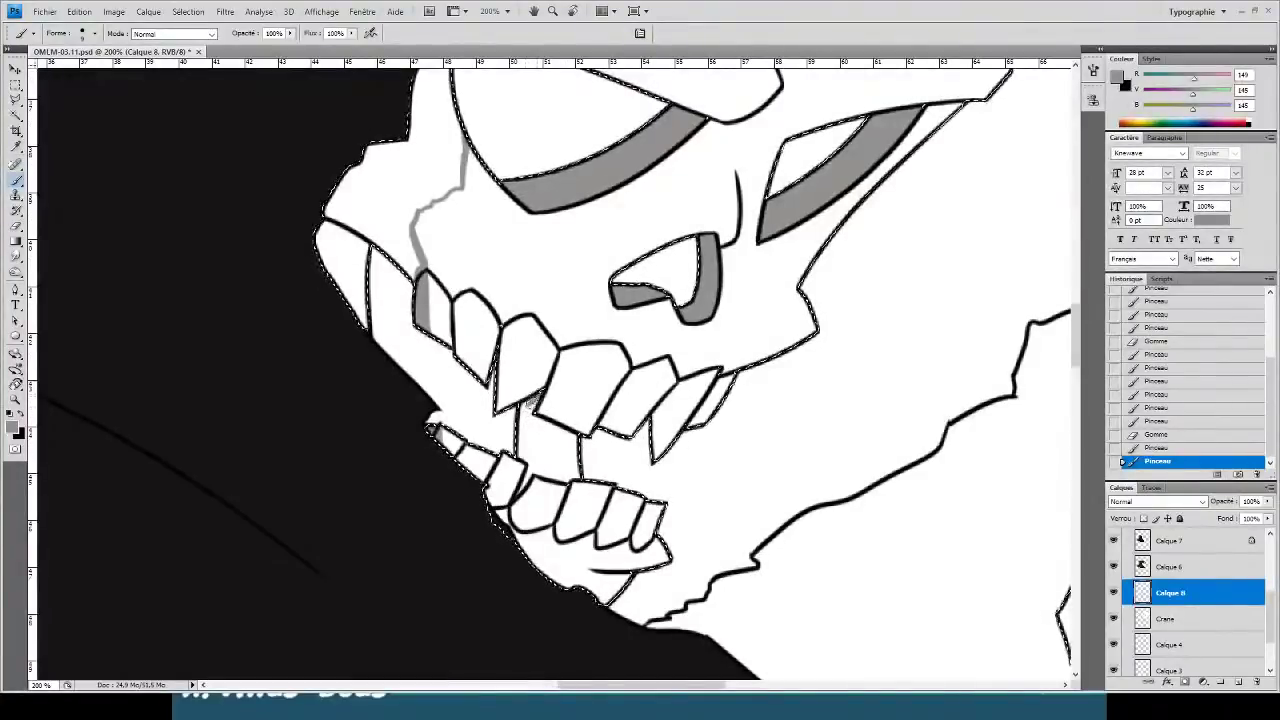
- Shade the gap between the upper and lower teeth and the underside of the chin in grey, erasing the excess
drag(546, 447, 558, 478)
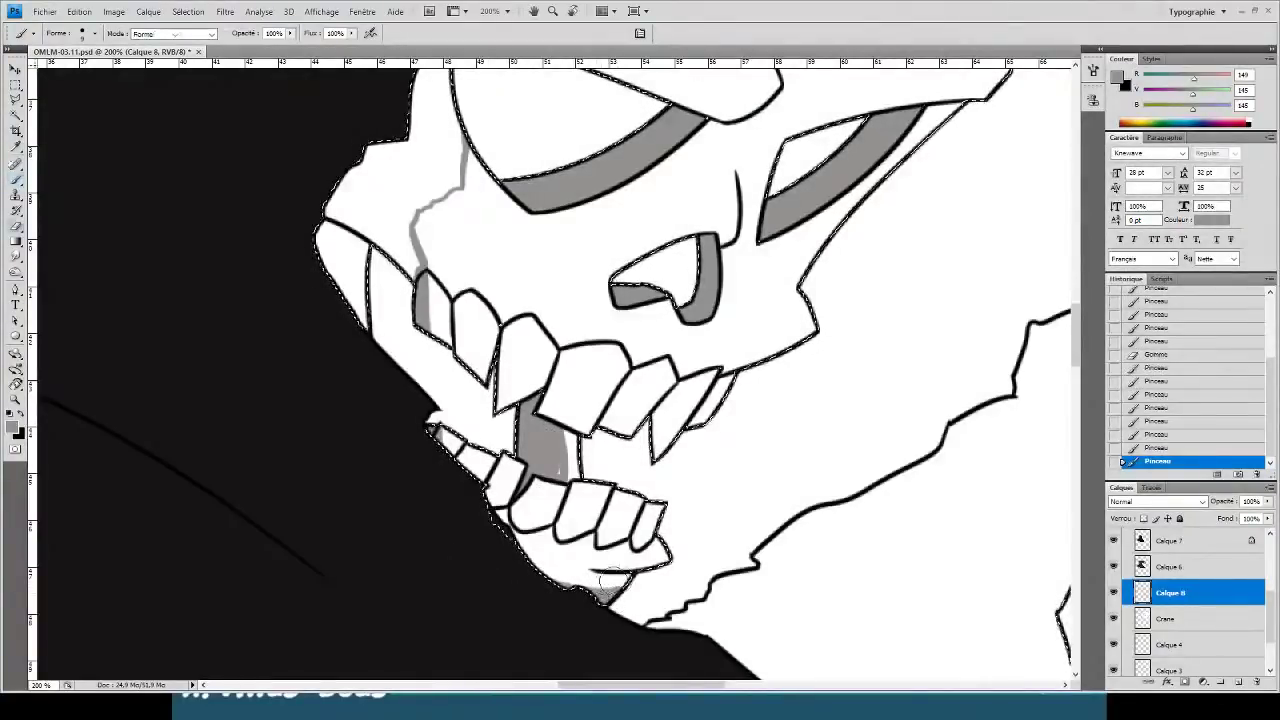
key(e)
key(b)
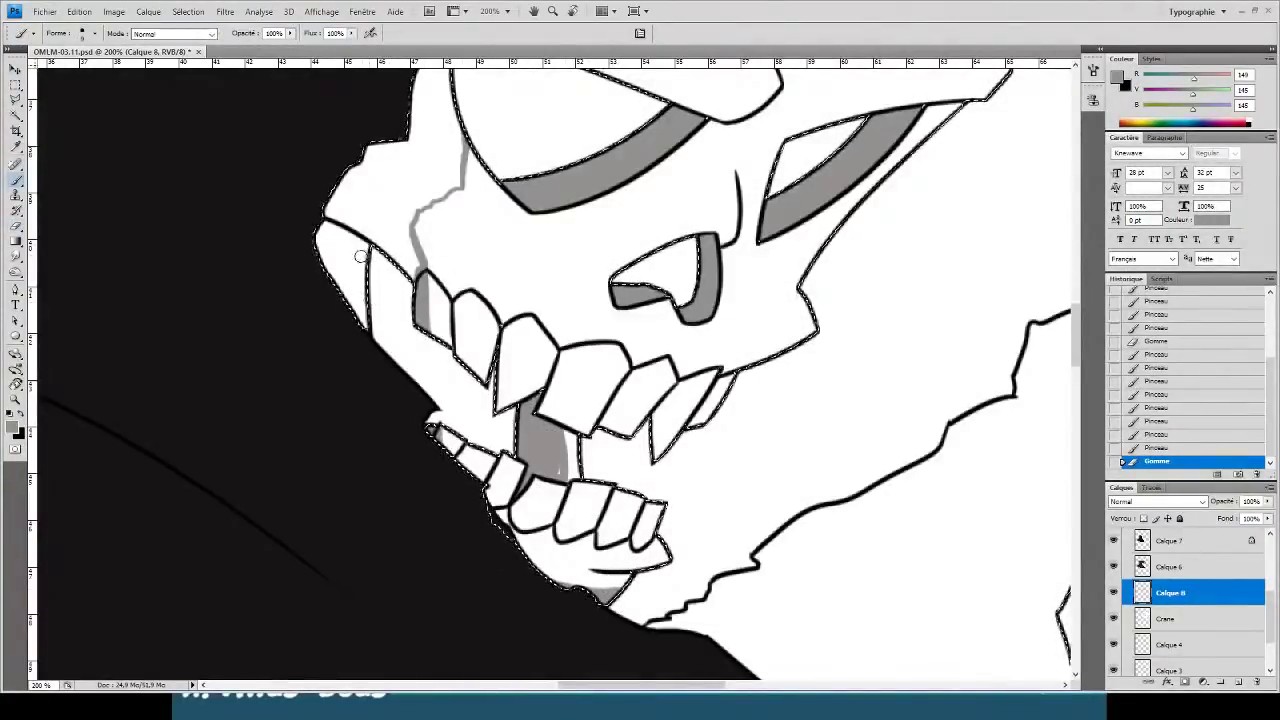
- Select the cheek and jaw hinge areas beside the hood, expand the selection, fill it with grey and deselect
key(ctrl+minus)
key(w)
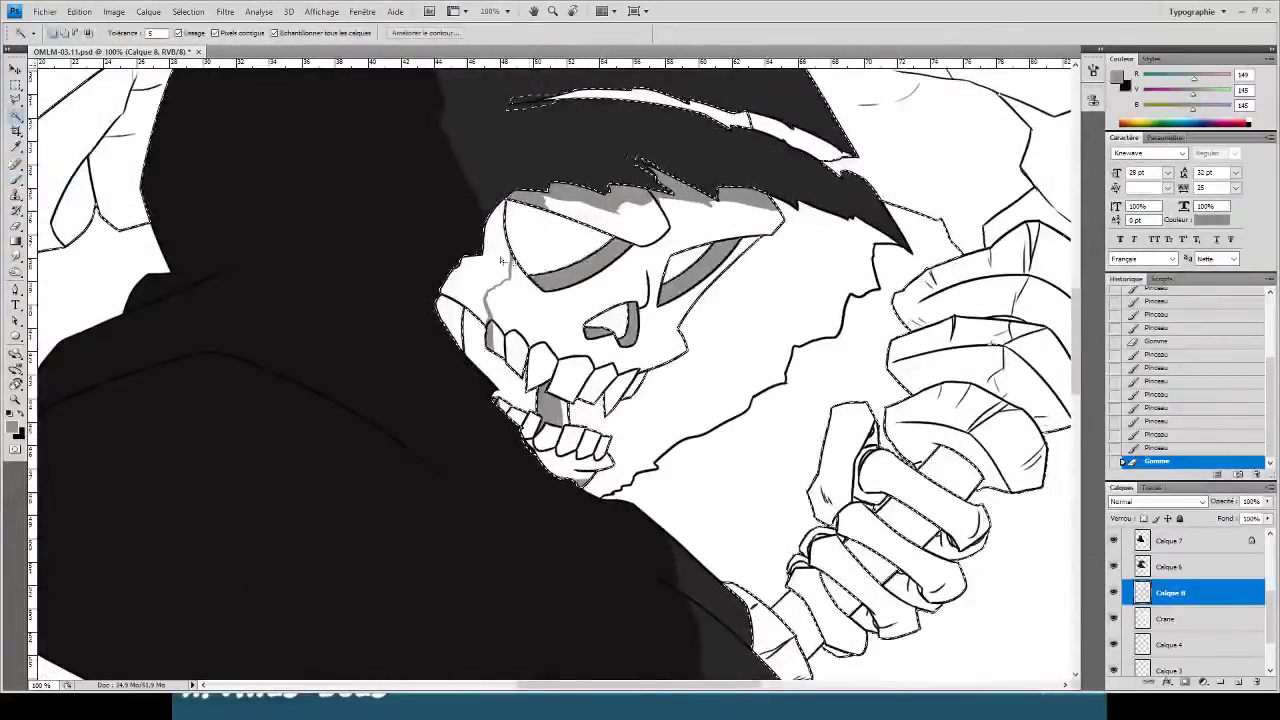
key(ctrl+d)
click(489, 267)
shift+click(449, 309)
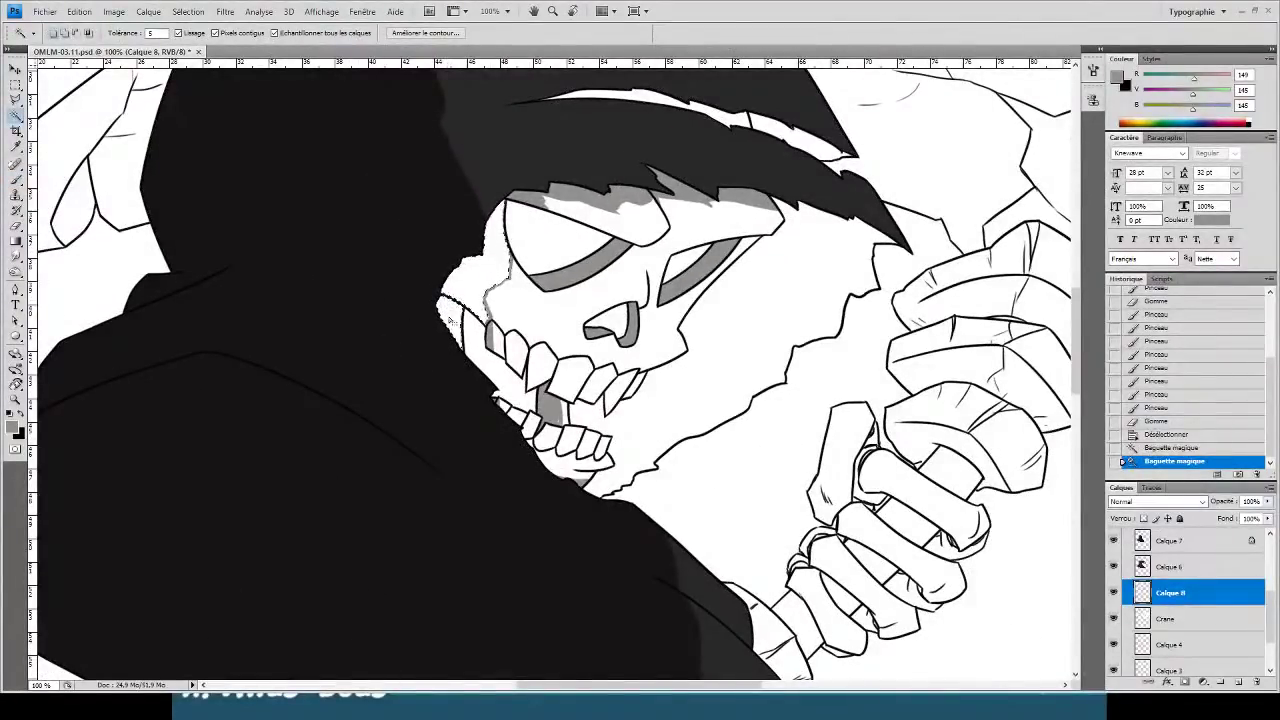
key(alt+BackSpace)
key(ctrl+d)
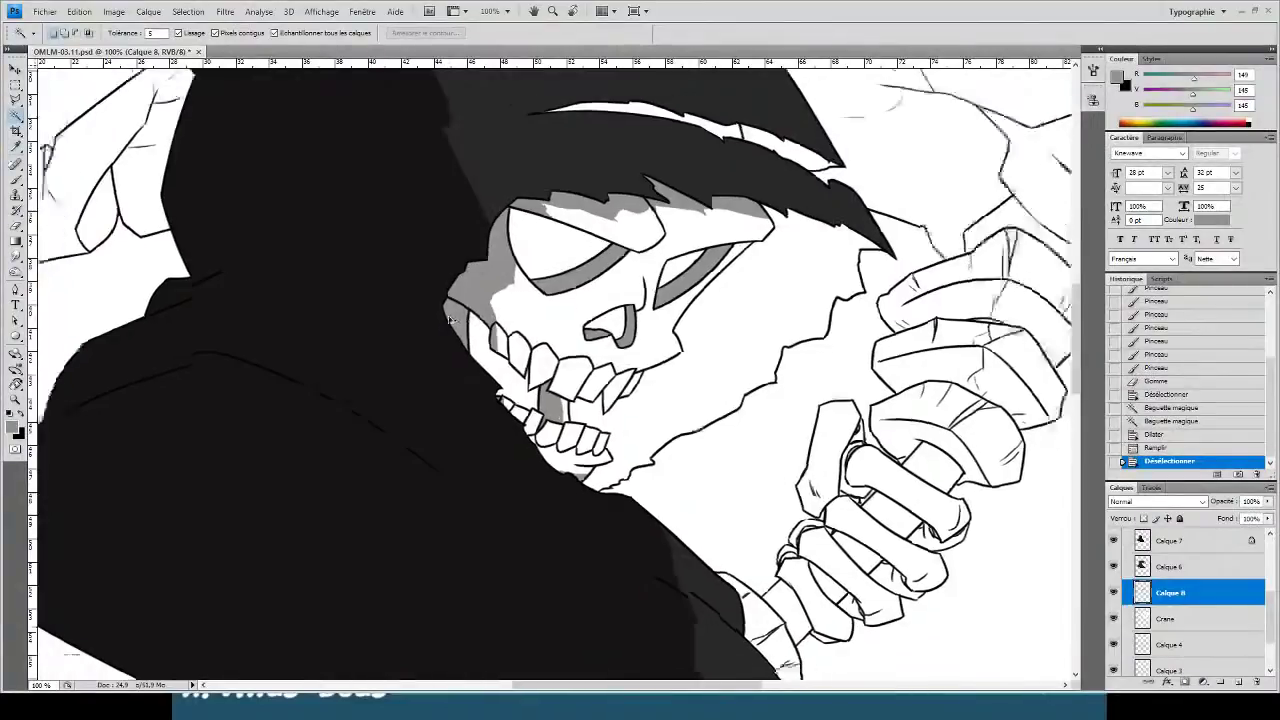
- Reload the Crane selection and extend the grey brow shadow around the outer corner above the far eye socket
key(ctrl+minus)
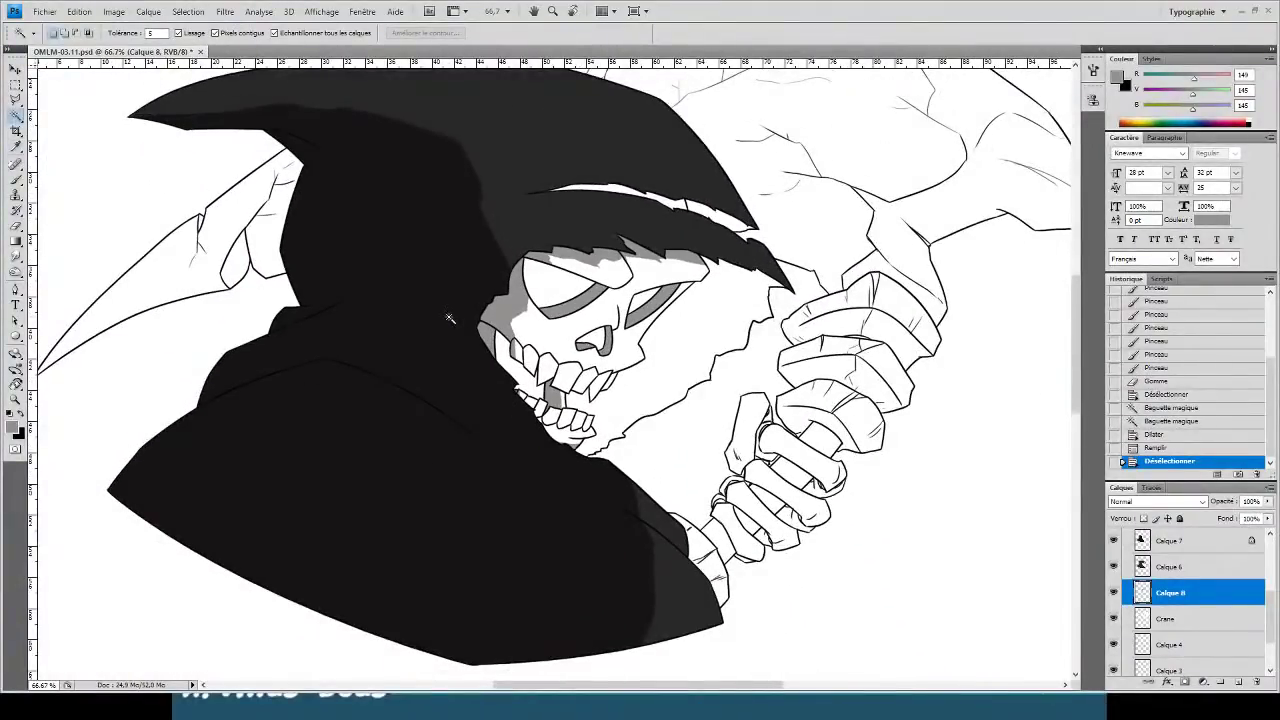
key(ctrl+plus)
key(ctrl+plus)
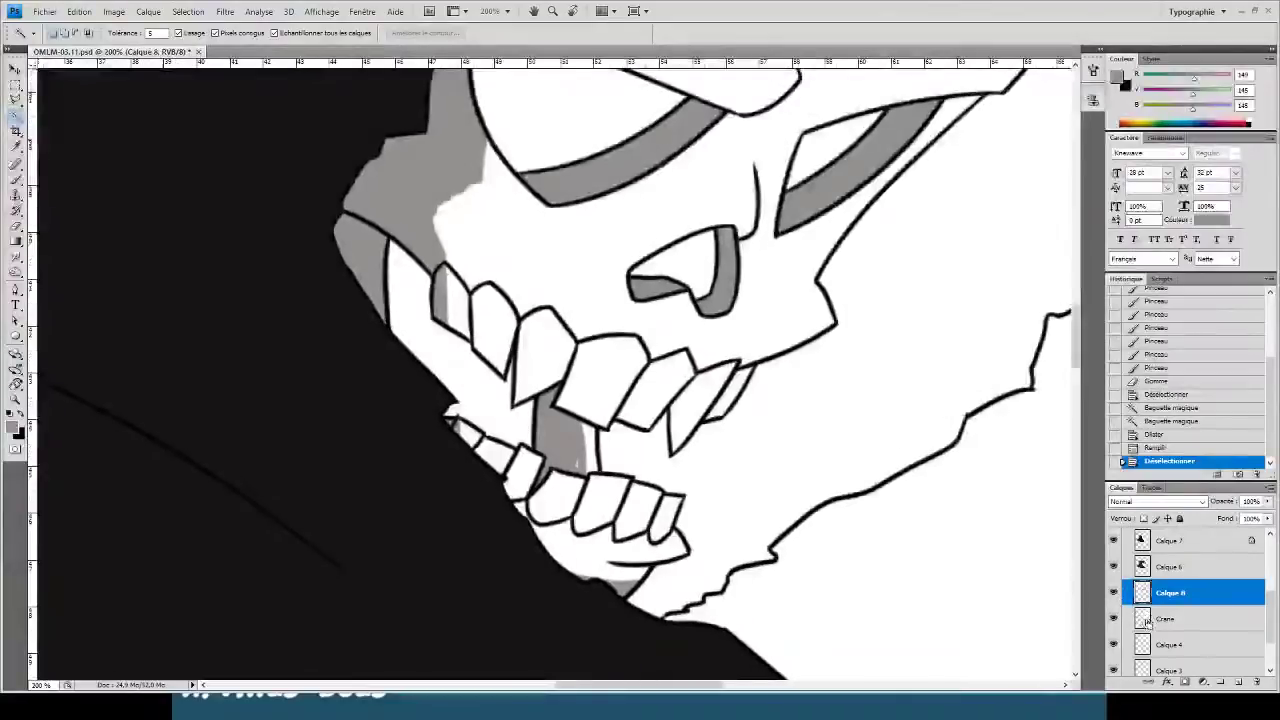
key(ctrl+shift+d)
drag(563, 326, 337, 460)
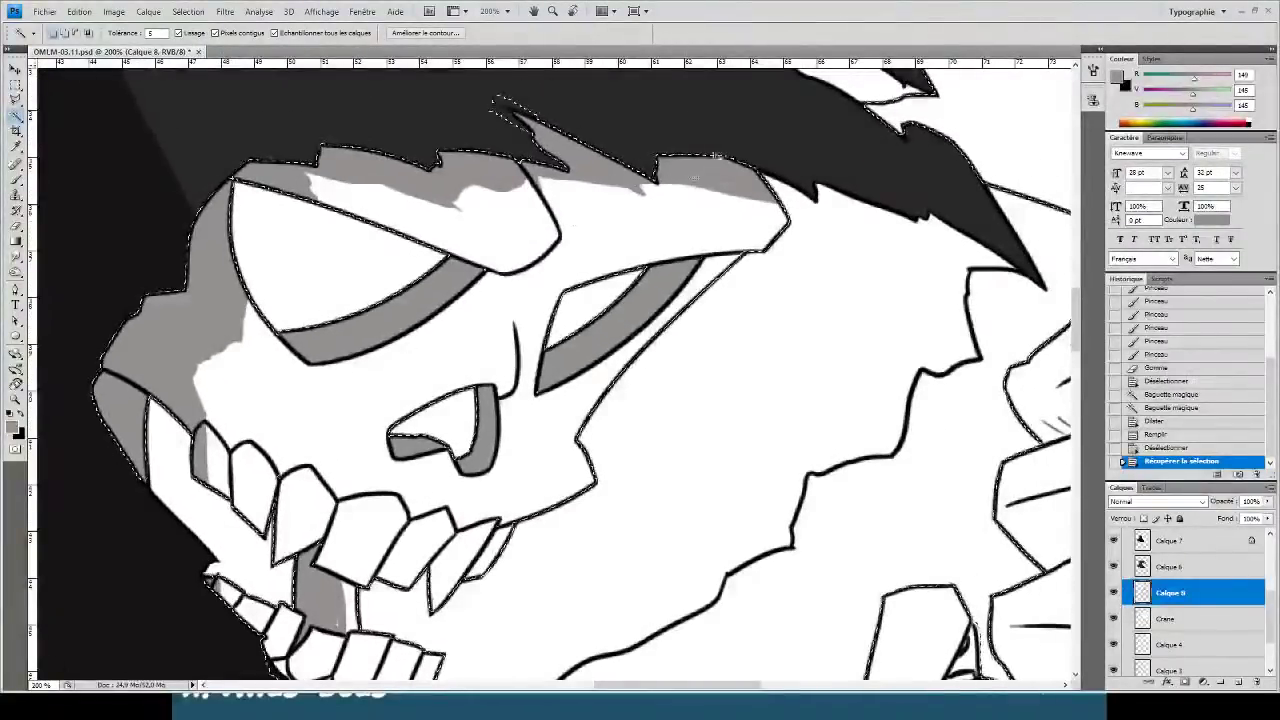
key(b)
drag(715, 191, 781, 232)
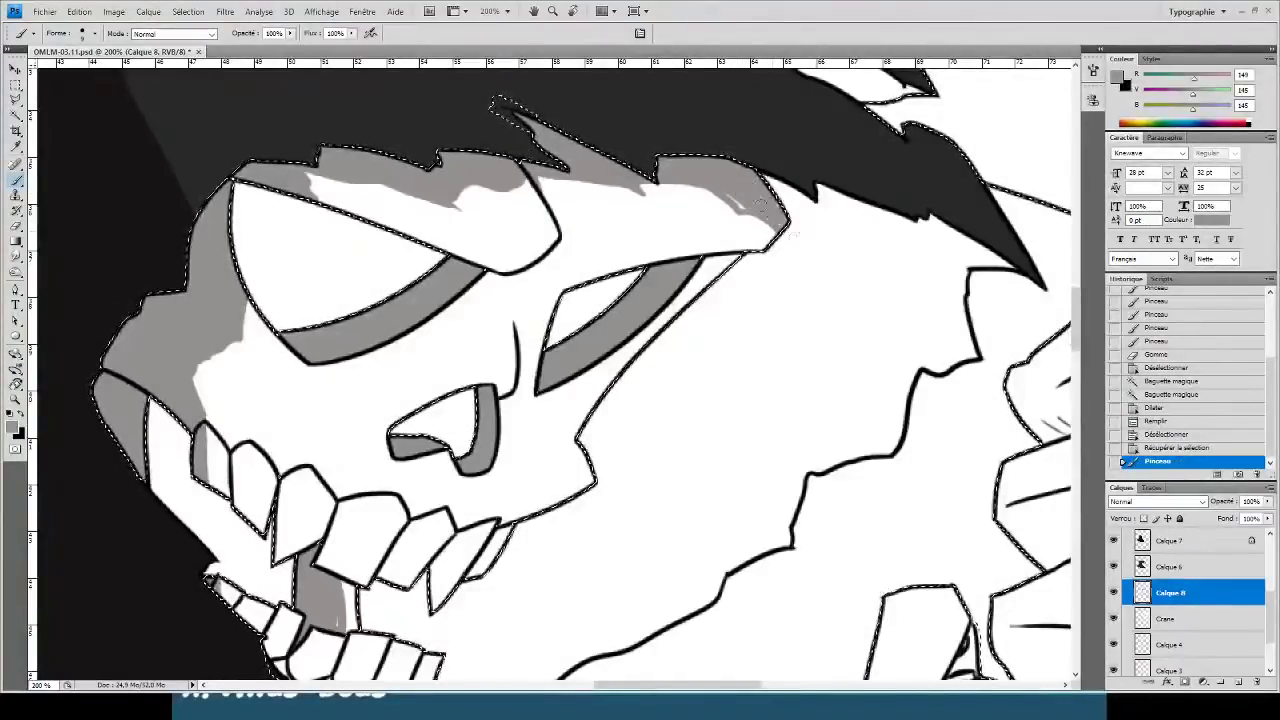
mouse_move(737, 199)
mouse_down()
mouse_move(752, 206)
mouse_move(739, 189)
mouse_up()
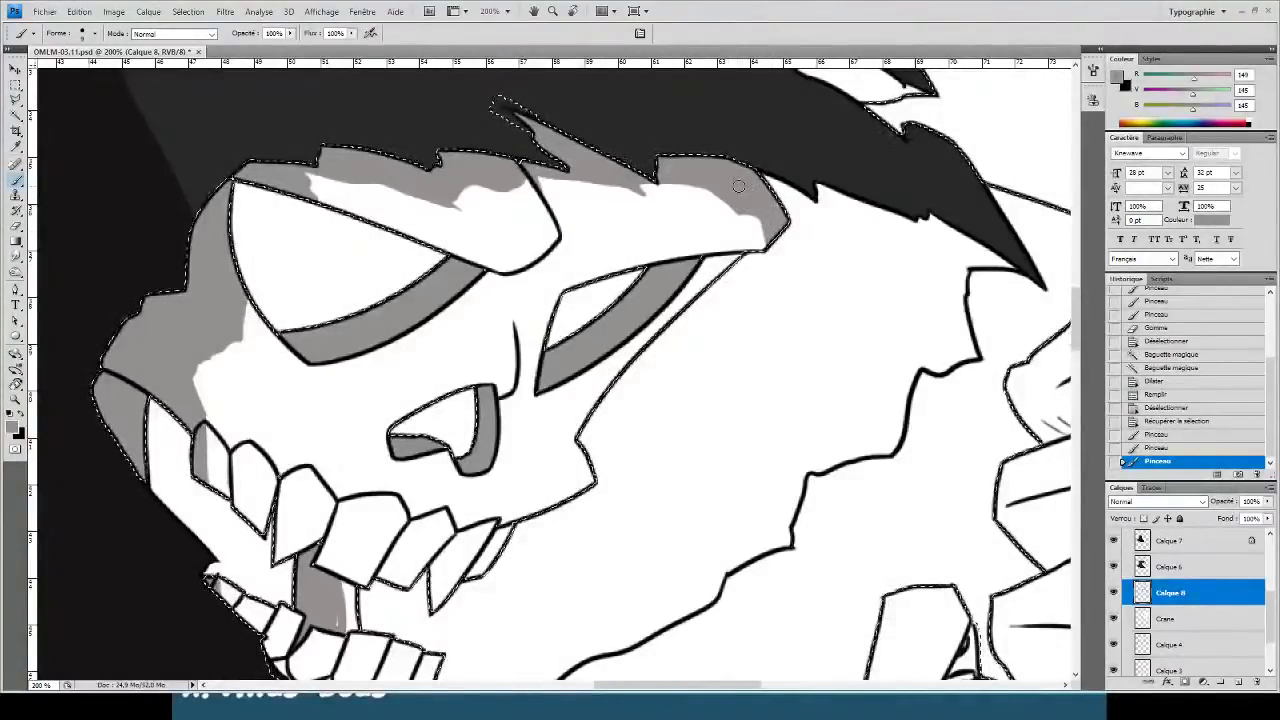
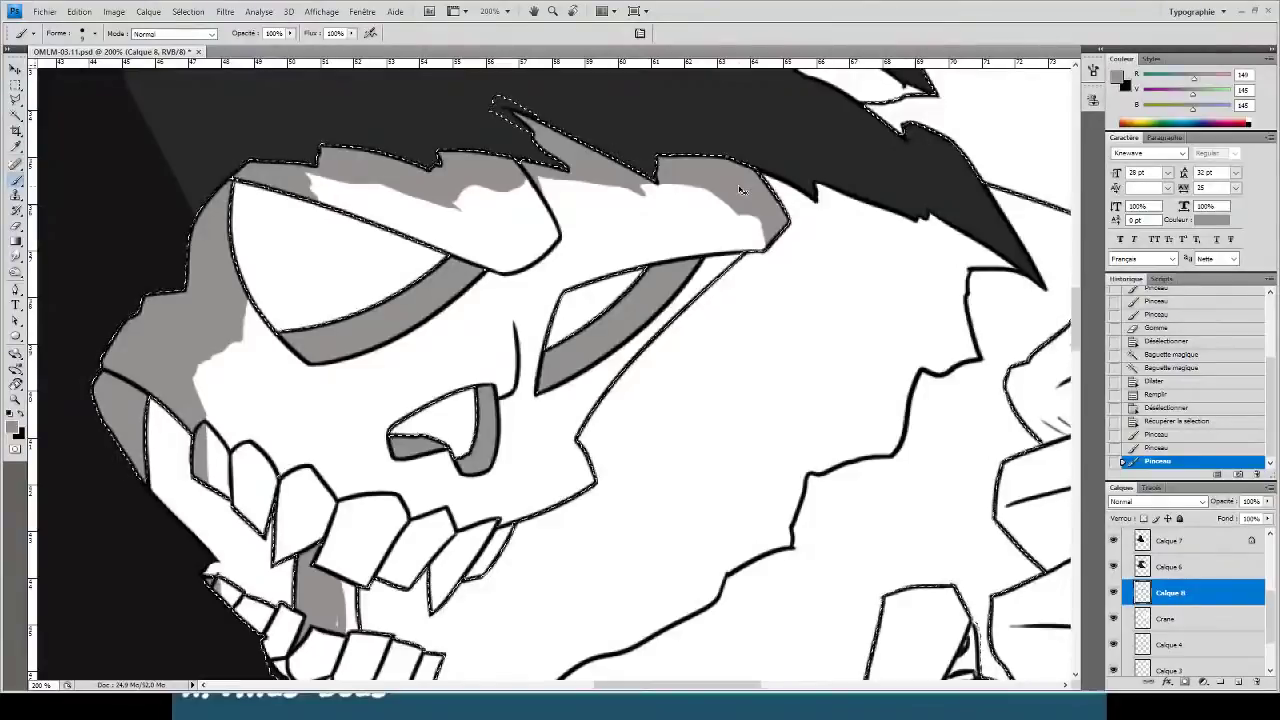
- Paint short grey shadows at the ends of the upper three fingers of the hand and in the gap between two of them
key(ctrl+minus)
key(ctrl+minus)
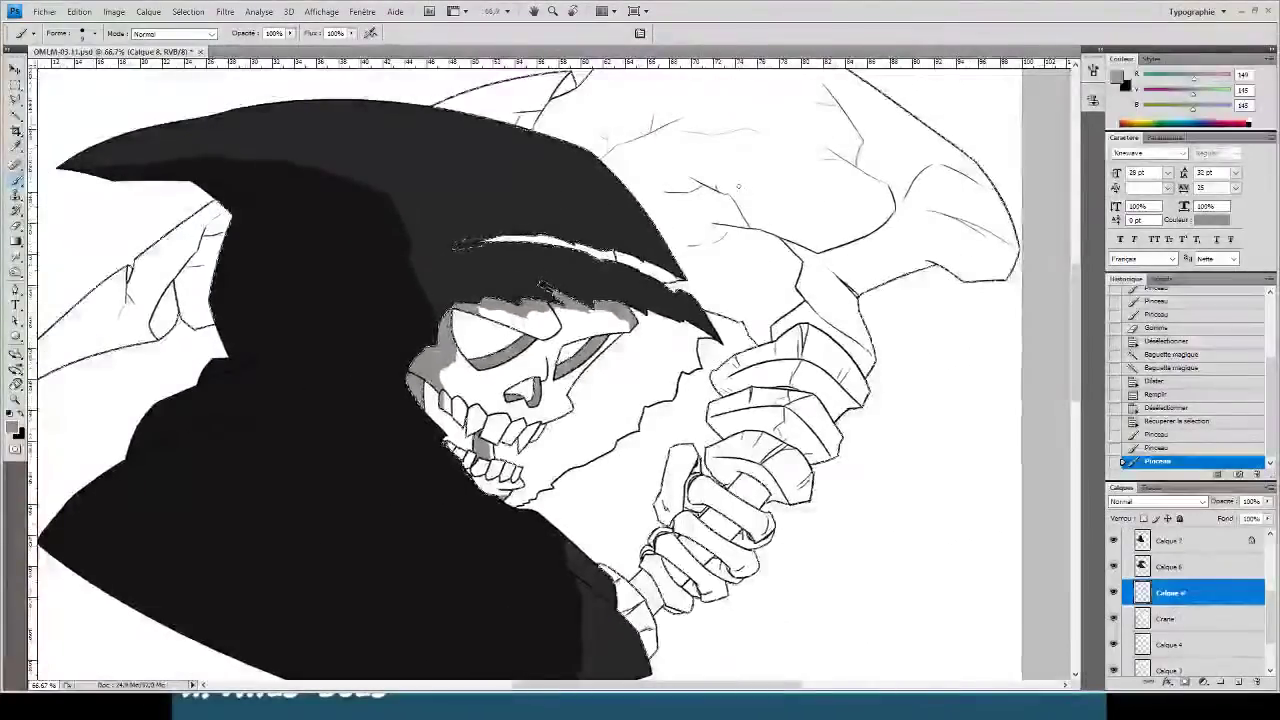
key(ctrl+plus)
mouse_move(490, 255)
mouse_down()
mouse_move(525, 348)
mouse_move(495, 402)
mouse_up()
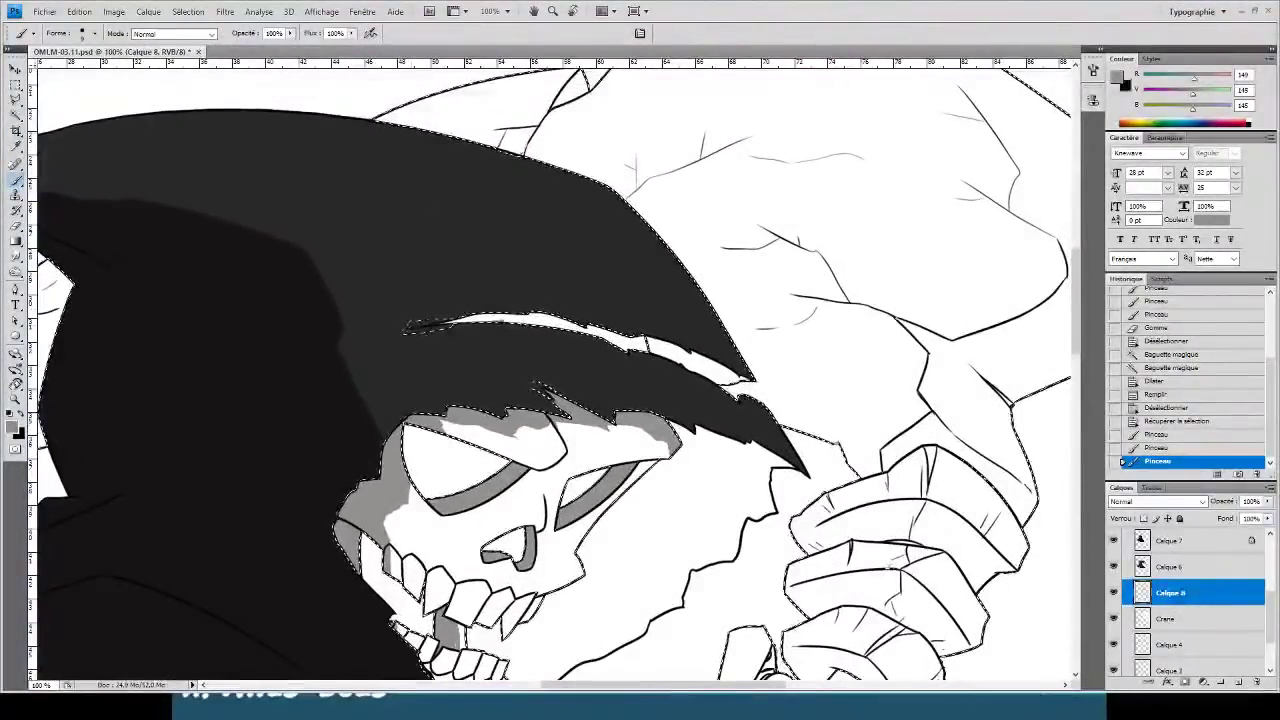
mouse_move(549, 322)
mouse_down()
mouse_move(419, 313)
mouse_move(460, 296)
mouse_move(600, 335)
mouse_move(466, 297)
mouse_move(551, 311)
mouse_move(383, 150)
mouse_move(326, 70)
mouse_up()
key(ctrl+plus)
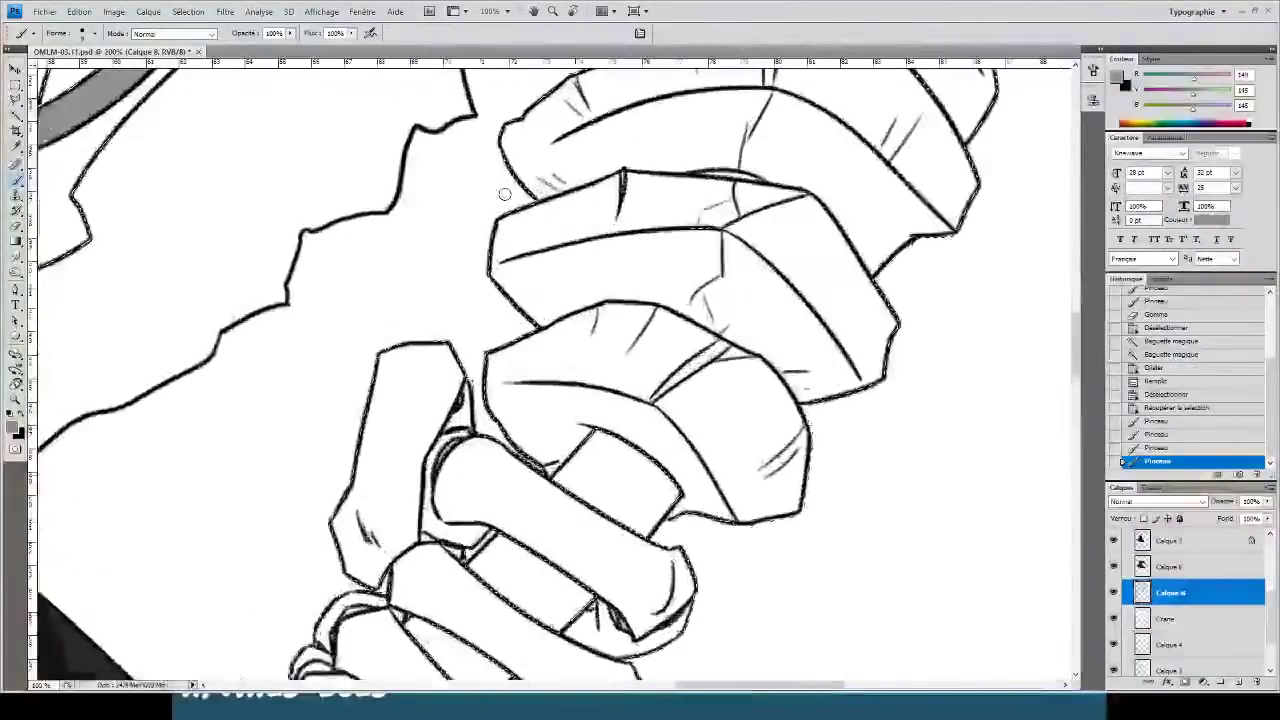
key(w)
key(b)
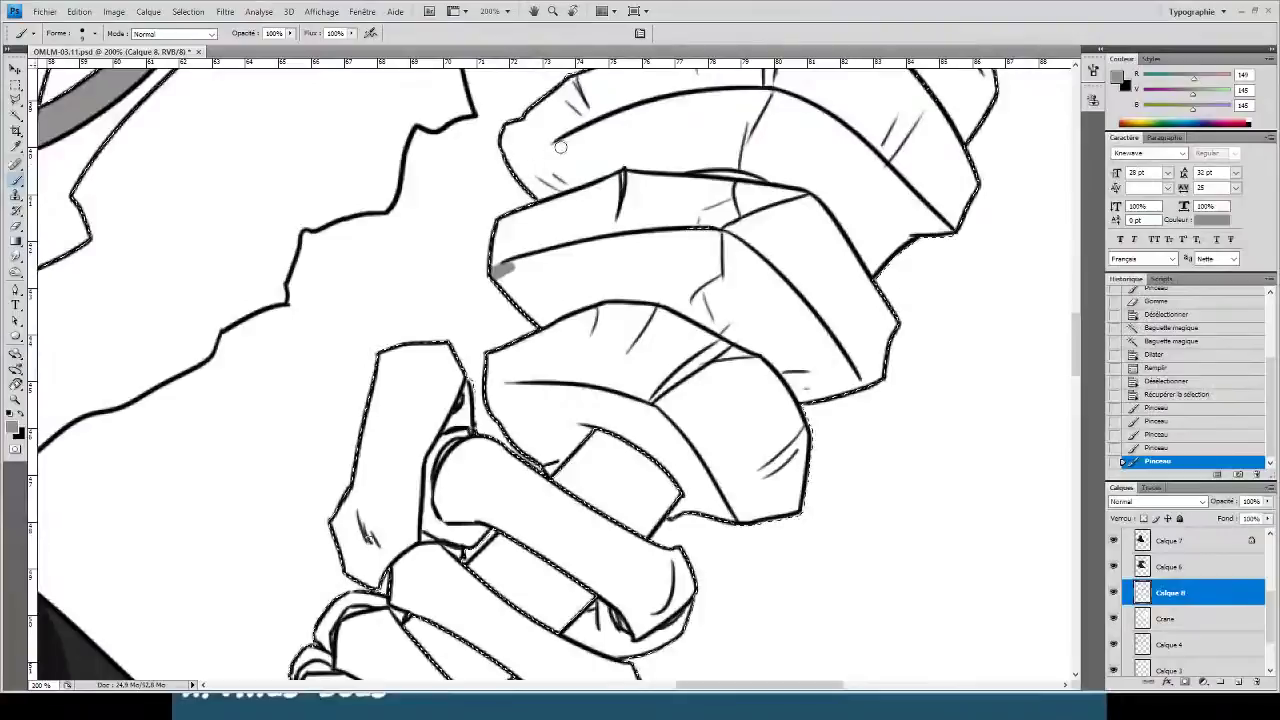
drag(560, 152, 523, 173)
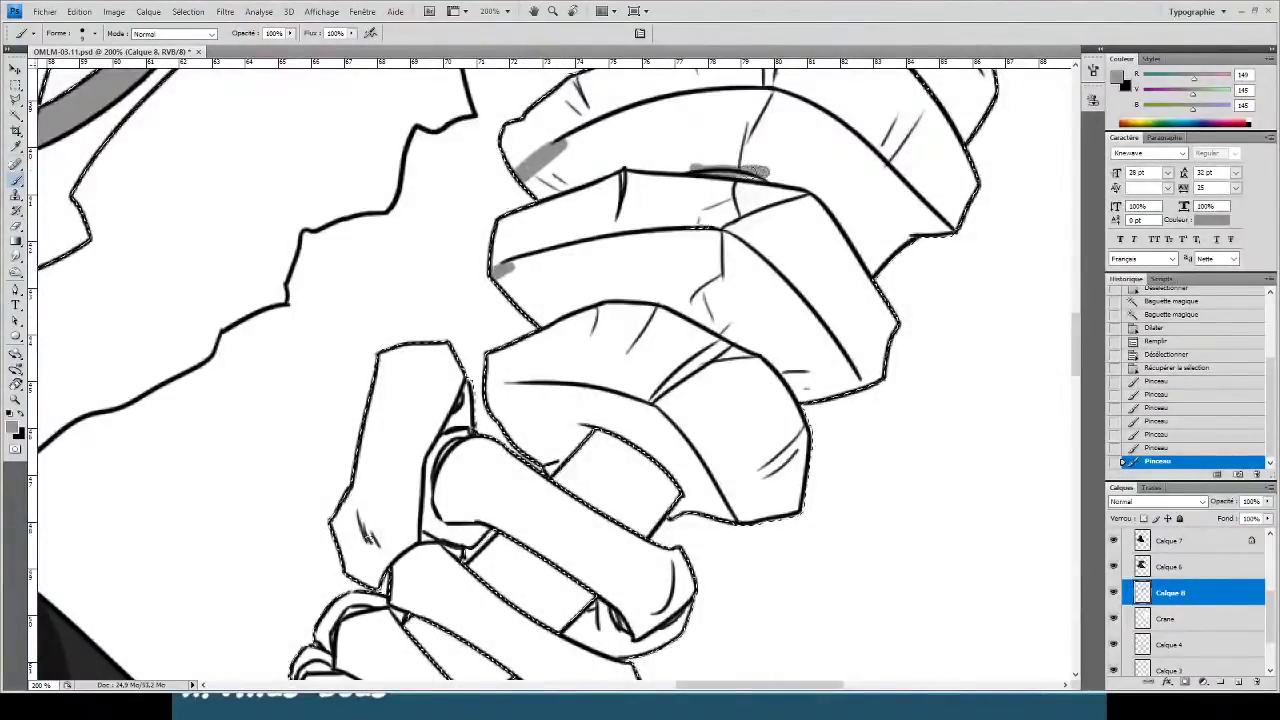
drag(768, 173, 775, 175)
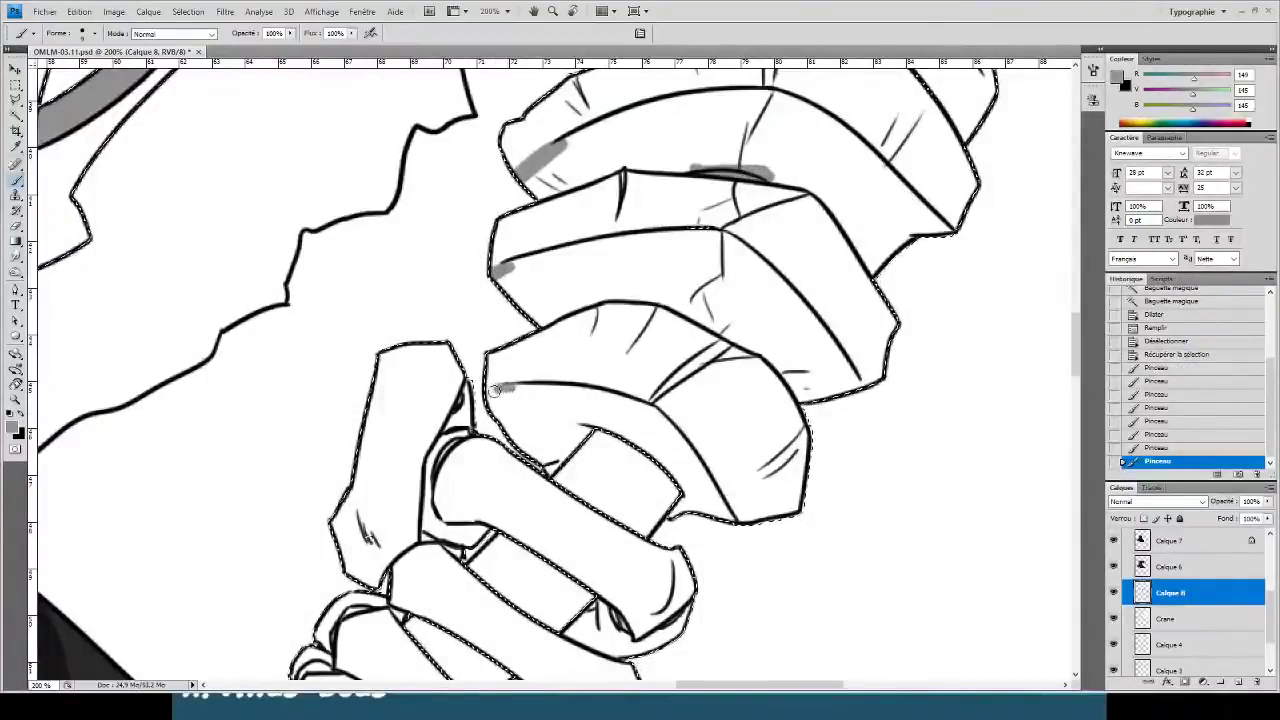
drag(493, 396, 514, 386)
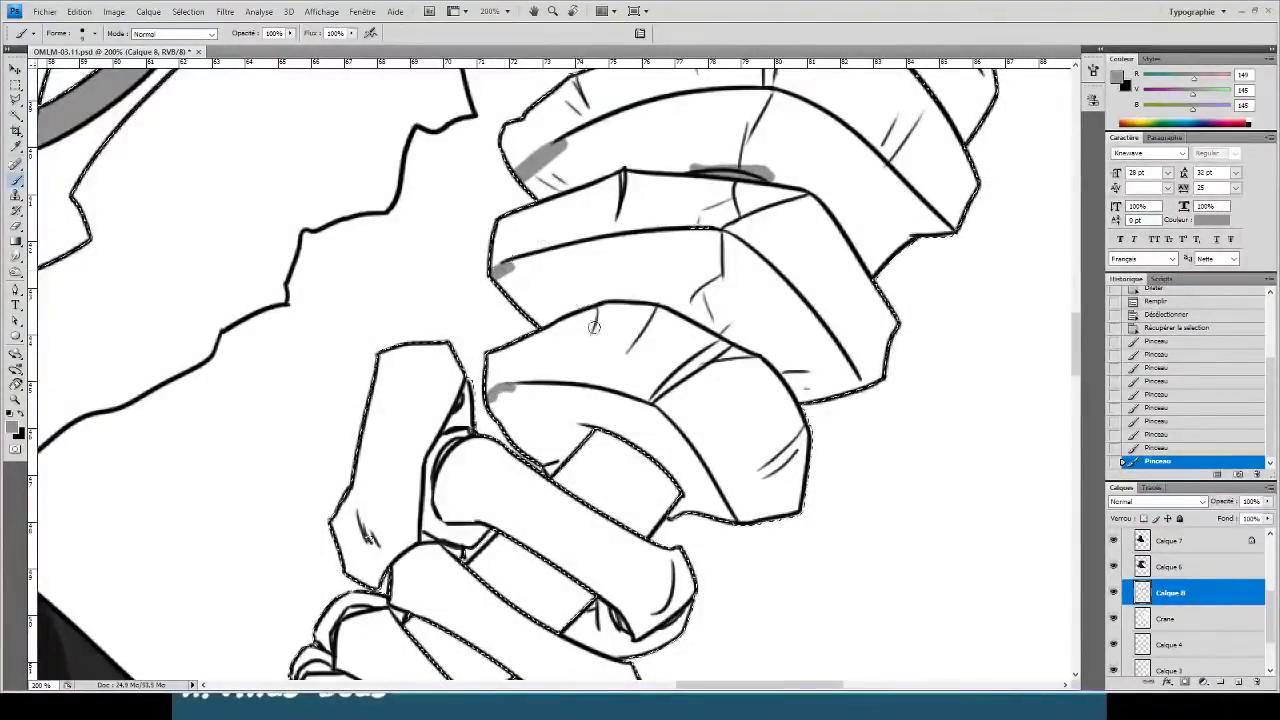
- Paint grey shadow boundary lines across the upper three fingers along their crease marks, erasing the excess
mouse_move(594, 312)
mouse_down()
mouse_move(578, 380)
mouse_move(540, 420)
mouse_up()
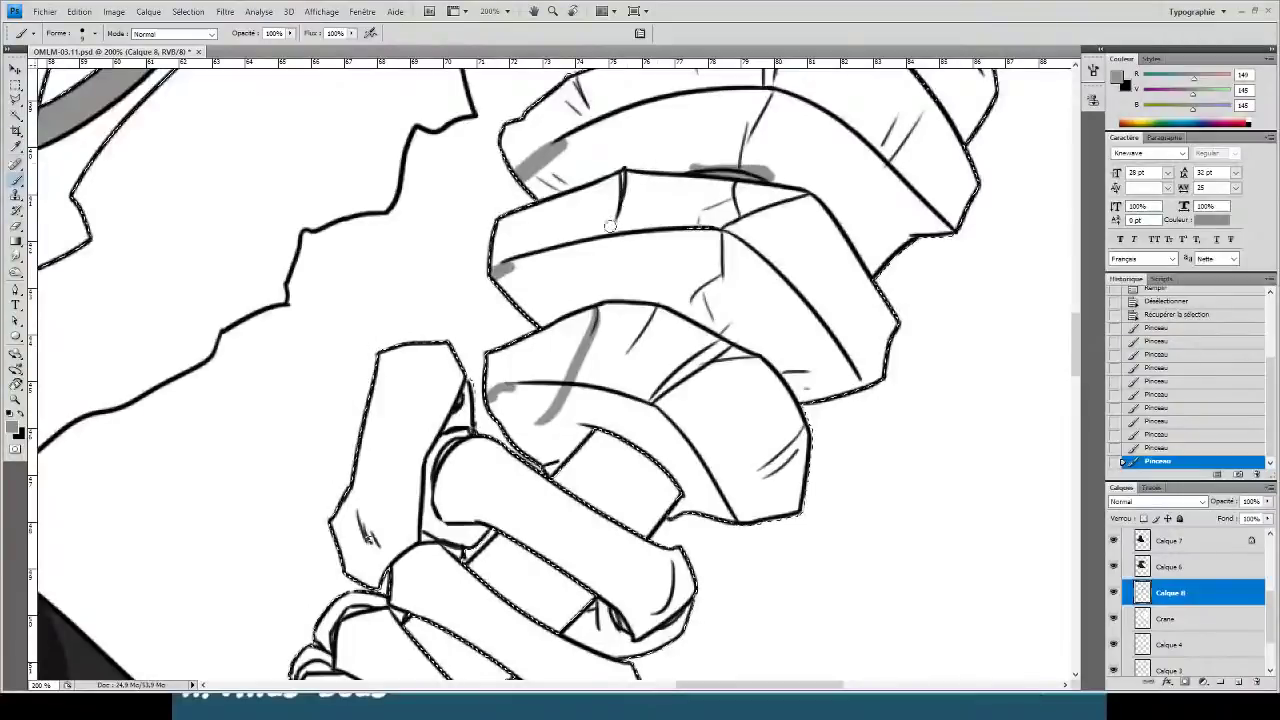
mouse_move(610, 226)
mouse_down()
mouse_move(626, 134)
mouse_move(551, 246)
mouse_up()
key(e)
key(b)
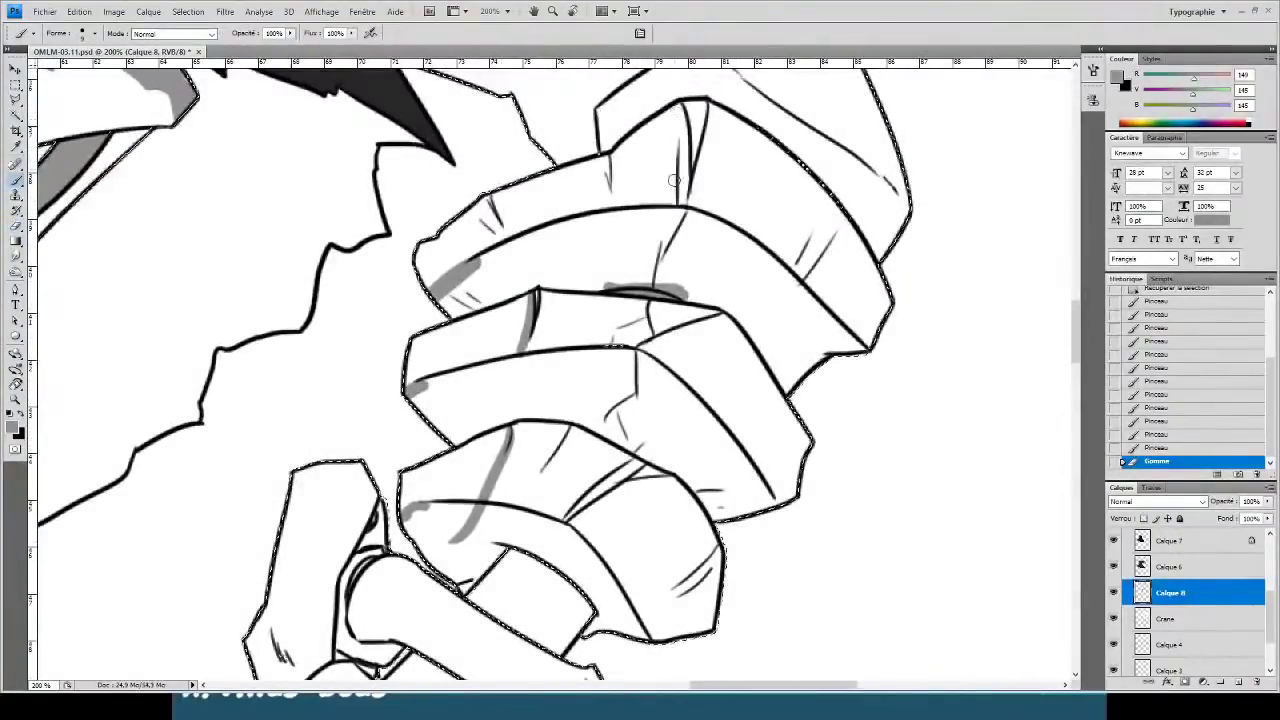
drag(684, 198, 688, 201)
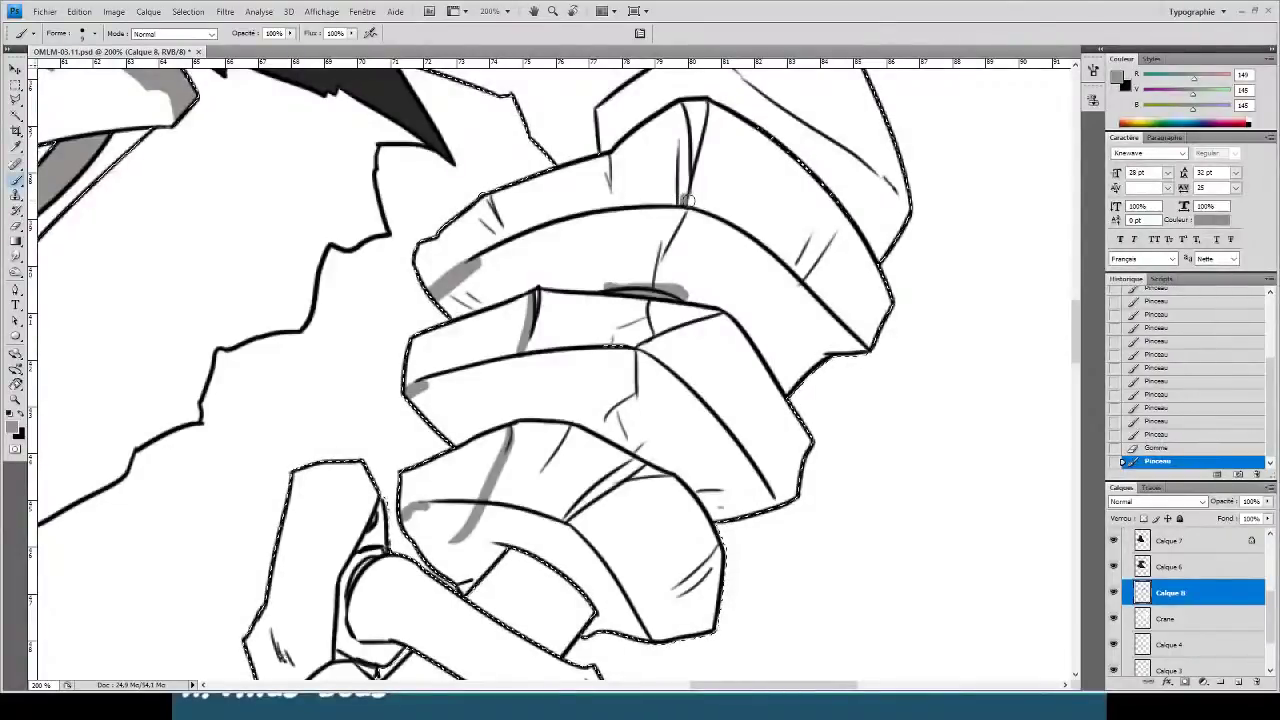
- Select the shadow-side areas of the upper three fingers with the Magic Wand, expand the selection, fill it with grey and deselect
key(w)
key(ctrl+d)
click(612, 248)
shift+click(517, 217)
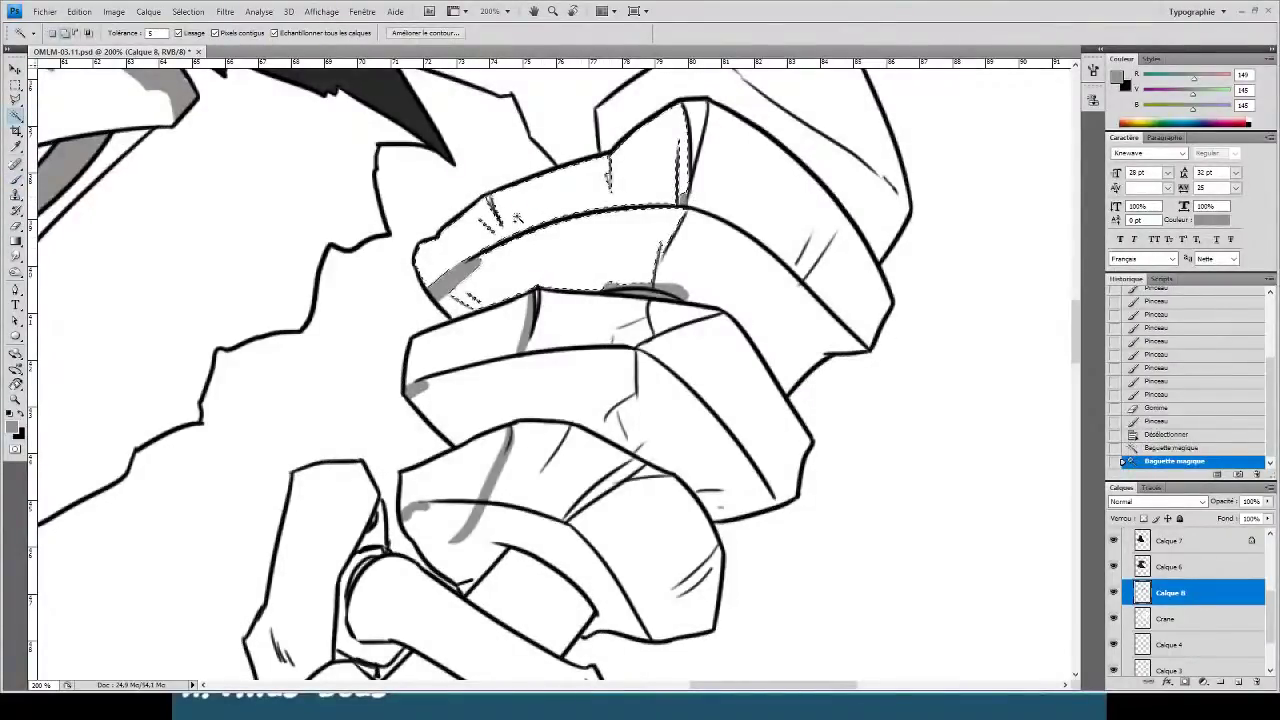
shift+click(487, 340)
shift+click(517, 393)
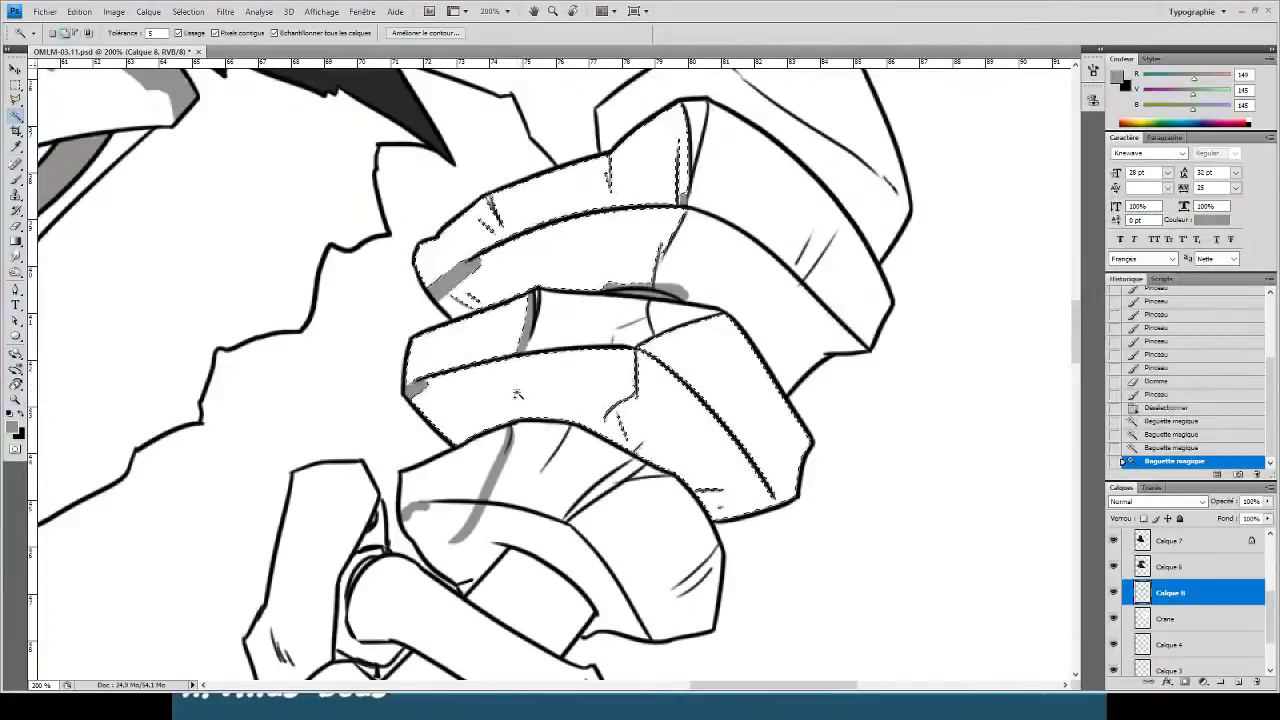
shift+click(452, 486)
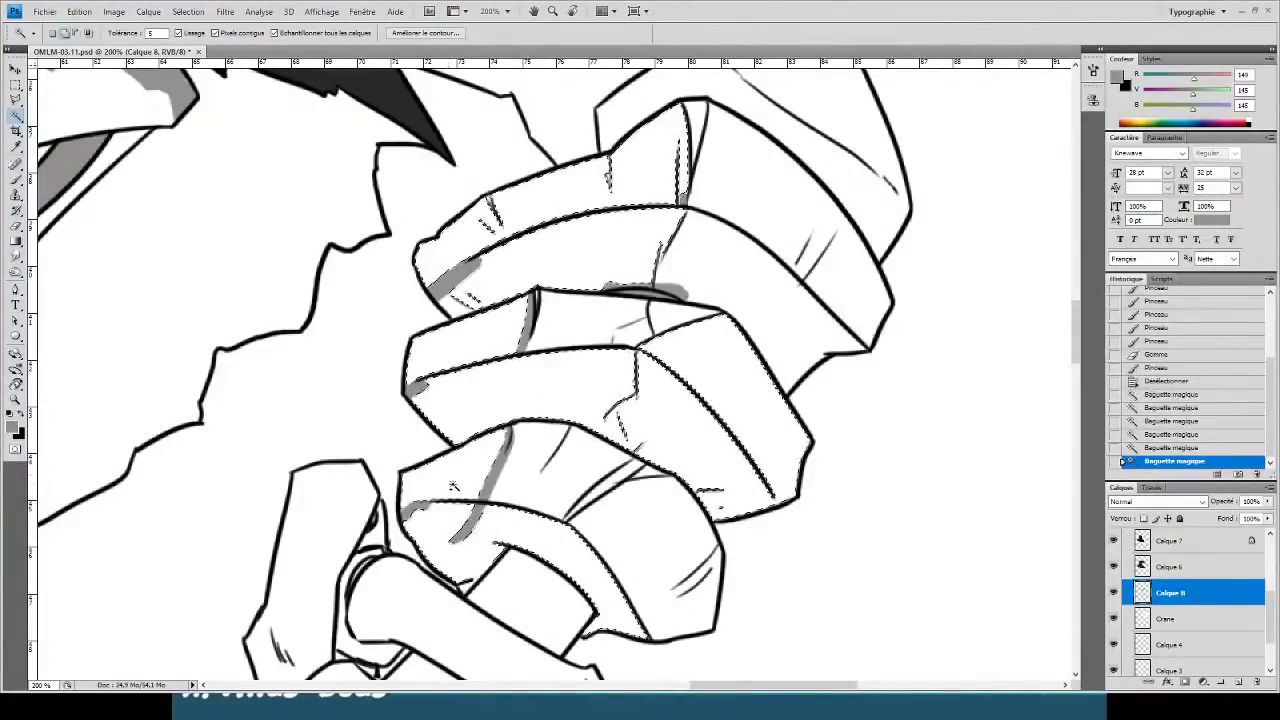
key(F2)
key(alt+BackSpace)
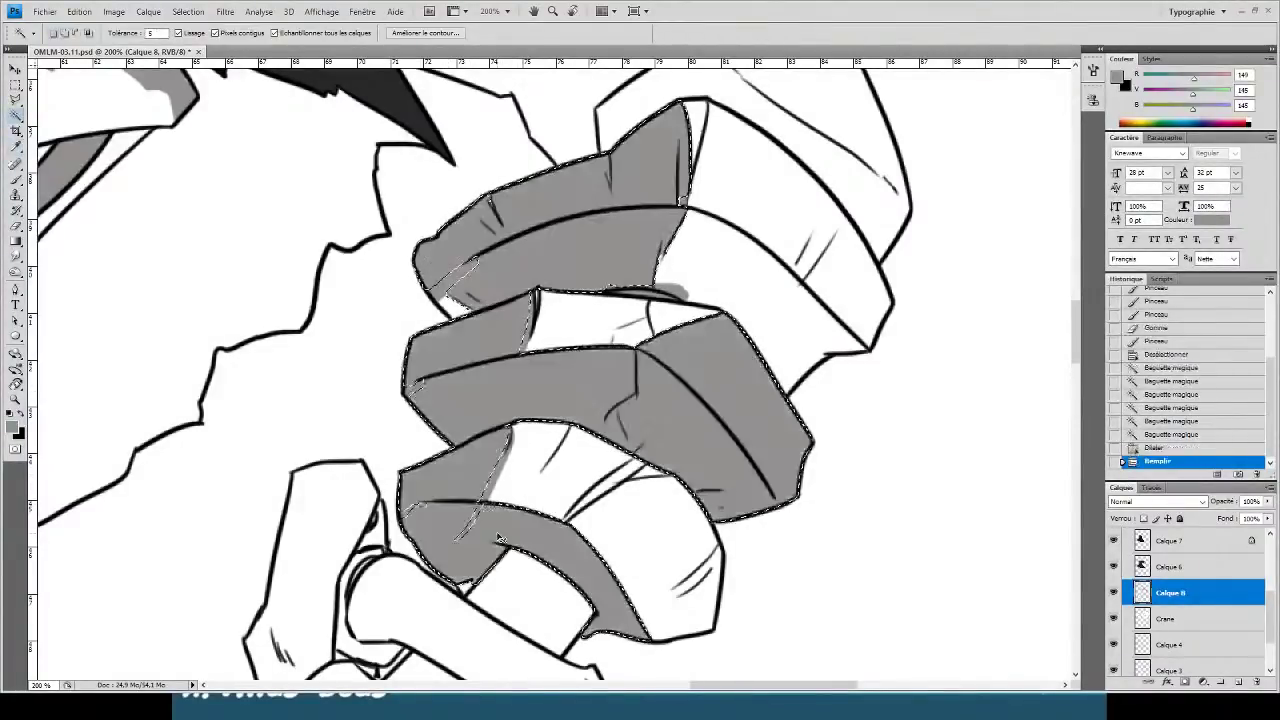
key(ctrl+d)
- Erase the grey from the outer face of the middle finger and touch up the shading around its knuckle edge
key(b)
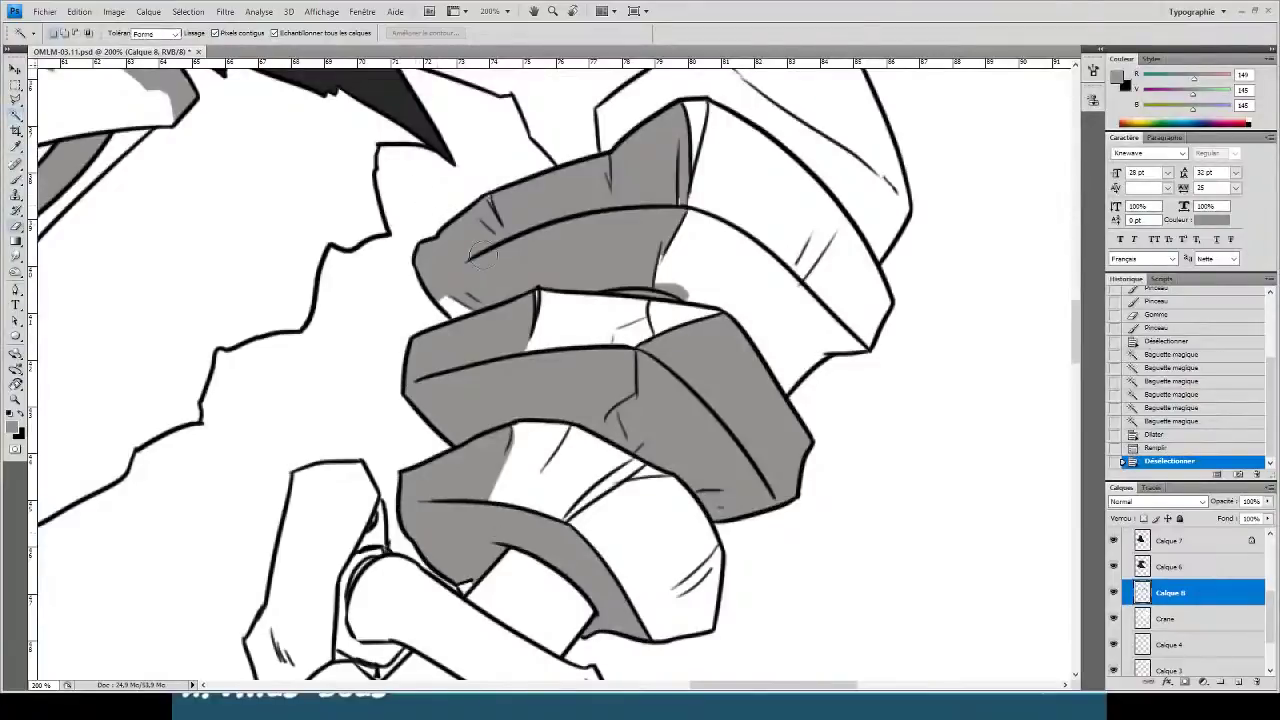
mouse_move(655, 342)
mouse_down()
mouse_move(632, 332)
mouse_move(705, 374)
mouse_up()
mouse_move(754, 414)
mouse_down()
mouse_move(645, 277)
mouse_move(683, 194)
mouse_move(700, 243)
mouse_up()
key(b)
key(e)
key(b)
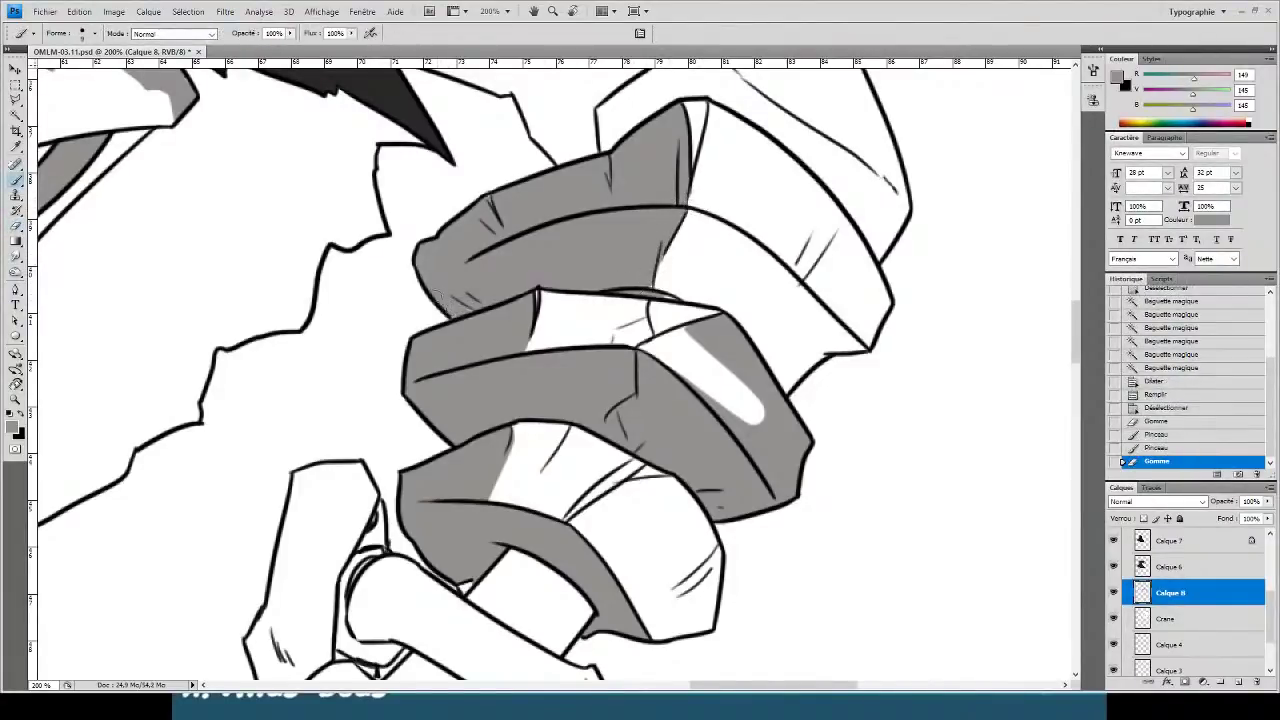
drag(630, 364, 640, 352)
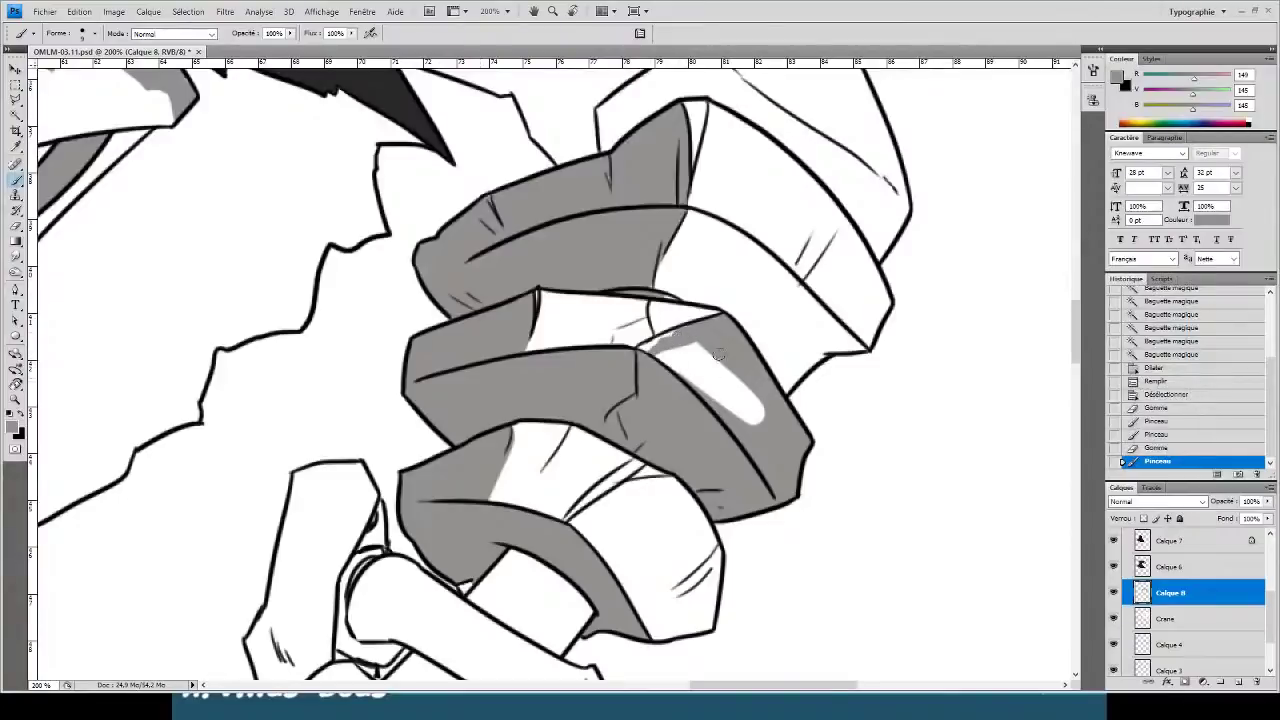
key(e)
mouse_move(735, 324)
mouse_down()
mouse_move(748, 407)
mouse_move(790, 480)
mouse_up()
mouse_move(755, 440)
mouse_down()
mouse_move(772, 467)
mouse_move(768, 418)
mouse_move(726, 346)
mouse_move(778, 395)
mouse_move(732, 288)
mouse_up()
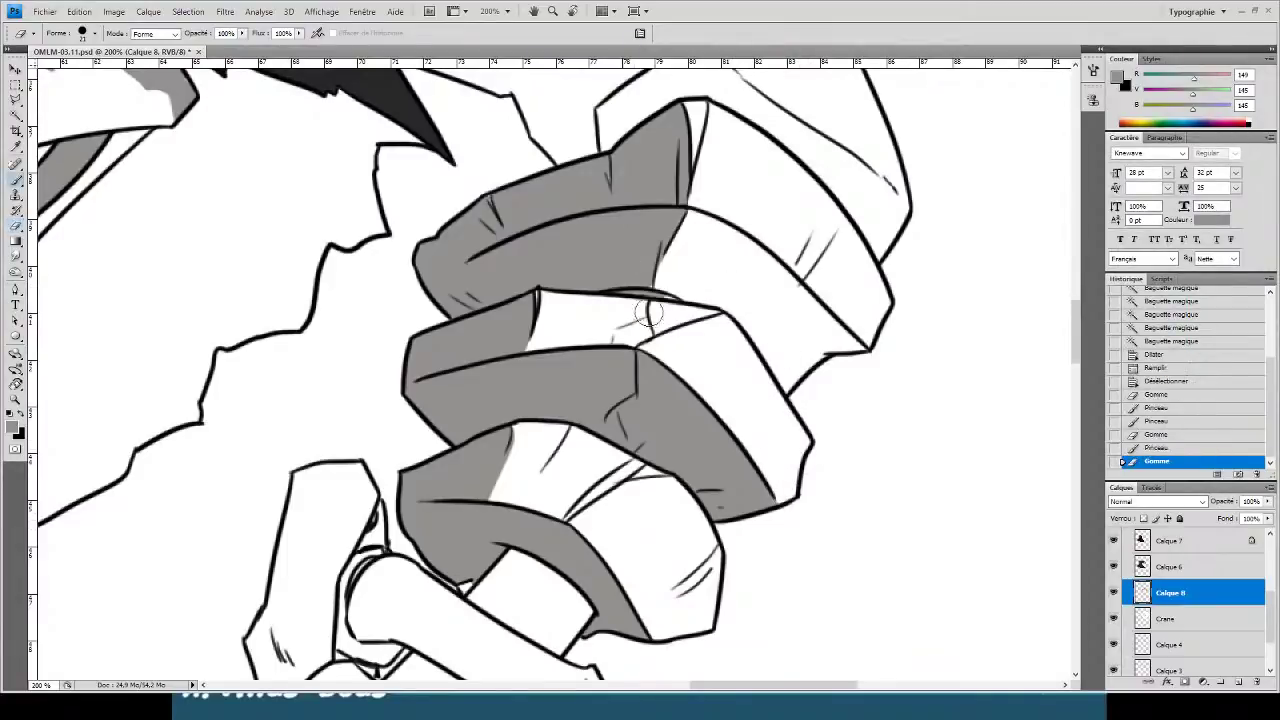
- Touch up the grey shadow in the gap between the upper two fingers and along the upper finger's crease
key(b)
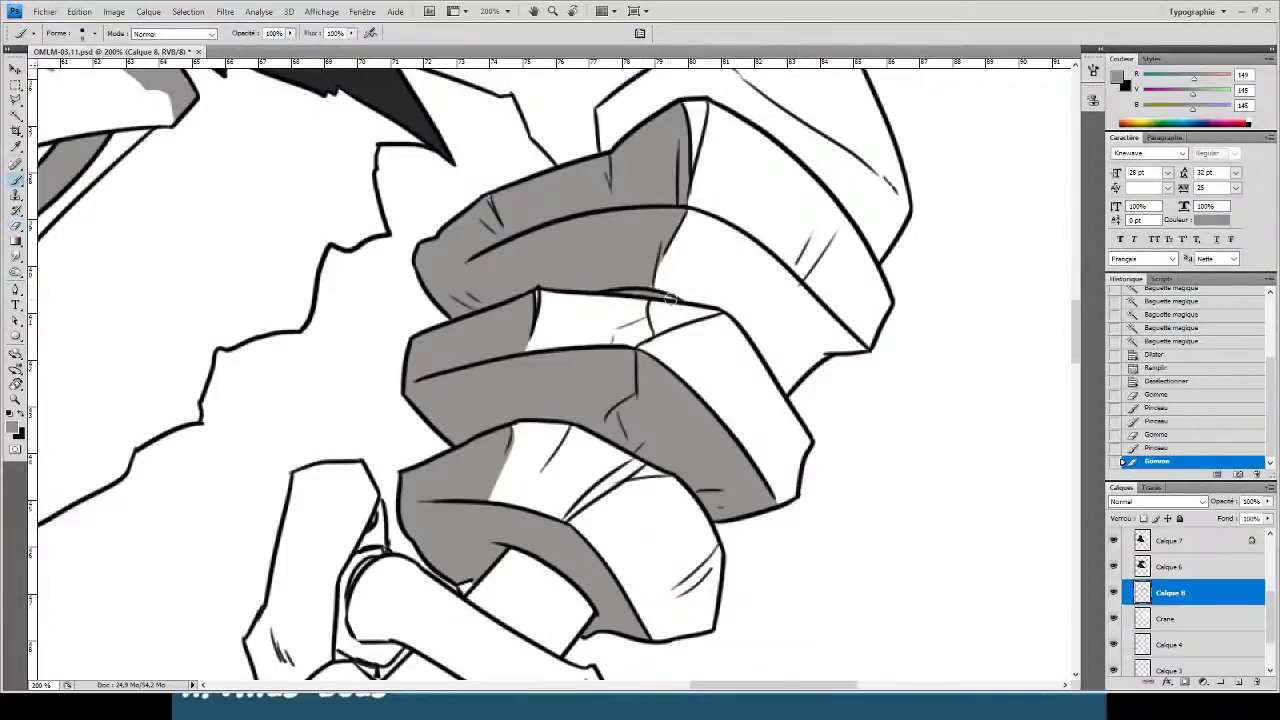
drag(621, 283, 652, 283)
drag(597, 231, 583, 363)
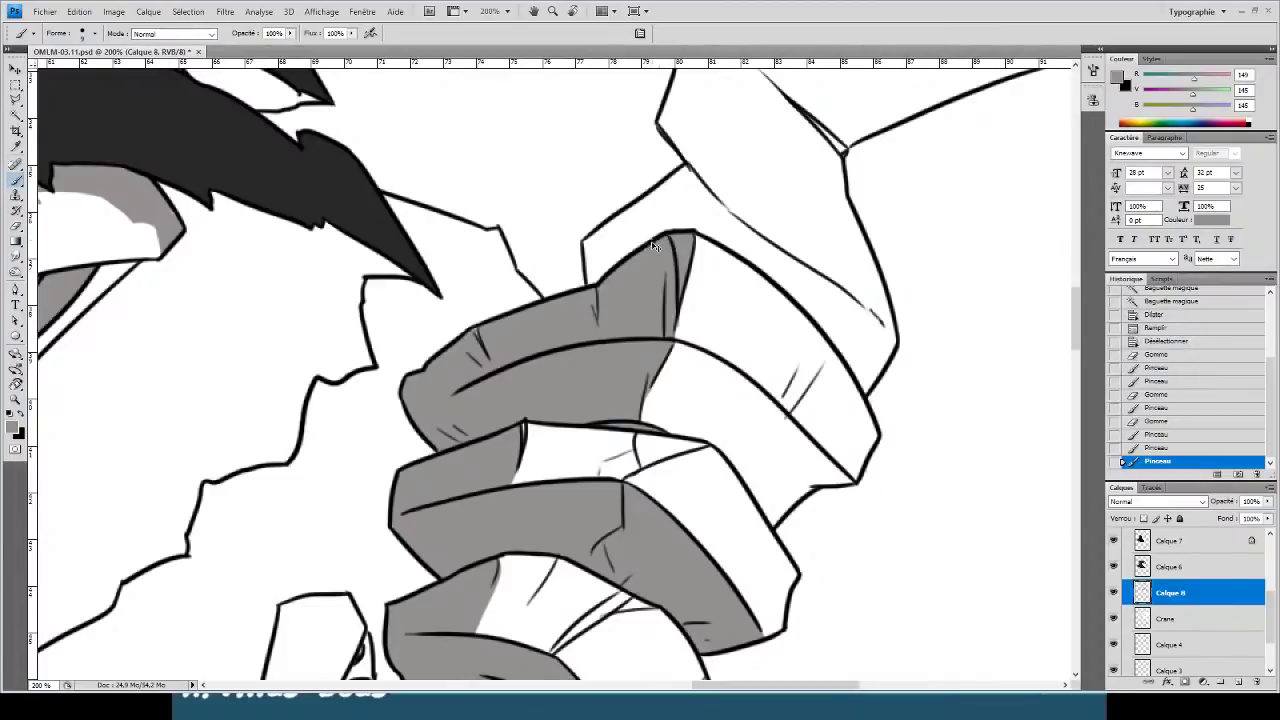
- Reload the Crane selection and paint grey shadow boundary lines across the narrow section linking the knuckle to the large cracked shape
key(ctrl+minus)
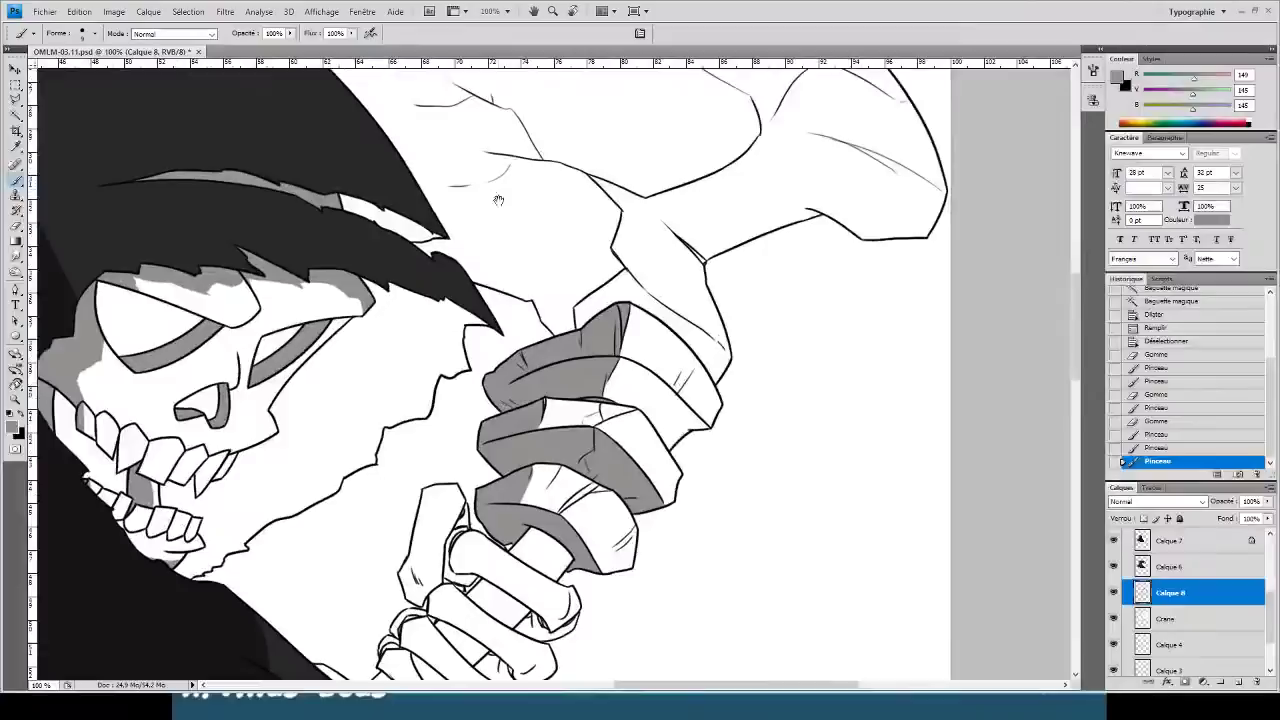
mouse_move(498, 200)
mouse_down()
mouse_move(357, 303)
mouse_move(330, 282)
mouse_up()
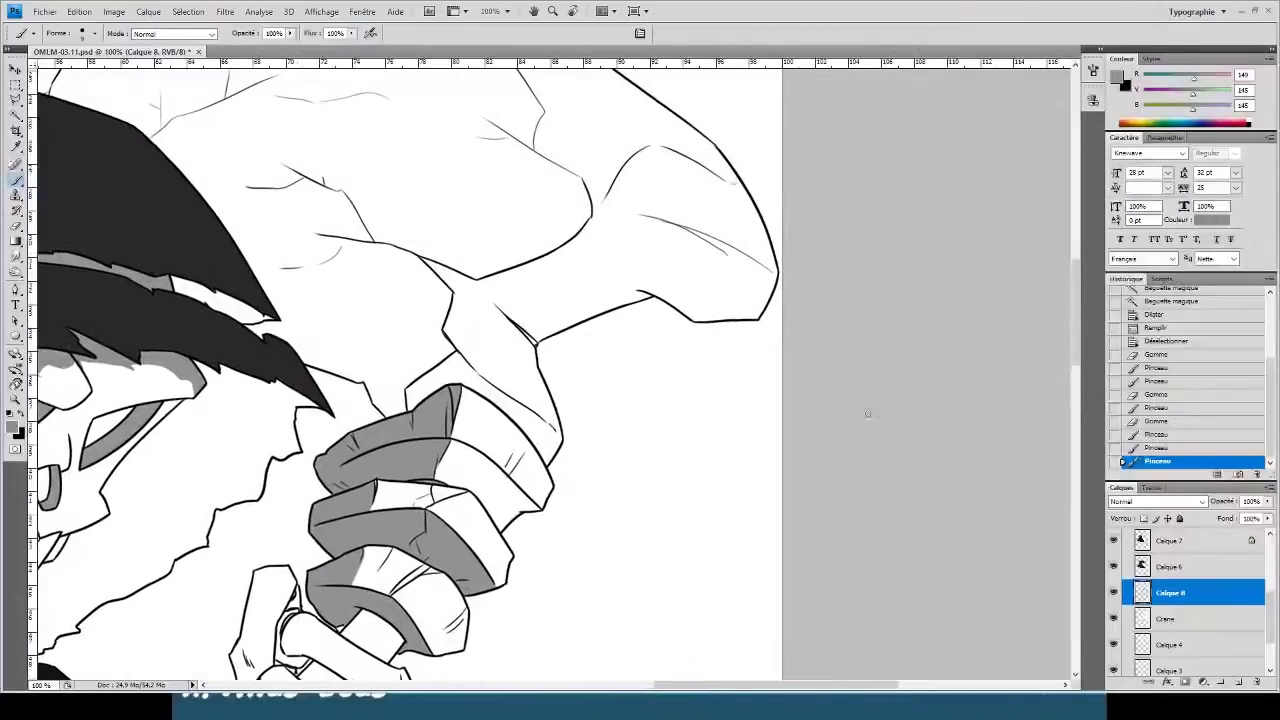
ctrl+click(1142, 619)
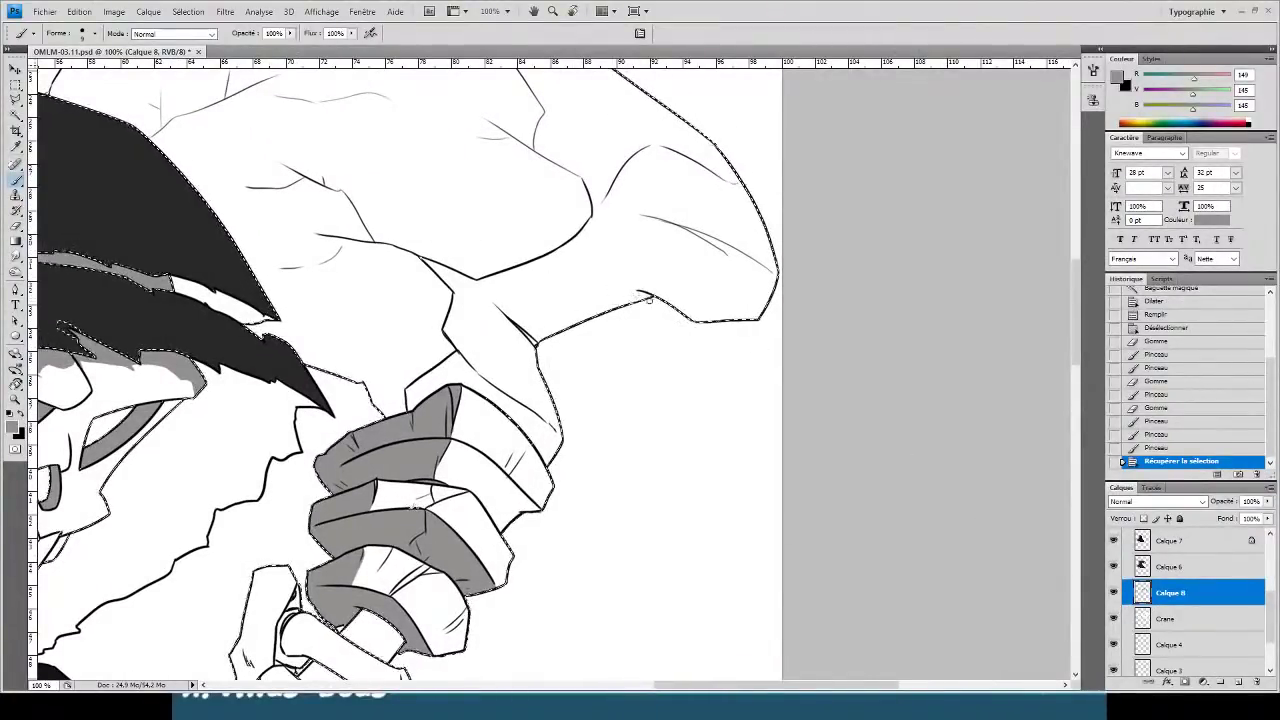
mouse_move(650, 297)
mouse_down()
mouse_move(532, 258)
mouse_move(648, 298)
mouse_move(563, 265)
mouse_up()
drag(556, 250, 562, 264)
drag(427, 275, 538, 340)
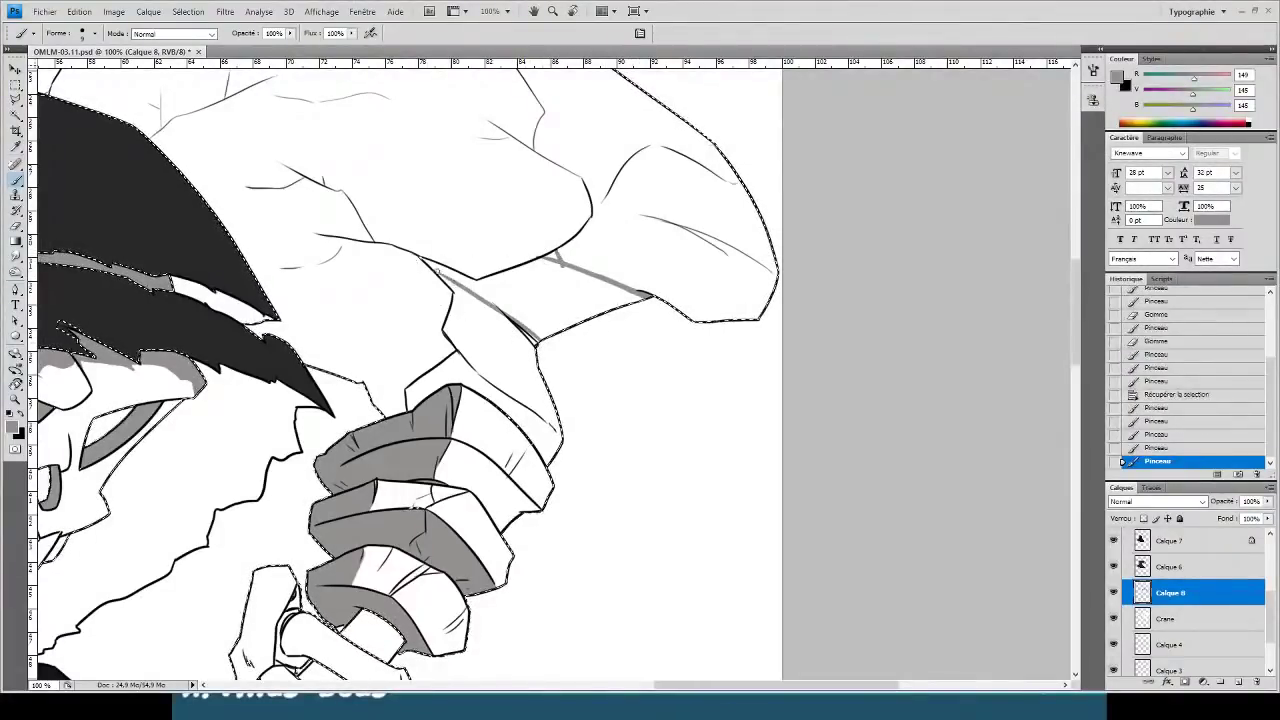
mouse_move(424, 263)
mouse_down()
mouse_move(452, 282)
mouse_move(438, 282)
mouse_up()
key(e)
key(b)
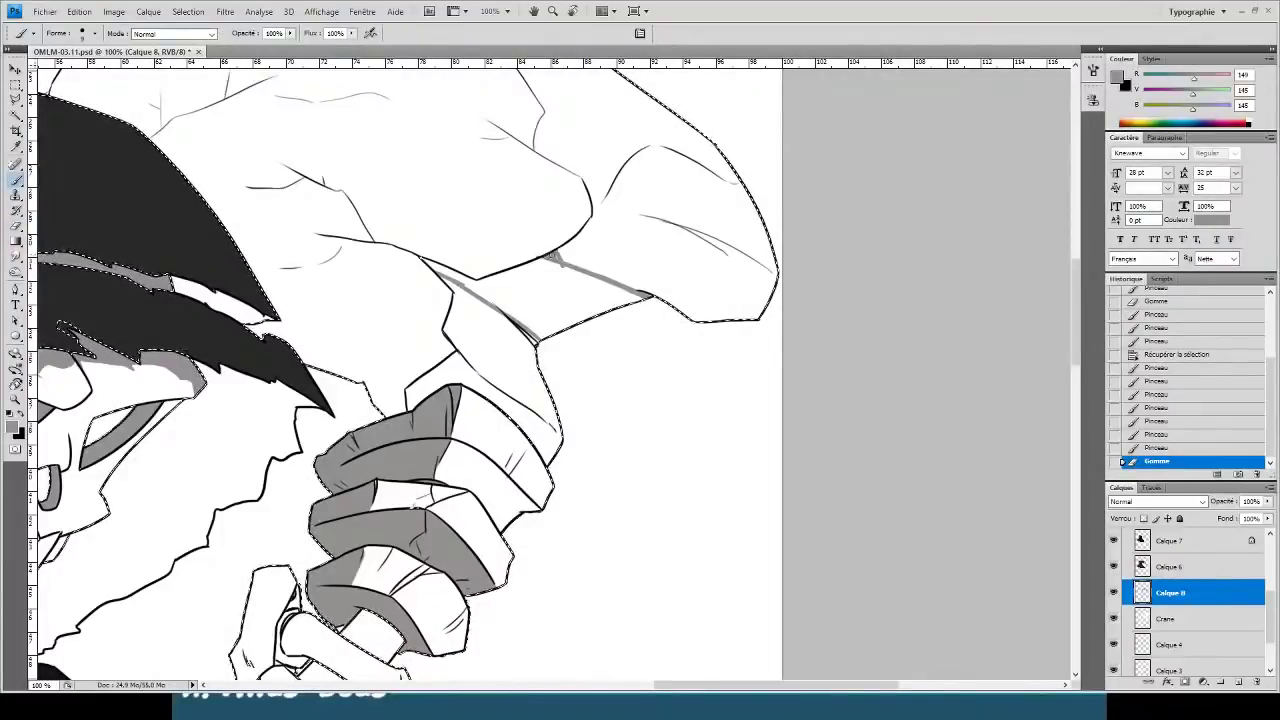
drag(567, 259, 558, 256)
- Select the area enclosed by the boundary lines above the knuckle, expand the selection, fill it with grey and deselect
key(w)
key(ctrl+d)
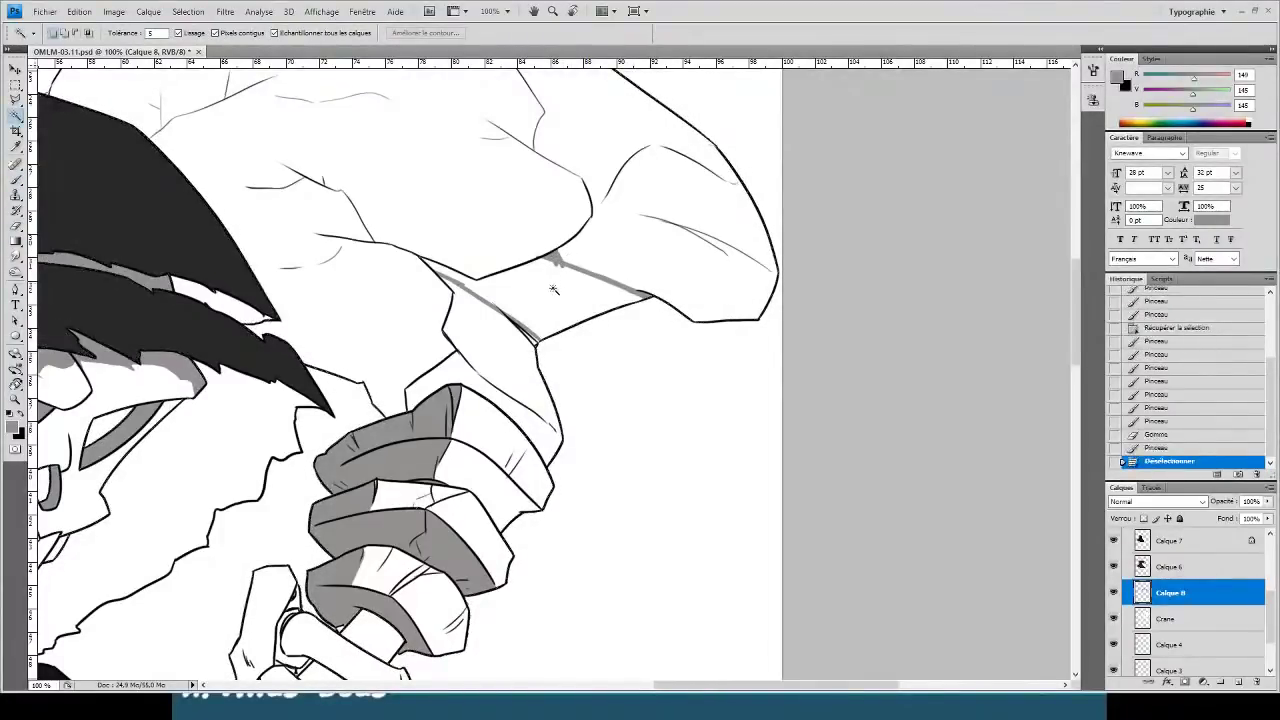
click(555, 291)
key(F2)
key(alt+BackSpace)
key(ctrl+d)
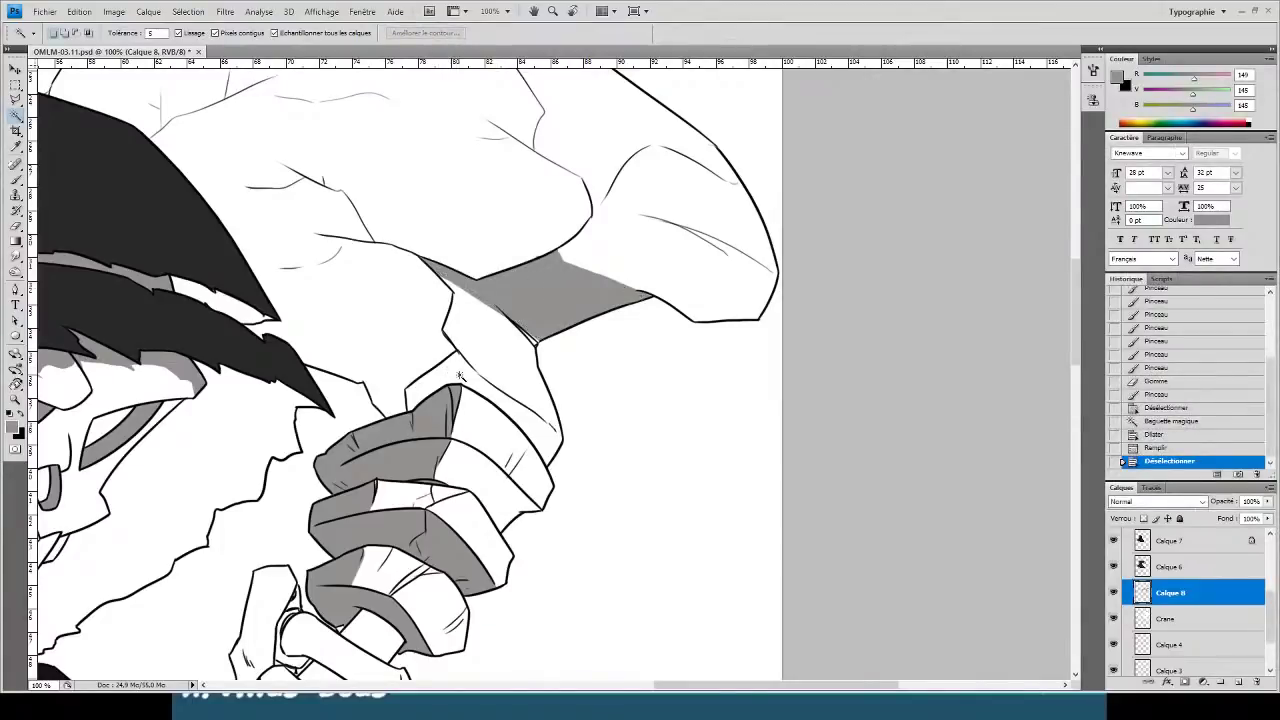
- Close the crease line above the uppermost finger with grey strokes, then fill the enclosed band with grey using an expanded selection
key(b)
drag(472, 372, 478, 378)
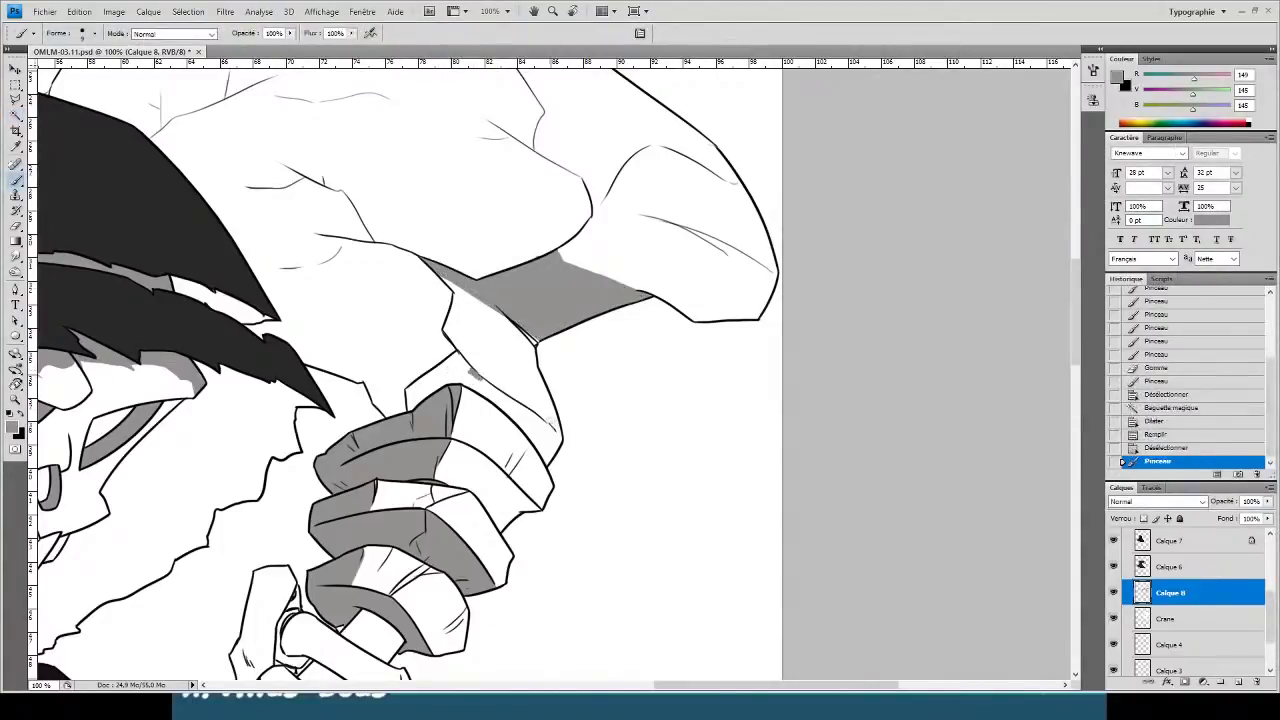
drag(536, 420, 555, 435)
key(w)
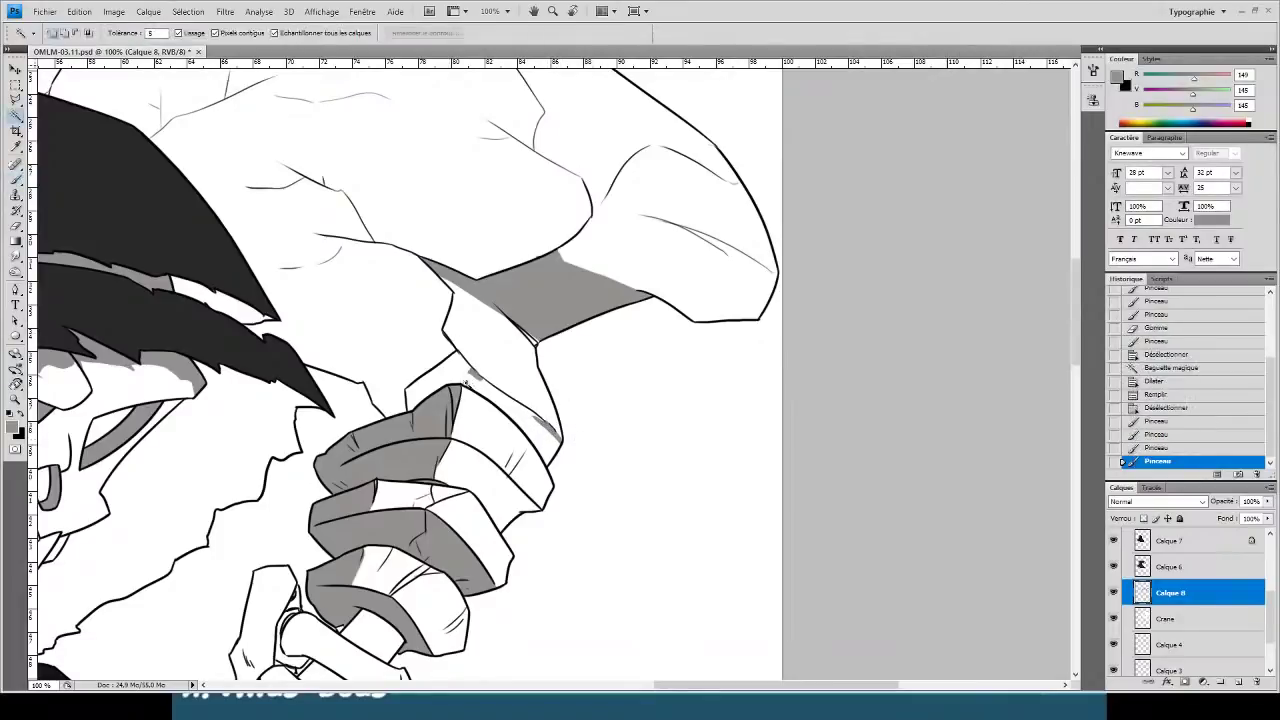
click(452, 373)
key(F2)
key(alt+BackSpace)
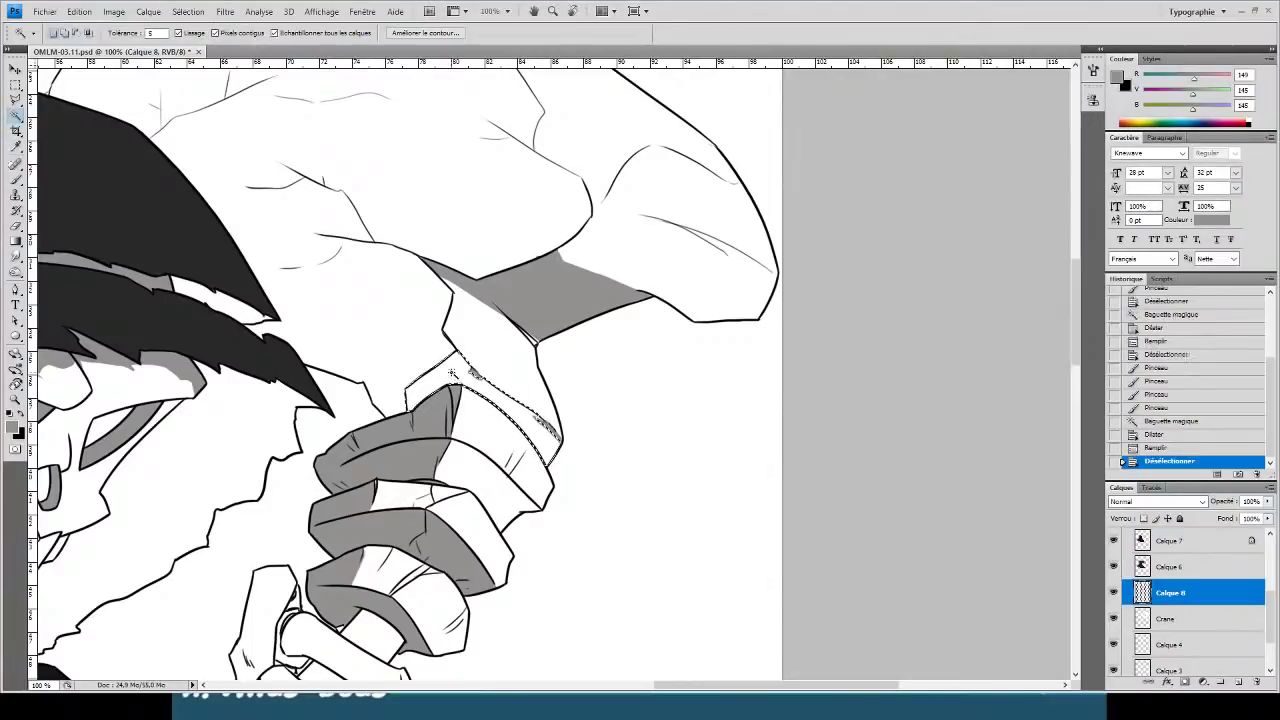
key(ctrl+d)
- Paint over the white gaps left in the grey band above the uppermost finger and in the shadow above the knuckle
key(b)
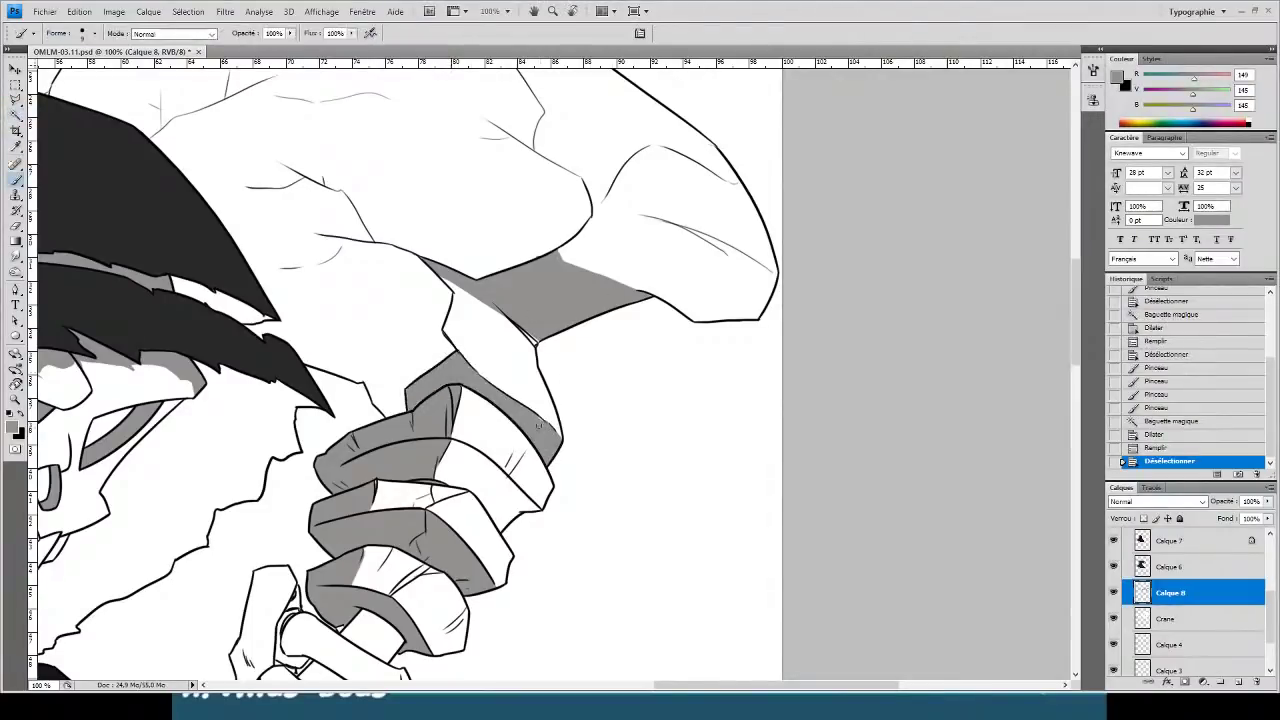
drag(543, 425, 550, 440)
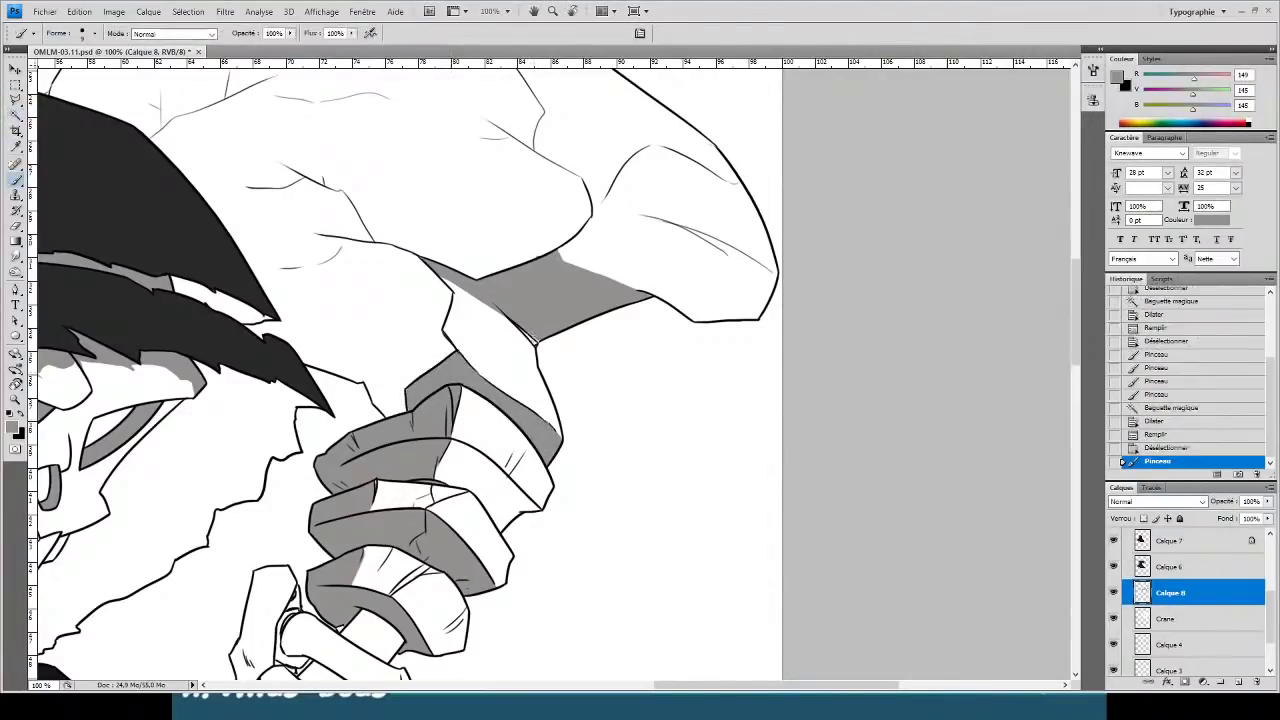
mouse_move(499, 302)
mouse_down()
mouse_move(519, 330)
mouse_move(555, 259)
mouse_move(569, 300)
mouse_up()
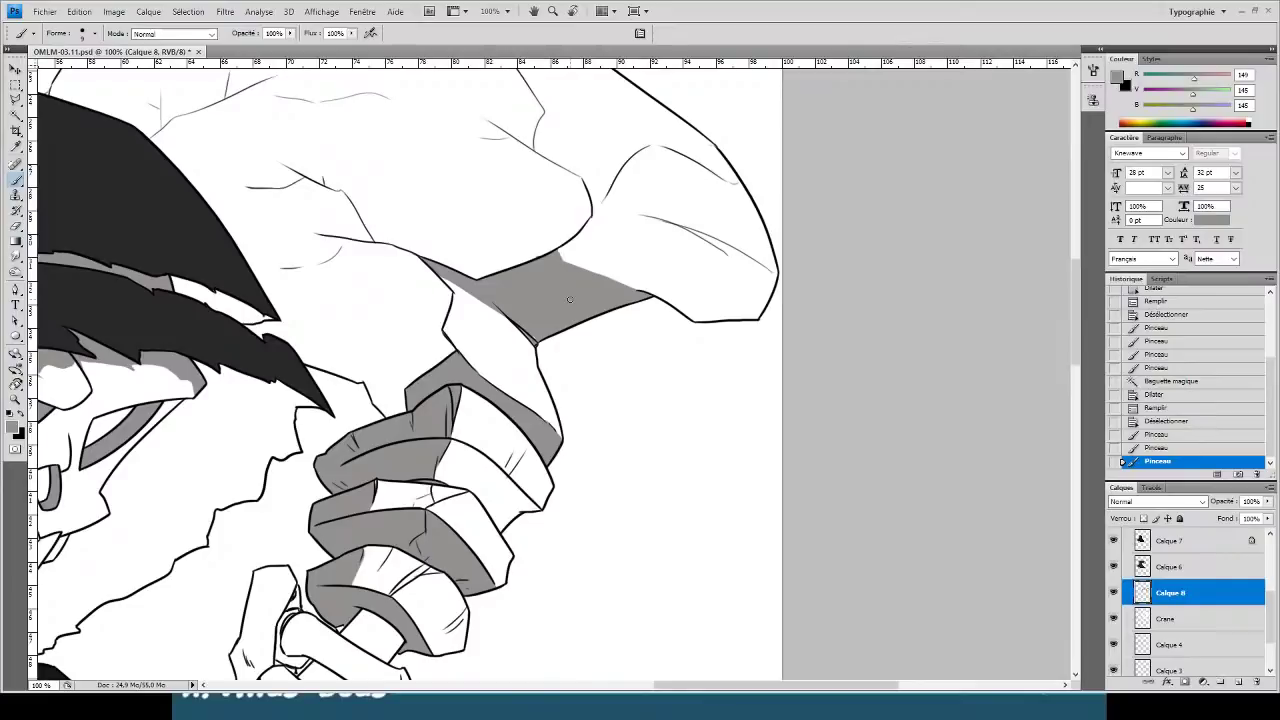
- Select the white lower face of the uppermost shaded finger, expand the selection, fill it with grey and deselect
key(ctrl+minus)
key(ctrl+minus)
key(ctrl+minus)
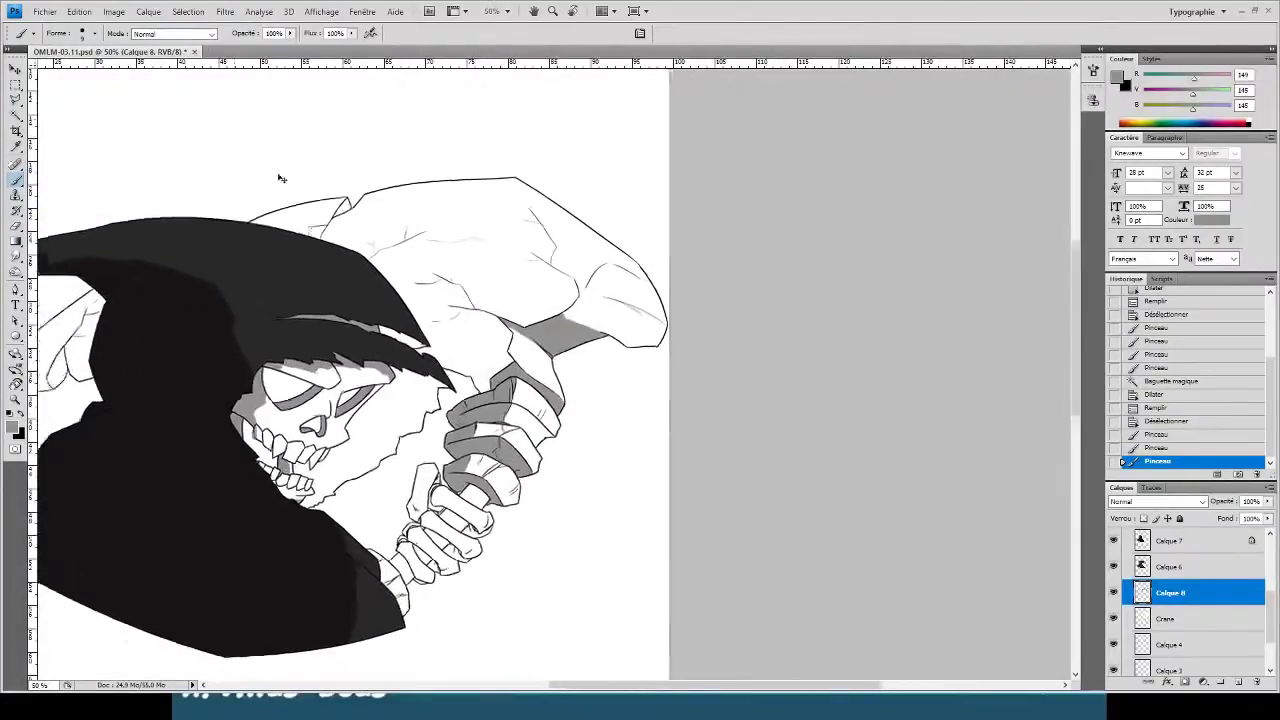
key(ctrl+plus)
key(ctrl+plus)
key(ctrl+plus)
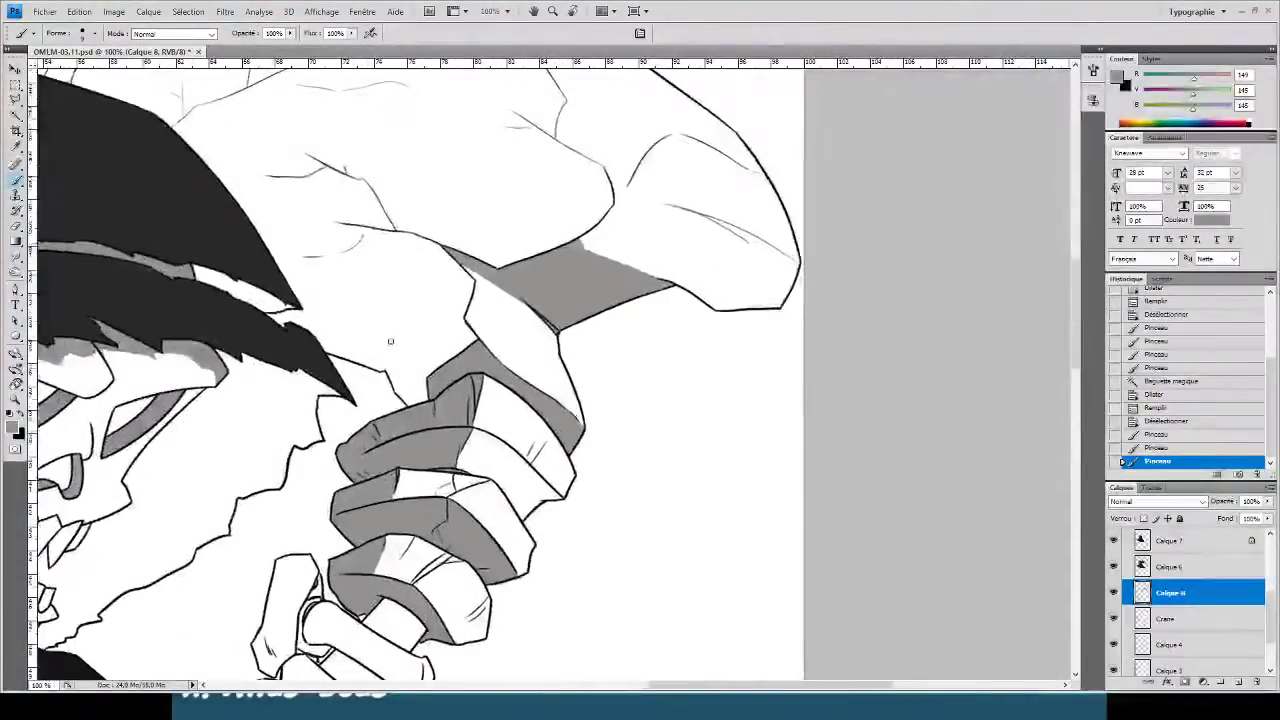
key(w)
click(491, 456)
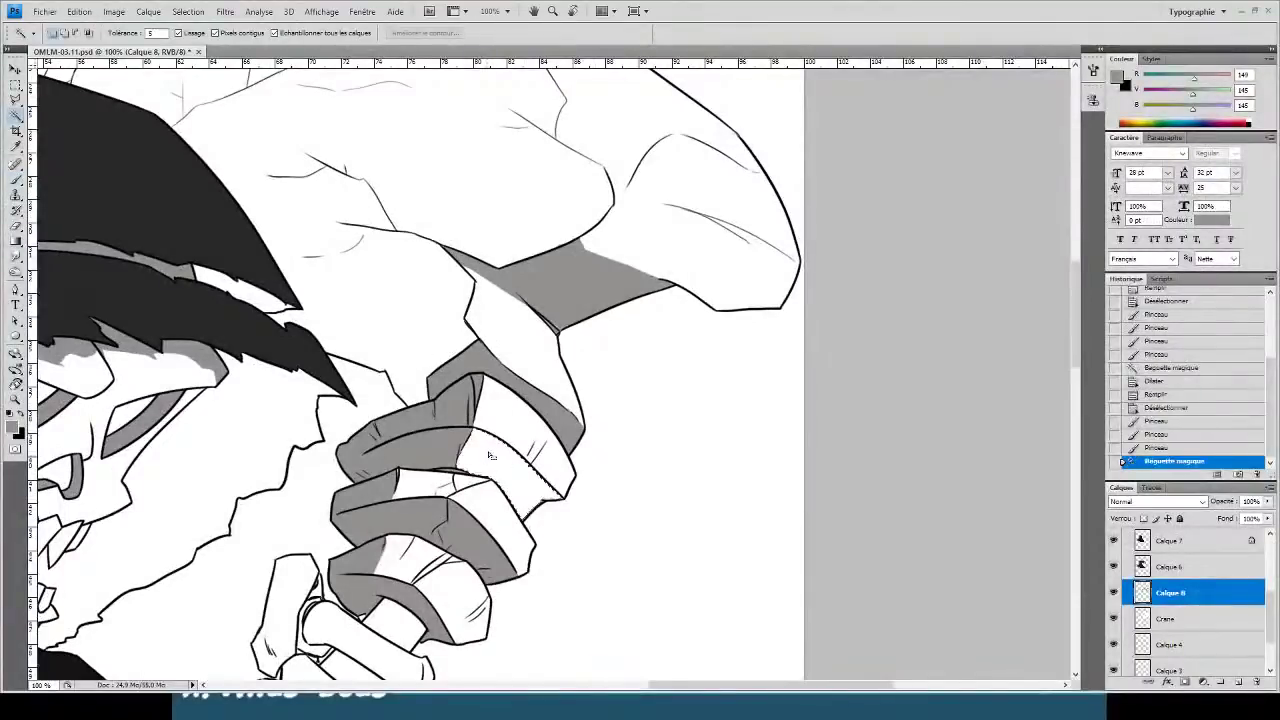
key(F2)
key(alt+BackSpace)
key(ctrl+d)
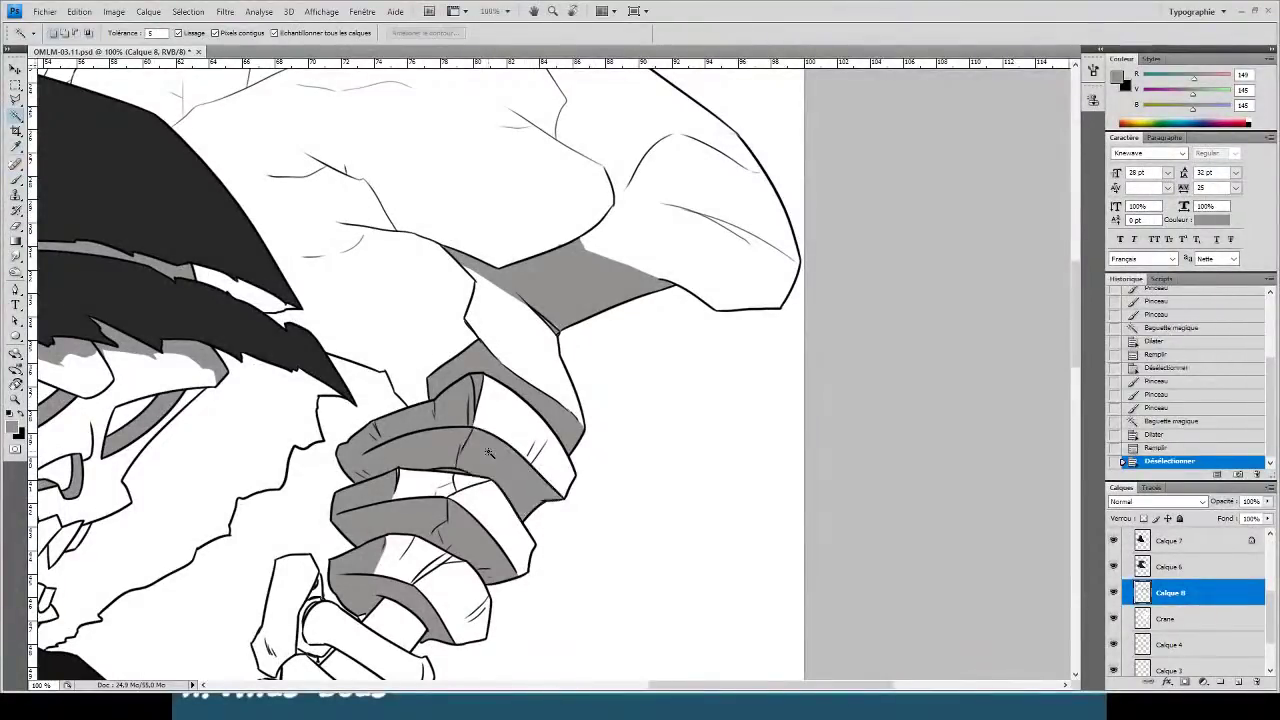
- Reload the Crane selection and paint grey shadow boundary lines down the knuckle and across the large cracked shape to the hood
key(ctrl+minus)
key(ctrl+minus)
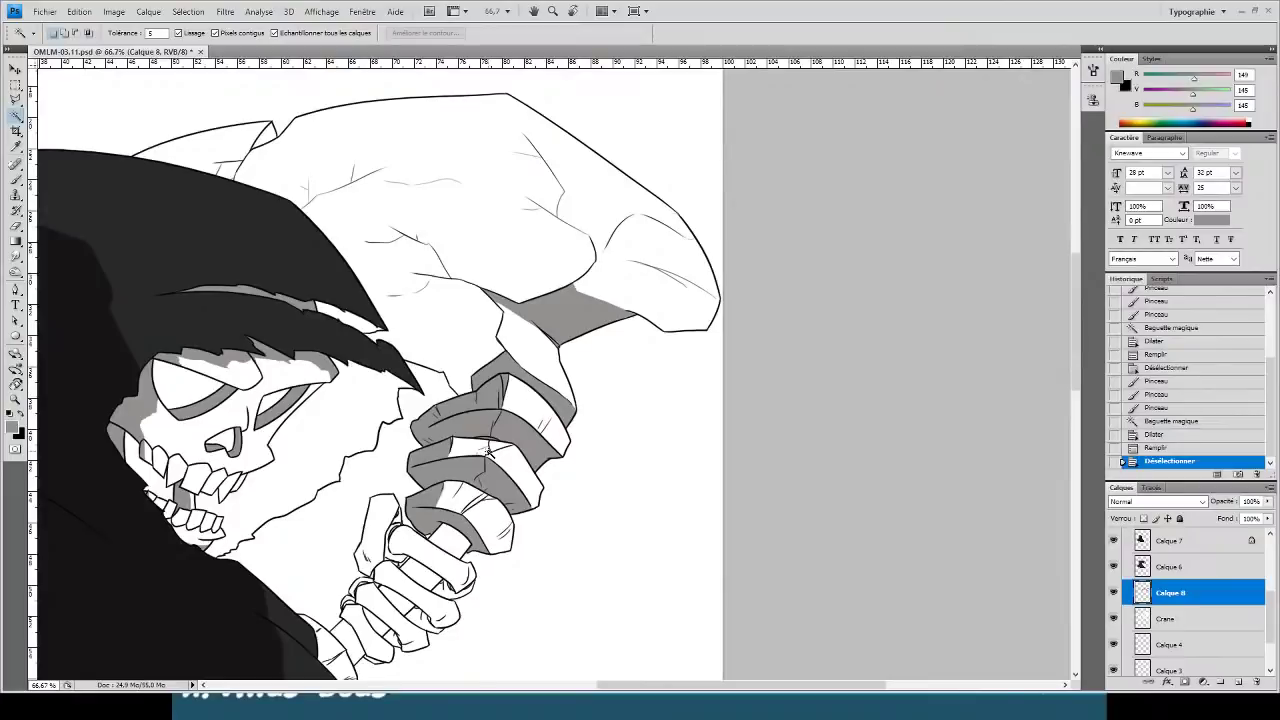
key(ctrl+minus)
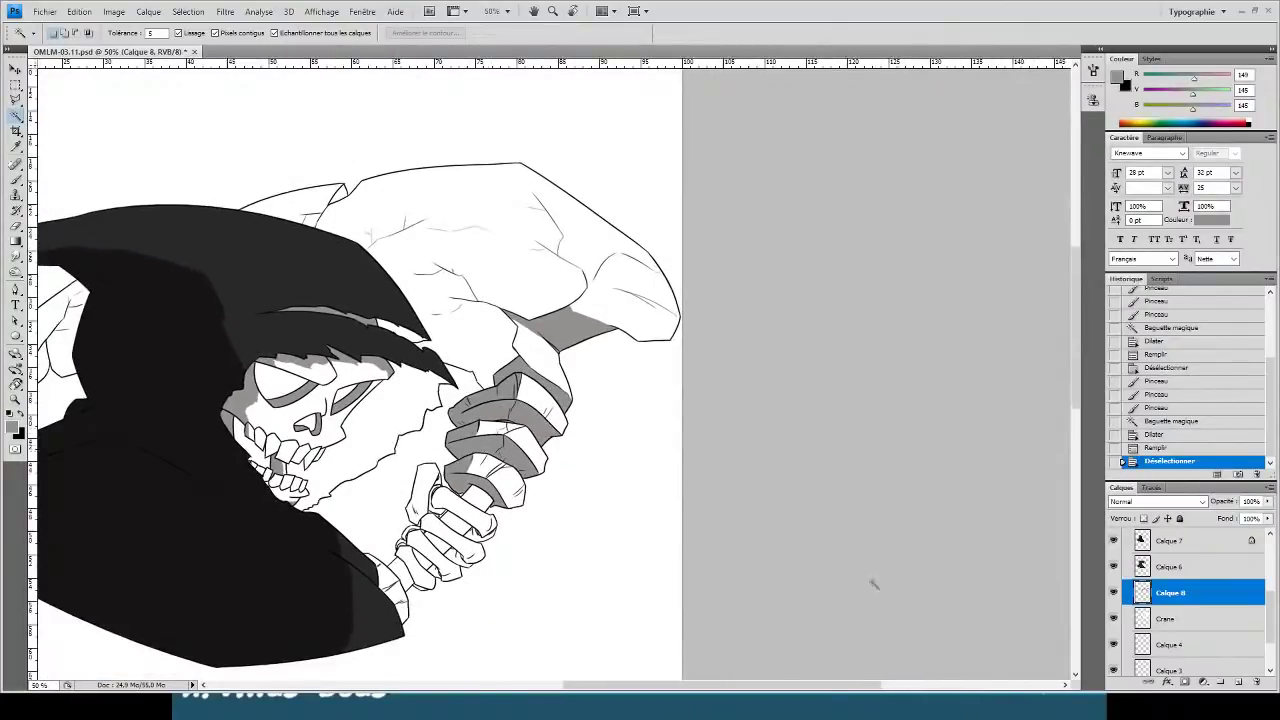
key(ctrl+plus)
ctrl+click(1142, 620)
drag(450, 350, 321, 443)
key(b)
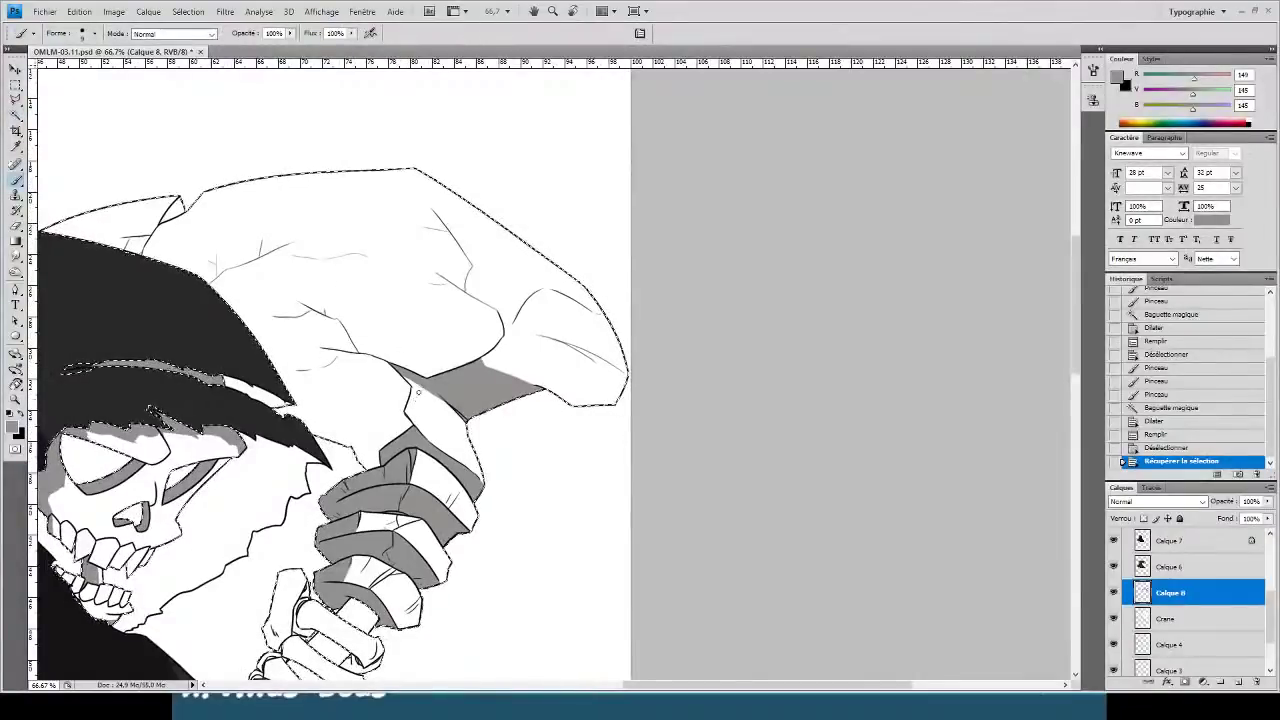
drag(418, 392, 442, 448)
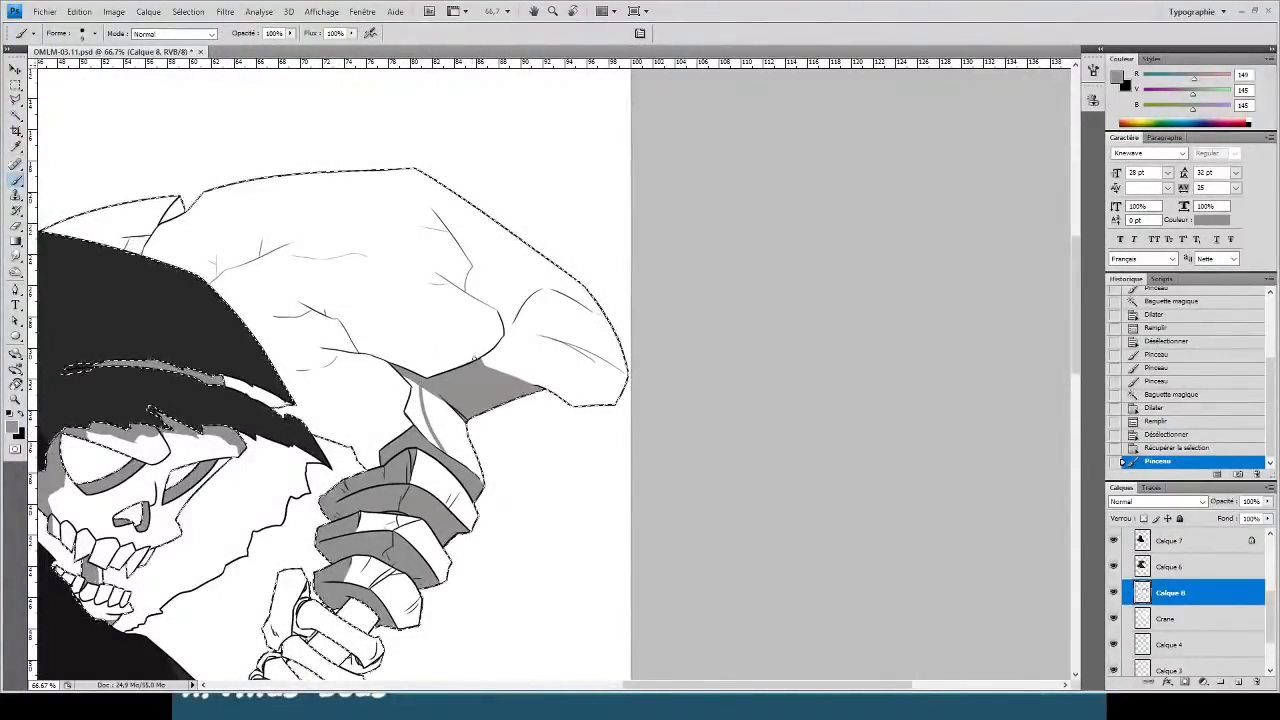
drag(470, 352, 214, 291)
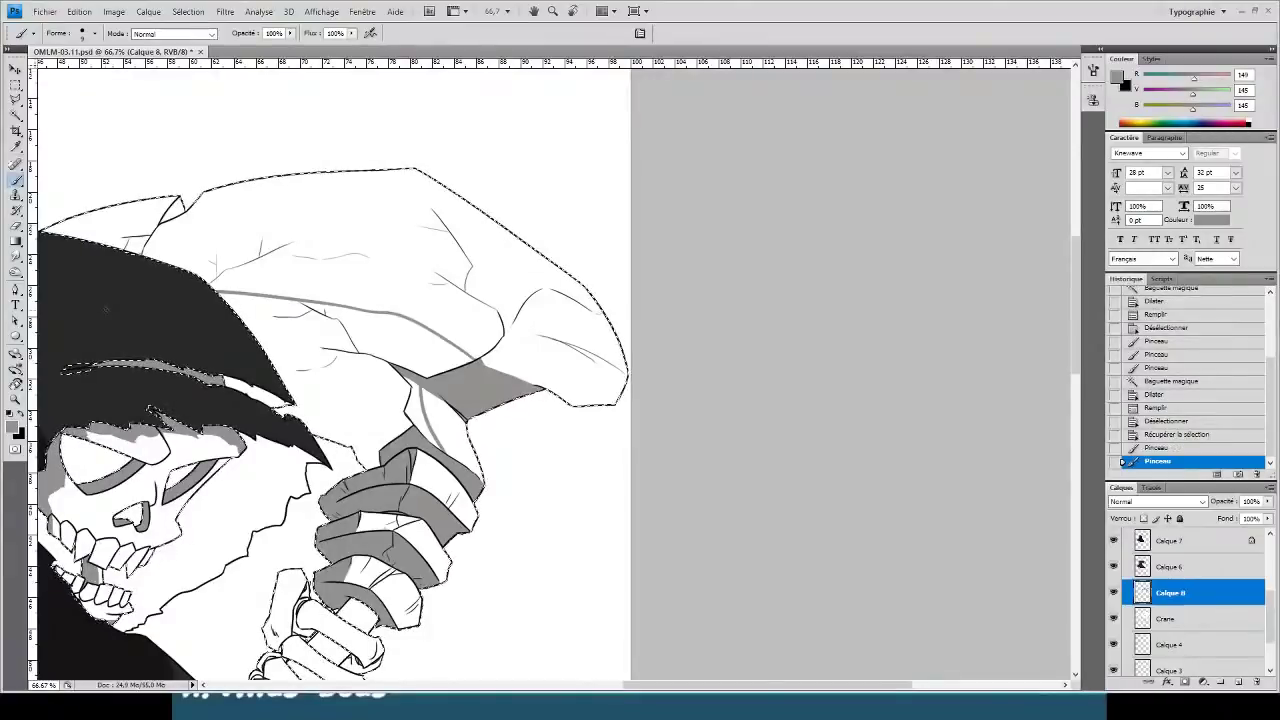
- Select the areas beside the hood and along the knuckle's inner edge, expand the selection, fill it with grey and deselect
key(w)
key(ctrl+d)
click(341, 389)
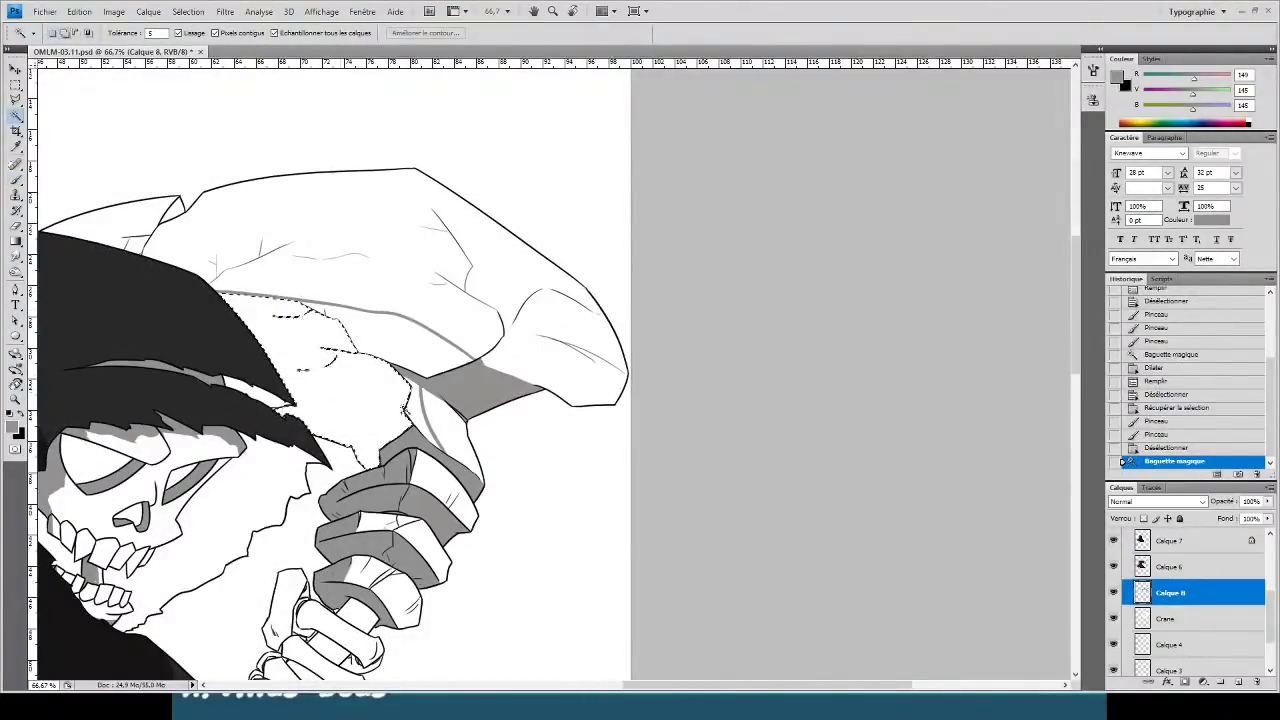
shift+click(425, 421)
key(F2)
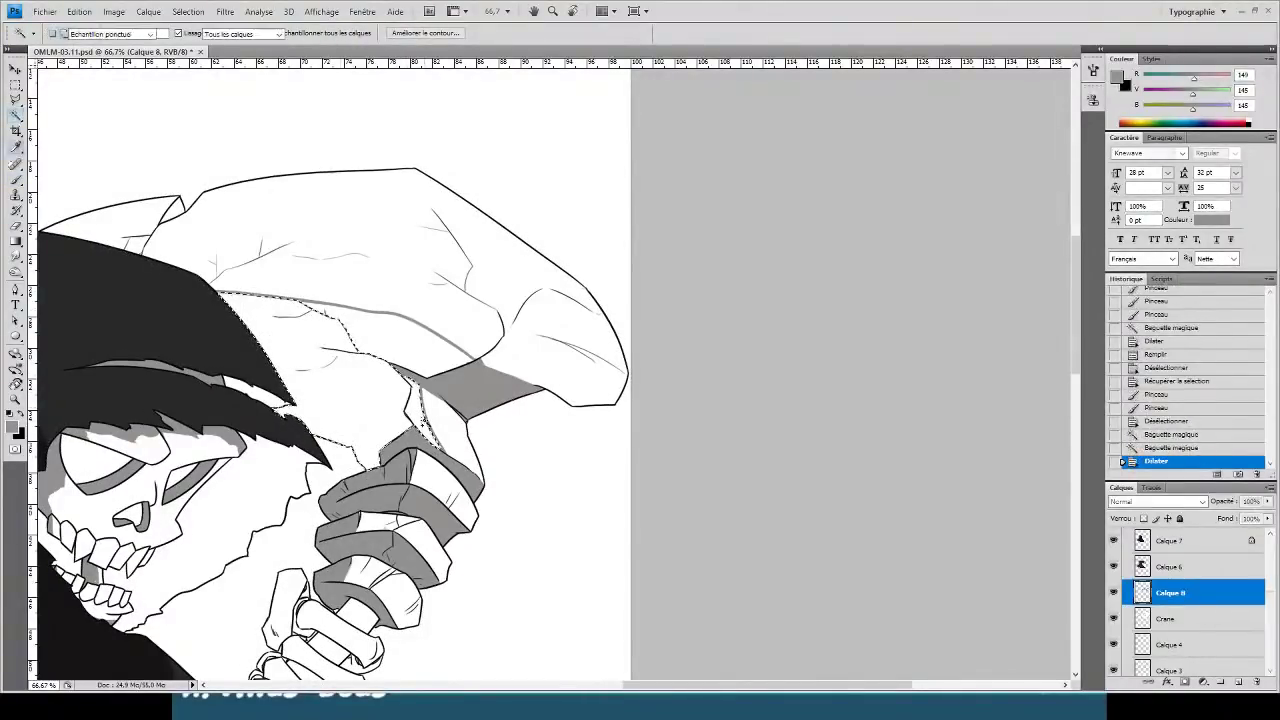
key(alt+BackSpace)
key(ctrl+d)
- Select the remaining white area below the grey boundary line on the large cracked shape, expand it, fill it with grey and deselect
click(381, 345)
key(F2)
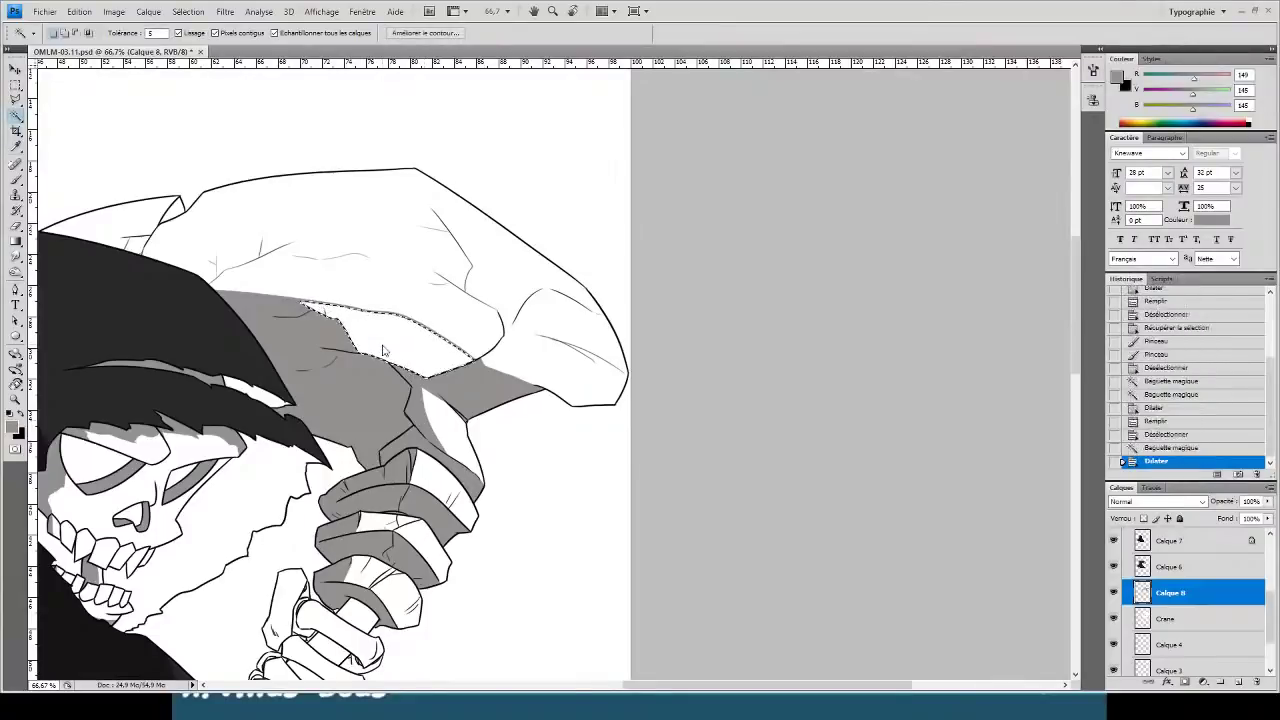
key(alt+BackSpace)
key(ctrl+d)
key(ctrl+minus)
key(ctrl+minus)
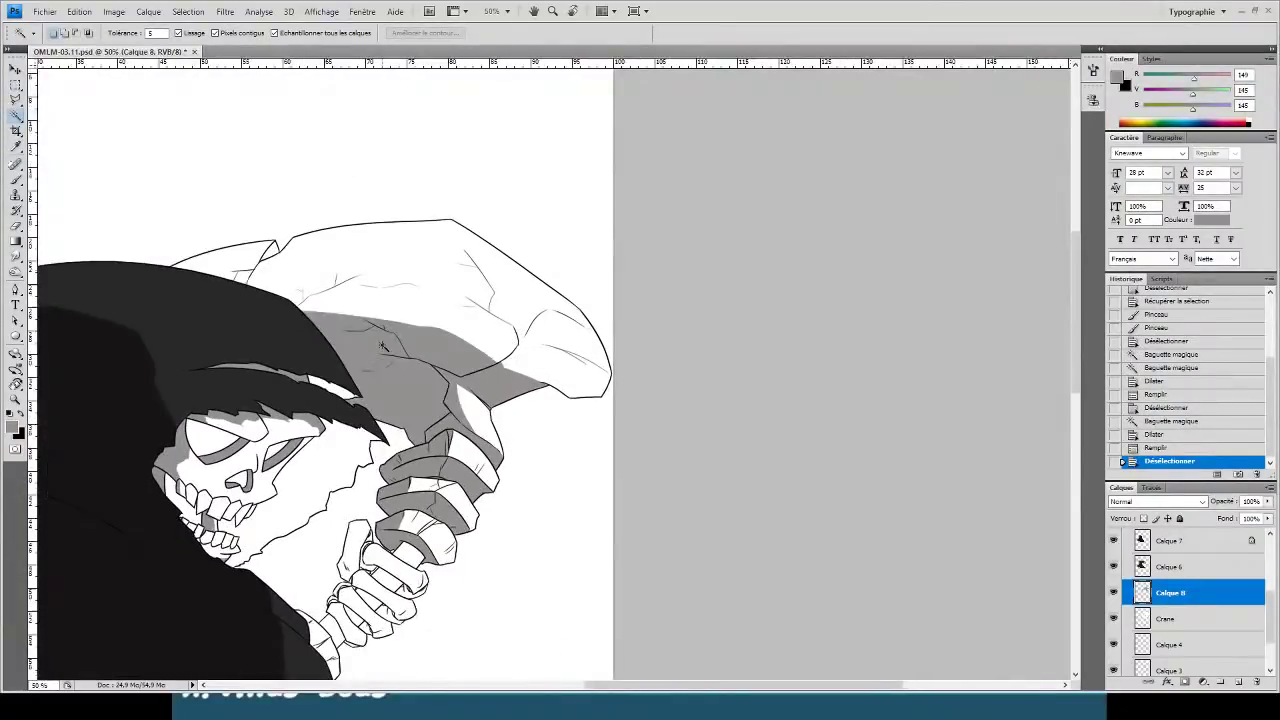
- Reload the Crane selection and paint grey shadow boundary lines along the pointed shape behind the hood and at its notch
mouse_move(247, 391)
mouse_down()
mouse_move(530, 400)
mouse_move(557, 434)
mouse_move(624, 423)
mouse_up()
key(ctrl+plus)
ctrl+click(1142, 619)
key(b)
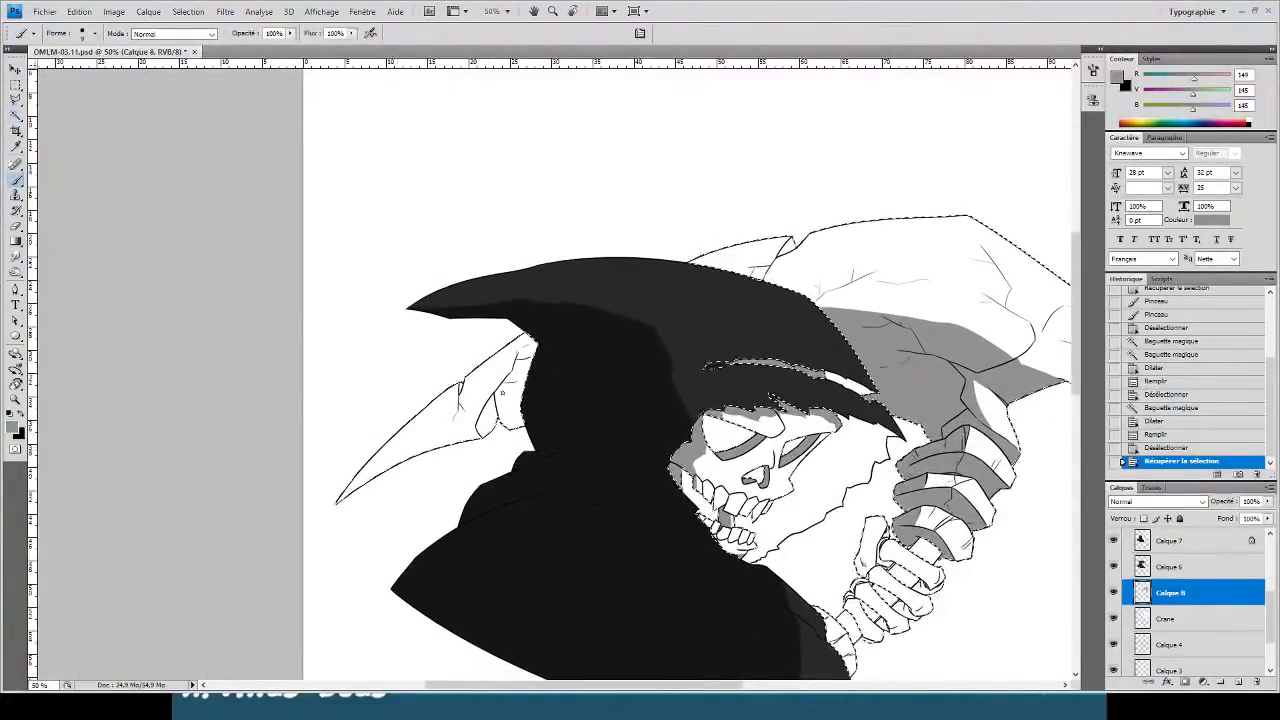
drag(526, 381, 382, 449)
key(ctrl+z)
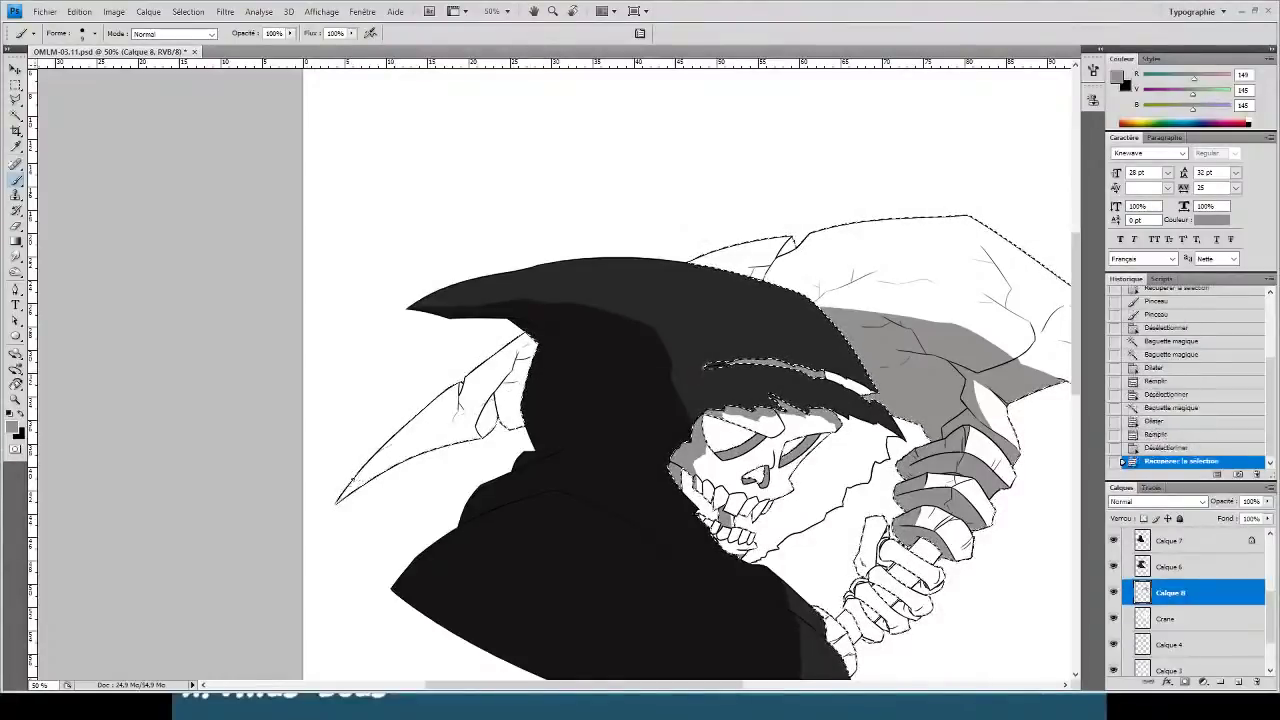
drag(527, 376, 342, 494)
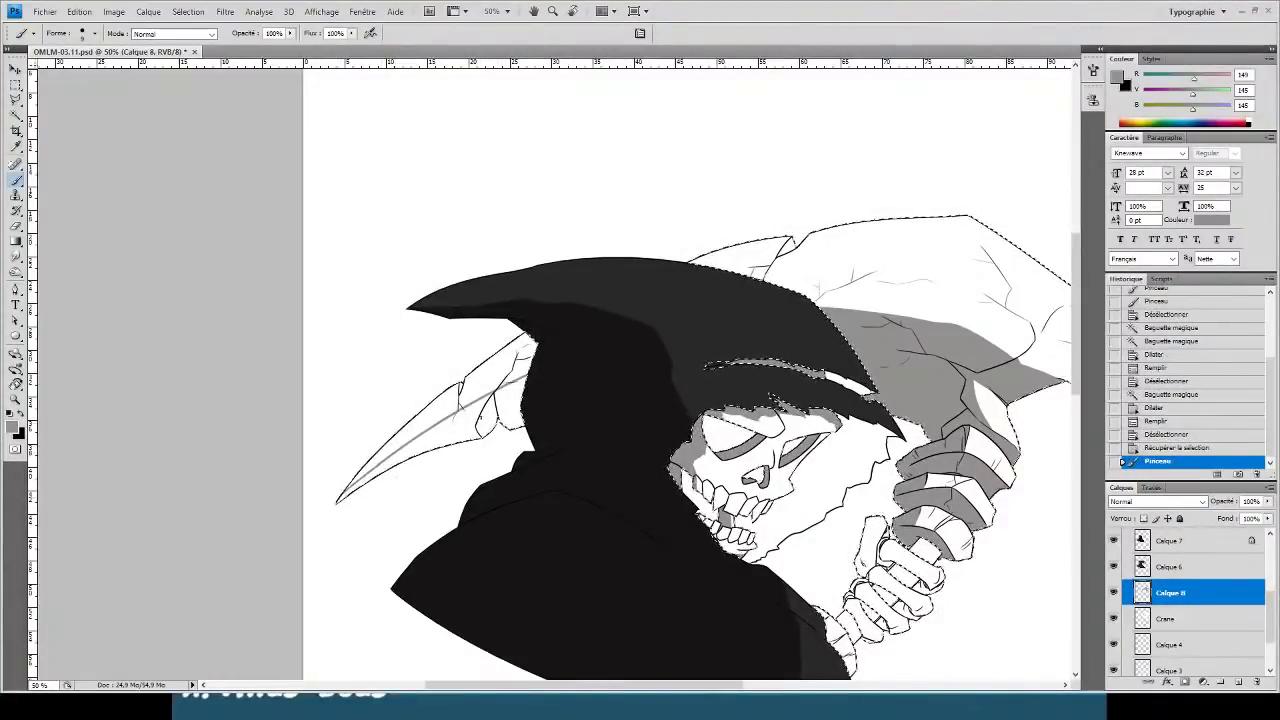
key(ctrl+plus)
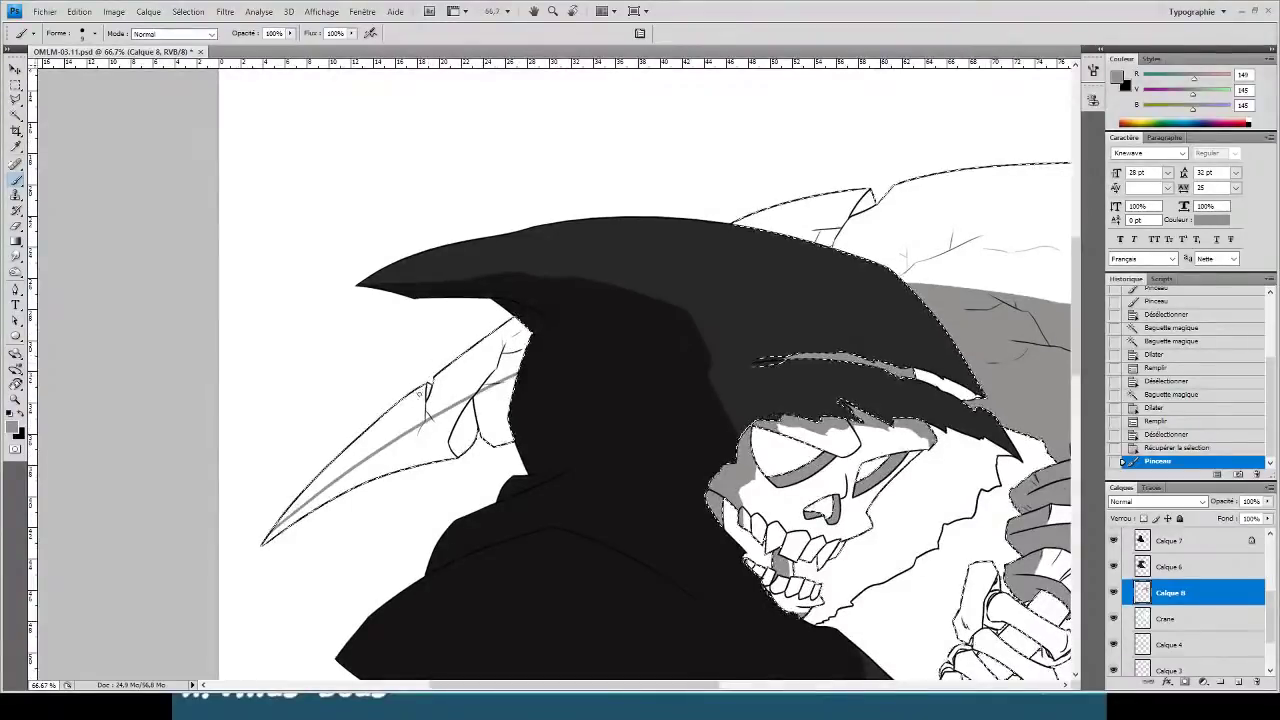
drag(427, 396, 428, 390)
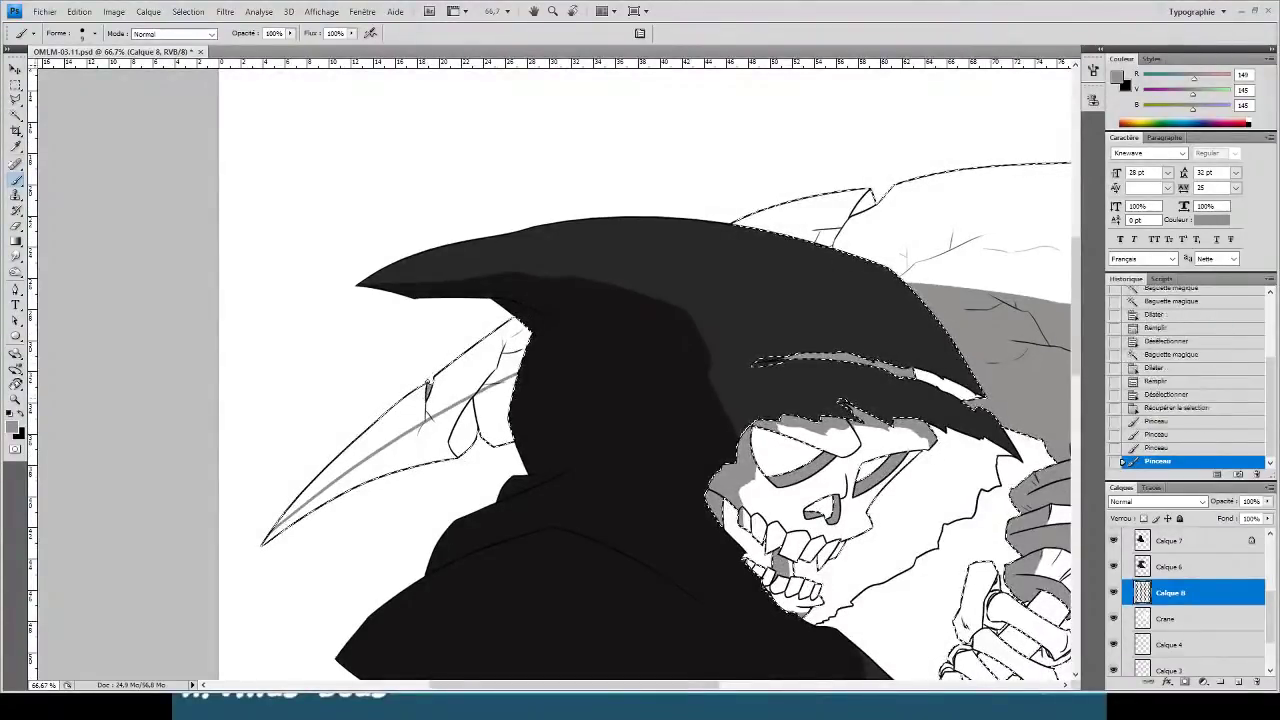
- Deselect, select the lower areas of the pointed shape behind the hood, expand the selection, fill it with grey and deselect
key(w)
key(ctrl+d)
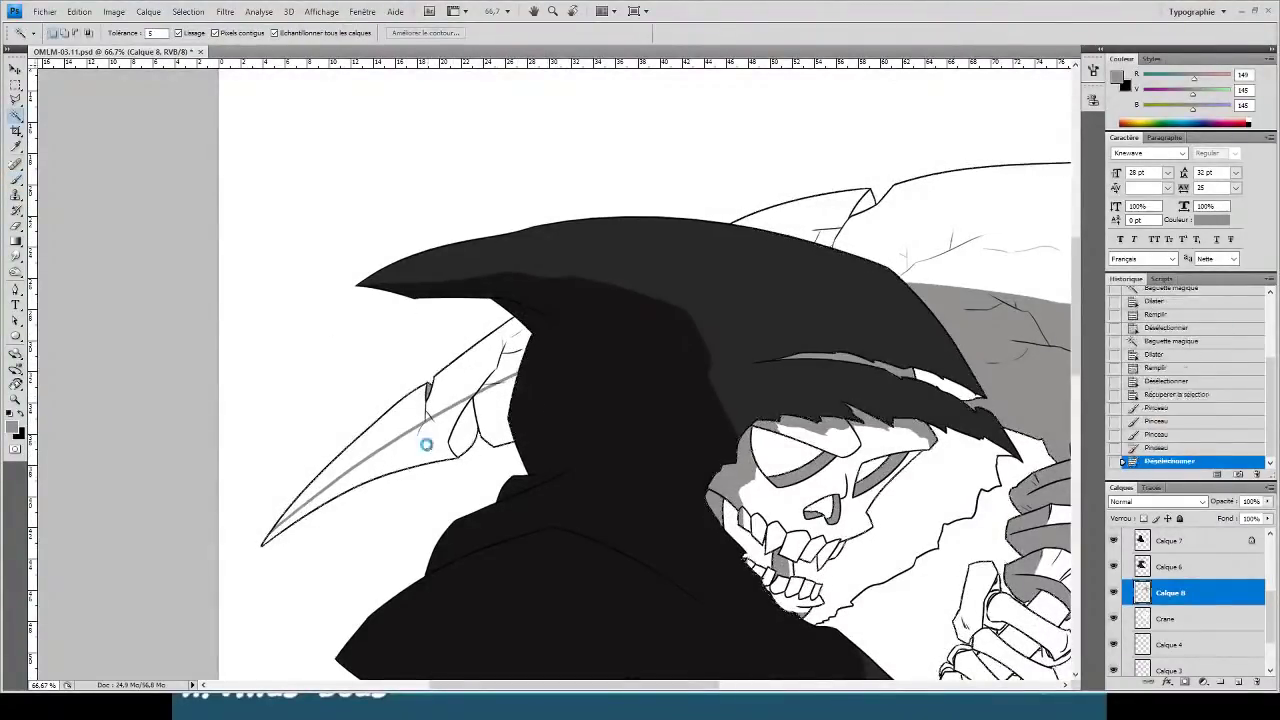
click(428, 445)
shift+click(463, 436)
shift+click(495, 424)
key(F2)
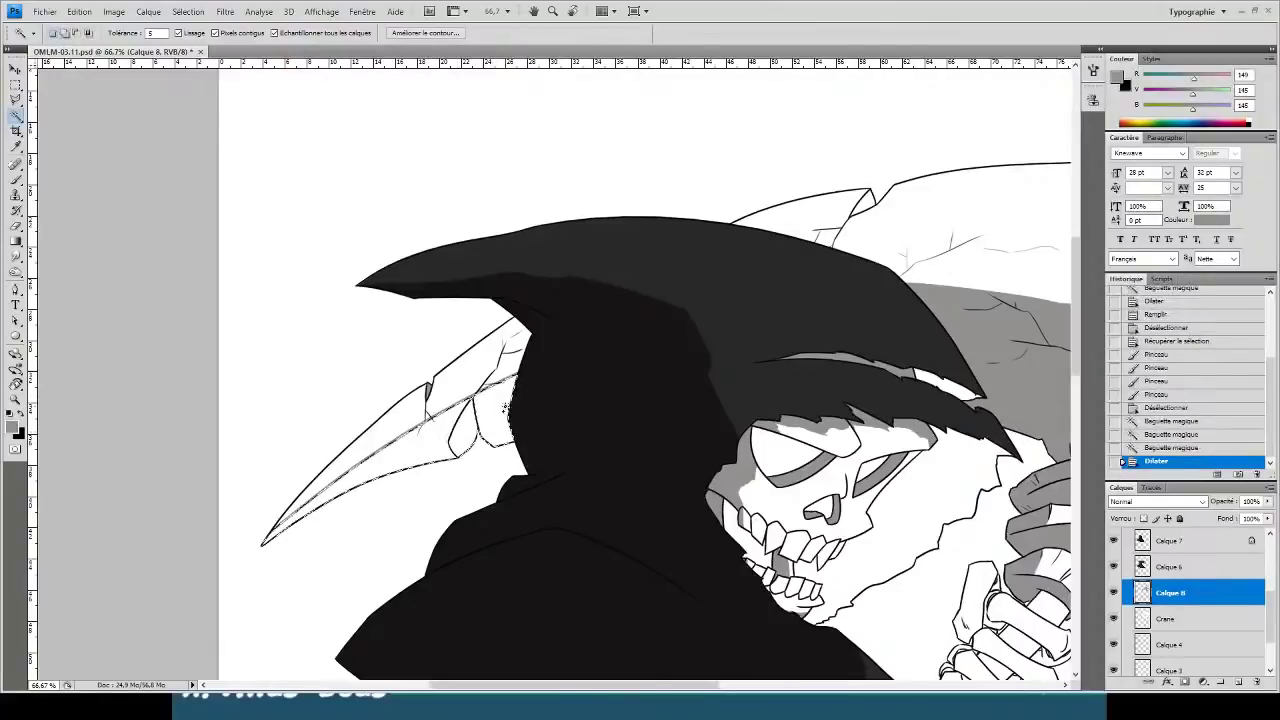
key(alt+BackSpace)
key(ctrl+d)
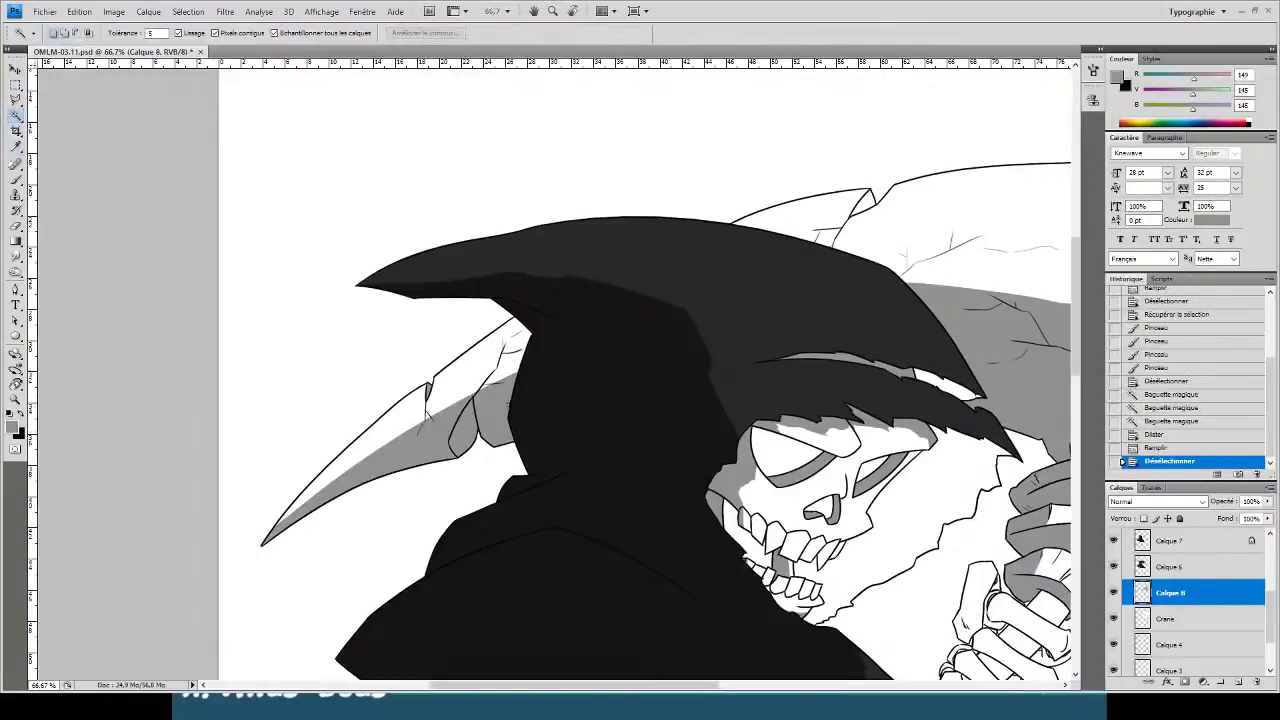
- Select the small notch face above the hood, expand the selection, fill it with grey, deselect and save the document
click(868, 200)
key(F2)
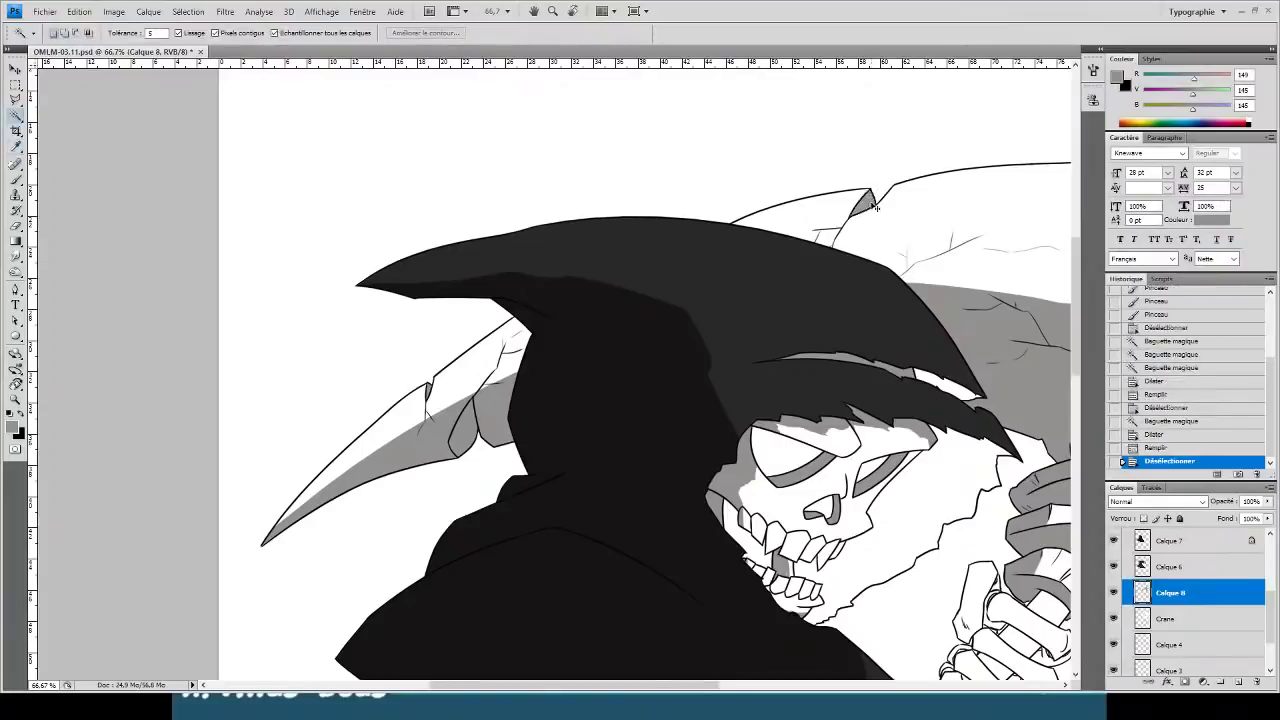
key(ctrl+minus)
key(ctrl+minus)
key(ctrl+minus)
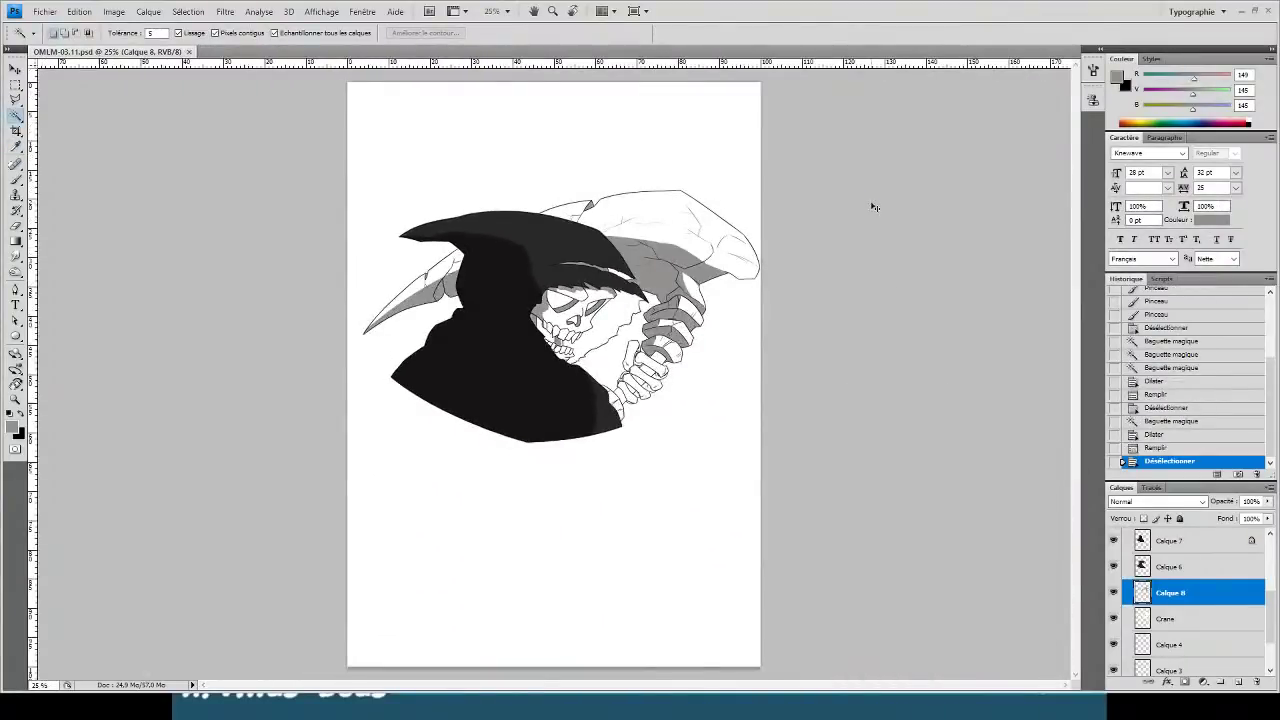
key(ctrl+plus)
key(ctrl+plus)
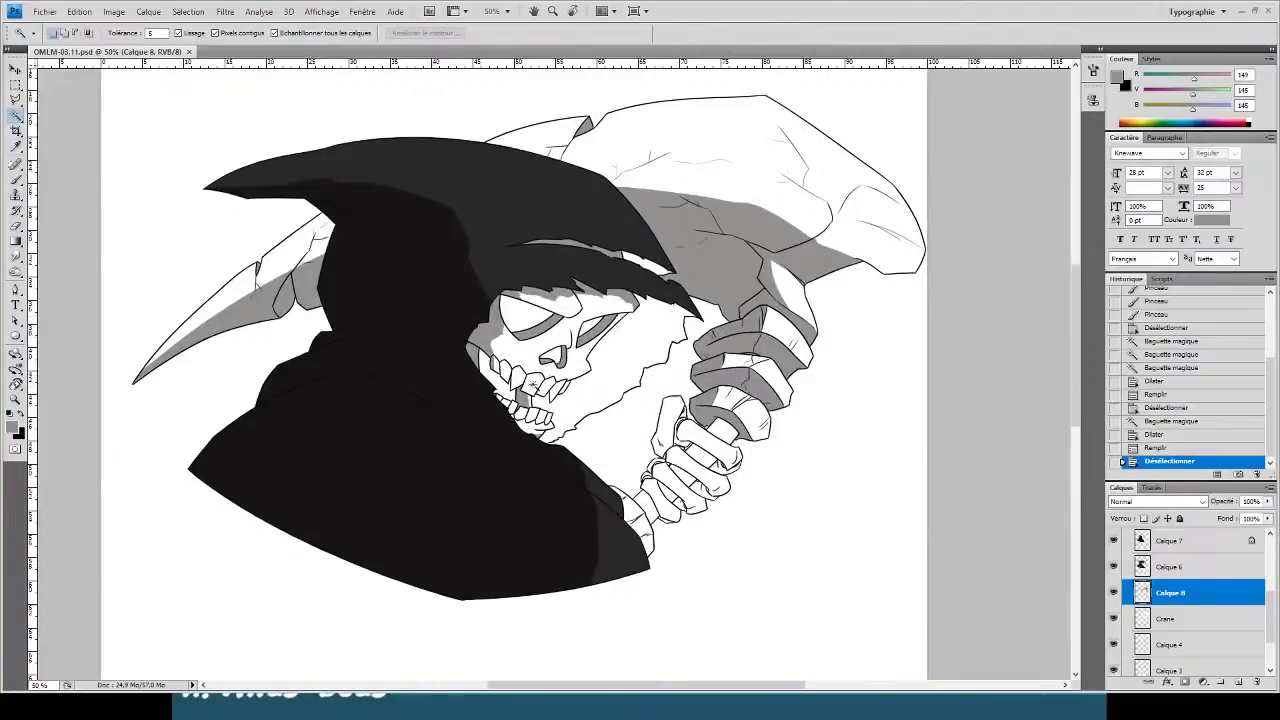
- Select the white areas around the skull and in the hood's slit, expand the selection and set the foreground colour to RGB 49, 22, 22
click(490, 387)
shift+click(630, 373)
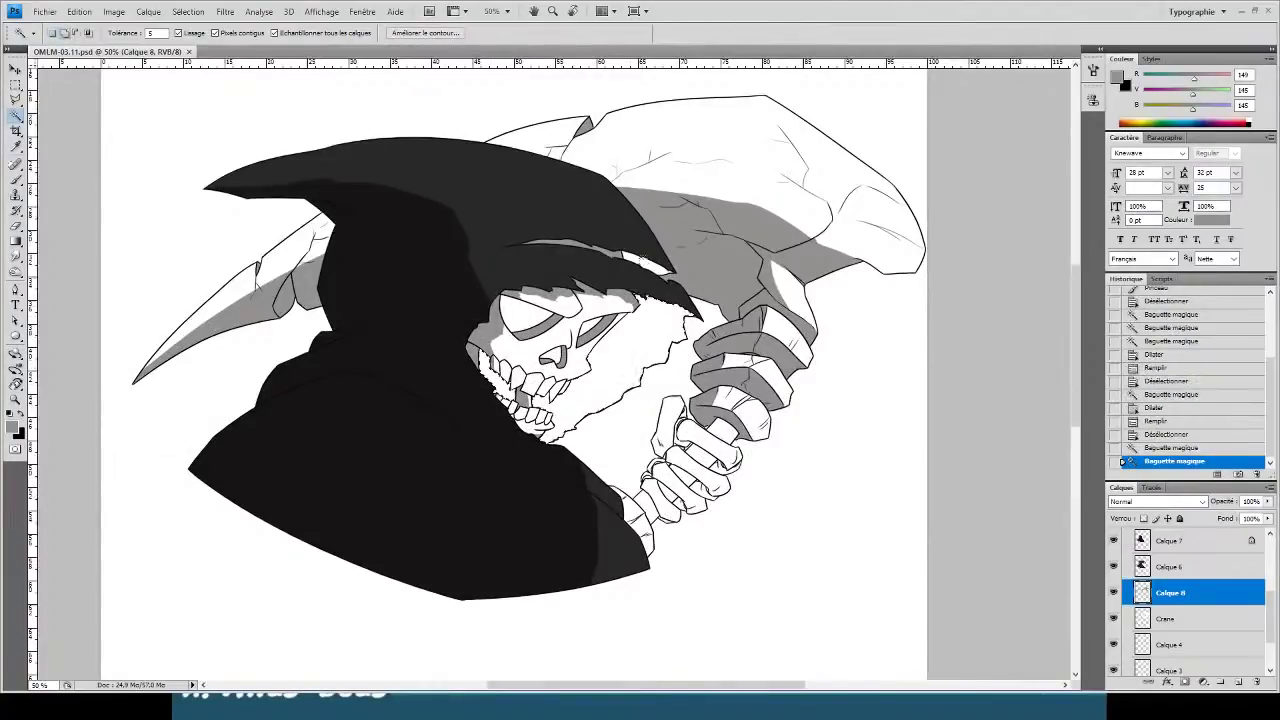
shift+click(649, 266)
key(F2)
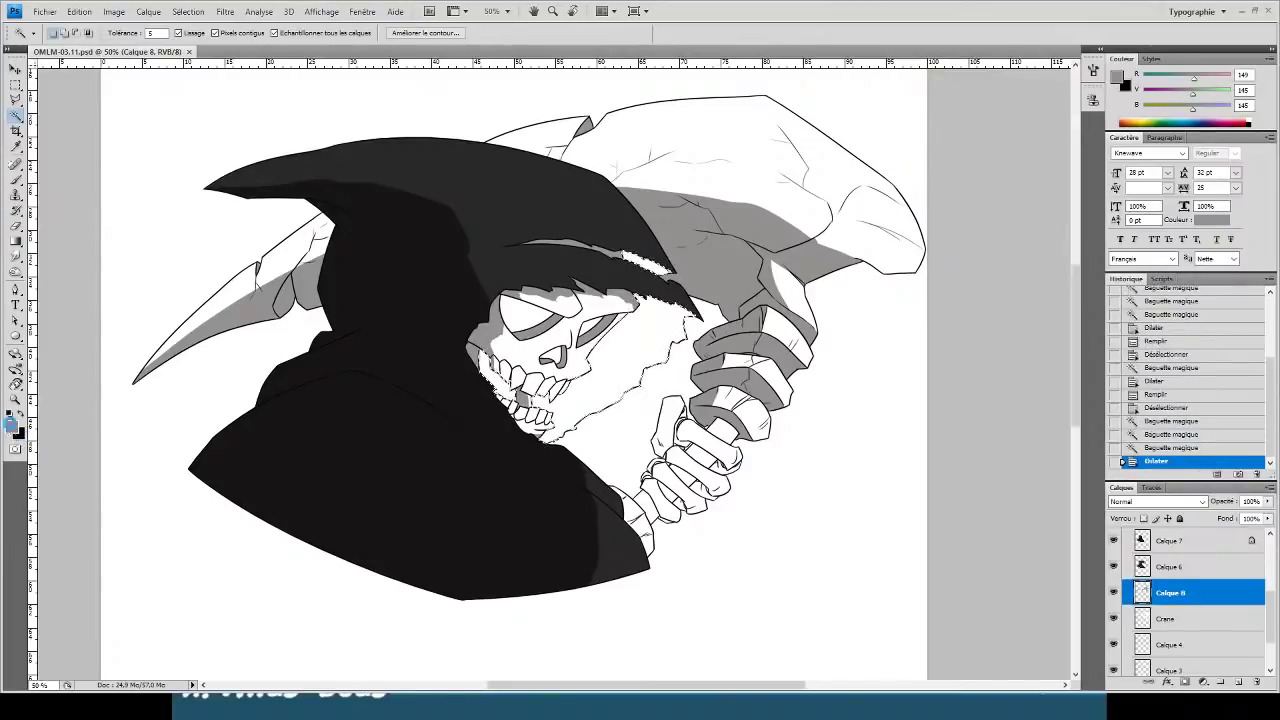
click(14, 427)
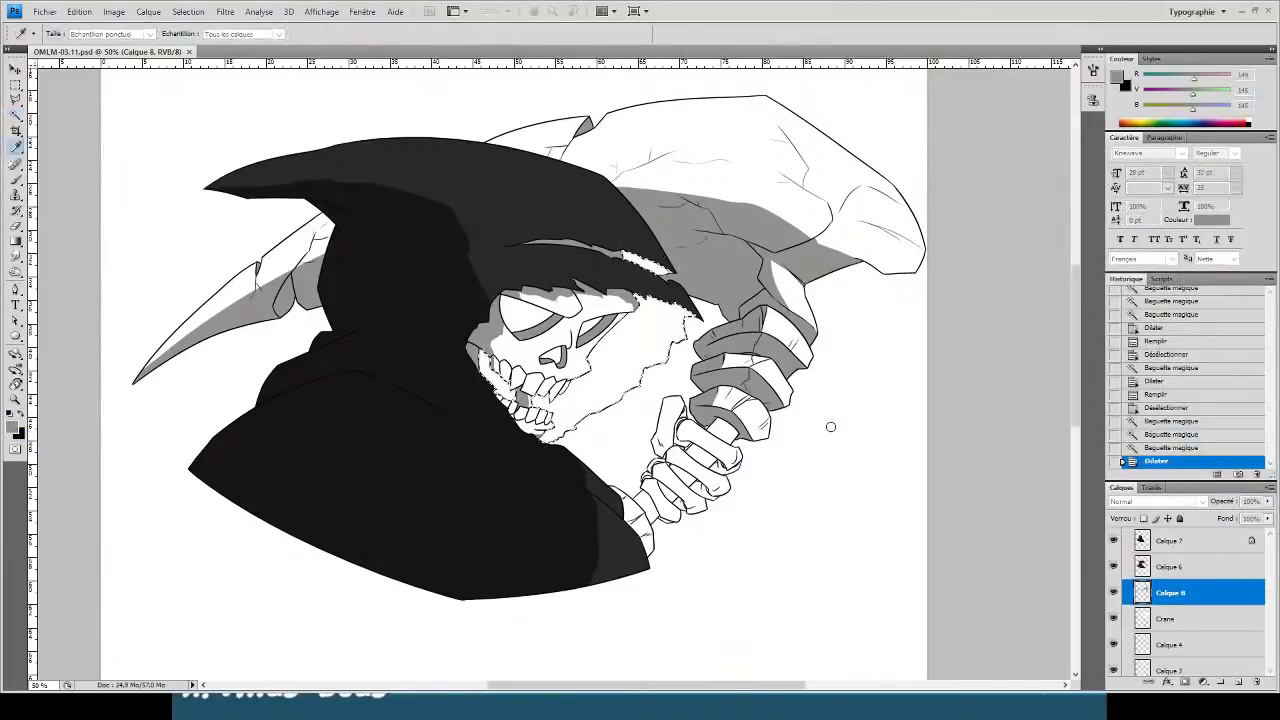
click(1043, 278)
- Add a new layer above Calque 4, fill the selected hood interior with the dark red-brown and deselect
scroll(1217, 615, down, 3)
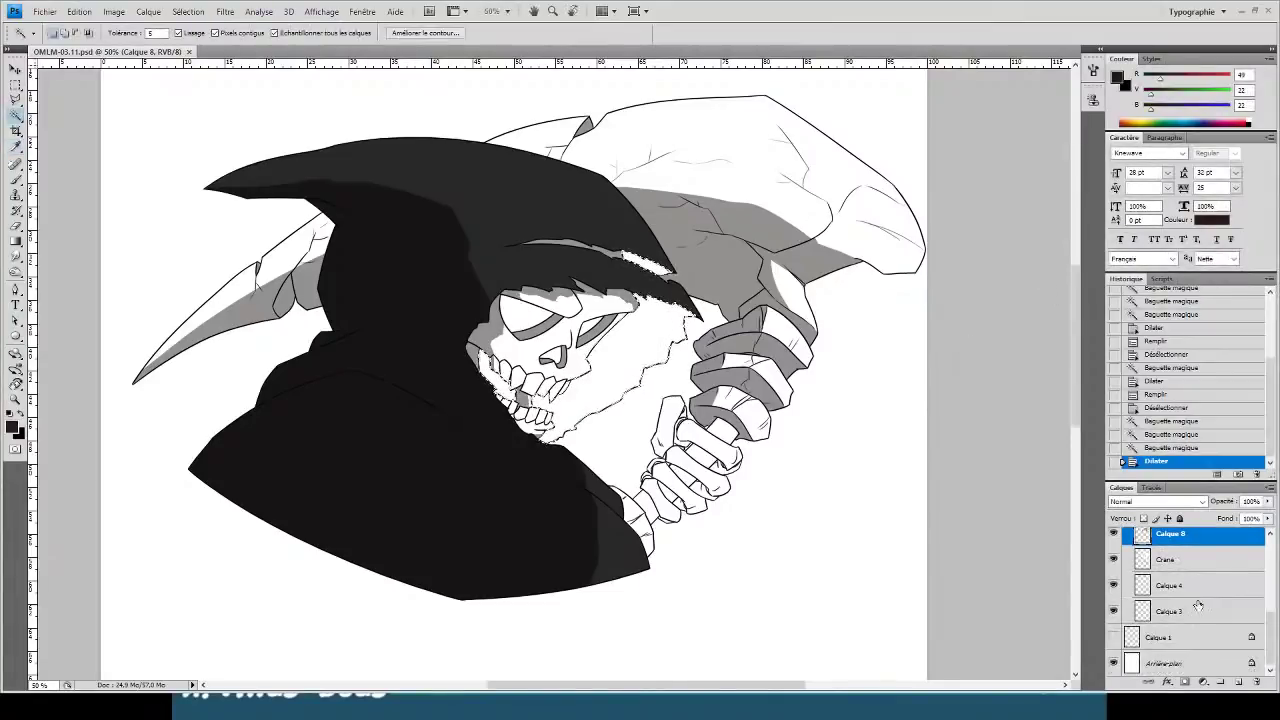
click(1174, 588)
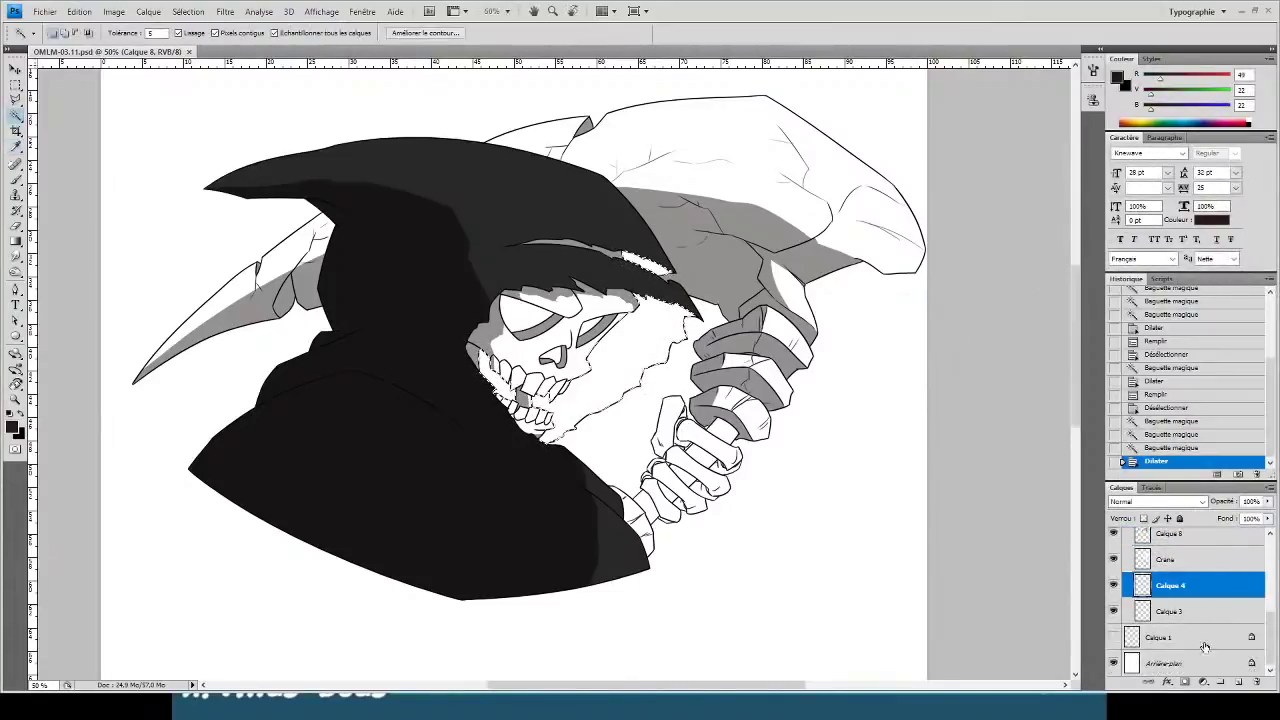
click(1237, 686)
key(alt+BackSpace)
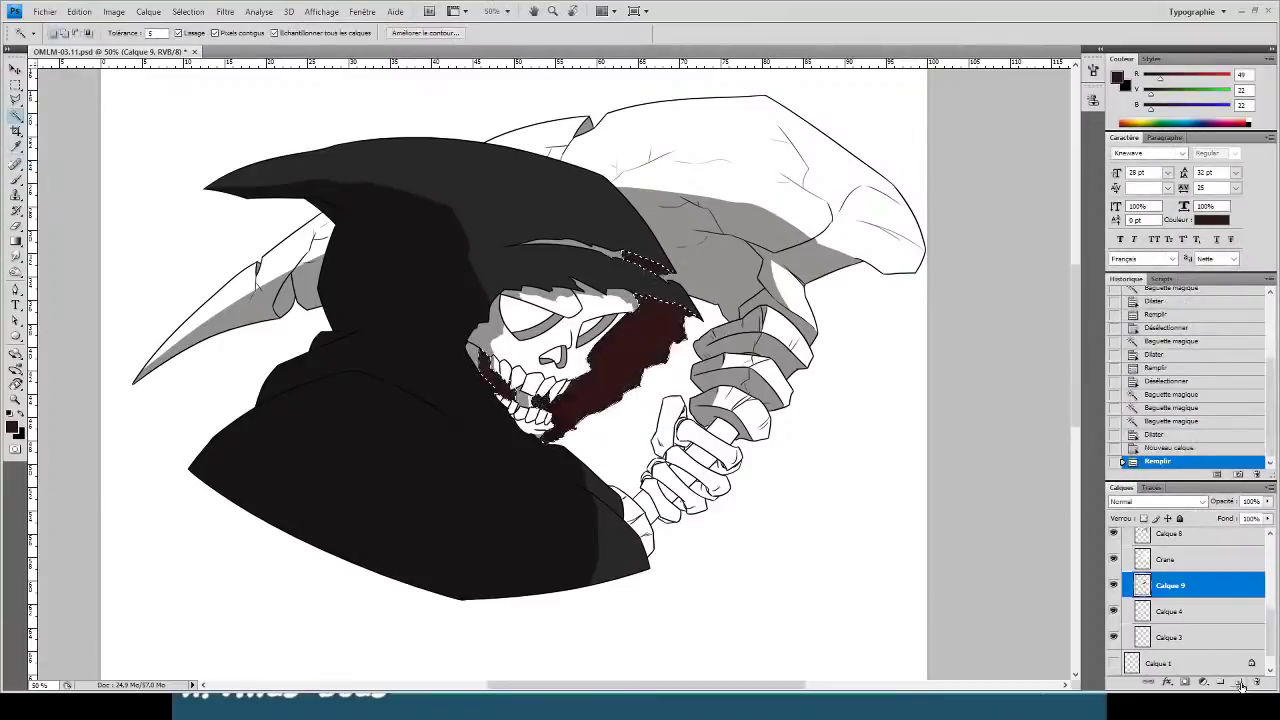
key(ctrl+d)
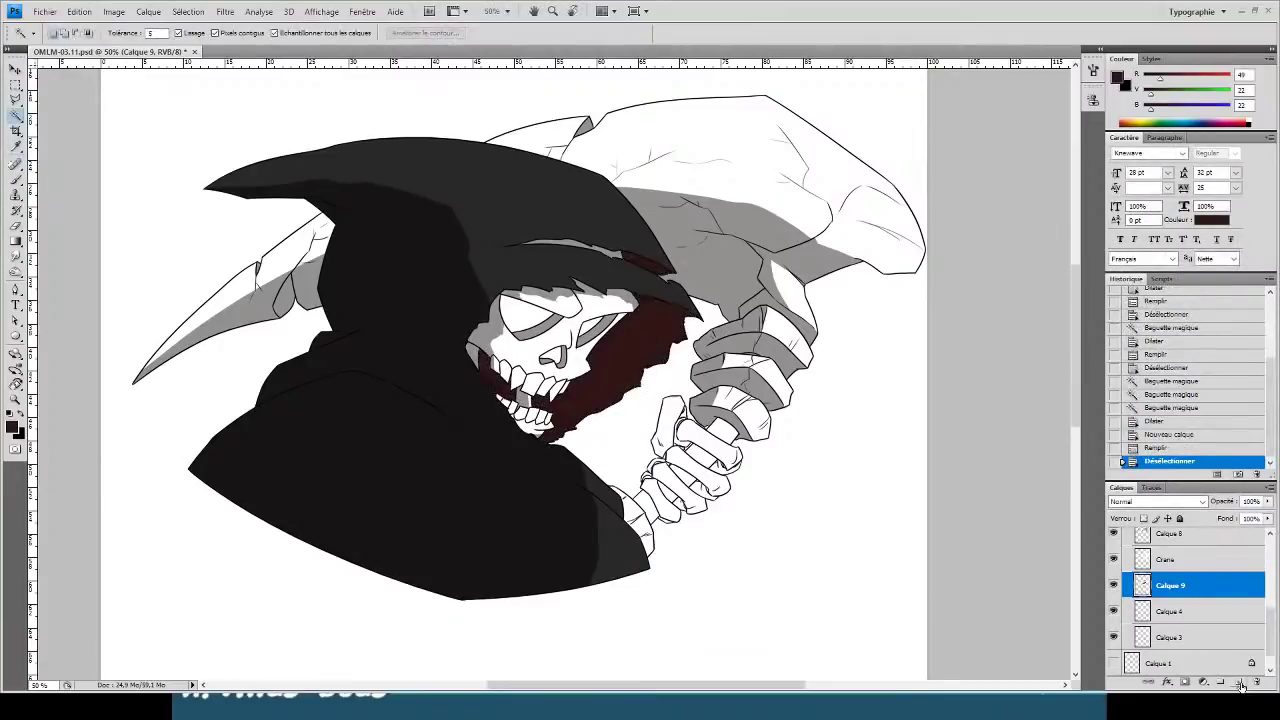
- Select the white parts of the nose cavity and both eye sockets, expand the selection, fill it with the hood interior's dark red-brown and deselect
key(ctrl+plus)
key(ctrl+plus)
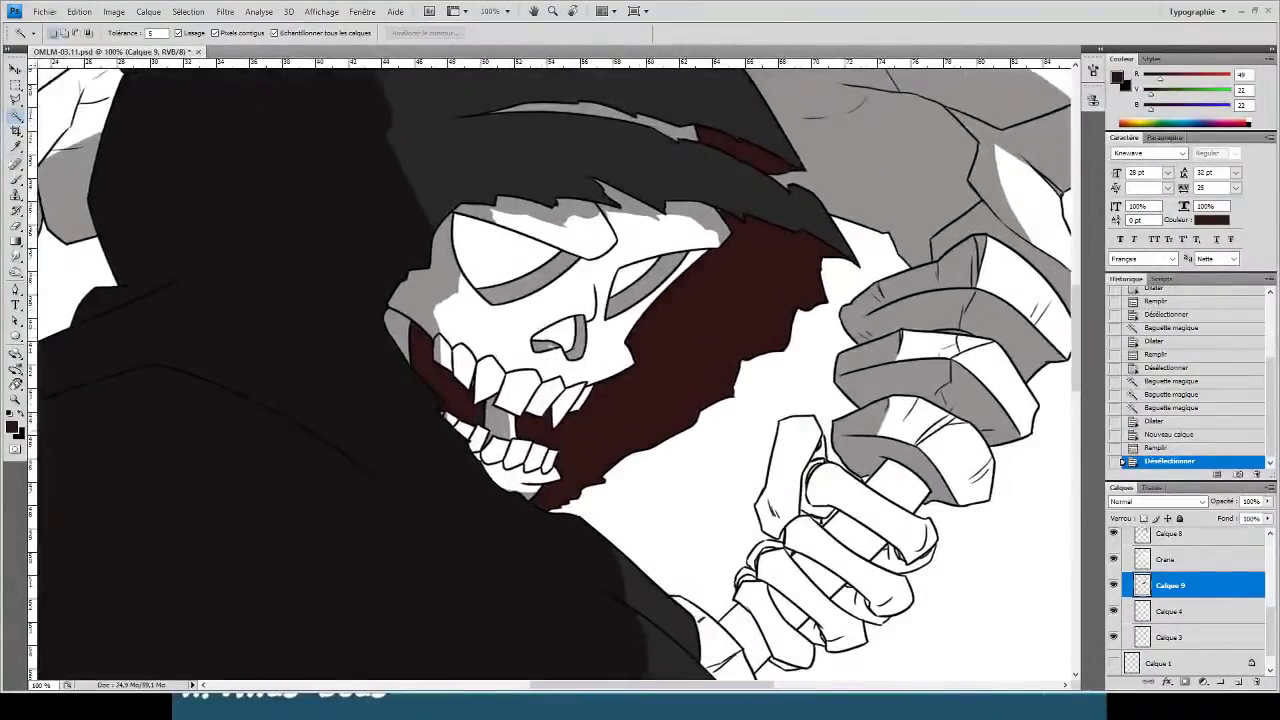
click(570, 339)
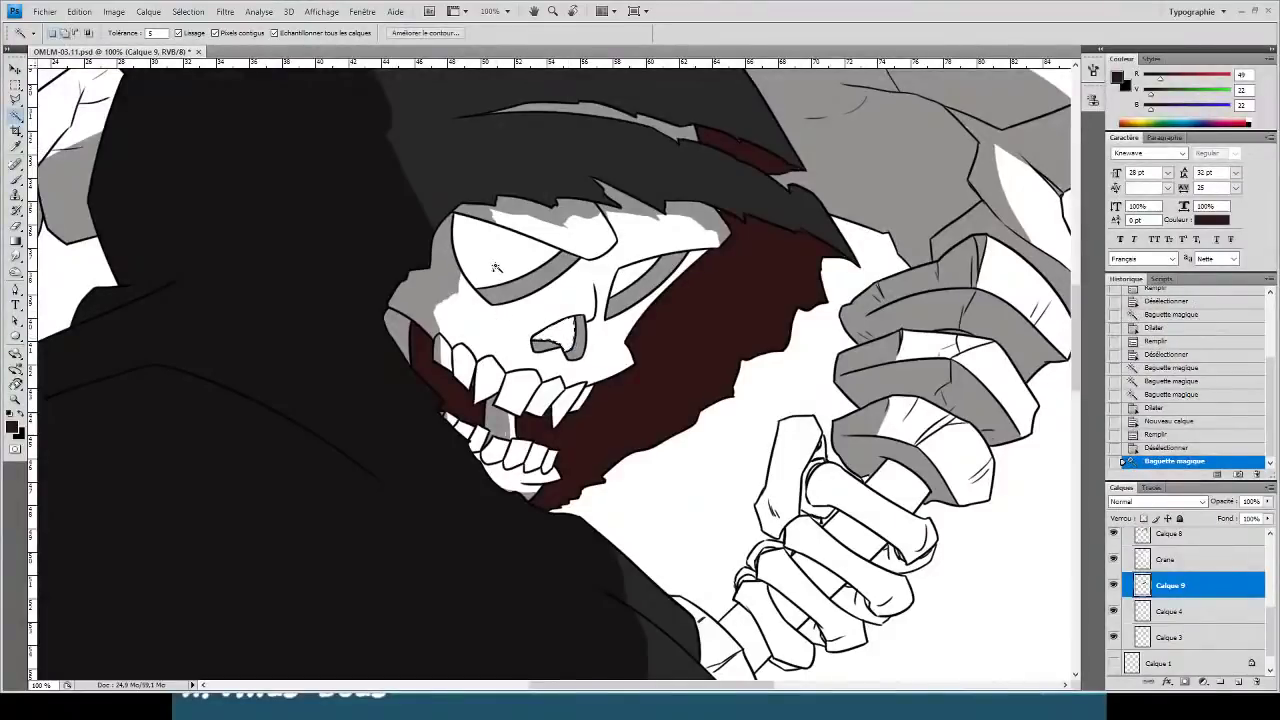
shift+click(514, 272)
shift+click(635, 275)
key(F2)
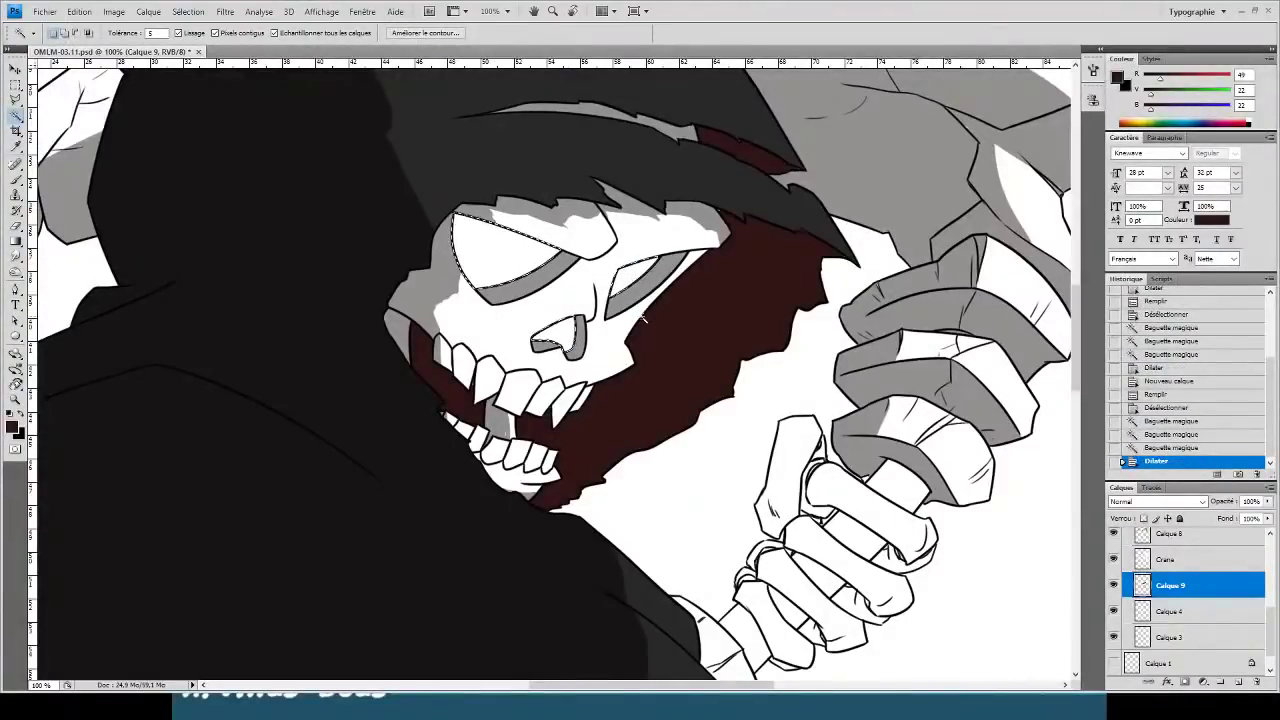
key(i)
click(643, 318)
key(w)
key(alt+BackSpace)
key(ctrl+d)
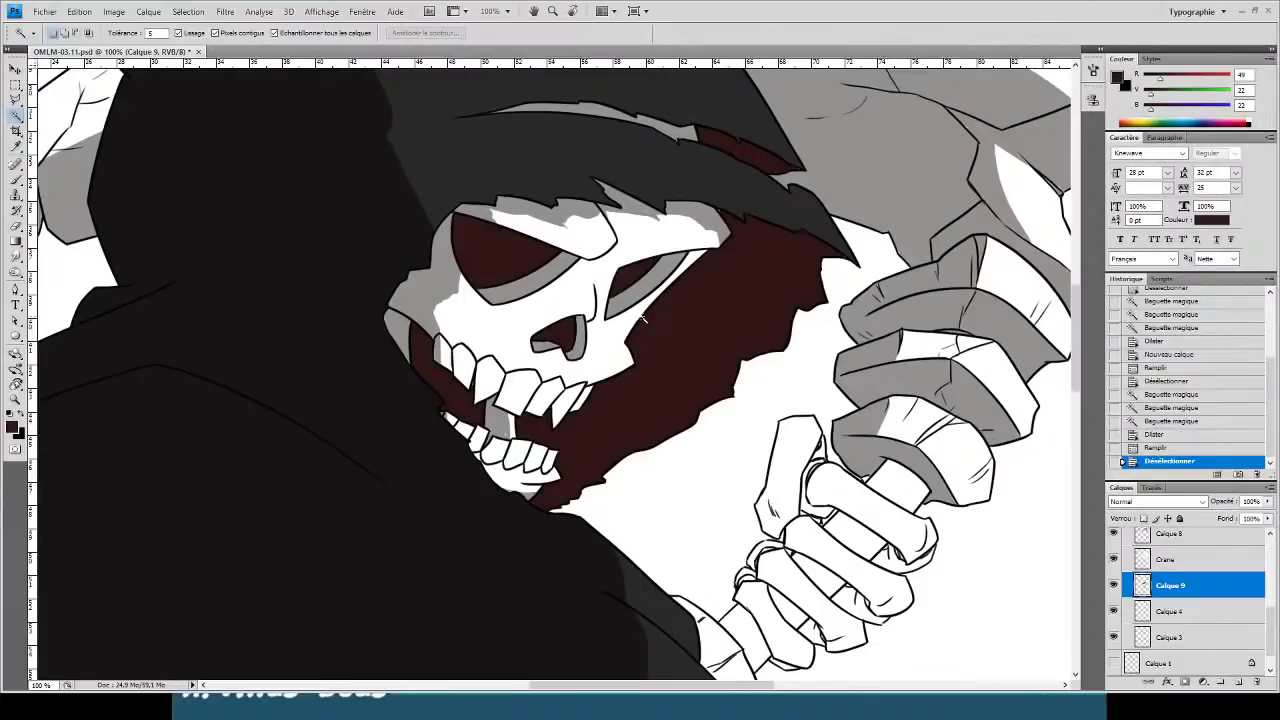
- Paint dark red-brown over the gaps left between the teeth, in the eye sockets and in the nose cavity
key(ctrl+plus)
key(b)
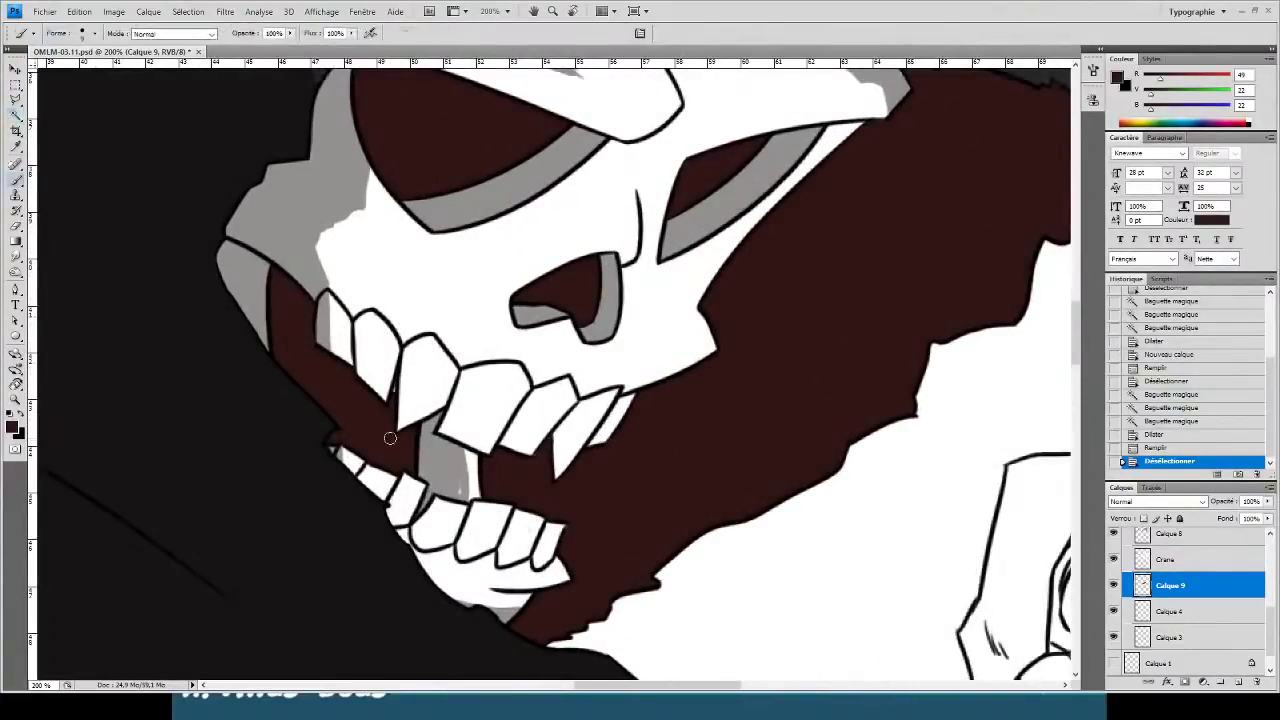
click(400, 433)
click(462, 490)
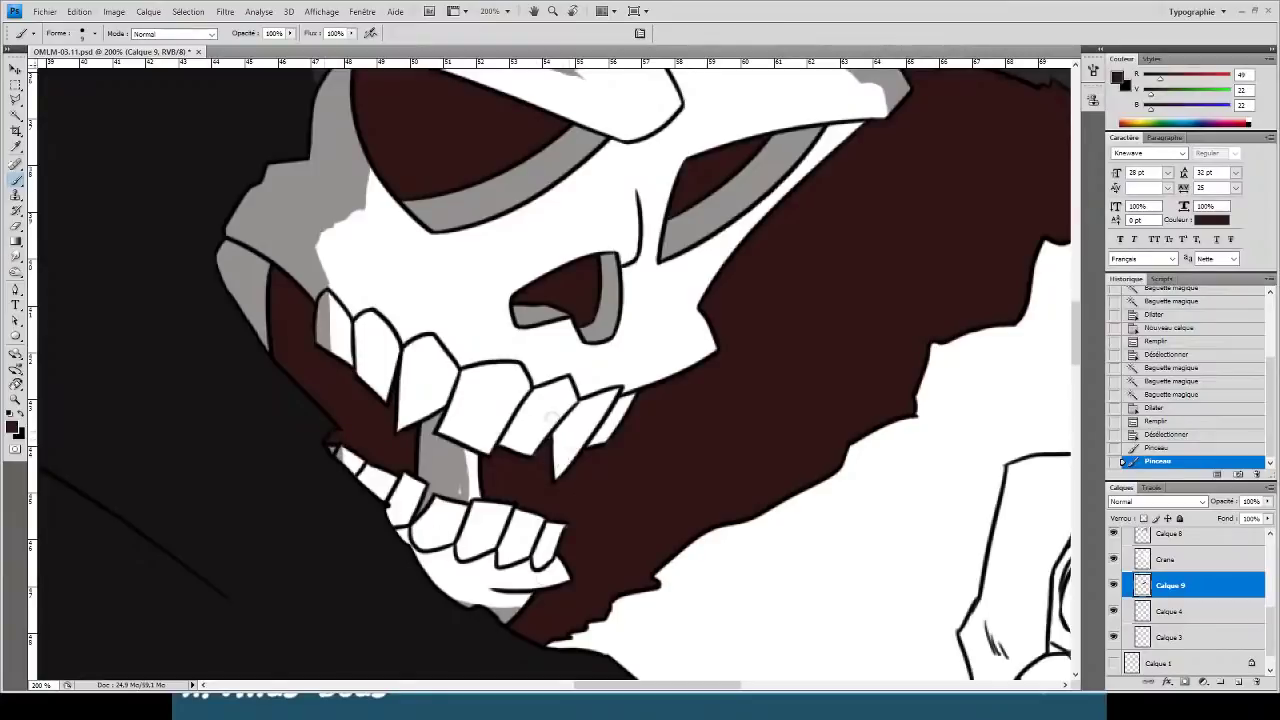
click(622, 404)
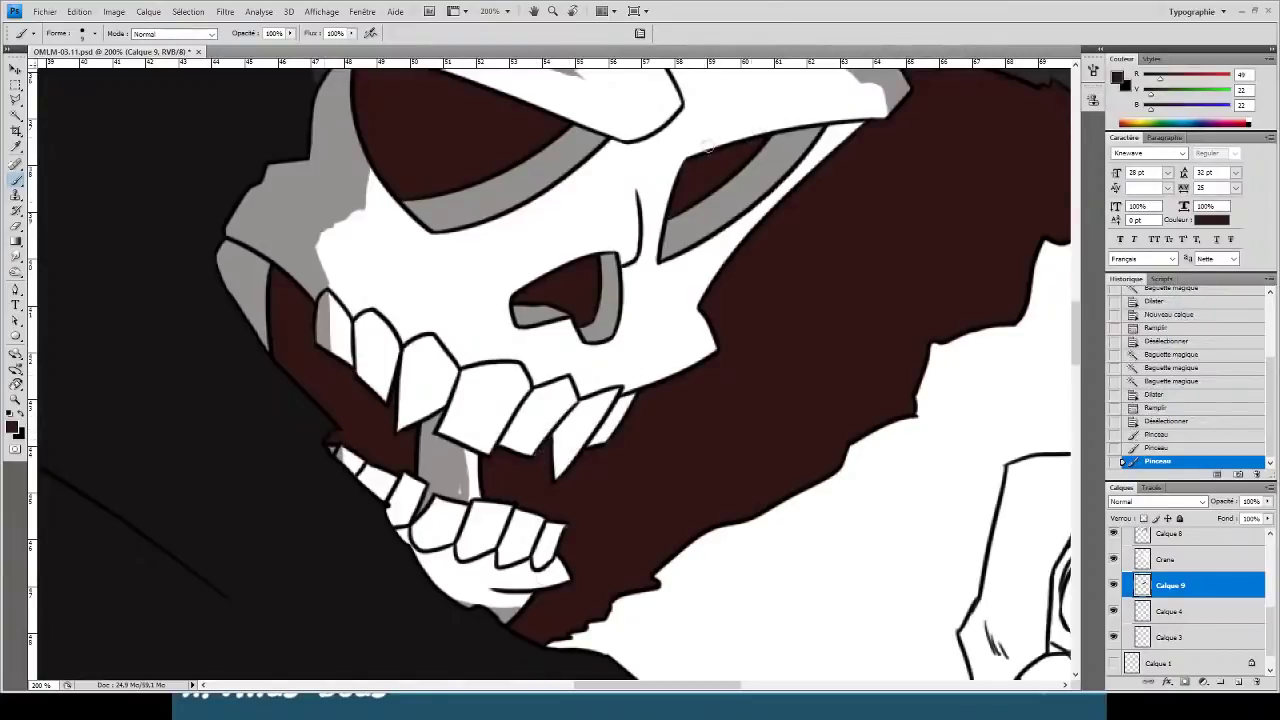
click(682, 201)
click(545, 119)
click(577, 341)
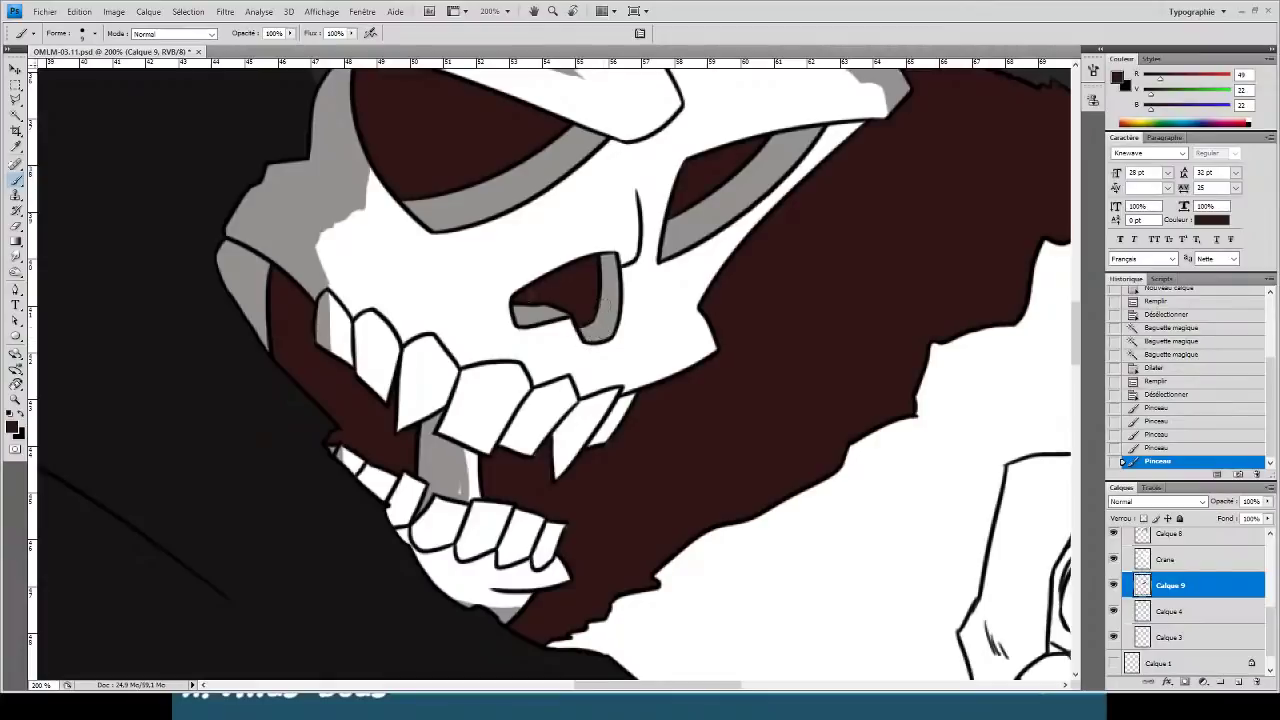
- Paint dark red-brown over the gaps left beside the brow, along the hood's ragged edge and in the hood's slit
drag(432, 249, 459, 362)
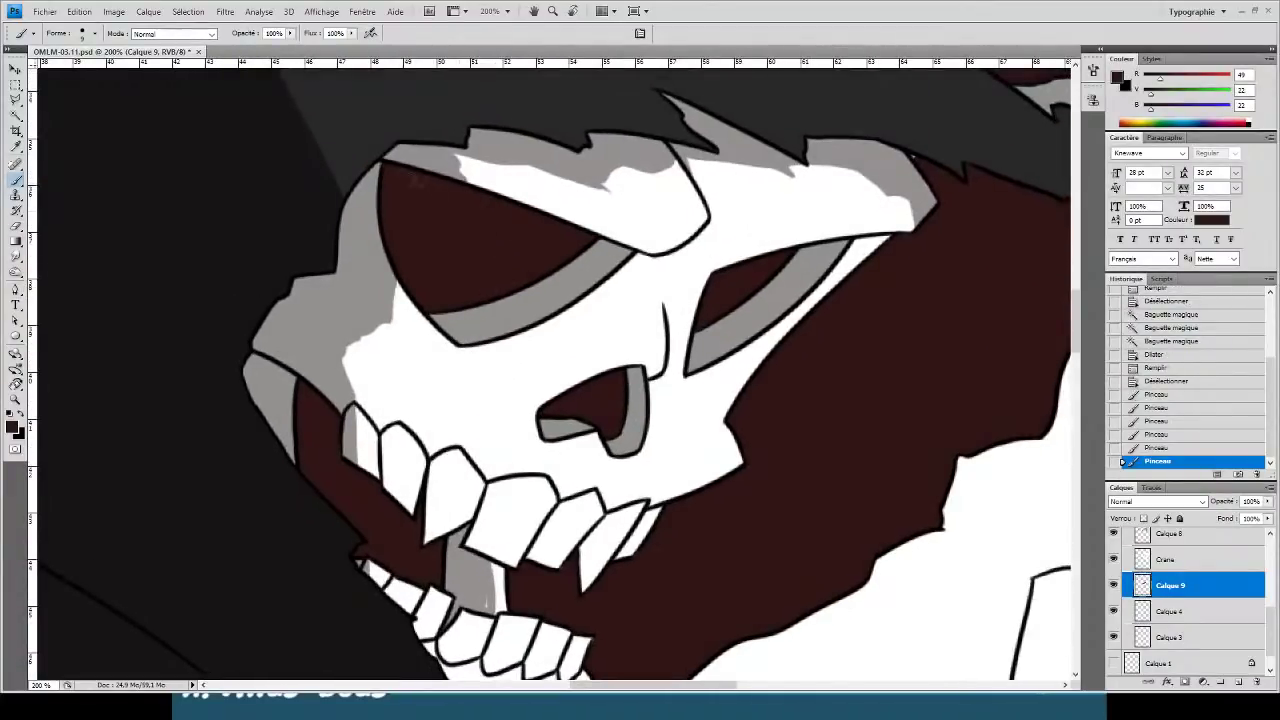
click(627, 232)
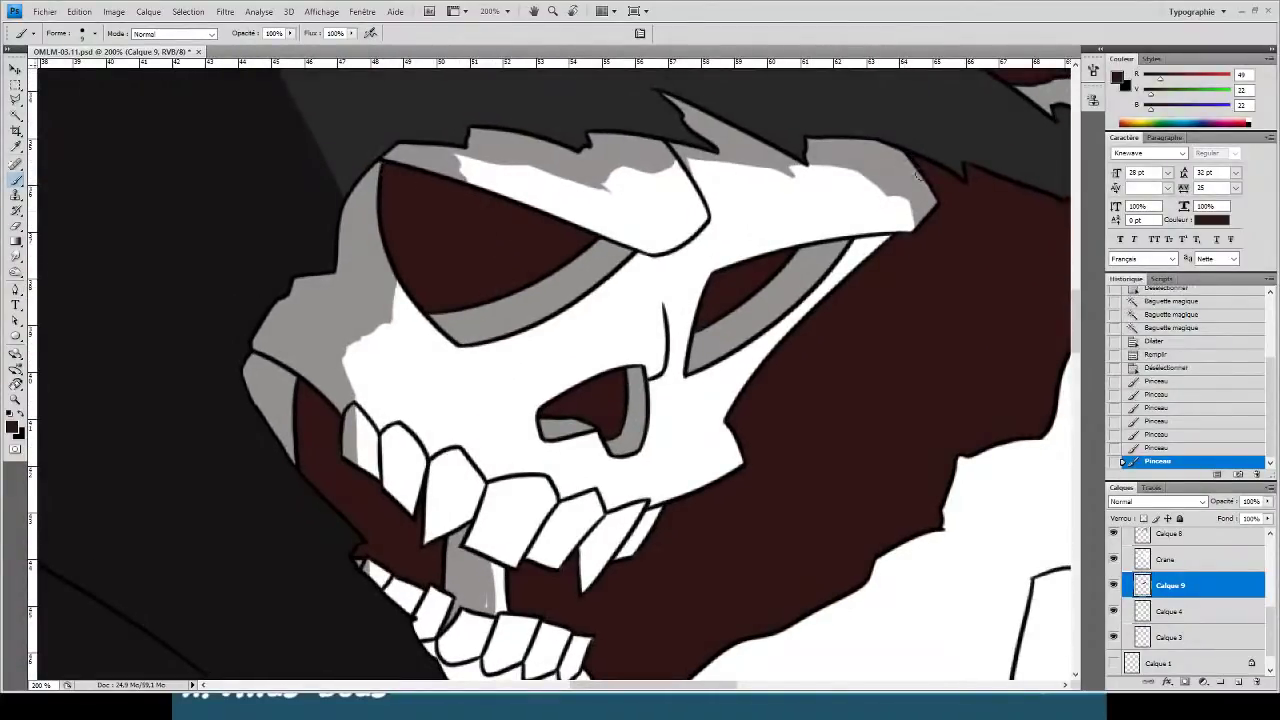
click(918, 175)
drag(669, 254, 360, 443)
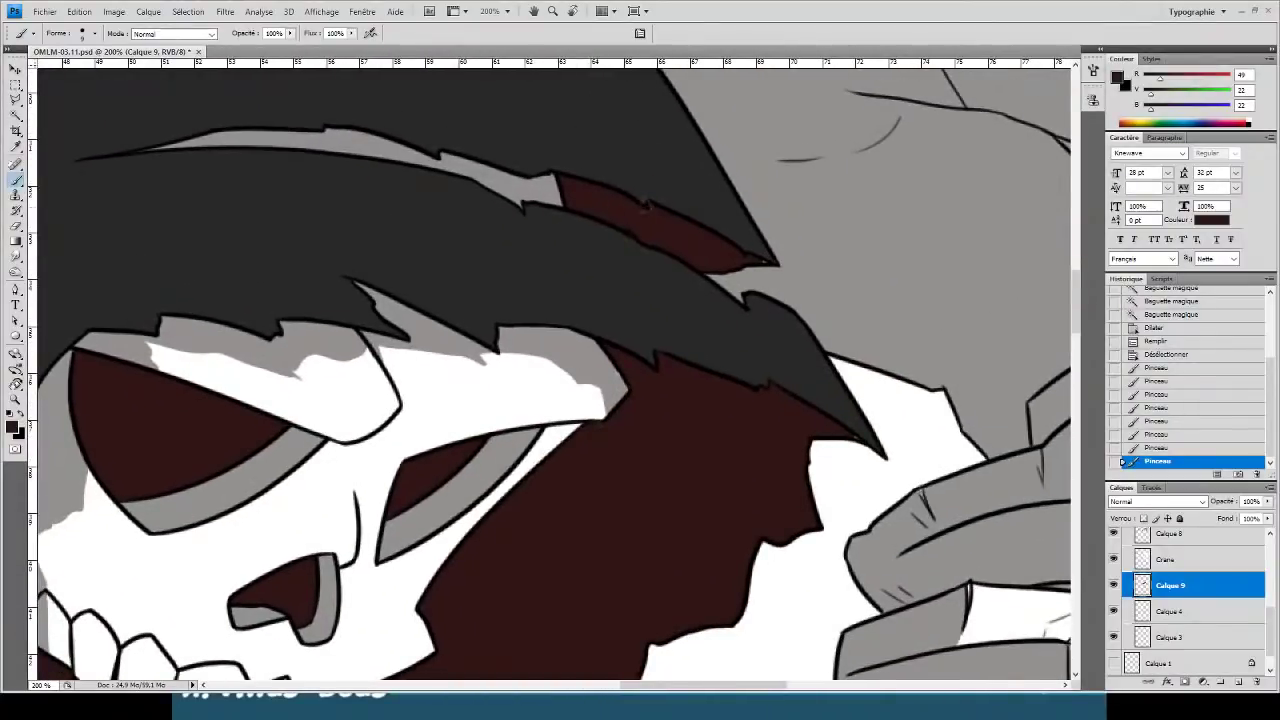
drag(646, 206, 763, 261)
click(770, 264)
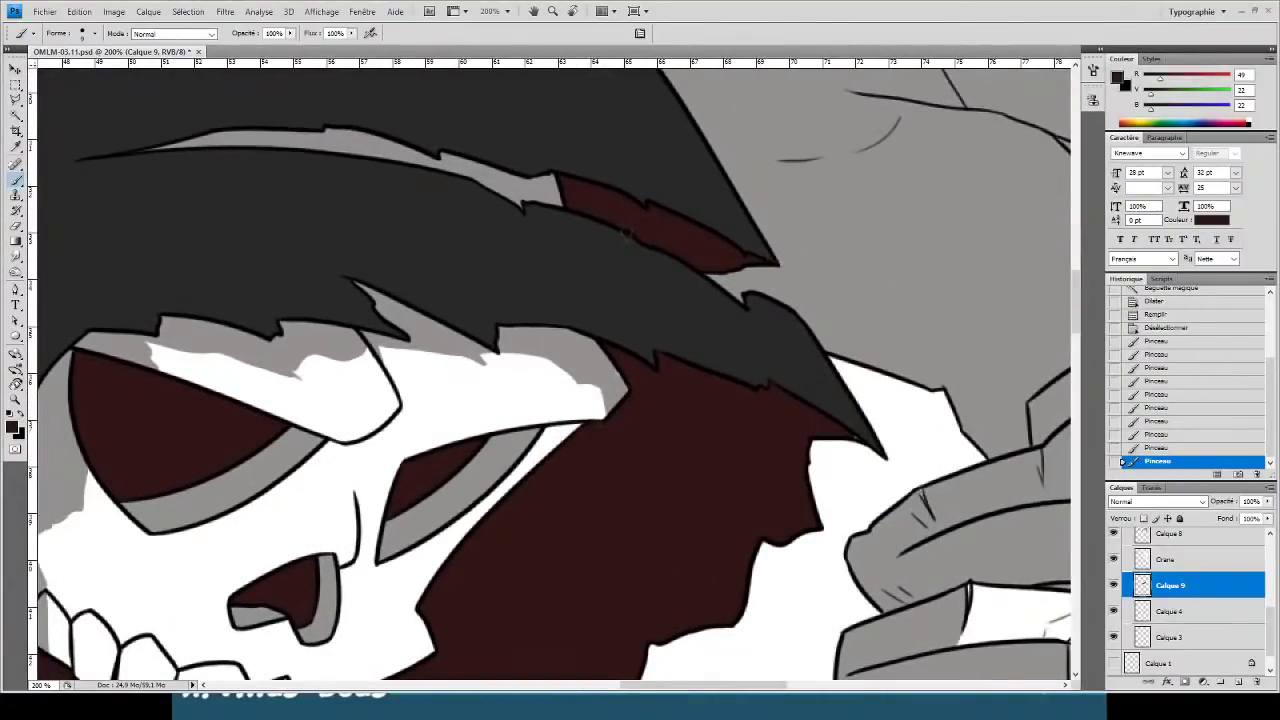
click(618, 352)
key(ctrl+minus)
key(ctrl+plus)
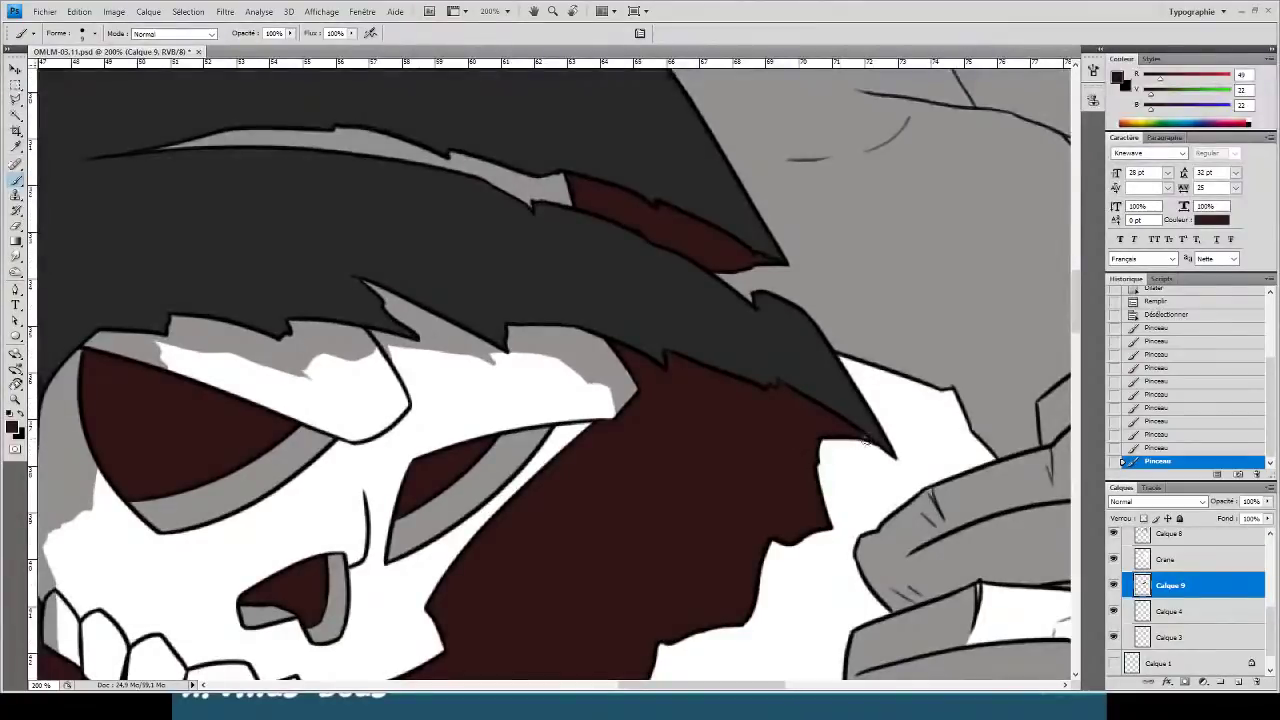
- Lock the transparent pixels of Calque 9 and refill its hood interior and cavities with a darker red-brown, RGB 31, 11, 11
key(ctrl+minus)
key(ctrl+minus)
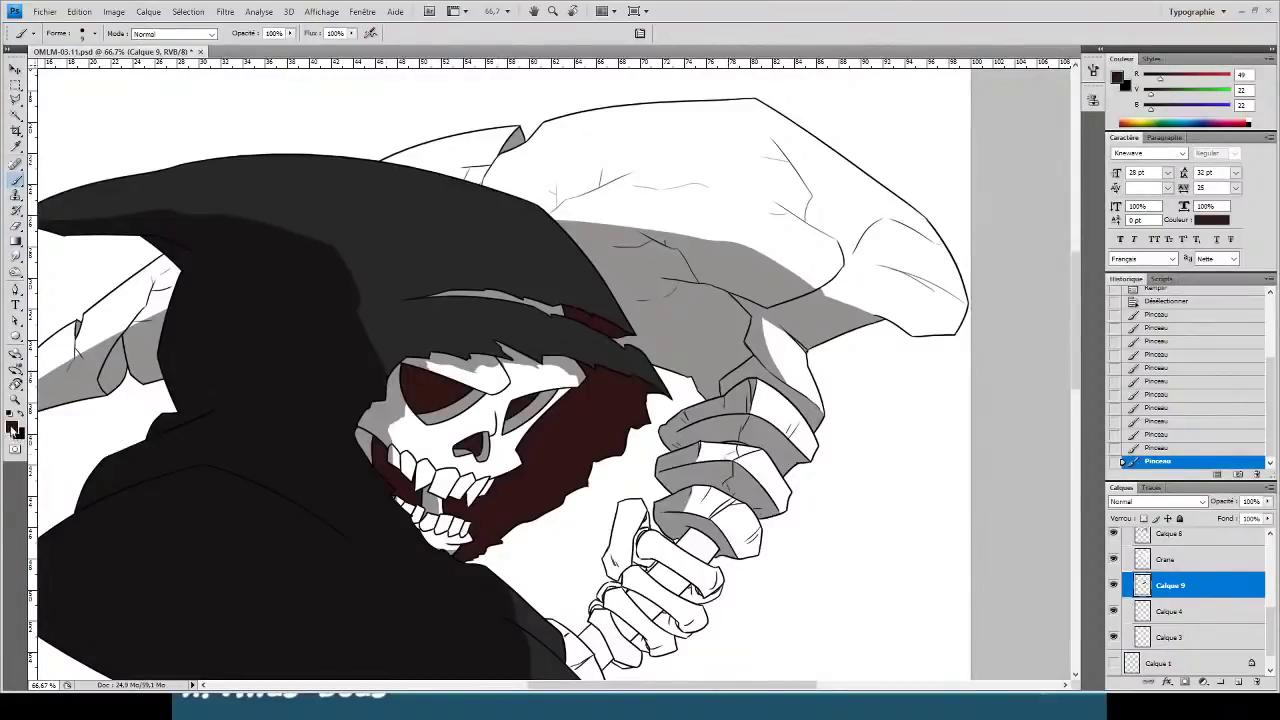
key(i)
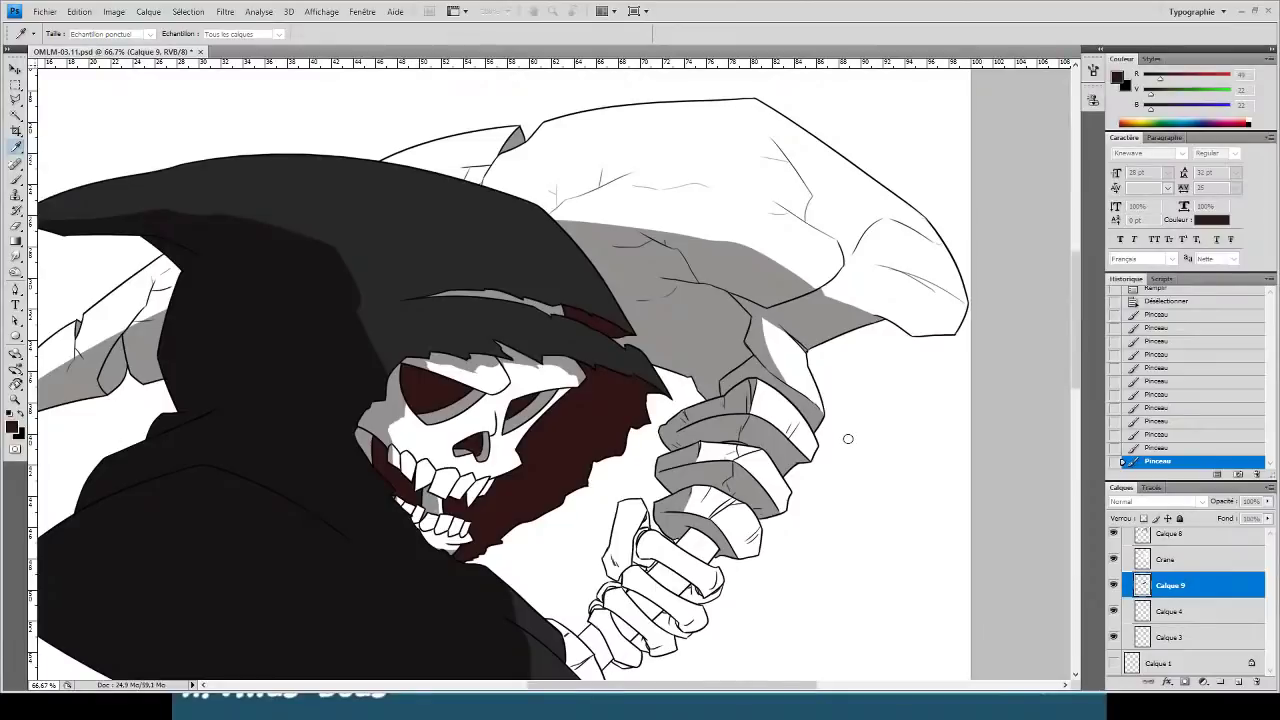
key(b)
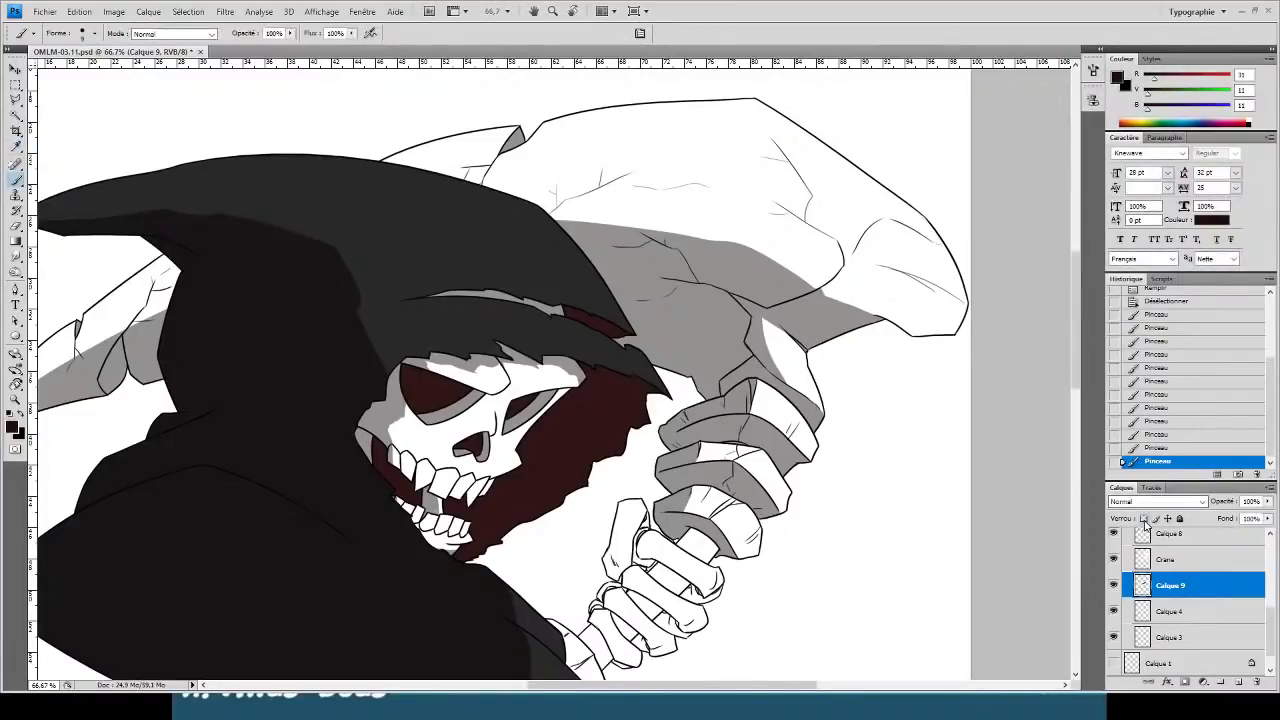
key(alt+BackSpace)
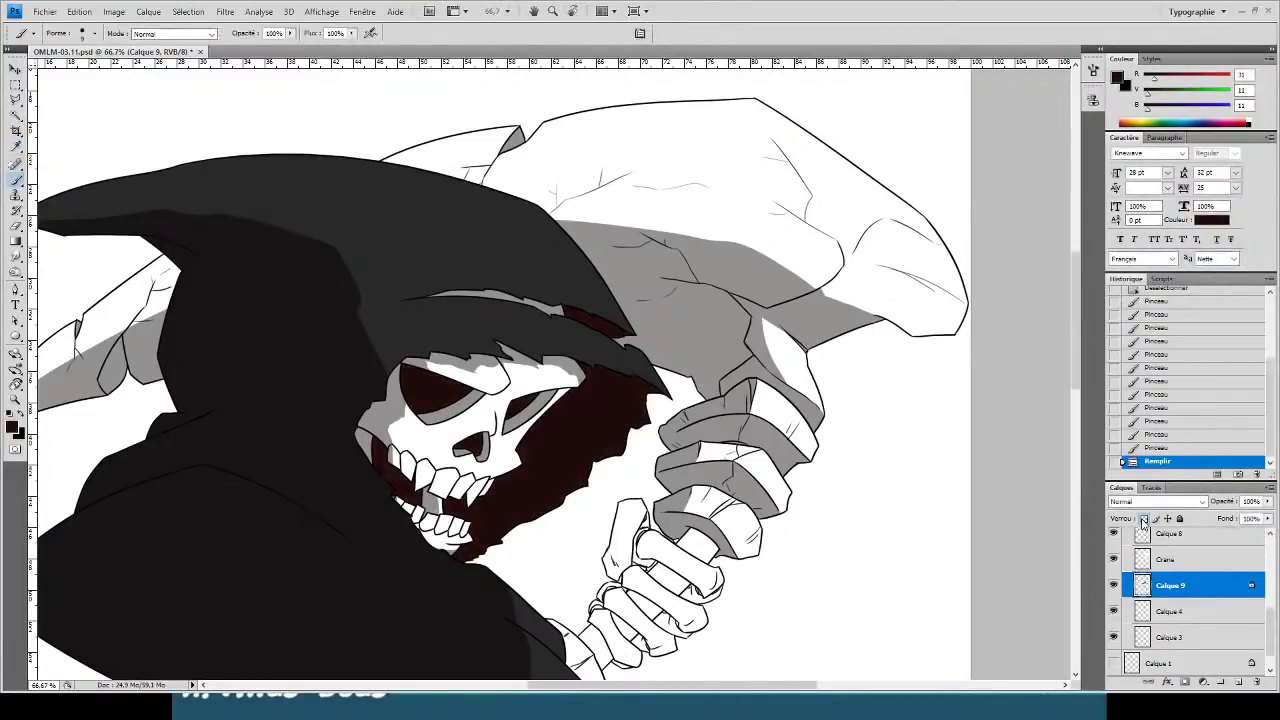
key(ctrl+minus)
key(ctrl+minus)
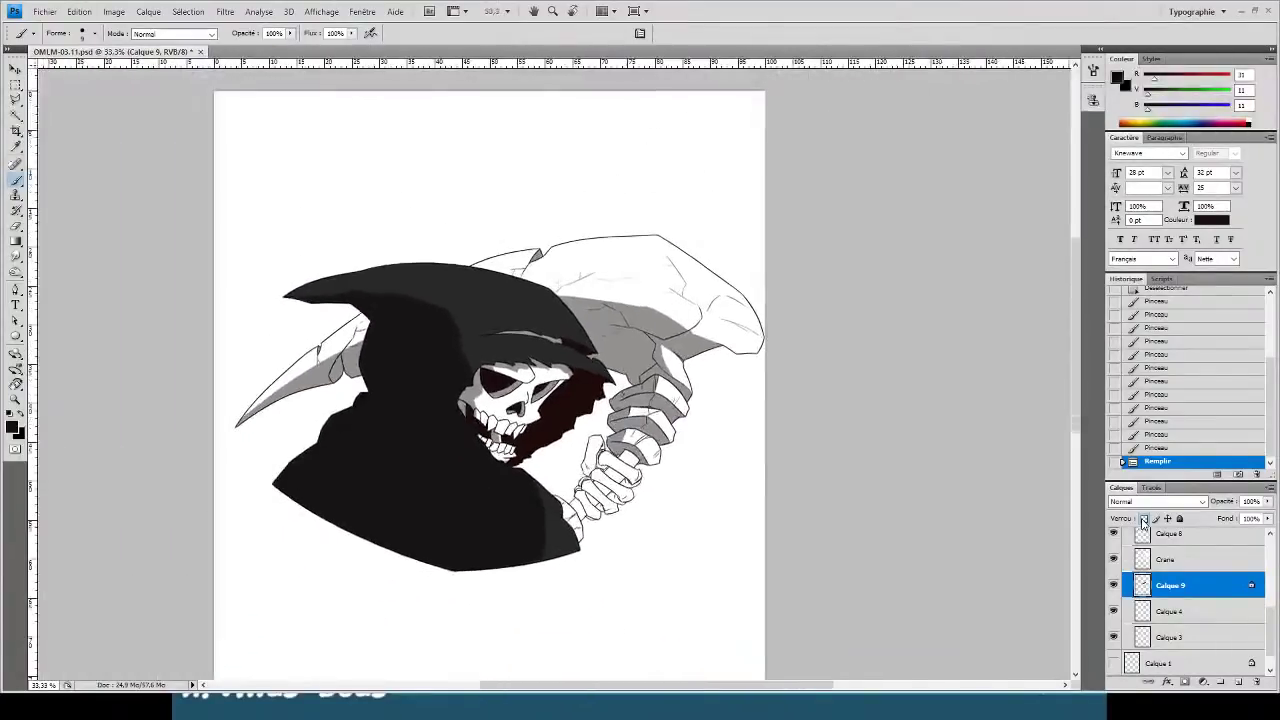
key(ctrl+plus)
key(ctrl+plus)
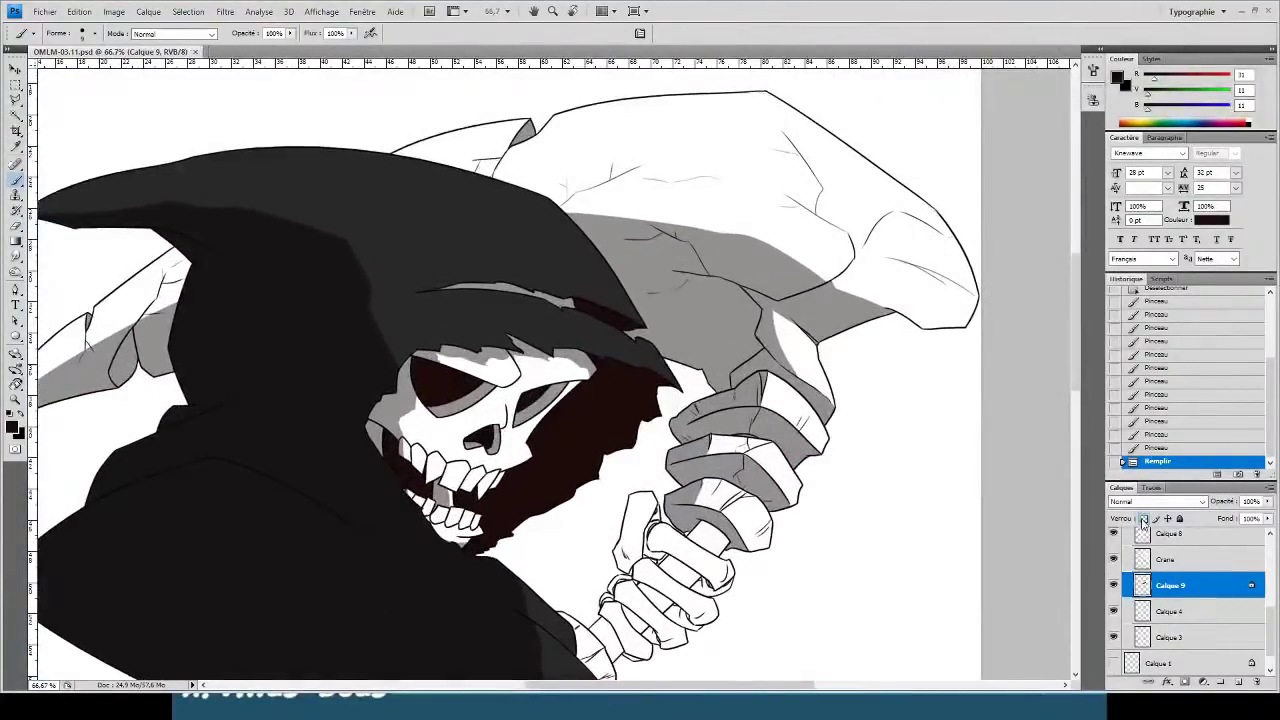
- Sample the skull's shadow grey, activate Calque 8 and load the Crane layer's shape as a selection for painting
click(16, 148)
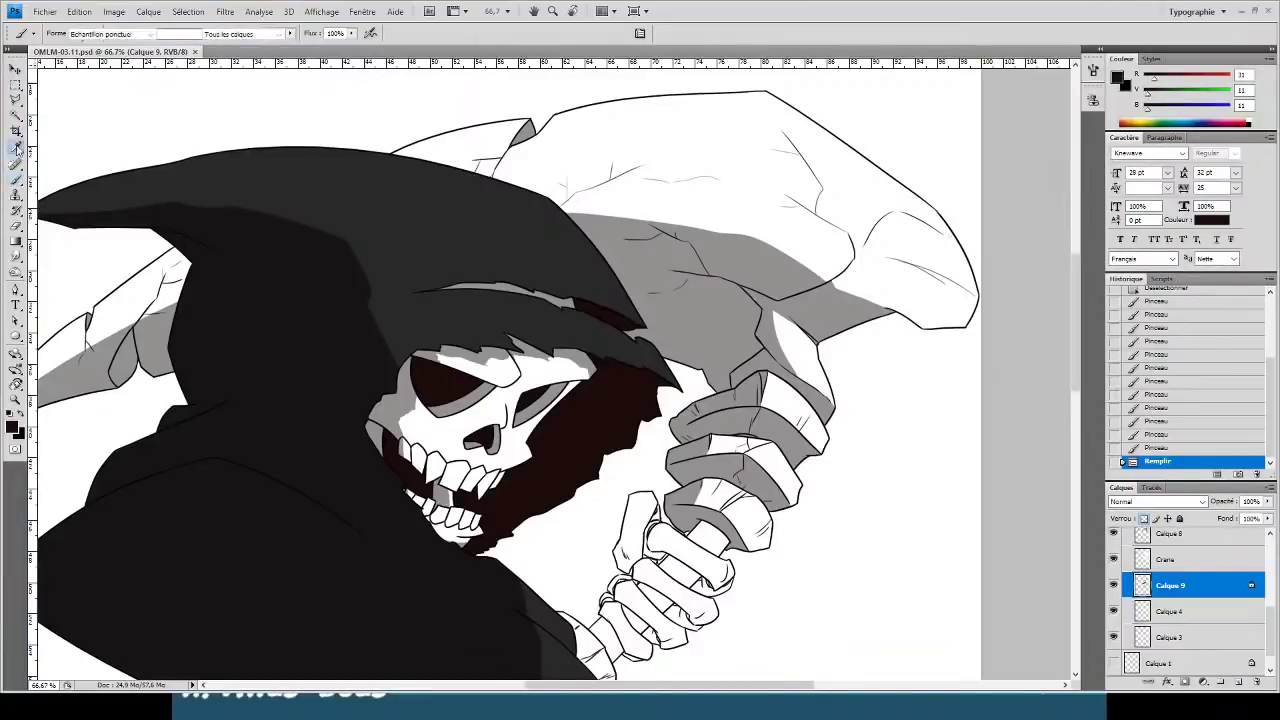
click(407, 396)
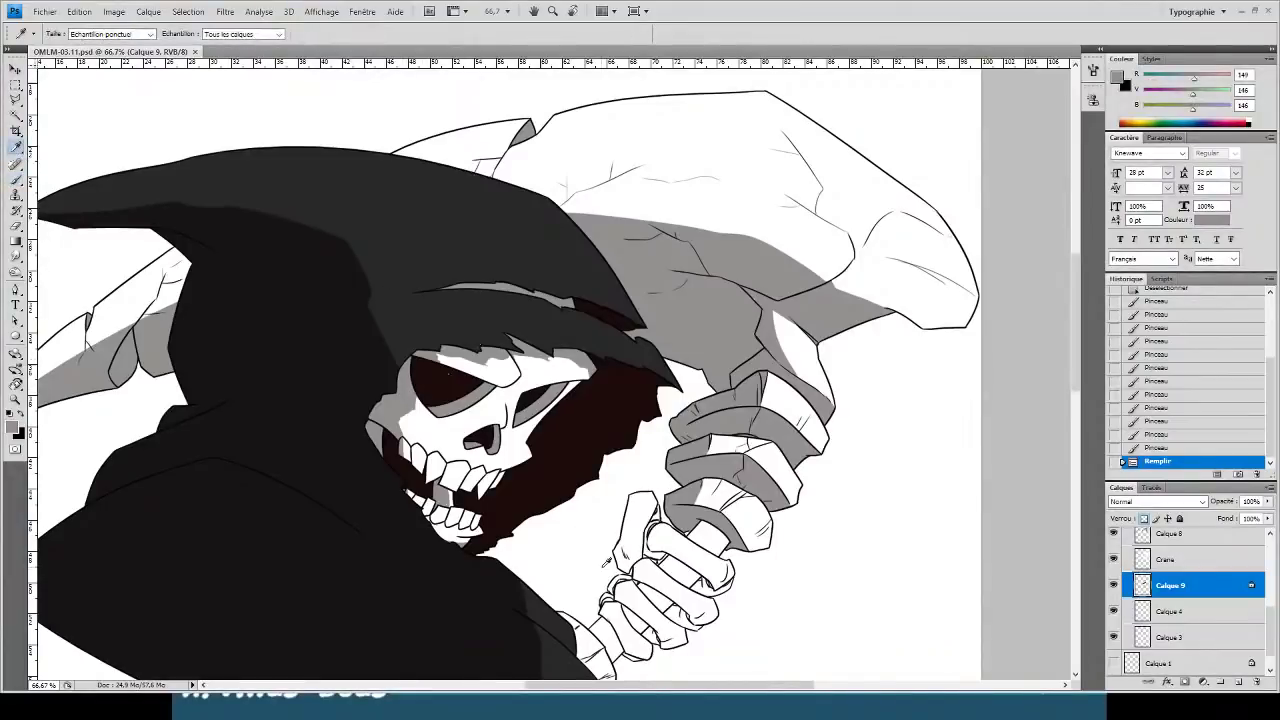
drag(479, 314, 301, 209)
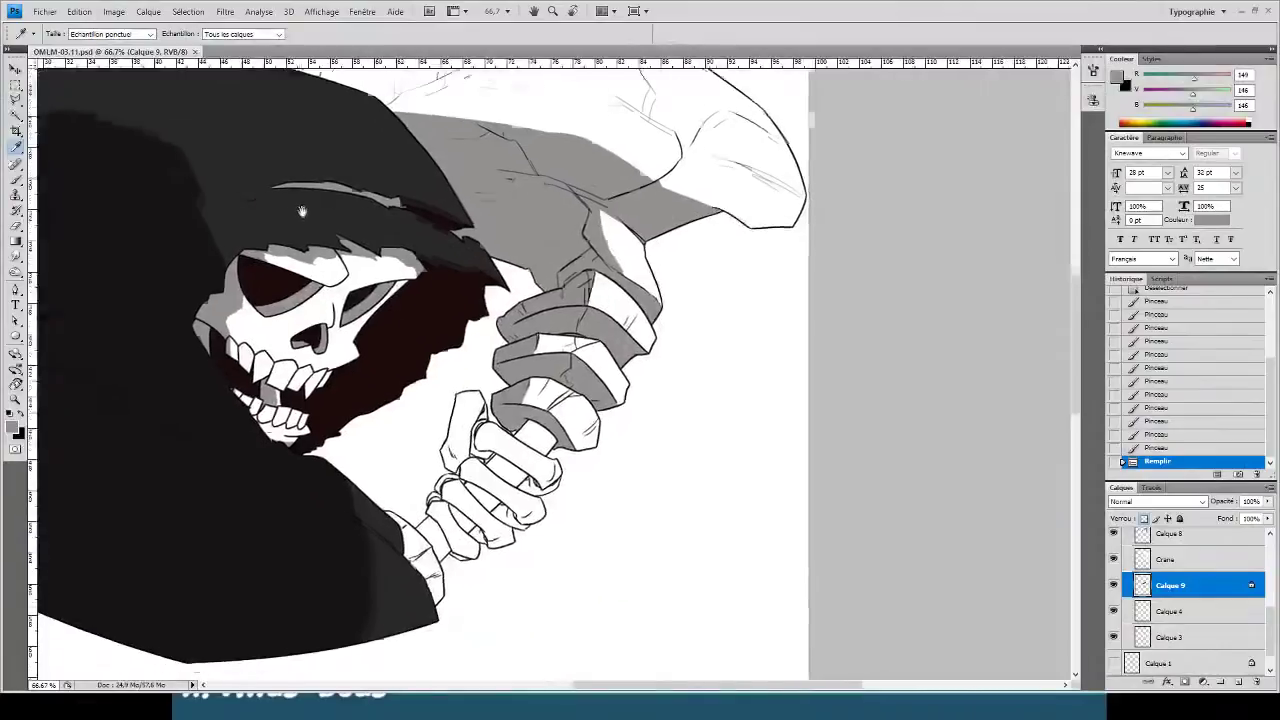
key(ctrl+plus)
key(ctrl+plus)
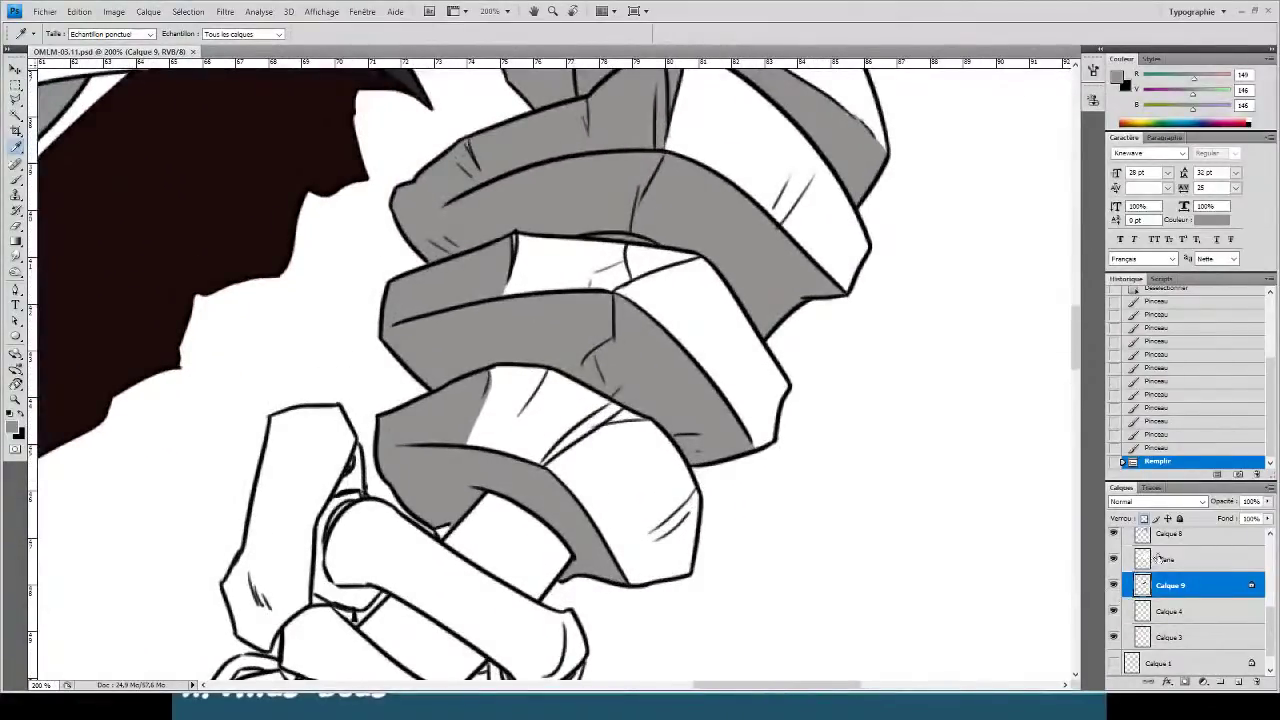
click(1164, 538)
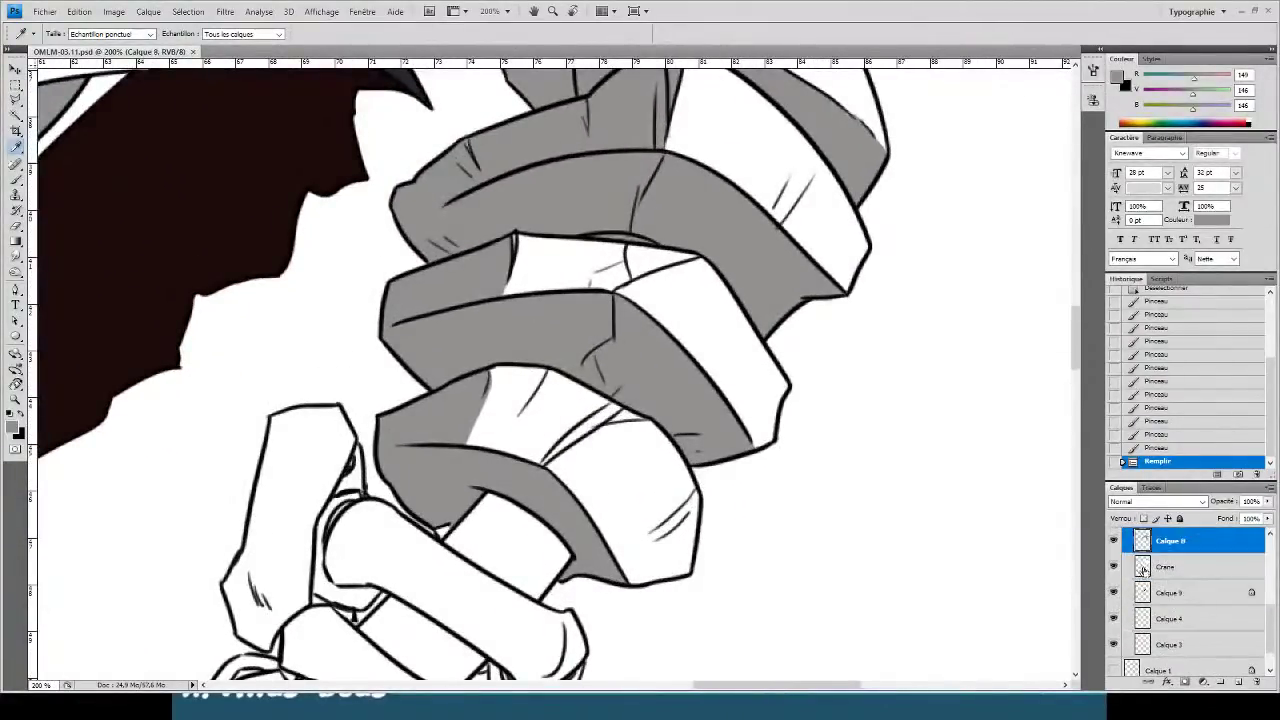
ctrl+click(1143, 568)
drag(444, 335, 690, 181)
key(b)
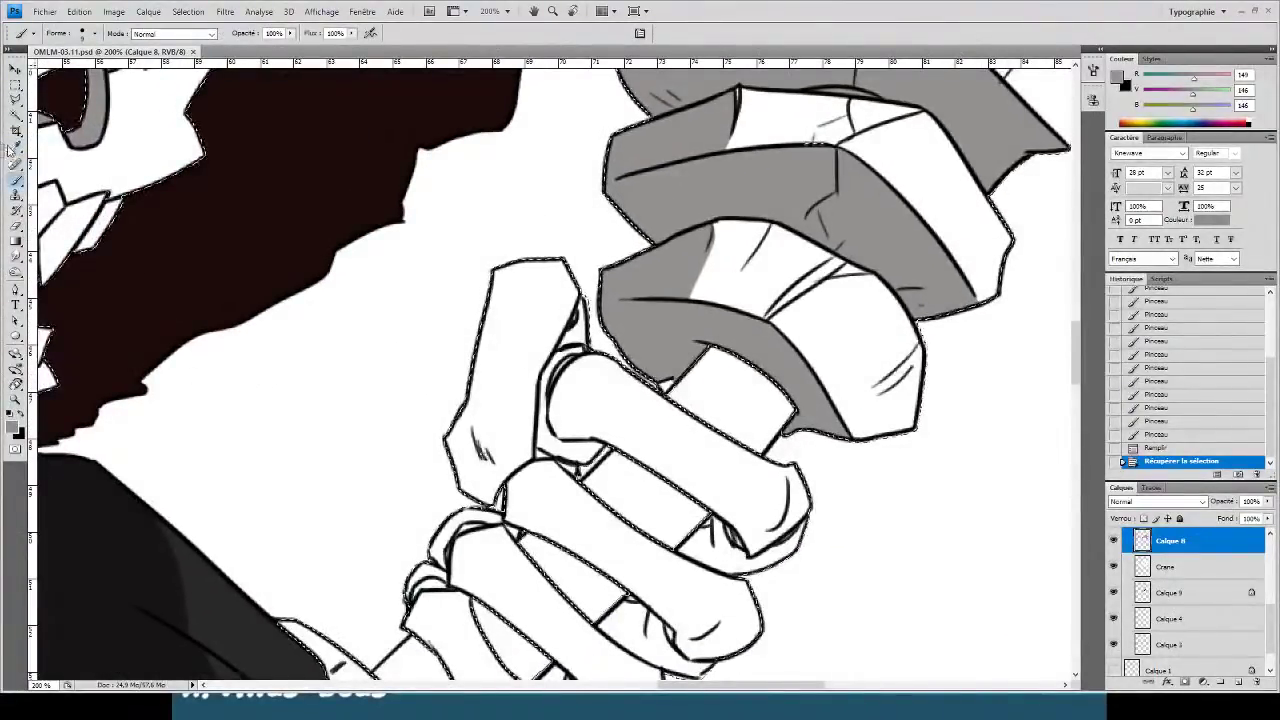
key(i)
key(b)
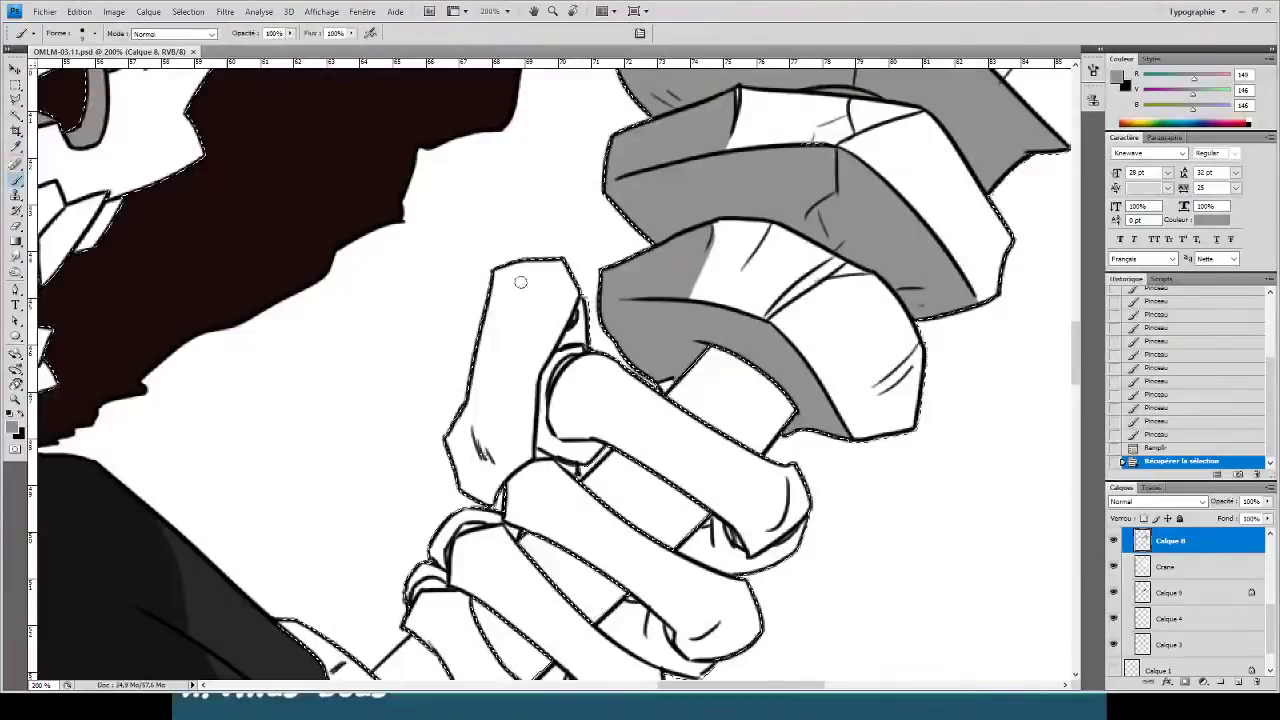
- Paint grey shading along the outer side of the thumb bone and down to its base
drag(526, 272, 455, 455)
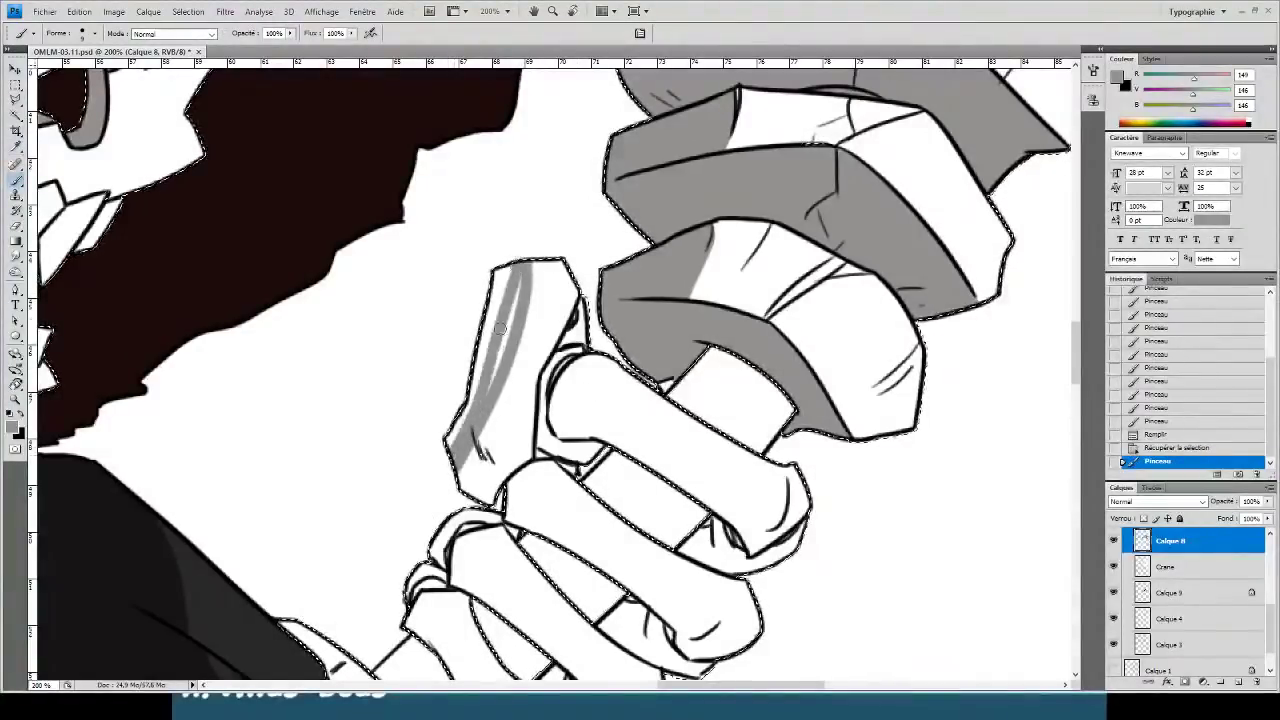
mouse_move(480, 361)
mouse_down()
mouse_move(498, 335)
mouse_move(459, 404)
mouse_move(460, 465)
mouse_move(488, 499)
mouse_up()
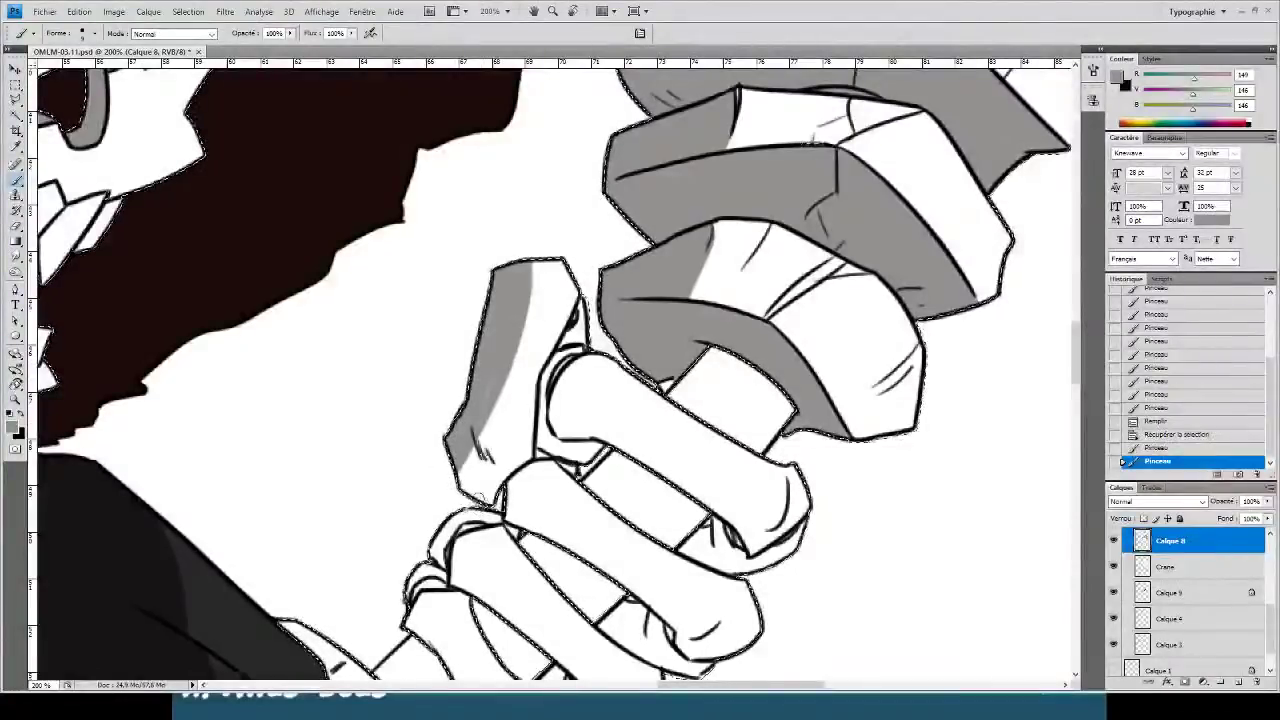
mouse_move(470, 430)
mouse_down()
mouse_move(463, 470)
mouse_move(450, 441)
mouse_up()
- Shade the lower edge of the third finger grey, along with its knuckle and the recess behind its tip
drag(495, 571, 417, 411)
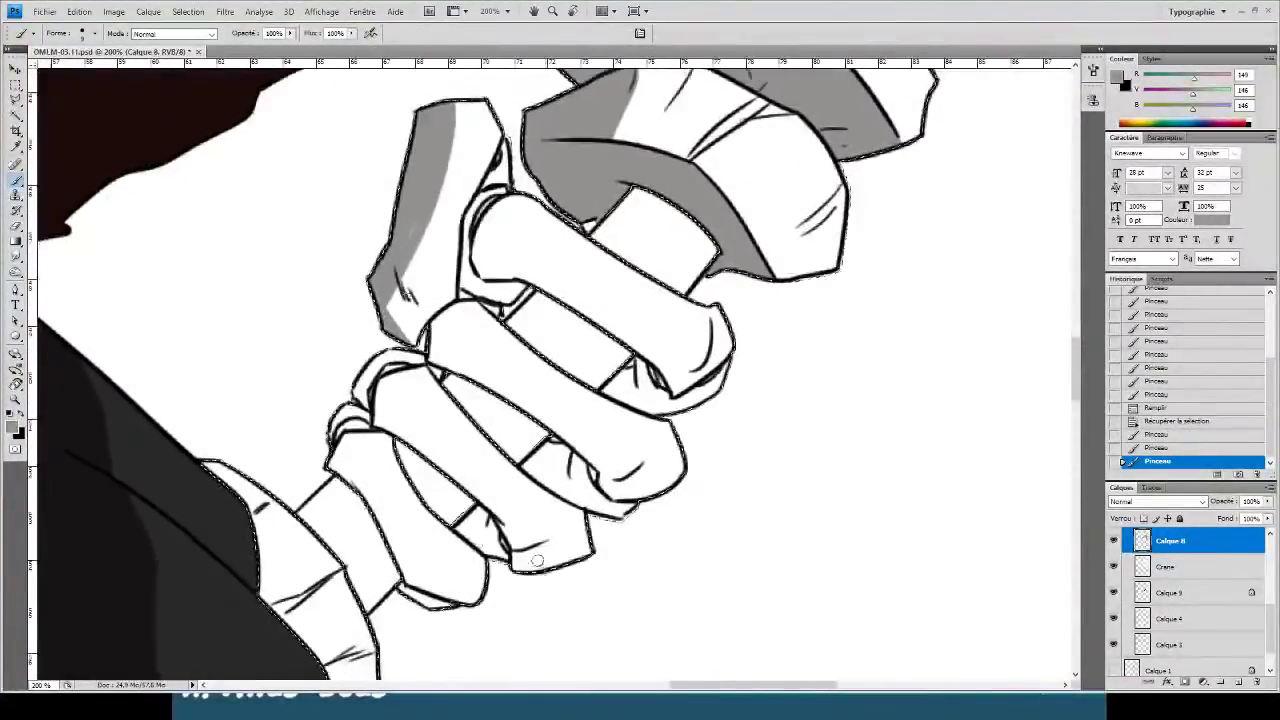
mouse_move(334, 408)
mouse_down()
mouse_move(381, 420)
mouse_move(347, 376)
mouse_move(368, 398)
mouse_up()
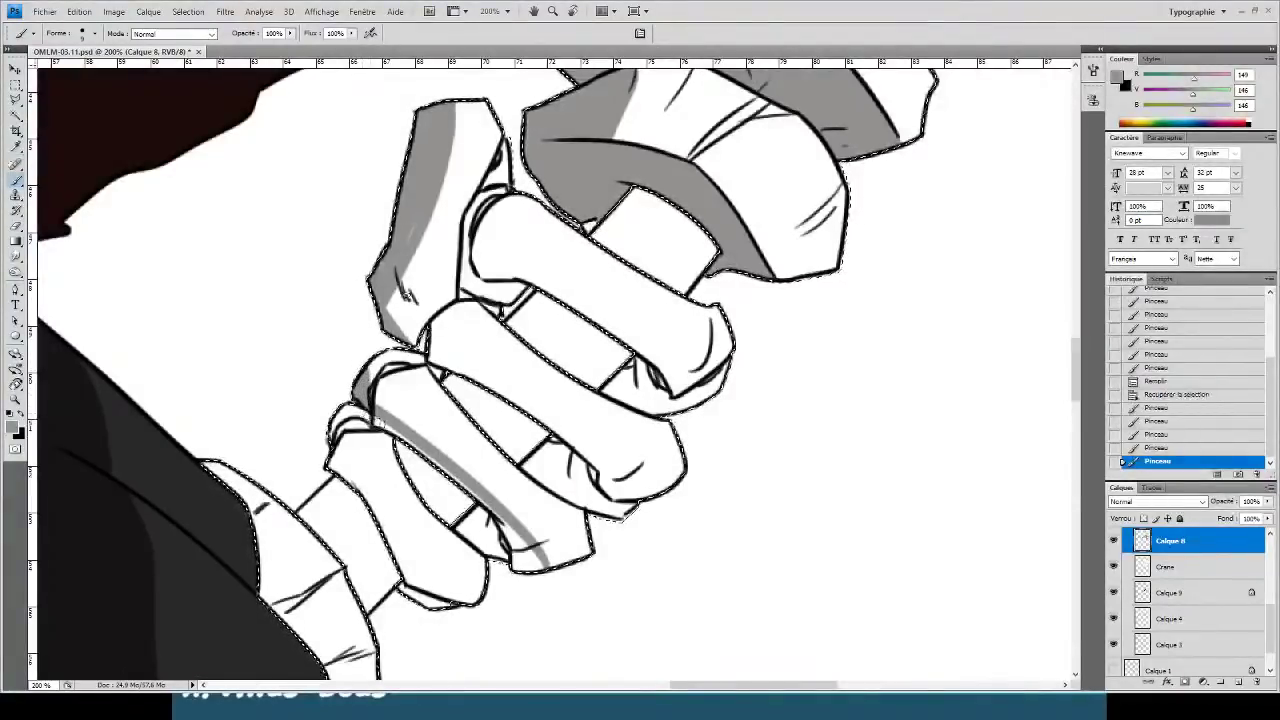
drag(404, 294, 392, 330)
drag(421, 446, 402, 433)
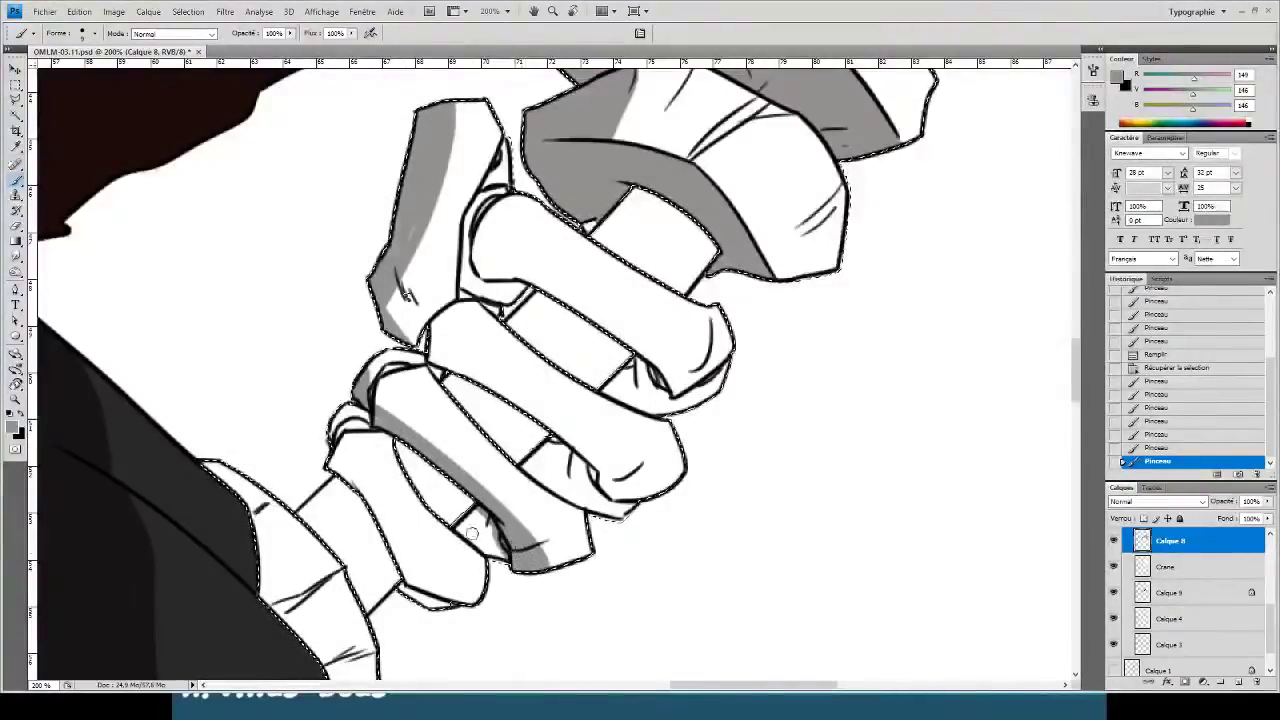
mouse_move(535, 555)
mouse_down()
mouse_move(447, 515)
mouse_move(488, 522)
mouse_up()
- Paint a grey shadow along the lowest finger and clean up its edge with the Eraser
drag(432, 675, 430, 679)
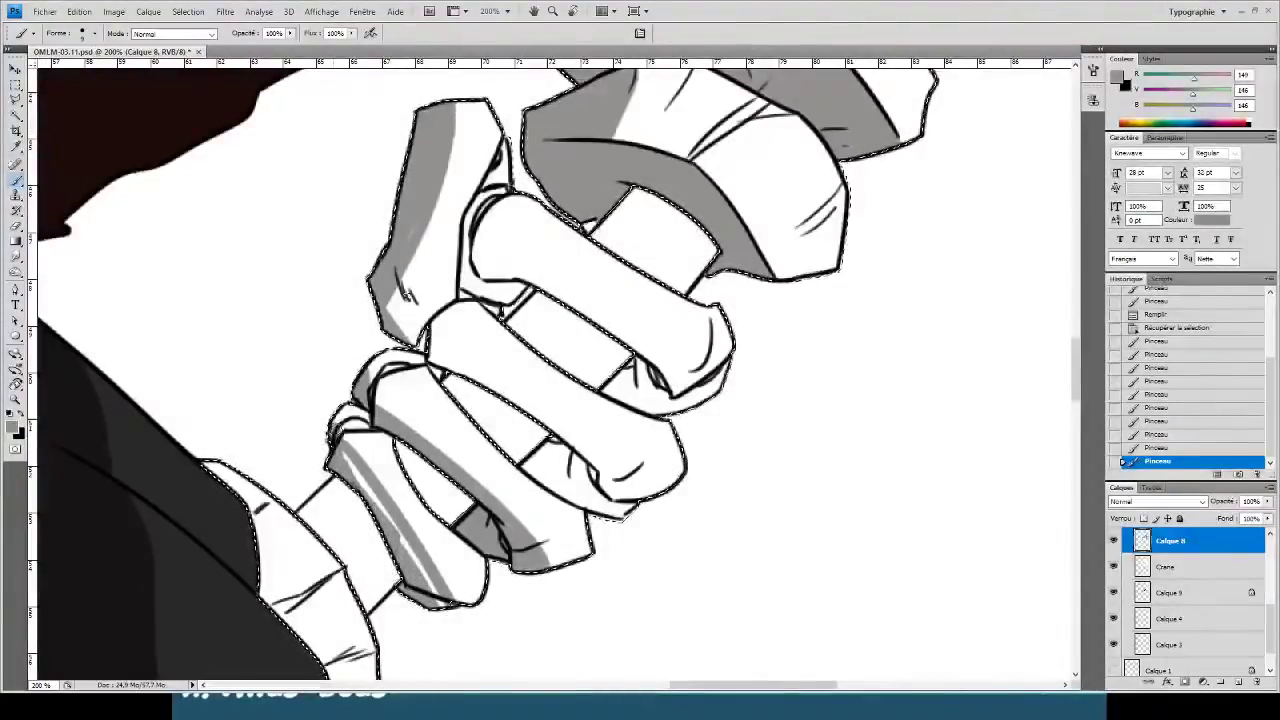
mouse_move(354, 425)
mouse_down()
mouse_move(340, 432)
mouse_move(436, 606)
mouse_up()
key(e)
key(b)
- Fill the upper part of the wrist bone beside the sleeve with grey and erase the excess
drag(316, 408, 387, 350)
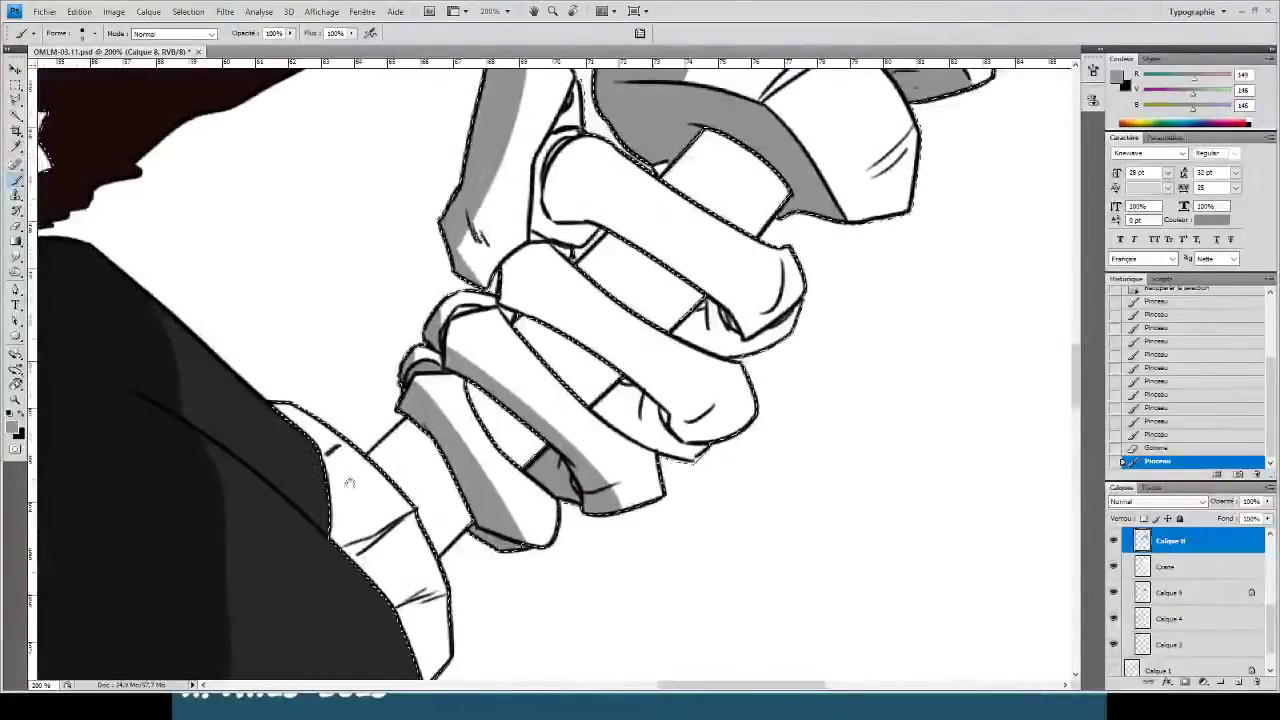
mouse_move(350, 496)
mouse_down()
mouse_move(385, 476)
mouse_move(387, 515)
mouse_move(357, 535)
mouse_move(403, 495)
mouse_move(384, 520)
mouse_move(408, 532)
mouse_move(340, 580)
mouse_move(390, 498)
mouse_move(370, 492)
mouse_move(313, 400)
mouse_move(336, 423)
mouse_move(340, 483)
mouse_move(382, 497)
mouse_up()
key(e)
key(b)
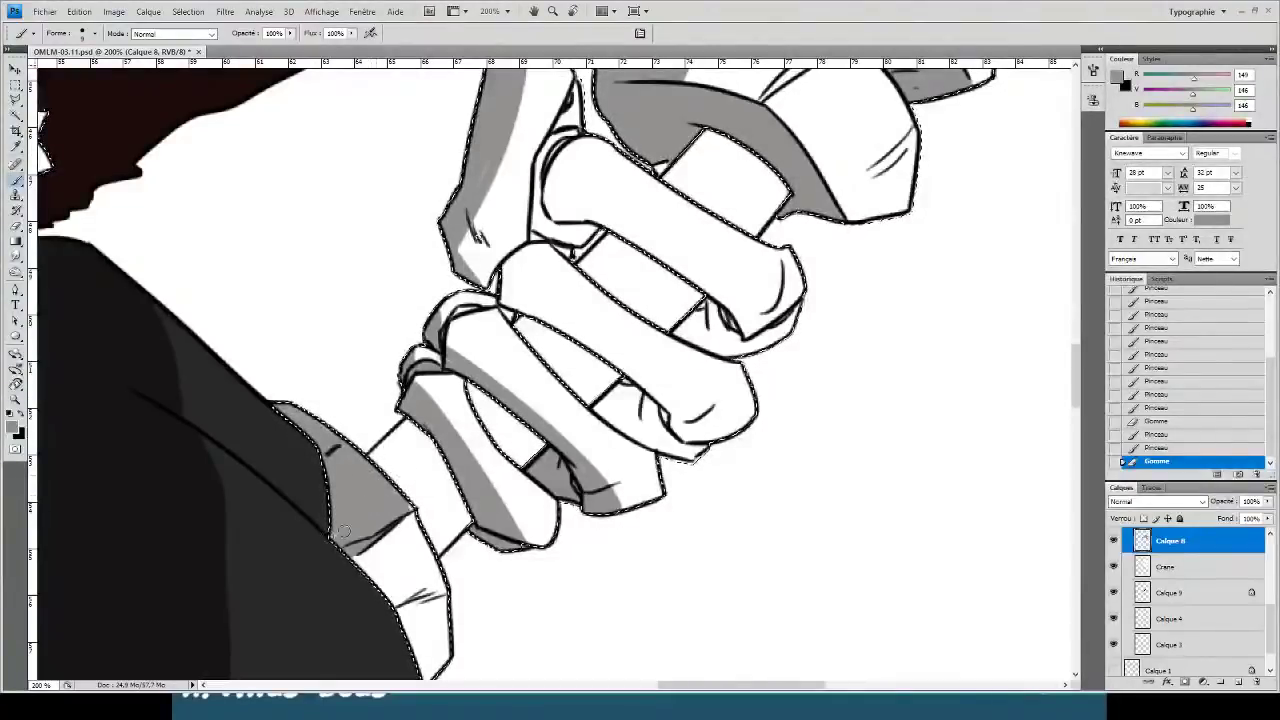
- Shade the lower edge of the second finger and the recess behind its tip in grey
drag(485, 295, 433, 399)
drag(662, 541, 438, 380)
key(e)
key(b)
key(b)
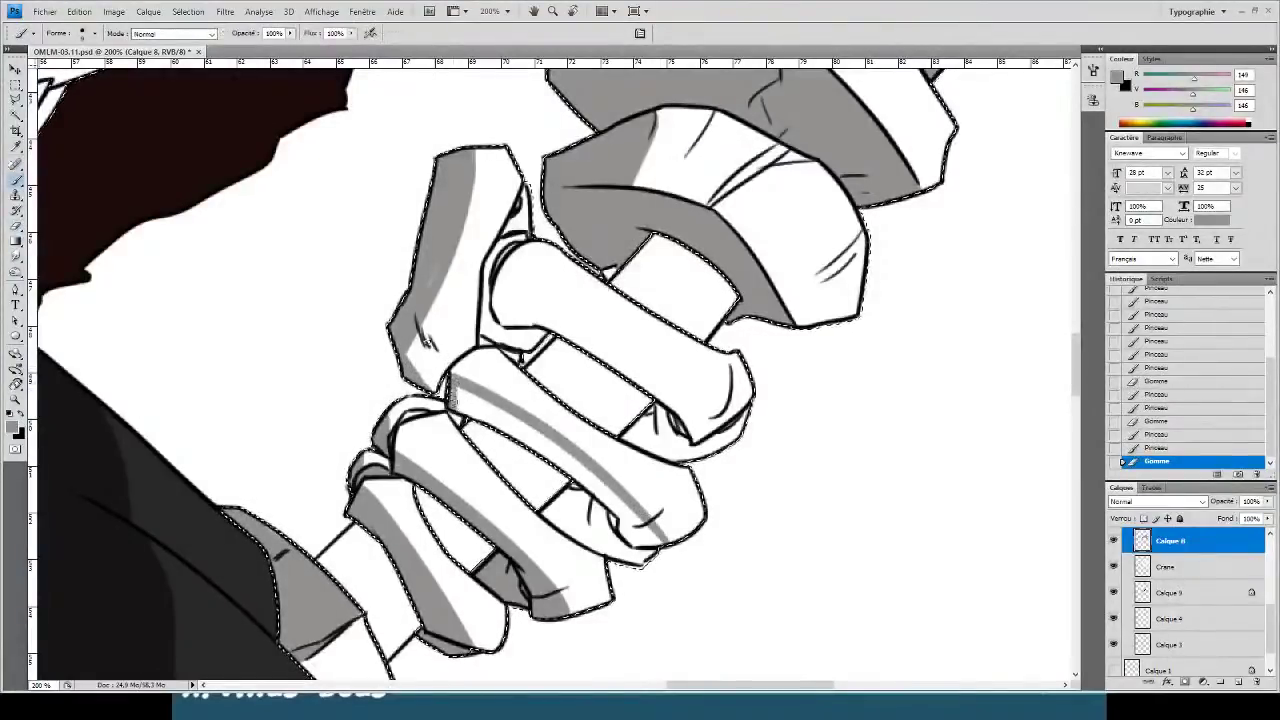
mouse_move(461, 408)
mouse_down()
mouse_move(532, 456)
mouse_move(506, 418)
mouse_move(573, 461)
mouse_move(641, 528)
mouse_move(554, 485)
mouse_move(572, 528)
mouse_up()
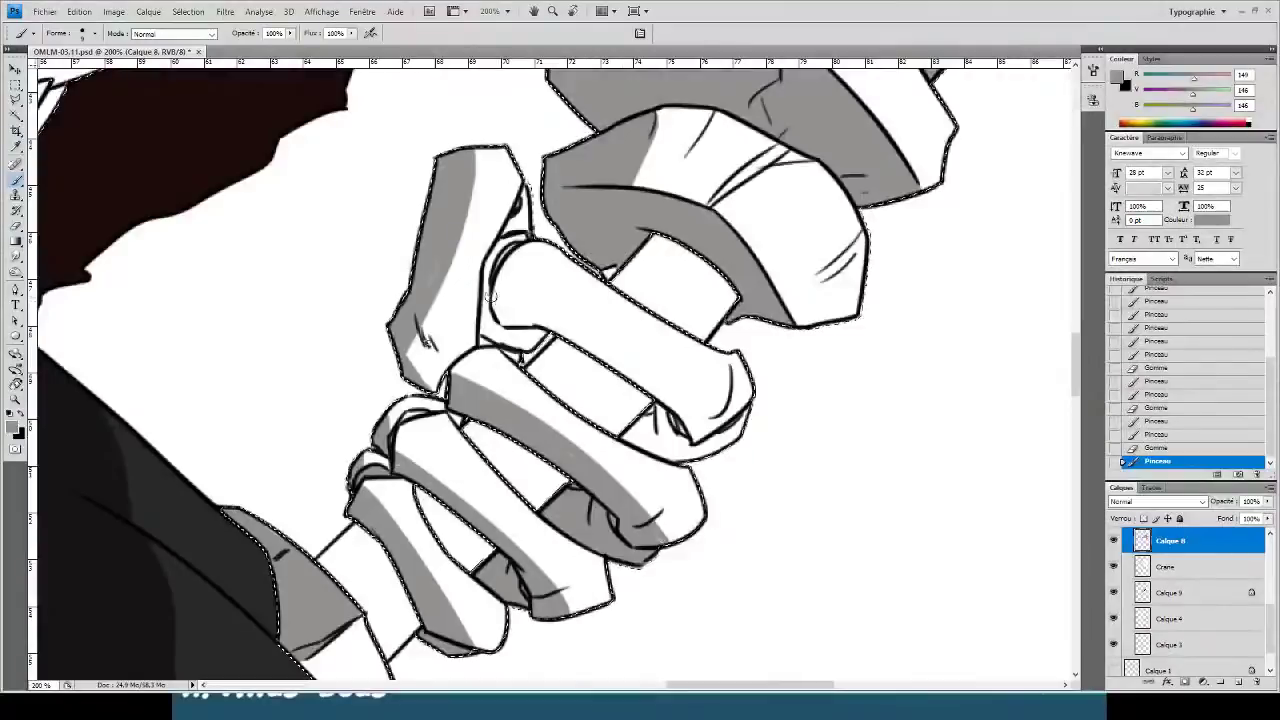
- Outline the shadow along the uppermost finger, shade beneath its tip in grey and erase the overspill
mouse_move(495, 295)
mouse_down()
mouse_move(733, 440)
mouse_move(655, 437)
mouse_move(686, 452)
mouse_up()
key(e)
key(e)
key(e)
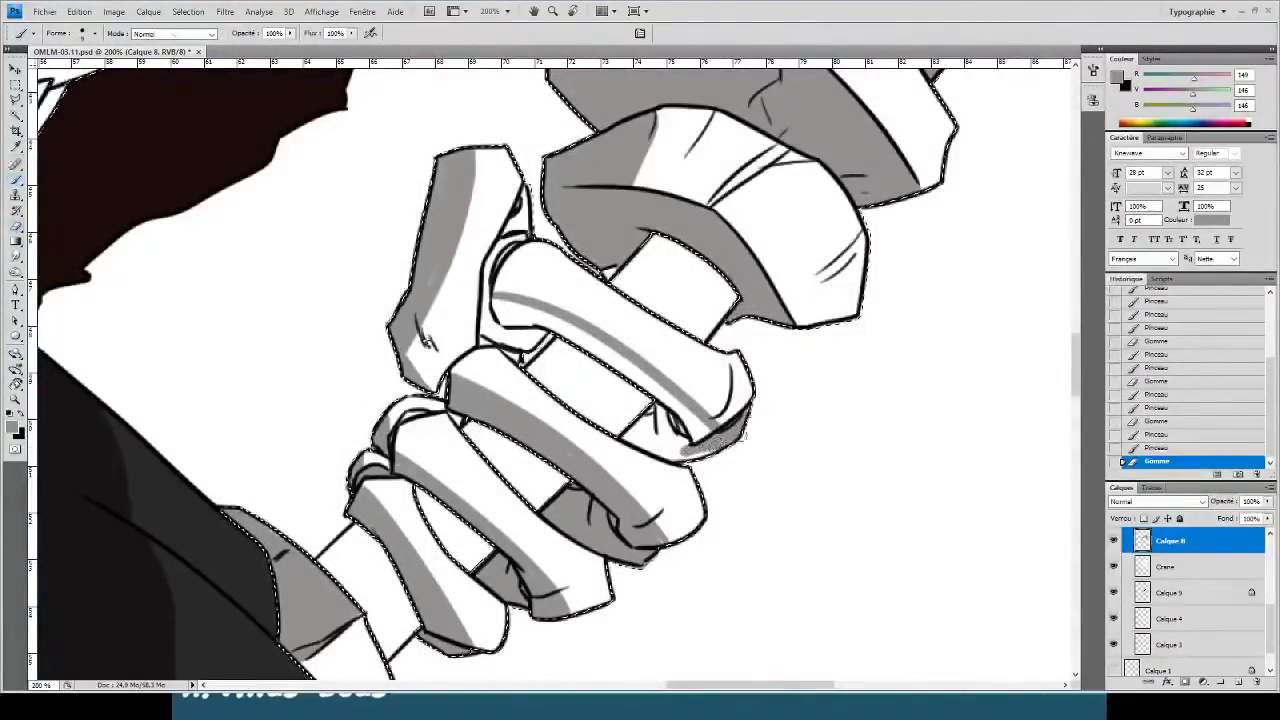
mouse_move(752, 420)
mouse_down()
mouse_move(728, 453)
mouse_move(690, 455)
mouse_move(712, 444)
mouse_up()
key(b)
key(e)
drag(652, 560, 632, 570)
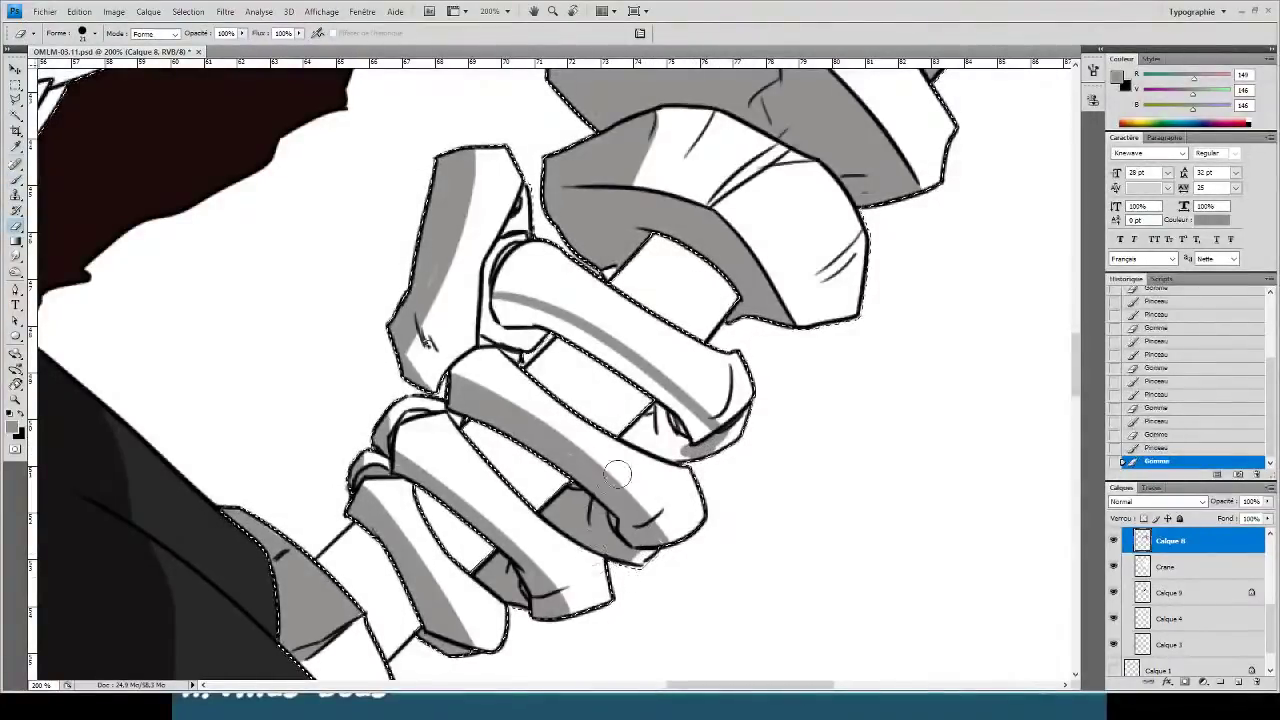
- Fill in the uppermost finger's shadow and shade the recess behind its tip and the joints beside the thumb in grey
key(b)
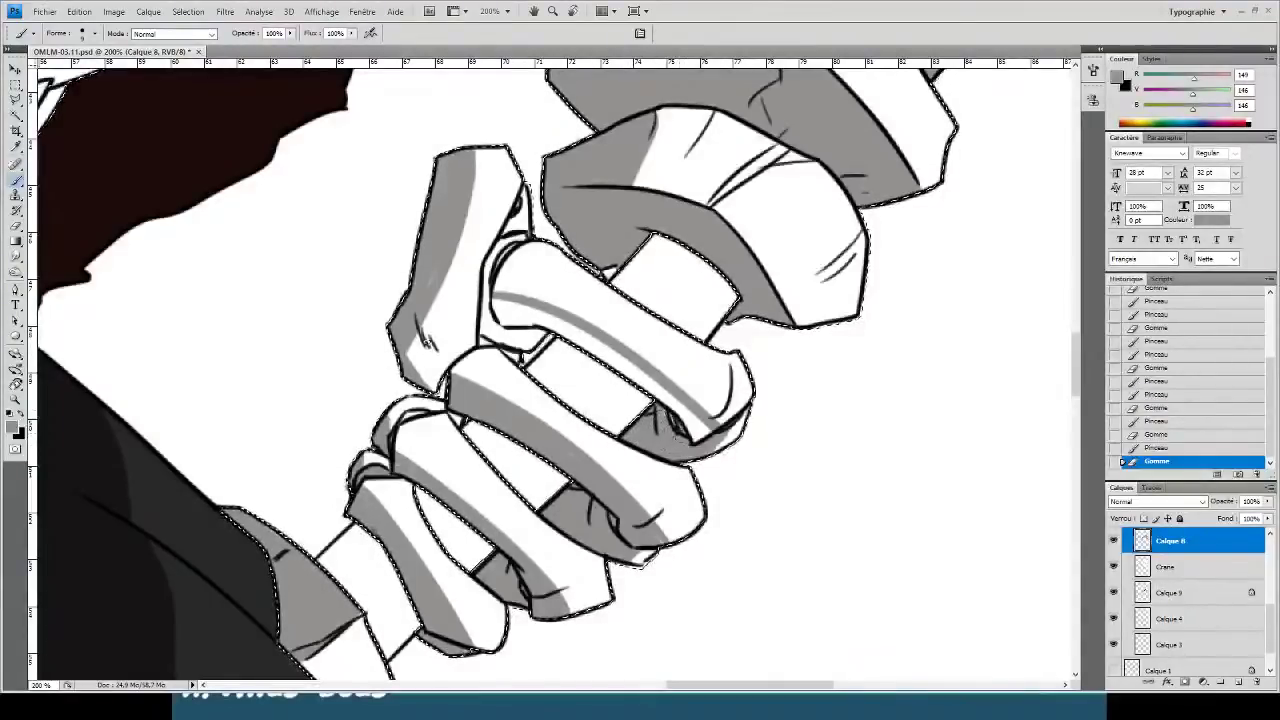
drag(669, 430, 680, 437)
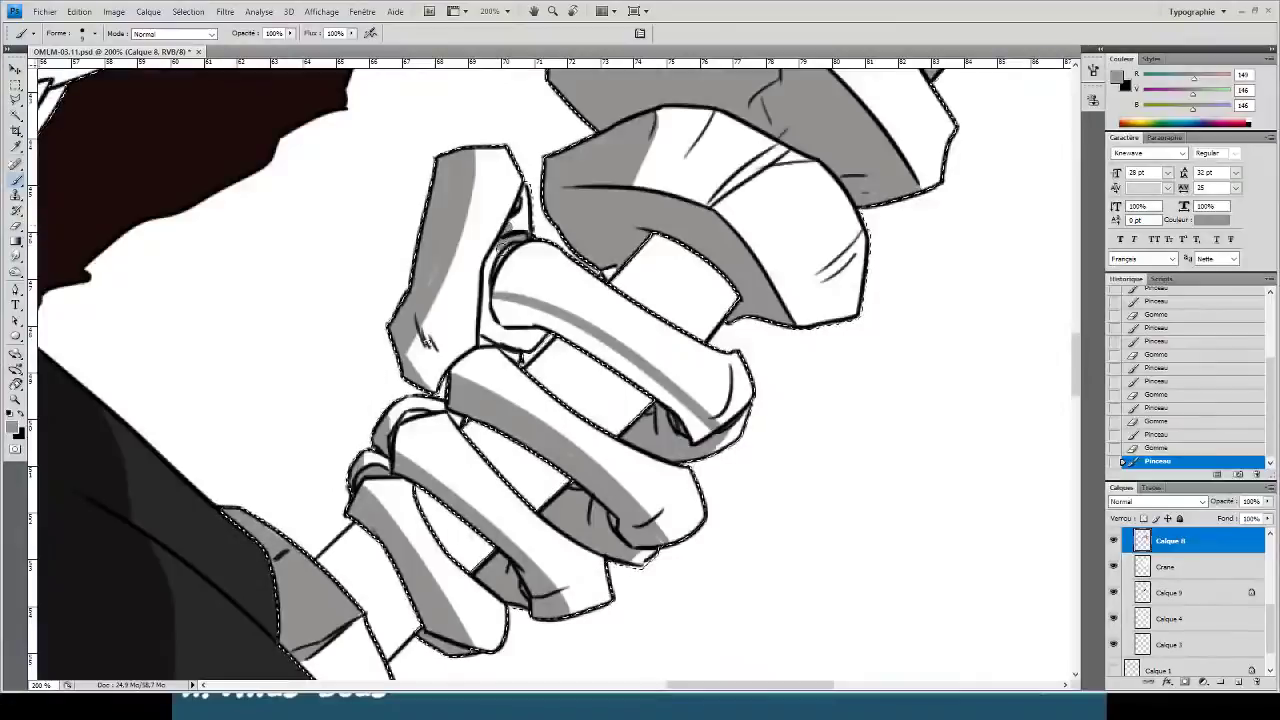
mouse_move(507, 232)
mouse_down()
mouse_move(512, 219)
mouse_move(490, 280)
mouse_up()
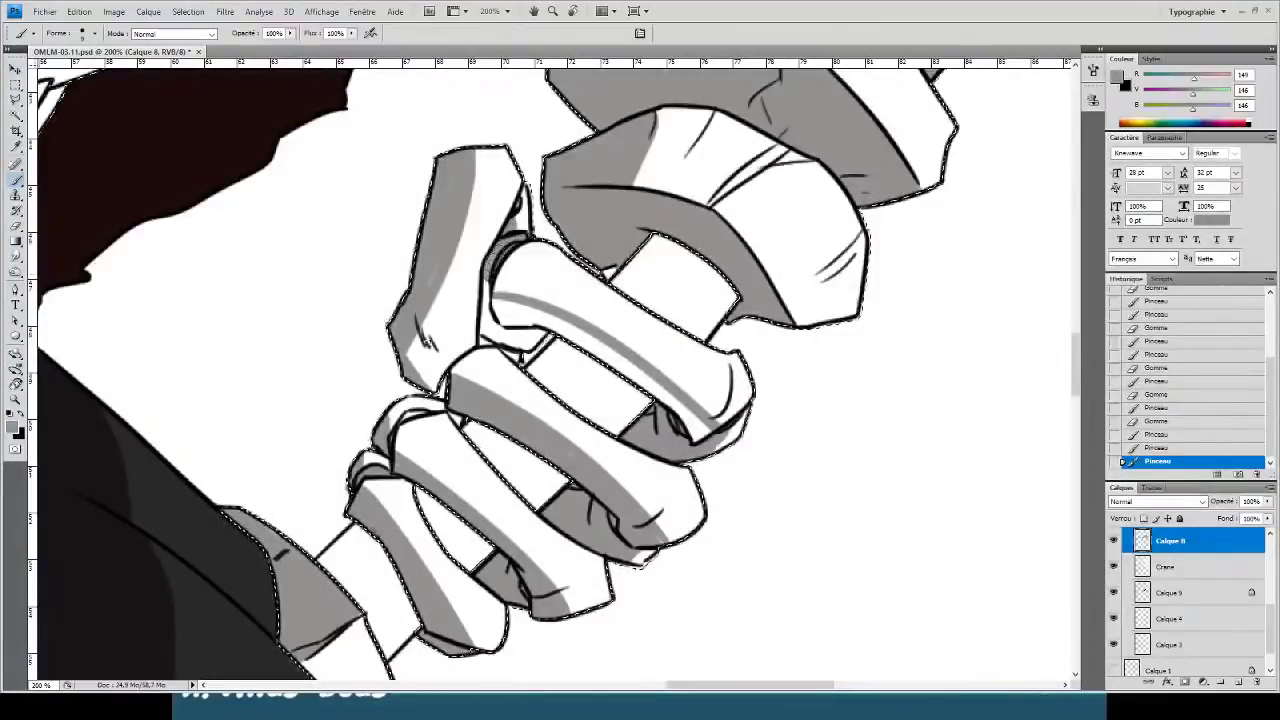
key(e)
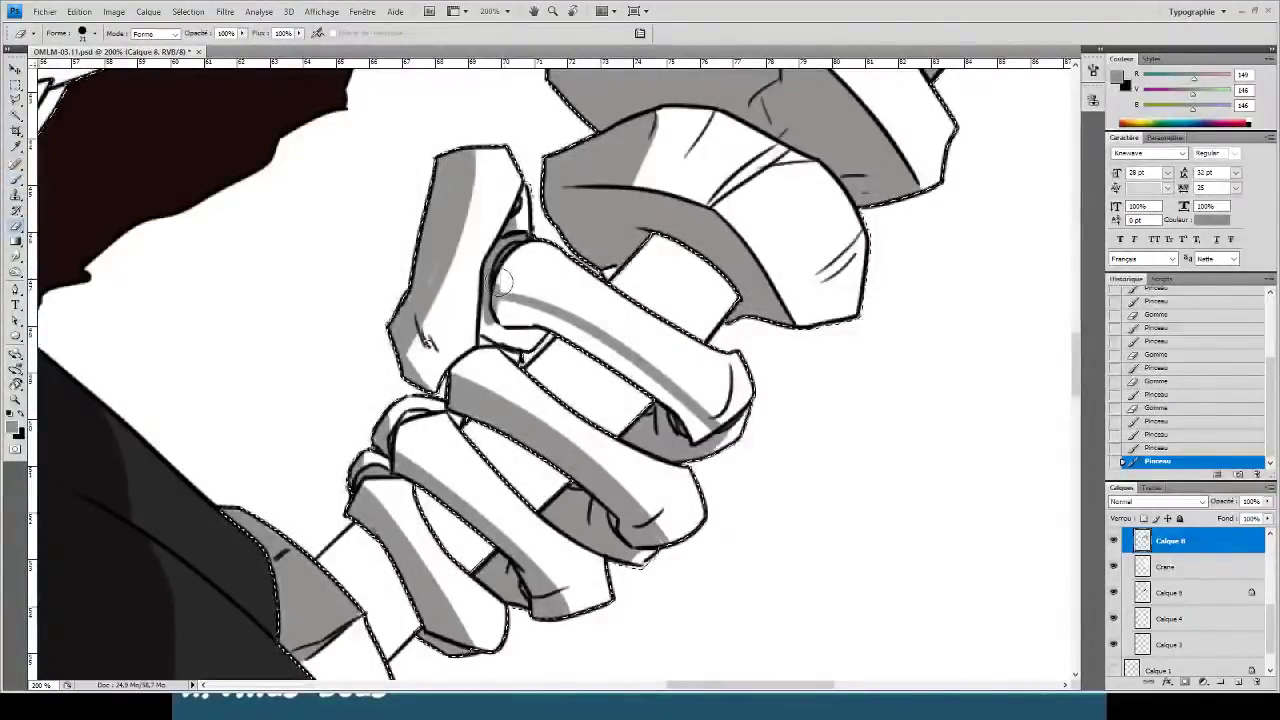
drag(488, 318, 495, 300)
key(b)
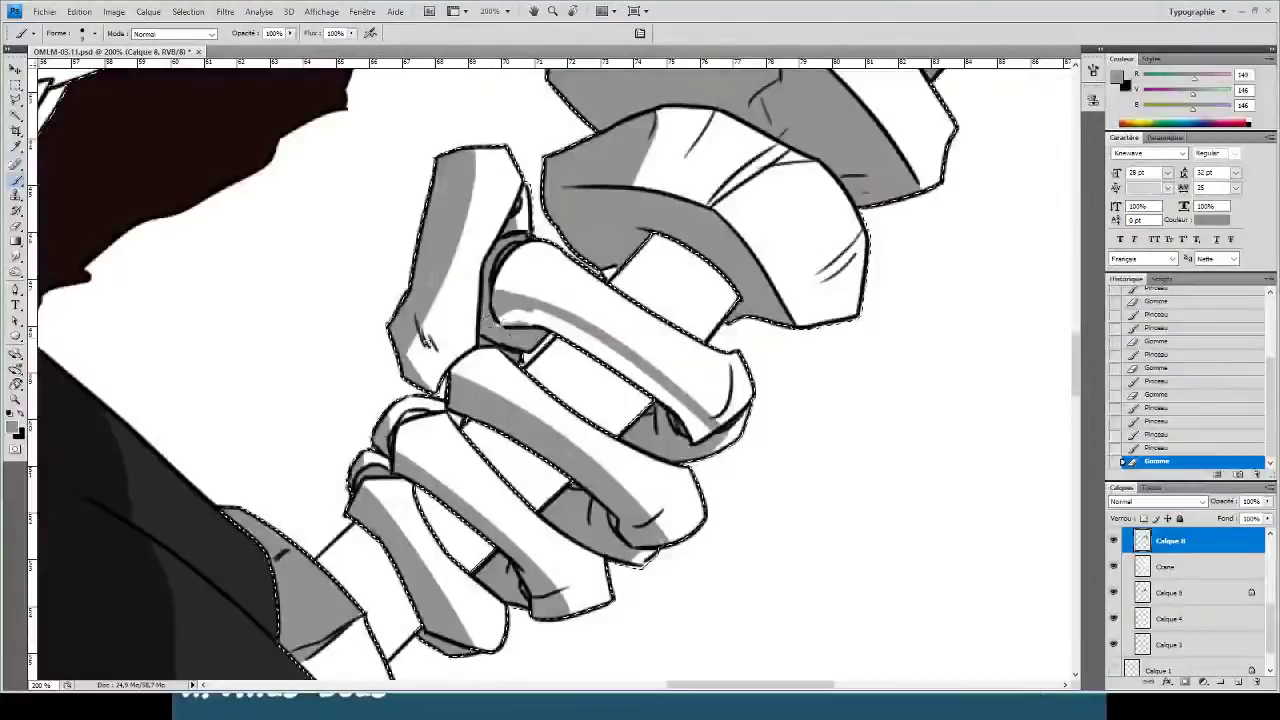
drag(588, 340, 652, 392)
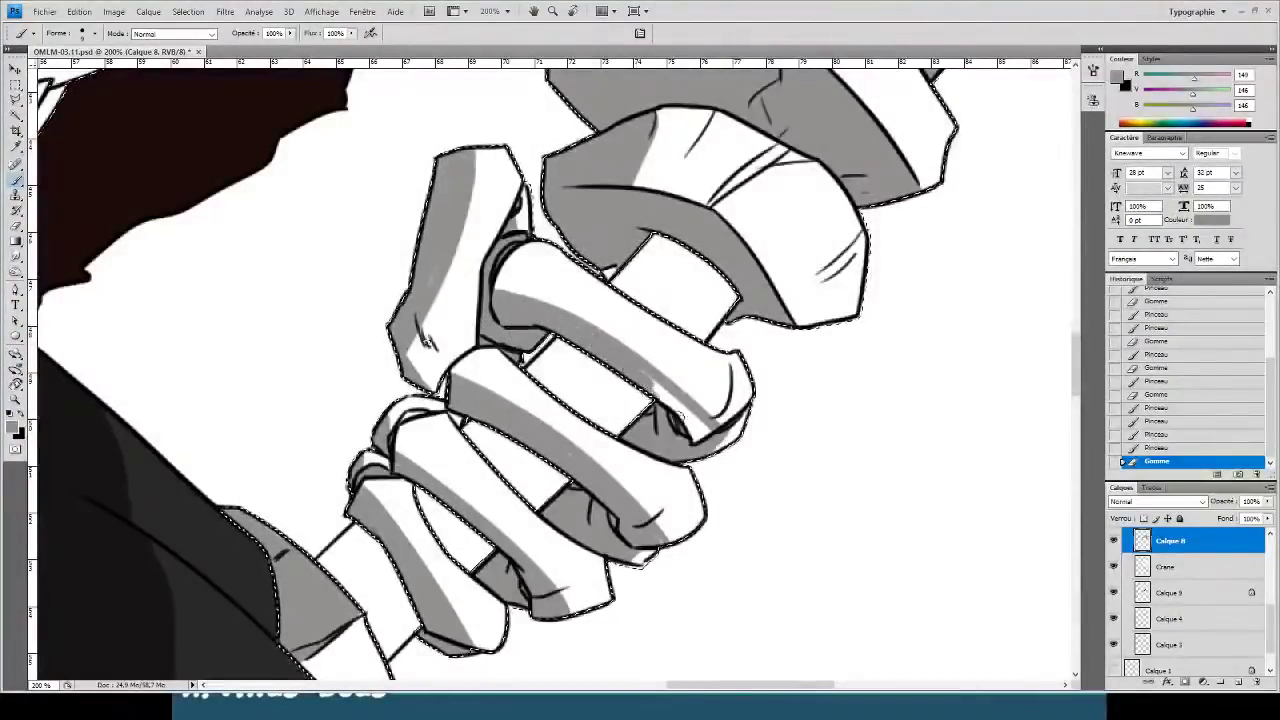
drag(512, 245, 496, 332)
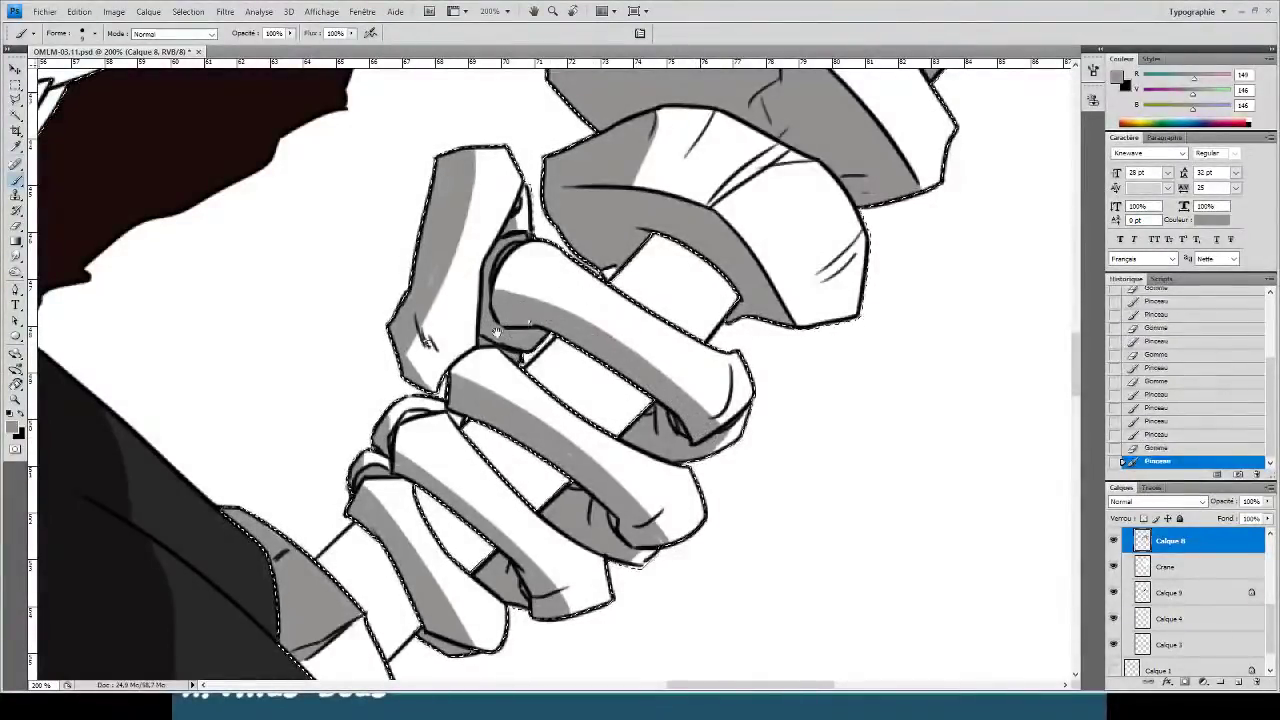
- Clear the current selection and select the five blank handle sections between the sleeve, fingers and lowest scythe bone with the Magic Wand
key(ctrl+minus)
key(ctrl+minus)
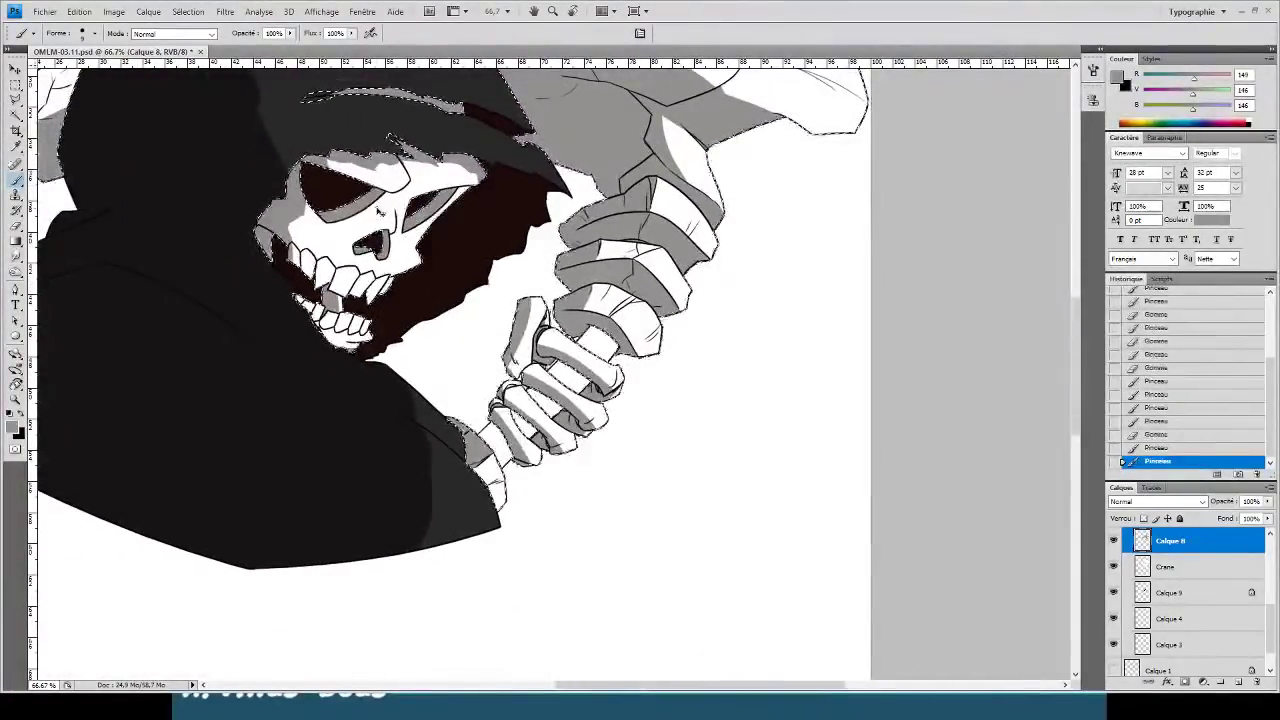
key(ctrl+d)
key(ctrl+plus)
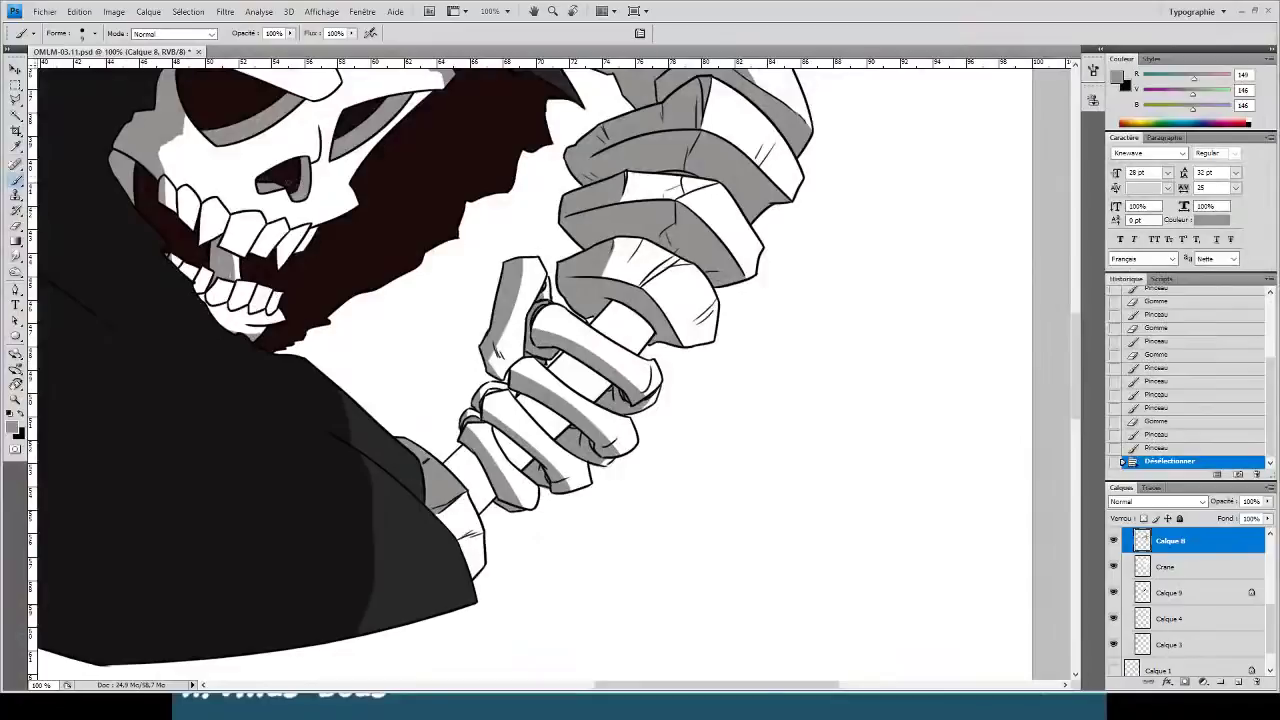
key(w)
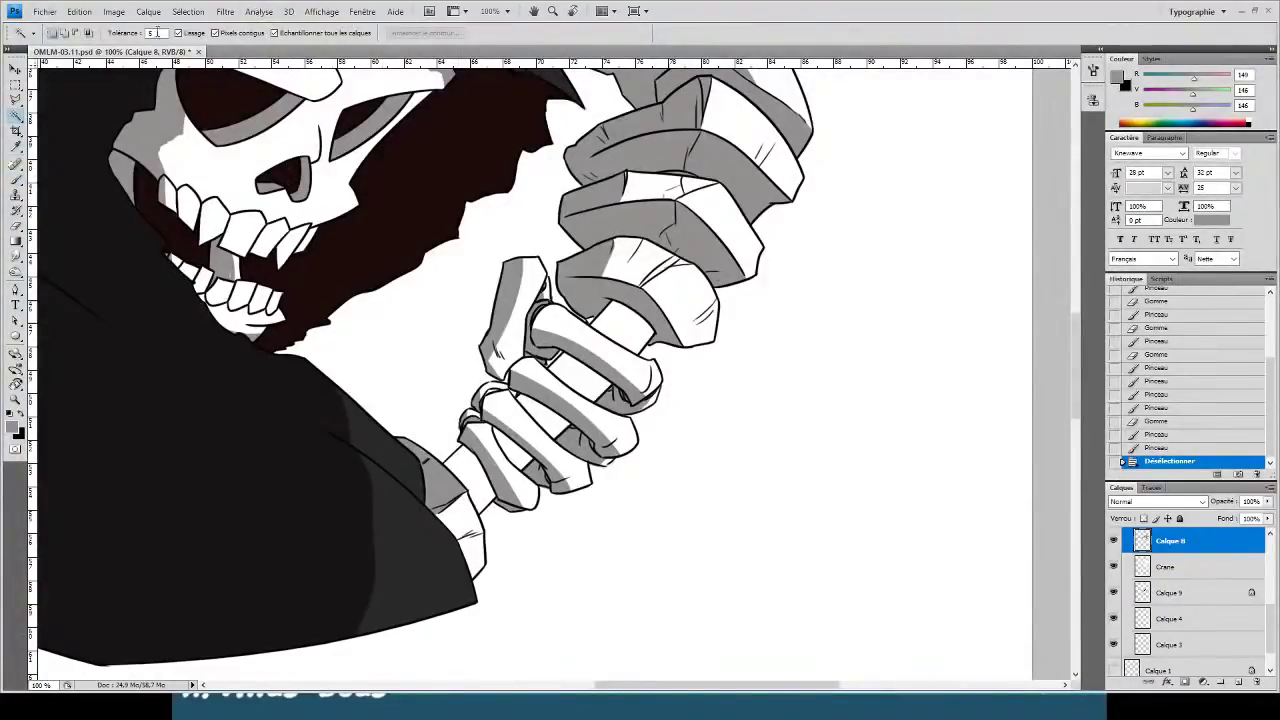
click(612, 351)
shift+click(578, 372)
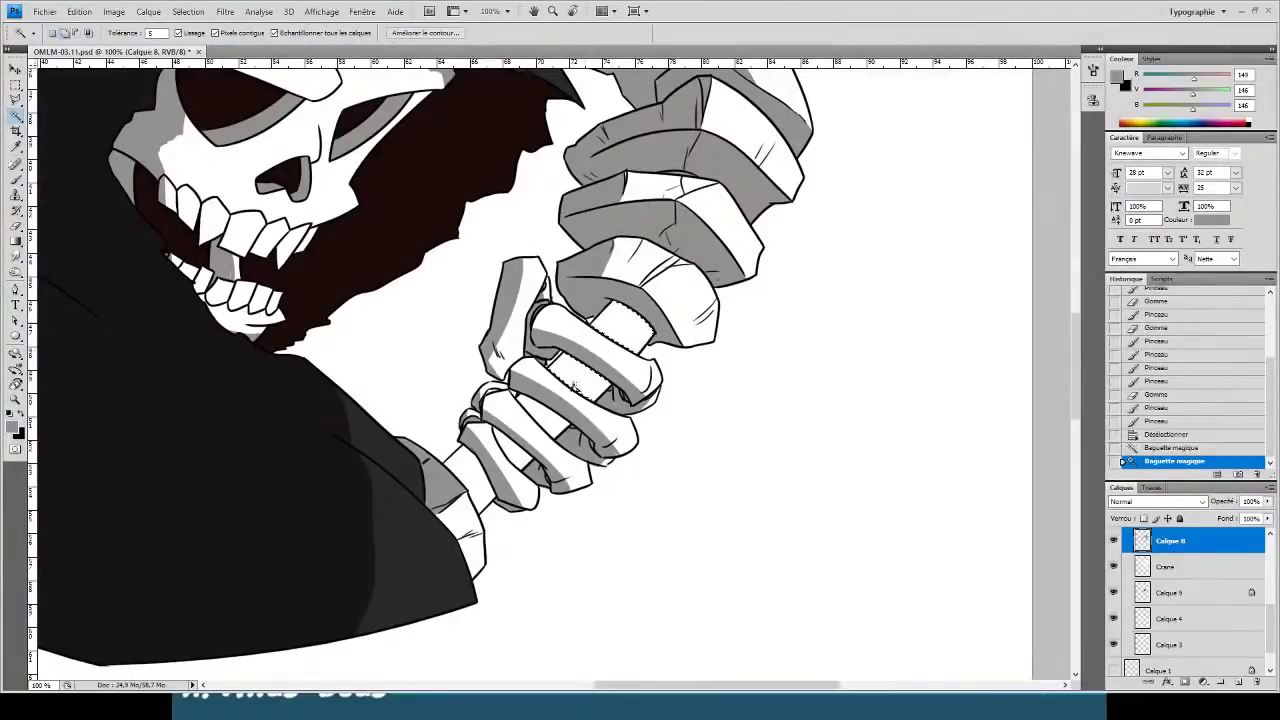
shift+click(545, 422)
shift+click(514, 455)
shift+click(468, 478)
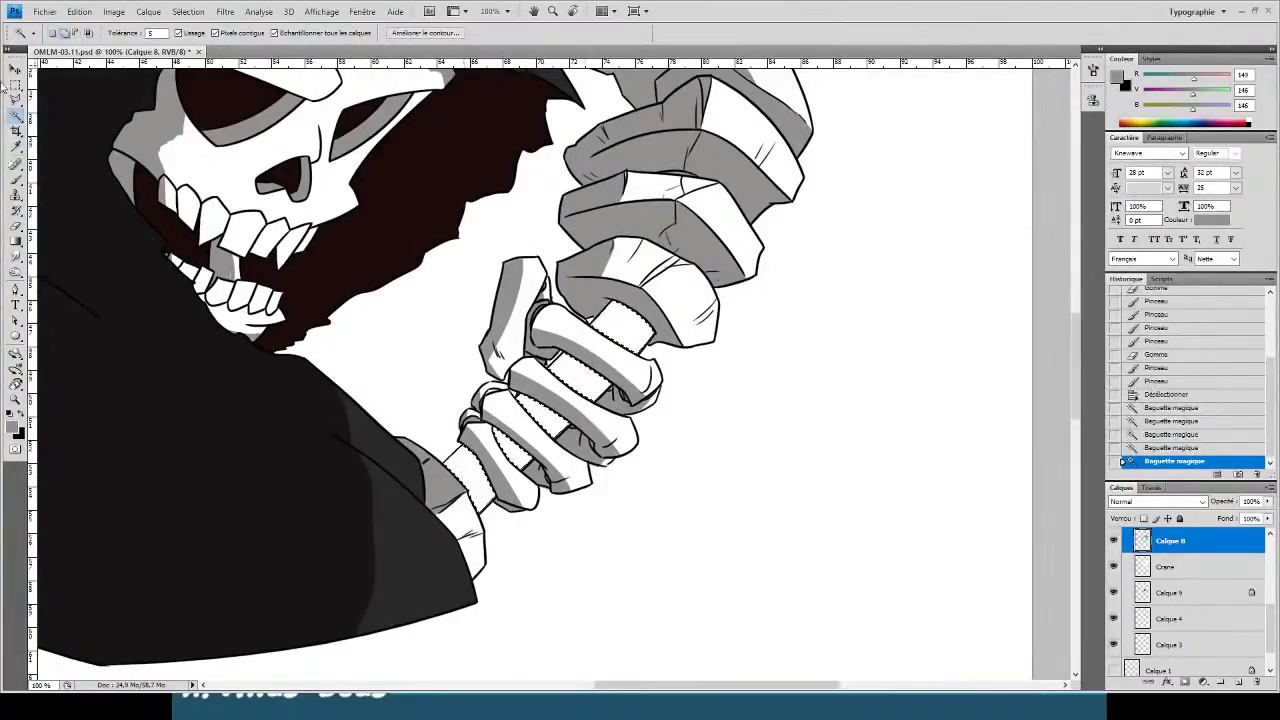
- Fill the selected handle sections with the hood interior's dark red-brown on a new layer directly above Calque 3
click(14, 148)
click(392, 260)
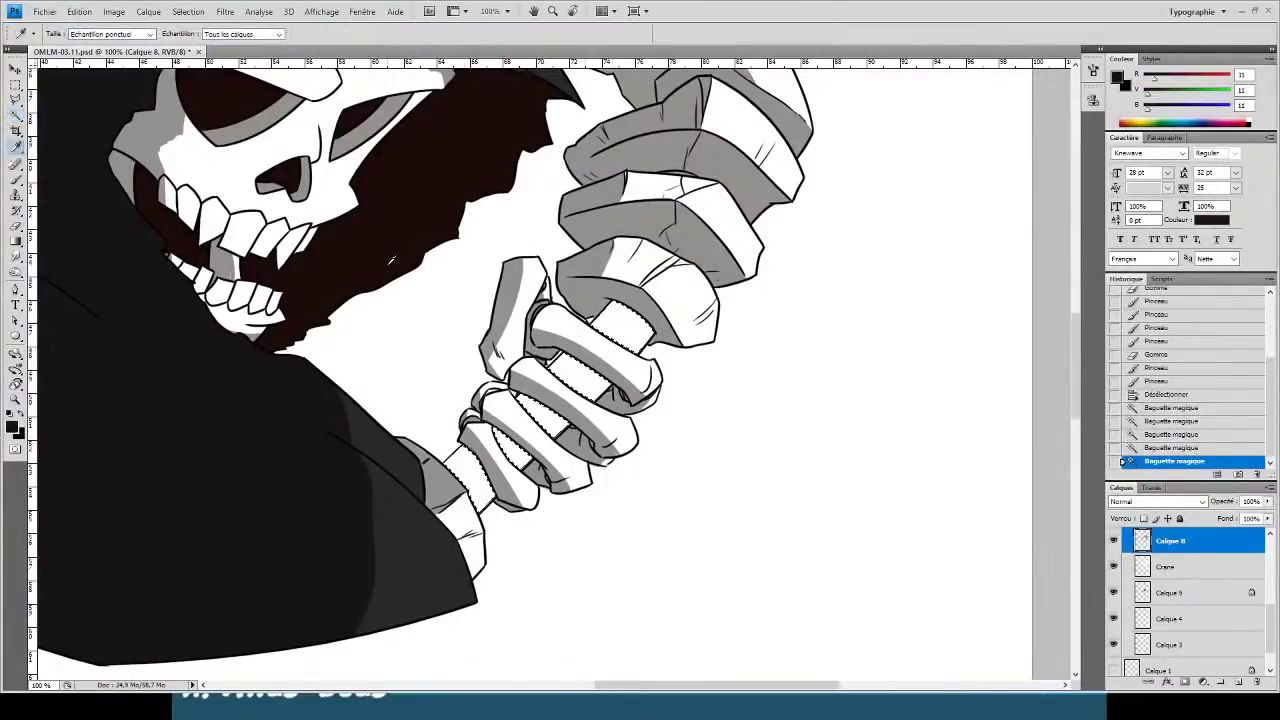
scroll(1180, 595, down, 1)
click(1180, 606)
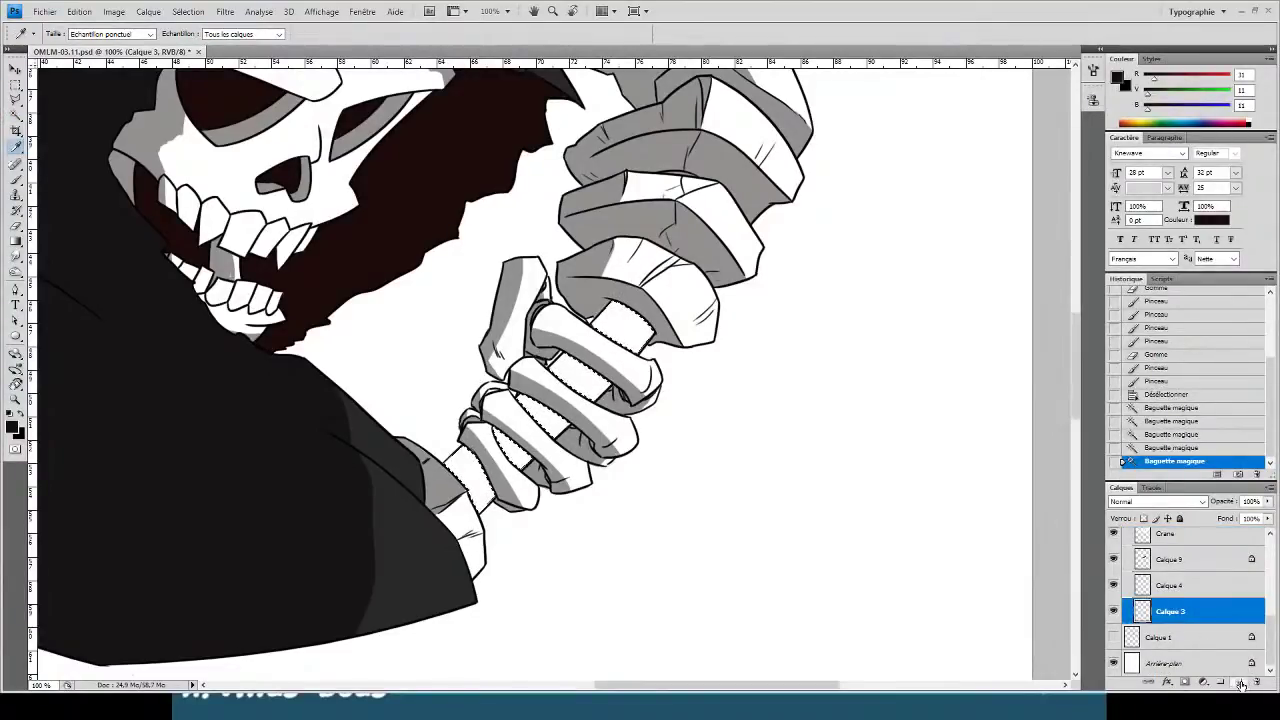
click(1240, 681)
key(alt+BackSpace)
key(ctrl+d)
key(ctrl+minus)
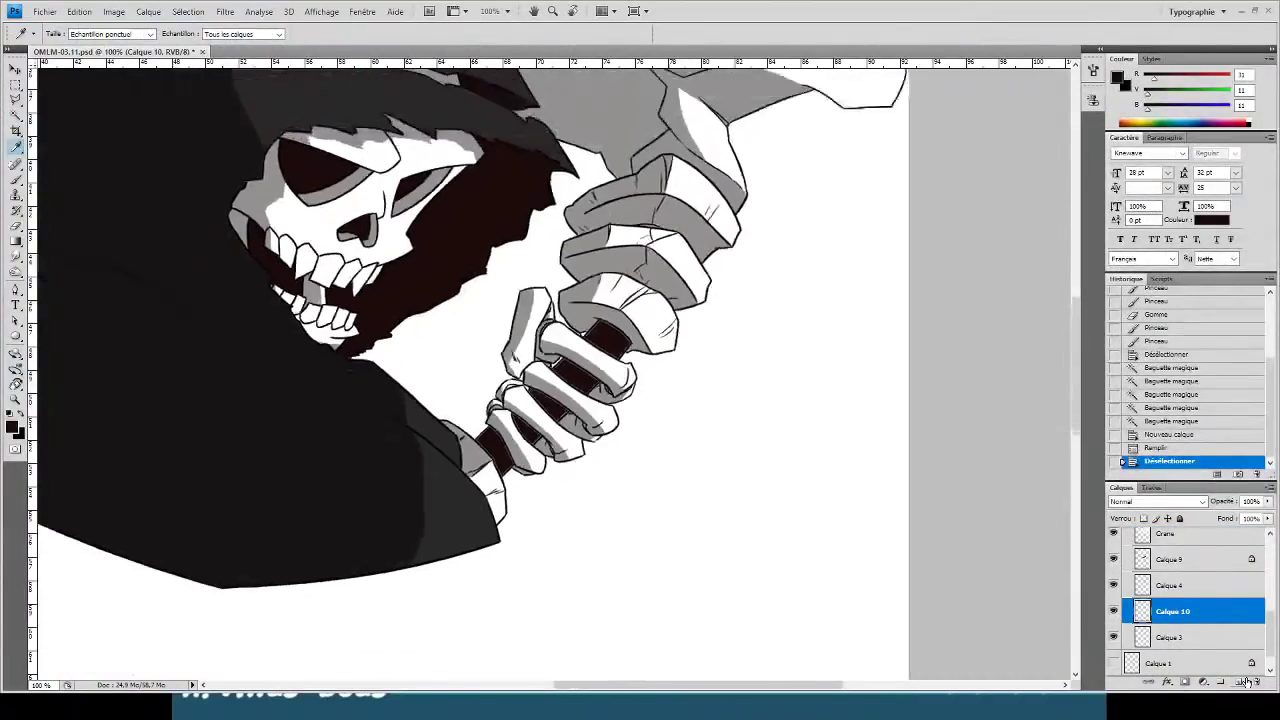
- Restore the handle selection, expand it and refill it with dark red-brown
key(ctrl+plus)
key(ctrl+z)
key(F2)
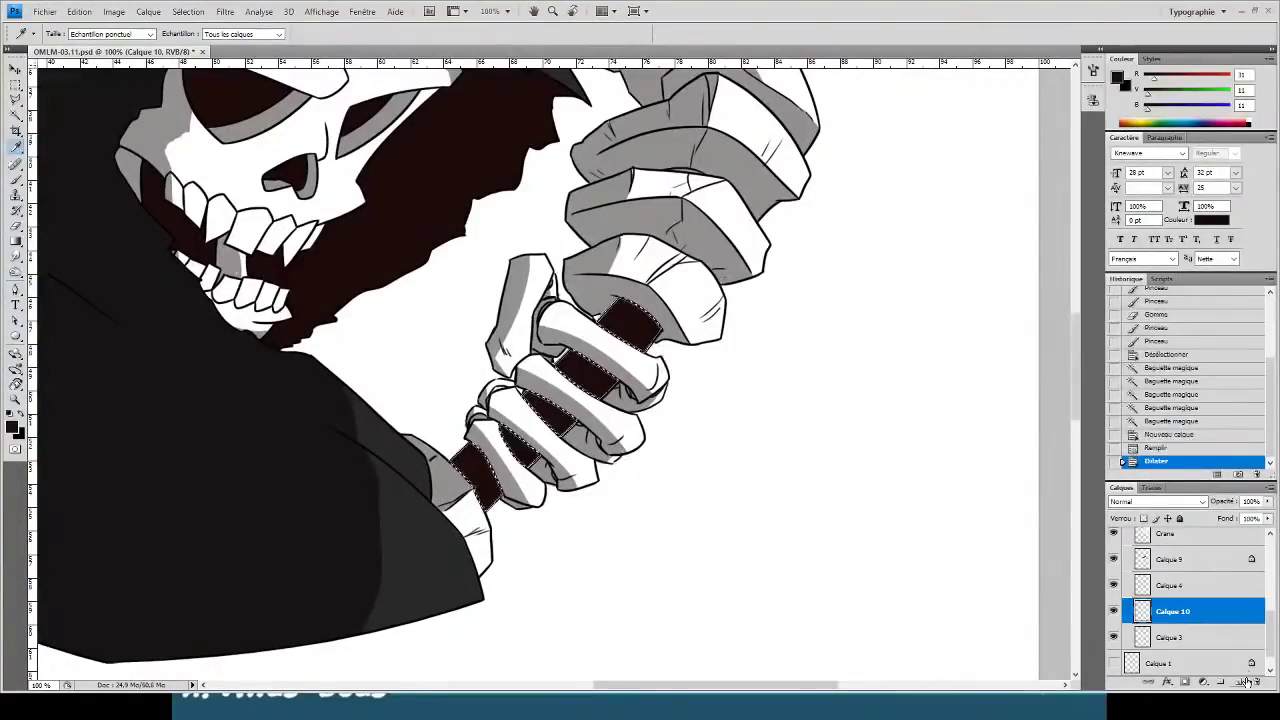
key(alt+BackSpace)
key(ctrl+d)
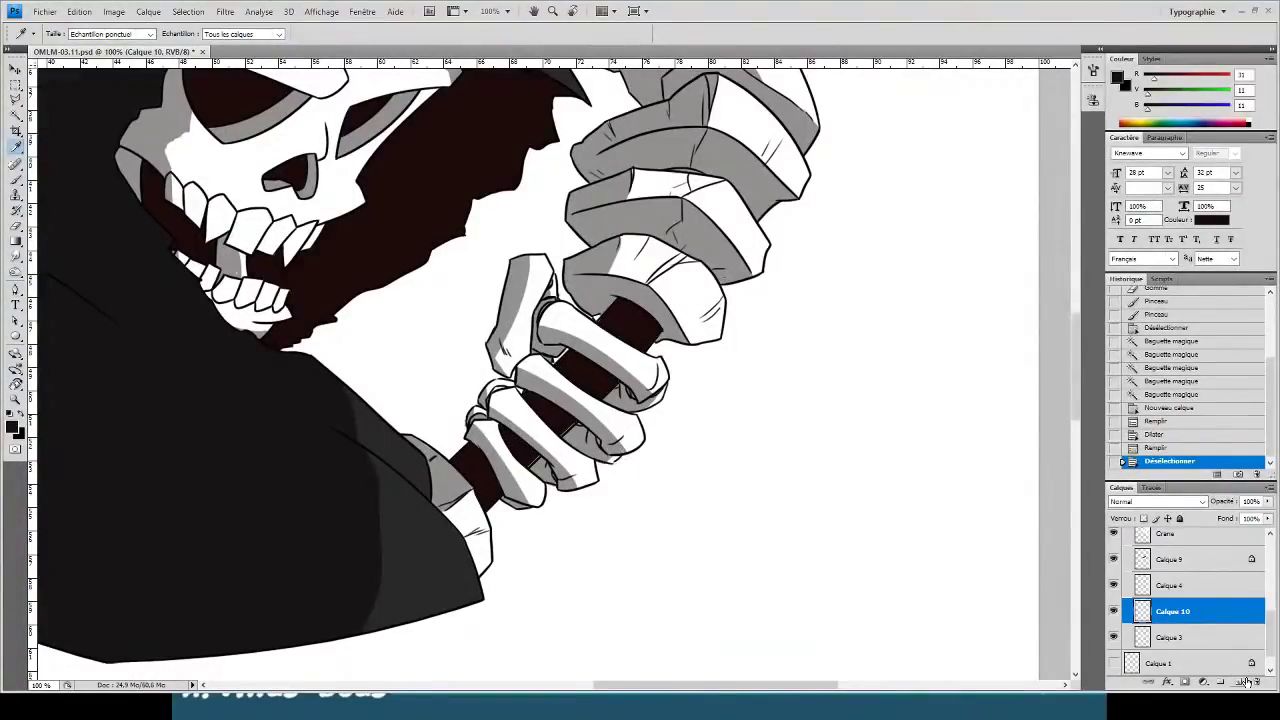
- Try to erase the pale lines at the ends of the handle sections between the lower fingers on layer Calque 8
key(ctrl+plus)
key(ctrl+plus)
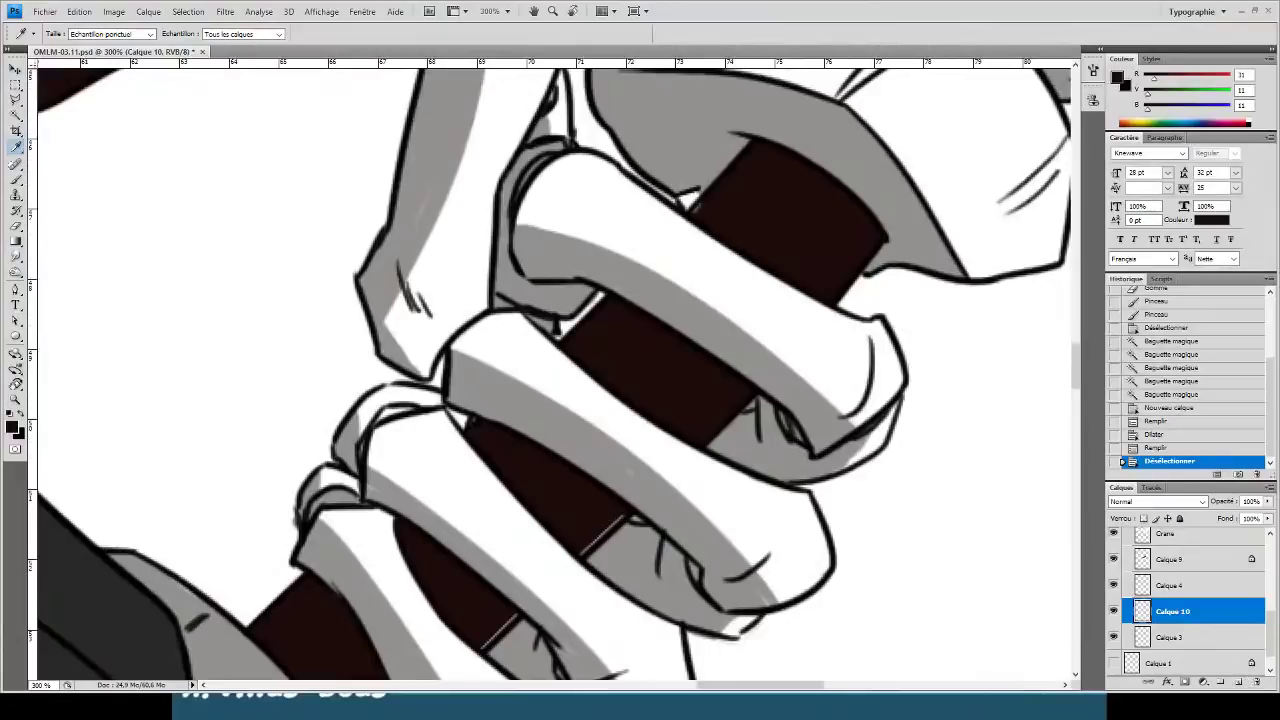
scroll(1184, 613, up, 3)
click(1160, 585)
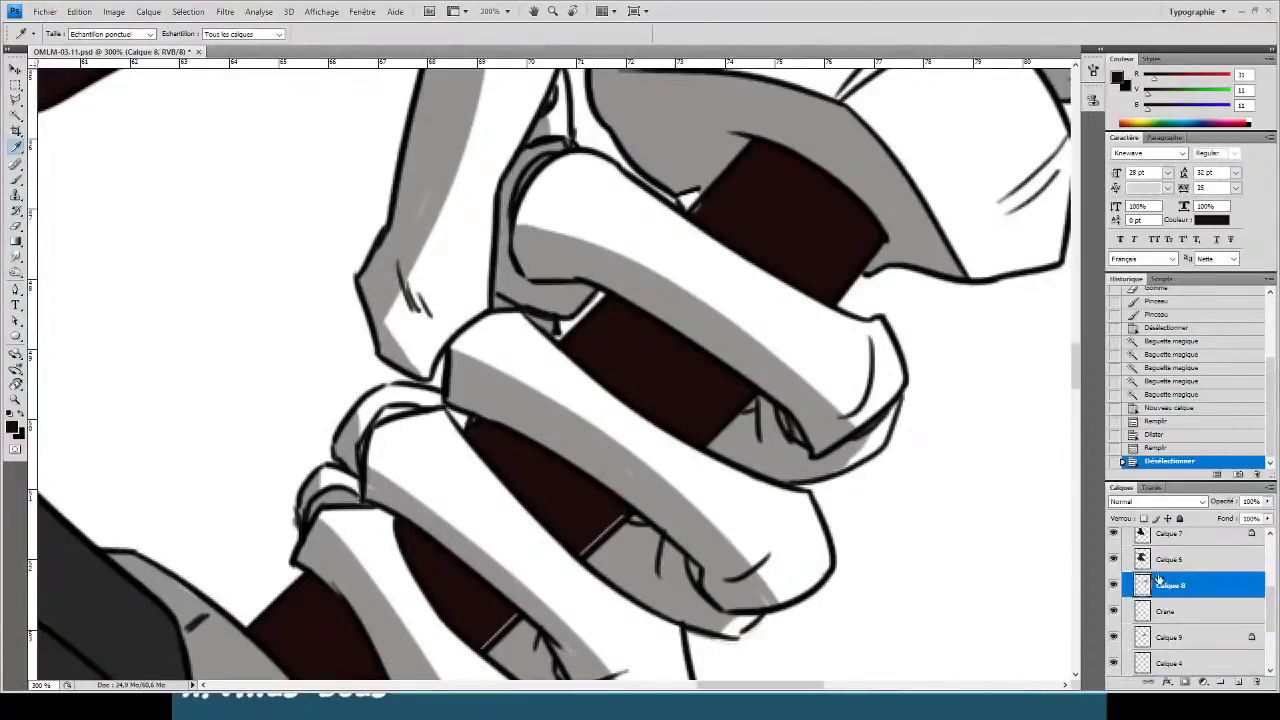
key(e)
mouse_move(586, 523)
mouse_down()
mouse_move(606, 514)
mouse_move(611, 549)
mouse_up()
key(ctrl+z)
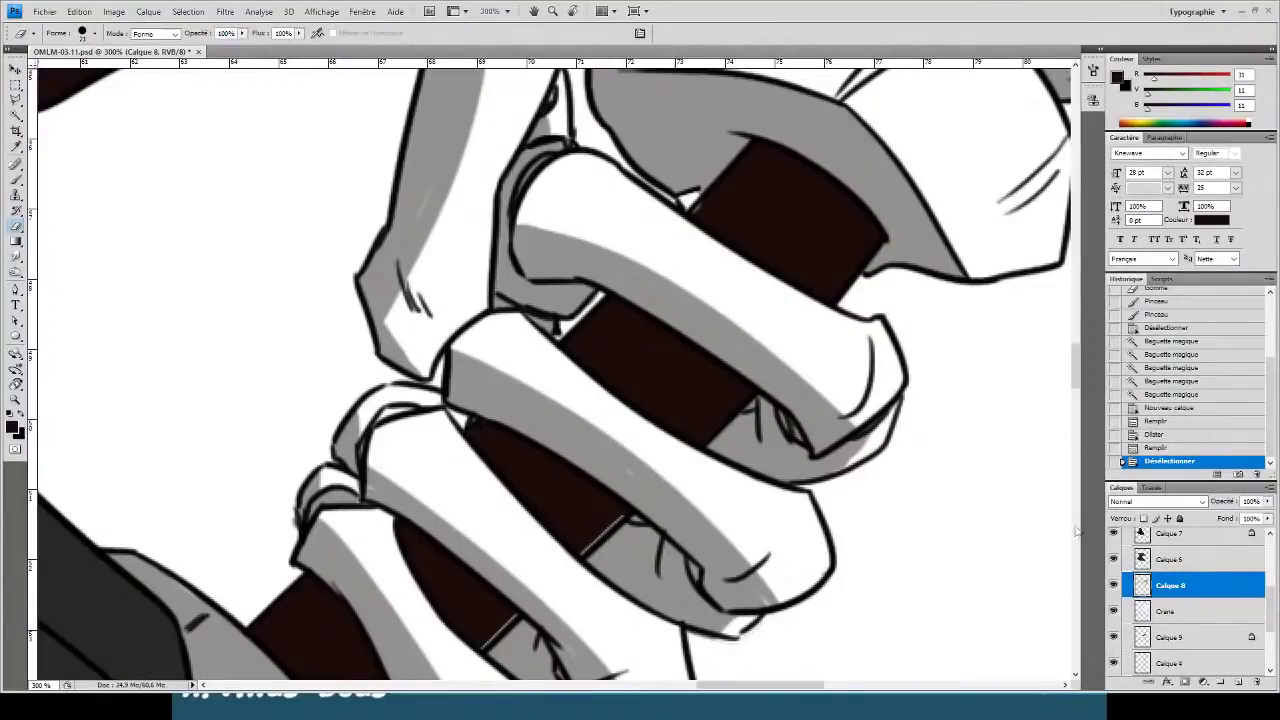
drag(609, 520, 582, 535)
click(577, 547)
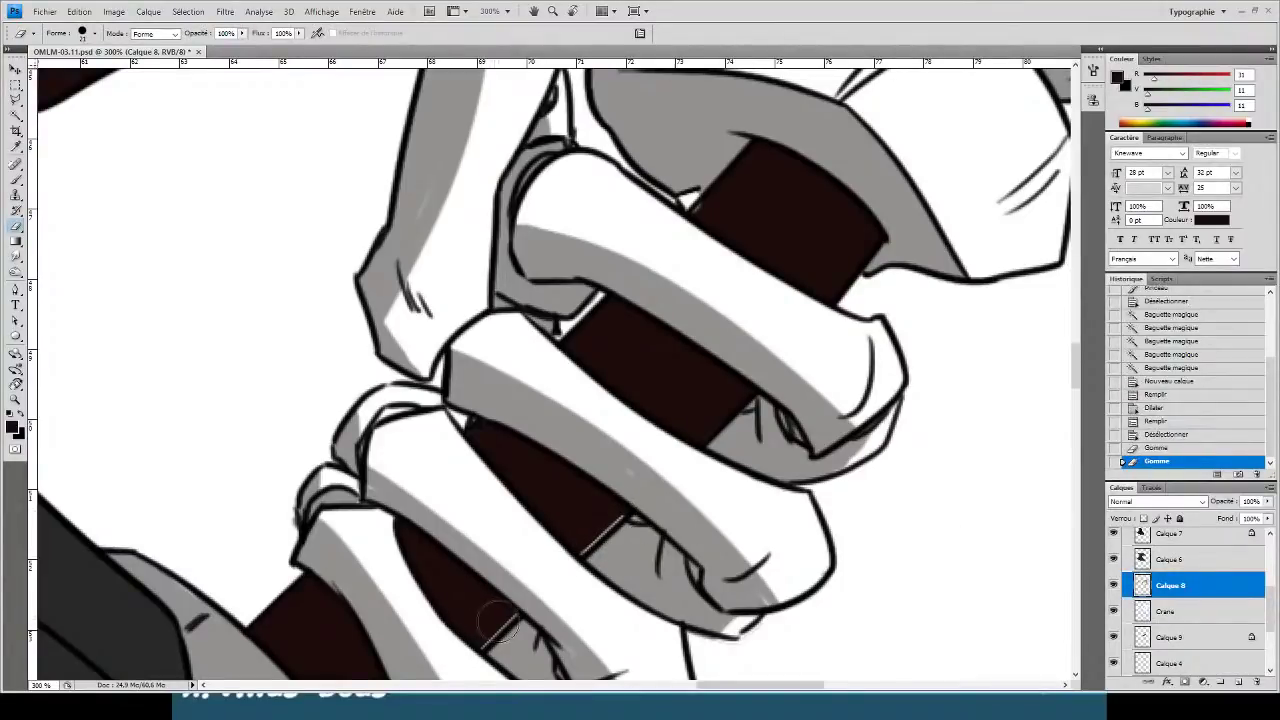
drag(507, 613, 487, 632)
click(478, 640)
- Erase the pale lines and leftovers around the handle sections between the lower fingers on layer Crane
click(1150, 609)
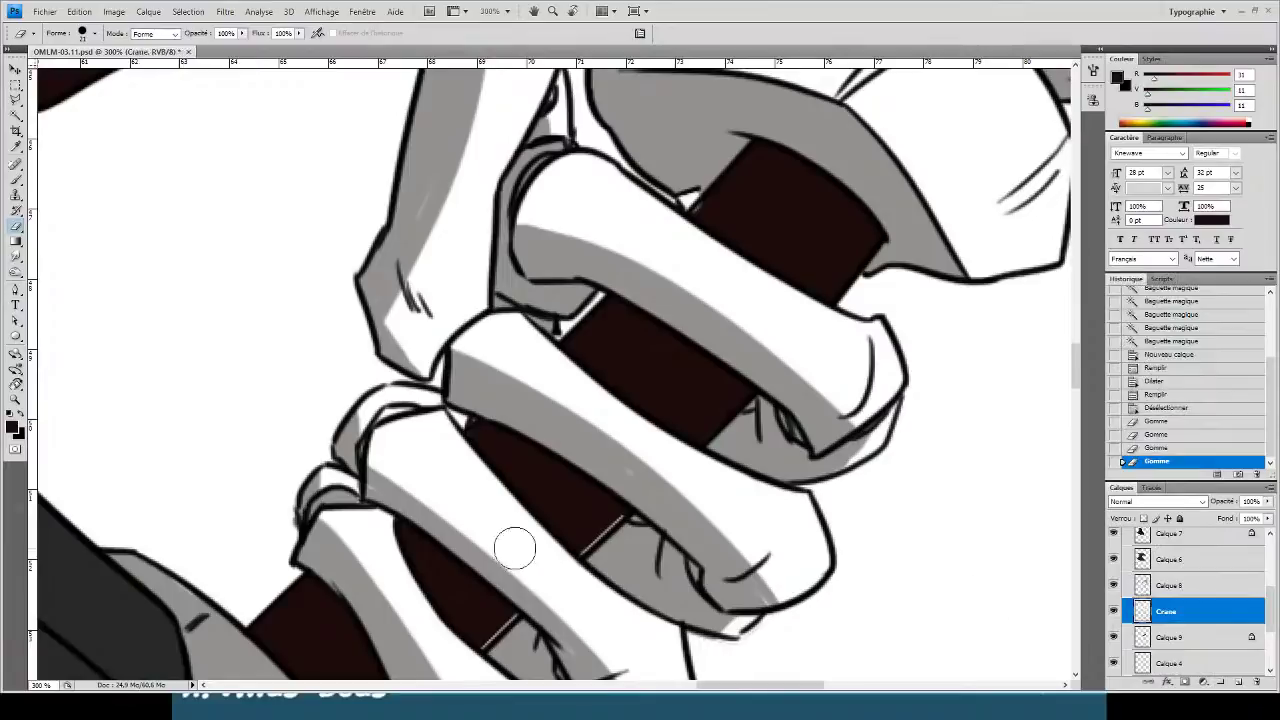
drag(612, 517, 580, 550)
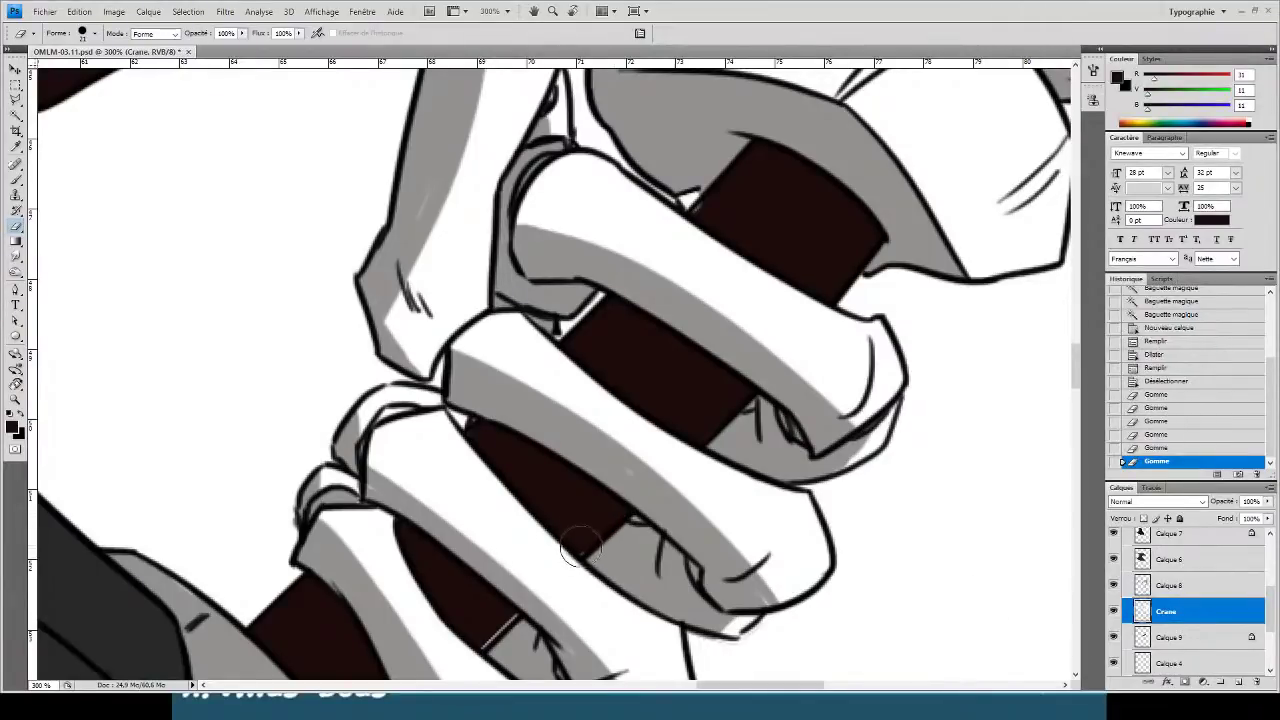
drag(500, 618, 470, 652)
mouse_move(462, 440)
mouse_down()
mouse_move(471, 429)
mouse_move(476, 440)
mouse_up()
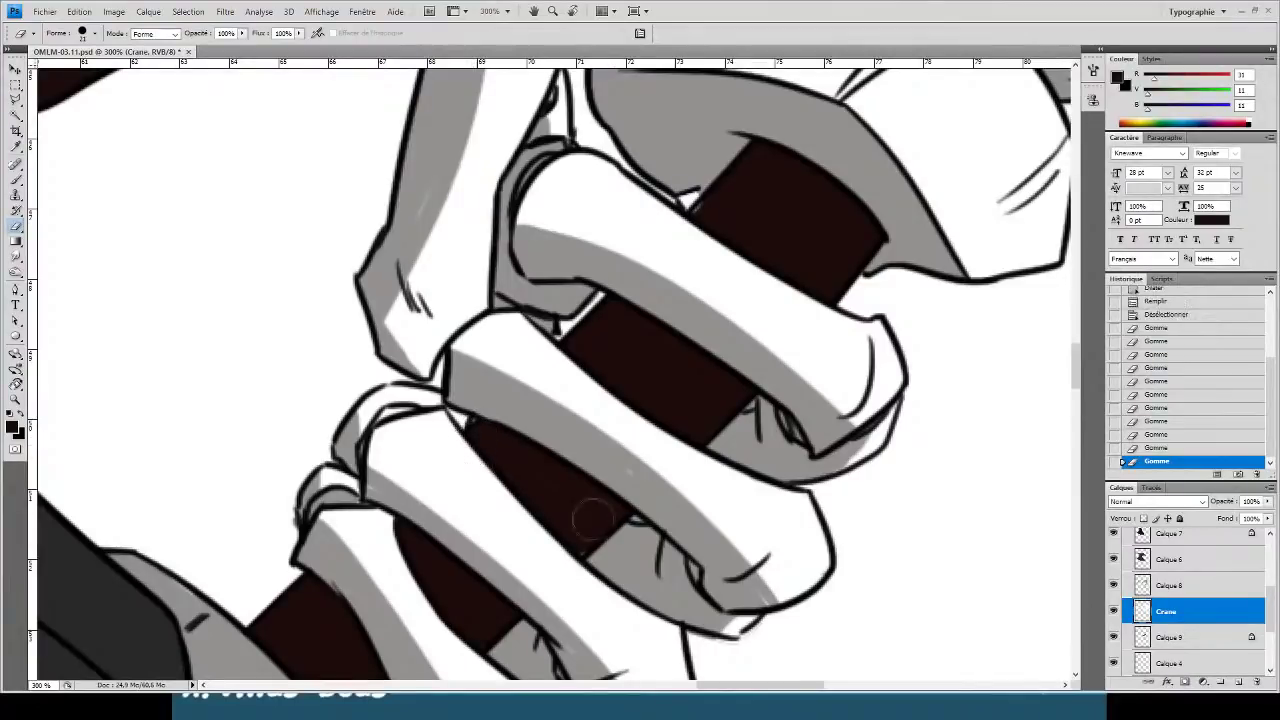
mouse_move(588, 552)
mouse_down()
mouse_move(600, 540)
mouse_move(582, 543)
mouse_up()
- Erase the leftovers at the edges of the two upper handle sections on layer Crane
click(1160, 588)
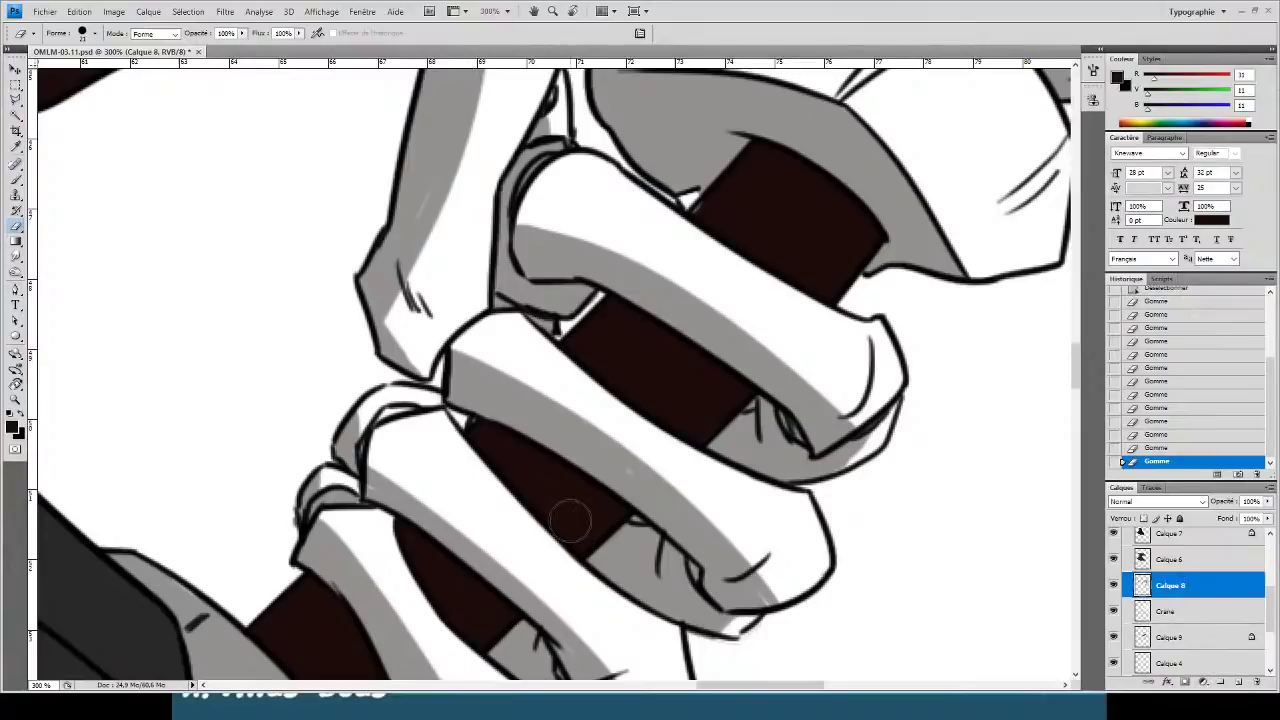
key(ctrl+minus)
key(ctrl+plus)
drag(687, 418, 637, 429)
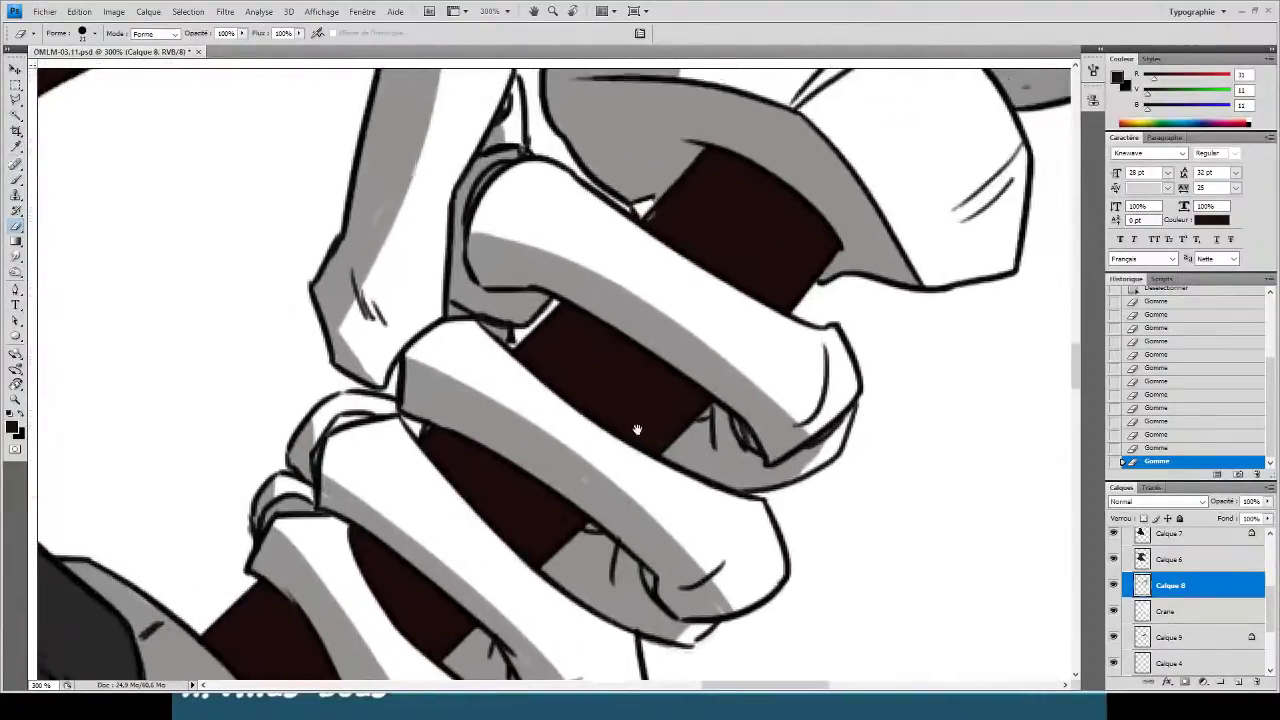
key(alt+bracketleft)
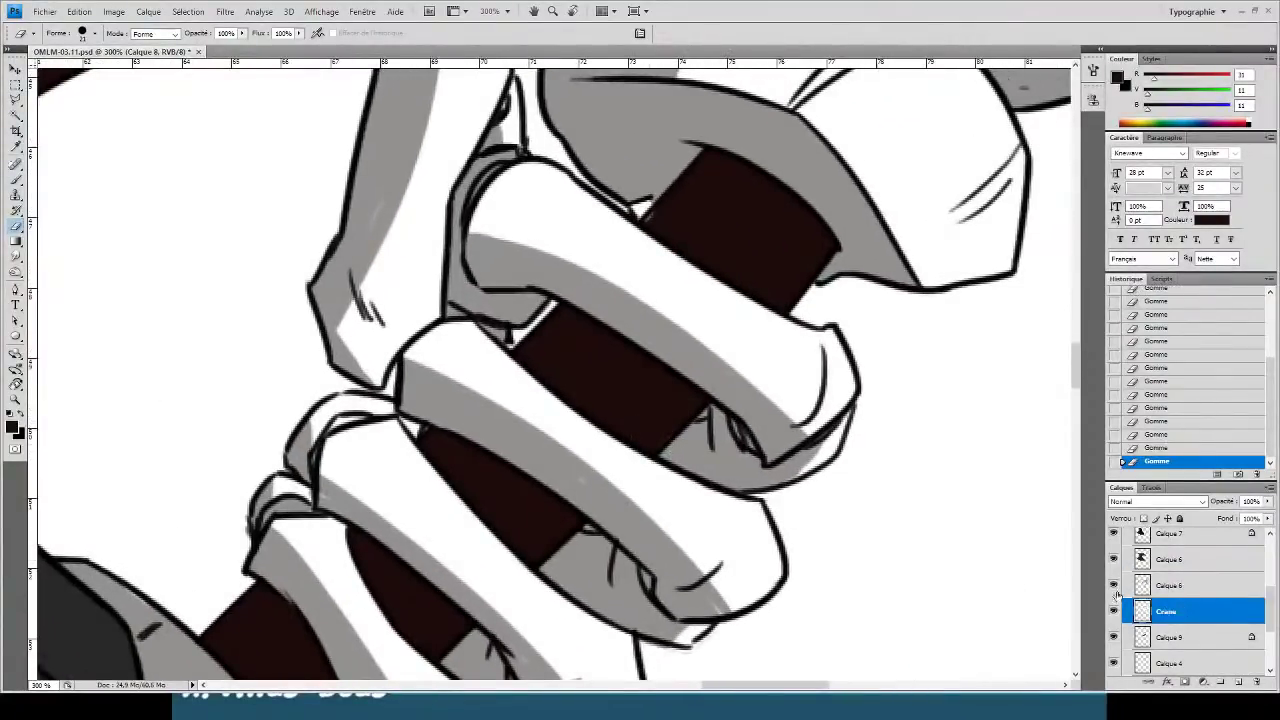
drag(653, 445, 663, 421)
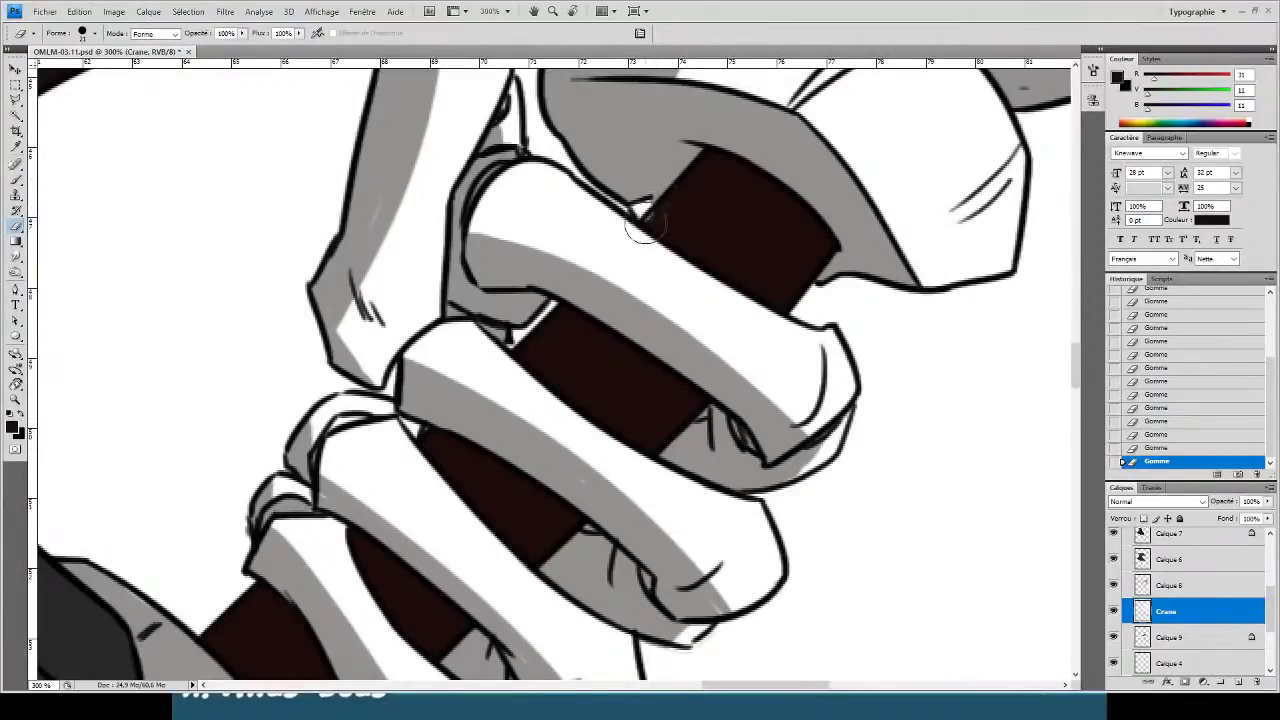
drag(648, 226, 650, 219)
- Set the foreground colour to a lighter red-brown with RGB 61, 29, 29
key(ctrl+minus)
key(ctrl+minus)
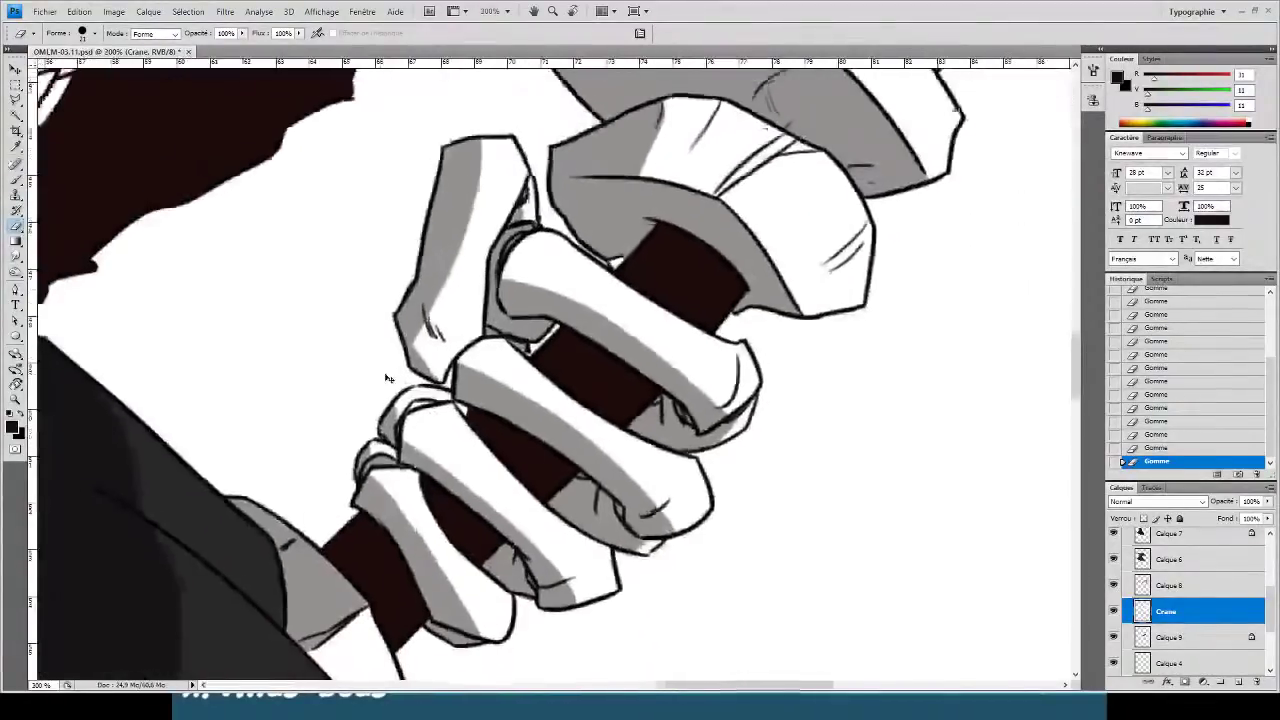
key(ctrl+minus)
key(ctrl+minus)
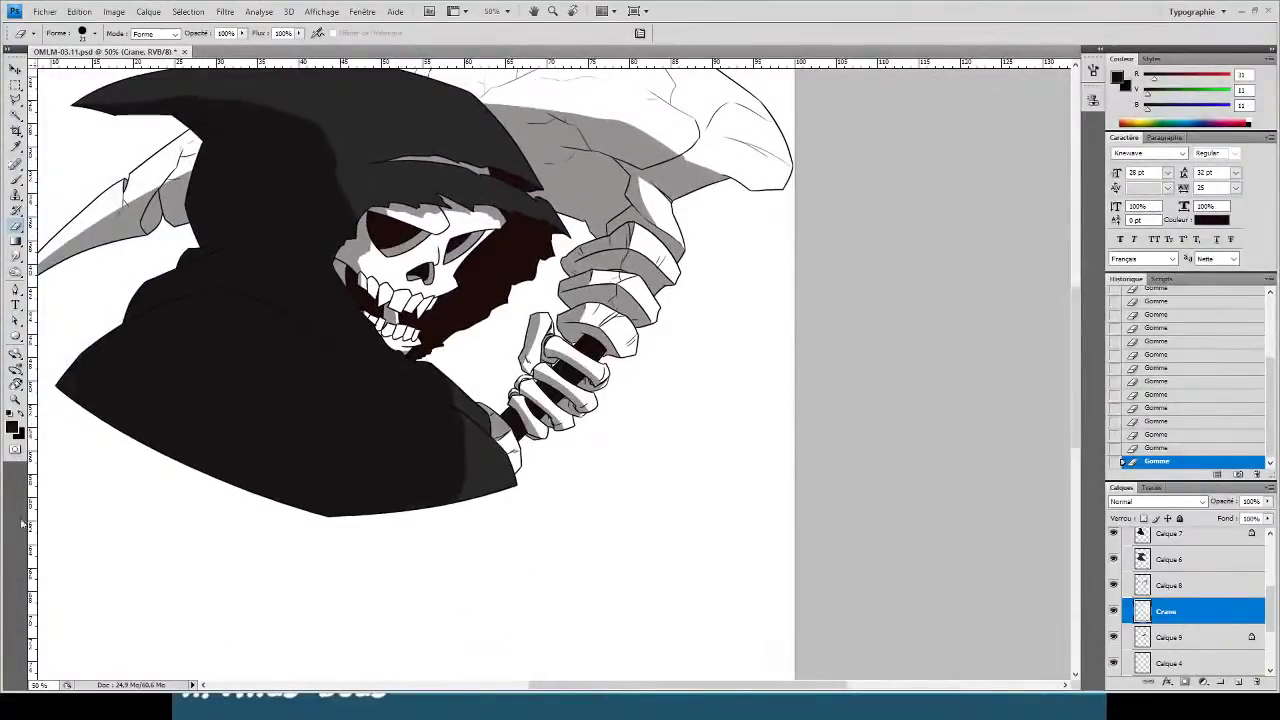
key(i)
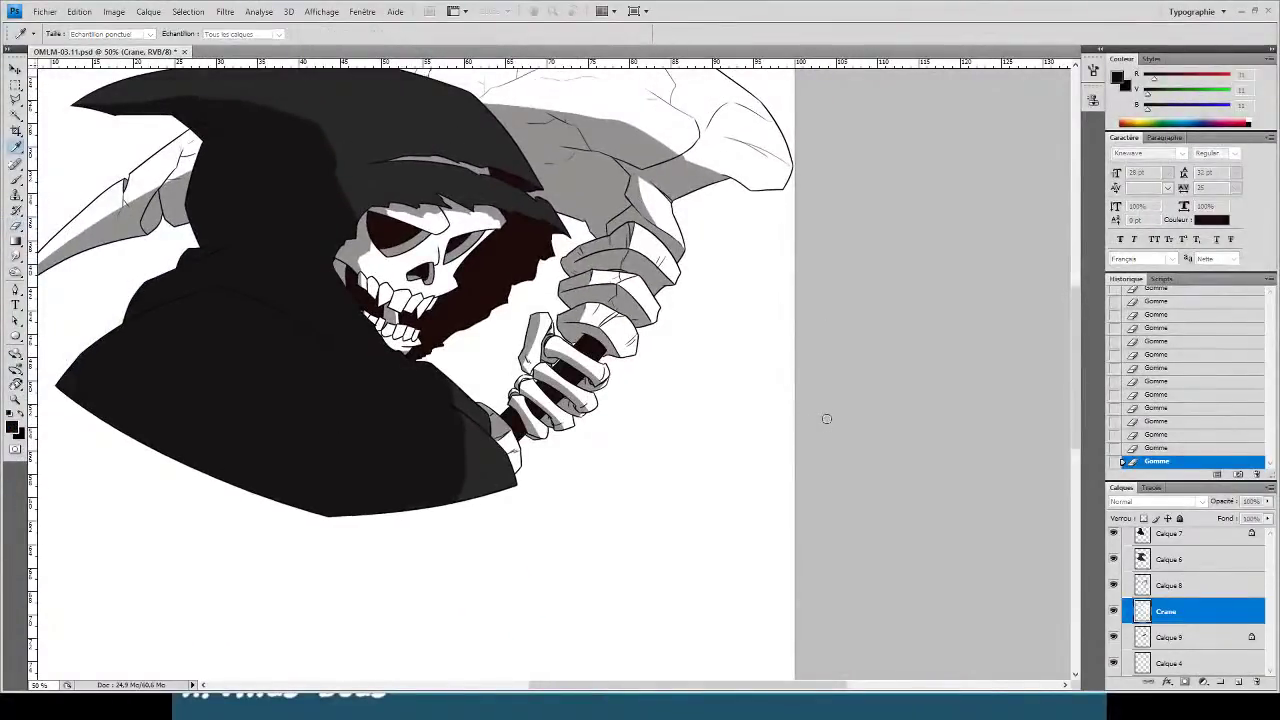
key(e)
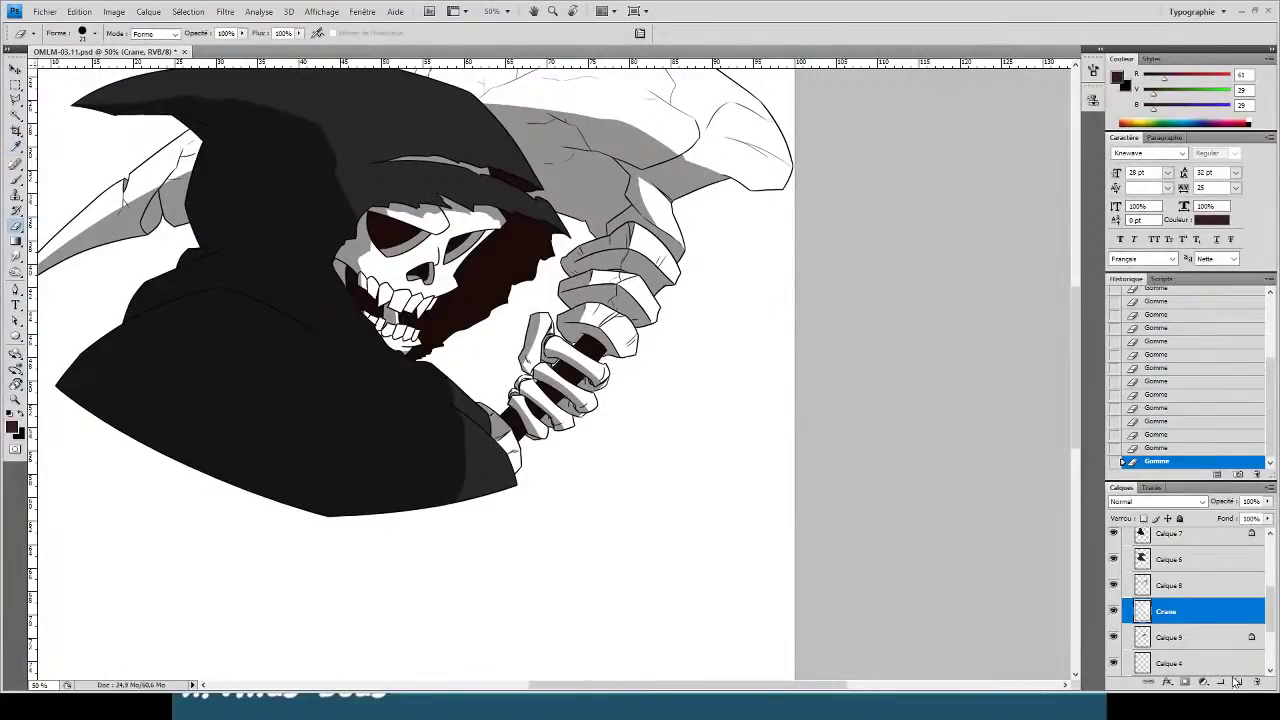
- Add a new layer directly above Crane and load the Crane layer's contents as a selection
click(1239, 682)
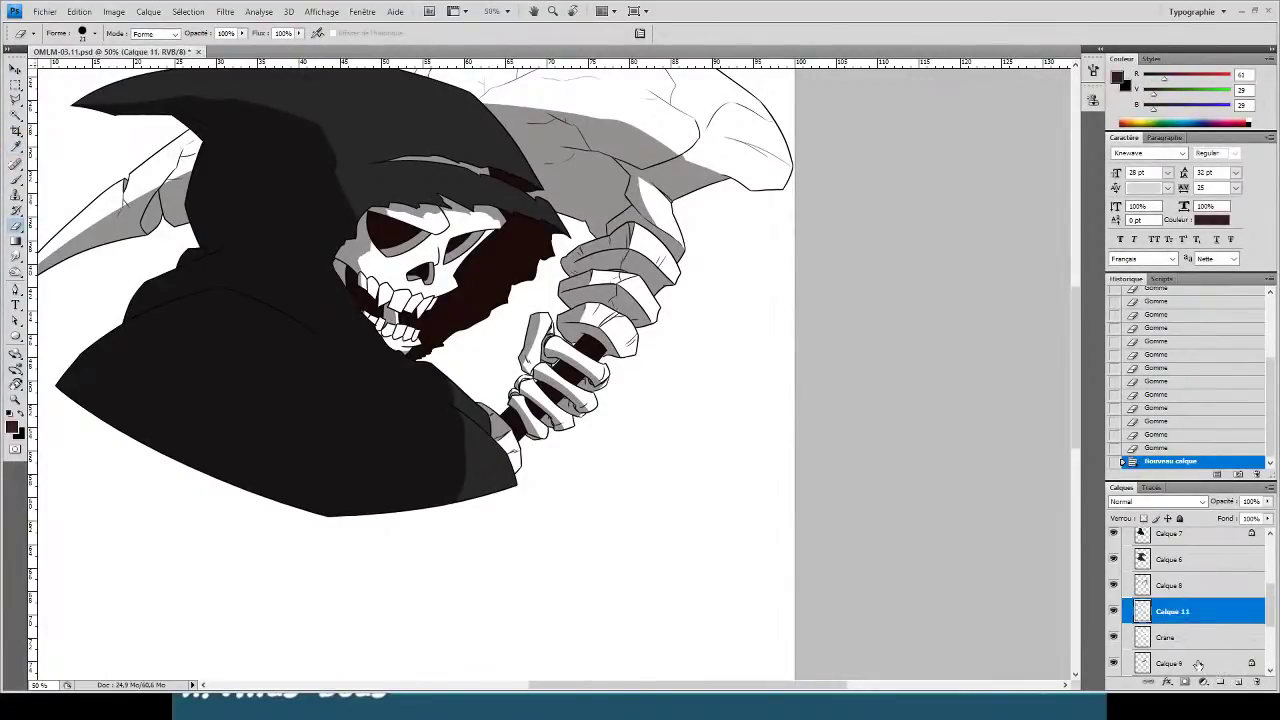
ctrl+click(1141, 637)
key(ctrl+plus)
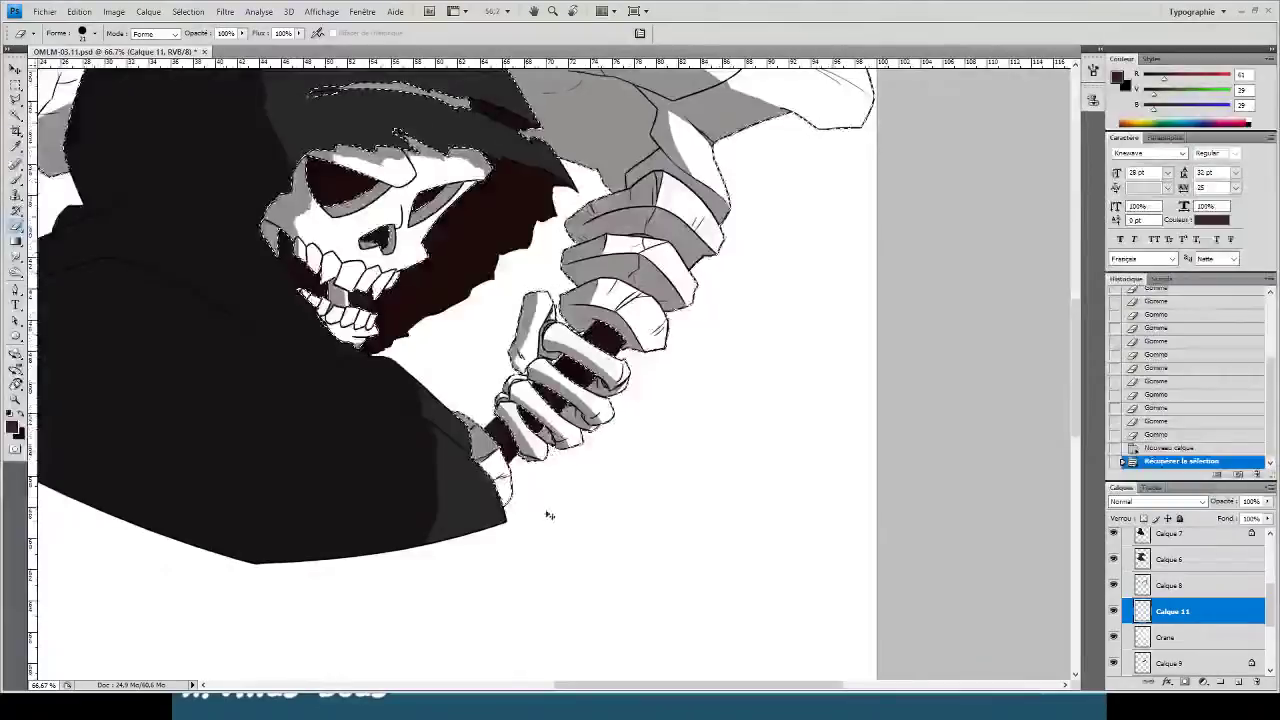
key(ctrl+plus)
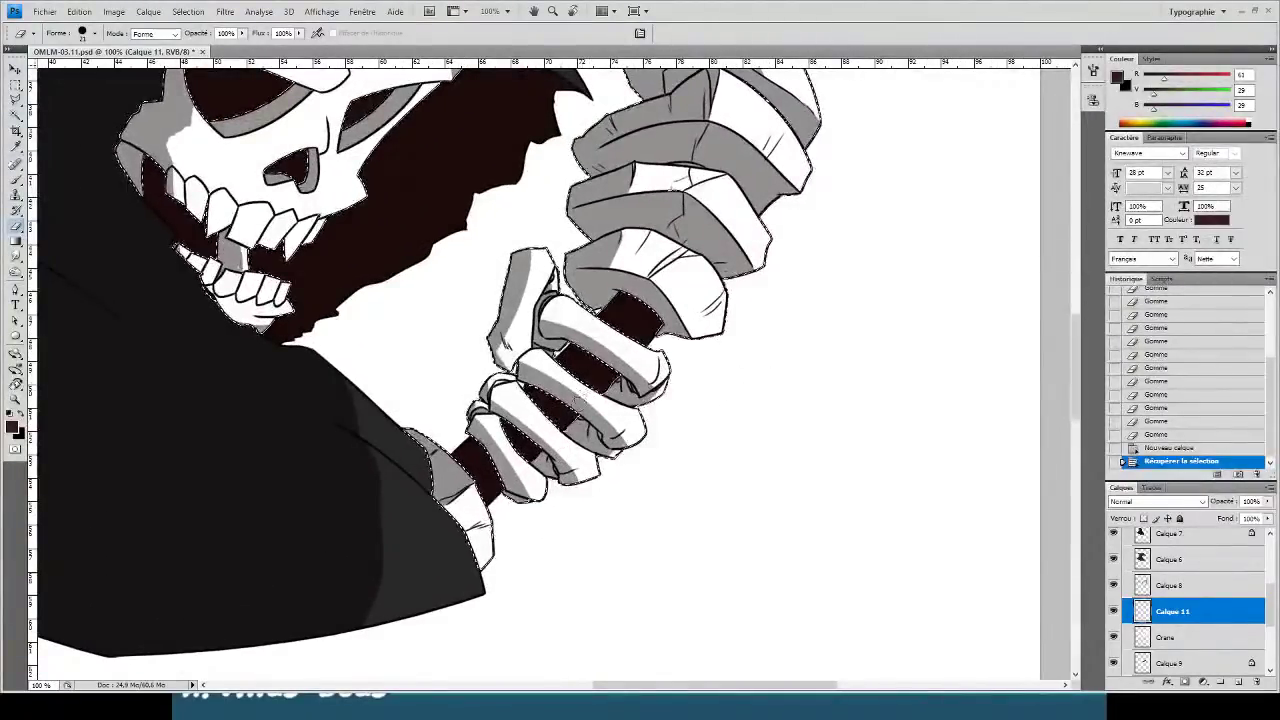
- Try to brush a straight lighter red-brown line along the handle from the wrist up across the fingers
key(b)
key(ctrl+plus)
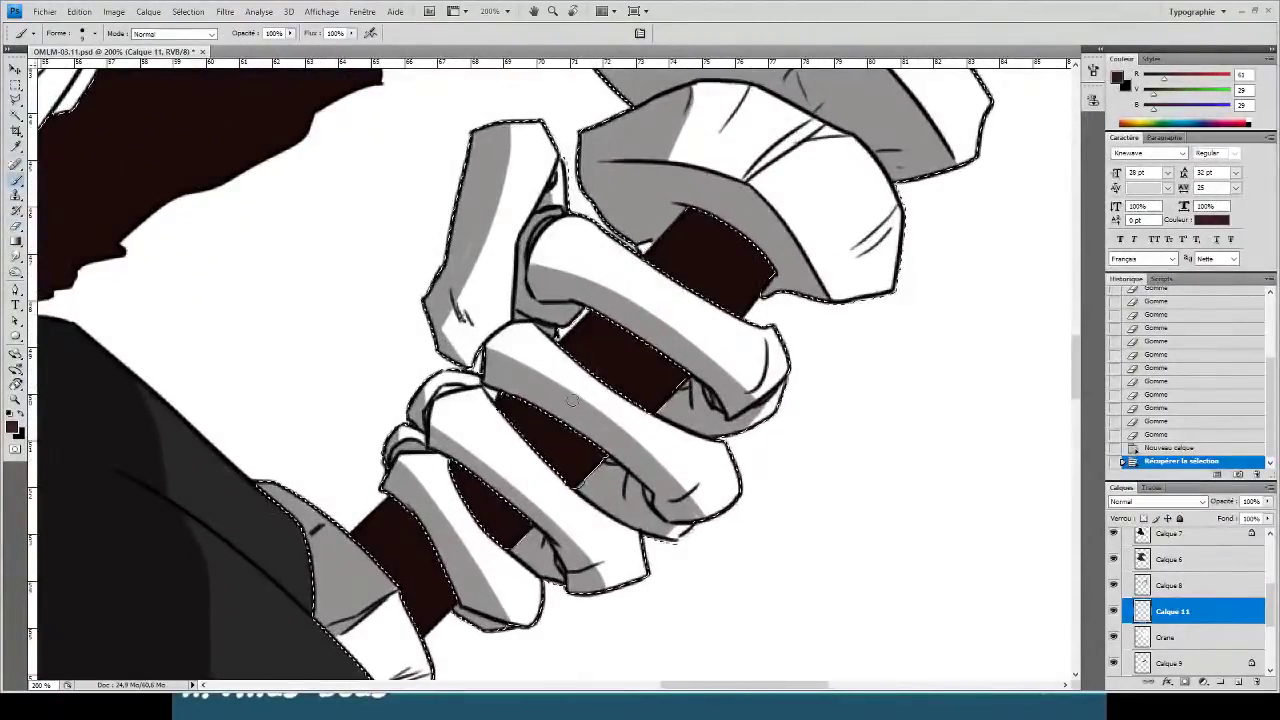
drag(386, 609, 819, 46)
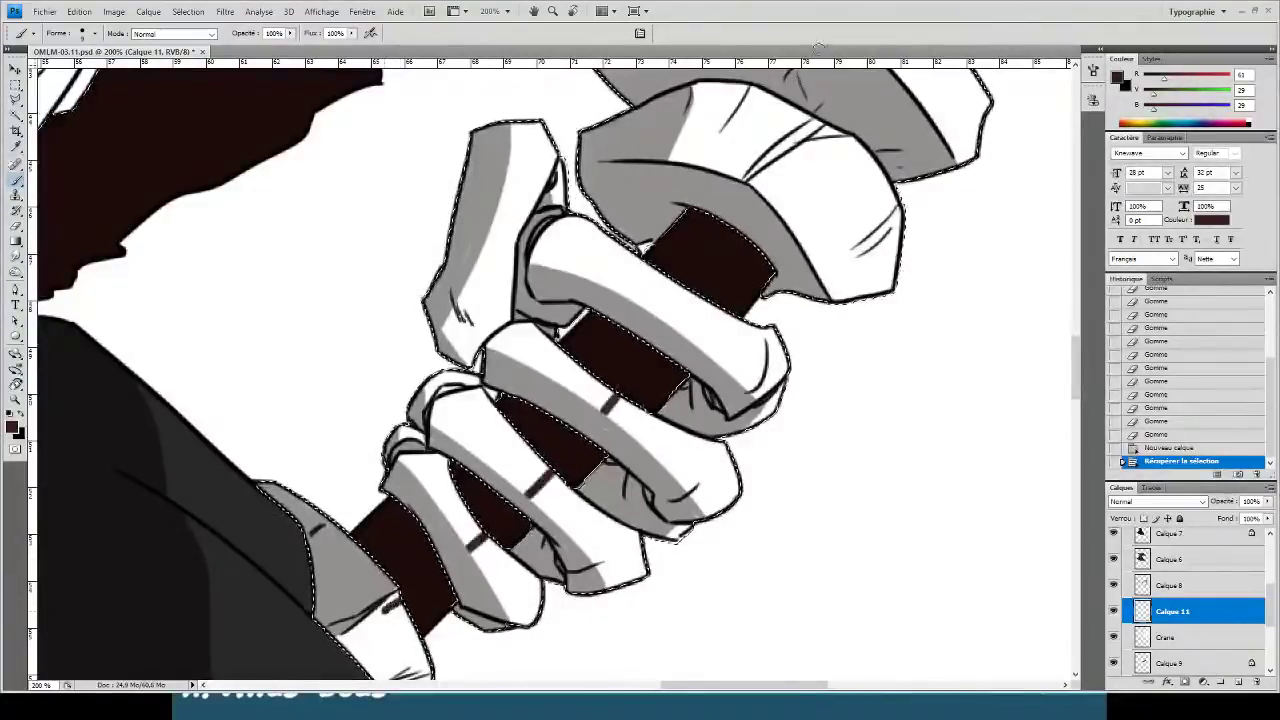
key(ctrl+z)
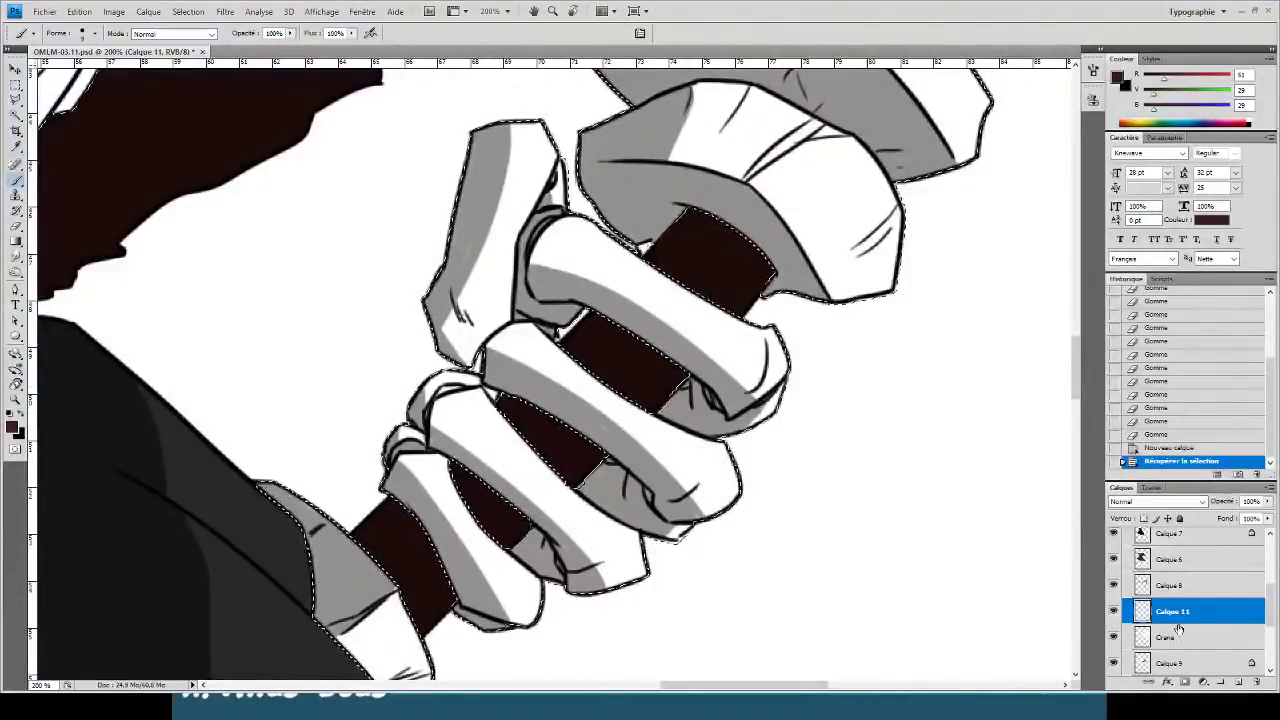
- Move the new layer below Crane and brush a lighter red-brown stroke along the handle on layer Calque 9
key(h)
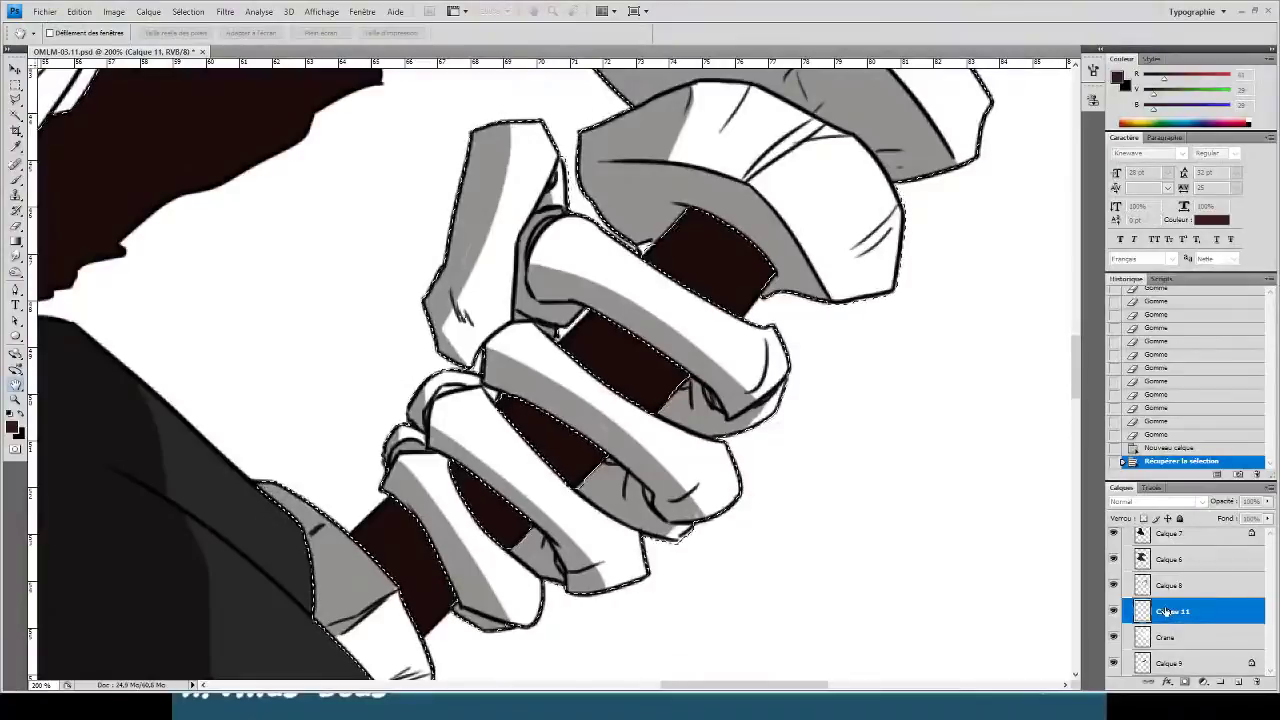
key(b)
drag(1165, 612, 1160, 650)
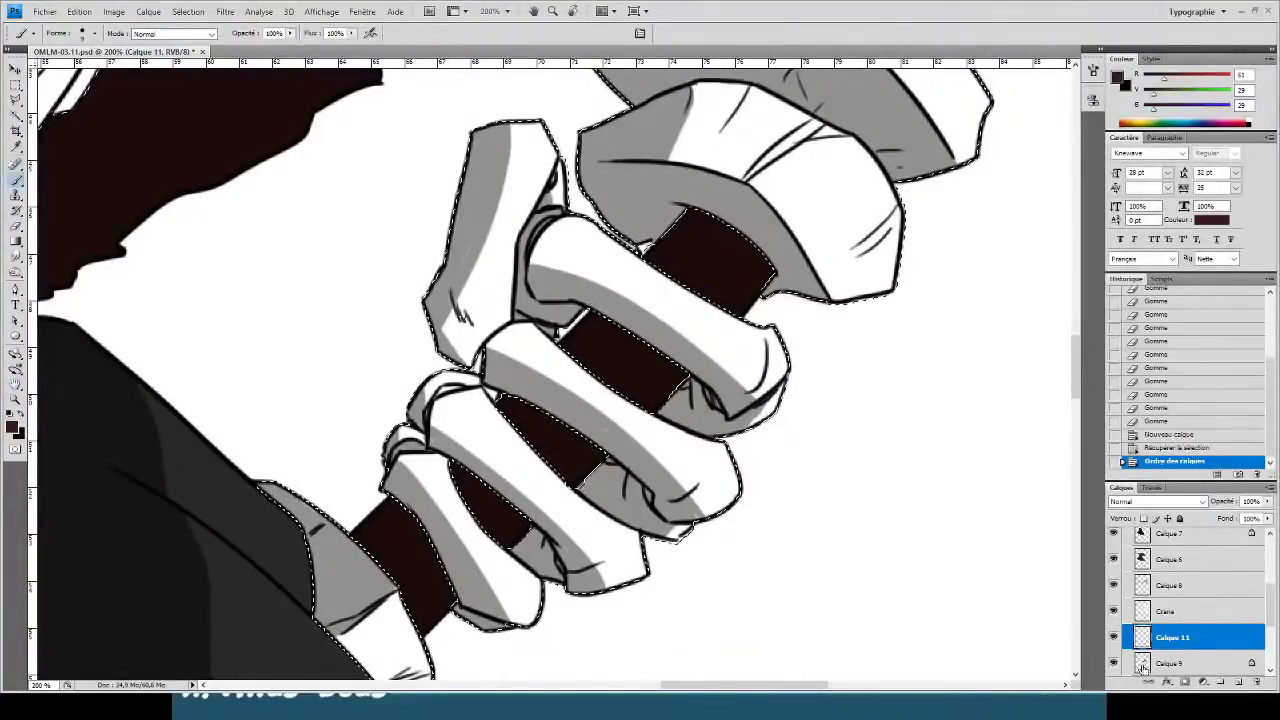
click(1170, 663)
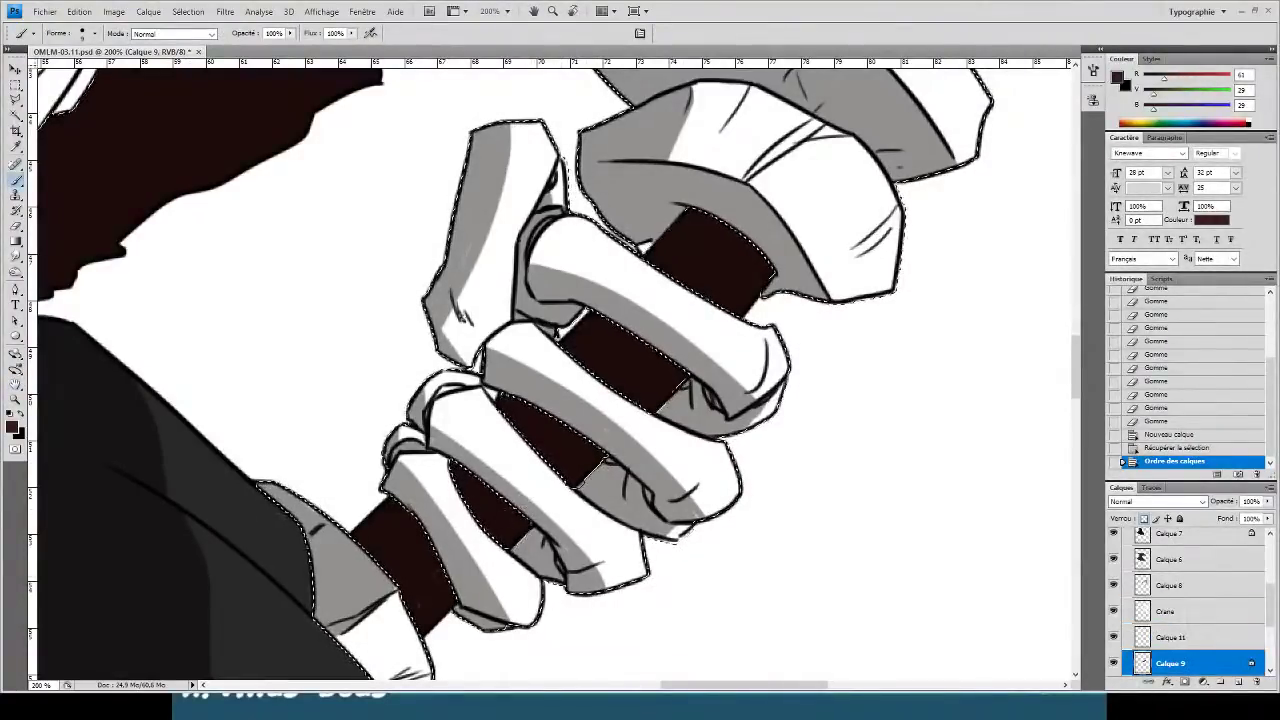
drag(391, 609, 786, 189)
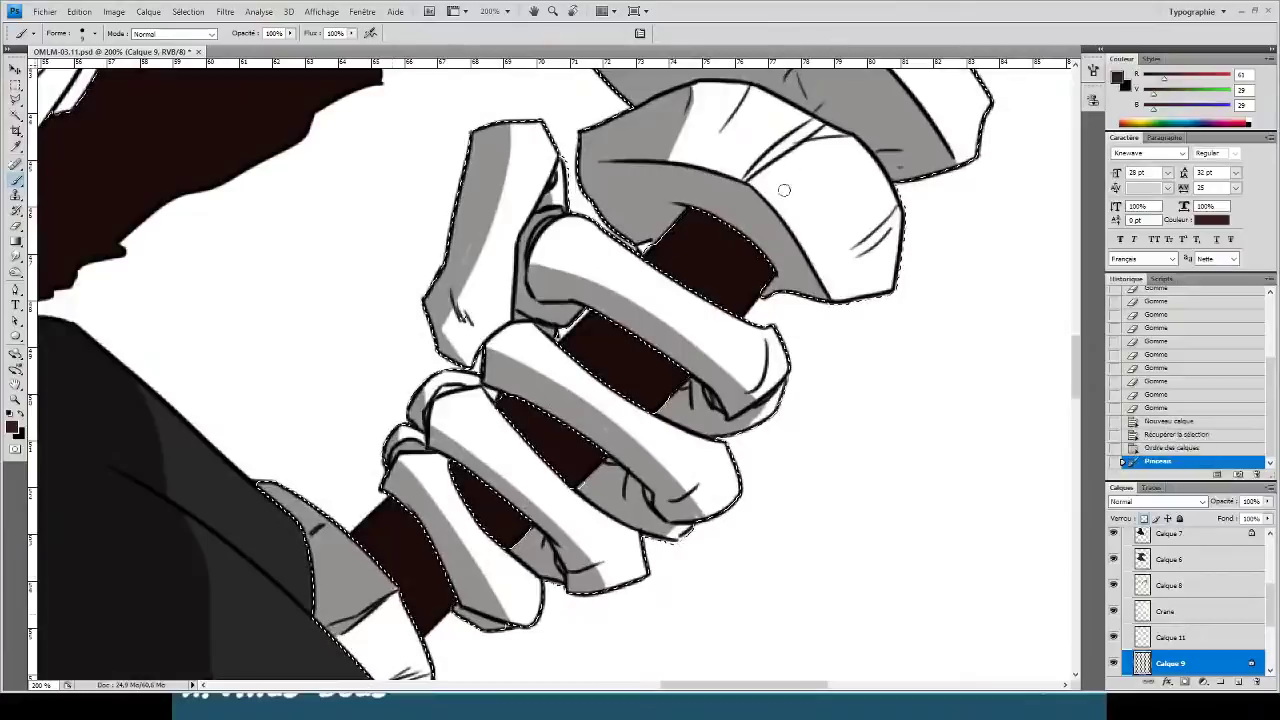
- Try to load Calque 9's contents as a selection on layer Calque 11, checking that layer by toggling its visibility
click(1165, 637)
ctrl+click(1143, 663)
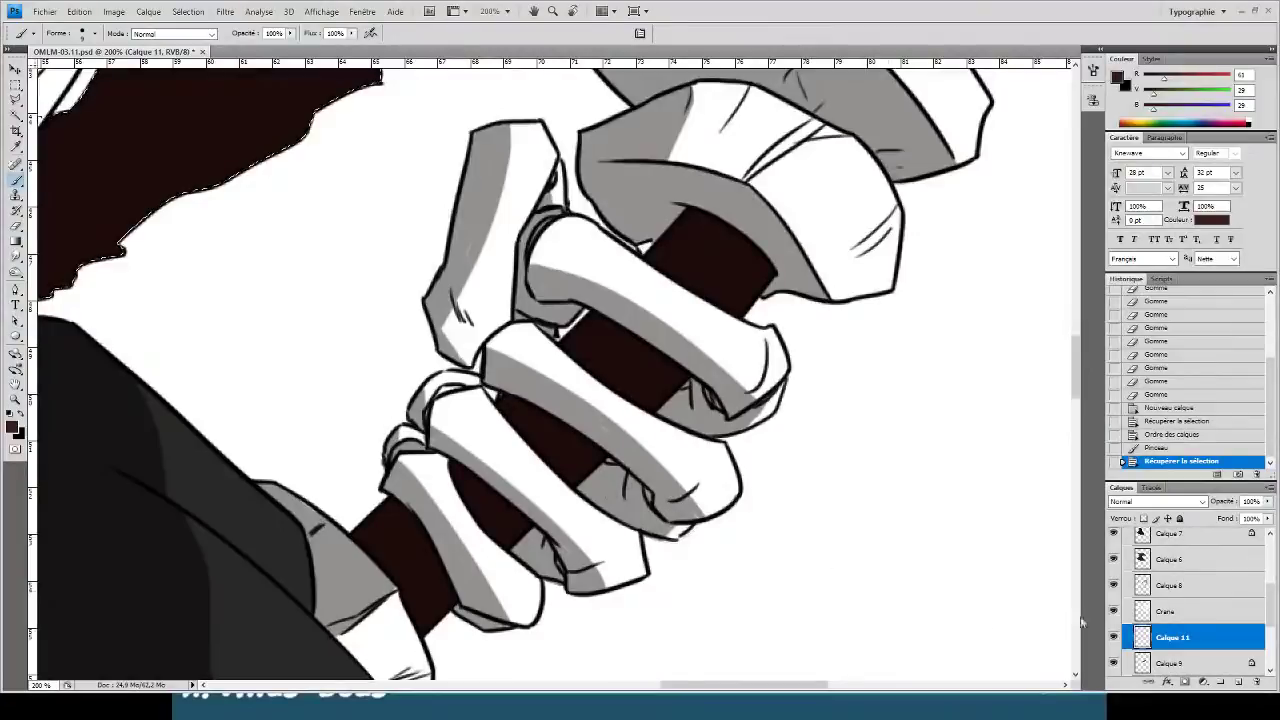
ctrl+click(1143, 664)
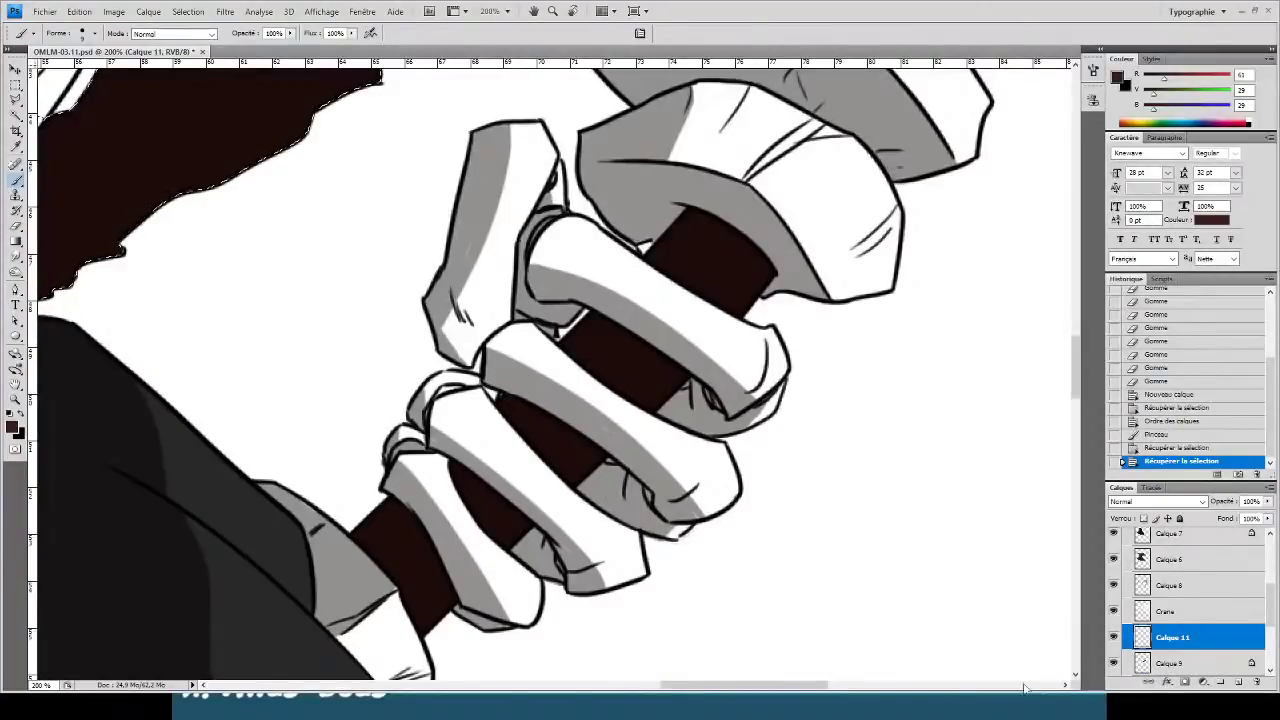
ctrl+click(1142, 663)
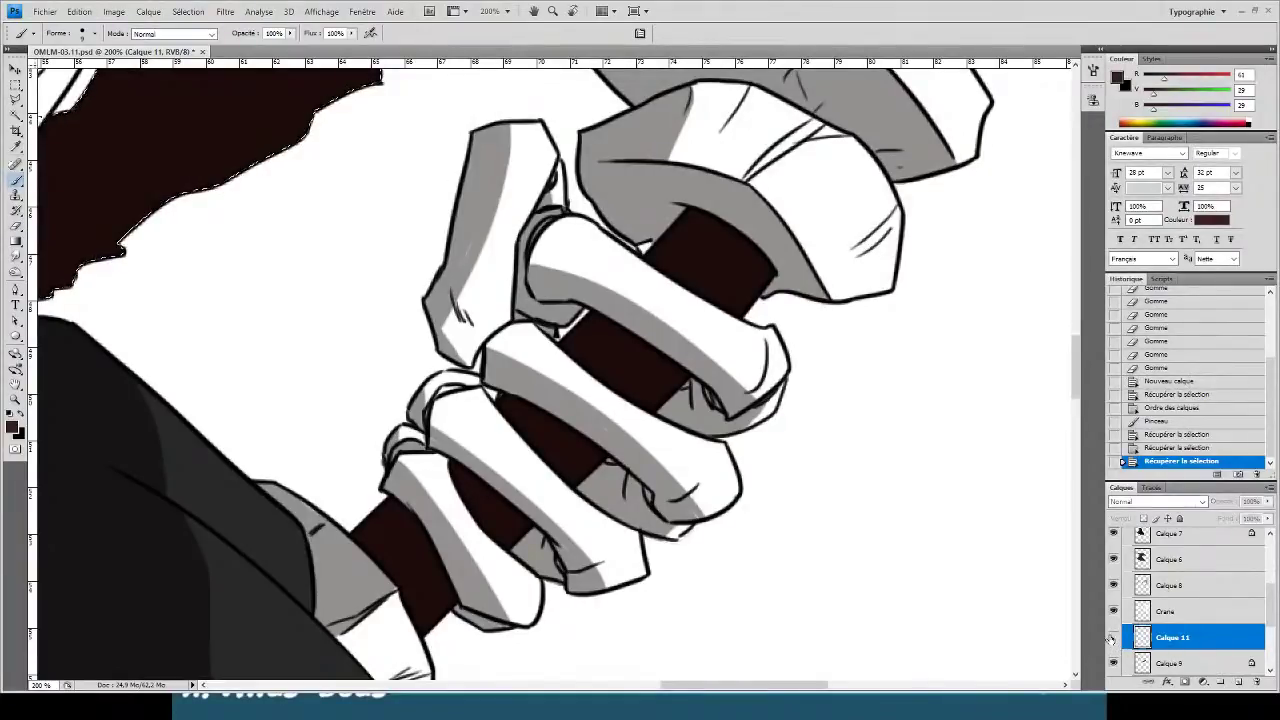
click(1113, 637)
click(1113, 637)
- Add a new layer directly above Calque 10 and load the Calque 10 handle fill as a selection
scroll(1115, 625, down, 2)
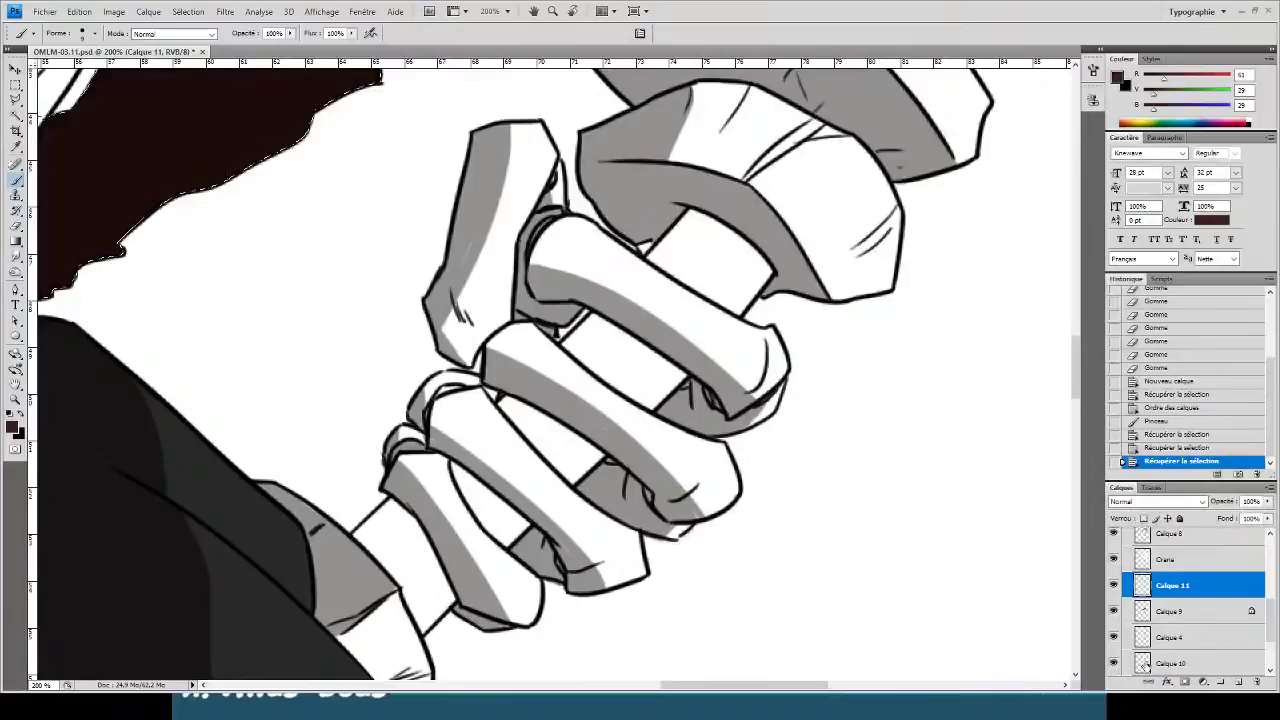
click(1186, 668)
click(1238, 681)
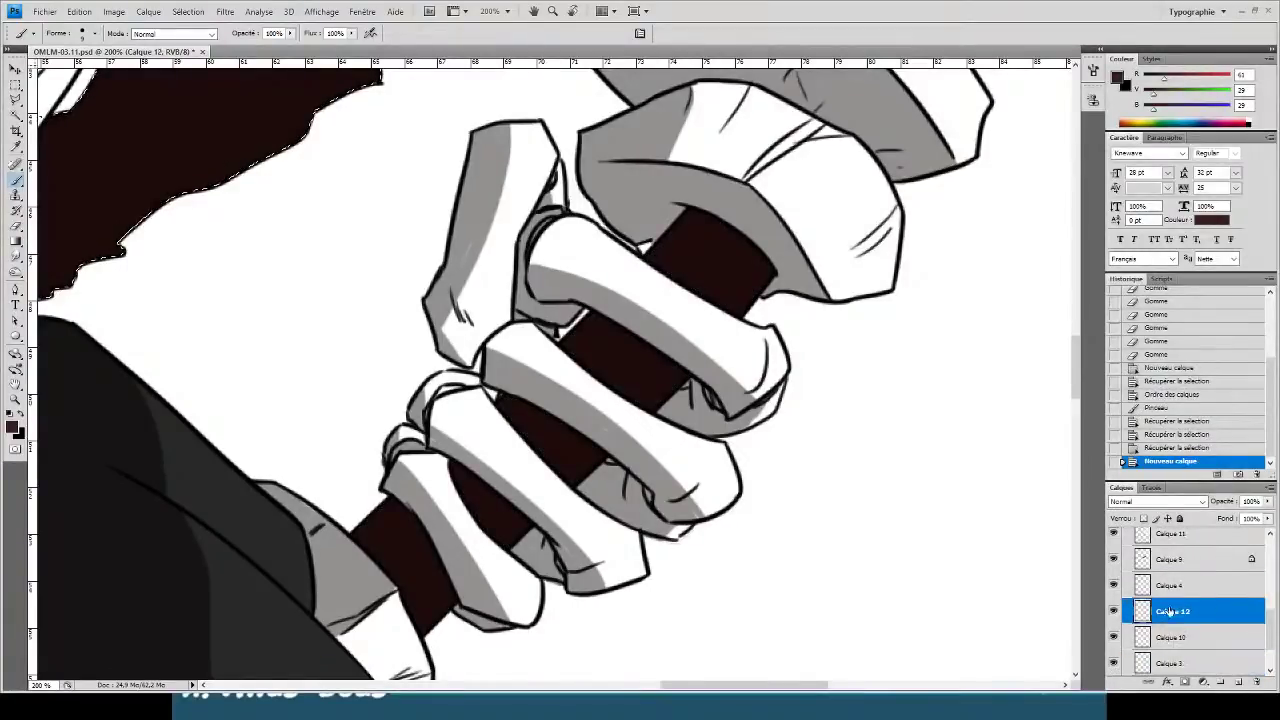
ctrl+click(1140, 637)
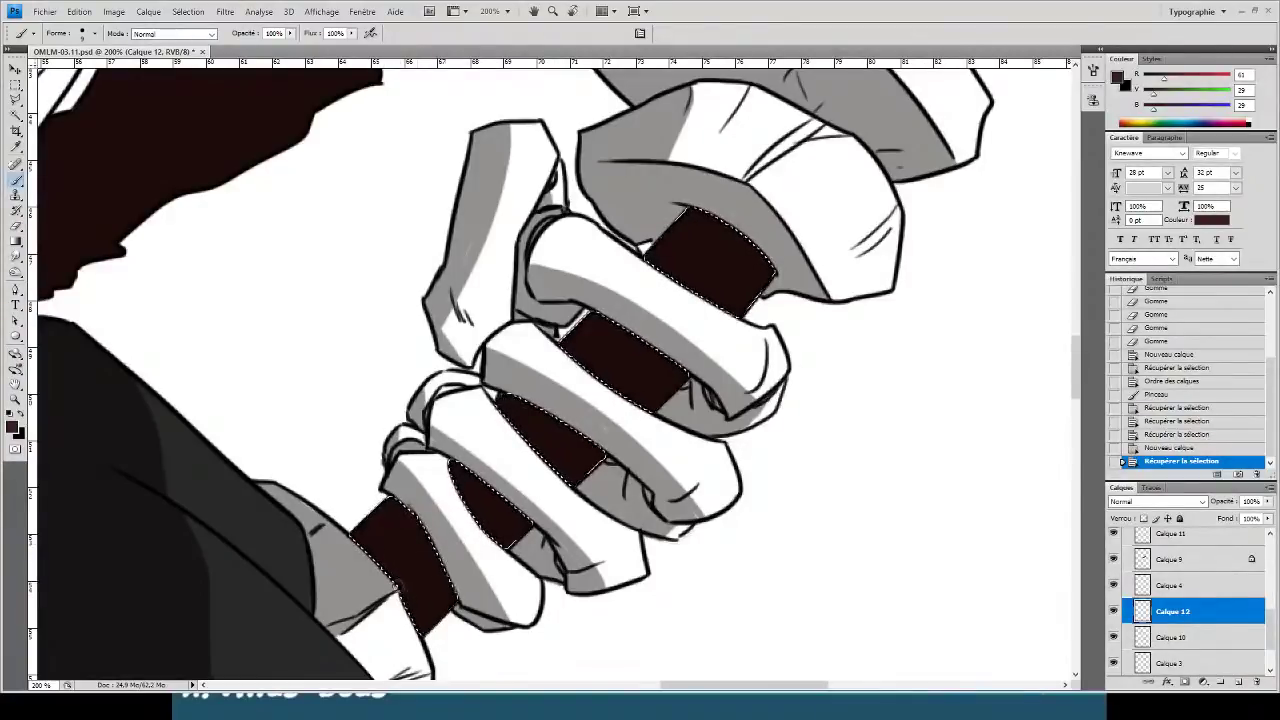
- Brush a lighter red-brown band along the outer edge of the handle, from the wrist up past the fingers, on Calque 12
drag(838, 77, 842, 72)
key(ctrl+z)
drag(390, 592, 878, 62)
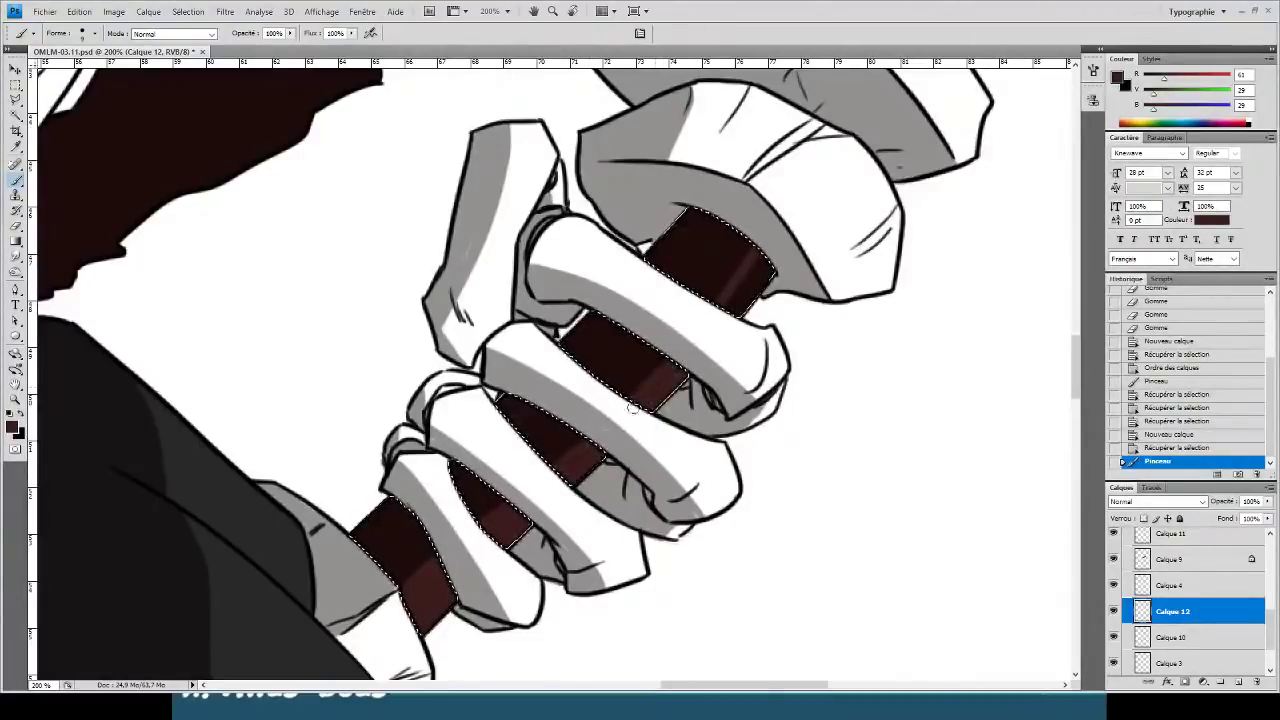
drag(556, 479, 766, 244)
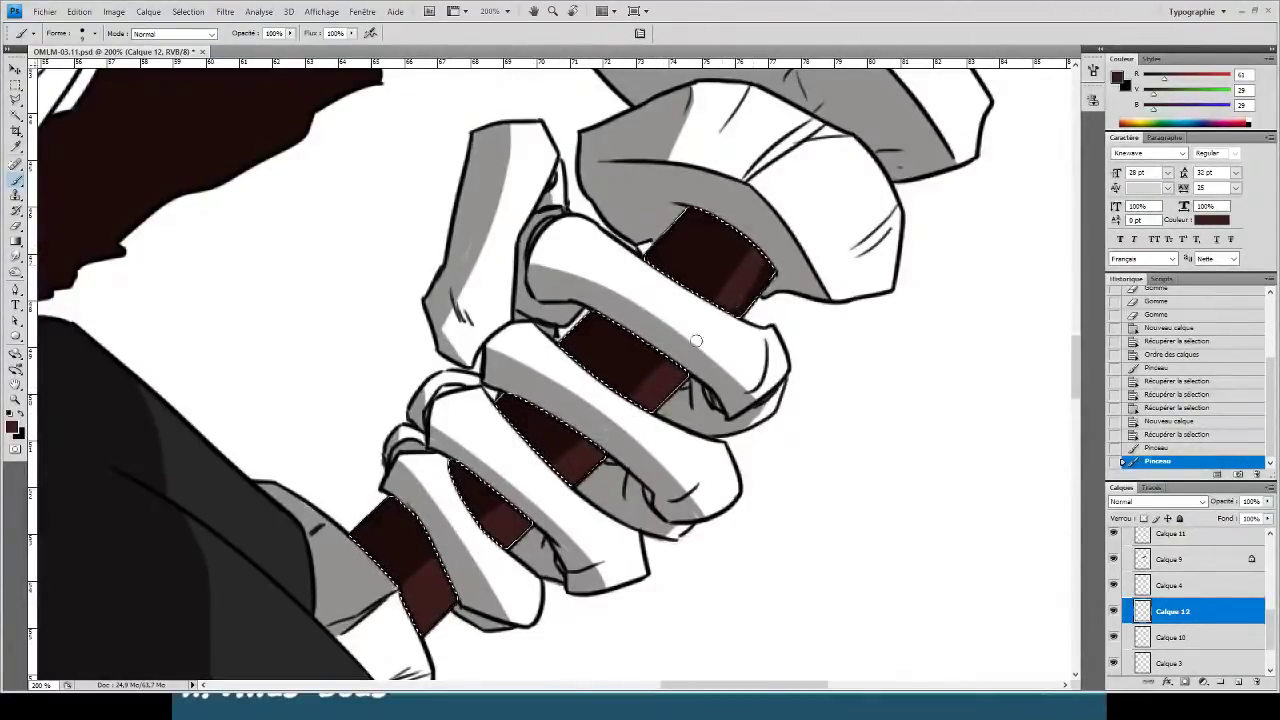
drag(720, 324, 606, 430)
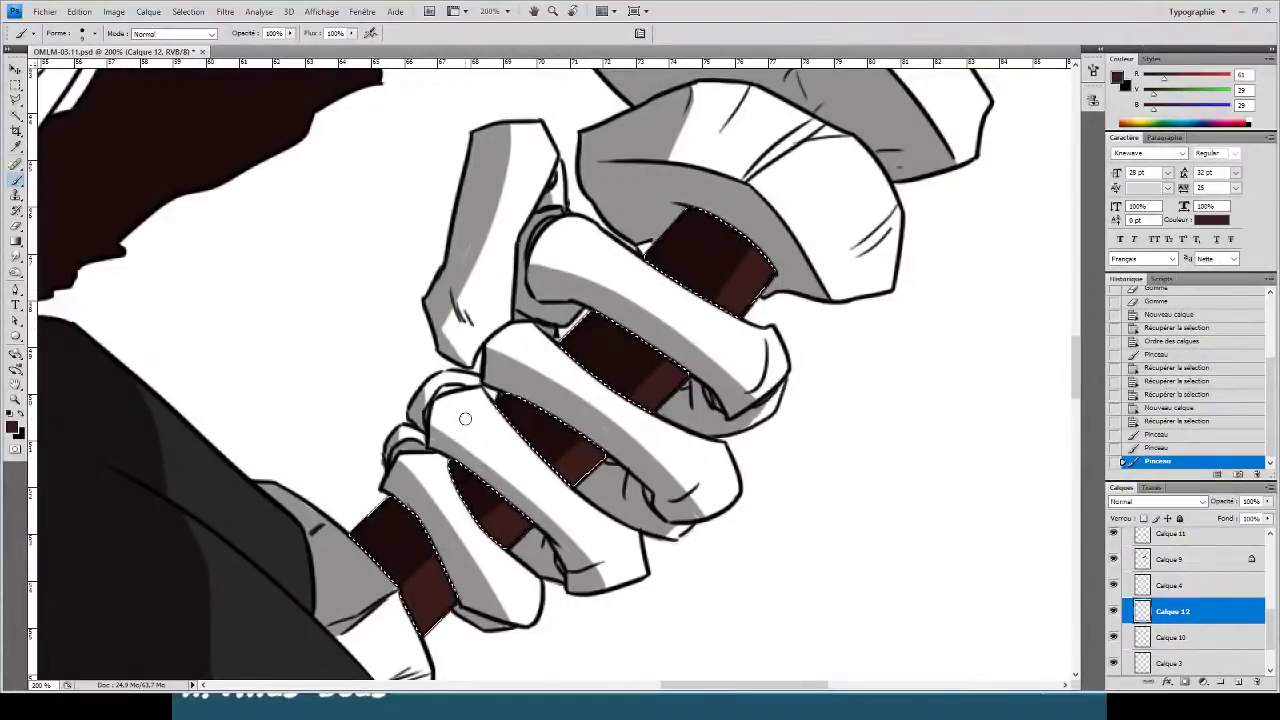
- Sample the handle's dark brown, RGB 31, 11, 11, and brush finger shadows back over the lighter band between the fingers
click(16, 148)
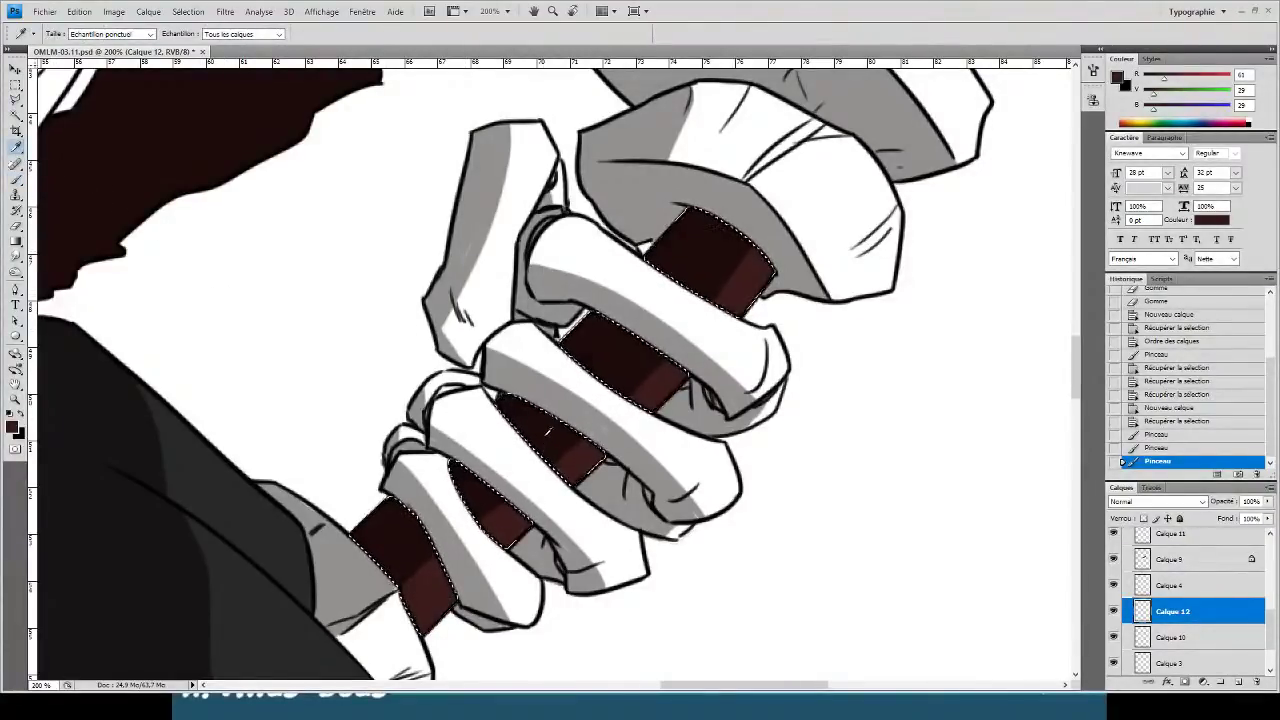
click(546, 433)
click(16, 181)
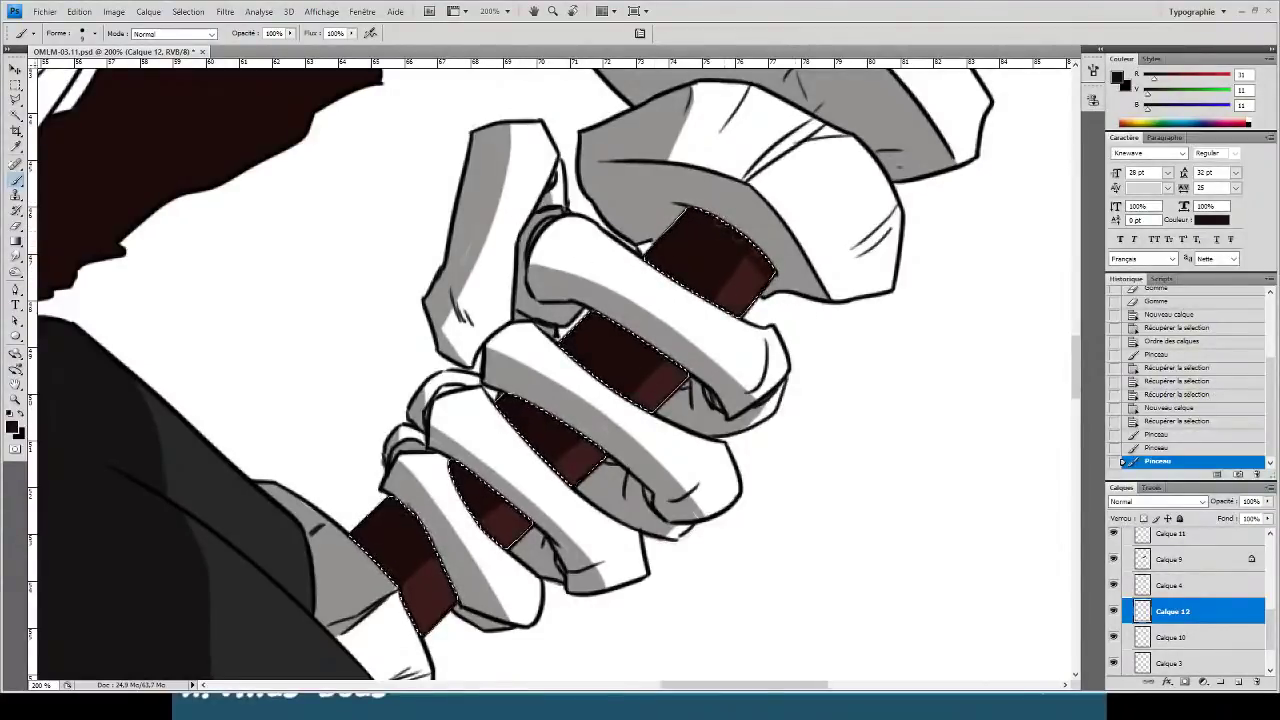
drag(456, 467, 530, 520)
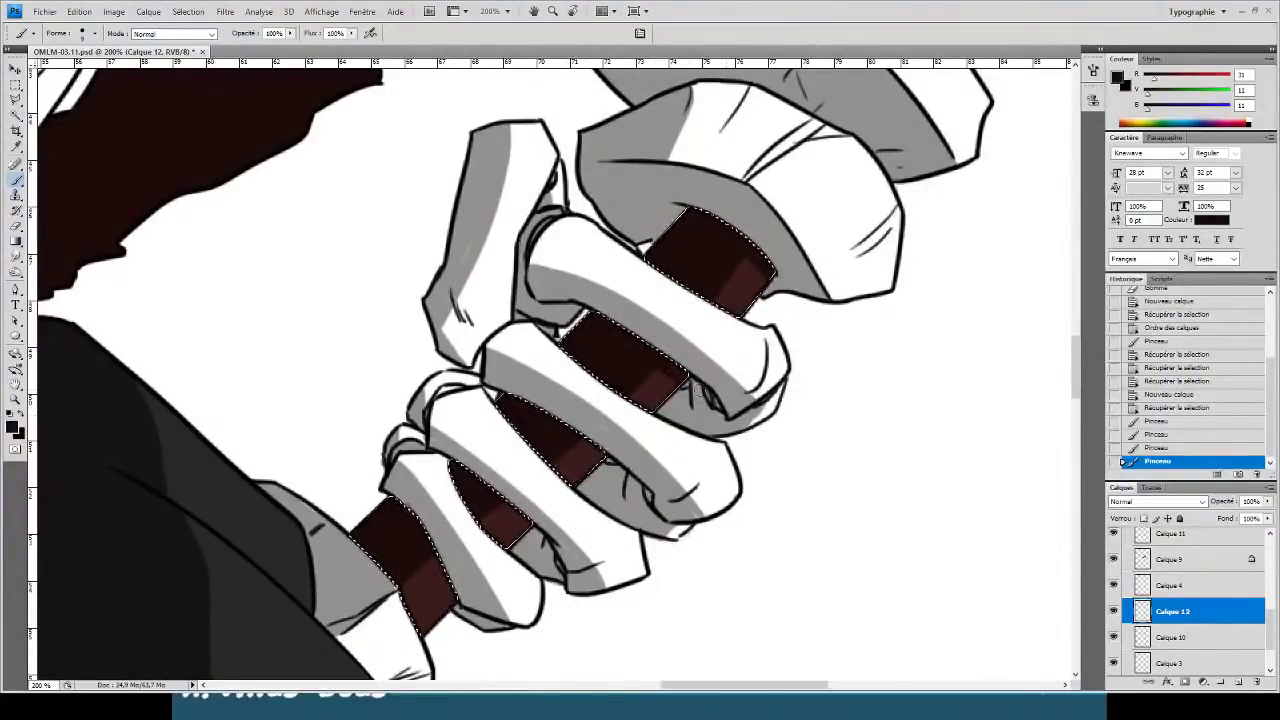
drag(678, 354, 692, 374)
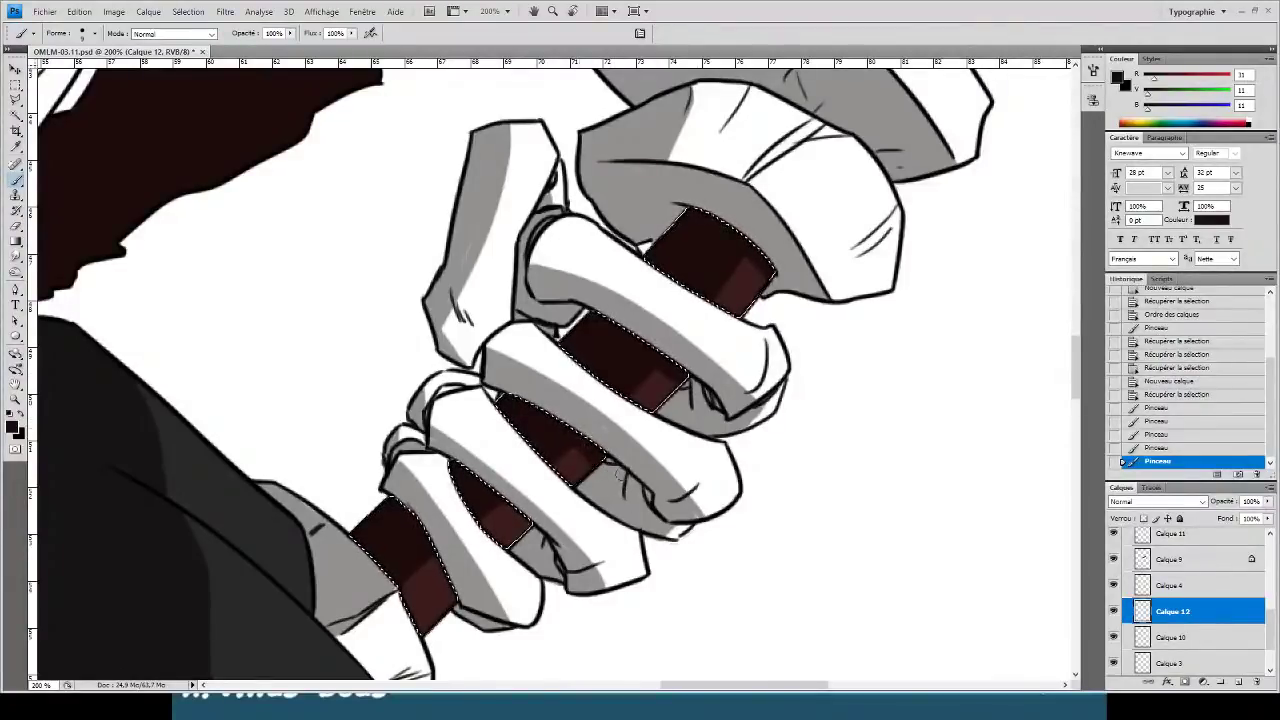
drag(578, 445, 488, 500)
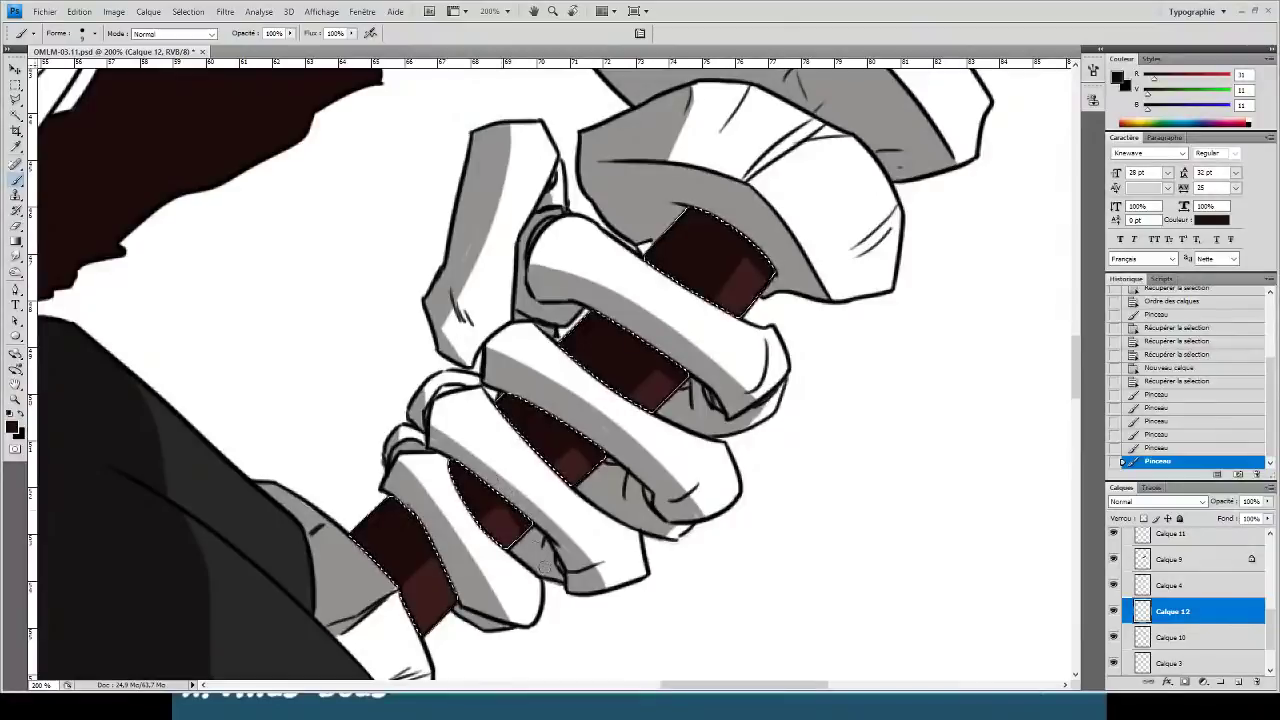
drag(500, 510, 525, 525)
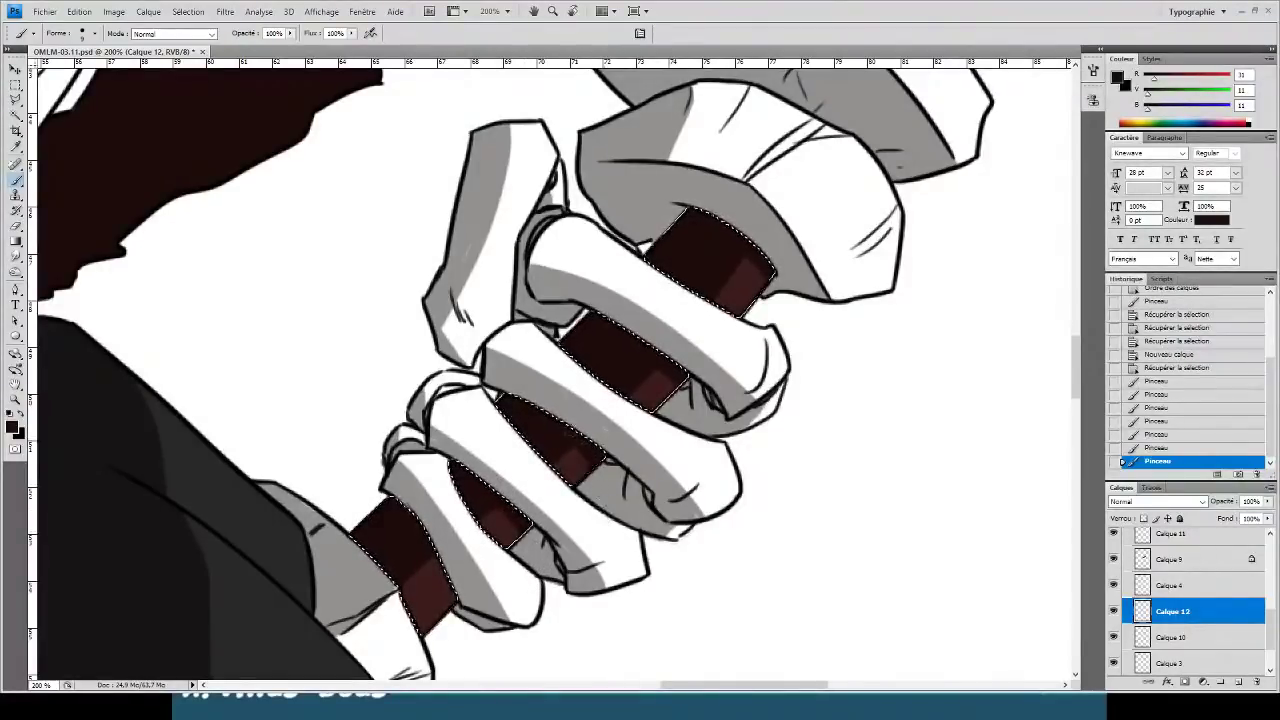
drag(619, 407, 650, 350)
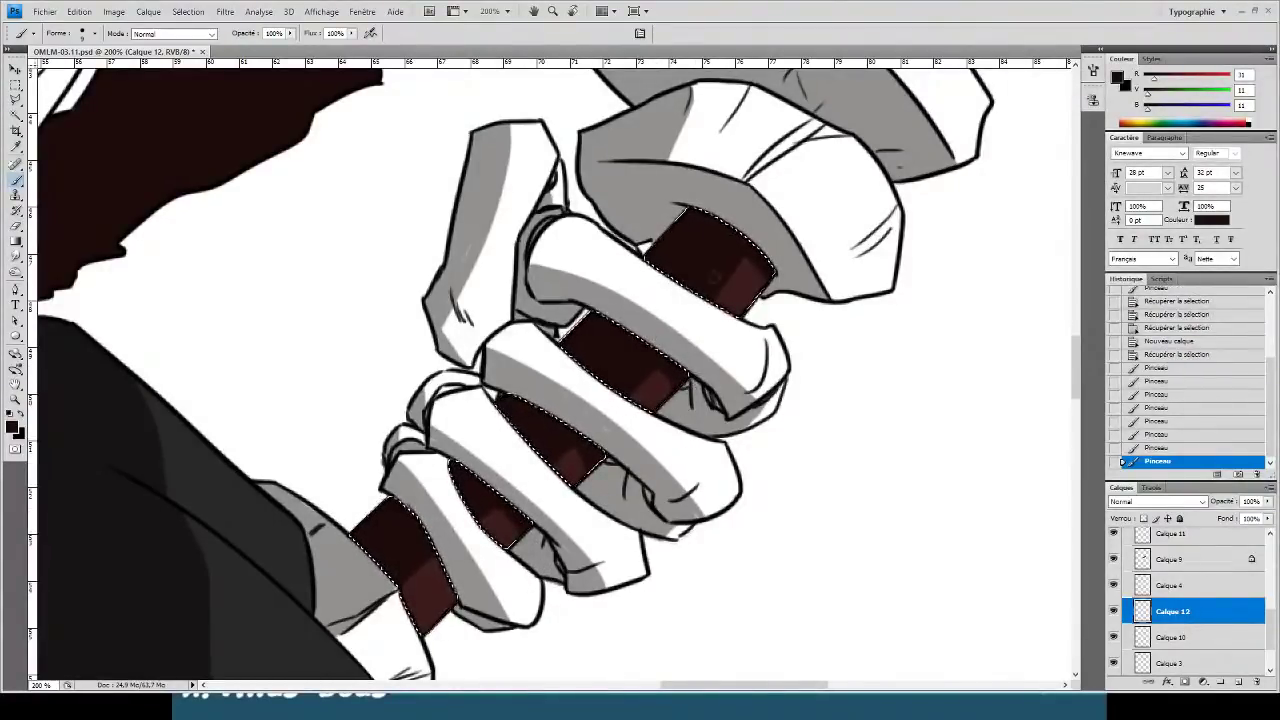
drag(714, 277, 738, 264)
drag(484, 516, 513, 509)
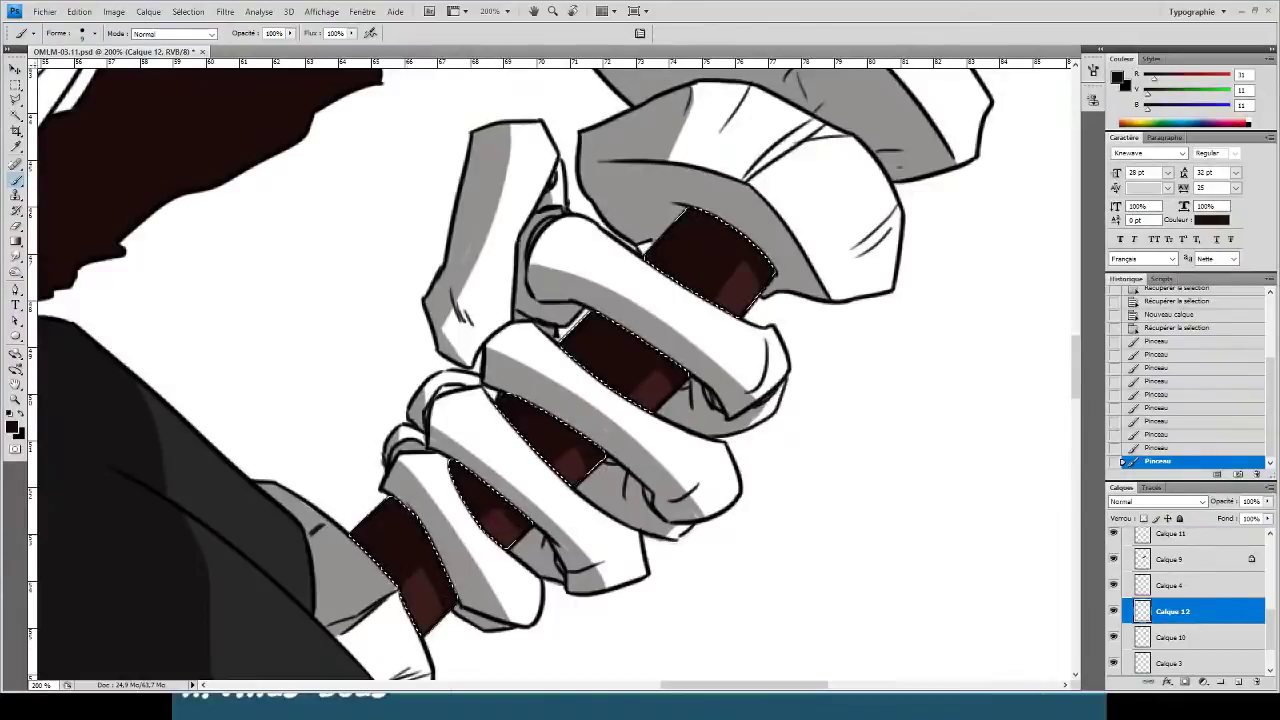
drag(405, 535, 430, 567)
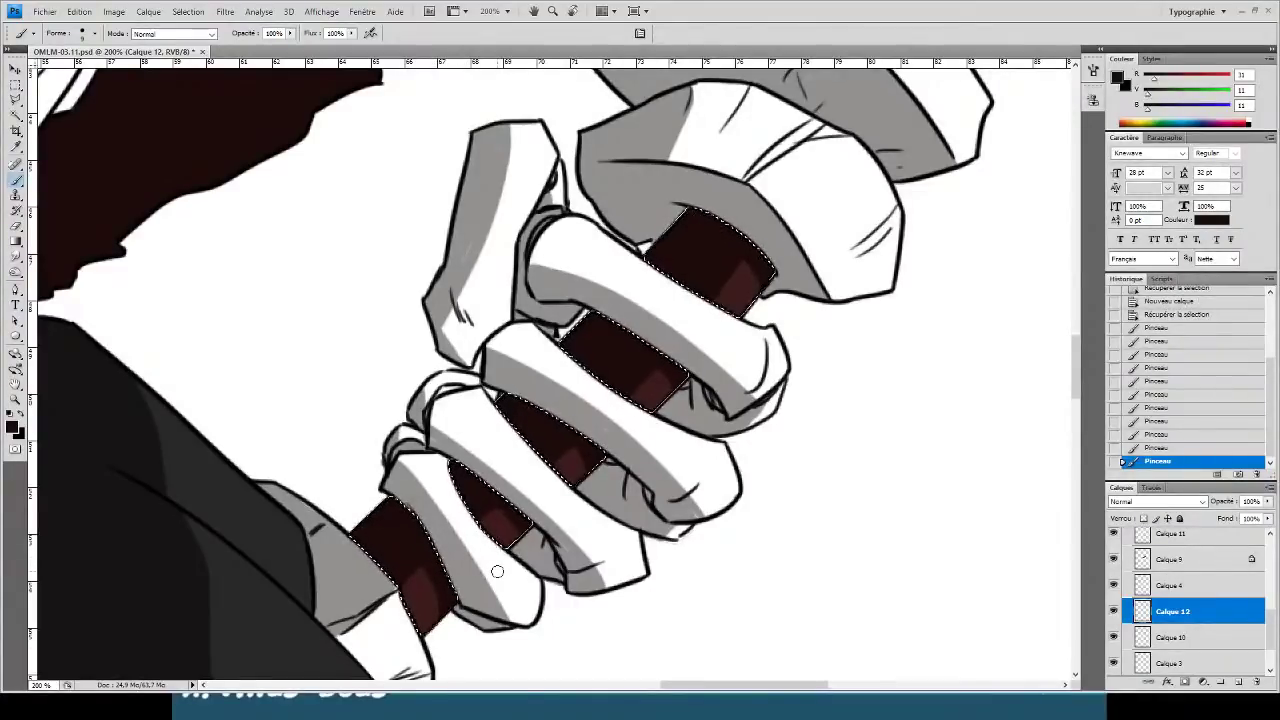
- Clear the handle selection and collapse the Colo layer group
key(ctrl+d)
key(ctrl+minus)
key(ctrl+minus)
key(ctrl+minus)
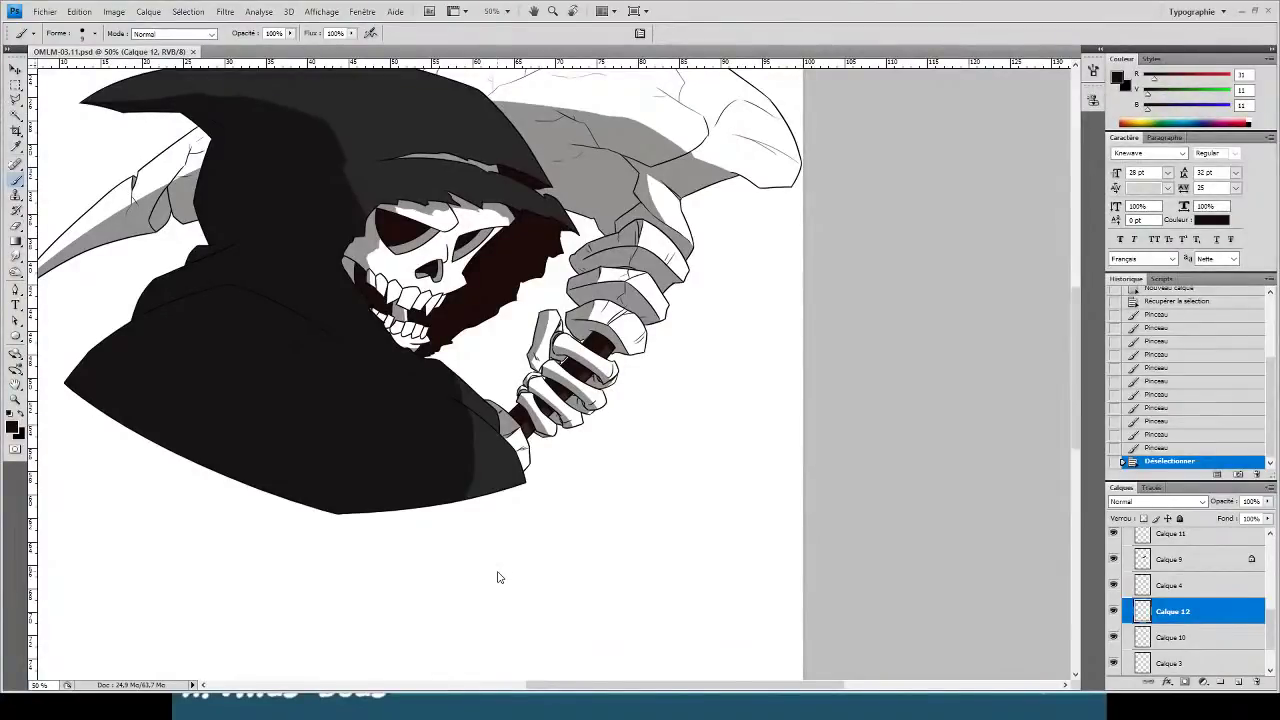
key(ctrl+minus)
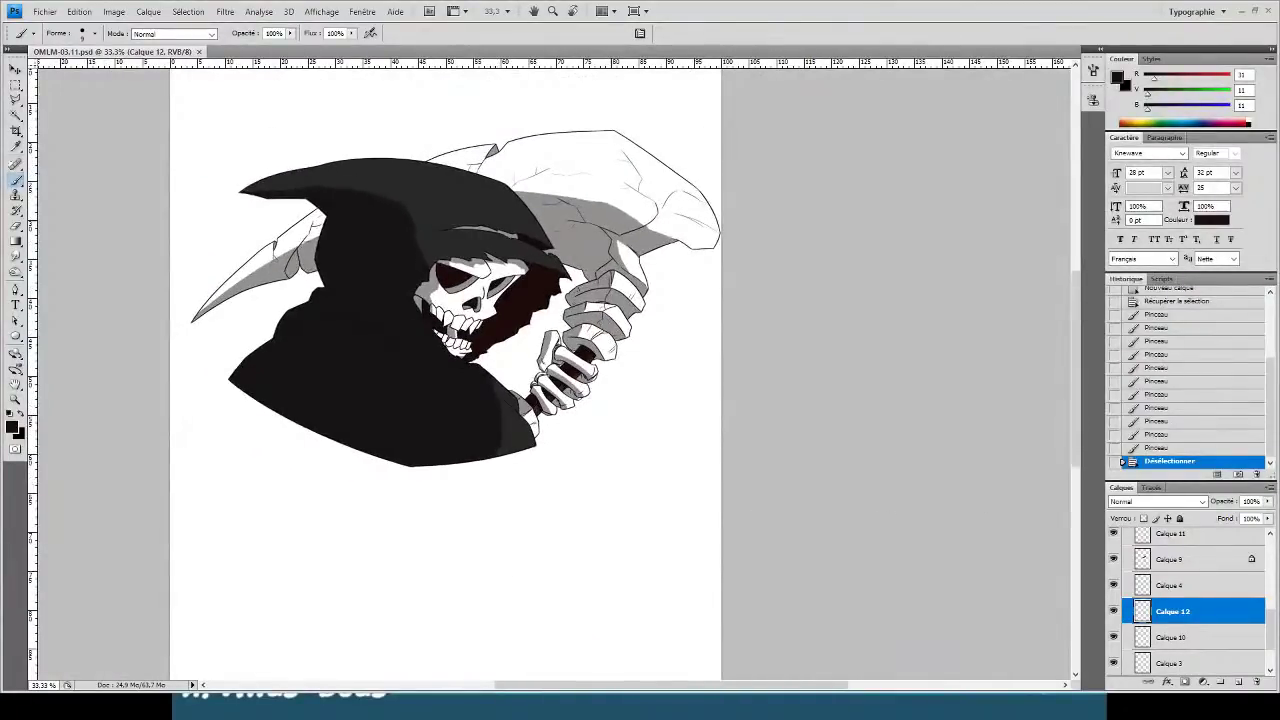
drag(1262, 640, 1266, 545)
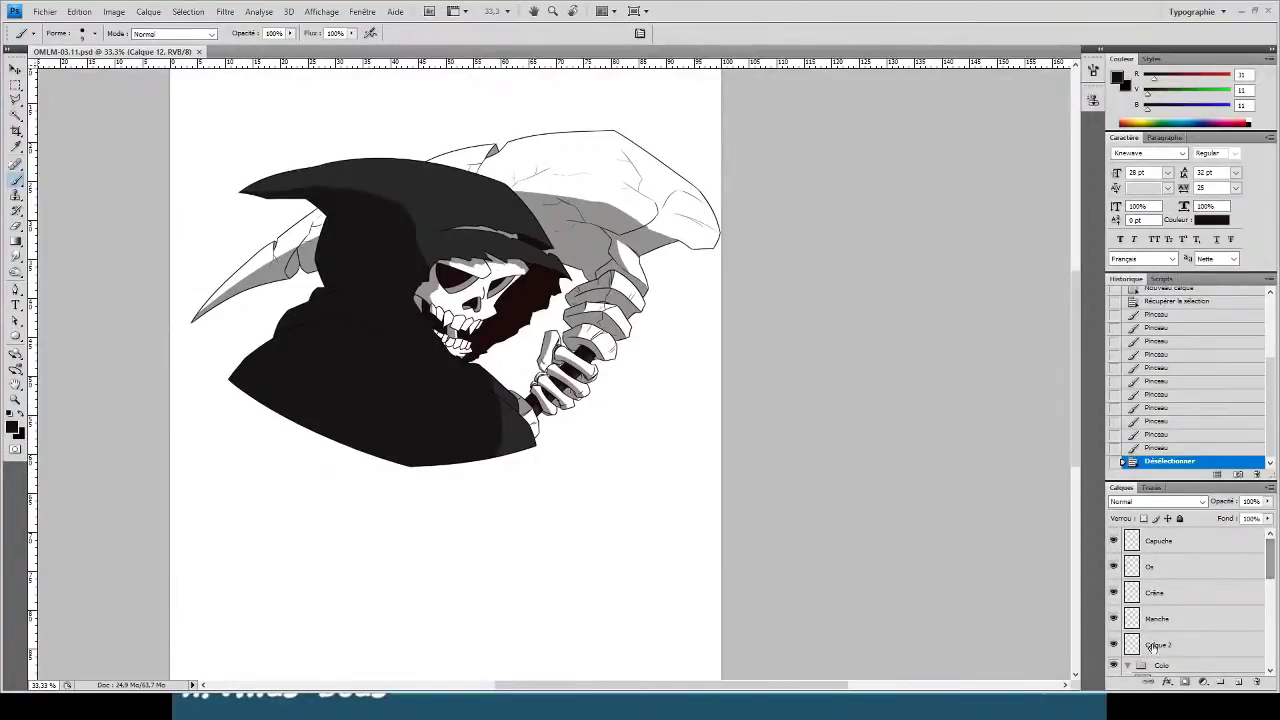
scroll(1150, 622, down, 1)
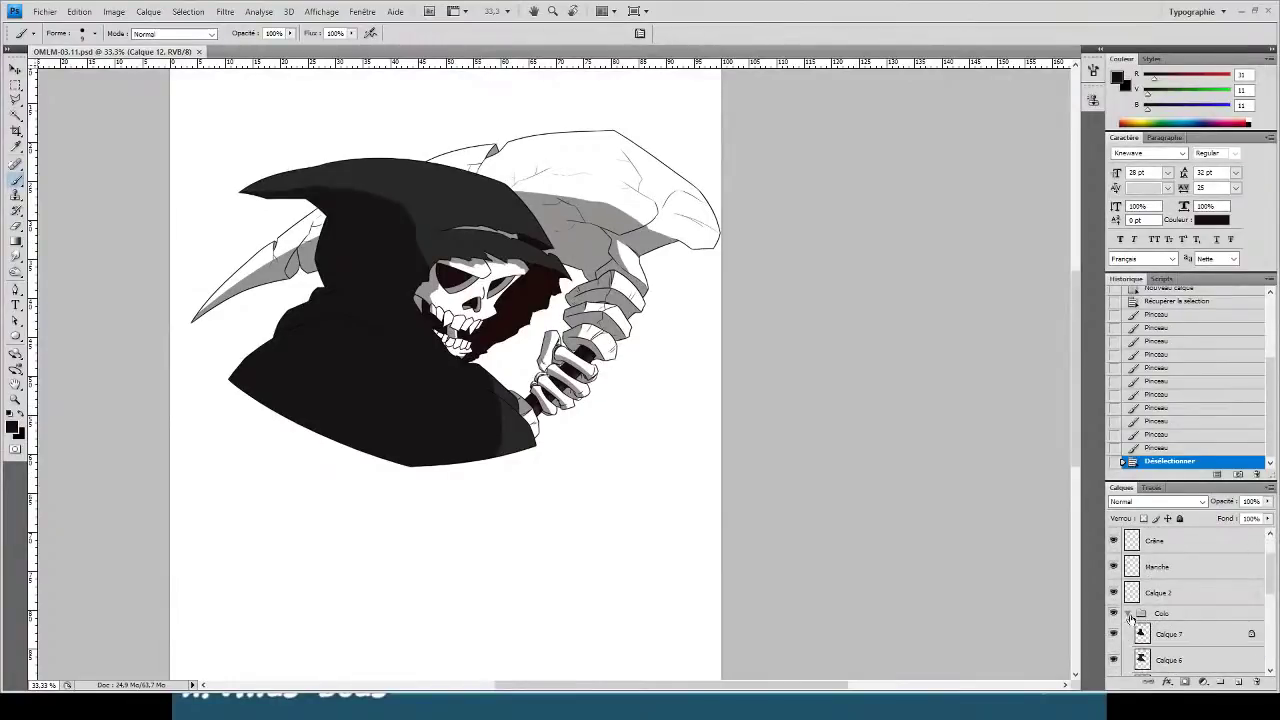
click(1129, 617)
click(1138, 616)
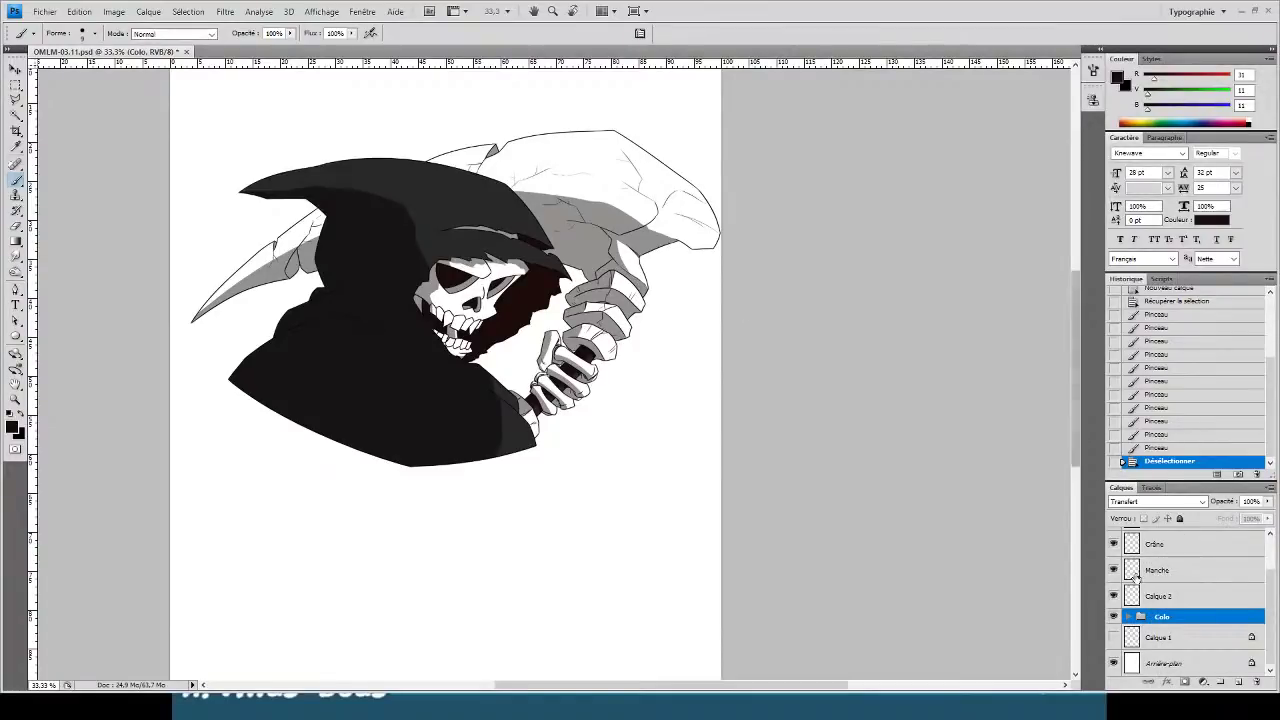
- Lock the transparent pixels of the Capuche layer and fill its line art with near-black RGB 24, 22, 22
scroll(1140, 600, up, 1)
key(ctrl+plus)
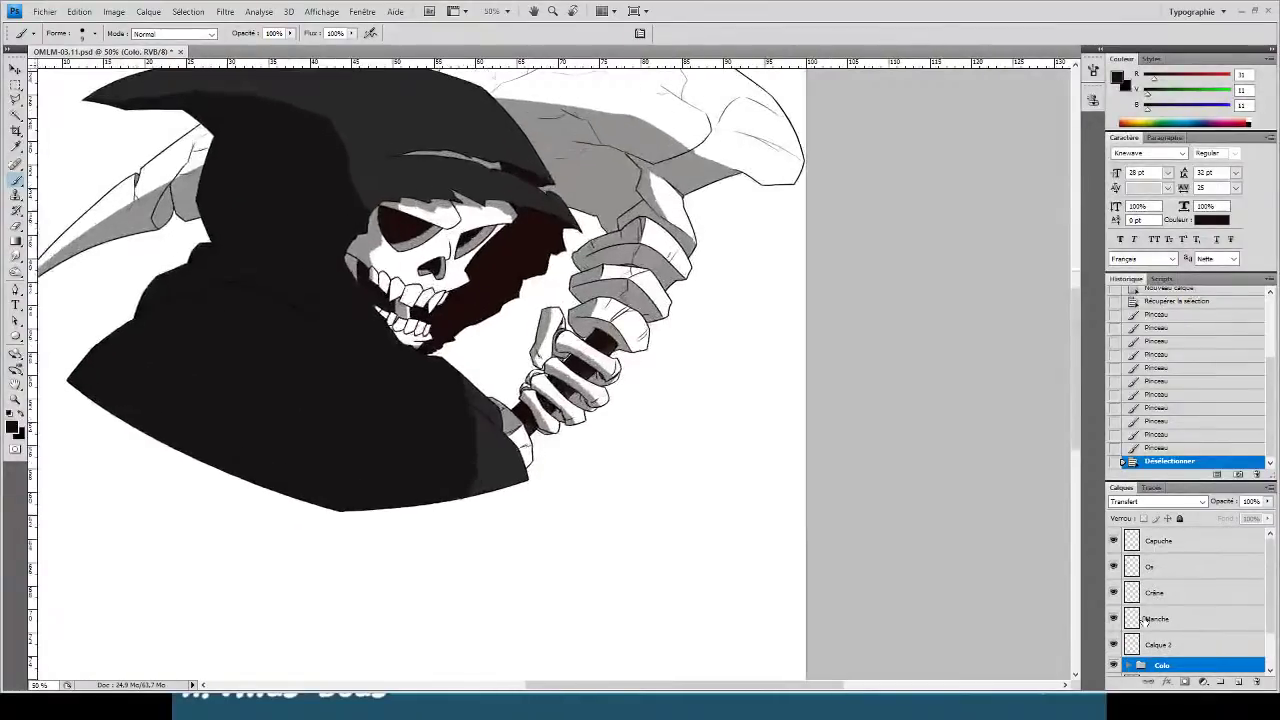
scroll(871, 516, up, 2)
key(ctrl+plus)
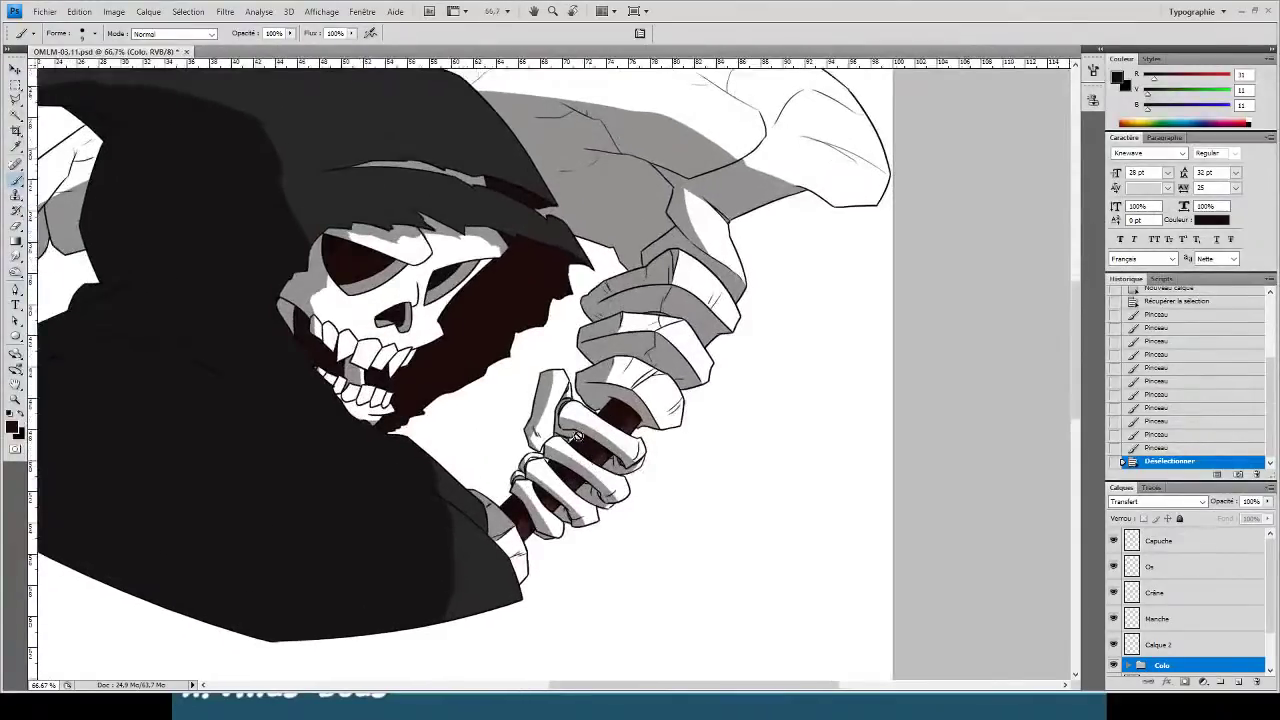
click(14, 163)
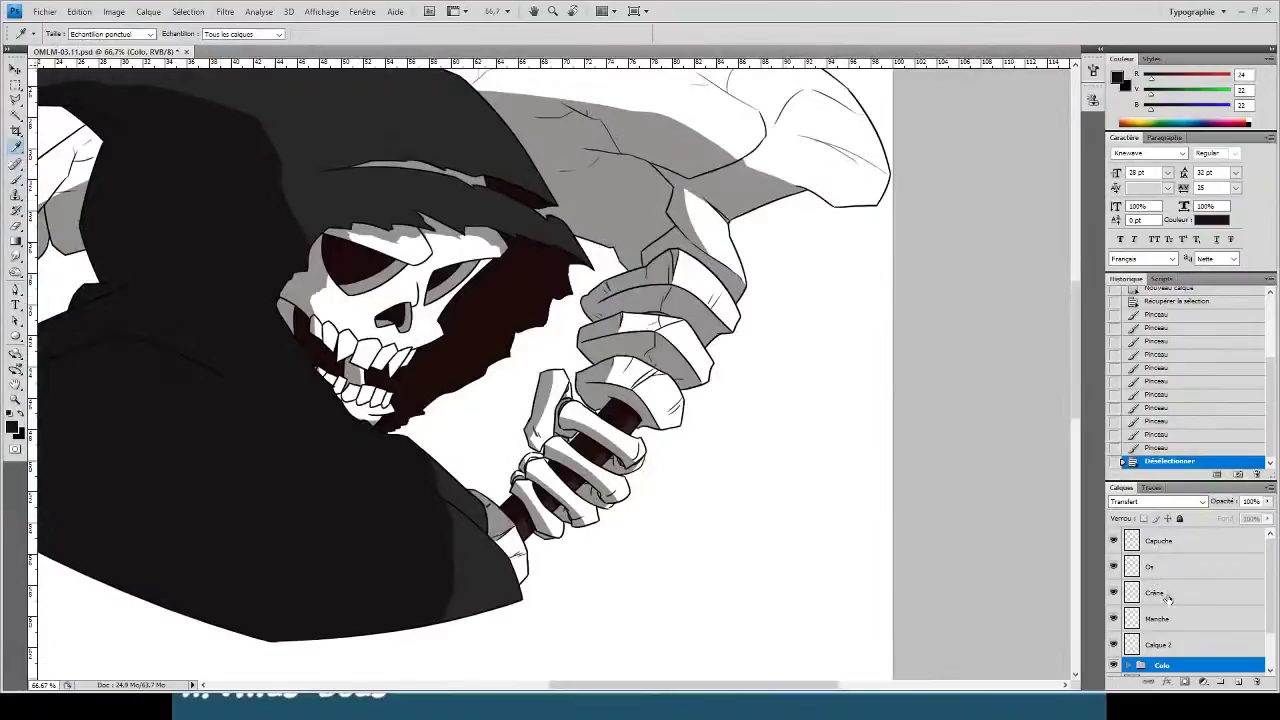
click(1160, 546)
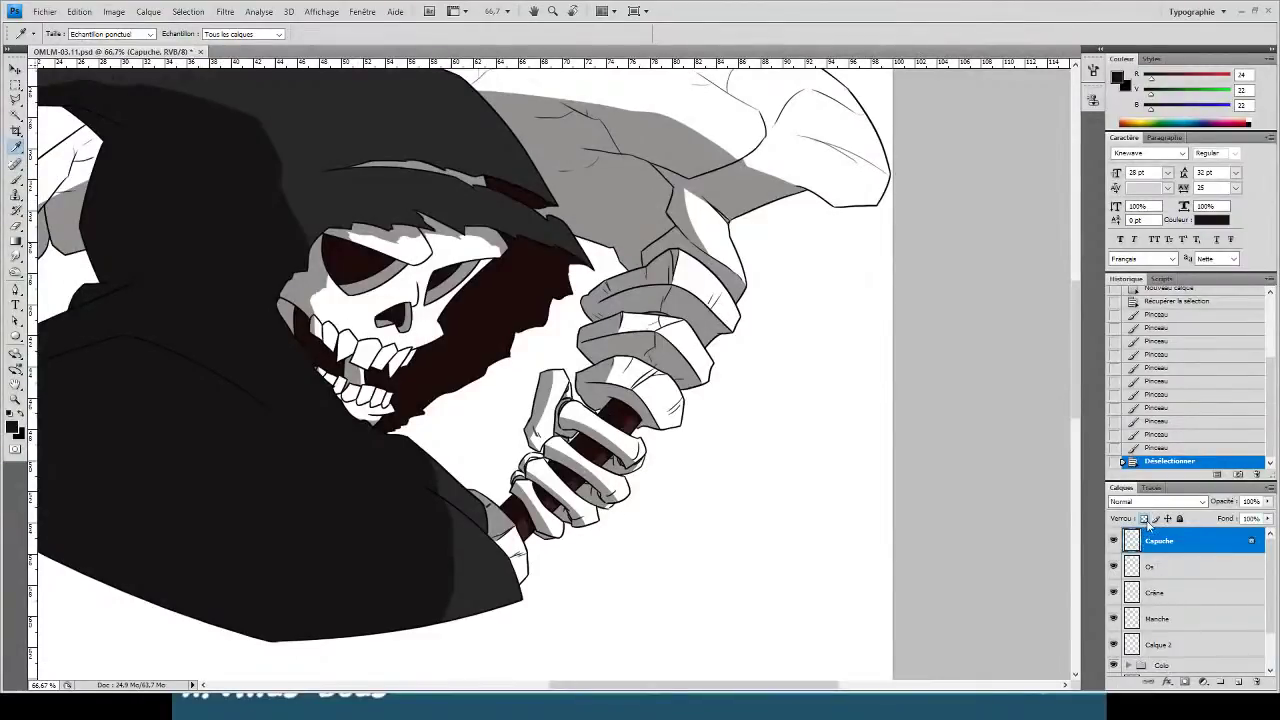
key(alt+BackSpace)
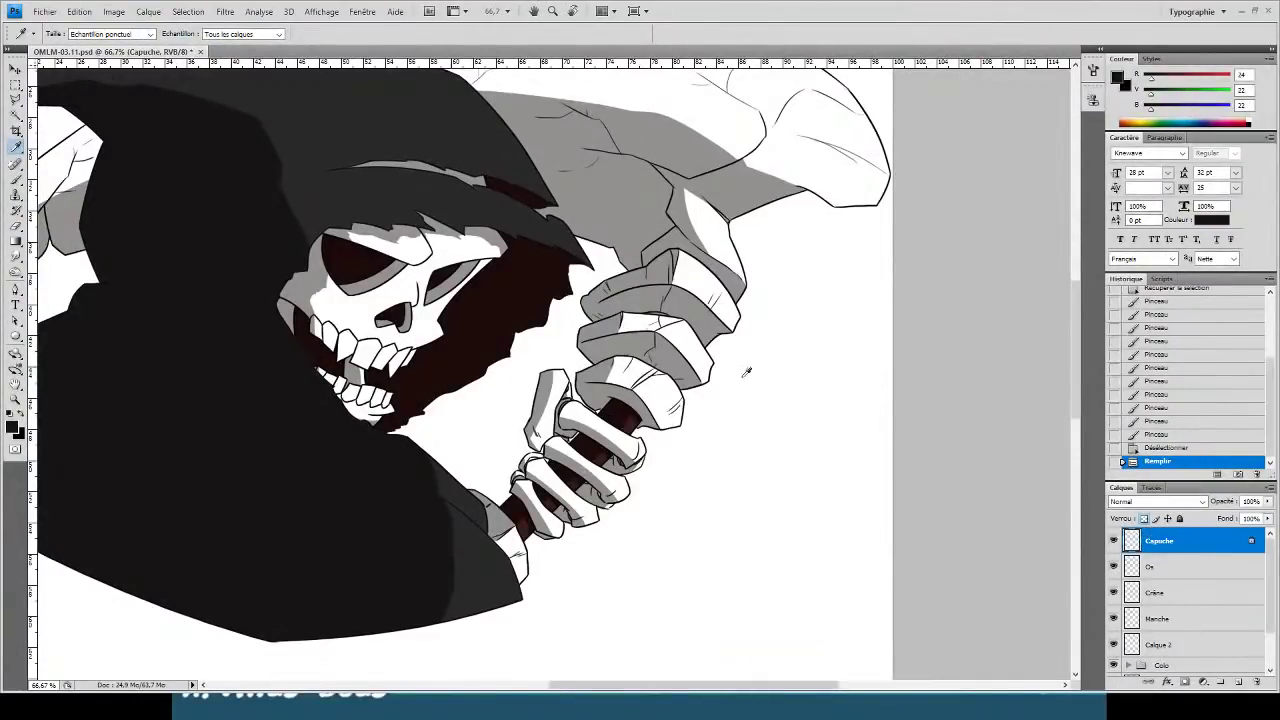
- Lock the transparent pixels of the Os layer and fill its line art with grey RGB 149, 146, 146
click(1160, 572)
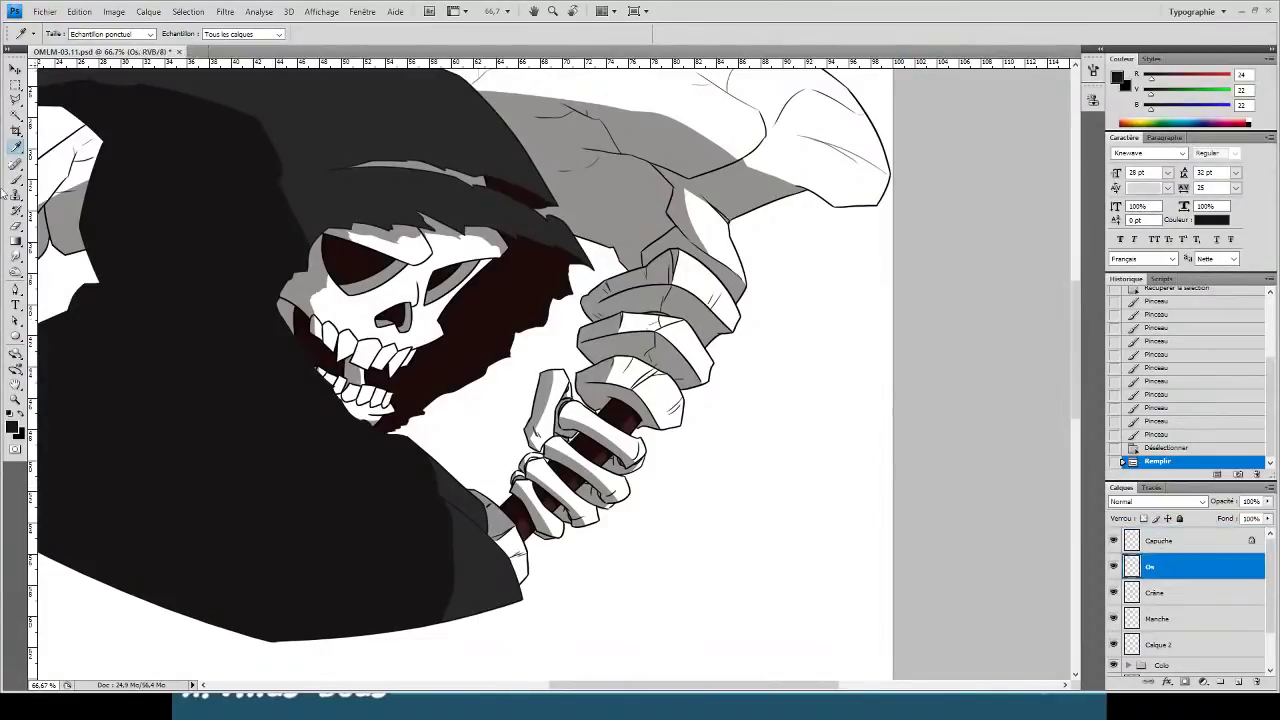
click(14, 428)
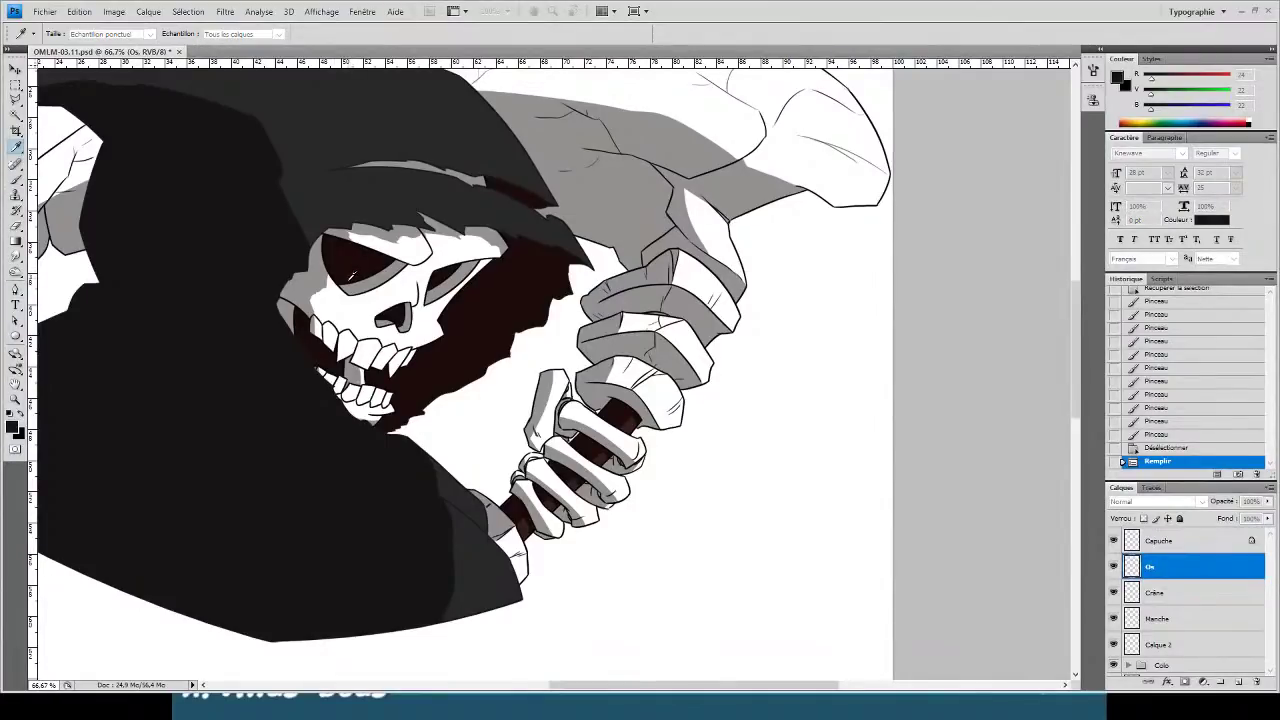
key(Return)
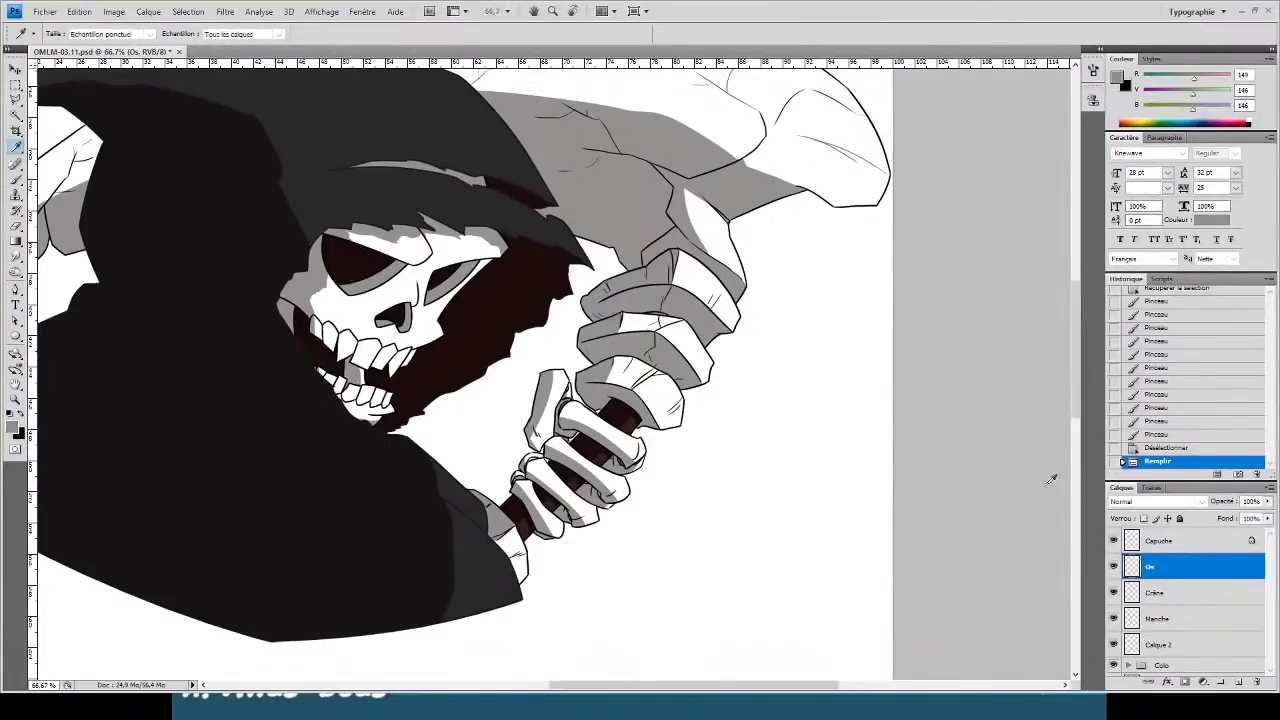
click(1143, 519)
key(alt+BackSpace)
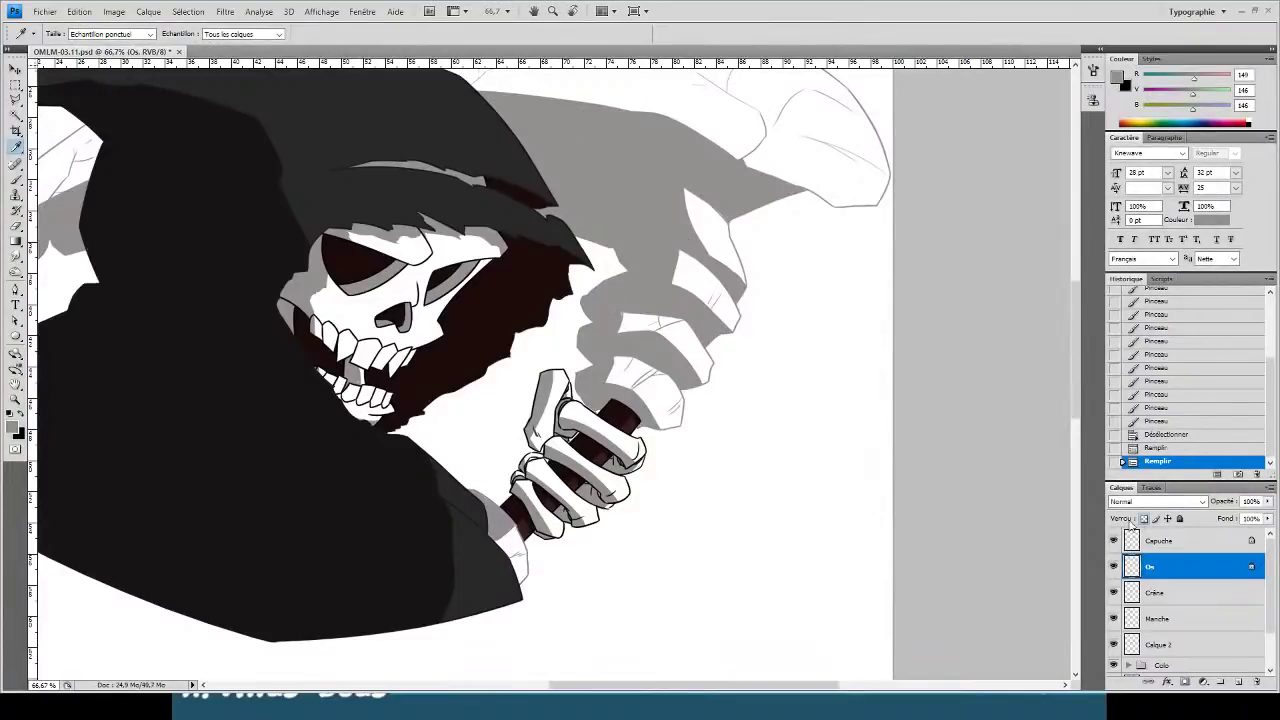
- Refill the Os line art with darker grey RGB 112, 106, 106 and recolour the Crâne line art with the same grey
click(13, 427)
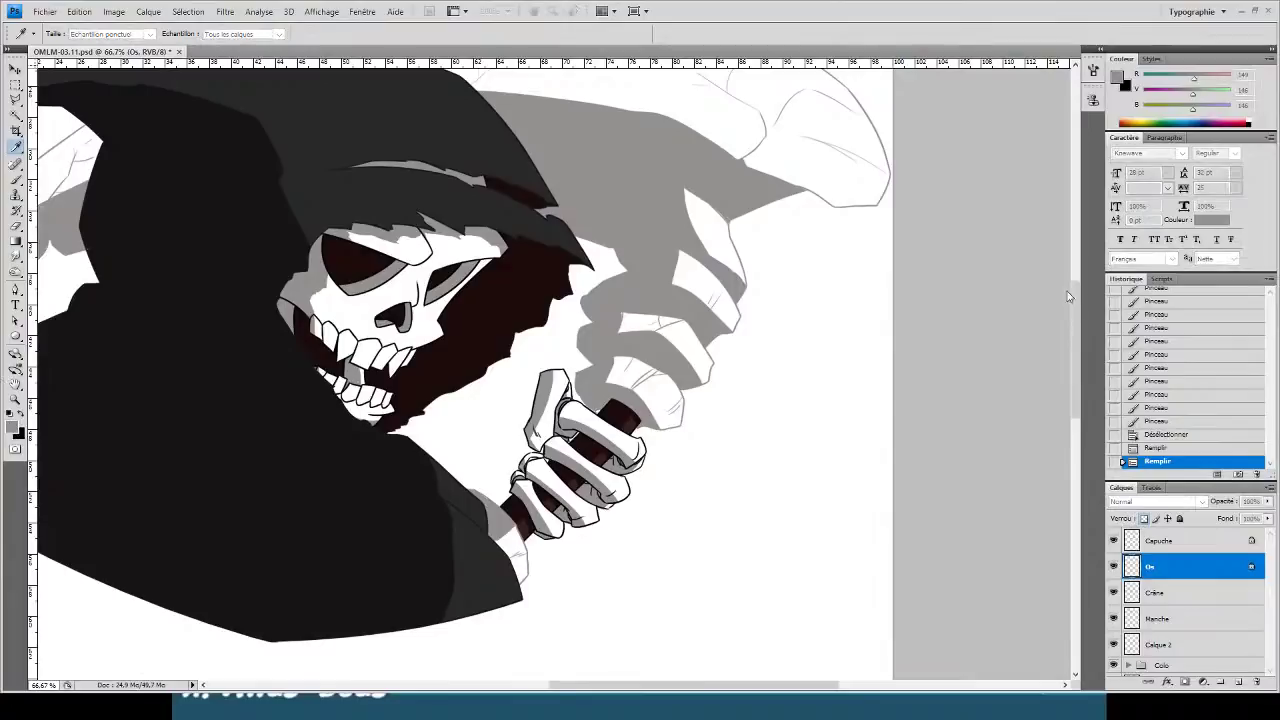
key(Return)
key(alt+BackSpace)
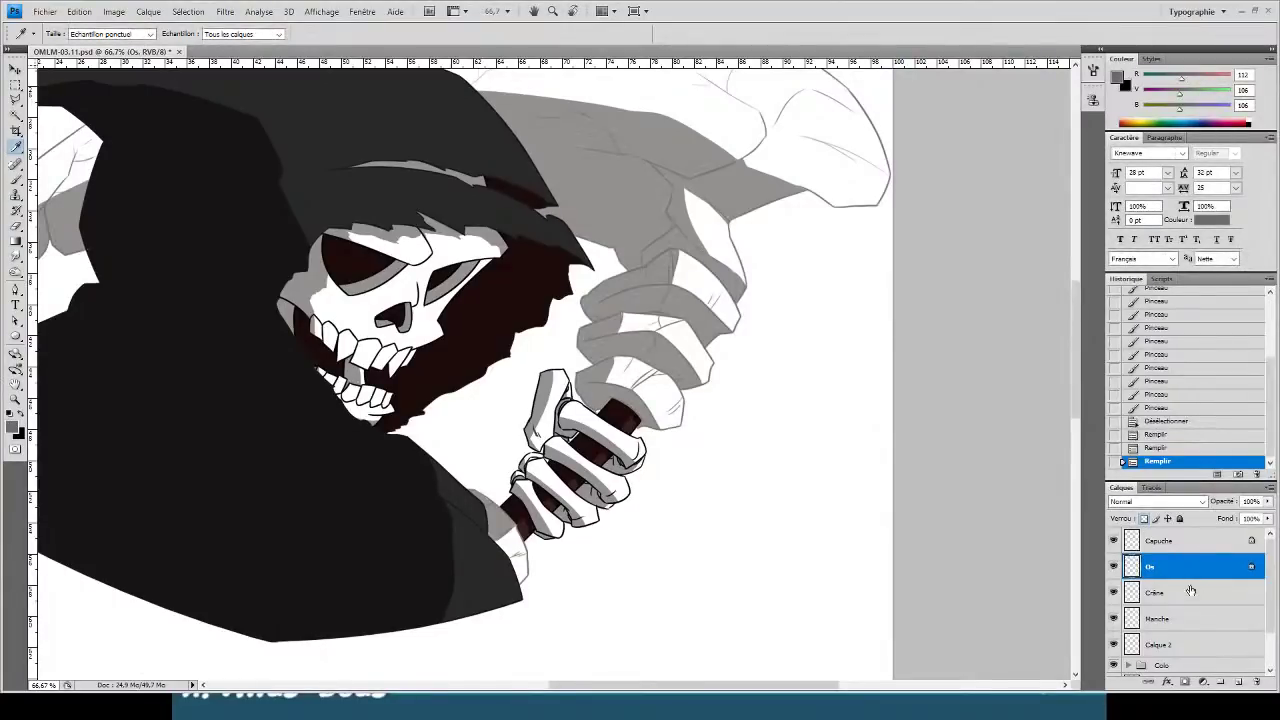
click(1168, 594)
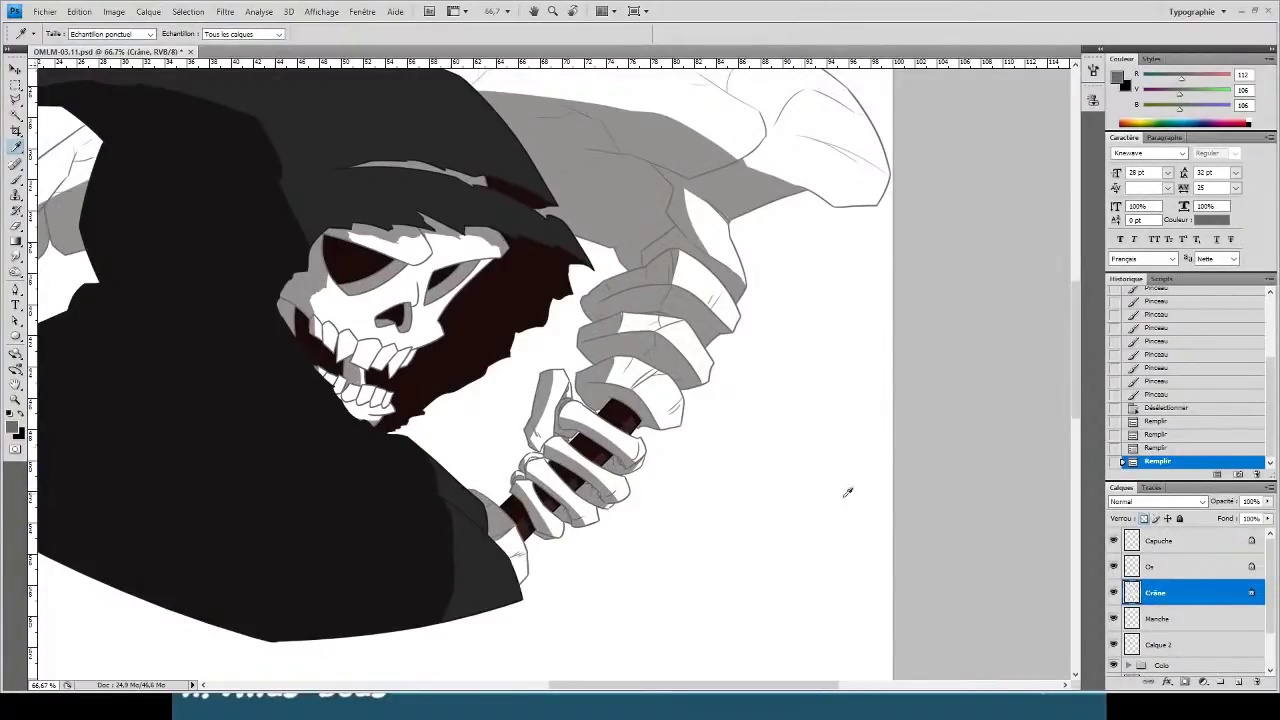
- Lock the transparent pixels of the Manche layer and fill its line art with the handle's dark brown, RGB 31, 11, 11
click(1172, 624)
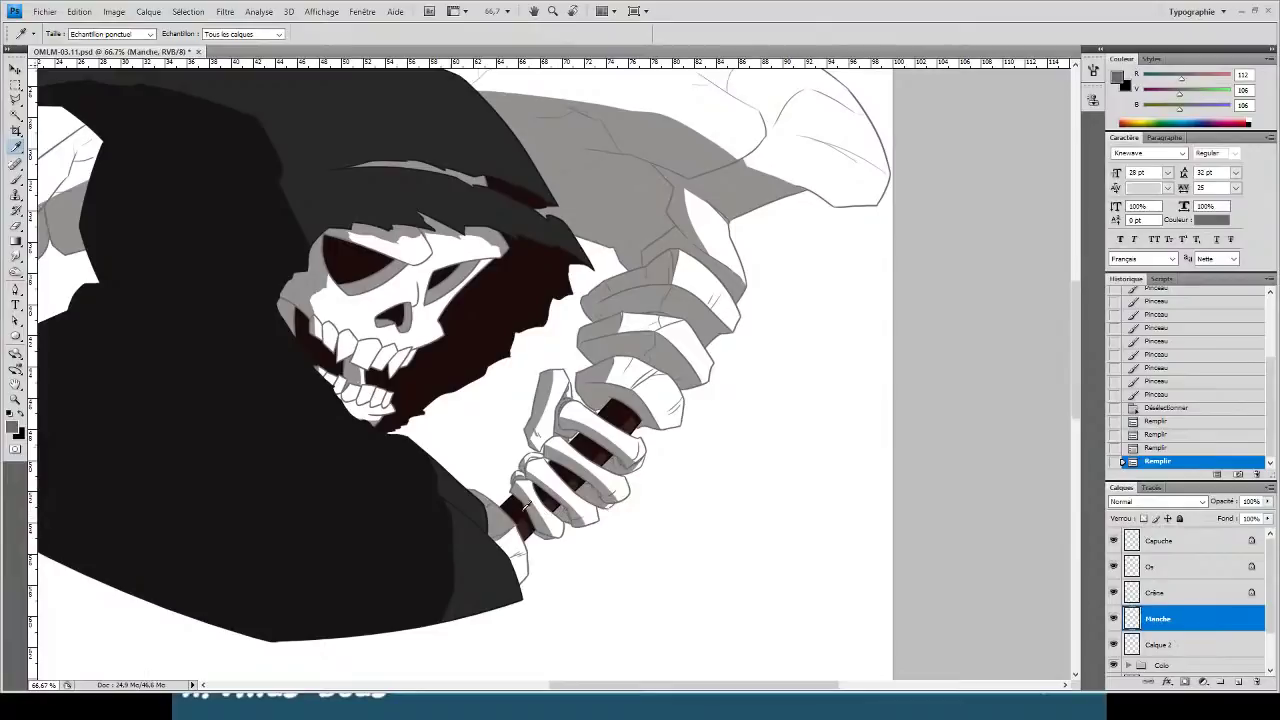
click(522, 505)
click(1145, 518)
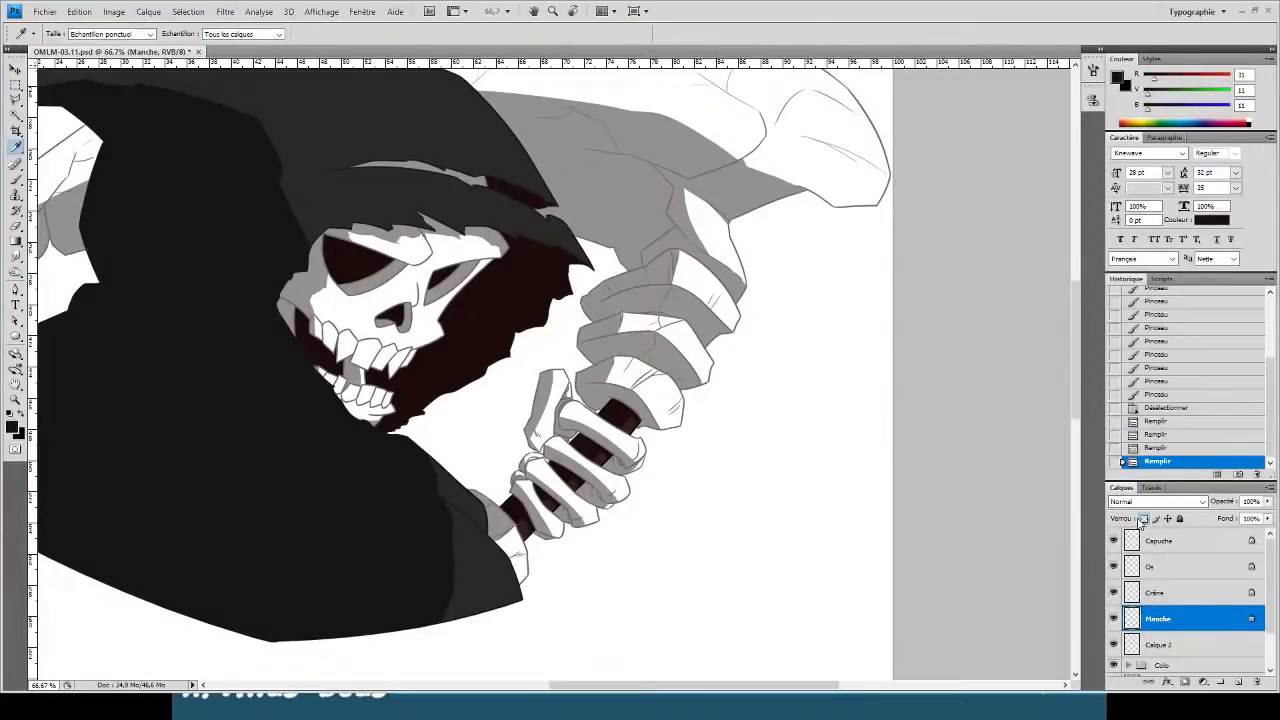
key(alt+BackSpace)
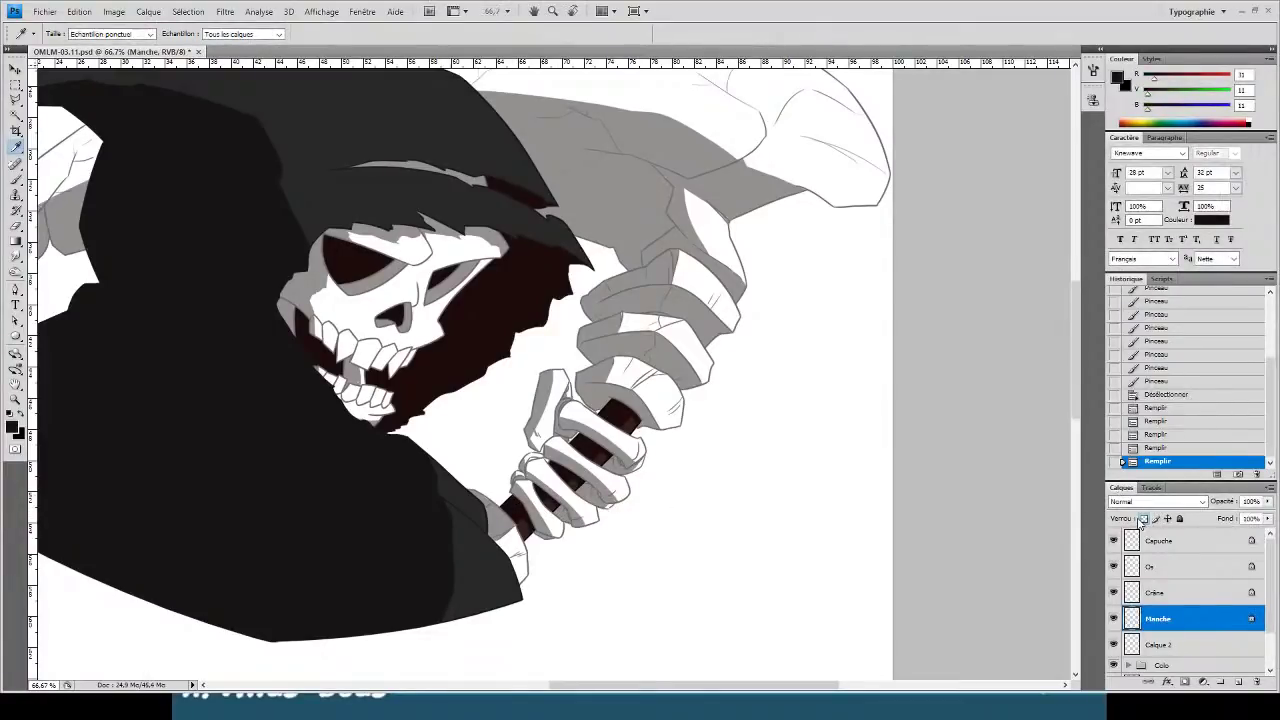
key(ctrl+minus)
key(ctrl+minus)
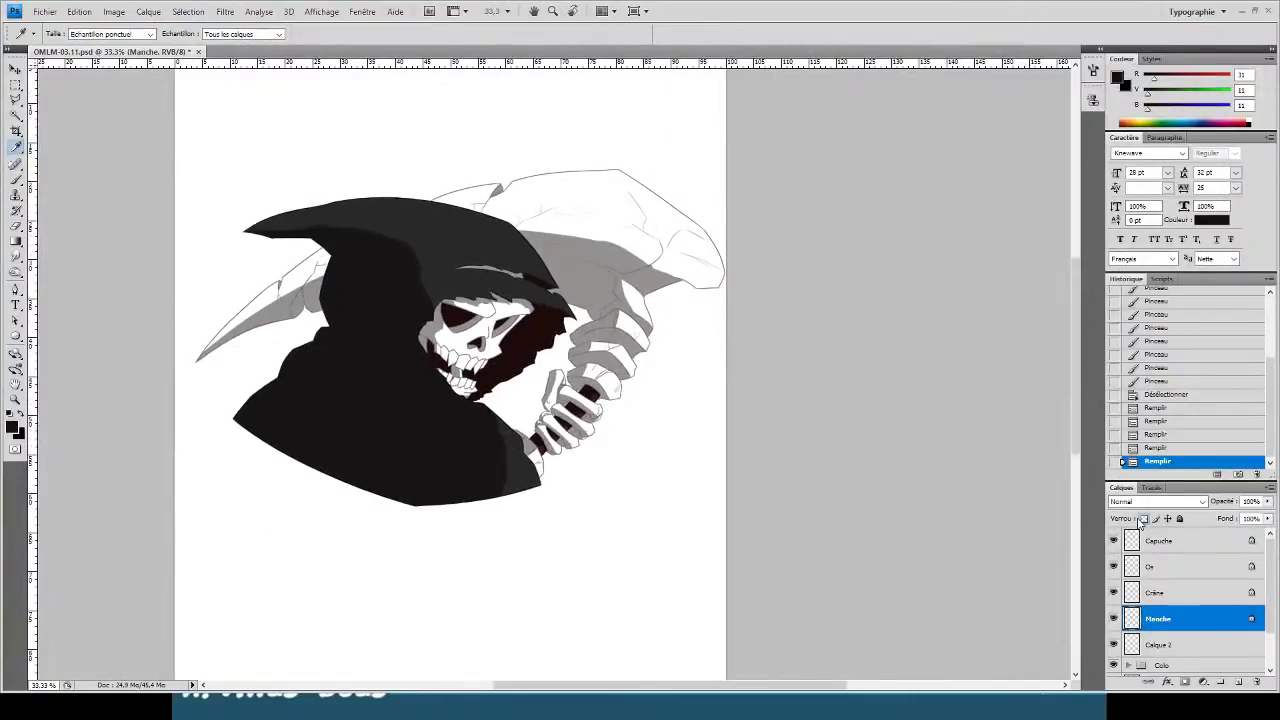
key(ctrl+plus)
key(ctrl+plus)
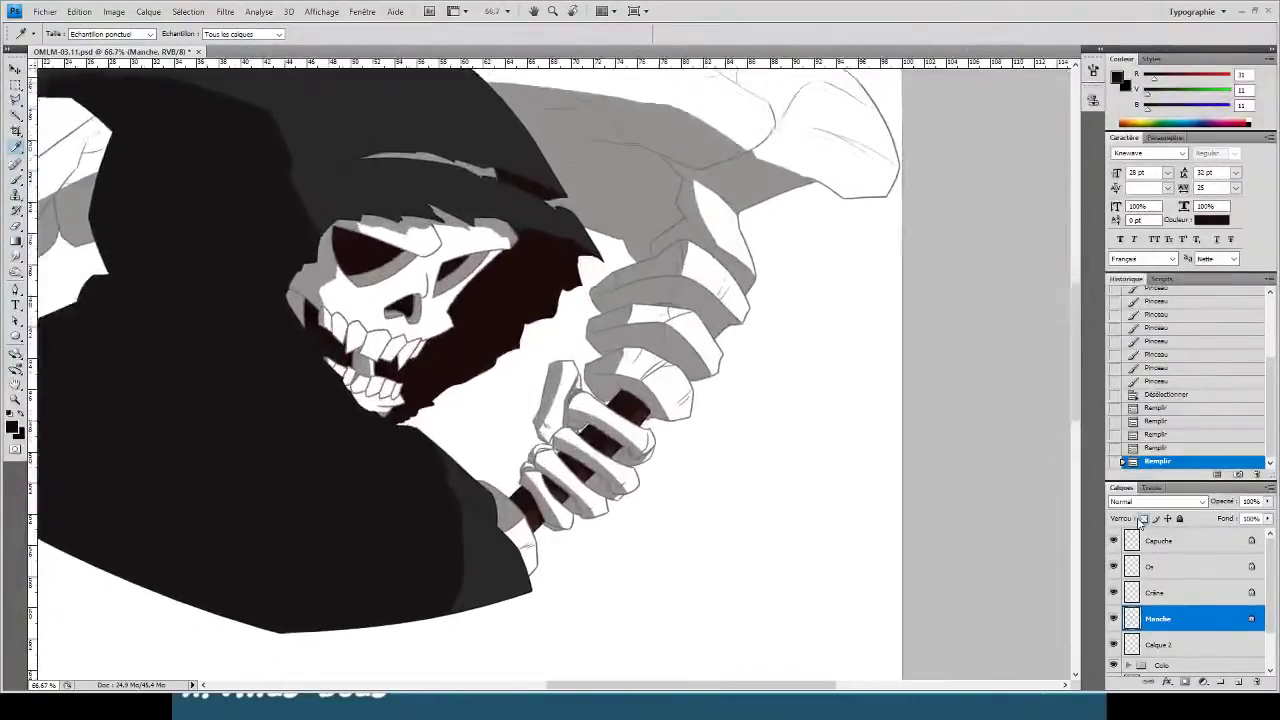
- Refill the Crâne layer's line art with the same dark brown, RGB 31, 11, 11
click(1172, 600)
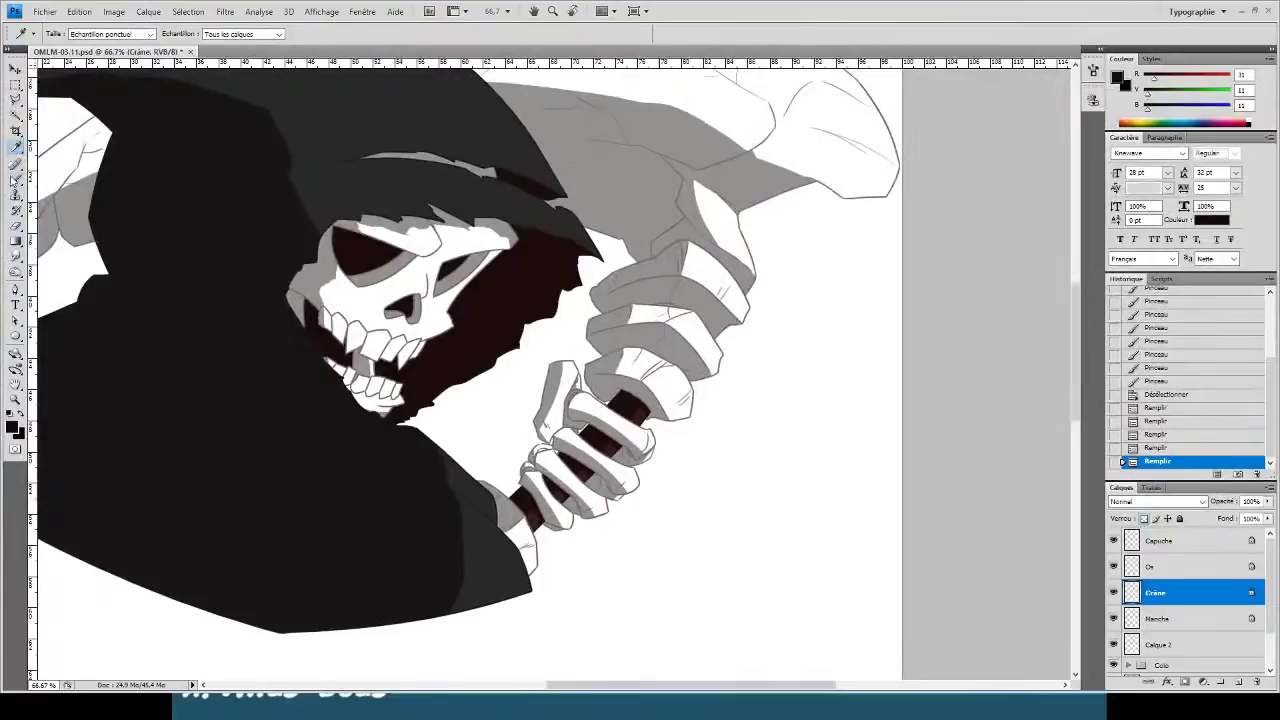
click(510, 283)
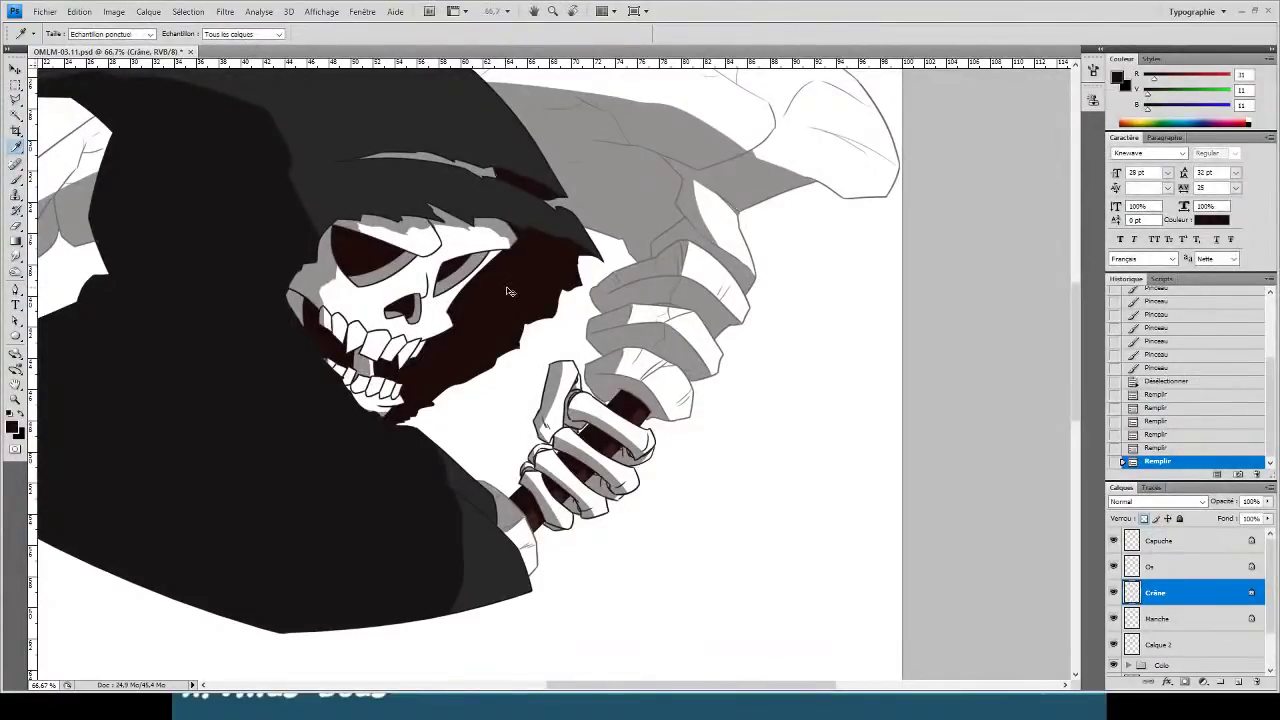
key(ctrl+minus)
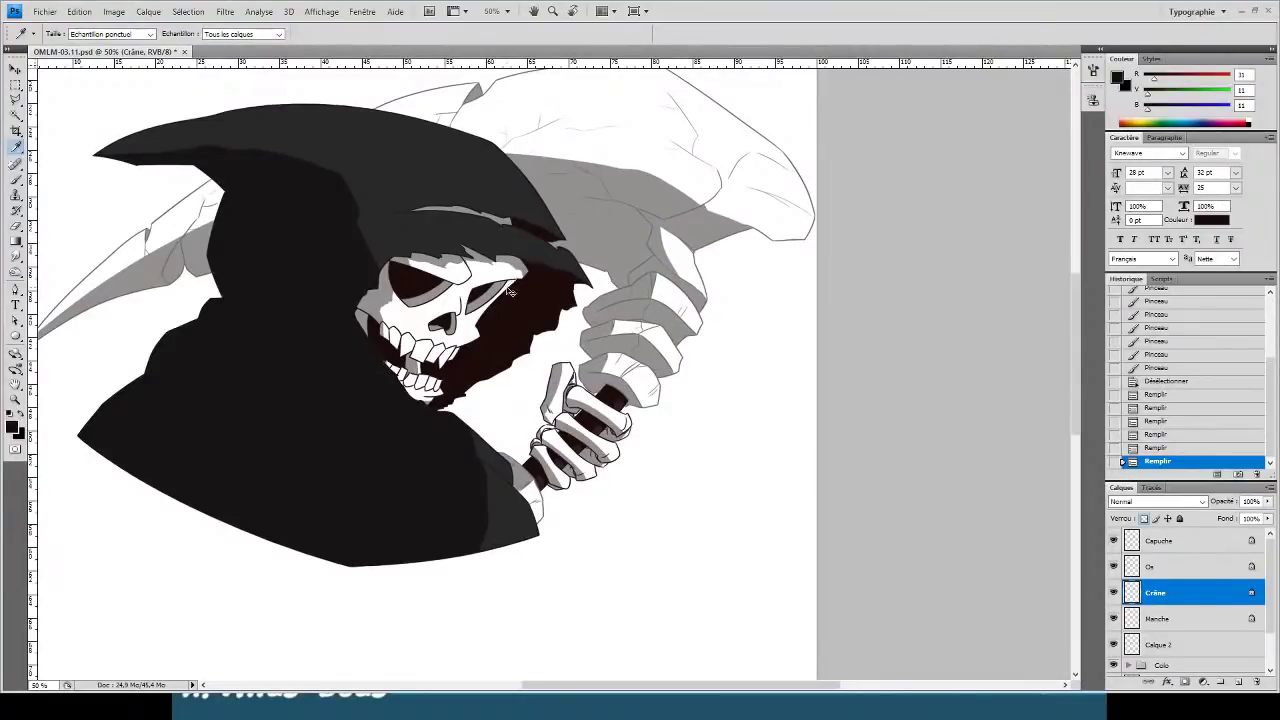
key(ctrl+minus)
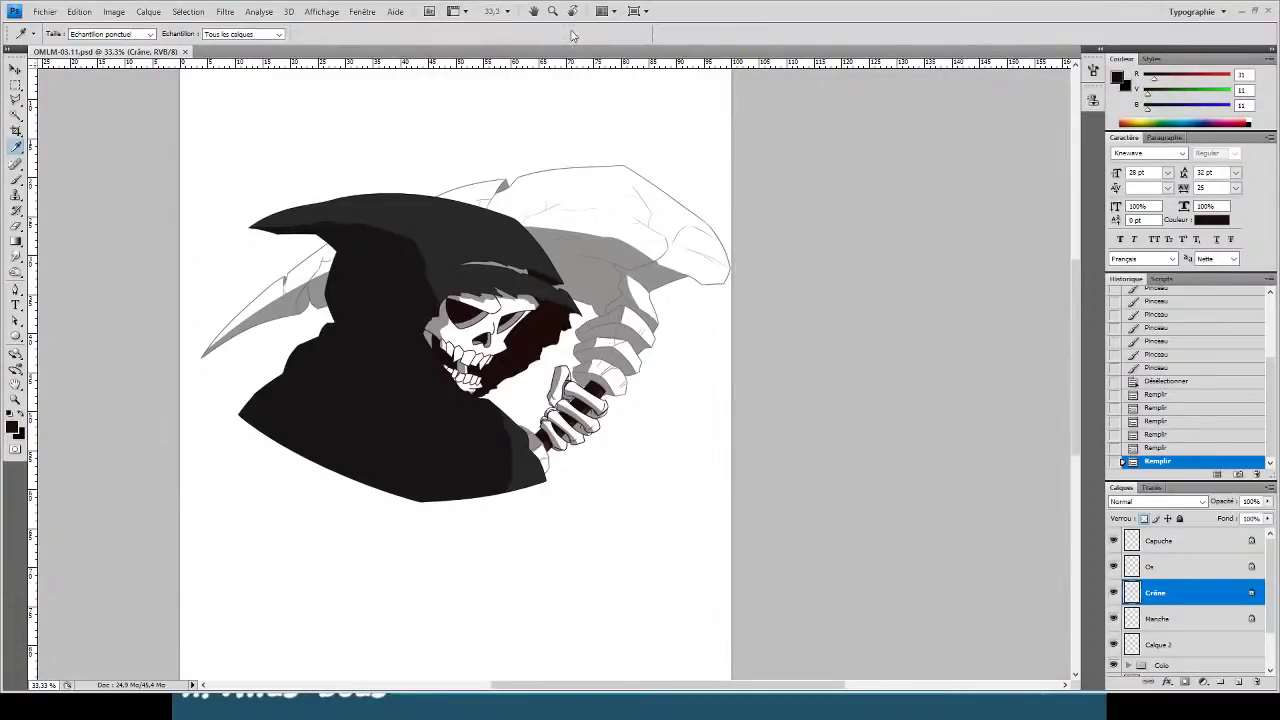
key(ctrl+plus)
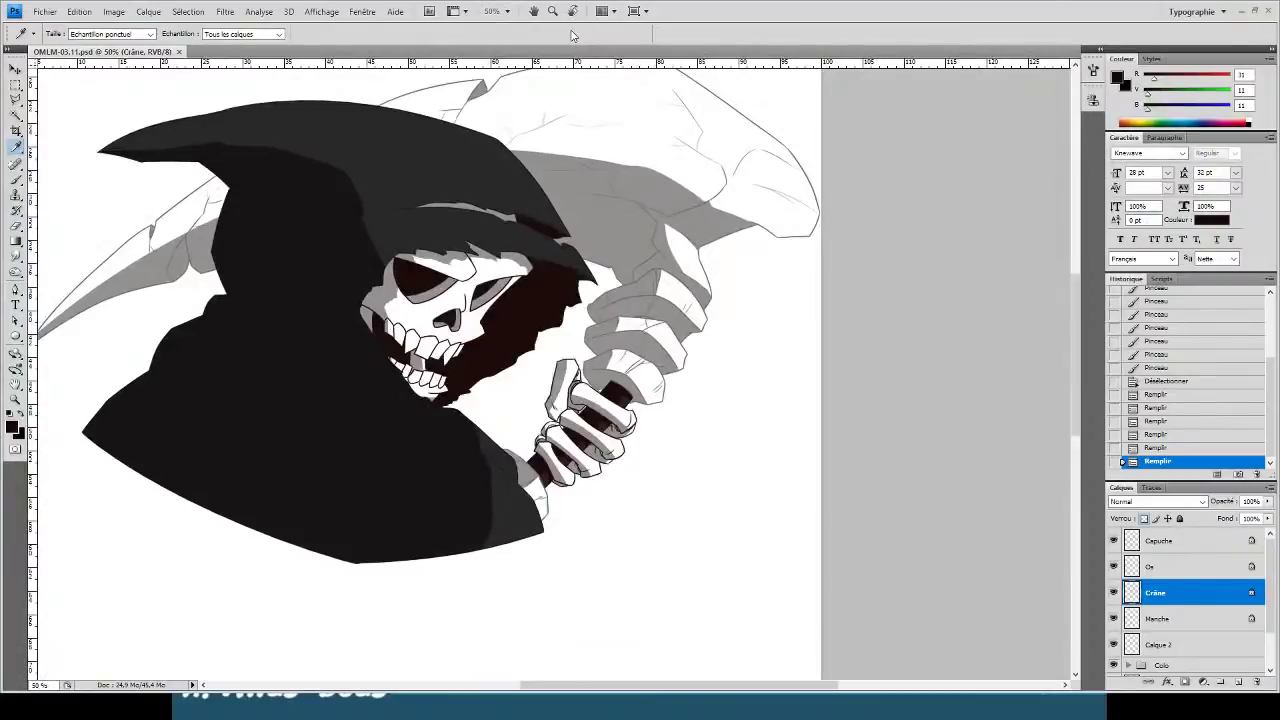
key(ctrl+minus)
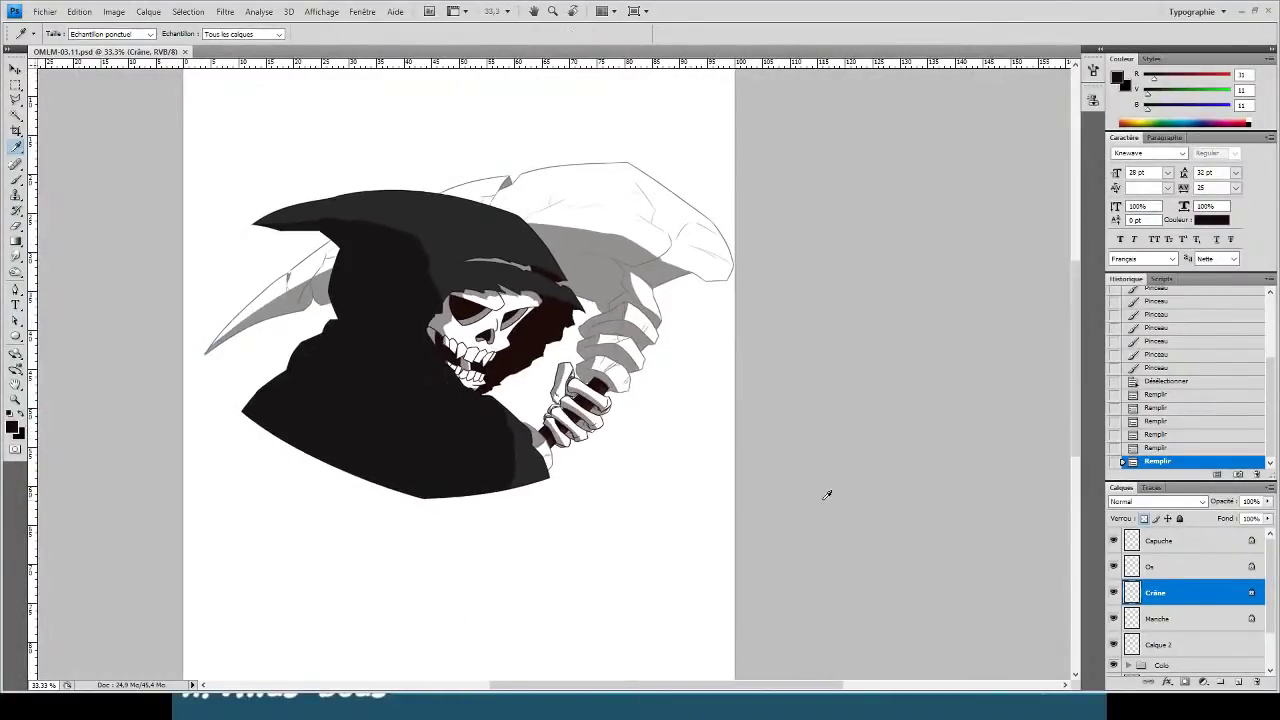
- Shift the layers from Capuche through the Colo group slightly left and crop the canvas closely around the reaper
click(1156, 541)
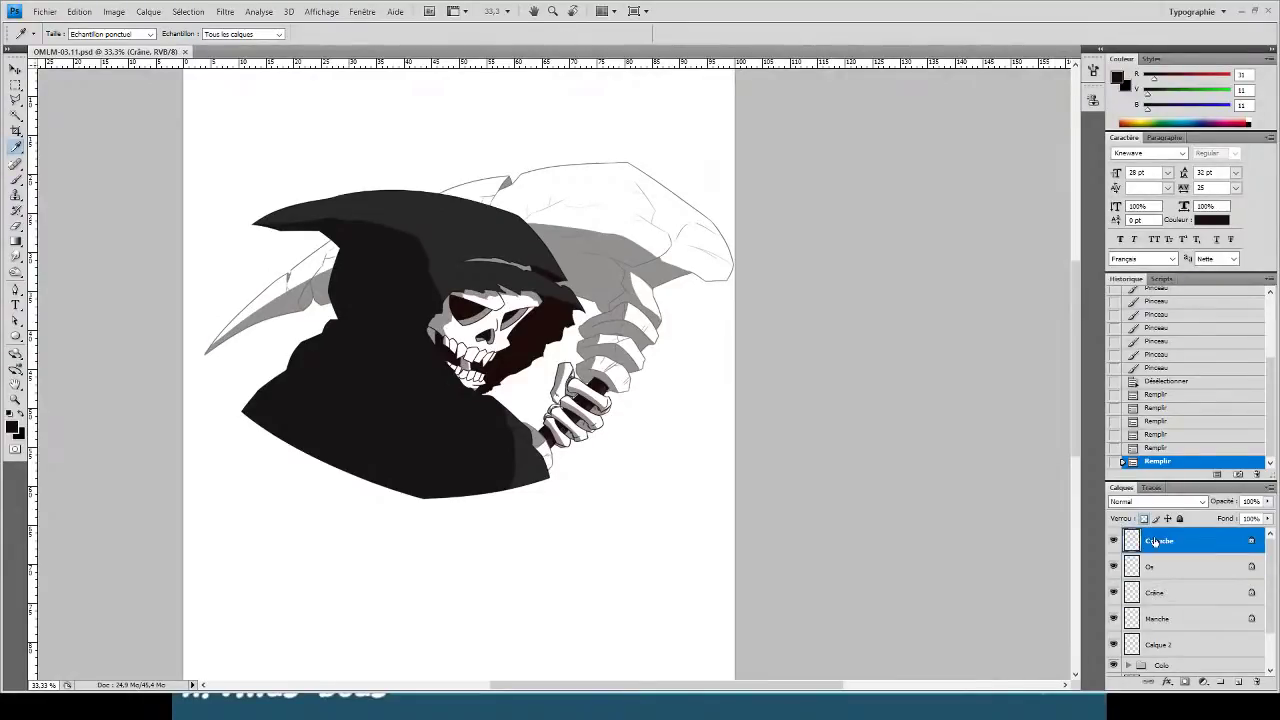
scroll(1158, 548, down, 2)
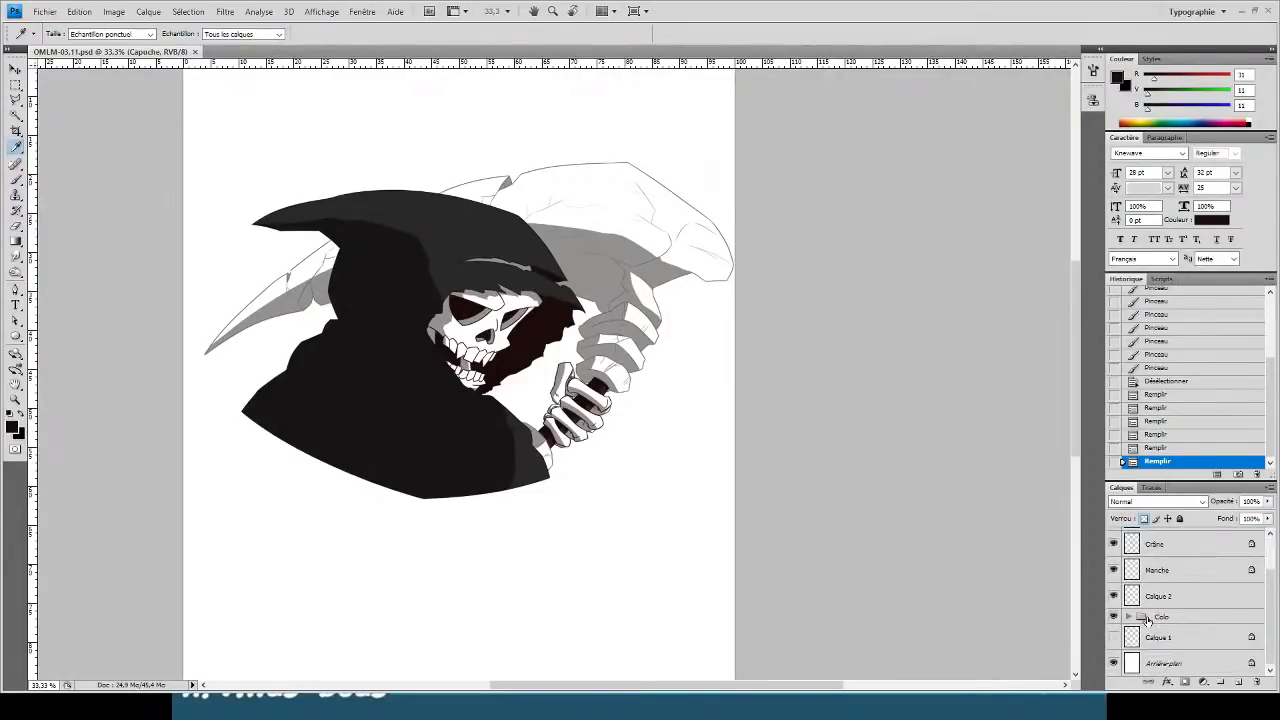
shift+click(1147, 619)
drag(563, 357, 555, 351)
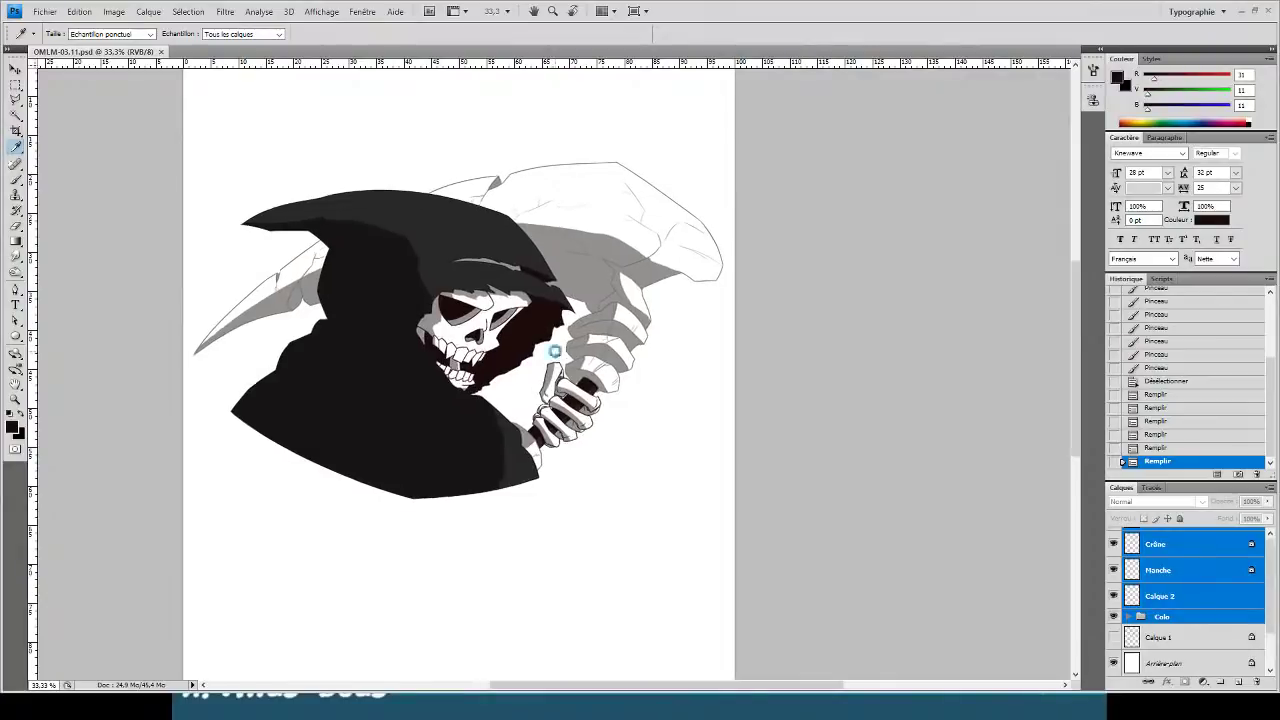
click(16, 131)
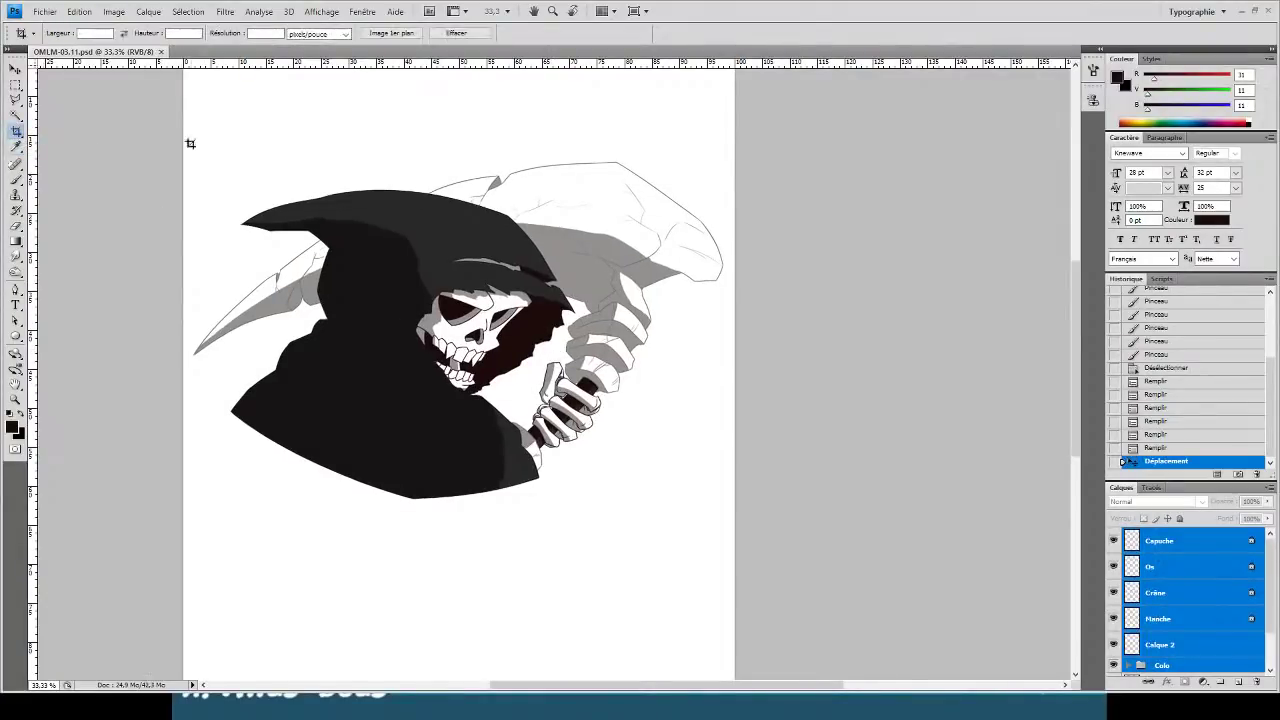
drag(190, 143, 851, 514)
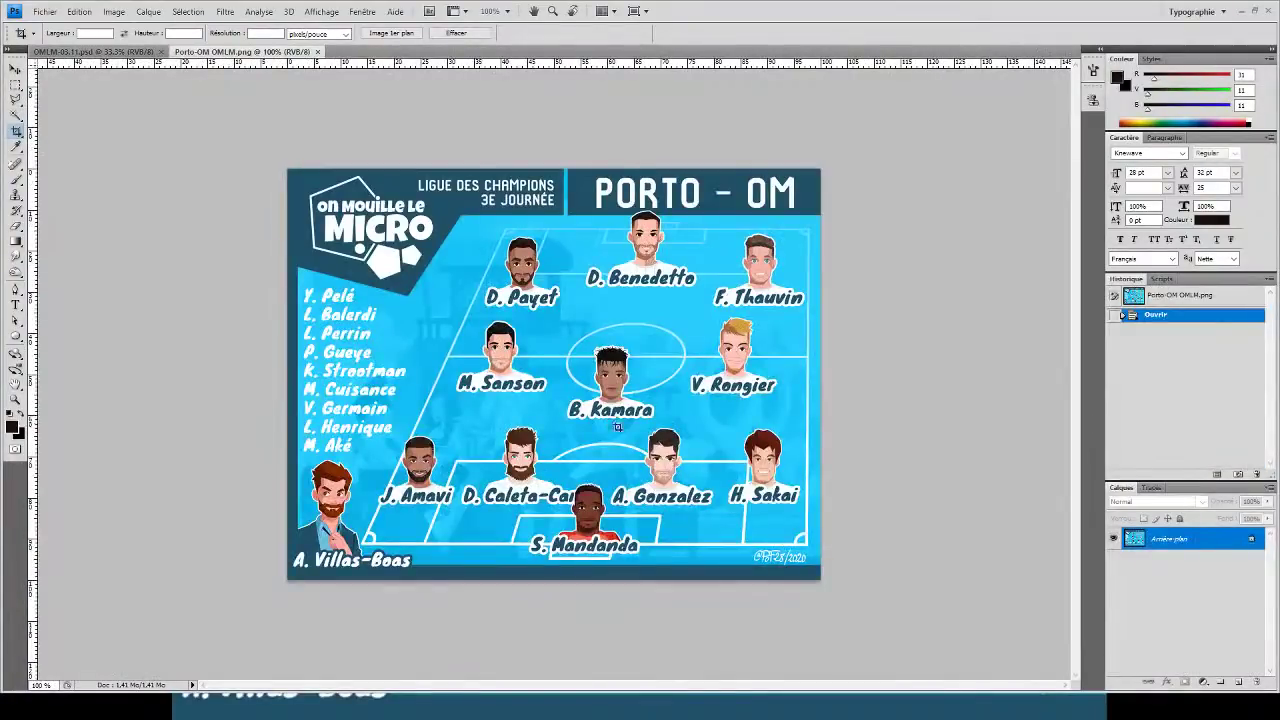
- Merge the selected layers in OMLM-03.11.psd and copy the whole reaper illustration into Porto-OM OMLM.png
click(92, 52)
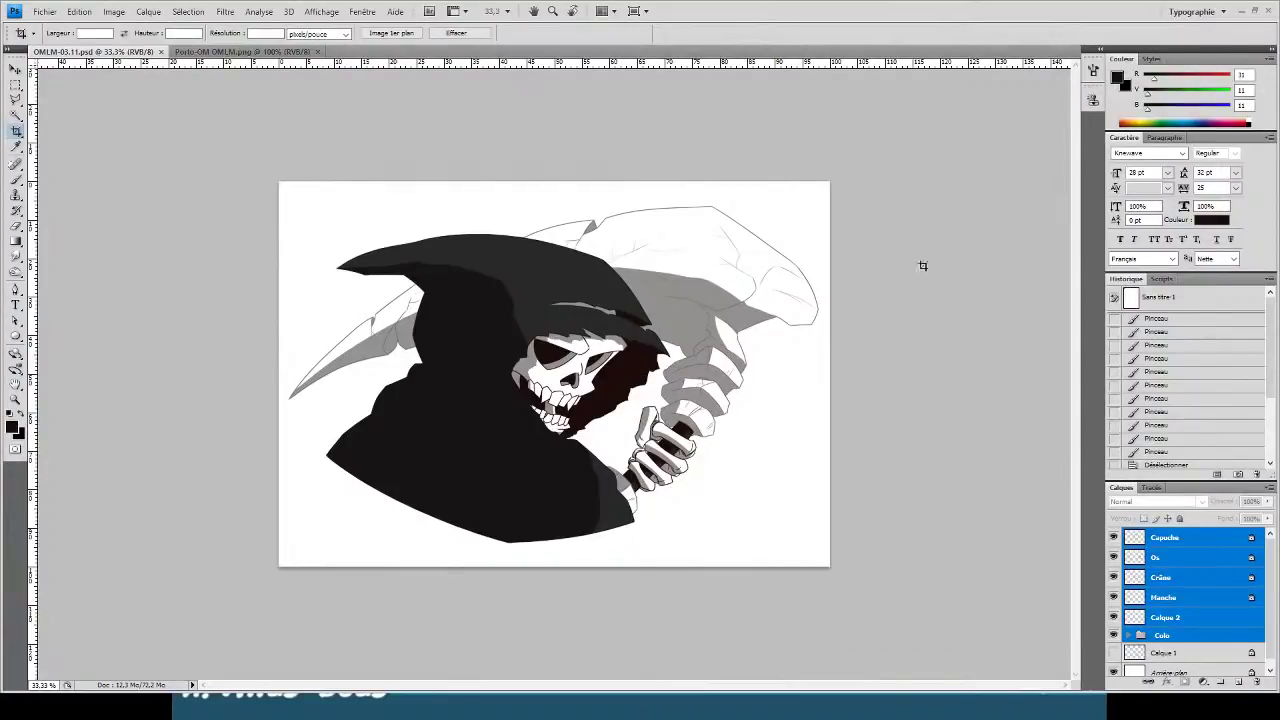
key(ctrl+e)
key(ctrl+a)
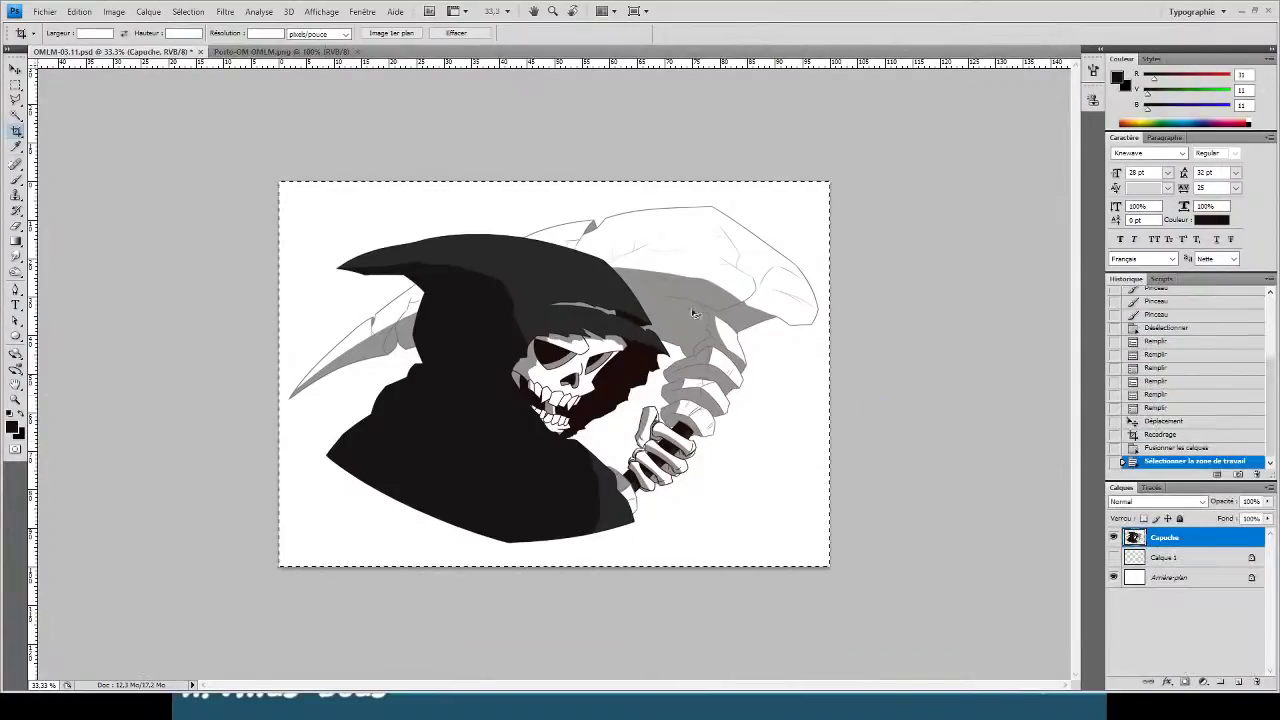
click(282, 51)
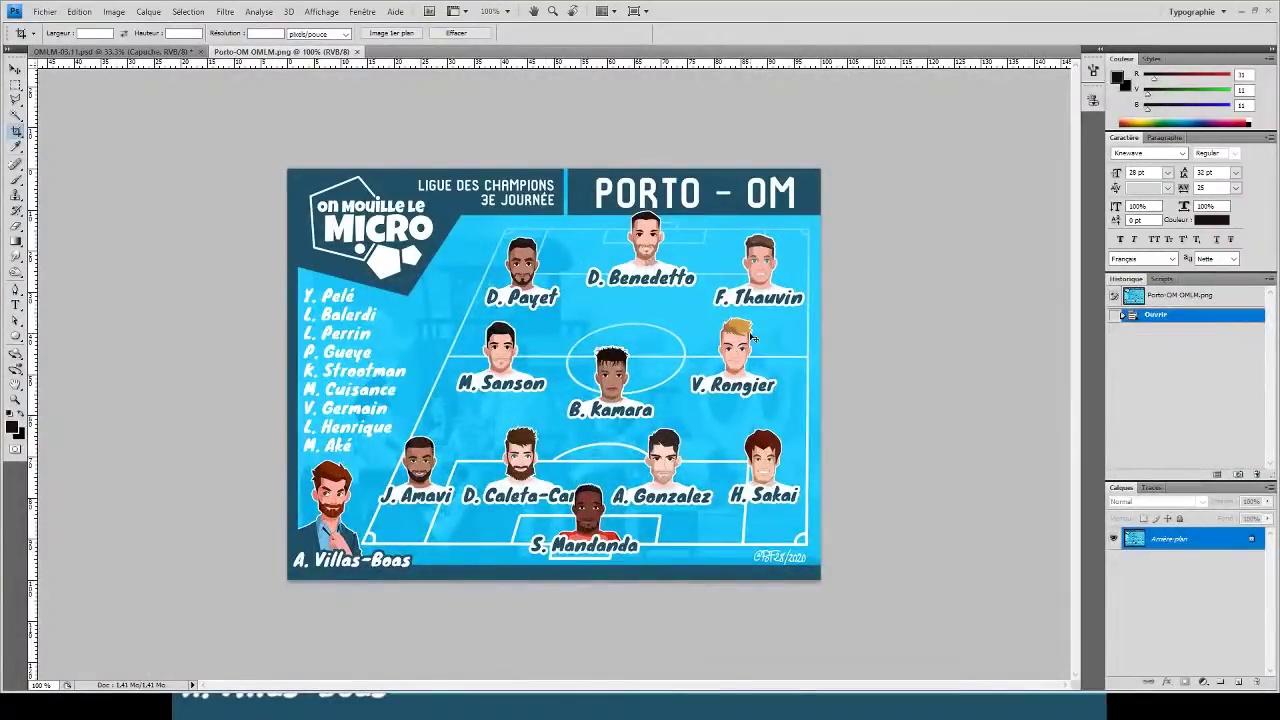
key(ctrl+v)
- Scale the pasted reaper proportionally to 30.9% and centre it over the football line-up
key(ctrl+minus)
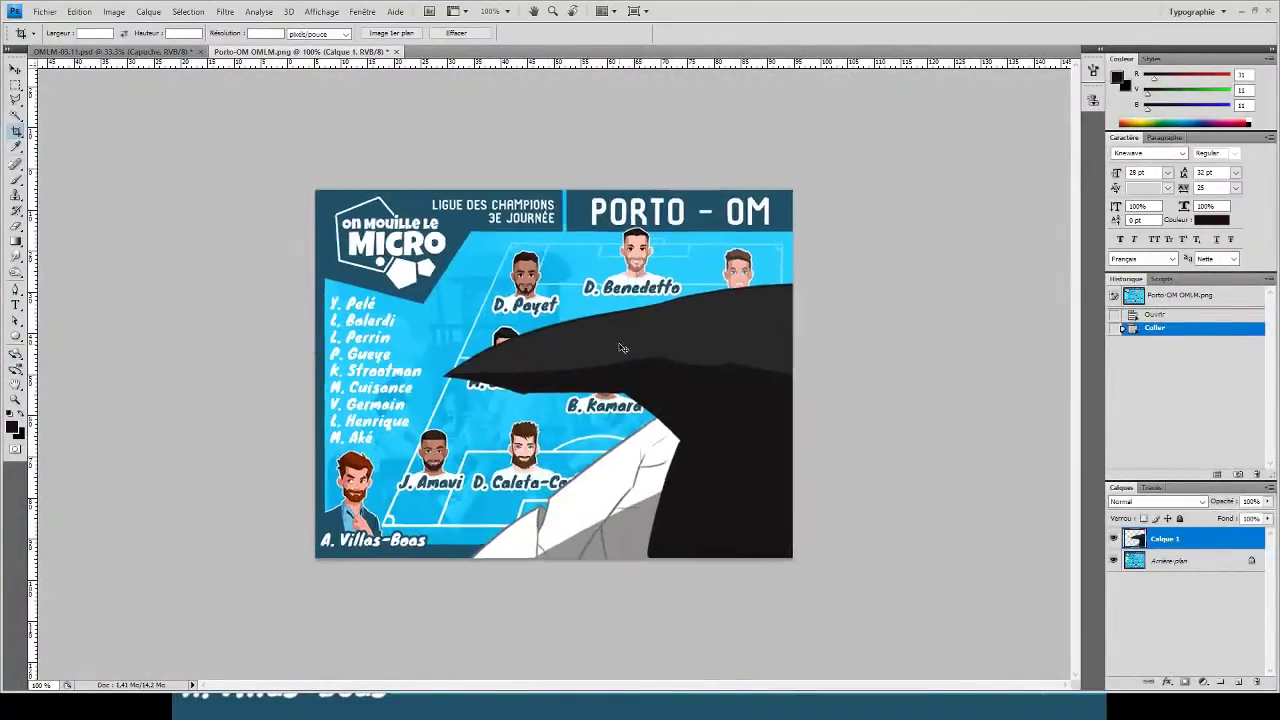
key(ctrl+t)
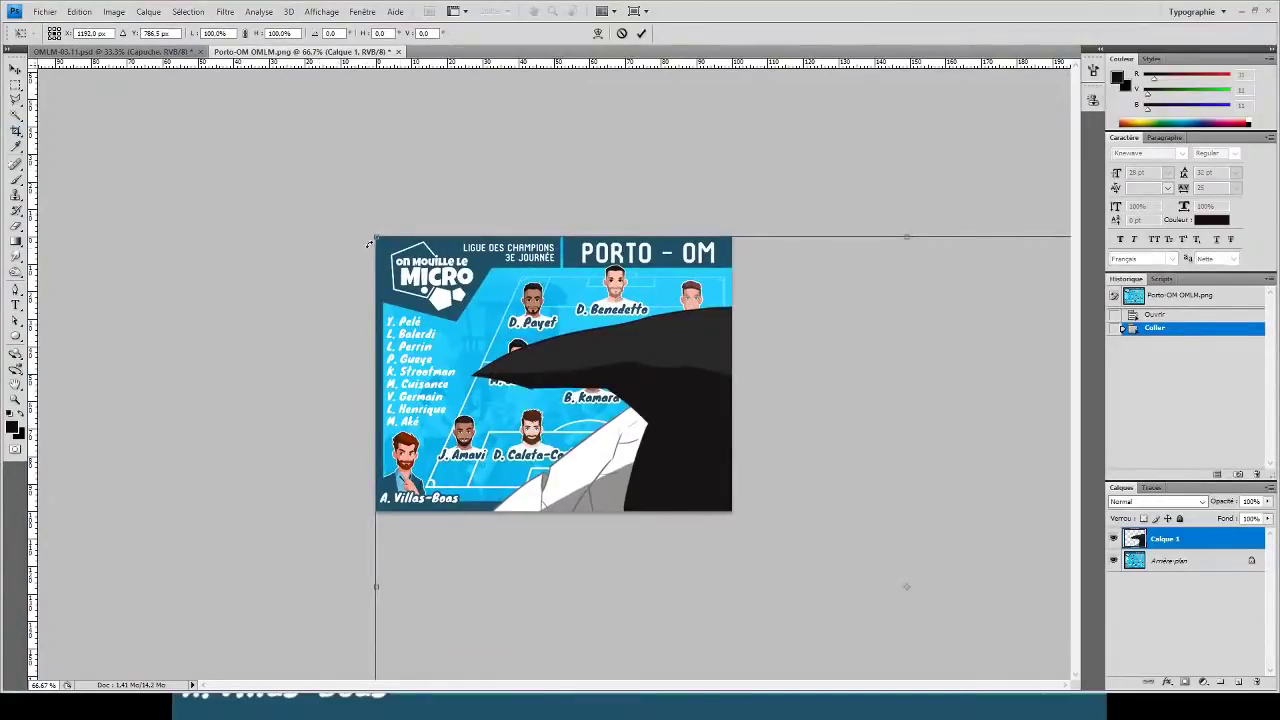
drag(378, 238, 760, 490)
drag(868, 570, 356, 237)
drag(428, 158, 723, 352)
drag(763, 391, 357, 303)
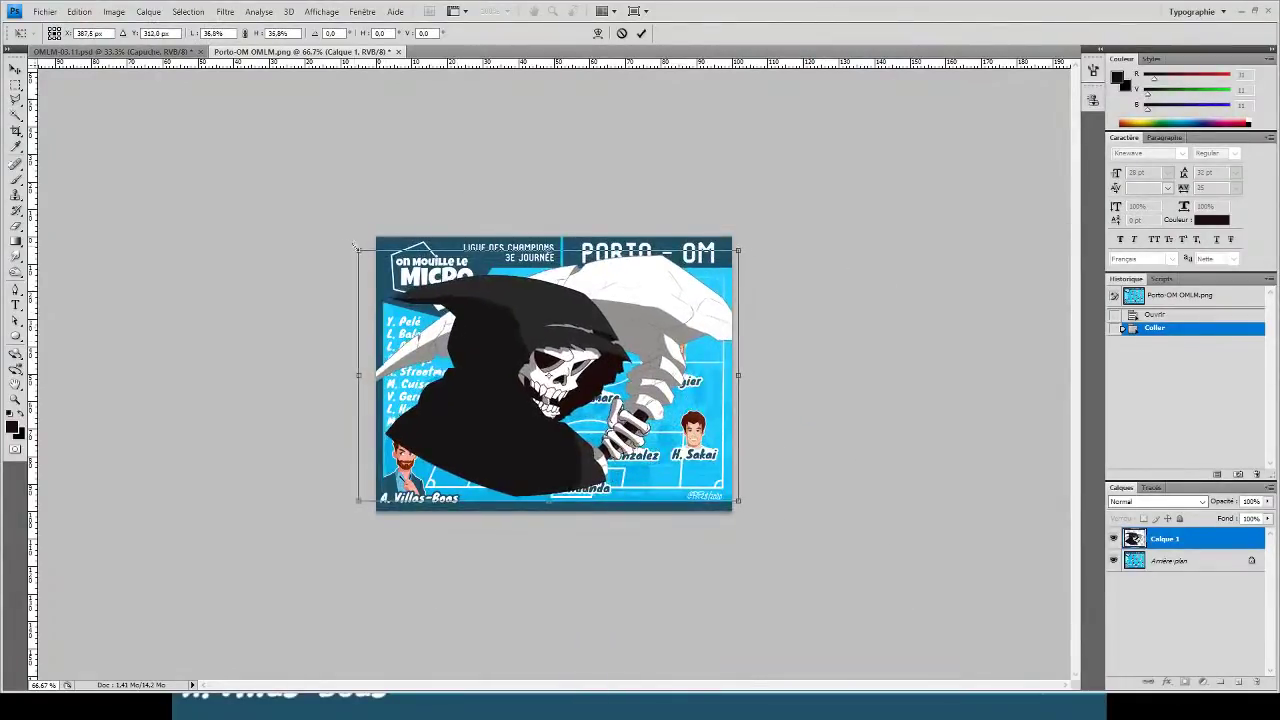
drag(353, 245, 467, 340)
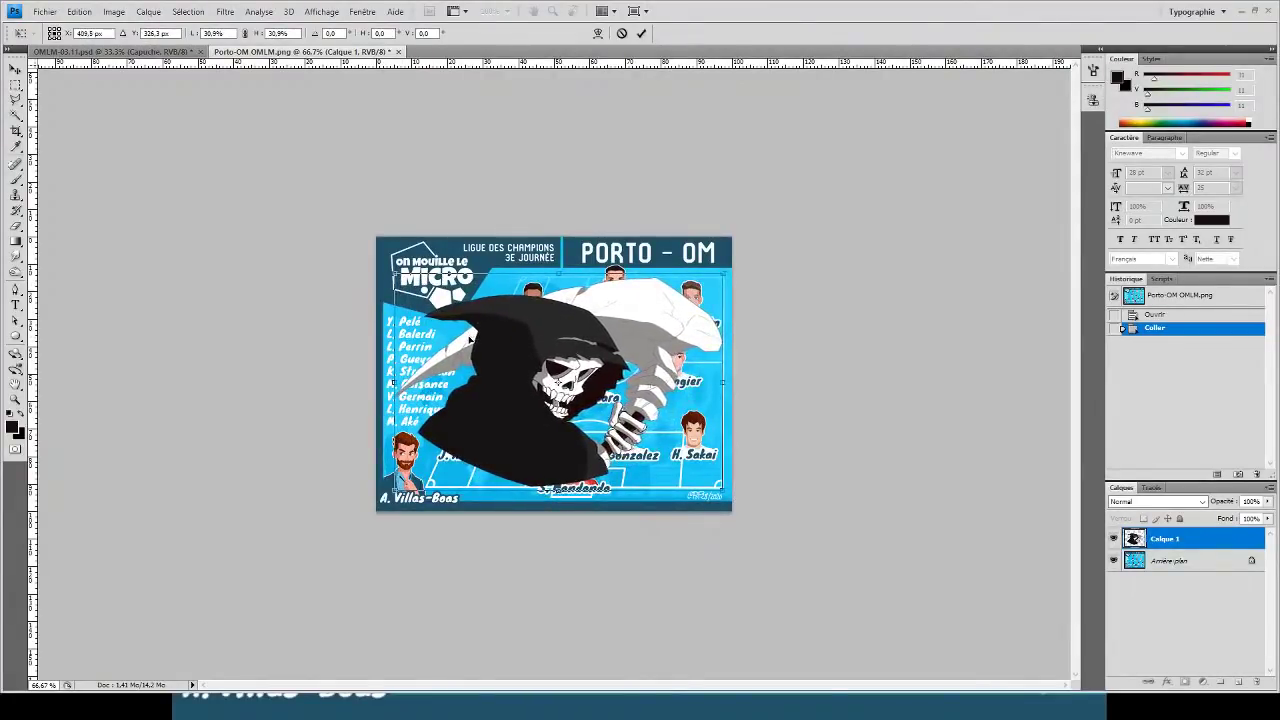
key(Return)
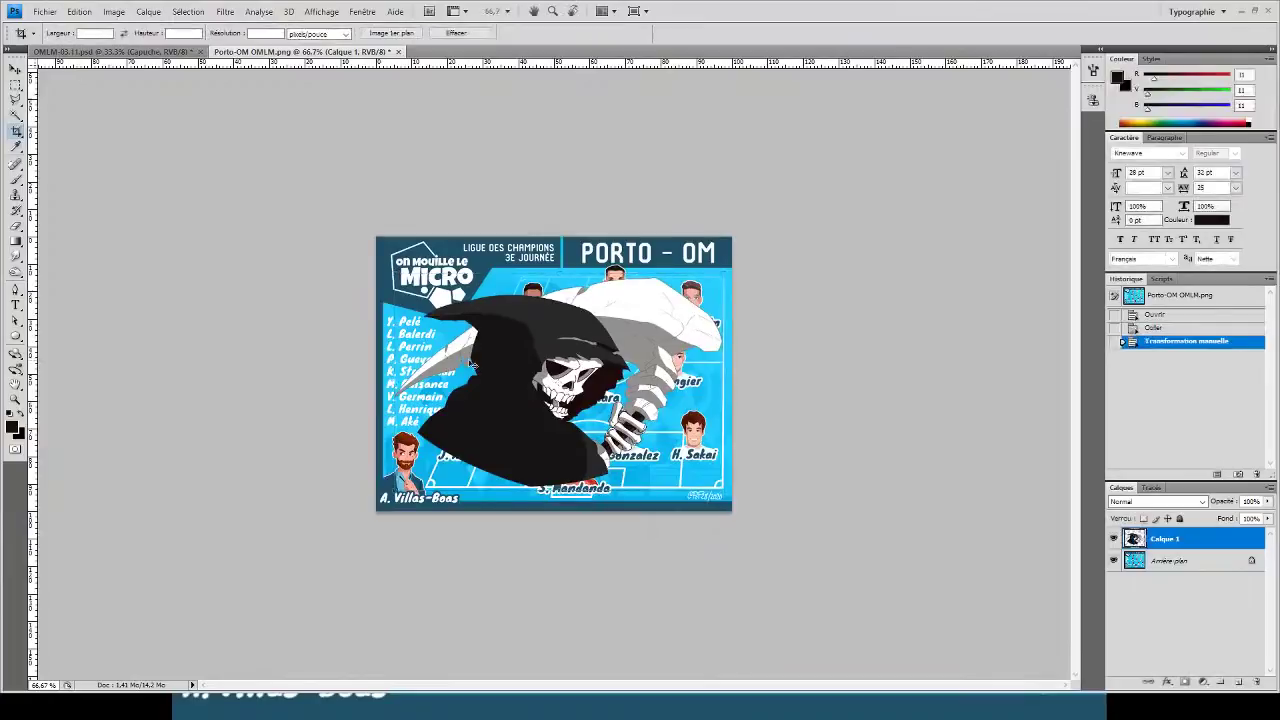
- Add a soft white outer glow around the reaper on Calque 1
key(ctrl+plus)
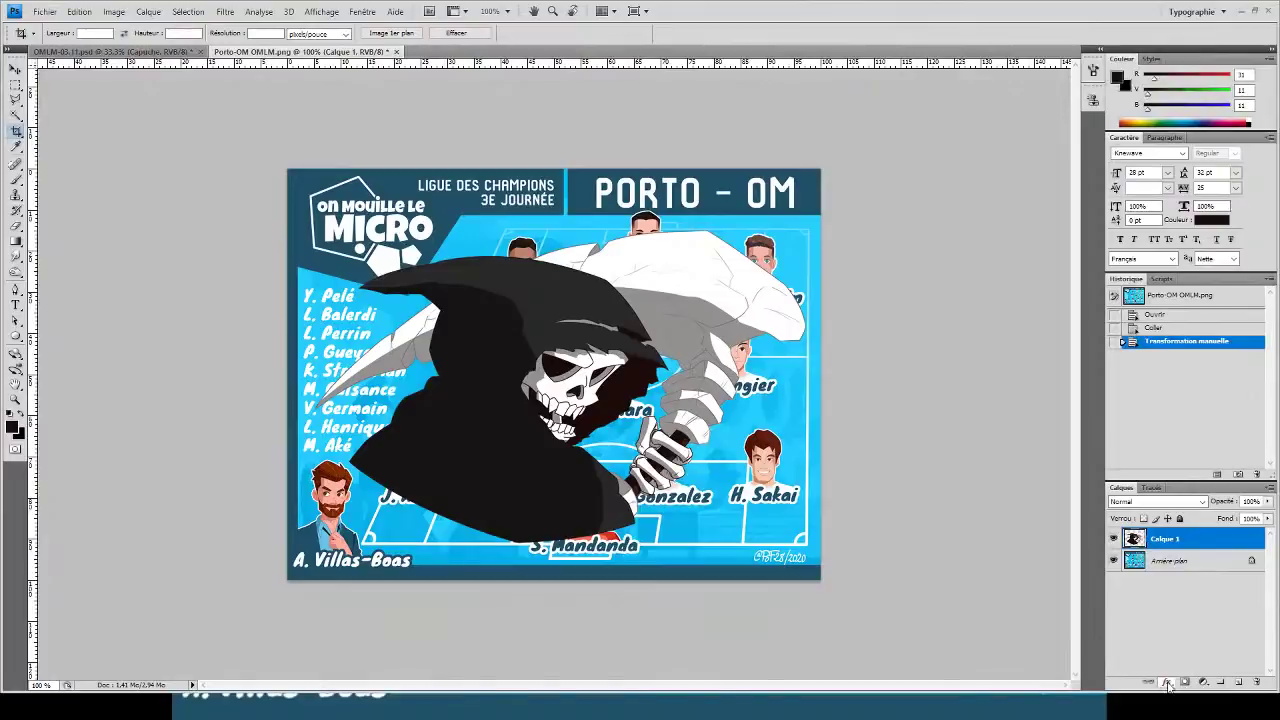
key(h)
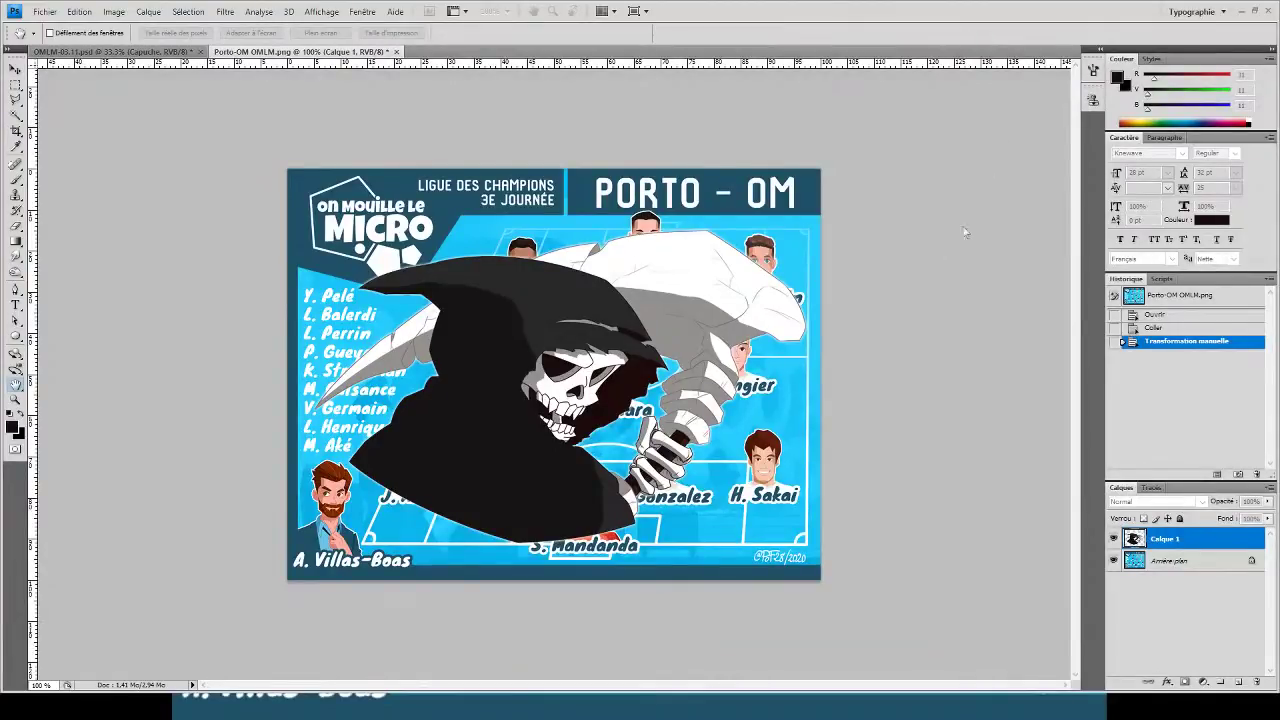
key(i)
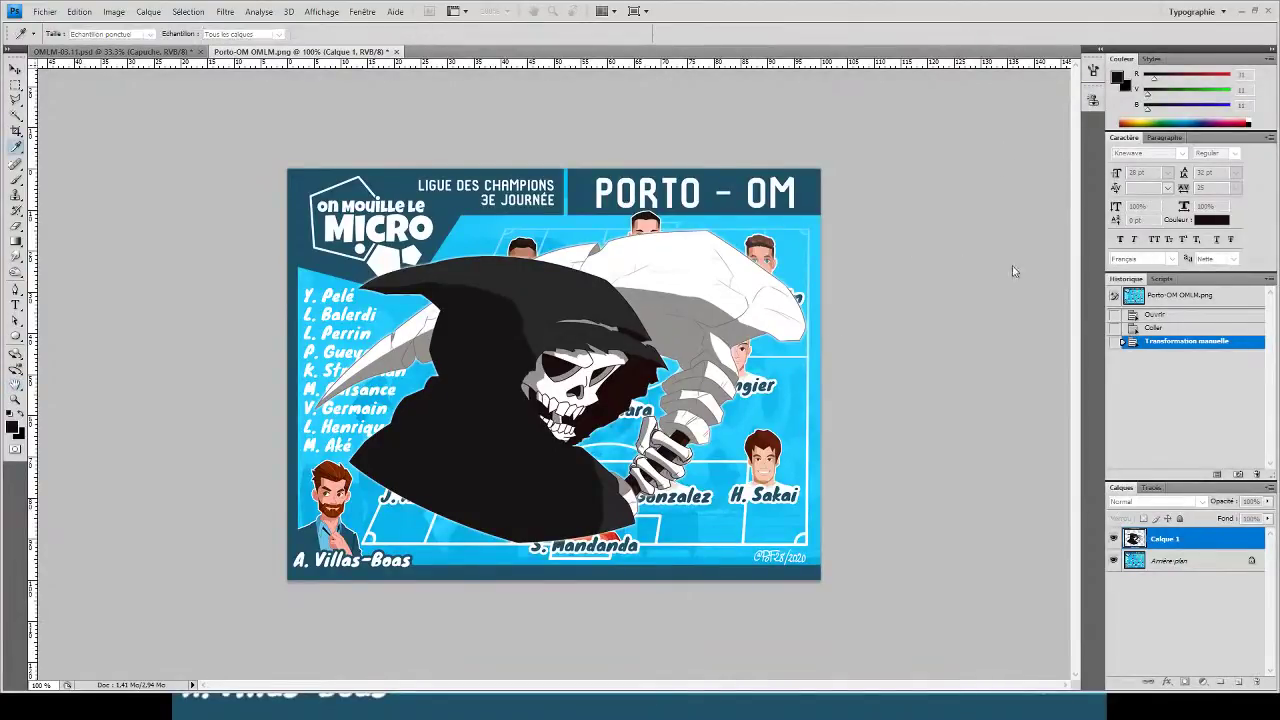
key(h)
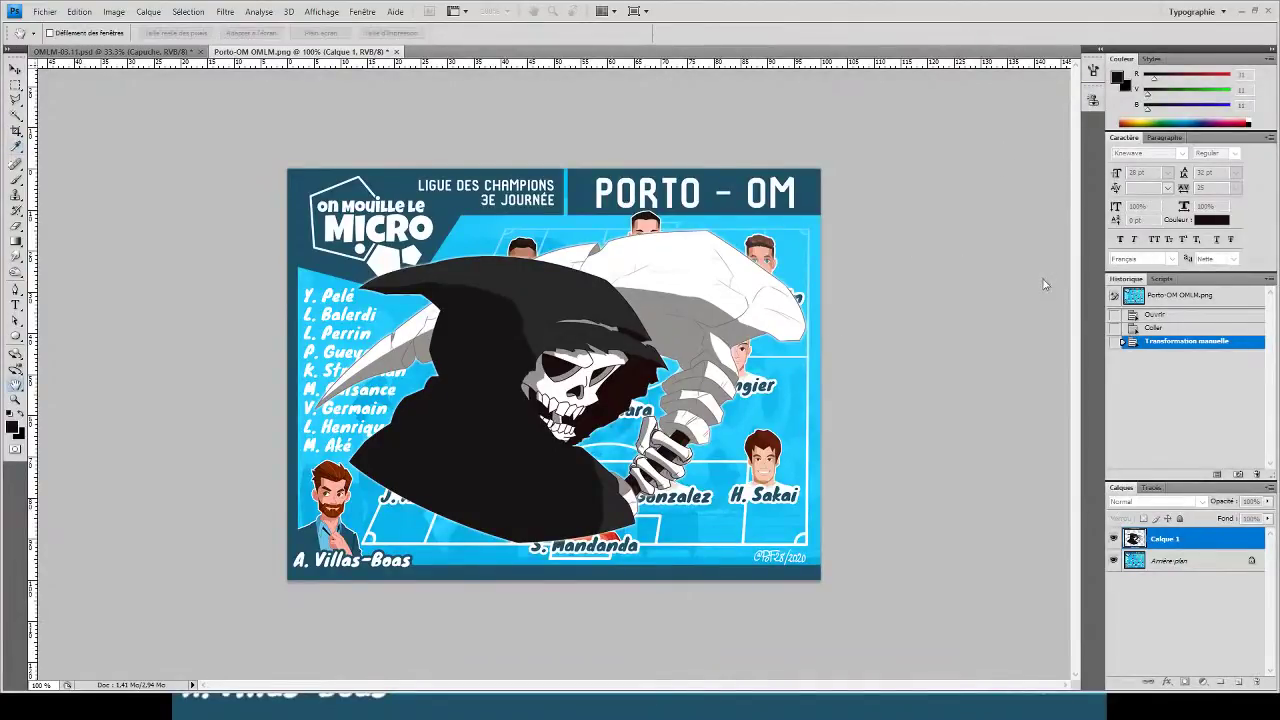
click(1053, 209)
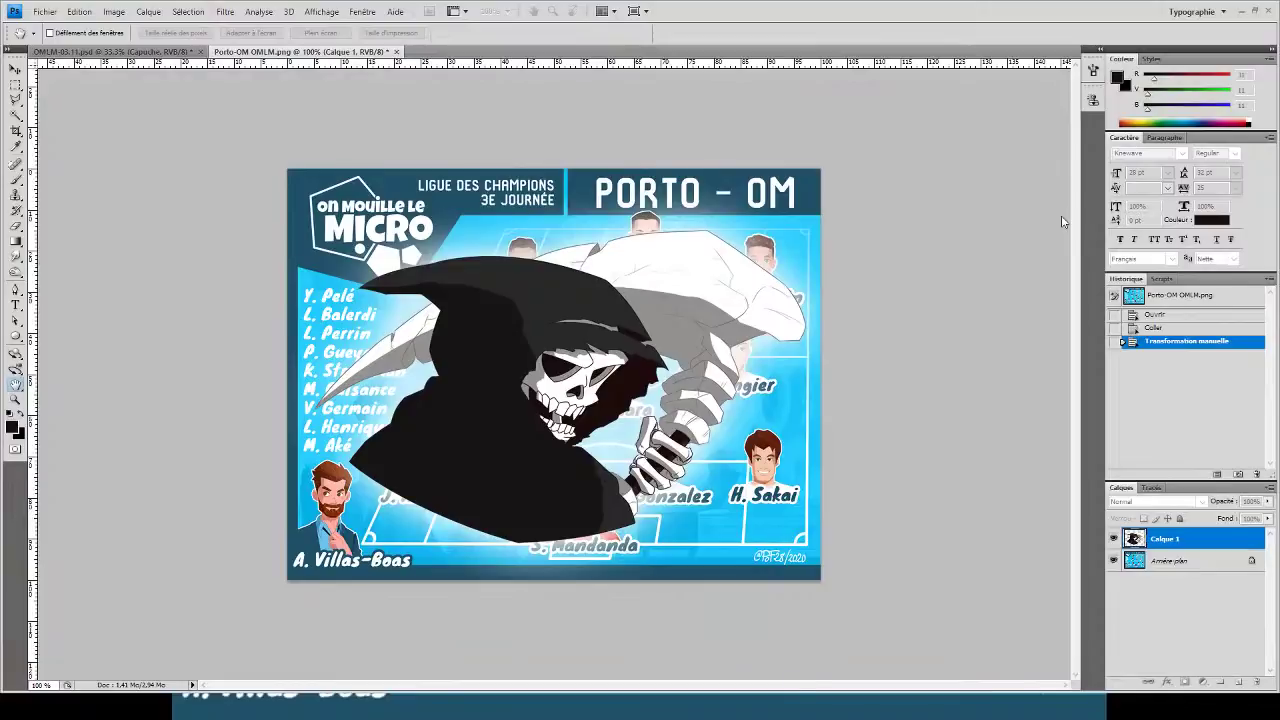
- Try dark red, bright red and black as the colour of the reaper's outer glow
key(i)
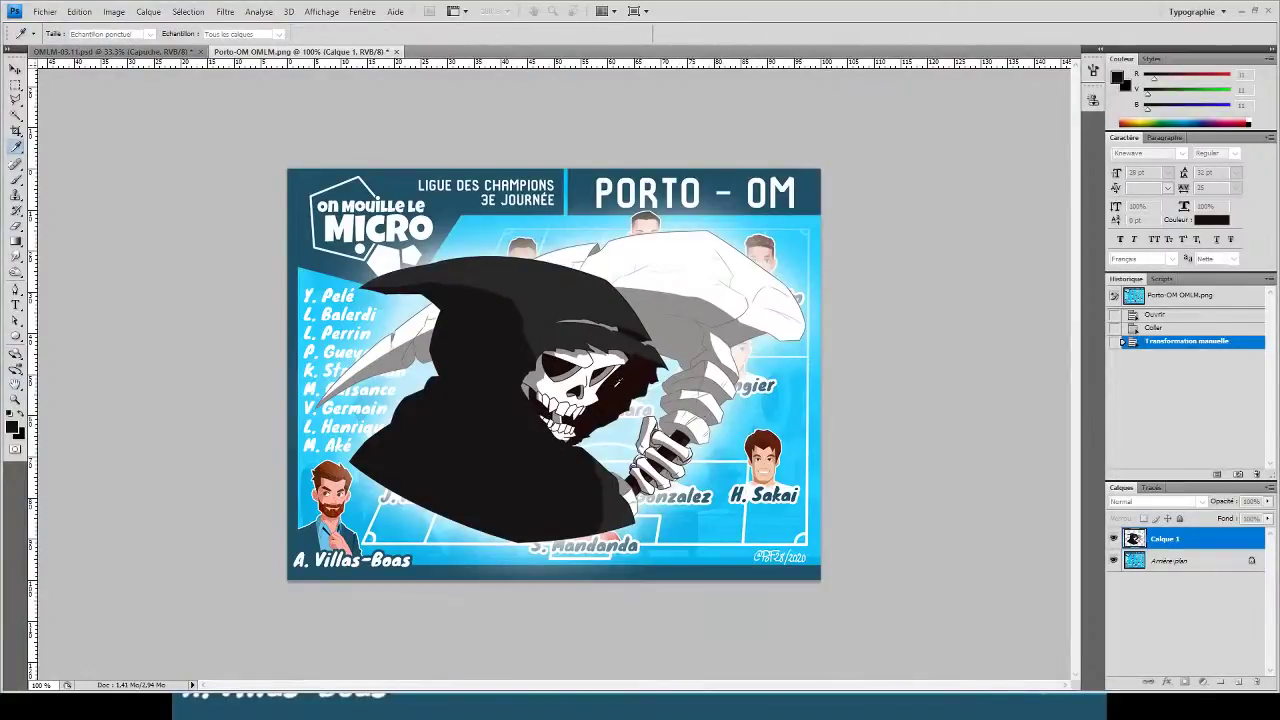
click(616, 384)
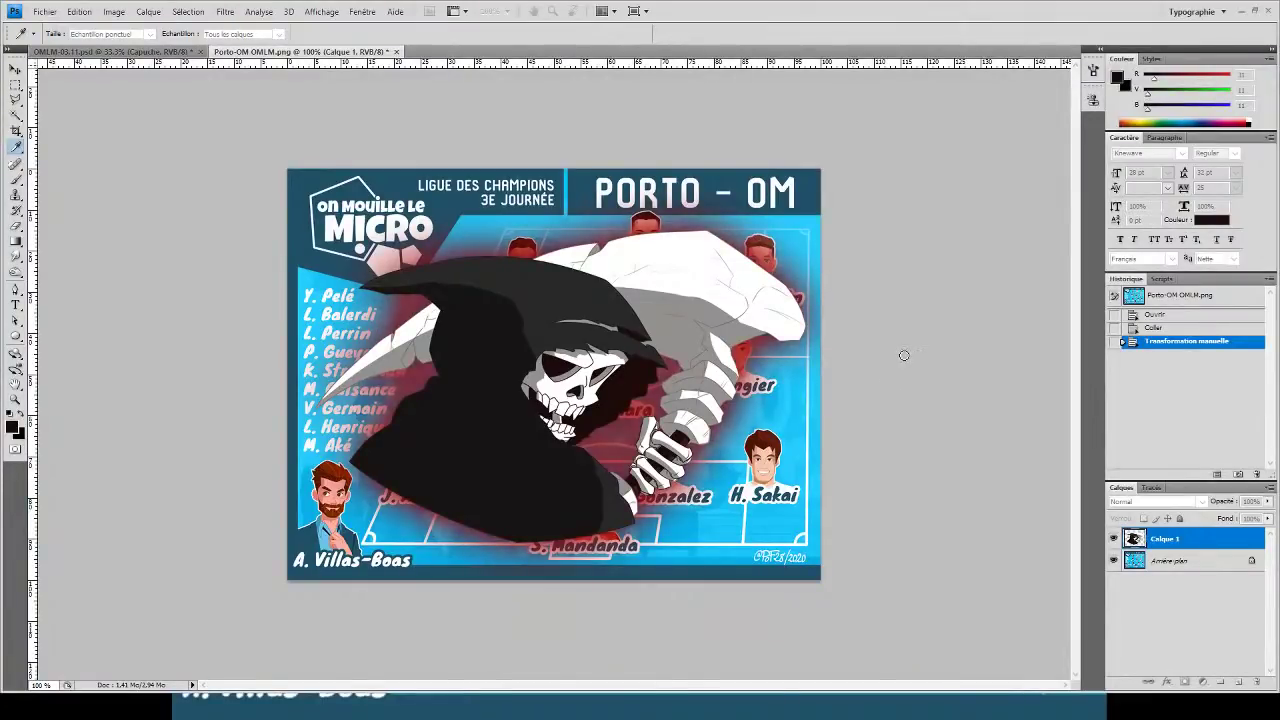
key(h)
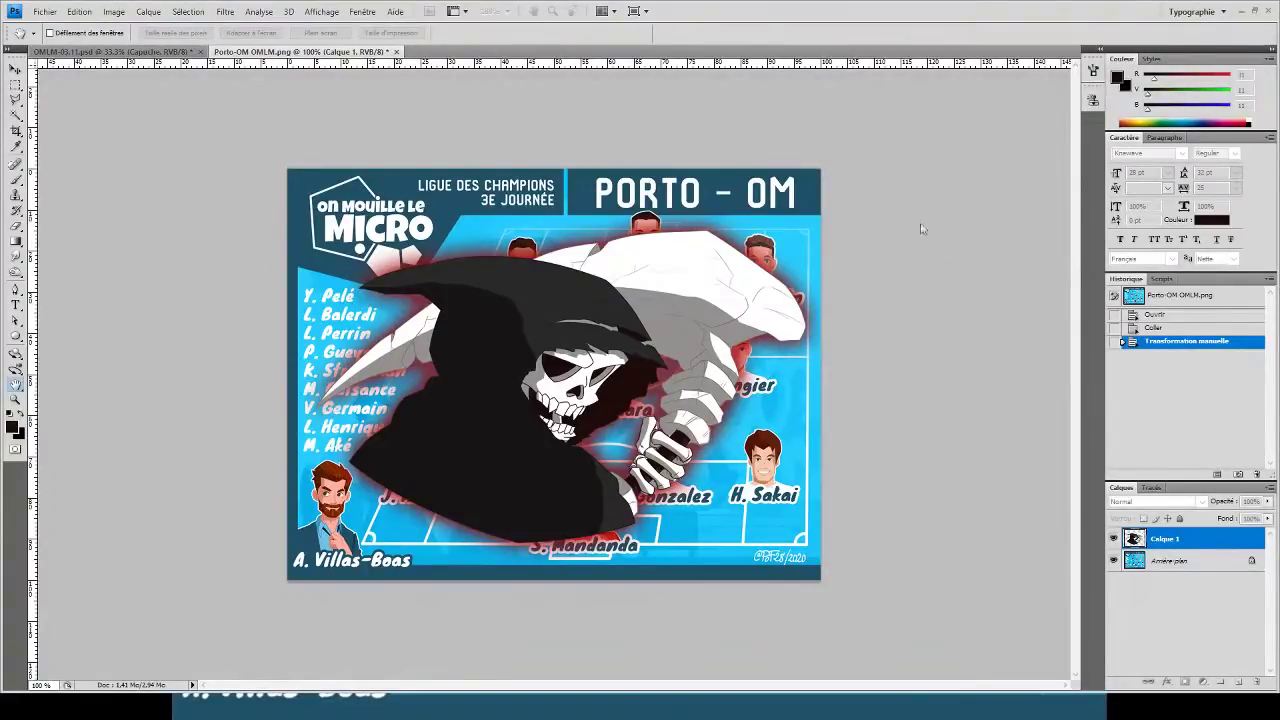
key(i)
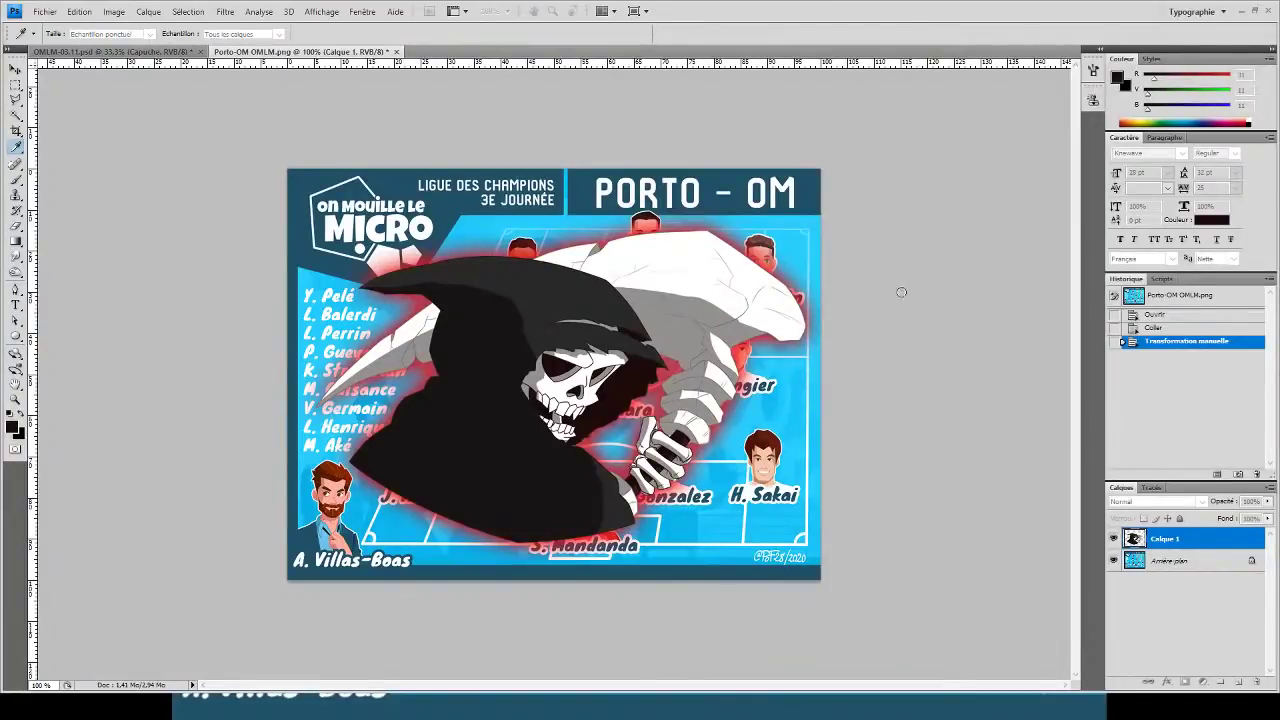
key(h)
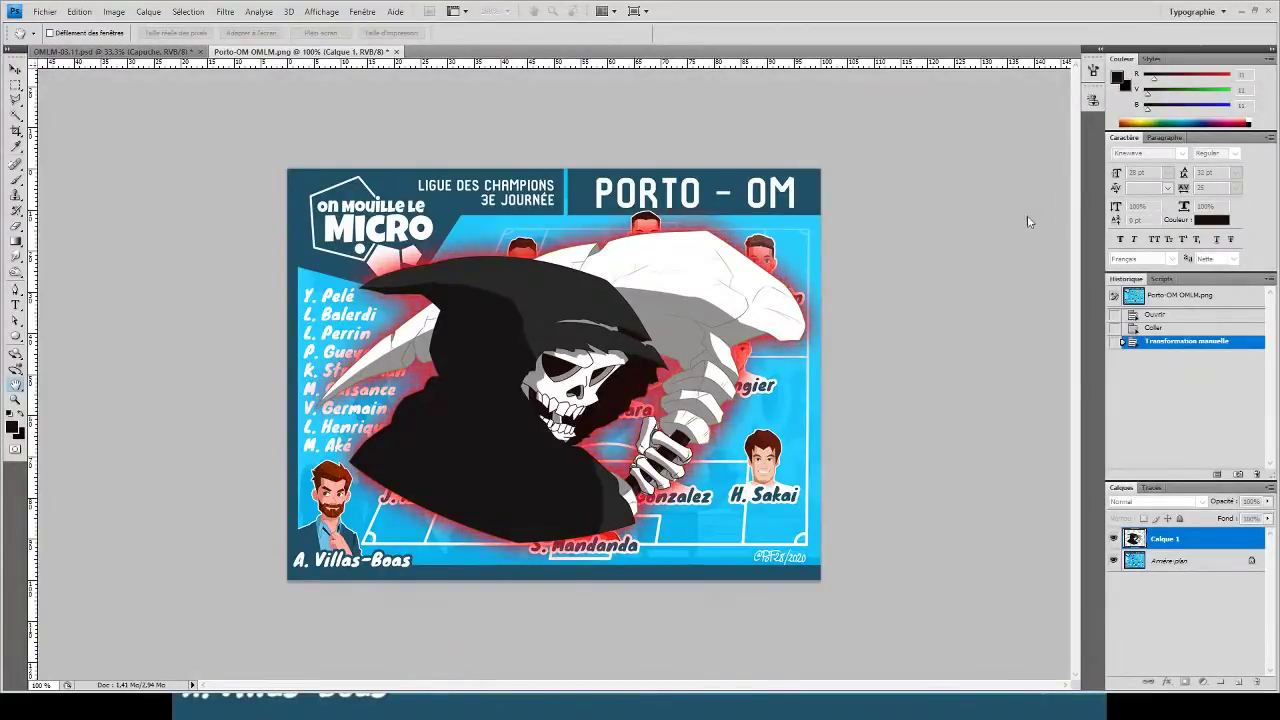
key(i)
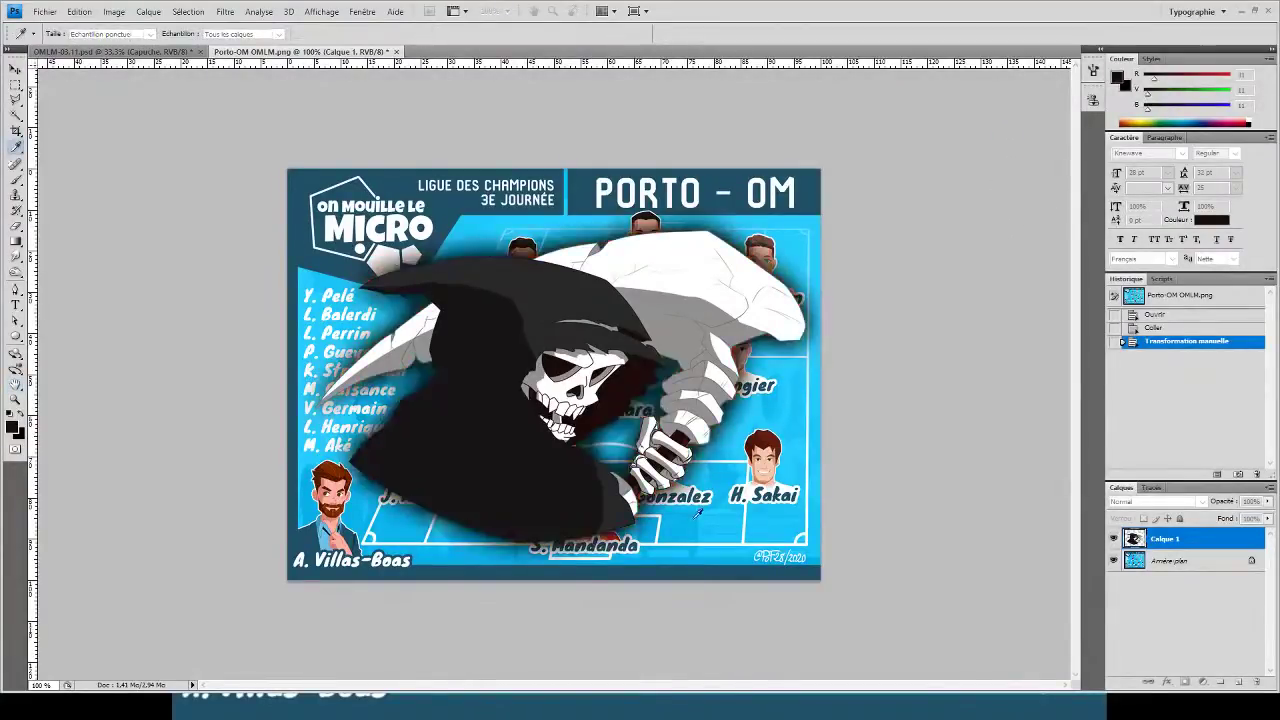
key(h)
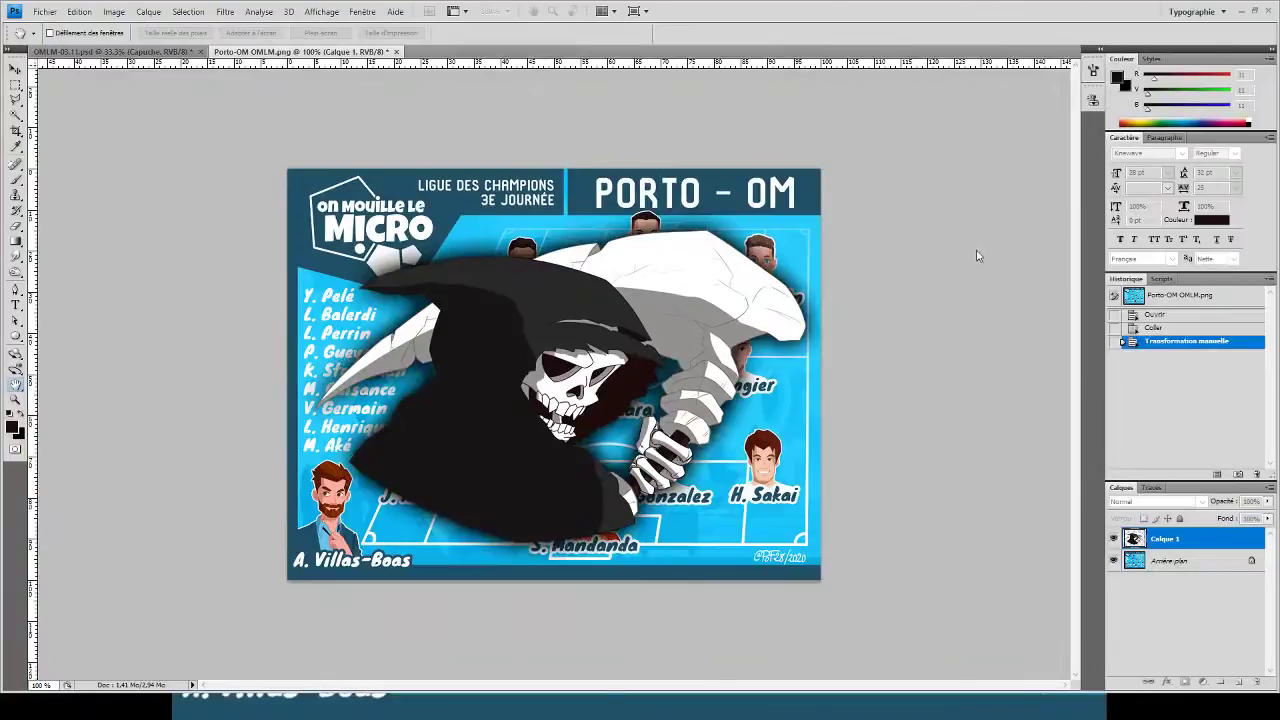
key(i)
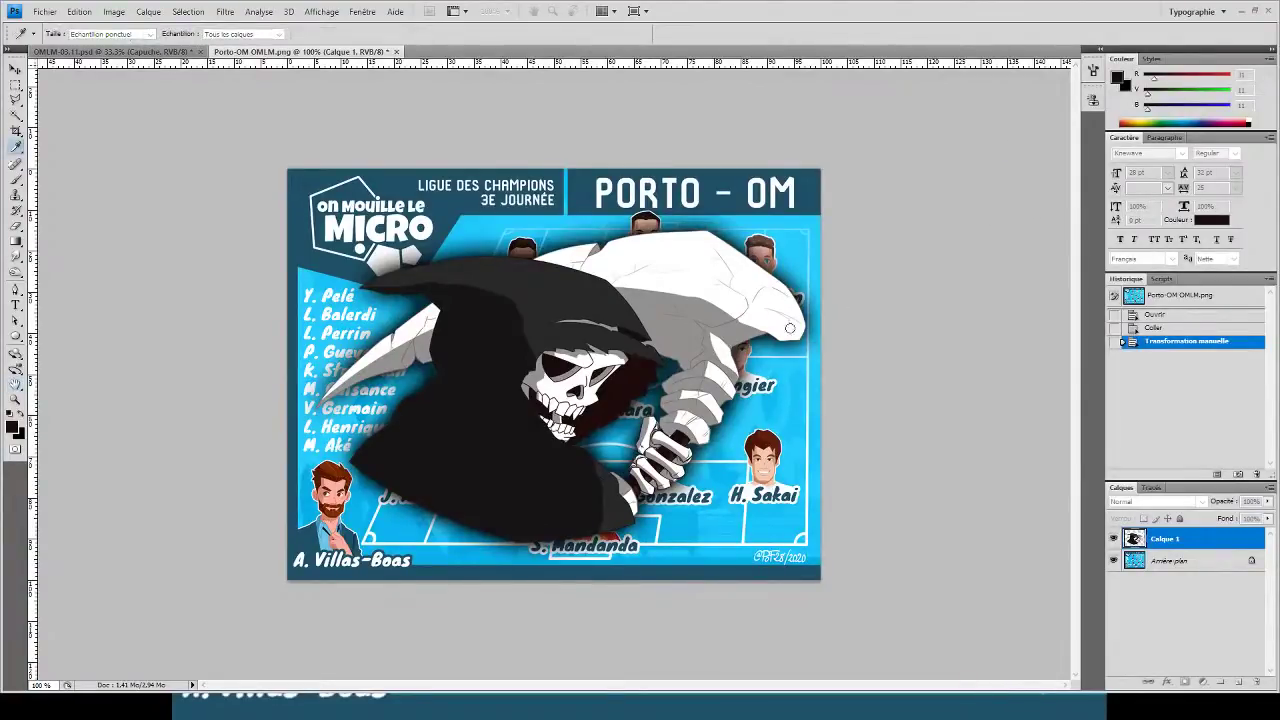
- Apply the outer glow in white on Calque 1 and move the reaper slightly up over the line-up image
key(h)
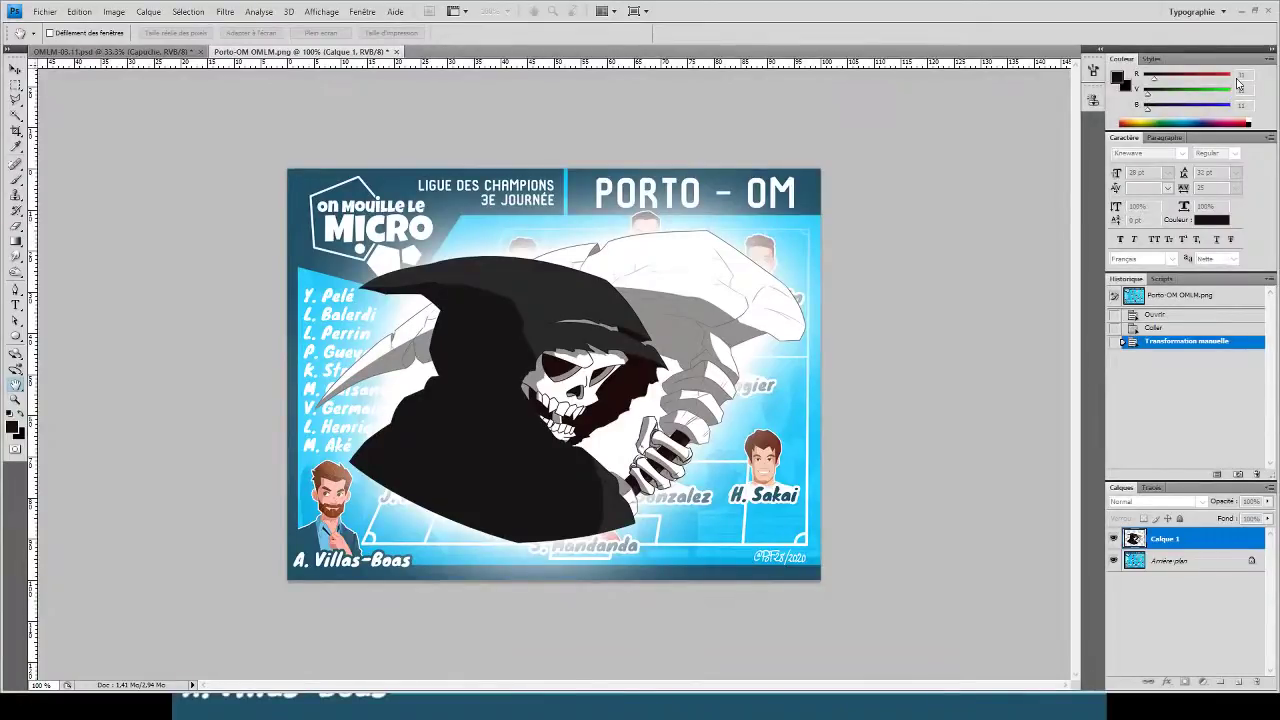
key(Return)
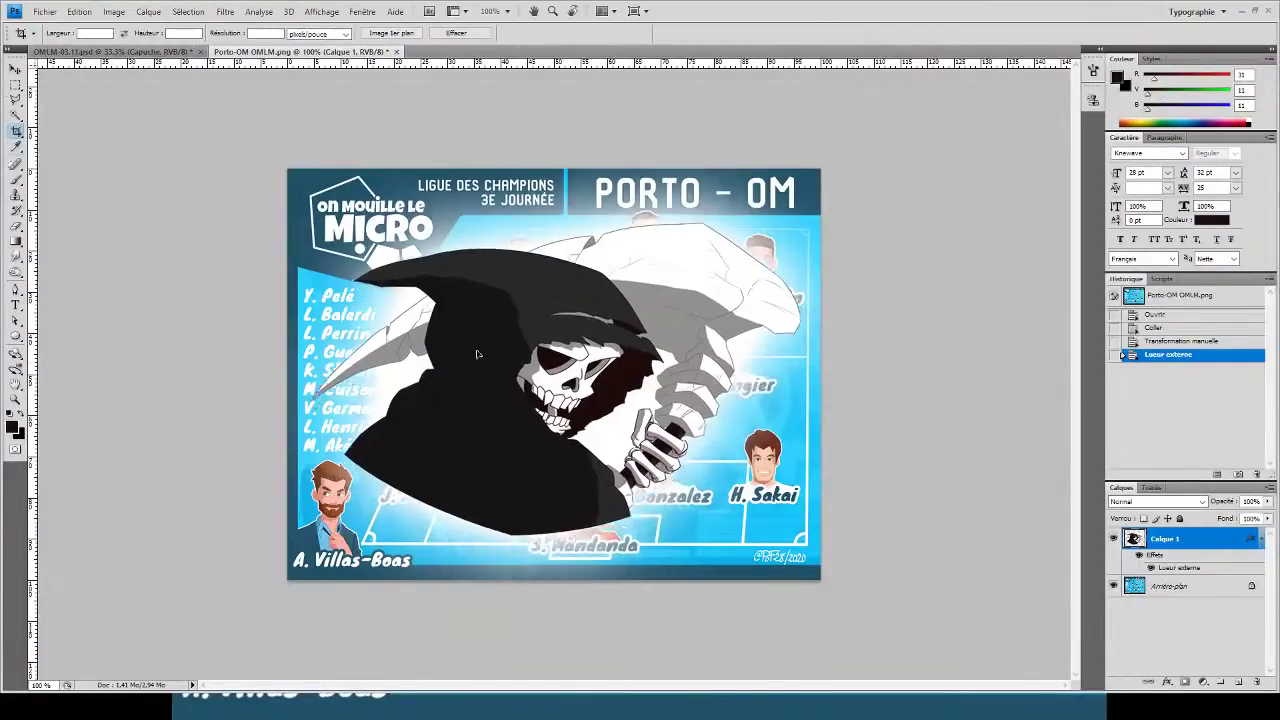
drag(477, 354, 490, 339)
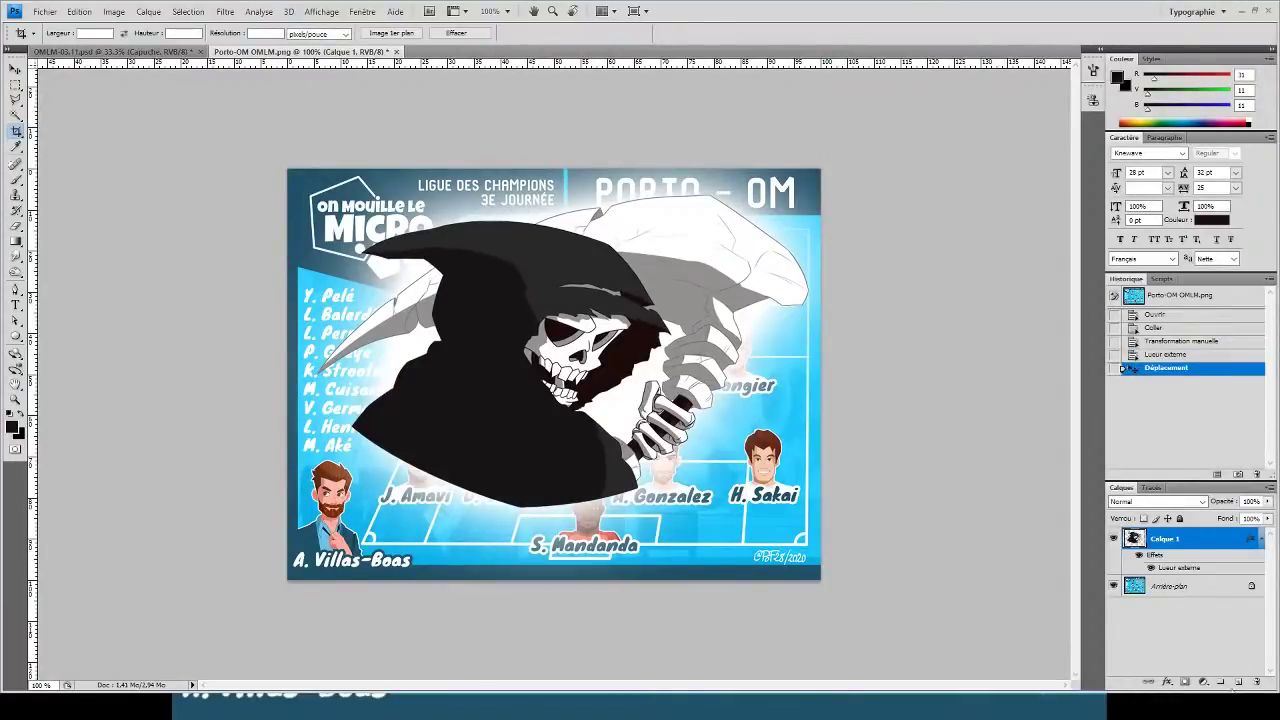
- Create a Knewave text box along the image's lower edge, below the reaper's cloak, and enter VOS
click(15, 305)
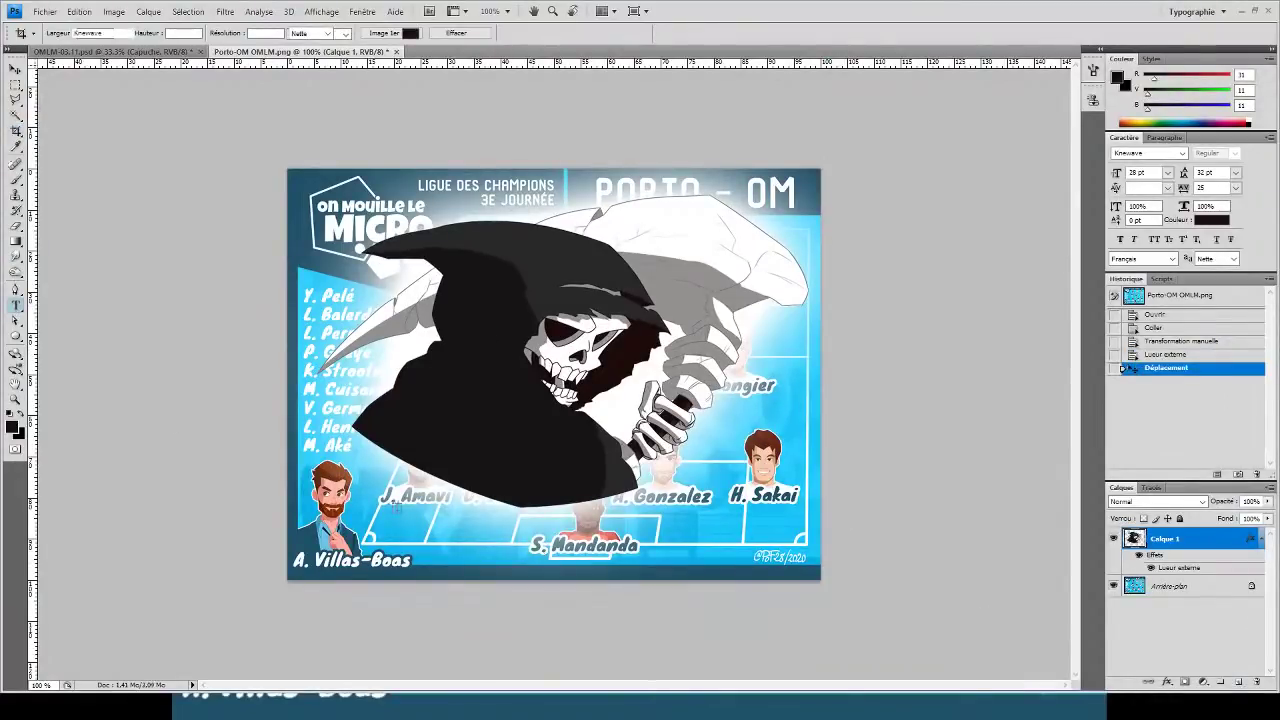
drag(398, 510, 782, 575)
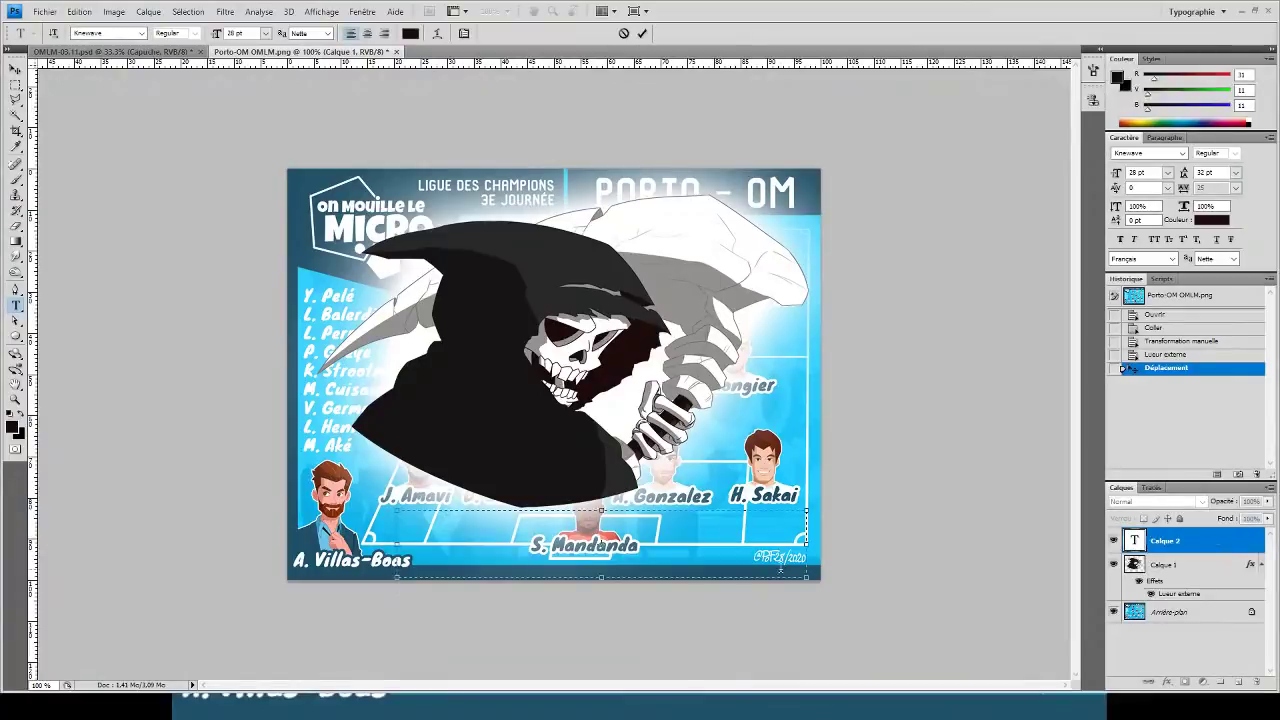
text(VOS)
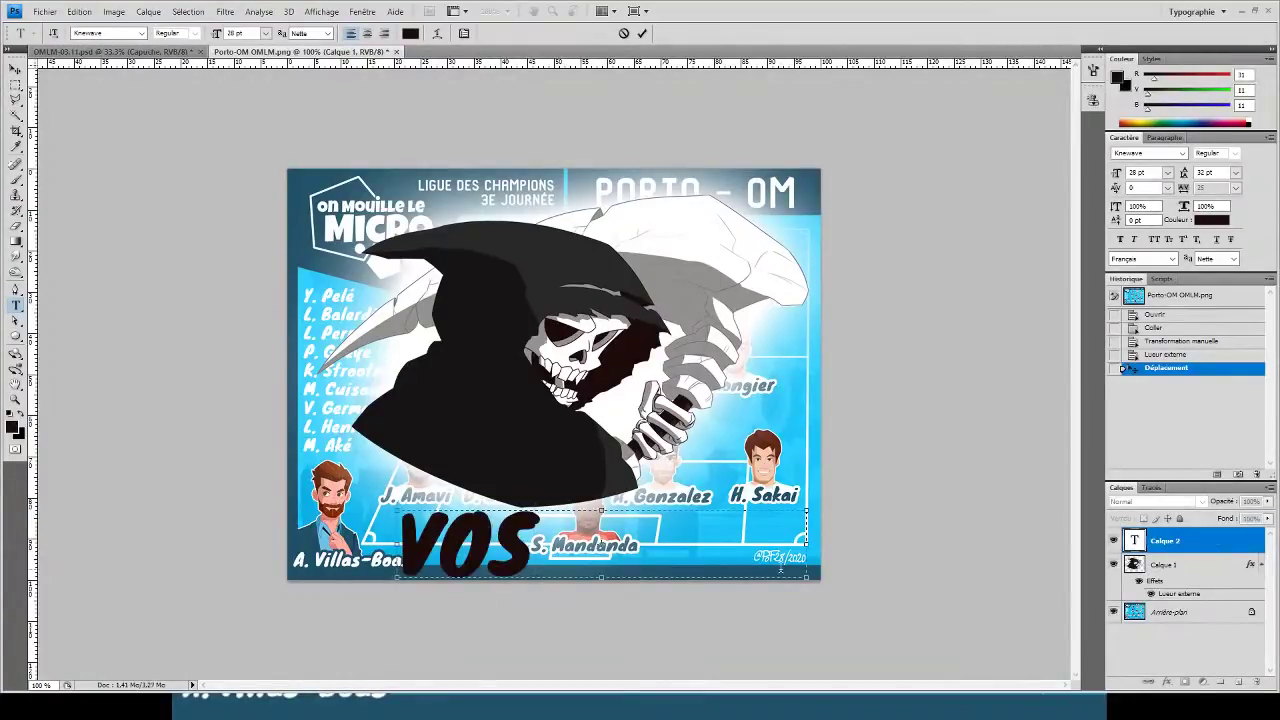
- Try sizes 20 and 8 pt on the VOS text and set it to 10 pt
key(ctrl+a)
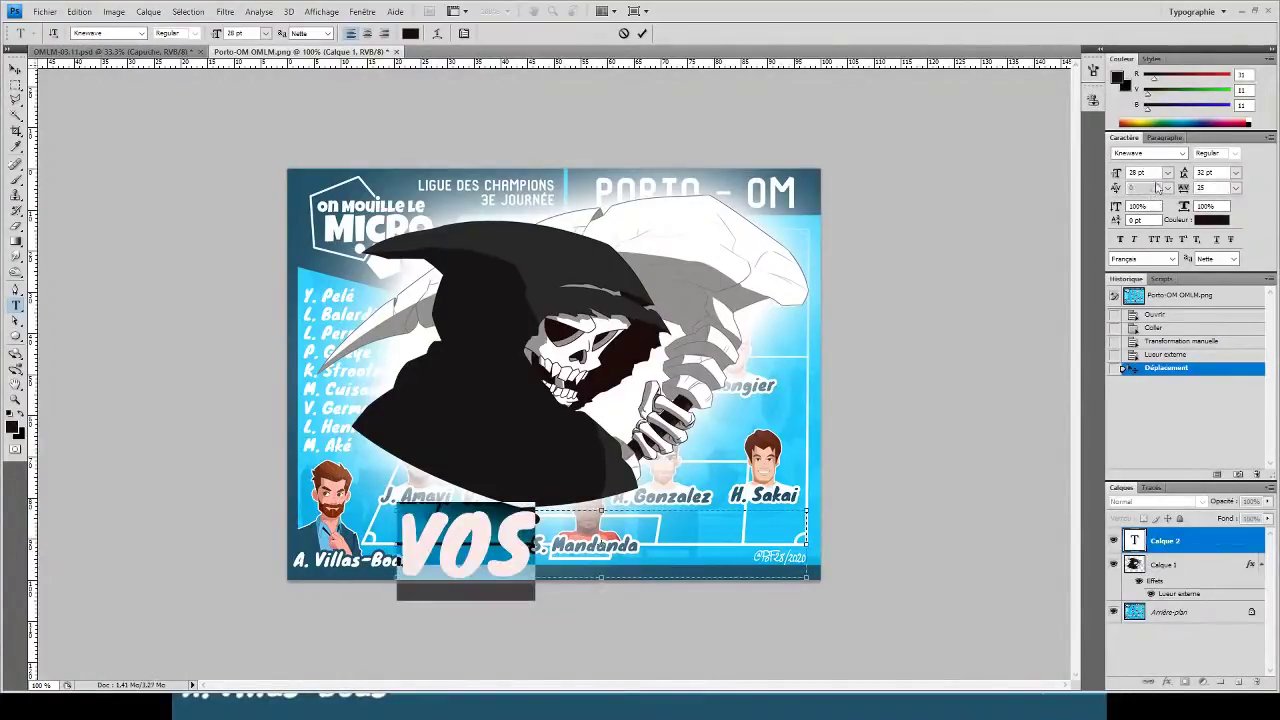
click(1155, 175)
text(2)
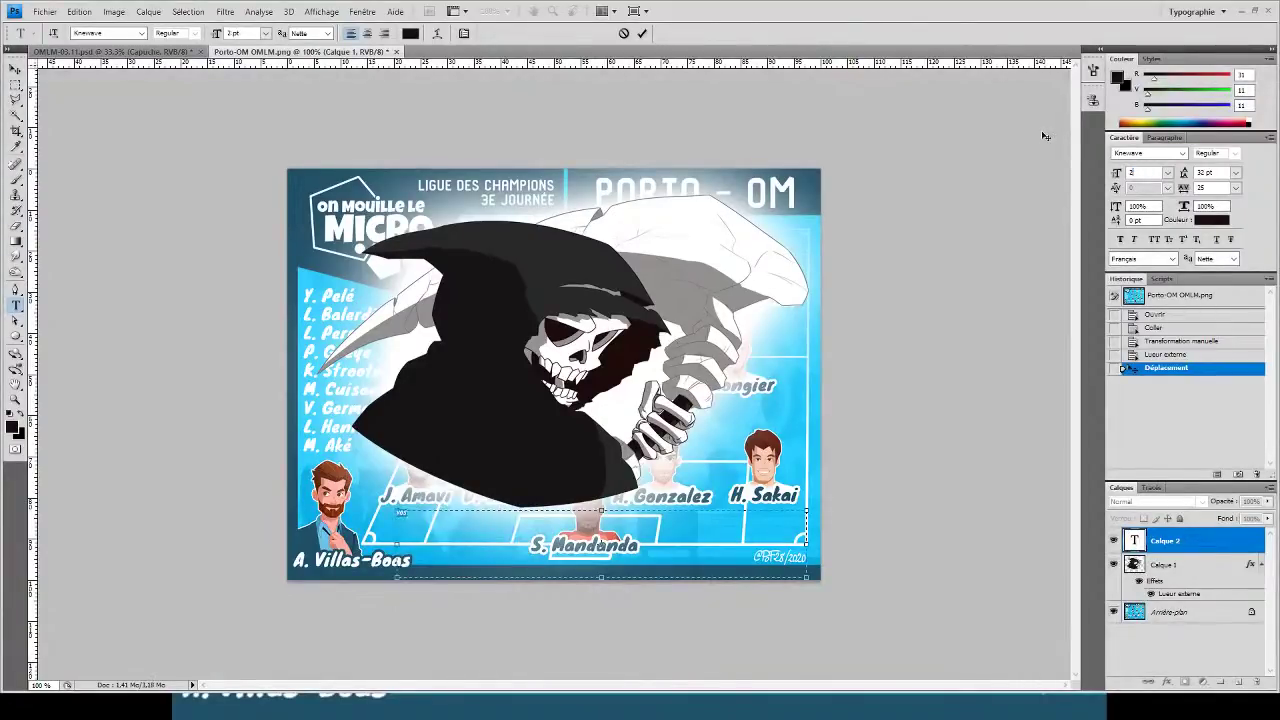
text(0)
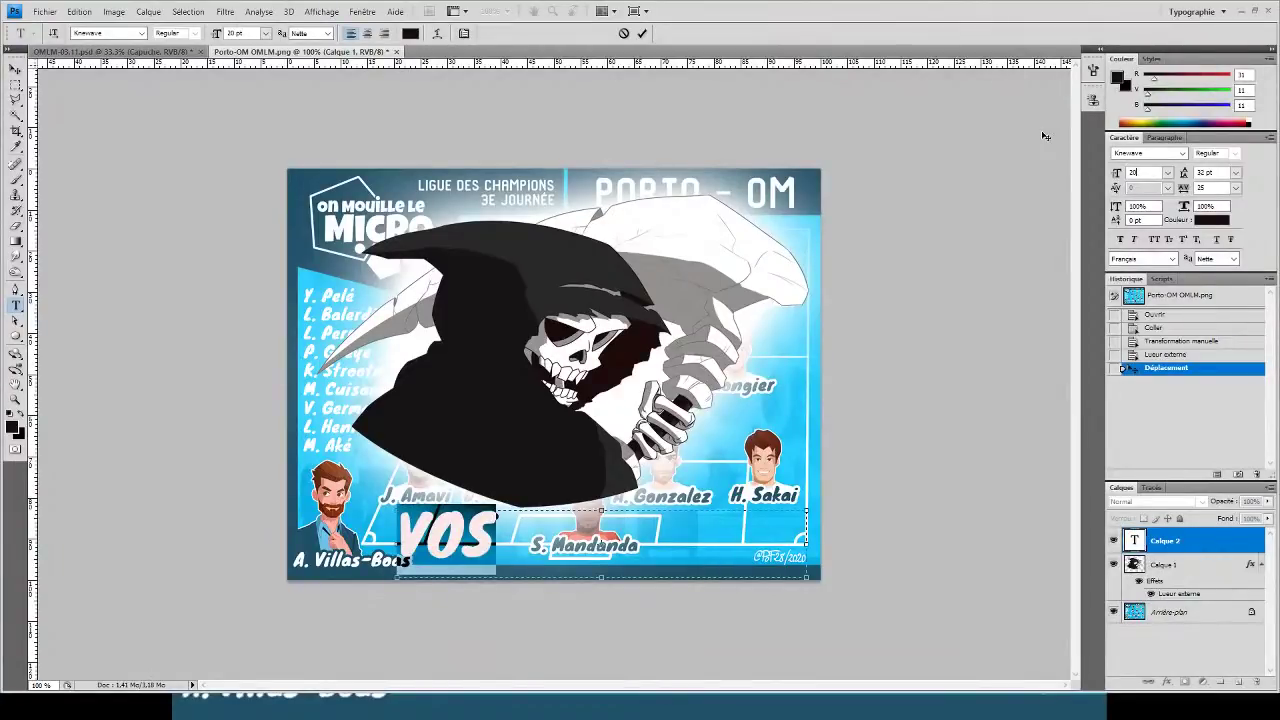
key(BackSpace)
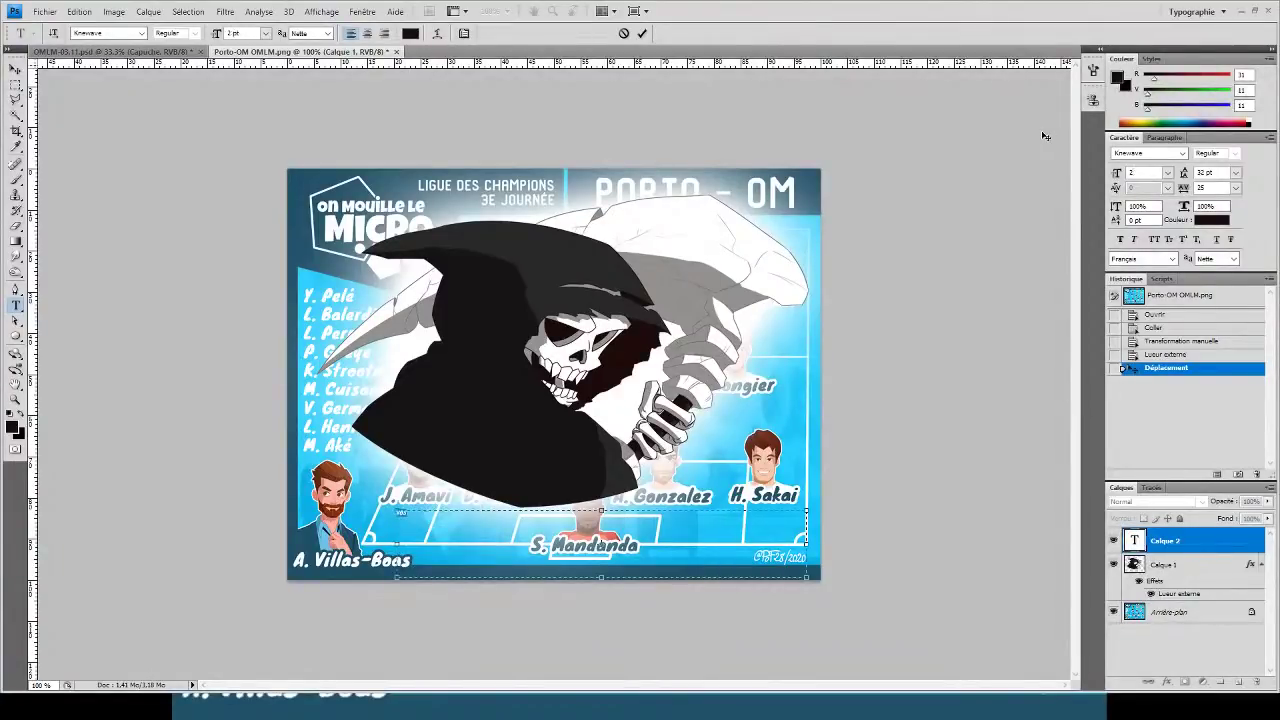
key(BackSpace)
text(8)
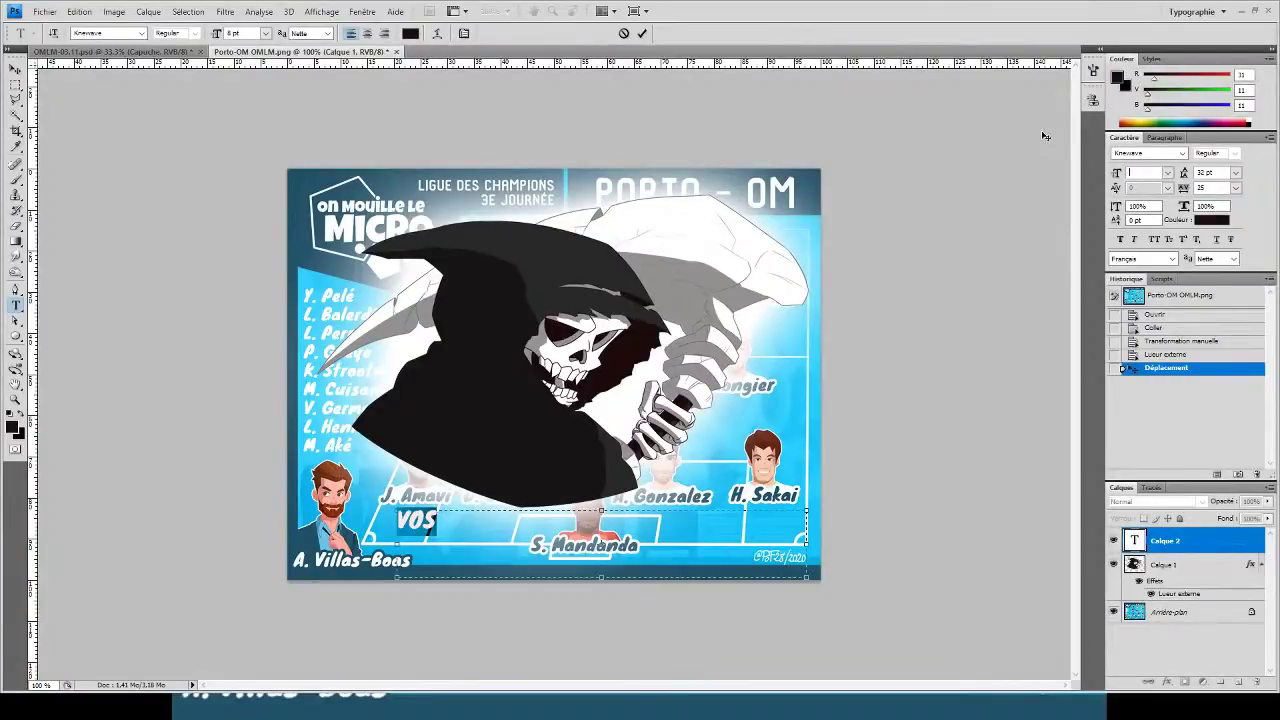
text(10)
key(Return)
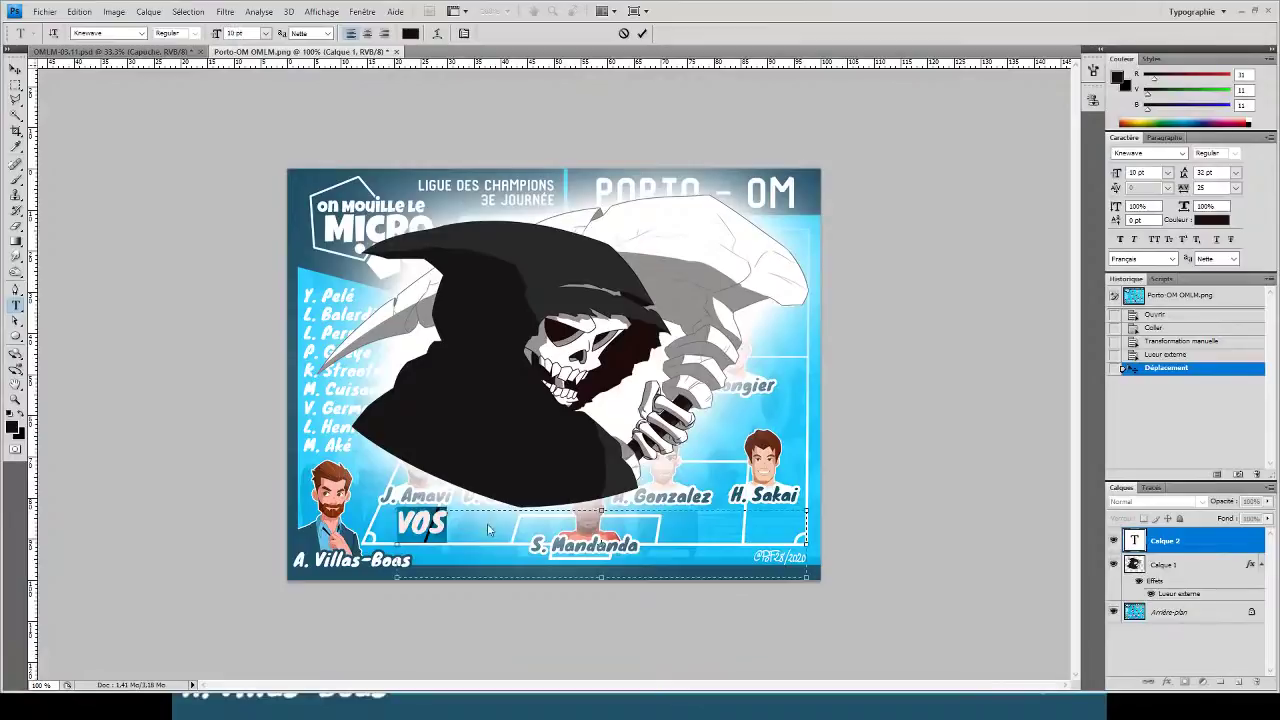
- Extend the text to read VOS GRANDS-MÈRES and commit it
click(628, 278)
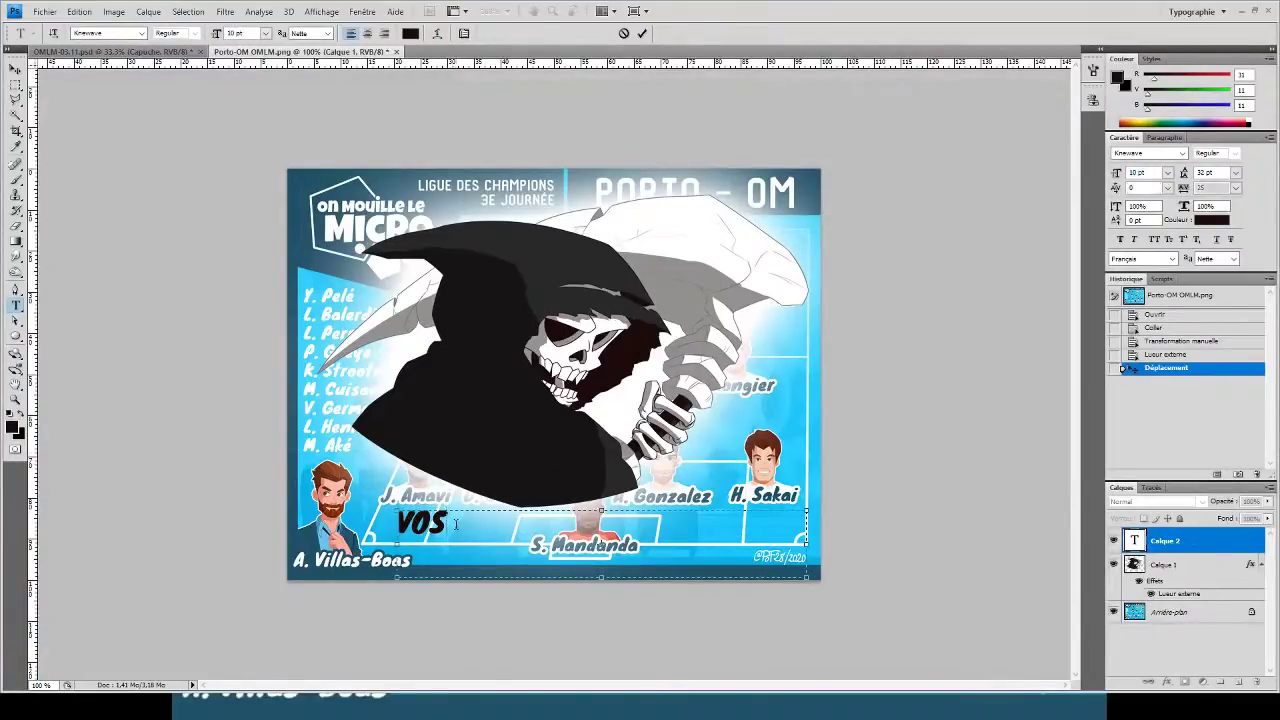
text(GRANDS)
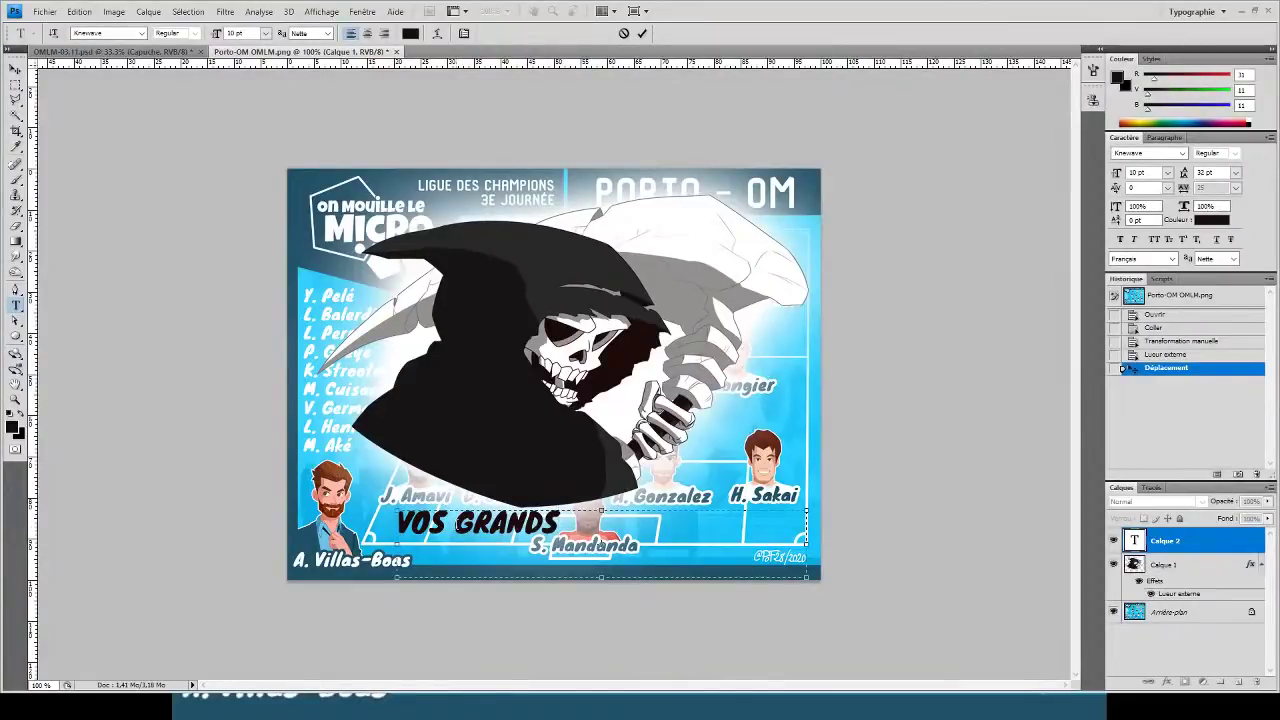
text(-Mè)
key(BackSpace)
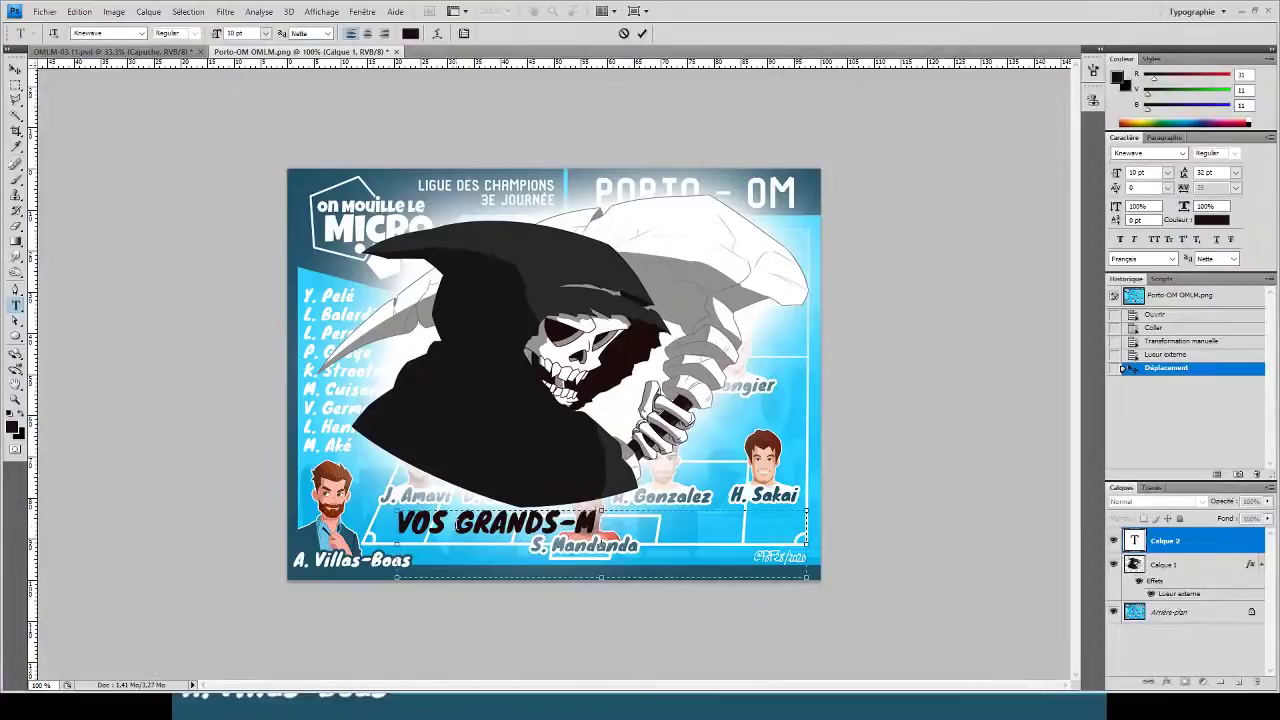
text(èRE)
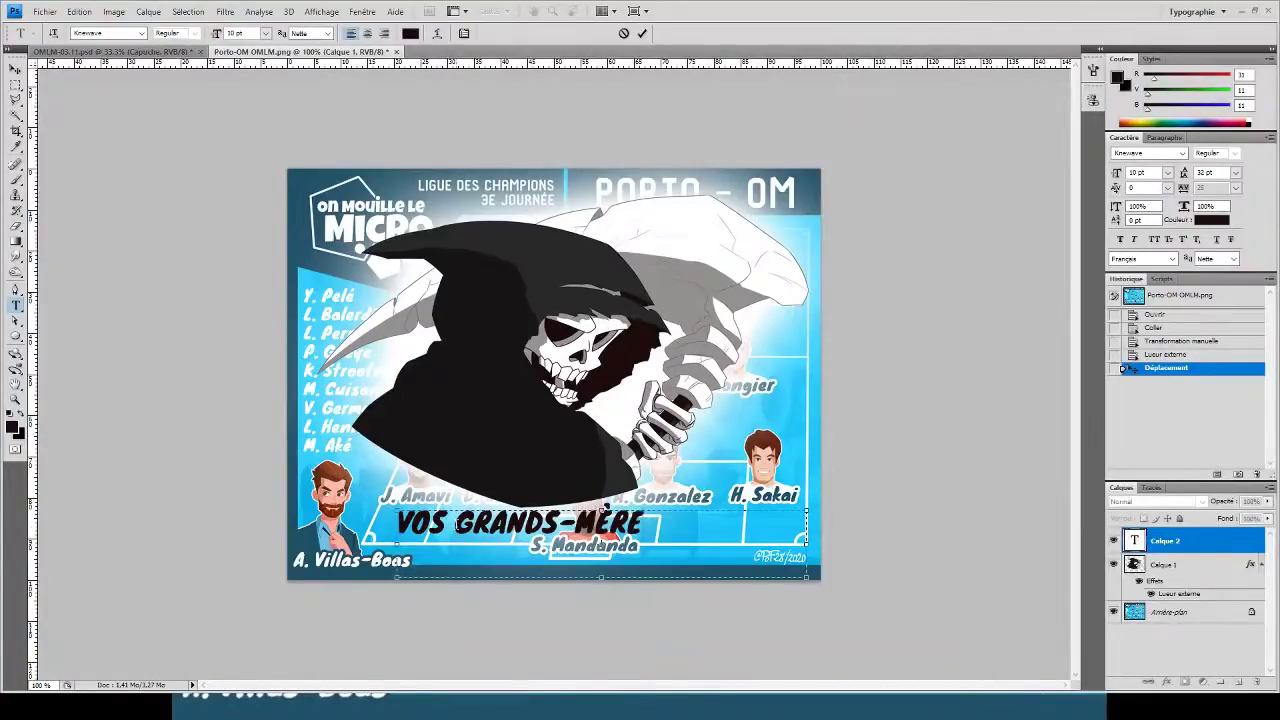
key(ctrl+Return)
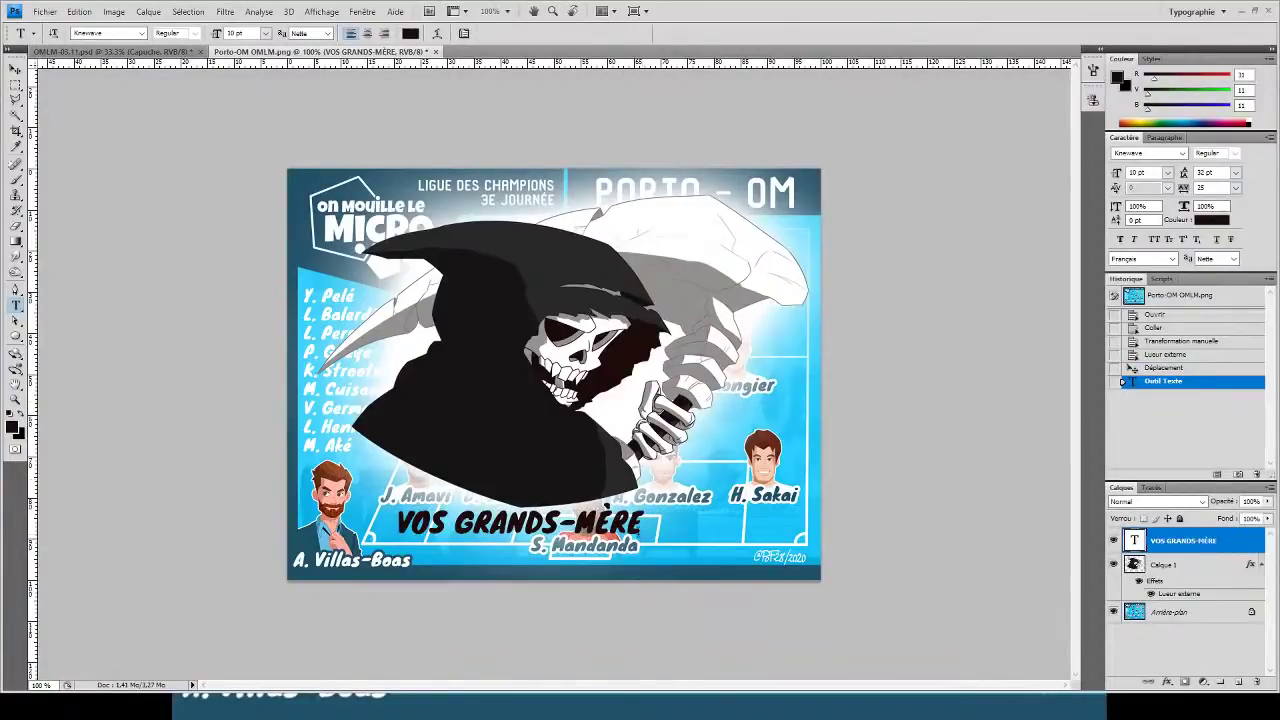
click(641, 525)
text(S)
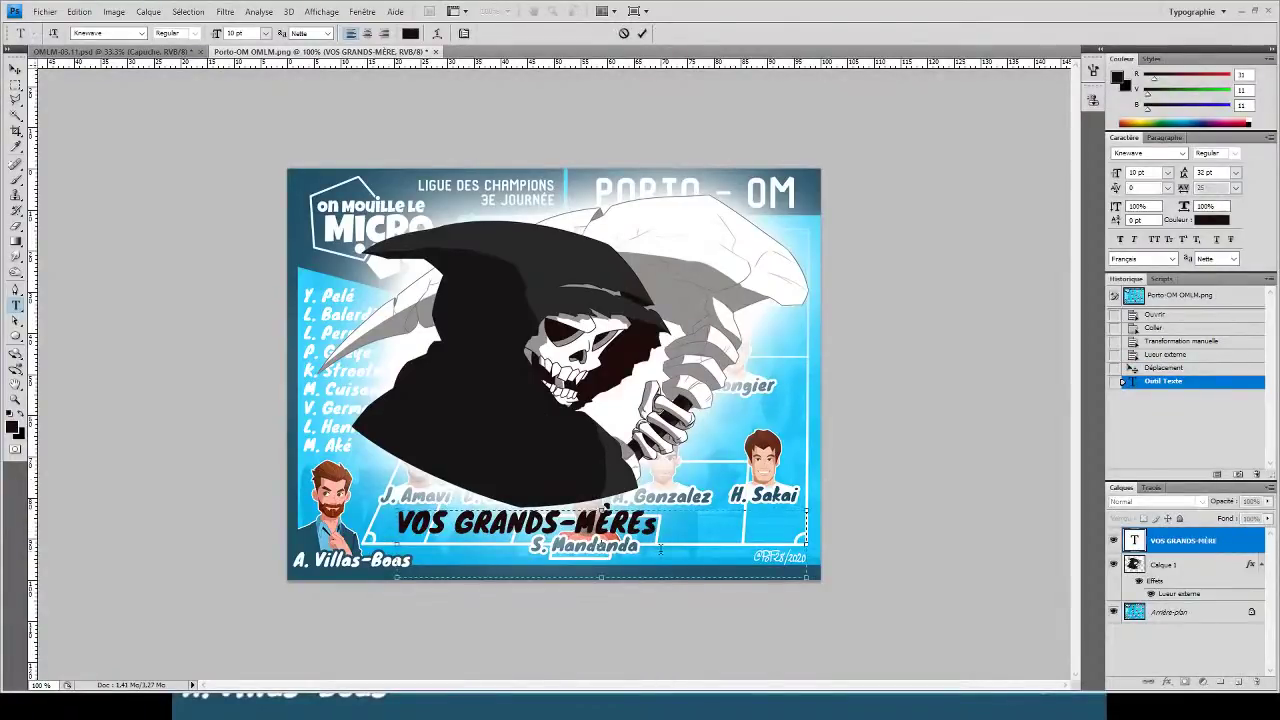
key(ctrl+Return)
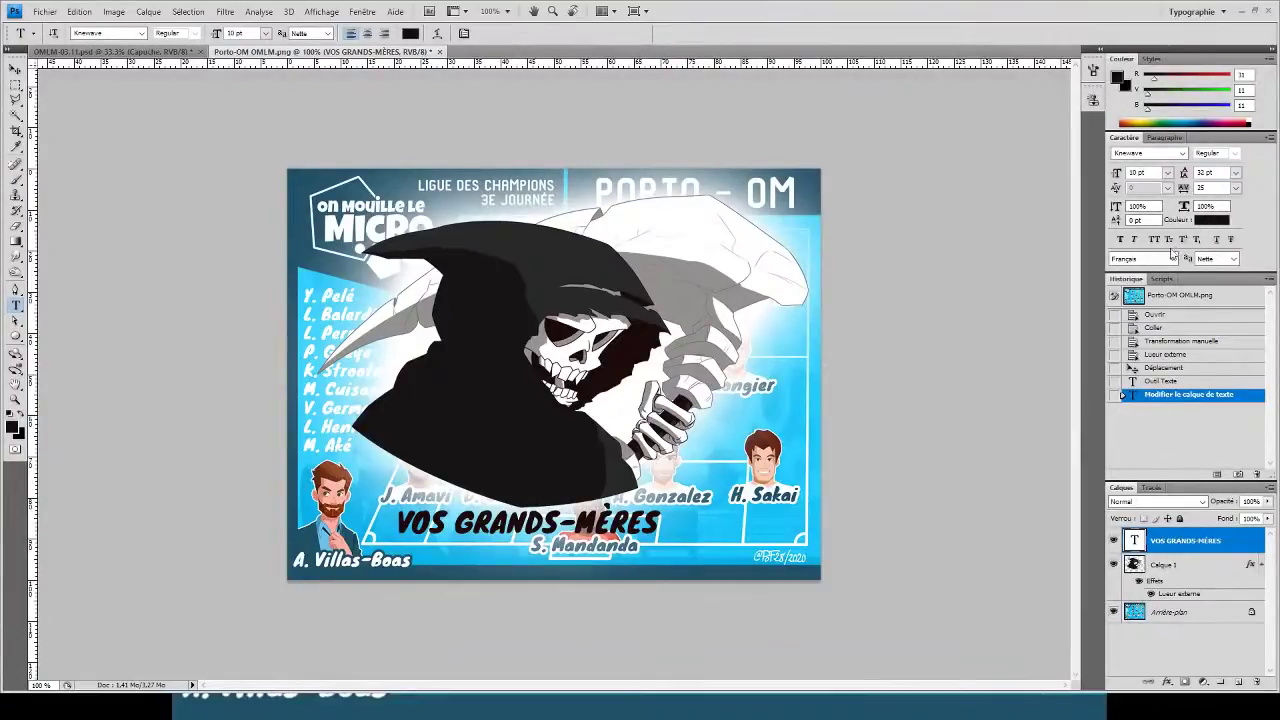
- Colour the VOS GRANDS-MÈRES text with the near-black sampled from the reaper's cloak and set its size to 20 pt
key(i)
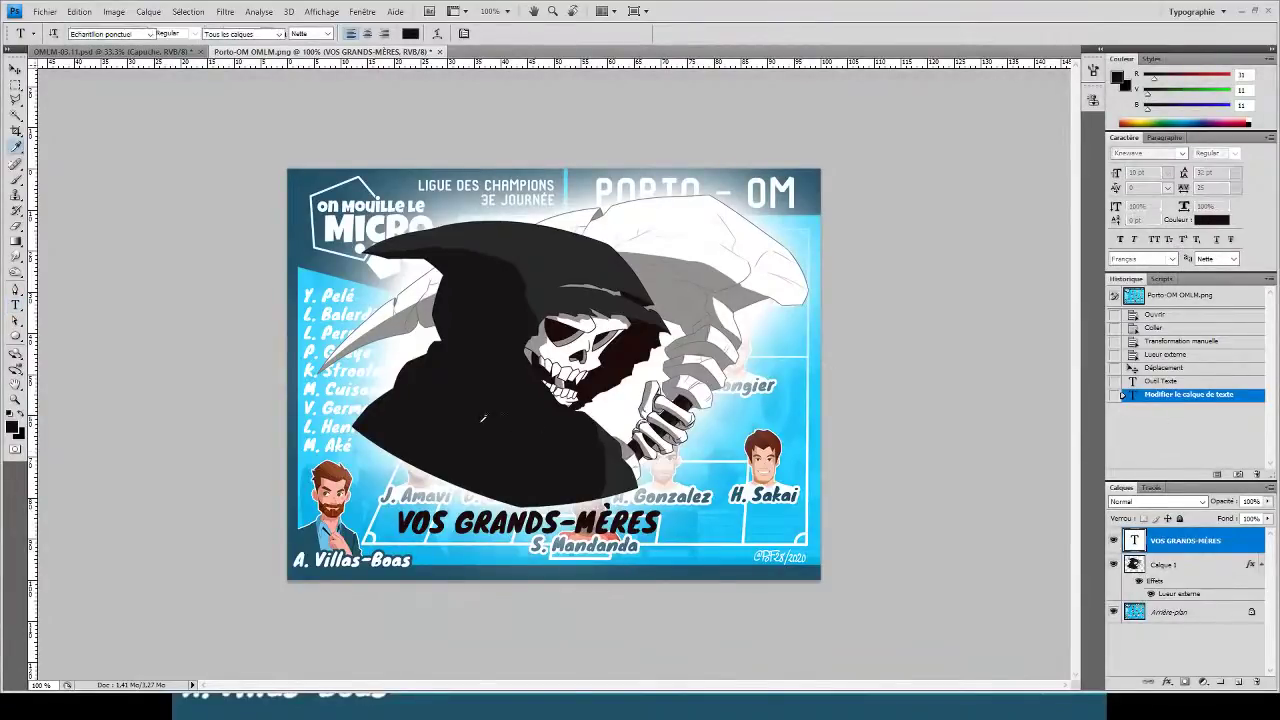
click(1023, 286)
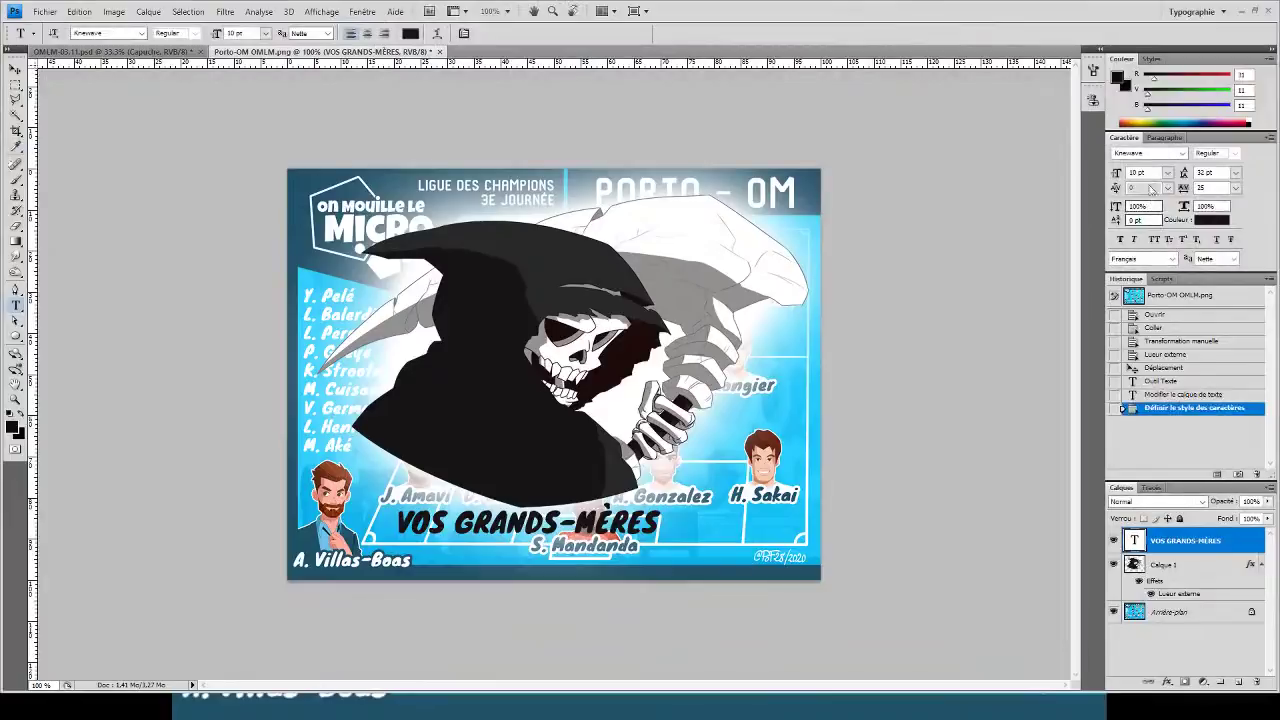
drag(1152, 174, 1062, 151)
text(20)
key(Return)
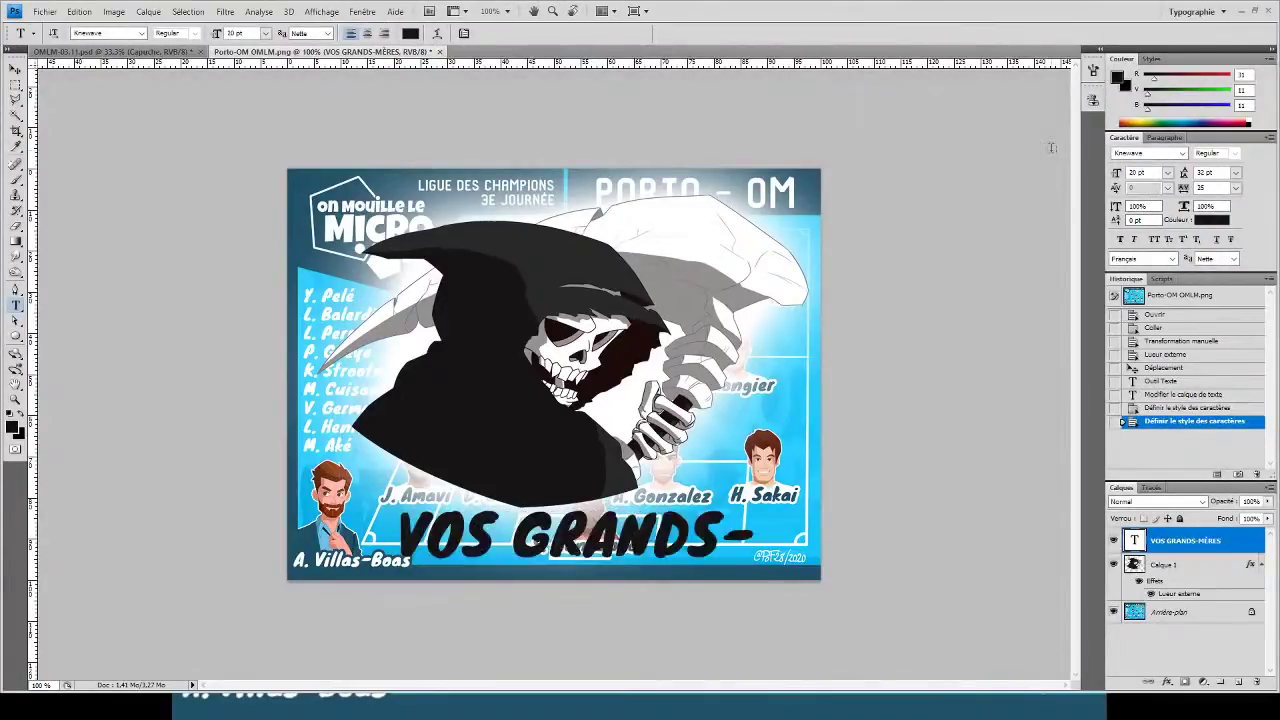
- Shift the VOS GRANDS-MÈRES text towards the image's left edge and widen its text box to almost the right edge
drag(590, 543, 505, 543)
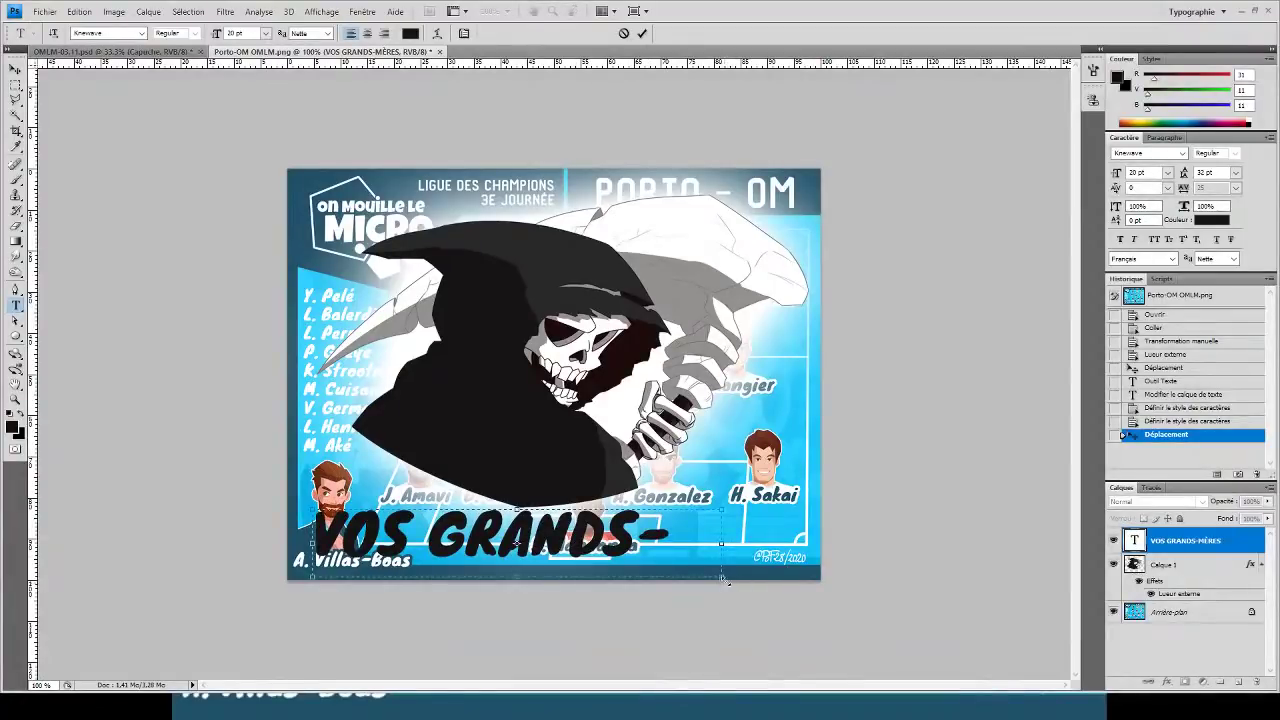
drag(724, 580, 817, 572)
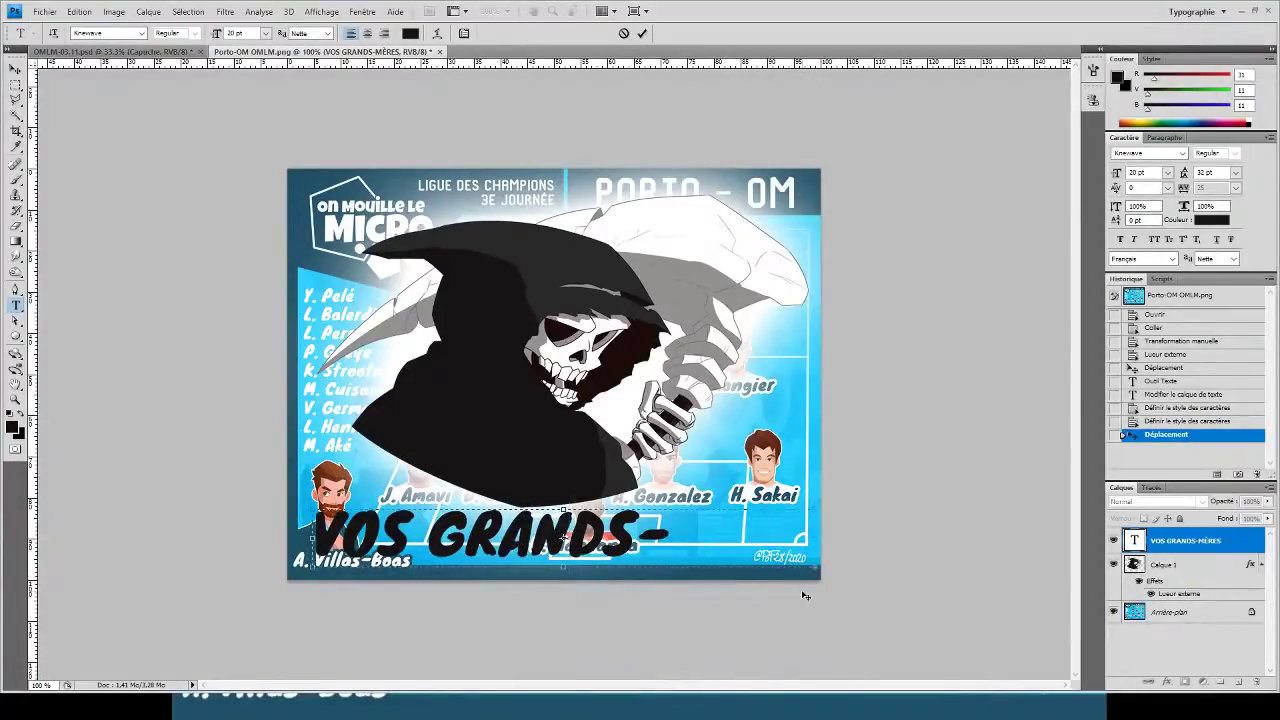
key(ctrl+Return)
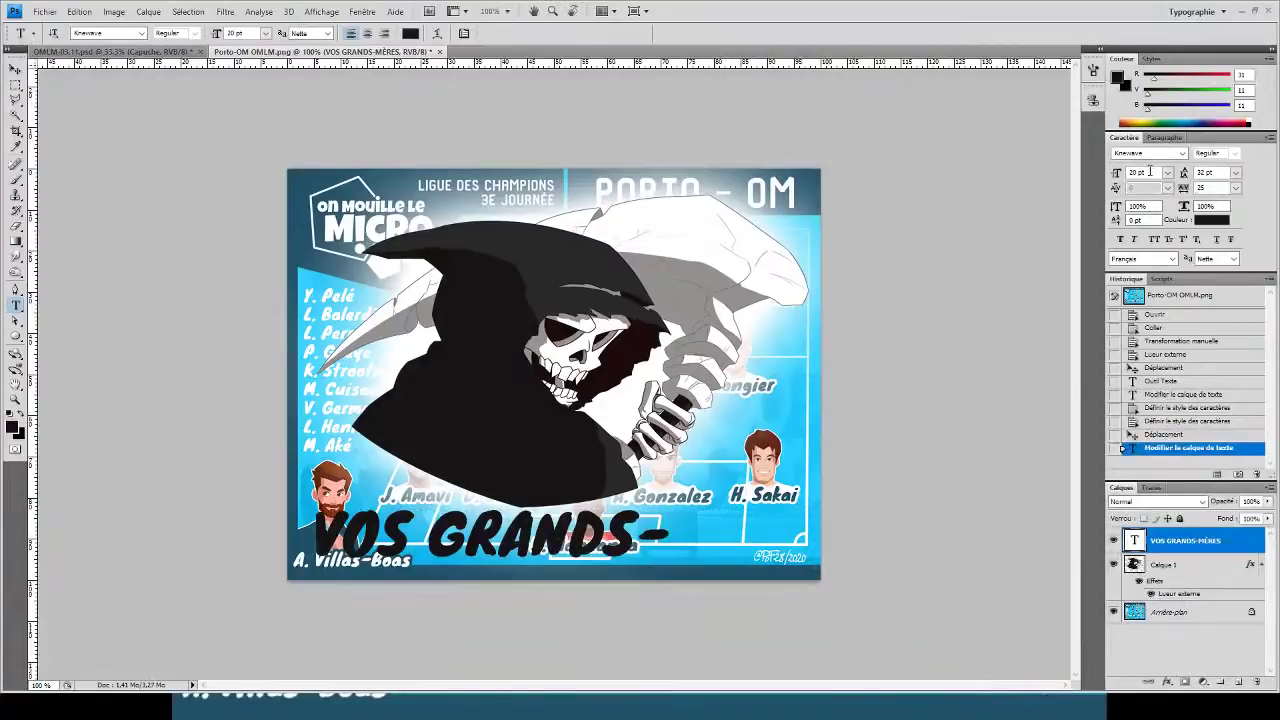
- Set the VOS GRANDS-MÈRES text size to 18 pt and move the line slightly down
drag(1151, 171, 1064, 168)
text(18)
key(Return)
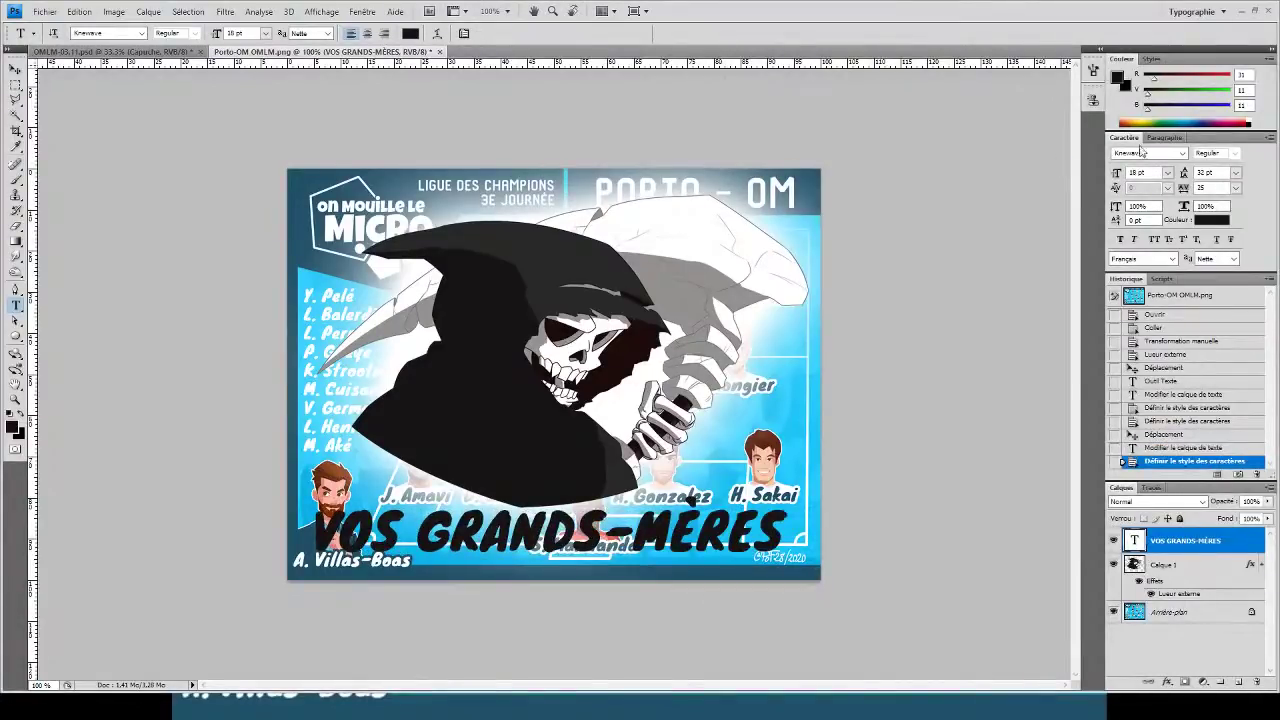
drag(610, 537, 607, 547)
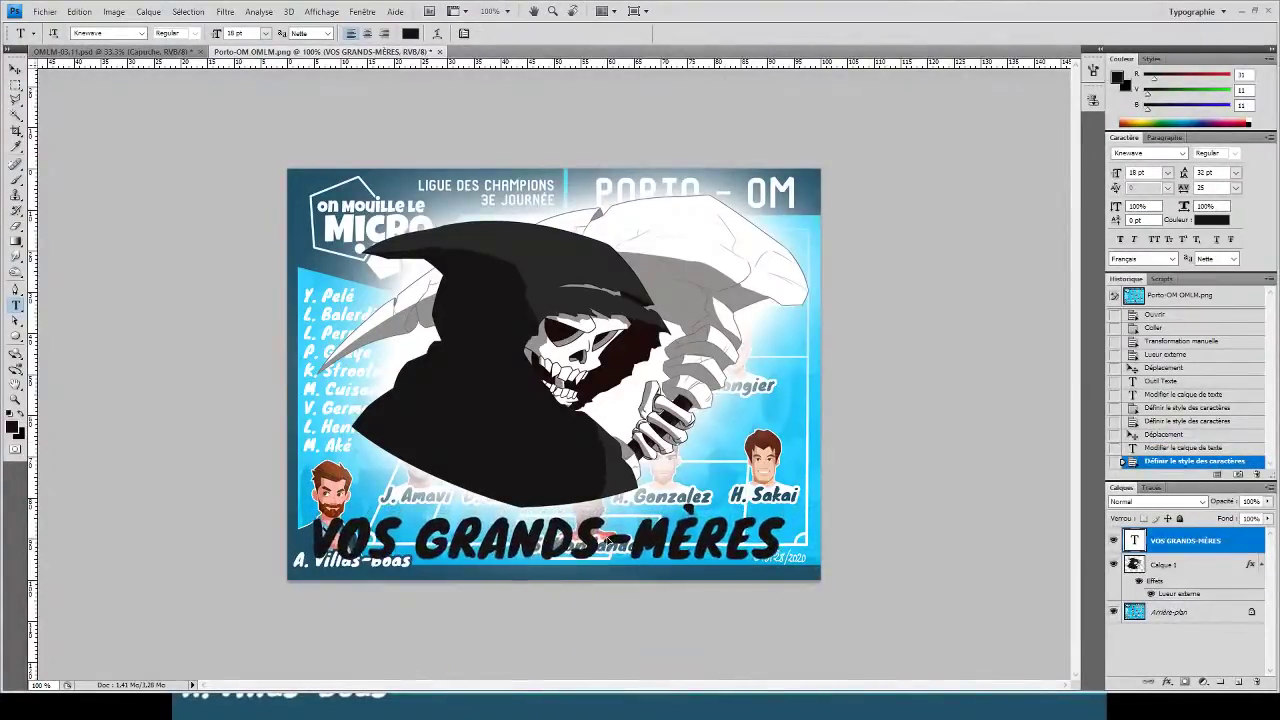
- Copy the reaper layer's outer glow onto the VOS GRANDS-MÈRES text layer and make the text's glow stronger
drag(1180, 548, 1182, 545)
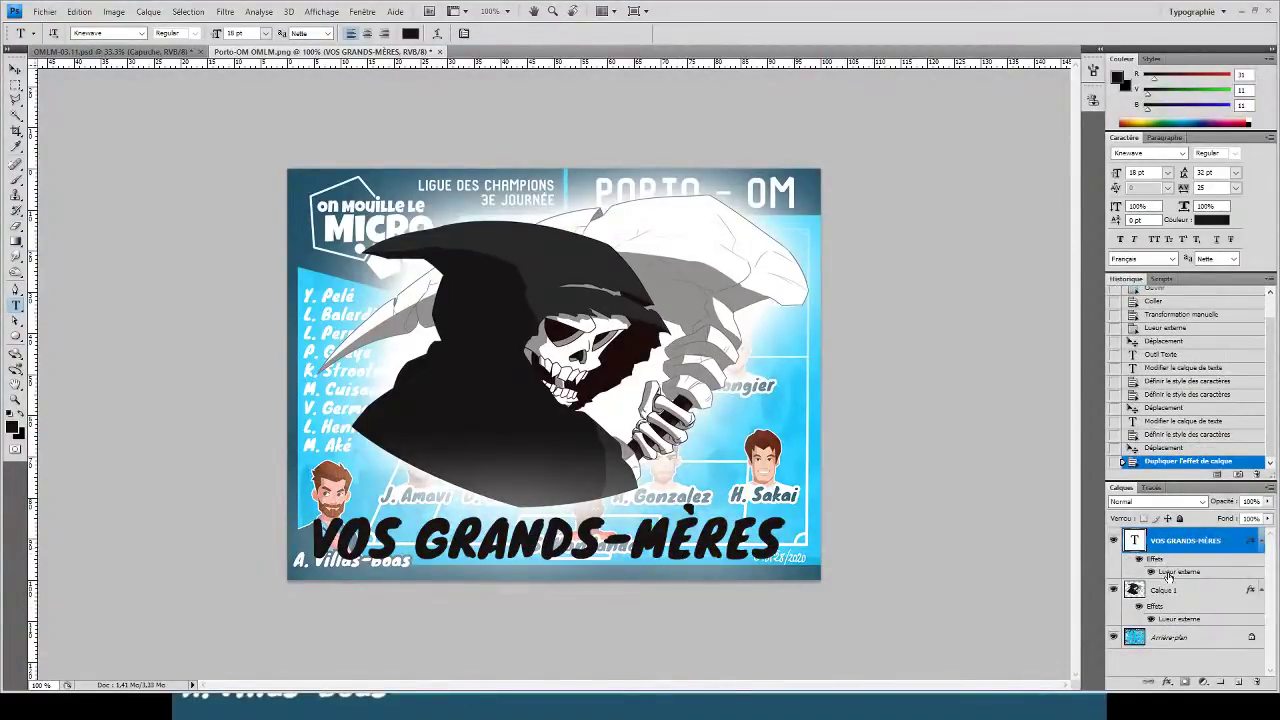
key(h)
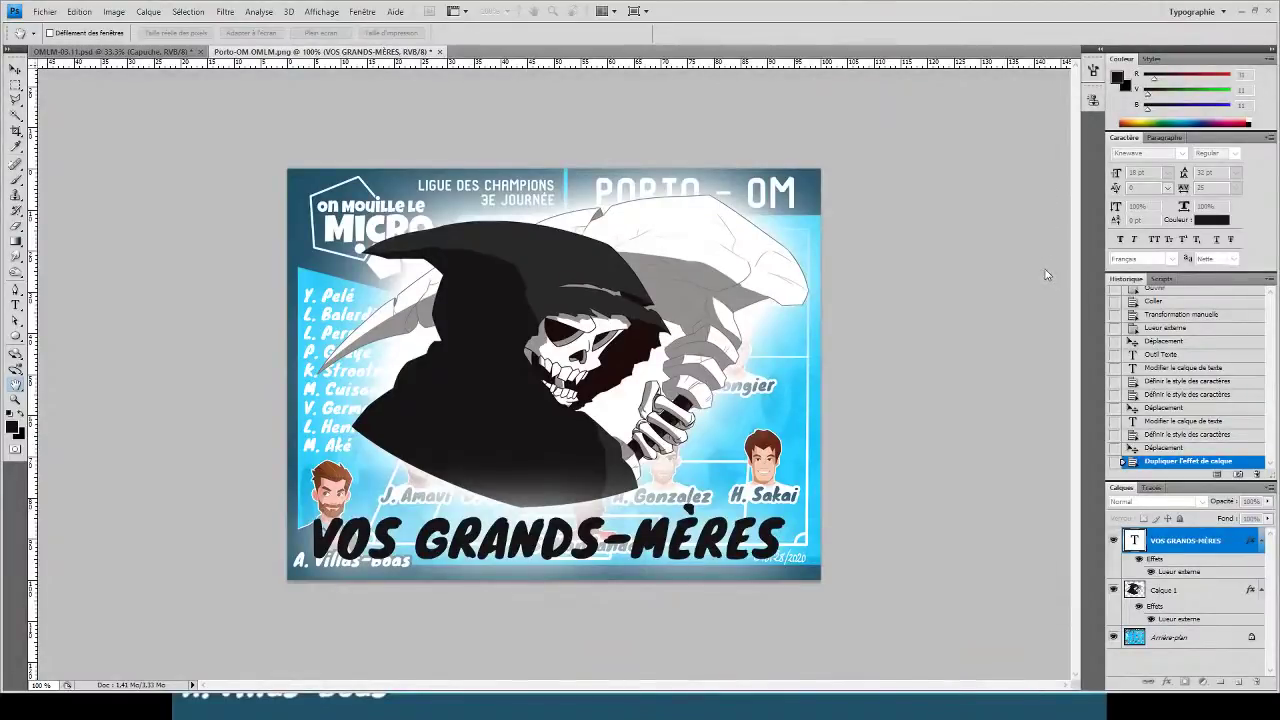
drag(1044, 269, 1048, 268)
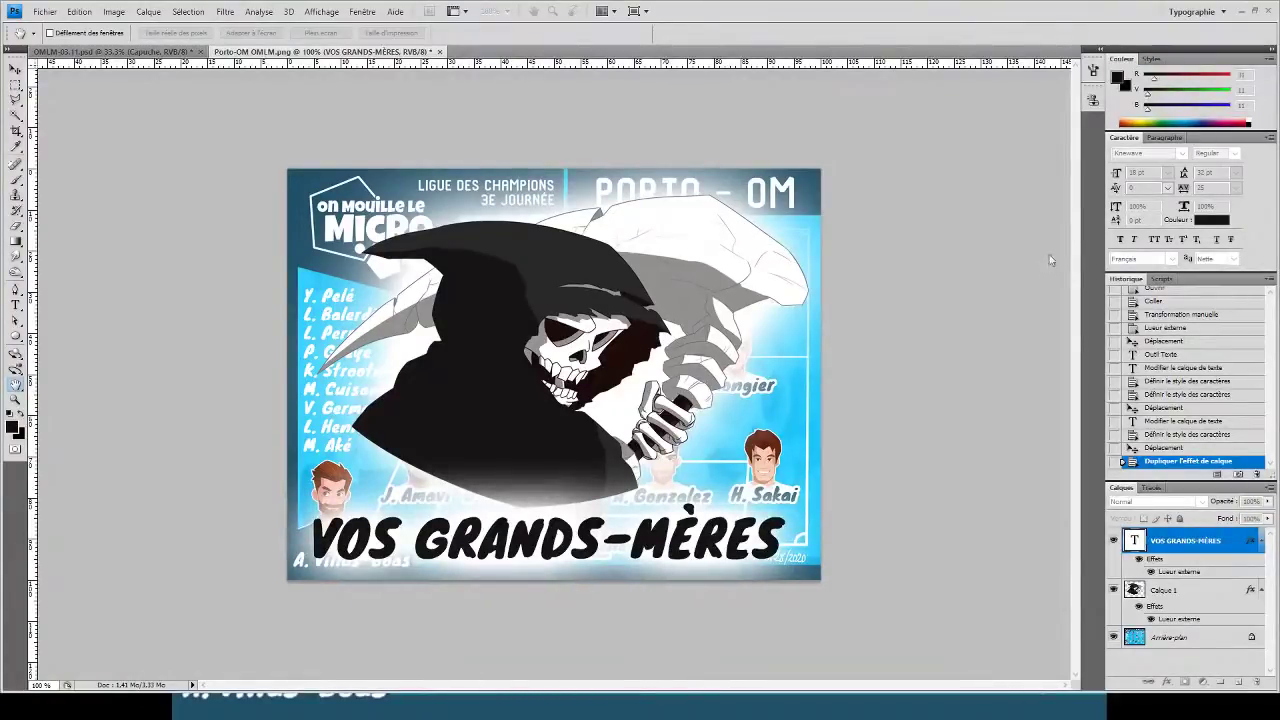
- Recolour the VOS GRANDS-MÈRES text with the lighter dark grey sampled from the reaper's hood
key(i)
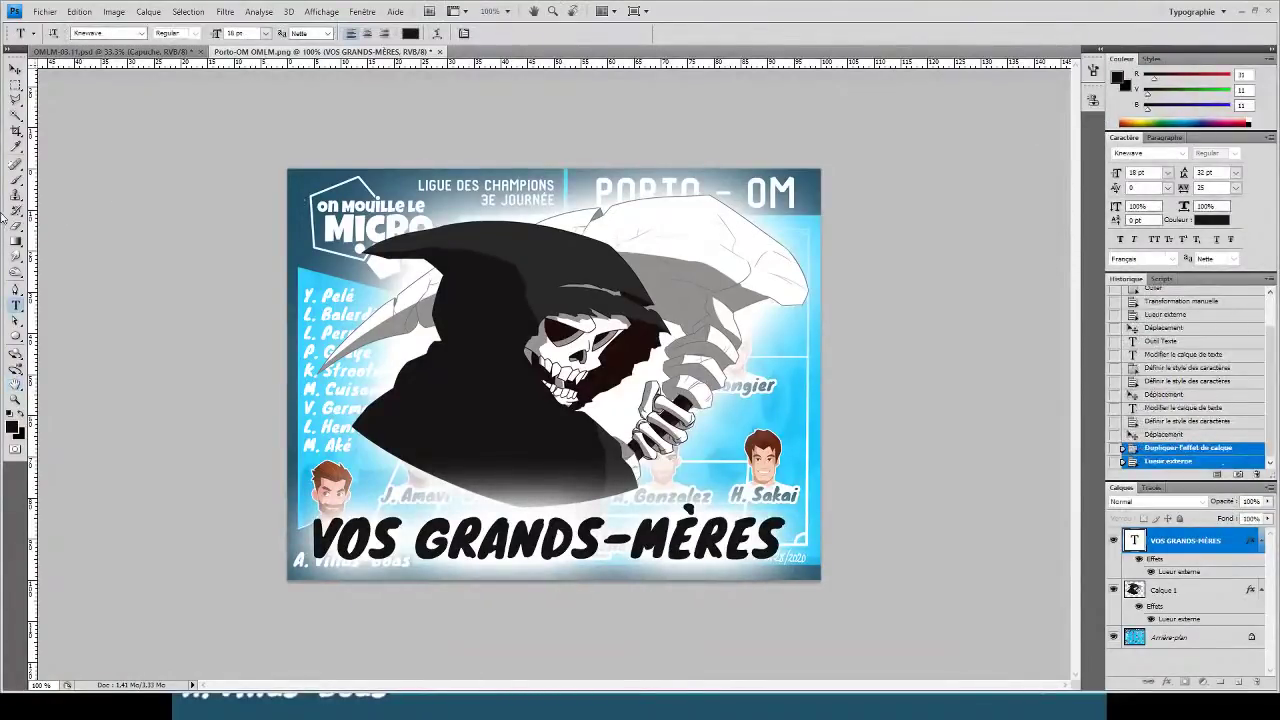
click(577, 250)
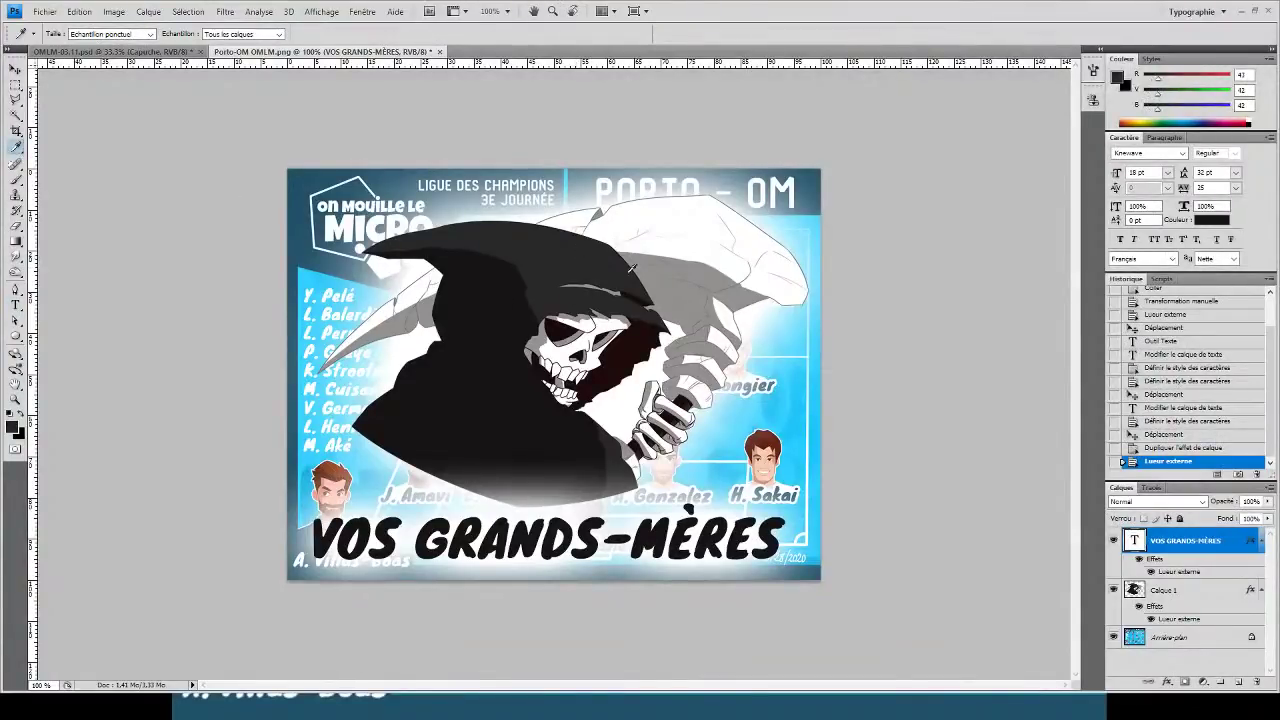
click(1211, 221)
click(553, 255)
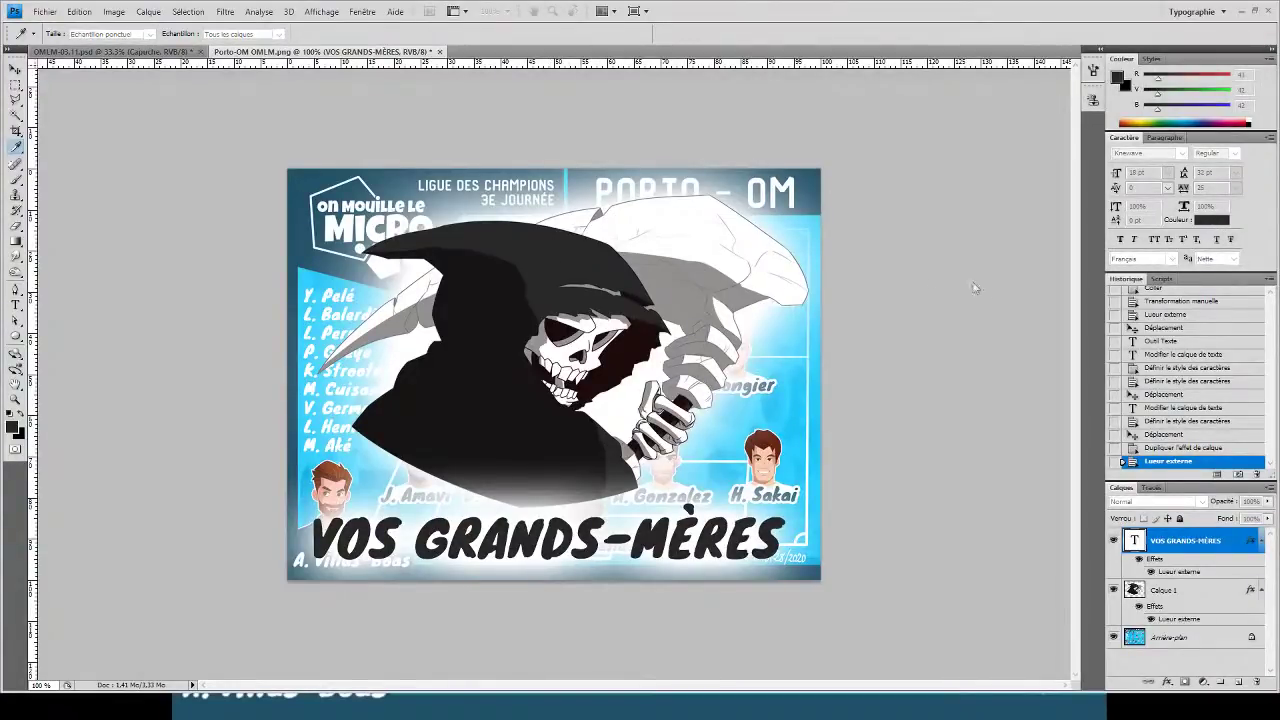
click(1043, 283)
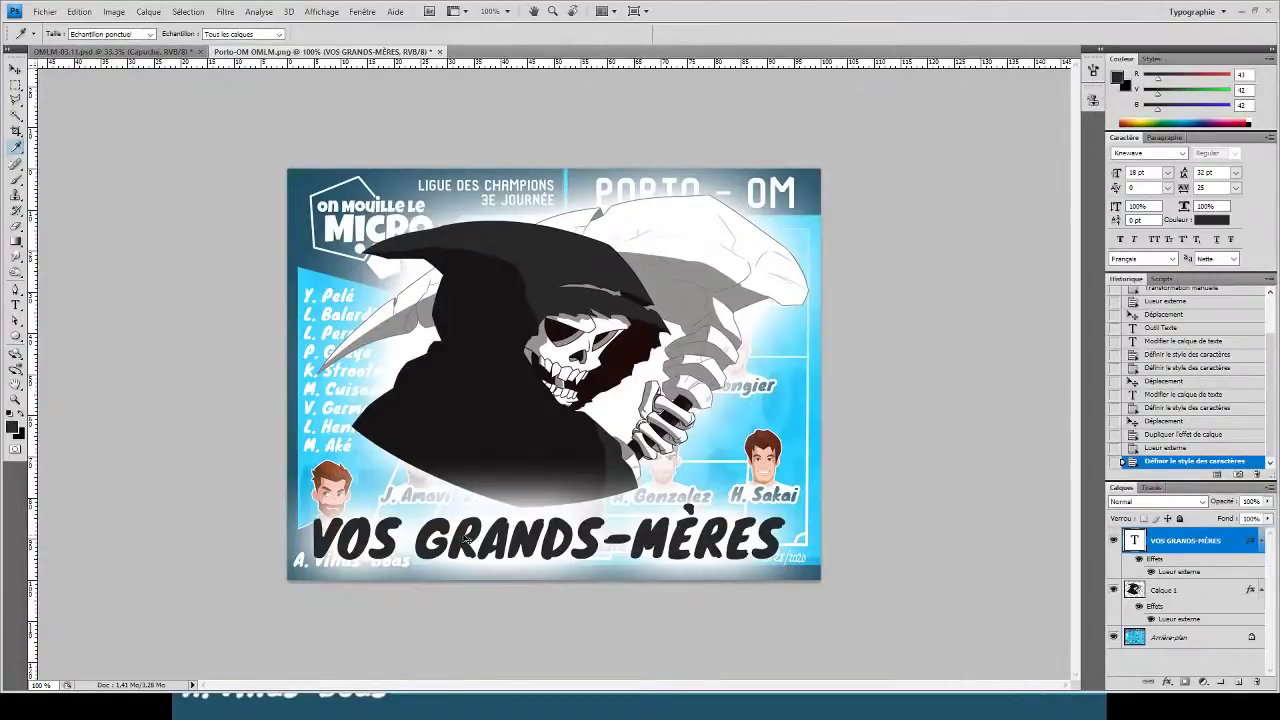
- Shift the VOS GRANDS-MÈRES text slightly right and move the reaper slightly up and to the right
drag(463, 532, 471, 537)
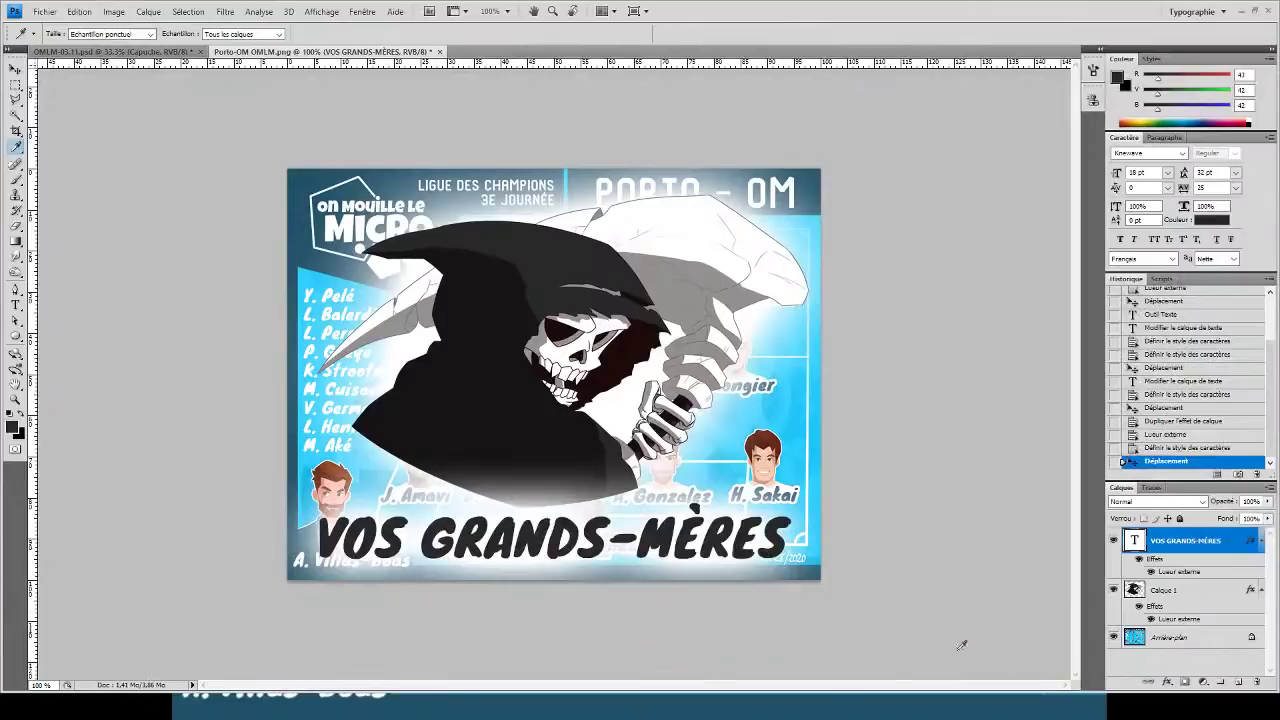
click(1181, 590)
drag(620, 362, 631, 358)
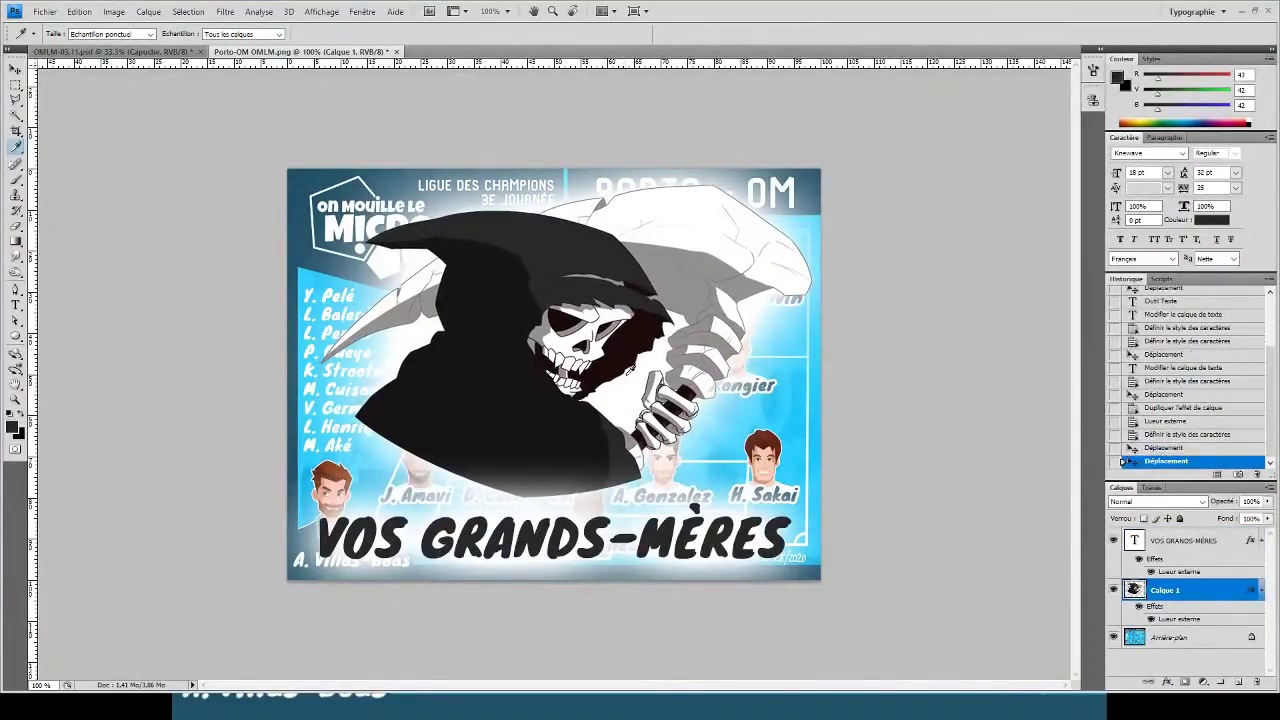
- Try the VOS GRANDS-MÈRES layer beneath the reaper layer and return it to the top of the stack
drag(1166, 603, 1165, 626)
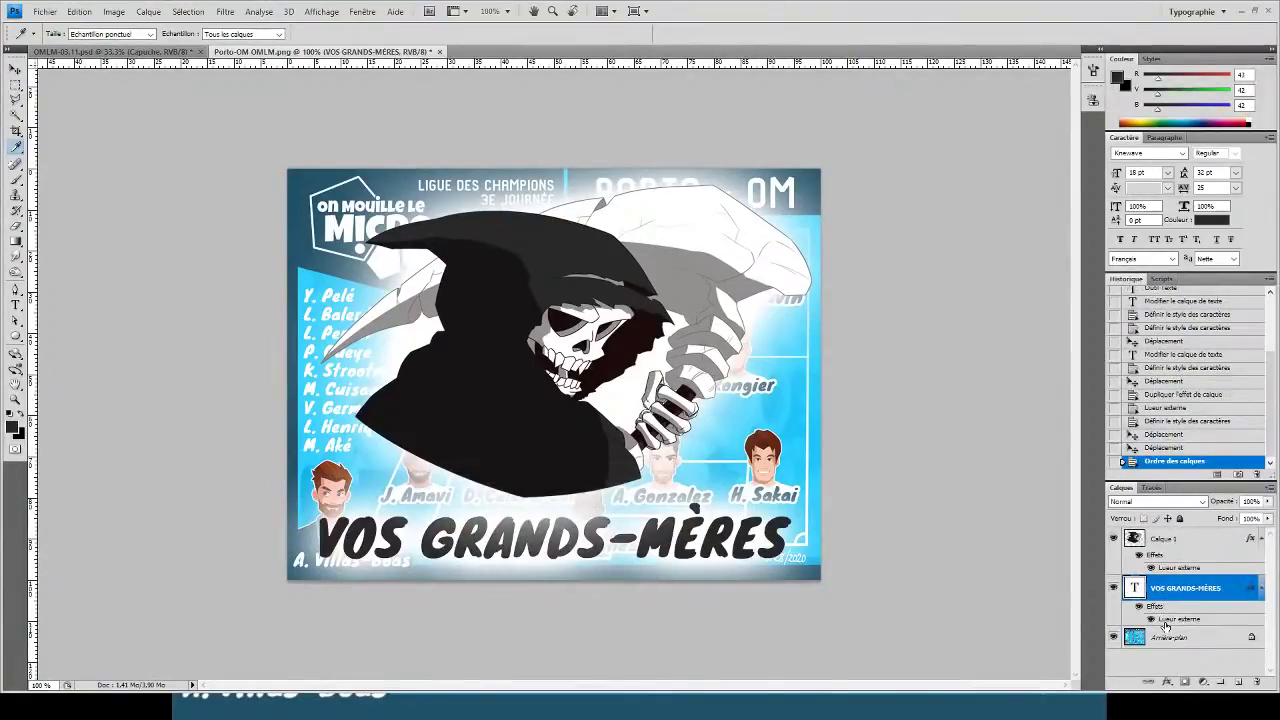
drag(1190, 592, 1172, 532)
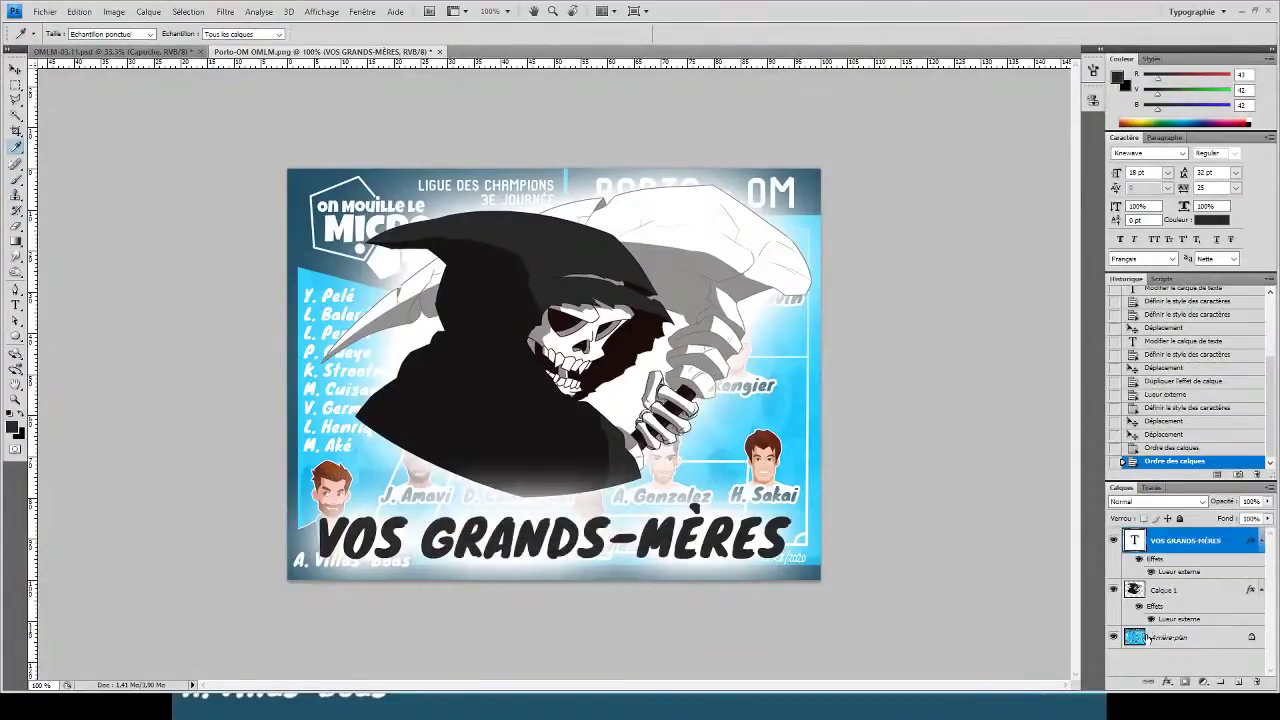
- Try hiding the text's outer glow and merging the text into the reaper layer, and undo both changes
click(1147, 572)
shift+click(1163, 595)
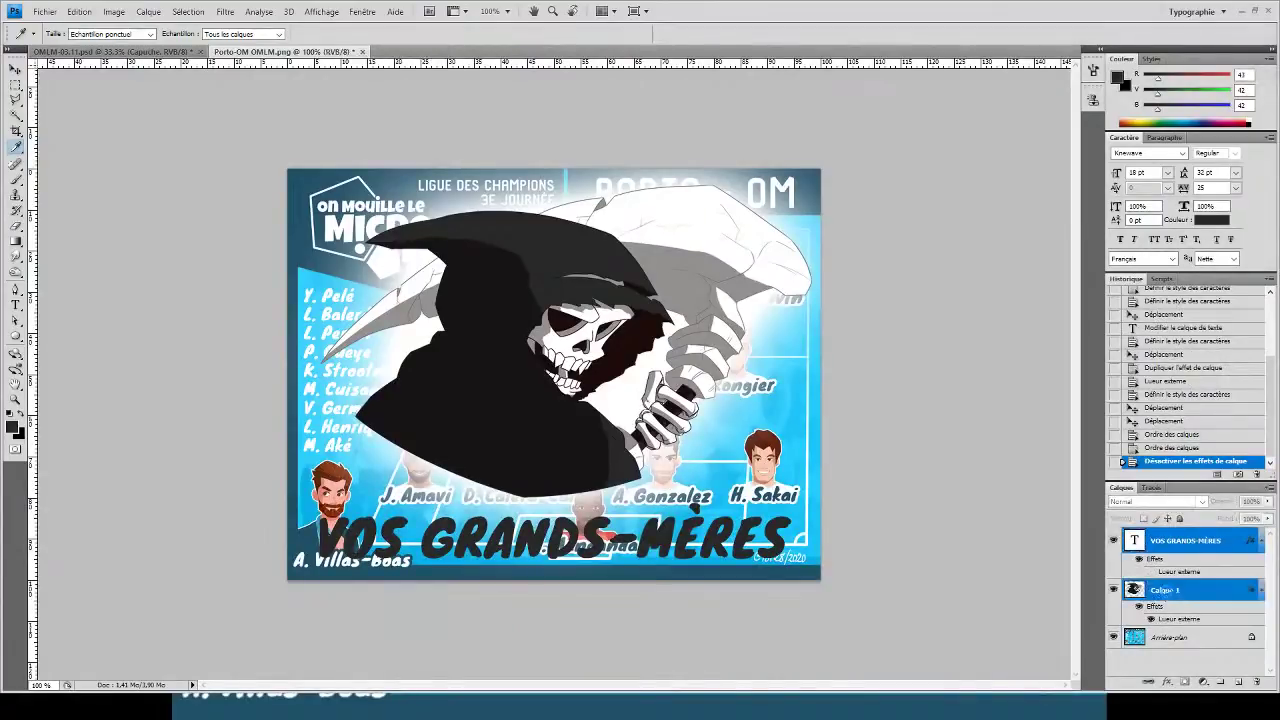
key(ctrl+e)
key(ctrl+z)
click(1163, 542)
key(ctrl+e)
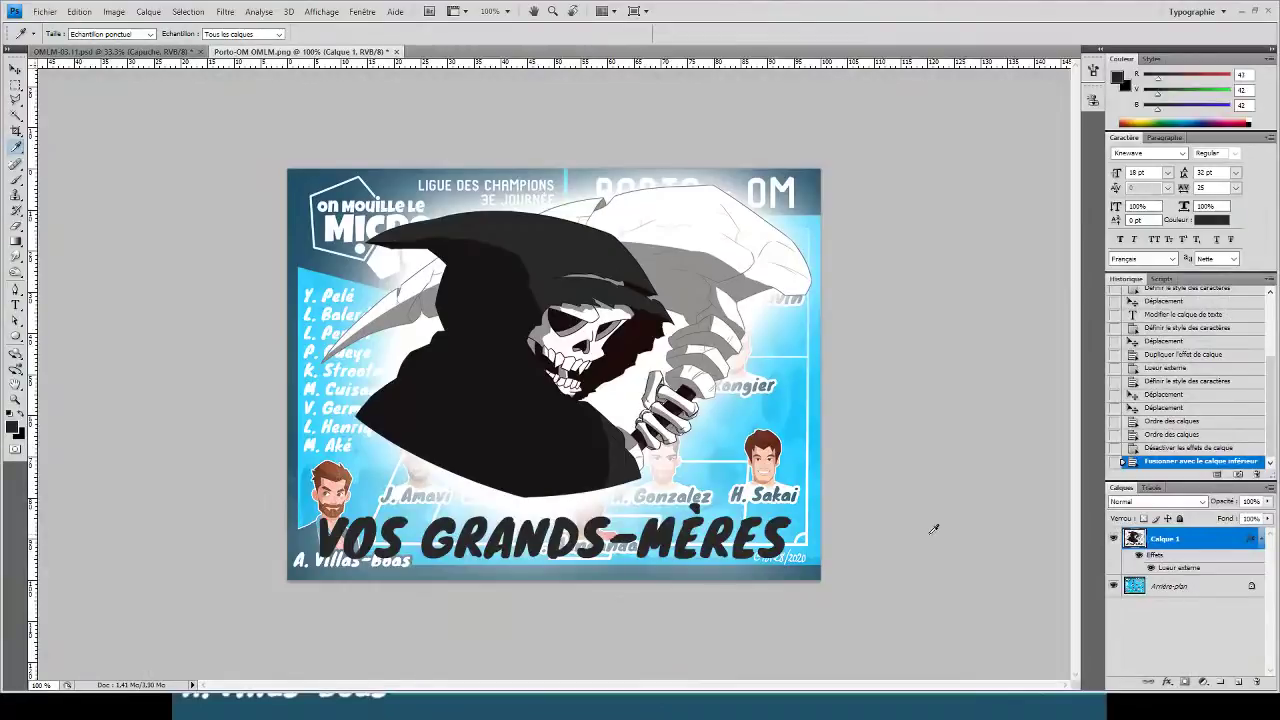
key(ctrl+z)
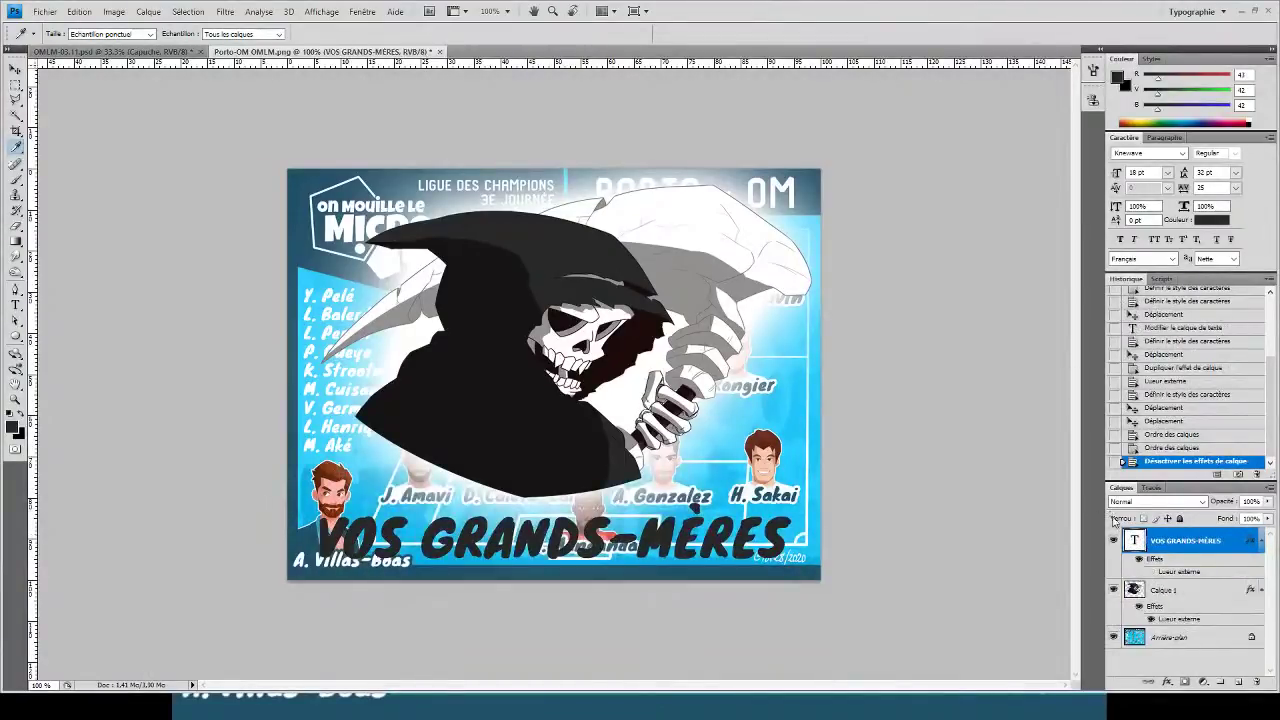
key(ctrl+z)
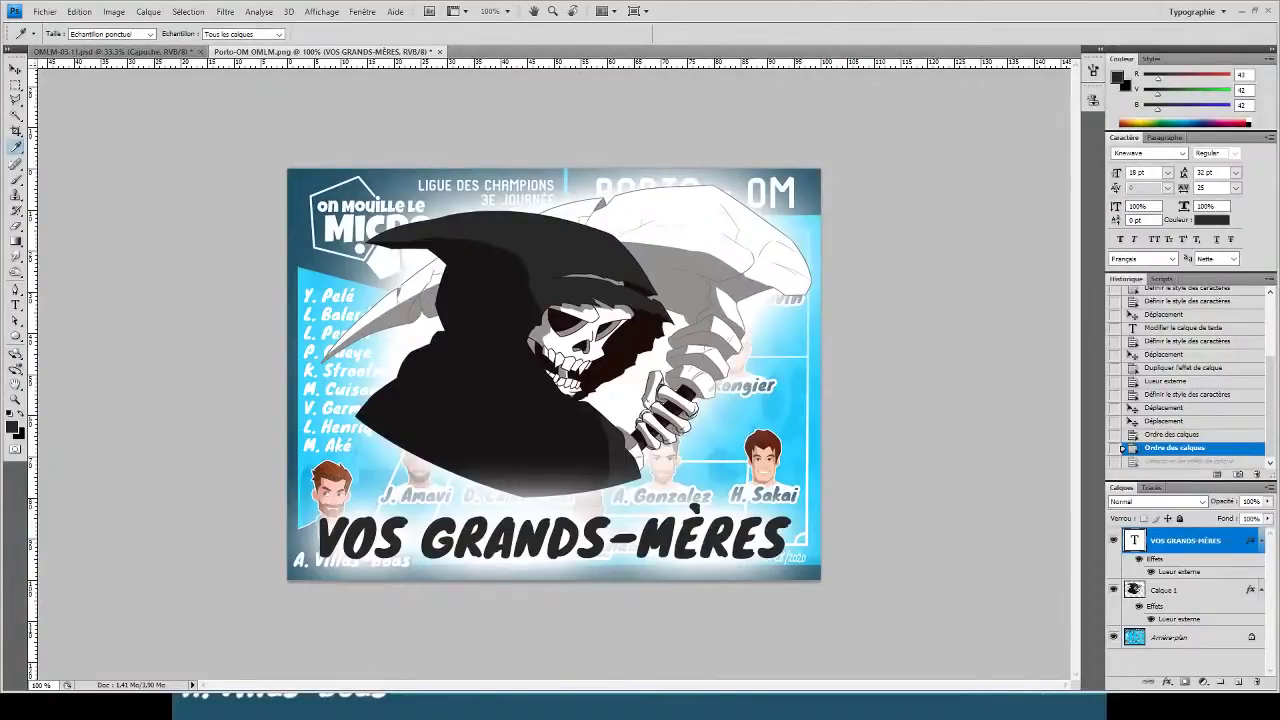
- Intensify the outer glow around the reaper on Calque 1 and apply the effect
click(1163, 595)
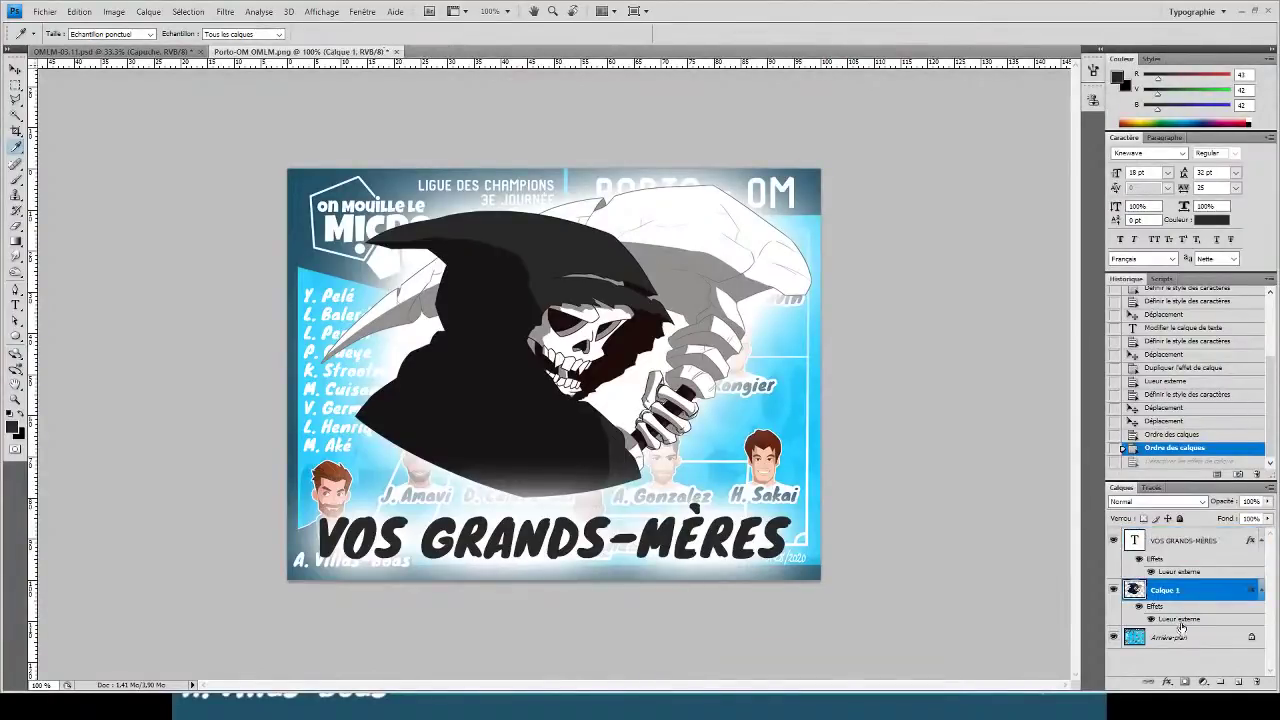
key(h)
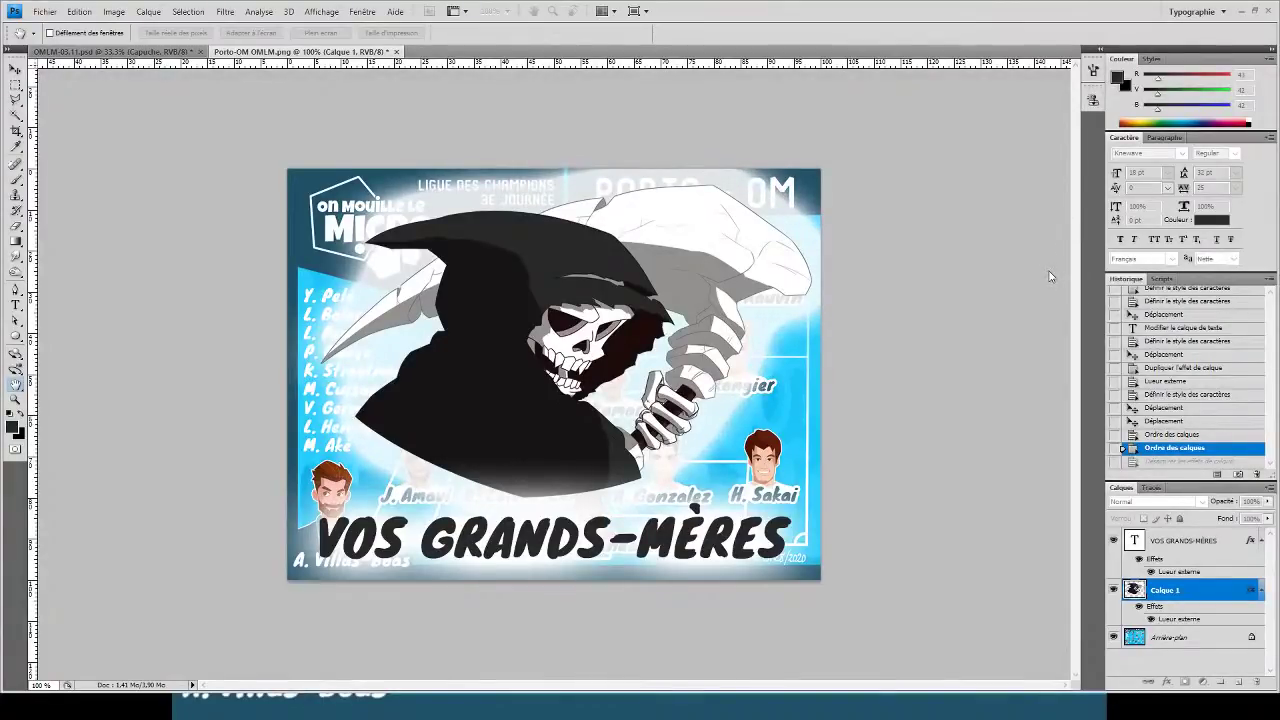
drag(1049, 271, 1063, 271)
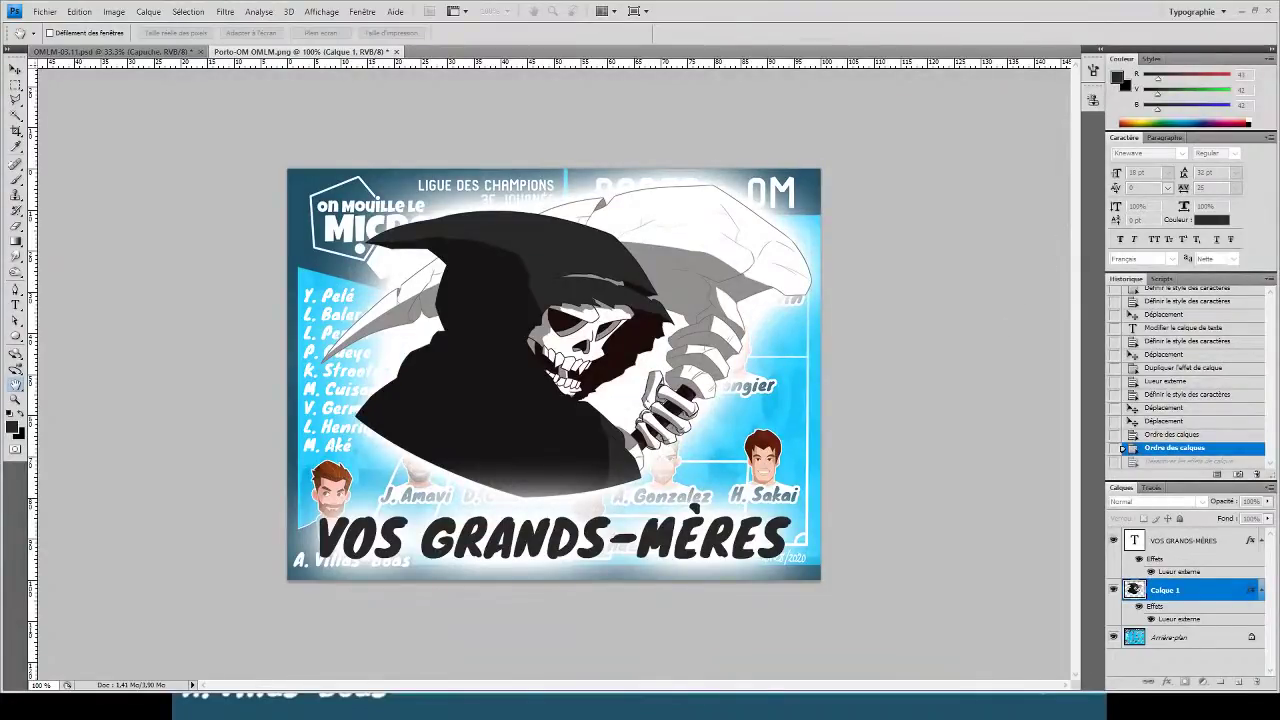
click(1223, 83)
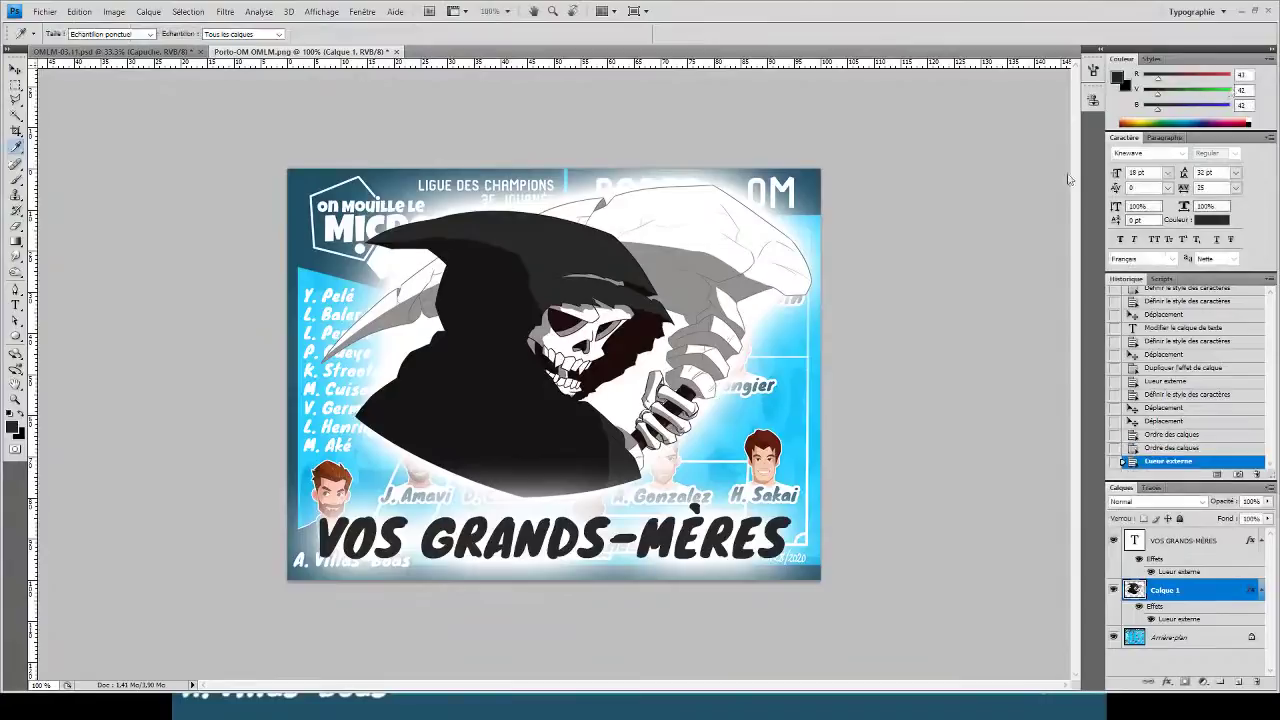